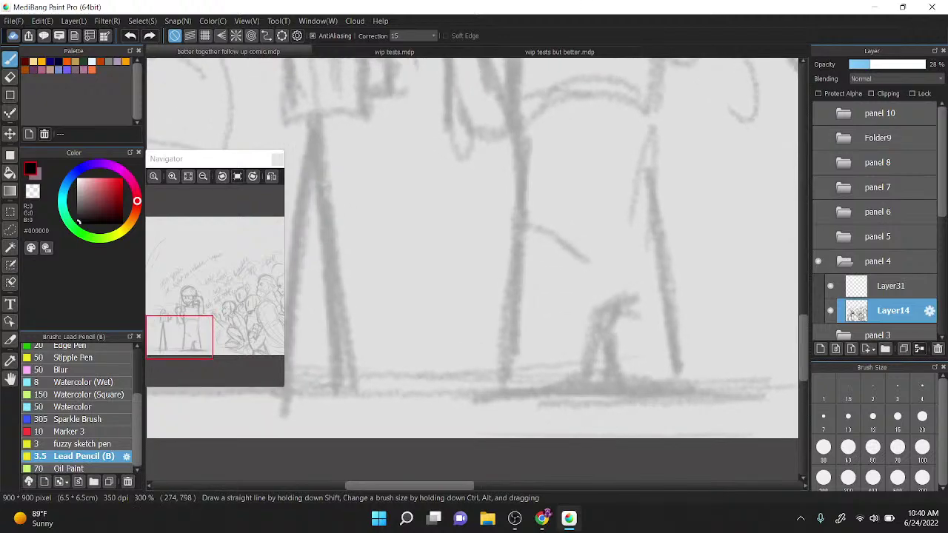
Step: Switch to the Pretzel Rocks browser window, resume music playback, and return to MediBang Paint Pro
key("alt+Tab")
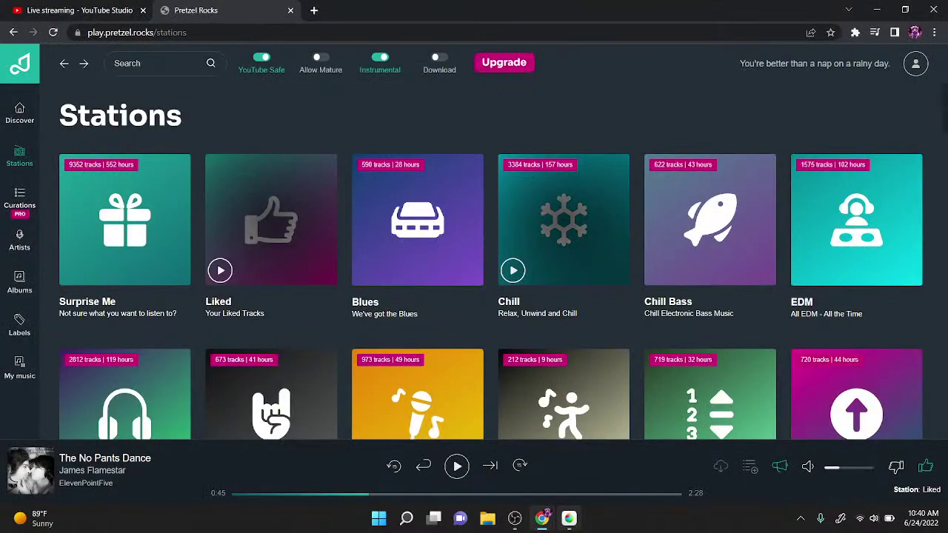
key("space")
key("alt+Tab")
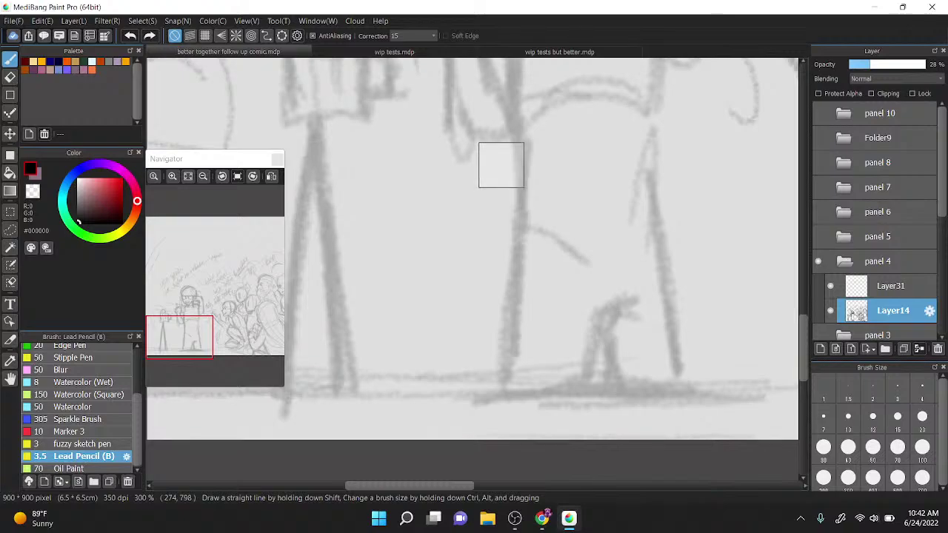
Step: Enlarge the brush list to show every brush and set the Lead Pencil (B) brush size to 4
scroll(552, 259, "down", 2)
scroll(577, 215, "up", 1)
scroll(543, 224, "up", 2)
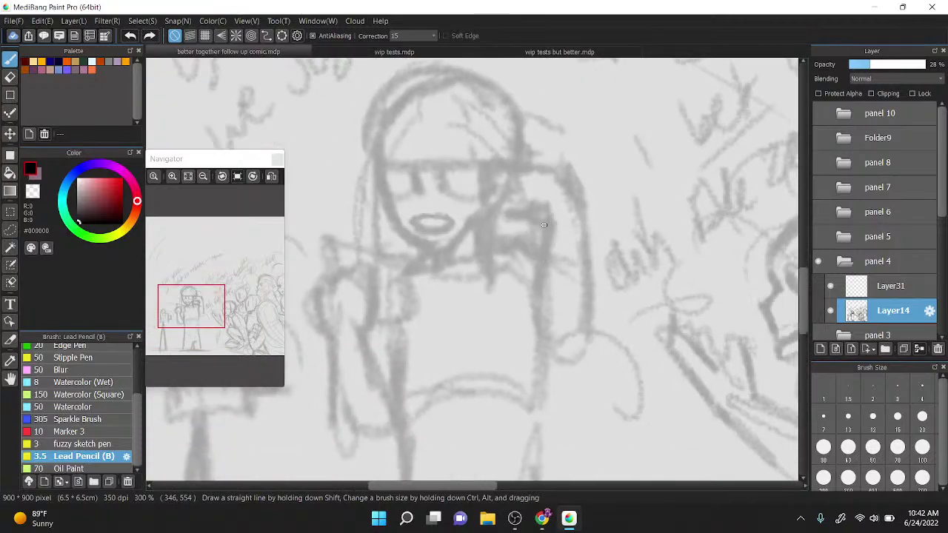
mouse_move(116, 332)
left_mouse_down()
mouse_move(124, 486)
mouse_move(123, 478)
left_mouse_up()
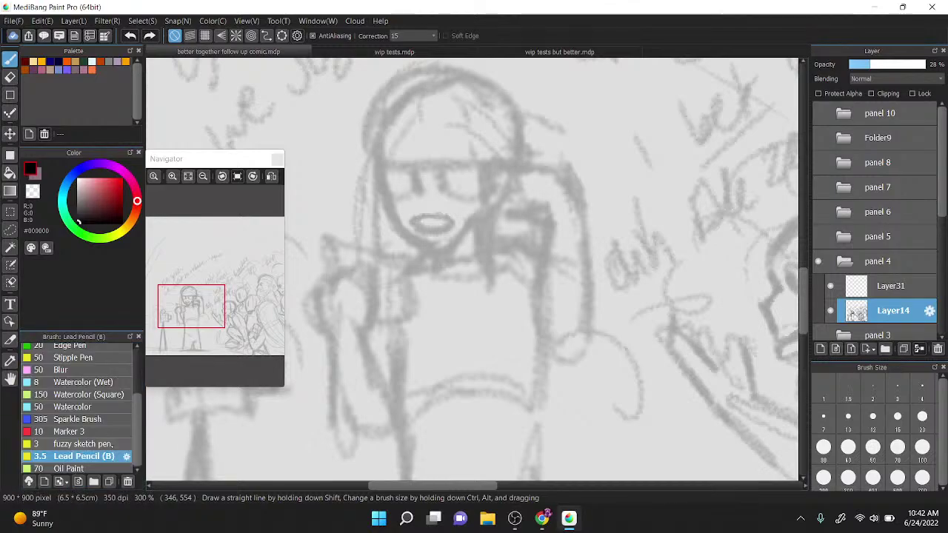
mouse_move(111, 329)
left_mouse_down()
mouse_move(111, 175)
mouse_move(111, 194)
mouse_move(111, 186)
left_mouse_up()
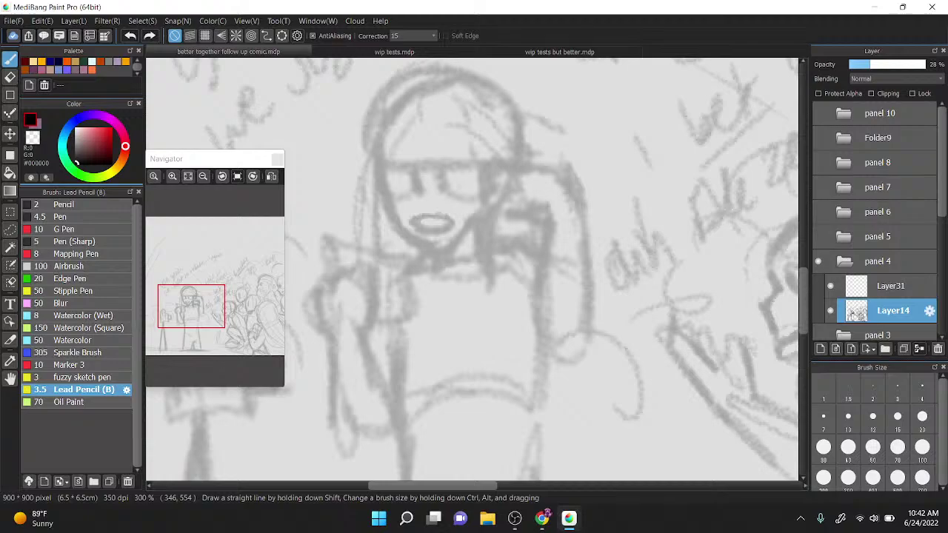
left_click(922, 386)
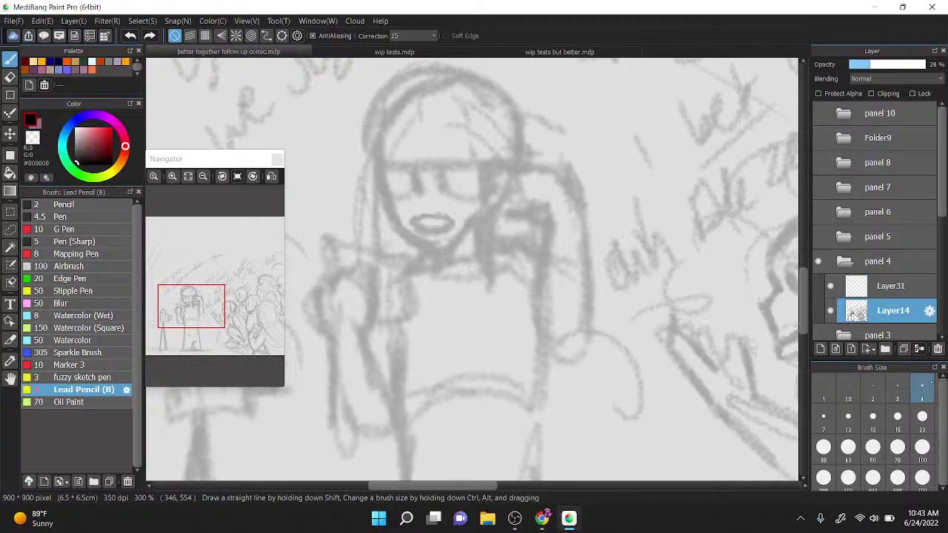
Step: Make Layer31 in the panel 4 folder active and draw the two parted hair strands framing the standing figure's forehead
scroll(518, 185, "up", 3)
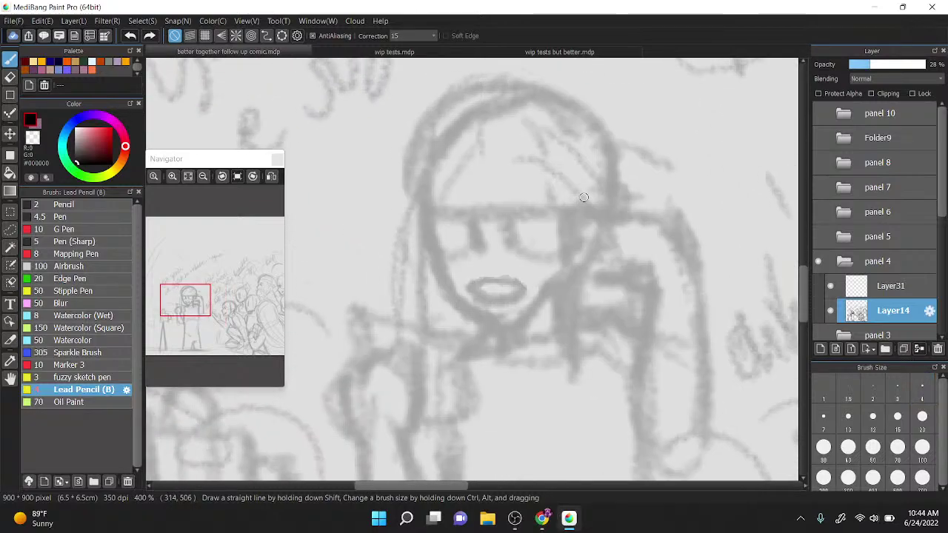
left_click_drag(633, 241, 612, 226)
left_click_drag(444, 146, 408, 194)
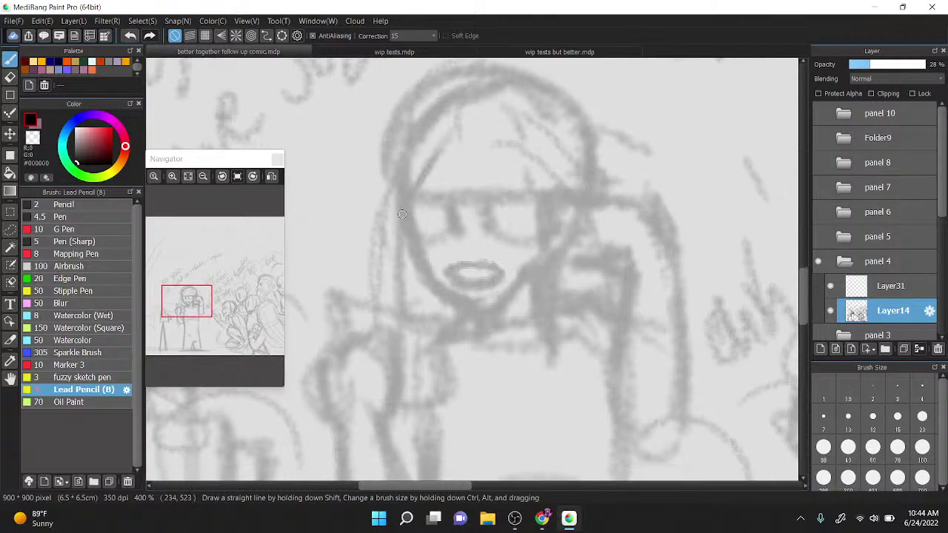
left_click(875, 282)
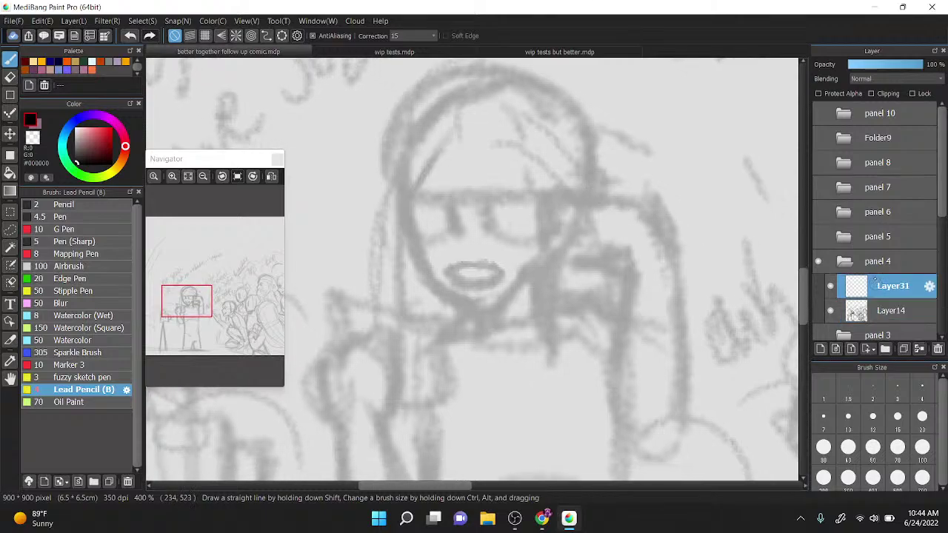
mouse_move(448, 138)
left_mouse_down()
mouse_move(405, 197)
mouse_move(548, 224)
left_mouse_up()
Step: Draw the thick black frame of the figure's glasses, with two rectangular lenses joined by a straight upper bar
scroll(379, 263, "up", 2)
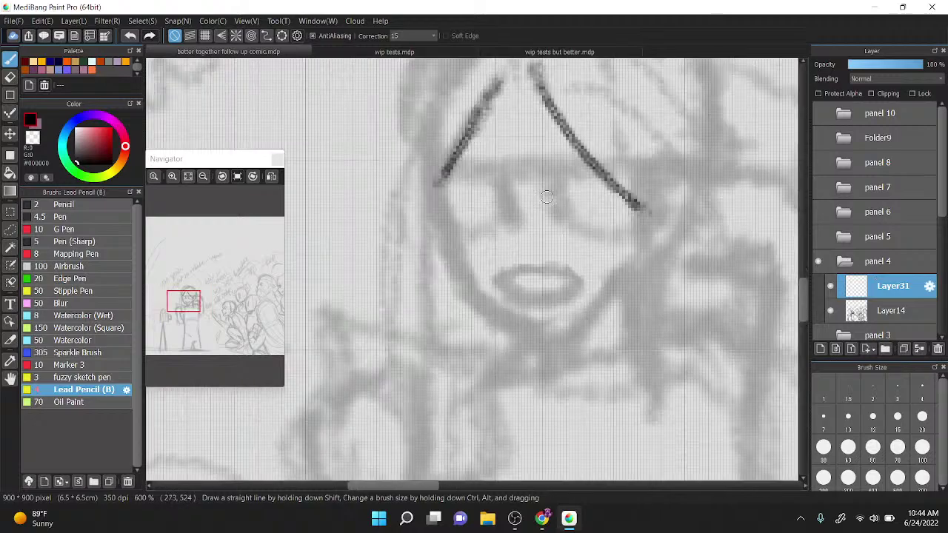
mouse_move(431, 174)
left_mouse_down()
mouse_move(439, 213)
mouse_move(471, 226)
mouse_move(510, 222)
mouse_move(504, 171)
mouse_move(563, 196)
mouse_move(569, 220)
mouse_move(646, 223)
mouse_move(633, 167)
left_mouse_up()
scroll(605, 144, "up", 1)
key("Left")
key("Left")
key("Left")
key("Left")
key("Left")
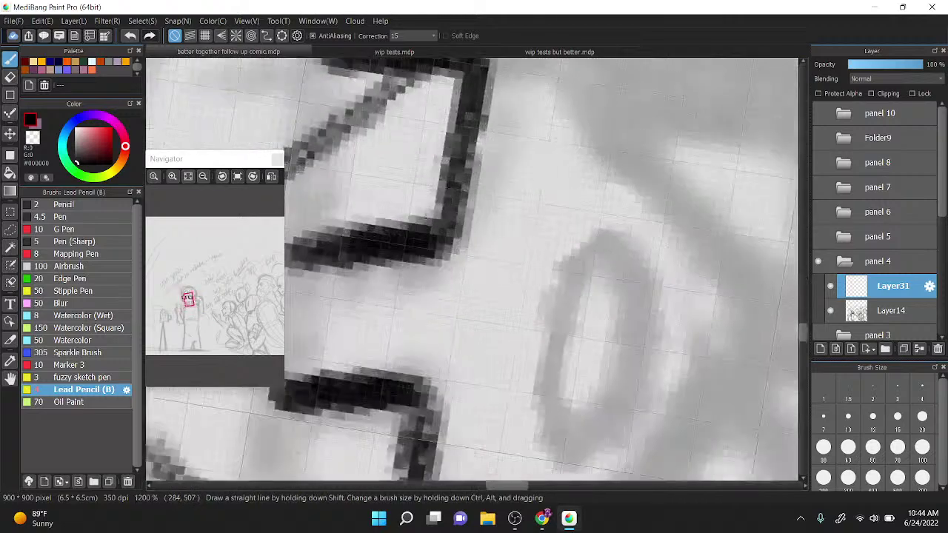
scroll(510, 227, "up", 1)
scroll(603, 183, "down", 1)
key("Right")
key("Right")
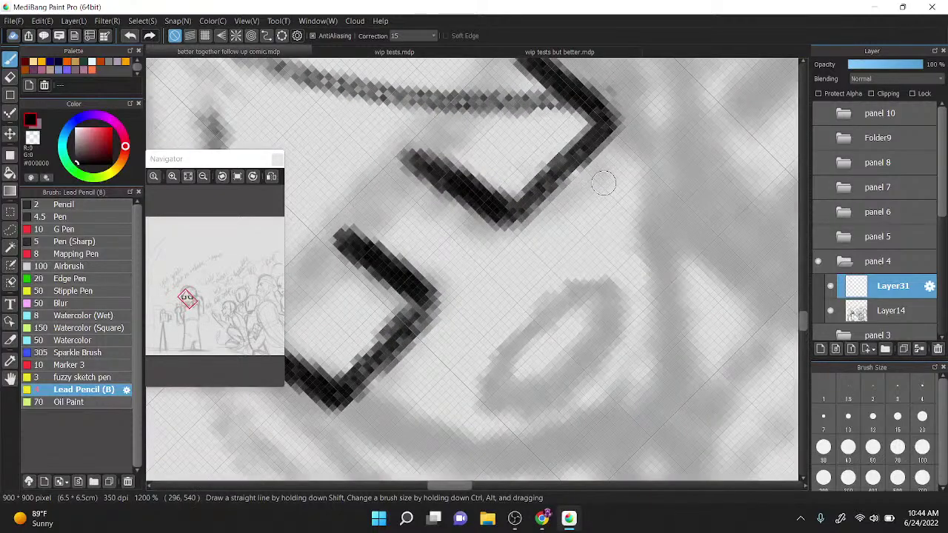
scroll(476, 228, "down", 3)
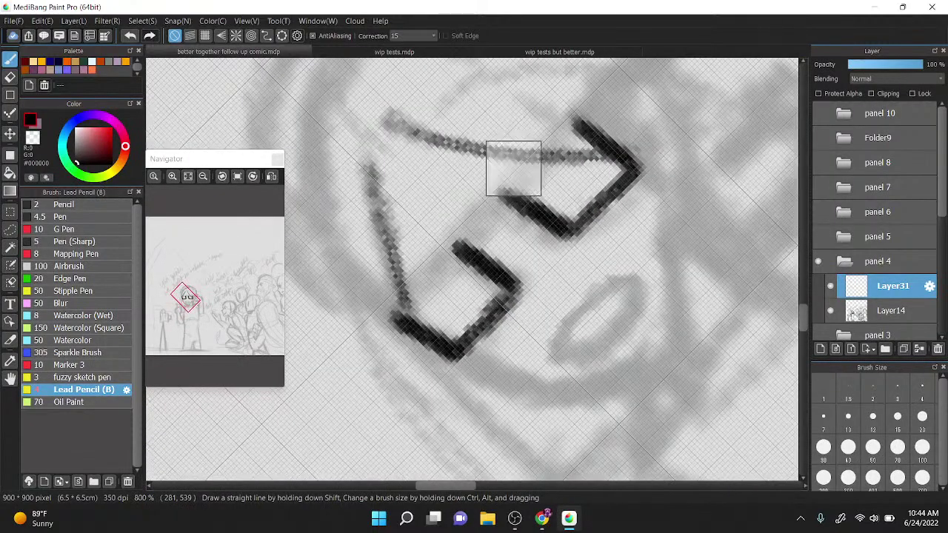
mouse_move(431, 288)
left_mouse_down()
mouse_move(562, 144)
mouse_move(425, 284)
left_mouse_up()
scroll(606, 178, "down", 1)
key("Right")
key("Right")
key("Right")
key("Right")
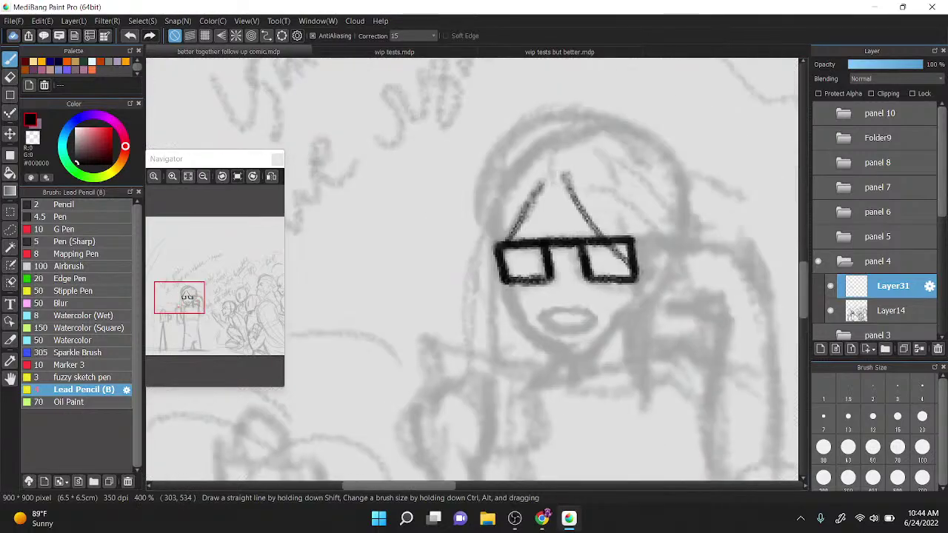
Step: Outline the figure's pointed jaw below the glasses, then add the neck lines and the shoulder beside the raised hand
scroll(474, 274, "up", 2)
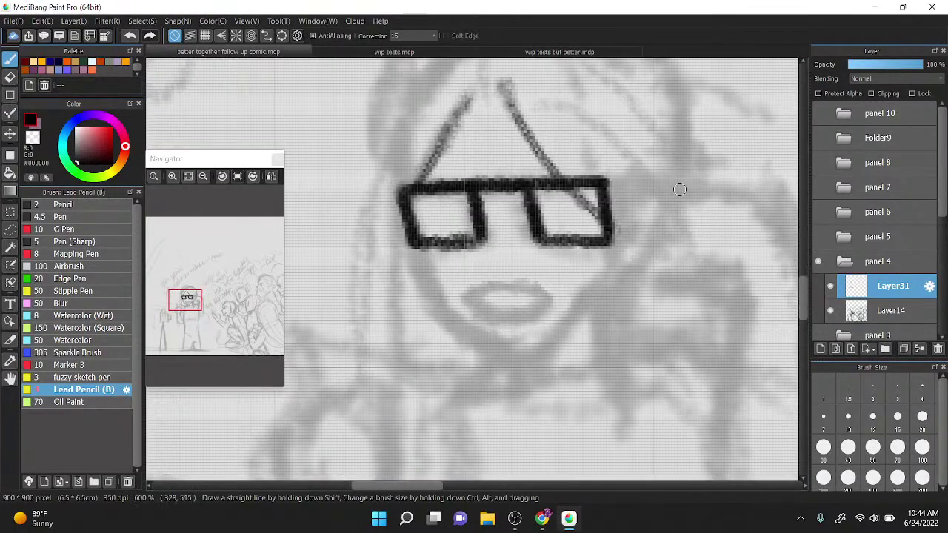
mouse_move(414, 247)
left_mouse_down()
mouse_move(462, 324)
mouse_move(511, 355)
mouse_move(542, 342)
mouse_move(607, 266)
left_mouse_up()
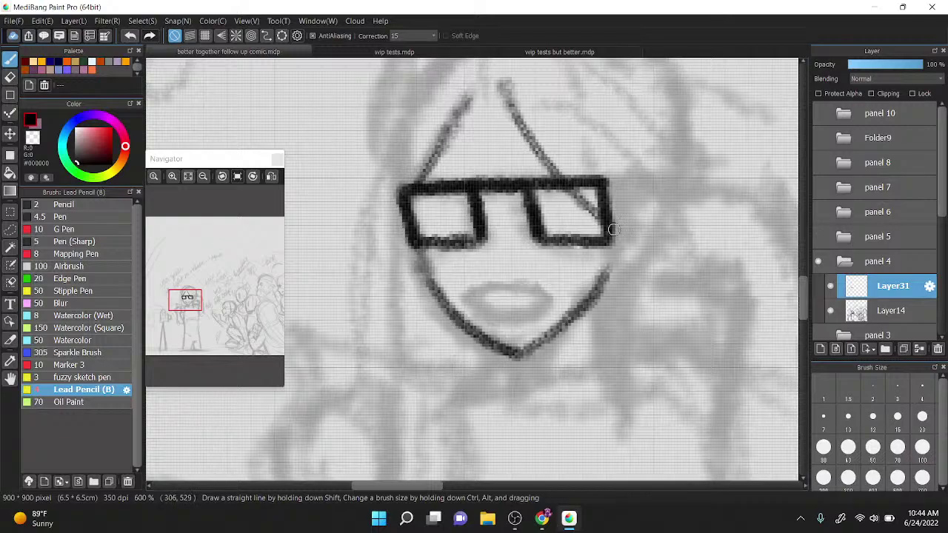
scroll(614, 230, "down", 1)
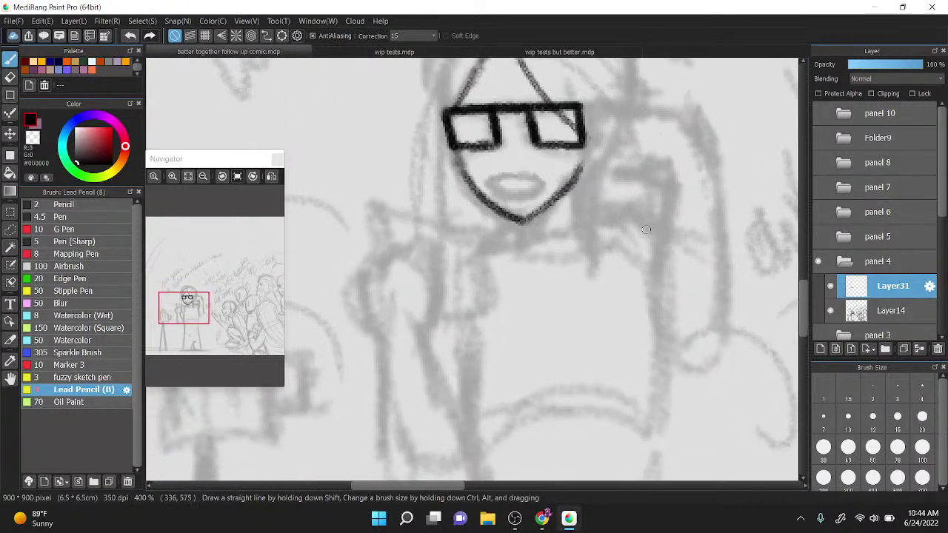
left_click_drag(508, 223, 509, 241)
mouse_move(579, 168)
left_mouse_down()
mouse_move(580, 225)
mouse_move(638, 219)
mouse_move(654, 242)
left_mouse_up()
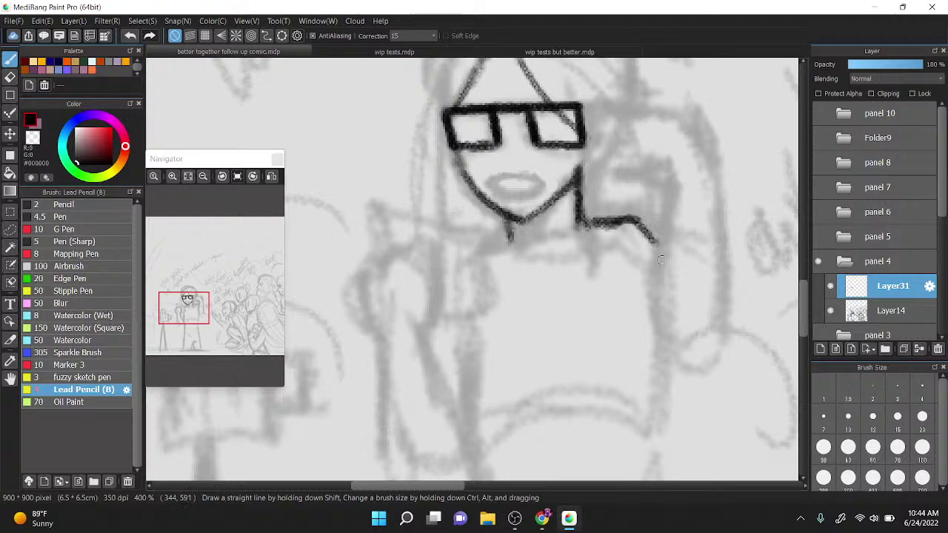
Step: Draw the upper finger contours beside the glasses and the hair's outer outline on the opposite side of the head
mouse_move(581, 103)
left_mouse_down()
mouse_move(596, 107)
mouse_move(626, 80)
mouse_move(646, 88)
mouse_move(613, 108)
left_mouse_up()
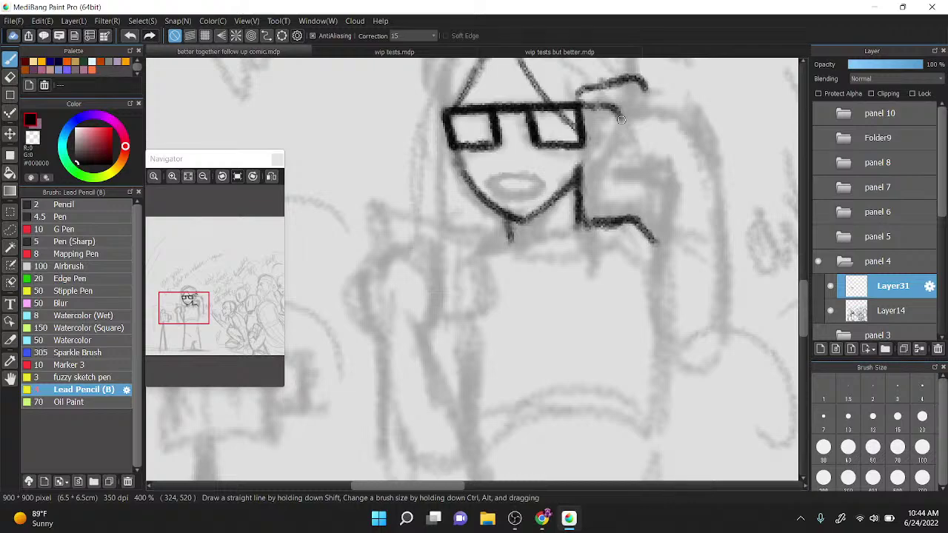
scroll(621, 119, "up", 2)
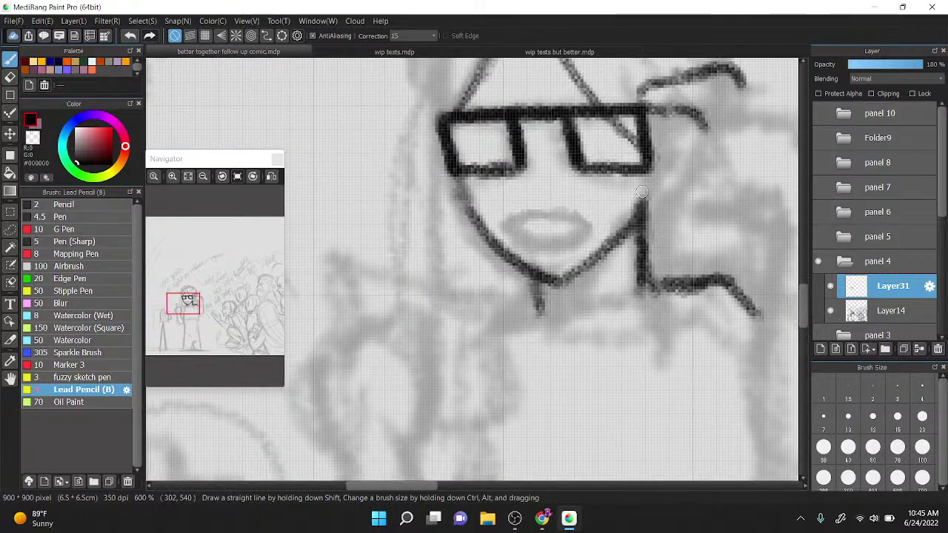
scroll(553, 246, "down", 2)
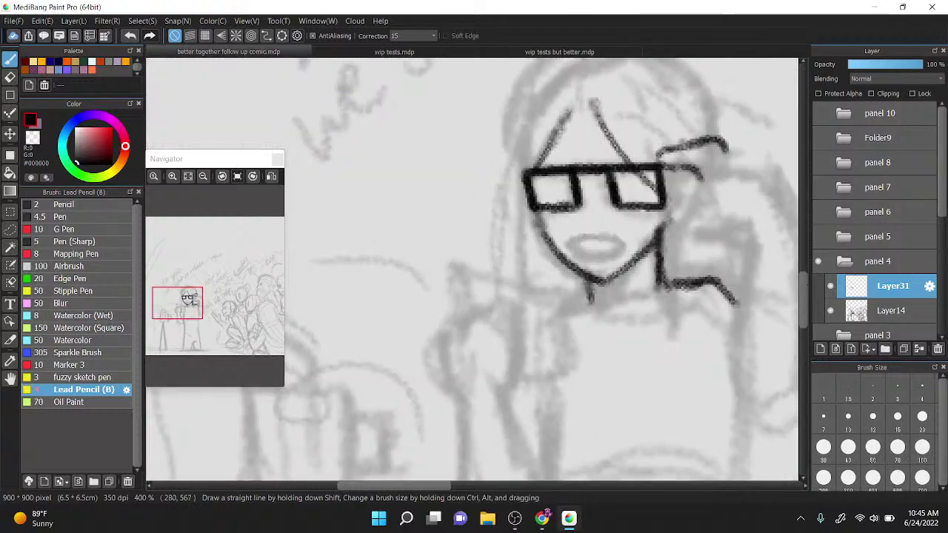
mouse_move(559, 106)
left_mouse_down()
mouse_move(493, 201)
mouse_move(520, 308)
left_mouse_up()
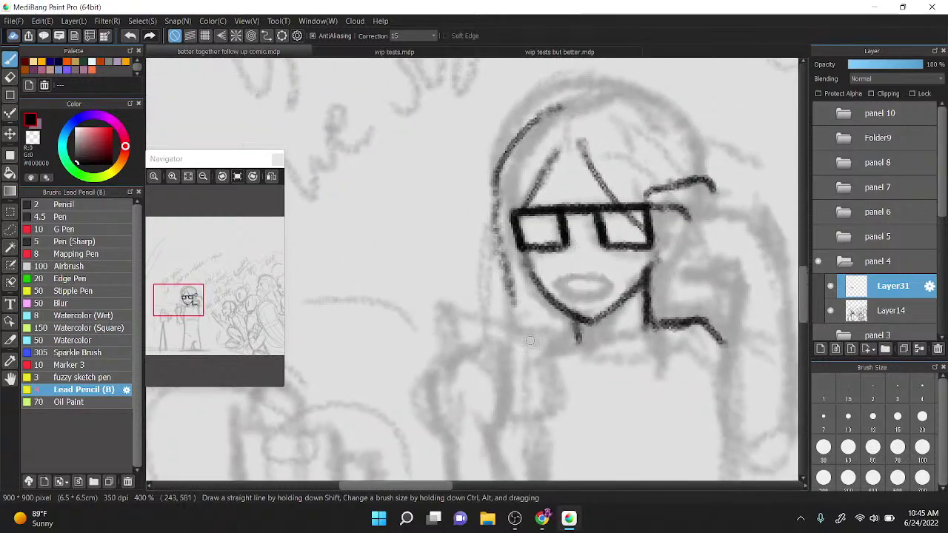
mouse_move(577, 111)
left_mouse_down()
mouse_move(706, 145)
mouse_move(678, 147)
mouse_move(707, 255)
left_mouse_up()
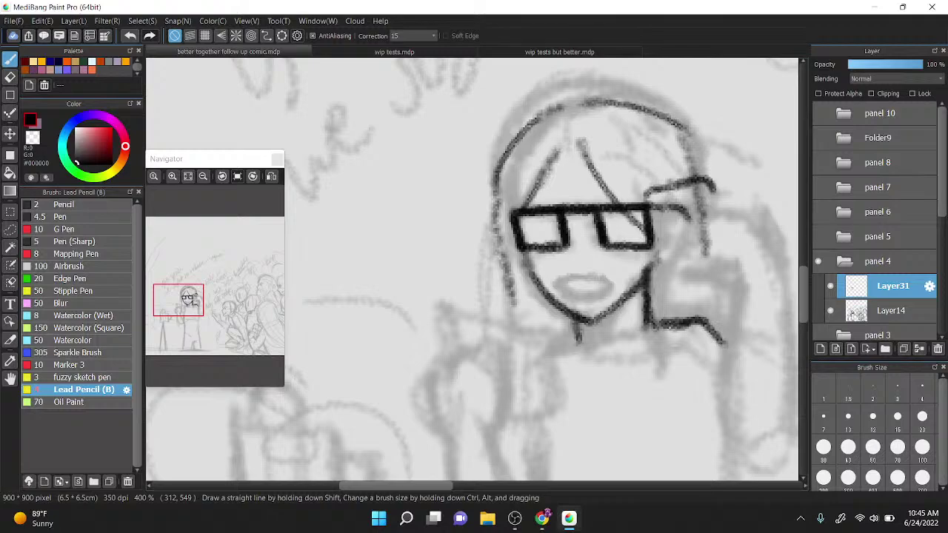
key("ctrl+z")
key("ctrl+z")
Step: Switch to the Pretzel Rocks browser window, skip to the next track, and return to MediBang Paint Pro
key("alt+Tab")
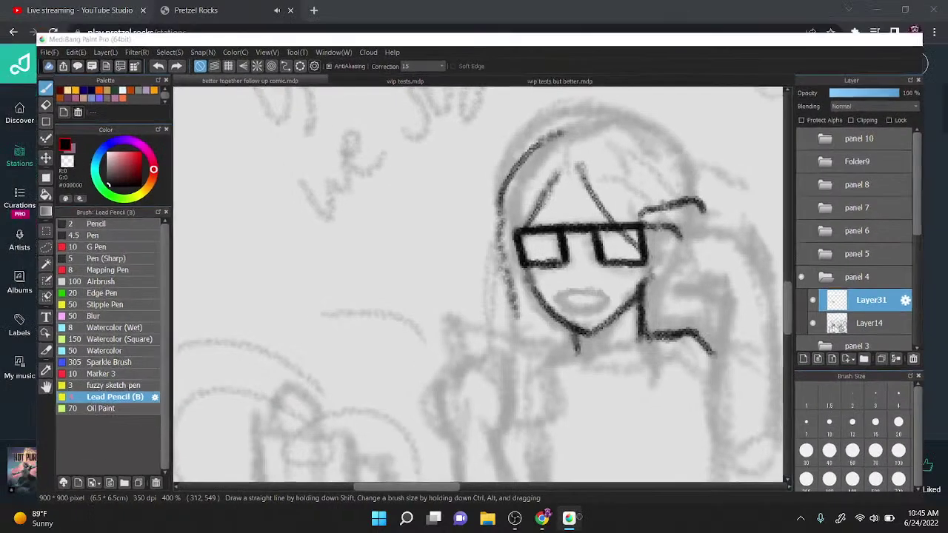
left_click(491, 465)
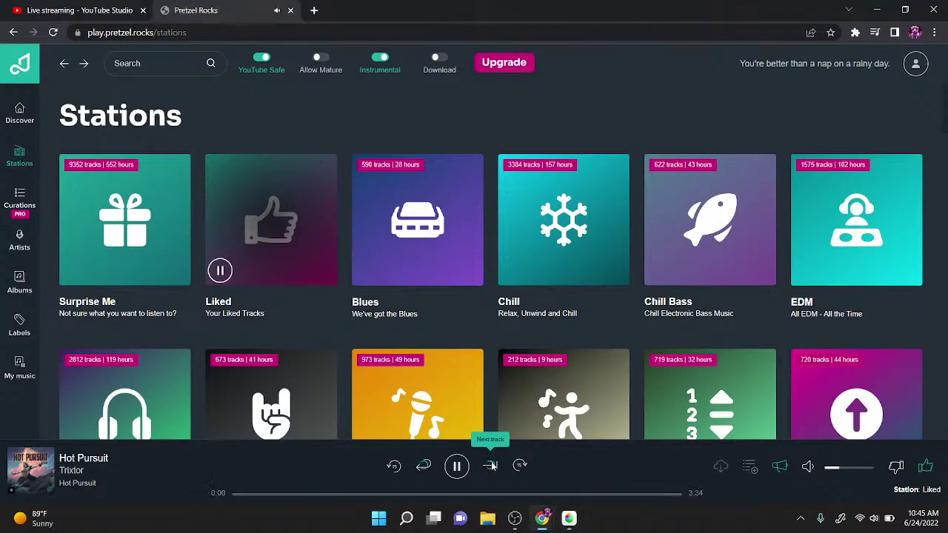
left_click(569, 519)
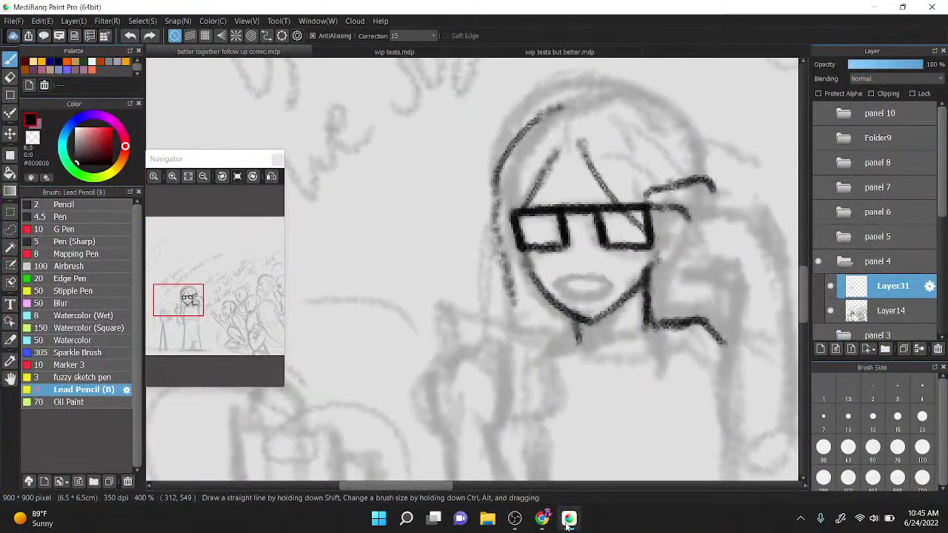
Step: Draw the raised hand holding the glasses and both edges of the forearm running down toward the elbow
scroll(531, 267, "down", 5)
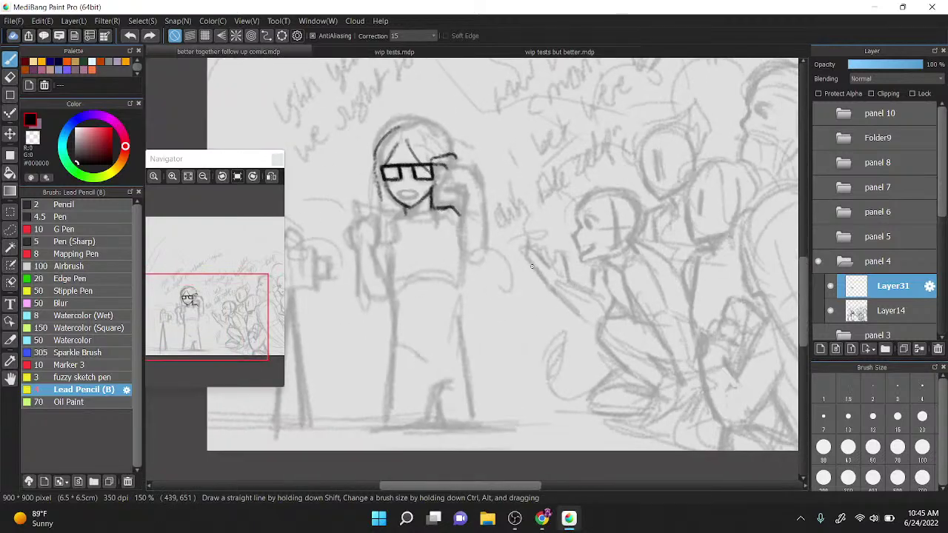
scroll(510, 242, "up", 1)
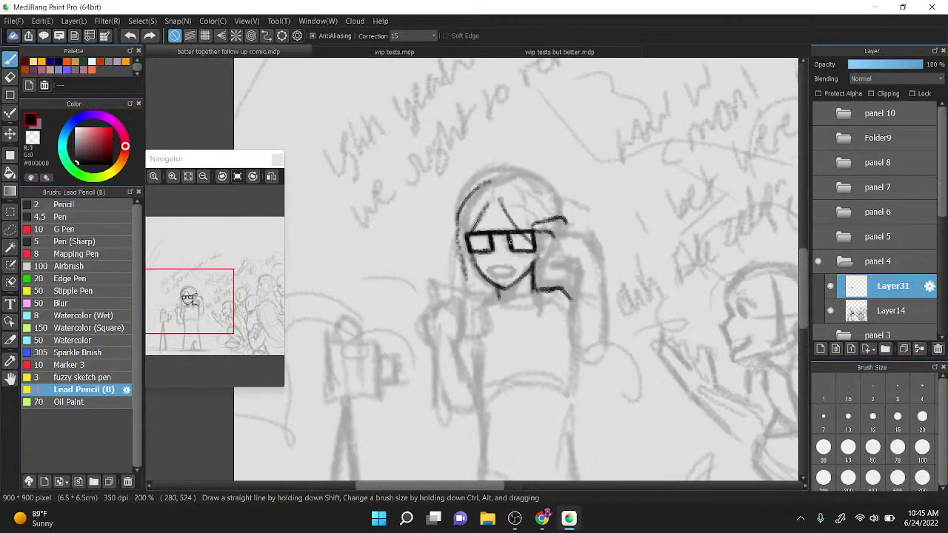
scroll(510, 242, "up", 2)
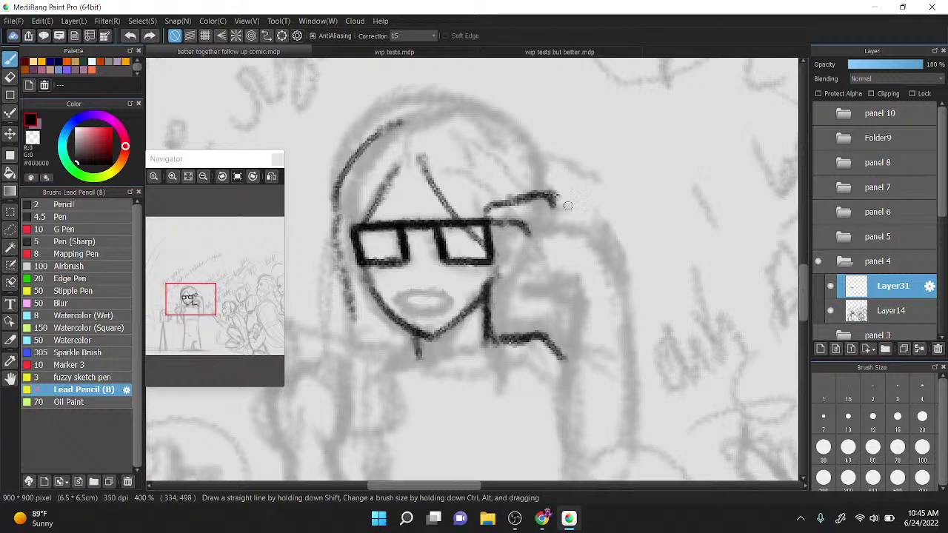
left_click_drag(554, 194, 598, 230)
left_click_drag(521, 247, 498, 260)
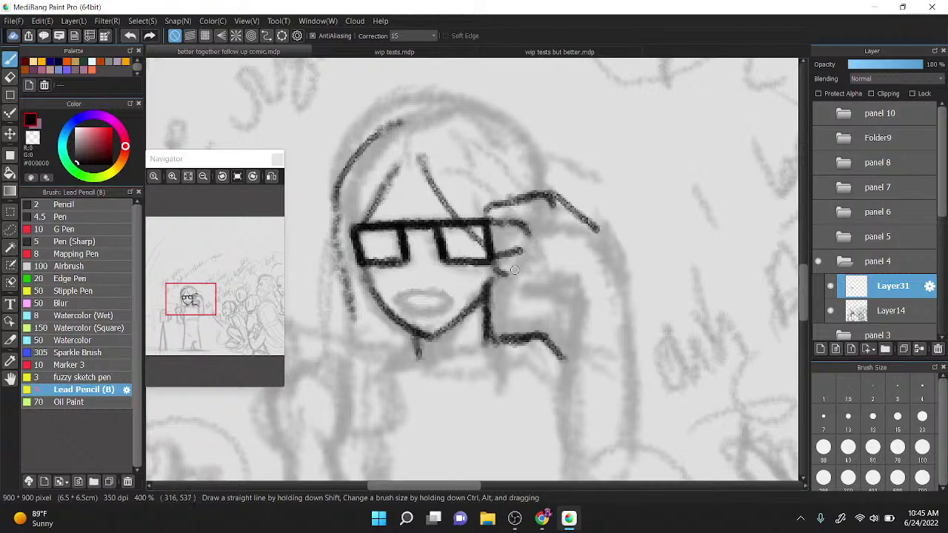
mouse_move(499, 269)
left_mouse_down()
mouse_move(527, 256)
mouse_move(527, 236)
mouse_move(564, 286)
left_mouse_up()
mouse_move(600, 239)
left_mouse_down()
mouse_move(607, 282)
mouse_move(568, 345)
mouse_move(569, 444)
left_mouse_up()
left_click_drag(610, 270, 605, 441)
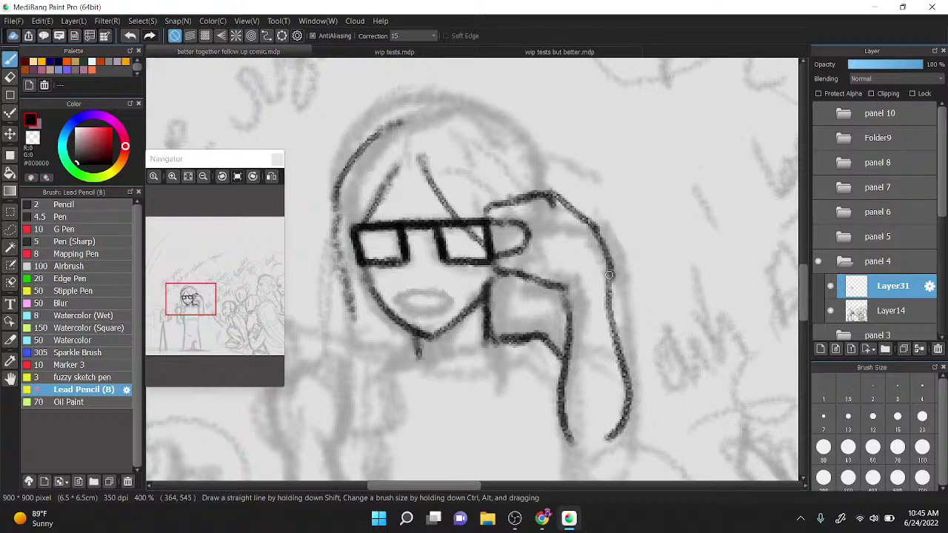
Step: Close the raised arm's outline at the elbow and reinforce the forearm's outer edge with repeated strokes
left_click_drag(608, 268, 629, 378)
left_click_drag(606, 284, 627, 385)
mouse_move(568, 436)
left_mouse_down()
mouse_move(600, 452)
mouse_move(636, 388)
left_mouse_up()
left_click_drag(611, 268, 637, 382)
left_click_drag(616, 311, 622, 412)
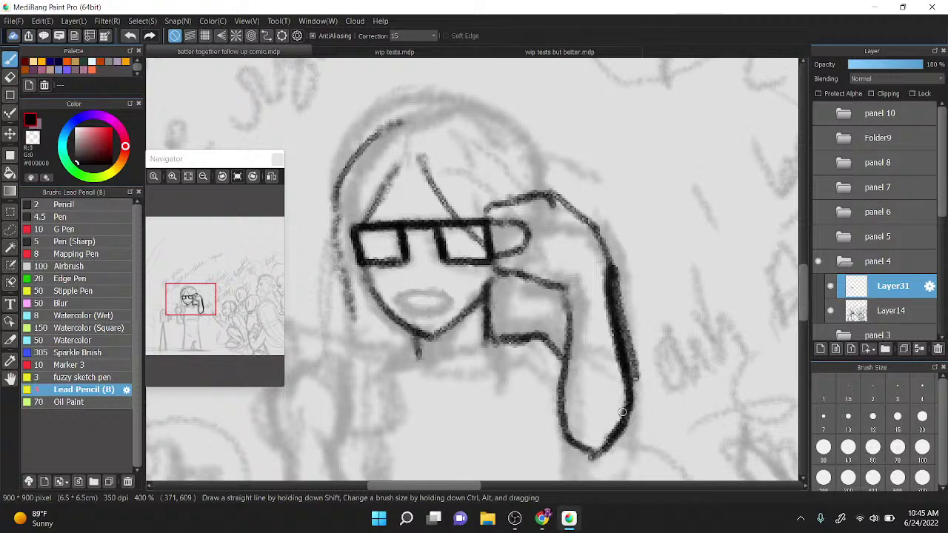
Step: Thin the forearm's overly thick outer line by erasing with the transparent colour, then restore black as the drawing colour
left_click_drag(596, 271, 614, 379)
left_click(32, 137)
mouse_move(602, 299)
left_mouse_down()
mouse_move(619, 387)
mouse_move(603, 306)
mouse_move(616, 374)
mouse_move(611, 281)
mouse_move(635, 374)
left_mouse_up()
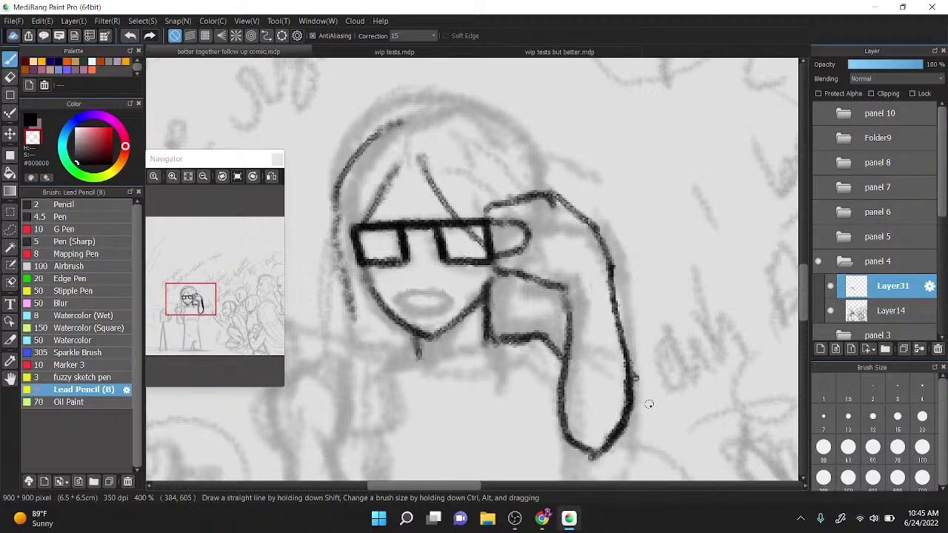
left_click(30, 119)
scroll(498, 234, "down", 1)
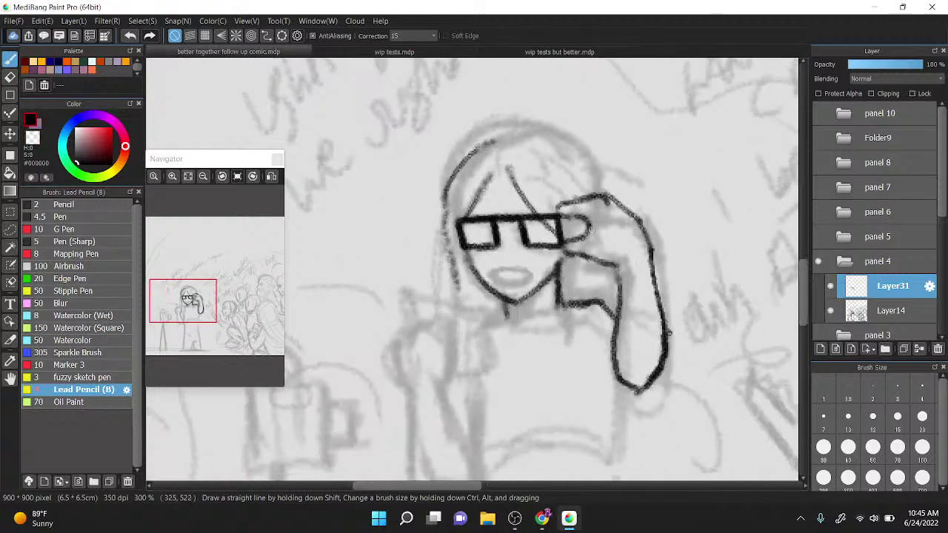
left_click_drag(451, 374, 531, 232)
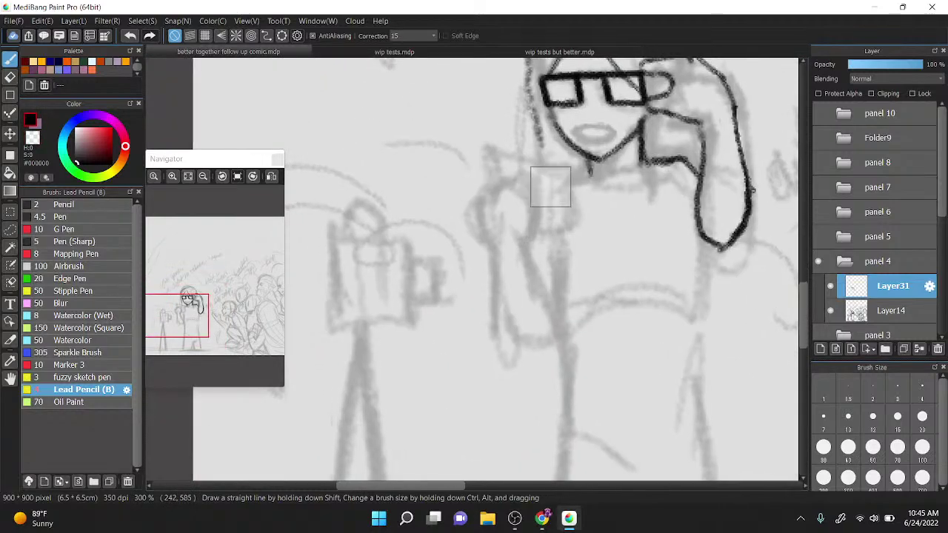
Step: Draw the outer edge of the hand on the camera side and the rectangular card it holds
scroll(550, 187, "up", 1)
mouse_move(486, 260)
left_mouse_down()
mouse_move(472, 203)
mouse_move(490, 184)
mouse_move(486, 146)
mouse_move(562, 157)
left_mouse_up()
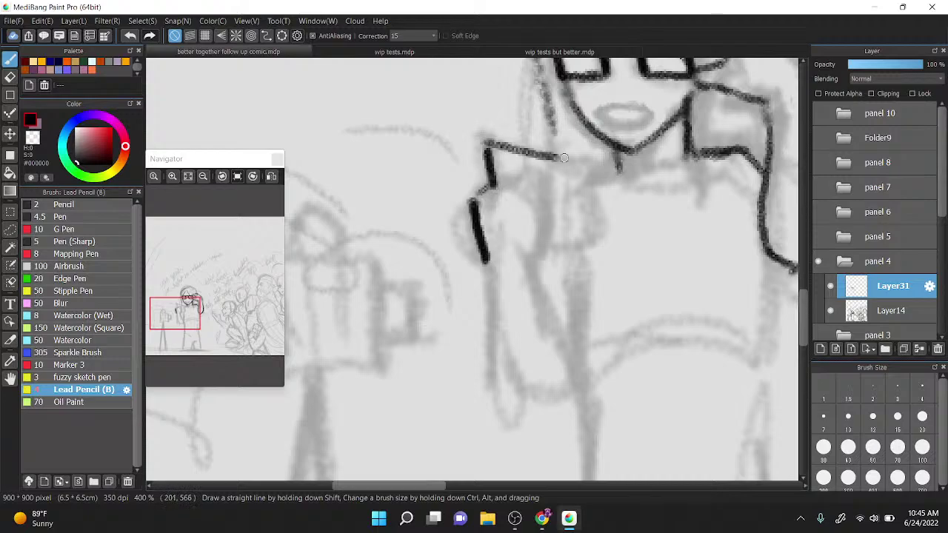
mouse_move(497, 146)
left_mouse_down()
mouse_move(584, 164)
mouse_move(579, 157)
mouse_move(590, 243)
left_mouse_up()
left_click_drag(548, 253, 590, 256)
Step: Draw the curled hand over the card and both edges of its forearm, meeting at a pointed elbow
mouse_move(489, 187)
left_mouse_down()
mouse_move(559, 204)
mouse_move(561, 230)
mouse_move(532, 273)
mouse_move(572, 354)
left_mouse_up()
mouse_move(485, 263)
left_mouse_down()
mouse_move(526, 390)
mouse_move(542, 402)
mouse_move(568, 369)
mouse_move(575, 339)
left_mouse_up()
mouse_move(497, 274)
left_mouse_down()
mouse_move(505, 362)
mouse_move(501, 323)
left_mouse_up()
key("z")
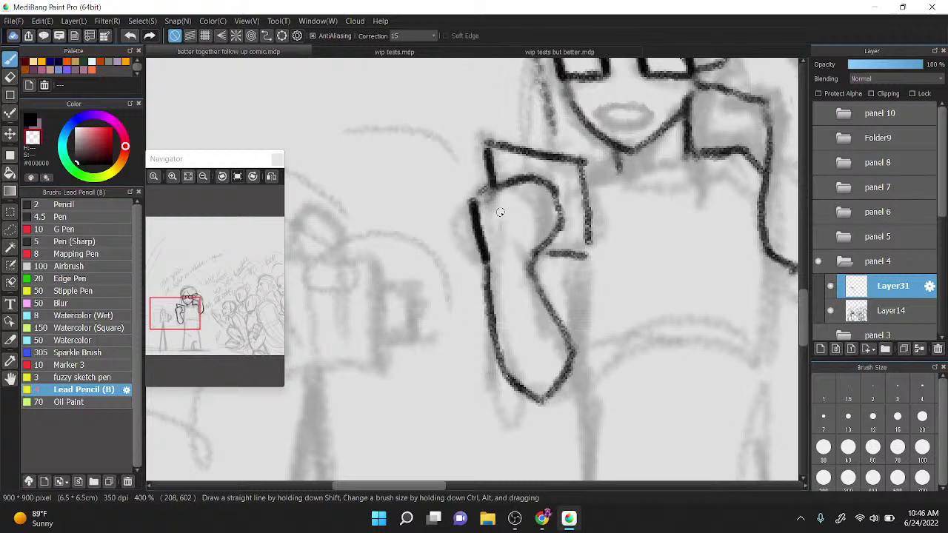
key("z")
left_click_drag(500, 213, 468, 208)
scroll(471, 268, "down", 2)
scroll(471, 269, "up", 1)
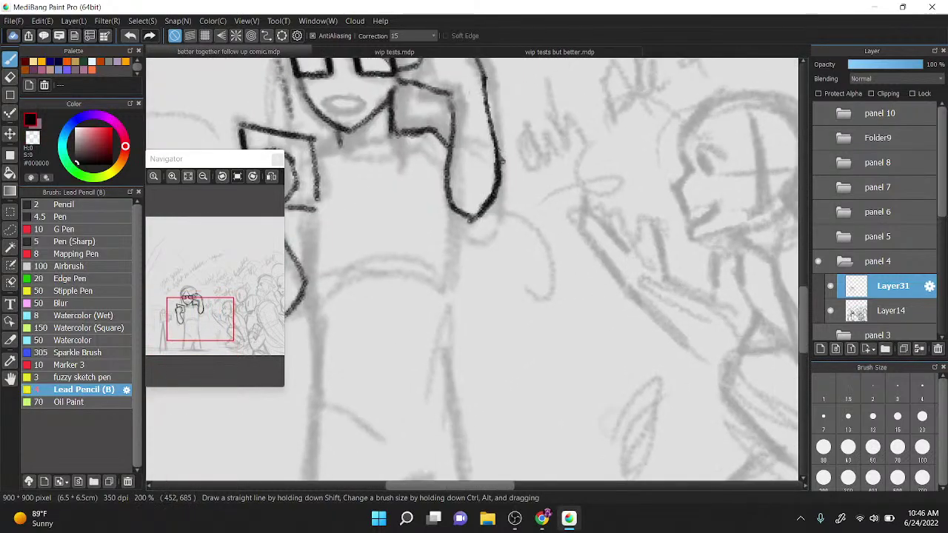
Step: Add a short line at the card-holding wrist, a shoulder line from the card to the chin, and extend the hair's side edge
left_click_drag(528, 385, 716, 416)
scroll(422, 196, "up", 1)
left_click_drag(499, 273, 510, 242)
left_click_drag(542, 175, 580, 154)
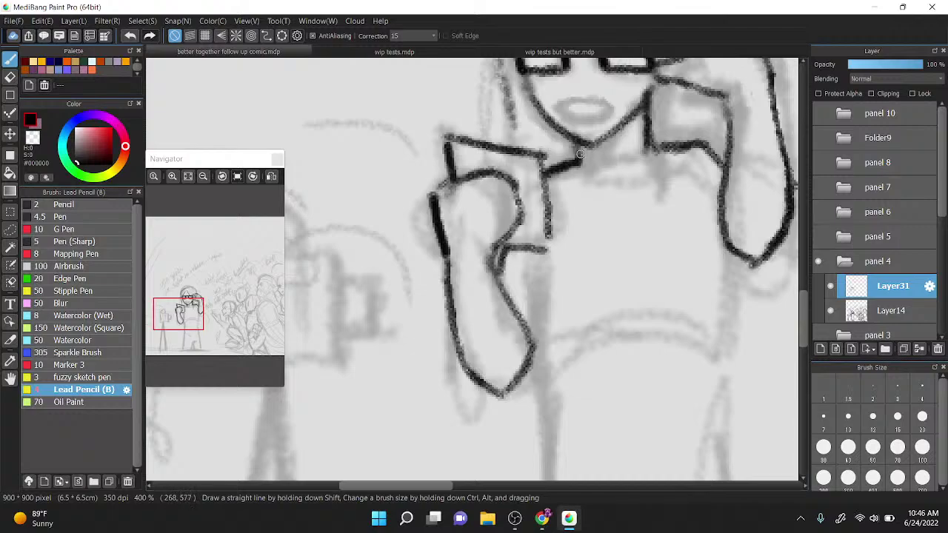
left_click_drag(516, 151, 501, 80)
Step: Outline the hair from the crown to the raised hand and add a short inner line at the raised wrist
mouse_move(768, 85)
left_mouse_down()
mouse_move(696, 176)
mouse_move(661, 251)
left_mouse_up()
mouse_move(465, 91)
left_mouse_down()
mouse_move(512, 85)
mouse_move(569, 120)
mouse_move(592, 172)
left_mouse_up()
left_click_drag(602, 256, 620, 308)
key("z")
key("x")
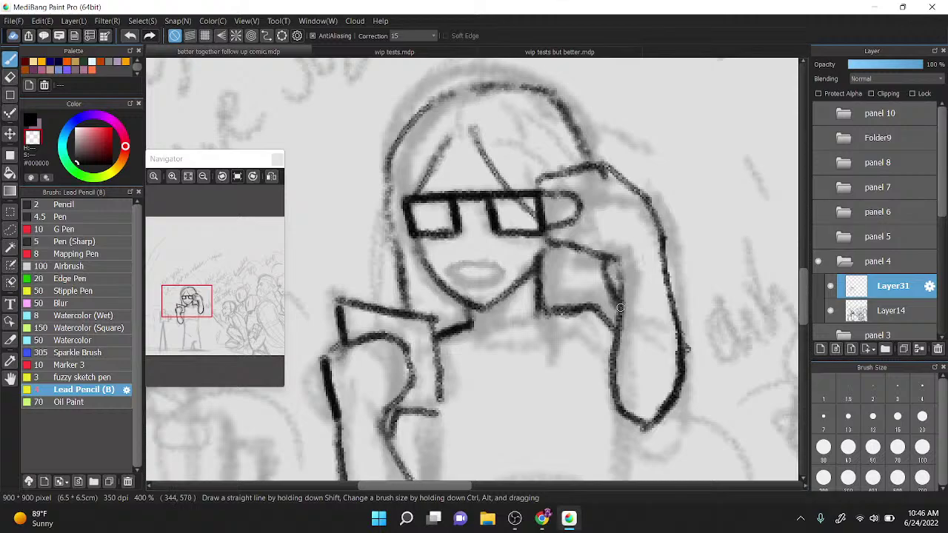
key("z")
scroll(620, 308, "down", 5)
scroll(596, 202, "up", 1)
left_click_drag(596, 202, 614, 260)
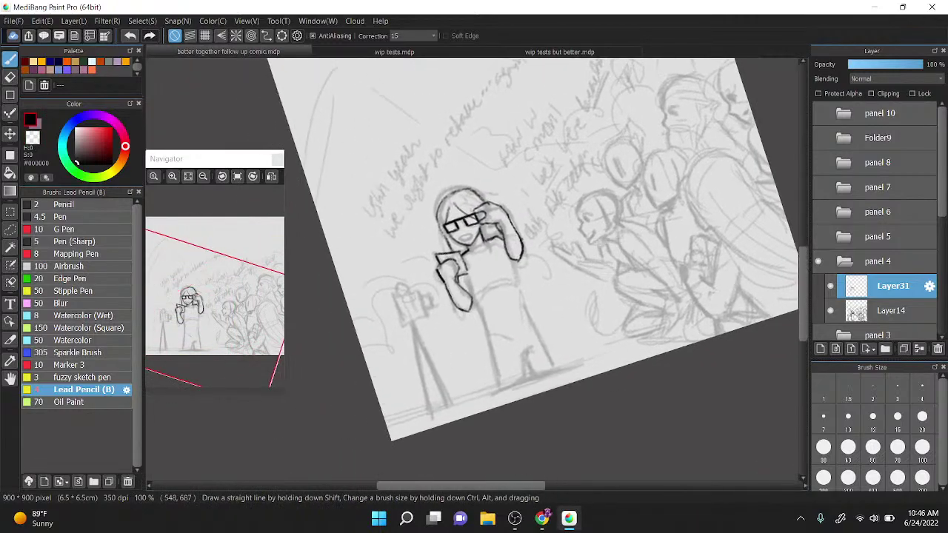
key("Up")
left_click_drag(622, 316, 542, 302)
scroll(542, 302, "up", 2)
scroll(542, 302, "down", 3)
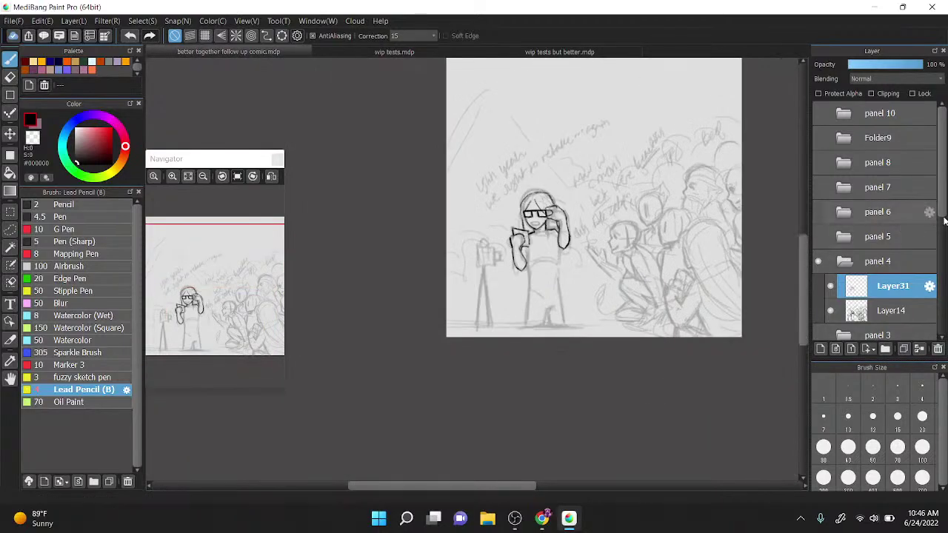
Step: Collapse the panel 1 folder, hide panel 4, and view panel 2 and panel 3 one at a time
left_click_drag(944, 216, 934, 327)
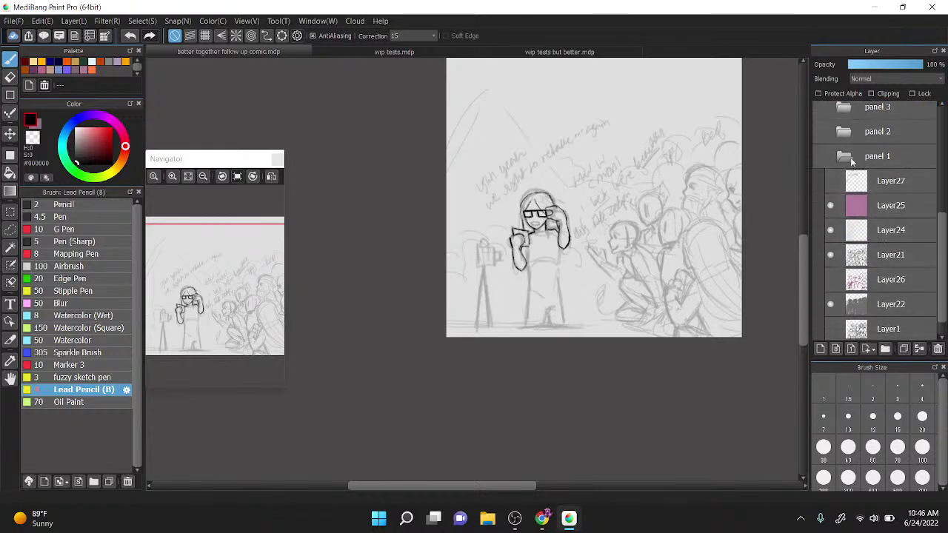
left_click(846, 160)
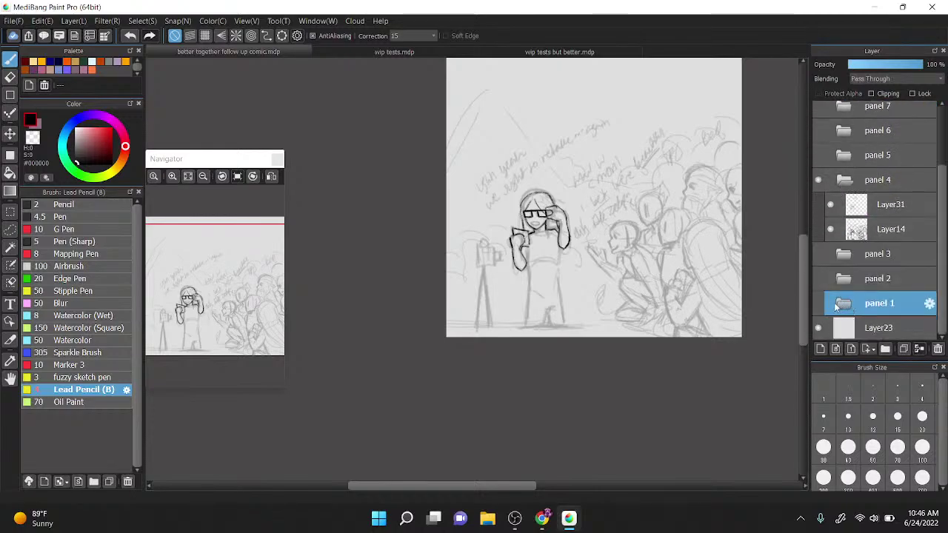
left_click(817, 180)
left_click(817, 278)
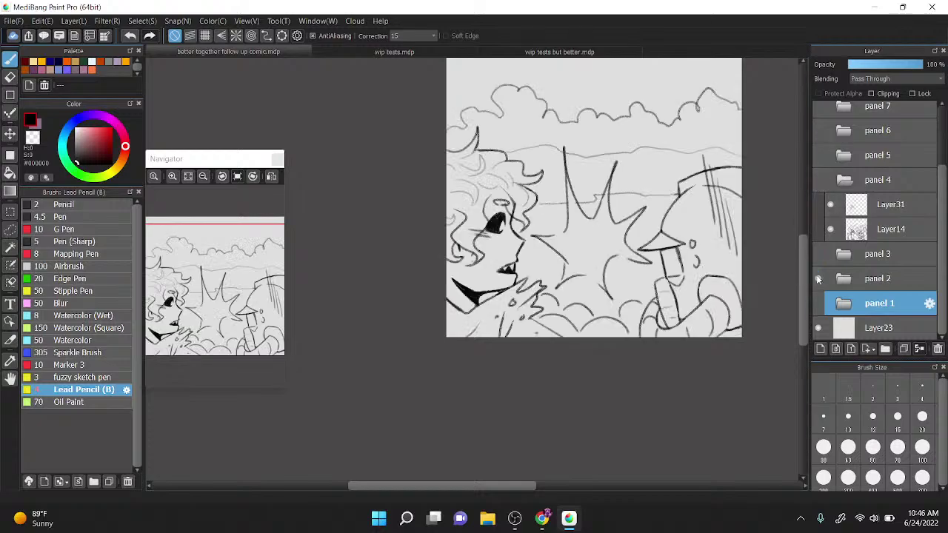
left_click(817, 278)
left_click(818, 254)
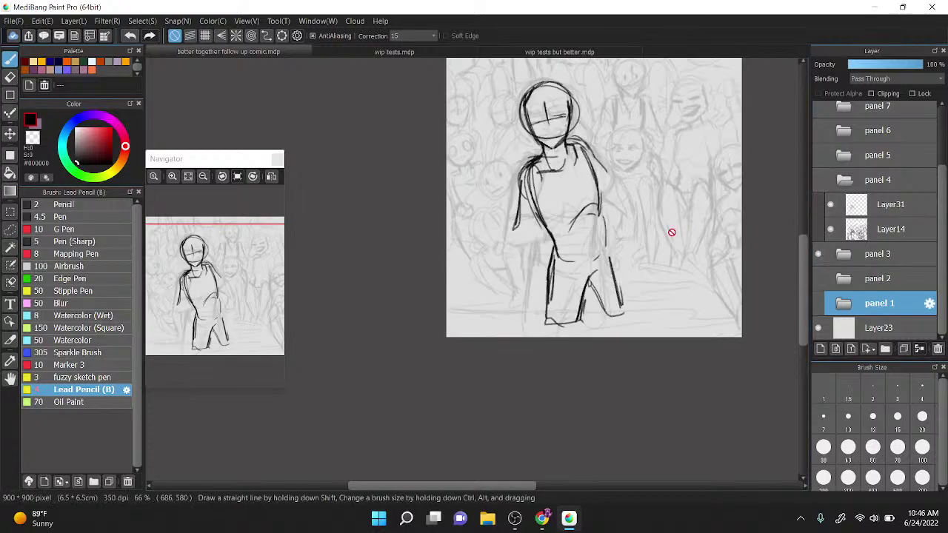
mouse_move(257, 259)
left_mouse_down()
mouse_move(208, 260)
mouse_move(219, 279)
mouse_move(187, 291)
mouse_move(212, 298)
left_mouse_up()
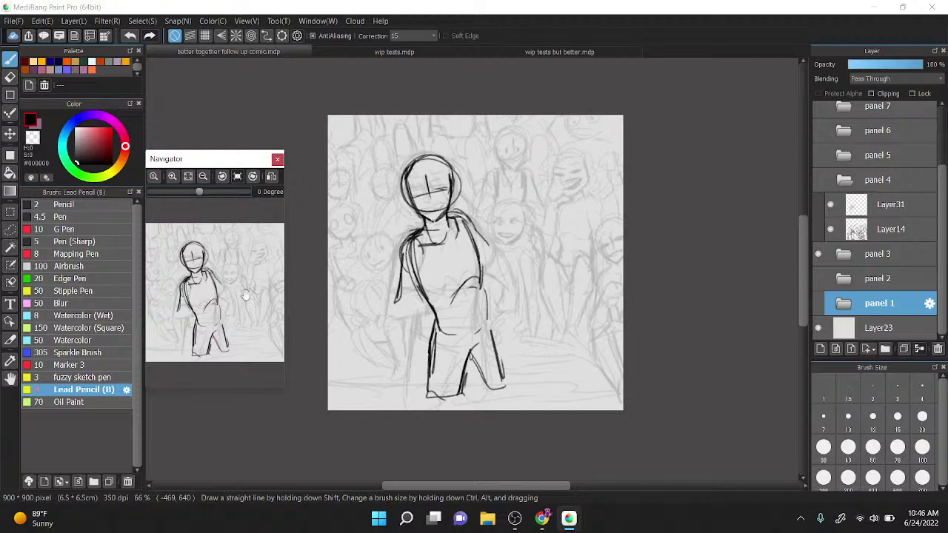
Step: Hide panel 3, show panel 4 again, and make Layer31 the active layer
left_click(817, 254)
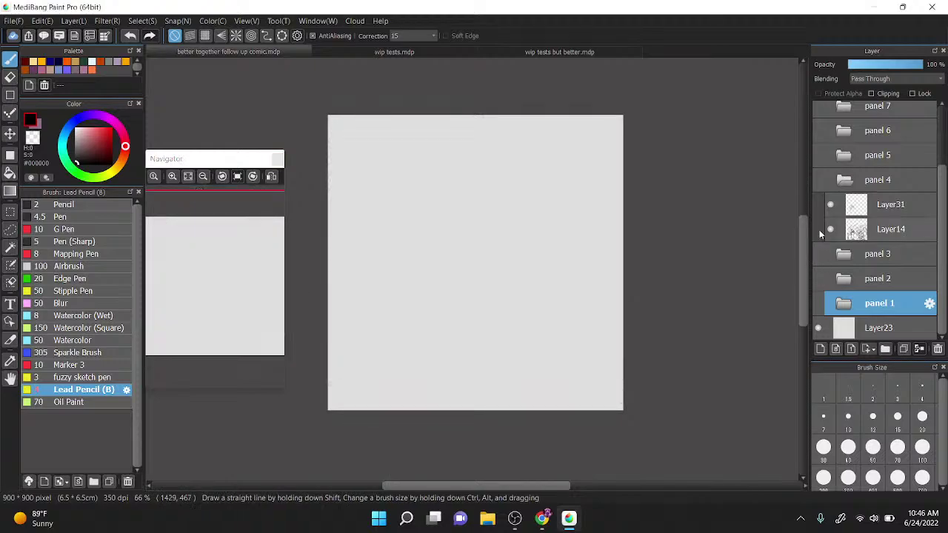
left_click(818, 180)
left_click(855, 207)
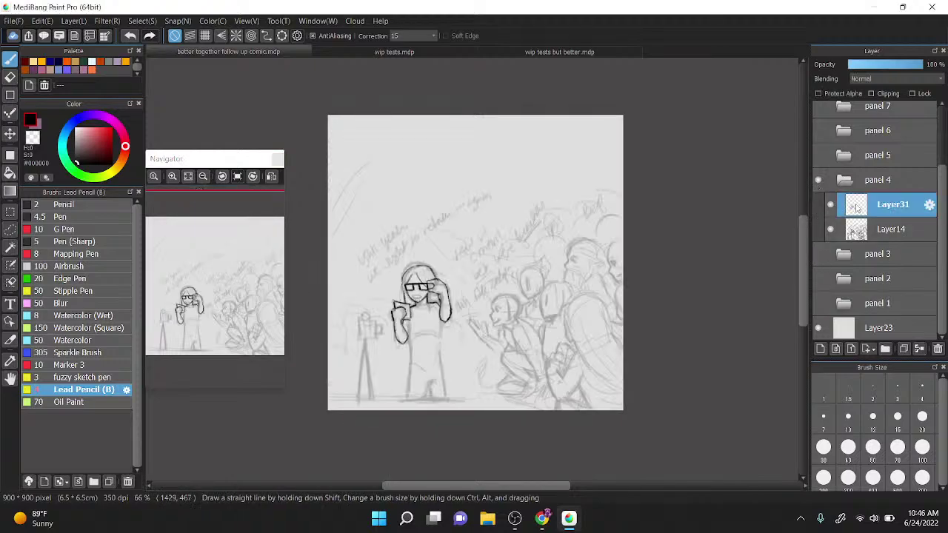
Step: Draw the figure's torso with a curved neckline, both sides down to the waist, and a pointed shirt hem
scroll(444, 239, "up", 3)
scroll(473, 270, "down", 1)
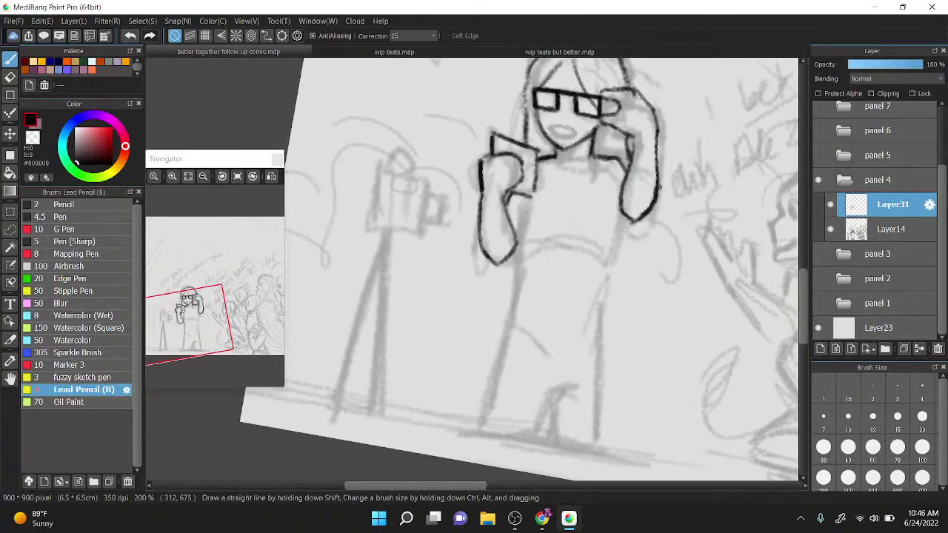
mouse_move(529, 197)
left_mouse_down()
mouse_move(521, 305)
mouse_move(512, 308)
mouse_move(565, 339)
mouse_move(604, 305)
mouse_move(602, 314)
mouse_move(622, 221)
left_mouse_up()
scroll(544, 155, "up", 1)
mouse_move(539, 163)
left_mouse_down()
mouse_move(545, 176)
mouse_move(635, 163)
left_mouse_up()
scroll(635, 163, "down", 1)
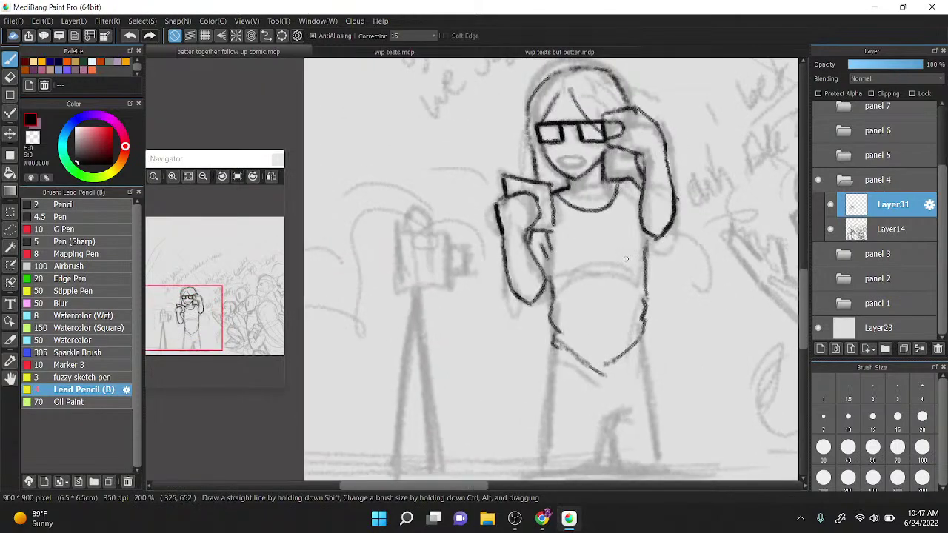
Step: Thicken the jawline beside the chin and draw a short shoulder line next to the raised forearm
left_click_drag(575, 184, 598, 164)
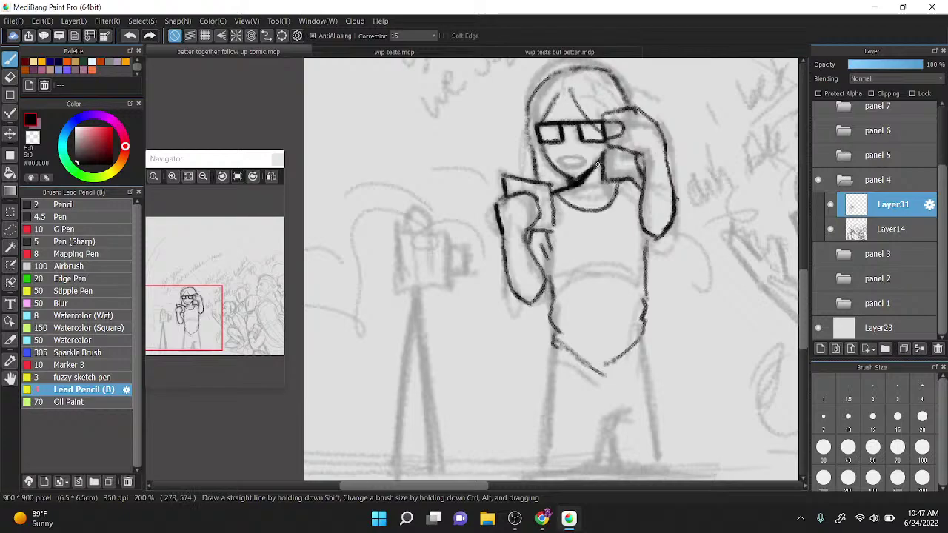
scroll(644, 185, "up", 1)
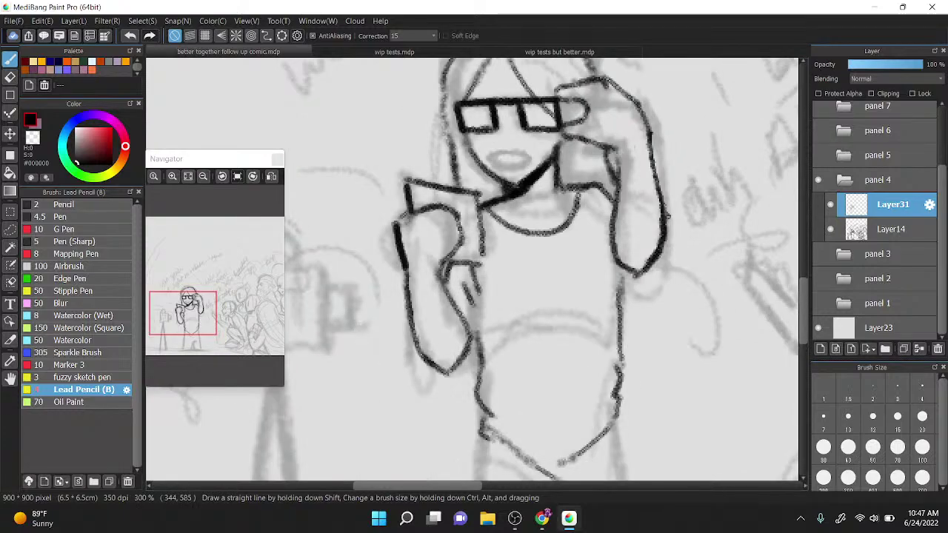
left_click_drag(590, 209, 609, 245)
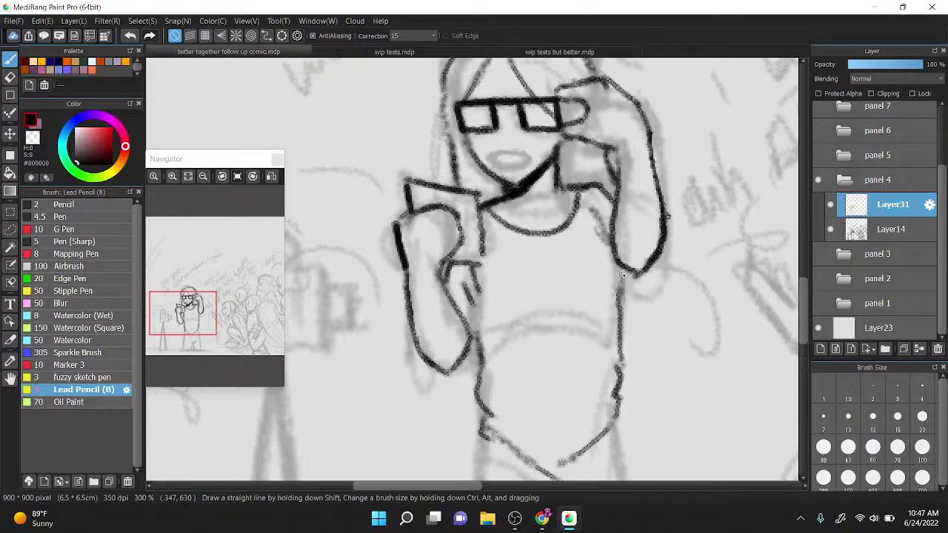
Step: Draw the small curve under the raised elbow and the upper-arm lines between the card-holding forearm and the torso
left_click_drag(623, 299, 644, 270)
left_click_drag(472, 329, 473, 354)
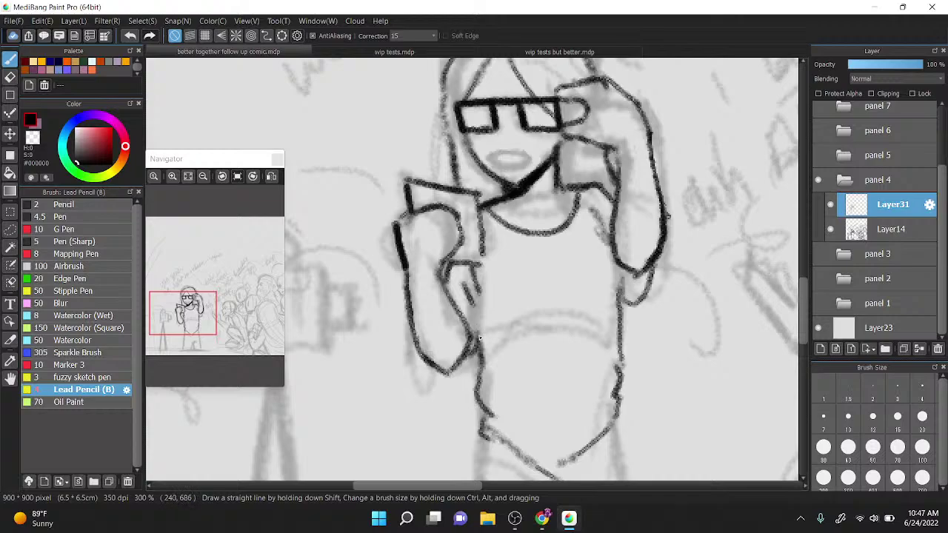
mouse_move(483, 298)
left_mouse_down()
mouse_move(476, 355)
mouse_move(505, 349)
mouse_move(517, 260)
left_mouse_up()
scroll(440, 332, "up", 2)
key("z")
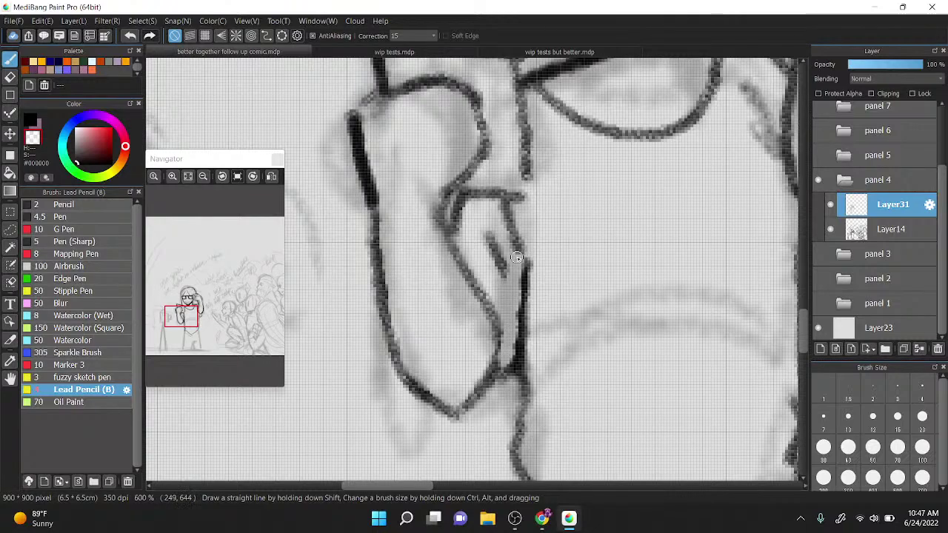
scroll(516, 257, "down", 2)
key("z")
Step: Draw two slanted fold lines across the lower shirt above the pointed hem
left_click_drag(502, 385, 499, 302)
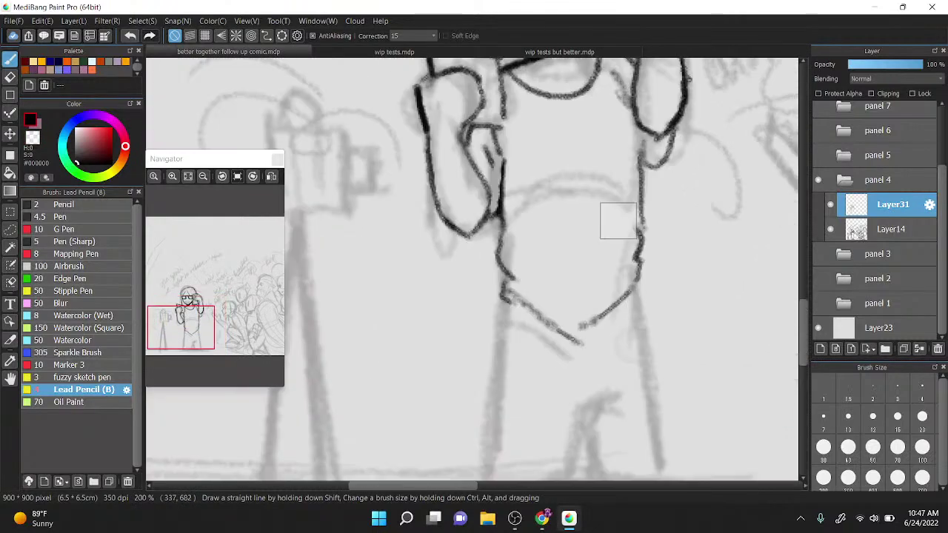
left_click_drag(511, 256, 623, 296)
left_click_drag(565, 258, 639, 264)
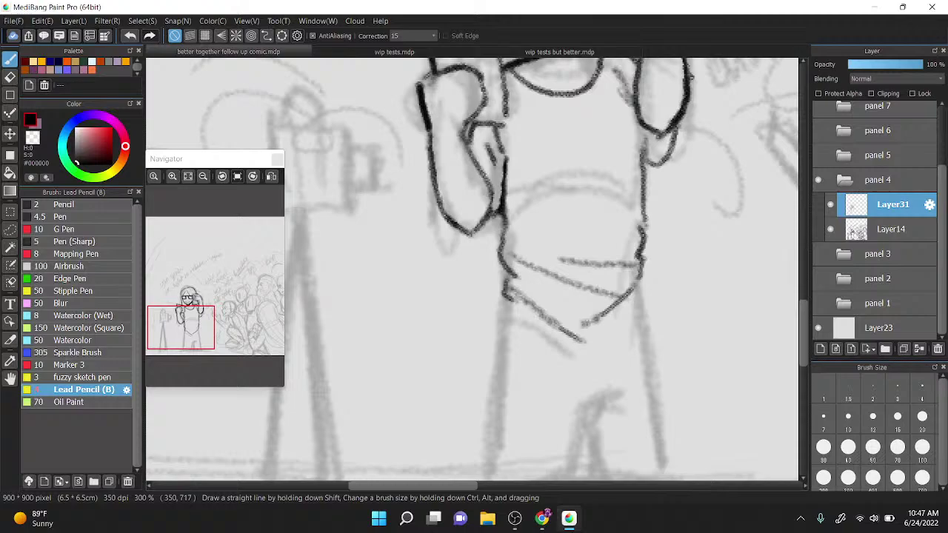
Step: Draw the outer edge of the leg on the card-holding side from hip to ground, doubling the stroke to thicken it
left_click_drag(635, 318, 595, 210)
key("ctrl+Up")
left_click_drag(460, 162, 437, 411)
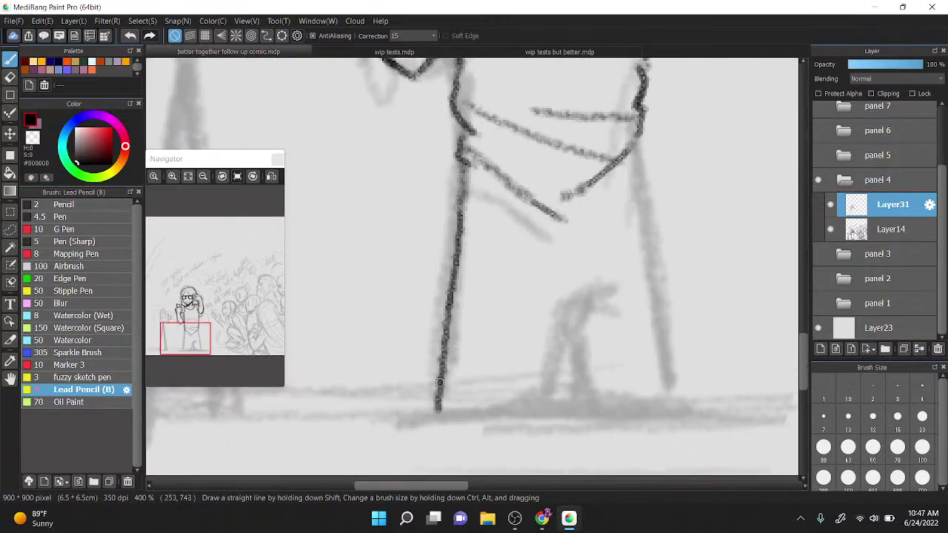
left_click_drag(463, 161, 436, 409)
Step: Draw the inner edges of both legs, meeting below the crotch and ending in small hooks at the ground
mouse_move(524, 396)
left_mouse_down()
mouse_move(551, 393)
mouse_move(565, 295)
mouse_move(610, 267)
left_mouse_up()
key("ctrl+z")
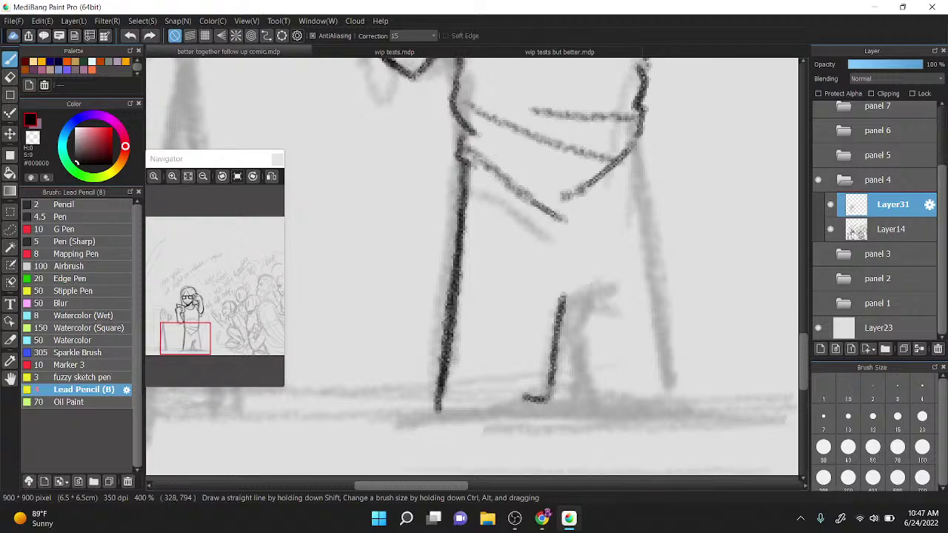
scroll(636, 257, "down", 1)
mouse_move(520, 318)
left_mouse_down()
mouse_move(531, 281)
mouse_move(555, 260)
left_mouse_up()
mouse_move(527, 323)
left_mouse_down()
mouse_move(523, 341)
mouse_move(557, 387)
left_mouse_up()
mouse_move(580, 185)
left_mouse_down()
mouse_move(602, 352)
mouse_move(600, 385)
left_mouse_up()
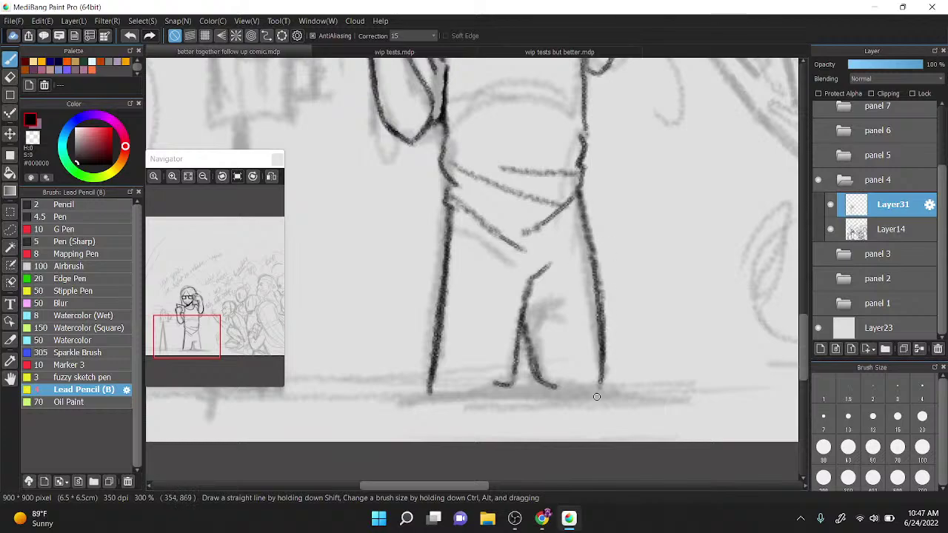
key("ctrl+z")
key("ctrl+z")
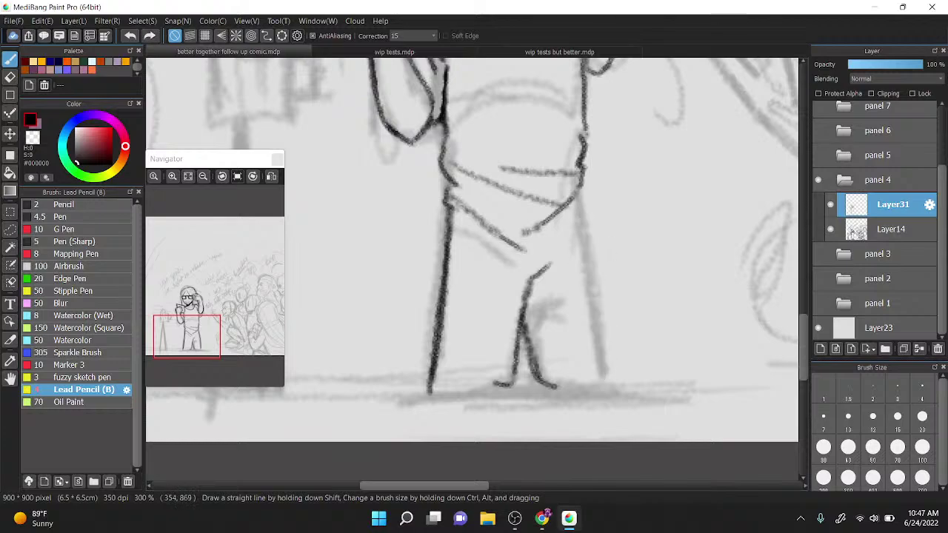
Step: Draw the outer edge of the other leg from the hip to the ground and thicken its upper part
left_click_drag(579, 189, 617, 393)
mouse_move(578, 205)
left_mouse_down()
mouse_move(610, 418)
mouse_move(610, 312)
left_mouse_up()
key("x")
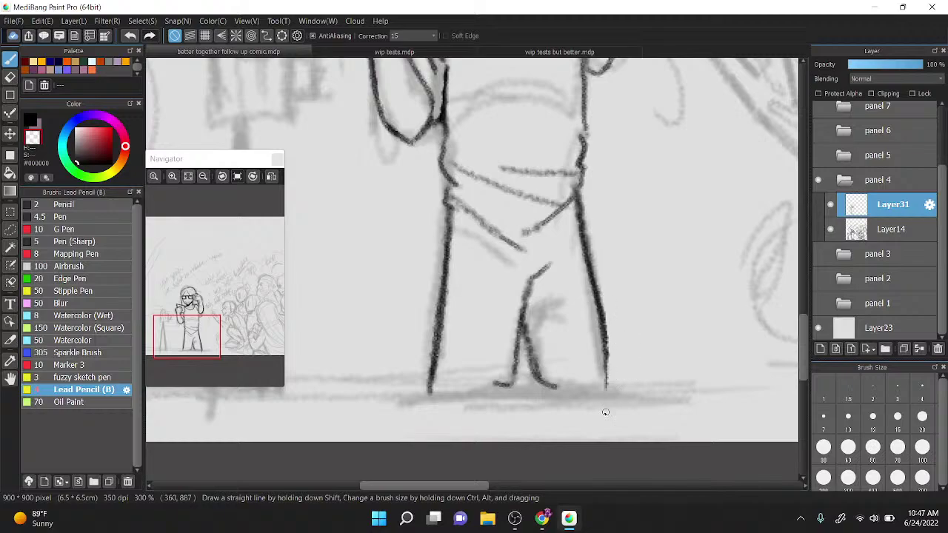
Step: Erase the foot hooks from the inner leg lines and darken the inner edges with extra black strokes
left_click_drag(528, 326, 557, 389)
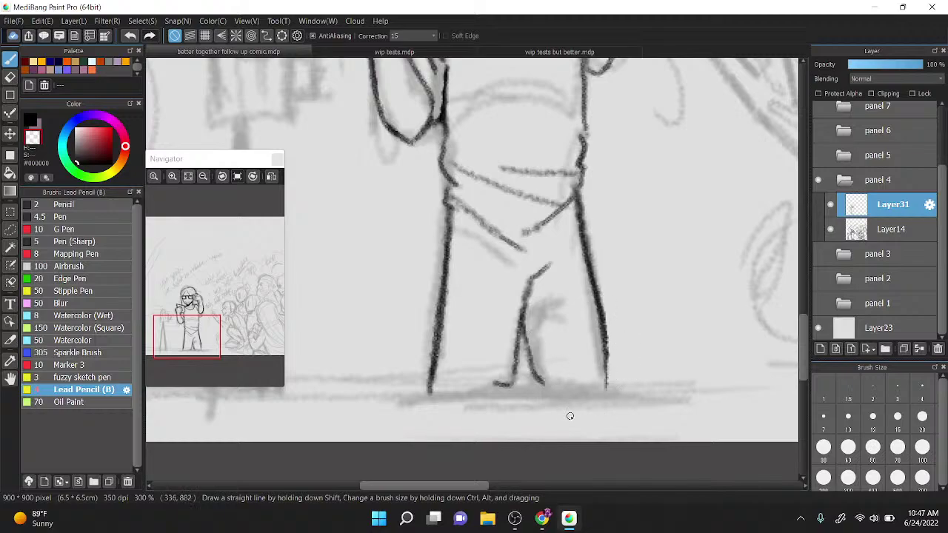
key("x")
scroll(507, 285, "up", 1)
mouse_move(507, 285)
left_mouse_down()
mouse_move(545, 226)
mouse_move(539, 325)
mouse_move(574, 233)
mouse_move(572, 241)
left_mouse_up()
key("ctrl+z")
mouse_move(565, 278)
left_mouse_down()
mouse_move(583, 353)
mouse_move(537, 339)
mouse_move(545, 365)
mouse_move(597, 321)
mouse_move(592, 311)
left_mouse_up()
key("z")
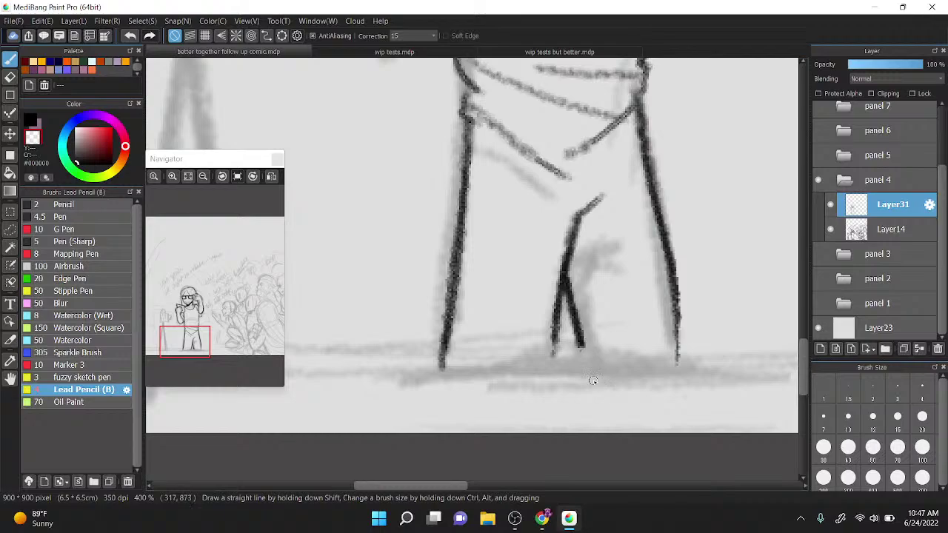
Step: Erase most of the outer line of the leg on the crowd's side and redraw it thicker and straighter to the ground
scroll(473, 261, "down", 4)
key("Left")
key("Right")
scroll(492, 326, "up", 4)
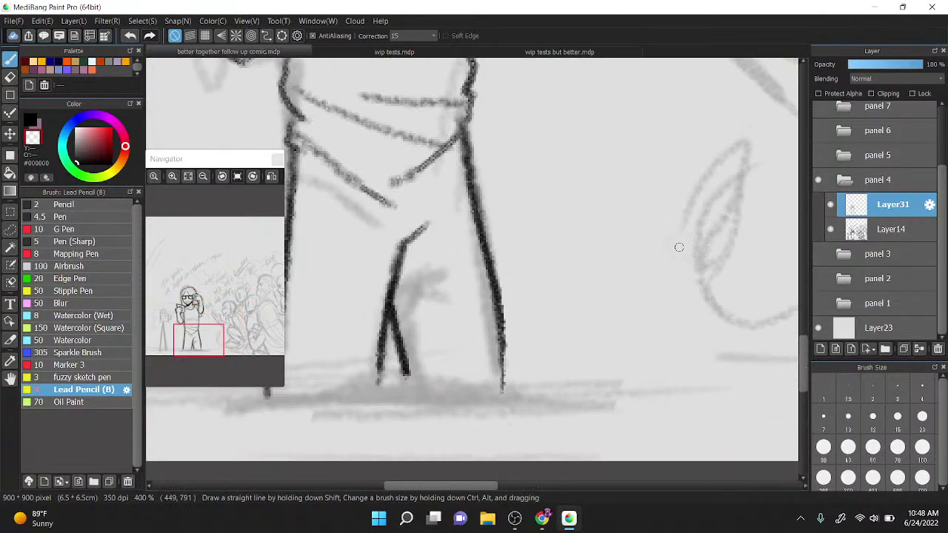
mouse_move(503, 367)
left_mouse_down()
mouse_move(487, 231)
mouse_move(512, 364)
left_mouse_up()
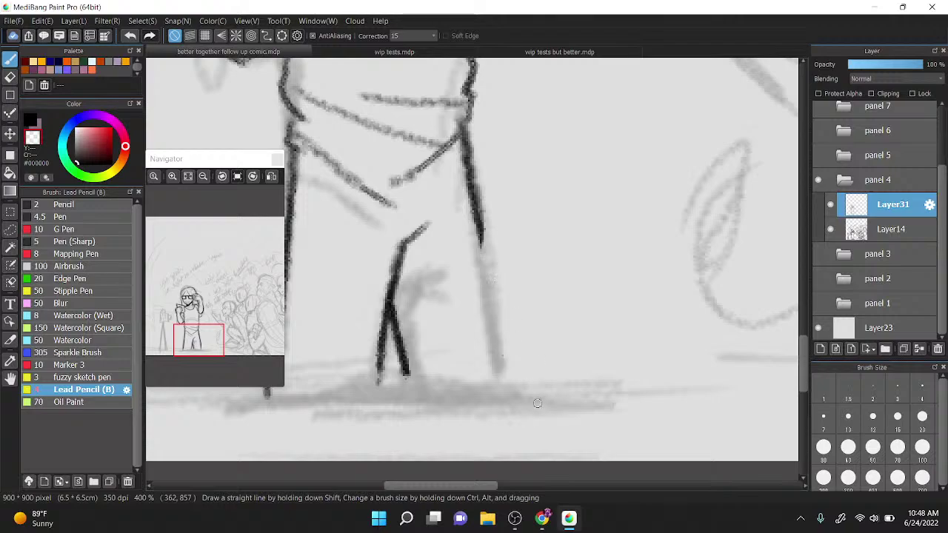
mouse_move(485, 245)
left_mouse_down()
mouse_move(491, 304)
mouse_move(477, 227)
mouse_move(500, 308)
left_mouse_up()
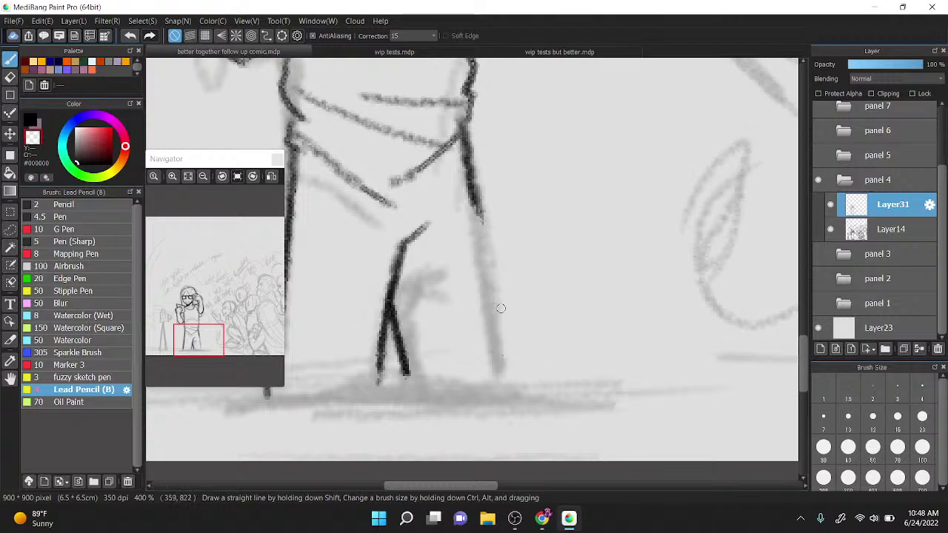
key("x")
left_click_drag(469, 191, 500, 365)
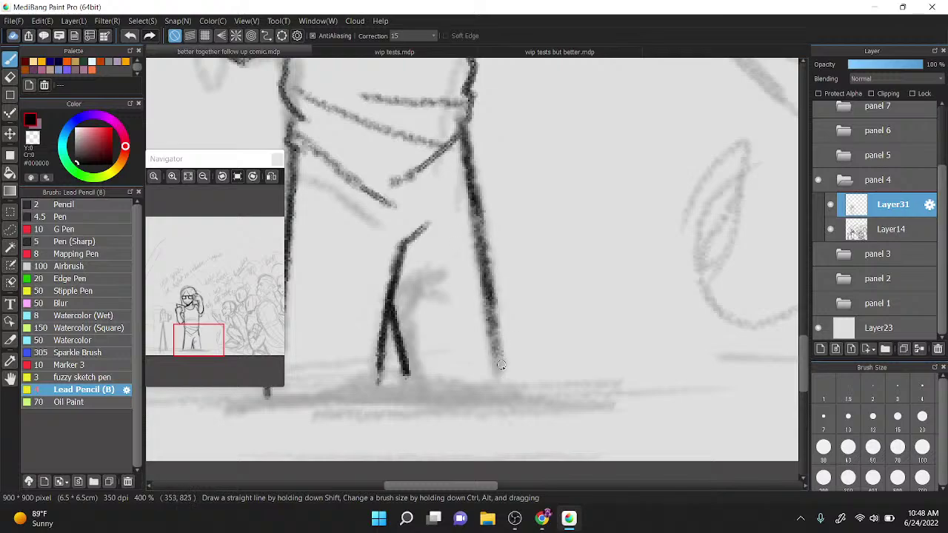
left_click_drag(467, 163, 506, 402)
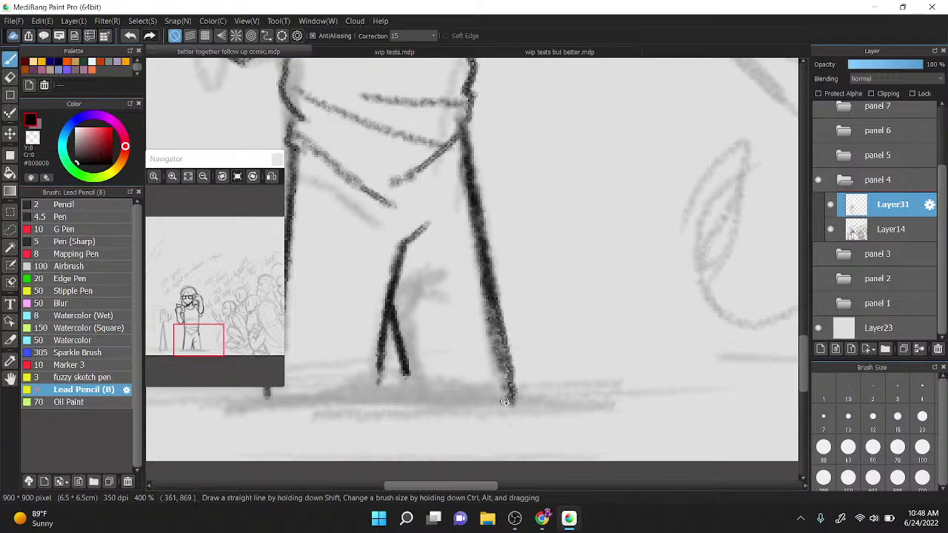
Step: Thin the outer line of the leg on the crowd's side by erasing along its inner edge down to the ground
key("x")
left_click_drag(456, 154, 484, 300)
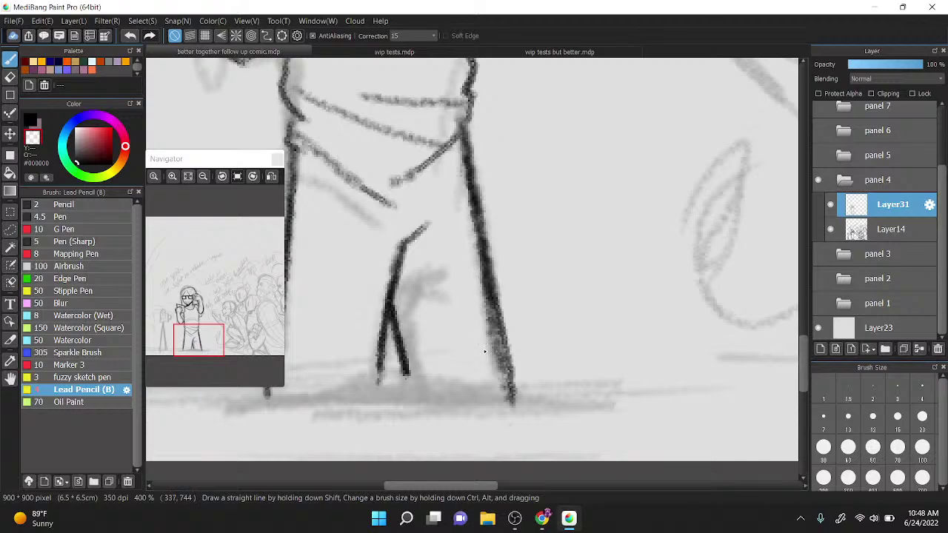
left_click_drag(459, 191, 505, 391)
left_click_drag(474, 245, 500, 394)
left_click_drag(457, 191, 512, 405)
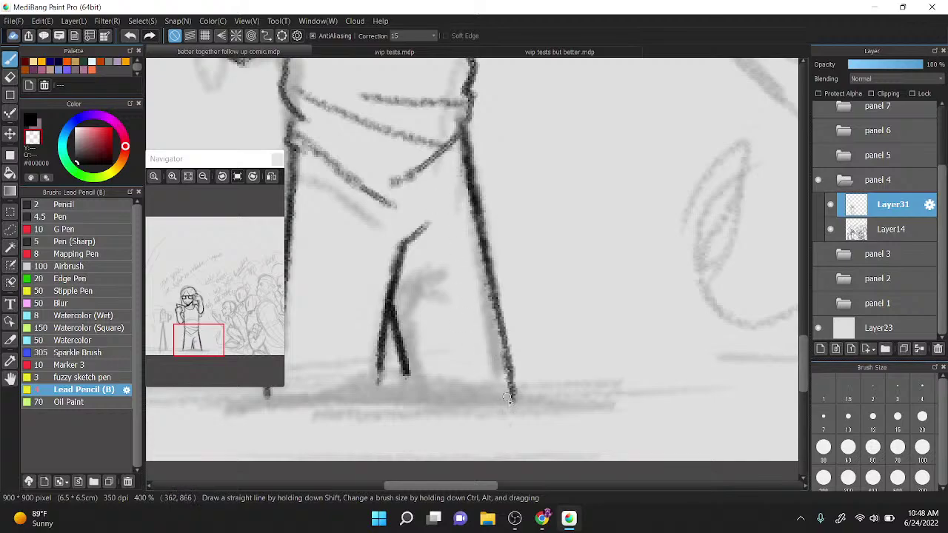
left_click_drag(505, 362, 524, 402)
scroll(551, 410, "down", 4)
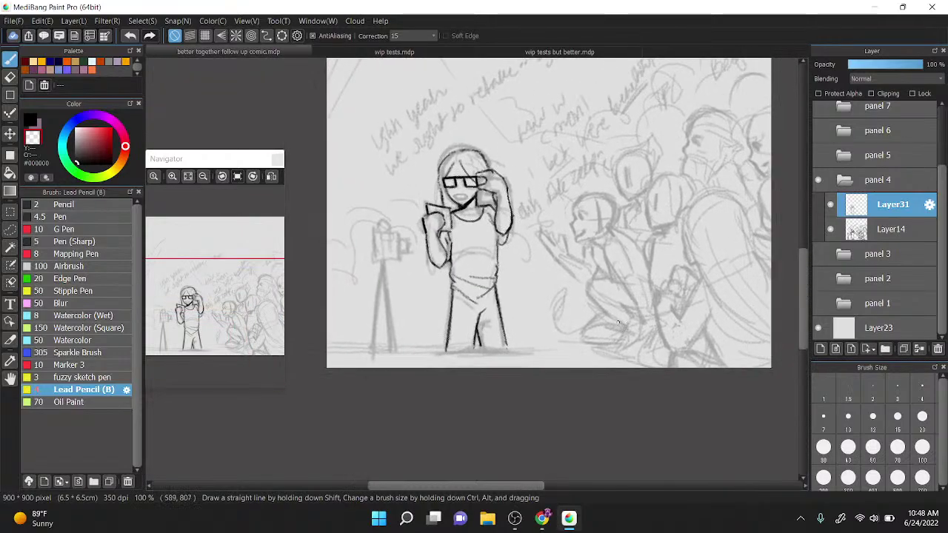
Step: Thicken the lower edge of the standing figure's open mouth with a black stroke and clean up its outline
scroll(442, 168, "up", 3)
scroll(471, 269, "down", 2)
mouse_move(564, 224)
left_mouse_down()
mouse_move(466, 165)
mouse_move(485, 222)
mouse_move(504, 194)
mouse_move(488, 219)
left_mouse_up()
scroll(519, 245, "up", 2)
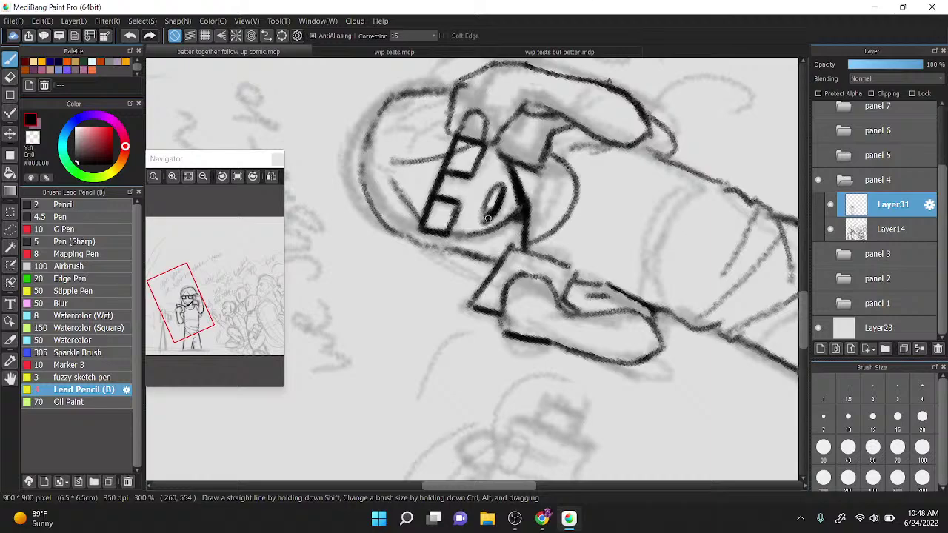
key("ctrl+z")
scroll(489, 215, "up", 2)
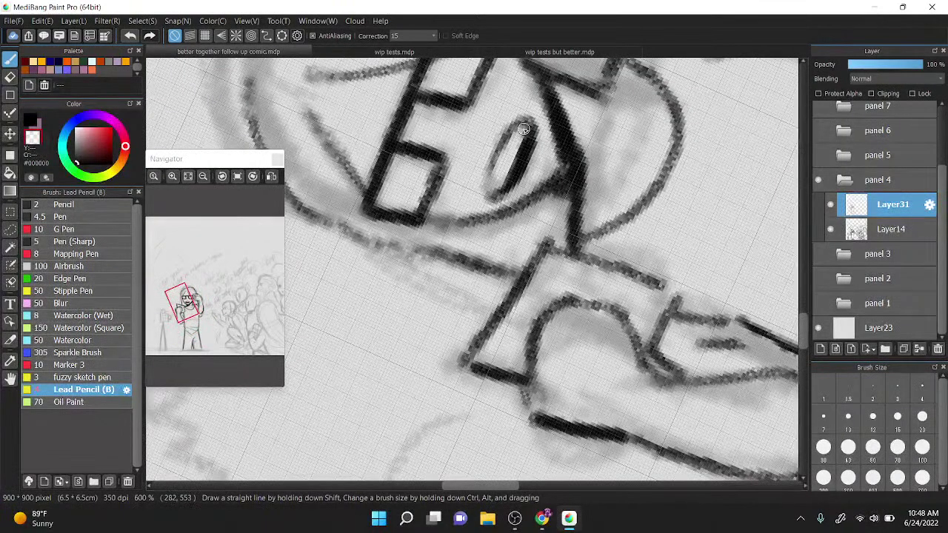
scroll(651, 217, "down", 3)
key("Right")
scroll(598, 292, "down", 1)
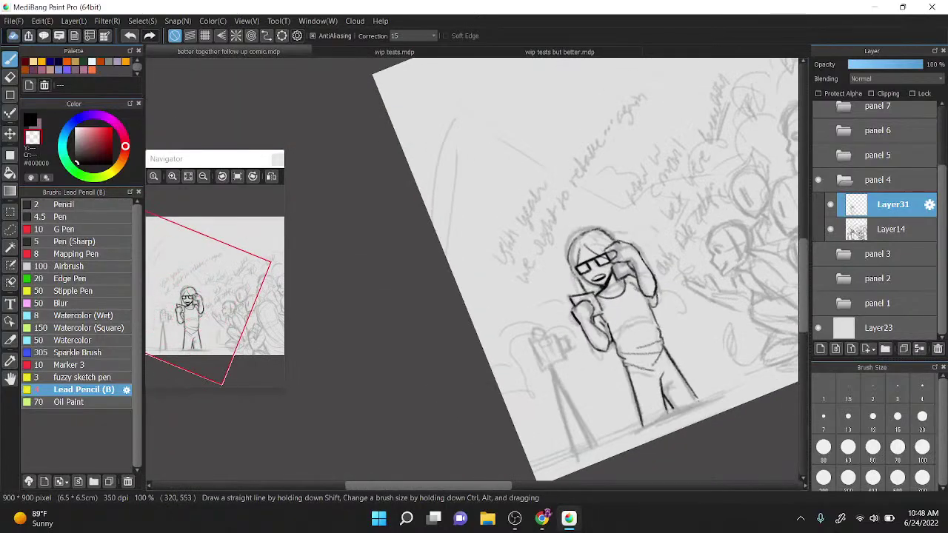
Step: Draw two small black sweat drops one above the other beside the standing figure's head
key("Right")
scroll(593, 282, "up", 2)
scroll(613, 232, "down", 1)
scroll(592, 285, "up", 2)
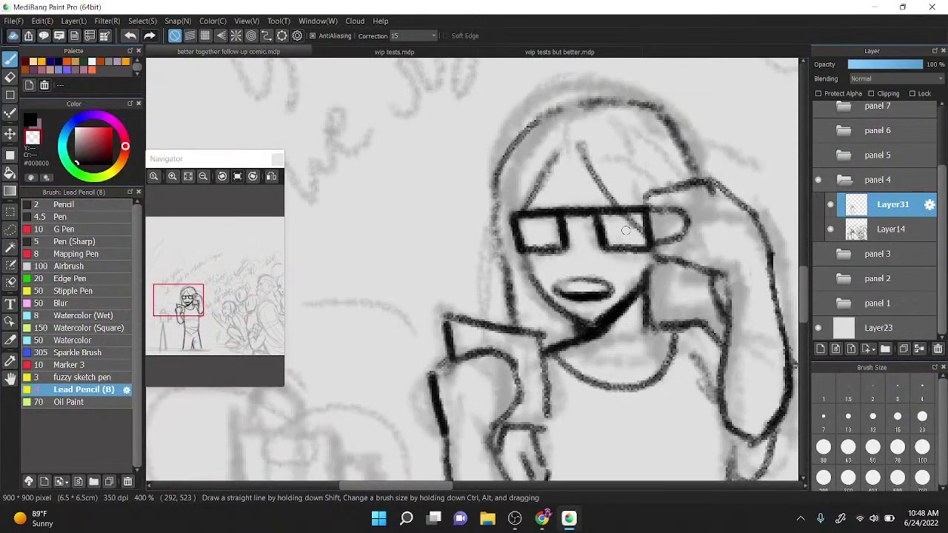
left_click_drag(449, 152, 463, 180)
mouse_move(464, 204)
left_mouse_down()
mouse_move(468, 231)
mouse_move(472, 211)
left_mouse_up()
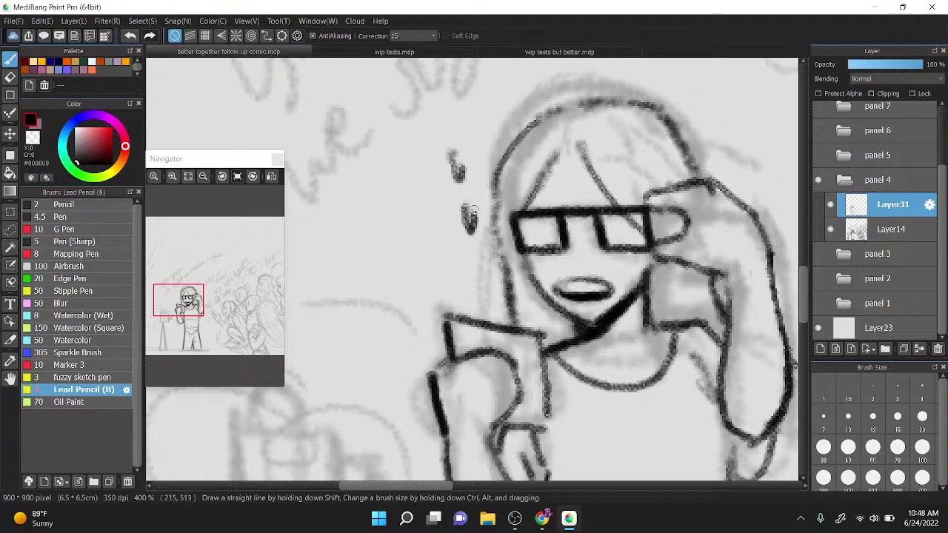
scroll(529, 165, "down", 3)
key("Right")
key("Right")
left_click_drag(691, 251, 626, 231)
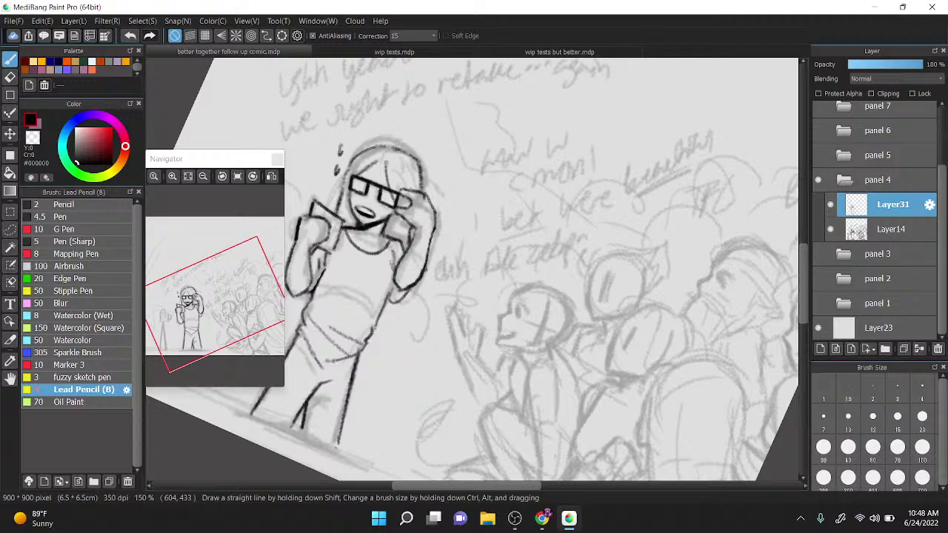
Step: Switch to OBS to check the live stream's status, and return to the comic drawing in MediBang Paint Pro
left_click(515, 517)
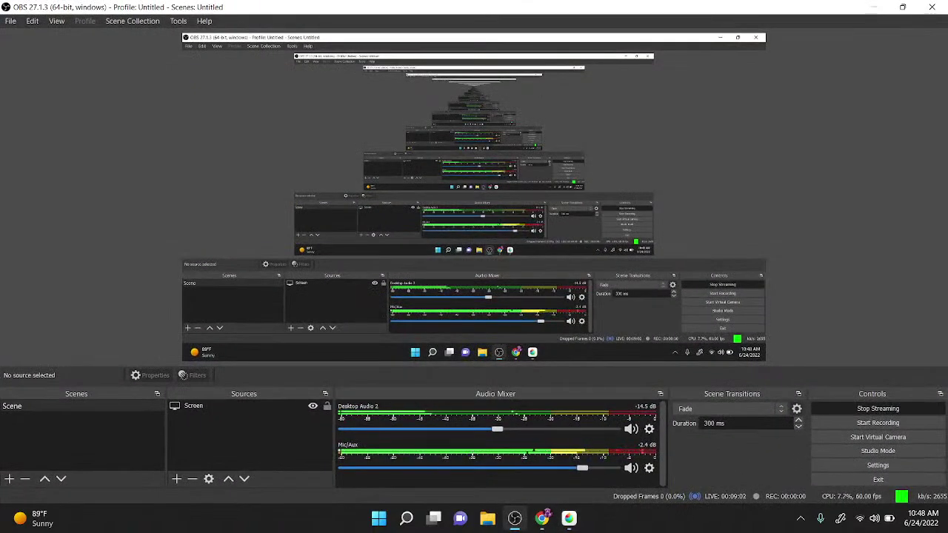
left_click(515, 518)
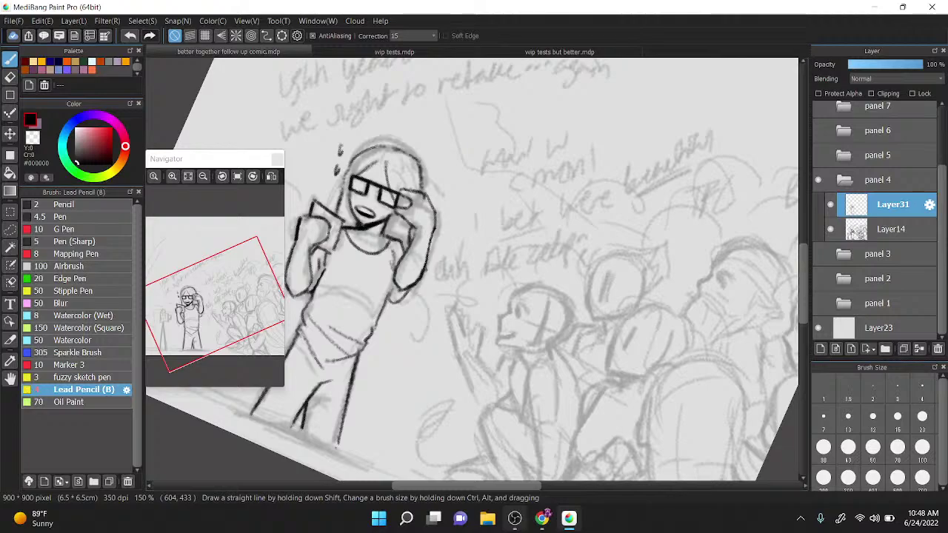
left_click(514, 517)
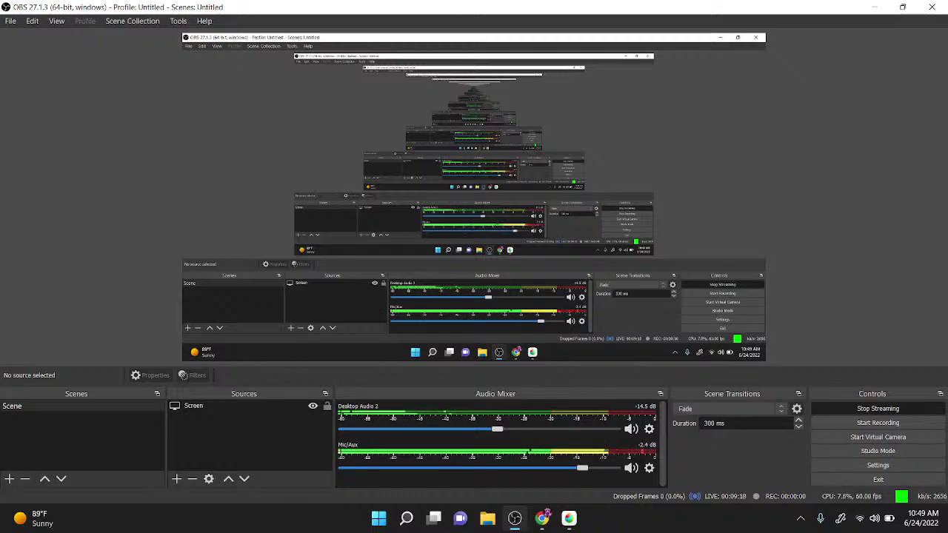
key("alt+Tab")
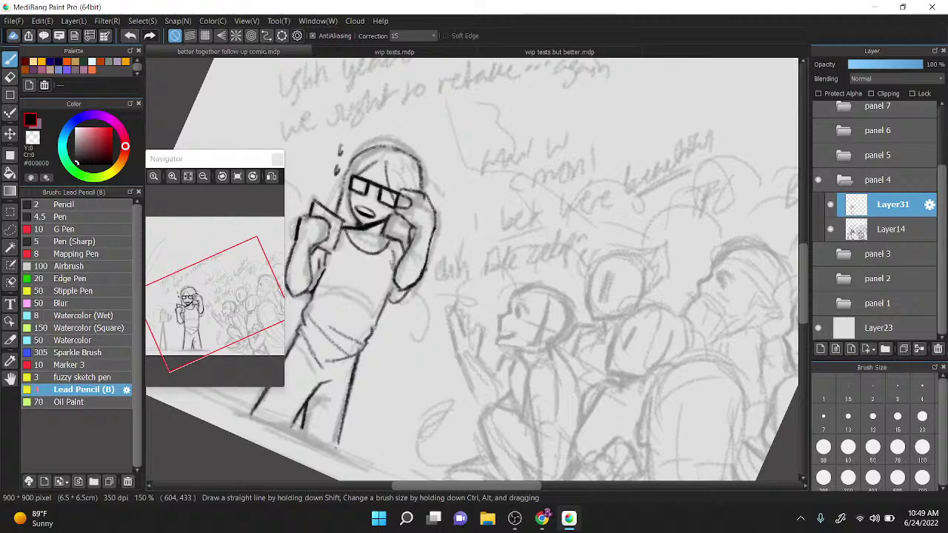
Step: Thicken the rounded tip of the finger touching the glasses with a black stroke
scroll(516, 260, "down", 2)
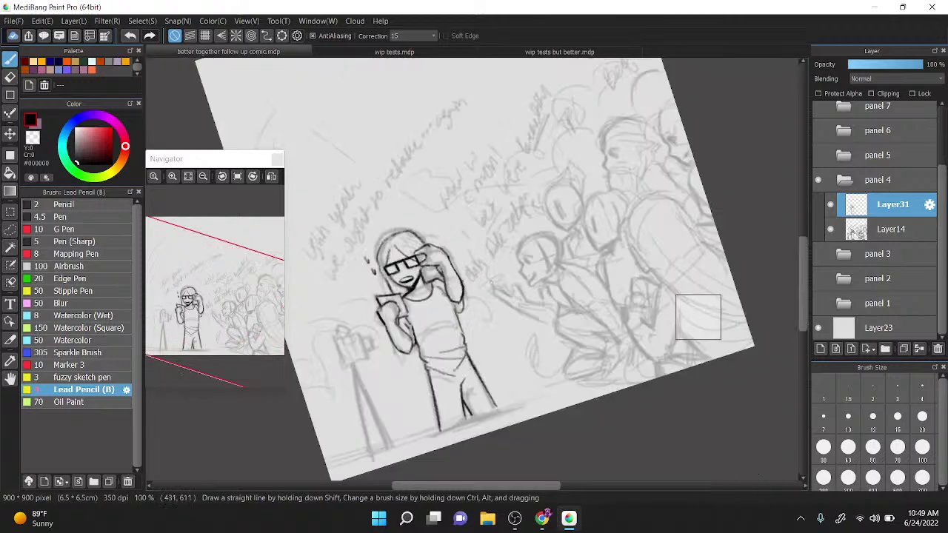
left_click_drag(696, 317, 587, 260)
scroll(550, 222, "up", 5)
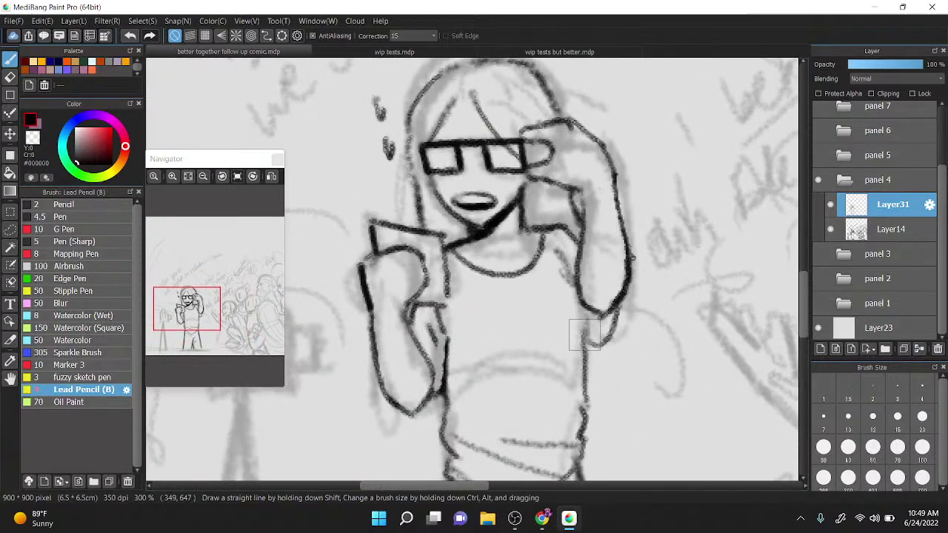
left_click_drag(507, 139, 515, 120)
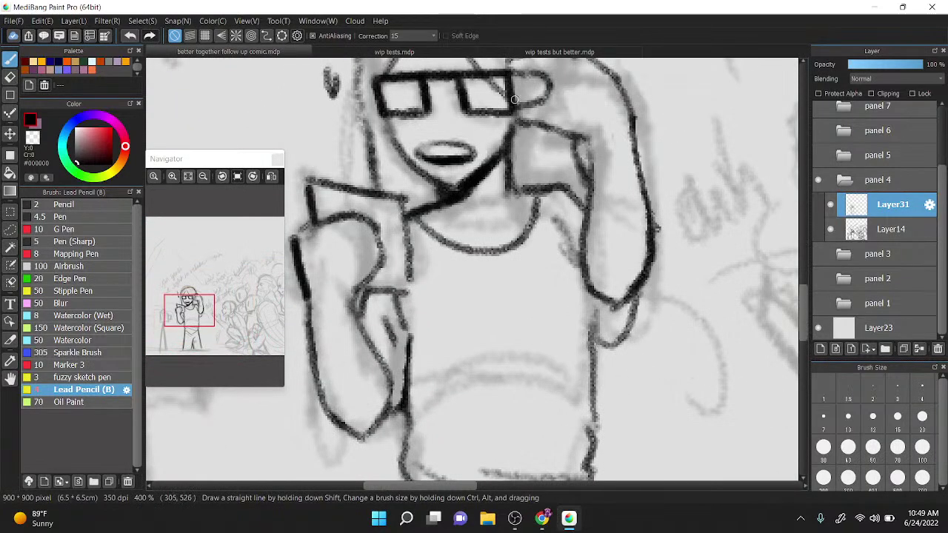
mouse_move(464, 189)
left_mouse_down()
mouse_move(561, 296)
mouse_move(555, 259)
left_mouse_up()
scroll(563, 295, "up", 1)
scroll(577, 353, "down", 1)
left_click_drag(618, 285, 563, 287)
scroll(564, 287, "down", 1)
mouse_move(711, 335)
left_mouse_down()
mouse_move(658, 301)
mouse_move(581, 279)
left_mouse_up()
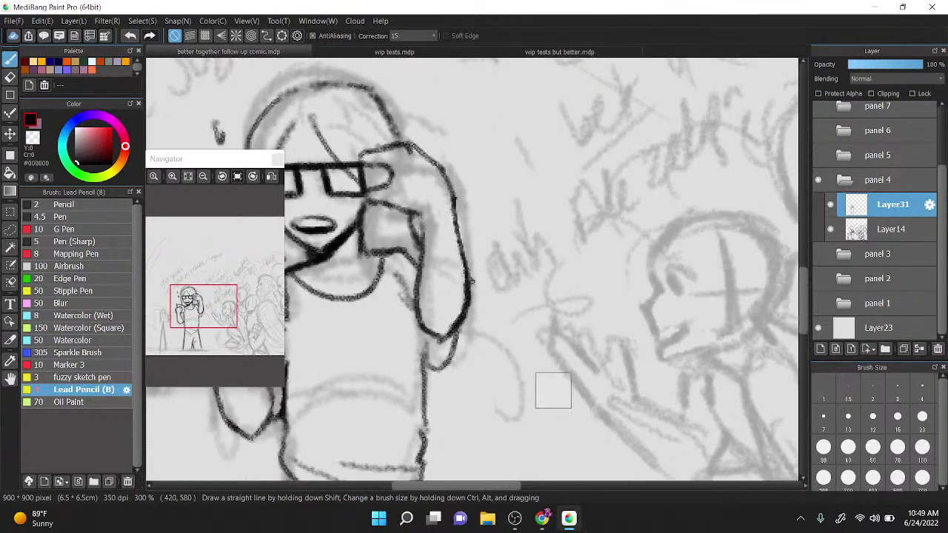
left_click_drag(553, 390, 664, 434)
scroll(492, 215, "up", 3)
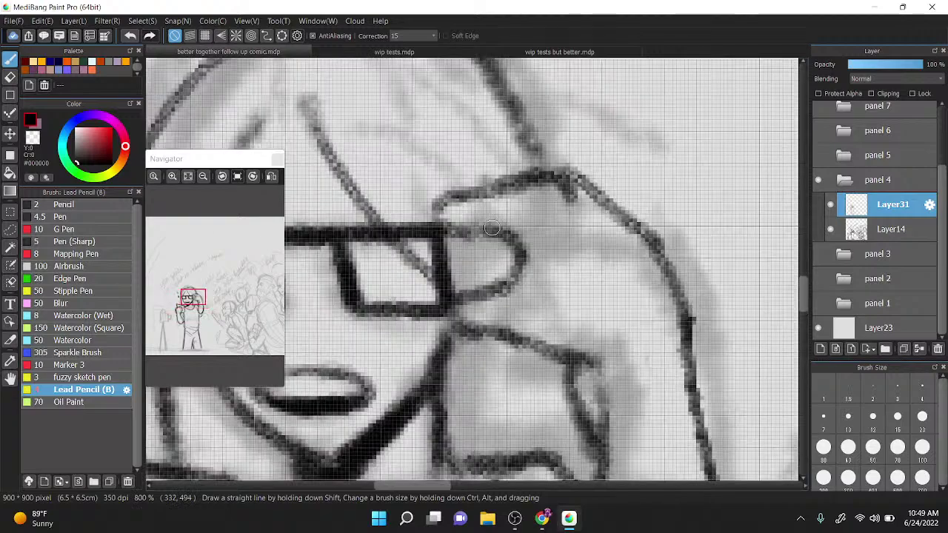
mouse_move(492, 228)
left_mouse_down()
mouse_move(527, 259)
mouse_move(514, 284)
left_mouse_up()
Step: Clean up the fingertip's inner edge and erase the stray spur under the raised hand's knuckle
key("x")
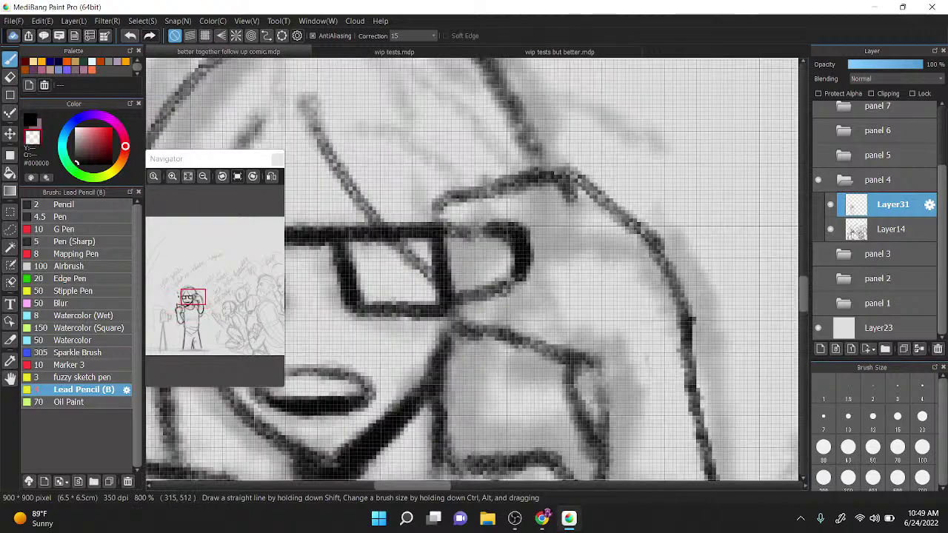
mouse_move(512, 244)
left_mouse_down()
mouse_move(509, 258)
mouse_move(511, 236)
left_mouse_up()
mouse_move(549, 184)
left_mouse_down()
mouse_move(563, 190)
mouse_move(541, 199)
left_mouse_up()
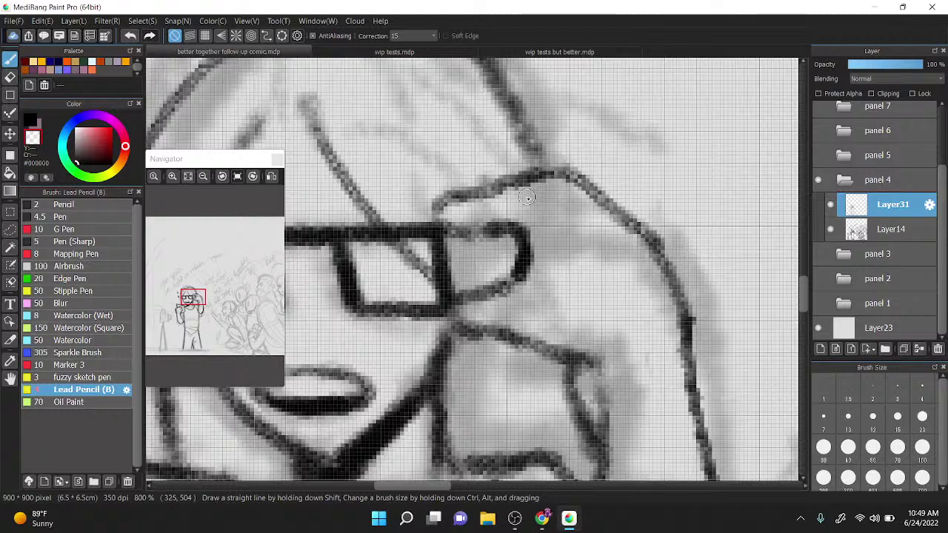
Step: Darken the finger's upper edge from the glasses frame to the fingertip, redoing the first stroke
key("x")
left_click_drag(439, 210, 496, 230)
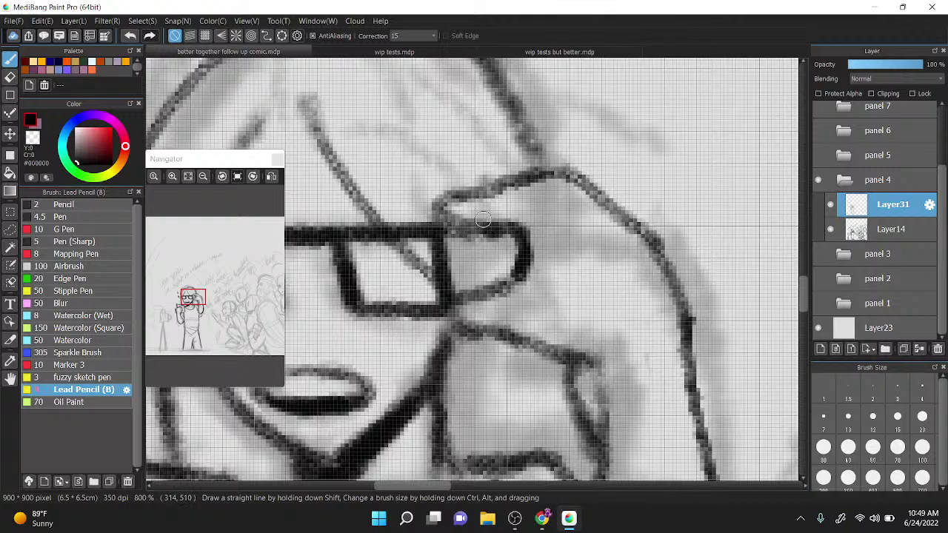
key("ctrl+z")
left_click_drag(443, 221, 508, 231)
scroll(519, 230, "down", 2)
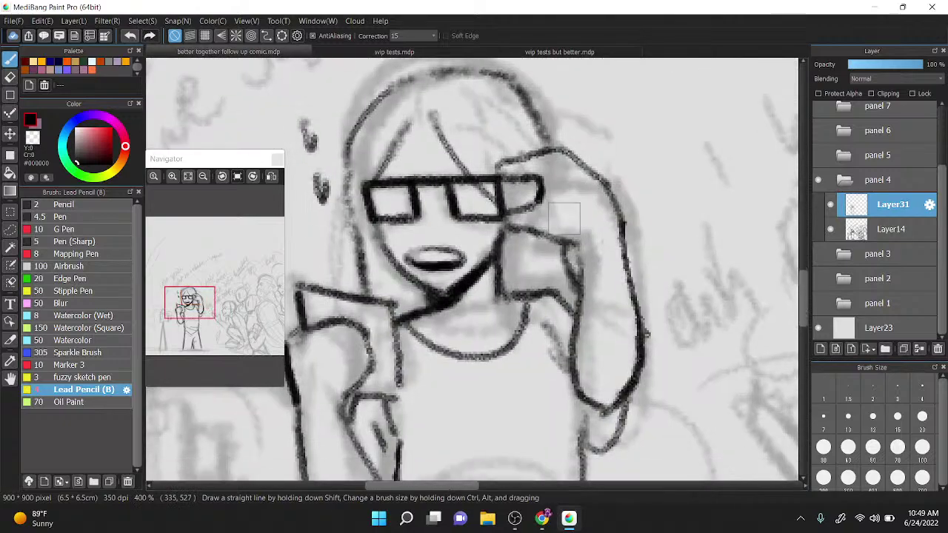
Step: Outline the rounded top and the long curved front edge of the large foreground figure in the crowd, down to the canvas edge
scroll(564, 219, "down", 3)
scroll(687, 244, "up", 1)
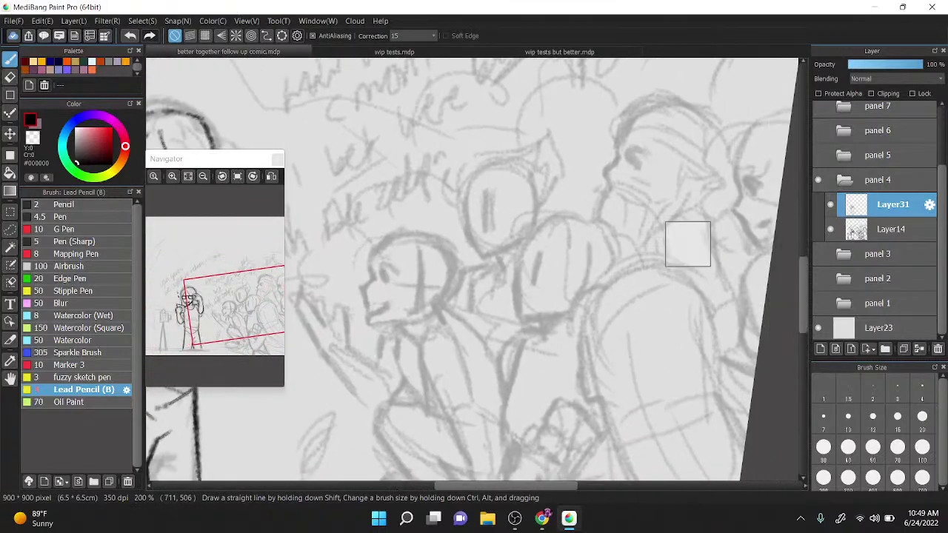
scroll(687, 244, "down", 1)
scroll(665, 261, "up", 1)
left_click_drag(665, 261, 643, 256)
mouse_move(580, 164)
left_mouse_down()
mouse_move(563, 157)
mouse_move(533, 250)
left_mouse_up()
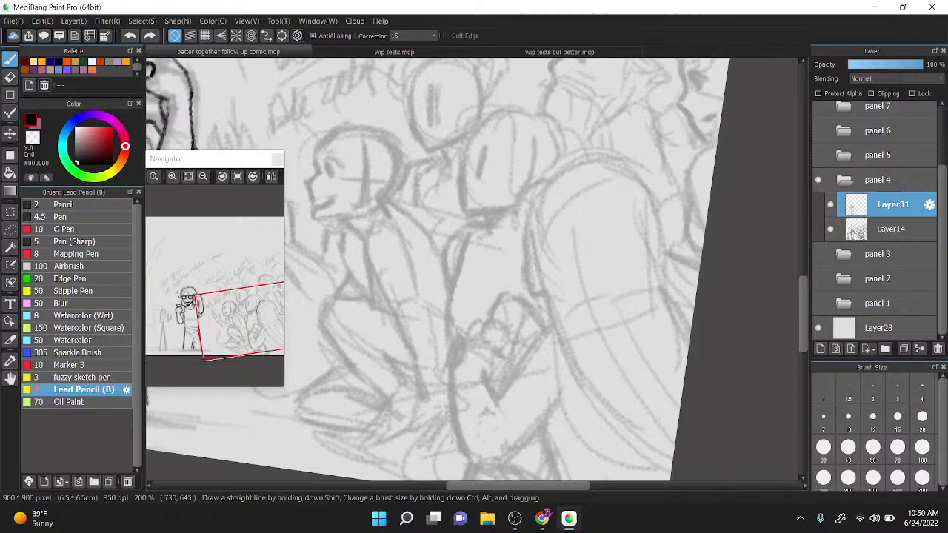
left_click_drag(569, 167, 649, 189)
left_click_drag(569, 169, 543, 298)
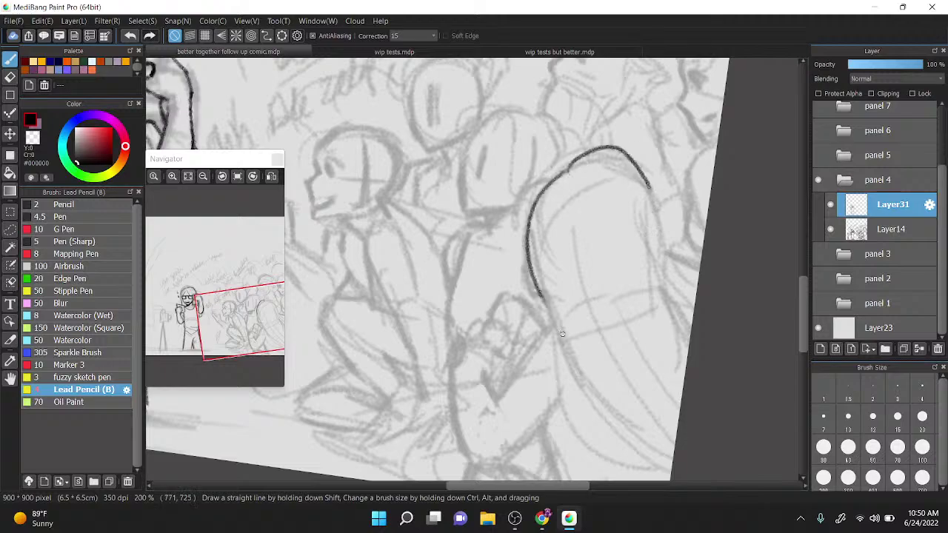
mouse_move(582, 175)
left_mouse_down()
mouse_move(615, 172)
mouse_move(658, 225)
left_mouse_up()
left_click_drag(541, 303, 670, 463)
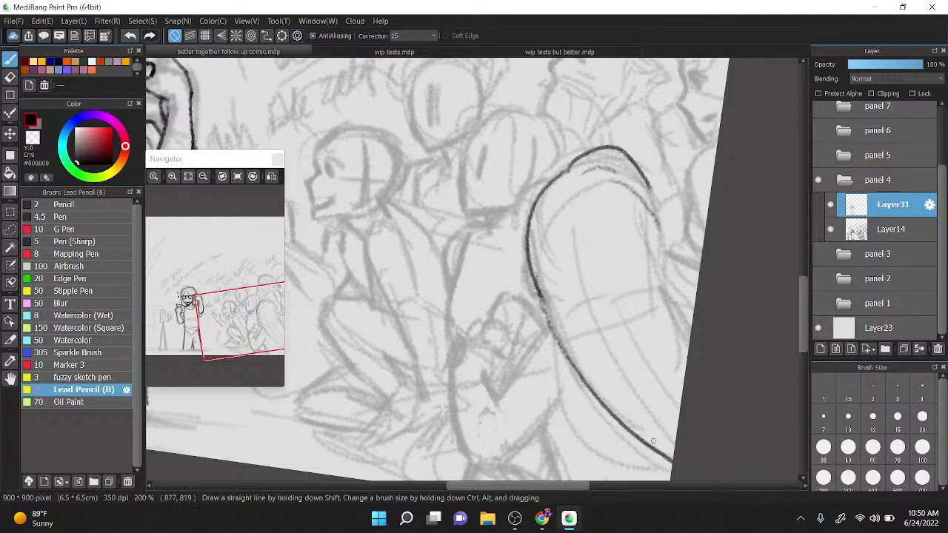
Step: Draw the large foreground figure's rear edge and two curved inner lines, and lightly erase the start of the longer inner line
left_click_drag(653, 225, 691, 333)
left_click_drag(583, 324, 675, 435)
left_click_drag(634, 299, 685, 370)
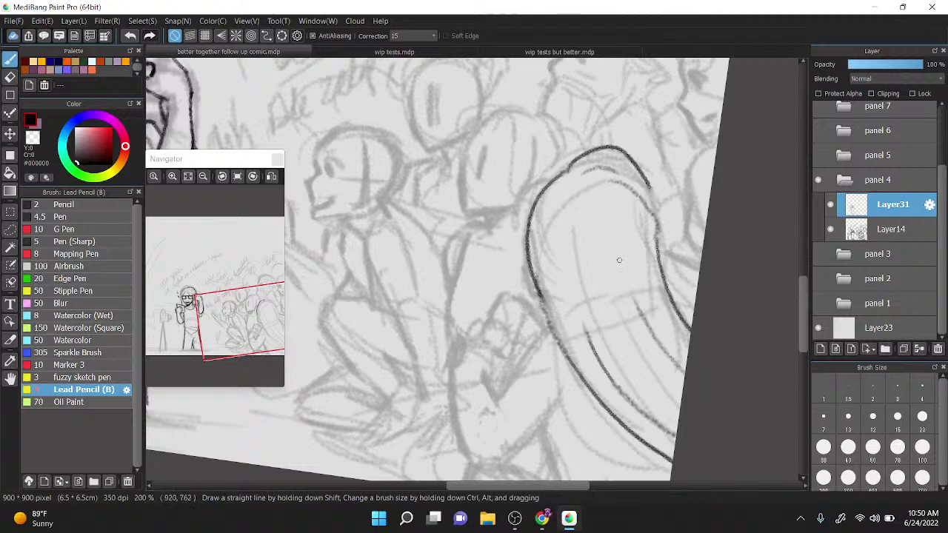
key("x")
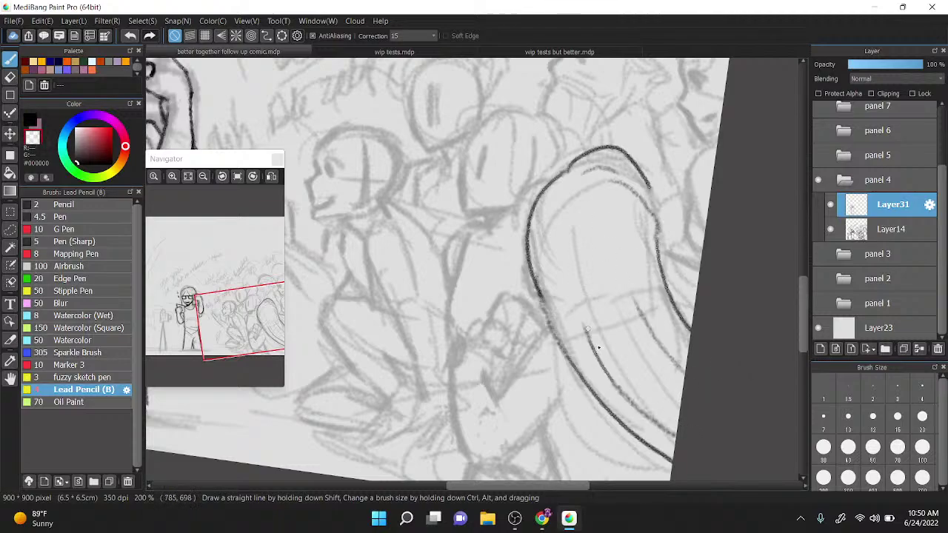
mouse_move(598, 347)
left_mouse_down()
mouse_move(643, 381)
mouse_move(612, 278)
mouse_move(626, 259)
mouse_move(630, 293)
mouse_move(688, 393)
mouse_move(678, 387)
mouse_move(651, 185)
mouse_move(670, 200)
left_mouse_up()
key("Up")
key("ctrl+plus")
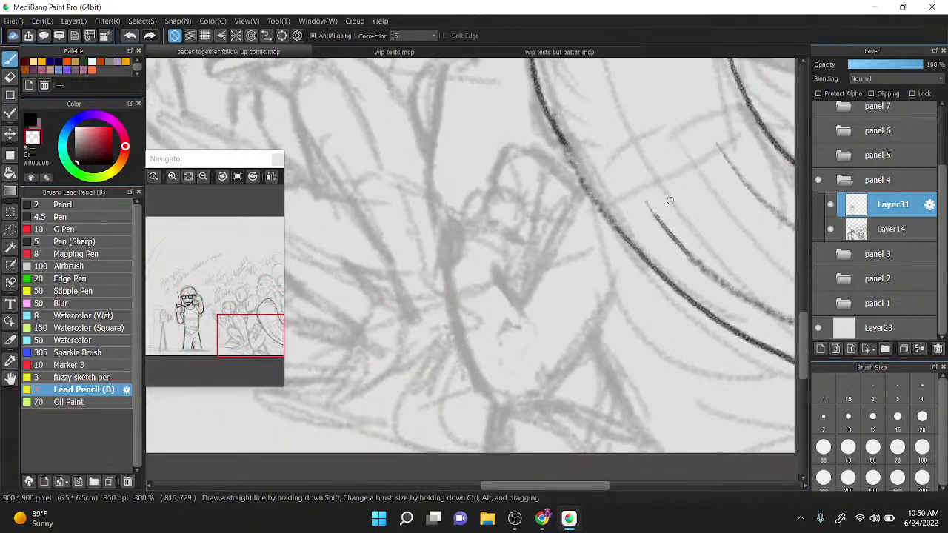
Step: Draw a rounded hand-like top beside the large foreground figure, with a short thick diagonal line below its inner end
key("x")
mouse_move(447, 283)
left_mouse_down()
mouse_move(464, 225)
mouse_move(500, 225)
mouse_move(504, 269)
left_mouse_up()
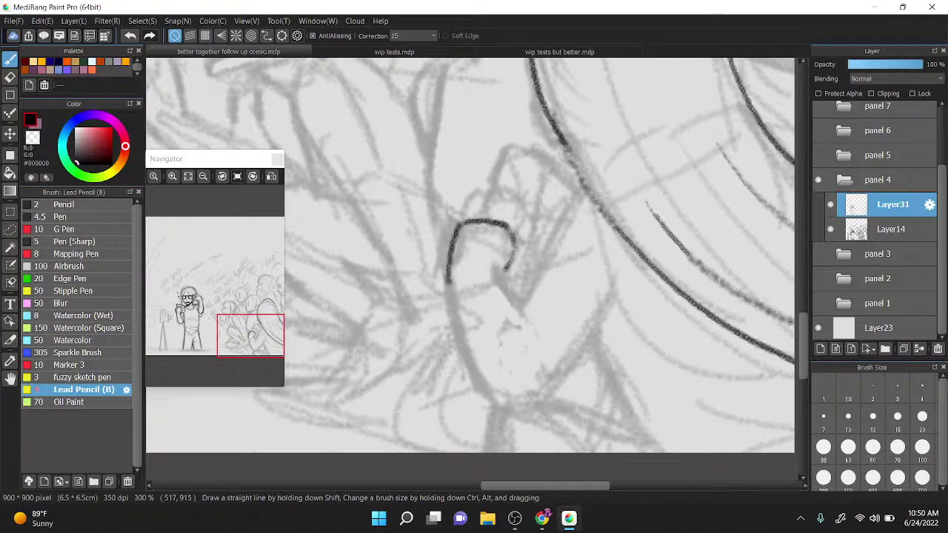
mouse_move(434, 518)
scroll(441, 294, "up", 1)
mouse_move(526, 258)
left_mouse_down()
mouse_move(517, 271)
mouse_move(527, 315)
left_mouse_up()
scroll(529, 299, "up", 2)
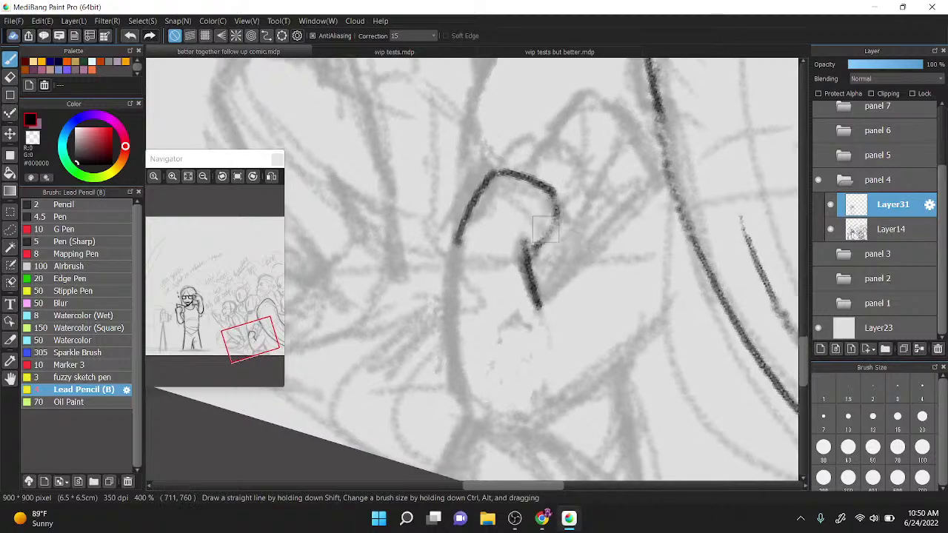
Step: Close the hand-like shape with a curved lower edge and a long outer edge, and thicken the outer edge's lower part
mouse_move(428, 398)
left_mouse_down()
mouse_move(473, 331)
mouse_move(555, 330)
left_mouse_up()
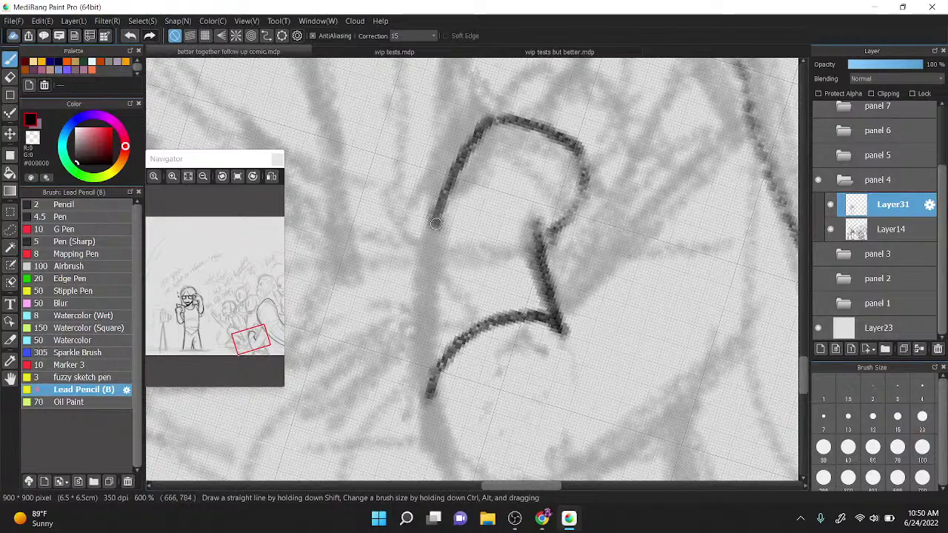
left_click_drag(437, 223, 425, 400)
scroll(562, 191, "down", 3)
left_click_drag(566, 290, 595, 296)
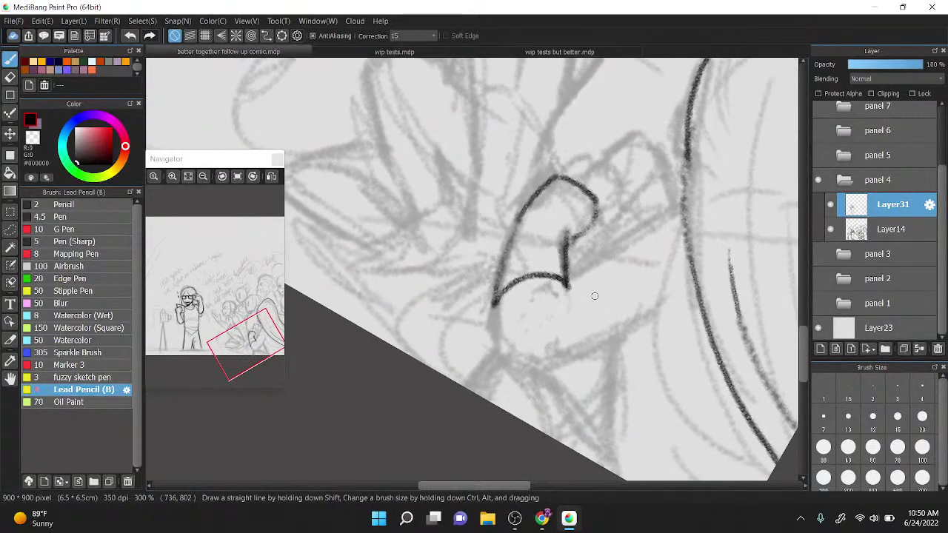
scroll(594, 295, "up", 3)
left_click_drag(413, 342, 594, 169)
scroll(589, 207, "down", 3)
key("Left")
key("Left")
key("Left")
key("Left")
scroll(586, 214, "up", 1)
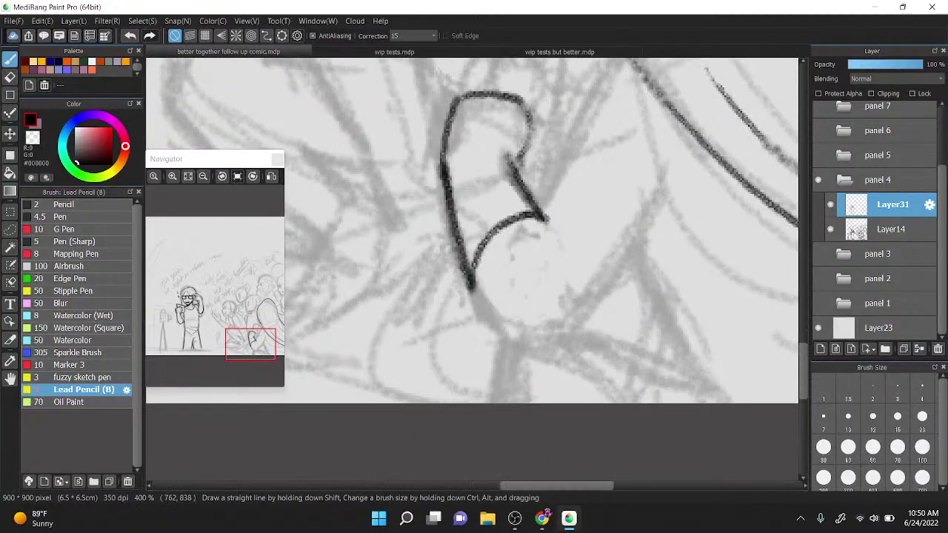
Step: Draw short crease lines below the hand-like shape's inner junction and a jagged arm edge up to the large foreground figure's front edge
left_click_drag(546, 191, 519, 256)
mouse_move(540, 198)
left_mouse_down()
mouse_move(551, 264)
mouse_move(574, 141)
mouse_move(633, 59)
left_mouse_up()
key("ctrl+z")
key("ctrl+Left")
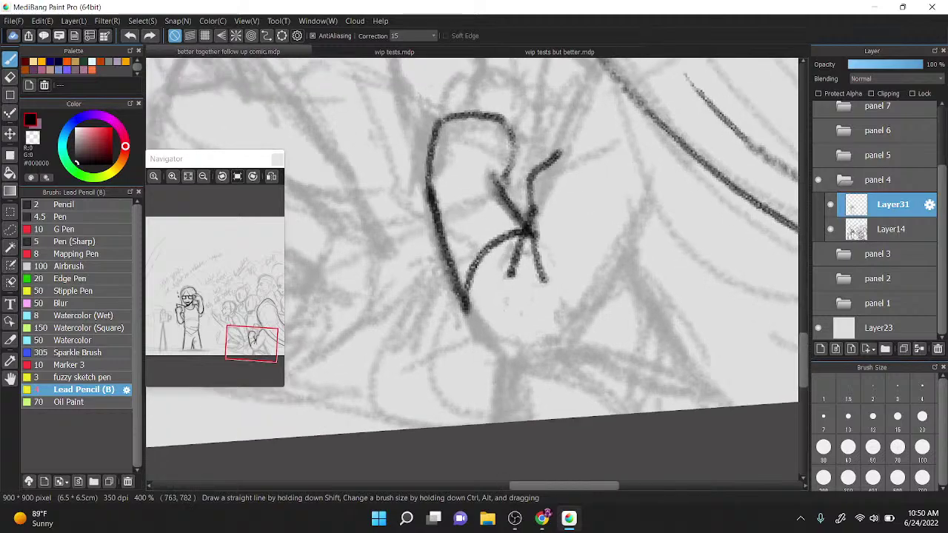
scroll(579, 302, "down", 1)
mouse_move(551, 235)
left_mouse_down()
mouse_move(553, 197)
mouse_move(573, 164)
left_mouse_up()
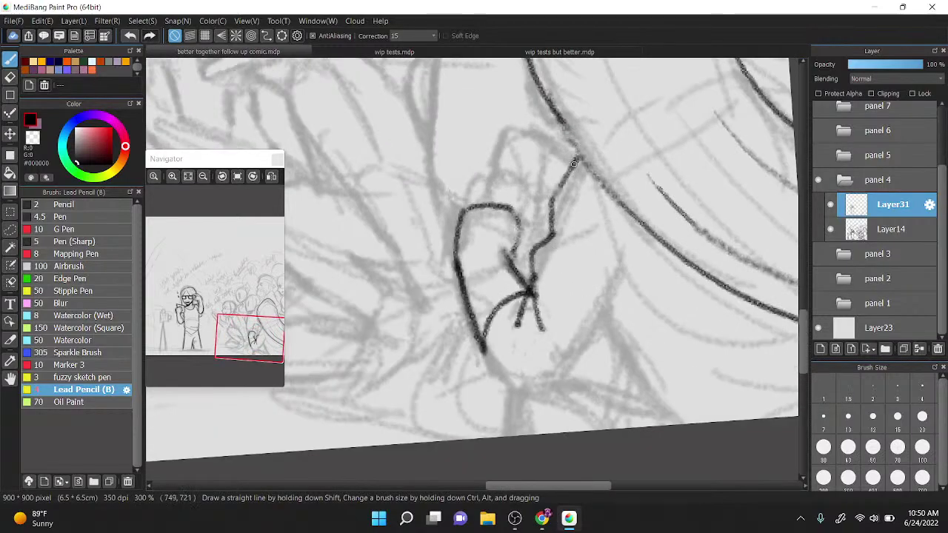
Step: Add two short dashes where the arm's underside meets the figure, and draw the curved, notched elbow end below the hand-like shape
left_click_drag(564, 129, 622, 203)
mouse_move(620, 268)
left_mouse_down()
mouse_move(636, 241)
mouse_move(640, 264)
left_mouse_up()
mouse_move(524, 309)
left_mouse_down()
mouse_move(527, 379)
mouse_move(502, 372)
mouse_move(503, 380)
mouse_move(487, 336)
mouse_move(496, 309)
mouse_move(514, 296)
mouse_move(490, 361)
left_mouse_up()
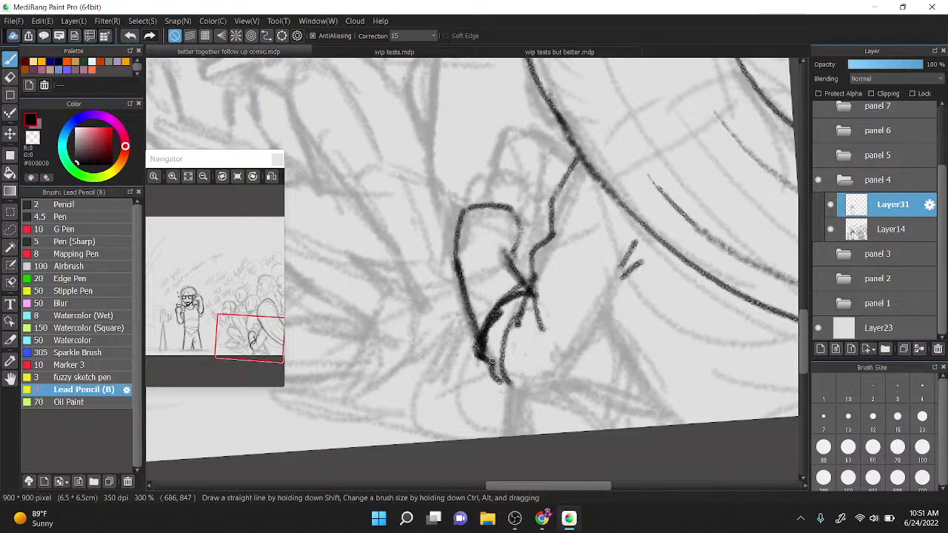
Step: Thin the thick curved line above the elbow end by erasing its inner side with the transparent colour
scroll(492, 360, "up", 2)
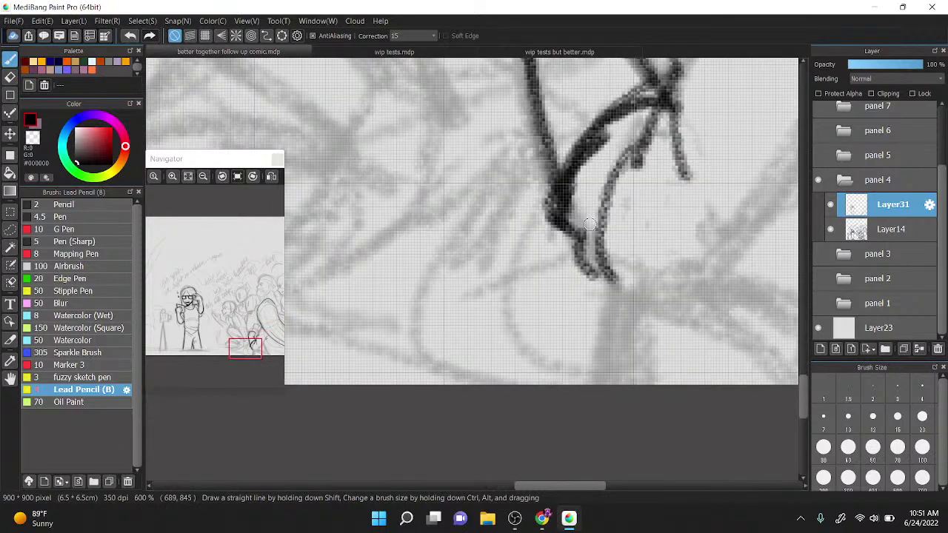
key("z")
mouse_move(567, 218)
left_mouse_down()
mouse_move(607, 144)
mouse_move(568, 192)
mouse_move(644, 104)
mouse_move(656, 119)
mouse_move(664, 107)
mouse_move(687, 196)
mouse_move(541, 226)
left_mouse_up()
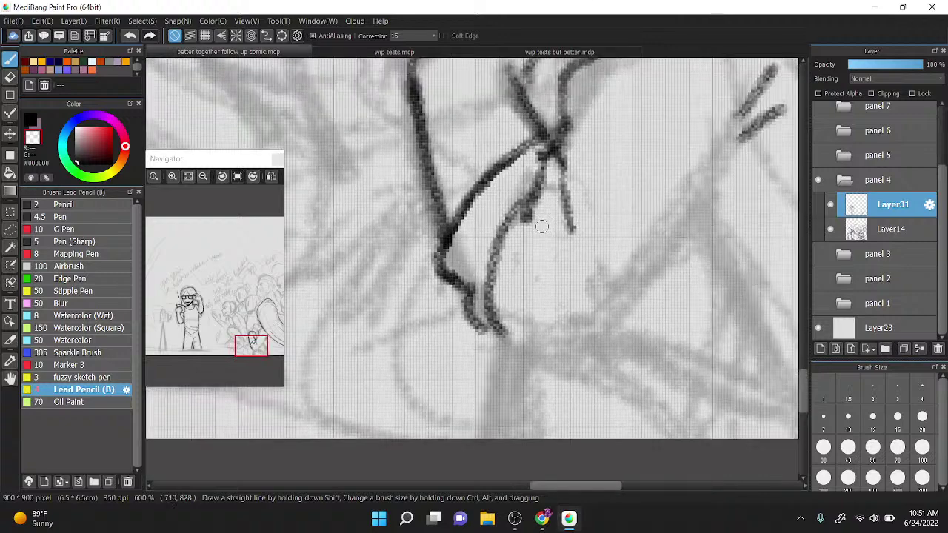
Step: Darken the short downward crease below the arm's junction and trim its outer edge with the transparent colour
key("x")
left_click_drag(561, 152, 573, 228)
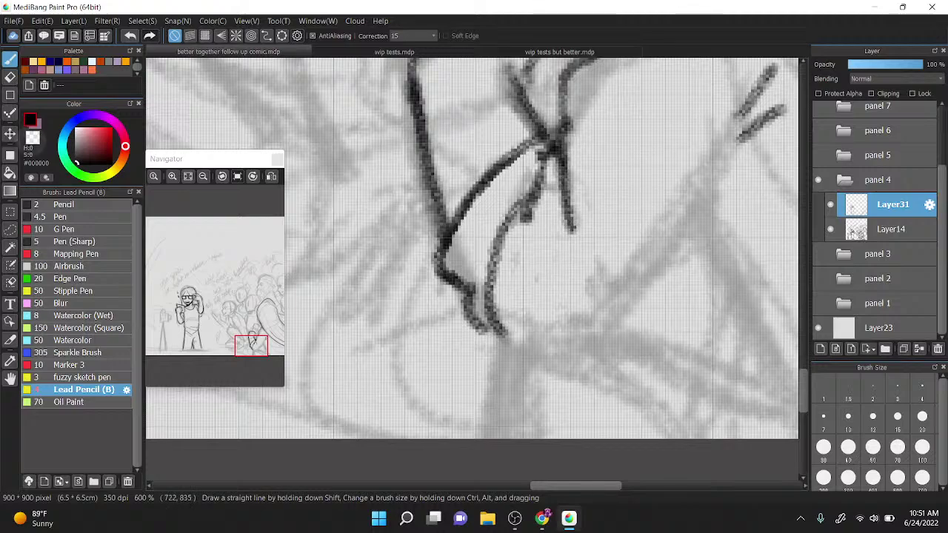
left_click_drag(576, 152, 581, 235)
left_click_drag(575, 131, 580, 236)
key("ctrl+z")
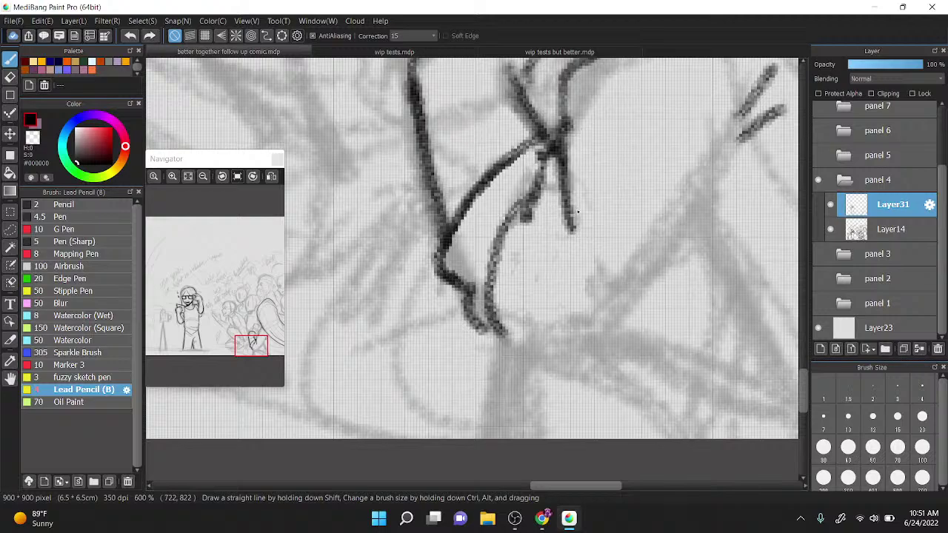
left_click_drag(561, 132, 570, 212)
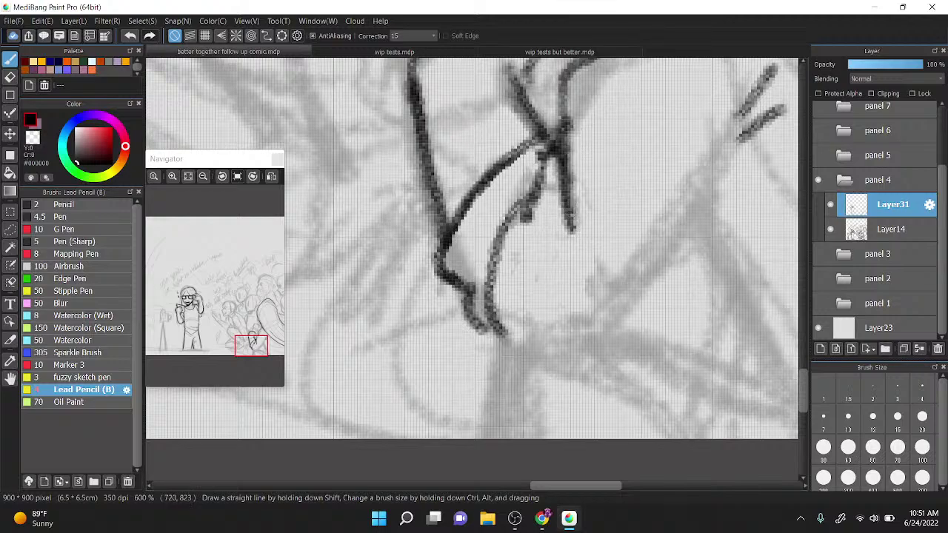
left_click(32, 138)
left_click_drag(573, 161, 575, 200)
left_click_drag(572, 127, 576, 231)
left_click_drag(572, 158, 575, 234)
scroll(578, 90, "down", 3)
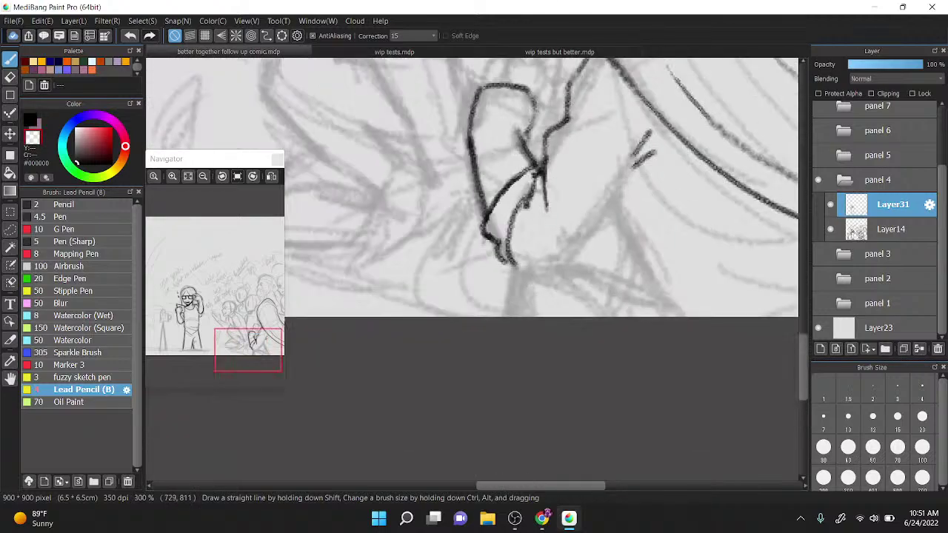
key("x")
Step: Draw the arm's underside from the elbow up to the two dashes, and a long diagonal body line down to the canvas edge
scroll(590, 216, "up", 1)
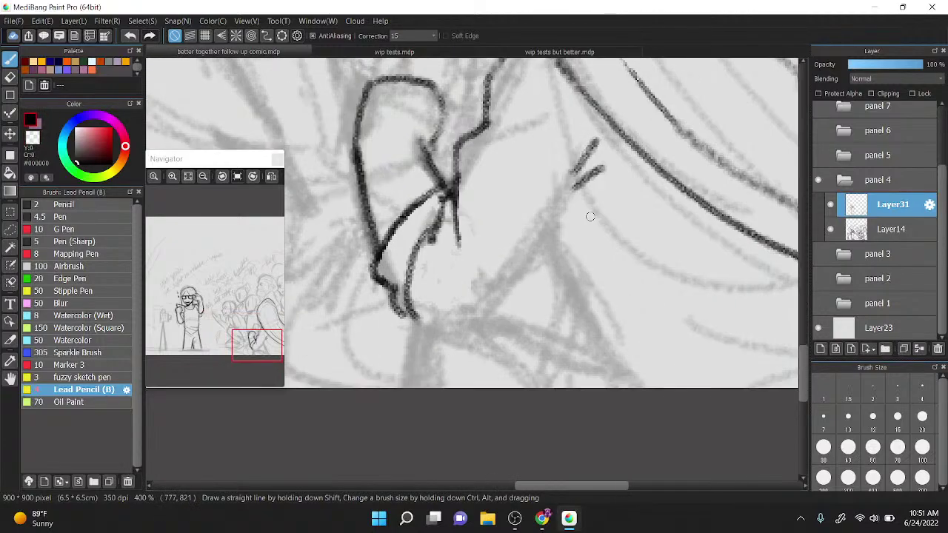
mouse_move(417, 319)
left_mouse_down()
mouse_move(471, 327)
mouse_move(566, 220)
mouse_move(580, 163)
left_mouse_up()
mouse_move(552, 237)
left_mouse_down()
mouse_move(648, 417)
mouse_move(656, 477)
left_mouse_up()
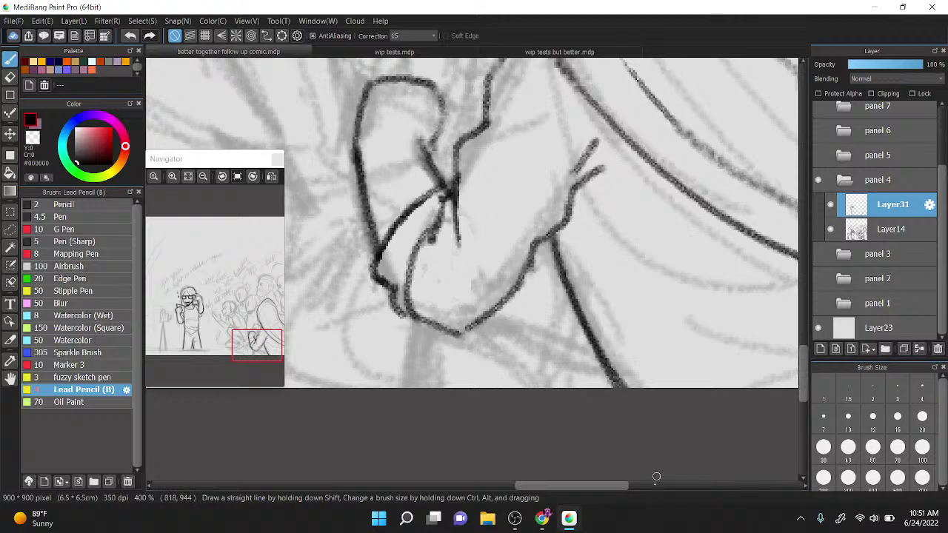
Step: Draw curved fold lines on the lower body of the large foreground figure, beside the long diagonal line
scroll(697, 146, "down", 2)
key("Right")
key("Right")
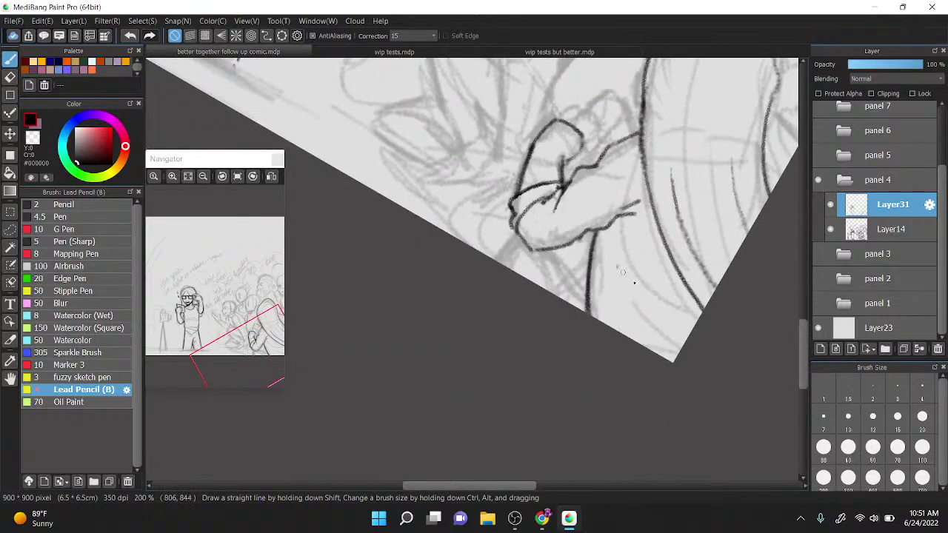
mouse_move(622, 272)
left_mouse_down()
mouse_move(694, 322)
mouse_move(685, 336)
left_mouse_up()
key("Left")
key("Left")
key("Left")
key("Right")
scroll(605, 330, "up", 1)
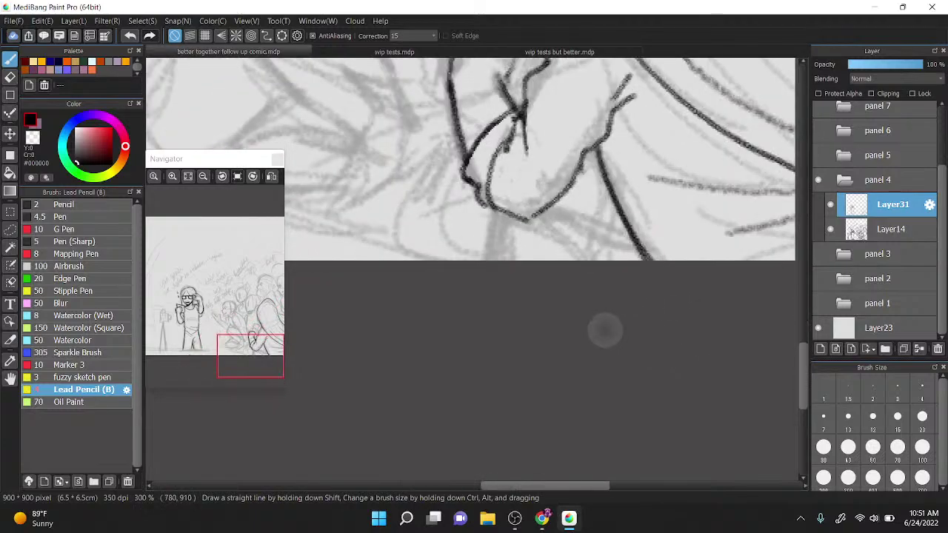
Step: Ink the lines under the arm: a short edge below the elbow, a slanted line to the body, and small folds down to the canvas edge
scroll(605, 330, "up", 1)
key("Right")
left_click_drag(460, 268, 481, 210)
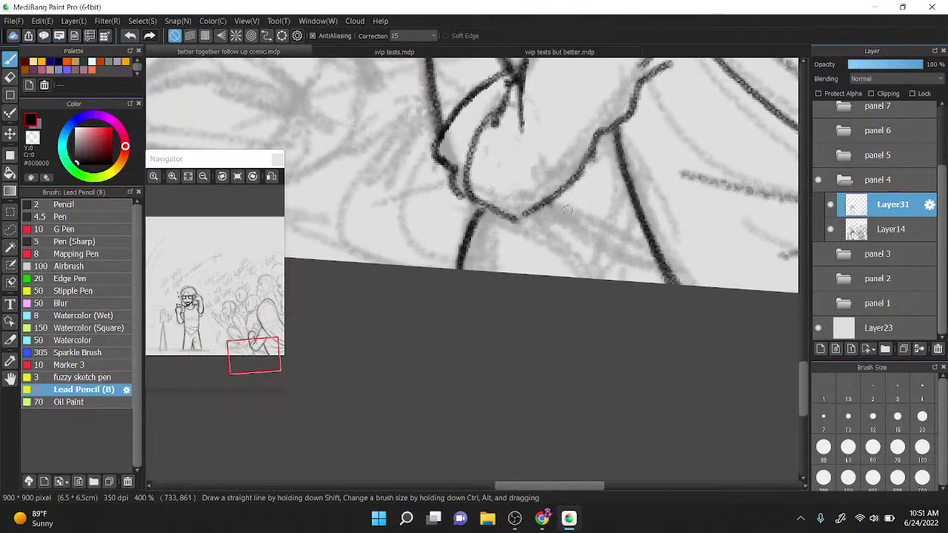
left_click_drag(557, 204, 669, 256)
left_click_drag(611, 226, 631, 194)
left_click_drag(609, 224, 639, 188)
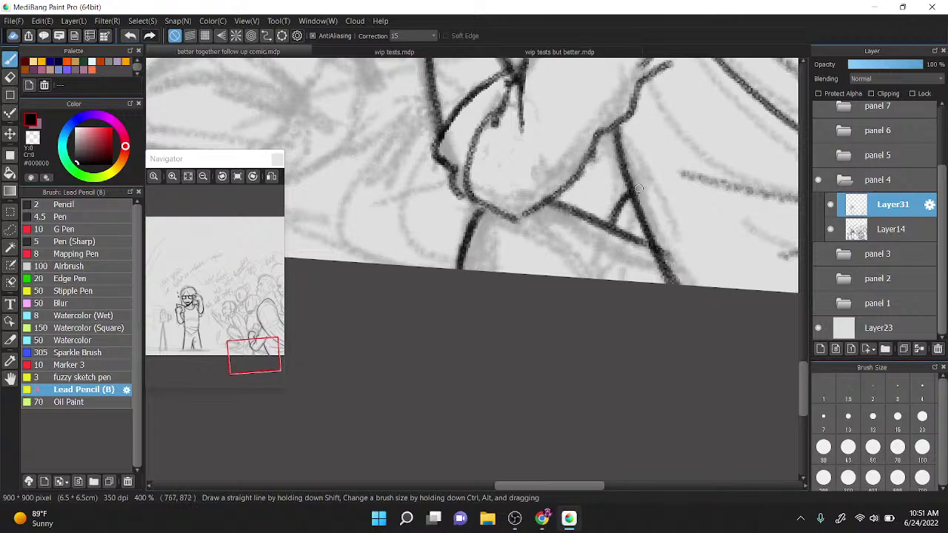
mouse_move(574, 279)
left_mouse_down()
mouse_move(607, 239)
mouse_move(621, 239)
mouse_move(608, 228)
mouse_move(628, 231)
mouse_move(643, 247)
left_mouse_up()
mouse_move(628, 280)
left_mouse_down()
mouse_move(648, 249)
mouse_move(615, 228)
mouse_move(632, 241)
left_mouse_up()
key("x")
scroll(641, 248, "down", 2)
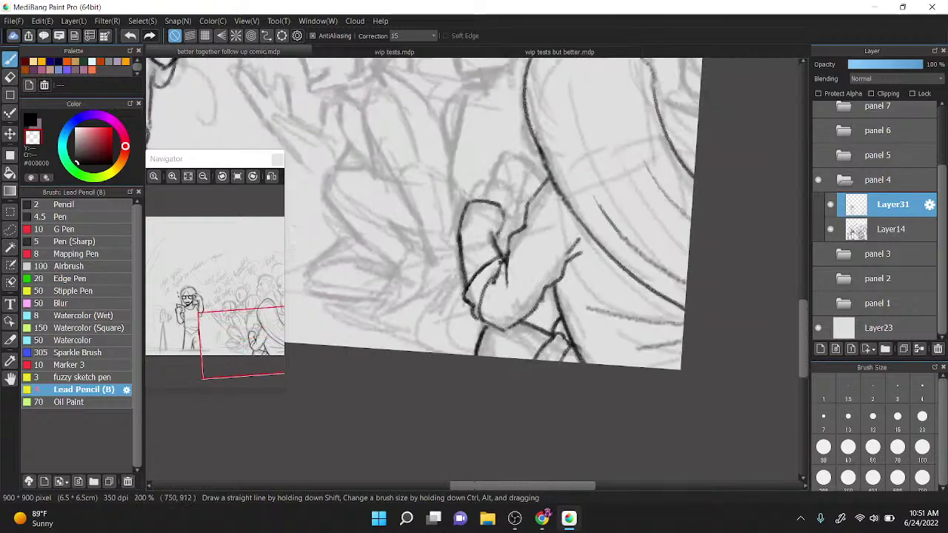
key("x")
scroll(609, 207, "down", 1)
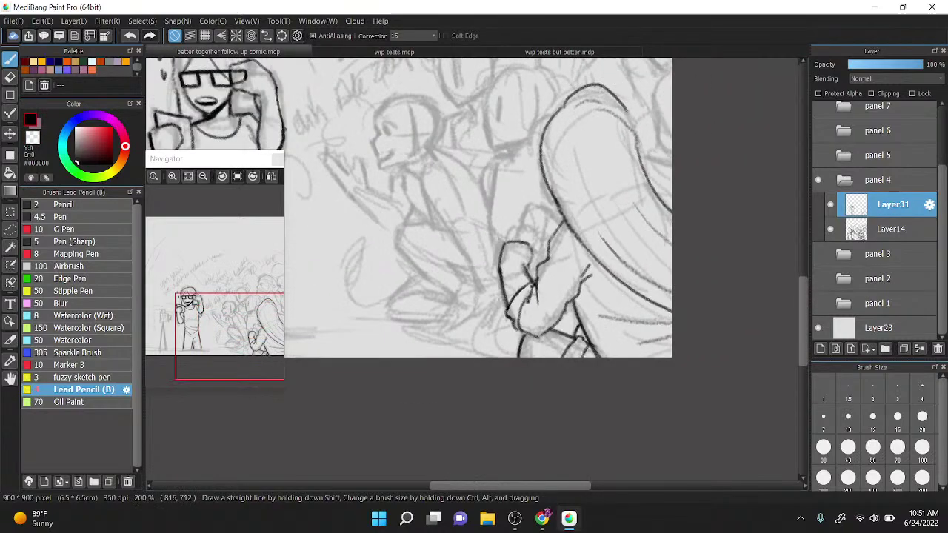
Step: Outline a small fist with bumpy knuckles above the bent arm and join its back to the foreground figure's front edge
scroll(609, 207, "up", 2)
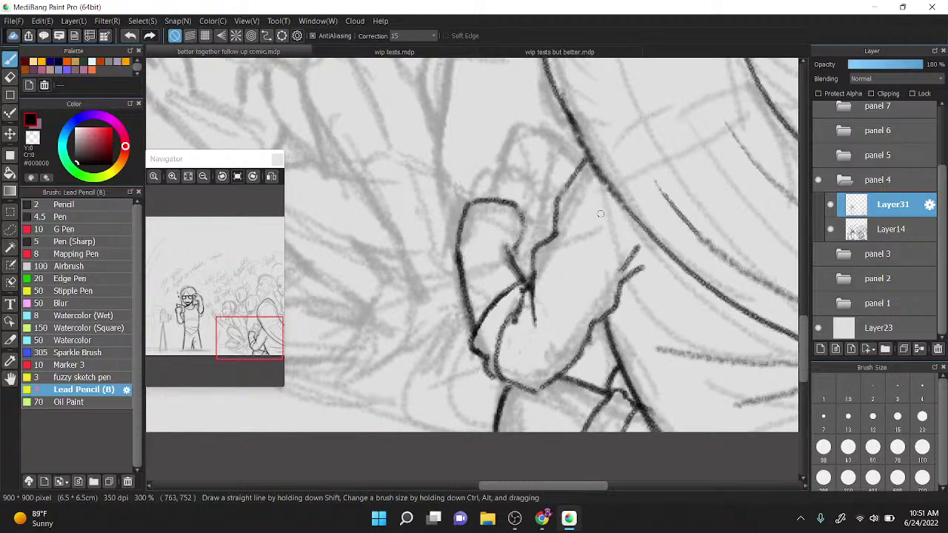
scroll(600, 213, "up", 1)
mouse_move(467, 154)
left_mouse_down()
mouse_move(482, 96)
mouse_move(518, 94)
mouse_move(543, 140)
left_mouse_up()
mouse_move(477, 152)
left_mouse_down()
mouse_move(535, 173)
mouse_move(552, 130)
mouse_move(550, 154)
left_mouse_up()
left_click_drag(548, 119, 557, 158)
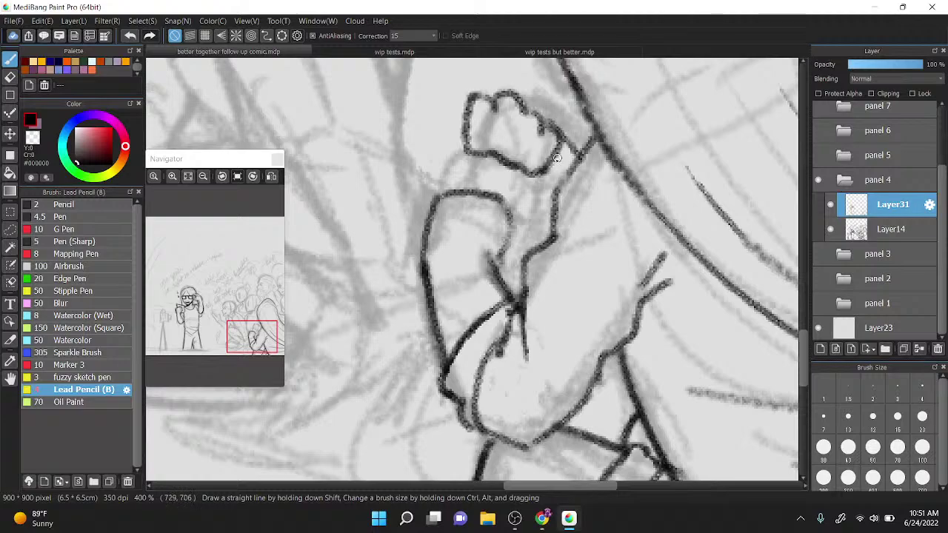
key("ctrl+z")
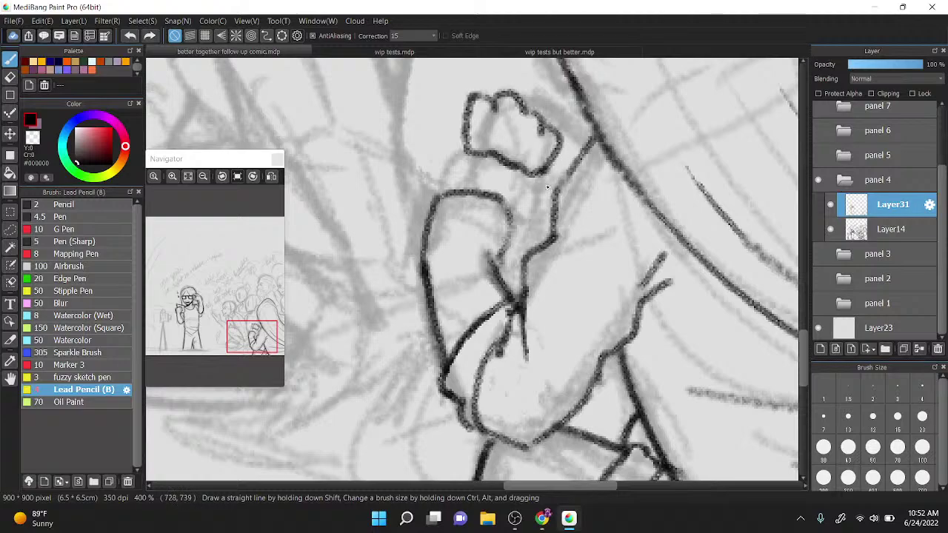
mouse_move(514, 94)
left_mouse_down()
mouse_move(574, 131)
mouse_move(565, 148)
mouse_move(585, 142)
mouse_move(591, 155)
left_mouse_up()
Step: Draw the wrist section between the fist and the sleeve, and add a thick sleeve edge with small rounded bumps below it
left_click_drag(476, 193, 466, 152)
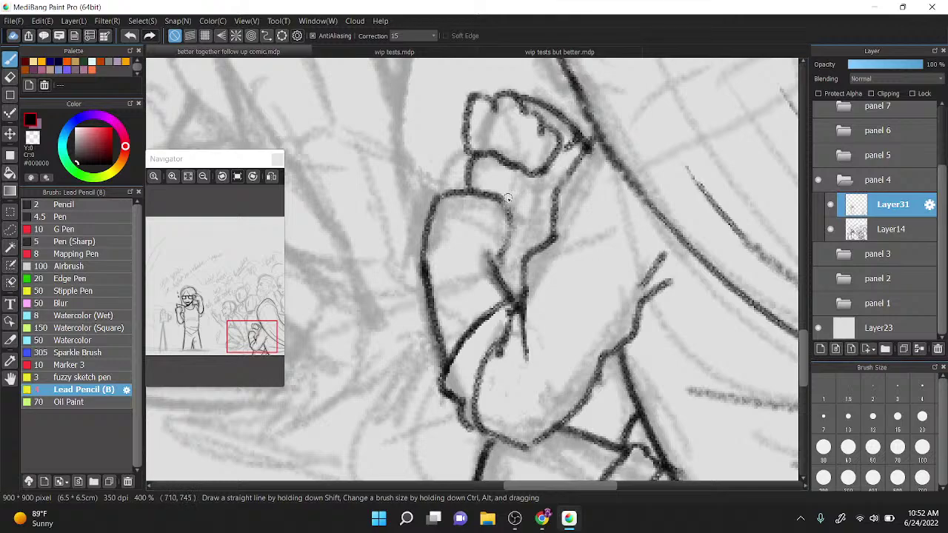
left_click_drag(508, 197, 525, 159)
mouse_move(518, 203)
left_mouse_down()
mouse_move(520, 253)
mouse_move(518, 235)
mouse_move(498, 257)
mouse_move(511, 210)
mouse_move(499, 264)
left_mouse_up()
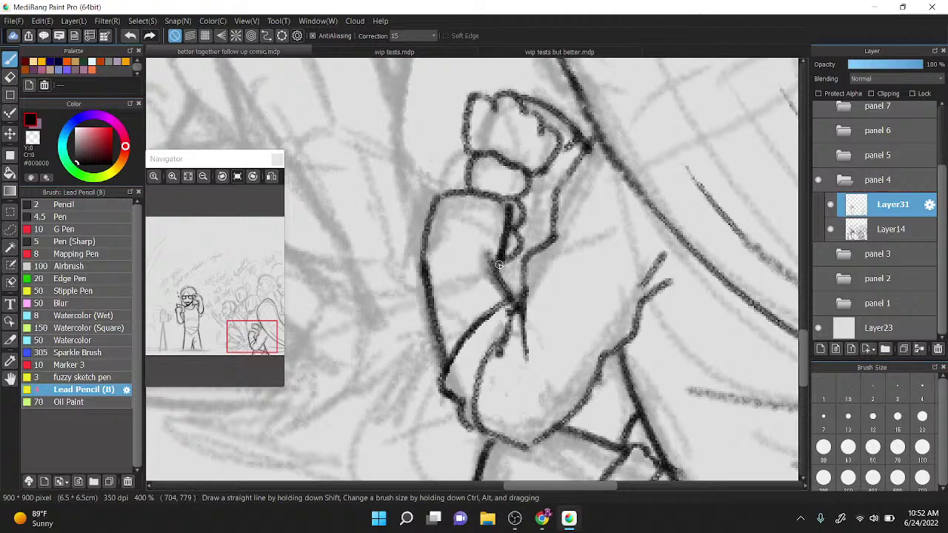
Step: Add short connecting lines beside the sleeve opening, a small pointed shape behind the arm, and a short line beneath the forearm
left_click_drag(525, 228, 570, 216)
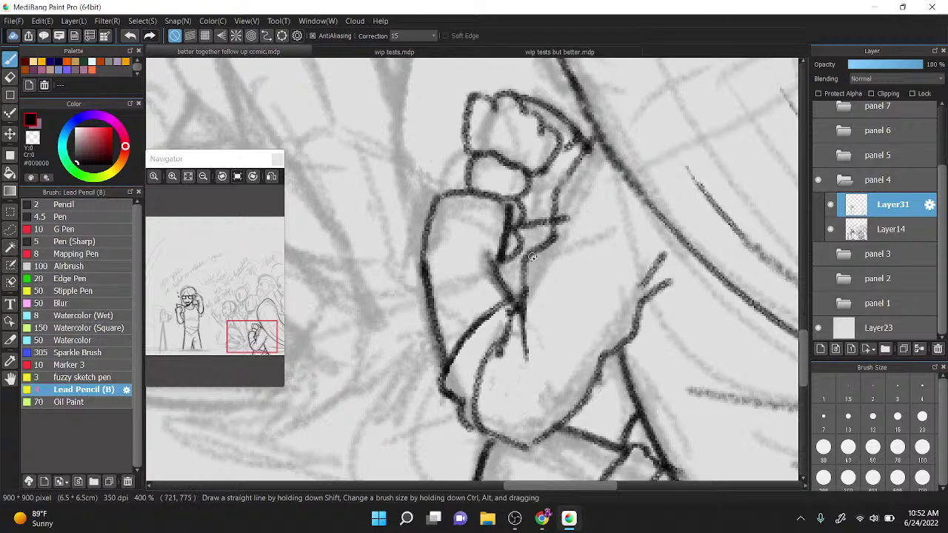
key("ctrl+z")
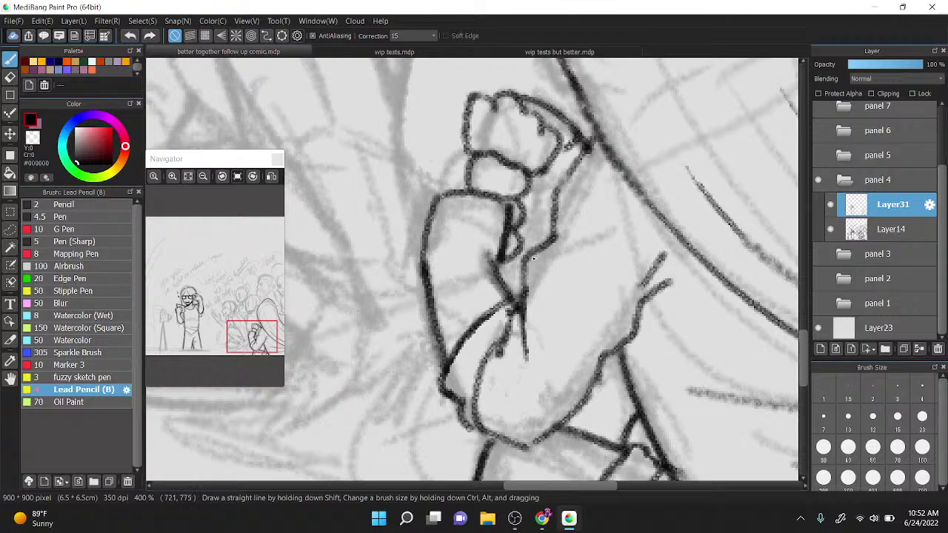
left_click_drag(523, 227, 555, 216)
left_click_drag(524, 273, 497, 289)
mouse_move(423, 290)
left_mouse_down()
mouse_move(398, 326)
mouse_move(427, 322)
left_mouse_up()
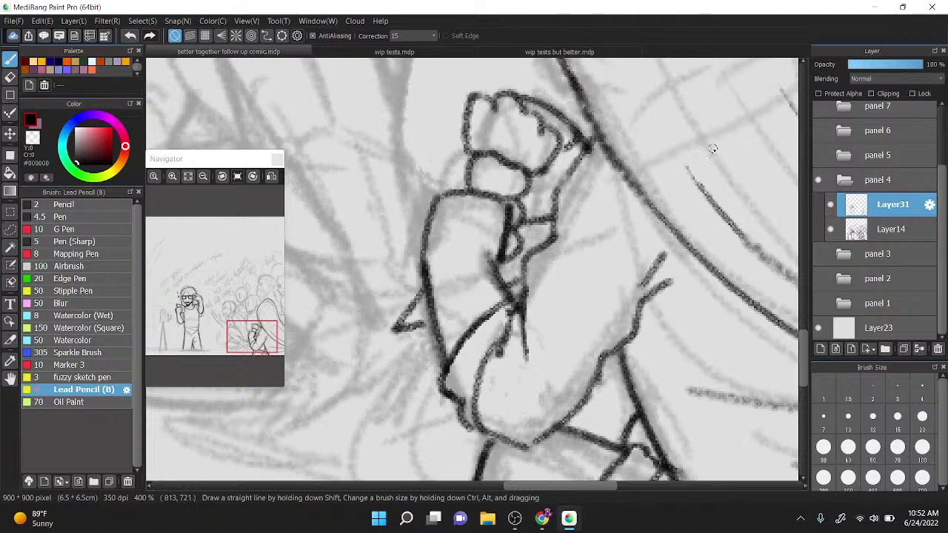
left_click_drag(580, 407, 590, 439)
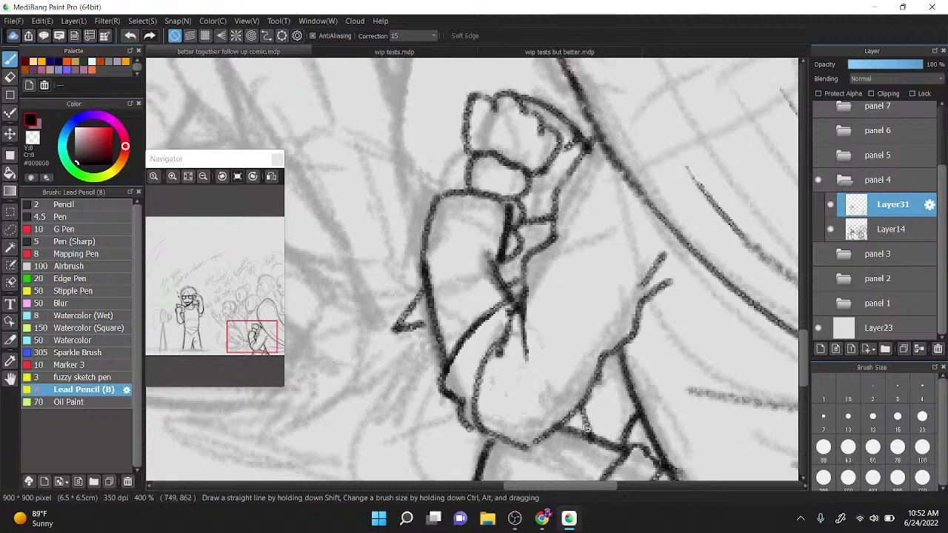
scroll(543, 154, "down", 2)
scroll(585, 214, "up", 1)
left_click_drag(570, 74, 587, 220)
mouse_move(530, 222)
left_mouse_down()
mouse_move(543, 285)
mouse_move(562, 286)
left_mouse_up()
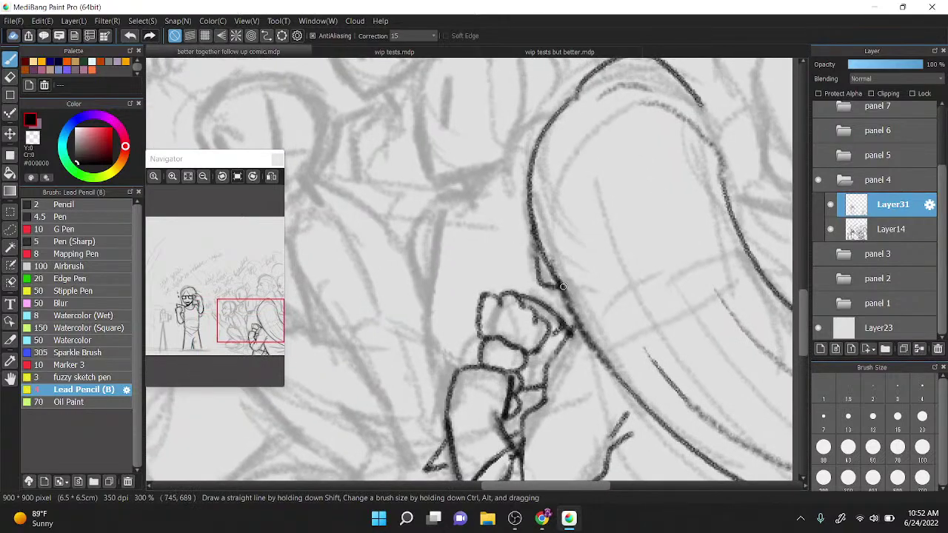
key("ctrl+z")
Step: Erase the rounded top outline of the large foreground figure
left_click_drag(578, 163, 555, 238)
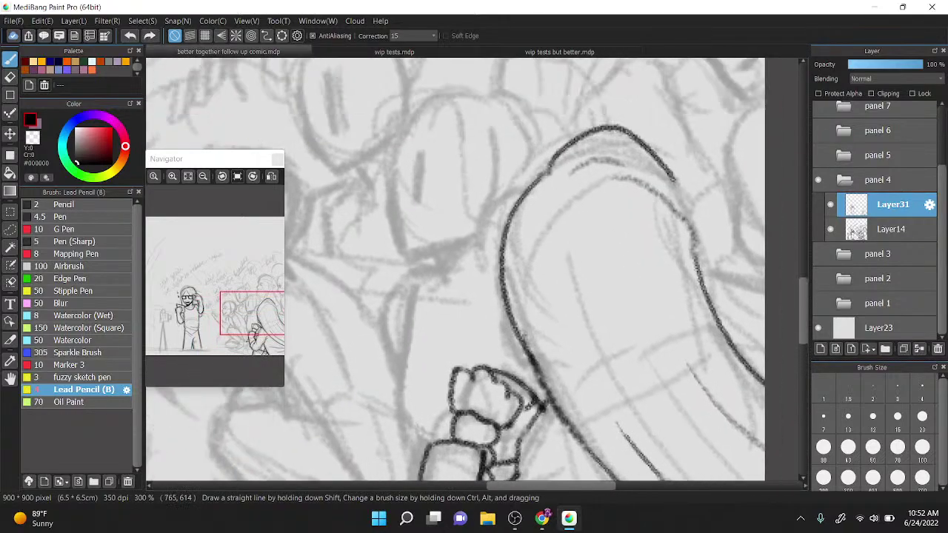
scroll(555, 238, "down", 1)
key("e")
mouse_move(596, 166)
left_mouse_down()
mouse_move(546, 194)
mouse_move(607, 178)
mouse_move(626, 185)
mouse_move(578, 184)
mouse_move(592, 193)
mouse_move(666, 169)
left_mouse_up()
key("b")
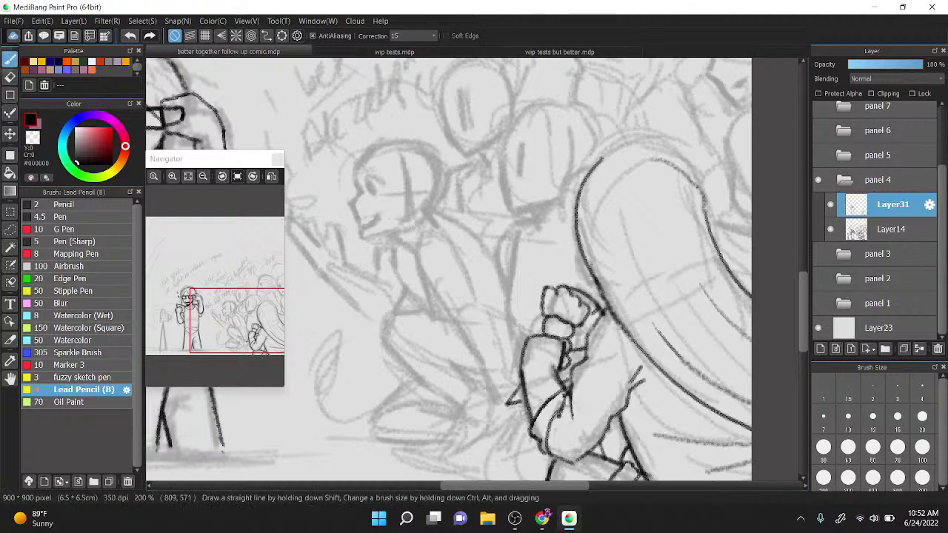
Step: Draw a second short curve outside the foreground figure's upper front edge, and redraw the rounded top down to the rear edge
mouse_move(591, 169)
left_mouse_down()
mouse_move(578, 199)
mouse_move(599, 152)
mouse_move(608, 154)
left_mouse_up()
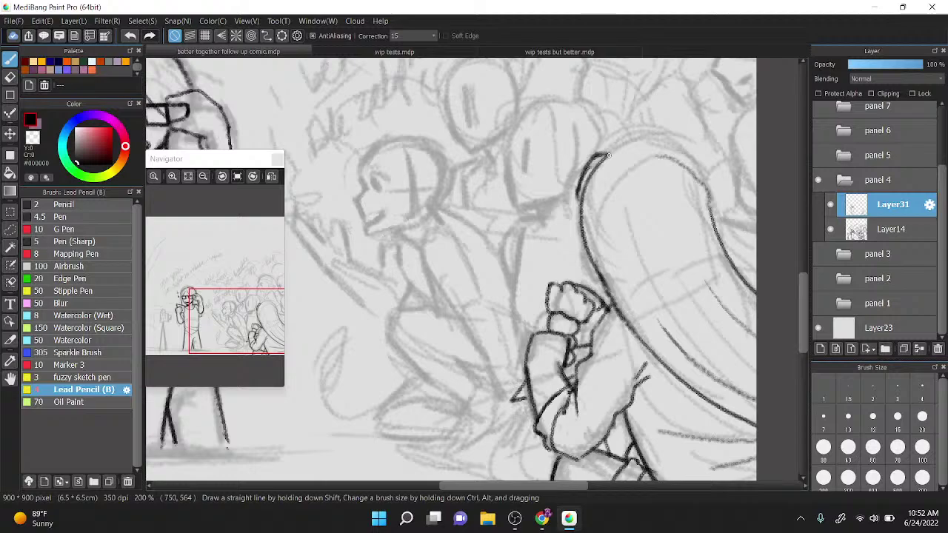
scroll(608, 155, "up", 5)
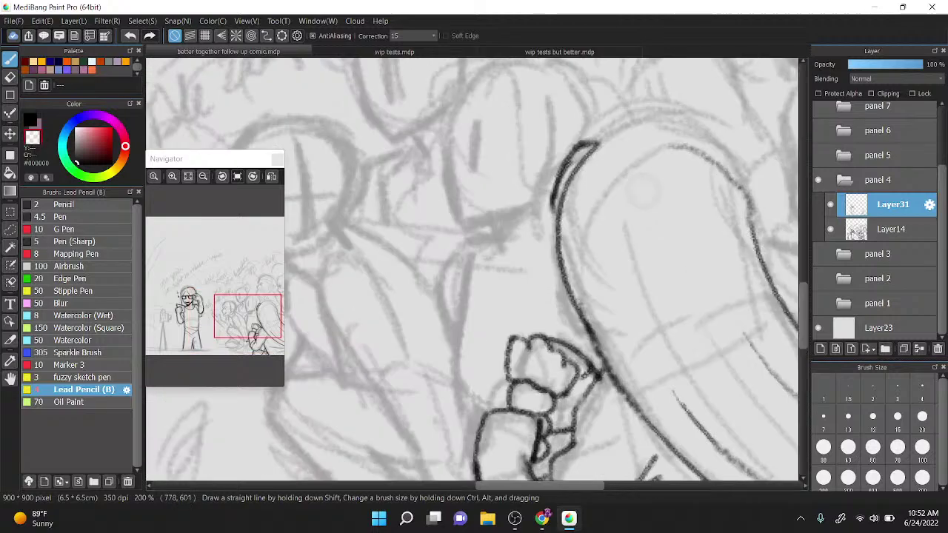
mouse_move(583, 152)
left_mouse_down()
mouse_move(555, 207)
mouse_move(570, 185)
mouse_move(604, 194)
left_mouse_up()
scroll(622, 188, "down", 2)
key("x")
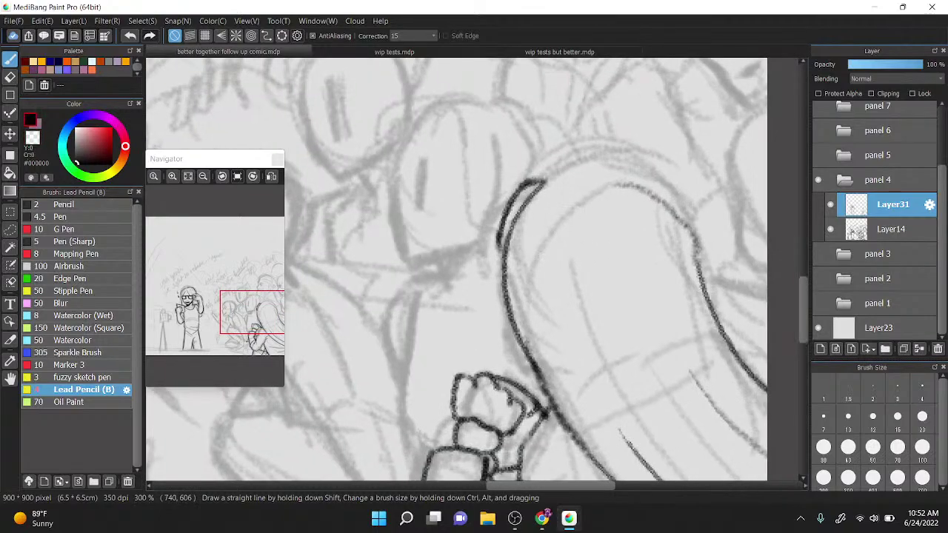
mouse_move(554, 178)
left_mouse_down()
mouse_move(586, 148)
mouse_move(651, 162)
mouse_move(693, 237)
mouse_move(698, 302)
left_mouse_up()
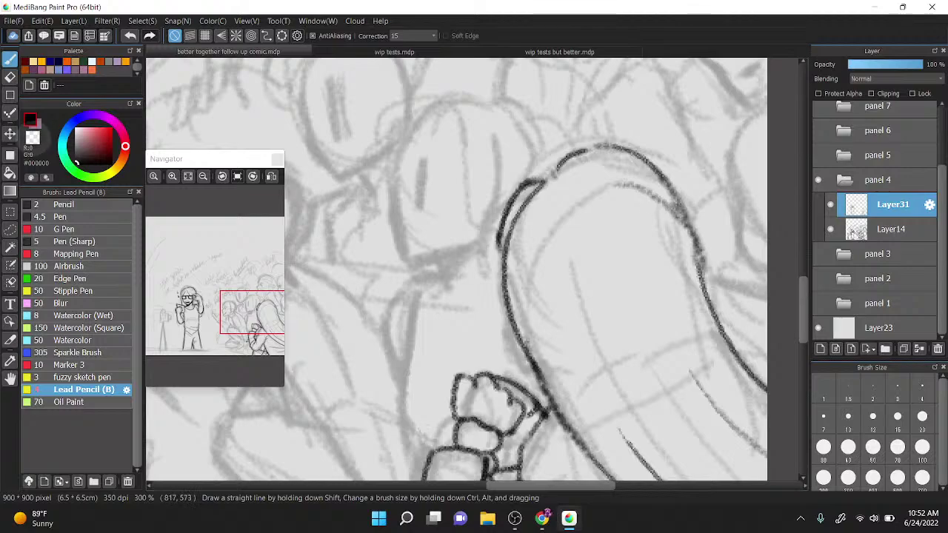
Step: Thin the inner curved line near the foreground figure's rounded top with the transparent colour
mouse_move(638, 198)
left_mouse_down()
mouse_move(689, 259)
mouse_move(594, 95)
mouse_move(417, 127)
mouse_move(447, 138)
mouse_move(493, 193)
mouse_move(482, 255)
mouse_move(494, 160)
left_mouse_up()
key("z")
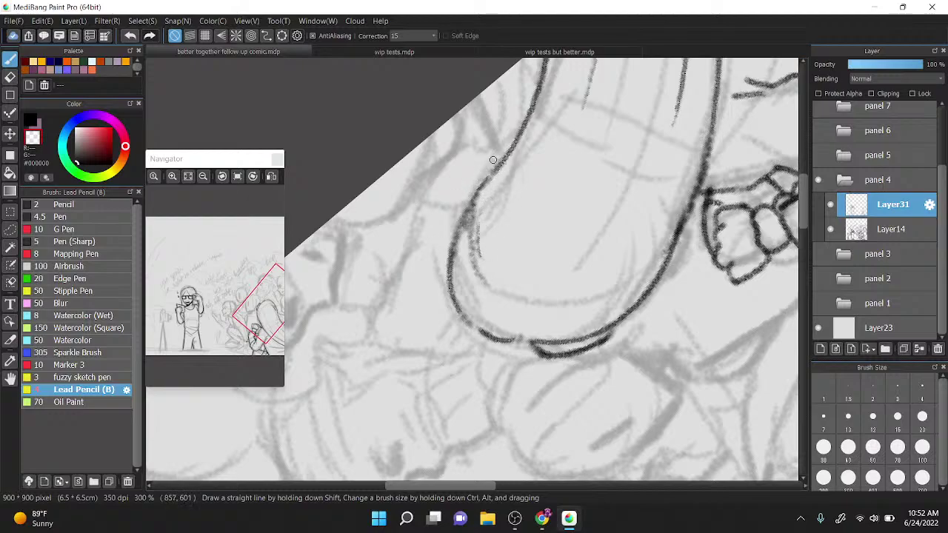
left_click_drag(478, 217, 481, 281)
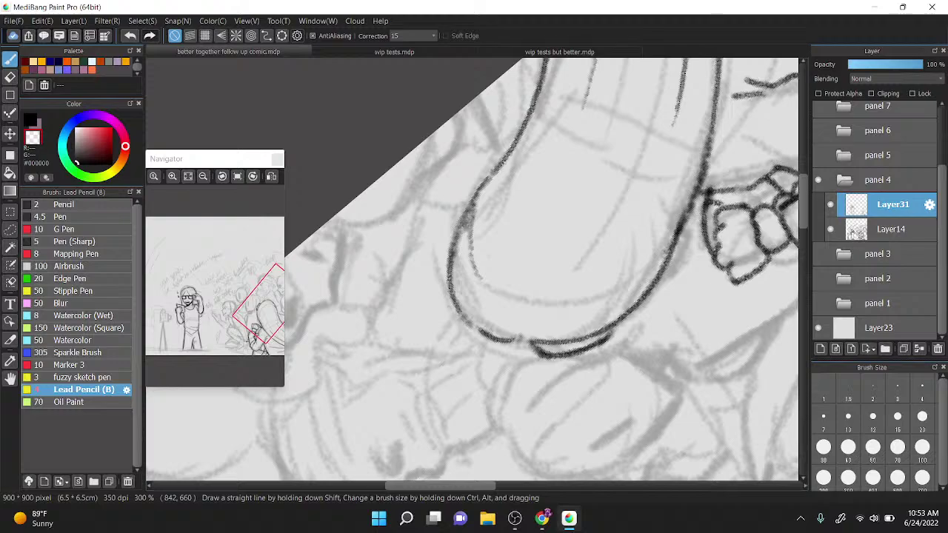
Step: Lasso the rounded top outline of the large foreground figure down to its rear edge, delete it, and clear the selection
left_click_drag(551, 161, 584, 186)
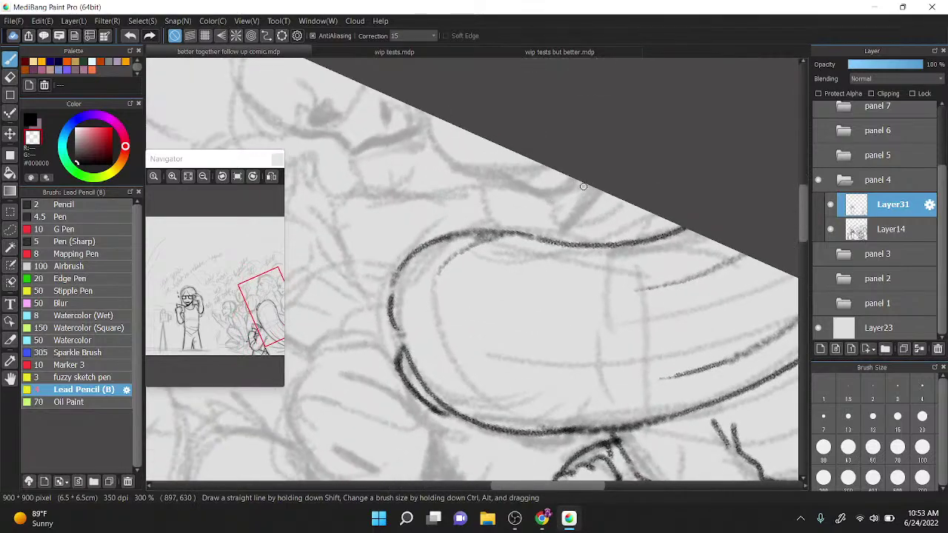
scroll(584, 187, "down", 4)
scroll(561, 172, "up", 4)
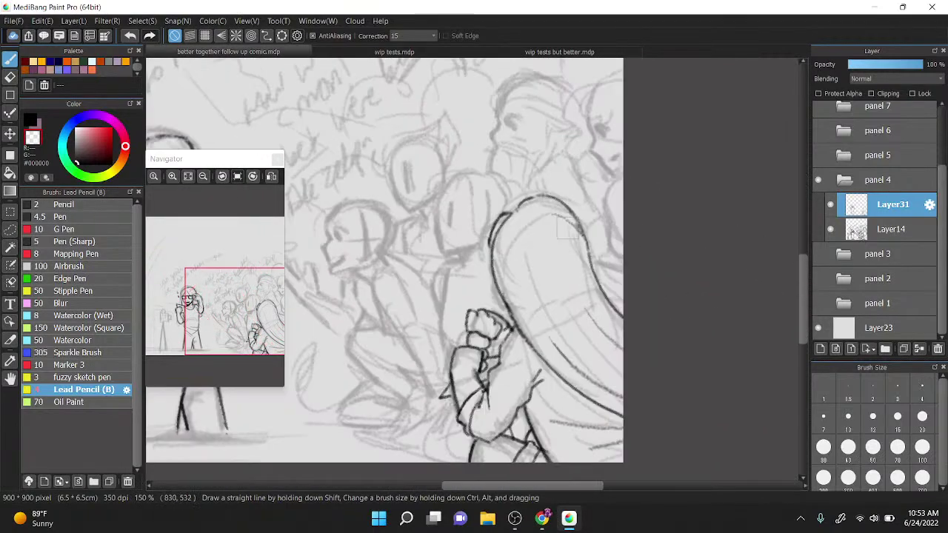
key("l")
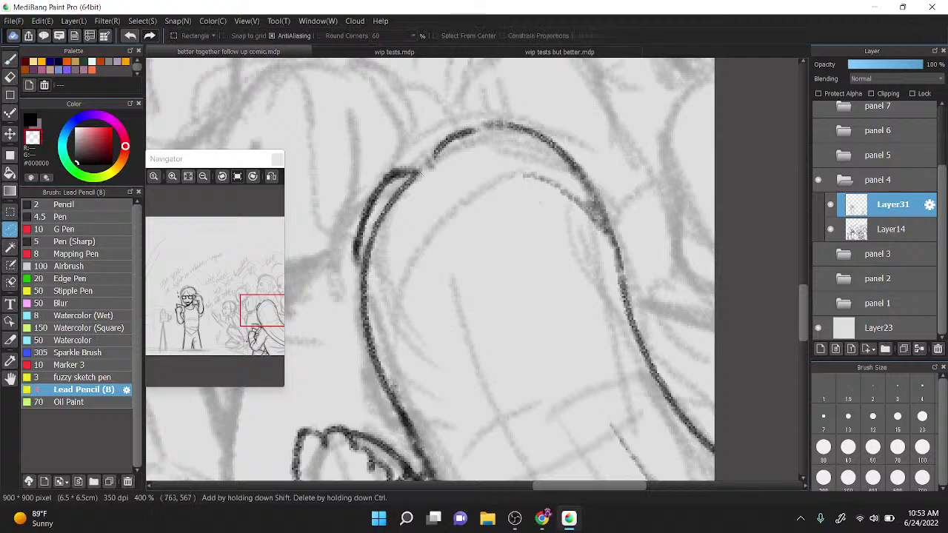
mouse_move(420, 175)
left_mouse_down()
mouse_move(642, 293)
mouse_move(592, 269)
left_mouse_up()
key("Delete")
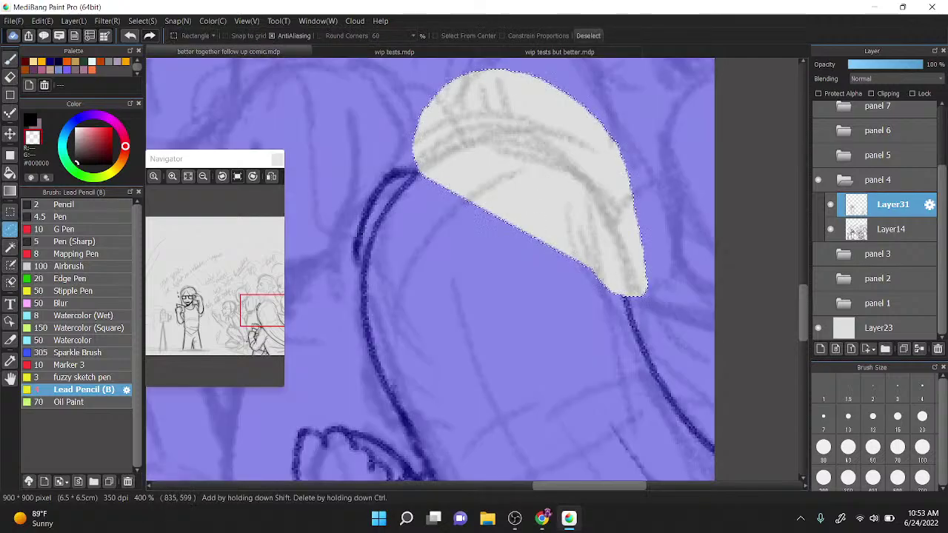
key("ctrl+d")
Step: Draw a second short black line outside the foreground figure's lower front edge, just above the fist
key("b")
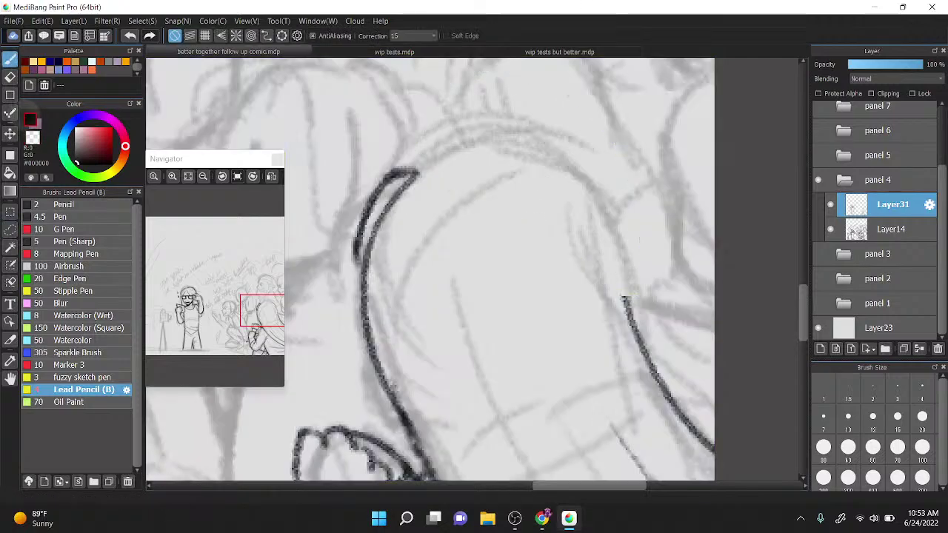
mouse_move(363, 333)
left_mouse_down()
mouse_move(398, 419)
mouse_move(406, 415)
left_mouse_up()
key("ctrl+z")
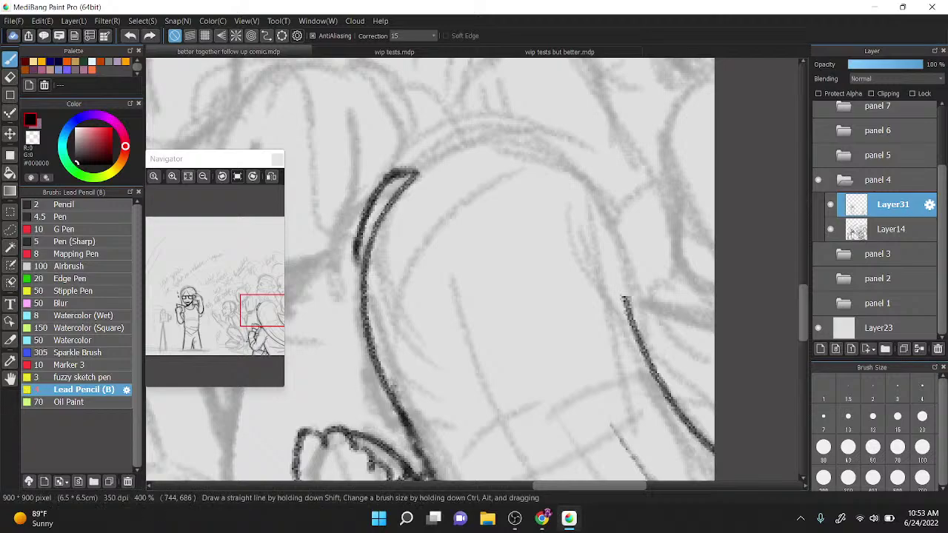
left_click_drag(362, 330, 397, 419)
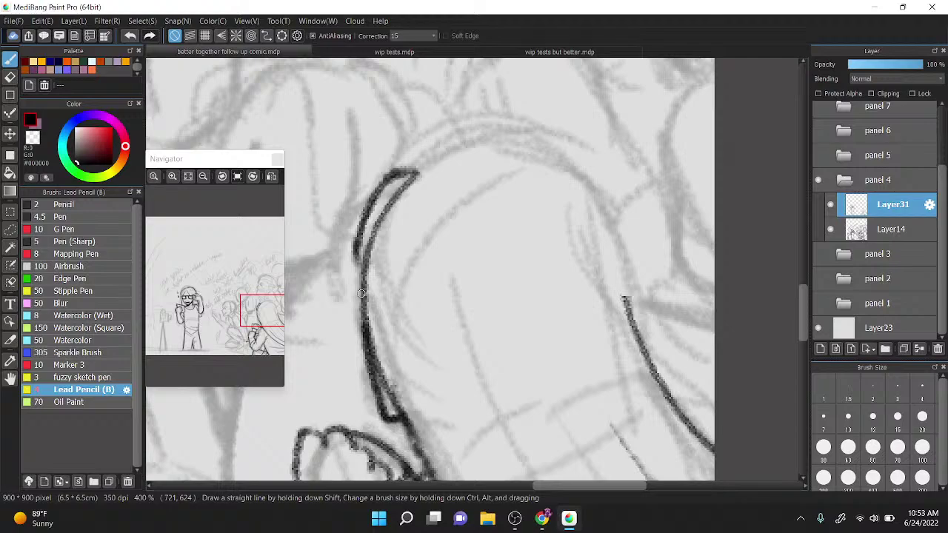
Step: Redraw the foreground figure's rounded top with loose strands at the rear edge, and add short curved strokes inside the top
scroll(408, 209, "down", 2)
mouse_move(422, 188)
left_mouse_down()
mouse_move(438, 173)
mouse_move(465, 177)
mouse_move(516, 230)
left_mouse_up()
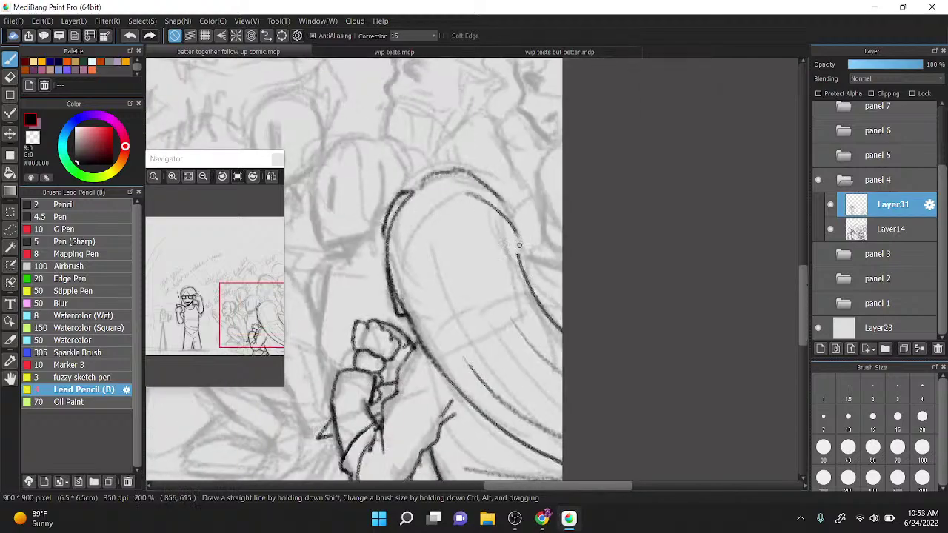
mouse_move(500, 199)
left_mouse_down()
mouse_move(519, 255)
mouse_move(562, 287)
mouse_move(561, 312)
left_mouse_up()
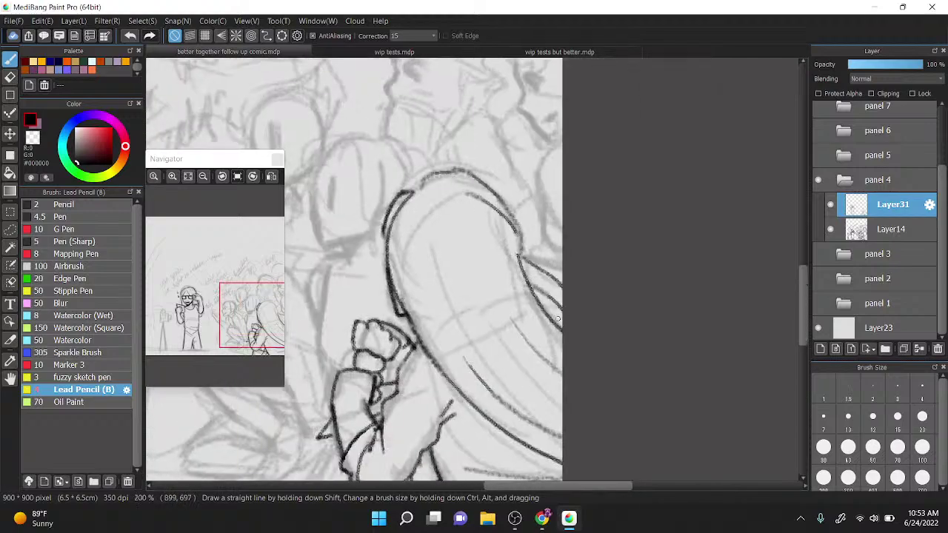
mouse_move(432, 188)
left_mouse_down()
mouse_move(419, 218)
mouse_move(444, 243)
left_mouse_up()
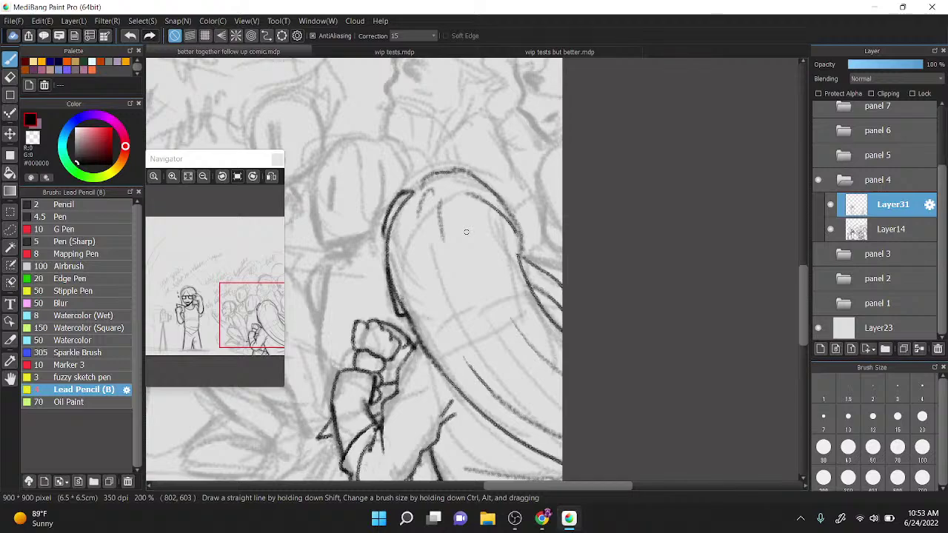
Step: Draw a pointed, curved ground edge running from beneath the crouching crowd figure to the panel's bottom near the foreground figure
scroll(634, 229, "down", 2)
left_click_drag(634, 229, 670, 139)
scroll(577, 220, "up", 1)
scroll(579, 219, "up", 1)
left_click_drag(563, 406, 617, 369)
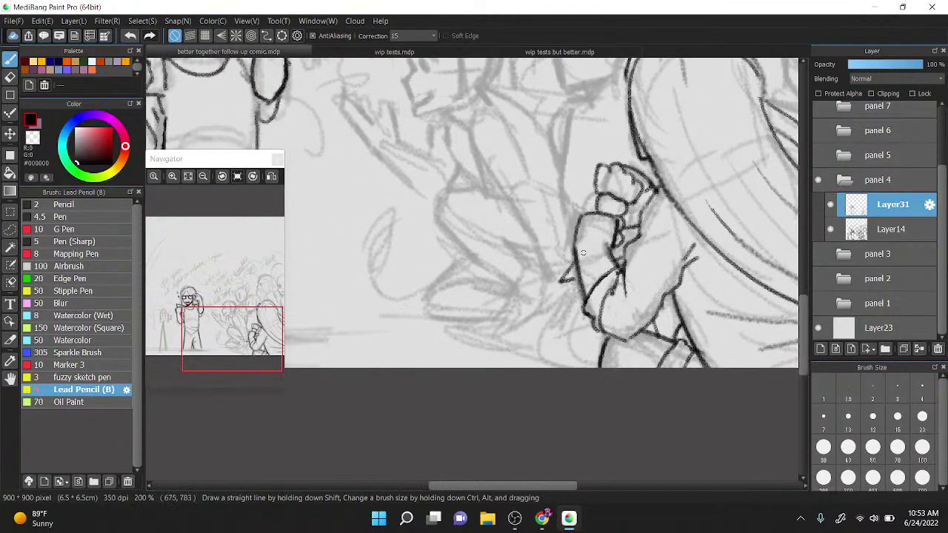
mouse_move(476, 319)
left_mouse_down()
mouse_move(455, 337)
mouse_move(607, 388)
left_mouse_up()
Step: Draw a straight ground line with the line tool from the pointed ground edge across the panel beneath the standing figure
left_click_drag(474, 296, 706, 229)
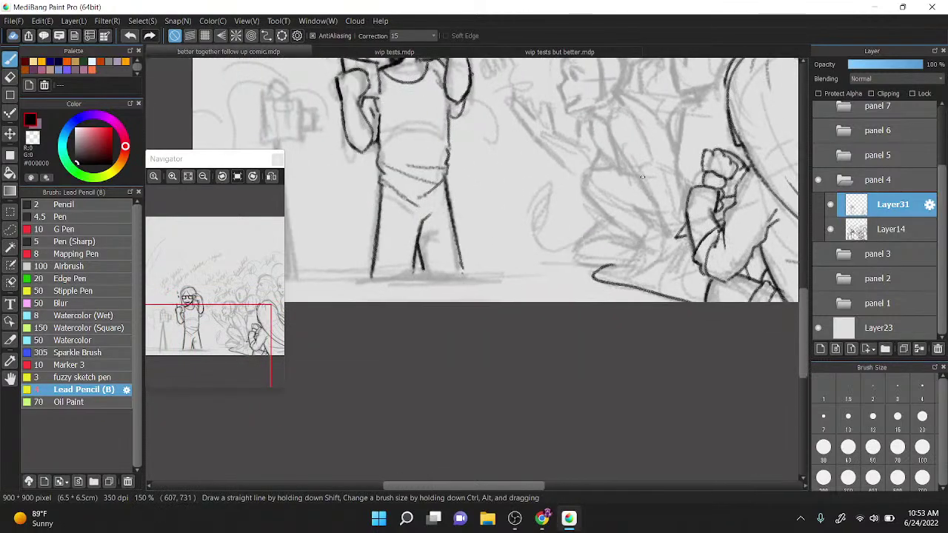
scroll(551, 318, "down", 3)
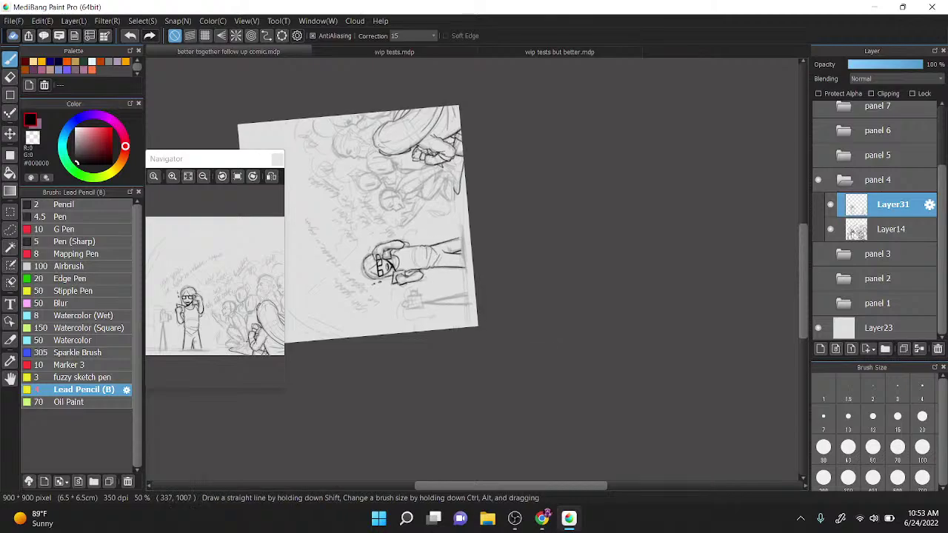
scroll(438, 303, "up", 1)
left_click(10, 95)
scroll(464, 237, "up", 1)
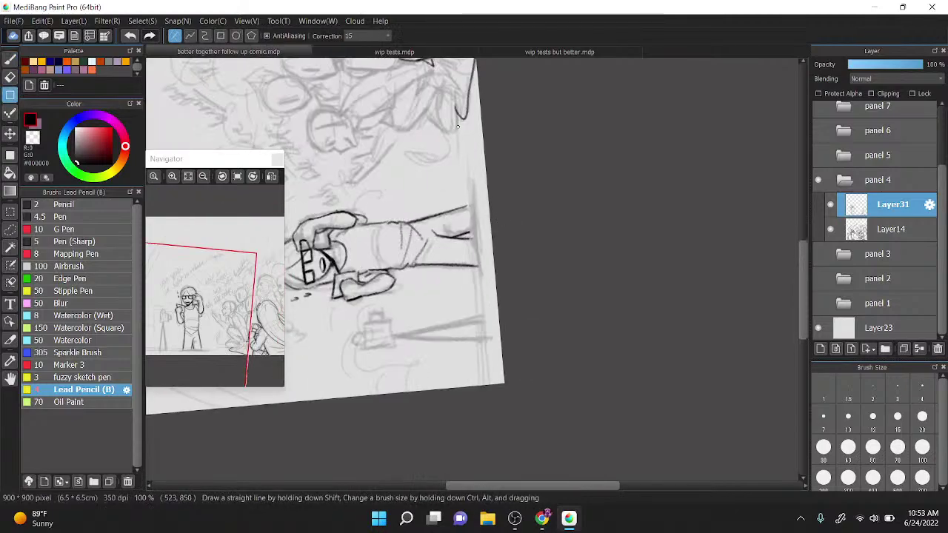
mouse_move(458, 124)
left_mouse_down()
mouse_move(491, 403)
mouse_move(535, 214)
mouse_move(521, 185)
mouse_move(569, 139)
mouse_move(560, 207)
left_mouse_up()
scroll(491, 401, "down", 1)
scroll(553, 219, "up", 3)
Step: Extend the standing figure's leg lines with the pencil down to the ground line
key("b")
mouse_move(518, 256)
left_mouse_down()
mouse_move(505, 237)
mouse_move(528, 366)
mouse_move(574, 328)
left_mouse_up()
scroll(505, 238, "up", 2)
left_click_drag(435, 295, 441, 335)
left_click_drag(561, 284, 569, 302)
left_click_drag(461, 306, 468, 326)
scroll(464, 211, "down", 3)
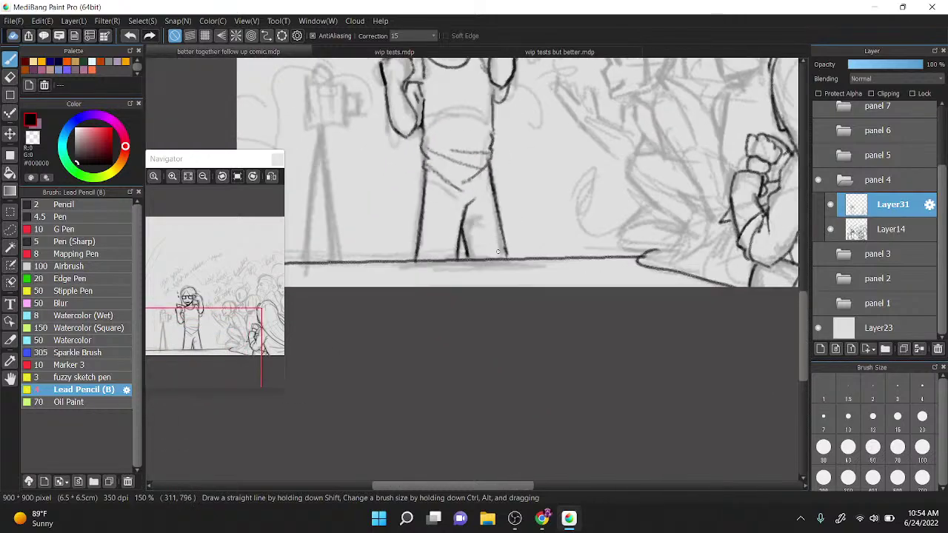
key("l")
mouse_move(518, 133)
left_mouse_down()
mouse_move(524, 241)
mouse_move(507, 273)
left_mouse_up()
scroll(524, 241, "up", 1)
scroll(513, 308, "down", 2)
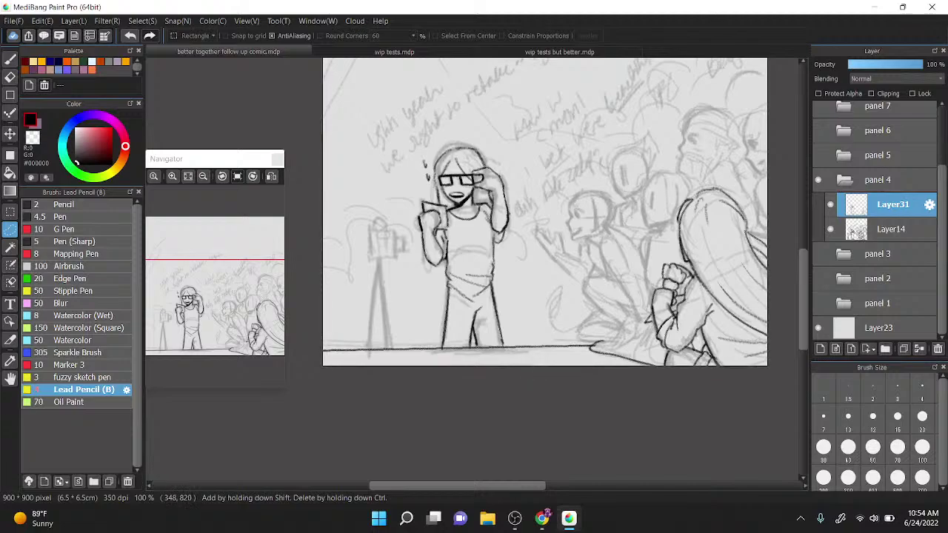
mouse_move(494, 330)
left_mouse_down()
mouse_move(419, 315)
mouse_move(409, 117)
mouse_move(495, 118)
mouse_move(532, 277)
left_mouse_up()
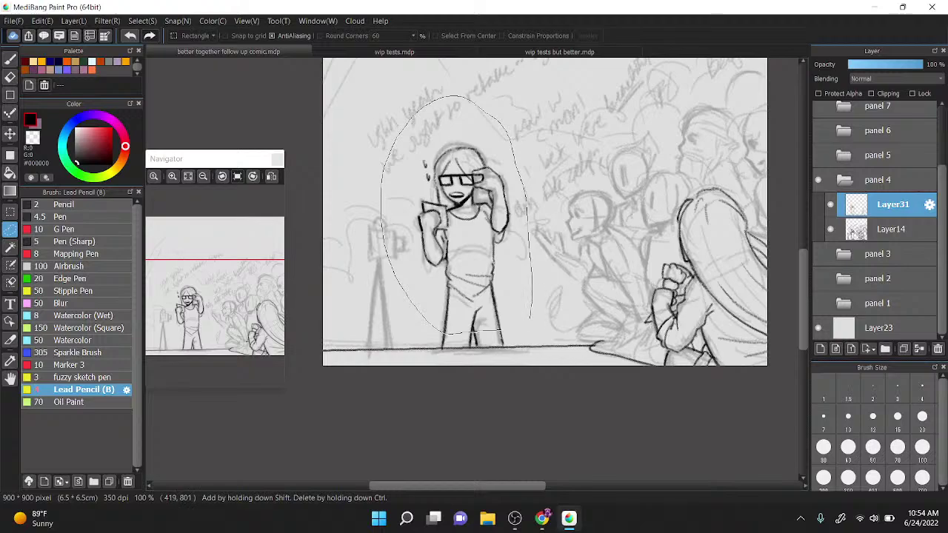
left_click_drag(530, 317, 527, 330)
key("ctrl+d")
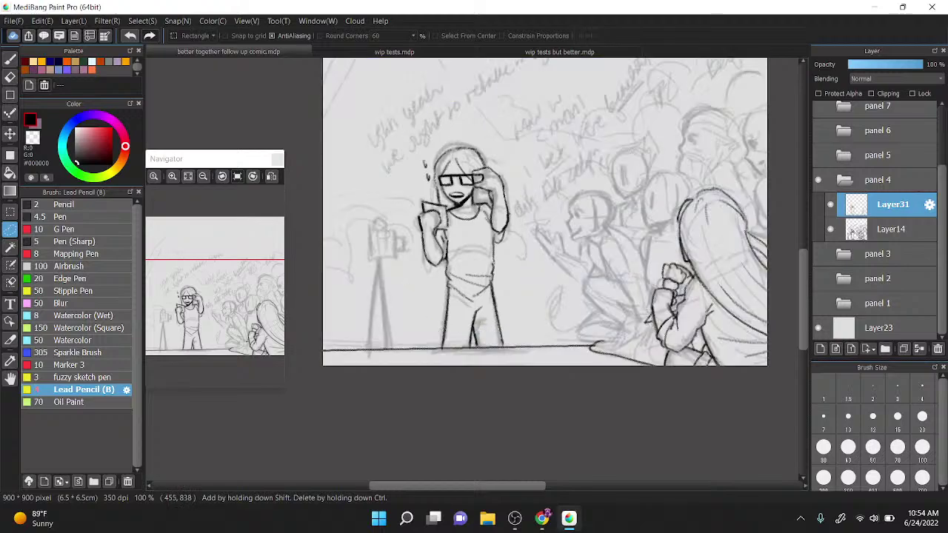
Step: Lasso the lower ends of the standing figure's legs just above the ground line, delete them, and clear the selection
scroll(444, 281, "up", 1)
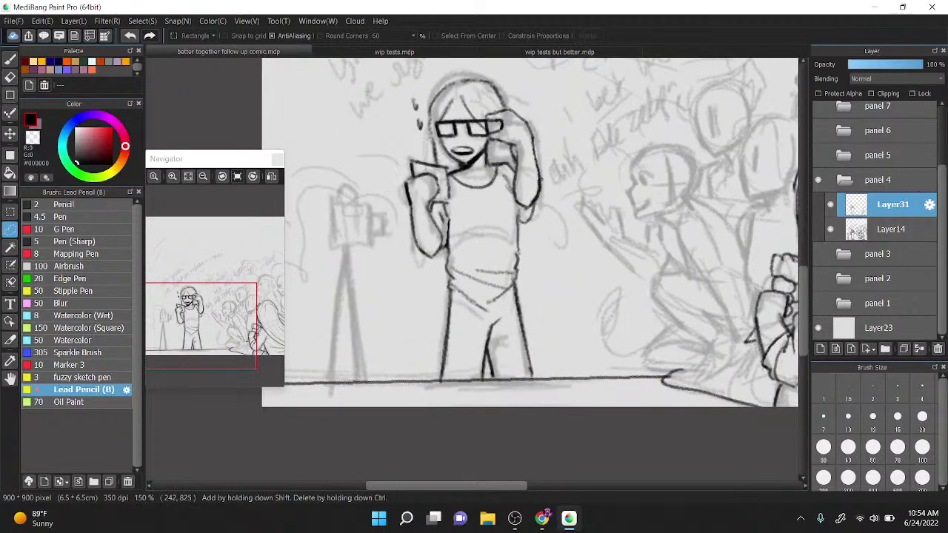
mouse_move(428, 347)
left_mouse_down()
mouse_move(577, 361)
mouse_move(528, 376)
left_mouse_up()
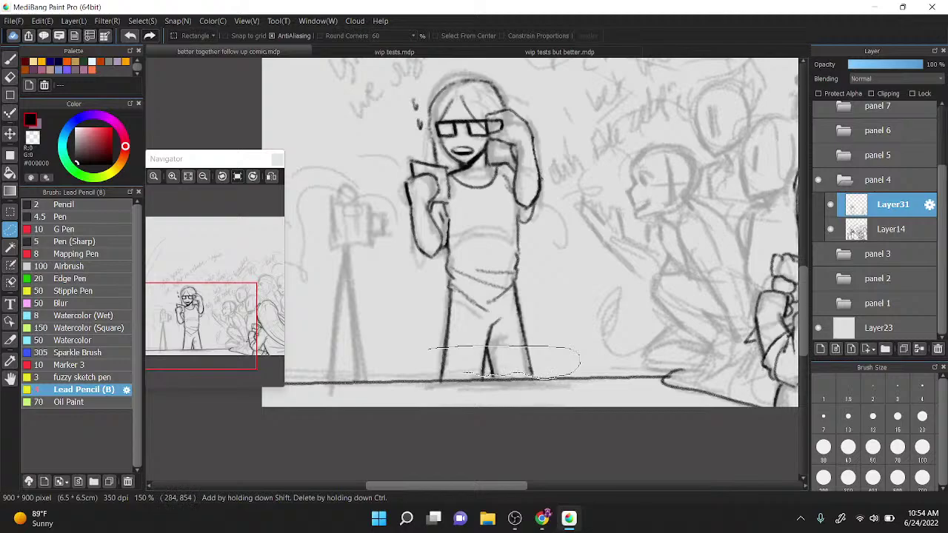
left_click_drag(459, 374, 450, 374)
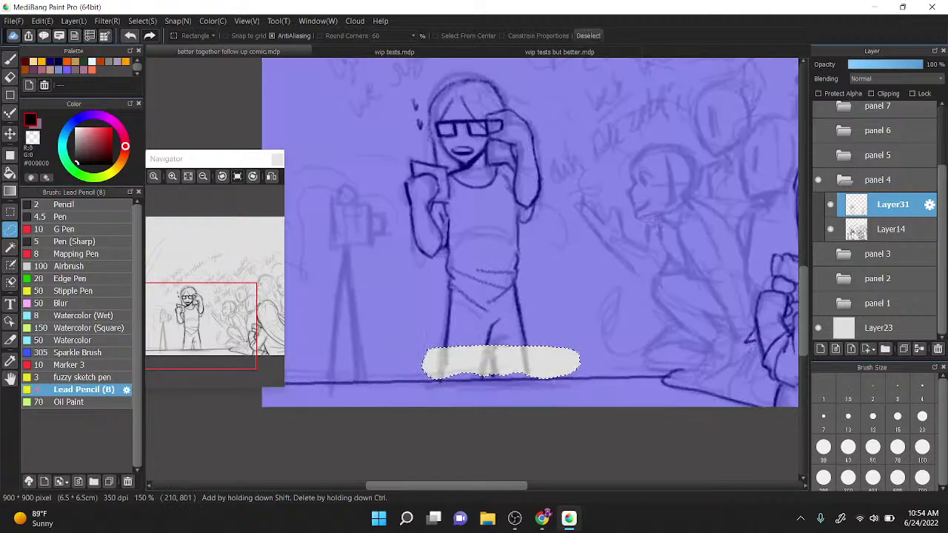
key("Delete")
key("ctrl+d")
Step: Lasso the standing figure and move it down with Transform until its legs meet the ground line
mouse_move(318, 330)
left_mouse_down()
mouse_move(570, 85)
mouse_move(318, 326)
left_mouse_up()
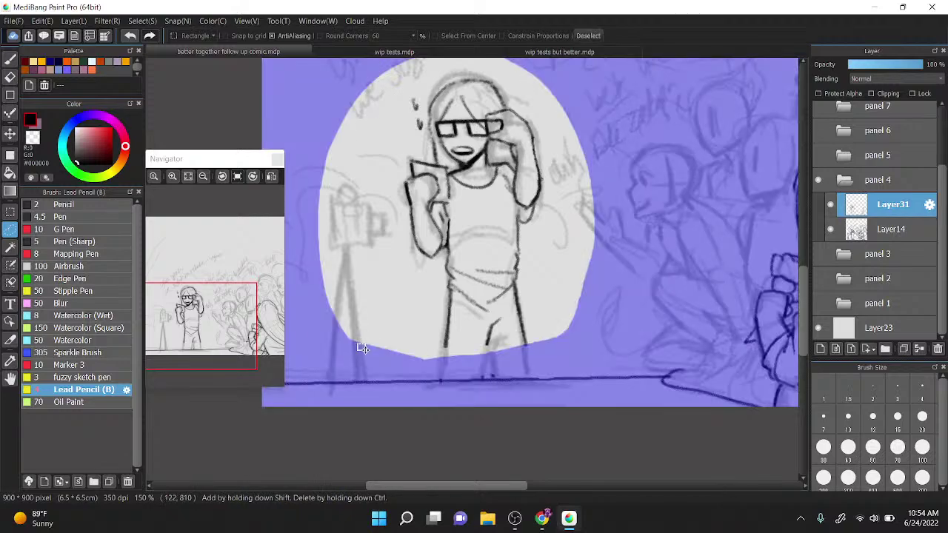
key("ctrl+t")
left_click_drag(561, 288, 558, 314)
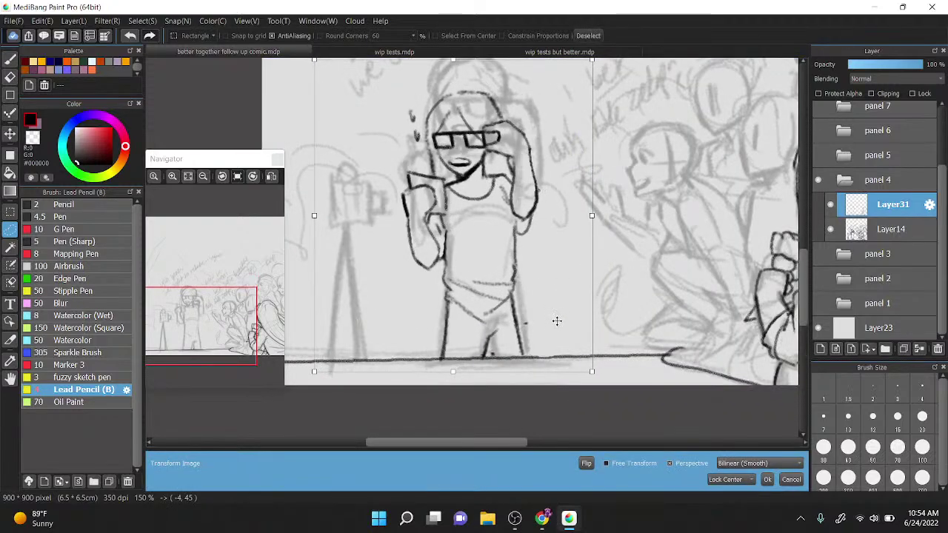
left_click(767, 479)
key("ctrl+d")
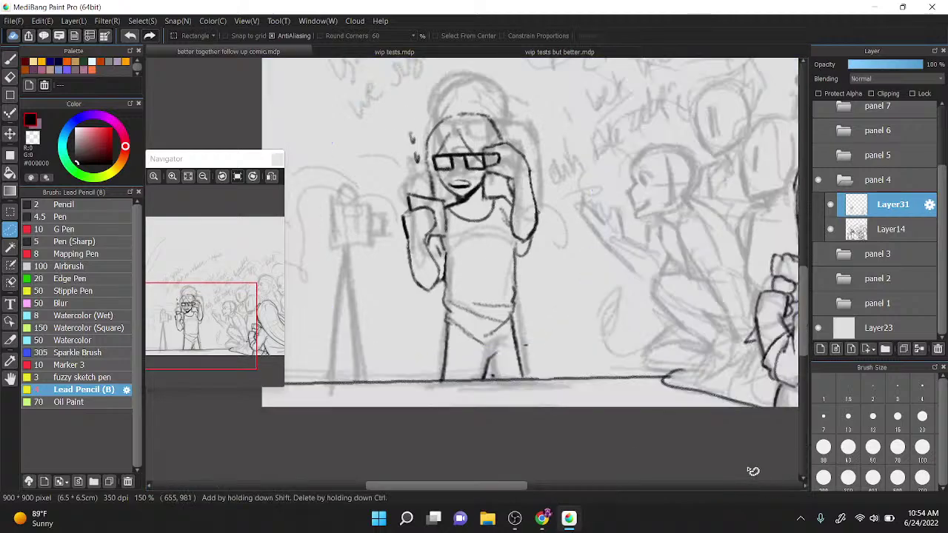
Step: Thicken the standing figure's outer leg line on the side toward the tripod with black pencil strokes
key("b")
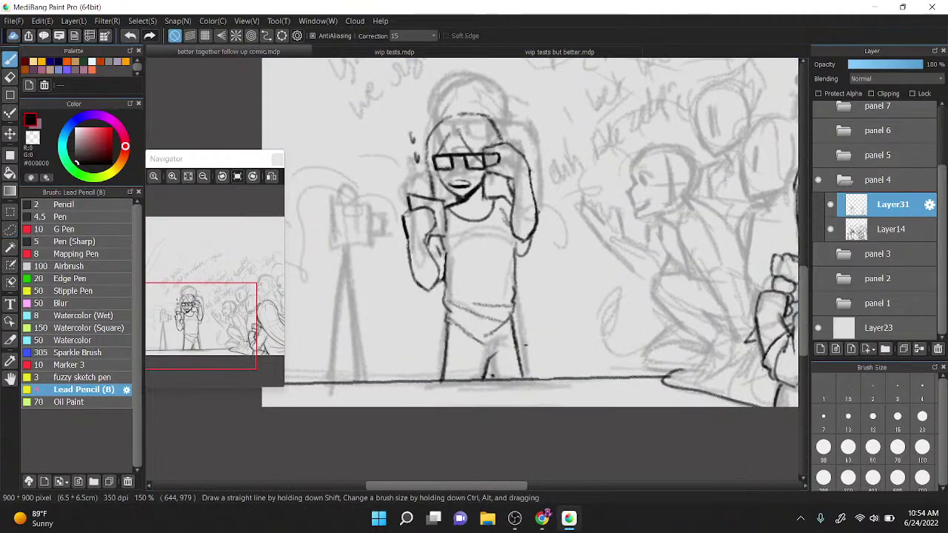
scroll(461, 270, "up", 5)
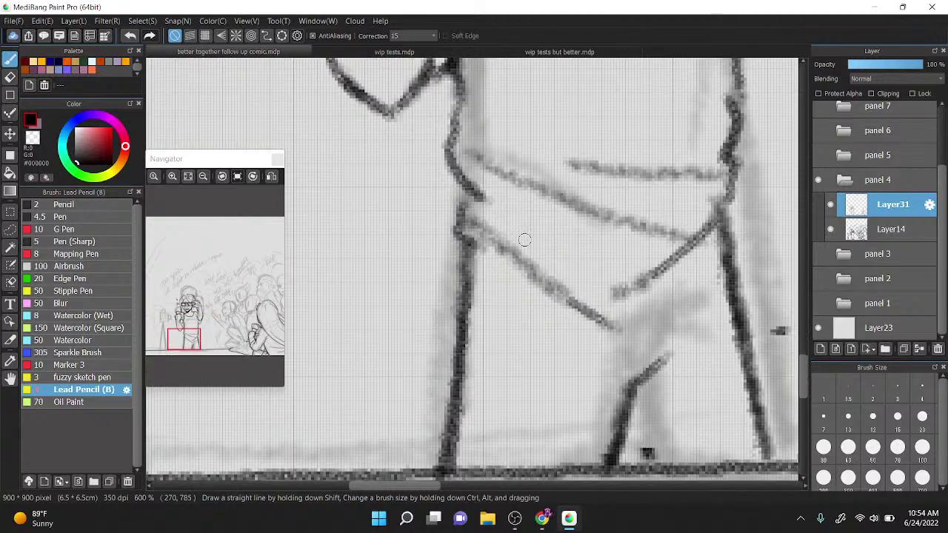
left_click_drag(463, 268, 446, 437)
left_click_drag(465, 252, 445, 449)
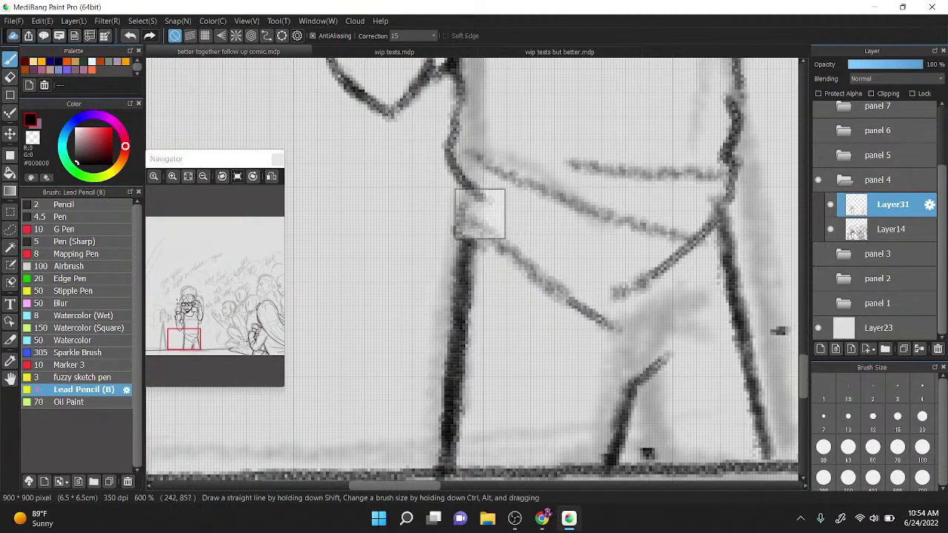
Step: Thin the inner side of the thickened leg line with the transparent colour and erase the stray mark between the legs
scroll(492, 212, "down", 1)
left_click_drag(472, 366, 475, 290)
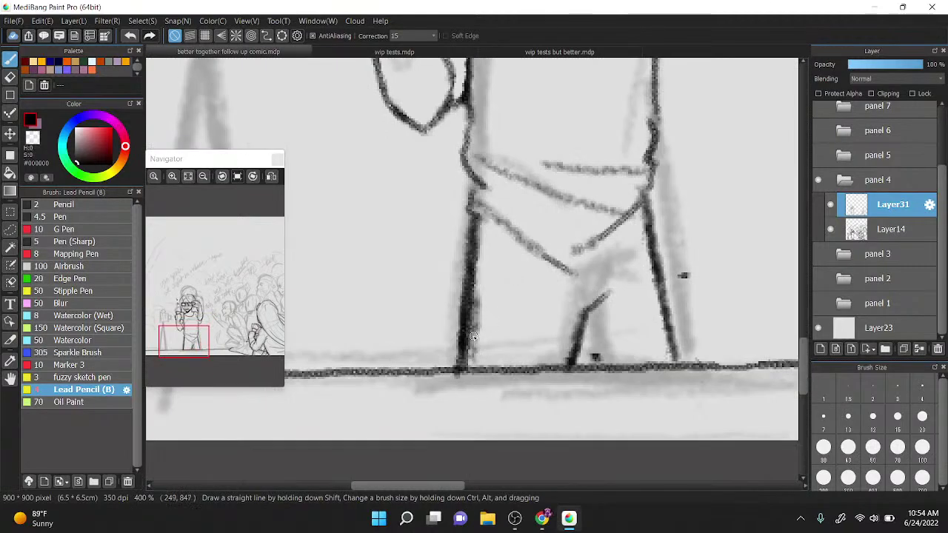
left_click(31, 136)
left_click_drag(473, 358, 477, 264)
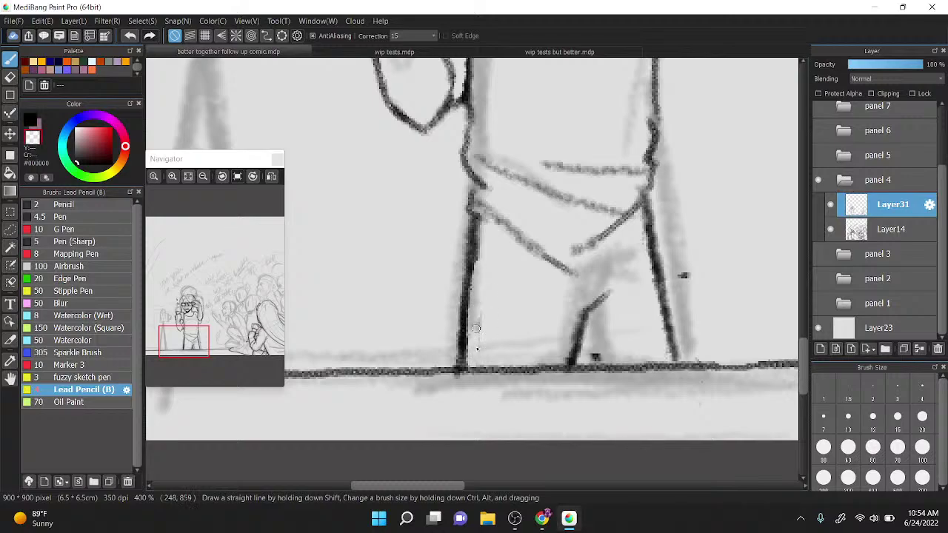
mouse_move(476, 328)
left_mouse_down()
mouse_move(481, 232)
mouse_move(475, 285)
left_mouse_up()
left_click_drag(594, 358, 601, 352)
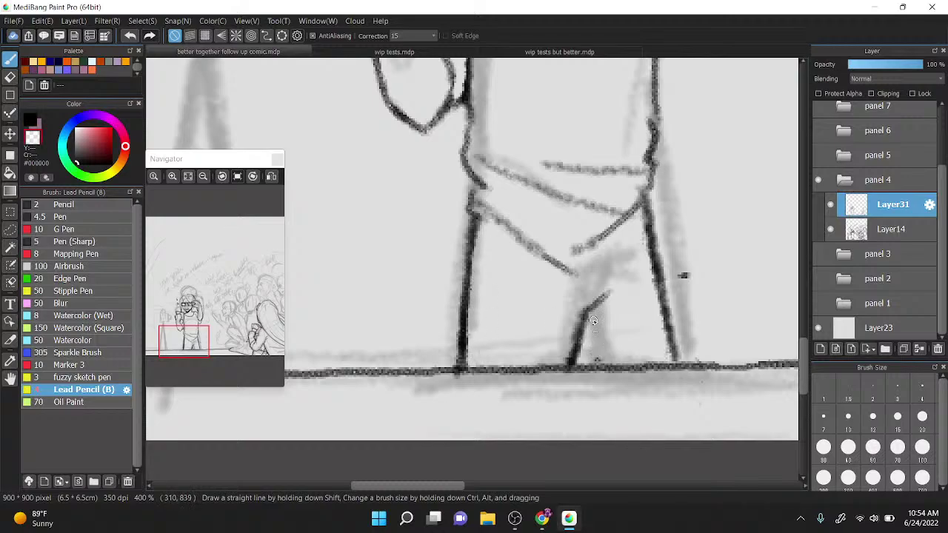
mouse_move(592, 320)
left_mouse_down()
mouse_move(607, 350)
mouse_move(620, 325)
left_mouse_up()
left_click_drag(568, 221, 519, 232)
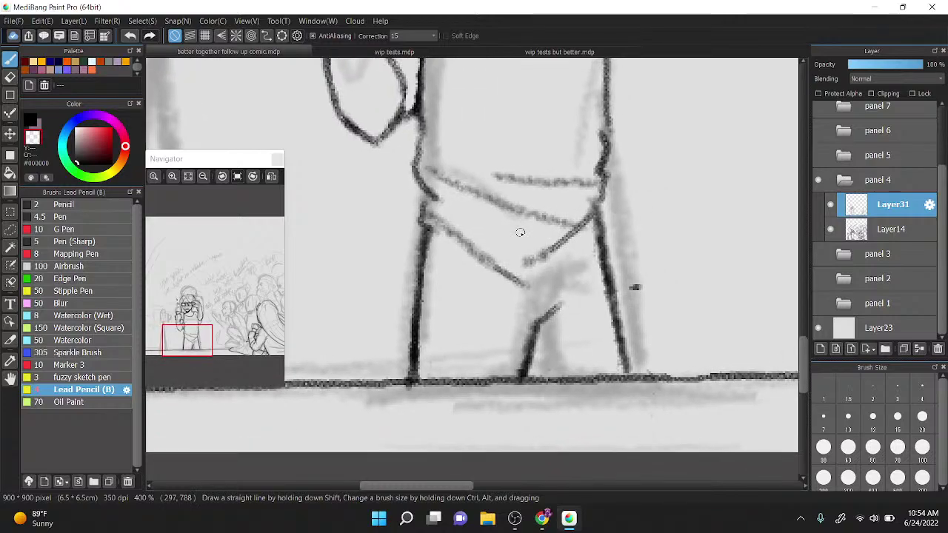
Step: Thicken the lower end of the standing figure's inner leg line at the ground with black
left_click(29, 121)
mouse_move(530, 360)
left_mouse_down()
mouse_move(526, 376)
mouse_move(535, 381)
left_mouse_up()
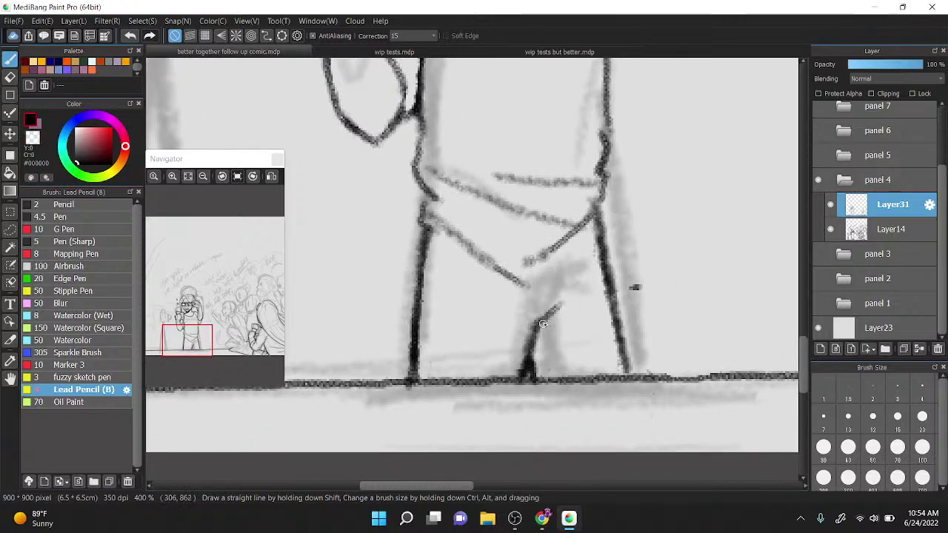
left_click_drag(423, 317, 471, 262)
mouse_move(576, 235)
left_mouse_down()
mouse_move(597, 296)
mouse_move(611, 305)
mouse_move(542, 319)
left_mouse_up()
Step: Thicken the standing figure's side hair outline beside the glasses and the cheek line below them
scroll(656, 180, "down", 3)
scroll(521, 241, "up", 5)
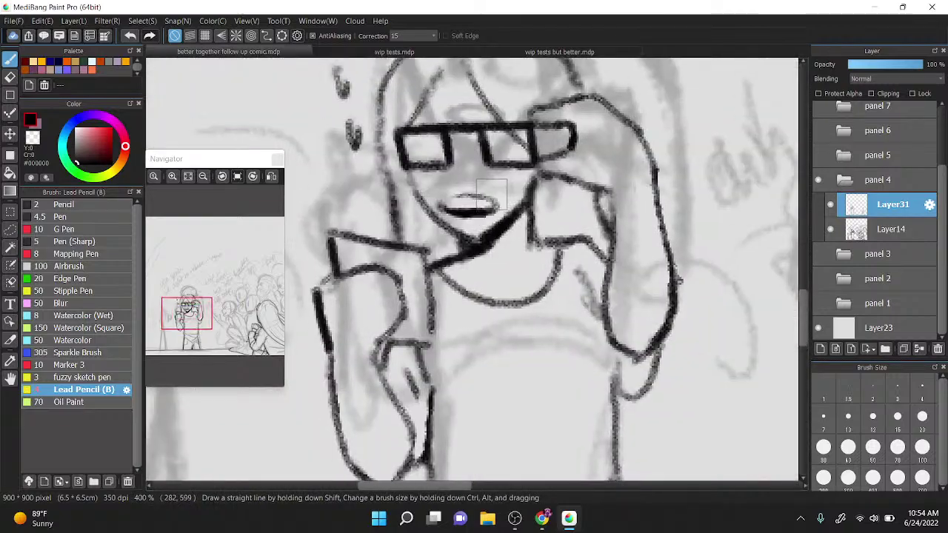
left_click_drag(422, 177, 439, 303)
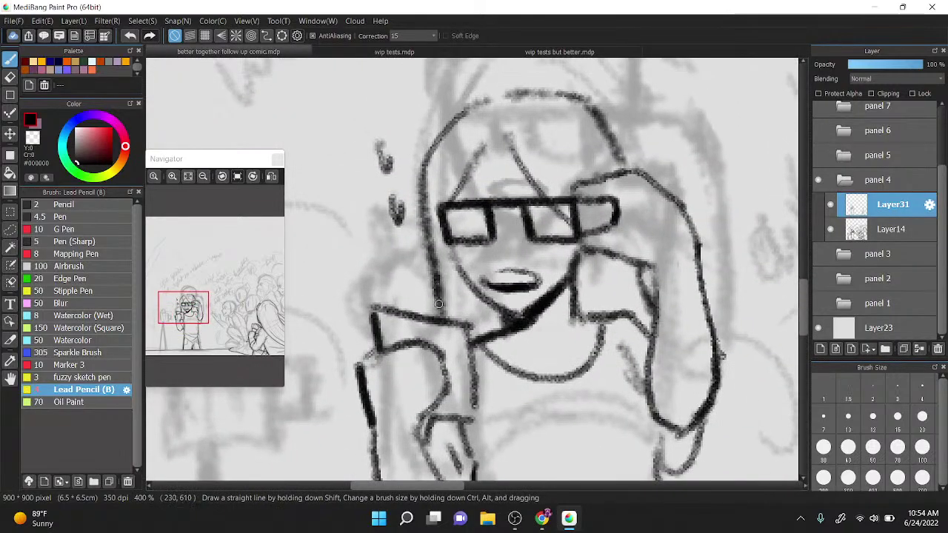
left_click_drag(454, 247, 477, 291)
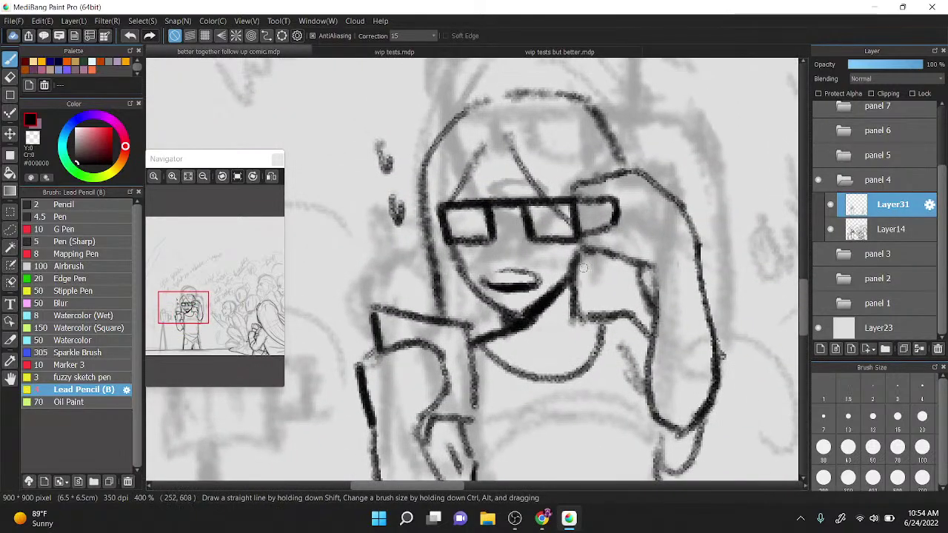
Step: Draw a faint line from the standing figure's glasses down beside the neck, and erase part of the chin outline with the transparent colour
left_click_drag(584, 264, 633, 329)
left_click_drag(568, 186, 590, 164)
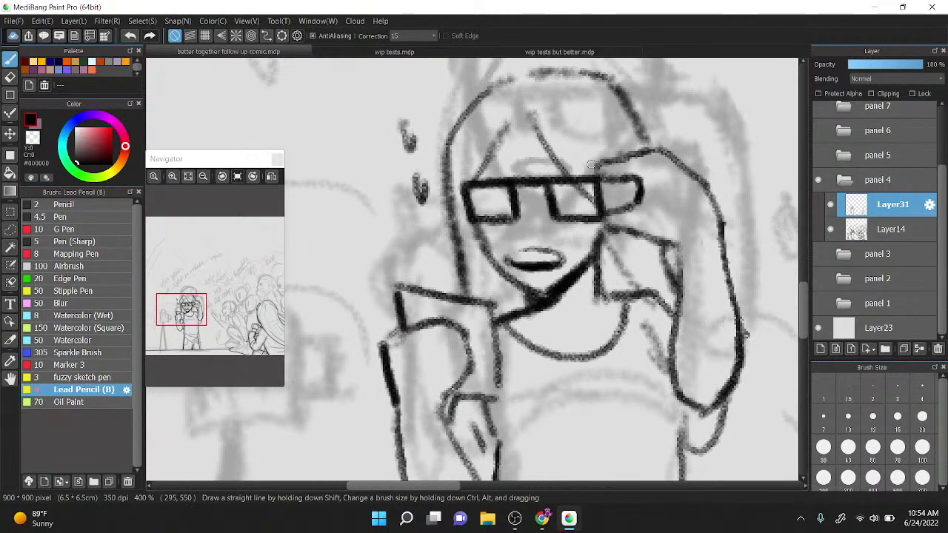
key("x")
mouse_move(526, 303)
left_mouse_down()
mouse_move(567, 273)
mouse_move(541, 288)
mouse_move(514, 277)
mouse_move(554, 302)
left_mouse_up()
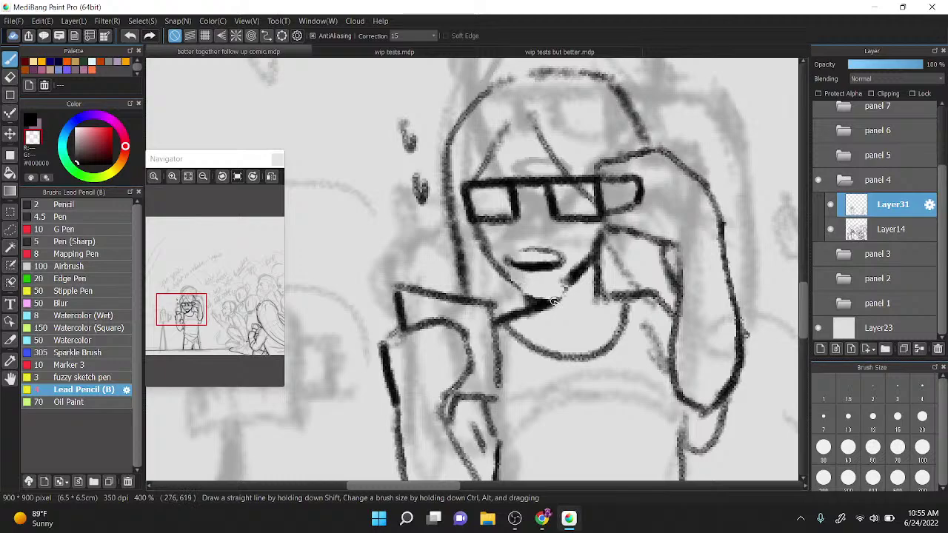
Step: Fill in a small black goatee on the standing figure's chin with the 2 px Pencil brush
key("x")
left_click(74, 204)
mouse_move(511, 279)
left_mouse_down()
mouse_move(549, 294)
mouse_move(581, 276)
mouse_move(540, 293)
mouse_move(566, 287)
mouse_move(545, 303)
mouse_move(555, 291)
mouse_move(540, 300)
mouse_move(536, 291)
mouse_move(573, 286)
mouse_move(549, 303)
mouse_move(570, 262)
left_mouse_up()
key("ctrl+z")
key("z")
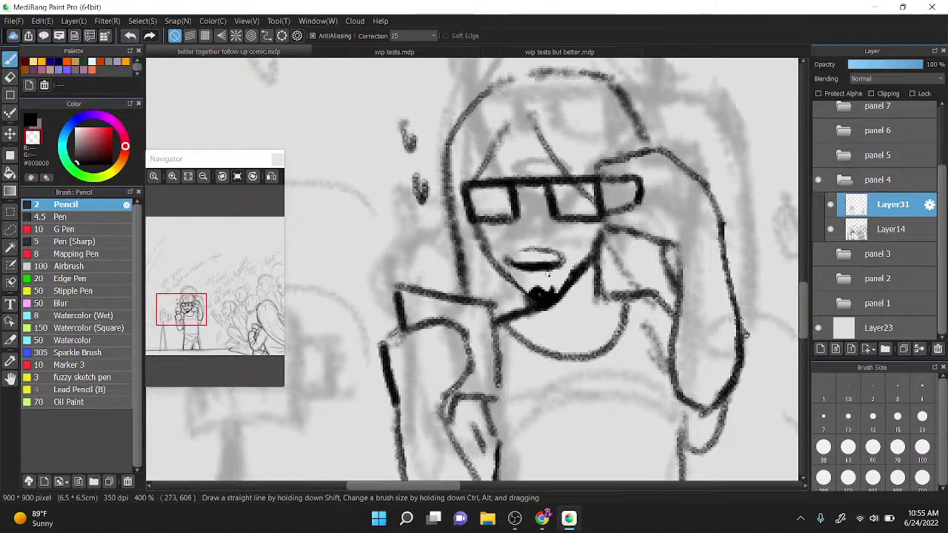
Step: Try drawing facial hair around the standing figure's mouth with the fuzzy sketch pen
key("x")
left_click(40, 376)
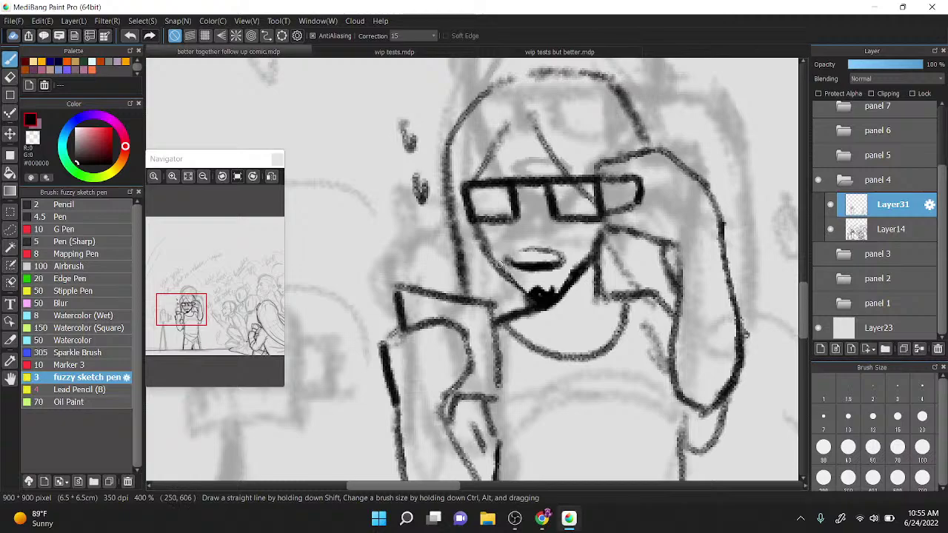
mouse_move(500, 262)
left_mouse_down()
mouse_move(535, 251)
mouse_move(502, 263)
left_mouse_up()
left_click_drag(564, 256, 576, 275)
left_click_drag(542, 236, 584, 249)
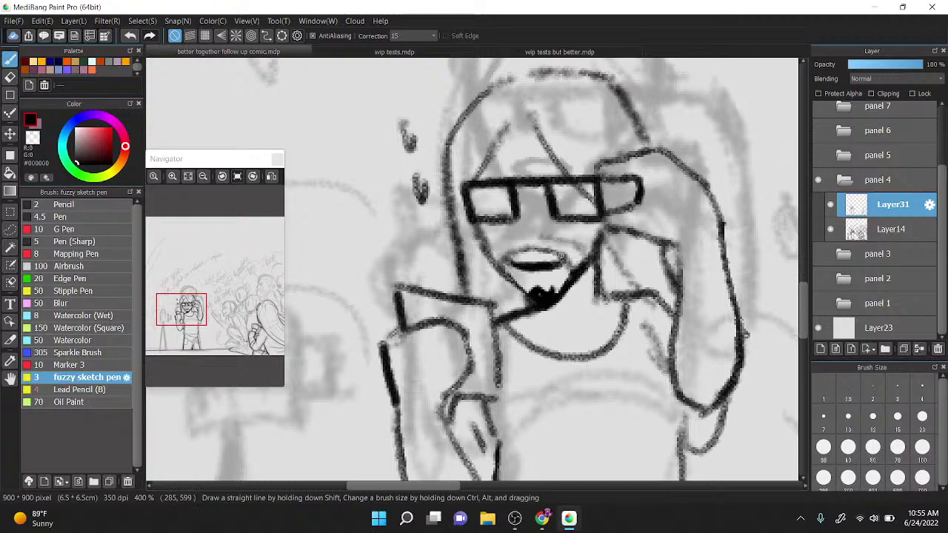
left_click_drag(509, 242, 488, 254)
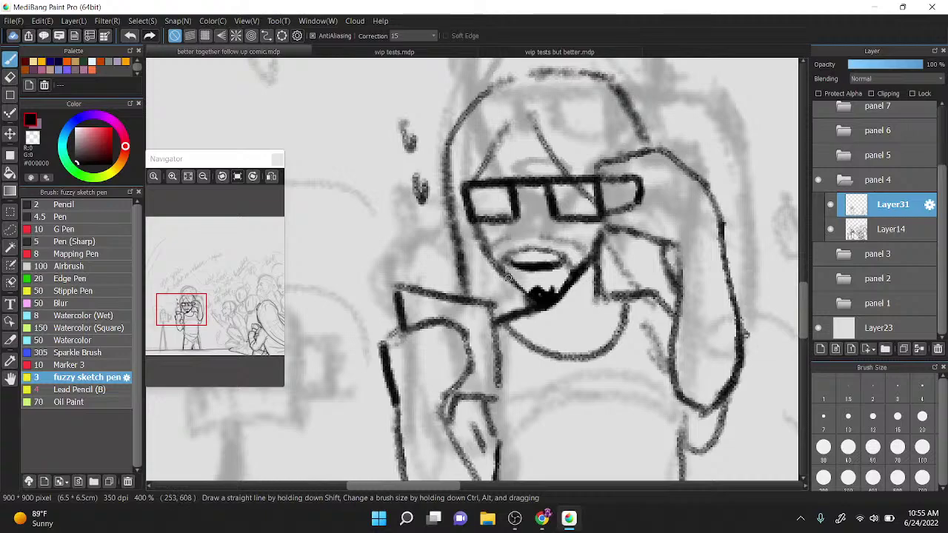
Step: Try adding moustache strokes above the standing figure's mouth with the Lead Pencil (B) and Pencil brushes
left_click(83, 390)
left_click_drag(501, 234, 527, 247)
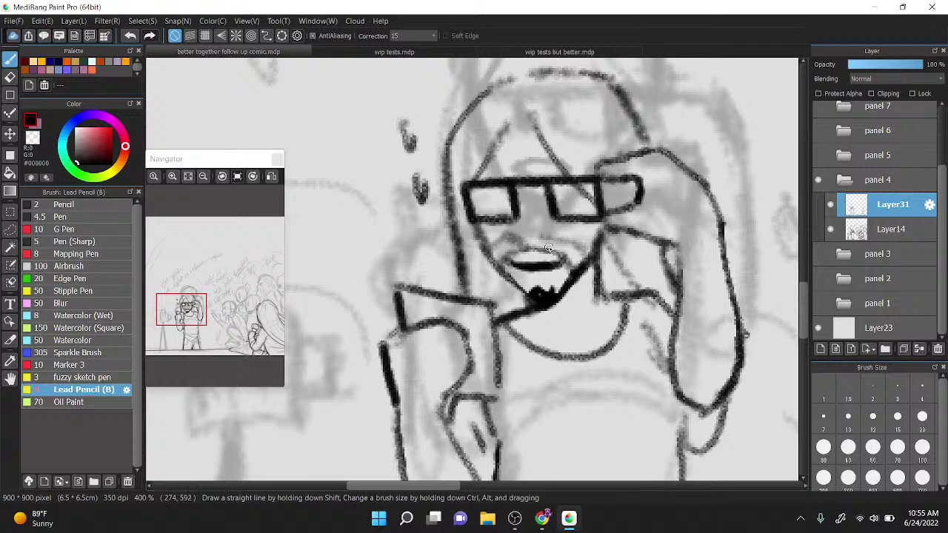
key("ctrl+z")
key("ctrl+z")
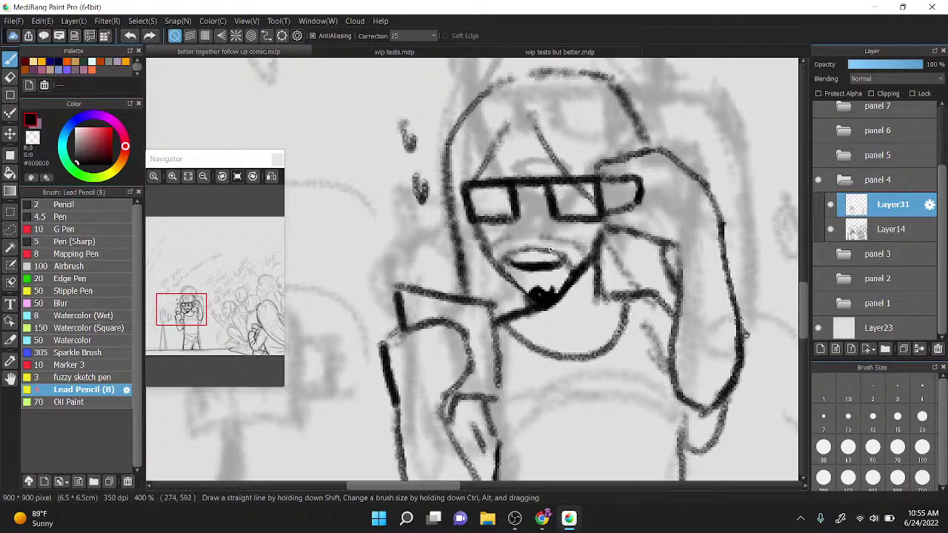
left_click(30, 201)
left_click_drag(509, 236, 521, 244)
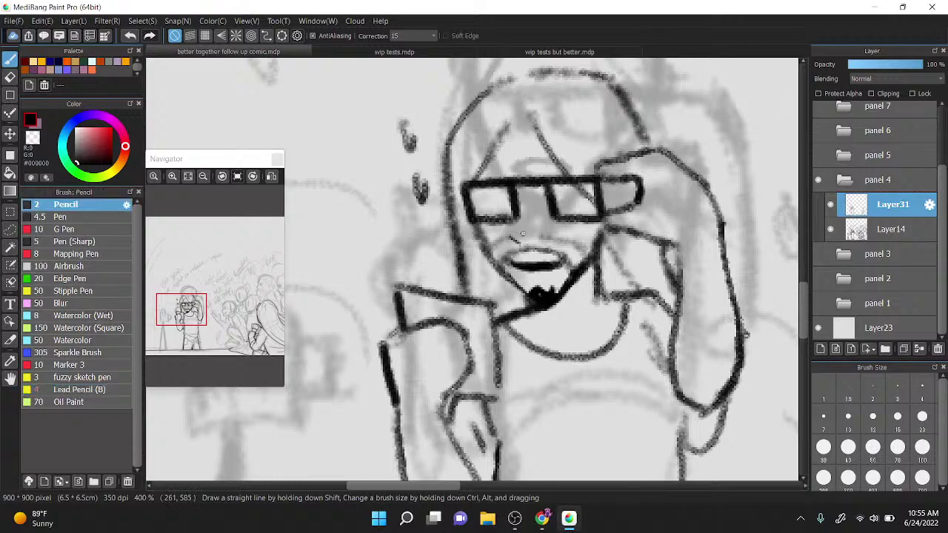
key("ctrl+z")
key("ctrl+z")
left_click_drag(511, 234, 517, 238)
left_click_drag(526, 190, 518, 222)
key("ctrl+z")
Step: Darken the standing figure's cheek outline and the thin line running from the glasses down beside the neck in black
key("x")
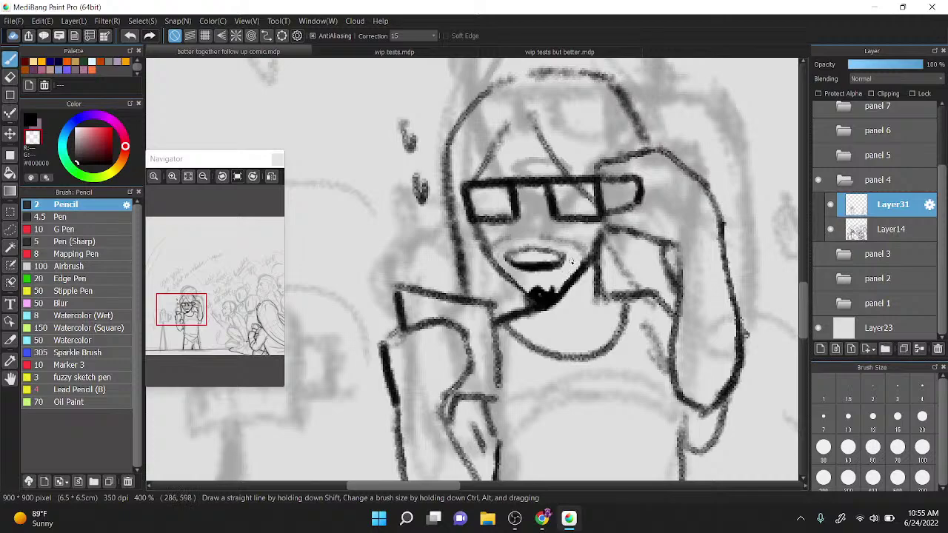
key("x")
mouse_move(604, 219)
left_mouse_down()
mouse_move(620, 265)
mouse_move(643, 289)
left_mouse_up()
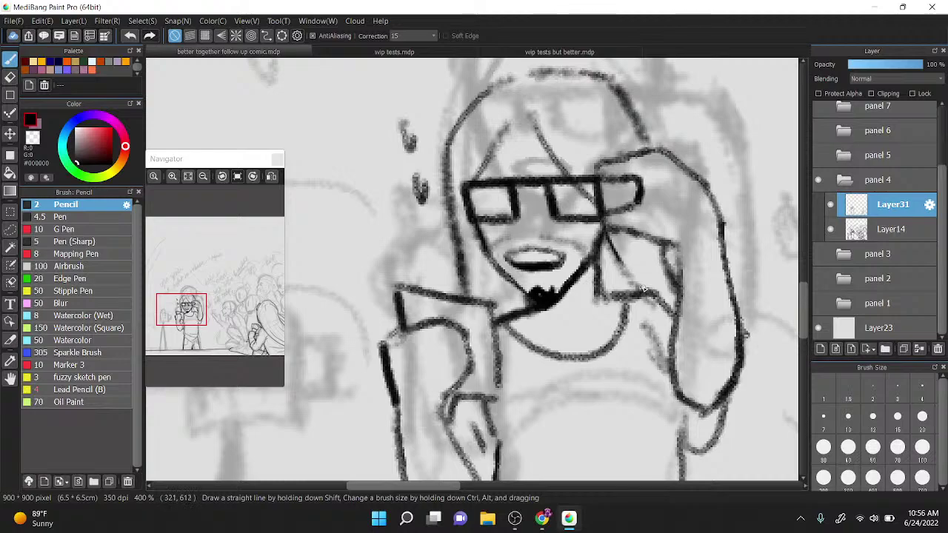
Step: Close the gap at the standing figure's hair parting and thicken the top hair outline with Lead Pencil (B)
left_click_drag(504, 79, 534, 76)
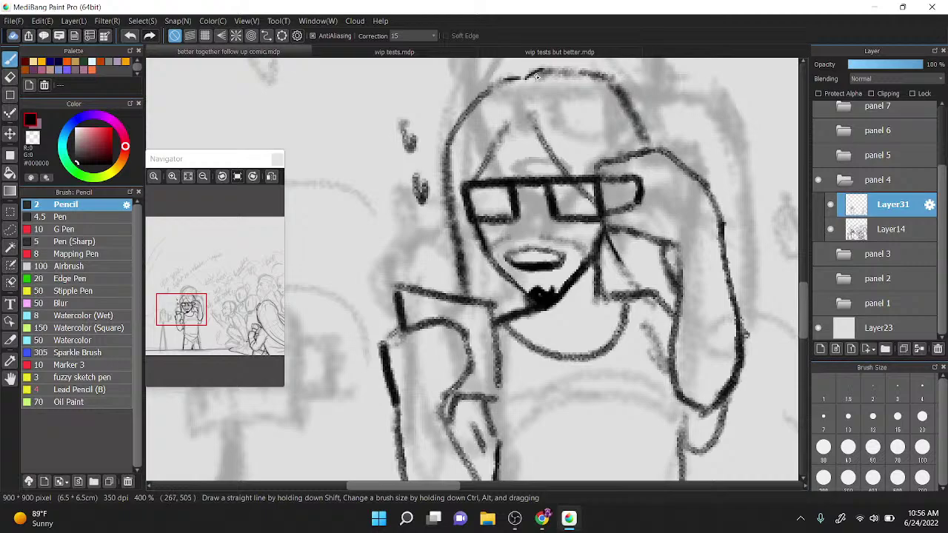
left_click(81, 389)
mouse_move(454, 135)
left_mouse_down()
mouse_move(515, 82)
mouse_move(569, 68)
mouse_move(651, 132)
left_mouse_up()
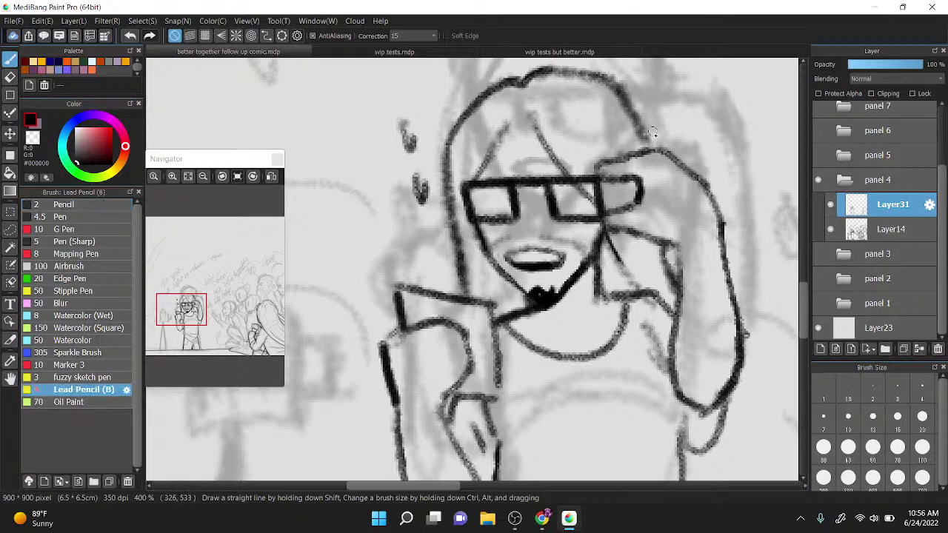
key("ctrl+z")
left_click_drag(611, 89, 637, 141)
Step: Thin the outer edge of the standing figure's hair outline above the raised hand with the transparent colour
key("z")
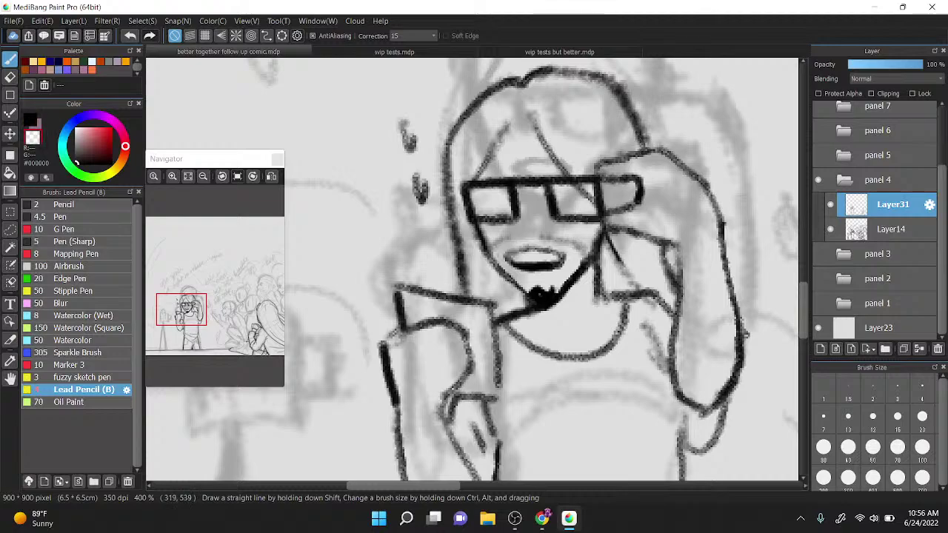
mouse_move(530, 71)
left_mouse_down()
mouse_move(622, 79)
mouse_move(652, 138)
left_mouse_up()
left_click_drag(618, 88, 645, 139)
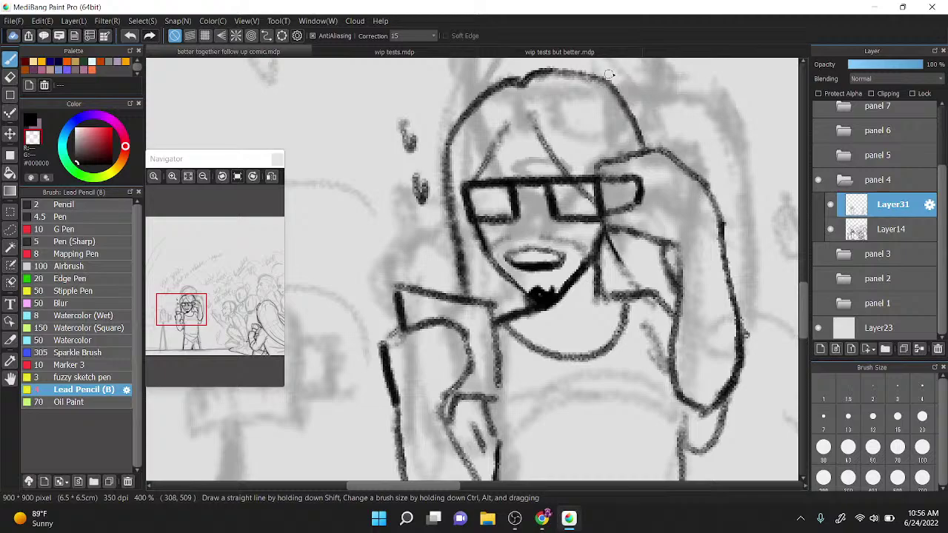
key("x")
Step: Hide and reshow the Layer14 sketch to check the whole panel's line art
scroll(536, 204, "down", 3)
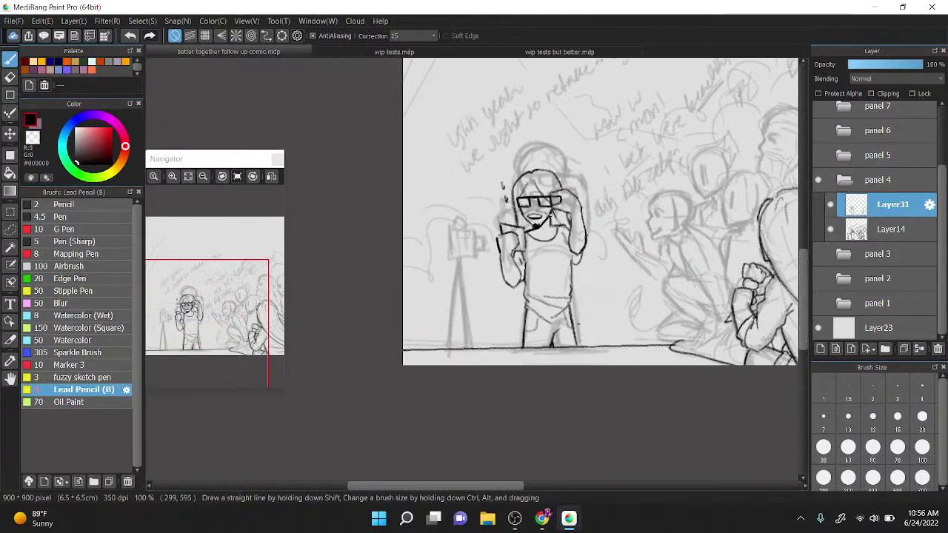
left_click(830, 229)
left_click(830, 228)
Step: Ink the forehead and nose profile, eye and eyebrow of the crouching crowd figure nearest the standing figure
scroll(657, 121, "down", 1)
scroll(634, 139, "up", 1)
scroll(614, 163, "down", 1)
scroll(599, 184, "up", 2)
scroll(600, 184, "up", 1)
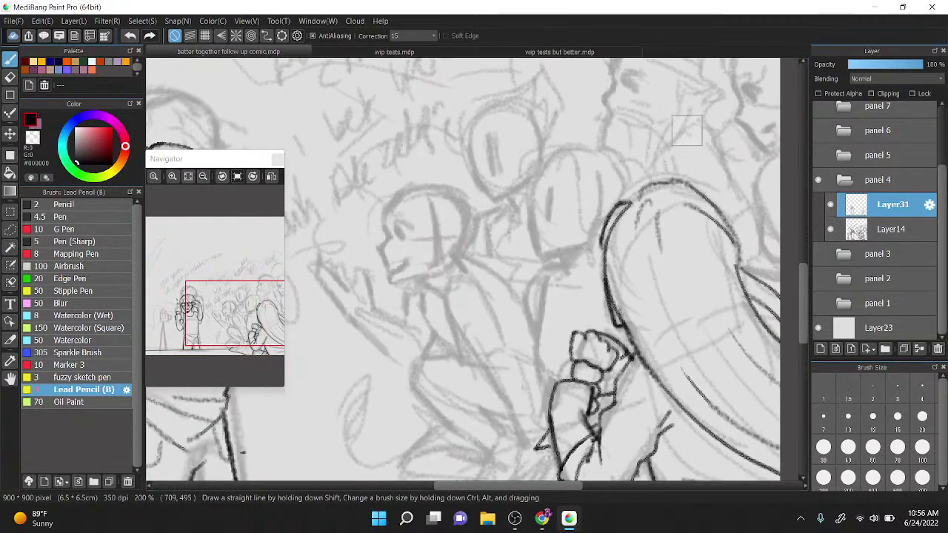
left_click_drag(683, 127, 601, 168)
scroll(659, 142, "down", 3)
scroll(625, 172, "up", 1)
scroll(624, 172, "up", 5)
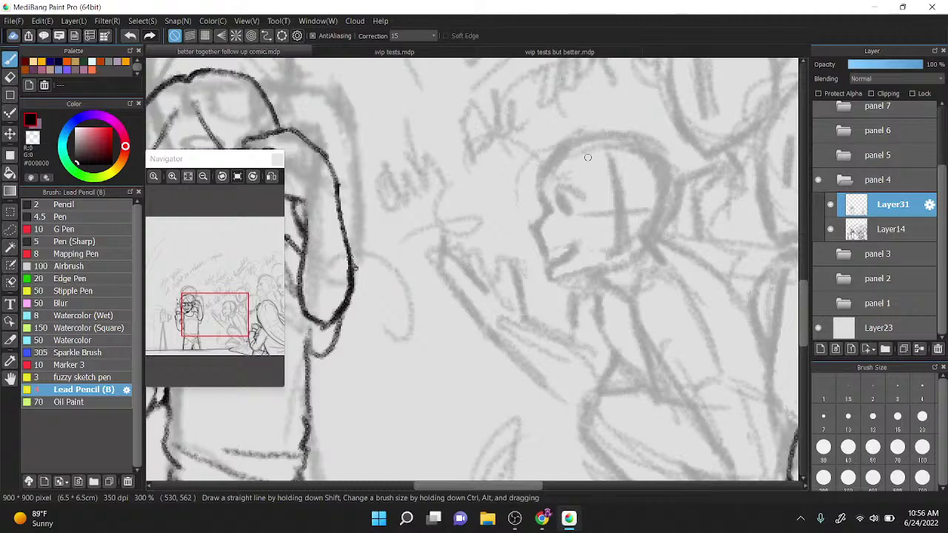
scroll(587, 156, "up", 1)
left_click_drag(545, 262, 545, 148)
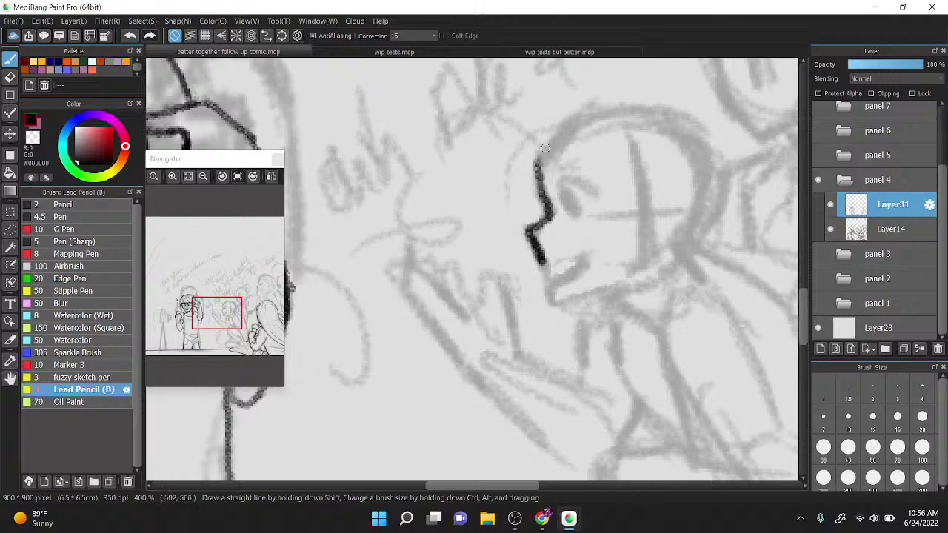
mouse_move(565, 196)
left_mouse_down()
mouse_move(574, 214)
mouse_move(564, 180)
mouse_move(590, 193)
mouse_move(583, 165)
mouse_move(553, 174)
mouse_move(572, 159)
left_mouse_up()
key("ctrl+z")
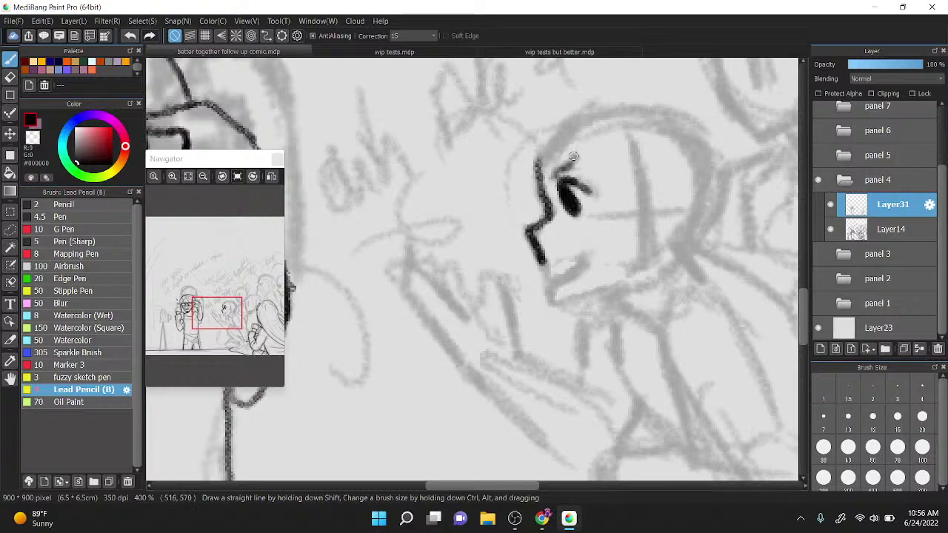
Step: Ink the crouching figure's open mouth and the chin and jaw line below it
left_click_drag(543, 260, 587, 253)
left_click_drag(553, 281, 587, 259)
mouse_move(543, 263)
left_mouse_down()
mouse_move(567, 272)
mouse_move(583, 262)
mouse_move(554, 286)
mouse_move(562, 300)
mouse_move(643, 285)
left_mouse_up()
Step: Extend the crouching figure's forehead line up into the head curve and trim its outer edge with the transparent colour
left_click_drag(543, 176, 566, 132)
left_click(33, 139)
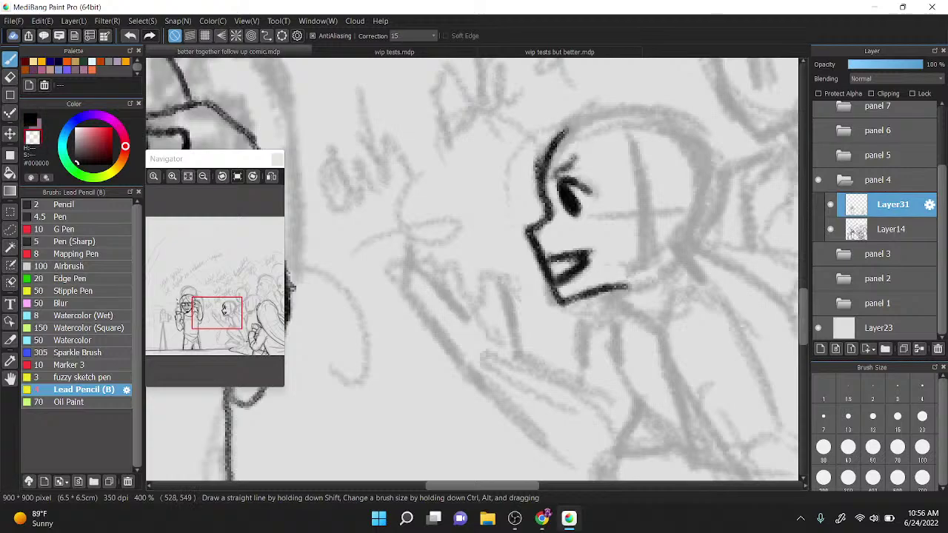
mouse_move(538, 203)
left_mouse_down()
mouse_move(537, 145)
mouse_move(537, 191)
left_mouse_up()
key("x")
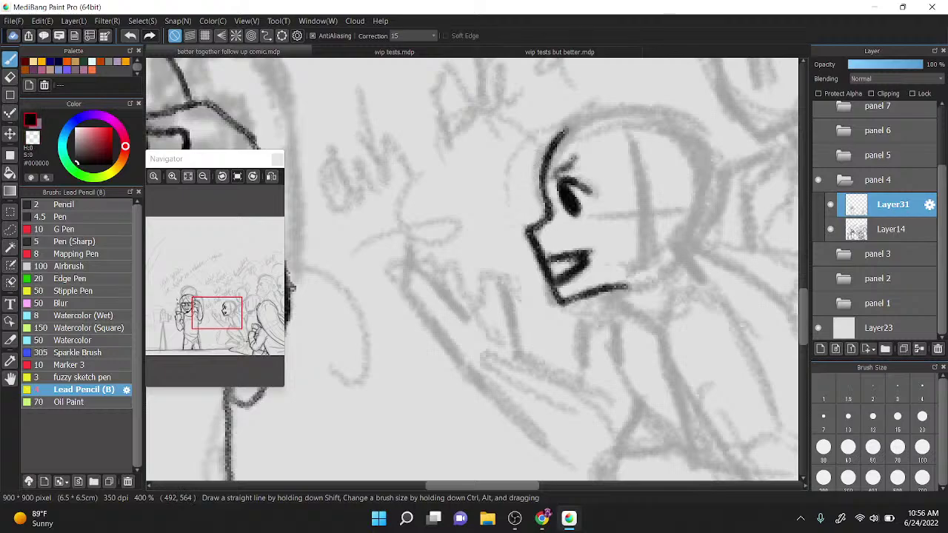
Step: Draw the wavy hair locks in front of the crouching figure's face and erase the forehead line where they meet
mouse_move(556, 130)
left_mouse_down()
mouse_move(518, 287)
mouse_move(538, 264)
mouse_move(516, 248)
mouse_move(528, 232)
mouse_move(511, 254)
mouse_move(528, 275)
mouse_move(541, 273)
mouse_move(522, 280)
mouse_move(545, 275)
mouse_move(533, 260)
left_mouse_up()
key("ctrl+z")
key("ctrl+z")
key("ctrl+z")
left_click_drag(583, 163, 518, 221)
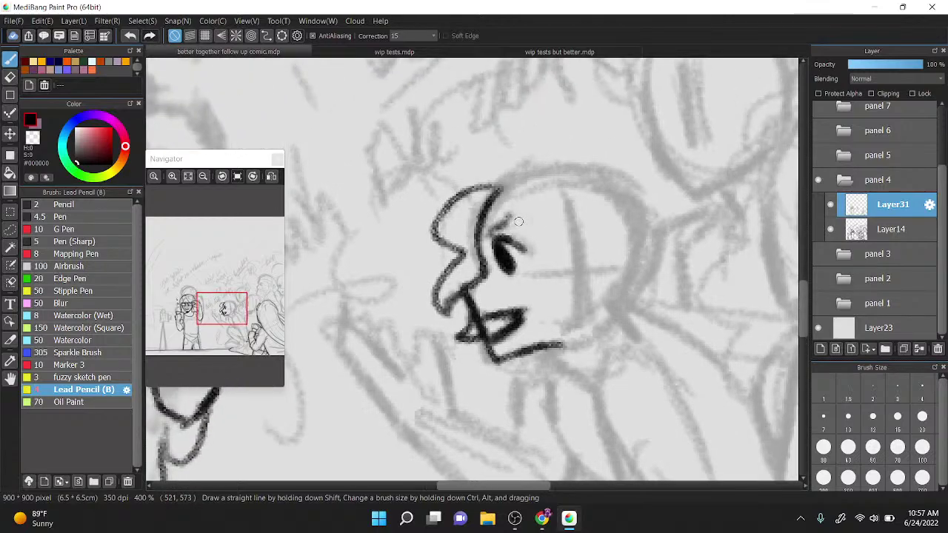
key("x")
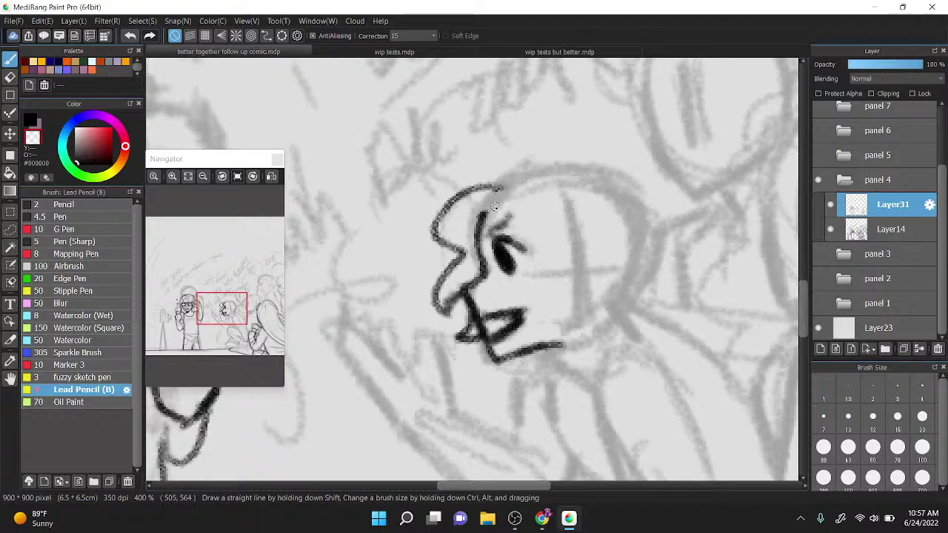
left_click_drag(486, 224, 487, 259)
Step: Ink the curls over the crouching figure's crown and beside the eye, and erase the overlapping line at the hairline
key("x")
mouse_move(500, 182)
left_mouse_down()
mouse_move(585, 135)
mouse_move(596, 158)
mouse_move(683, 197)
mouse_move(670, 229)
left_mouse_up()
mouse_move(492, 216)
left_mouse_down()
mouse_move(509, 210)
mouse_move(546, 277)
mouse_move(570, 290)
mouse_move(585, 332)
mouse_move(603, 298)
mouse_move(582, 245)
left_mouse_up()
left_click_drag(484, 199, 550, 208)
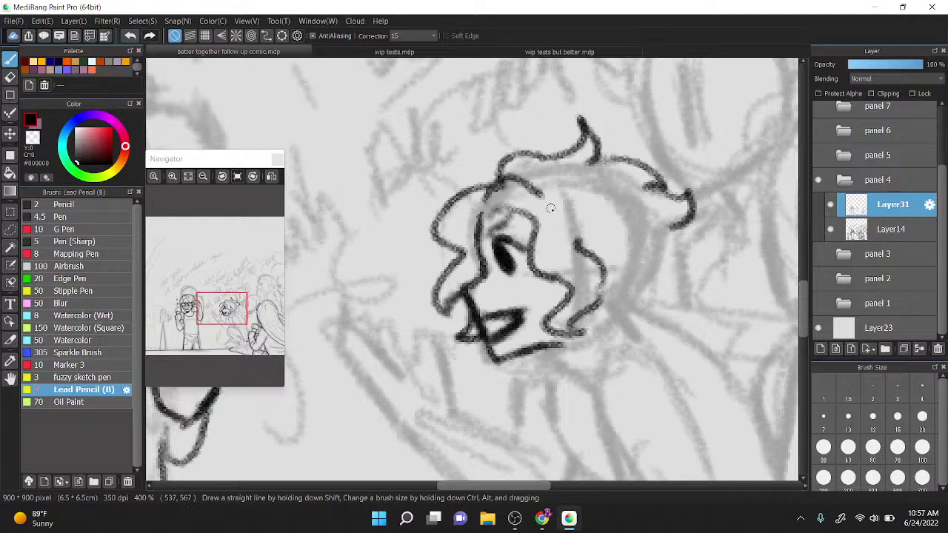
key("x")
mouse_move(492, 201)
left_mouse_down()
mouse_move(496, 191)
mouse_move(511, 196)
left_mouse_up()
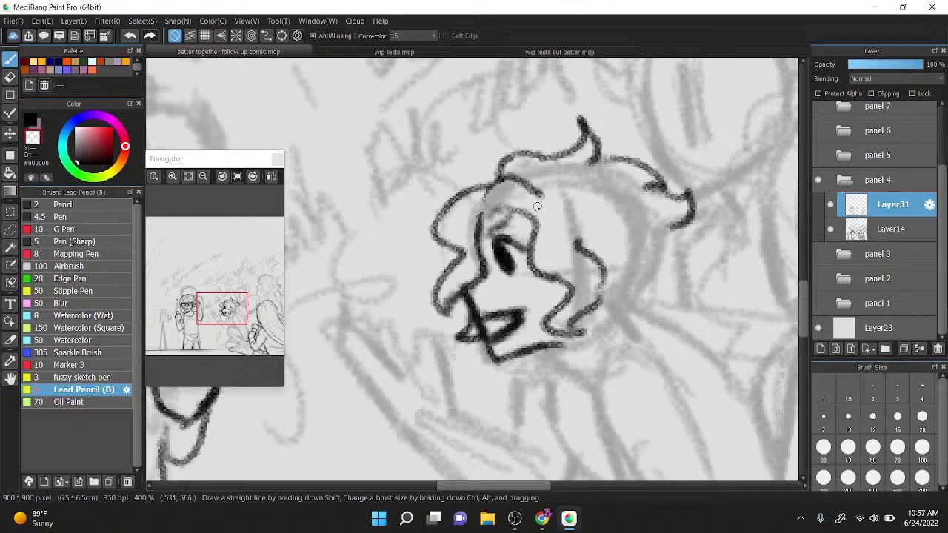
Step: Ink the curls around the back and bottom of the crouching figure's head and clean up the rear curl
key("x")
mouse_move(566, 347)
left_mouse_down()
mouse_move(616, 348)
mouse_move(596, 329)
mouse_move(605, 350)
mouse_move(602, 333)
mouse_move(612, 340)
mouse_move(585, 353)
mouse_move(567, 342)
mouse_move(602, 351)
mouse_move(596, 334)
mouse_move(603, 348)
mouse_move(609, 325)
mouse_move(626, 355)
mouse_move(651, 290)
mouse_move(689, 237)
mouse_move(707, 257)
mouse_move(685, 278)
mouse_move(674, 228)
mouse_move(671, 238)
left_mouse_up()
key("ctrl+z")
key("ctrl+z")
key("z")
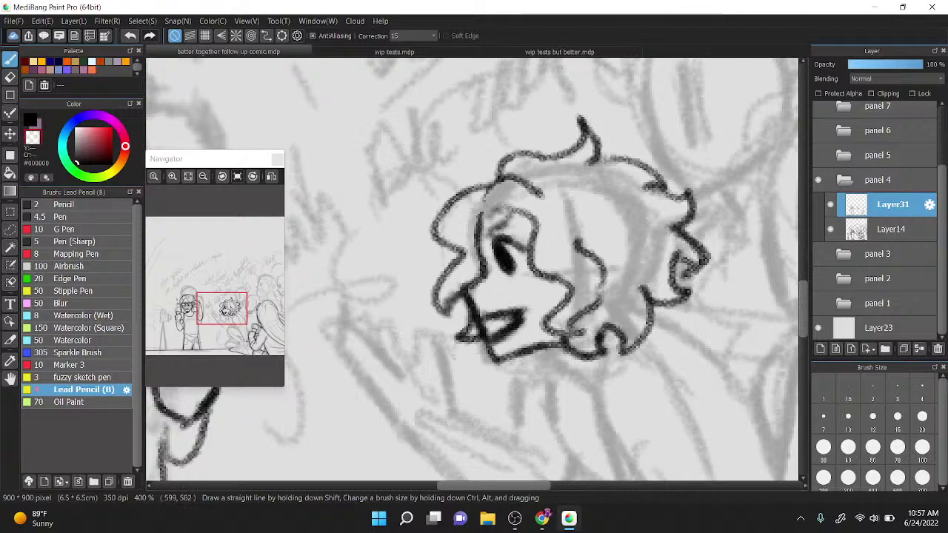
mouse_move(699, 274)
left_mouse_down()
mouse_move(708, 241)
mouse_move(694, 263)
left_mouse_up()
key("x")
Step: Ink the crouching figure's raised hand and forearm, and trim the inner arm line with the transparent colour
scroll(599, 233, "down", 1)
mouse_move(599, 233)
left_mouse_down()
mouse_move(592, 176)
mouse_move(601, 137)
left_mouse_up()
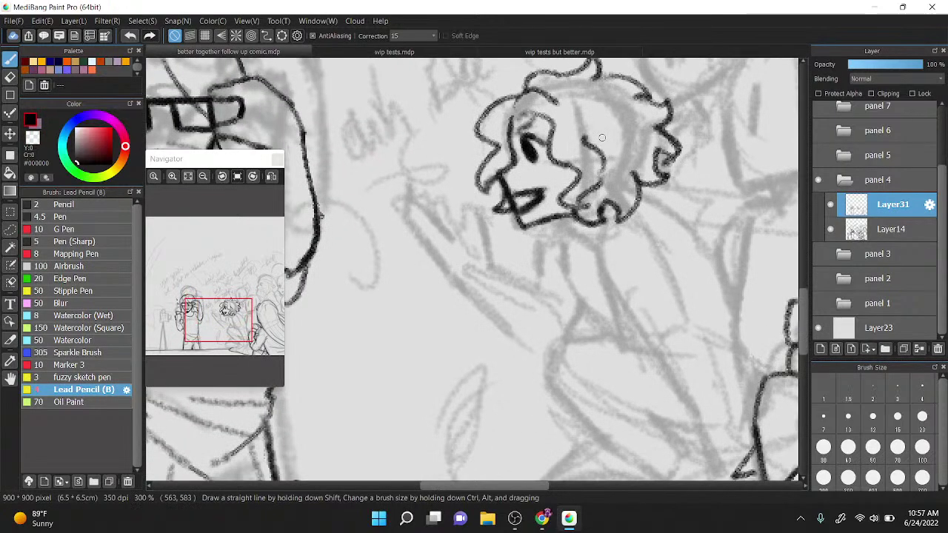
left_click_drag(445, 214, 470, 187)
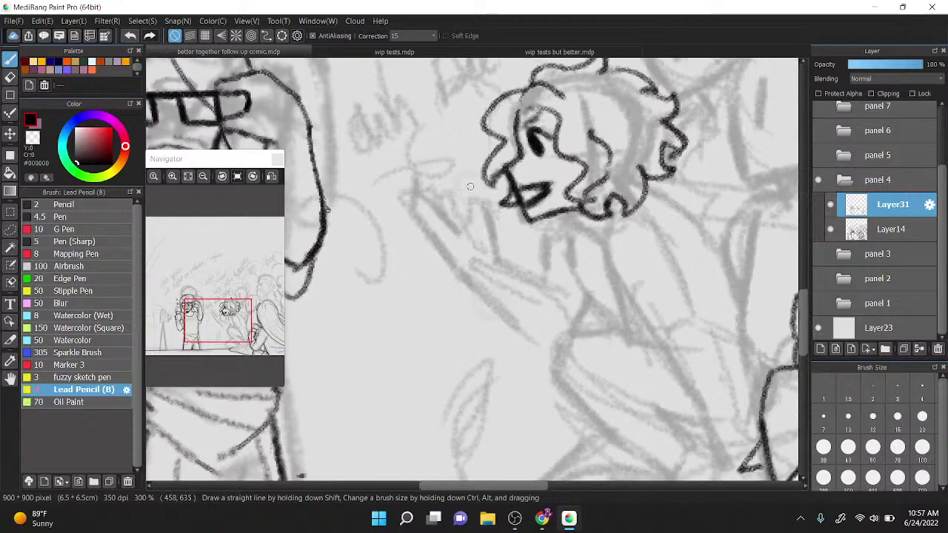
mouse_move(419, 215)
left_mouse_down()
mouse_move(426, 187)
mouse_move(461, 222)
mouse_move(477, 201)
mouse_move(480, 212)
mouse_move(469, 210)
mouse_move(486, 207)
mouse_move(489, 250)
mouse_move(535, 345)
mouse_move(554, 351)
left_mouse_up()
key("ctrl+z")
mouse_move(501, 265)
left_mouse_down()
mouse_move(550, 291)
mouse_move(513, 275)
mouse_move(550, 327)
left_mouse_up()
key("z")
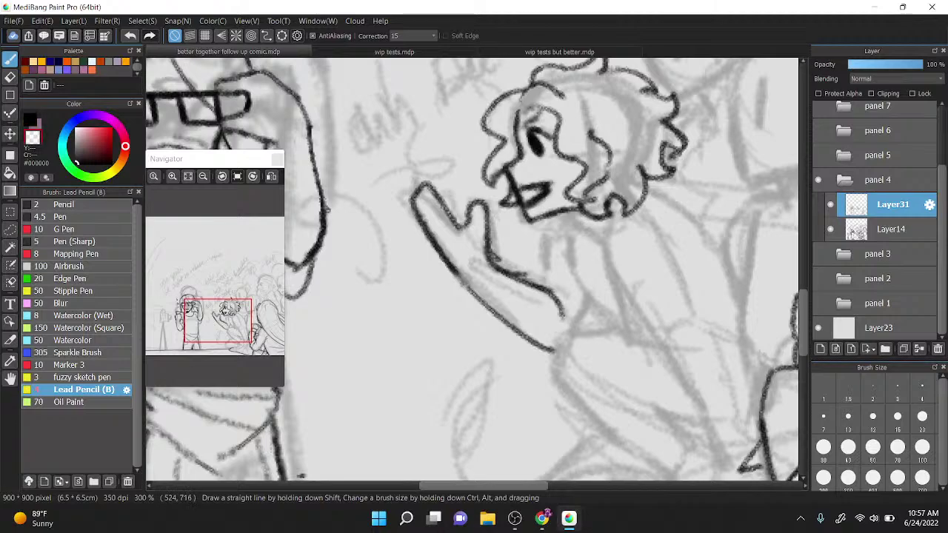
left_click_drag(496, 251, 521, 273)
scroll(481, 255, "down", 1)
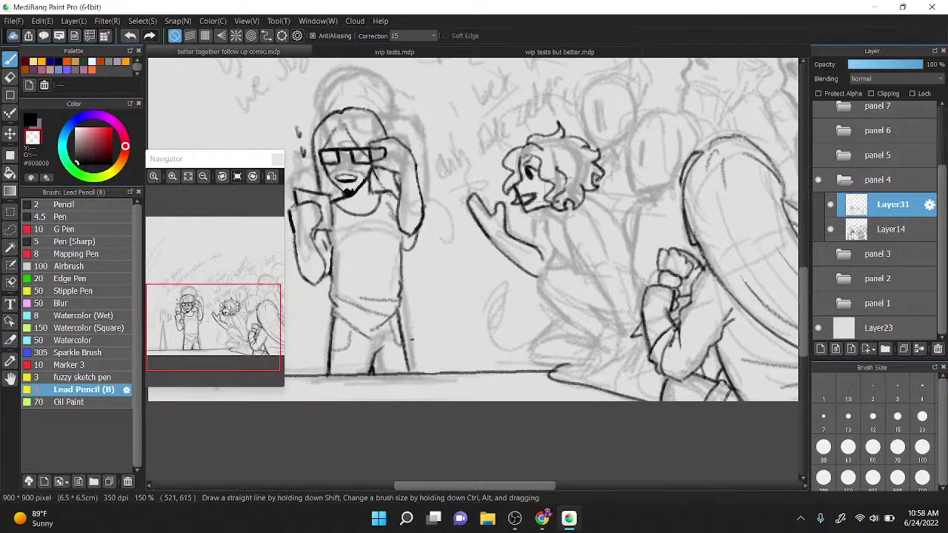
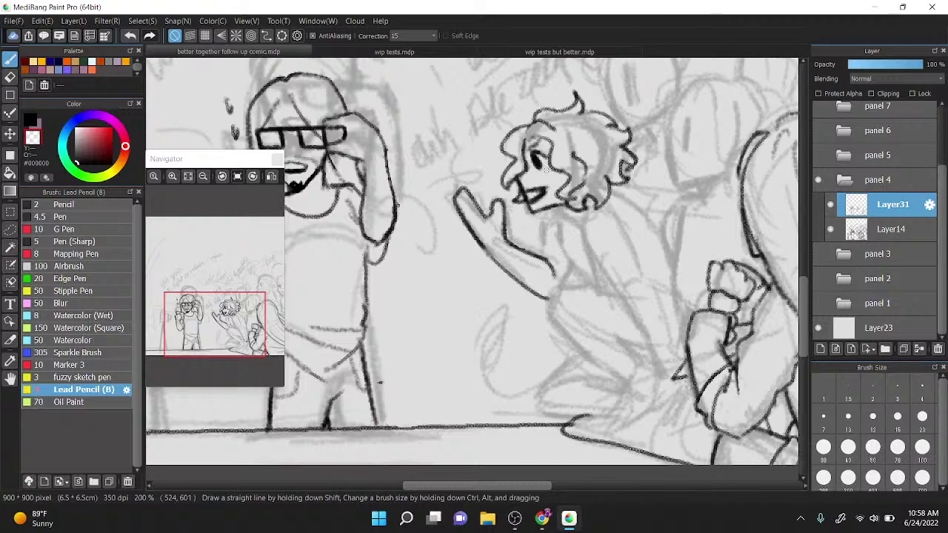
Step: Ink the crouching figure's neck and pointed shirt collar in black below the chin
scroll(563, 220, "up", 2)
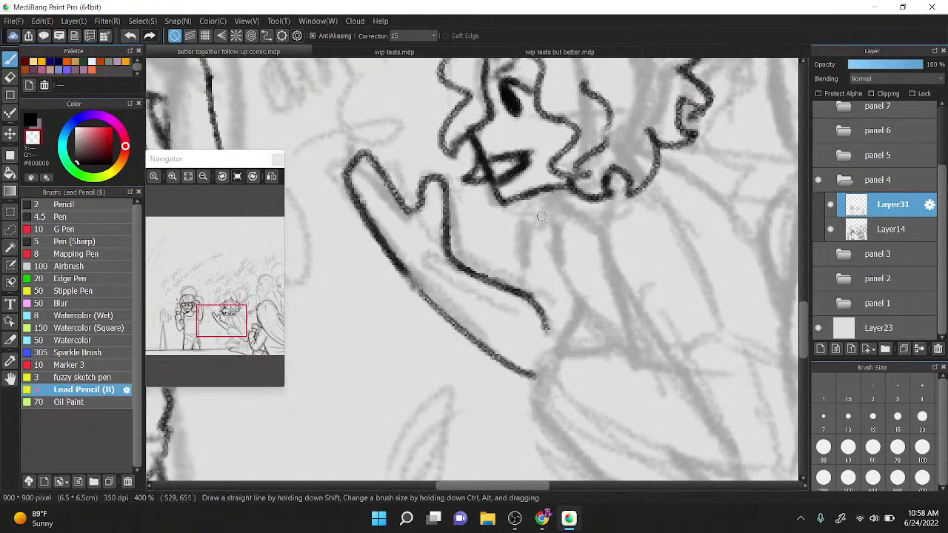
key("x")
mouse_move(538, 199)
left_mouse_down()
mouse_move(535, 250)
mouse_move(561, 242)
mouse_move(602, 313)
left_mouse_up()
mouse_move(560, 255)
left_mouse_down()
mouse_move(593, 250)
mouse_move(594, 228)
mouse_move(609, 234)
mouse_move(548, 195)
mouse_move(564, 213)
mouse_move(562, 255)
left_mouse_up()
Step: Ink the crouching figure's near shoulder line and the upper back line running down from the hair
scroll(523, 167, "down", 1)
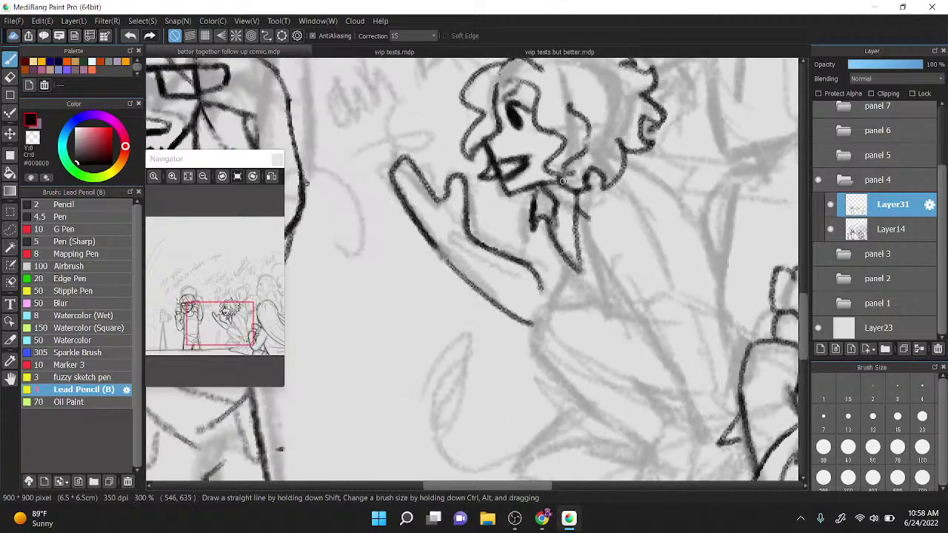
mouse_move(587, 218)
left_mouse_down()
mouse_move(610, 204)
mouse_move(641, 206)
left_mouse_up()
left_click_drag(631, 160, 713, 231)
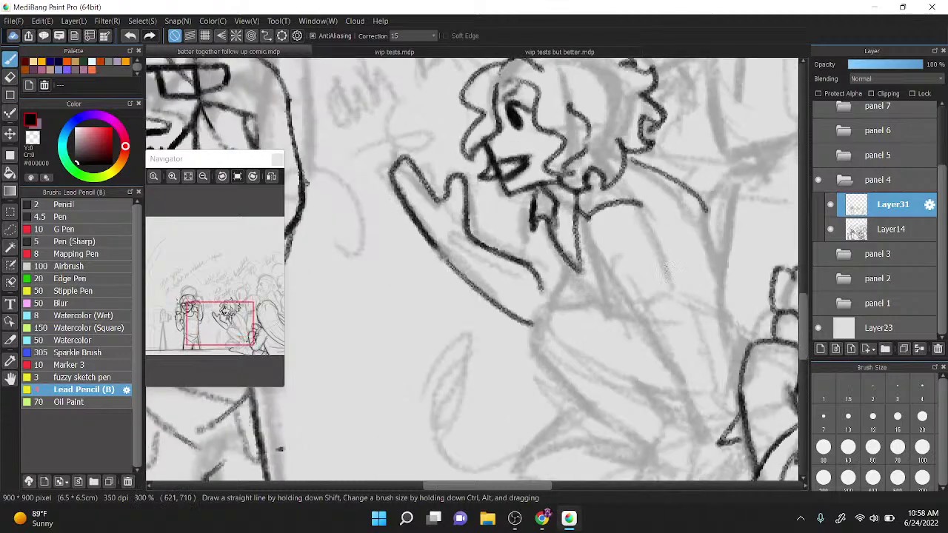
Step: Ink the raised forearm's wristband and sleeve edge plus the shirt line below the collar, cleaning up the sleeve with the transparent colour
left_click_drag(523, 252, 534, 206)
mouse_move(462, 235)
left_mouse_down()
mouse_move(448, 262)
mouse_move(473, 259)
mouse_move(484, 238)
mouse_move(541, 287)
left_mouse_up()
key("z")
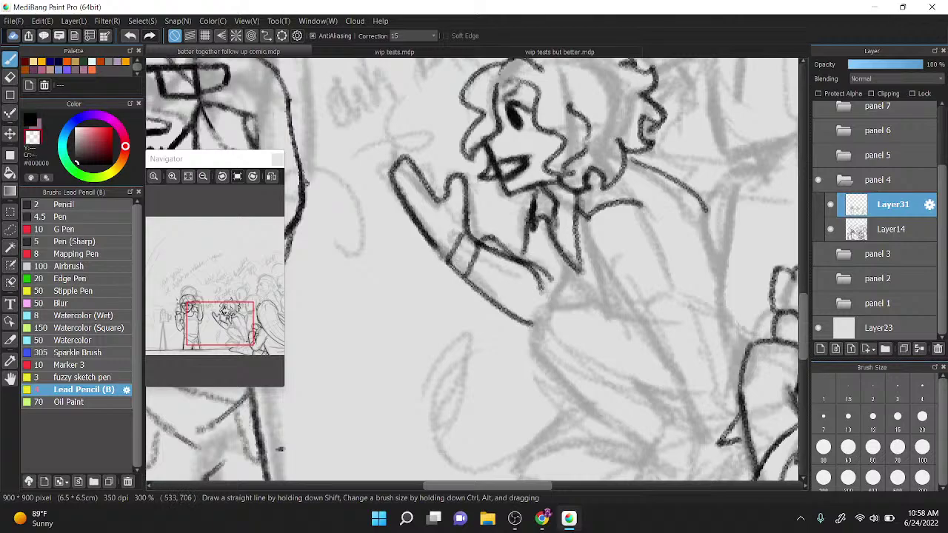
left_click_drag(490, 254, 521, 280)
left_click_drag(523, 282, 474, 257)
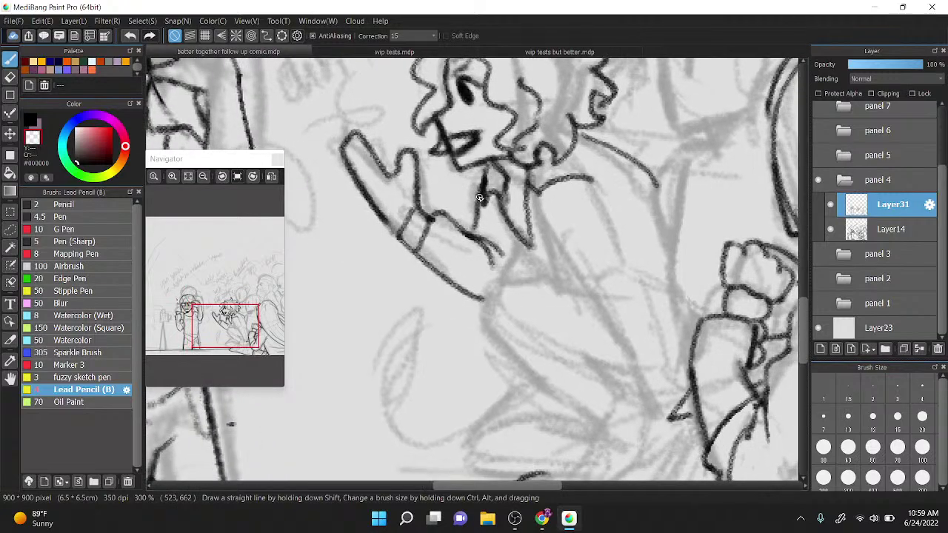
key("z")
Step: Ink the crouching figure's lowered near hand with its pointed fingers, thumb and wrist band in black
left_click_drag(664, 208, 665, 181)
scroll(666, 184, "up", 2)
scroll(545, 164, "down", 2)
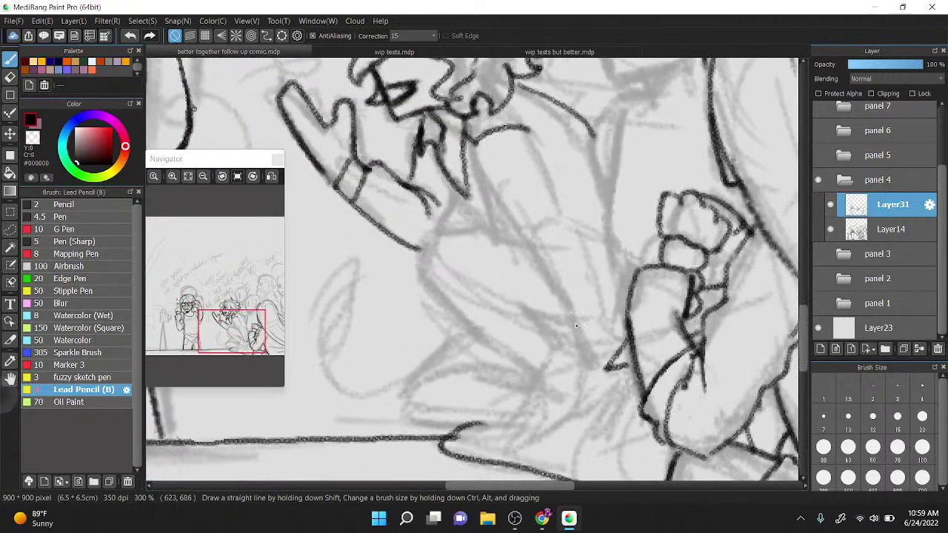
mouse_move(579, 324)
left_mouse_down()
mouse_move(583, 362)
mouse_move(597, 401)
left_mouse_up()
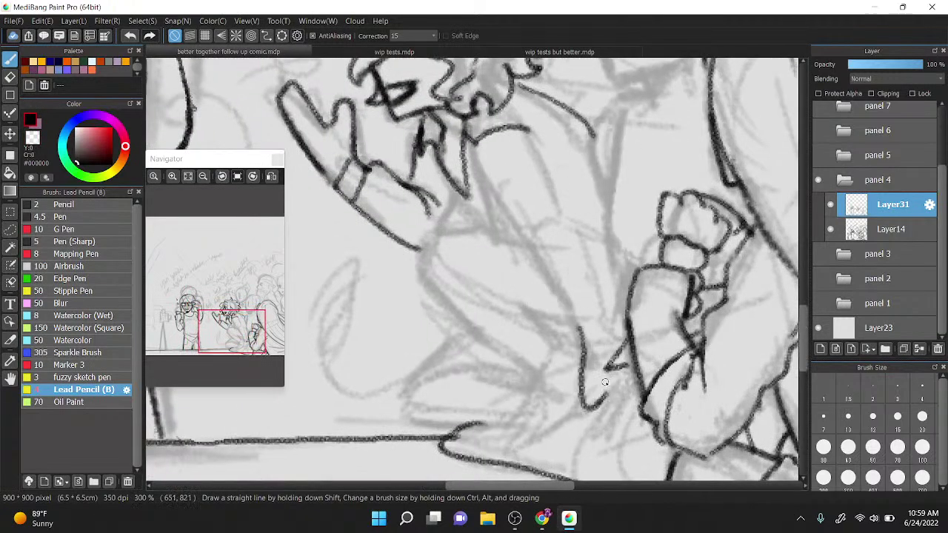
key("ctrl+z")
mouse_move(580, 338)
left_mouse_down()
mouse_move(581, 409)
mouse_move(631, 374)
left_mouse_up()
left_click_drag(607, 334, 614, 343)
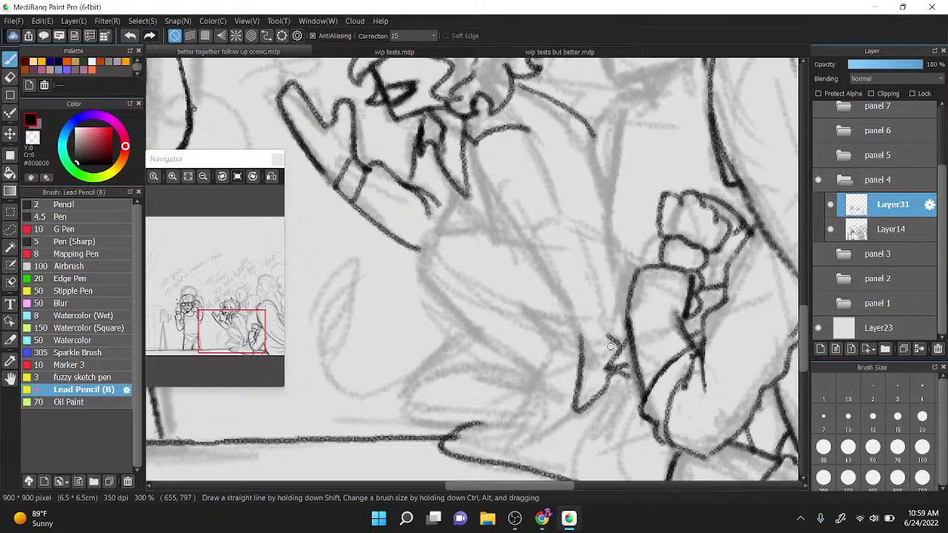
scroll(511, 333, "up", 1)
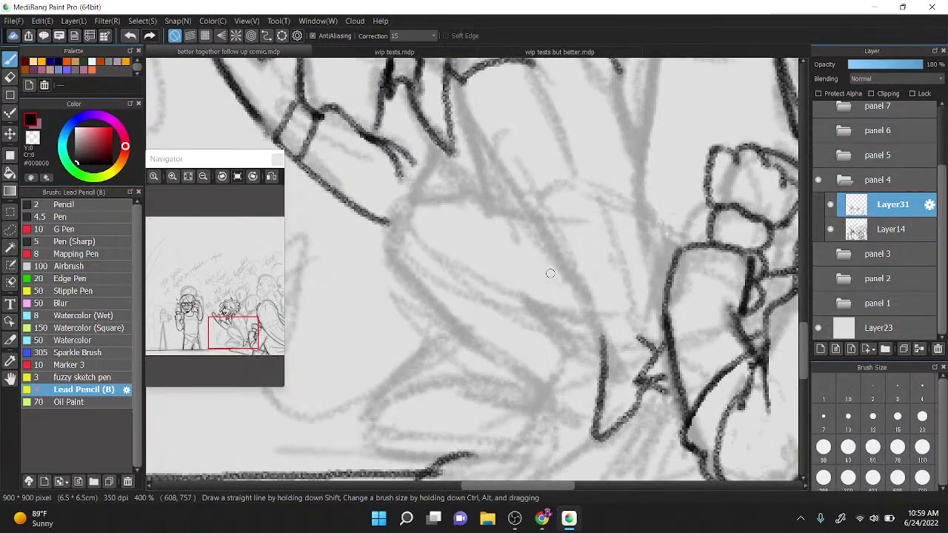
mouse_move(609, 335)
left_mouse_down()
mouse_move(635, 336)
mouse_move(605, 338)
mouse_move(601, 306)
mouse_move(634, 307)
mouse_move(648, 344)
left_mouse_up()
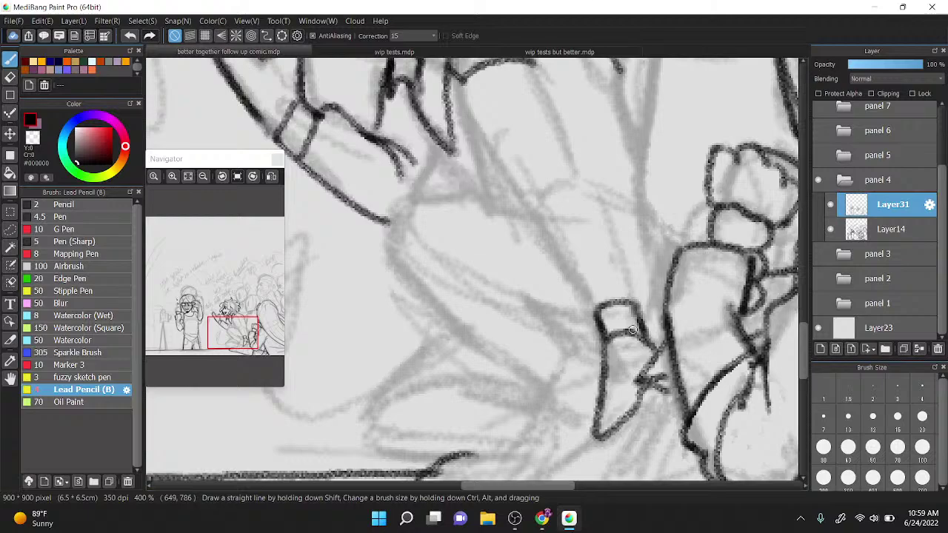
left_click_drag(633, 329, 604, 337)
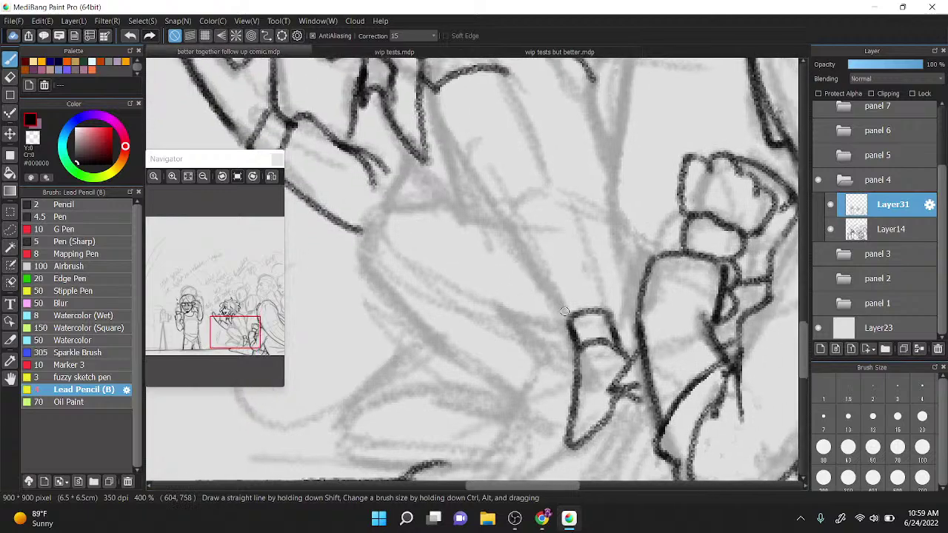
Step: Ink the near arm's sleeve from the shoulder past the bent elbow to the cuff above the lowered hand
left_click_drag(557, 190, 518, 152)
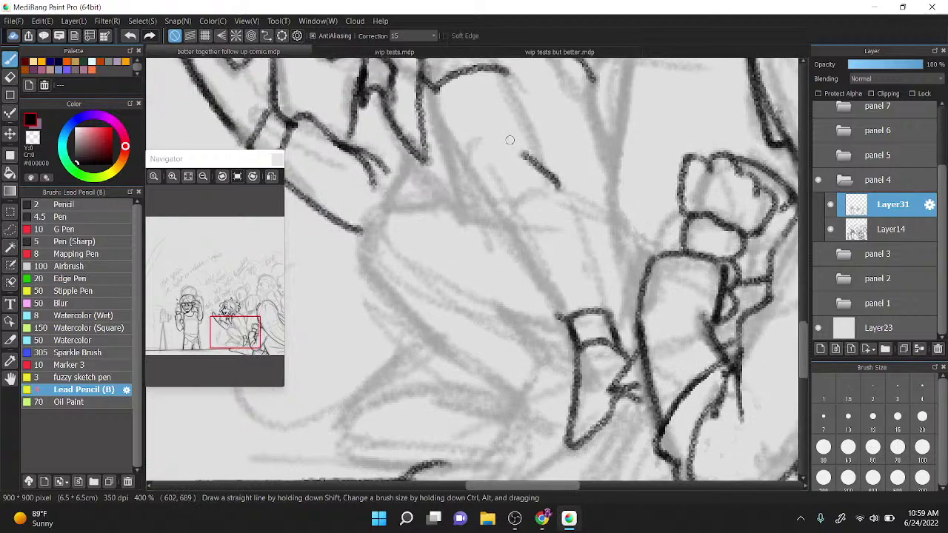
left_click_drag(506, 74, 535, 159)
key("ctrl+z")
left_click_drag(508, 73, 527, 157)
mouse_move(431, 92)
left_mouse_down()
mouse_move(548, 311)
mouse_move(582, 311)
left_mouse_up()
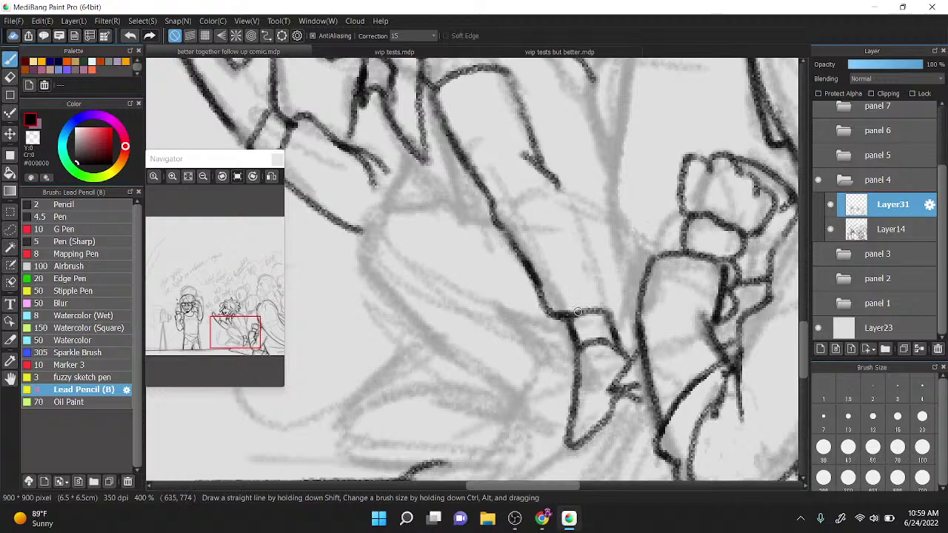
left_click_drag(567, 202, 604, 305)
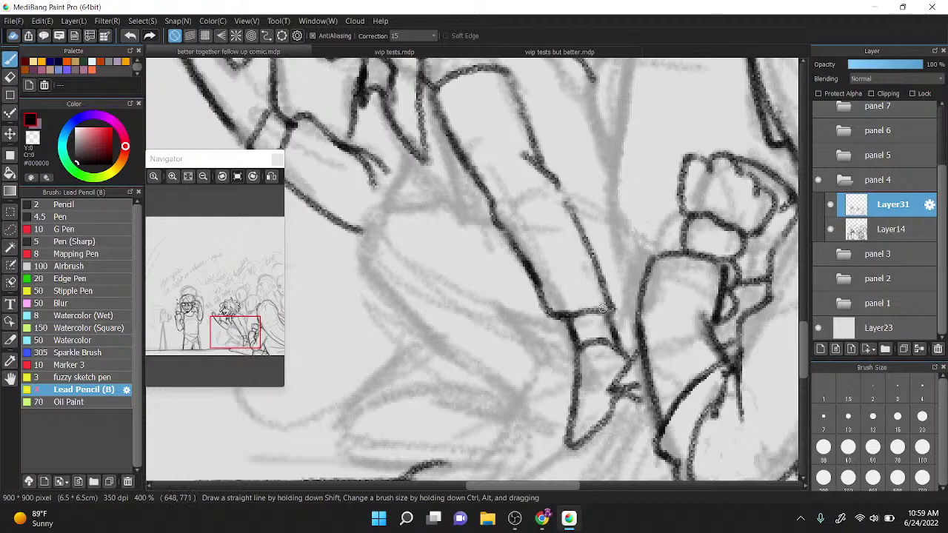
left_click_drag(555, 180, 596, 268)
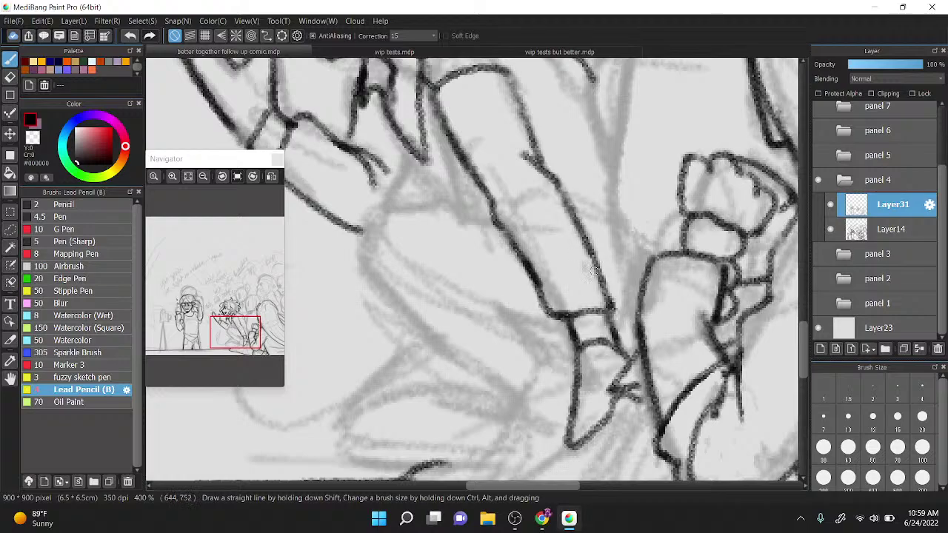
Step: Trim the overlapping line at the near sleeve's elbow with the transparent colour and return to black
scroll(485, 172, "down", 1)
key("z")
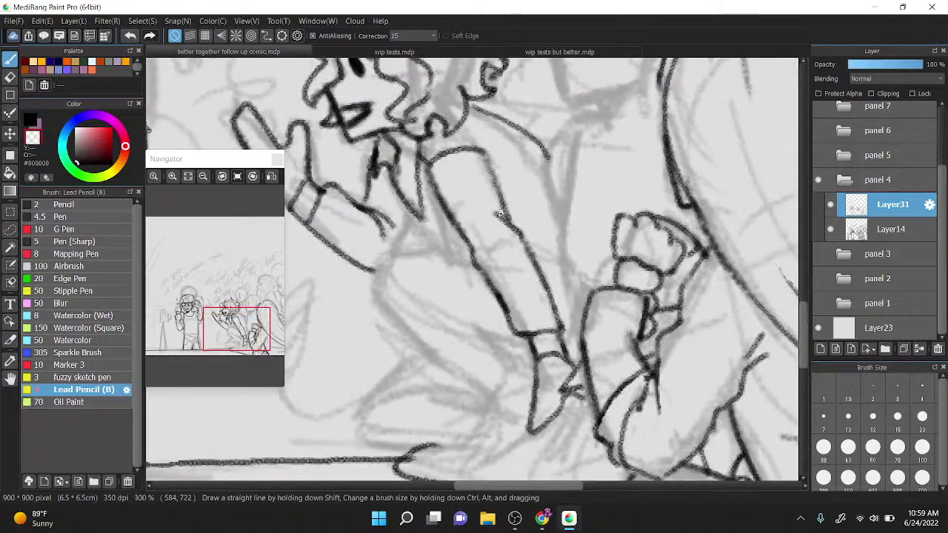
left_click_drag(499, 213, 508, 222)
left_click_drag(438, 120, 441, 133)
key("z")
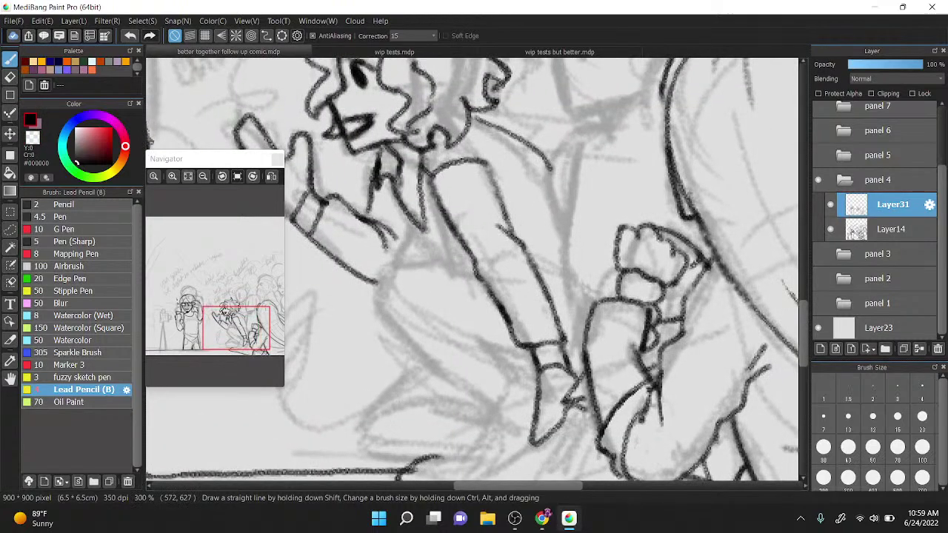
Step: Ink the curved back down to the jagged shirt hem, add a fold behind the shoulder and trim the fold's upper end
mouse_move(562, 327)
left_mouse_down()
mouse_move(581, 309)
mouse_move(585, 258)
mouse_move(603, 237)
left_mouse_up()
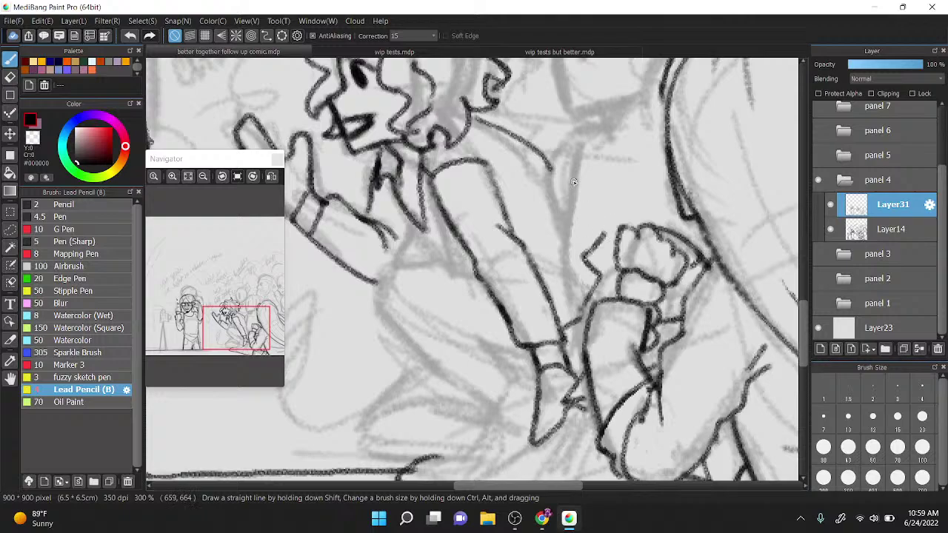
left_click_drag(549, 165, 603, 240)
left_click_drag(488, 168, 560, 253)
mouse_move(517, 206)
left_mouse_down()
mouse_move(550, 235)
mouse_move(530, 215)
left_mouse_up()
key("x")
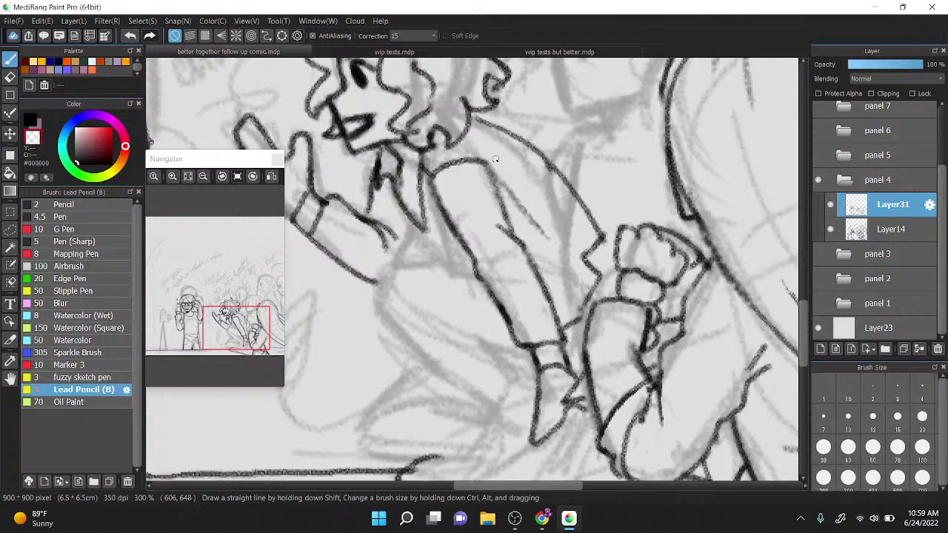
left_click_drag(496, 162, 599, 117)
key("x")
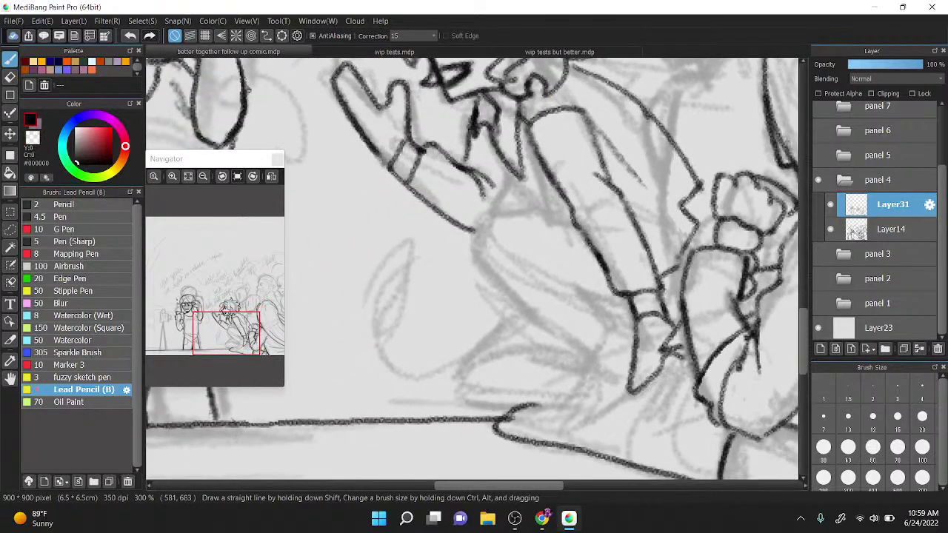
Step: Ink the chest line below the collar and the bent leg with its knee, thigh, hem line and pointed foot
left_click_drag(502, 163, 549, 213)
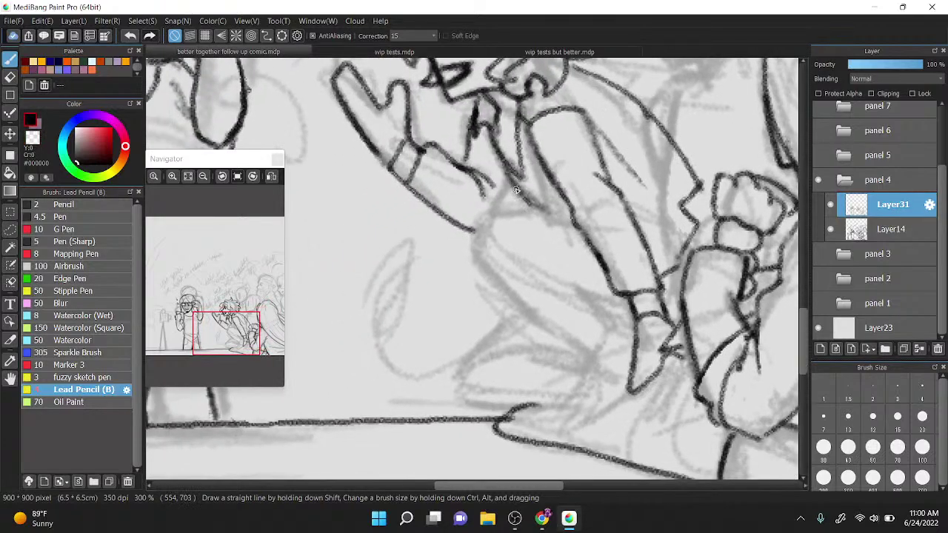
left_click_drag(516, 240, 576, 277)
left_click_drag(578, 281, 629, 345)
mouse_move(477, 258)
left_mouse_down()
mouse_move(586, 362)
mouse_move(570, 415)
mouse_move(635, 372)
left_mouse_up()
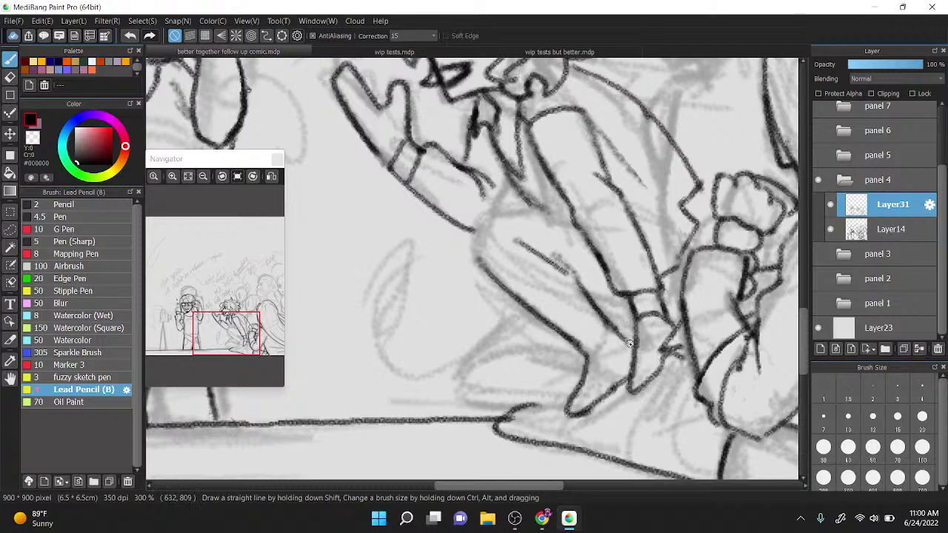
left_click_drag(621, 335, 636, 357)
left_click_drag(510, 290, 549, 263)
mouse_move(477, 255)
left_mouse_down()
mouse_move(484, 209)
mouse_move(565, 221)
left_mouse_up()
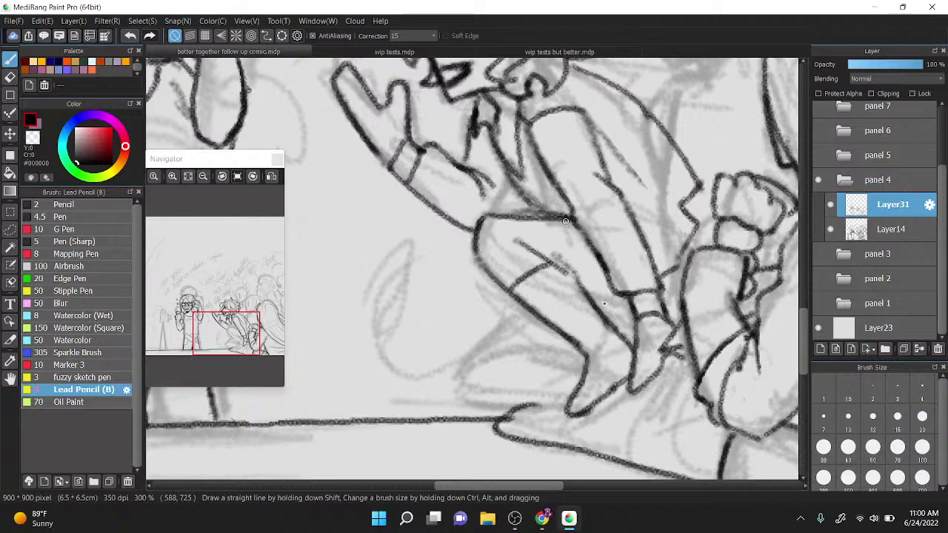
Step: Ink the thigh's underside below the near sleeve and the seat line up to the shirt hem, trimming the excess
left_click_drag(585, 305, 666, 285)
key("ctrl+z")
key("ctrl+z")
left_click_drag(580, 286, 634, 308)
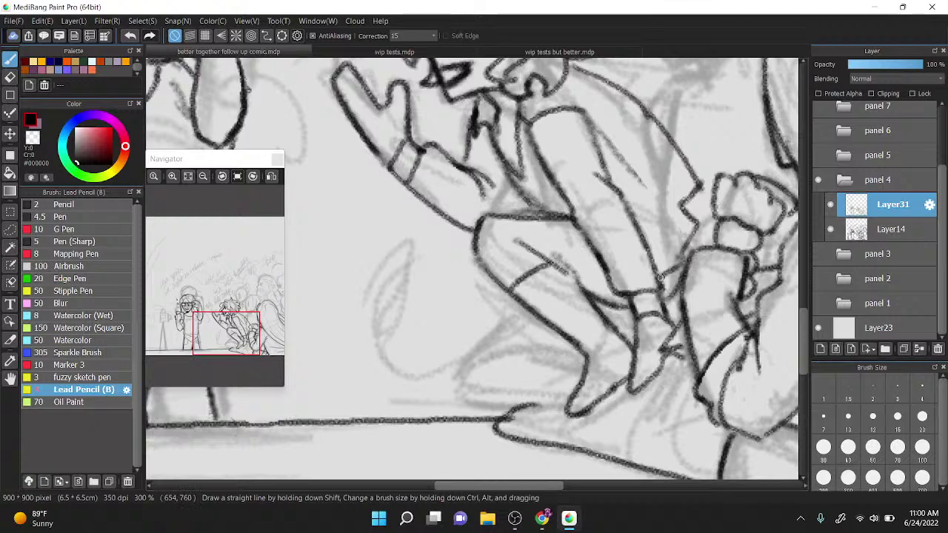
mouse_move(660, 278)
left_mouse_down()
mouse_move(690, 250)
mouse_move(687, 258)
mouse_move(696, 222)
left_mouse_up()
key("x")
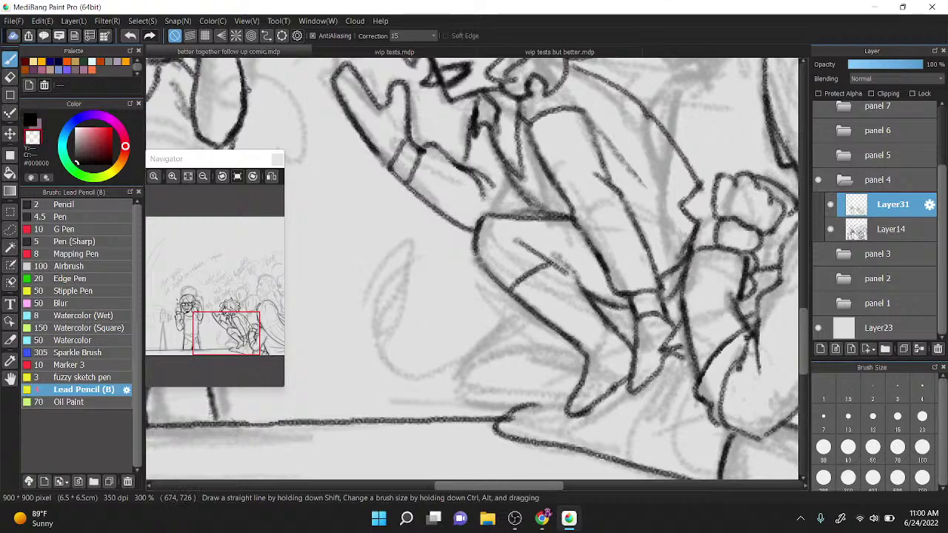
left_click_drag(668, 265, 687, 221)
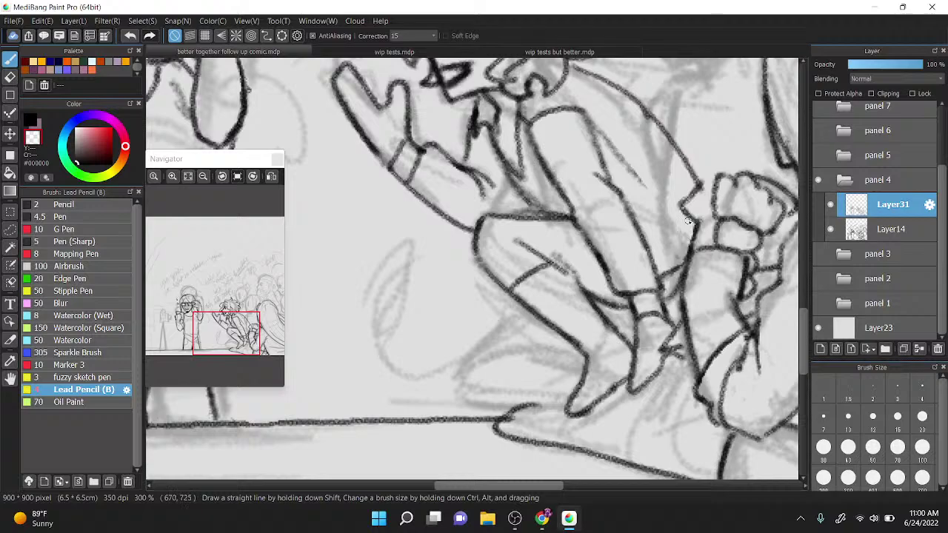
Step: Clean up and redraw the crease where the hem line meets the thigh, and undo a trial stroke for the kneeling leg
mouse_move(559, 269)
left_mouse_down()
mouse_move(567, 280)
mouse_move(559, 246)
left_mouse_up()
key("x")
left_click_drag(552, 256, 584, 295)
left_click_drag(546, 244, 567, 274)
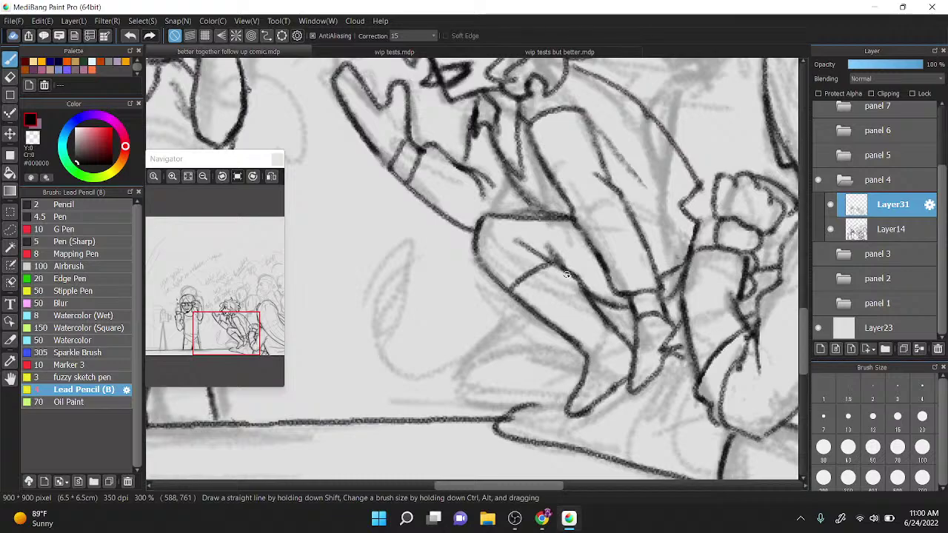
left_click_drag(521, 308, 481, 399)
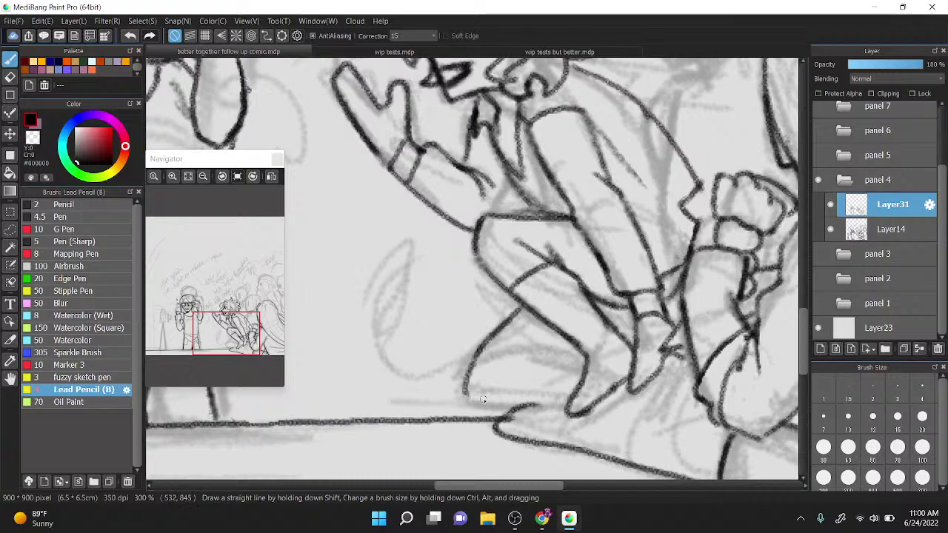
key("ctrl+z")
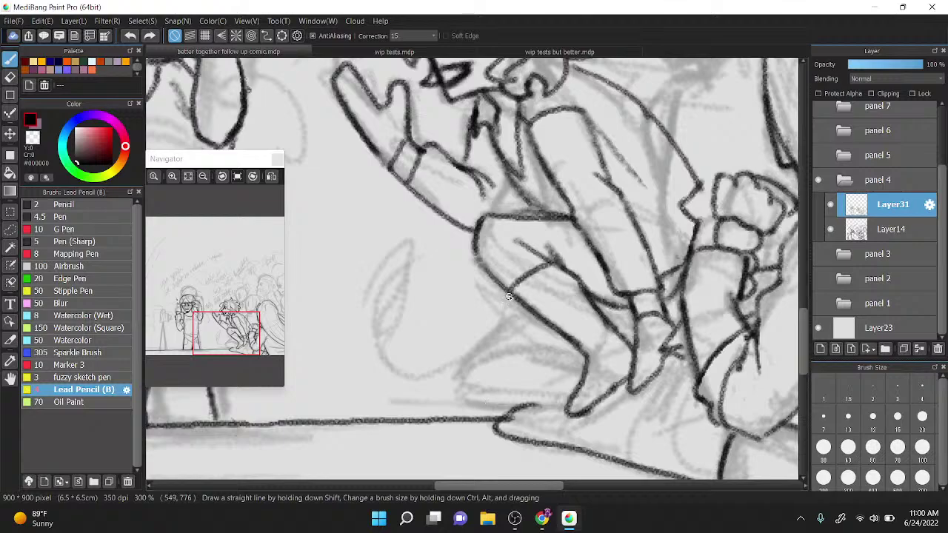
Step: Ink three short straight lines radiating outward from the crouching figure's upper back, redoing the misplaced strokes
scroll(508, 296, "down", 2)
left_click_drag(508, 296, 388, 169)
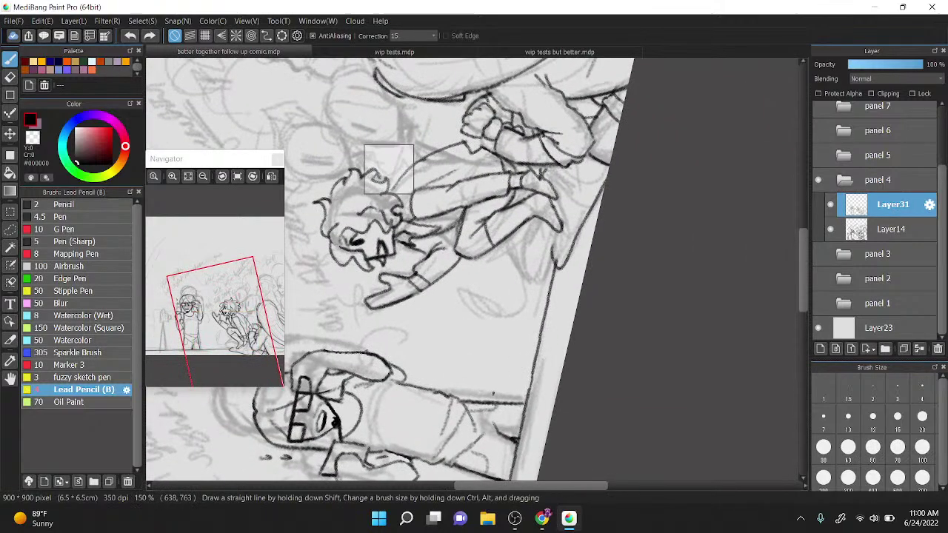
scroll(412, 131, "up", 2)
mouse_move(429, 220)
left_mouse_down()
mouse_move(445, 187)
mouse_move(439, 146)
mouse_move(489, 85)
left_mouse_up()
left_click_drag(522, 126, 530, 89)
key("ctrl+z")
key("ctrl+z")
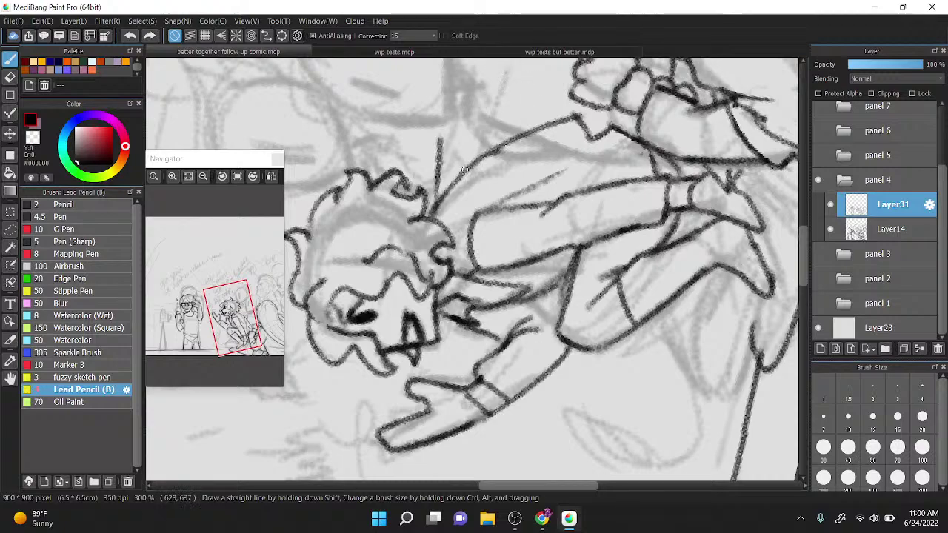
left_click_drag(468, 172, 474, 94)
left_click_drag(508, 147, 515, 76)
scroll(472, 269, "down", 1)
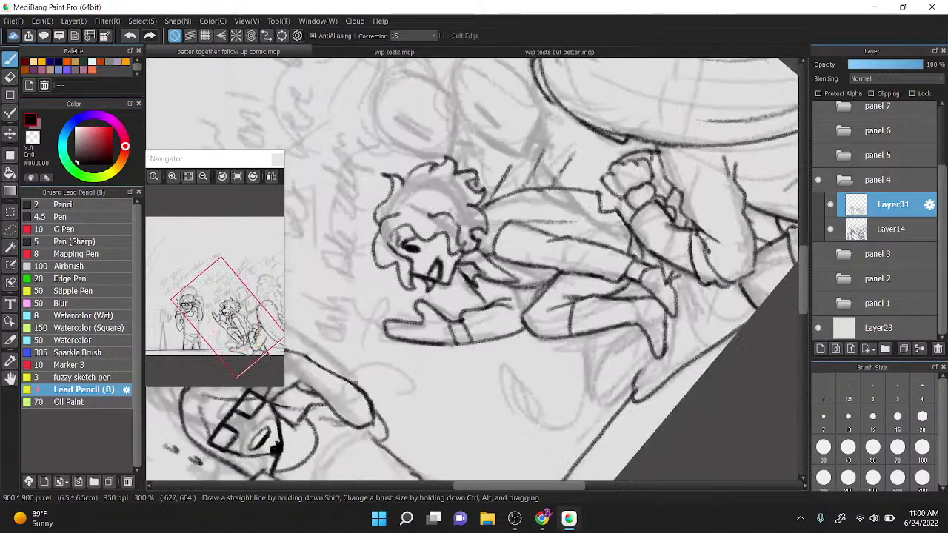
scroll(471, 270, "down", 2)
scroll(472, 269, "up", 3)
key("ctrl+Down")
key("Up")
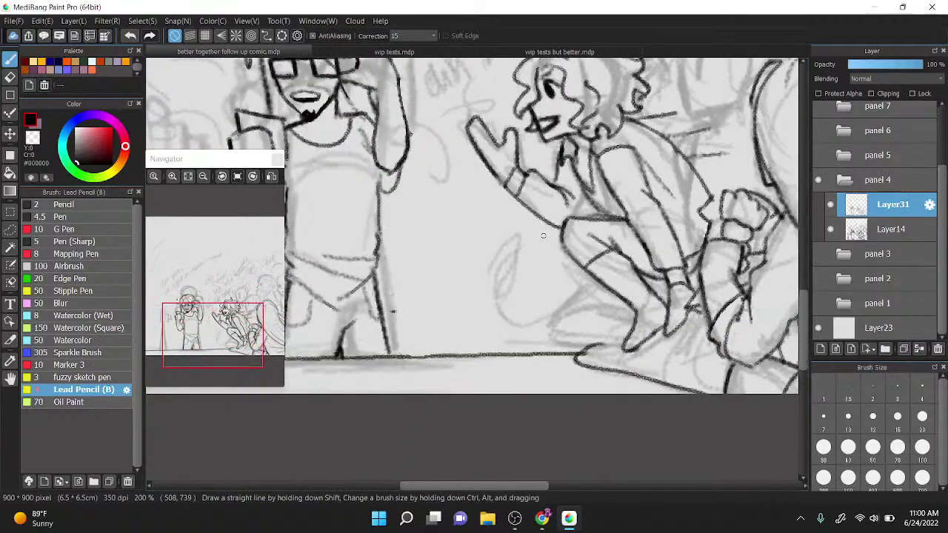
Step: Ink a short diagonal shirt edge from the collar point to the knee and darken the thigh's top line
left_click_drag(581, 210, 578, 215)
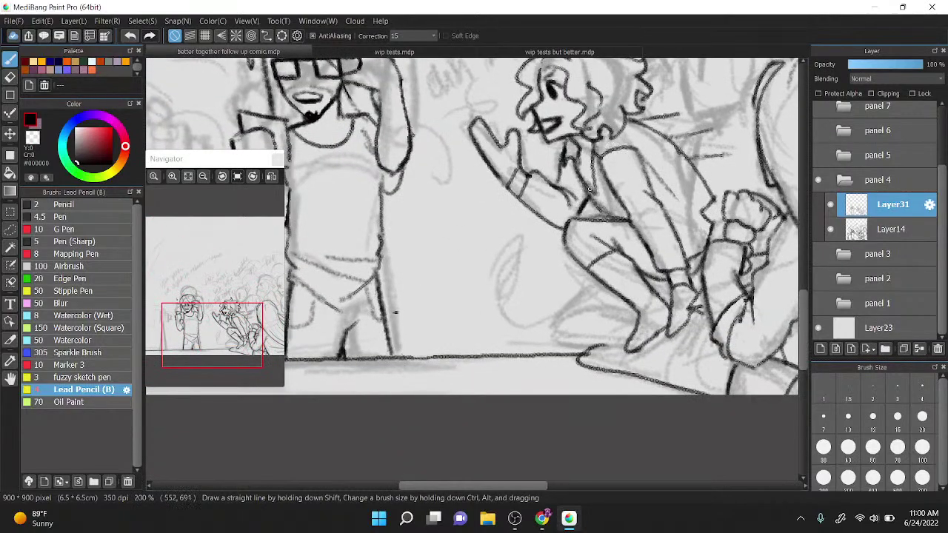
scroll(590, 189, "up", 3)
key("ctrl+z")
mouse_move(558, 264)
left_mouse_down()
mouse_move(586, 213)
mouse_move(558, 264)
mouse_move(591, 184)
mouse_move(607, 219)
mouse_move(603, 210)
mouse_move(675, 266)
mouse_move(698, 270)
left_mouse_up()
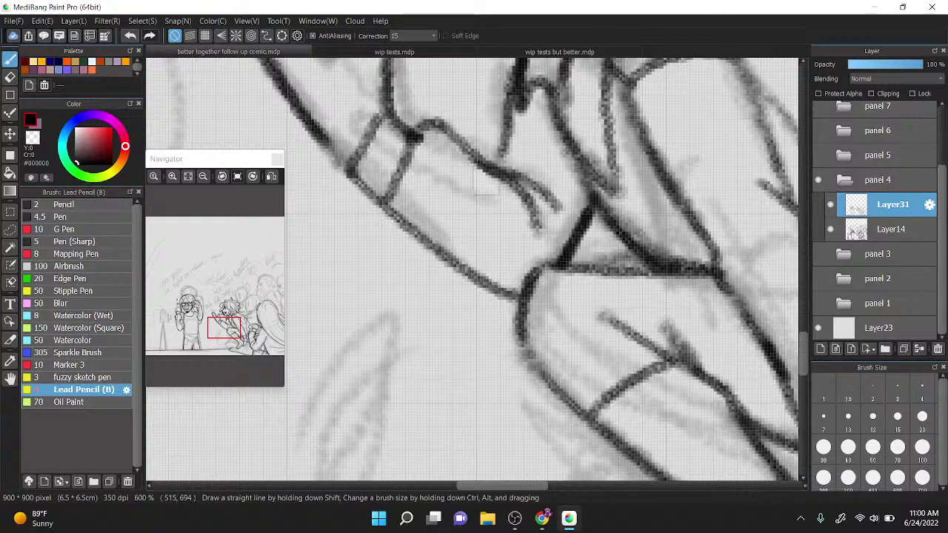
scroll(485, 191, "down", 3)
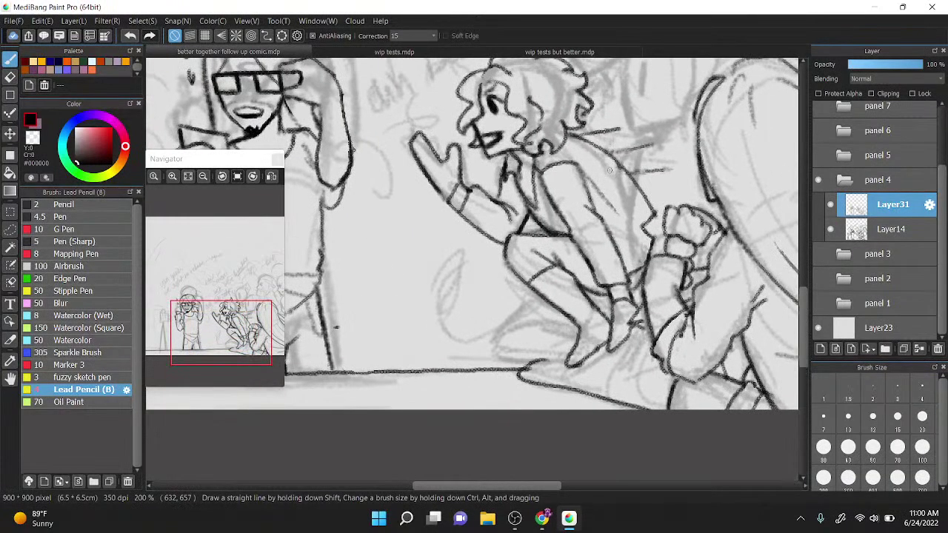
scroll(610, 170, "up", 2)
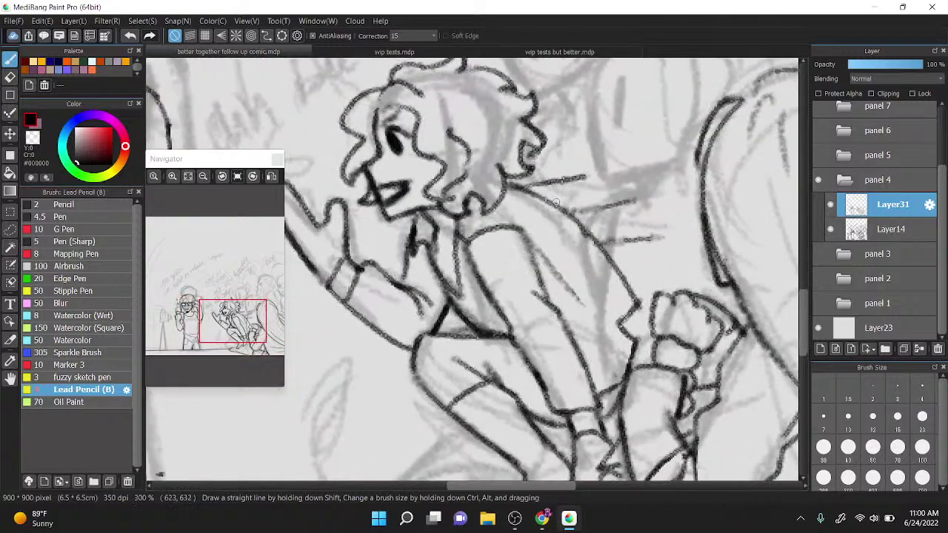
scroll(482, 275, "down", 1)
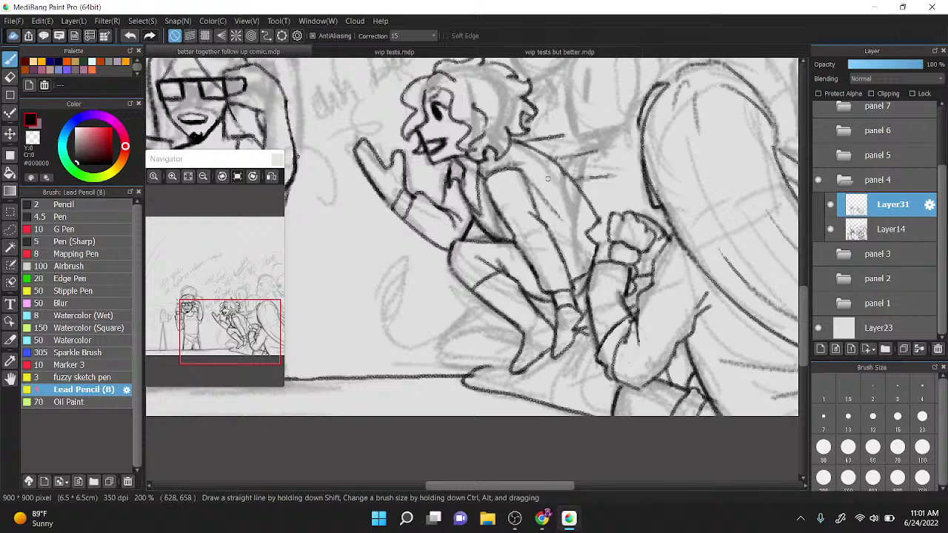
Step: Try thickening the crouching figure's near shoulder line, and erase the excess strokes to leave a single thin outline
key("ctrl+z")
left_click_drag(508, 170, 536, 199)
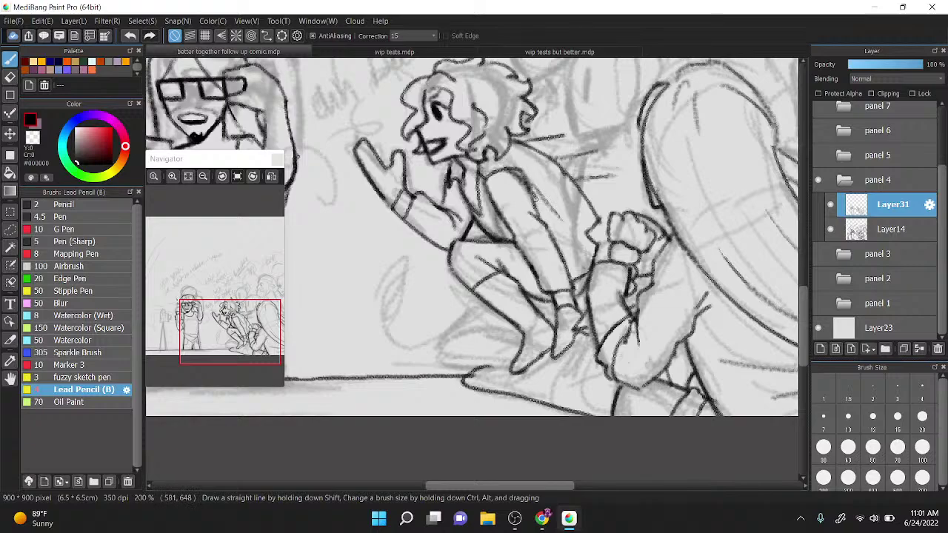
left_click_drag(486, 179, 541, 202)
scroll(545, 142, "up", 2)
key("z")
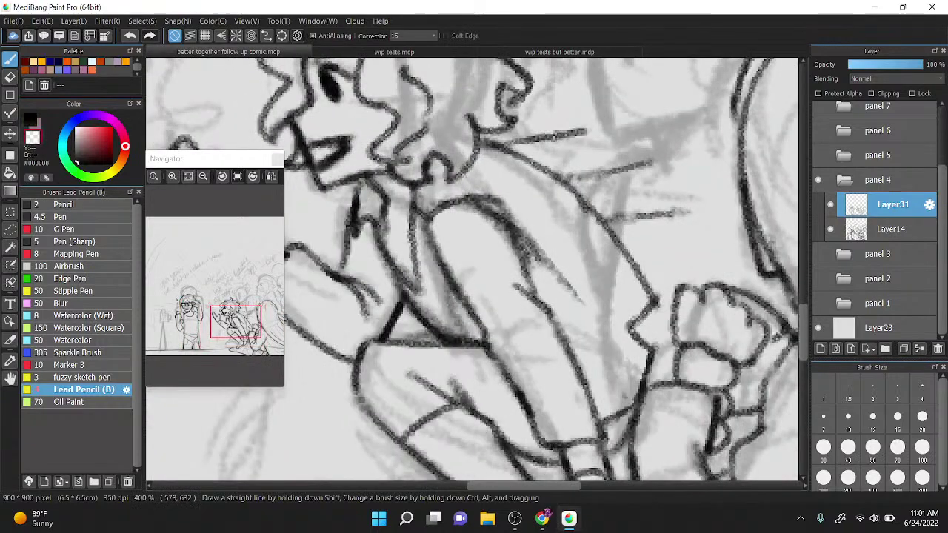
mouse_move(426, 194)
left_mouse_down()
mouse_move(509, 216)
mouse_move(547, 268)
mouse_move(503, 218)
left_mouse_up()
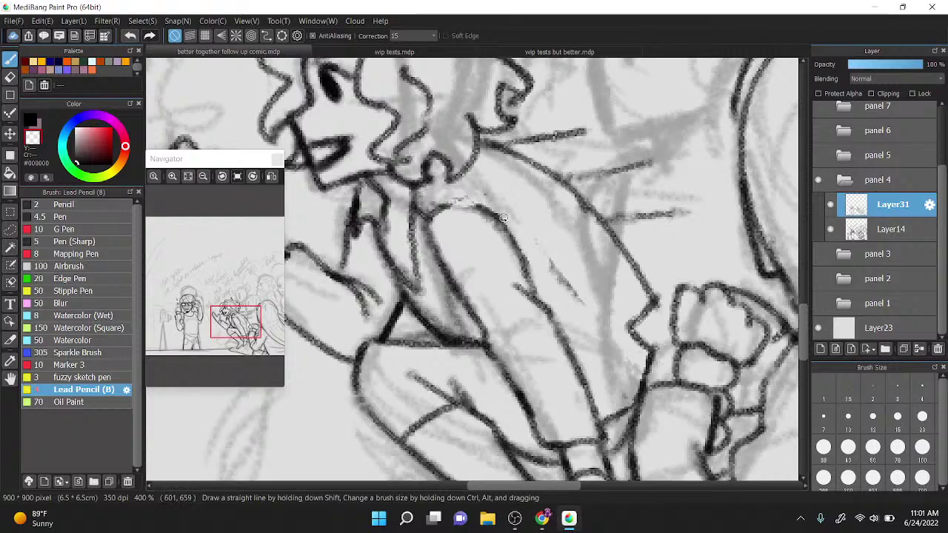
mouse_move(503, 218)
left_mouse_down()
mouse_move(463, 189)
mouse_move(431, 203)
mouse_move(476, 199)
mouse_move(516, 225)
mouse_move(570, 302)
left_mouse_up()
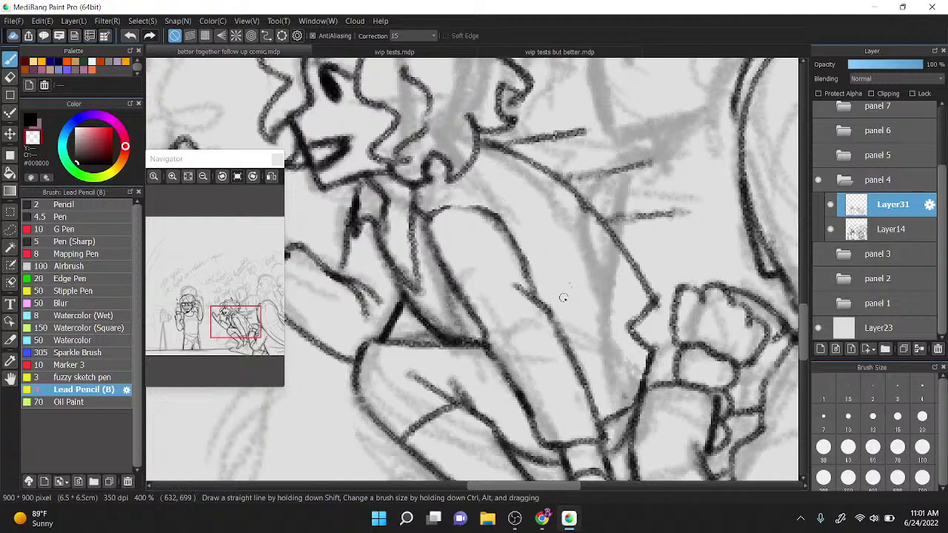
Step: Darken the near sleeve's shoulder line in black and ink short fold lines behind it, thinning the diagonal fold toward the lower back
left_click(27, 117)
mouse_move(430, 210)
left_mouse_down()
mouse_move(488, 218)
mouse_move(540, 291)
mouse_move(549, 240)
left_mouse_up()
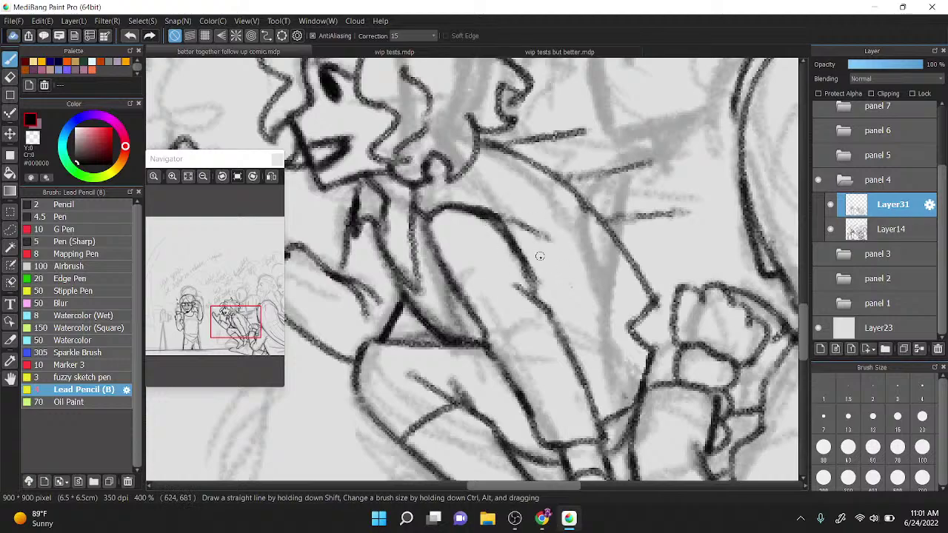
left_click_drag(491, 225, 564, 291)
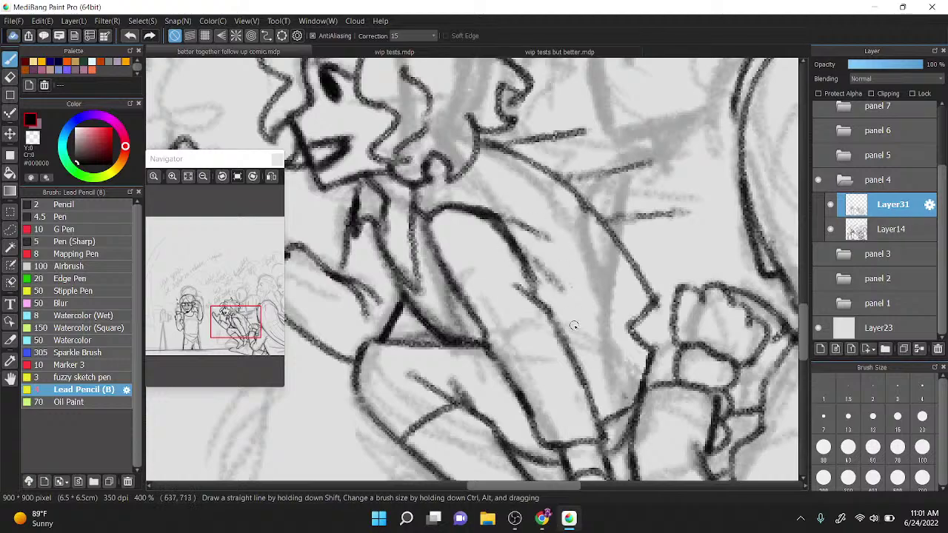
mouse_move(641, 345)
left_mouse_down()
mouse_move(552, 256)
mouse_move(556, 284)
mouse_move(531, 249)
left_mouse_up()
key("z")
left_click_drag(604, 288, 547, 253)
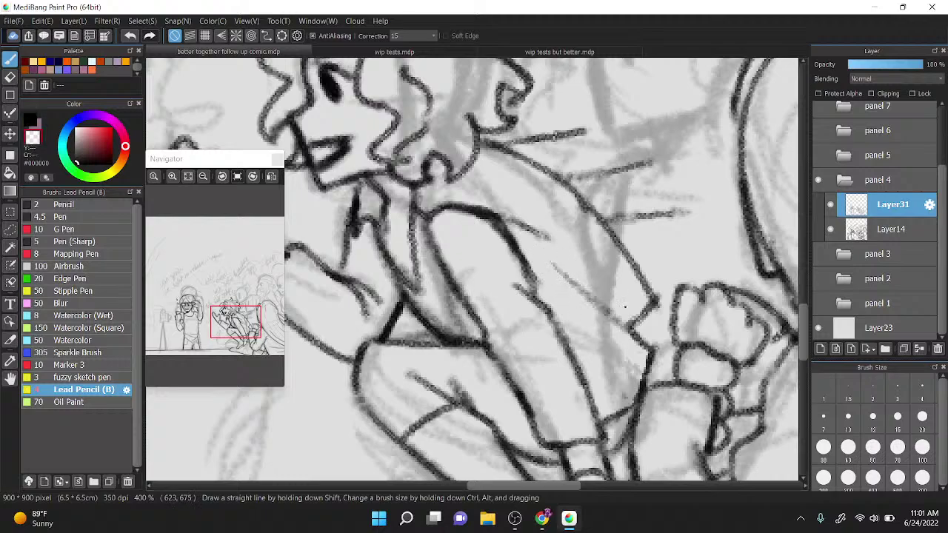
key("z")
Step: Ink a short line from the raised forearm's underside to the knee, redoing the misplaced strokes
left_click_drag(575, 373, 655, 292)
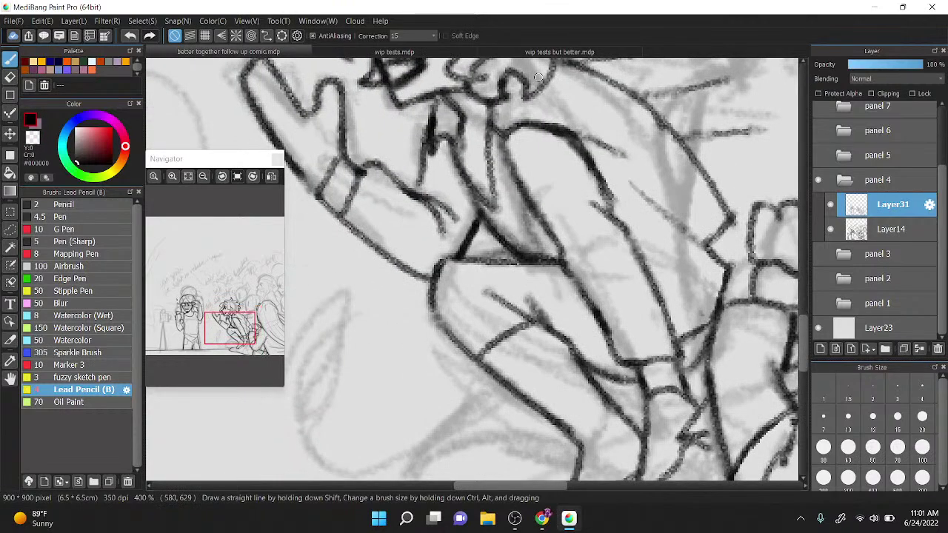
mouse_move(400, 268)
left_mouse_down()
mouse_move(454, 358)
mouse_move(488, 377)
left_mouse_up()
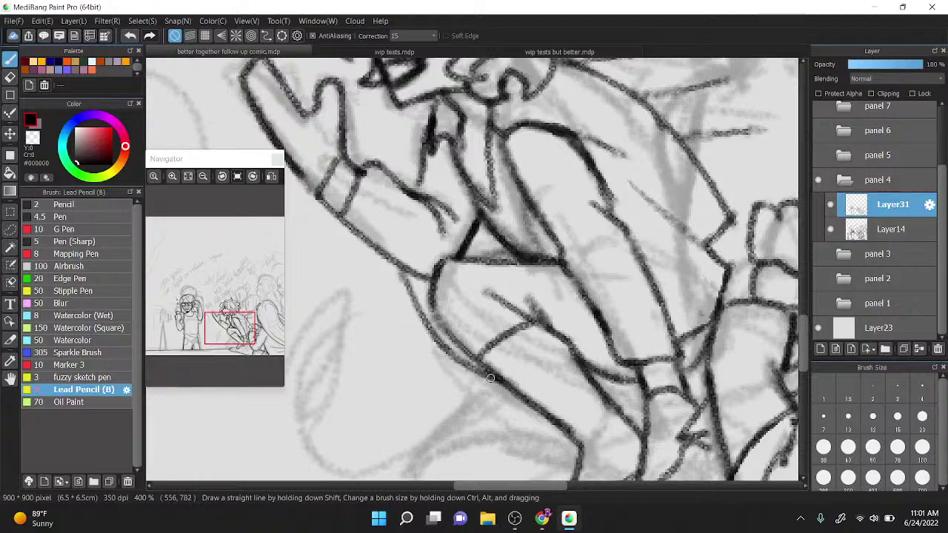
key("ctrl+z")
mouse_move(386, 259)
left_mouse_down()
mouse_move(444, 317)
mouse_move(436, 307)
left_mouse_up()
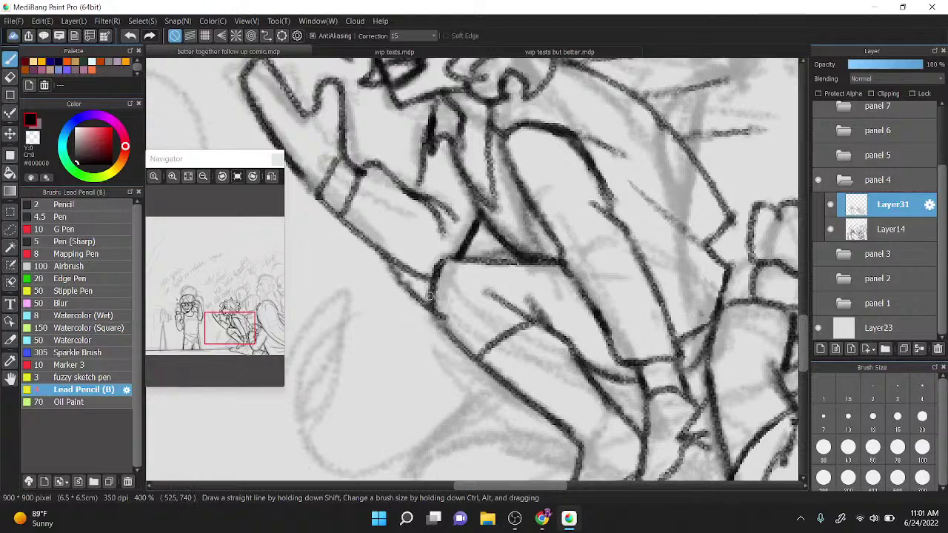
key("ctrl+z")
left_click_drag(385, 255, 429, 306)
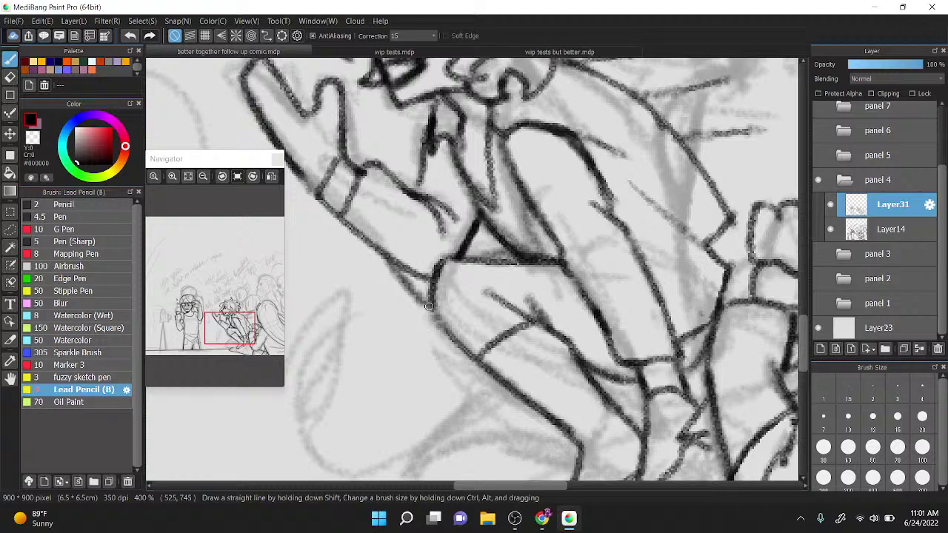
scroll(428, 306, "down", 2)
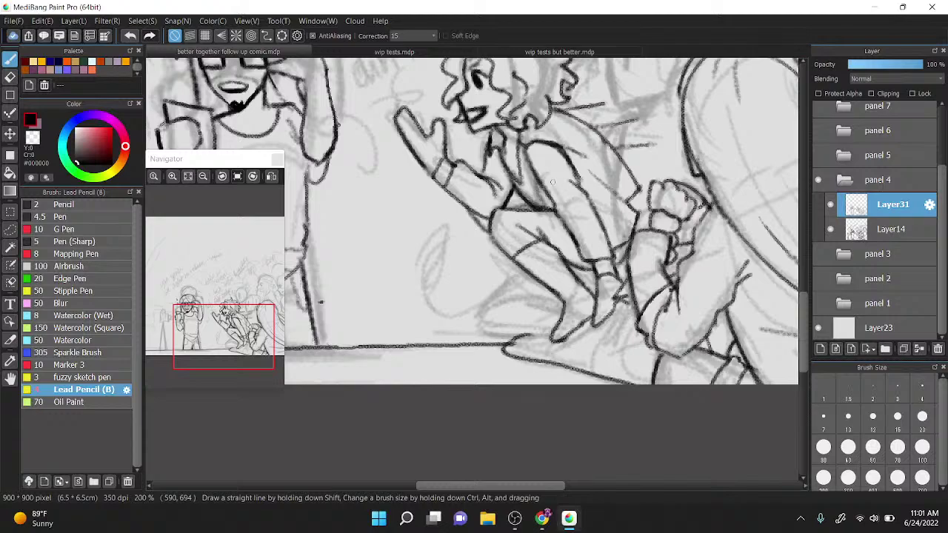
Step: Ink the far leg's bent knee and underside below the near leg, replacing the first trial outline
scroll(552, 182, "up", 2)
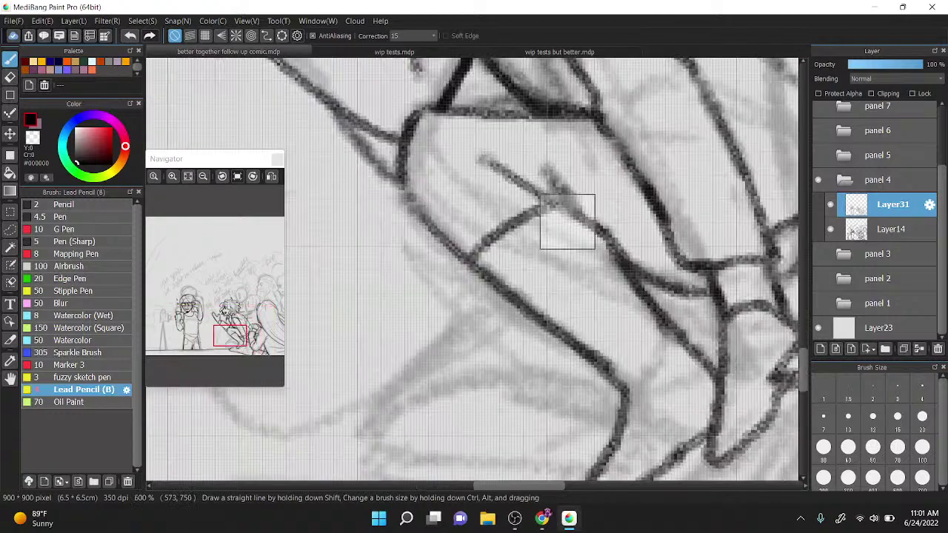
scroll(556, 174, "down", 3)
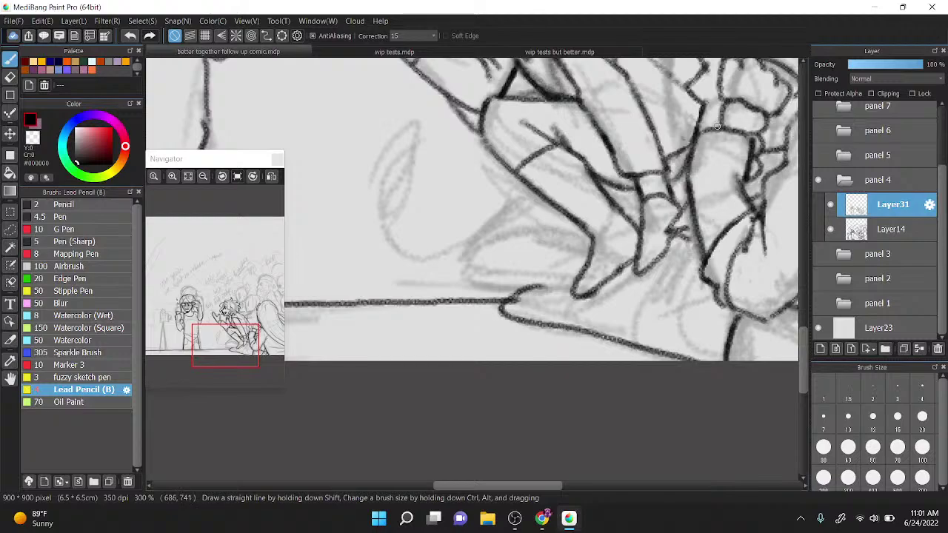
left_click_drag(519, 176, 527, 274)
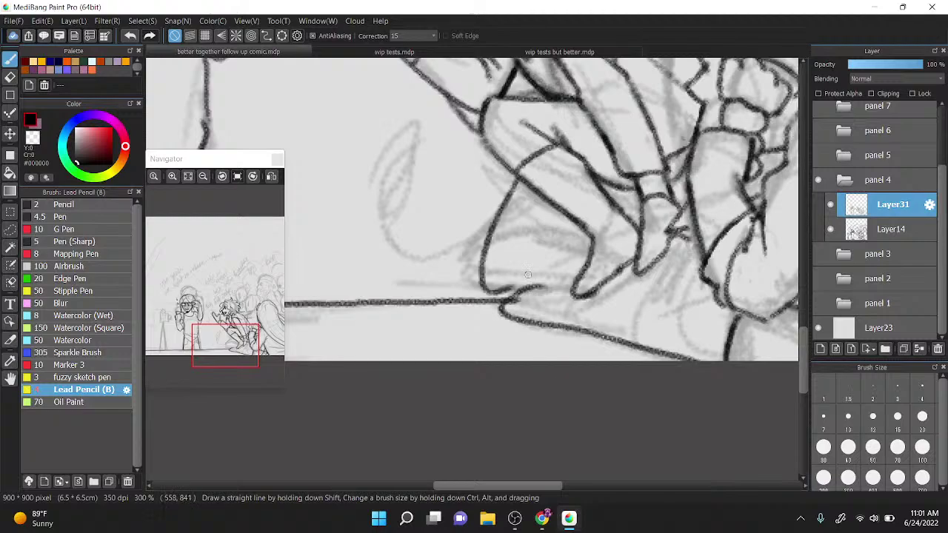
key("ctrl+z")
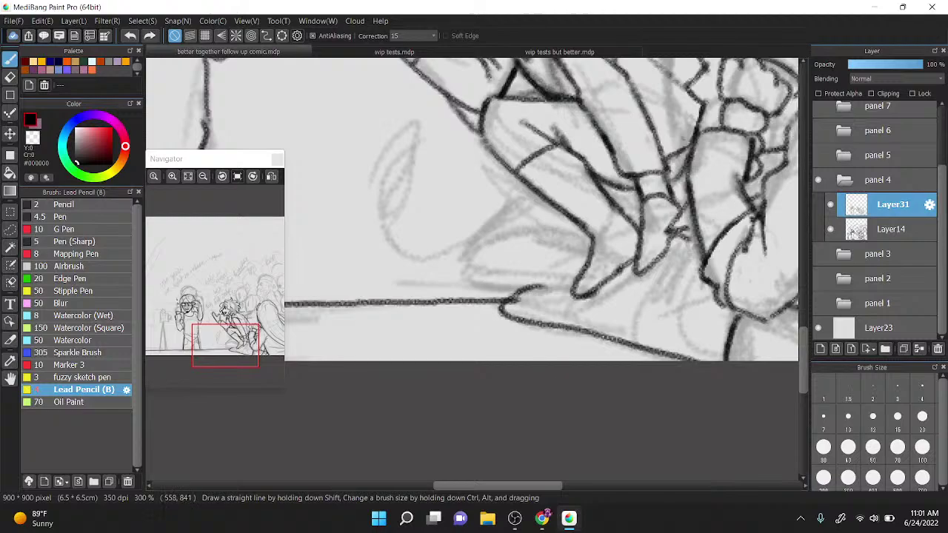
mouse_move(527, 173)
left_mouse_down()
mouse_move(476, 211)
mouse_move(513, 248)
mouse_move(506, 253)
mouse_move(584, 265)
left_mouse_up()
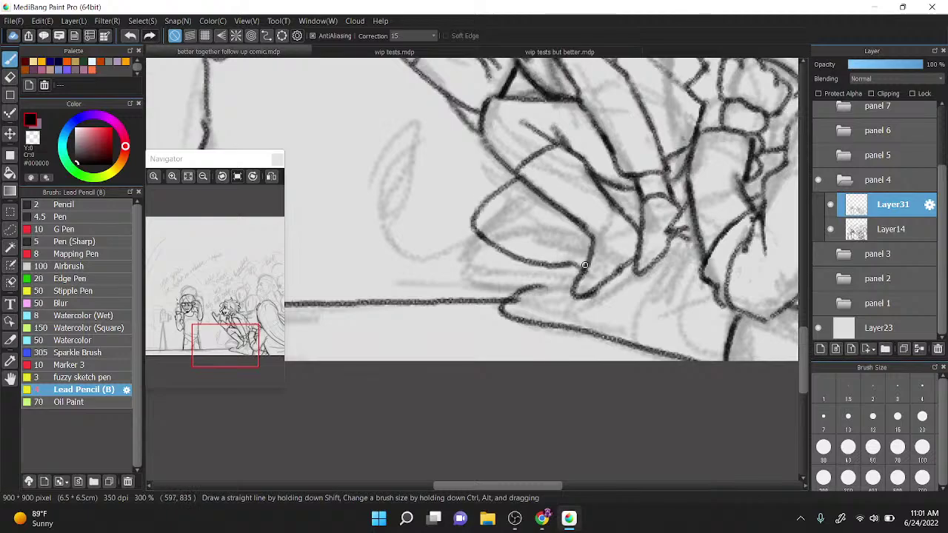
left_click_drag(526, 206, 566, 214)
Step: Redraw the far leg's underside between the knee and the near shin, and ink a short crease inside it
scroll(538, 123, "down", 2)
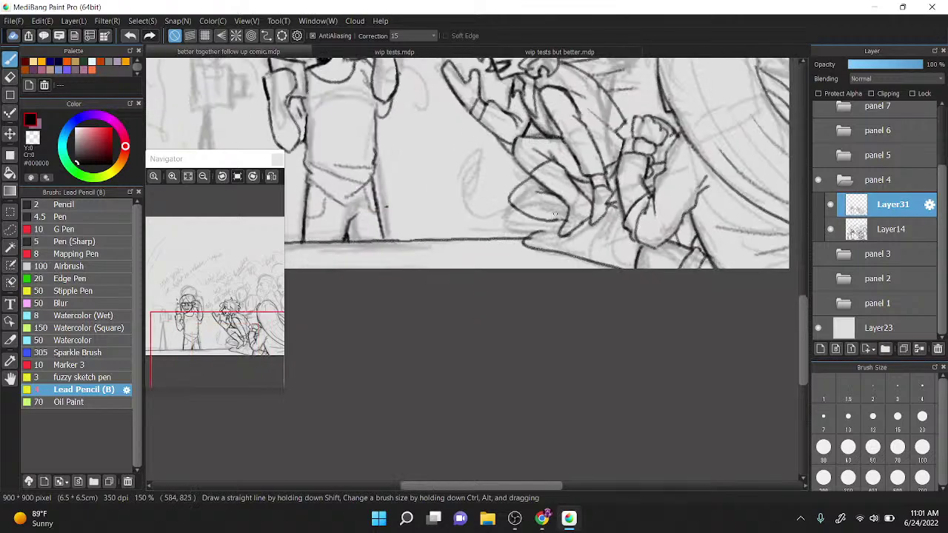
scroll(538, 248, "up", 3)
scroll(538, 247, "down", 1)
key("ctrl+z")
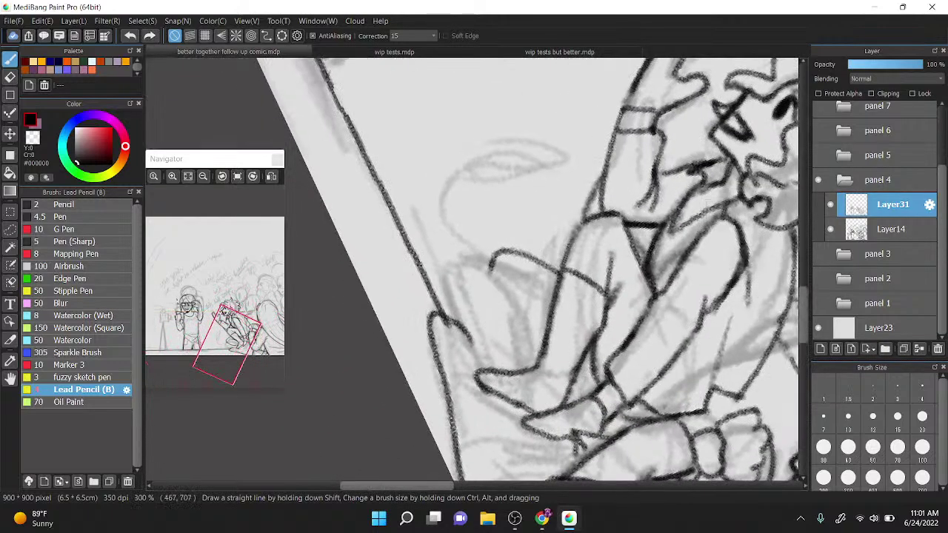
left_click_drag(491, 271, 522, 371)
left_click_drag(539, 279, 550, 304)
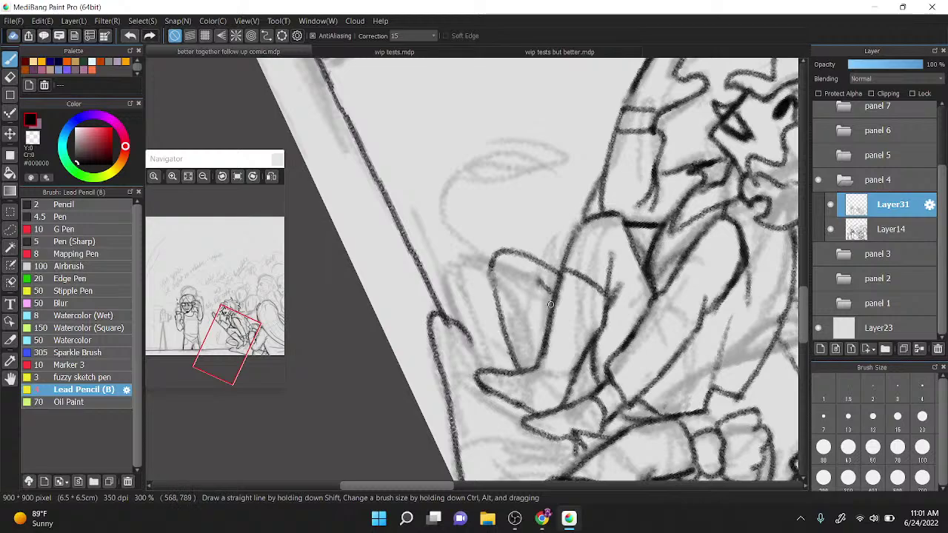
scroll(547, 306, "down", 1)
left_click_drag(547, 341, 575, 274)
scroll(484, 237, "up", 1)
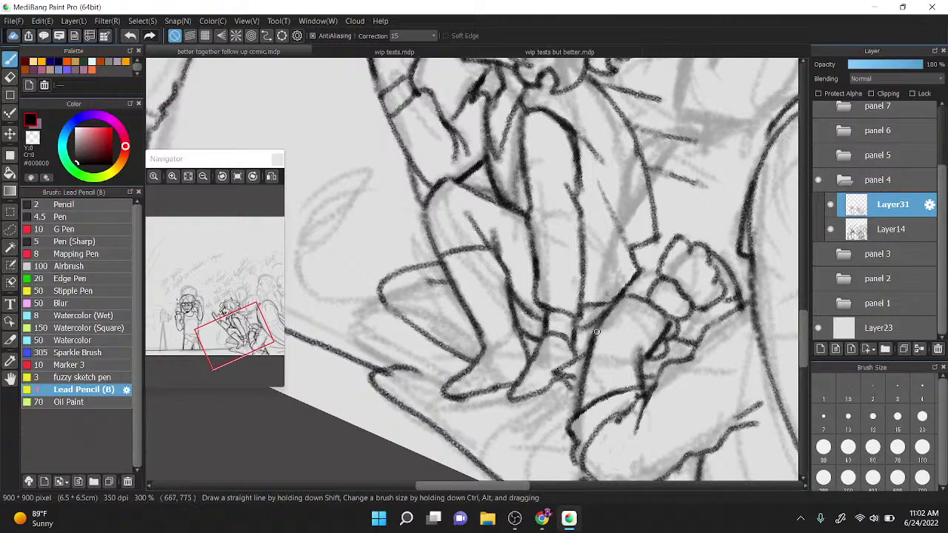
Step: Ink a stepped line from the tip of the ground ledge up to the far leg's underside
scroll(525, 197, "down", 3)
key("Up")
scroll(495, 222, "up", 3)
left_click_drag(452, 302, 483, 273)
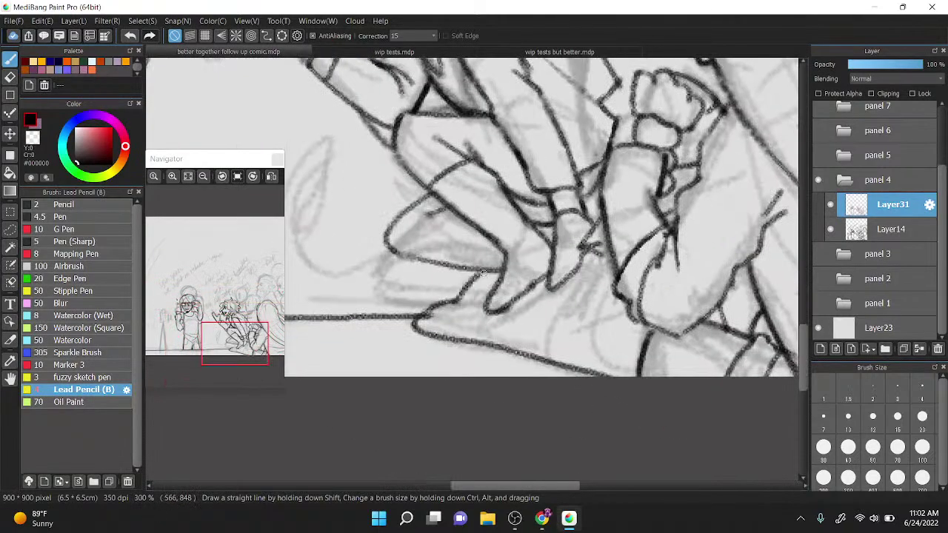
scroll(482, 272, "down", 2)
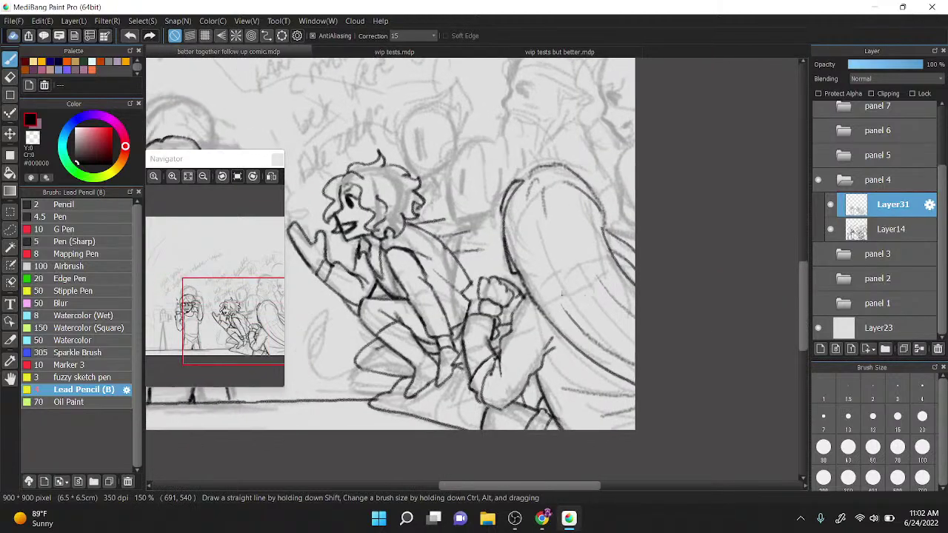
scroll(562, 294, "up", 1)
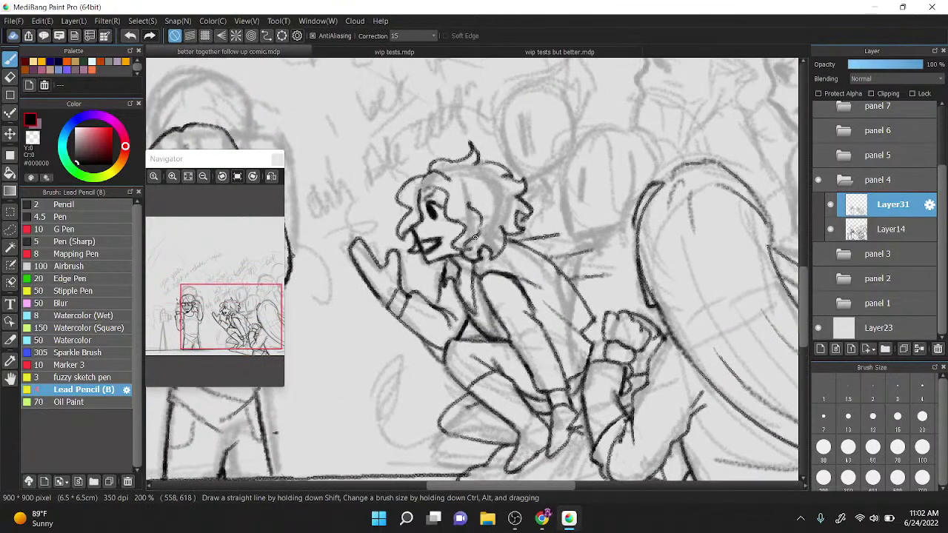
left_click_drag(475, 237, 449, 279)
scroll(474, 244, "down", 1)
left_click_drag(554, 152, 534, 189)
scroll(534, 189, "up", 1)
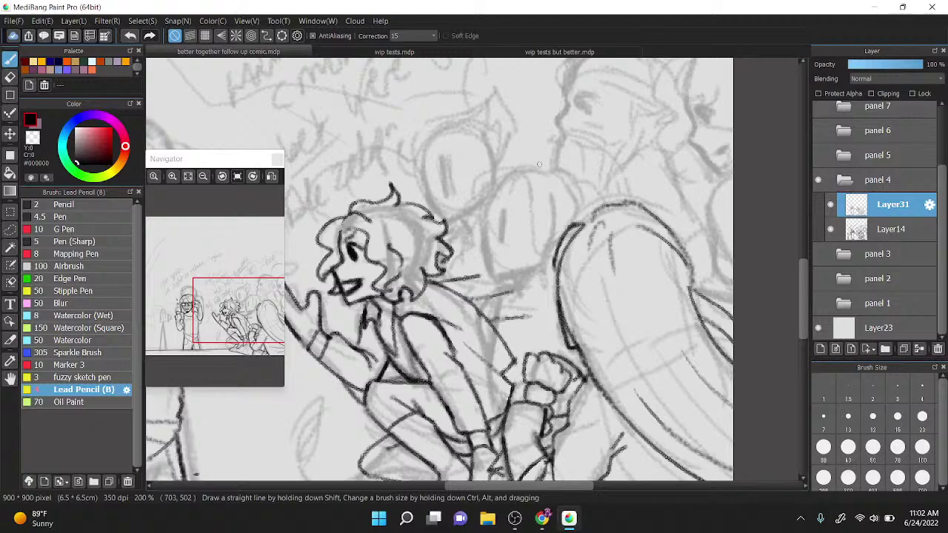
scroll(539, 164, "up", 2)
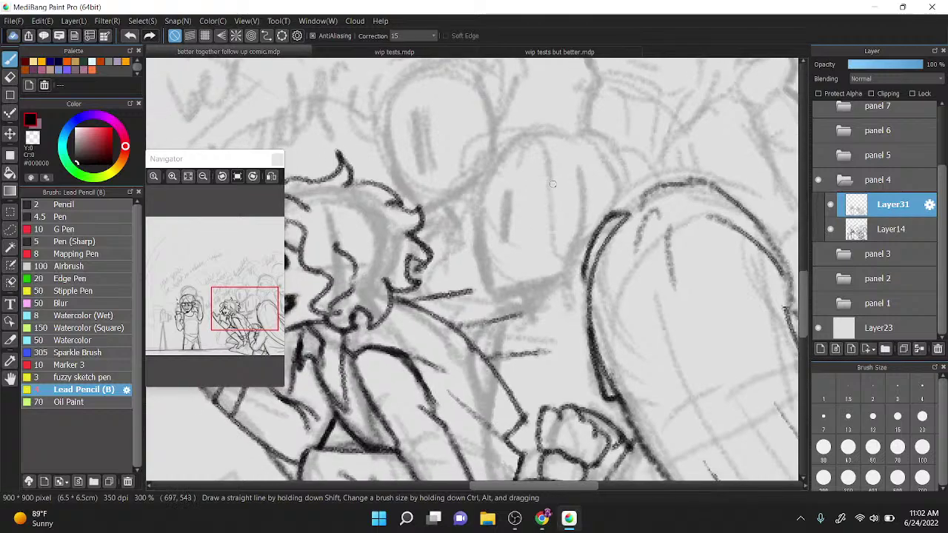
left_click_drag(552, 184, 533, 203)
scroll(566, 133, "down", 2)
scroll(533, 232, "up", 2)
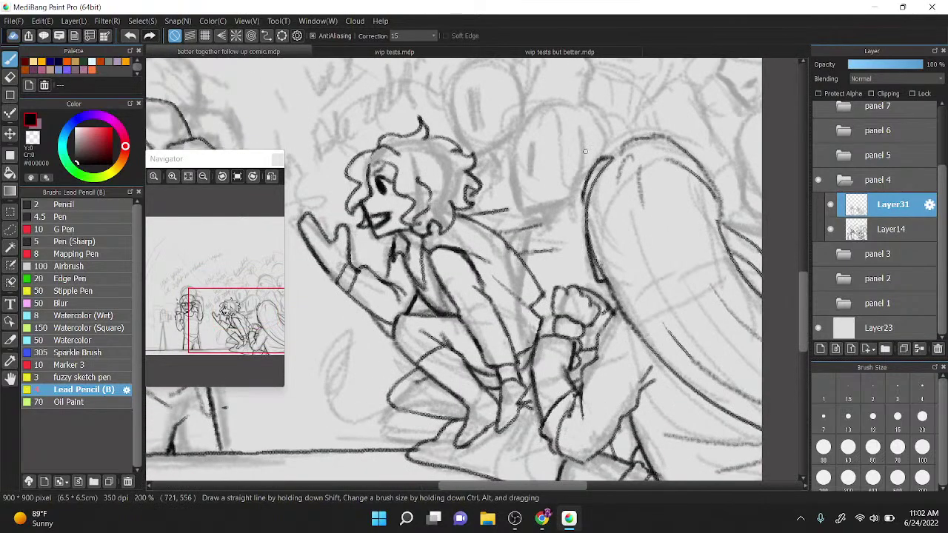
Step: Clear the ink inside a lassoed strip along the crouching figure's lower back, including the lower radiating lines
key("m")
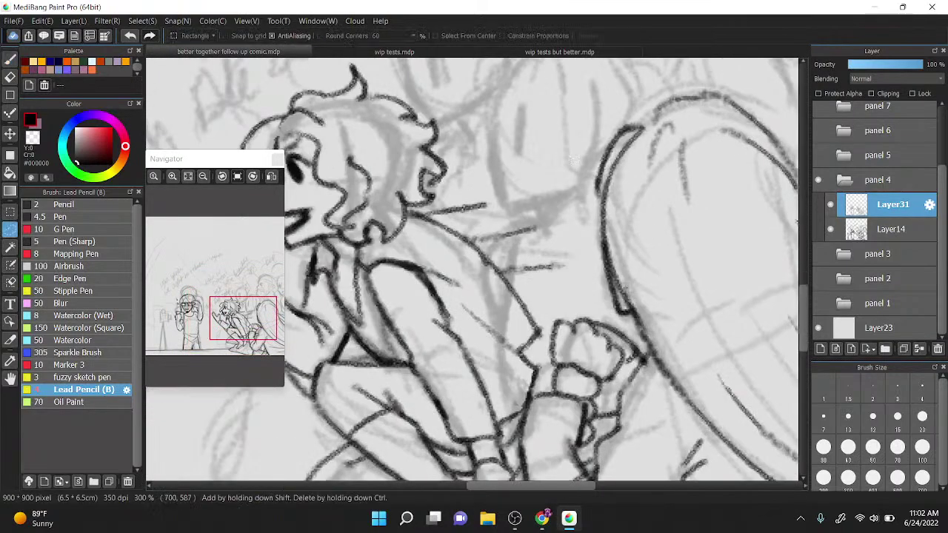
mouse_move(516, 411)
left_mouse_down()
mouse_move(492, 244)
mouse_move(556, 204)
mouse_move(551, 342)
mouse_move(537, 400)
mouse_move(516, 411)
left_mouse_up()
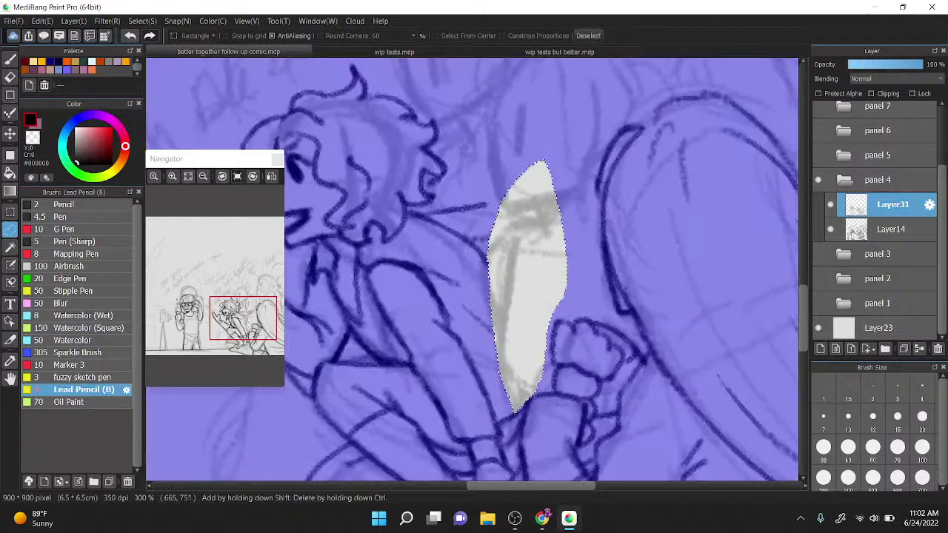
key("ctrl+d")
key("b")
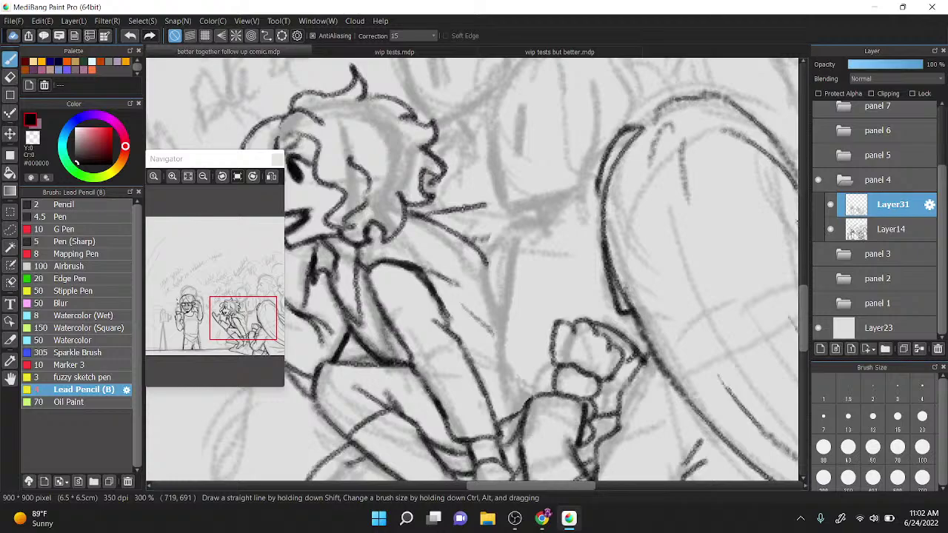
Step: Redraw the crouching figure's lower back line and ink the face edge, dark chin and neck of the background figure behind it
mouse_move(516, 430)
left_mouse_down()
mouse_move(492, 300)
mouse_move(502, 237)
mouse_move(527, 226)
mouse_move(533, 201)
mouse_move(541, 217)
mouse_move(502, 210)
mouse_move(507, 91)
left_mouse_up()
left_click_drag(527, 164, 496, 200)
left_click_drag(504, 240, 528, 226)
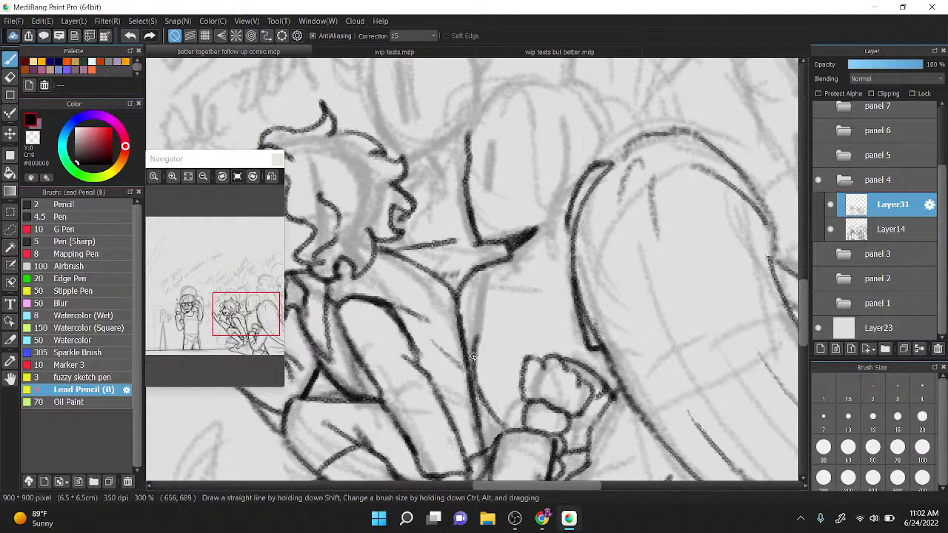
mouse_move(479, 344)
left_mouse_down()
mouse_move(484, 308)
mouse_move(476, 289)
left_mouse_up()
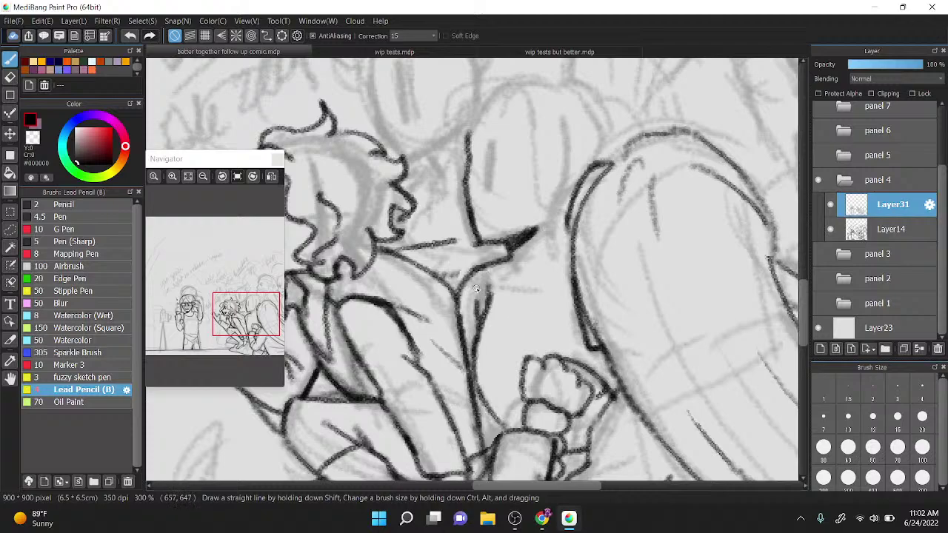
left_click_drag(488, 403, 515, 425)
key("ctrl+z")
key("ctrl+z")
key("ctrl+z")
key("ctrl+z")
key("ctrl+z")
key("ctrl+z")
key("ctrl+z")
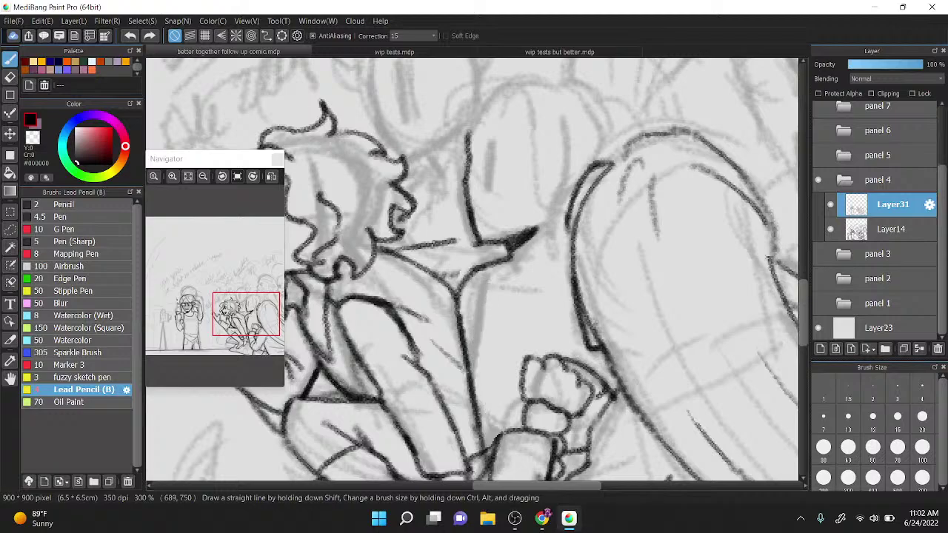
left_click_drag(498, 395, 474, 305)
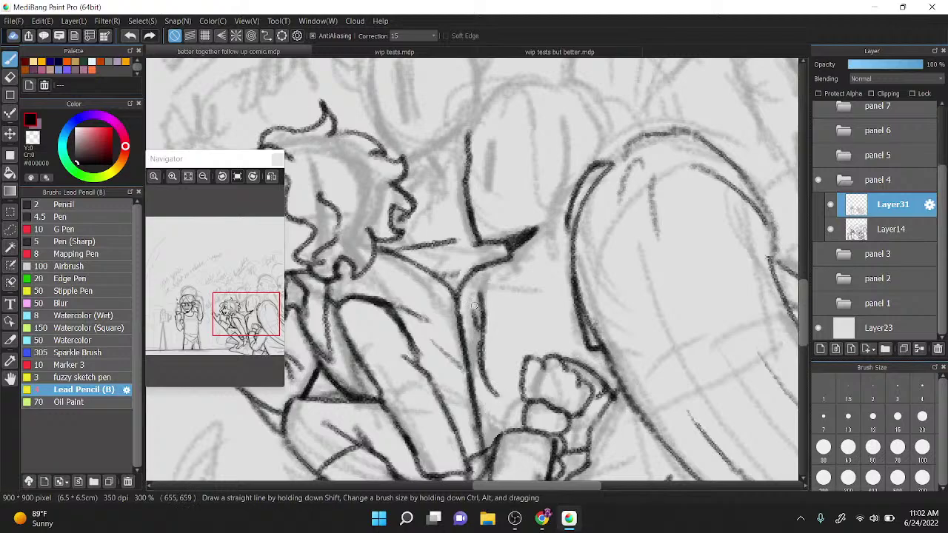
key("ctrl+z")
Step: Ink the background figure's body edge and paired arching curves above the raised fist, between the crouching figure's back and the large foreground figure
left_click_drag(499, 395, 528, 426)
left_click_drag(461, 342, 477, 366)
mouse_move(483, 327)
left_mouse_down()
mouse_move(524, 325)
mouse_move(552, 337)
mouse_move(579, 313)
left_mouse_up()
mouse_move(485, 347)
left_mouse_down()
mouse_move(534, 350)
mouse_move(582, 327)
left_mouse_up()
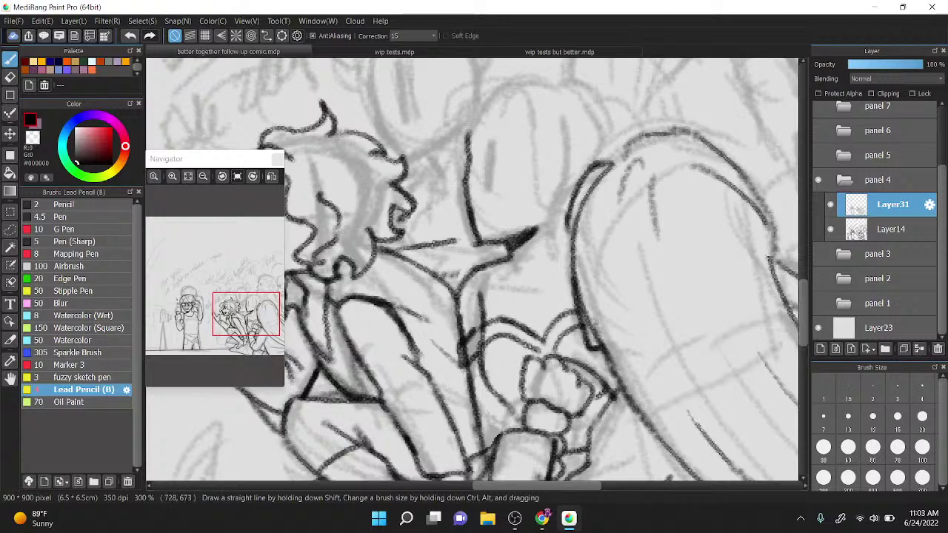
Step: Erase the overlapping ink where the arching curve meets the crouching figure's back, using the transparent colour
left_click(31, 137)
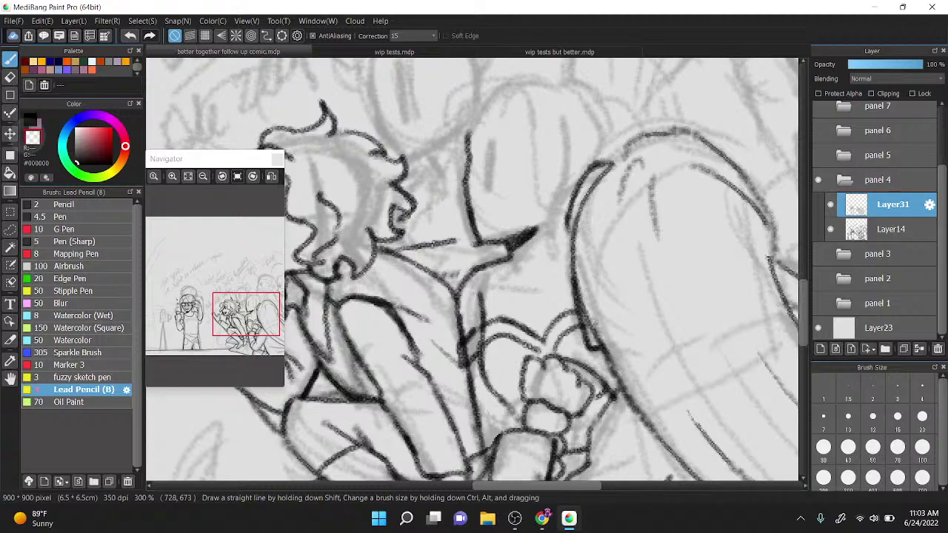
left_click_drag(469, 350, 464, 348)
left_click(31, 119)
scroll(480, 266, "up", 1)
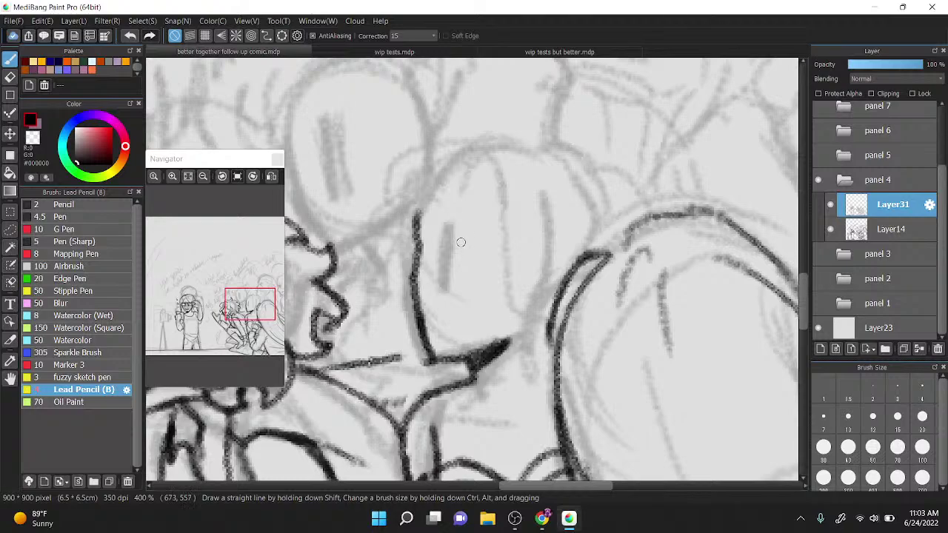
left_click_drag(461, 242, 470, 230)
left_click_drag(441, 314, 490, 303)
key("ctrl+z")
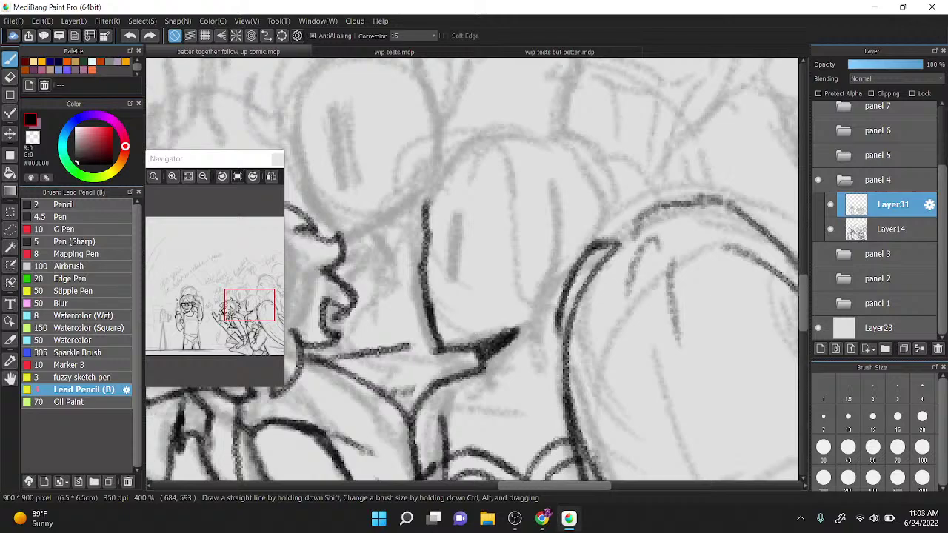
Step: Ink the background figure's wavy hair outline around the face and over the head to the large foreground figure's shoulder
mouse_move(463, 137)
left_mouse_down()
mouse_move(389, 248)
mouse_move(381, 366)
mouse_move(433, 376)
left_mouse_up()
left_click_drag(444, 178, 419, 214)
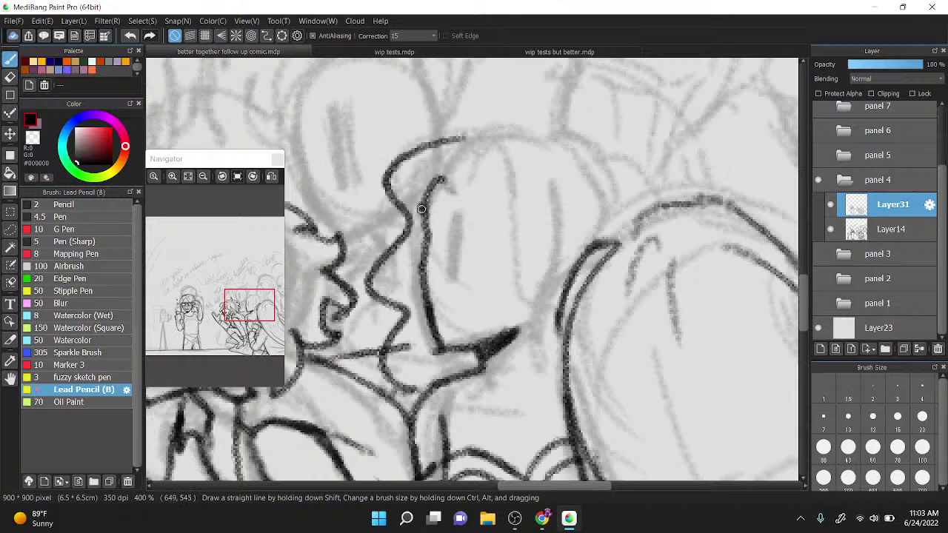
mouse_move(464, 194)
left_mouse_down()
mouse_move(497, 194)
mouse_move(514, 324)
mouse_move(568, 365)
left_mouse_up()
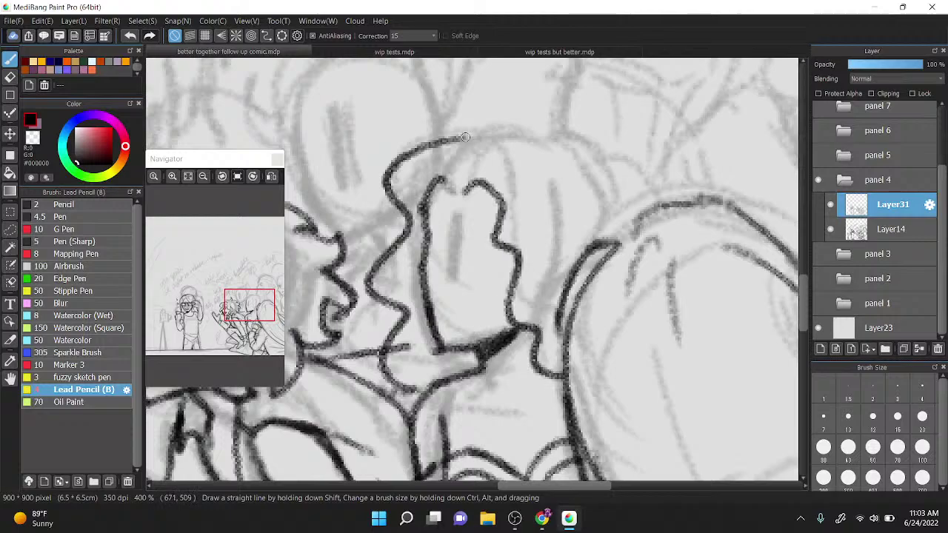
mouse_move(465, 136)
left_mouse_down()
mouse_move(544, 137)
mouse_move(598, 163)
mouse_move(647, 209)
left_mouse_up()
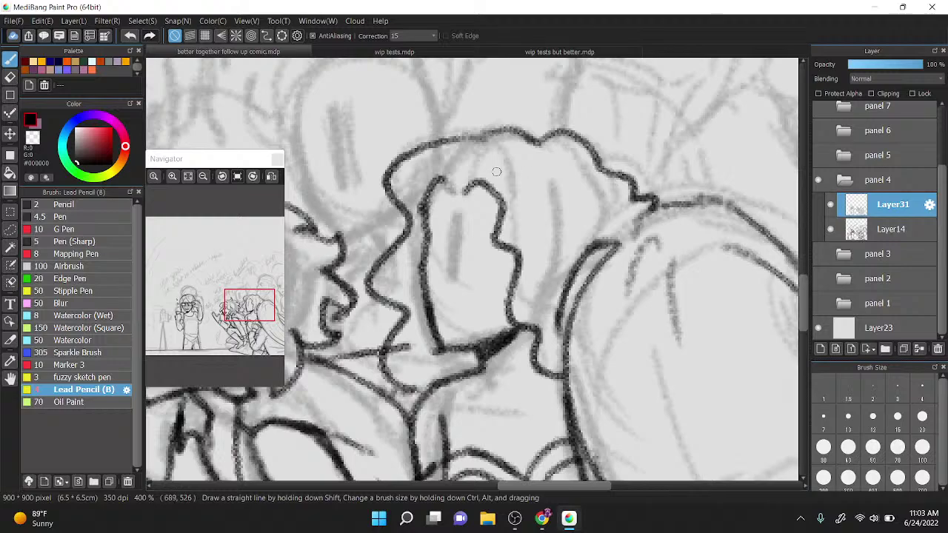
Step: Draw two faint wavy inner strands within the background figure's hair, following the curve of the outline
left_click_drag(495, 171, 539, 182)
key("ctrl+z")
mouse_move(464, 183)
left_mouse_down()
mouse_move(481, 157)
mouse_move(525, 188)
mouse_move(522, 178)
mouse_move(526, 220)
mouse_move(563, 255)
mouse_move(564, 278)
left_mouse_up()
left_click_drag(542, 171, 611, 229)
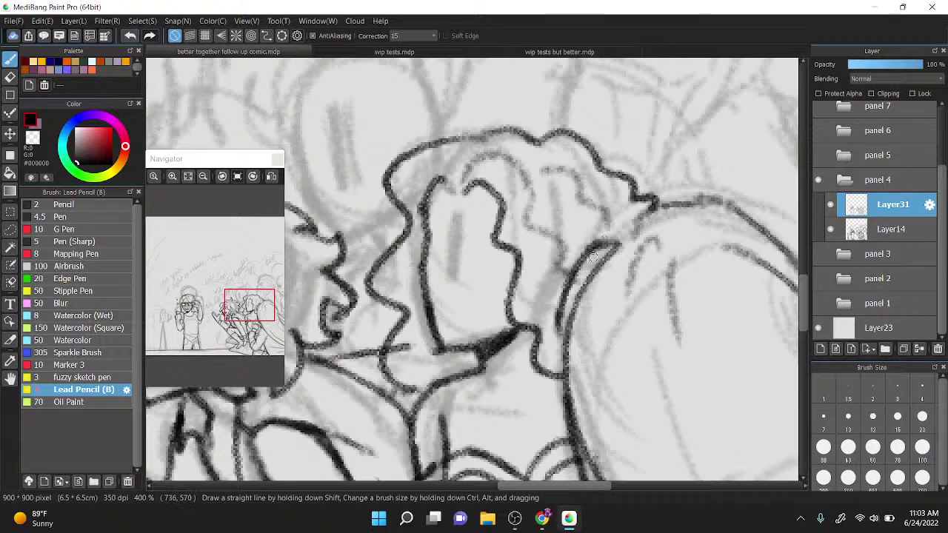
Step: Erase the stray shoulder line that crosses the background figure's lower hair, using the transparent colour
left_click(30, 137)
left_click_drag(403, 231, 494, 149)
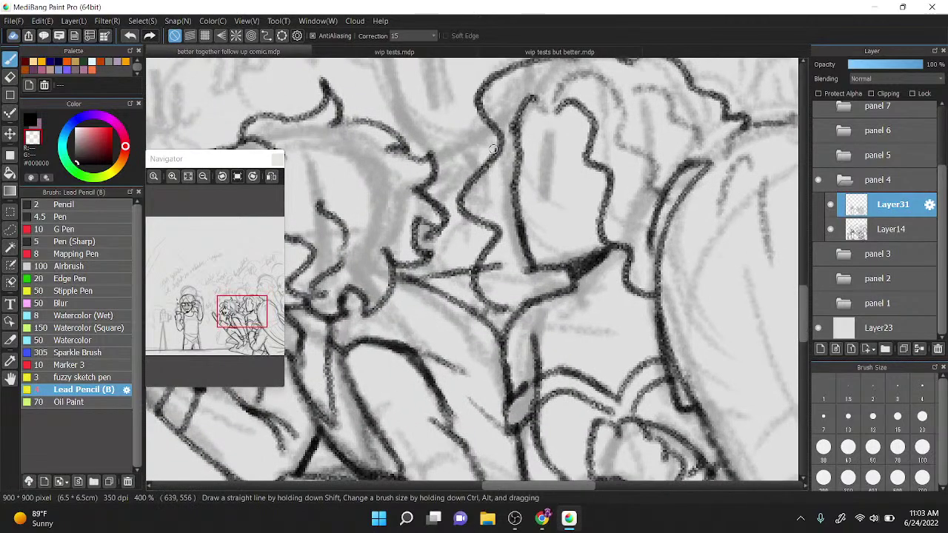
left_click_drag(429, 278, 497, 273)
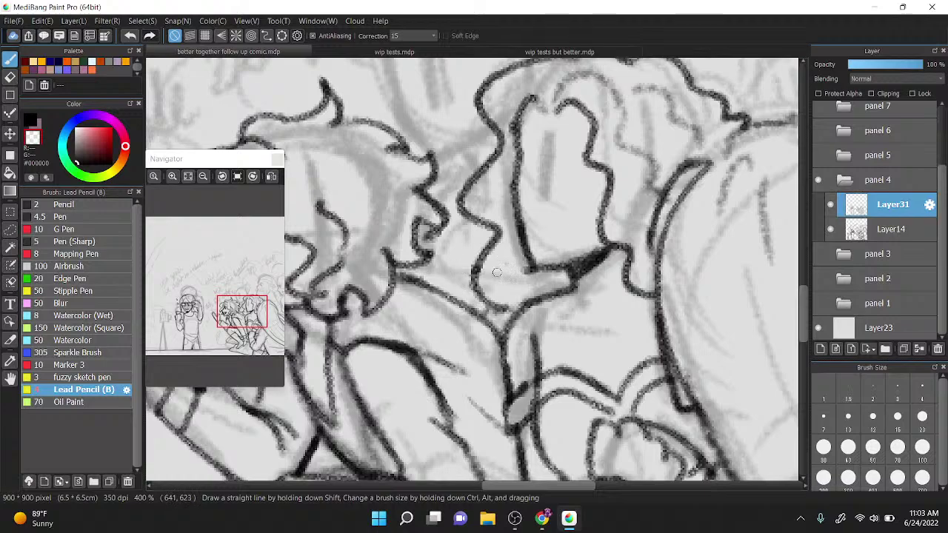
Step: Thicken the background figure's face edge in black and trim its contour smooth with the transparent colour
left_click(32, 119)
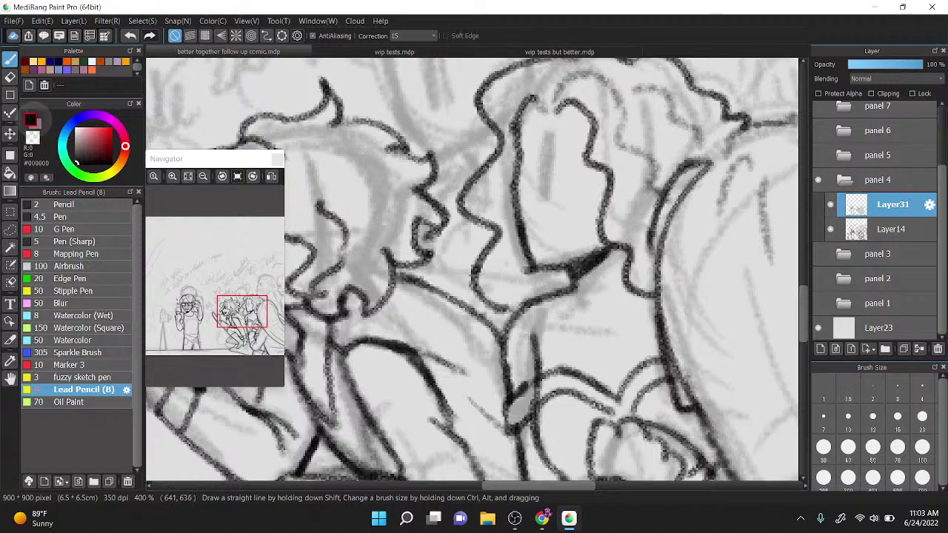
scroll(511, 177, "up", 1)
mouse_move(447, 222)
left_mouse_down()
mouse_move(436, 184)
mouse_move(444, 252)
mouse_move(482, 347)
left_mouse_up()
left_click(33, 137)
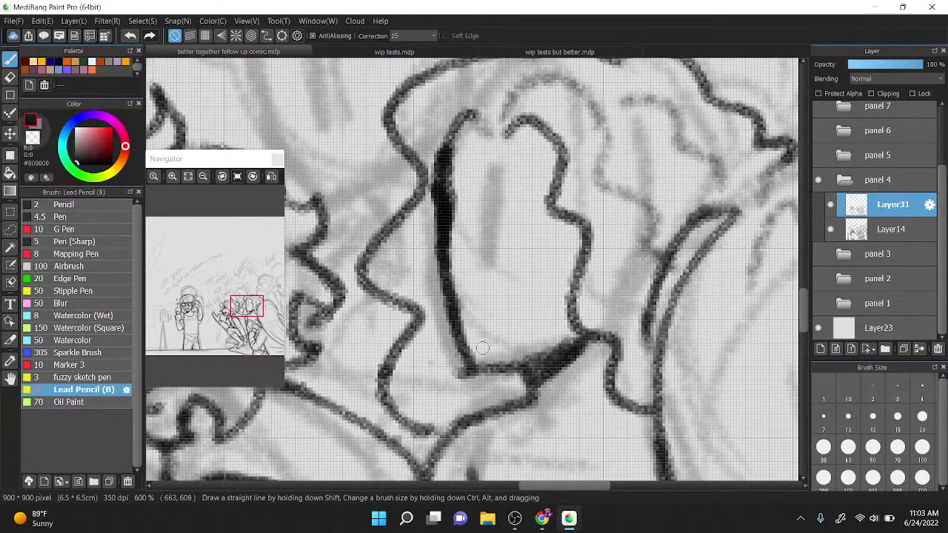
mouse_move(430, 242)
left_mouse_down()
mouse_move(432, 218)
mouse_move(433, 247)
left_mouse_up()
mouse_move(449, 172)
left_mouse_down()
mouse_move(458, 200)
mouse_move(449, 155)
mouse_move(459, 222)
left_mouse_up()
left_click_drag(454, 356, 474, 383)
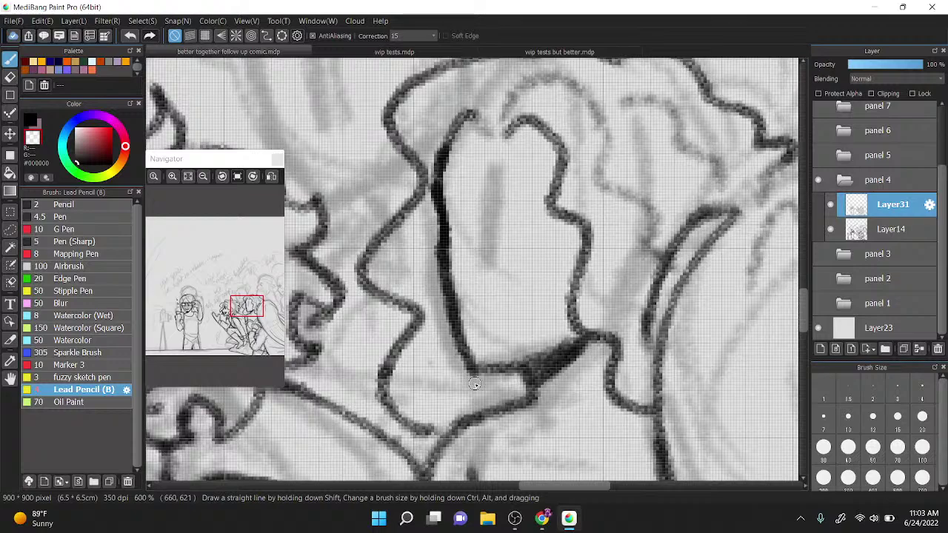
Step: Draw the upper lash lines of both eyes and a solid pupil in the eye beside the hair strand
key("x")
mouse_move(447, 219)
left_mouse_down()
mouse_move(481, 212)
mouse_move(491, 228)
mouse_move(550, 199)
mouse_move(596, 220)
mouse_move(599, 231)
mouse_move(545, 216)
mouse_move(554, 229)
mouse_move(550, 211)
mouse_move(477, 215)
left_mouse_up()
key("ctrl+z")
key("ctrl+z")
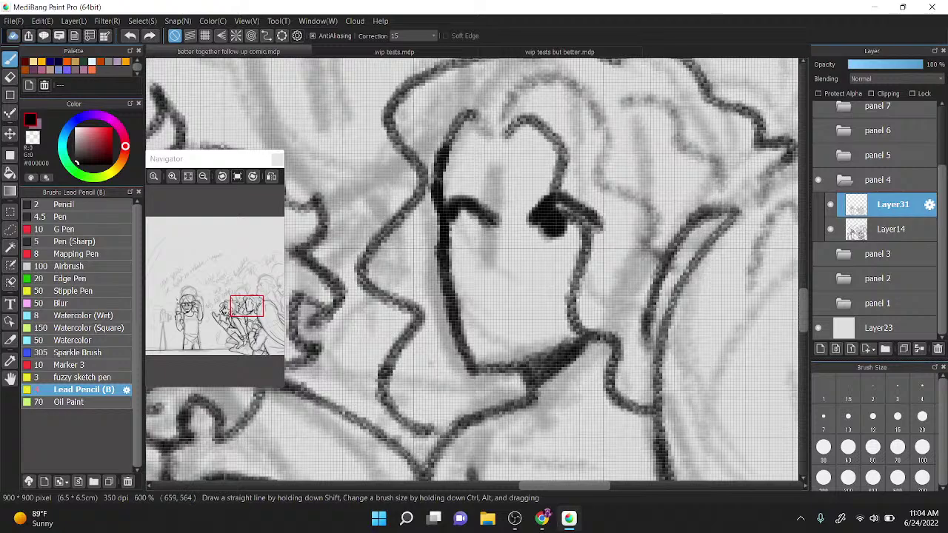
Step: Mirror the canvas view, fill in the second pupil and extend the outer lashes on both eyes
left_click(271, 175)
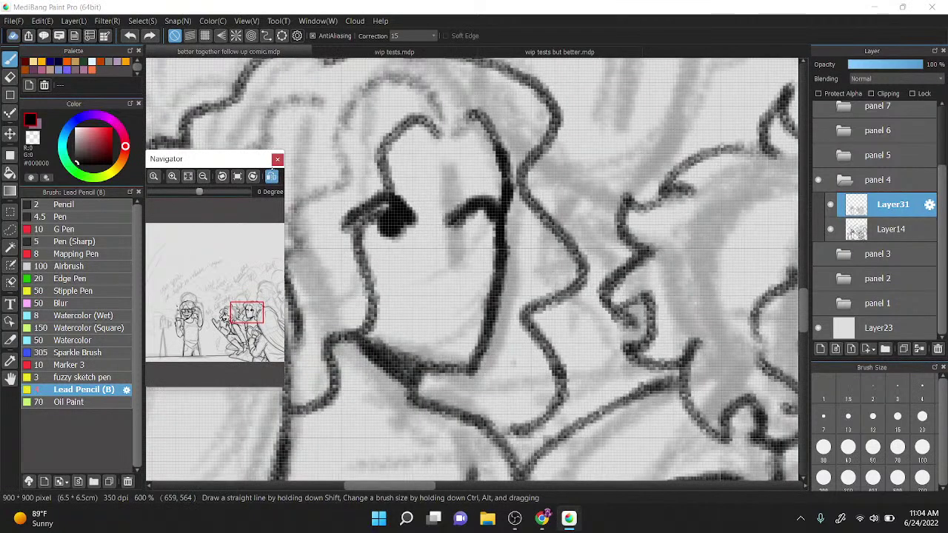
left_click_drag(478, 226, 481, 215)
mouse_move(378, 223)
left_mouse_down()
mouse_move(343, 219)
mouse_move(320, 215)
left_mouse_up()
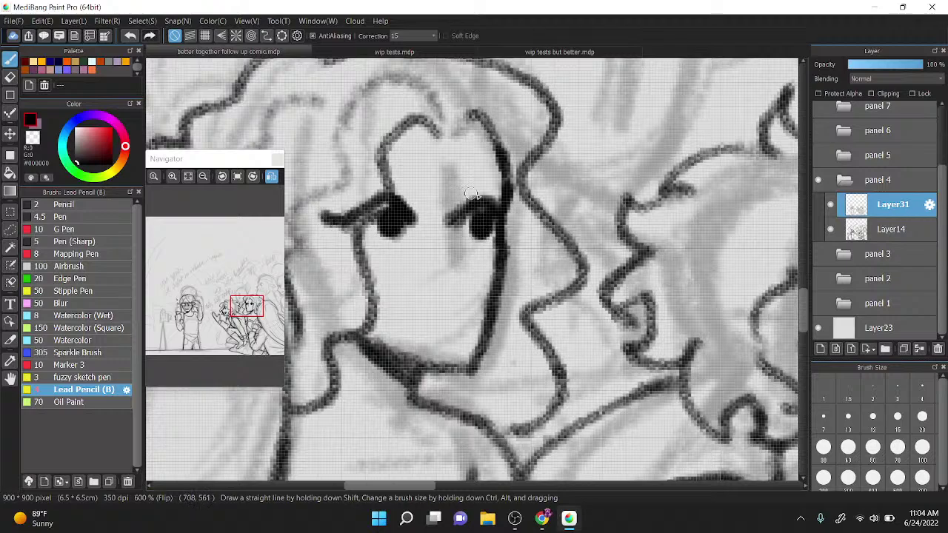
left_click_drag(503, 217, 530, 201)
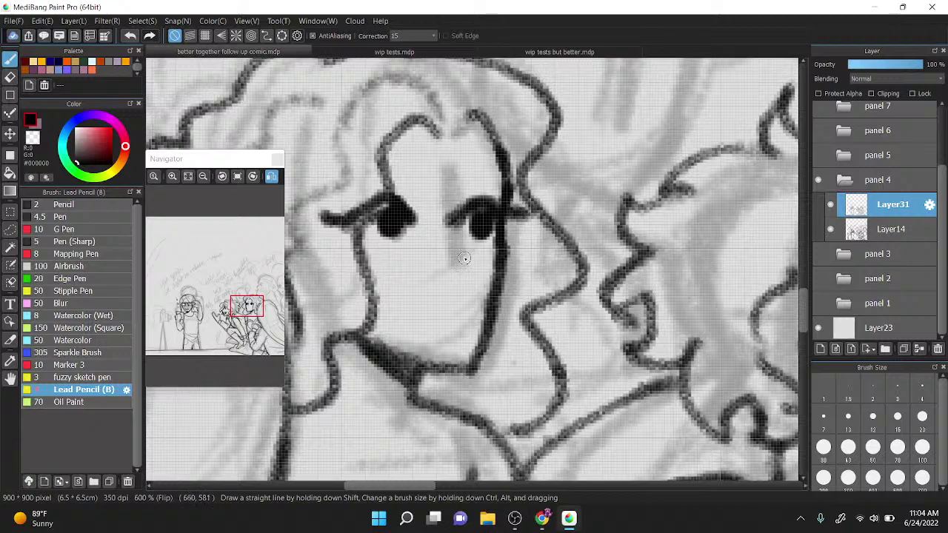
left_click_drag(390, 308, 475, 321)
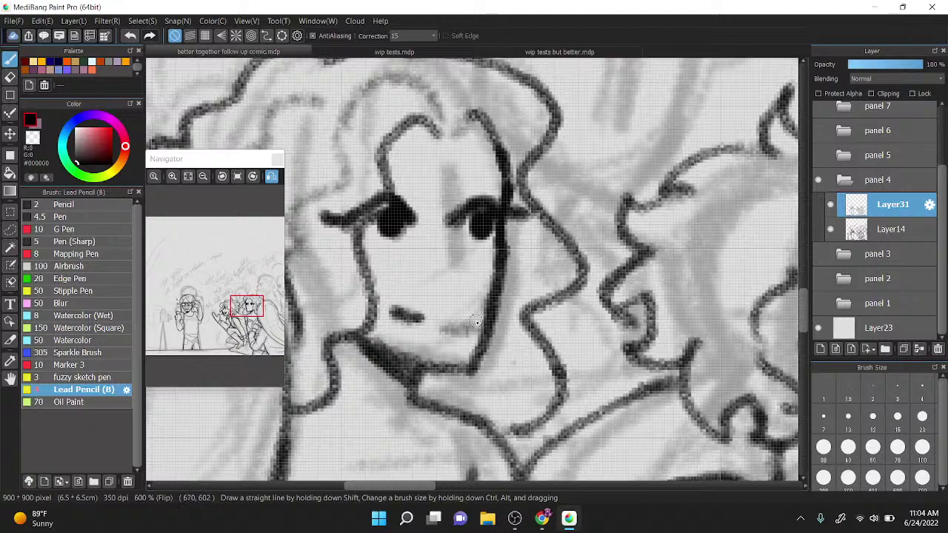
left_click_drag(362, 172, 417, 190)
left_click_drag(360, 172, 433, 197)
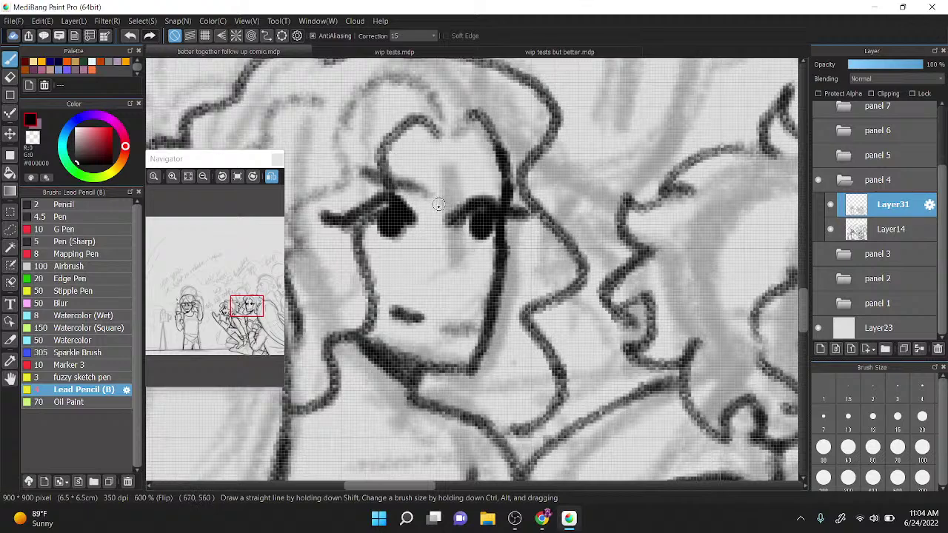
key("ctrl+z")
key("ctrl+z")
key("ctrl+z")
key("ctrl+z")
key("ctrl+z")
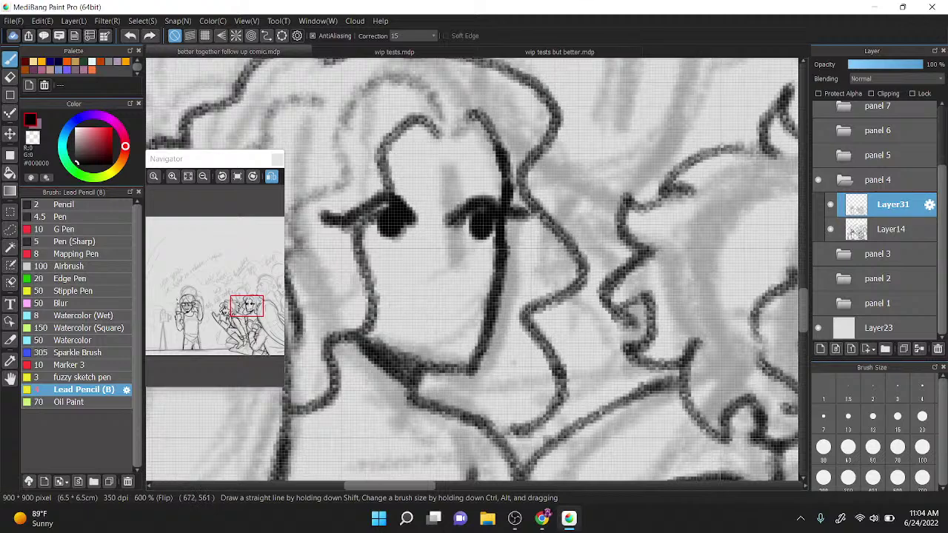
left_click_drag(409, 326, 479, 333)
key("ctrl+z")
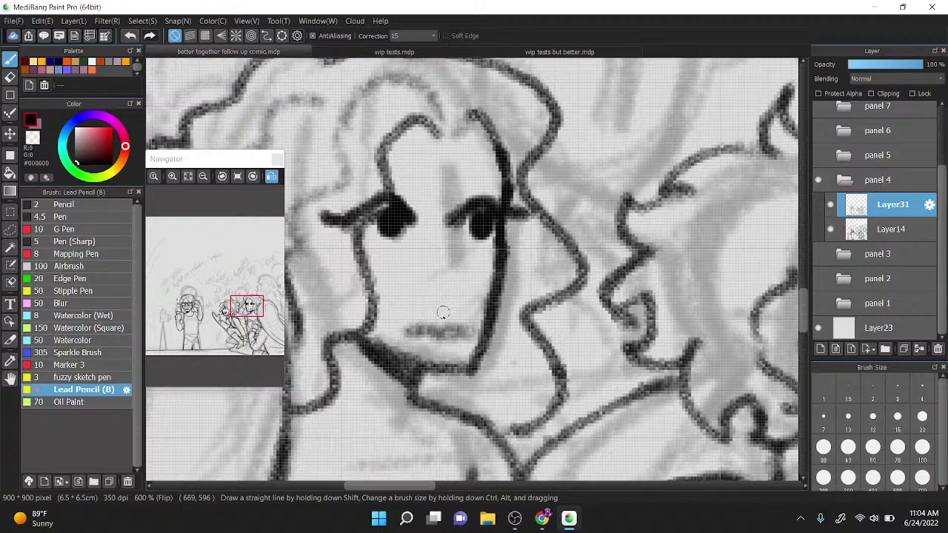
key("ctrl+z")
key("ctrl+z")
Step: Draw a short slanted mouth on the background figure with the fuzzy sketch pen and thin it with the transparent colour
scroll(471, 269, "down", 2)
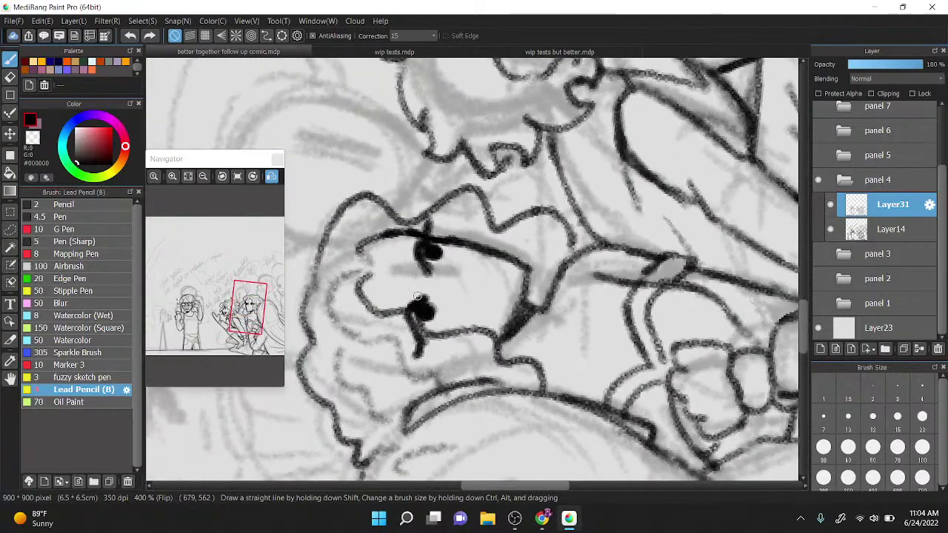
left_click(33, 377)
left_click_drag(498, 288, 509, 329)
key("ctrl+z")
key("ctrl+plus")
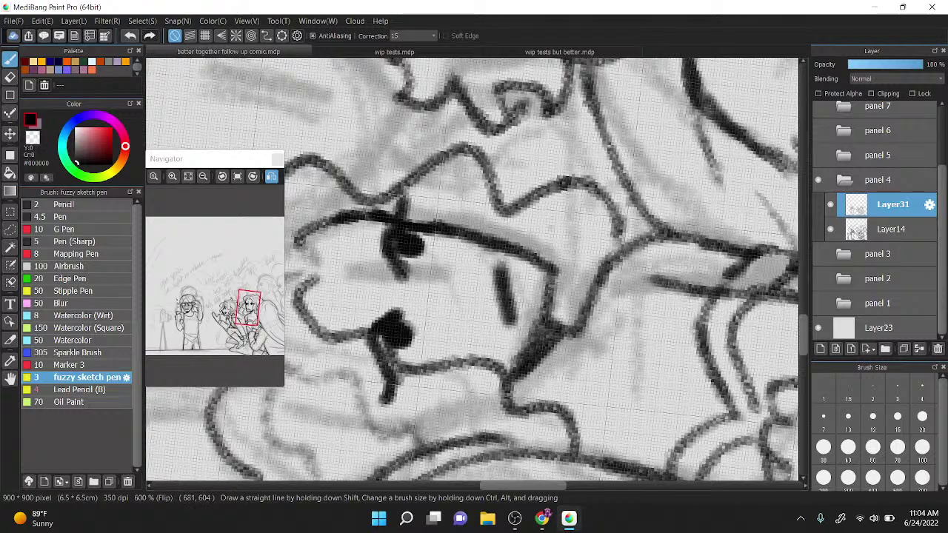
left_click(31, 137)
left_click_drag(490, 276, 509, 331)
Step: Examine the inked figures in the mirrored panel, straightening the canvas rotation and checking the crouching figure up close
scroll(576, 225, "down", 3)
key("Right")
key("Right")
key("Right")
key("Right")
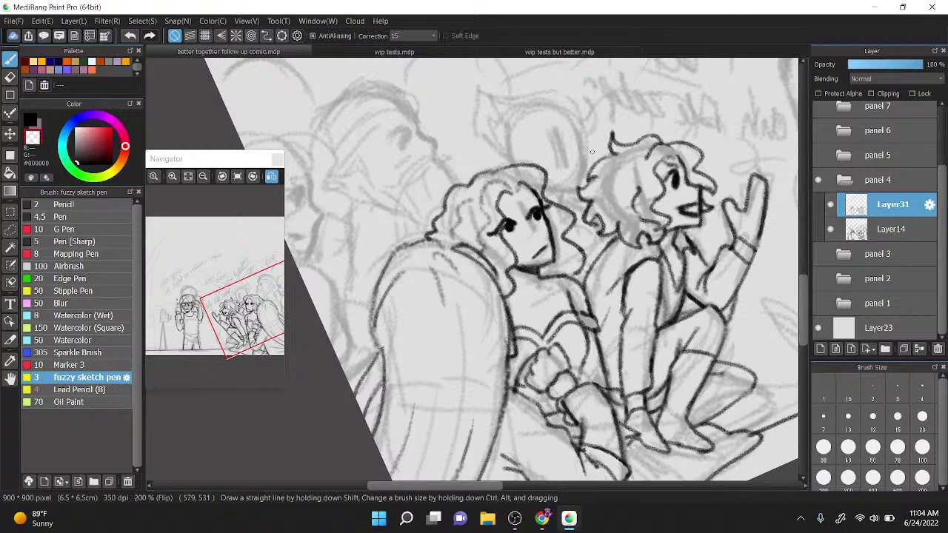
scroll(592, 152, "down", 2)
key("Right")
key("Right")
key("Right")
key("Left")
scroll(567, 183, "up", 1)
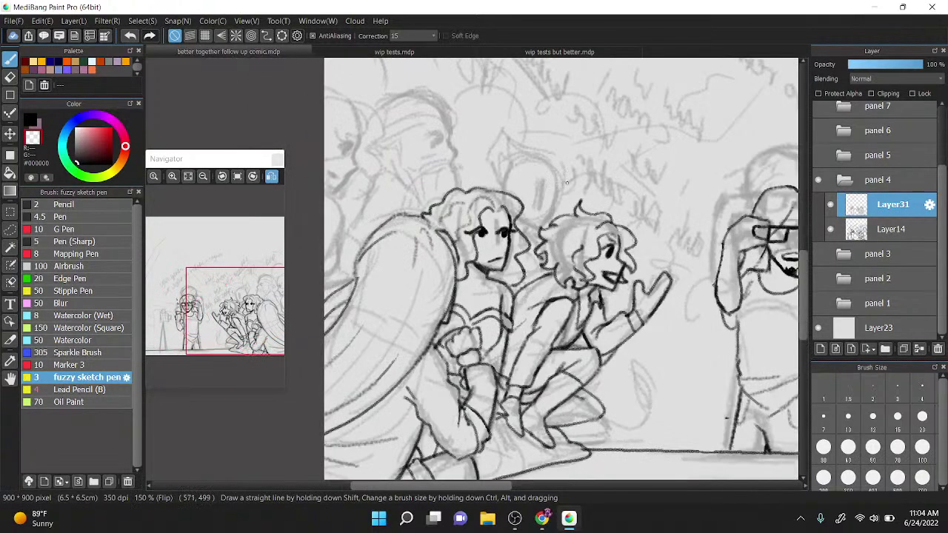
key("ctrl+plus")
key("ctrl+plus")
key("ctrl+plus")
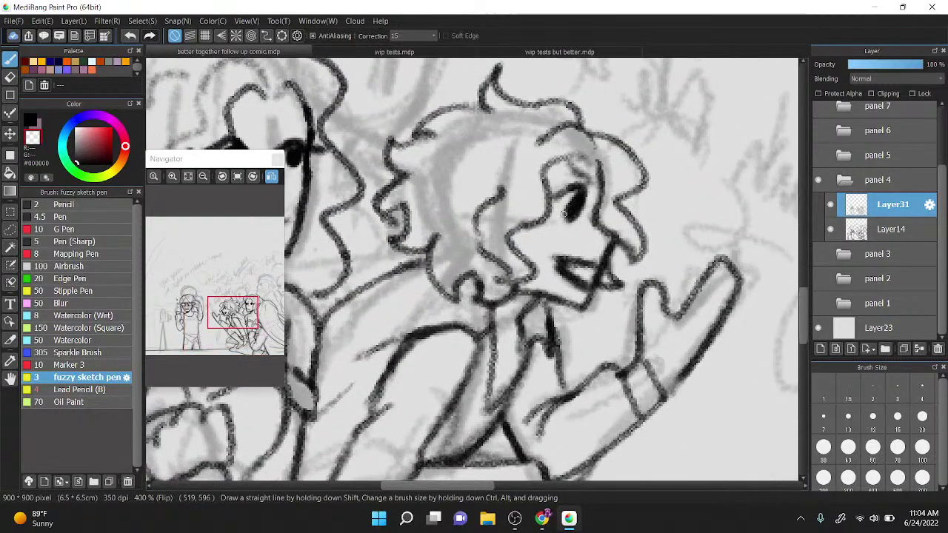
Step: Touch up the black ink where the crouching figure's jaw meets the hair and collar
key("ctrl+z")
key("z")
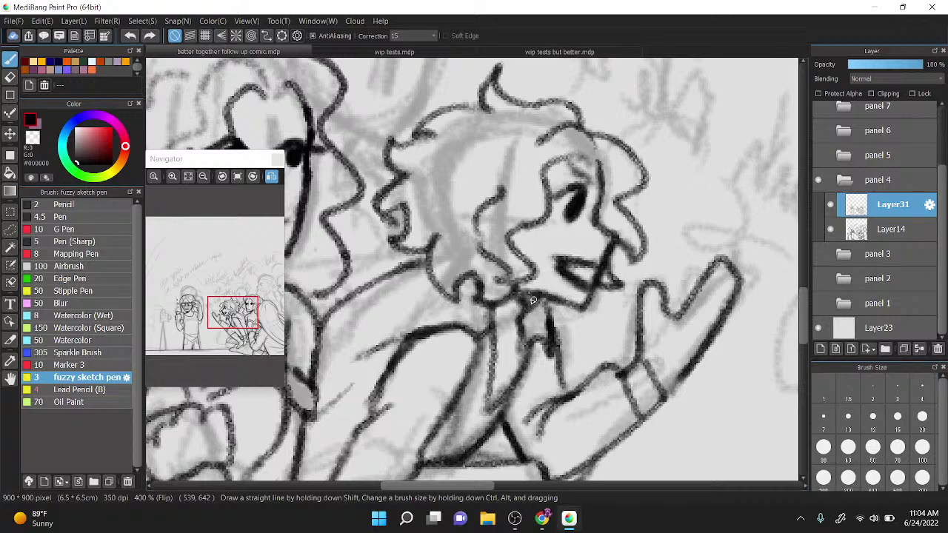
left_click_drag(525, 291, 547, 299)
Step: Enlarge the pupil beside the background figure's hair strand, and carve away its outer side with the transparent colour
scroll(571, 185, "down", 2)
left_click_drag(571, 185, 585, 188)
scroll(419, 154, "up", 3)
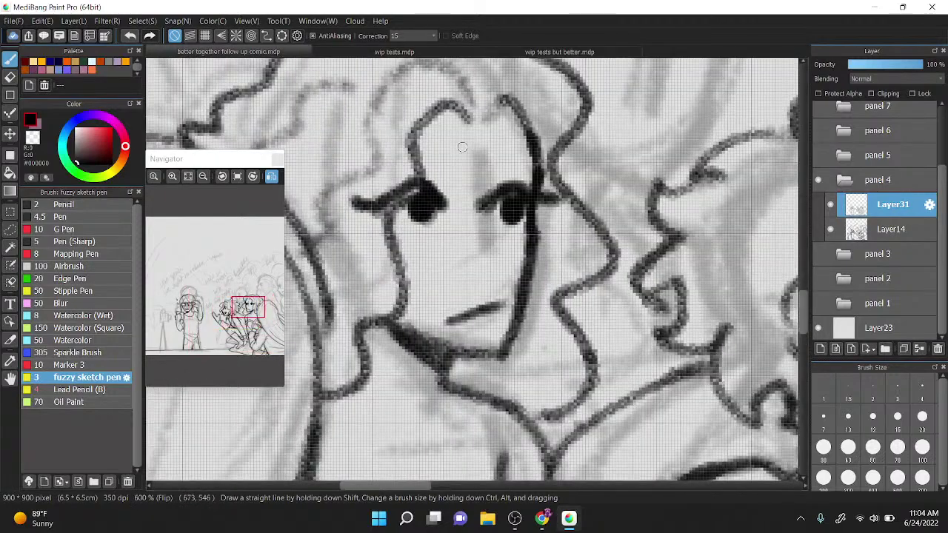
left_click_drag(426, 210, 435, 214)
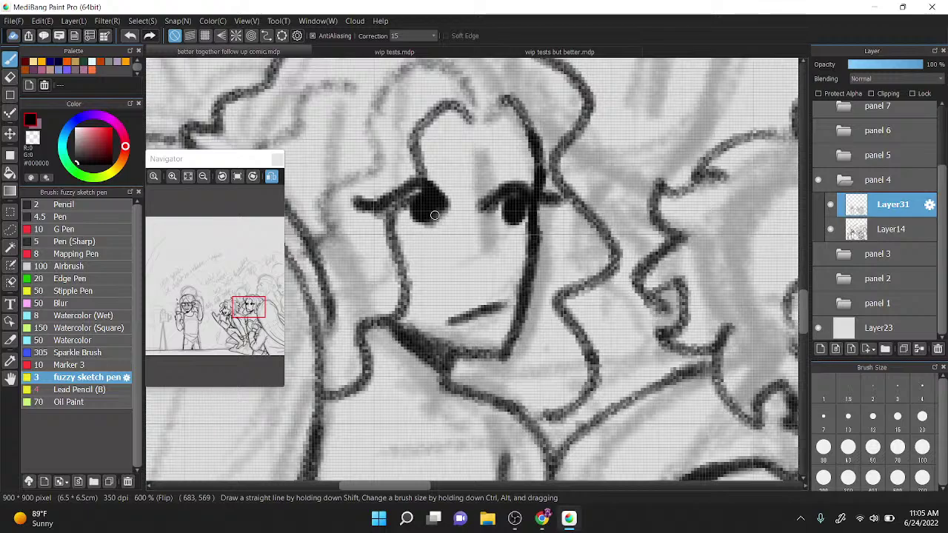
key("z")
mouse_move(422, 219)
left_mouse_down()
mouse_move(417, 198)
mouse_move(436, 223)
mouse_move(414, 213)
mouse_move(422, 204)
mouse_move(398, 215)
mouse_move(407, 196)
left_mouse_up()
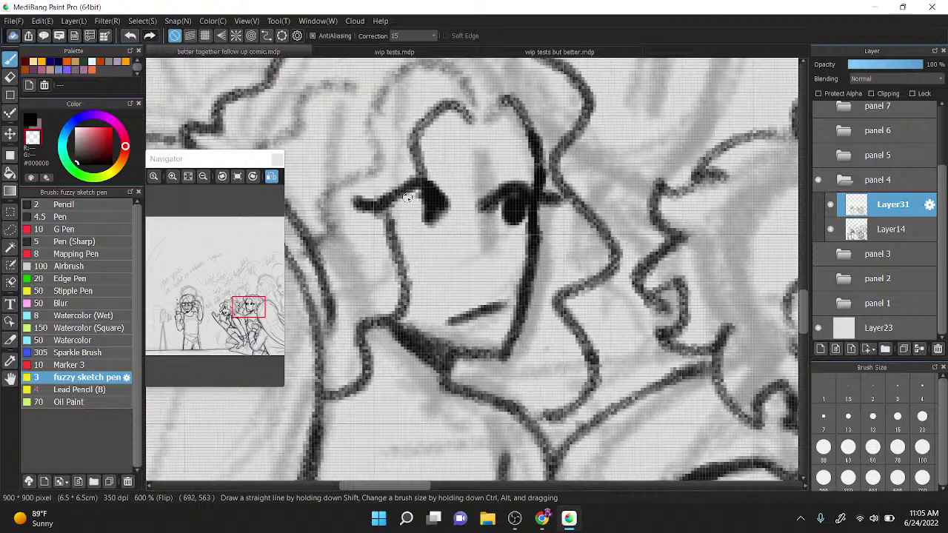
Step: Refill the carved pupil's outer side in black and clear a sliver between the other eye's pupil and lash
key("x")
mouse_move(429, 211)
left_mouse_down()
mouse_move(418, 214)
mouse_move(426, 191)
left_mouse_up()
key("x")
mouse_move(509, 209)
left_mouse_down()
mouse_move(518, 211)
mouse_move(499, 205)
mouse_move(520, 211)
mouse_move(514, 199)
mouse_move(503, 204)
left_mouse_up()
key("x")
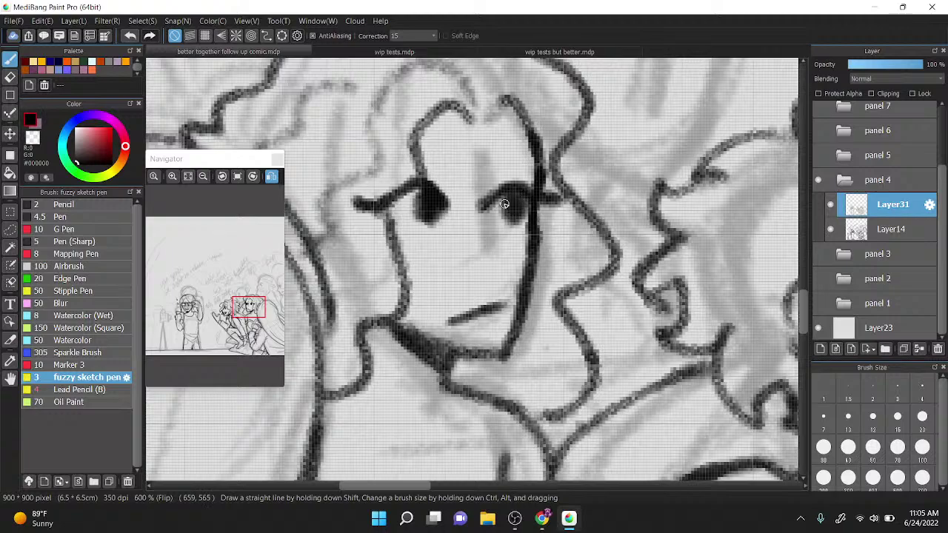
Step: Return the canvas to its unmirrored view and trim the inner end of the lash on the eye at the face edge
scroll(503, 204, "down", 2)
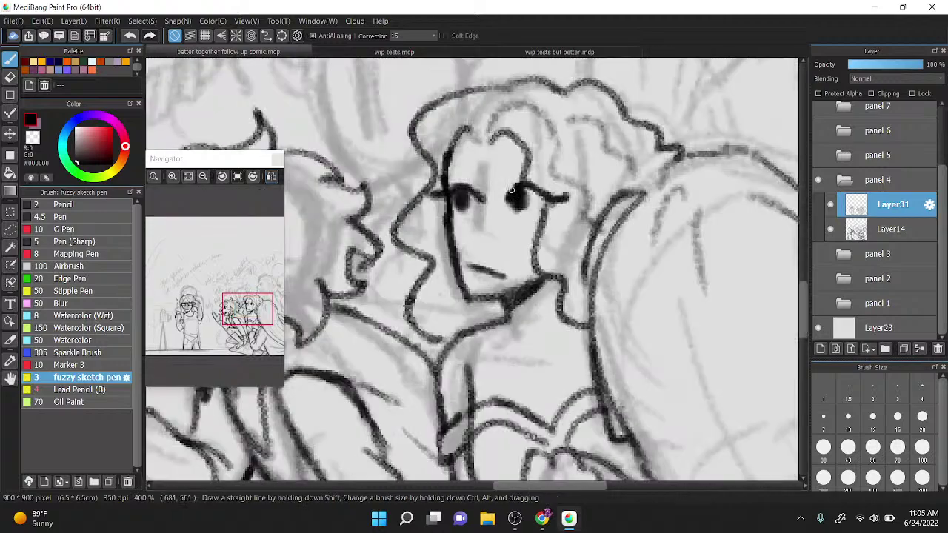
key("x")
mouse_move(485, 198)
left_mouse_down()
mouse_move(480, 191)
mouse_move(489, 214)
left_mouse_up()
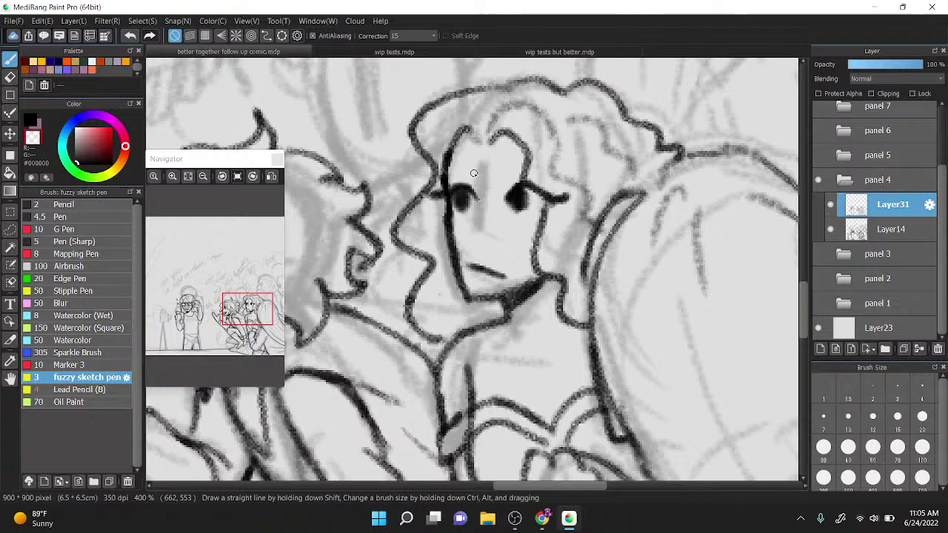
Step: Darken the top of the pupil beside the hair strand where it meets the lash, and switch to OBS
scroll(473, 173, "up", 3)
key("x")
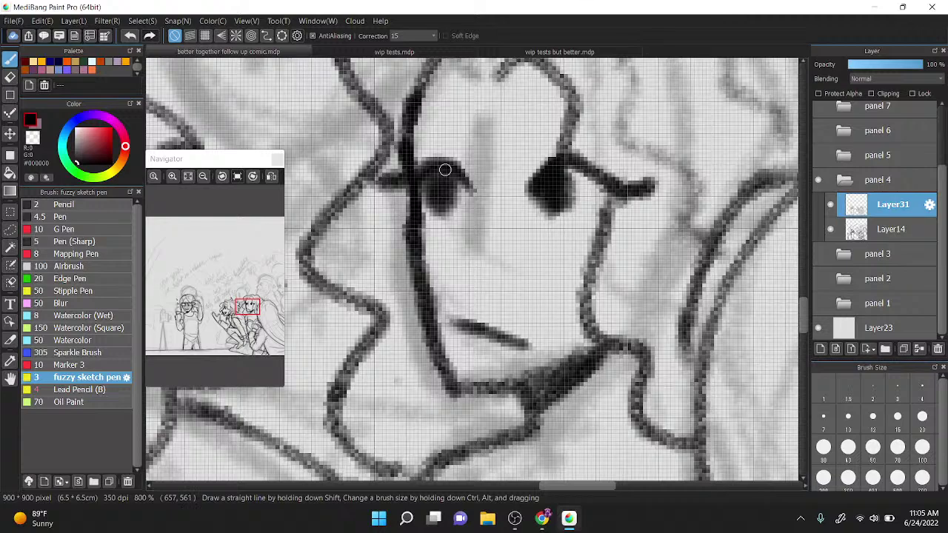
left_click_drag(536, 177, 568, 166)
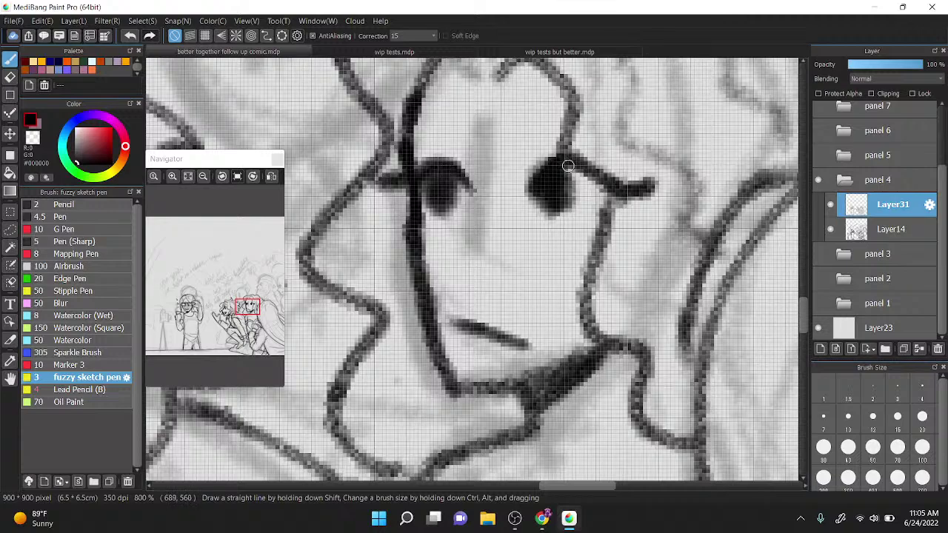
key("alt+Tab")
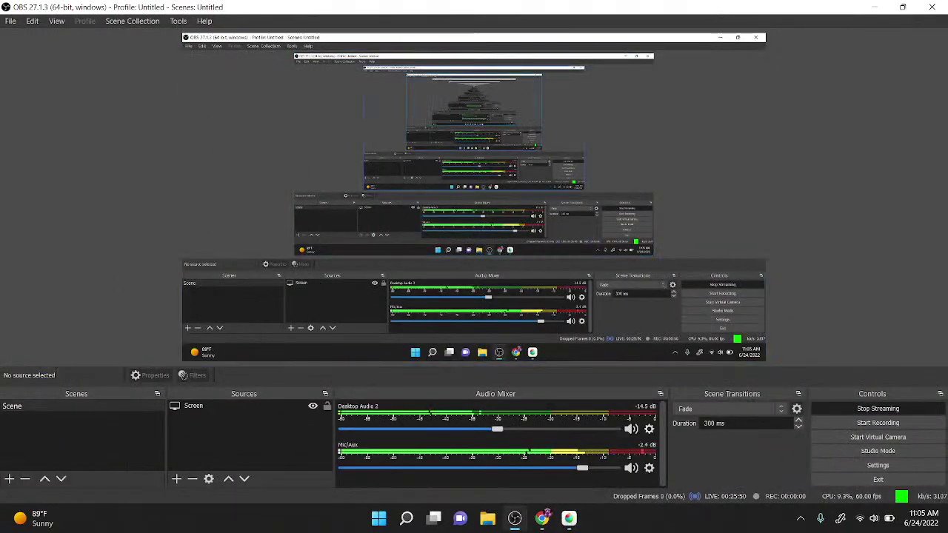
Step: Switch to the Pretzel Rocks player, skip ahead two tracks, and return to the comic drawing in MediBang Paint Pro
key("alt+Tab")
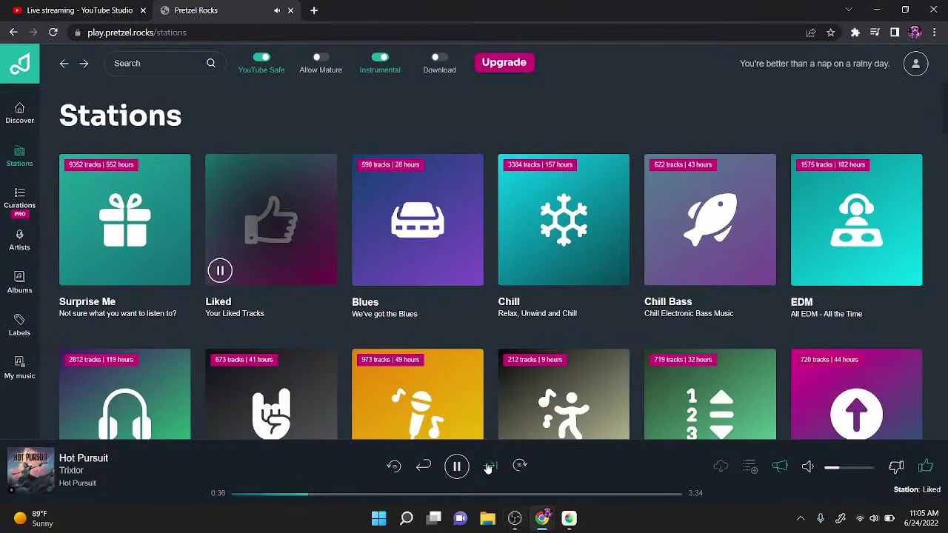
left_click(488, 467)
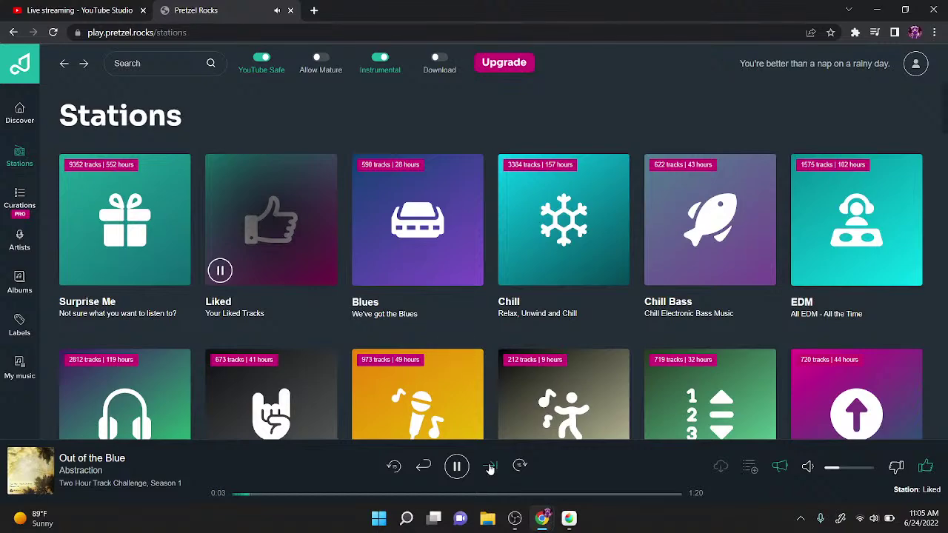
left_click(489, 467)
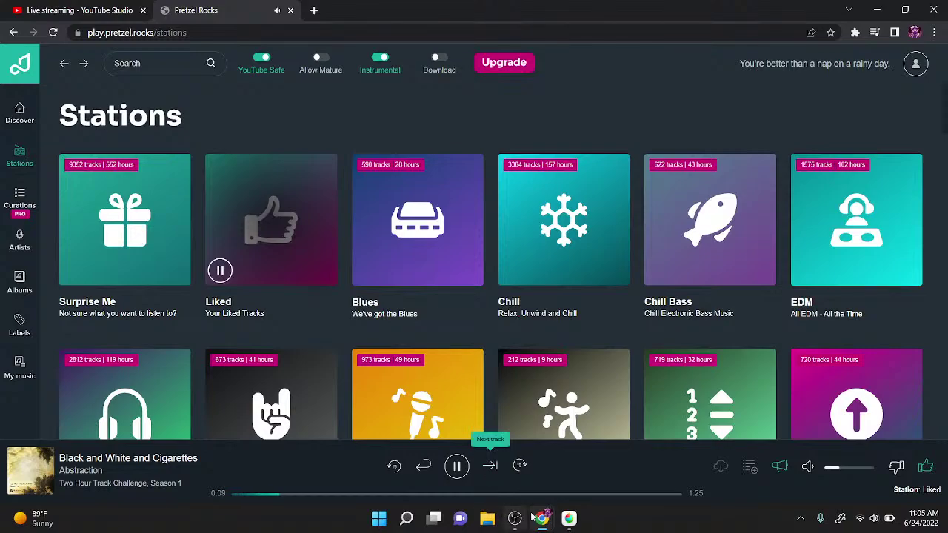
left_click(569, 517)
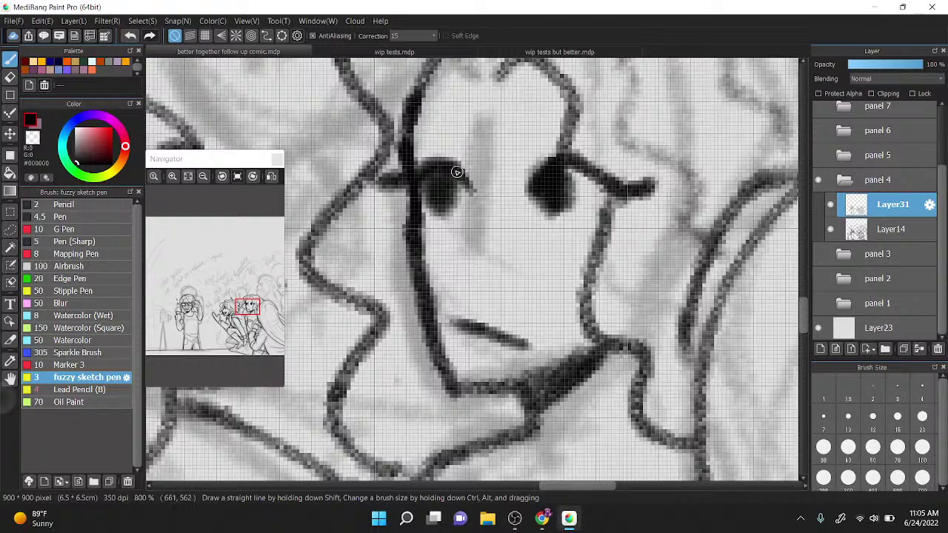
Step: Ink the curly-haired background figure's nose from the inner eye down to its hooked tip, and add a small nostril mark
mouse_move(457, 174)
left_mouse_down()
mouse_move(475, 210)
mouse_move(467, 183)
mouse_move(459, 181)
mouse_move(479, 235)
left_mouse_up()
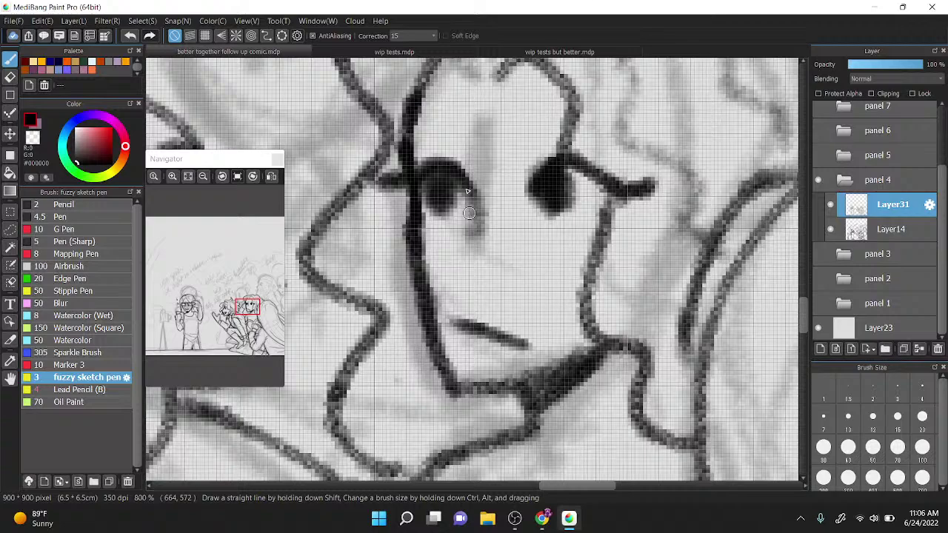
mouse_move(468, 213)
left_mouse_down()
mouse_move(480, 235)
mouse_move(450, 256)
mouse_move(466, 244)
mouse_move(460, 228)
mouse_move(462, 244)
mouse_move(453, 231)
mouse_move(477, 213)
mouse_move(472, 162)
mouse_move(490, 231)
left_mouse_up()
key("x")
scroll(490, 232, "down", 5)
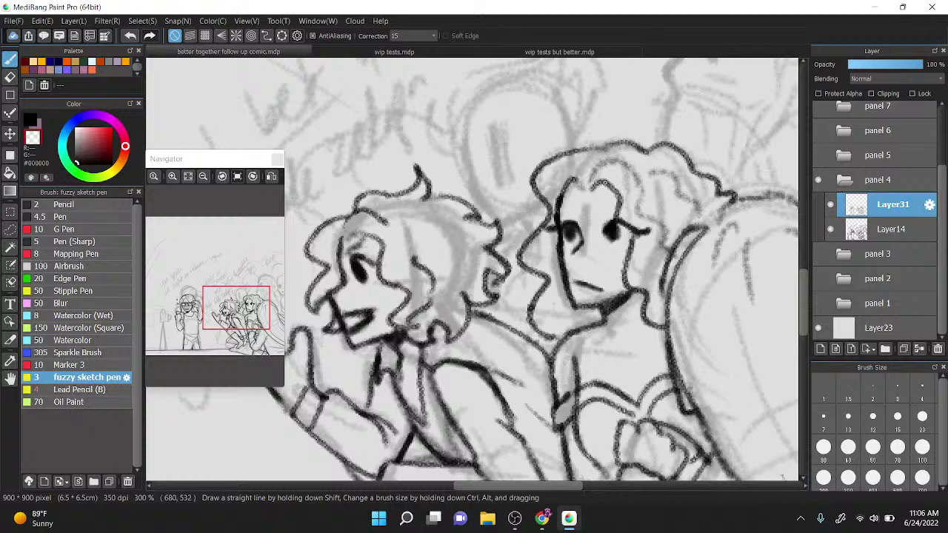
scroll(604, 181, "up", 5)
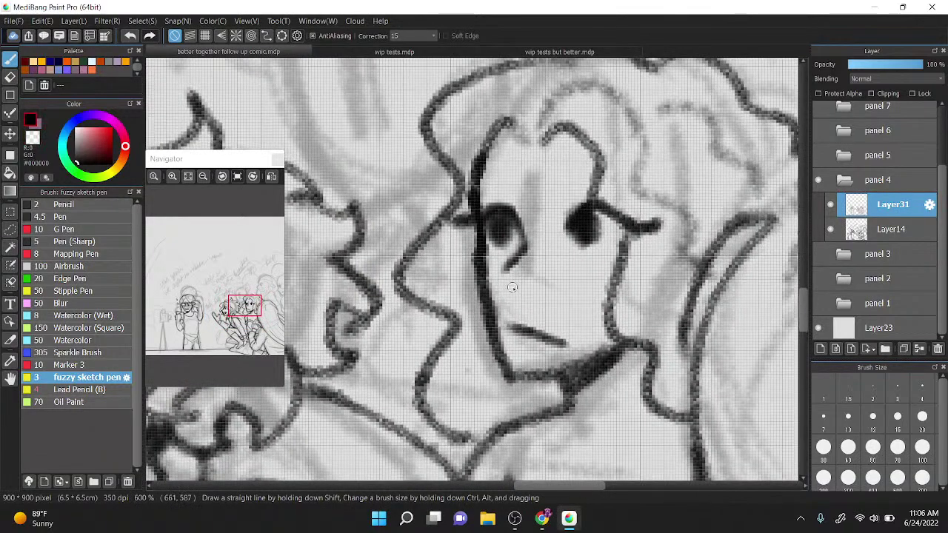
mouse_move(512, 287)
left_mouse_down()
mouse_move(525, 291)
mouse_move(509, 283)
left_mouse_up()
key("z")
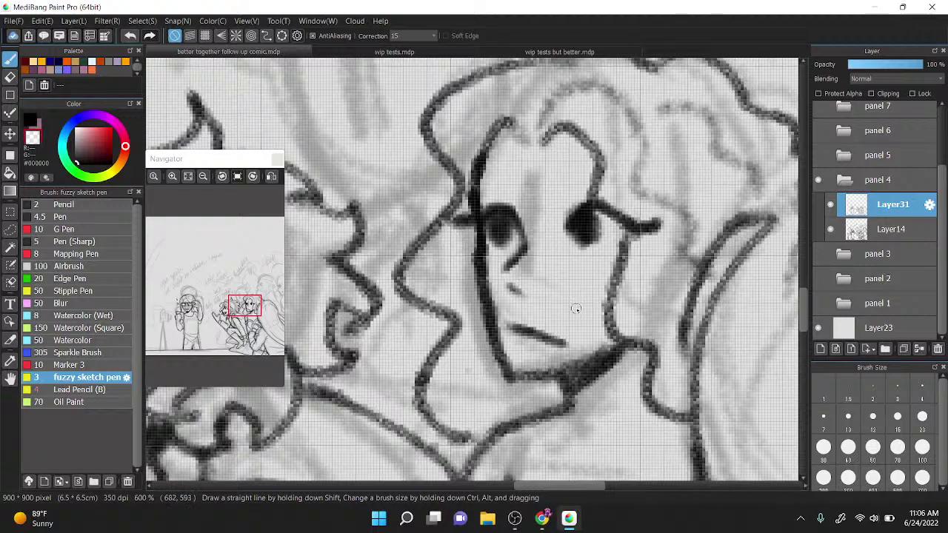
Step: Using the Lead Pencil (B) in black, ink a thick connecting line below the hair's rear tip and close the large rounded shape's outer edge
scroll(576, 308, "down", 5)
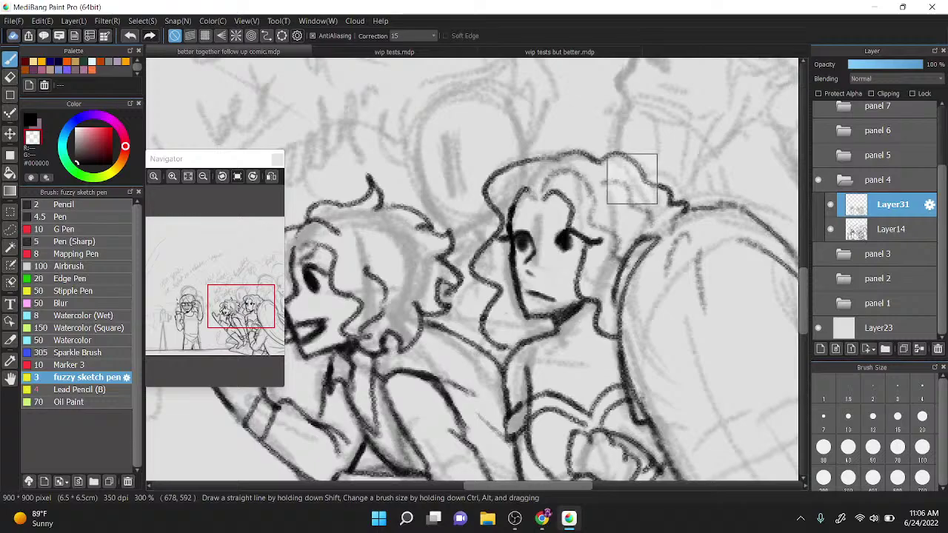
scroll(632, 178, "up", 5)
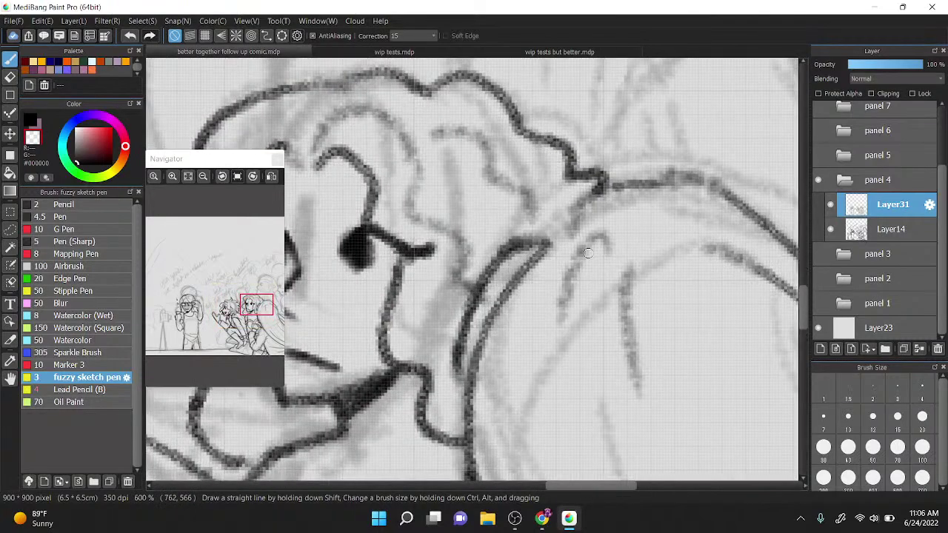
left_click(83, 389)
left_click(30, 119)
mouse_move(560, 237)
left_mouse_down()
mouse_move(591, 197)
mouse_move(635, 191)
left_mouse_up()
scroll(533, 231, "down", 2)
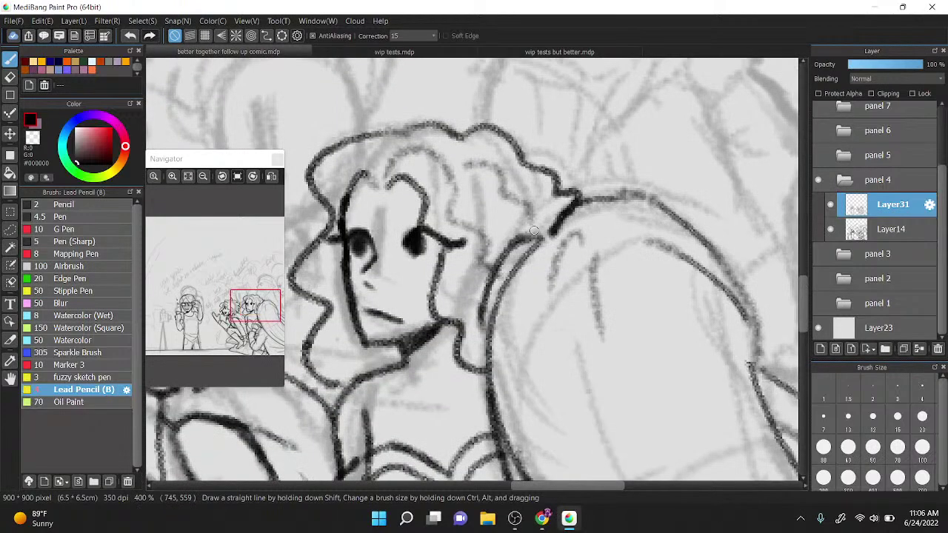
scroll(534, 230, "down", 3)
scroll(635, 318, "up", 3)
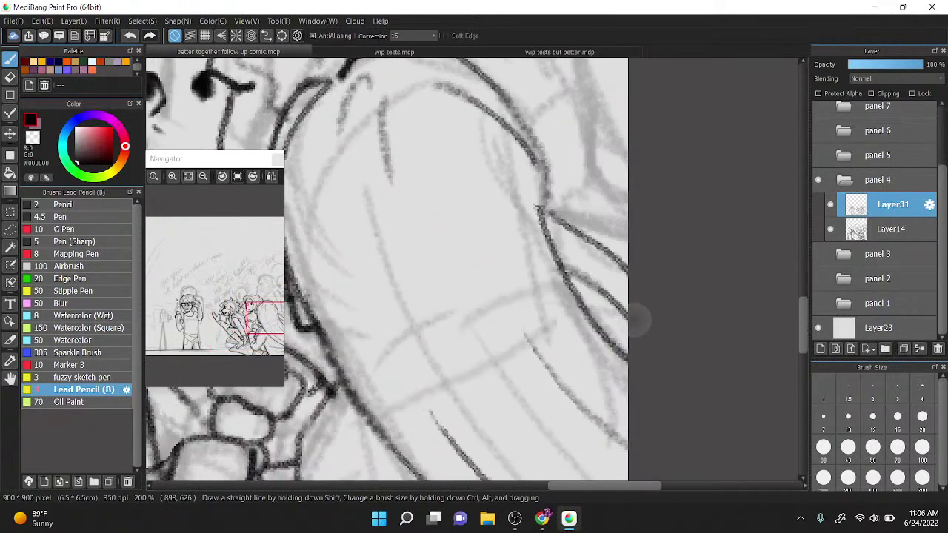
left_click_drag(531, 150, 554, 245)
scroll(499, 185, "down", 2)
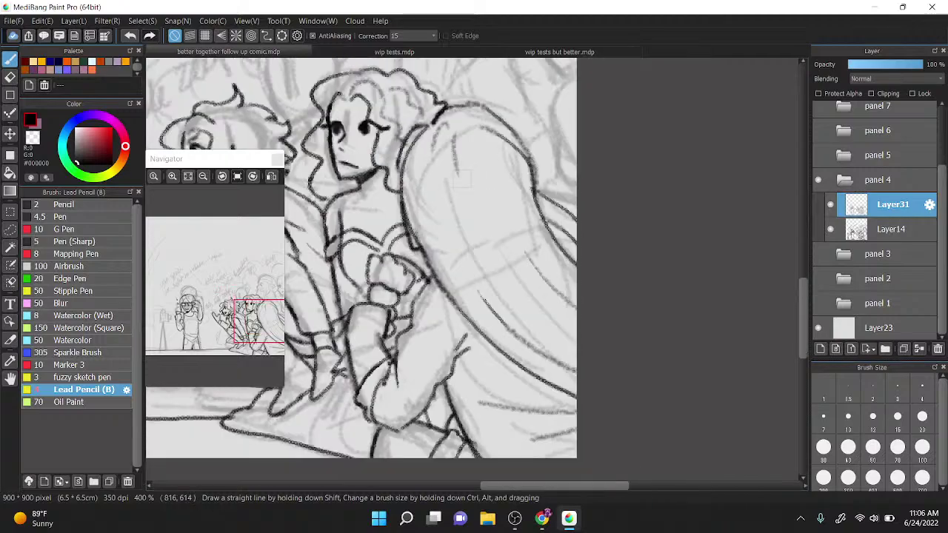
left_click_drag(415, 222, 492, 196)
Step: Draw a short line inside the flat shape on the ground beneath the crouching figure's foot
scroll(494, 197, "down", 4)
scroll(652, 355, "up", 2)
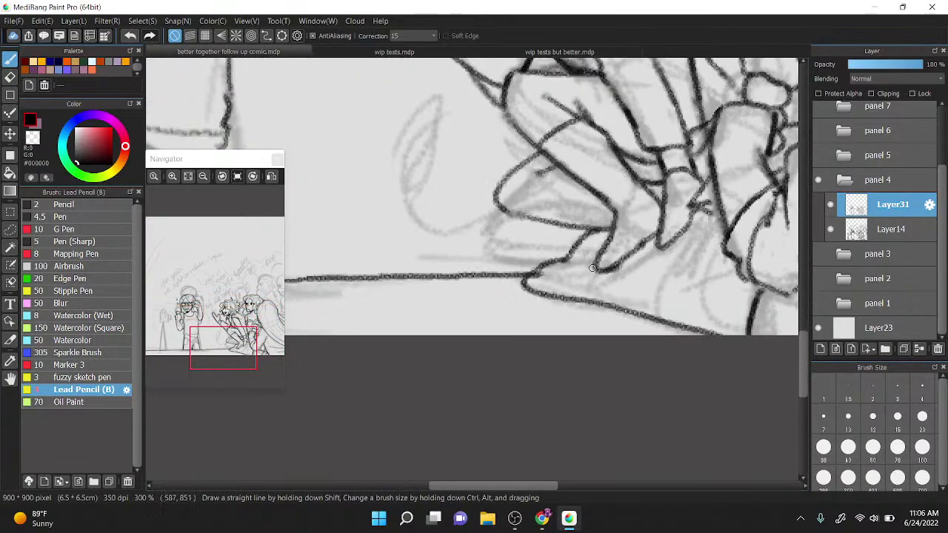
left_click_drag(640, 286, 716, 298)
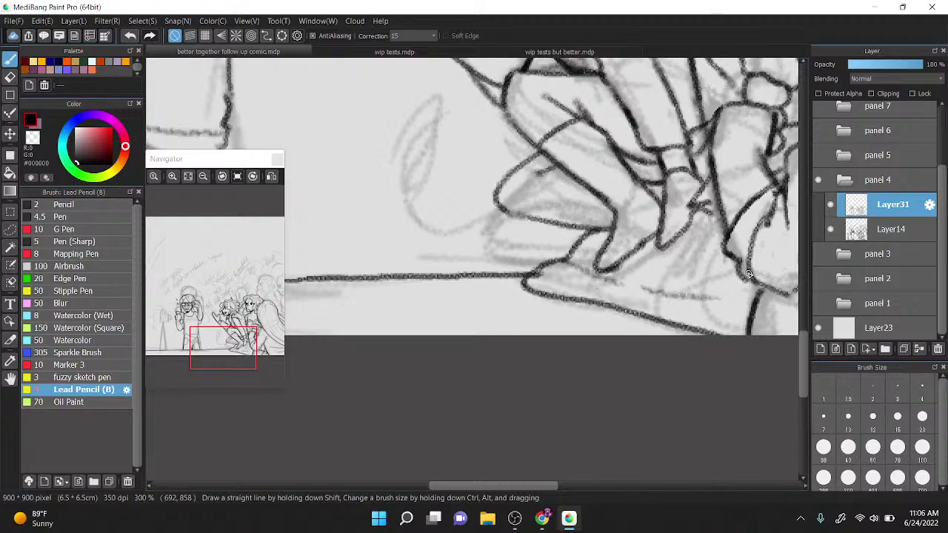
scroll(584, 362, "down", 1)
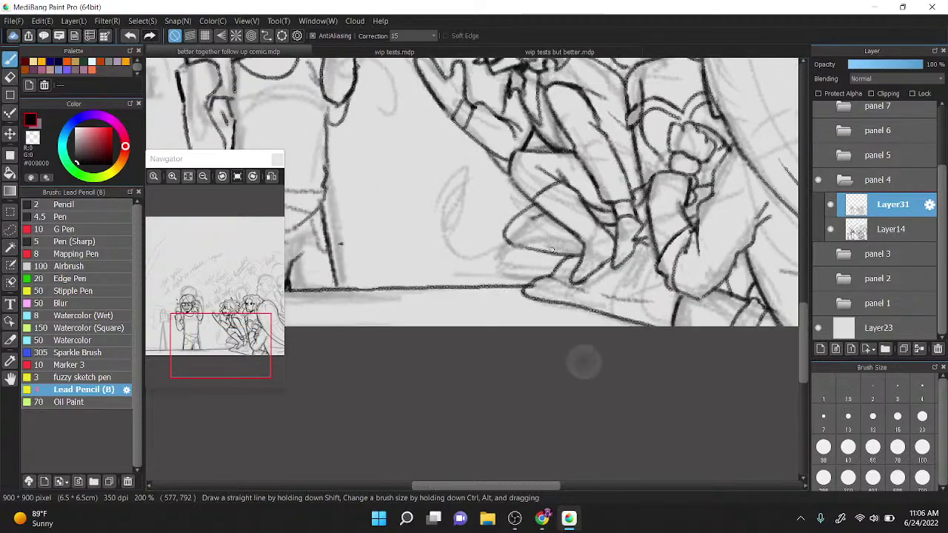
Step: Redraw the crouching figure's knee with a sharper angled outline, and erase the old rounded line with the transparent colour
scroll(583, 361, "up", 1)
left_click_drag(490, 302, 544, 250)
scroll(547, 227, "up", 1)
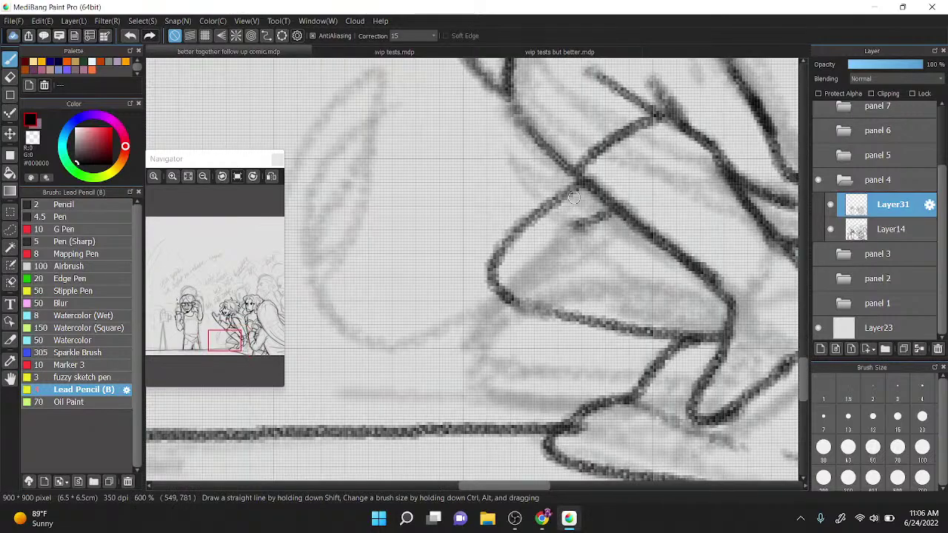
mouse_move(499, 256)
left_mouse_down()
mouse_move(528, 216)
mouse_move(509, 242)
mouse_move(573, 179)
left_mouse_up()
left_click_drag(560, 320, 690, 335)
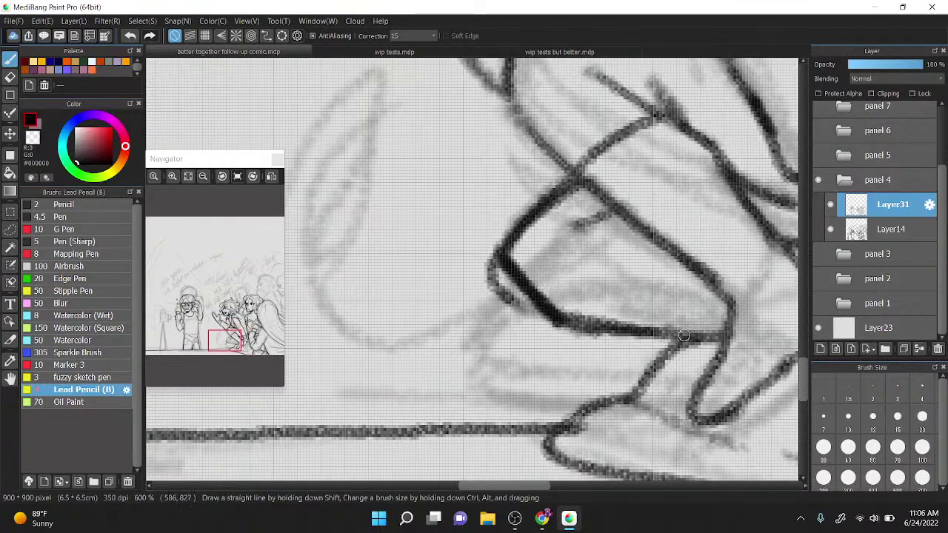
left_click(33, 139)
left_click(30, 135)
mouse_move(513, 315)
left_mouse_down()
mouse_move(497, 274)
mouse_move(520, 324)
mouse_move(548, 337)
mouse_move(497, 253)
mouse_move(520, 248)
mouse_move(561, 298)
mouse_move(670, 317)
left_mouse_up()
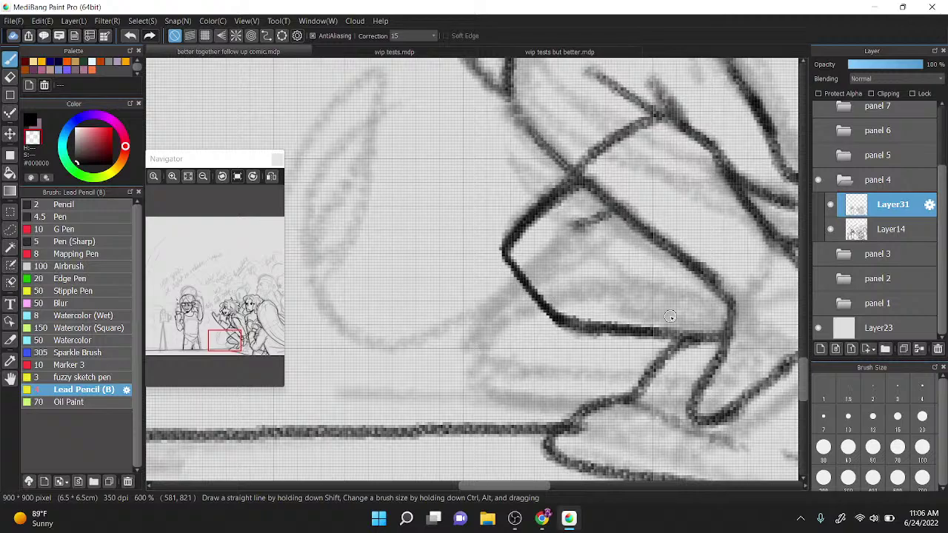
Step: Ink a black line across the crouching figure's bent leg, from its upper edge to its lower edge behind the knee
left_click(30, 119)
scroll(528, 296, "down", 4)
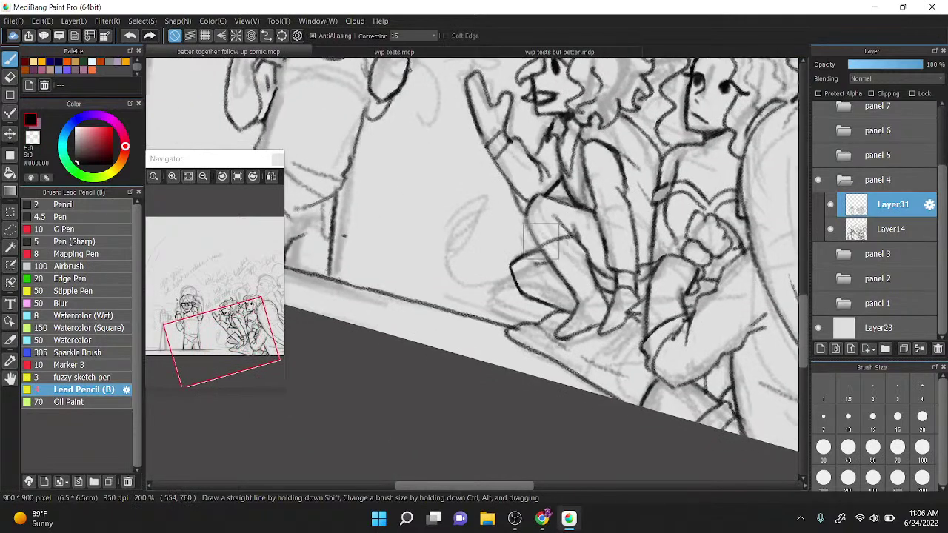
scroll(528, 296, "up", 5)
scroll(638, 189, "up", 2)
scroll(489, 214, "down", 3)
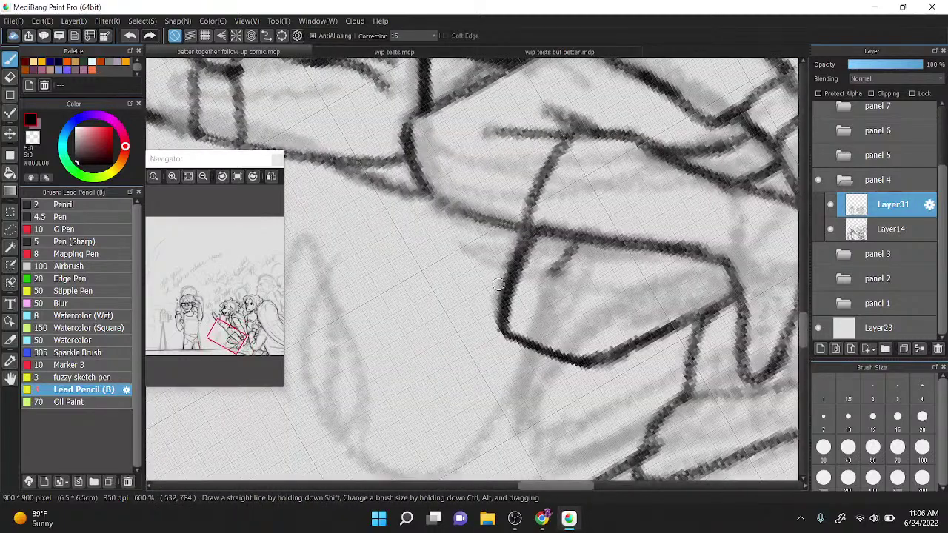
left_click_drag(593, 247, 635, 348)
left_click_drag(614, 301, 634, 341)
Step: Thicken the curved line above the crouching figure's knee in black, and trim its inner side with the transparent colour
mouse_move(518, 222)
left_mouse_down()
mouse_move(562, 142)
mouse_move(524, 190)
mouse_move(535, 202)
mouse_move(580, 136)
left_mouse_up()
left_click(33, 137)
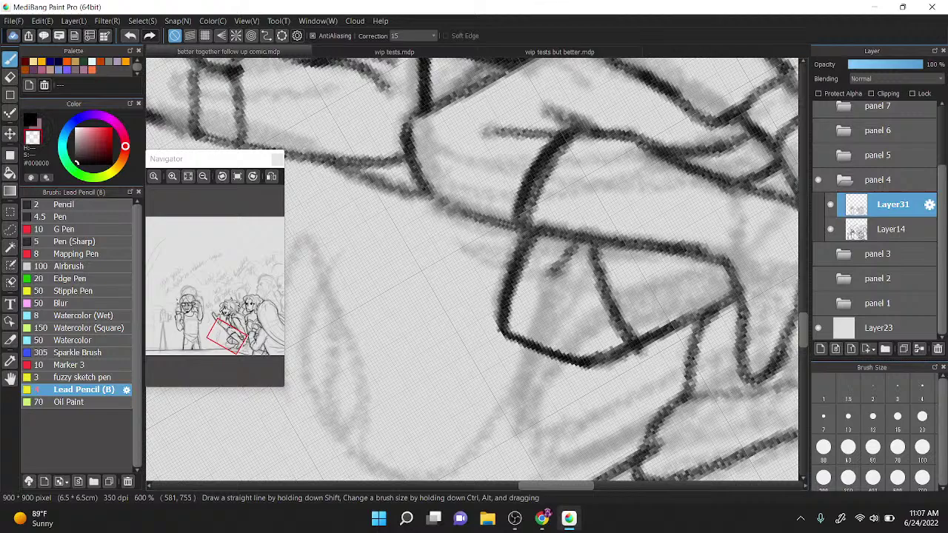
mouse_move(545, 182)
left_mouse_down()
mouse_move(535, 217)
mouse_move(555, 166)
left_mouse_up()
left_click_drag(527, 218, 572, 143)
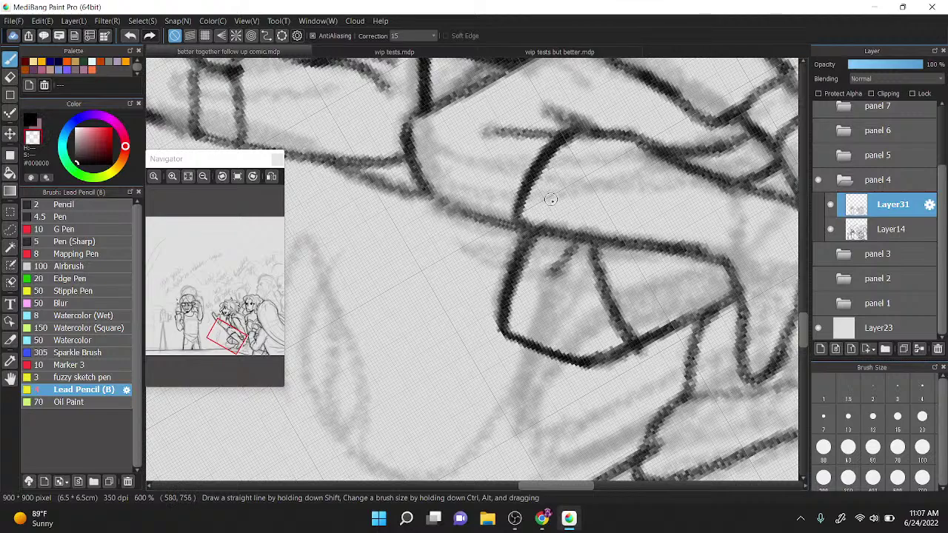
mouse_move(533, 189)
left_mouse_down()
mouse_move(555, 156)
mouse_move(595, 140)
left_mouse_up()
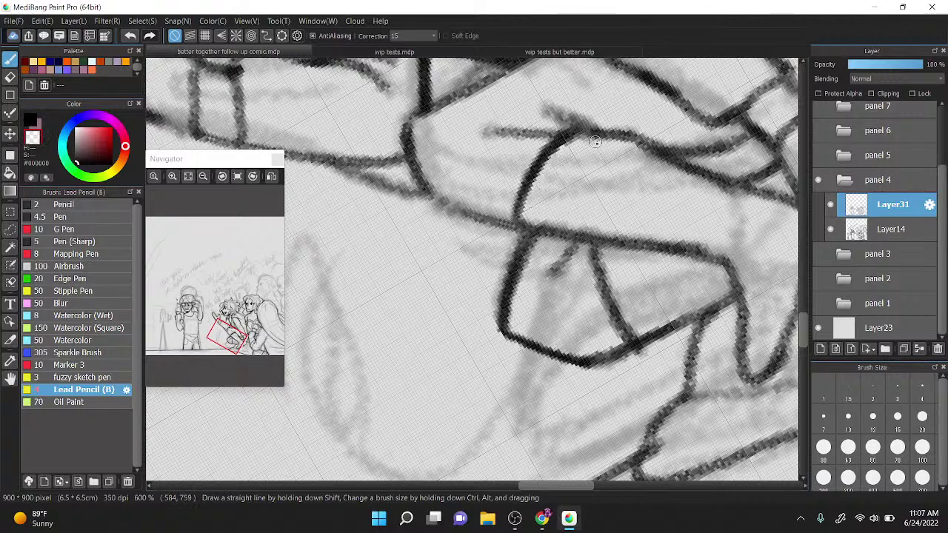
Step: Ink in black the face profile of the crowd figure at the canvas edge, redrawing its lower line out to the edge
scroll(595, 140, "down", 5)
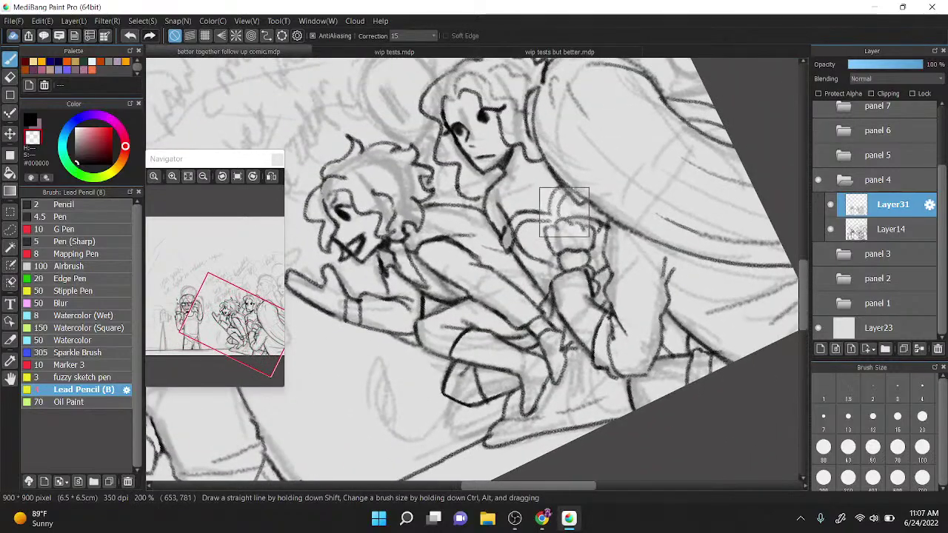
left_click_drag(564, 212, 601, 205)
scroll(601, 205, "up", 1)
key("z")
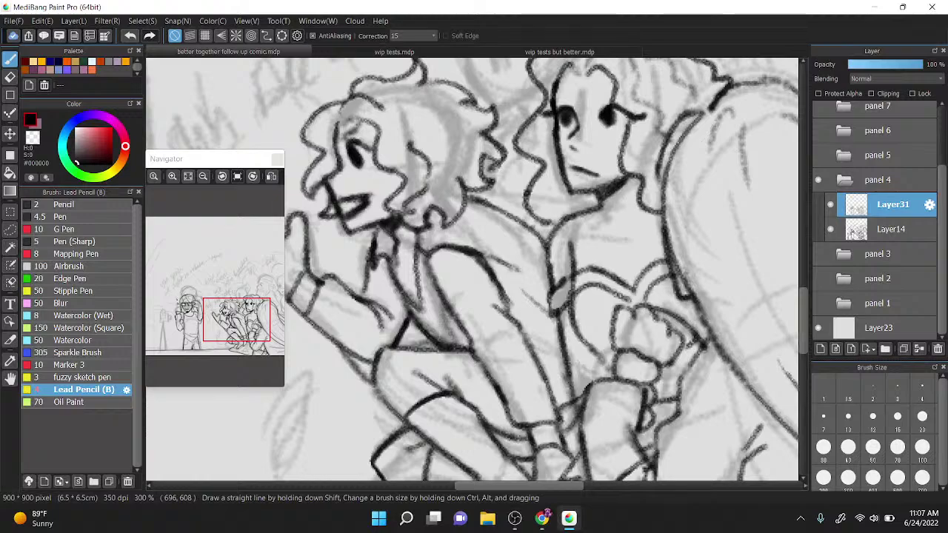
scroll(548, 233, "down", 2)
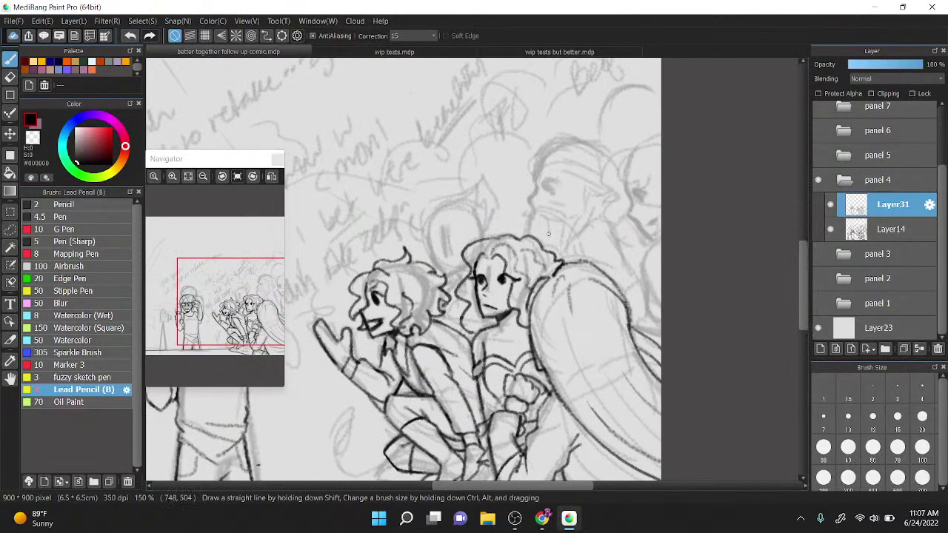
left_click_drag(549, 234, 456, 334)
scroll(487, 414, "up", 1)
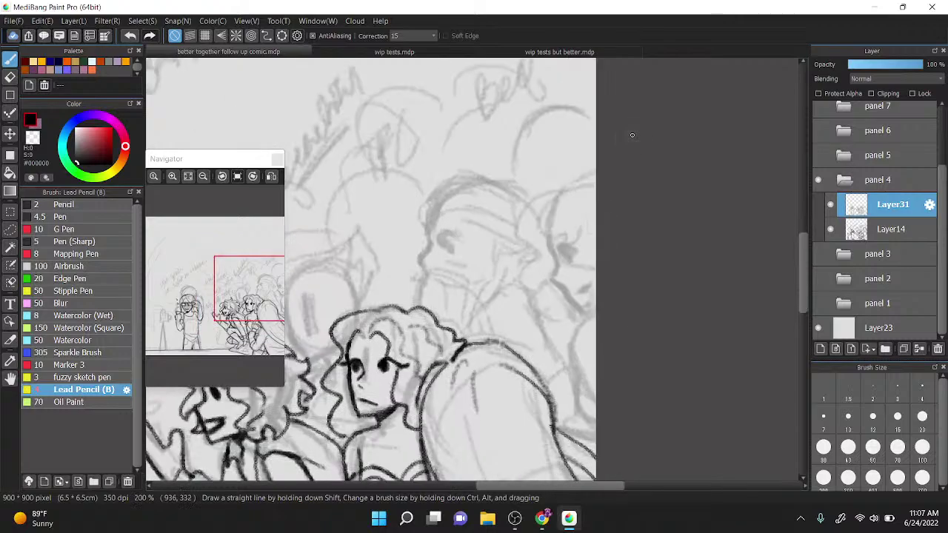
scroll(631, 134, "up", 2)
mouse_move(541, 297)
left_mouse_down()
mouse_move(544, 267)
mouse_move(529, 215)
mouse_move(542, 298)
mouse_move(564, 320)
mouse_move(596, 342)
mouse_move(654, 323)
left_mouse_up()
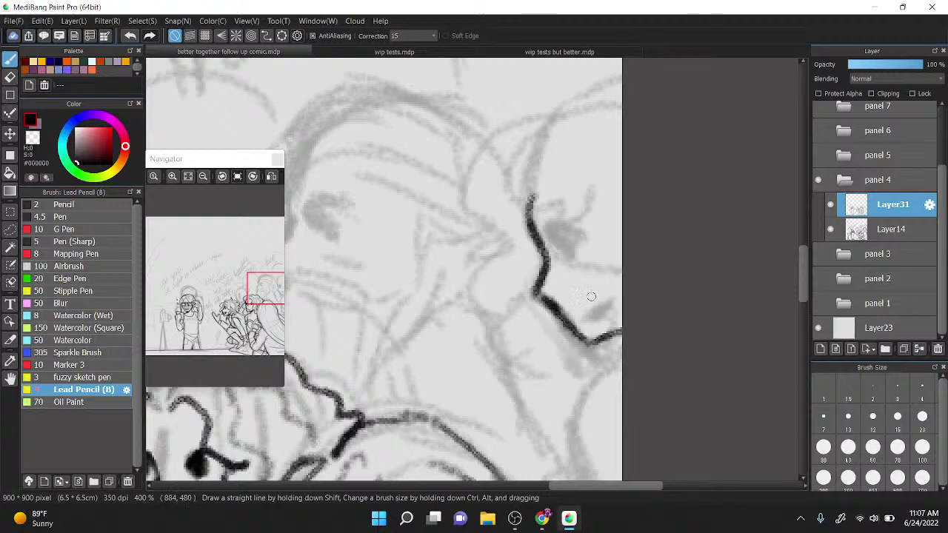
key("ctrl+z")
left_click_drag(588, 344, 638, 320)
Step: Ink the edge figure's mouth and lashed eye, and outline the wavy hair in front of the face
left_click_drag(576, 323, 602, 300)
mouse_move(553, 238)
left_mouse_down()
mouse_move(566, 256)
mouse_move(552, 234)
mouse_move(588, 241)
mouse_move(591, 214)
left_mouse_up()
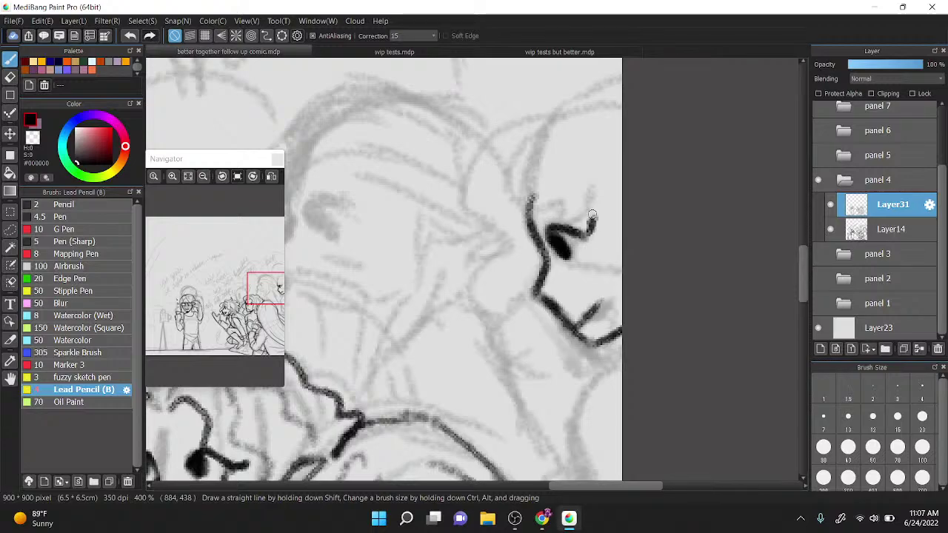
mouse_move(550, 117)
left_mouse_down()
mouse_move(467, 175)
mouse_move(501, 225)
mouse_move(501, 256)
mouse_move(485, 245)
mouse_move(506, 282)
mouse_move(521, 269)
mouse_move(517, 283)
mouse_move(539, 320)
mouse_move(578, 352)
mouse_move(579, 328)
left_mouse_up()
left_click_drag(527, 208, 590, 223)
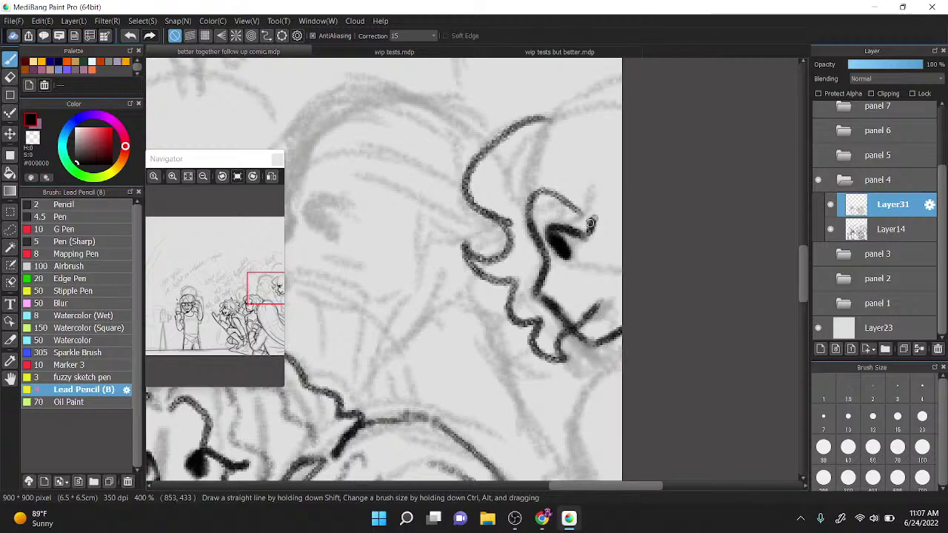
key("ctrl+z")
mouse_move(534, 191)
left_mouse_down()
mouse_move(555, 215)
mouse_move(530, 213)
mouse_move(528, 228)
mouse_move(527, 206)
mouse_move(552, 201)
mouse_move(520, 204)
mouse_move(577, 193)
mouse_move(620, 248)
left_mouse_up()
key("ctrl+z")
key("ctrl+z")
key("ctrl+z")
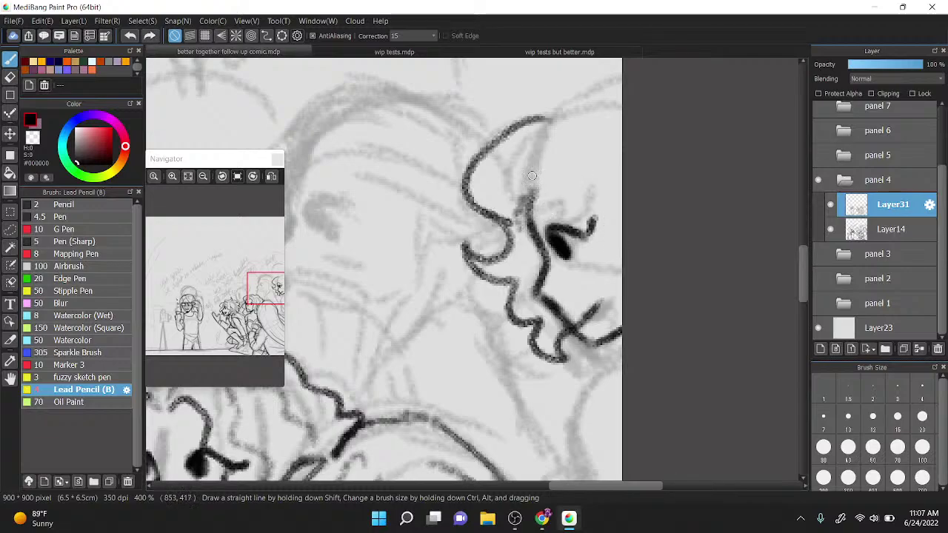
Step: Ink the top of the edge figure's hair above the front curl, and erase its outer stretch with the transparent colour
mouse_move(554, 117)
left_mouse_down()
mouse_move(571, 86)
mouse_move(596, 86)
left_mouse_up()
key("ctrl+z")
mouse_move(469, 173)
left_mouse_down()
mouse_move(548, 110)
mouse_move(522, 121)
mouse_move(521, 133)
mouse_move(588, 80)
mouse_move(634, 90)
left_mouse_up()
key("ctrl+z")
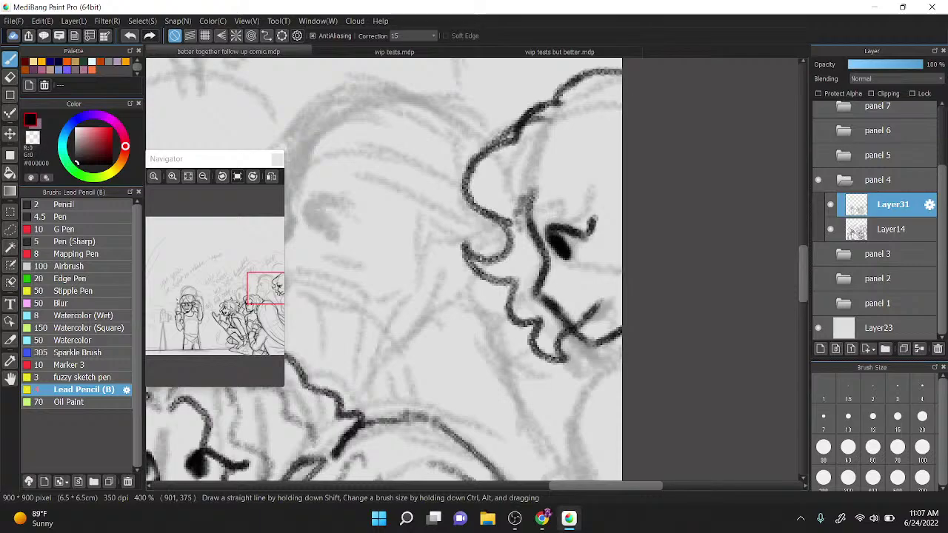
key("x")
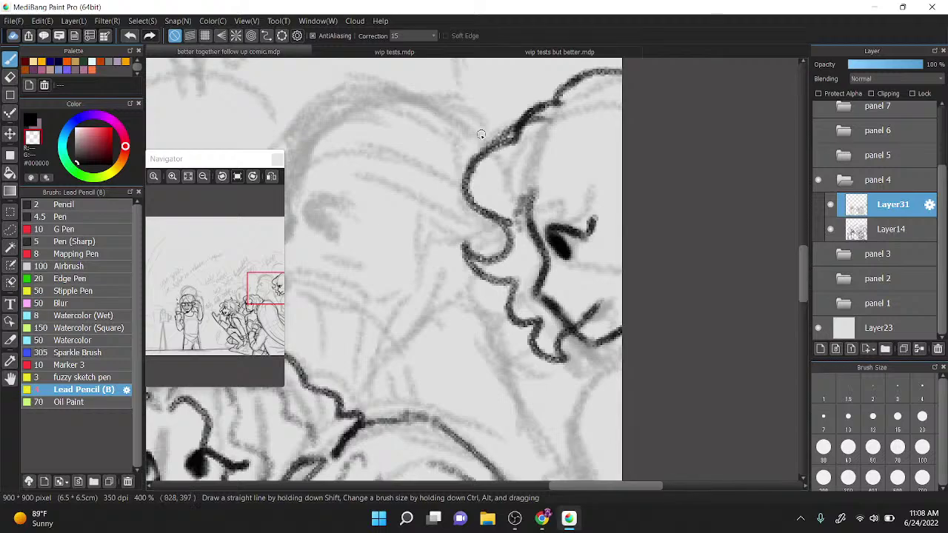
mouse_move(503, 133)
left_mouse_down()
mouse_move(524, 90)
mouse_move(531, 140)
mouse_move(572, 125)
mouse_move(573, 107)
mouse_move(625, 84)
mouse_move(575, 74)
mouse_move(574, 86)
mouse_move(559, 90)
mouse_move(643, 90)
left_mouse_up()
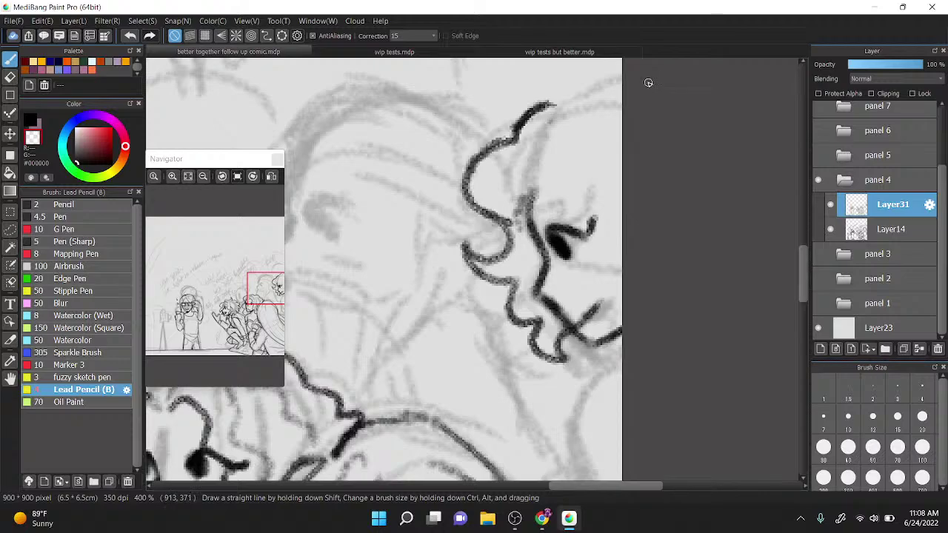
Step: Ink the edge figure's hair crown out to the canvas edge and the curls framing the eye, trimming the inner curl's end with the transparent colour
key("x")
left_click_drag(541, 106, 622, 79)
mouse_move(533, 209)
left_mouse_down()
mouse_move(552, 188)
mouse_move(582, 240)
mouse_move(621, 287)
left_mouse_up()
mouse_move(531, 171)
left_mouse_down()
mouse_move(564, 140)
mouse_move(613, 185)
mouse_move(622, 215)
left_mouse_up()
key("x")
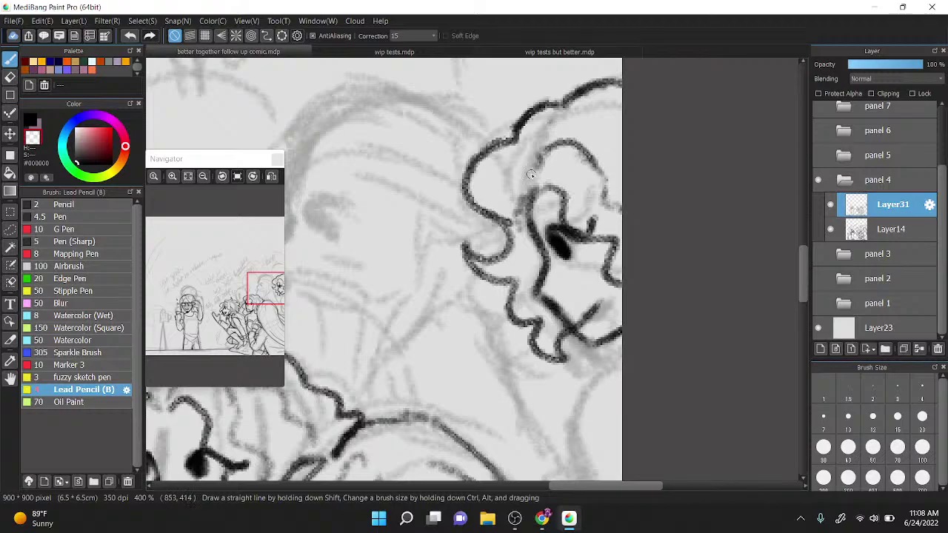
left_click_drag(539, 164, 553, 151)
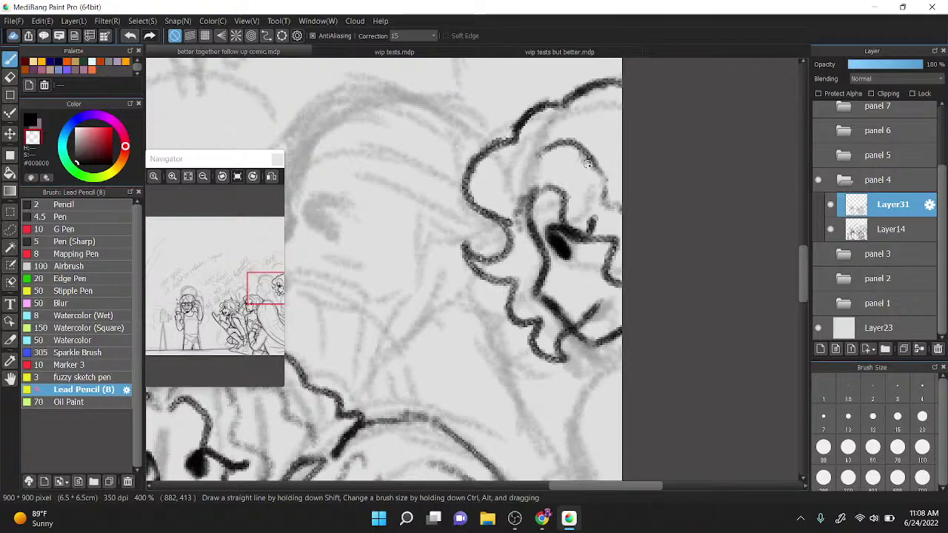
Step: Ink in black the edge figure's body contour from below the chin down to the crouching figure's back, adding a short fold line and thickening the lower end
scroll(588, 163, "down", 2)
scroll(578, 285, "up", 2)
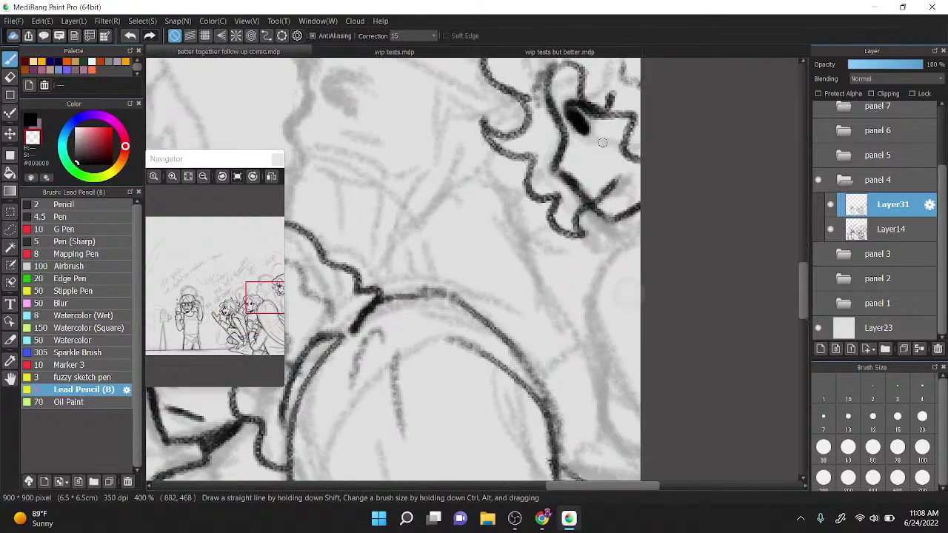
key("z")
scroll(445, 104, "down", 1)
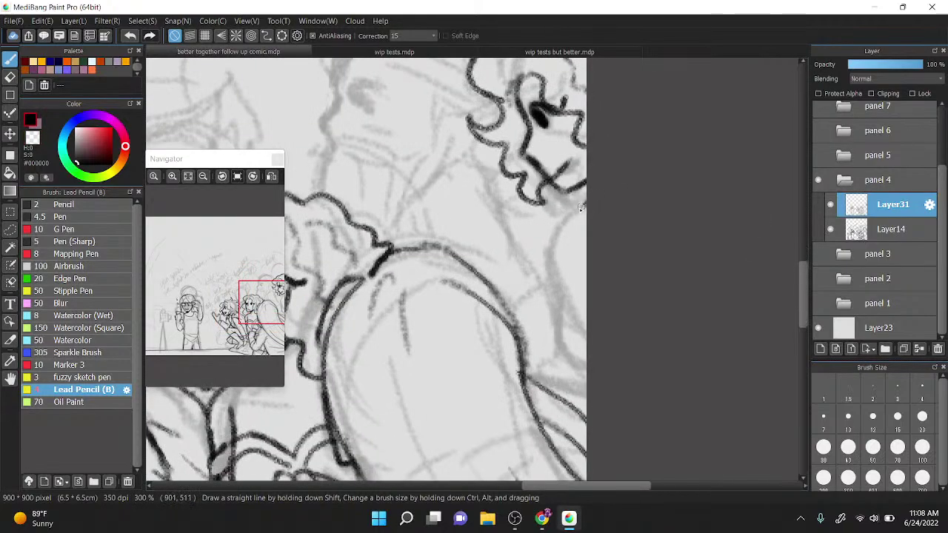
mouse_move(585, 202)
left_mouse_down()
mouse_move(559, 239)
mouse_move(565, 397)
left_mouse_up()
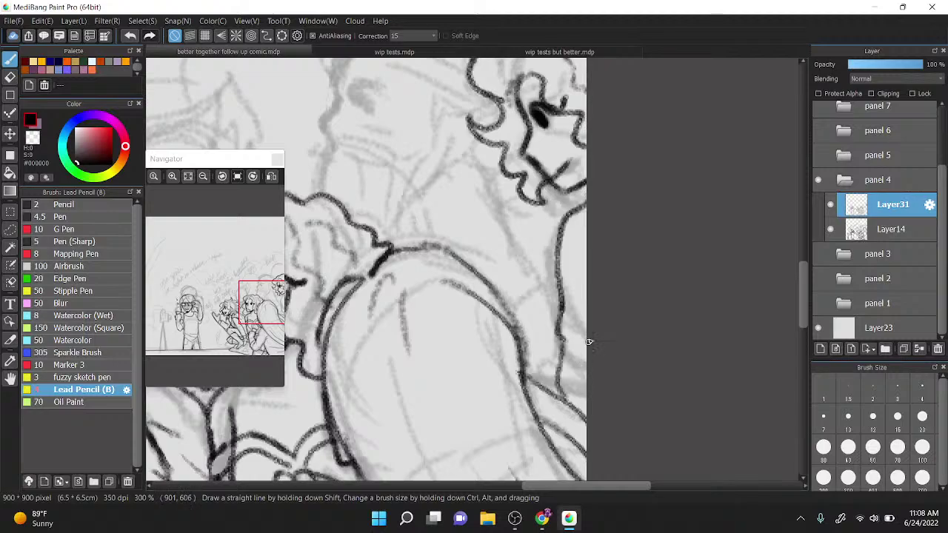
left_click_drag(573, 331, 589, 317)
mouse_move(578, 357)
left_mouse_down()
mouse_move(601, 332)
mouse_move(562, 398)
mouse_move(565, 388)
left_mouse_up()
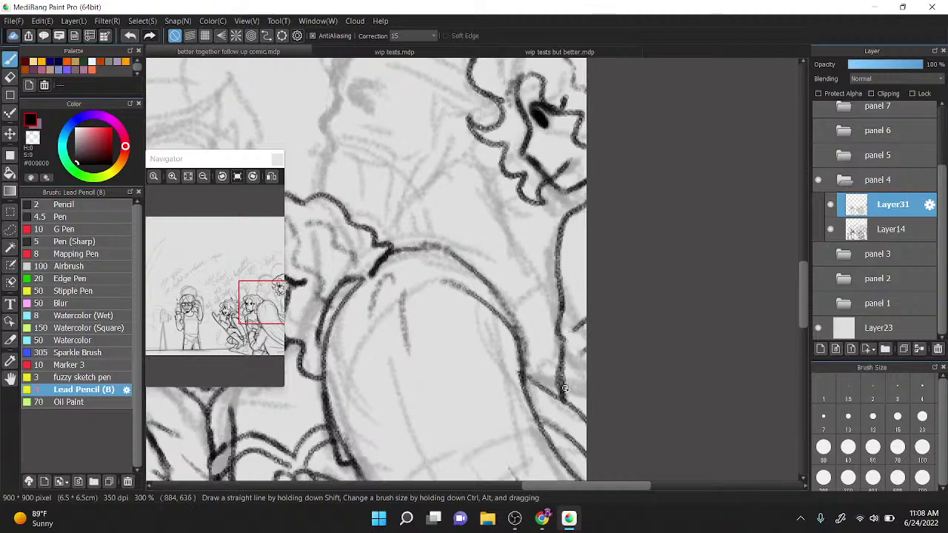
scroll(601, 391, "down", 2)
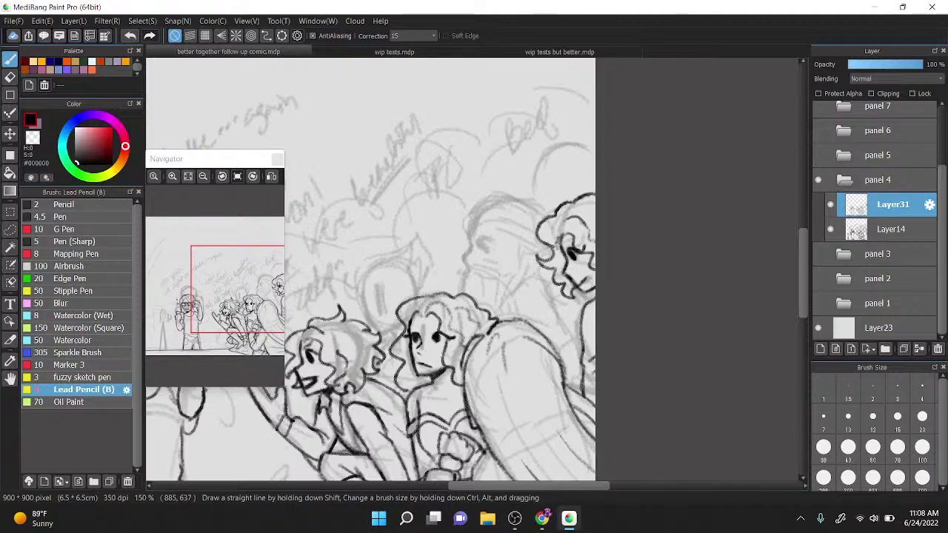
Step: Touch up the shoulder and upper hair outline of the curly-haired character along the canvas's right edge
scroll(602, 391, "up", 2)
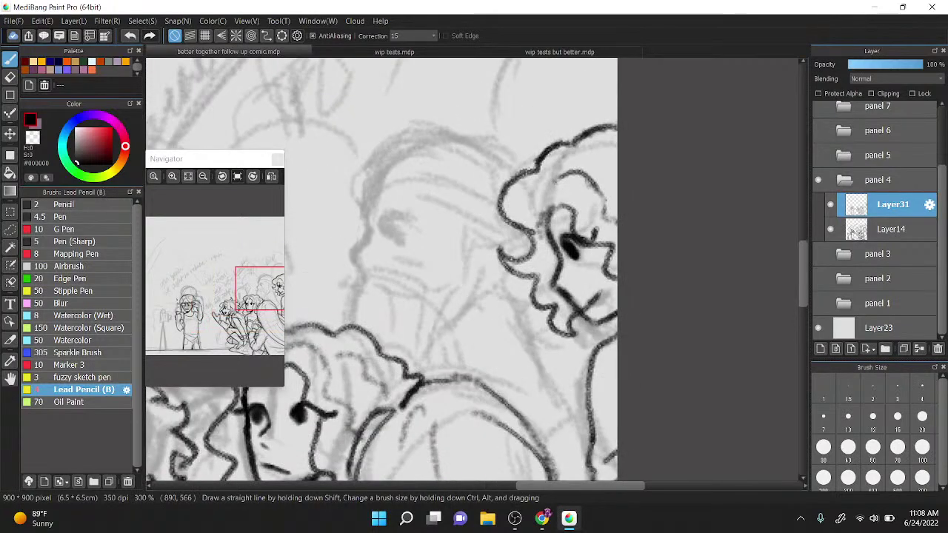
left_click_drag(602, 415, 604, 462)
scroll(603, 414, "down", 1)
scroll(605, 215, "up", 2)
left_click_drag(605, 211, 571, 275)
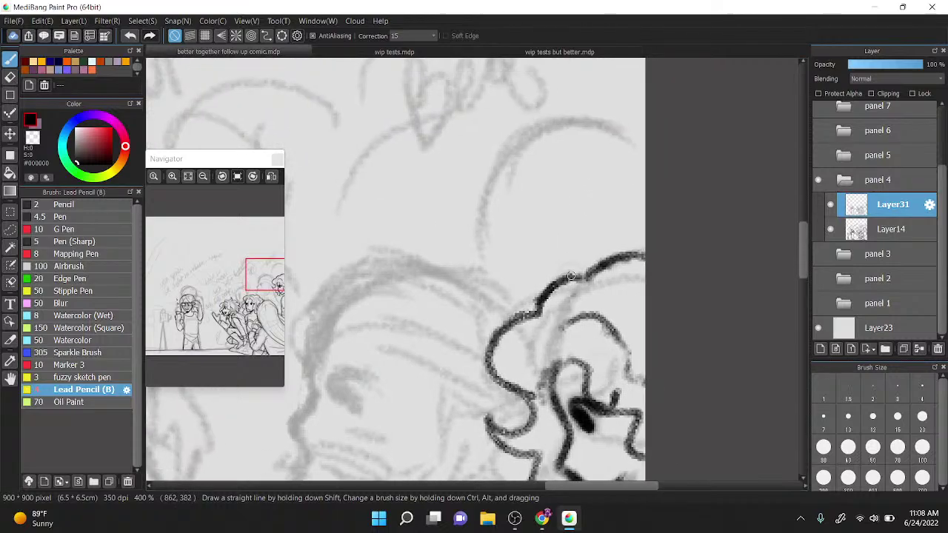
left_click_drag(483, 279, 494, 178)
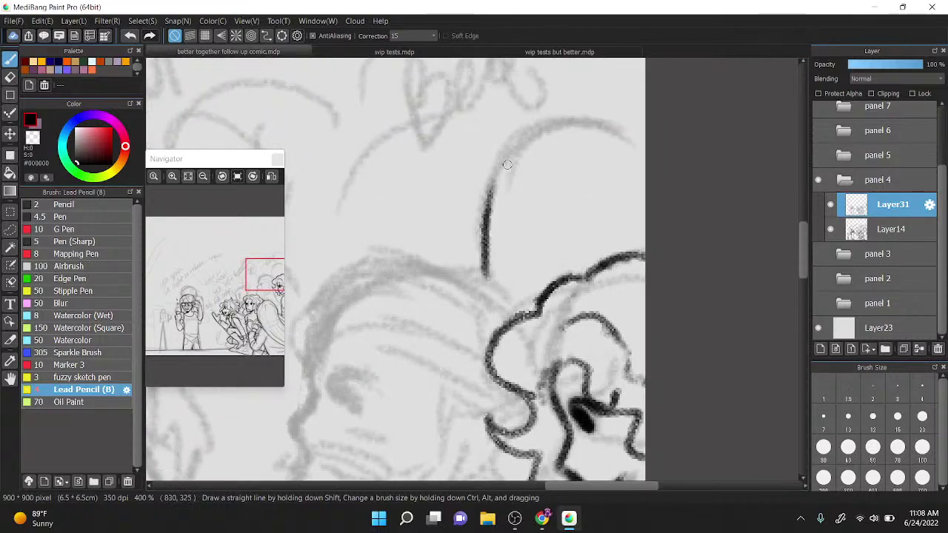
key("ctrl+z")
key("ctrl+z")
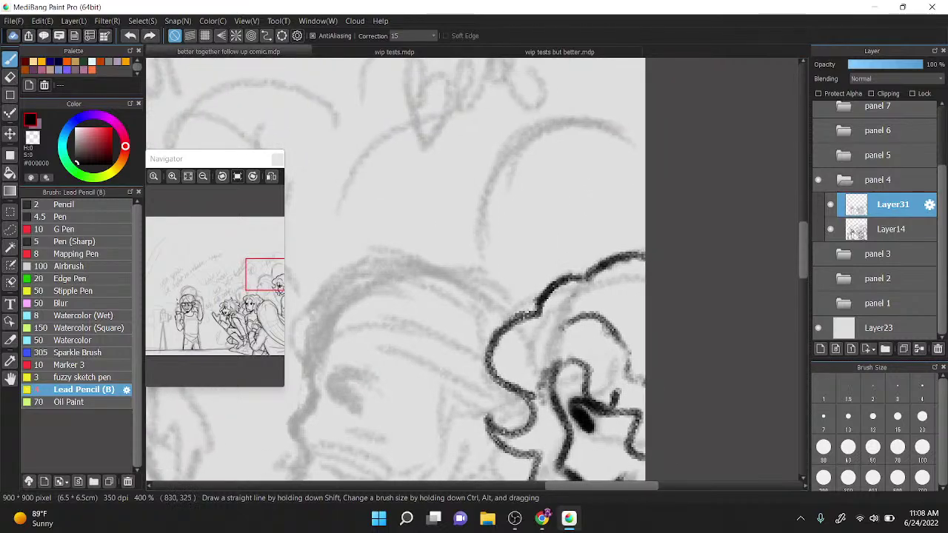
Step: Draw the spiky hair outline of the character behind the curly-haired one, from the crown tuft down to the lower front tips
left_click_drag(618, 137, 518, 133)
mouse_move(485, 90)
left_mouse_down()
mouse_move(515, 139)
mouse_move(417, 189)
mouse_move(469, 256)
mouse_move(484, 225)
mouse_move(469, 237)
mouse_move(496, 289)
left_mouse_up()
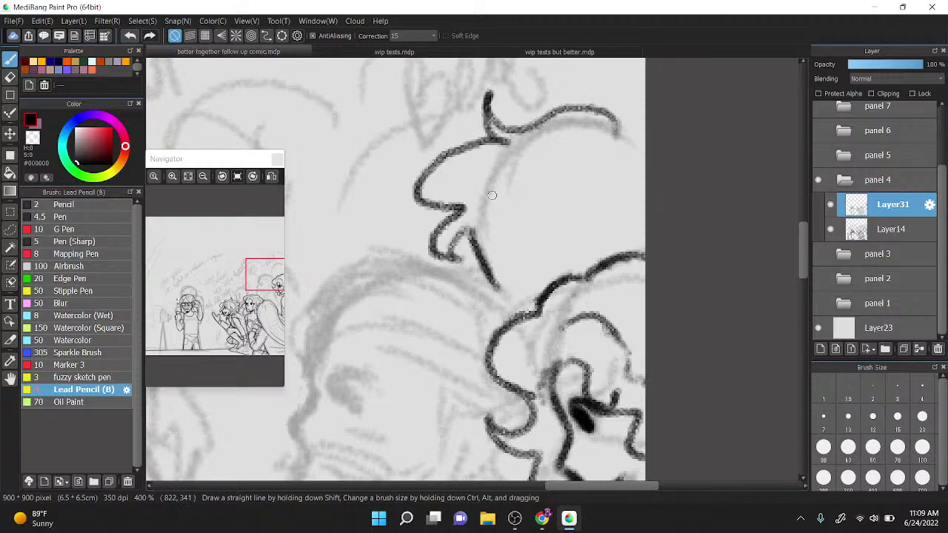
left_click_drag(616, 136, 641, 164)
mouse_move(476, 235)
left_mouse_down()
mouse_move(491, 283)
mouse_move(481, 235)
left_mouse_up()
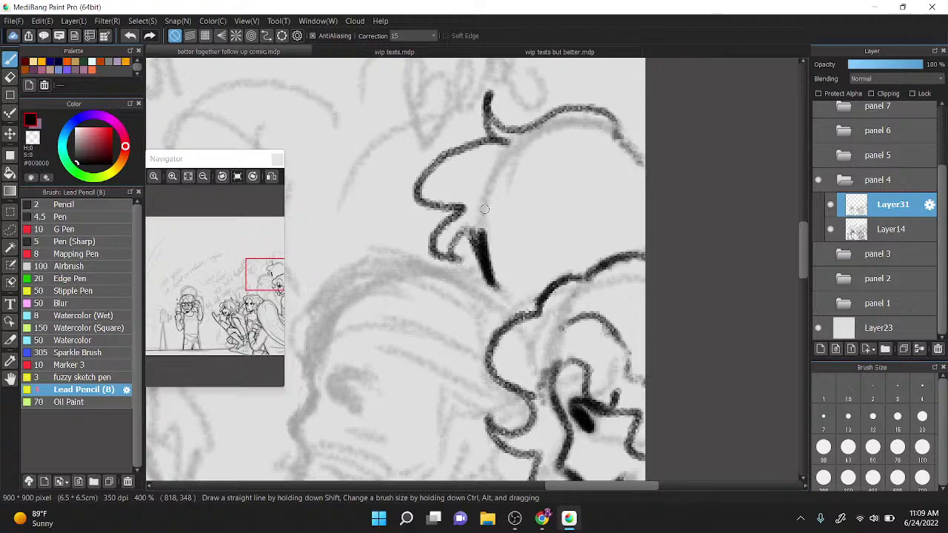
Step: Clean up the lower front hair tips with the transparent colour and strengthen the back of the head in black up to the canvas edge
key("x")
mouse_move(498, 222)
left_mouse_down()
mouse_move(490, 285)
mouse_move(470, 230)
left_mouse_up()
mouse_move(473, 273)
left_mouse_down()
mouse_move(477, 213)
mouse_move(464, 252)
mouse_move(452, 262)
mouse_move(452, 235)
mouse_move(438, 253)
mouse_move(471, 270)
mouse_move(488, 238)
left_mouse_up()
key("x")
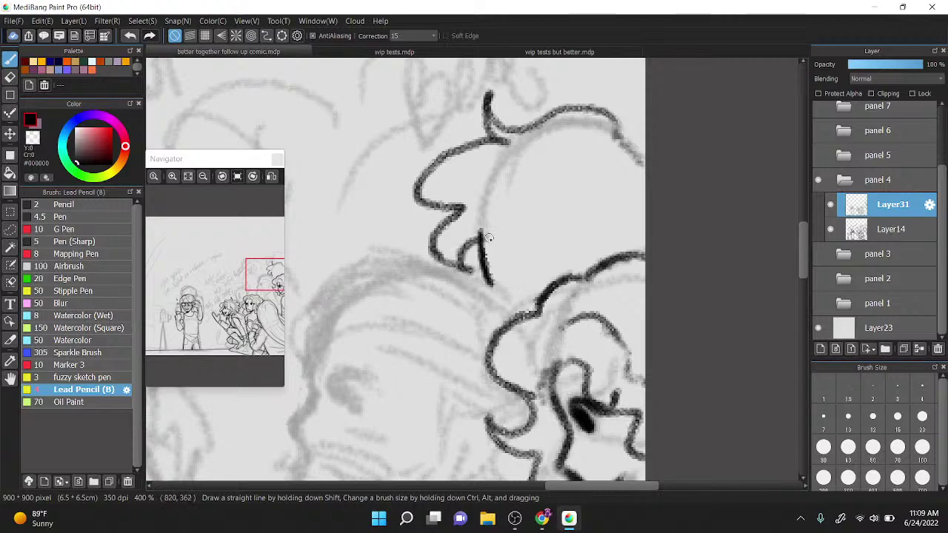
mouse_move(611, 137)
left_mouse_down()
mouse_move(652, 185)
mouse_move(647, 175)
left_mouse_up()
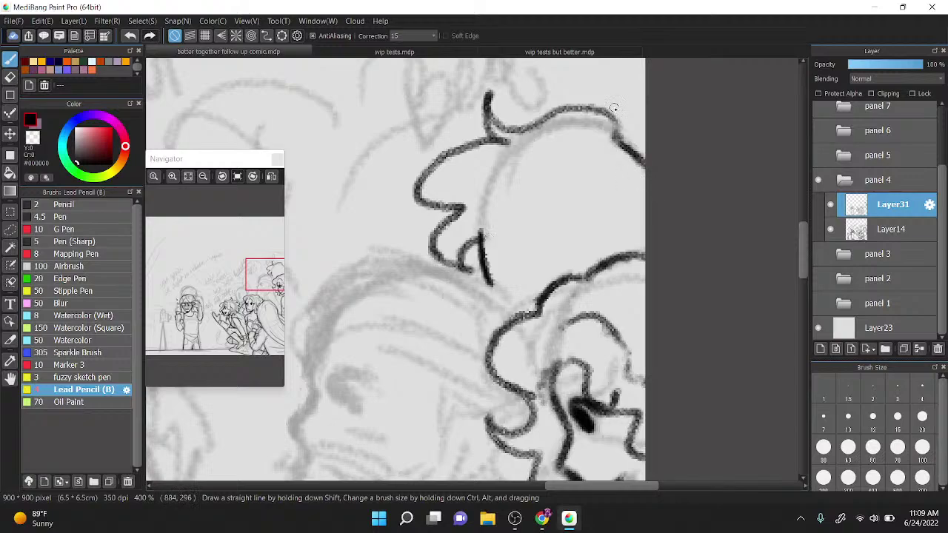
scroll(563, 208, "down", 2)
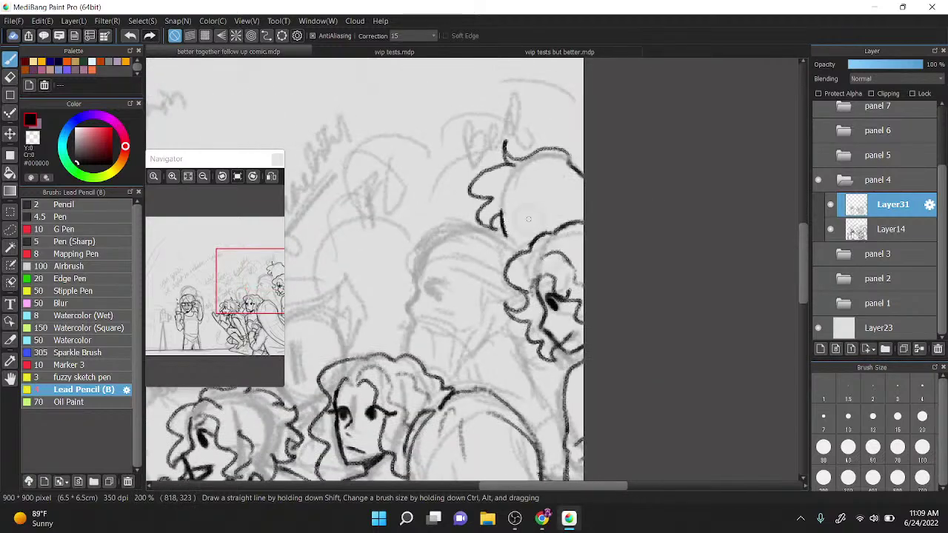
scroll(610, 212, "up", 2)
left_click_drag(609, 214, 609, 290)
left_click_drag(570, 348, 567, 320)
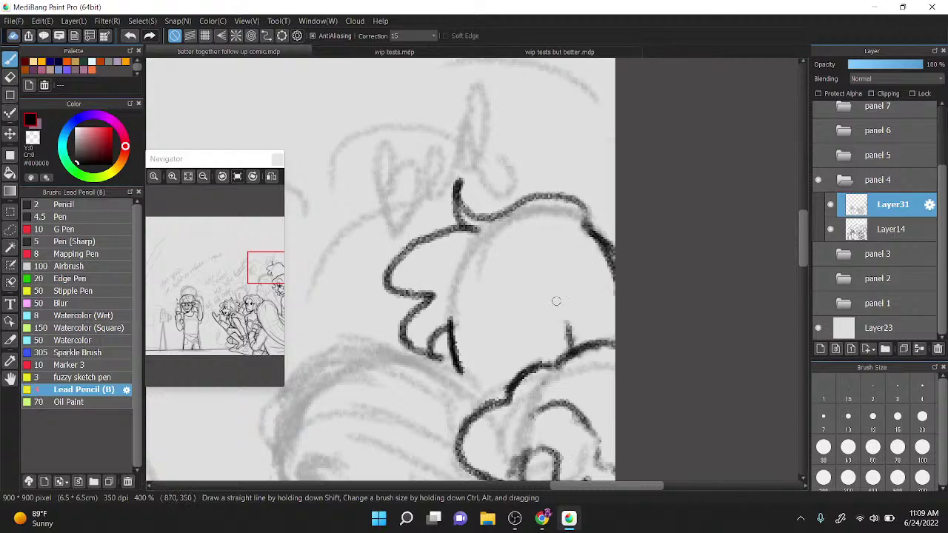
key("ctrl+z")
key("ctrl+z")
key("ctrl+z")
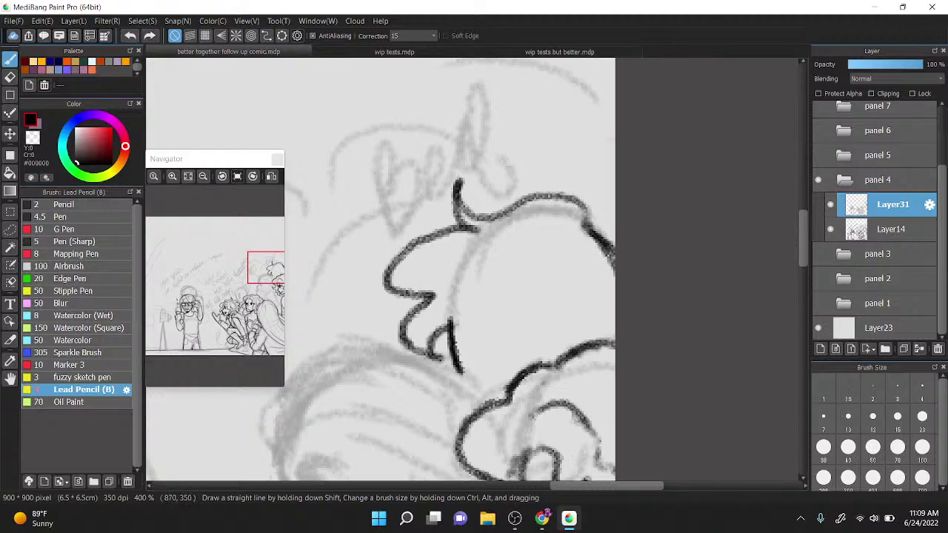
Step: Trim the rear hair outline at the canvas edge with the transparent colour and thicken its upper curve in black
key("z")
mouse_move(596, 235)
left_mouse_down()
mouse_move(621, 264)
mouse_move(573, 233)
mouse_move(612, 272)
left_mouse_up()
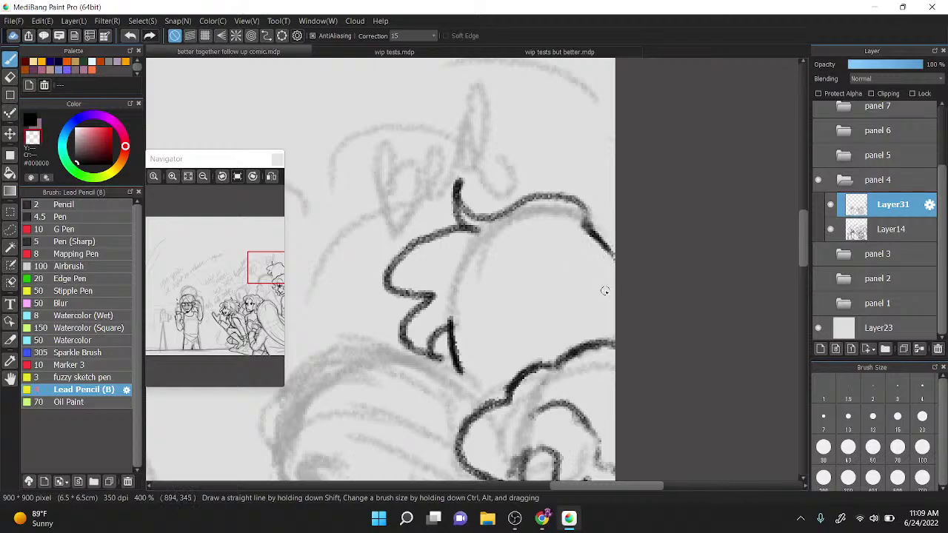
key("z")
mouse_move(588, 230)
left_mouse_down()
mouse_move(617, 285)
mouse_move(572, 203)
left_mouse_up()
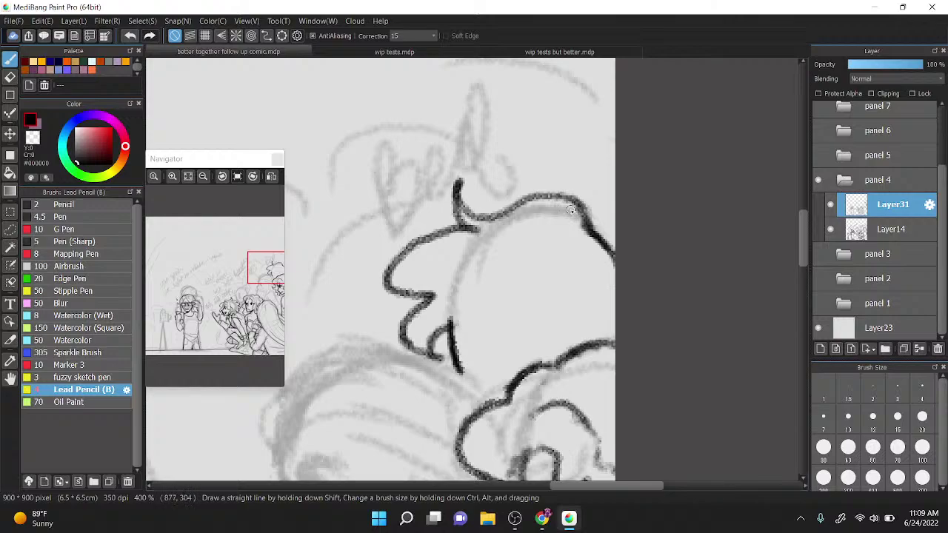
Step: Draw the inner hairline strokes on the spiky-haired character and undo the last stroke
mouse_move(447, 320)
left_mouse_down()
mouse_move(515, 273)
mouse_move(582, 343)
mouse_move(521, 255)
left_mouse_up()
scroll(463, 283, "down", 1)
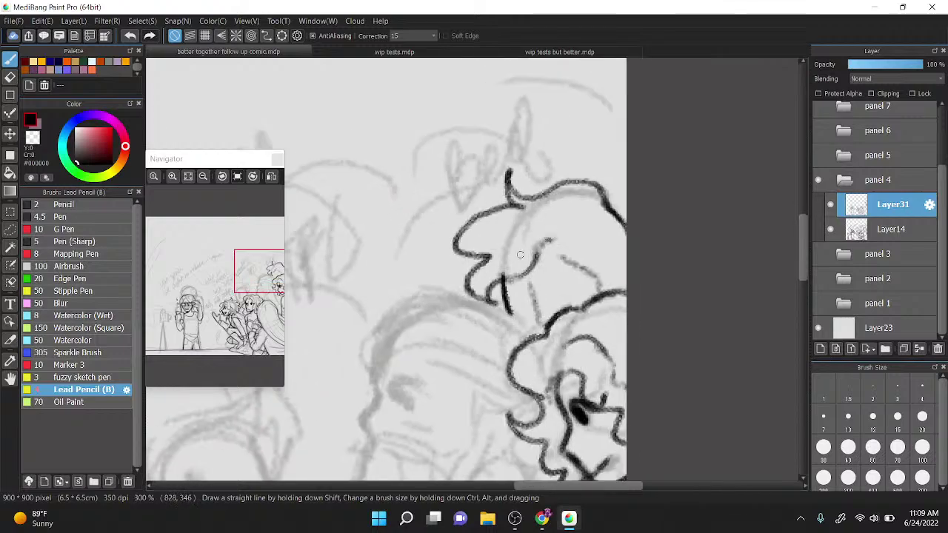
key("ctrl+z")
scroll(629, 163, "down", 2)
scroll(565, 237, "up", 4)
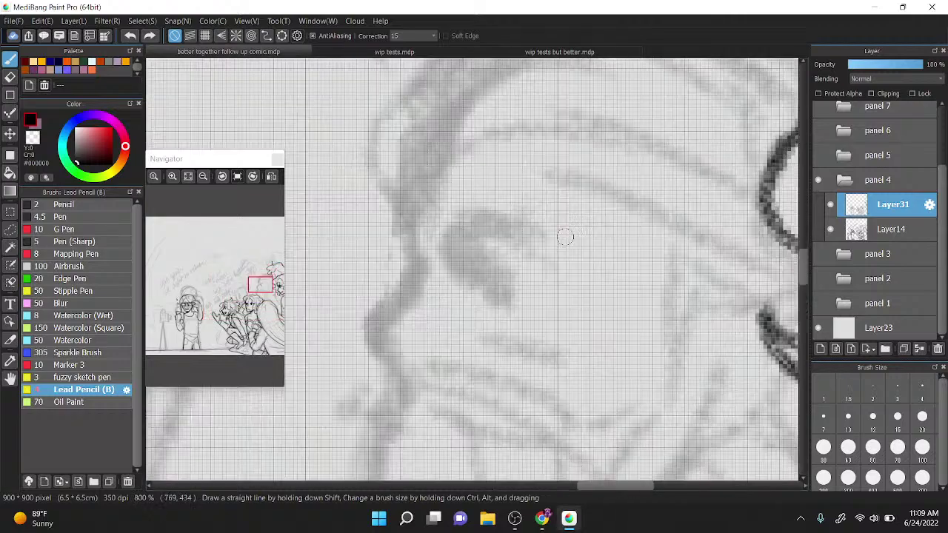
scroll(565, 237, "down", 2)
mouse_move(446, 281)
left_mouse_down()
mouse_move(462, 319)
mouse_move(449, 250)
left_mouse_up()
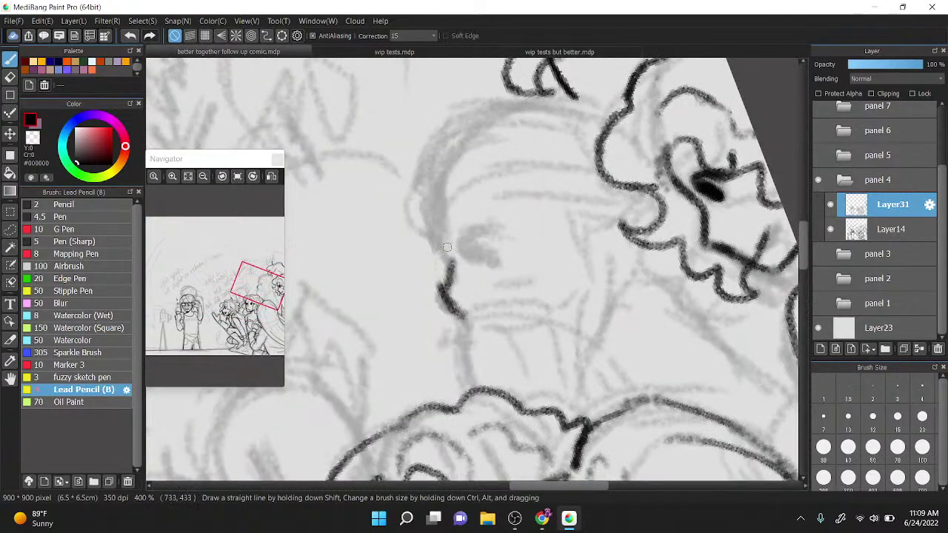
scroll(447, 246, "down", 1)
key("ctrl+z")
key("ctrl+z")
left_click_drag(448, 246, 521, 190)
scroll(522, 190, "up", 1)
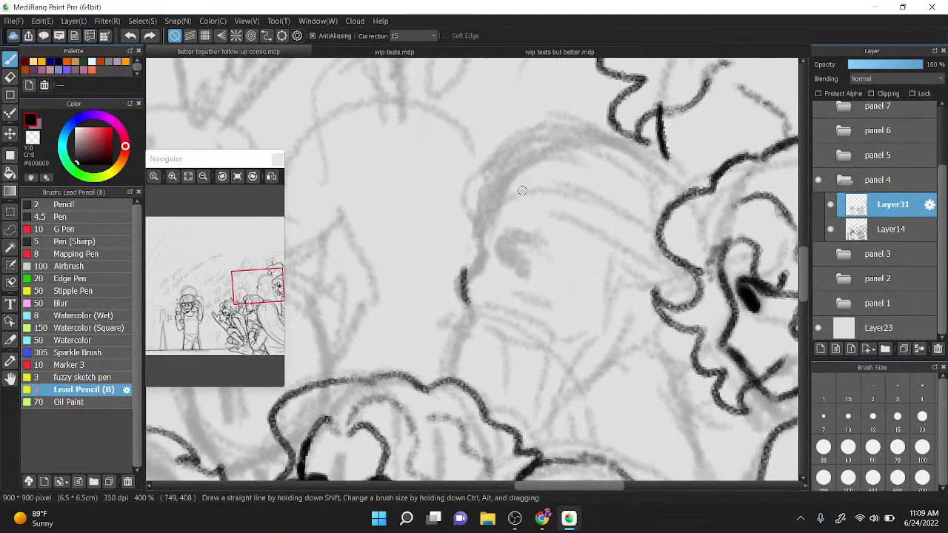
key("ctrl+z")
Step: Draw the forehead-and-nose profile of the side-facing character, and fill in the eye area with its pupil, lash and lower line
scroll(496, 270, "up", 2)
mouse_move(428, 304)
left_mouse_down()
mouse_move(450, 359)
mouse_move(469, 237)
mouse_move(454, 166)
left_mouse_up()
scroll(454, 234, "down", 2)
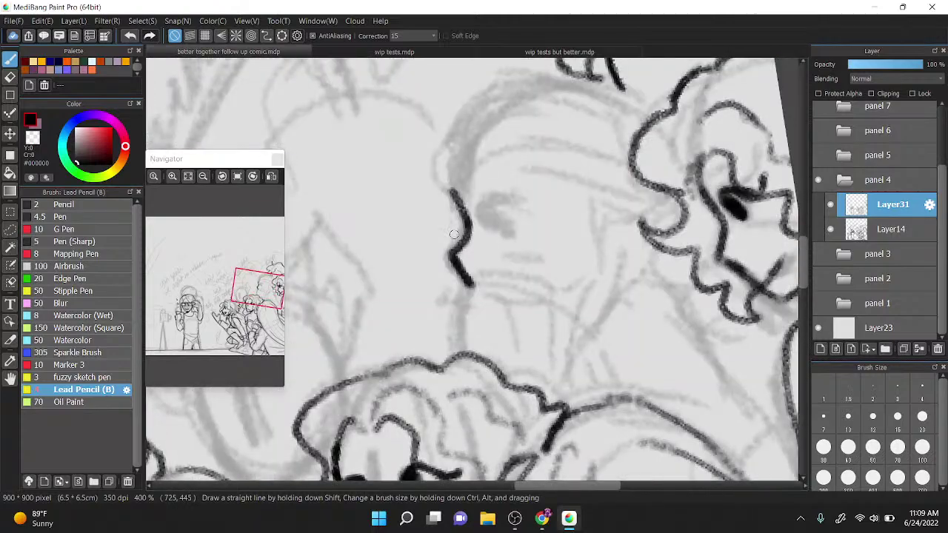
mouse_move(484, 218)
left_mouse_down()
mouse_move(494, 228)
mouse_move(516, 201)
mouse_move(483, 207)
left_mouse_up()
left_click_drag(498, 243, 538, 256)
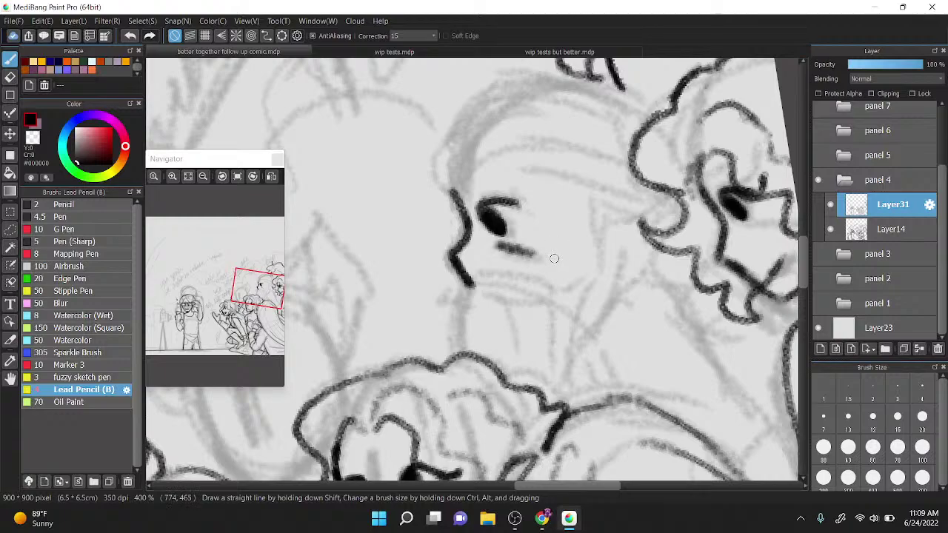
Step: Thin the short line beneath the side-facing character's eye with the transparent colour
key("Right")
key("z")
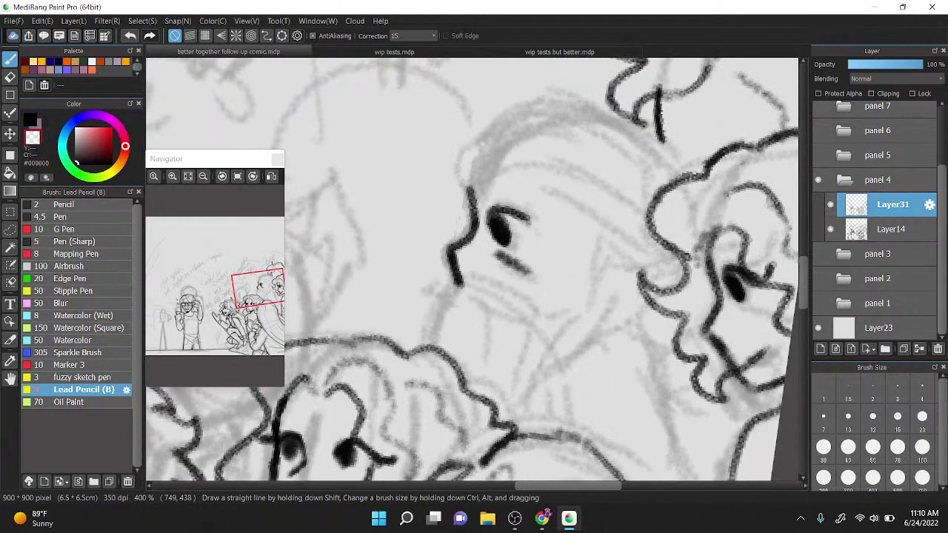
left_click_drag(498, 251, 530, 266)
key("ctrl+z")
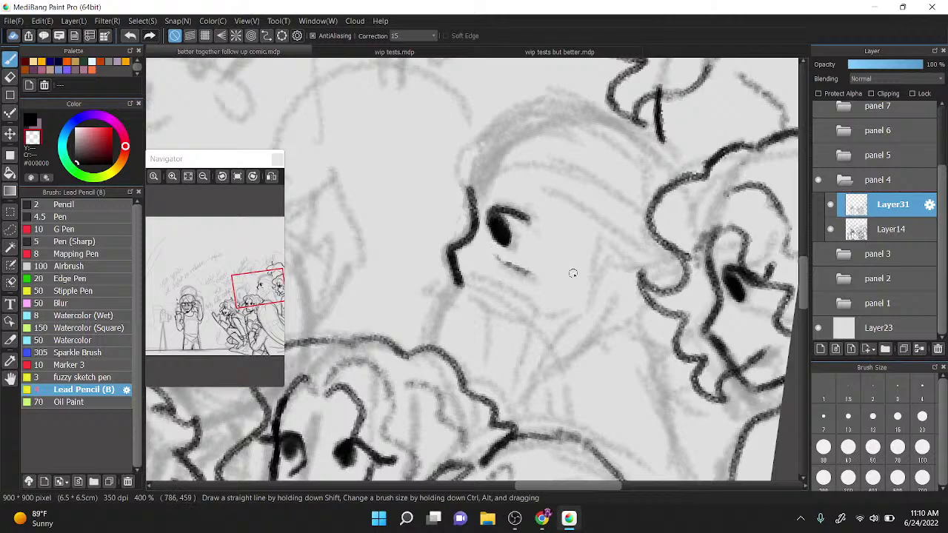
scroll(573, 274, "up", 1)
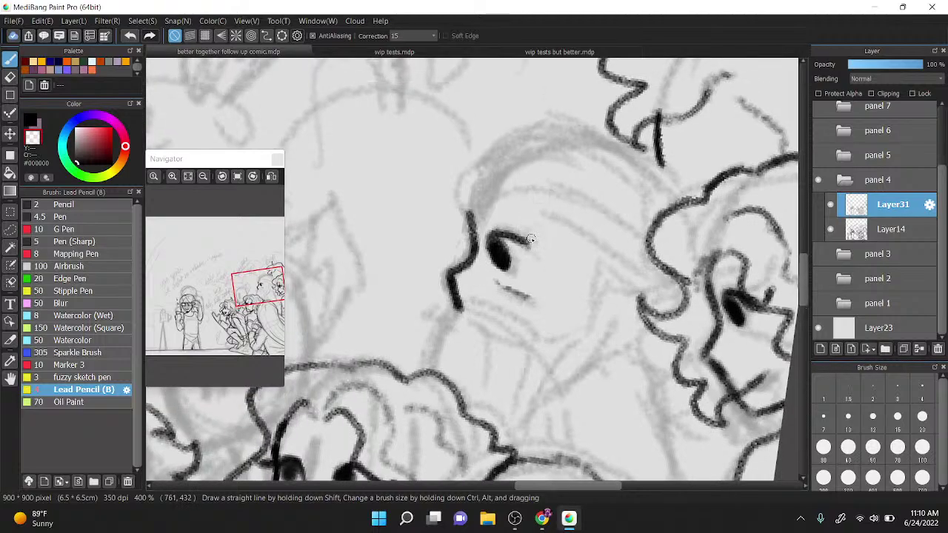
Step: Draw the small curved tuft above the side-facing character's forehead in black and undo the strokes over the crown
key("x")
mouse_move(471, 212)
left_mouse_down()
mouse_move(478, 150)
mouse_move(467, 174)
mouse_move(479, 148)
mouse_move(535, 123)
mouse_move(492, 162)
mouse_move(515, 131)
mouse_move(608, 152)
left_mouse_up()
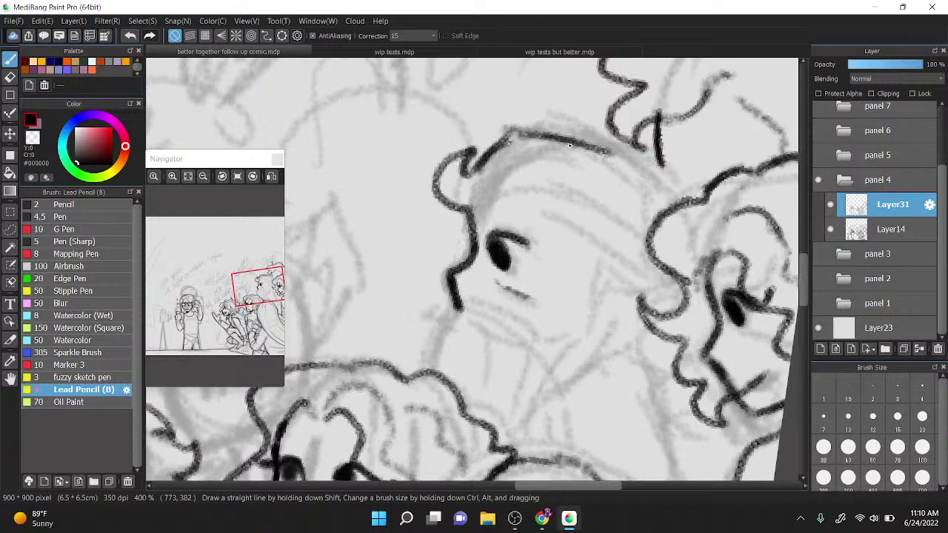
key("Down")
key("Left")
key("Left")
key("Left")
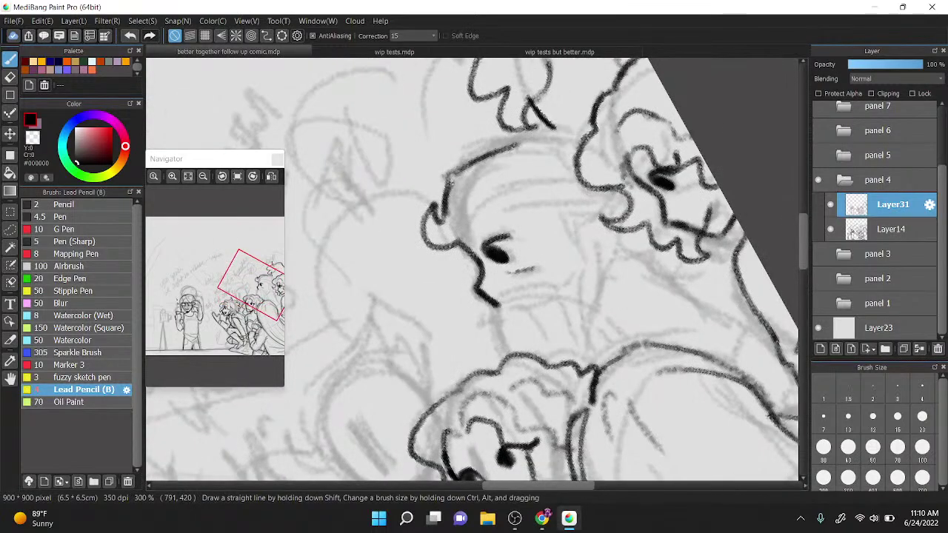
key("Left")
key("Left")
key("ctrl+z")
key("ctrl+z")
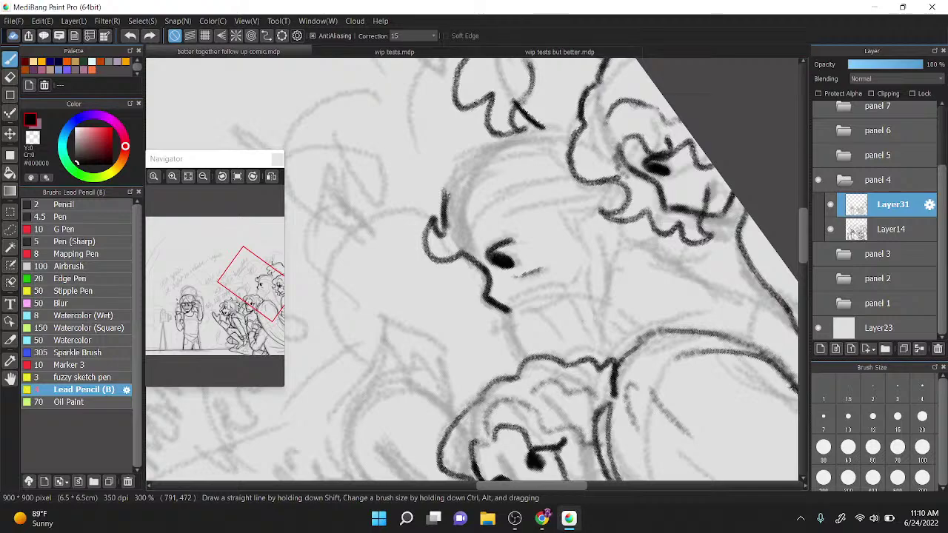
scroll(433, 137, "up", 1)
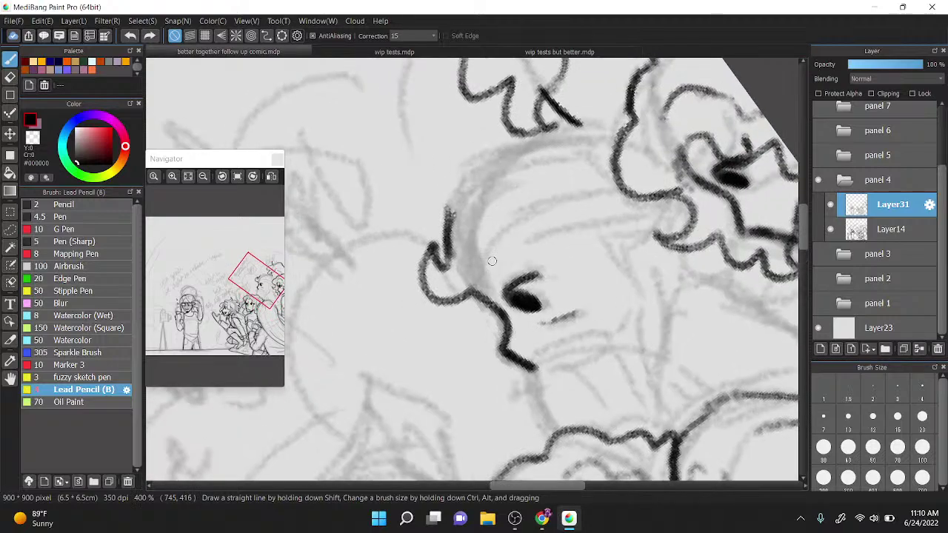
mouse_move(446, 211)
left_mouse_down()
mouse_move(485, 169)
mouse_move(578, 135)
left_mouse_up()
mouse_move(525, 150)
left_mouse_down()
mouse_move(609, 115)
mouse_move(622, 133)
left_mouse_up()
scroll(541, 231, "down", 1)
key("Up")
key("ctrl+z")
key("ctrl+z")
key("ctrl+z")
key("ctrl+z")
key("ctrl+z")
key("ctrl+z")
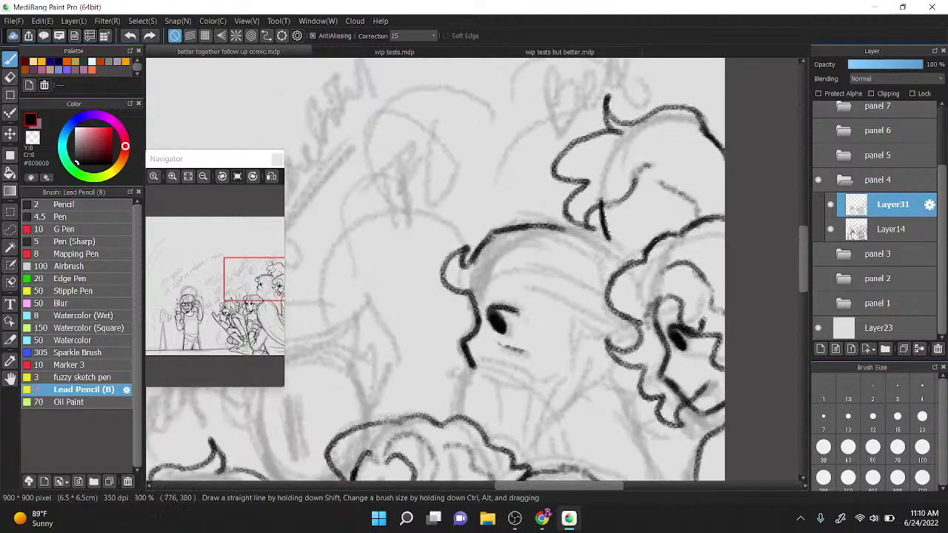
scroll(437, 225, "up", 3)
key("ctrl+z")
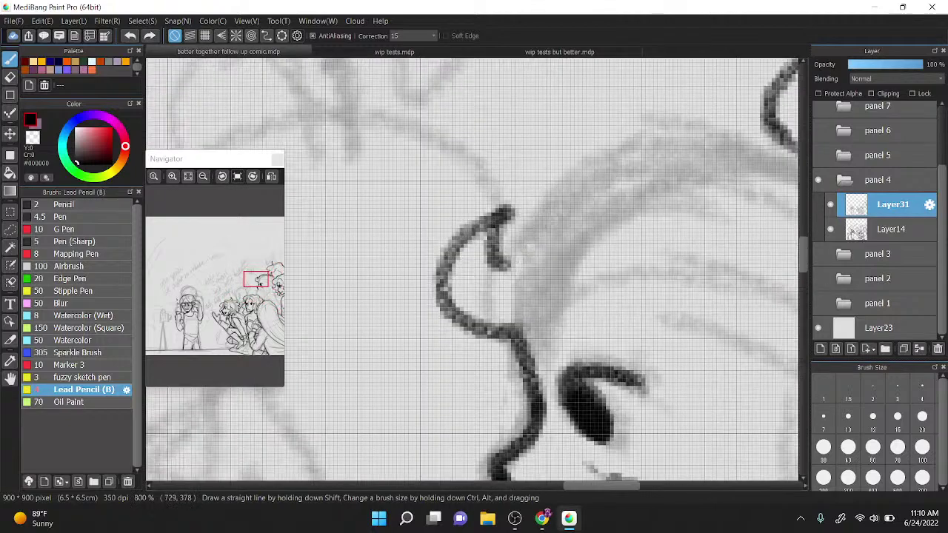
Step: Redraw the inner curve of the forehead tuft and trim it to a sharp, thin point with the transparent colour
mouse_move(498, 225)
left_mouse_down()
mouse_move(530, 273)
mouse_move(500, 267)
mouse_move(532, 281)
mouse_move(510, 215)
mouse_move(529, 296)
left_mouse_up()
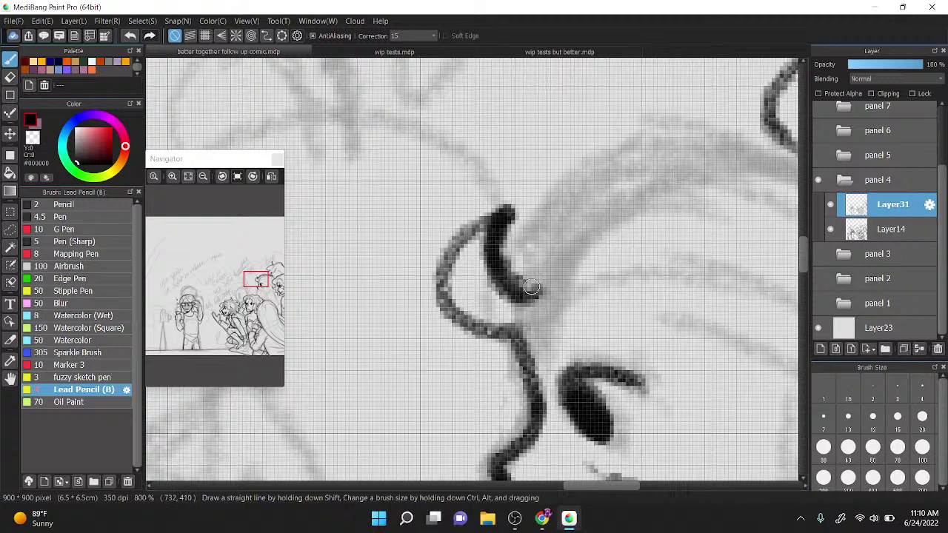
key("z")
mouse_move(516, 216)
left_mouse_down()
mouse_move(520, 272)
mouse_move(504, 236)
mouse_move(524, 298)
left_mouse_up()
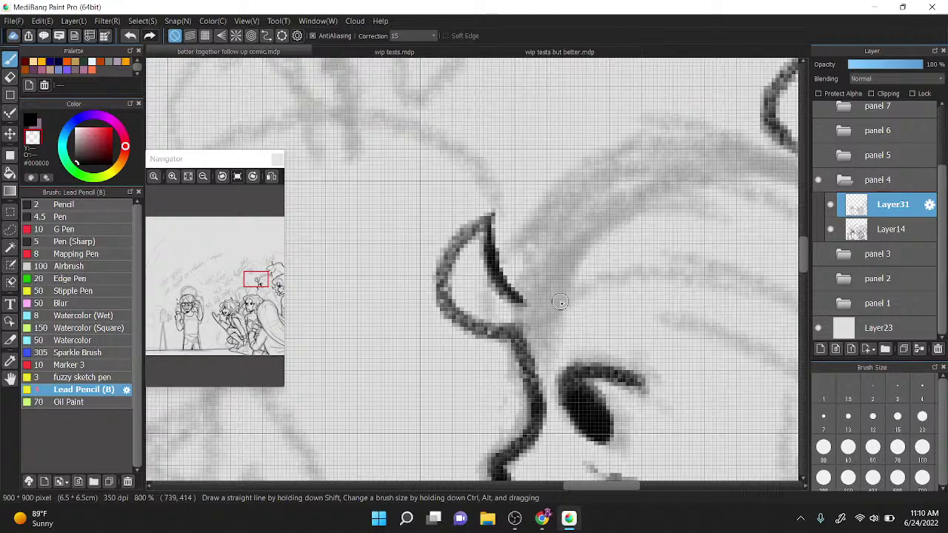
scroll(560, 301, "down", 2)
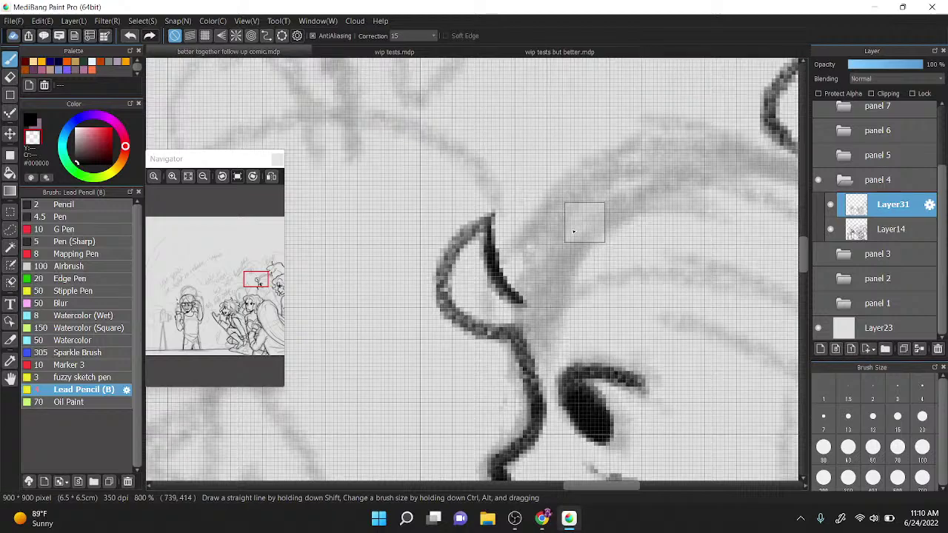
Step: Draw the side-facing character's head outline in black, from the forehead tuft over the crown to the neighbouring curly hair
key("x")
mouse_move(446, 276)
left_mouse_down()
mouse_move(467, 206)
mouse_move(451, 231)
mouse_move(524, 171)
mouse_move(554, 184)
mouse_move(674, 181)
left_mouse_up()
mouse_move(601, 171)
left_mouse_down()
mouse_move(699, 207)
mouse_move(698, 199)
mouse_move(743, 246)
left_mouse_up()
mouse_move(662, 175)
left_mouse_down()
mouse_move(744, 257)
mouse_move(588, 248)
left_mouse_up()
Step: Refine the side-facing character's head outline where it meets the forehead tuft, trimming stray edges with the transparent colour
scroll(588, 248, "down", 5)
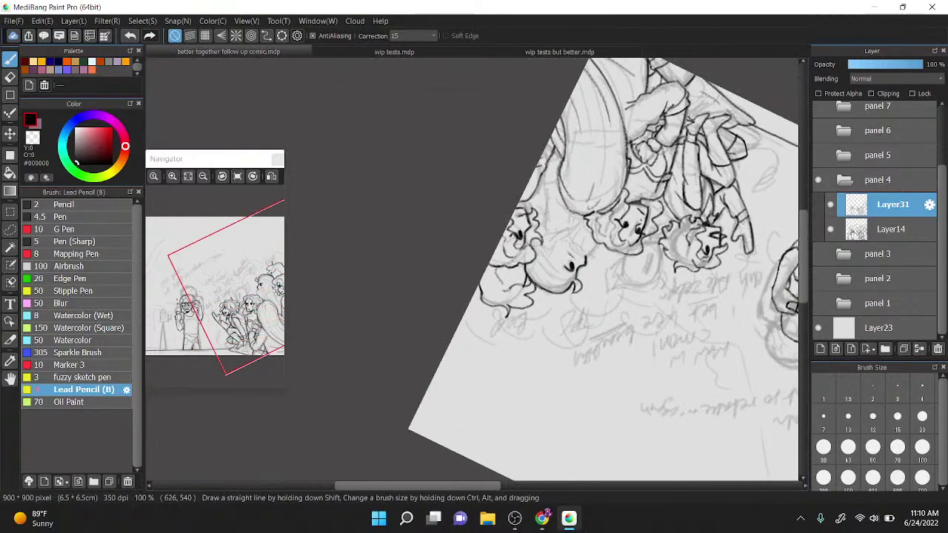
scroll(474, 267, "up", 9)
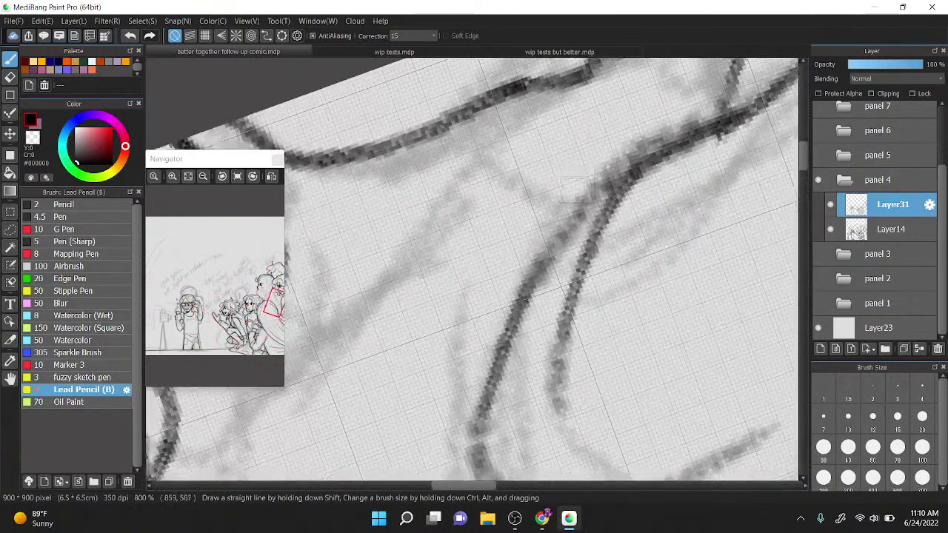
scroll(525, 158, "down", 5)
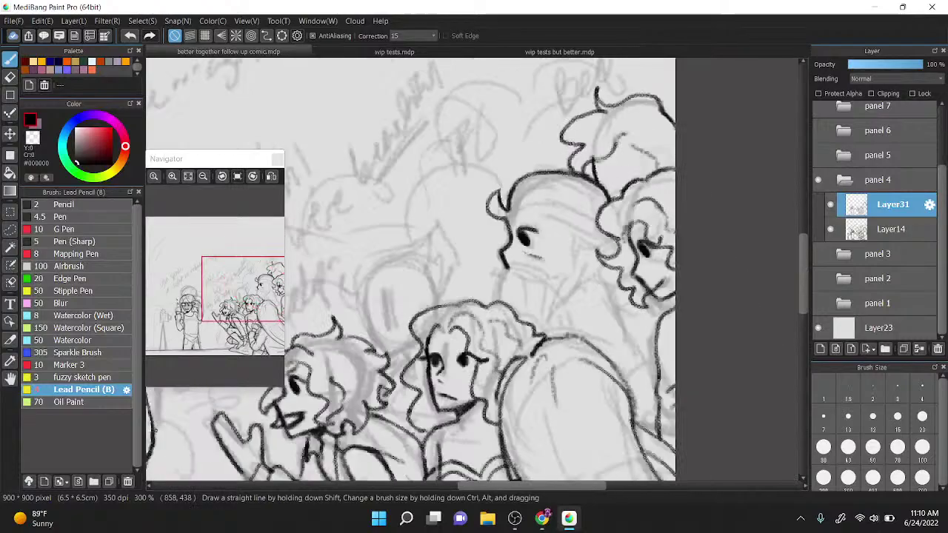
scroll(516, 225, "up", 4)
mouse_move(494, 209)
left_mouse_down()
mouse_move(501, 237)
mouse_move(498, 202)
left_mouse_up()
mouse_move(540, 223)
left_mouse_down()
mouse_move(484, 283)
mouse_move(482, 266)
left_mouse_up()
left_click(31, 137)
left_click_drag(544, 174, 449, 203)
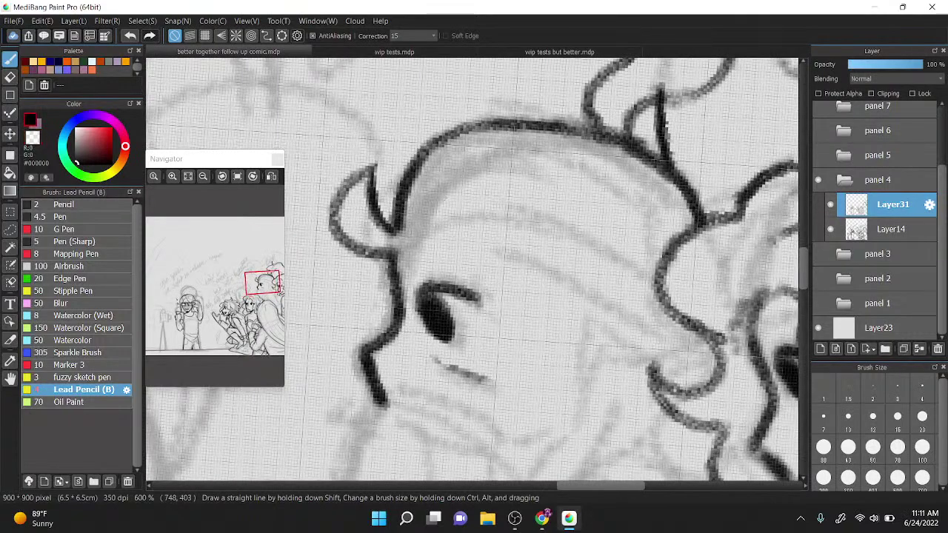
Step: Draw the raised brow curve and the broken crease lines across the side-facing character's forehead and temple in black
left_click_drag(444, 243, 481, 202)
mouse_move(492, 246)
left_mouse_down()
mouse_move(600, 276)
mouse_move(651, 342)
left_mouse_up()
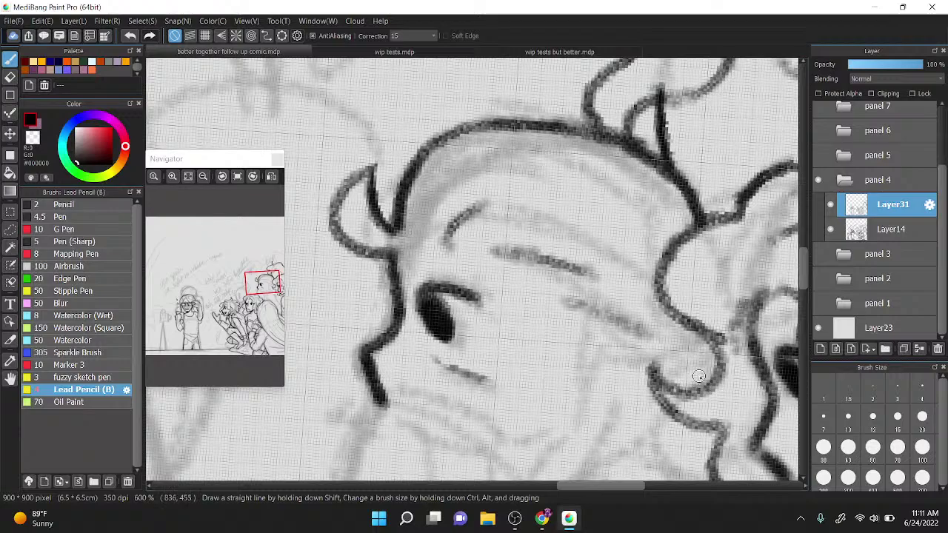
left_click_drag(474, 248, 500, 97)
scroll(500, 166, "down", 2)
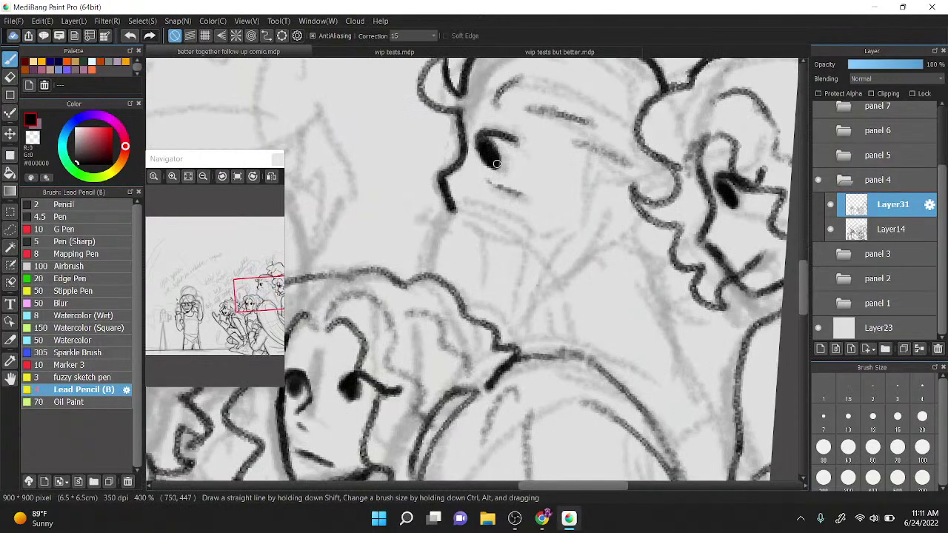
scroll(543, 188, "up", 2)
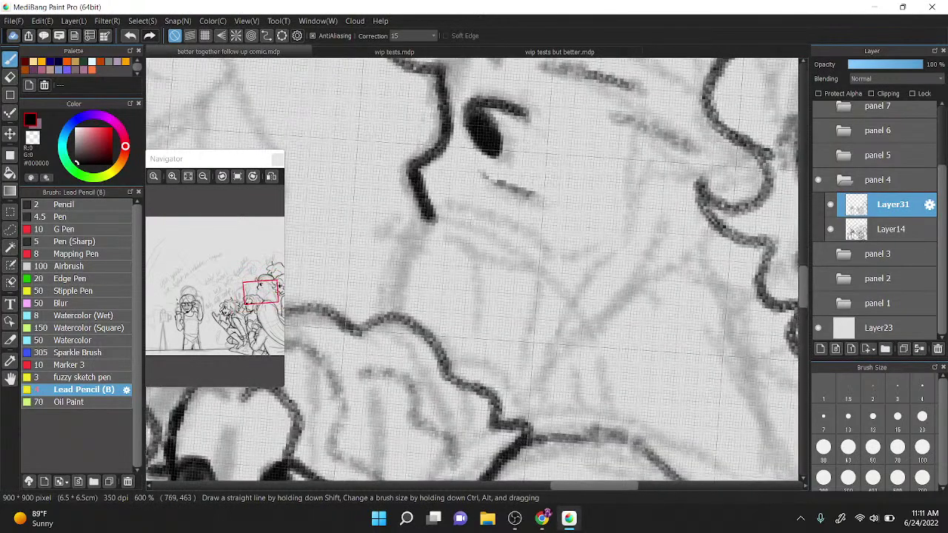
Step: Draw the side-facing character's zigzag moustache and the short chin line down to the neighbouring curly hair in black
scroll(504, 256, "down", 4)
left_click_drag(533, 252, 508, 271)
scroll(518, 296, "up", 2)
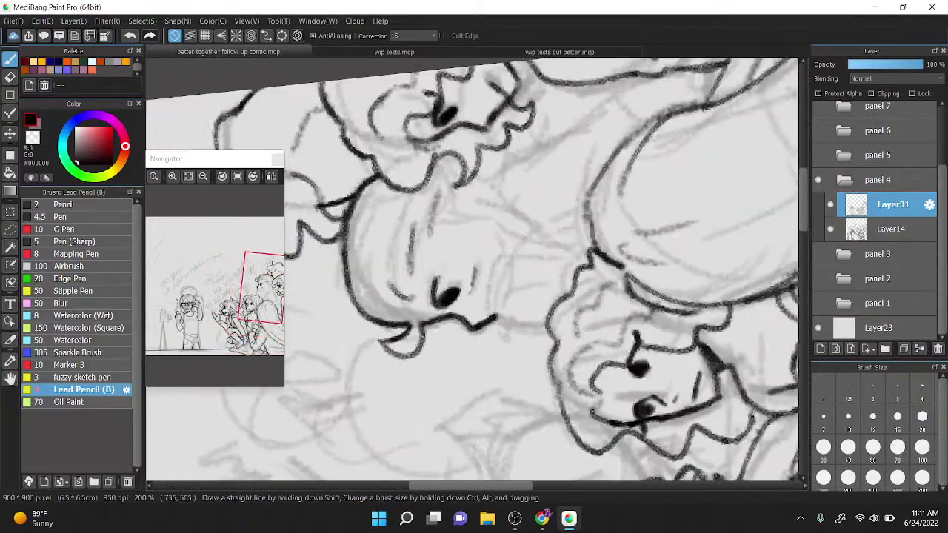
left_click_drag(485, 321, 516, 244)
left_click_drag(506, 296, 524, 248)
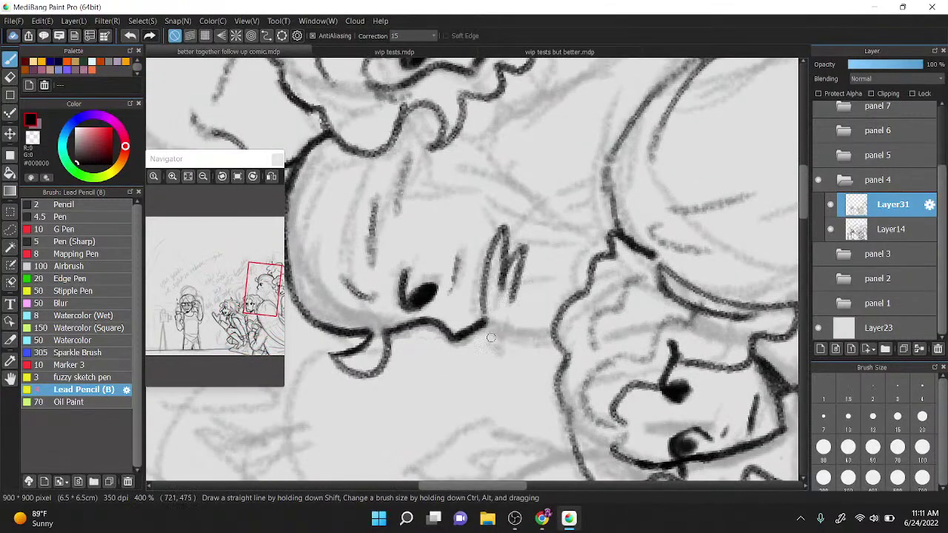
mouse_move(488, 334)
left_mouse_down()
mouse_move(510, 367)
mouse_move(523, 363)
left_mouse_up()
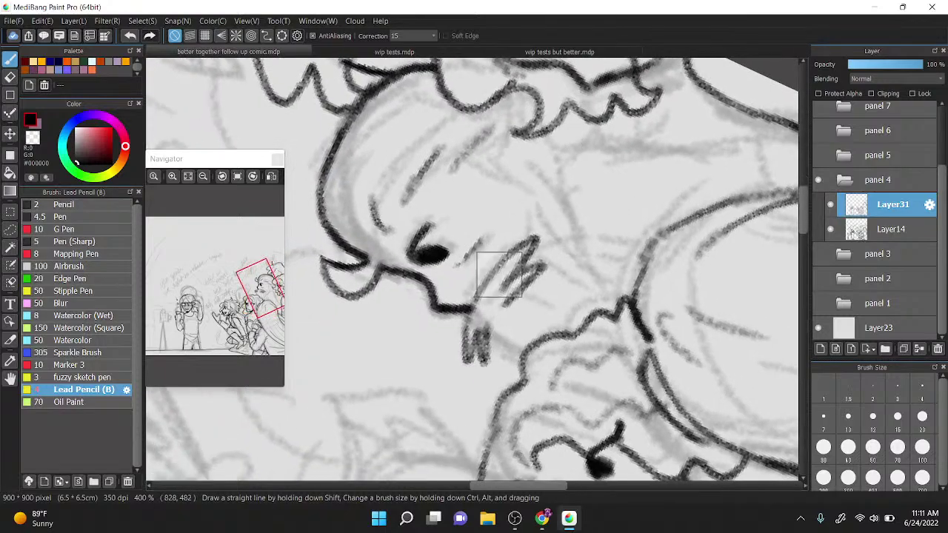
scroll(496, 274, "up", 3)
scroll(495, 274, "down", 2)
mouse_move(495, 284)
left_mouse_down()
mouse_move(512, 320)
mouse_move(546, 346)
left_mouse_up()
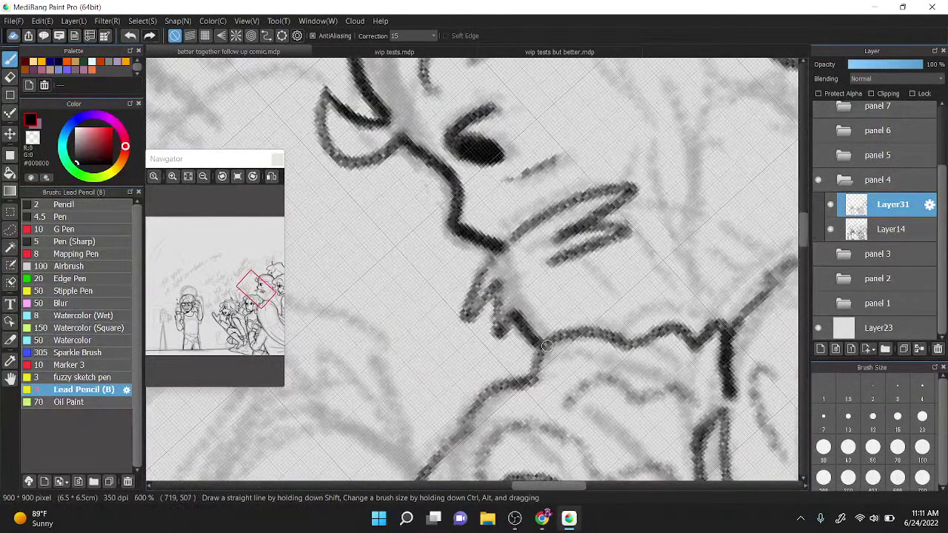
Step: Trim the front of the moustache below the nose with the transparent colour and redraw its jagged tip in black
key("z")
mouse_move(504, 302)
left_mouse_down()
mouse_move(507, 319)
mouse_move(504, 274)
left_mouse_up()
left_click_drag(471, 311, 513, 251)
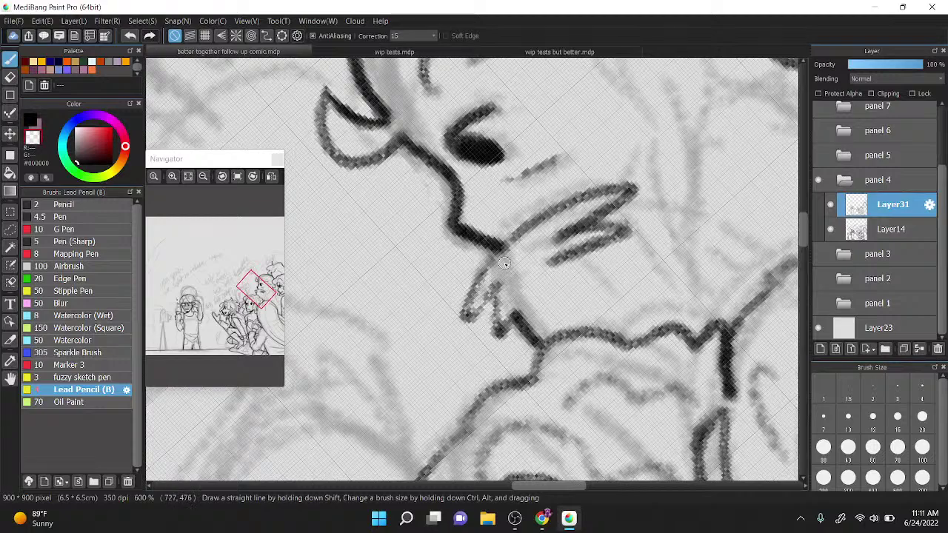
scroll(480, 258, "up", 1)
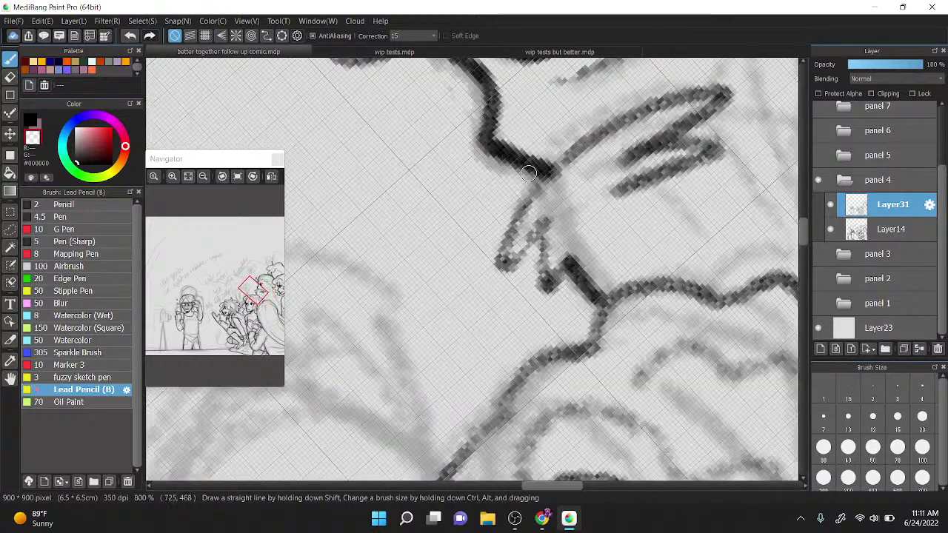
key("z")
mouse_move(502, 265)
left_mouse_down()
mouse_move(542, 220)
mouse_move(541, 177)
left_mouse_up()
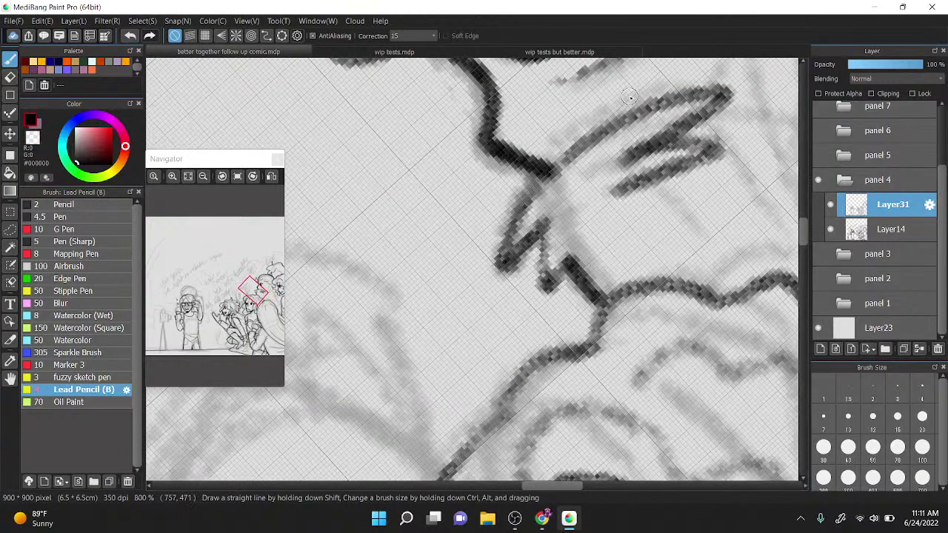
Step: Draw the side-facing character's neckline from the shoulder up toward the ear, with a short collar line and small cheek strokes
scroll(536, 254, "down", 4)
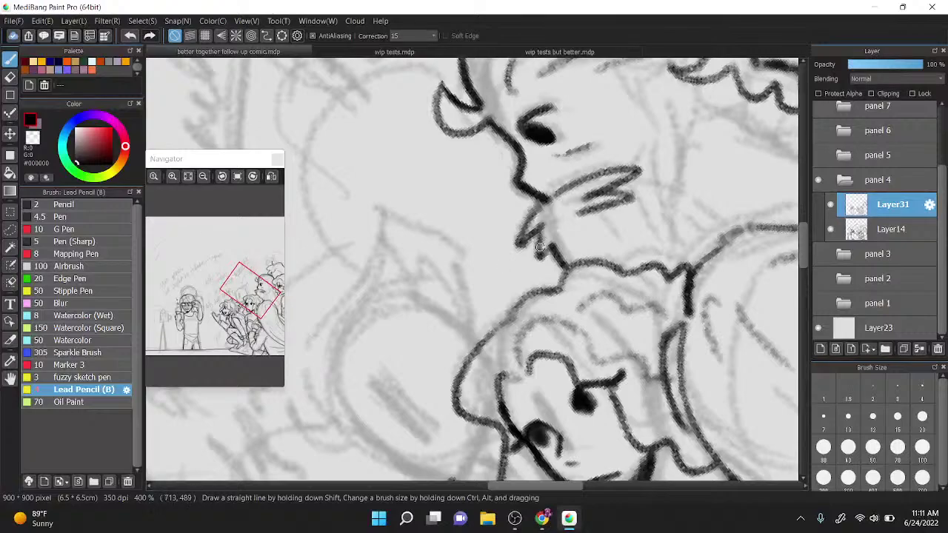
scroll(539, 247, "down", 1)
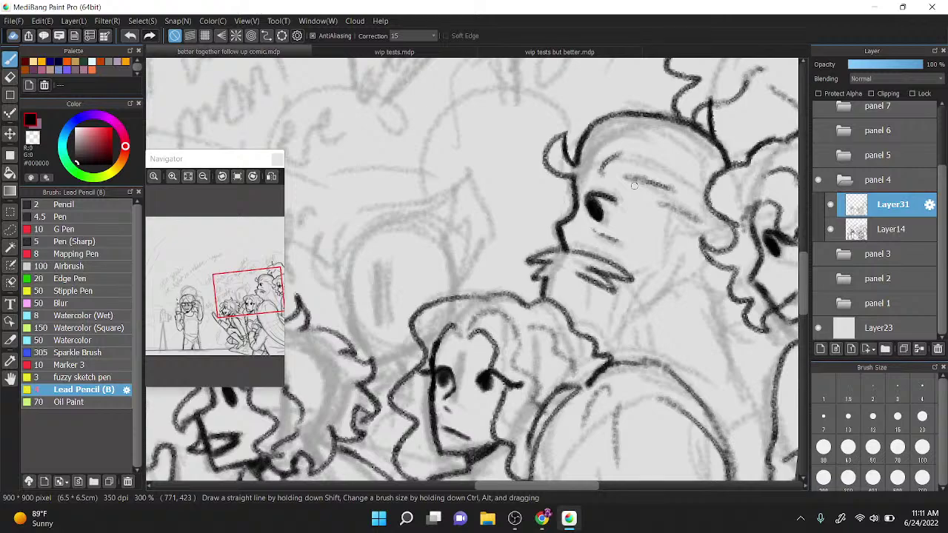
scroll(634, 186, "up", 3)
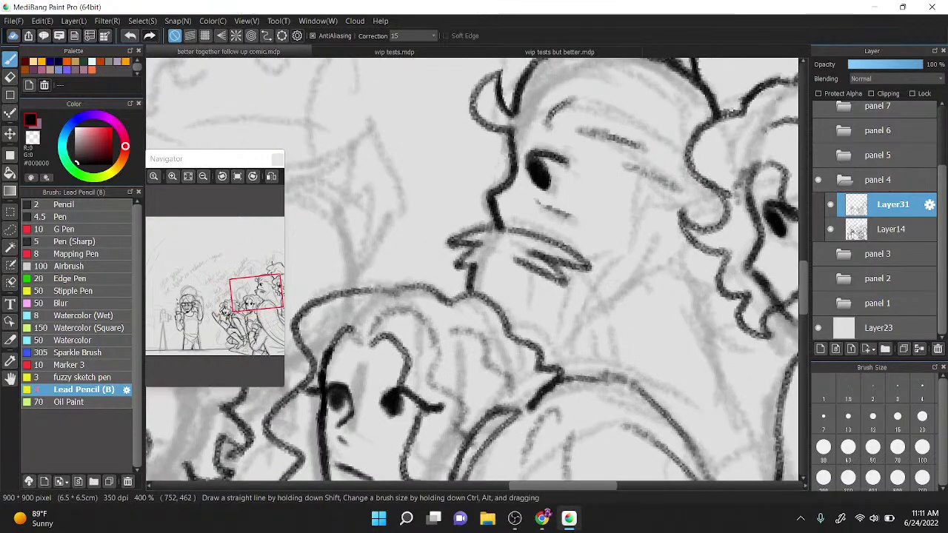
scroll(617, 230, "down", 3)
scroll(617, 229, "up", 1)
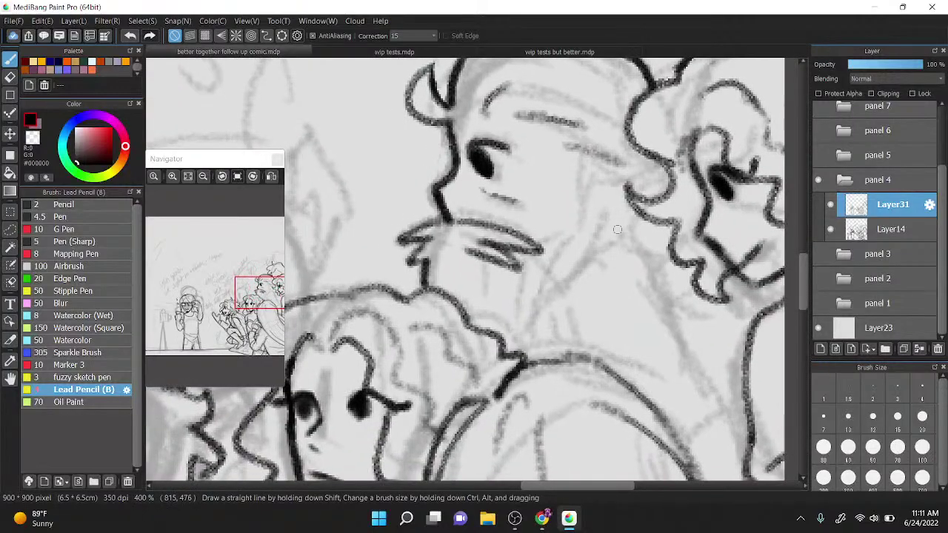
mouse_move(518, 345)
left_mouse_down()
mouse_move(590, 255)
mouse_move(604, 209)
left_mouse_up()
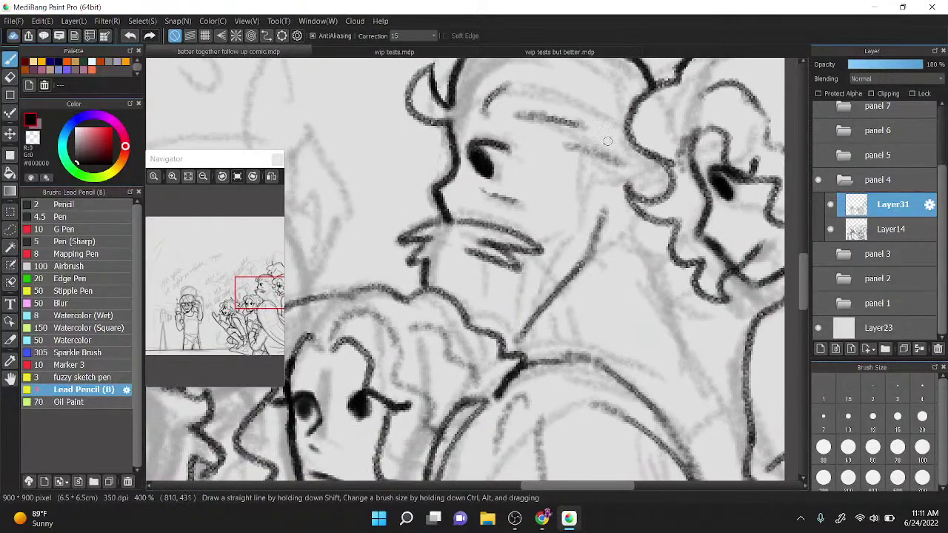
left_click_drag(597, 243, 641, 247)
mouse_move(536, 224)
left_mouse_down()
mouse_move(547, 206)
mouse_move(584, 193)
left_mouse_up()
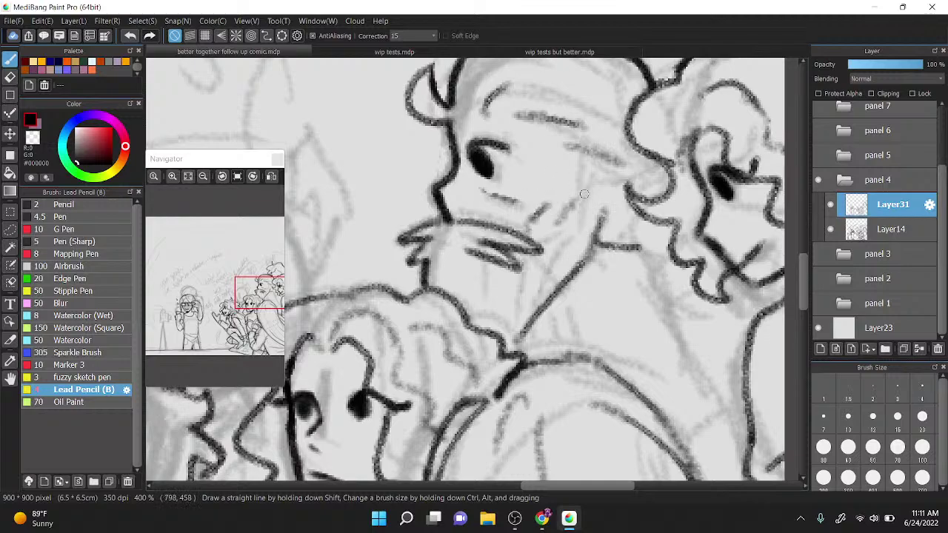
scroll(584, 193, "up", 2)
left_click_drag(474, 330, 486, 252)
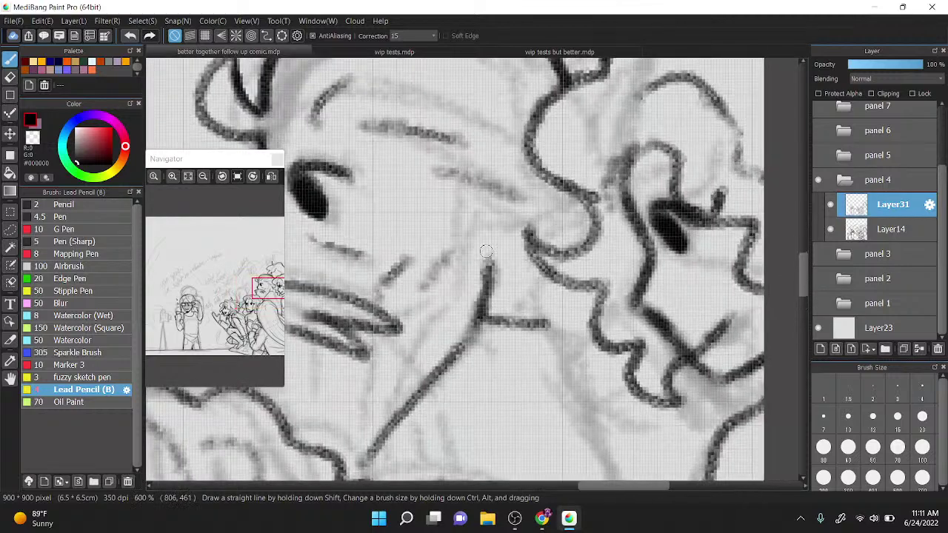
Step: Draw the beard lines below the moustache in black and trim the strokes with the transparent colour
scroll(486, 252, "down", 2)
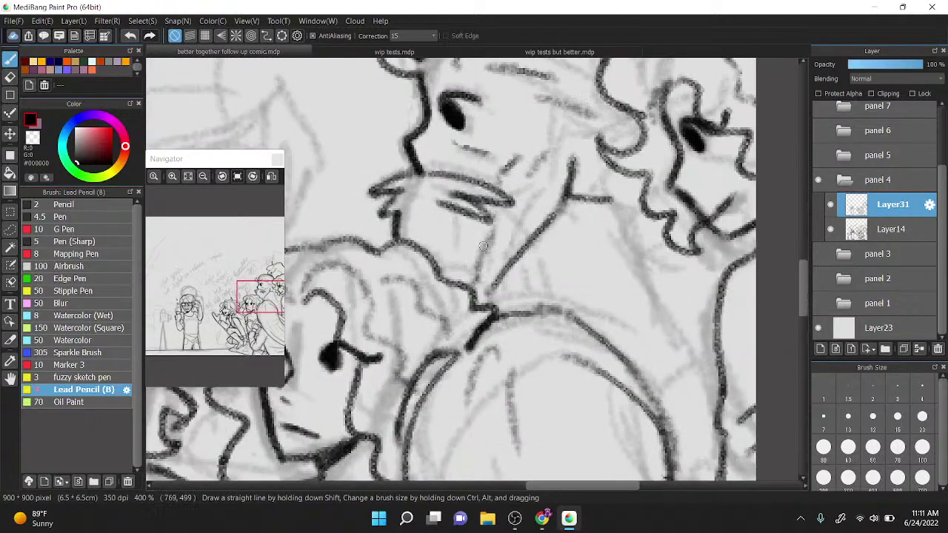
left_click_drag(427, 260, 424, 206)
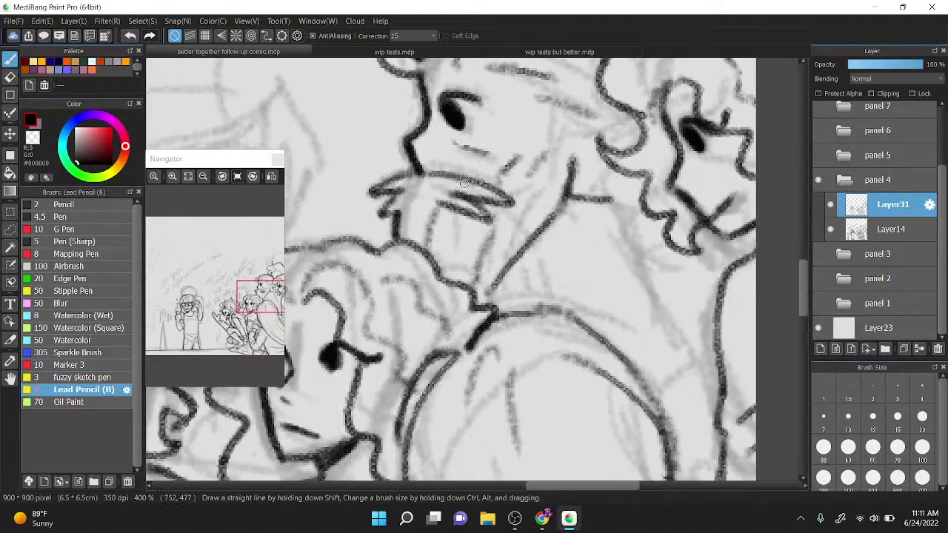
key("x")
left_click_drag(491, 237, 482, 285)
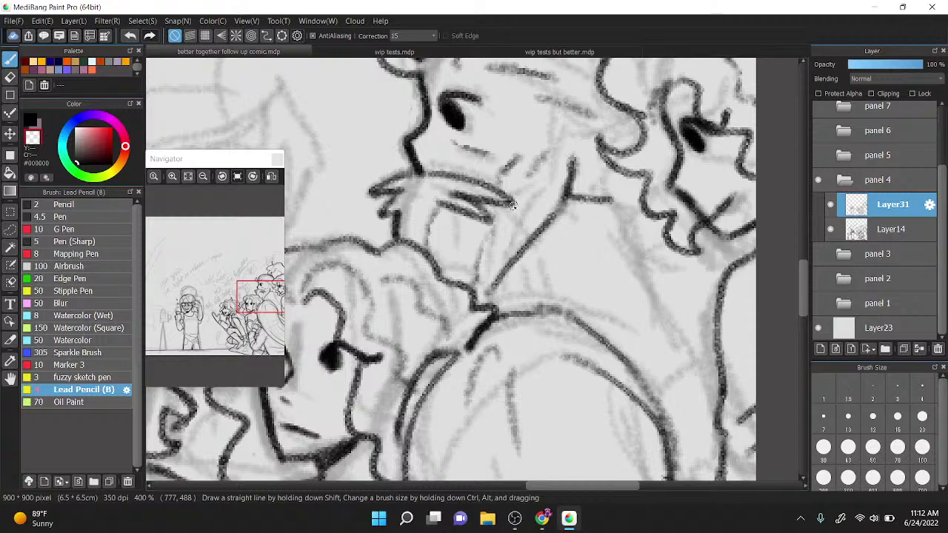
left_click_drag(512, 205, 466, 224)
Step: Extend the collar line in black from the back of the neck up to the neighbouring character's curly hair
scroll(474, 270, "up", 1)
scroll(474, 271, "down", 1)
left_click_drag(633, 207, 603, 226)
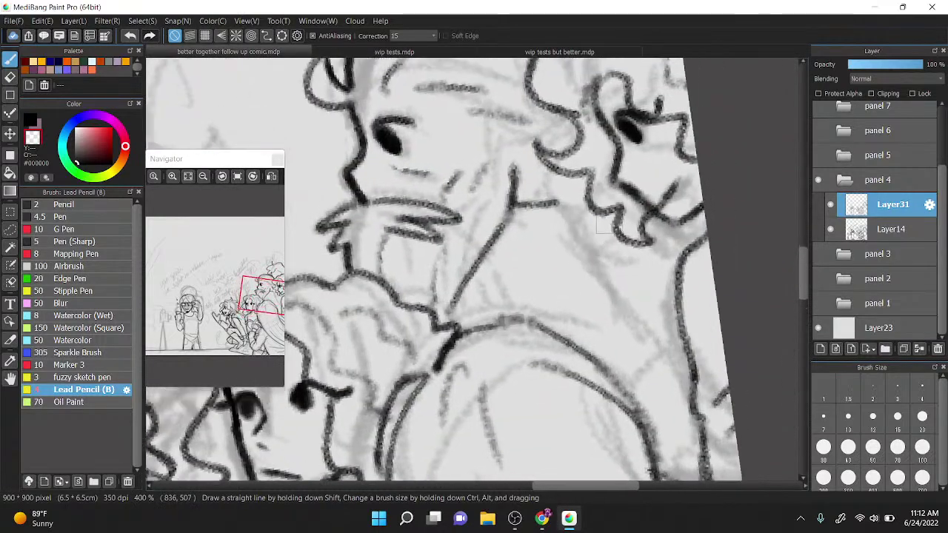
scroll(536, 275, "down", 1)
key("Left")
key("x")
key("x")
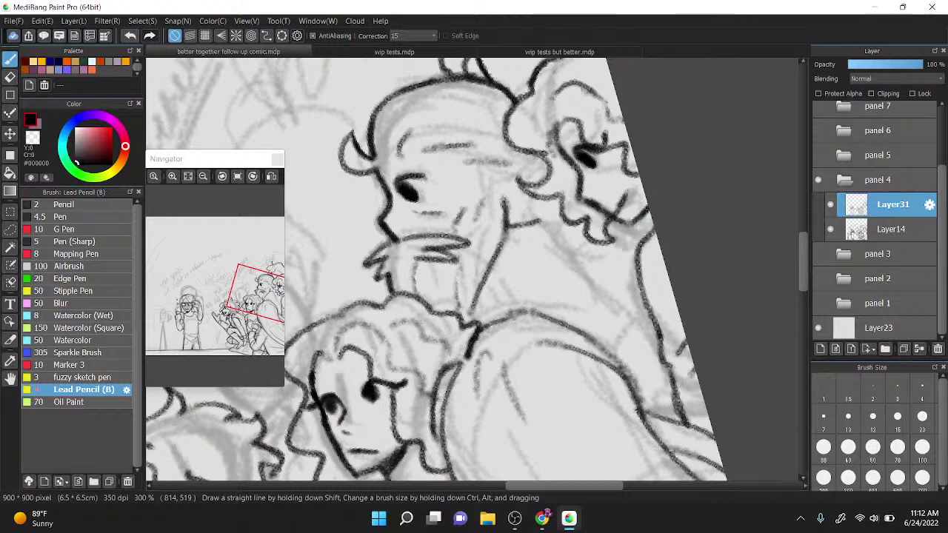
key("Up")
scroll(556, 304, "up", 2)
scroll(550, 157, "down", 2)
mouse_move(518, 159)
left_mouse_down()
mouse_move(562, 167)
mouse_move(577, 232)
mouse_move(563, 201)
left_mouse_up()
scroll(595, 200, "down", 1)
scroll(583, 207, "up", 1)
scroll(540, 159, "up", 1)
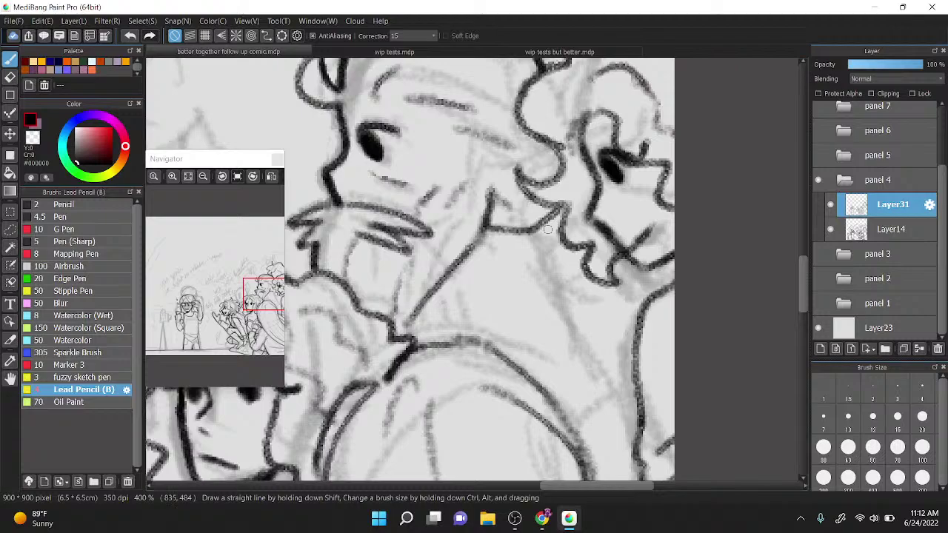
Step: Try to draw the side-facing character's back line down from the collar, with short fold strokes on the shirt and shoulder
mouse_move(527, 233)
left_mouse_down()
mouse_move(556, 281)
mouse_move(561, 269)
mouse_move(585, 333)
left_mouse_up()
mouse_move(508, 286)
left_mouse_down()
mouse_move(572, 318)
mouse_move(613, 416)
left_mouse_up()
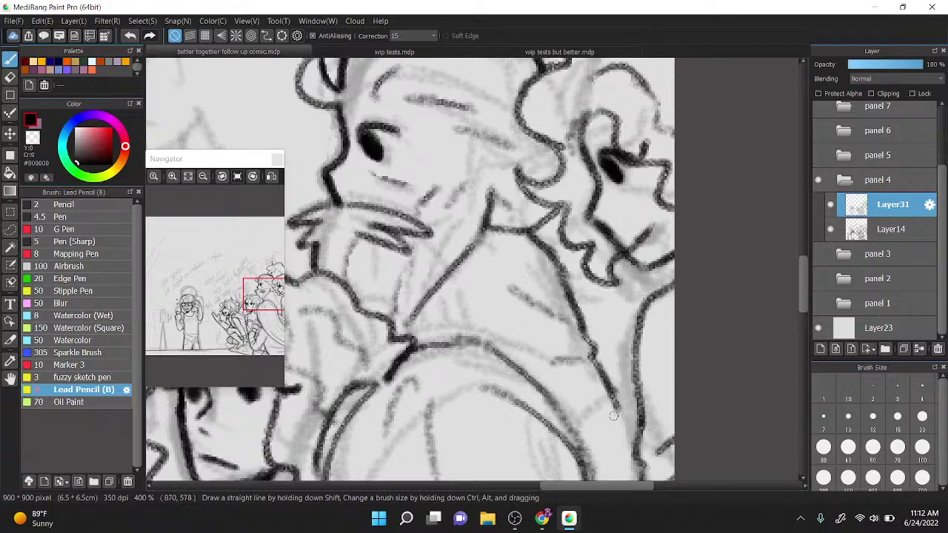
left_click_drag(591, 453, 622, 443)
scroll(537, 233, "down", 2)
scroll(540, 296, "up", 1)
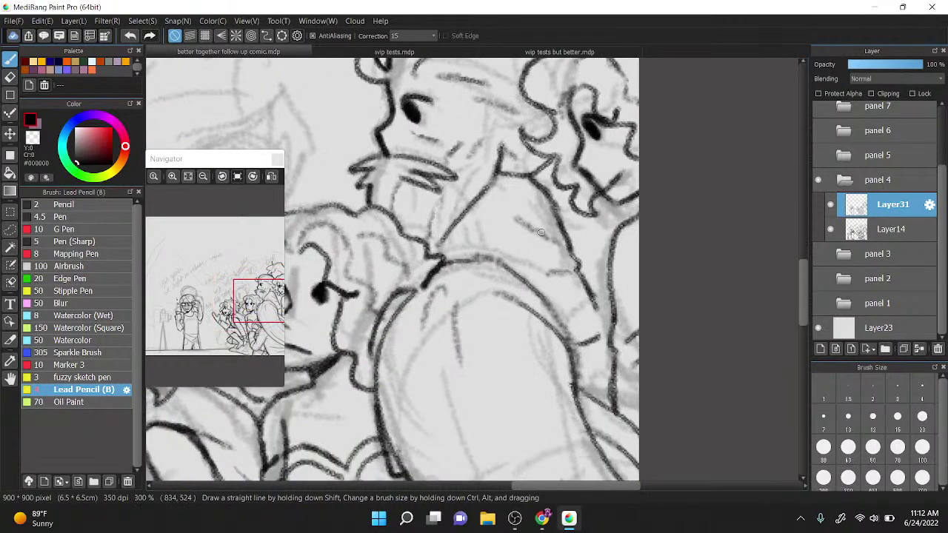
Step: Undo the back line and shirt fold strokes, hiding and showing Layer31 to compare with the rough sketch
key("ctrl+z")
key("ctrl+z")
key("ctrl+z")
key("ctrl+z")
key("ctrl+z")
key("ctrl+z")
key("ctrl+z")
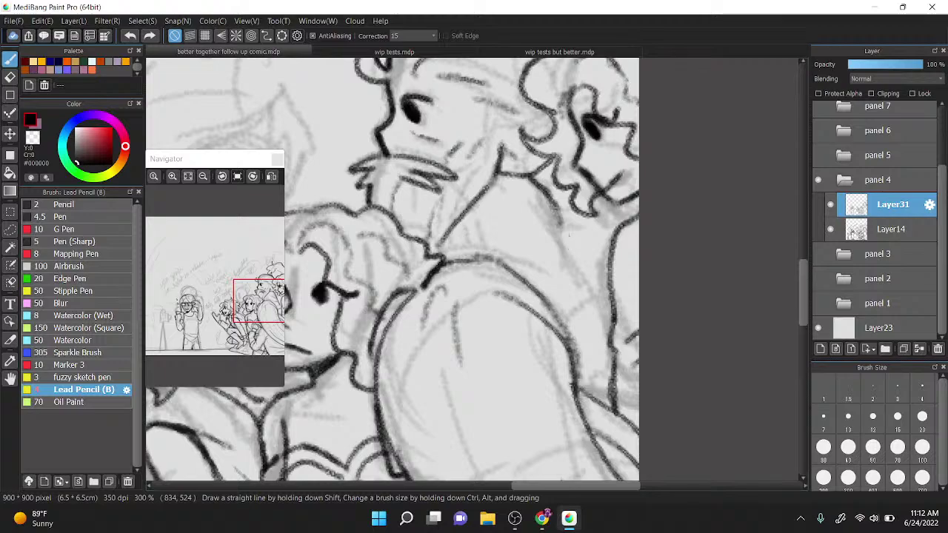
key("ctrl+z")
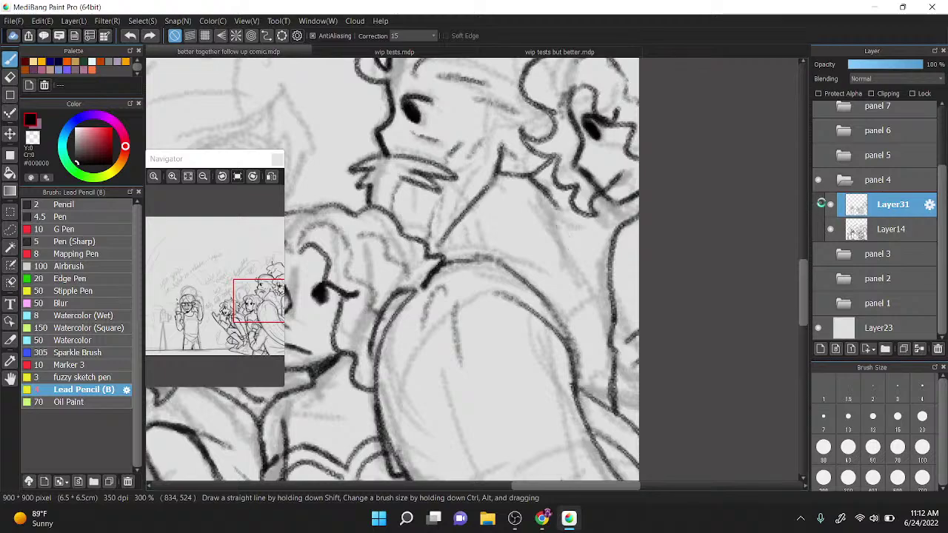
left_click(829, 204)
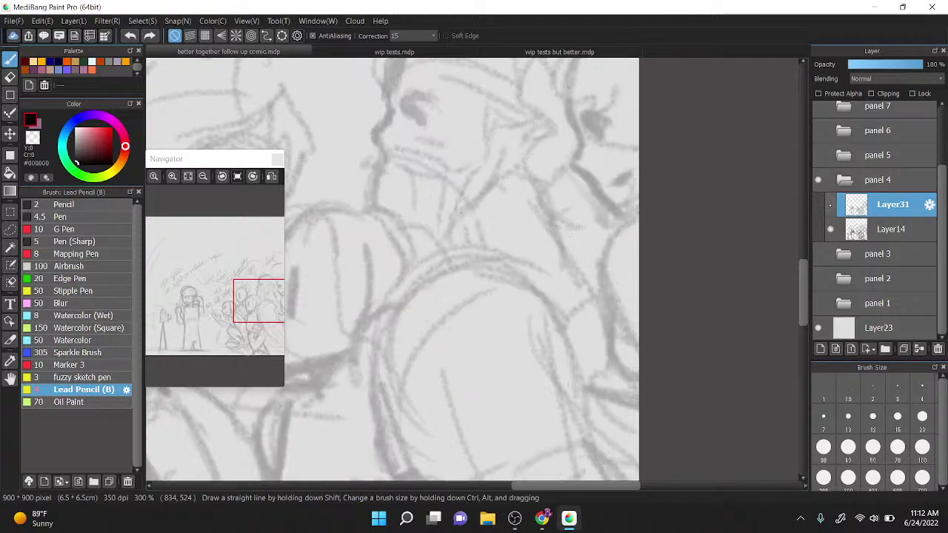
left_click(829, 205)
key("ctrl+z")
key("ctrl+z")
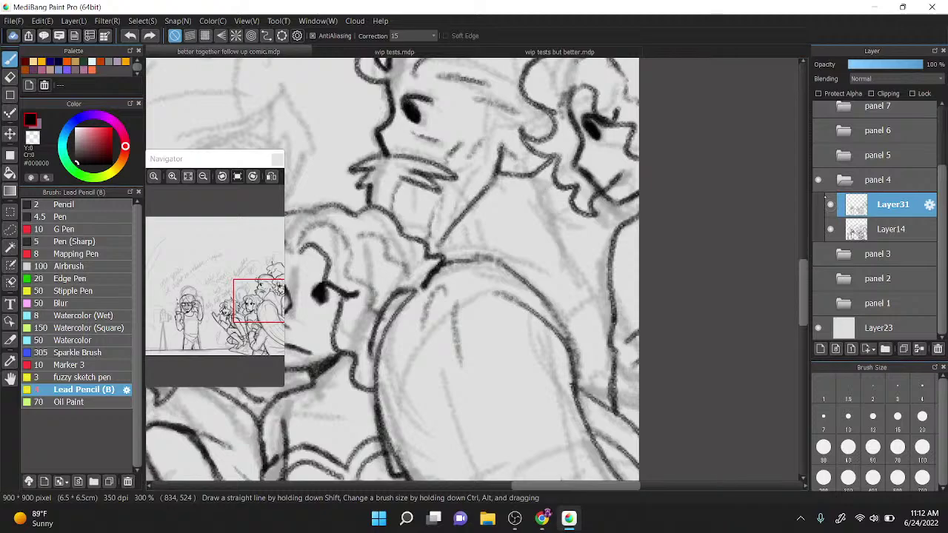
Step: Redraw the back line from the collar in black, adding a curve behind the front shoulder and short shirt fold strokes
scroll(555, 252, "down", 5)
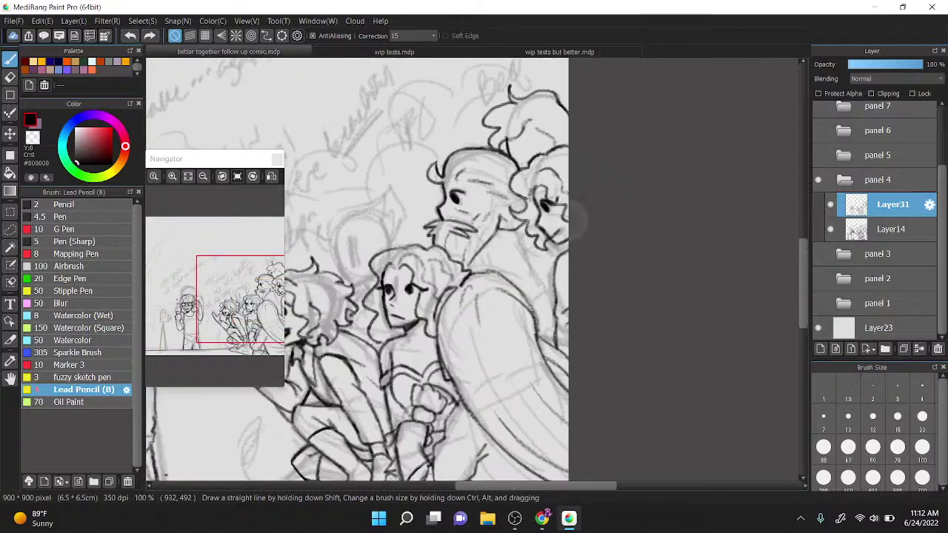
scroll(585, 219, "up", 5)
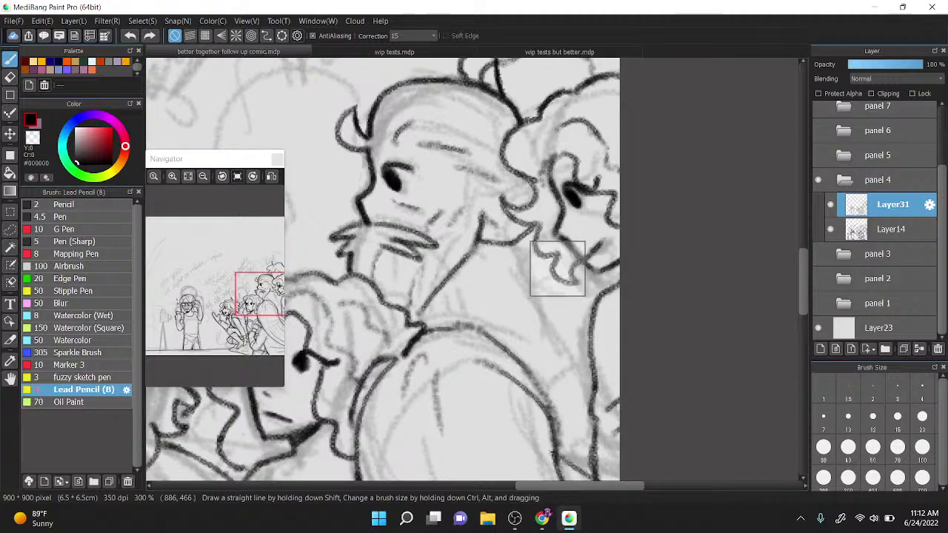
left_click_drag(558, 239, 562, 233)
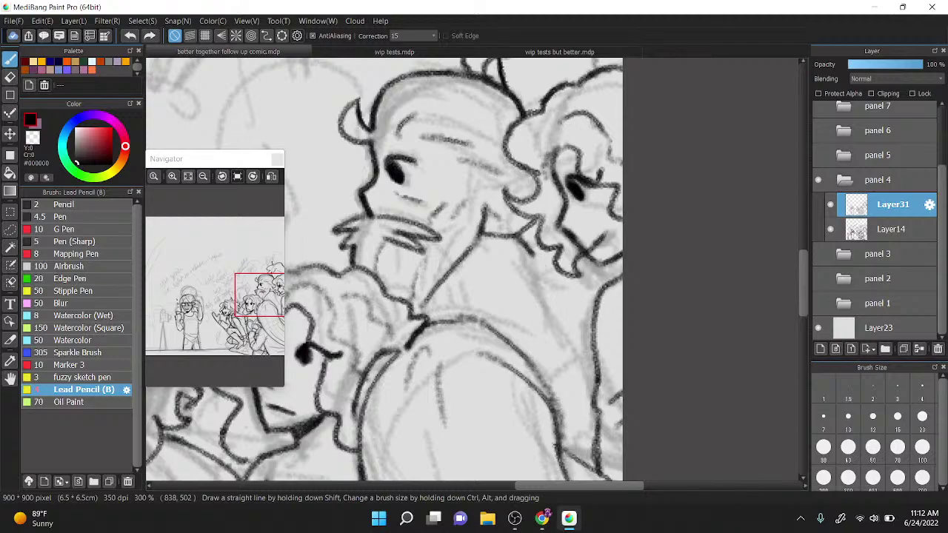
mouse_move(459, 299)
left_mouse_down()
mouse_move(492, 324)
mouse_move(478, 313)
left_mouse_up()
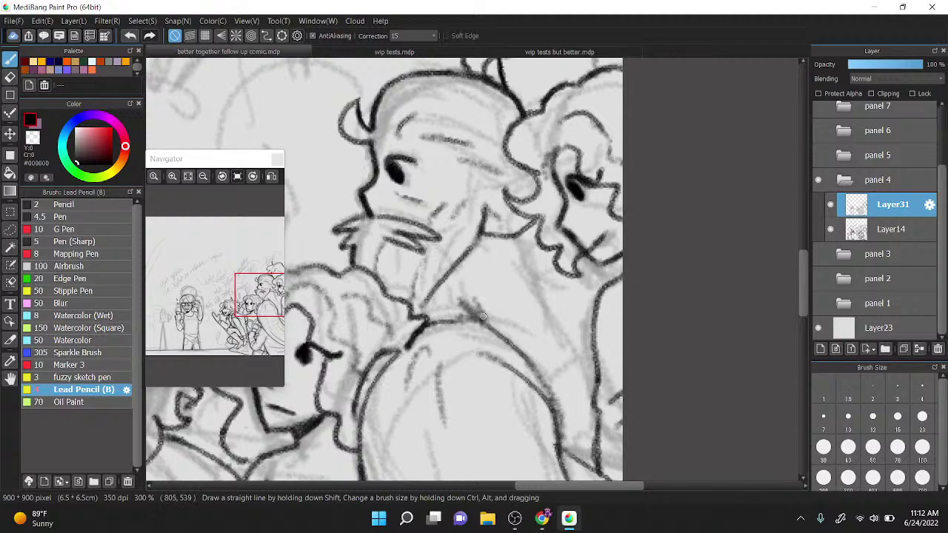
left_click_drag(517, 235, 575, 337)
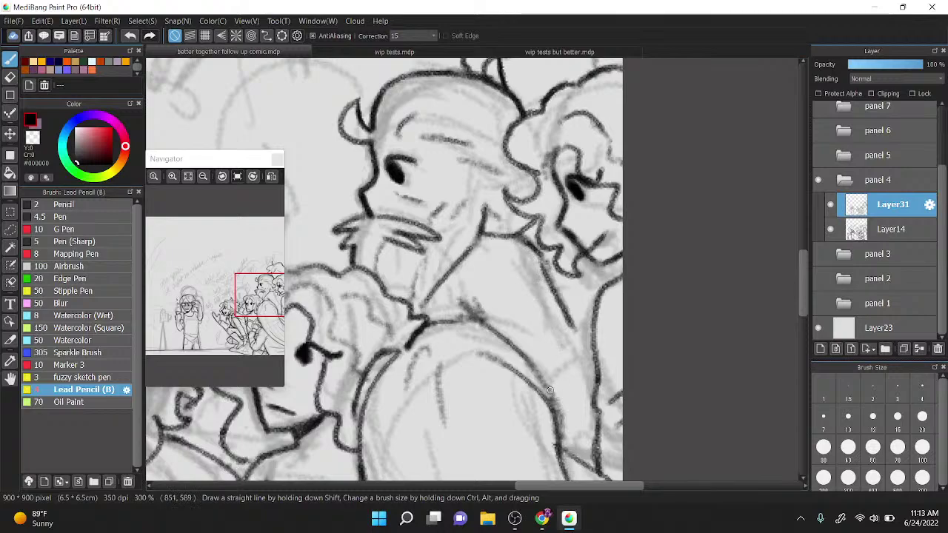
mouse_move(548, 386)
left_mouse_down()
mouse_move(563, 361)
mouse_move(591, 347)
left_mouse_up()
left_click_drag(570, 324, 580, 338)
mouse_move(514, 340)
left_mouse_down()
mouse_move(554, 284)
mouse_move(547, 326)
mouse_move(568, 321)
mouse_move(559, 322)
mouse_move(602, 349)
mouse_move(565, 313)
mouse_move(579, 332)
left_mouse_up()
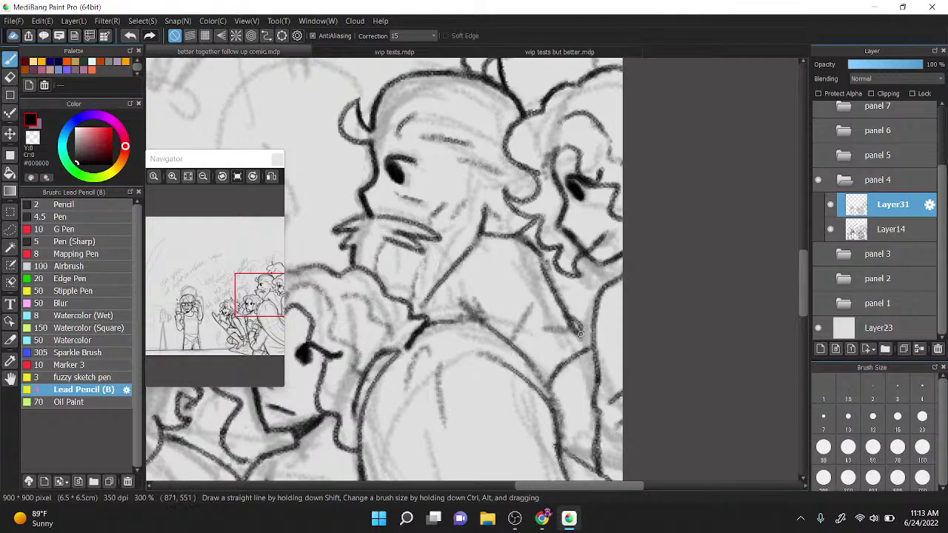
Step: Rework the lower end of the side-facing character's back line in black so it joins the curve behind the front shoulder
scroll(581, 333, "up", 1)
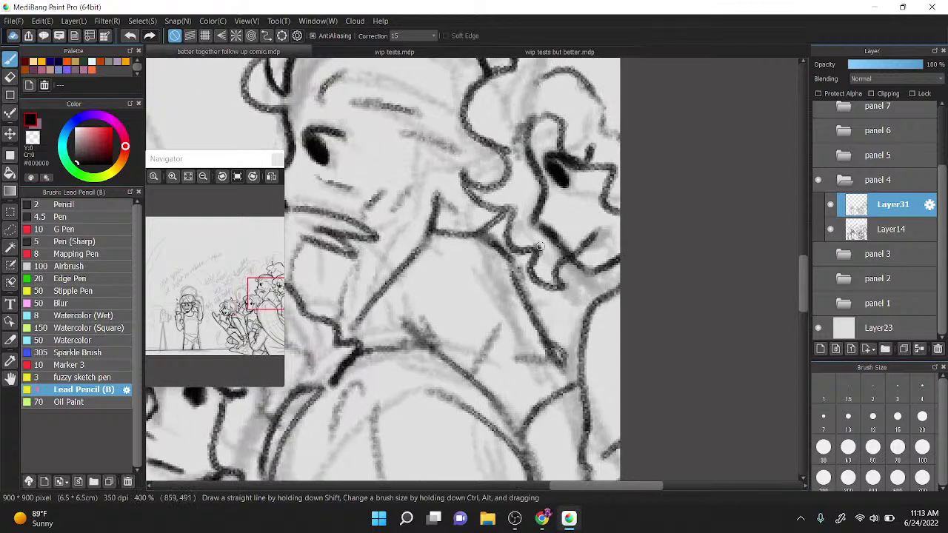
key("z")
left_click_drag(546, 351, 563, 361)
mouse_move(500, 326)
left_mouse_down()
mouse_move(493, 362)
mouse_move(516, 354)
mouse_move(579, 389)
left_mouse_up()
key("x")
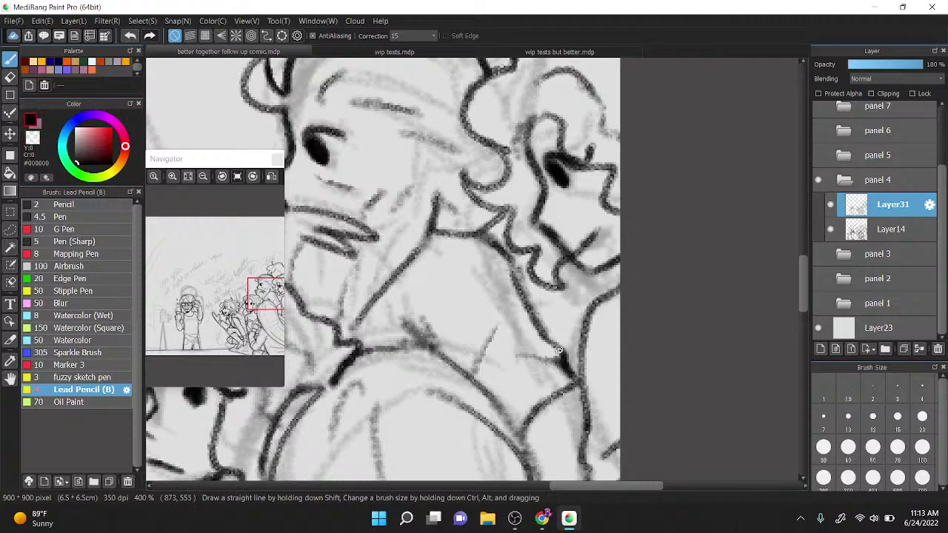
left_click_drag(541, 334, 569, 373)
left_click_drag(556, 308, 564, 288)
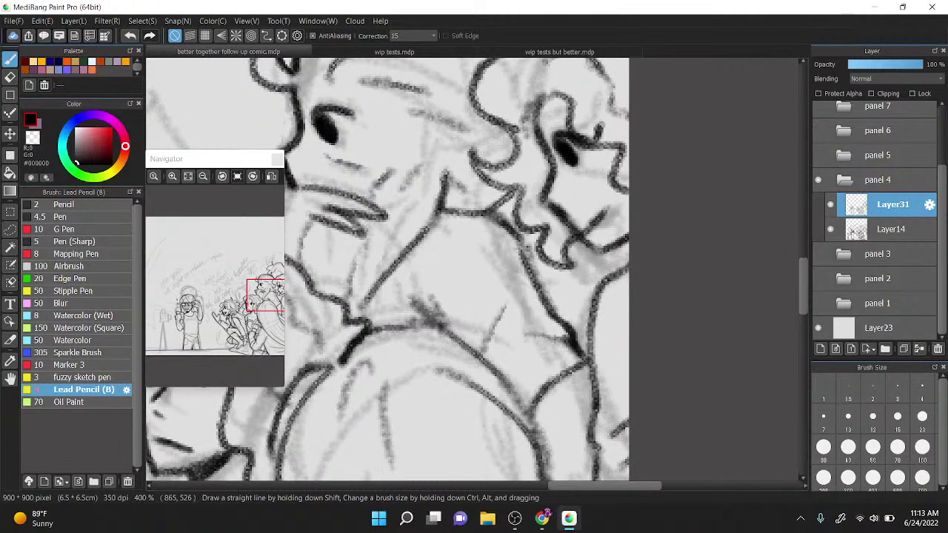
Step: Tidy the back line's lower end with transparent colour, and touch up the collar tip in black beneath the neighbour's curls
key("x")
scroll(518, 213, "up", 3)
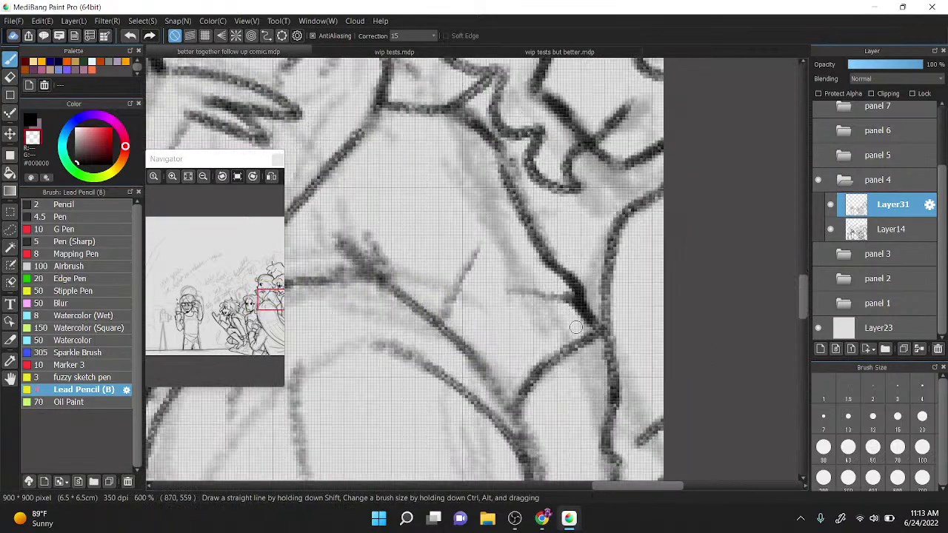
scroll(526, 376, "down", 2)
scroll(559, 170, "up", 3)
scroll(578, 406, "down", 3)
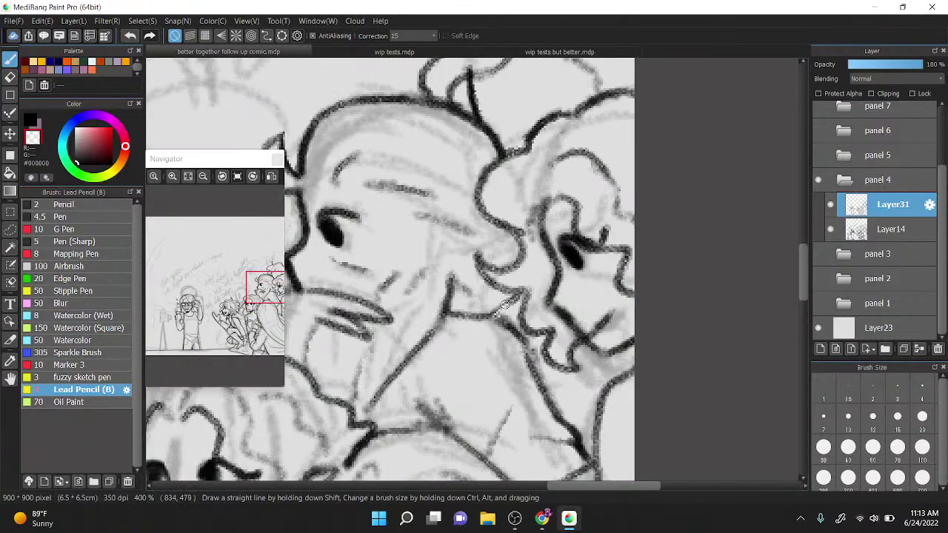
scroll(501, 304, "up", 2)
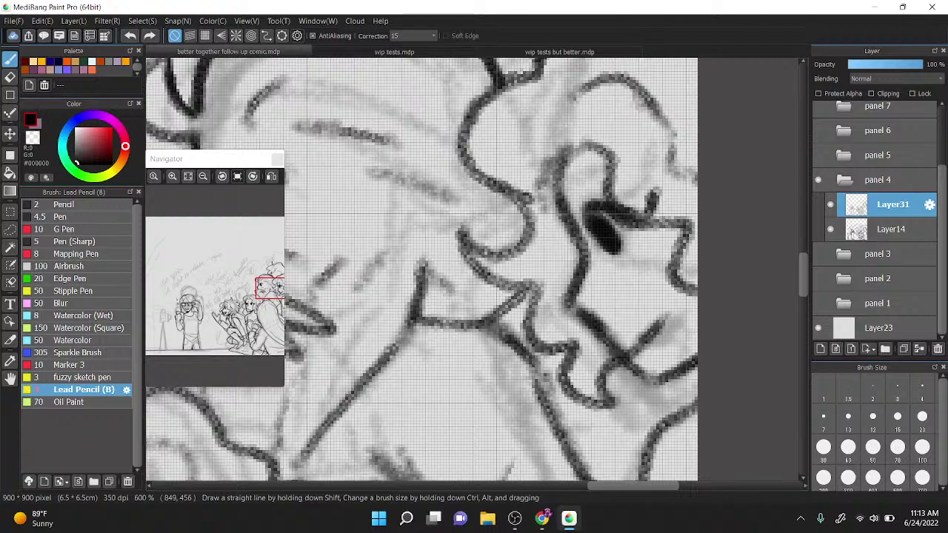
left_click_drag(519, 288, 533, 292)
scroll(530, 308, "down", 3)
scroll(535, 279, "up", 2)
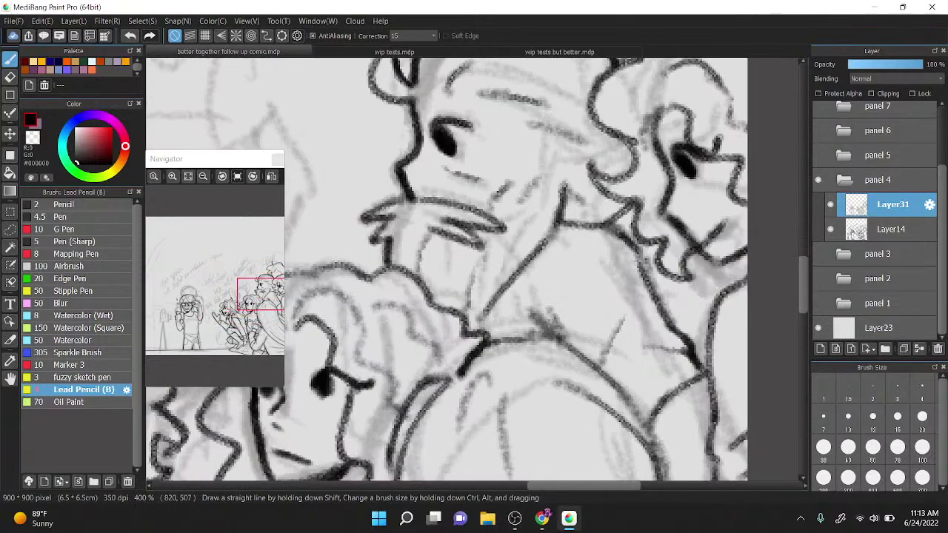
Step: Draw the pointed ear, spiky hair outline and jaw of the character behind the two front curly-haired figures in black
scroll(496, 307, "down", 1)
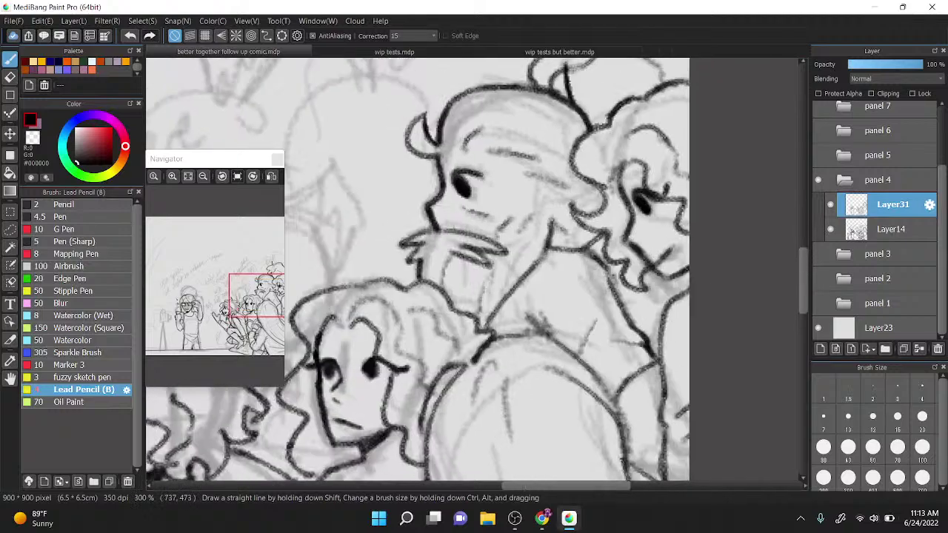
scroll(444, 207, "down", 3)
scroll(444, 207, "up", 4)
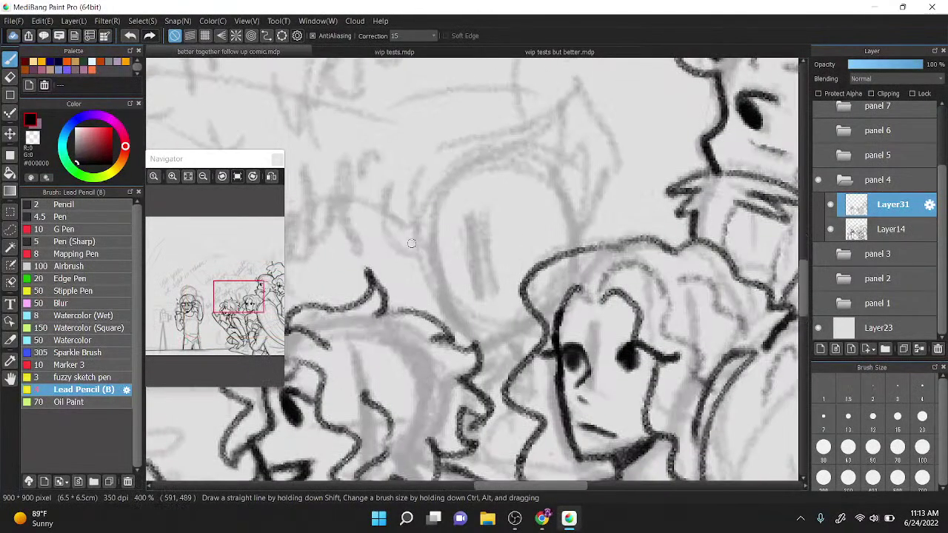
mouse_move(411, 243)
left_mouse_down()
mouse_move(392, 189)
mouse_move(433, 222)
mouse_move(424, 235)
left_mouse_up()
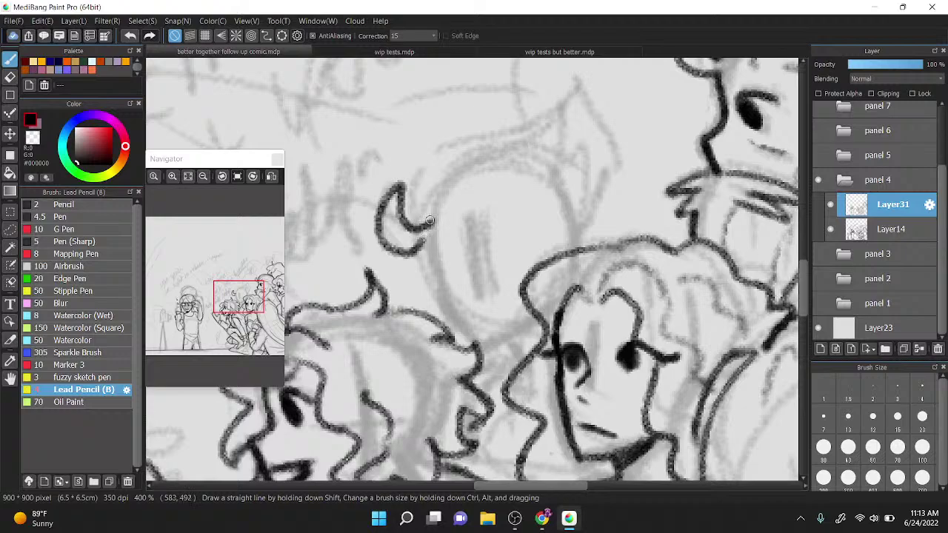
mouse_move(419, 223)
left_mouse_down()
mouse_move(440, 168)
mouse_move(518, 143)
mouse_move(554, 161)
left_mouse_up()
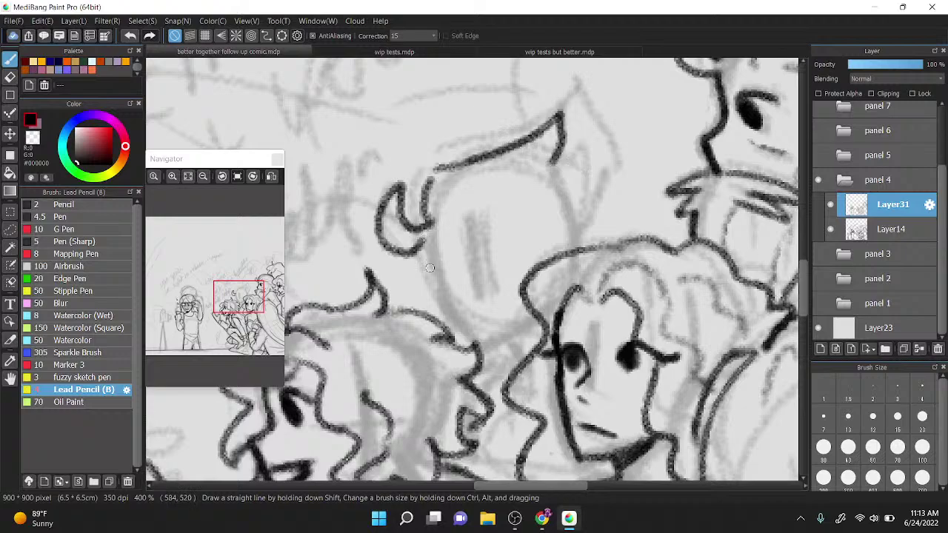
mouse_move(431, 249)
left_mouse_down()
mouse_move(471, 332)
mouse_move(461, 316)
mouse_move(506, 338)
mouse_move(498, 346)
mouse_move(530, 302)
left_mouse_up()
mouse_move(553, 165)
left_mouse_down()
mouse_move(579, 135)
mouse_move(579, 206)
mouse_move(593, 199)
mouse_move(567, 259)
left_mouse_up()
Step: Try to draw two large round eyes on the spiky-haired character's face
mouse_move(426, 225)
left_mouse_down()
mouse_move(436, 249)
mouse_move(464, 251)
mouse_move(459, 276)
mouse_move(505, 229)
mouse_move(528, 260)
left_mouse_up()
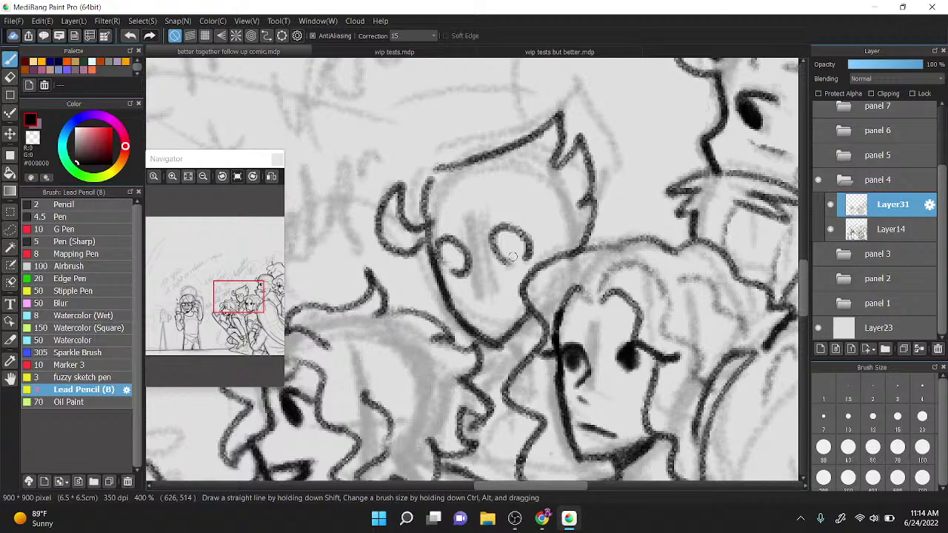
scroll(513, 256, "up", 2)
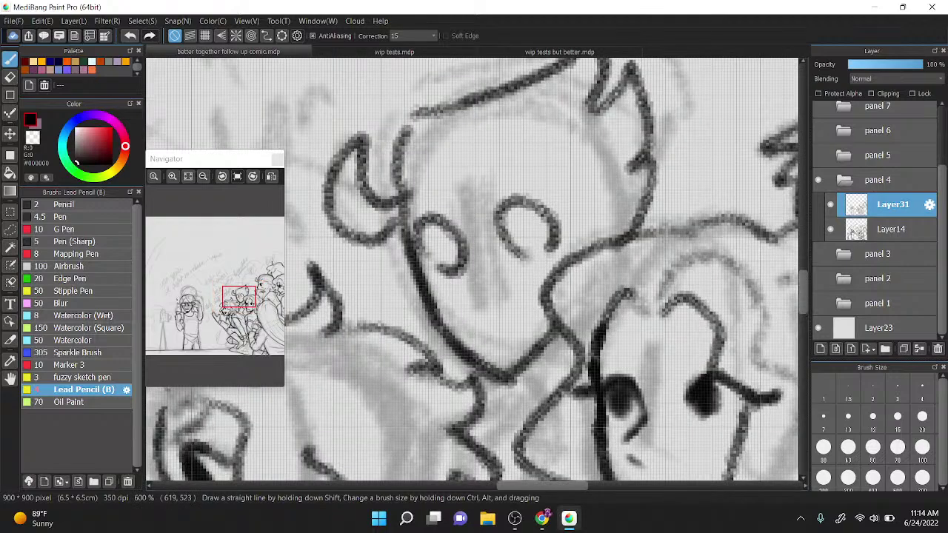
key("ctrl+z")
key("ctrl+z")
mouse_move(426, 263)
left_mouse_down()
mouse_move(466, 244)
mouse_move(433, 270)
left_mouse_up()
left_click_drag(510, 259, 552, 203)
key("ctrl+z")
key("ctrl+z")
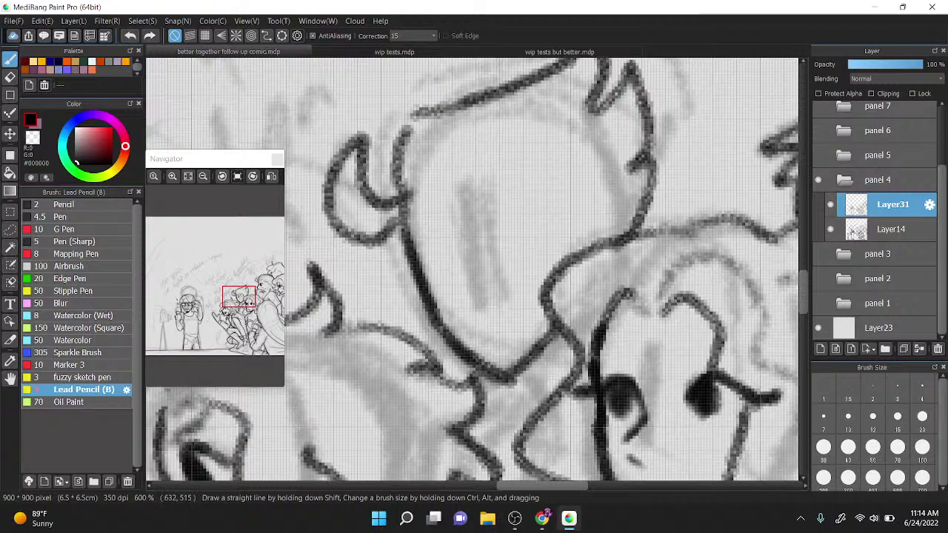
Step: Draw thick, arched upper eyelids for both eyes of the spiky-haired character
mouse_move(419, 257)
left_mouse_down()
mouse_move(440, 240)
mouse_move(447, 260)
mouse_move(426, 275)
mouse_move(463, 262)
mouse_move(423, 263)
mouse_move(453, 278)
left_mouse_up()
key("ctrl+z")
key("ctrl+z")
key("ctrl+z")
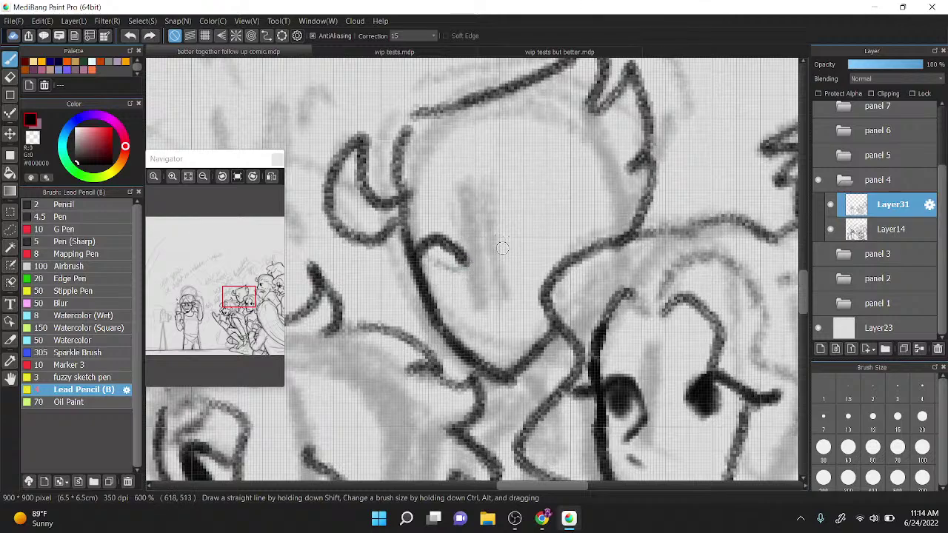
left_click_drag(502, 247, 566, 242)
key("ctrl+z")
mouse_move(501, 247)
left_mouse_down()
mouse_move(530, 215)
mouse_move(547, 234)
mouse_move(514, 222)
mouse_move(554, 240)
left_mouse_up()
key("ctrl+z")
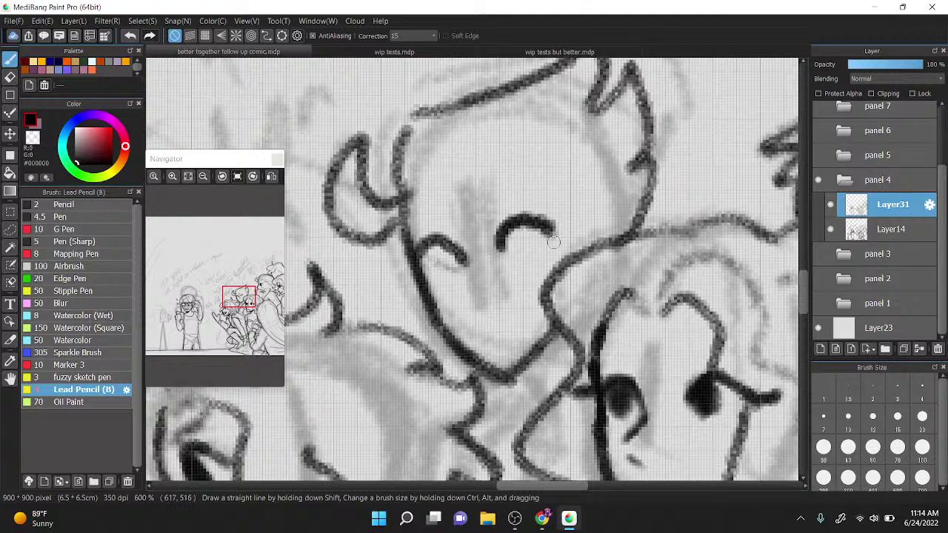
Step: Switch to the size 2 Pencil brush and add thin lower eye curves and a short mouth line to the spiky-haired character
mouse_move(461, 328)
left_mouse_down()
mouse_move(491, 333)
mouse_move(524, 335)
left_mouse_up()
key("ctrl+z")
left_click(25, 202)
mouse_move(421, 262)
left_mouse_down()
mouse_move(464, 261)
mouse_move(429, 287)
mouse_move(461, 277)
mouse_move(463, 258)
mouse_move(546, 261)
left_mouse_up()
key("ctrl+z")
mouse_move(471, 334)
left_mouse_down()
mouse_move(511, 345)
mouse_move(496, 300)
left_mouse_up()
key("ctrl+z")
Step: Reshape the chin of the front wavy-haired character with a black jaw stroke, cleaning up the old corner with transparent colour
scroll(525, 376, "down", 2)
scroll(588, 400, "up", 2)
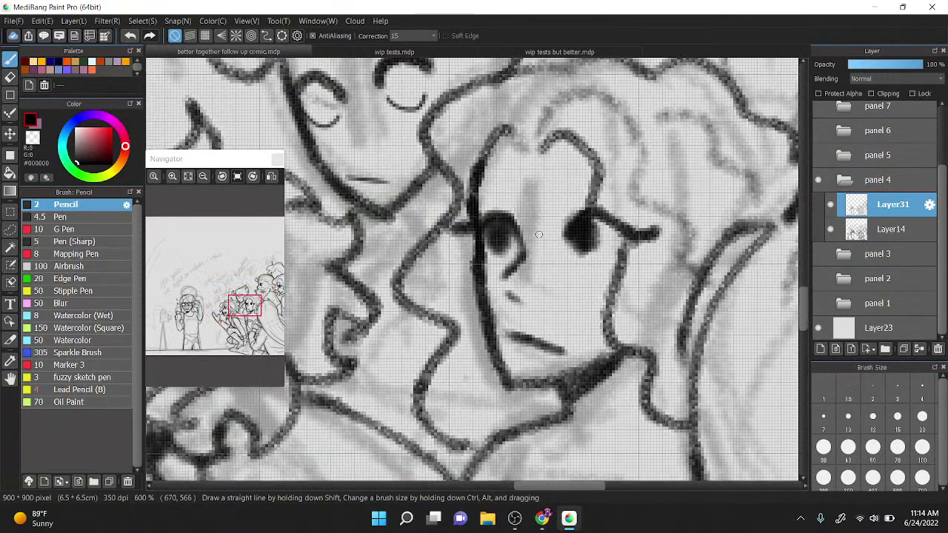
mouse_move(496, 370)
left_mouse_down()
mouse_move(518, 386)
mouse_move(503, 361)
mouse_move(522, 394)
left_mouse_up()
key("x")
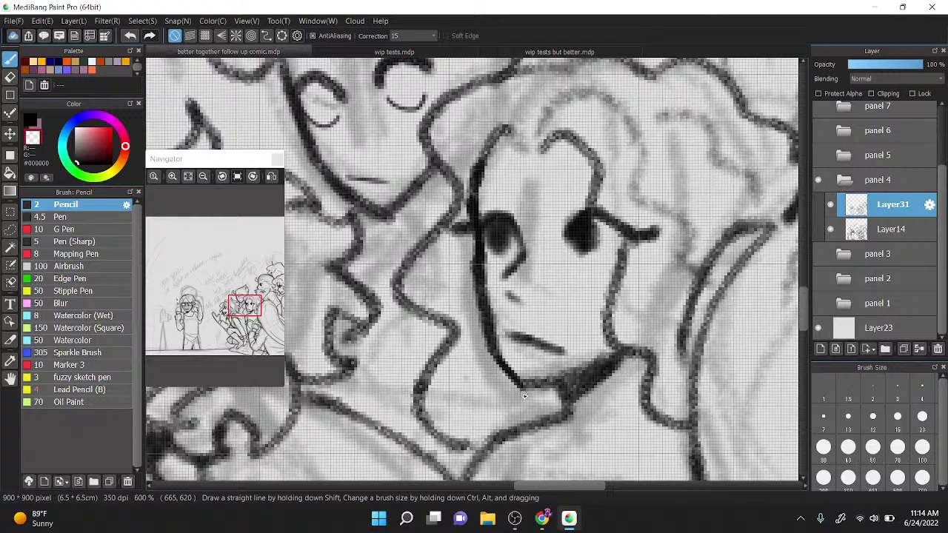
scroll(523, 394, "down", 2)
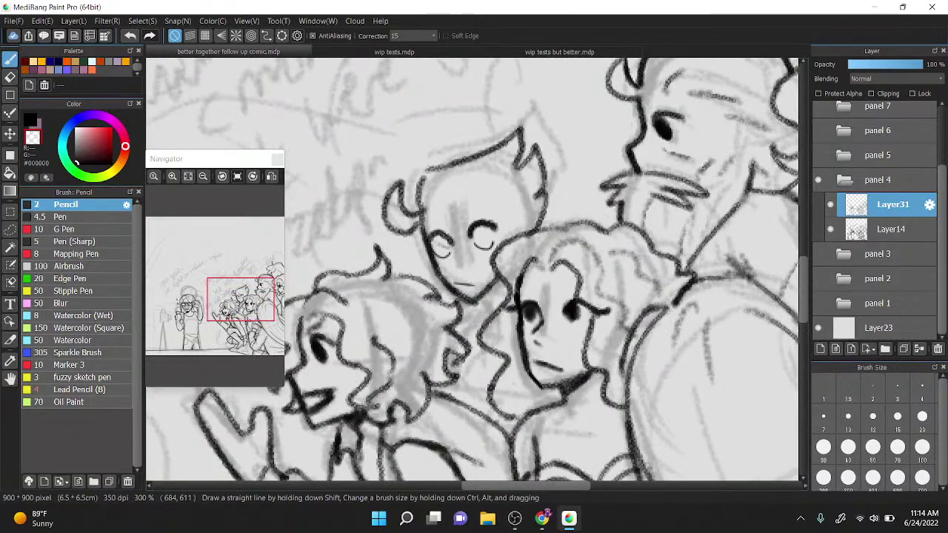
Step: Return to black with the Lead Pencil brush and fill the neck shadow under the spiky-haired character's chin
scroll(567, 204, "up", 2)
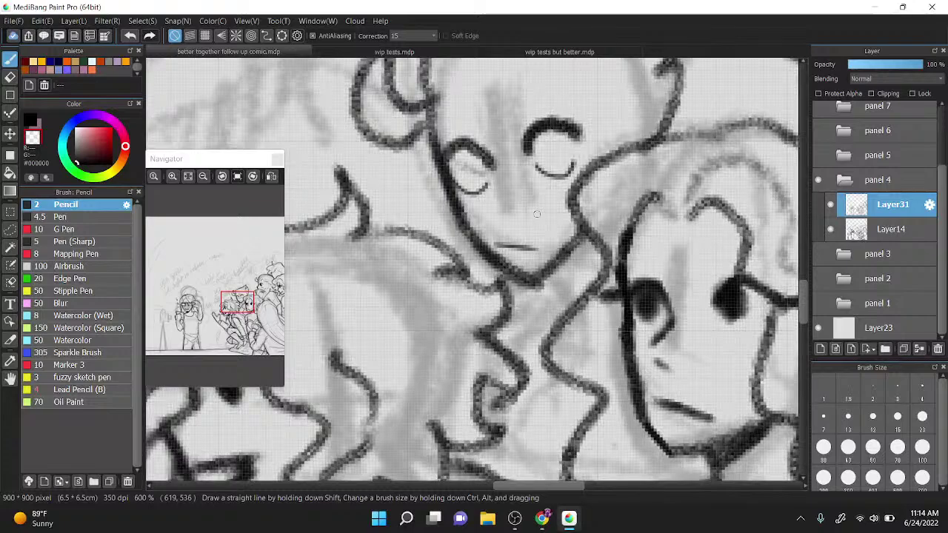
key("x")
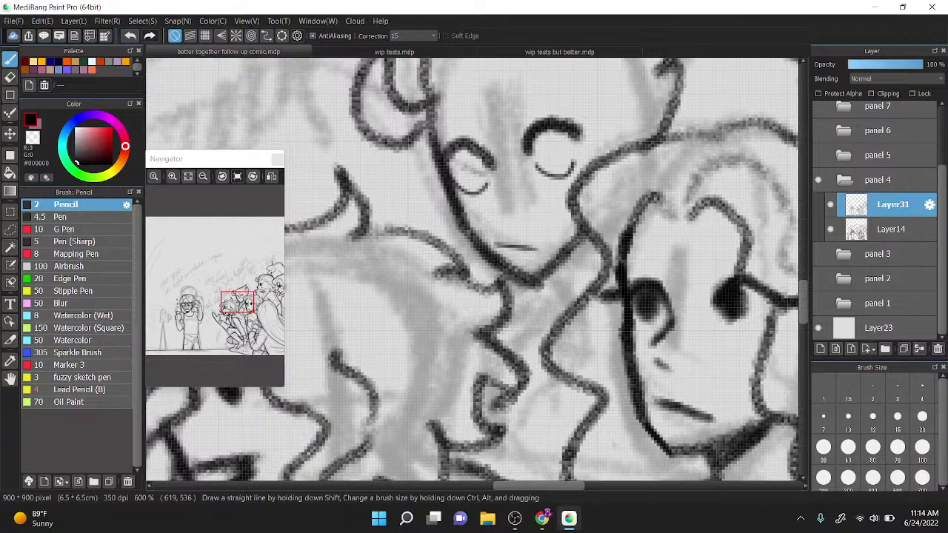
key("b")
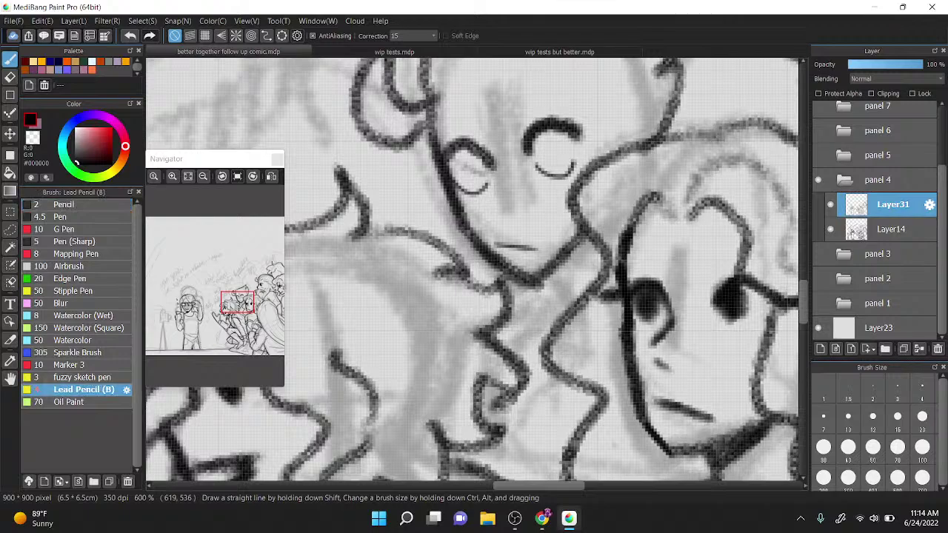
mouse_move(559, 278)
left_mouse_down()
mouse_move(547, 300)
mouse_move(574, 315)
mouse_move(555, 255)
mouse_move(586, 234)
left_mouse_up()
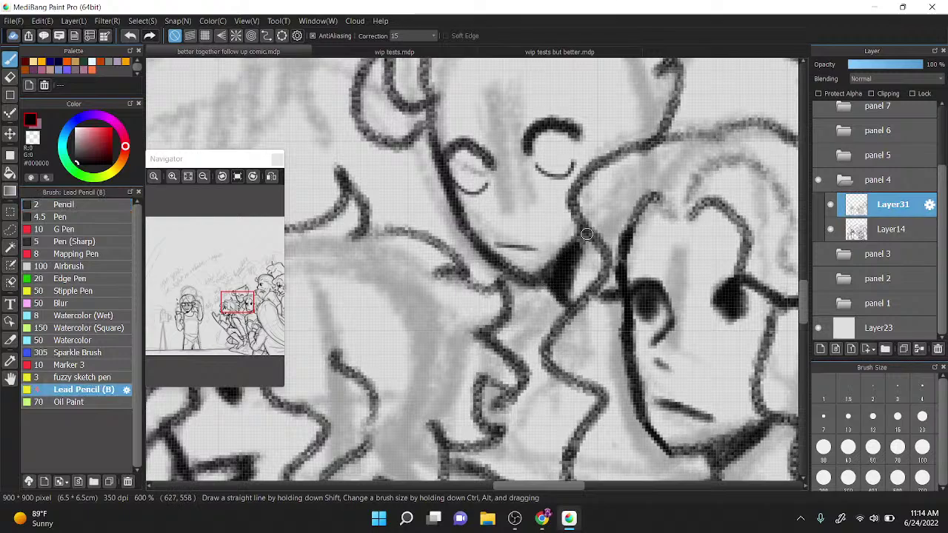
Step: Draw simple rounded head outlines in black for the background crowd behind the spiky-haired, bearded and topmost characters
scroll(588, 222, "down", 6)
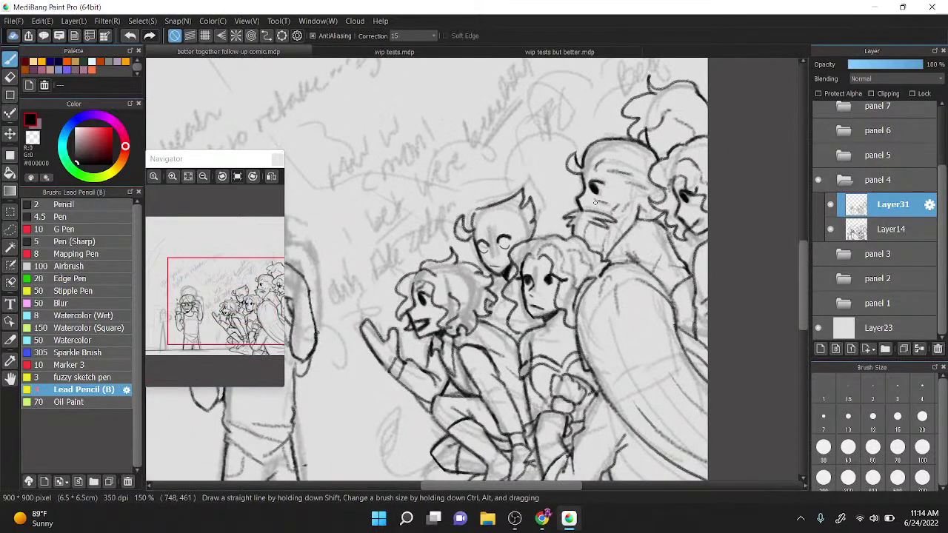
scroll(594, 202, "up", 3)
scroll(618, 171, "down", 3)
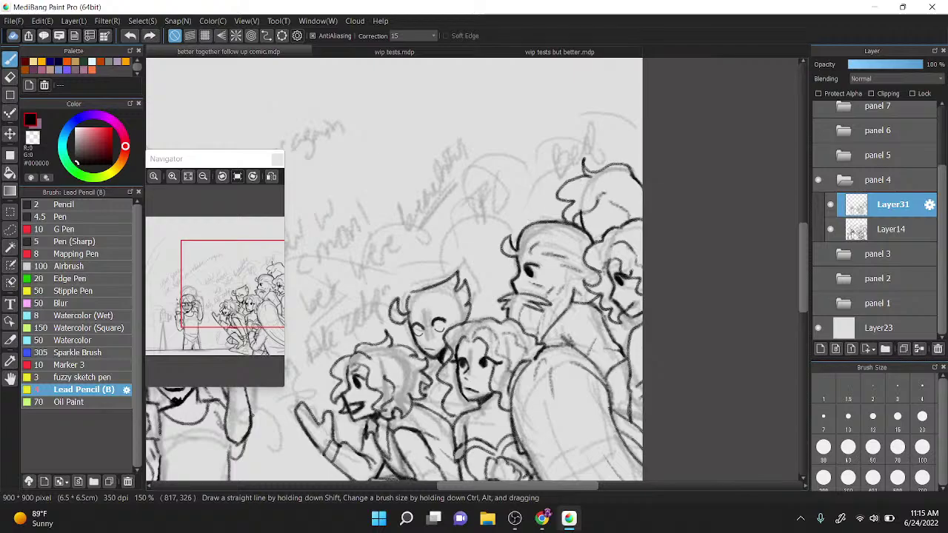
scroll(461, 220, "up", 1)
scroll(526, 222, "down", 1)
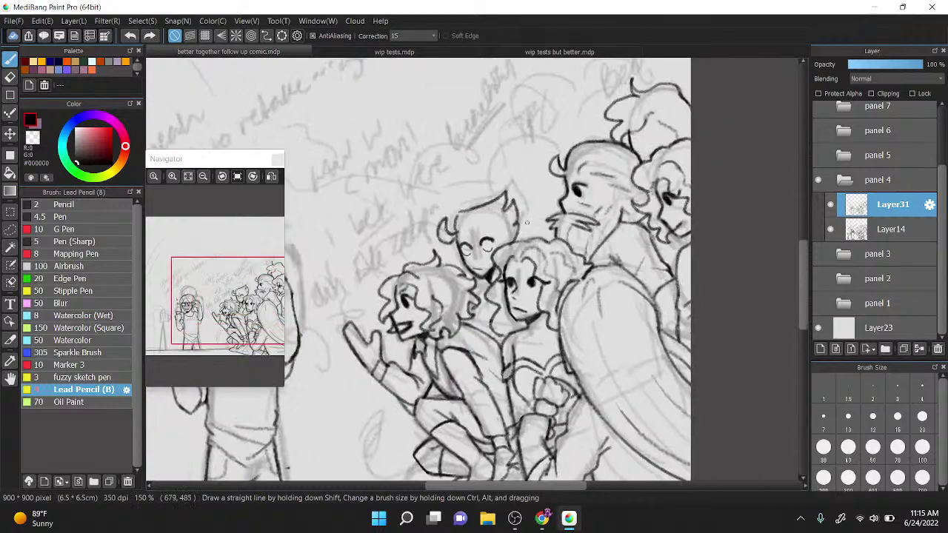
scroll(527, 222, "up", 1)
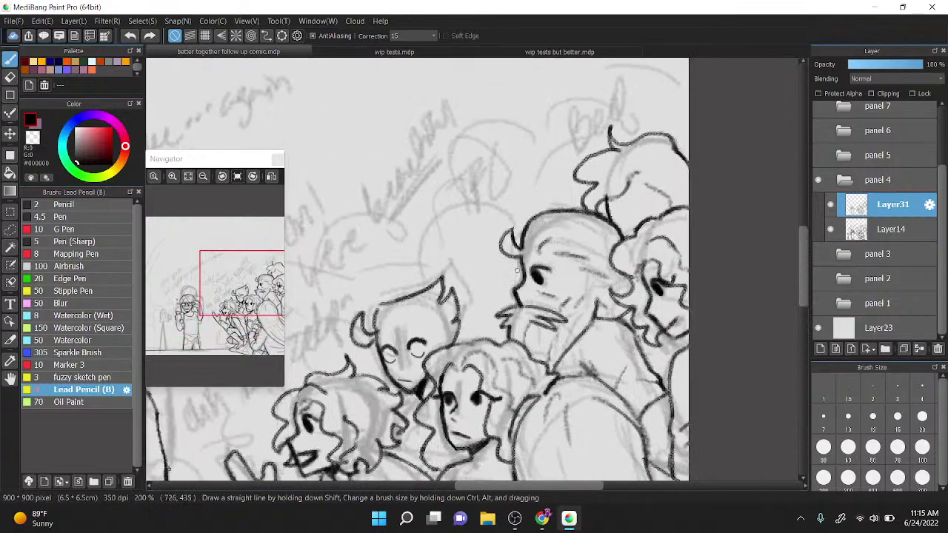
key("ctrl+z")
mouse_move(419, 283)
left_mouse_down()
mouse_move(418, 262)
mouse_move(484, 227)
left_mouse_up()
key("ctrl+z")
mouse_move(424, 279)
left_mouse_down()
mouse_move(459, 222)
mouse_move(496, 225)
mouse_move(557, 195)
left_mouse_up()
mouse_move(522, 164)
left_mouse_down()
mouse_move(562, 122)
mouse_move(589, 146)
mouse_move(687, 89)
left_mouse_up()
key("ctrl+z")
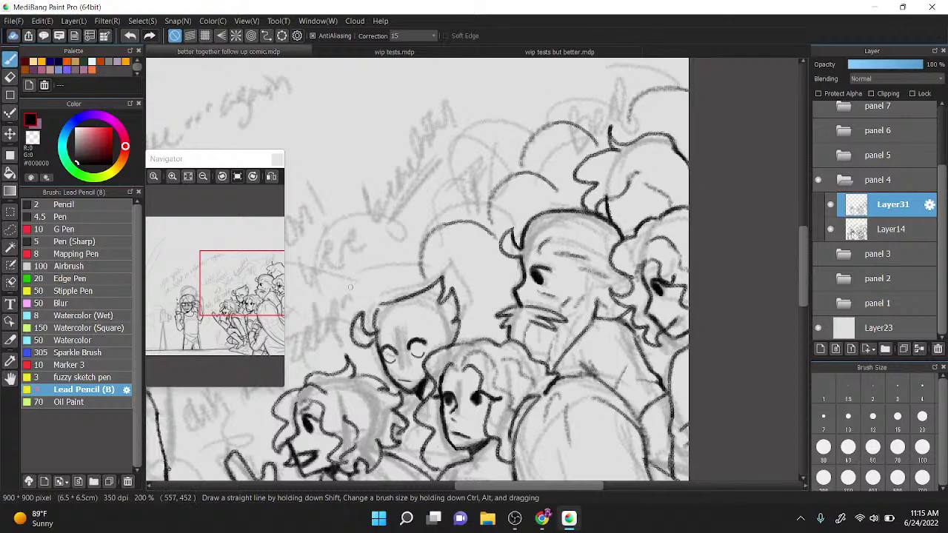
Step: Draw a rounded background head outline behind the spiky-haired character's pointed ear
left_click_drag(349, 288, 413, 282)
key("ctrl+z")
mouse_move(353, 302)
left_mouse_down()
mouse_move(377, 273)
mouse_move(408, 286)
left_mouse_up()
key("ctrl+plus")
key("ctrl+z")
mouse_move(455, 208)
left_mouse_down()
mouse_move(490, 161)
mouse_move(556, 185)
left_mouse_up()
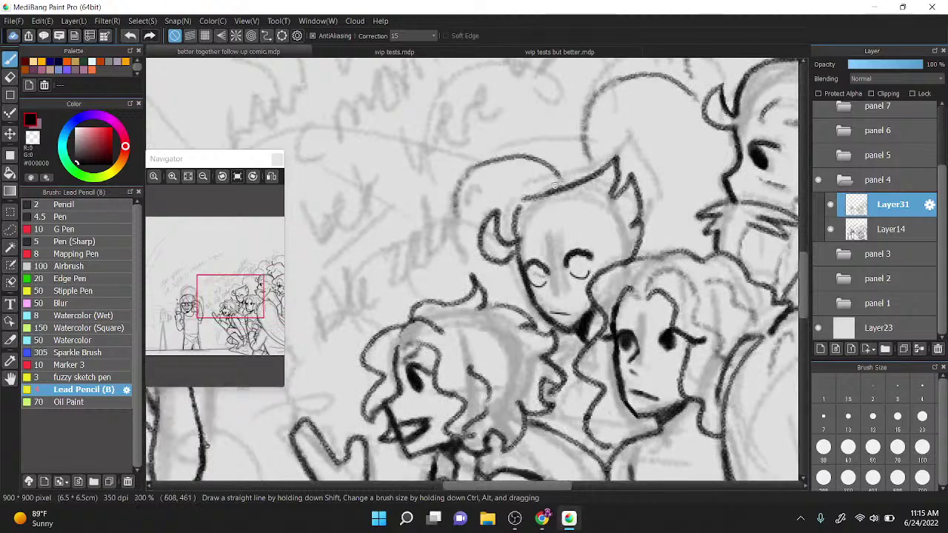
Step: Try to draw a rounded background head outline above the open-mouthed character's curly hair
left_click_drag(370, 305, 477, 278)
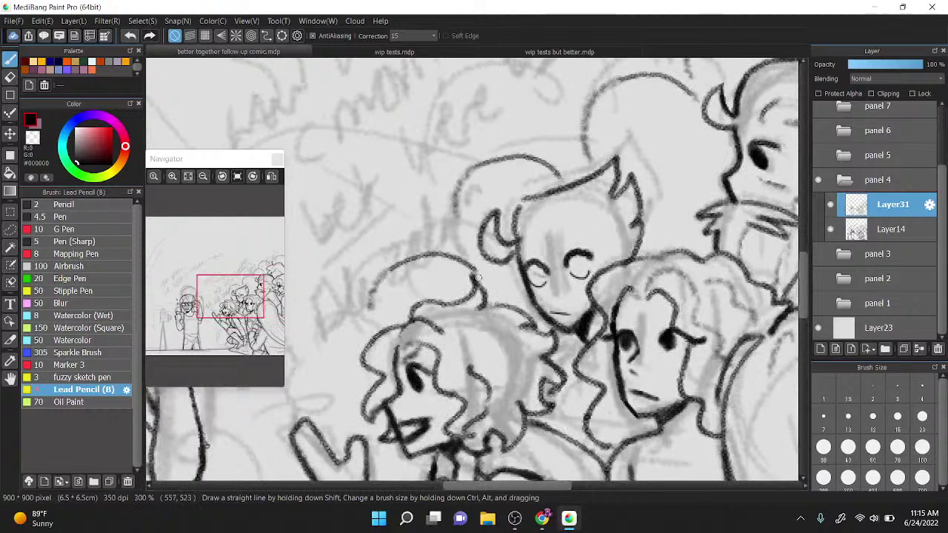
scroll(477, 278, "down", 3)
scroll(493, 262, "up", 1)
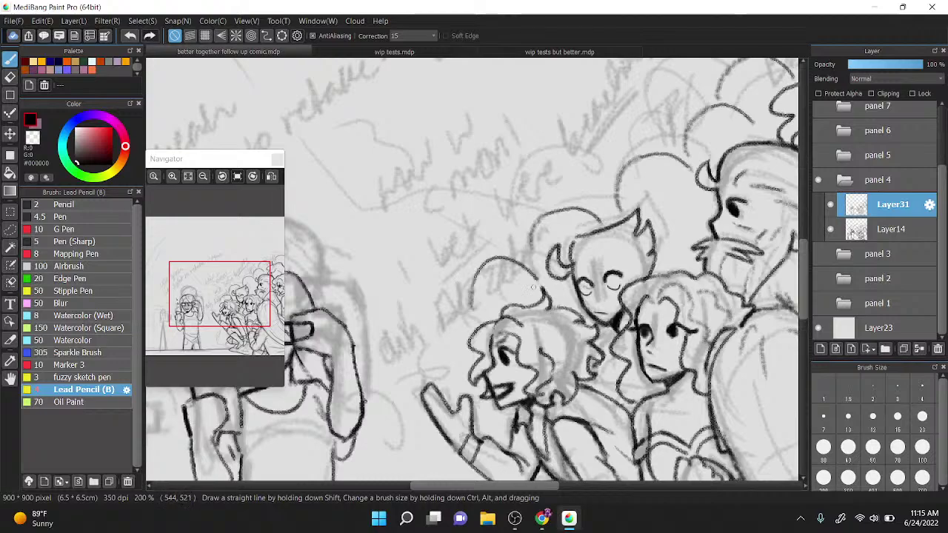
key("ctrl+z")
left_click_drag(465, 305, 529, 287)
key("ctrl+z")
scroll(530, 287, "up", 2)
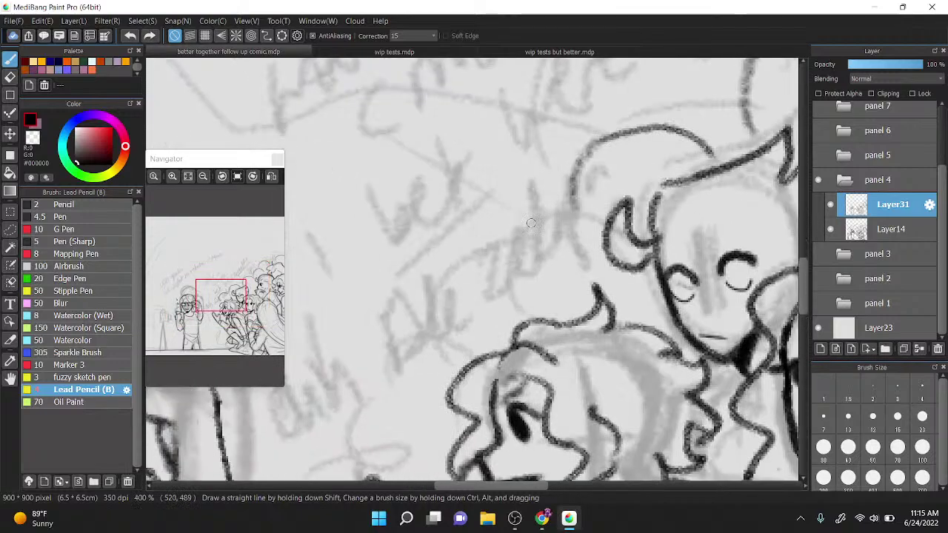
left_click_drag(465, 303, 566, 250)
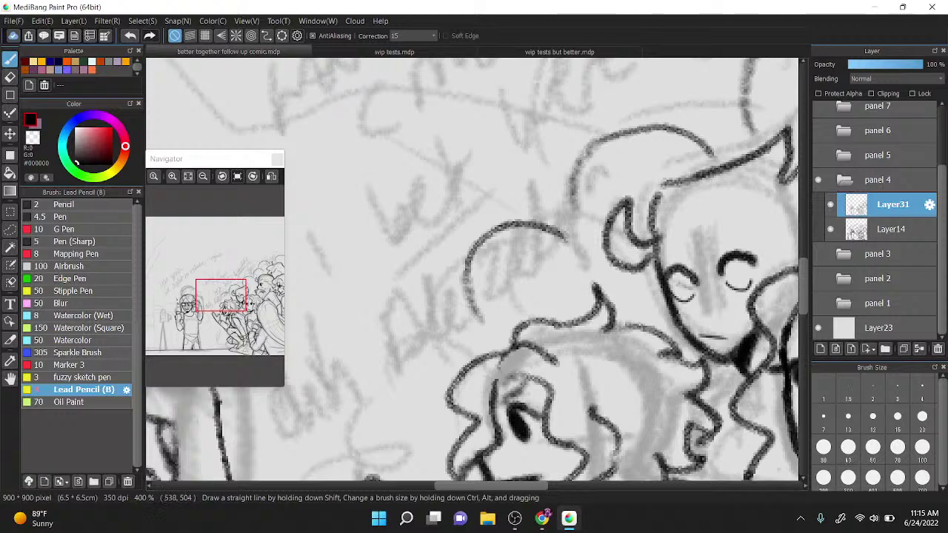
Step: Hide the rough sketch on Layer14 and redraw a smaller rounded head outline above the open-mouthed character's hair
left_click(830, 229)
key("ctrl+z")
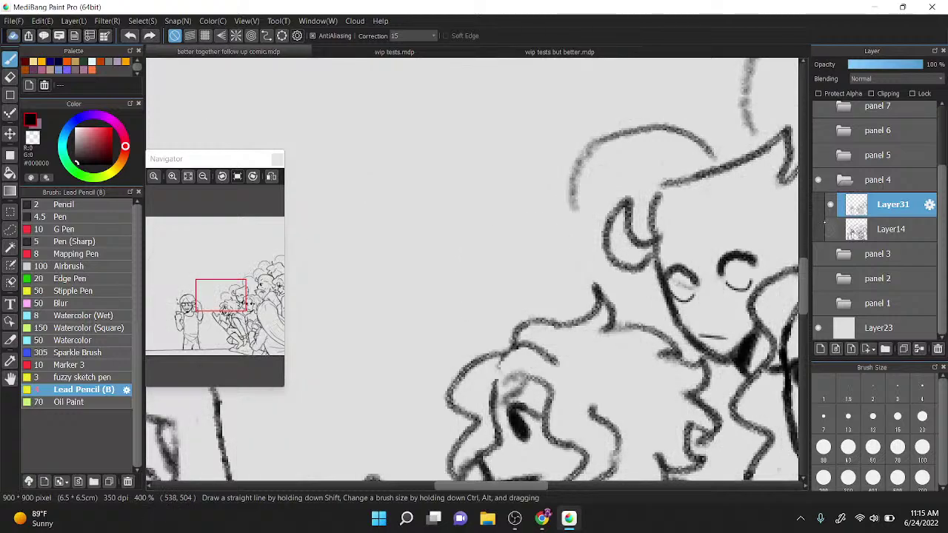
mouse_move(494, 318)
left_mouse_down()
mouse_move(546, 245)
mouse_move(576, 258)
left_mouse_up()
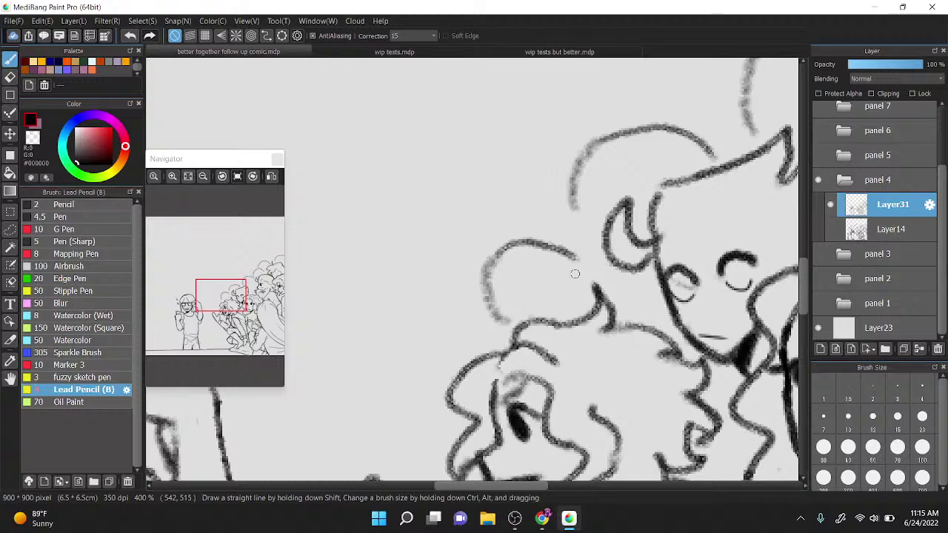
Step: Undo the last head outline and draw a larger rounded one above the open-mouthed character's curly hair
key("ctrl+z")
left_click_drag(466, 319, 580, 245)
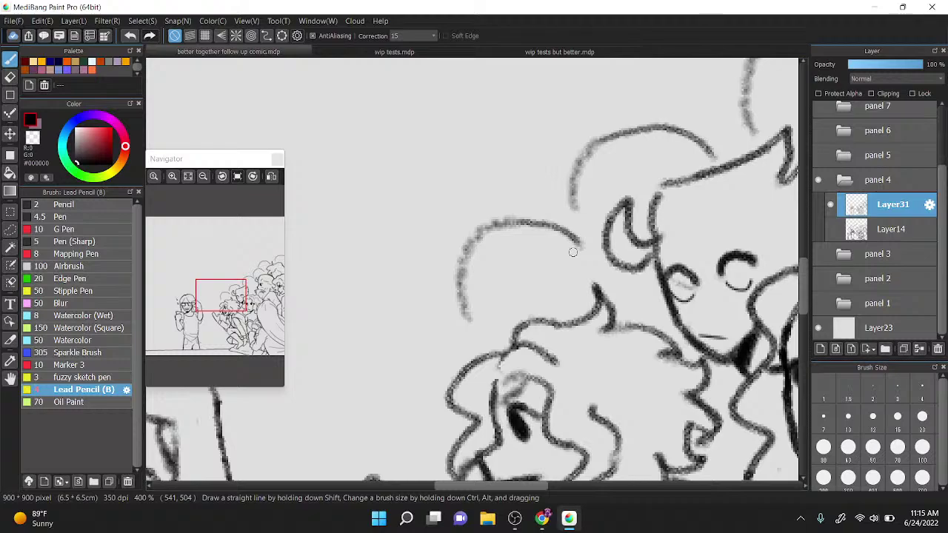
scroll(592, 355, "down", 6)
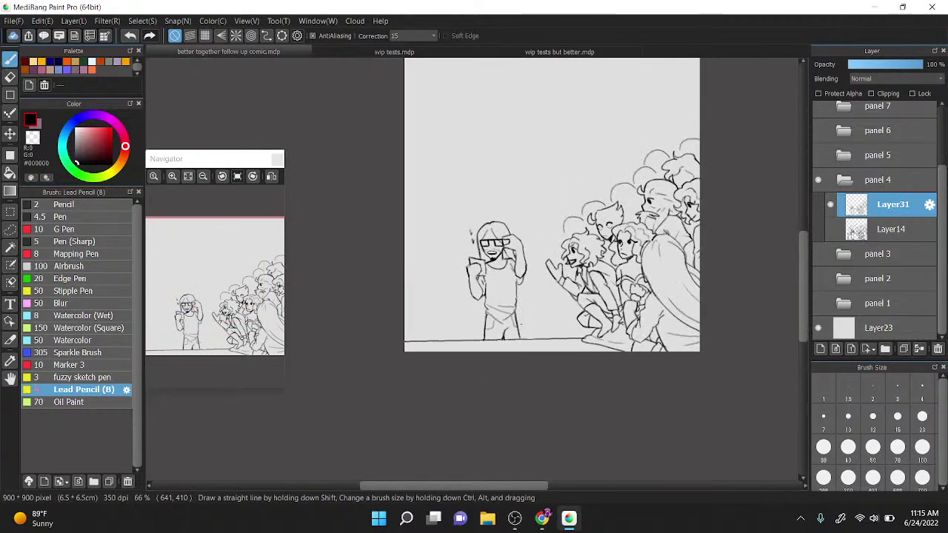
Step: Examine the line art of the whole panel, including the background heads and the character with glasses
scroll(592, 230, "up", 4)
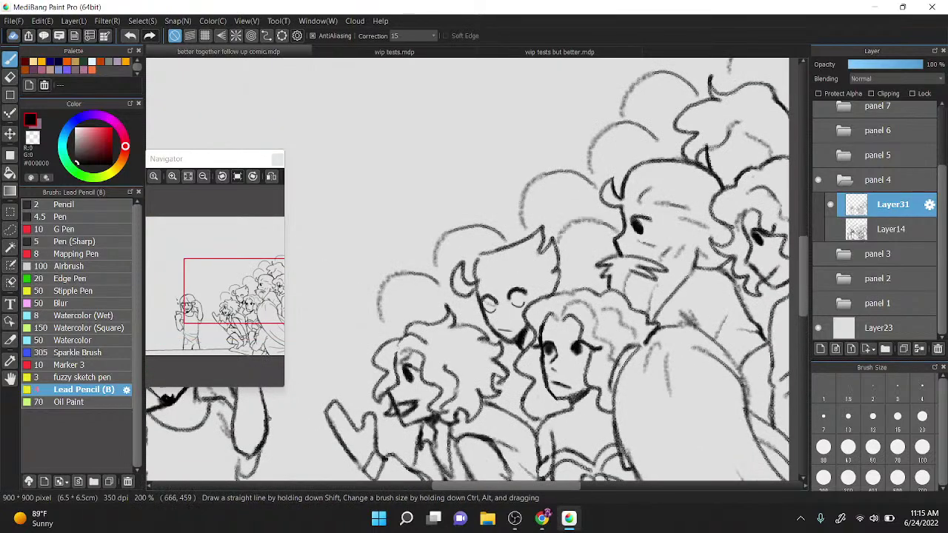
scroll(615, 245, "down", 2)
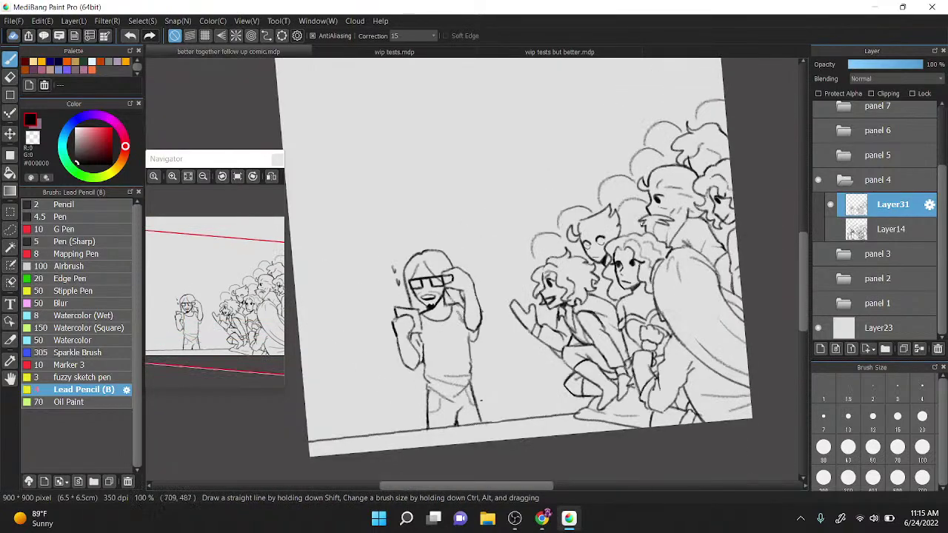
scroll(639, 223, "down", 1)
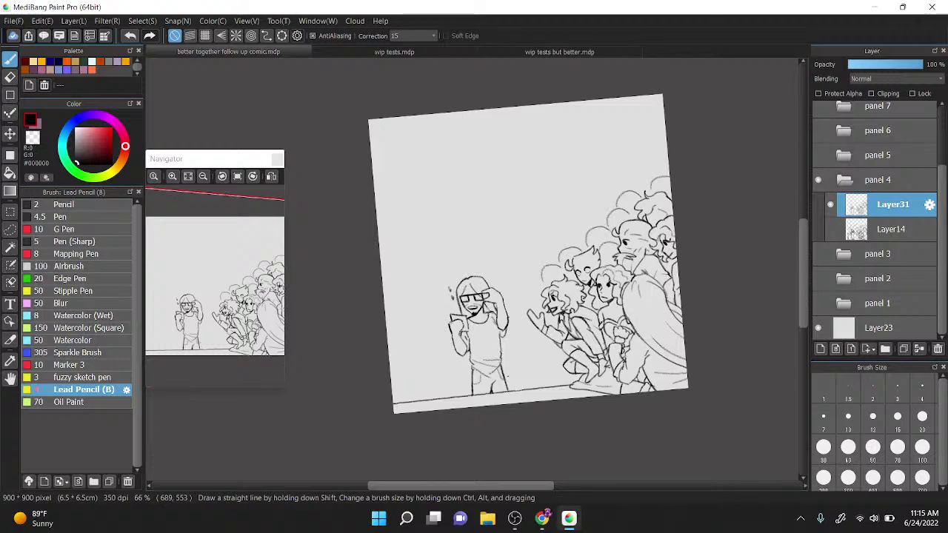
scroll(643, 121, "up", 1)
scroll(642, 122, "up", 1)
scroll(655, 137, "down", 2)
scroll(497, 241, "up", 4)
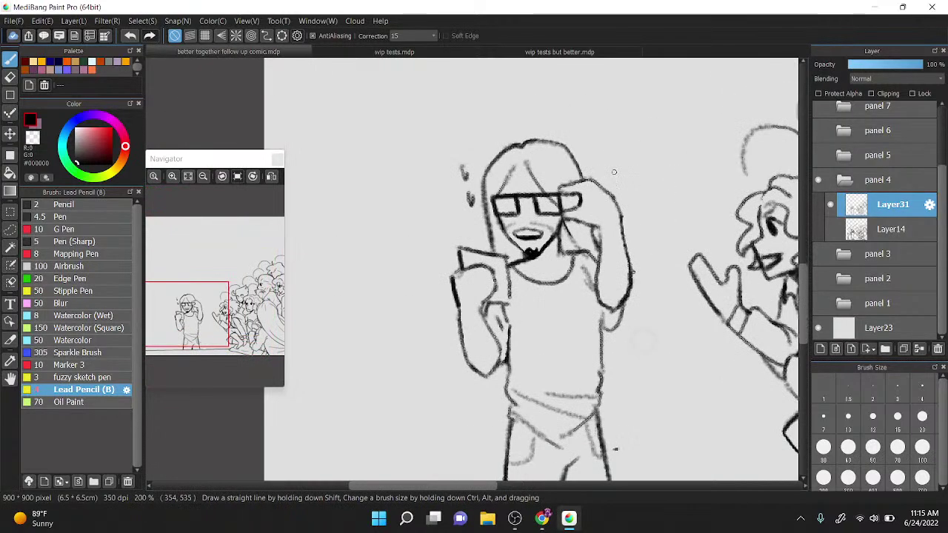
scroll(585, 168, "down", 4)
left_click_drag(664, 182, 535, 252)
scroll(573, 255, "up", 2)
scroll(573, 255, "down", 3)
Step: Erase the stray tip of the line under the topmost character's hair, just above the bearded character's head
scroll(599, 205, "up", 4)
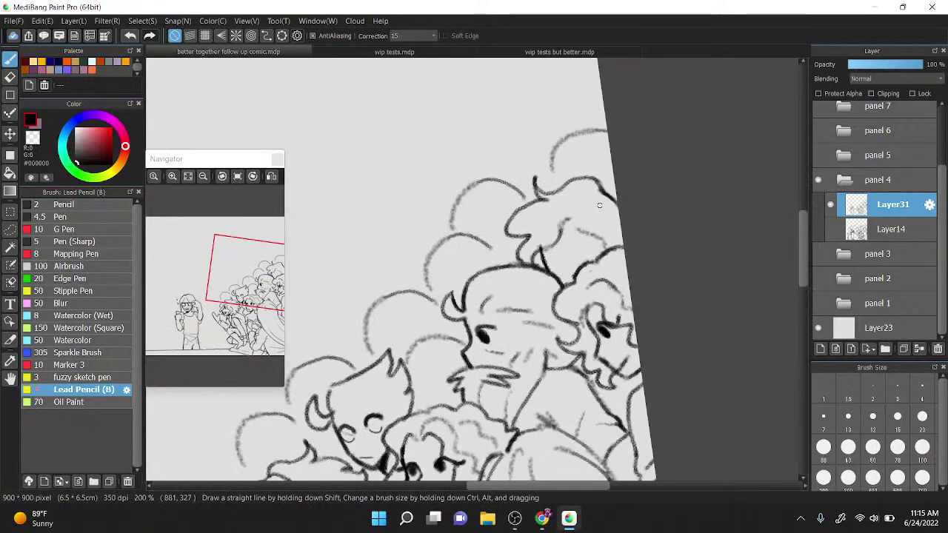
scroll(599, 205, "up", 2)
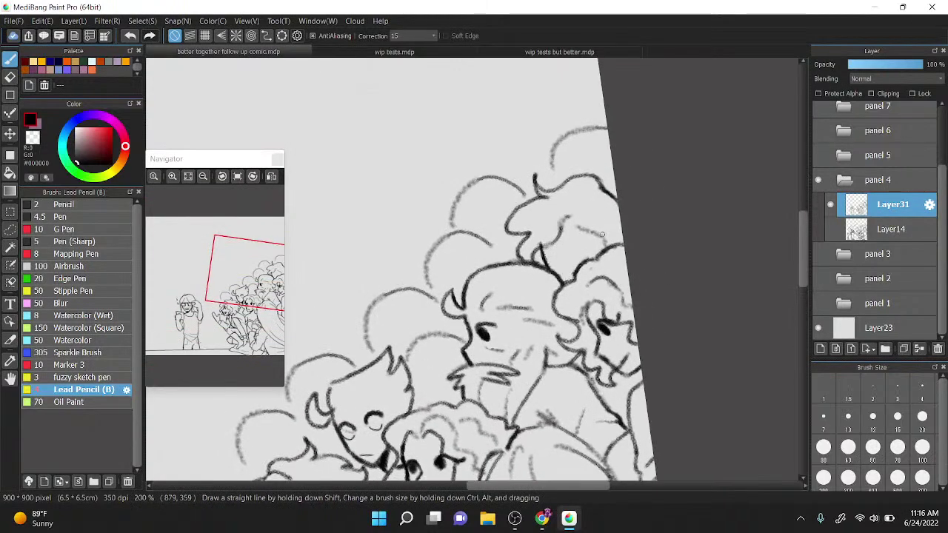
key("x")
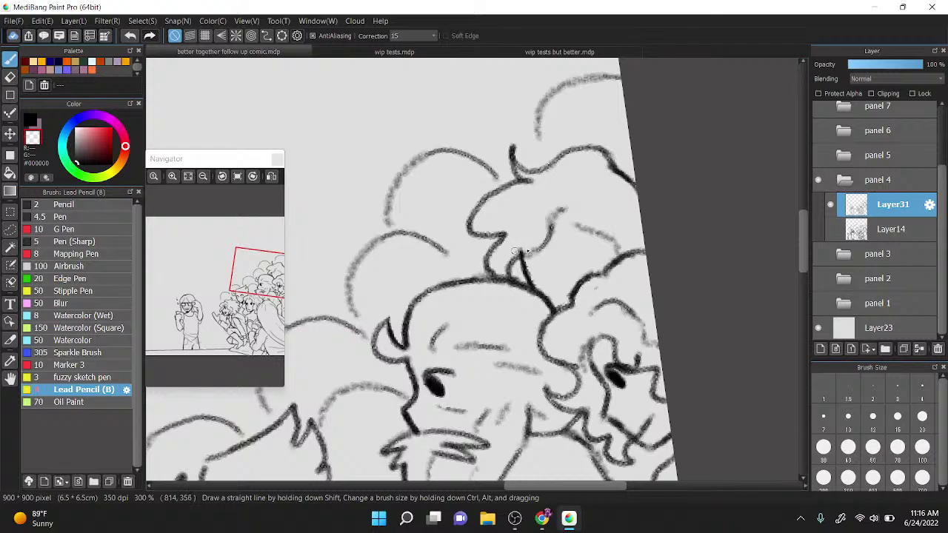
left_click_drag(512, 255, 533, 248)
scroll(550, 222, "down", 4)
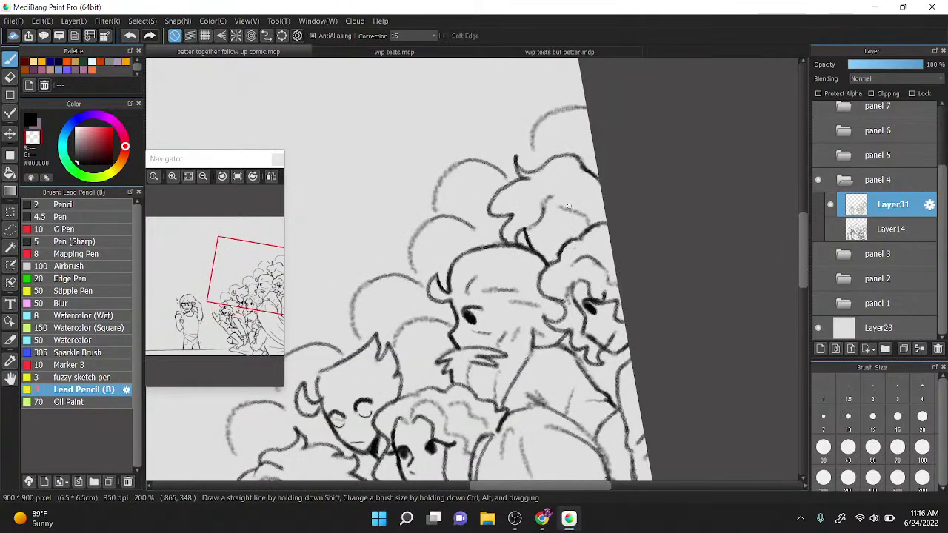
Step: Compare the crowd with the standing character across the full panel to check the composition and the floor line
left_click_drag(655, 277, 657, 274)
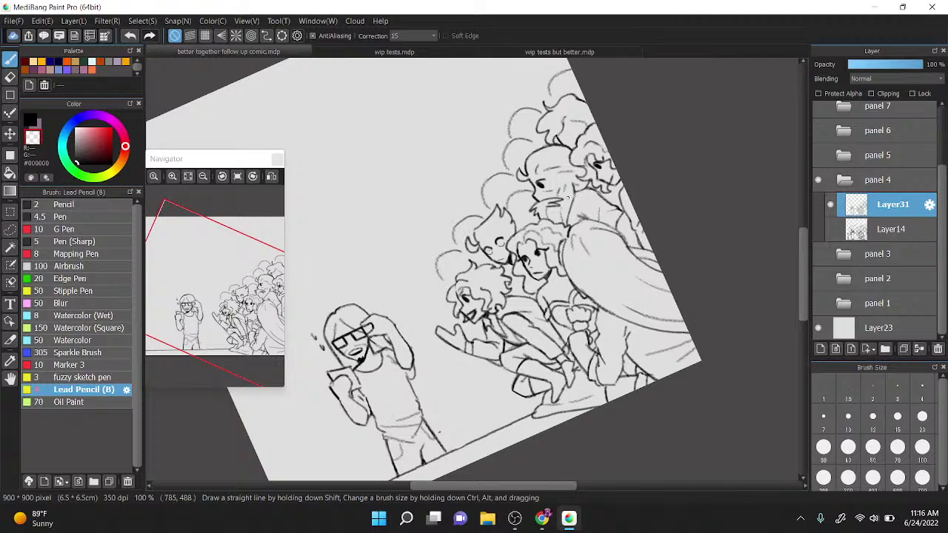
scroll(567, 198, "up", 2)
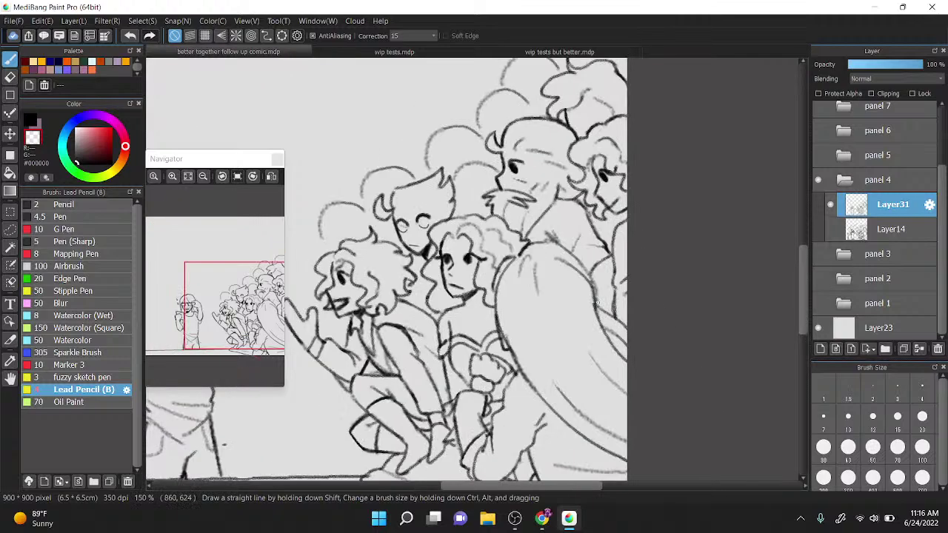
scroll(598, 316, "down", 2)
left_click_drag(563, 240, 617, 219)
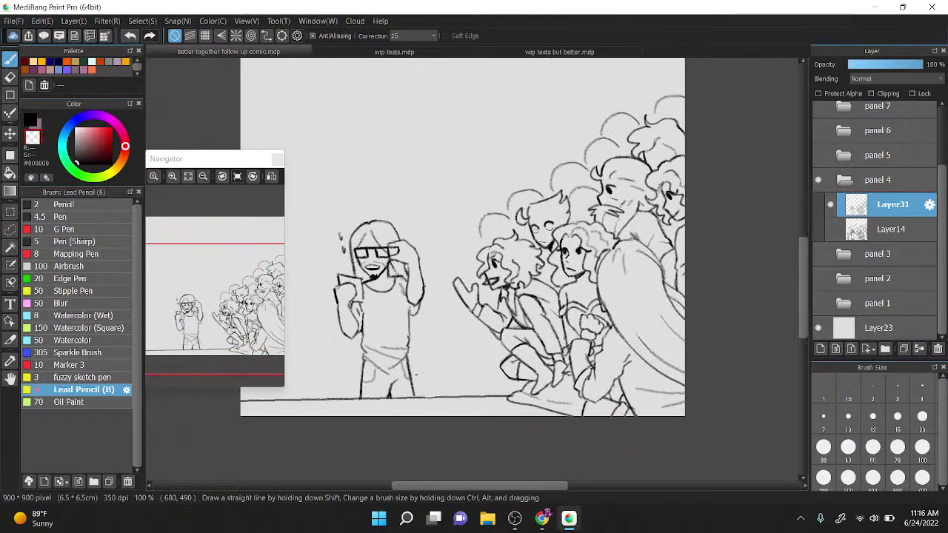
scroll(616, 219, "down", 1)
scroll(596, 324, "up", 2)
left_click_drag(496, 193, 684, 206)
scroll(535, 259, "down", 1)
scroll(530, 256, "down", 1)
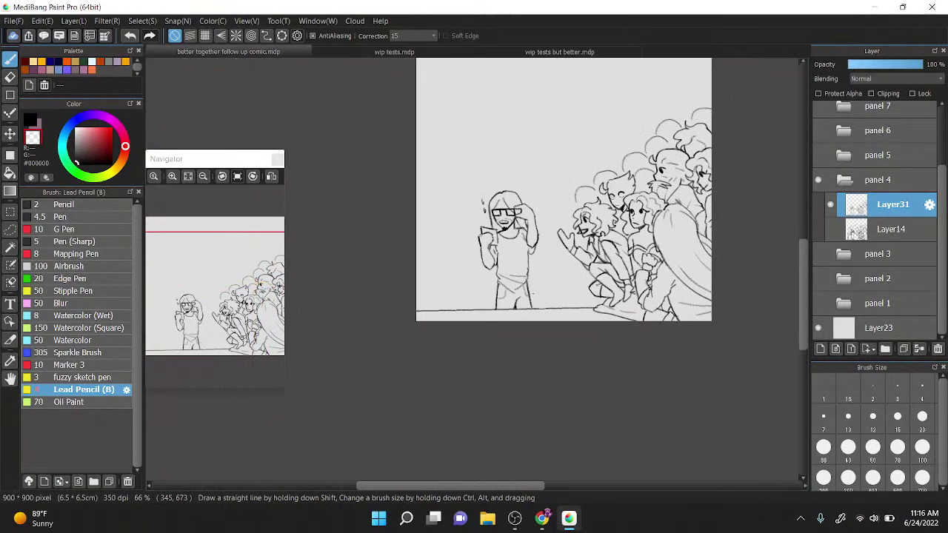
Step: Lasso the character with glasses together with the floor line and rotate them slightly clockwise to level the floor
key("l")
mouse_move(402, 363)
left_mouse_down()
mouse_move(389, 277)
mouse_move(548, 195)
mouse_move(563, 292)
mouse_move(599, 307)
mouse_move(600, 319)
left_mouse_up()
key("ctrl+t")
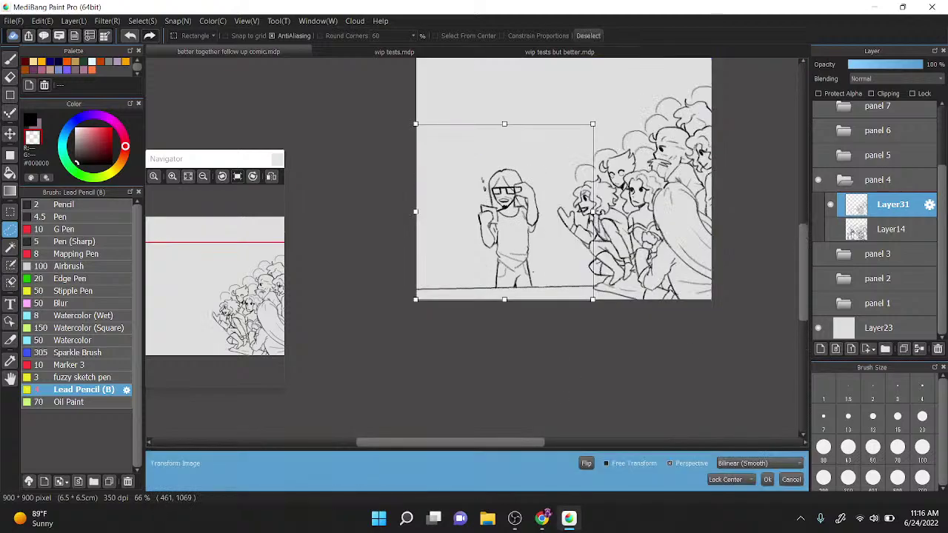
left_click_drag(567, 355, 566, 354)
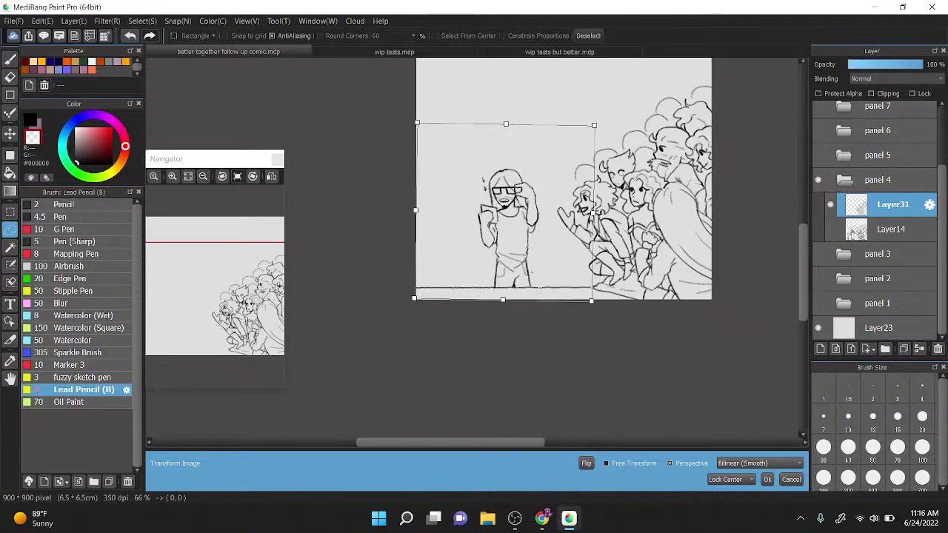
left_click(767, 479)
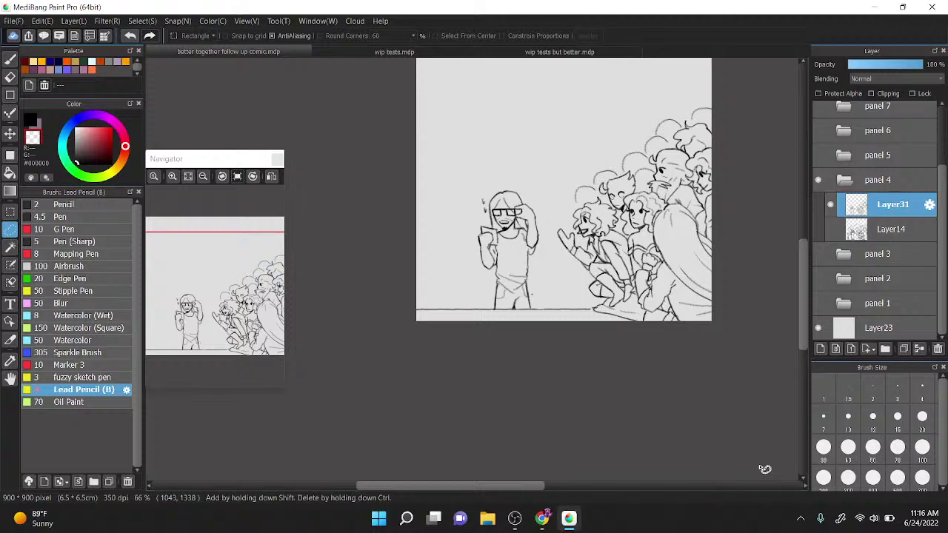
Step: Join the floor line to the ledge beneath the crouching character with a black Lead Pencil stroke
scroll(583, 271, "up", 4)
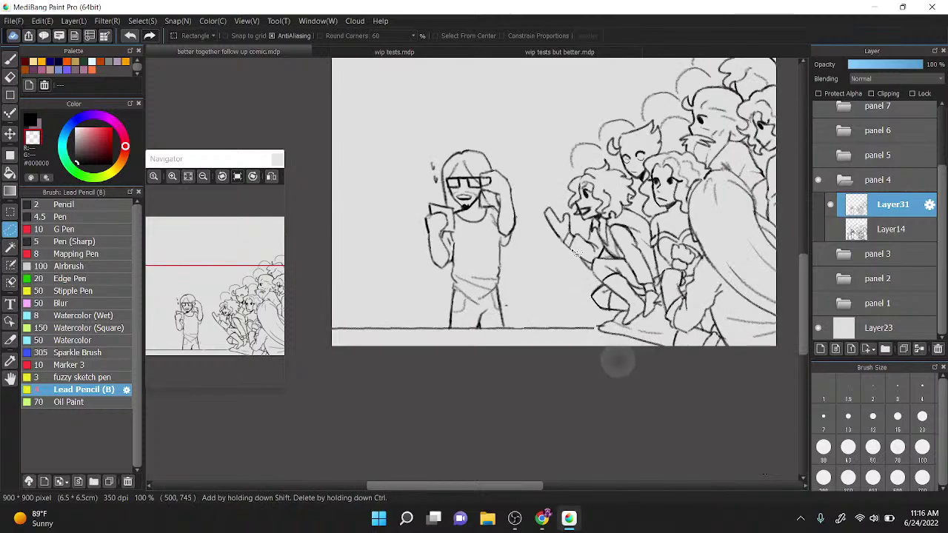
left_click(10, 60)
left_click(31, 119)
mouse_move(610, 255)
left_mouse_down()
mouse_move(556, 241)
mouse_move(493, 275)
left_mouse_up()
key("Left")
key("Left")
key("Left")
key("Left")
key("Left")
key("Left")
key("Left")
key("Left")
key("Left")
key("Left")
scroll(546, 190, "up", 2)
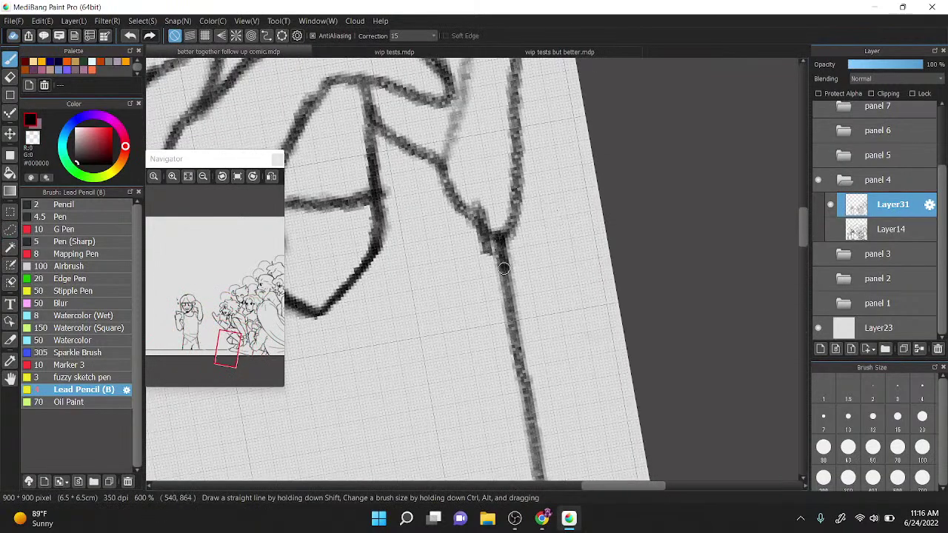
left_click_drag(494, 235, 505, 282)
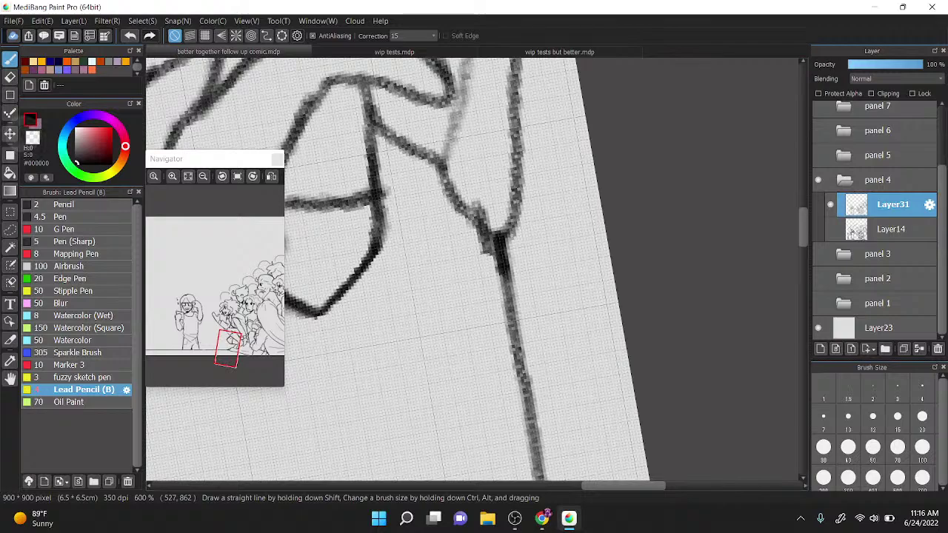
Step: Erase the stray line ends around the join between the floor line and the ledge
left_click(31, 138)
mouse_move(481, 203)
left_mouse_down()
mouse_move(493, 225)
mouse_move(474, 245)
left_mouse_up()
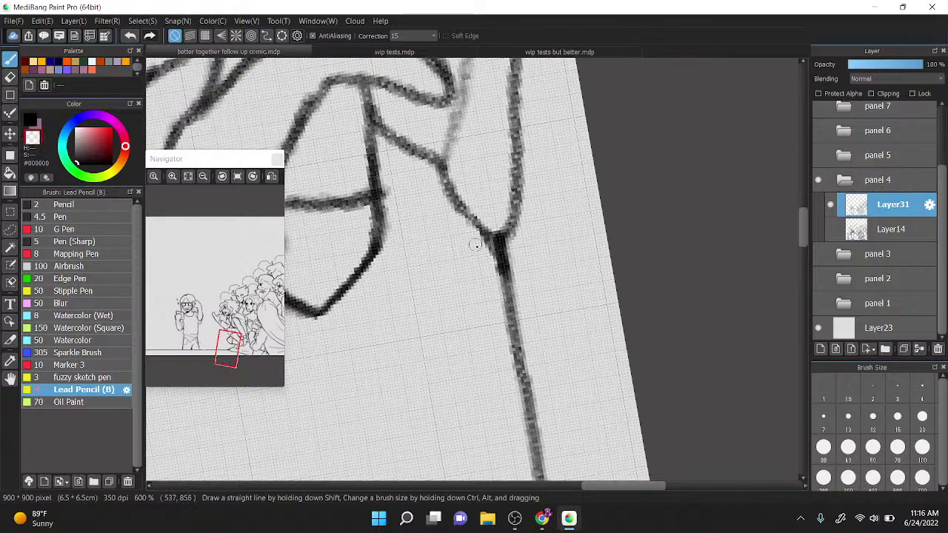
key("Right")
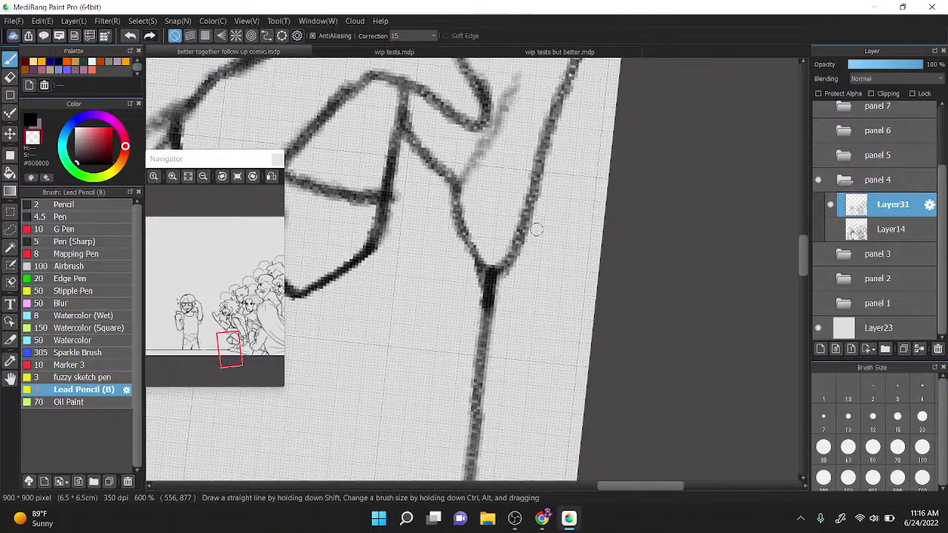
scroll(557, 292, "down", 3)
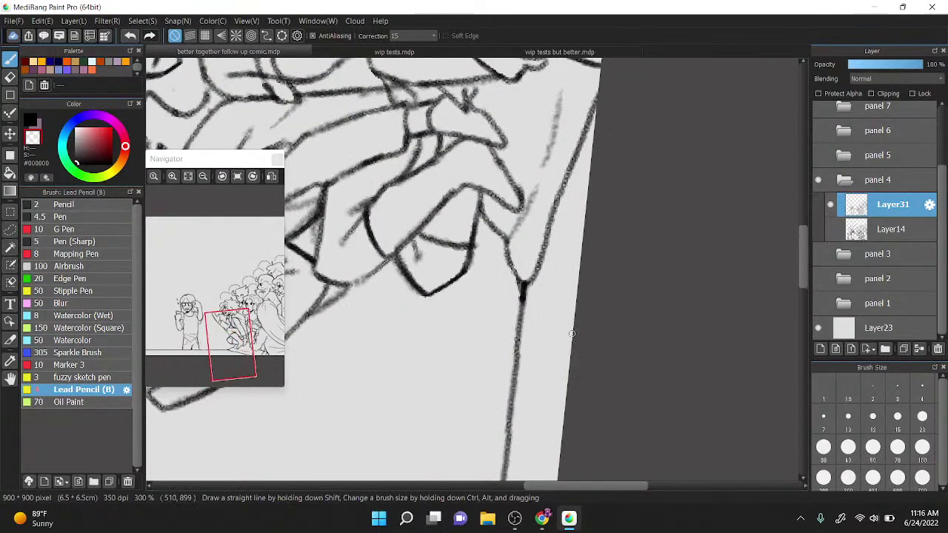
Step: Trim the faint shading strokes on the ledge beneath the crouching character's feet with transparent colour
key("Right")
scroll(592, 274, "up", 2)
key("Right")
key("Right")
scroll(580, 220, "down", 2)
key("Right")
key("Right")
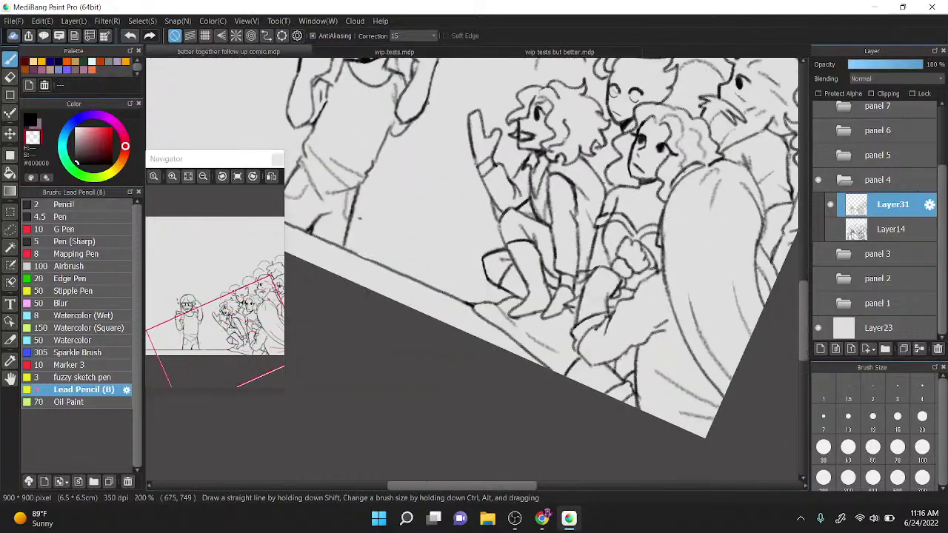
scroll(614, 328, "down", 2)
scroll(613, 329, "up", 1)
left_click_drag(614, 329, 580, 214)
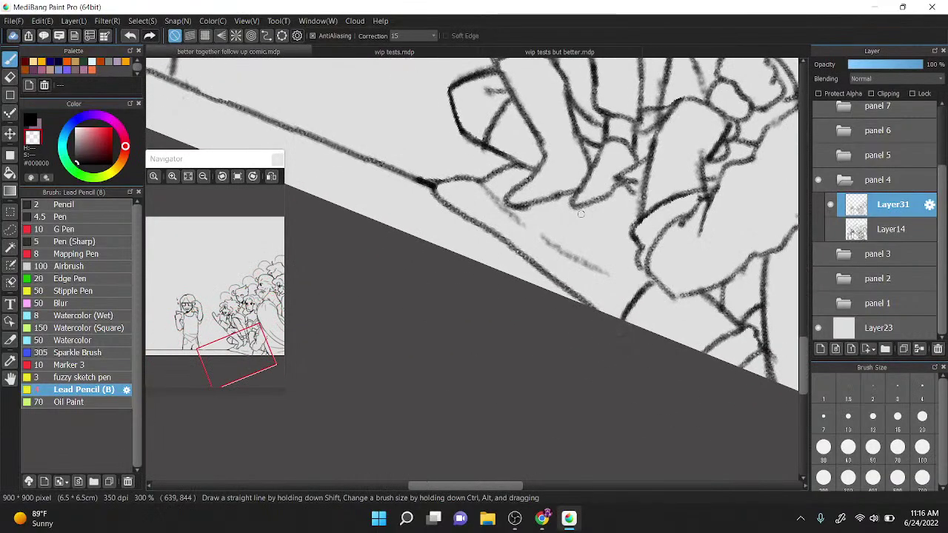
scroll(609, 190, "up", 4)
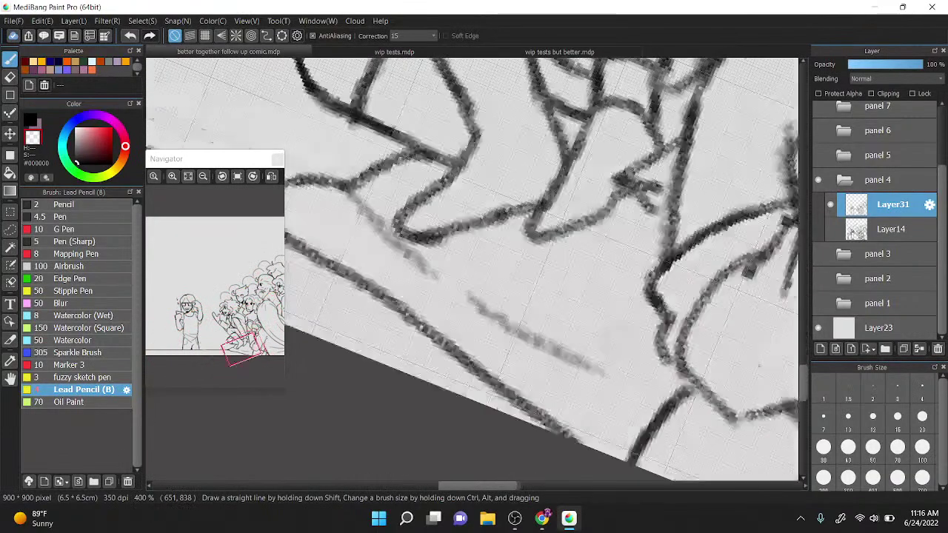
scroll(518, 191, "down", 2)
key("Right")
key("Right")
left_click_drag(410, 241, 438, 295)
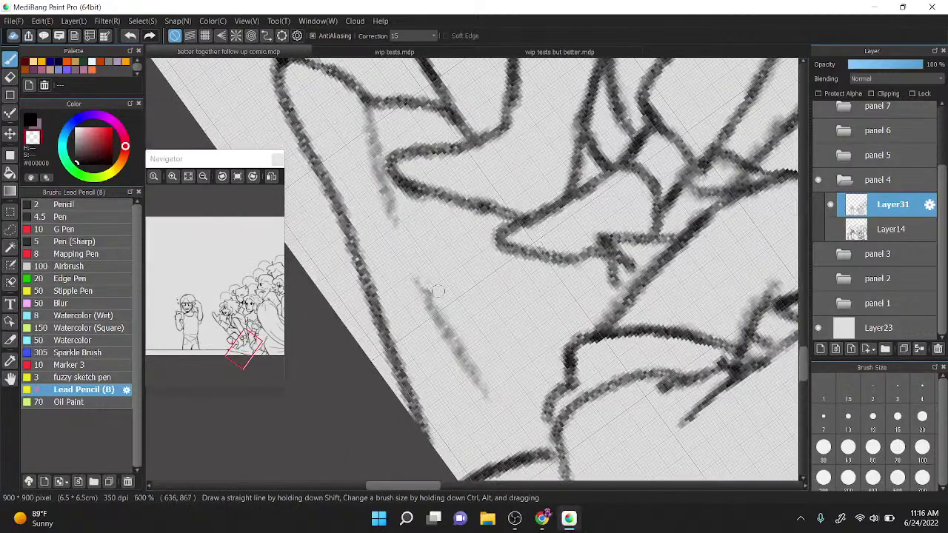
scroll(581, 352, "down", 3)
Step: Redraw the upper curve of the open-mouthed character's front hair lock in black, joining it to the crown
left_click_drag(581, 353, 418, 149)
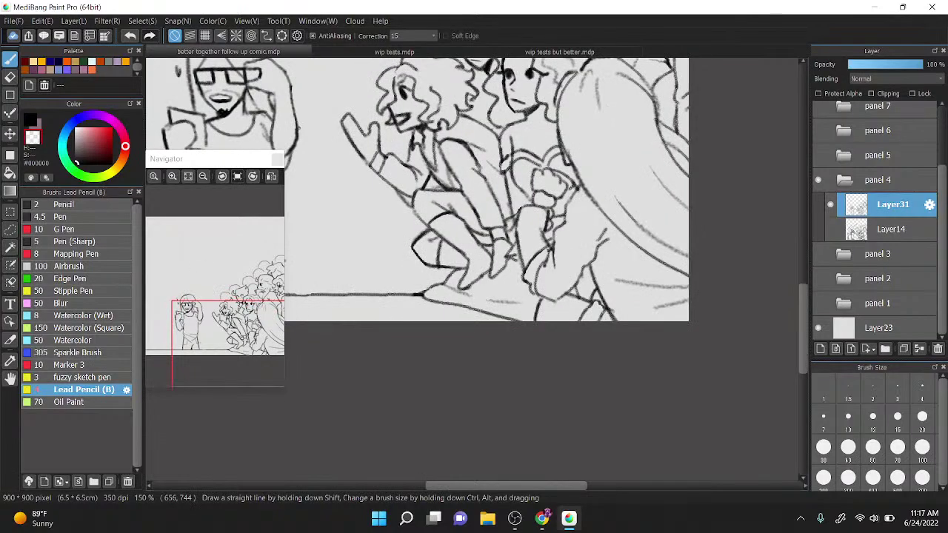
left_click_drag(394, 70, 453, 178)
scroll(452, 178, "up", 7)
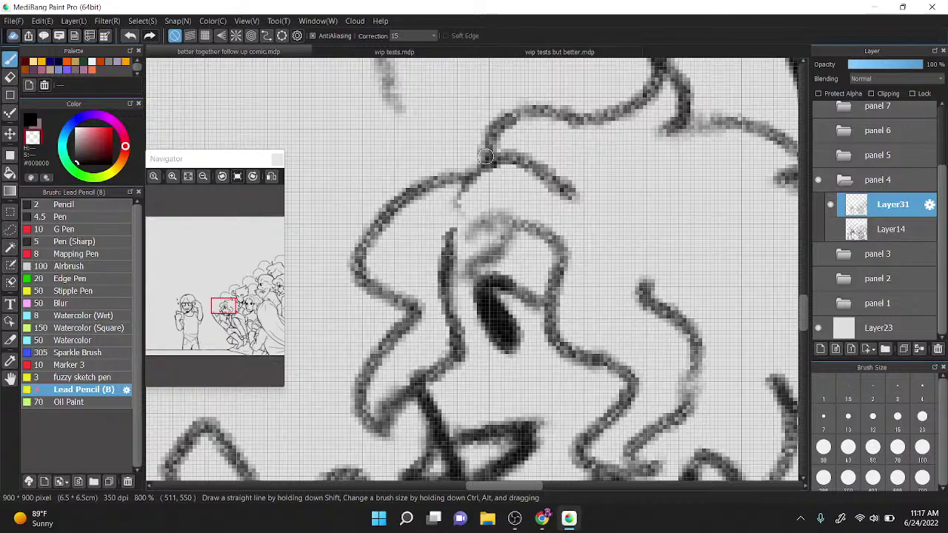
scroll(485, 156, "down", 3)
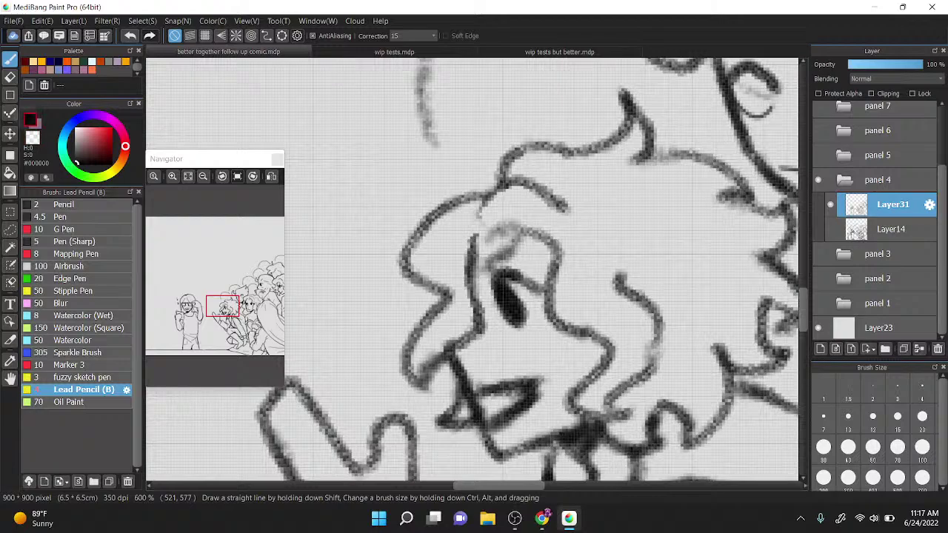
scroll(523, 171, "up", 3)
mouse_move(523, 171)
left_mouse_down()
mouse_move(422, 205)
mouse_move(511, 161)
mouse_move(466, 172)
mouse_move(491, 155)
mouse_move(427, 218)
mouse_move(431, 242)
mouse_move(462, 194)
mouse_move(479, 185)
mouse_move(438, 213)
mouse_move(487, 181)
left_mouse_up()
left_click(33, 138)
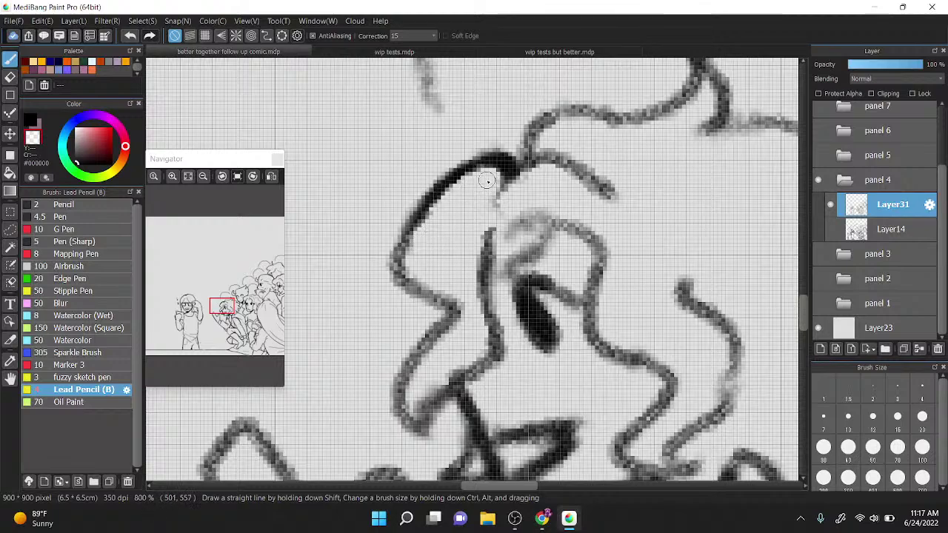
Step: Examine the crouching characters' hair, clothing and leg lines for spots that need cleaning up
scroll(564, 326, "down", 2)
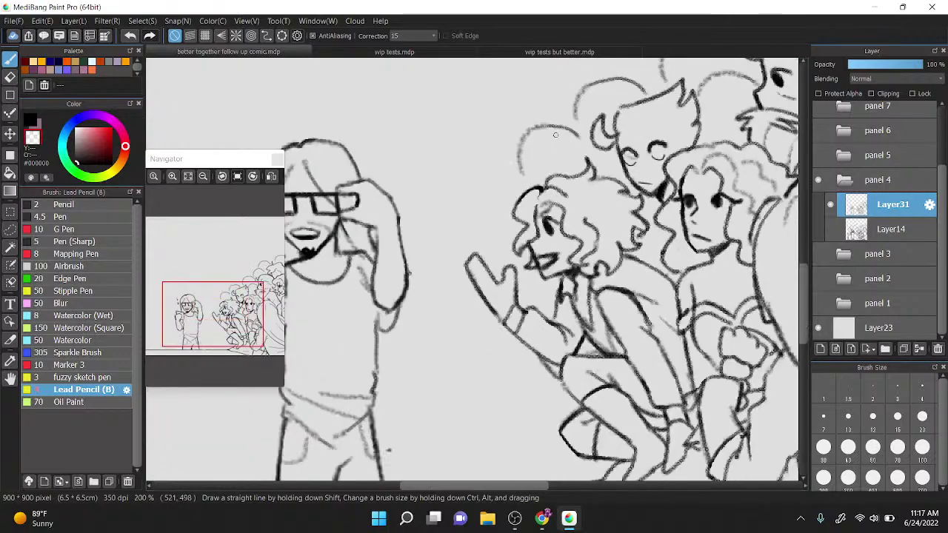
scroll(722, 199, "up", 1)
scroll(613, 123, "down", 1)
scroll(613, 122, "down", 3)
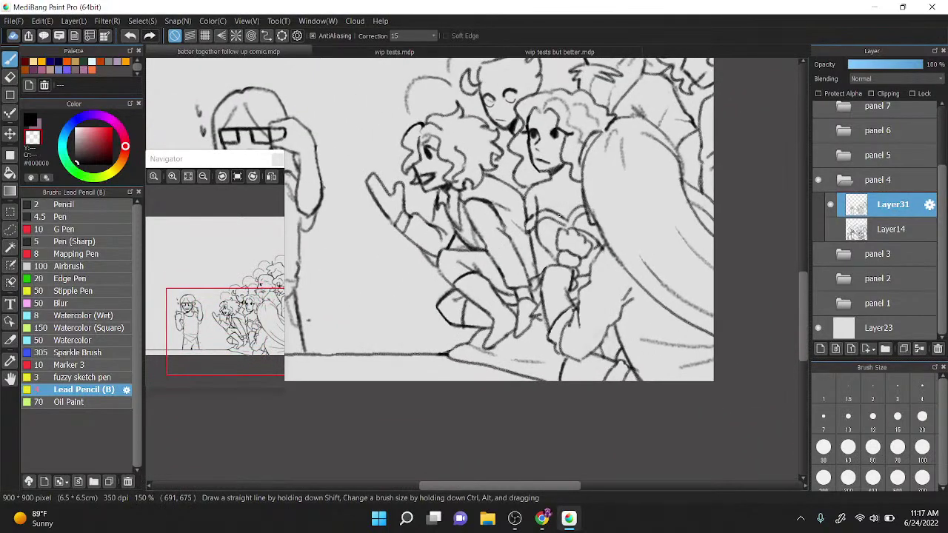
scroll(558, 215, "up", 2)
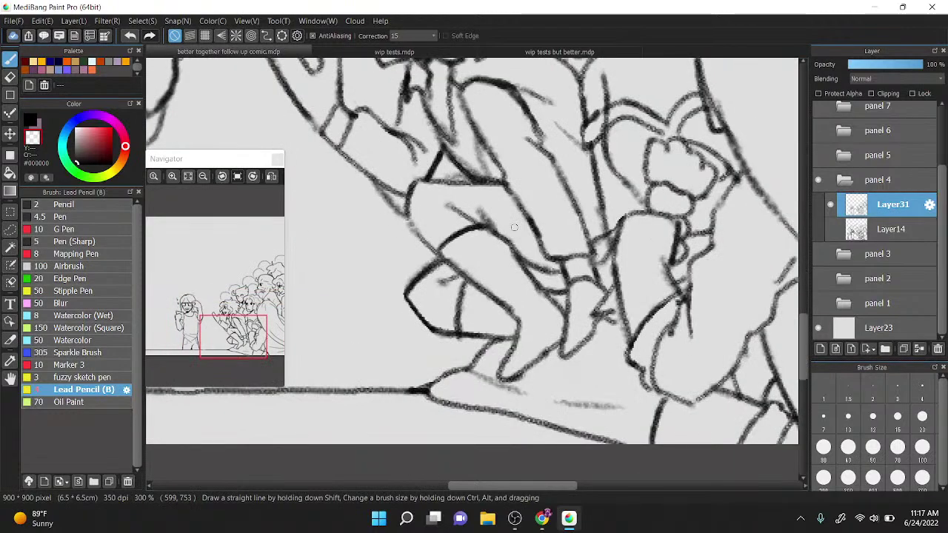
scroll(550, 337, "down", 2)
scroll(556, 203, "up", 2)
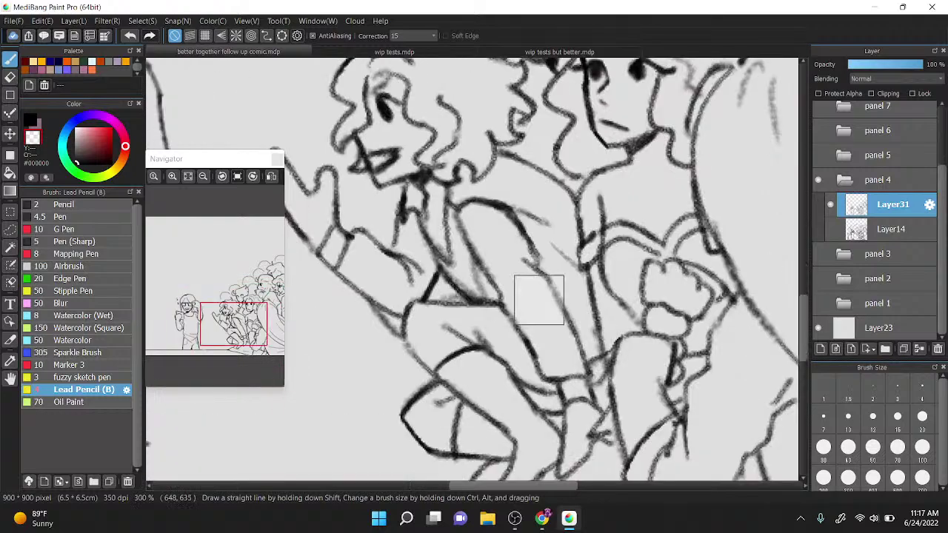
Step: Erase the crease strokes and upper thigh line below the open-mouthed crouching character's waist with transparent colour
left_click_drag(540, 299, 555, 240)
scroll(555, 240, "up", 2)
scroll(550, 207, "down", 1)
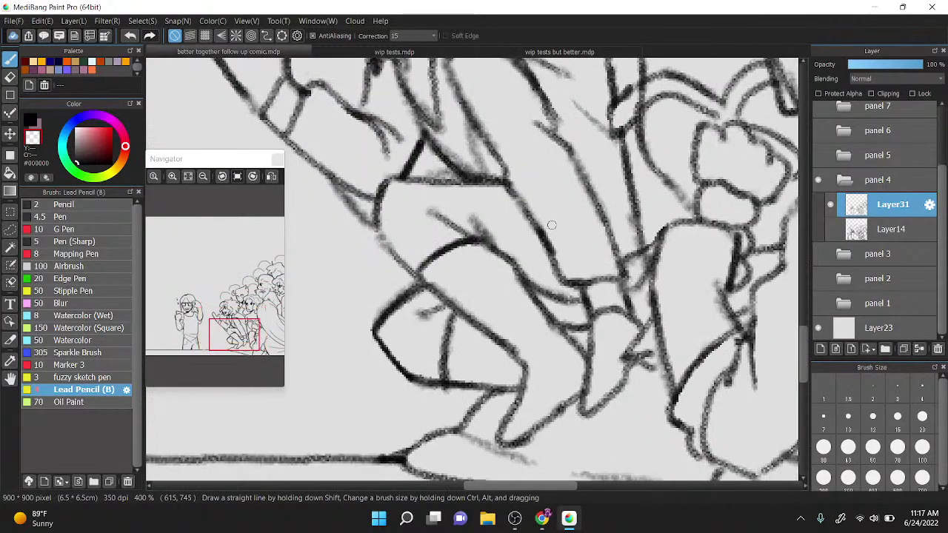
mouse_move(494, 244)
left_mouse_down()
mouse_move(460, 221)
mouse_move(477, 221)
mouse_move(503, 253)
left_mouse_up()
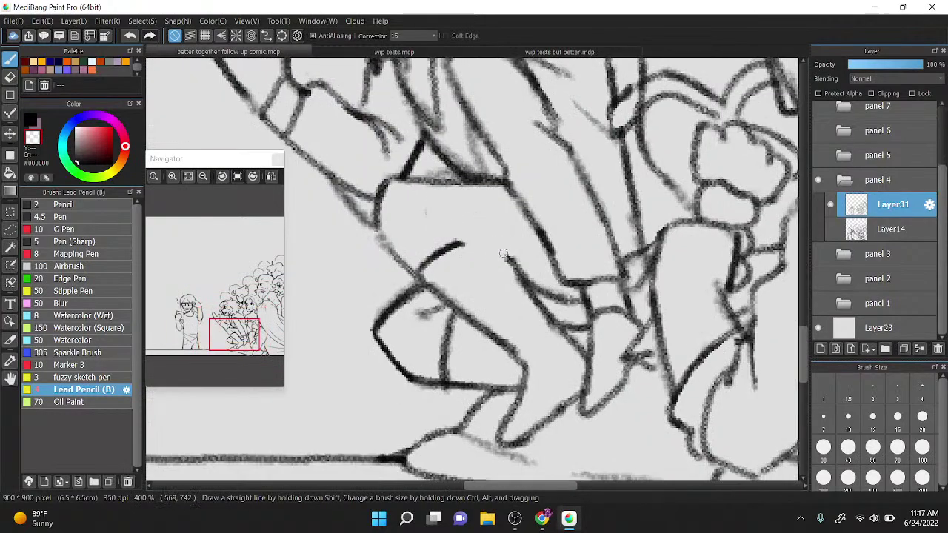
scroll(516, 238, "down", 2)
scroll(536, 248, "up", 1)
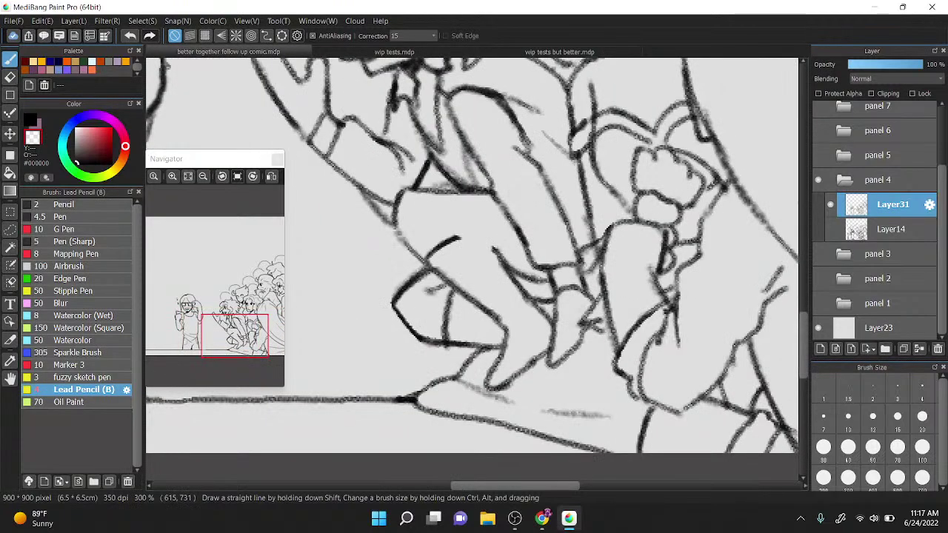
Step: Lasso the remaining lower thigh line of the open-mouthed crouching character, delete it and clear the selection
key("l")
mouse_move(481, 222)
left_mouse_down()
mouse_move(555, 296)
mouse_move(551, 330)
left_mouse_up()
key("Delete")
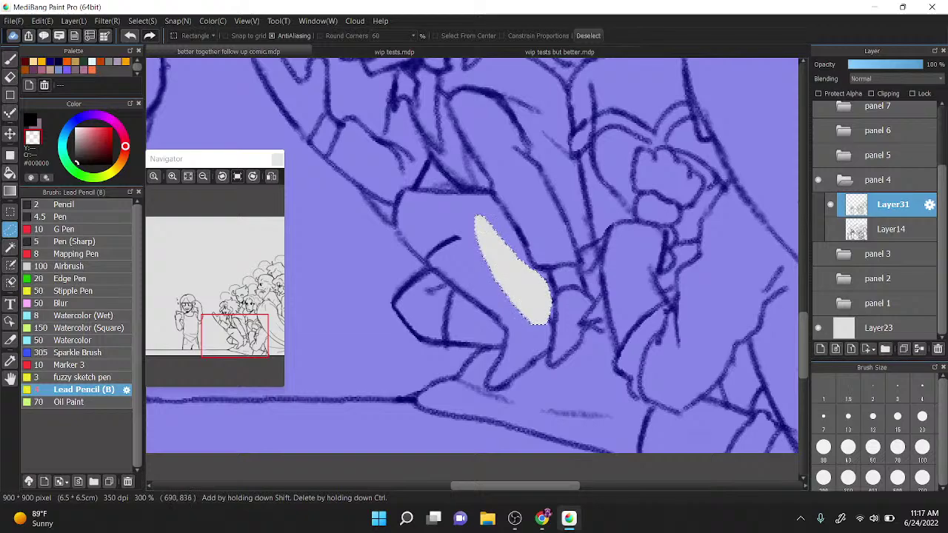
key("ctrl+d")
Step: Redraw the open-mouthed character's waist line in black with Lead Pencil and trim its lower edge with transparent colour
key("x")
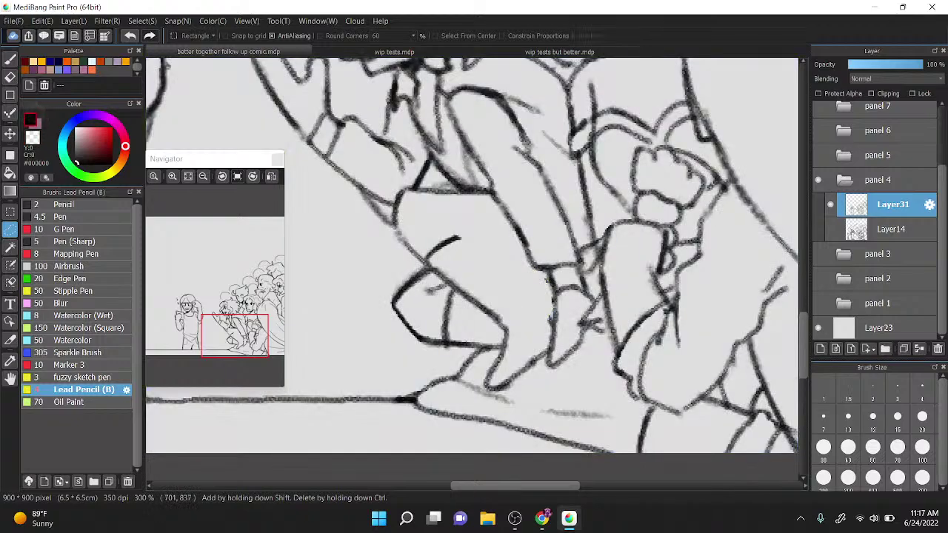
left_click_drag(464, 220, 505, 237)
key("b")
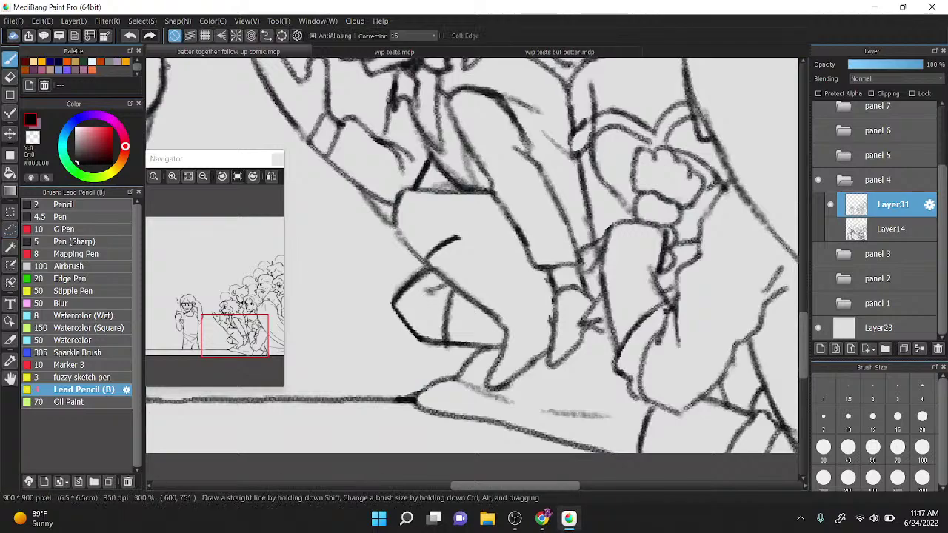
mouse_move(409, 188)
left_mouse_down()
mouse_move(446, 197)
mouse_move(488, 194)
mouse_move(422, 182)
mouse_move(486, 191)
left_mouse_up()
key("z")
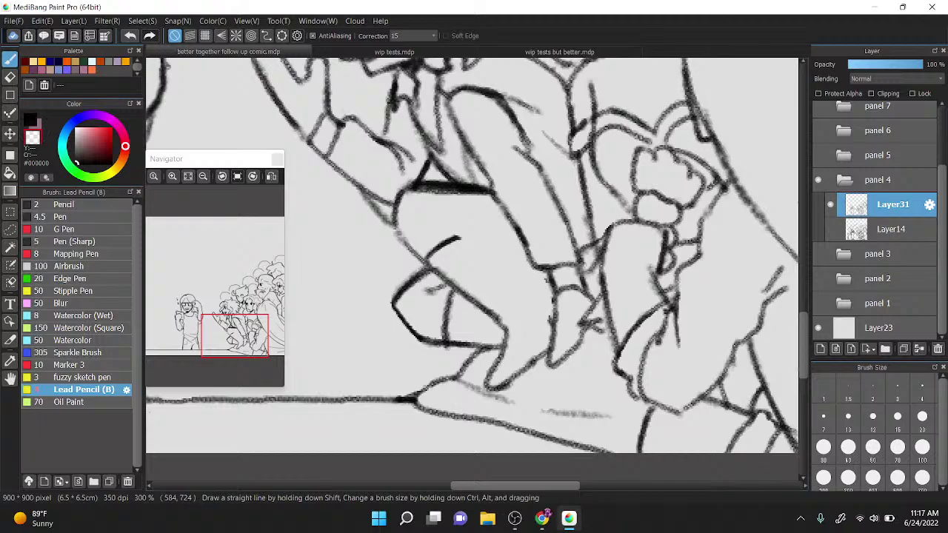
left_click_drag(416, 191, 479, 202)
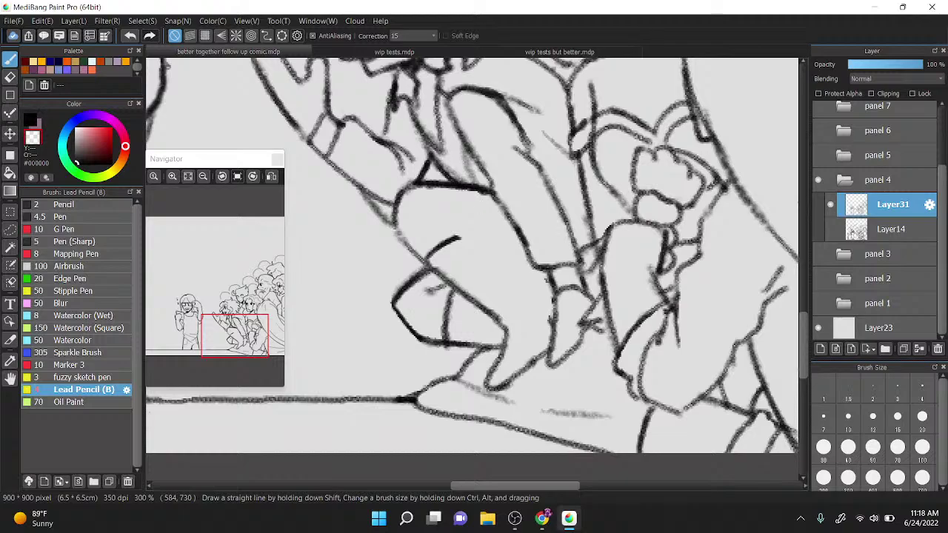
Step: Redraw the crouching character's thigh line in black from a crease below the waist down to the lower leg
left_click(27, 117)
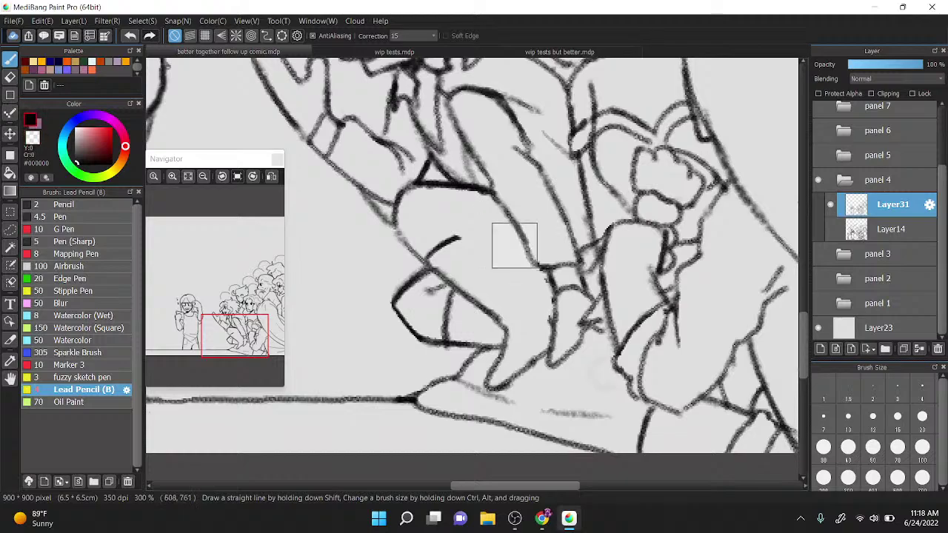
left_click_drag(514, 245, 515, 240)
mouse_move(452, 208)
left_mouse_down()
mouse_move(497, 231)
mouse_move(529, 297)
mouse_move(553, 320)
left_mouse_up()
scroll(481, 299, "down", 2)
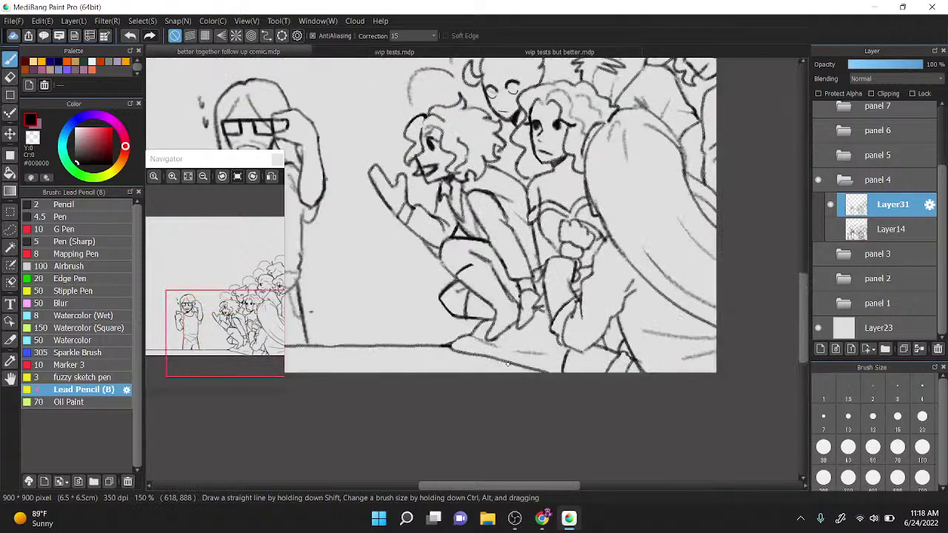
scroll(508, 364, "up", 2)
left_click_drag(492, 299, 524, 331)
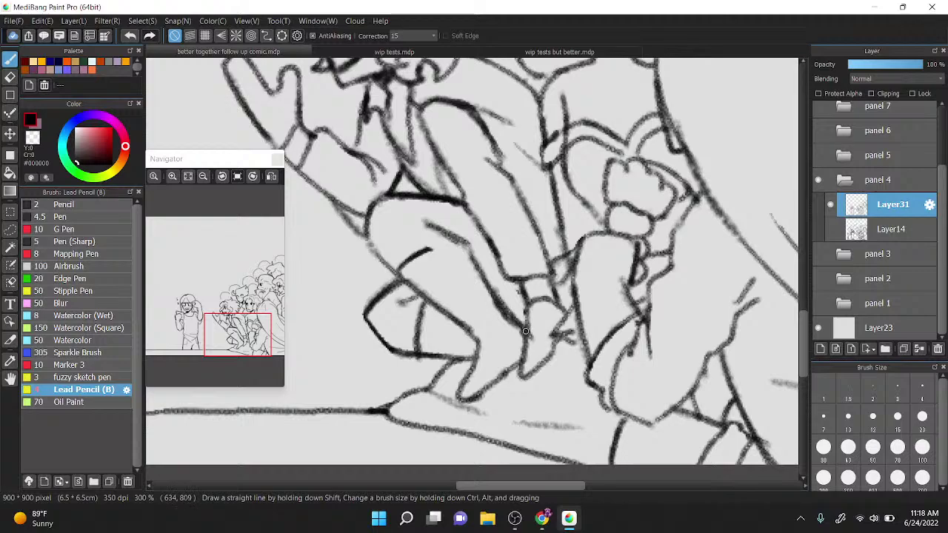
Step: Thin the redrawn thigh line and trim its crease and lower end with transparent colour
key("x")
mouse_move(526, 333)
left_mouse_down()
mouse_move(496, 294)
mouse_move(488, 313)
left_mouse_up()
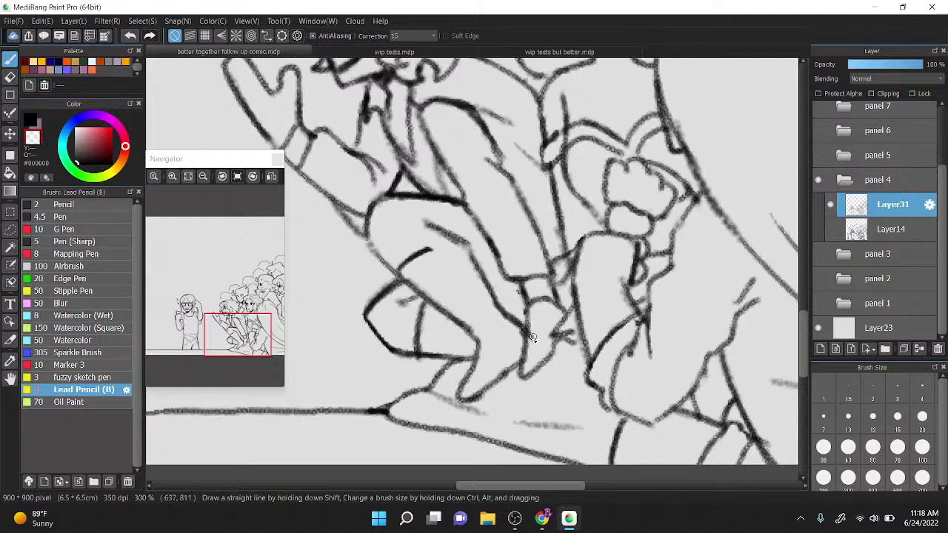
left_click_drag(532, 338, 536, 297)
left_click_drag(421, 216, 485, 277)
key("x")
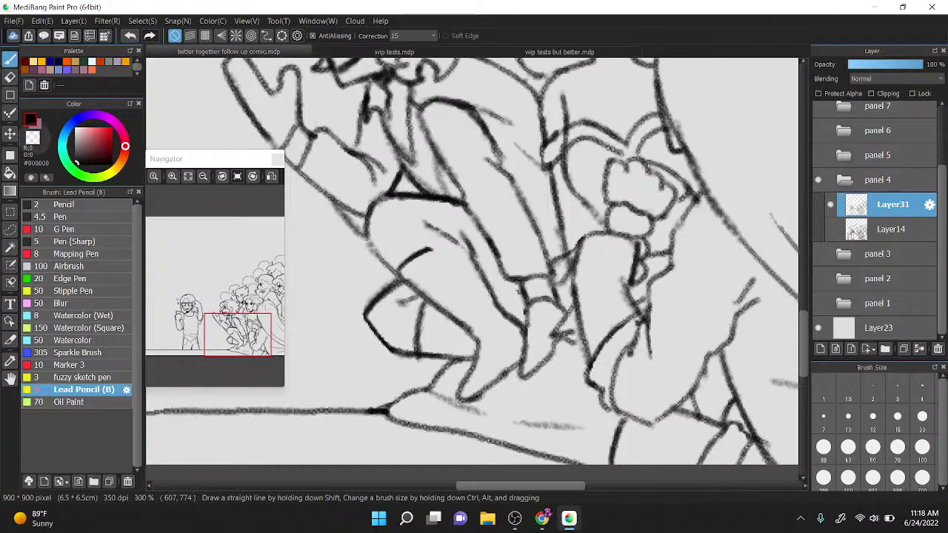
Step: Undo the black stroke between the forearm and the neighbour's knee, and erase the stray marks there with transparent colour
left_click_drag(556, 268, 564, 281)
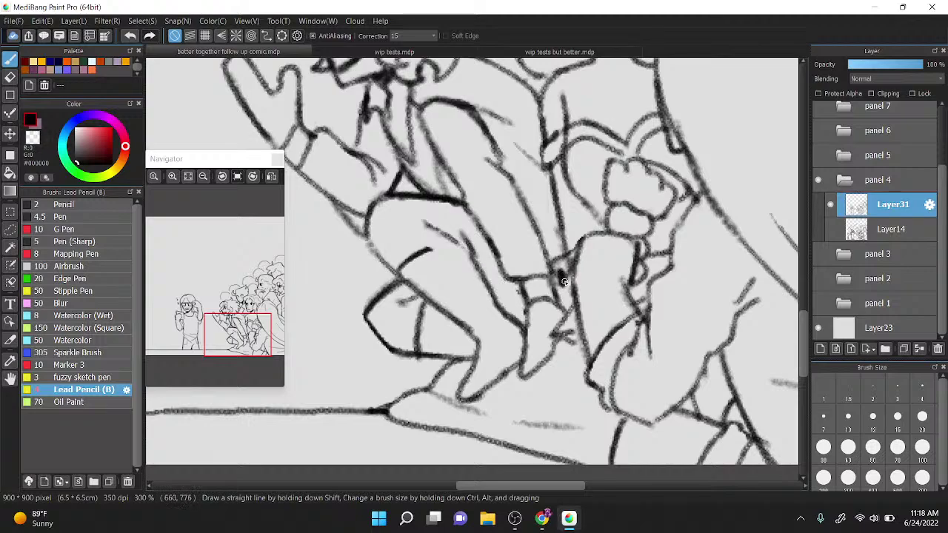
key("ctrl+z")
key("x")
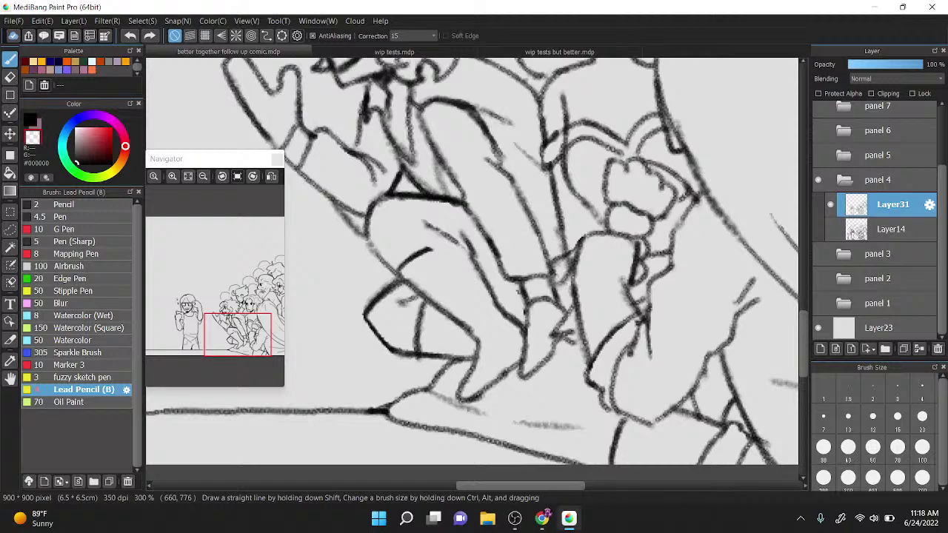
mouse_move(562, 280)
left_mouse_down()
mouse_move(567, 288)
mouse_move(574, 245)
left_mouse_up()
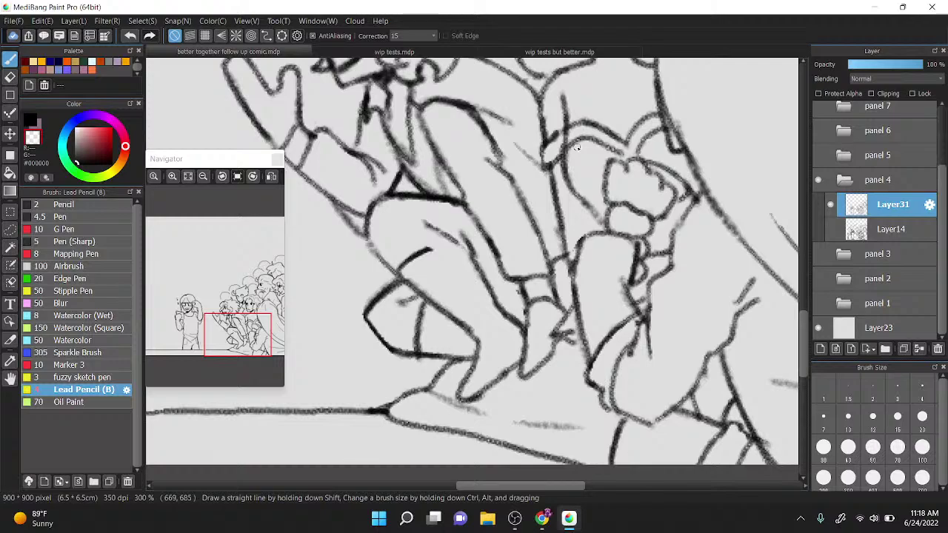
Step: Darken the open-mouthed character's sleeve line and the side contour of the neighbouring character's knee in black
key("x")
mouse_move(509, 172)
left_mouse_down()
mouse_move(553, 255)
mouse_move(545, 253)
left_mouse_up()
mouse_move(512, 179)
left_mouse_down()
mouse_move(476, 108)
mouse_move(532, 217)
mouse_move(518, 192)
mouse_move(544, 263)
left_mouse_up()
left_click_drag(552, 191, 572, 267)
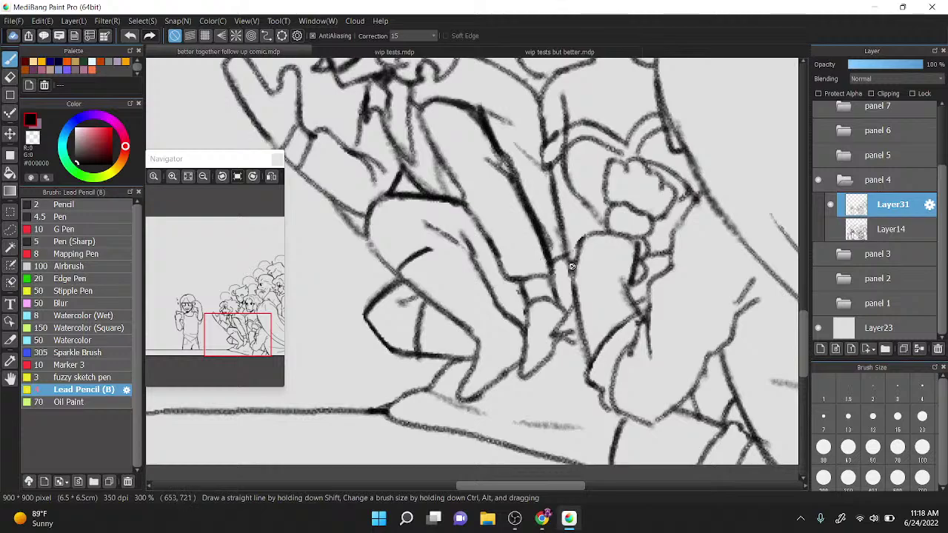
left_click_drag(555, 211, 574, 278)
left_click_drag(579, 239, 571, 309)
left_click_drag(568, 277, 582, 331)
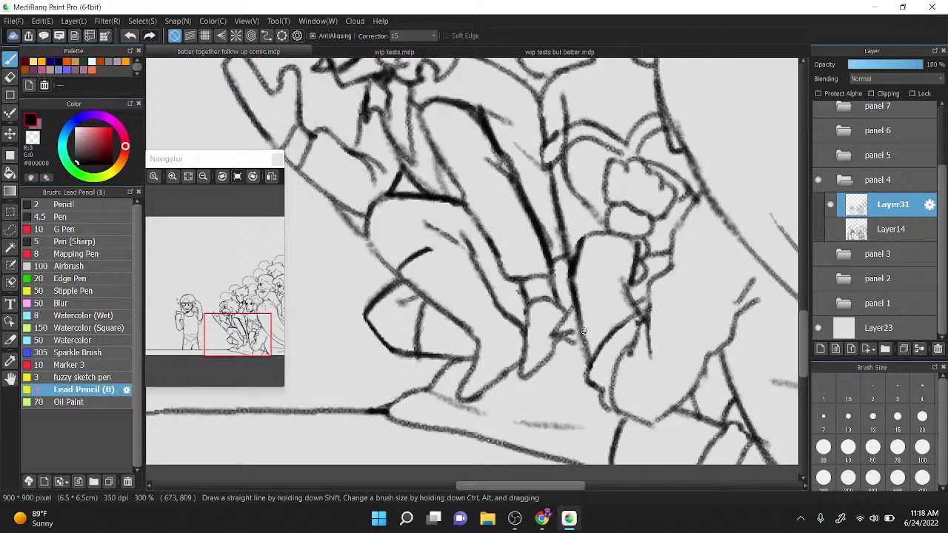
Step: Trim the thigh crease and thin the thickened sleeve line with transparent colour
key("x")
left_click_drag(422, 220, 451, 235)
mouse_move(453, 116)
left_mouse_down()
mouse_move(504, 166)
mouse_move(475, 147)
mouse_move(497, 163)
mouse_move(474, 154)
mouse_move(508, 186)
mouse_move(542, 260)
mouse_move(506, 183)
mouse_move(528, 247)
left_mouse_up()
key("x")
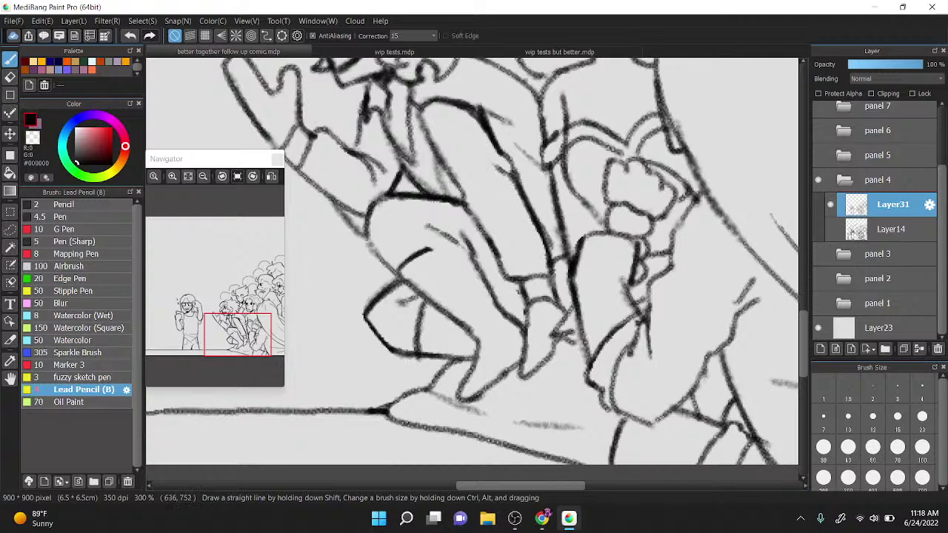
Step: Extend the knee's upper curve in black to meet the thigh crease, and undo the excess strokes
left_click_drag(420, 250, 462, 225)
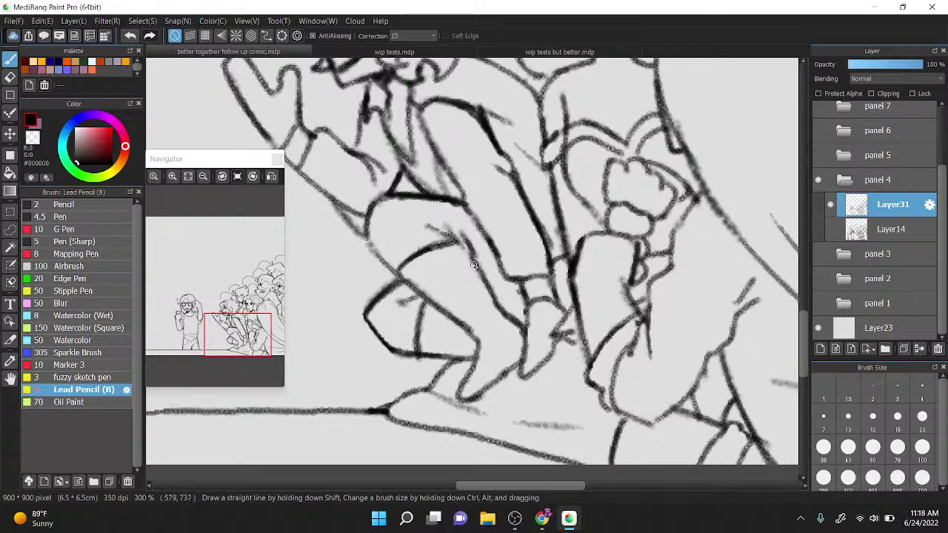
left_click_drag(487, 295, 527, 310)
key("ctrl+z")
key("ctrl+z")
Step: Examine the crouching characters from several zoom levels and angles for remaining rough lines
scroll(600, 148, "down", 2)
scroll(599, 148, "down", 1)
scroll(612, 190, "up", 1)
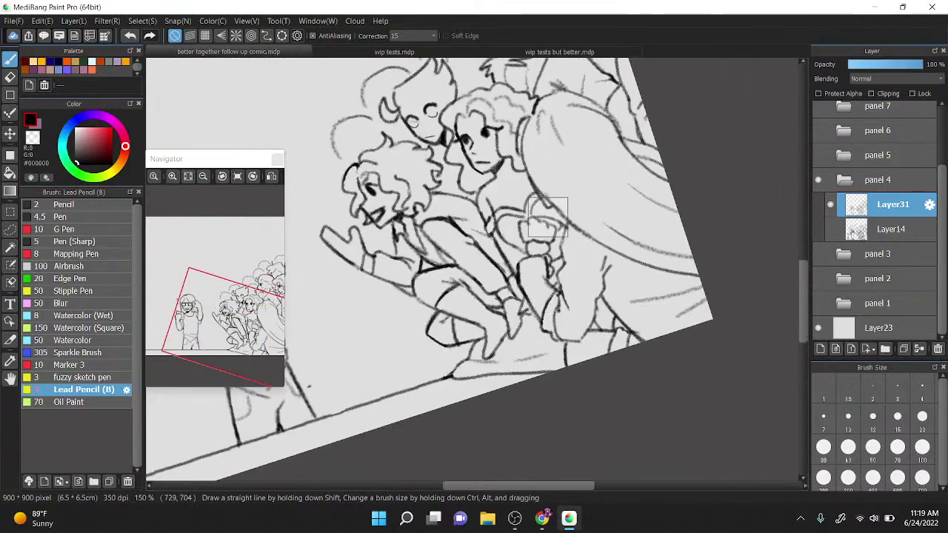
left_click_drag(613, 190, 542, 197)
scroll(537, 222, "up", 1)
scroll(572, 229, "up", 1)
scroll(559, 222, "up", 1)
scroll(545, 220, "down", 2)
scroll(548, 222, "up", 1)
scroll(542, 222, "up", 1)
scroll(571, 334, "down", 1)
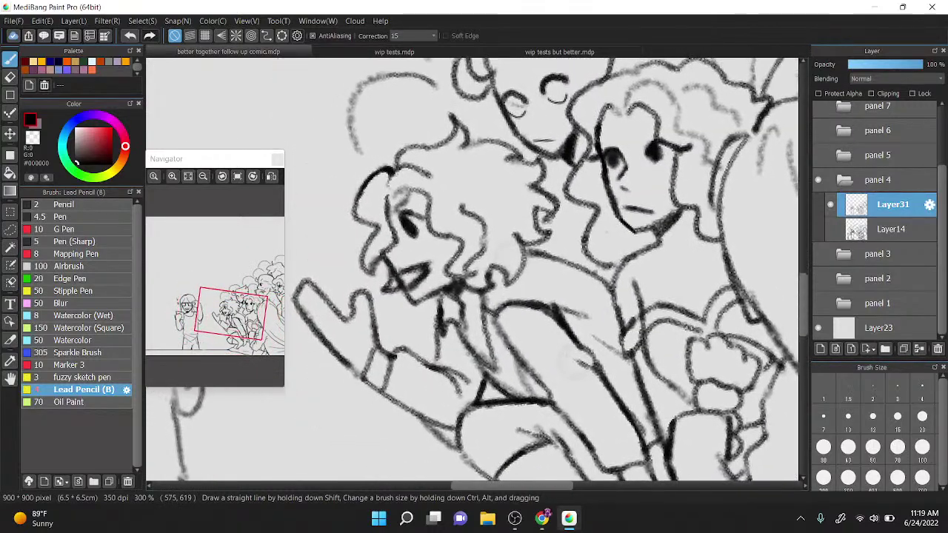
mouse_move(545, 241)
left_mouse_down()
mouse_move(544, 251)
mouse_move(589, 212)
mouse_move(577, 199)
mouse_move(509, 302)
left_mouse_up()
scroll(547, 248, "down", 1)
scroll(547, 247, "down", 1)
scroll(544, 252, "up", 1)
scroll(555, 234, "up", 1)
scroll(589, 212, "down", 2)
scroll(508, 303, "up", 1)
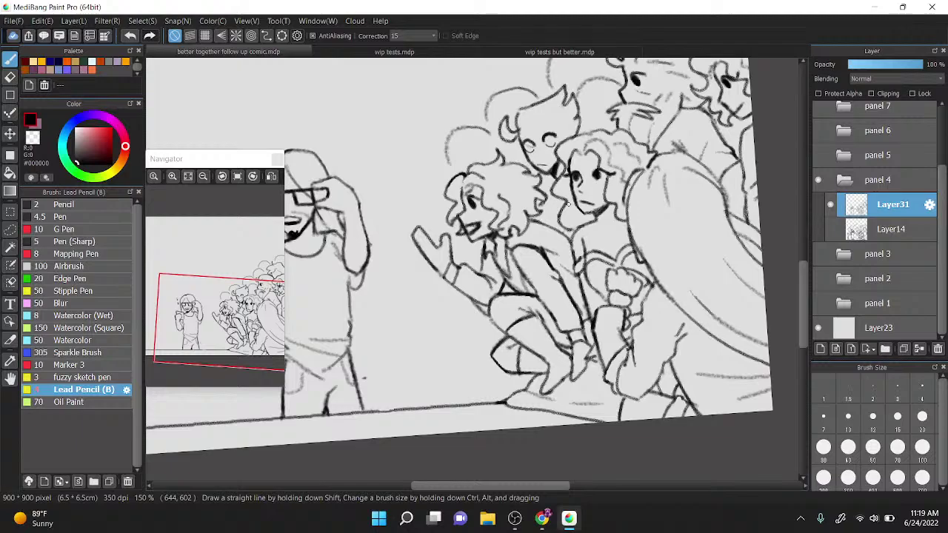
scroll(599, 211, "up", 1)
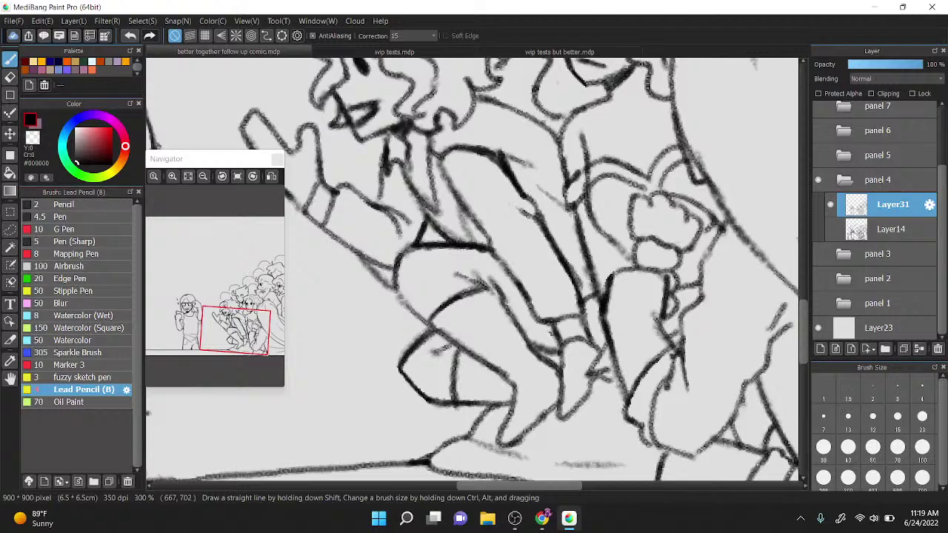
Step: Erase the scribbled lines of the crouching character's lowered hand beside the neighbour's knee and redraw them in black
left_click(31, 138)
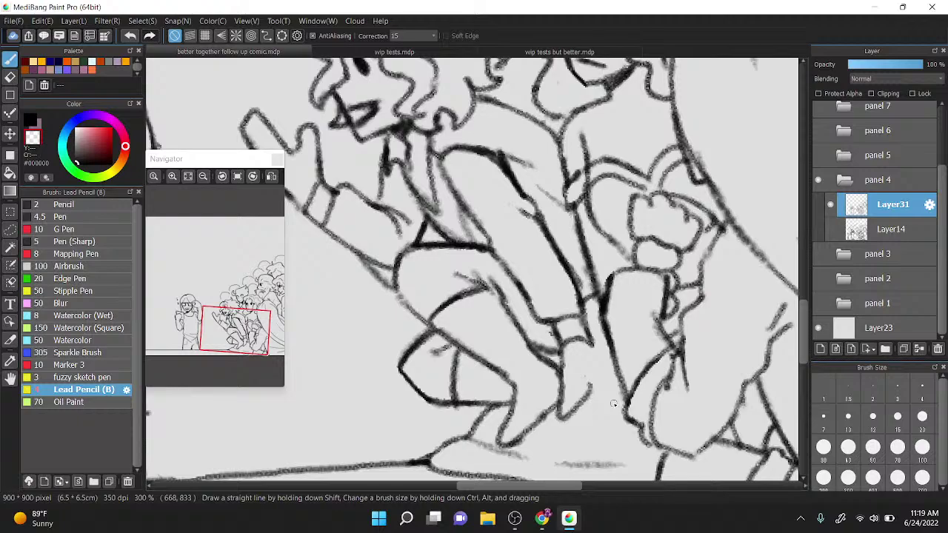
left_click(29, 119)
mouse_move(590, 384)
left_mouse_down()
mouse_move(610, 379)
mouse_move(594, 350)
mouse_move(614, 385)
mouse_move(596, 348)
mouse_move(607, 342)
left_mouse_up()
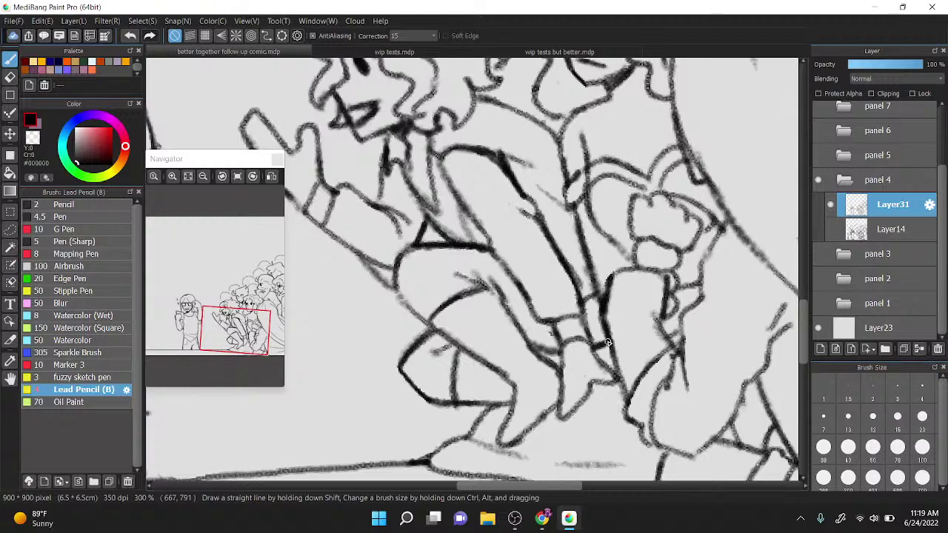
Step: Extend the line below the fingers of the open-mouthed character's raised hand in black and trim it with transparent colour
scroll(607, 342, "down", 4)
scroll(537, 268, "up", 2)
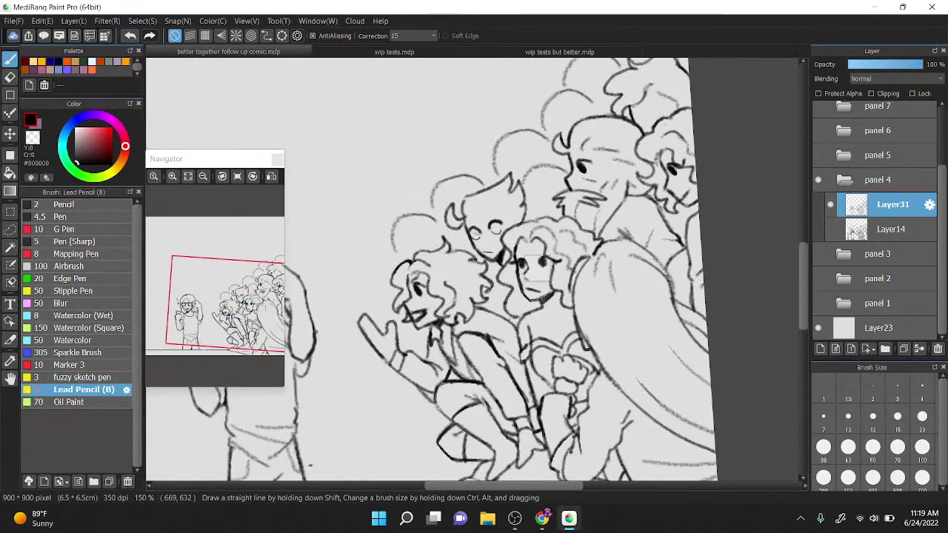
left_click_drag(537, 267, 566, 260)
scroll(583, 222, "down", 3)
scroll(583, 220, "up", 4)
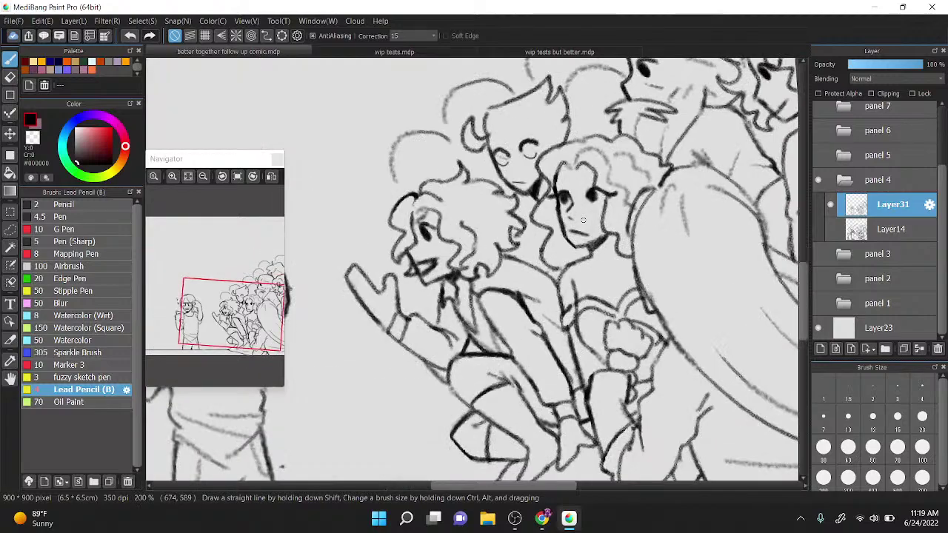
scroll(440, 209, "up", 3)
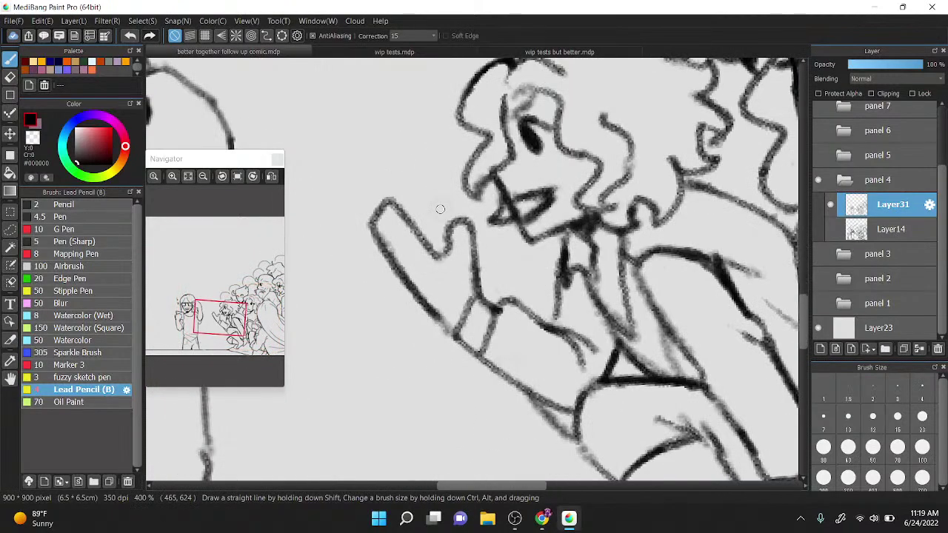
left_click_drag(423, 246, 449, 296)
key("z")
mouse_move(430, 264)
left_mouse_down()
mouse_move(454, 302)
mouse_move(452, 289)
left_mouse_up()
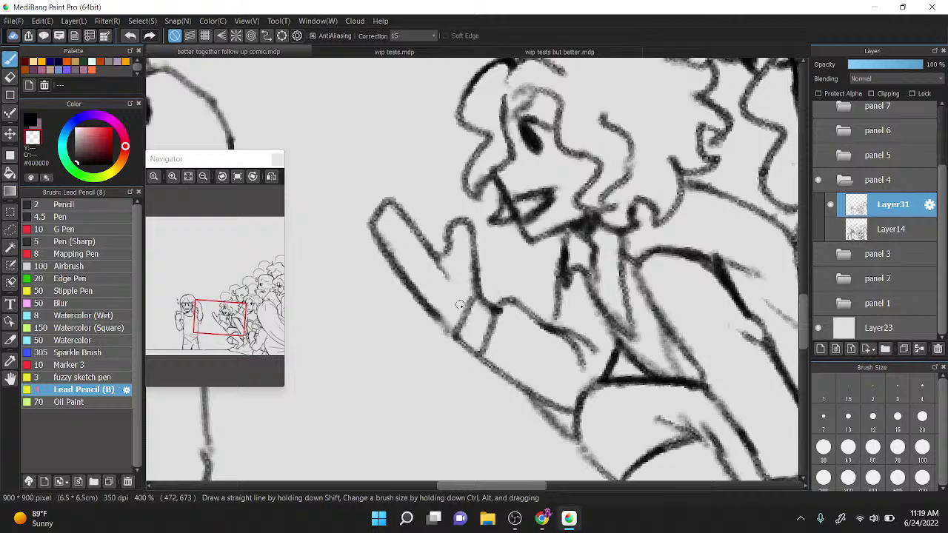
Step: Draw the upper eyelid lines of the curly-haired background head behind the bearded man in black
scroll(460, 304, "down", 3)
left_click_drag(518, 244, 462, 295)
left_click(27, 119)
left_click_drag(655, 137, 635, 170)
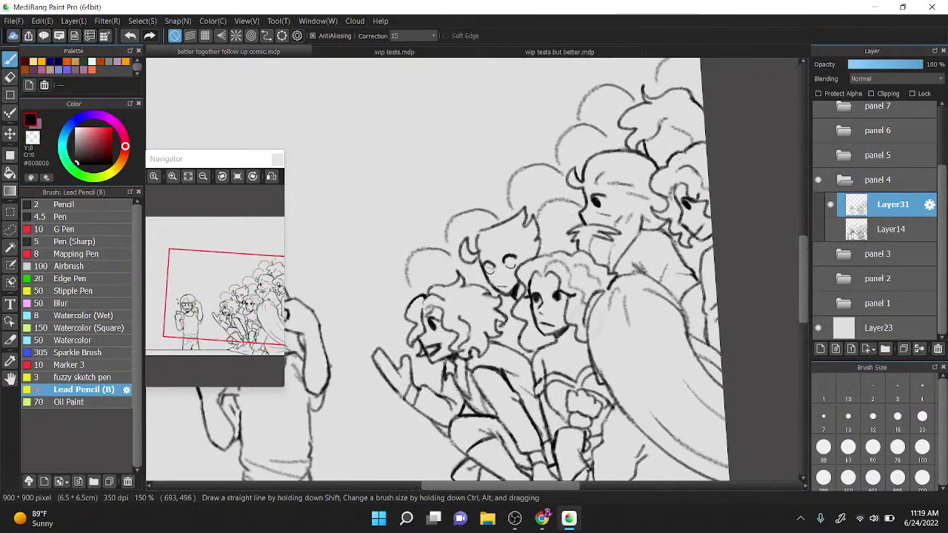
scroll(422, 244, "down", 2)
scroll(683, 101, "up", 5)
scroll(707, 165, "down", 4)
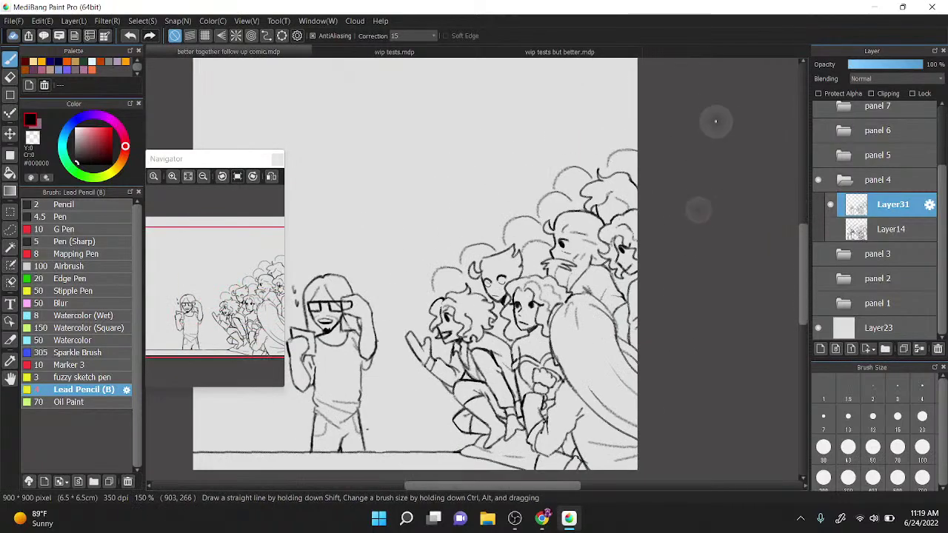
scroll(715, 121, "up", 5)
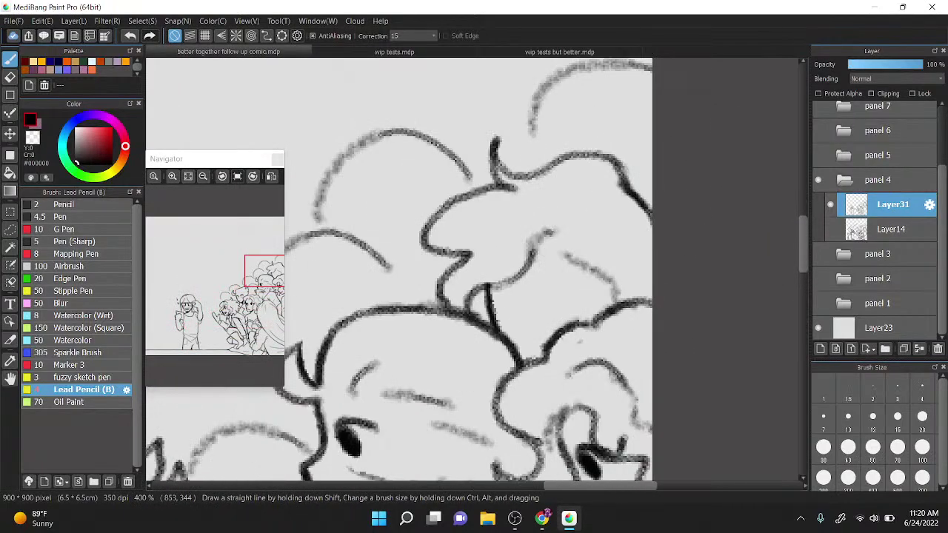
left_click_drag(504, 308, 498, 320)
left_click_drag(508, 308, 529, 320)
mouse_move(568, 313)
left_mouse_down()
mouse_move(555, 317)
mouse_move(566, 305)
mouse_move(587, 314)
left_mouse_up()
scroll(535, 205, "down", 2)
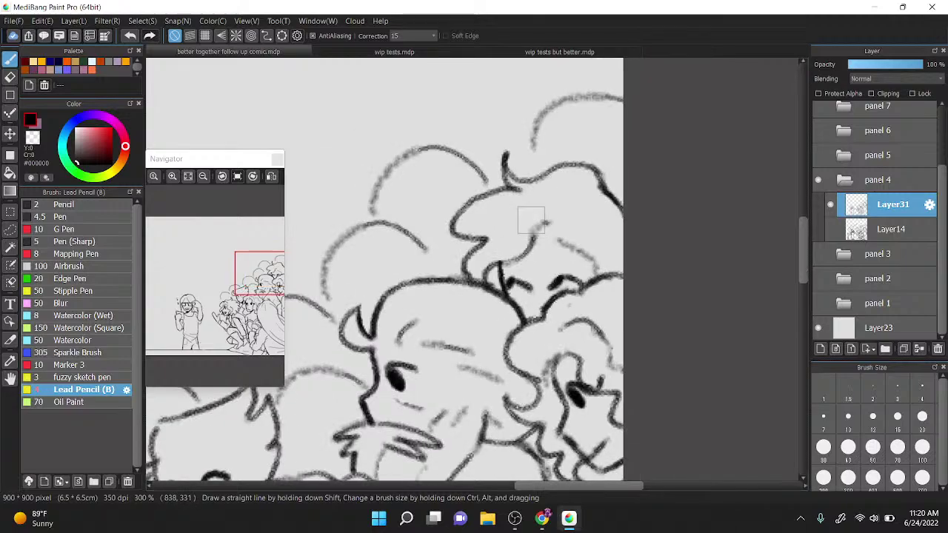
Step: Fill in the pupils beneath both eyelids of the curly-haired background head in black
scroll(572, 165, "up", 1)
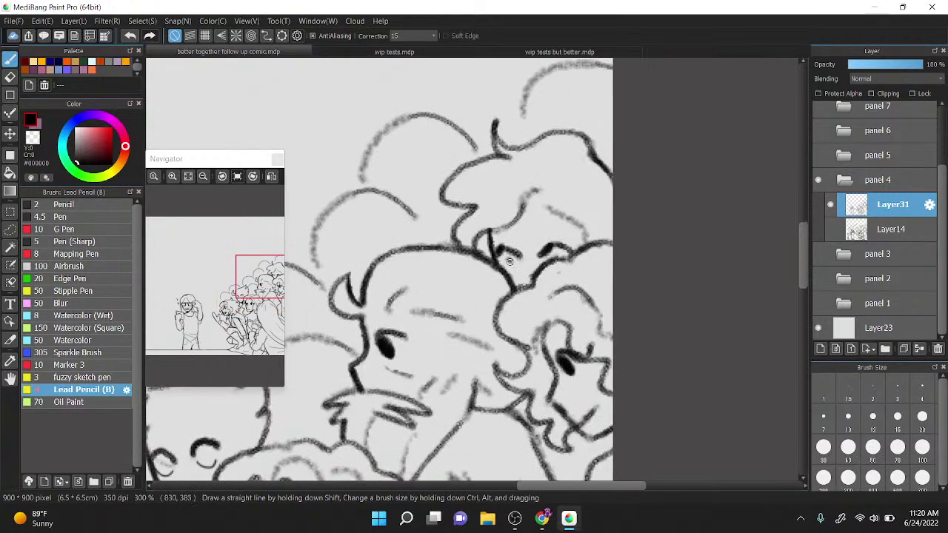
mouse_move(509, 262)
left_mouse_down()
mouse_move(511, 249)
mouse_move(552, 256)
left_mouse_up()
scroll(552, 252, "down", 4)
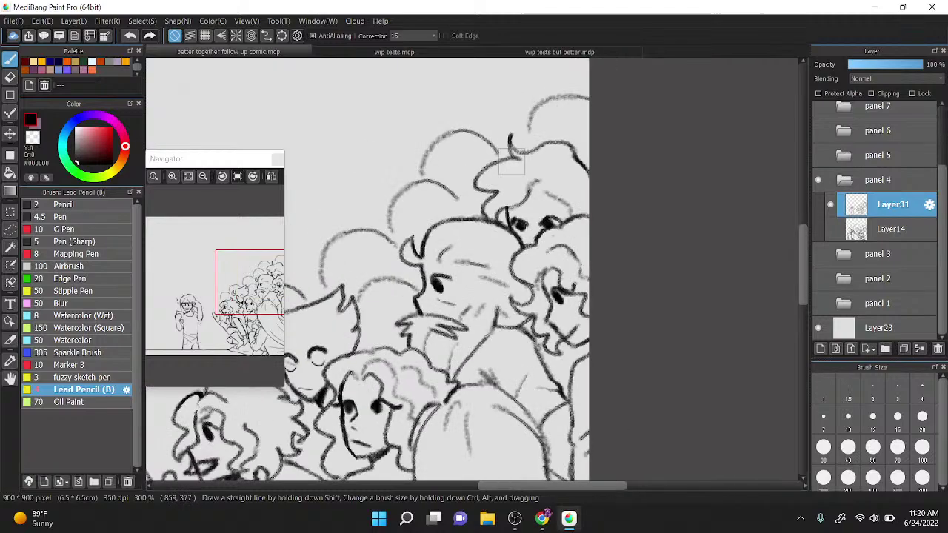
Step: Add short inner hair strands to the curly-haired background head above the bearded man
scroll(550, 197, "up", 4)
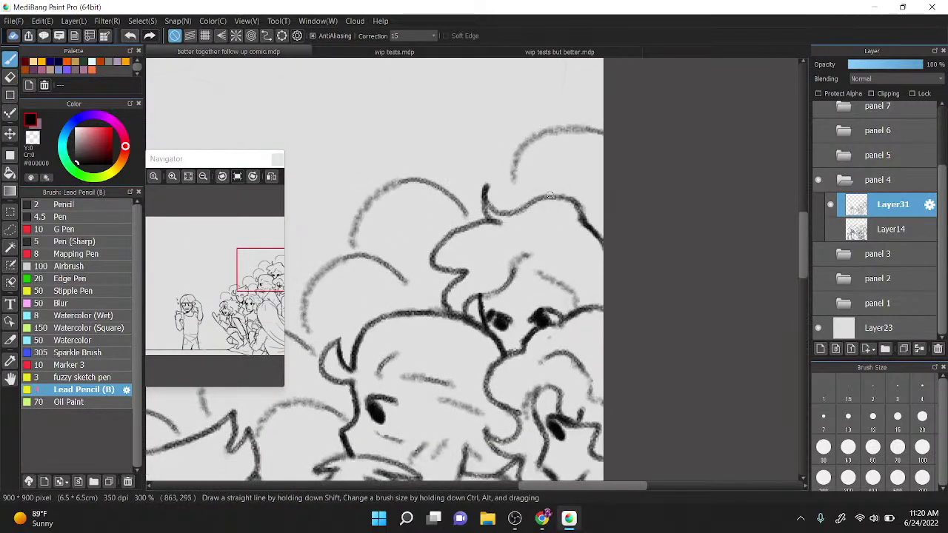
left_click_drag(494, 234, 529, 254)
left_click_drag(547, 220, 562, 236)
scroll(521, 191, "down", 1)
left_click_drag(511, 208, 548, 174)
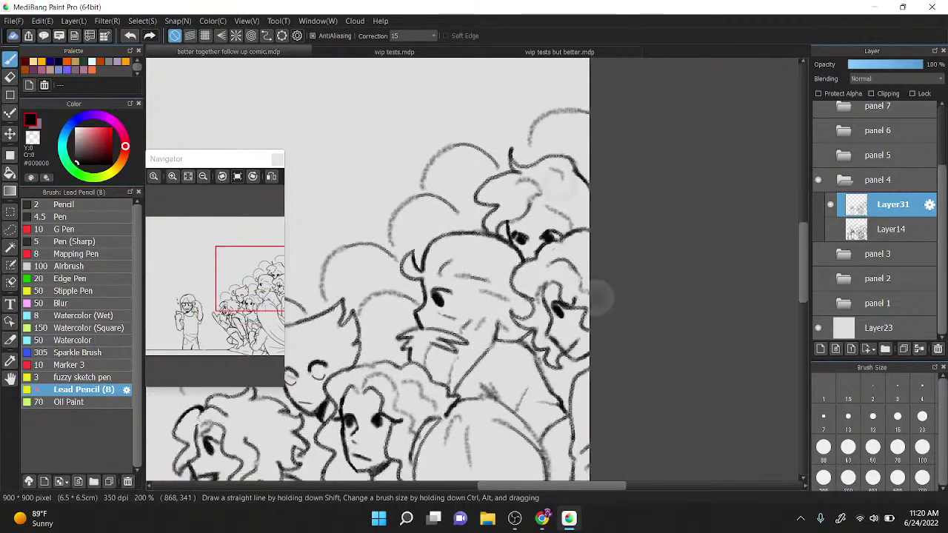
scroll(529, 319, "up", 1)
scroll(542, 191, "down", 1)
left_click_drag(548, 211, 593, 173)
scroll(592, 173, "down", 2)
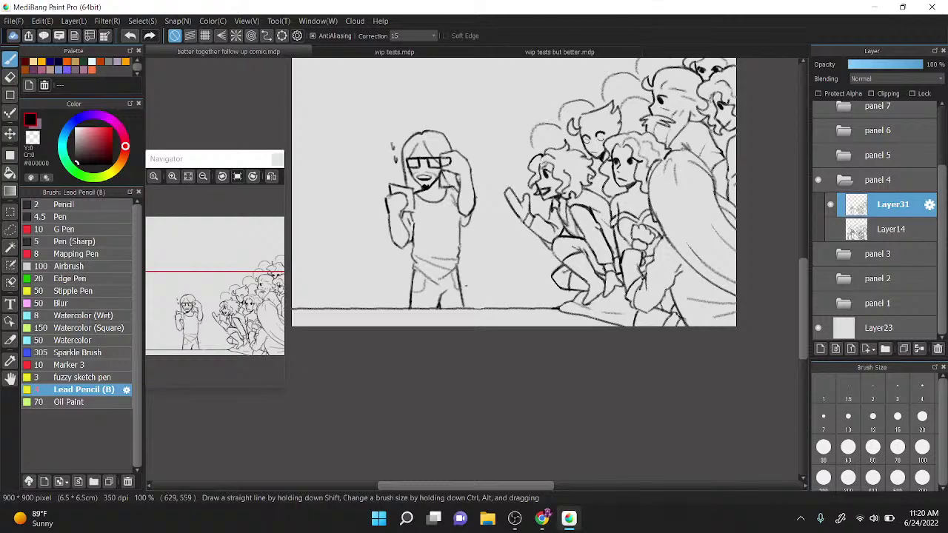
Step: Extend the side line of the standing character's shirt upward to meet the raised arm in black
scroll(518, 169, "up", 3)
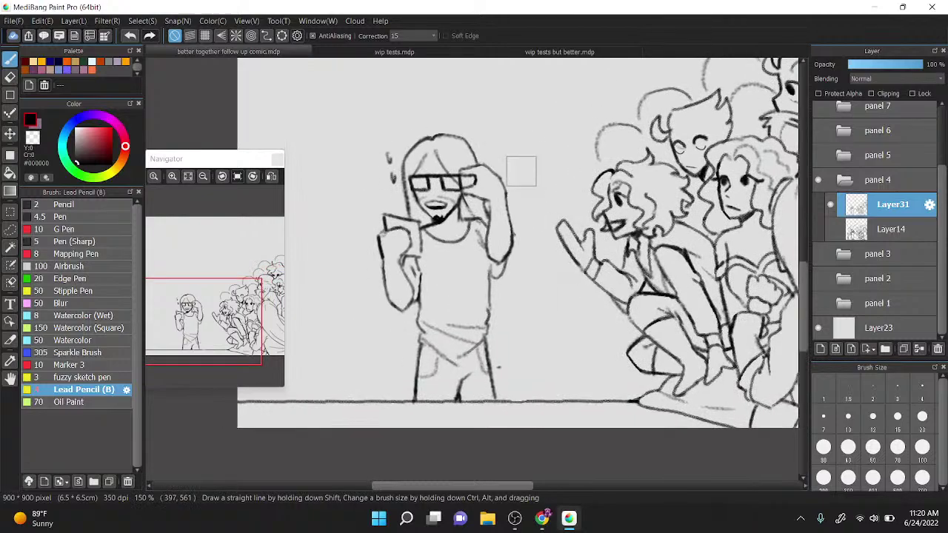
scroll(571, 153, "down", 2)
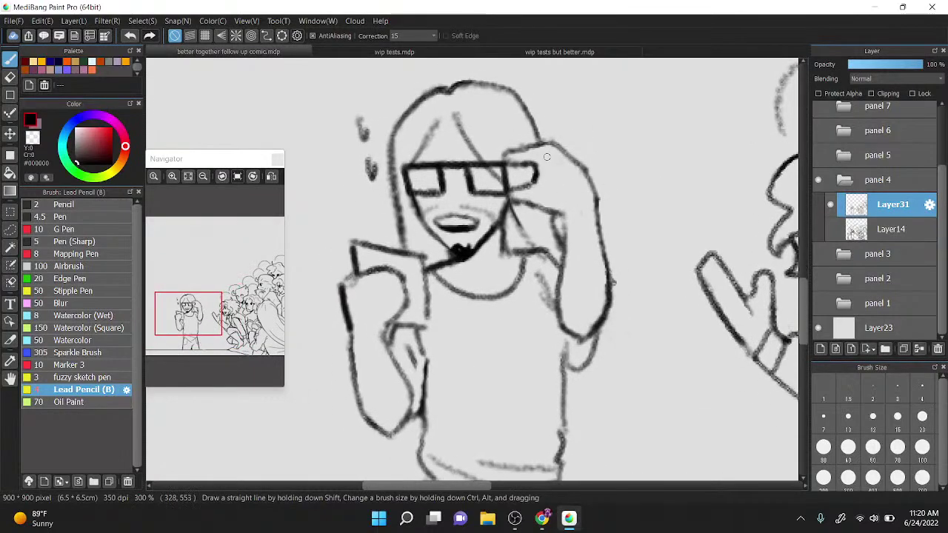
scroll(578, 191, "up", 1)
scroll(563, 220, "up", 2)
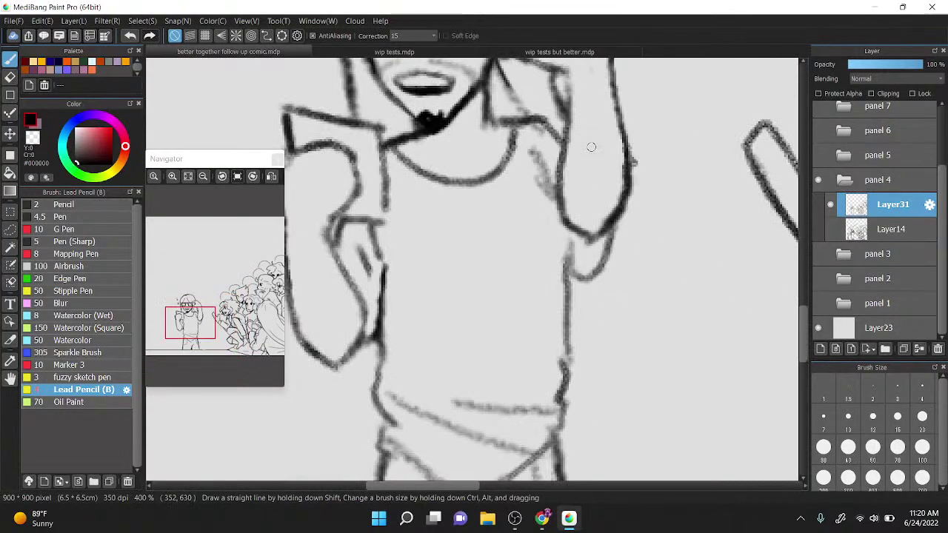
left_click_drag(560, 217, 561, 311)
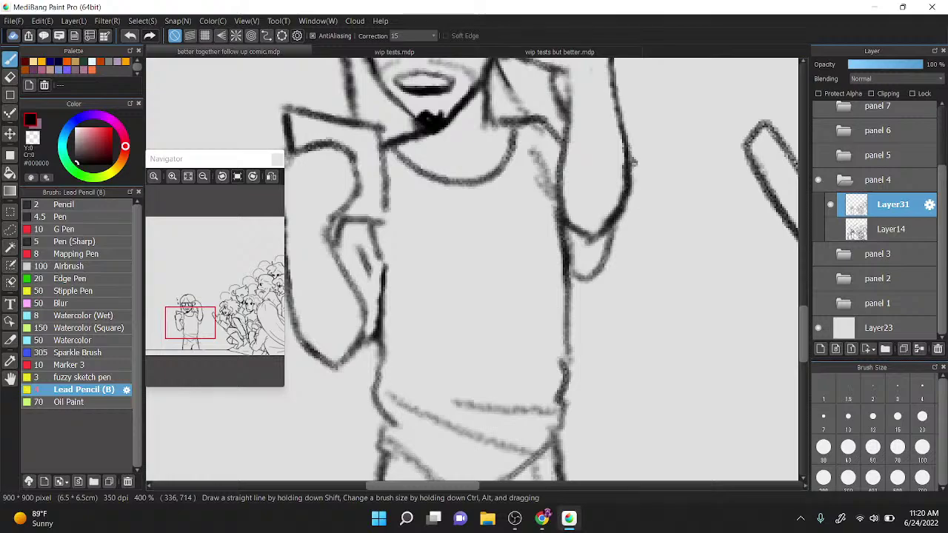
scroll(510, 258, "down", 3)
scroll(511, 258, "down", 2)
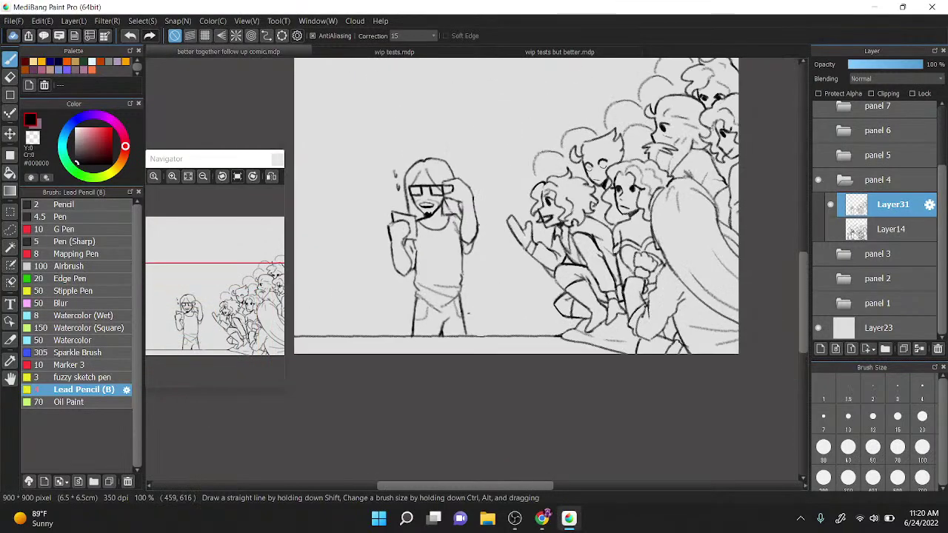
Step: Draw two small oval eyebrows above the spiky-haired character's eyes with the Pencil brush in black
scroll(503, 237, "up", 4)
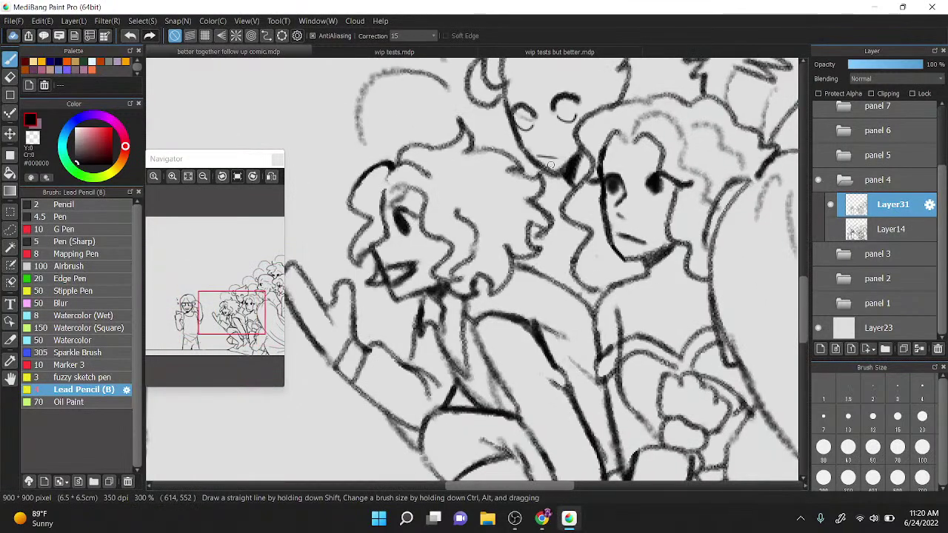
scroll(504, 237, "up", 1)
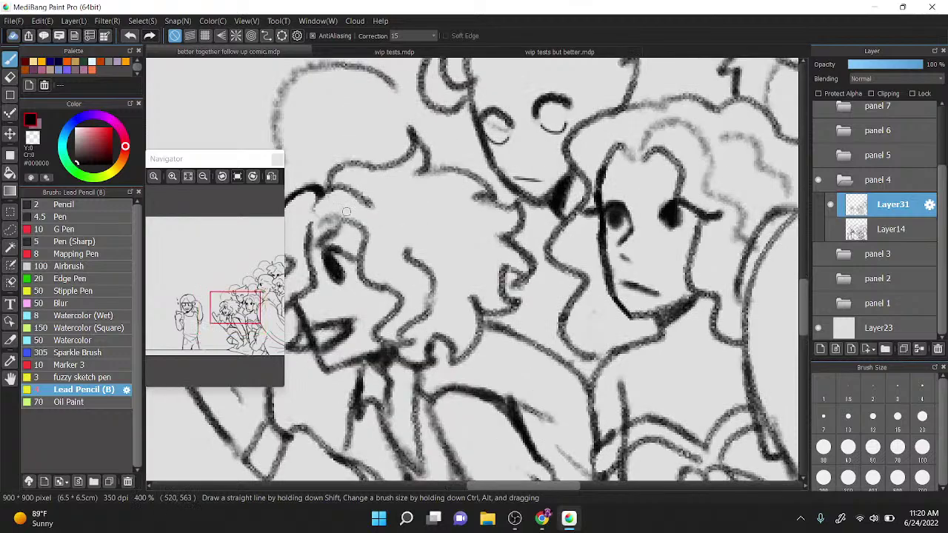
scroll(546, 229, "up", 1)
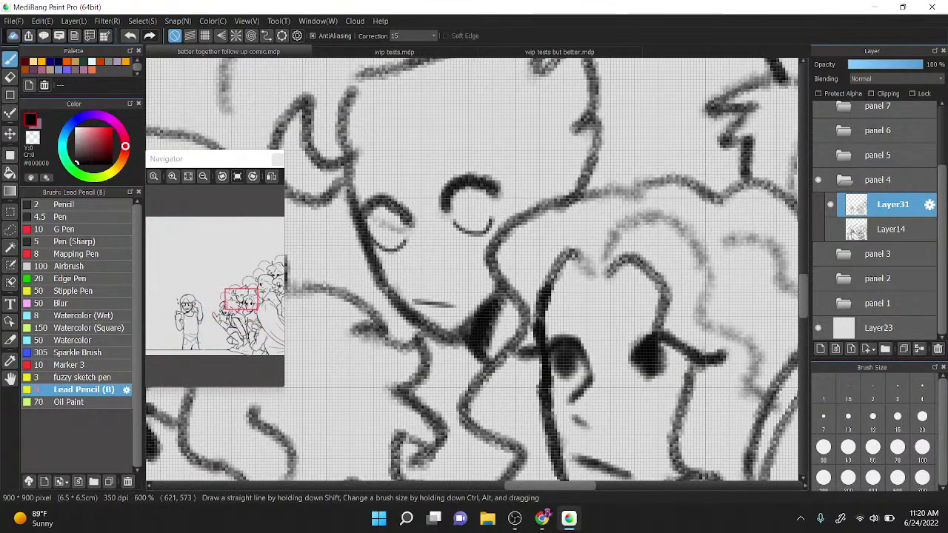
left_click(31, 207)
mouse_move(372, 163)
left_mouse_down()
mouse_move(366, 180)
mouse_move(376, 161)
left_mouse_up()
left_click_drag(448, 142, 444, 163)
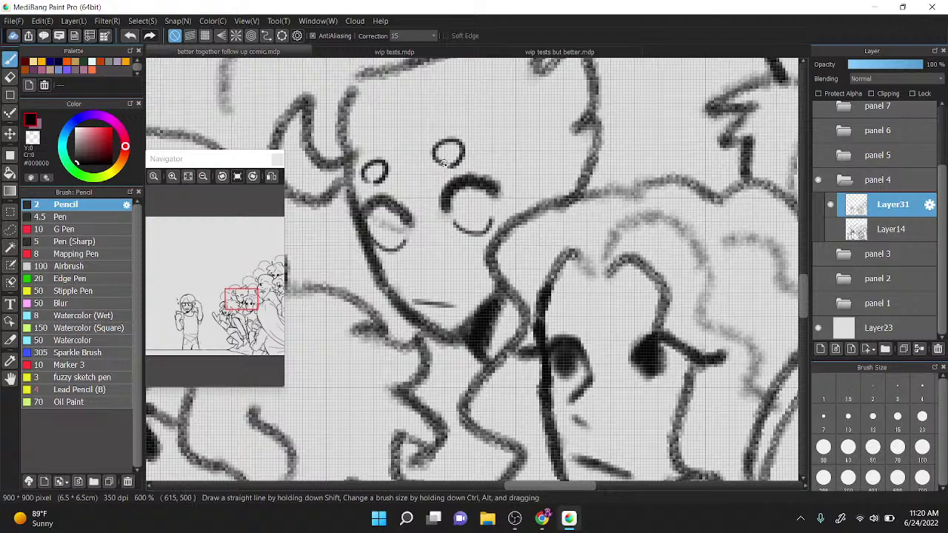
scroll(400, 159, "down", 3)
scroll(367, 125, "up", 1)
Step: Add light inner strands to the spiky-haired character's hair with Lead Pencil in black
left_click(39, 389)
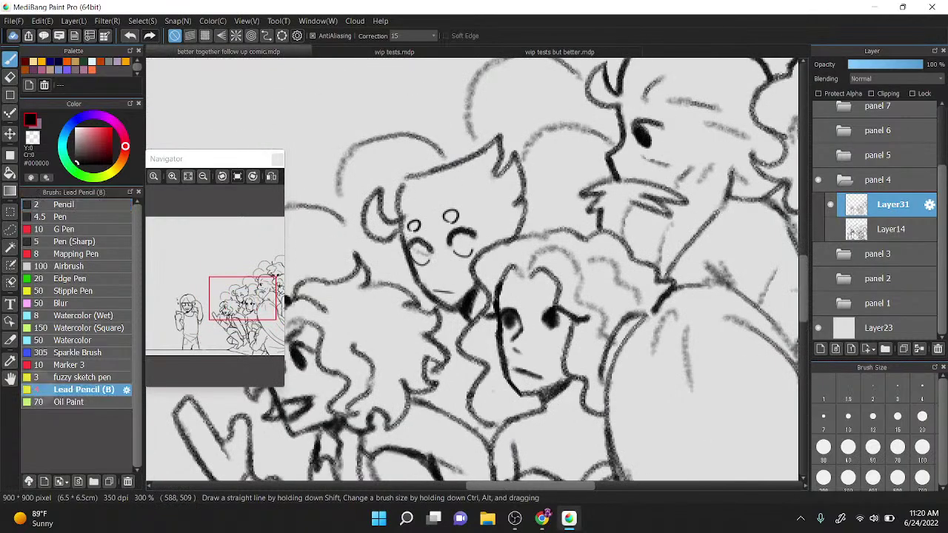
left_click_drag(413, 206, 467, 170)
left_click_drag(465, 213, 494, 191)
left_click_drag(480, 238, 515, 222)
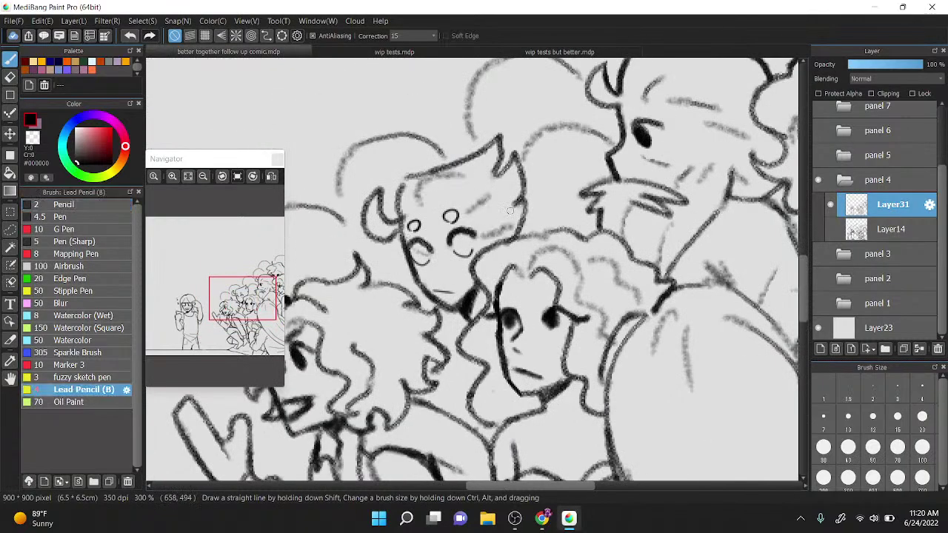
Step: Trim the new inner strands of the spiky-haired character's hair with transparent colour
key("x")
left_click_drag(440, 187, 472, 173)
left_click_drag(486, 233, 512, 214)
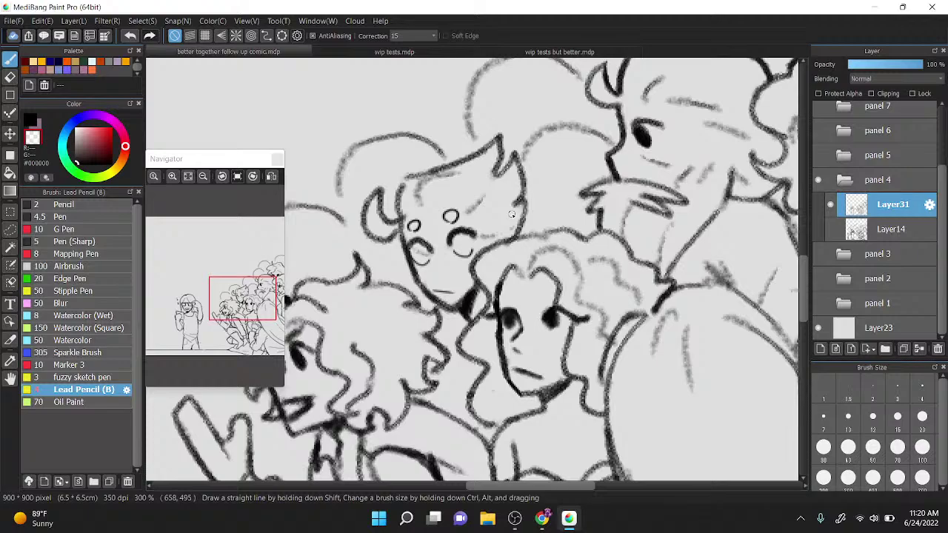
Step: Review the crowd and the long-haired character's face at different zoom levels and rotations, and switch the drawing colour back to black
scroll(512, 214, "down", 1)
left_click_drag(512, 214, 432, 219)
scroll(472, 252, "up", 1)
left_click_drag(487, 266, 590, 204)
scroll(550, 276, "down", 4)
left_click_drag(643, 378, 675, 245)
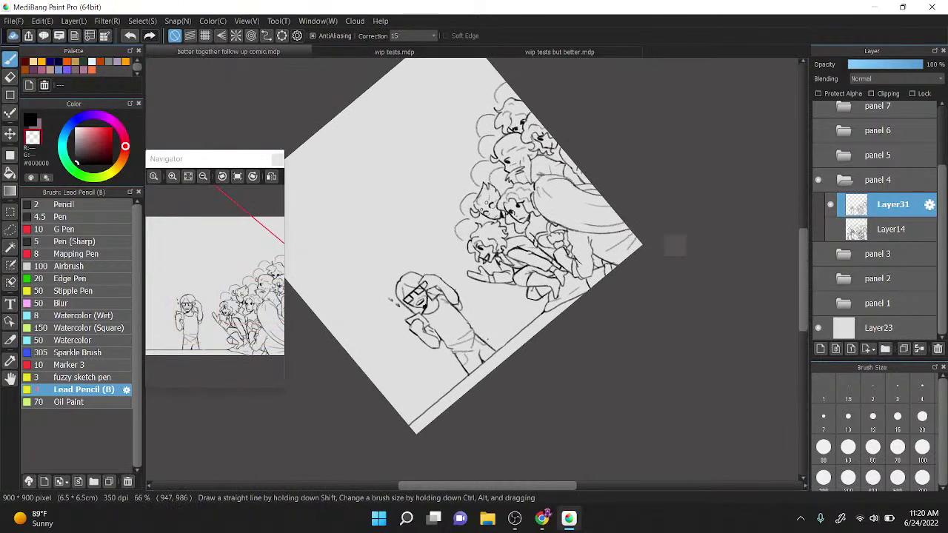
scroll(570, 229, "up", 1)
left_click_drag(579, 180, 601, 223)
scroll(505, 189, "up", 1)
left_click_drag(504, 190, 600, 311)
scroll(544, 206, "up", 1)
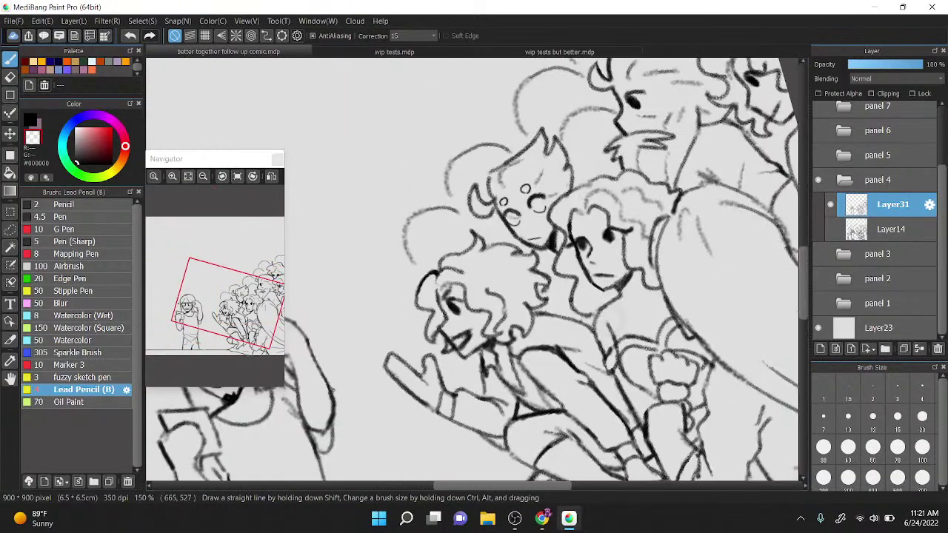
scroll(624, 230, "up", 1)
left_click_drag(624, 230, 622, 182)
scroll(622, 182, "down", 1)
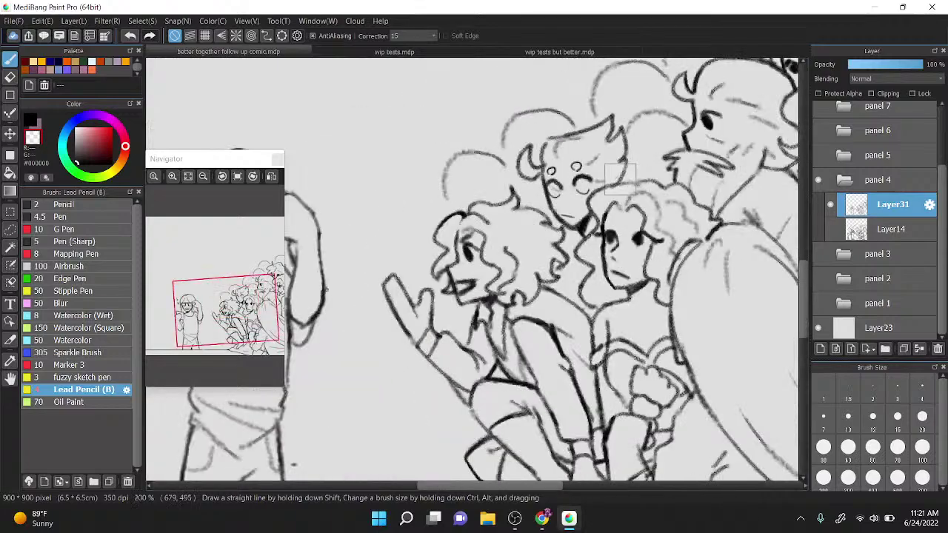
scroll(622, 182, "up", 1)
scroll(555, 296, "up", 3)
scroll(569, 220, "down", 2)
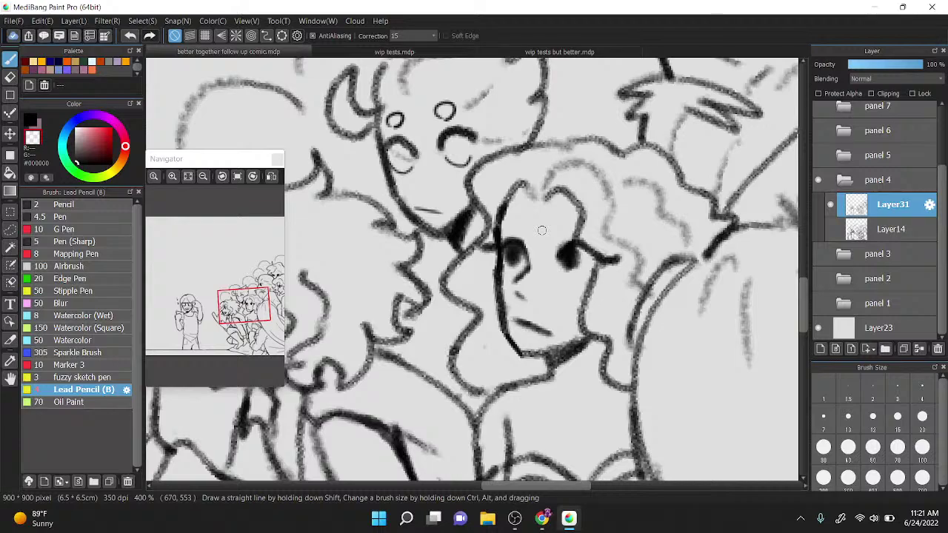
left_click_drag(541, 231, 535, 232)
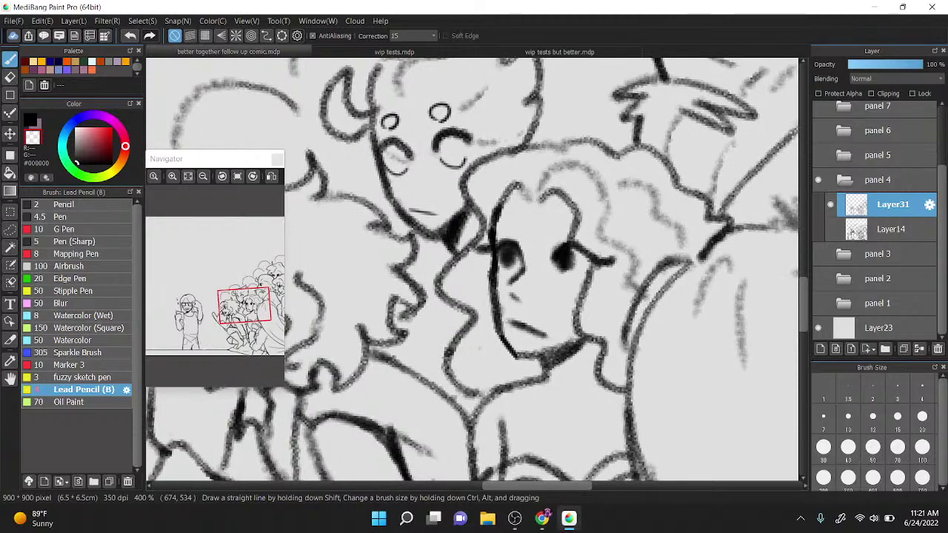
key("x")
Step: Check the microphone in the OBS audio mixer and return to MediBang Paint with the microphone unmuted
key("XF86AudioMicMute")
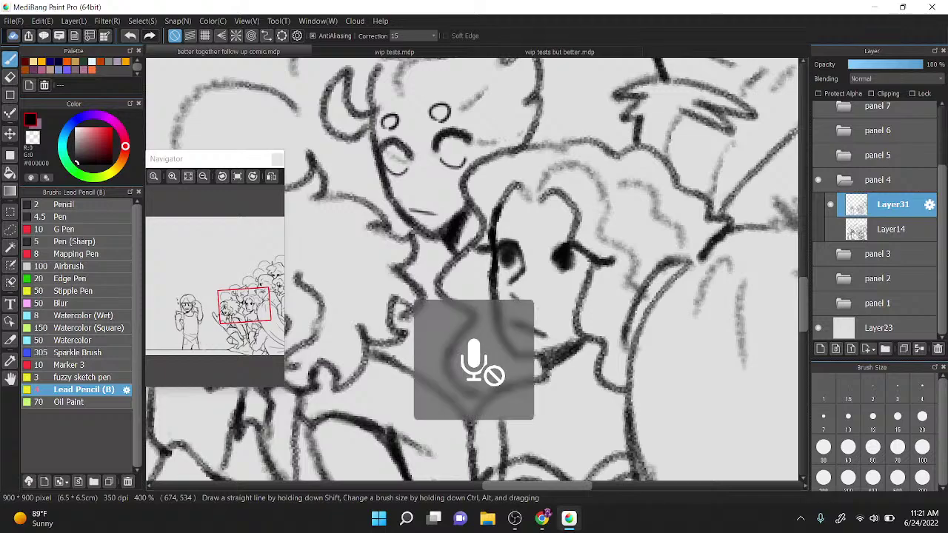
left_click(515, 519)
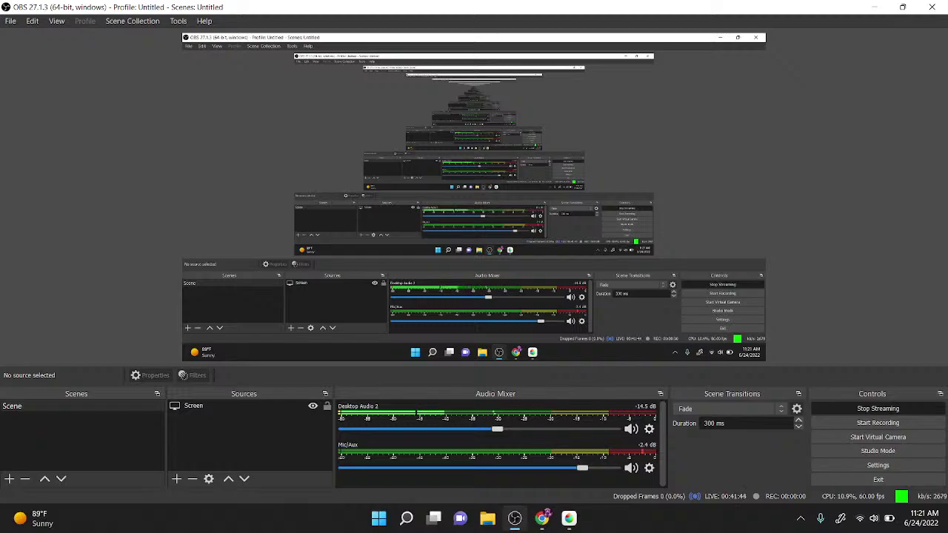
key("F4")
key("alt+Tab")
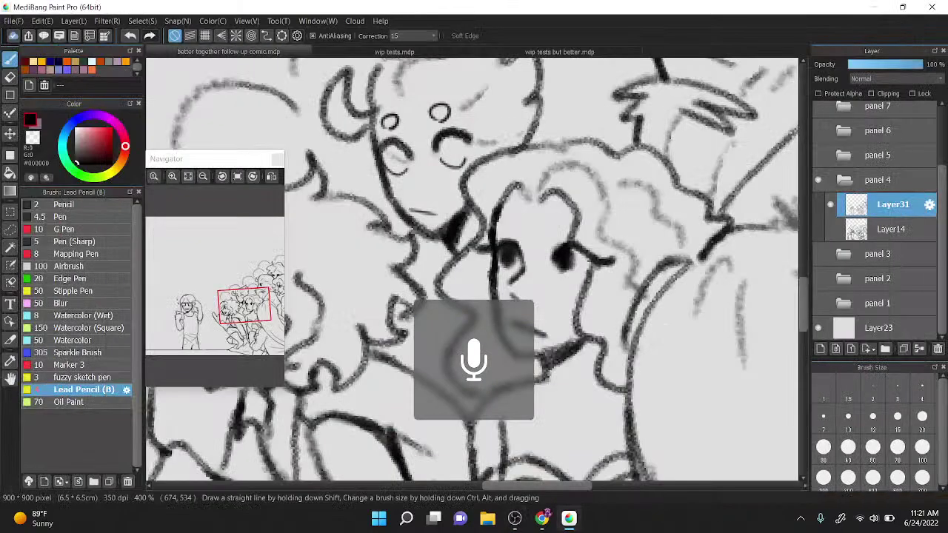
Step: Draw the spiky-haired character's body line in black, running down from the neck between the two curly-haired neighbours to the shoulder below
left_click_drag(544, 194, 495, 194)
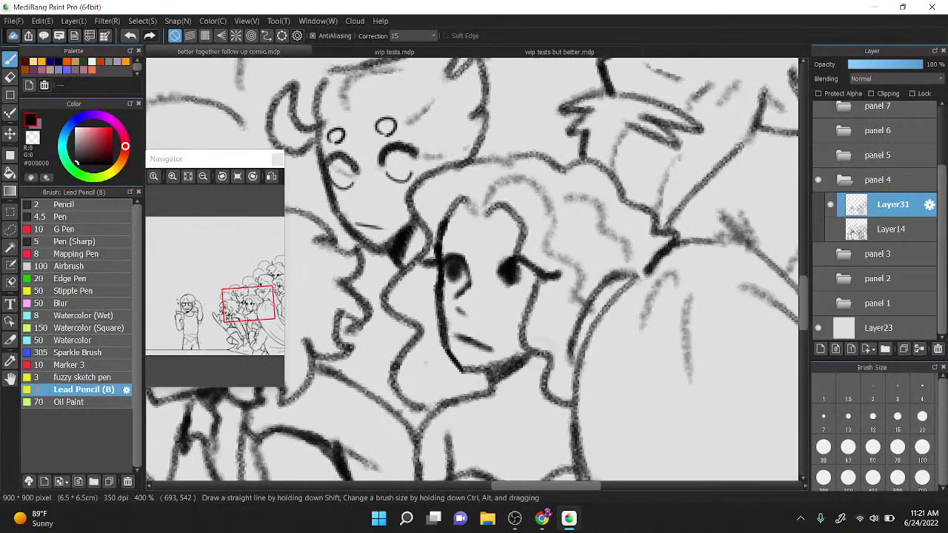
scroll(577, 222, "down", 1)
left_click_drag(542, 175, 560, 226)
left_click_drag(437, 271, 465, 249)
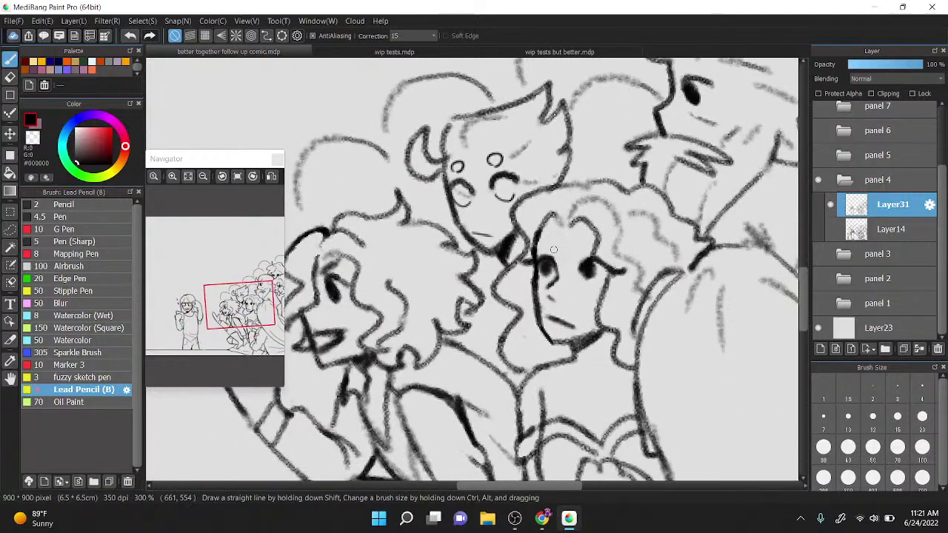
left_click_drag(482, 306, 471, 315)
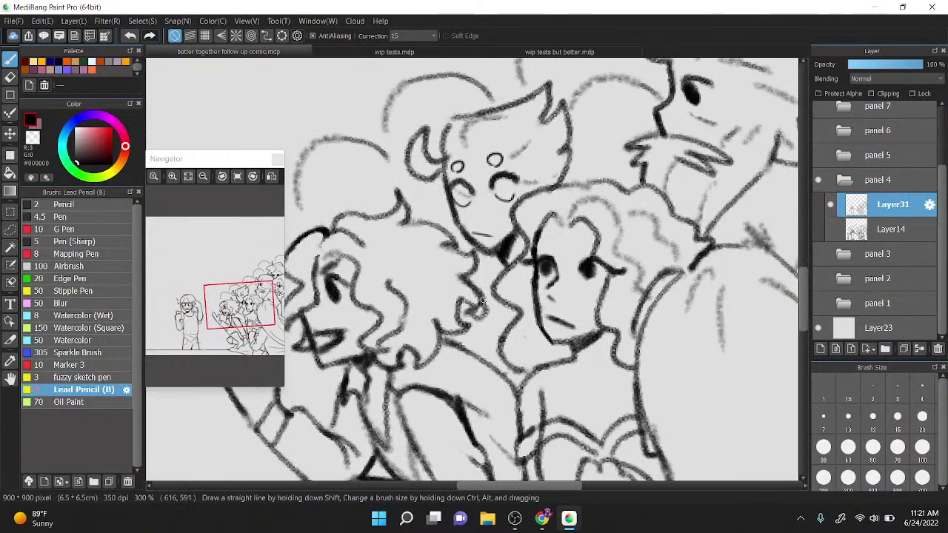
mouse_move(490, 248)
left_mouse_down()
mouse_move(482, 303)
mouse_move(494, 373)
left_mouse_up()
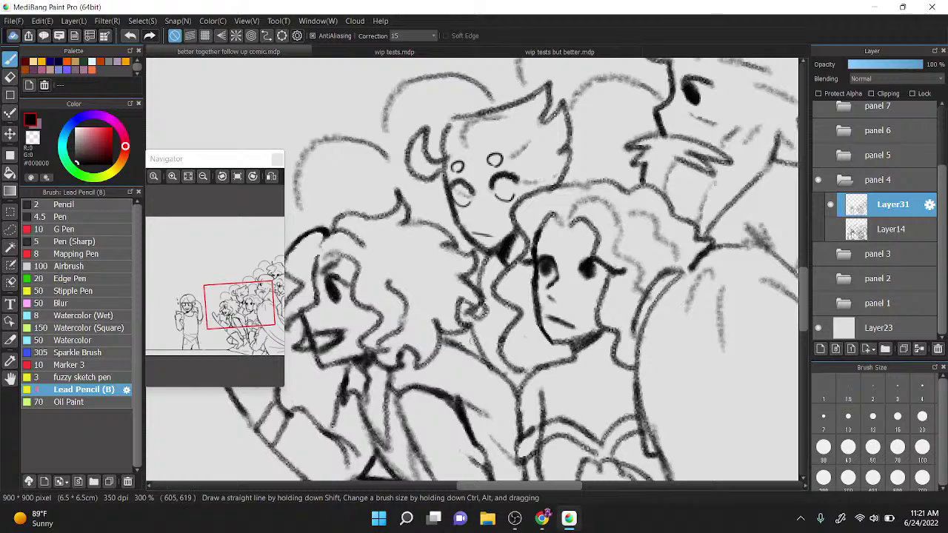
left_click_drag(469, 330, 497, 375)
scroll(447, 260, "down", 2)
left_click_drag(400, 355, 341, 400)
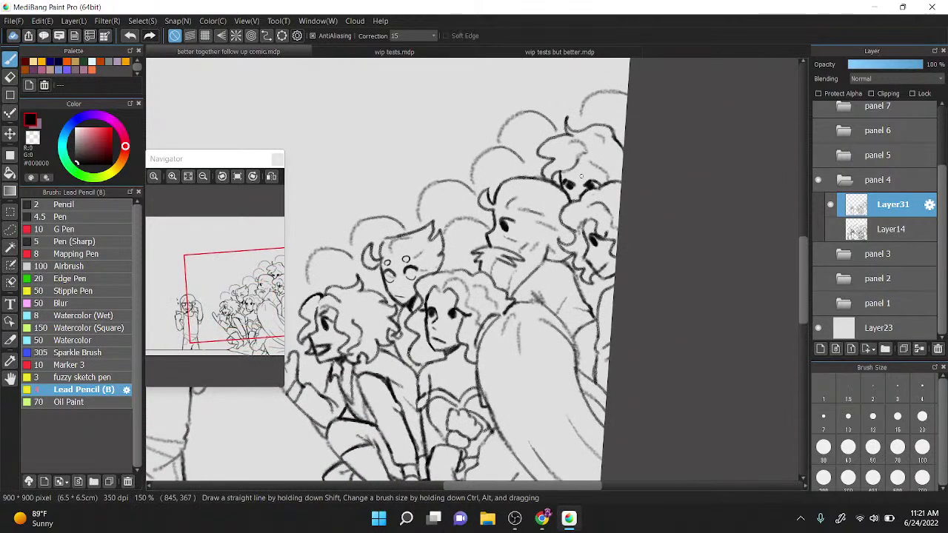
scroll(581, 177, "down", 1)
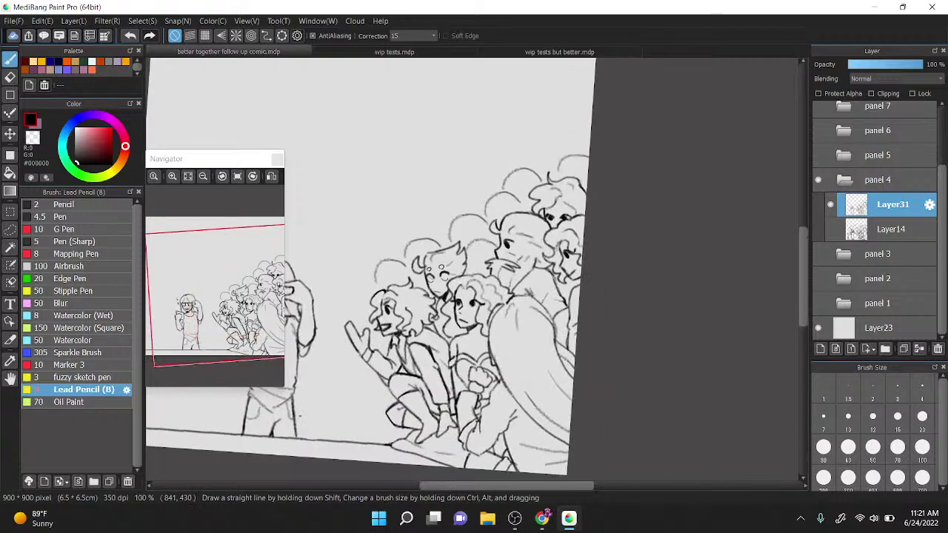
Step: Draw short arched black eyebrows above both eyes of the long-haired character
scroll(561, 236, "down", 2)
scroll(585, 208, "up", 4)
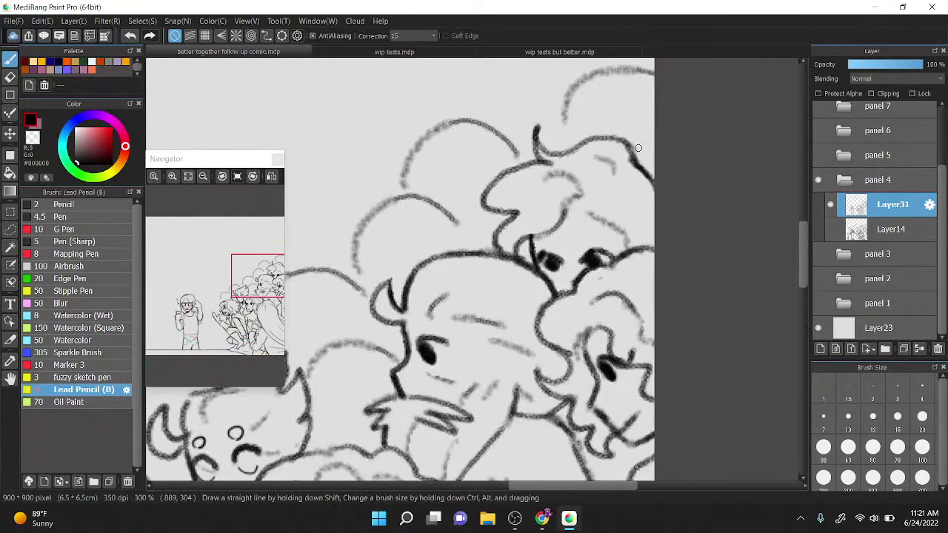
left_click_drag(638, 148, 670, 78)
scroll(471, 230, "up", 1)
scroll(472, 268, "down", 2)
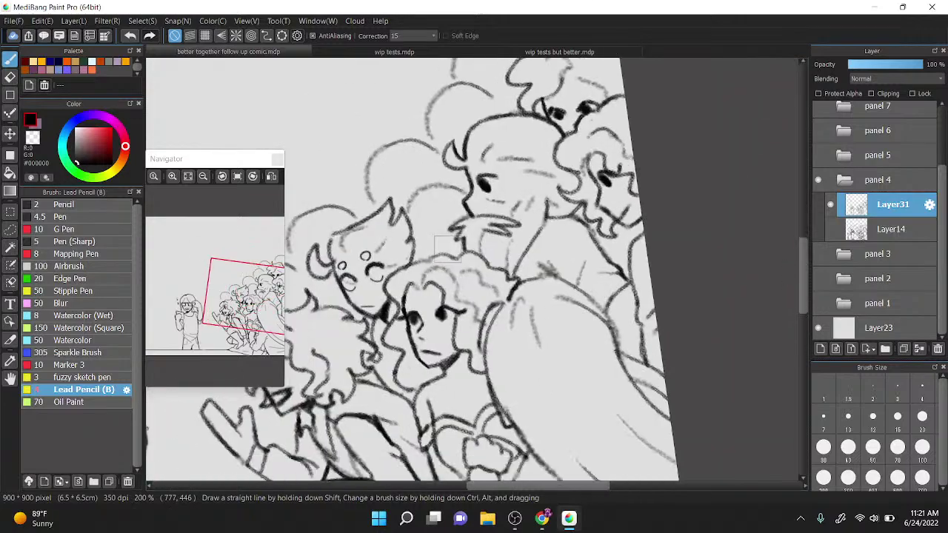
scroll(471, 268, "up", 1)
scroll(473, 231, "up", 2)
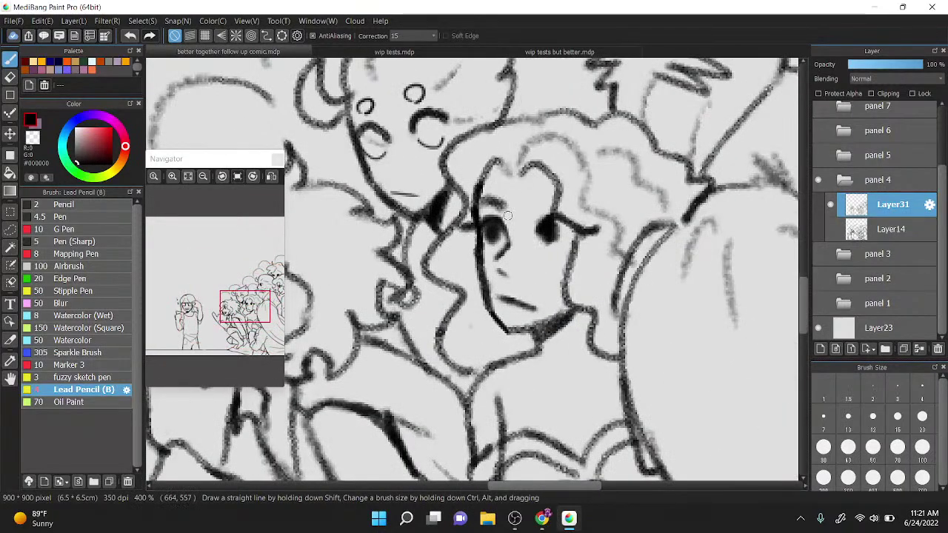
left_click_drag(532, 205, 556, 200)
left_click_drag(520, 168, 524, 162)
scroll(524, 163, "up", 1)
key("x")
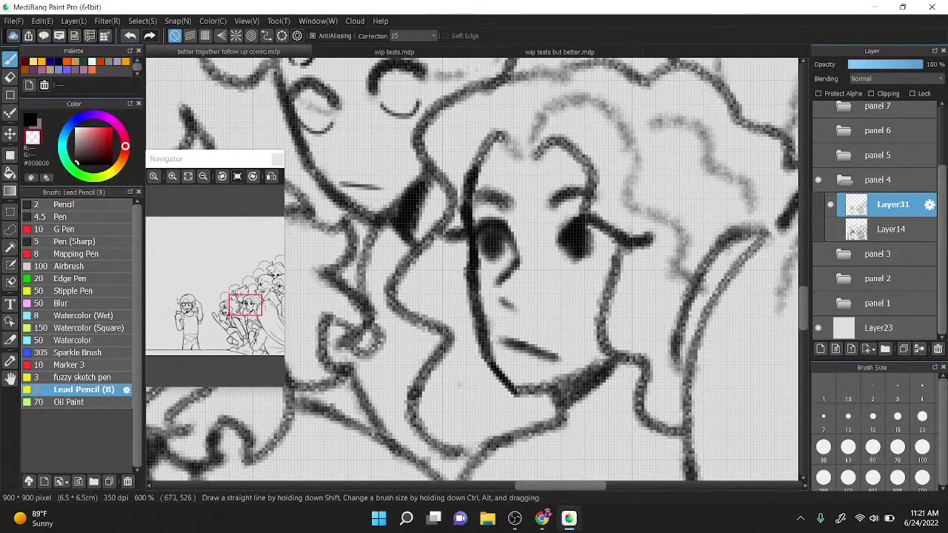
scroll(481, 206, "down", 1)
scroll(528, 106, "down", 1)
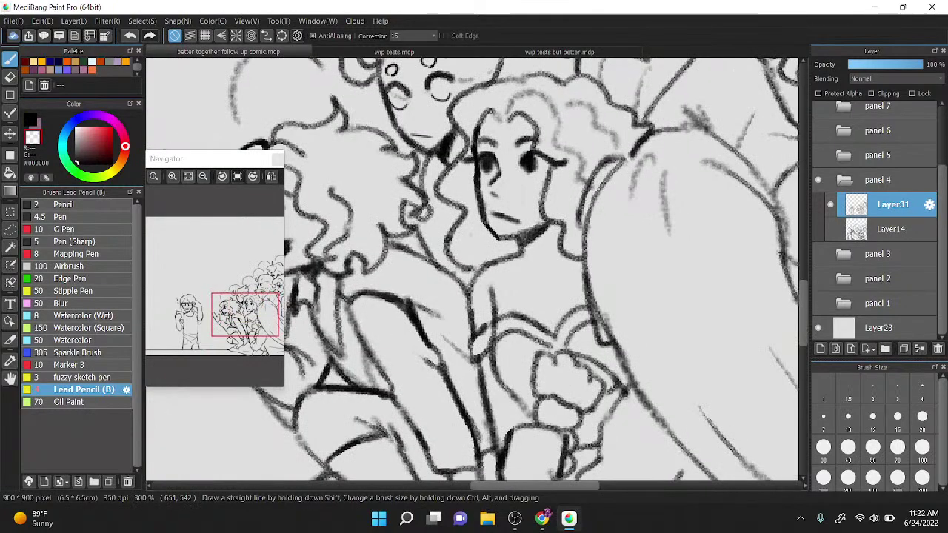
Step: Draw a jagged black edge at the long-haired character's side beside the bodice, trimming it with transparent colour and redrawing its outer line
key("x")
mouse_move(480, 272)
left_mouse_down()
mouse_move(476, 306)
mouse_move(494, 297)
mouse_move(518, 306)
left_mouse_up()
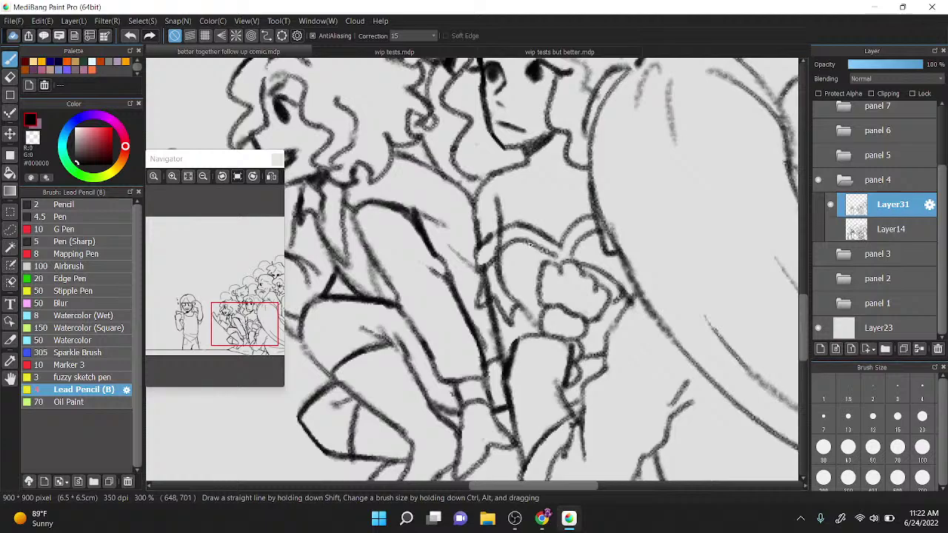
scroll(530, 244, "up", 2)
key("x")
mouse_move(444, 312)
left_mouse_down()
mouse_move(448, 323)
mouse_move(454, 279)
left_mouse_up()
key("x")
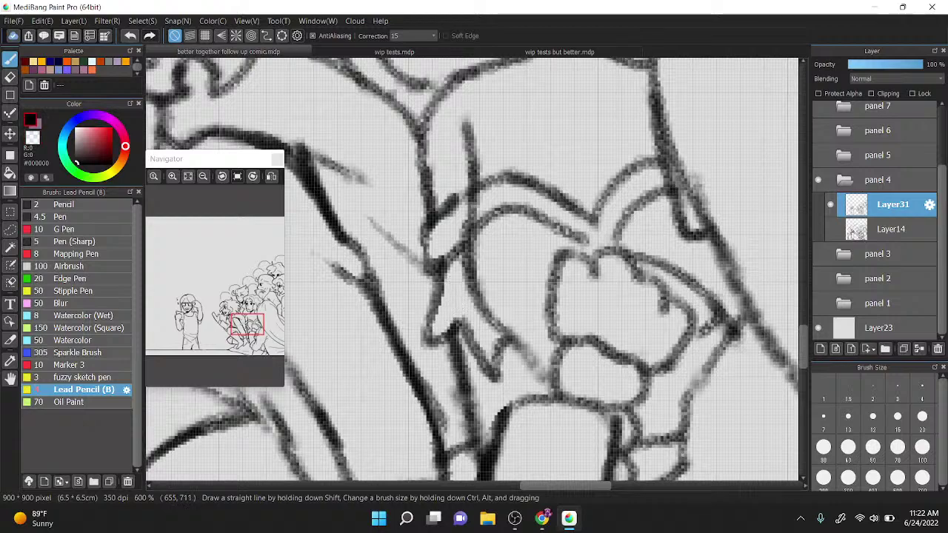
left_click_drag(426, 339, 433, 263)
scroll(432, 263, "down", 2)
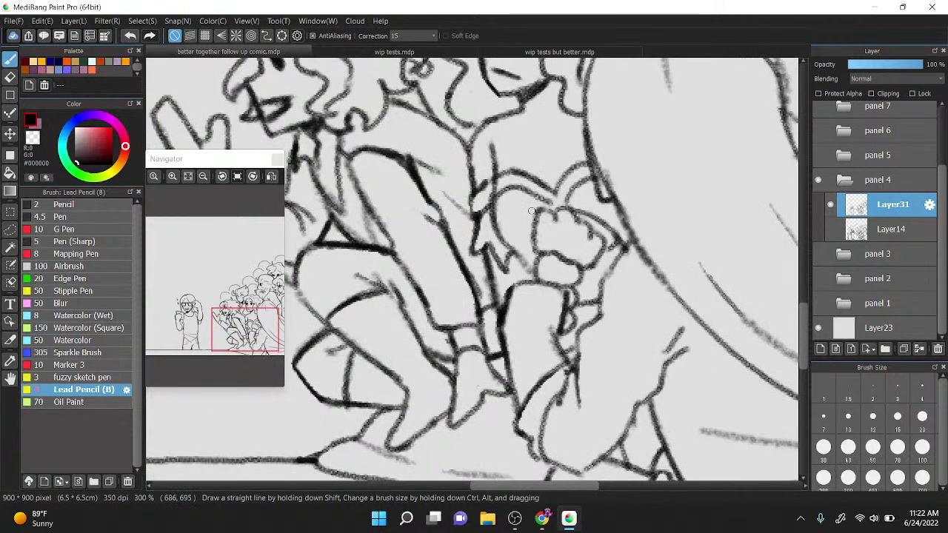
Step: Examine the crouching characters' hands, legs and feet at several zooms and rotations, and reset the canvas rotation
left_click_drag(531, 211, 481, 244)
left_click_drag(465, 285, 493, 314)
scroll(522, 212, "down", 2)
mouse_move(552, 237)
left_mouse_down()
mouse_move(522, 222)
mouse_move(542, 211)
left_mouse_up()
scroll(529, 224, "up", 2)
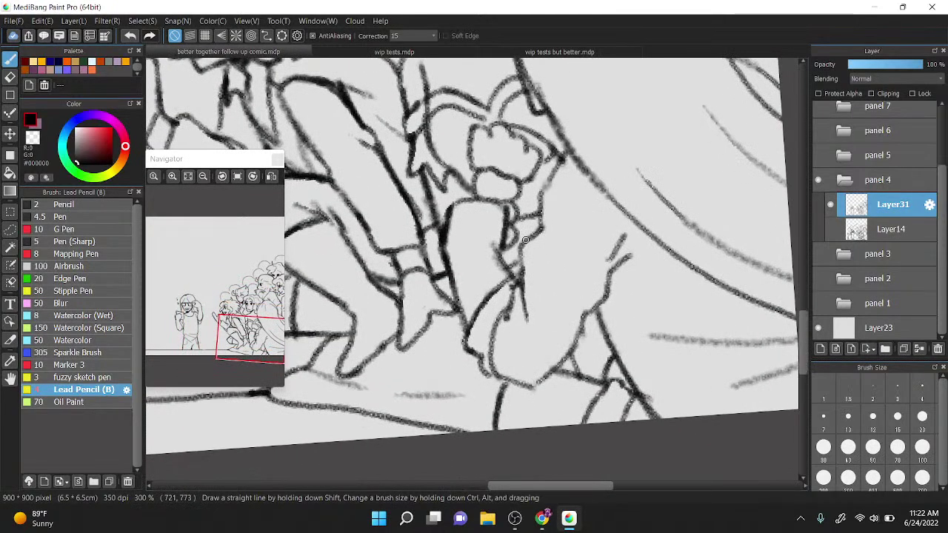
scroll(506, 319, "down", 2)
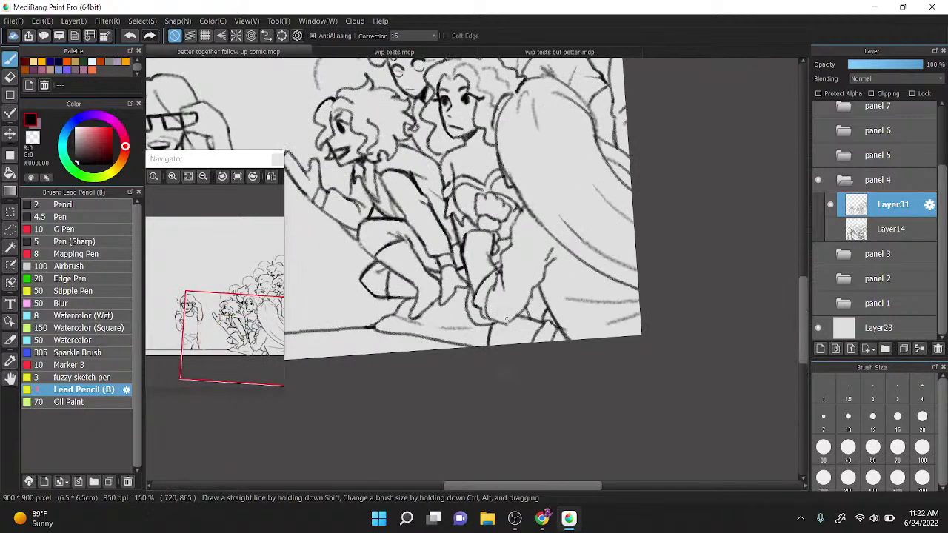
left_click_drag(644, 271, 570, 345)
left_click_drag(577, 207, 563, 212)
left_click(237, 176)
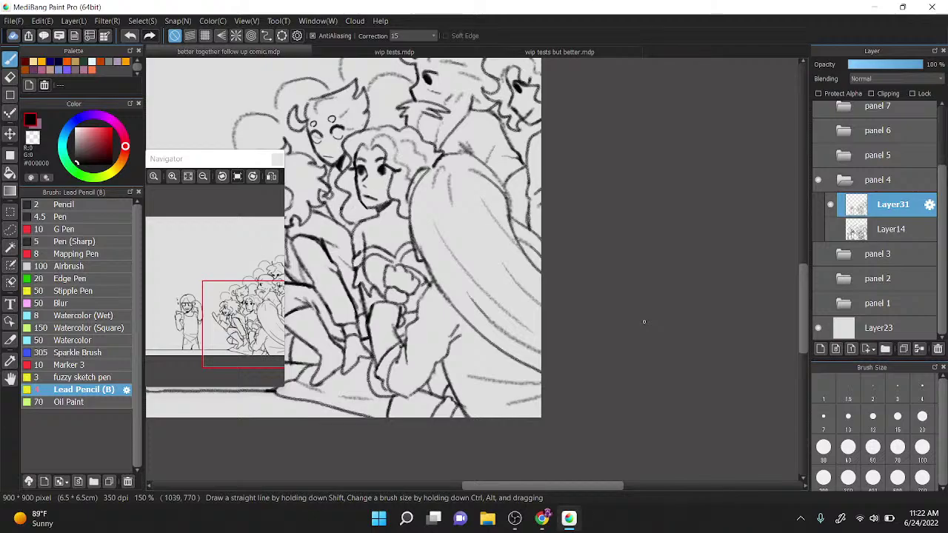
Step: Try a short black stroke on the moustached character's face and undo it
scroll(643, 321, "up", 4)
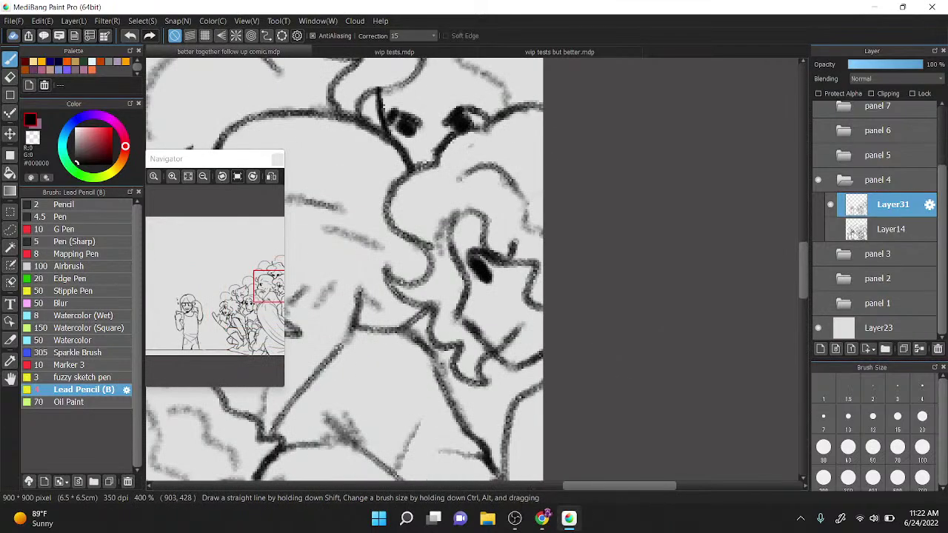
left_click_drag(456, 243, 478, 228)
key("ctrl+z")
scroll(481, 232, "up", 2)
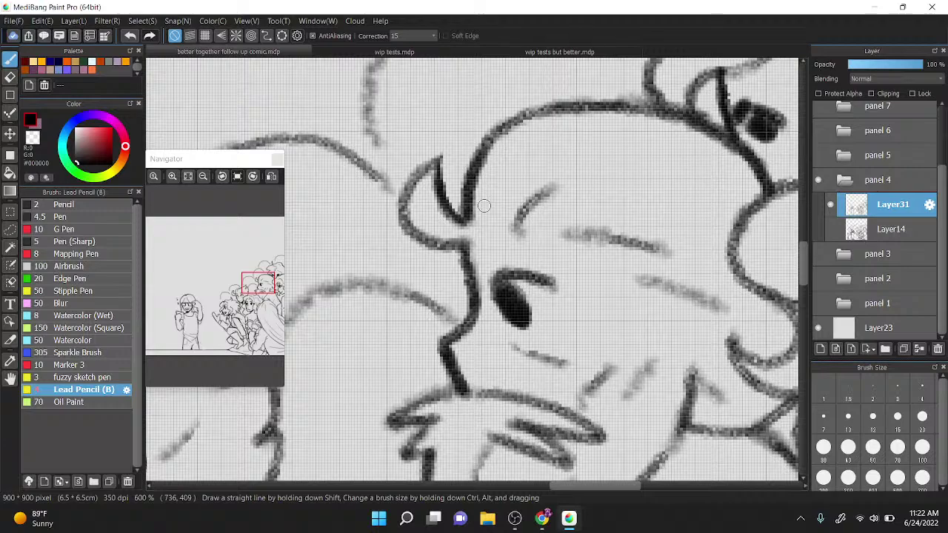
scroll(484, 205, "down", 3)
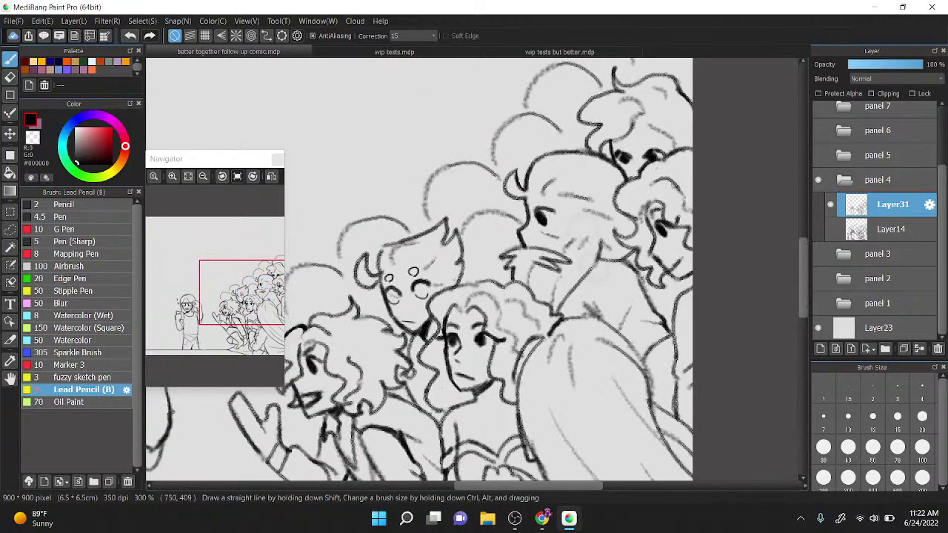
Step: Draw inner hair strands beside the long-haired character's cheek in black
scroll(484, 205, "up", 2)
left_click_drag(586, 293, 610, 281)
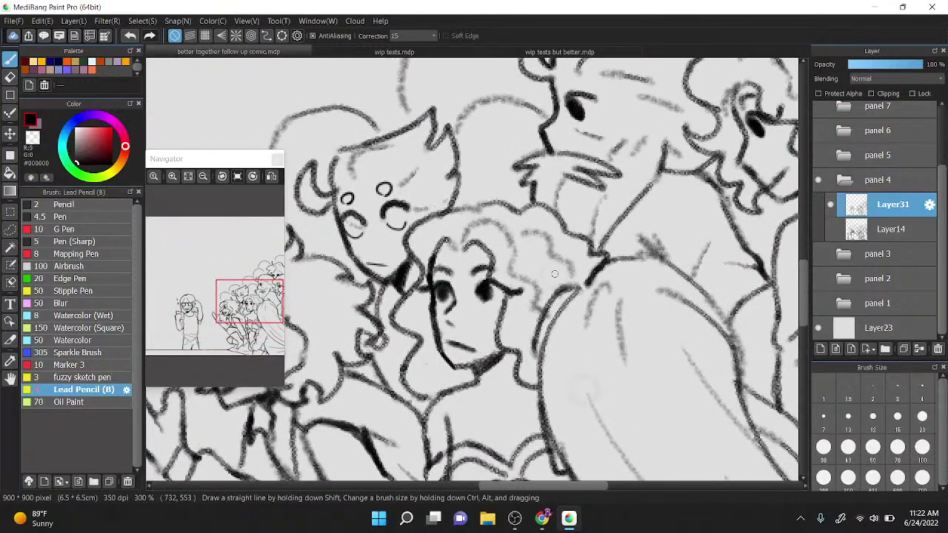
left_click_drag(425, 394, 436, 360)
left_click_drag(434, 325, 425, 295)
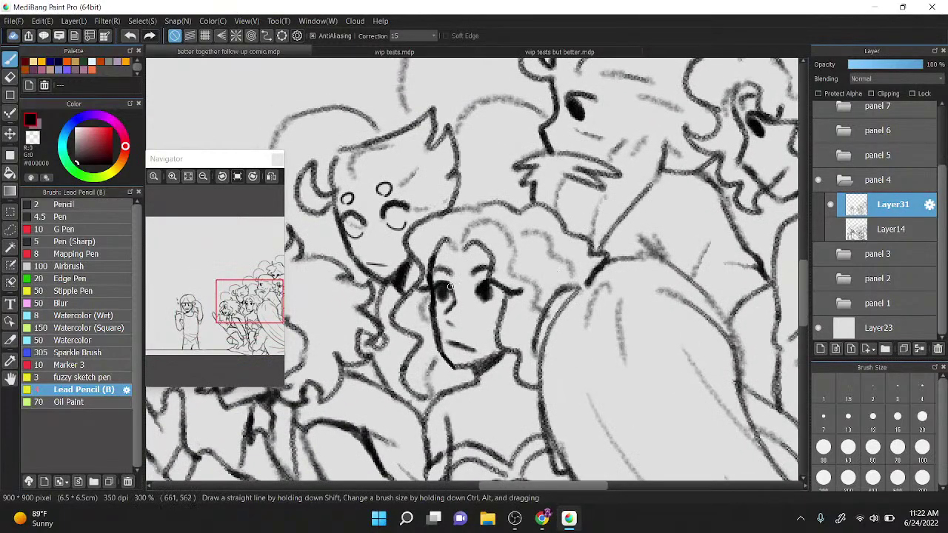
Step: Draw the long-haired character's collarbone lines and darken the shadow under the chin in black
scroll(503, 224, "down", 3)
left_click_drag(511, 224, 490, 250)
scroll(490, 256, "up", 4)
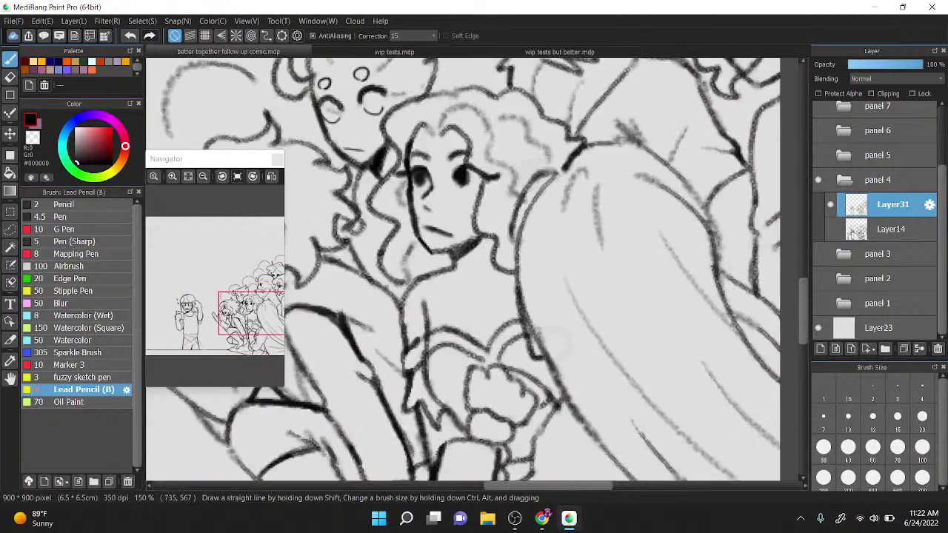
key("Right")
mouse_move(401, 272)
left_mouse_down()
mouse_move(445, 298)
mouse_move(521, 294)
left_mouse_up()
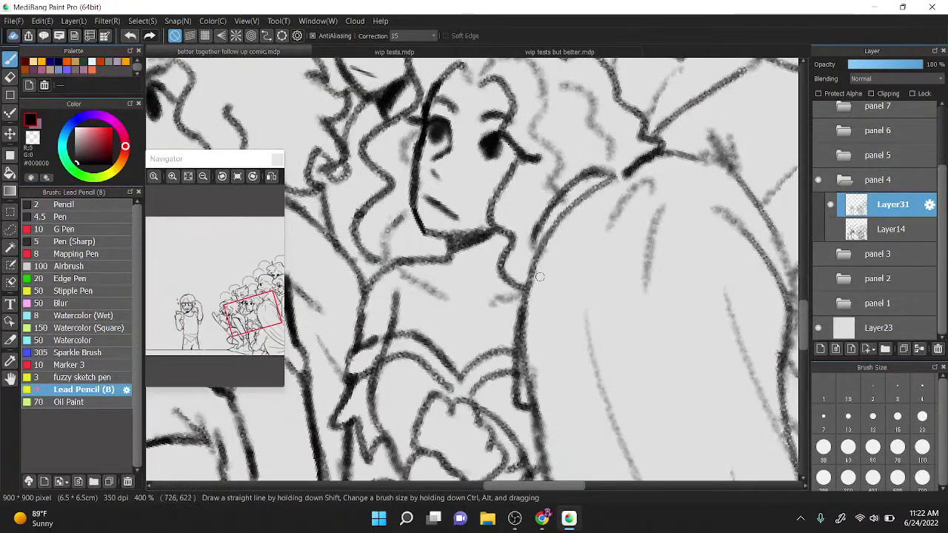
mouse_move(454, 246)
left_mouse_down()
mouse_move(462, 257)
mouse_move(474, 235)
mouse_move(453, 258)
mouse_move(481, 232)
left_mouse_up()
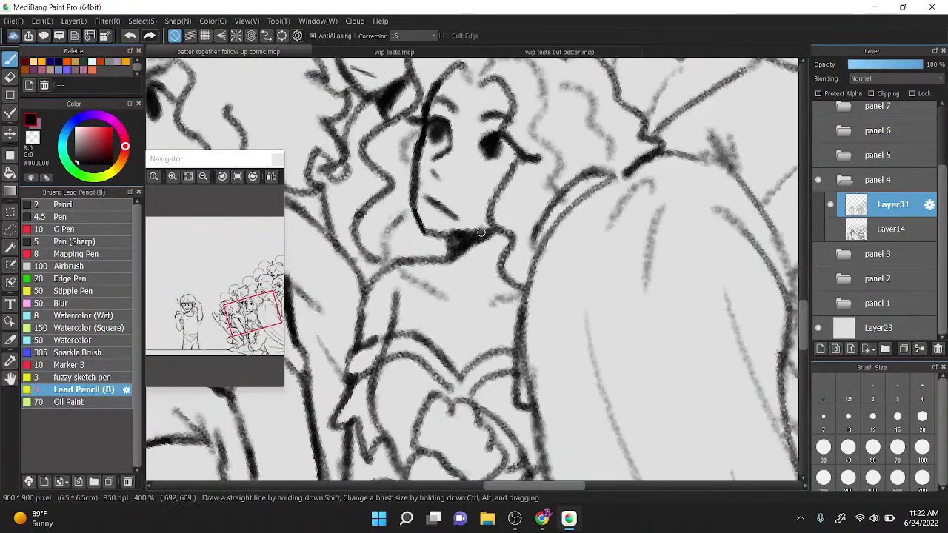
scroll(480, 232, "down", 2)
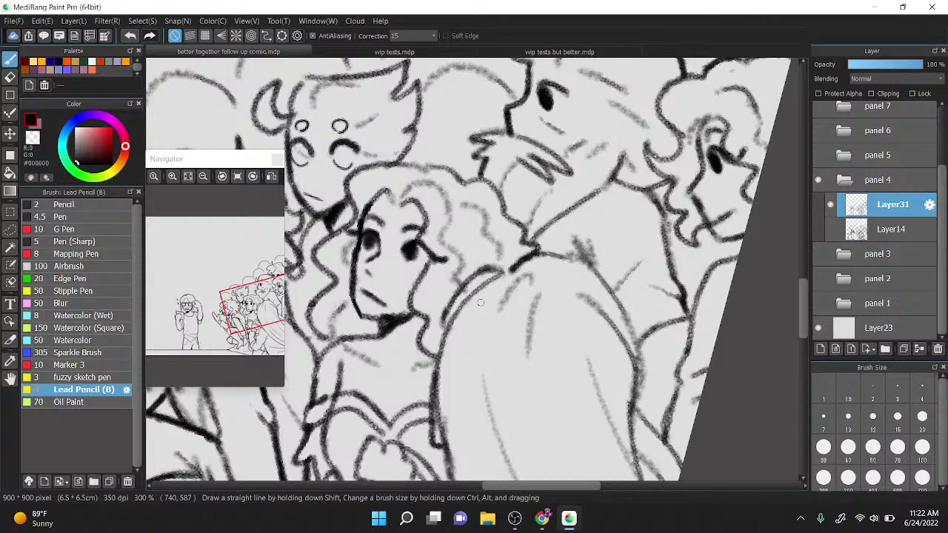
Step: Darken the outline of the moustached character's garment where it meets the curly-haired neighbour's body behind the arm
left_click_drag(607, 315, 575, 354)
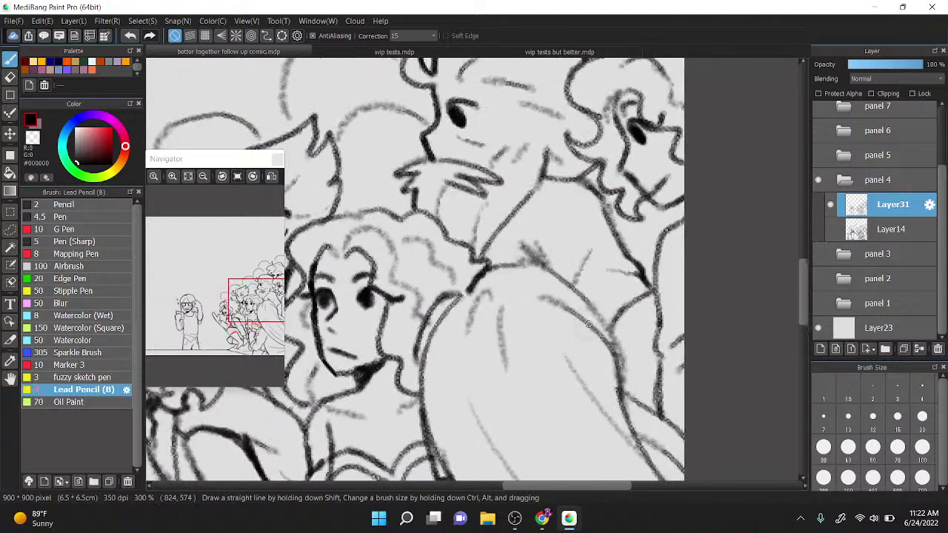
mouse_move(533, 218)
left_mouse_down()
mouse_move(543, 215)
mouse_move(539, 201)
mouse_move(541, 226)
left_mouse_up()
scroll(541, 228, "up", 1)
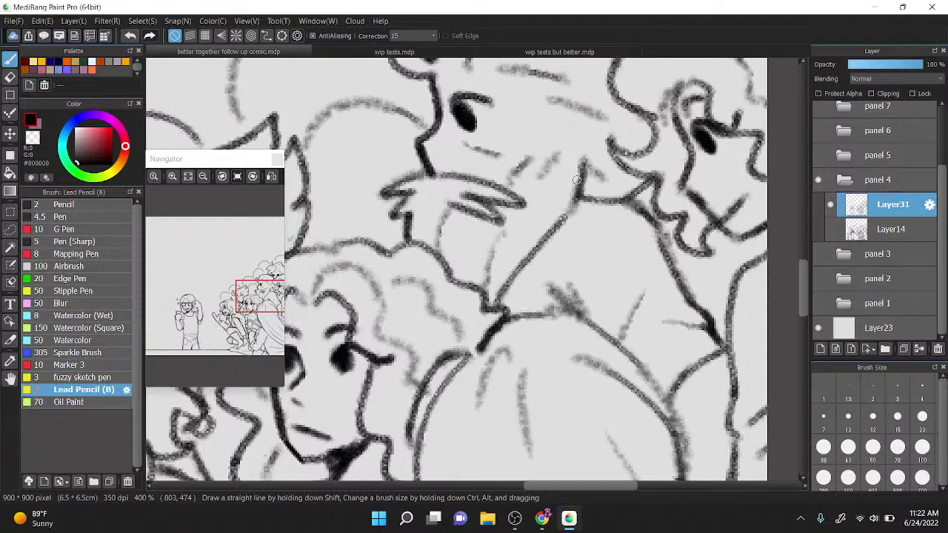
scroll(576, 179, "down", 3)
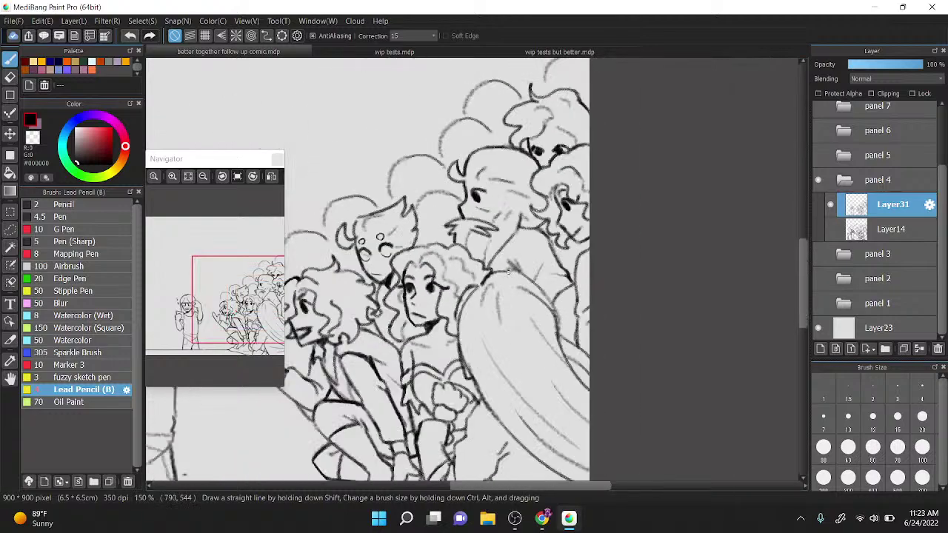
scroll(555, 308, "up", 3)
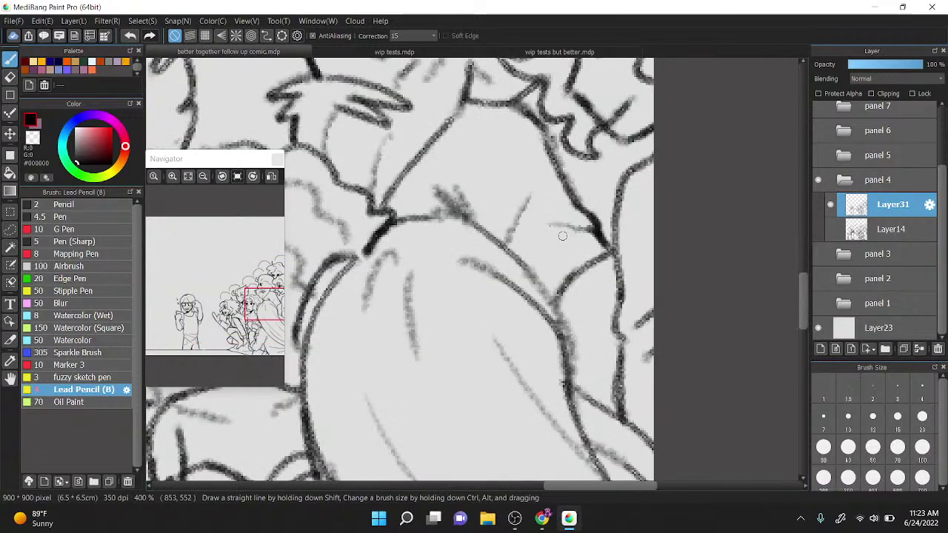
mouse_move(564, 332)
left_mouse_down()
mouse_move(598, 403)
mouse_move(620, 418)
mouse_move(618, 369)
left_mouse_up()
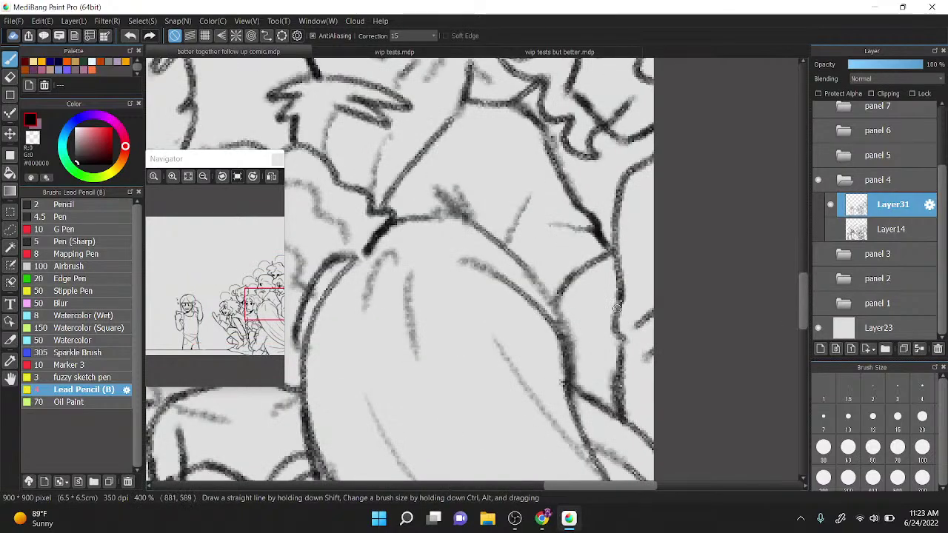
scroll(535, 311, "down", 2)
key("i")
scroll(443, 191, "up", 3)
left_click(444, 222)
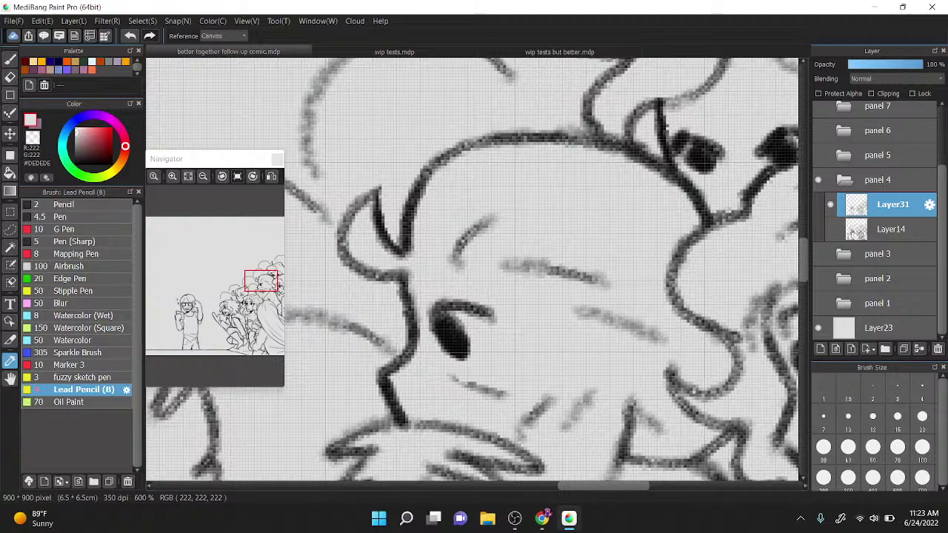
key("e")
key("b")
left_click(76, 163)
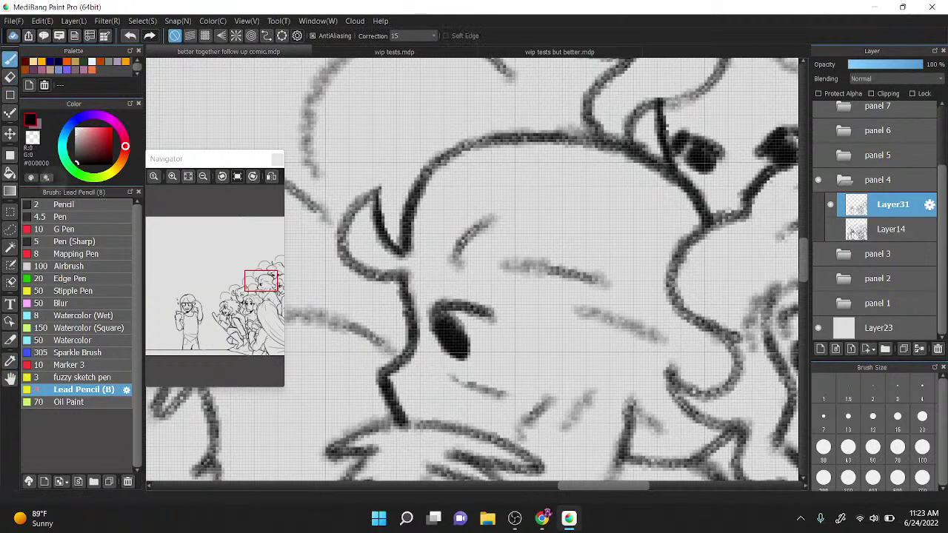
Step: Try two versions of a black eyebrow above the moustached character's eye, undoing each one
scroll(570, 208, "down", 3)
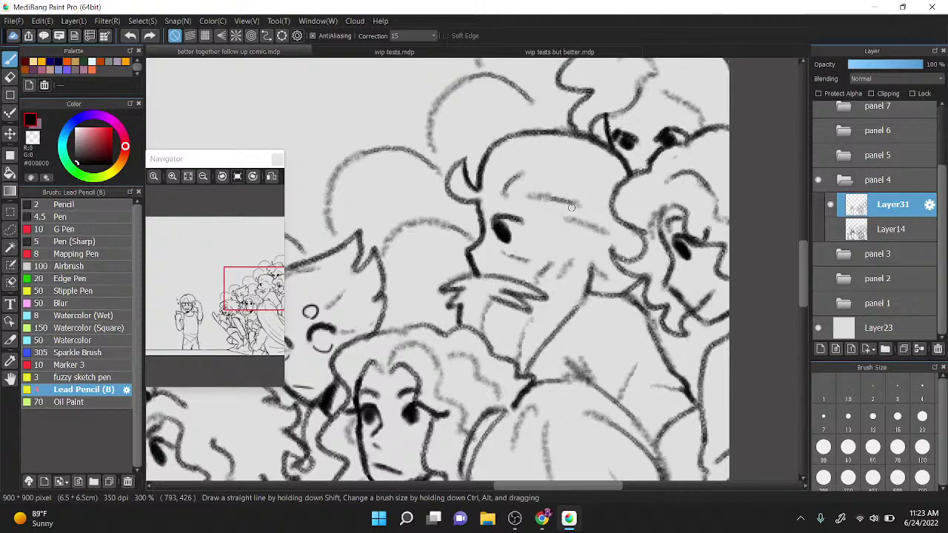
scroll(571, 208, "down", 2)
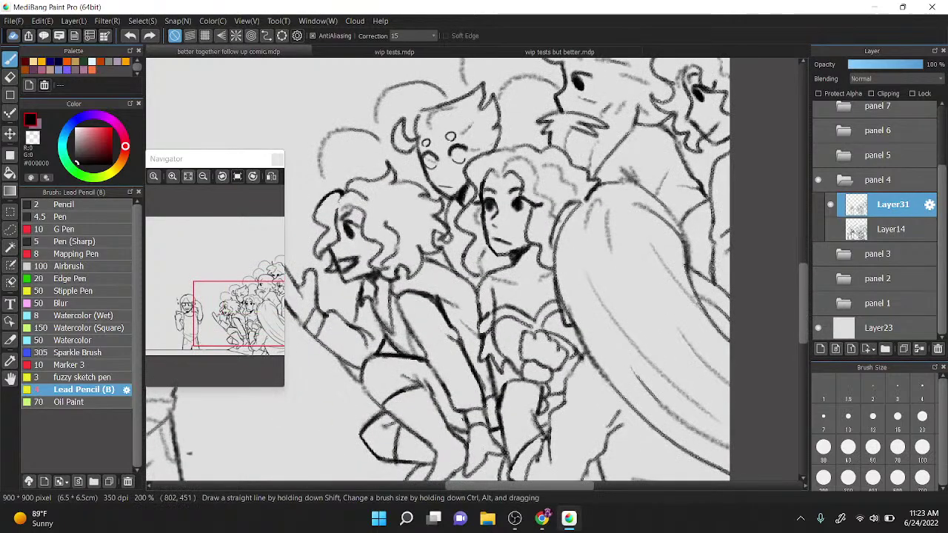
scroll(508, 288, "up", 4)
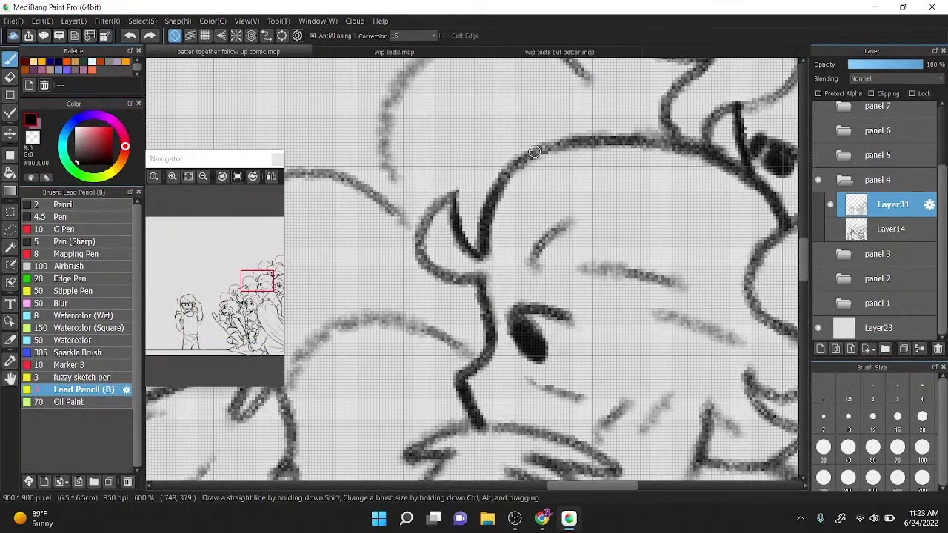
mouse_move(508, 288)
left_mouse_down()
mouse_move(534, 279)
mouse_move(570, 293)
left_mouse_up()
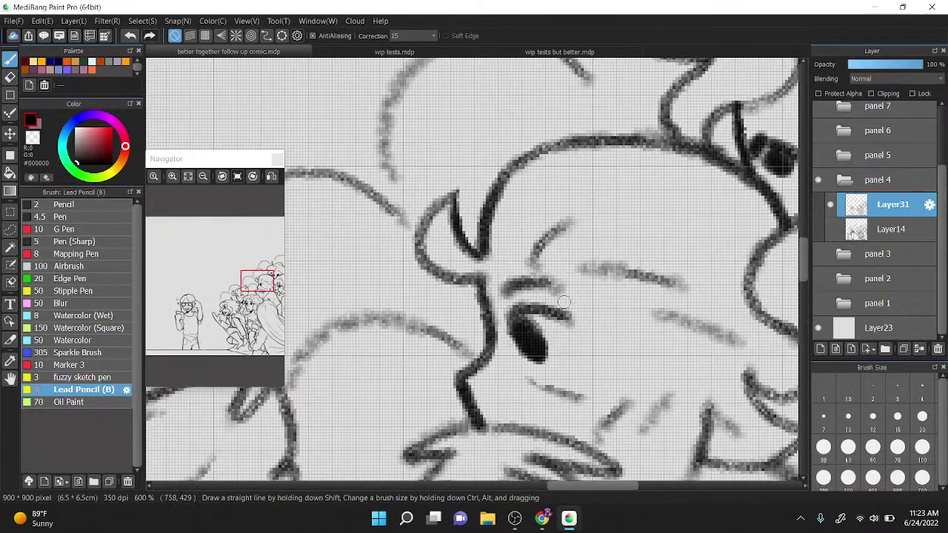
scroll(503, 233, "down", 1)
key("ctrl+z")
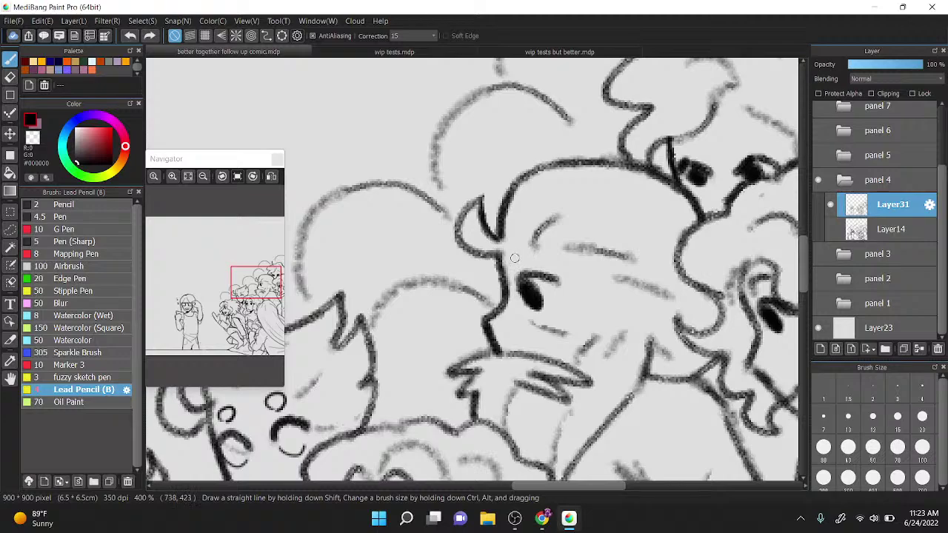
left_click_drag(513, 258, 550, 256)
key("ctrl+z")
Step: Draw short black eyebrows above both eyes of the topmost character in the crowd
left_click_drag(610, 171, 488, 201)
left_click_drag(589, 141, 562, 209)
scroll(601, 123, "up", 2)
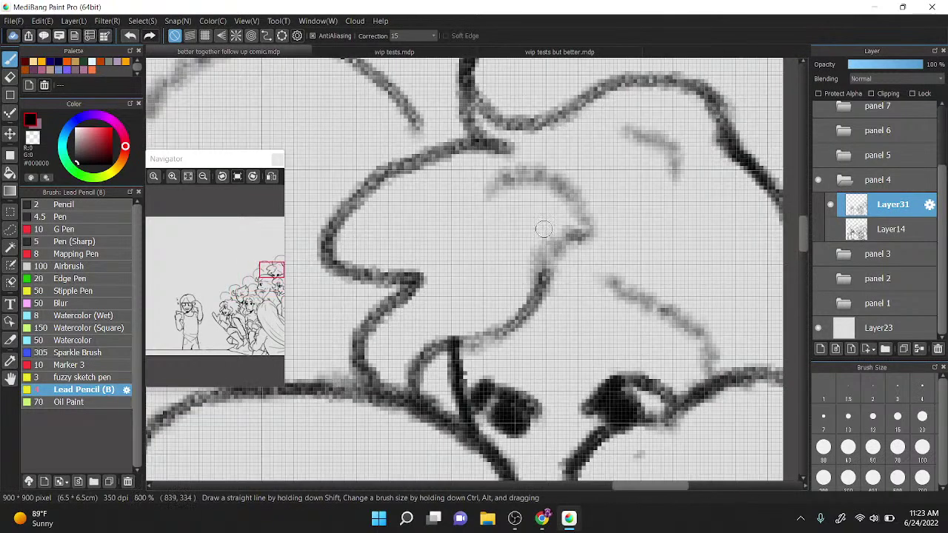
left_click_drag(468, 348, 526, 368)
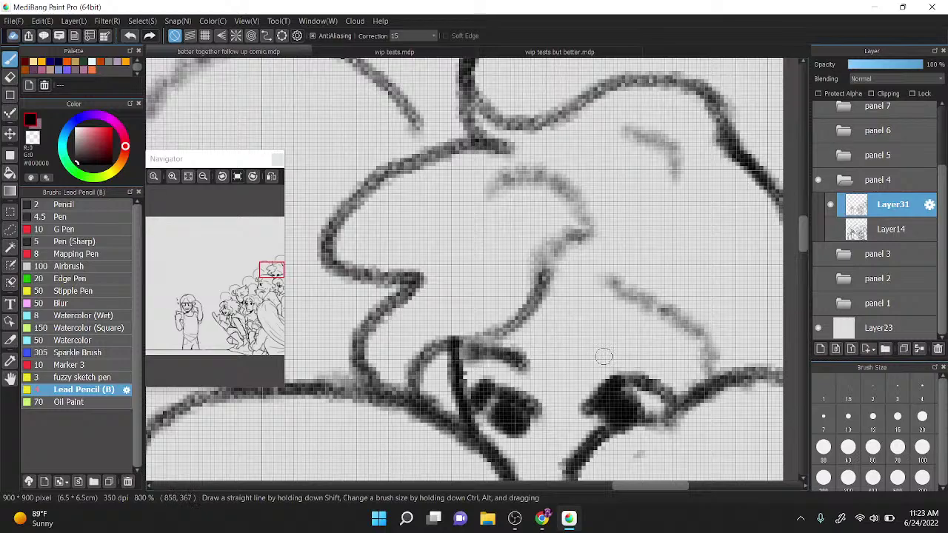
mouse_move(591, 360)
left_mouse_down()
mouse_move(637, 348)
mouse_move(646, 357)
left_mouse_up()
scroll(672, 268, "down", 6)
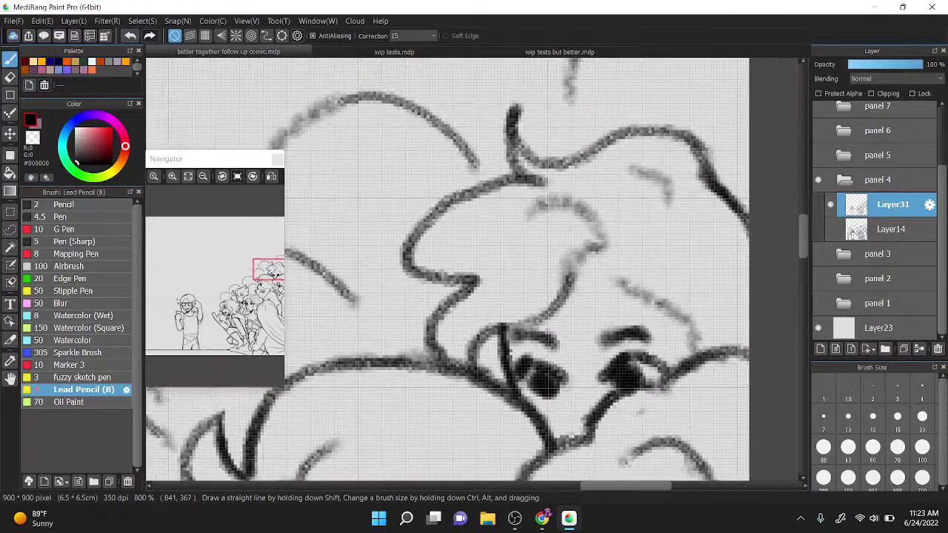
Step: Draw short black eyebrows just above the glasses of the bearded man standing apart from the crowd
left_click_drag(363, 370, 530, 218)
scroll(532, 226, "up", 1)
scroll(368, 294, "up", 1)
scroll(432, 427, "down", 1)
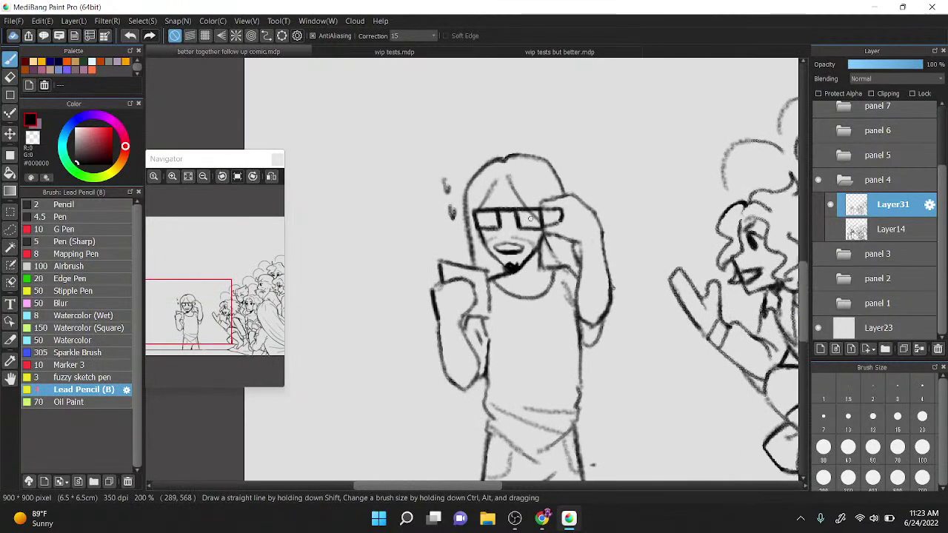
scroll(530, 218, "up", 1)
left_click_drag(453, 207, 543, 209)
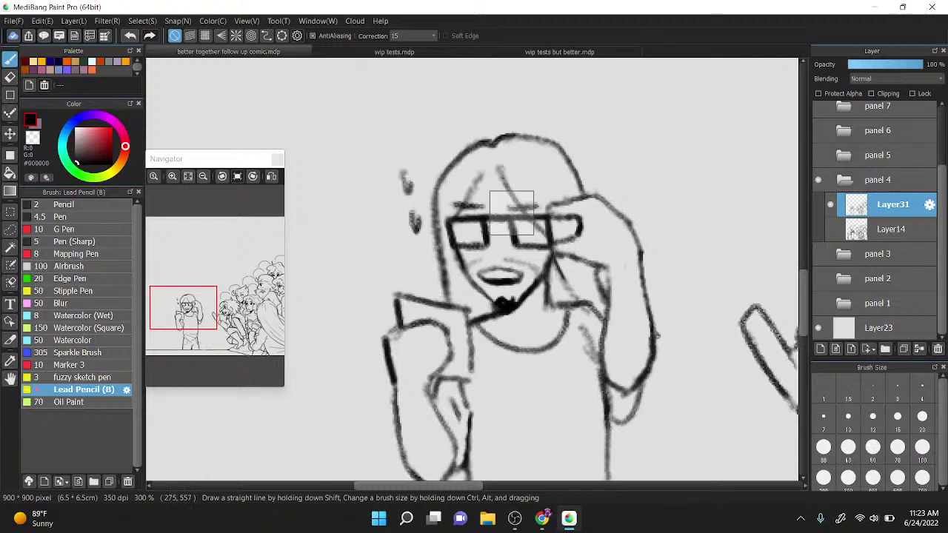
scroll(511, 214, "up", 1)
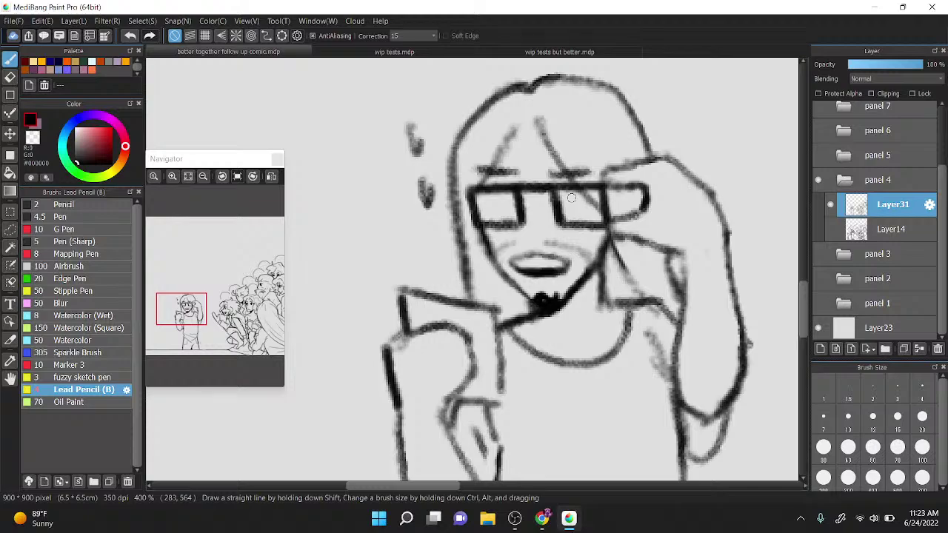
left_click_drag(571, 198, 575, 198)
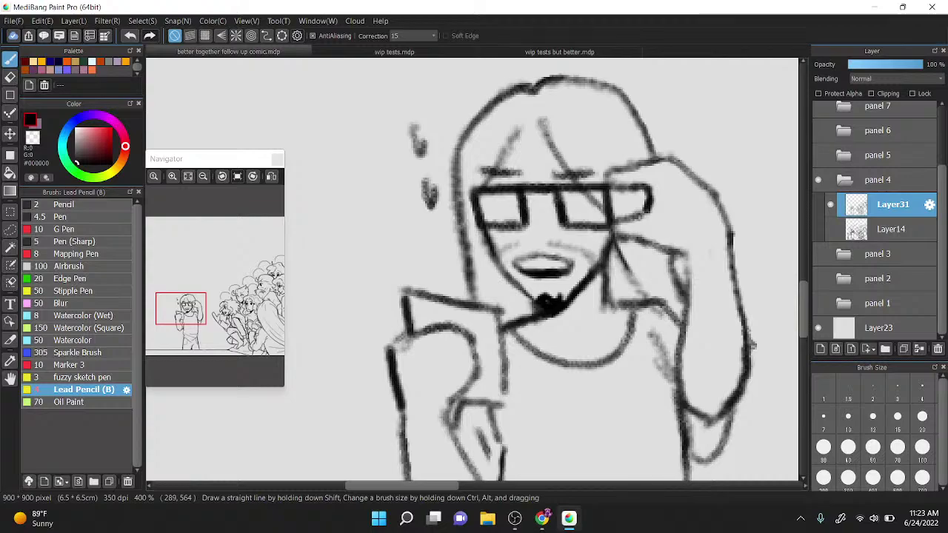
Step: Examine the bearded man in glasses and the empty area around him at several zoom levels and canvas angles
scroll(572, 229, "down", 5)
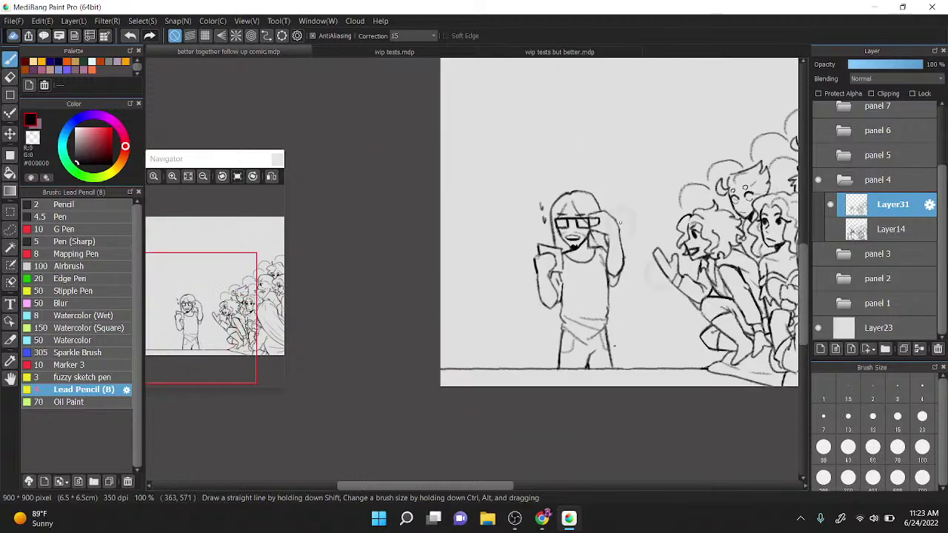
left_click_drag(608, 250, 620, 256)
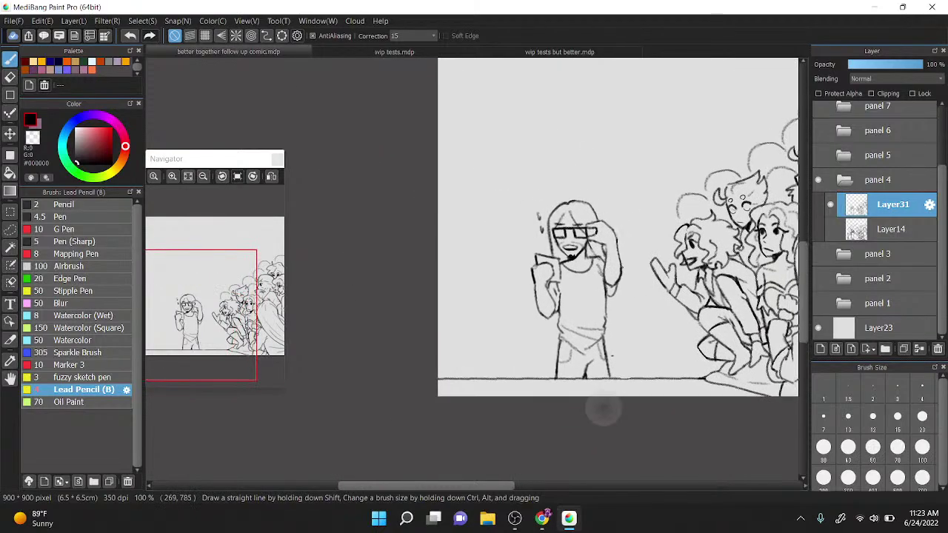
scroll(603, 412, "up", 2)
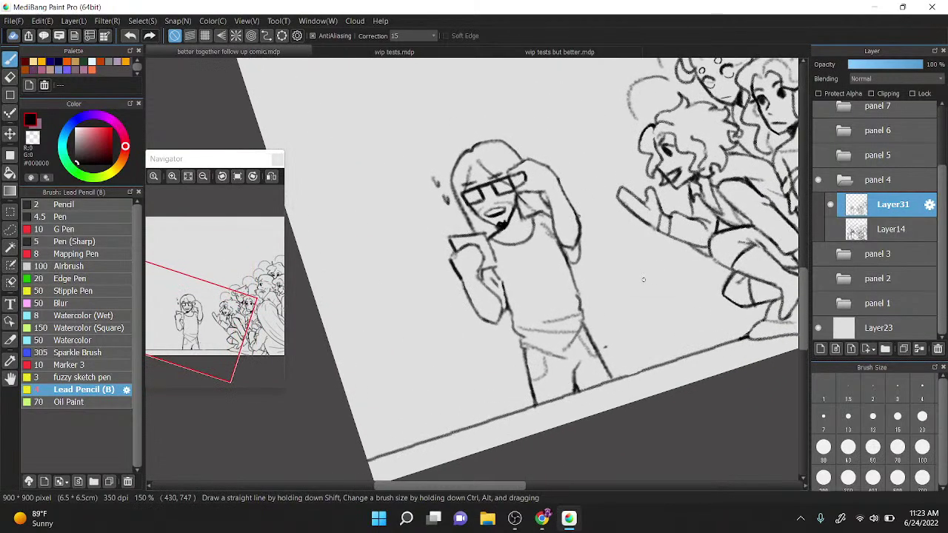
scroll(607, 296, "down", 2)
scroll(611, 231, "up", 2)
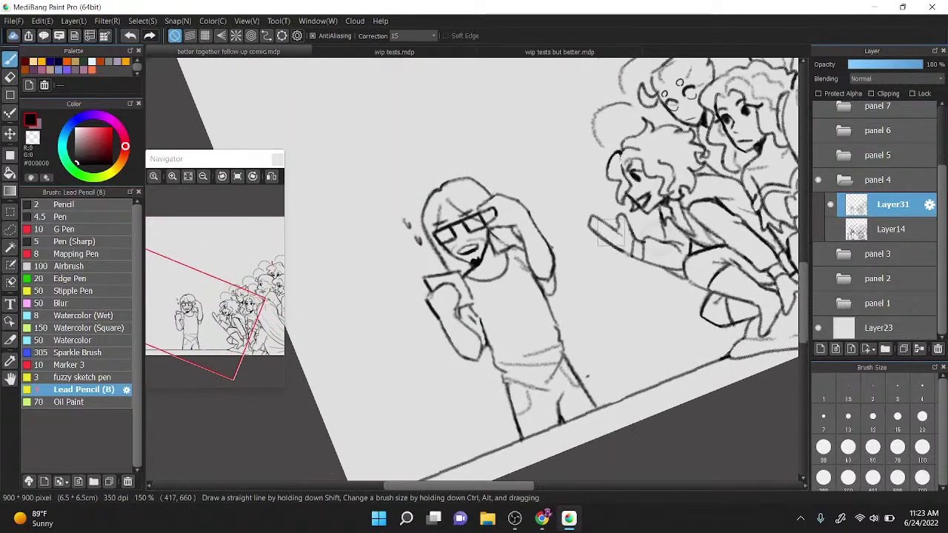
scroll(611, 231, "down", 2)
scroll(471, 269, "up", 4)
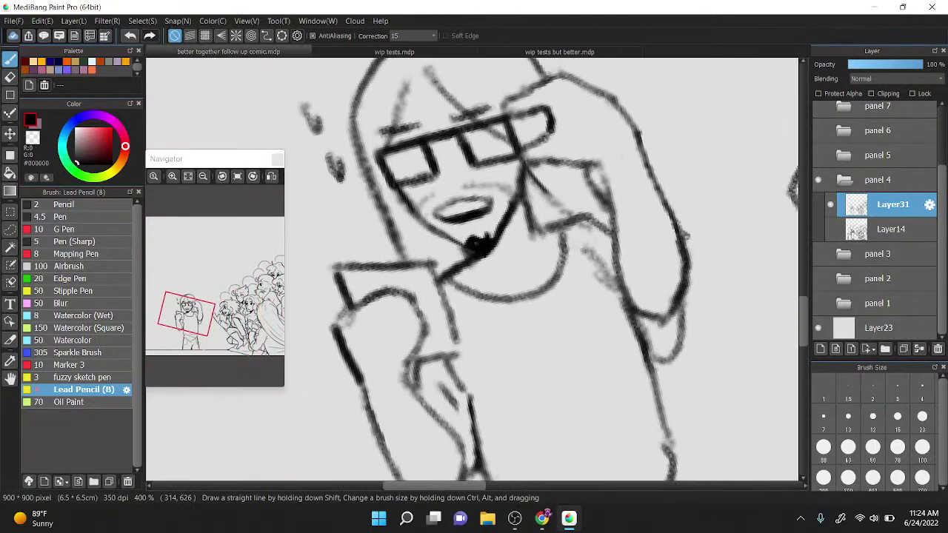
scroll(615, 282, "down", 2)
scroll(514, 272, "up", 1)
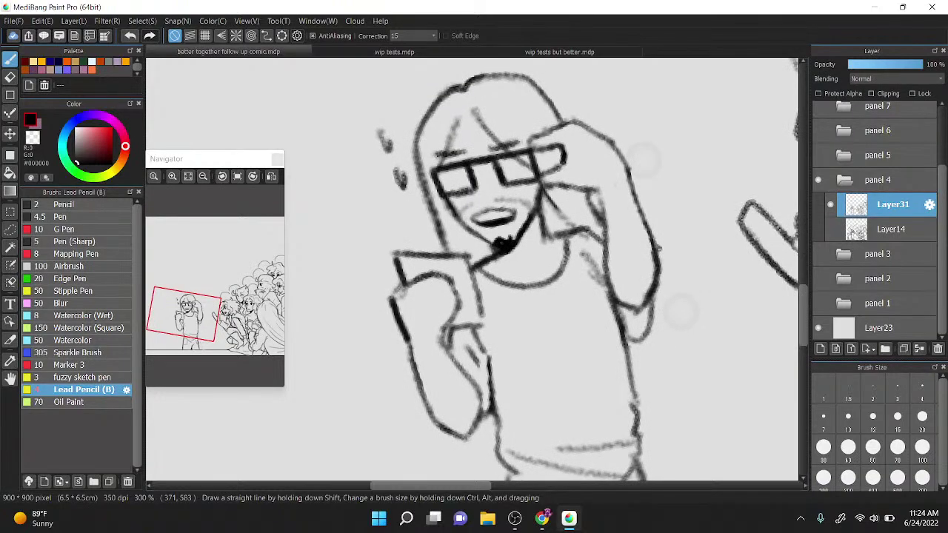
left_click_drag(644, 161, 636, 219)
scroll(480, 265, "up", 3)
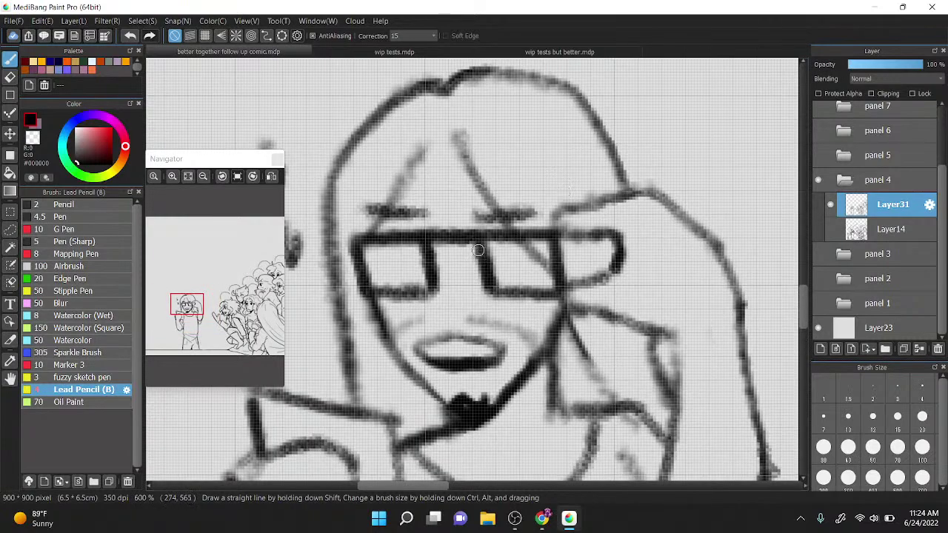
scroll(480, 265, "down", 4)
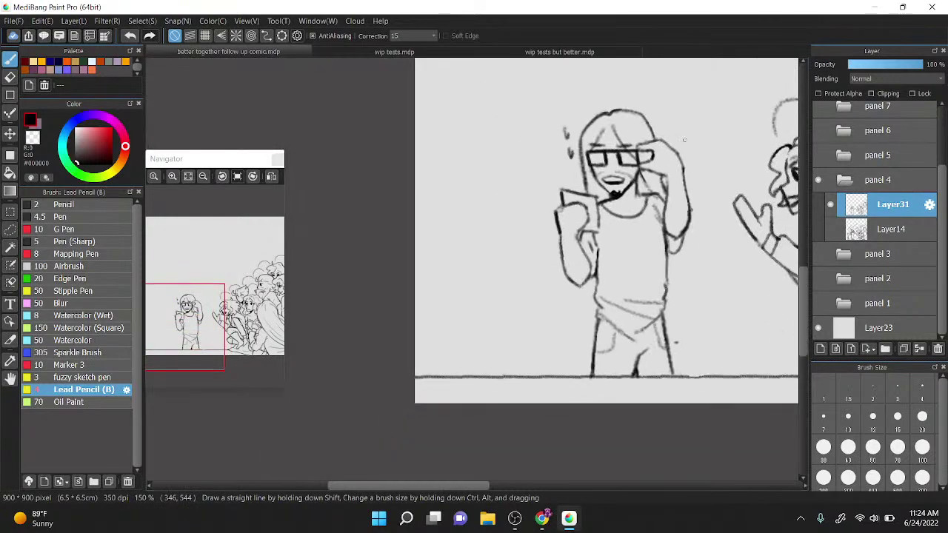
scroll(598, 336, "up", 1)
scroll(598, 336, "down", 3)
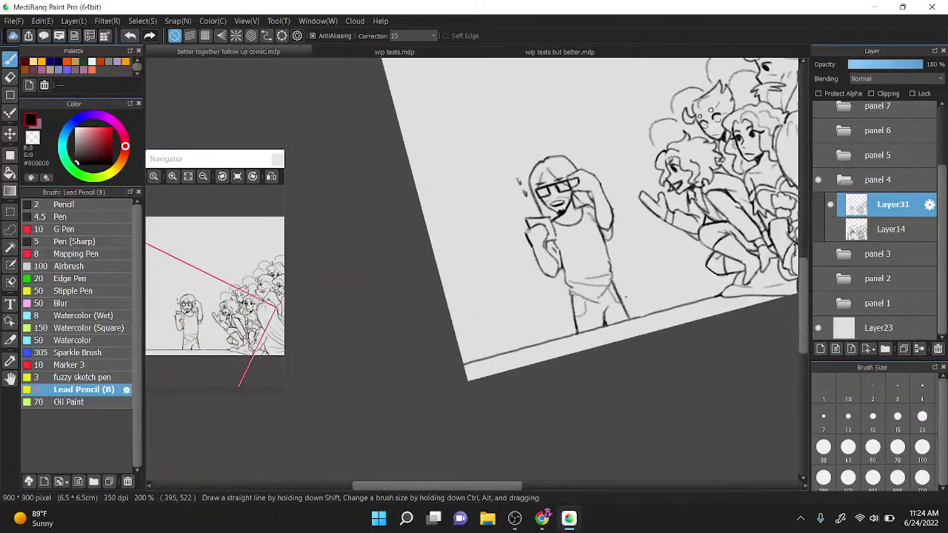
scroll(630, 158, "up", 1)
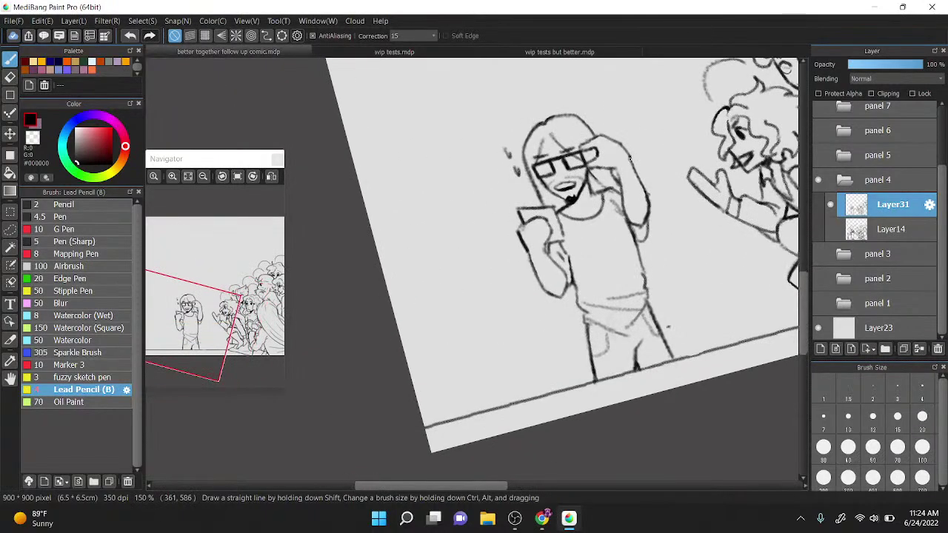
Step: Switch to Pretzel Rocks in the browser, start the Chill station, and return to the drawing in MediBang Paint Pro
key("alt+Tab")
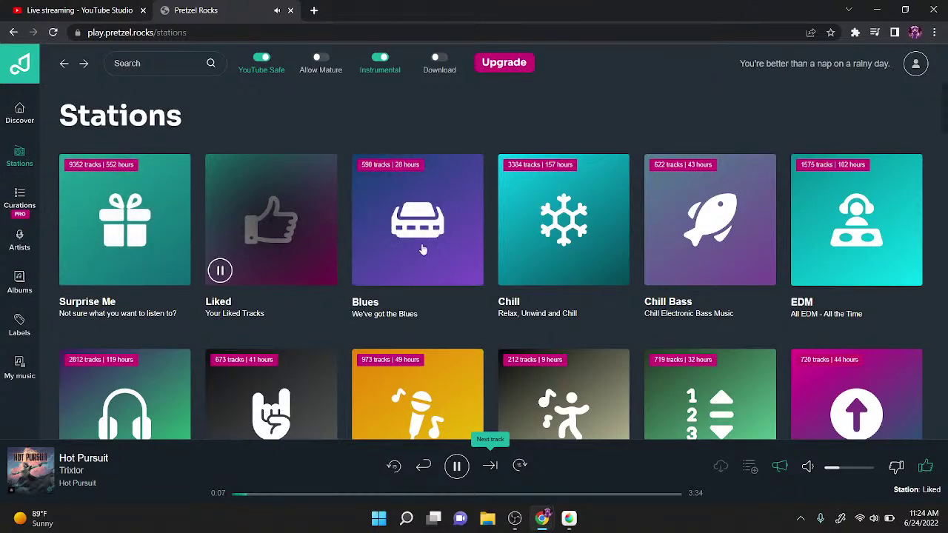
left_click(513, 271)
scroll(512, 273, "down", 2)
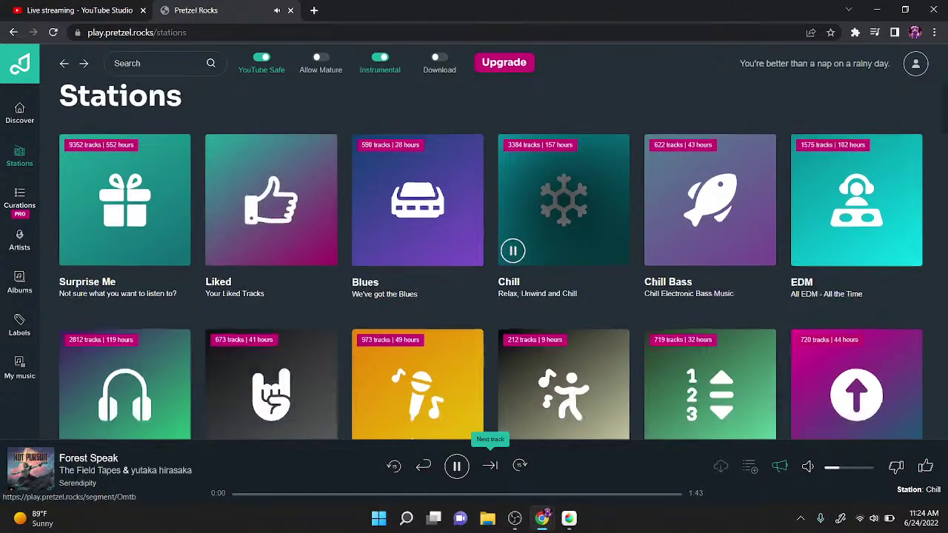
scroll(512, 273, "up", 1)
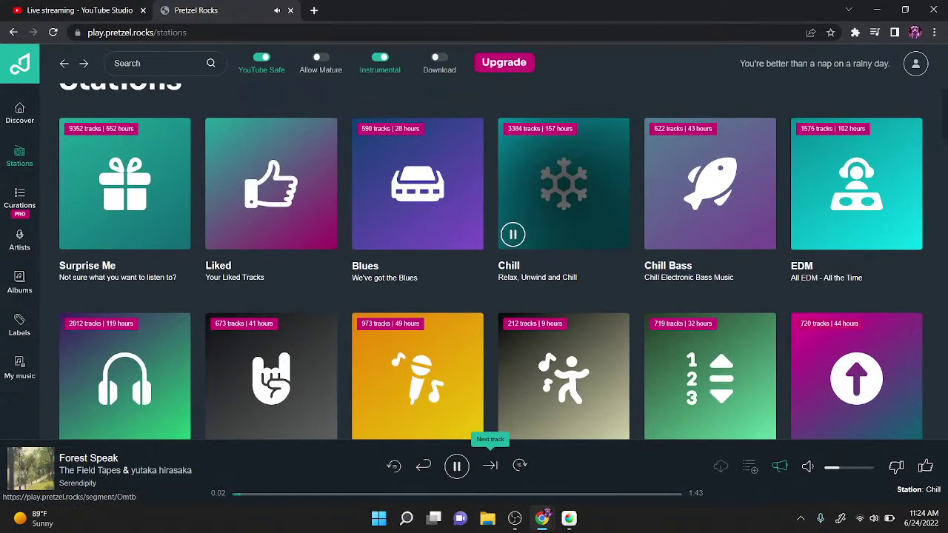
left_click(569, 518)
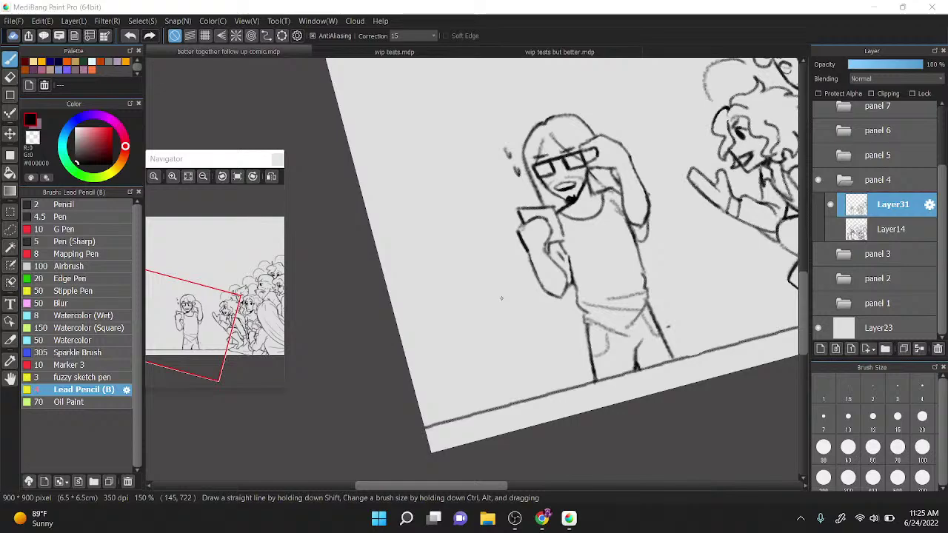
Step: Draw a square camera body with a small block on top in the empty space beside the man's folded arm
key("Right")
left_click_drag(623, 276, 619, 266)
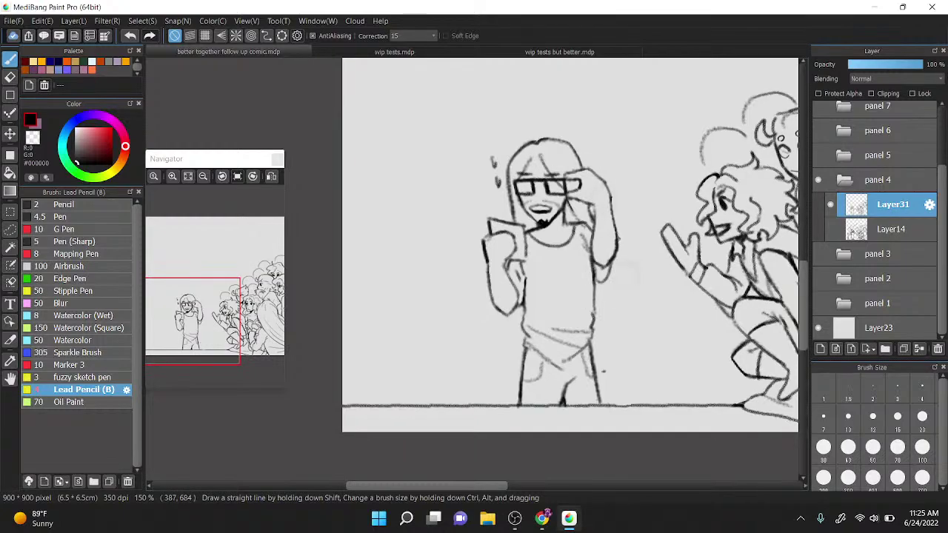
scroll(530, 311, "up", 2)
scroll(590, 196, "down", 3)
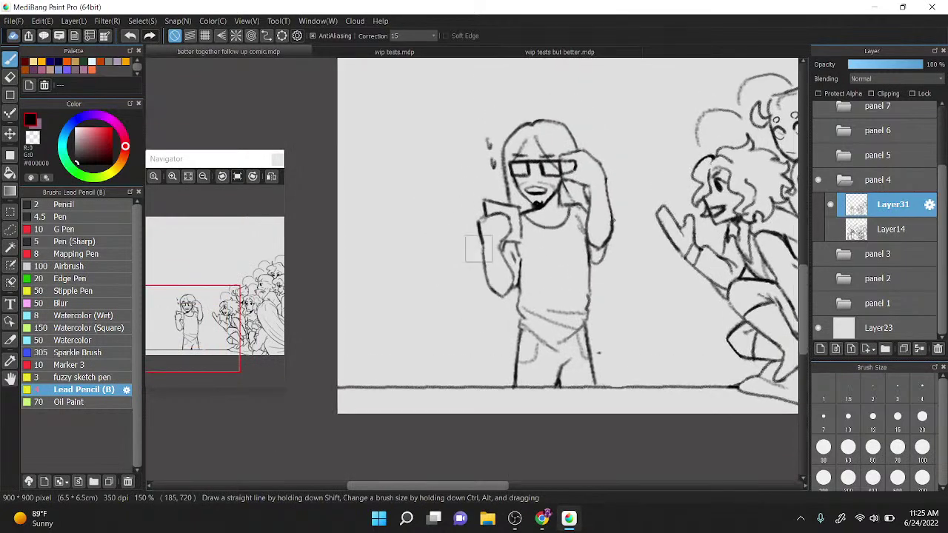
scroll(338, 214, "up", 3)
mouse_move(337, 159)
left_mouse_down()
mouse_move(337, 220)
mouse_move(368, 220)
left_mouse_up()
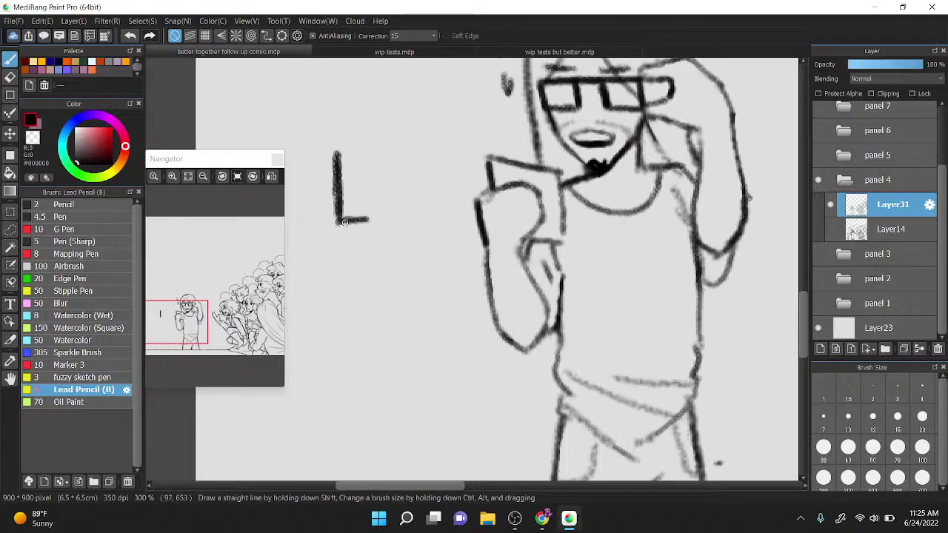
left_click_drag(338, 154, 395, 156)
left_click_drag(368, 222, 400, 223)
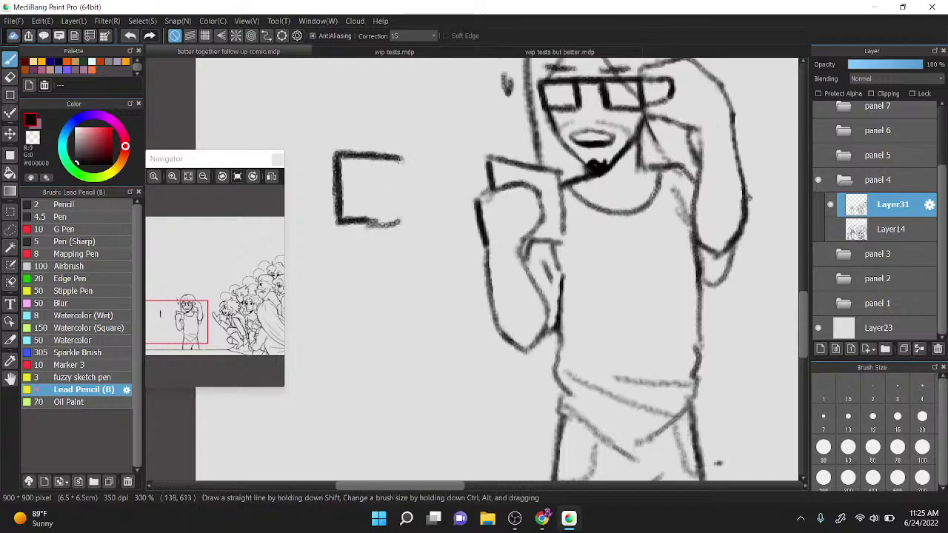
left_click_drag(400, 159, 406, 220)
mouse_move(354, 154)
left_mouse_down()
mouse_move(354, 137)
mouse_move(384, 151)
left_mouse_up()
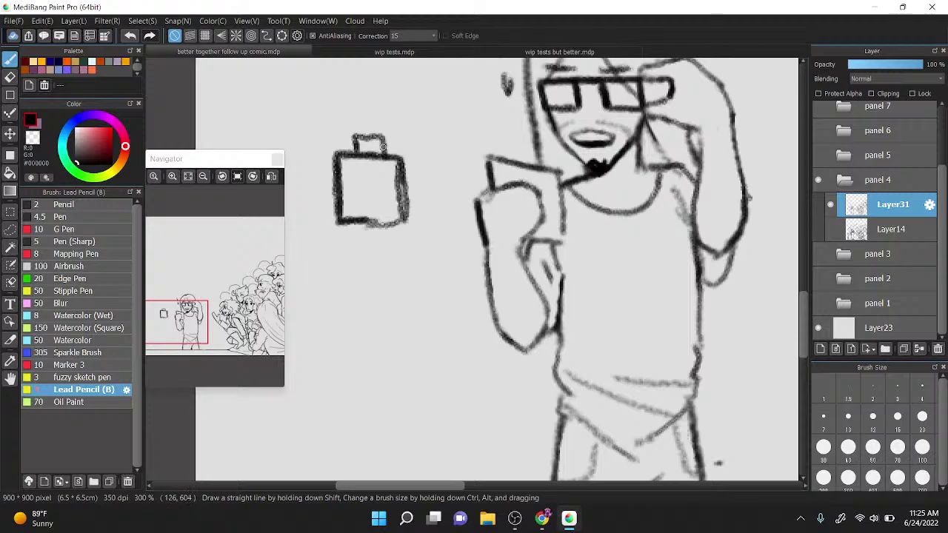
Step: Add a lens facing the man, small marks on the camera body, and a short stem with a flat base underneath
mouse_move(401, 170)
left_mouse_down()
mouse_move(407, 221)
mouse_move(419, 178)
mouse_move(429, 177)
left_mouse_up()
mouse_move(409, 208)
left_mouse_down()
mouse_move(425, 209)
mouse_move(433, 176)
mouse_move(415, 178)
left_mouse_up()
left_click_drag(354, 176, 356, 180)
mouse_move(356, 197)
left_mouse_down()
mouse_move(355, 207)
mouse_move(392, 174)
mouse_move(404, 195)
mouse_move(381, 200)
mouse_move(413, 208)
mouse_move(419, 194)
mouse_move(355, 383)
left_mouse_up()
scroll(357, 225, "down", 1)
key("ctrl+z")
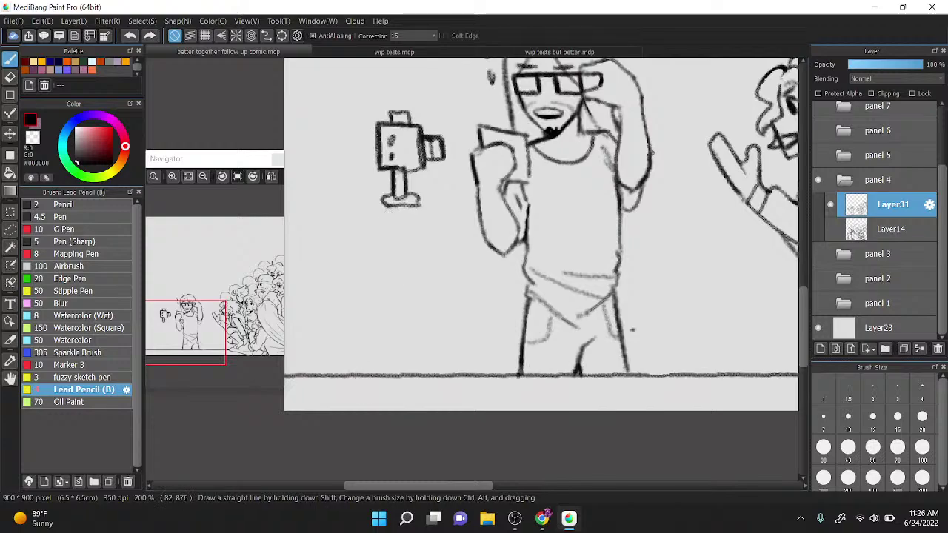
Step: Draw the left tripod leg as two close black lines running from the camera base past the ground line
mouse_move(386, 206)
left_mouse_down()
mouse_move(350, 402)
mouse_move(369, 363)
mouse_move(359, 404)
left_mouse_up()
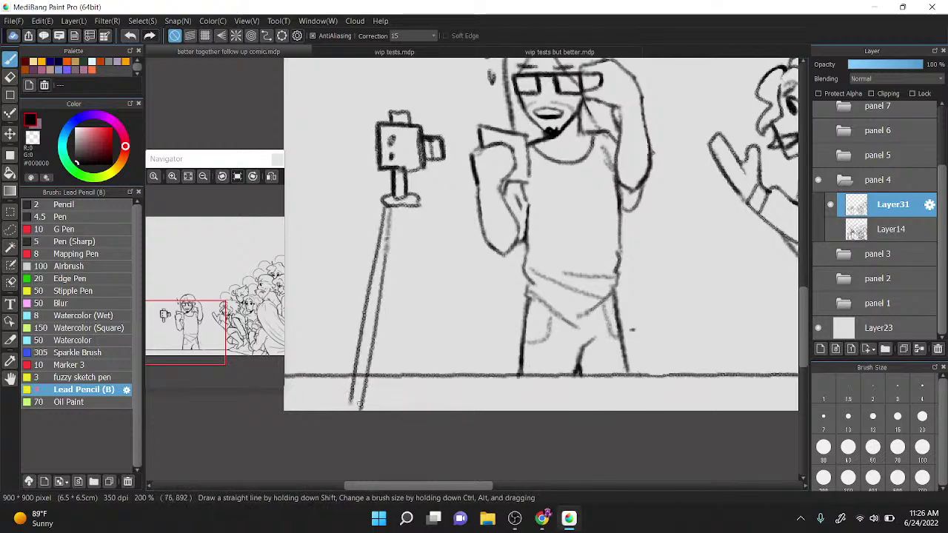
key("ctrl+z")
mouse_move(392, 208)
left_mouse_down()
mouse_move(359, 399)
mouse_move(450, 410)
left_mouse_up()
key("ctrl+z")
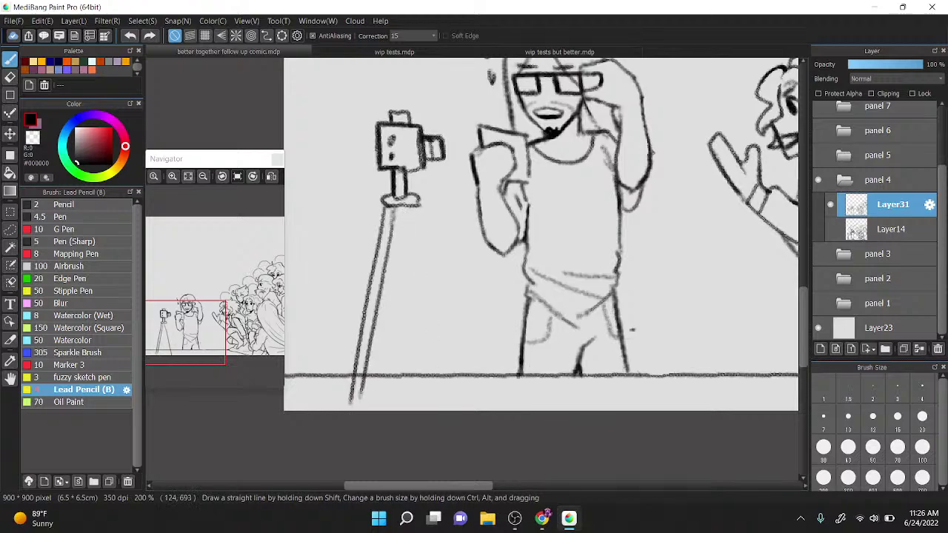
Step: Draw the inner line of the right tripod leg, trying several versions of its outer line and undoing them
mouse_move(404, 207)
left_mouse_down()
mouse_move(426, 236)
mouse_move(477, 415)
left_mouse_up()
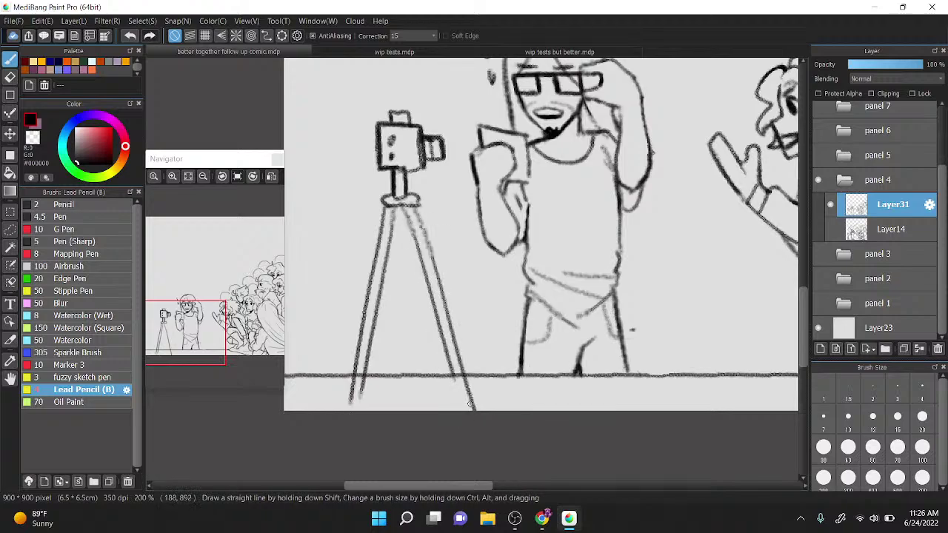
key("ctrl+z")
key("ctrl+z")
mouse_move(403, 209)
left_mouse_down()
mouse_move(462, 388)
mouse_move(488, 409)
left_mouse_up()
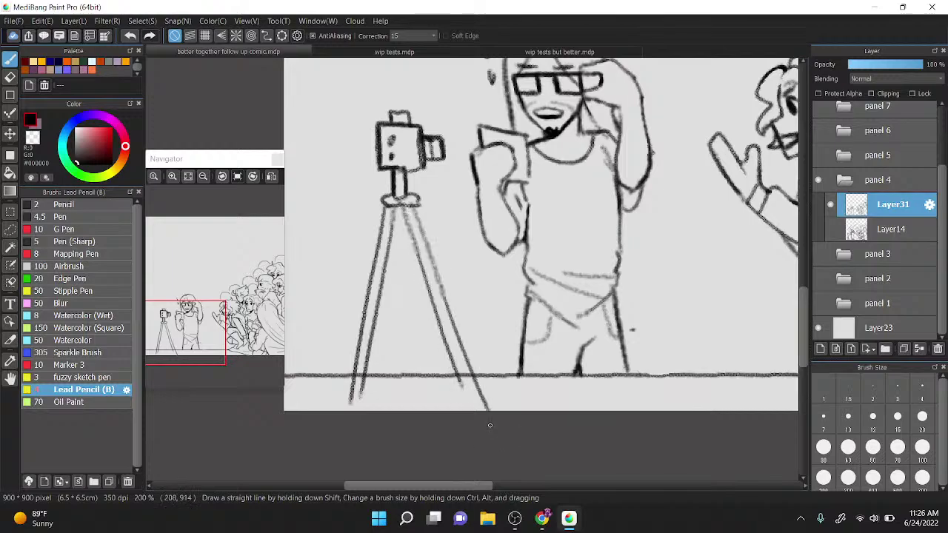
key("ctrl+z")
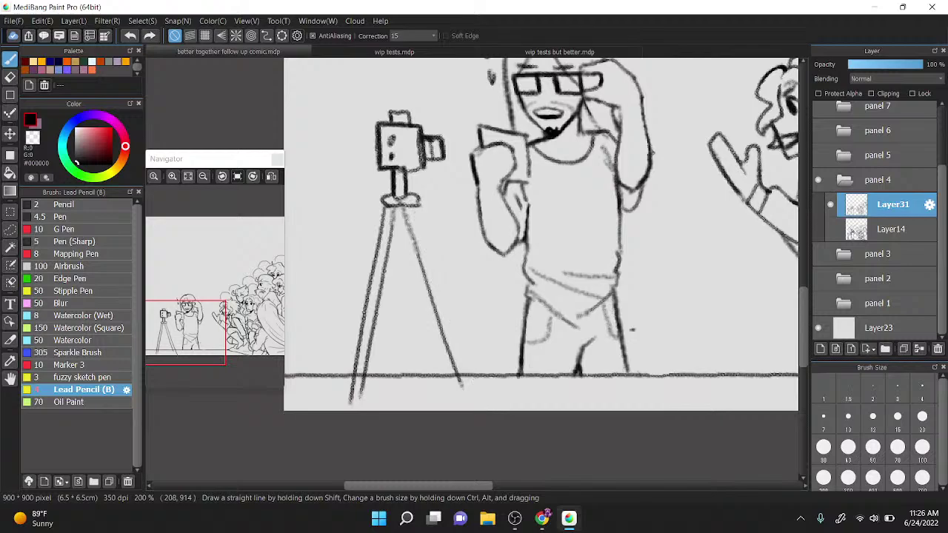
left_click_drag(411, 208, 486, 410)
key("ctrl+z")
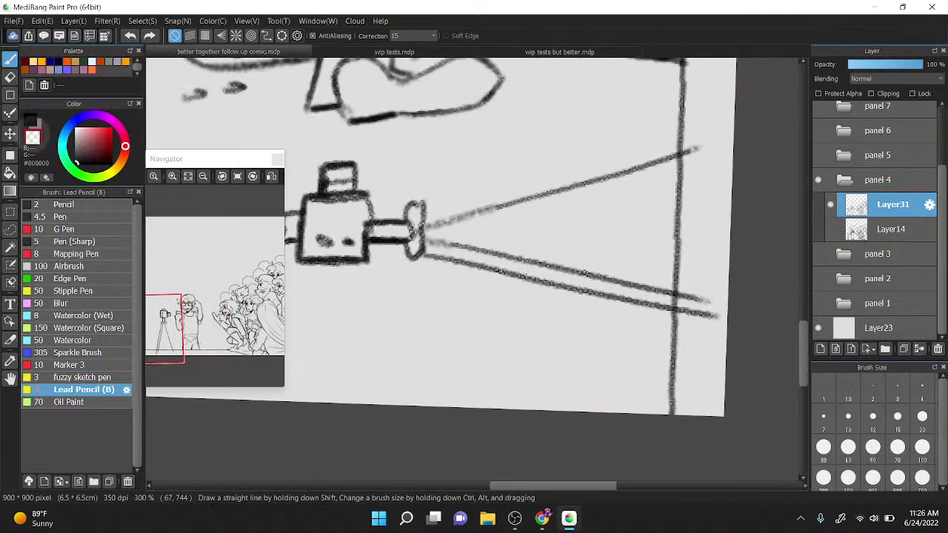
Step: Erase the stray pencil marks at the tripod's flat base with the transparent colour, and switch back to black
mouse_move(415, 223)
left_mouse_down()
mouse_move(423, 235)
mouse_move(414, 237)
mouse_move(417, 256)
left_mouse_up()
key("x")
scroll(417, 173, "down", 1)
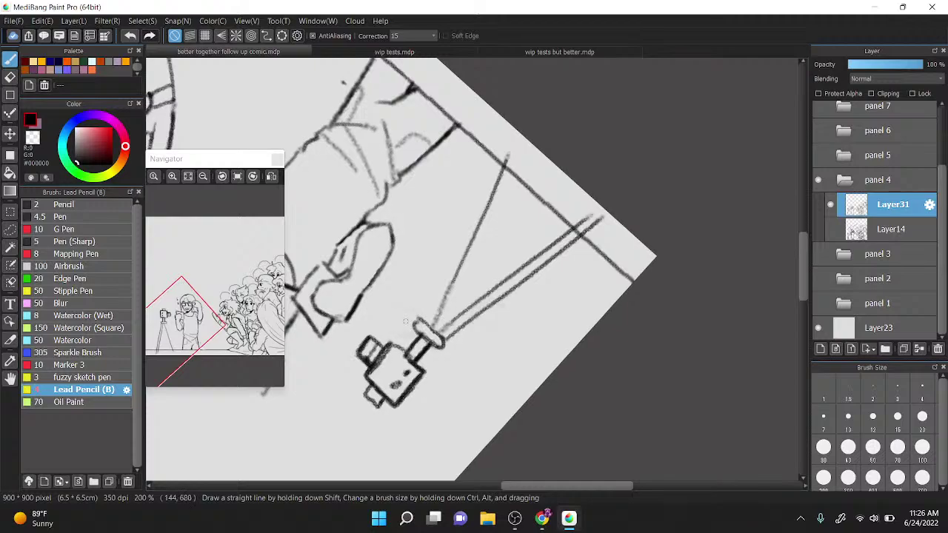
Step: Draw the outer line of the right tripod leg down to the panel's bottom edge, undoing and redrawing the first attempt
scroll(447, 302, "up", 2)
scroll(448, 302, "down", 2)
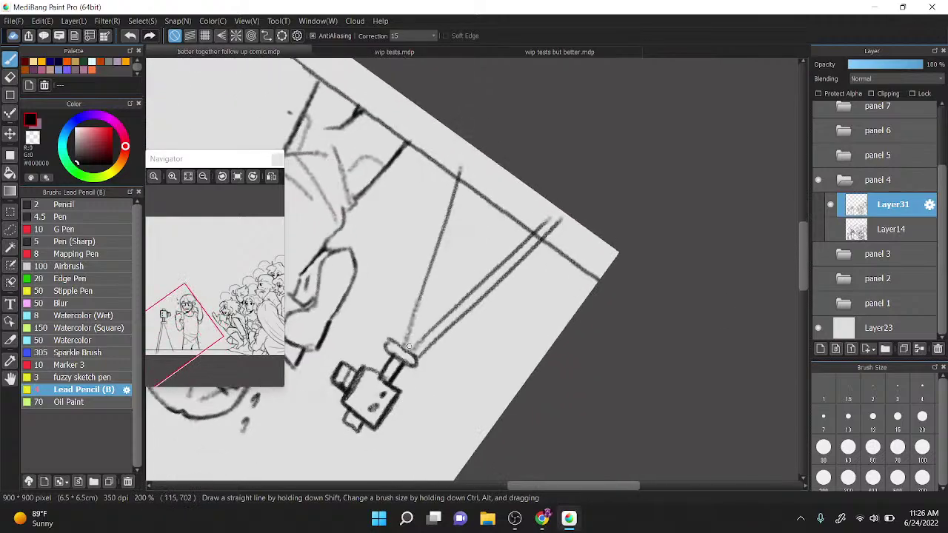
left_click_drag(414, 346, 475, 174)
scroll(503, 217, "down", 1)
scroll(503, 217, "up", 4)
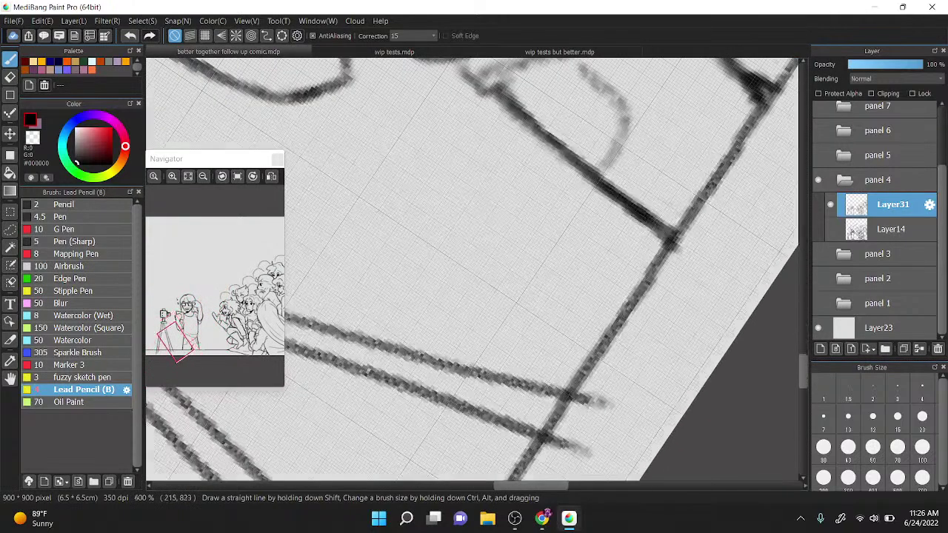
key("Up")
scroll(513, 356, "down", 4)
key("ctrl+z")
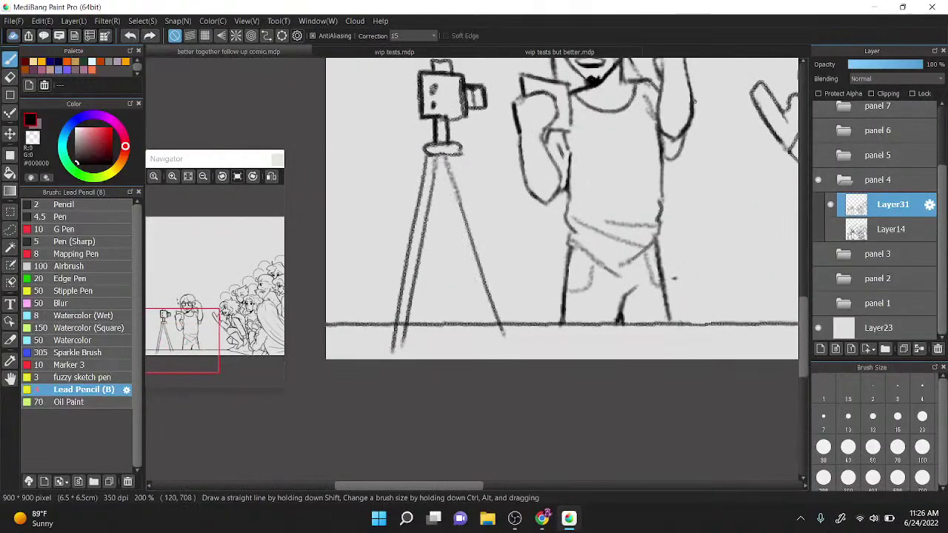
left_click_drag(456, 161, 485, 232)
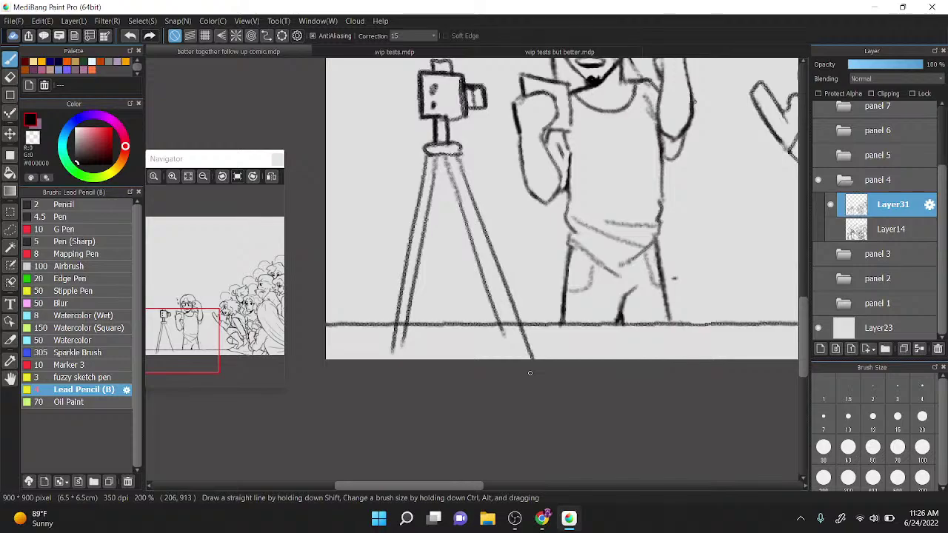
Step: Replace the right tripod leg's outer line with a straight line running just past the ground line, undoing the unsuccessful freehand and straight attempts
key("ctrl+z")
left_click_drag(448, 152, 518, 341)
key("ctrl+z")
left_click_drag(452, 153, 524, 351)
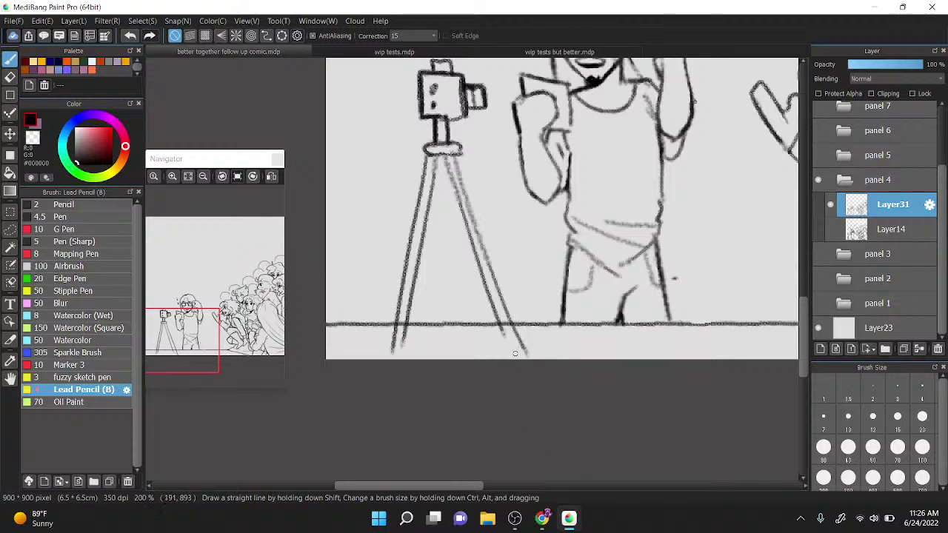
key("ctrl+z")
left_click(9, 94)
left_click_drag(463, 158, 526, 328)
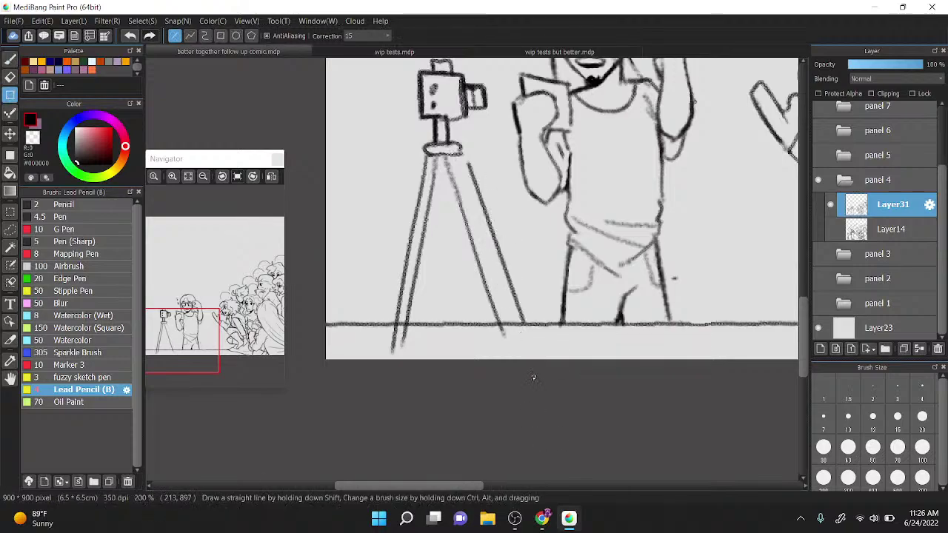
key("ctrl+z")
left_click_drag(445, 156, 498, 341)
key("ctrl+z")
left_click_drag(454, 154, 513, 333)
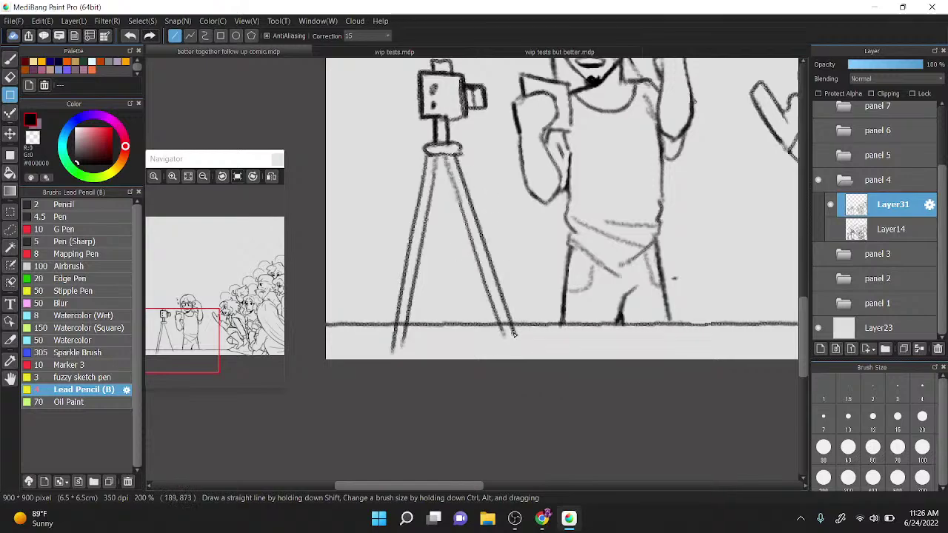
Step: Draw a crossbar of two close parallel pencil lines between the tripod legs, a short way below the camera base
key("ctrl+minus")
key("Left")
key("Left")
key("Left")
key("Left")
key("ctrl+plus")
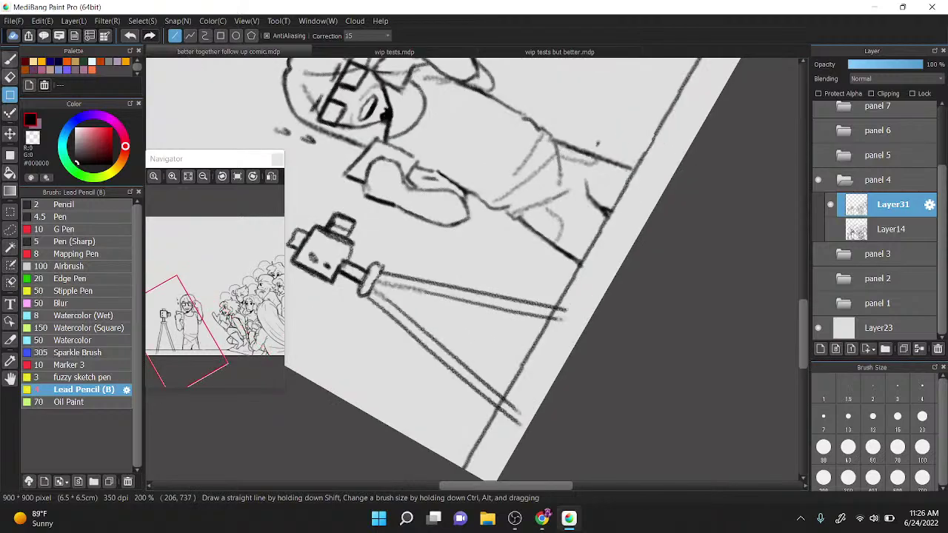
left_click(9, 60)
scroll(425, 284, "up", 2)
mouse_move(412, 345)
left_mouse_down()
mouse_move(458, 265)
mouse_move(464, 285)
left_mouse_up()
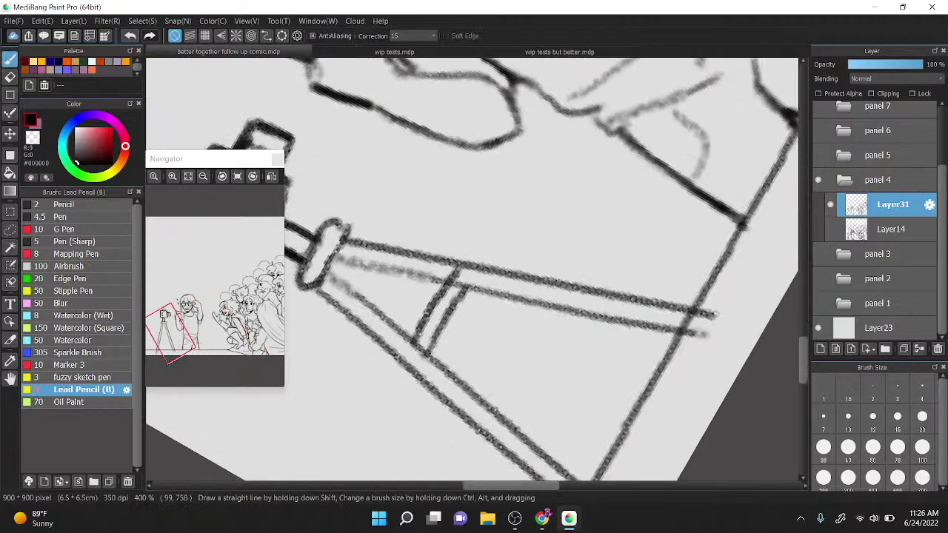
Step: Draw a small round knob on each tripod leg just below the crossbar
scroll(462, 285, "up", 1)
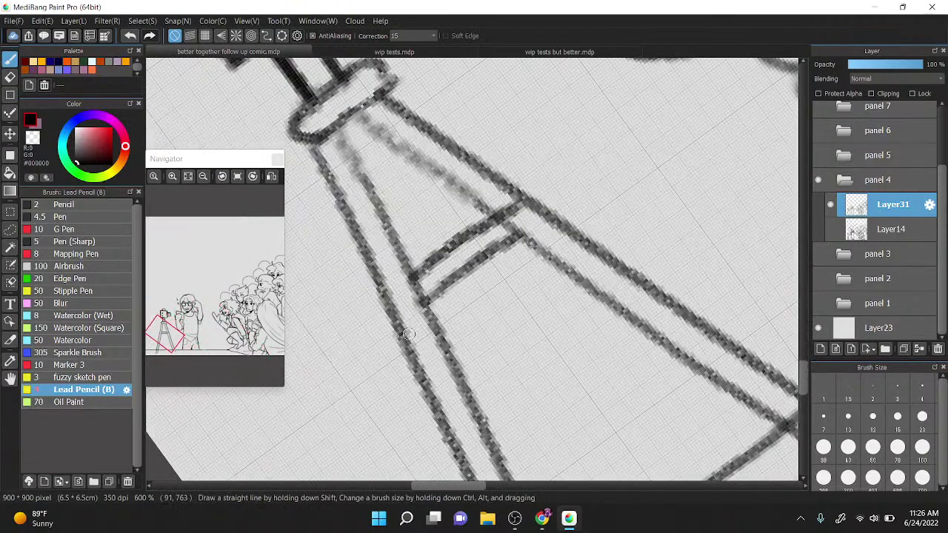
left_click_drag(417, 319, 409, 330)
left_click_drag(552, 251, 549, 247)
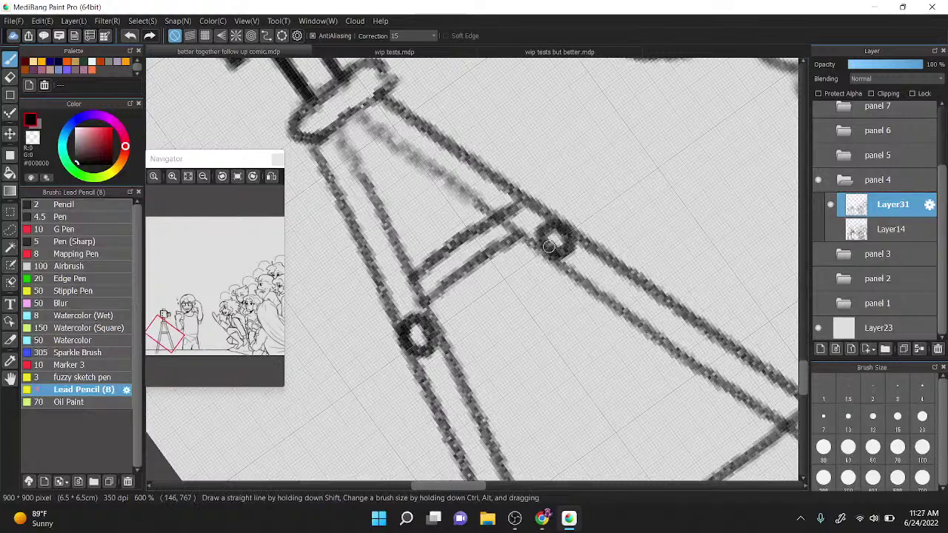
scroll(548, 246, "down", 3)
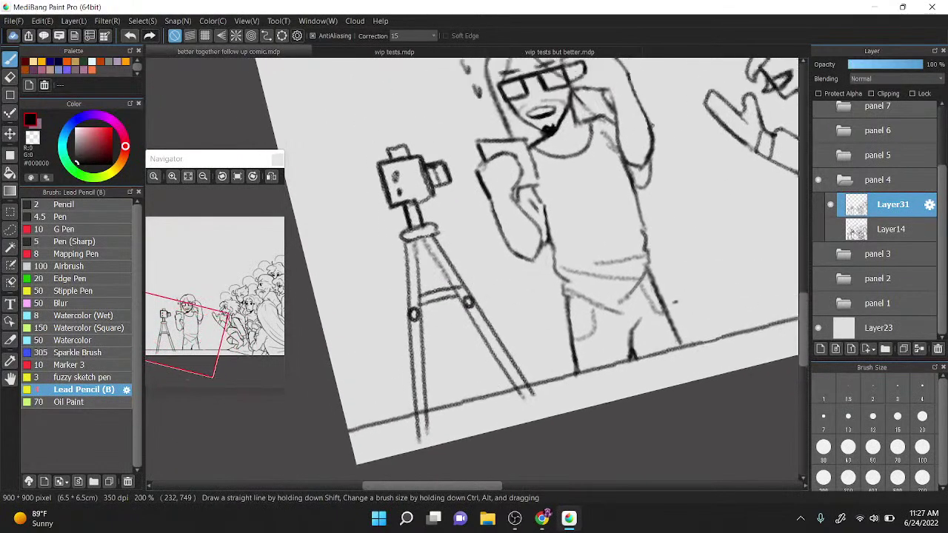
Step: Lasso the tripod leg ends below the ground line, delete them, clear the selection and return to the pencil brush
scroll(554, 184, "up", 1)
scroll(553, 184, "down", 1)
scroll(580, 314, "up", 1)
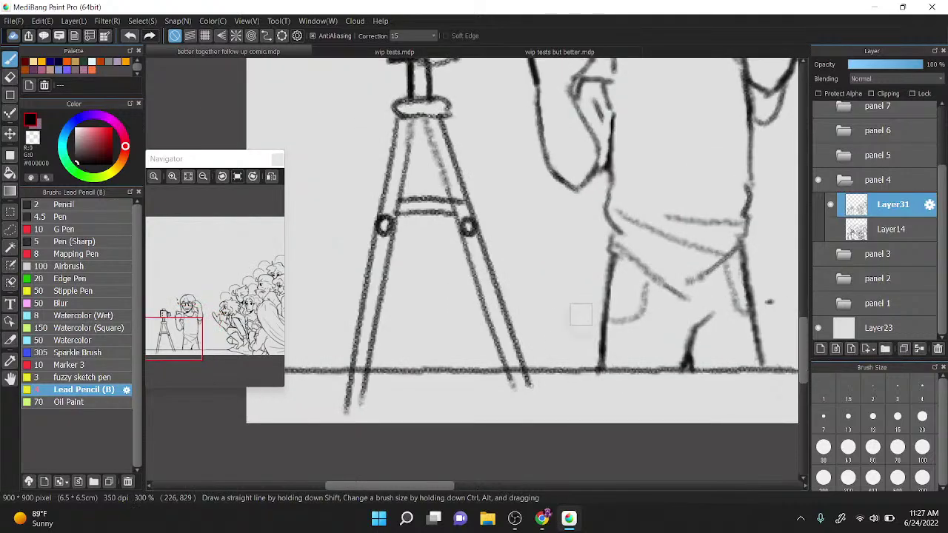
scroll(581, 315, "down", 1)
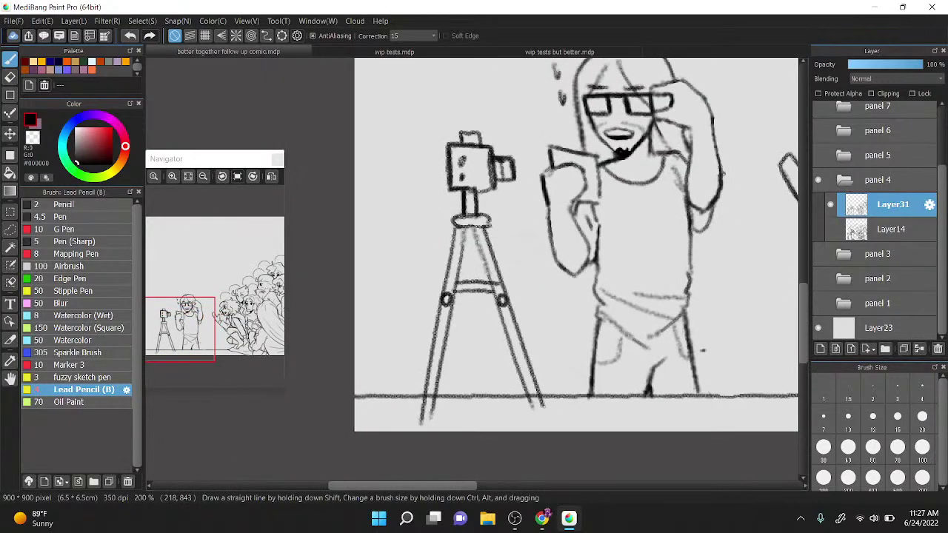
key("l")
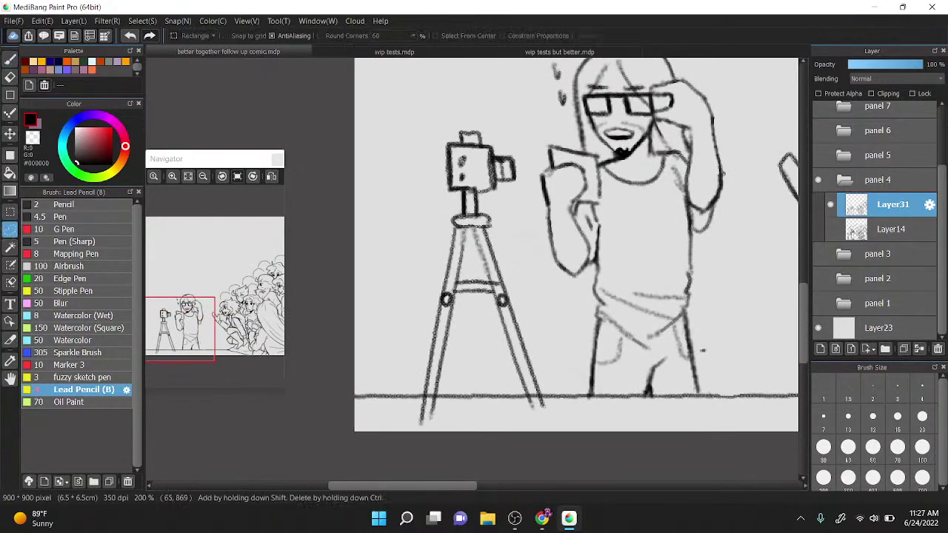
mouse_move(424, 398)
left_mouse_down()
mouse_move(518, 406)
mouse_move(381, 469)
mouse_move(360, 444)
left_mouse_up()
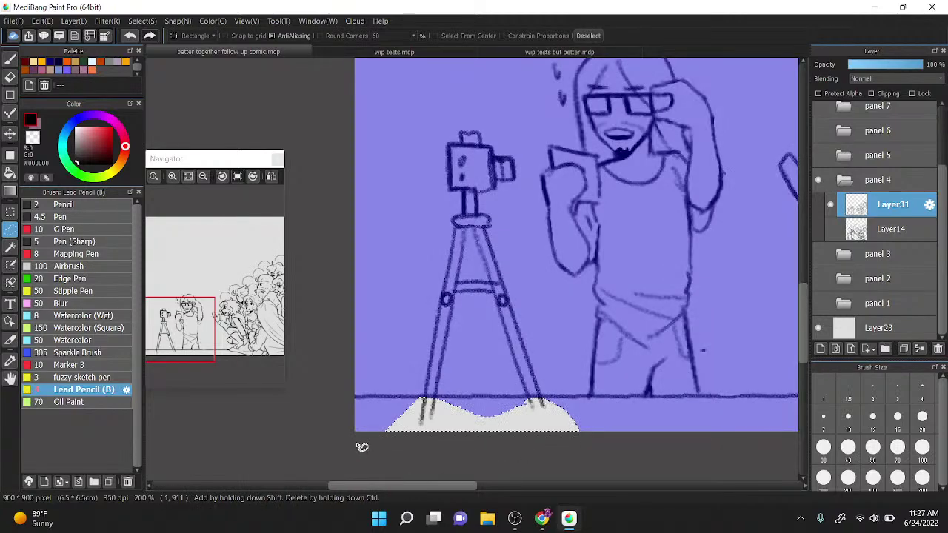
key("ctrl+d")
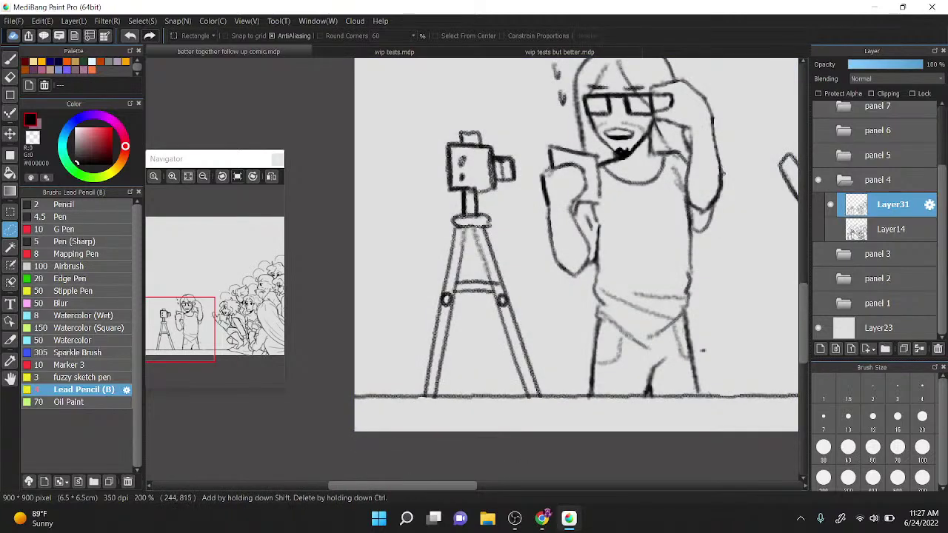
key("b")
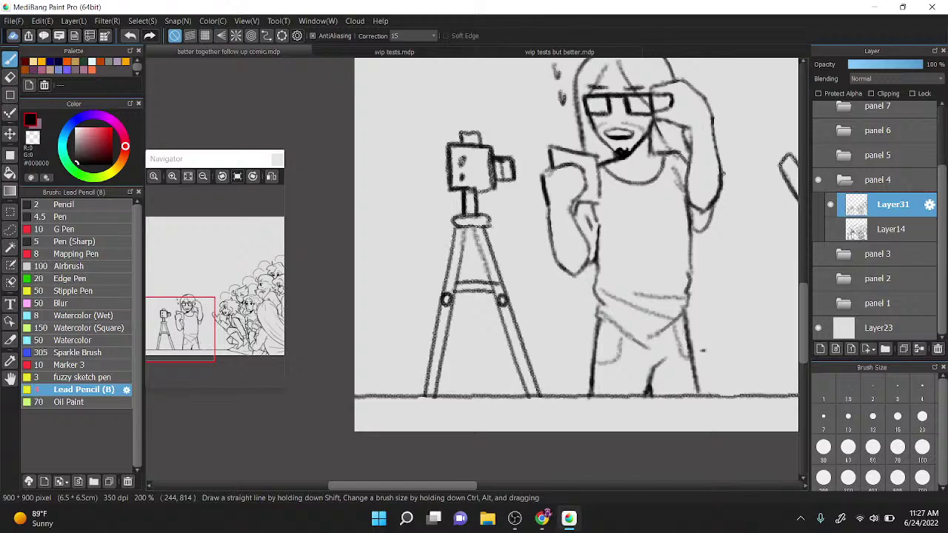
Step: Look over the whole panel and examine the crowd's faces up close for unfinished details
scroll(488, 428, "down", 1)
scroll(489, 428, "down", 1)
scroll(509, 266, "up", 1)
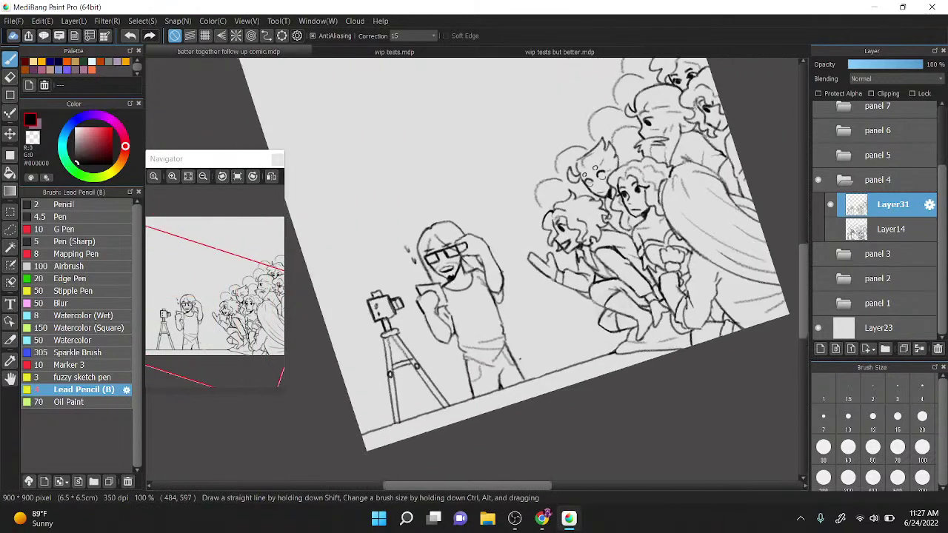
scroll(509, 266, "up", 1)
scroll(548, 239, "down", 1)
scroll(547, 239, "up", 2)
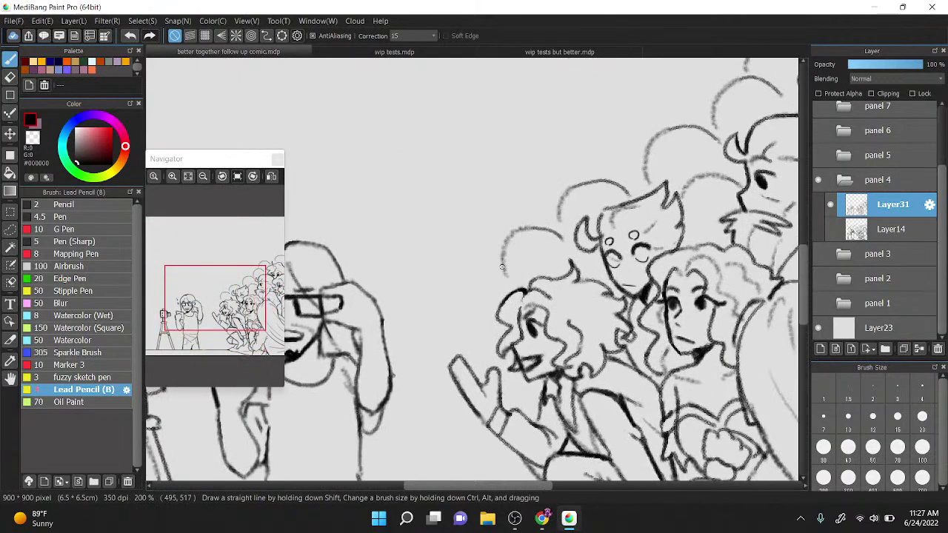
scroll(548, 240, "down", 1)
scroll(538, 233, "down", 1)
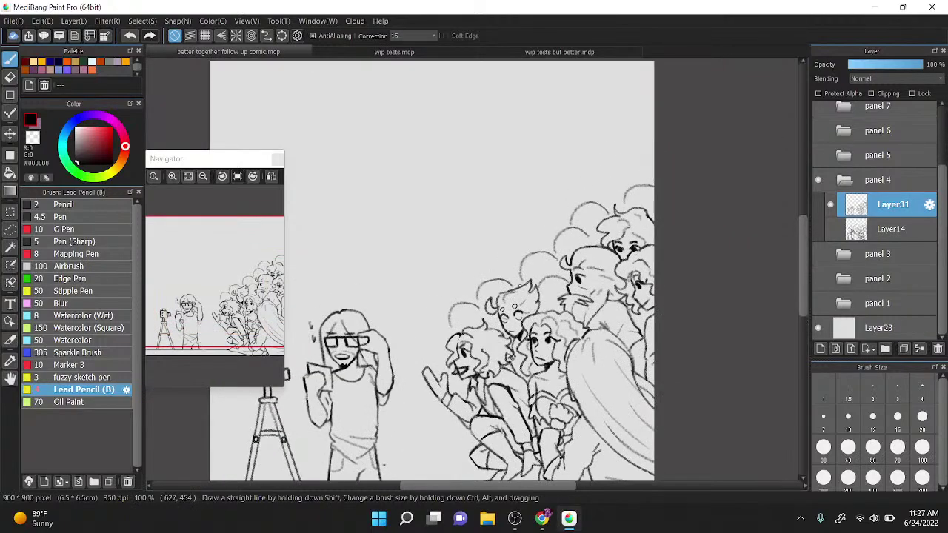
left_click(843, 180)
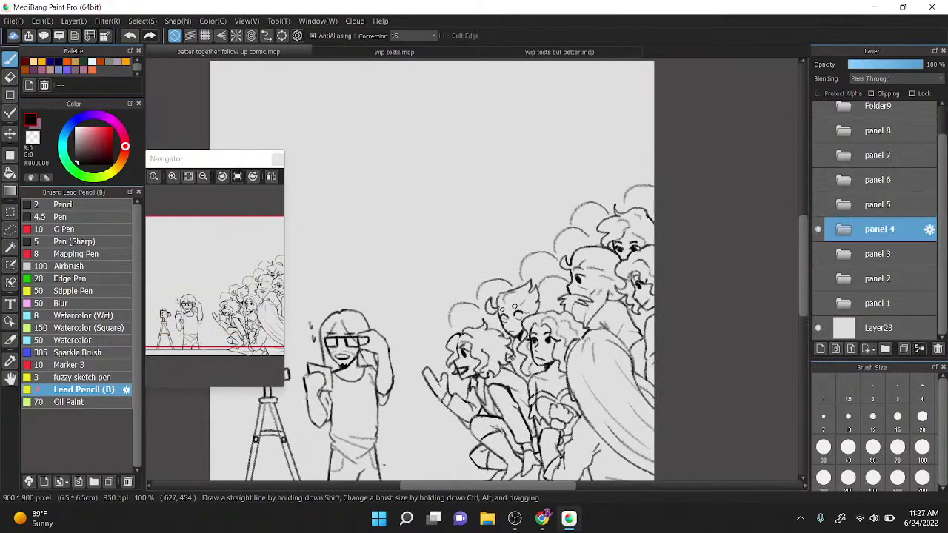
scroll(548, 271, "down", 1)
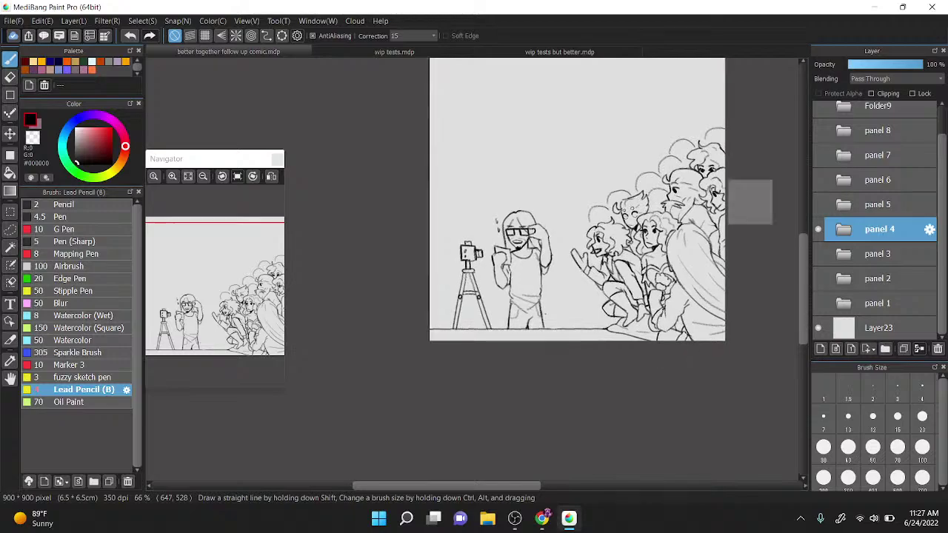
scroll(548, 270, "up", 1)
scroll(706, 205, "up", 3)
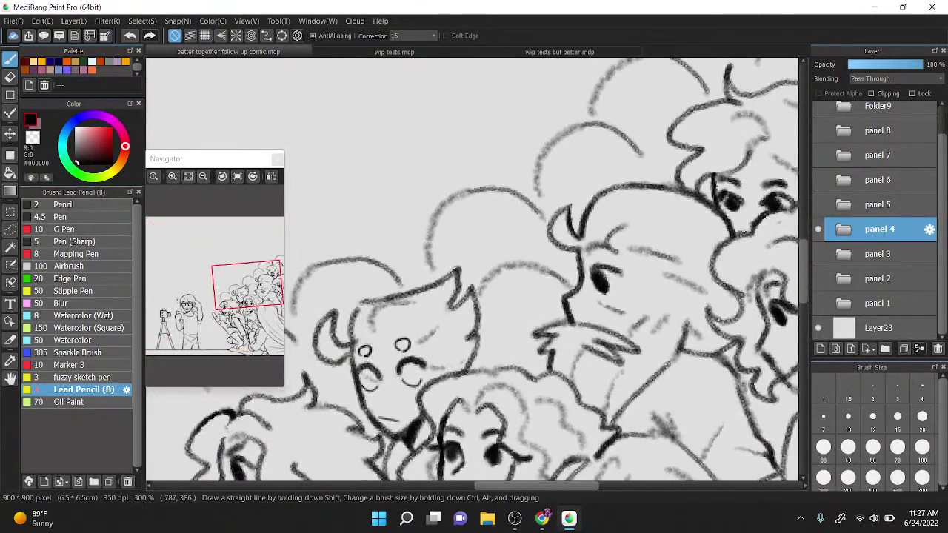
scroll(668, 172, "down", 1)
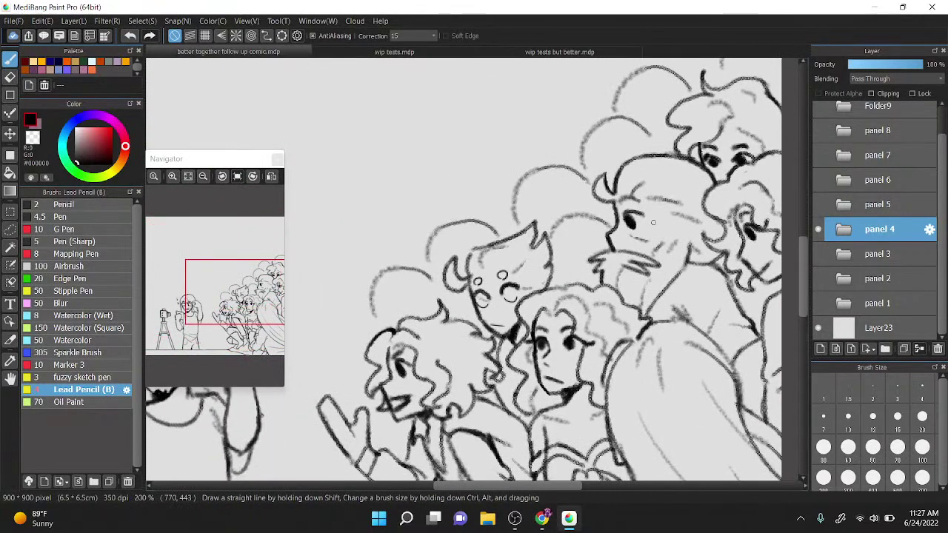
scroll(653, 222, "up", 4)
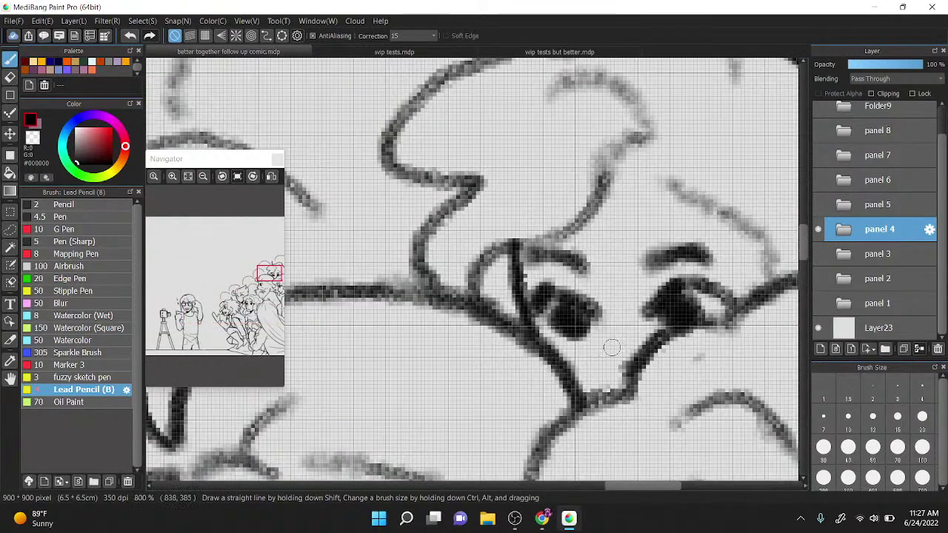
scroll(603, 325, "down", 2)
Step: On Layer31 in panel 4, draw the horned character's nose line down from the inner eye, refining it with black and the transparent colour
left_click(843, 230)
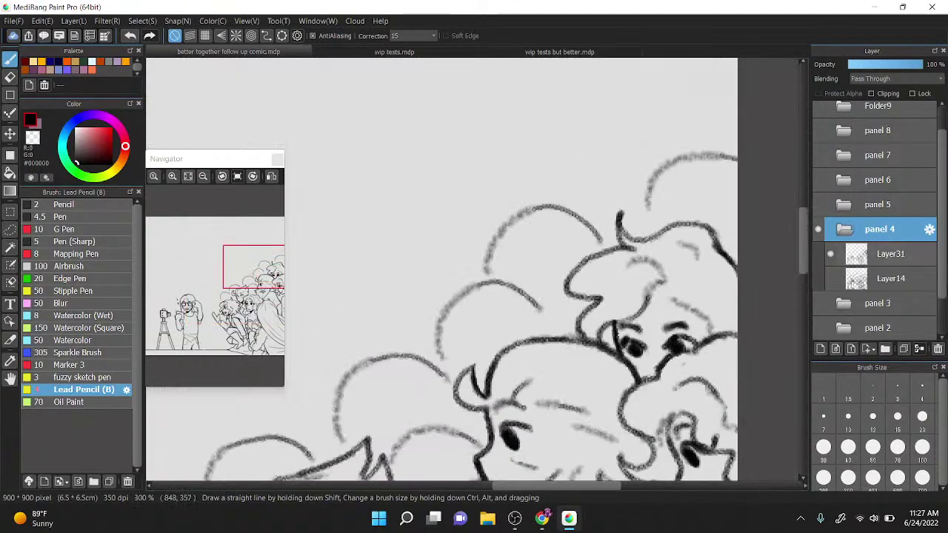
left_click(862, 254)
scroll(659, 293, "up", 2)
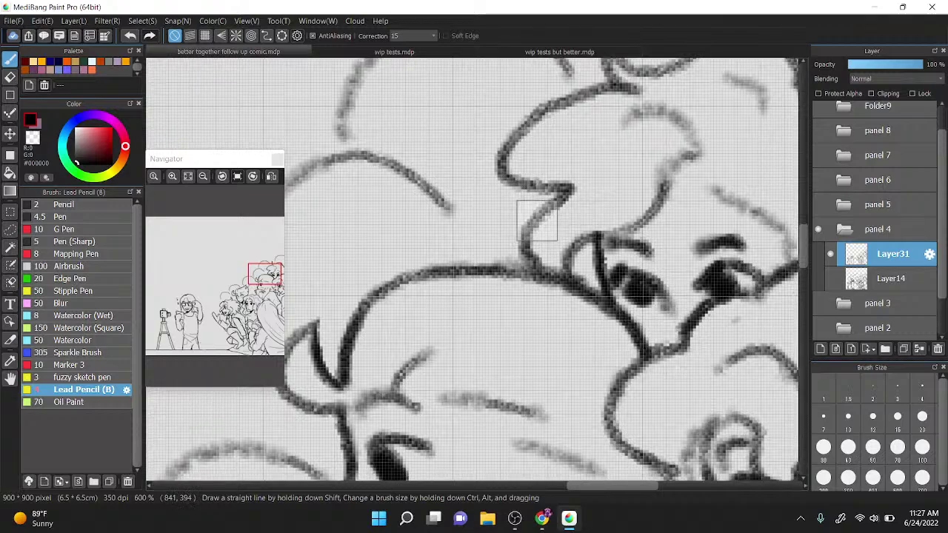
scroll(592, 207, "down", 2)
scroll(625, 179, "up", 1)
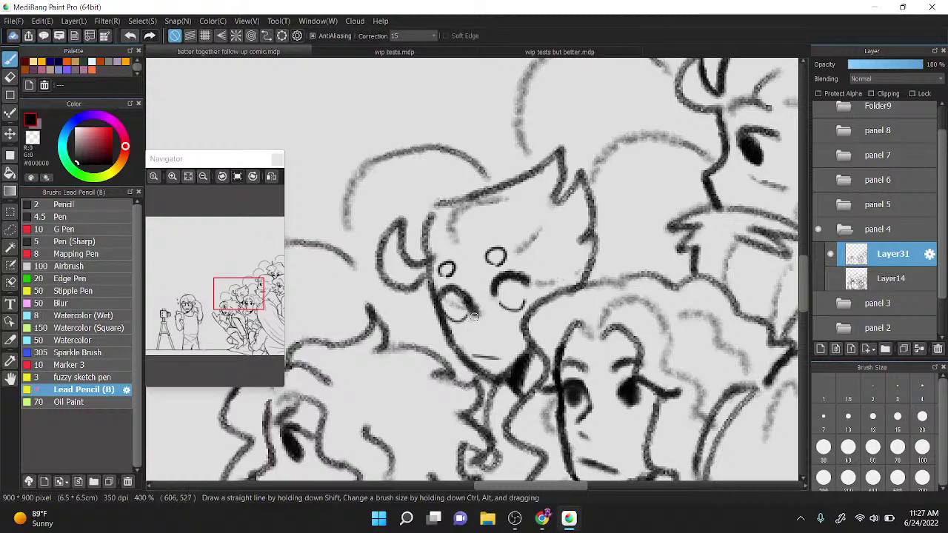
scroll(473, 318, "up", 2)
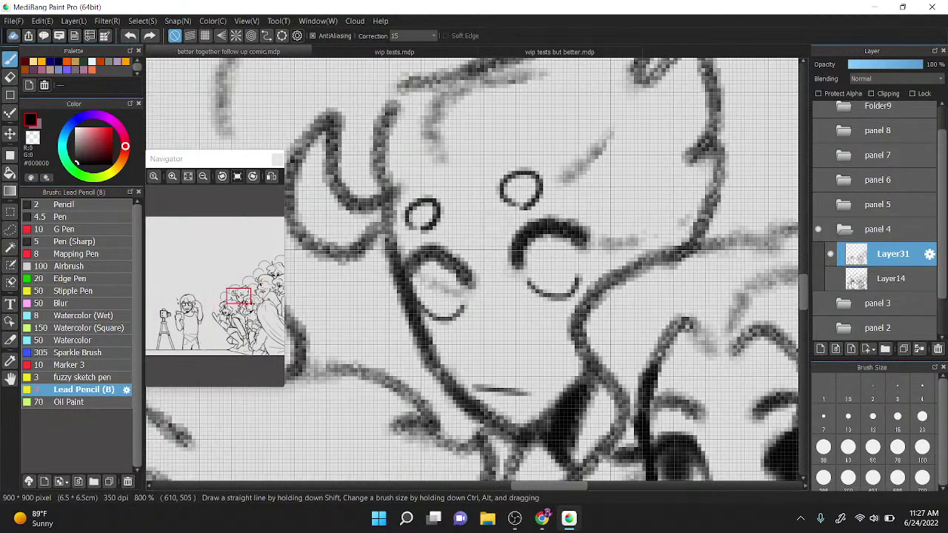
mouse_move(462, 272)
left_mouse_down()
mouse_move(483, 325)
mouse_move(474, 344)
mouse_move(483, 294)
left_mouse_up()
key("z")
mouse_move(473, 352)
left_mouse_down()
mouse_move(509, 306)
mouse_move(495, 311)
mouse_move(485, 293)
mouse_move(489, 308)
left_mouse_up()
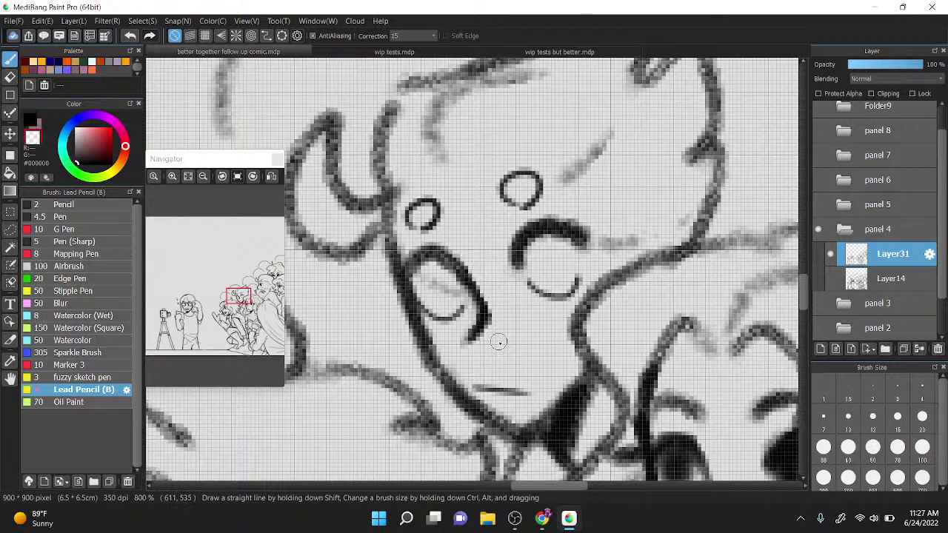
key("x")
left_click_drag(477, 354, 495, 372)
key("x")
Step: Touch up the area beside the horned character's open-side eye and leave black as the active colour
scroll(592, 245, "down", 5)
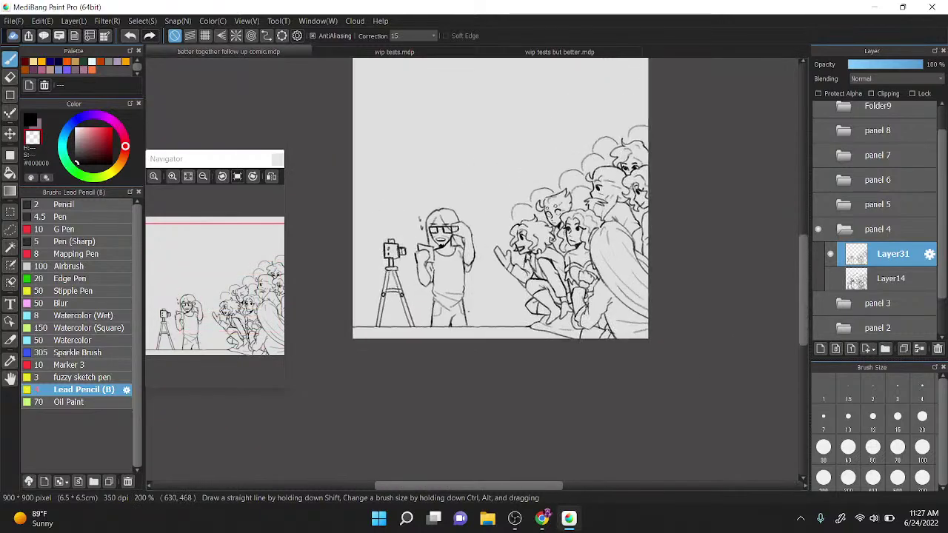
left_click_drag(783, 115, 656, 186)
scroll(548, 182, "up", 3)
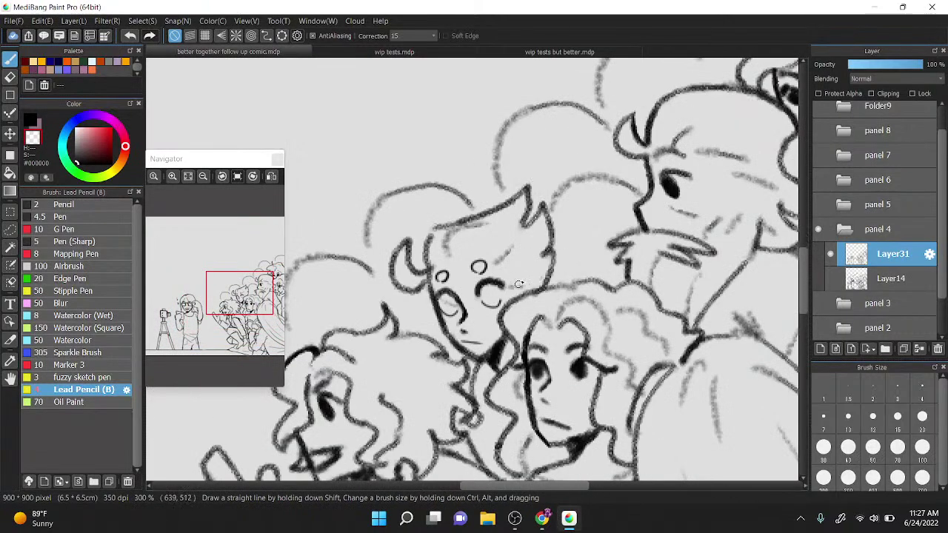
key("x")
mouse_move(513, 282)
left_mouse_down()
mouse_move(529, 261)
mouse_move(527, 292)
mouse_move(527, 280)
left_mouse_up()
scroll(527, 280, "down", 2)
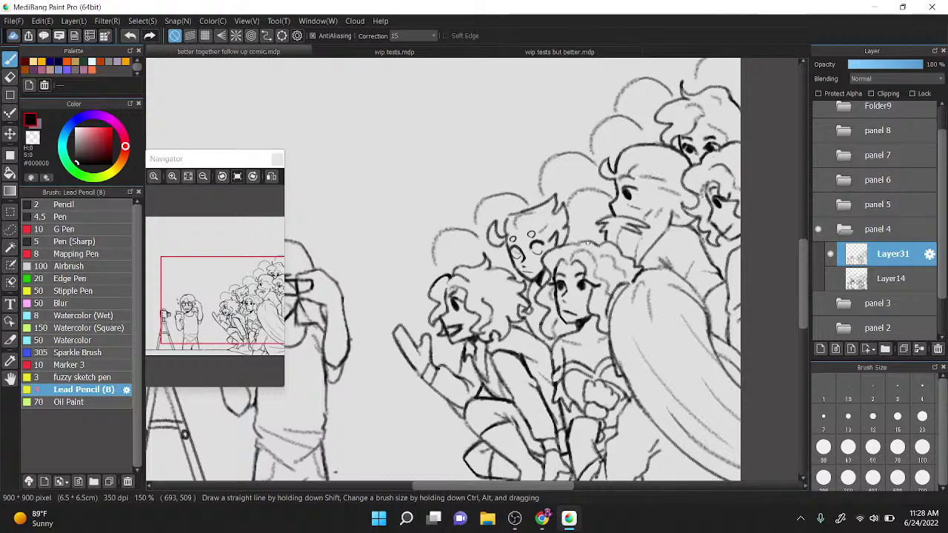
Step: Collapse the panel 4 folder and fit the whole page to the window
left_click(842, 229)
left_click(818, 228)
left_click(817, 229)
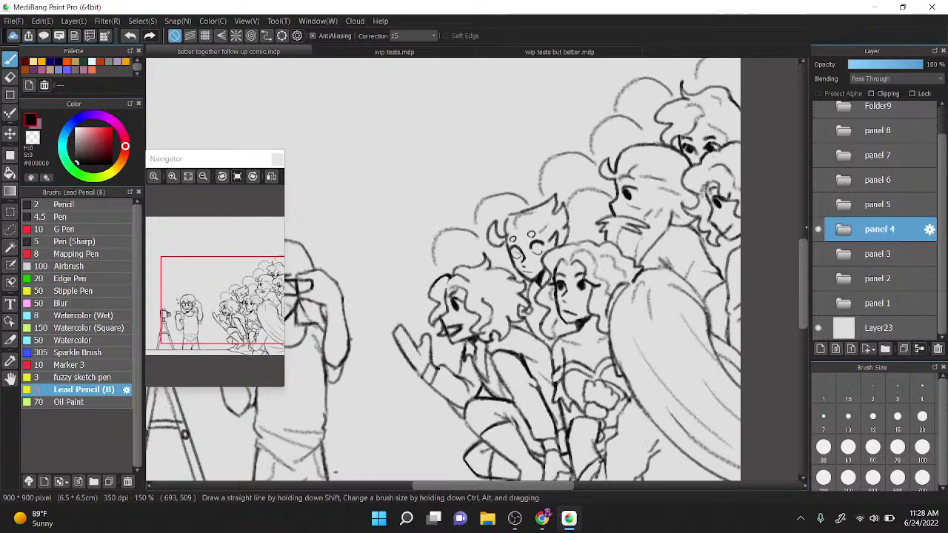
left_click(187, 175)
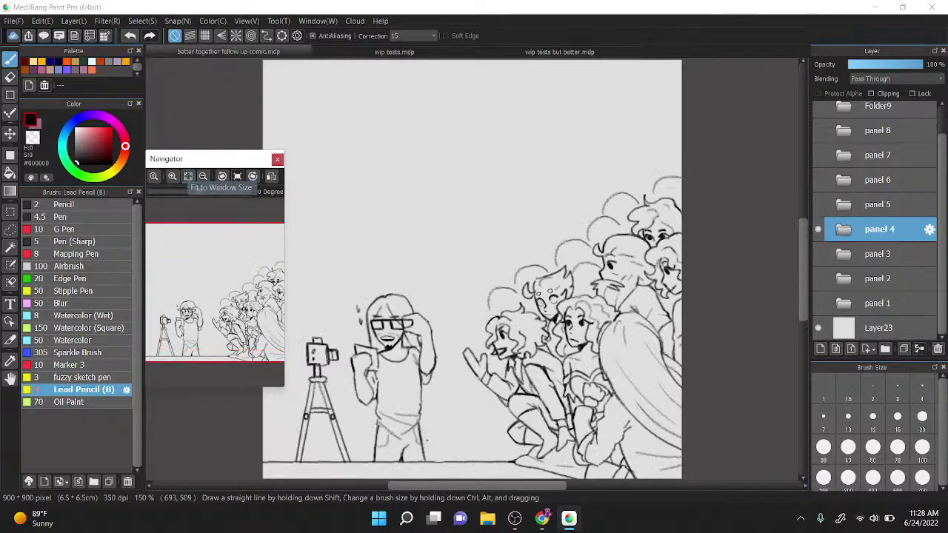
Step: Hide panel 4, view panel 1 and panel 2 one at a time, and show only panel 3
left_click(817, 228)
left_click(818, 303)
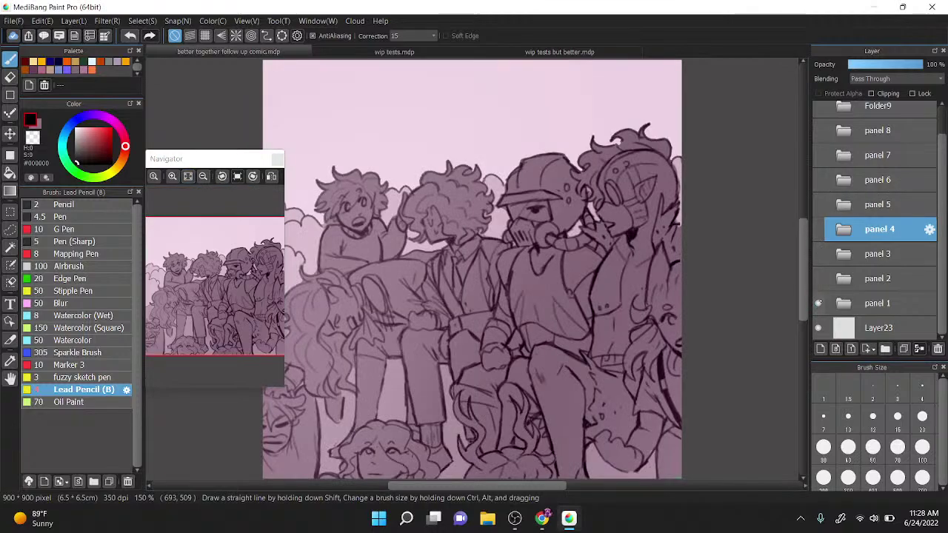
left_click(818, 302)
left_click(817, 278)
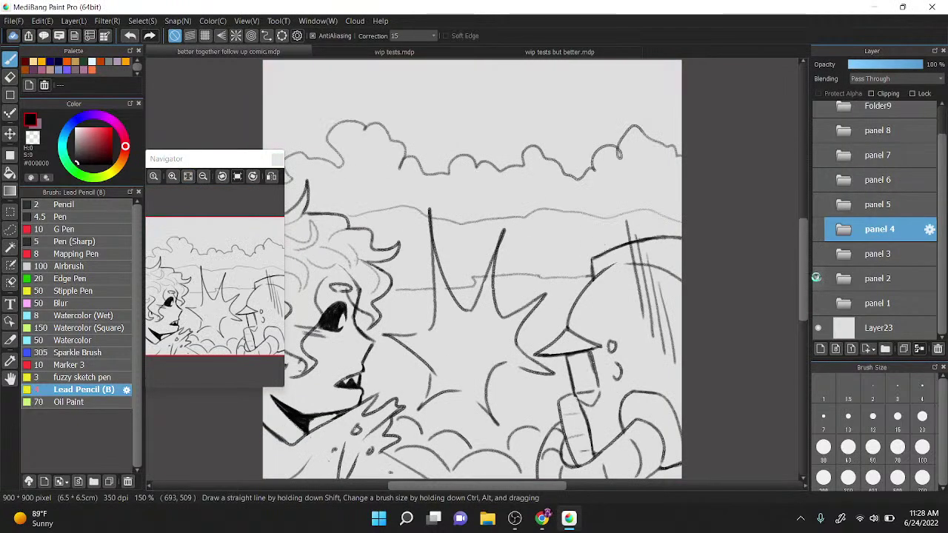
left_click(817, 279)
left_click(818, 254)
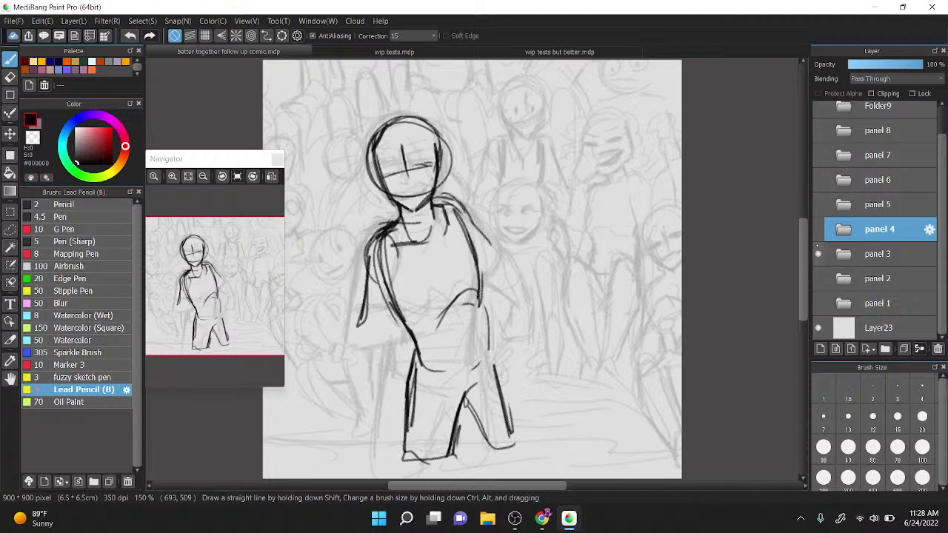
Step: Check panel 4 alone, hide it, and show only panel 5 with its folder expanded
left_click(818, 253)
left_click(818, 228)
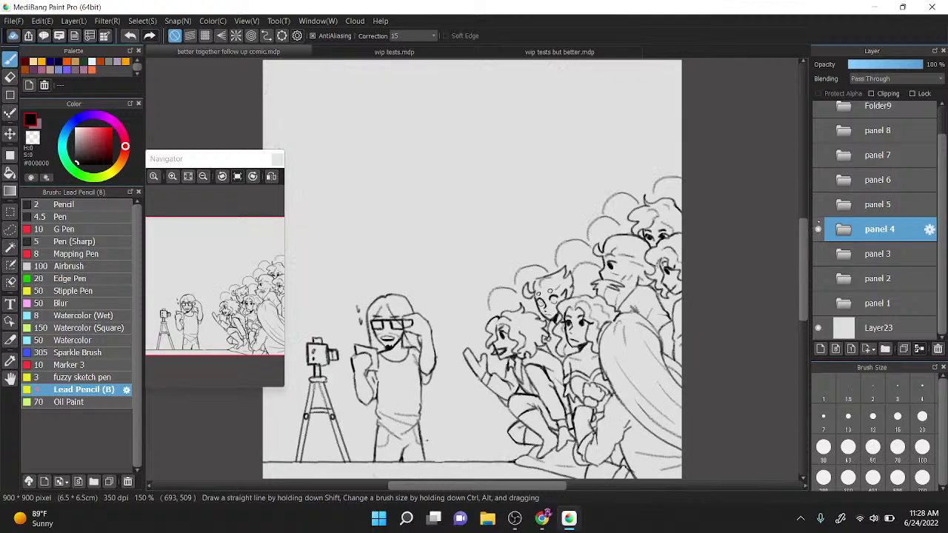
left_click(818, 229)
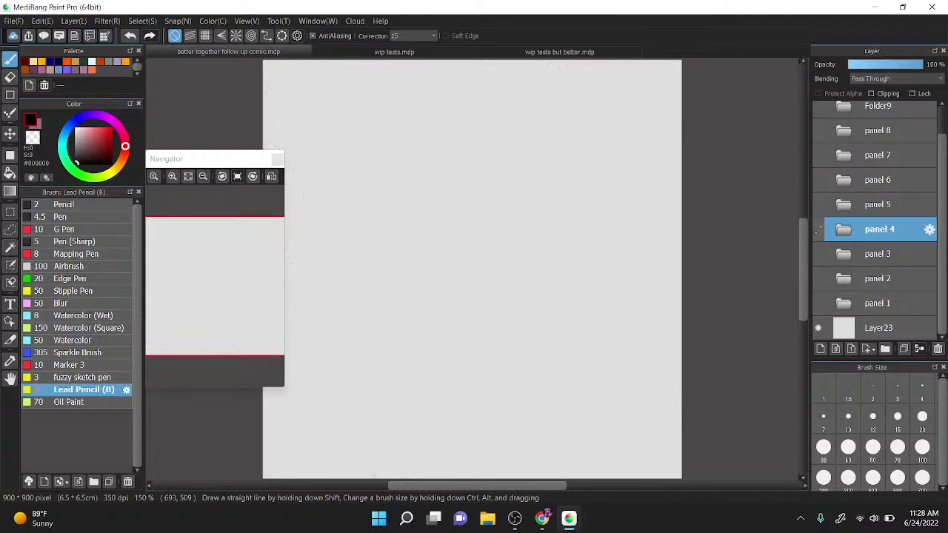
left_click(817, 204)
left_click(843, 202)
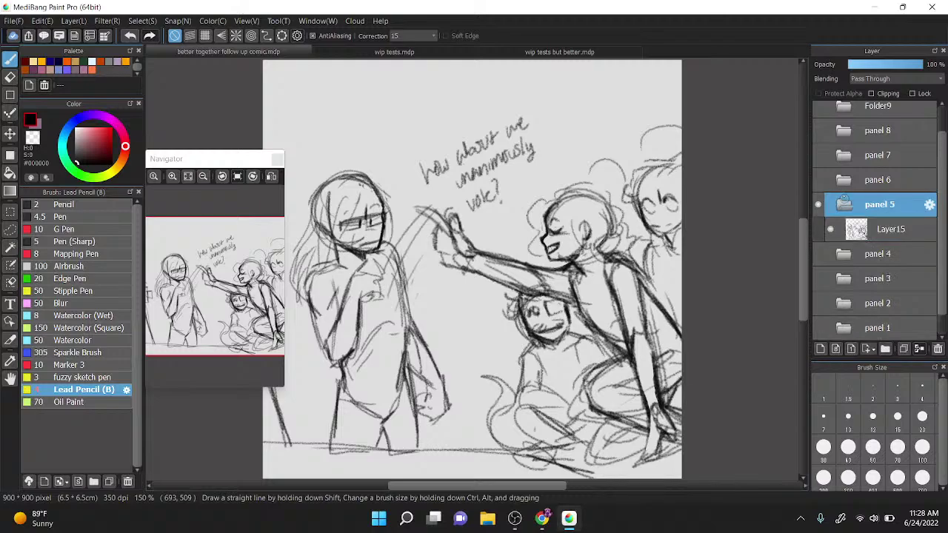
Step: Add a new layer above Layer15 in panel 5 and lower the Layer15 sketch's opacity to 31%
left_click(870, 226)
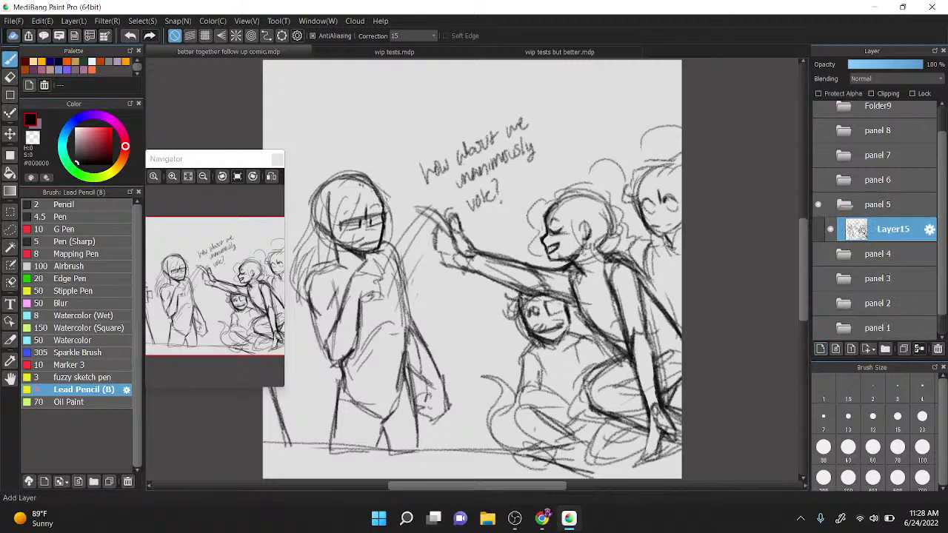
left_click(820, 348)
left_click(862, 254)
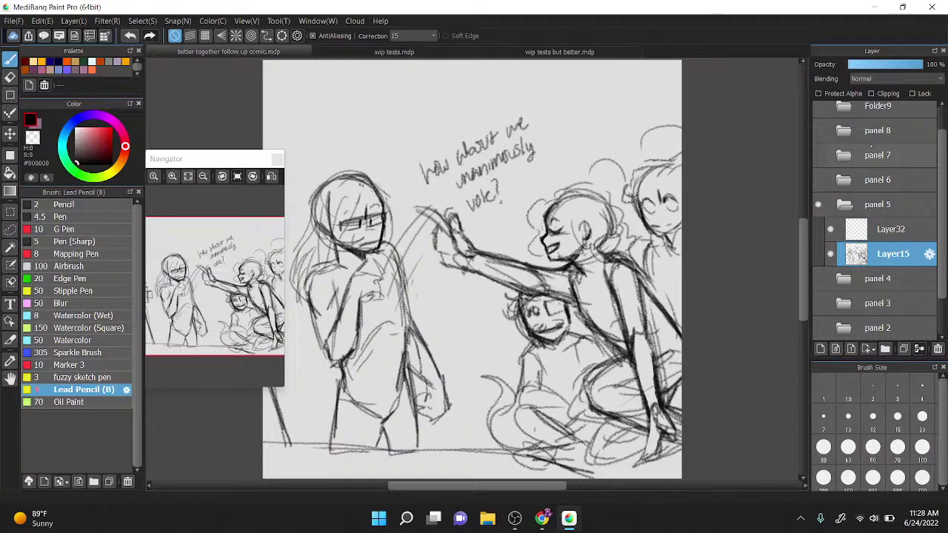
left_click(872, 64)
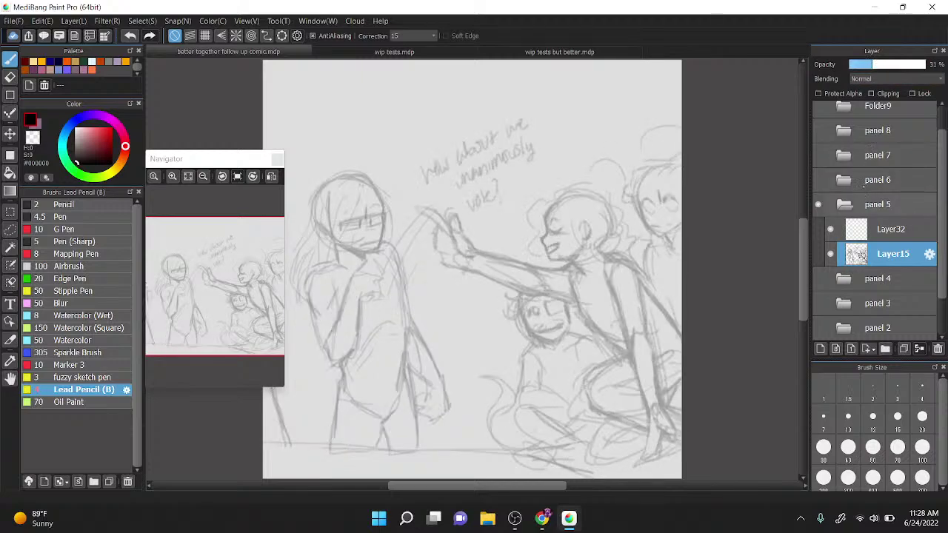
Step: On Layer32, draw the standing character's two curved eyebrows, the glasses' top bar and the first rectangular lens in black
left_click(871, 229)
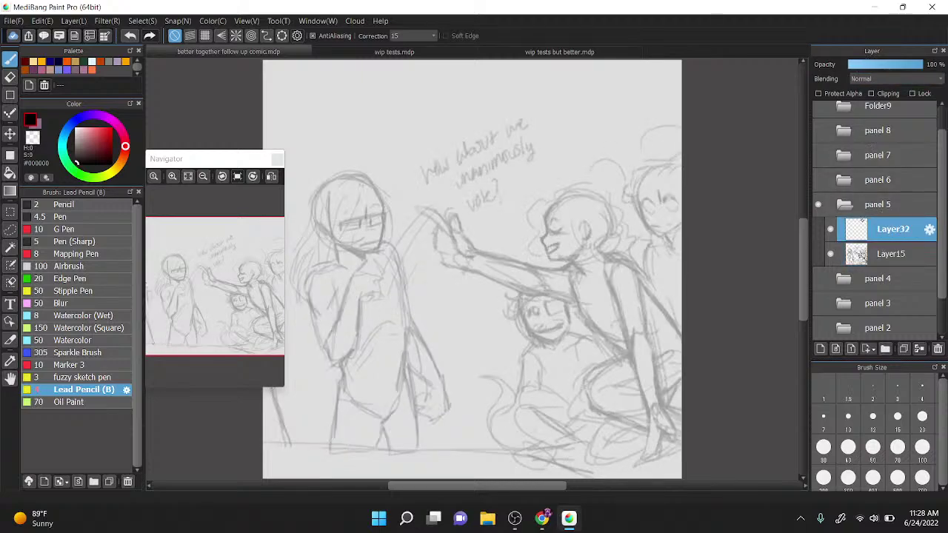
scroll(612, 211, "up", 5)
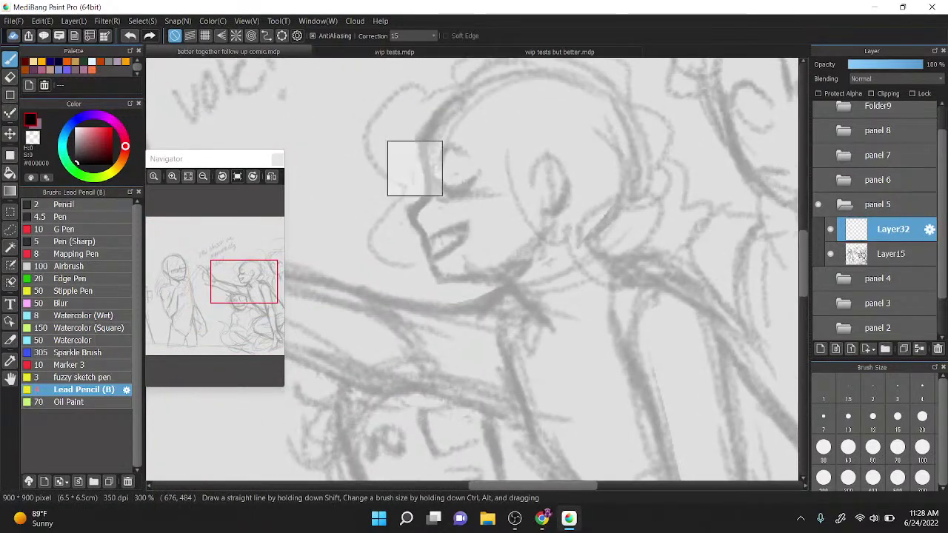
scroll(648, 183, "down", 2)
scroll(648, 184, "down", 1)
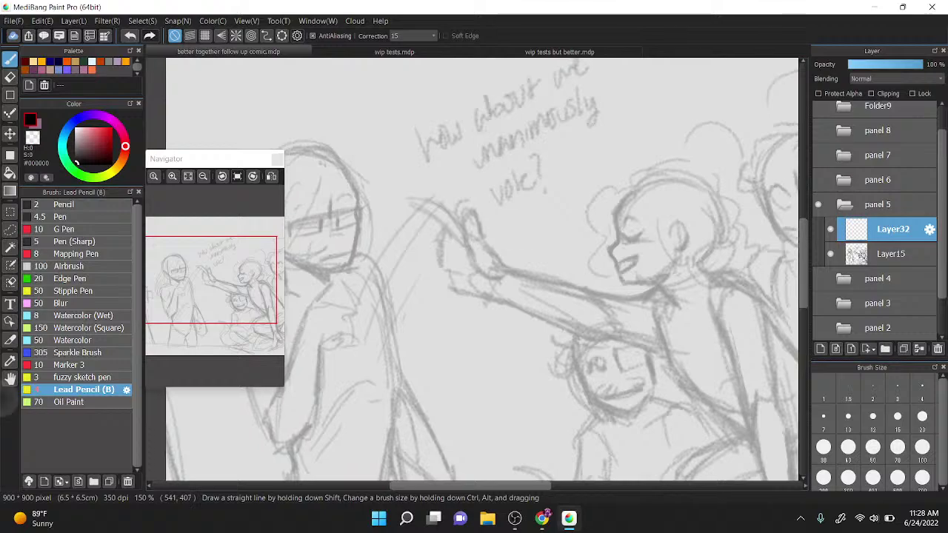
left_click_drag(467, 243, 532, 258)
left_click_drag(547, 379, 608, 374)
scroll(402, 226, "up", 2)
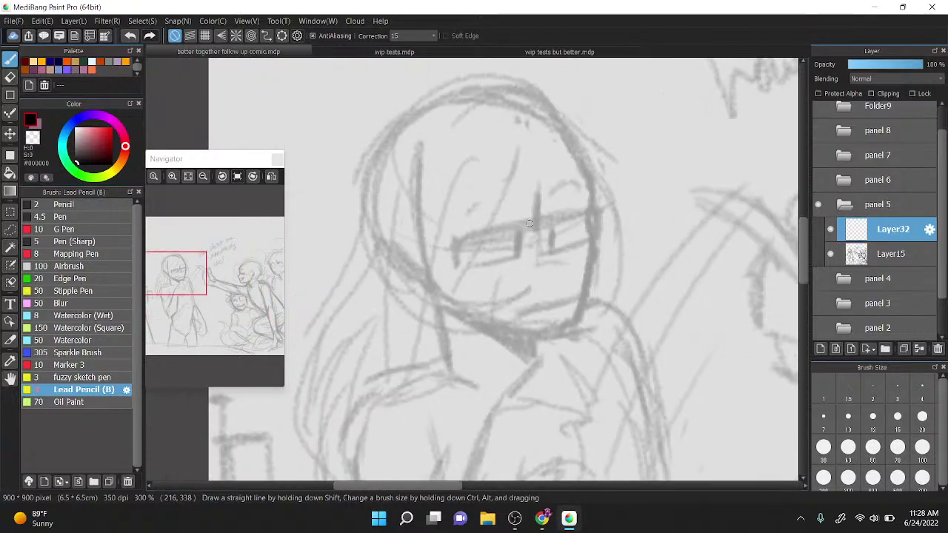
left_click_drag(551, 194, 588, 165)
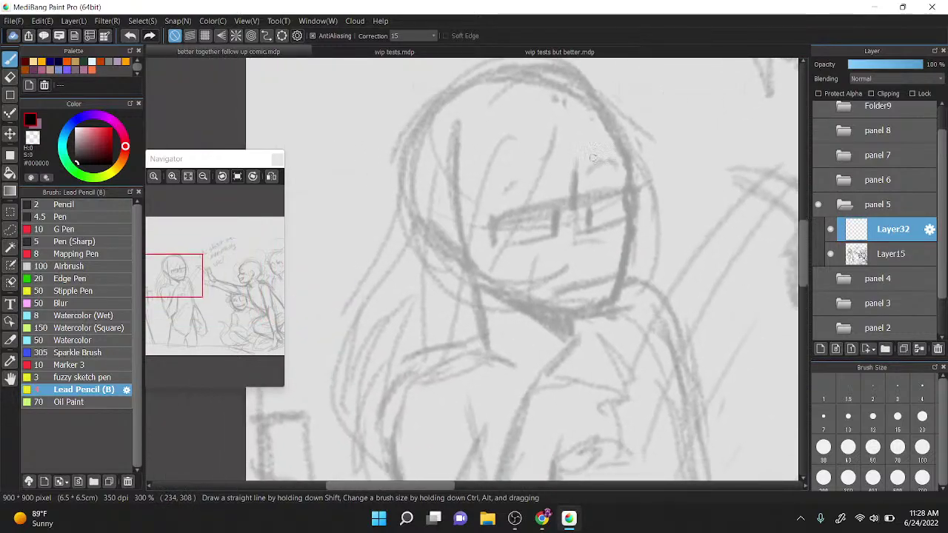
mouse_move(500, 191)
left_mouse_down()
mouse_move(617, 165)
mouse_move(491, 177)
left_mouse_up()
scroll(530, 222, "down", 2)
scroll(491, 178, "up", 2)
mouse_move(439, 261)
left_mouse_down()
mouse_move(471, 126)
mouse_move(442, 263)
mouse_move(470, 264)
mouse_move(476, 229)
mouse_move(462, 275)
mouse_move(481, 215)
mouse_move(457, 192)
left_mouse_up()
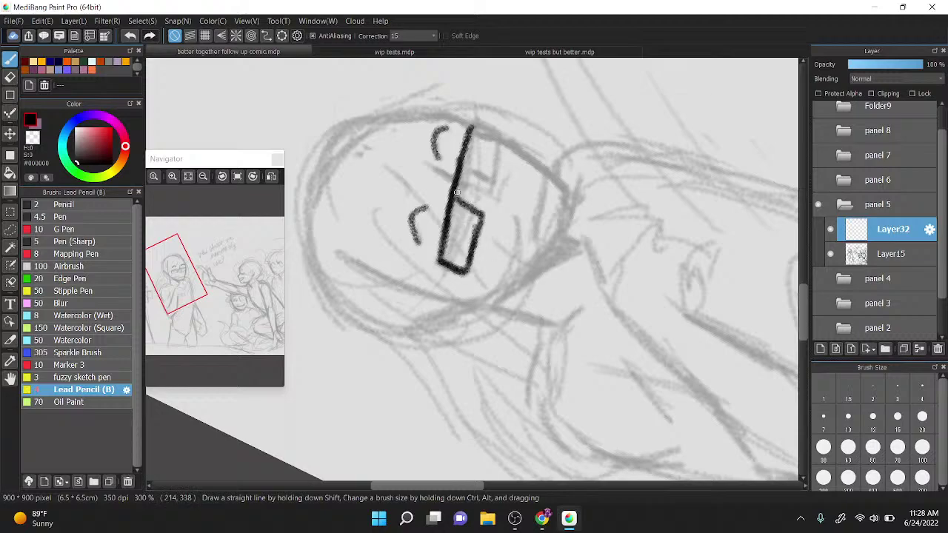
Step: Draw the glasses' second lens, close its outer edge and thicken the whole frame
scroll(508, 185, "up", 2)
mouse_move(406, 215)
left_mouse_down()
mouse_move(454, 243)
mouse_move(419, 148)
mouse_move(473, 180)
mouse_move(492, 85)
left_mouse_up()
left_click_drag(368, 333, 389, 241)
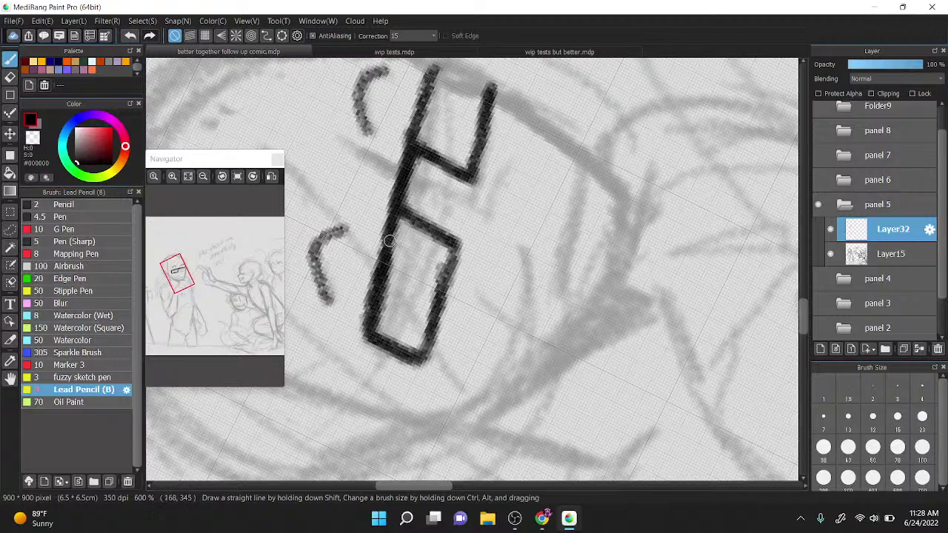
key("Right")
key("Right")
key("Right")
key("Right")
key("Right")
key("Right")
scroll(531, 165, "up", 2)
scroll(531, 165, "down", 1)
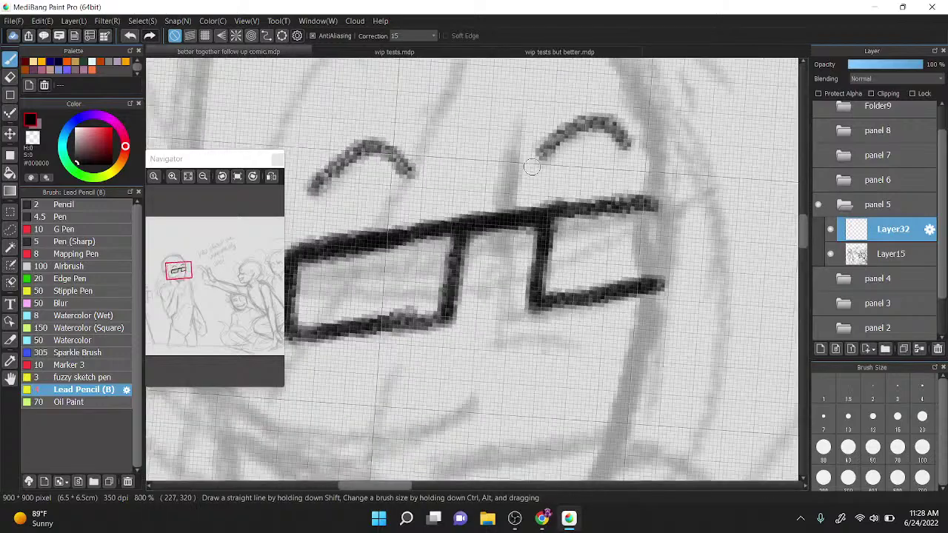
mouse_move(635, 208)
left_mouse_down()
mouse_move(662, 266)
mouse_move(667, 207)
mouse_move(624, 201)
left_mouse_up()
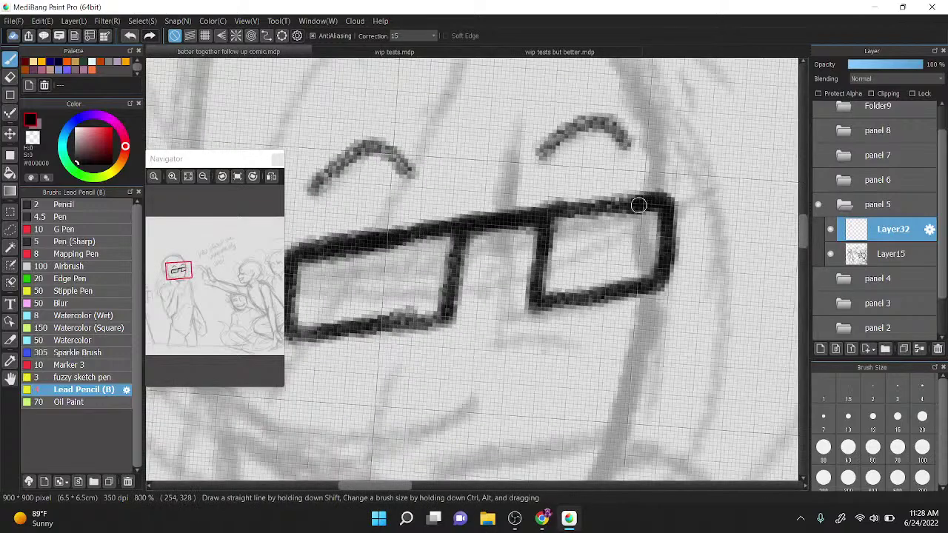
Step: Draw a small nose curve below the glasses' bridge, and undo a short trial mouth stroke
scroll(527, 266, "down", 1)
left_click_drag(524, 273, 544, 304)
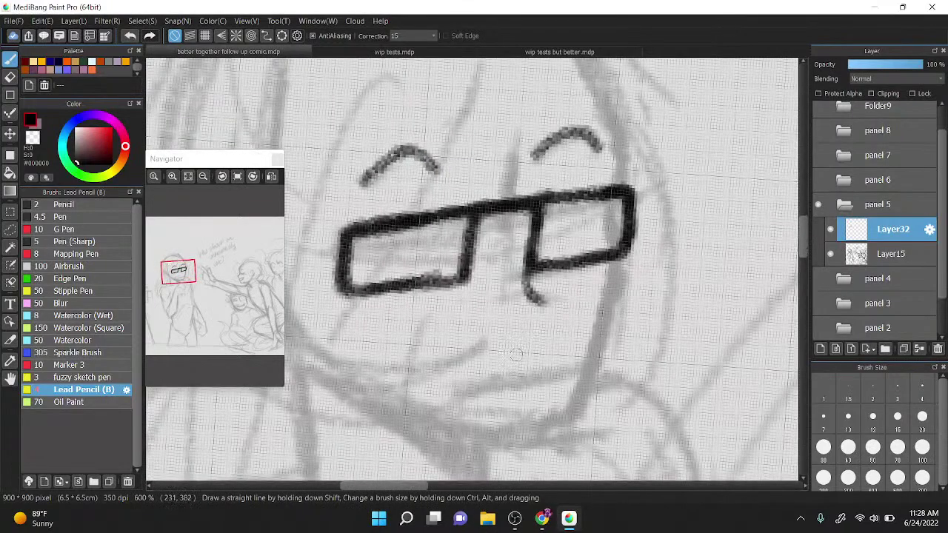
left_click_drag(513, 360, 538, 345)
key("x")
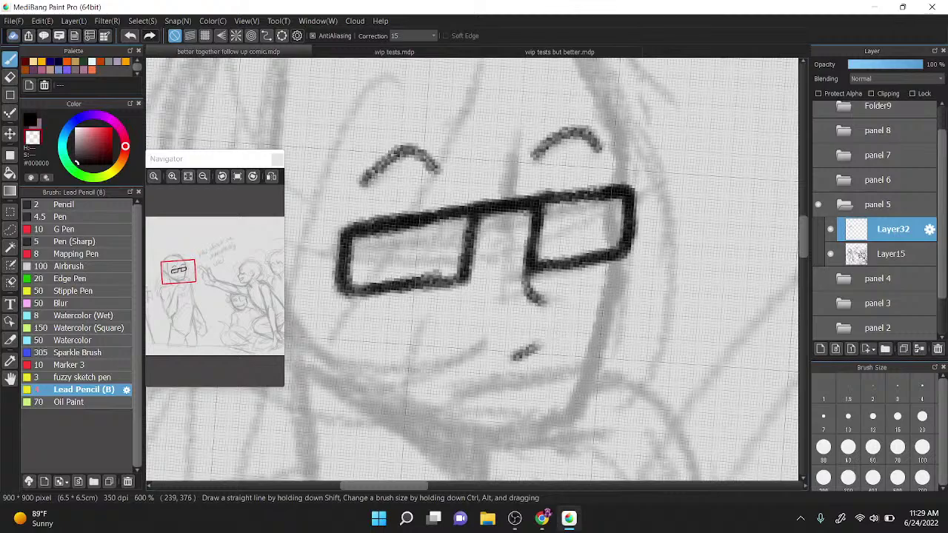
key("ctrl+z")
Step: Draw the standing character's jawline in black from the cheek to the chin and up to the far lens
scroll(489, 222, "down", 3)
key("ctrl+Left")
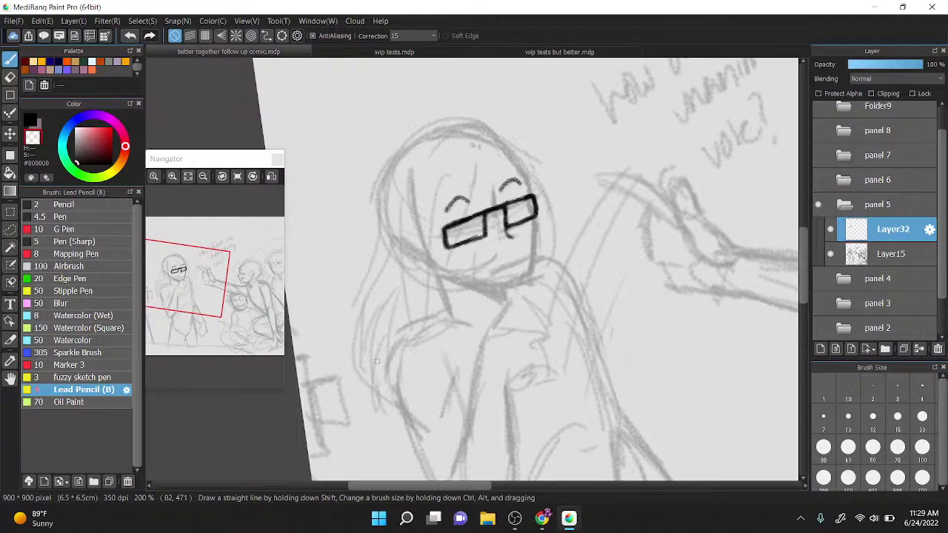
key("x")
scroll(444, 211, "up", 2)
key("ctrl+Right")
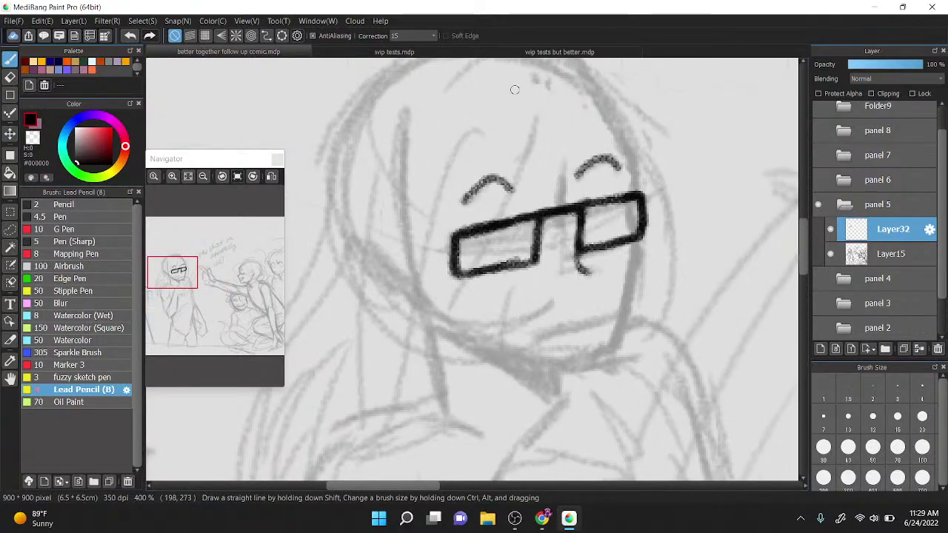
left_click_drag(417, 300, 486, 344)
mouse_move(444, 319)
left_mouse_down()
mouse_move(504, 353)
mouse_move(441, 319)
mouse_move(572, 365)
mouse_move(536, 364)
mouse_move(513, 354)
mouse_move(599, 369)
mouse_move(627, 310)
left_mouse_up()
mouse_move(597, 368)
left_mouse_down()
mouse_move(628, 297)
mouse_move(633, 239)
left_mouse_up()
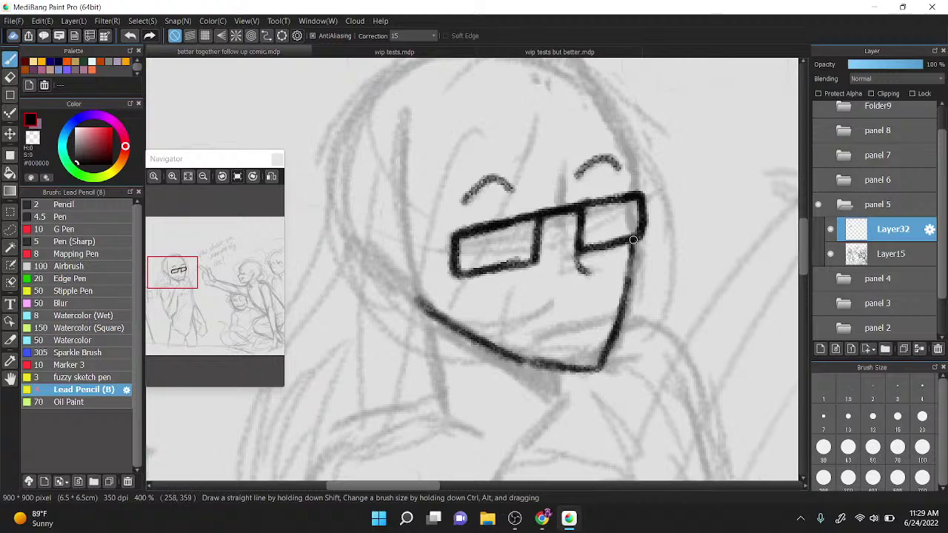
Step: Extend the face contour at the cheek and beside the far eyebrow, trimming the cheek line's end with the transparent colour
mouse_move(607, 150)
left_mouse_down()
mouse_move(631, 188)
mouse_move(607, 146)
mouse_move(664, 105)
left_mouse_up()
left_click_drag(491, 265, 473, 228)
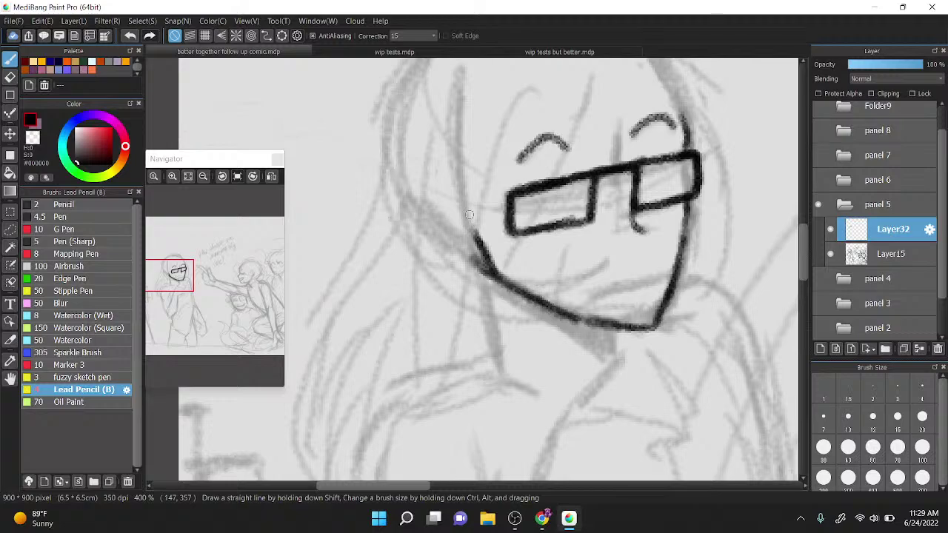
key("x")
mouse_move(483, 225)
left_mouse_down()
mouse_move(509, 273)
mouse_move(484, 246)
mouse_move(469, 246)
mouse_move(557, 350)
left_mouse_up()
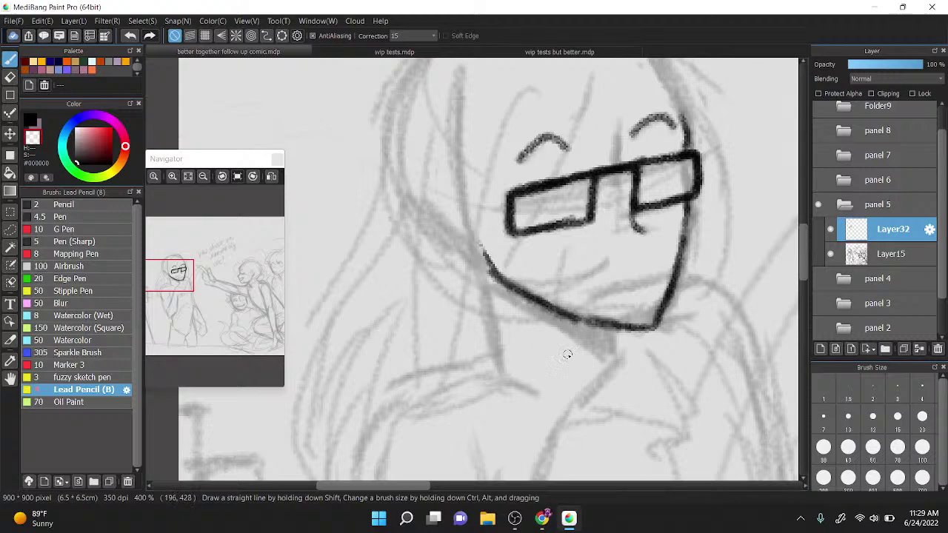
Step: Outline the shadow on the neck beneath the standing character's jaw and fill it with solid black
key("x")
left_click_drag(605, 329, 610, 358)
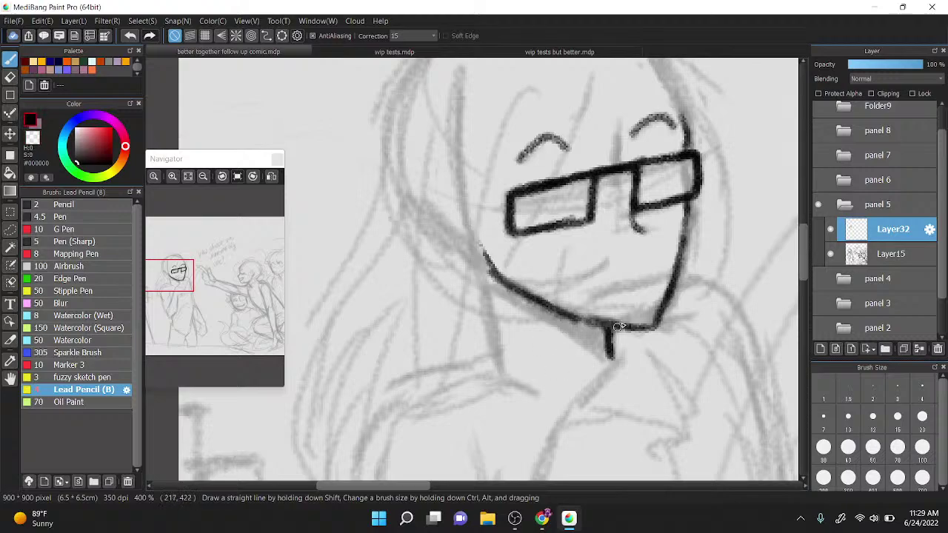
left_click_drag(524, 295, 598, 361)
mouse_move(548, 316)
left_mouse_down()
mouse_move(595, 333)
mouse_move(603, 352)
mouse_move(597, 343)
left_mouse_up()
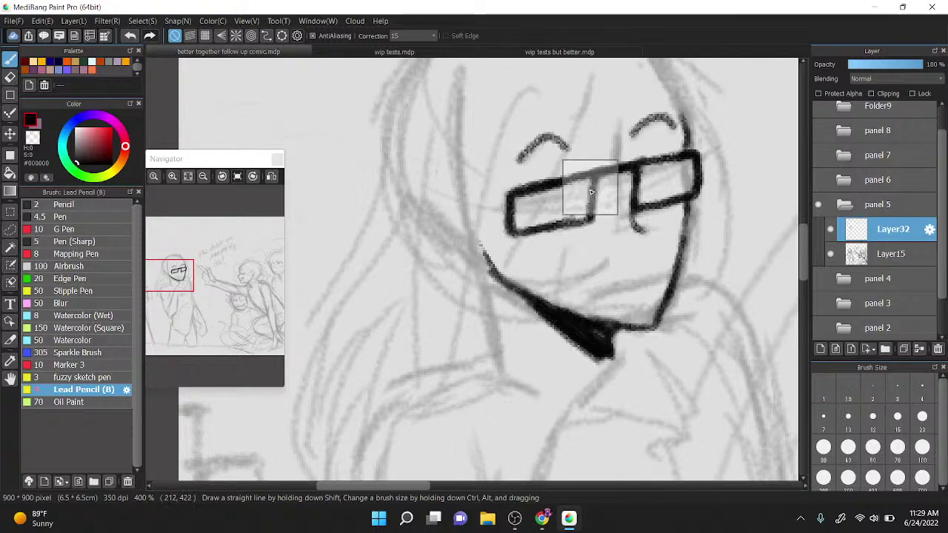
Step: Draw the standing character's neck line, the near shoulder with its collar line, and the far shoulder's curve
scroll(591, 186, "down", 2)
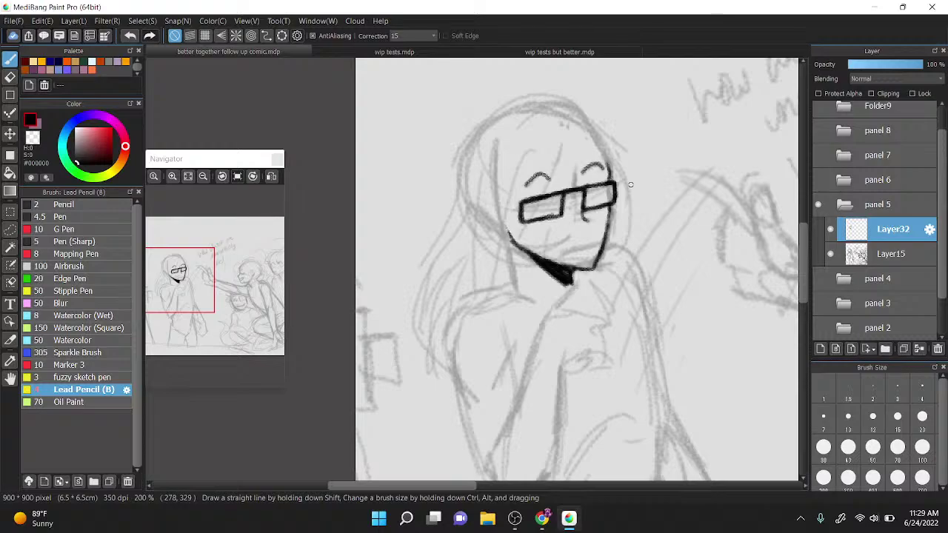
scroll(577, 257, "down", 2)
scroll(596, 275, "up", 5)
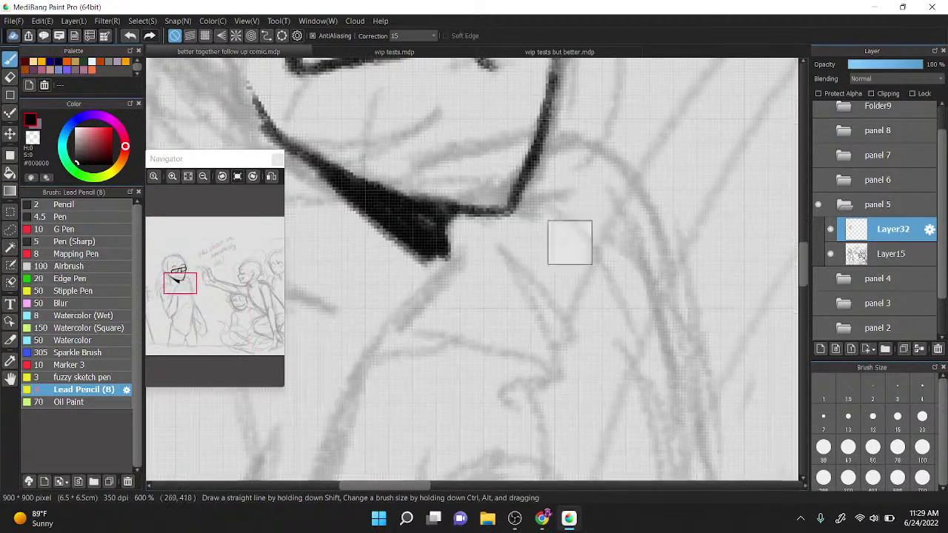
scroll(656, 218, "down", 2)
left_click_drag(657, 218, 731, 99)
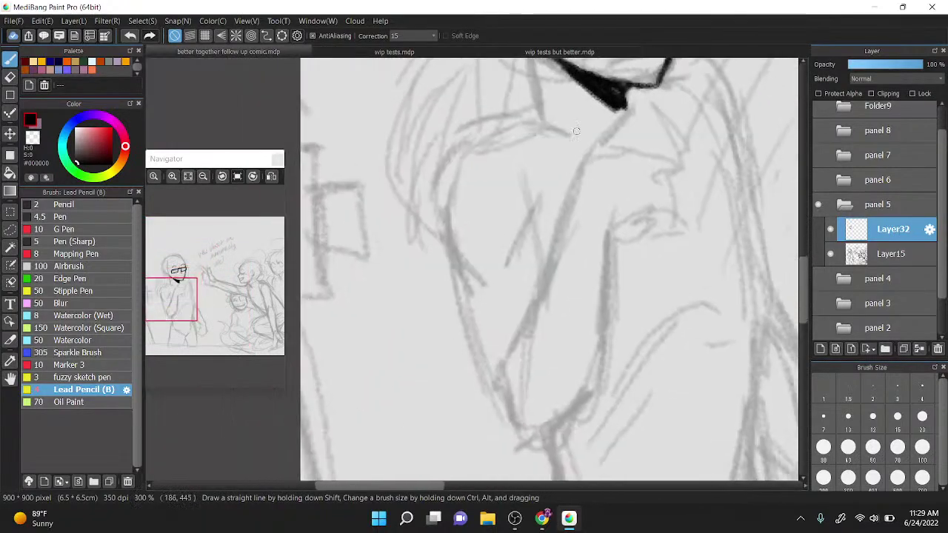
scroll(496, 340, "up", 1)
mouse_move(563, 219)
left_mouse_down()
mouse_move(522, 290)
mouse_move(525, 274)
mouse_move(558, 249)
mouse_move(488, 341)
left_mouse_up()
scroll(524, 294, "down", 1)
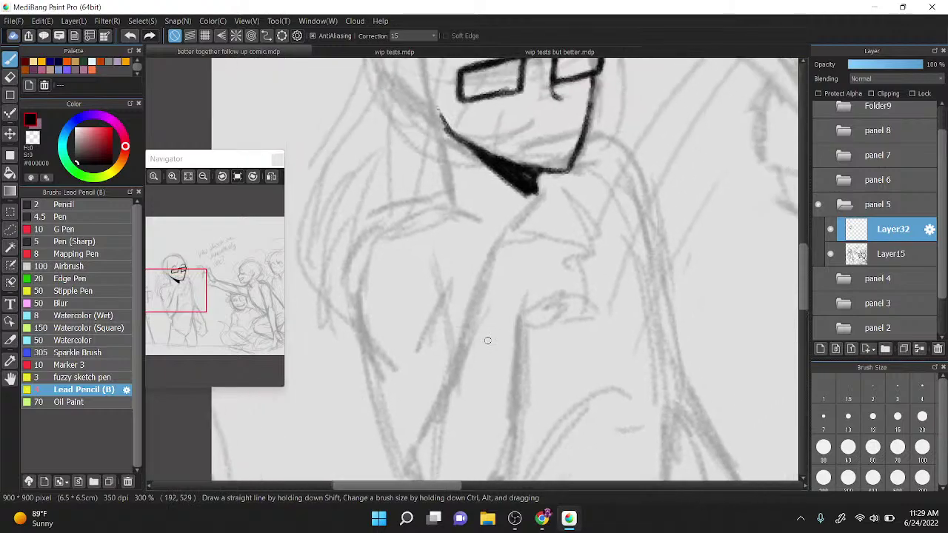
mouse_move(352, 315)
left_mouse_down()
mouse_move(355, 257)
mouse_move(388, 212)
mouse_move(460, 183)
mouse_move(434, 192)
mouse_move(436, 184)
mouse_move(450, 203)
mouse_move(481, 195)
left_mouse_up()
key("ctrl+z")
mouse_move(432, 111)
left_mouse_down()
mouse_move(443, 176)
mouse_move(427, 197)
left_mouse_up()
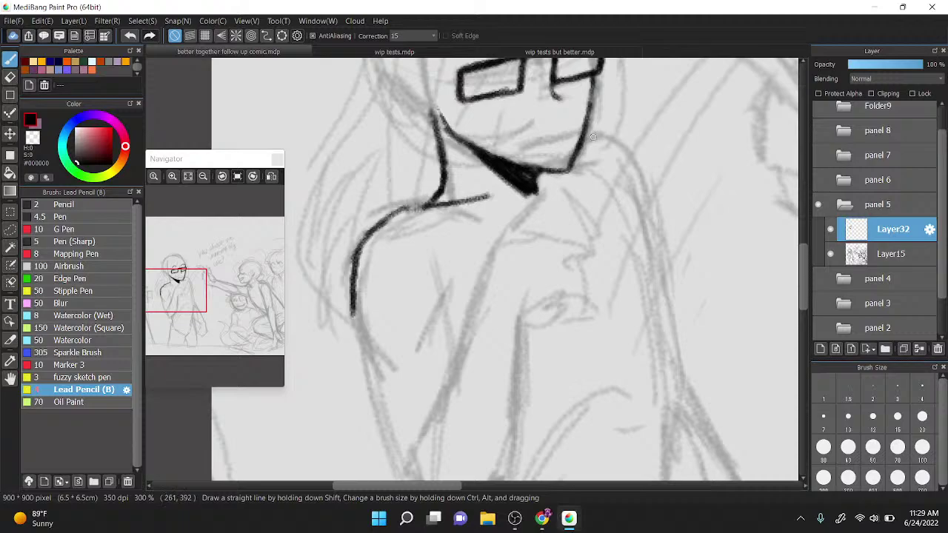
mouse_move(592, 137)
left_mouse_down()
mouse_move(624, 148)
mouse_move(611, 153)
mouse_move(634, 166)
mouse_move(629, 189)
left_mouse_up()
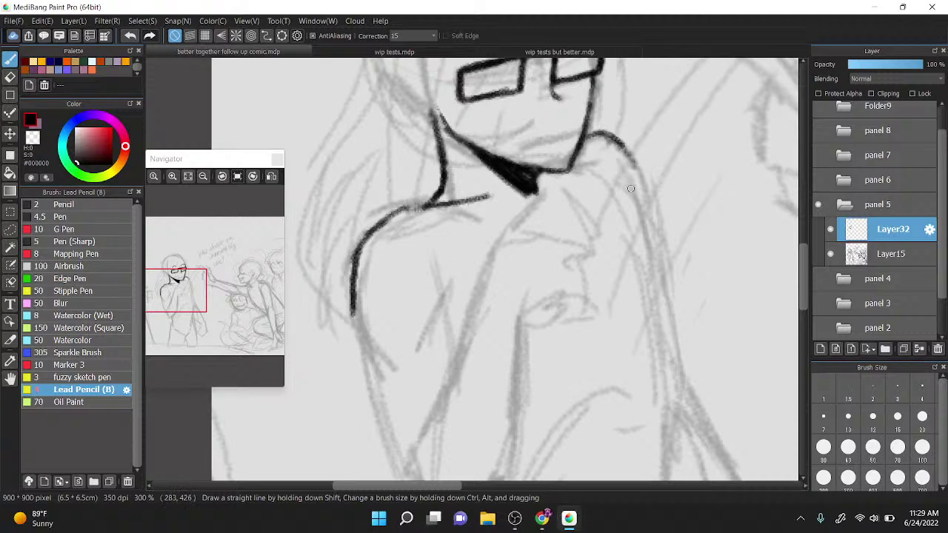
Step: Draw the standing character's raised forearm from the elbow to the chin, including the curled fingers of the hand
scroll(526, 183, "down", 5)
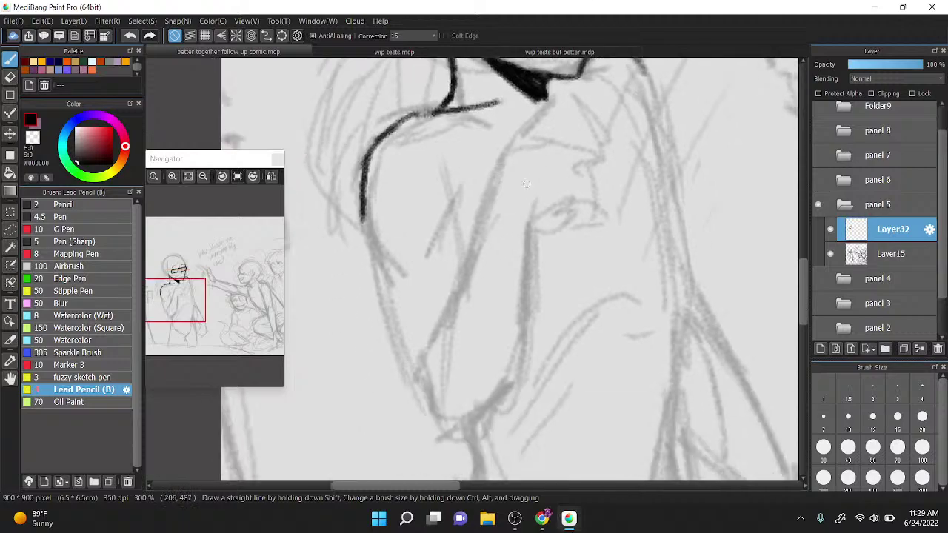
mouse_move(449, 426)
left_mouse_down()
mouse_move(422, 344)
mouse_move(487, 188)
mouse_move(513, 137)
mouse_move(559, 104)
mouse_move(583, 108)
mouse_move(581, 140)
left_mouse_up()
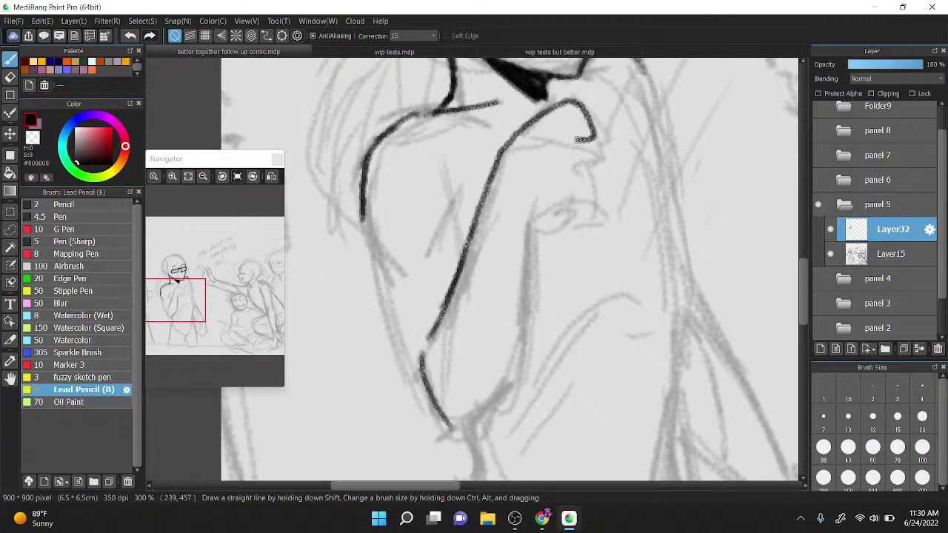
left_click_drag(564, 140, 593, 189)
mouse_move(532, 239)
left_mouse_down()
mouse_move(567, 210)
mouse_move(567, 231)
mouse_move(588, 209)
mouse_move(583, 137)
left_mouse_up()
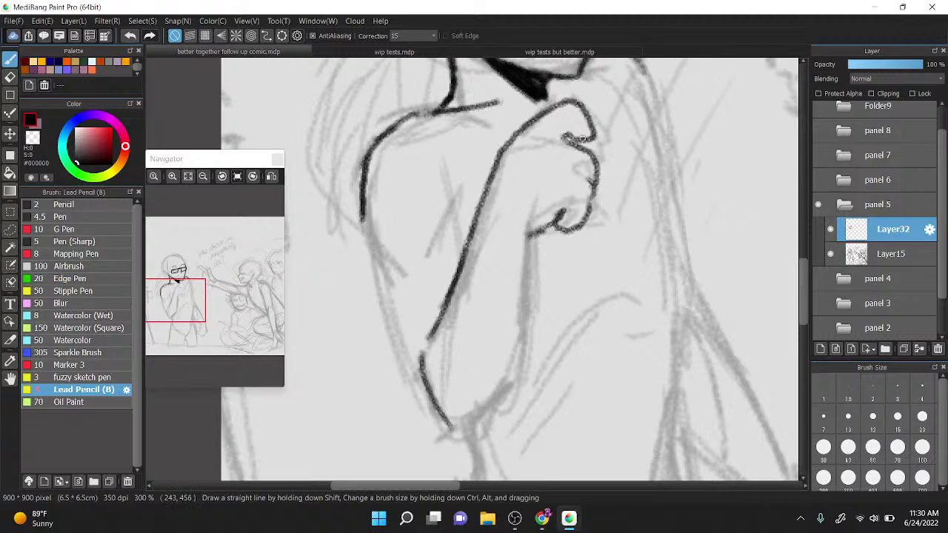
mouse_move(459, 426)
left_mouse_down()
mouse_move(508, 382)
mouse_move(533, 232)
left_mouse_up()
left_click_drag(498, 399, 524, 345)
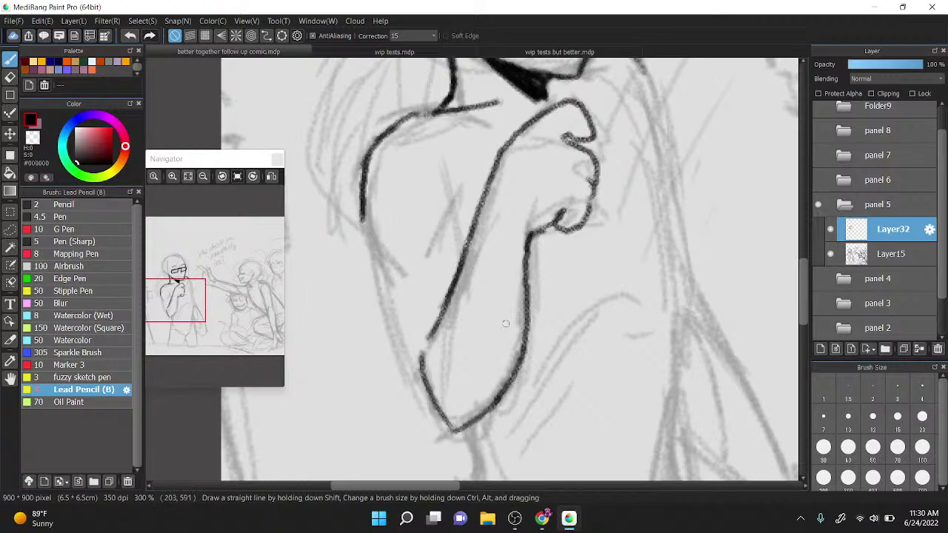
Step: Draw the outer edge of the upper arm down from the shoulder and add the sleeve opening around the bent elbow
left_click_drag(447, 424, 431, 382)
mouse_move(362, 220)
left_mouse_down()
mouse_move(386, 376)
mouse_move(413, 340)
left_mouse_up()
mouse_move(390, 381)
left_mouse_down()
mouse_move(419, 381)
mouse_move(438, 407)
mouse_move(455, 425)
left_mouse_up()
mouse_move(437, 322)
left_mouse_down()
mouse_move(404, 342)
mouse_move(398, 381)
left_mouse_up()
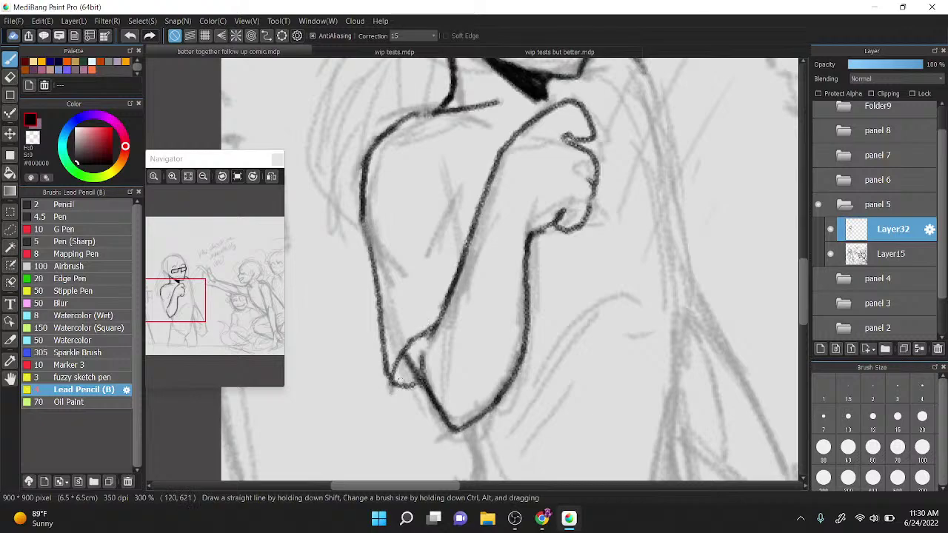
left_click_drag(464, 246, 430, 158)
left_click_drag(463, 217, 449, 167)
key("ctrl+z")
key("ctrl+z")
Step: Draw three short shirt creases converging where the standing character's forearm crosses the armpit, and add a slight bulge to the upper arm's outer edge
left_click_drag(466, 245, 458, 179)
left_click_drag(468, 226, 474, 185)
left_click_drag(399, 212, 459, 236)
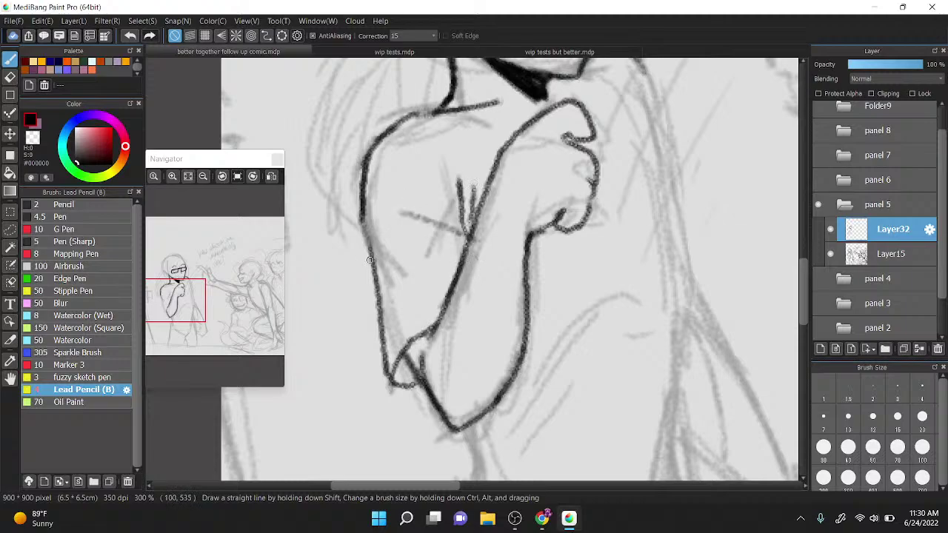
left_click_drag(374, 265, 360, 206)
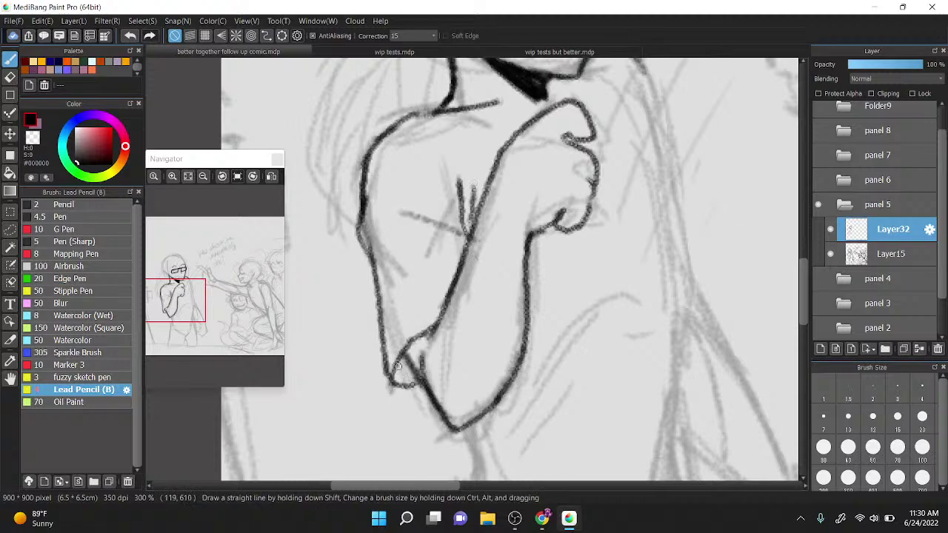
scroll(568, 399, "down", 2)
key("ctrl+plus")
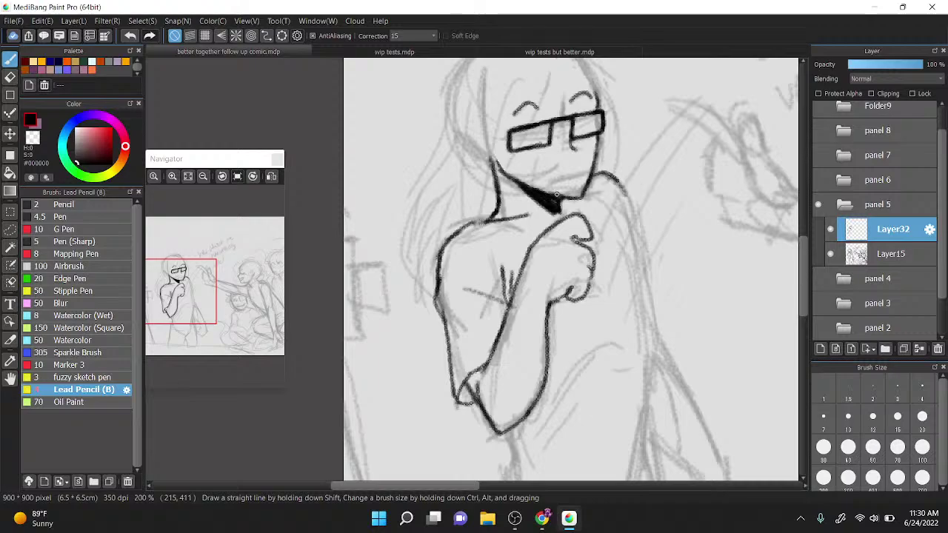
left_click_drag(556, 265, 536, 245)
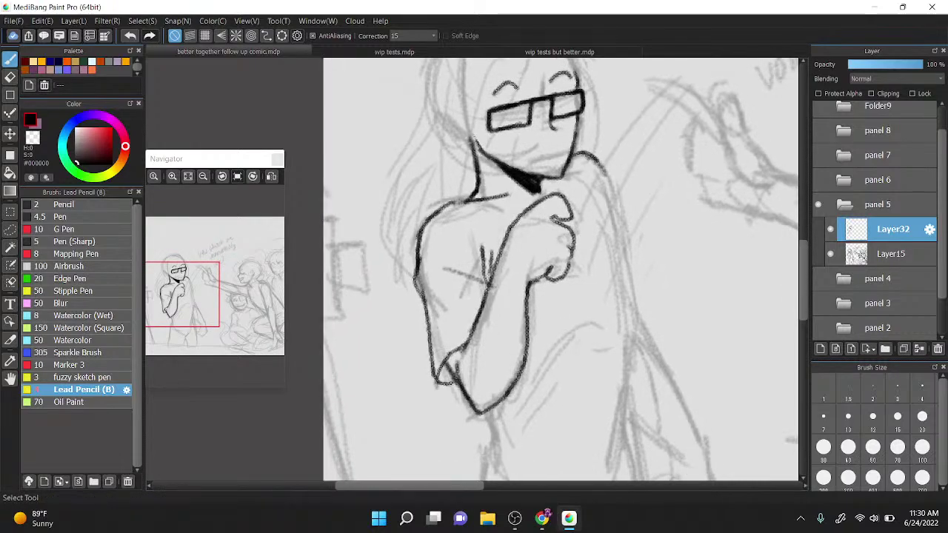
left_click(9, 212)
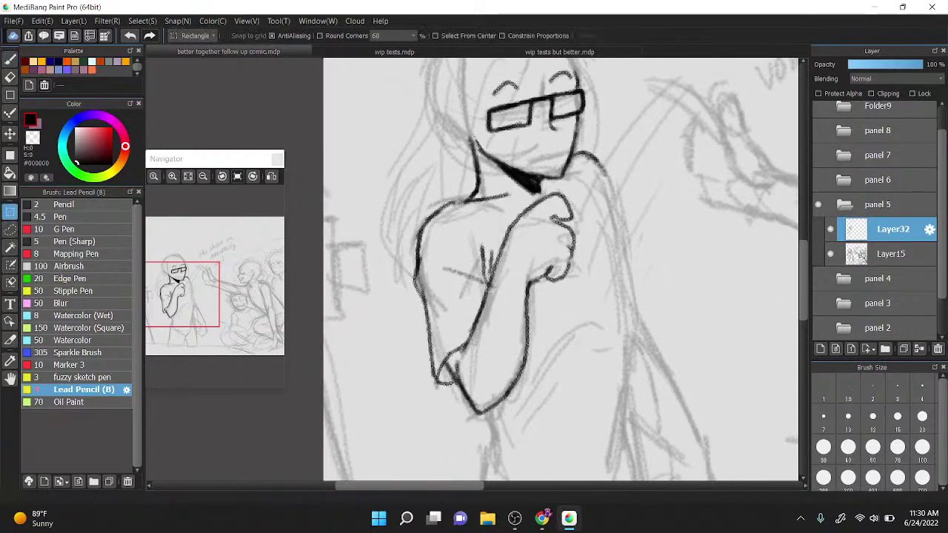
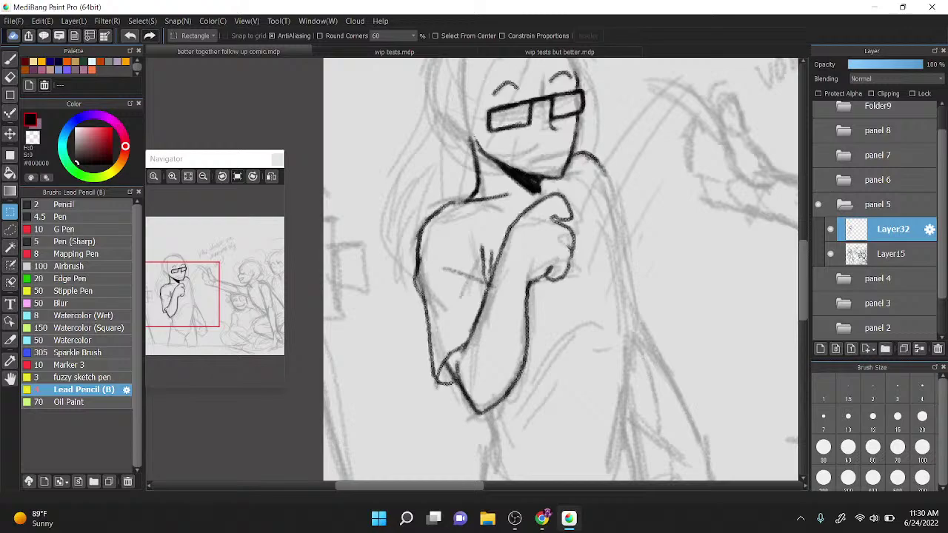
scroll(465, 219, "up", 2)
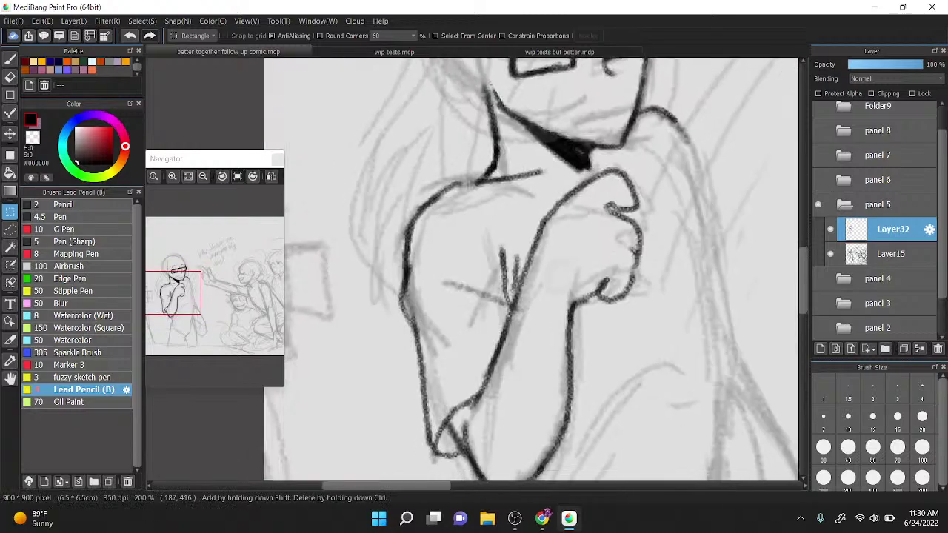
key("ctrl+a")
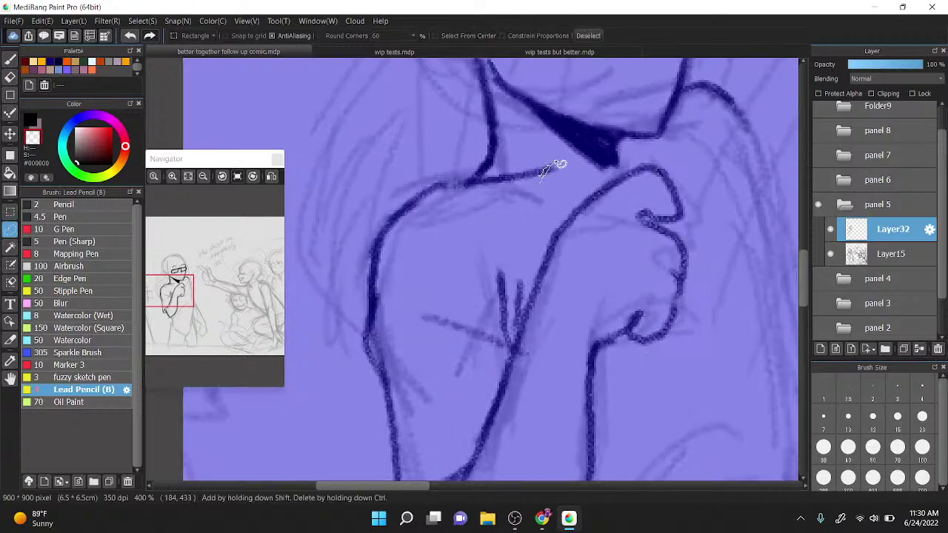
key("ctrl+d")
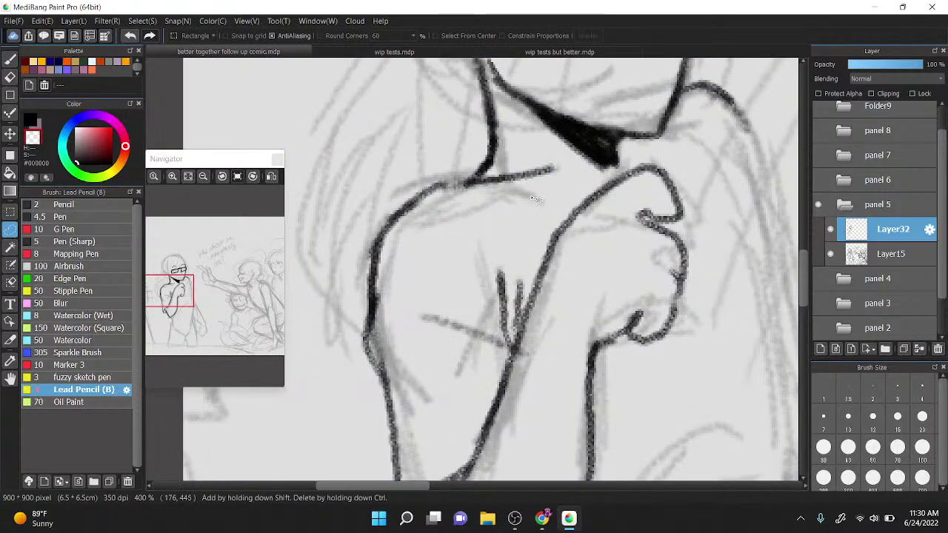
Step: Erase the standing character's collar line running from the base of the neck toward the raised hand, brushing with the transparent colour
key("b")
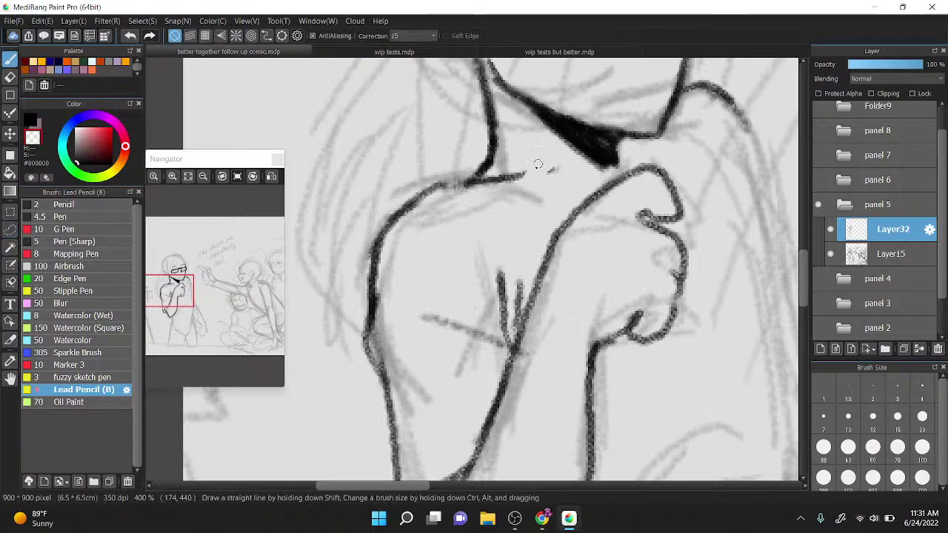
key("ctrl+z")
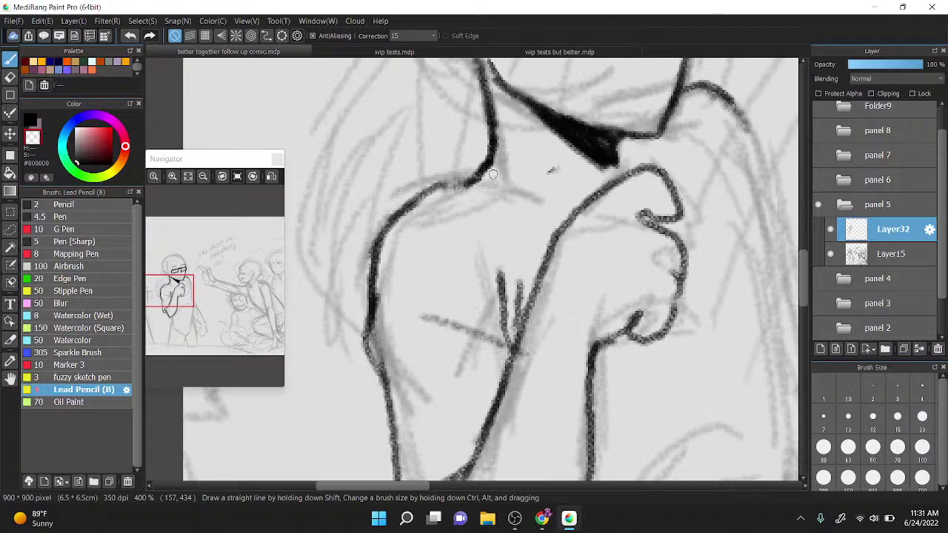
Step: Ink the collarbone line from the neck base in black and thin the raised arm's armpit crease with transparent colour
key("z")
scroll(492, 174, "down", 1)
mouse_move(492, 174)
left_mouse_down()
mouse_move(528, 87)
mouse_move(513, 92)
mouse_move(563, 104)
left_mouse_up()
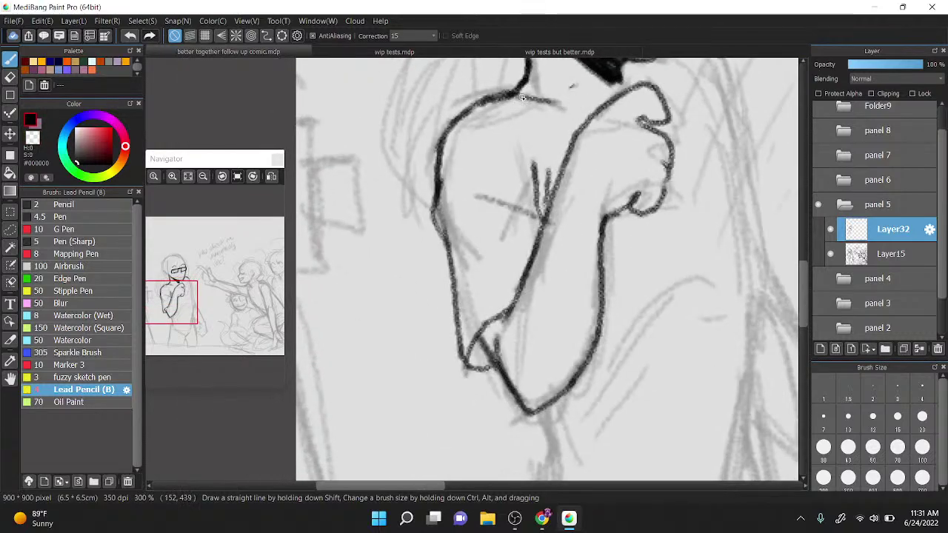
scroll(374, 256, "up", 1)
key("z")
mouse_move(463, 194)
left_mouse_down()
mouse_move(449, 176)
mouse_move(453, 163)
mouse_move(465, 194)
mouse_move(476, 116)
mouse_move(528, 190)
mouse_move(576, 203)
left_mouse_up()
left_click_drag(517, 181, 592, 210)
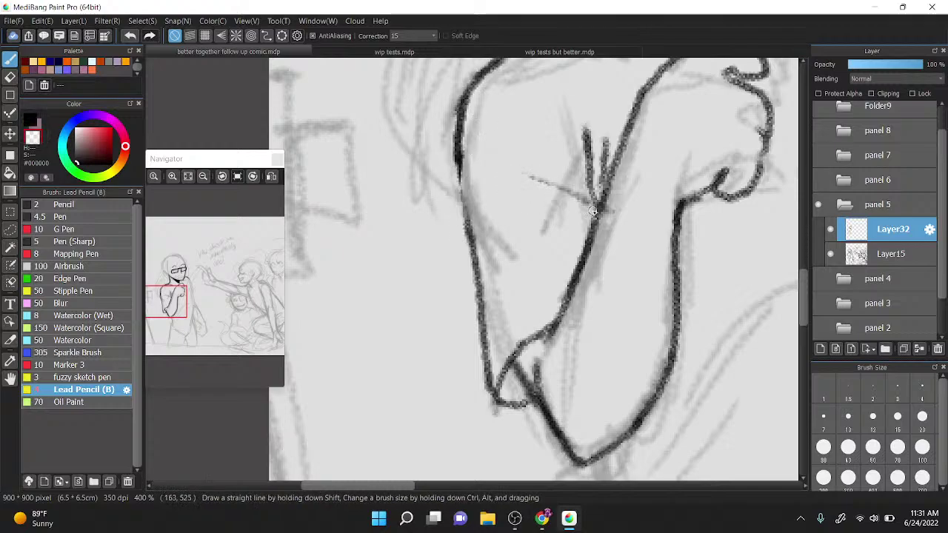
Step: Thicken the outer contour of the raised arm's upper arm with black pencil strokes
key("z")
mouse_move(457, 164)
left_mouse_down()
mouse_move(466, 225)
mouse_move(459, 160)
left_mouse_up()
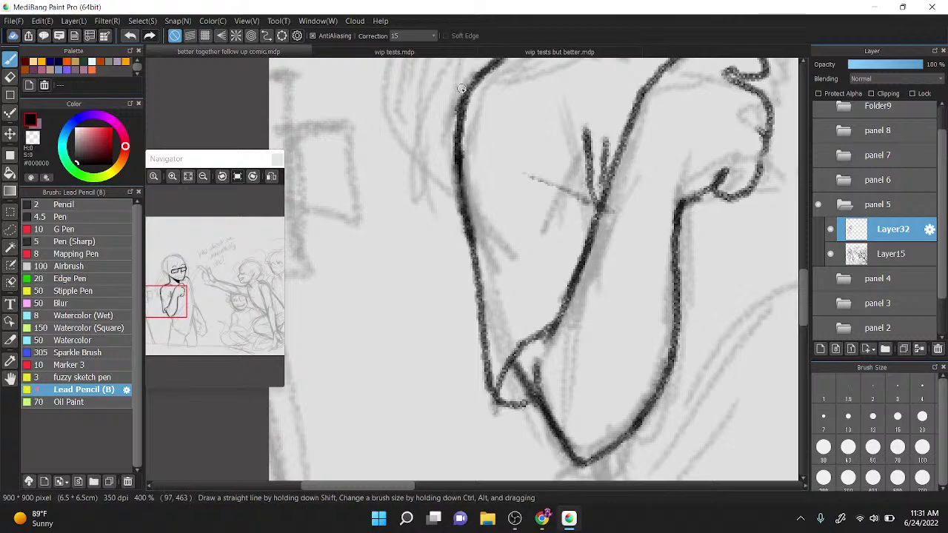
mouse_move(454, 138)
left_mouse_down()
mouse_move(469, 241)
mouse_move(456, 102)
mouse_move(446, 124)
left_mouse_up()
key("z")
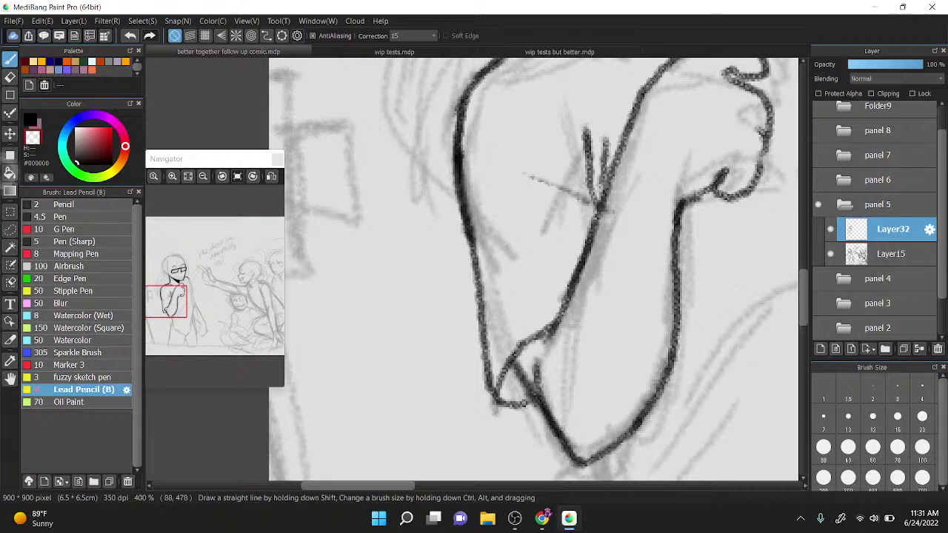
key("c")
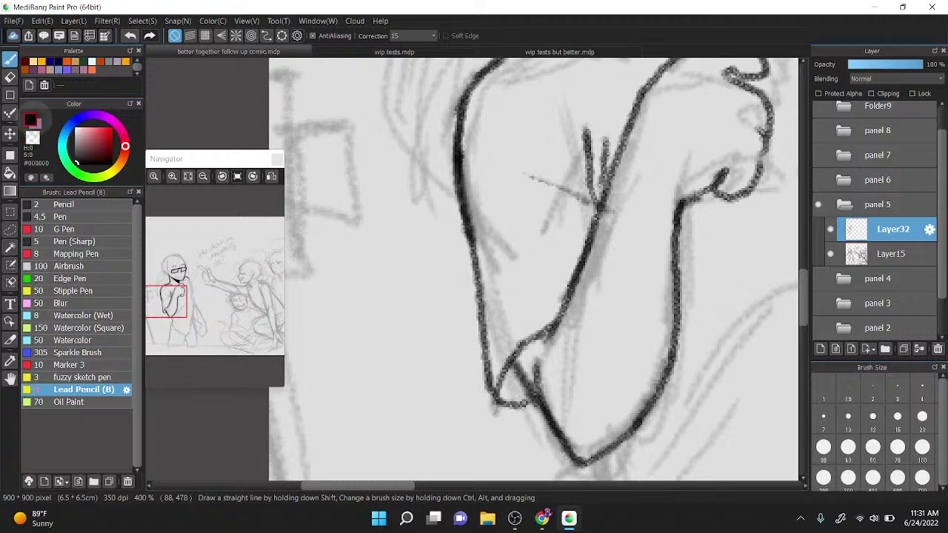
Step: Ink the shirt's waist folds, bunched side edge and lower hem below the raised elbow, following the sketch
scroll(656, 163, "down", 3)
scroll(633, 270, "up", 1)
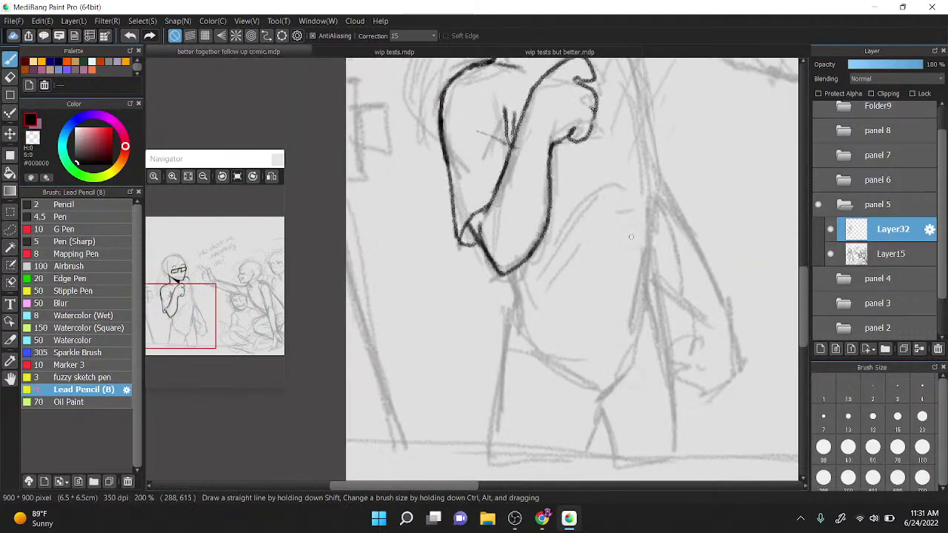
mouse_move(507, 290)
left_mouse_down()
mouse_move(573, 339)
mouse_move(582, 360)
left_mouse_up()
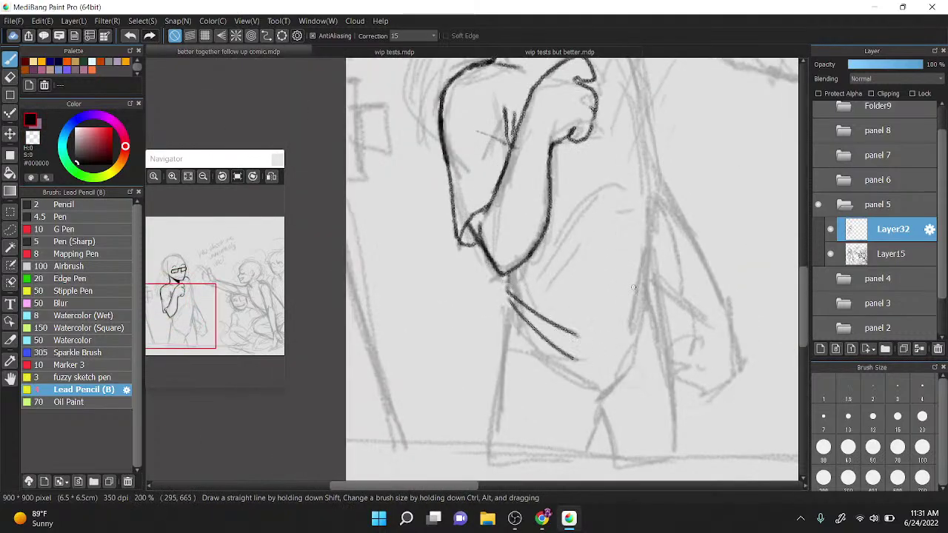
left_click_drag(634, 287, 651, 252)
left_click_drag(657, 294, 640, 309)
mouse_move(510, 314)
left_mouse_down()
mouse_move(537, 360)
mouse_move(587, 380)
mouse_move(660, 352)
mouse_move(661, 304)
mouse_move(629, 334)
left_mouse_up()
mouse_move(660, 286)
left_mouse_down()
mouse_move(649, 166)
mouse_move(624, 212)
left_mouse_up()
Step: Extend the collarbone line to the raised hand and ink the far shoulder crease and torso side down to the waist folds
scroll(649, 89, "up", 1)
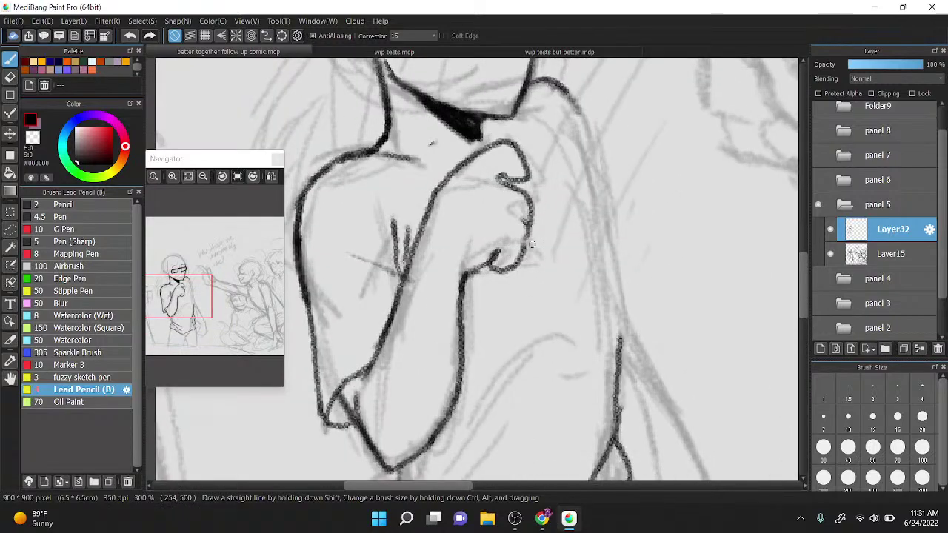
left_click_drag(393, 155, 465, 165)
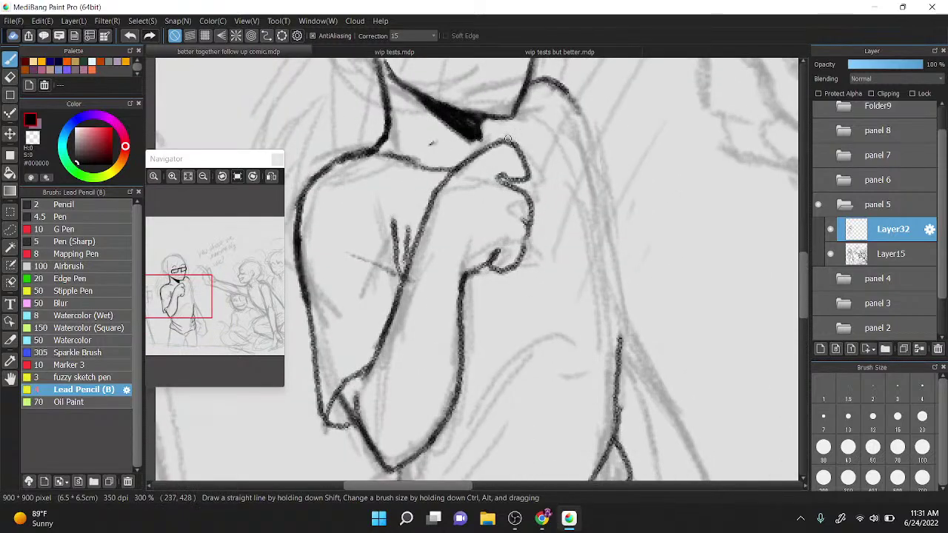
mouse_move(508, 138)
left_mouse_down()
mouse_move(564, 134)
mouse_move(594, 182)
left_mouse_up()
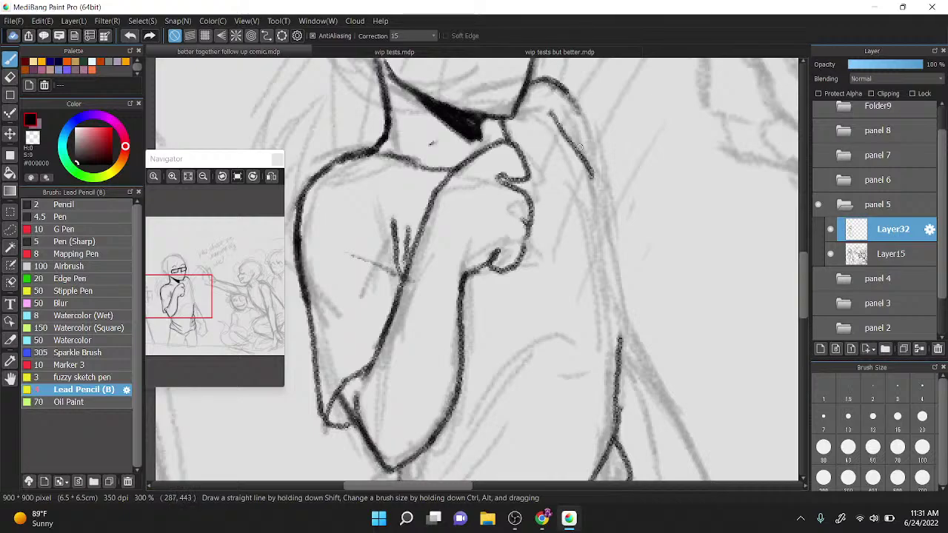
left_click_drag(573, 132, 599, 189)
mouse_move(577, 109)
left_mouse_down()
mouse_move(617, 293)
mouse_move(616, 275)
mouse_move(616, 346)
left_mouse_up()
scroll(519, 185, "down", 2)
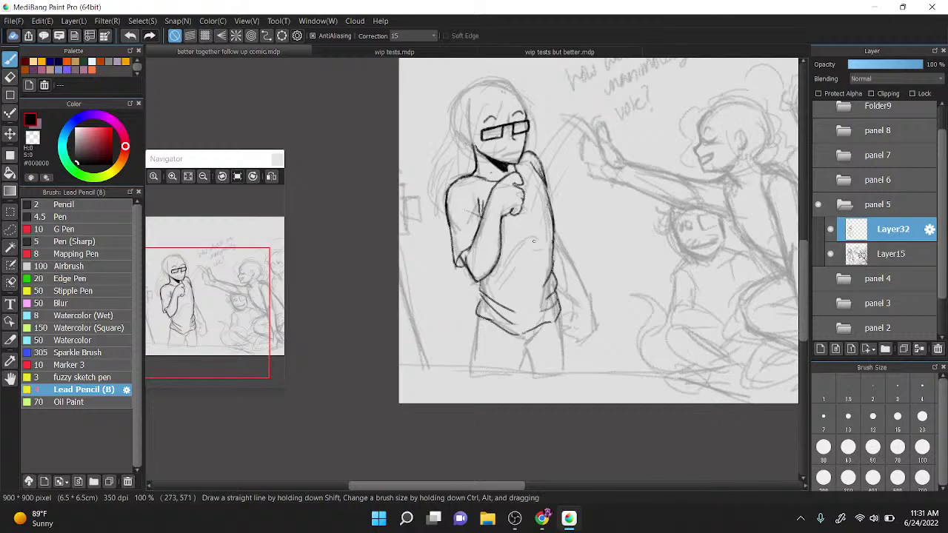
Step: Ink the crotch crease, the outer line of the leg below the raised elbow and both inner leg lines
scroll(533, 241, "up", 2)
left_click_drag(567, 327, 618, 301)
left_click_drag(425, 232, 398, 387)
left_click_drag(567, 326, 548, 405)
left_click_drag(581, 377, 590, 406)
Step: Redraw the other leg's outer line from the shirt hem, reinforce the hem edge above it, and erase the line's overrun at the ground
left_click_drag(661, 235, 682, 420)
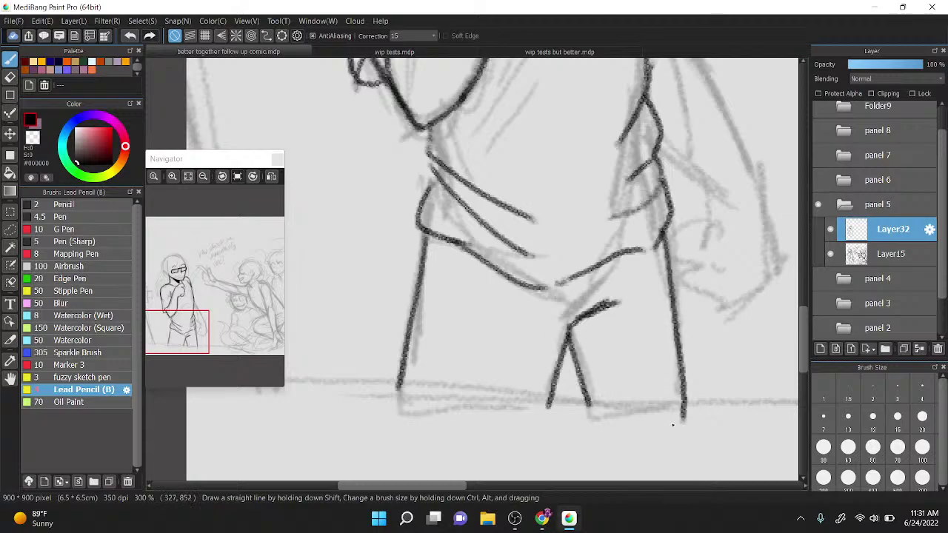
key("ctrl+z")
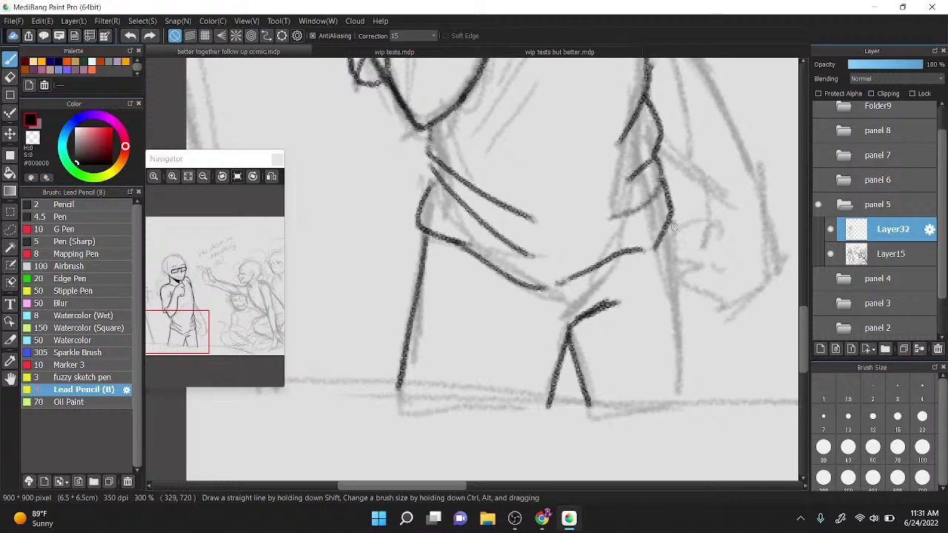
left_click_drag(673, 226, 680, 449)
mouse_move(665, 231)
left_mouse_down()
mouse_move(676, 211)
mouse_move(667, 188)
left_mouse_up()
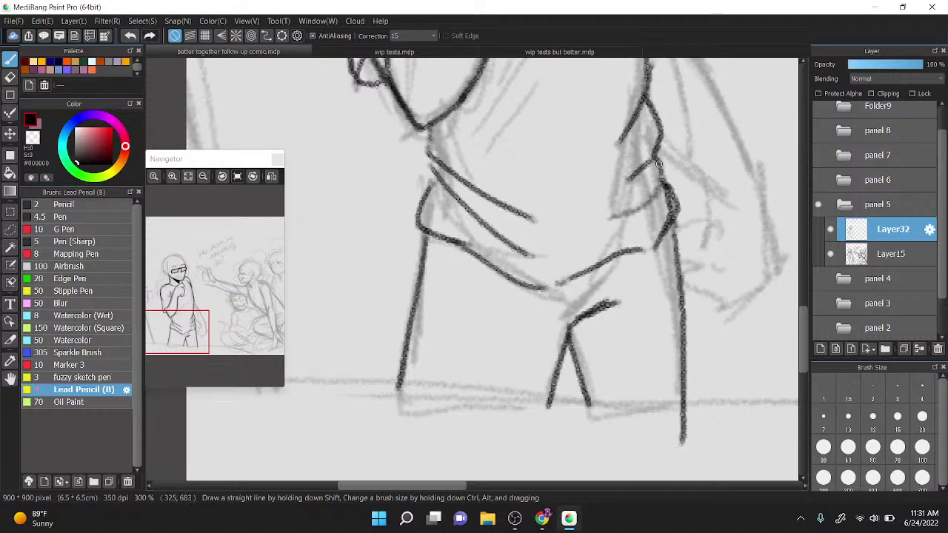
left_click_drag(652, 156, 668, 216)
key("c")
left_click_drag(681, 399, 682, 446)
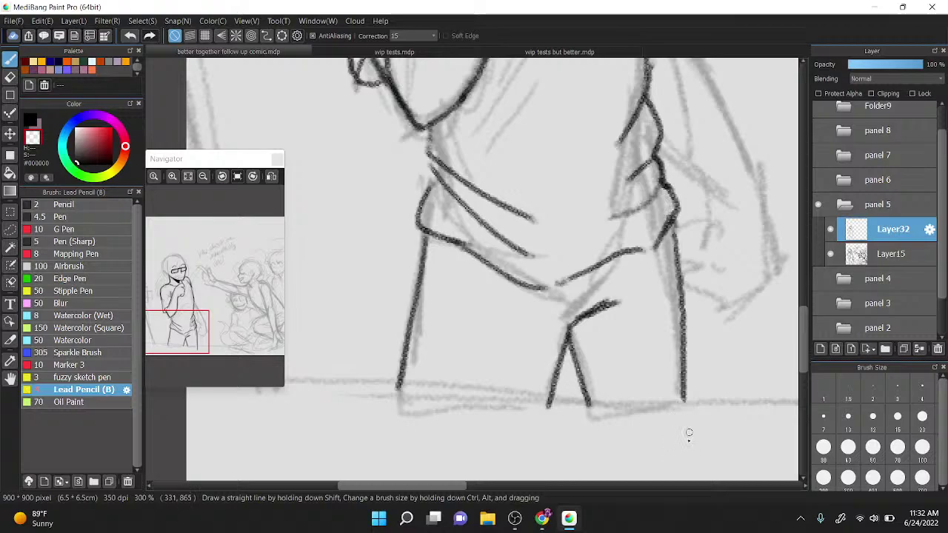
key("c")
Step: Connect the waist fold to the elbow, then thicken the far leg's outer line and trim its lower end
mouse_move(433, 169)
left_mouse_down()
mouse_move(429, 182)
mouse_move(432, 115)
left_mouse_up()
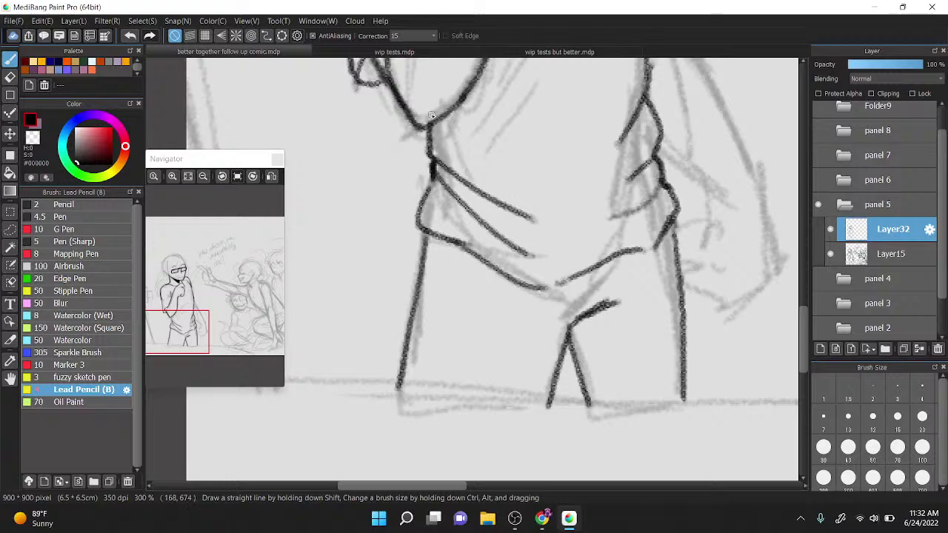
left_click_drag(673, 236, 688, 423)
left_click_drag(681, 296, 690, 403)
left_click_drag(686, 320, 693, 405)
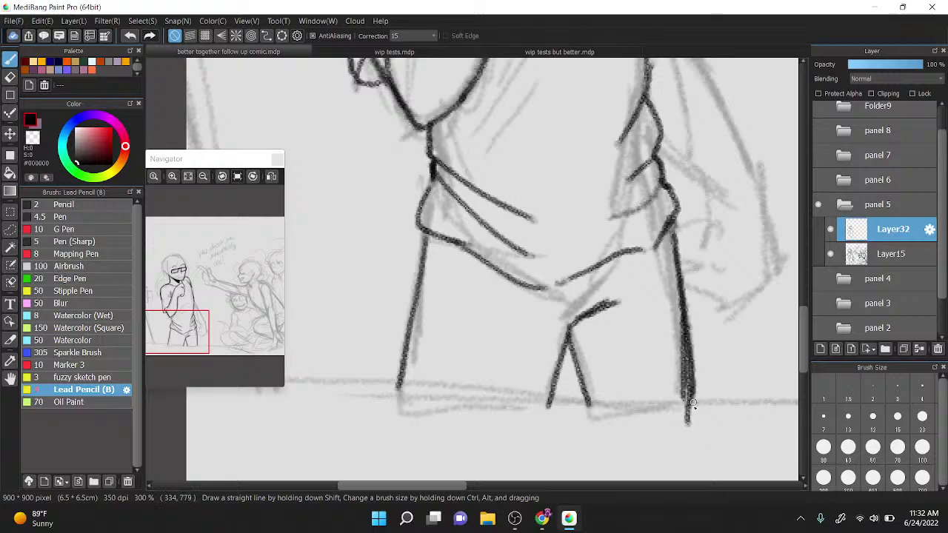
mouse_move(686, 366)
left_mouse_down()
mouse_move(687, 326)
mouse_move(688, 412)
left_mouse_up()
key("x")
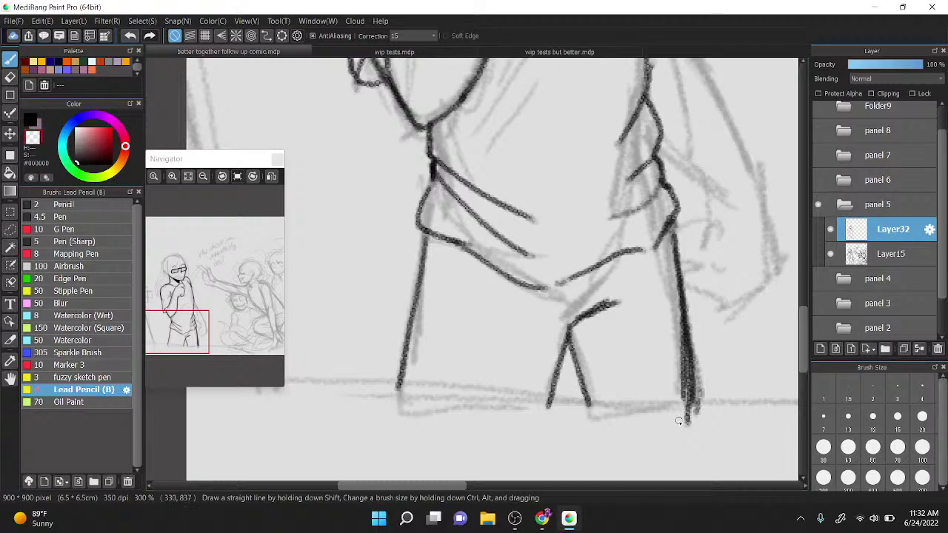
mouse_move(676, 326)
left_mouse_down()
mouse_move(682, 422)
mouse_move(706, 403)
left_mouse_up()
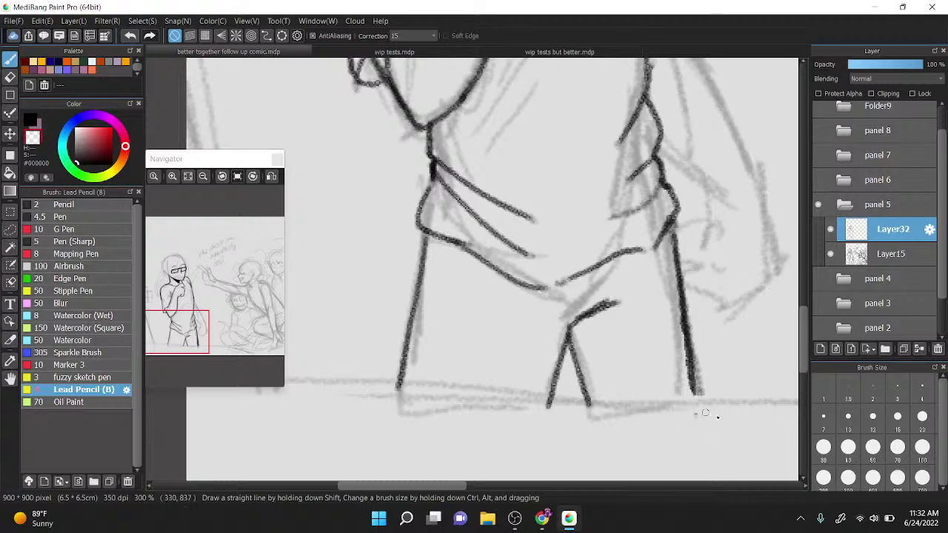
Step: Erase the near leg's inner line and redraw it darker, running up into the crotch crease
left_click_drag(547, 405, 563, 331)
key("x")
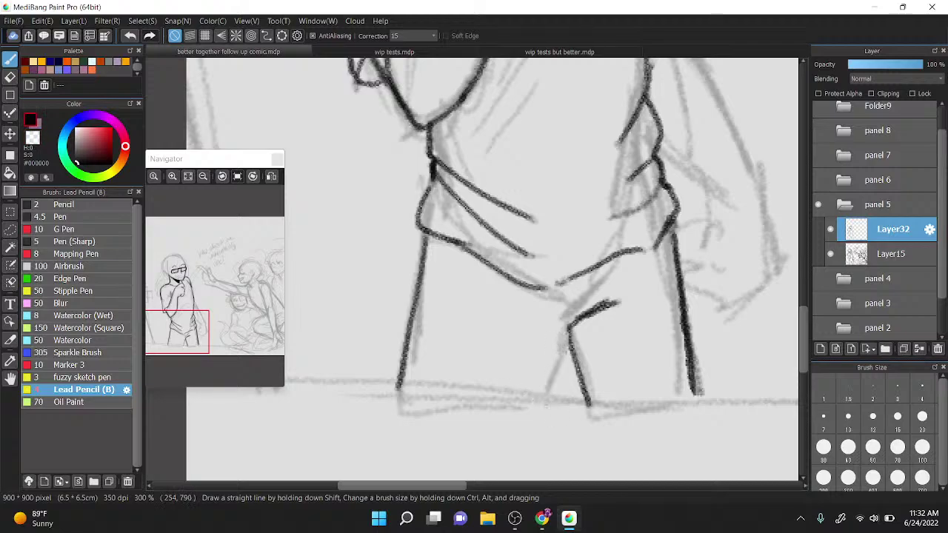
mouse_move(536, 398)
left_mouse_down()
mouse_move(567, 328)
mouse_move(612, 294)
left_mouse_up()
key("z")
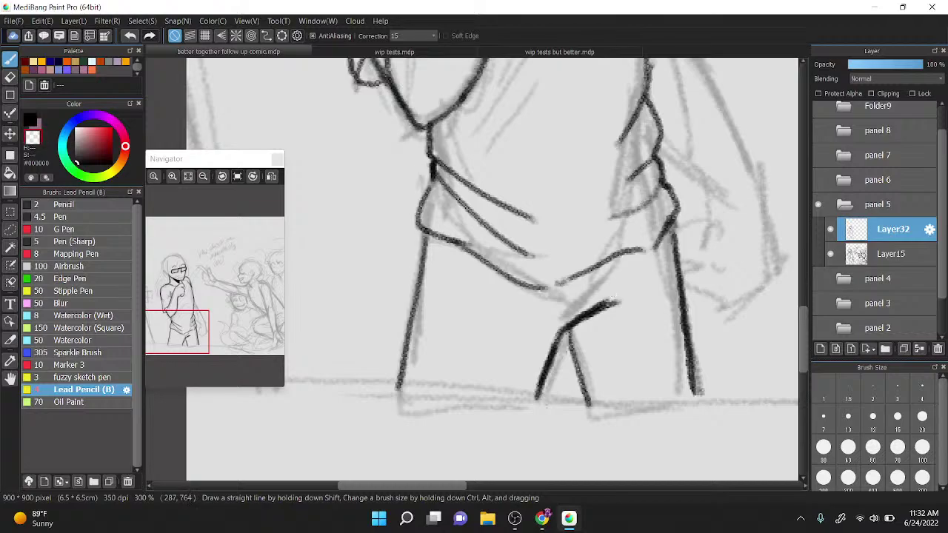
Step: Rotate the canvas and clean up the edge of the crotch crease with transparent colour
key("Left")
key("Left")
key("Left")
key("Left")
key("Left")
scroll(615, 288, "down", 1)
left_click_drag(594, 220, 589, 245)
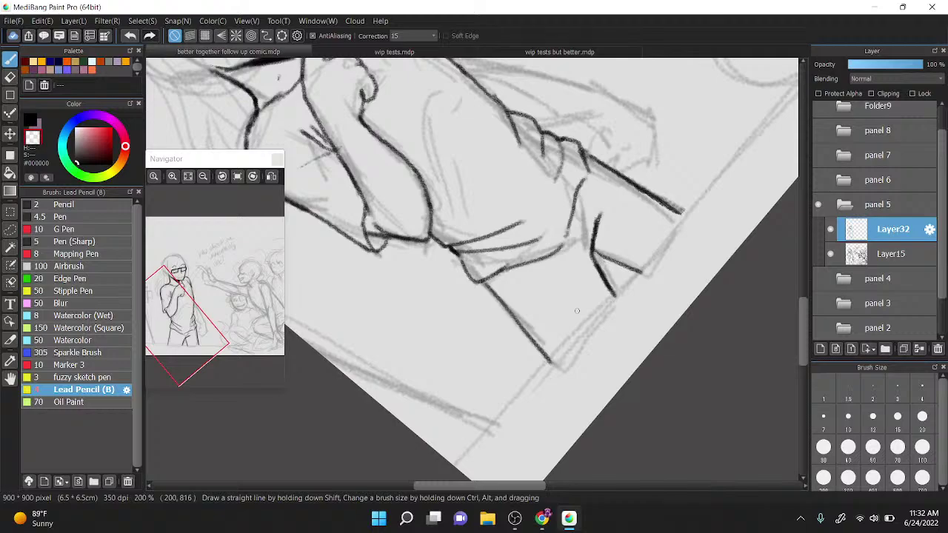
key("Right")
key("Right")
key("Right")
key("Right")
key("Right")
scroll(611, 212, "down", 1)
scroll(612, 211, "up", 2)
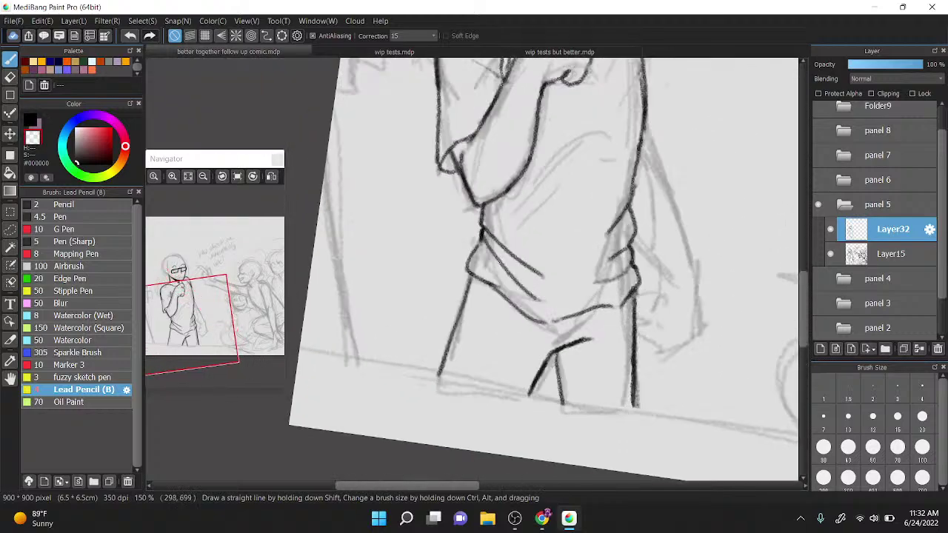
Step: Add the fly line and the two pocket outlines to the trousers in black
key("z")
key("Left")
left_click_drag(576, 310, 570, 363)
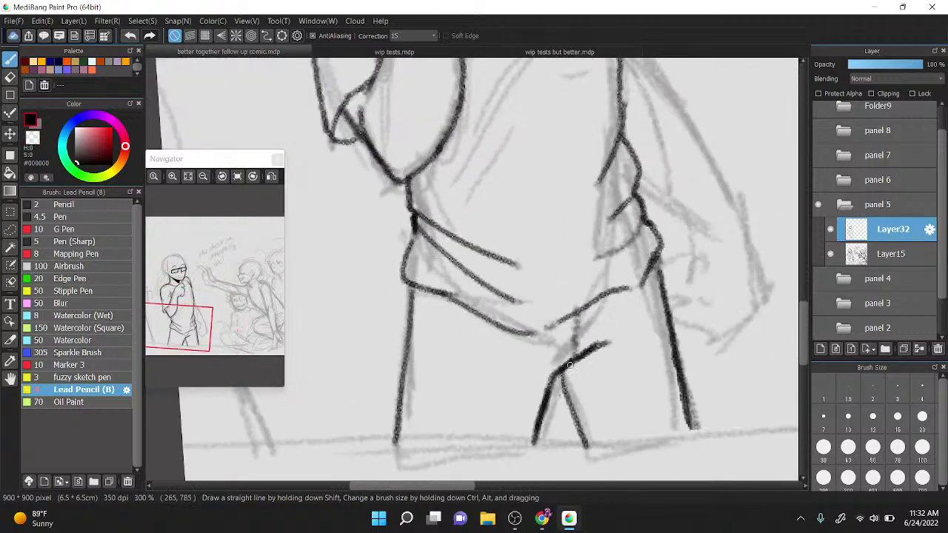
left_click_drag(402, 367, 467, 366)
left_click_drag(474, 362, 472, 328)
left_click_drag(620, 288, 689, 349)
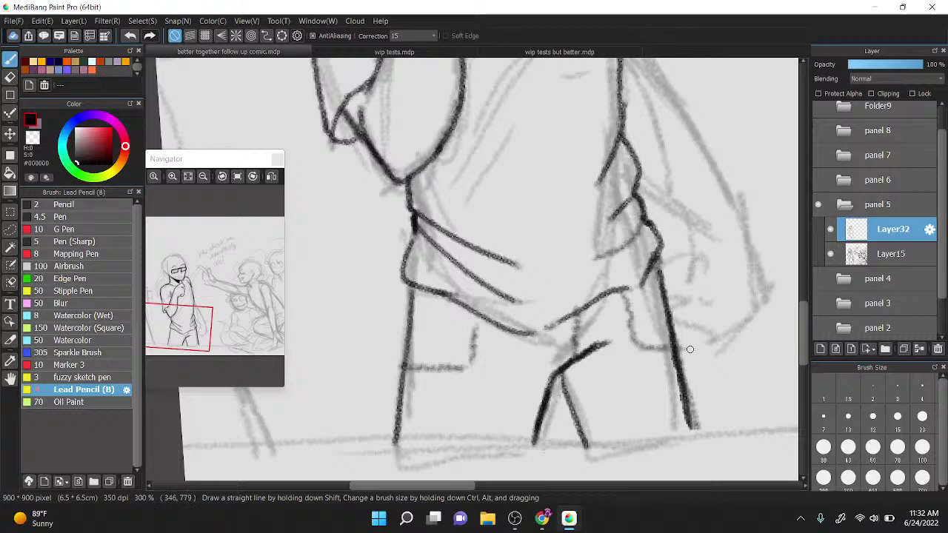
Step: Ink the small sleeve edge of the lowered arm protruding from behind the torso
scroll(566, 311, "down", 3)
key("Right")
key("Right")
scroll(651, 253, "up", 1)
scroll(554, 194, "up", 1)
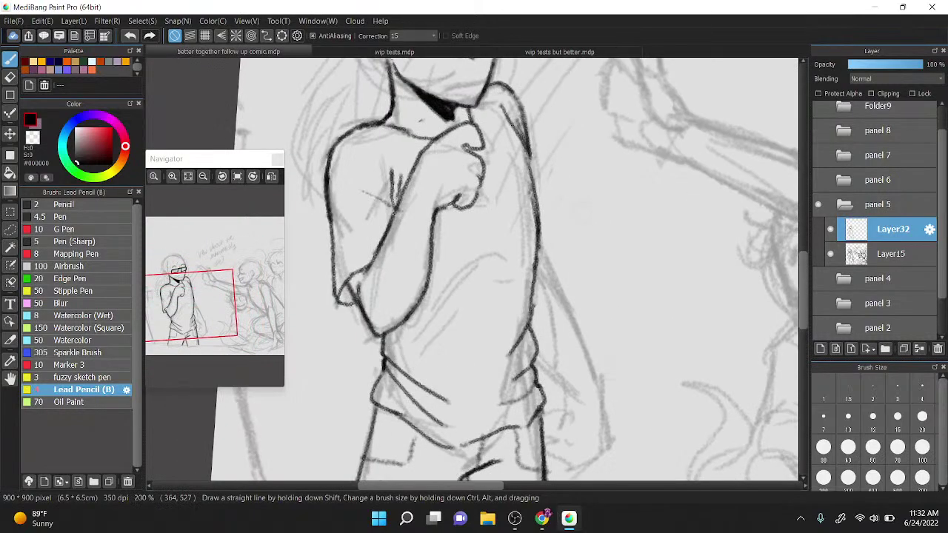
left_click_drag(540, 253, 530, 184)
scroll(530, 184, "down", 2)
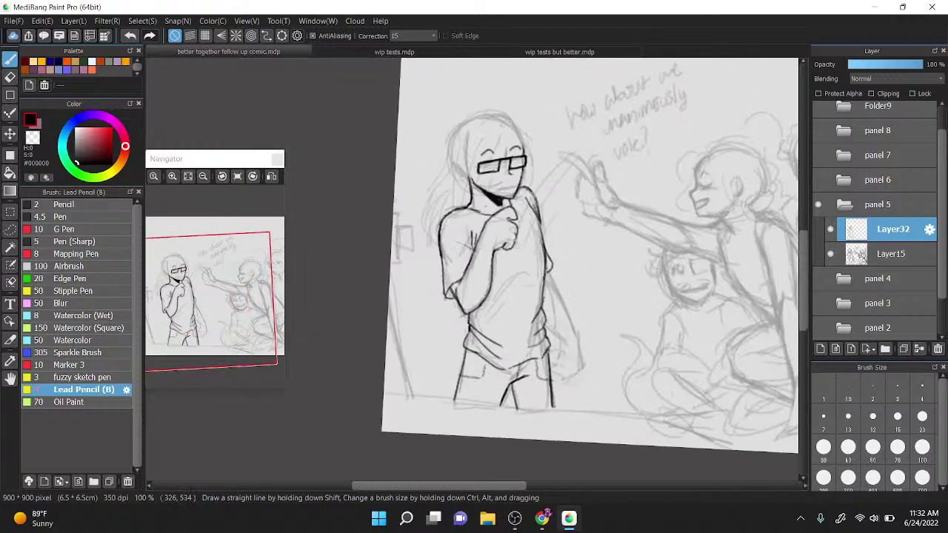
Step: Ink the lowered arm's outer contour, the upper edge of its hand and the thumb beside the shirt hem
key("Left")
key("Left")
scroll(600, 230, "up", 2)
key("Right")
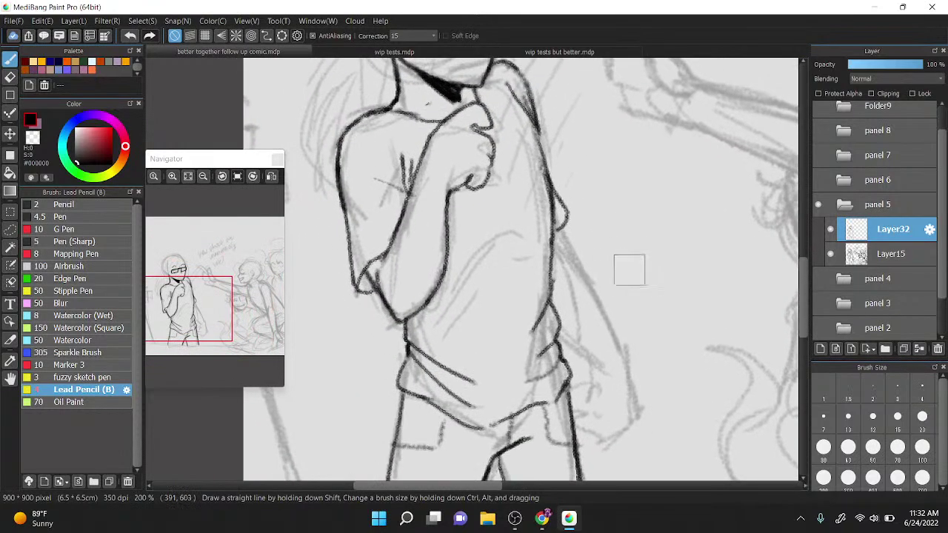
scroll(628, 269, "up", 1)
mouse_move(529, 339)
left_mouse_down()
mouse_move(572, 381)
mouse_move(570, 439)
left_mouse_up()
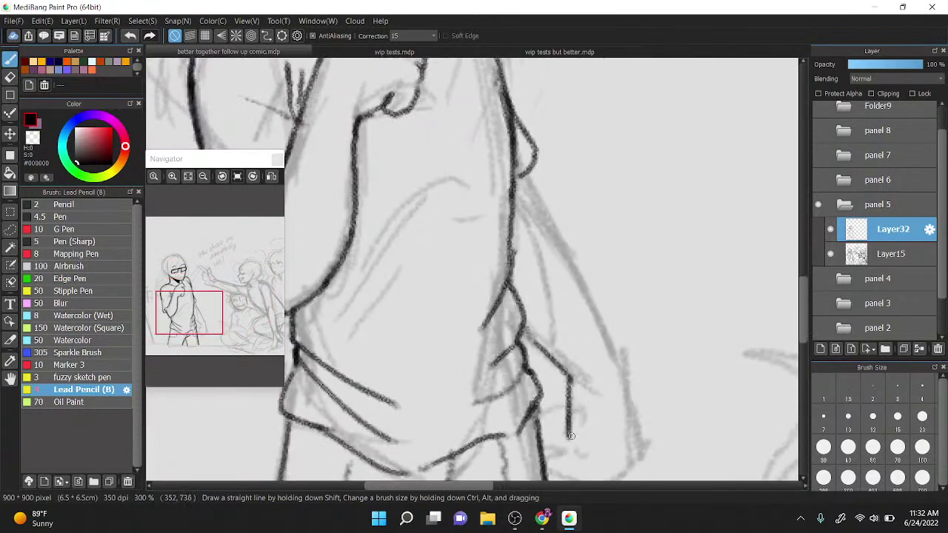
mouse_move(520, 172)
left_mouse_down()
mouse_move(629, 384)
mouse_move(636, 470)
left_mouse_up()
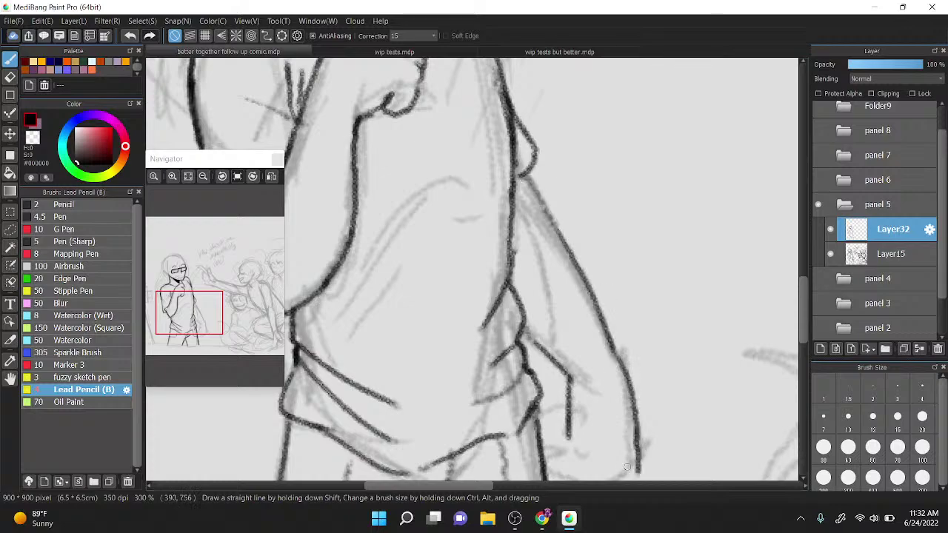
scroll(624, 155, "down", 1)
mouse_move(580, 370)
left_mouse_down()
mouse_move(574, 330)
mouse_move(590, 319)
left_mouse_up()
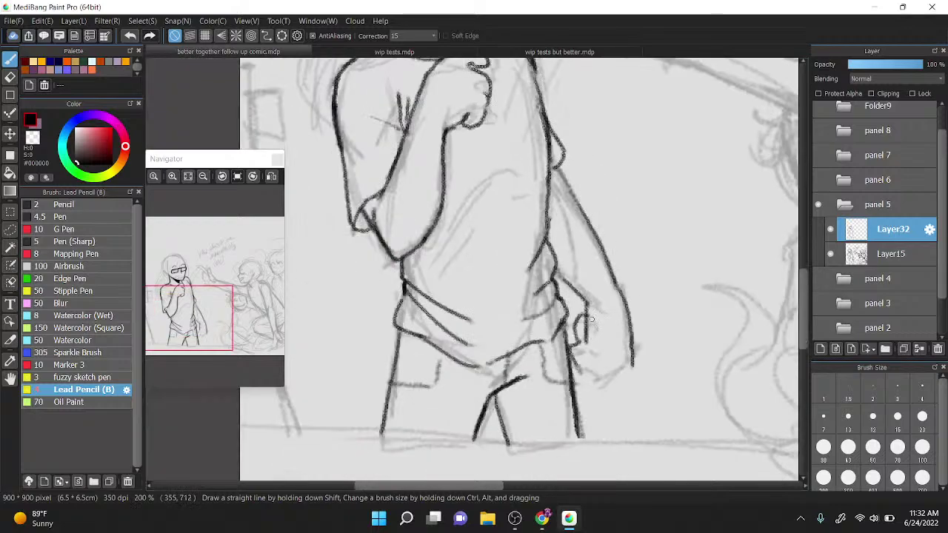
Step: Ink the lower outline of the lowered hand up to the wrist and trim the overlapping line ends with transparent colour
scroll(591, 319, "up", 4)
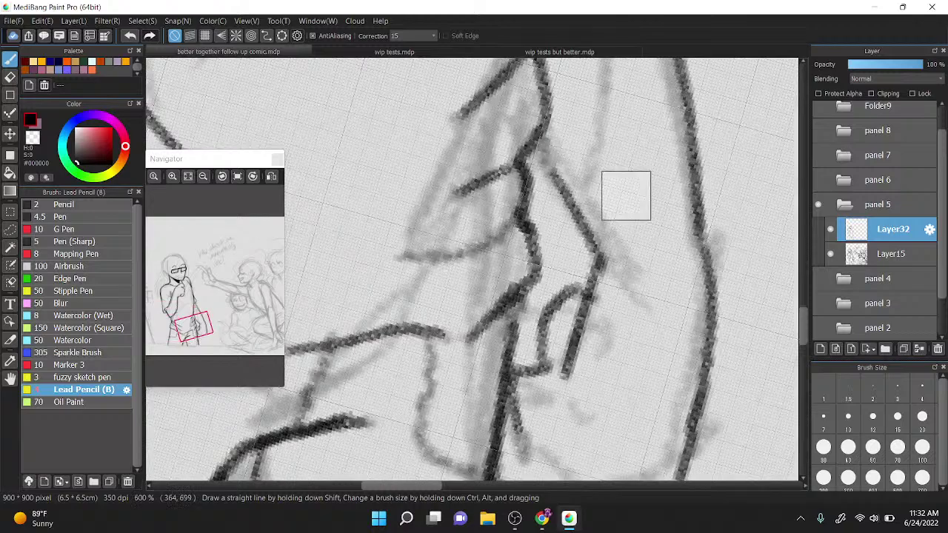
scroll(626, 194, "down", 2)
mouse_move(560, 348)
left_mouse_down()
mouse_move(601, 359)
mouse_move(664, 333)
mouse_move(672, 315)
left_mouse_up()
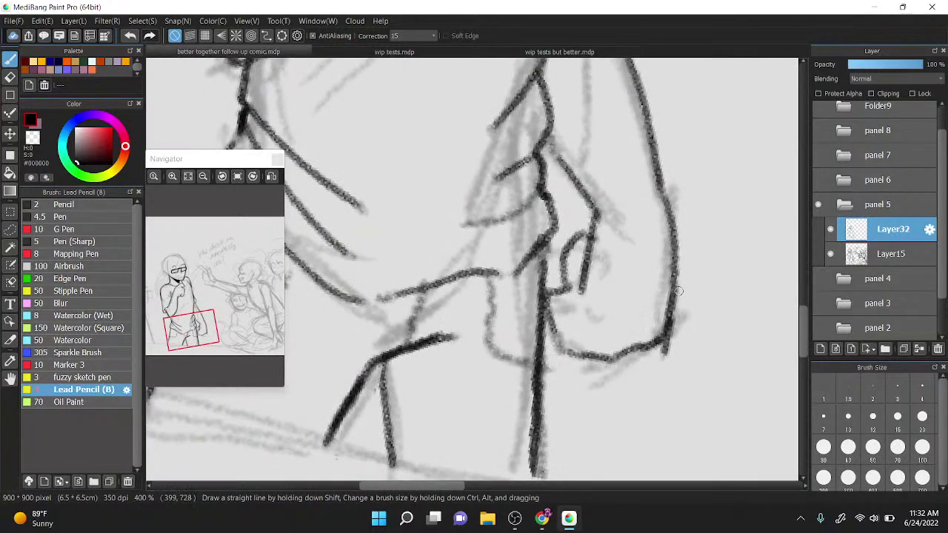
key("z")
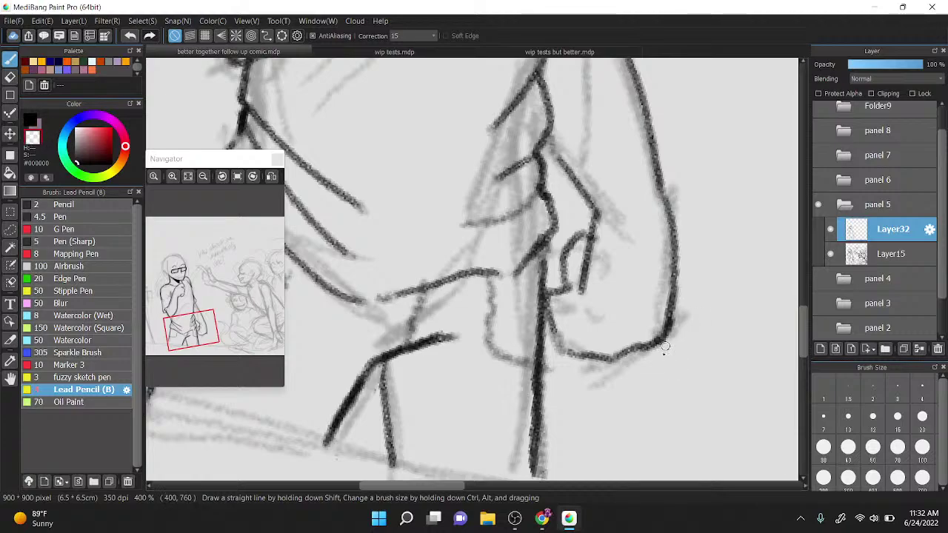
left_click_drag(534, 139, 475, 256)
key("z")
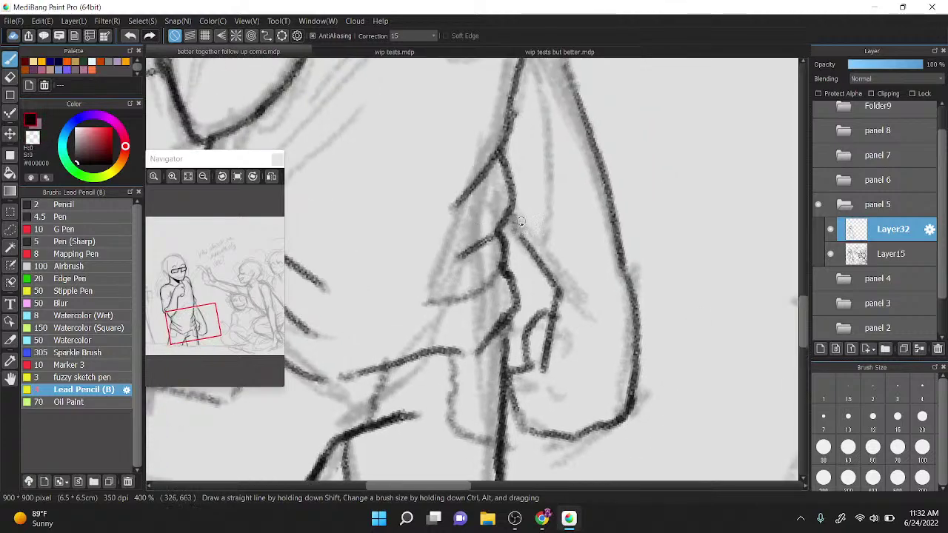
Step: Darken the upper contour of the lowered hand from the shirt edge to the knuckle in black
left_click_drag(509, 219, 558, 299)
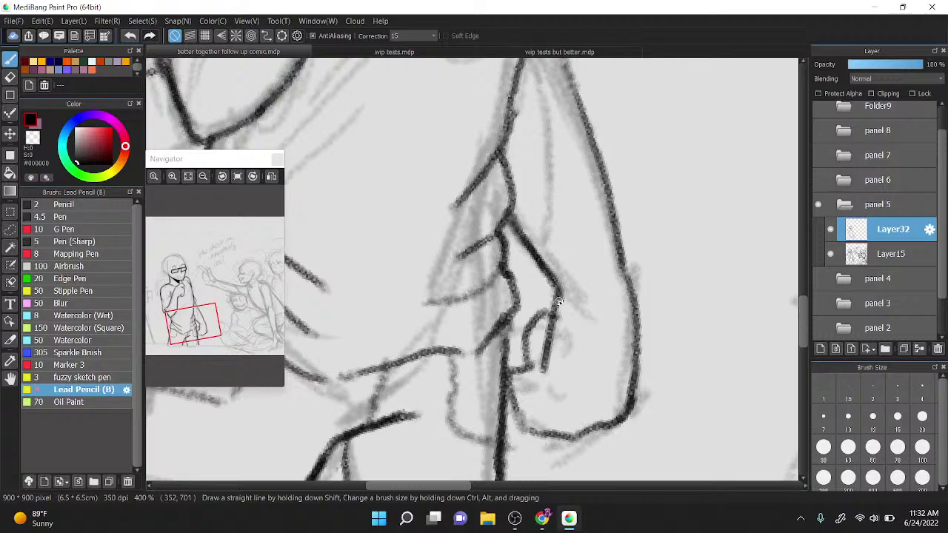
scroll(579, 244, "down", 3)
scroll(614, 252, "up", 2)
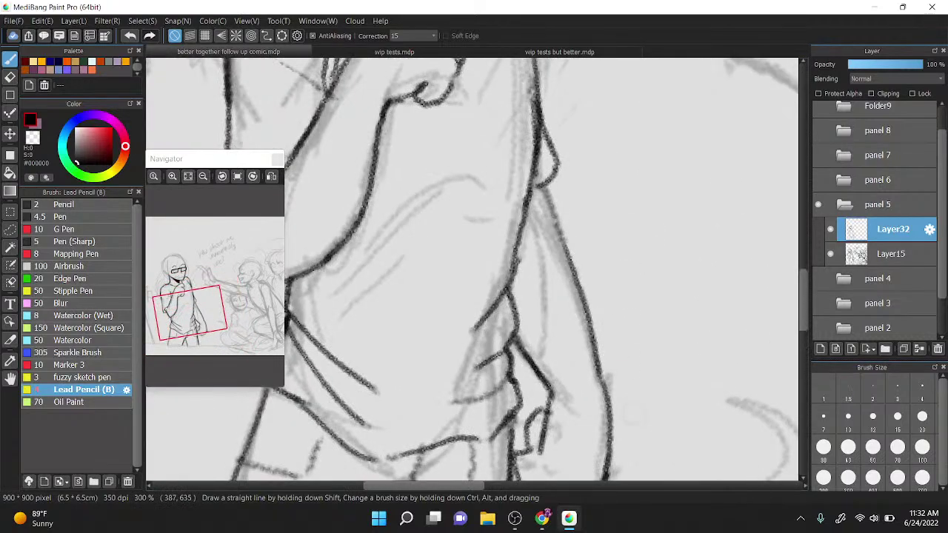
left_click_drag(546, 187, 557, 221)
Step: Thicken the inner line of the far trouser leg from the crotch downward and trim its edge with transparent colour
scroll(562, 244, "down", 2)
key("Left")
key("Left")
key("Left")
key("Up")
scroll(651, 311, "down", 3)
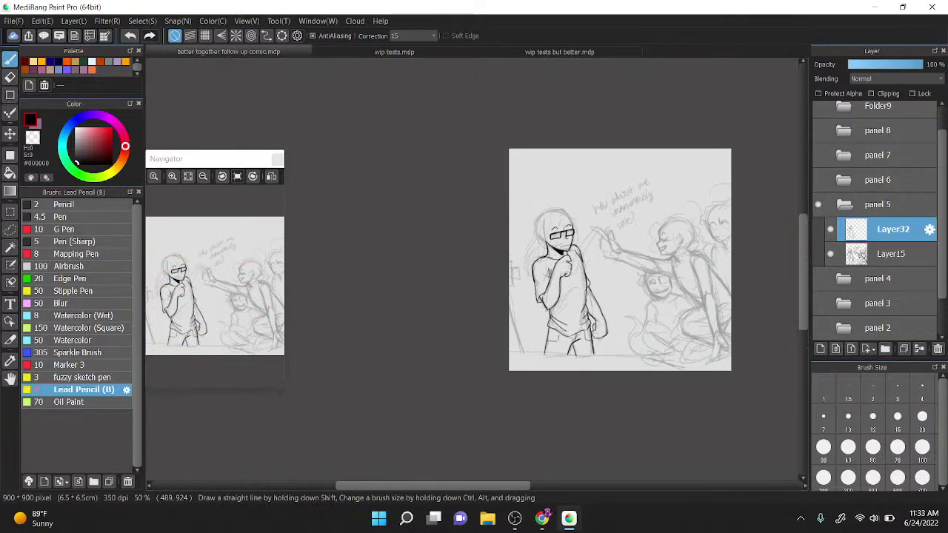
scroll(652, 329, "up", 3)
scroll(673, 338, "up", 3)
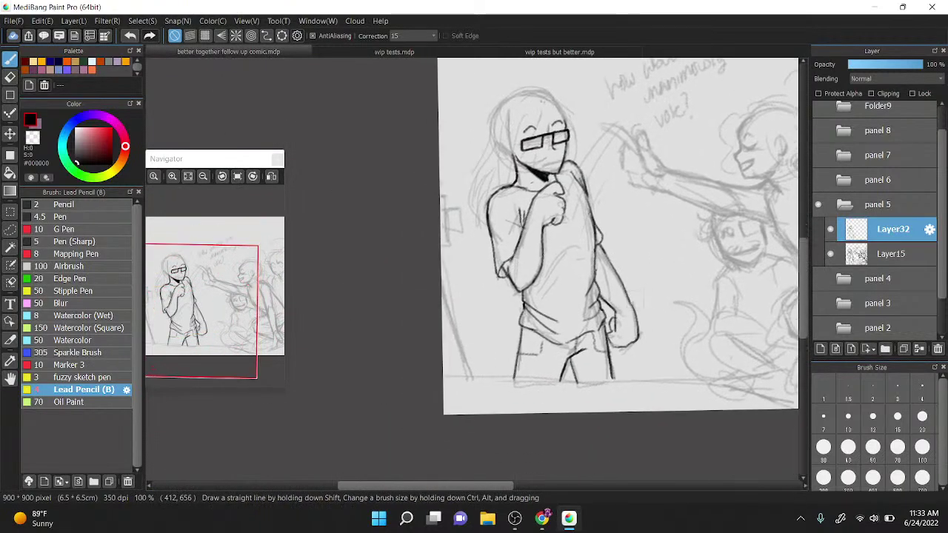
left_click_drag(605, 280, 638, 371)
left_click_drag(610, 276, 640, 384)
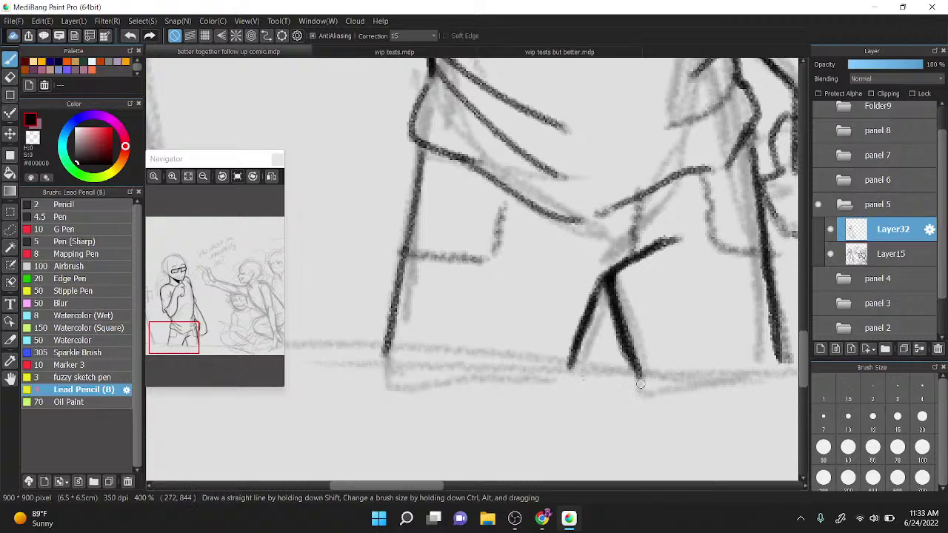
left_click(30, 139)
left_click_drag(605, 308, 634, 374)
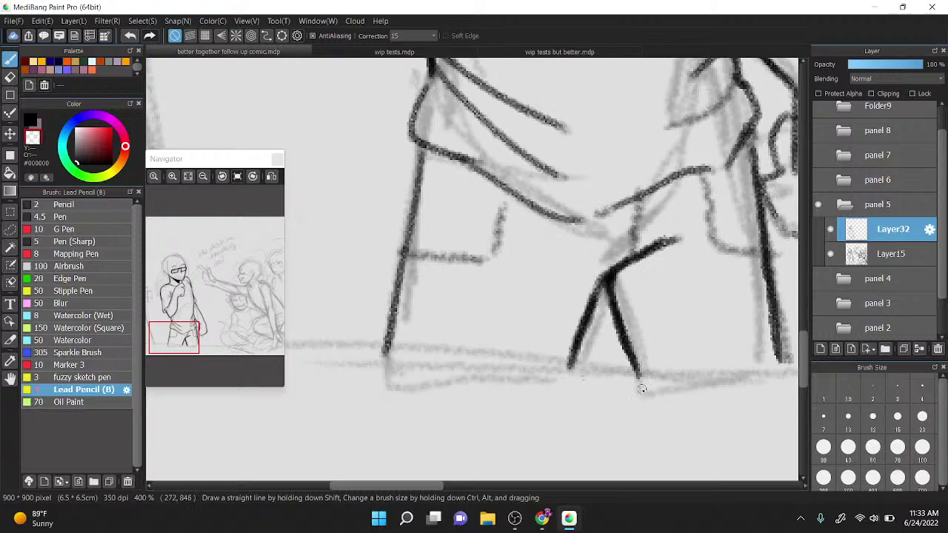
Step: Ink the straight mouth line between the nose and the chin in black
scroll(585, 224, "down", 1)
left_click_drag(646, 290, 626, 439)
left_click_drag(604, 264, 612, 410)
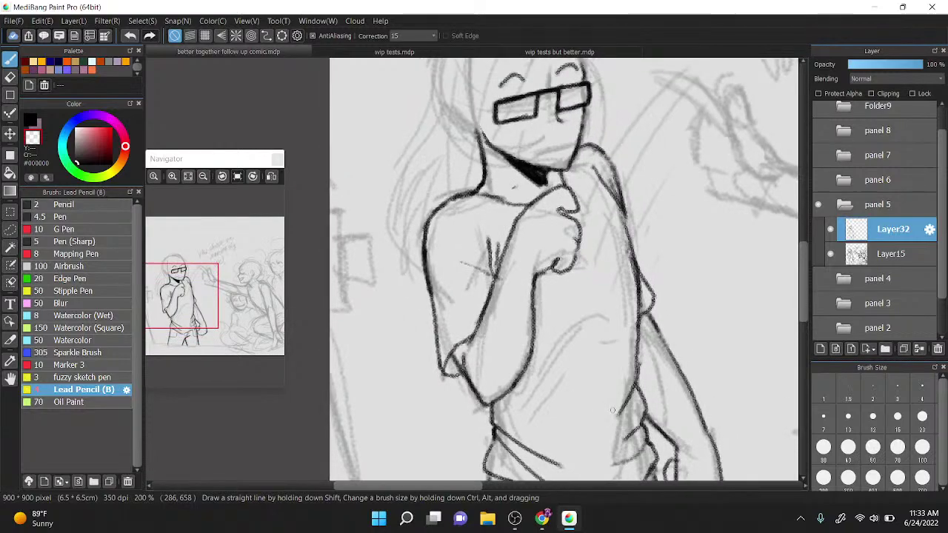
scroll(561, 277, "up", 2)
scroll(561, 277, "down", 2)
left_click_drag(561, 277, 531, 201)
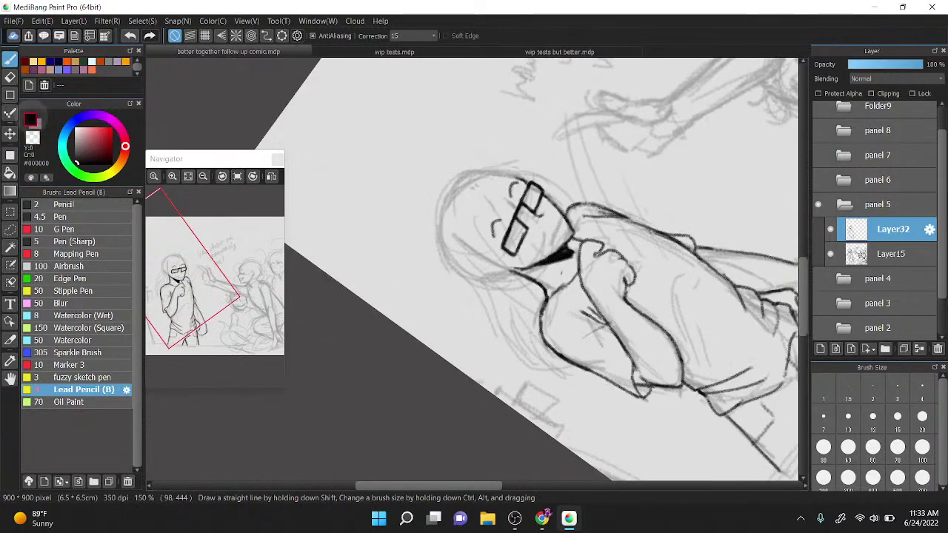
scroll(559, 212, "up", 3)
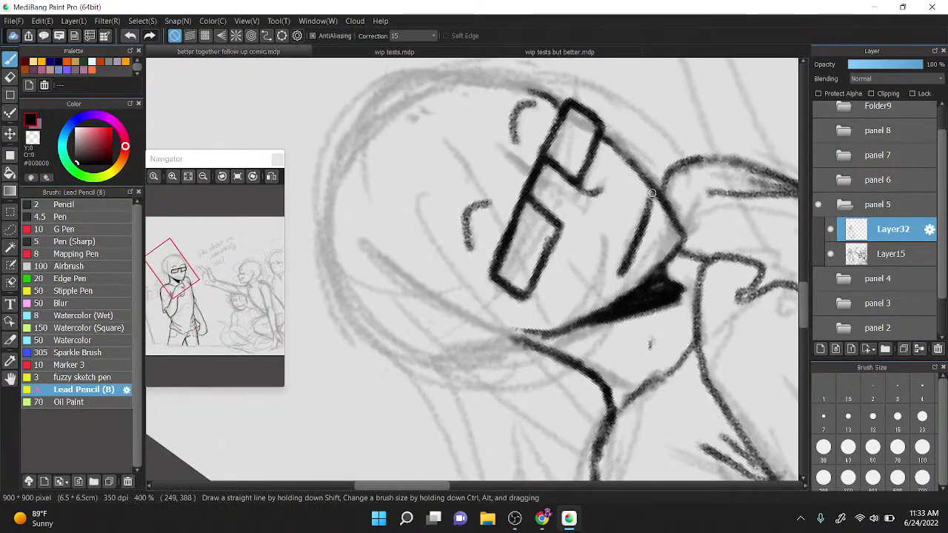
scroll(651, 192, "down", 2)
key("ctrl+z")
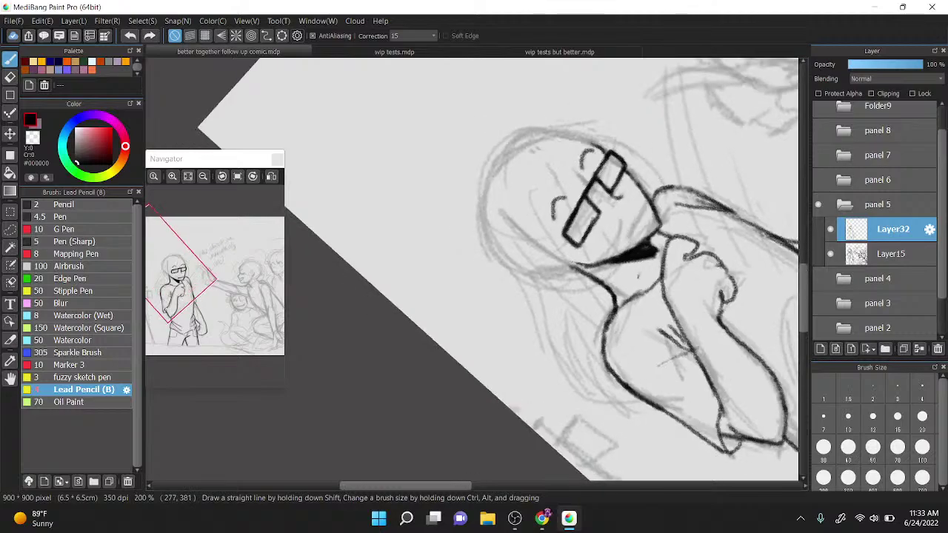
left_click_drag(625, 235, 651, 197)
key("Right")
key("Right")
scroll(659, 170, "up", 1)
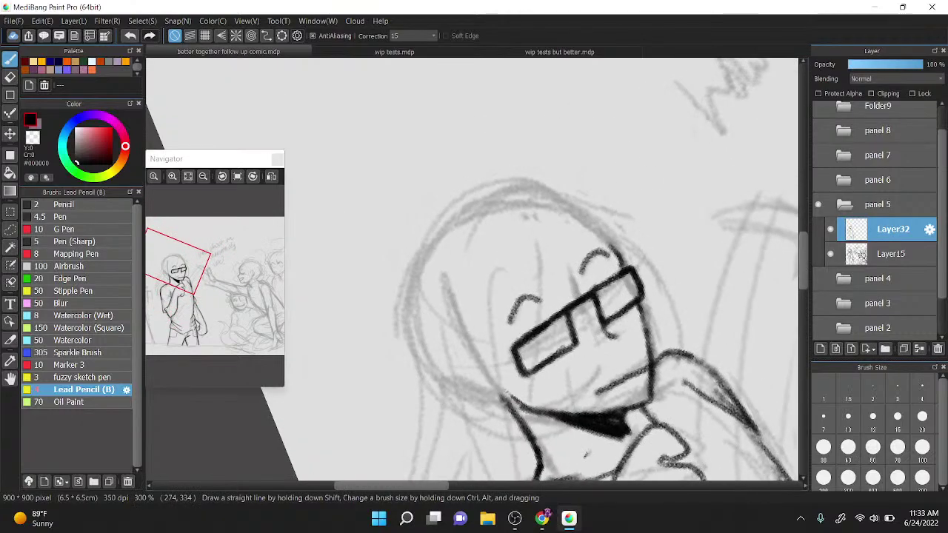
key("z")
scroll(625, 278, "down", 3)
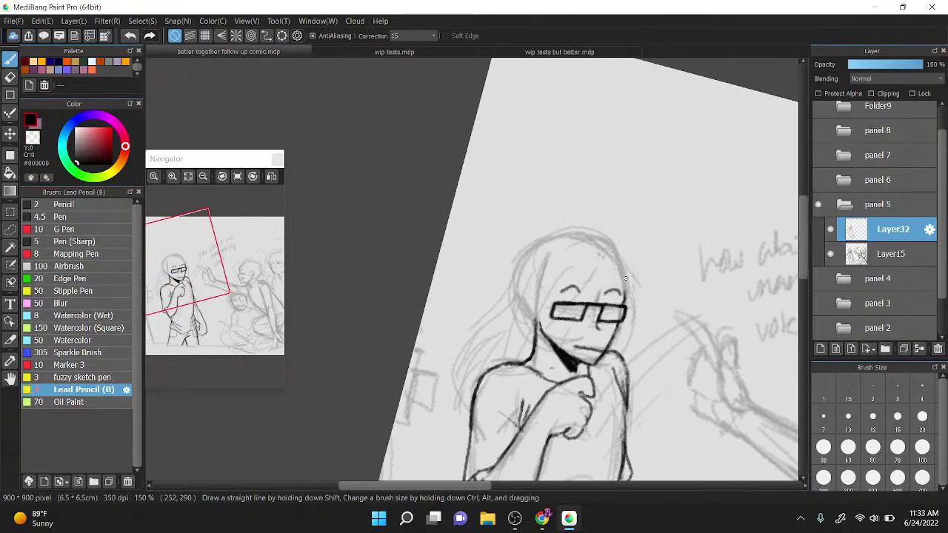
key("XF86AudioMicMute")
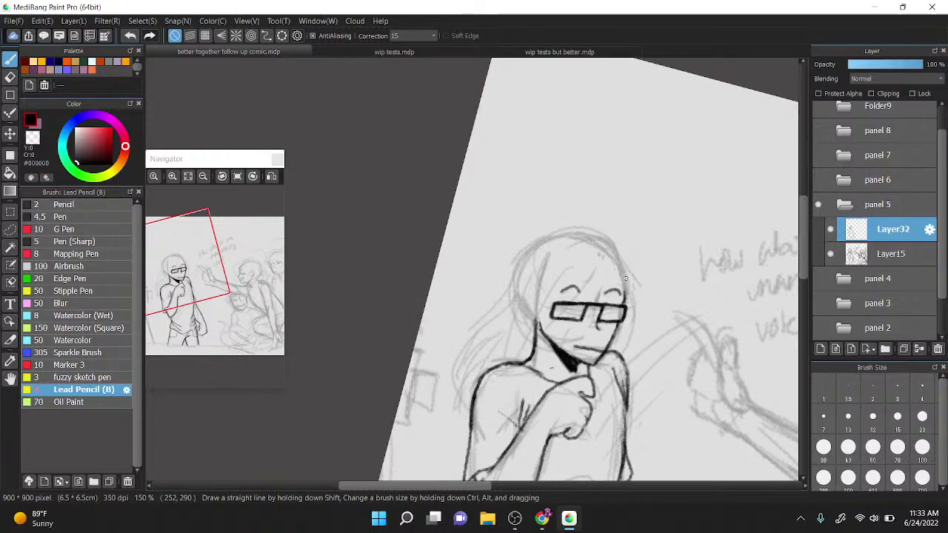
key("XF86AudioMicMute")
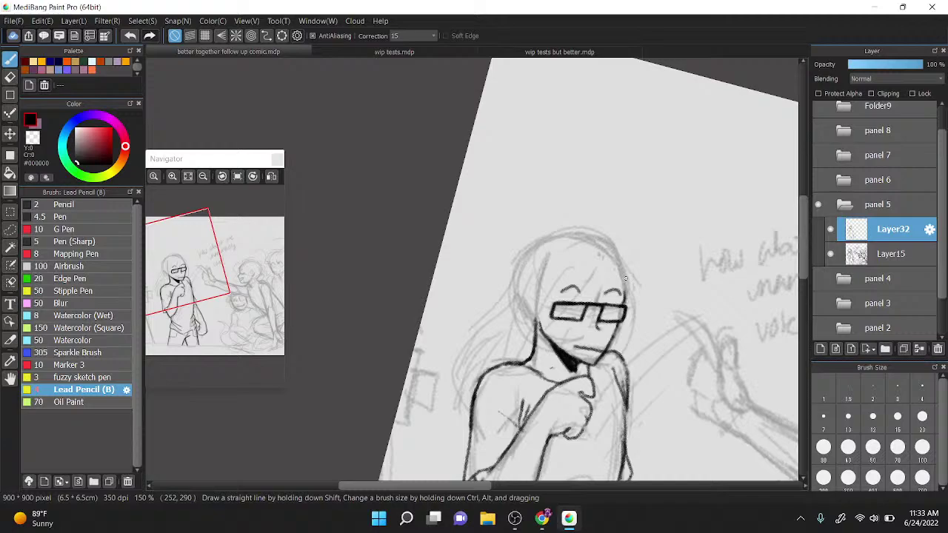
left_click_drag(626, 278, 569, 266)
key("Left")
key("Left")
key("Left")
key("Right")
scroll(631, 191, "down", 1)
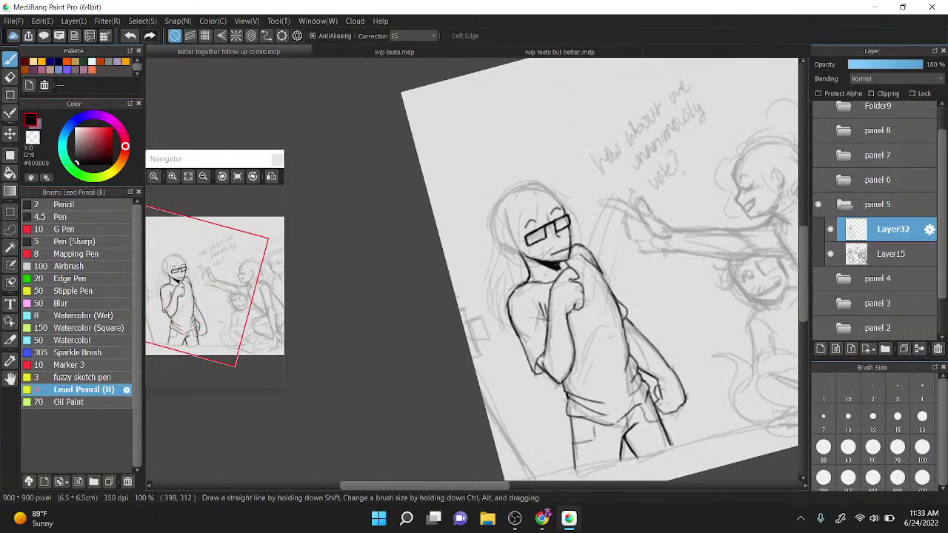
scroll(609, 204, "down", 1)
key("Right")
key("Right")
key("Right")
key("Right")
key("Left")
key("Left")
scroll(667, 244, "up", 3)
left_click_drag(591, 229, 604, 229)
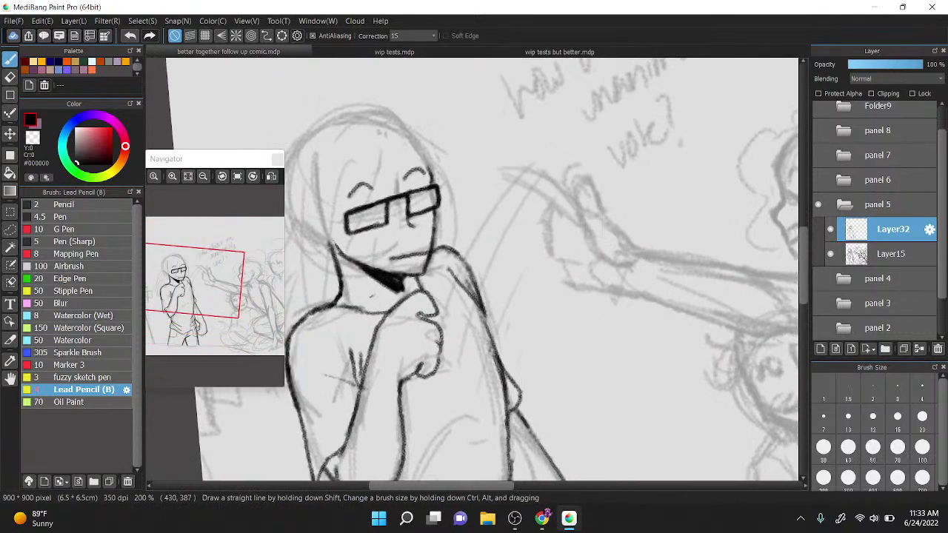
key("Right")
scroll(605, 222, "down", 1)
scroll(597, 186, "up", 1)
scroll(596, 233, "down", 2)
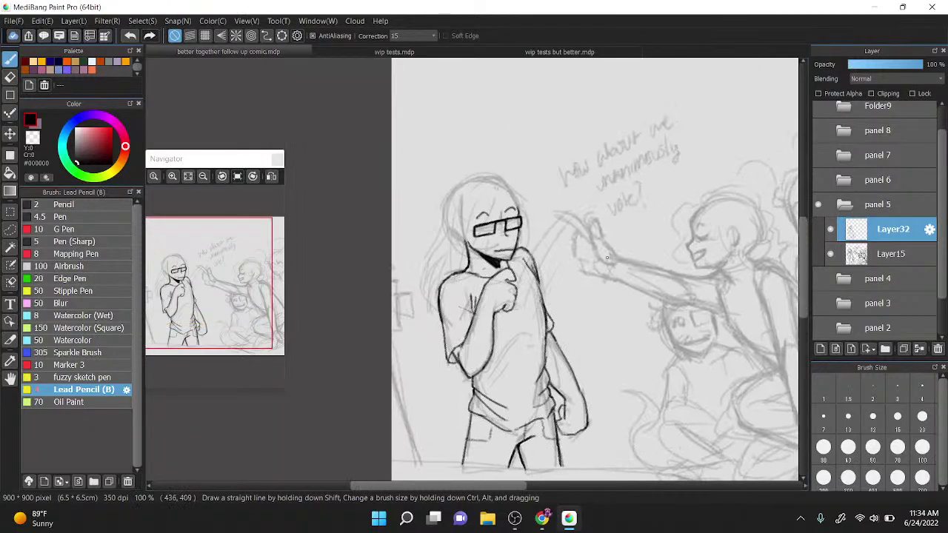
Step: Ink the long fringe strand across the near lens and the curved hair lines framing the far cheek
mouse_move(607, 257)
left_mouse_down()
mouse_move(565, 169)
mouse_move(533, 146)
left_mouse_up()
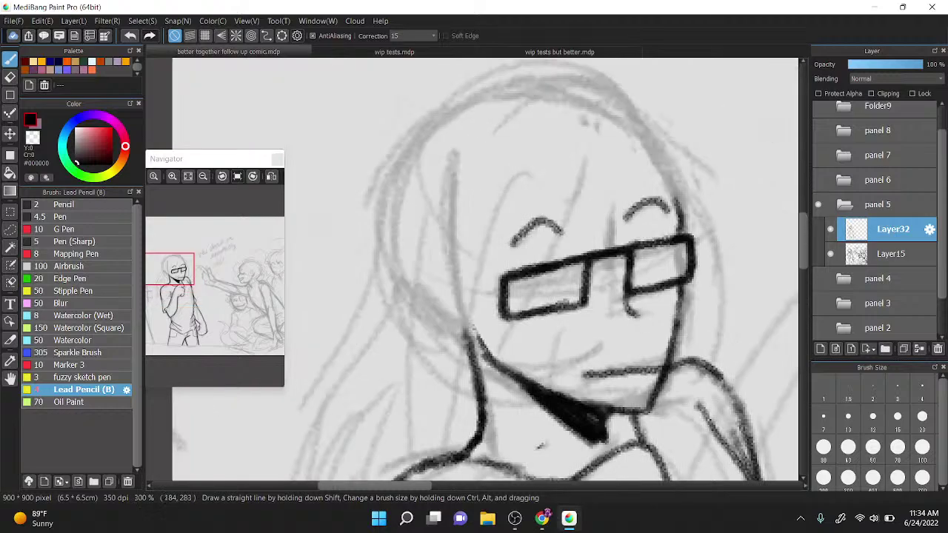
left_click_drag(579, 171, 453, 413)
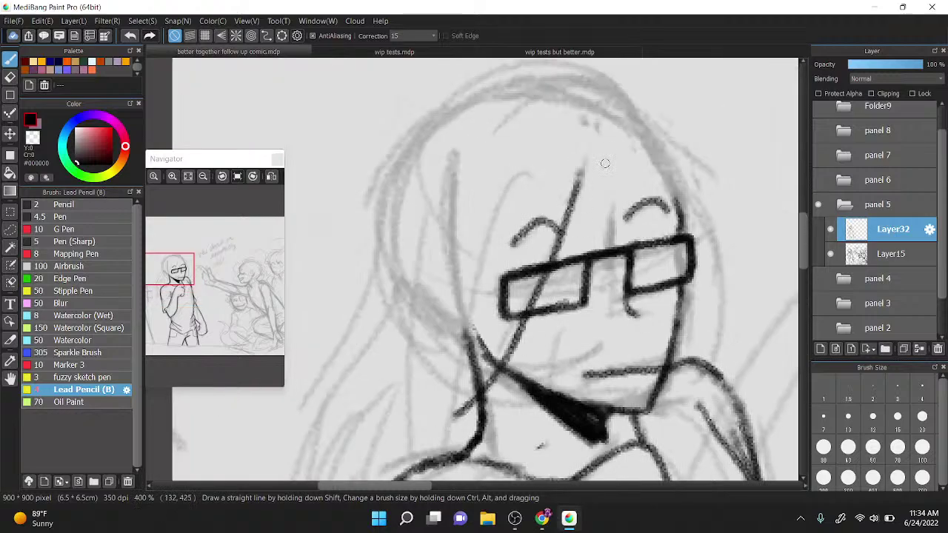
mouse_move(622, 157)
left_mouse_down()
mouse_move(707, 333)
mouse_move(698, 370)
left_mouse_up()
mouse_move(630, 140)
left_mouse_down()
mouse_move(735, 312)
mouse_move(709, 376)
left_mouse_up()
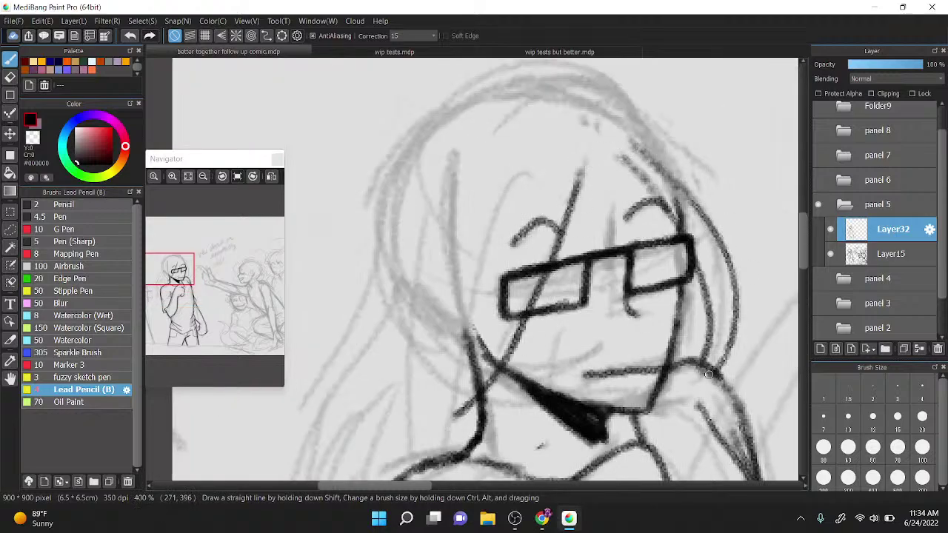
left_click_drag(596, 102, 680, 197)
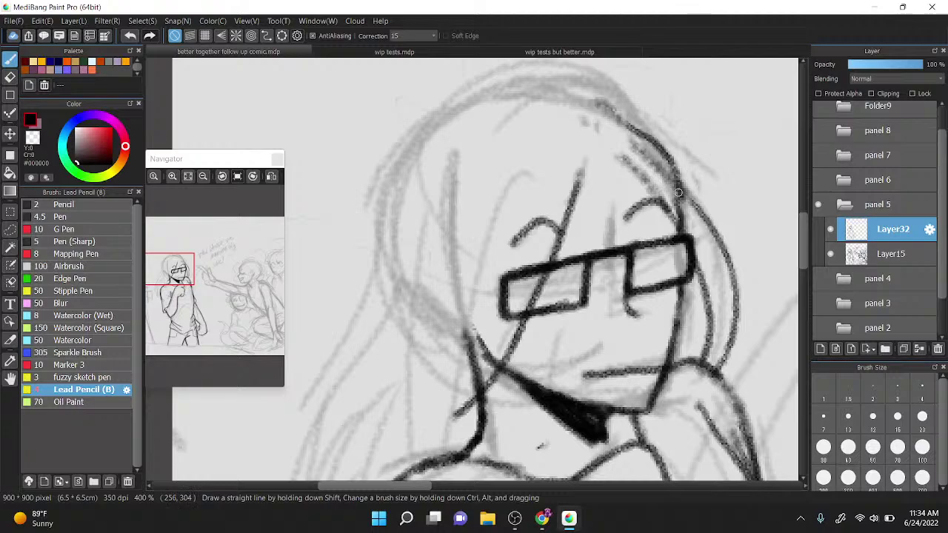
key("ctrl+z")
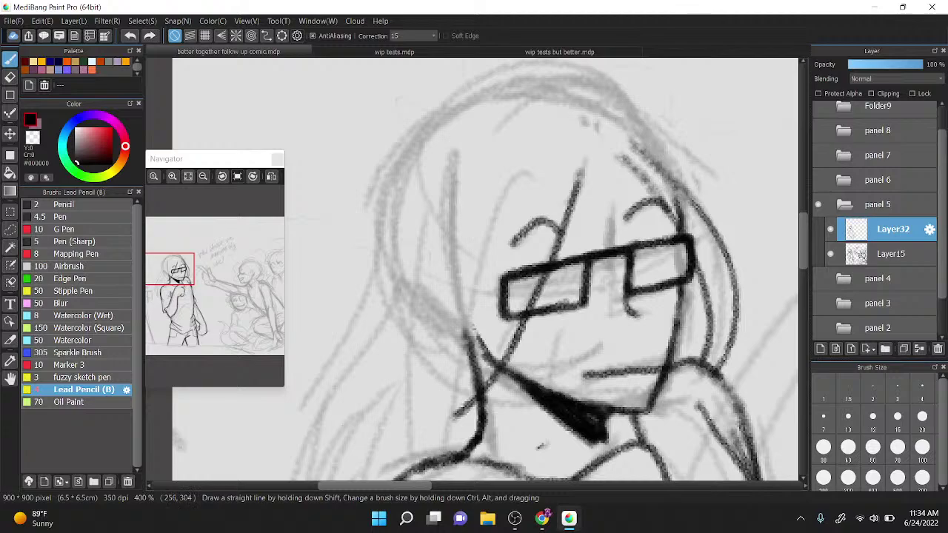
Step: Ink the long hair outline falling to the near shoulder and the back of the head up toward the crown
left_click_drag(486, 211, 565, 168)
scroll(475, 121, "down", 2)
mouse_move(476, 120)
left_mouse_down()
mouse_move(420, 273)
mouse_move(458, 294)
left_mouse_up()
scroll(476, 284, "up", 1)
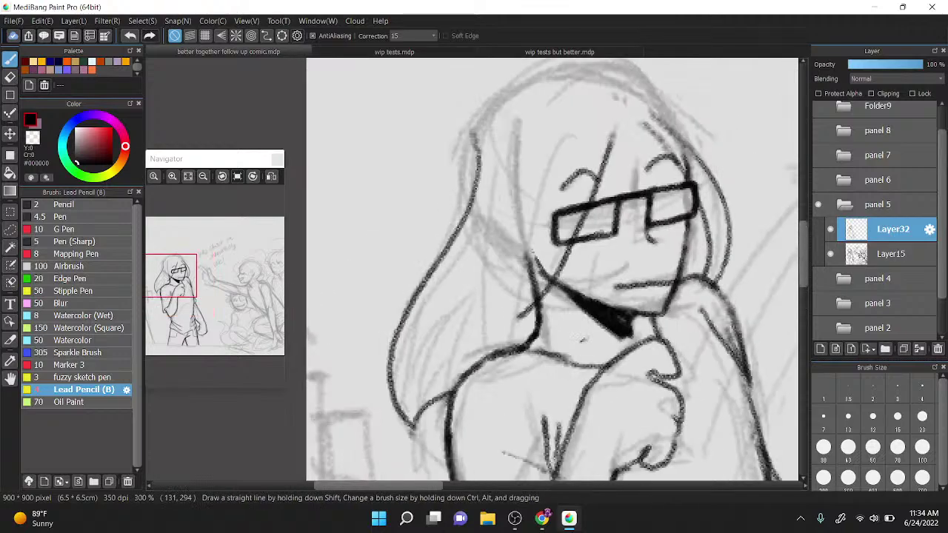
mouse_move(463, 206)
left_mouse_down()
mouse_move(492, 111)
mouse_move(544, 76)
left_mouse_up()
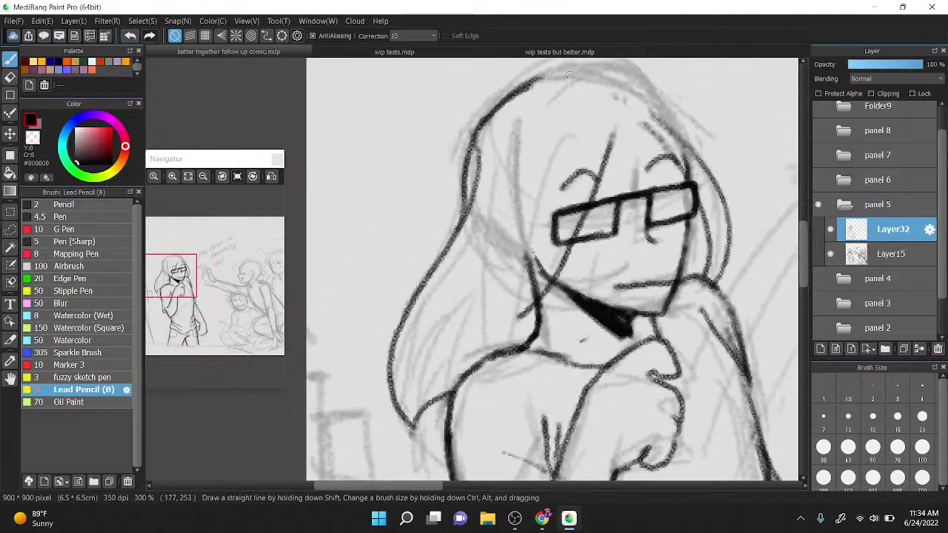
Step: Continue the black head outline over the crown until it joins the hair on the far side of the face
scroll(472, 269, "down", 1)
key("Left")
key("Left")
key("Left")
key("Left")
key("Left")
scroll(472, 269, "up", 2)
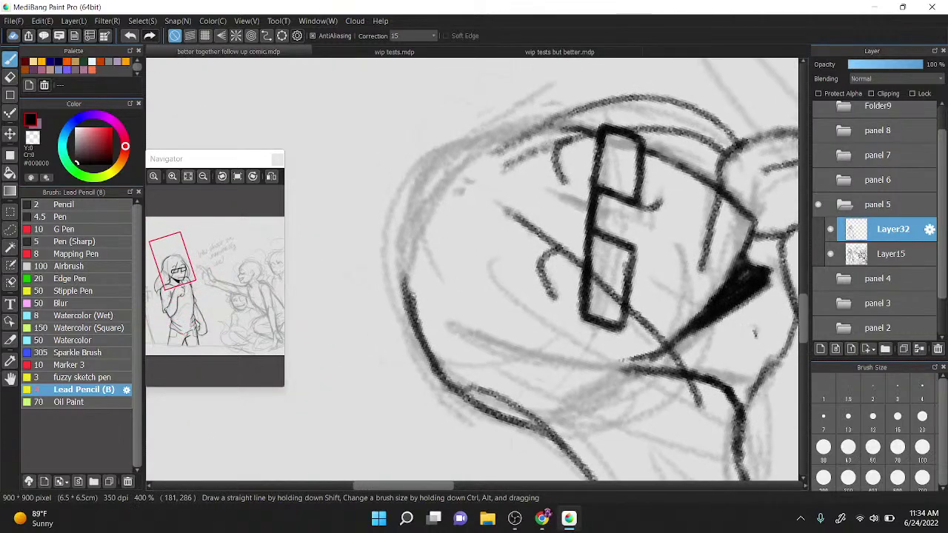
mouse_move(406, 302)
left_mouse_down()
mouse_move(416, 202)
mouse_move(446, 167)
mouse_move(510, 135)
left_mouse_up()
left_click_drag(461, 157, 548, 129)
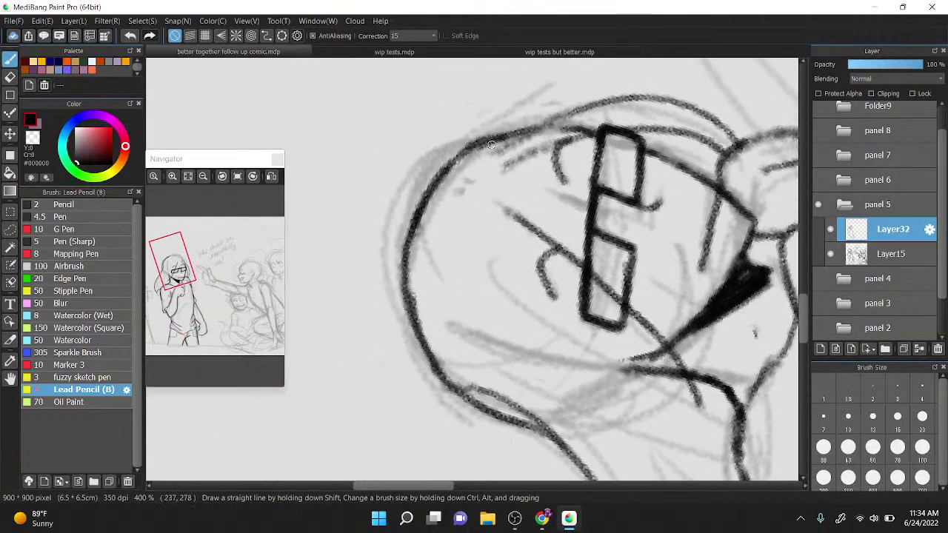
Step: Try adding an extra hair strand beside the forehead near the far corner of the glasses
scroll(471, 268, "down", 1)
key("Left")
key("Left")
key("Left")
key("Left")
scroll(499, 232, "up", 2)
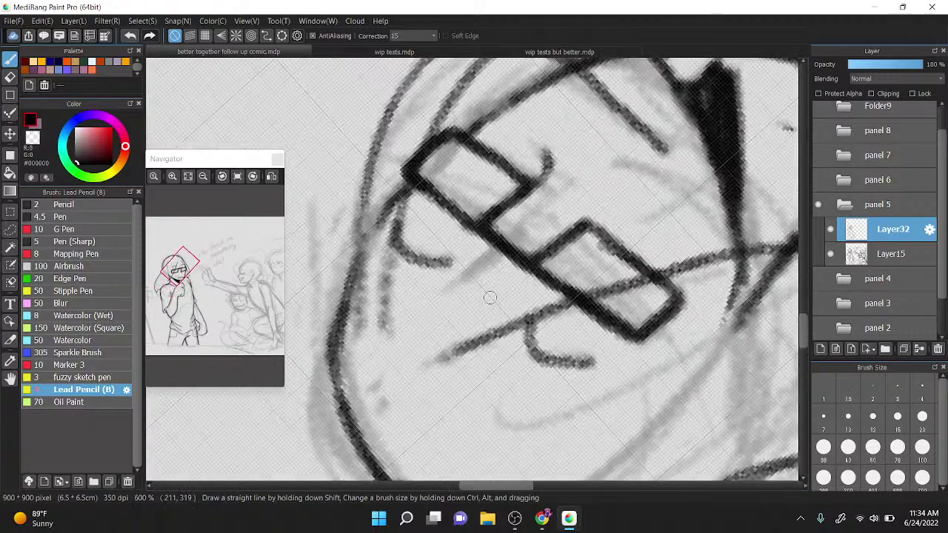
left_click_drag(379, 274, 370, 346)
left_click_drag(388, 231, 367, 334)
key("z")
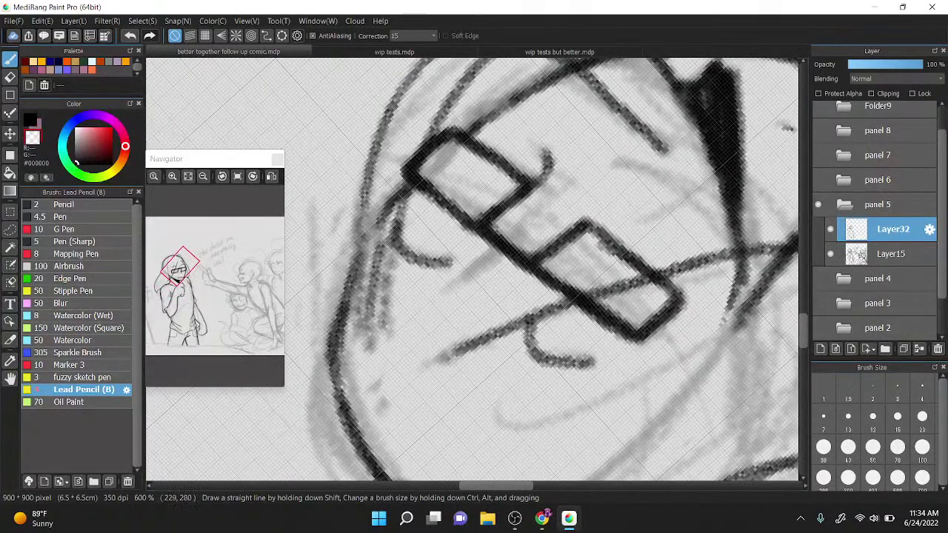
scroll(487, 195, "down", 2)
key("Right")
key("ctrl+z")
scroll(422, 266, "up", 1)
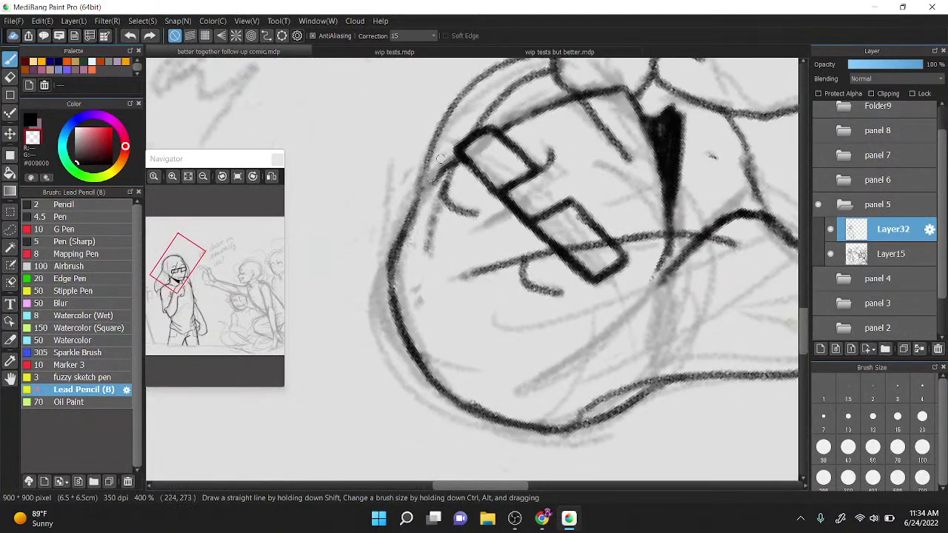
scroll(592, 183, "down", 3)
key("Right")
key("Right")
key("Right")
key("Right")
key("Right")
key("Right")
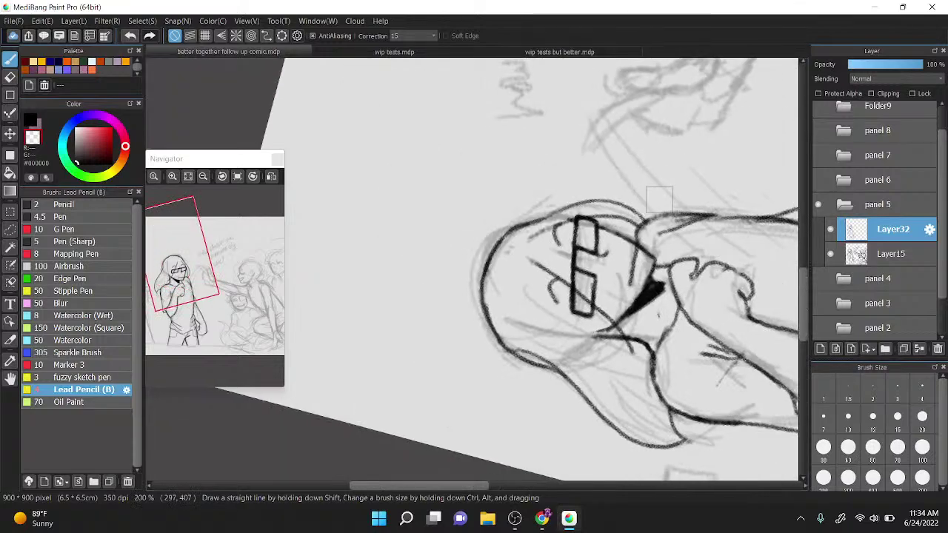
scroll(633, 274, "up", 2)
scroll(710, 247, "up", 1)
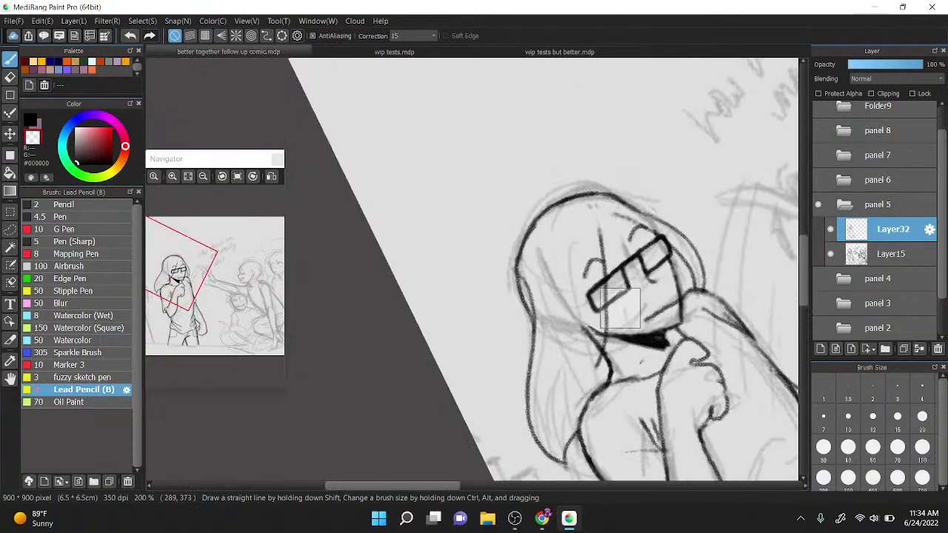
scroll(588, 100, "down", 1)
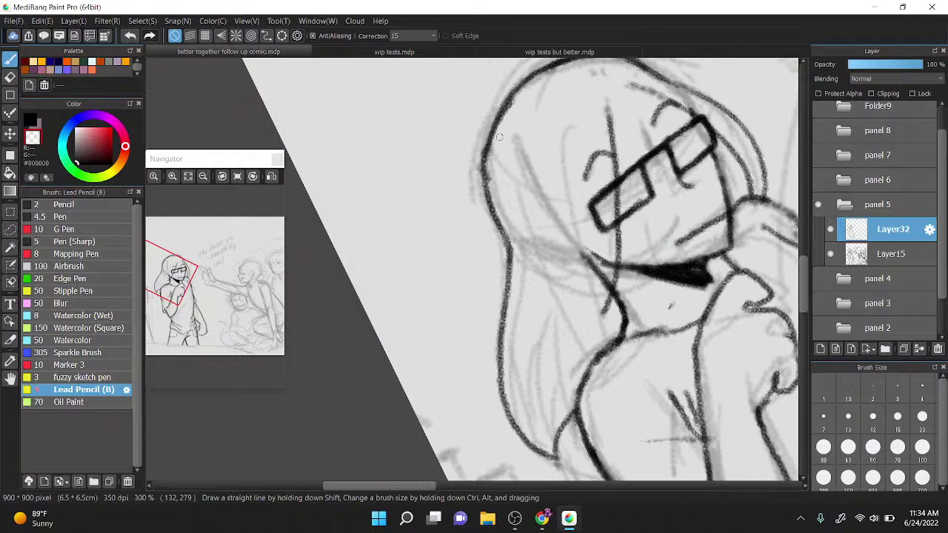
key("F4")
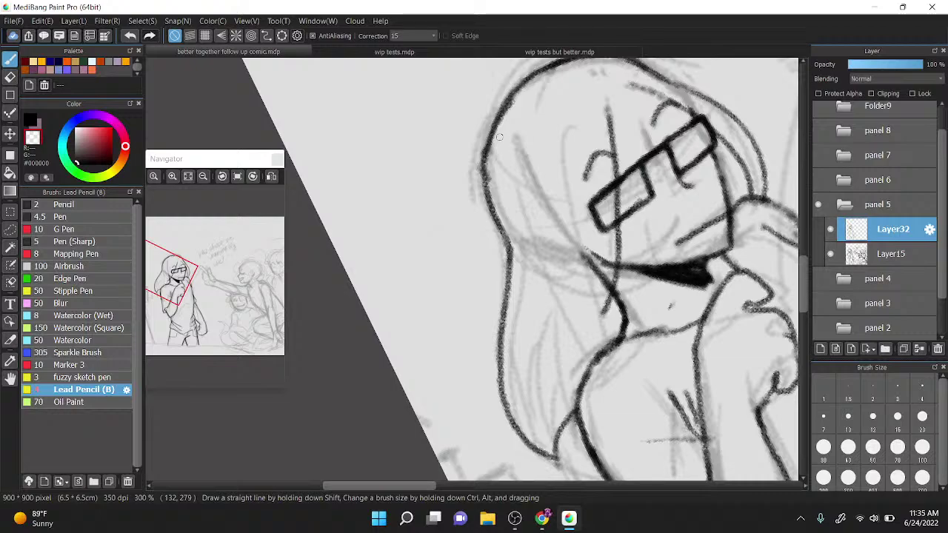
key("Up")
scroll(622, 234, "down", 1)
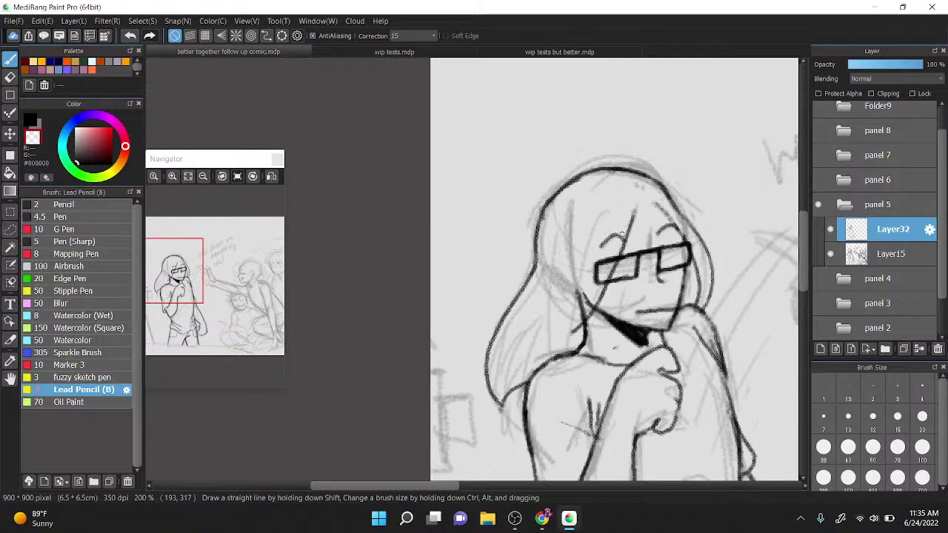
left_click_drag(750, 246, 616, 189)
scroll(616, 189, "up", 2)
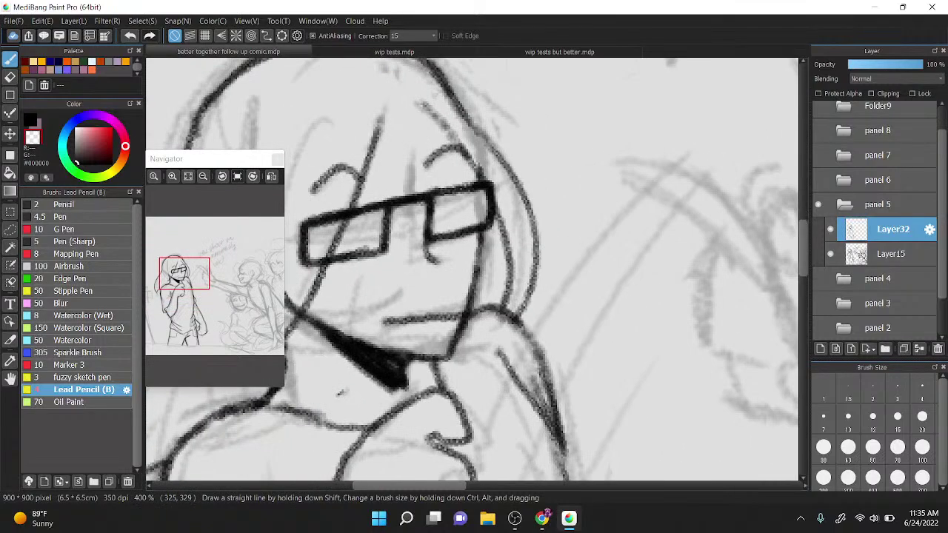
Step: Erase the head outline between the crown and far temple and redraw it as a bolder curve joining the far-side hair
left_click_drag(564, 154, 602, 252)
mouse_move(471, 166)
left_mouse_down()
mouse_move(511, 225)
mouse_move(504, 221)
left_mouse_up()
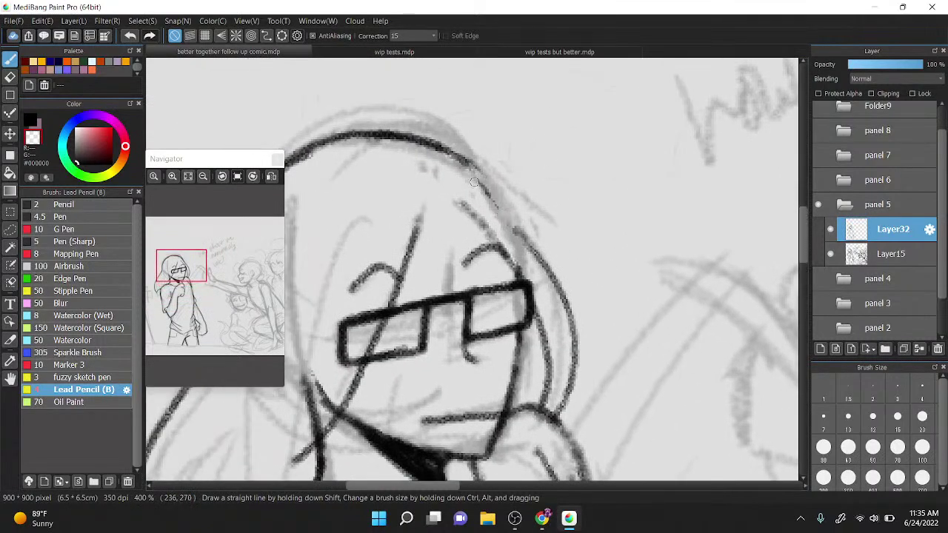
left_click_drag(474, 182, 492, 199)
left_click(32, 117)
left_click_drag(458, 154, 539, 264)
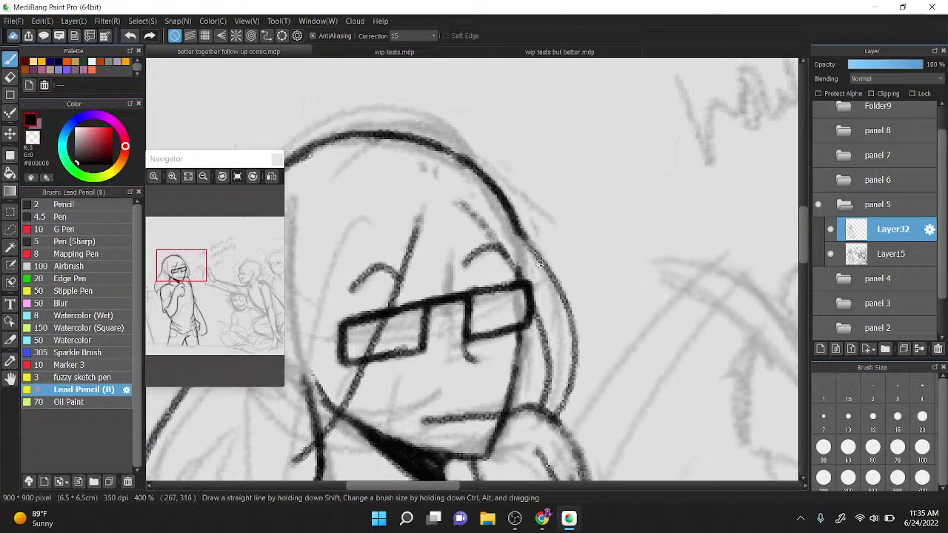
key("ctrl+minus")
key("ctrl+minus")
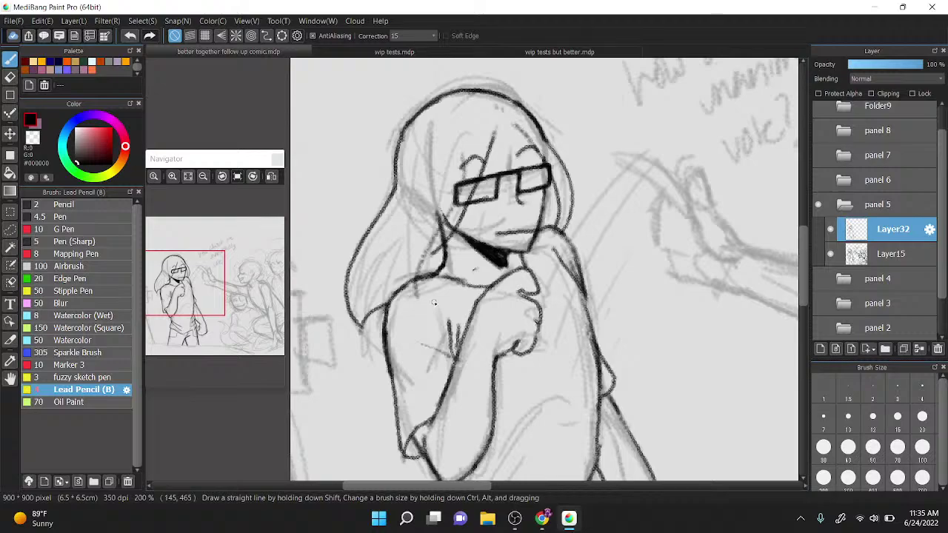
Step: Ink long inner hair strands beside the near lens and down the near side toward the shoulder
key("ctrl+z")
left_click_drag(415, 273, 458, 134)
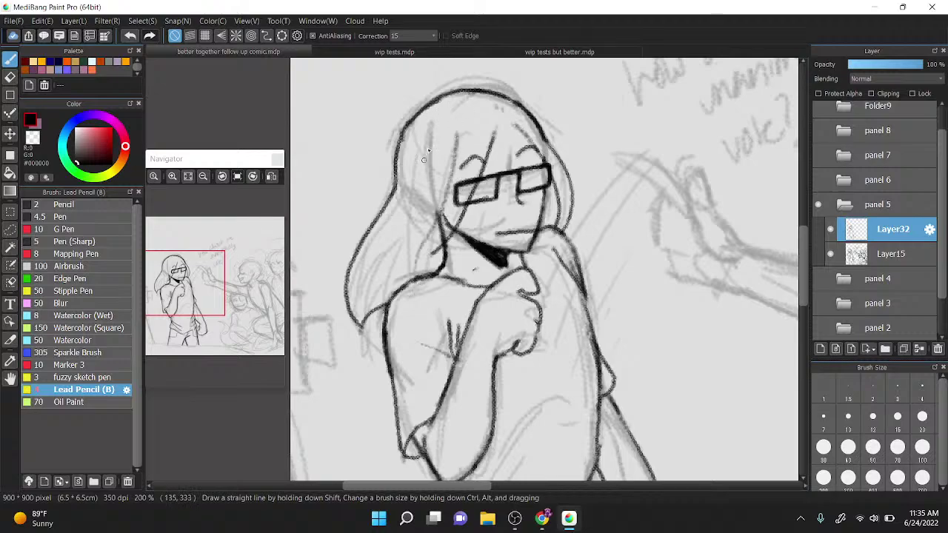
left_click_drag(424, 160, 396, 286)
mouse_move(374, 325)
left_mouse_down()
mouse_move(374, 311)
mouse_move(385, 360)
left_mouse_up()
key("ctrl+z")
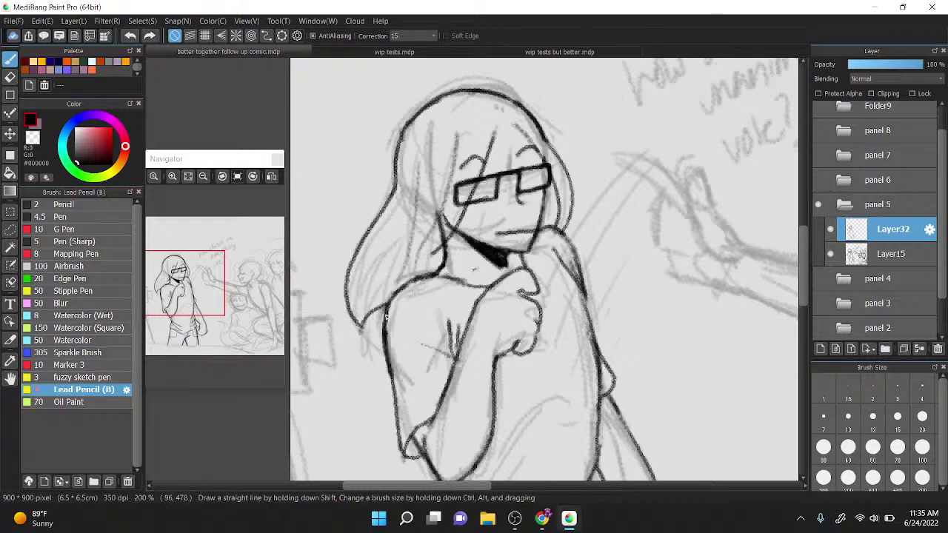
Step: Ink the pointed hair lock ends behind the near shoulder and erase the shoulder line crossing them
scroll(385, 317, "up", 2)
left_click_drag(399, 279, 444, 177)
mouse_move(400, 261)
left_mouse_down()
mouse_move(441, 175)
mouse_move(430, 197)
mouse_move(452, 338)
mouse_move(436, 187)
left_mouse_up()
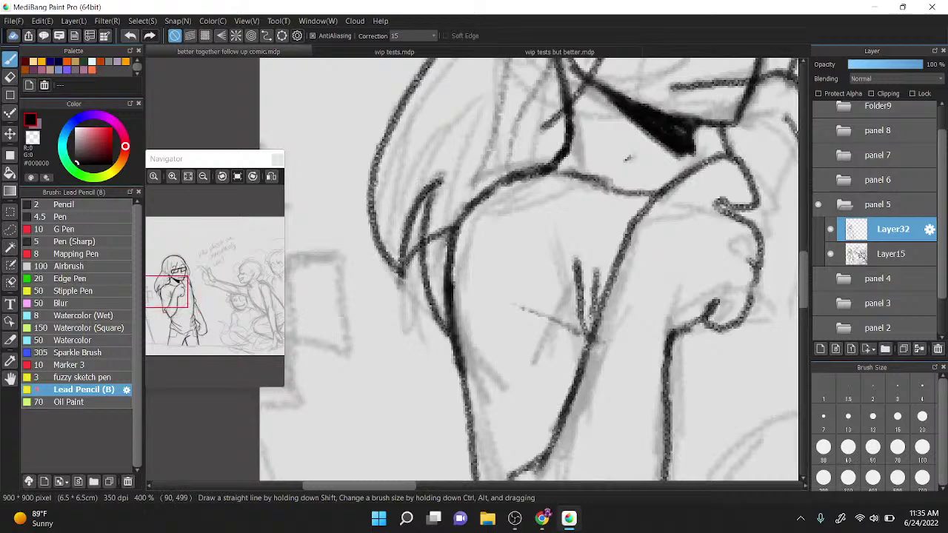
key("z")
mouse_move(406, 278)
left_mouse_down()
mouse_move(428, 224)
mouse_move(437, 245)
mouse_move(442, 236)
left_mouse_up()
left_click_drag(444, 174, 437, 195)
left_click_drag(446, 249, 446, 268)
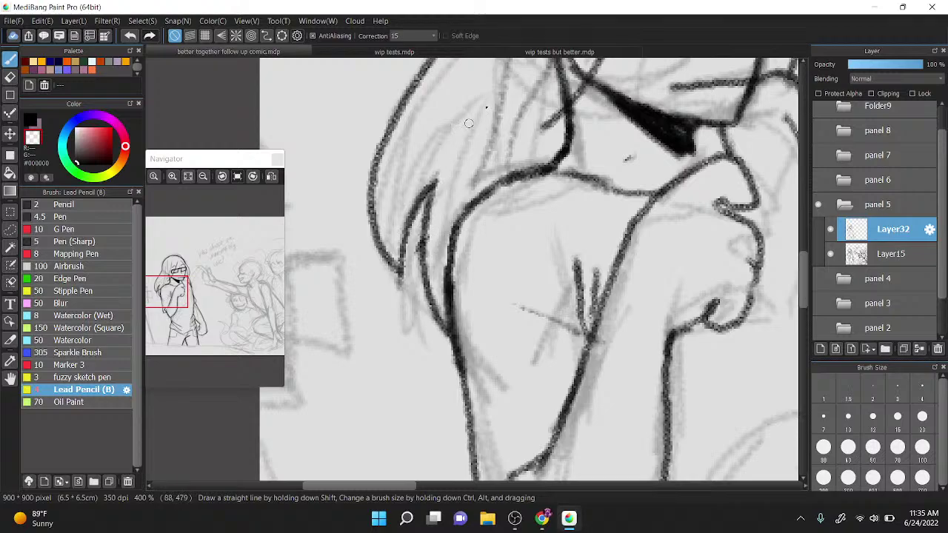
Step: Ink a short slanted shading mark beneath the nose, between the glasses and the mouth
scroll(554, 180, "down", 6)
scroll(554, 222, "up", 2)
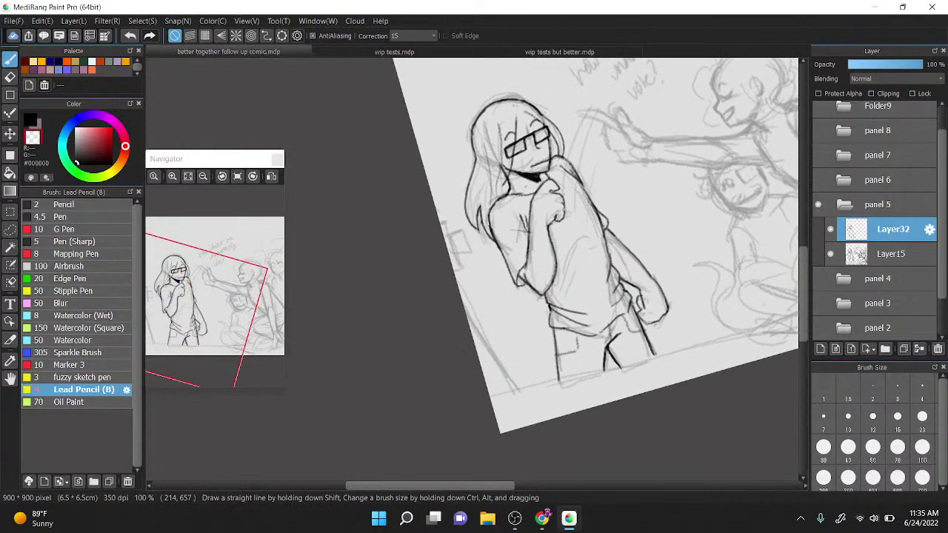
scroll(545, 214, "up", 5)
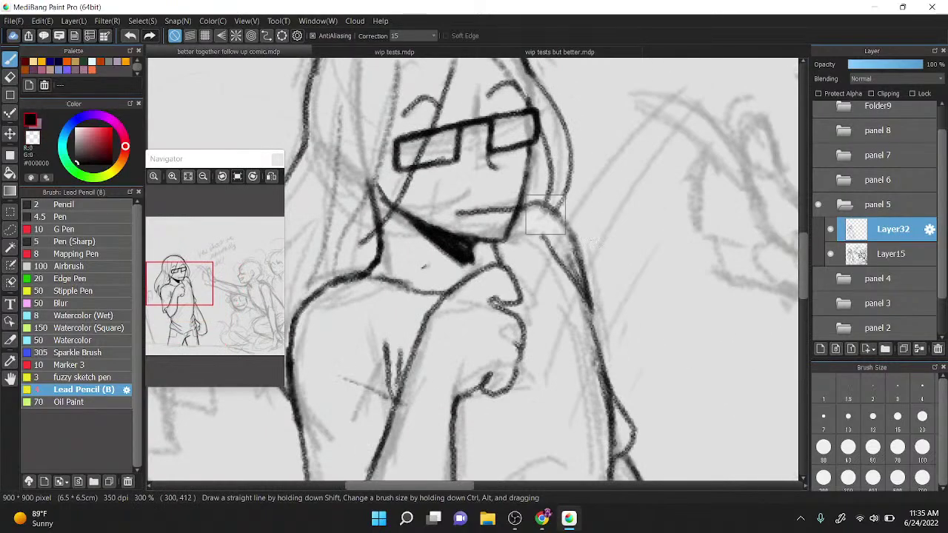
scroll(545, 215, "up", 5)
mouse_move(513, 154)
left_mouse_down()
mouse_move(528, 148)
mouse_move(521, 153)
left_mouse_up()
scroll(555, 131, "down", 2)
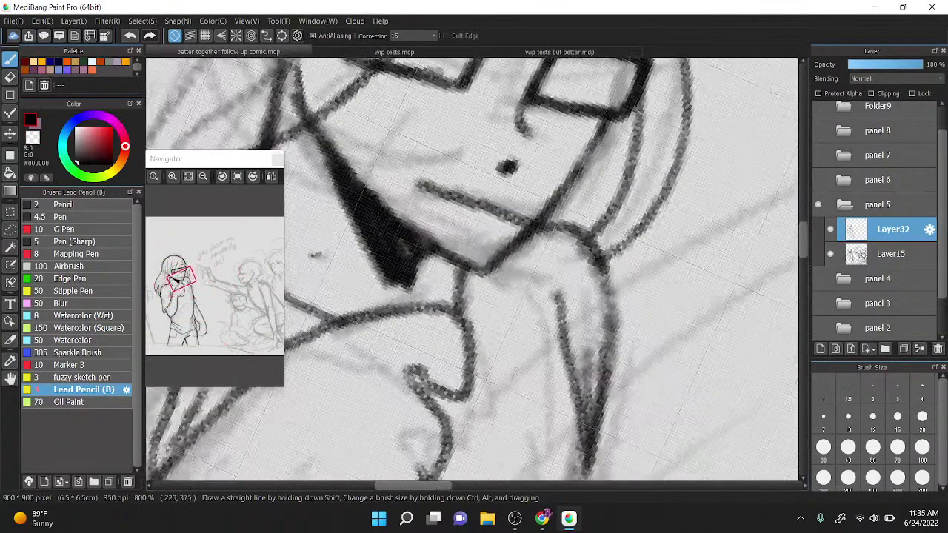
scroll(472, 269, "down", 3)
scroll(528, 148, "up", 3)
mouse_move(514, 257)
left_mouse_down()
mouse_move(525, 209)
mouse_move(511, 277)
left_mouse_up()
key("z")
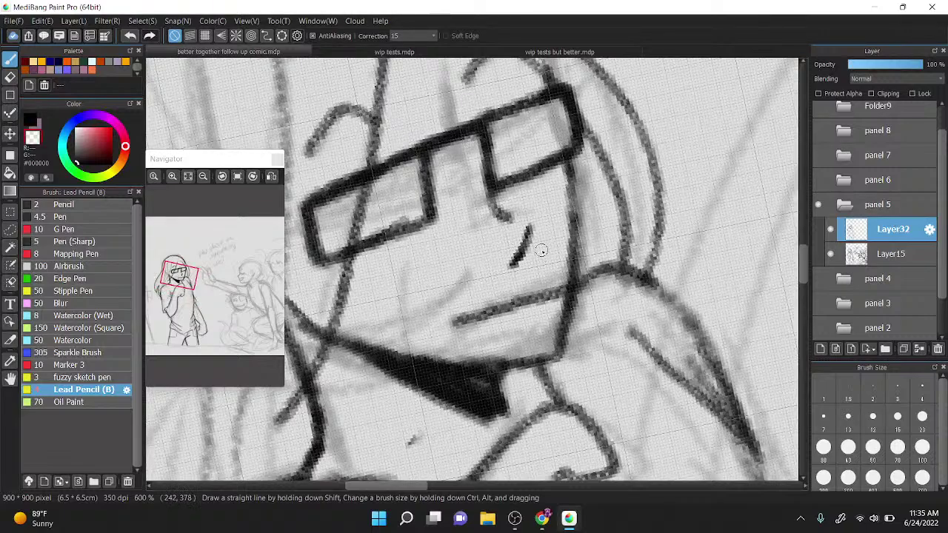
scroll(609, 252, "down", 2)
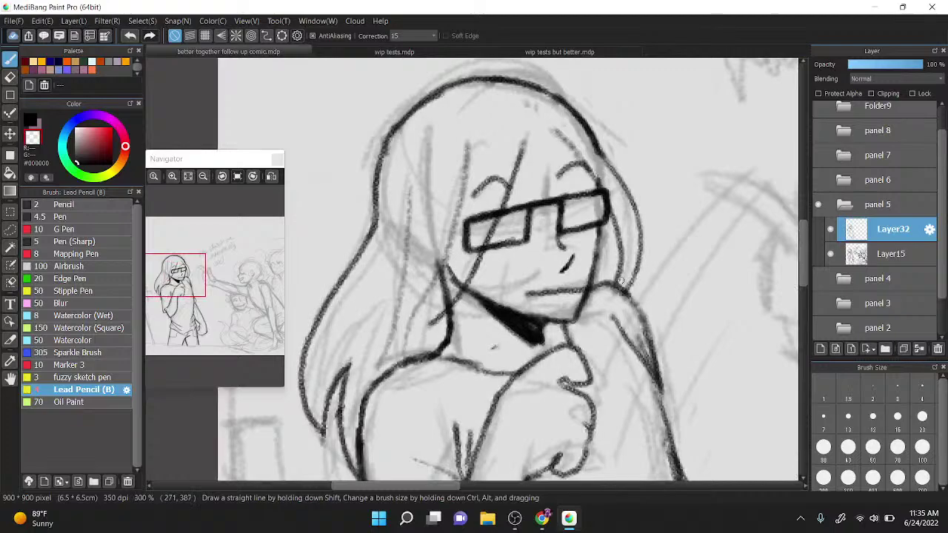
Step: Check the inked figure in a horizontally mirrored view, restore it, and look over the other sketched characters in the panel
left_click(271, 177)
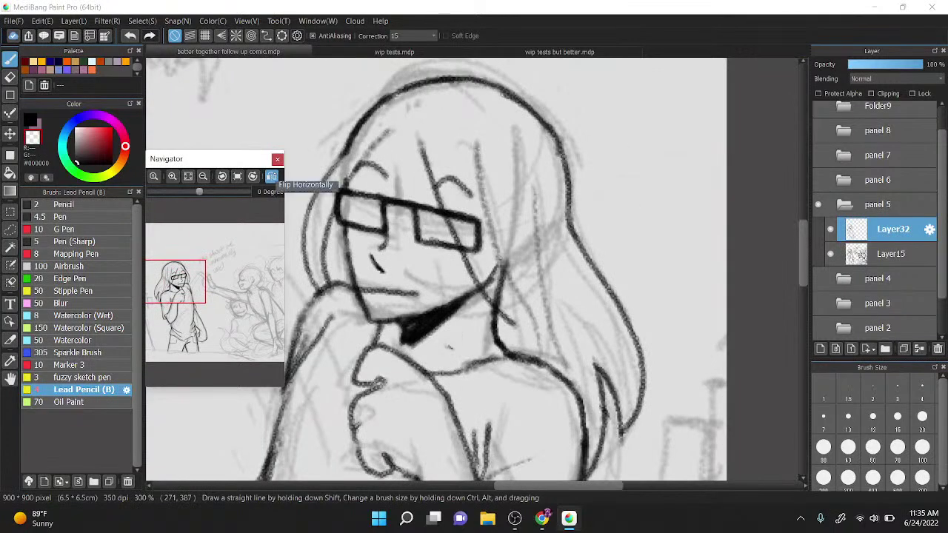
left_click_drag(436, 213, 501, 142)
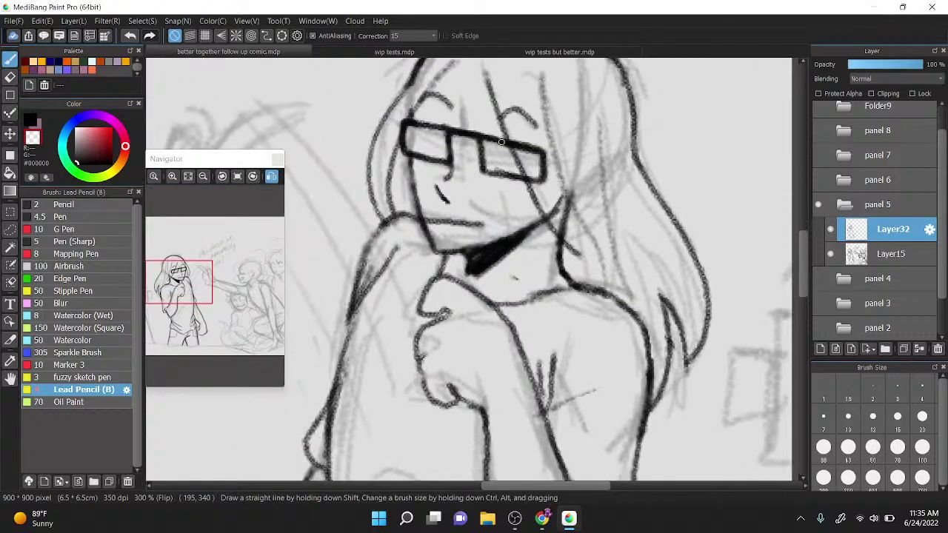
left_click(271, 176)
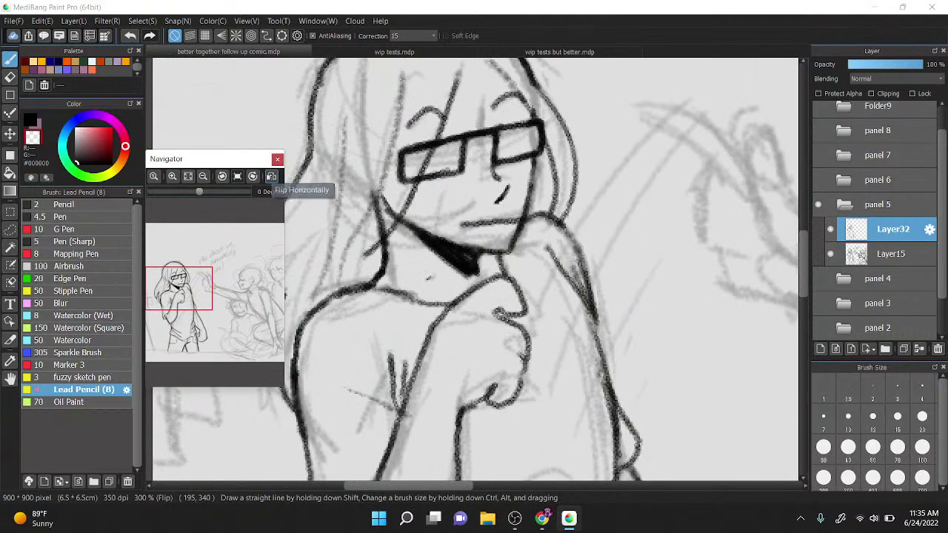
scroll(601, 200, "down", 2)
left_click_drag(601, 200, 438, 245)
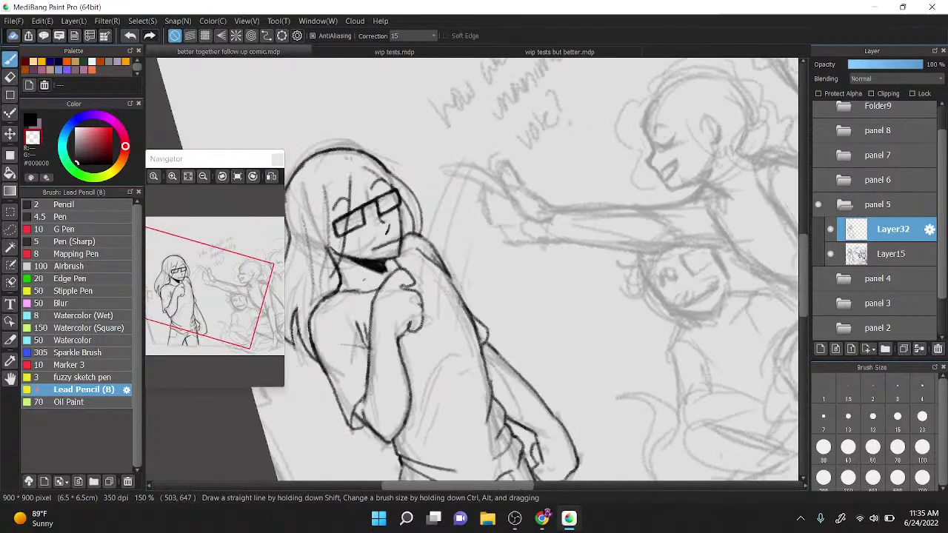
scroll(621, 392, "down", 1)
left_click_drag(633, 237, 482, 317)
scroll(666, 259, "up", 3)
left_click_drag(618, 248, 688, 223)
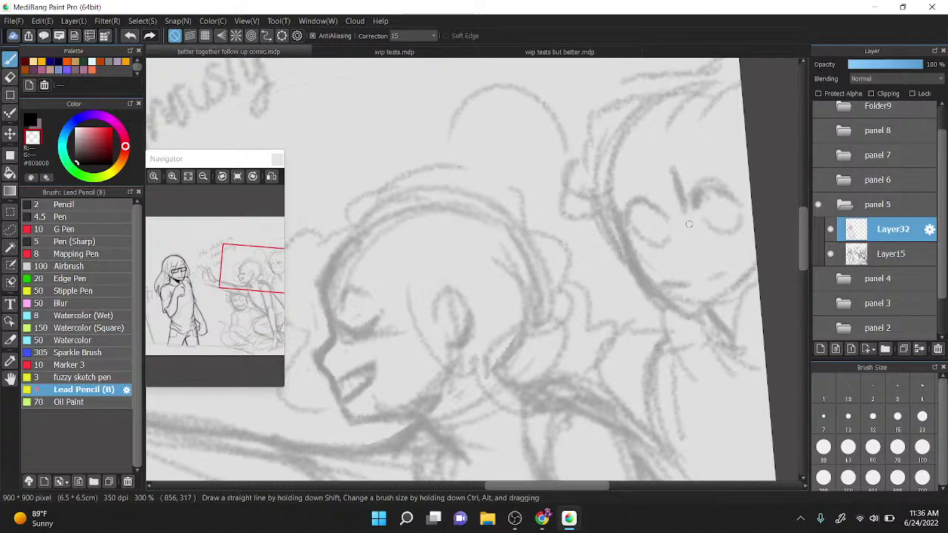
scroll(689, 223, "down", 3)
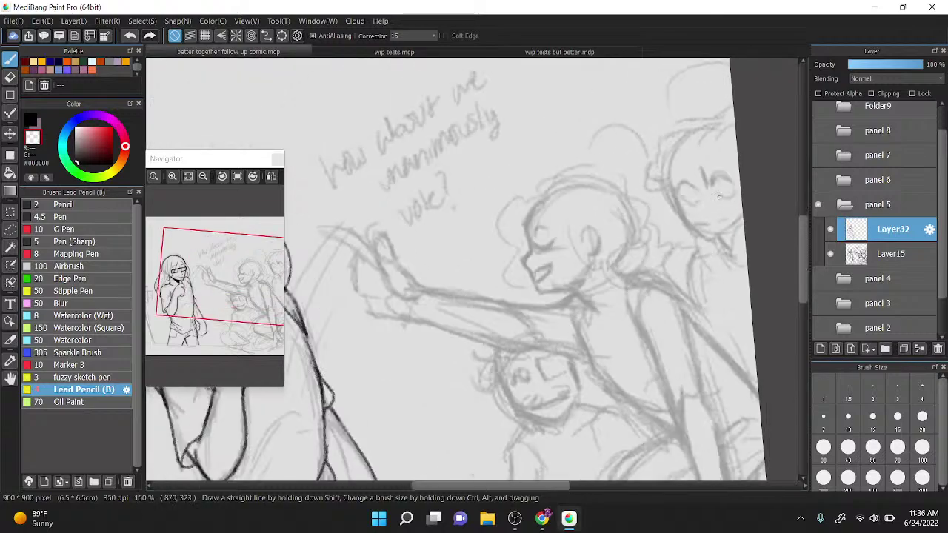
scroll(519, 311, "up", 1)
left_click_drag(550, 262, 636, 197)
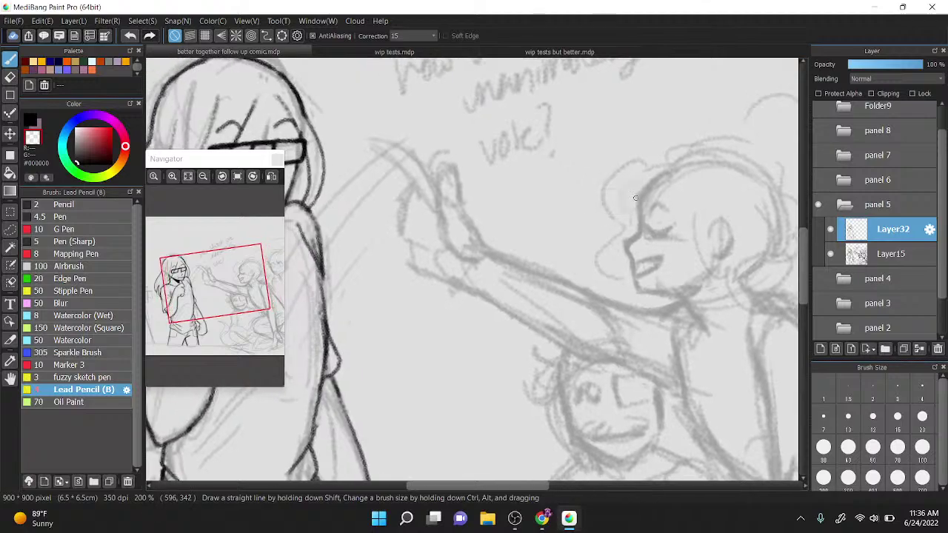
Step: Ink the reaching character's face profile, the curls in front of the face, and the jawline with a black shadow below the jaw
scroll(636, 198, "up", 5)
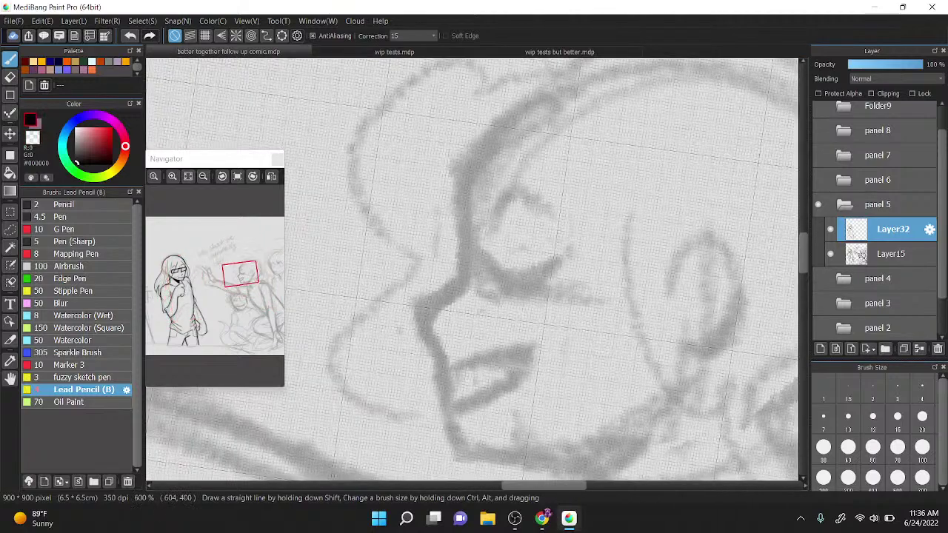
scroll(588, 173, "down", 2)
mouse_move(473, 254)
left_mouse_down()
mouse_move(490, 296)
mouse_move(516, 142)
left_mouse_up()
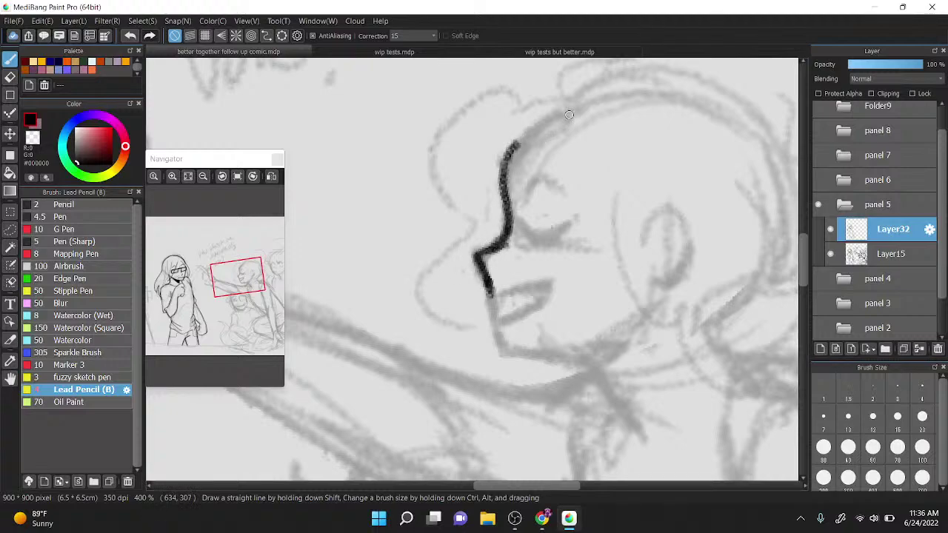
mouse_move(555, 98)
left_mouse_down()
mouse_move(434, 150)
mouse_move(471, 233)
mouse_move(453, 324)
mouse_move(490, 278)
mouse_move(502, 344)
mouse_move(603, 377)
left_mouse_up()
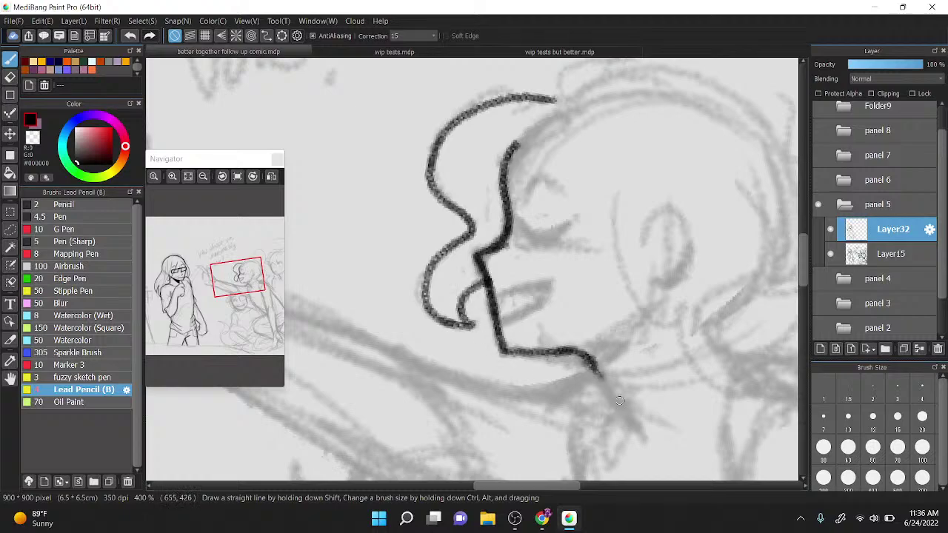
mouse_move(578, 343)
left_mouse_down()
mouse_move(597, 360)
mouse_move(615, 341)
left_mouse_up()
Step: Ink the reaching character's thick closed eye and the arched eyebrow above it
scroll(545, 256, "down", 1)
scroll(545, 256, "up", 2)
mouse_move(482, 298)
left_mouse_down()
mouse_move(512, 326)
mouse_move(489, 303)
mouse_move(505, 326)
mouse_move(548, 293)
left_mouse_up()
mouse_move(480, 260)
left_mouse_down()
mouse_move(485, 238)
mouse_move(532, 262)
left_mouse_up()
Step: Ink the reaching character's open mouth with a thick pointed outline, undoing the first attempt at the lip line
left_click_drag(453, 421, 535, 382)
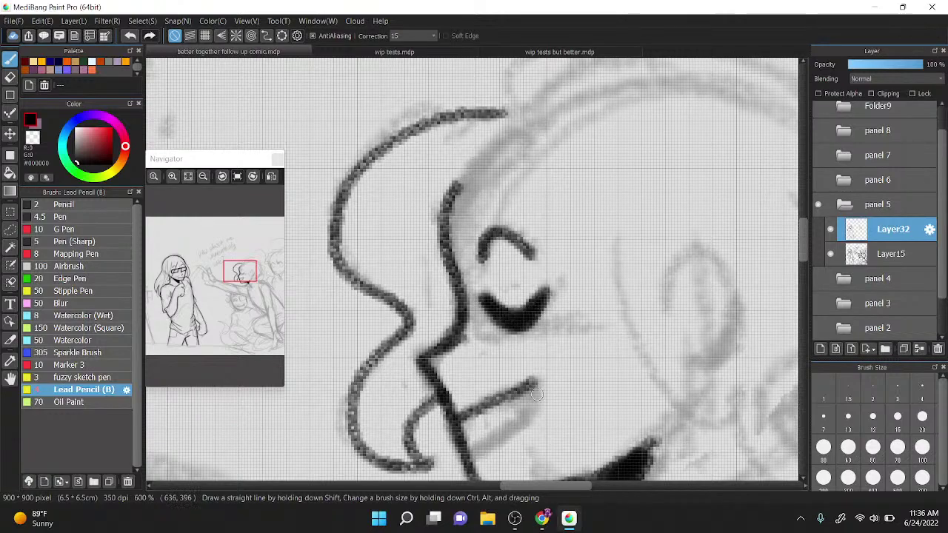
key("ctrl+Down")
key("ctrl+Left")
key("ctrl+Left")
key("ctrl+Left")
key("ctrl+z")
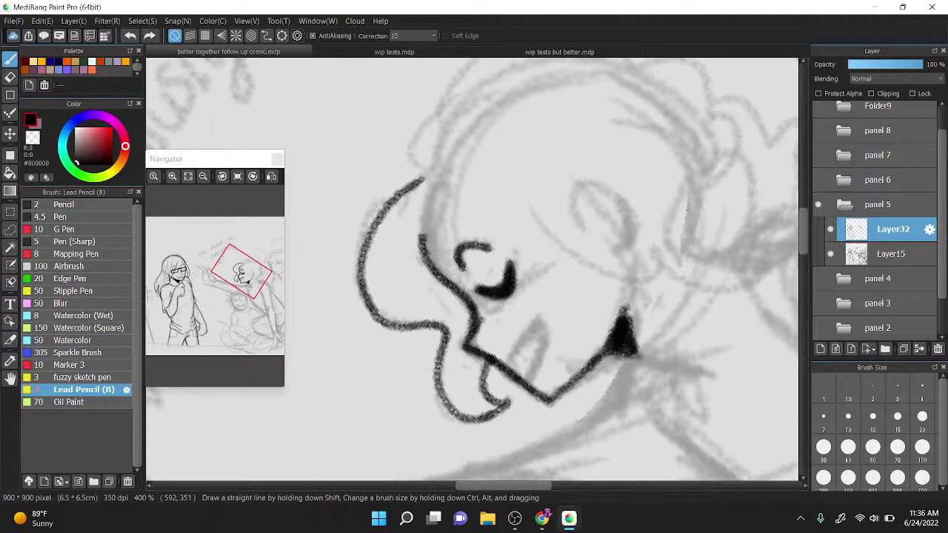
mouse_move(505, 364)
left_mouse_down()
mouse_move(538, 326)
mouse_move(527, 379)
left_mouse_up()
mouse_move(524, 335)
left_mouse_down()
mouse_move(533, 332)
mouse_move(530, 372)
left_mouse_up()
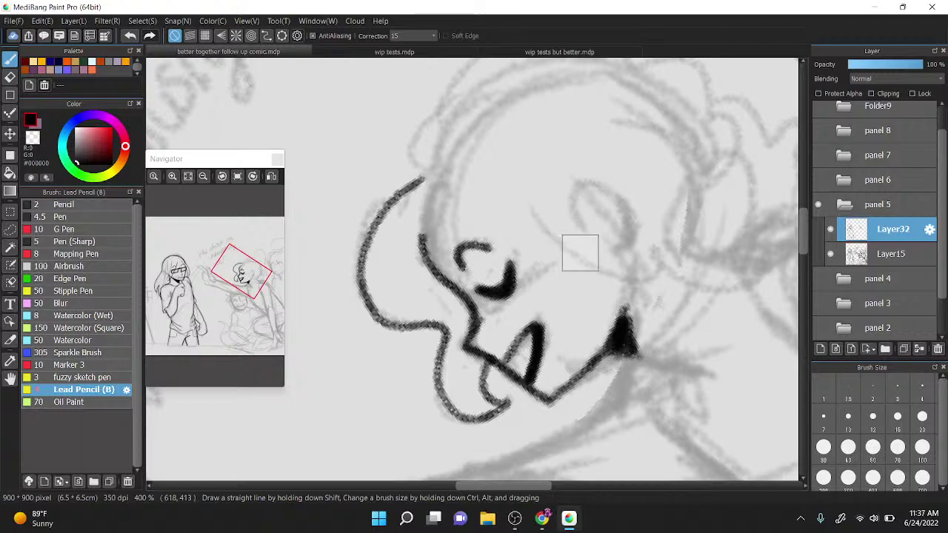
Step: Ink the curly hair outline over the crown and down the back of the head, plus the wavy strand framing the face
key("ctrl+Up")
scroll(664, 275, "down", 1)
mouse_move(524, 241)
left_mouse_down()
mouse_move(556, 302)
mouse_move(694, 398)
left_mouse_up()
mouse_move(524, 203)
left_mouse_down()
mouse_move(618, 171)
mouse_move(597, 172)
mouse_move(613, 159)
mouse_move(647, 165)
mouse_move(621, 169)
mouse_move(719, 217)
mouse_move(742, 255)
mouse_move(737, 284)
mouse_move(707, 274)
mouse_move(743, 301)
mouse_move(725, 326)
mouse_move(739, 361)
mouse_move(708, 379)
left_mouse_up()
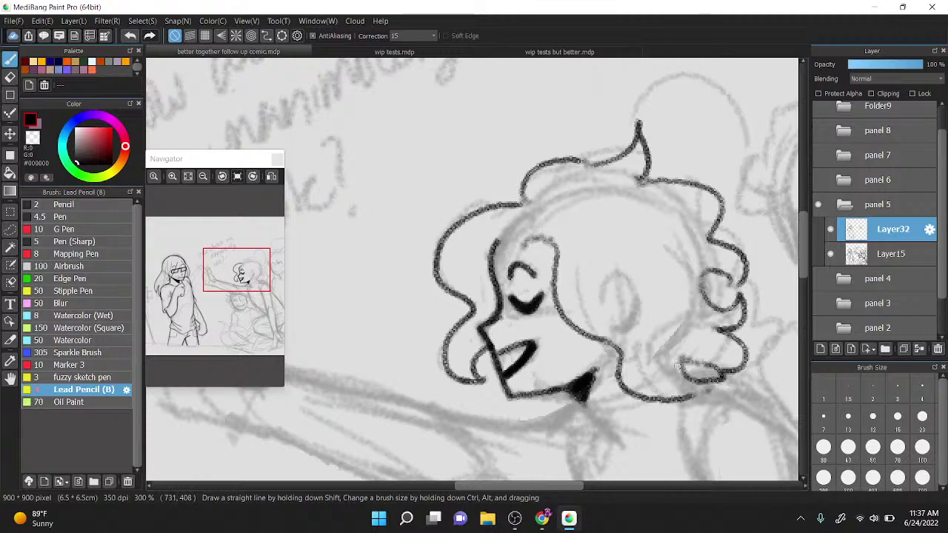
Step: Ink the inner hair wave over the ear, the curved strand beneath the crown, and a thick hairline at the forehead
left_click_drag(638, 314, 606, 259)
mouse_move(522, 219)
left_mouse_down()
mouse_move(557, 208)
mouse_move(598, 227)
left_mouse_up()
mouse_move(495, 241)
left_mouse_down()
mouse_move(526, 251)
mouse_move(511, 226)
left_mouse_up()
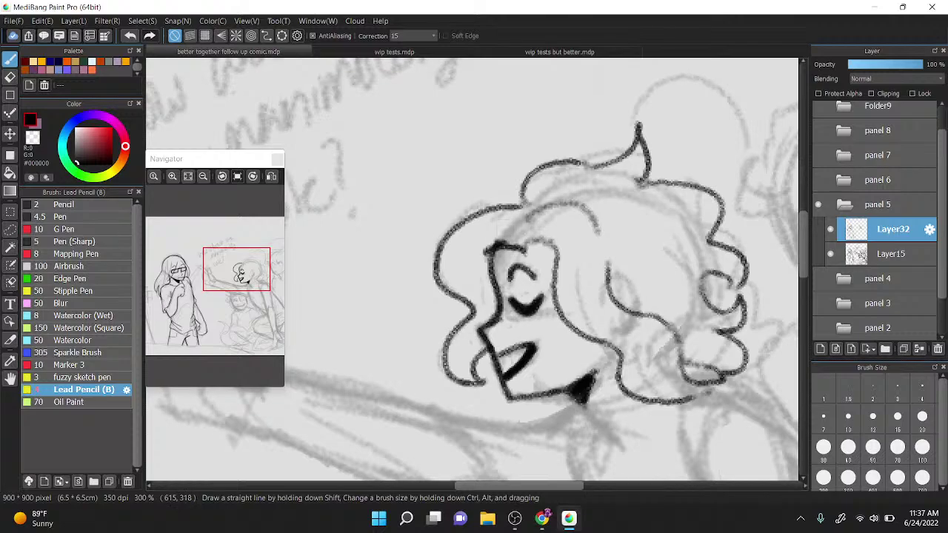
Step: Erase the excess of the thick forehead hairline so only a short rounded end remains above the profile
scroll(527, 206, "up", 1)
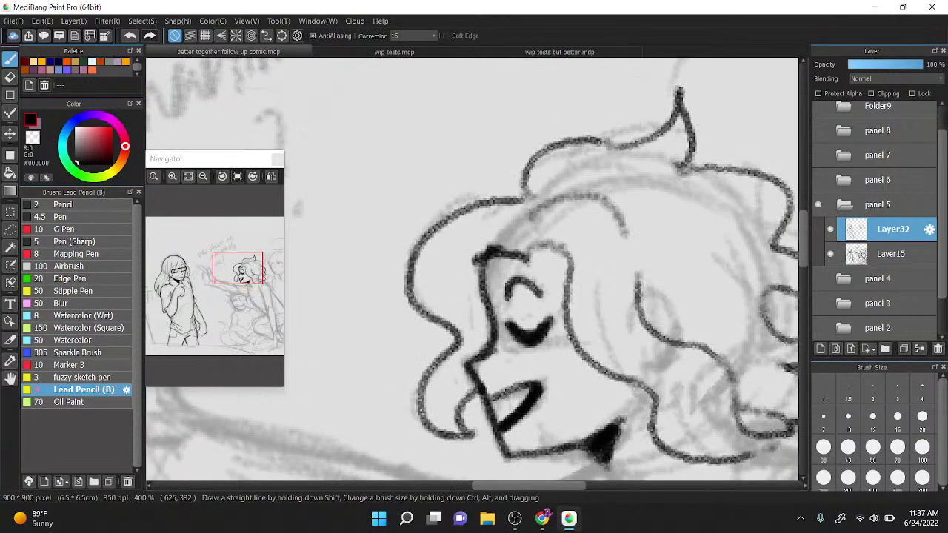
key("x")
mouse_move(479, 240)
left_mouse_down()
mouse_move(527, 264)
mouse_move(504, 249)
mouse_move(476, 252)
mouse_move(500, 219)
left_mouse_up()
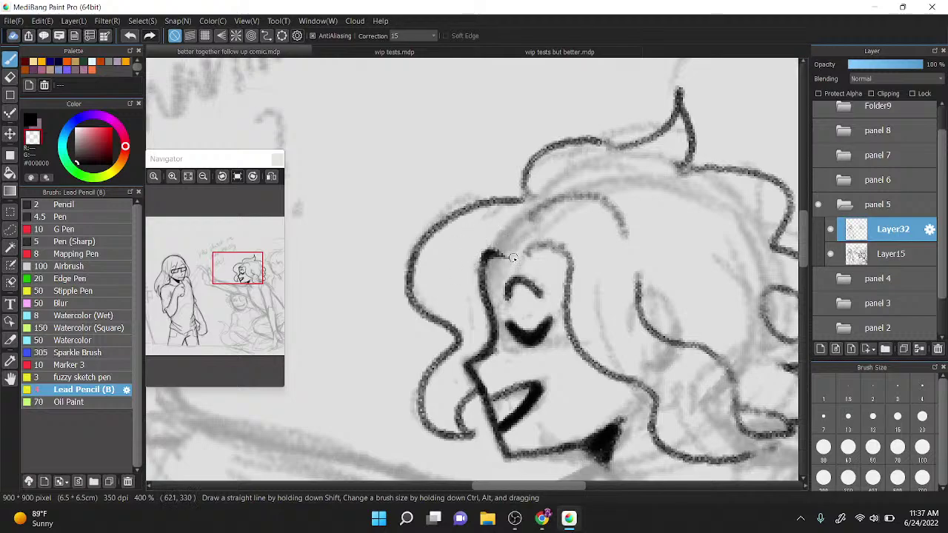
key("x")
scroll(642, 167, "down", 3)
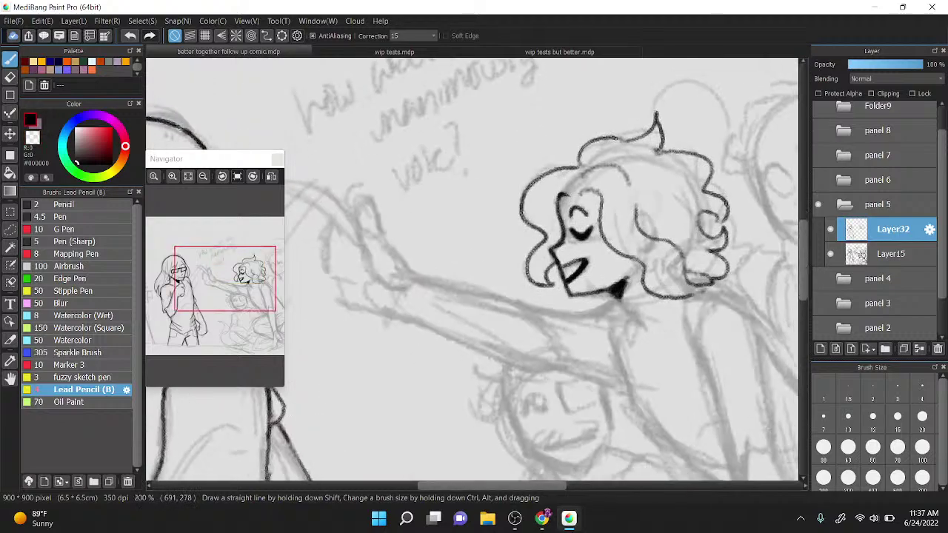
Step: Reshape the lowest back curl into a bold pointed lock, erase its old round outline, and thicken the adjoining inner strand
left_click_drag(758, 215, 674, 206)
scroll(518, 256, "up", 4)
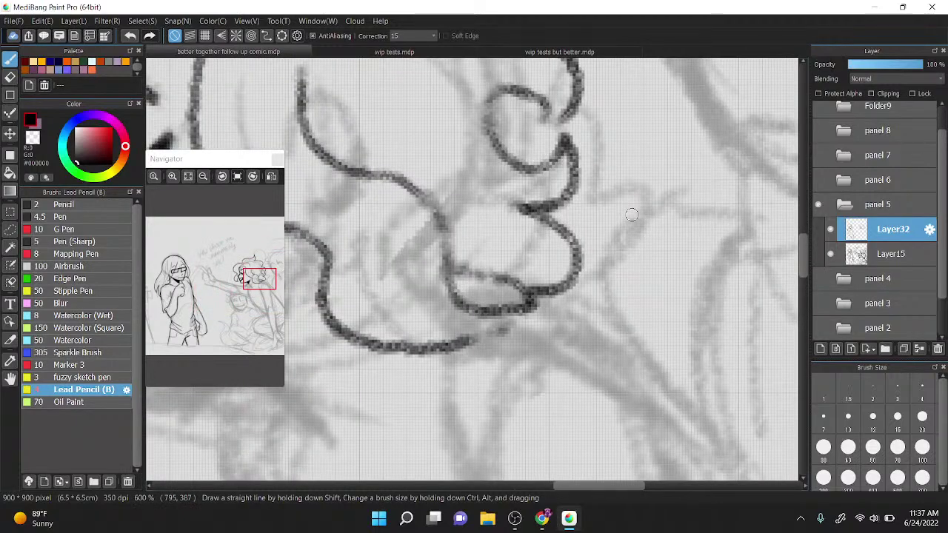
mouse_move(451, 260)
left_mouse_down()
mouse_move(540, 300)
mouse_move(499, 269)
mouse_move(541, 295)
mouse_move(552, 285)
mouse_move(520, 201)
mouse_move(542, 298)
left_mouse_up()
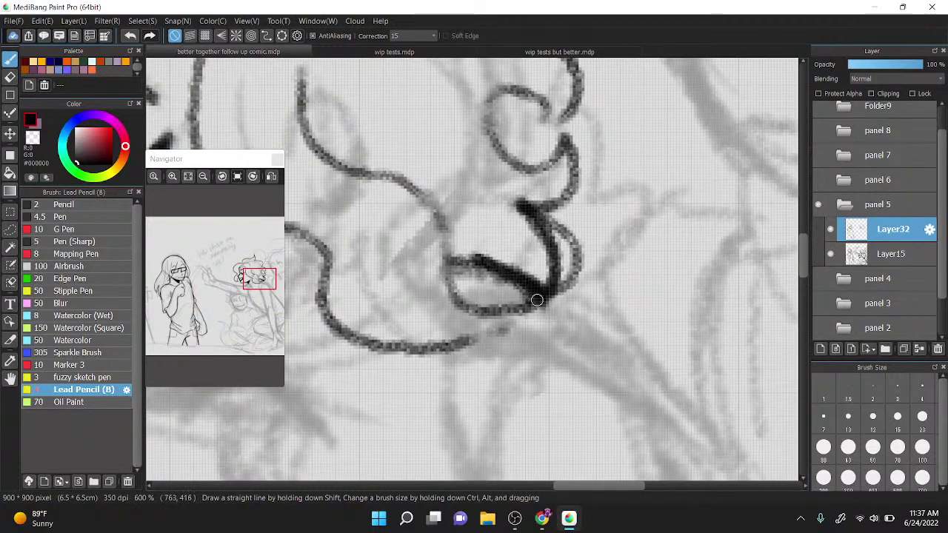
key("x")
mouse_move(530, 289)
left_mouse_down()
mouse_move(500, 292)
mouse_move(476, 276)
mouse_move(536, 323)
mouse_move(561, 293)
mouse_move(487, 283)
mouse_move(527, 318)
mouse_move(513, 280)
mouse_move(540, 320)
mouse_move(555, 309)
mouse_move(570, 244)
mouse_move(591, 293)
left_mouse_up()
key("x")
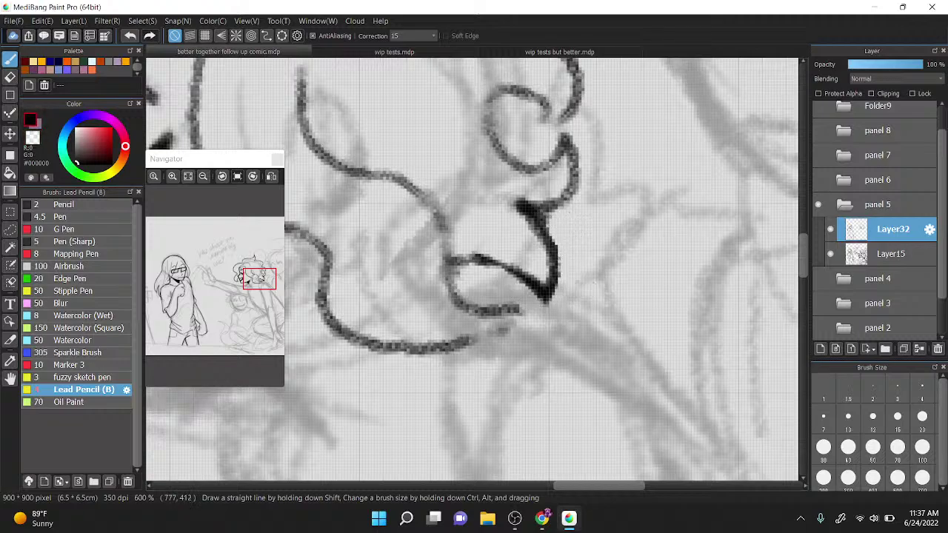
mouse_move(463, 304)
left_mouse_down()
mouse_move(438, 221)
mouse_move(414, 204)
left_mouse_up()
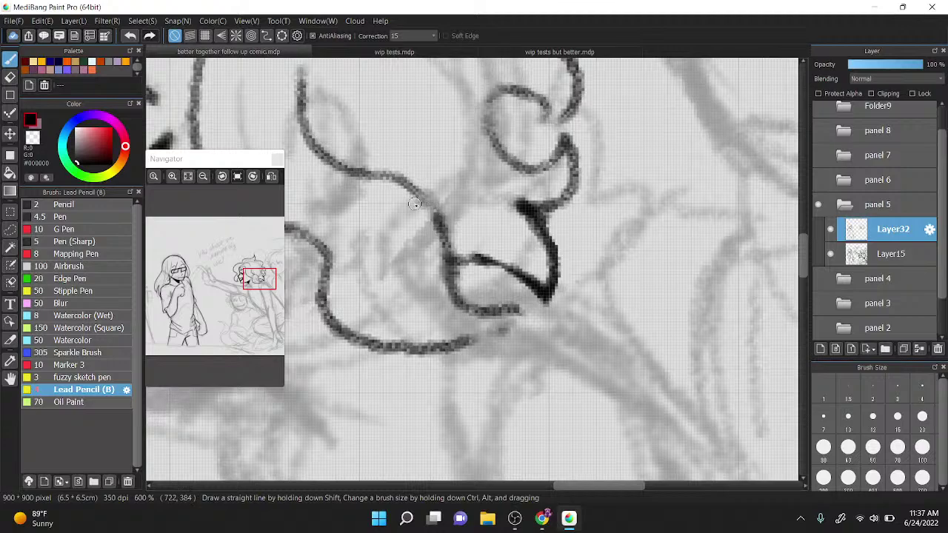
Step: Ink the diagonal neck line running down from the black jaw shadow
scroll(622, 201, "down", 2)
scroll(434, 366, "up", 1)
left_click_drag(425, 234, 484, 297)
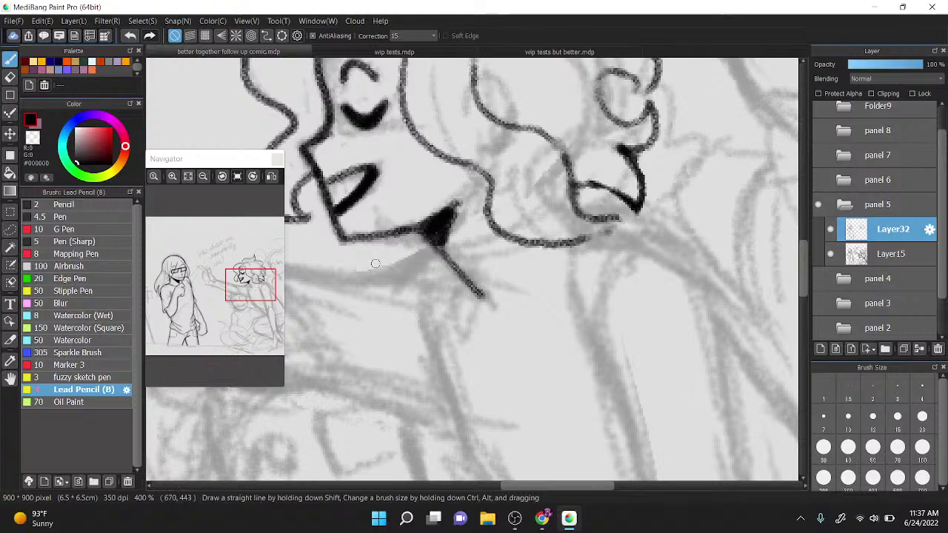
Step: Ink the upper and lower contours of the curly-haired character's outstretched arm, with a short curved crease at the elbow
mouse_move(368, 268)
left_mouse_down()
mouse_move(434, 240)
mouse_move(453, 263)
mouse_move(451, 279)
mouse_move(467, 207)
left_mouse_up()
scroll(529, 192, "down", 2)
scroll(471, 274, "down", 1)
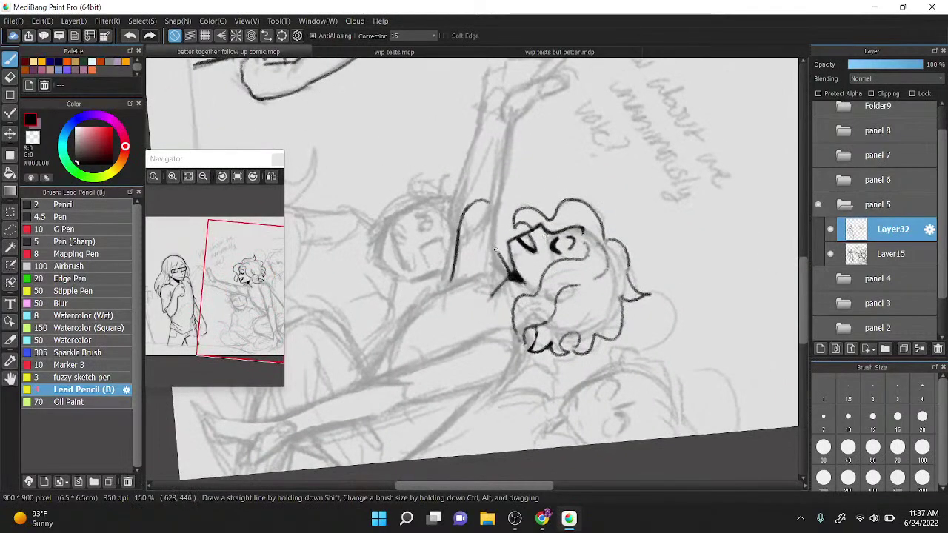
mouse_move(496, 252)
left_mouse_down()
mouse_move(497, 206)
mouse_move(499, 255)
mouse_move(462, 185)
mouse_move(460, 212)
mouse_move(480, 115)
left_mouse_up()
mouse_move(497, 210)
left_mouse_down()
mouse_move(502, 138)
mouse_move(496, 221)
mouse_move(499, 124)
left_mouse_up()
left_click_drag(513, 163, 550, 215)
Step: Ink both sides of the curly-haired character's supporting arm and thicken the shoulder line coming down from the back hair
scroll(597, 275, "down", 3)
scroll(597, 274, "up", 3)
mouse_move(496, 237)
left_mouse_down()
mouse_move(525, 290)
mouse_move(550, 379)
left_mouse_up()
left_click_drag(566, 236, 580, 354)
mouse_move(518, 185)
left_mouse_down()
mouse_move(562, 222)
mouse_move(527, 279)
left_mouse_up()
scroll(523, 144, "up", 1)
left_click_drag(513, 227, 529, 285)
mouse_move(510, 226)
left_mouse_down()
mouse_move(518, 283)
mouse_move(510, 235)
mouse_move(527, 285)
mouse_move(530, 271)
left_mouse_up()
Step: Erase the excess shoulder strokes that cross the lowest back hair lock and clean the shoulder contour
key("z")
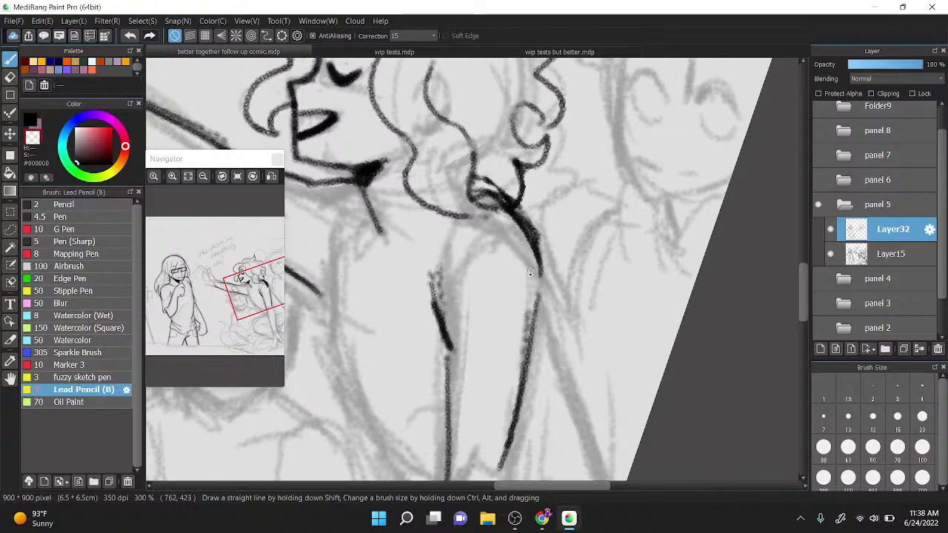
scroll(526, 264, "up", 1)
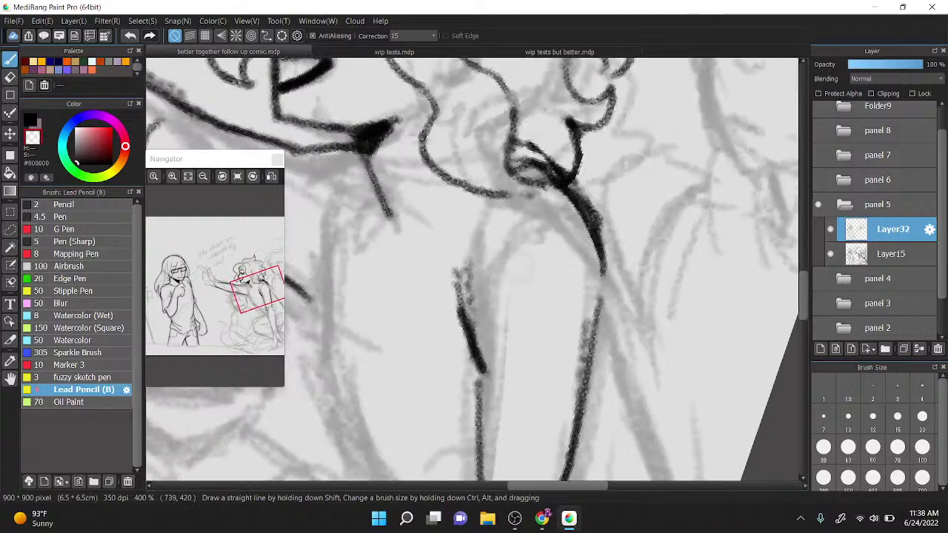
left_click_drag(545, 171, 597, 253)
left_click_drag(589, 199, 610, 242)
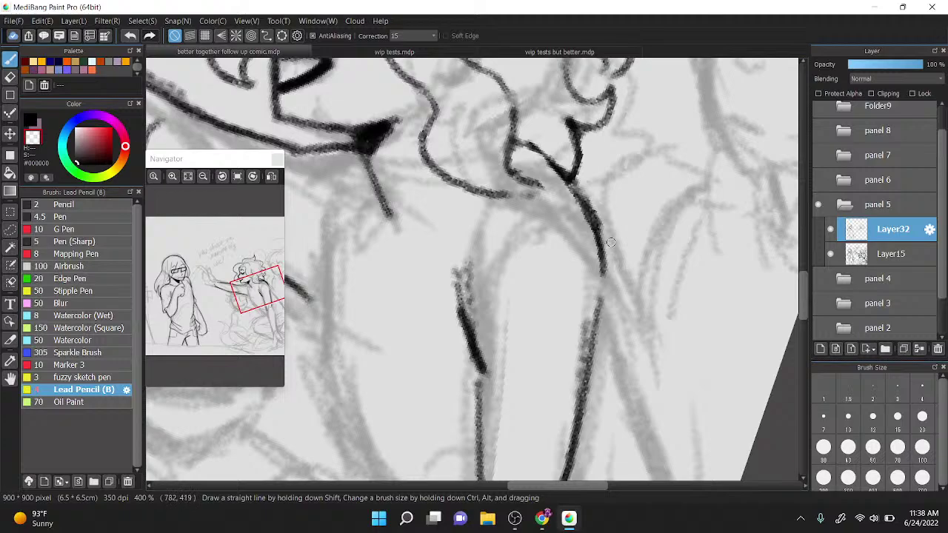
Step: Redraw the lowest back hair lock with a curved pointed tip and erase the overlapping line between it and the shoulder
key("x")
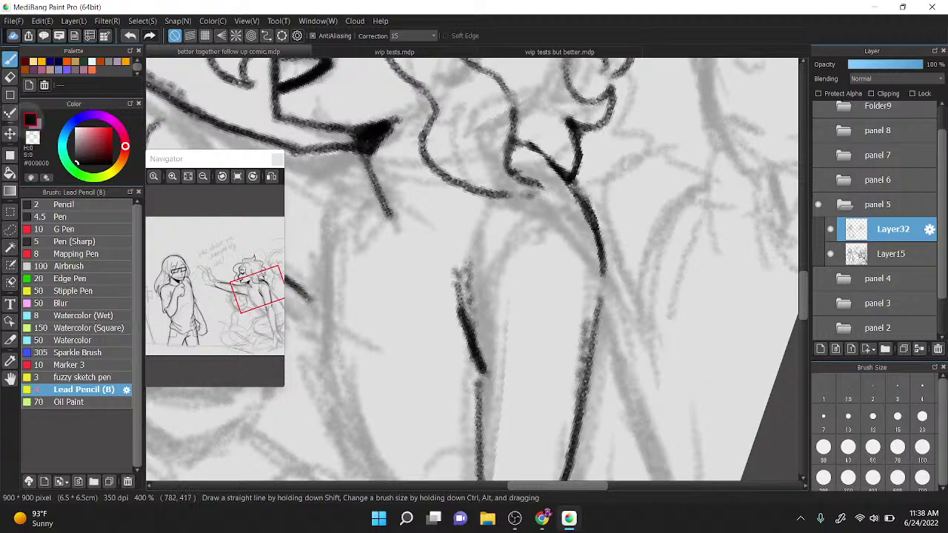
mouse_move(519, 152)
left_mouse_down()
mouse_move(547, 163)
mouse_move(505, 158)
mouse_move(548, 168)
mouse_move(510, 138)
mouse_move(564, 184)
mouse_move(540, 165)
mouse_move(559, 194)
mouse_move(576, 172)
mouse_move(553, 208)
left_mouse_up()
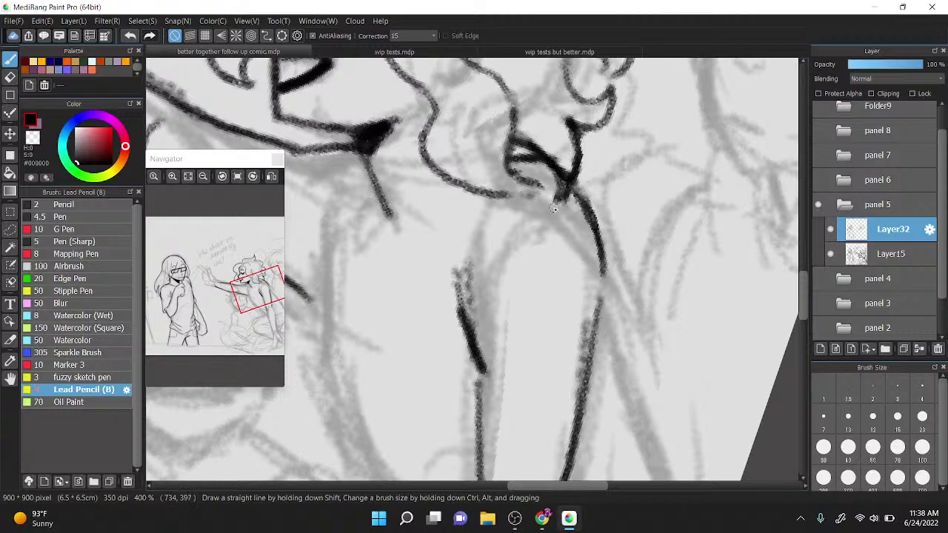
key("x")
mouse_move(519, 132)
left_mouse_down()
mouse_move(561, 171)
mouse_move(559, 159)
mouse_move(566, 189)
mouse_move(563, 119)
left_mouse_up()
mouse_move(564, 185)
left_mouse_down()
mouse_move(569, 198)
mouse_move(576, 162)
left_mouse_up()
key("z")
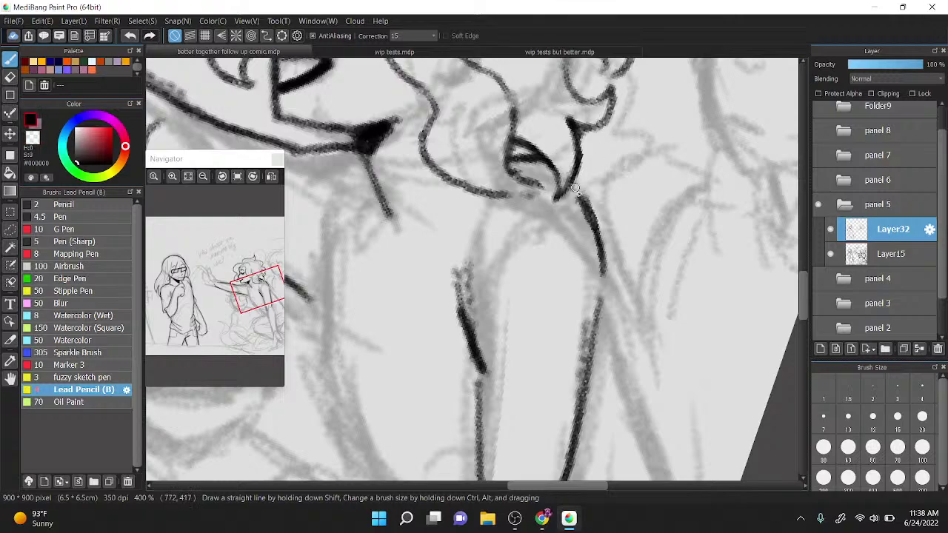
Step: Thicken the upper shoulder line up to the hair lock and ink a short neck stroke beneath the back hair
mouse_move(584, 207)
left_mouse_down()
mouse_move(572, 179)
mouse_move(600, 259)
left_mouse_up()
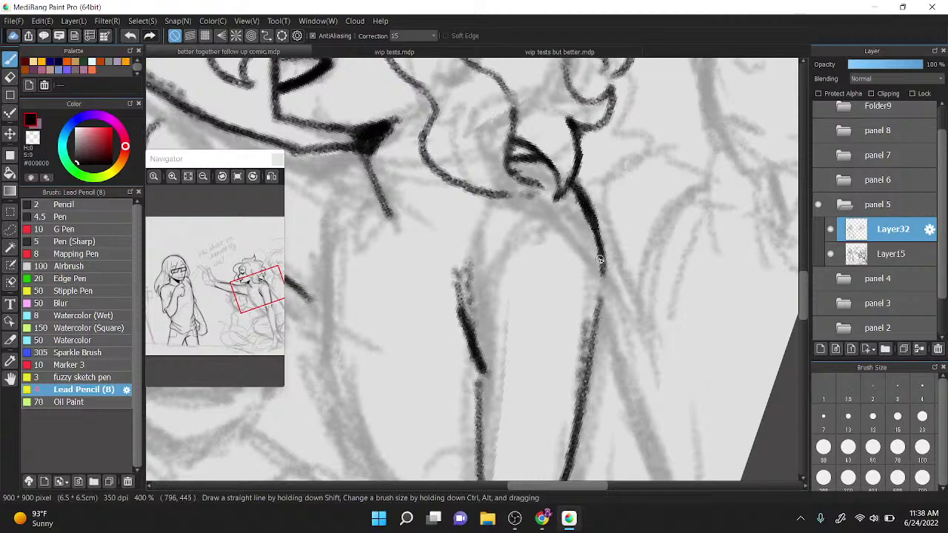
mouse_move(431, 202)
left_mouse_down()
mouse_move(463, 177)
mouse_move(452, 191)
left_mouse_up()
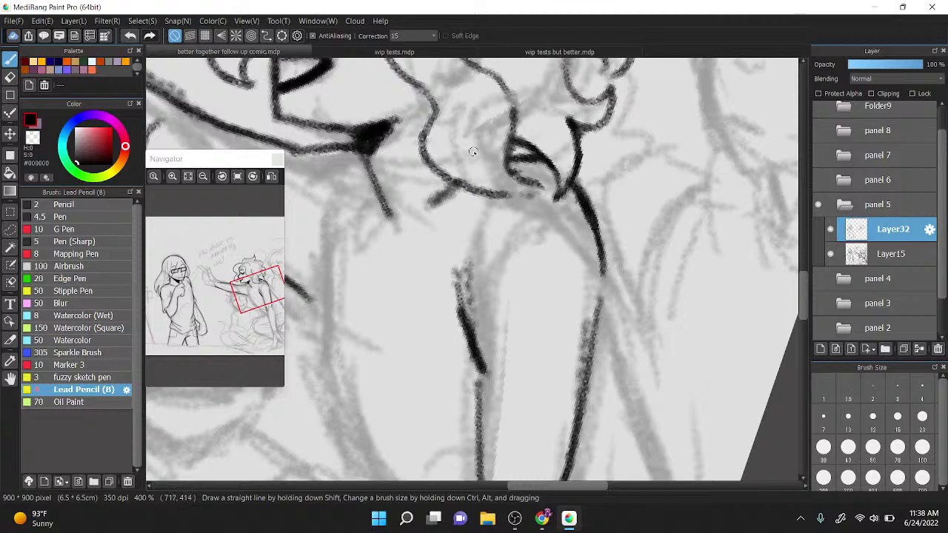
Step: Ink the outstretched hand with rounded finger outline, palm folds and thumb, joining it to the forearm at the wrist
scroll(474, 153, "down", 2)
mouse_move(533, 244)
left_mouse_down()
mouse_move(568, 261)
mouse_move(635, 251)
mouse_move(729, 271)
mouse_move(796, 270)
left_mouse_up()
scroll(429, 159, "up", 1)
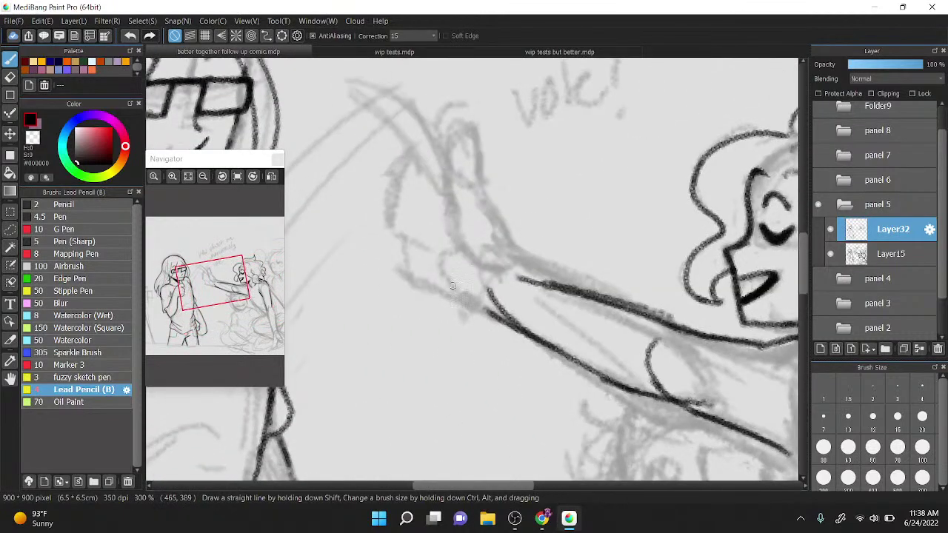
mouse_move(410, 273)
left_mouse_down()
mouse_move(484, 302)
mouse_move(400, 238)
mouse_move(405, 157)
mouse_move(440, 195)
left_mouse_up()
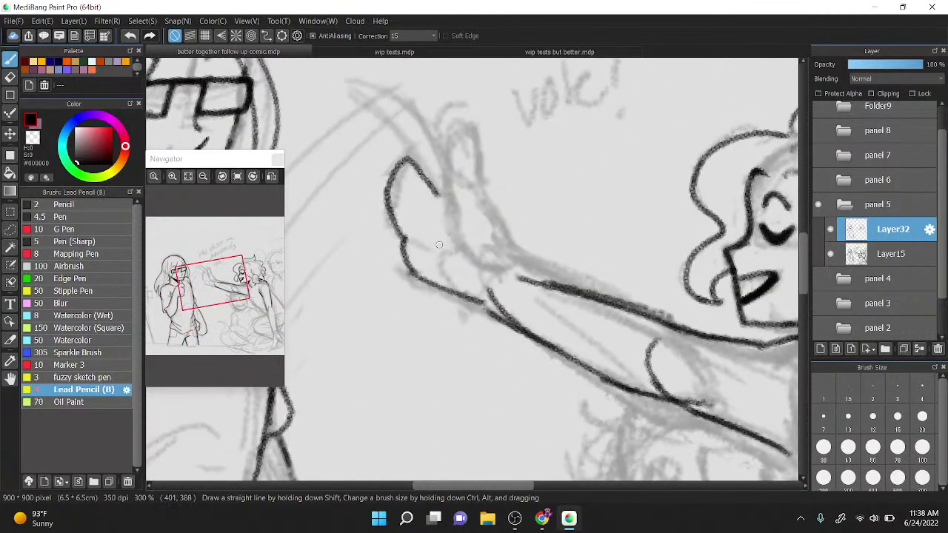
left_click_drag(415, 249, 450, 237)
mouse_move(447, 273)
left_mouse_down()
mouse_move(443, 245)
mouse_move(470, 144)
mouse_move(489, 210)
mouse_move(519, 256)
mouse_move(589, 296)
mouse_move(641, 306)
mouse_move(608, 294)
mouse_move(627, 313)
left_mouse_up()
mouse_move(497, 309)
left_mouse_down()
mouse_move(479, 298)
mouse_move(504, 316)
mouse_move(497, 321)
mouse_move(476, 284)
mouse_move(518, 322)
left_mouse_up()
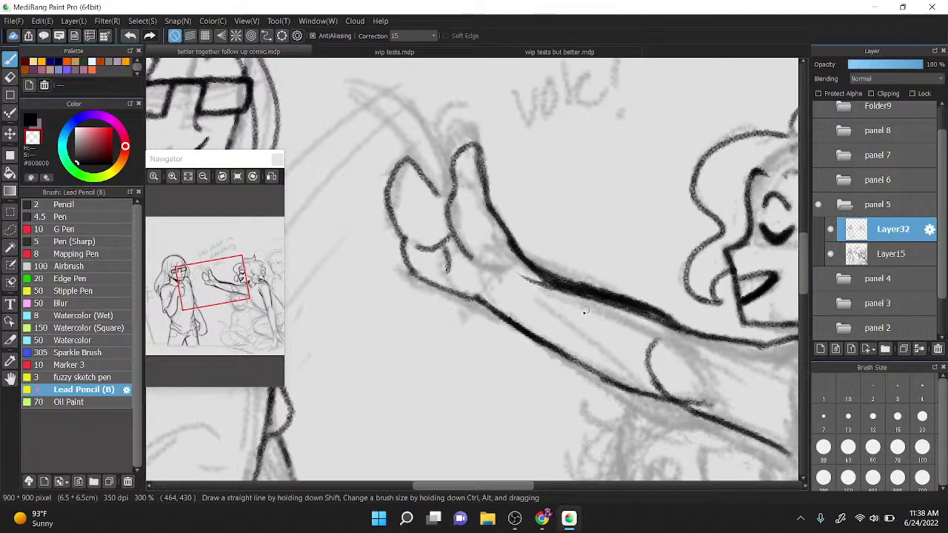
Step: Thin the heavy upper forearm line, trim the elbow crease's overshoot, and close the gap in the lower arm contour
key("ctrl+z")
key("ctrl+z")
key("ctrl+z")
key("ctrl+z")
key("ctrl+z")
key("ctrl+z")
key("ctrl+z")
key("ctrl+z")
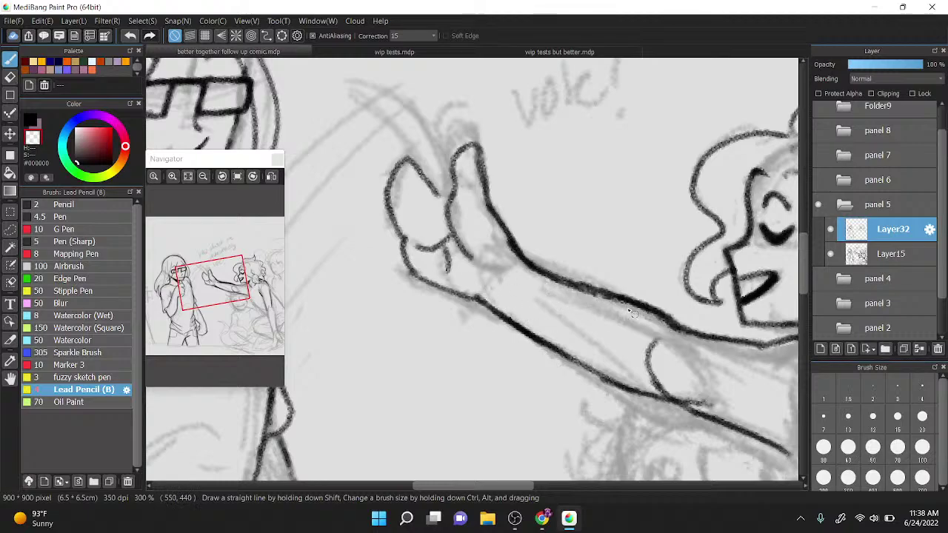
mouse_move(696, 401)
left_mouse_down()
mouse_move(721, 408)
mouse_move(694, 402)
left_mouse_up()
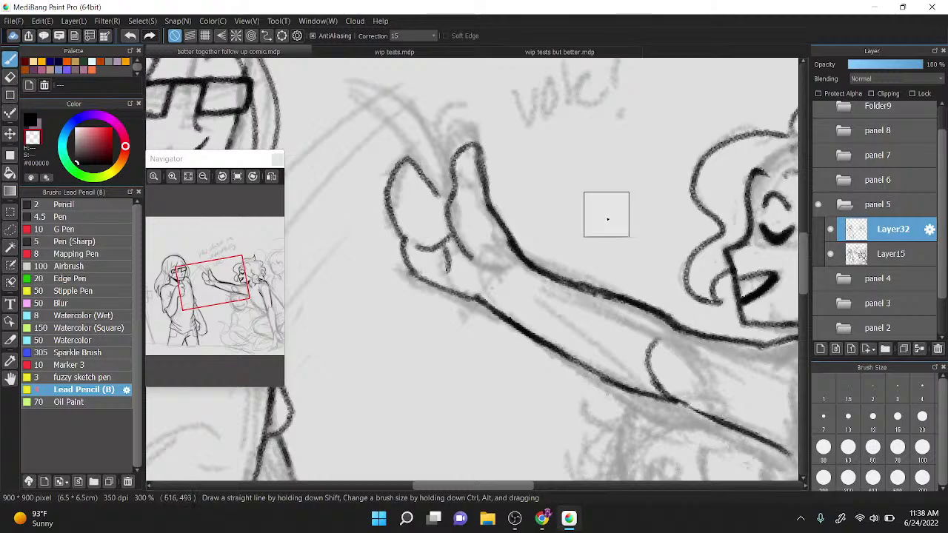
scroll(607, 214, "up", 1)
left_click_drag(560, 385, 643, 435)
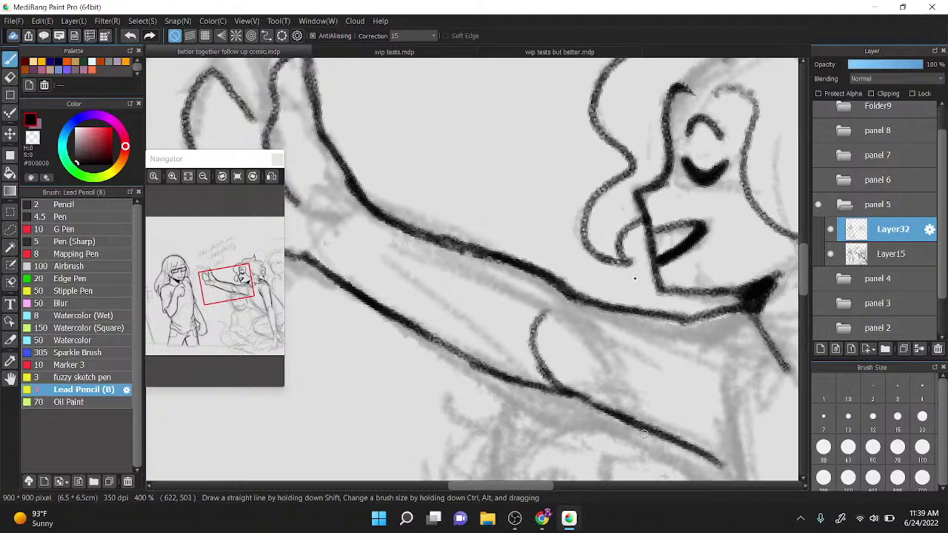
Step: Ink a slender pointed finger shape extending up from the outstretched hand, with two curved edges meeting at the tip
scroll(632, 356, "down", 3)
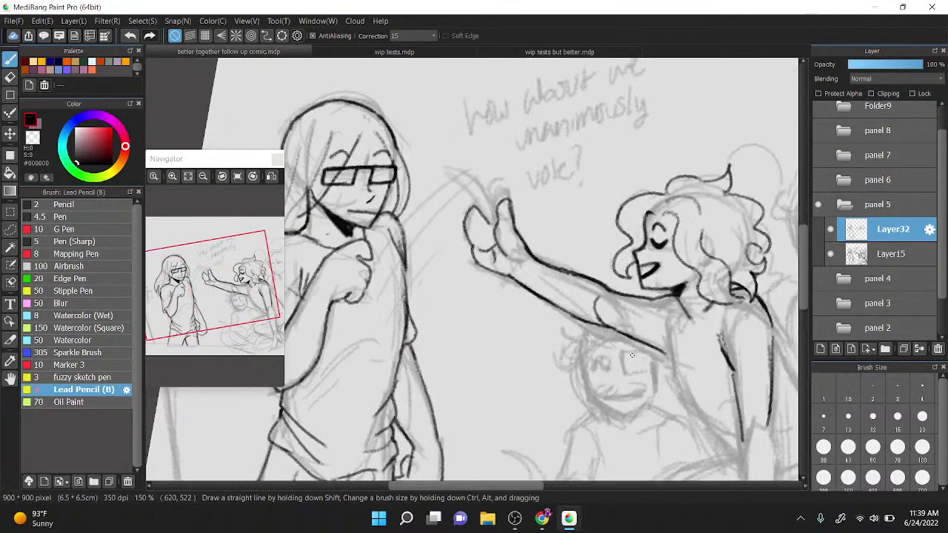
scroll(632, 356, "down", 2)
scroll(659, 276, "up", 1)
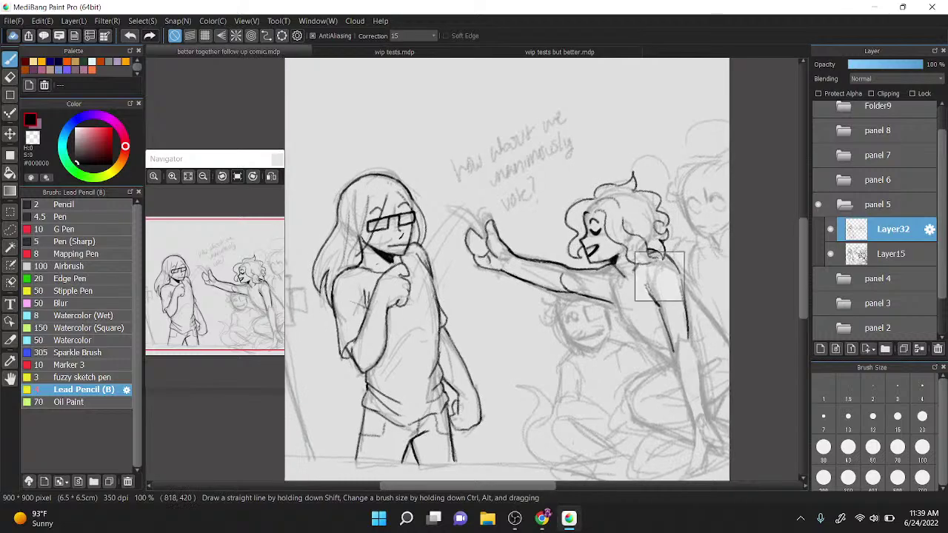
scroll(689, 282, "up", 2)
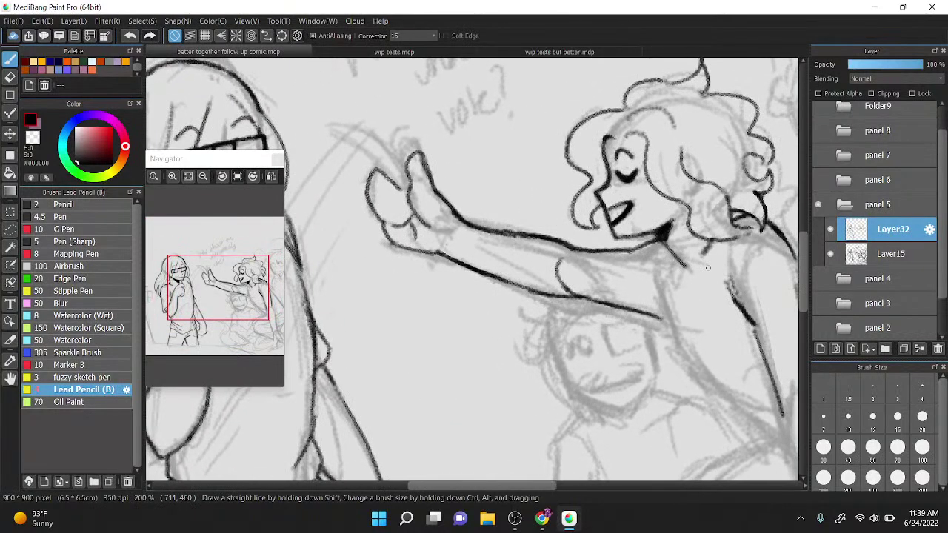
scroll(707, 268, "up", 2)
scroll(563, 370, "down", 1)
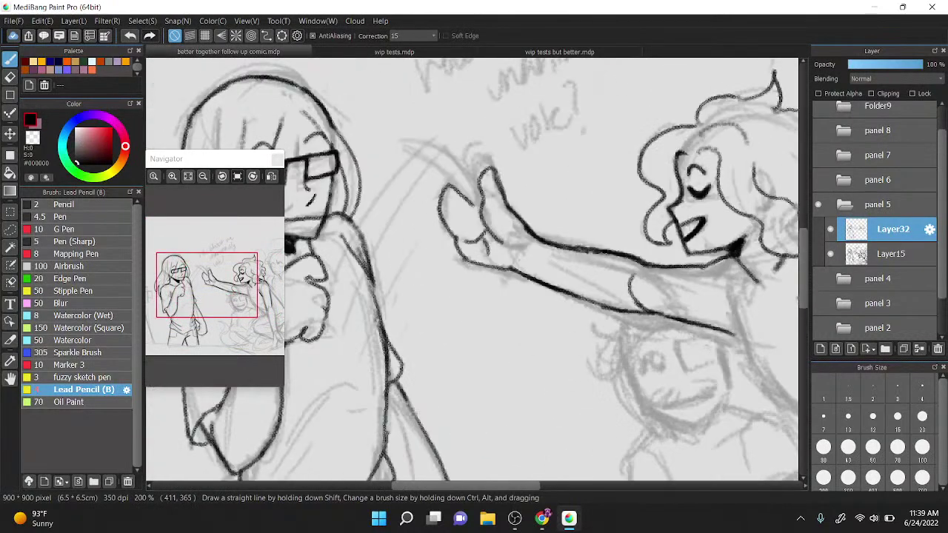
left_click_drag(400, 139, 474, 200)
key("ctrl+z")
scroll(422, 141, "up", 2)
mouse_move(377, 154)
left_mouse_down()
mouse_move(454, 201)
mouse_move(530, 279)
left_mouse_up()
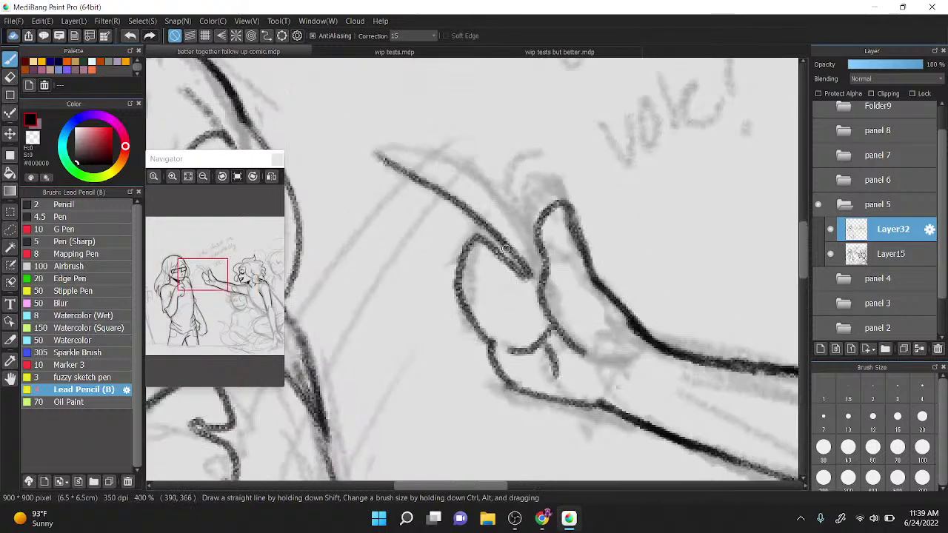
key("ctrl+z")
left_click_drag(376, 154, 526, 280)
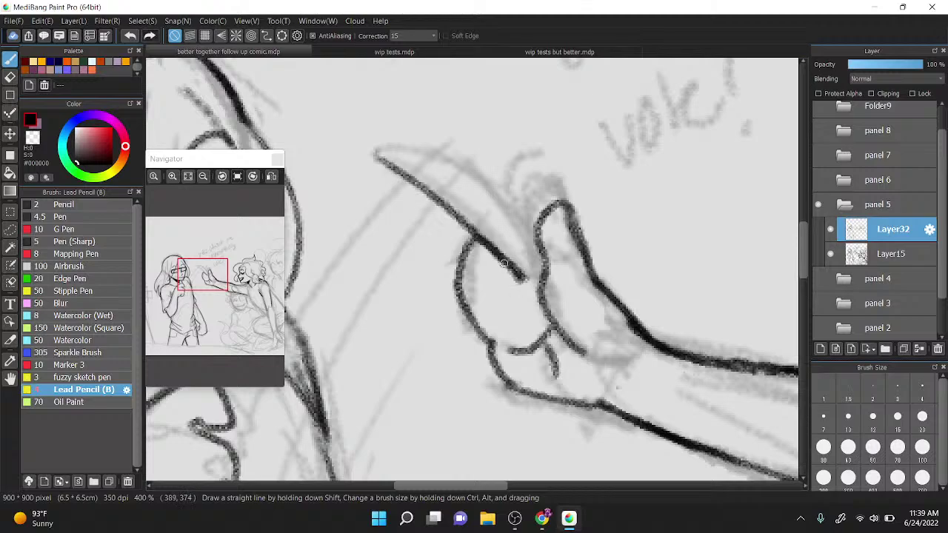
mouse_move(380, 152)
left_mouse_down()
mouse_move(548, 298)
mouse_move(522, 249)
mouse_move(542, 297)
left_mouse_up()
Step: Try curved motion lines sweeping down from the pointed finger across the glasses-wearing figure's shoulder
left_click_drag(406, 176, 342, 408)
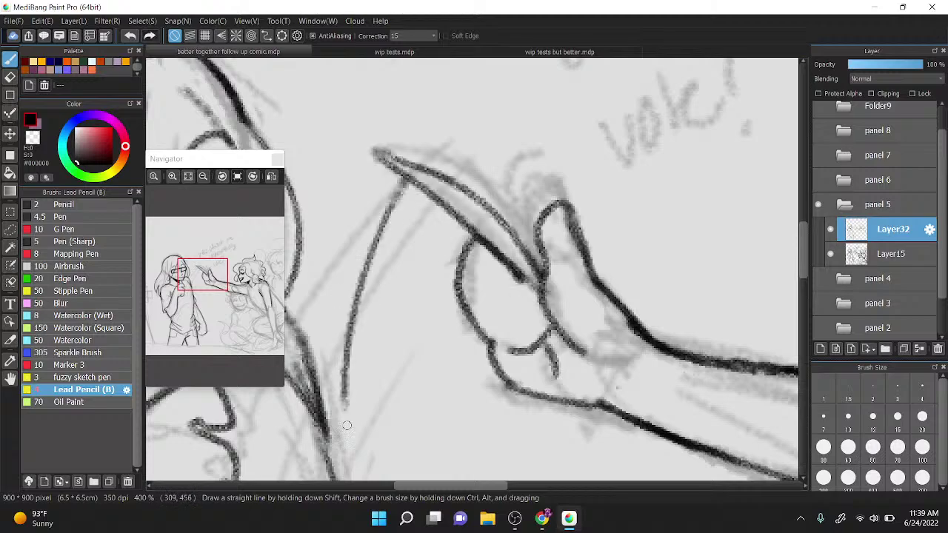
scroll(522, 130, "down", 2)
key("ctrl+z")
left_click_drag(379, 302, 495, 116)
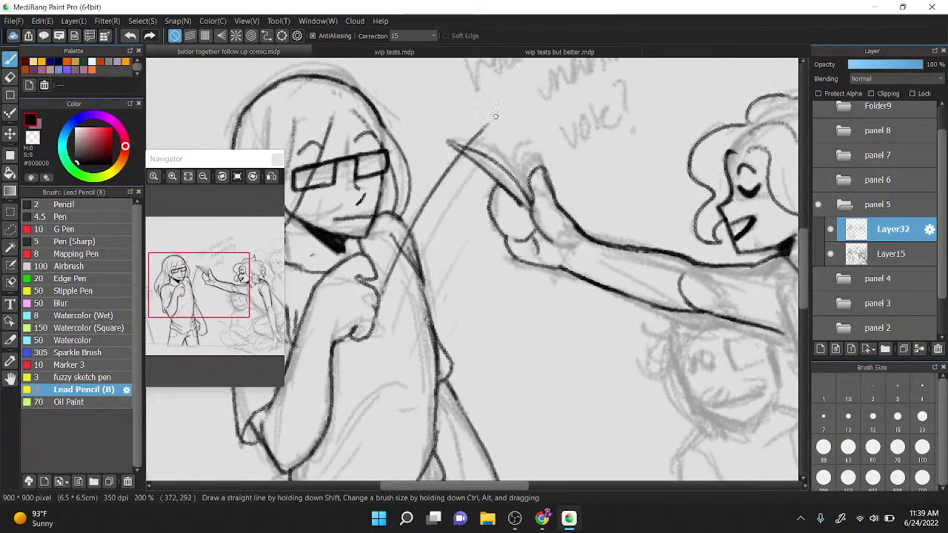
key("ctrl+z")
left_click_drag(459, 145, 395, 283)
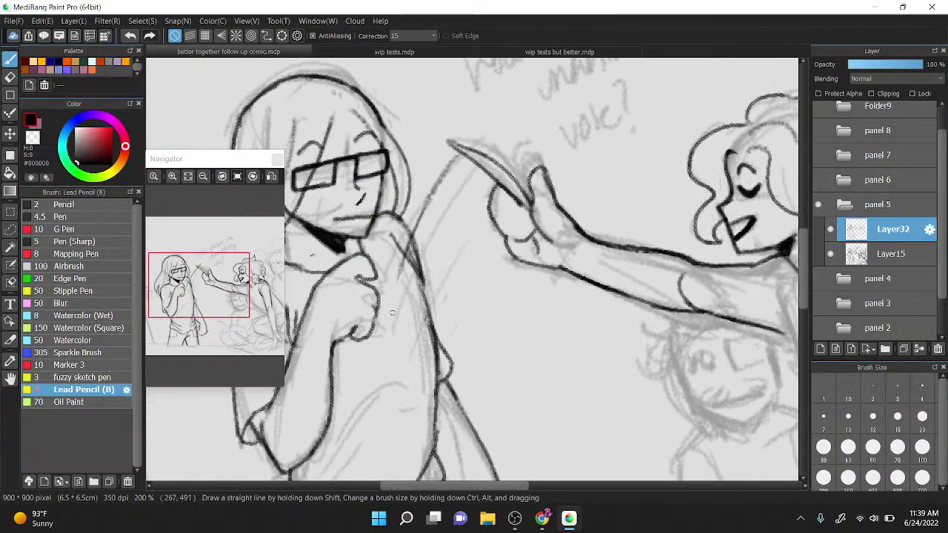
left_click_drag(482, 163, 392, 351)
left_click_drag(490, 194, 411, 404)
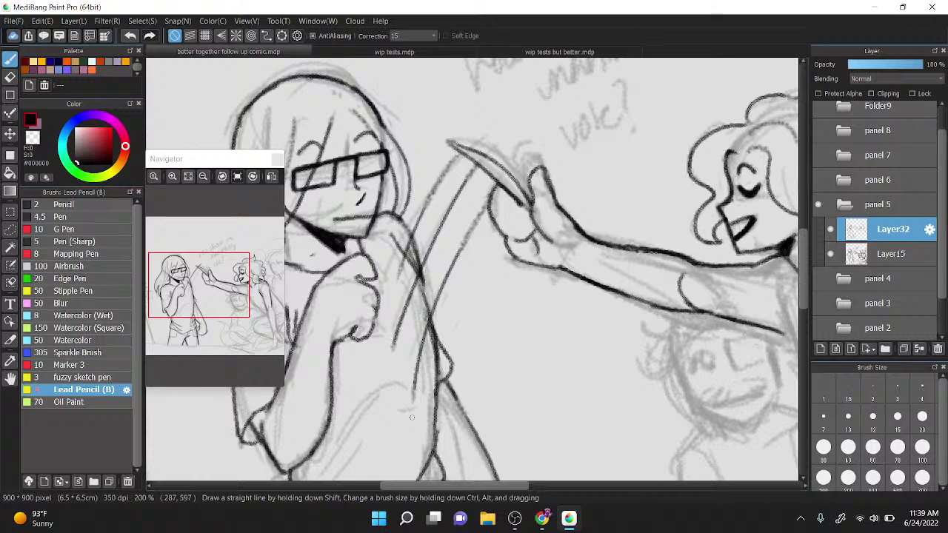
Step: Hide the sketch layer Layer15 to check the line art and undo the three motion lines
key("ctrl+minus")
left_click(829, 253)
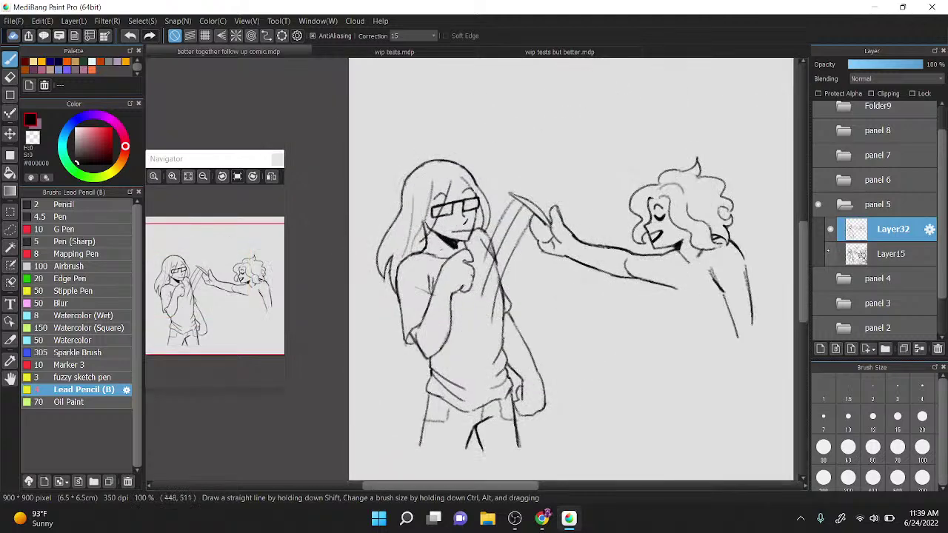
key("ctrl+z")
key("ctrl+z")
key("ctrl+z")
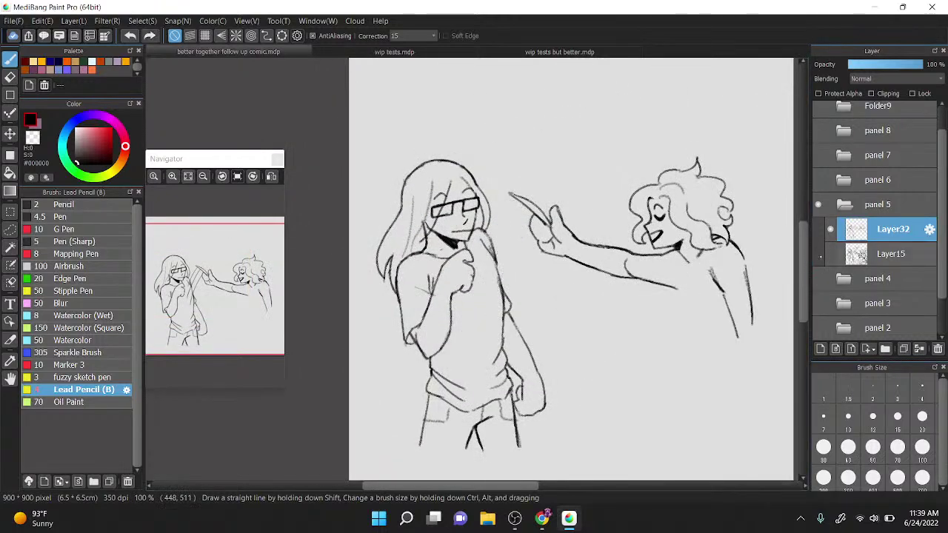
Step: Show the sketch layer Layer15 again, undo the stray mark made on it, and make Layer32 active
left_click(820, 257)
left_click(829, 253)
left_click_drag(504, 248, 500, 258)
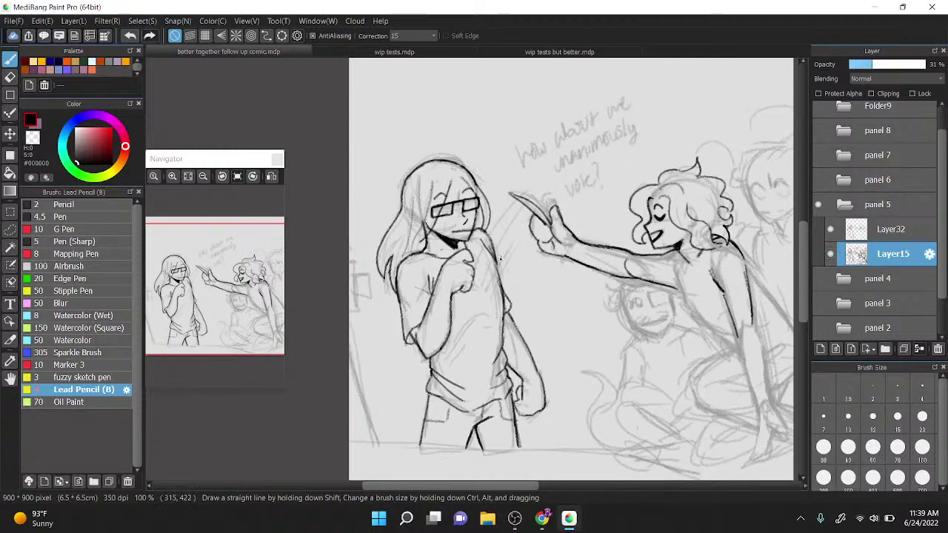
key("ctrl+z")
left_click(892, 229)
Step: Try three nearly straight diagonal motion lines running from the pointed finger toward the glasses-wearing figure's chest
key("ctrl+plus")
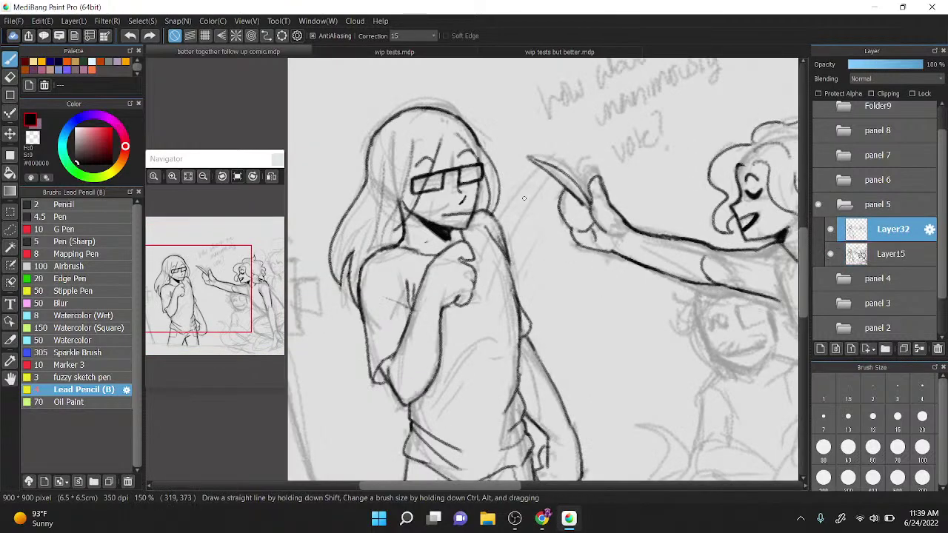
left_click_drag(548, 176, 482, 314)
left_click_drag(544, 163, 482, 274)
left_click_drag(549, 224, 508, 296)
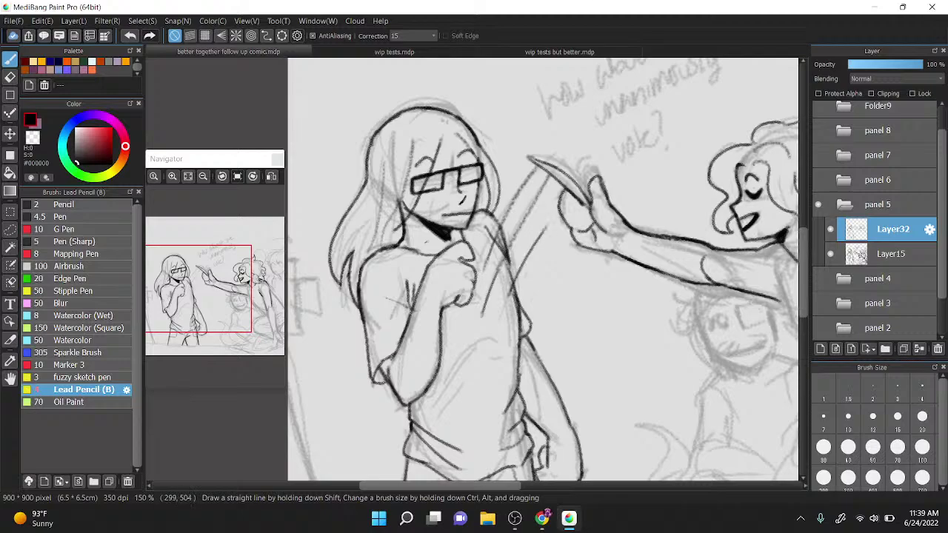
Step: Hide the sketch layer Layer15 and retry the spacing of the diagonal motion lines below the finger
left_click(829, 254)
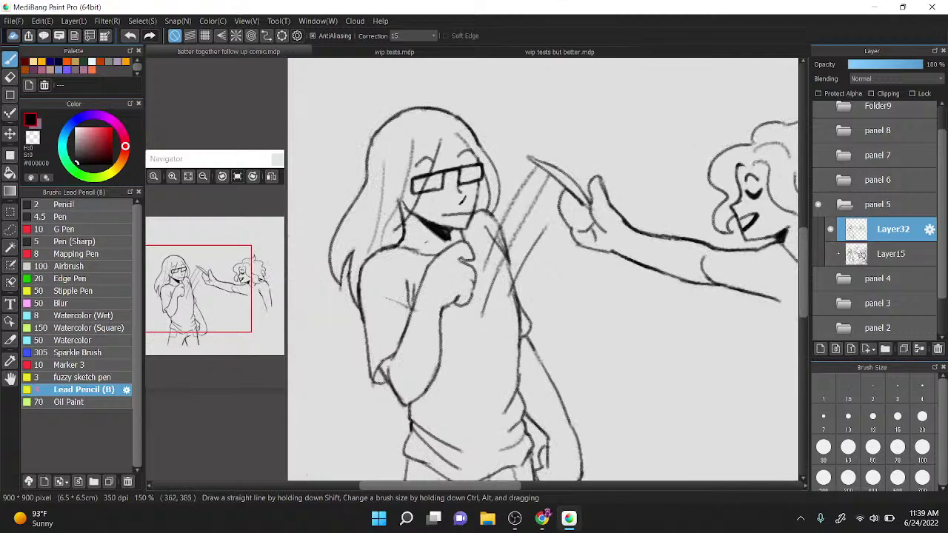
key("ctrl+z")
key("ctrl+z")
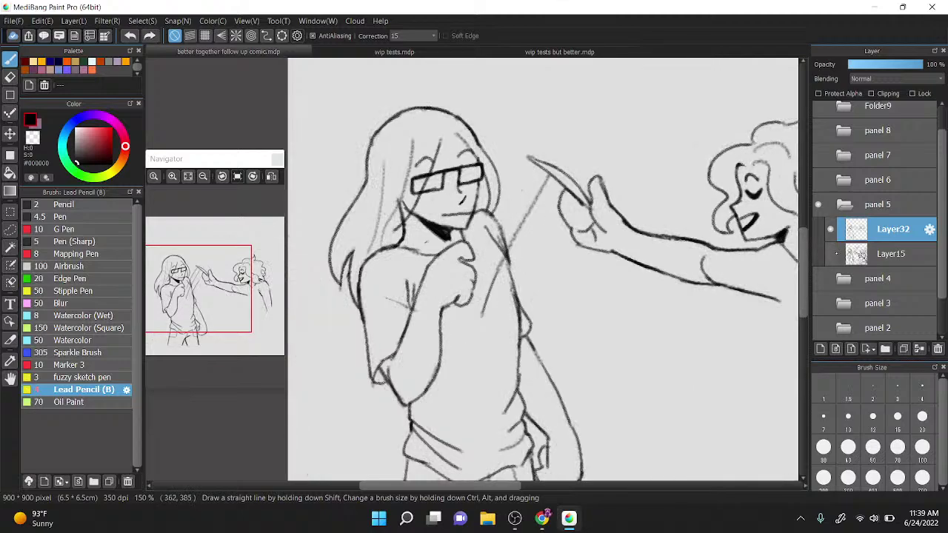
mouse_move(485, 253)
left_mouse_down()
mouse_move(519, 195)
mouse_move(493, 253)
mouse_move(500, 321)
left_mouse_up()
key("ctrl+z")
scroll(546, 209, "down", 4)
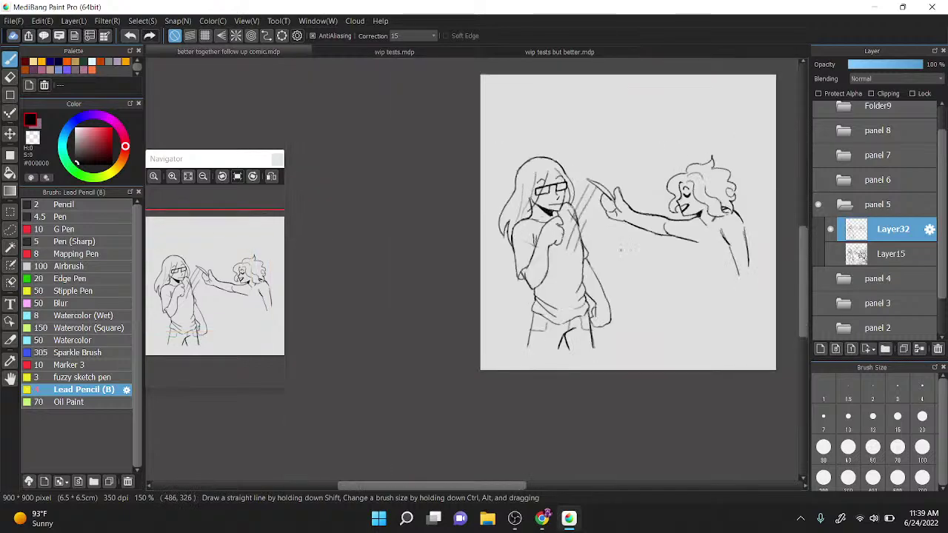
scroll(669, 277, "up", 4)
Step: Replace the straight diagonal motion lines with curved ones sweeping down from the pointed finger toward the glasses-wearing figure
key("ctrl+z")
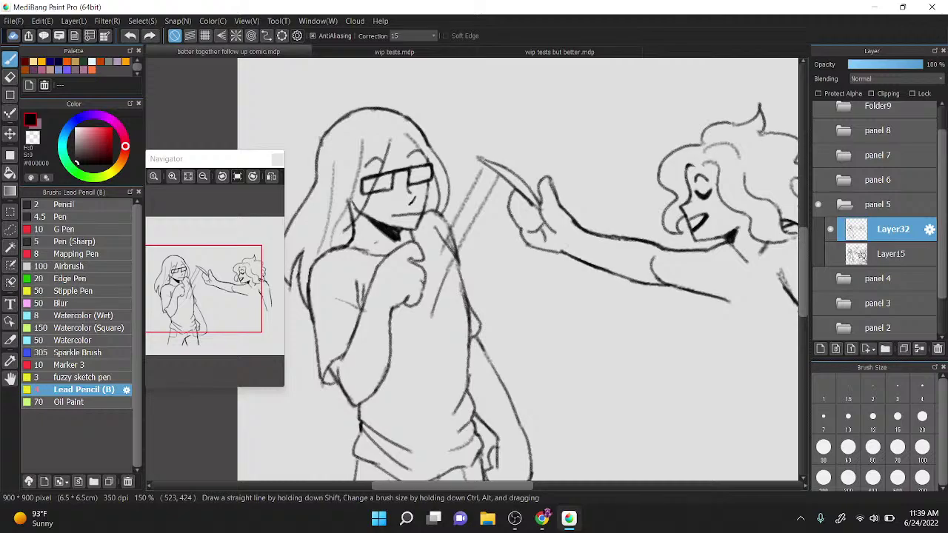
key("ctrl+z")
key("ctrl+z")
mouse_move(500, 172)
left_mouse_down()
mouse_move(460, 309)
mouse_move(472, 212)
left_mouse_up()
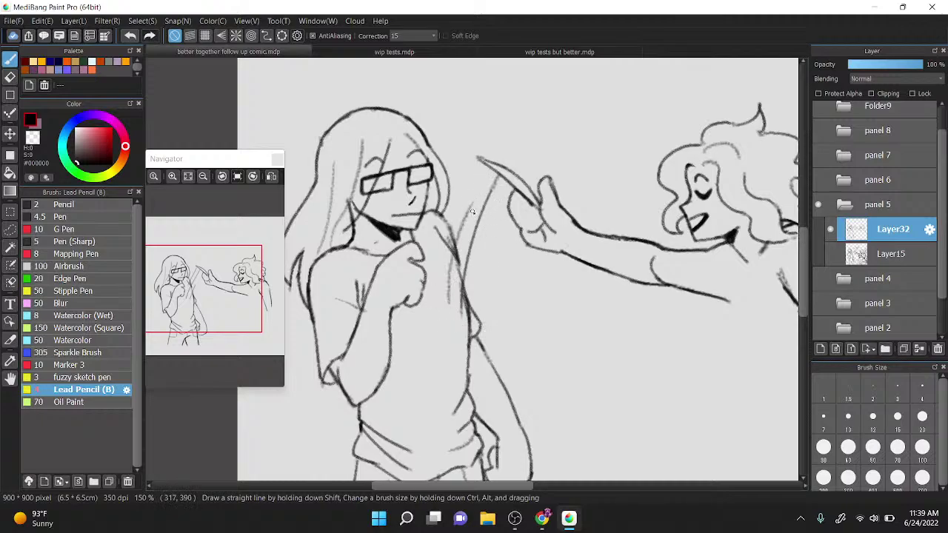
left_click_drag(486, 256, 499, 210)
scroll(655, 237, "down", 5)
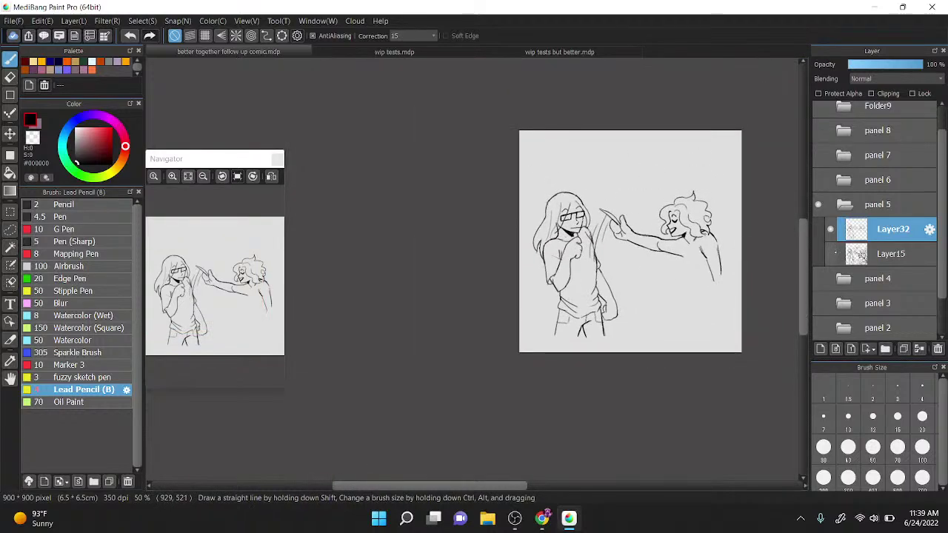
Step: Ink the curly-haired character's torso front from armpit to waist and the back line from the shoulder to the panel's edge
scroll(658, 222, "up", 6)
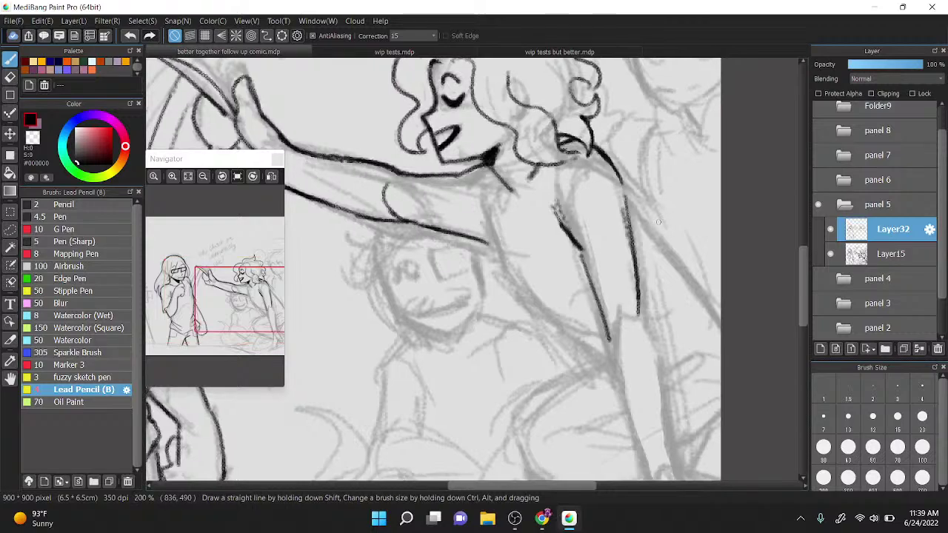
left_click_drag(491, 243, 498, 265)
left_click_drag(491, 239, 483, 187)
mouse_move(485, 228)
left_mouse_down()
mouse_move(559, 326)
mouse_move(596, 343)
left_mouse_up()
left_click_drag(626, 200, 720, 320)
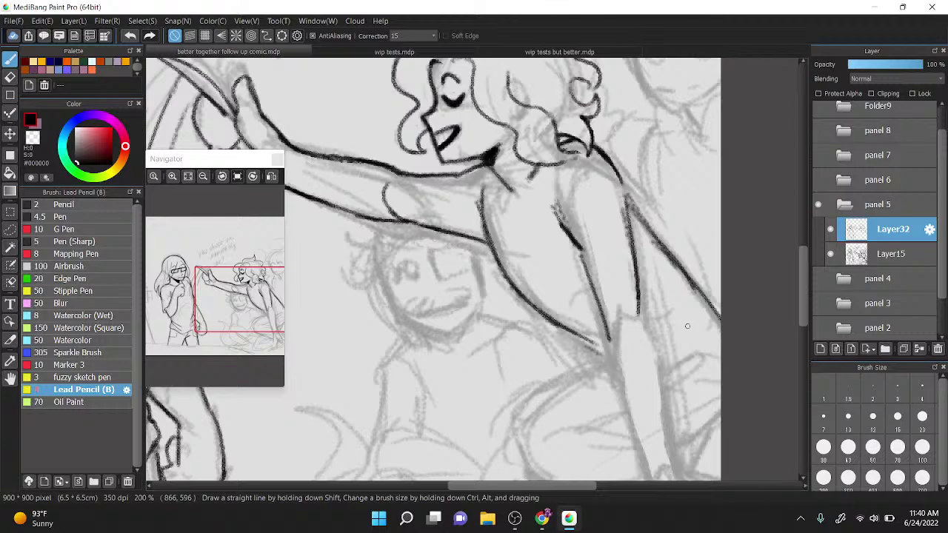
left_click_drag(628, 292, 573, 269)
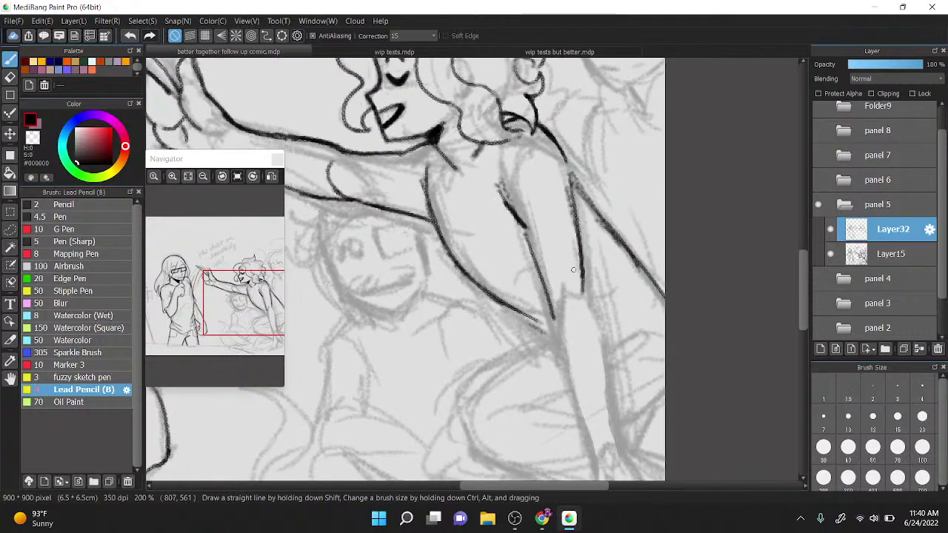
mouse_move(564, 154)
left_mouse_down()
mouse_move(573, 188)
mouse_move(595, 210)
left_mouse_up()
mouse_move(572, 178)
left_mouse_down()
mouse_move(620, 244)
mouse_move(615, 234)
left_mouse_up()
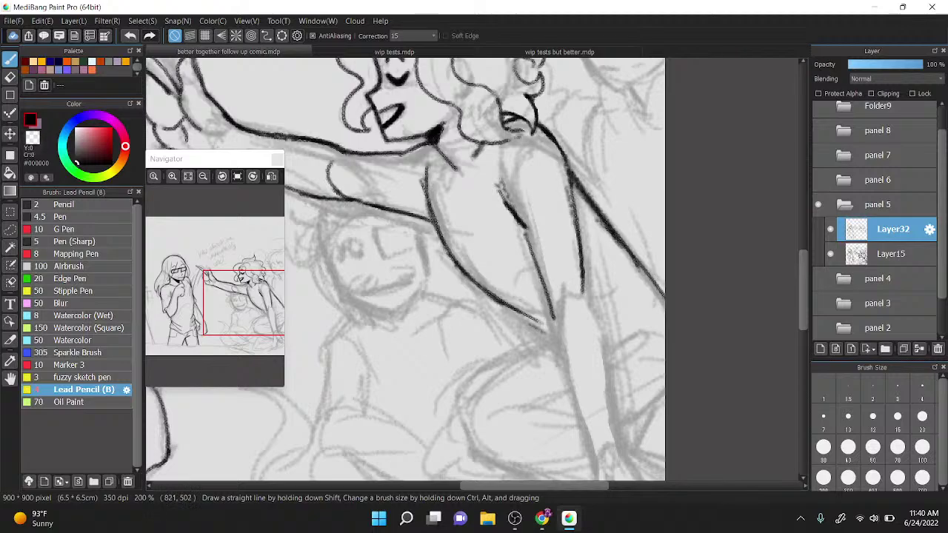
Step: Clean up the back line just below the shoulder with the transparent brush colour
key("ctrl+Up")
key("z")
left_click_drag(480, 240, 521, 305)
left_click_drag(478, 241, 544, 342)
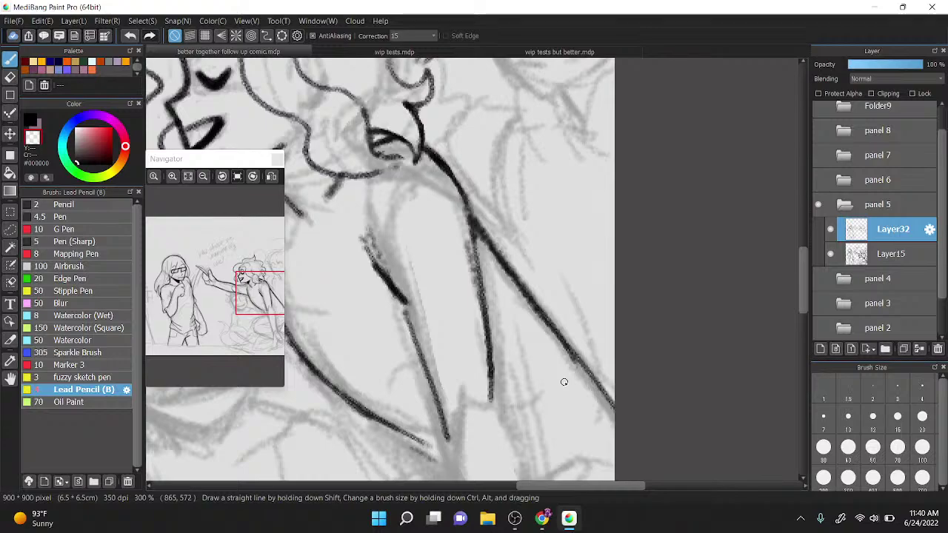
Step: Ink the supporting arm's forearm in black, carrying both sides past the elbow down to the wrist
key("x")
scroll(471, 230, "down", 1)
left_click_drag(472, 230, 504, 114)
mouse_move(491, 264)
left_mouse_down()
mouse_move(530, 392)
mouse_move(509, 220)
left_mouse_up()
left_click_drag(510, 221, 530, 255)
mouse_move(516, 204)
left_mouse_down()
mouse_move(546, 288)
mouse_move(555, 385)
left_mouse_up()
left_click_drag(547, 280, 545, 316)
Step: Erase the curved elbow strokes between the two sides of the supporting arm, restoring black as the brush colour
scroll(546, 316, "up", 2)
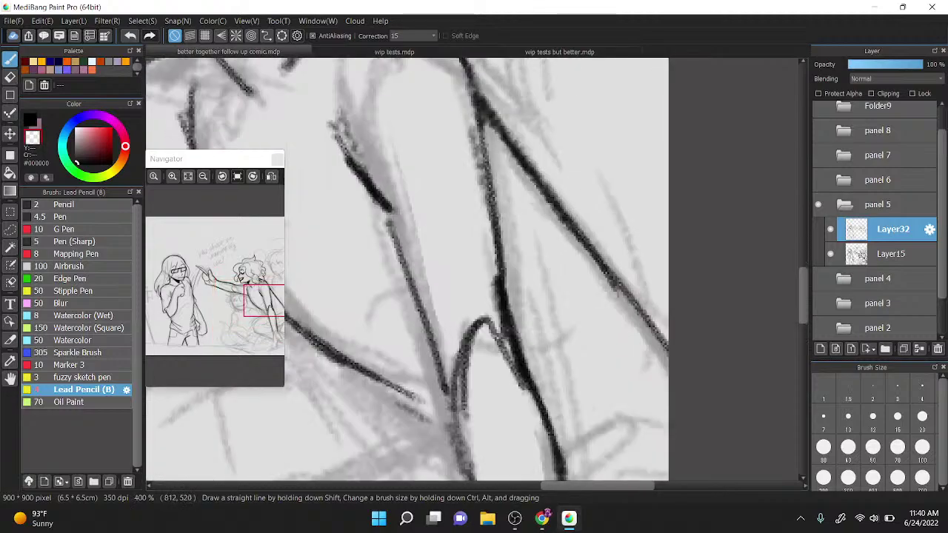
mouse_move(511, 374)
left_mouse_down()
mouse_move(497, 326)
mouse_move(522, 385)
mouse_move(459, 301)
mouse_move(457, 399)
mouse_move(469, 432)
left_mouse_up()
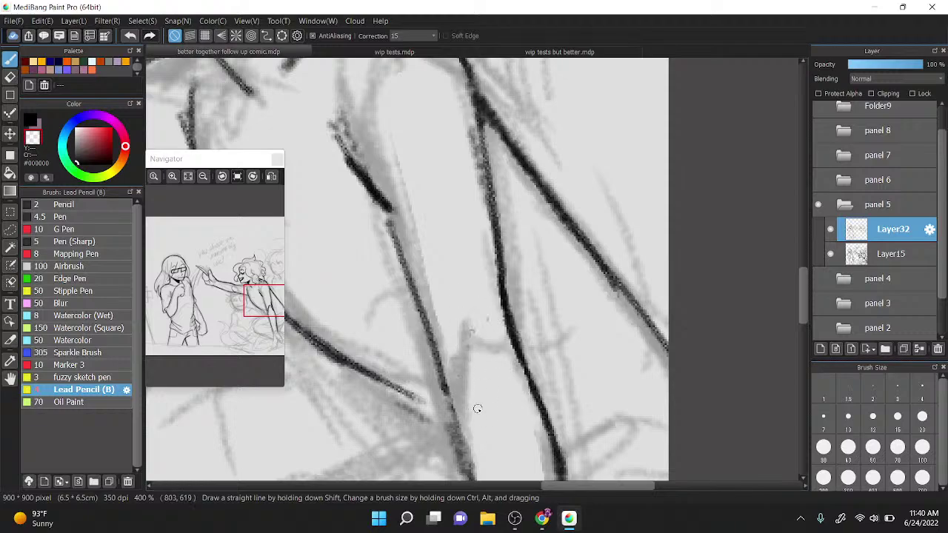
key("x")
Step: Hide the sketch layer Layer15 to check the arm line art, and show it again
scroll(491, 175, "down", 4)
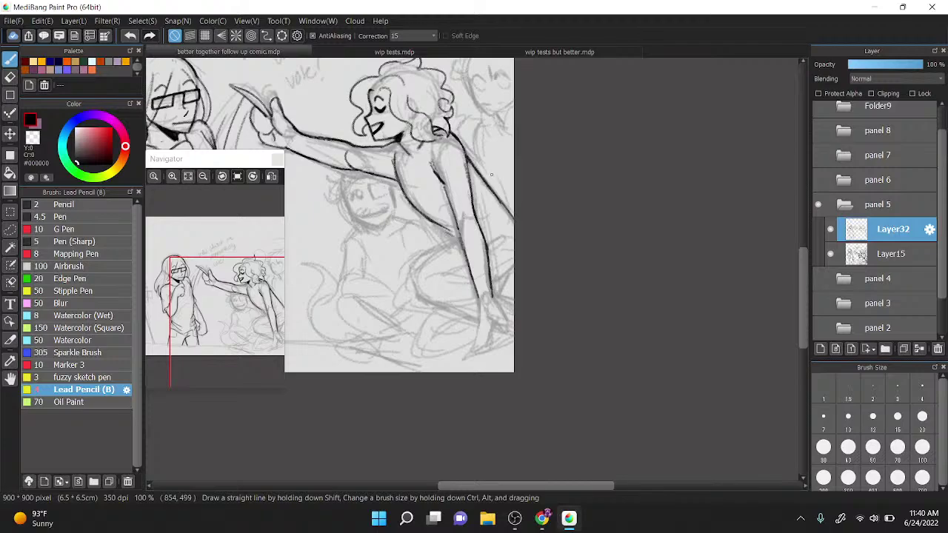
left_click_drag(581, 273, 591, 273)
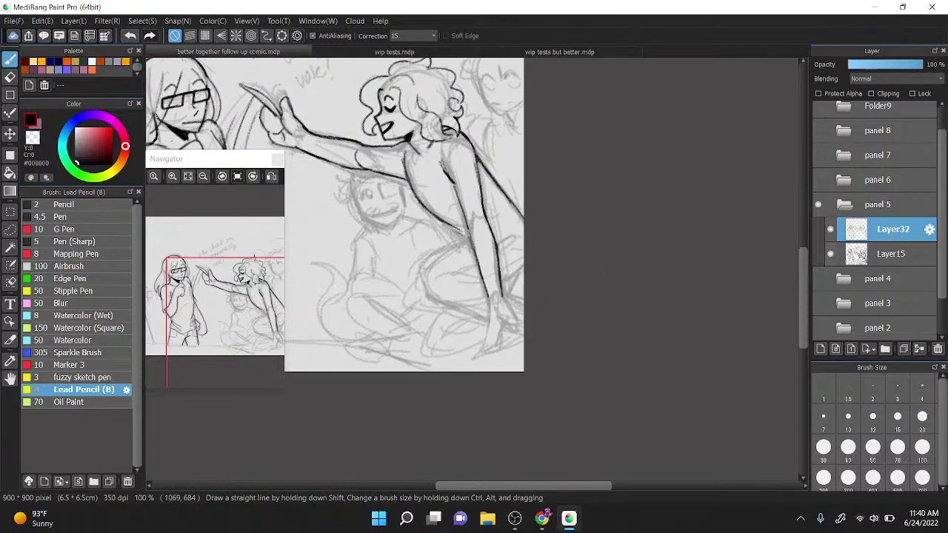
left_click(829, 254)
left_click(828, 254)
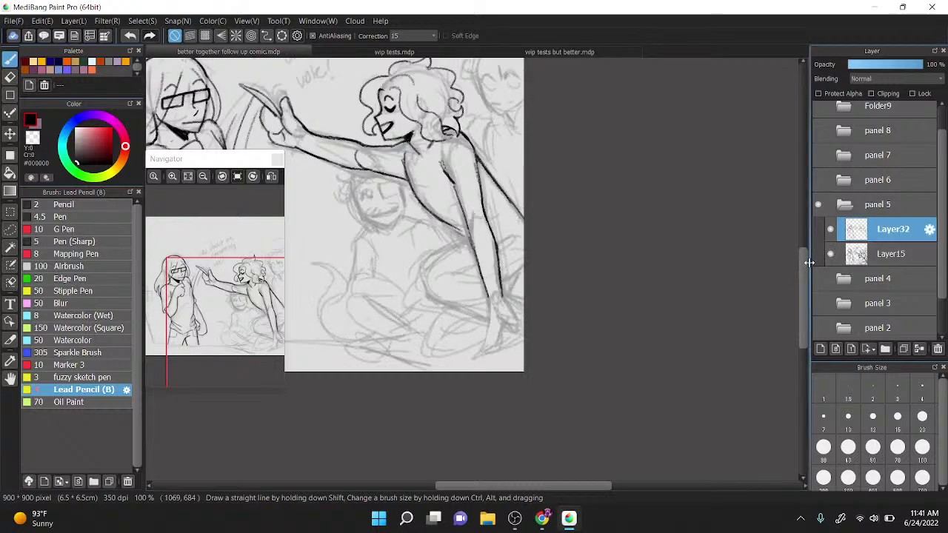
Step: Lasso-select the supporting arm's inner line from the armpit down to the wrist on Layer32
scroll(486, 215, "up", 3)
key("l")
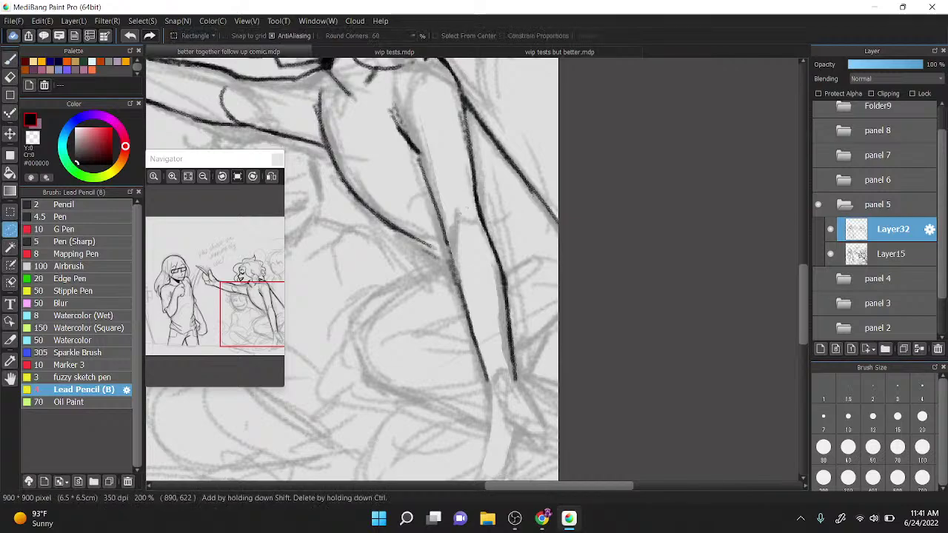
mouse_move(448, 342)
left_mouse_down()
mouse_move(438, 259)
mouse_move(381, 145)
mouse_move(428, 135)
mouse_move(481, 291)
mouse_move(518, 453)
left_mouse_up()
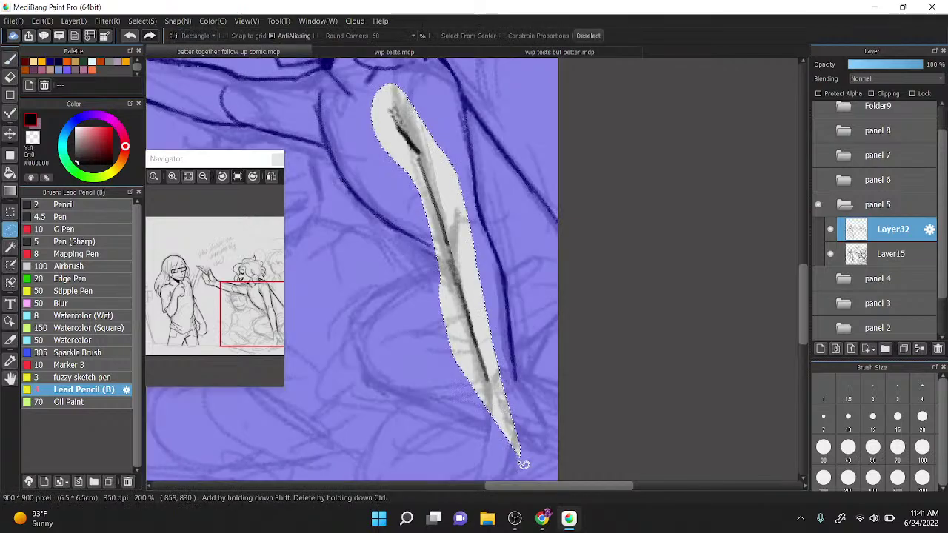
key("ctrl+t")
left_click_drag(475, 316, 468, 308)
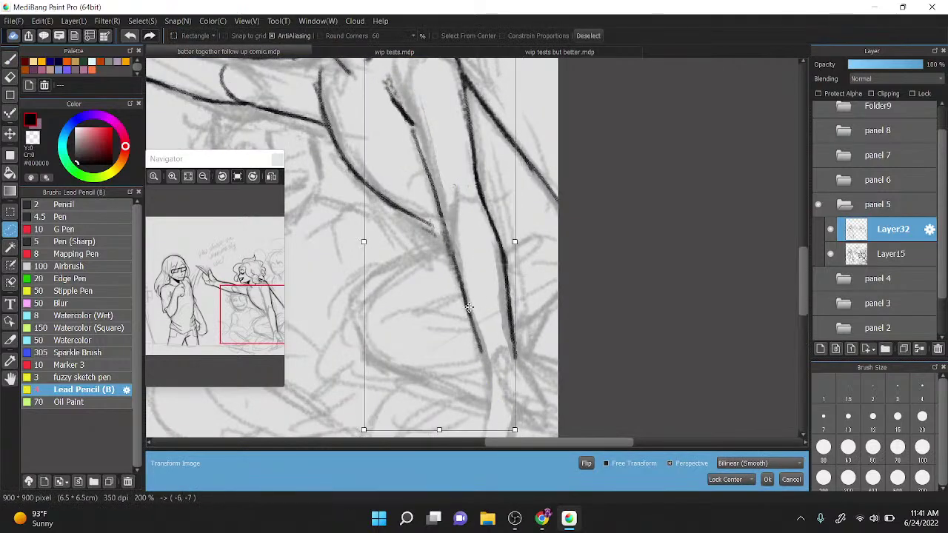
mouse_move(562, 321)
left_mouse_down()
mouse_move(571, 324)
mouse_move(564, 309)
left_mouse_up()
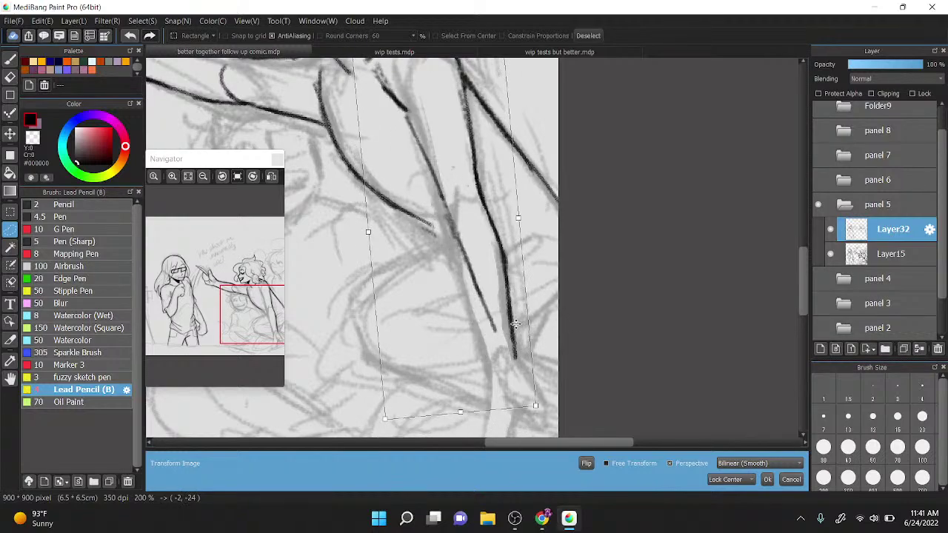
left_click(786, 479)
Step: Transform the selected inner arm line, shortening it slightly and tilting it a little clockwise, and apply the change
key("ctrl+t")
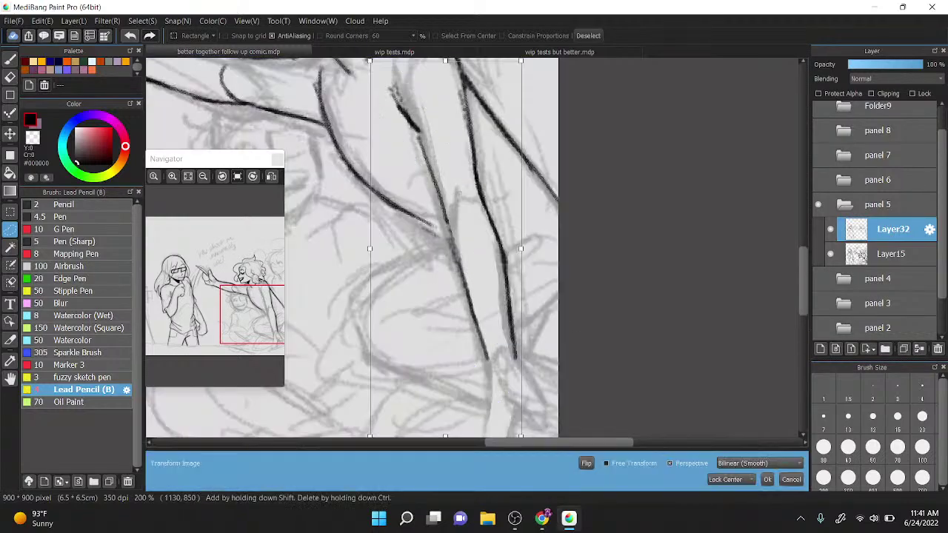
key("ctrl+minus")
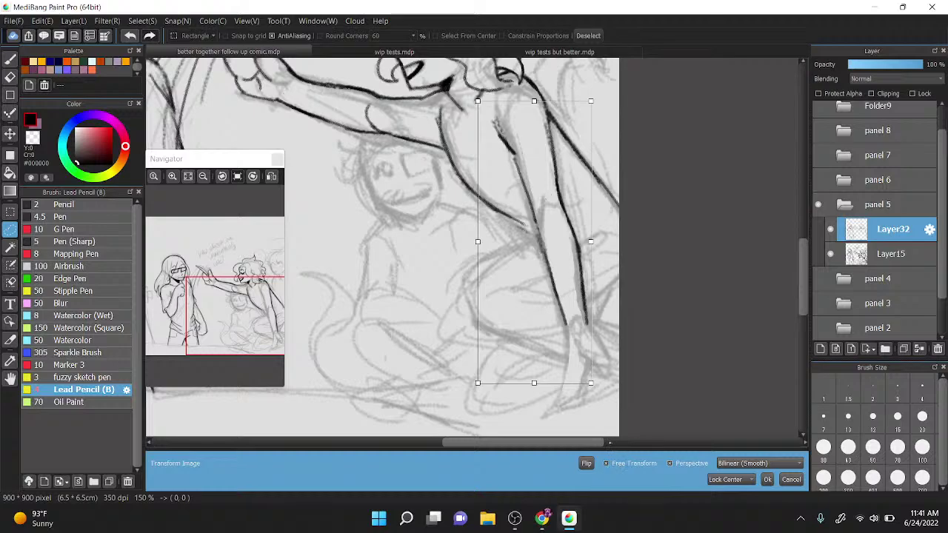
left_click_drag(531, 386, 524, 371)
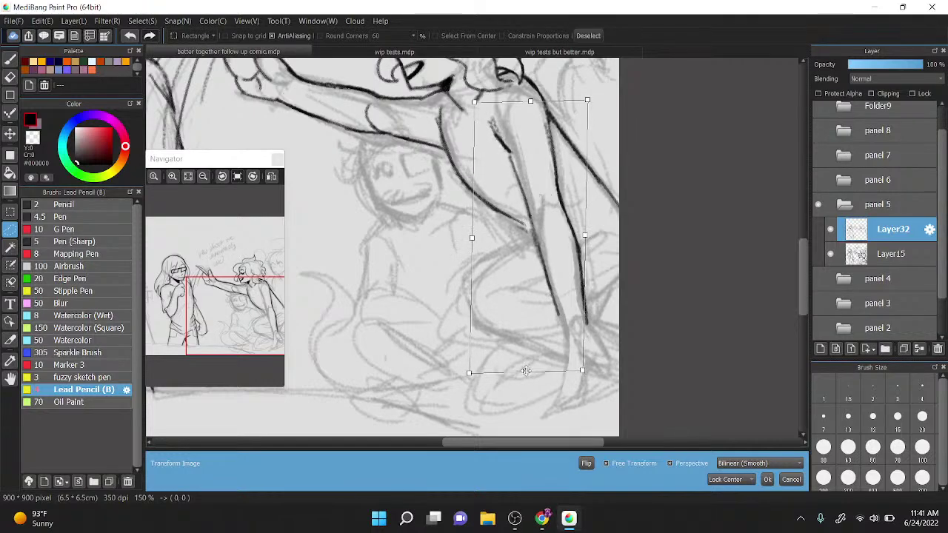
left_click(767, 479)
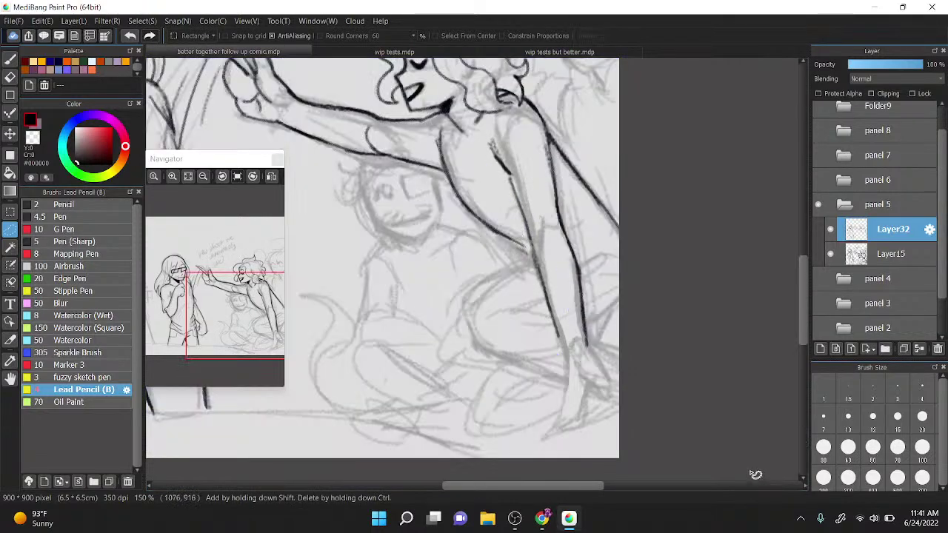
Step: Ink the curly-haired character's bent leg with the brush, outlining the knee and thigh and adding the fold line inside
scroll(626, 236, "up", 1)
key("b")
left_click_drag(602, 263, 629, 225)
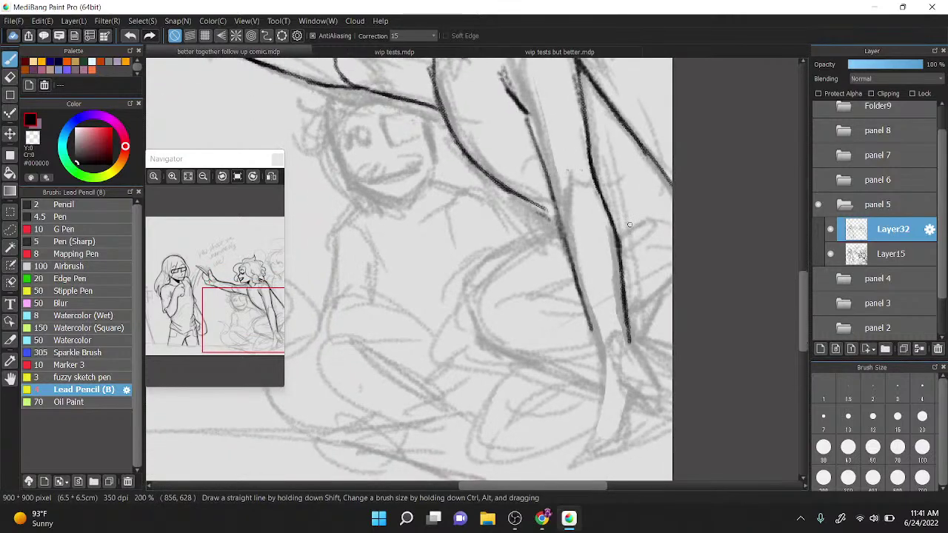
mouse_move(554, 216)
left_mouse_down()
mouse_move(475, 311)
mouse_move(499, 339)
mouse_move(600, 383)
left_mouse_up()
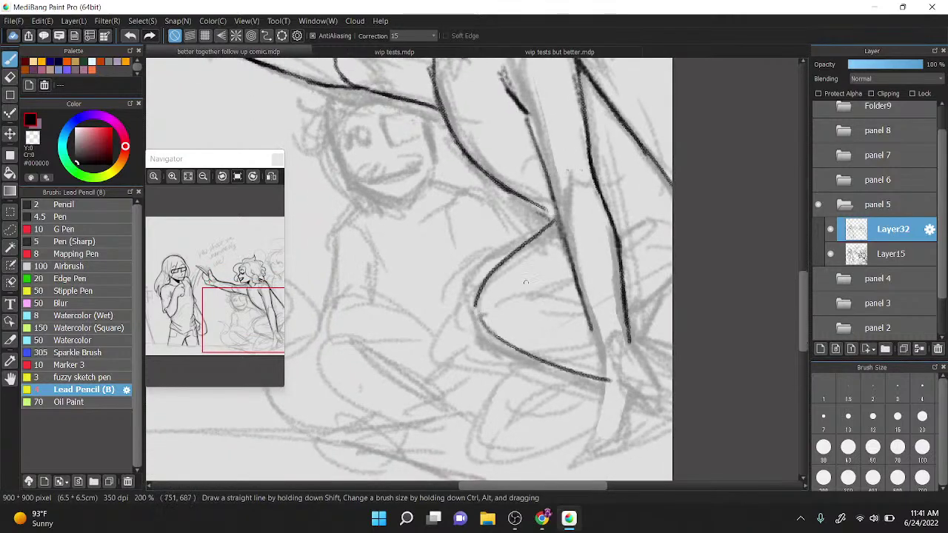
mouse_move(524, 281)
left_mouse_down()
mouse_move(592, 311)
mouse_move(671, 368)
left_mouse_up()
Step: Ink the curly-haired character's rear foot and lower leg behind the supporting wrist, running to the panel's edge
left_click_drag(625, 377, 671, 405)
mouse_move(647, 386)
left_mouse_down()
mouse_move(648, 425)
mouse_move(660, 401)
mouse_move(658, 448)
left_mouse_up()
mouse_move(656, 406)
left_mouse_down()
mouse_move(644, 442)
mouse_move(672, 434)
left_mouse_up()
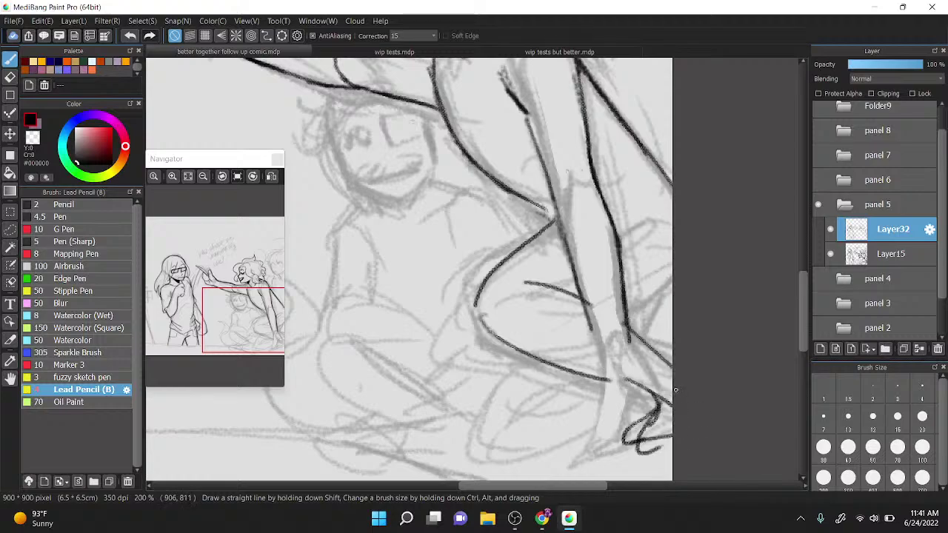
left_click_drag(656, 351, 693, 370)
Step: Erase the extra looping strokes on the rear foot with the transparent brush colour
mouse_move(663, 317)
left_mouse_down()
mouse_move(602, 309)
mouse_move(600, 295)
left_mouse_up()
key("z")
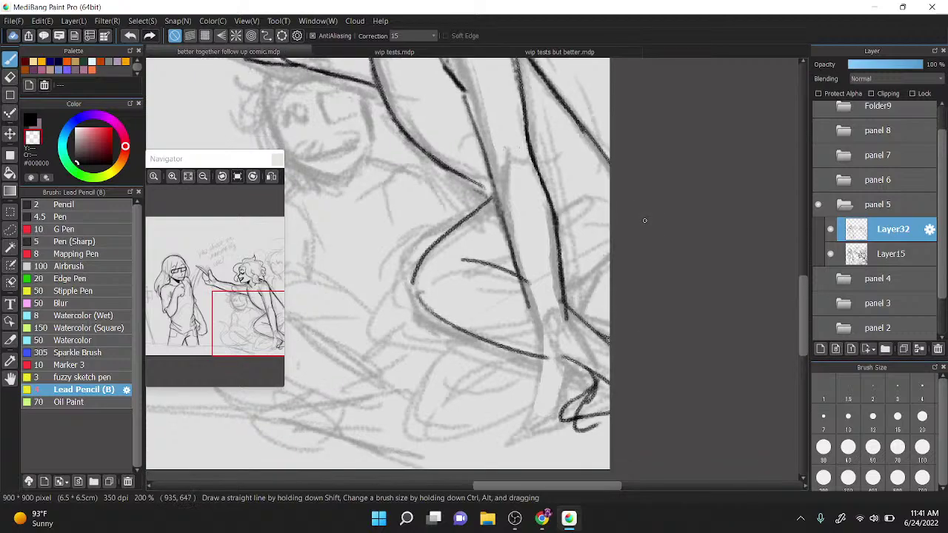
mouse_move(577, 430)
left_mouse_down()
mouse_move(604, 428)
mouse_move(573, 424)
mouse_move(612, 387)
left_mouse_up()
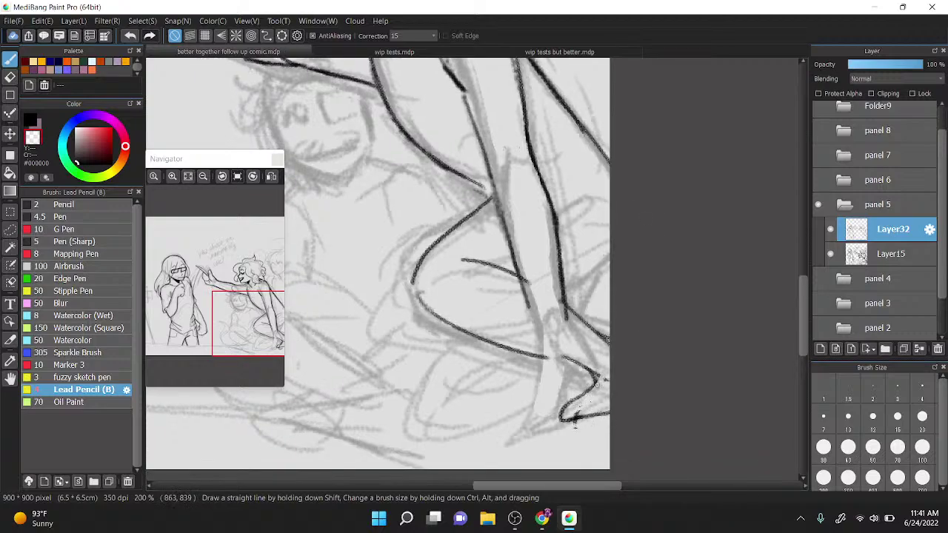
Step: Extend the back line to the panel's edge and ink the short body line behind the supporting arm in black
left_click_drag(584, 209, 573, 256)
key("ctrl+minus")
key("Left")
key("Left")
key("z")
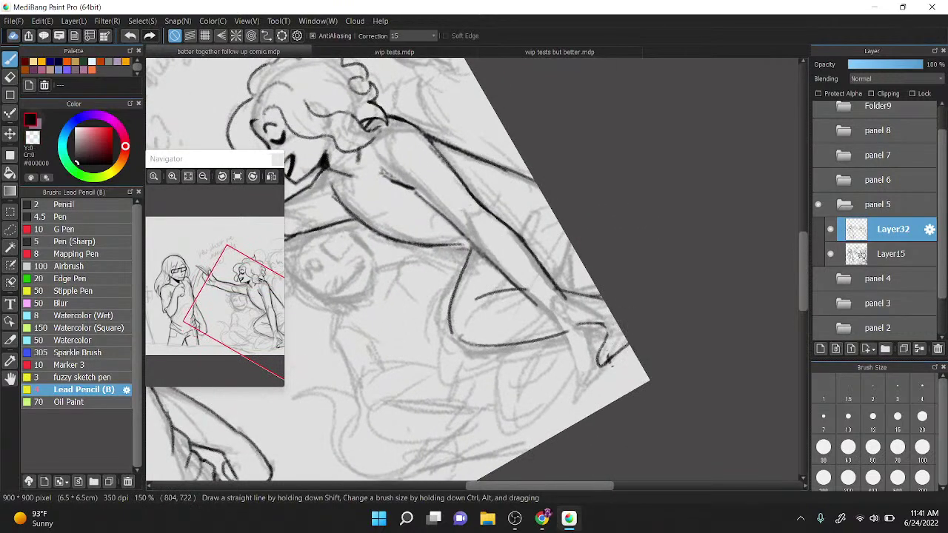
left_click_drag(517, 173, 545, 198)
mouse_move(543, 263)
left_mouse_down()
mouse_move(560, 232)
mouse_move(547, 272)
left_mouse_up()
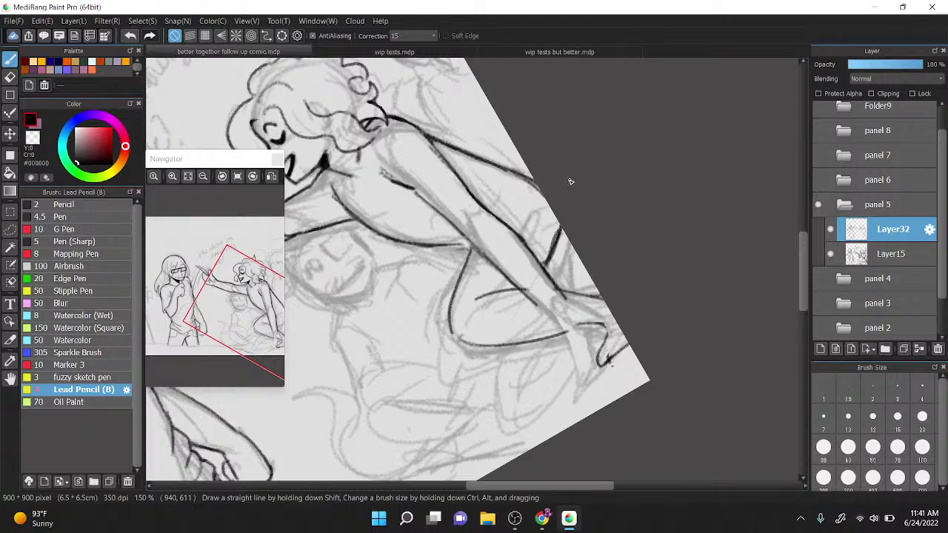
Step: Ink the front lower leg and foot beneath the bent knee, linking the foot's underside toward the supporting wrist
key("Right")
key("Right")
key("Right")
key("Right")
key("Right")
key("Right")
key("Right")
key("Right")
scroll(570, 182, "down", 3)
key("Left")
key("Left")
key("Left")
scroll(659, 175, "up", 3)
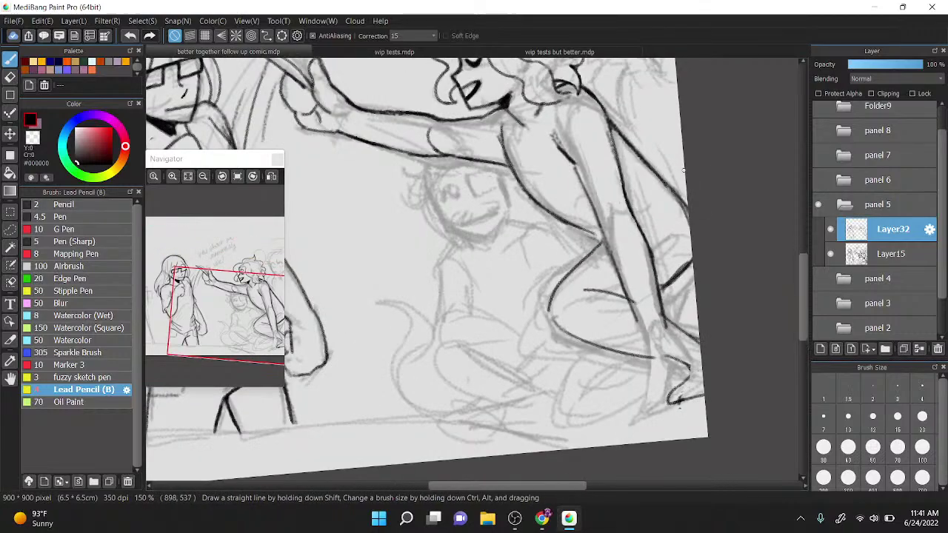
scroll(694, 240, "up", 1)
left_click_drag(694, 239, 605, 137)
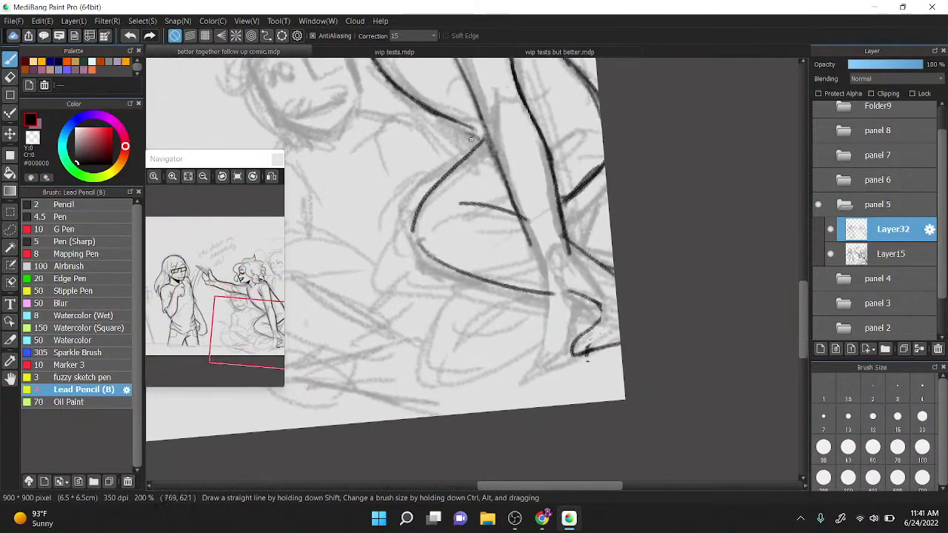
mouse_move(464, 276)
left_mouse_down()
mouse_move(469, 357)
mouse_move(518, 345)
left_mouse_up()
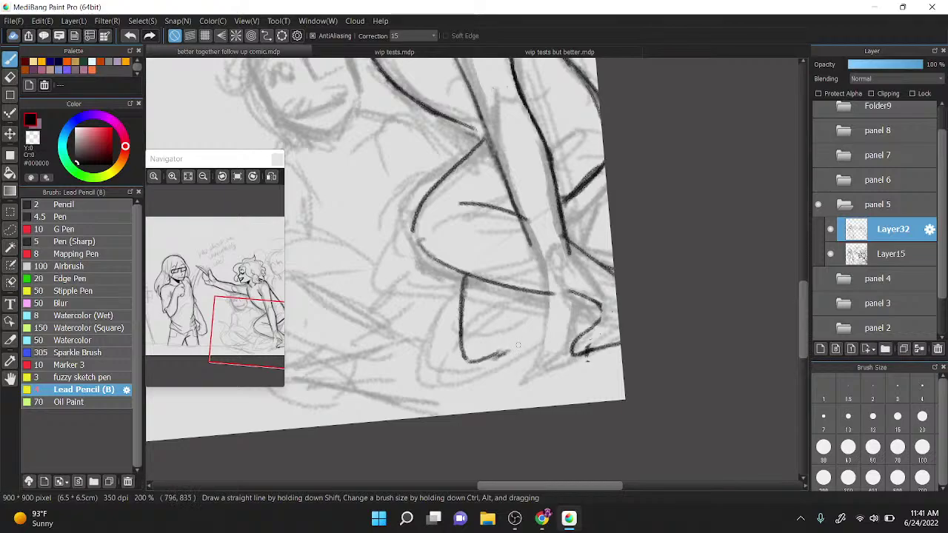
mouse_move(511, 299)
left_mouse_down()
mouse_move(511, 342)
mouse_move(538, 289)
left_mouse_up()
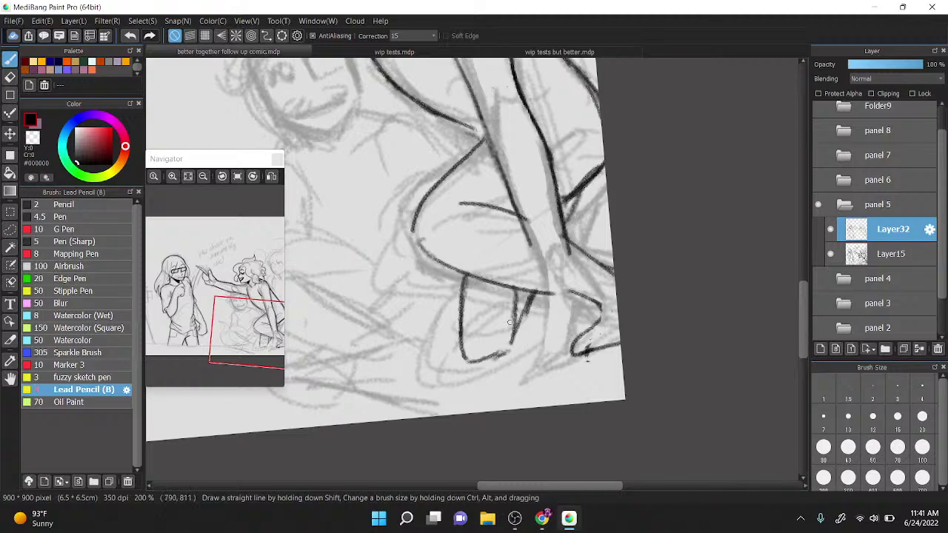
mouse_move(460, 334)
left_mouse_down()
mouse_move(500, 355)
mouse_move(554, 322)
left_mouse_up()
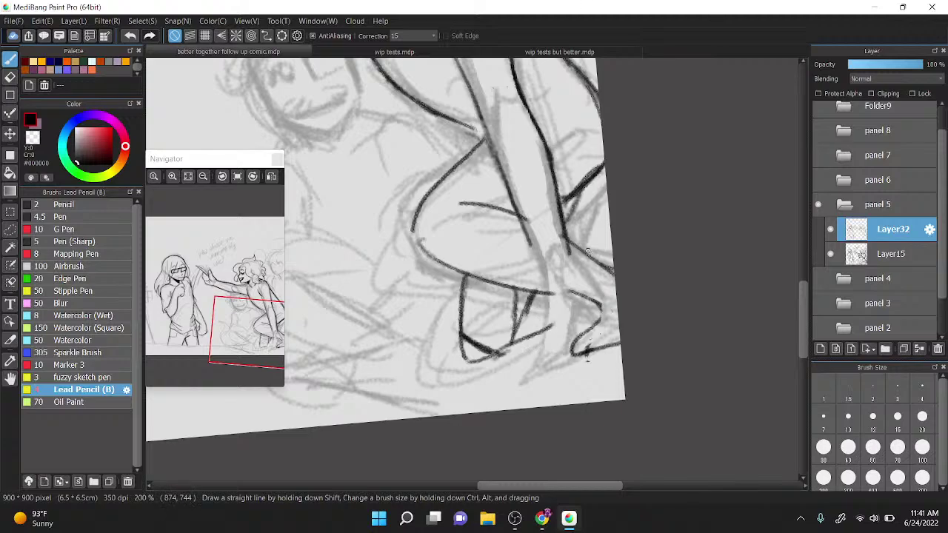
left_click_drag(589, 296, 550, 326)
scroll(556, 334, "down", 3)
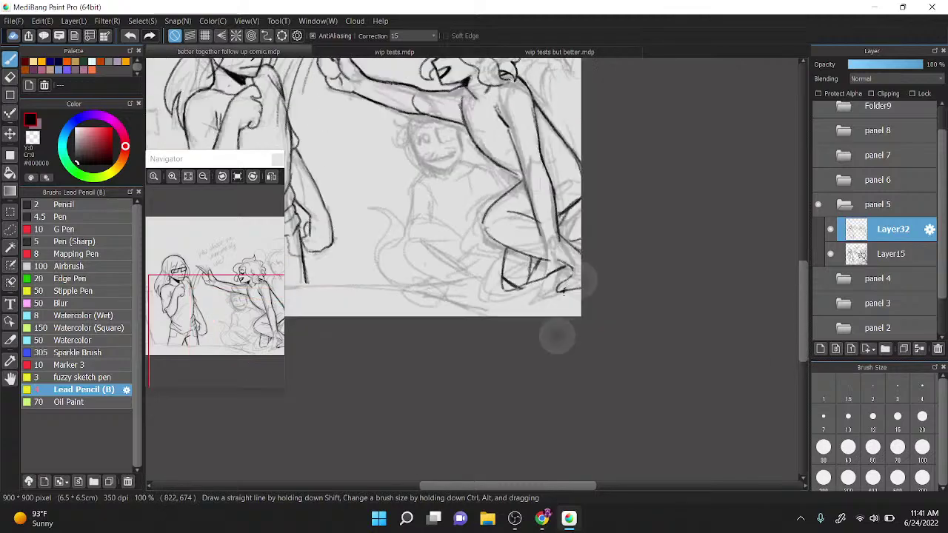
scroll(556, 334, "up", 1)
scroll(612, 306, "up", 3)
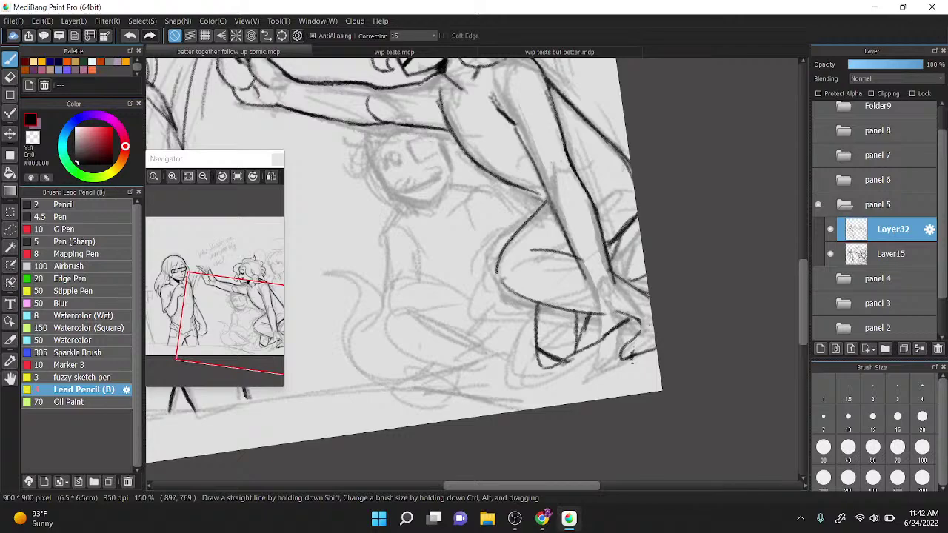
Step: Erase the front foot's underside and the inner ankle strokes, cleaning up the line ends near the supporting wrist
left_click(10, 77)
left_click(237, 176)
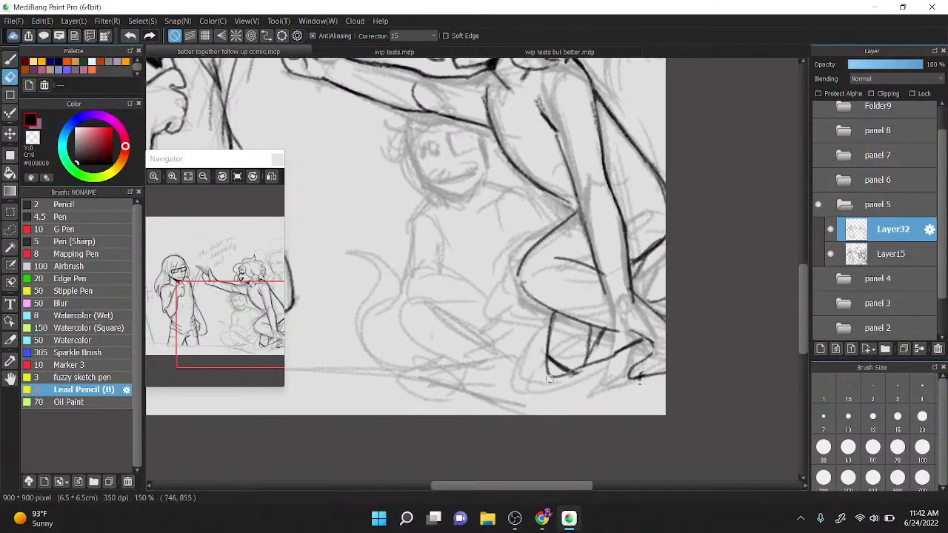
mouse_move(541, 359)
left_mouse_down()
mouse_move(599, 381)
mouse_move(573, 339)
mouse_move(620, 342)
left_mouse_up()
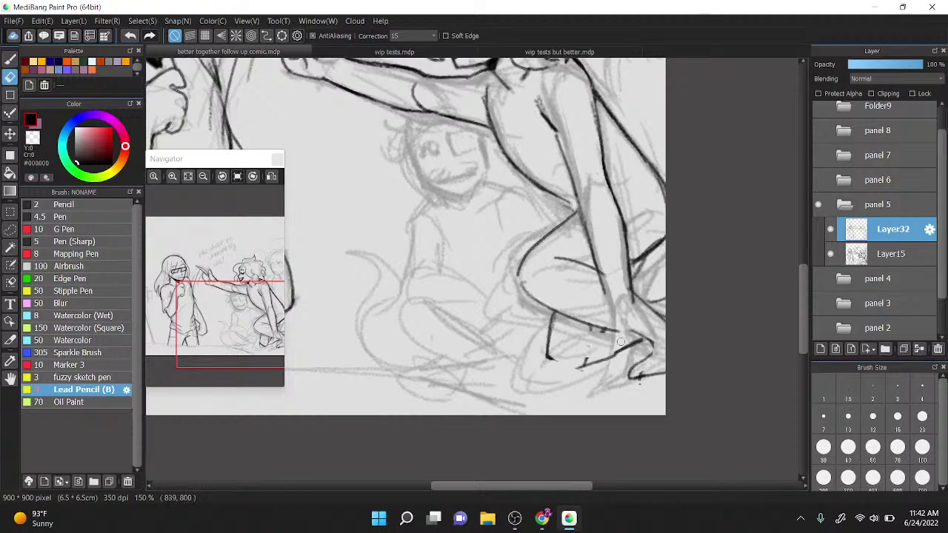
scroll(621, 342, "up", 2)
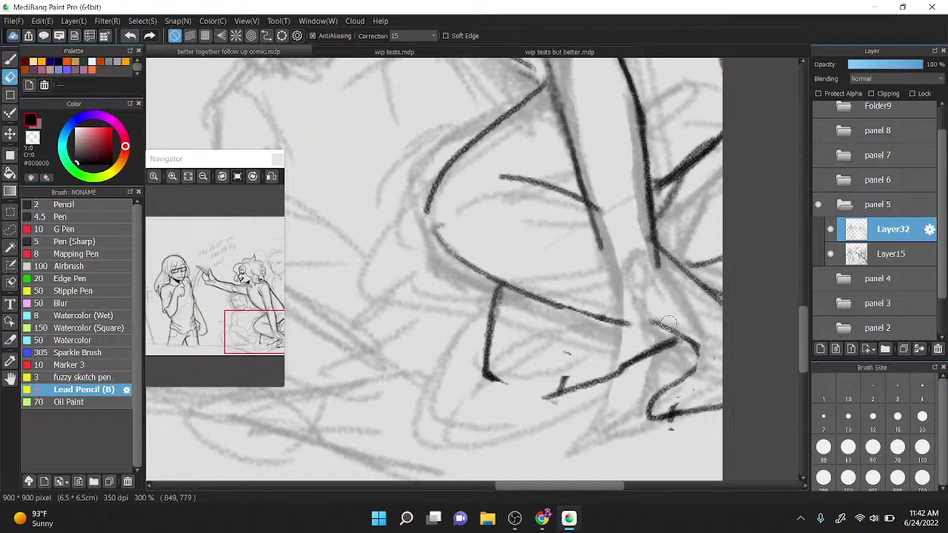
mouse_move(669, 322)
left_mouse_down()
mouse_move(684, 329)
mouse_move(650, 345)
left_mouse_up()
Step: Ink the top edge of the front foot in black up to the heel and join it to the rear leg with a short dark line
key("x")
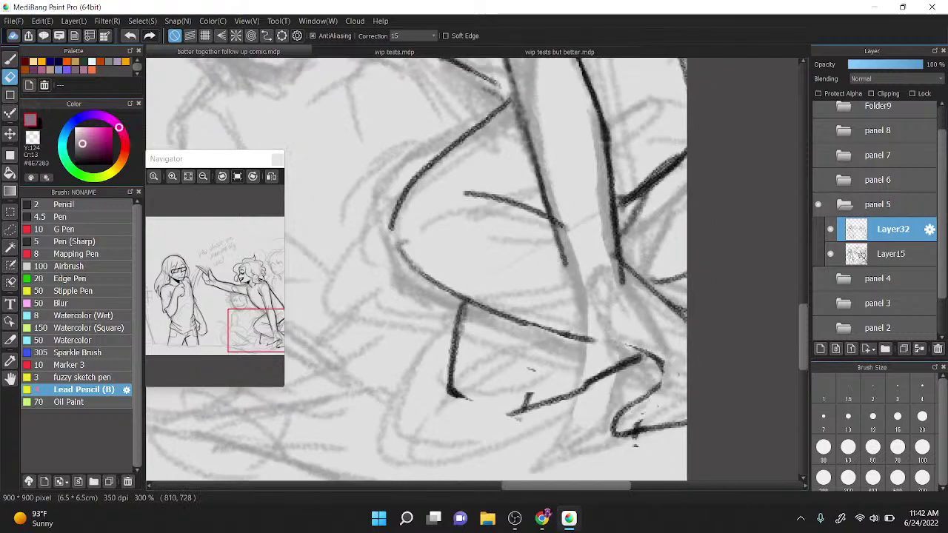
key("x")
key("b")
left_click_drag(572, 321, 652, 358)
left_click_drag(598, 332, 645, 354)
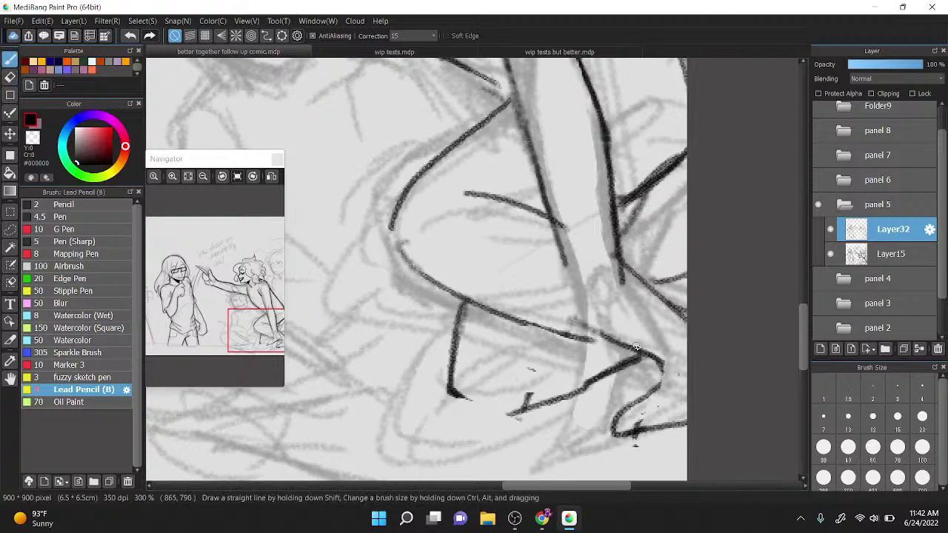
mouse_move(657, 389)
left_mouse_down()
mouse_move(663, 325)
mouse_move(682, 319)
left_mouse_up()
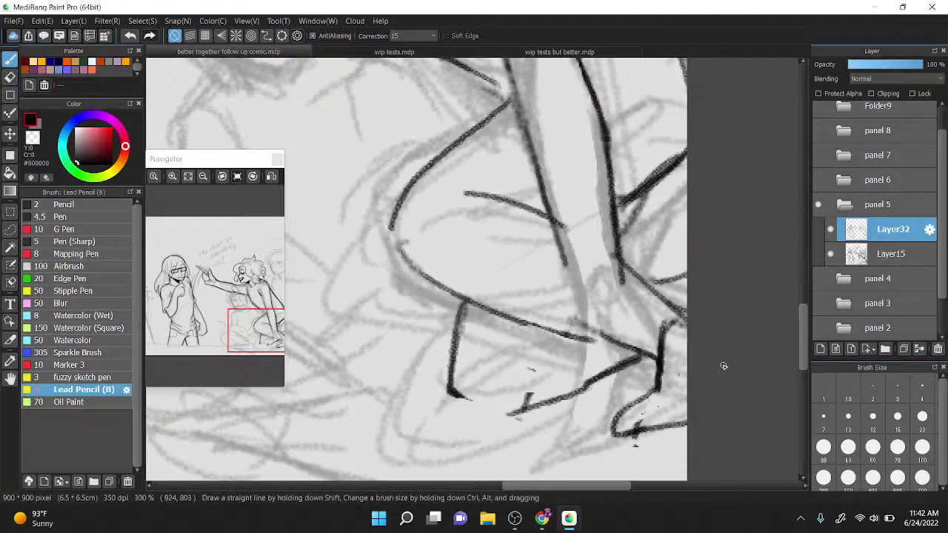
left_click_drag(620, 248, 666, 167)
scroll(672, 132, "down", 1)
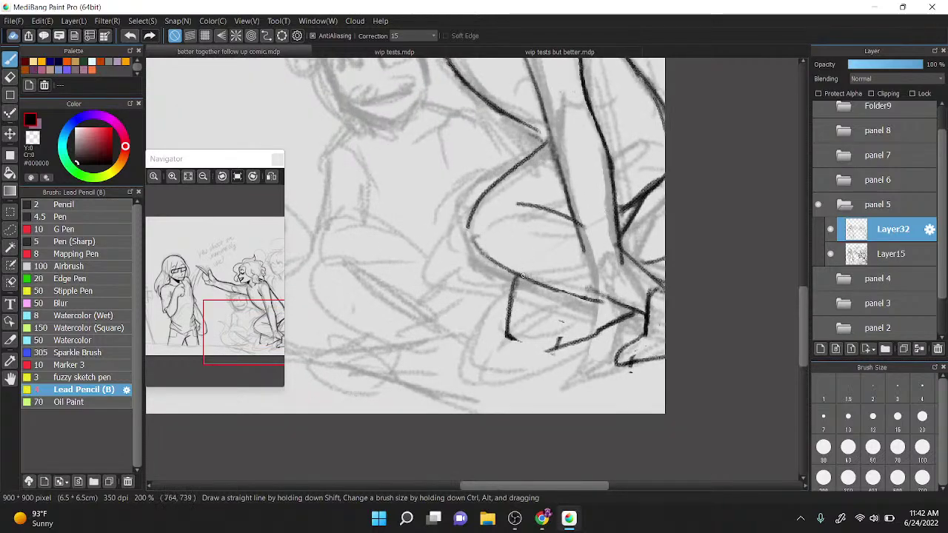
Step: Ink the inner calf line and the foot's inner contour, and close the foot's underside with a thick rounded line
left_click_drag(516, 278, 545, 208)
left_click_drag(559, 345, 554, 289)
left_click_drag(509, 336, 564, 348)
mouse_move(581, 241)
left_mouse_down()
mouse_move(575, 226)
mouse_move(489, 167)
left_mouse_up()
scroll(610, 220, "up", 2)
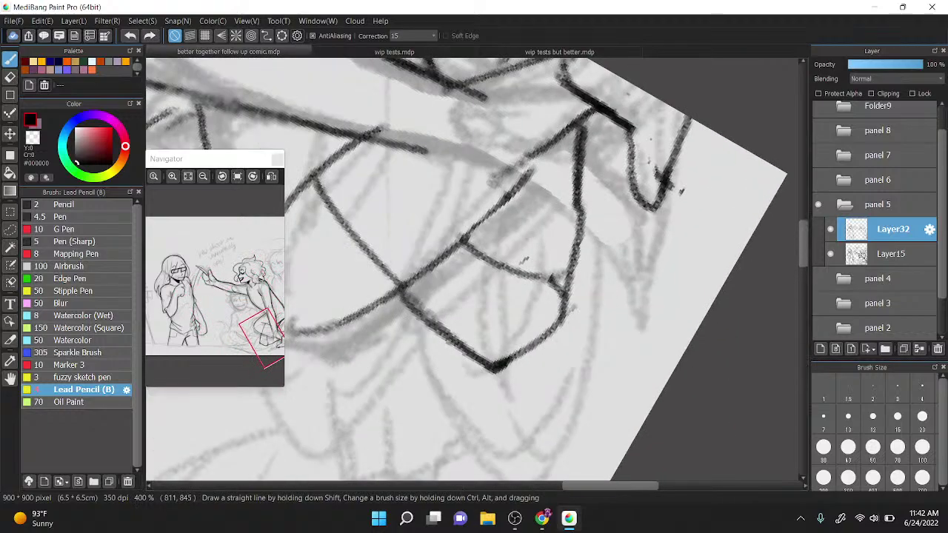
key("ctrl+z")
mouse_move(500, 363)
left_mouse_down()
mouse_move(537, 321)
mouse_move(562, 308)
mouse_move(551, 316)
mouse_move(578, 206)
mouse_move(550, 313)
left_mouse_up()
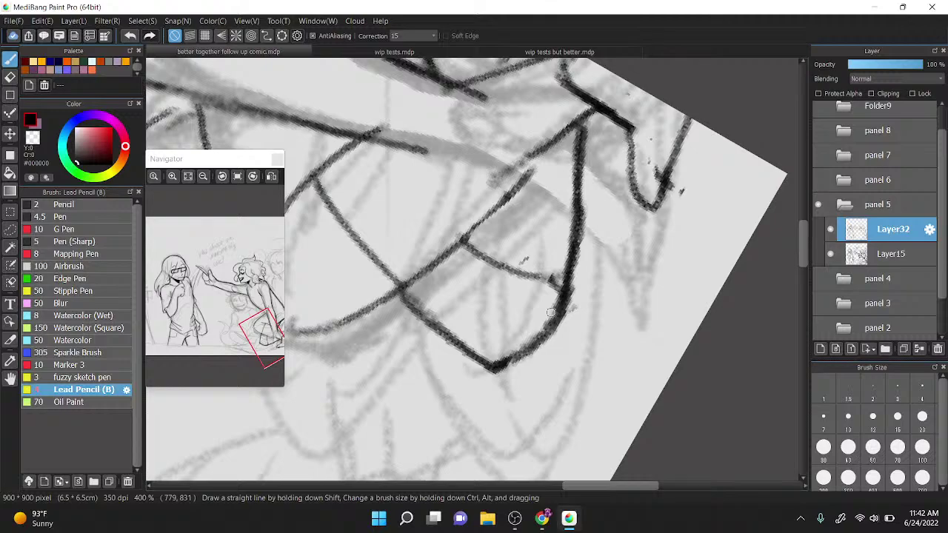
mouse_move(551, 312)
left_mouse_down()
mouse_move(527, 360)
mouse_move(505, 366)
mouse_move(541, 324)
left_mouse_up()
Step: Erase the stray marks around both feet and trim the overlapping ankle and forearm line ends with the transparent brush colour
scroll(506, 367, "down", 1)
key("z")
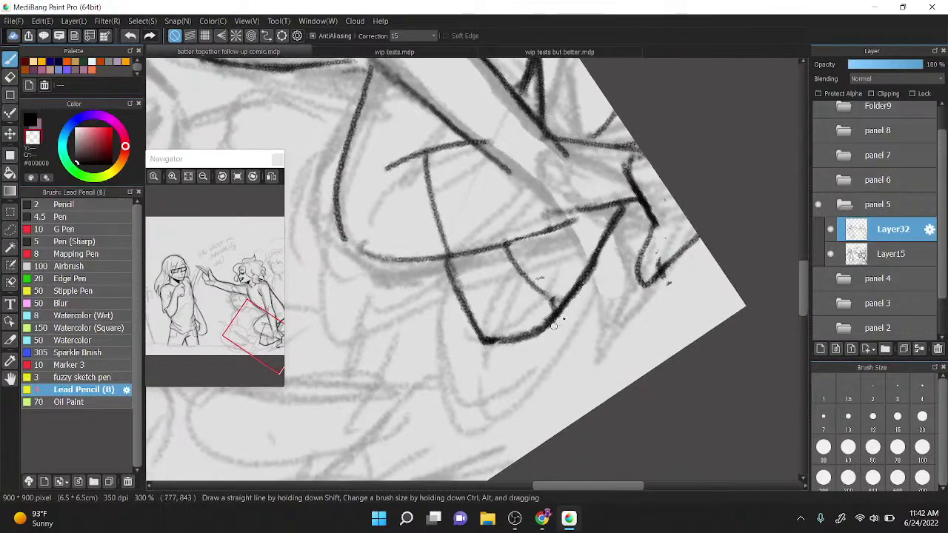
mouse_move(662, 259)
left_mouse_down()
mouse_move(658, 268)
mouse_move(670, 279)
left_mouse_up()
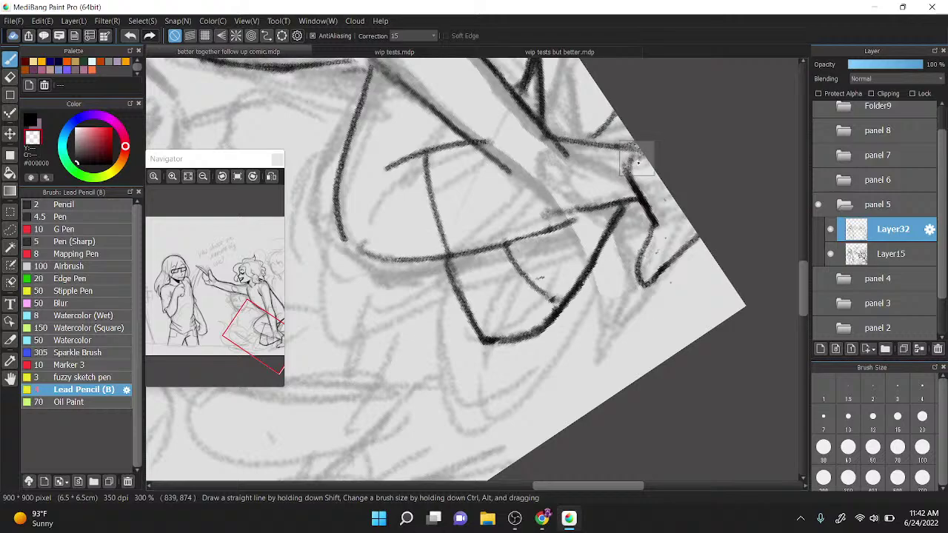
mouse_move(637, 157)
left_mouse_down()
mouse_move(610, 267)
mouse_move(625, 285)
mouse_move(566, 263)
mouse_move(586, 264)
mouse_move(595, 280)
mouse_move(608, 349)
left_mouse_up()
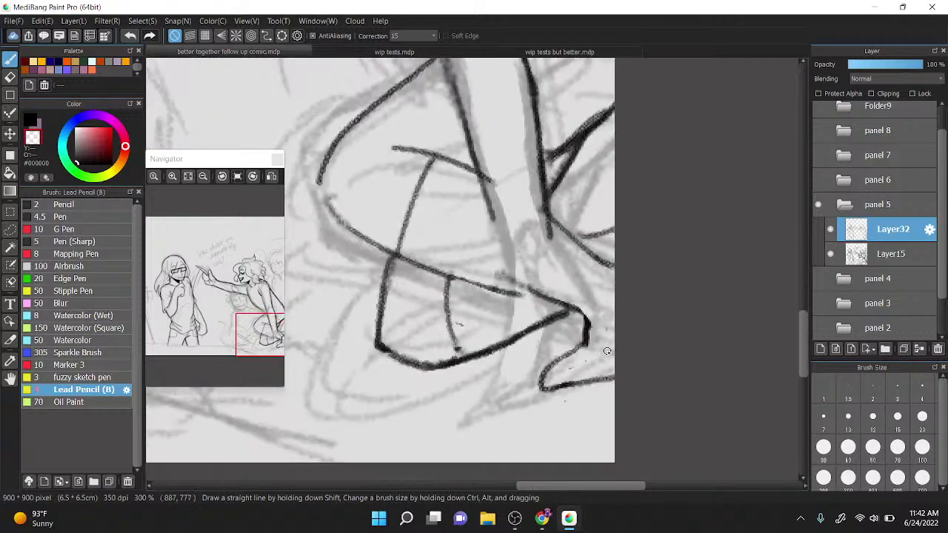
left_click_drag(500, 277, 579, 299)
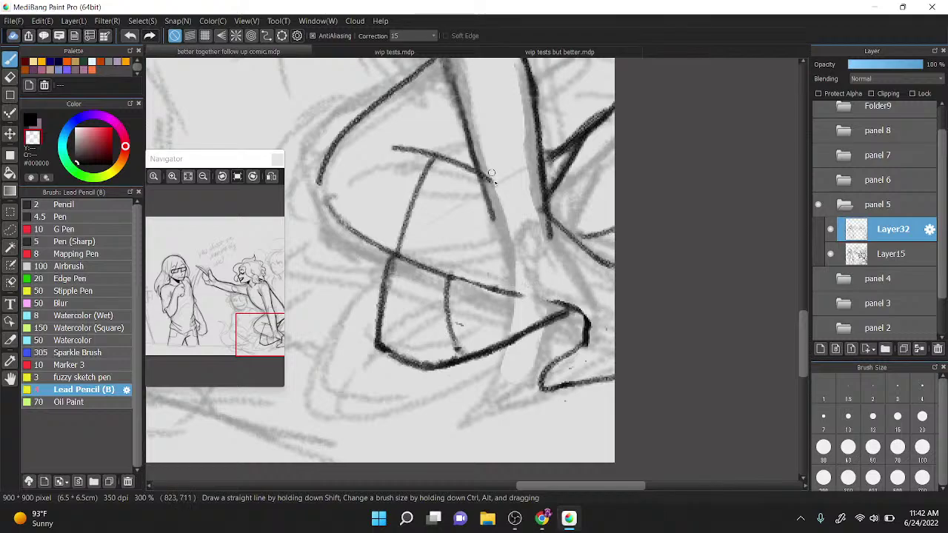
left_click_drag(492, 178, 501, 217)
scroll(504, 215, "down", 3)
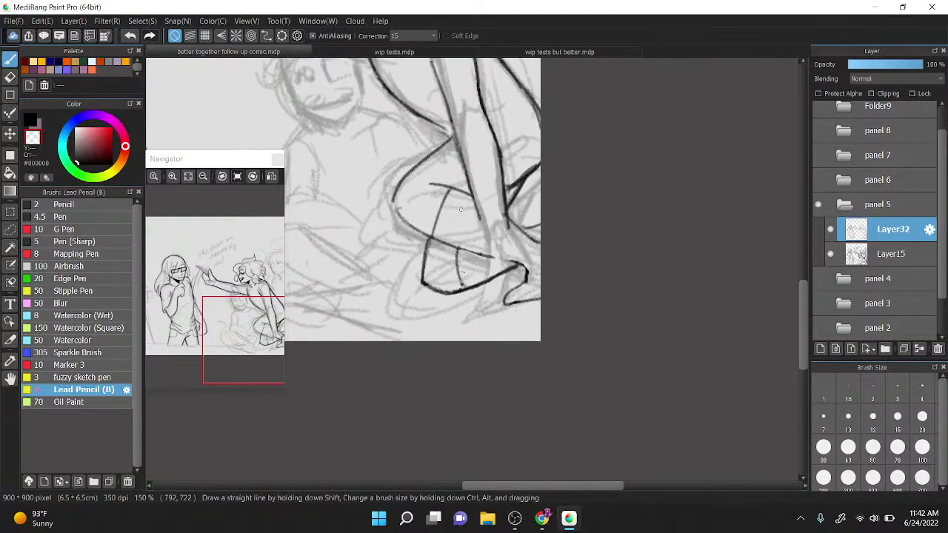
Step: Thicken the supporting forearm's inner edge in black and curve it across at the wrist
left_click_drag(465, 179, 492, 220)
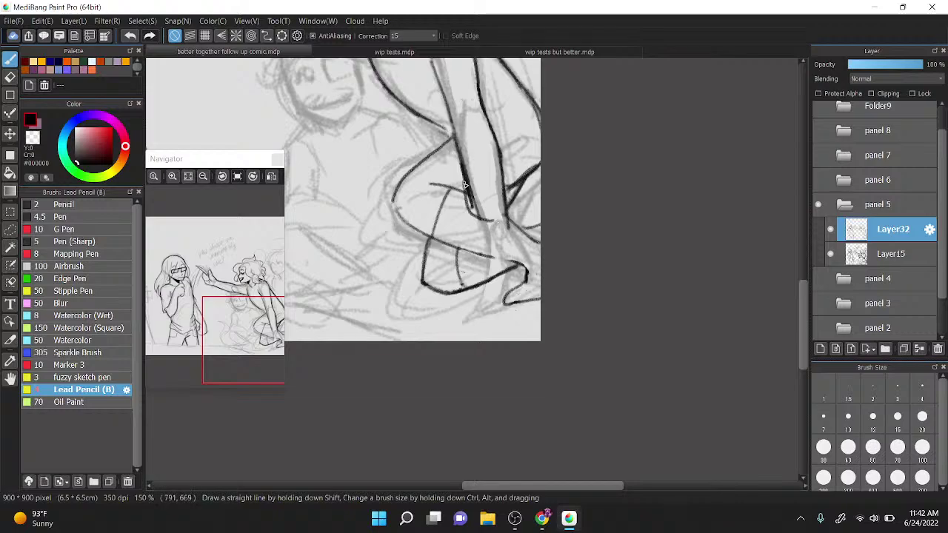
left_click_drag(450, 122, 469, 210)
scroll(469, 215, "up", 2)
scroll(440, 182, "down", 2)
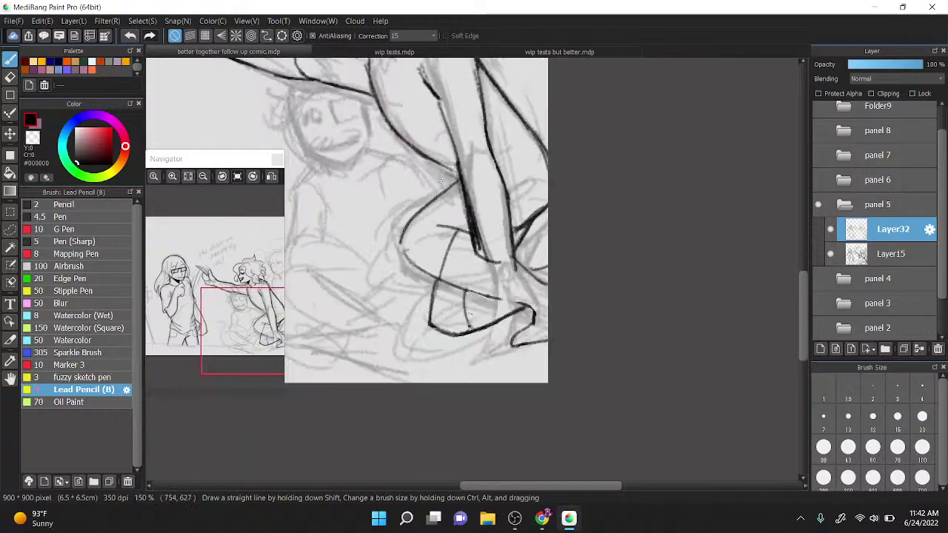
mouse_move(440, 182)
left_mouse_down()
mouse_move(493, 256)
mouse_move(483, 253)
left_mouse_up()
key("ctrl+z")
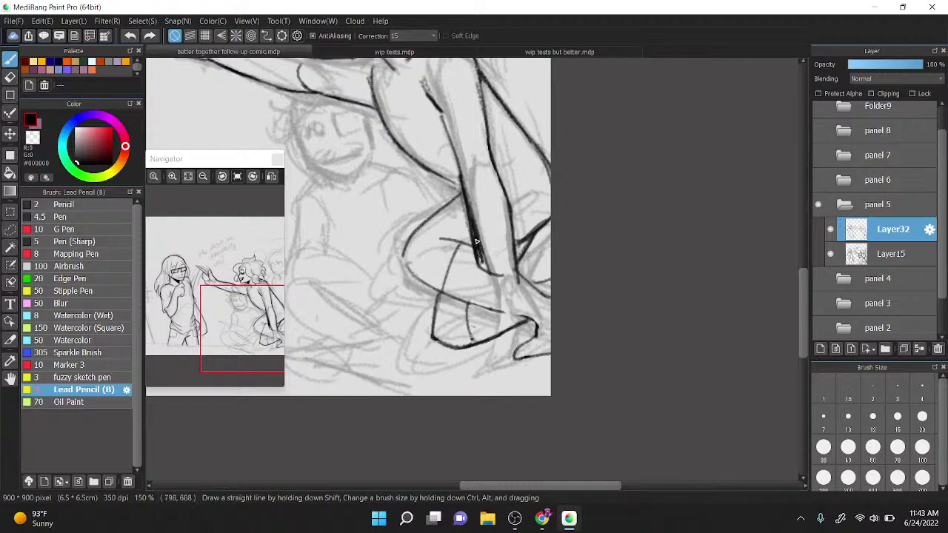
Step: Trim the excess thickness from the supporting forearm's inner edge and clear the overlap at the wrist with the transparent brush colour
scroll(476, 241, "up", 1)
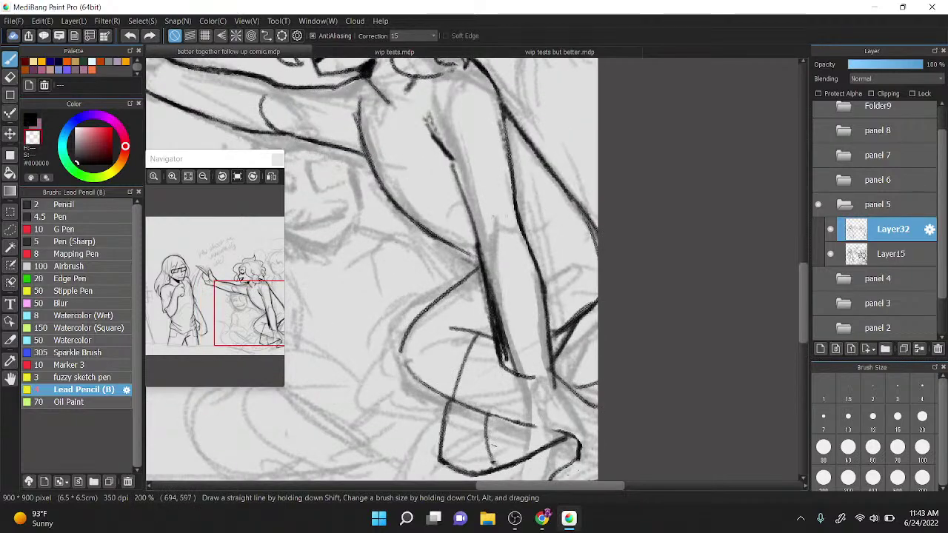
mouse_move(512, 361)
left_mouse_down()
mouse_move(493, 293)
mouse_move(526, 368)
mouse_move(548, 369)
mouse_move(552, 388)
left_mouse_up()
left_click_drag(524, 300, 531, 292)
key("z")
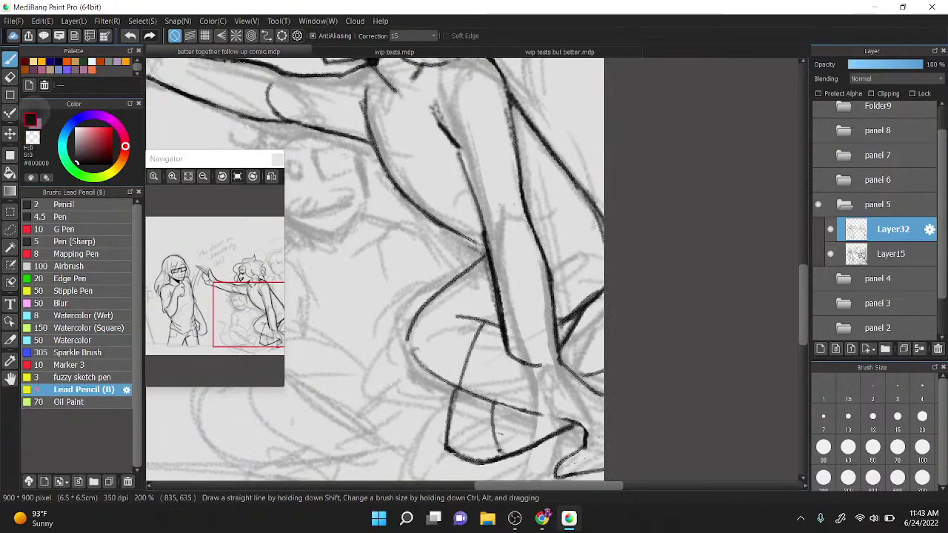
Step: Ink the outer corner of the supporting wrist and darken the short body line behind the forearm in black
scroll(555, 326, "up", 3)
left_click_drag(570, 414, 543, 444)
scroll(557, 214, "down", 2)
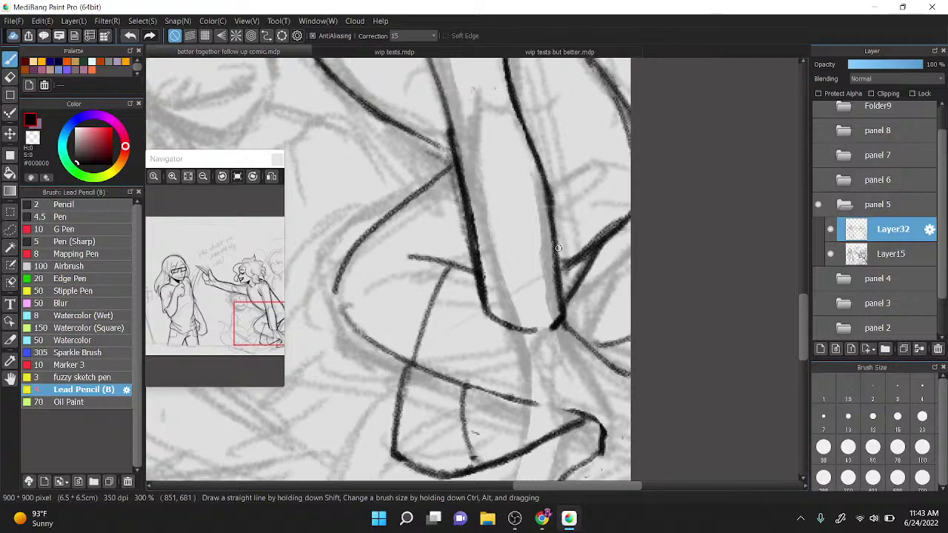
key("XF86AudioMicMute")
left_click_drag(700, 431, 589, 299)
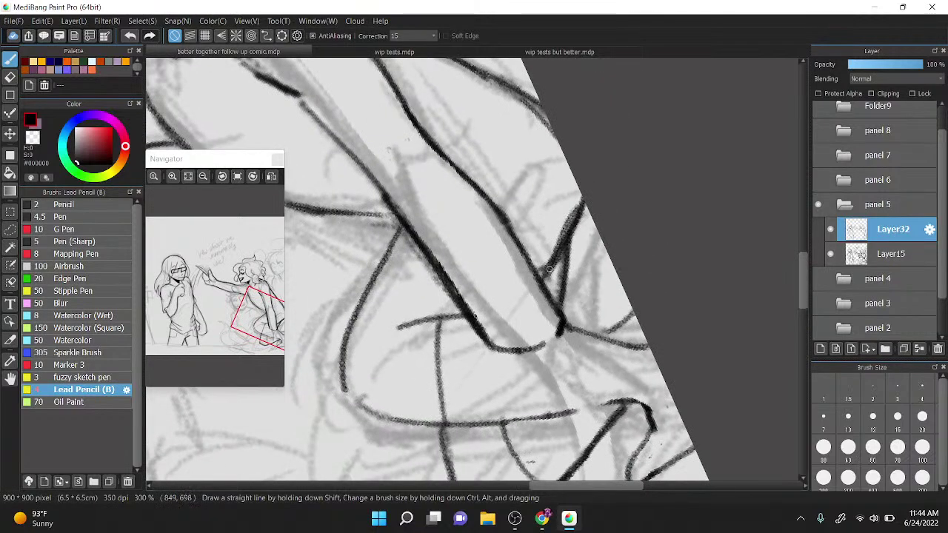
left_click_drag(543, 279, 582, 197)
Step: Clean the edges of the body line behind the forearm, the back line and the torso line's end with the transparent brush colour
left_click(30, 135)
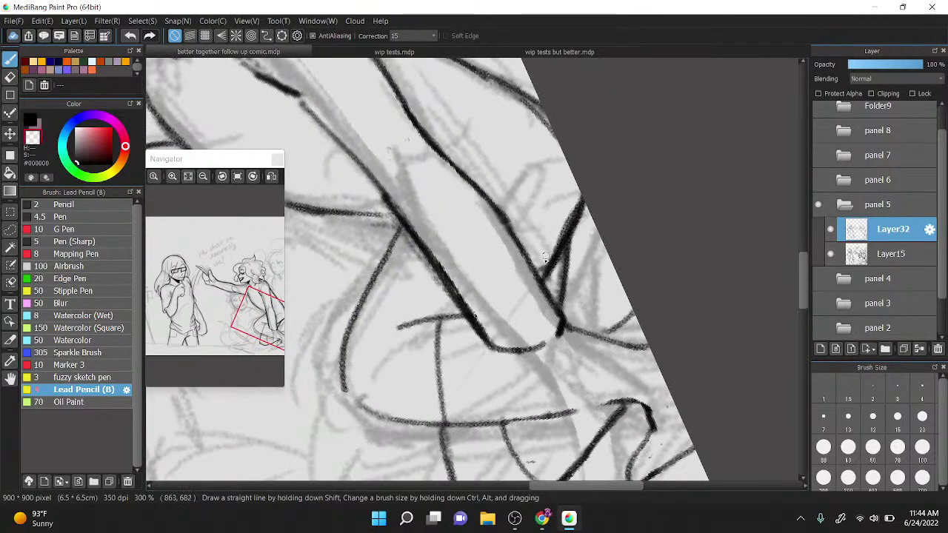
left_click_drag(545, 261, 582, 191)
left_click_drag(612, 217, 597, 259)
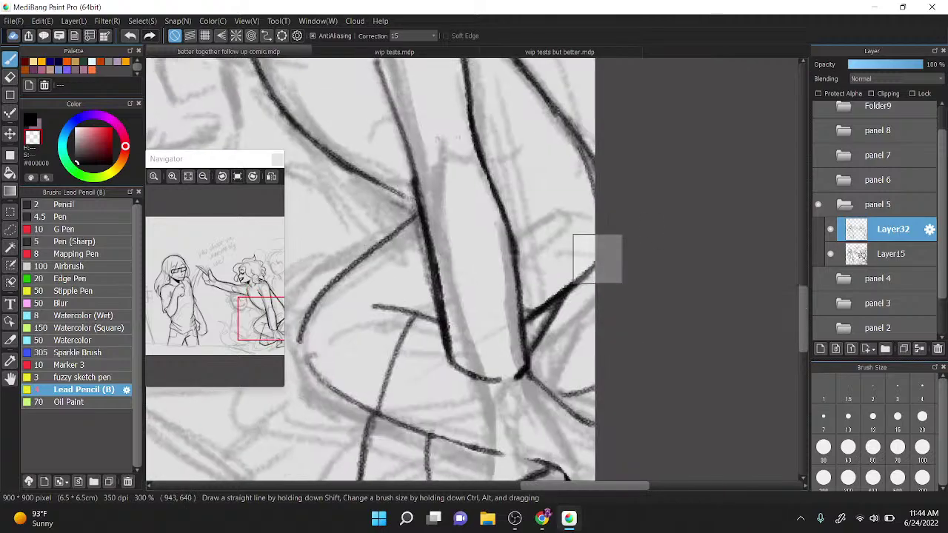
scroll(597, 258, "down", 1)
scroll(616, 184, "up", 1)
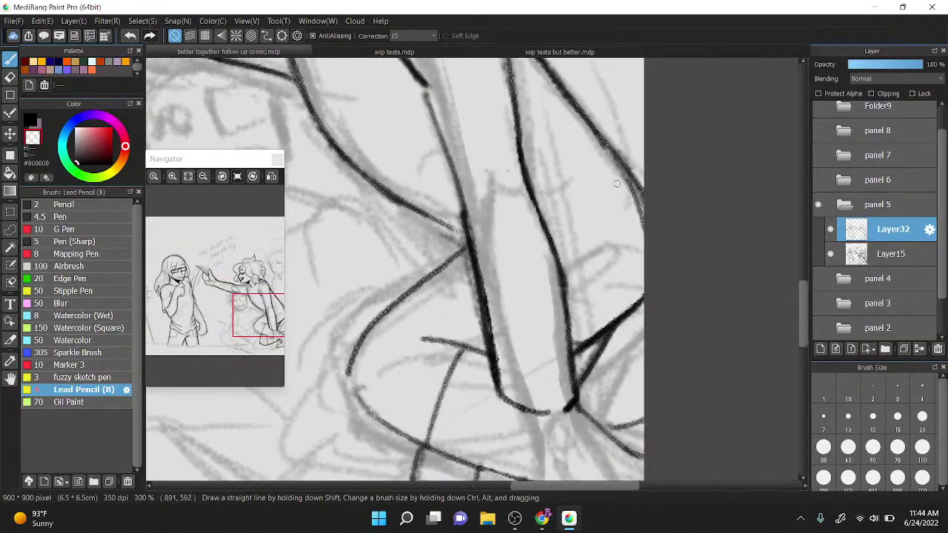
mouse_move(616, 183)
left_mouse_down()
mouse_move(643, 244)
mouse_move(612, 177)
mouse_move(637, 225)
left_mouse_up()
left_click_drag(556, 215, 556, 253)
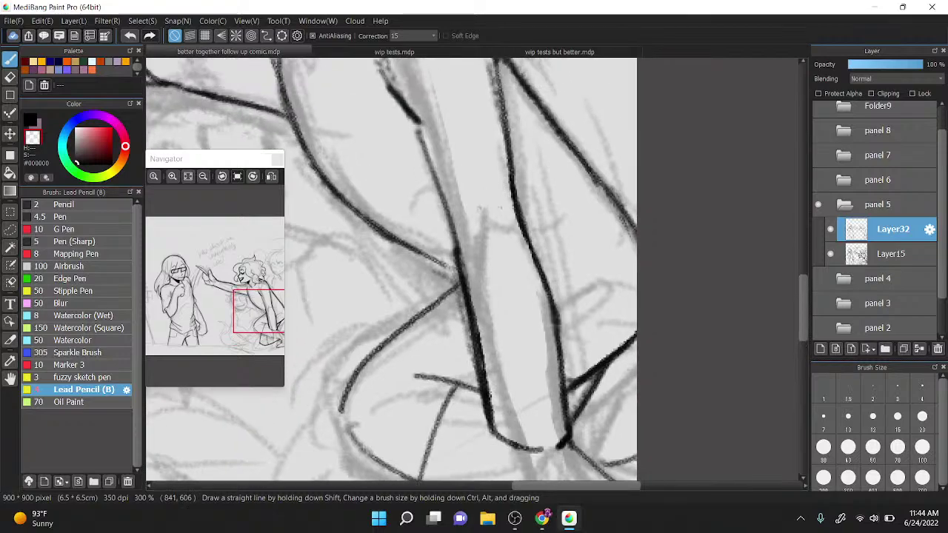
scroll(556, 253, "down", 1)
left_click_drag(518, 281, 532, 301)
scroll(532, 300, "up", 2)
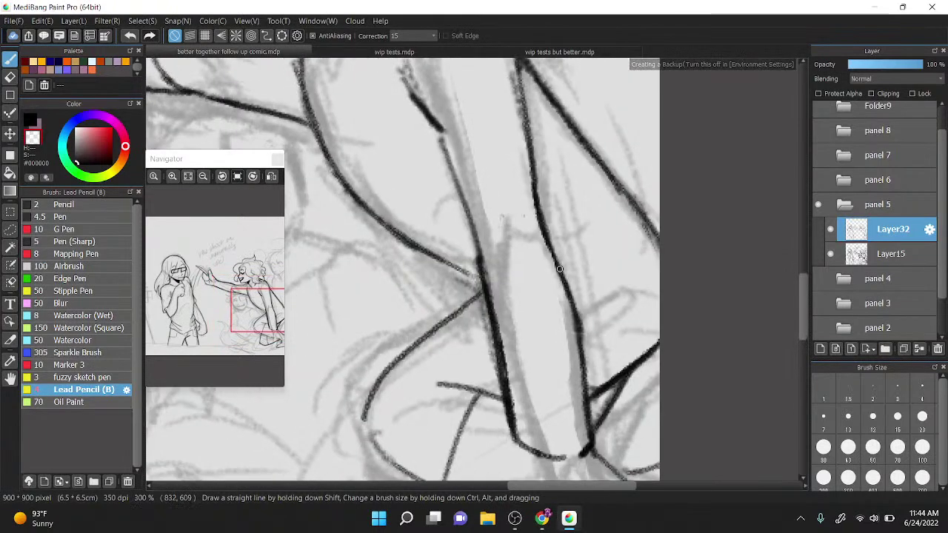
Step: Re-ink the end of the torso's front line in black so it meets the thigh at the supporting arm
left_click(30, 121)
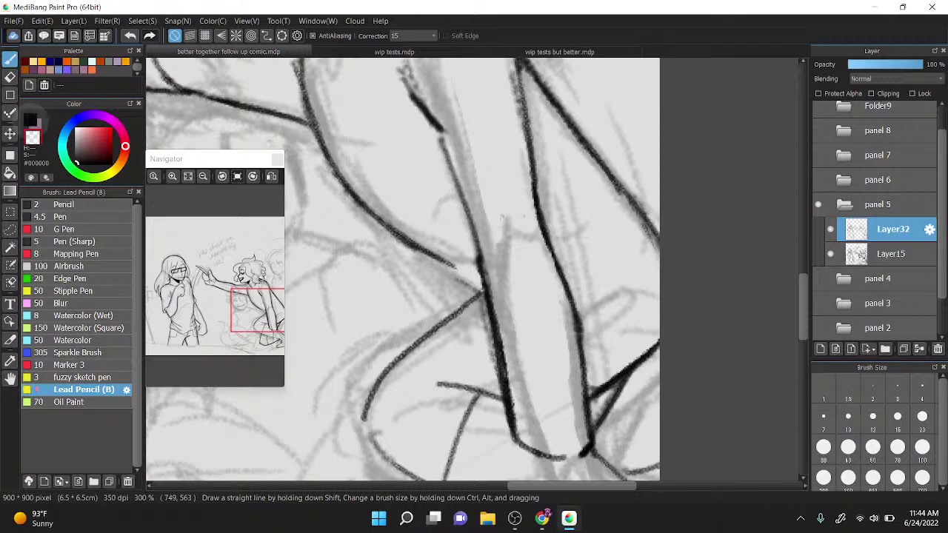
left_click_drag(449, 262, 485, 291)
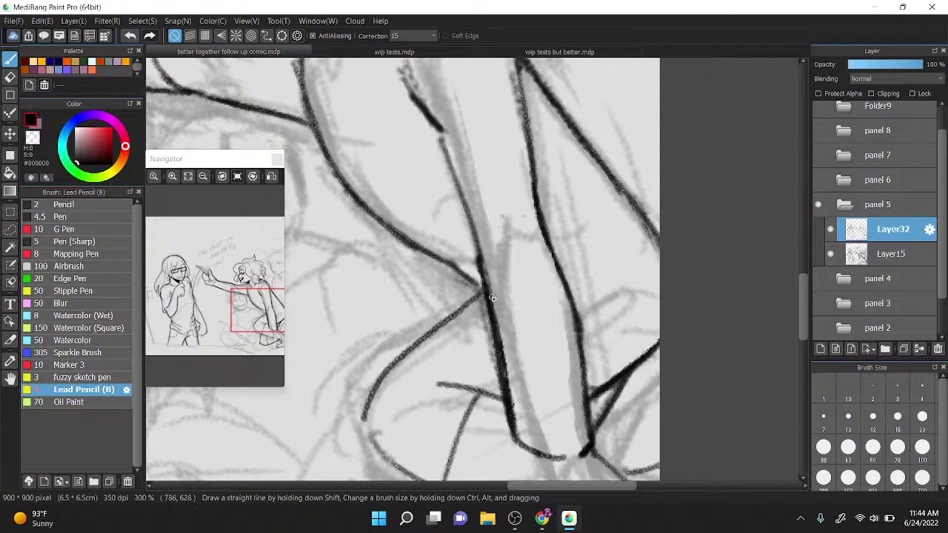
scroll(619, 275, "down", 3)
scroll(671, 313, "up", 1)
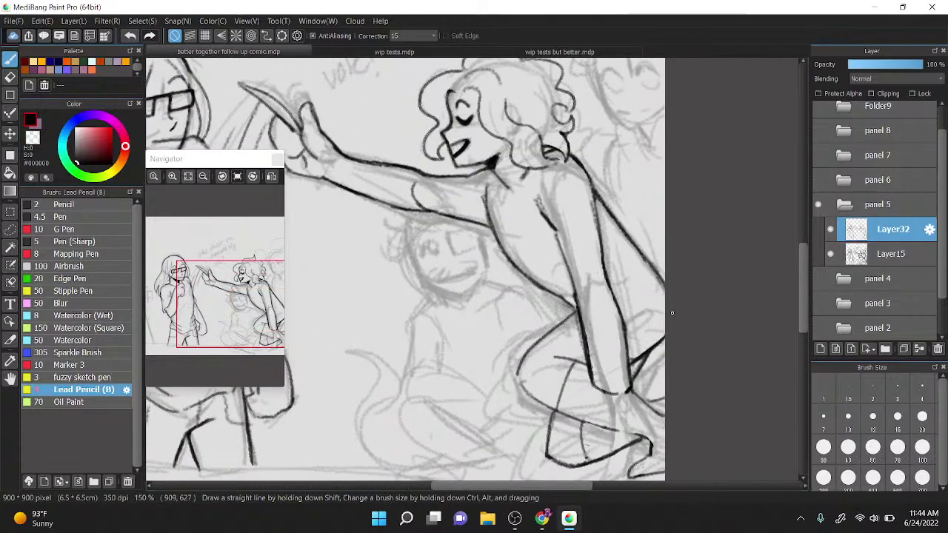
Step: Ink two short crease lines behind the supporting elbow and outline the narrow wrist below the forearm's end
left_click_drag(741, 413, 745, 412)
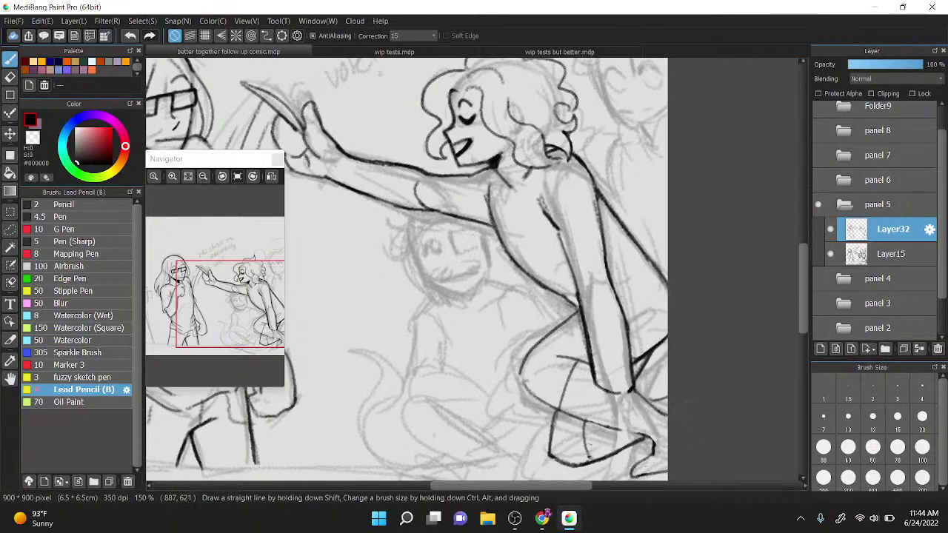
mouse_move(617, 289)
left_mouse_down()
mouse_move(634, 269)
mouse_move(631, 278)
left_mouse_up()
scroll(642, 280, "up", 1)
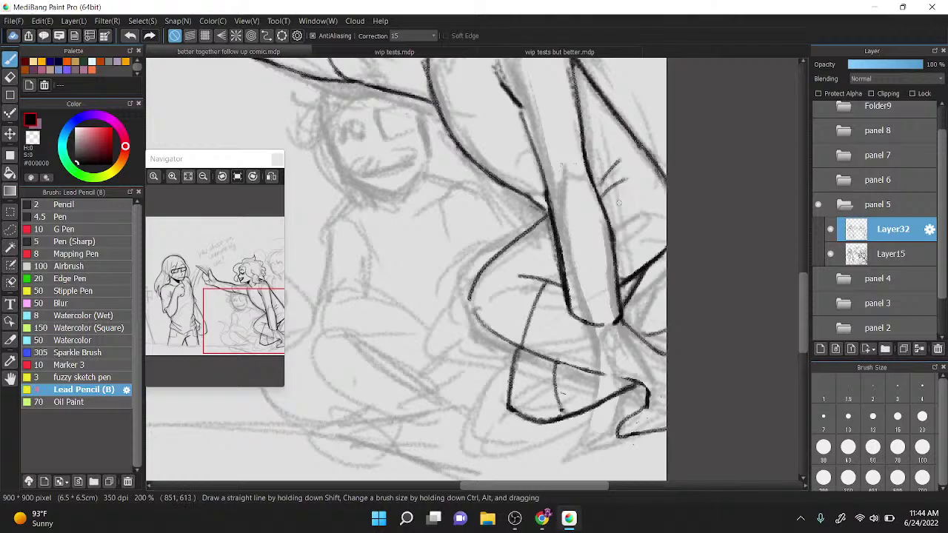
mouse_move(590, 326)
left_mouse_down()
mouse_move(597, 353)
mouse_move(625, 357)
left_mouse_up()
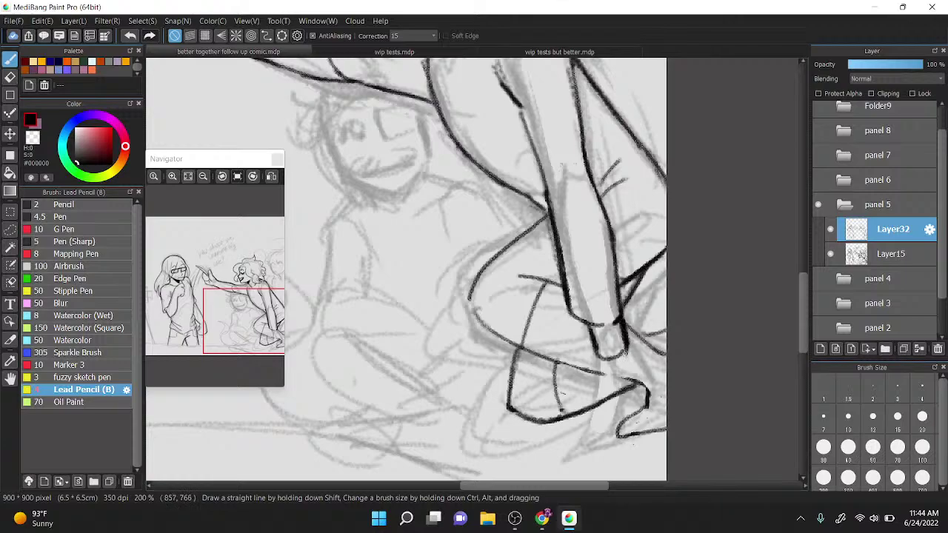
Step: Erase the middle of the supporting upper arm's outer line and re-ink it in black from the elbow up to the shoulder
key("z")
scroll(630, 84, "up", 1)
scroll(519, 196, "down", 3)
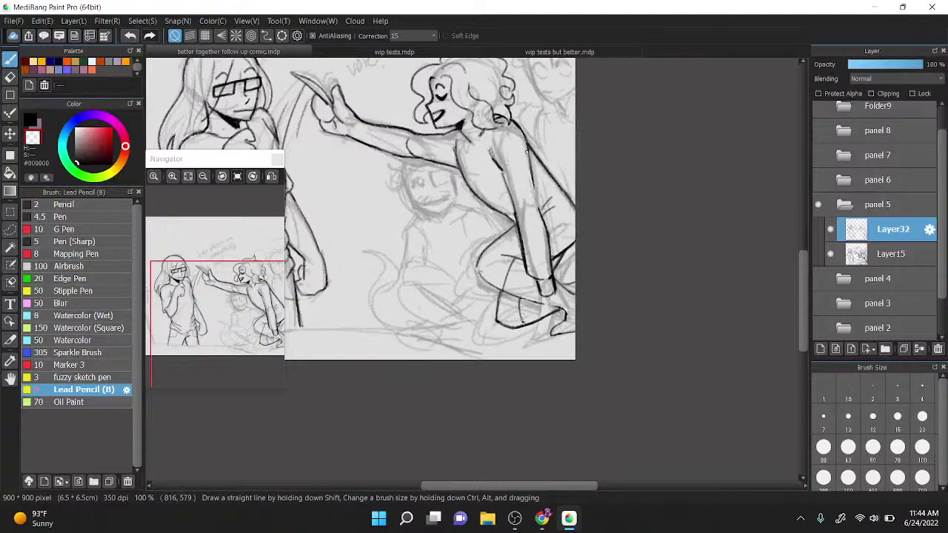
scroll(524, 165, "up", 3)
left_click(32, 118)
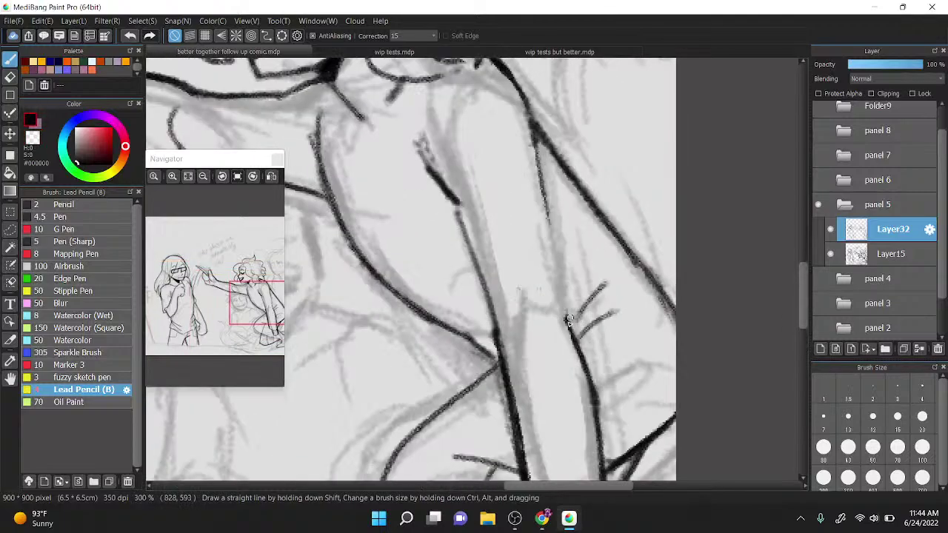
left_click_drag(569, 322, 536, 159)
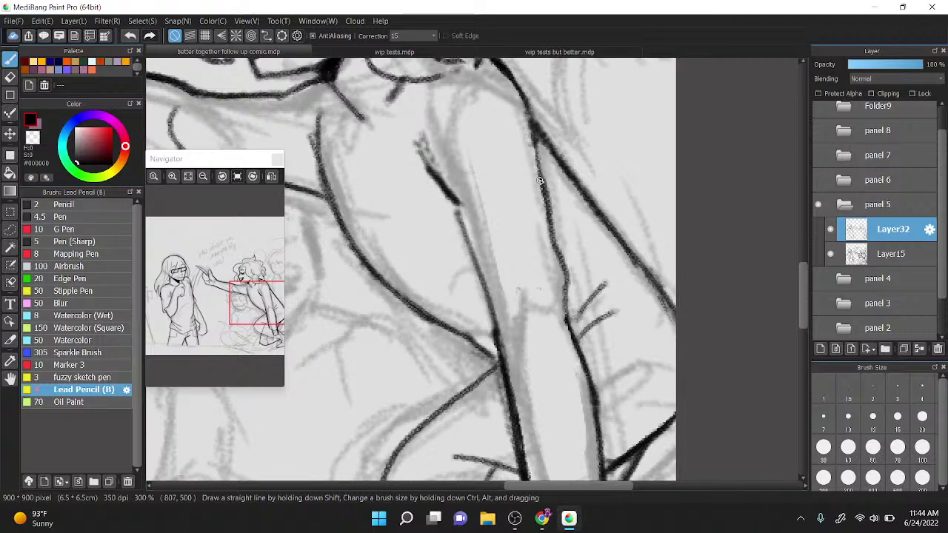
Step: Undo the last upper-arm stroke, re-ink the supporting upper arm's outer line thicker from elbow to shoulder, and clean its edge with transparent colour
key("ctrl+z")
left_click_drag(565, 320, 535, 134)
mouse_move(548, 197)
left_mouse_down()
mouse_move(556, 258)
mouse_move(538, 129)
mouse_move(553, 268)
left_mouse_up()
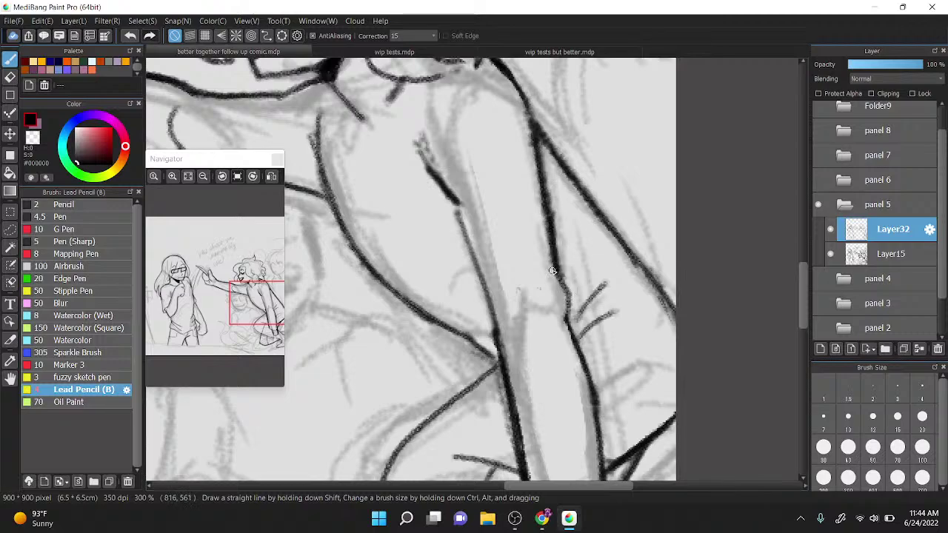
key("z")
mouse_move(523, 123)
left_mouse_down()
mouse_move(566, 342)
mouse_move(558, 265)
left_mouse_up()
key("z")
Step: Ink the pointed shirt collar below the curly-haired character's jaw and hair plus a short chest crease, clear stray marks, and return to black
mouse_move(480, 191)
left_mouse_down()
mouse_move(490, 190)
mouse_move(468, 222)
left_mouse_up()
mouse_move(354, 139)
left_mouse_down()
mouse_move(324, 155)
mouse_move(332, 76)
left_mouse_up()
left_click_drag(389, 134, 421, 147)
left_click_drag(388, 118, 395, 67)
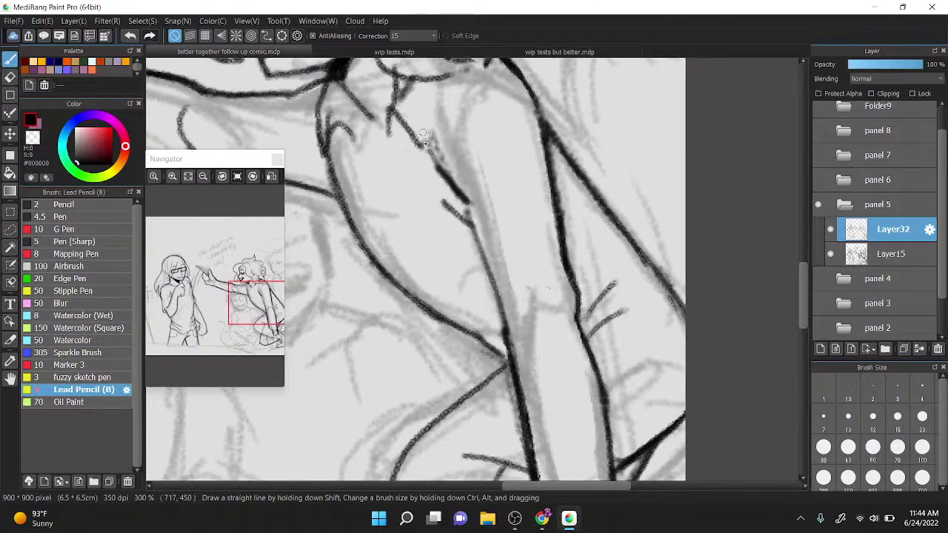
left_click_drag(422, 140, 427, 71)
key("ctrl+plus")
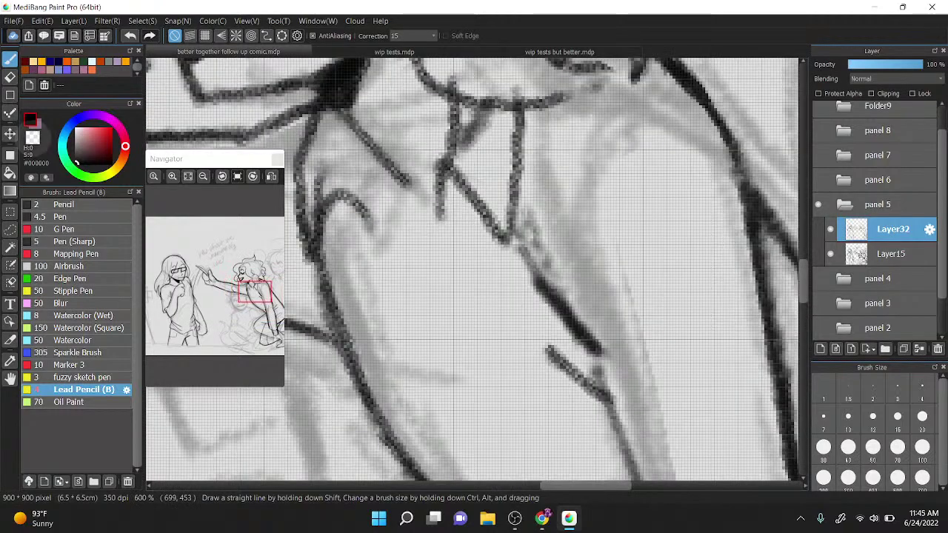
scroll(496, 192, "down", 2)
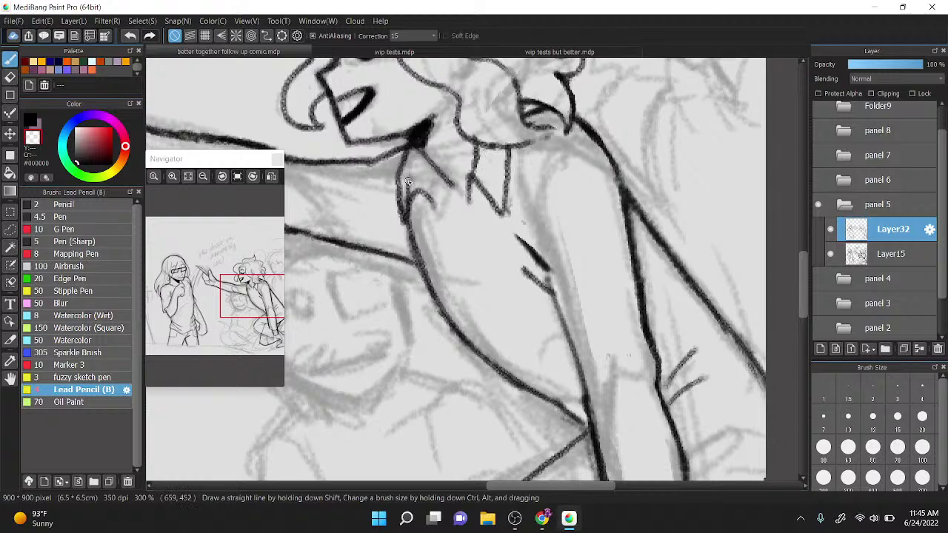
left_click(35, 124)
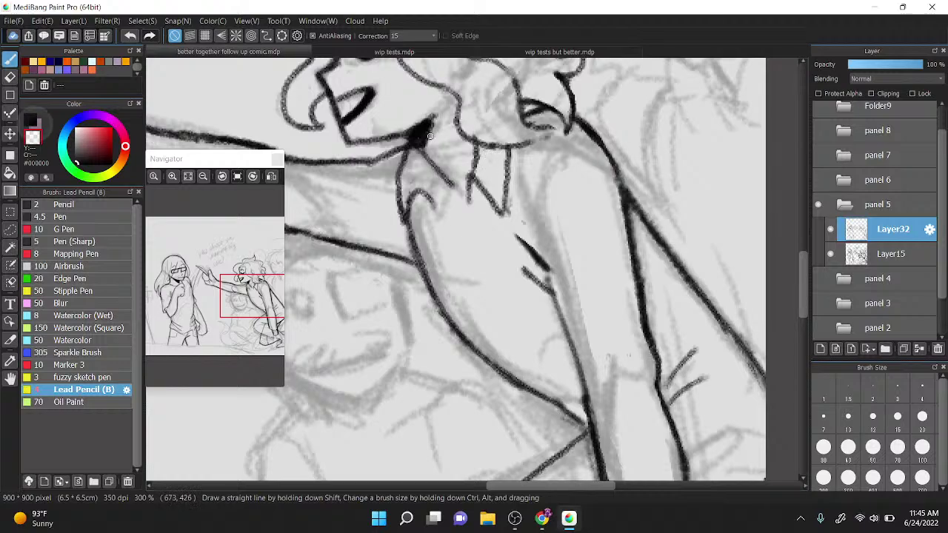
left_click(28, 117)
left_click_drag(436, 213, 471, 250)
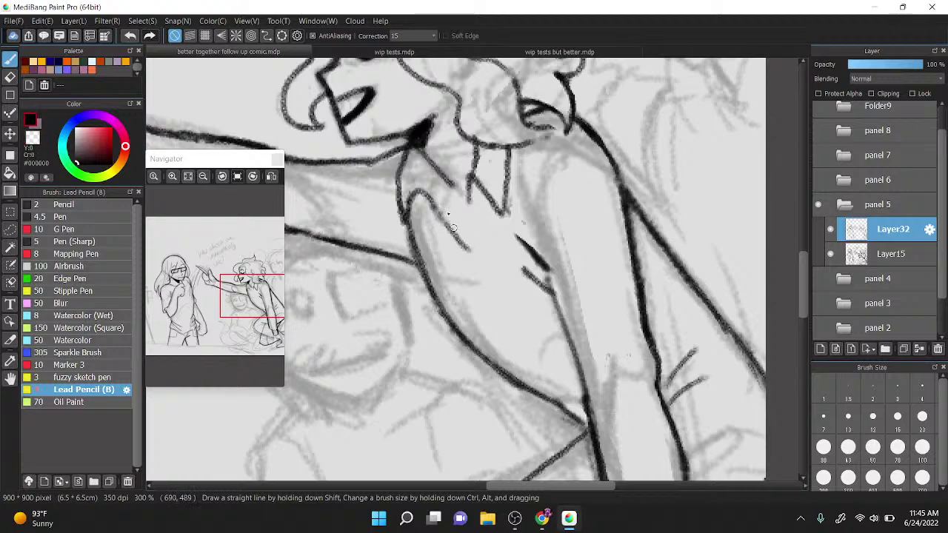
left_click_drag(432, 176, 454, 224)
left_click_drag(431, 157, 469, 248)
key("ctrl+z")
key("ctrl+z")
Step: Ink a V-shaped neckline from both collar flaps down to a point on the chest, thickening its lines and cleaning their edges
left_click_drag(429, 198, 478, 291)
mouse_move(433, 219)
left_mouse_down()
mouse_move(473, 285)
mouse_move(458, 267)
mouse_move(441, 234)
mouse_move(501, 311)
left_mouse_up()
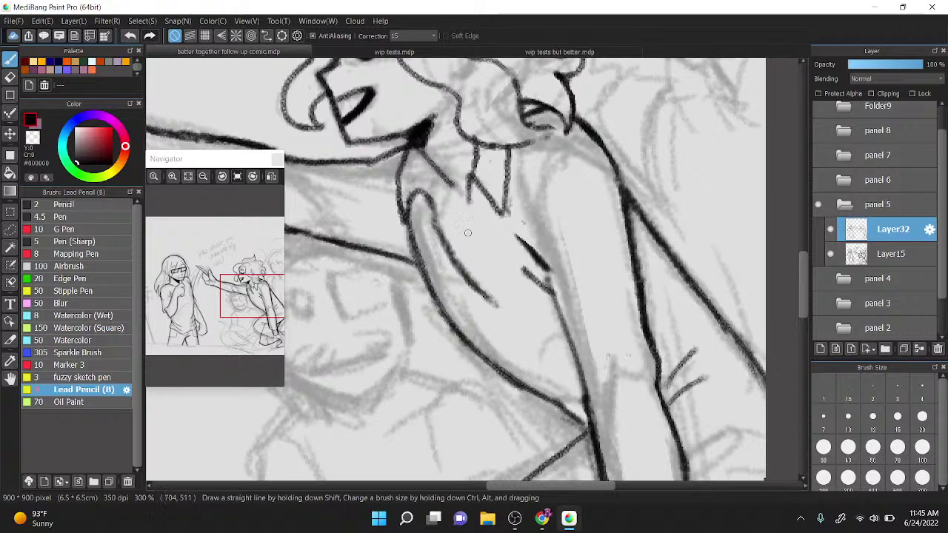
left_click_drag(469, 198, 496, 304)
left_click_drag(428, 209, 490, 301)
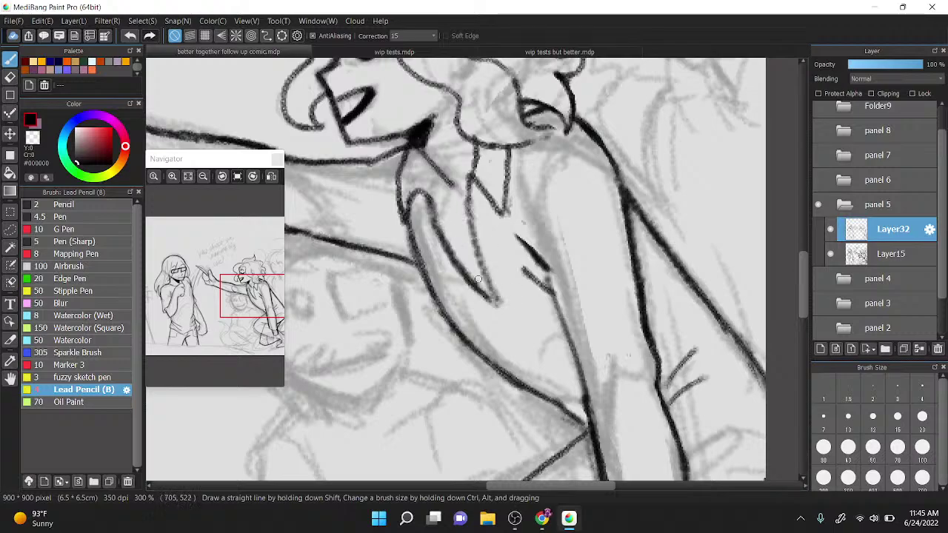
key("z")
mouse_move(425, 209)
left_mouse_down()
mouse_move(452, 276)
mouse_move(503, 313)
mouse_move(465, 185)
mouse_move(493, 290)
left_mouse_up()
key("x")
mouse_move(474, 182)
left_mouse_down()
mouse_move(492, 285)
mouse_move(473, 170)
mouse_move(476, 242)
left_mouse_up()
left_click_drag(473, 155, 472, 191)
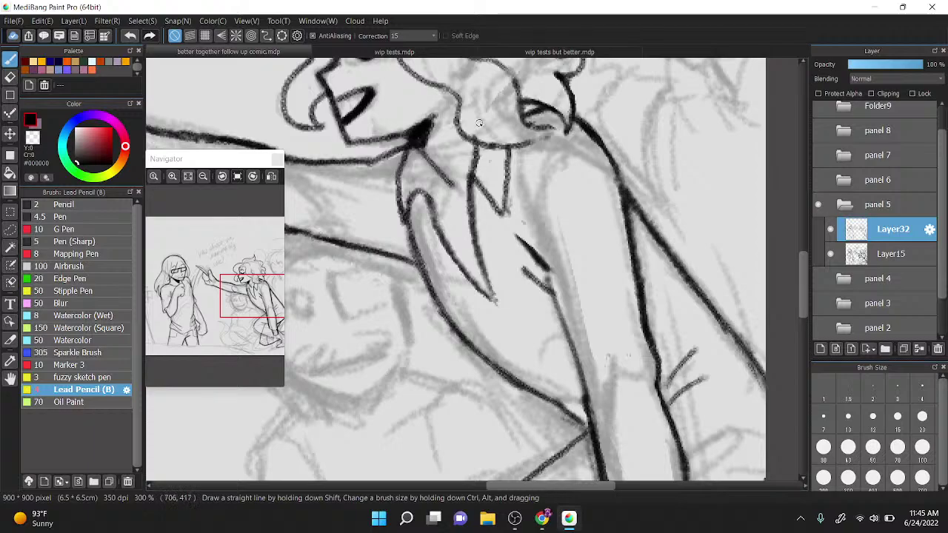
mouse_move(435, 219)
left_mouse_down()
mouse_move(439, 179)
mouse_move(414, 150)
left_mouse_up()
scroll(530, 244, "down", 2)
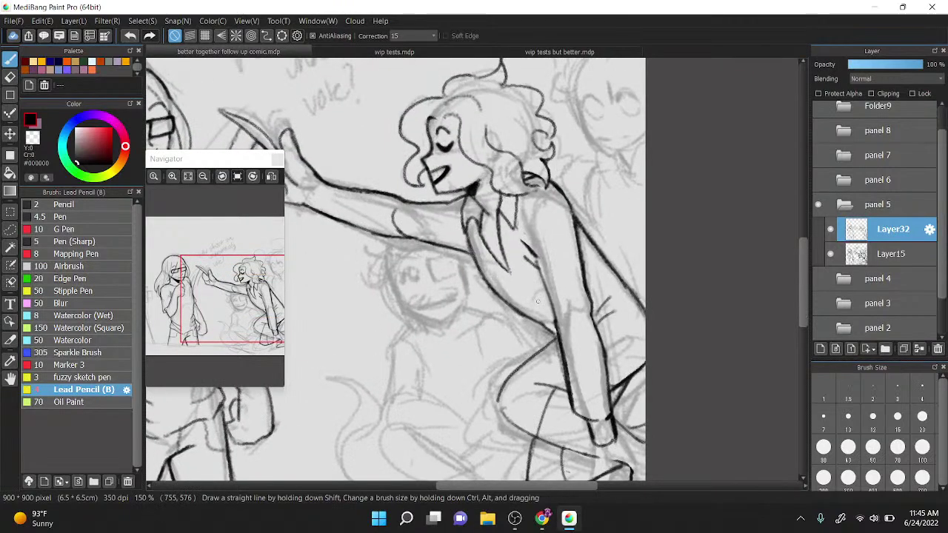
scroll(699, 293, "down", 2)
scroll(697, 293, "up", 3)
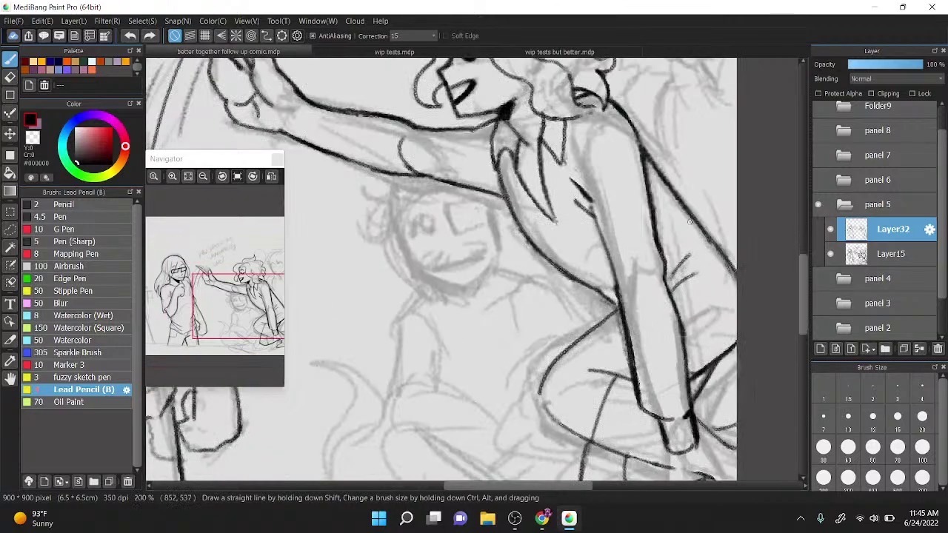
scroll(670, 260, "down", 3)
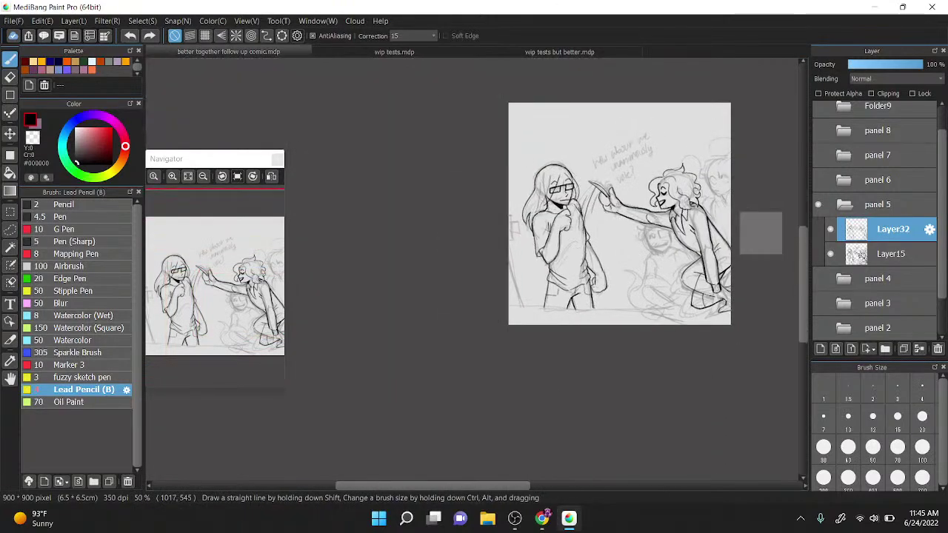
scroll(669, 260, "up", 2)
scroll(669, 261, "up", 1)
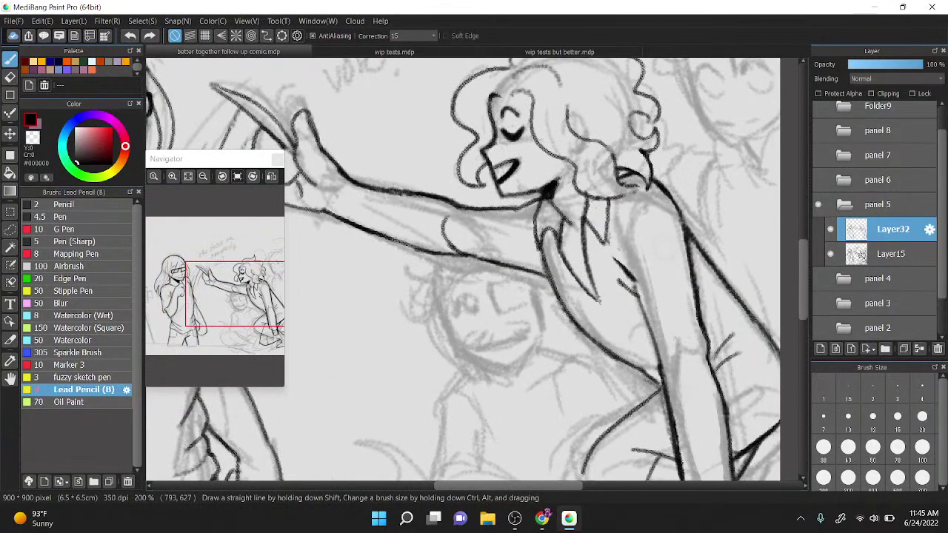
left_click_drag(630, 341, 611, 226)
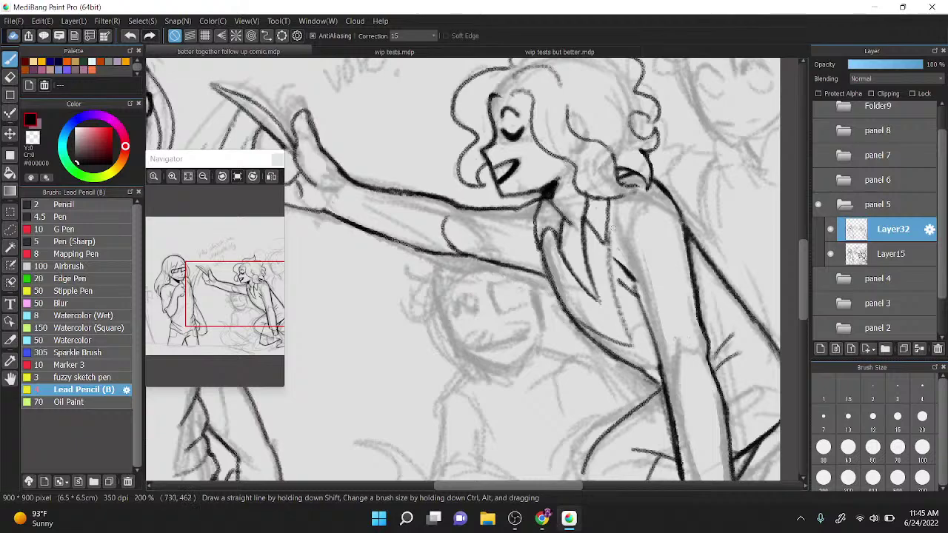
key("ctrl+z")
left_click_drag(548, 271, 610, 330)
key("ctrl+z")
key("ctrl+z")
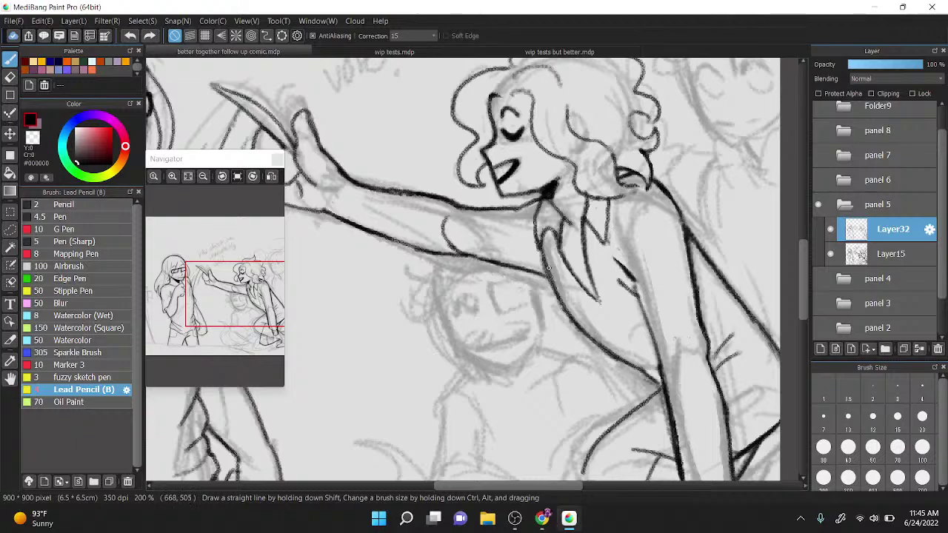
Step: Ink the vest's V-shaped opening below the neckline and a curved seam over the supporting arm's shoulder
mouse_move(548, 268)
left_mouse_down()
mouse_move(640, 346)
mouse_move(613, 192)
mouse_move(675, 208)
left_mouse_up()
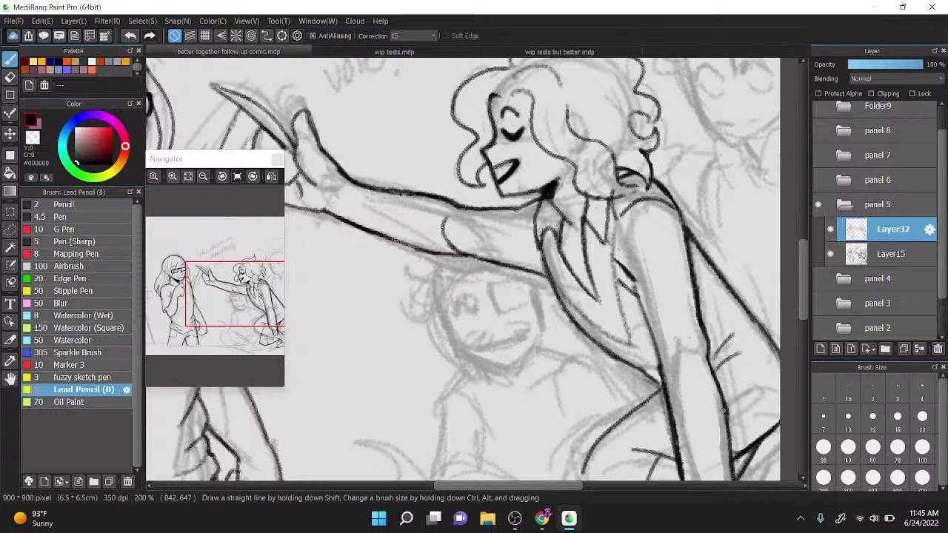
Step: Ink two parallel black cuff lines across the wrist of the outstretched arm
scroll(505, 228, "up", 1)
left_click_drag(449, 168, 436, 220)
left_click_drag(482, 241, 485, 226)
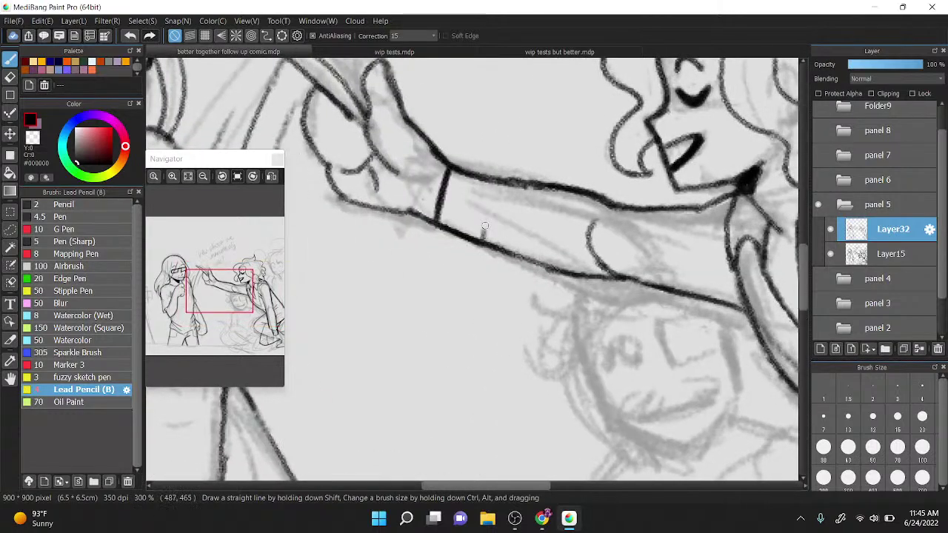
left_click_drag(500, 180, 484, 244)
Step: Ink a looser sleeve outline along the outstretched arm from cuff to shoulder and delete the old arm line and elbow curve inside it
mouse_move(496, 185)
left_mouse_down()
mouse_move(539, 163)
mouse_move(629, 200)
mouse_move(739, 192)
left_mouse_up()
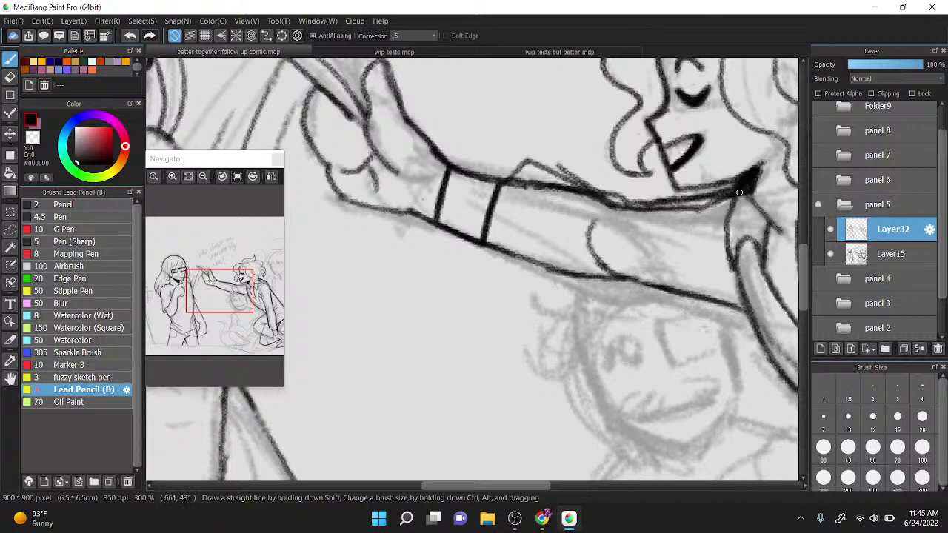
mouse_move(490, 242)
left_mouse_down()
mouse_move(544, 240)
mouse_move(514, 196)
mouse_move(532, 183)
mouse_move(575, 185)
mouse_move(653, 220)
mouse_move(648, 215)
mouse_move(716, 206)
mouse_move(718, 272)
left_mouse_up()
key("l")
key("Delete")
key("ctrl+d")
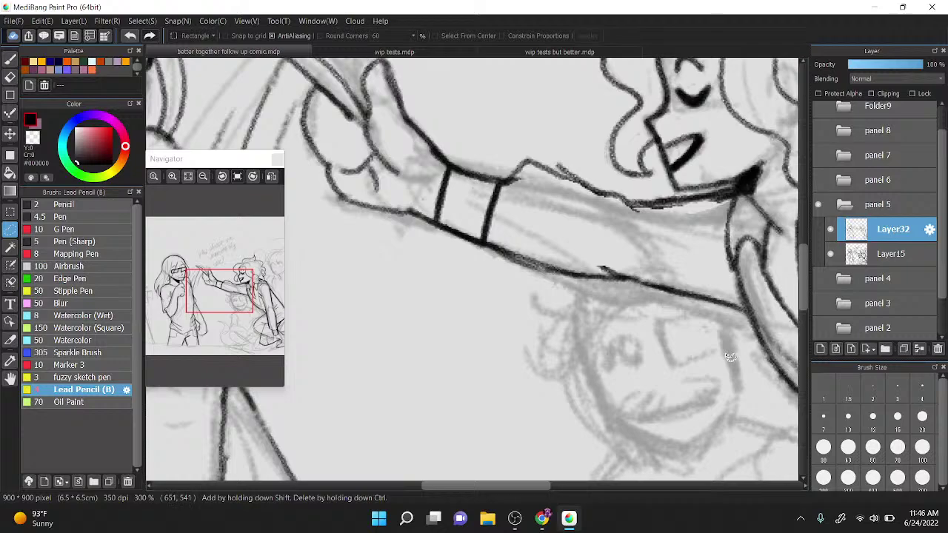
Step: Strengthen the sleeve's upper line from the cuff to the neck in black and clean its edges near the chin with transparent colour
left_click_drag(731, 357, 698, 377)
key("b")
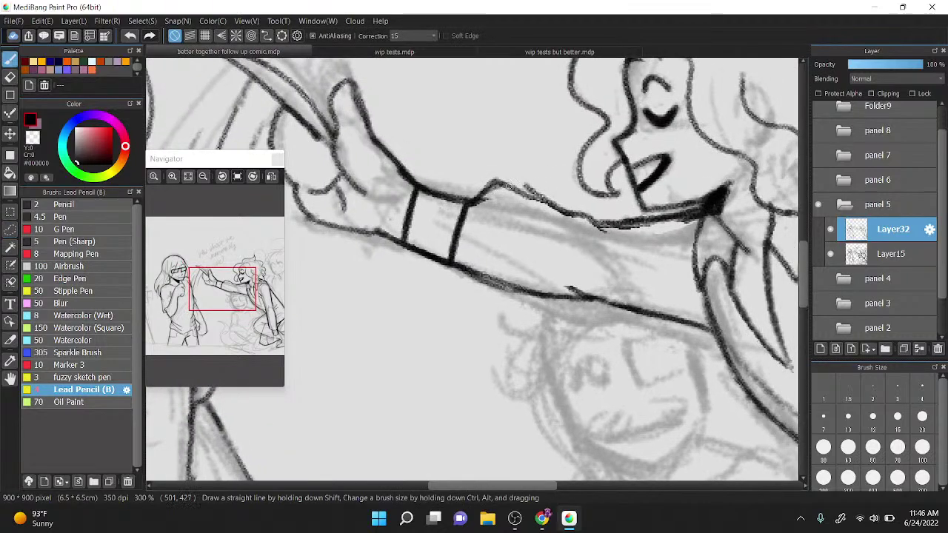
mouse_move(507, 185)
left_mouse_down()
mouse_move(612, 243)
mouse_move(592, 222)
mouse_move(623, 252)
mouse_move(650, 220)
mouse_move(681, 216)
left_mouse_up()
mouse_move(648, 332)
left_mouse_down()
mouse_move(607, 139)
mouse_move(562, 264)
left_mouse_up()
key("z")
mouse_move(453, 246)
left_mouse_down()
mouse_move(476, 175)
mouse_move(475, 183)
left_mouse_up()
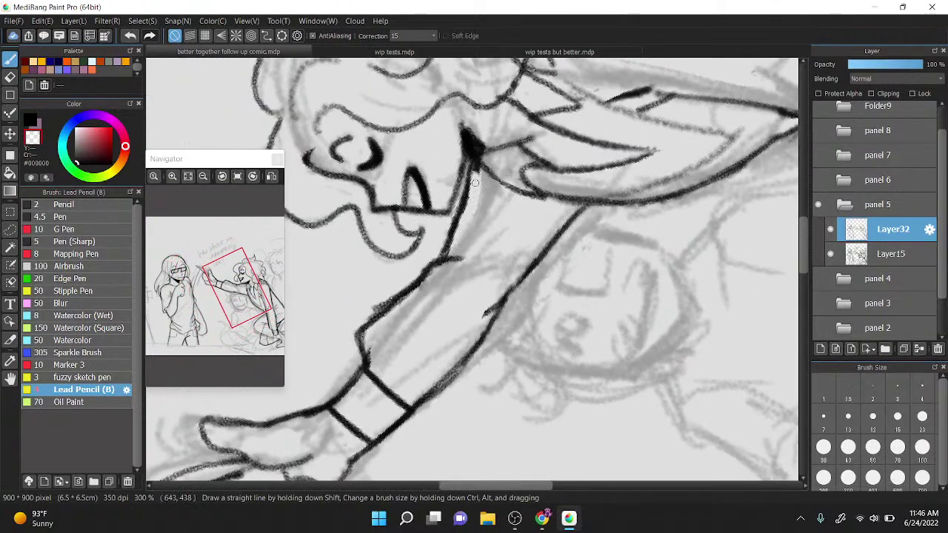
scroll(486, 94, "down", 2)
left_click_drag(376, 92, 594, 293)
scroll(629, 245, "up", 1)
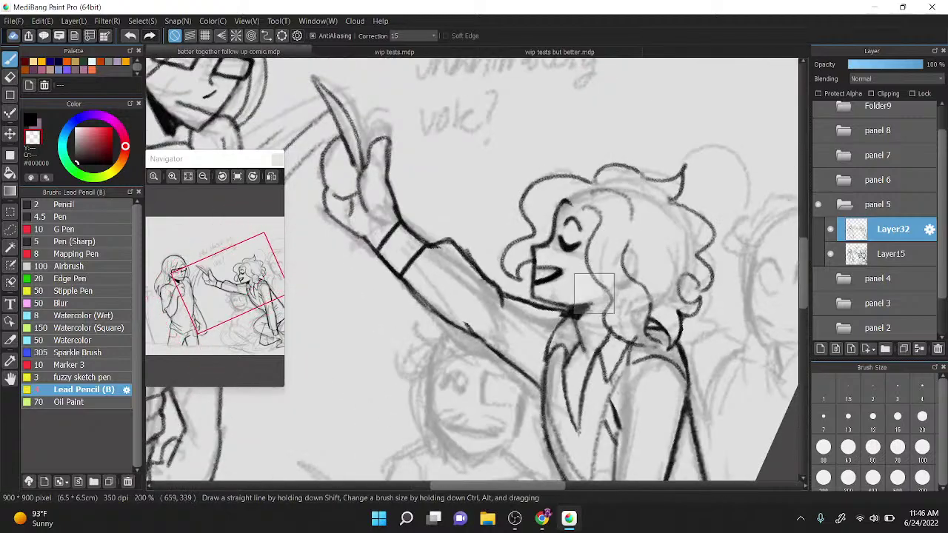
scroll(574, 332, "up", 2)
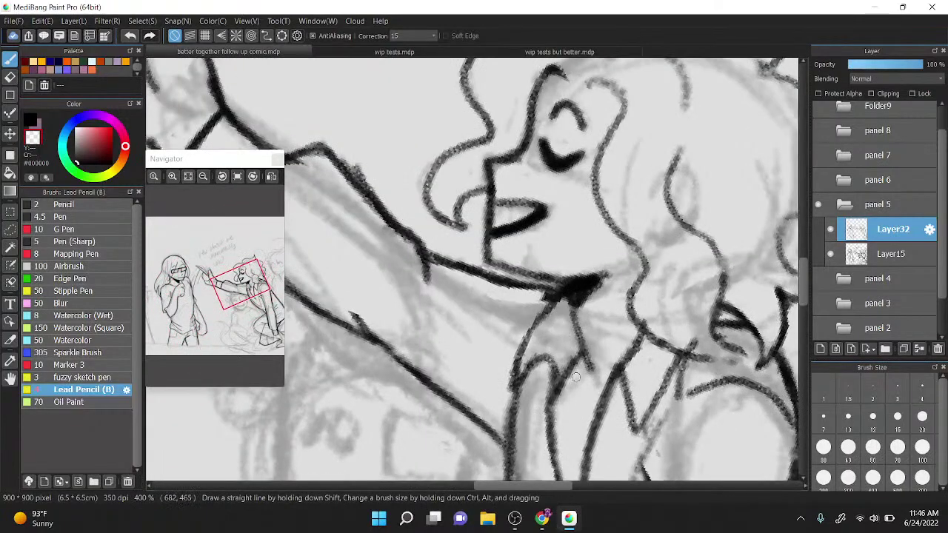
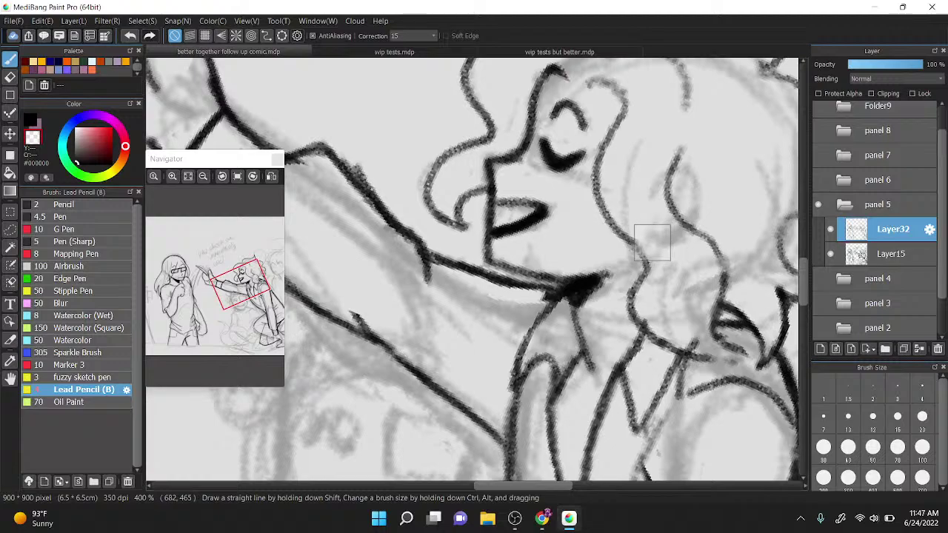
Step: Examine the inked sleeve, torso, supporting arm and crouching legs from several angles and distances
scroll(646, 234, "down", 2)
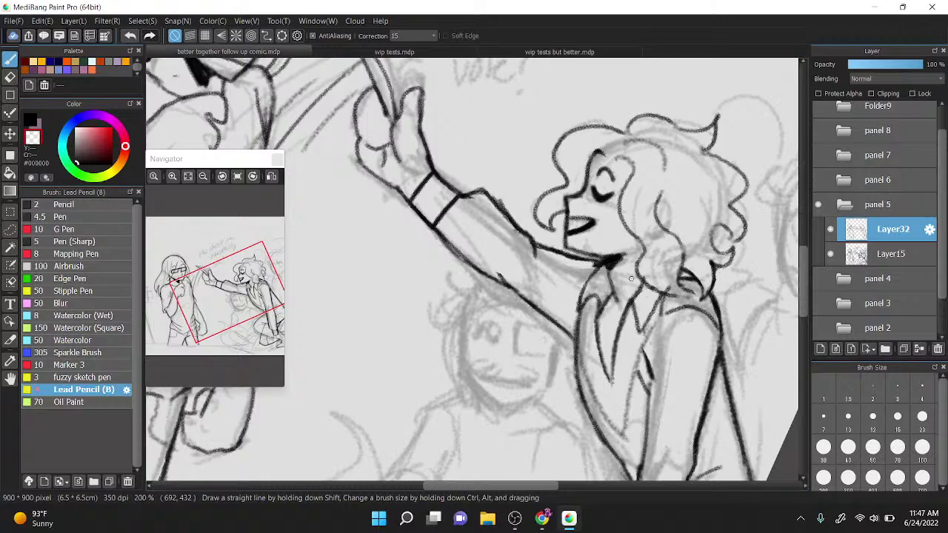
scroll(630, 278, "down", 4)
scroll(712, 311, "up", 4)
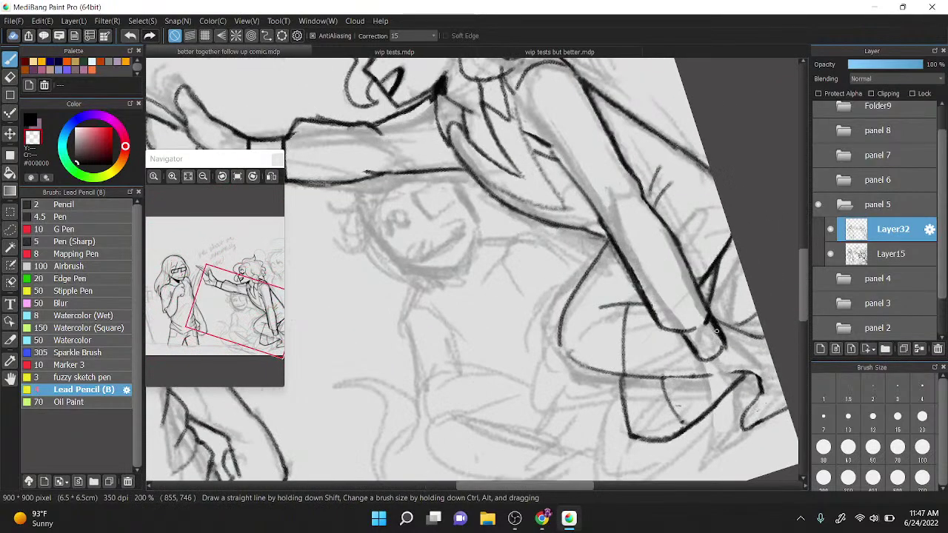
scroll(717, 331, "down", 1)
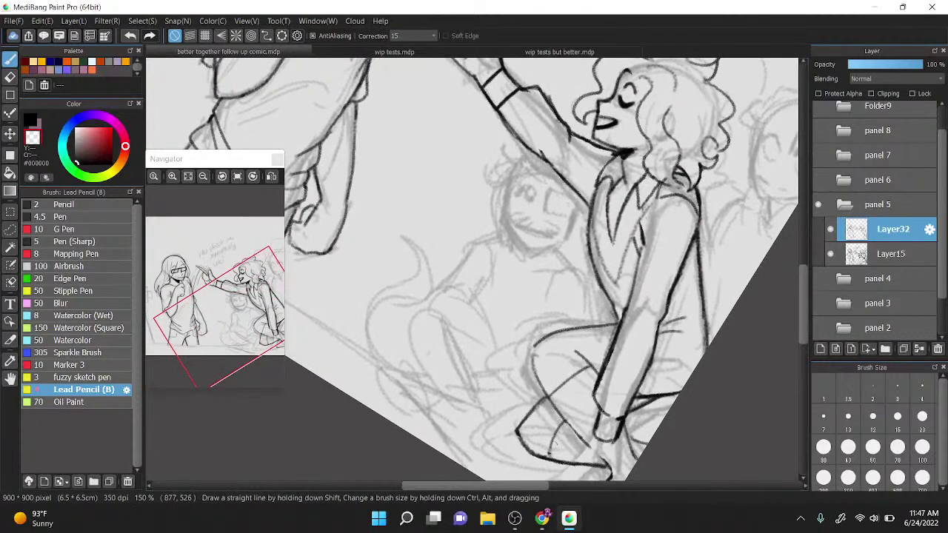
scroll(561, 366, "up", 2)
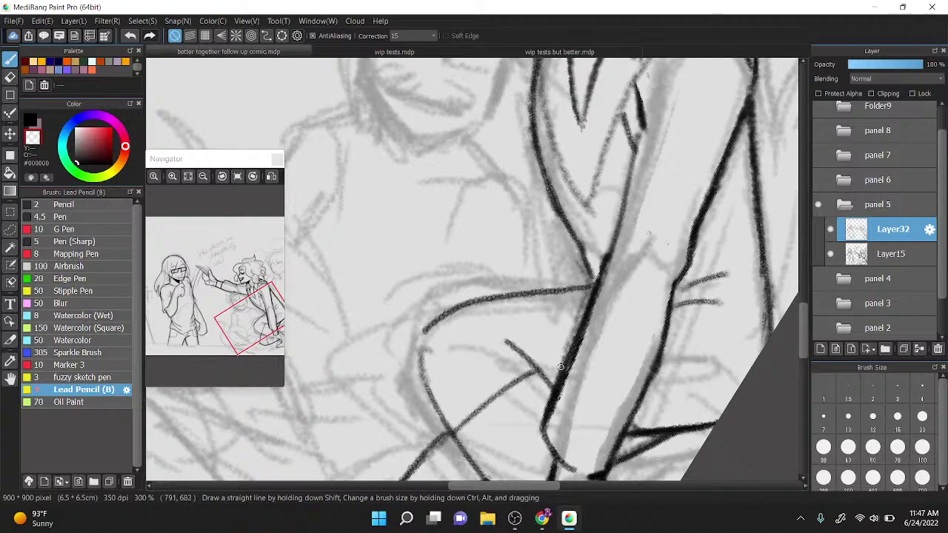
scroll(626, 343, "down", 5)
scroll(694, 274, "up", 2)
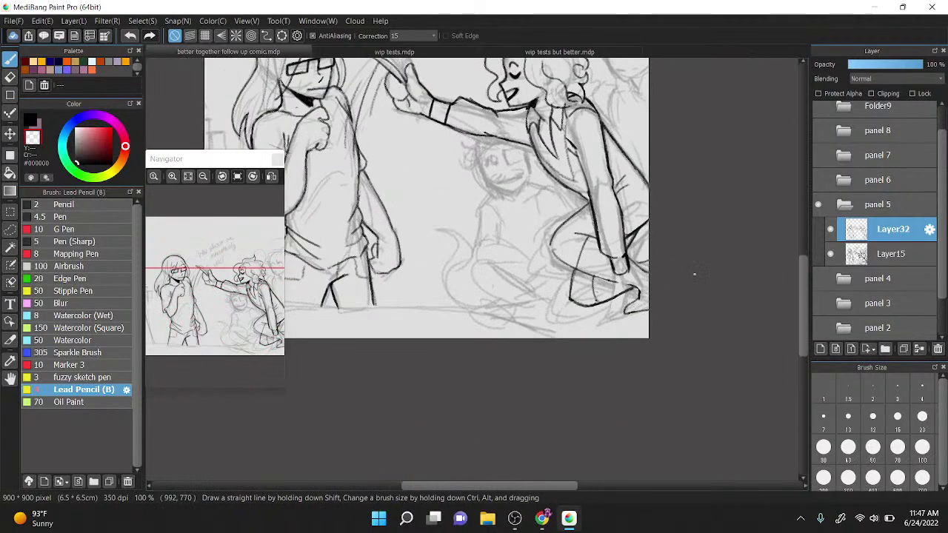
scroll(693, 274, "up", 1)
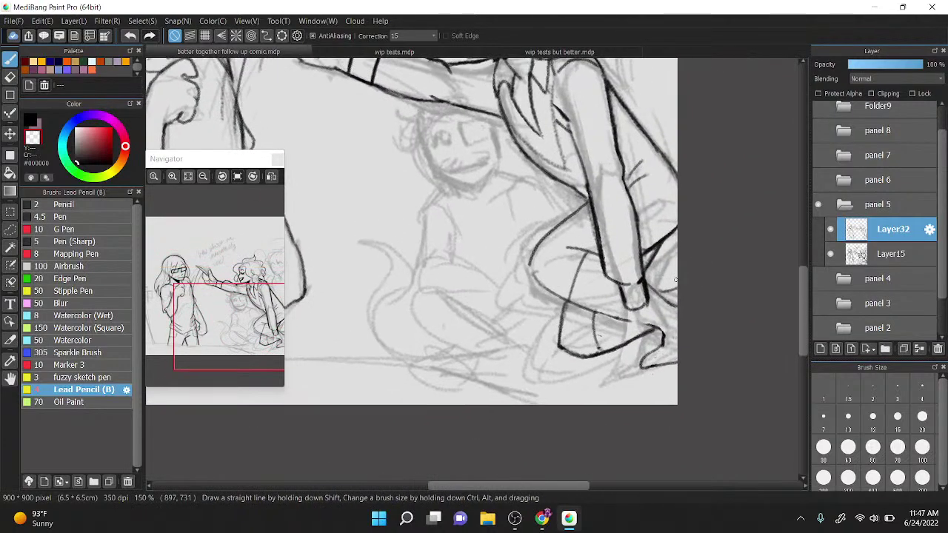
scroll(675, 280, "up", 1)
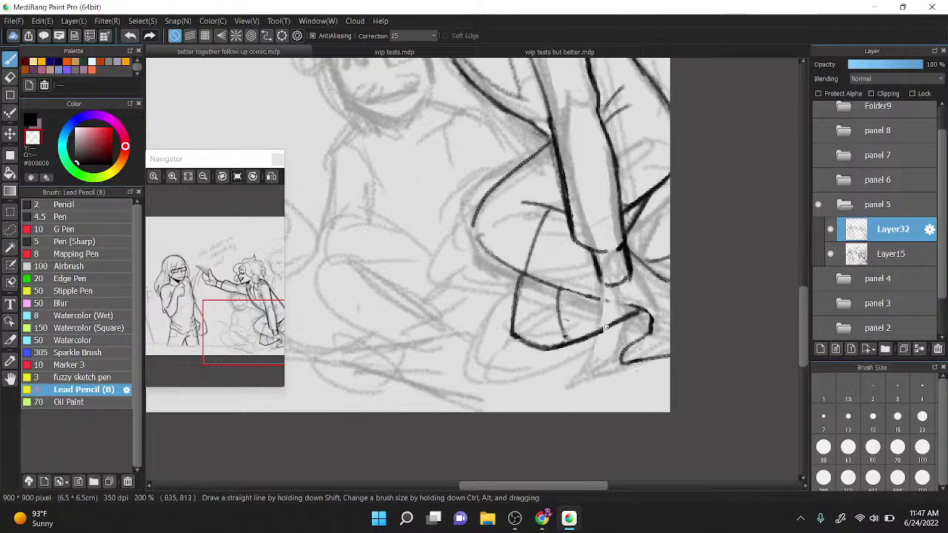
Step: Undo the last erasing of the leg lines below the supporting wrist and return to black on Layer32 of panel 5
key("ctrl+z")
key("ctrl+z")
left_click(29, 119)
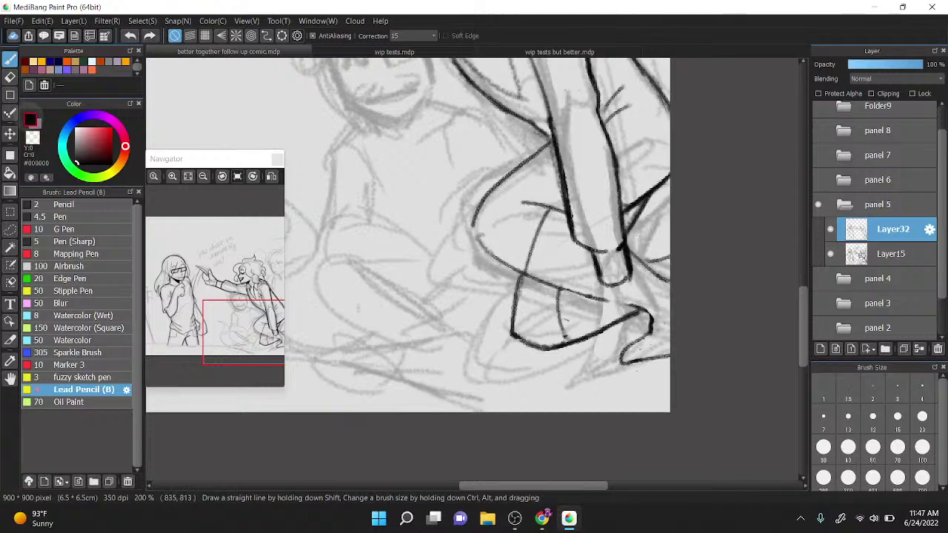
scroll(631, 323, "up", 1)
left_click(851, 300)
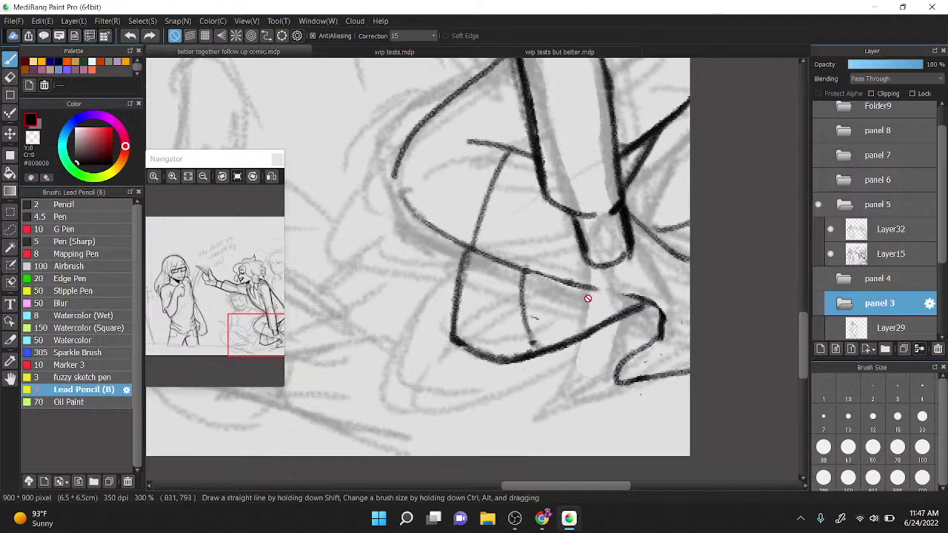
left_click(921, 229)
mouse_move(590, 266)
left_mouse_down()
mouse_move(582, 364)
mouse_move(611, 383)
left_mouse_up()
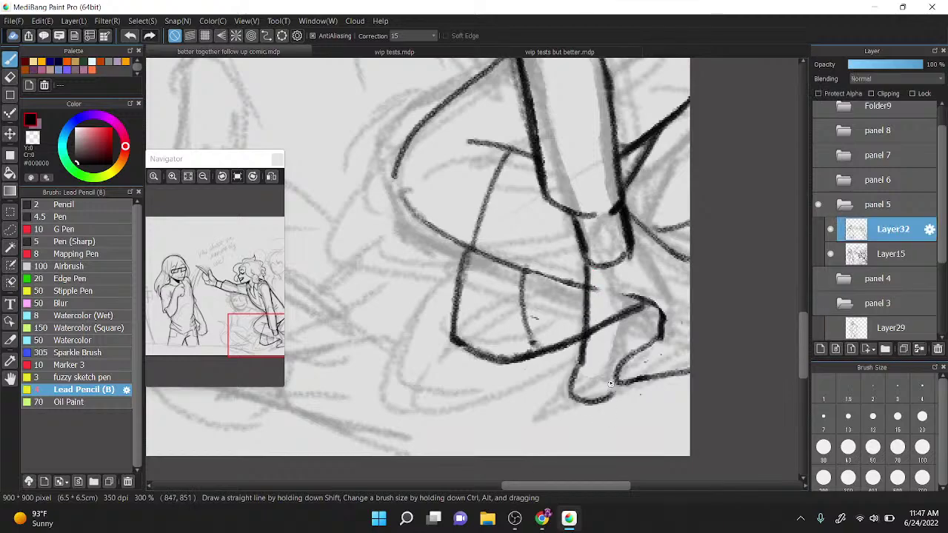
key("ctrl+z")
key("ctrl+z")
Step: Redraw the supporting hand on the ground with a shorter outline, thumb and finger gap, and erase the leg lines crossing it
mouse_move(587, 265)
left_mouse_down()
mouse_move(587, 371)
mouse_move(613, 381)
mouse_move(624, 378)
mouse_move(646, 306)
mouse_move(682, 301)
left_mouse_up()
left_click_drag(650, 258, 682, 303)
left_click_drag(620, 379, 646, 291)
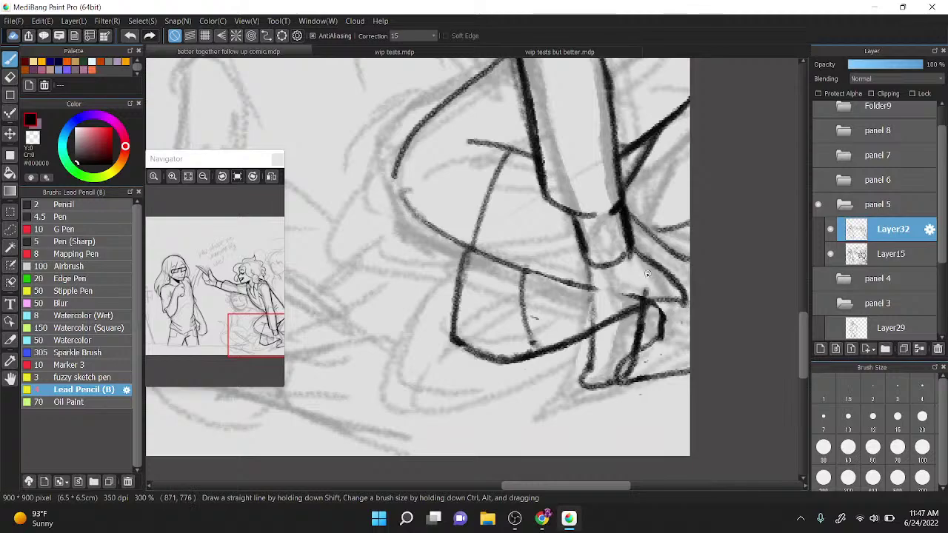
left_click_drag(586, 268, 590, 368)
left_click_drag(572, 216, 585, 261)
mouse_move(578, 221)
left_mouse_down()
mouse_move(598, 331)
mouse_move(596, 284)
mouse_move(611, 321)
mouse_move(628, 311)
mouse_move(620, 367)
mouse_move(645, 280)
mouse_move(681, 296)
left_mouse_up()
mouse_move(638, 249)
left_mouse_down()
mouse_move(690, 302)
mouse_move(687, 312)
left_mouse_up()
key("x")
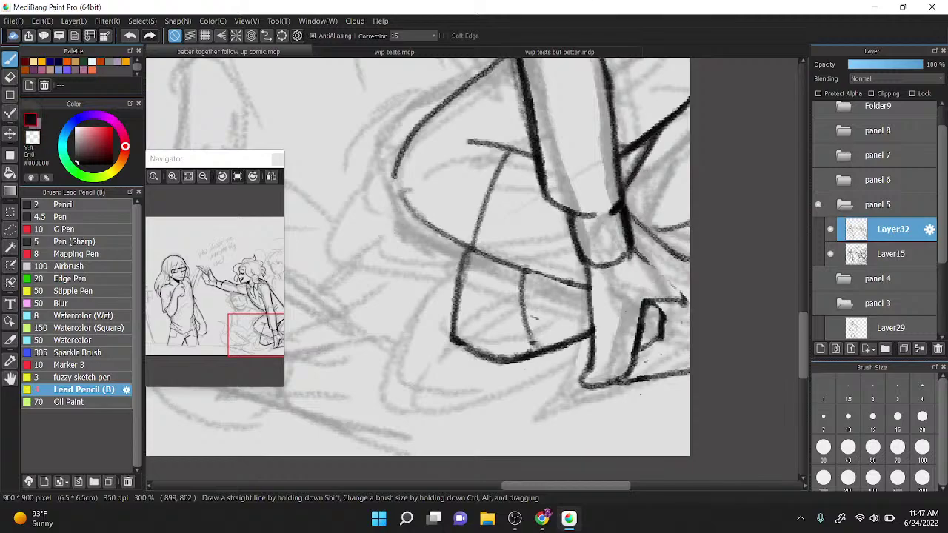
left_click_drag(633, 251, 680, 299)
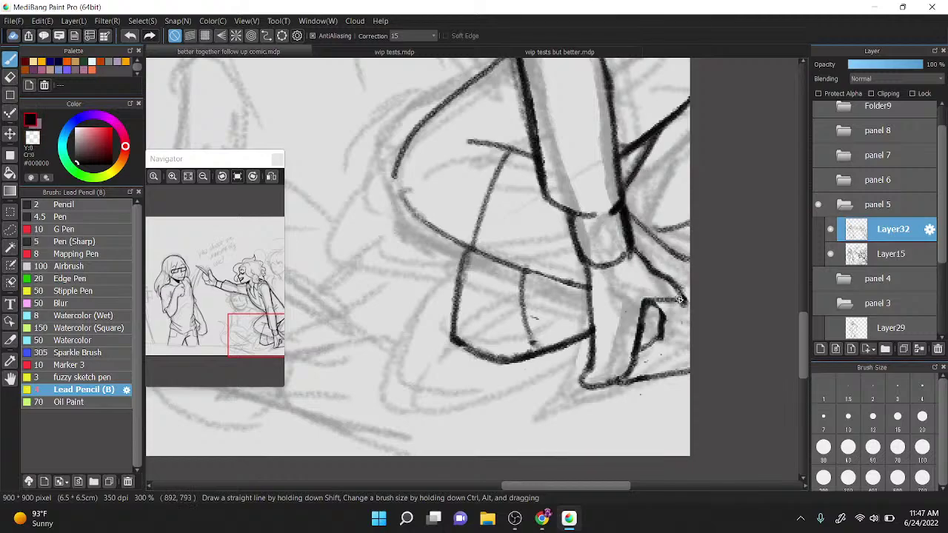
left_click_drag(655, 303, 659, 325)
Step: Strengthen the crouching leg lines beside the supporting wrist and around the bent knee in black
left_click_drag(627, 211, 696, 261)
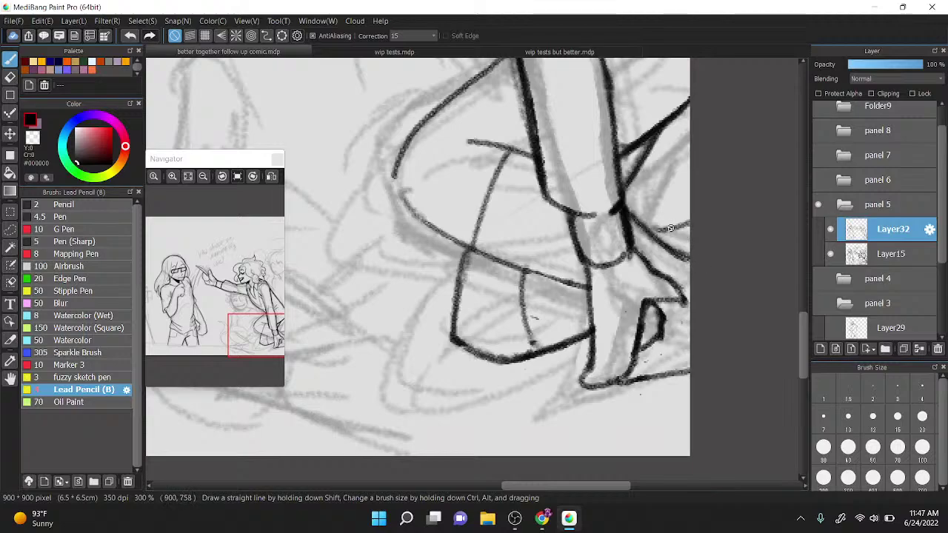
left_click_drag(658, 229, 693, 228)
left_click_drag(454, 341, 468, 247)
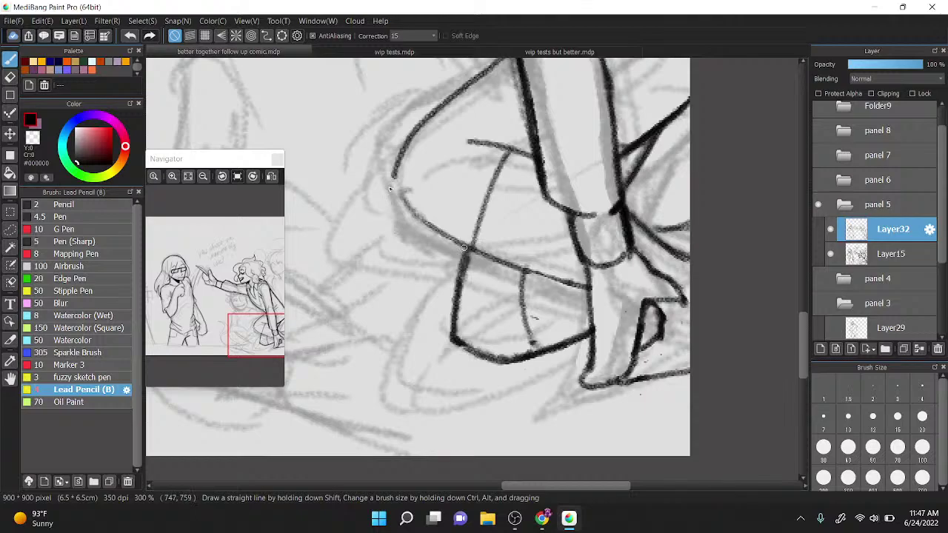
mouse_move(396, 170)
left_mouse_down()
mouse_move(405, 203)
mouse_move(450, 236)
left_mouse_up()
Step: Ink the rear leg edge and an angular back outline from behind the shoulder to the panel edge, replacing the first back stroke
scroll(662, 451, "down", 4)
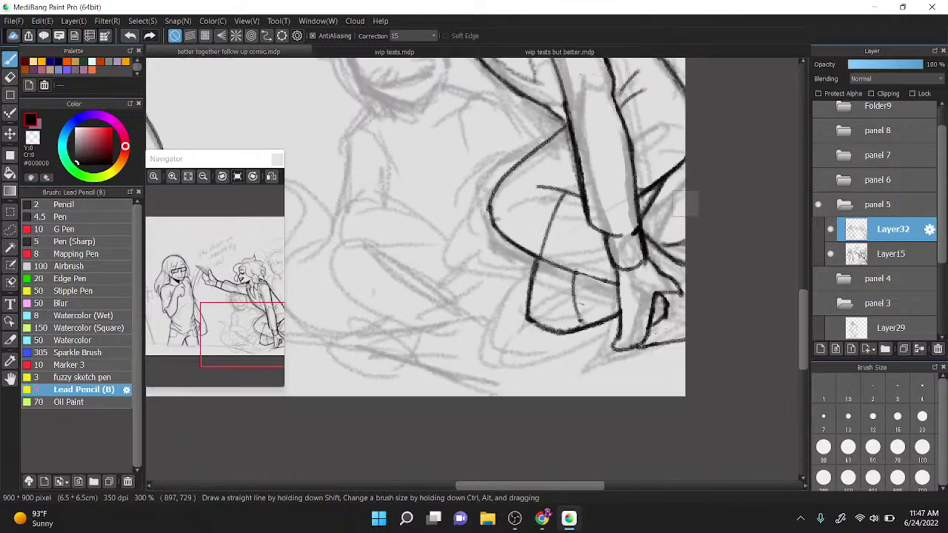
left_click_drag(685, 294, 656, 329)
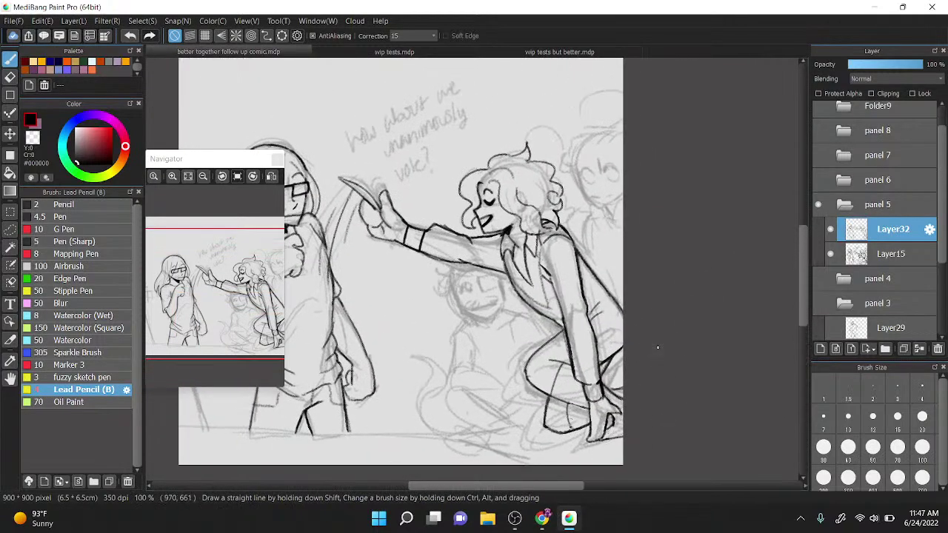
left_click_drag(598, 355, 624, 318)
left_click_drag(561, 227, 626, 291)
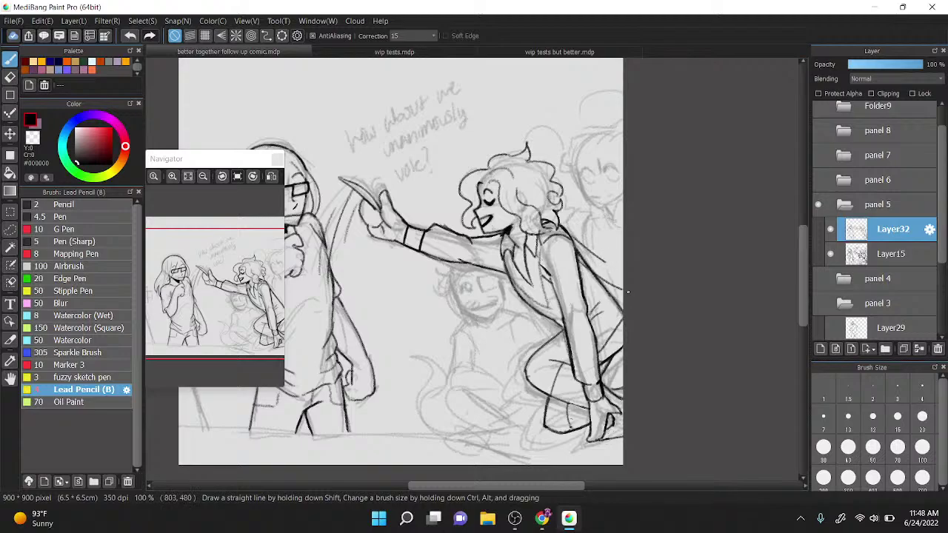
key("ctrl+z")
left_click_drag(604, 260, 636, 299)
Step: Select the stray fold and torso lines behind the supporting arm's elbow and delete them
scroll(638, 285, "up", 1)
left_click(10, 229)
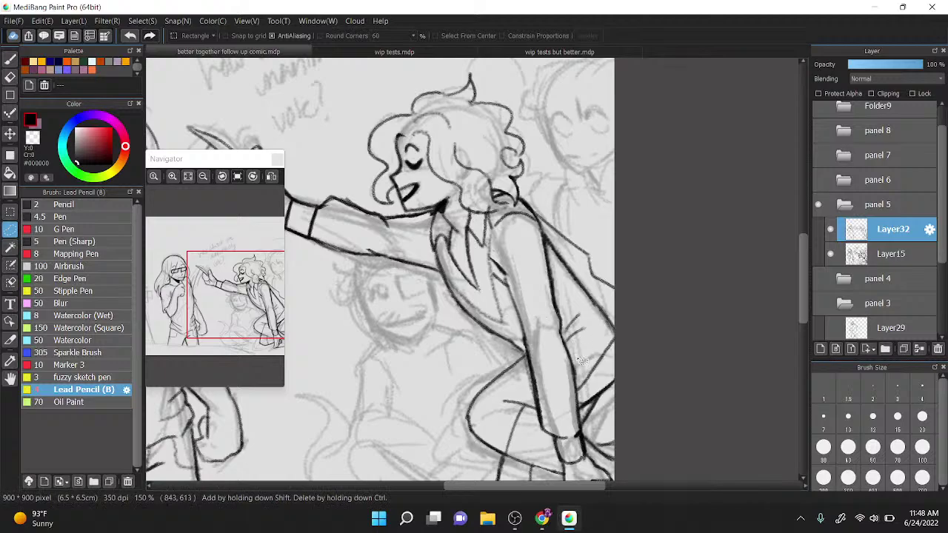
mouse_move(570, 344)
left_mouse_down()
mouse_move(550, 239)
mouse_move(618, 319)
mouse_move(616, 340)
mouse_move(601, 357)
left_mouse_up()
key("Delete")
key("ctrl+d")
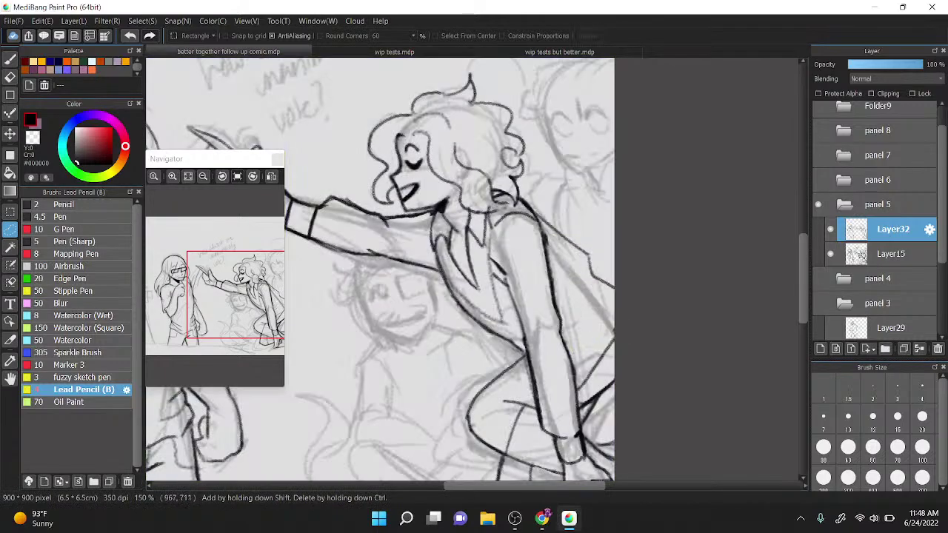
Step: Clean the junction of the shoulder and back lines with transparent colour and ink the torso edge behind the supporting arm
key("b")
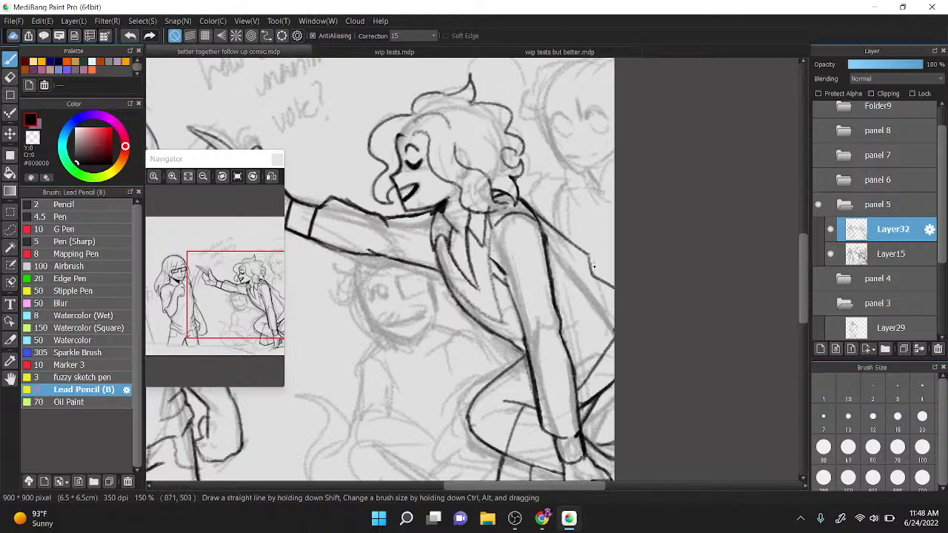
scroll(538, 203, "up", 1)
scroll(538, 204, "up", 4)
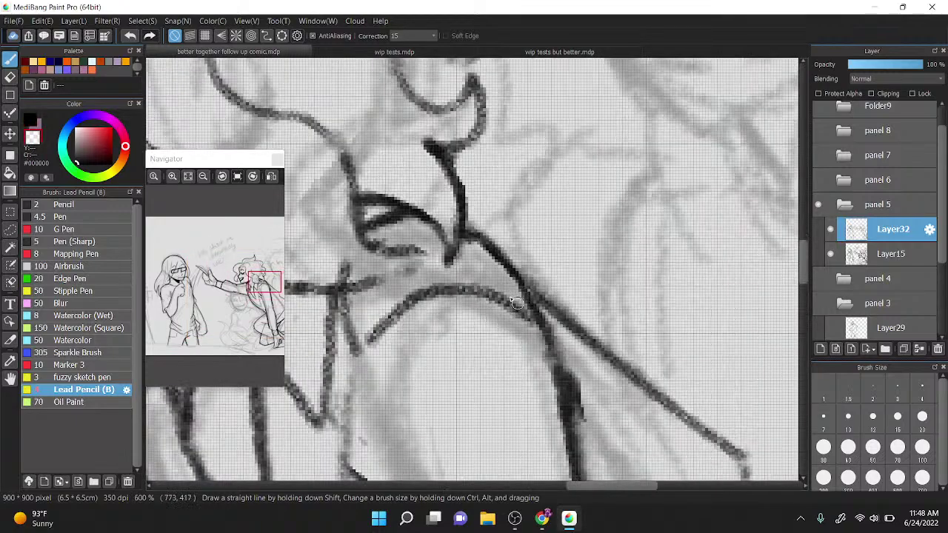
scroll(511, 292, "down", 2)
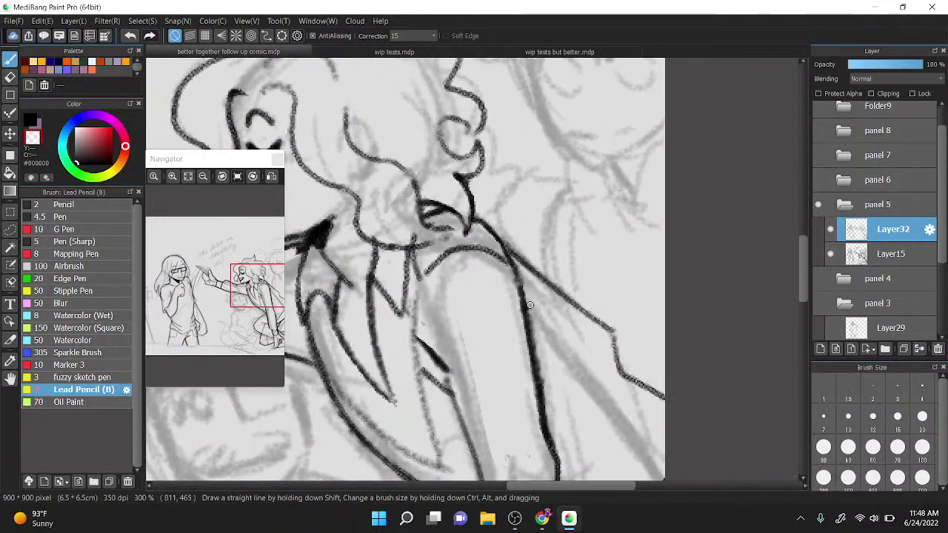
scroll(548, 345, "down", 2)
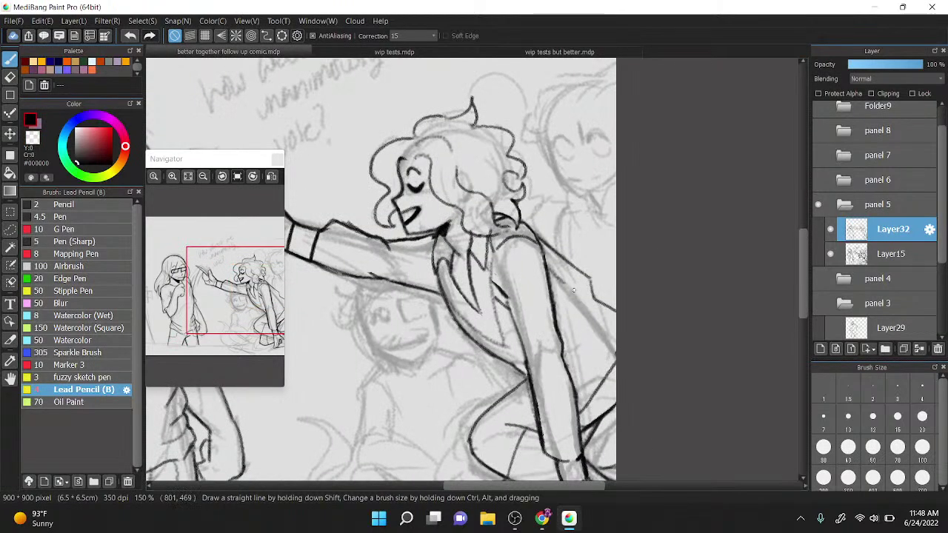
mouse_move(566, 332)
left_mouse_down()
mouse_move(598, 358)
mouse_move(657, 344)
left_mouse_up()
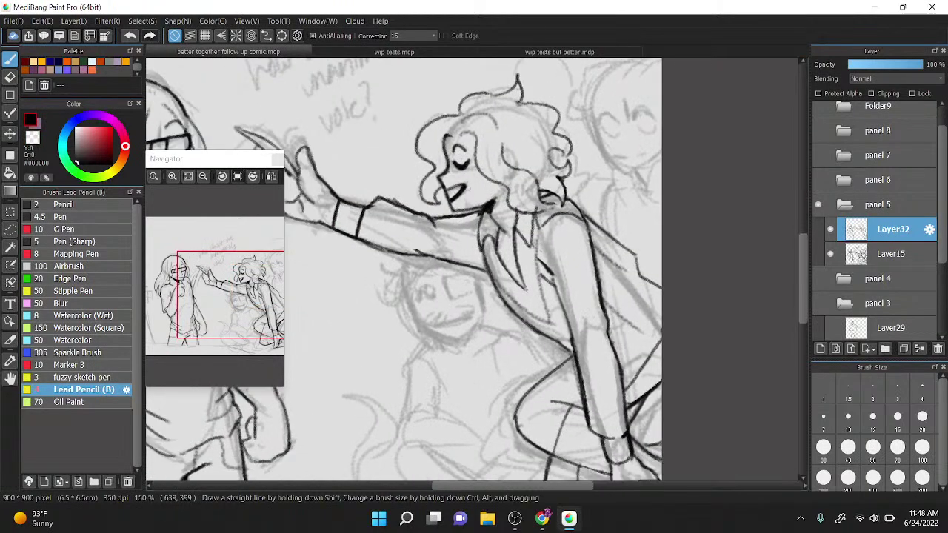
mouse_move(413, 251)
left_mouse_down()
mouse_move(544, 354)
mouse_move(562, 354)
left_mouse_up()
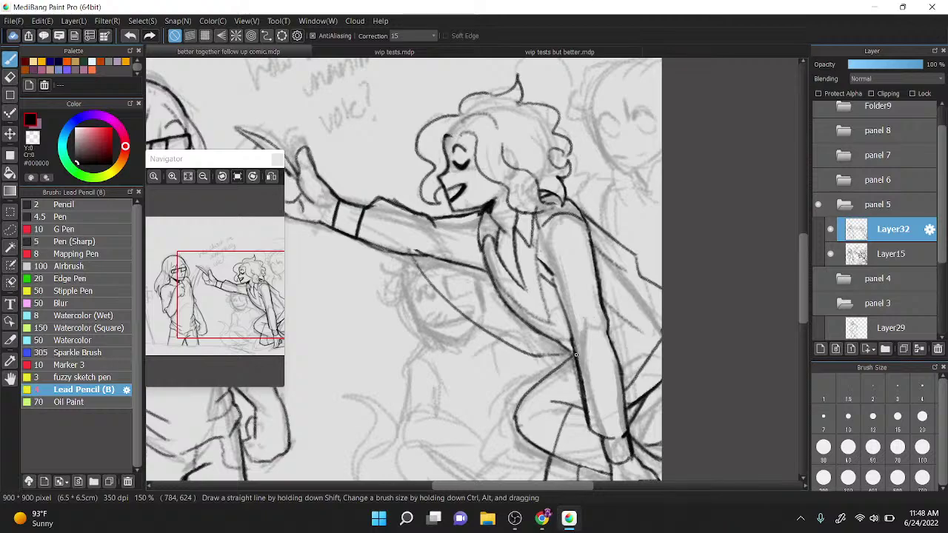
key("ctrl+z")
key("ctrl+z")
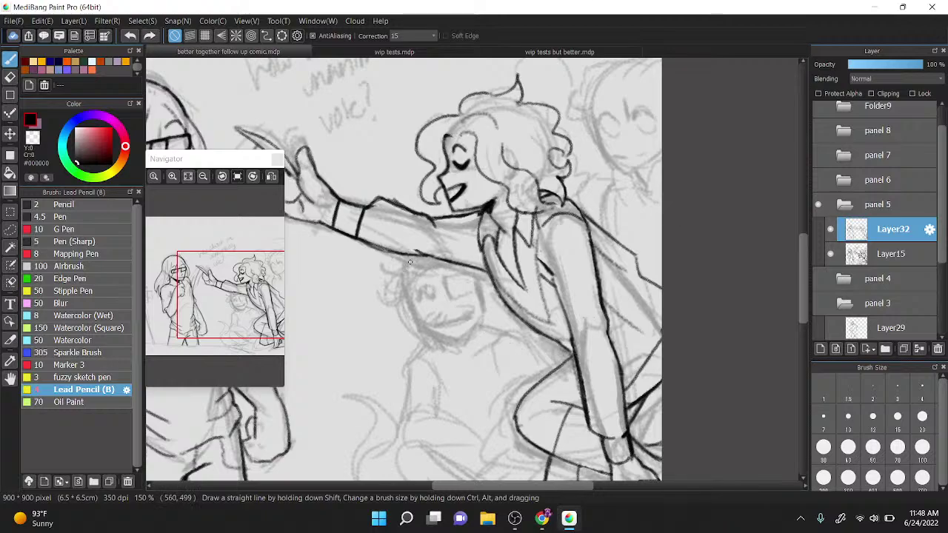
Step: Ink the draped jacket edge from beneath the outstretched sleeve to the waist, adding two fold lines beside the vest
left_click_drag(666, 305, 606, 256)
key("ctrl+Up")
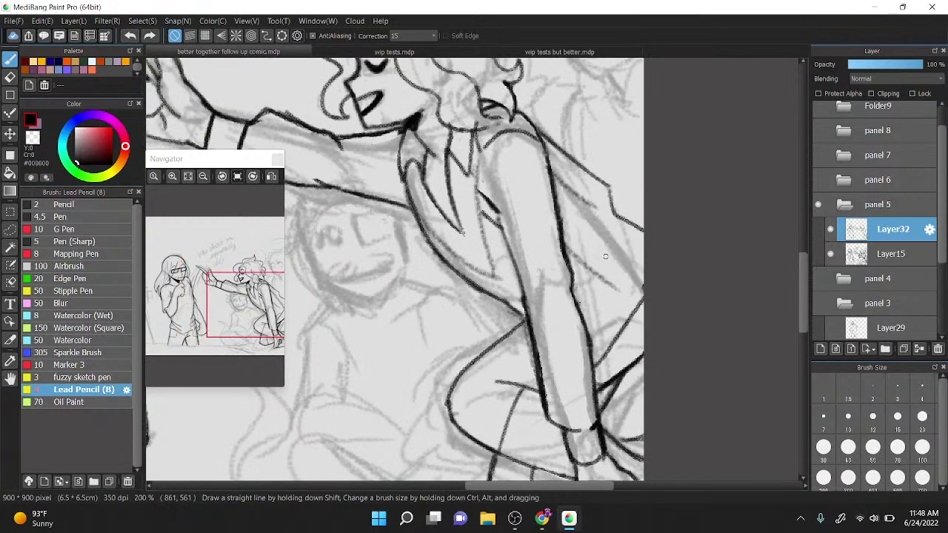
scroll(604, 256, "left", 3)
mouse_move(339, 178)
left_mouse_down()
mouse_move(471, 290)
mouse_move(586, 302)
left_mouse_up()
left_click_drag(426, 215, 531, 244)
left_click_drag(456, 254, 544, 269)
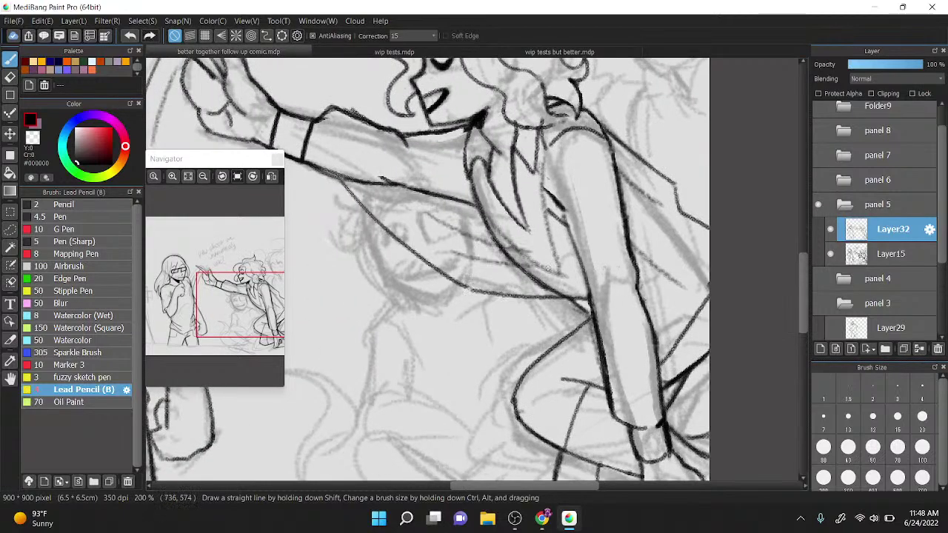
key("x")
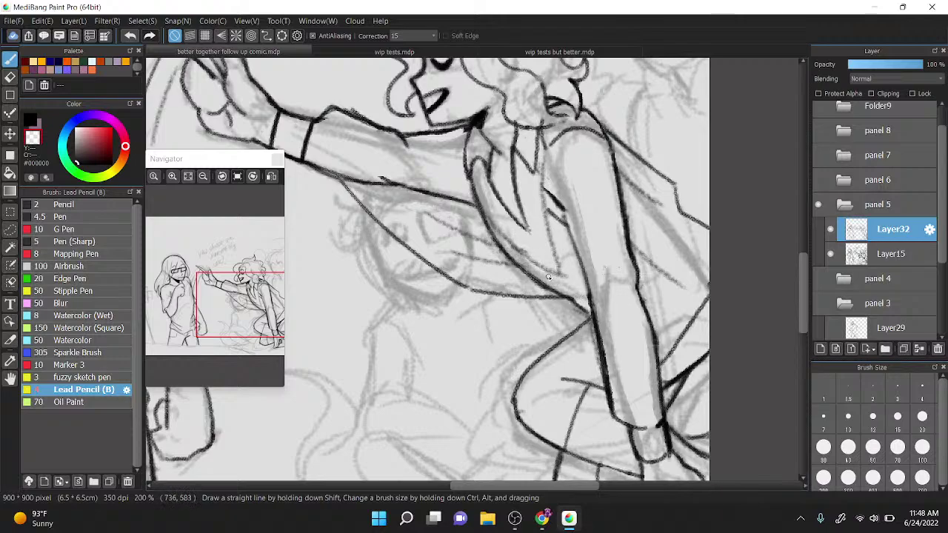
Step: Ink a second line just inside the back outline, running from behind the shoulder toward the panel edge
scroll(632, 278, "down", 3)
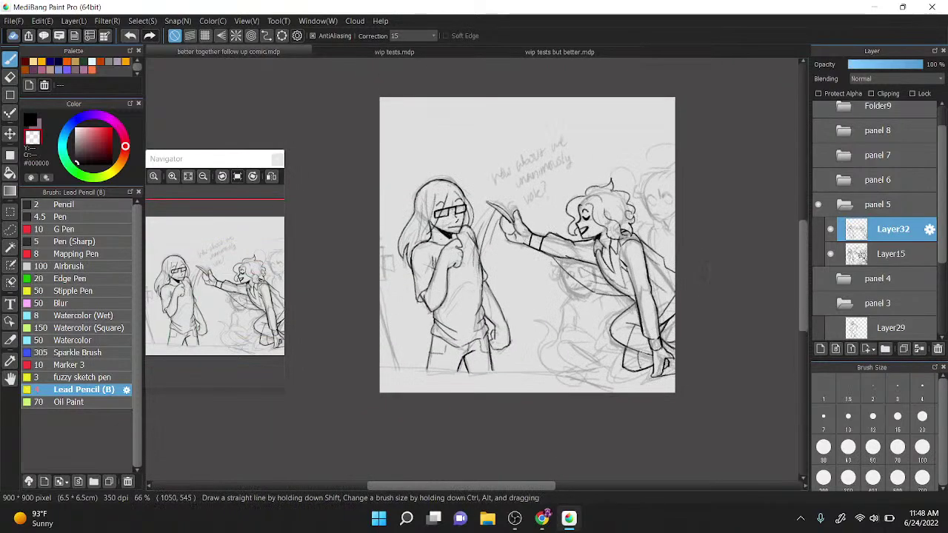
scroll(589, 275, "up", 2)
scroll(589, 275, "down", 2)
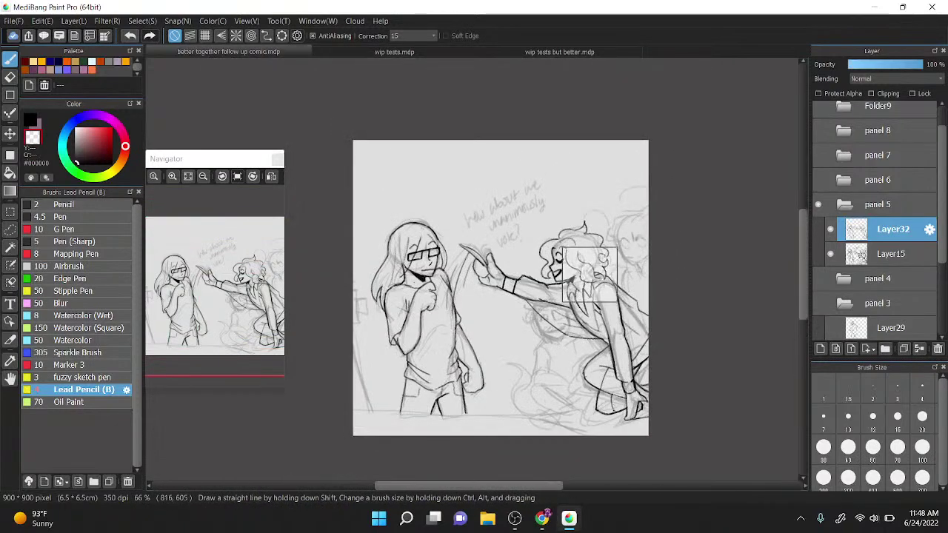
scroll(621, 274, "up", 3)
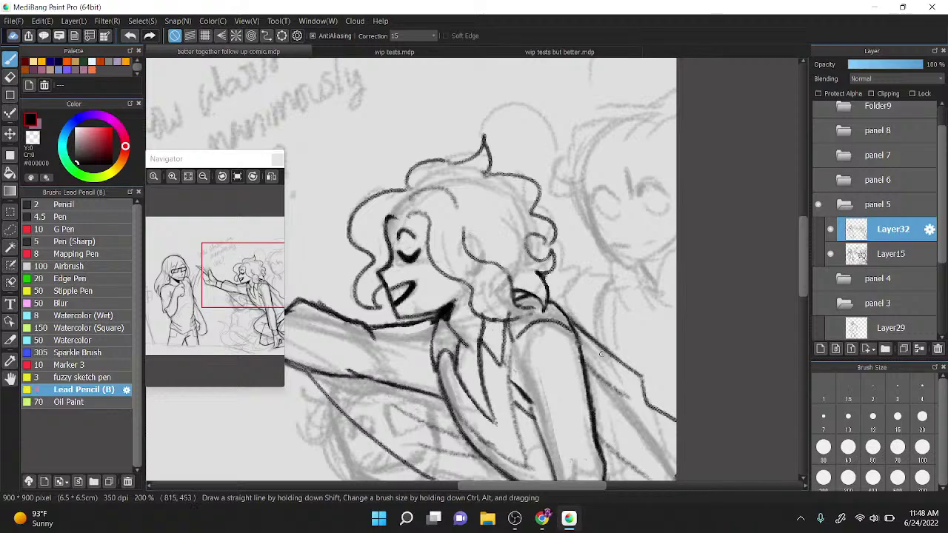
mouse_move(579, 332)
left_mouse_down()
mouse_move(640, 377)
mouse_move(652, 410)
left_mouse_up()
Step: Ink a sloping line over the sketch near the panel's lower edge, in front of the crouching legs
scroll(652, 409, "down", 3)
scroll(651, 399, "up", 2)
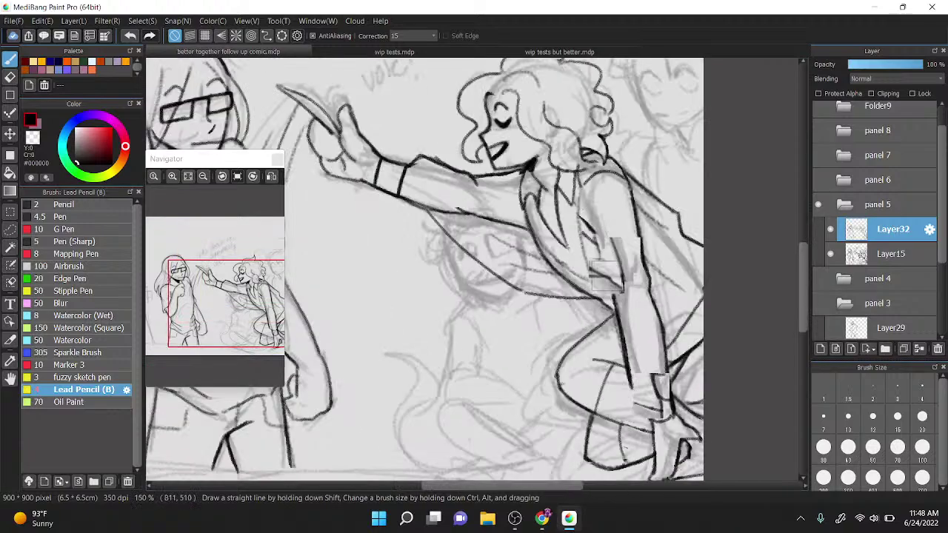
scroll(651, 152, "down", 1)
scroll(647, 360, "up", 2)
left_click_drag(407, 380, 554, 438)
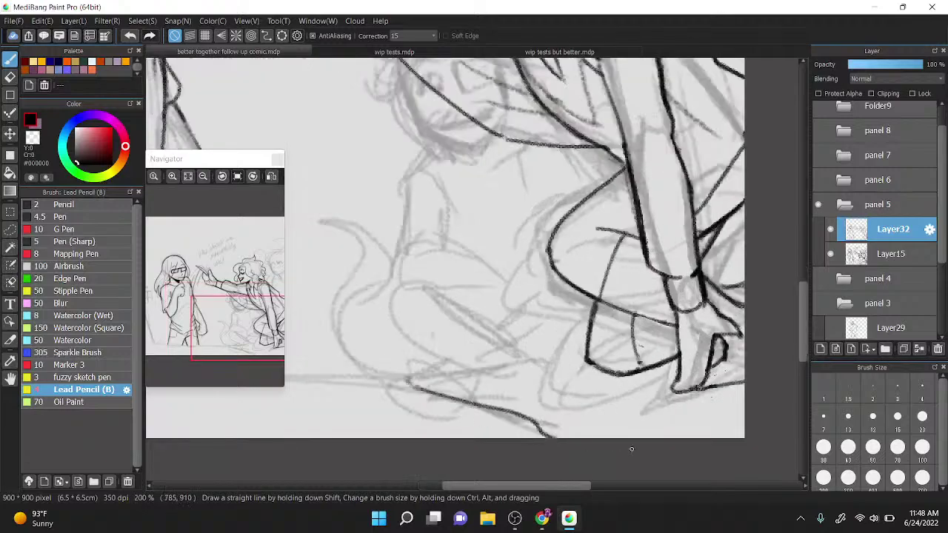
Step: Ink the shoulder, sleeve, collar and shirt front lines of the background character behind the curly-haired figure
scroll(631, 449, "down", 2)
scroll(633, 406, "up", 2)
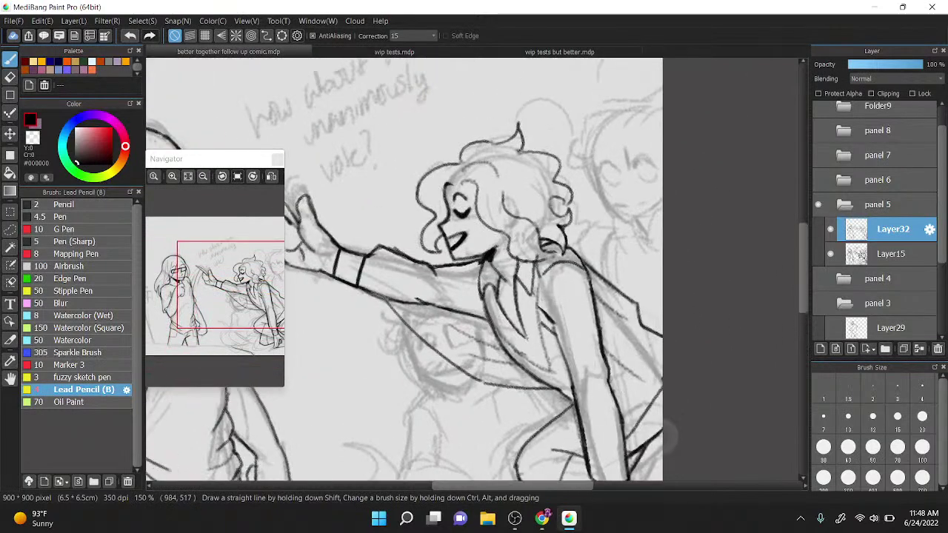
mouse_move(496, 336)
left_mouse_down()
mouse_move(510, 286)
mouse_move(561, 280)
left_mouse_up()
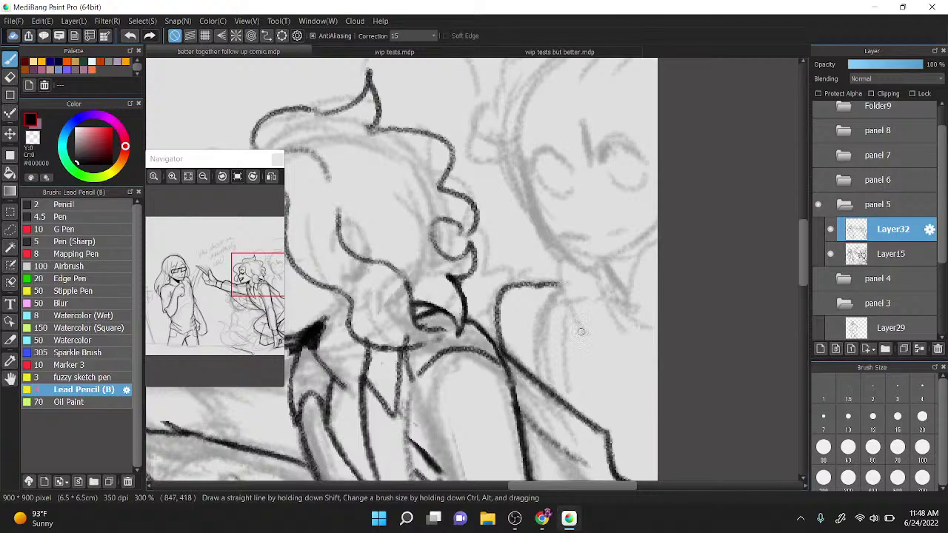
mouse_move(579, 330)
left_mouse_down()
mouse_move(565, 266)
mouse_move(590, 277)
mouse_move(621, 323)
mouse_move(621, 272)
mouse_move(657, 259)
left_mouse_up()
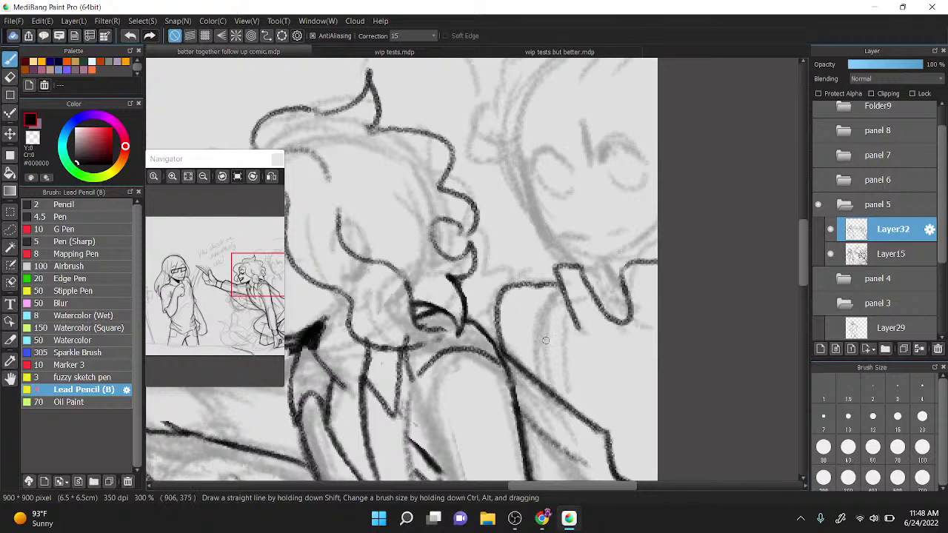
left_click_drag(536, 388, 559, 288)
left_click_drag(520, 361, 538, 356)
left_click_drag(613, 330, 622, 445)
mouse_move(534, 368)
left_mouse_down()
mouse_move(568, 373)
mouse_move(601, 426)
left_mouse_up()
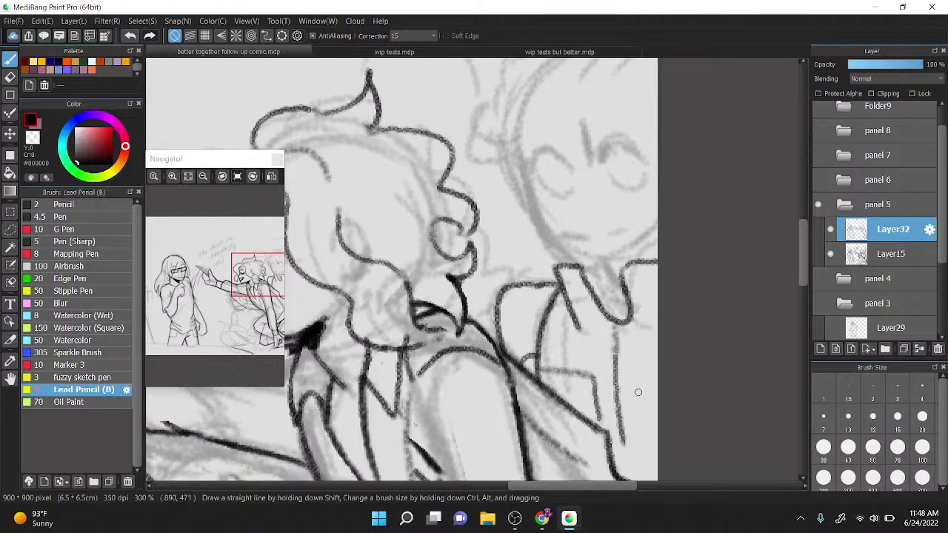
Step: Ink the background character's eyes with thick curved upper lids and thinner lower curves
scroll(664, 231, "down", 3)
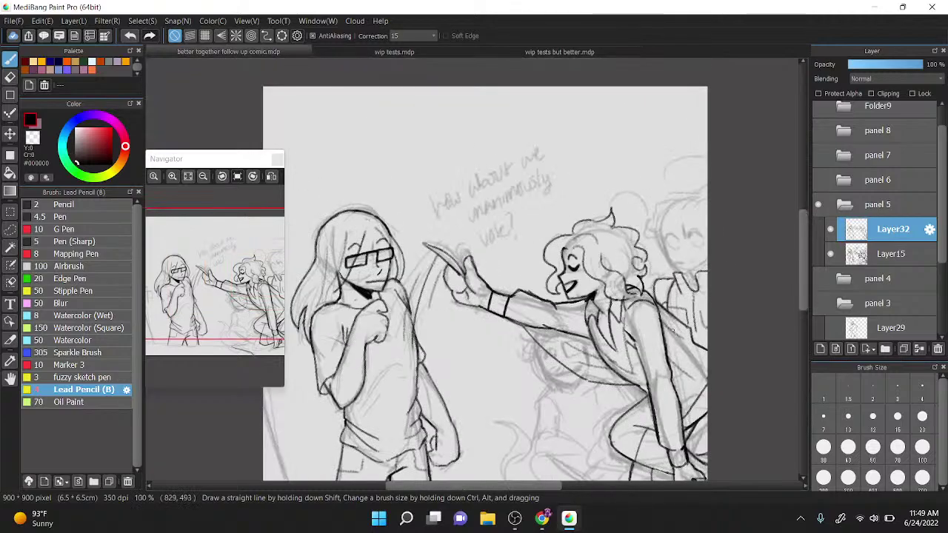
scroll(687, 293, "up", 4)
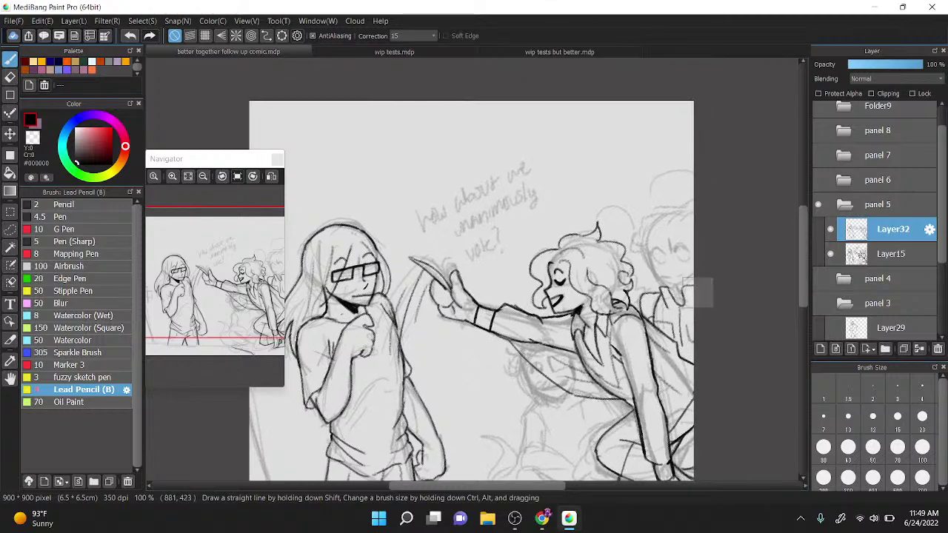
mouse_move(540, 201)
left_mouse_down()
mouse_move(585, 191)
mouse_move(594, 209)
mouse_move(684, 194)
left_mouse_up()
left_click_drag(544, 202, 596, 234)
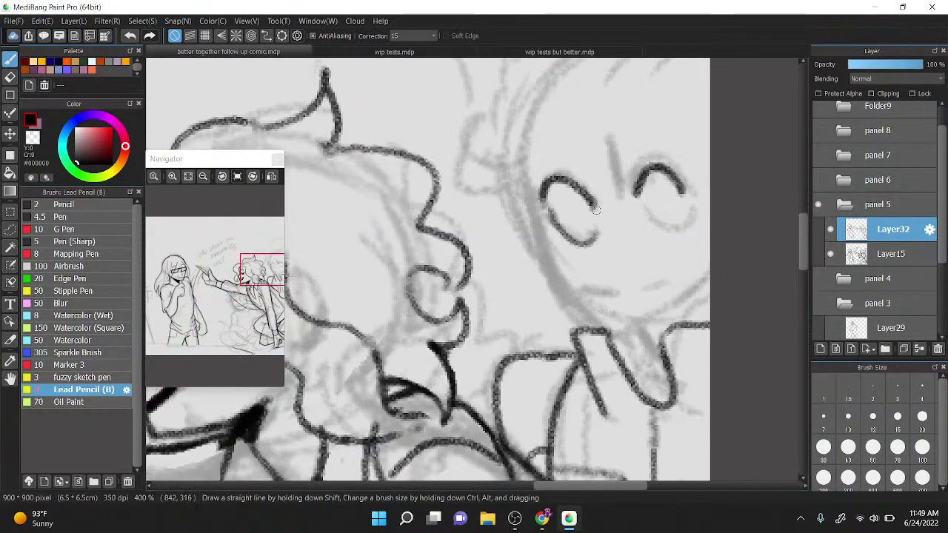
mouse_move(638, 203)
left_mouse_down()
mouse_move(665, 236)
mouse_move(687, 216)
left_mouse_up()
mouse_move(541, 197)
left_mouse_down()
mouse_move(544, 185)
mouse_move(585, 192)
mouse_move(596, 206)
mouse_move(645, 168)
mouse_move(681, 194)
left_mouse_up()
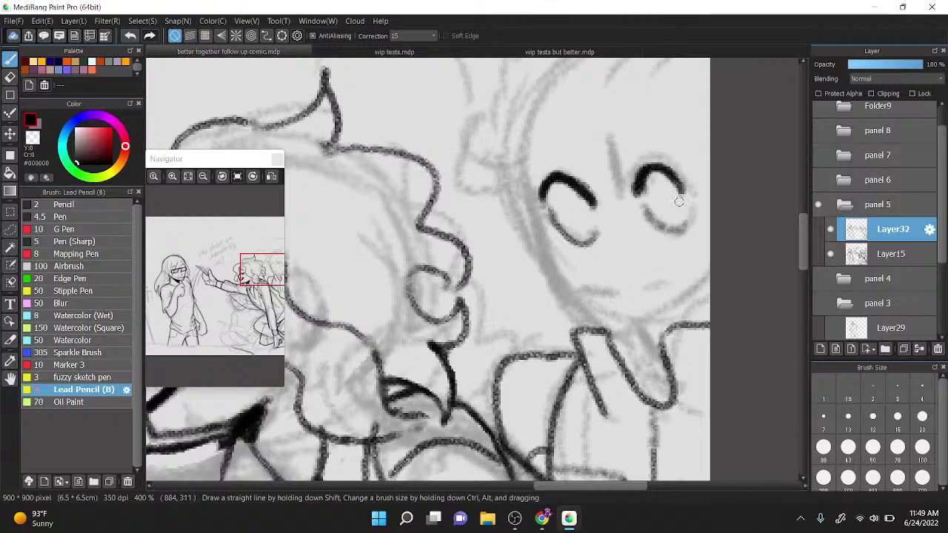
Step: Ink the background character's mouth marks and jawline, and fill a black shadow under the chin
mouse_move(580, 282)
left_mouse_down()
mouse_move(622, 292)
mouse_move(671, 285)
left_mouse_up()
mouse_move(527, 197)
left_mouse_down()
mouse_move(547, 255)
mouse_move(579, 301)
mouse_move(632, 339)
mouse_move(704, 272)
left_mouse_up()
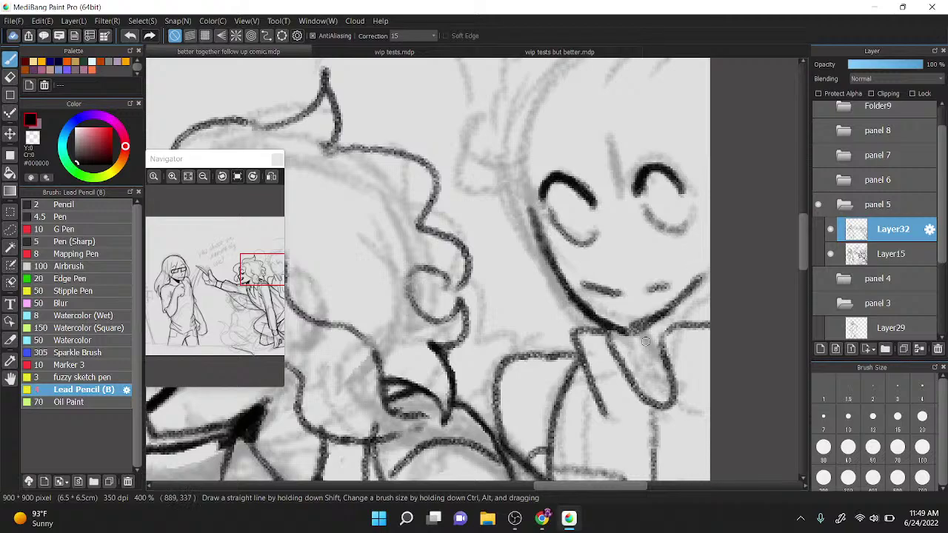
mouse_move(657, 326)
left_mouse_down()
mouse_move(627, 375)
mouse_move(700, 277)
left_mouse_up()
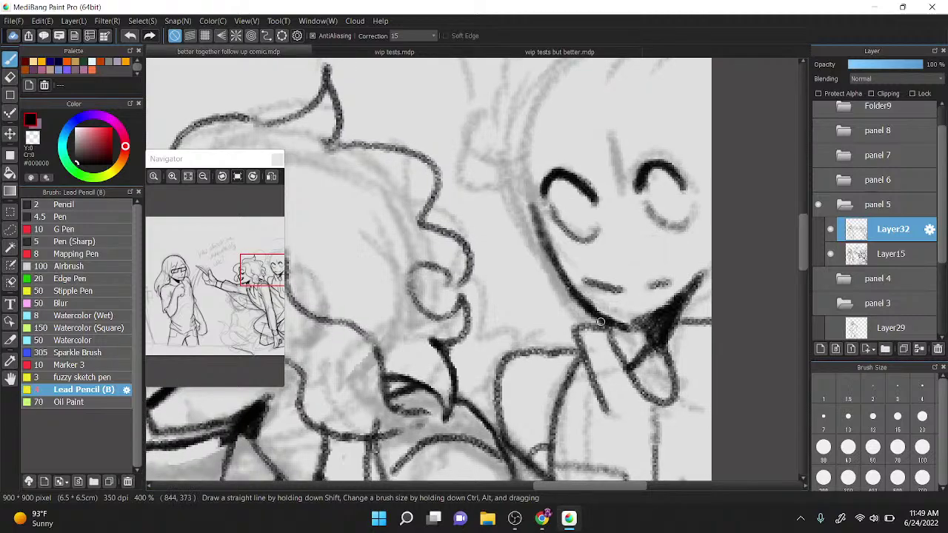
Step: Thicken the lower jawline of the background character near the chin
left_click_drag(585, 318, 614, 327)
scroll(664, 231, "down", 2)
scroll(699, 385, "down", 2)
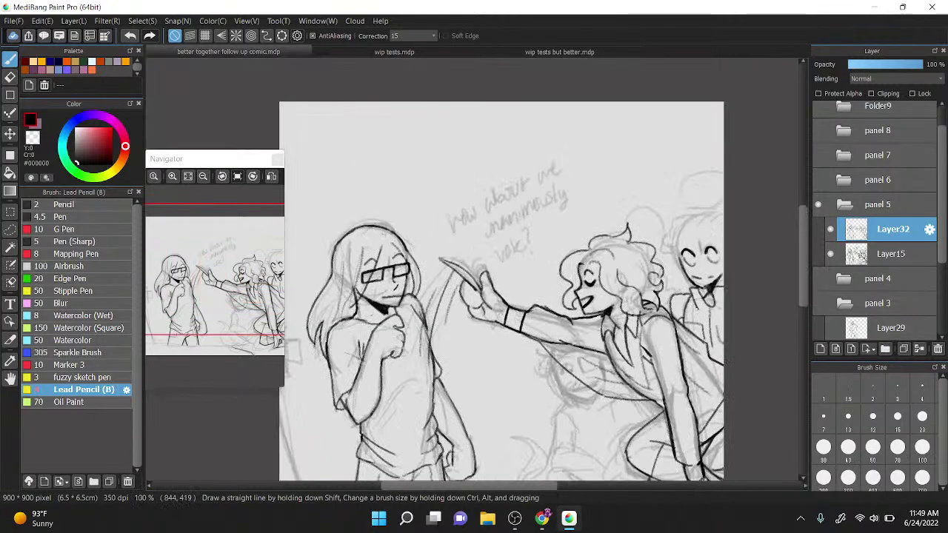
scroll(742, 293, "up", 2)
left_click_drag(777, 283, 735, 298)
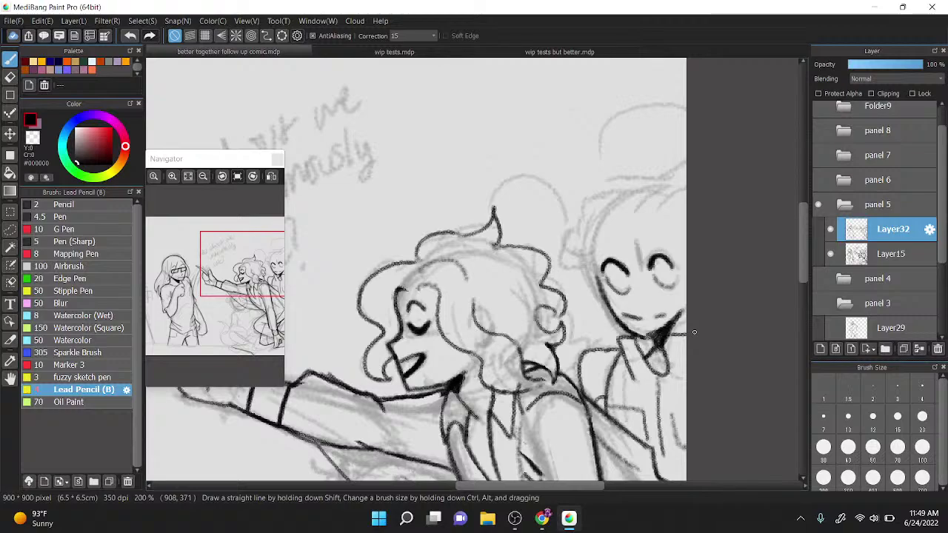
left_click_drag(695, 331, 684, 375)
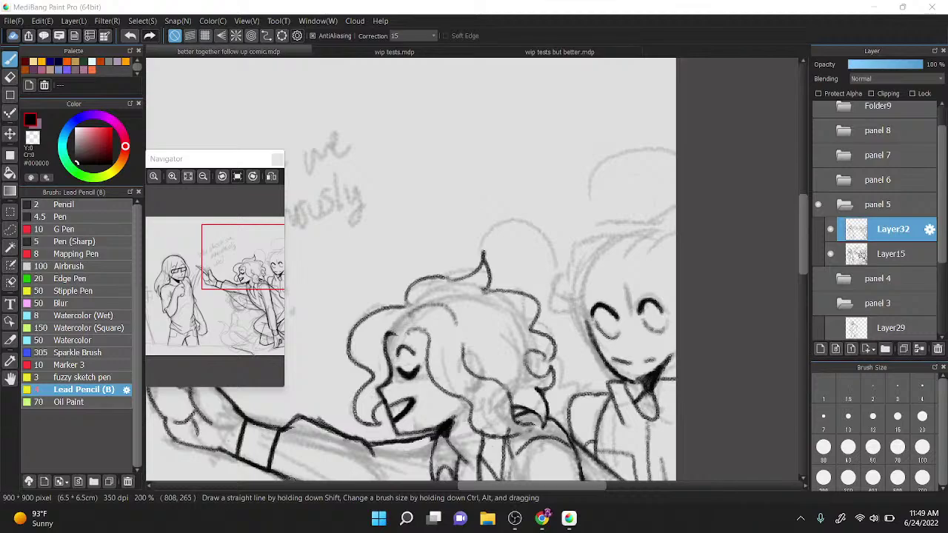
key("XF86AudioMicMute")
key("XF86AudioMicMute")
key("alt+Tab")
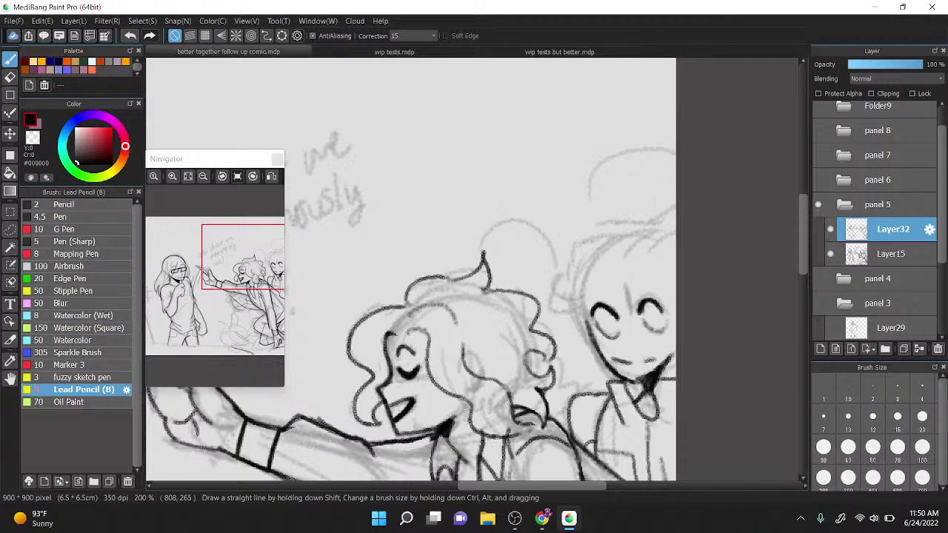
Step: Ink the background character's two round eyebrow marks, the ear tuft and the side of the head down to the cheek
scroll(635, 224, "up", 2)
scroll(594, 224, "down", 1)
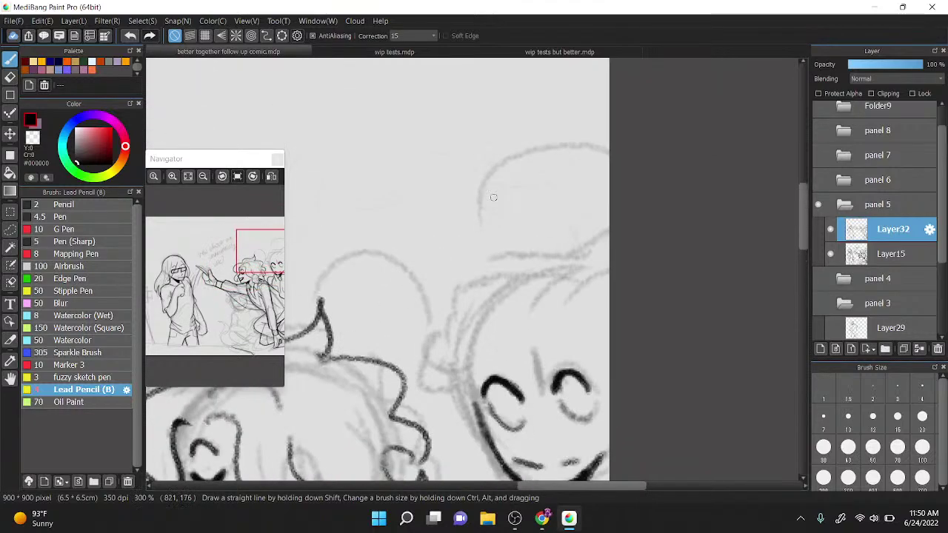
scroll(493, 197, "up", 1)
left_click_drag(496, 310, 495, 312)
mouse_move(585, 310)
left_mouse_down()
mouse_move(574, 318)
mouse_move(583, 296)
left_mouse_up()
scroll(506, 96, "down", 1)
mouse_move(466, 278)
left_mouse_down()
mouse_move(439, 247)
mouse_move(468, 298)
mouse_move(461, 249)
left_mouse_up()
mouse_move(468, 213)
left_mouse_down()
mouse_move(465, 314)
mouse_move(498, 346)
left_mouse_up()
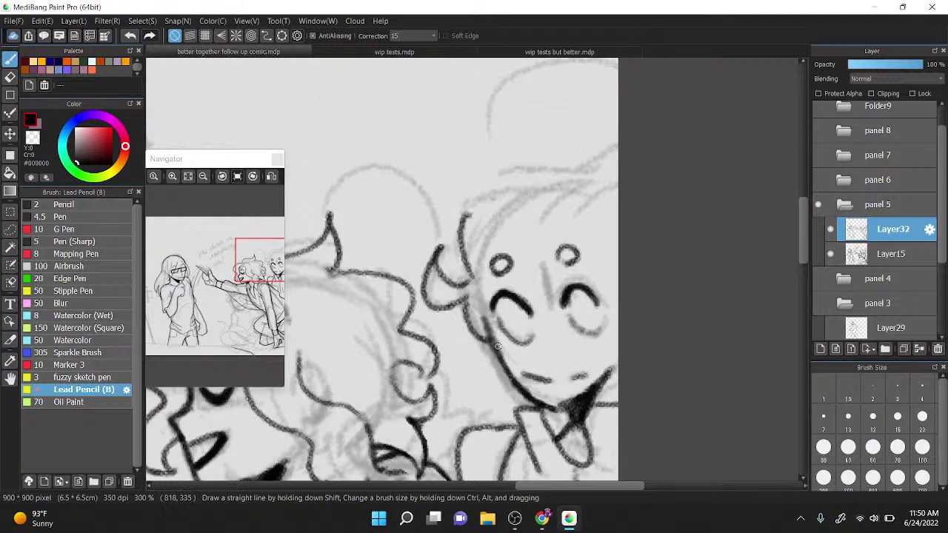
Step: Ink the background character's top hair outline with a pointed tuft at the panel edge and curved strands over the forehead
mouse_move(465, 211)
left_mouse_down()
mouse_move(530, 183)
mouse_move(596, 169)
left_mouse_up()
left_click_drag(524, 232, 595, 169)
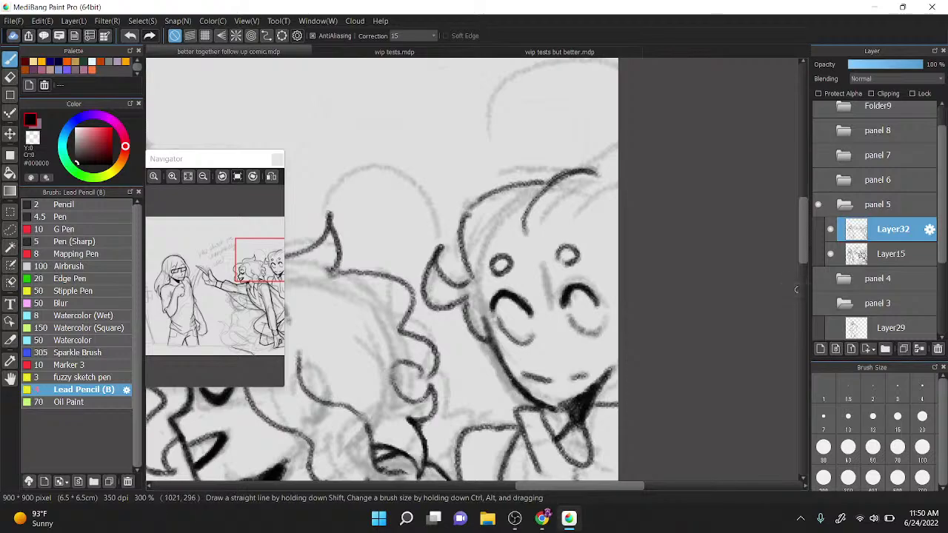
key("ctrl+z")
key("ctrl+z")
mouse_move(542, 182)
left_mouse_down()
mouse_move(610, 155)
mouse_move(617, 173)
left_mouse_up()
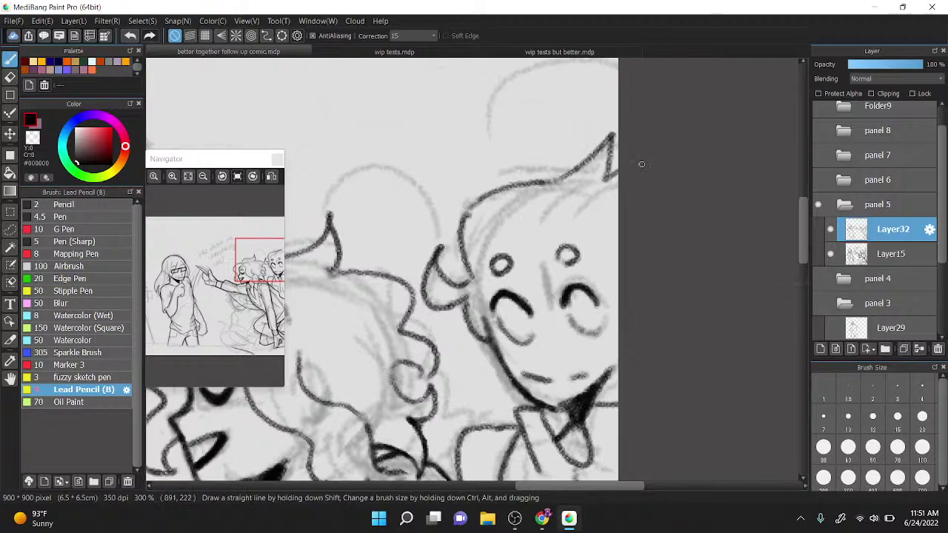
left_click_drag(516, 248, 564, 178)
mouse_move(585, 234)
left_mouse_down()
mouse_move(583, 240)
mouse_move(617, 205)
left_mouse_up()
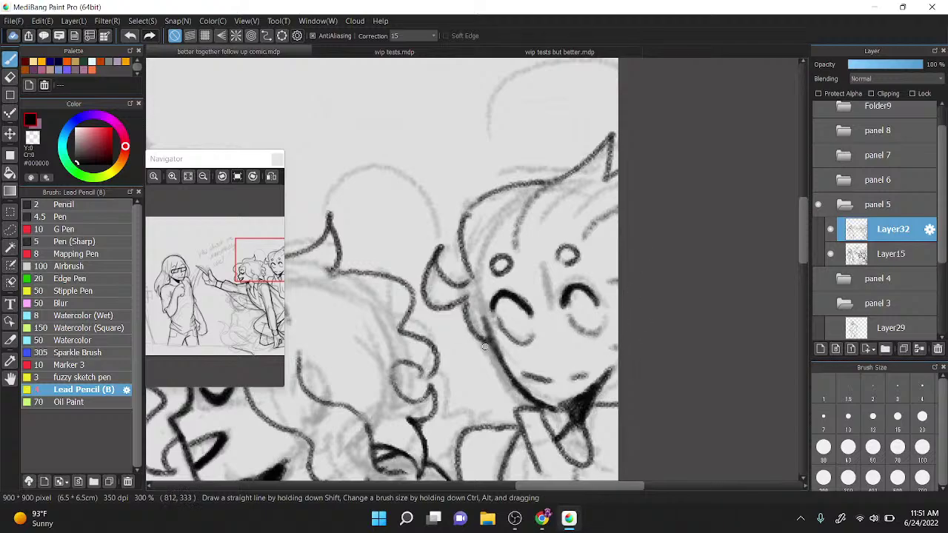
Step: Thicken the background character's cheek line and darken the collar lines beneath the chin
left_click_drag(481, 338, 509, 363)
left_click_drag(543, 407, 567, 456)
left_click_drag(552, 414, 567, 455)
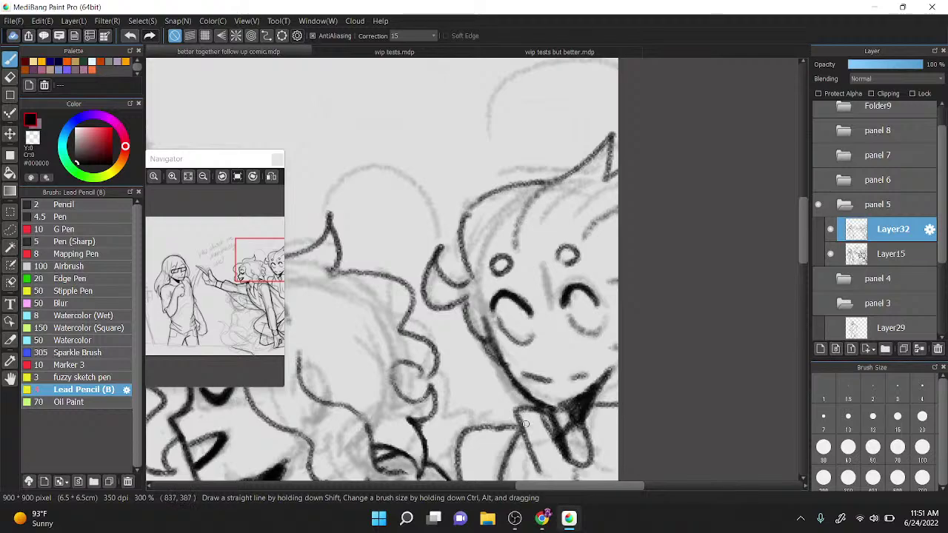
left_click(29, 140)
scroll(507, 61, "down", 1)
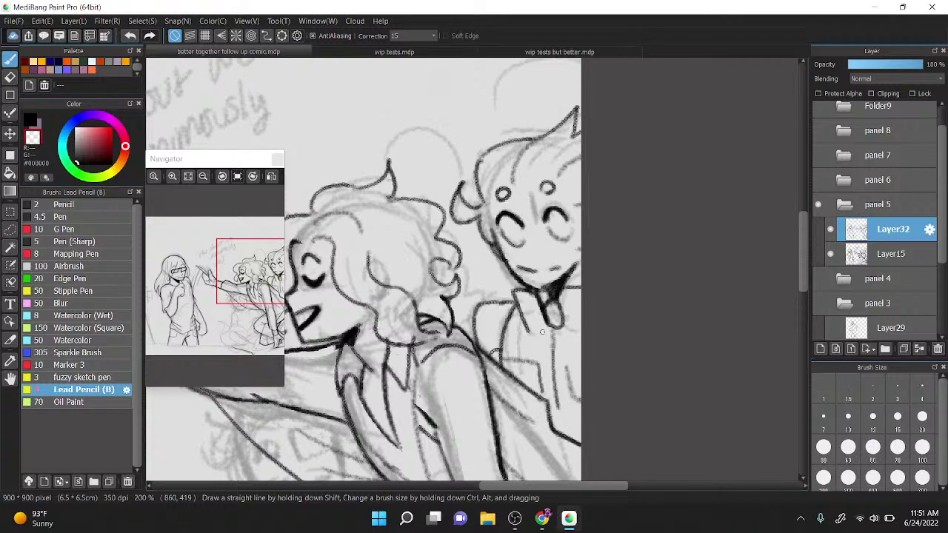
scroll(542, 331, "down", 1)
scroll(542, 325, "up", 1)
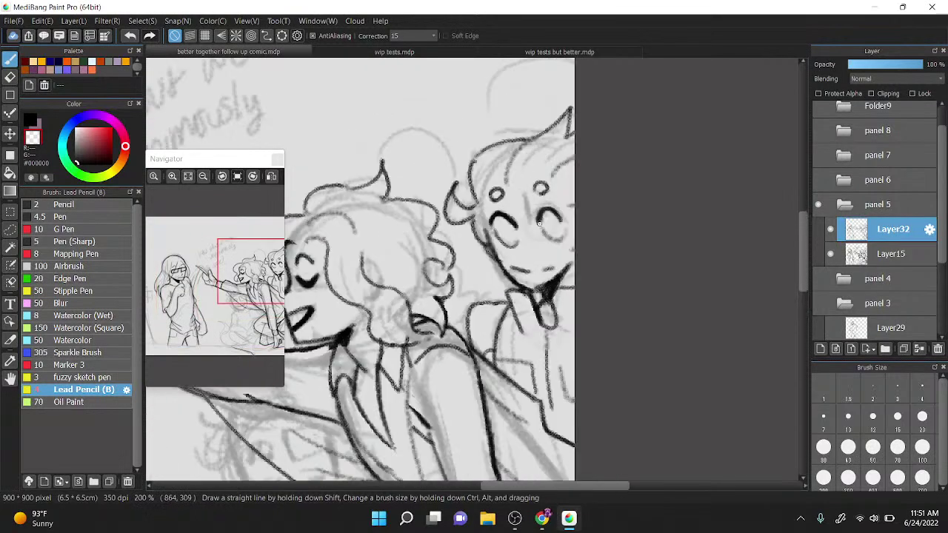
right_click(491, 247)
Step: Ink the seated character's spiky side hair, cheek, first moustache strokes and wavy beard edge beneath the outstretched arm
scroll(491, 246, "down", 1)
left_click_drag(491, 246, 567, 156)
scroll(410, 296, "up", 2)
left_click_drag(410, 297, 484, 192)
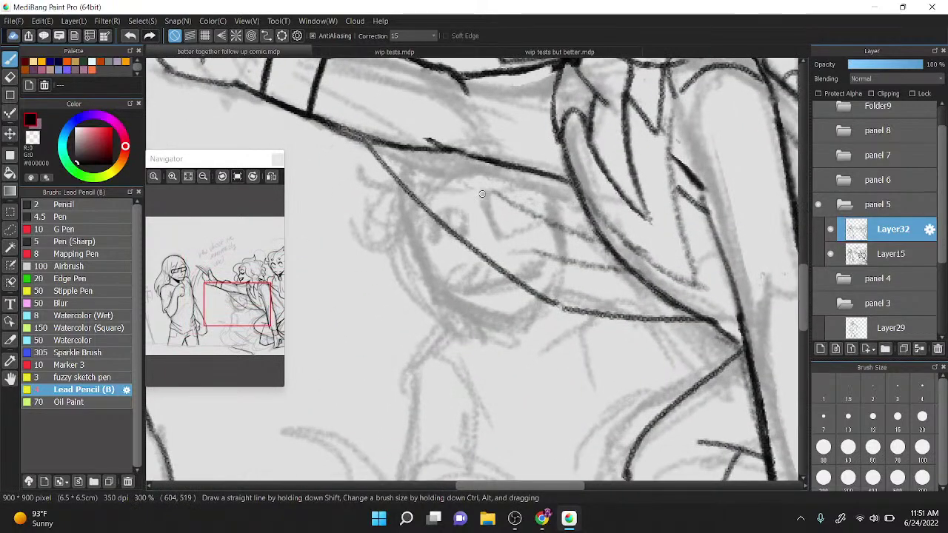
mouse_move(396, 182)
left_mouse_down()
mouse_move(380, 215)
mouse_move(405, 230)
mouse_move(390, 250)
mouse_move(441, 216)
mouse_move(416, 242)
mouse_move(457, 278)
mouse_move(486, 267)
left_mouse_up()
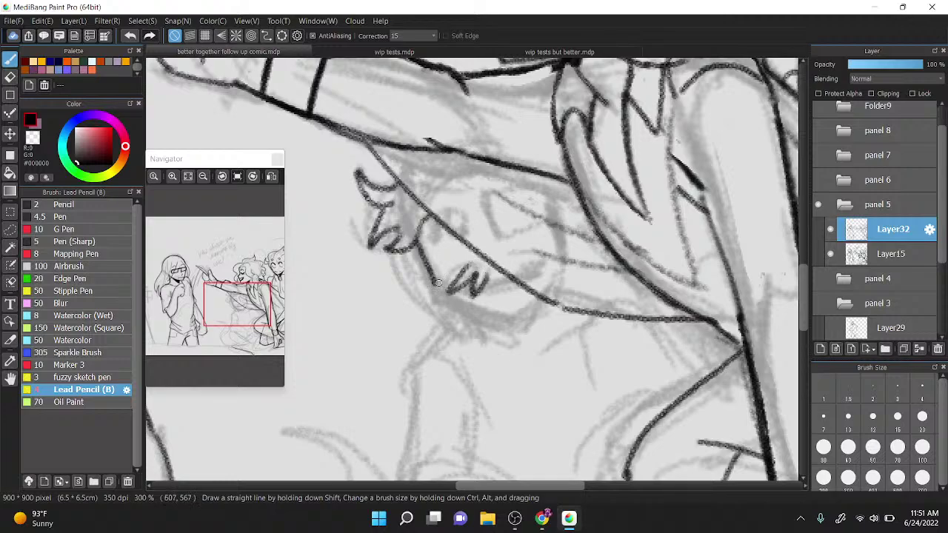
mouse_move(435, 284)
left_mouse_down()
mouse_move(455, 314)
mouse_move(501, 331)
mouse_move(540, 314)
left_mouse_up()
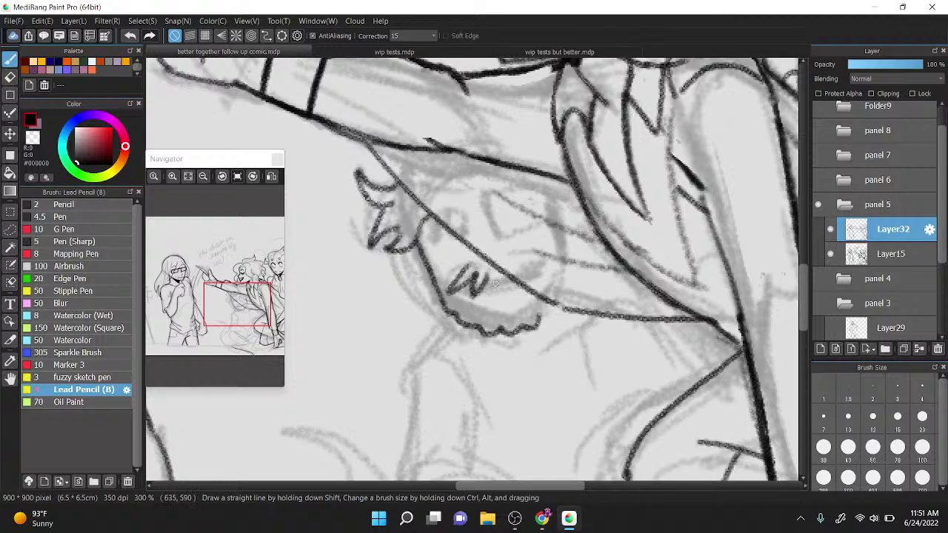
Step: Rework the seated character's zigzag moustache and ink the dark eye beside the arm line
mouse_move(482, 289)
left_mouse_down()
mouse_move(508, 281)
mouse_move(462, 302)
mouse_move(519, 284)
left_mouse_up()
key("ctrl+z")
key("ctrl+z")
key("ctrl+z")
mouse_move(461, 293)
left_mouse_down()
mouse_move(502, 291)
mouse_move(492, 292)
left_mouse_up()
key("ctrl+z")
left_click_drag(505, 288, 515, 284)
mouse_move(436, 238)
left_mouse_down()
mouse_move(438, 225)
mouse_move(443, 245)
mouse_move(448, 232)
mouse_move(474, 244)
left_mouse_up()
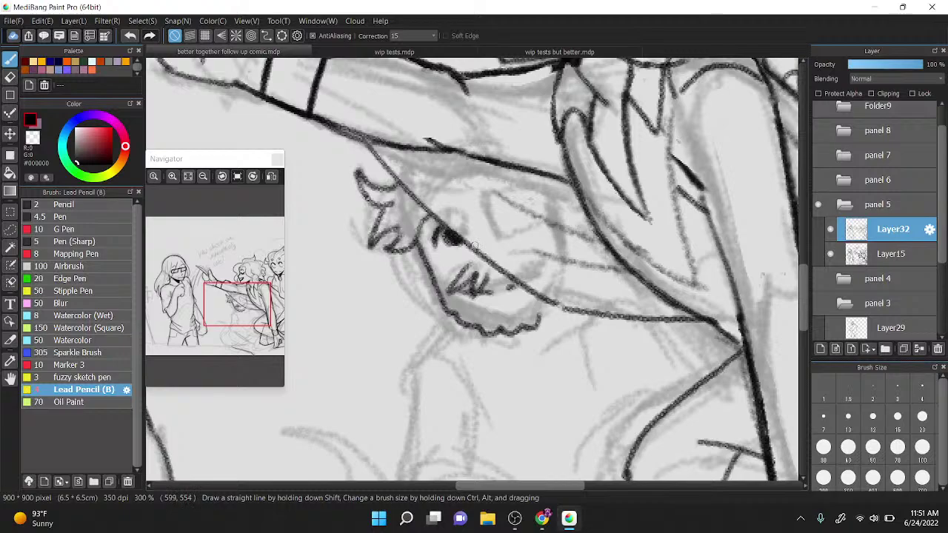
Step: Fill a black shadow under the seated character's beard and ink the shoulder, upper arm and elbow crease
mouse_move(435, 278)
left_mouse_down()
mouse_move(454, 268)
mouse_move(475, 279)
mouse_move(495, 188)
left_mouse_up()
scroll(476, 280, "down", 1)
mouse_move(453, 291)
left_mouse_down()
mouse_move(481, 297)
mouse_move(442, 279)
mouse_move(447, 216)
mouse_move(478, 194)
mouse_move(488, 216)
mouse_move(530, 205)
mouse_move(490, 215)
mouse_move(486, 207)
mouse_move(496, 207)
left_mouse_up()
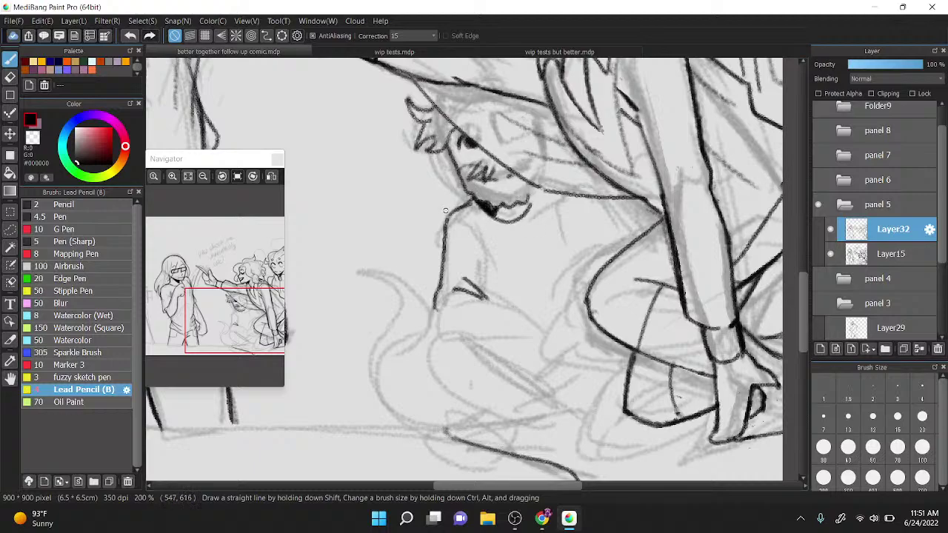
Step: Ink sweat drops of decreasing size beside the seated character's head and shoulder
mouse_move(442, 185)
left_mouse_down()
mouse_move(444, 212)
mouse_move(426, 236)
left_mouse_up()
left_click_drag(408, 194, 404, 204)
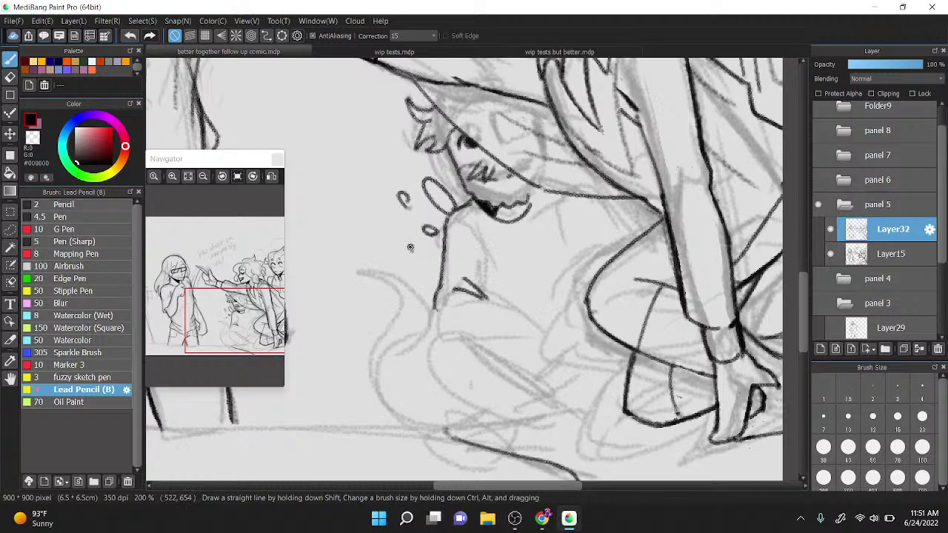
left_click(410, 247)
Step: Ink a curved shape near the ground and the seated character's folded forearm with creases on the shirt
mouse_move(501, 406)
left_mouse_down()
mouse_move(527, 435)
mouse_move(563, 427)
left_mouse_up()
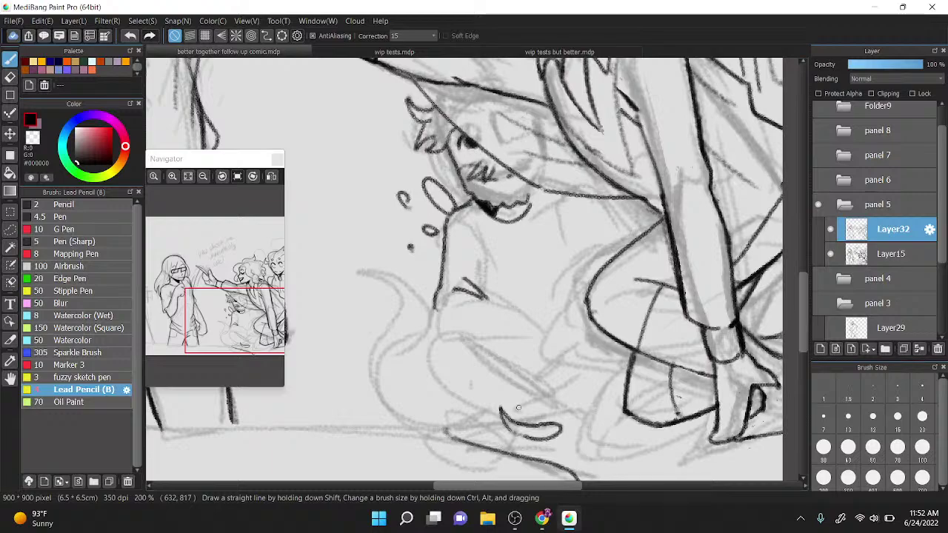
mouse_move(434, 309)
left_mouse_down()
mouse_move(482, 341)
mouse_move(467, 337)
mouse_move(523, 337)
left_mouse_up()
left_click_drag(478, 298, 540, 326)
mouse_move(444, 296)
left_mouse_down()
mouse_move(495, 306)
mouse_move(485, 233)
mouse_move(499, 234)
left_mouse_up()
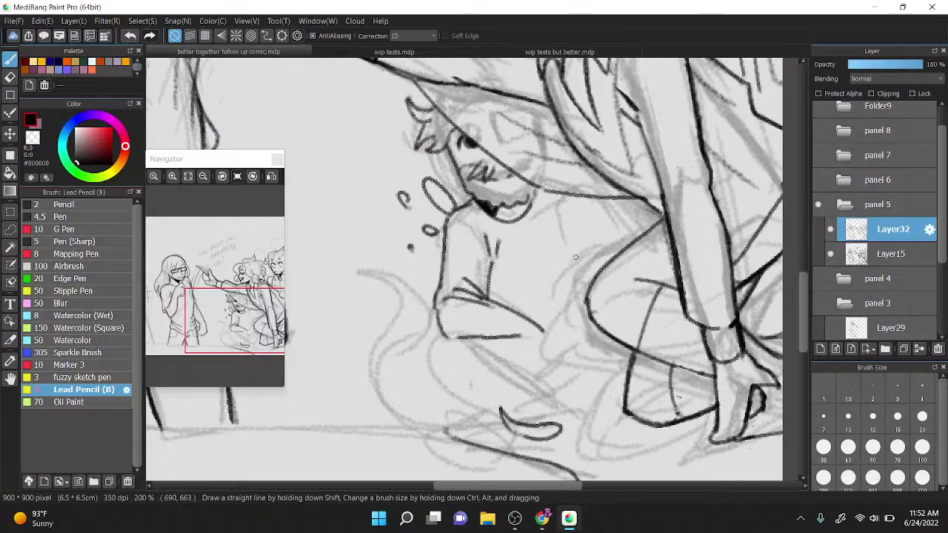
Step: Ink the seated character's sleeve end, the curve beside the crouching knee, the far shoulder and the torso side creases
mouse_move(511, 335)
left_mouse_down()
mouse_move(510, 359)
mouse_move(540, 365)
left_mouse_up()
mouse_move(540, 325)
left_mouse_down()
mouse_move(539, 378)
mouse_move(558, 313)
mouse_move(598, 281)
left_mouse_up()
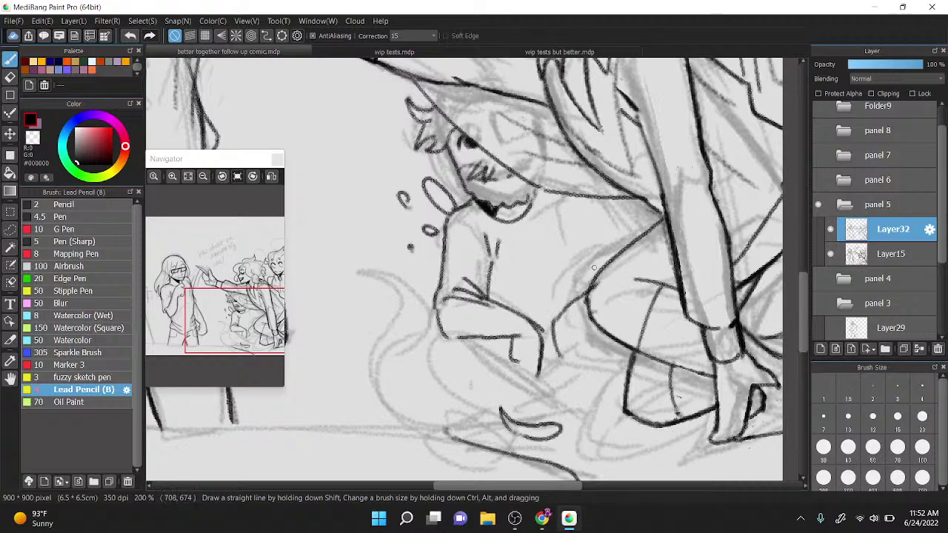
mouse_move(576, 195)
left_mouse_down()
mouse_move(613, 229)
mouse_move(623, 256)
left_mouse_up()
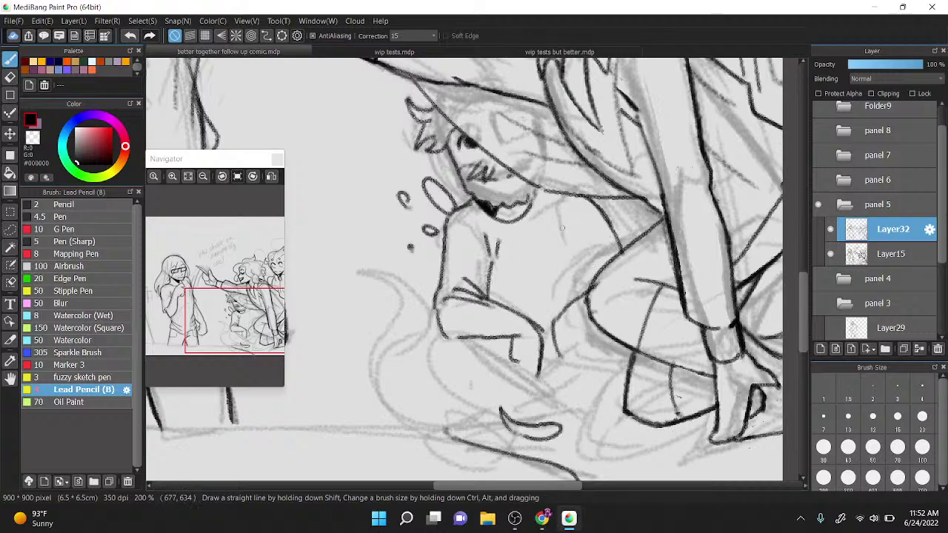
left_click_drag(558, 232, 576, 259)
mouse_move(547, 226)
left_mouse_down()
mouse_move(597, 283)
mouse_move(586, 277)
left_mouse_up()
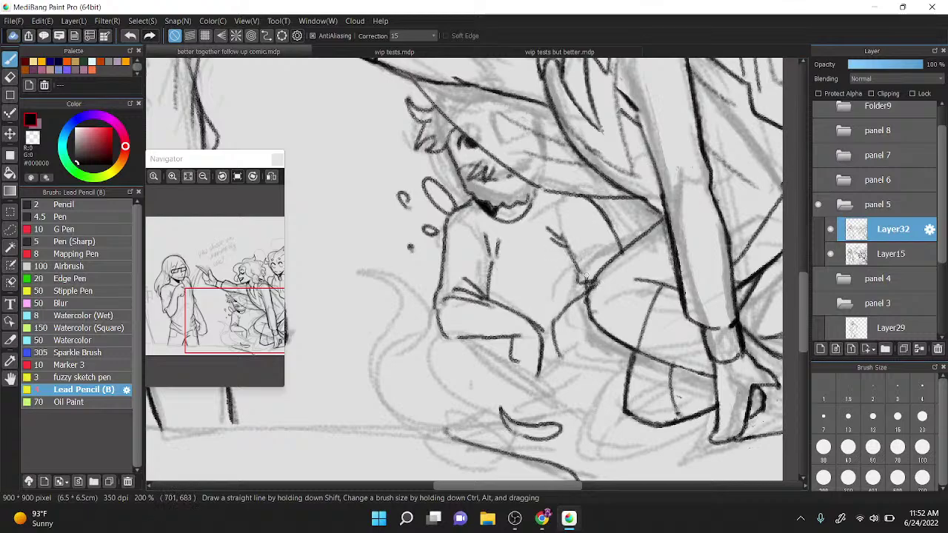
mouse_move(485, 297)
left_mouse_down()
mouse_move(561, 304)
mouse_move(592, 279)
left_mouse_up()
key("ctrl+z")
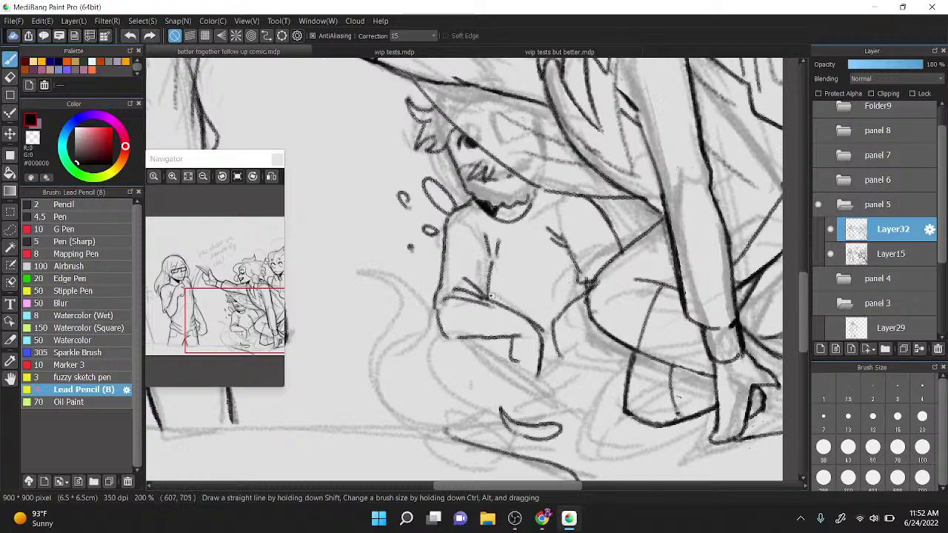
mouse_move(490, 298)
left_mouse_down()
mouse_move(550, 307)
mouse_move(585, 288)
left_mouse_up()
key("ctrl+z")
key("ctrl+z")
Step: Ink a short curve beside the crouching knee and try a rounded leg outline below the folded forearm
mouse_move(590, 333)
left_mouse_down()
mouse_move(584, 339)
mouse_move(580, 324)
mouse_move(590, 313)
left_mouse_up()
mouse_move(452, 338)
left_mouse_down()
mouse_move(441, 340)
mouse_move(484, 400)
left_mouse_up()
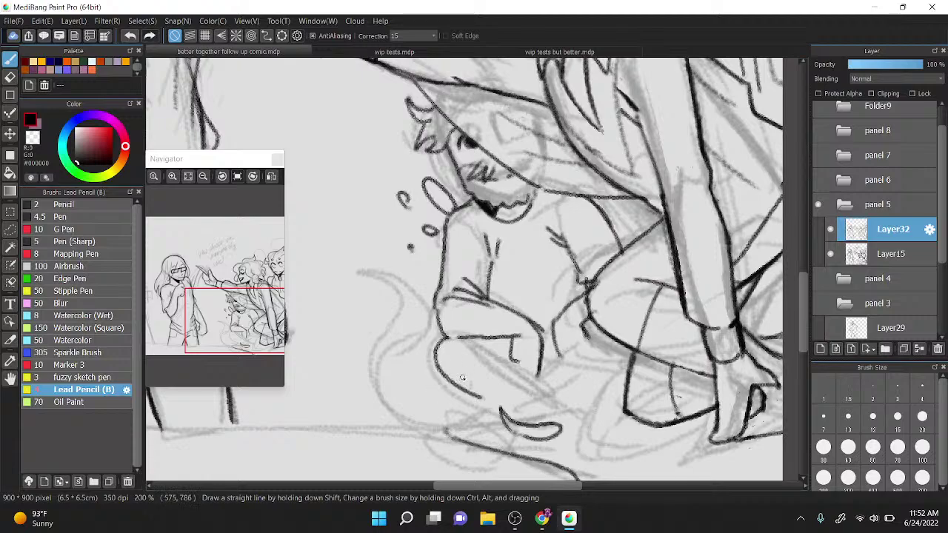
key("ctrl+z")
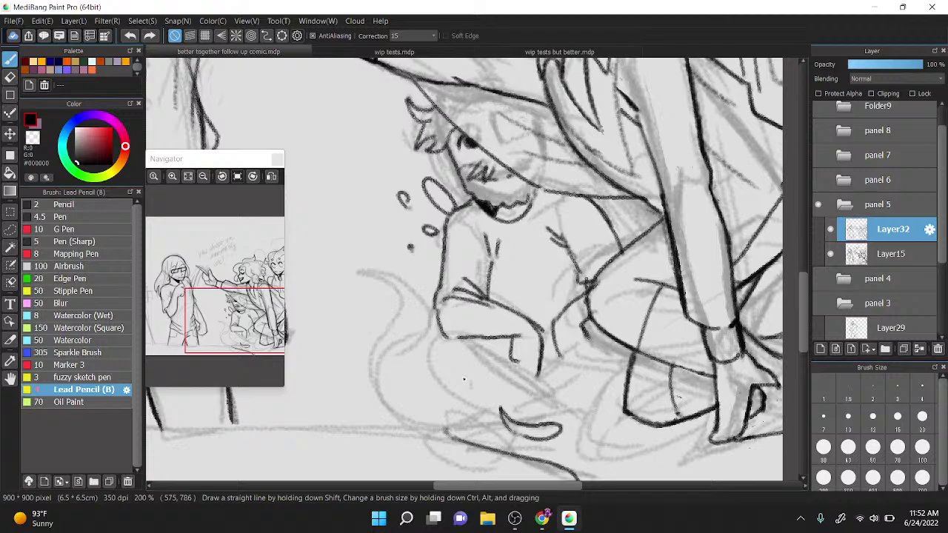
Step: Lasso and delete the curved shape near the ground below the seated character, clearing the selection
key("l")
mouse_move(562, 425)
left_mouse_down()
mouse_move(490, 392)
mouse_move(564, 438)
left_mouse_up()
key("Delete")
key("ctrl+d")
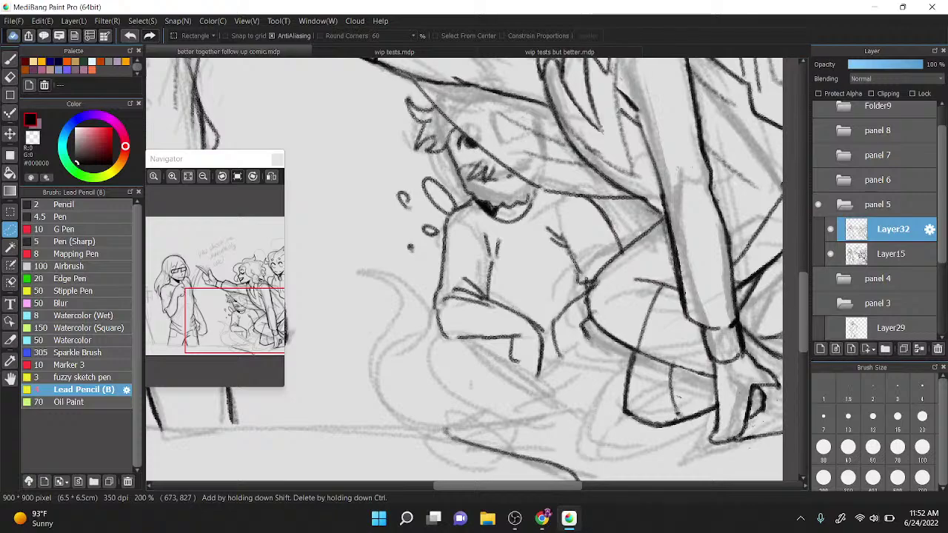
Step: Ink jagged hair tufts down the seated character's cheek and a short line at the far sleeve
key("b")
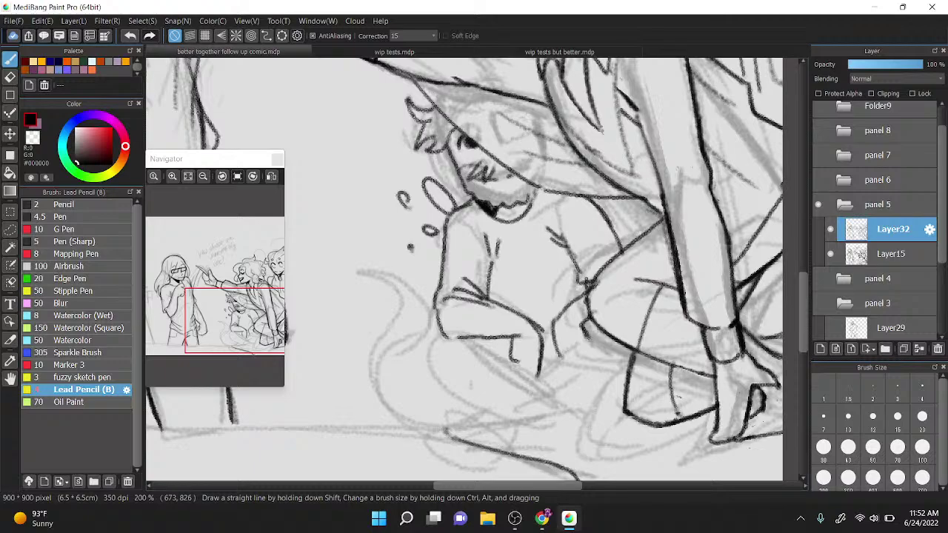
left_click(829, 253)
left_click(830, 253)
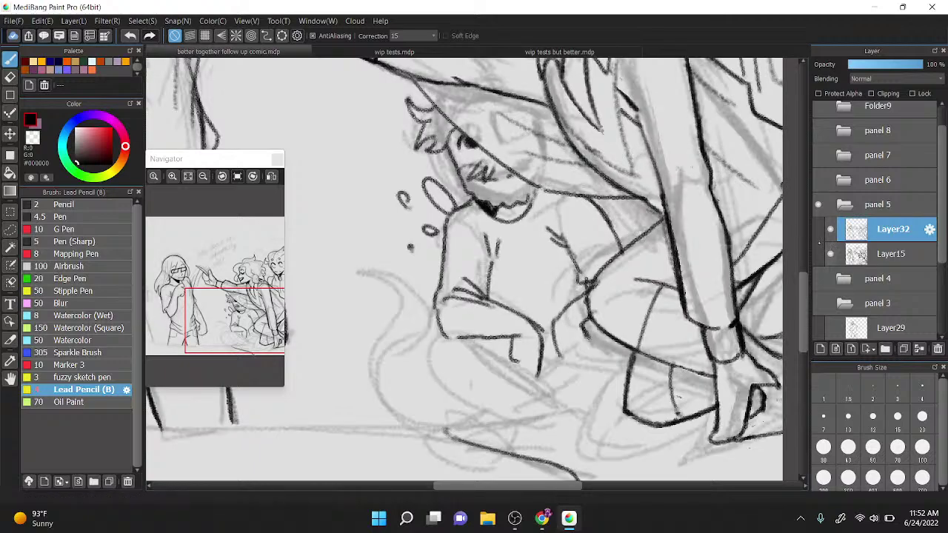
left_click_drag(431, 151, 452, 172)
left_click_drag(444, 158, 460, 175)
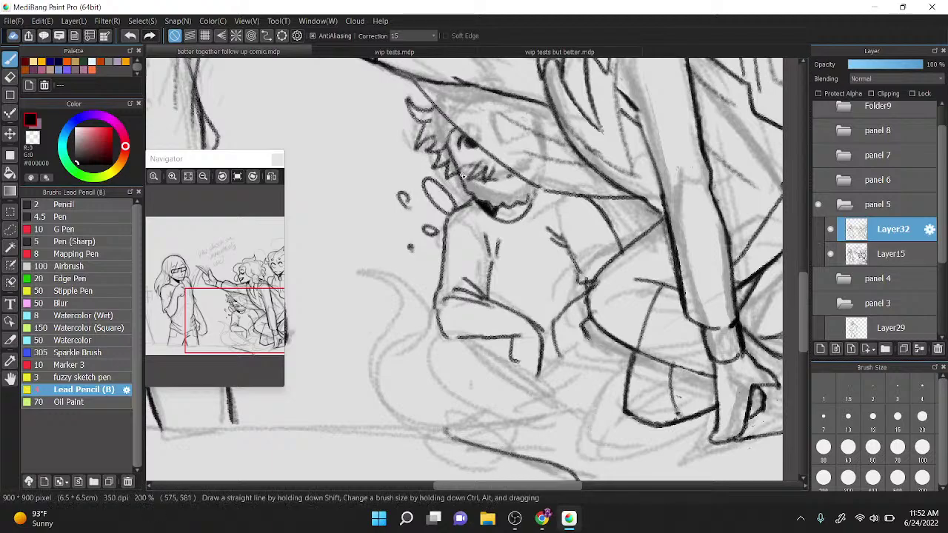
left_click_drag(623, 236, 617, 188)
key("ctrl+z")
left_click_drag(623, 236, 619, 191)
Step: Ink the large rounded outlines behind the heads of the curly-haired and background characters up to the panel edge
scroll(462, 202, "down", 2)
left_click_drag(519, 192, 472, 311)
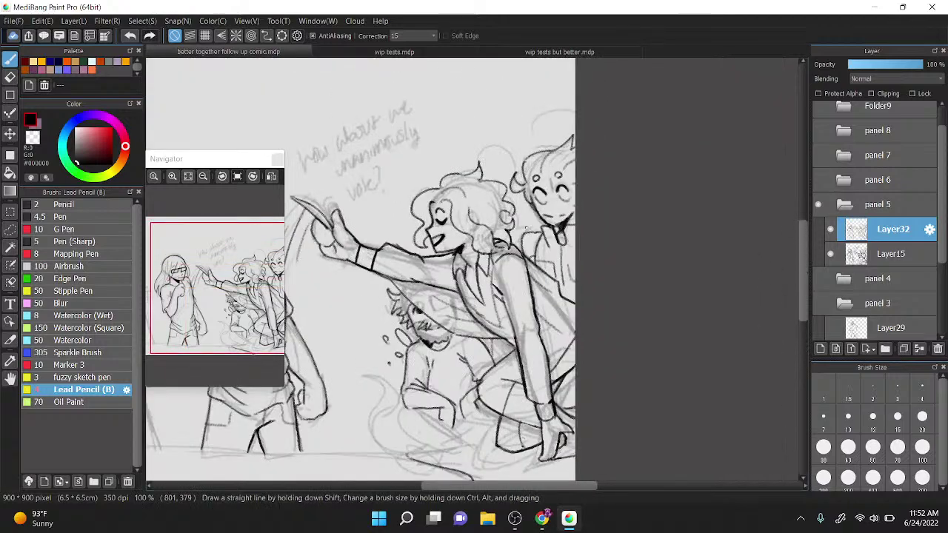
scroll(472, 296, "up", 1)
mouse_move(462, 186)
left_mouse_down()
mouse_move(512, 154)
mouse_move(536, 168)
mouse_move(597, 136)
left_mouse_up()
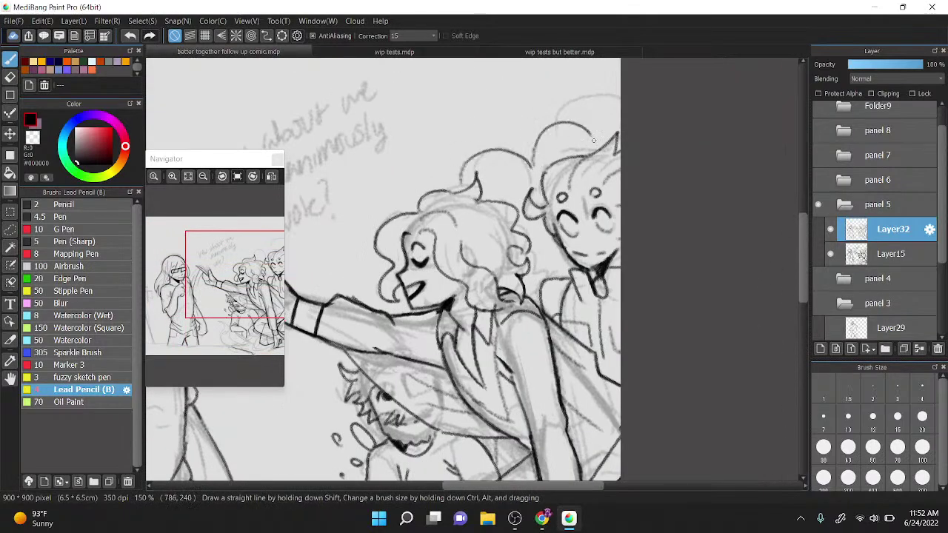
key("ctrl+z")
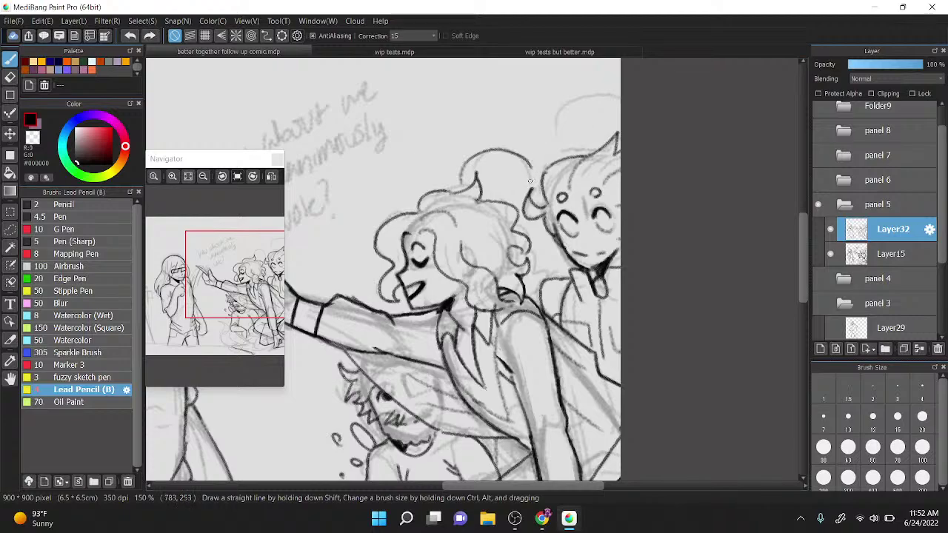
left_click_drag(530, 175, 638, 117)
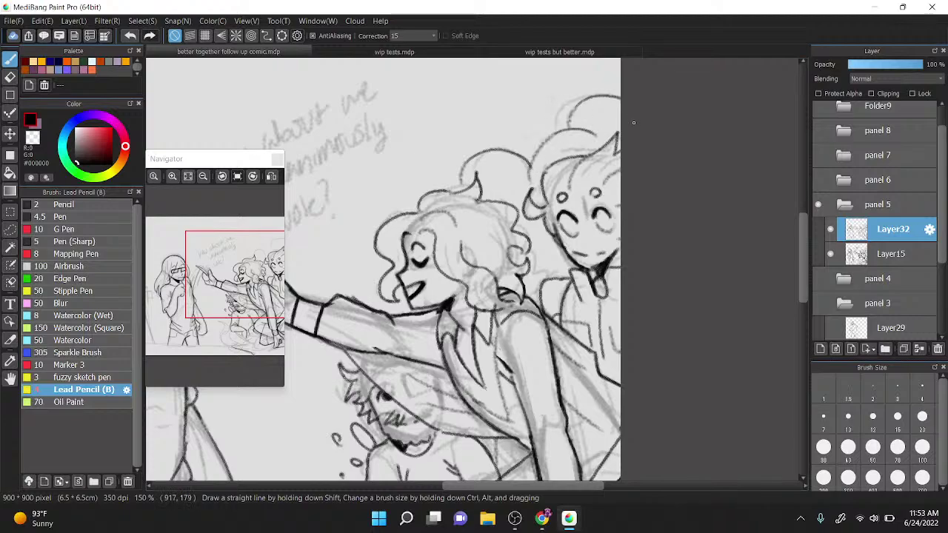
scroll(633, 122, "down", 2)
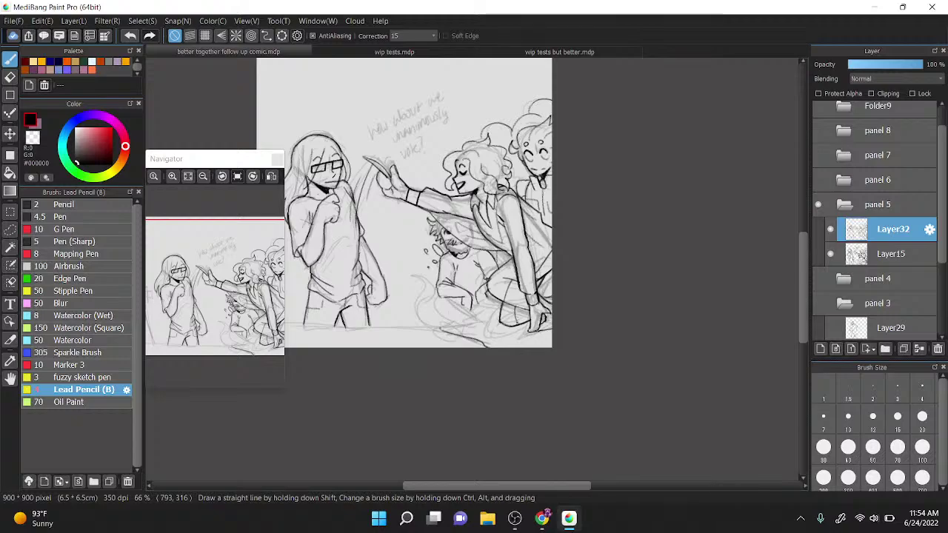
Step: Ink a curved line from below the seated character's folded forearm down toward the ankle
scroll(516, 155, "up", 2)
left_click_drag(496, 210, 595, 145)
scroll(615, 254, "up", 2)
scroll(611, 251, "up", 1)
scroll(620, 229, "down", 1)
left_click_drag(620, 228, 630, 202)
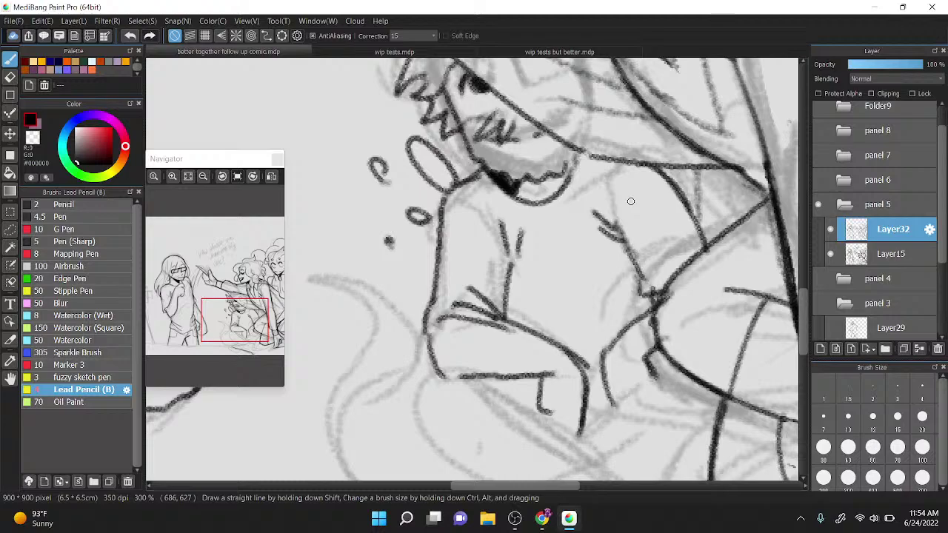
left_click_drag(535, 366, 611, 252)
key("Right")
scroll(471, 269, "up", 2)
scroll(472, 269, "down", 2)
key("Left")
key("Left")
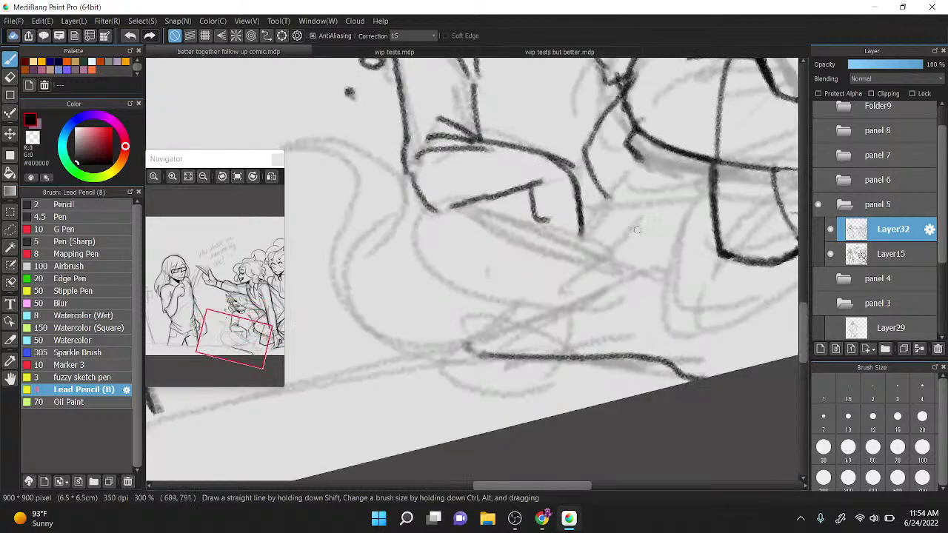
left_click_drag(584, 231, 566, 297)
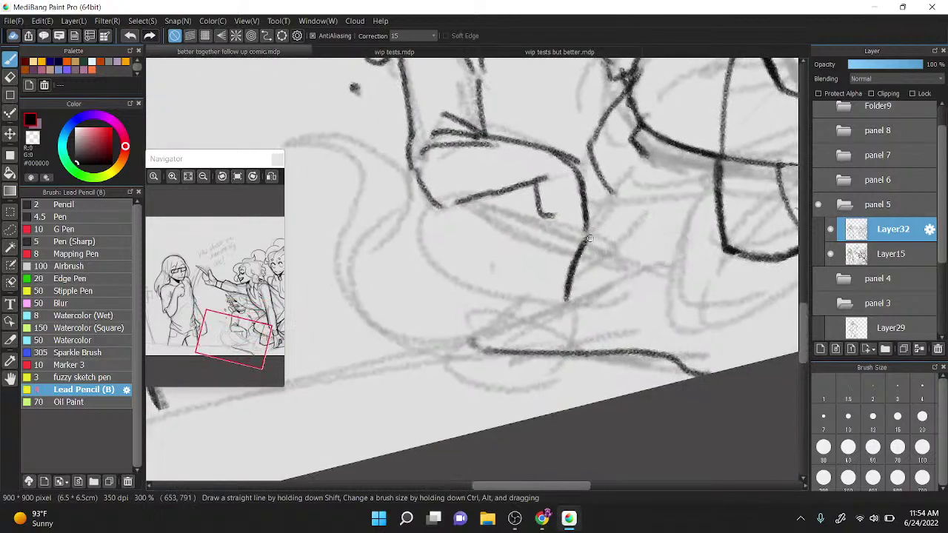
Step: Ink the long lower and upper edges of the seated character's near shin and shoe
scroll(581, 195, "down", 1)
key("Right")
key("Right")
key("Right")
scroll(716, 171, "up", 2)
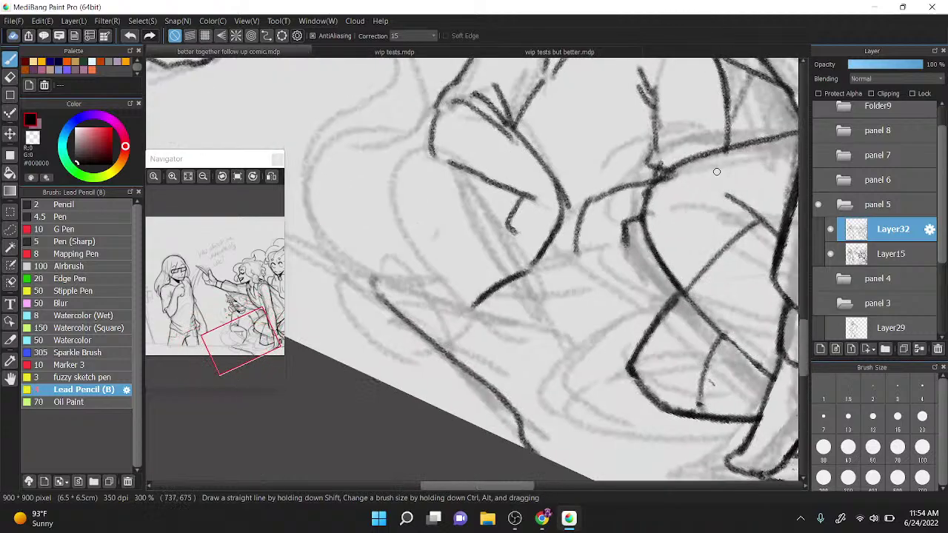
mouse_move(476, 306)
left_mouse_down()
mouse_move(567, 408)
mouse_move(613, 430)
left_mouse_up()
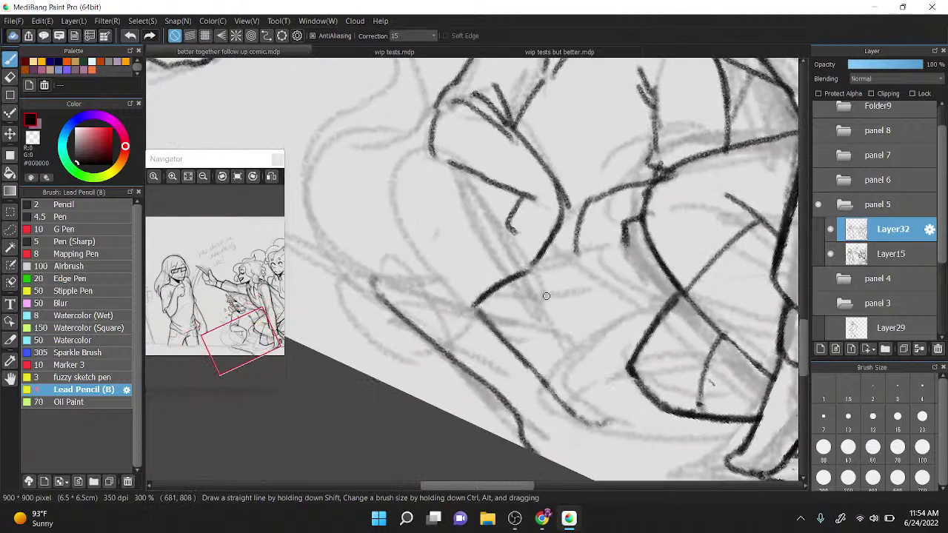
mouse_move(527, 273)
left_mouse_down()
mouse_move(562, 335)
mouse_move(616, 391)
mouse_move(630, 424)
left_mouse_up()
Step: Ink the seated character's rounded knee and jagged trouser cuff, and extend the near shoe's rounded toe
mouse_move(528, 268)
left_mouse_down()
mouse_move(521, 241)
mouse_move(493, 207)
mouse_move(499, 197)
mouse_move(500, 210)
mouse_move(461, 167)
left_mouse_up()
left_click_drag(502, 210, 489, 180)
mouse_move(435, 152)
left_mouse_down()
mouse_move(403, 159)
mouse_move(390, 190)
mouse_move(415, 274)
left_mouse_up()
mouse_move(394, 231)
left_mouse_down()
mouse_move(412, 275)
mouse_move(444, 291)
mouse_move(492, 294)
left_mouse_up()
mouse_move(414, 271)
left_mouse_down()
mouse_move(500, 280)
mouse_move(522, 234)
mouse_move(605, 294)
left_mouse_up()
key("Down")
scroll(518, 200, "down", 2)
scroll(601, 244, "up", 1)
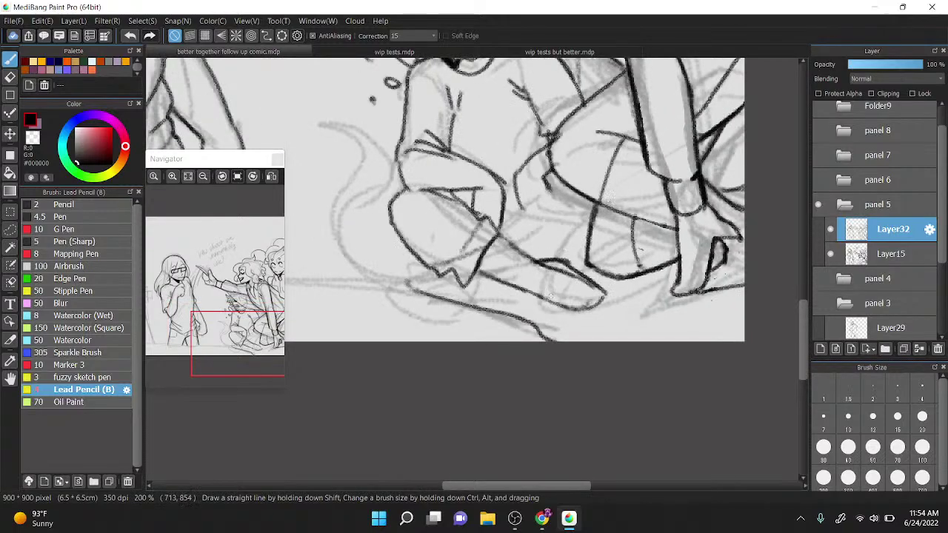
mouse_move(541, 297)
left_mouse_down()
mouse_move(608, 314)
mouse_move(610, 303)
left_mouse_up()
left_click_drag(574, 269, 605, 306)
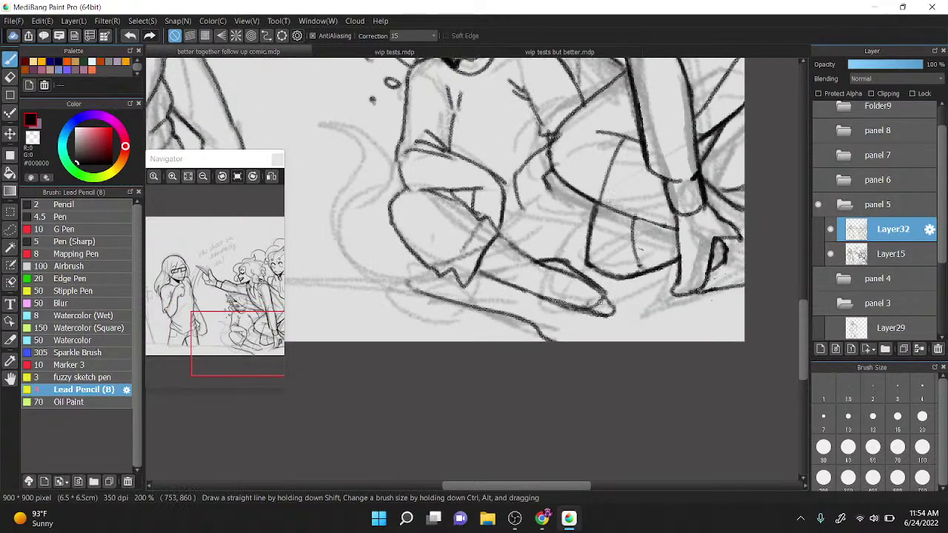
Step: Erase the excess line along the near shoe's upper edge with transparent colour and ink two crosses on its side
scroll(599, 302, "down", 2)
key("Right")
key("Right")
key("Right")
scroll(621, 250, "up", 2)
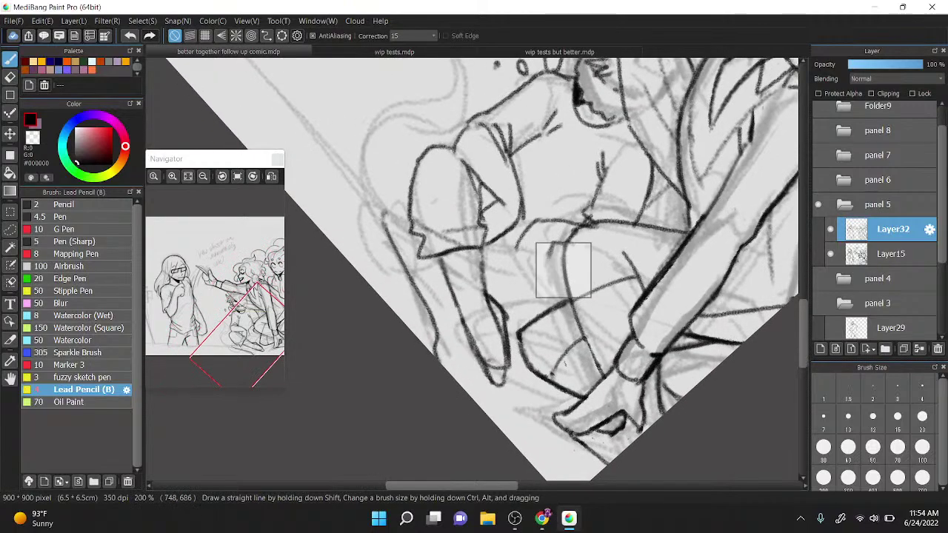
left_click_drag(576, 272, 615, 243)
key("z")
scroll(590, 256, "up", 1)
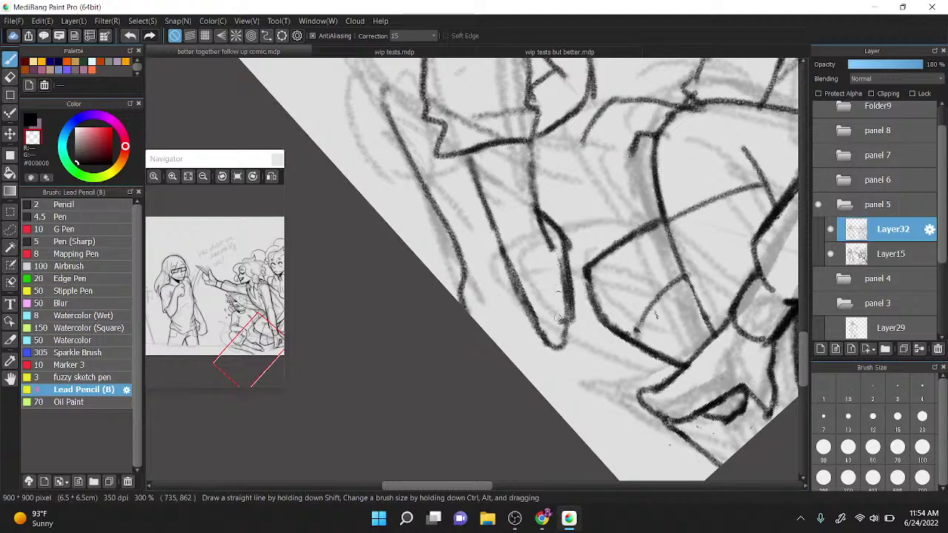
mouse_move(557, 317)
left_mouse_down()
mouse_move(562, 277)
mouse_move(528, 209)
mouse_move(578, 321)
mouse_move(564, 213)
mouse_move(573, 347)
left_mouse_up()
key("x")
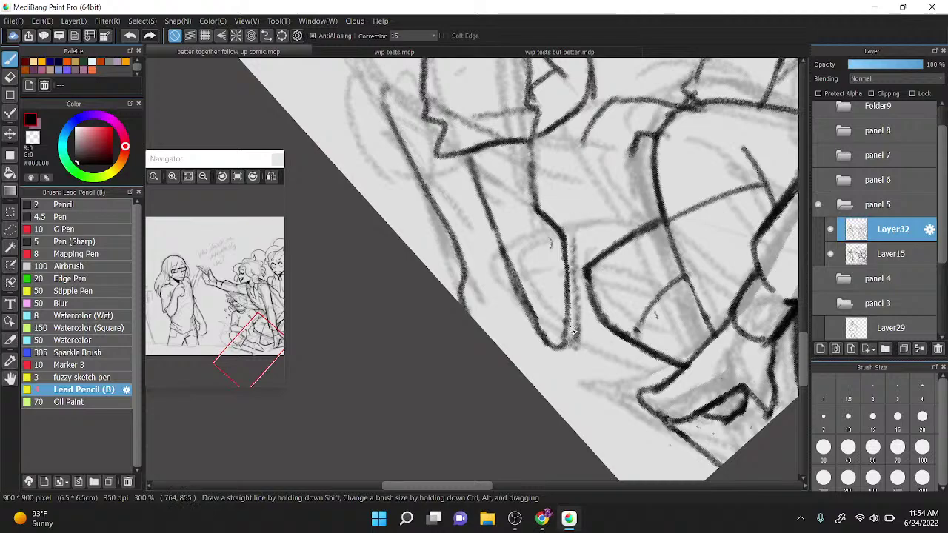
left_click_drag(480, 169, 512, 198)
mouse_move(490, 205)
left_mouse_down()
mouse_move(511, 195)
mouse_move(499, 169)
mouse_move(505, 241)
mouse_move(518, 208)
left_mouse_up()
Step: Ink the seated character's far shoe with two crosses, plus short curves beneath the near shoe
key("Left")
key("Left")
key("Left")
key("Up")
key("Left")
key("Left")
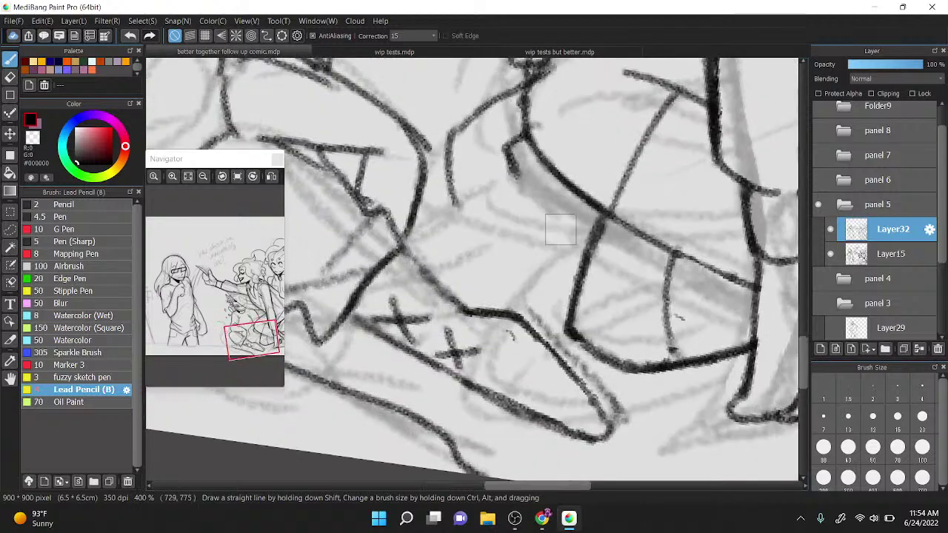
key("Down")
key("Left")
key("Left")
key("Left")
key("Left")
mouse_move(476, 278)
left_mouse_down()
mouse_move(500, 211)
mouse_move(535, 220)
mouse_move(547, 263)
left_mouse_up()
mouse_move(461, 337)
left_mouse_down()
mouse_move(460, 358)
mouse_move(478, 382)
left_mouse_up()
left_click_drag(483, 397, 518, 332)
mouse_move(514, 225)
left_mouse_down()
mouse_move(528, 247)
mouse_move(538, 228)
mouse_move(524, 272)
left_mouse_up()
left_click_drag(524, 251, 505, 274)
left_click_drag(462, 378, 453, 334)
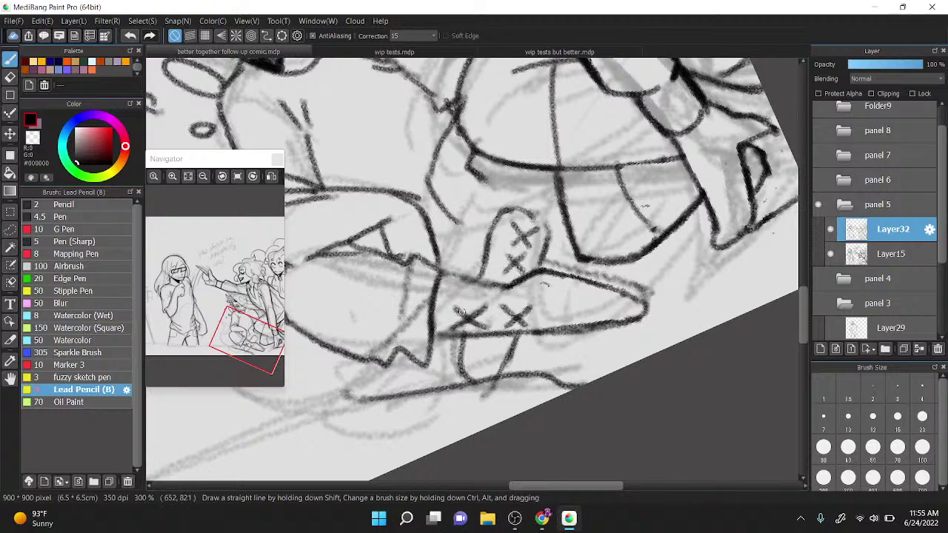
Step: Ink the far trouser leg's jagged cuff and the short curves linking it to the near leg
left_click_drag(493, 228, 497, 159)
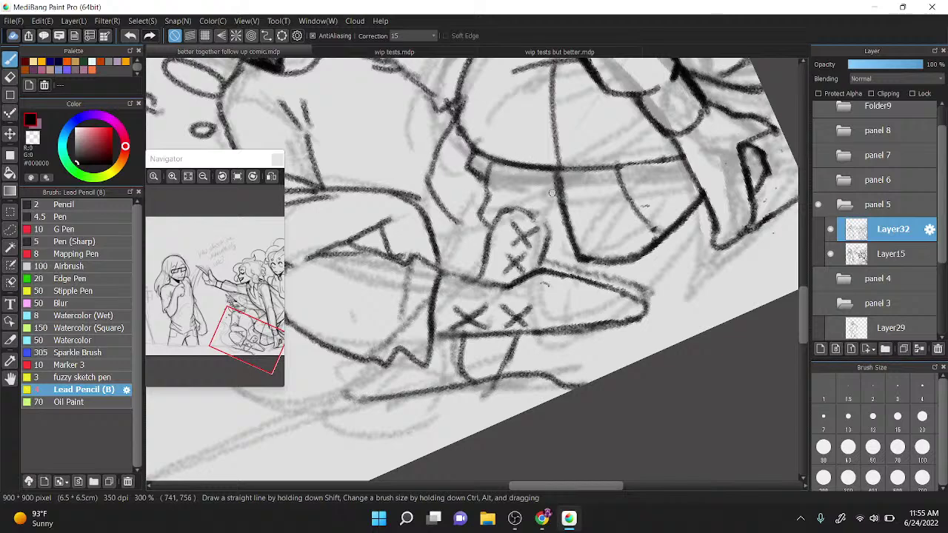
mouse_move(562, 218)
left_mouse_down()
mouse_move(557, 228)
mouse_move(473, 212)
left_mouse_up()
mouse_move(429, 235)
left_mouse_down()
mouse_move(454, 222)
mouse_move(467, 279)
mouse_move(484, 283)
left_mouse_up()
Step: Ink a flat oval on the ground and a small oval at the trouser cuff, and try a larger toe on the near shoe
key("ctrl+Right")
key("ctrl+Right")
key("ctrl+Down")
key("ctrl+Up")
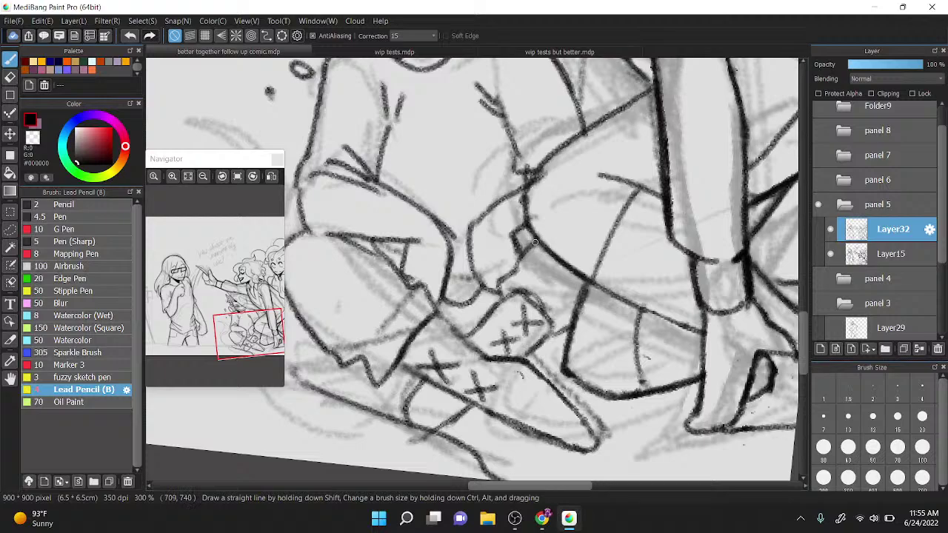
key("ctrl+Down")
key("ctrl+Down")
key("ctrl+Left")
key("ctrl+Left")
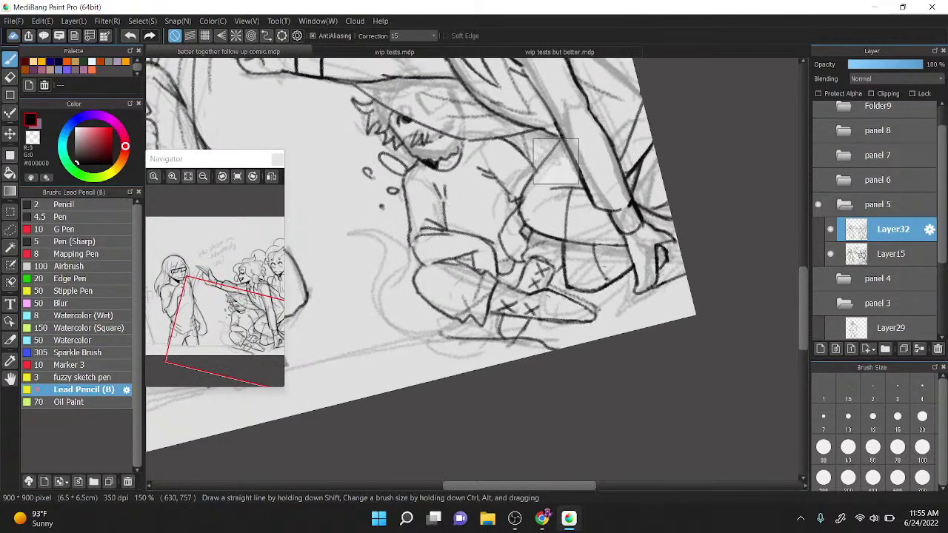
key("ctrl+Up")
key("ctrl+Right")
key("ctrl+Left")
left_click_drag(513, 212, 555, 181)
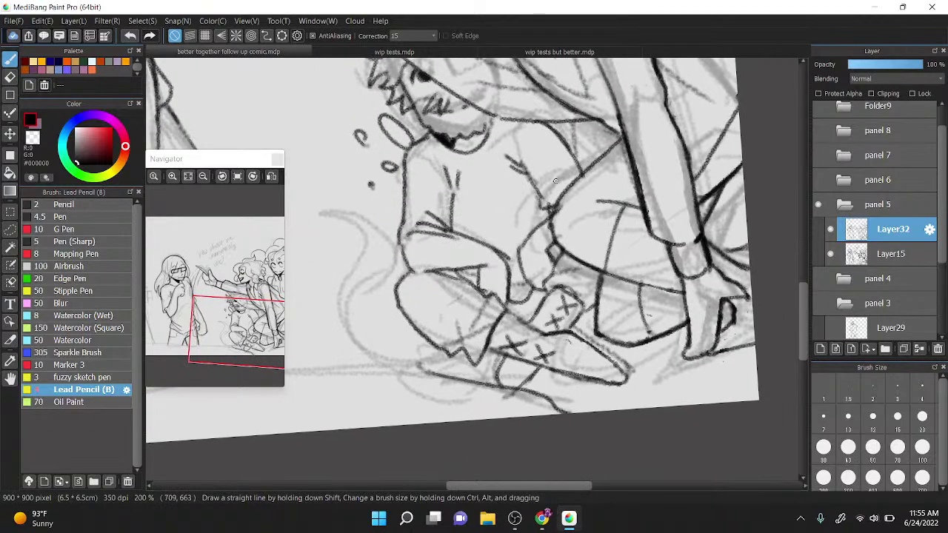
left_click_drag(348, 348, 340, 360)
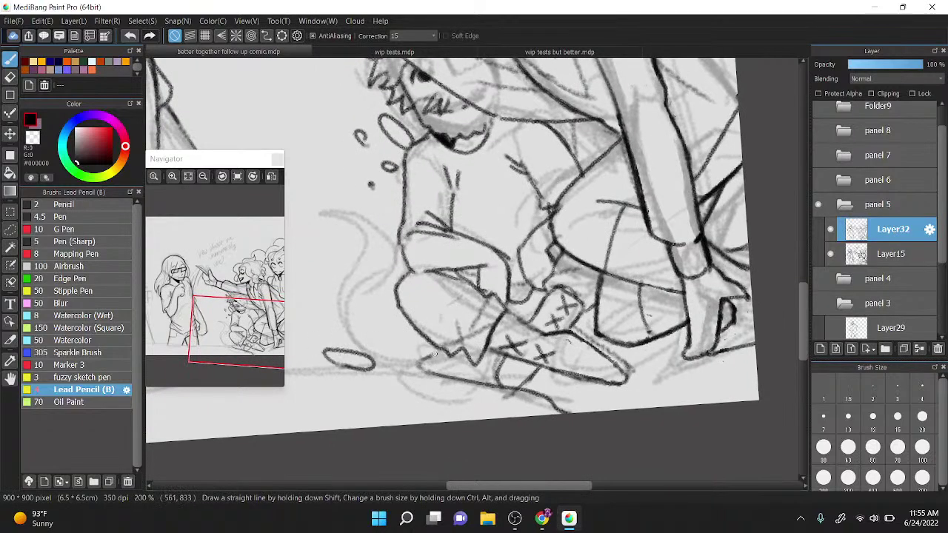
left_click_drag(460, 365, 443, 366)
mouse_move(631, 344)
left_mouse_down()
mouse_move(638, 373)
mouse_move(620, 383)
left_mouse_up()
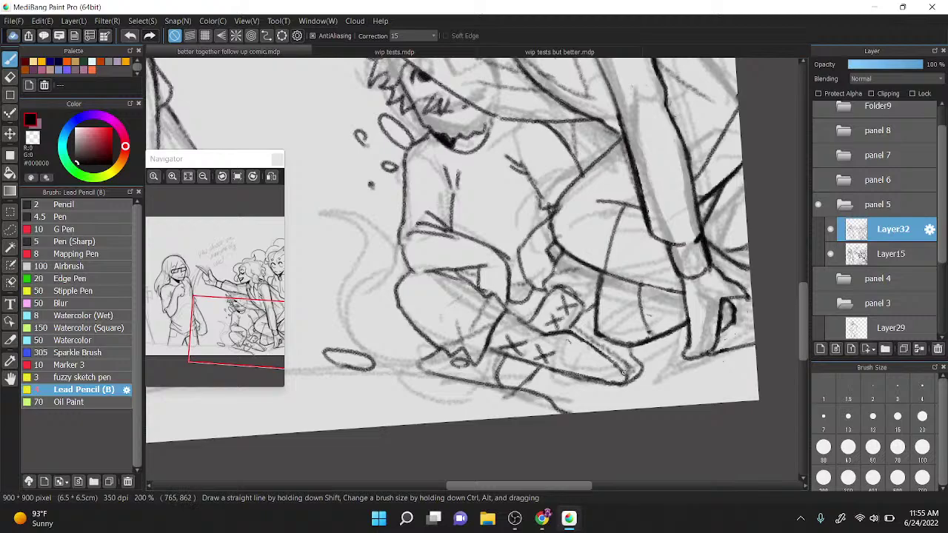
key("ctrl+z")
Step: Ink a long curved tail shape sweeping over the shoes and around the seated character to a leaf-shaped tip
mouse_move(595, 312)
left_mouse_down()
mouse_move(558, 310)
mouse_move(464, 402)
mouse_move(393, 342)
mouse_move(393, 377)
mouse_move(362, 302)
mouse_move(408, 342)
mouse_move(394, 373)
left_mouse_up()
scroll(556, 303, "up", 3)
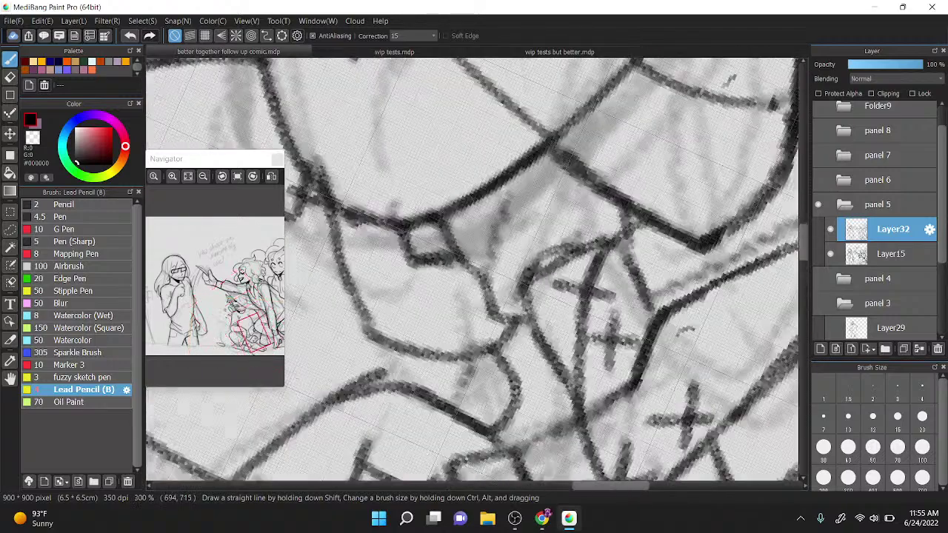
scroll(508, 178, "down", 3)
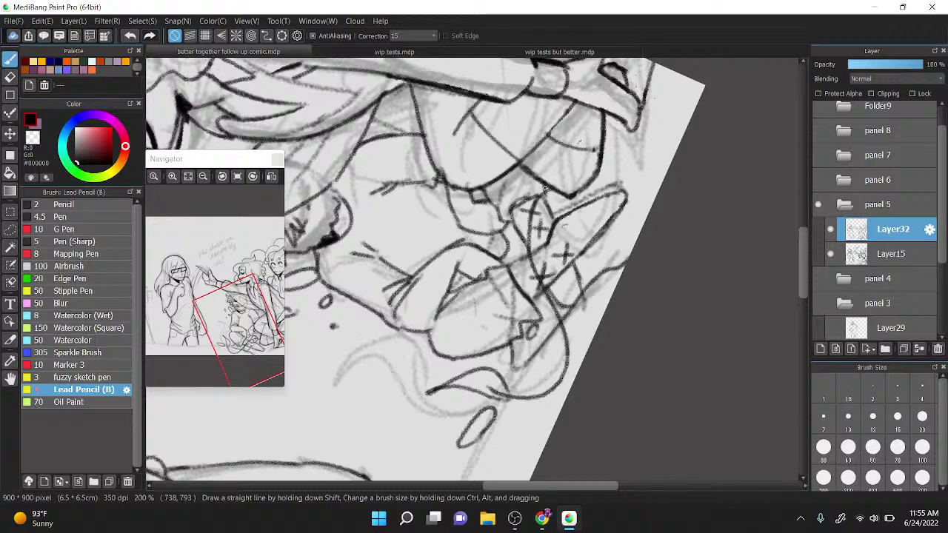
key("Right")
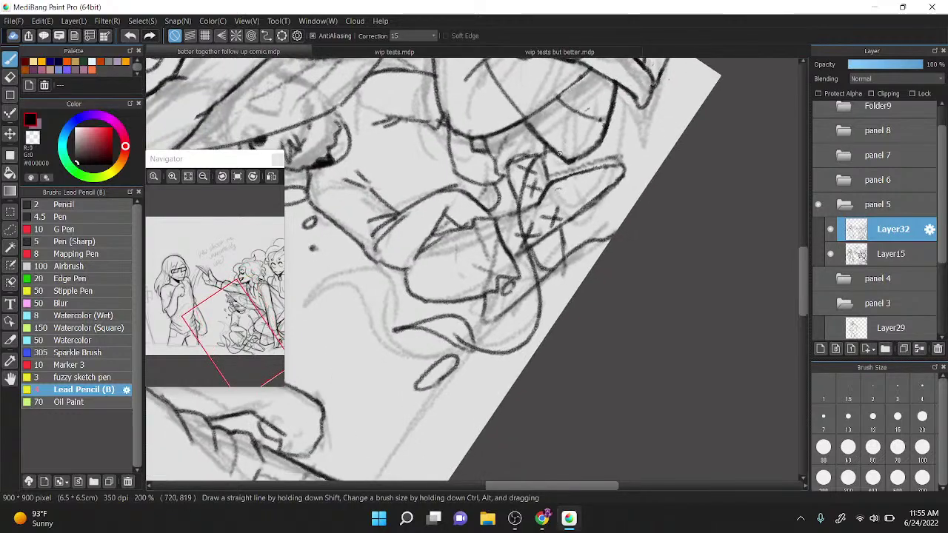
Step: Ink a second line parallel to the inside of the tail curve, redoing the stroke until it follows the bend
mouse_move(468, 339)
left_mouse_down()
mouse_move(518, 336)
mouse_move(513, 342)
mouse_move(531, 301)
left_mouse_up()
key("ctrl+z")
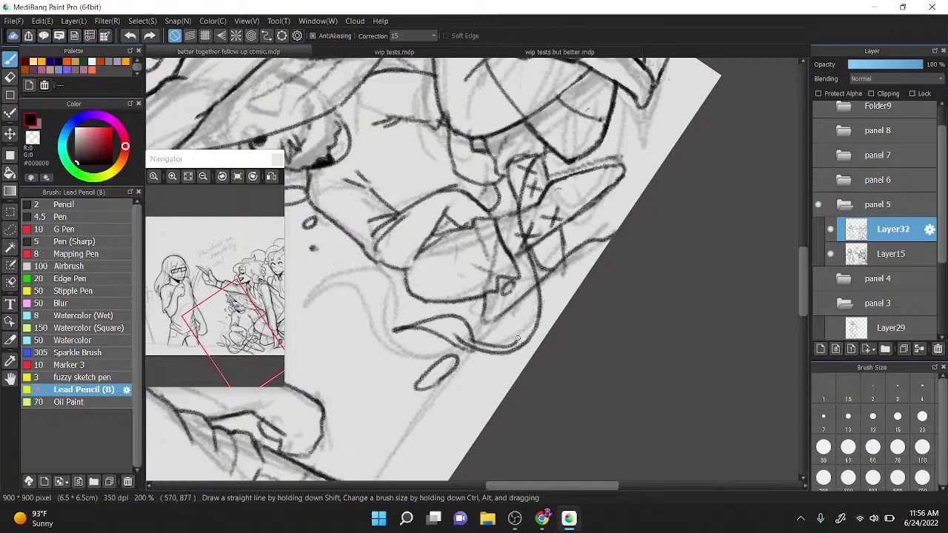
left_click_drag(516, 340, 531, 302)
key("ctrl+z")
left_click_drag(516, 340, 531, 304)
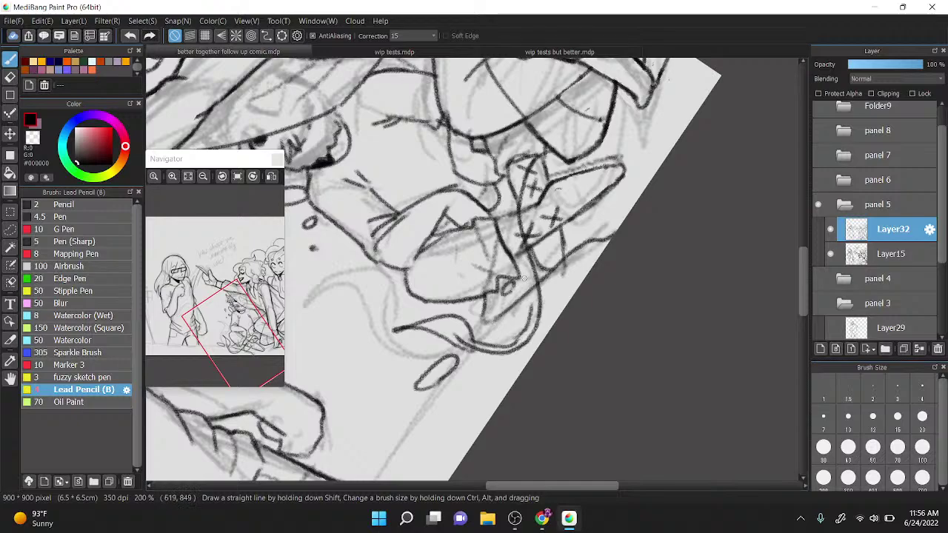
key("ctrl+z")
mouse_move(516, 340)
left_mouse_down()
mouse_move(532, 301)
mouse_move(524, 264)
left_mouse_up()
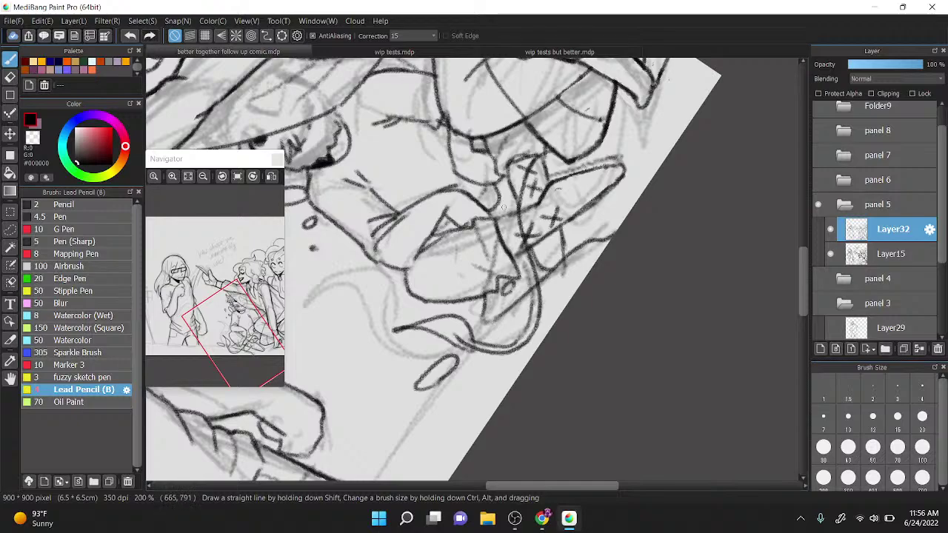
mouse_move(532, 304)
left_mouse_down()
mouse_move(517, 168)
mouse_move(511, 206)
mouse_move(544, 138)
left_mouse_up()
scroll(543, 137, "up", 1)
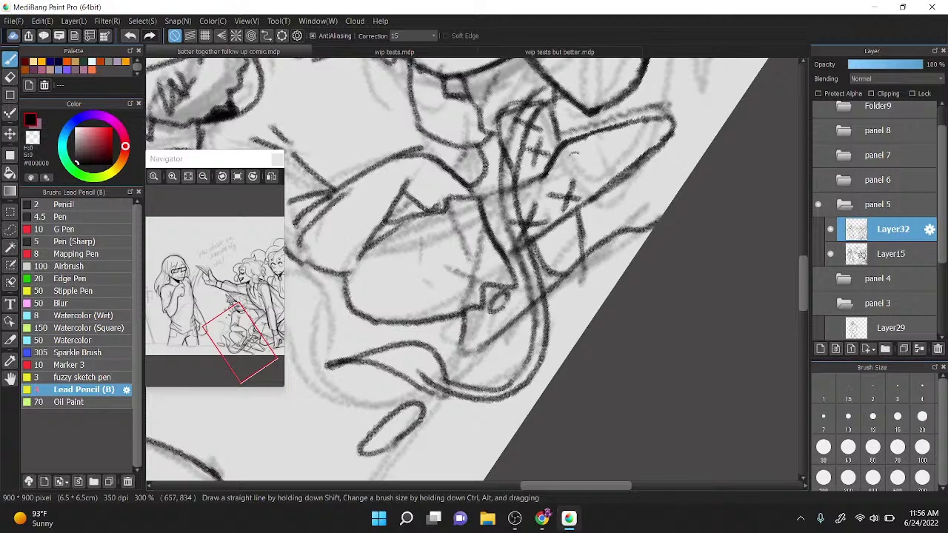
Step: Erase the overlapping shoe and leg lines between the tail's two edges with transparent colour
key("z")
mouse_move(422, 372)
left_mouse_down()
mouse_move(483, 395)
mouse_move(485, 383)
mouse_move(529, 373)
left_mouse_up()
left_click_drag(542, 320, 528, 266)
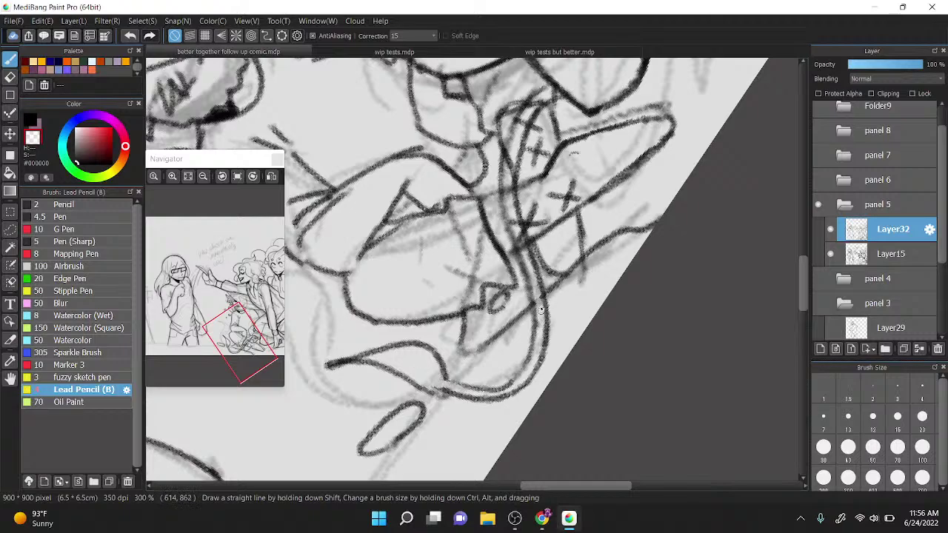
mouse_move(541, 309)
left_mouse_down()
mouse_move(505, 173)
mouse_move(511, 191)
mouse_move(530, 117)
mouse_move(510, 165)
mouse_move(548, 91)
mouse_move(512, 151)
left_mouse_up()
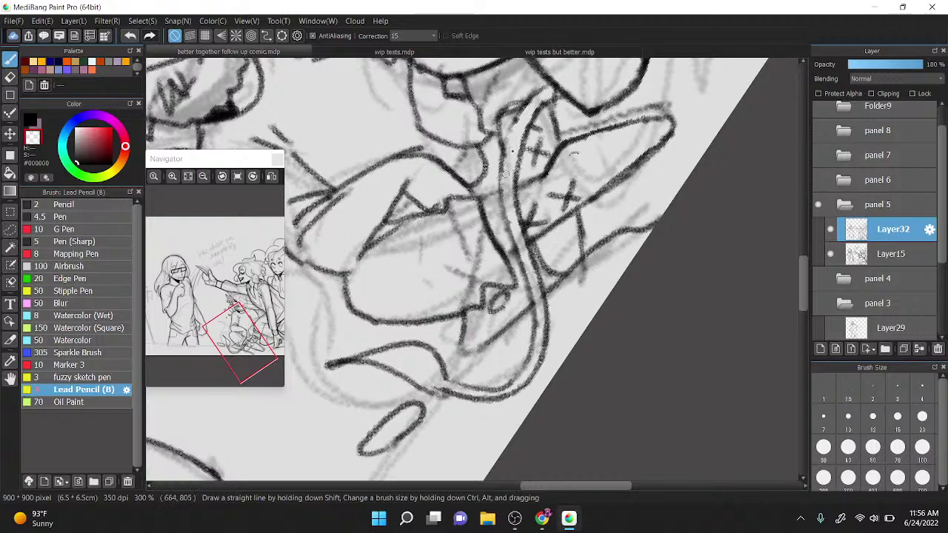
Step: Re-ink the tail's inner edge in black from the lower bend up to its far end above the shoes
key("x")
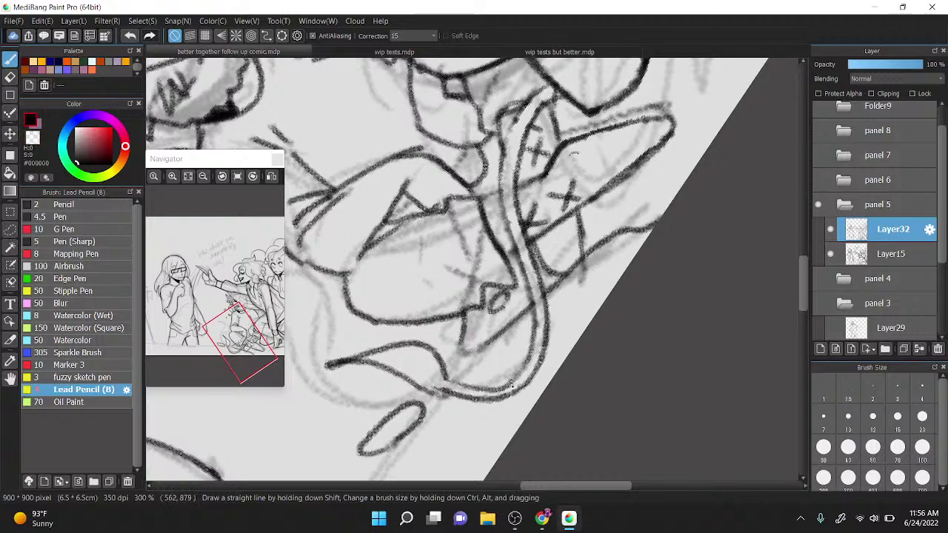
mouse_move(510, 384)
left_mouse_down()
mouse_move(531, 300)
mouse_move(500, 189)
mouse_move(517, 120)
mouse_move(504, 148)
mouse_move(555, 85)
left_mouse_up()
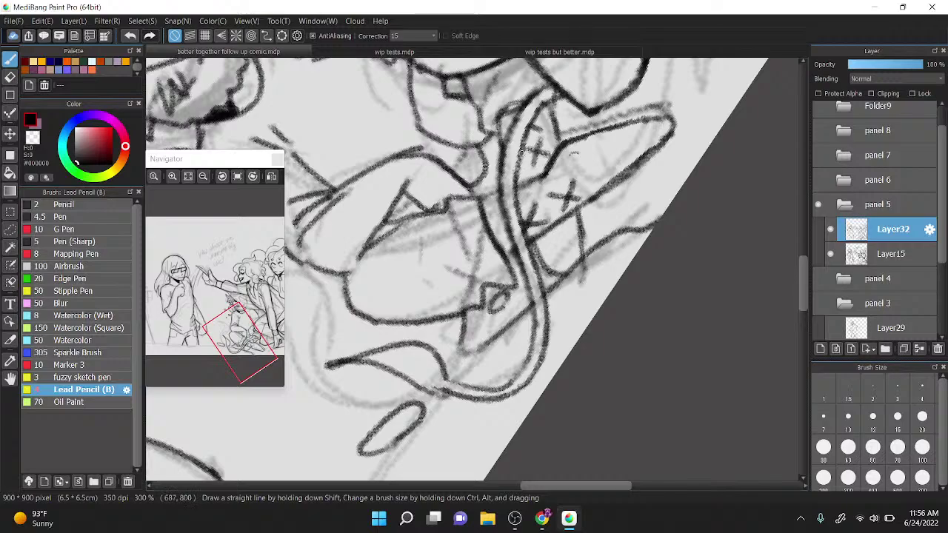
left_click_drag(531, 120, 561, 93)
scroll(525, 247, "down", 4)
key("Right")
key("Right")
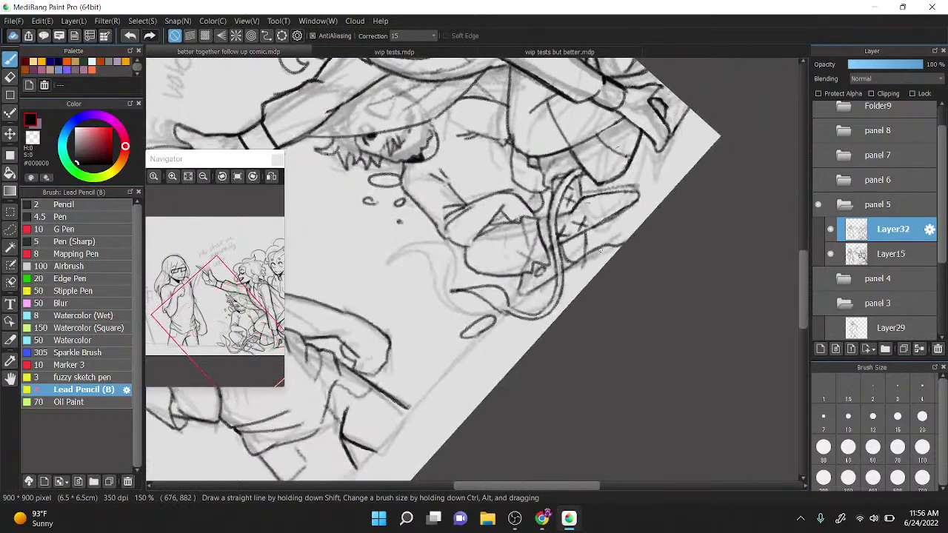
Step: Show the panel 4 folder briefly to compare its drawing with panel 5, and hide it again
scroll(593, 246, "up", 4)
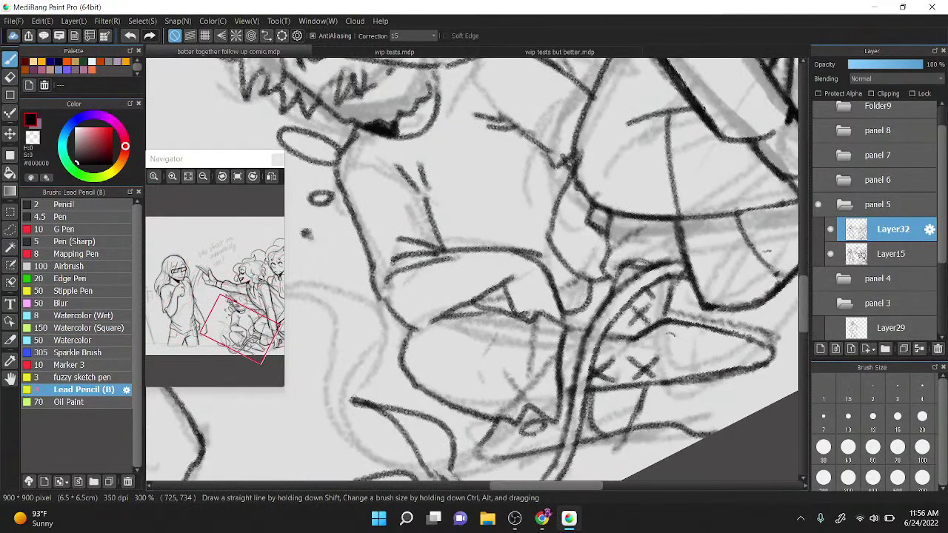
key("Right")
key("Right")
key("Right")
scroll(627, 202, "down", 5)
key("Left")
key("Left")
scroll(457, 220, "up", 4)
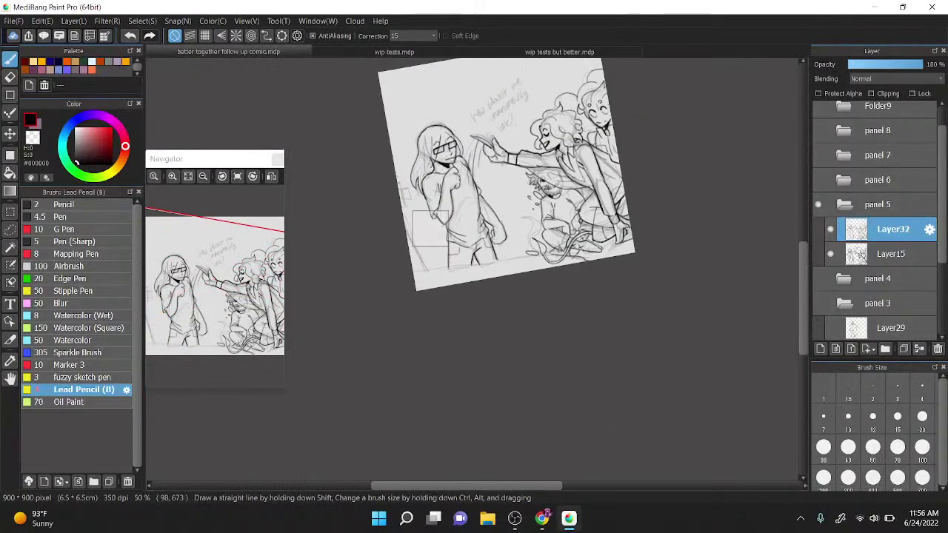
left_click(817, 278)
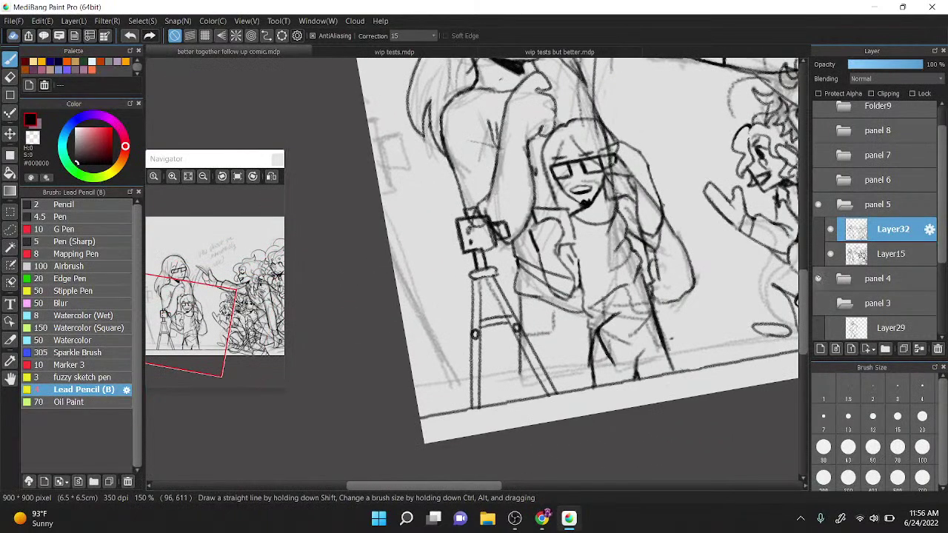
left_click(817, 279)
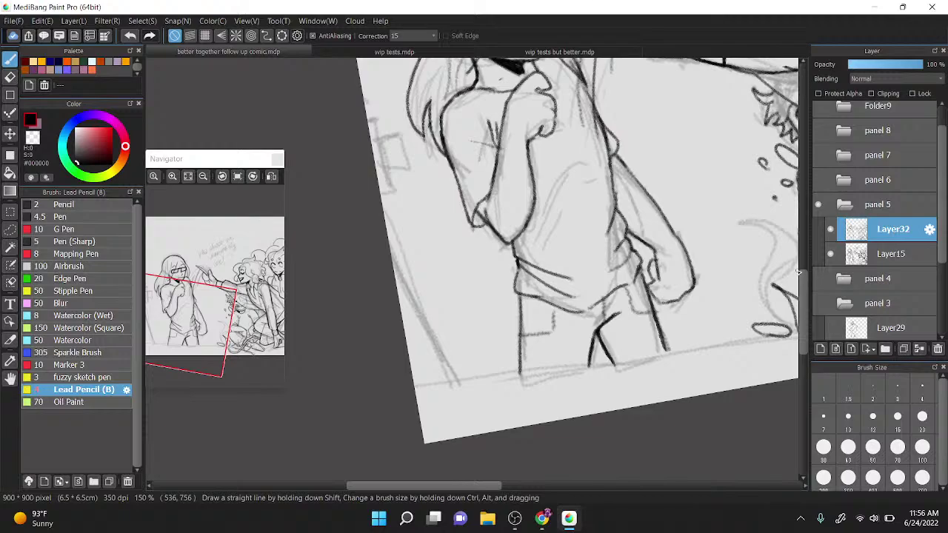
Step: Switch to straight-line shape drawing and try a black ground line from the tail to the panel's left edge, removing the attempt
key("ctrl+0")
left_click_drag(626, 152, 607, 176)
left_click(10, 94)
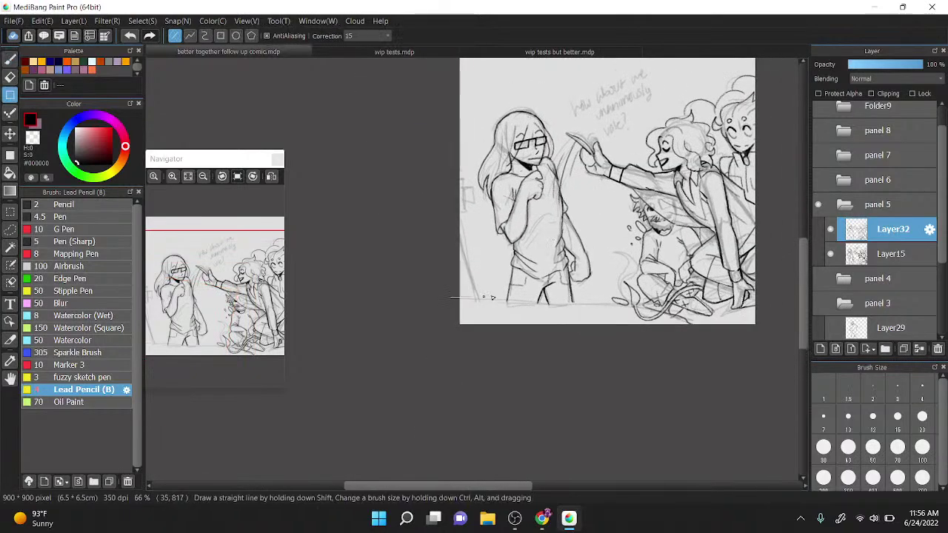
left_click_drag(491, 297, 447, 303)
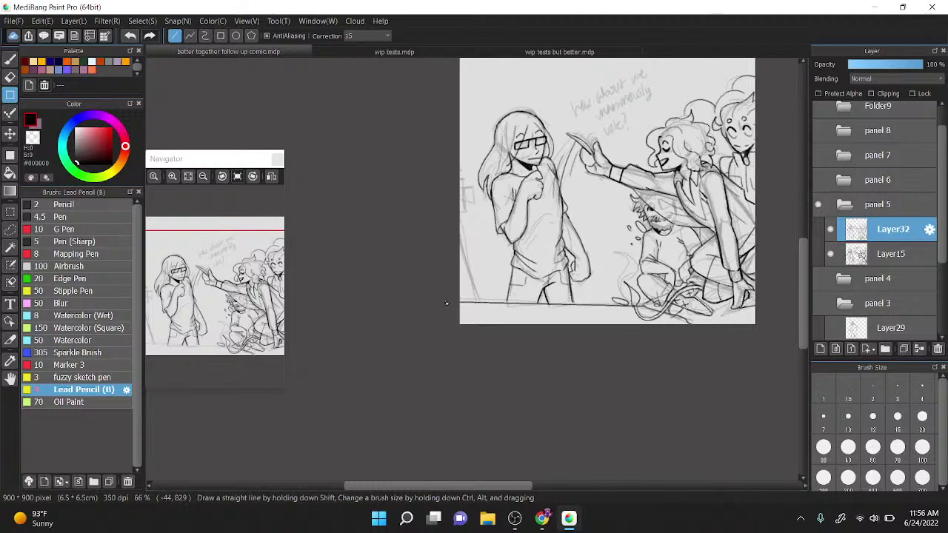
key("ctrl+minus")
key("ctrl+z")
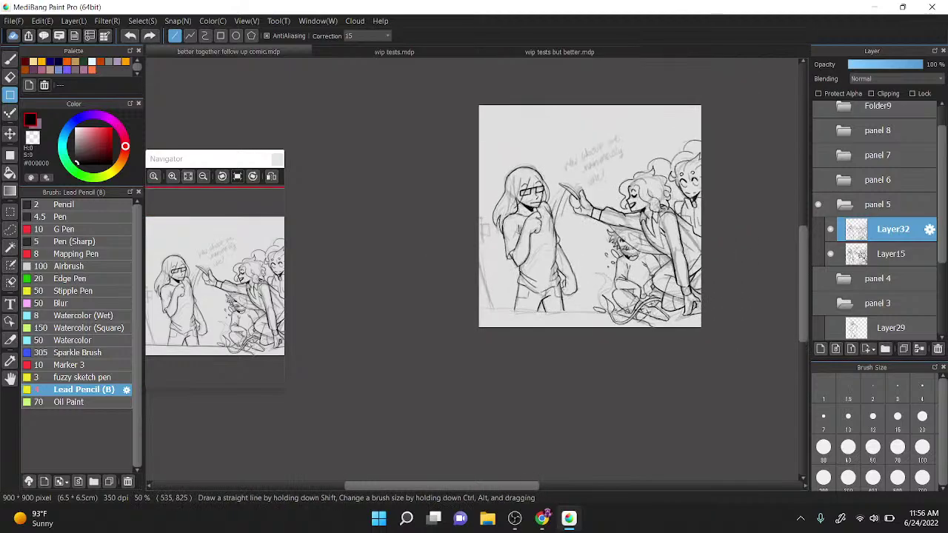
Step: Try the straight ground line again behind the standing character's legs at slightly different heights and angles, undoing each attempt
left_click_drag(609, 310, 445, 311)
scroll(616, 283, "up", 4)
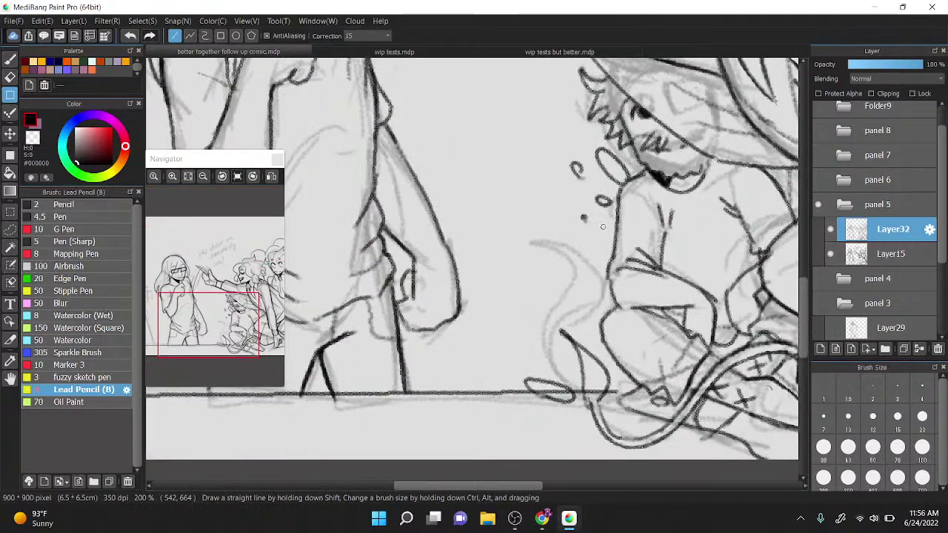
scroll(602, 226, "down", 3)
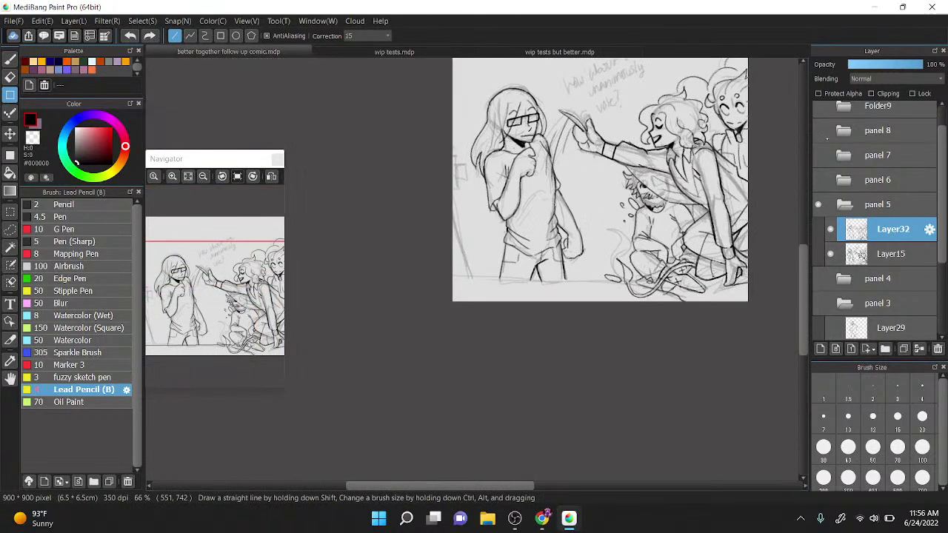
left_click_drag(639, 281, 419, 282)
key("ctrl+minus")
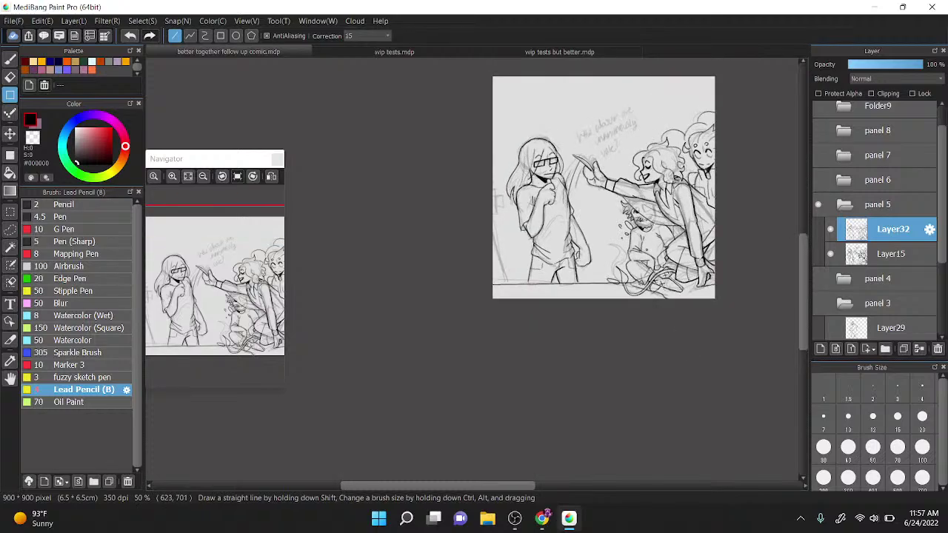
key("ctrl+z")
scroll(628, 257, "up", 3)
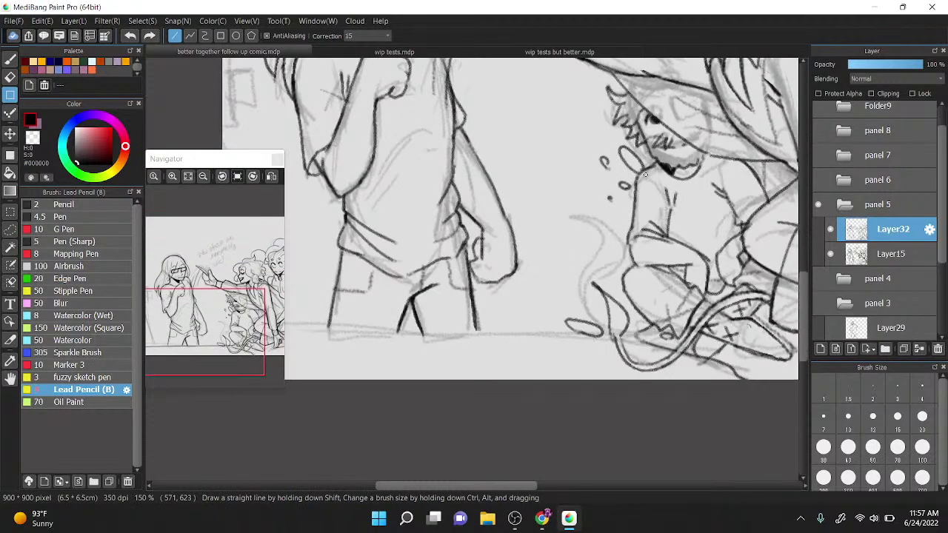
left_click_drag(514, 160, 596, 147)
left_click_drag(696, 320, 270, 317)
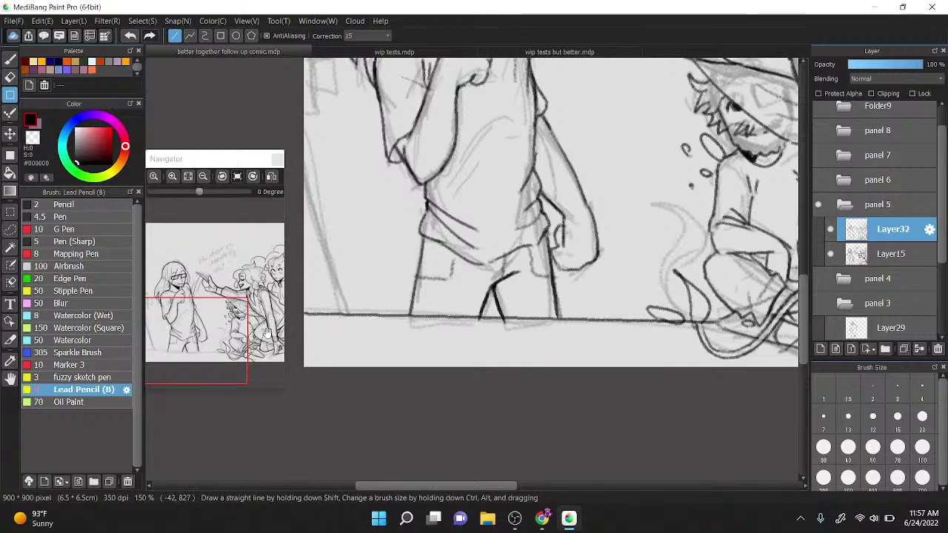
key("ctrl+z")
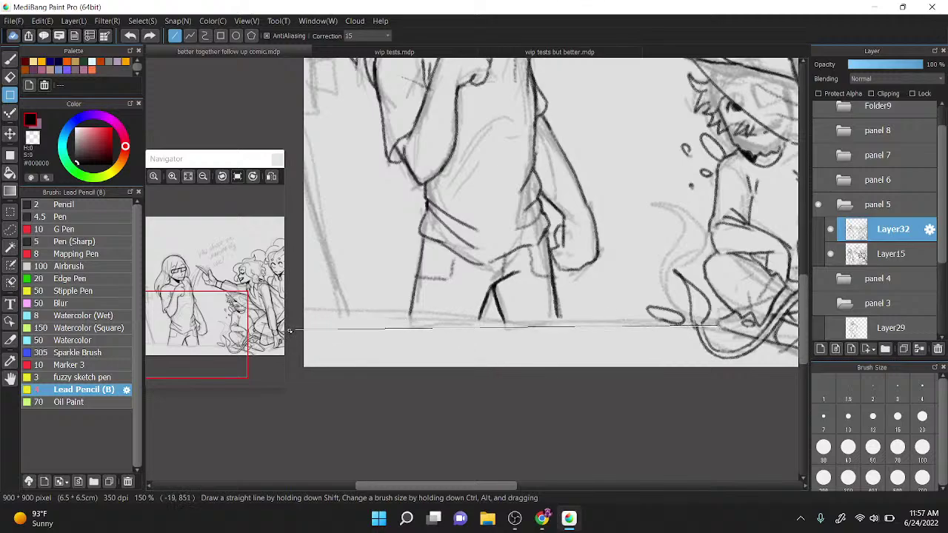
Step: Draw a straight black ground line from the seated character's shoes past the panel's left edge, just below the standing character's legs
left_click(295, 330, "shift")
scroll(535, 393, "down", 1)
scroll(631, 165, "up", 1)
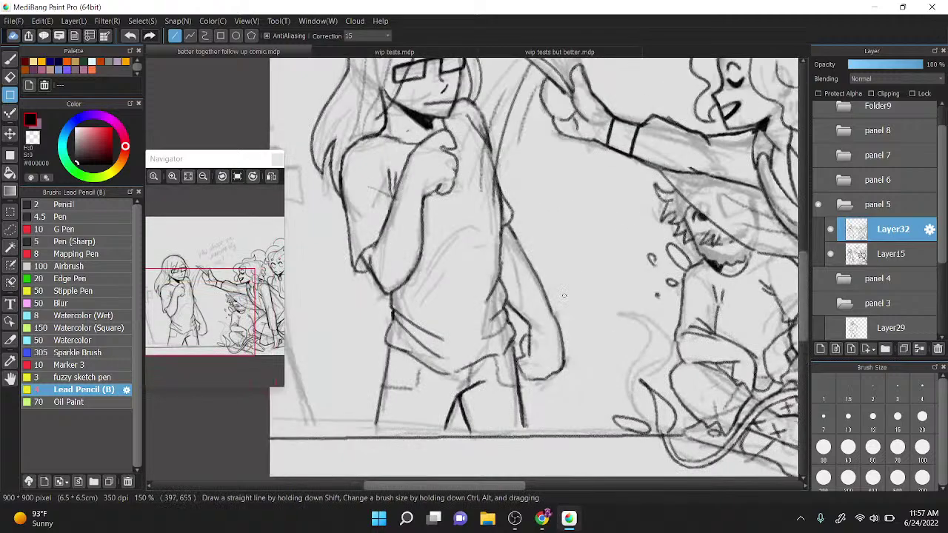
Step: Extend the inked trouser leg lines of the standing figure with glasses down to the ground line using the Lead Pencil (B) brush
key("l")
scroll(609, 288, "down", 1)
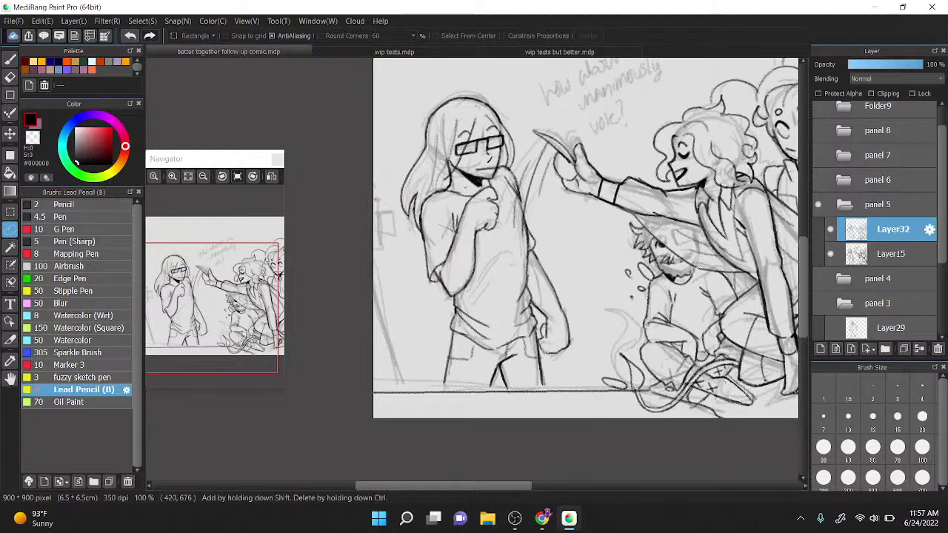
left_click_drag(611, 463, 624, 429)
left_click(10, 60)
scroll(479, 379, "up", 2)
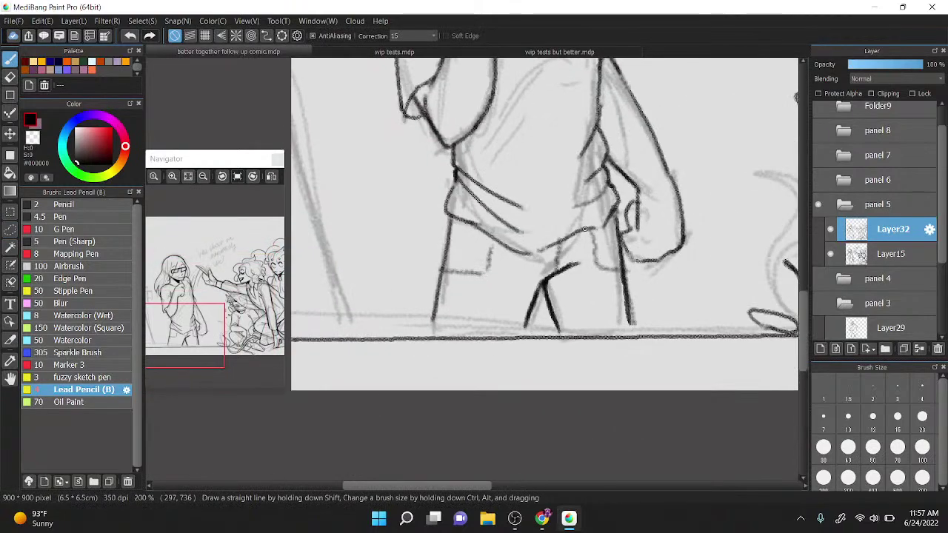
mouse_move(525, 336)
left_mouse_down()
mouse_move(528, 299)
mouse_move(563, 340)
left_mouse_up()
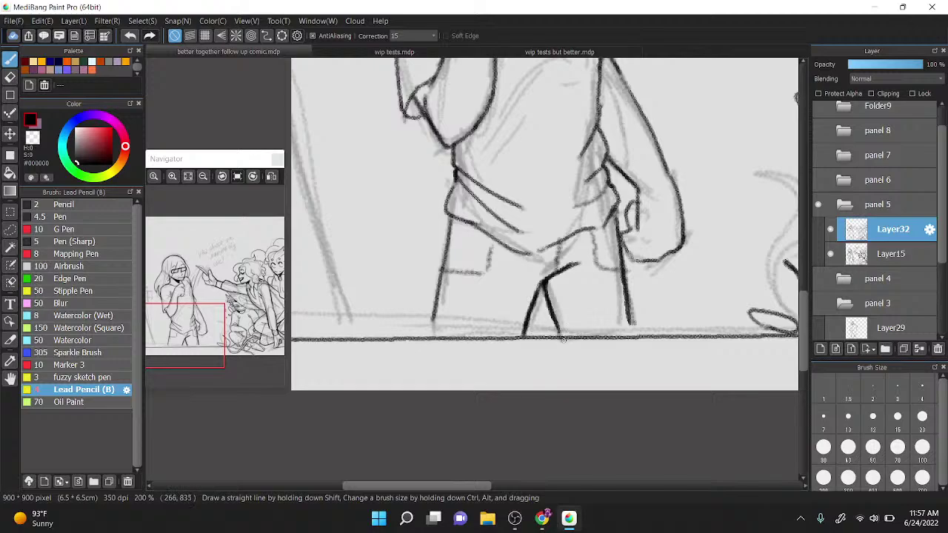
left_click_drag(632, 331, 621, 274)
scroll(620, 274, "up", 1)
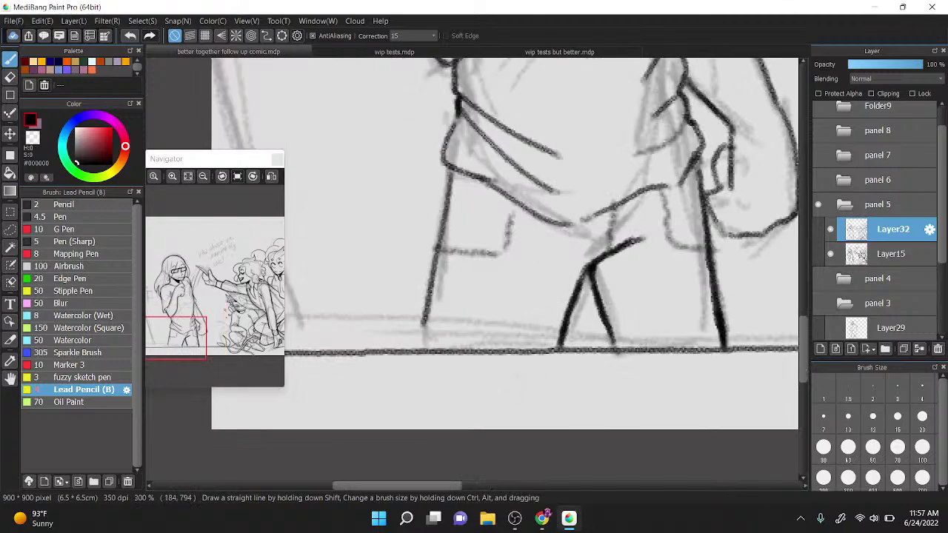
left_click_drag(428, 309, 414, 354)
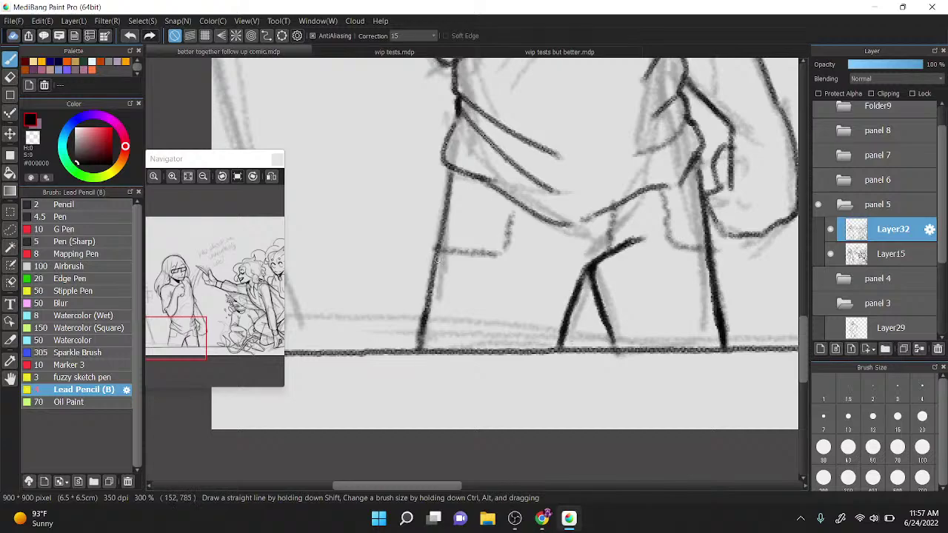
Step: Ink the partly visible tripod leg and the small camera box along the canvas's left edge over the sketch
scroll(437, 260, "down", 2)
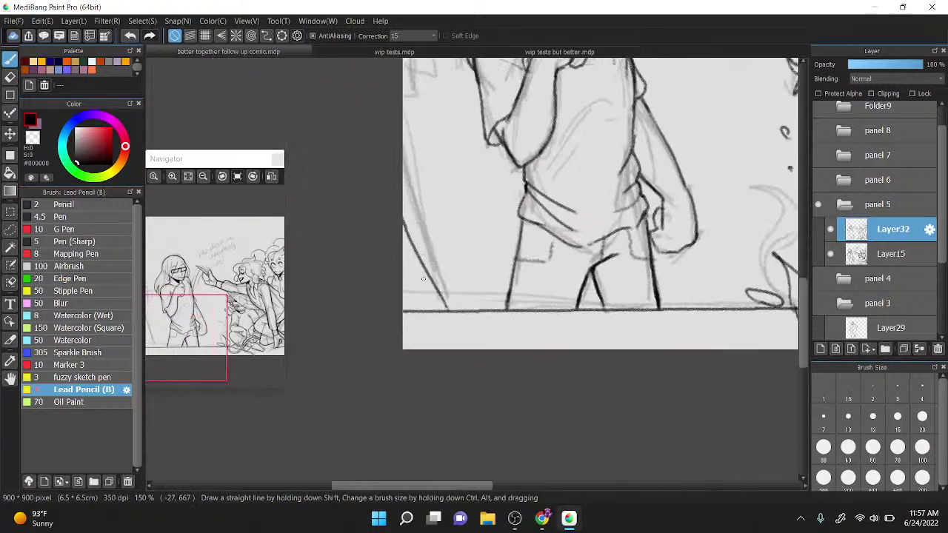
scroll(424, 284, "up", 1)
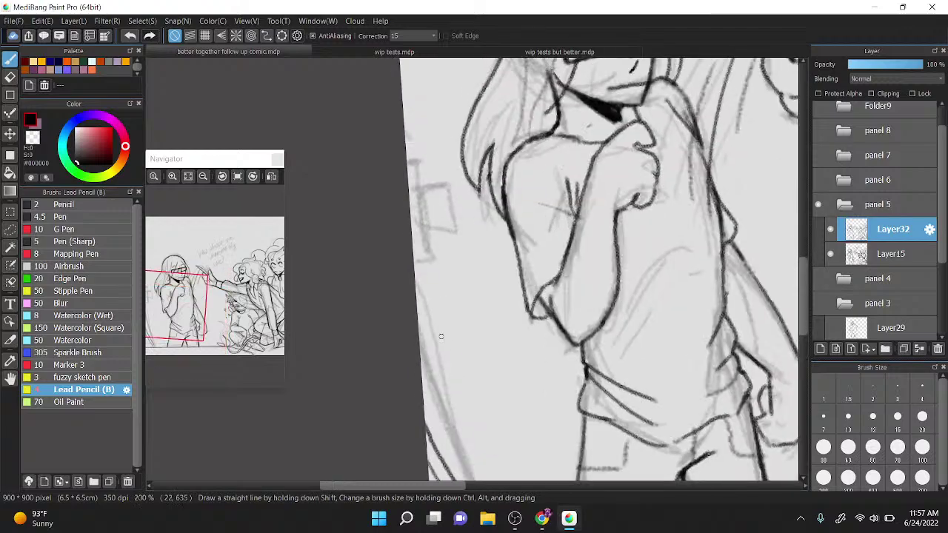
mouse_move(413, 247)
left_mouse_down()
mouse_move(421, 222)
mouse_move(406, 198)
left_mouse_up()
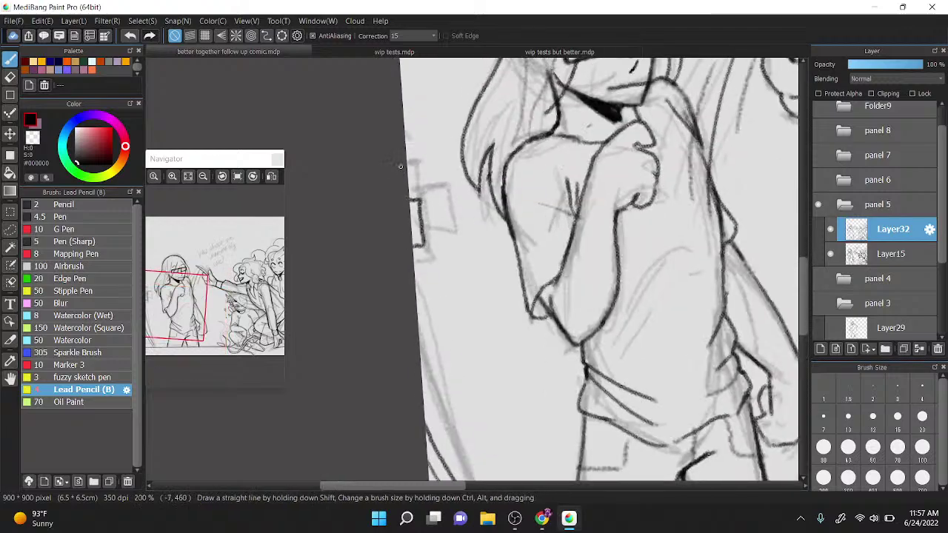
scroll(677, 148, "down", 3)
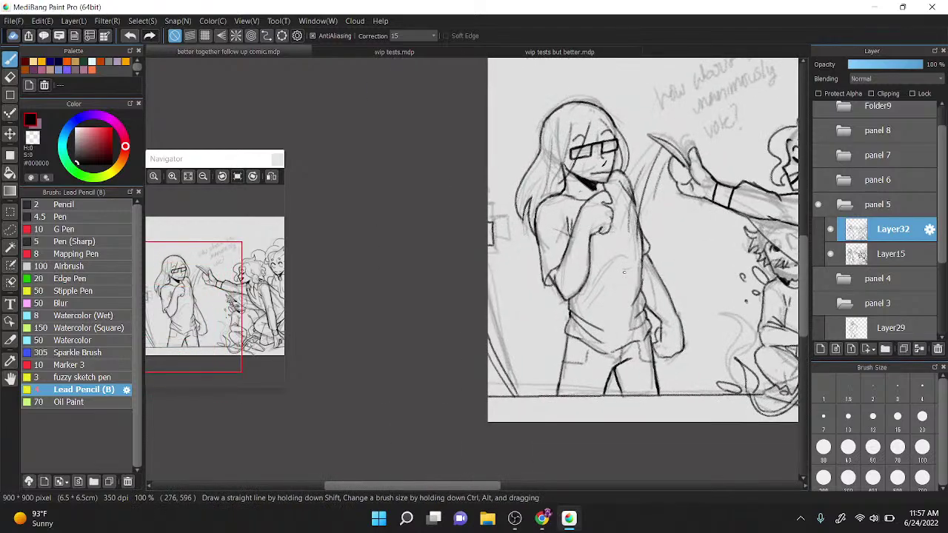
Step: Ink the missing lines where the ground line meets the seated figure's foot and crossed legs
left_click_drag(607, 262, 562, 309)
left_click_drag(728, 223, 656, 238)
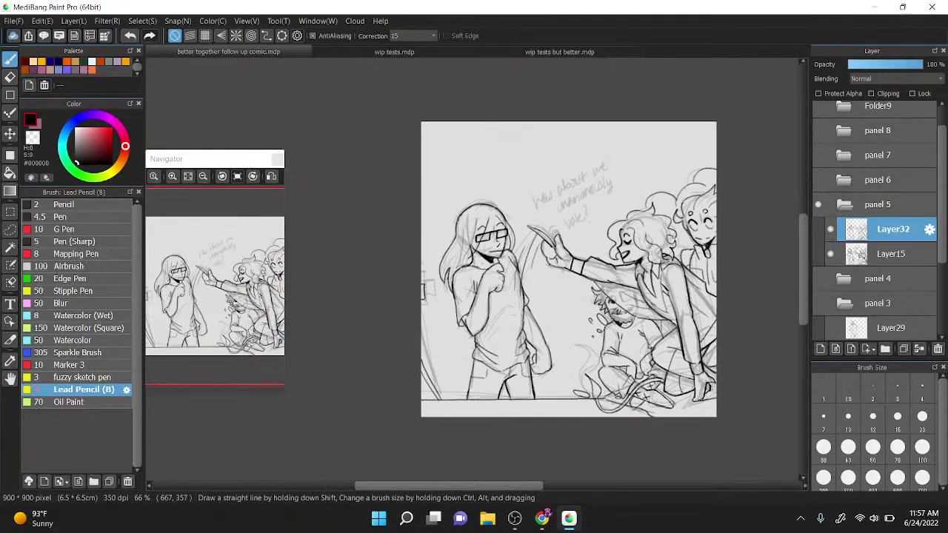
scroll(674, 250, "up", 3)
scroll(614, 89, "down", 3)
scroll(707, 249, "up", 3)
scroll(740, 229, "down", 2)
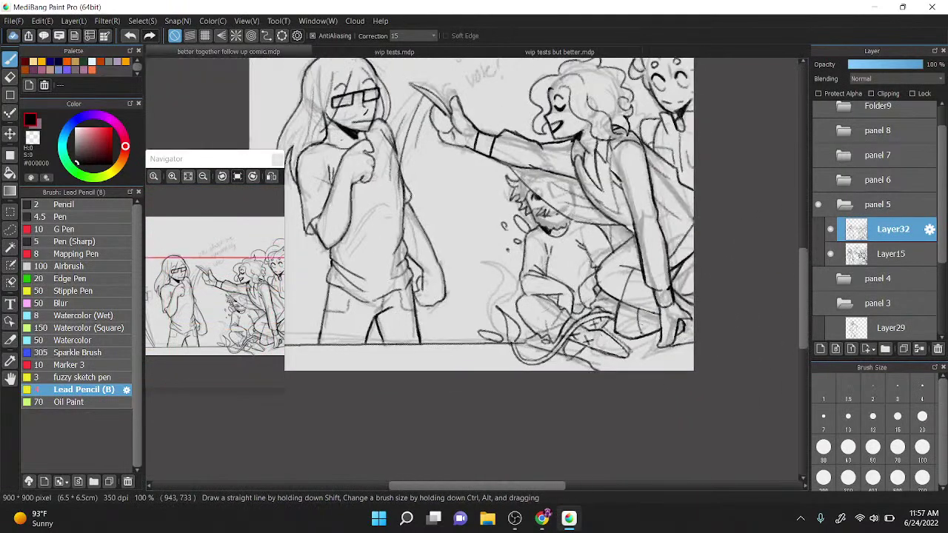
left_click_drag(740, 229, 694, 256)
mouse_move(710, 220)
left_mouse_down()
mouse_move(683, 238)
mouse_move(713, 231)
left_mouse_up()
scroll(394, 394, "up", 3)
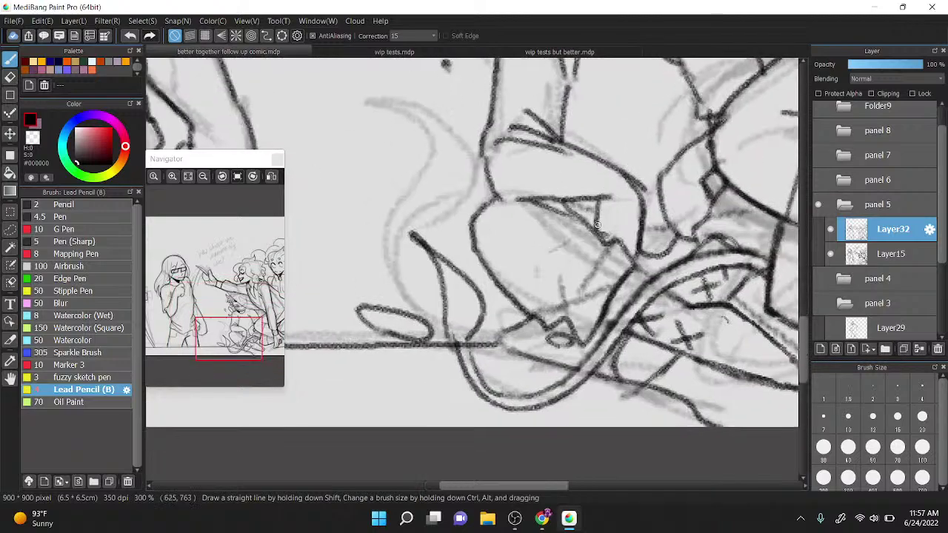
left_click_drag(495, 344, 529, 318)
mouse_move(526, 311)
left_mouse_down()
mouse_move(488, 274)
mouse_move(474, 216)
mouse_move(493, 198)
mouse_move(489, 147)
mouse_move(512, 202)
left_mouse_up()
scroll(512, 202, "down", 2)
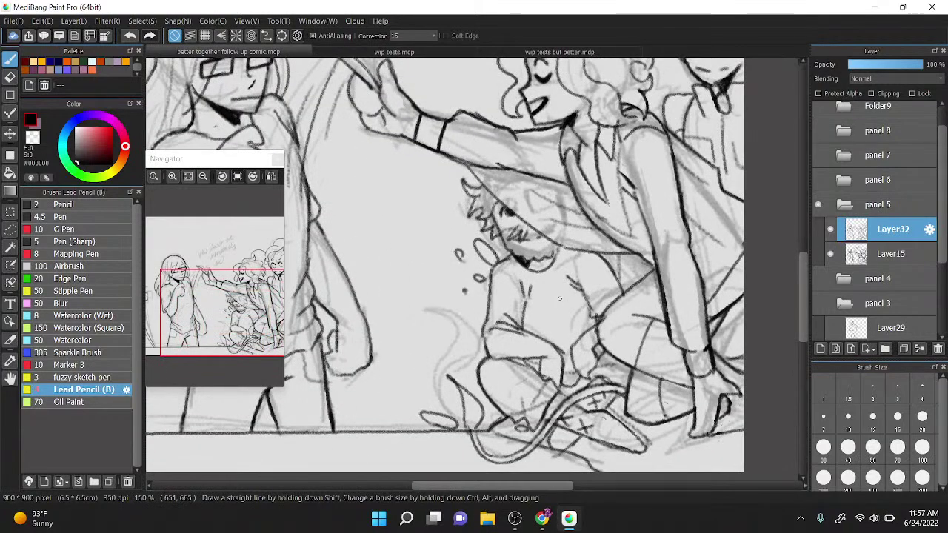
Step: Collapse and hide the panel 5 folder, briefly display panel 6 to examine its crowd sketch, and hide it again
key("F4")
scroll(559, 298, "down", 4)
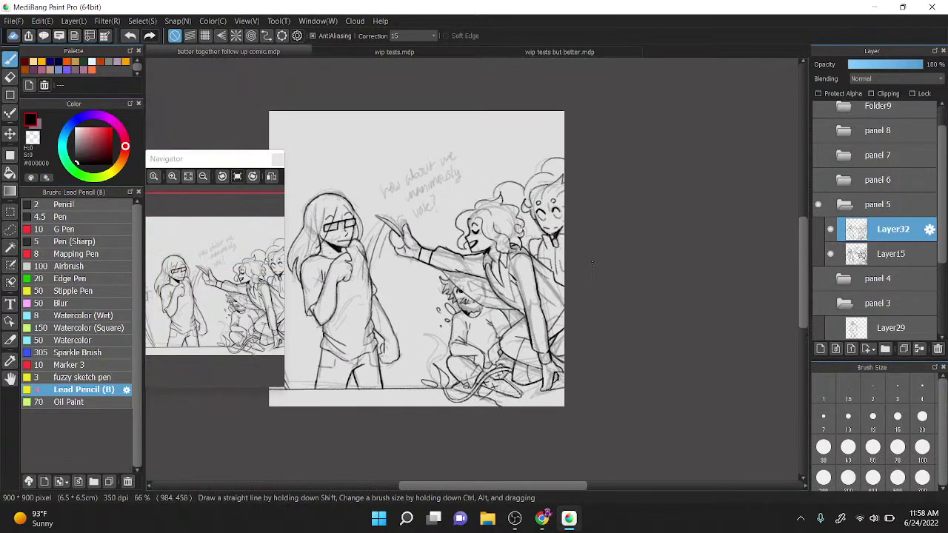
left_click(843, 204)
left_click(818, 204)
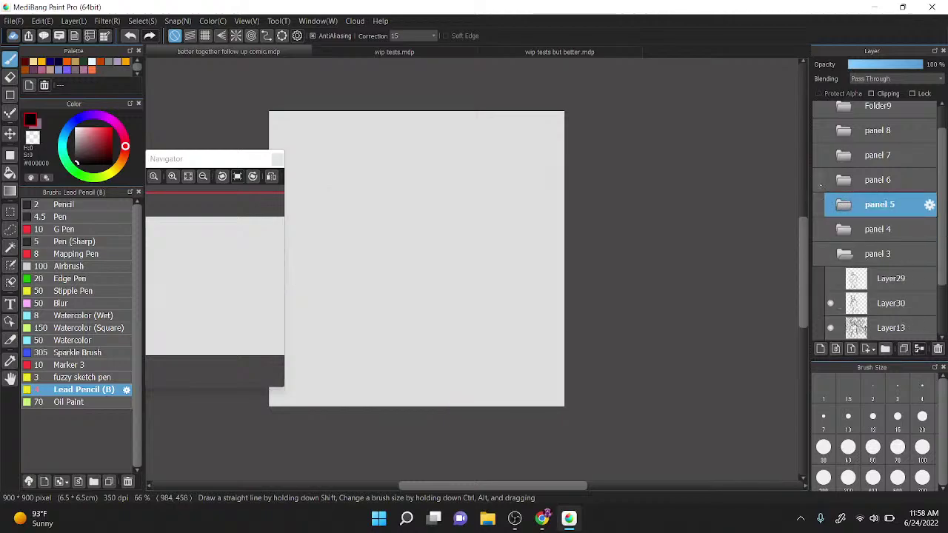
left_click(818, 180)
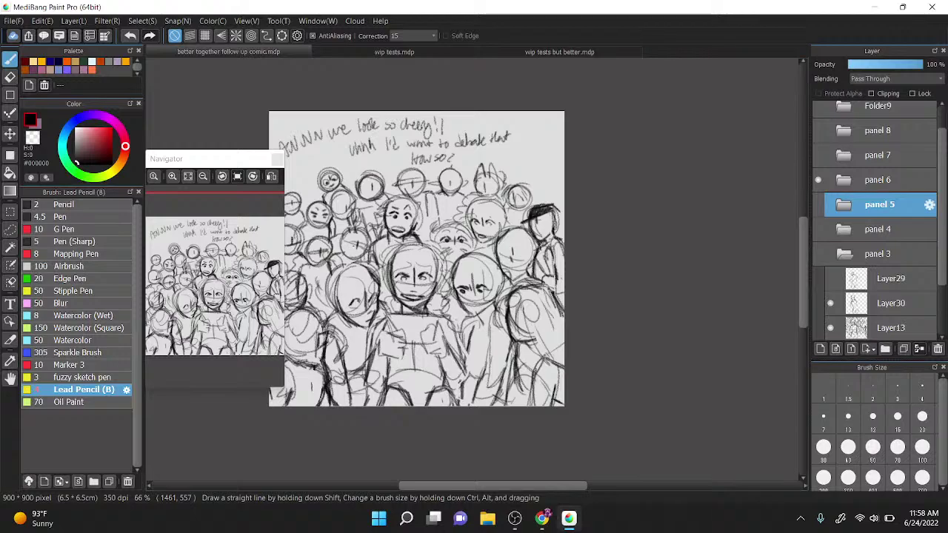
scroll(472, 269, "up", 2)
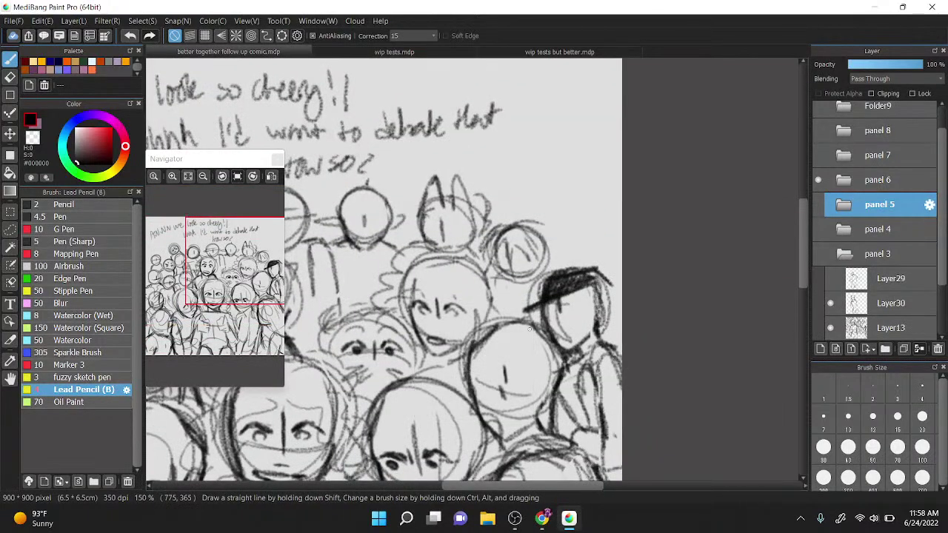
scroll(529, 329, "down", 2)
left_click(818, 180)
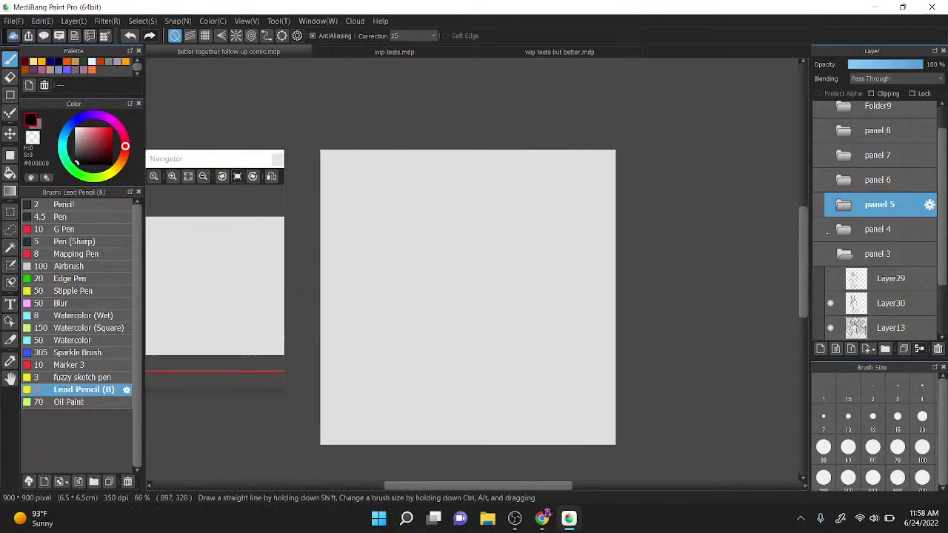
Step: Collapse the panel 3 folder and briefly display panel 4 to check its inked drawing
left_click(818, 254)
left_click(818, 254)
left_click(844, 253)
left_click(818, 229)
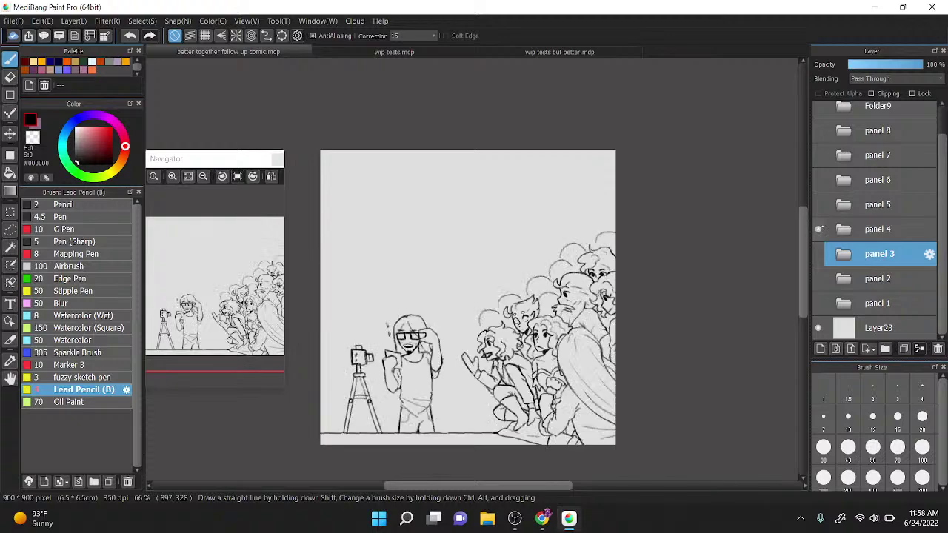
left_click(818, 228)
Step: Show and expand the panel 5 folder, hide its Layer15 sketch, and select Layer32
left_click(818, 205)
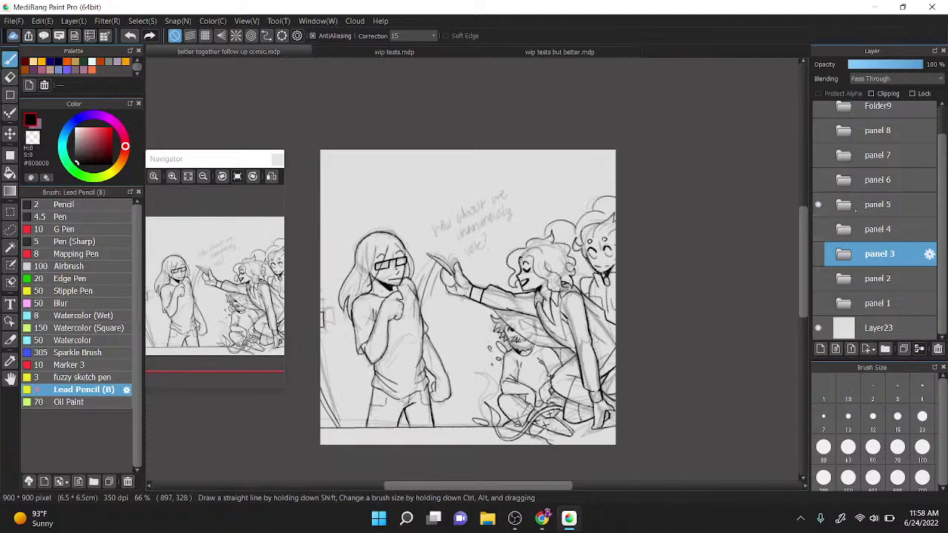
left_click(846, 206)
left_click(829, 254)
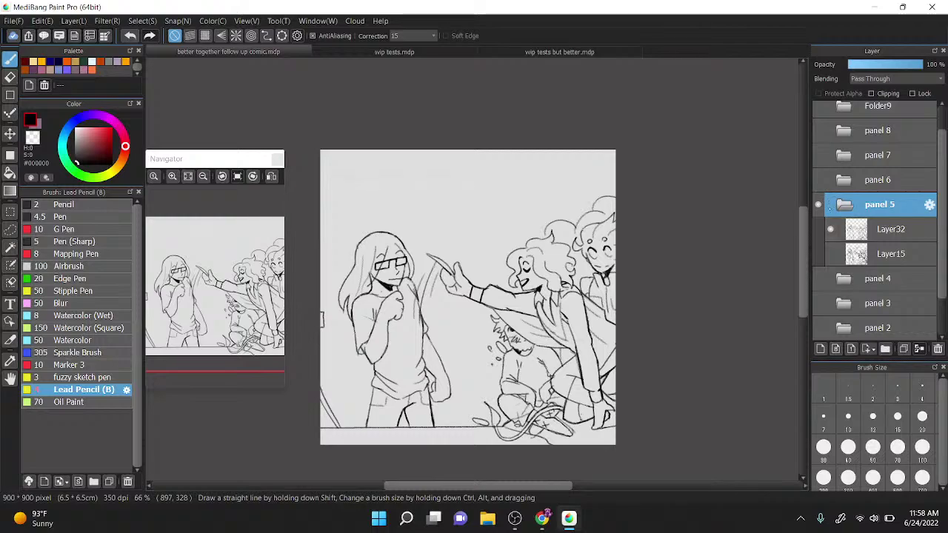
left_click(843, 204)
left_click(843, 205)
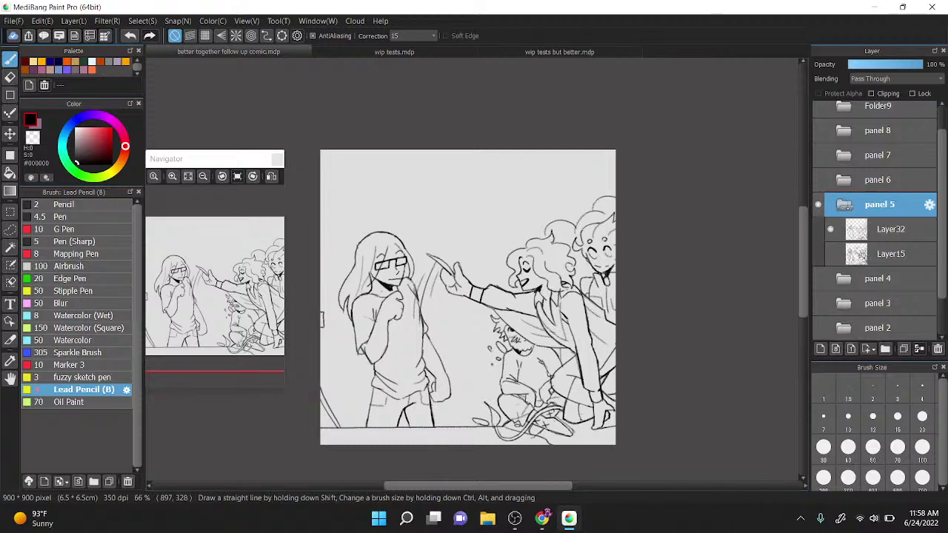
left_click(857, 227)
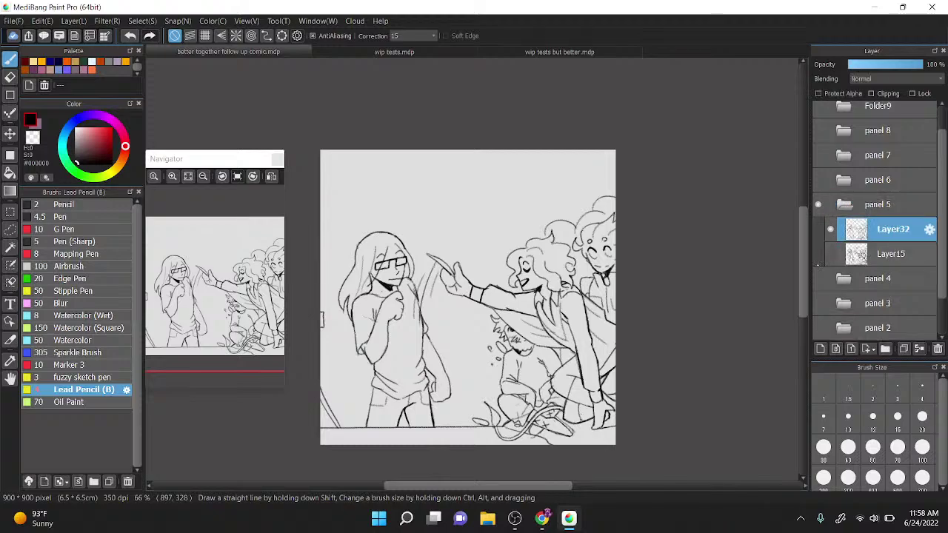
Step: Rework the black shadow under the glasses-wearing figure's chin, erasing stray pencil along the jaw with the transparent colour before returning to black
scroll(540, 282, "up", 2)
scroll(691, 357, "down", 3)
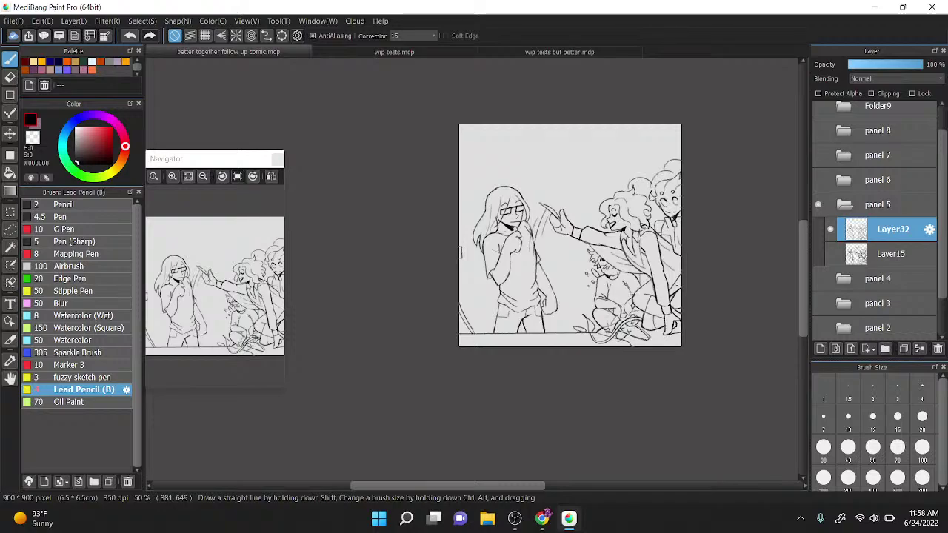
scroll(677, 284, "up", 3)
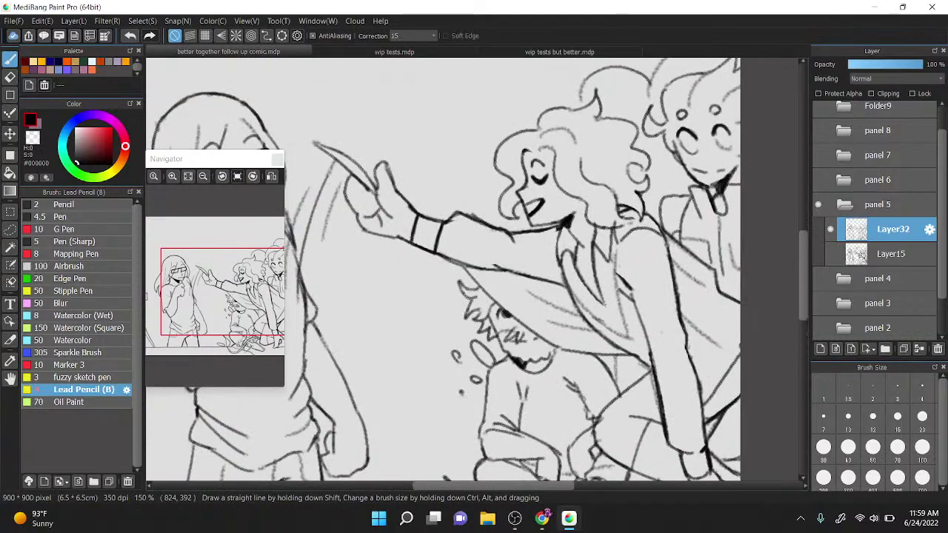
left_click_drag(657, 345, 708, 324)
scroll(720, 285, "down", 1)
scroll(453, 169, "up", 4)
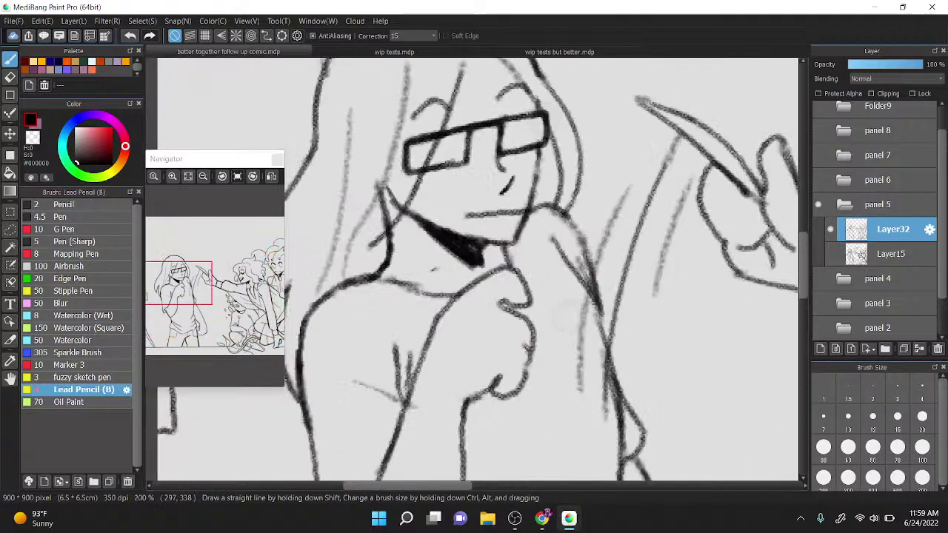
mouse_move(488, 272)
left_mouse_down()
mouse_move(468, 260)
mouse_move(541, 262)
left_mouse_up()
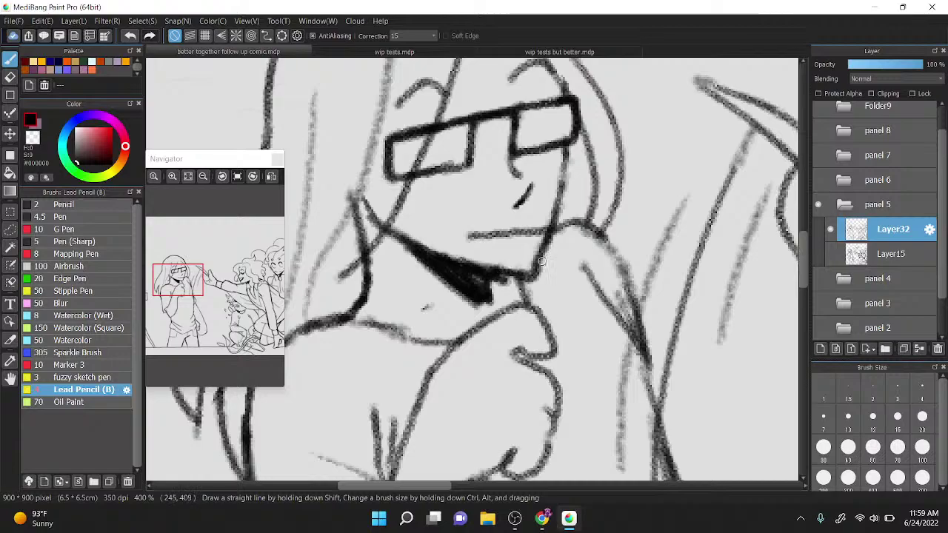
key("x")
mouse_move(467, 254)
left_mouse_down()
mouse_move(496, 276)
mouse_move(500, 256)
mouse_move(529, 273)
mouse_move(546, 273)
mouse_move(554, 237)
left_mouse_up()
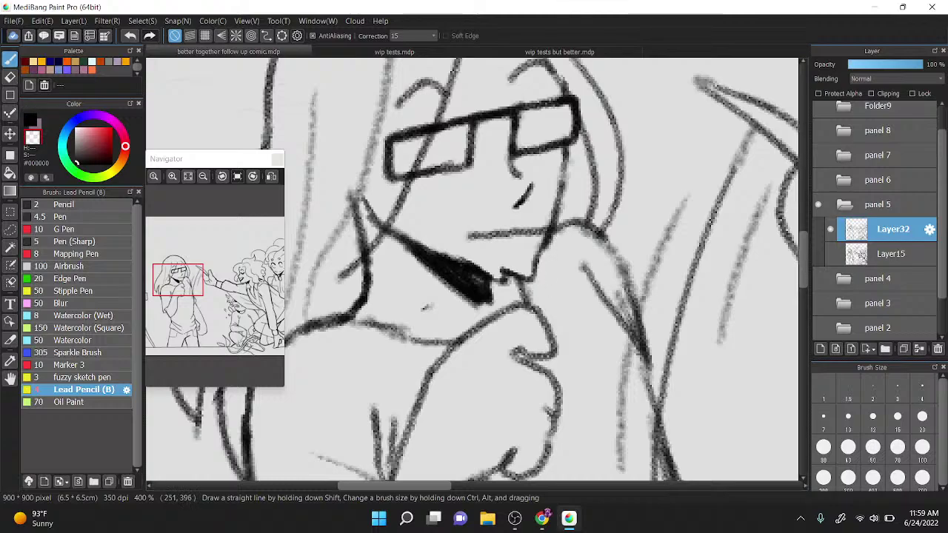
key("x")
mouse_move(489, 235)
left_mouse_down()
mouse_move(495, 257)
mouse_move(541, 235)
left_mouse_up()
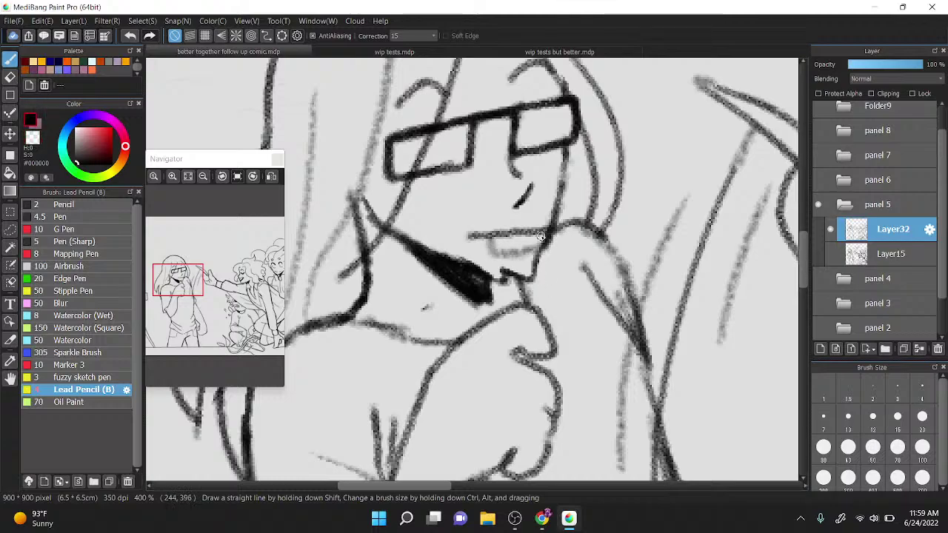
key("ctrl+z")
left_click_drag(450, 252, 467, 220)
mouse_move(463, 221)
left_mouse_down()
mouse_move(539, 203)
mouse_move(560, 209)
left_mouse_up()
key("ctrl+z")
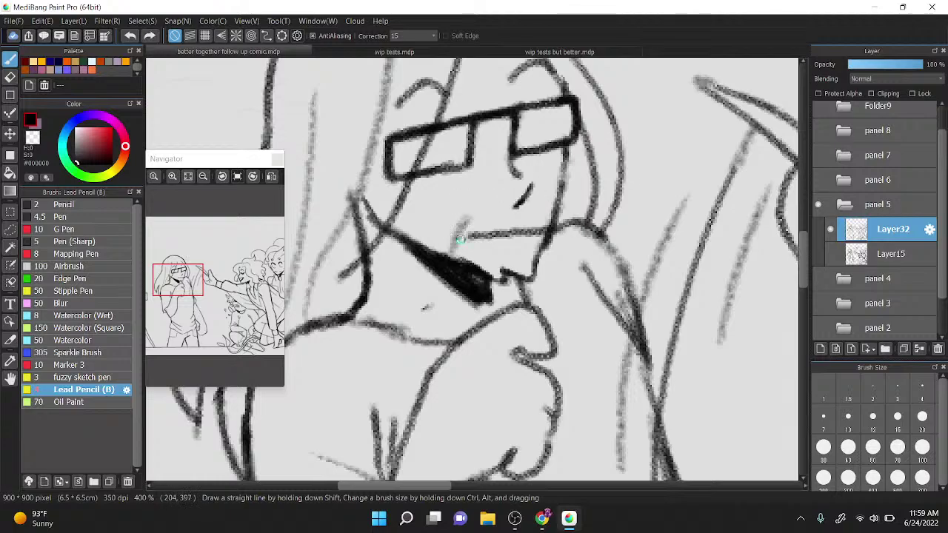
key("ctrl+z")
Step: Draw a short light crease line on each side of the mouth of the figure with glasses
left_click_drag(444, 247, 473, 210)
left_click_drag(538, 200, 555, 209)
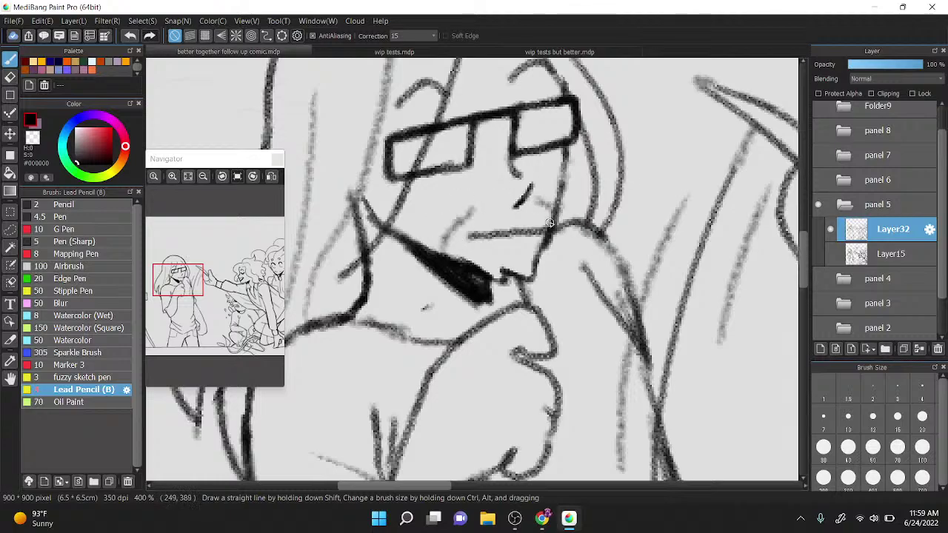
scroll(549, 222, "down", 6)
Step: Examine the inked line work of panel 5, especially the pointing figure's arm and jacket and the figures around it
key("Left")
key("Left")
key("Left")
scroll(607, 208, "up", 1)
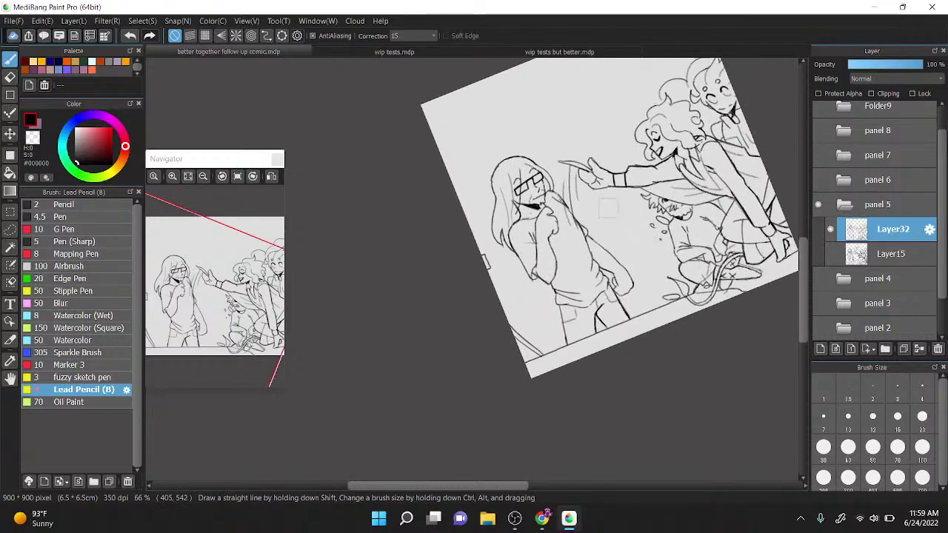
scroll(689, 222, "up", 2)
key("Right")
key("Right")
key("Left")
left_click_drag(651, 252, 577, 306)
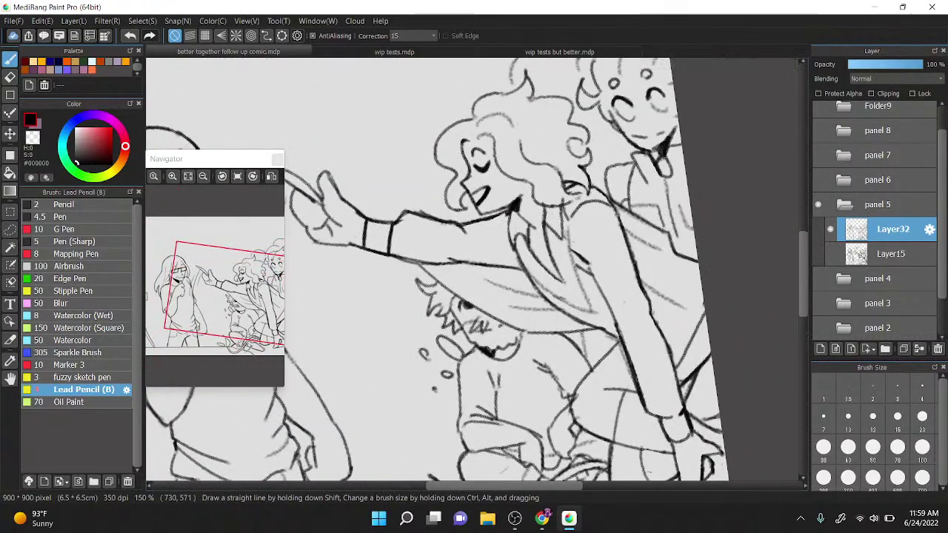
left_click_drag(628, 297, 630, 327)
key("Right")
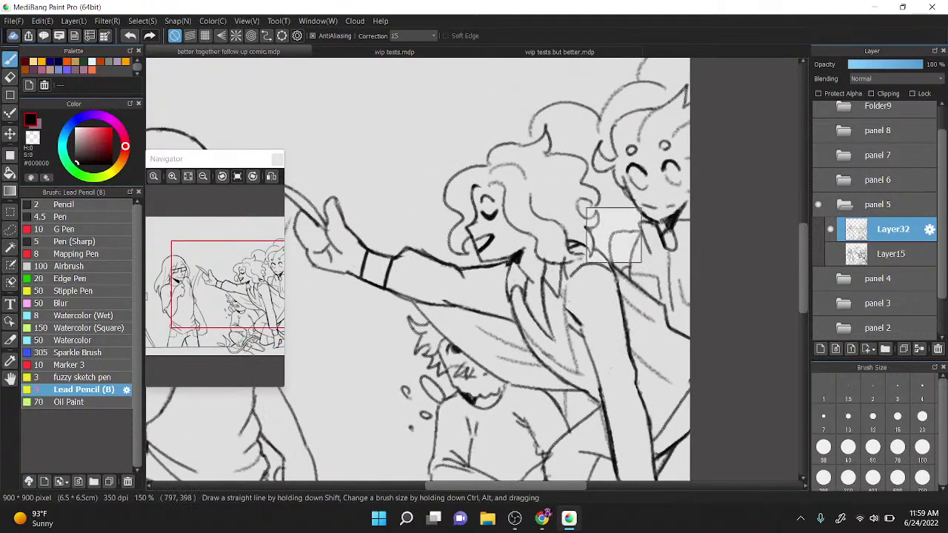
scroll(613, 236, "down", 4)
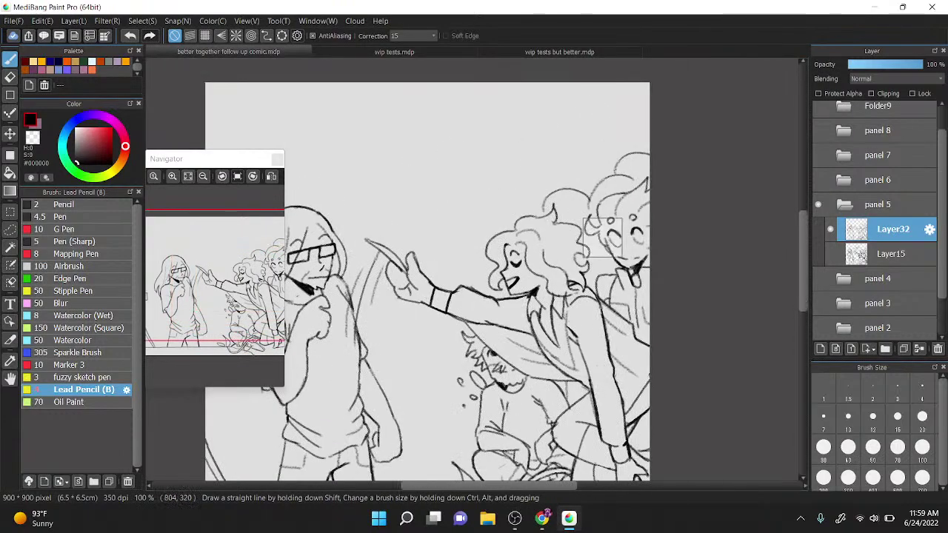
Step: Thicken the front edge of the pointing figure's lowered sleeve in black, from the armpit down past the jacket hem
left_click_drag(603, 237, 689, 174)
left_click_drag(682, 208, 651, 236)
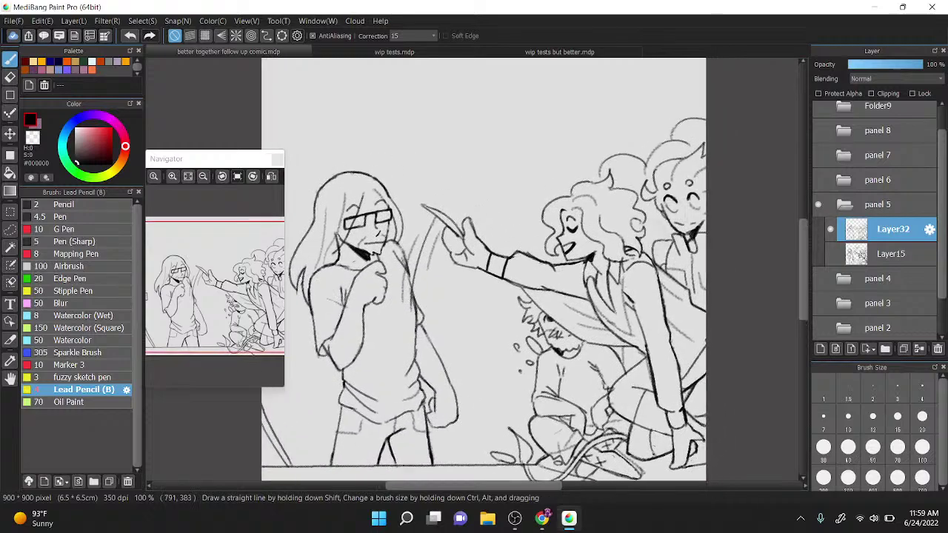
scroll(652, 211, "up", 4)
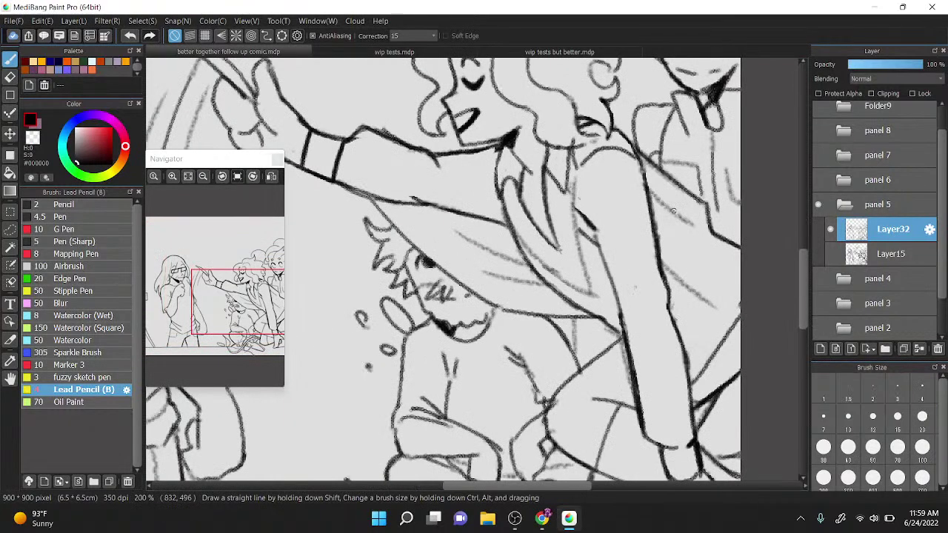
mouse_move(609, 291)
left_mouse_down()
mouse_move(598, 250)
mouse_move(621, 326)
mouse_move(596, 241)
mouse_move(633, 333)
left_mouse_up()
key("x")
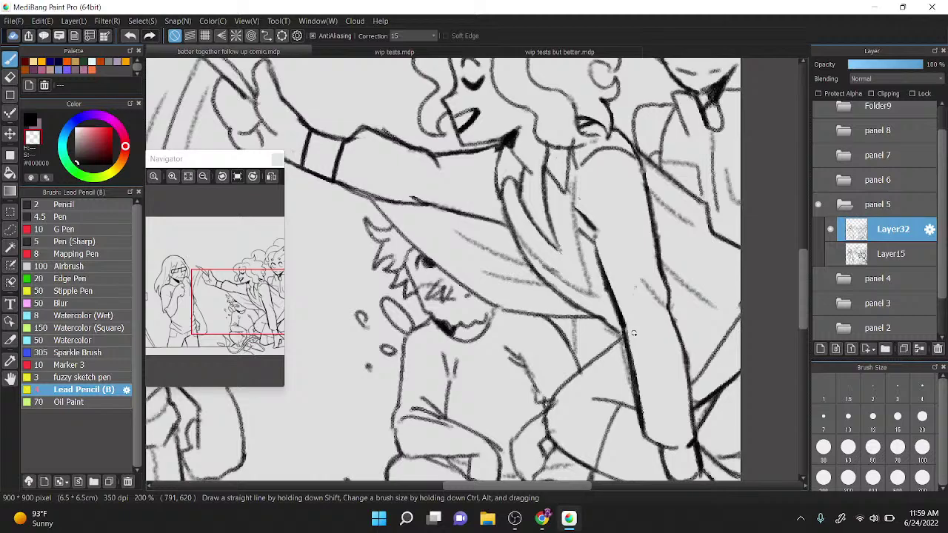
Step: Lasso-select the pointing figure's head and curly hair on Layer32
key("ctrl+Down")
left_click_drag(466, 142, 440, 268)
key("ctrl+Up")
key("ctrl+Up")
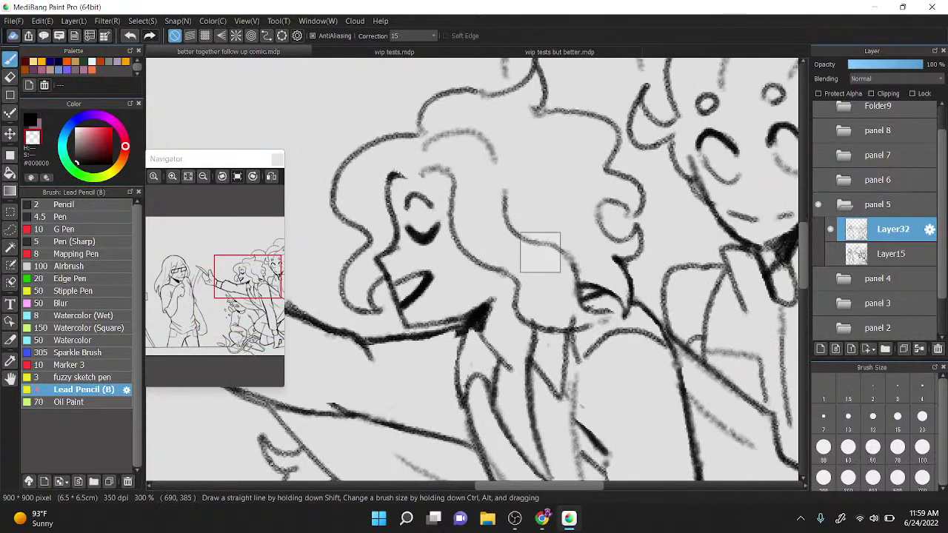
left_click_drag(540, 252, 555, 252)
key("x")
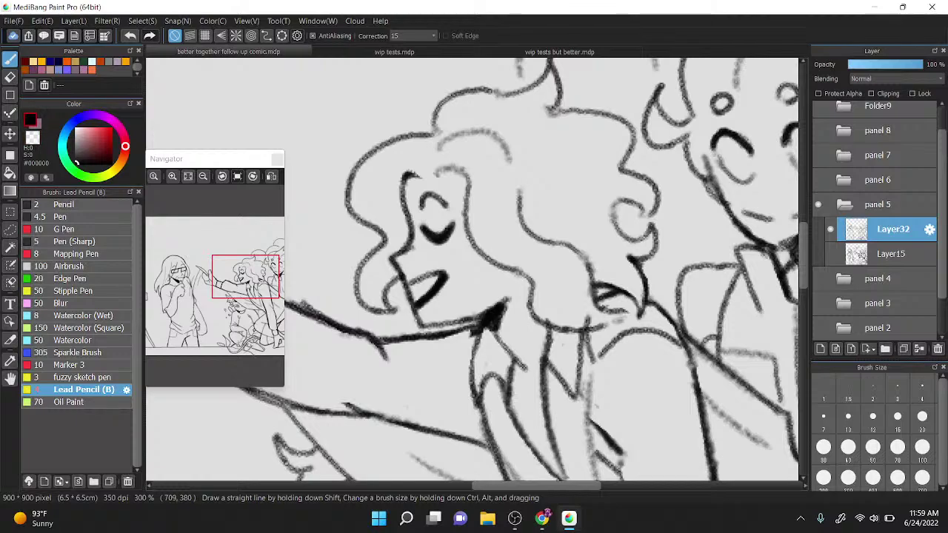
key("m")
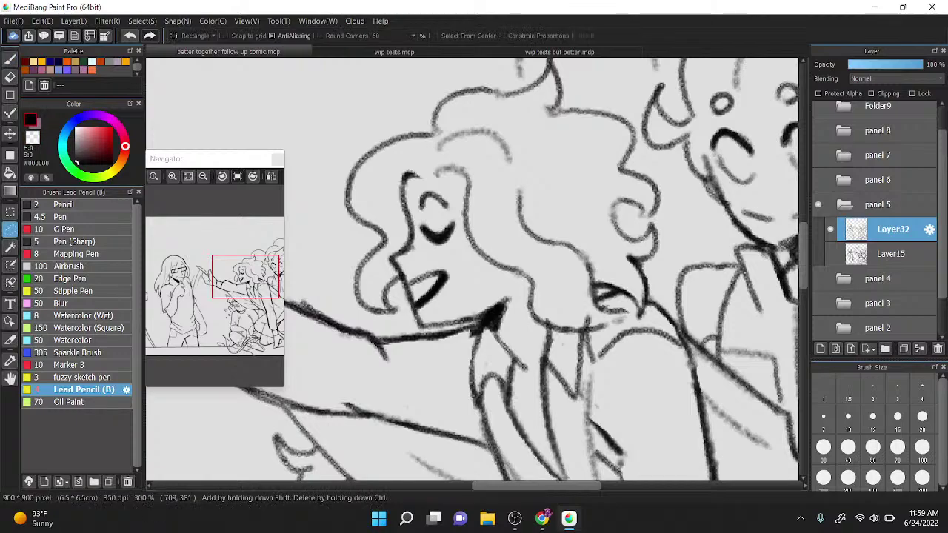
left_click_drag(569, 238, 563, 253)
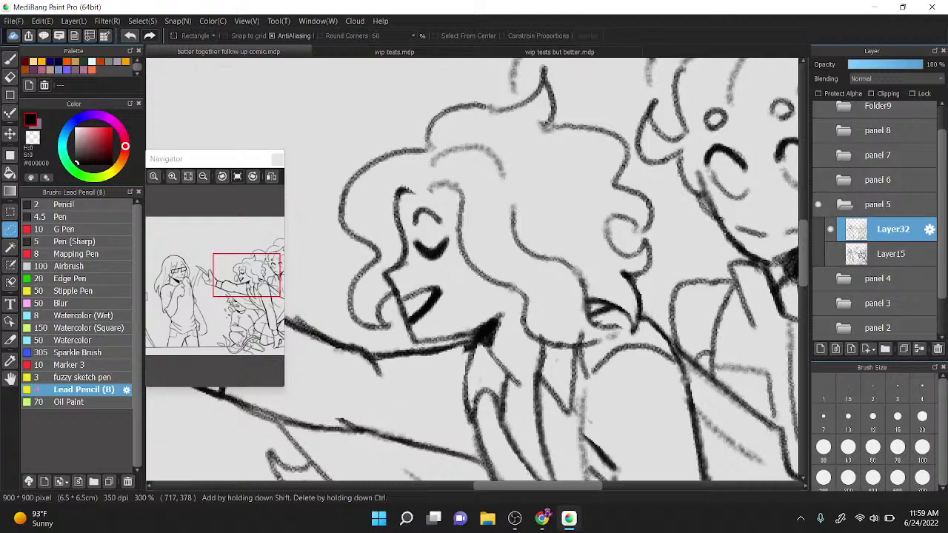
mouse_move(366, 344)
left_mouse_down()
mouse_move(320, 291)
mouse_move(376, 78)
mouse_move(416, 89)
mouse_move(588, 70)
left_mouse_up()
mouse_move(625, 123)
left_mouse_down()
mouse_move(678, 259)
mouse_move(635, 332)
mouse_move(597, 307)
mouse_move(605, 337)
mouse_move(577, 350)
left_mouse_up()
mouse_move(502, 320)
left_mouse_down()
mouse_move(467, 342)
mouse_move(385, 335)
left_mouse_up()
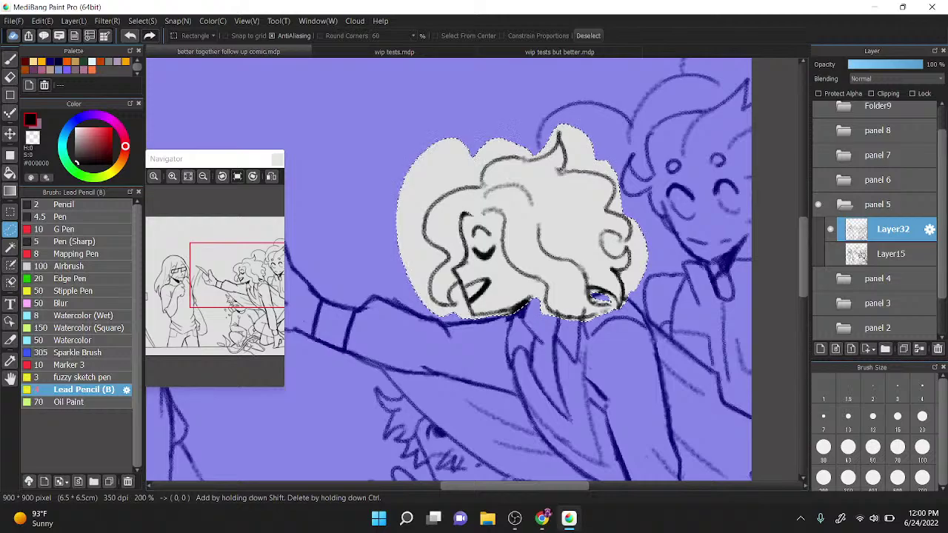
Step: Transform the selected head, shifting it slightly toward the neighbouring smiling figure and tilting it a few degrees clockwise, and clear the selection
left_click(188, 176)
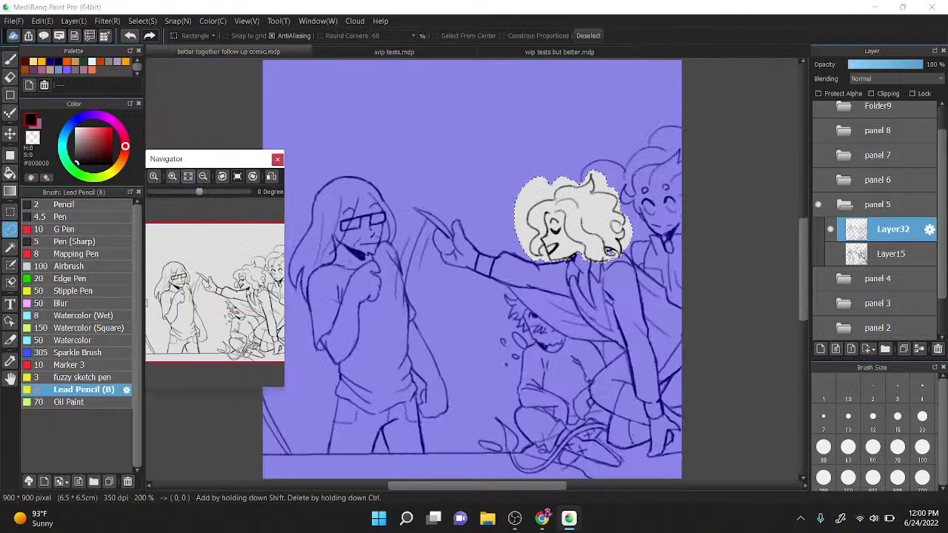
key("ctrl+t")
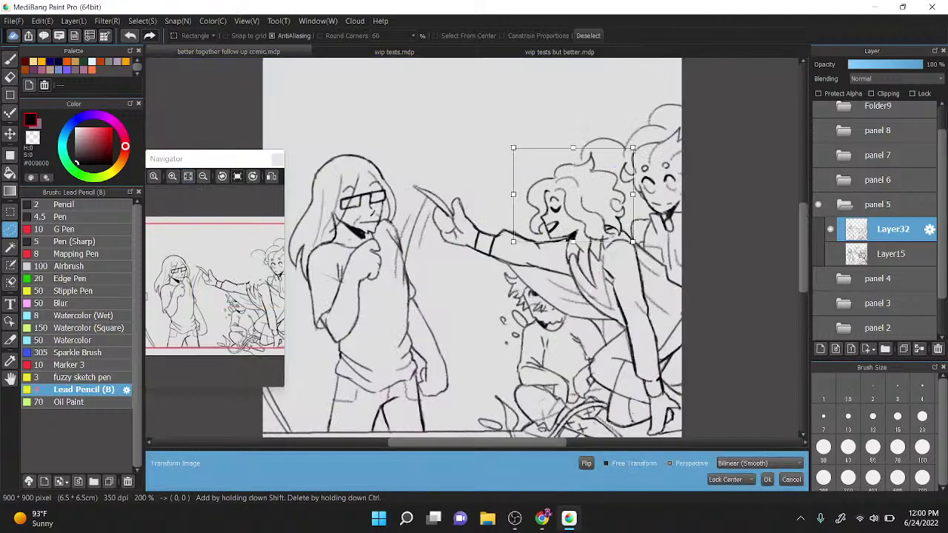
mouse_move(627, 235)
left_mouse_down()
mouse_move(639, 240)
mouse_move(627, 235)
left_mouse_up()
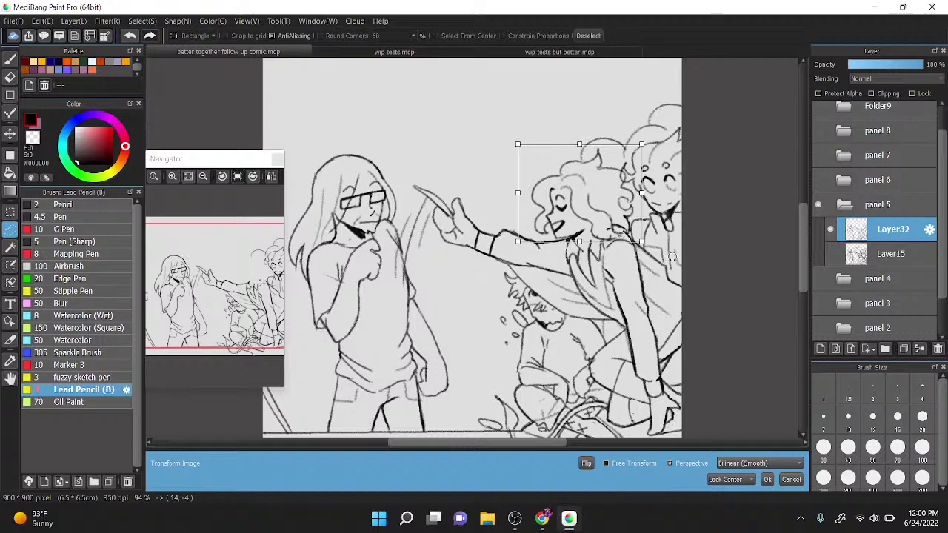
left_click_drag(672, 257, 668, 268)
left_click_drag(616, 229, 616, 231)
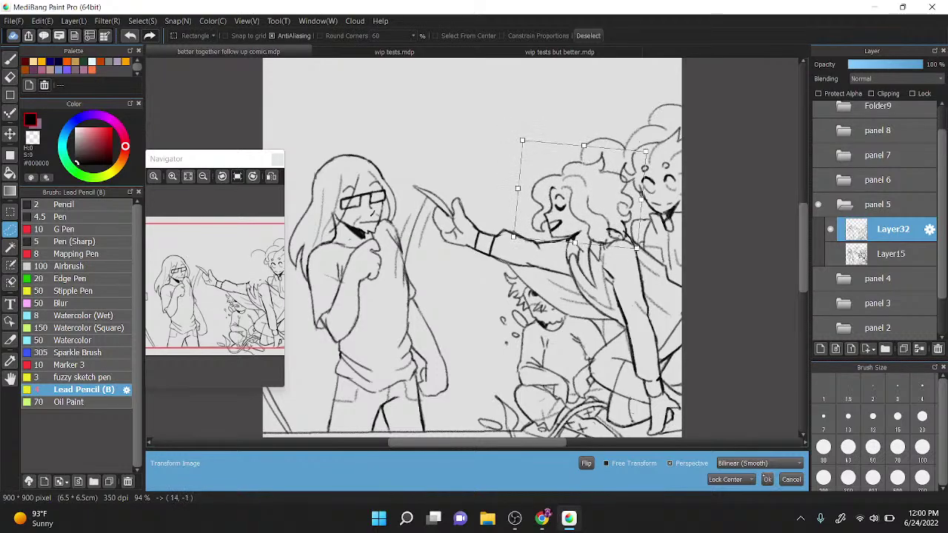
left_click(767, 479)
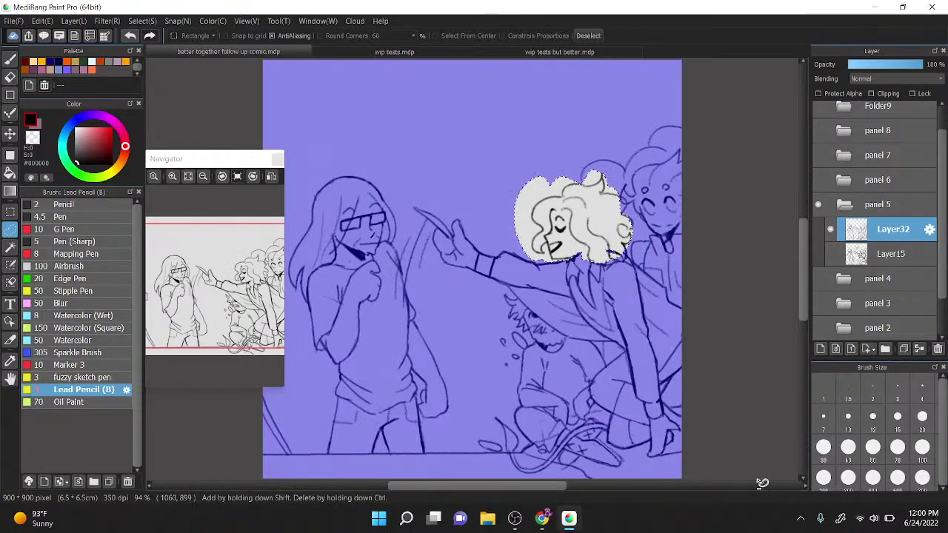
key("ctrl+z")
key("ctrl+y")
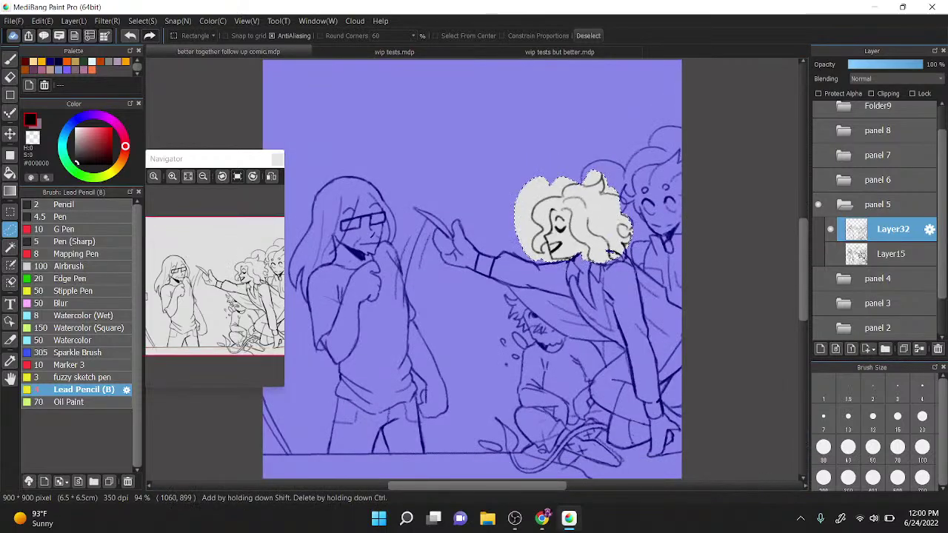
key("ctrl+d")
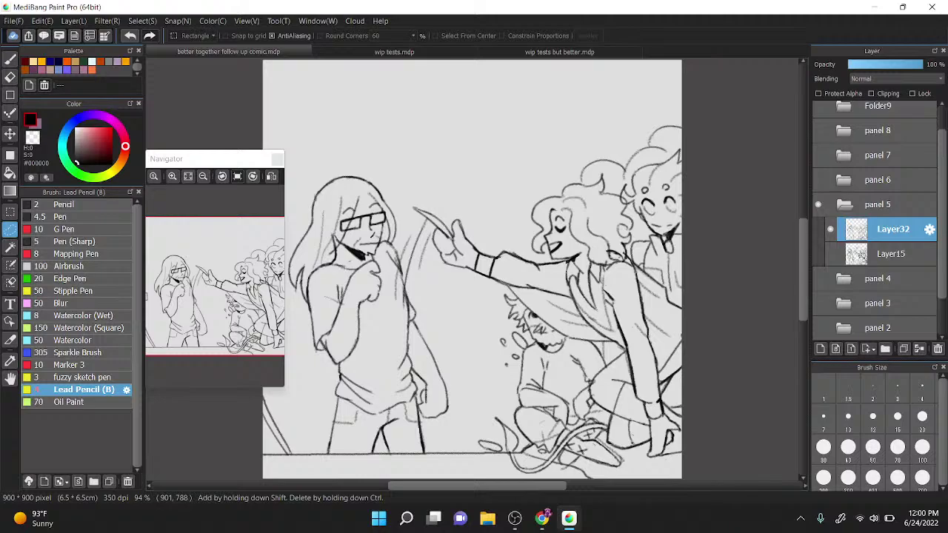
Step: Rework the black shadow under the pointing figure's chin with the brush and clean stray marks near the collar with the transparent colour
scroll(564, 244, "up", 3)
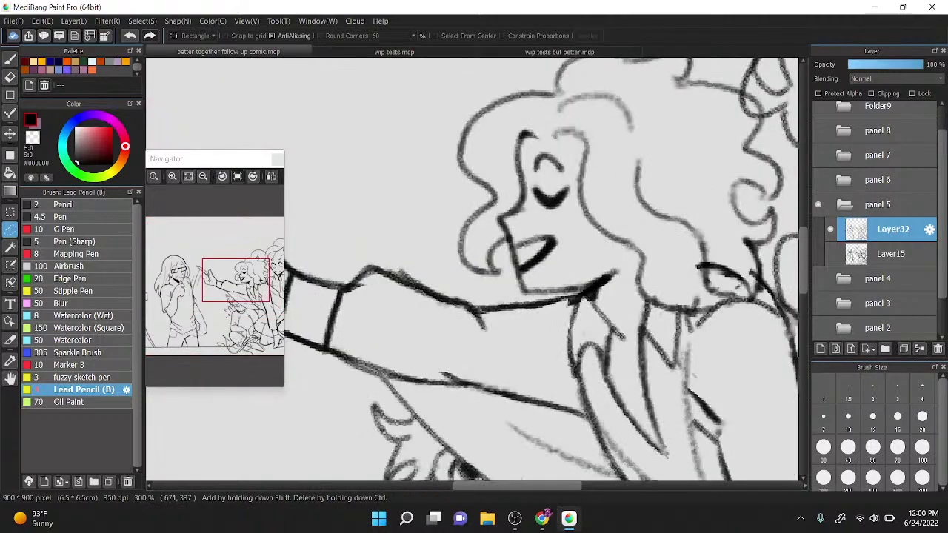
key("b")
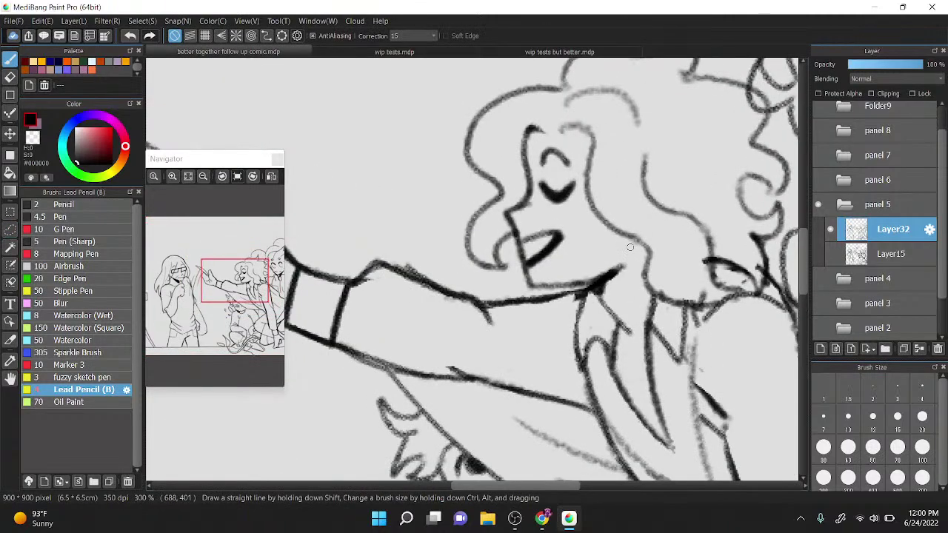
mouse_move(610, 277)
left_mouse_down()
mouse_move(615, 270)
mouse_move(601, 292)
mouse_move(606, 285)
left_mouse_up()
scroll(633, 215, "up", 3)
key("x")
mouse_move(570, 318)
left_mouse_down()
mouse_move(562, 334)
mouse_move(586, 342)
left_mouse_up()
scroll(586, 342, "down", 4)
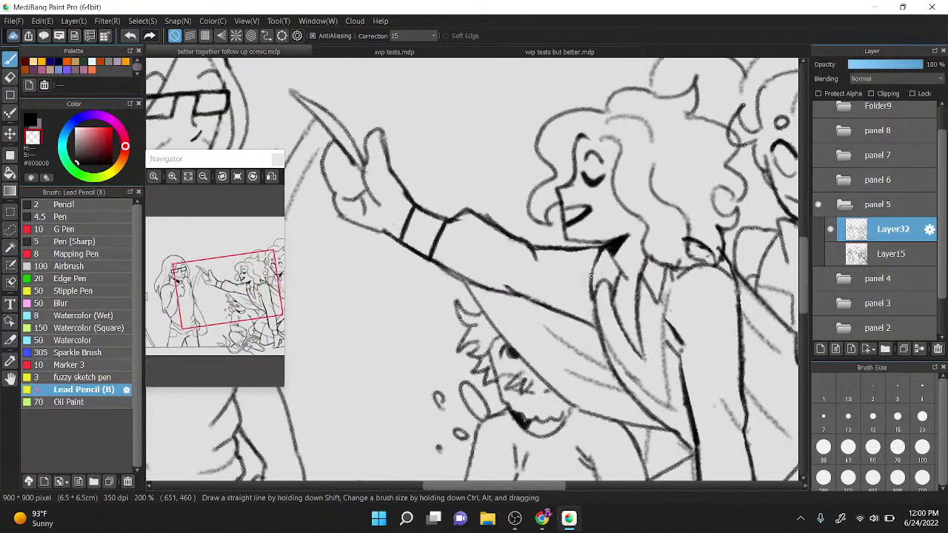
scroll(586, 342, "up", 2)
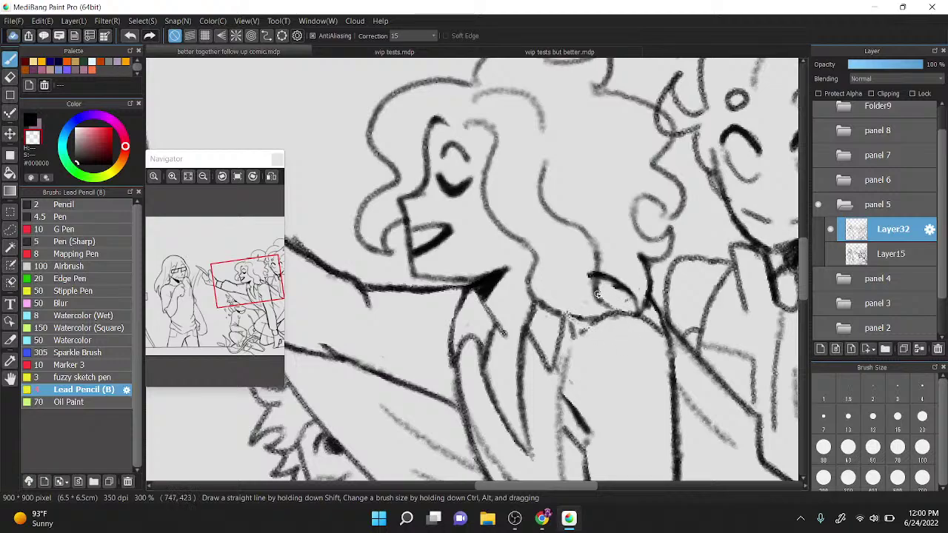
Step: Undo the last stroke and erase stray pencil inside the pointing figure's collar at the back of the neck
key("ctrl+z")
mouse_move(591, 283)
left_mouse_down()
mouse_move(592, 269)
mouse_move(591, 294)
mouse_move(627, 301)
mouse_move(610, 284)
left_mouse_up()
scroll(634, 313, "up", 4)
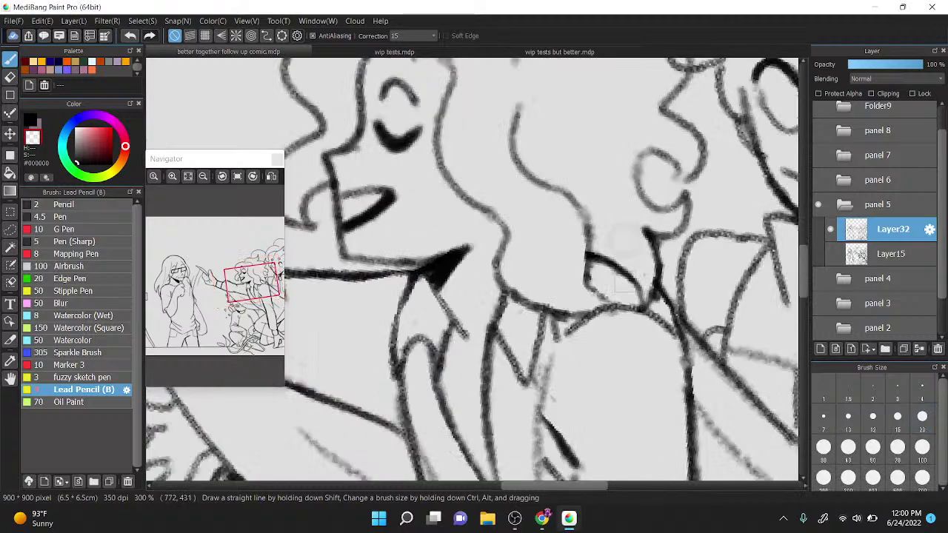
Step: Ink the back collar and the line below the pointing figure's hair in black, erasing the overlapping pencil between them
scroll(609, 255, "down", 2)
mouse_move(506, 300)
left_mouse_down()
mouse_move(630, 324)
mouse_move(569, 216)
mouse_move(620, 323)
left_mouse_up()
left_click_drag(566, 262, 622, 326)
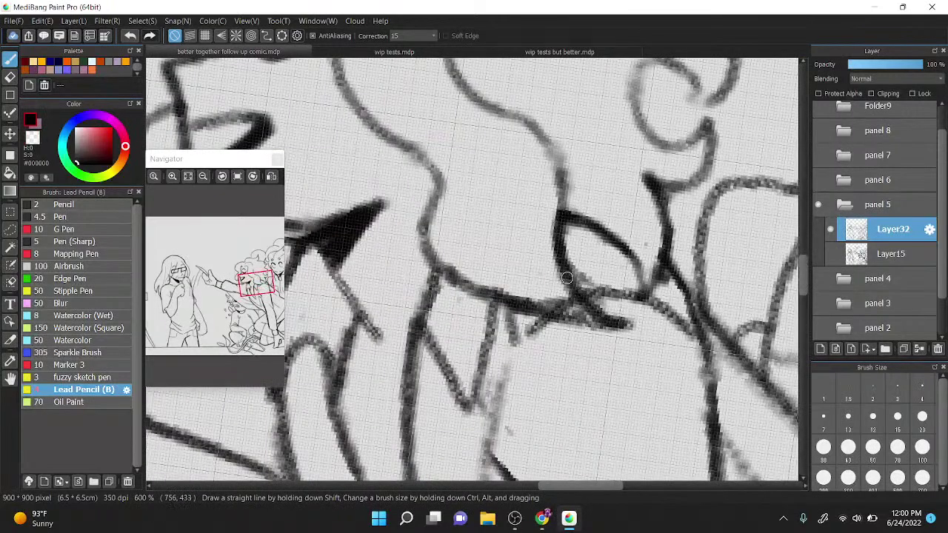
left_click_drag(569, 280, 622, 325)
key("z")
left_click_drag(589, 285, 577, 255)
mouse_move(522, 300)
left_mouse_down()
mouse_move(570, 311)
mouse_move(563, 305)
left_mouse_up()
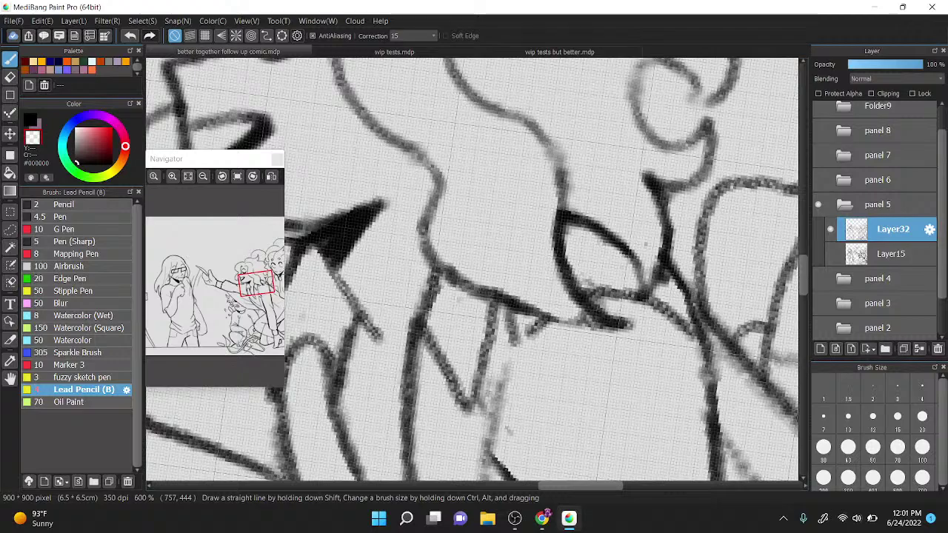
Step: Clean up the double crease at the pointing figure's armpit, erasing the upper line and joining the lower one to the sleeve
scroll(623, 322, "down", 5)
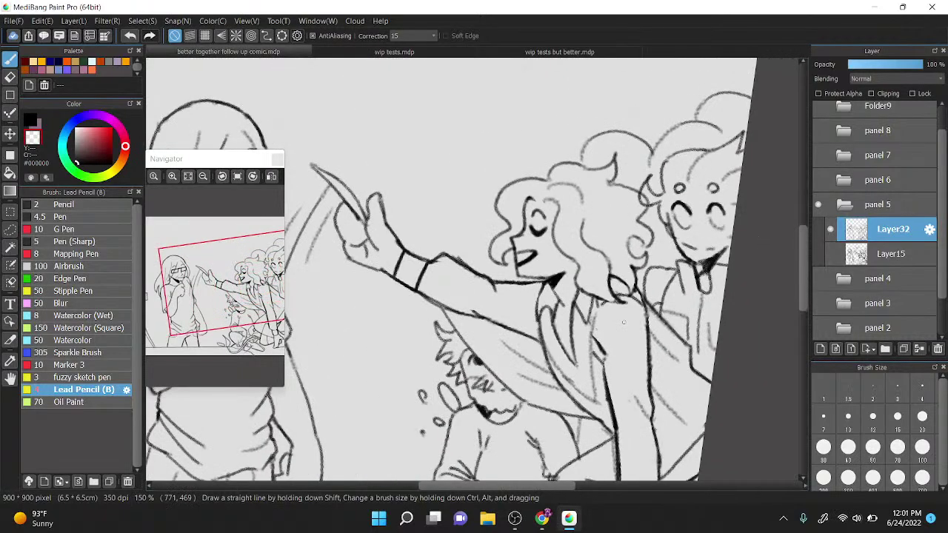
scroll(624, 322, "down", 2)
key("Up")
left_click_drag(665, 258, 678, 244)
scroll(678, 244, "up", 3)
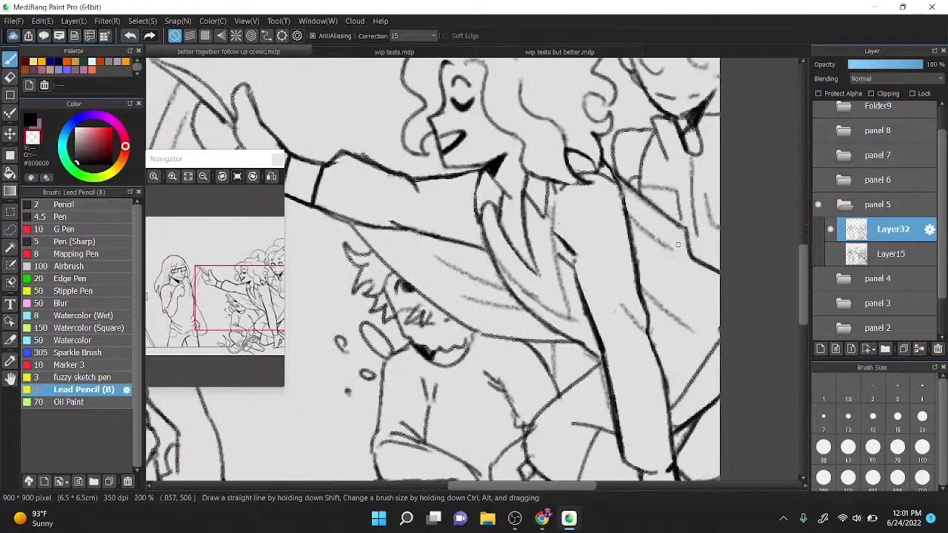
scroll(666, 222, "up", 2)
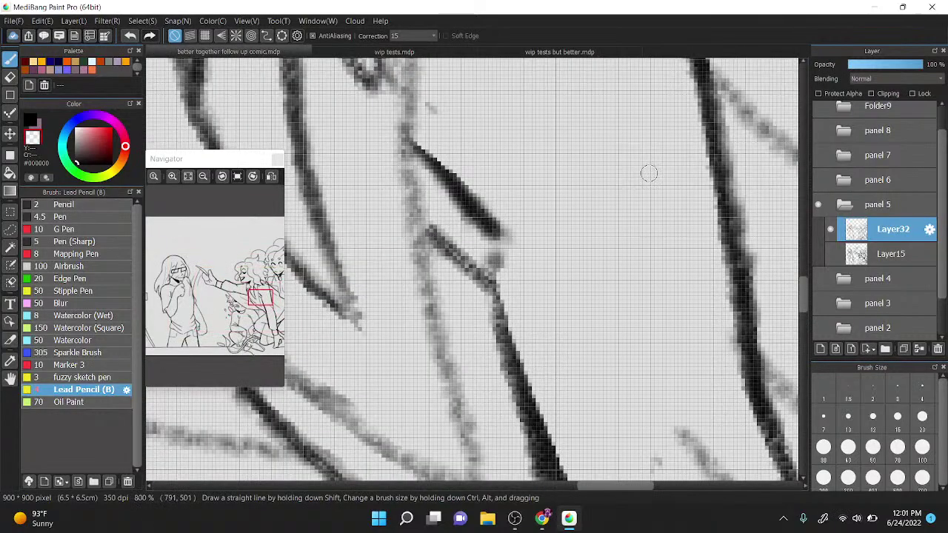
scroll(649, 173, "down", 1)
mouse_move(447, 149)
left_mouse_down()
mouse_move(475, 192)
mouse_move(468, 156)
mouse_move(512, 232)
mouse_move(476, 182)
mouse_move(483, 190)
mouse_move(477, 167)
mouse_move(498, 195)
mouse_move(456, 192)
mouse_move(493, 252)
mouse_move(482, 226)
left_mouse_up()
scroll(497, 194, "down", 2)
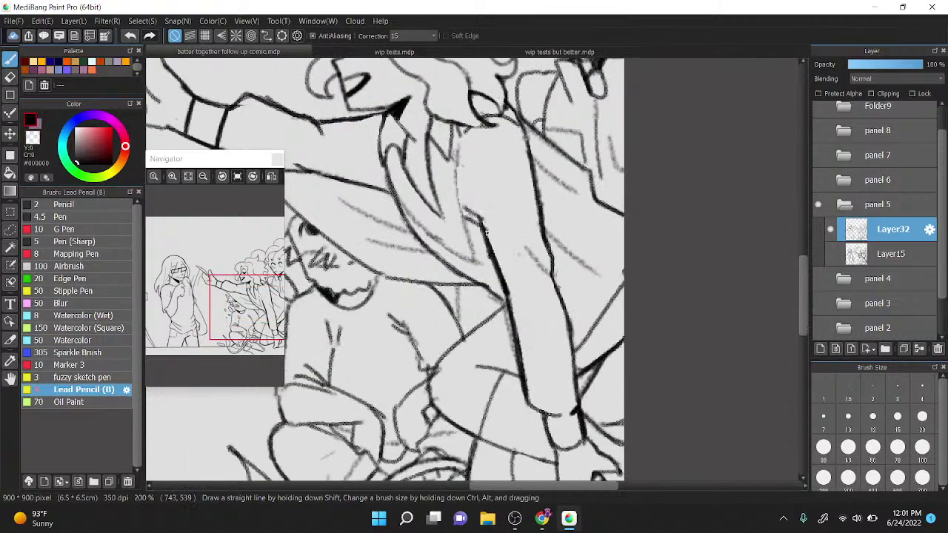
Step: Thicken the back edge of the pointing figure's lowered sleeve in black, from mid-forearm toward the cuff
scroll(565, 187, "down", 3)
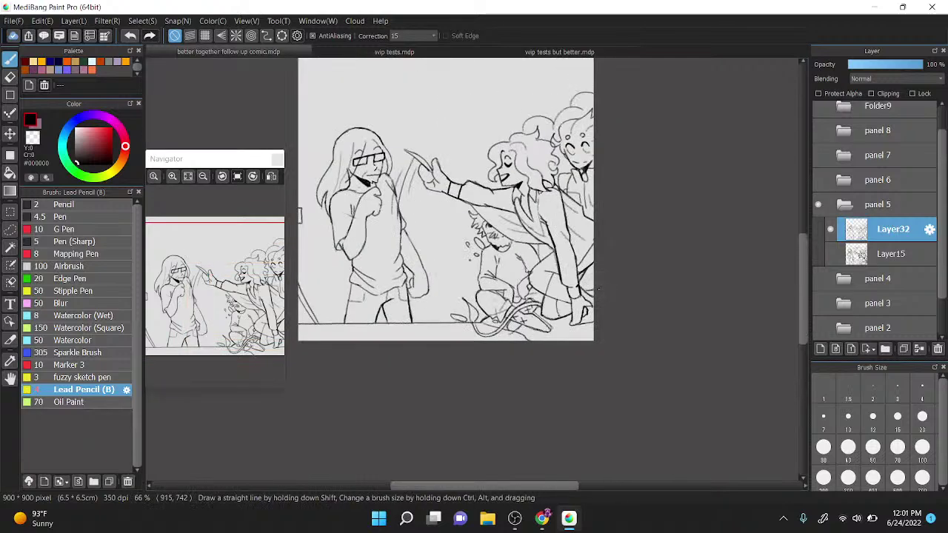
scroll(598, 291, "up", 2)
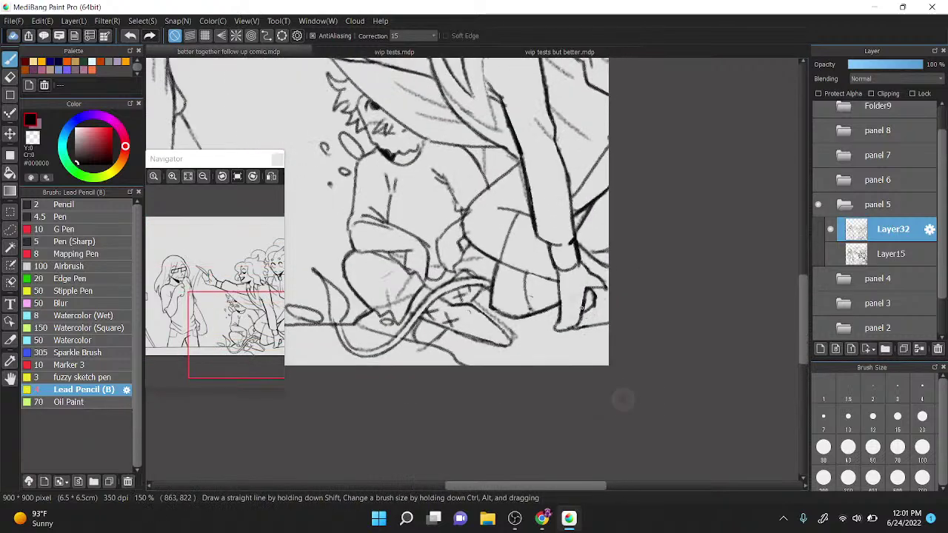
left_click_drag(586, 261, 538, 219)
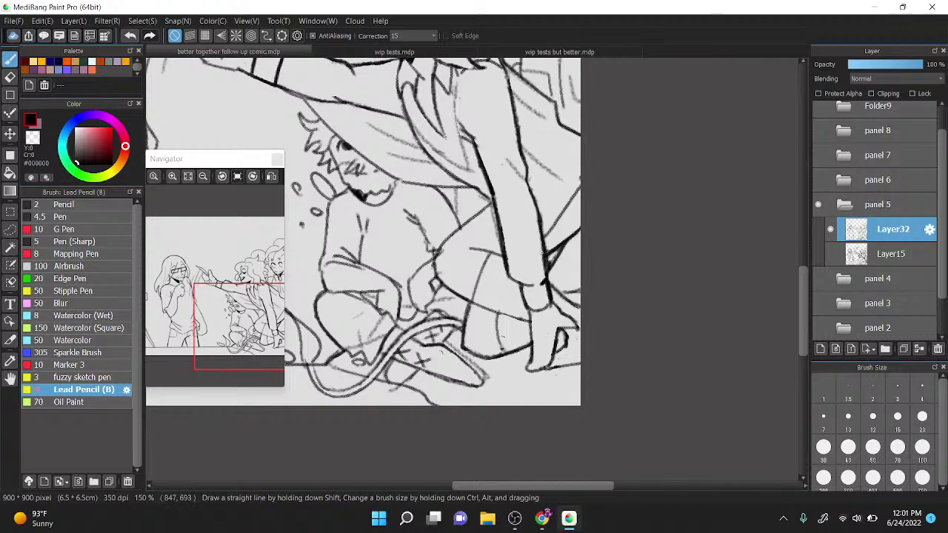
key("z")
scroll(541, 253, "down", 3)
scroll(620, 338, "up", 3)
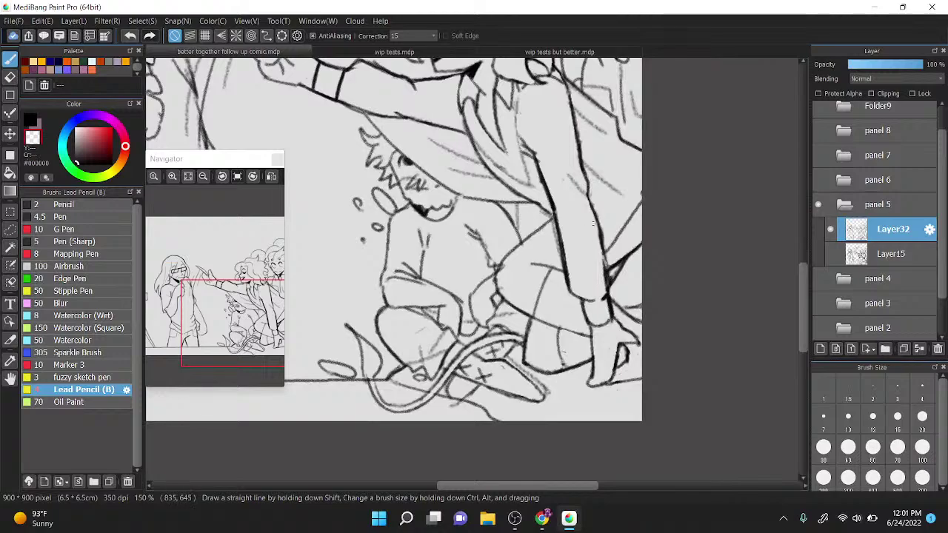
scroll(606, 283, "up", 2)
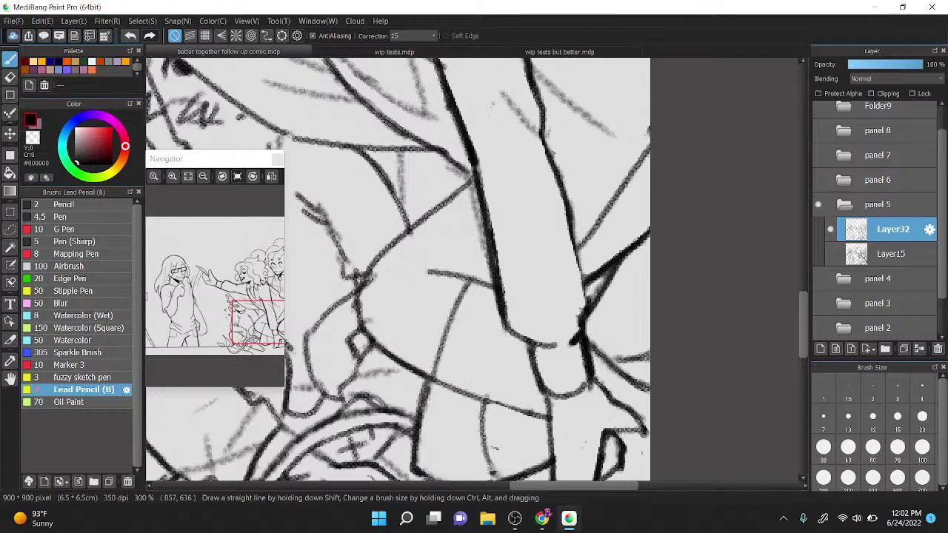
left_click_drag(572, 234, 584, 306)
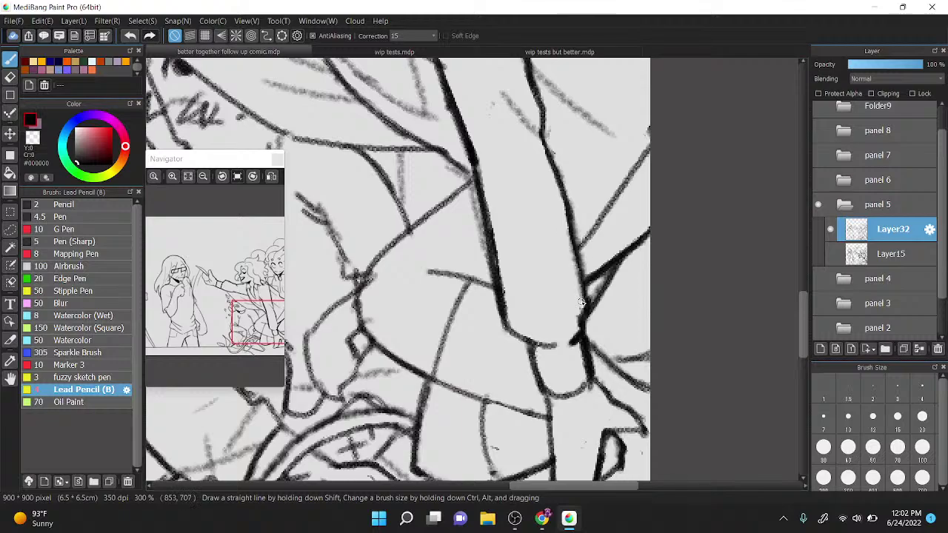
Step: Try a heavier black line on the pointing figure's knee, undo it, and erase stray pencil where the knee meets the crouching figure's elbow
scroll(584, 305, "down", 2)
scroll(549, 242, "up", 1)
scroll(489, 296, "up", 2)
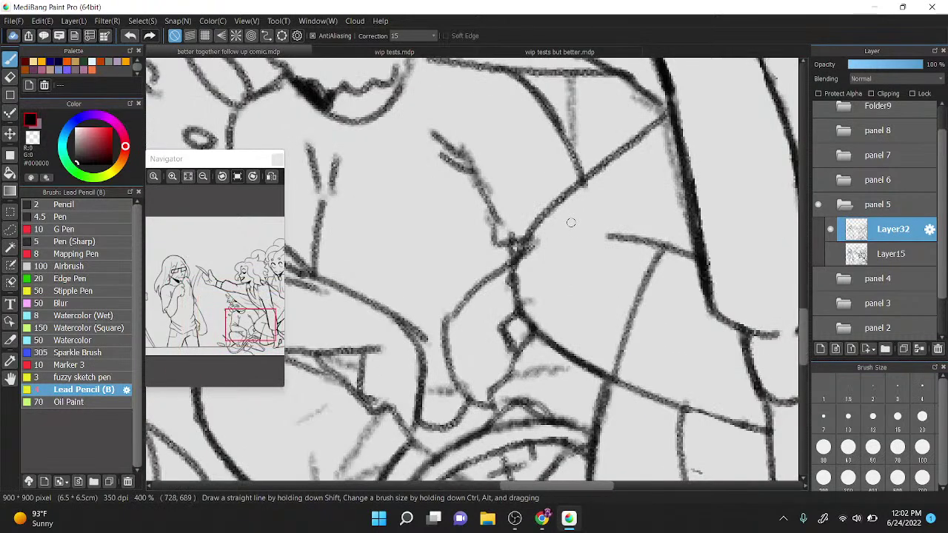
left_click_drag(523, 290, 535, 313)
left_click_drag(520, 283, 533, 311)
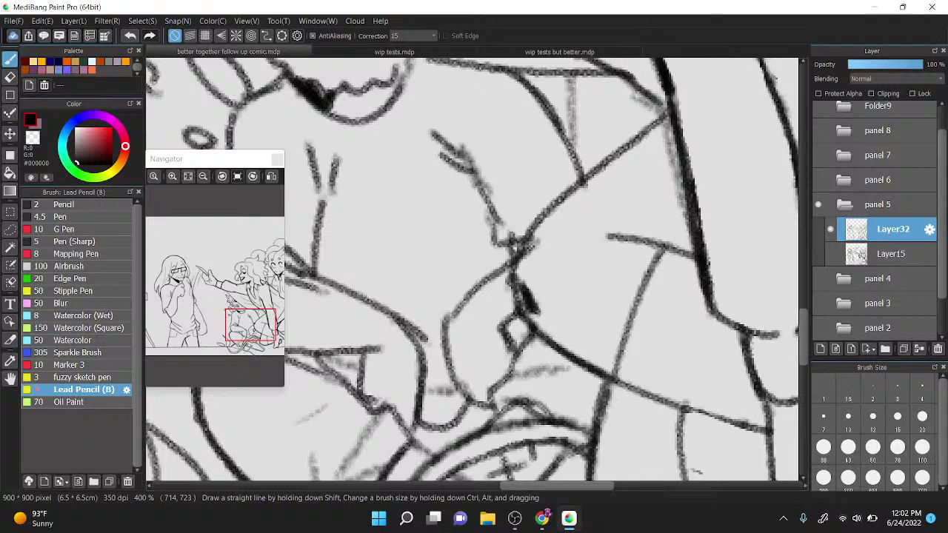
key("x")
key("ctrl+z")
mouse_move(529, 307)
left_mouse_down()
mouse_move(529, 245)
mouse_move(527, 255)
left_mouse_up()
scroll(567, 197, "down", 2)
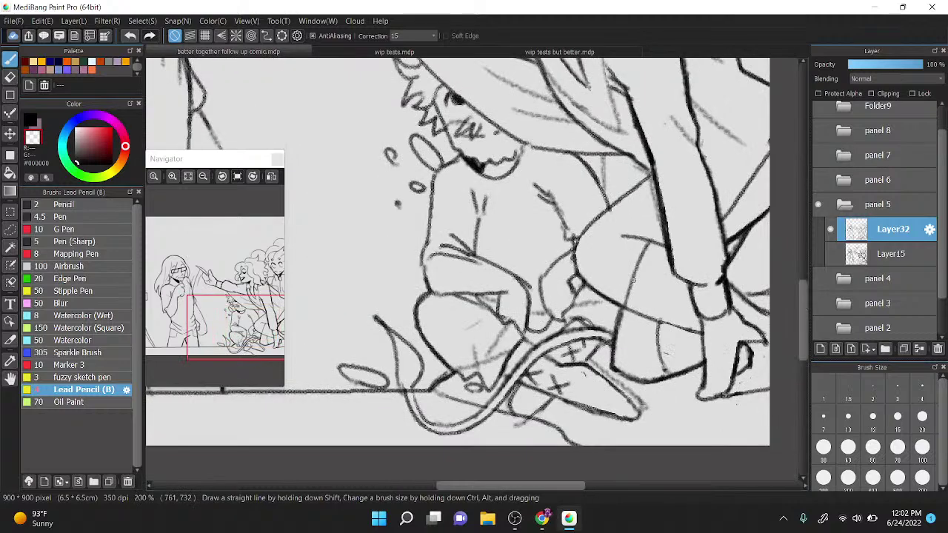
Step: Darken the top edge of the pointing figure's knee up to the lowered sleeve in black, and strengthen the short lines under the jacket hem
scroll(645, 234, "up", 1)
mouse_move(471, 347)
left_mouse_down()
mouse_move(463, 285)
mouse_move(458, 327)
left_mouse_up()
key("ctrl+z")
key("x")
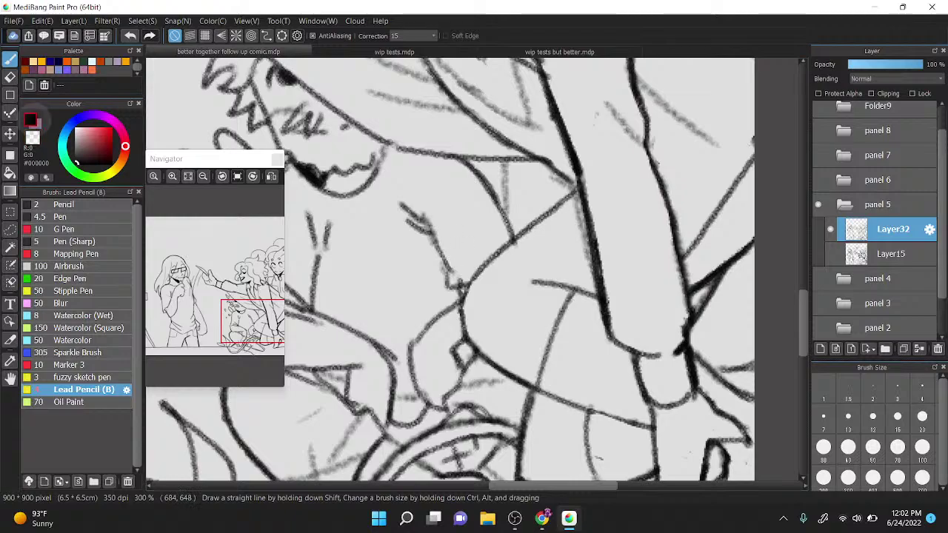
mouse_move(462, 288)
left_mouse_down()
mouse_move(577, 179)
mouse_move(576, 188)
left_mouse_up()
left_click_drag(458, 157, 529, 160)
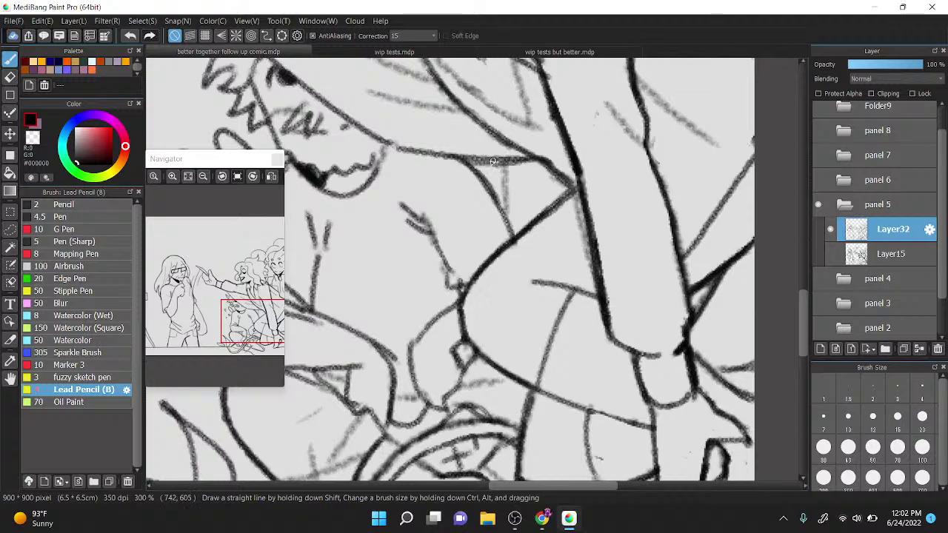
left_click_drag(511, 222, 505, 164)
Step: Fit the whole canvas in view, hide the panel 5 folder and show the panel 6 folder
scroll(564, 223, "down", 3)
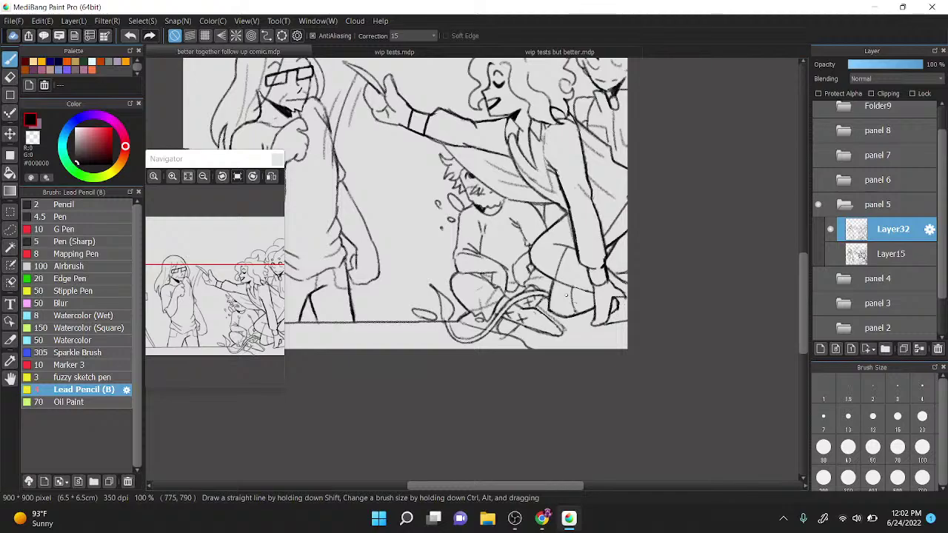
left_click(172, 176)
left_click(187, 176)
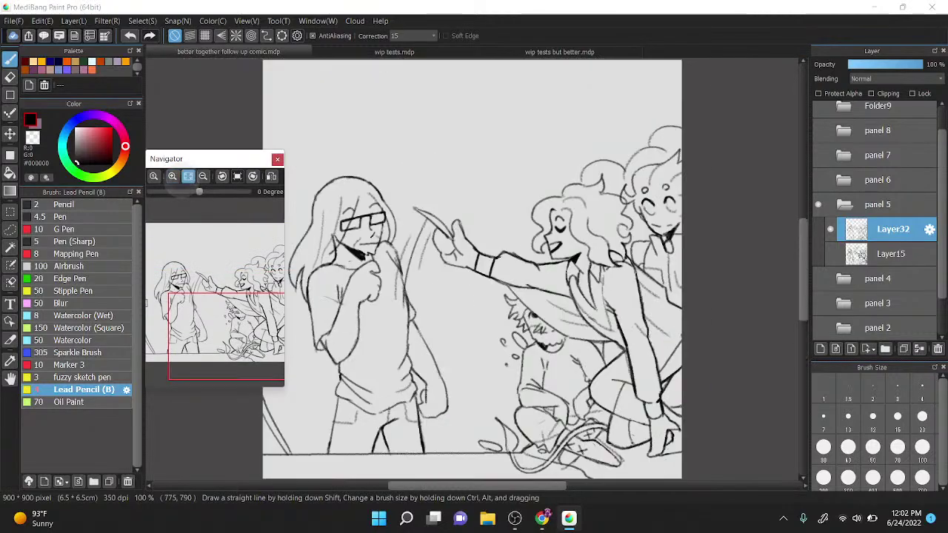
left_click(188, 176)
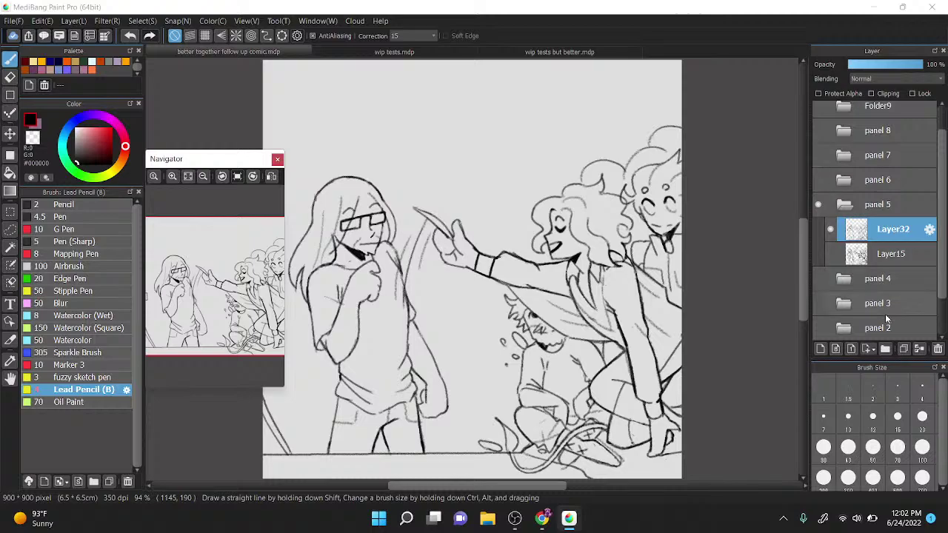
left_click(820, 205)
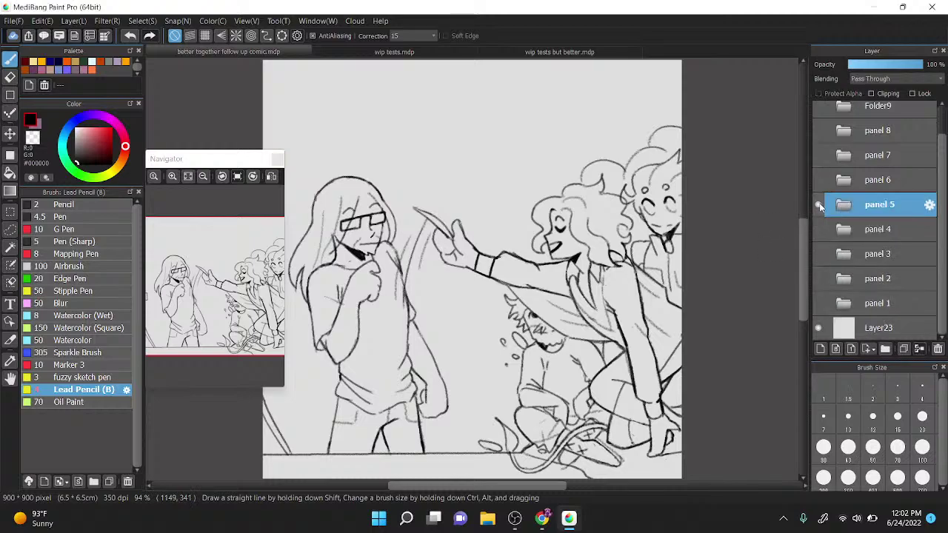
left_click(818, 205)
left_click(818, 181)
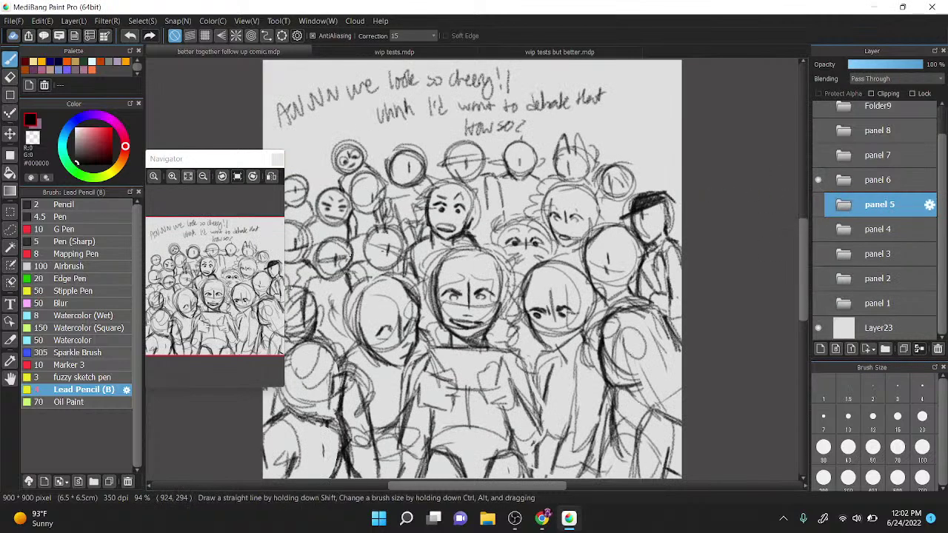
left_click_drag(260, 309, 224, 332)
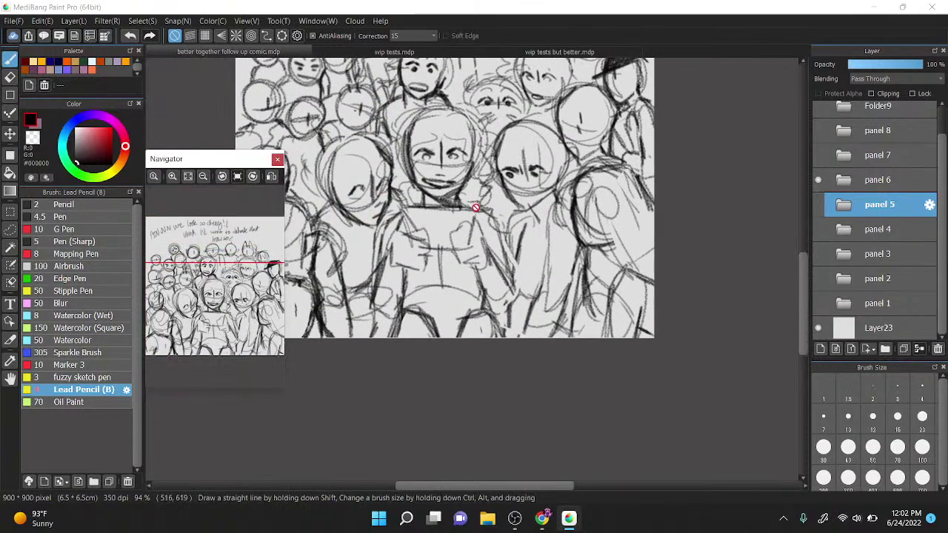
key("F4")
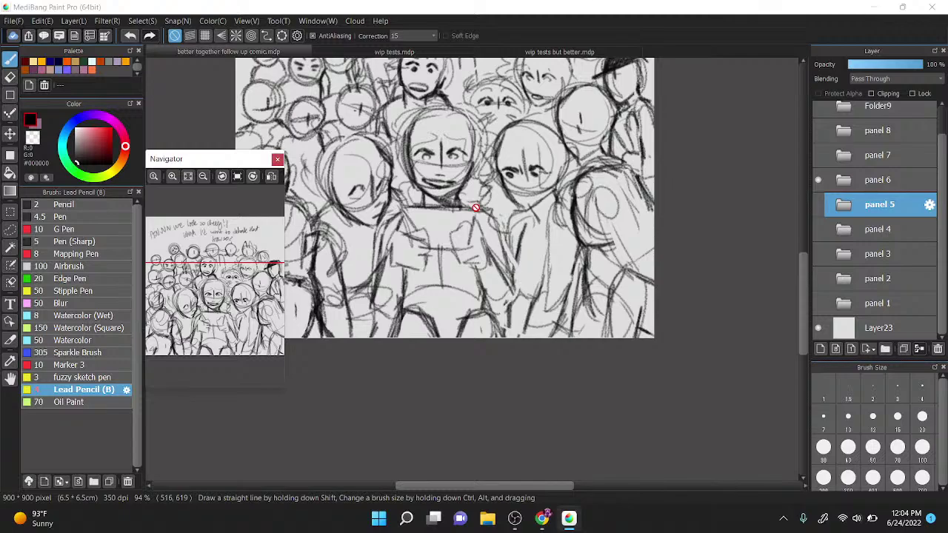
key("XF86AudioMicMute")
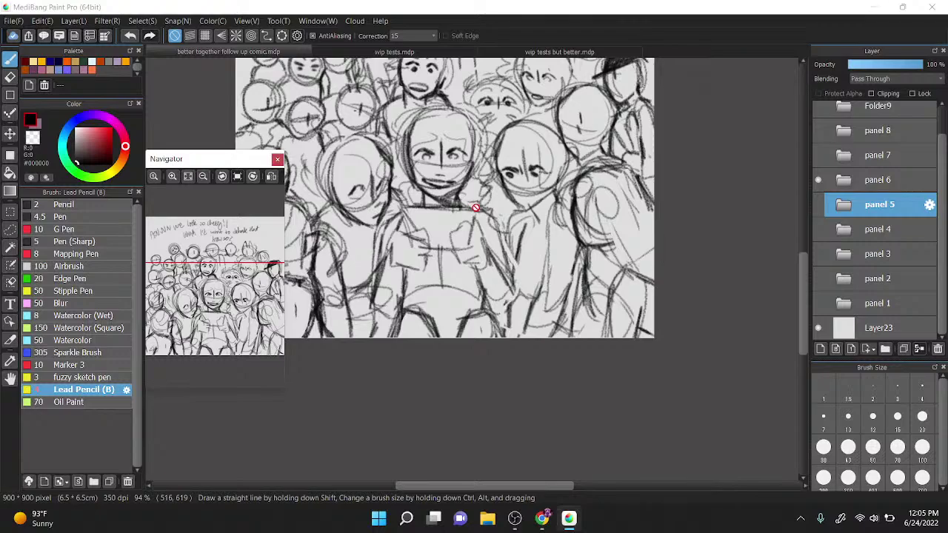
scroll(564, 216, "down", 2)
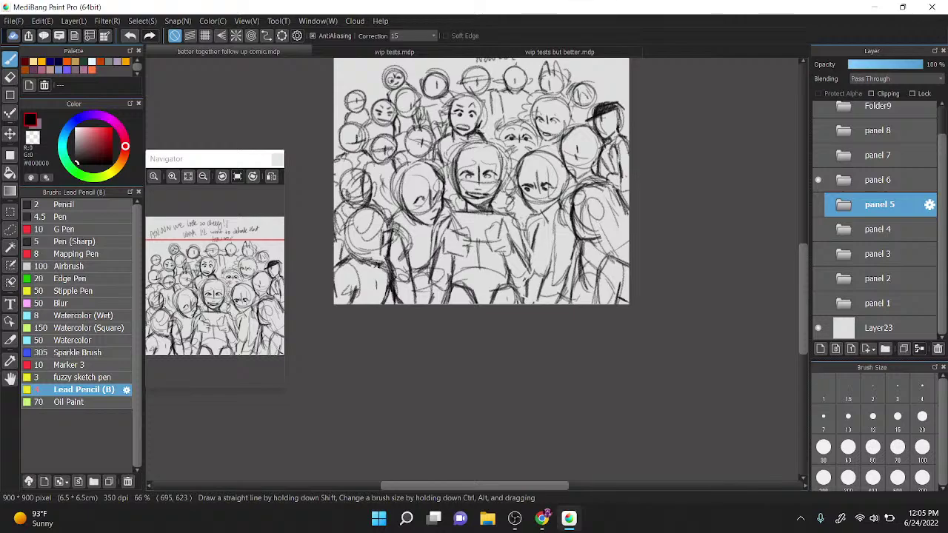
left_click(130, 103)
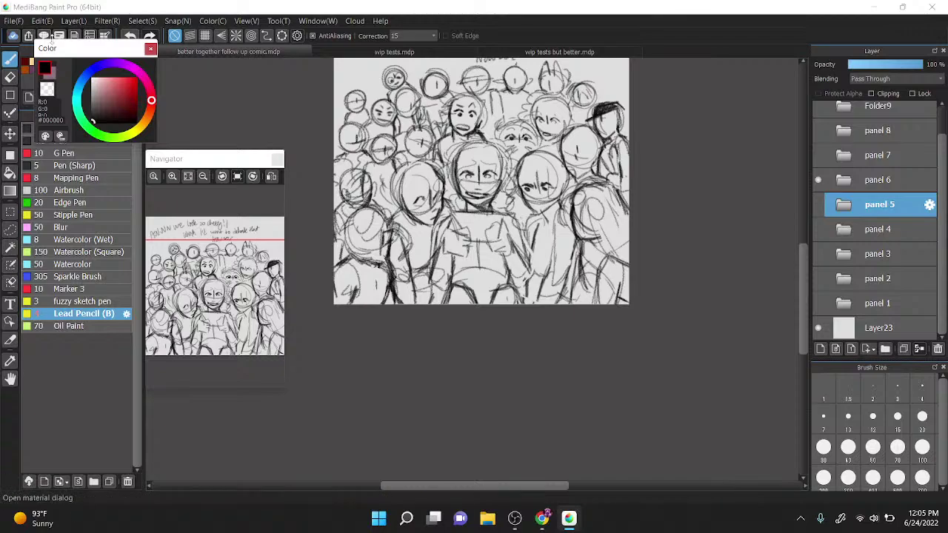
left_click_drag(52, 47, 51, 139)
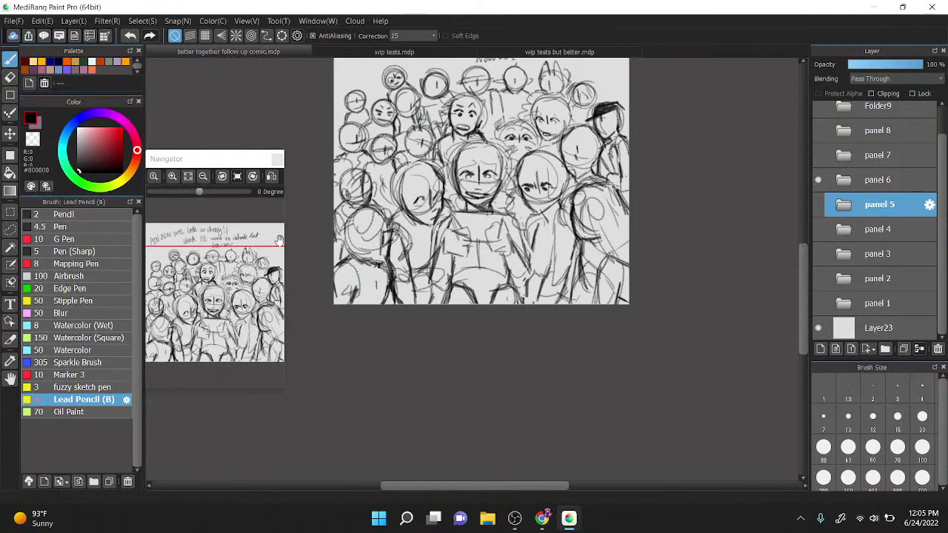
Step: Expand the panel 6 folder and preview panel 7, panel 8 and Folder9 one at a time, returning to panel 6
left_click(843, 180)
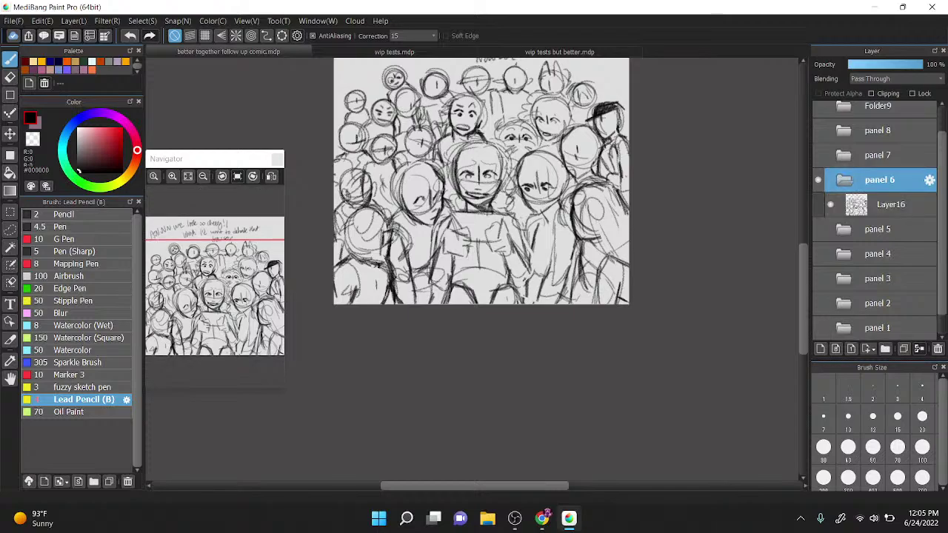
scroll(874, 214, "up", 1)
left_click(818, 212)
left_click(817, 188)
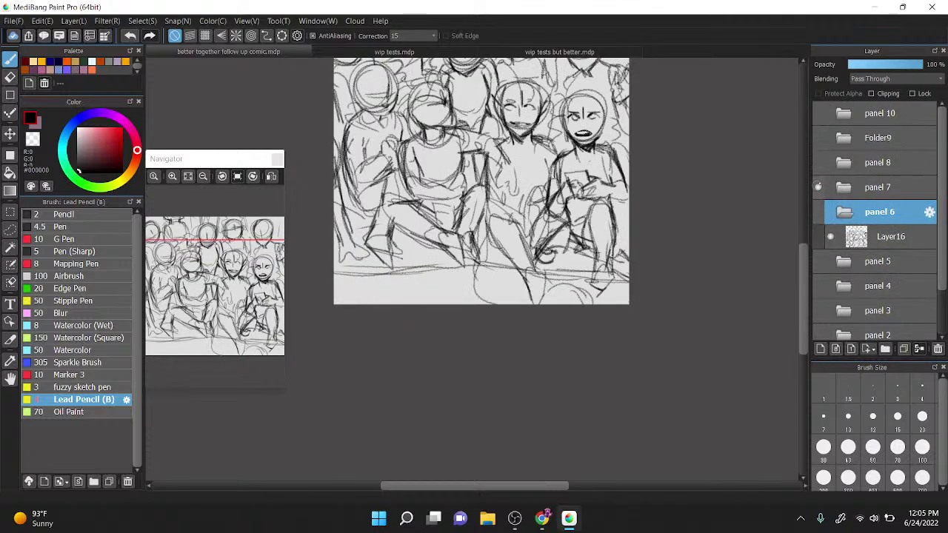
left_click(817, 188)
left_click(817, 162)
left_click(817, 162)
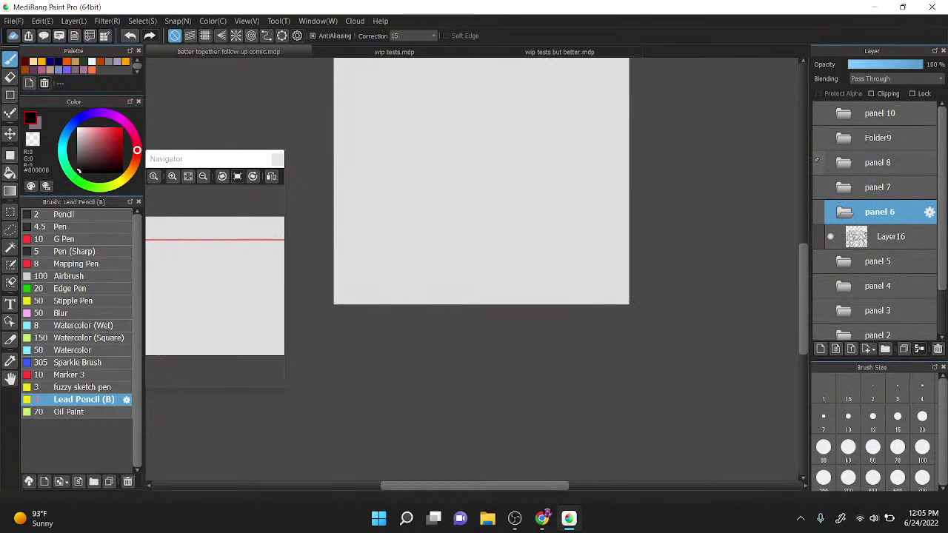
left_click(818, 137)
left_click(818, 138)
left_click(817, 211)
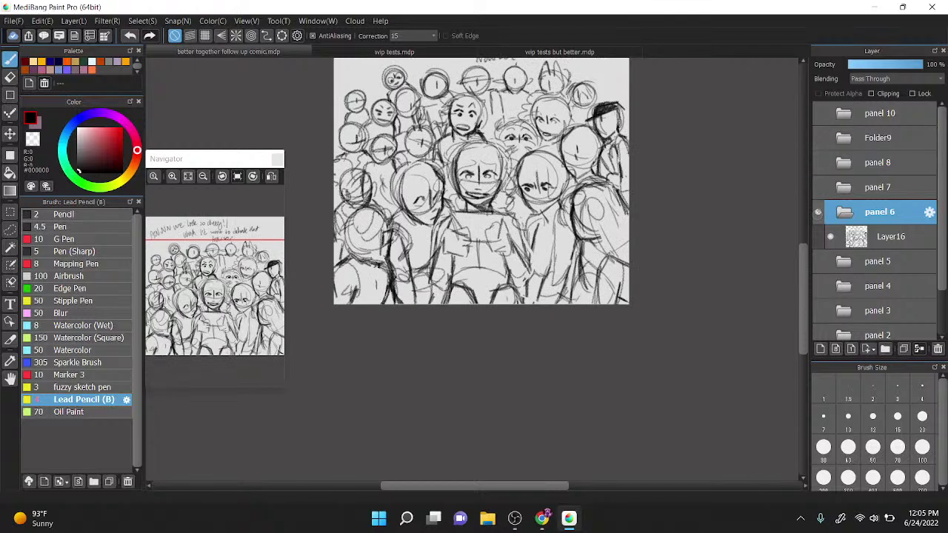
Step: Add a new layer above Layer16 in panel 6, reduce Layer16's opacity to 38 %, and make the new layer active
left_click_drag(555, 198, 614, 316)
scroll(614, 317, "up", 1)
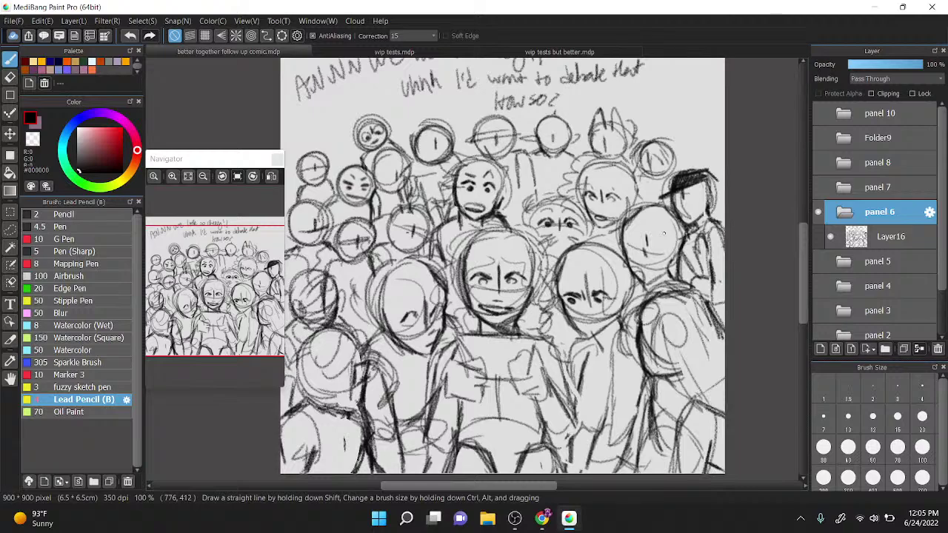
left_click(874, 236)
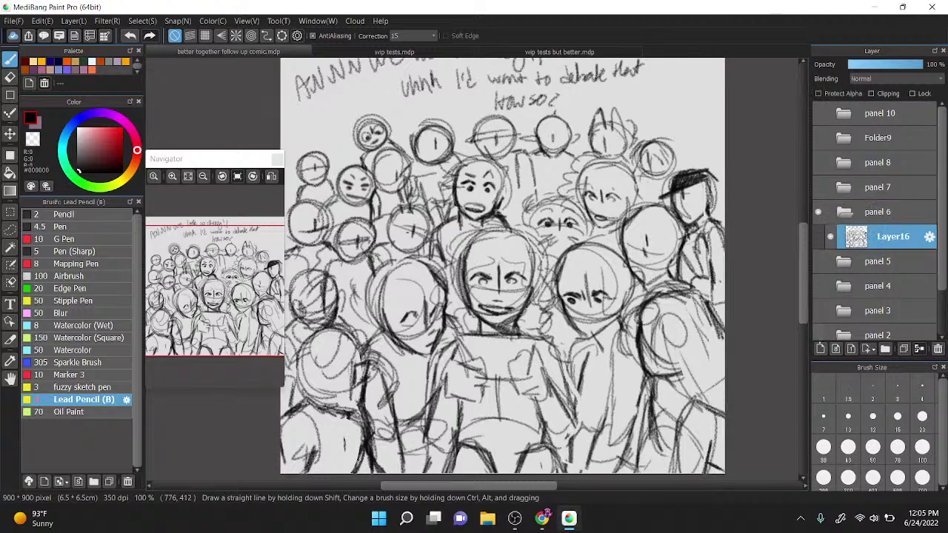
left_click(821, 349)
left_click(881, 260)
left_click(877, 65)
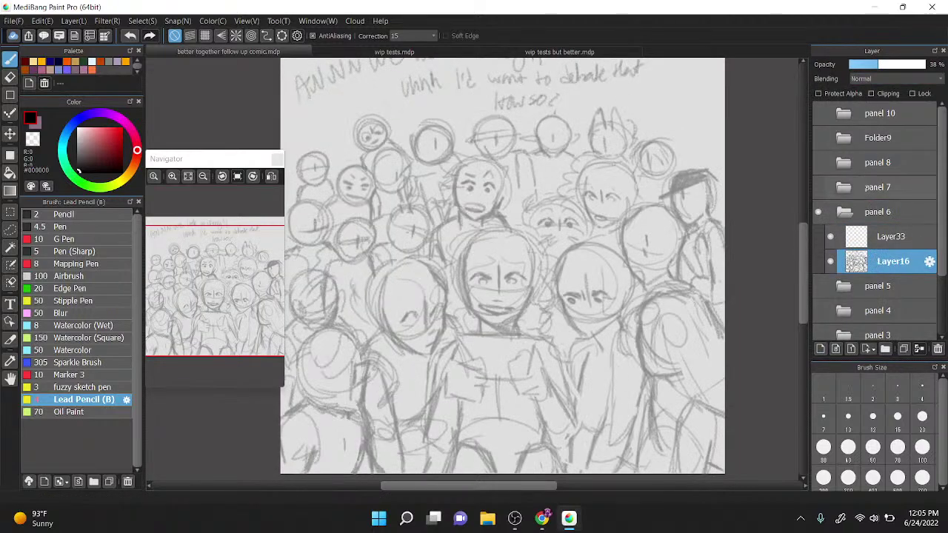
left_click(879, 237)
Step: Ink the jawline of the central figure holding the paper in black, from one cheek around the chin to the other
scroll(546, 190, "up", 2)
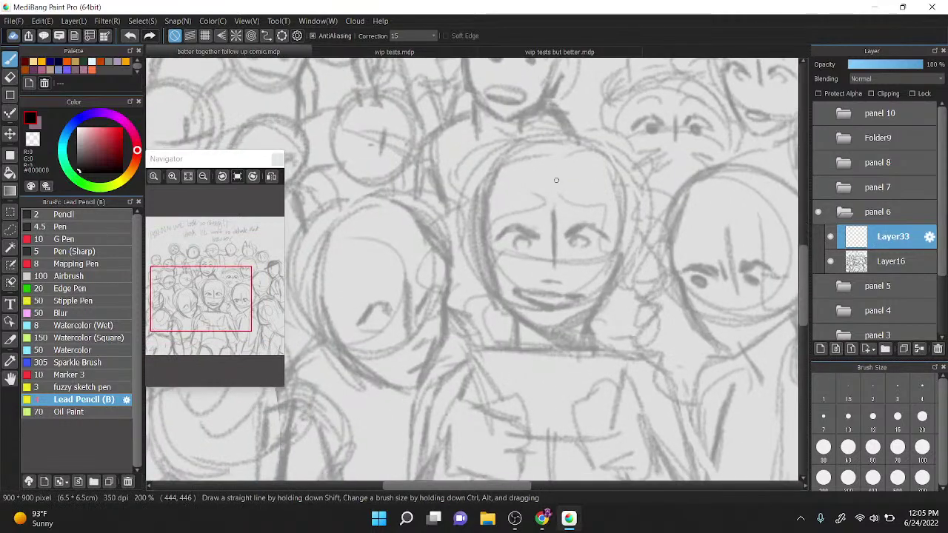
scroll(556, 180, "up", 3)
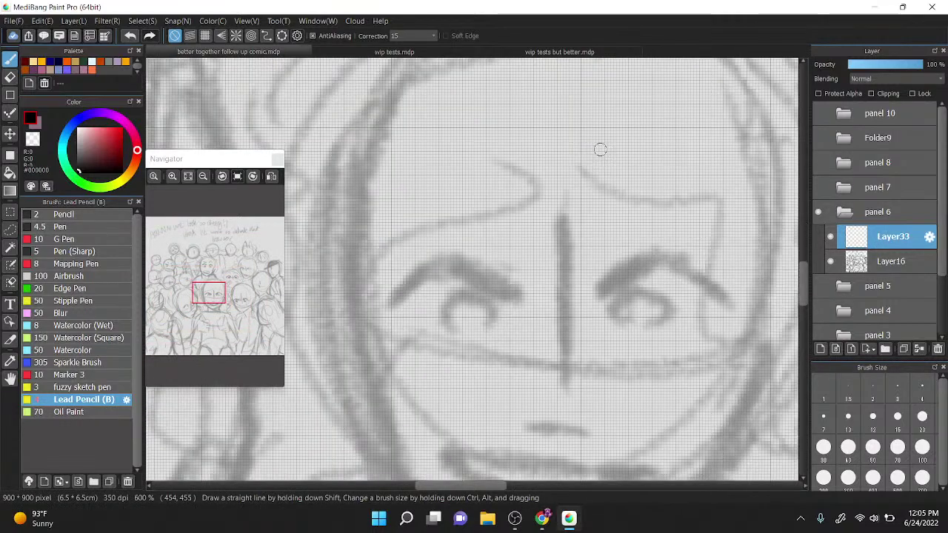
scroll(599, 149, "down", 2)
mouse_move(460, 196)
left_mouse_down()
mouse_move(484, 282)
mouse_move(464, 210)
mouse_move(476, 264)
mouse_move(540, 322)
left_mouse_up()
mouse_move(481, 272)
left_mouse_down()
mouse_move(549, 325)
mouse_move(581, 322)
mouse_move(582, 306)
mouse_move(628, 290)
left_mouse_up()
left_click_drag(571, 325, 634, 283)
mouse_move(584, 315)
left_mouse_down()
mouse_move(639, 268)
mouse_move(657, 198)
left_mouse_up()
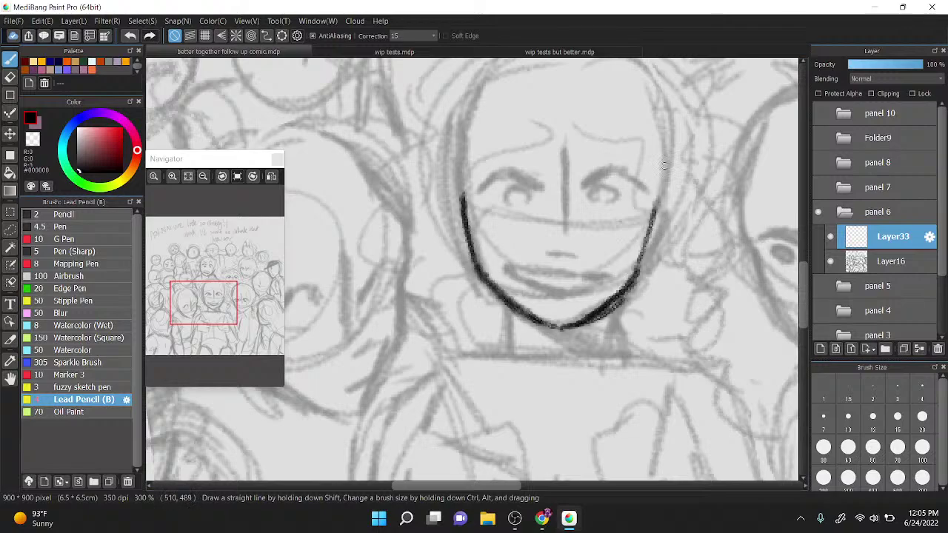
Step: Erase the central figure's jawline between the left jaw corner and the chin, and thin the line on the right side
left_click(31, 138)
key("Left")
key("Left")
left_click_drag(598, 268, 616, 204)
left_click_drag(601, 247, 612, 216)
left_click_drag(618, 144, 640, 113)
mouse_move(484, 228)
left_mouse_down()
mouse_move(562, 252)
mouse_move(503, 244)
mouse_move(565, 255)
left_mouse_up()
Step: Fade the rough sketch on Layer16 slightly more and make Layer33 active again
left_click(911, 261)
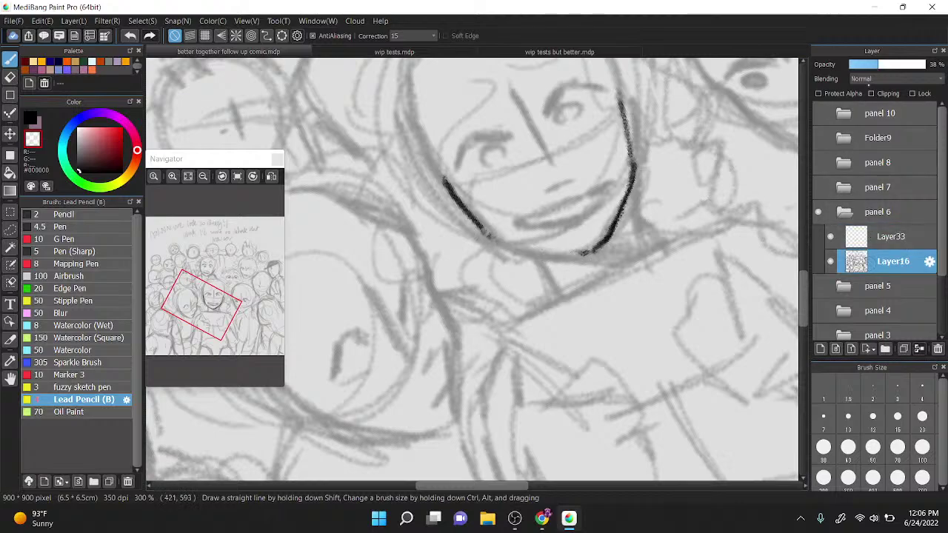
left_click(871, 64)
left_click(910, 236)
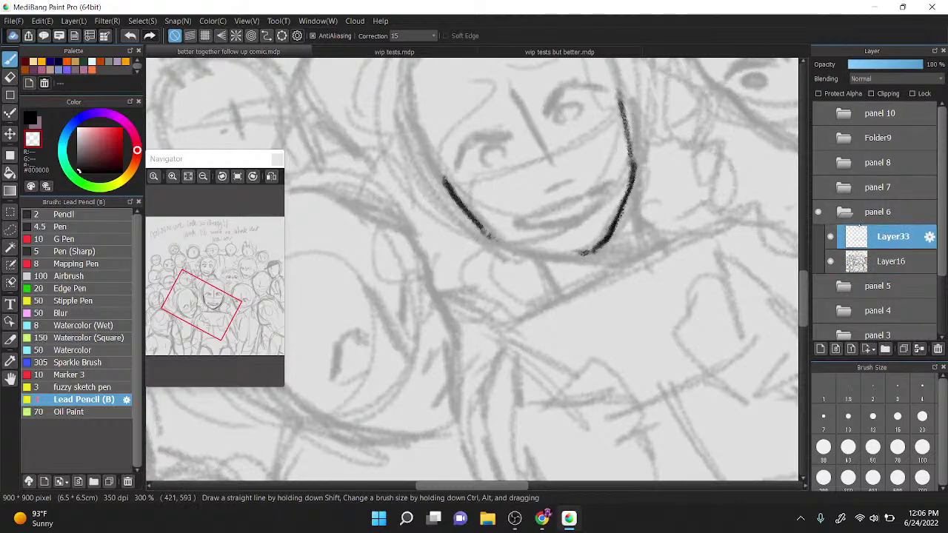
Step: Rotate the canvas and re-ink the left side of the central figure's jaw in black as one continuous curve to the chin
key("Down")
left_click(29, 119)
left_click_drag(616, 200, 560, 257)
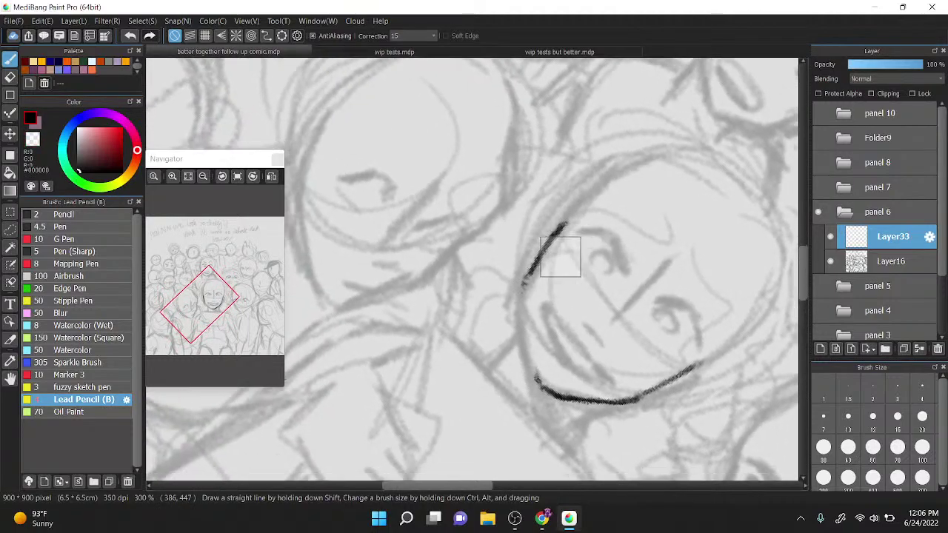
mouse_move(554, 351)
left_mouse_down()
mouse_move(536, 231)
mouse_move(576, 191)
left_mouse_up()
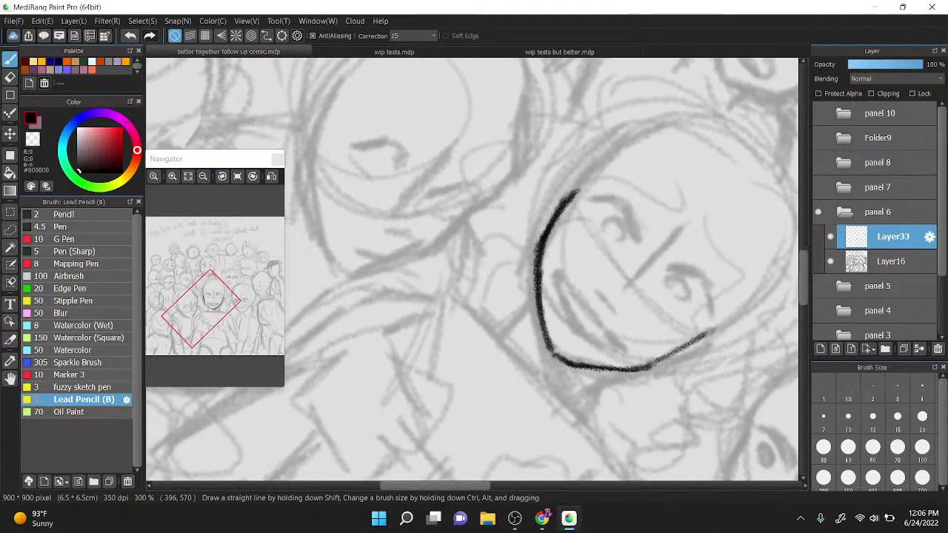
Step: Straighten the canvas, erase the rough upper part of the central figure's right jawline, and redraw it as a solid black line
key("x")
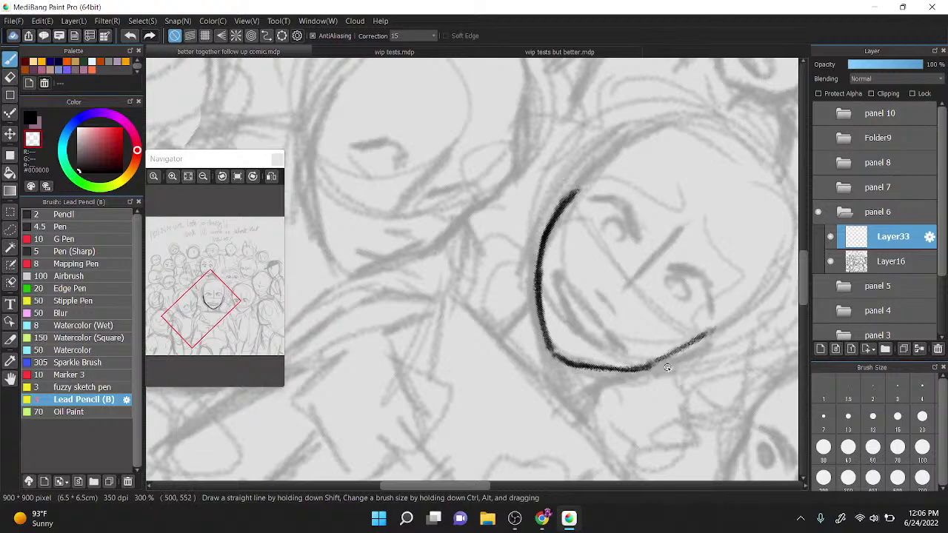
scroll(616, 175, "down", 2)
key("Left")
key("Left")
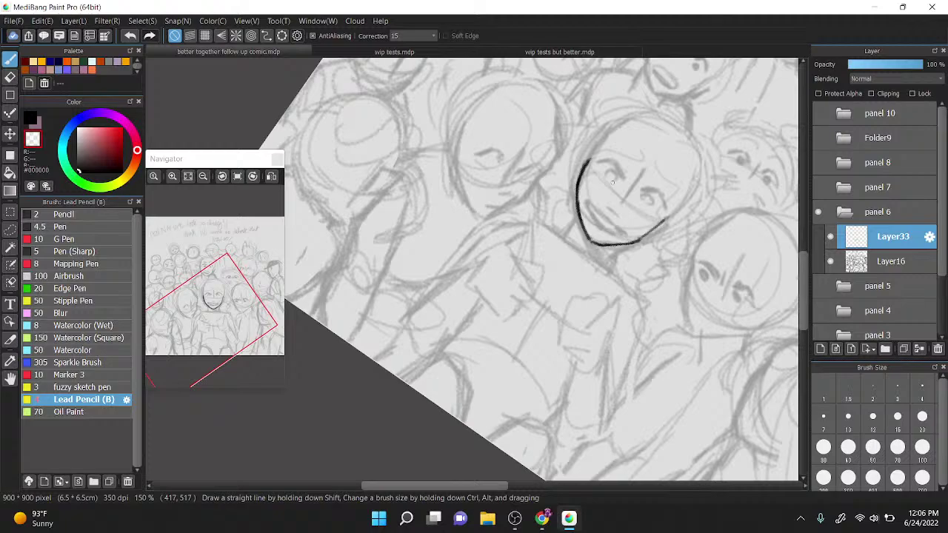
mouse_move(633, 205)
left_mouse_down()
mouse_move(518, 214)
mouse_move(553, 115)
left_mouse_up()
scroll(541, 300, "up", 3)
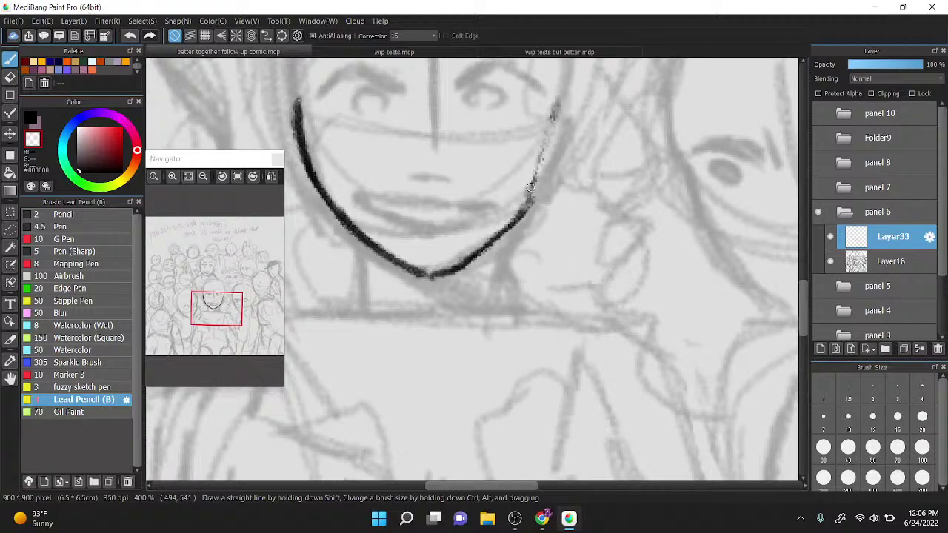
left_click_drag(531, 194, 554, 105)
key("x")
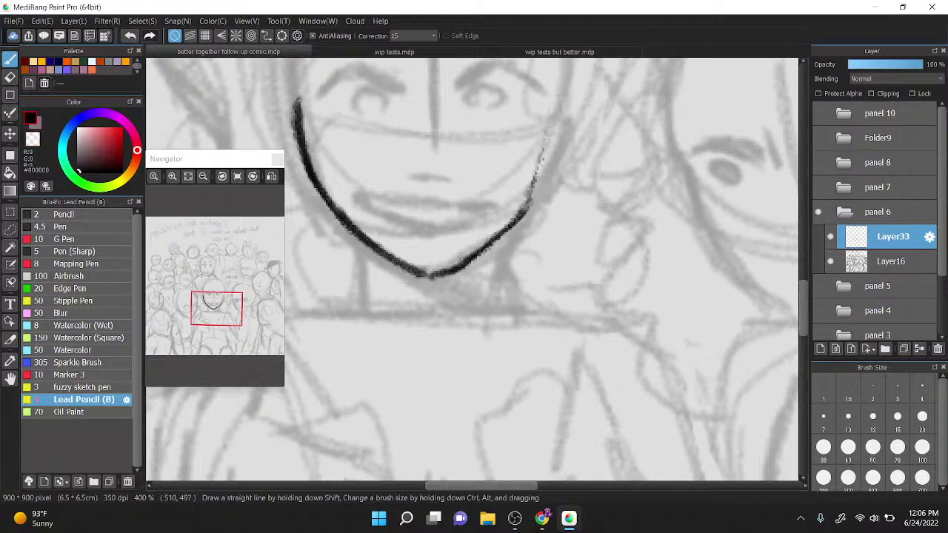
left_click_drag(527, 204, 557, 107)
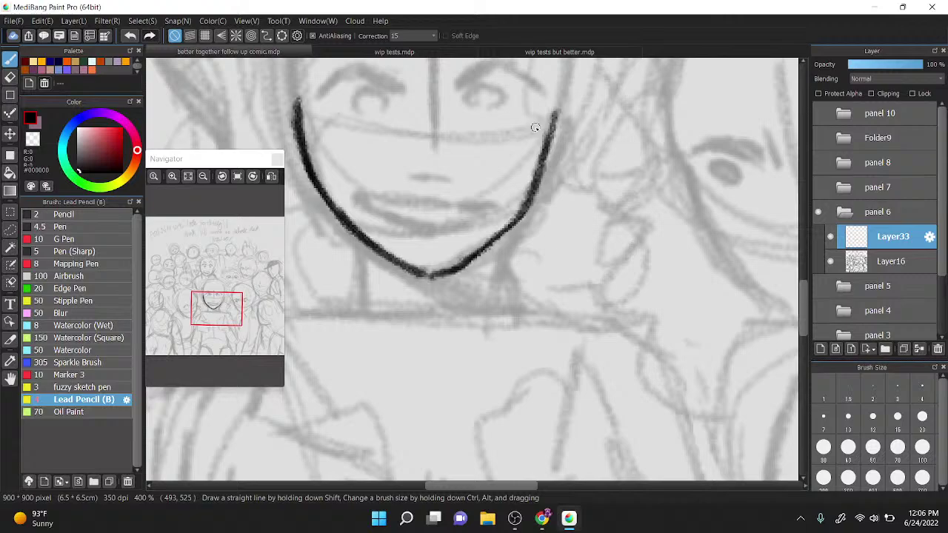
Step: Thicken the upper left jawline of the central figure in black, then trim its outer edge and the tip of the right jawline
left_click_drag(447, 138, 532, 158)
mouse_move(385, 142)
left_mouse_down()
mouse_move(415, 219)
mouse_move(390, 162)
mouse_move(384, 95)
left_mouse_up()
key("x")
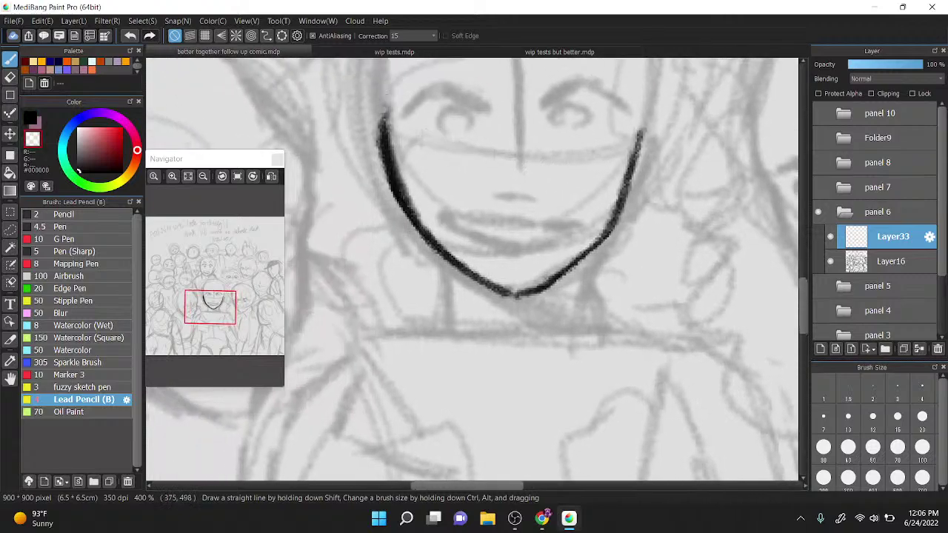
left_click_drag(374, 122, 410, 249)
scroll(535, 143, "down", 2)
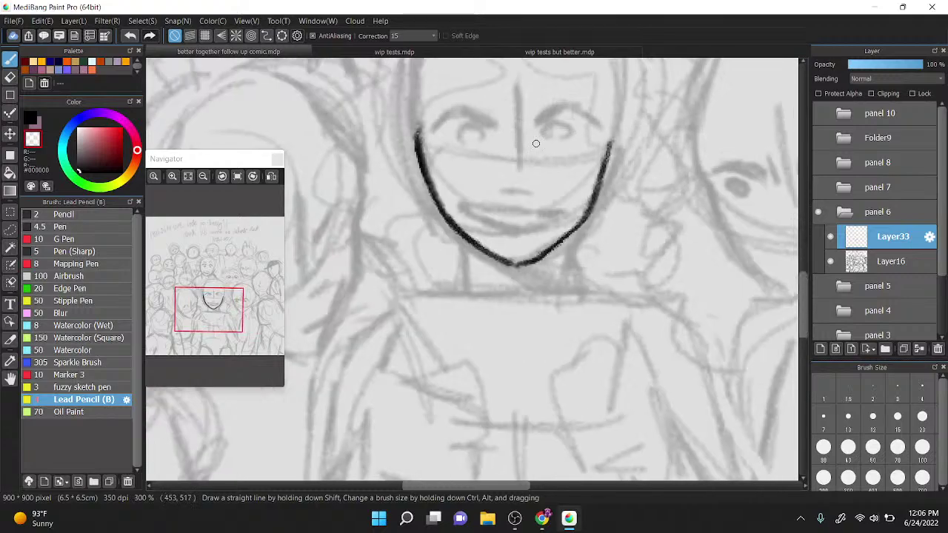
left_click_drag(610, 137, 610, 152)
key("x")
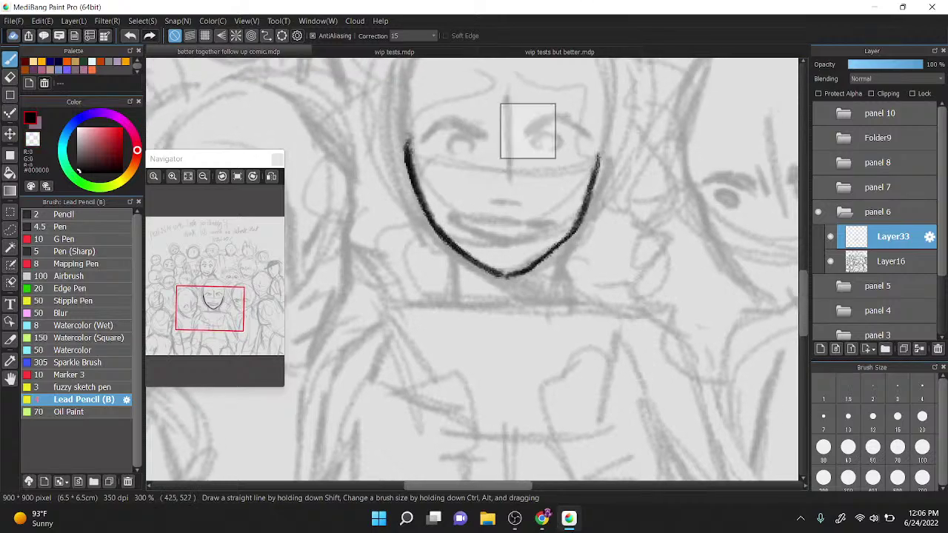
Step: Ink the central figure's eyes in black, with thick arched upper lids and open curved irises beneath them
scroll(527, 130, "down", 2)
scroll(541, 91, "up", 4)
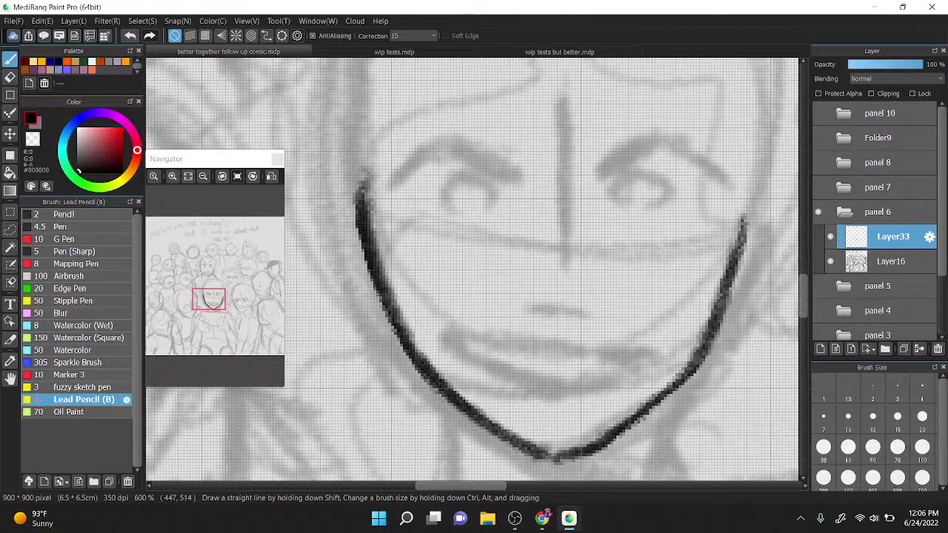
mouse_move(393, 185)
left_mouse_down()
mouse_move(448, 140)
mouse_move(445, 153)
mouse_move(500, 166)
mouse_move(454, 138)
mouse_move(464, 153)
mouse_move(509, 168)
left_mouse_up()
mouse_move(607, 163)
left_mouse_down()
mouse_move(674, 136)
mouse_move(704, 169)
left_mouse_up()
mouse_move(472, 214)
left_mouse_down()
mouse_move(490, 206)
mouse_move(459, 210)
left_mouse_up()
mouse_move(623, 209)
left_mouse_down()
mouse_move(659, 182)
mouse_move(625, 201)
left_mouse_up()
key("ctrl+z")
key("ctrl+z")
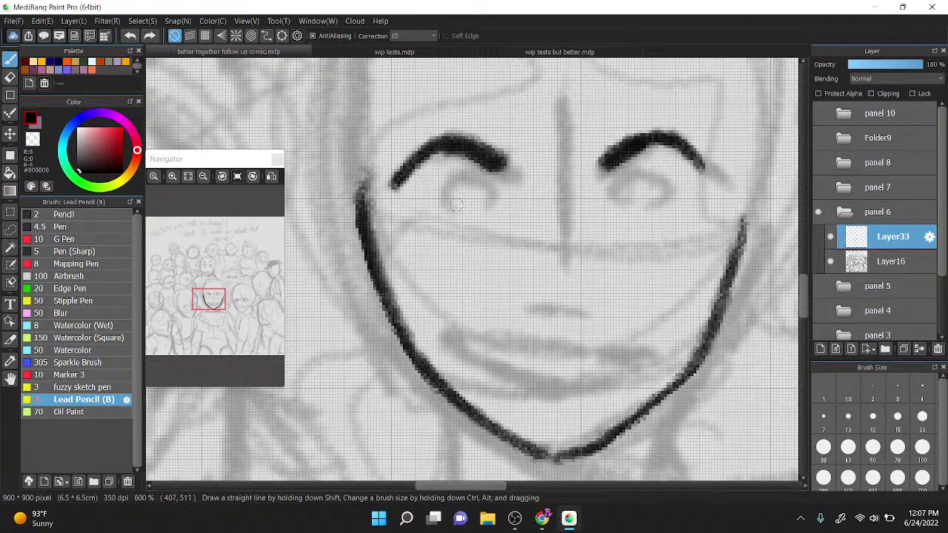
left_click_drag(436, 209, 492, 197)
mouse_move(620, 205)
left_mouse_down()
mouse_move(678, 175)
mouse_move(653, 206)
left_mouse_up()
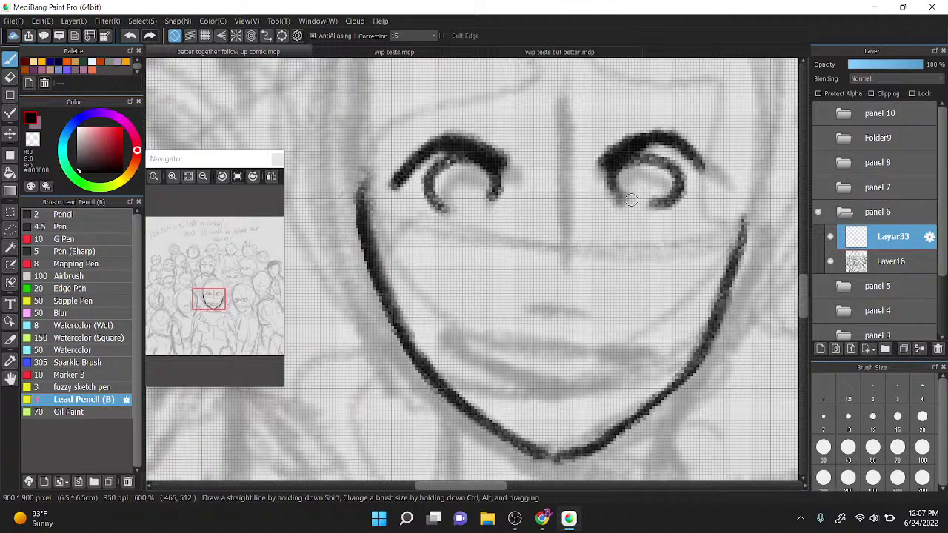
Step: Ink the central figure's nose as a short dash and add a slanted eyebrow over the left eye
left_click_drag(526, 302, 581, 314)
left_click_drag(411, 113, 493, 114)
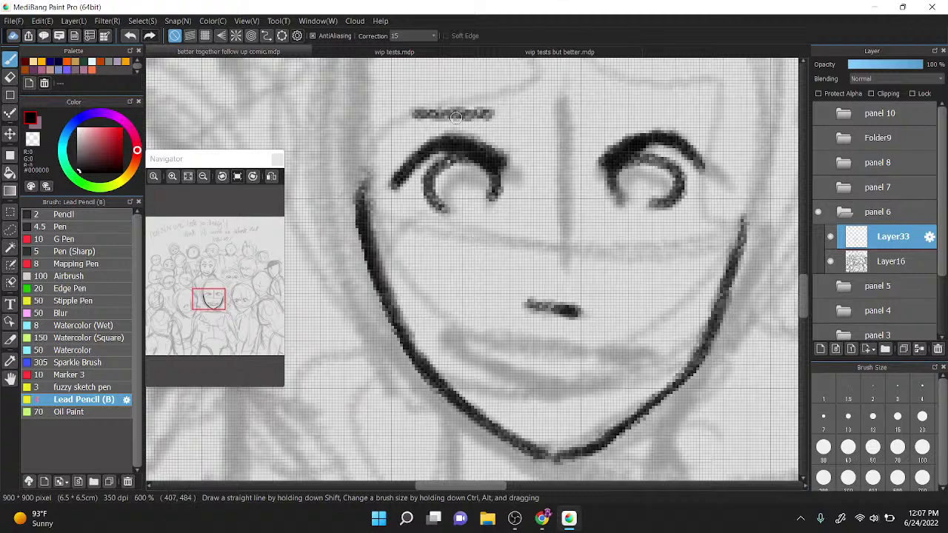
key("ctrl+z")
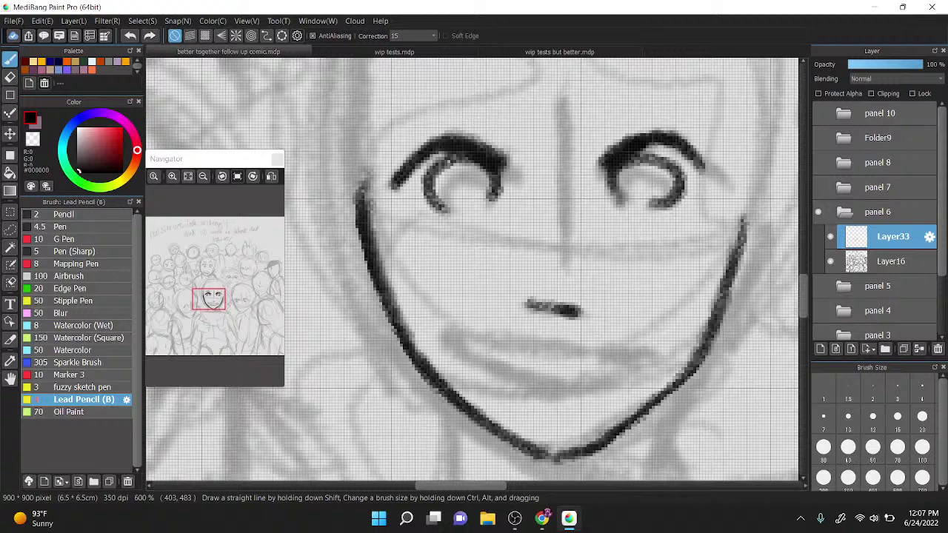
left_click_drag(415, 120, 505, 100)
Step: Ink the central figure's open mouth with a heavy lower line, then clean up its inner edges with the transparent color
mouse_move(444, 337)
left_mouse_down()
mouse_move(627, 349)
mouse_move(466, 348)
mouse_move(503, 372)
mouse_move(563, 383)
mouse_move(638, 354)
mouse_move(630, 356)
left_mouse_up()
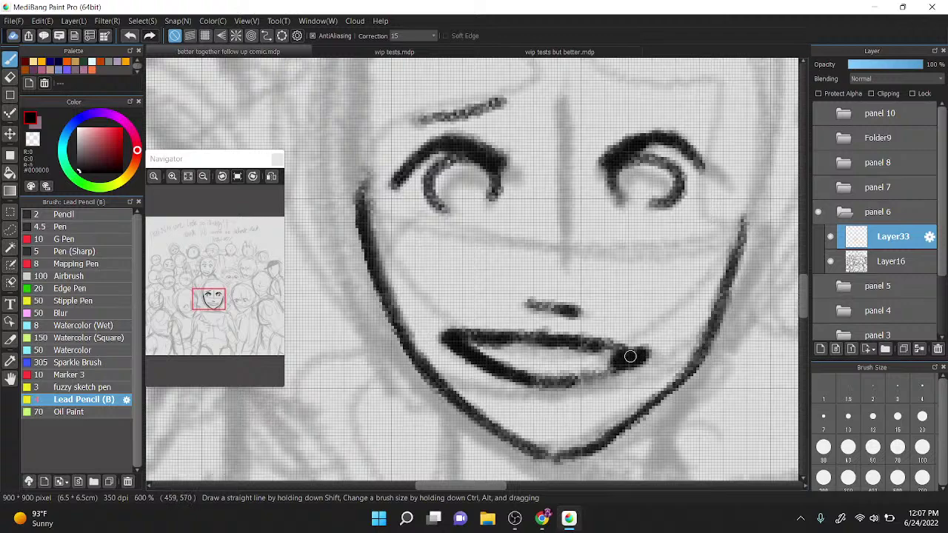
mouse_move(456, 337)
left_mouse_down()
mouse_move(504, 372)
mouse_move(613, 362)
left_mouse_up()
key("x")
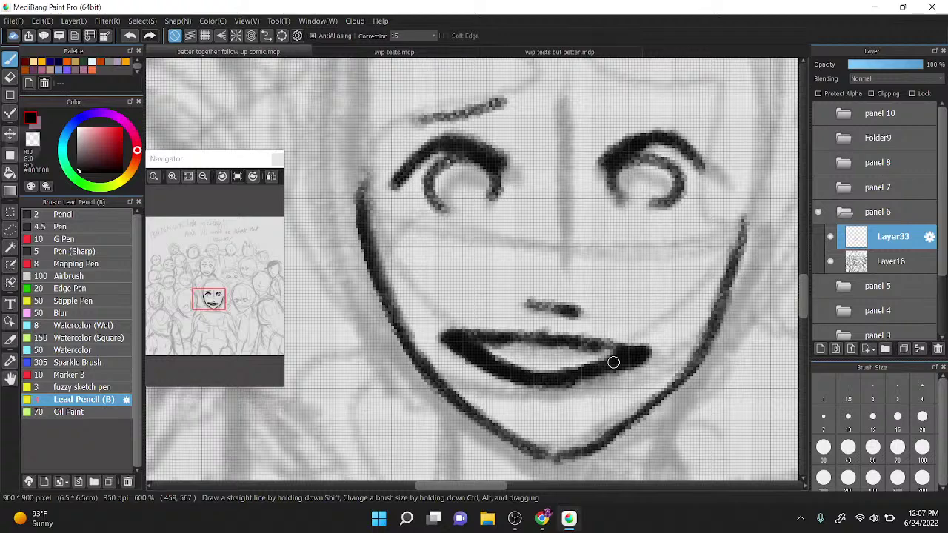
left_click_drag(506, 353, 571, 351)
left_click_drag(489, 338, 599, 351)
Step: Try to ink the central figure's right eyebrow as a slanted line on the rotated canvas, then undo it
key("Left")
key("Left")
scroll(620, 330, "down", 2)
key("Left")
key("Left")
scroll(566, 152, "down", 3)
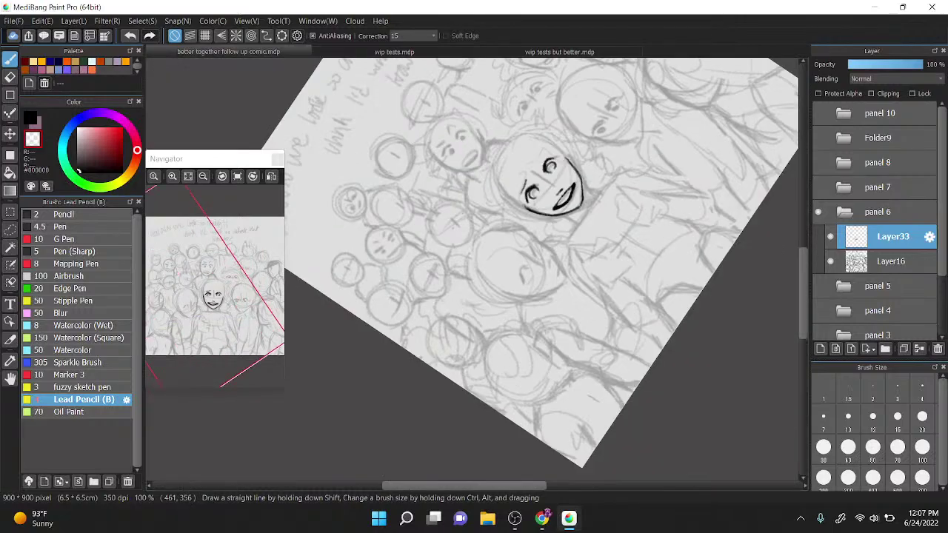
scroll(574, 145, "up", 3)
scroll(526, 170, "up", 4)
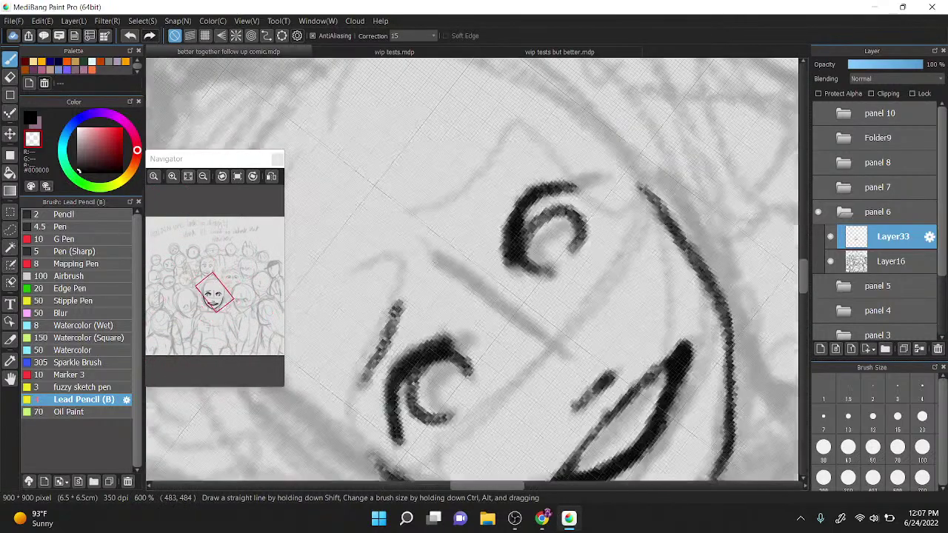
key("x")
left_click_drag(448, 251, 577, 213)
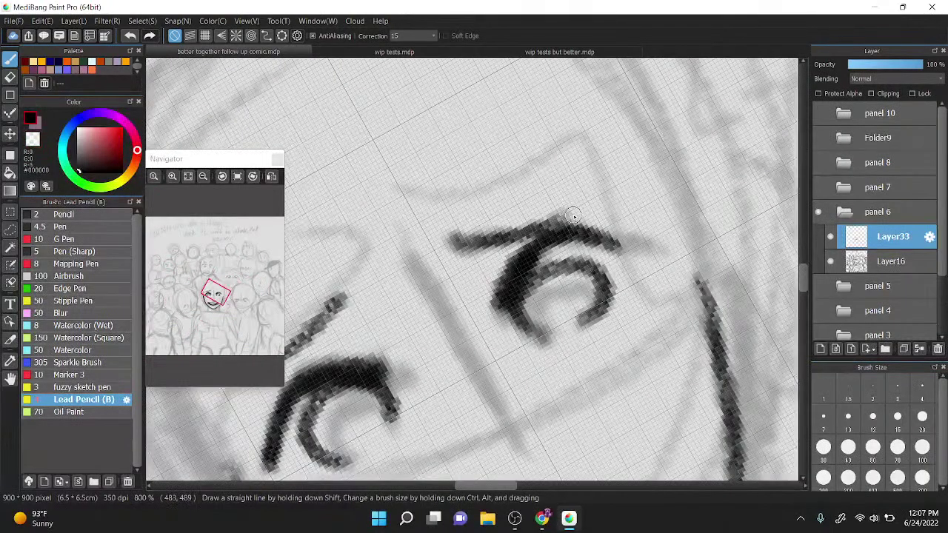
key("Right")
key("Right")
scroll(613, 146, "down", 2)
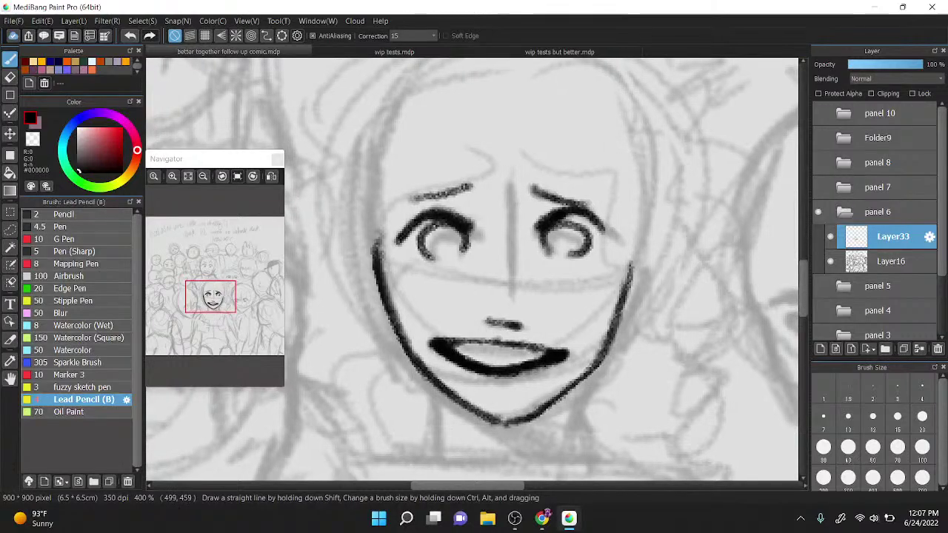
key("ctrl+z")
key("ctrl+z")
key("ctrl+z")
Step: Ink a short slanted eyebrow just above the central figure's right eye and go over the left eyebrow
left_click_drag(540, 183, 592, 199)
mouse_move(424, 200)
left_mouse_down()
mouse_move(471, 185)
mouse_move(463, 182)
left_mouse_up()
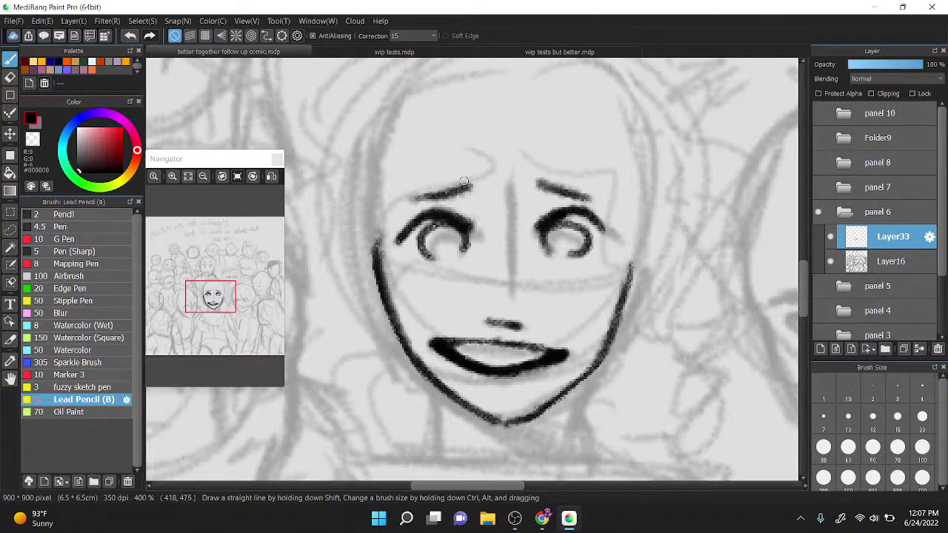
Step: Try to outline the curly hair around the central figure's face, then undo the strokes
mouse_move(493, 152)
left_mouse_down()
mouse_move(425, 142)
mouse_move(327, 299)
mouse_move(364, 357)
left_mouse_up()
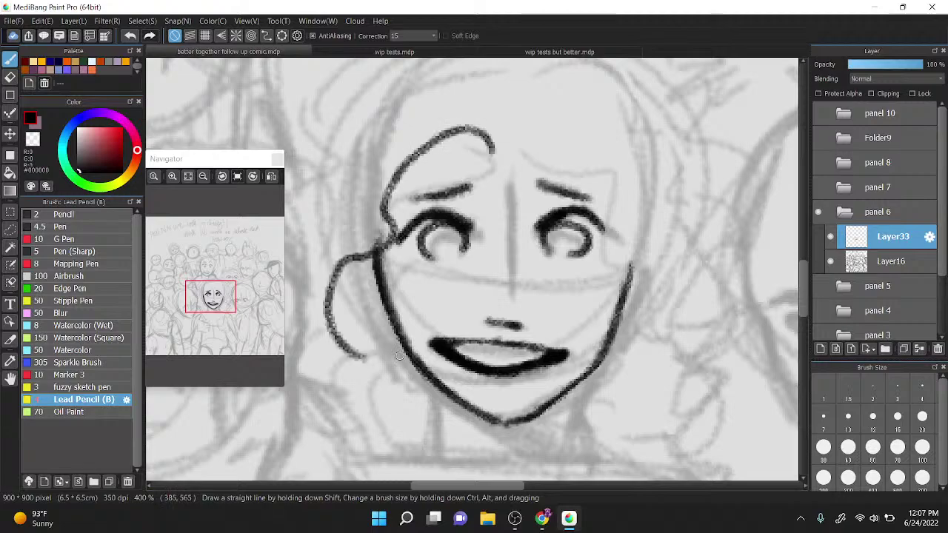
scroll(561, 274, "down", 2)
left_click_drag(602, 242, 628, 135)
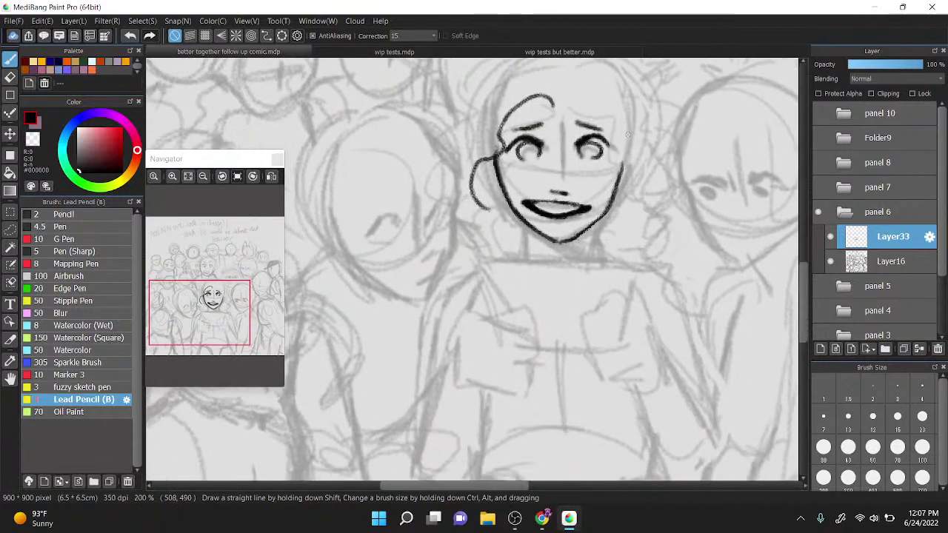
key("ctrl+z")
Step: Ink the upper outer edge of the central figure's left forearm, beside the hand holding the sheet
scroll(592, 188, "down", 2)
scroll(620, 243, "up", 2)
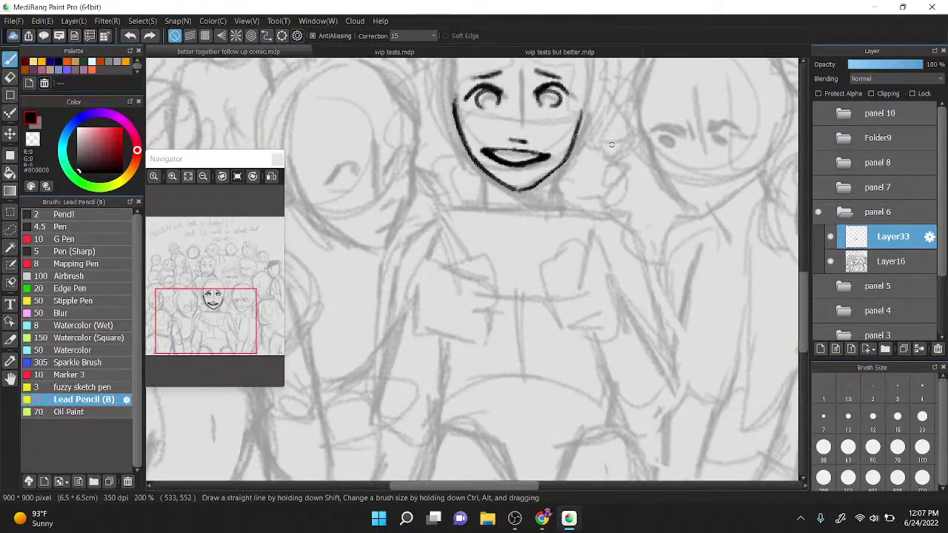
left_click_drag(583, 240, 671, 96)
scroll(670, 96, "up", 2)
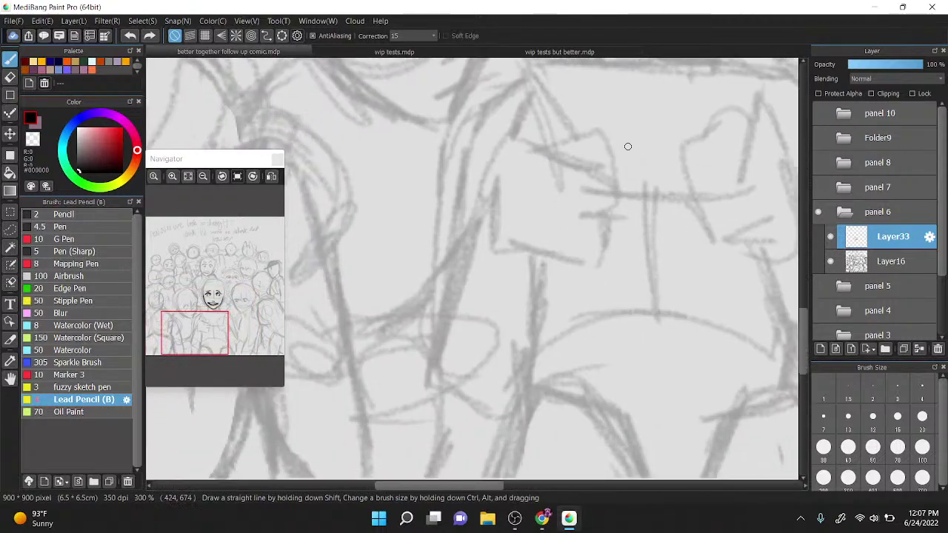
left_click_drag(475, 214, 533, 92)
Step: Try to ink the outline of the central figure's left hand, then undo the strokes
mouse_move(537, 126)
left_mouse_down()
mouse_move(606, 159)
mouse_move(589, 146)
mouse_move(612, 190)
left_mouse_up()
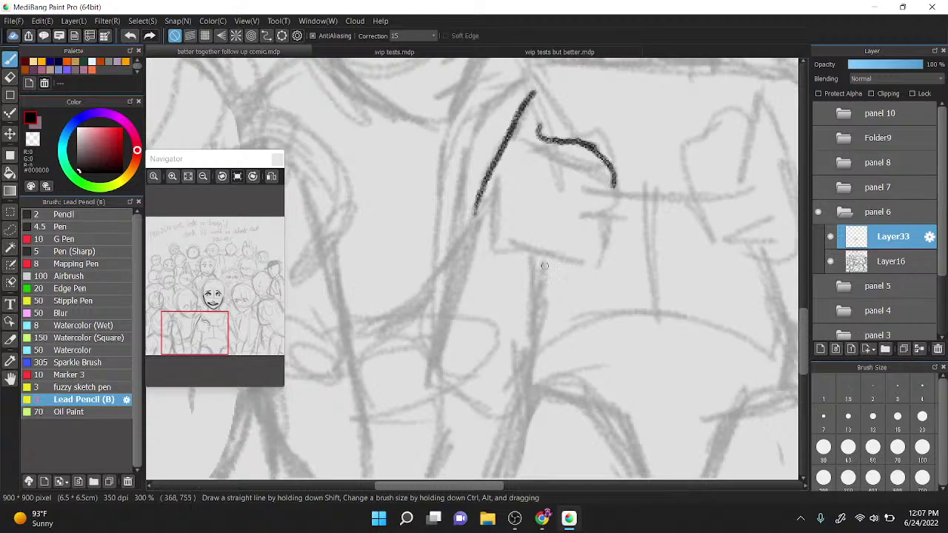
mouse_move(537, 278)
left_mouse_down()
mouse_move(548, 245)
mouse_move(602, 213)
left_mouse_up()
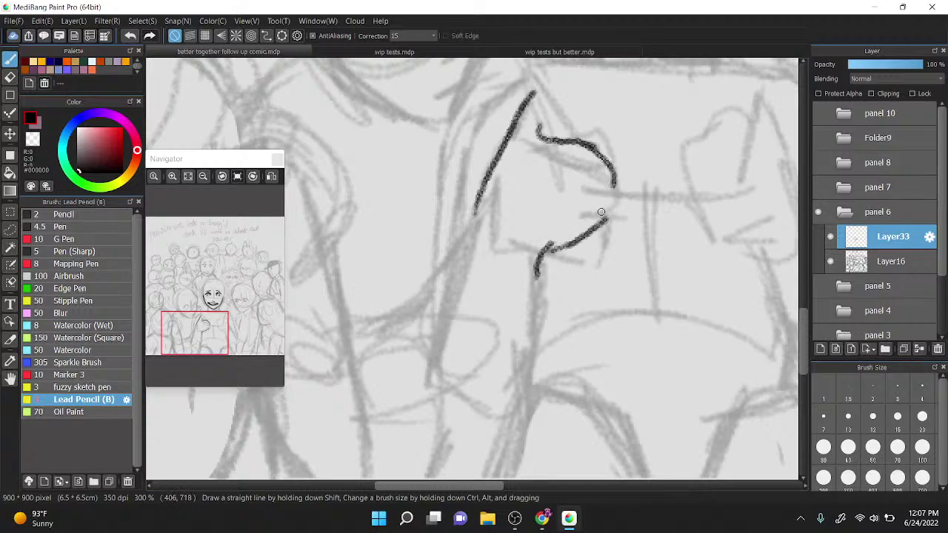
key("ctrl+z")
key("ctrl+z")
key("ctrl+z")
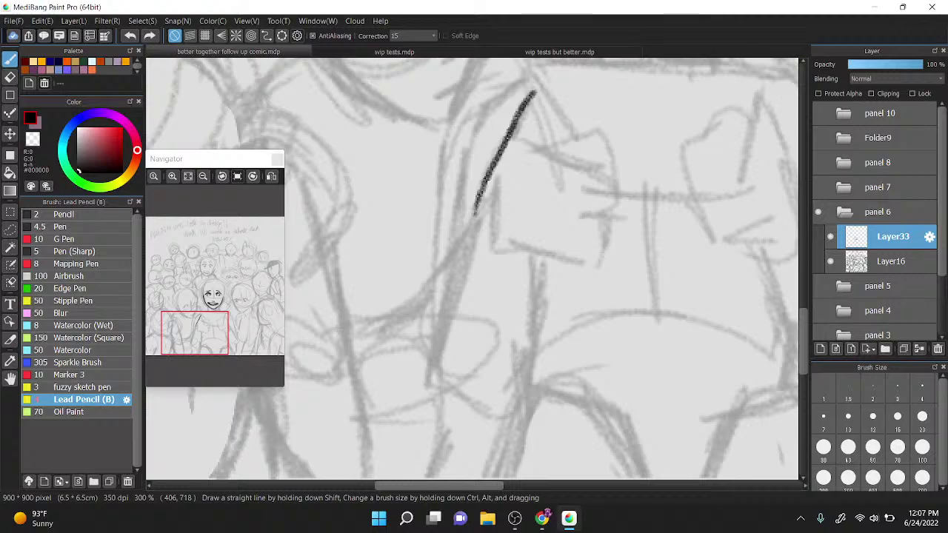
Step: Ink the central figure's left hand with its thumb and finger crease, and outline the forearm down to the elbow
mouse_move(550, 102)
left_mouse_down()
mouse_move(549, 125)
mouse_move(610, 136)
mouse_move(617, 180)
mouse_move(599, 182)
mouse_move(608, 208)
left_mouse_up()
mouse_move(548, 250)
left_mouse_down()
mouse_move(600, 219)
mouse_move(593, 230)
mouse_move(581, 202)
mouse_move(572, 244)
mouse_move(538, 270)
mouse_move(506, 397)
left_mouse_up()
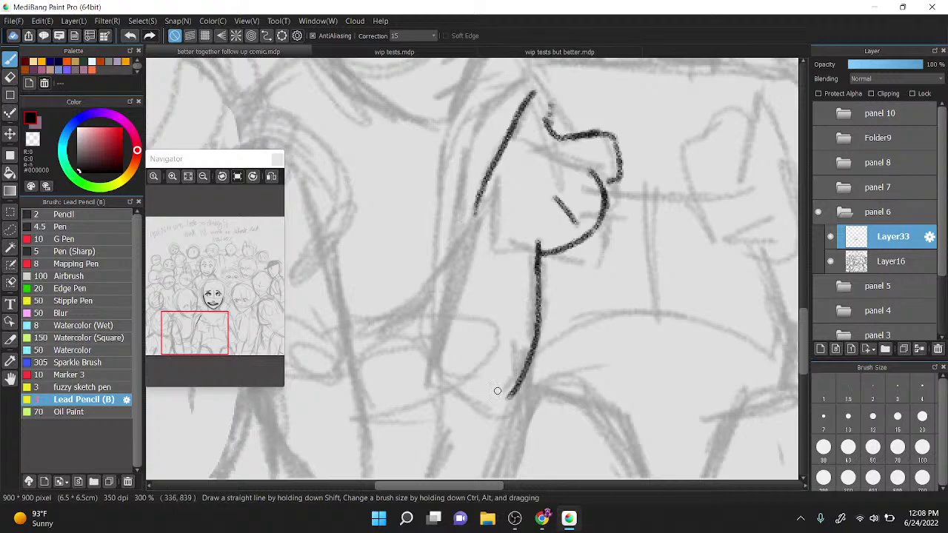
mouse_move(474, 210)
left_mouse_down()
mouse_move(440, 324)
mouse_move(442, 394)
mouse_move(442, 370)
mouse_move(517, 358)
left_mouse_up()
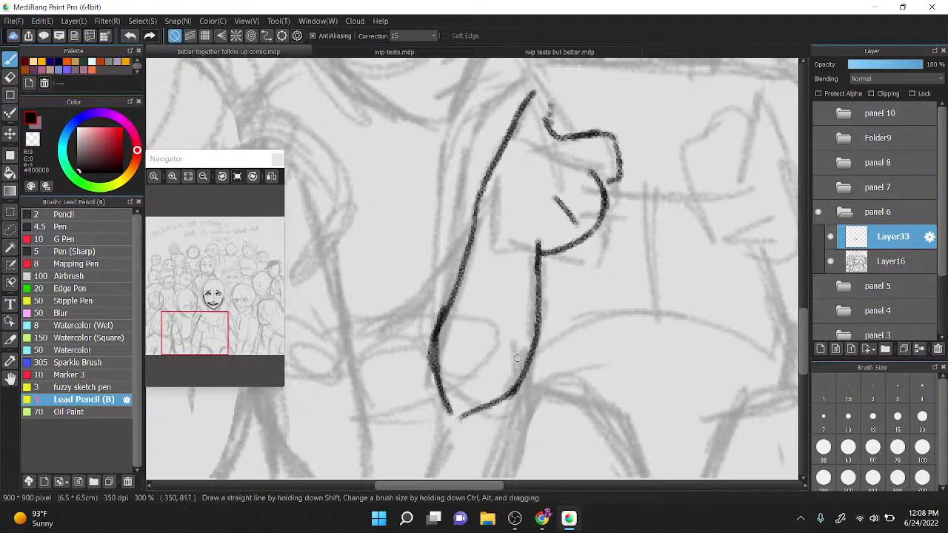
Step: Thicken both forearm lines in black, then trim their rough edges and the wrist corner with the transparent color
mouse_move(500, 404)
left_mouse_down()
mouse_move(531, 363)
mouse_move(541, 234)
left_mouse_up()
left_click_drag(433, 334, 485, 189)
key("x")
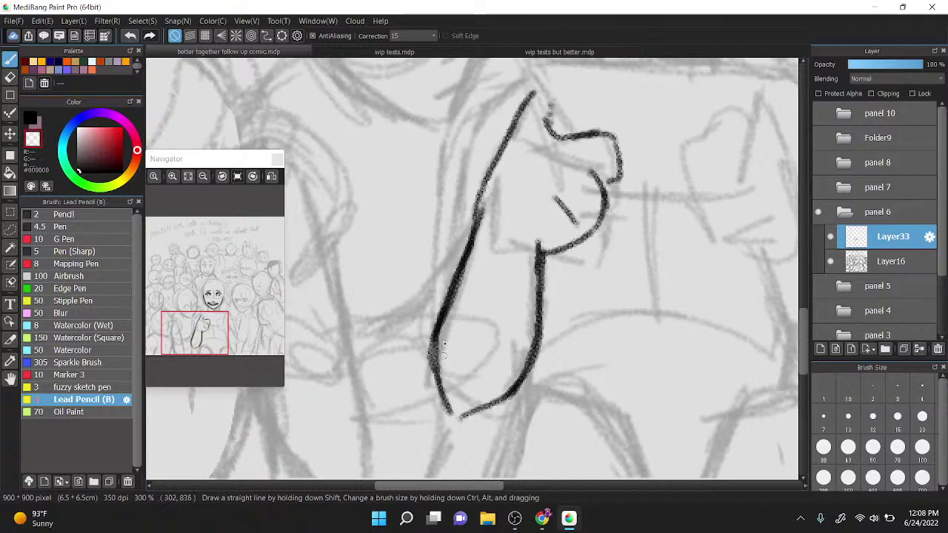
left_click_drag(438, 359, 488, 204)
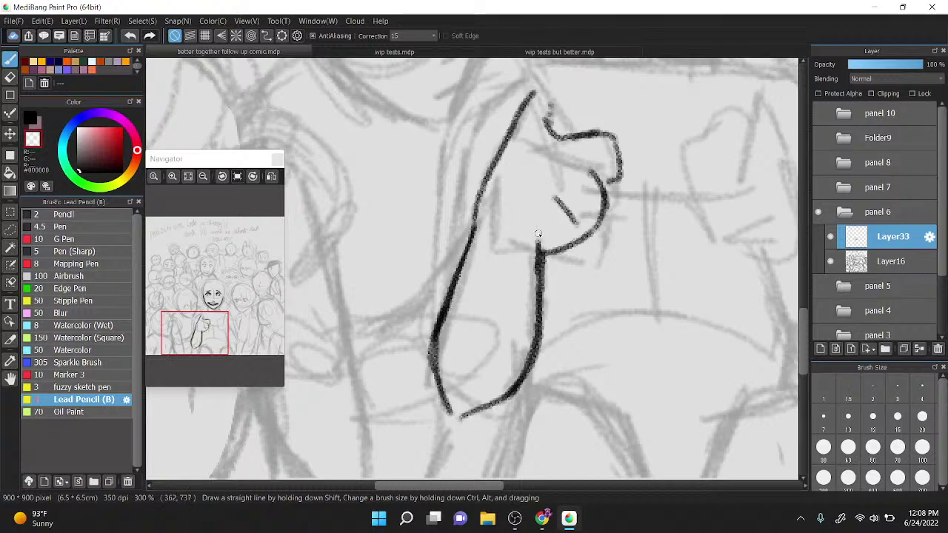
left_click_drag(546, 259, 543, 300)
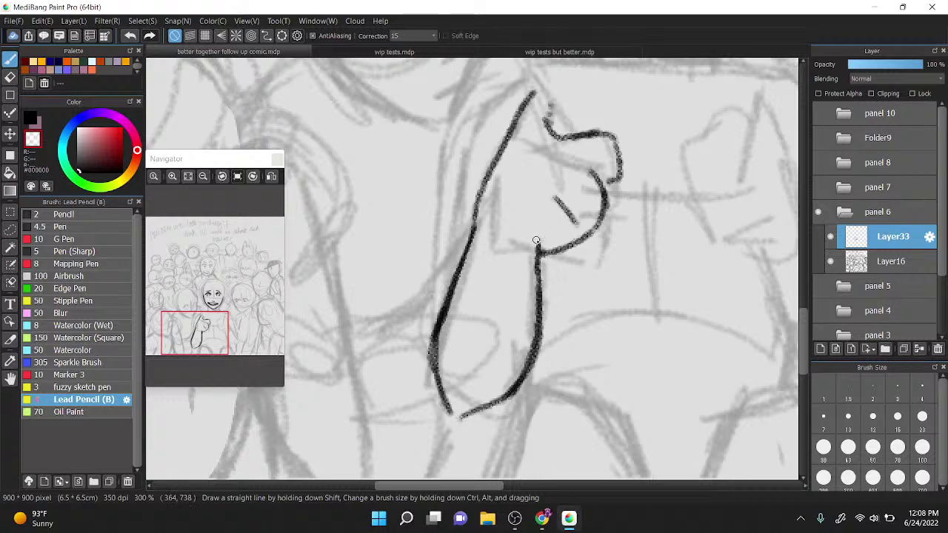
Step: Ink the held sheet's left edge down to the thumb and erase the overlapping lines around the thumb and forearm tip
left_click_drag(576, 132, 526, 189)
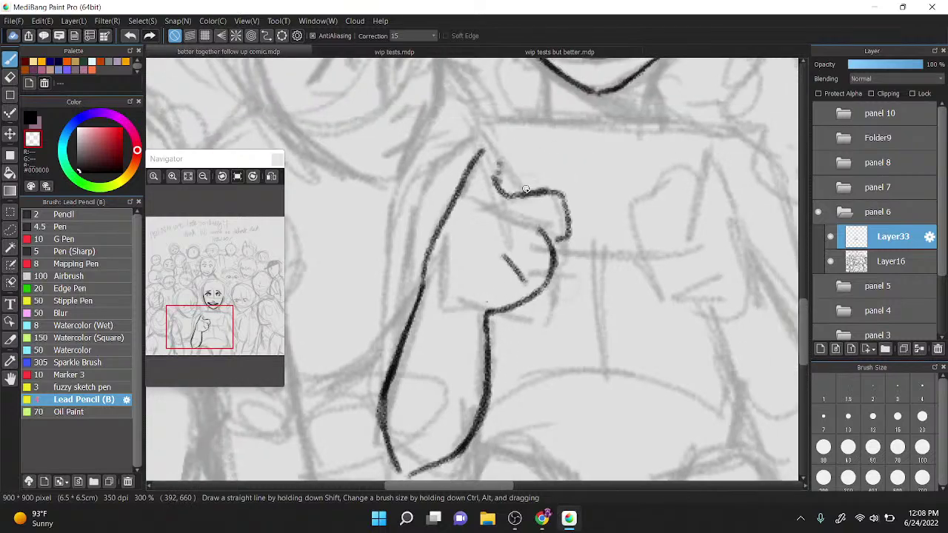
key("z")
mouse_move(482, 129)
left_mouse_down()
mouse_move(512, 194)
mouse_move(488, 147)
left_mouse_up()
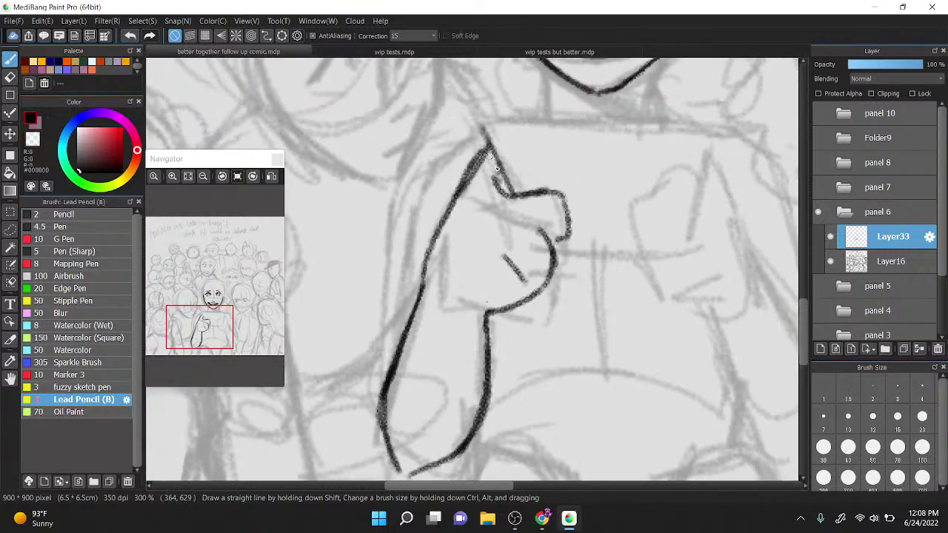
mouse_move(508, 194)
left_mouse_down()
mouse_move(500, 182)
mouse_move(509, 194)
left_mouse_up()
key("z")
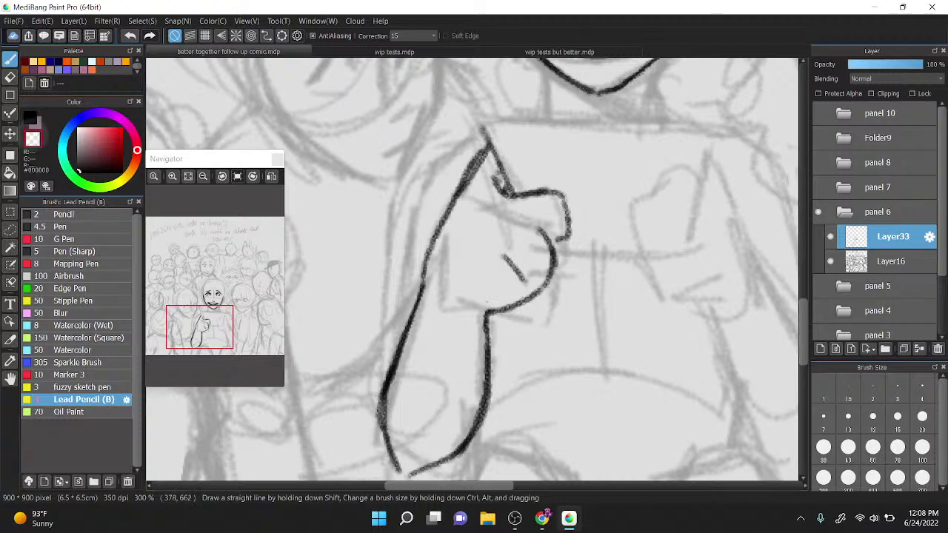
mouse_move(474, 156)
left_mouse_down()
mouse_move(452, 194)
mouse_move(489, 168)
mouse_move(498, 191)
left_mouse_up()
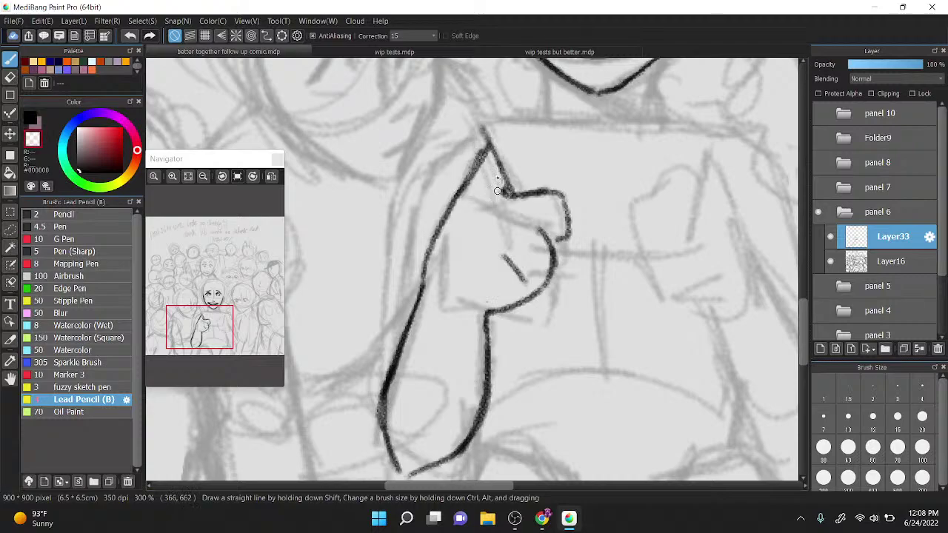
key("x")
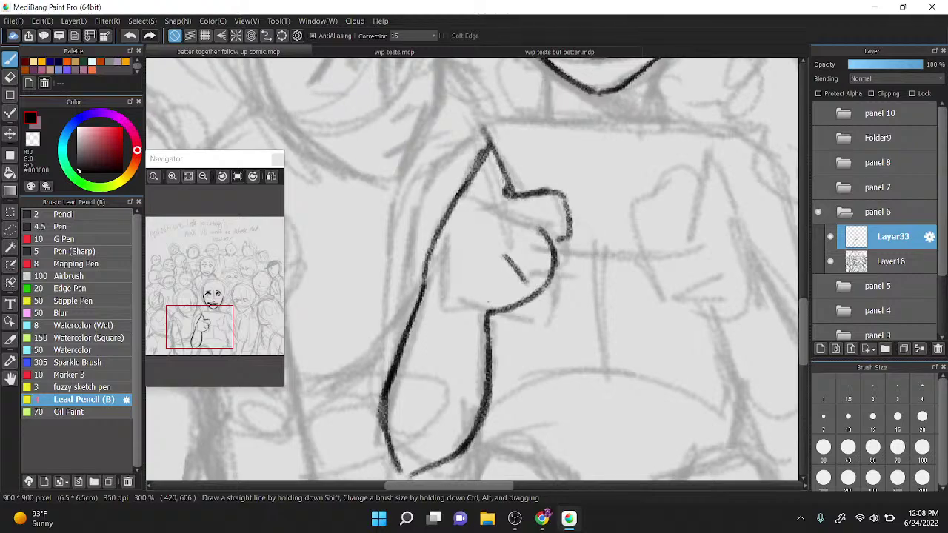
left_click_drag(481, 123, 504, 193)
Step: Rotate the canvas and ink the held sheet's top edge, its upper right corner and part of its bottom edge
scroll(503, 182, "down", 3)
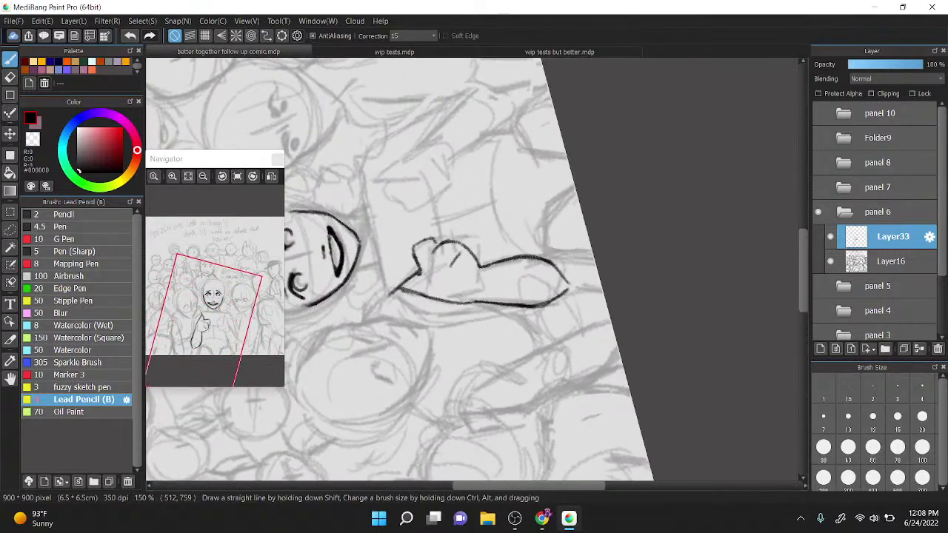
scroll(471, 269, "up", 3)
mouse_move(392, 325)
left_mouse_down()
mouse_move(407, 97)
mouse_move(438, 95)
left_mouse_up()
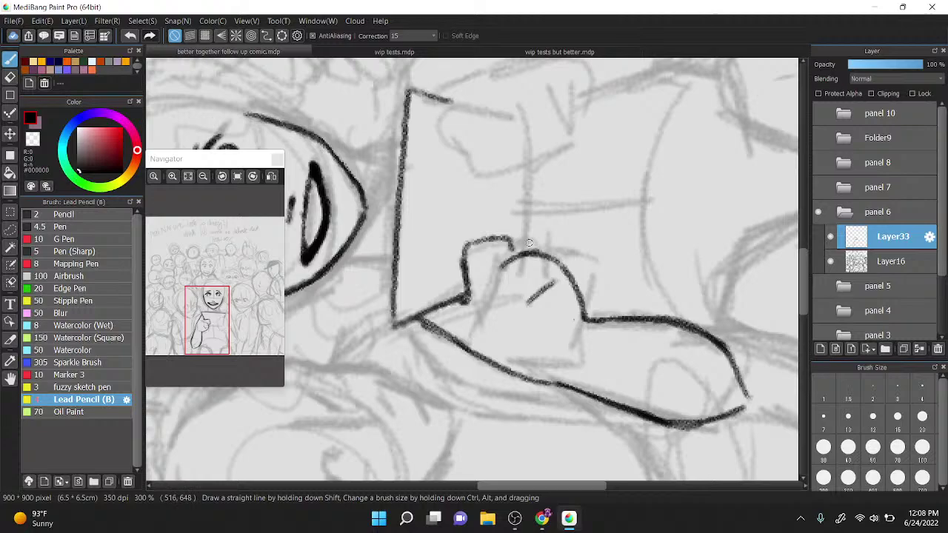
left_click_drag(524, 252, 537, 153)
Step: Straighten the canvas and ink both sides of the central figure's neck from the jaw down to the sheet
scroll(537, 154, "down", 1)
key("Up")
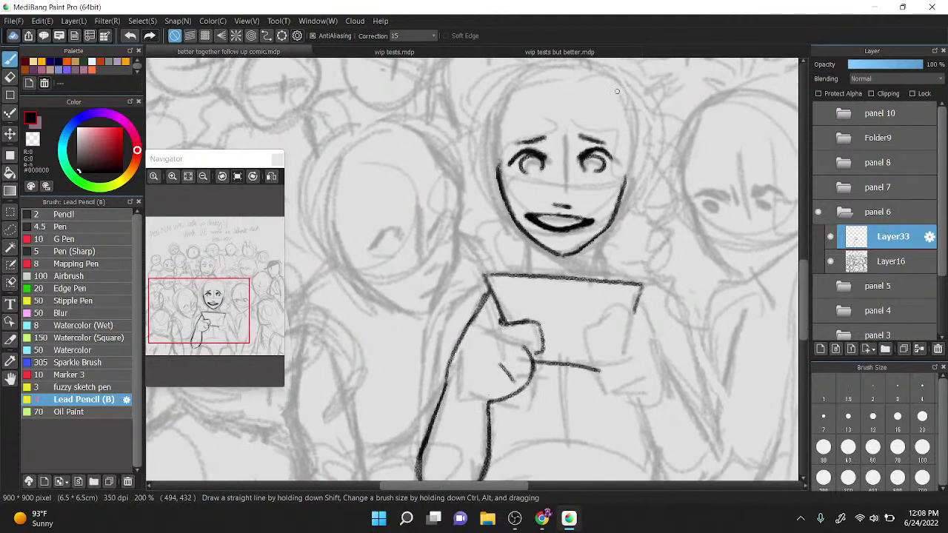
scroll(533, 181, "up", 2)
left_click_drag(518, 271, 523, 347)
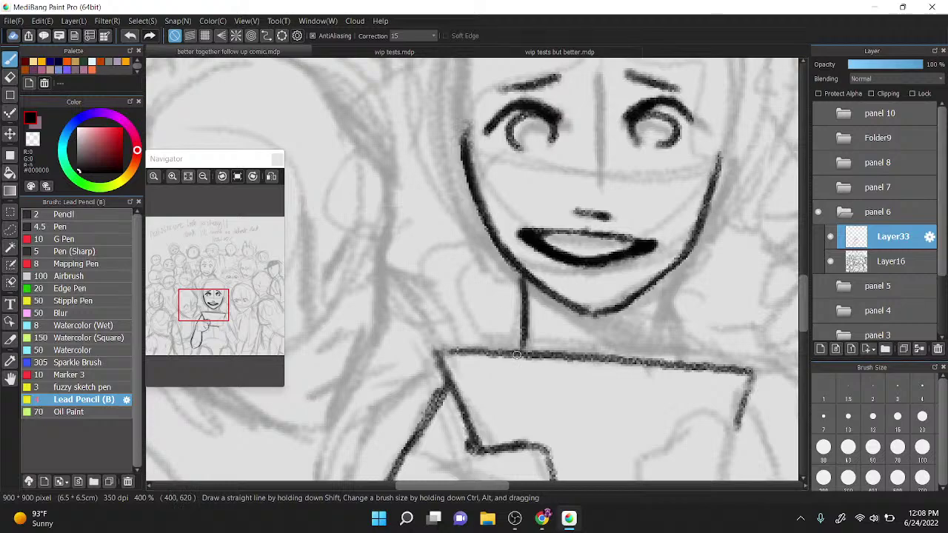
mouse_move(661, 267)
left_mouse_down()
mouse_move(656, 324)
mouse_move(686, 347)
left_mouse_up()
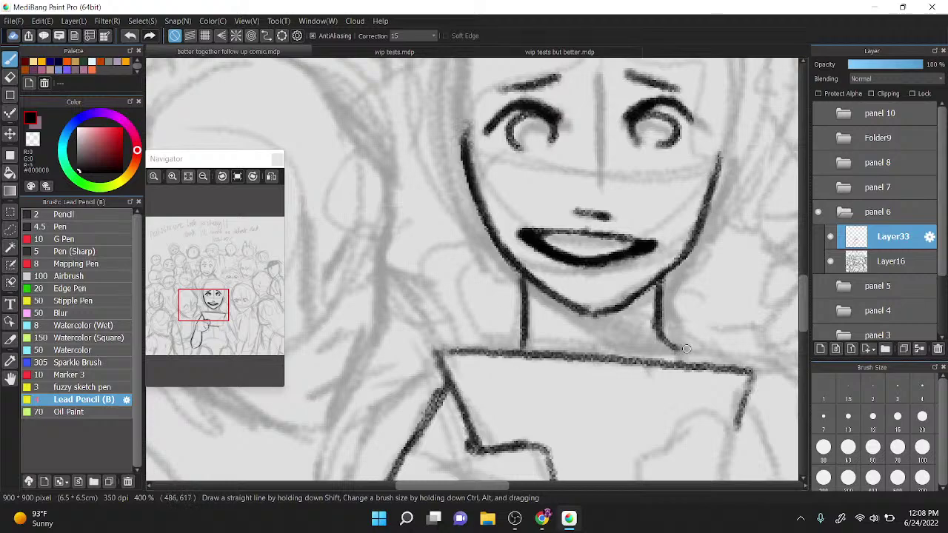
Step: Ink the central figure's shoulders and outer upper arms, then outline both raised knees at the panel's bottom edge
scroll(686, 348, "down", 2)
mouse_move(523, 320)
left_mouse_down()
mouse_move(549, 196)
mouse_move(590, 151)
left_mouse_up()
mouse_move(669, 163)
left_mouse_down()
mouse_move(600, 150)
mouse_move(708, 154)
mouse_move(718, 245)
left_mouse_up()
mouse_move(493, 409)
left_mouse_down()
mouse_move(527, 342)
mouse_move(588, 360)
mouse_move(594, 428)
mouse_move(644, 358)
mouse_move(680, 341)
mouse_move(702, 359)
mouse_move(731, 410)
left_mouse_up()
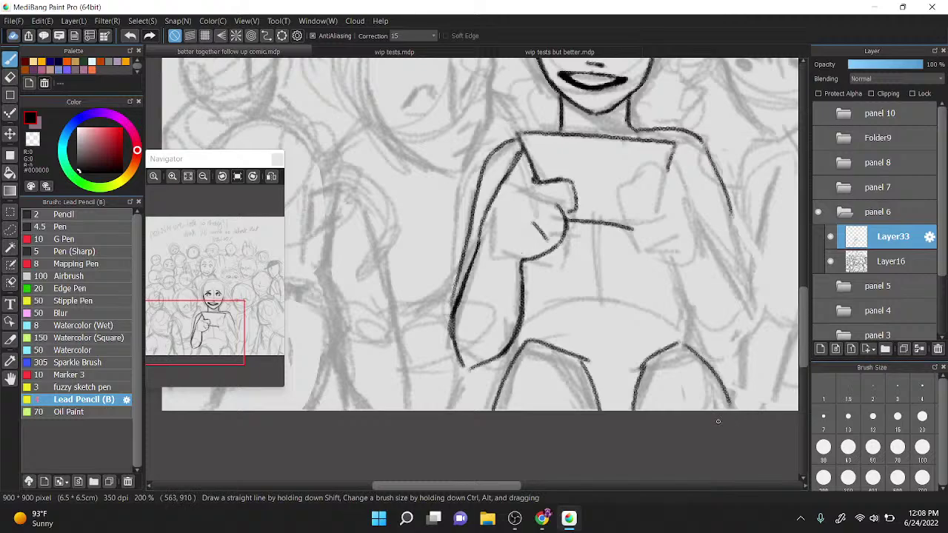
Step: Ink the second hand gripping the held sheet's right side, including its finger line and the sheet-side edge of its forearm
scroll(447, 191, "down", 1)
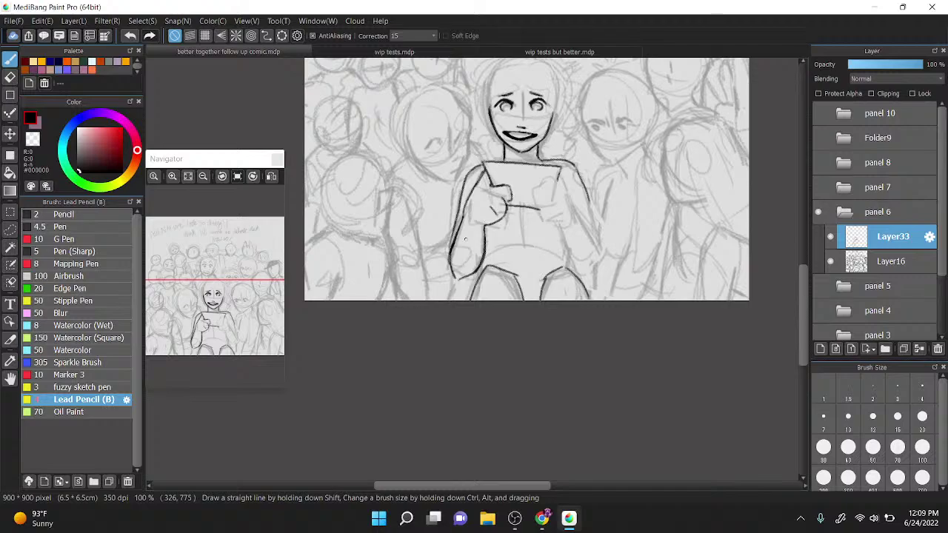
scroll(465, 239, "up", 5)
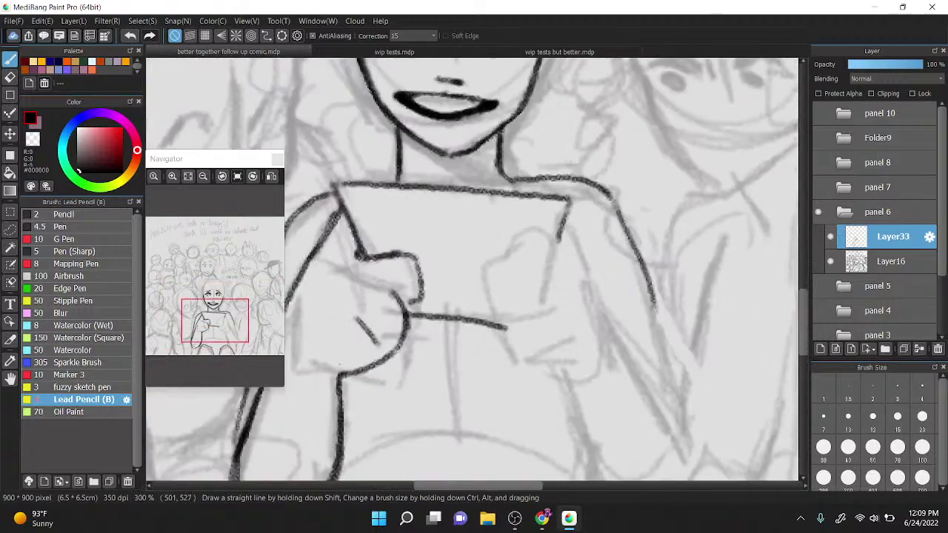
mouse_move(531, 162)
left_mouse_down()
mouse_move(524, 138)
mouse_move(521, 148)
left_mouse_up()
key("ctrl+z")
key("ctrl+z")
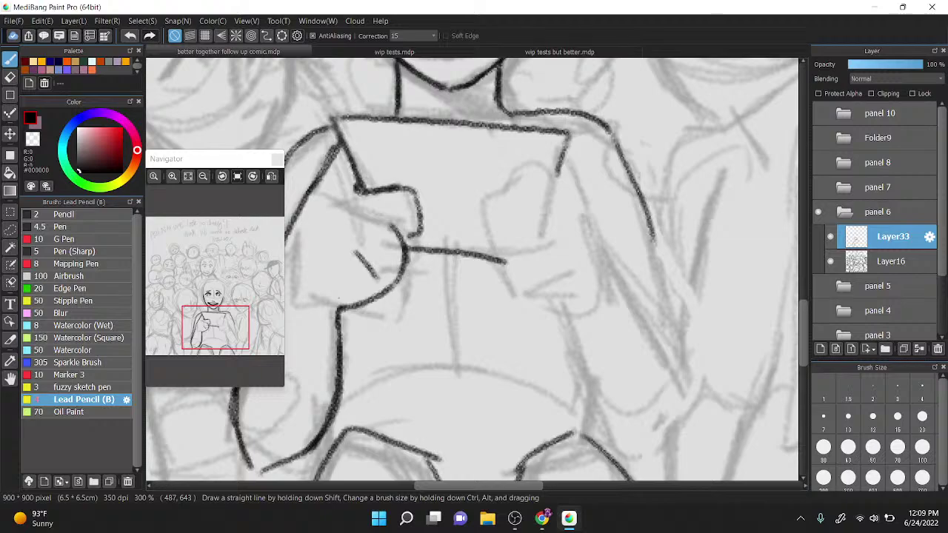
mouse_move(504, 259)
left_mouse_down()
mouse_move(485, 202)
mouse_move(538, 172)
mouse_move(575, 183)
mouse_move(590, 222)
mouse_move(522, 298)
mouse_move(558, 297)
left_mouse_up()
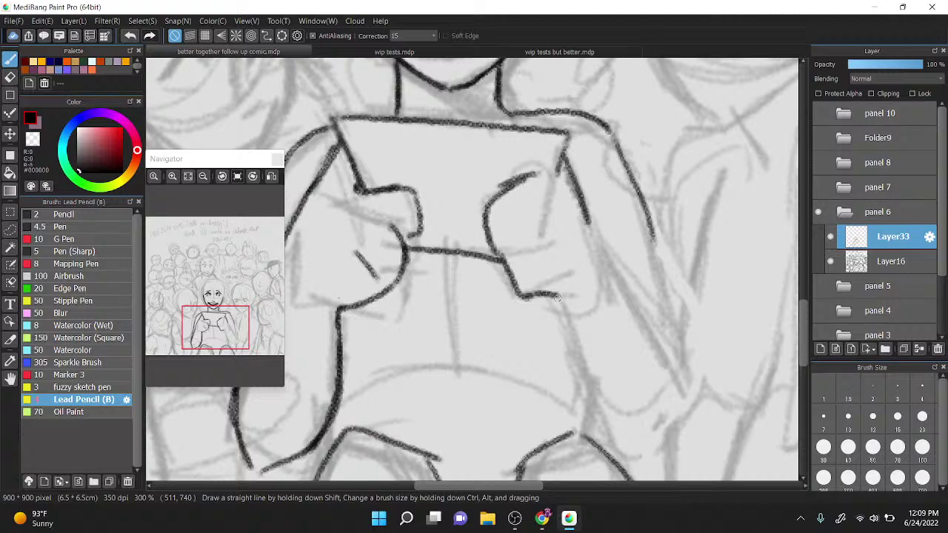
mouse_move(530, 177)
left_mouse_down()
mouse_move(550, 172)
mouse_move(528, 170)
left_mouse_up()
key("x")
key("x")
left_click_drag(498, 257, 524, 232)
left_click_drag(452, 165, 542, 92)
mouse_move(424, 238)
left_mouse_down()
mouse_move(465, 234)
mouse_move(488, 189)
left_mouse_up()
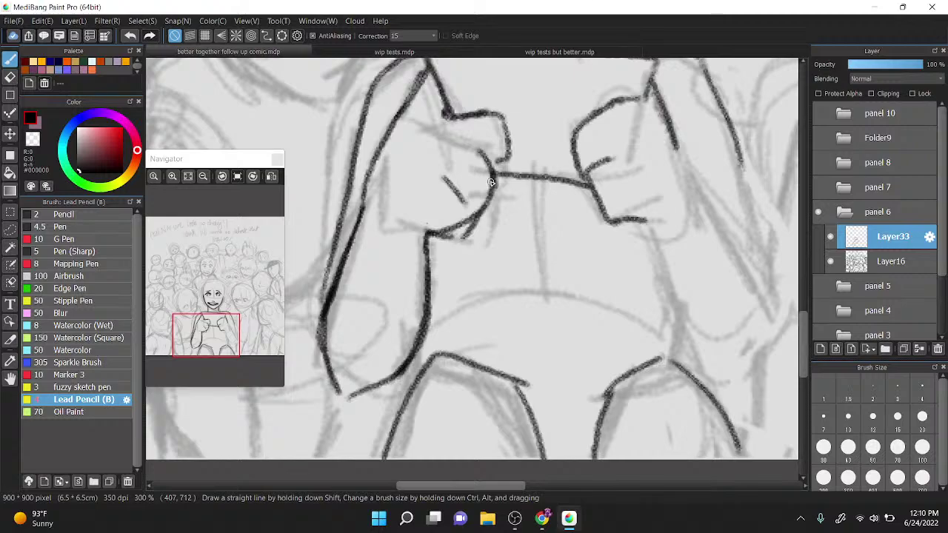
key("ctrl+z")
key("ctrl+z")
Step: Ink both edges of the central figure's right-hand forearm down to the elbow and thicken its outer edge
left_click_drag(669, 136, 573, 132)
left_click_drag(549, 217, 642, 374)
mouse_move(580, 137)
left_mouse_down()
mouse_move(633, 222)
mouse_move(675, 329)
left_mouse_up()
key("ctrl+z")
mouse_move(582, 144)
left_mouse_down()
mouse_move(662, 288)
mouse_move(667, 319)
left_mouse_up()
left_click_drag(651, 366, 672, 312)
mouse_move(598, 194)
left_mouse_down()
mouse_move(665, 283)
mouse_move(658, 319)
left_mouse_up()
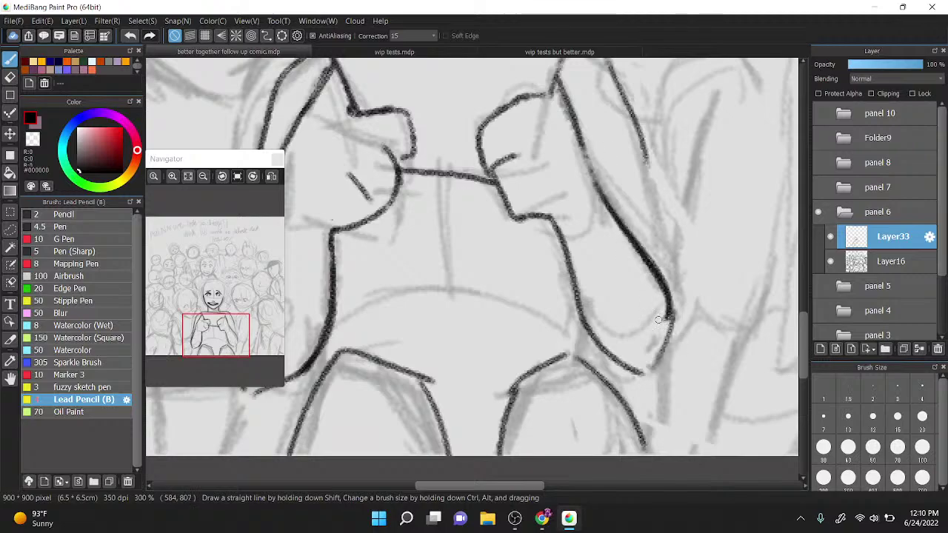
scroll(622, 132, "down", 1)
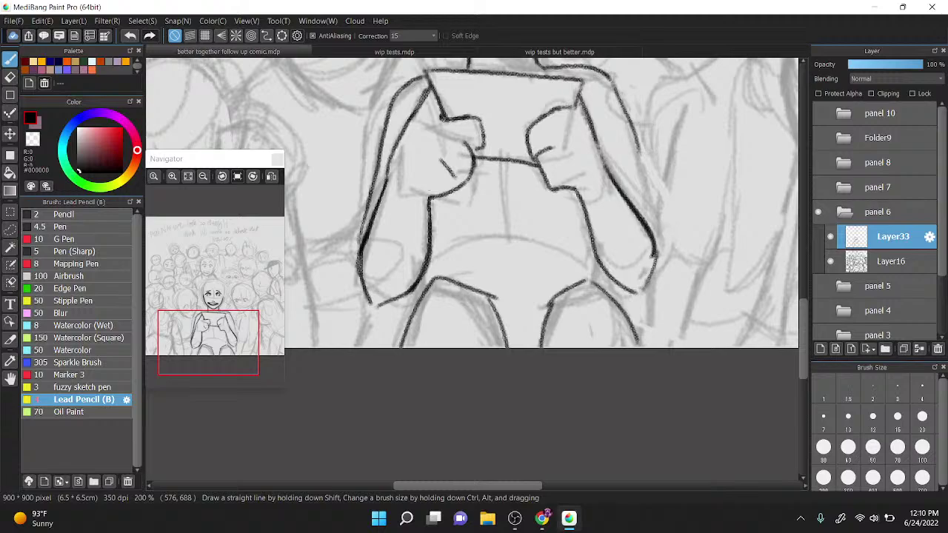
left_click_drag(607, 167, 653, 248)
Step: Thicken the inner edge of the left-hand forearm and erase the excess ink along the edges of both forearms
key("ctrl+plus")
mouse_move(477, 265)
left_mouse_down()
mouse_move(503, 128)
mouse_move(491, 213)
mouse_move(465, 290)
left_mouse_up()
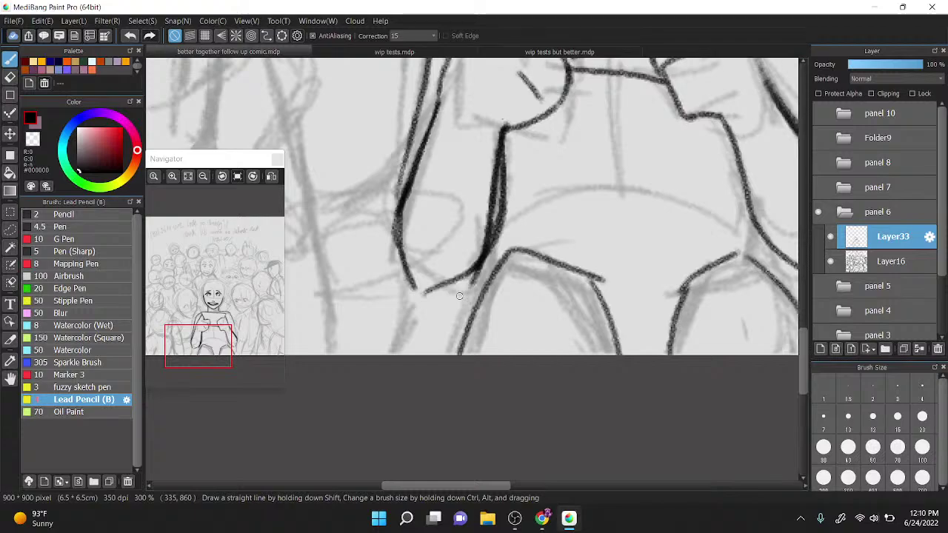
key("x")
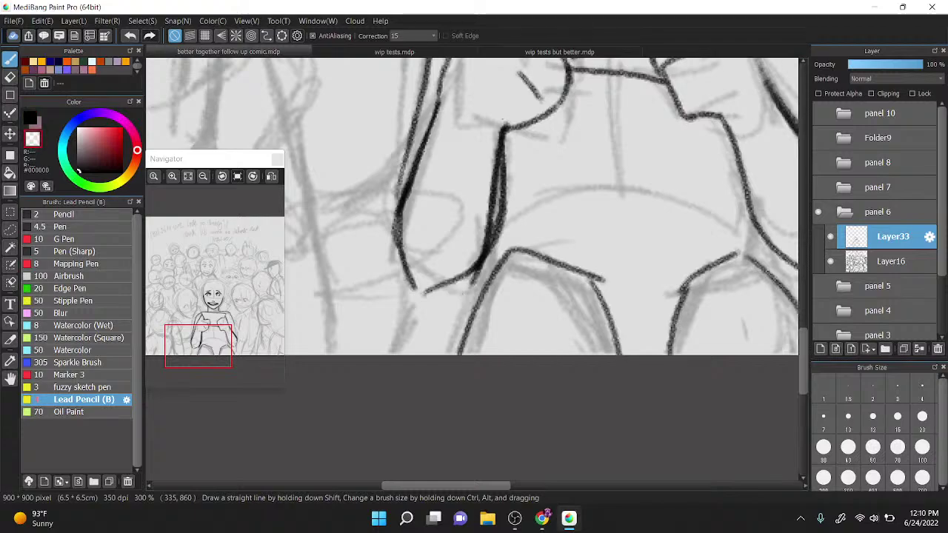
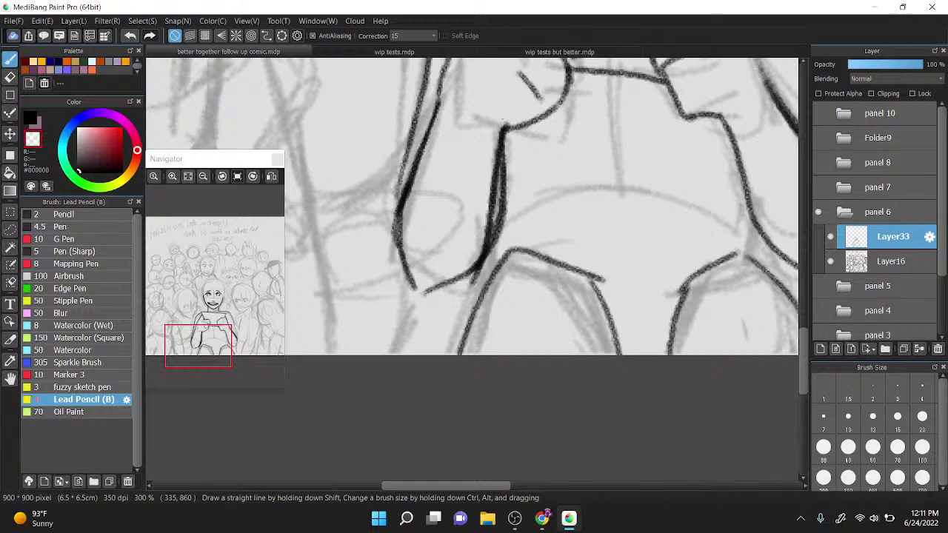
mouse_move(476, 283)
left_mouse_down()
mouse_move(505, 140)
mouse_move(448, 146)
left_mouse_up()
scroll(448, 146, "down", 1)
scroll(554, 148, "up", 1)
mouse_move(651, 93)
left_mouse_down()
mouse_move(554, 148)
mouse_move(522, 131)
left_mouse_up()
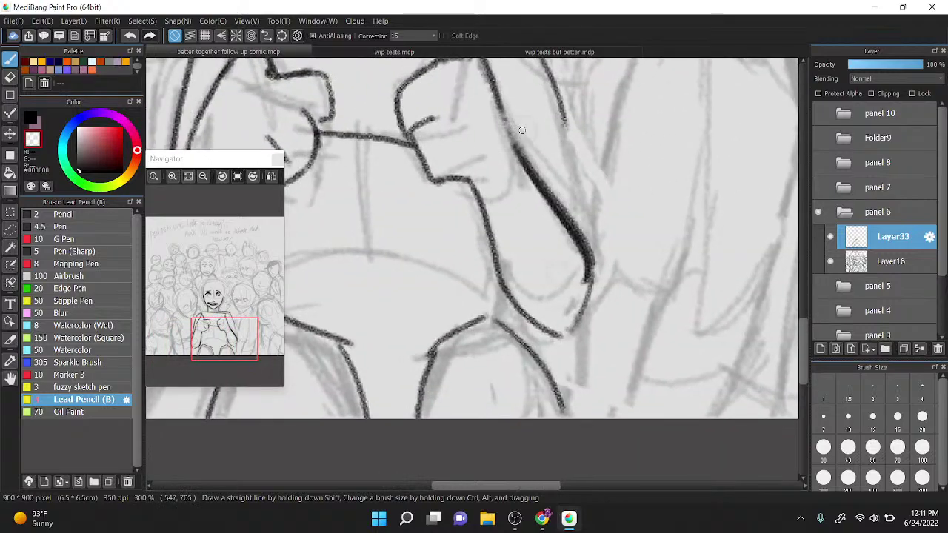
left_click_drag(539, 200, 574, 272)
Step: Trim the thick ink at the left-hand elbow's outer edge and re-ink the contour up the arm
left_click_drag(399, 158, 551, 140)
scroll(500, 130, "down", 1)
scroll(551, 140, "up", 1)
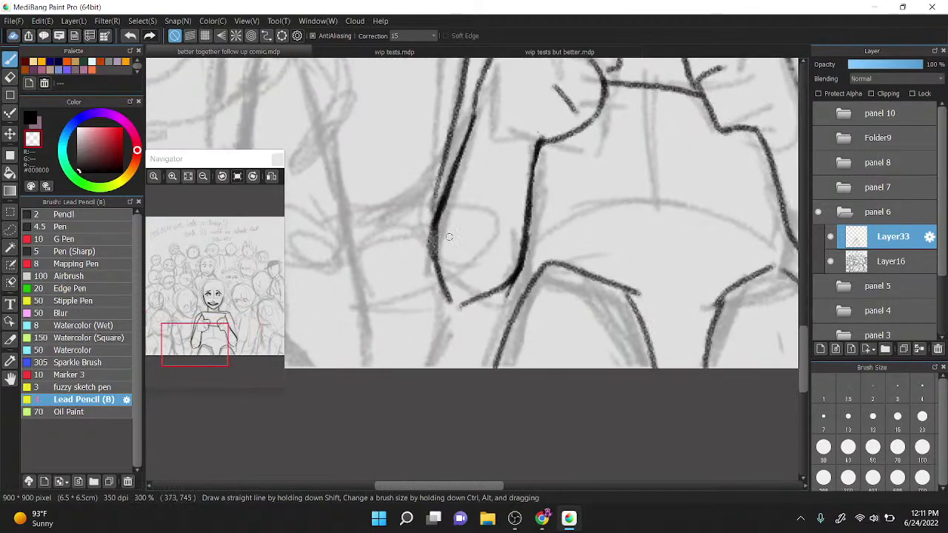
left_click_drag(443, 249, 464, 167)
key("z")
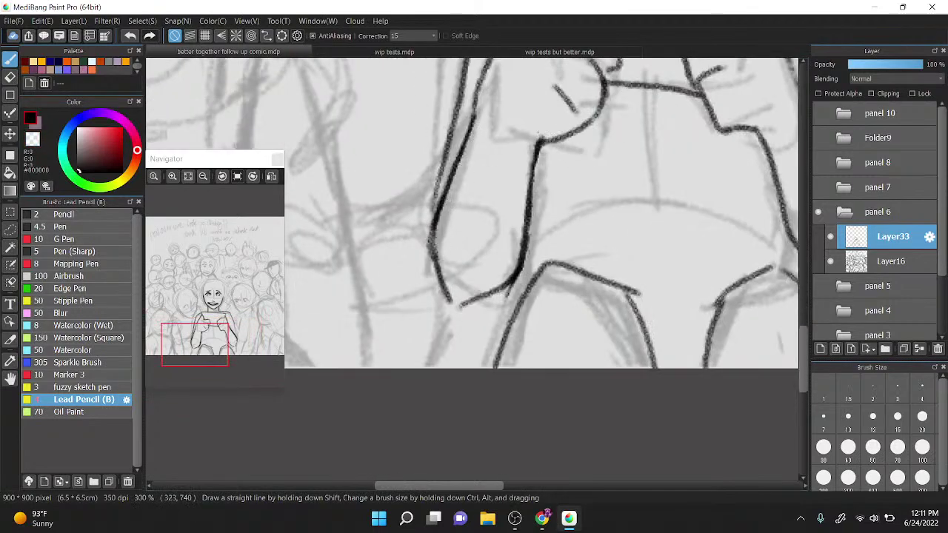
mouse_move(437, 268)
left_mouse_down()
mouse_move(443, 188)
mouse_move(468, 121)
left_mouse_up()
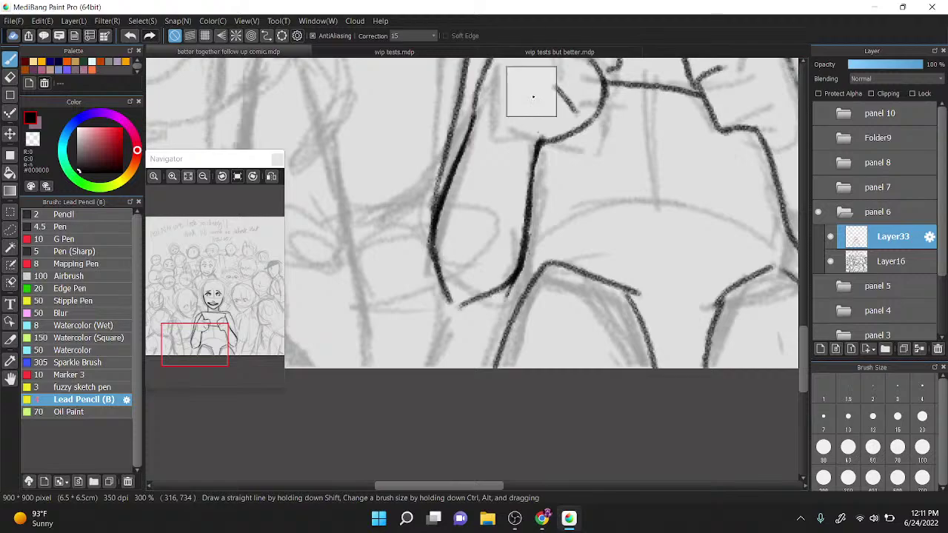
left_click_drag(531, 91, 504, 167)
left_click_drag(411, 282, 431, 143)
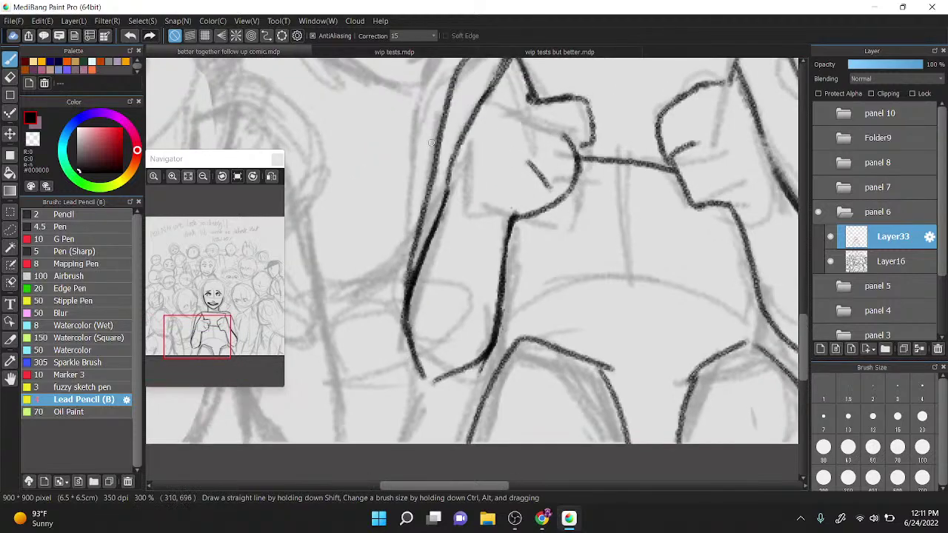
Step: Ink two curved bands across each of the central figure's forearms and thicken the right-hand forearm's inner edge
left_click_drag(449, 194, 511, 224)
mouse_move(433, 231)
left_mouse_down()
mouse_move(484, 282)
mouse_move(508, 263)
left_mouse_up()
key("ctrl+minus")
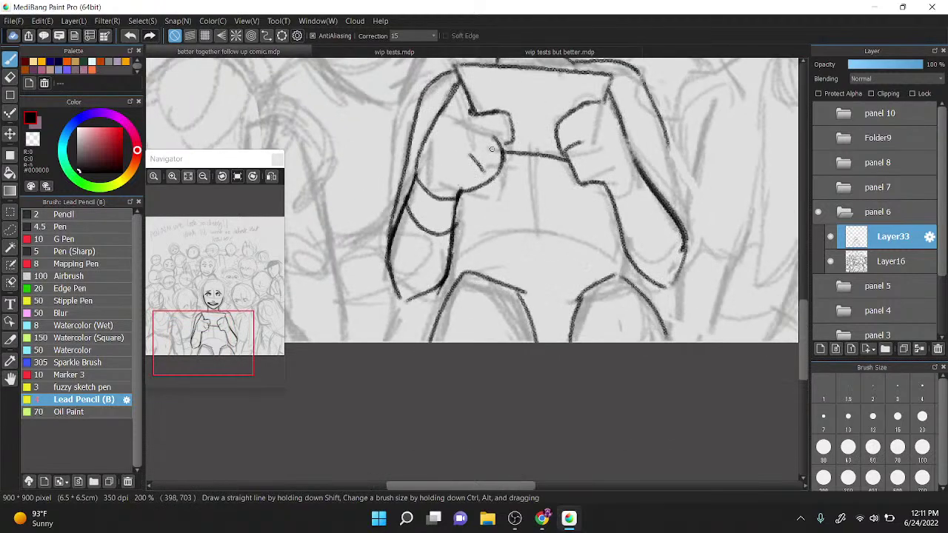
left_click_drag(604, 185, 638, 166)
mouse_move(611, 197)
left_mouse_down()
mouse_move(627, 170)
mouse_move(612, 214)
mouse_move(651, 200)
left_mouse_up()
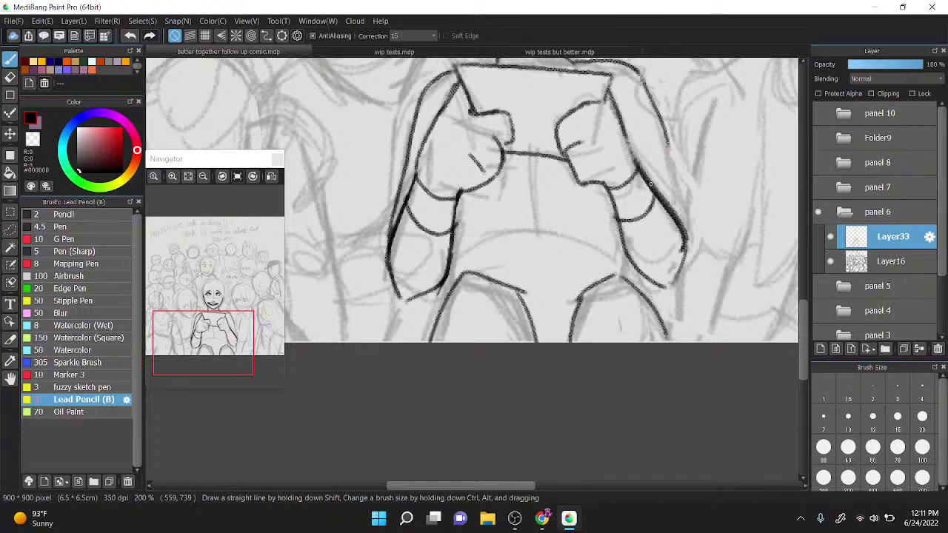
left_click_drag(527, 118, 505, 151)
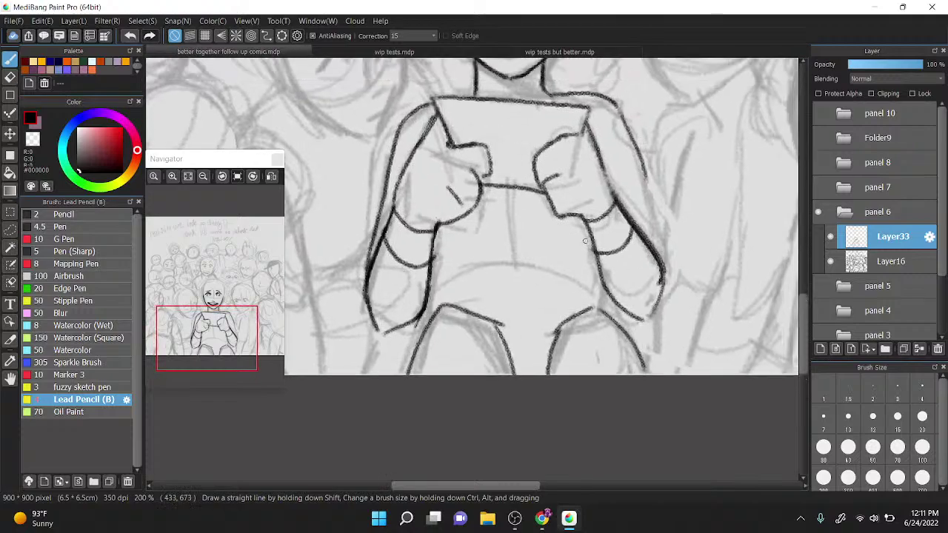
mouse_move(578, 215)
left_mouse_down()
mouse_move(604, 282)
mouse_move(641, 319)
left_mouse_up()
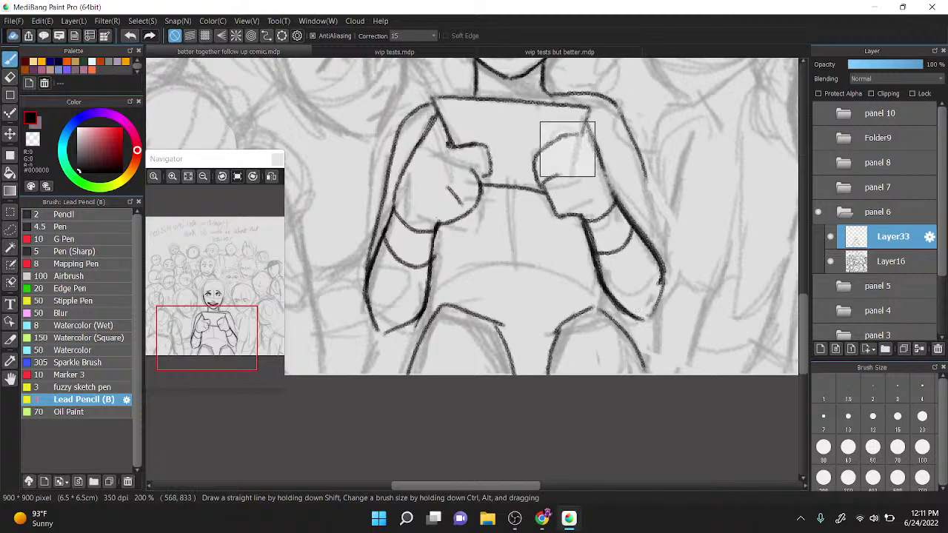
Step: Erase both of the central figure's eyebrows with the transparent colour
scroll(582, 211, "down", 2)
scroll(583, 223, "up", 2)
left_click_drag(584, 141, 589, 231)
scroll(508, 105, "up", 1)
left_click_drag(509, 105, 534, 202)
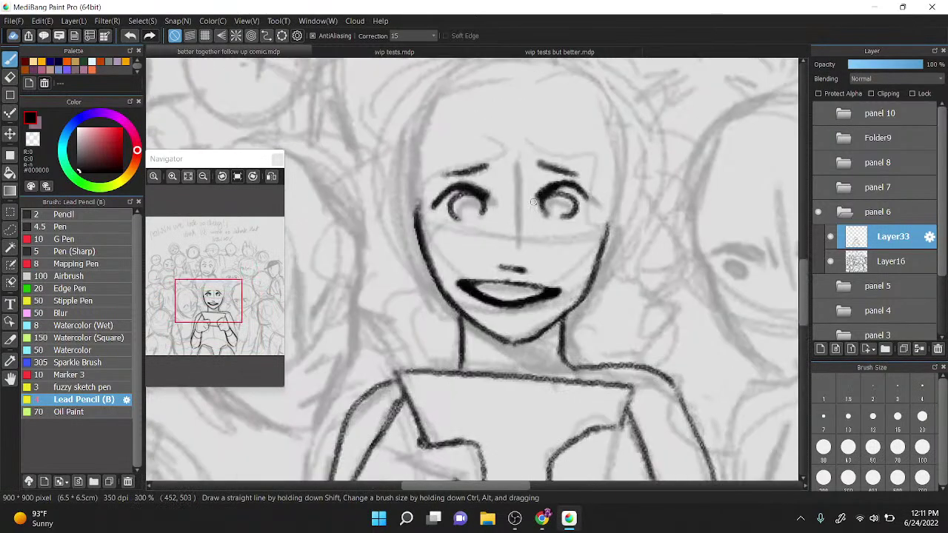
key("z")
mouse_move(444, 174)
left_mouse_down()
mouse_move(500, 169)
mouse_move(476, 157)
mouse_move(504, 146)
mouse_move(569, 180)
left_mouse_up()
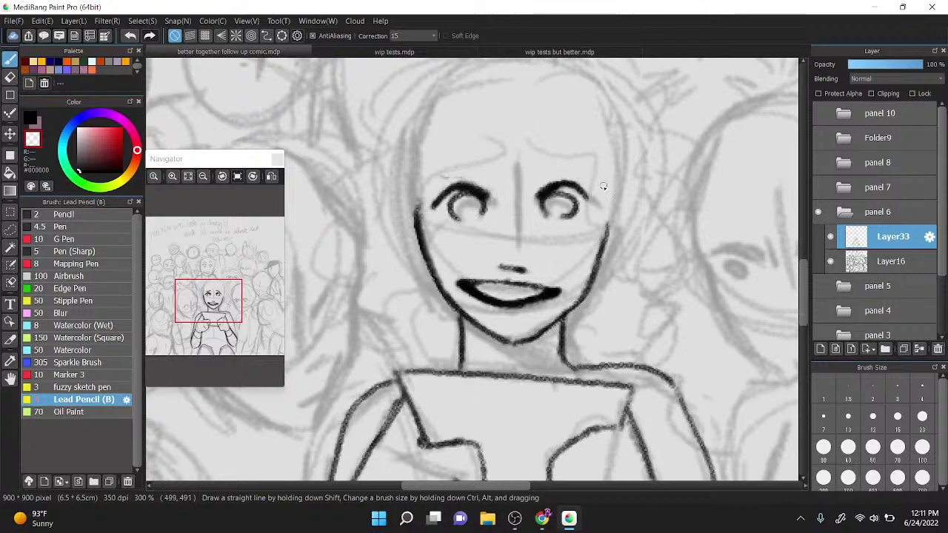
scroll(599, 188, "down", 2)
scroll(585, 96, "up", 2)
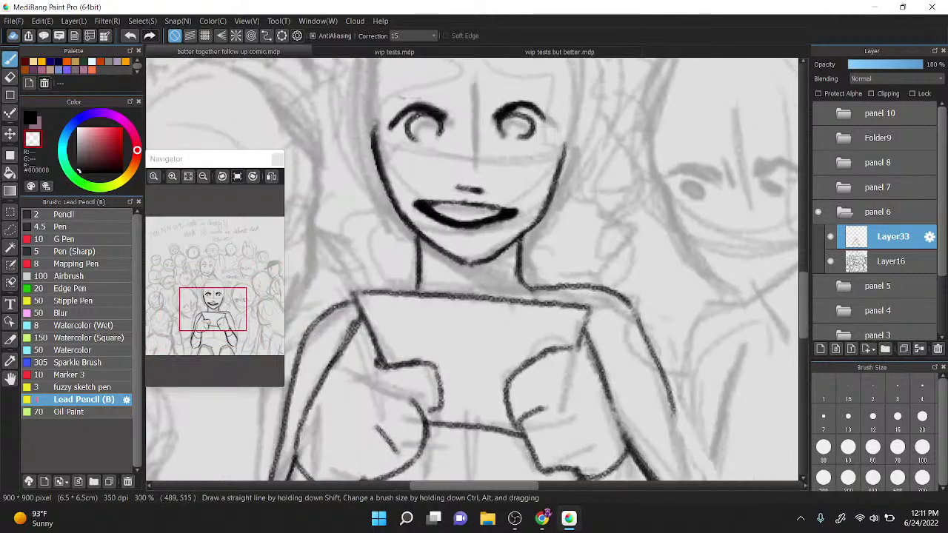
Step: Flip the canvas view horizontally and touch up the central figure's jawline down to the chin in black
left_click(271, 176)
scroll(444, 93, "up", 1)
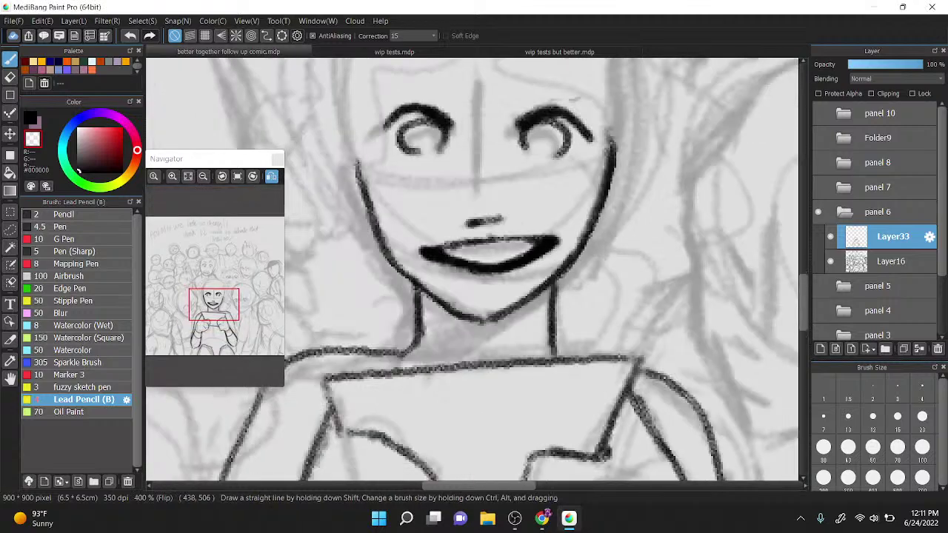
left_click(31, 116)
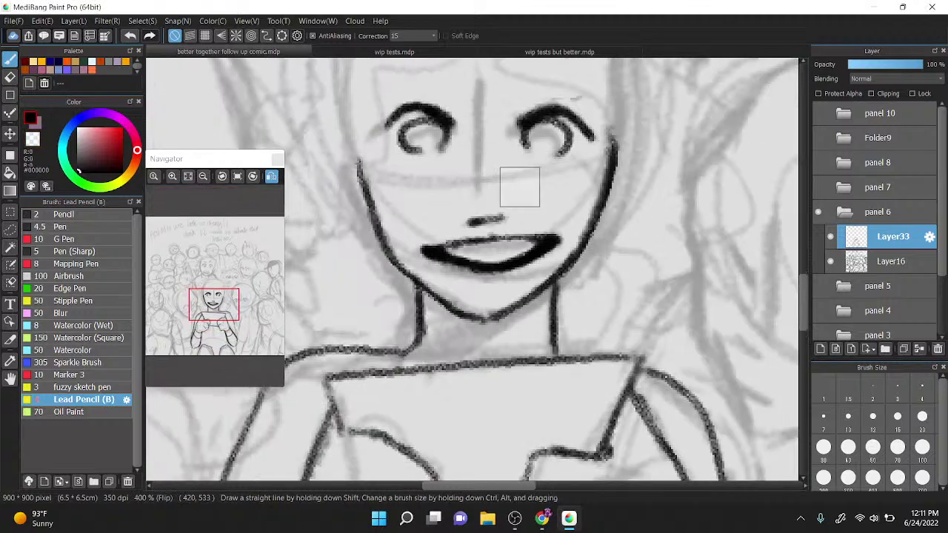
left_click_drag(521, 185, 533, 183)
left_click_drag(419, 274, 487, 328)
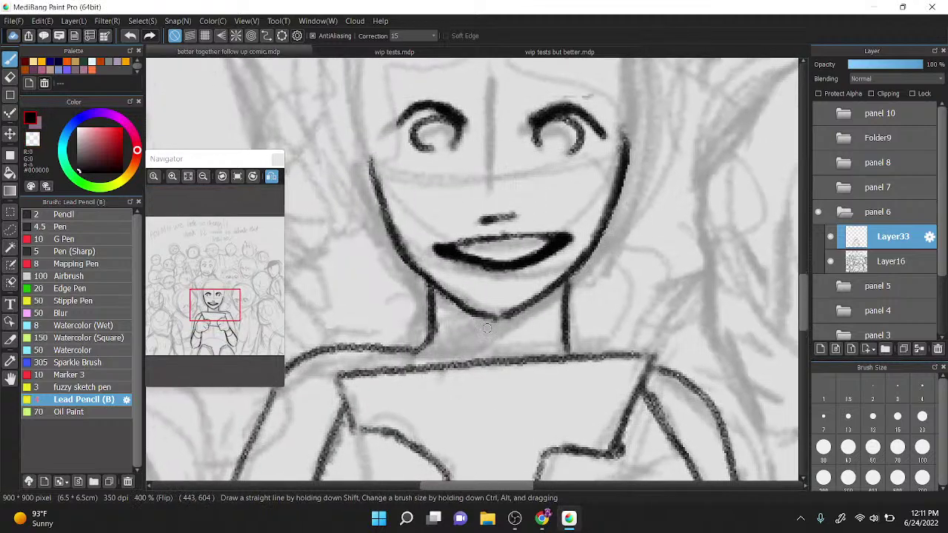
scroll(487, 328, "down", 4)
scroll(543, 156, "up", 2)
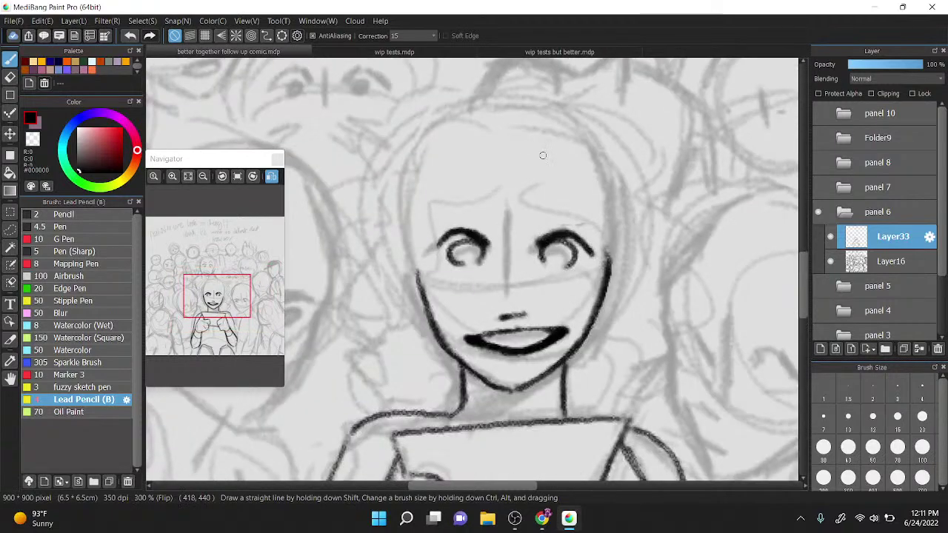
Step: Lasso both eyes of the central figure, rotate them slightly, return the canvas to its unflipped view and apply the transform
key("m")
left_click_drag(419, 174, 603, 286)
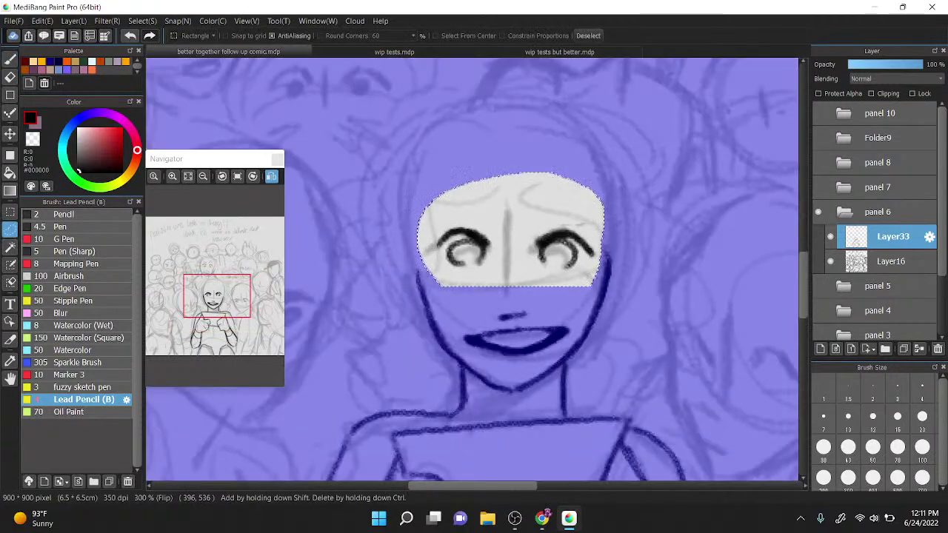
key("ctrl+t")
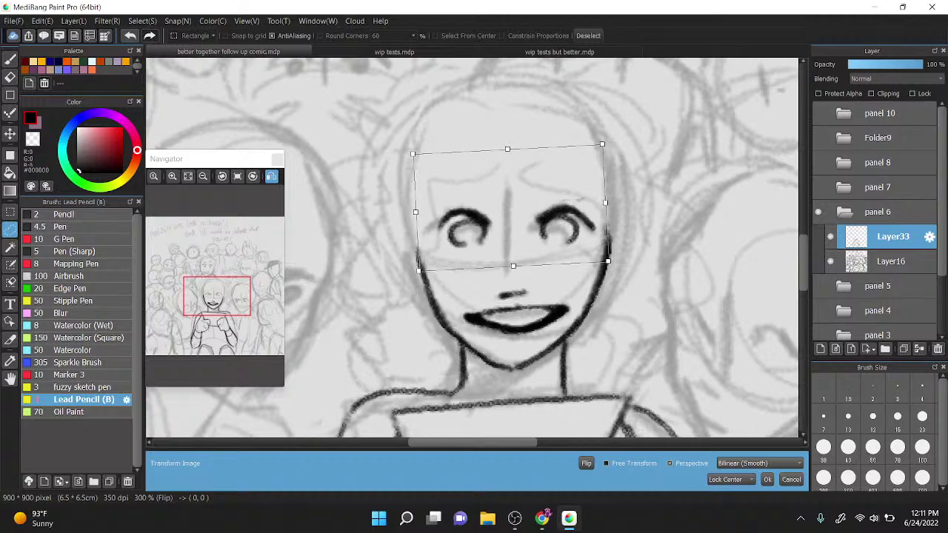
left_click(271, 177)
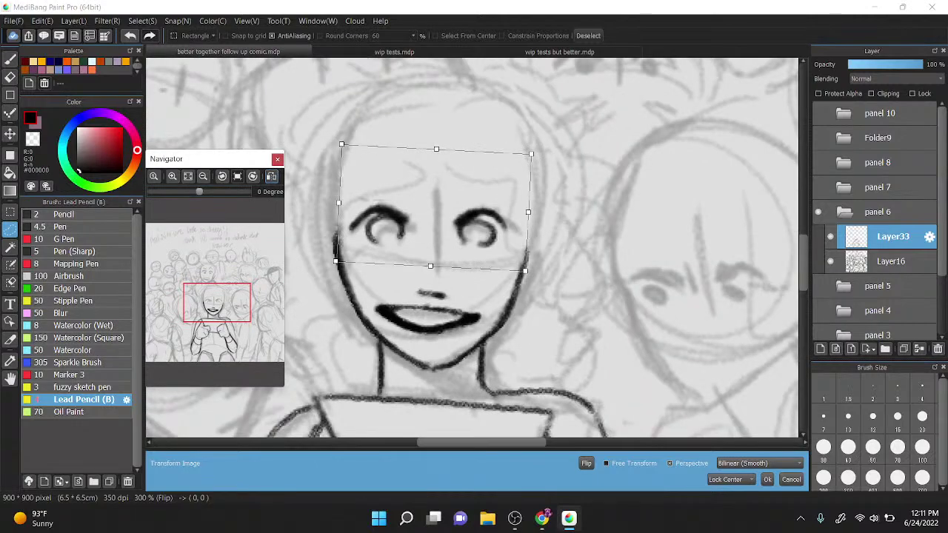
left_click(767, 479)
key("ctrl+d")
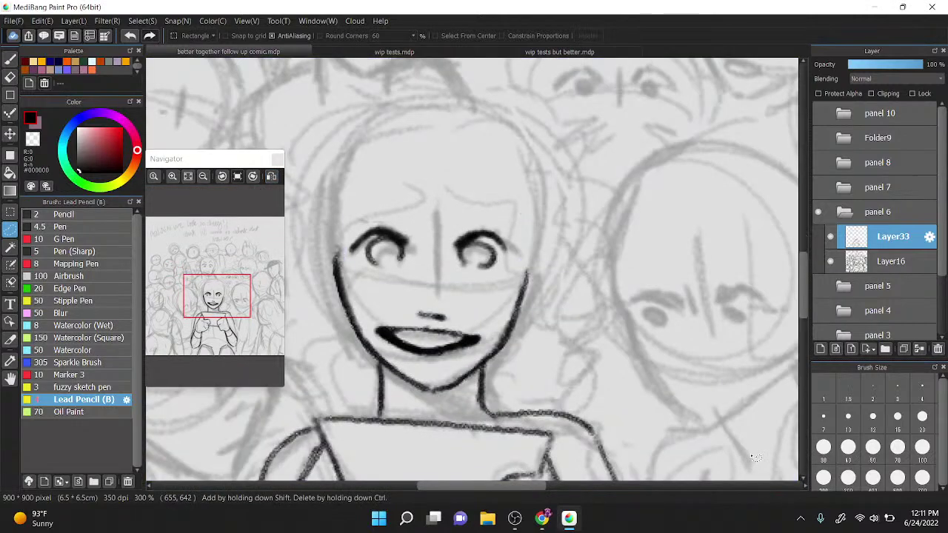
Step: Extend the right-hand eye's upper lash line at its outer corner and ink a thick diagonal shadow on the neck below the jaw
key("b")
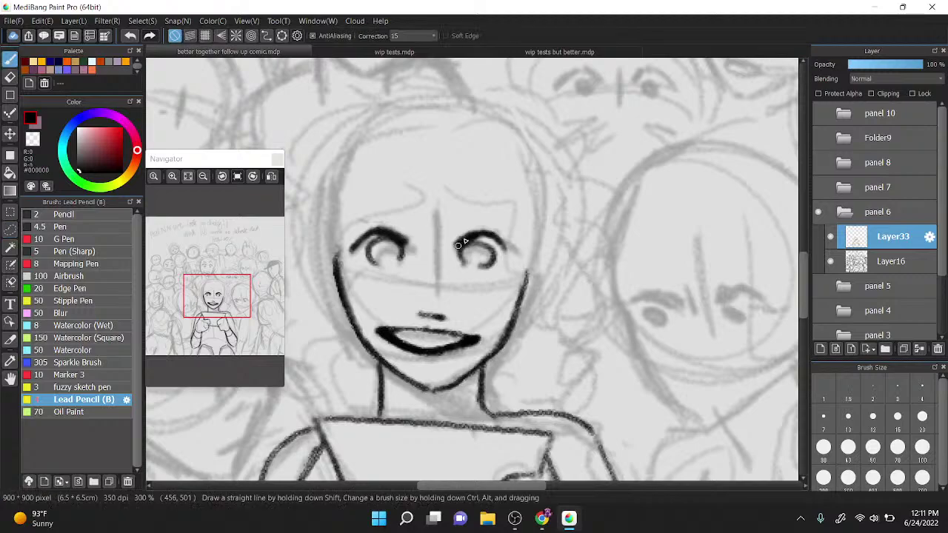
left_click_drag(501, 239, 515, 253)
scroll(434, 285, "up", 1)
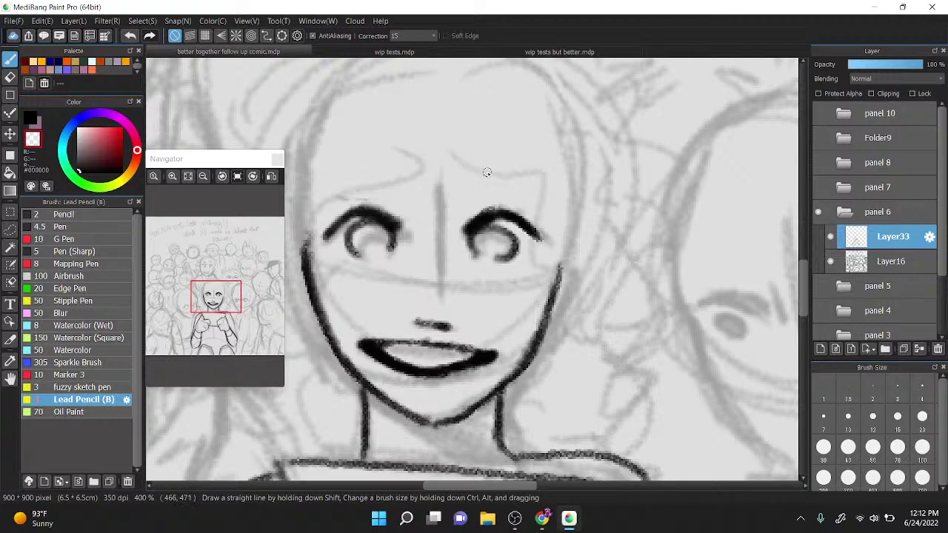
scroll(473, 148, "down", 2)
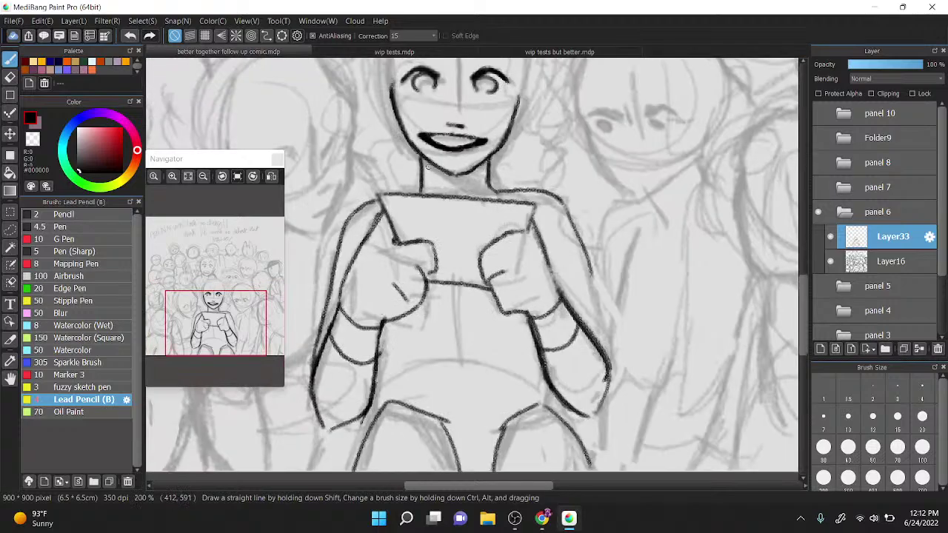
left_click_drag(428, 167, 473, 194)
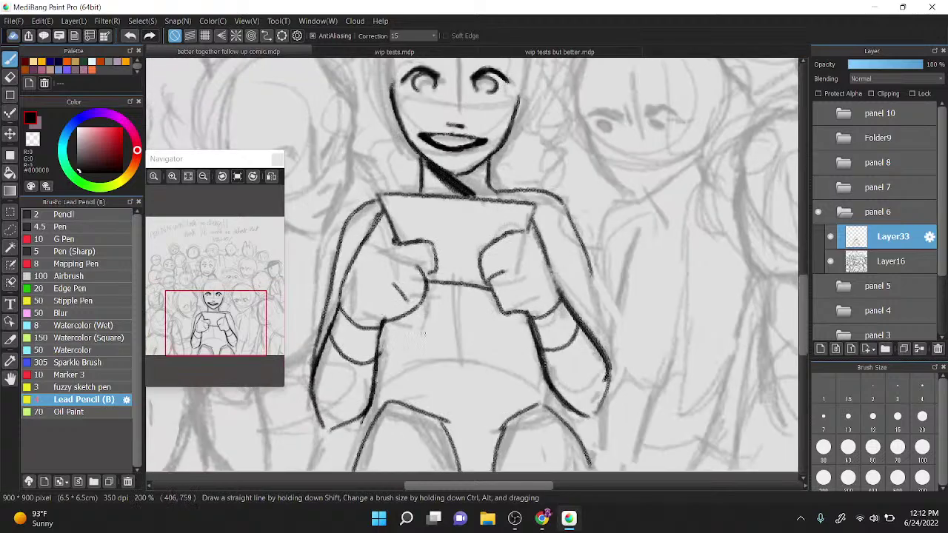
Step: Ink a V-shaped line on the central figure's torso below the held paper, and undo a trial shoulder stroke
mouse_move(407, 309)
left_mouse_down()
mouse_move(462, 388)
mouse_move(493, 308)
left_mouse_up()
mouse_move(390, 220)
left_mouse_down()
mouse_move(373, 200)
mouse_move(420, 189)
mouse_move(396, 175)
mouse_move(379, 197)
left_mouse_up()
key("ctrl+z")
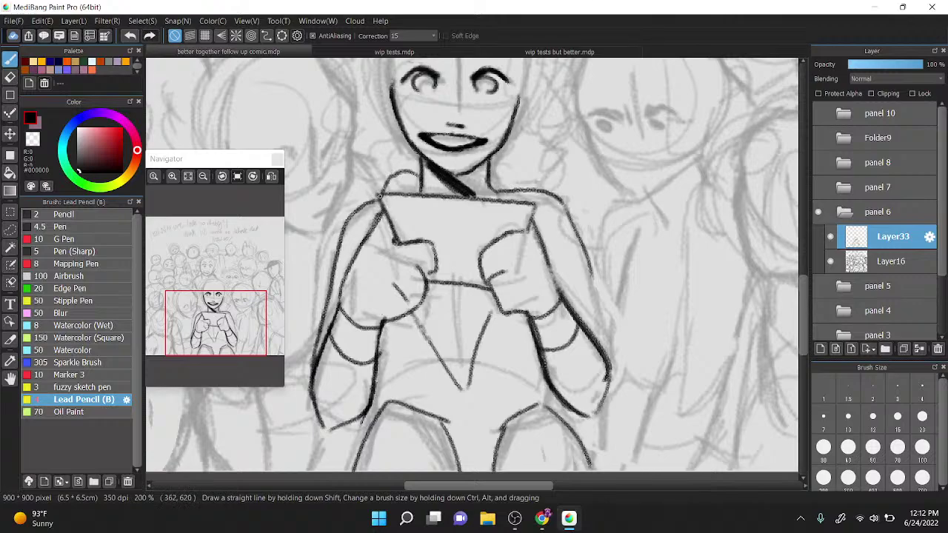
mouse_move(494, 171)
left_mouse_down()
mouse_move(514, 201)
mouse_move(492, 203)
left_mouse_up()
left_click_drag(418, 180, 414, 196)
scroll(423, 177, "up", 2)
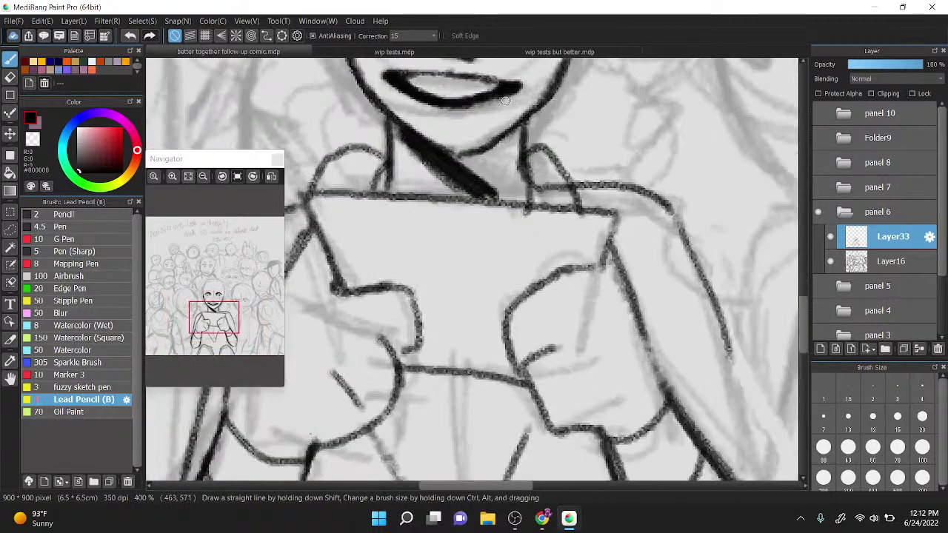
scroll(509, 108, "down", 1)
left_click_drag(508, 110, 585, 82)
key("ctrl+z")
key("ctrl+z")
key("ctrl+z")
key("ctrl+z")
Step: Ink collar curves on both sides of the central figure's neck and clean up the right-hand one with the transparent colour
mouse_move(468, 144)
left_mouse_down()
mouse_move(475, 117)
mouse_move(506, 96)
left_mouse_up()
mouse_move(604, 102)
left_mouse_down()
mouse_move(640, 121)
mouse_move(645, 149)
left_mouse_up()
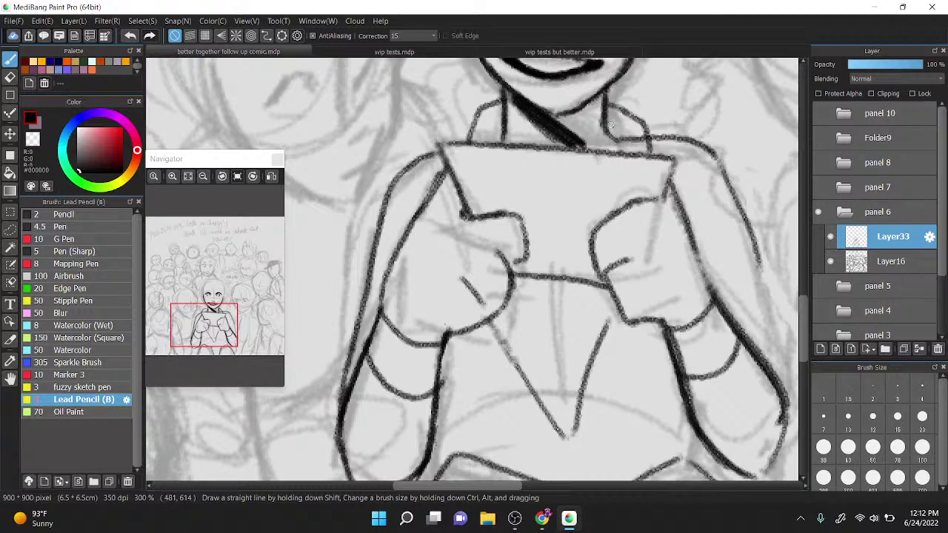
left_click_drag(606, 120, 622, 153)
left_click_drag(505, 121, 499, 143)
key("z")
mouse_move(628, 138)
left_mouse_down()
mouse_move(619, 125)
mouse_move(635, 148)
mouse_move(643, 142)
left_mouse_up()
Step: Fill the neck area between the jaw and the held paper with solid black shadow
scroll(643, 141, "up", 5)
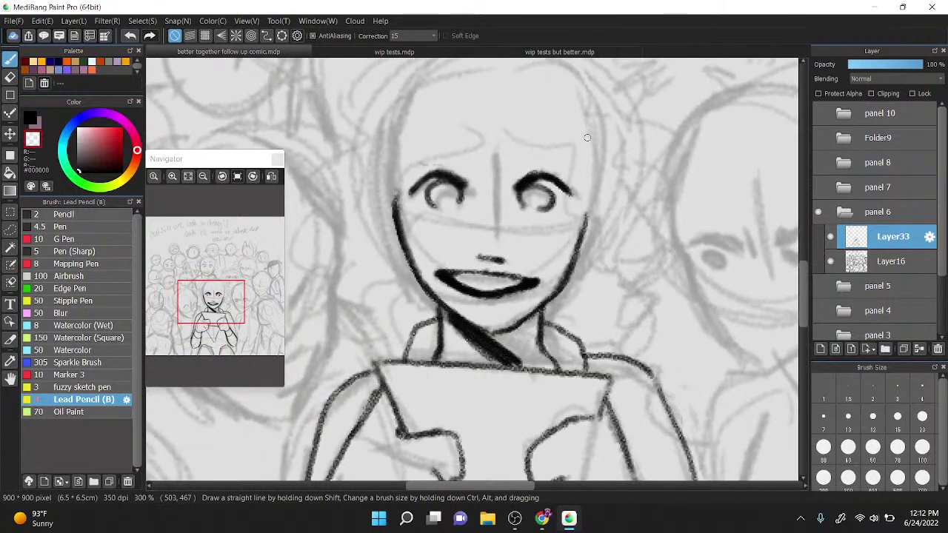
scroll(587, 137, "down", 1)
left_click(32, 118)
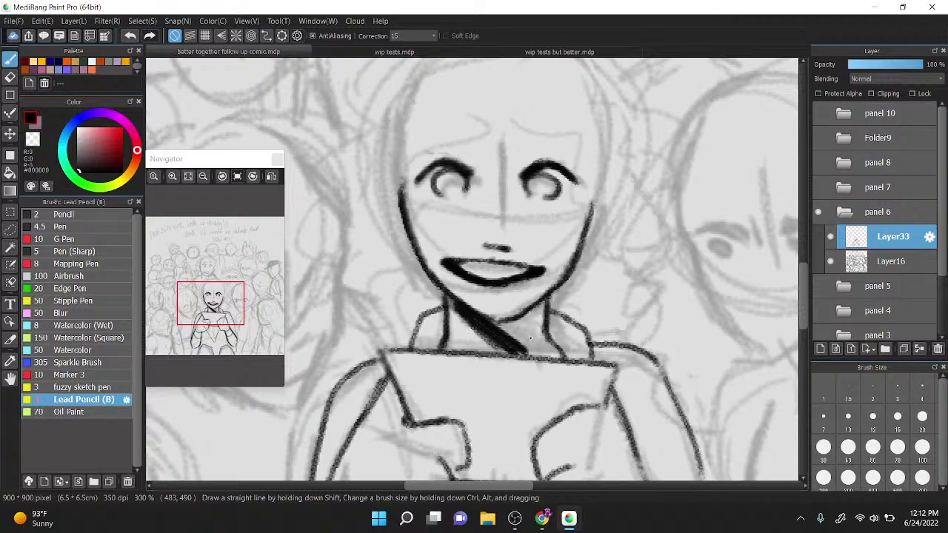
mouse_move(529, 338)
left_mouse_down()
mouse_move(537, 315)
mouse_move(514, 337)
mouse_move(502, 326)
mouse_move(516, 316)
mouse_move(520, 337)
mouse_move(534, 301)
mouse_move(544, 314)
left_mouse_up()
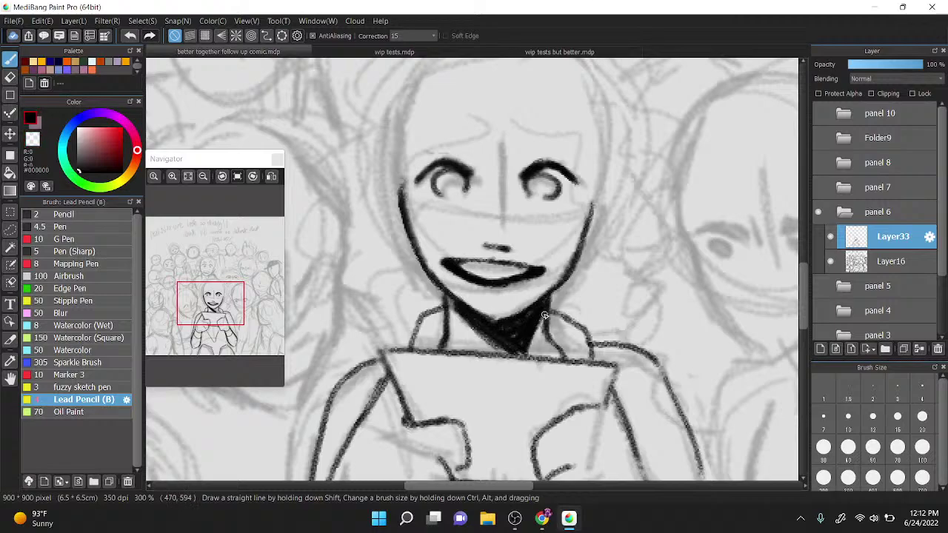
scroll(481, 175, "down", 3)
Step: Add two short black stripes across the right-hand sleeve and a short mark at the left-hand sleeve's wrist
scroll(517, 251, "up", 2)
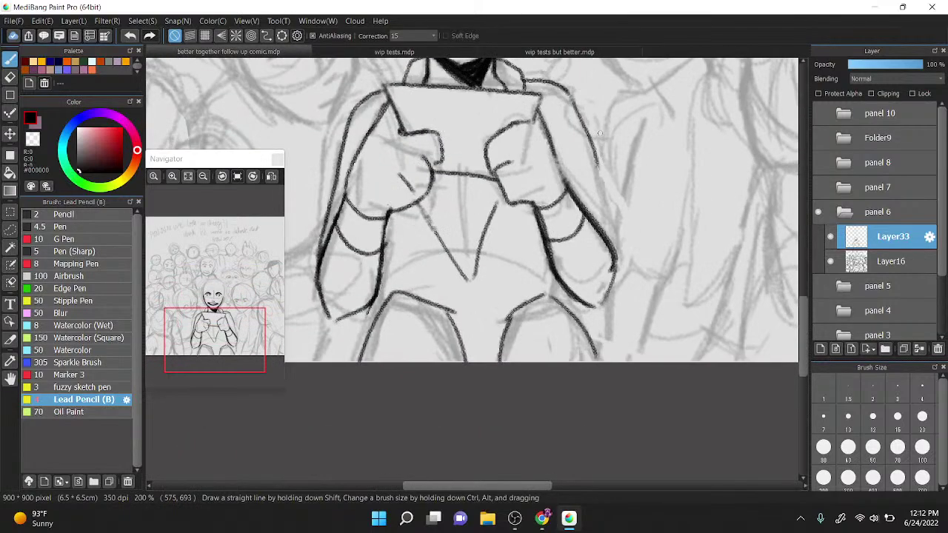
left_click_drag(608, 202, 586, 208)
left_click_drag(607, 211, 582, 214)
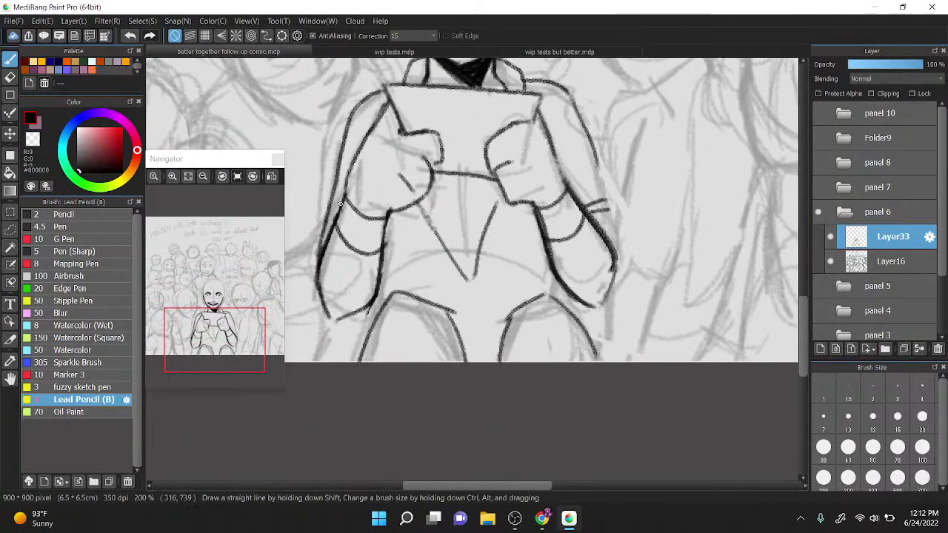
left_click_drag(339, 203, 348, 198)
Step: Ink new, wider inner contours for both of the central figure's forearms below the cuffs
scroll(313, 356, "up", 2)
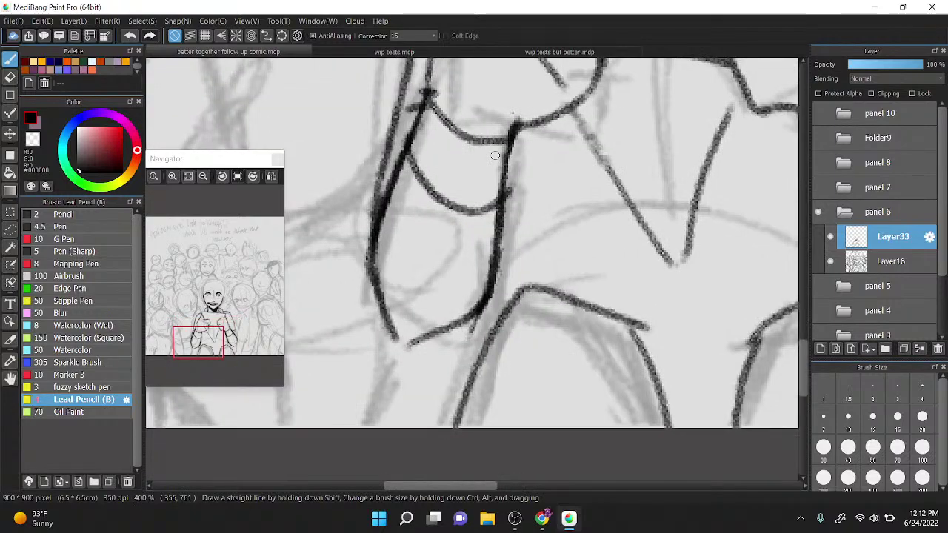
mouse_move(408, 343)
left_mouse_down()
mouse_move(514, 292)
mouse_move(508, 298)
mouse_move(517, 218)
mouse_move(495, 193)
mouse_move(527, 245)
left_mouse_up()
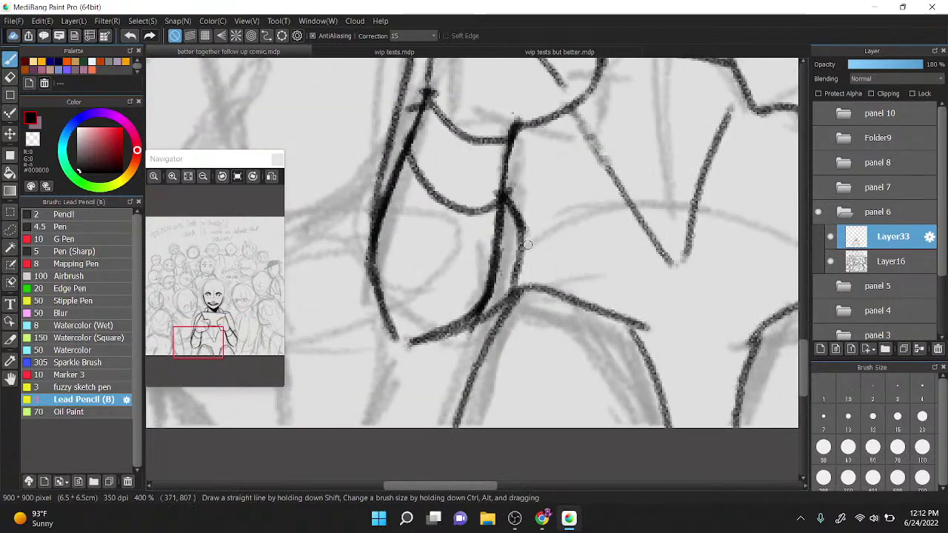
scroll(594, 122, "down", 1)
mouse_move(606, 202)
left_mouse_down()
mouse_move(600, 239)
mouse_move(671, 309)
left_mouse_up()
left_click_drag(615, 244, 692, 310)
left_click_drag(463, 168, 595, 119)
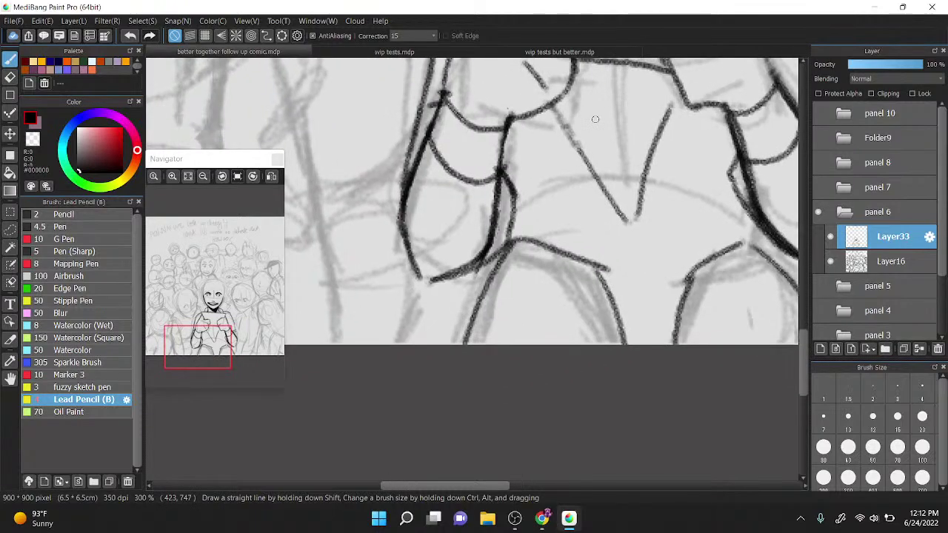
Step: Erase the left-hand forearm's old inner line and darken its outline down around the elbow
mouse_move(484, 259)
left_mouse_down()
mouse_move(509, 192)
mouse_move(483, 255)
left_mouse_up()
left_click_drag(485, 251, 509, 171)
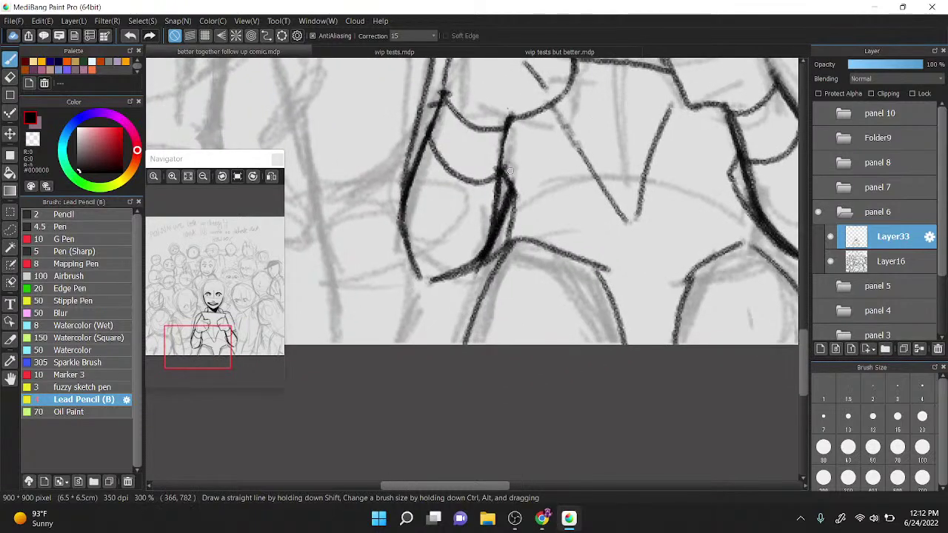
key("c")
mouse_move(489, 270)
left_mouse_down()
mouse_move(510, 223)
mouse_move(509, 172)
mouse_move(485, 241)
mouse_move(496, 185)
mouse_move(463, 255)
mouse_move(429, 260)
mouse_move(485, 242)
mouse_move(507, 168)
mouse_move(498, 185)
mouse_move(526, 158)
left_mouse_up()
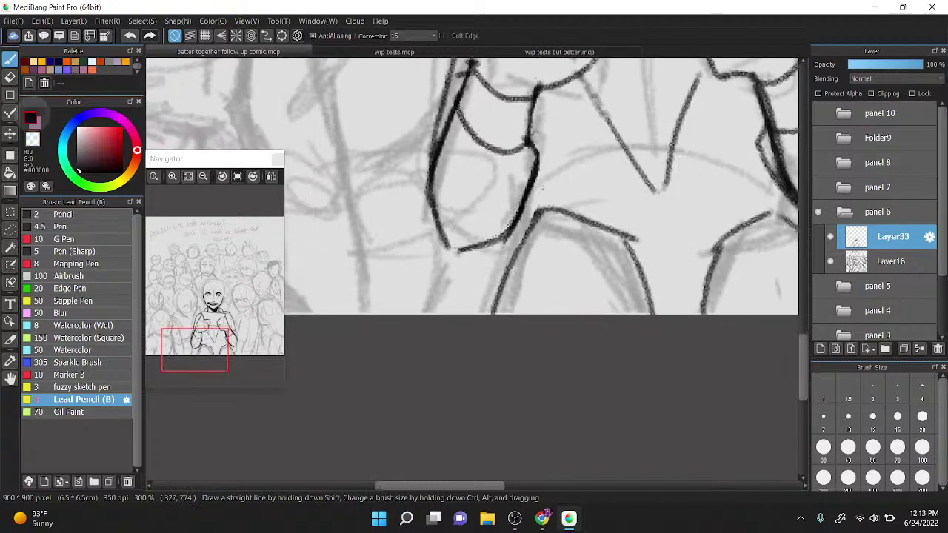
key("z")
mouse_move(444, 244)
left_mouse_down()
mouse_move(464, 251)
mouse_move(430, 159)
left_mouse_up()
Step: Erase the right-hand forearm's old inner line, thicken its outline around the elbow in black and thin the wrist edge
scroll(472, 284, "down", 1)
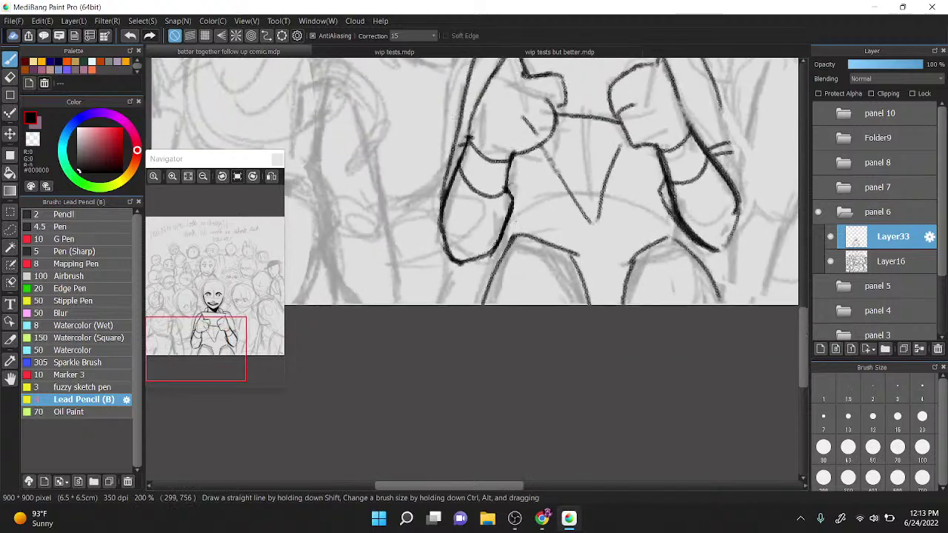
scroll(770, 118, "up", 2)
left_click_drag(555, 138, 542, 137)
key("z")
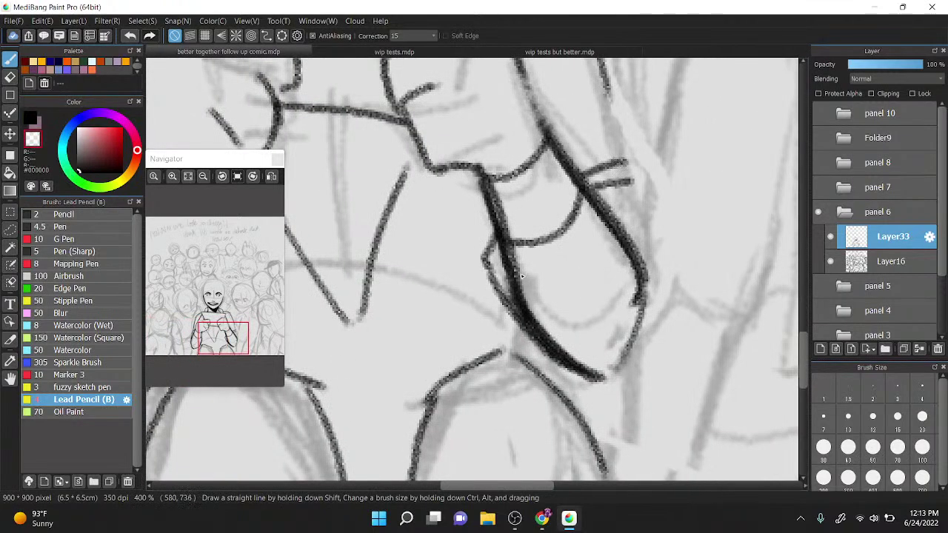
mouse_move(507, 268)
left_mouse_down()
mouse_move(585, 366)
mouse_move(535, 312)
mouse_move(508, 248)
mouse_move(534, 304)
left_mouse_up()
key("x")
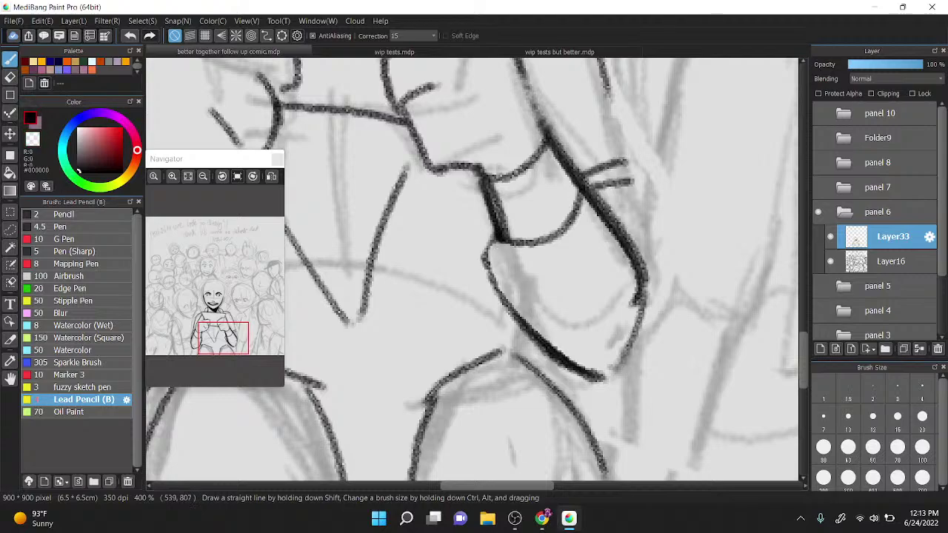
mouse_move(492, 240)
left_mouse_down()
mouse_move(506, 299)
mouse_move(548, 342)
mouse_move(613, 376)
mouse_move(642, 288)
mouse_move(638, 261)
left_mouse_up()
key("x")
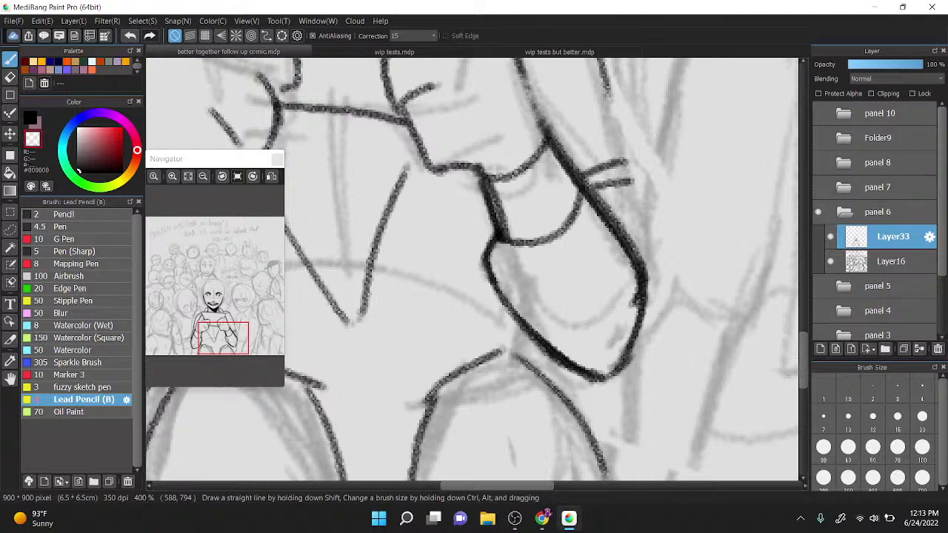
left_click_drag(489, 185, 509, 236)
Step: Re-ink the left-hand cuff's lower curve as a thicker, slightly higher line and erase the old curve beneath it
scroll(508, 236, "down", 5)
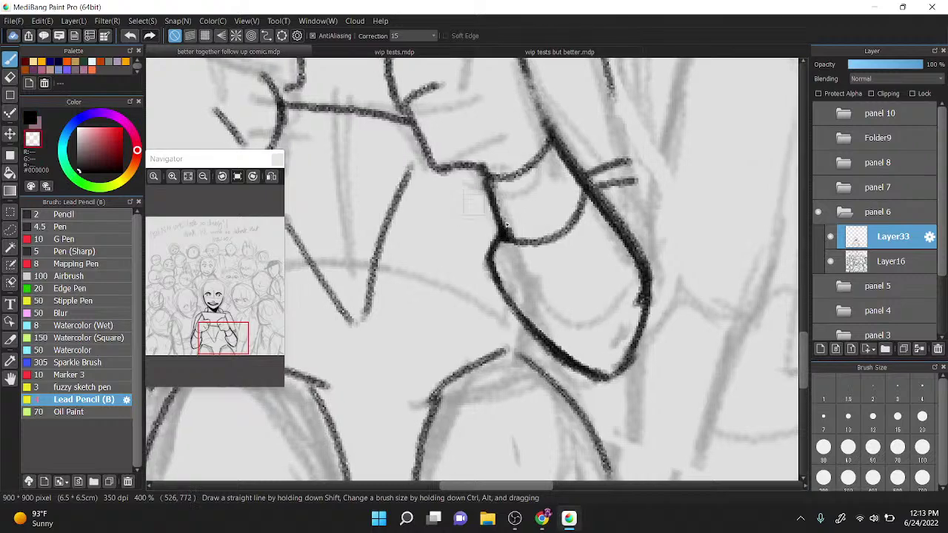
scroll(357, 183, "up", 4)
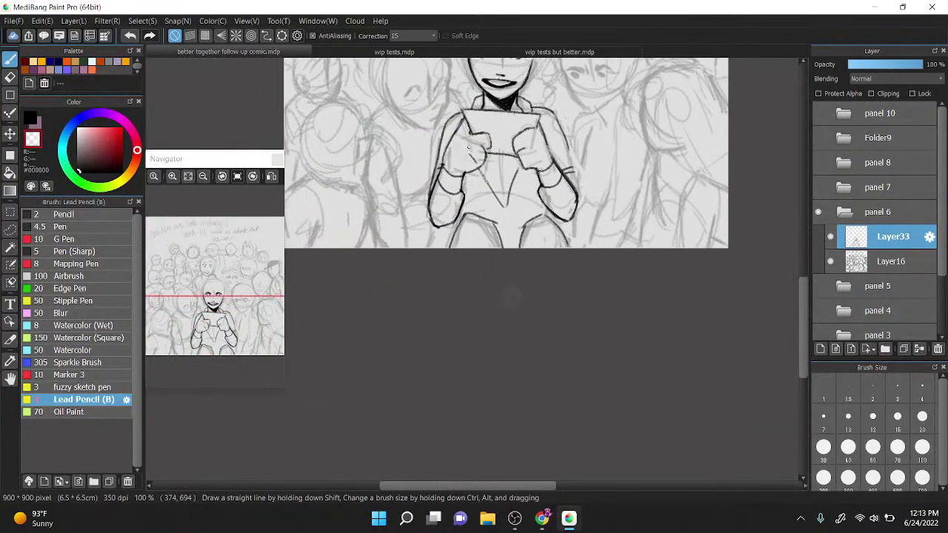
scroll(470, 152, "up", 1)
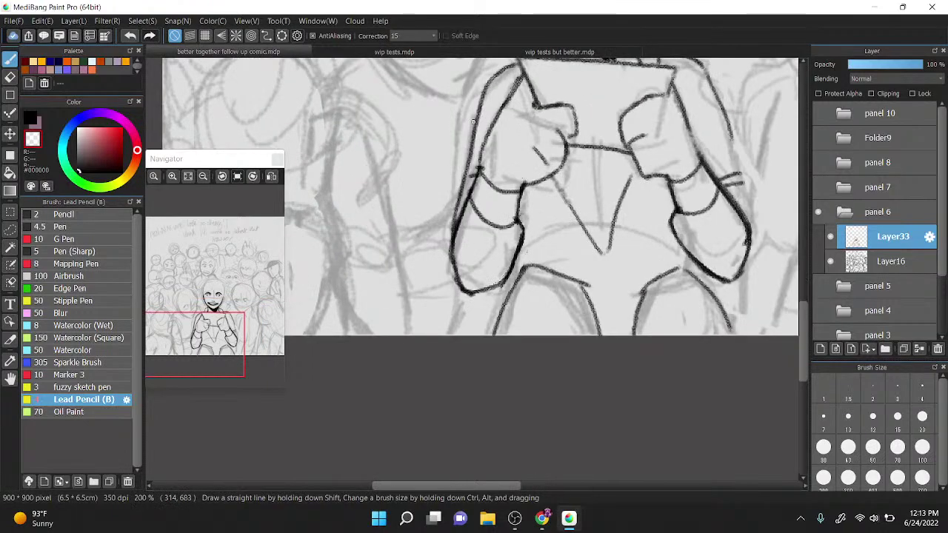
key("z")
scroll(501, 194, "up", 3)
mouse_move(561, 280)
left_mouse_down()
mouse_move(551, 259)
mouse_move(564, 288)
left_mouse_up()
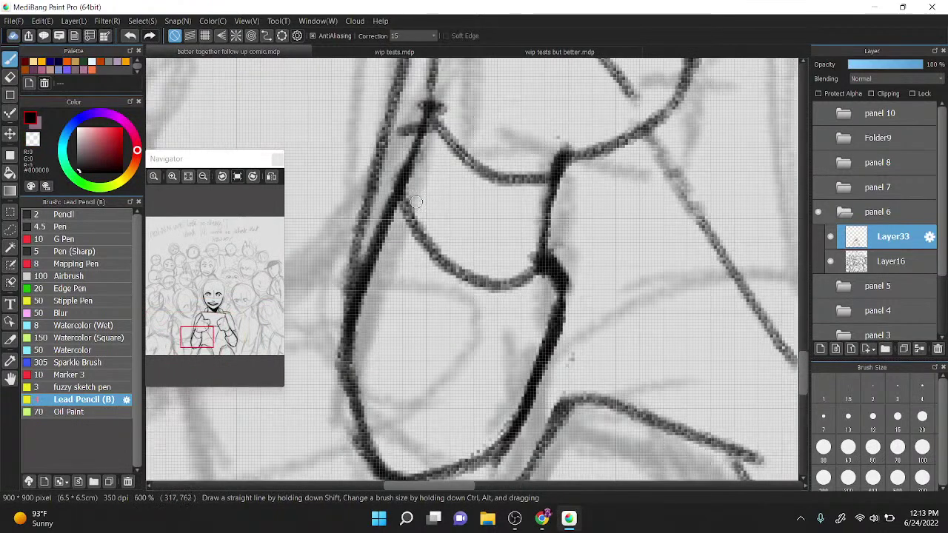
left_click_drag(404, 198, 536, 261)
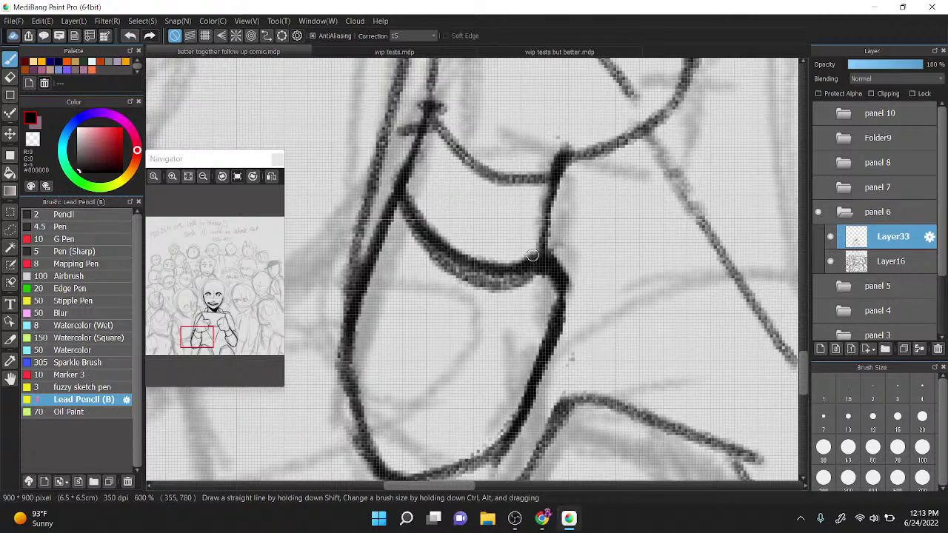
key("z")
left_click_drag(397, 218, 510, 282)
left_click_drag(414, 237, 484, 283)
left_click_drag(395, 214, 518, 280)
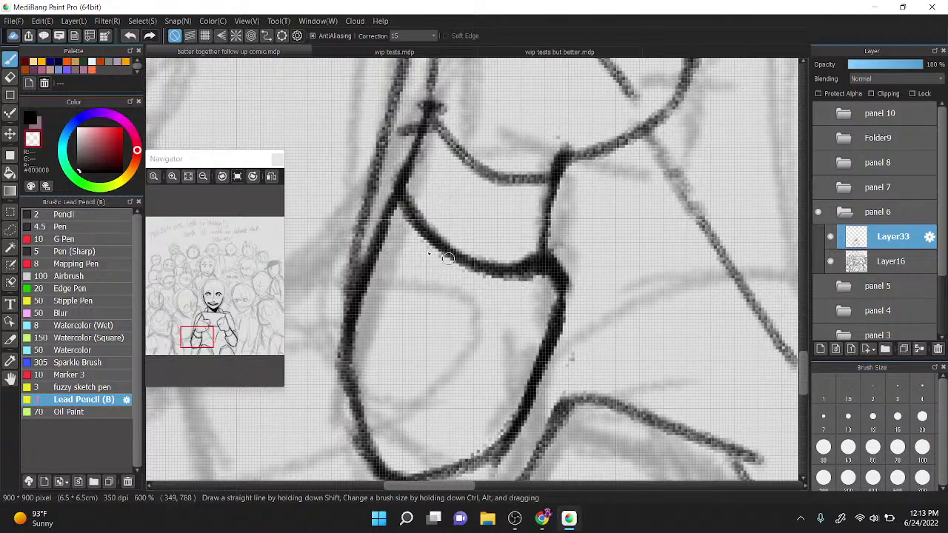
mouse_move(447, 258)
left_mouse_down()
mouse_move(518, 275)
mouse_move(559, 259)
mouse_move(563, 298)
mouse_move(536, 172)
left_mouse_up()
Step: Extend the right-hand sleeve's outer line in black from the upper arm down to the elbow
scroll(560, 302, "down", 4)
left_click_drag(763, 253, 626, 284)
left_click_drag(594, 167, 588, 202)
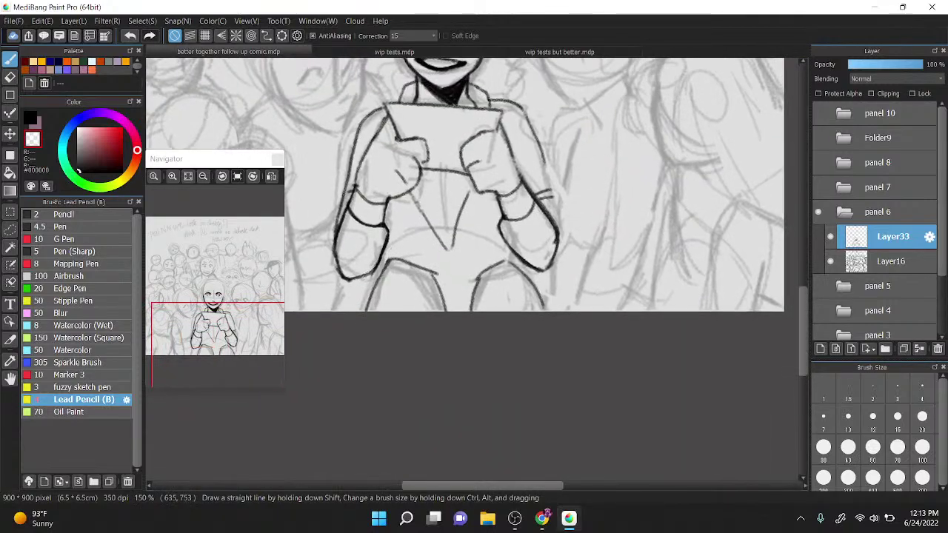
key("x")
mouse_move(545, 171)
left_mouse_down()
mouse_move(557, 227)
mouse_move(548, 263)
left_mouse_up()
Step: Thicken the top and side outlines of both of the central figure's knees in black
scroll(548, 263, "up", 2)
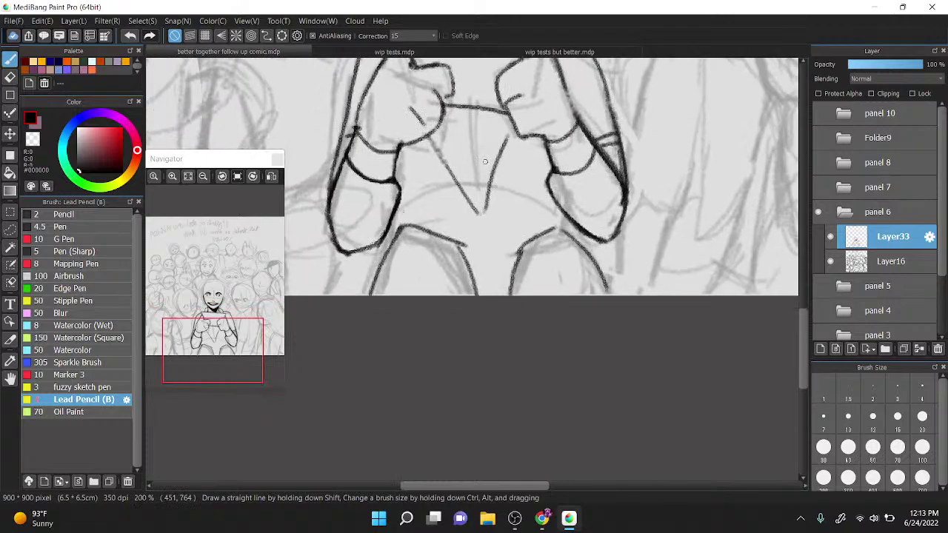
left_click_drag(409, 209, 500, 238)
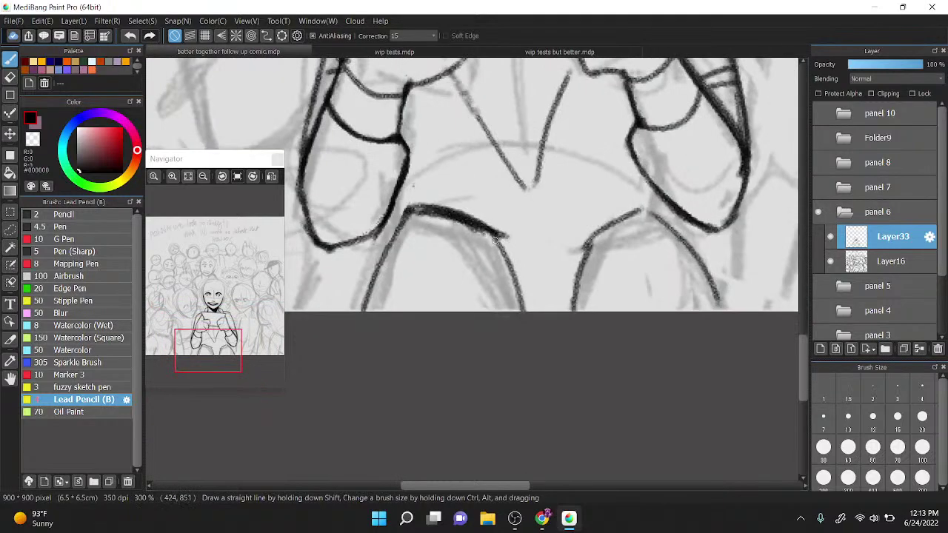
mouse_move(592, 248)
left_mouse_down()
mouse_move(626, 215)
mouse_move(574, 259)
left_mouse_up()
left_click_drag(573, 260, 635, 215)
mouse_move(573, 290)
left_mouse_down()
mouse_move(575, 264)
mouse_move(570, 311)
left_mouse_up()
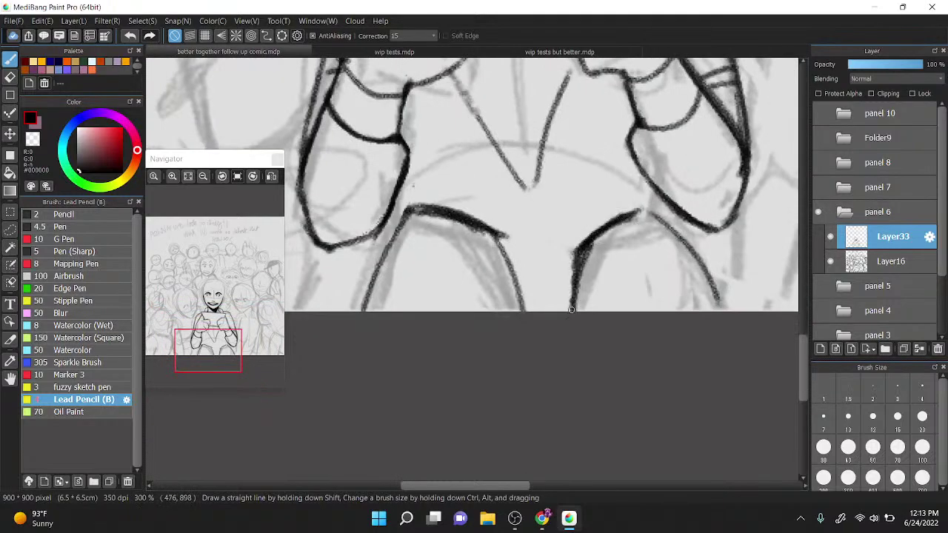
left_click_drag(591, 234, 566, 311)
left_click_drag(409, 214, 374, 270)
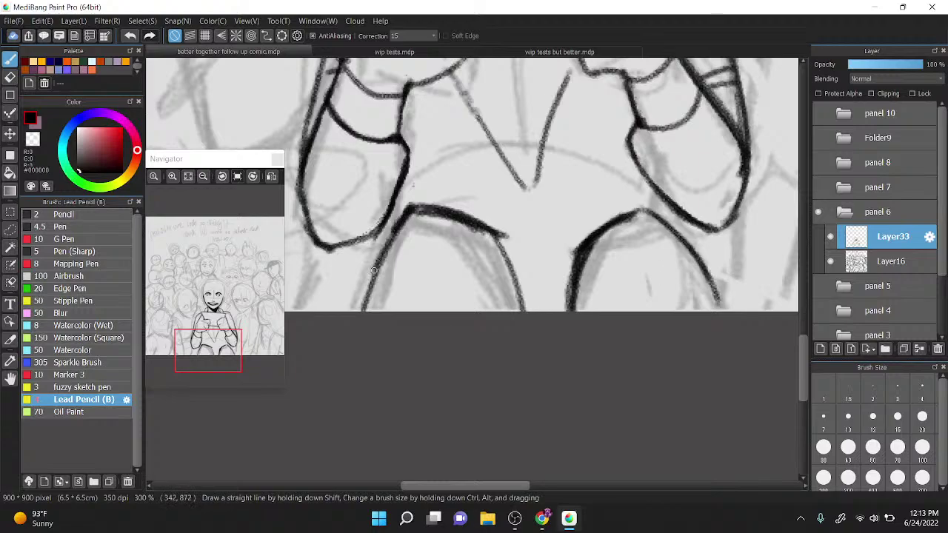
Step: Rotate the canvas view and trim the thick outlines of both knees with the transparent colour
key("z")
mouse_move(479, 192)
left_mouse_down()
mouse_move(644, 215)
mouse_move(540, 129)
left_mouse_up()
left_click_drag(447, 188, 448, 156)
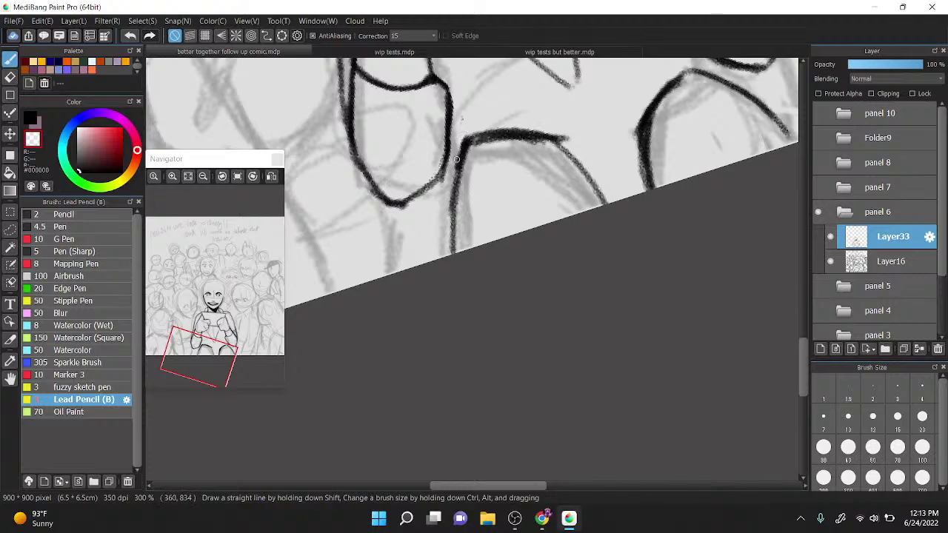
left_click_drag(450, 215, 475, 133)
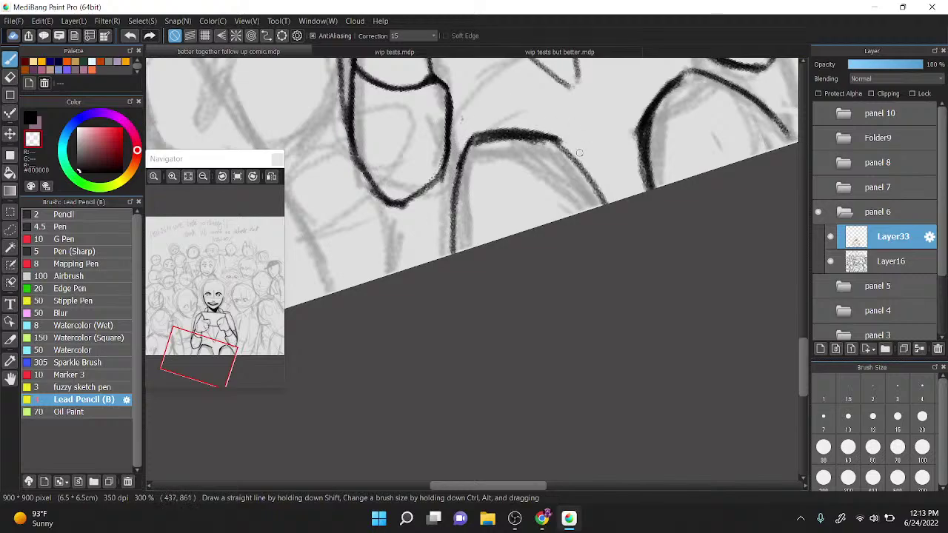
mouse_move(643, 193)
left_mouse_down()
mouse_move(662, 103)
mouse_move(651, 131)
mouse_move(685, 83)
left_mouse_up()
left_click_drag(653, 115, 647, 168)
mouse_move(633, 130)
left_mouse_down()
mouse_move(636, 183)
mouse_move(645, 192)
left_mouse_up()
left_click_drag(512, 143, 518, 152)
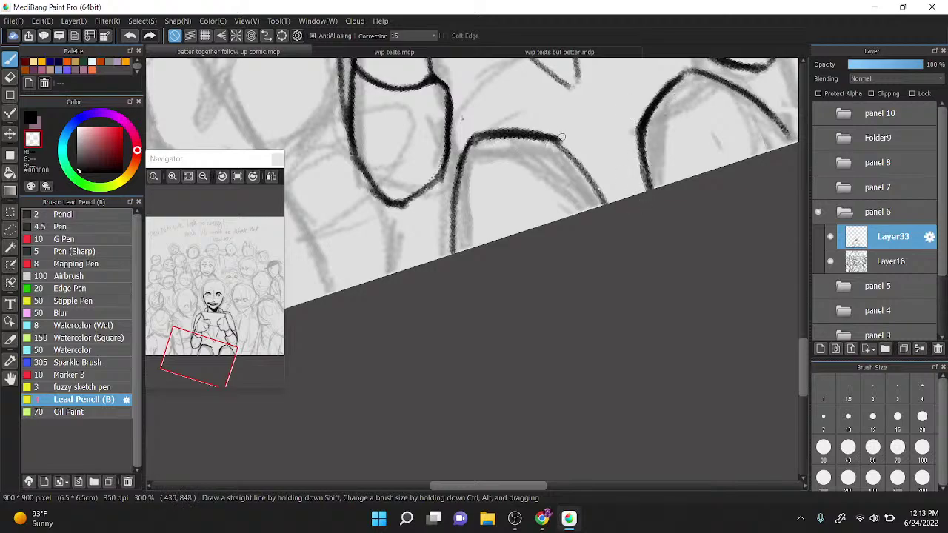
Step: Straighten the canvas view and ink a short black line joining the left-hand forearm to the knee below it
scroll(554, 141, "down", 2)
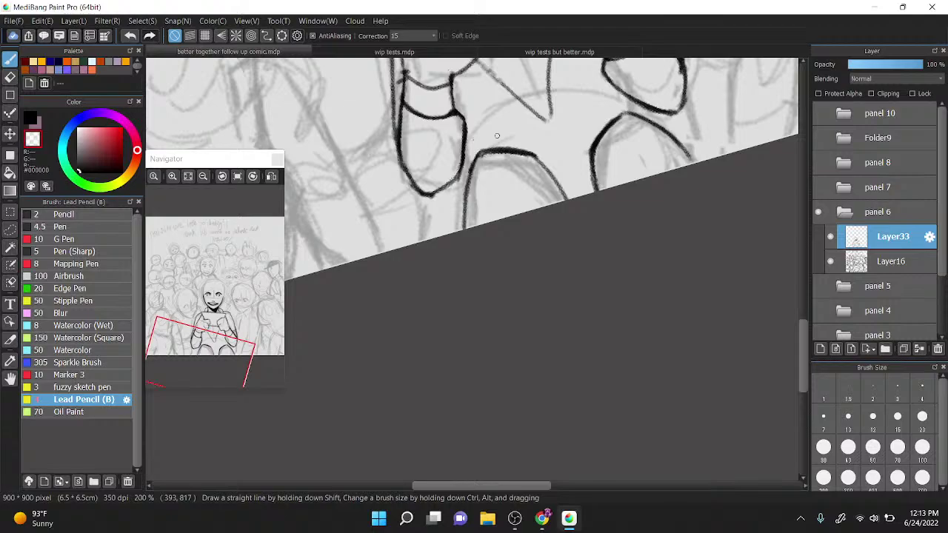
key("x")
key("Up")
scroll(527, 131, "up", 2)
left_click_drag(469, 208, 464, 172)
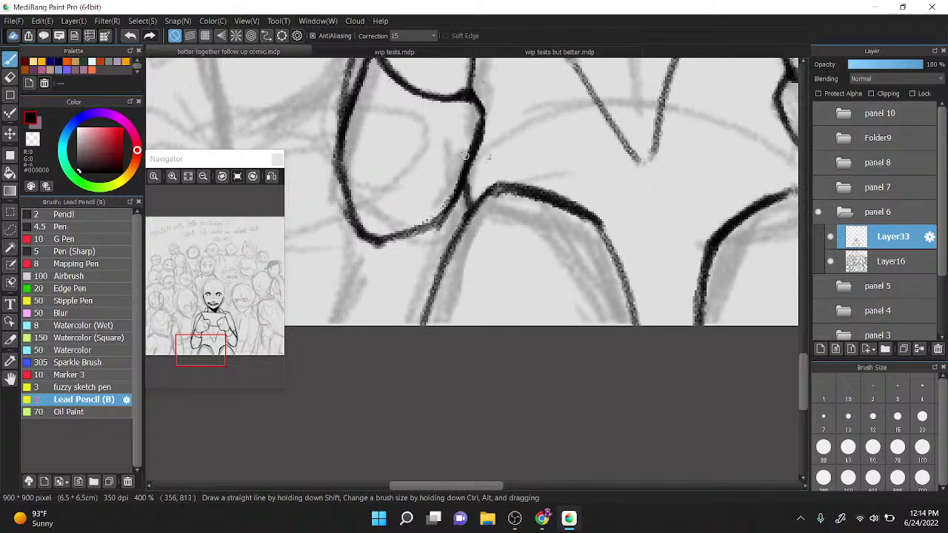
left_click_drag(556, 145, 540, 154)
Step: Rotate the canvas view and ink a second, larger V around the first one on the torso
scroll(540, 155, "down", 3)
key("Right")
scroll(536, 105, "up", 1)
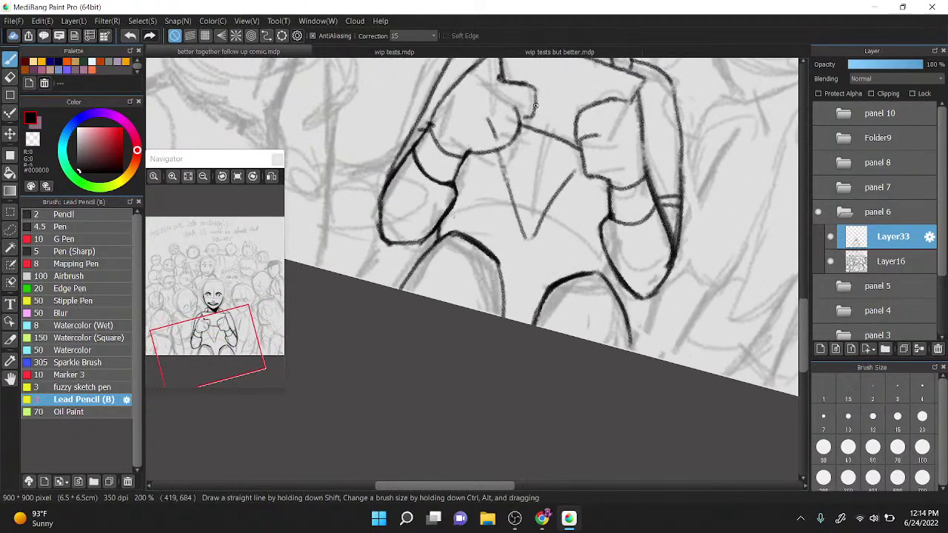
mouse_move(469, 182)
left_mouse_down()
mouse_move(514, 291)
mouse_move(602, 198)
left_mouse_up()
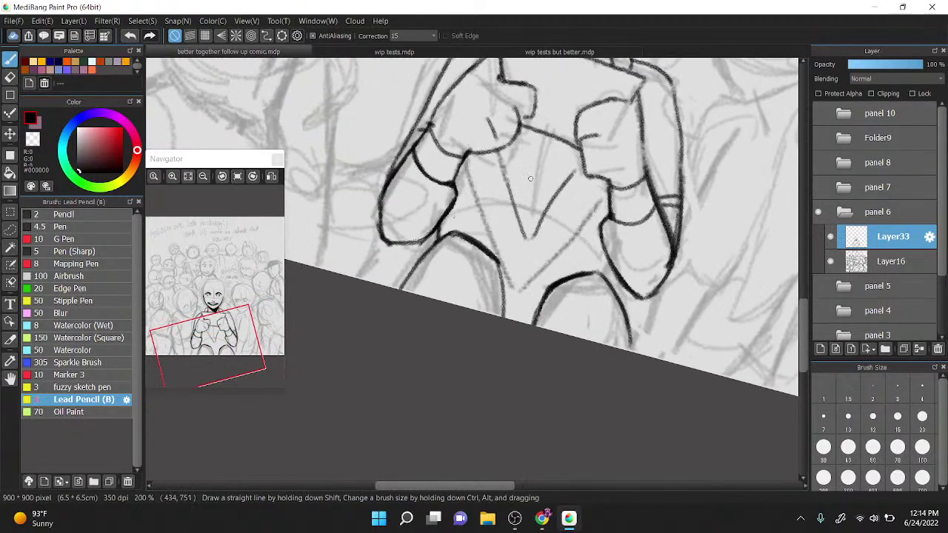
Step: Straighten the canvas view and ink a vertical centre line down the torso, erasing its overshoot on the paper with the transparent colour
mouse_move(514, 197)
left_mouse_down()
mouse_move(532, 188)
mouse_move(552, 197)
mouse_move(551, 132)
left_mouse_up()
scroll(551, 116, "down", 1)
key("Left")
key("Left")
key("Right")
left_click_drag(556, 88, 548, 133)
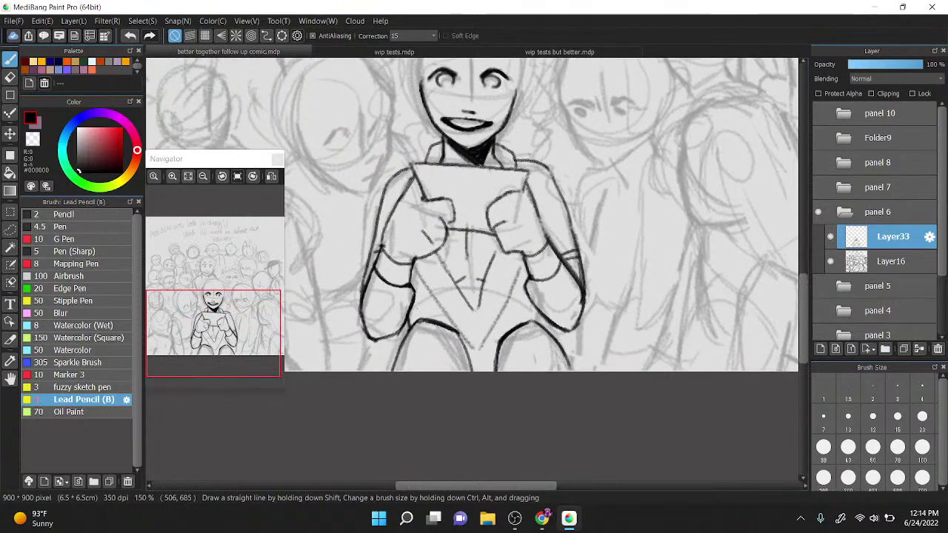
scroll(466, 277, "up", 1)
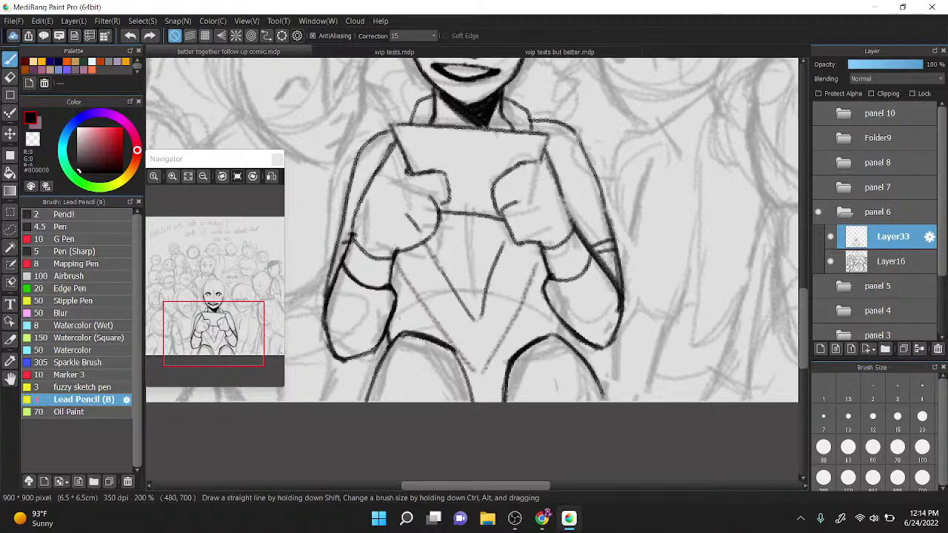
left_click_drag(469, 259, 465, 204)
key("ctrl+z")
left_click_drag(471, 271, 465, 189)
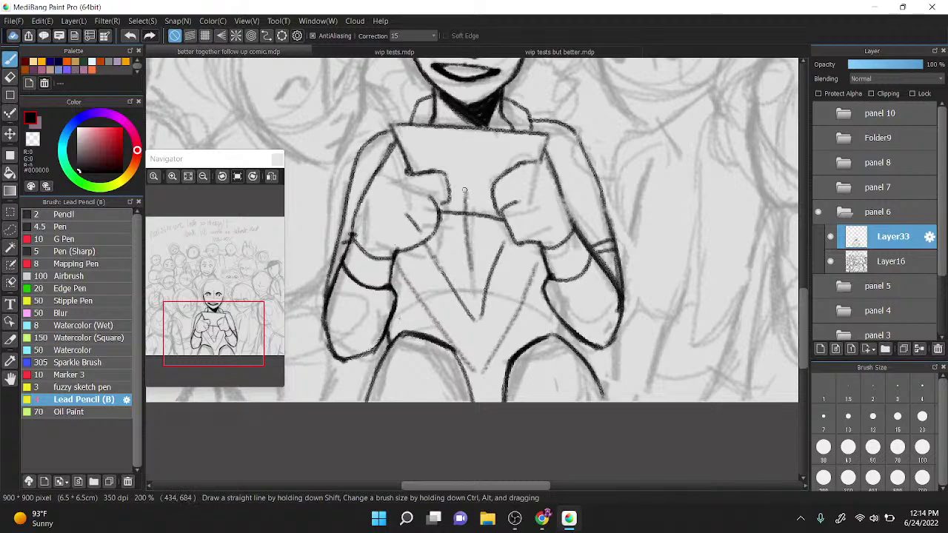
key("x")
mouse_move(472, 208)
left_mouse_down()
mouse_move(456, 201)
mouse_move(467, 198)
left_mouse_up()
scroll(464, 201, "down", 2)
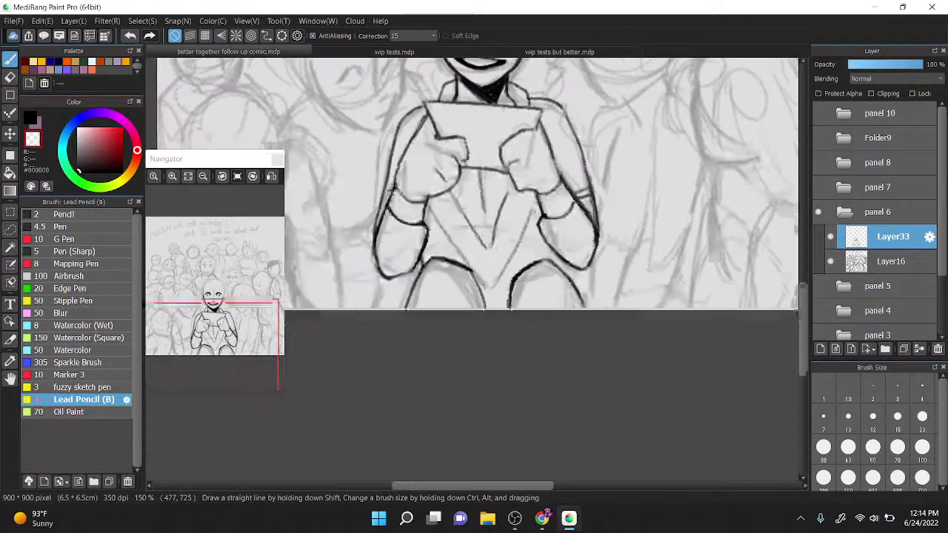
Step: Ink long outer clothing outlines beside both of the central figure's arms in black, plus the rounded contour over the left-hand shoulder
key("x")
mouse_move(395, 132)
left_mouse_down()
mouse_move(374, 214)
mouse_move(376, 300)
left_mouse_up()
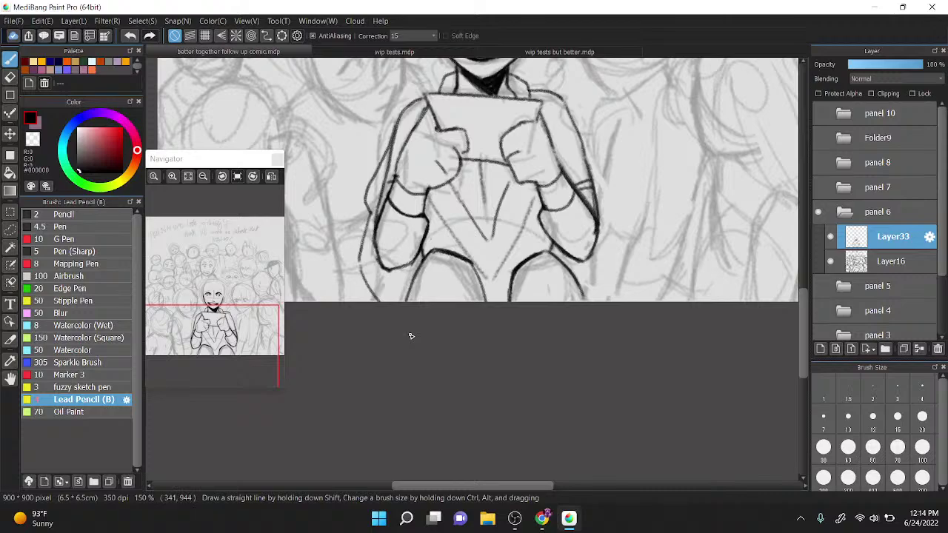
mouse_move(585, 302)
left_mouse_down()
mouse_move(616, 242)
mouse_move(579, 136)
left_mouse_up()
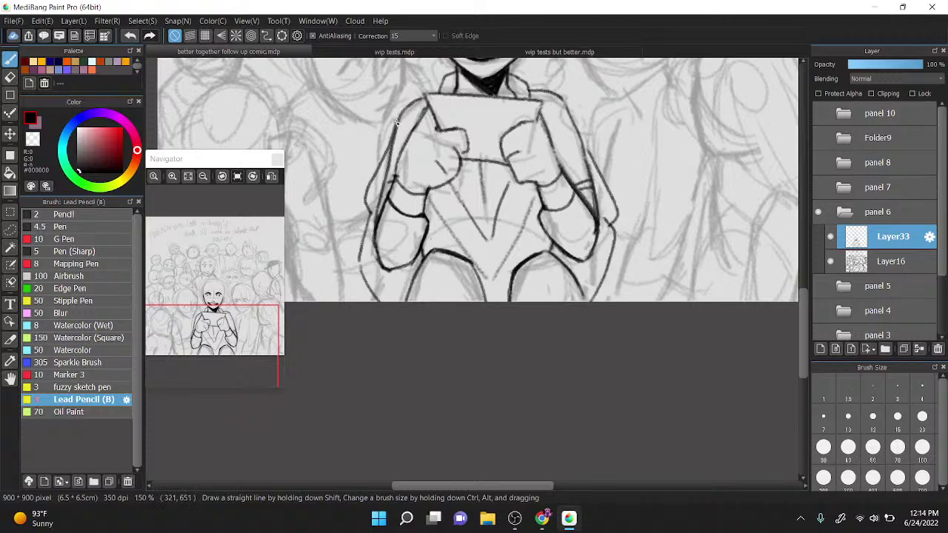
mouse_move(395, 122)
left_mouse_down()
mouse_move(414, 94)
mouse_move(437, 86)
left_mouse_up()
left_click_drag(524, 77, 566, 93)
mouse_move(572, 127)
left_mouse_down()
mouse_move(574, 113)
mouse_move(590, 164)
left_mouse_up()
scroll(543, 87, "up", 1)
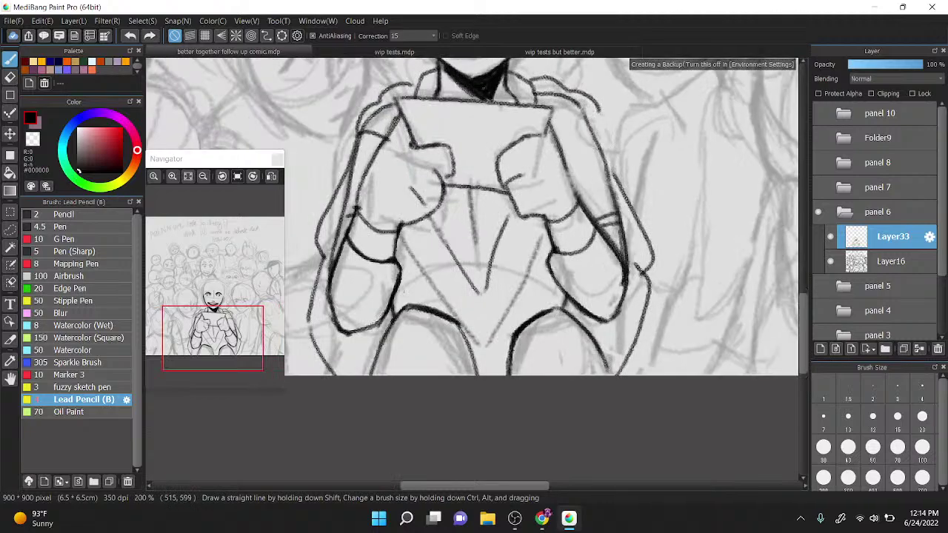
Step: Rework the rounded cap over the right-hand shoulder and ink its curved lower edge across the upper arm
left_click_drag(531, 74, 601, 114)
mouse_move(546, 145)
left_mouse_down()
mouse_move(583, 126)
mouse_move(614, 173)
left_mouse_up()
key("ctrl+z")
key("ctrl+y")
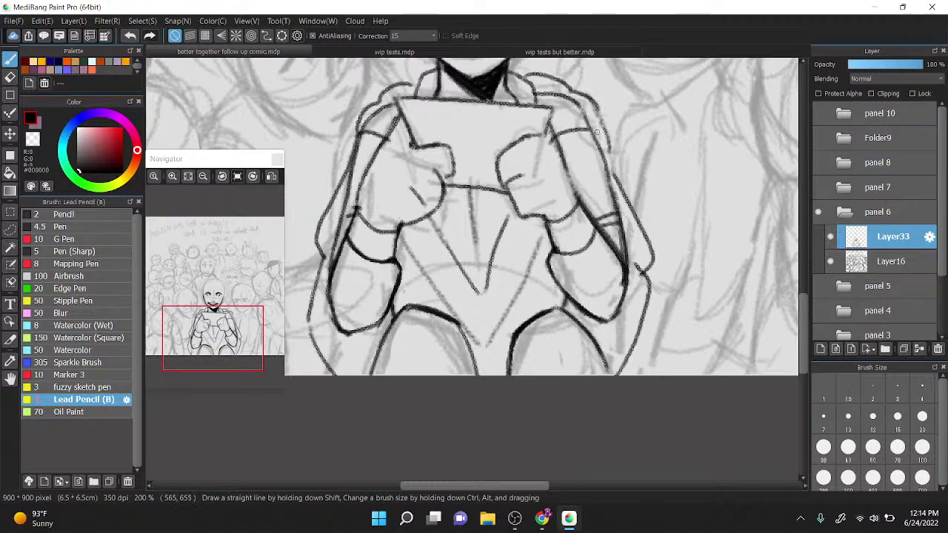
key("ctrl+z")
key("ctrl+z")
key("ctrl+z")
key("ctrl+z")
left_click_drag(527, 78, 588, 107)
left_click_drag(556, 142, 590, 119)
scroll(264, 128, "up", 1)
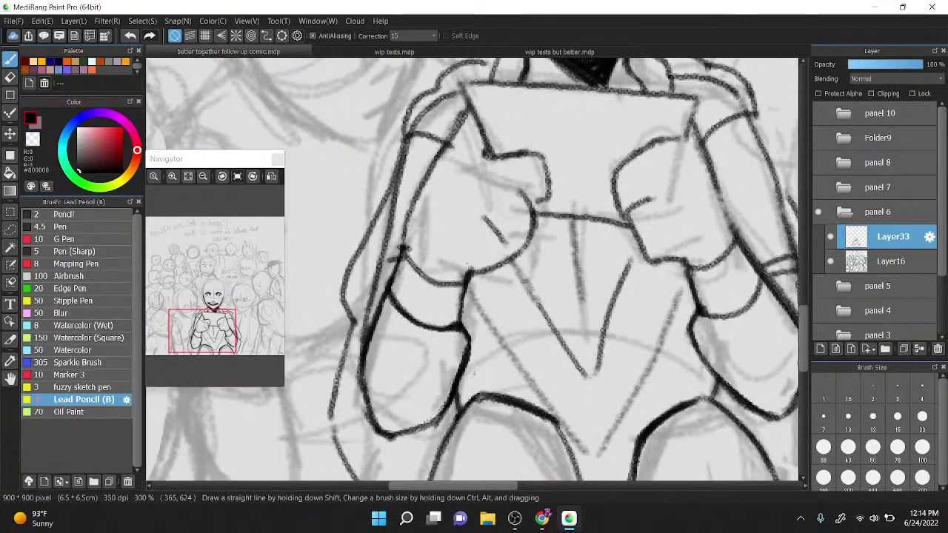
Step: Erase the old shoulder line inside the left-hand shoulder cap with the transparent colour
left_click(31, 138)
mouse_move(426, 122)
left_mouse_down()
mouse_move(448, 106)
mouse_move(451, 82)
mouse_move(437, 102)
mouse_move(452, 100)
mouse_move(446, 136)
mouse_move(461, 114)
mouse_move(460, 135)
mouse_move(446, 143)
mouse_move(465, 106)
left_mouse_up()
key("x")
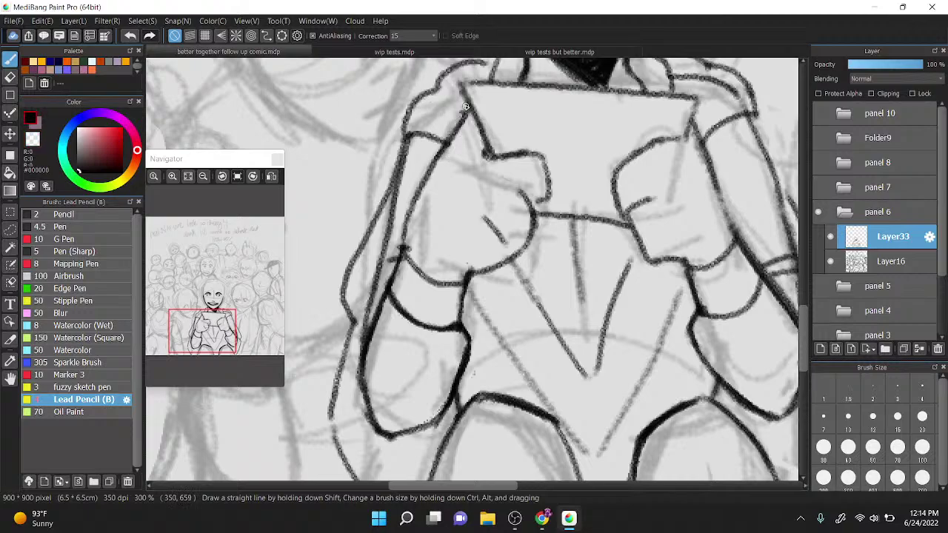
Step: Thicken the inner outlines of both arms in black and clean up stray marks with the transparent colour
scroll(464, 106, "down", 1)
left_click_drag(576, 158, 595, 222)
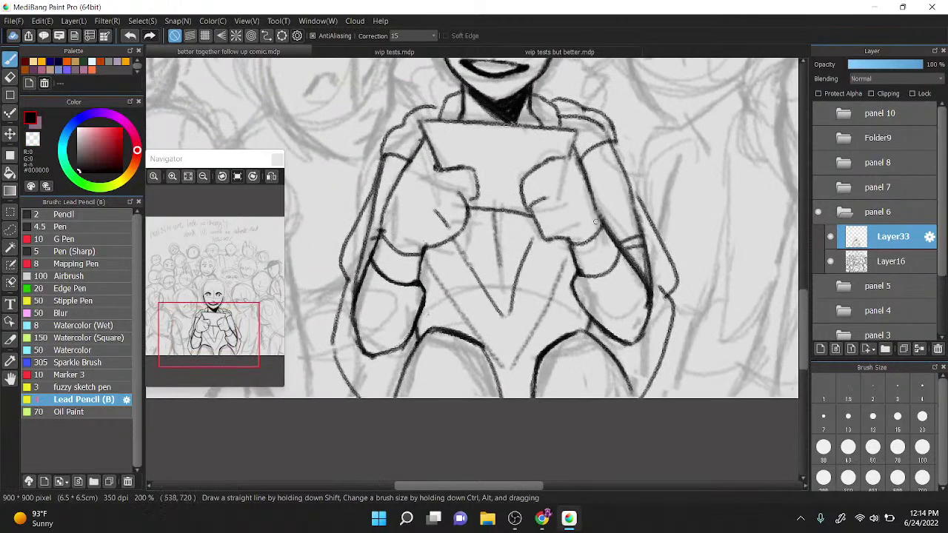
scroll(595, 222, "down", 1)
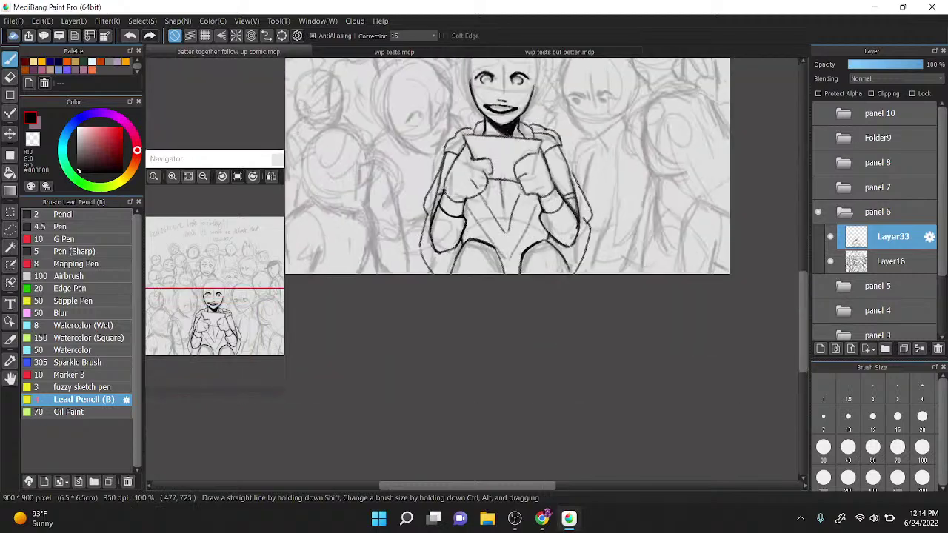
scroll(474, 182, "up", 2)
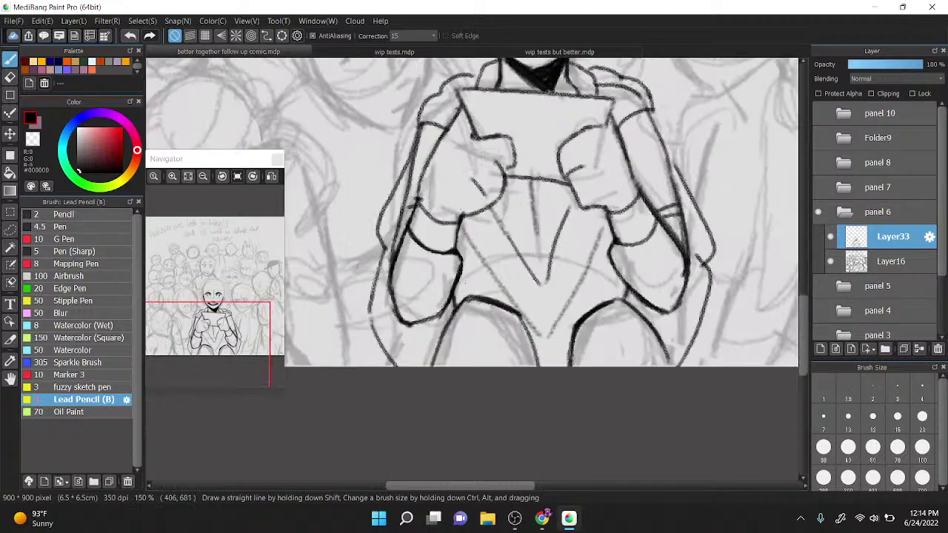
scroll(370, 207, "up", 2)
left_click_drag(499, 79, 500, 67)
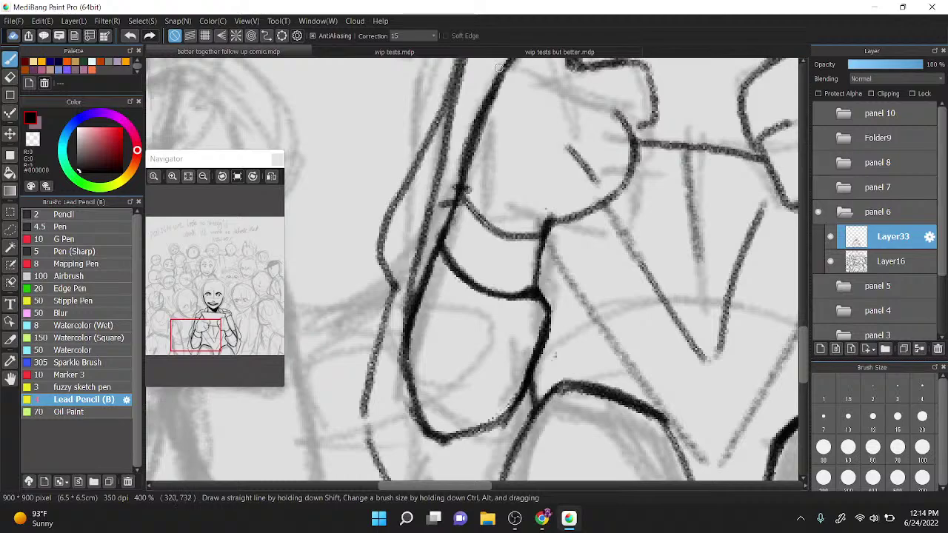
scroll(489, 72, "down", 1)
mouse_move(441, 236)
left_mouse_down()
mouse_move(457, 154)
mouse_move(475, 128)
left_mouse_up()
left_click_drag(448, 197, 468, 114)
scroll(538, 111, "down", 2)
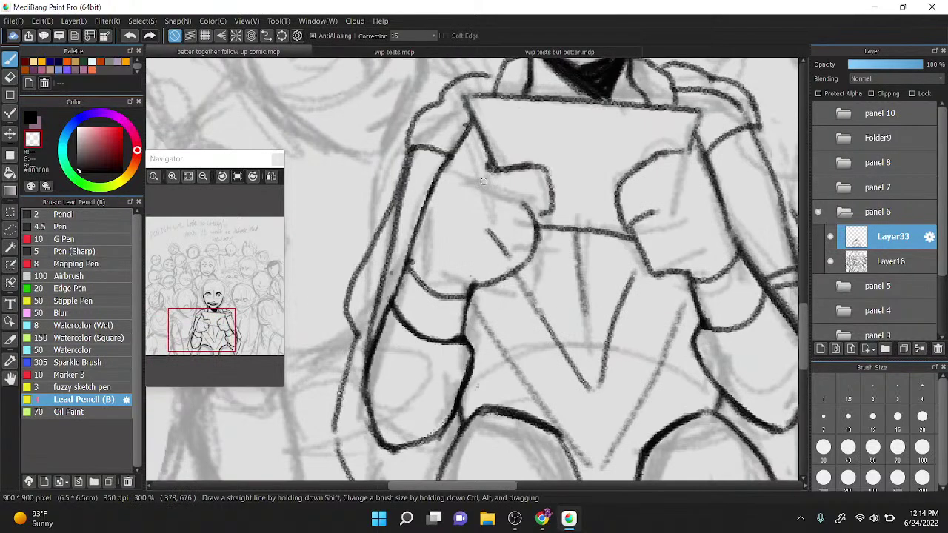
left_click_drag(558, 147, 514, 176)
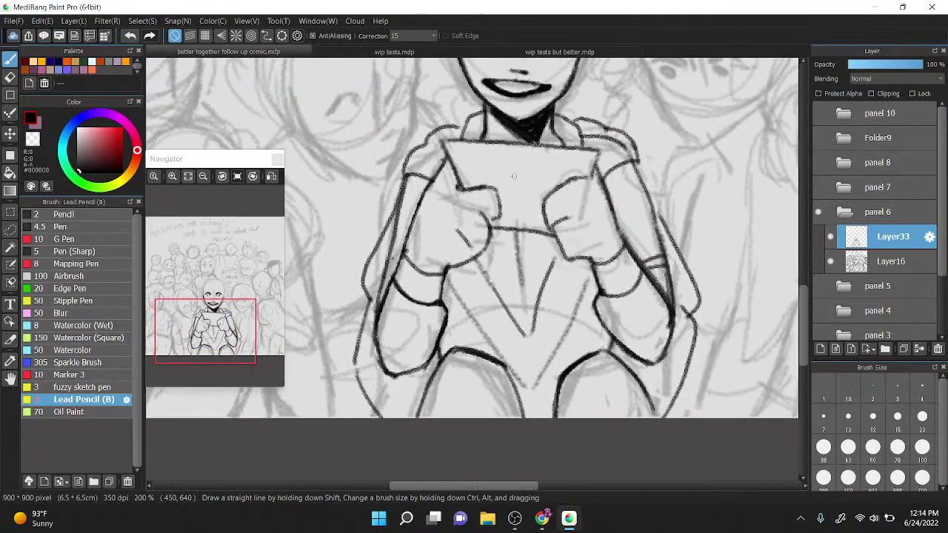
Step: Lasso the inked lines of the left-hand fist, delete them and clear the selection
left_click(9, 229)
mouse_move(445, 275)
left_mouse_down()
mouse_move(442, 222)
mouse_move(452, 191)
mouse_move(479, 183)
mouse_move(520, 198)
mouse_move(477, 262)
left_mouse_up()
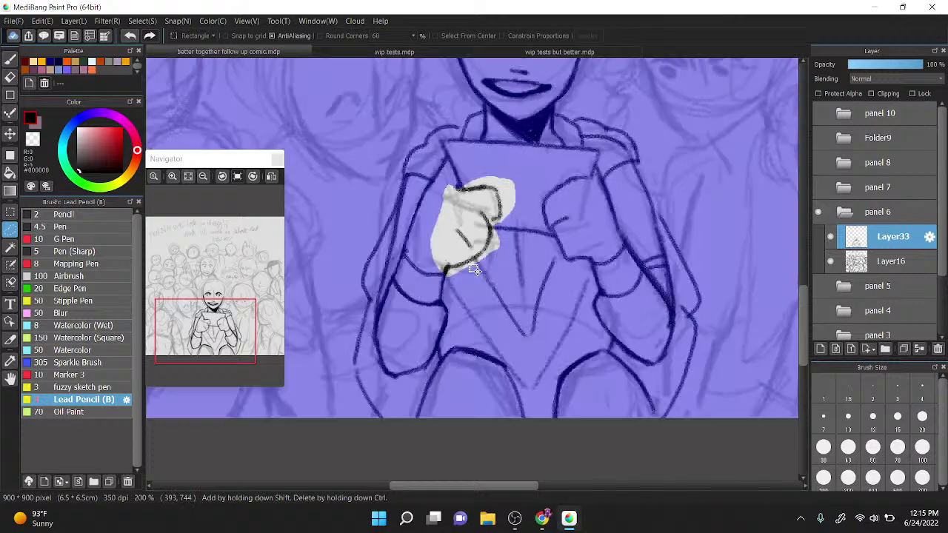
key("Delete")
key("ctrl+d")
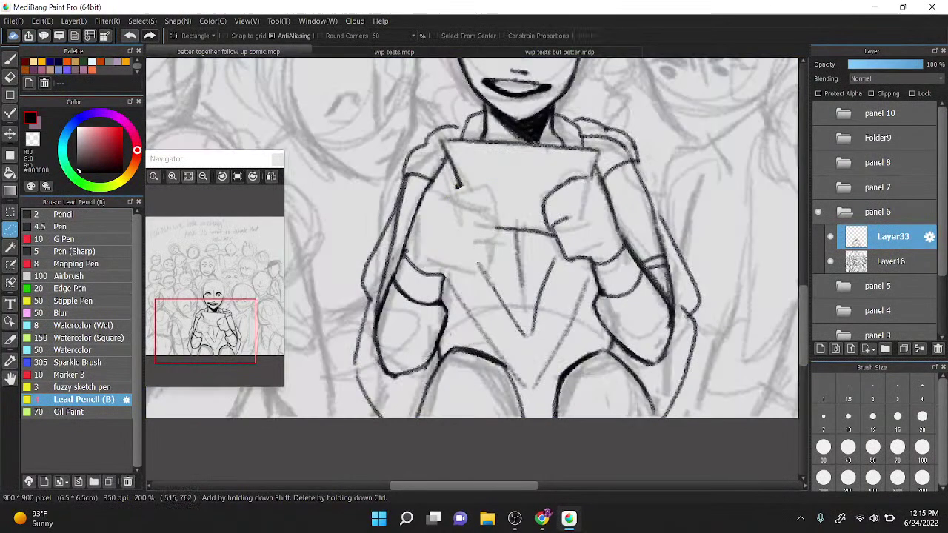
Step: Lasso the right-hand fist, paste a copy onto a new layer and flip it horizontally
mouse_move(552, 235)
left_mouse_down()
mouse_move(533, 170)
mouse_move(554, 166)
mouse_move(588, 179)
mouse_move(596, 229)
mouse_move(579, 272)
left_mouse_up()
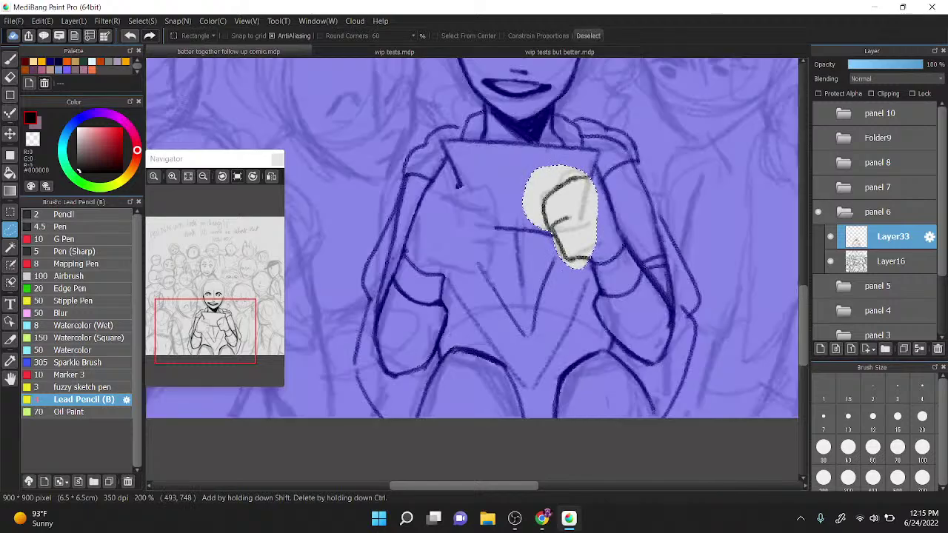
key("ctrl+v")
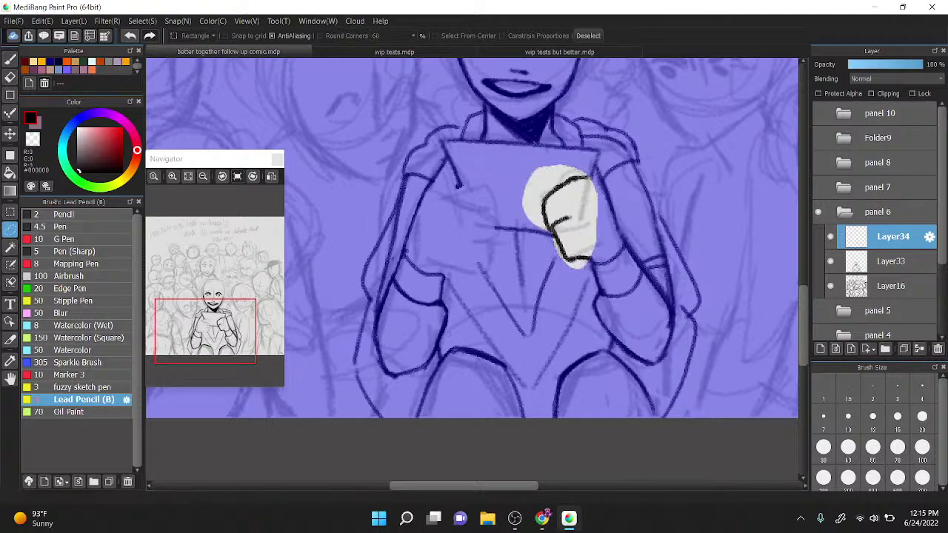
left_click(73, 21)
mouse_move(92, 356)
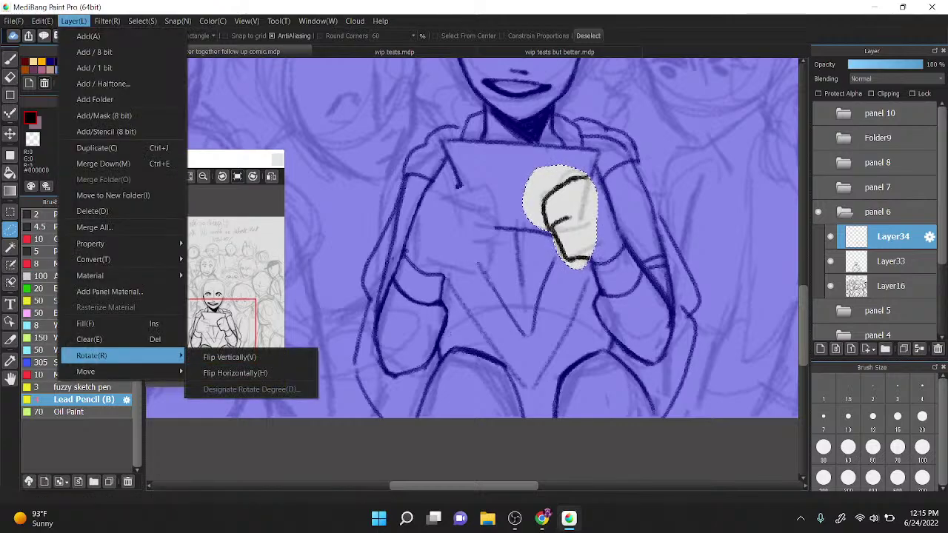
left_click(234, 373)
Step: Move the flipped fist onto the left-hand arm with an offset of -84, 8, apply the transformation and deselect
key("ctrl+t")
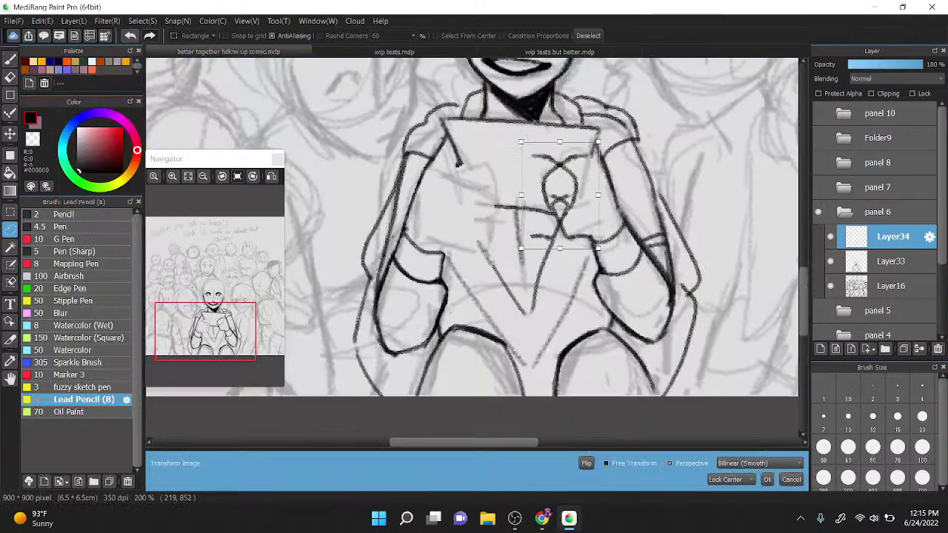
left_click_drag(570, 245, 487, 232)
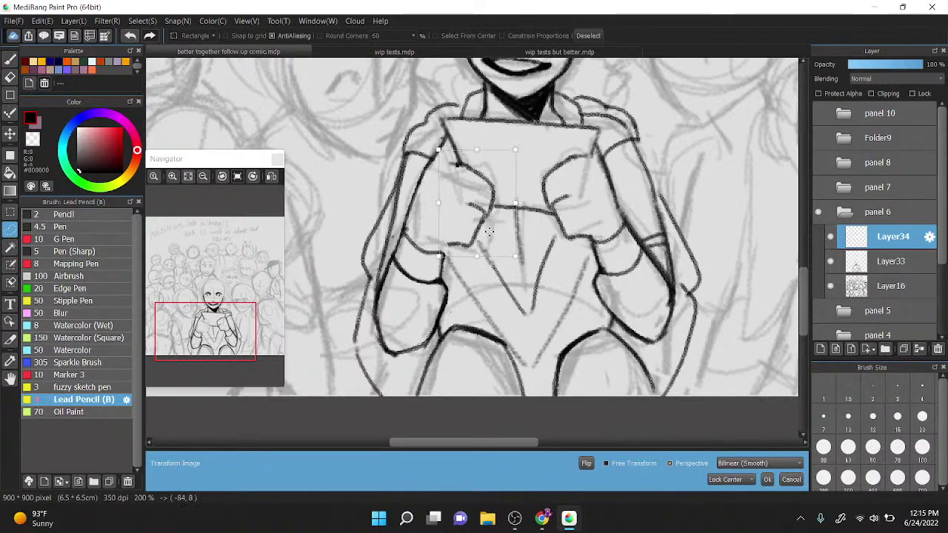
key("ctrl+d")
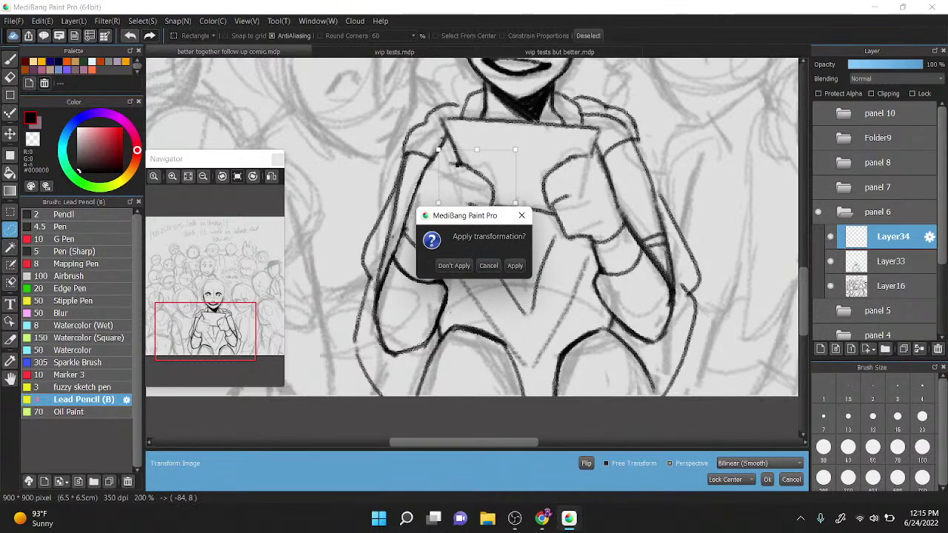
left_click(514, 265)
key("ctrl+d")
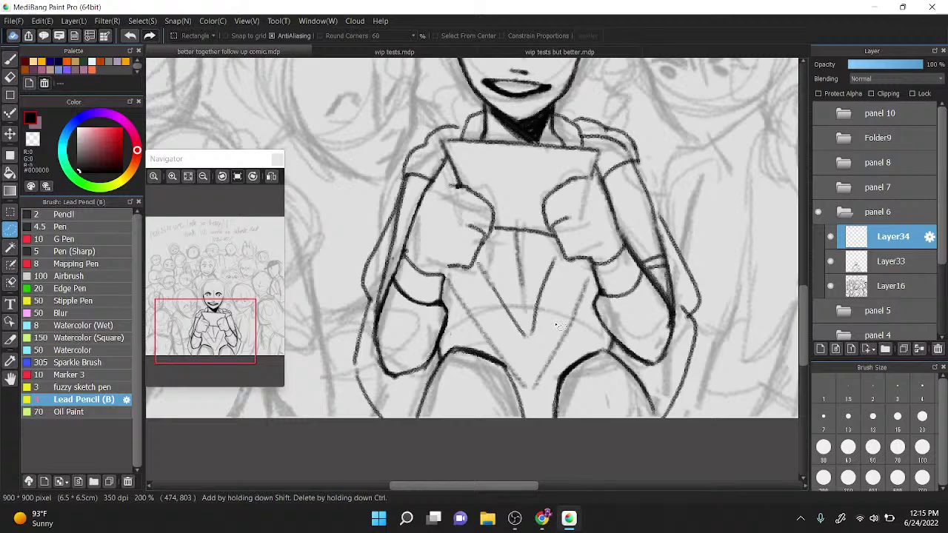
Step: Extend the left-hand arm's inner line up to the paper's edge in black and thicken the paper edge above the fist
scroll(556, 326, "up", 1)
left_click(10, 59)
mouse_move(425, 220)
left_mouse_down()
mouse_move(482, 198)
mouse_move(496, 181)
left_mouse_up()
scroll(496, 181, "down", 4)
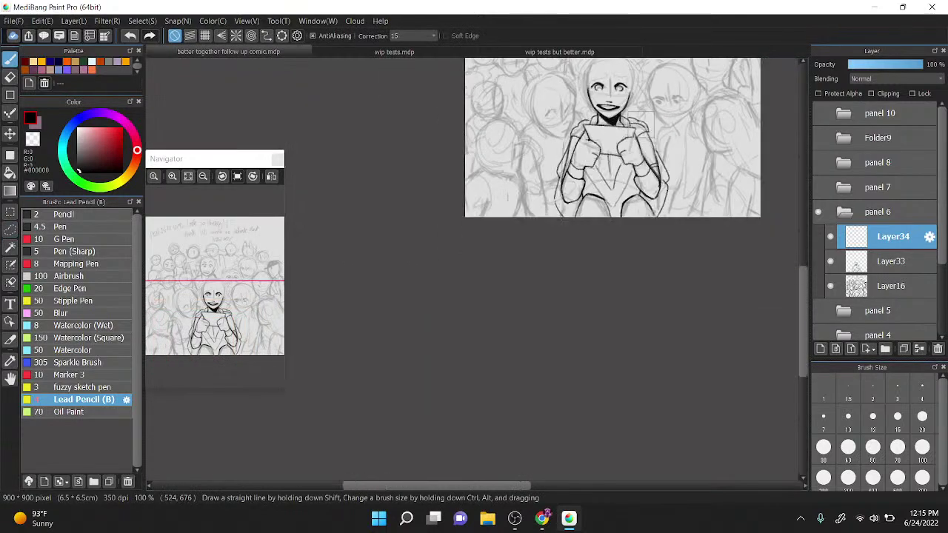
scroll(608, 248, "up", 5)
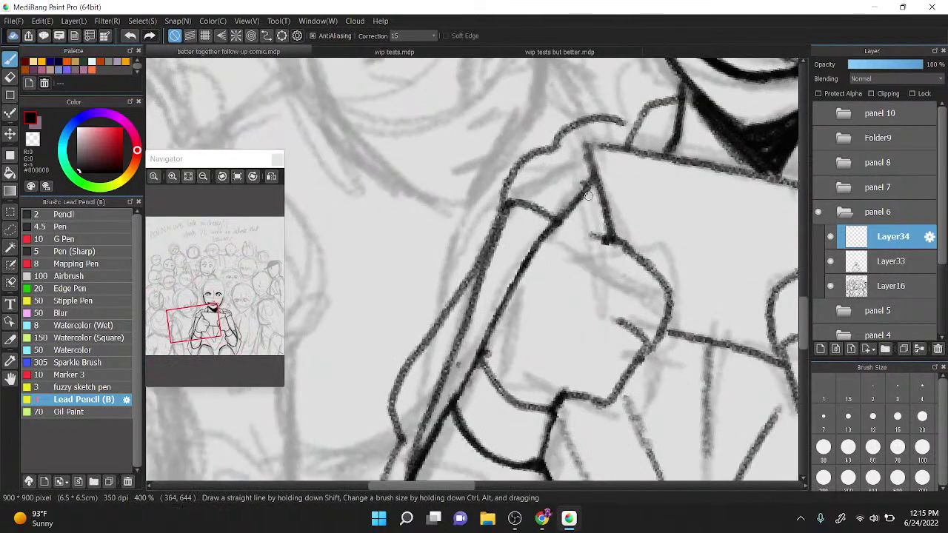
left_click_drag(587, 194, 599, 186)
left_click_drag(606, 238, 608, 204)
scroll(520, 146, "up", 1)
scroll(520, 146, "down", 2)
scroll(667, 103, "up", 1)
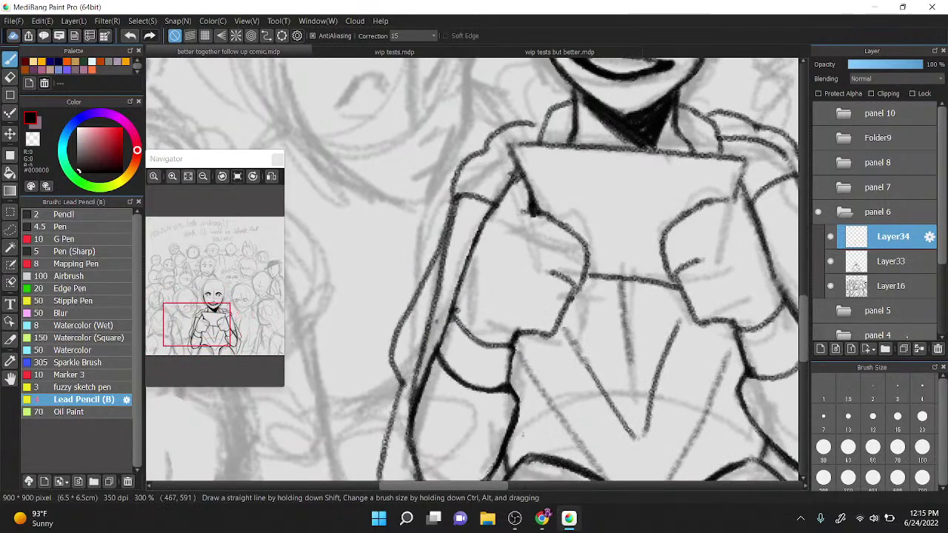
Step: Merge the copied fist's layer down, then thicken the left-hand fist's lower edge and wrist corner, trimming it in a rotated view
key("ctrl+e")
left_click_drag(514, 330, 554, 334)
scroll(554, 332, "down", 2)
key("z")
scroll(575, 143, "up", 4)
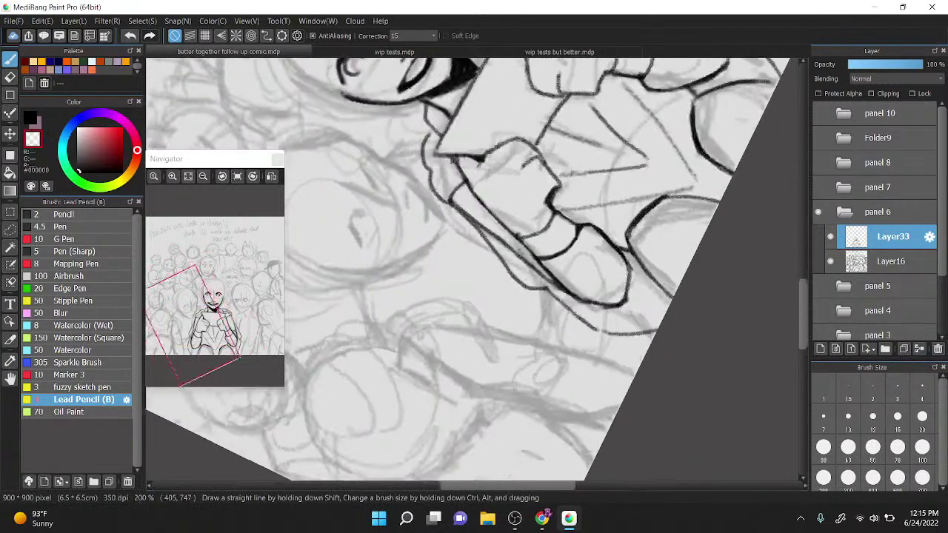
left_click_drag(570, 198, 612, 141)
key("z")
left_click_drag(595, 180, 598, 140)
left_click_drag(575, 111, 573, 112)
scroll(572, 112, "down", 4)
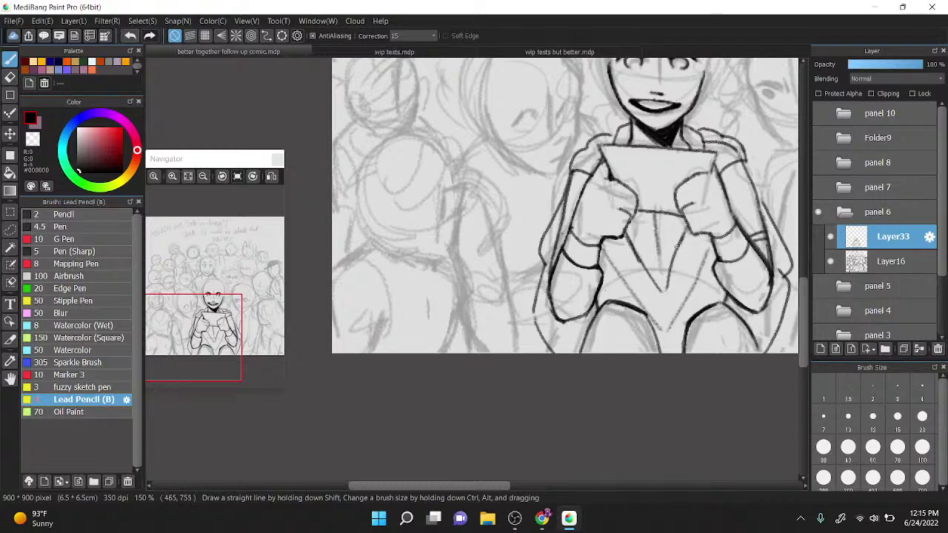
Step: Try to ink a raised curl on top of the head and a wavy hair outline down the left-hand side
scroll(615, 149, "up", 4)
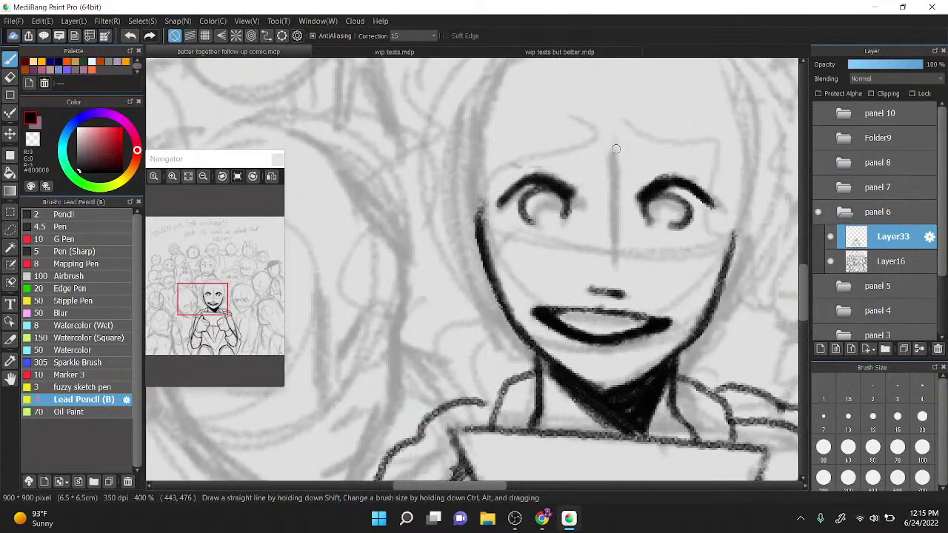
key("x")
key("x")
scroll(528, 141, "down", 2)
mouse_move(586, 96)
left_mouse_down()
mouse_move(503, 67)
mouse_move(490, 110)
left_mouse_up()
key("ctrl+z")
key("ctrl+z")
mouse_move(589, 100)
left_mouse_down()
mouse_move(492, 76)
mouse_move(509, 109)
mouse_move(488, 180)
mouse_move(450, 245)
mouse_move(514, 290)
left_mouse_up()
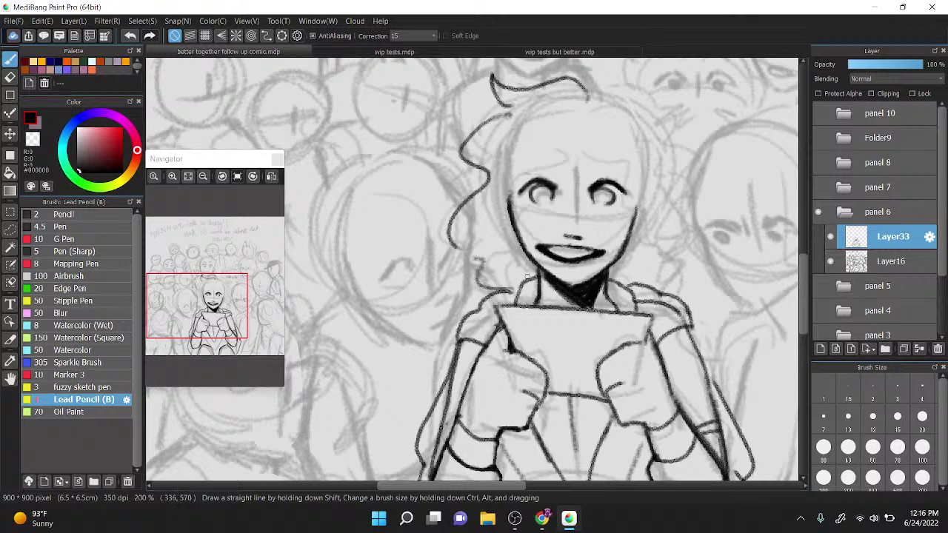
key("ctrl+z")
key("ctrl+z")
key("ctrl+z")
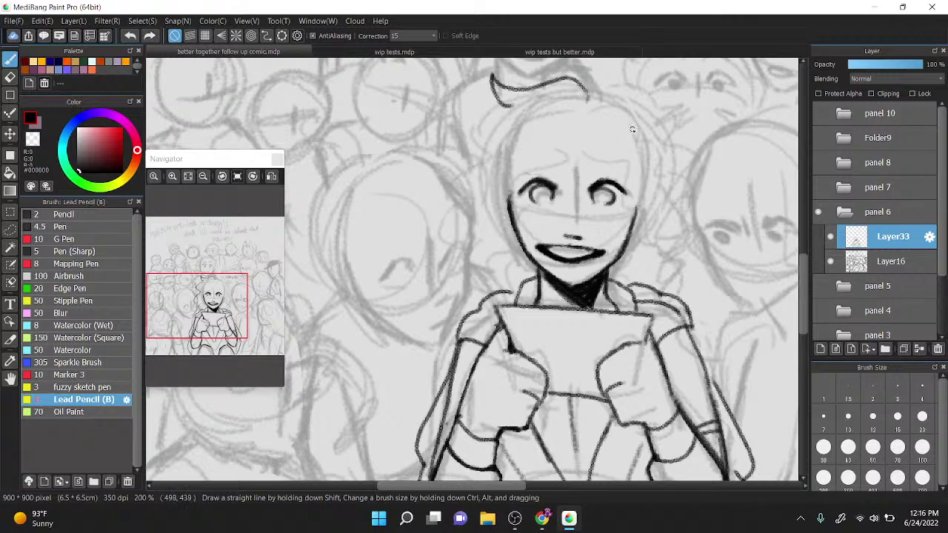
Step: Try to ink a wavy hair outline down the left-hand side and loose curls framing the figure's face
mouse_move(563, 98)
left_mouse_down()
mouse_move(467, 130)
mouse_move(447, 219)
mouse_move(521, 277)
left_mouse_up()
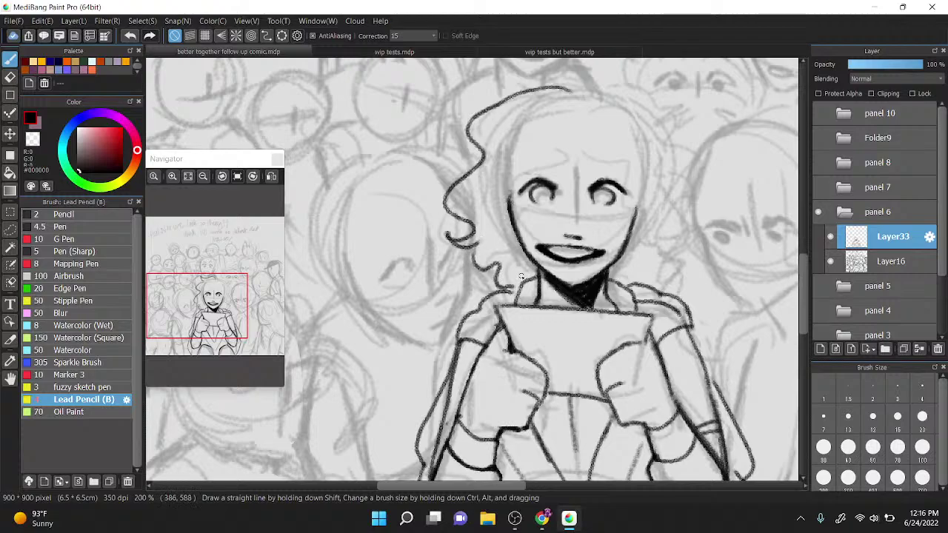
mouse_move(566, 87)
left_mouse_down()
mouse_move(646, 99)
mouse_move(655, 129)
left_mouse_up()
key("ctrl+z")
mouse_move(564, 152)
left_mouse_down()
mouse_move(513, 253)
mouse_move(555, 127)
mouse_move(638, 215)
mouse_move(647, 249)
left_mouse_up()
mouse_move(591, 127)
left_mouse_down()
mouse_move(670, 184)
mouse_move(644, 242)
left_mouse_up()
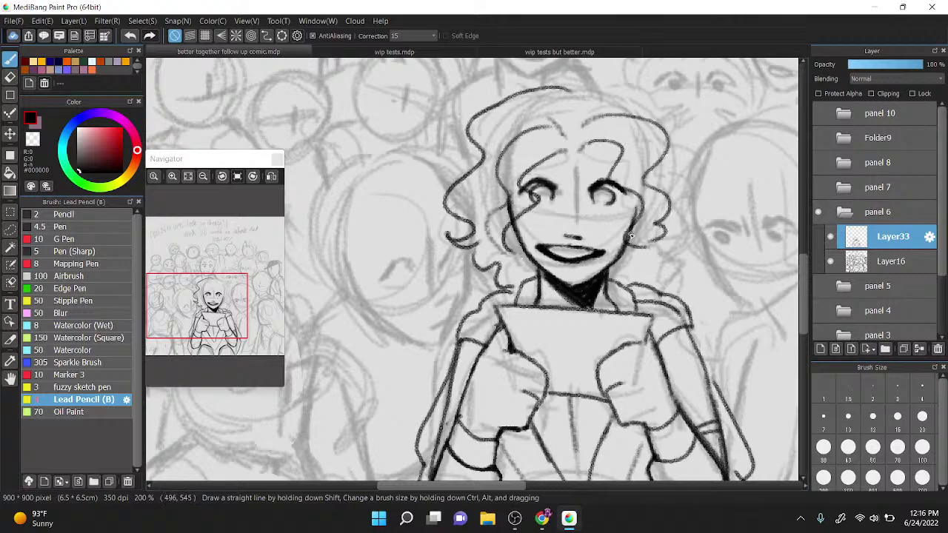
key("ctrl+z")
key("ctrl+z")
key("ctrl+z")
key("ctrl+z")
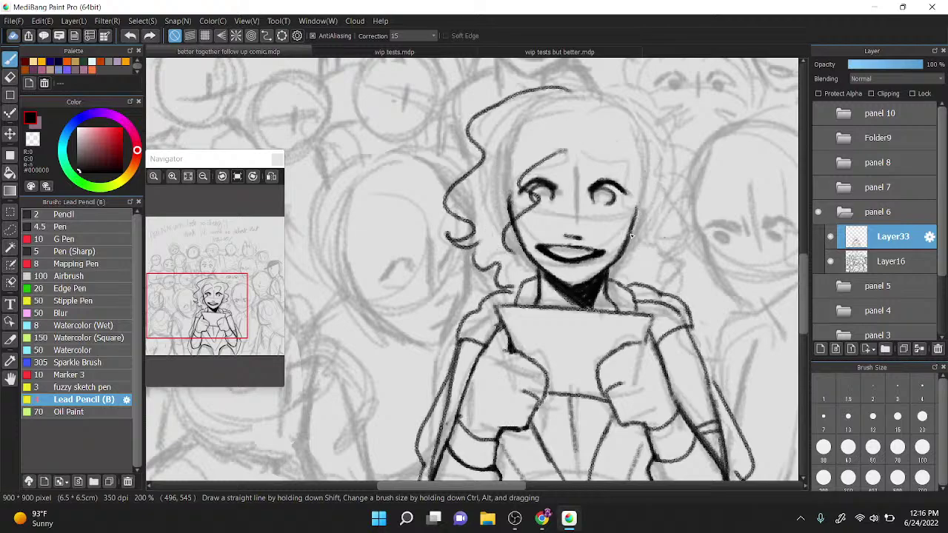
scroll(538, 134, "down", 2)
key("ctrl+z")
key("ctrl+z")
key("ctrl+z")
Step: Ink a curved line across each of the figure's thighs near the panel's lower edge
scroll(511, 261, "up", 4)
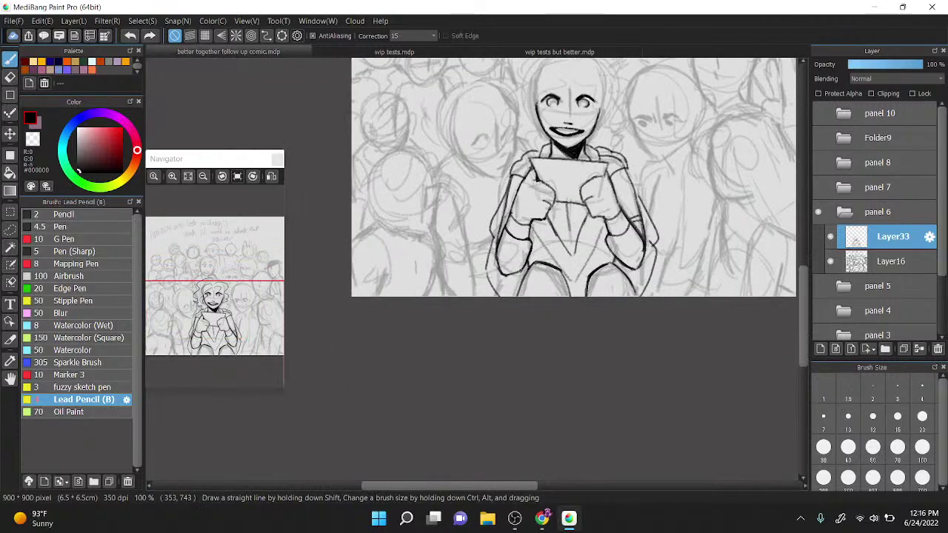
left_click_drag(537, 324, 779, 329)
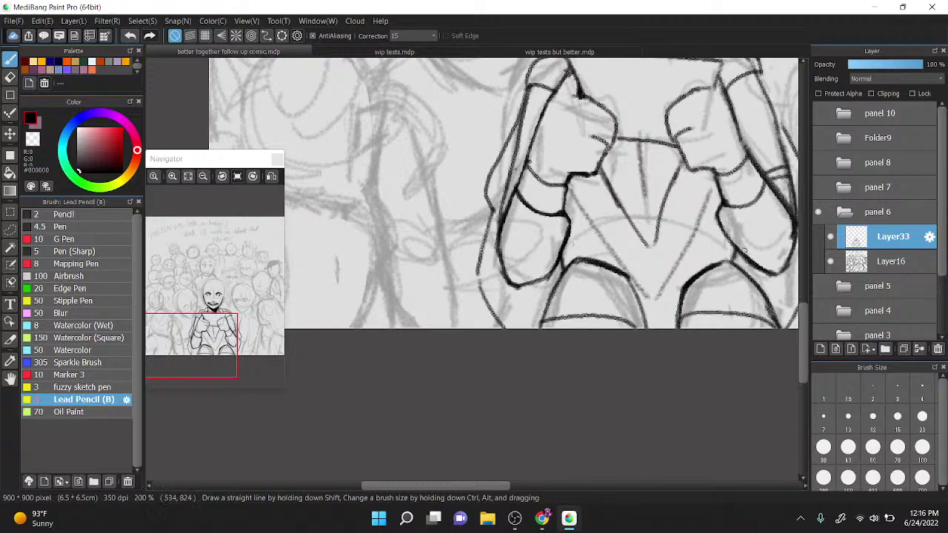
scroll(729, 255, "down", 2)
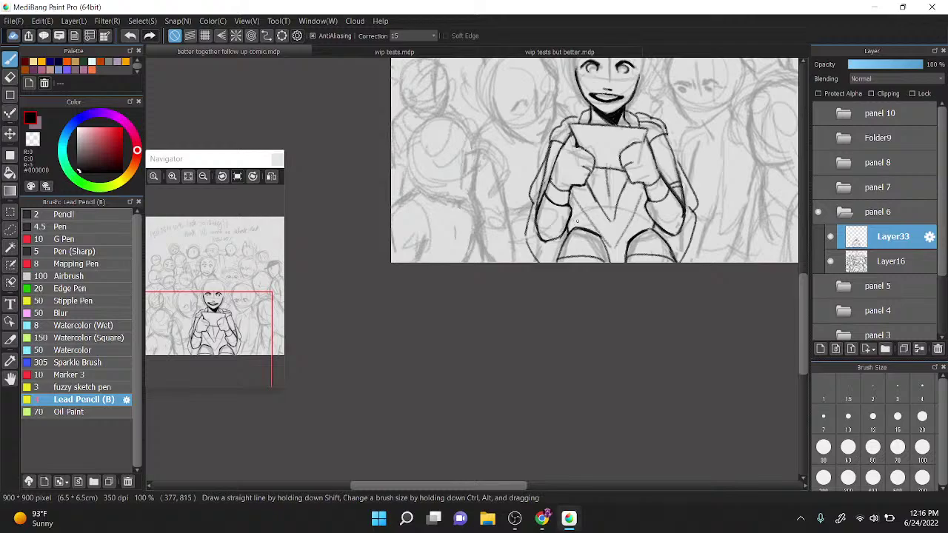
scroll(577, 222, "up", 4)
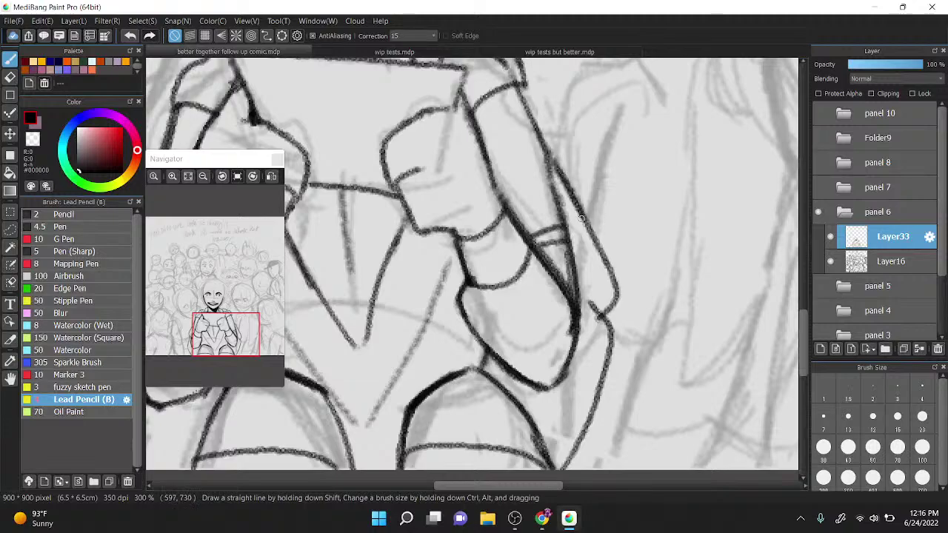
scroll(472, 263, "down", 2)
scroll(548, 148, "down", 1)
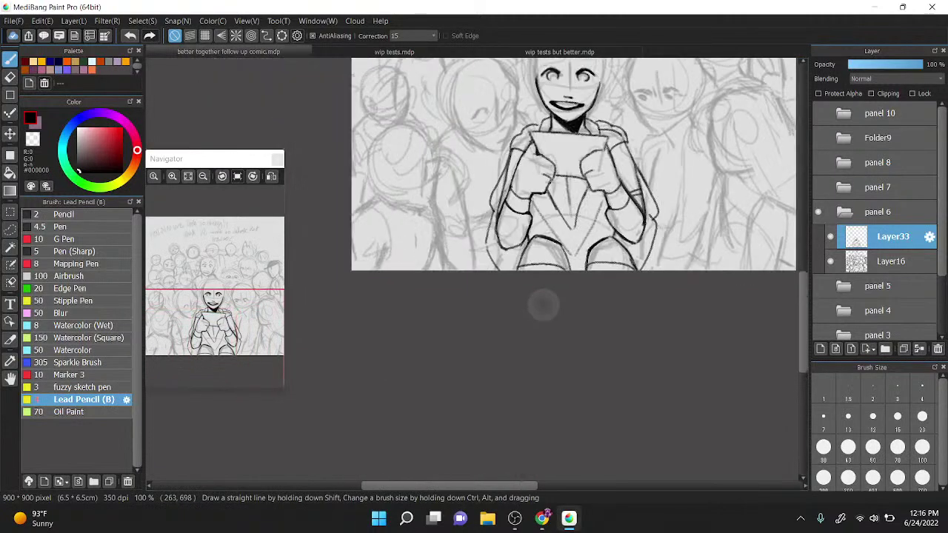
Step: Try pencil hatching on both cheeks and the nose bridge with the sketch on Layer16 hidden
left_click(830, 260)
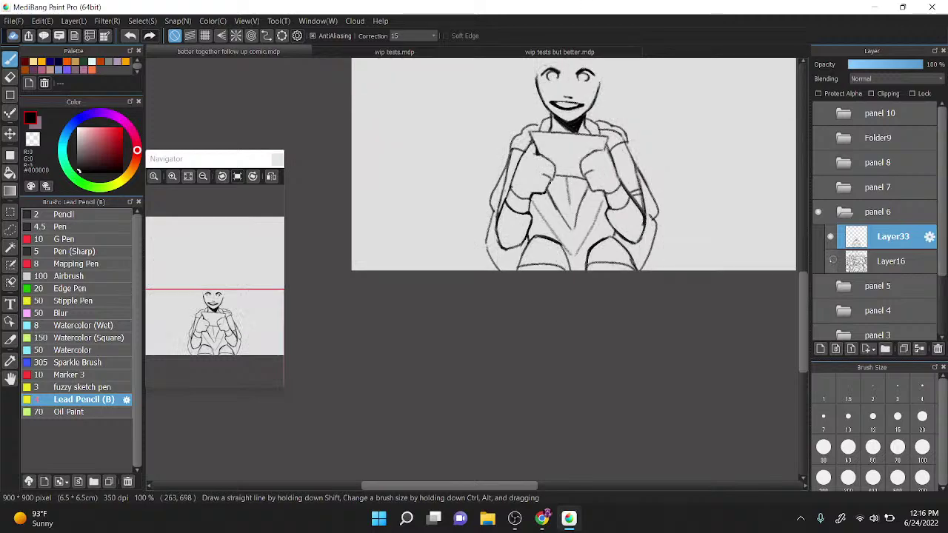
scroll(562, 81, "up", 3)
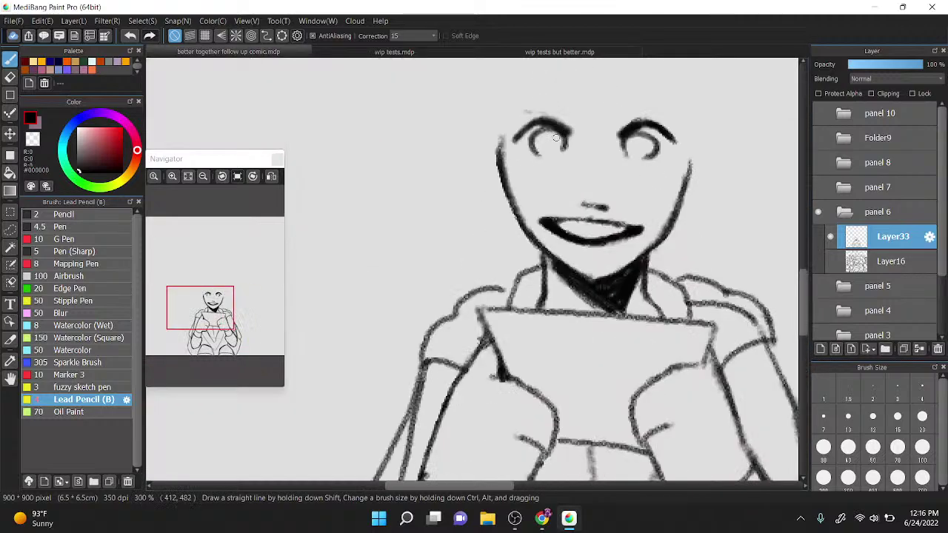
left_click_drag(505, 145, 520, 207)
left_click_drag(512, 148, 528, 207)
left_click_drag(521, 164, 533, 197)
left_click_drag(586, 146, 596, 182)
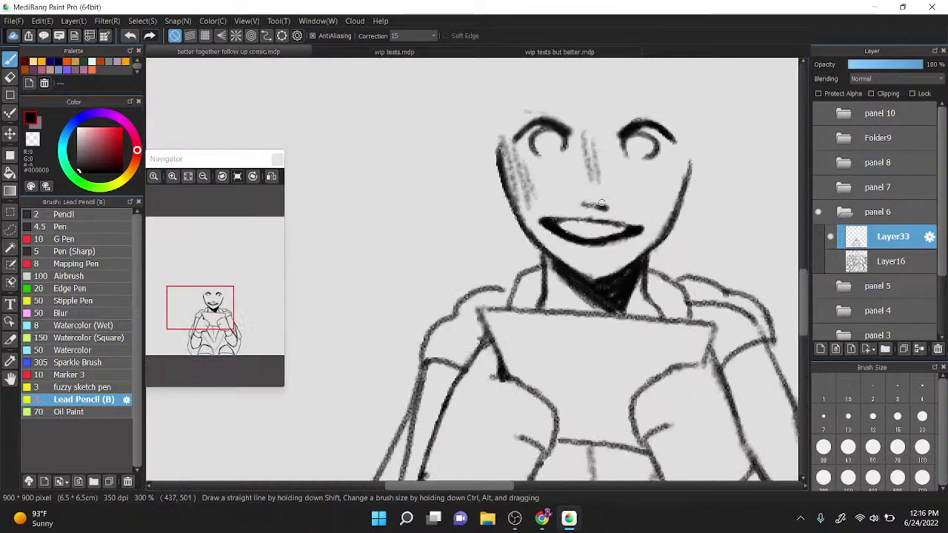
left_click_drag(651, 165, 670, 201)
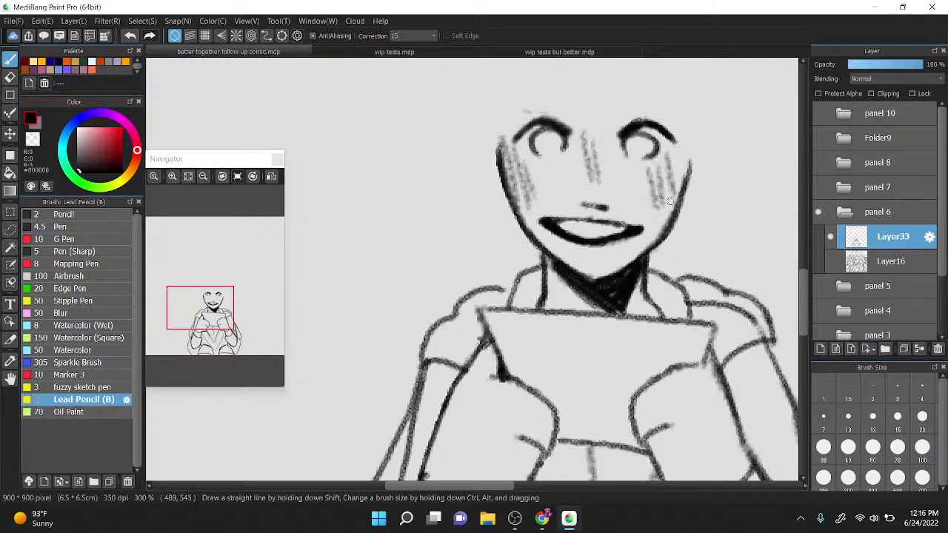
scroll(670, 201, "down", 3)
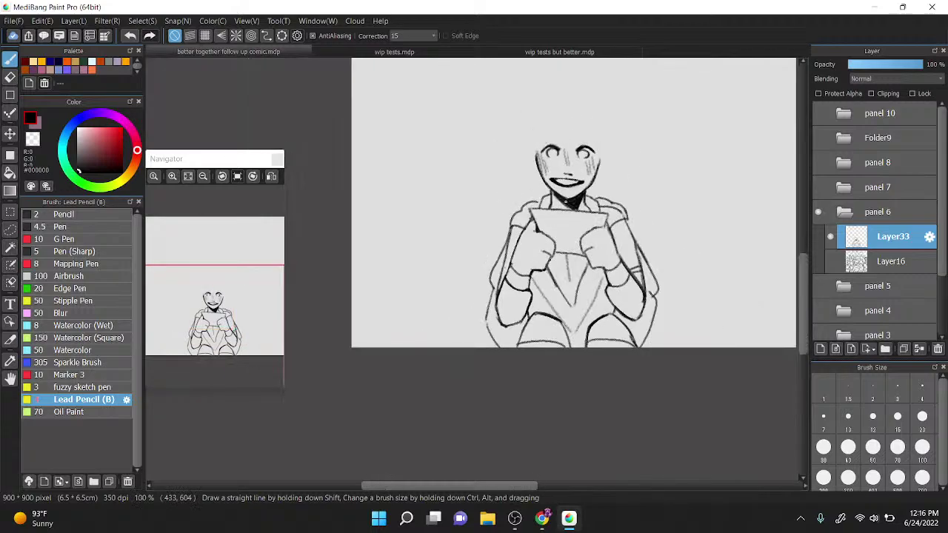
scroll(543, 141, "up", 3)
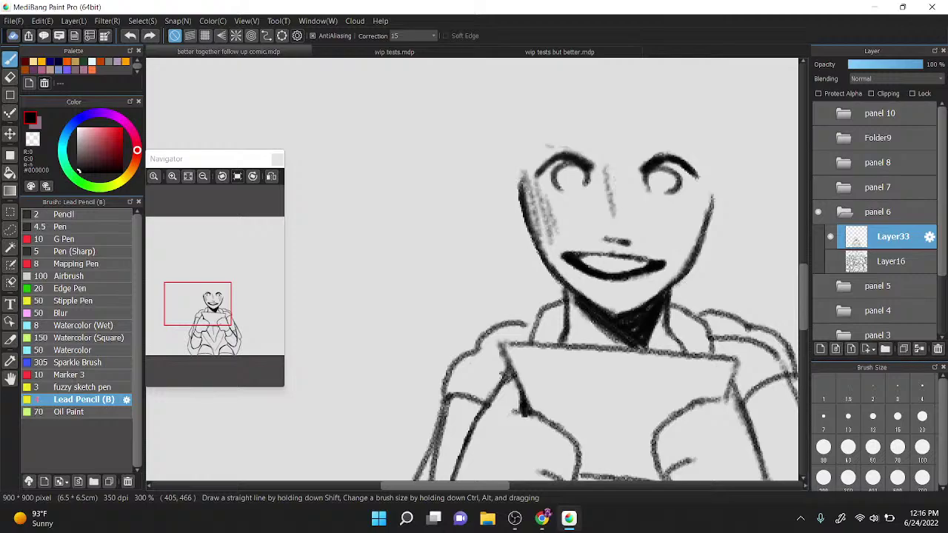
key("ctrl+z")
key("ctrl+z")
key("ctrl+z")
key("ctrl+z")
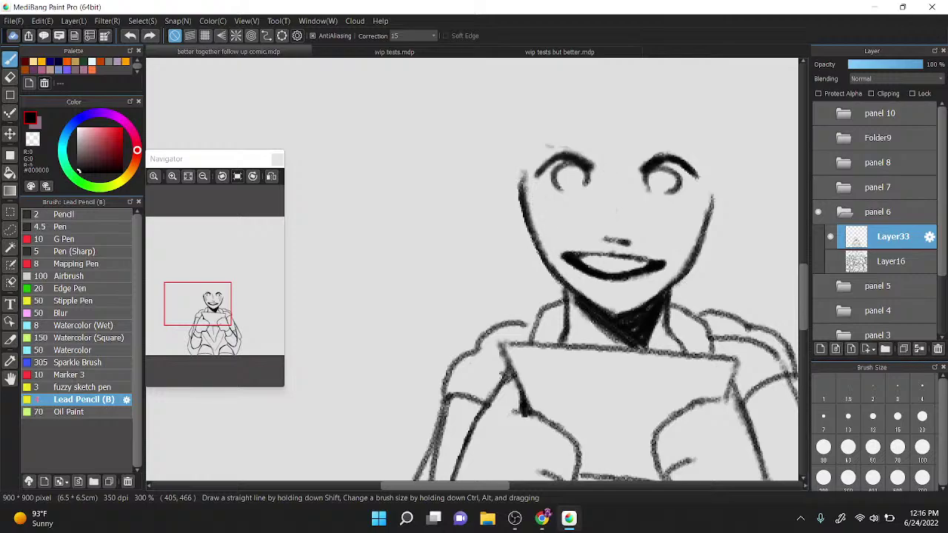
left_click(830, 261)
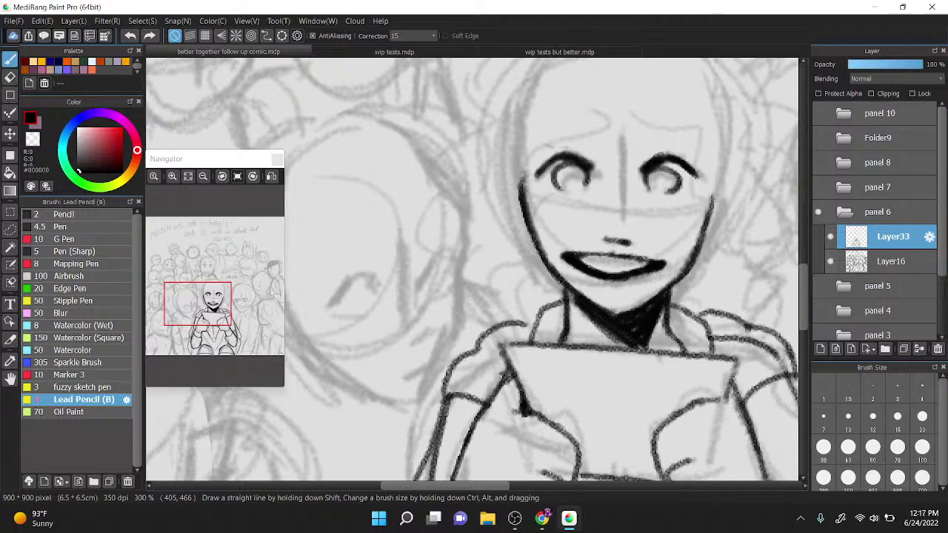
Step: Trace the rounded top of the head over the sketch, then hide the sketch on Layer16
scroll(569, 197, "down", 2)
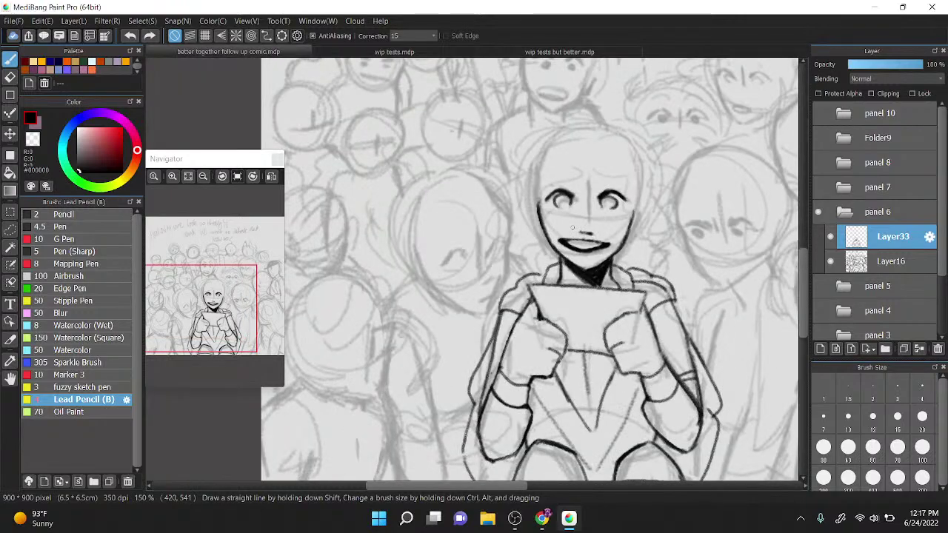
mouse_move(539, 208)
left_mouse_down()
mouse_move(542, 168)
mouse_move(557, 168)
mouse_move(559, 149)
mouse_move(608, 139)
mouse_move(627, 219)
left_mouse_up()
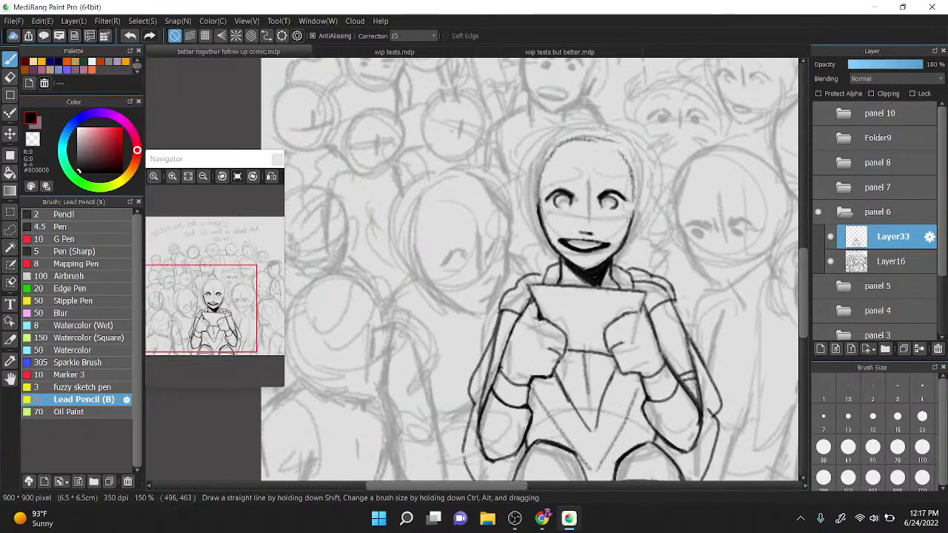
left_click(830, 261)
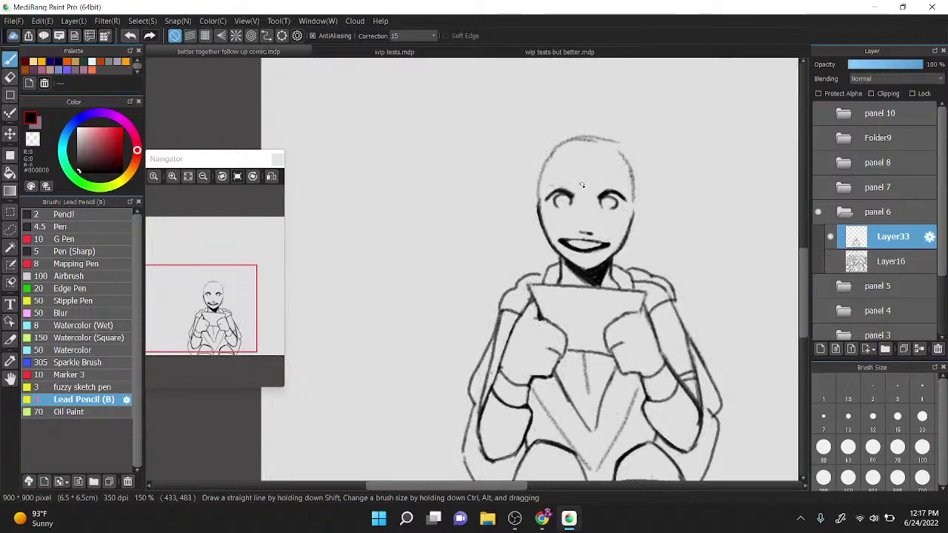
Step: Try to draw a swept fringe and rounded curls along the left-hand side of the face
mouse_move(585, 172)
left_mouse_down()
mouse_move(551, 174)
mouse_move(547, 258)
mouse_move(522, 260)
left_mouse_up()
left_click_drag(532, 211, 519, 255)
mouse_move(539, 176)
left_mouse_down()
mouse_move(573, 161)
mouse_move(586, 180)
left_mouse_up()
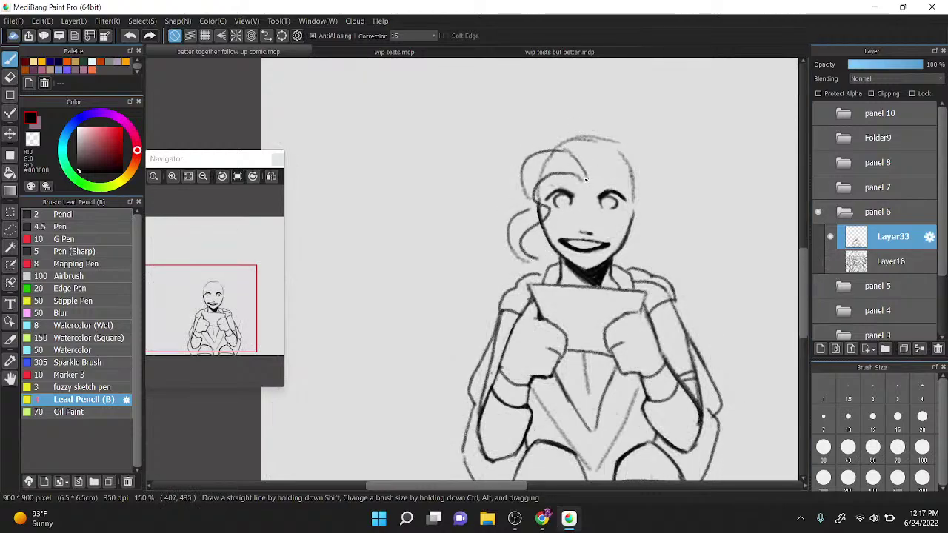
key("ctrl+z")
key("ctrl+z")
key("ctrl+z")
key("ctrl+z")
key("ctrl+z")
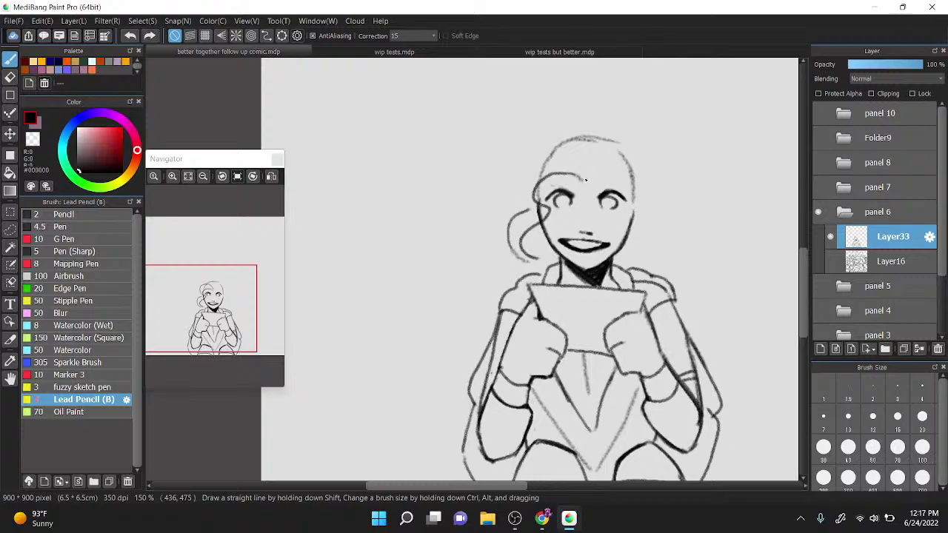
Step: Draw a centre-parted fringe with wavy strands framing both sides of the face
mouse_move(577, 169)
left_mouse_down()
mouse_move(539, 253)
mouse_move(504, 246)
mouse_move(518, 254)
mouse_move(508, 218)
mouse_move(551, 153)
mouse_move(574, 150)
mouse_move(520, 174)
mouse_move(512, 203)
left_mouse_up()
key("ctrl+z")
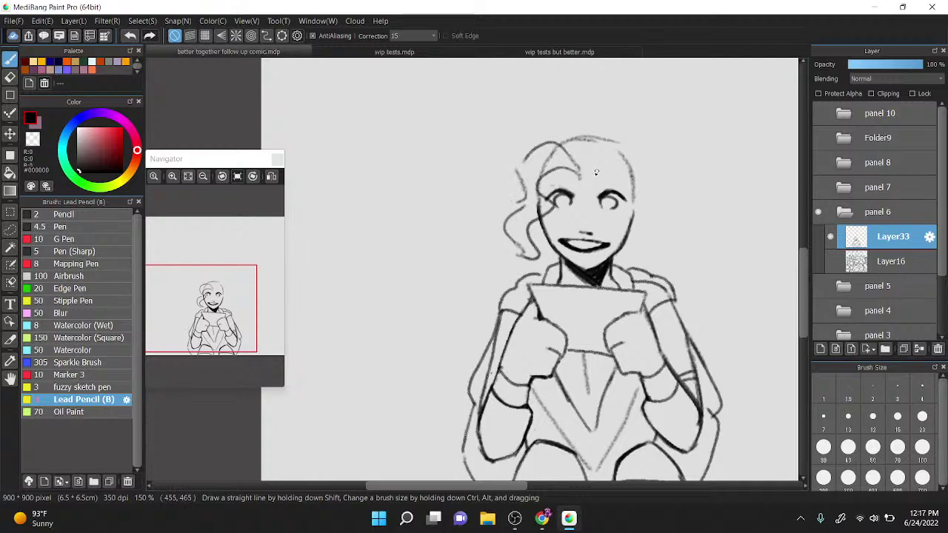
left_click_drag(596, 172, 638, 219)
mouse_move(592, 156)
left_mouse_down()
mouse_move(637, 172)
mouse_move(657, 211)
mouse_move(648, 239)
mouse_move(632, 223)
mouse_move(630, 246)
left_mouse_up()
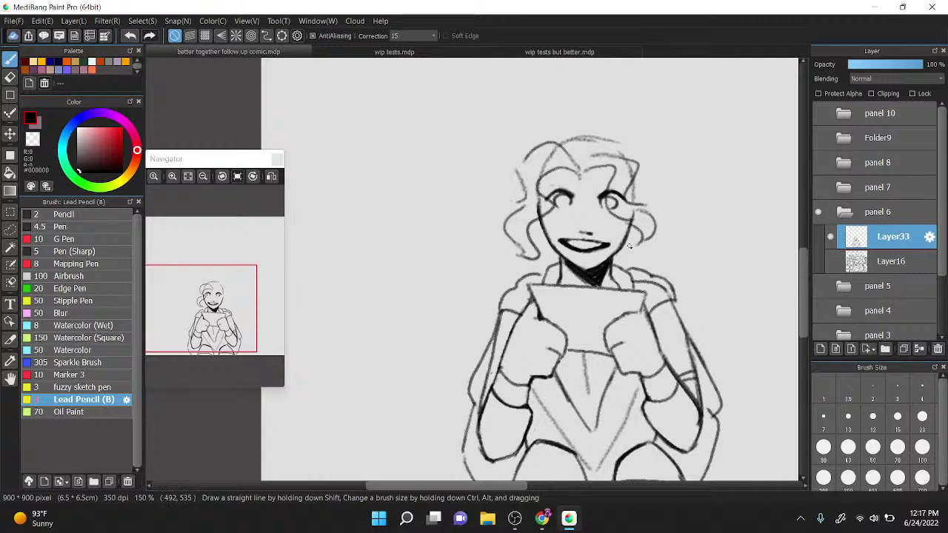
Step: Draw the outer curly hair outline from the crown down the left-hand side to the shoulder, with pointed flicks
mouse_move(586, 138)
left_mouse_down()
mouse_move(510, 136)
mouse_move(527, 158)
mouse_move(505, 154)
mouse_move(522, 162)
mouse_move(493, 219)
mouse_move(505, 221)
left_mouse_up()
key("ctrl+z")
key("ctrl+z")
key("ctrl+z")
key("ctrl+z")
key("ctrl+z")
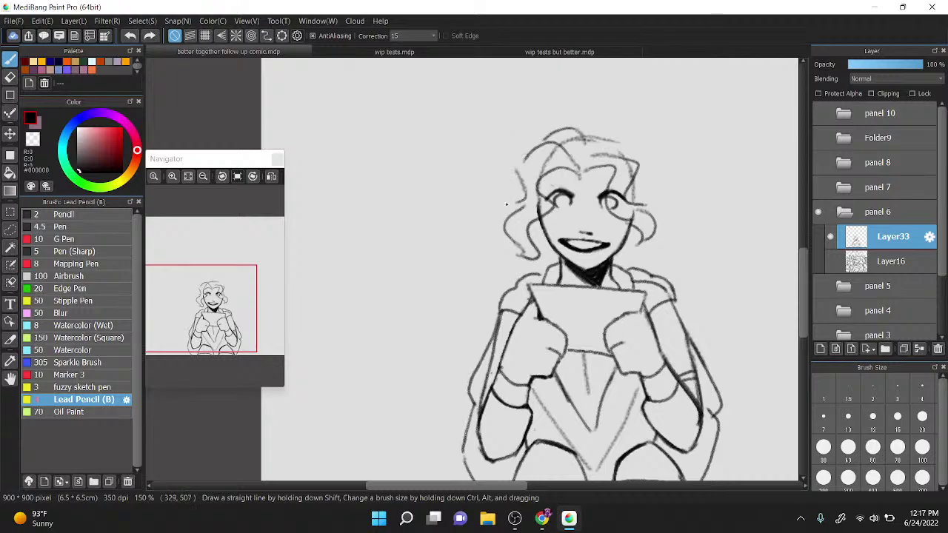
mouse_move(524, 154)
left_mouse_down()
mouse_move(501, 171)
mouse_move(505, 190)
mouse_move(486, 203)
mouse_move(507, 216)
mouse_move(494, 238)
mouse_move(506, 249)
mouse_move(510, 241)
mouse_move(506, 262)
mouse_move(539, 276)
left_mouse_up()
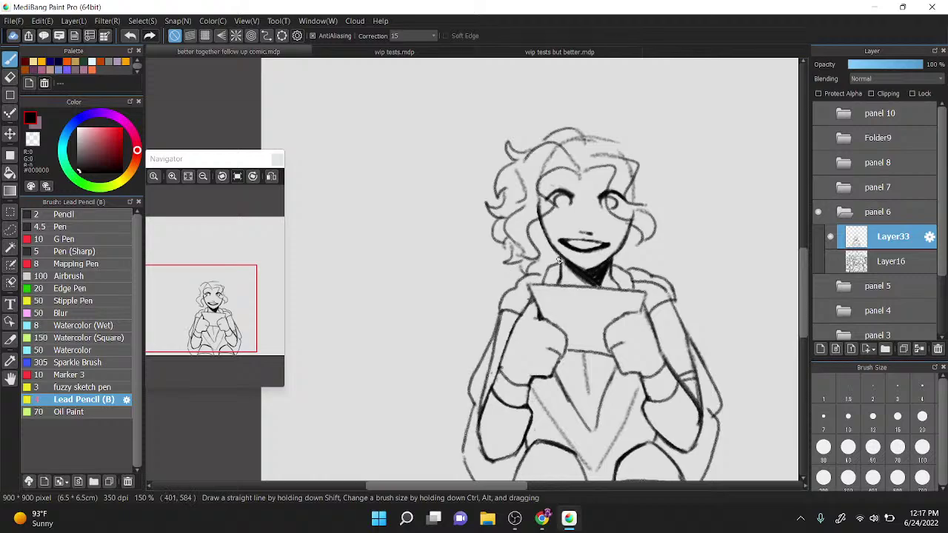
Step: Draw the outer curly hair outline over the crown and down the right-hand side to the neck
mouse_move(590, 144)
left_mouse_down()
mouse_move(619, 141)
mouse_move(647, 155)
left_mouse_up()
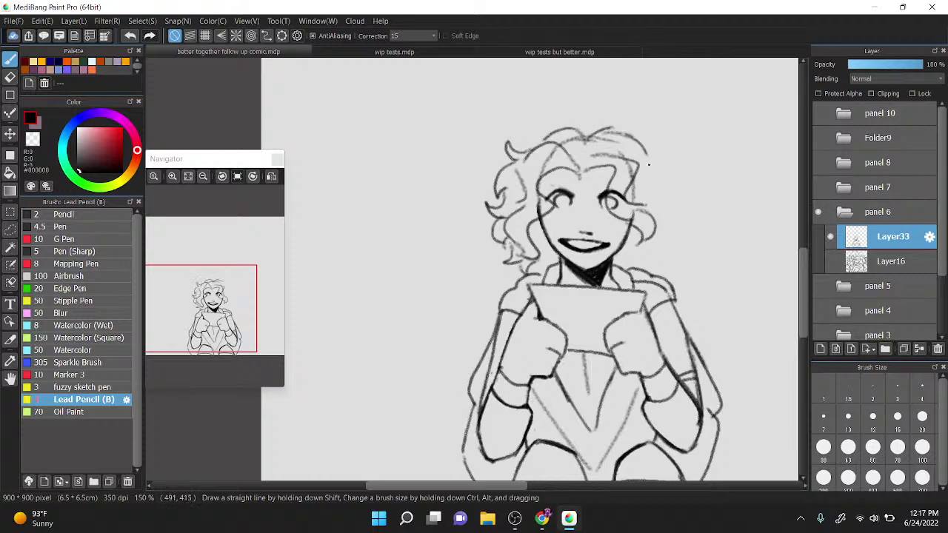
left_click_drag(634, 204, 642, 209)
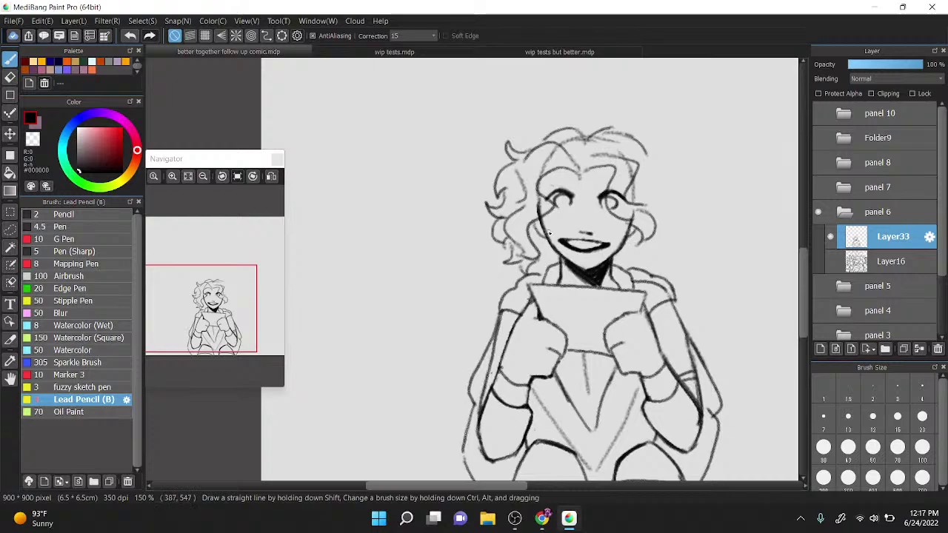
mouse_move(638, 146)
left_mouse_down()
mouse_move(644, 185)
mouse_move(657, 170)
mouse_move(644, 155)
mouse_move(665, 170)
left_mouse_up()
key("ctrl+z")
key("ctrl+z")
mouse_move(665, 172)
left_mouse_down()
mouse_move(650, 191)
mouse_move(671, 200)
mouse_move(652, 207)
mouse_move(672, 221)
mouse_move(641, 249)
left_mouse_up()
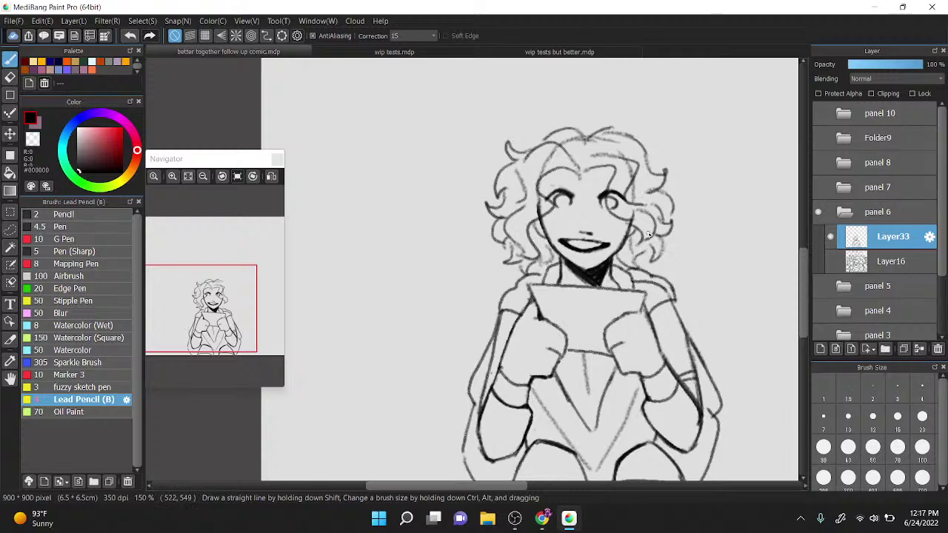
Step: Erase the rough end of the lower outer curl on the left-hand side of the hair
scroll(649, 234, "up", 4)
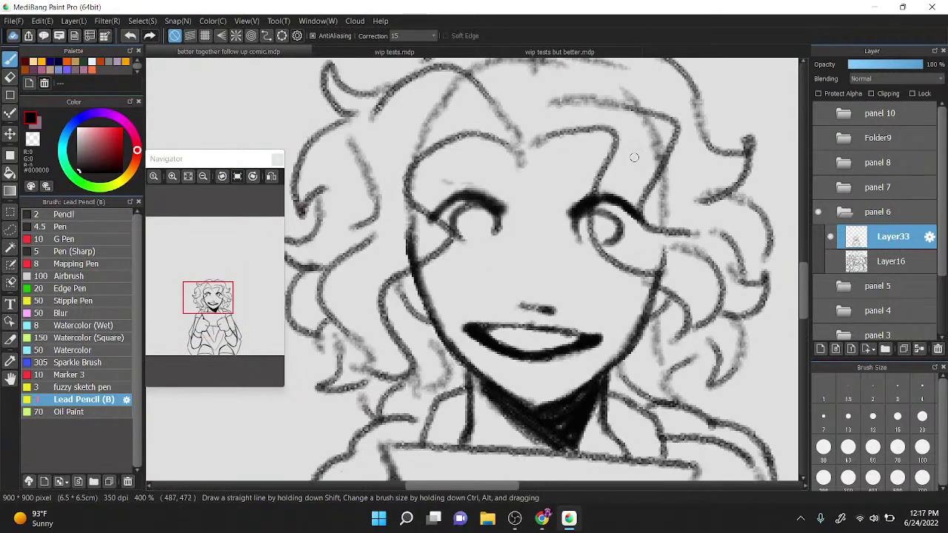
scroll(633, 156, "down", 4)
scroll(540, 216, "up", 4)
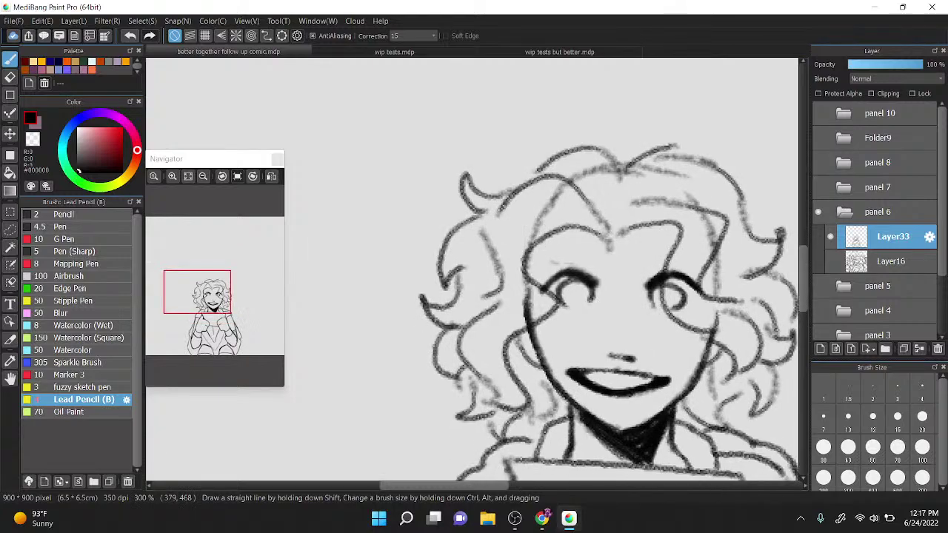
left_click_drag(475, 239, 541, 136)
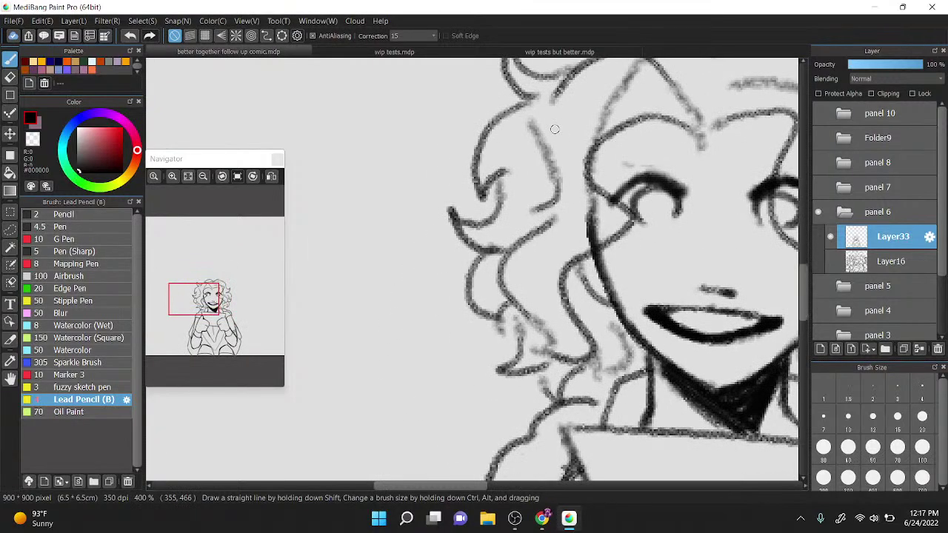
key("z")
mouse_move(496, 333)
left_mouse_down()
mouse_move(492, 293)
mouse_move(534, 339)
left_mouse_up()
key("z")
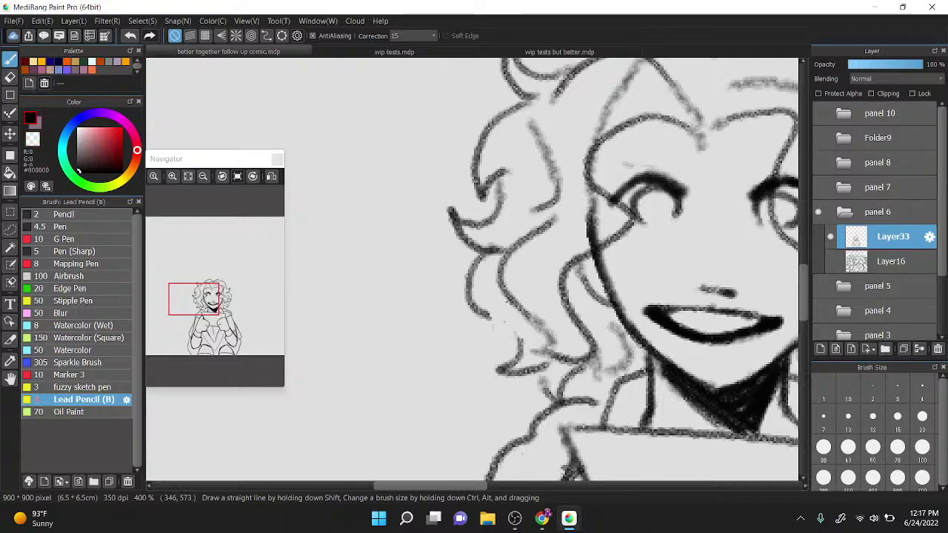
Step: Redraw the lower left-hand curl with pointed tips and add small strands beside the jaw
mouse_move(471, 300)
left_mouse_down()
mouse_move(508, 327)
mouse_move(509, 300)
left_mouse_up()
left_click_drag(510, 299, 521, 336)
mouse_move(509, 301)
left_mouse_down()
mouse_move(550, 348)
mouse_move(542, 335)
mouse_move(540, 354)
mouse_move(600, 361)
mouse_move(595, 381)
mouse_move(618, 327)
left_mouse_up()
key("ctrl+minus")
left_click_drag(628, 263, 614, 286)
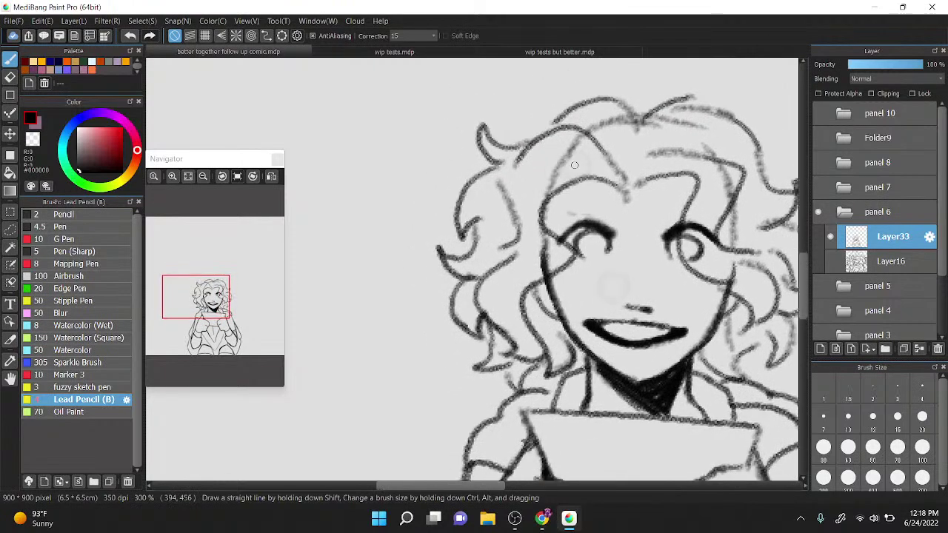
Step: Erase the head contour showing through the hair on the left-hand side and trim the stray strand ends at the parting
key("z")
left_click_drag(501, 244, 539, 268)
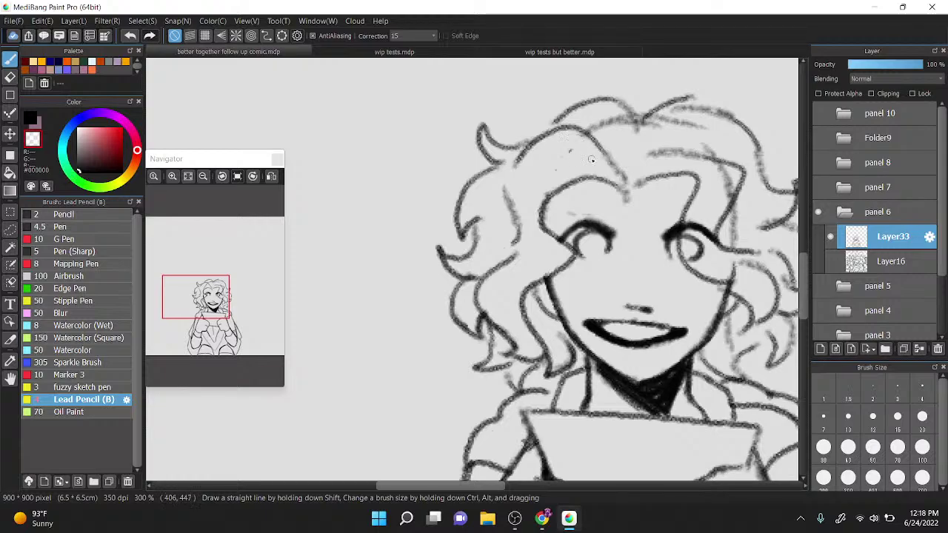
mouse_move(591, 159)
left_mouse_down()
mouse_move(624, 191)
mouse_move(599, 156)
mouse_move(629, 183)
mouse_move(633, 210)
left_mouse_up()
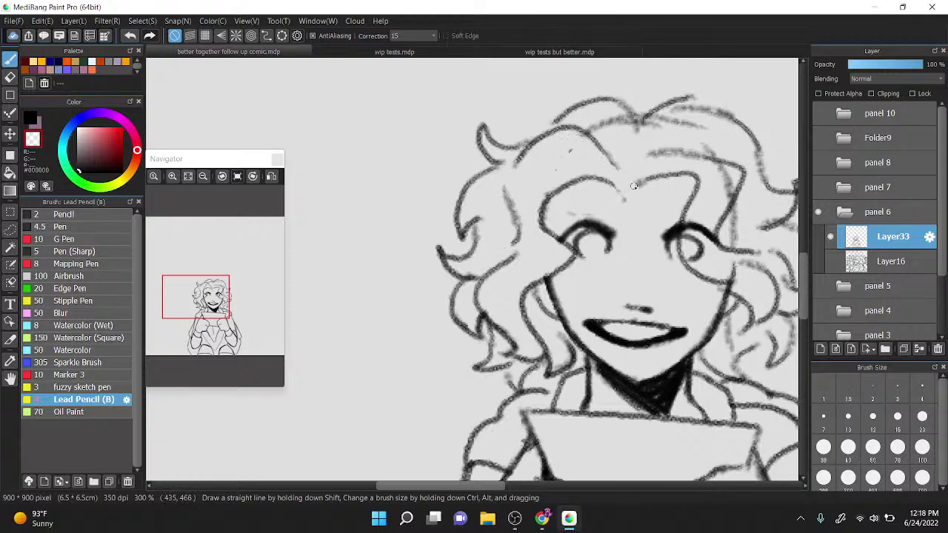
Step: Draw short flat eyebrows above the eyes and try filling both irises solid black
key("x")
left_click_drag(562, 206, 711, 219)
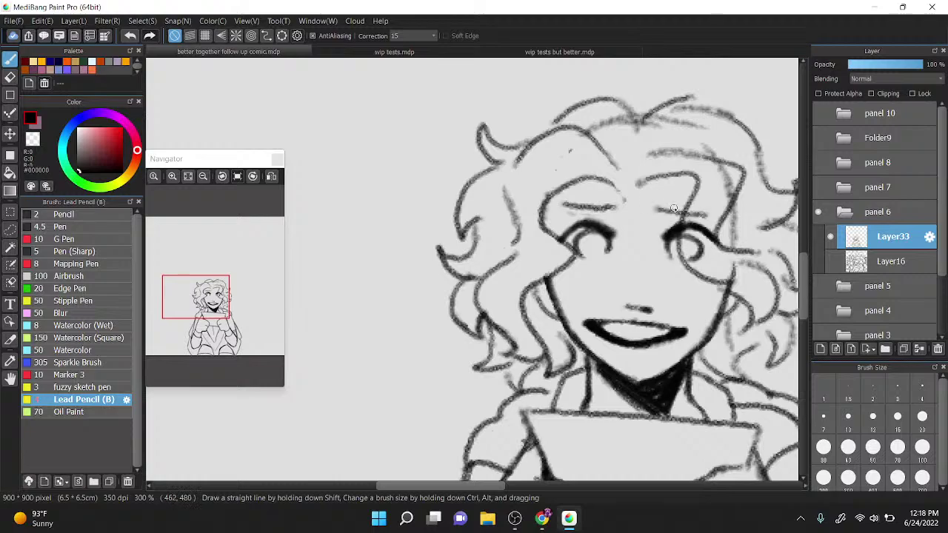
mouse_move(584, 240)
left_mouse_down()
mouse_move(592, 251)
mouse_move(611, 241)
mouse_move(588, 250)
mouse_move(590, 235)
mouse_move(595, 245)
left_mouse_up()
mouse_move(677, 246)
left_mouse_down()
mouse_move(690, 245)
mouse_move(681, 249)
left_mouse_up()
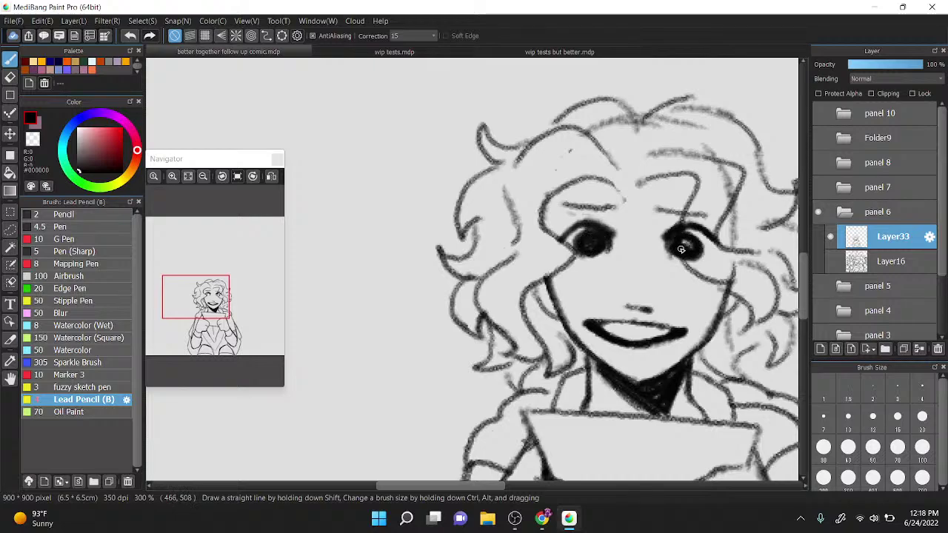
scroll(511, 147, "down", 3)
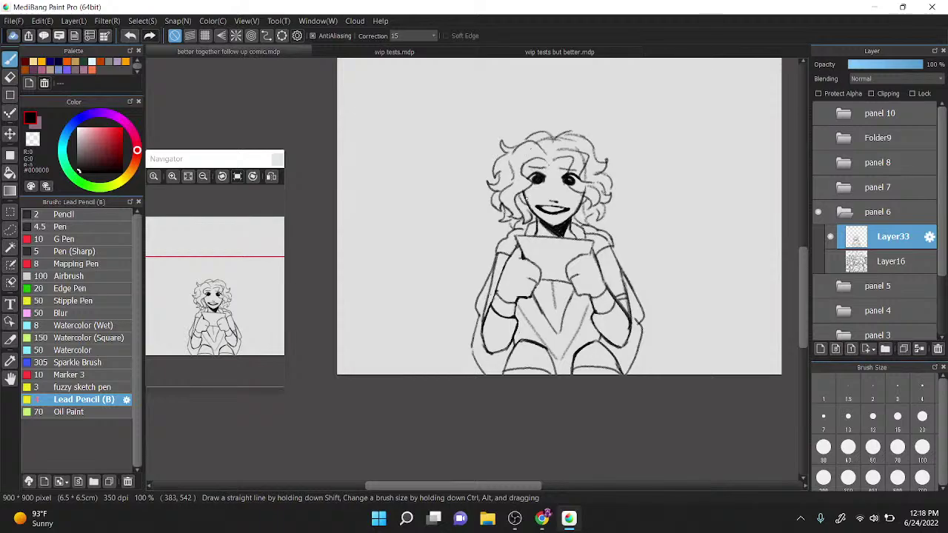
key("ctrl+z")
key("ctrl+z")
Step: Close the gap in the hair outline at the crown and thicken the outline down its right-hand side
scroll(598, 125, "up", 3)
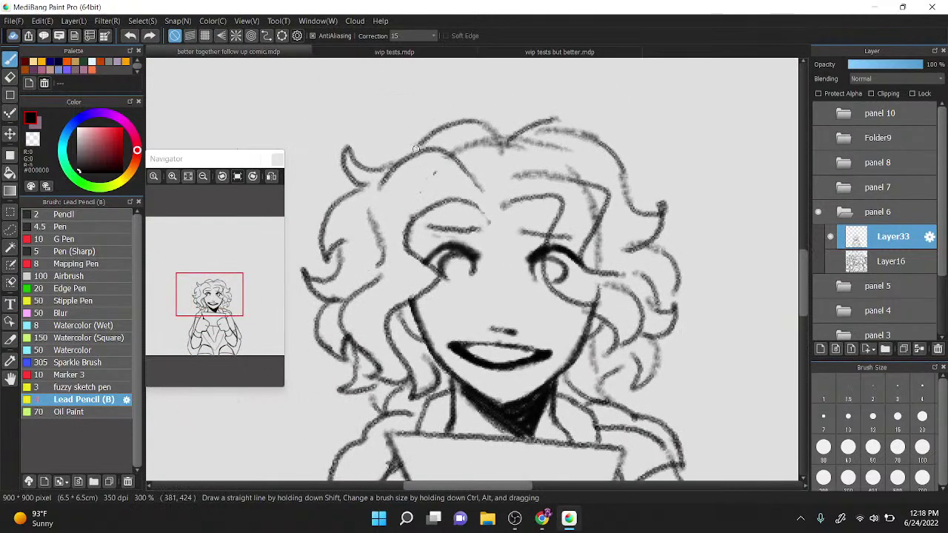
left_click_drag(413, 151, 428, 140)
mouse_move(550, 120)
left_mouse_down()
mouse_move(611, 158)
mouse_move(621, 188)
left_mouse_up()
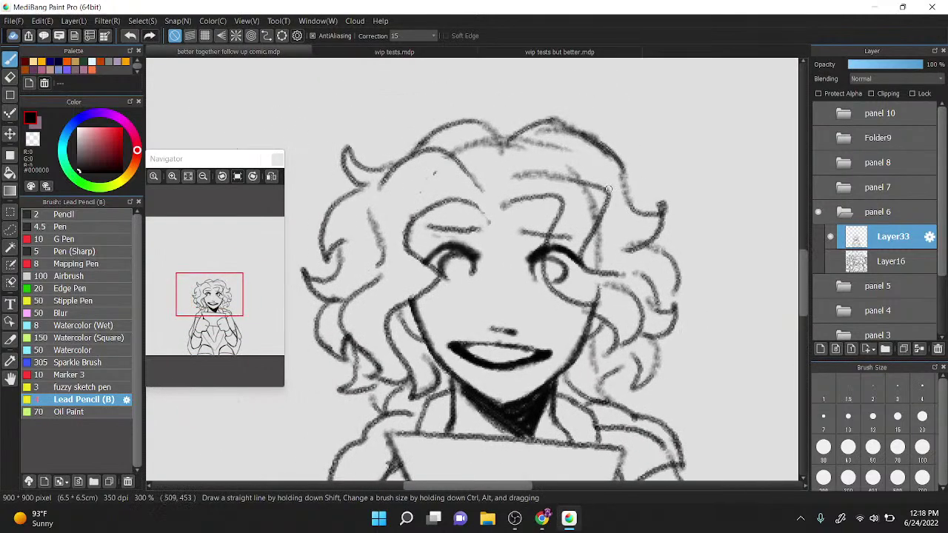
Step: Erase the leftover head contour and rough sketch lines inside the hair, below the crown and down the right-hand side
key("x")
mouse_move(469, 167)
left_mouse_down()
mouse_move(473, 142)
mouse_move(508, 162)
mouse_move(509, 149)
mouse_move(541, 138)
mouse_move(586, 143)
left_mouse_up()
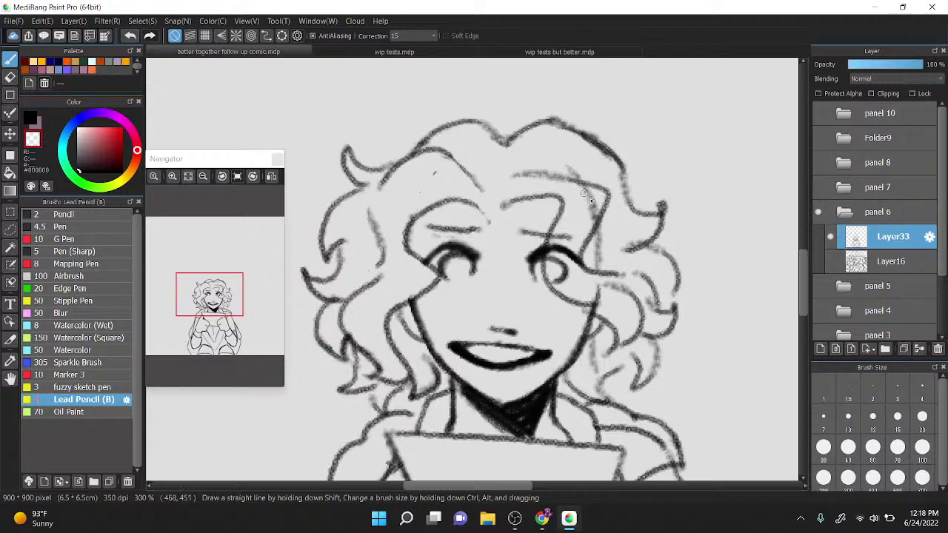
mouse_move(584, 193)
left_mouse_down()
mouse_move(593, 209)
mouse_move(588, 185)
mouse_move(599, 192)
mouse_move(567, 158)
left_mouse_up()
mouse_move(603, 252)
left_mouse_down()
mouse_move(609, 225)
mouse_move(589, 289)
mouse_move(597, 312)
mouse_move(591, 288)
mouse_move(603, 293)
mouse_move(622, 274)
mouse_move(613, 272)
mouse_move(650, 311)
mouse_move(624, 260)
left_mouse_up()
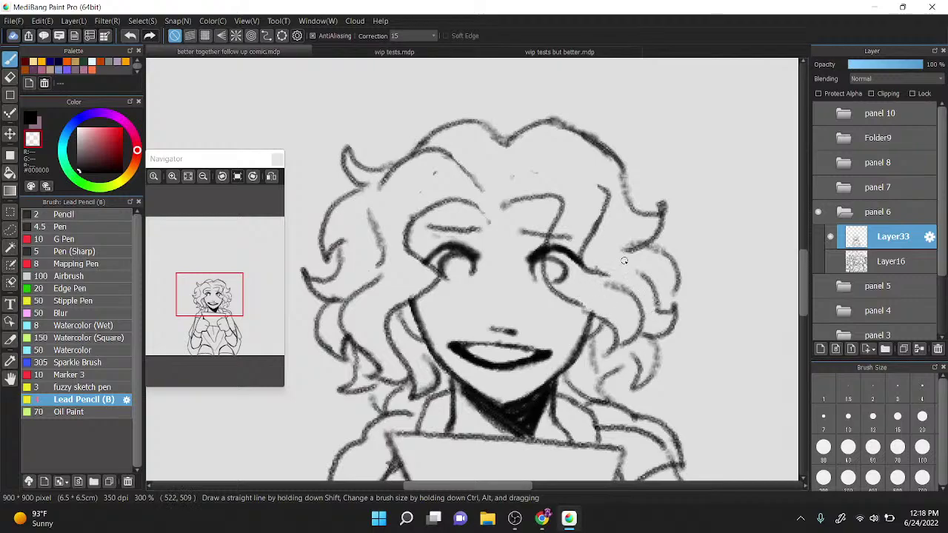
Step: Fill in the right-hand curls and draw the curved upper fringe strand from the parting to the right-hand side
key("z")
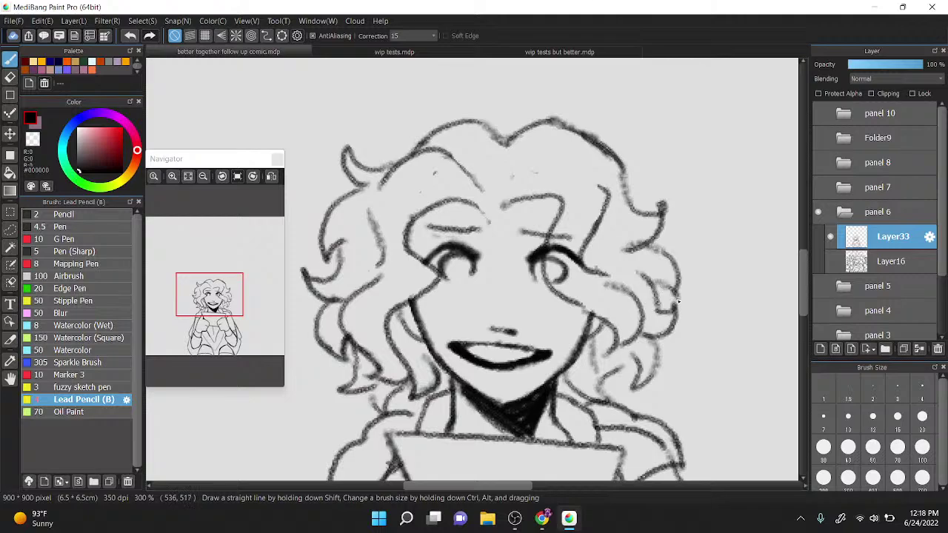
scroll(671, 294, "down", 2)
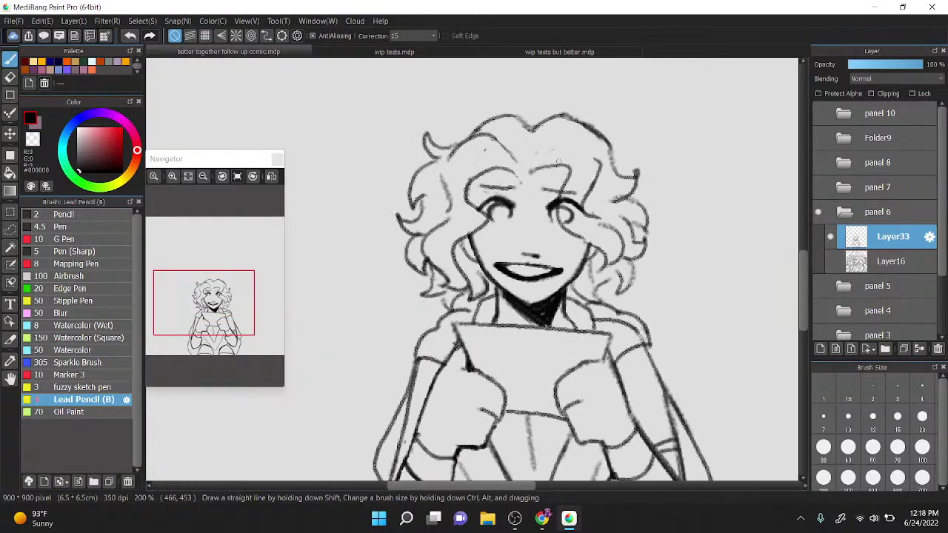
key("x")
scroll(592, 273, "up", 2)
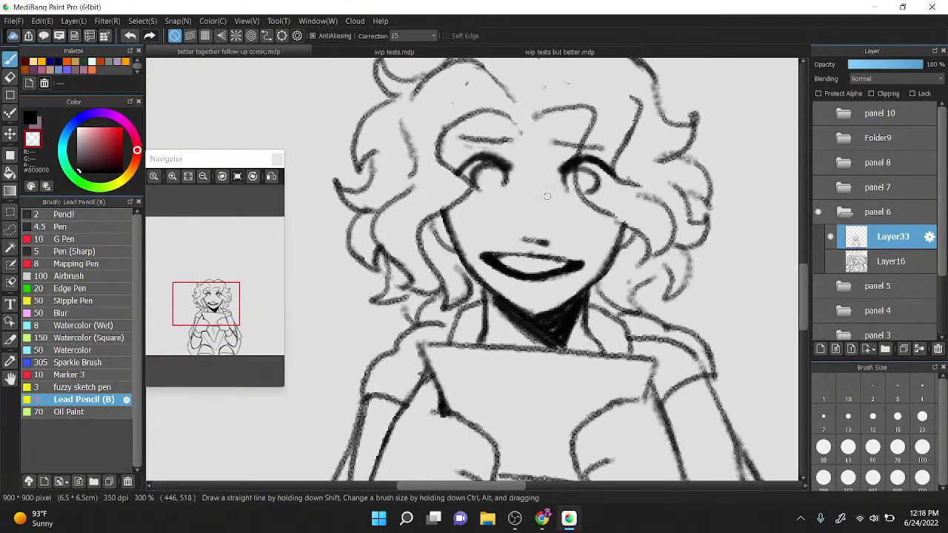
key("x")
mouse_move(654, 294)
left_mouse_down()
mouse_move(646, 259)
mouse_move(674, 275)
mouse_move(687, 248)
mouse_move(656, 241)
left_mouse_up()
mouse_move(543, 106)
left_mouse_down()
mouse_move(540, 128)
mouse_move(608, 105)
mouse_move(634, 133)
left_mouse_up()
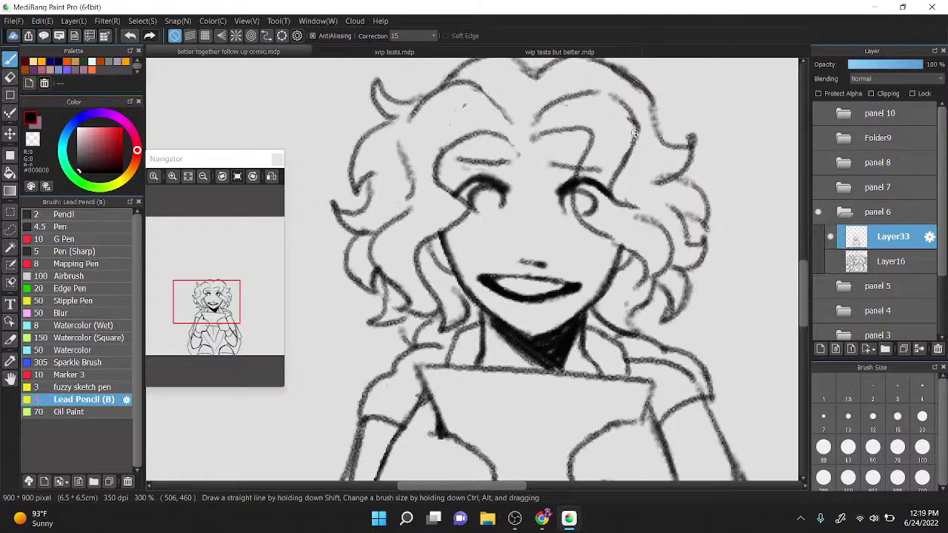
scroll(468, 209, "down", 1)
scroll(555, 136, "up", 1)
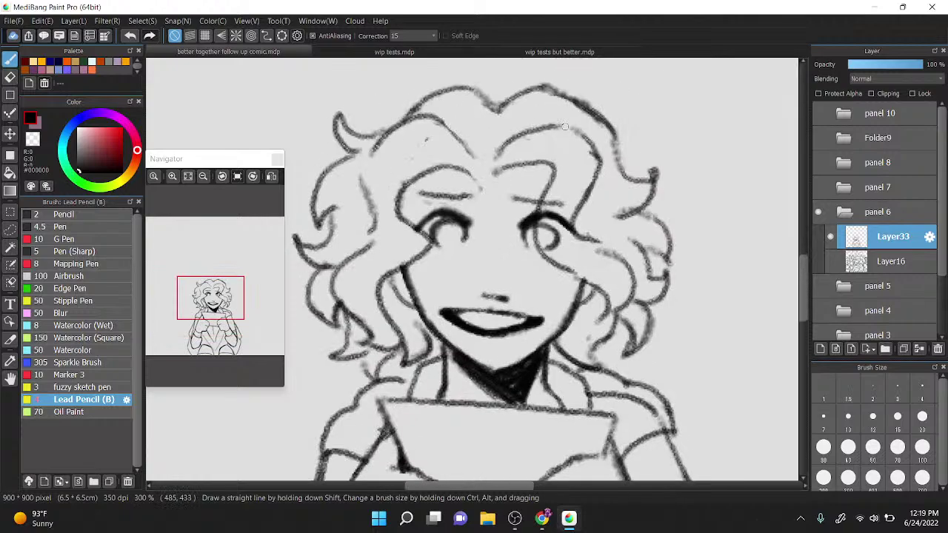
Step: Erase both eyes and eyebrows, and restore the fringe strand edge beside the left-hand eye area
key("z")
mouse_move(555, 215)
left_mouse_down()
mouse_move(553, 243)
mouse_move(569, 242)
left_mouse_up()
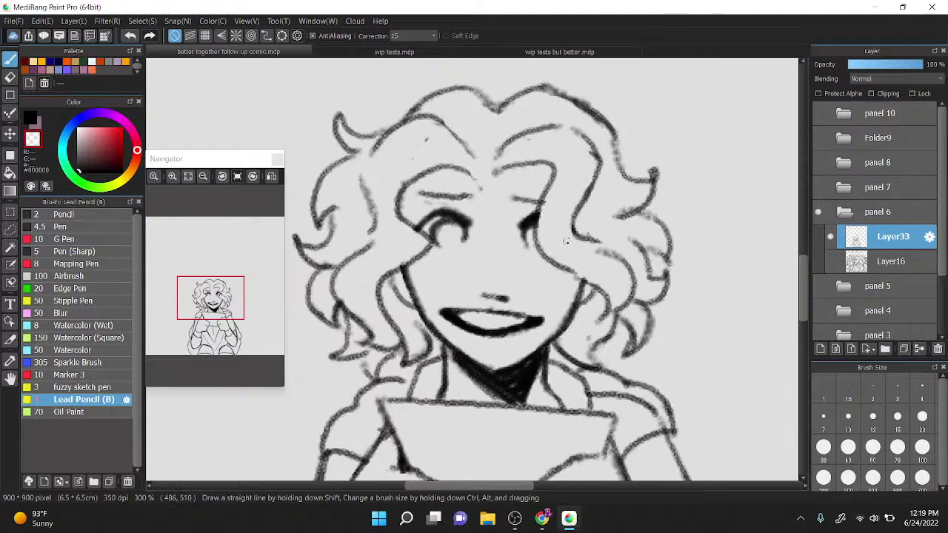
mouse_move(517, 197)
left_mouse_down()
mouse_move(522, 239)
mouse_move(532, 194)
mouse_move(532, 207)
left_mouse_up()
mouse_move(424, 228)
left_mouse_down()
mouse_move(409, 210)
mouse_move(472, 247)
mouse_move(434, 184)
mouse_move(478, 205)
mouse_move(487, 222)
mouse_move(471, 222)
mouse_move(449, 204)
left_mouse_up()
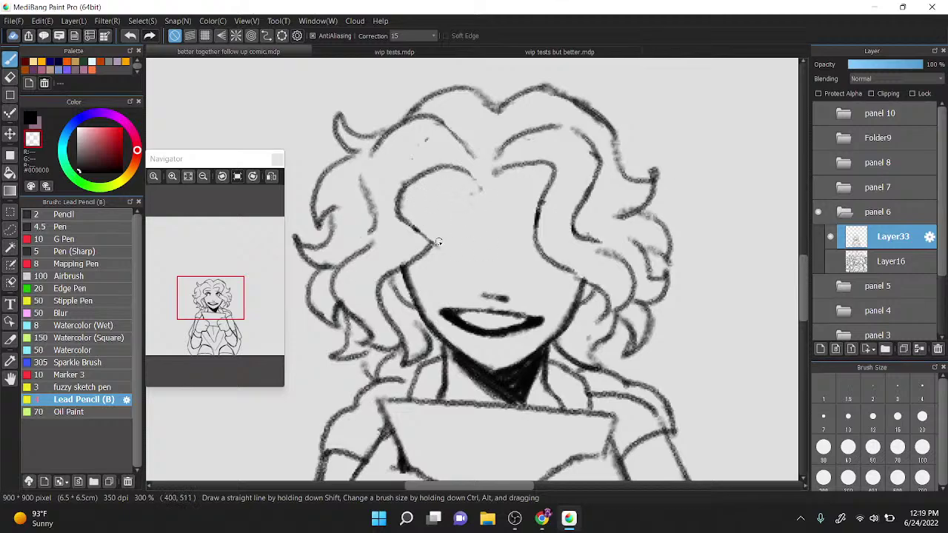
key("x")
left_click_drag(429, 243, 398, 215)
scroll(533, 117, "down", 5)
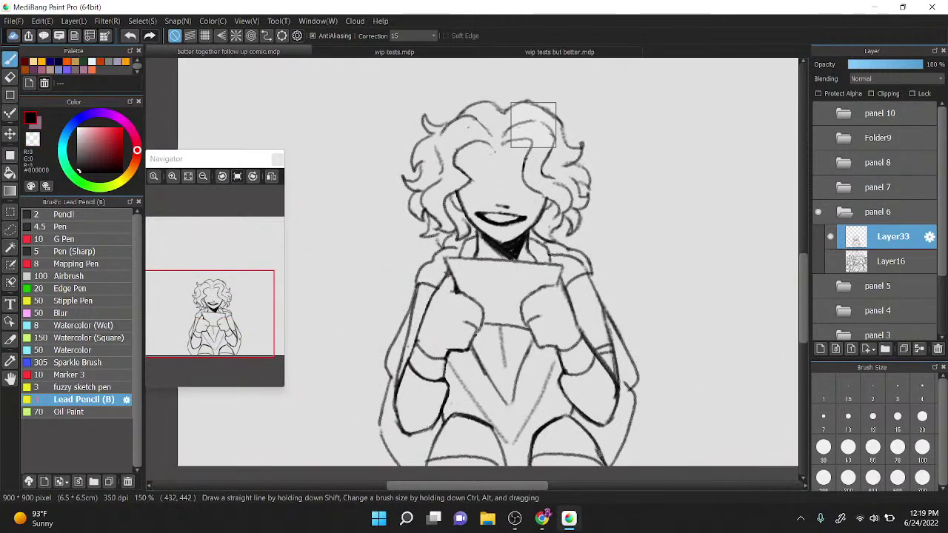
scroll(533, 116, "up", 4)
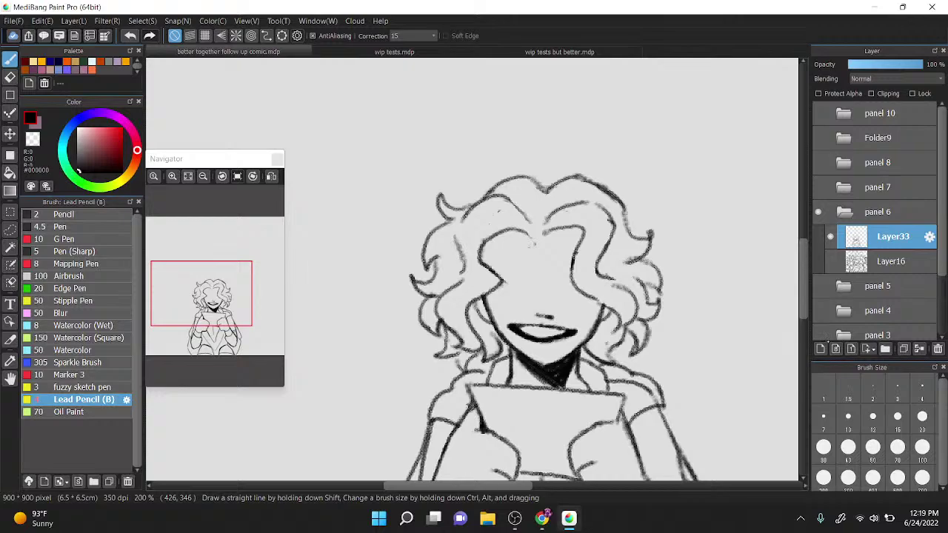
Step: Add a new layer beneath the line art in the panel 6 folder and set its opacity to 35%
left_click(821, 348)
left_click_drag(861, 258, 855, 234)
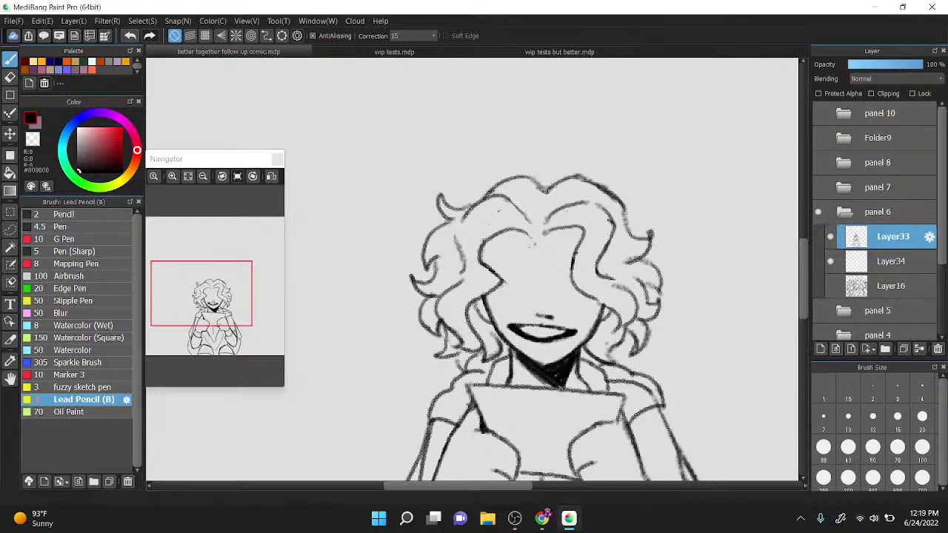
left_click(890, 261)
left_click_drag(921, 64, 875, 64)
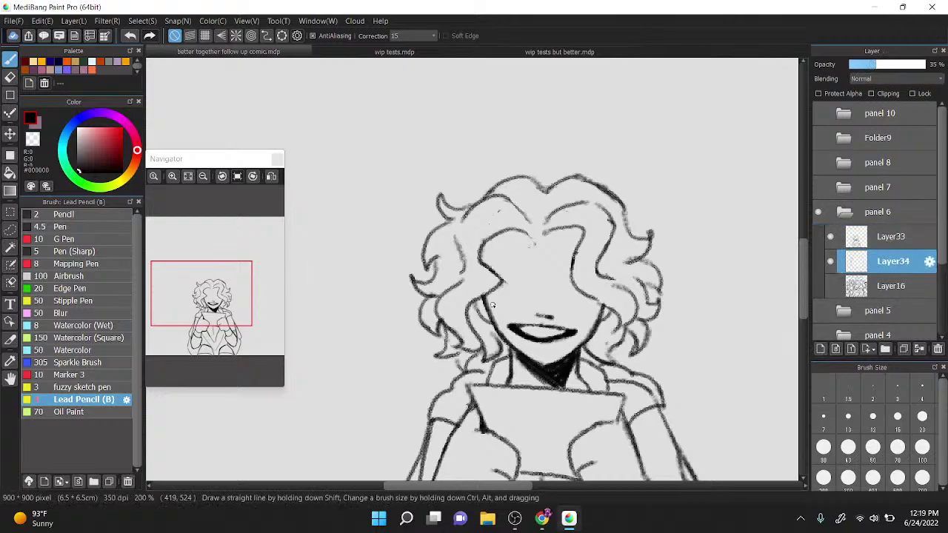
Step: Sketch crossed face guidelines on the new layer and fade them with the Airbrush in transparent colour
left_click_drag(490, 289, 600, 293)
left_click_drag(549, 251, 545, 321)
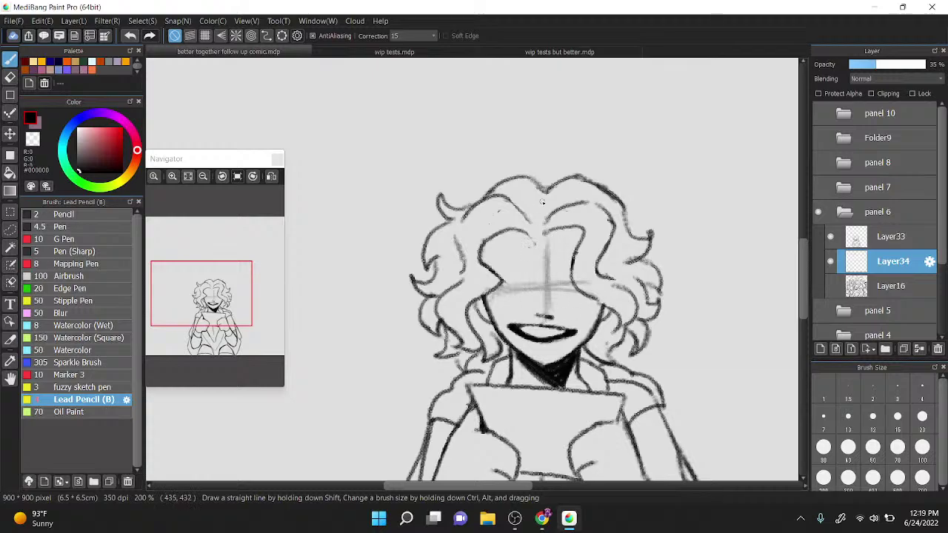
left_click(52, 276)
left_click(32, 138)
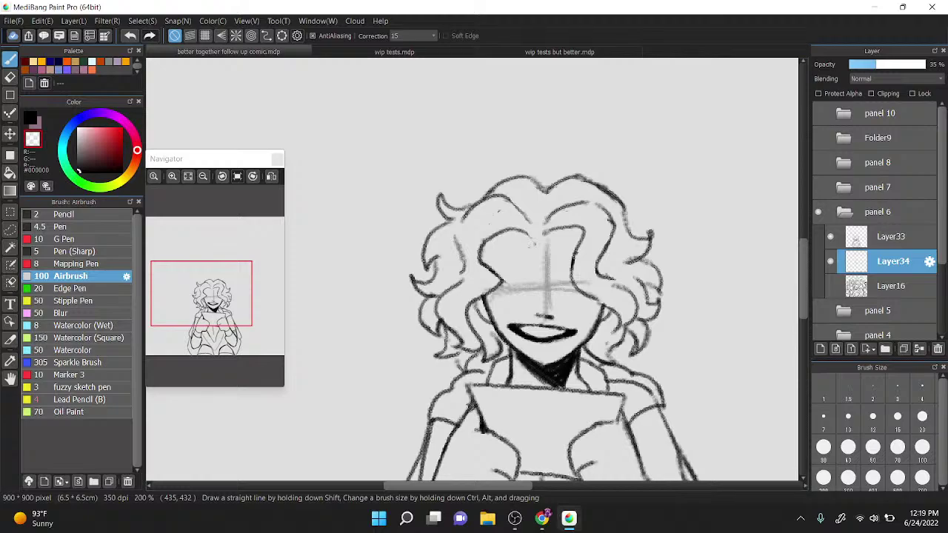
mouse_move(511, 292)
left_mouse_down()
mouse_move(570, 319)
mouse_move(518, 256)
mouse_move(578, 348)
mouse_move(615, 323)
left_mouse_up()
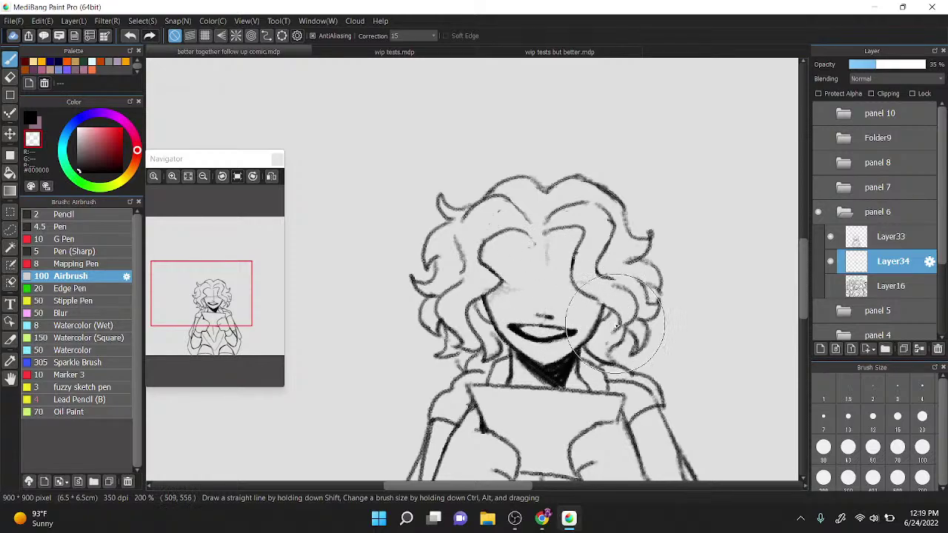
Step: Sketch both eyes in black with the Lead Pencil (B), with arched upper lash lines and round irises
key("c")
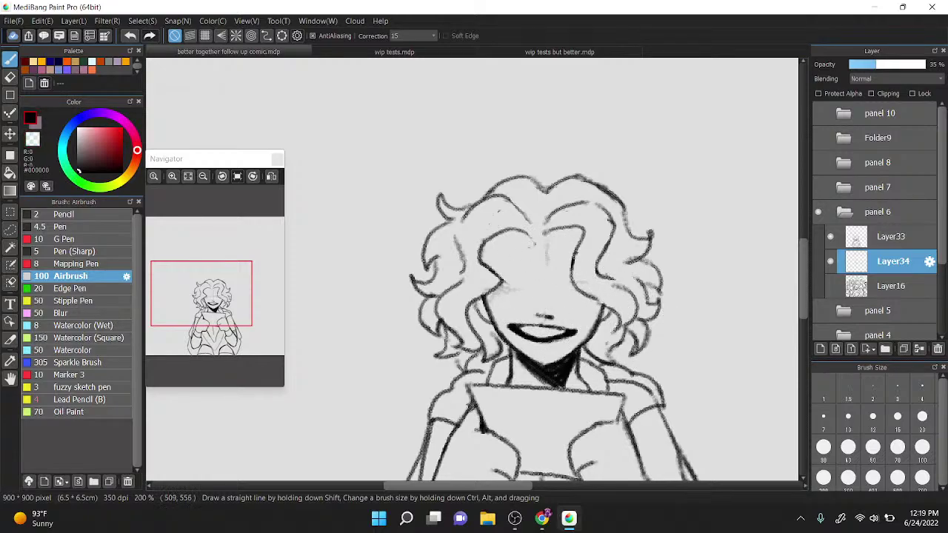
key("b")
scroll(518, 281, "up", 2)
mouse_move(492, 252)
left_mouse_down()
mouse_move(473, 271)
mouse_move(488, 248)
mouse_move(537, 273)
mouse_move(510, 251)
mouse_move(521, 260)
left_mouse_up()
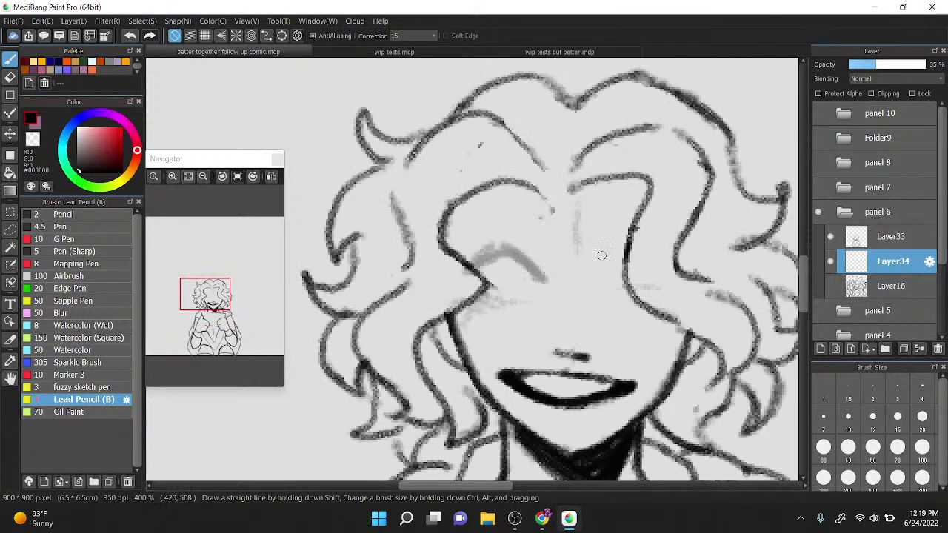
mouse_move(602, 255)
left_mouse_down()
mouse_move(597, 276)
mouse_move(621, 248)
mouse_move(650, 251)
mouse_move(637, 268)
left_mouse_up()
mouse_move(501, 298)
left_mouse_down()
mouse_move(506, 271)
mouse_move(539, 287)
mouse_move(524, 301)
left_mouse_up()
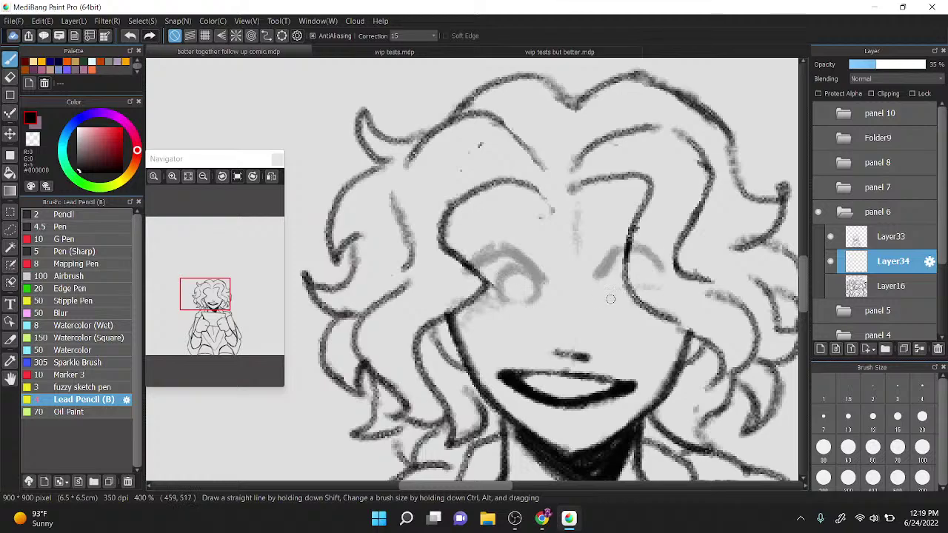
mouse_move(610, 298)
left_mouse_down()
mouse_move(634, 269)
mouse_move(646, 289)
mouse_move(616, 295)
left_mouse_up()
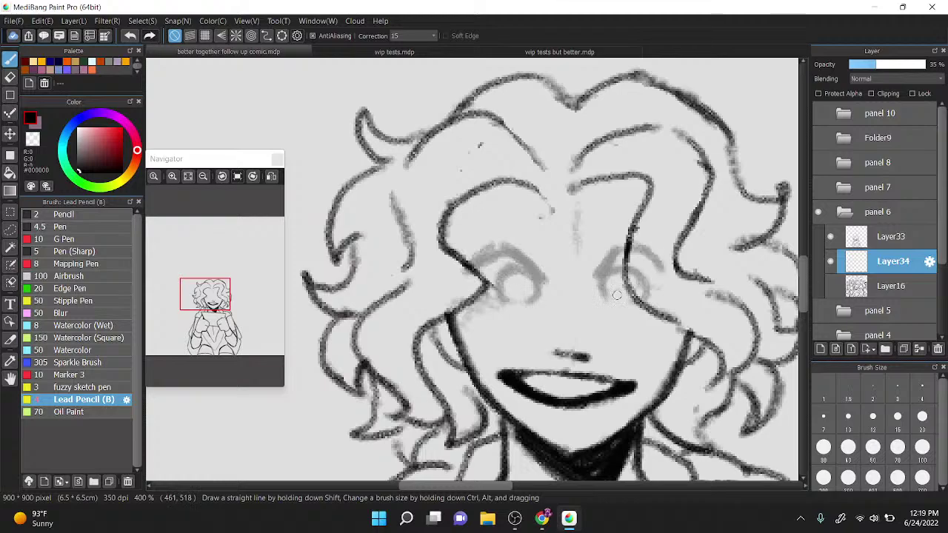
scroll(616, 294, "down", 3)
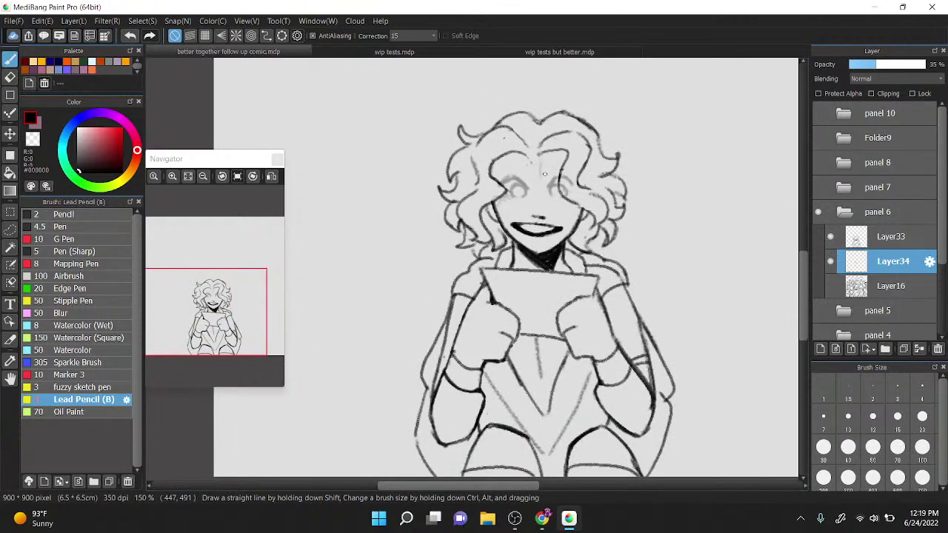
Step: Shade blush strokes on the cheeks and nose, add arched eyebrows, and reinforce the lash lines
scroll(544, 174, "up", 2)
left_click_drag(489, 224, 512, 231)
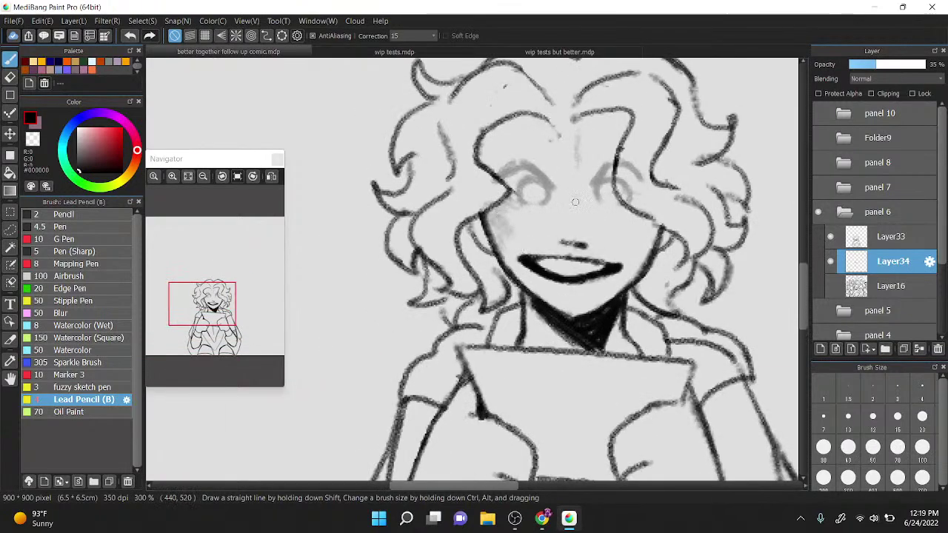
mouse_move(565, 185)
left_mouse_down()
mouse_move(573, 223)
mouse_move(591, 221)
mouse_move(643, 245)
left_mouse_up()
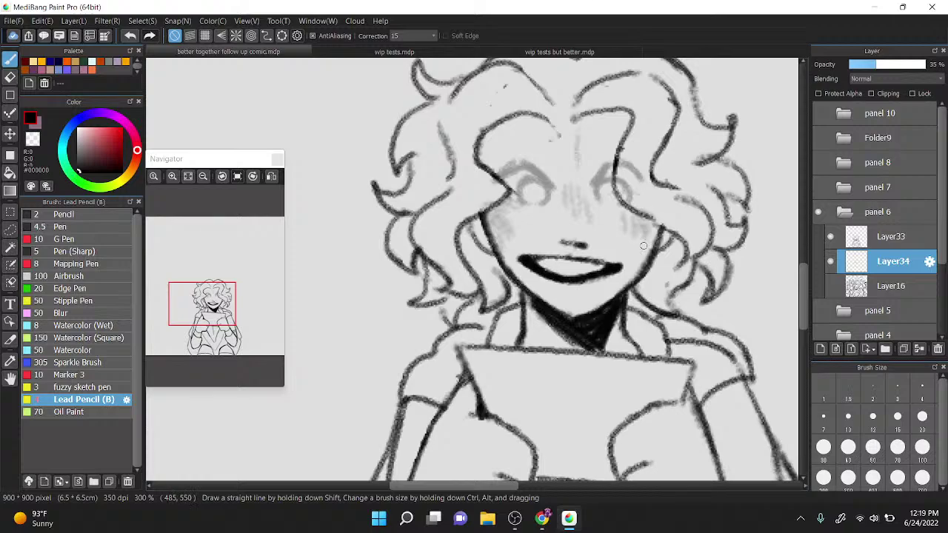
mouse_move(503, 153)
left_mouse_down()
mouse_move(619, 138)
mouse_move(631, 154)
left_mouse_up()
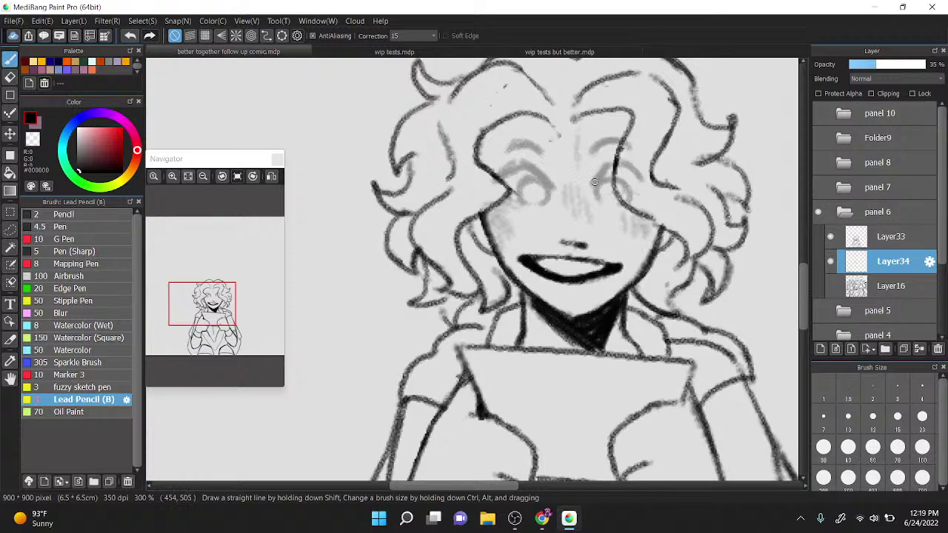
mouse_move(594, 182)
left_mouse_down()
mouse_move(614, 159)
mouse_move(641, 185)
left_mouse_up()
scroll(640, 194, "down", 2)
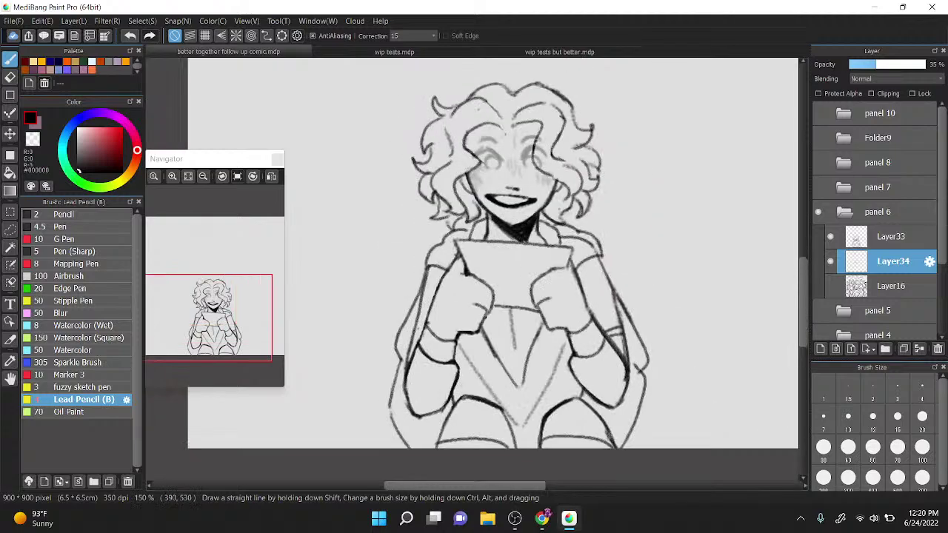
Step: Raise the facial-feature layer's opacity to 90% and erase the vertical guideline between the eyebrows
left_click_drag(876, 64, 917, 65)
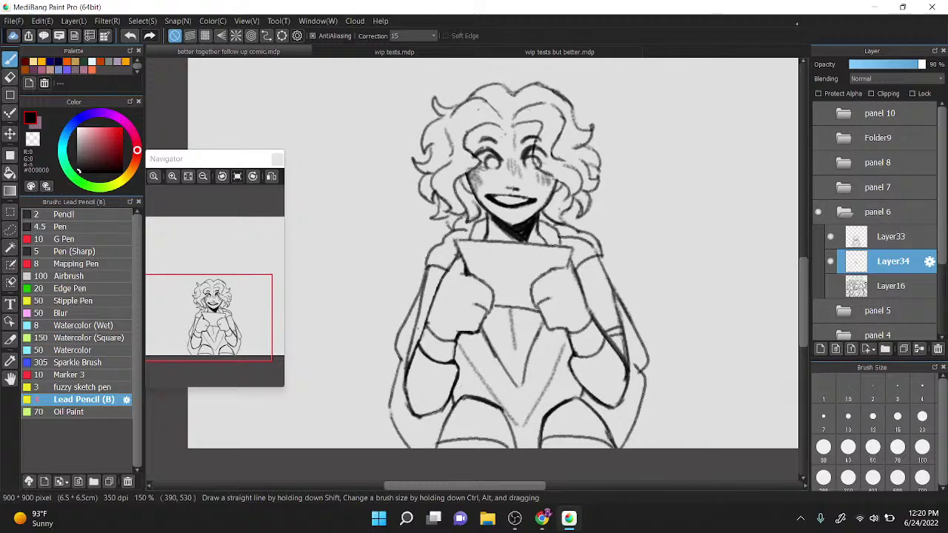
scroll(484, 153, "up", 1)
mouse_move(524, 123)
left_mouse_down()
mouse_move(523, 146)
mouse_move(523, 120)
left_mouse_up()
key("x")
scroll(524, 117, "up", 1)
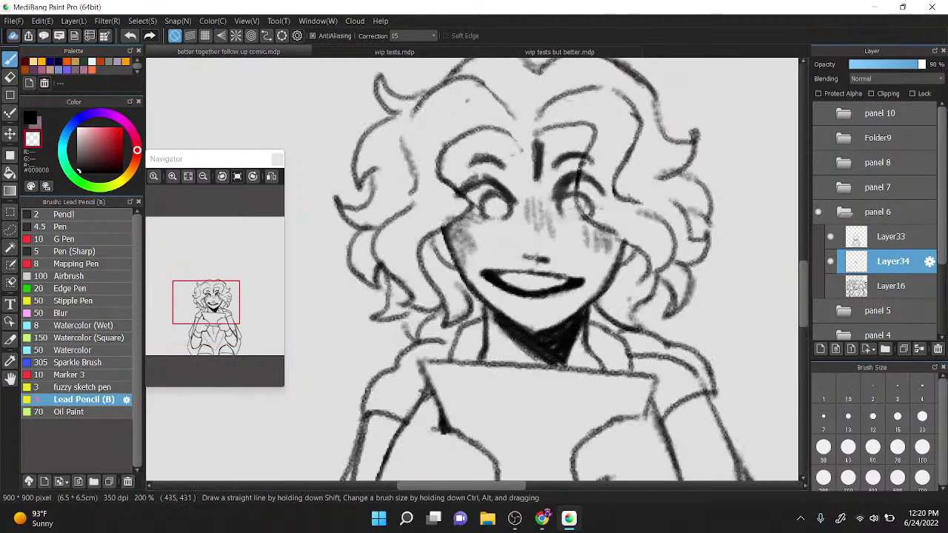
left_click_drag(536, 137, 541, 184)
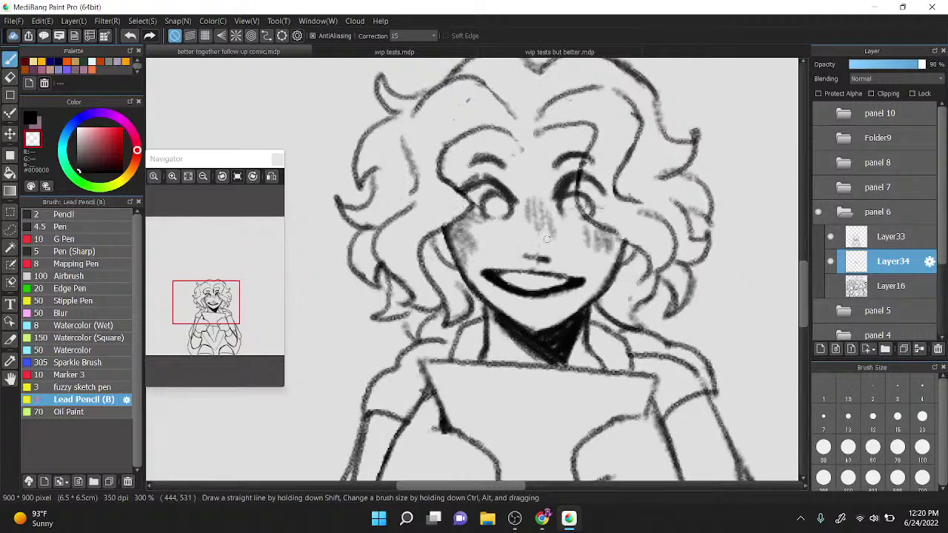
Step: Rework the blush hatching on both cheeks, alternating the Lead Pencil (B) between transparent and black to soften its lower edges
mouse_move(463, 234)
left_mouse_down()
mouse_move(473, 270)
mouse_move(459, 253)
mouse_move(454, 209)
mouse_move(486, 257)
mouse_move(481, 212)
left_mouse_up()
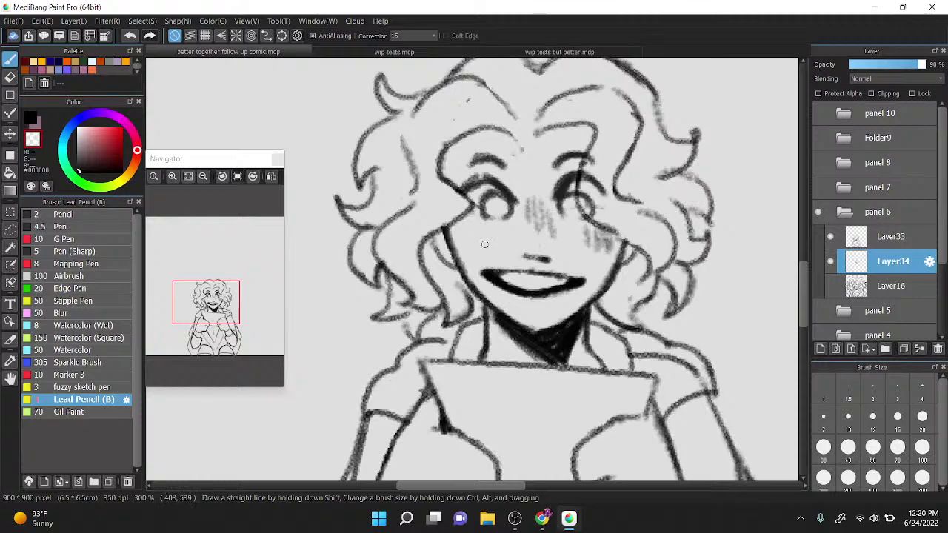
key("x")
mouse_move(446, 218)
left_mouse_down()
mouse_move(467, 263)
mouse_move(481, 244)
left_mouse_up()
key("x")
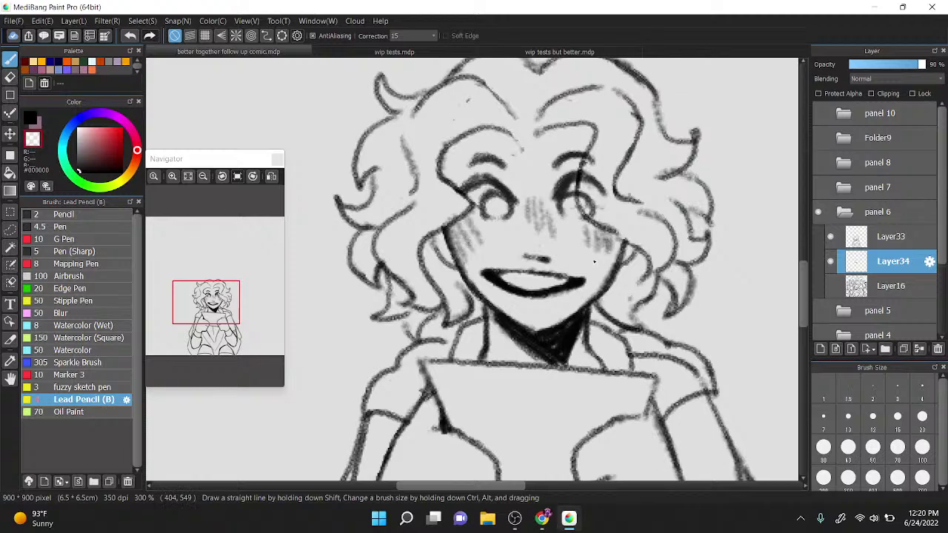
mouse_move(596, 255)
left_mouse_down()
mouse_move(578, 223)
mouse_move(609, 245)
left_mouse_up()
key("x")
mouse_move(578, 215)
left_mouse_down()
mouse_move(592, 244)
mouse_move(620, 260)
left_mouse_up()
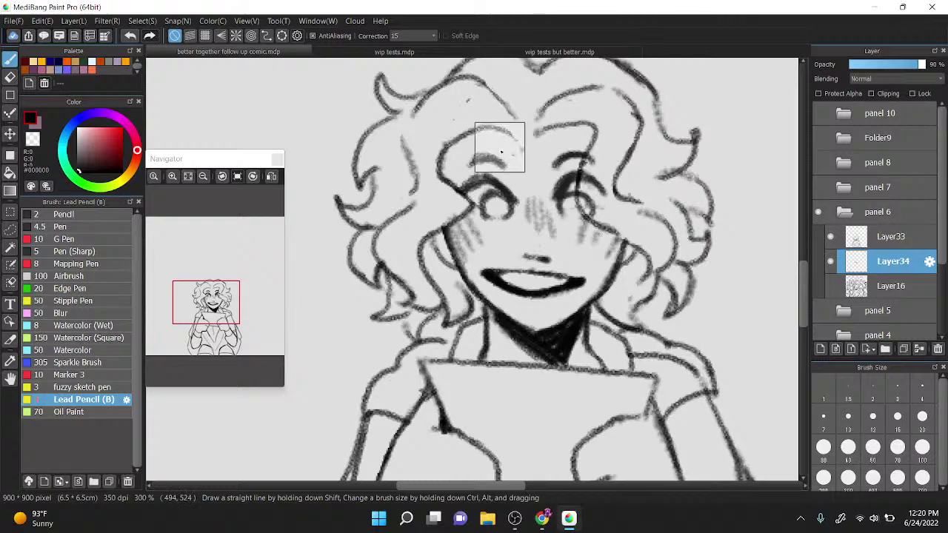
Step: On Layer33, add a few short shading strokes in the gap between the figure's thighs
scroll(501, 152, "down", 4)
scroll(533, 148, "up", 3)
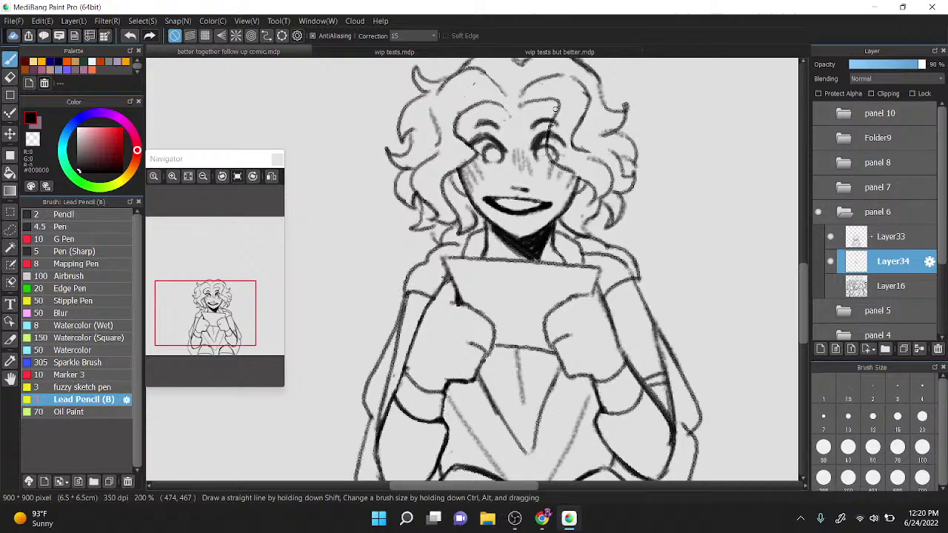
left_click(891, 237)
left_click_drag(555, 109, 581, 211)
scroll(581, 211, "up", 1)
left_click_drag(533, 191, 518, 141)
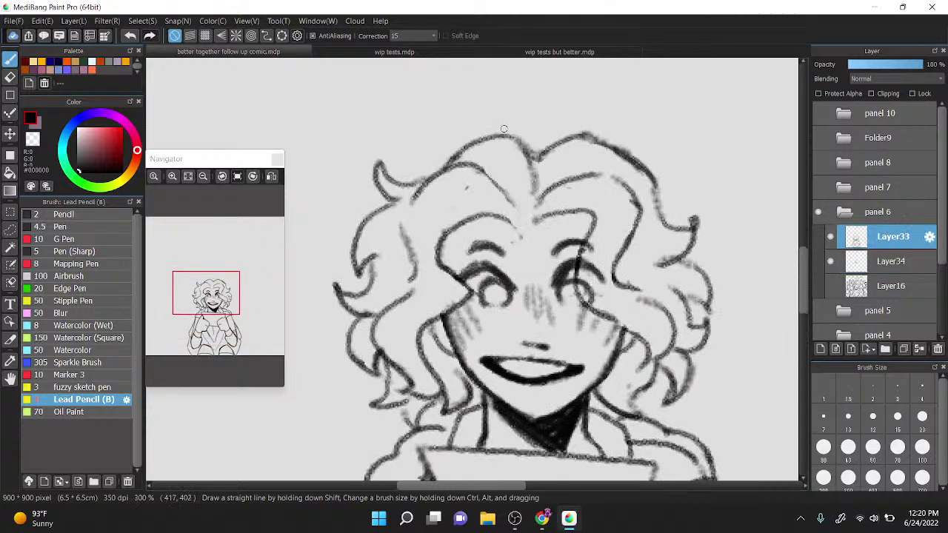
scroll(503, 129, "down", 3)
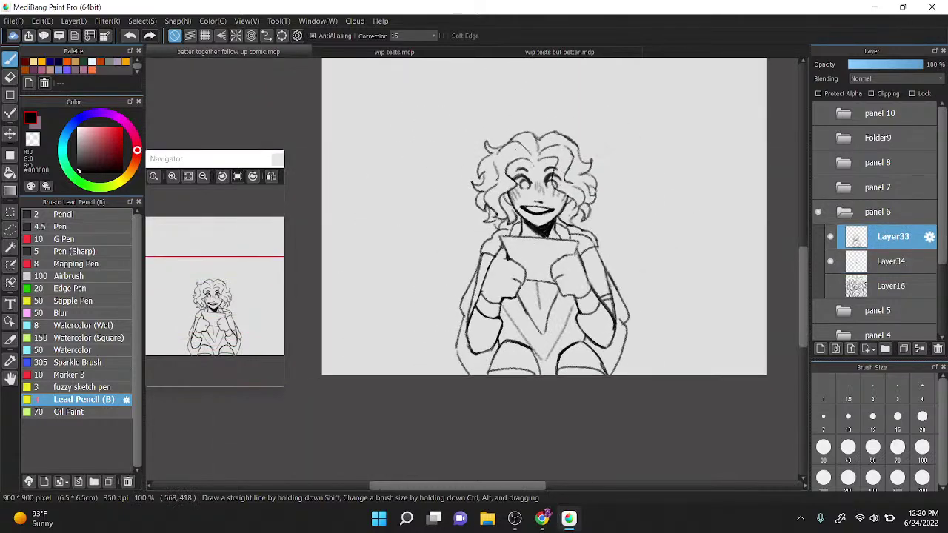
scroll(570, 247, "up", 1)
key("x")
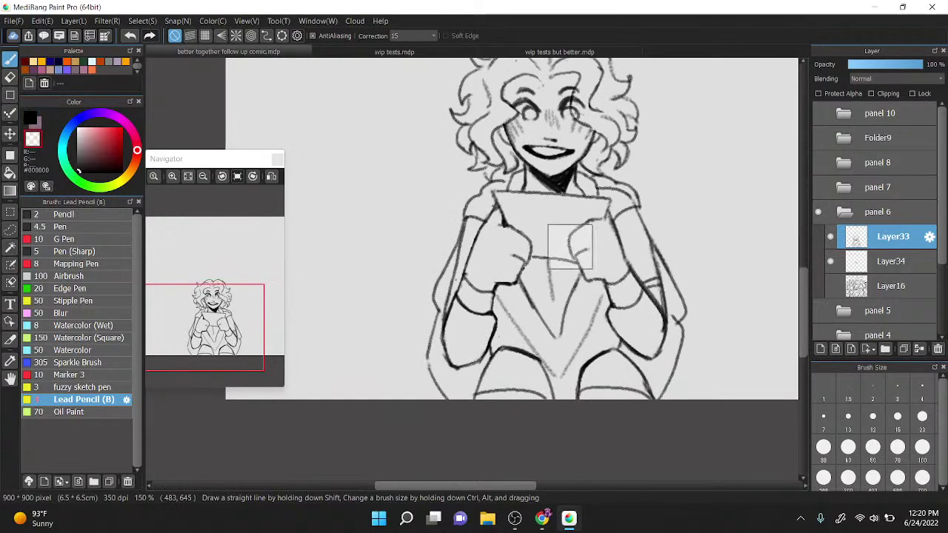
scroll(570, 246, "up", 2)
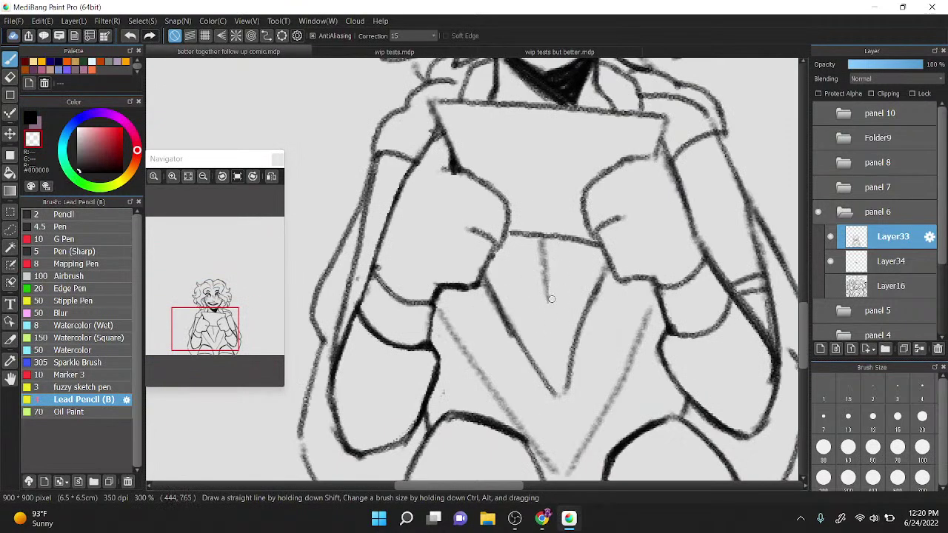
key("x")
scroll(573, 139, "down", 2)
scroll(636, 284, "up", 1)
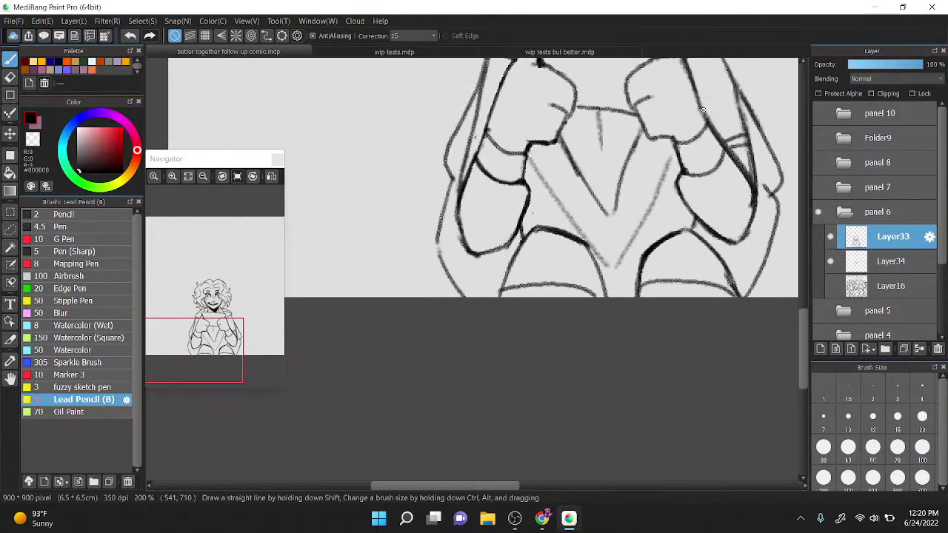
left_click_drag(636, 283, 643, 274)
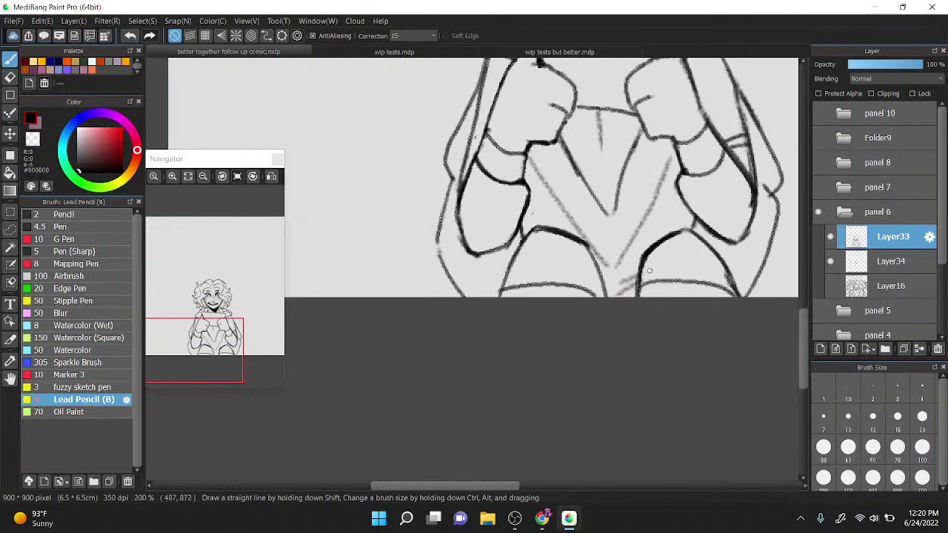
Step: Lasso the band lines and overlapping outline inside the right-hand elbow on Layer33 and delete them
scroll(648, 270, "up", 4)
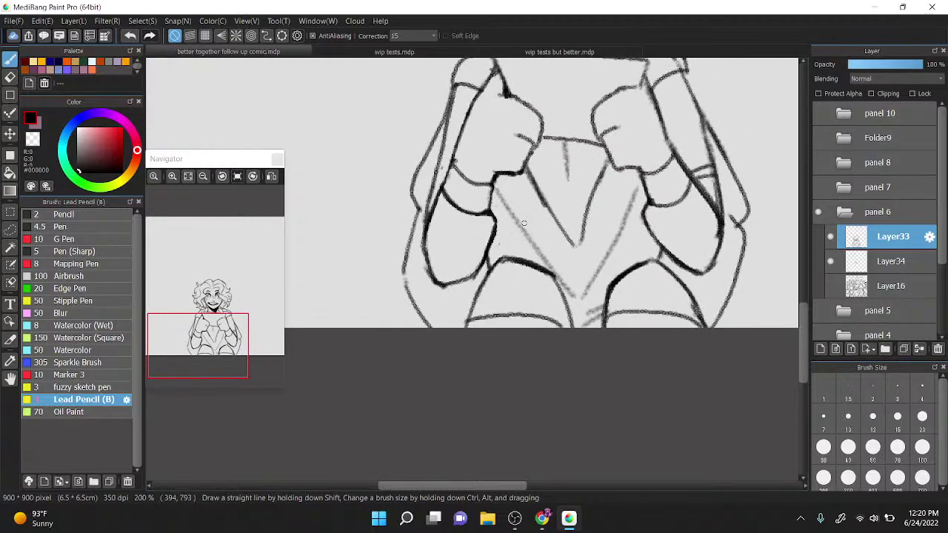
scroll(551, 174, "down", 2)
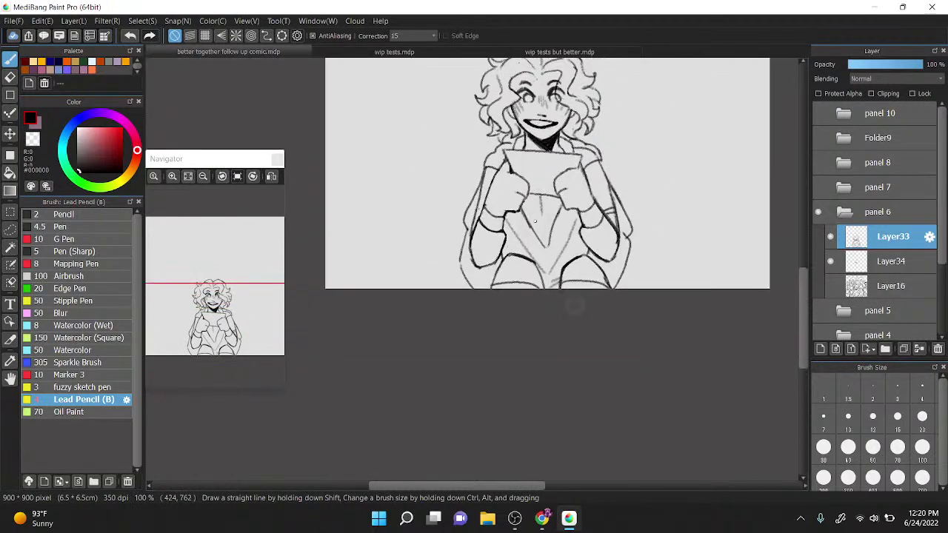
scroll(606, 166, "down", 2)
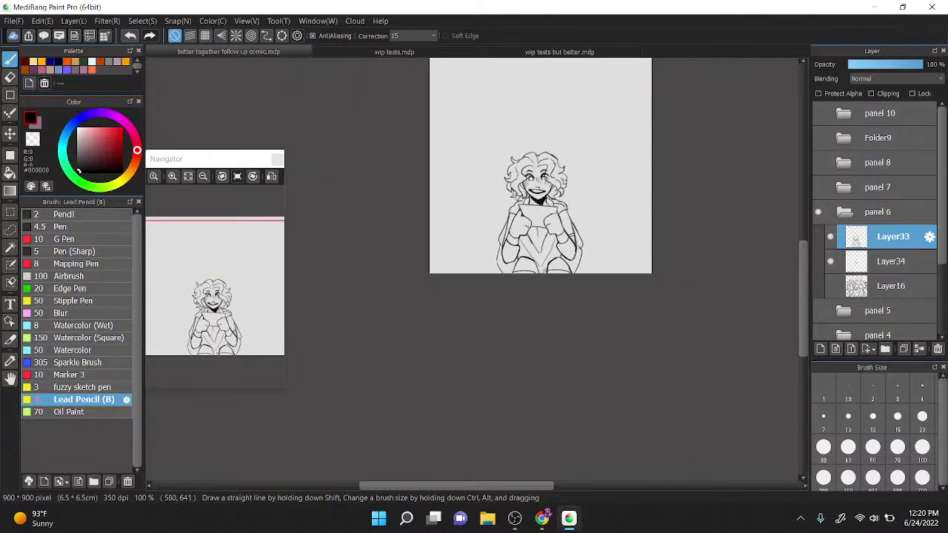
scroll(580, 155, "up", 2)
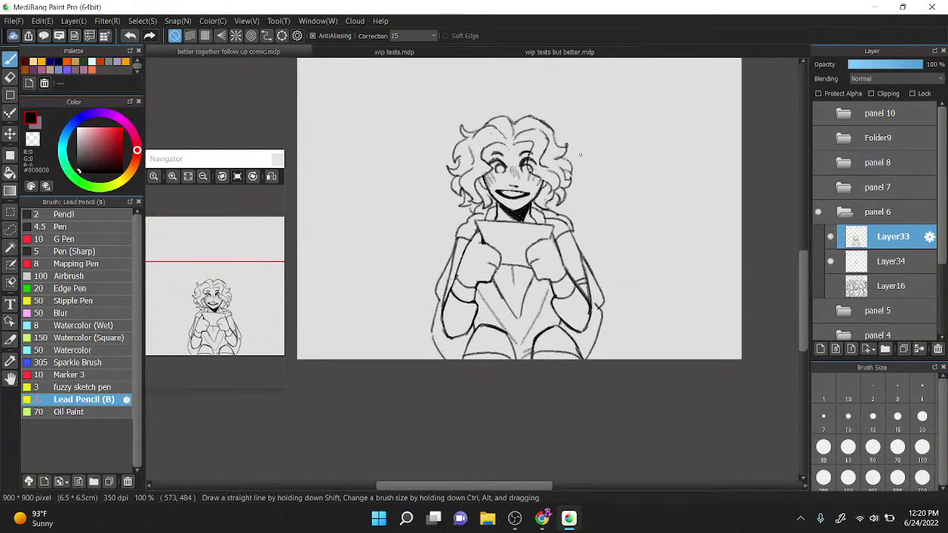
scroll(580, 155, "up", 2)
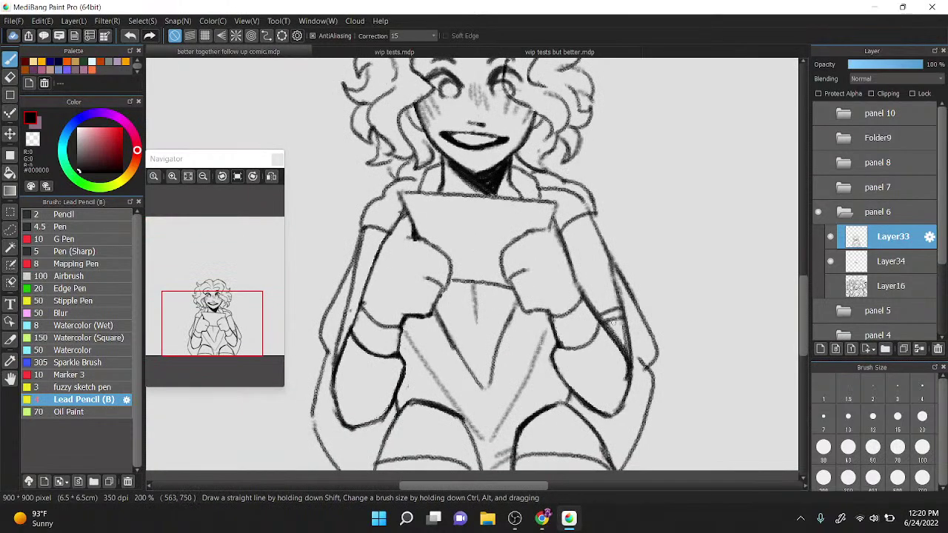
key("m")
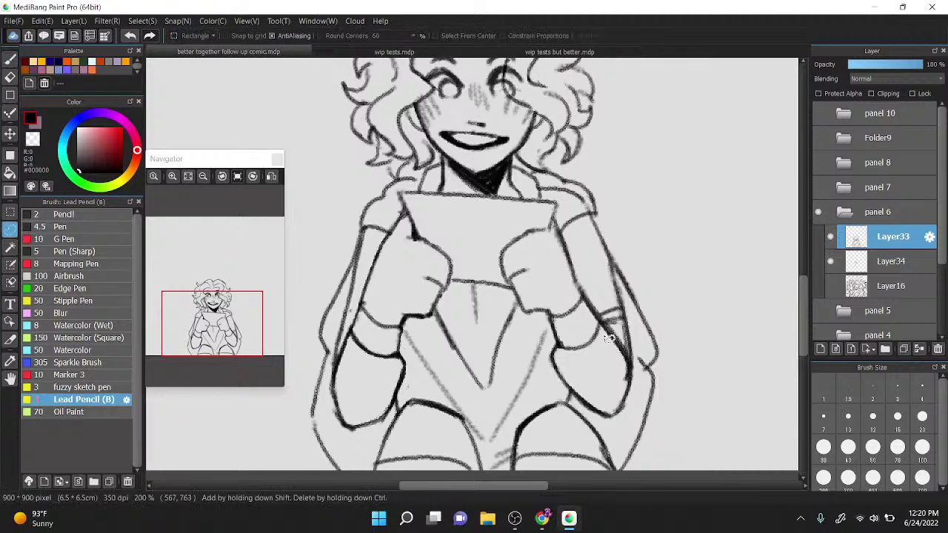
mouse_move(611, 319)
left_mouse_down()
mouse_move(613, 302)
mouse_move(627, 370)
left_mouse_up()
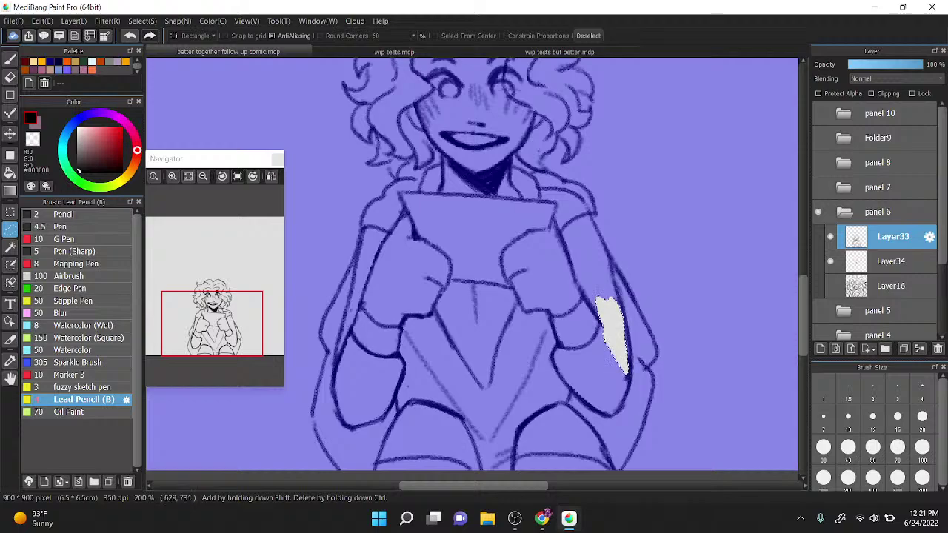
key("ctrl+d")
Step: Lasso the overlapping outline segment beside the left-hand glove cuff, delete it, and clear the selection
left_click_drag(342, 320, 348, 351)
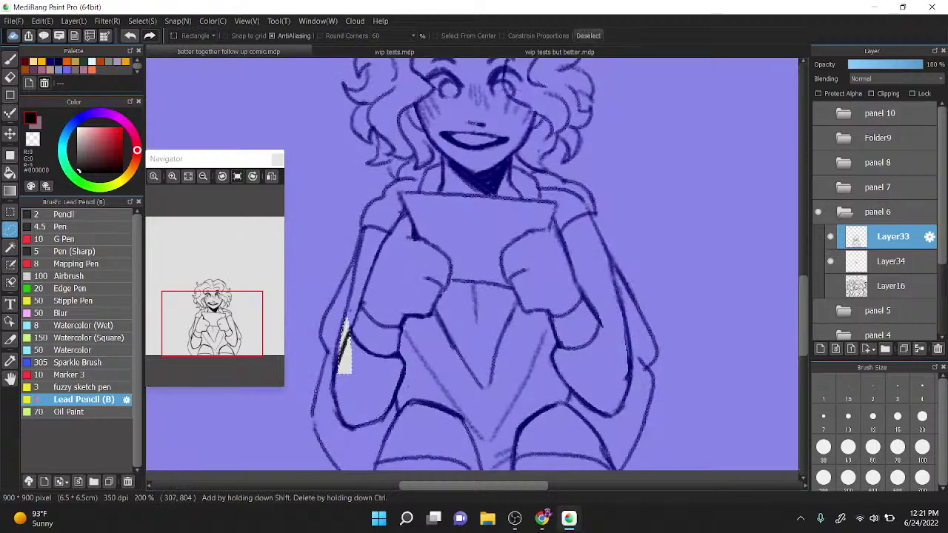
key("ctrl+d")
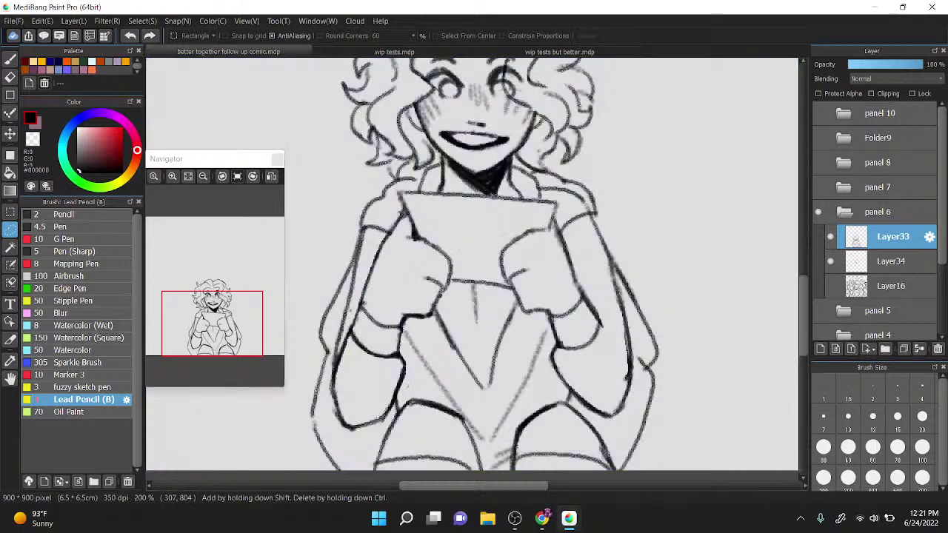
key("ctrl+z")
key("ctrl+y")
key("ctrl+y")
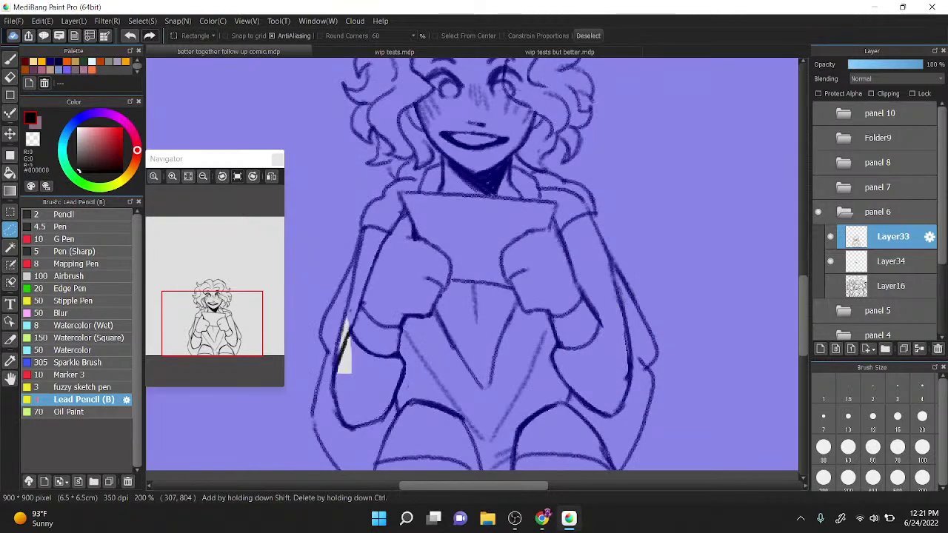
key("Delete")
key("ctrl+d")
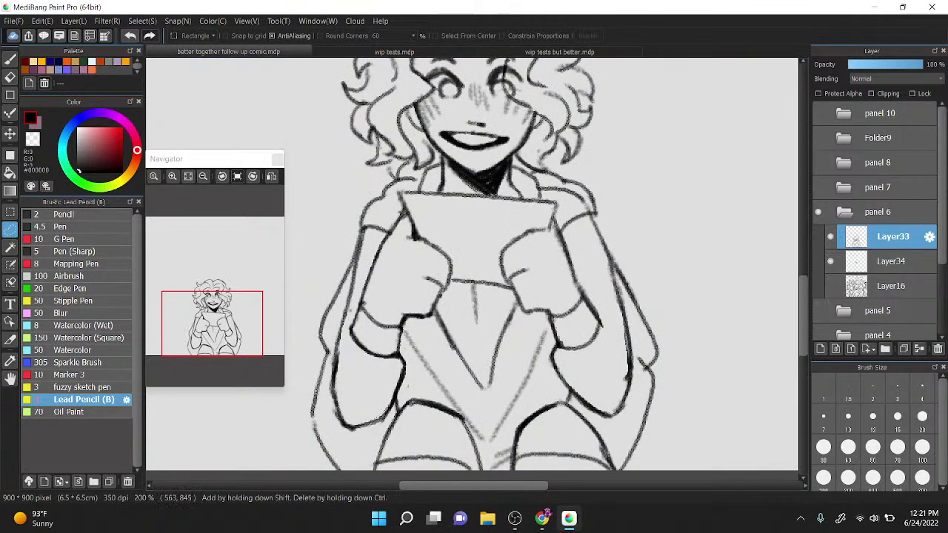
Step: Draw short black crease strokes at the inner elbow of the right-hand arm with the Lead Pencil (B)
scroll(602, 311, "down", 1)
key("b")
left_click_drag(602, 310, 617, 312)
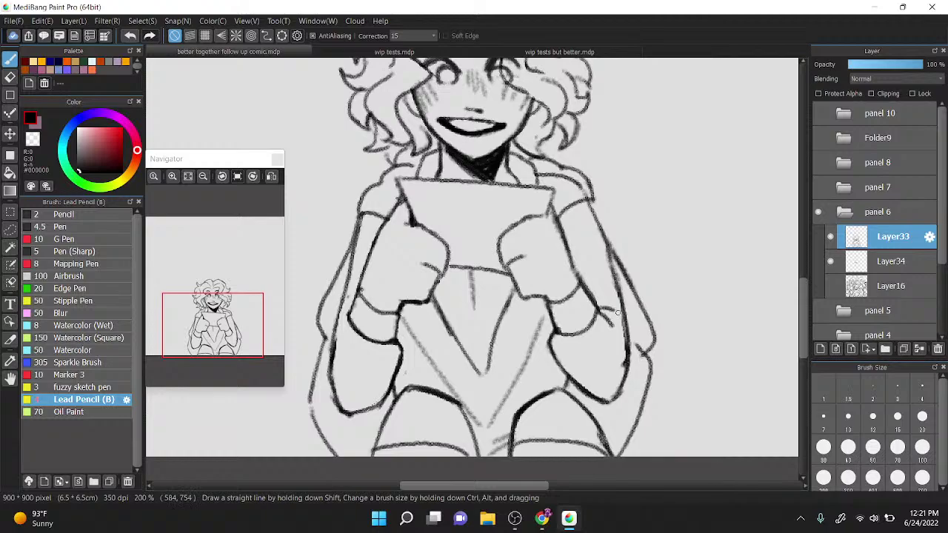
left_click_drag(457, 208, 563, 141)
left_click_drag(446, 258, 454, 244)
left_click_drag(447, 248, 460, 238)
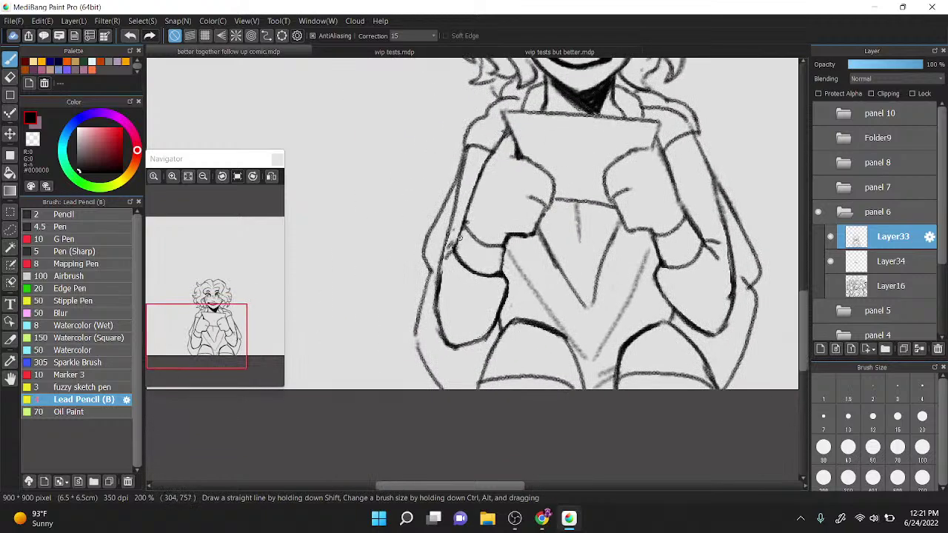
mouse_move(437, 294)
left_mouse_down()
mouse_move(433, 270)
mouse_move(457, 203)
left_mouse_up()
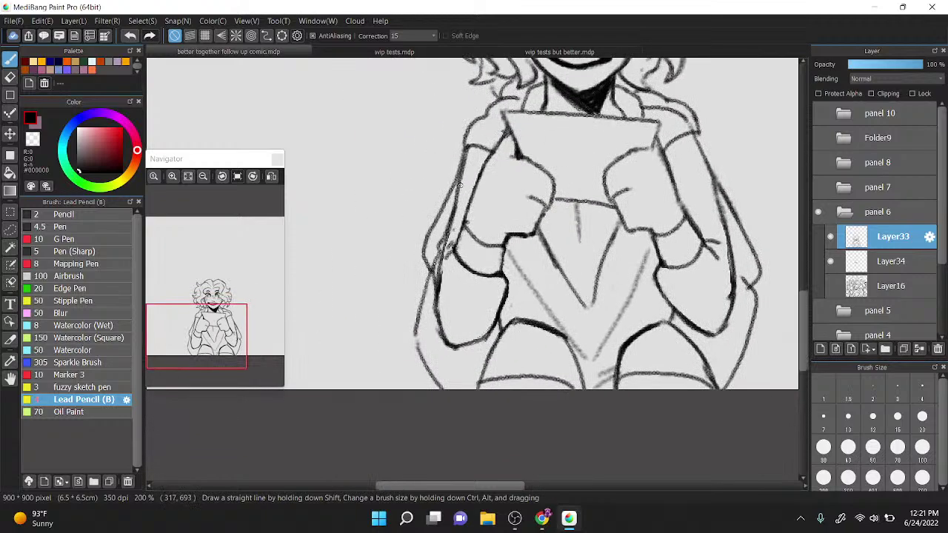
scroll(459, 185, "down", 2)
scroll(460, 185, "left", 2)
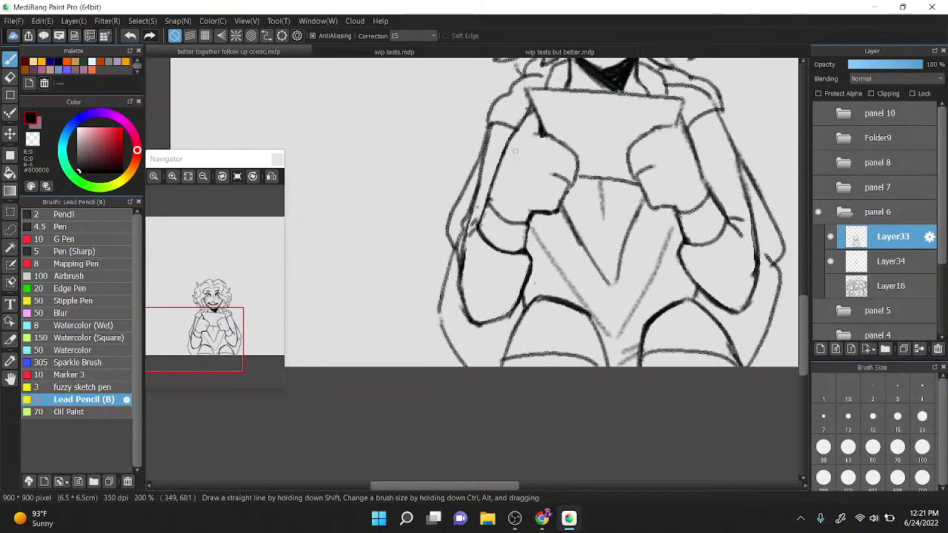
key("ctrl+z")
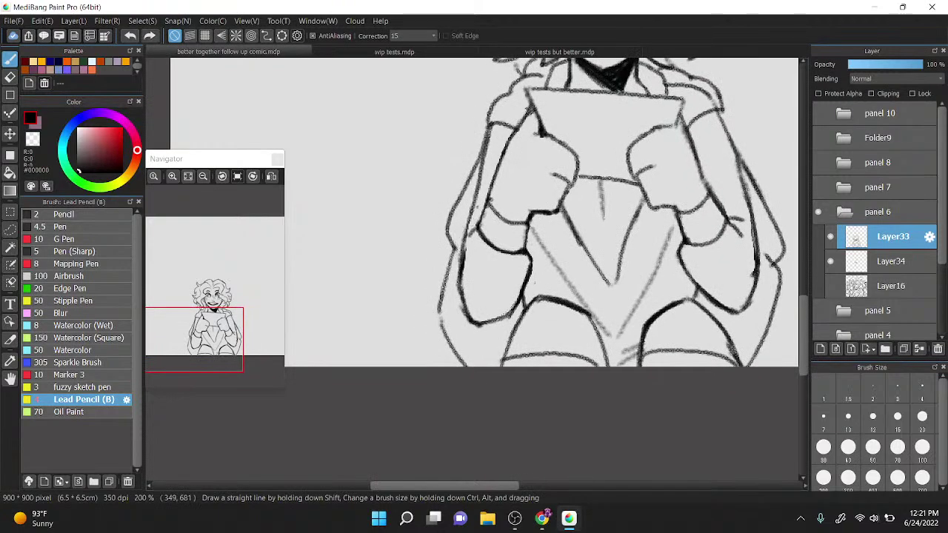
Step: Redraw the left-hand glove's outer edge further inward in black, and erase the old edge and cuff side with transparent colour
scroll(568, 143, "up", 1)
left_click_drag(515, 122, 487, 196)
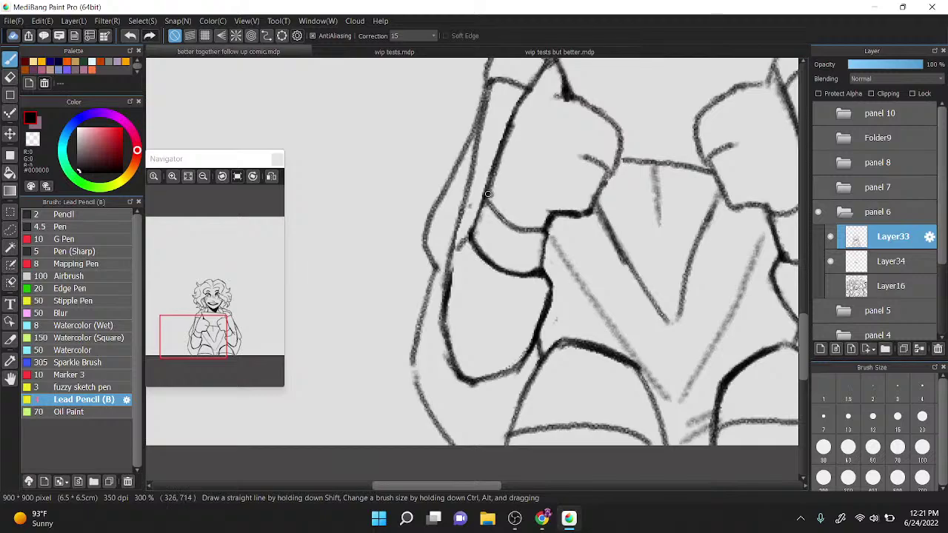
left_click_drag(526, 96, 488, 208)
mouse_move(537, 81)
left_mouse_down()
mouse_move(489, 214)
mouse_move(493, 170)
left_mouse_up()
key("z")
left_click_drag(502, 134, 483, 204)
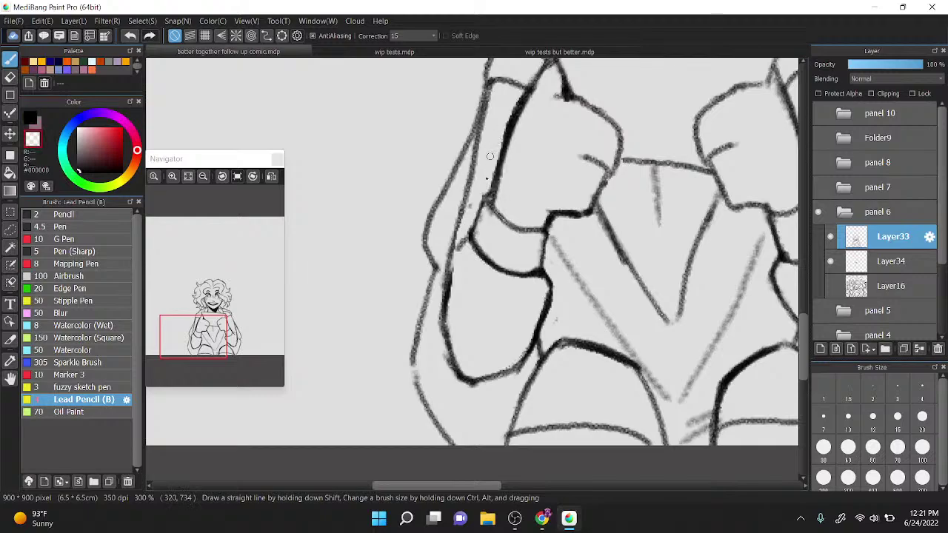
left_click_drag(490, 156, 467, 240)
mouse_move(490, 177)
left_mouse_down()
mouse_move(474, 248)
mouse_move(480, 218)
left_mouse_up()
left_click_drag(522, 98, 483, 222)
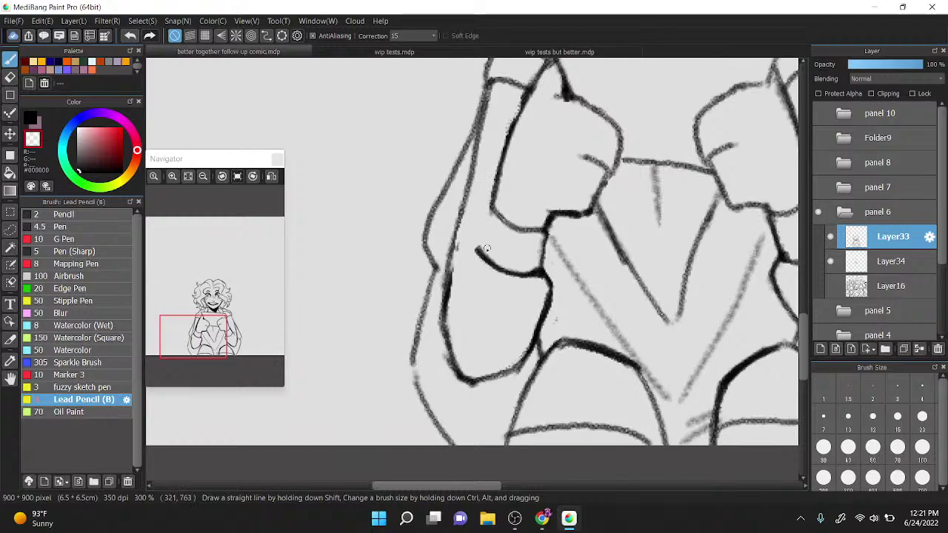
Step: Clean up the left-hand glove edge, redraw the cuff's outer side in black, and add two short crease strokes at the elbow
scroll(545, 154, "down", 3)
scroll(556, 126, "up", 3)
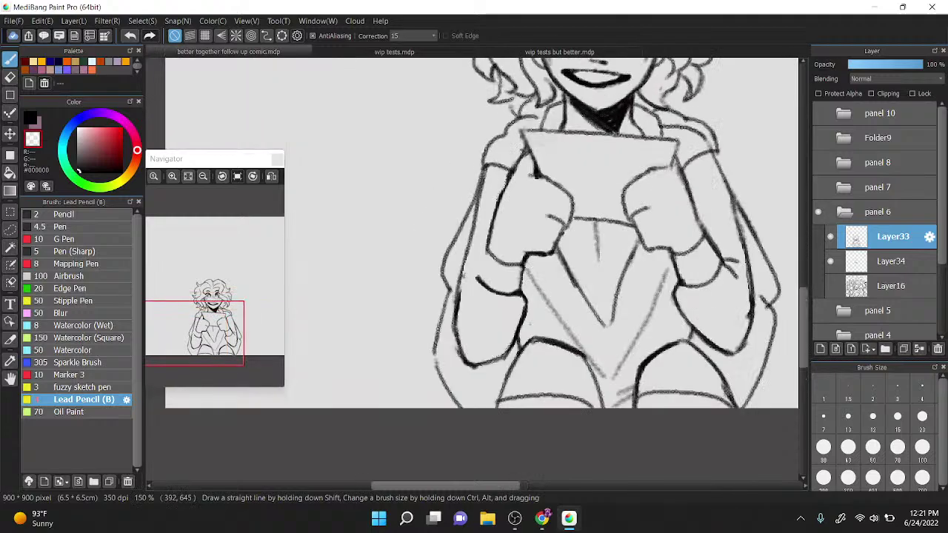
left_click_drag(509, 180, 500, 196)
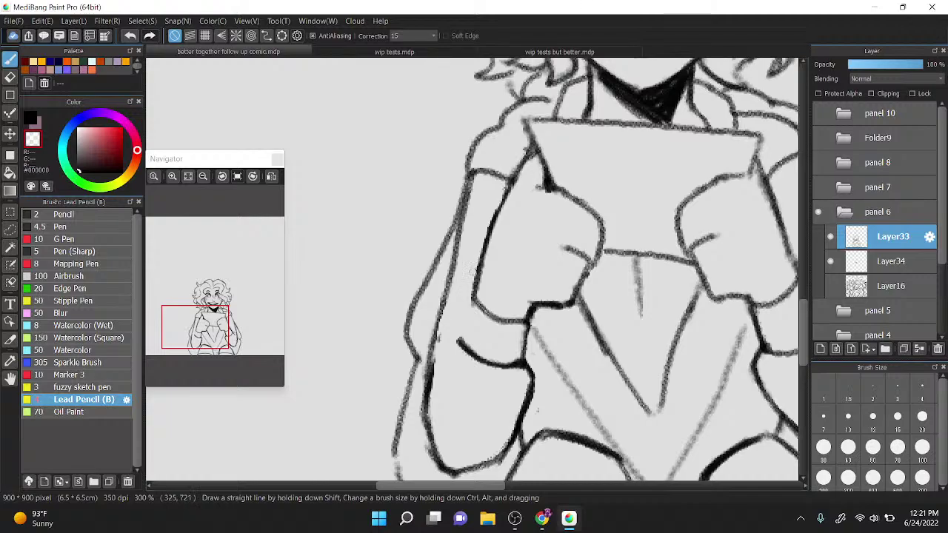
key("c")
mouse_move(475, 292)
left_mouse_down()
mouse_move(461, 342)
mouse_move(464, 316)
mouse_move(450, 330)
mouse_move(465, 309)
left_mouse_up()
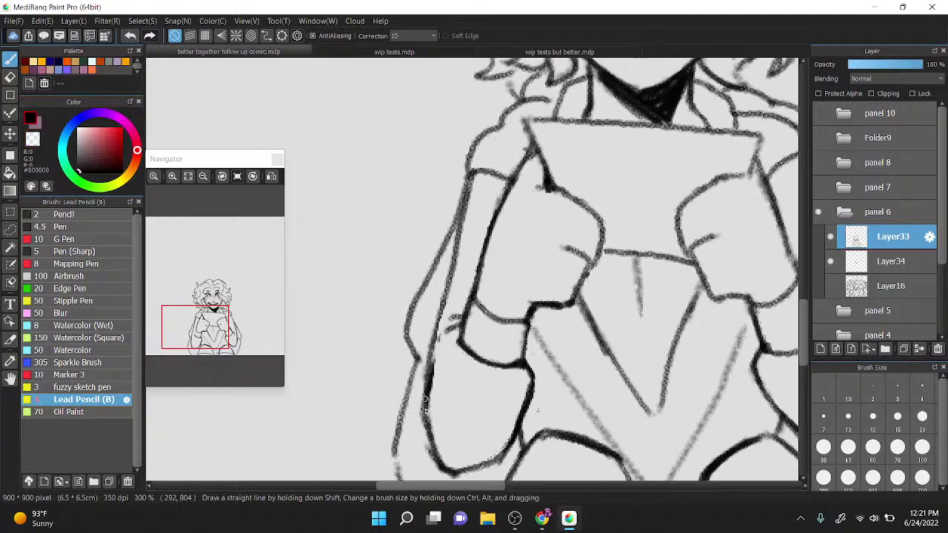
Step: Reinforce the left-hand arm's outer outline in black from elbow to upper arm, and trim its inner edge with transparent colour
left_click_drag(420, 422, 437, 311)
left_click_drag(421, 392, 459, 229)
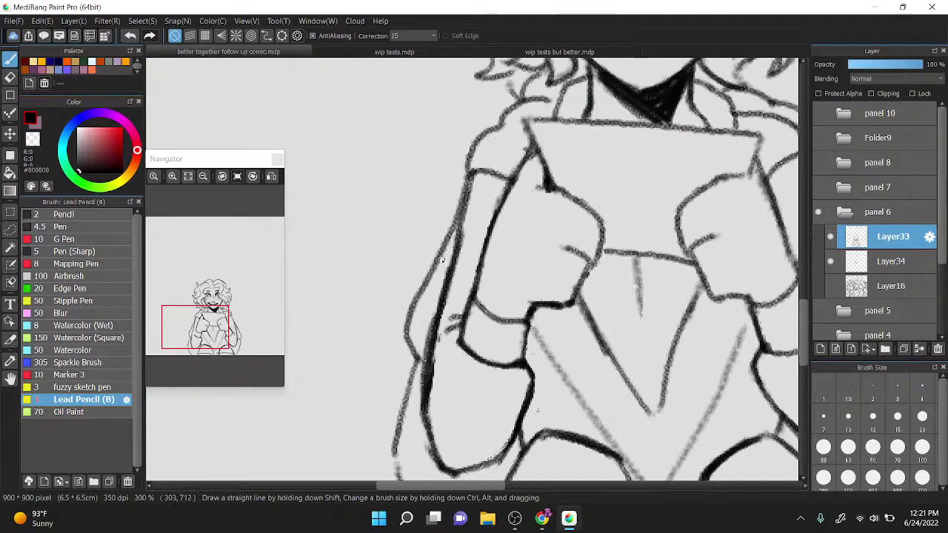
key("x")
mouse_move(433, 410)
left_mouse_down()
mouse_move(439, 325)
mouse_move(464, 250)
left_mouse_up()
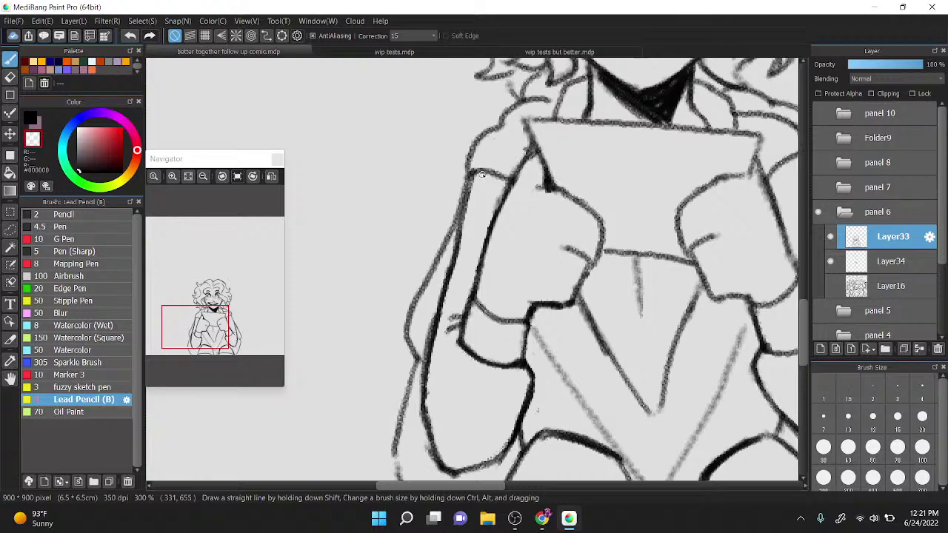
scroll(482, 174, "down", 5)
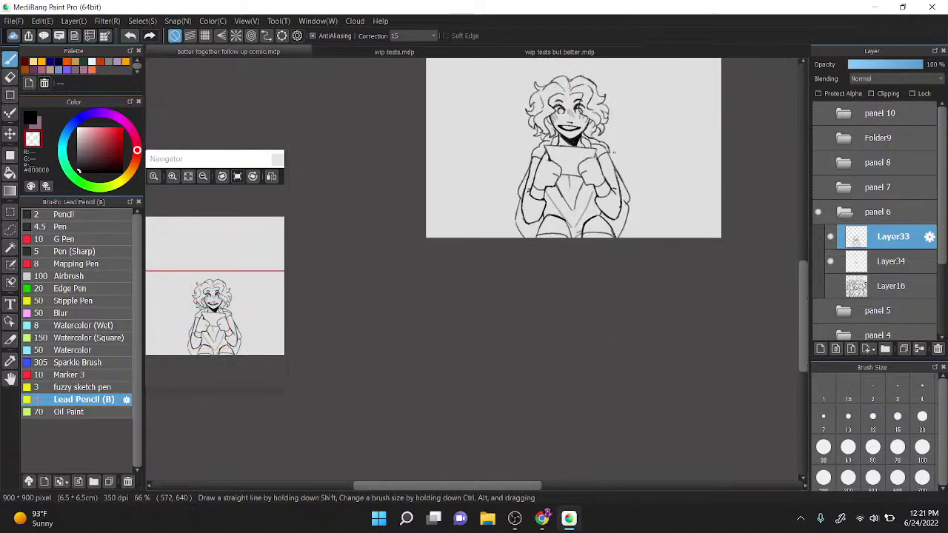
Step: Return to black as the drawing colour and show panel 6's rough sketch on Layer16
scroll(613, 152, "up", 4)
key("x")
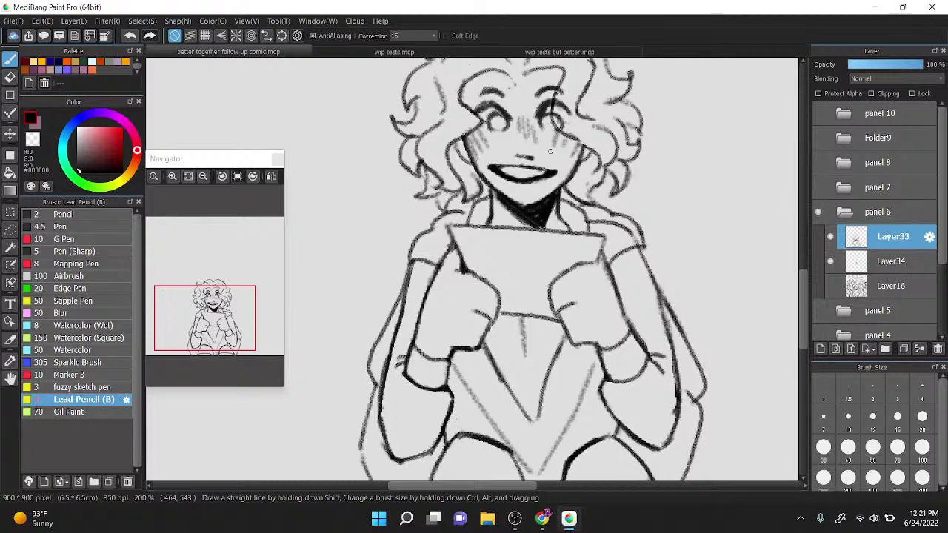
left_click(830, 286)
scroll(608, 130, "down", 2)
scroll(621, 111, "up", 2)
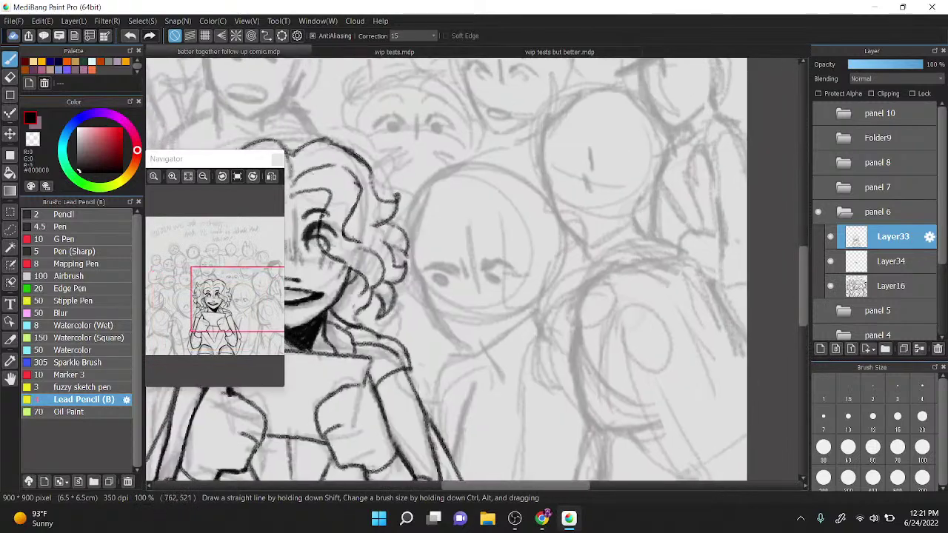
Step: Ink the upper eyelids, dark pupils and flat eyebrows of the bald figure beside the central character in black on Layer33
left_click_drag(615, 186, 681, 122)
scroll(612, 145, "up", 1)
scroll(611, 141, "up", 2)
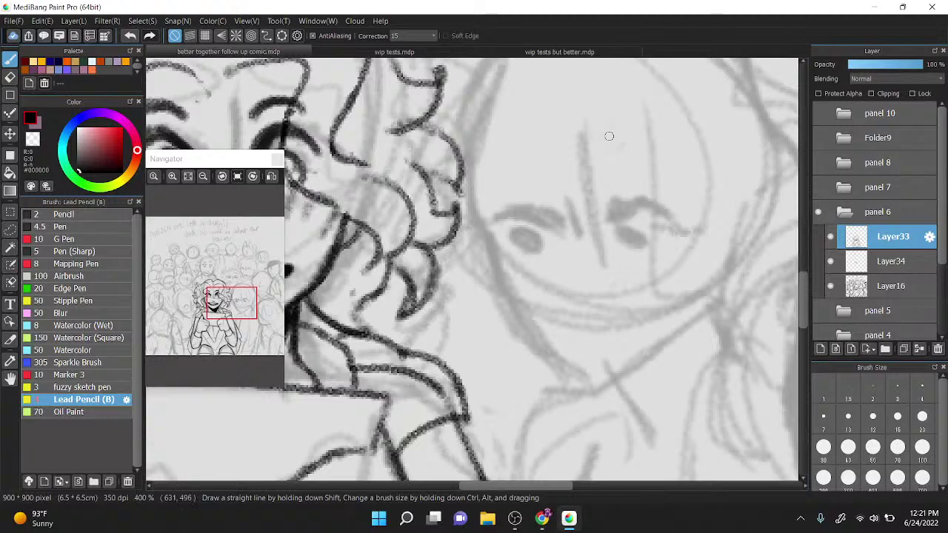
mouse_move(490, 220)
left_mouse_down()
mouse_move(518, 207)
mouse_move(558, 226)
mouse_move(637, 201)
mouse_move(666, 212)
mouse_move(672, 232)
left_mouse_up()
left_click_drag(515, 238, 529, 238)
left_click_drag(624, 239, 631, 237)
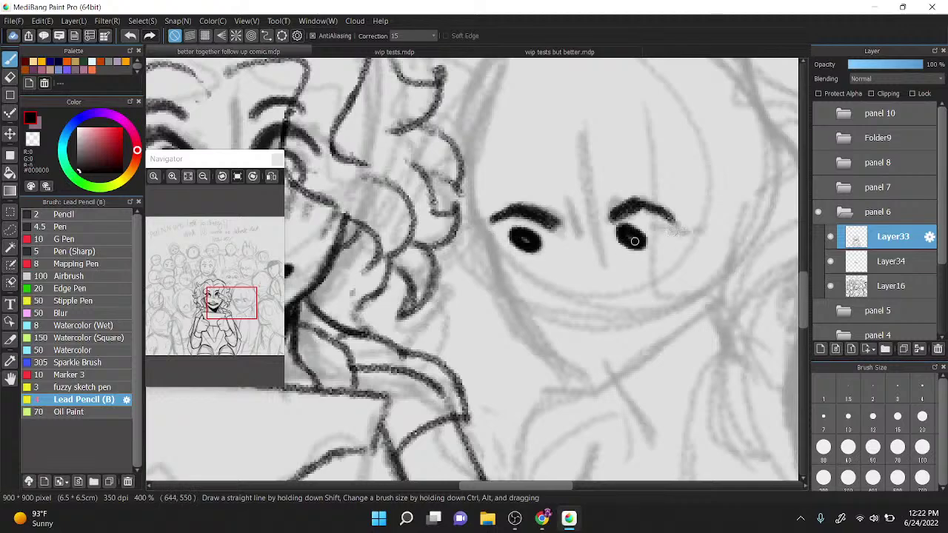
mouse_move(515, 197)
left_mouse_down()
mouse_move(553, 192)
mouse_move(502, 189)
mouse_move(641, 189)
mouse_move(602, 188)
mouse_move(641, 181)
left_mouse_up()
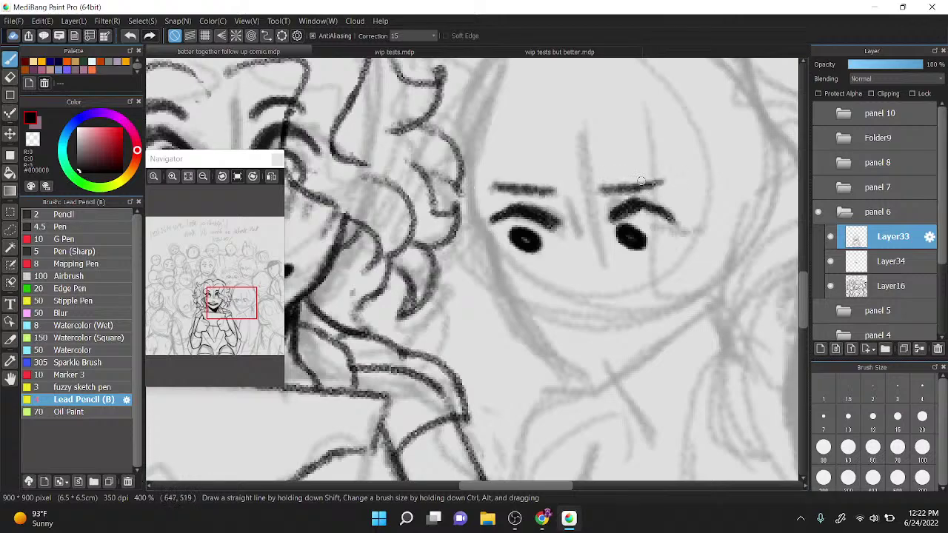
scroll(641, 180, "down", 4)
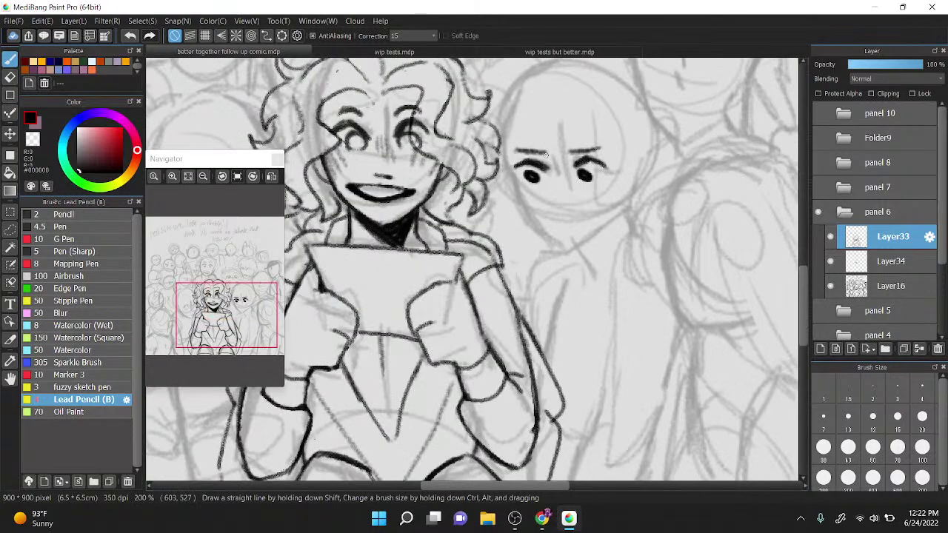
Step: Draw the bald figure's straight, broken mouth line, short nose stroke and inner-eye crease in black
scroll(637, 156, "up", 4)
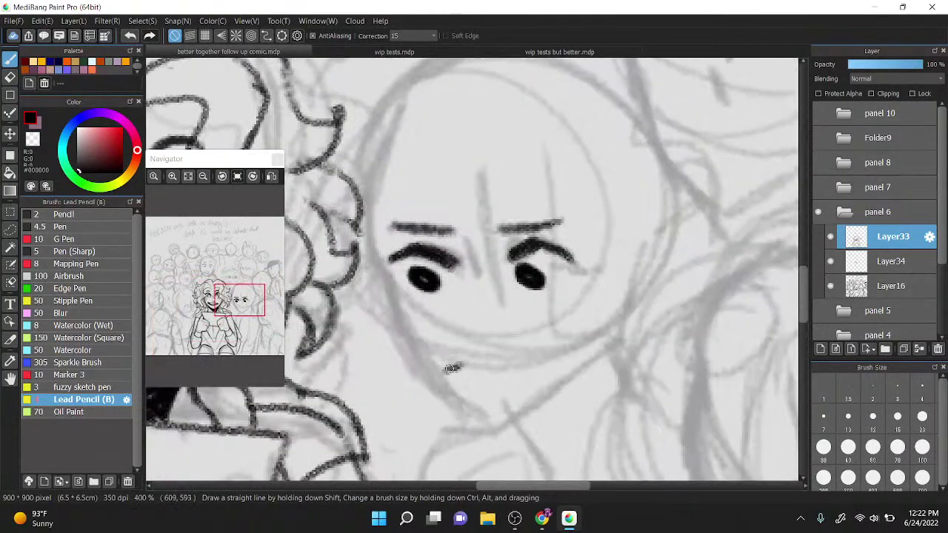
left_click_drag(451, 368, 485, 370)
left_click_drag(504, 366, 571, 367)
left_click_drag(453, 330, 474, 338)
mouse_move(459, 267)
left_mouse_down()
mouse_move(470, 298)
mouse_move(513, 269)
left_mouse_up()
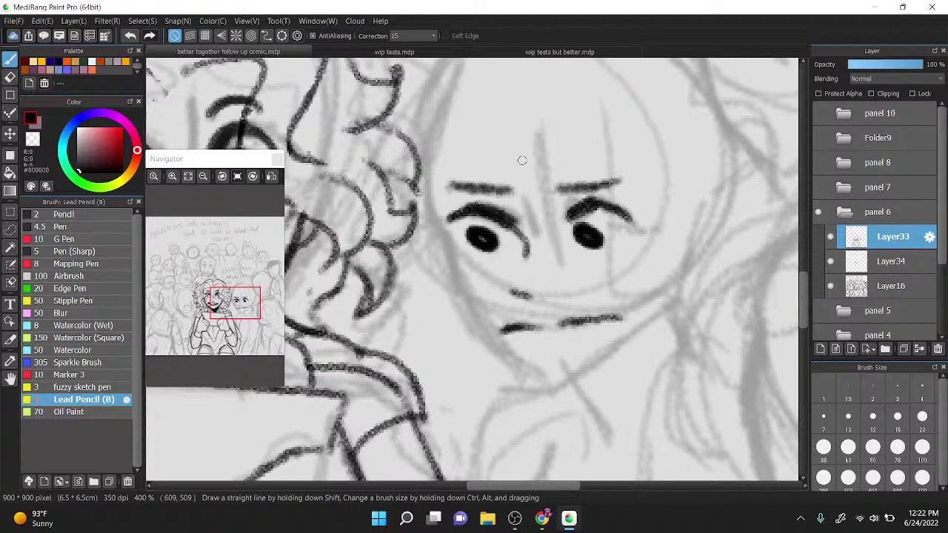
Step: Ink the bald figure's face outline from forehead to chin, and add the neck line with a solid black shadow under the jaw
scroll(485, 212, "down", 1)
mouse_move(502, 155)
left_mouse_down()
mouse_move(448, 233)
mouse_move(449, 213)
mouse_move(482, 293)
mouse_move(534, 342)
mouse_move(592, 304)
left_mouse_up()
mouse_move(556, 330)
left_mouse_down()
mouse_move(599, 295)
mouse_move(573, 372)
left_mouse_up()
mouse_move(559, 331)
left_mouse_down()
mouse_move(571, 326)
mouse_move(561, 342)
mouse_move(584, 315)
mouse_move(569, 353)
mouse_move(544, 337)
mouse_move(583, 311)
mouse_move(546, 339)
left_mouse_up()
Step: Rotate the canvas and trim the edge of the bald figure's neck shadow with transparent colour
key("Down")
key("Left")
key("Left")
key("z")
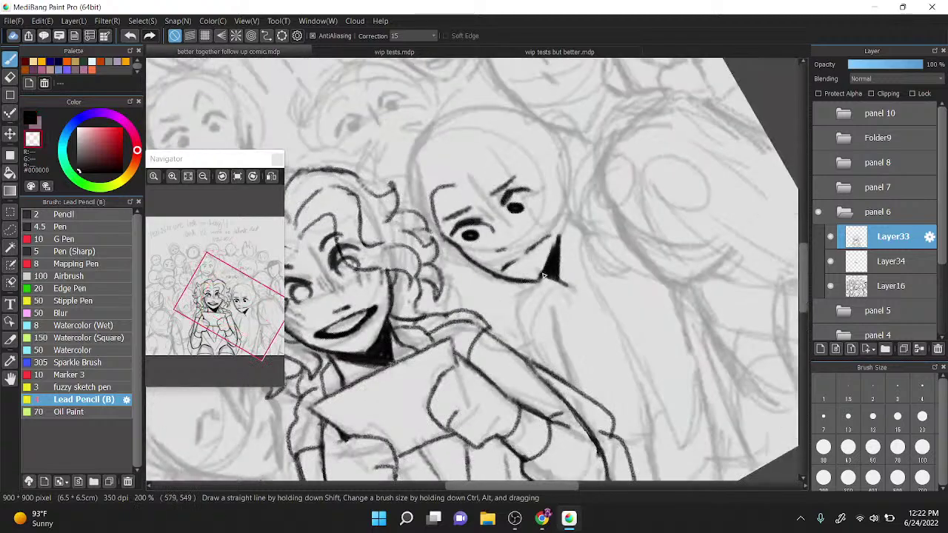
left_click_drag(539, 271, 554, 244)
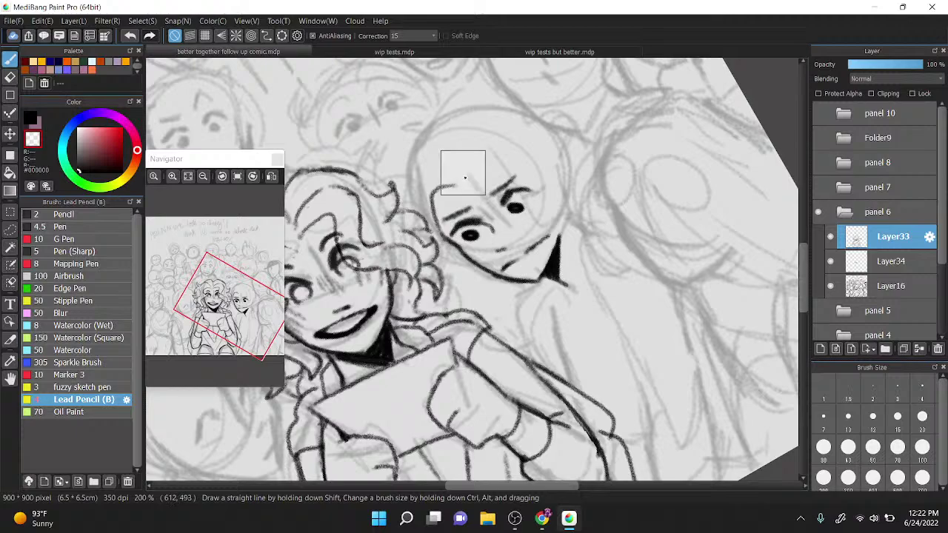
Step: Rotate the canvas back towards upright and touch up the bald figure's chin tip where it meets the neck shadow
key("Right")
key("Right")
key("z")
left_click_drag(584, 295, 582, 260)
scroll(582, 261, "up", 2)
key("x")
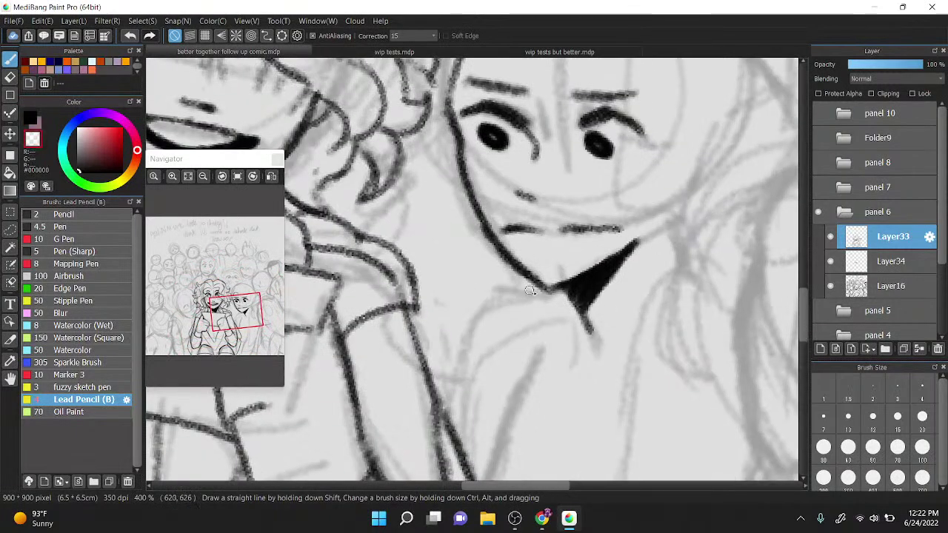
key("z")
mouse_move(556, 287)
left_mouse_down()
mouse_move(534, 275)
mouse_move(567, 285)
left_mouse_up()
scroll(573, 276, "down", 2)
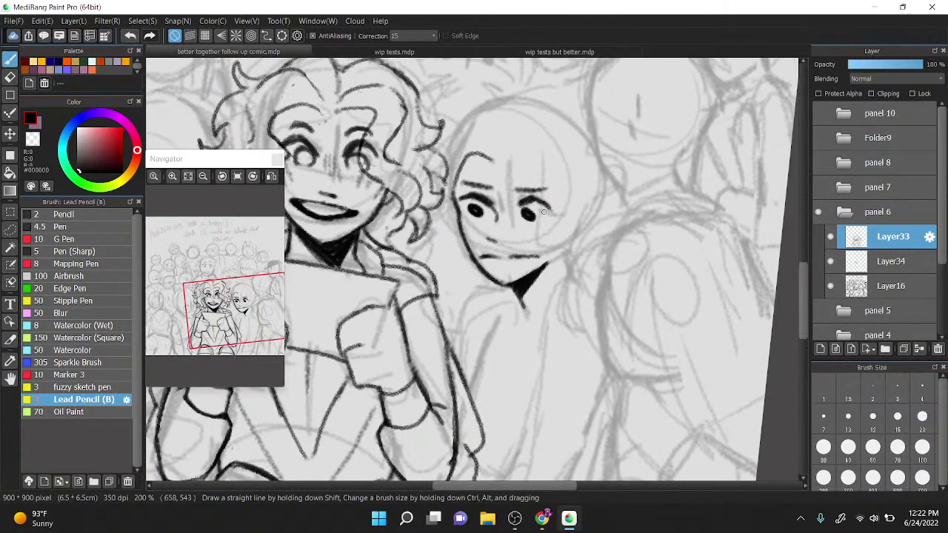
Step: Ink the second woman's hair over the sketch: the forehead hairline, wavy locks beside her face and the curly outer silhouette
mouse_move(495, 161)
left_mouse_down()
mouse_move(552, 211)
mouse_move(574, 355)
mouse_move(592, 311)
mouse_move(592, 348)
left_mouse_up()
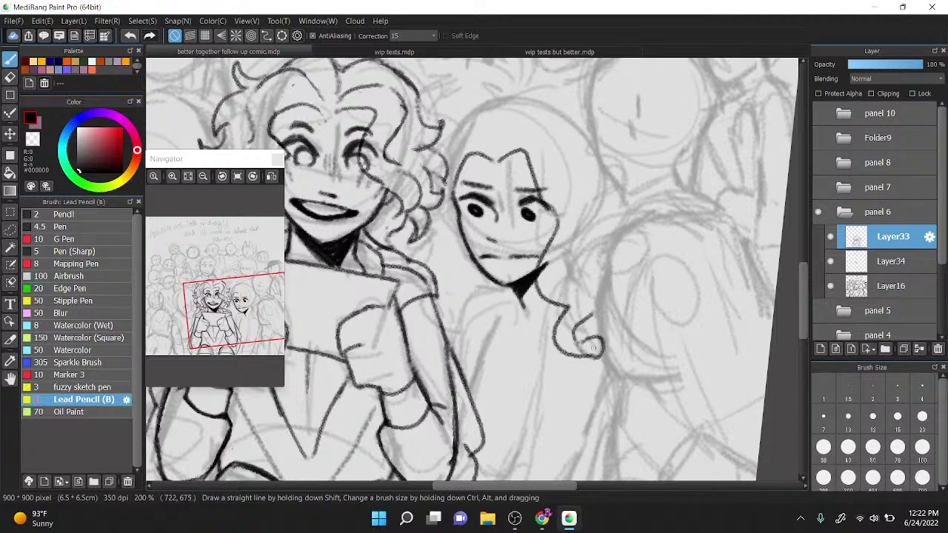
left_click_drag(594, 303, 557, 197)
left_click_drag(501, 145, 554, 195)
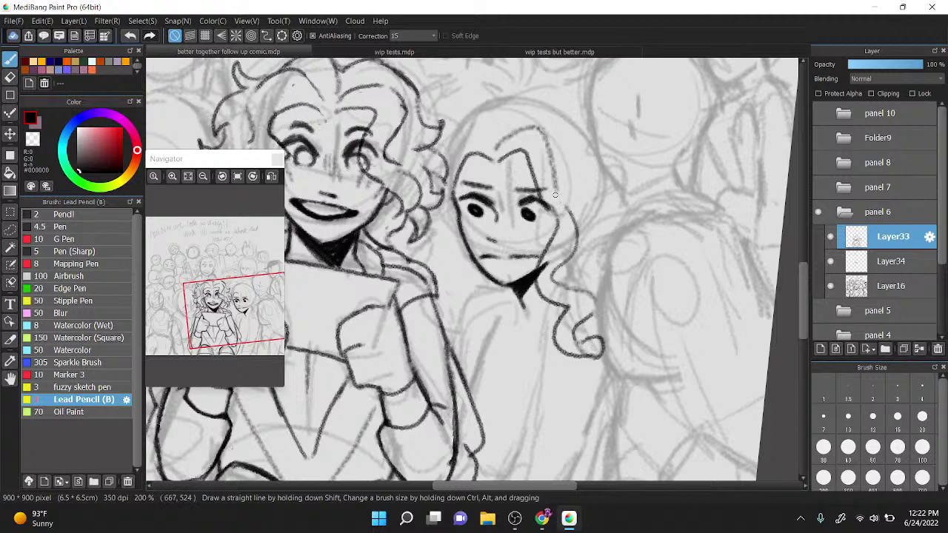
left_click_drag(447, 169, 465, 122)
mouse_move(444, 206)
left_mouse_down()
mouse_move(434, 251)
mouse_move(449, 303)
left_mouse_up()
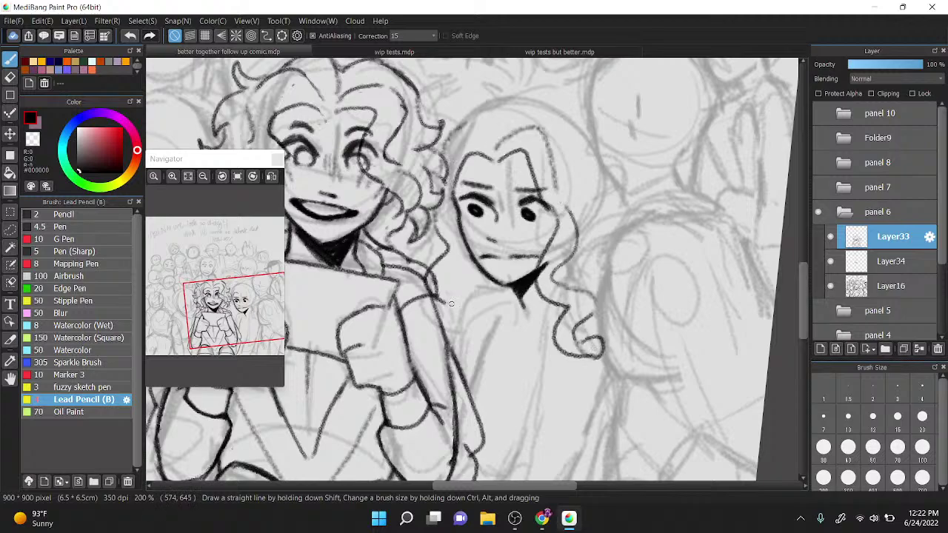
mouse_move(468, 127)
left_mouse_down()
mouse_move(483, 101)
mouse_move(549, 95)
mouse_move(611, 138)
mouse_move(650, 208)
mouse_move(625, 222)
left_mouse_up()
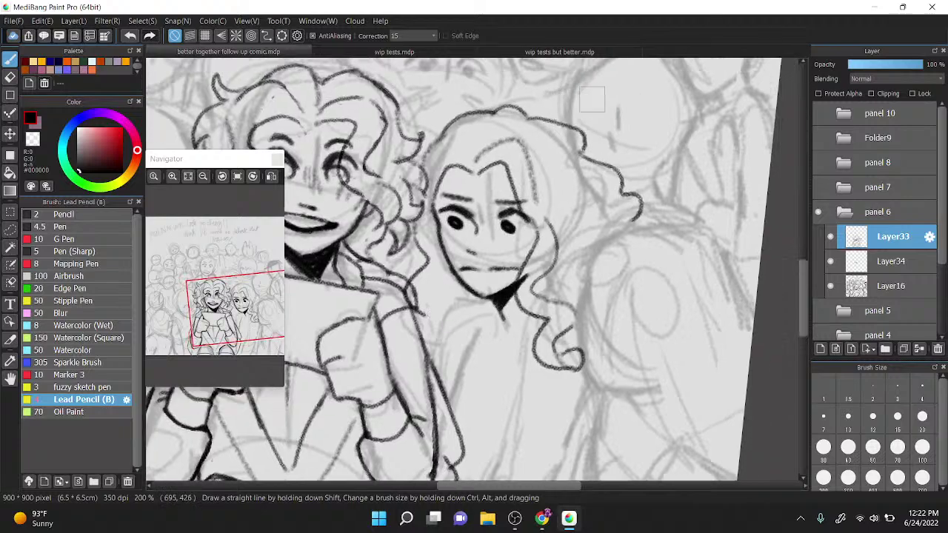
Step: Add wavy inner strands, crown lines and side curls inside the second woman's hair outline
scroll(400, 167, "up", 1)
mouse_move(440, 168)
left_mouse_down()
mouse_move(449, 139)
mouse_move(432, 224)
mouse_move(459, 316)
mouse_move(436, 357)
mouse_move(447, 390)
mouse_move(477, 342)
left_mouse_up()
left_click_drag(452, 215, 463, 268)
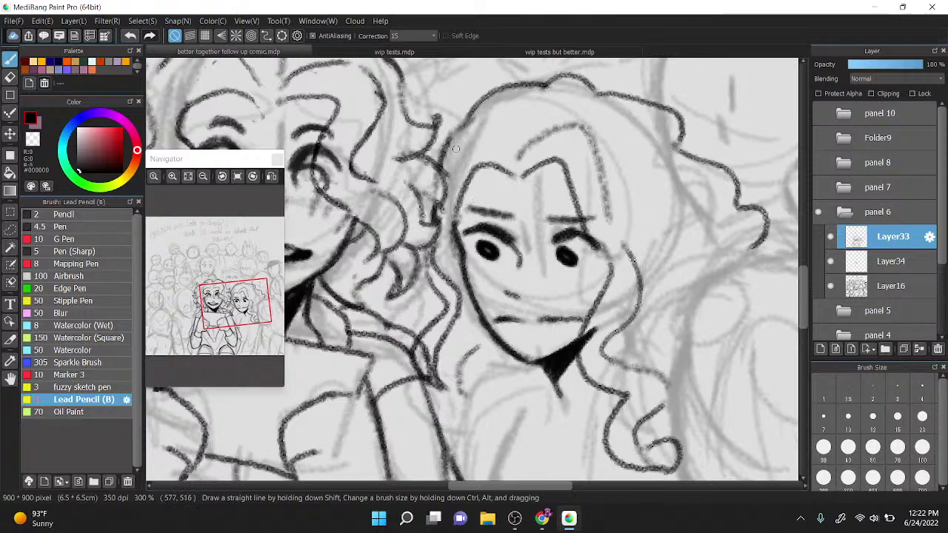
left_click_drag(449, 151, 518, 157)
left_click_drag(516, 111, 533, 128)
left_click_drag(541, 84, 550, 121)
mouse_move(580, 114)
left_mouse_down()
mouse_move(600, 107)
mouse_move(698, 238)
mouse_move(687, 275)
left_mouse_up()
left_click_drag(624, 217, 693, 291)
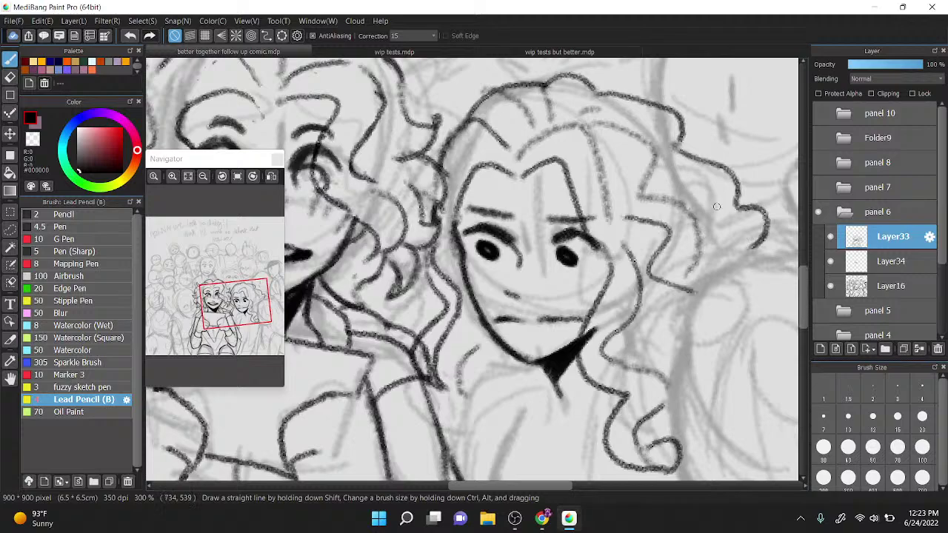
mouse_move(654, 148)
left_mouse_down()
mouse_move(681, 158)
mouse_move(668, 190)
mouse_move(731, 235)
left_mouse_up()
left_click_drag(715, 235, 712, 280)
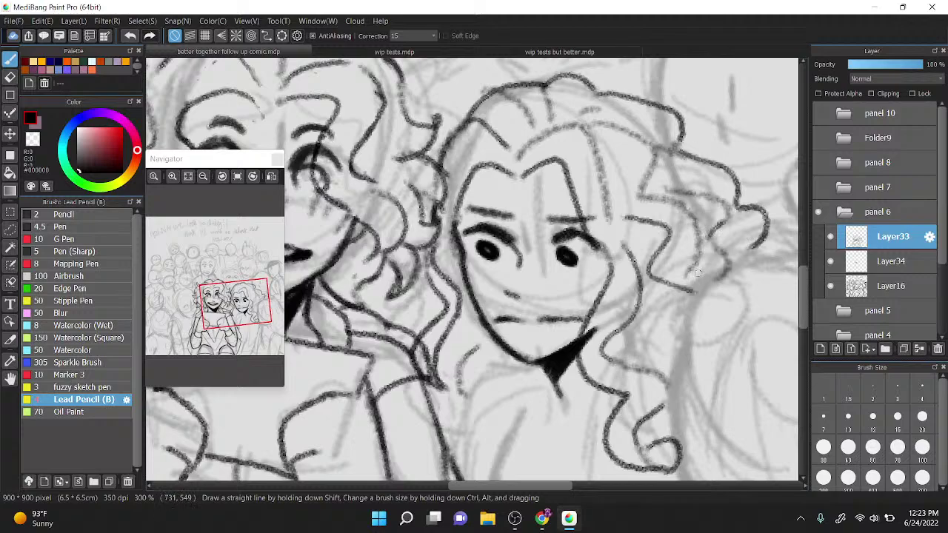
Step: Draw lash flicks at the outer corners of the second woman's eyes
scroll(520, 159, "down", 2)
scroll(596, 101, "up", 3)
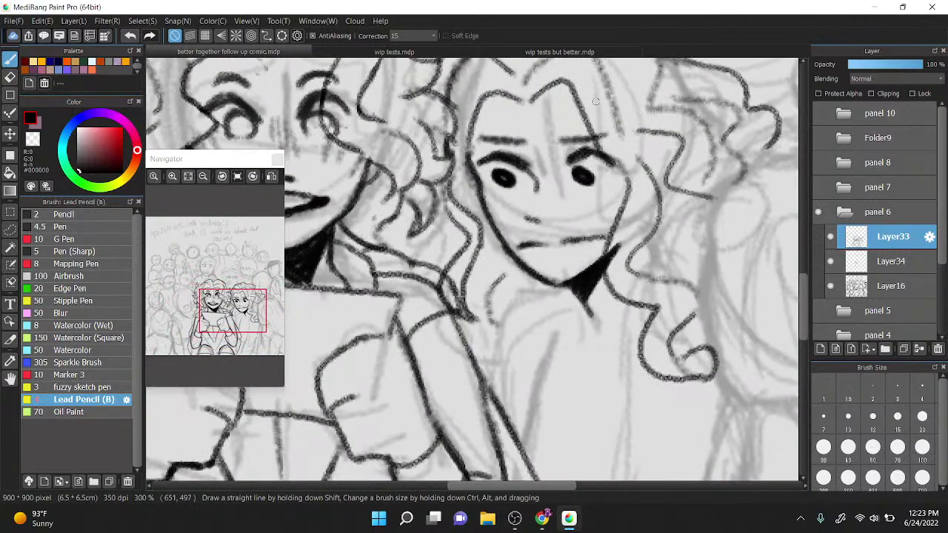
left_click_drag(447, 162, 492, 170)
left_click_drag(601, 159, 637, 152)
Step: Ink the second woman's near shoulder, two band lines across her upper arm and the inner edge of that arm
scroll(519, 100, "down", 1)
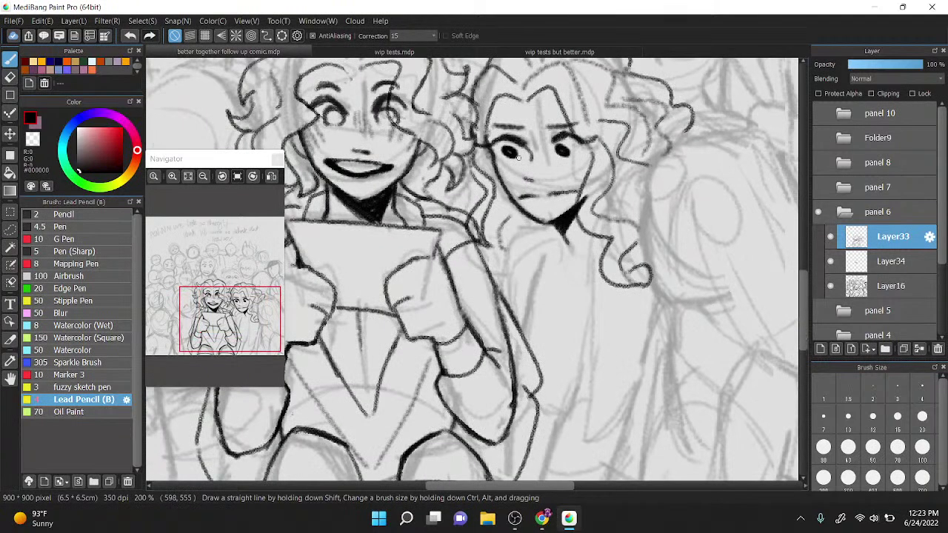
left_click_drag(513, 232, 554, 226)
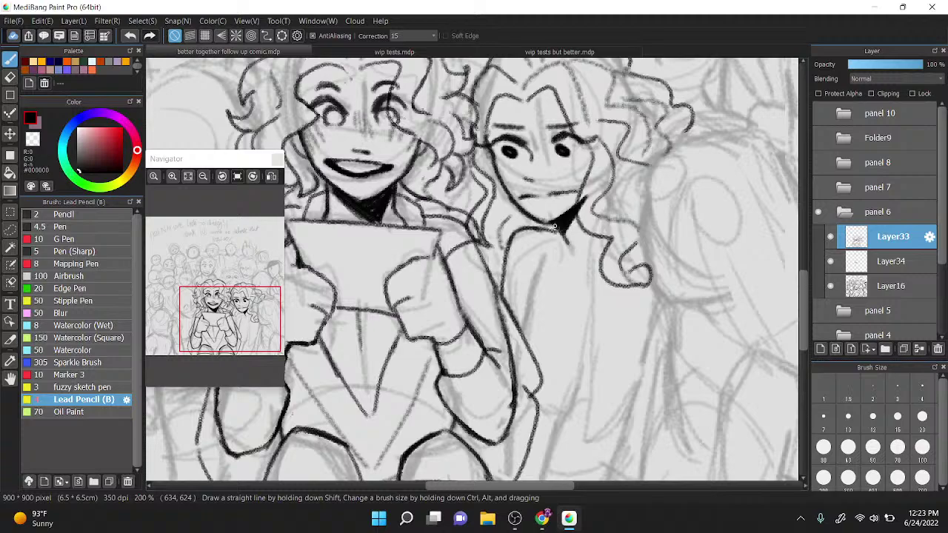
scroll(554, 227, "up", 1)
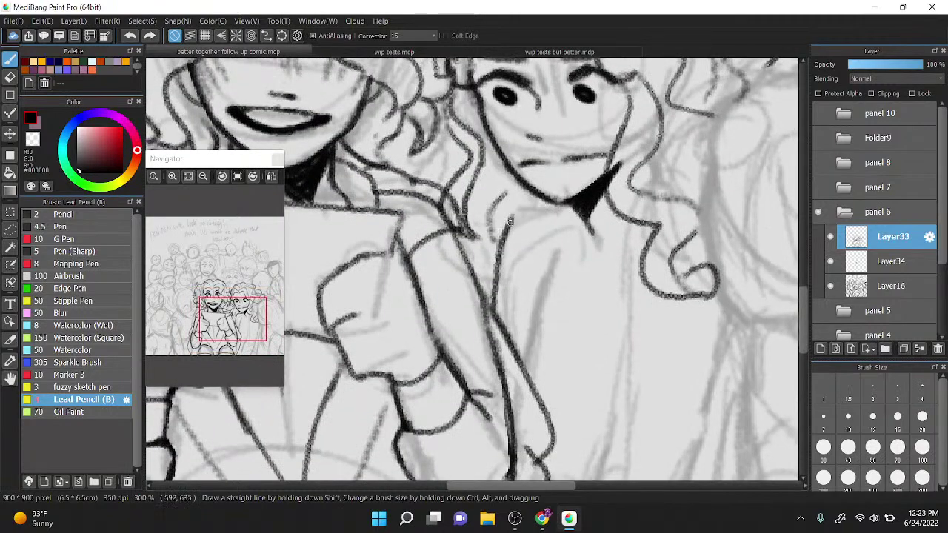
left_click_drag(510, 222, 516, 208)
left_click_drag(489, 298, 546, 277)
left_click_drag(493, 316, 536, 300)
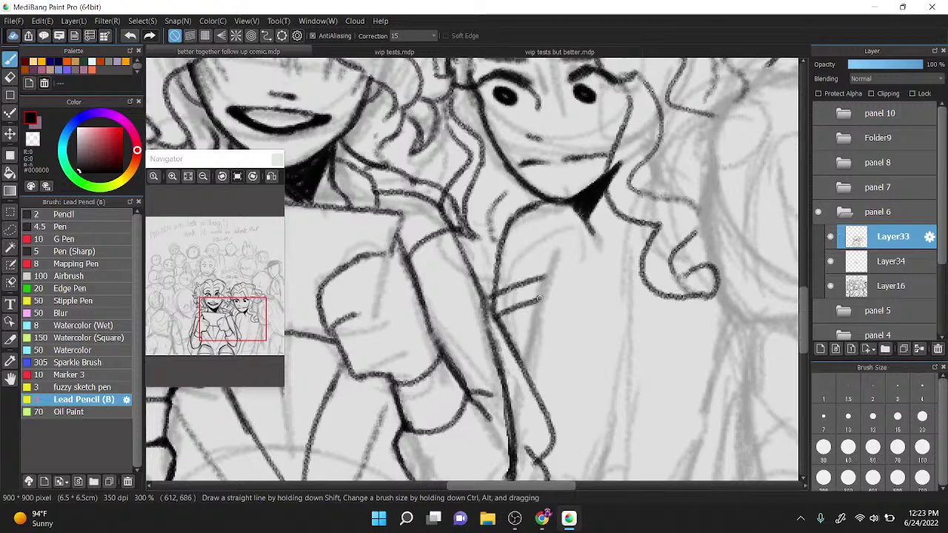
mouse_move(519, 370)
left_mouse_down()
mouse_move(543, 254)
mouse_move(577, 277)
left_mouse_up()
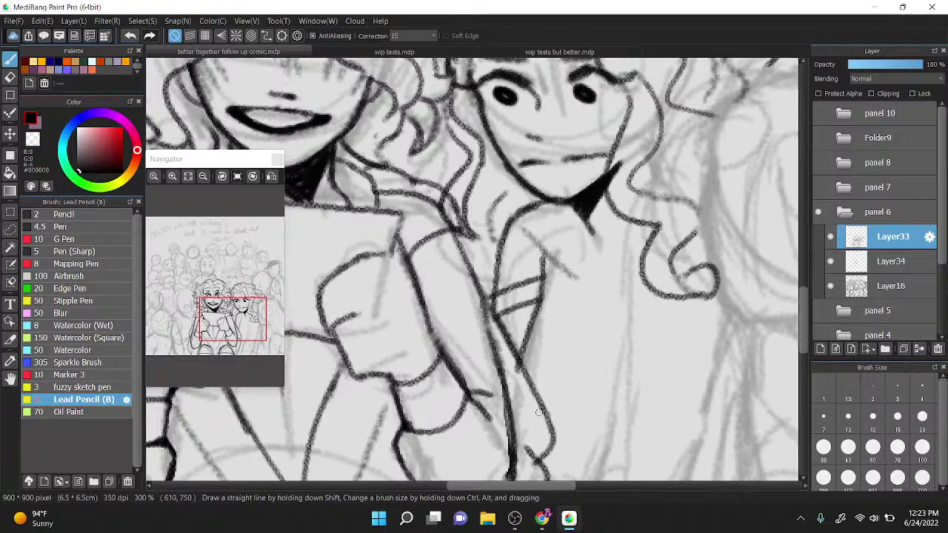
Step: Ink the second woman's elbow crease, double-curved sweetheart neckline, torso side and far arm outline
scroll(539, 412, "down", 2)
scroll(598, 170, "up", 1)
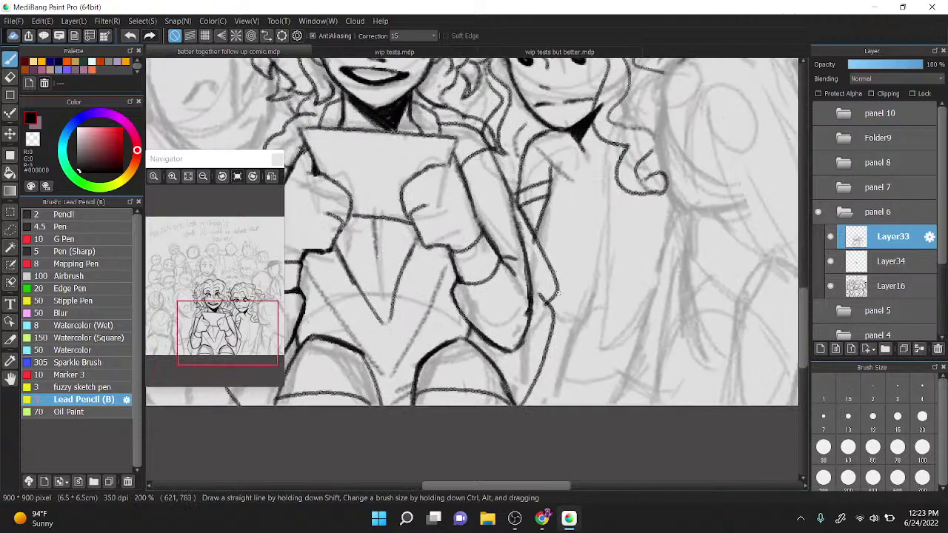
left_click_drag(552, 292, 569, 317)
mouse_move(605, 176)
left_mouse_down()
mouse_move(592, 291)
mouse_move(556, 406)
mouse_move(634, 333)
mouse_move(670, 189)
left_mouse_up()
mouse_move(610, 147)
left_mouse_down()
mouse_move(568, 225)
mouse_move(606, 205)
left_mouse_up()
mouse_move(540, 226)
left_mouse_down()
mouse_move(567, 211)
mouse_move(605, 220)
mouse_move(550, 226)
mouse_move(565, 203)
left_mouse_up()
scroll(518, 196, "up", 1)
key("z")
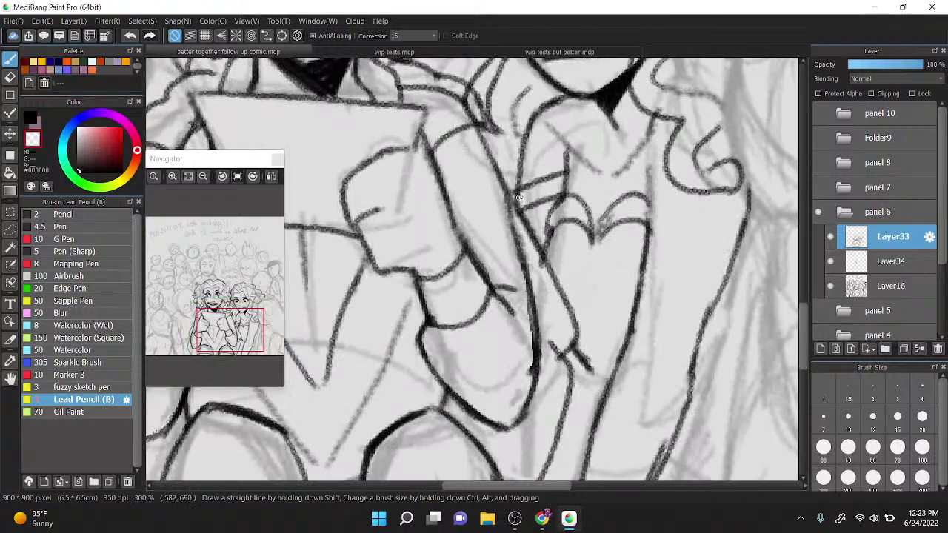
Step: Draw a curved band on the second woman's far upper arm, with a jagged lower edge and small dots inside the sleeve
scroll(520, 195, "down", 1)
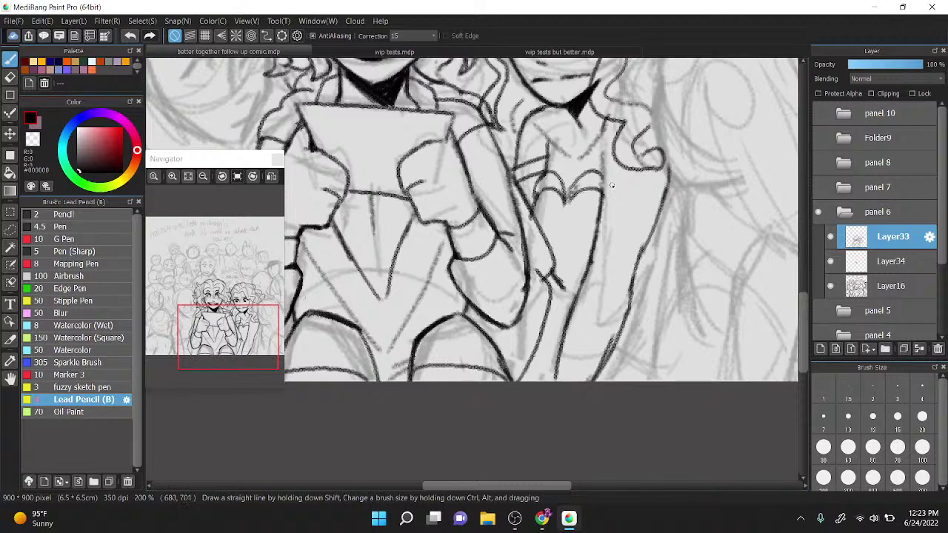
mouse_move(611, 186)
left_mouse_down()
mouse_move(644, 188)
mouse_move(644, 219)
left_mouse_up()
key("c")
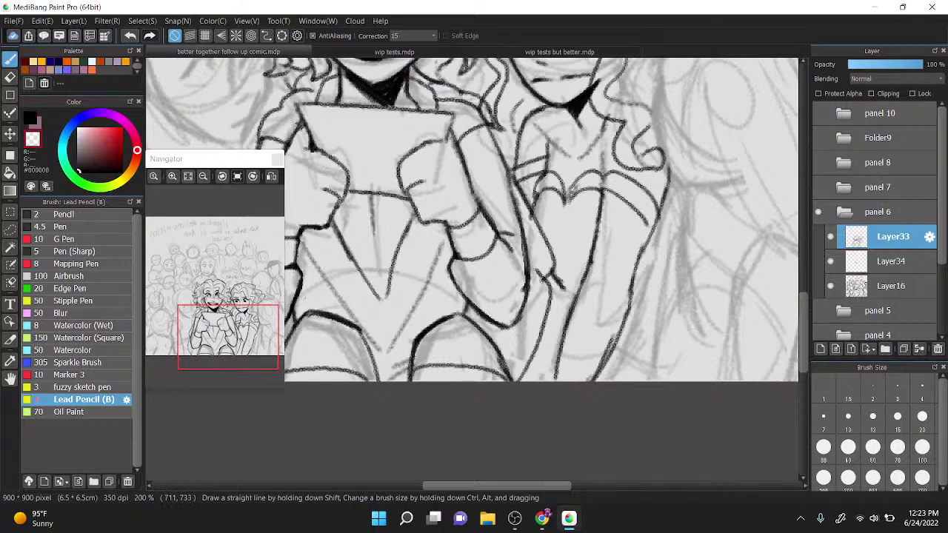
key("z")
mouse_move(601, 194)
left_mouse_down()
mouse_move(590, 228)
mouse_move(623, 231)
mouse_move(641, 260)
mouse_move(652, 228)
left_mouse_up()
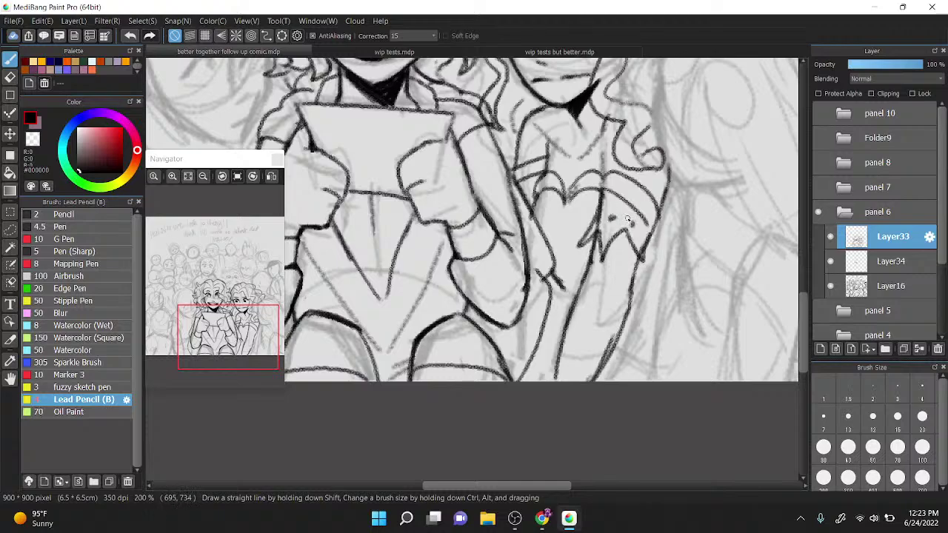
key("c")
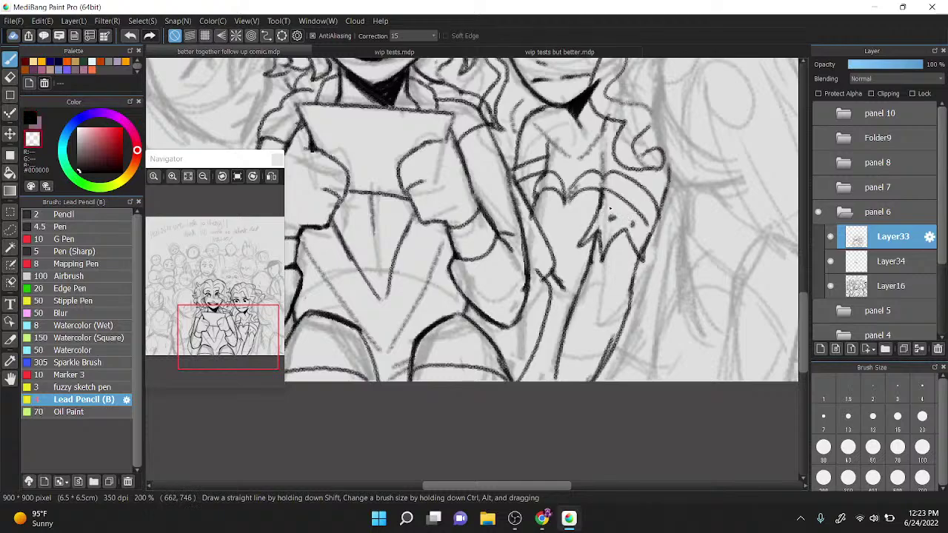
left_click(30, 118)
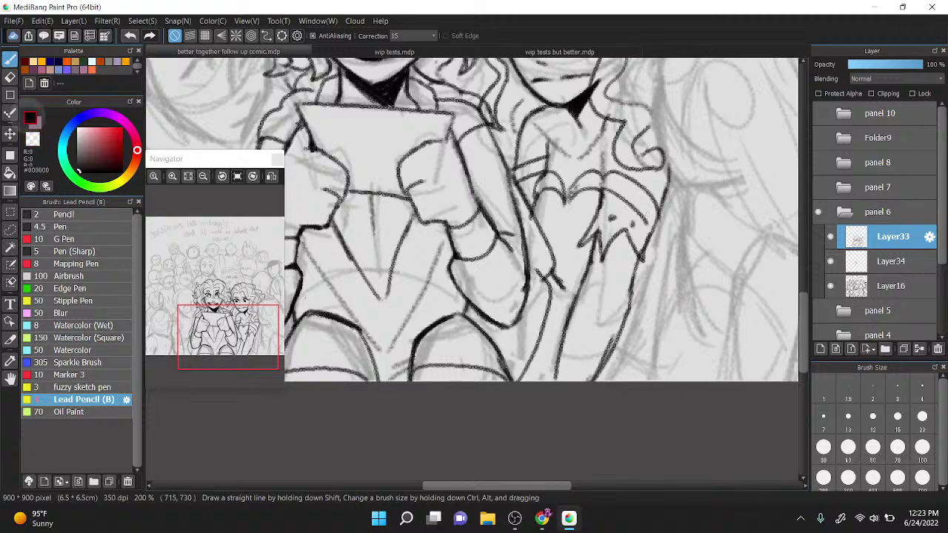
Step: On Layer34, draw two circles and the curved top hair lines of the large foreground figure beside the second woman
left_click(889, 261)
scroll(581, 210, "down", 1)
left_click_drag(581, 210, 560, 246)
left_click_drag(630, 200, 593, 214)
scroll(586, 241, "up", 2)
mouse_move(537, 193)
left_mouse_down()
mouse_move(567, 149)
mouse_move(519, 197)
left_mouse_up()
left_click_drag(601, 250, 586, 235)
mouse_move(577, 163)
left_mouse_down()
mouse_move(485, 259)
mouse_move(540, 101)
mouse_move(572, 83)
mouse_move(620, 124)
left_mouse_up()
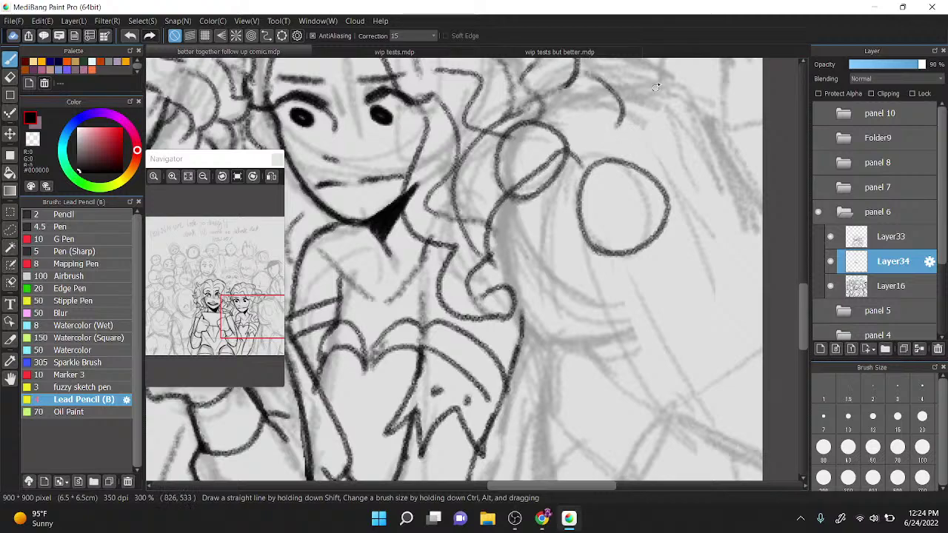
mouse_move(635, 80)
left_mouse_down()
mouse_move(683, 86)
mouse_move(716, 140)
left_mouse_up()
Step: Ink the foreground figure's front edge below the smaller circle and the curved line underneath the head
mouse_move(498, 200)
left_mouse_down()
mouse_move(505, 275)
mouse_move(527, 341)
mouse_move(615, 327)
left_mouse_up()
left_click_drag(542, 349, 632, 312)
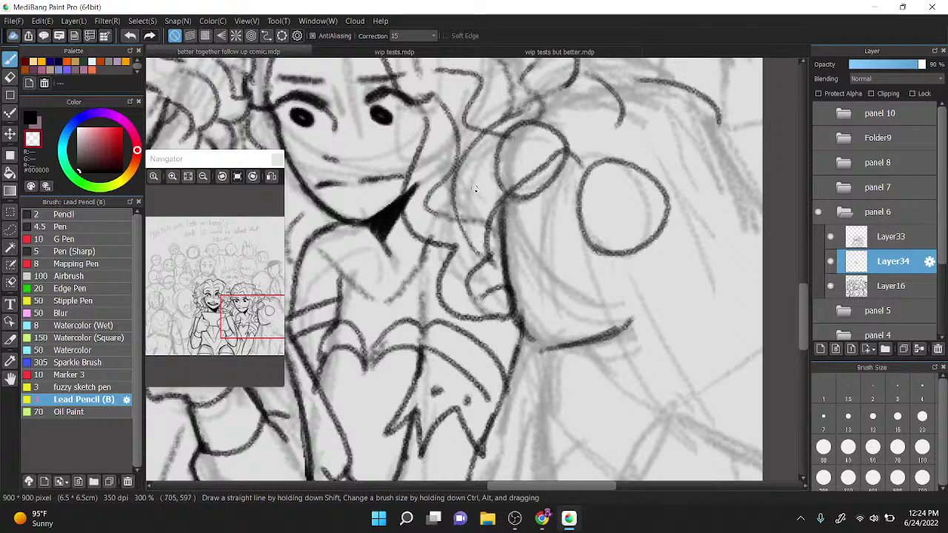
key("ctrl+z")
Step: Delete the upper outer arc of the smaller circle on Layer34 using a freehand lasso selection
left_click(857, 228)
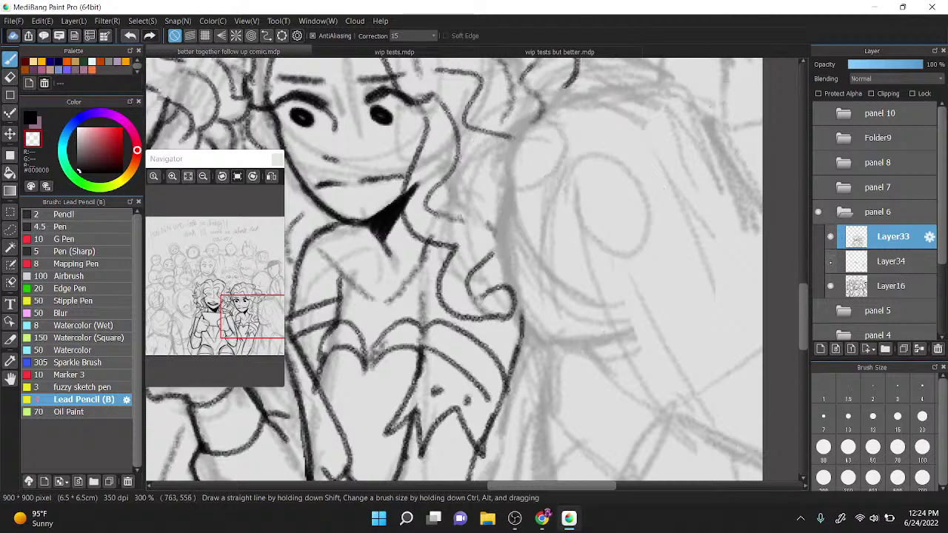
left_click(851, 256)
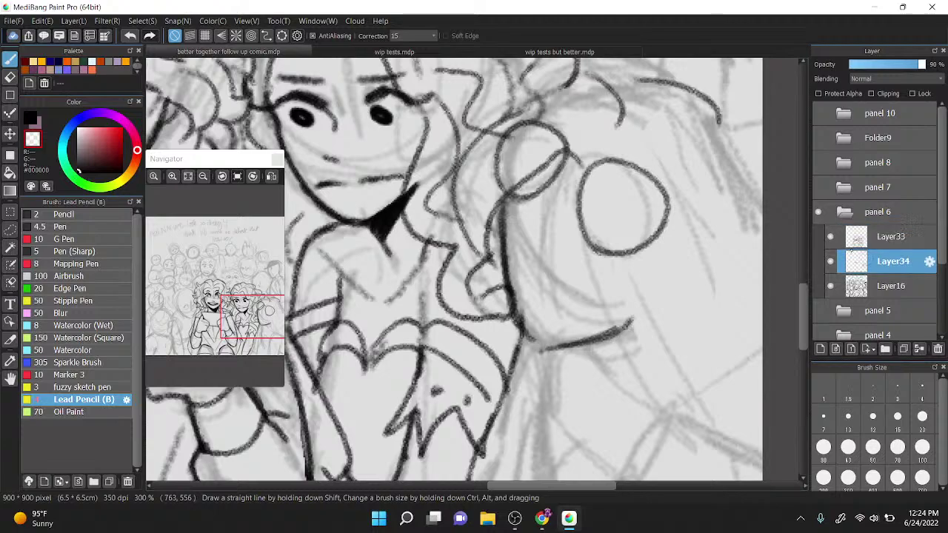
key("m")
left_click_drag(499, 196, 542, 160)
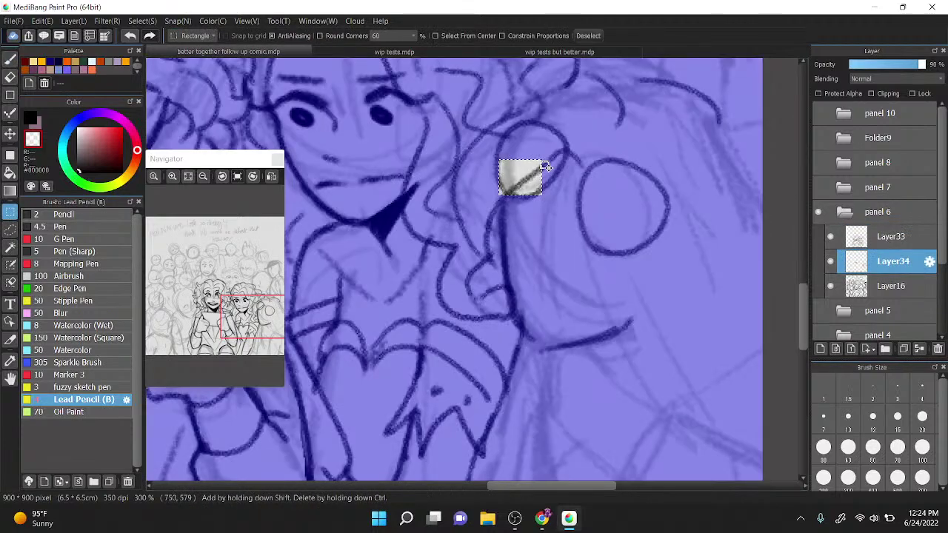
left_click(10, 229)
left_click(581, 221)
mouse_move(501, 193)
left_mouse_down()
mouse_move(554, 153)
mouse_move(569, 119)
mouse_move(486, 189)
left_mouse_up()
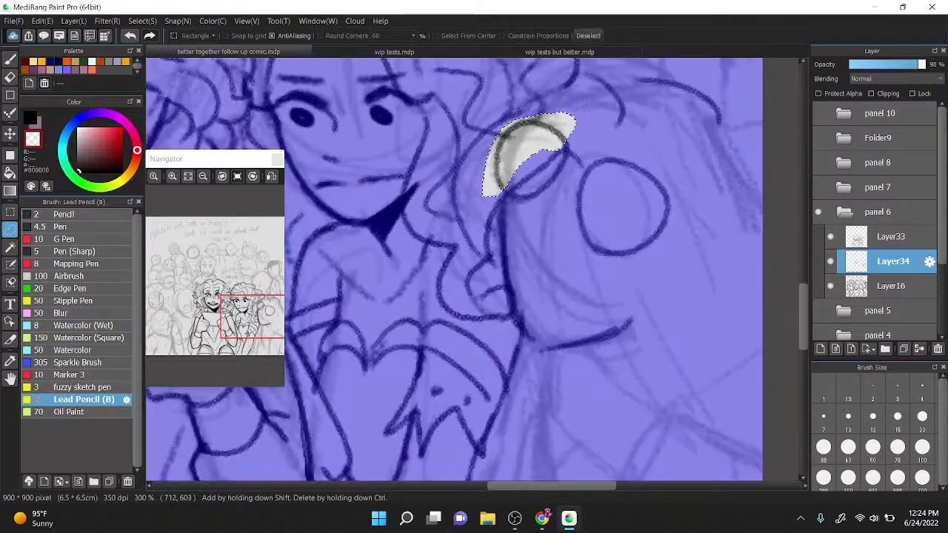
key("Delete")
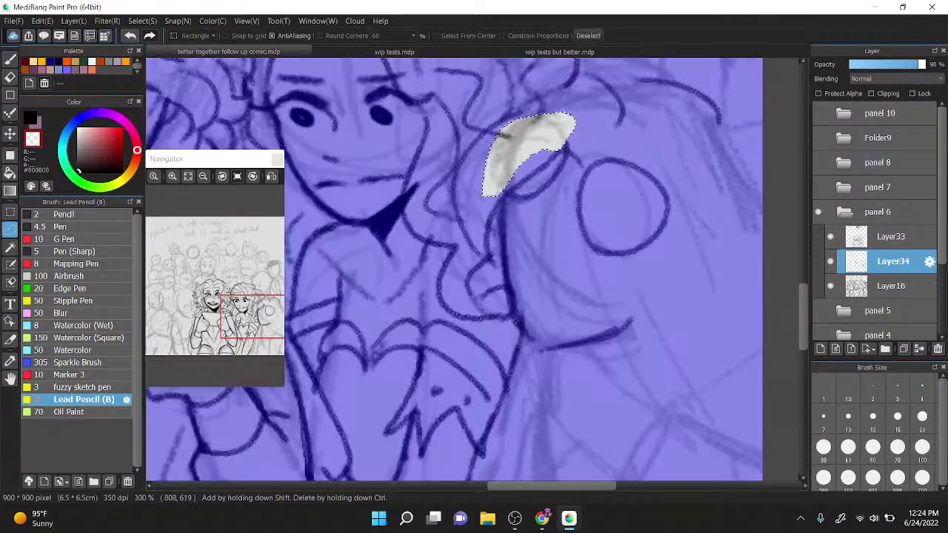
Step: Delete the line art inside the same selection on Layer33 and clear the selection
left_click(856, 222)
left_click(880, 238)
key("Delete")
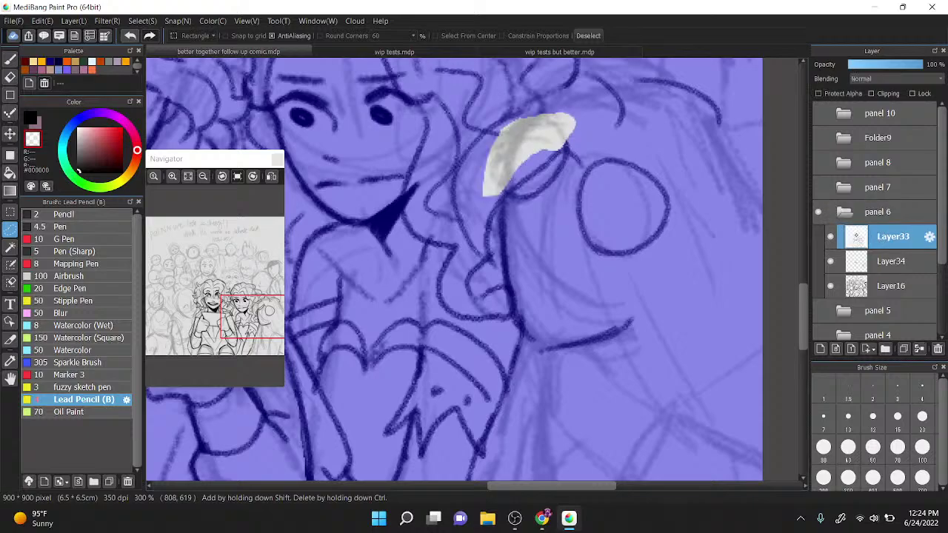
key("ctrl+d")
Step: On Layer33, ink a darker front contour of the foreground figure's head against the second woman's curls, continuing along the top
key("b")
scroll(518, 252, "down", 1)
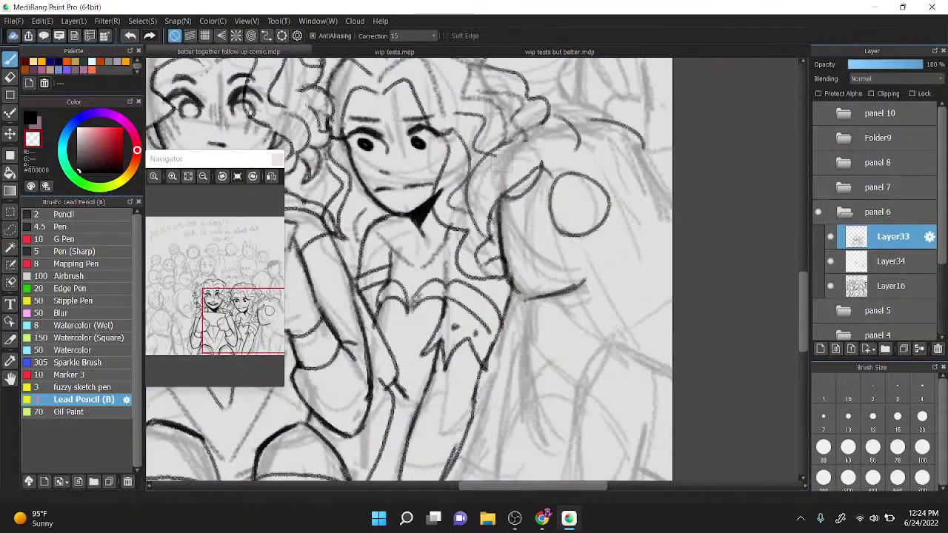
scroll(488, 194, "up", 1)
left_click_drag(489, 194, 444, 214)
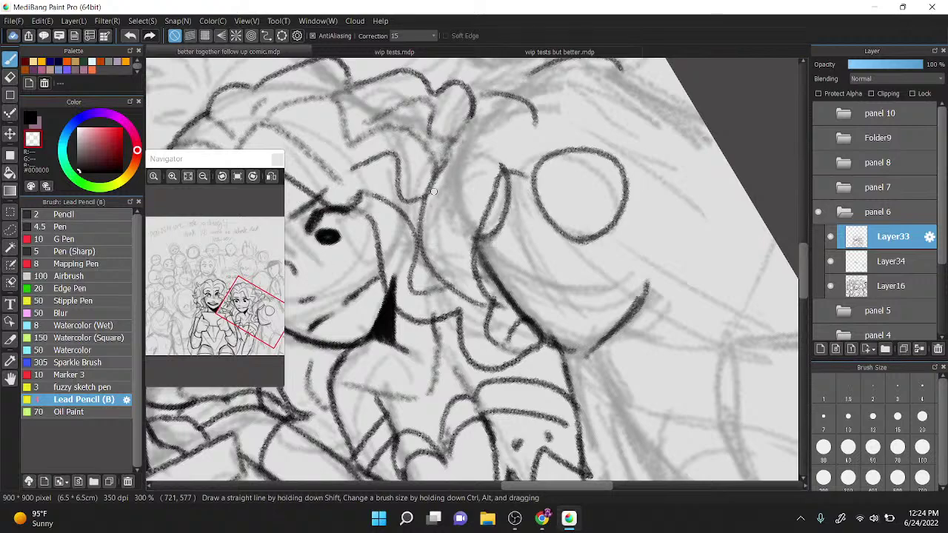
key("x")
mouse_move(422, 211)
left_mouse_down()
mouse_move(466, 121)
mouse_move(493, 95)
left_mouse_up()
left_click_drag(428, 194, 444, 286)
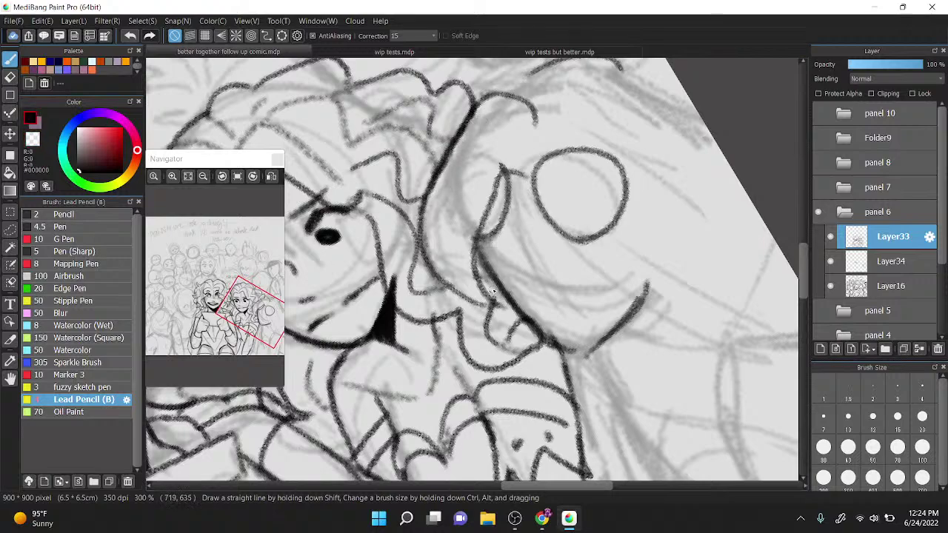
left_click_drag(498, 99, 560, 66)
Step: Ink the foreground figure's neck and shoulder line below the larger circle, the back of the head and long hair strands
scroll(540, 94, "down", 1)
key("Right")
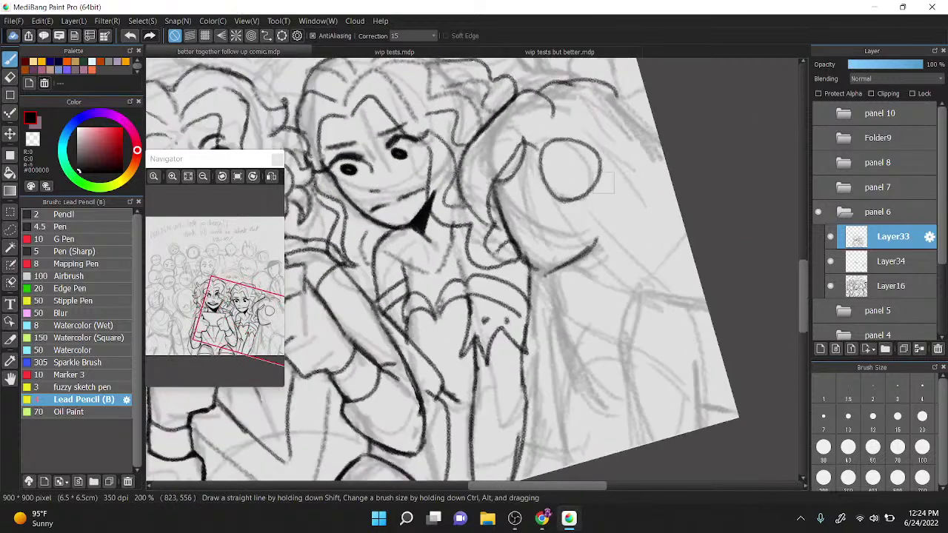
key("Right")
scroll(555, 119, "down", 1)
mouse_move(574, 203)
left_mouse_down()
mouse_move(615, 290)
mouse_move(658, 306)
left_mouse_up()
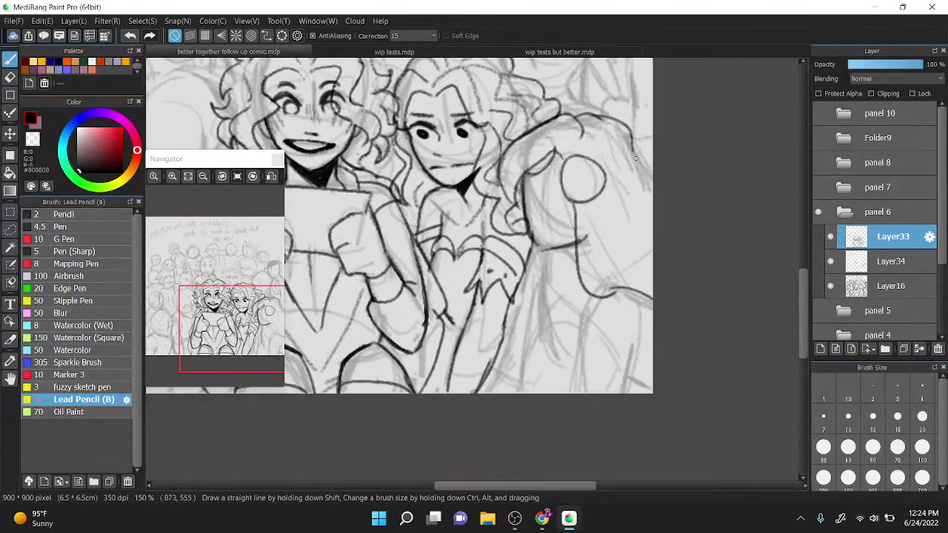
left_click_drag(646, 204, 585, 291)
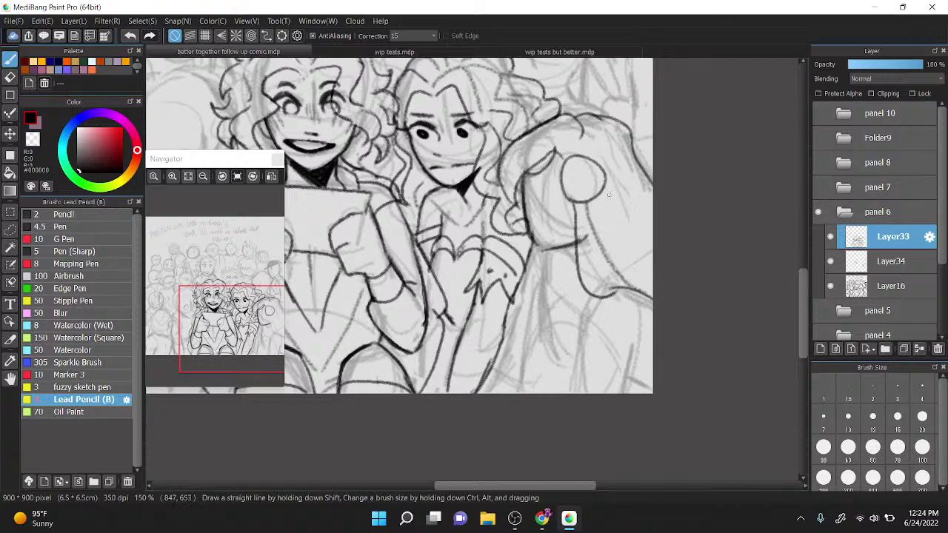
left_click_drag(609, 195, 650, 272)
left_click_drag(574, 154, 670, 283)
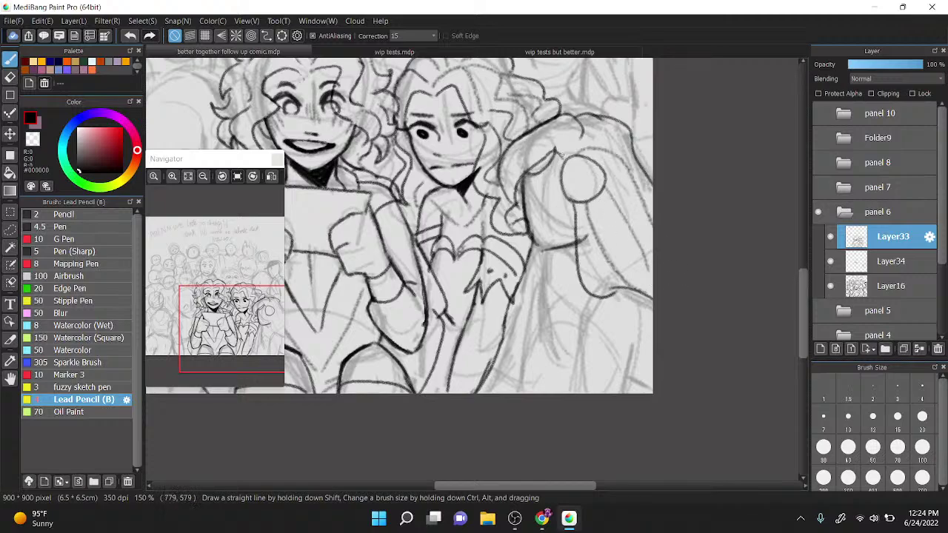
Step: Erase the overshooting end of the foreground figure's shoulder line where it crosses the long hair strand
scroll(542, 160, "up", 1)
left_click(31, 137)
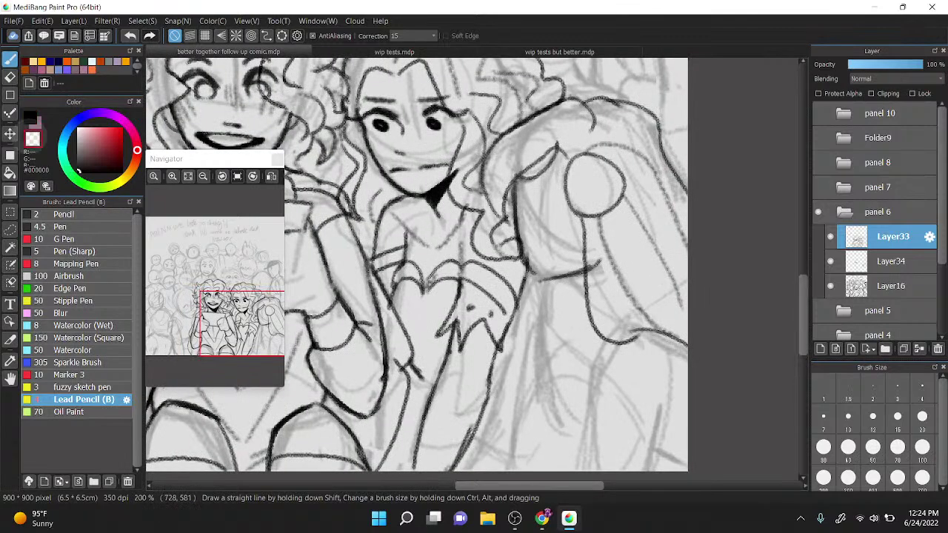
left_click_drag(702, 346, 706, 290)
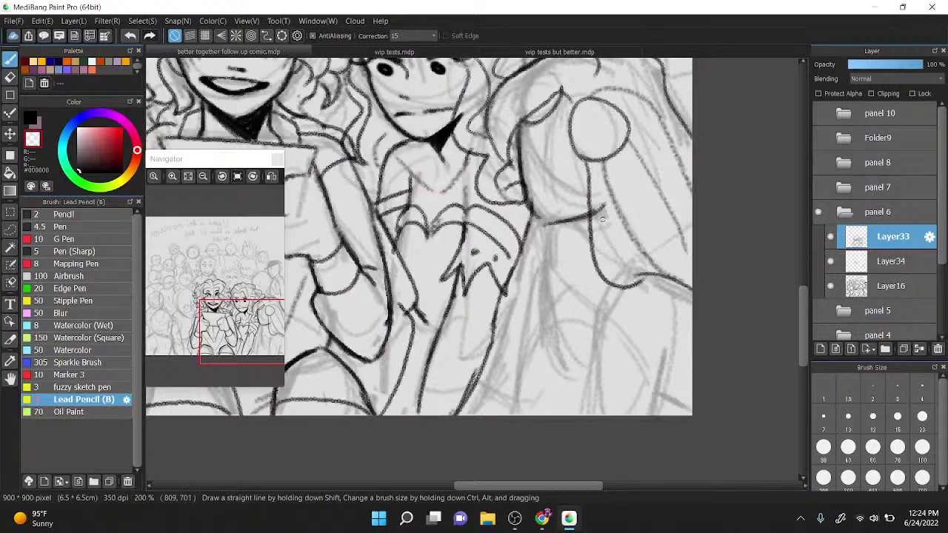
left_click(852, 255)
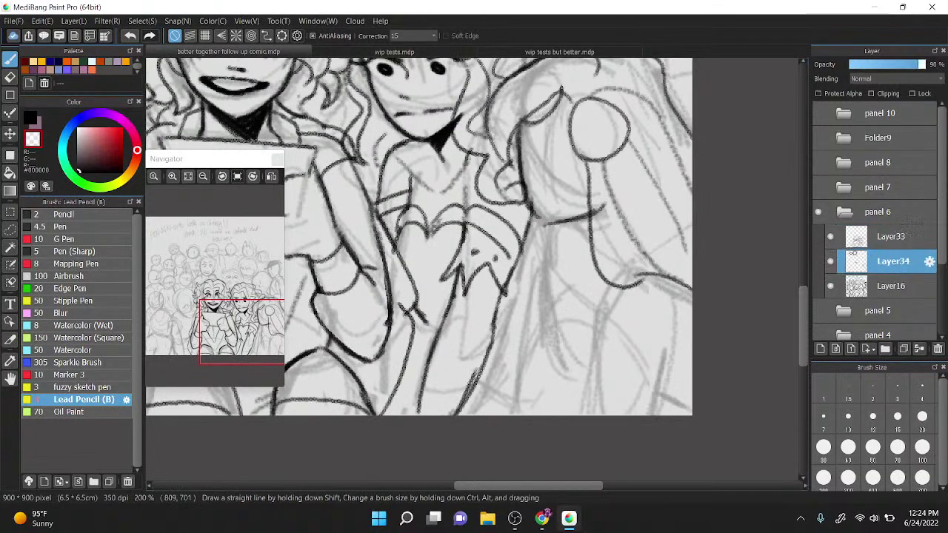
scroll(557, 148, "up", 1)
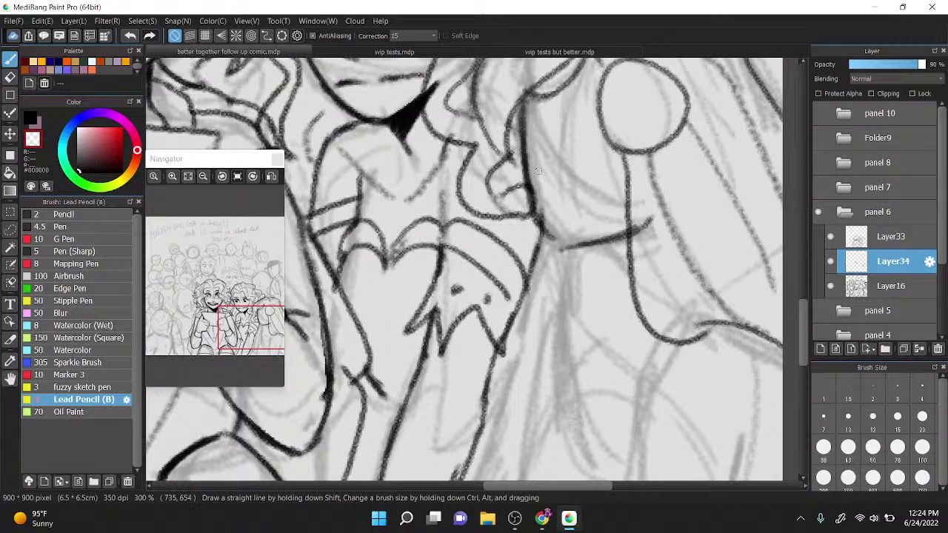
mouse_move(641, 219)
left_mouse_down()
mouse_move(644, 246)
mouse_move(641, 212)
left_mouse_up()
left_click(866, 238)
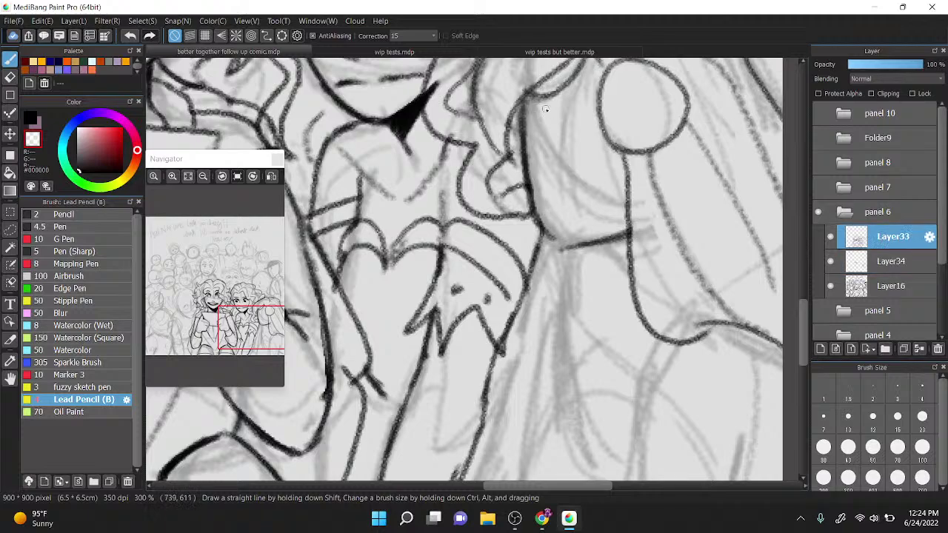
Step: Rework the tip of the second woman's lowest curl on Layer33, closing its hook beside the foreground figure's dark front contour
mouse_move(519, 184)
left_mouse_down()
mouse_move(530, 219)
mouse_move(511, 213)
mouse_move(518, 169)
mouse_move(505, 172)
mouse_move(526, 241)
mouse_move(547, 257)
left_mouse_up()
left_click(498, 177)
key("z")
scroll(532, 238, "down", 2)
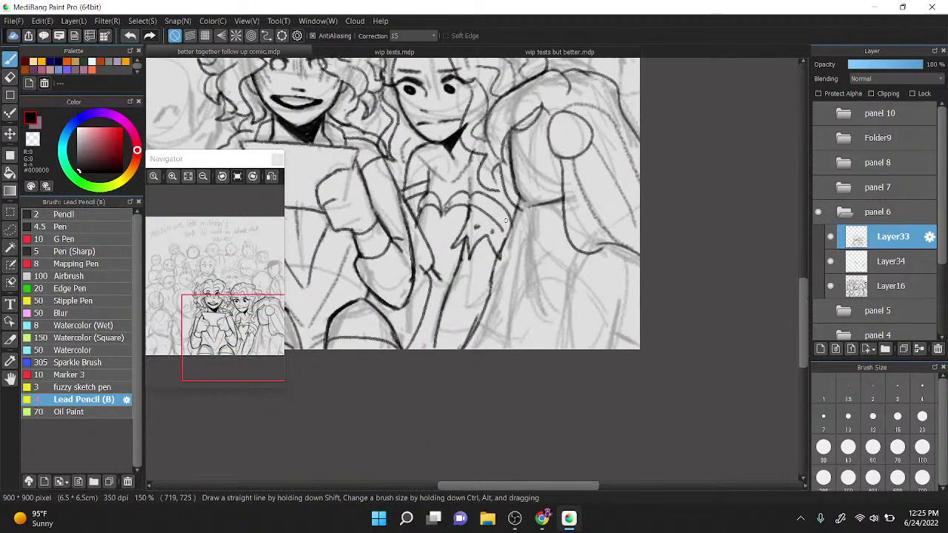
scroll(505, 220, "up", 1)
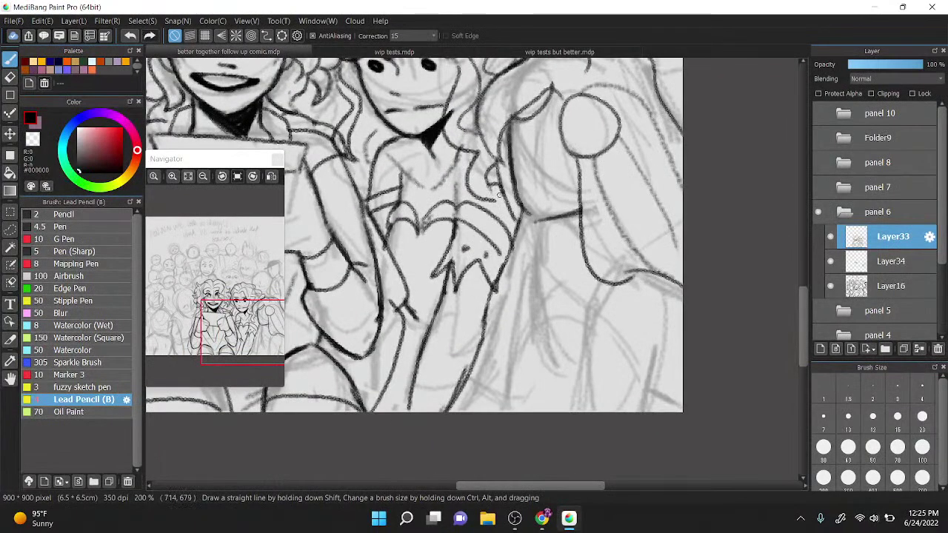
scroll(501, 196, "up", 2)
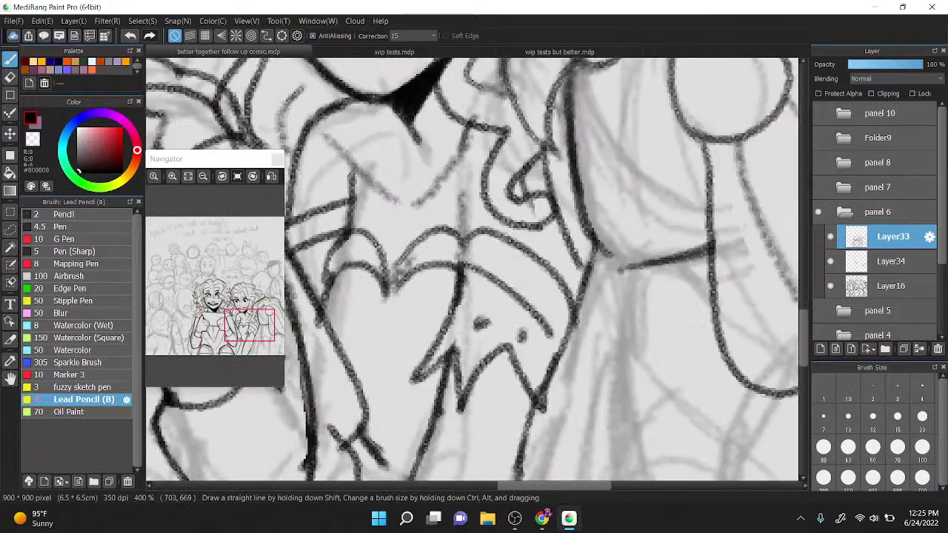
key("z")
left_click_drag(531, 209, 525, 190)
scroll(520, 185, "down", 3)
scroll(524, 148, "up", 2)
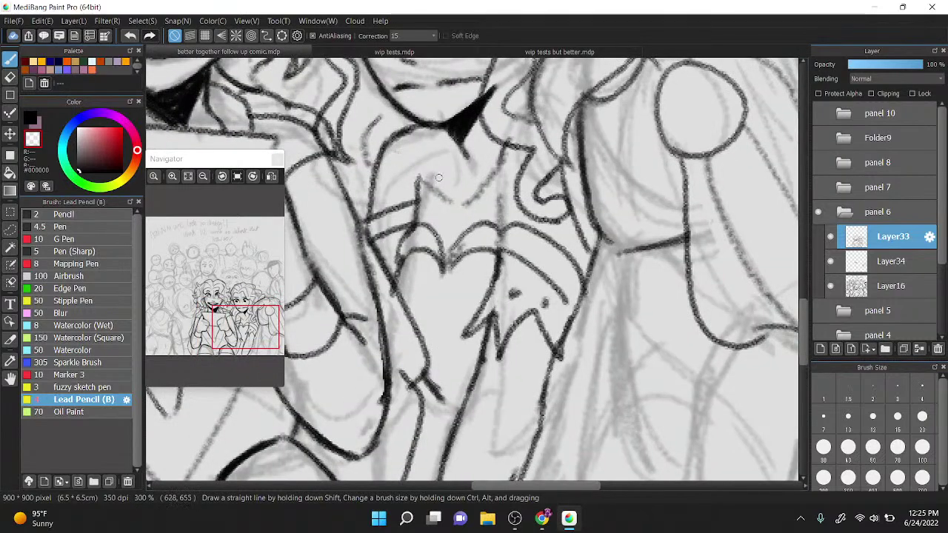
Step: Ink darker contours on both sides of the second woman's forearm below the jagged glove edge, down to the canvas edge
scroll(498, 190, "down", 2)
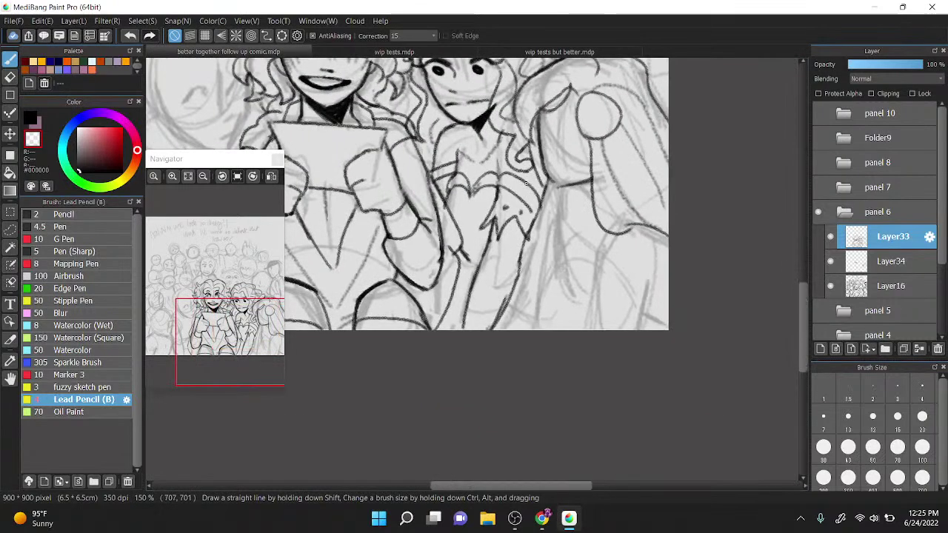
left_click_drag(533, 185, 606, 168)
scroll(551, 180, "up", 4)
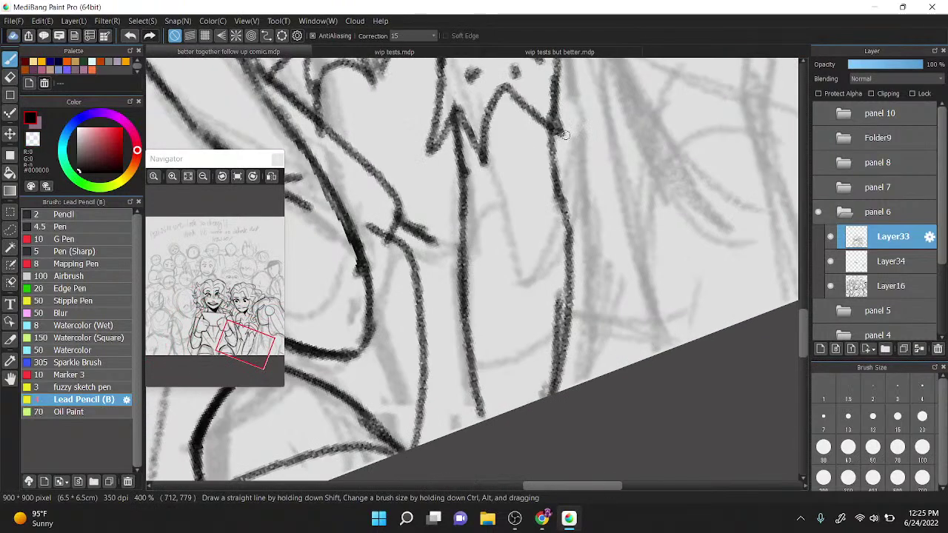
mouse_move(555, 134)
left_mouse_down()
mouse_move(559, 237)
mouse_move(543, 386)
left_mouse_up()
left_click_drag(551, 309, 541, 388)
left_click_drag(459, 228, 477, 418)
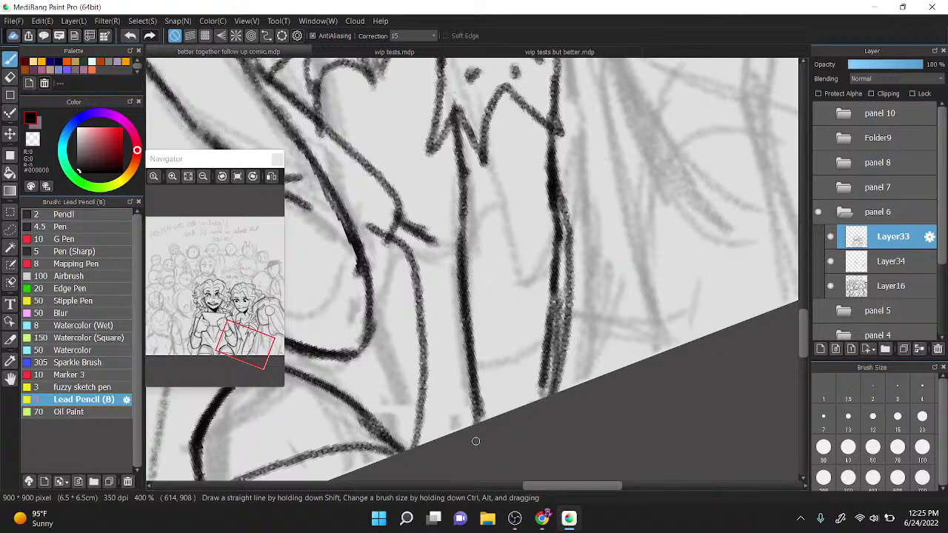
Step: Erase the old outer forearm line running alongside the new darker contour
key("z")
left_click_drag(570, 323, 555, 392)
left_click_drag(570, 296, 551, 402)
mouse_move(571, 255)
left_mouse_down()
mouse_move(567, 308)
mouse_move(559, 160)
mouse_move(569, 245)
left_mouse_up()
scroll(552, 237, "down", 4)
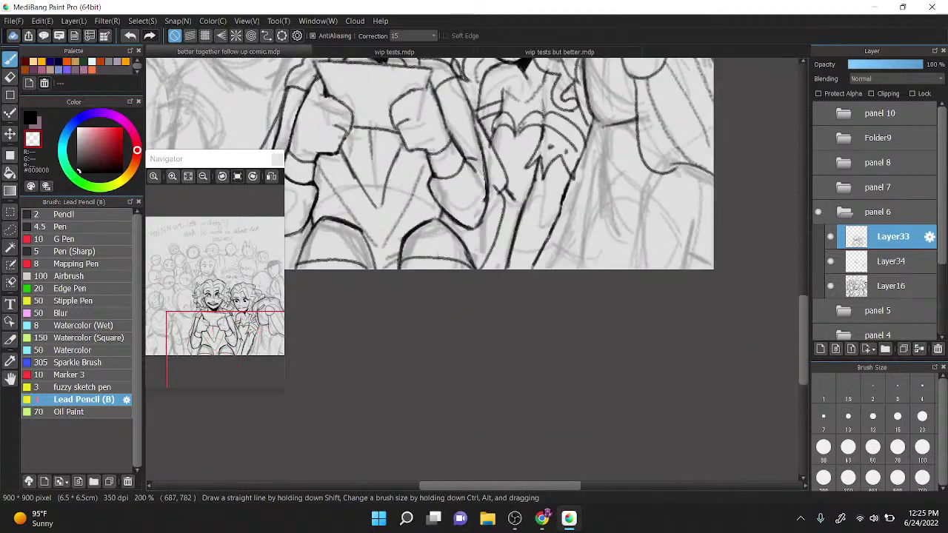
Step: Ink the second woman's waist line to meet her forearm and add a short slanted line below it at the canvas edge
scroll(511, 241, "up", 2)
scroll(505, 234, "up", 1)
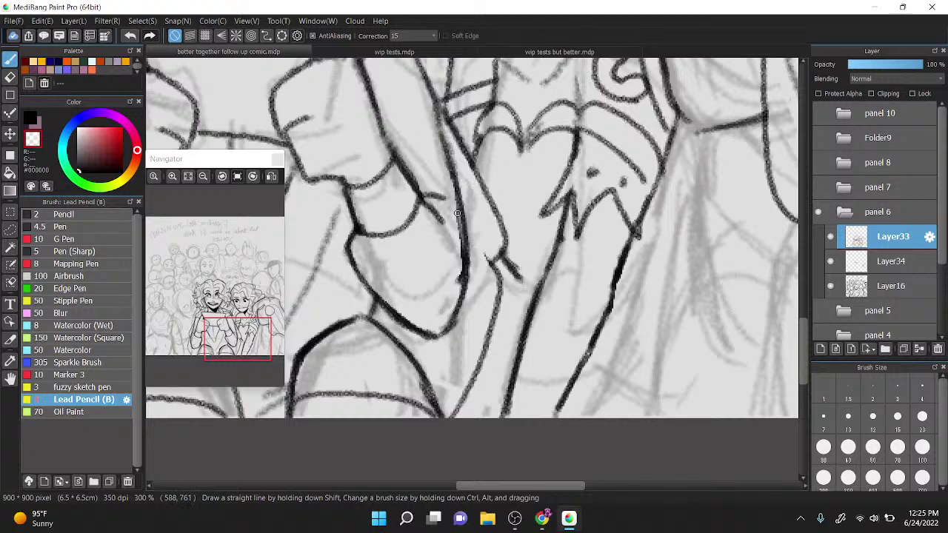
key("x")
left_click_drag(521, 277, 526, 290)
left_click_drag(482, 355, 499, 433)
left_click_drag(522, 300, 518, 282)
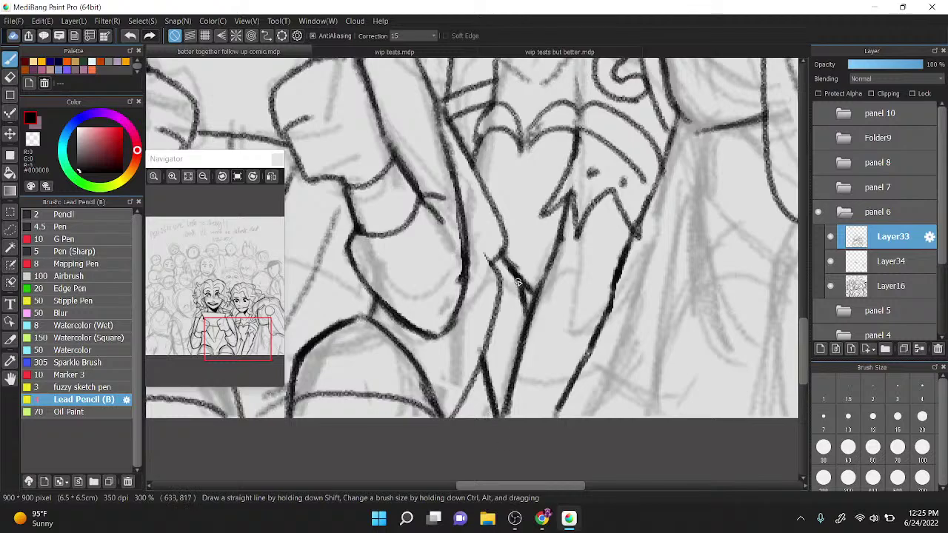
scroll(518, 282, "down", 8)
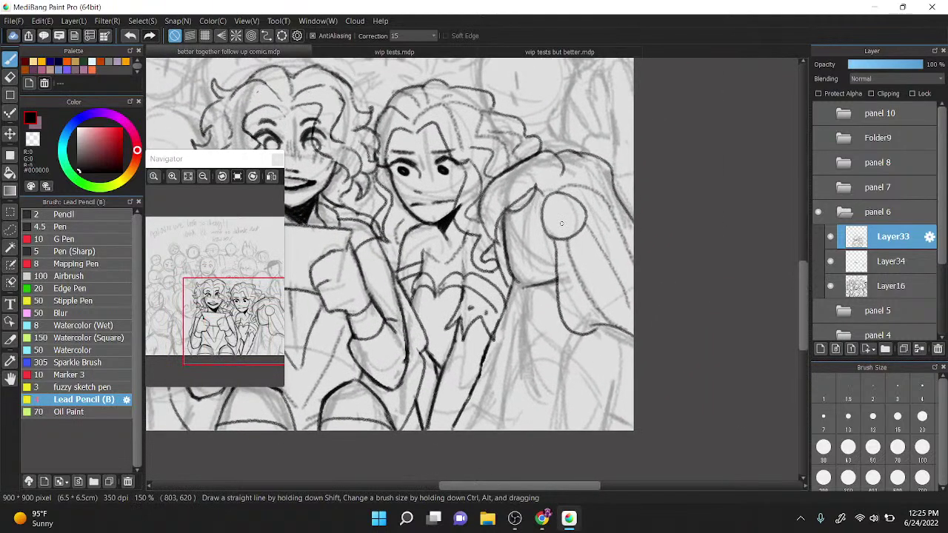
scroll(565, 228, "up", 4)
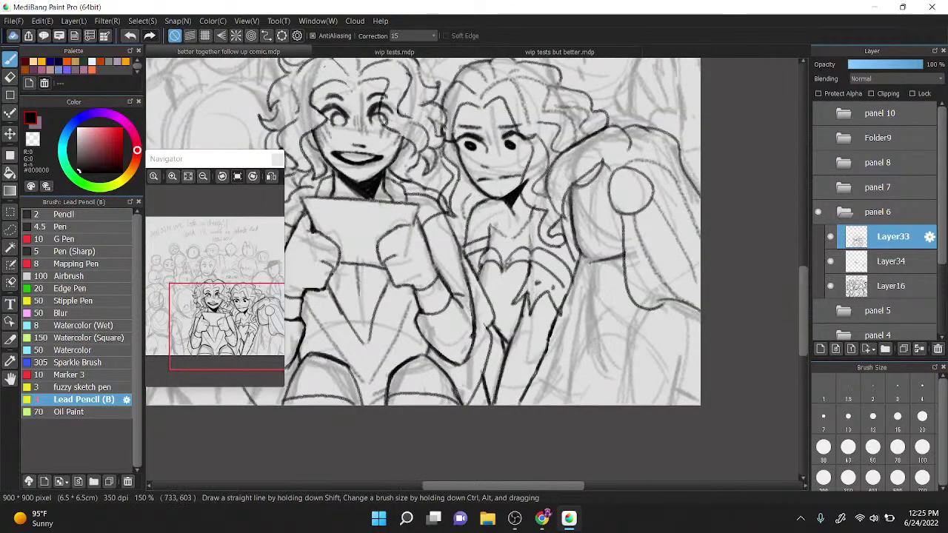
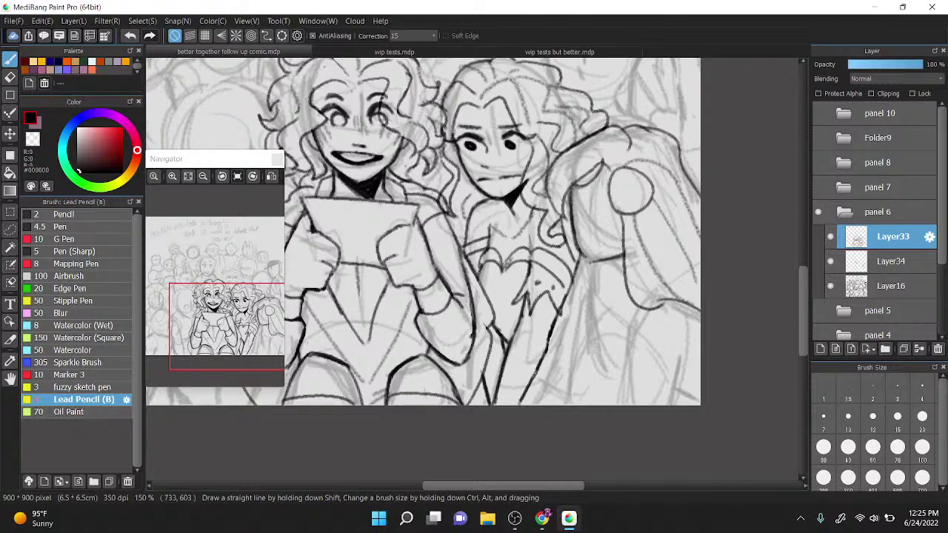
Step: Hide the crowd sketch on Layer16 to check the line art alone, and show it again
left_click(889, 286)
left_click(829, 285)
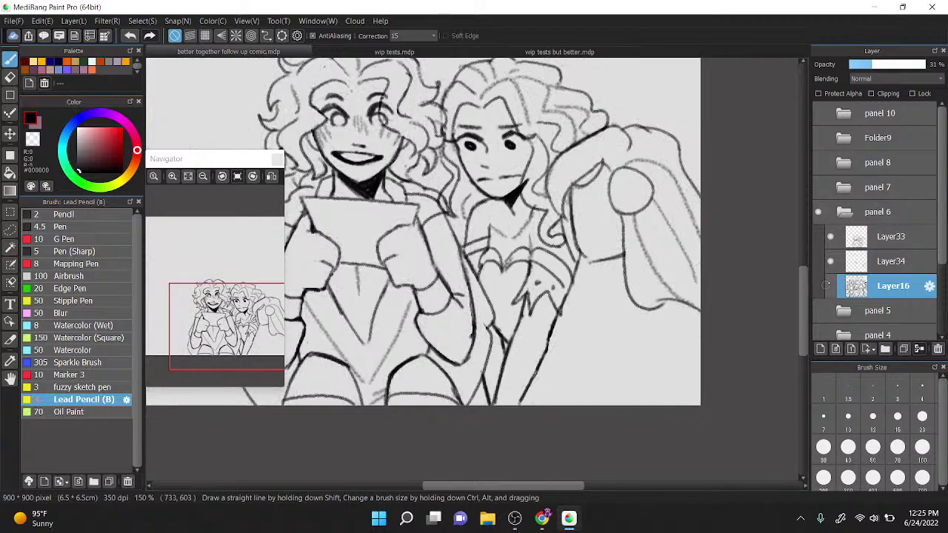
scroll(602, 351, "down", 2)
scroll(603, 351, "up", 2)
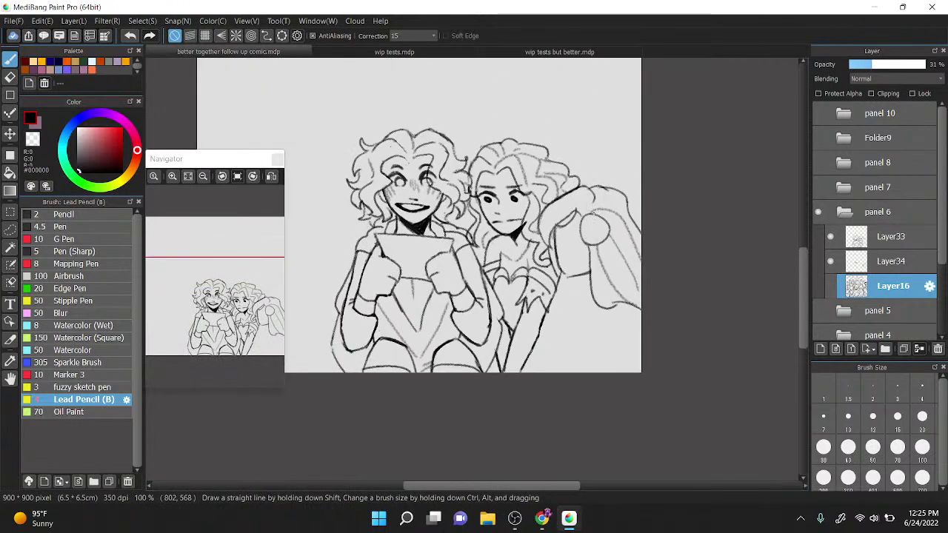
left_click(830, 286)
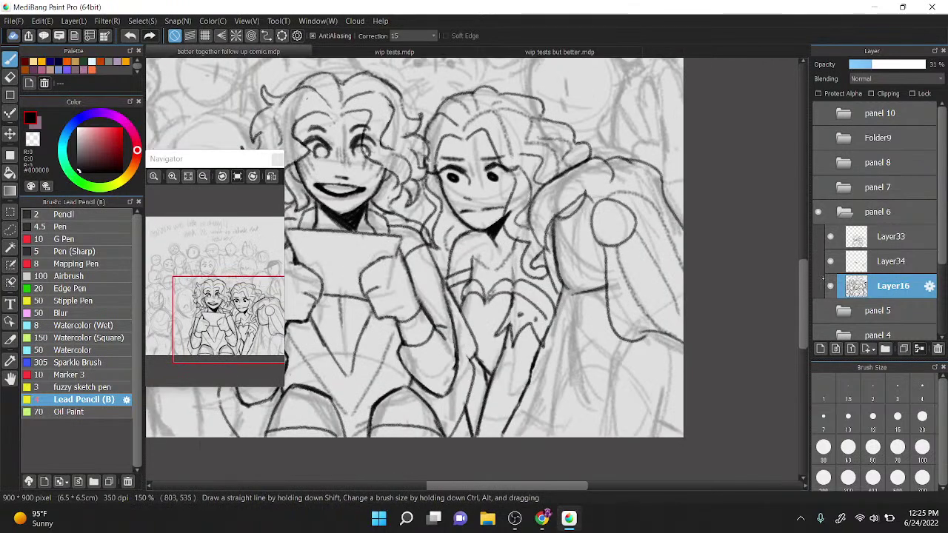
Step: Toggle the visibility of Layer33 and Layer34 to check their contents, and merge Layer33 down into Layer34
left_click(829, 236)
left_click(829, 236)
left_click(854, 238)
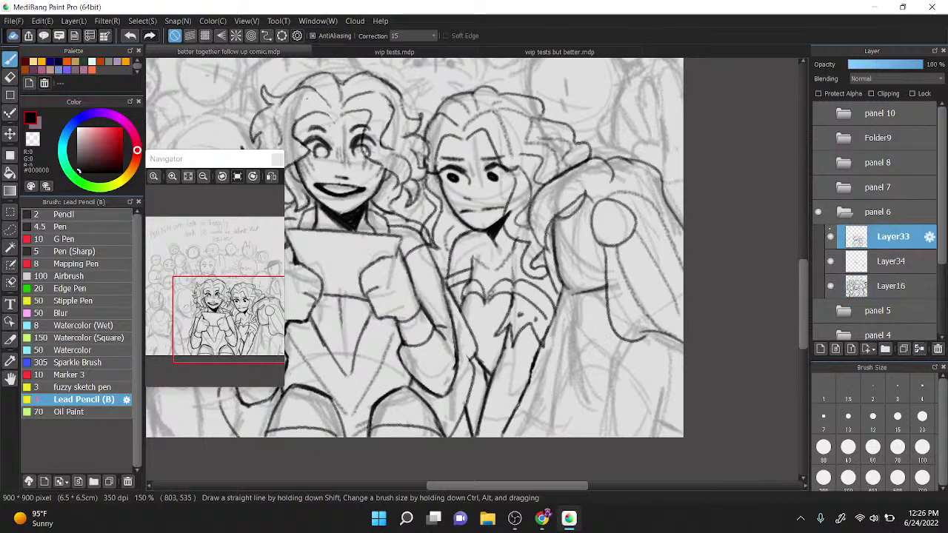
key("l")
left_click(829, 236)
left_click(829, 236)
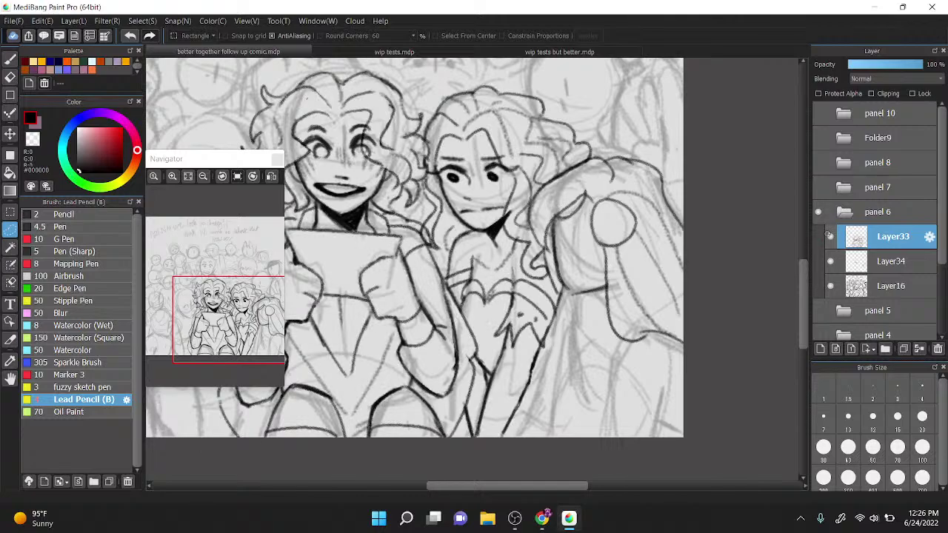
left_click(830, 261)
left_click(830, 261)
left_click(918, 348)
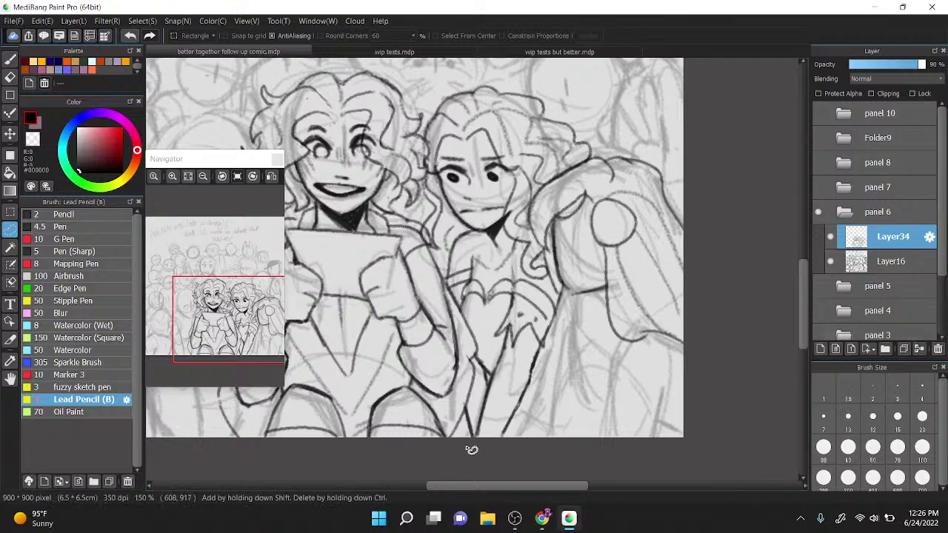
Step: Cut the second woman's torso and arms from Layer34 with a freehand lasso and paste them onto a new layer for transforming
mouse_move(479, 328)
left_mouse_down()
mouse_move(447, 278)
mouse_move(466, 234)
mouse_move(495, 261)
mouse_move(523, 243)
mouse_move(521, 269)
mouse_move(563, 299)
mouse_move(576, 330)
mouse_move(547, 439)
mouse_move(510, 464)
left_mouse_up()
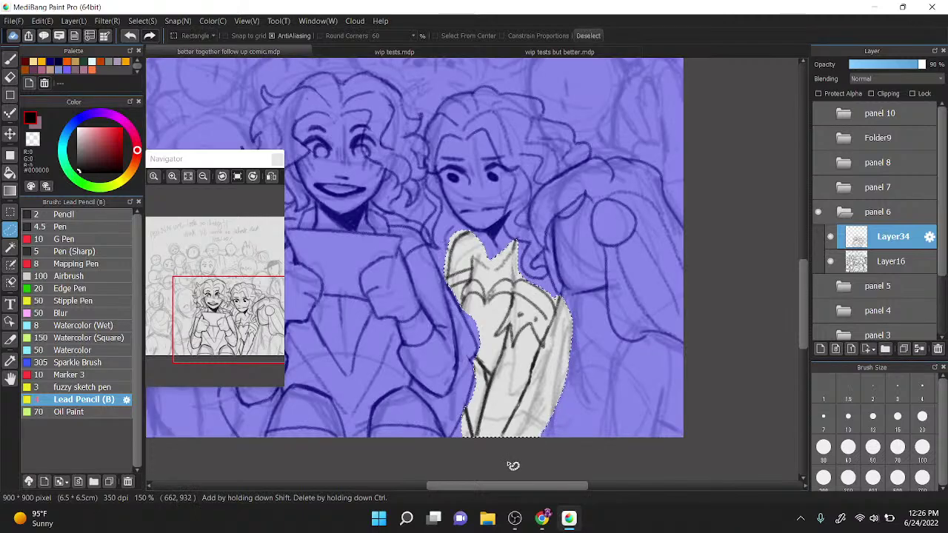
key("Delete")
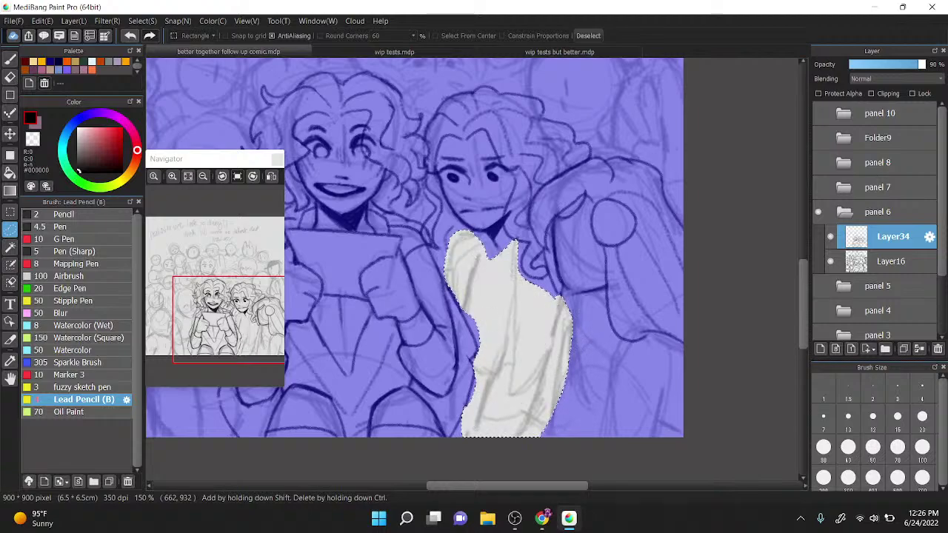
key("ctrl+v")
key("ctrl+t")
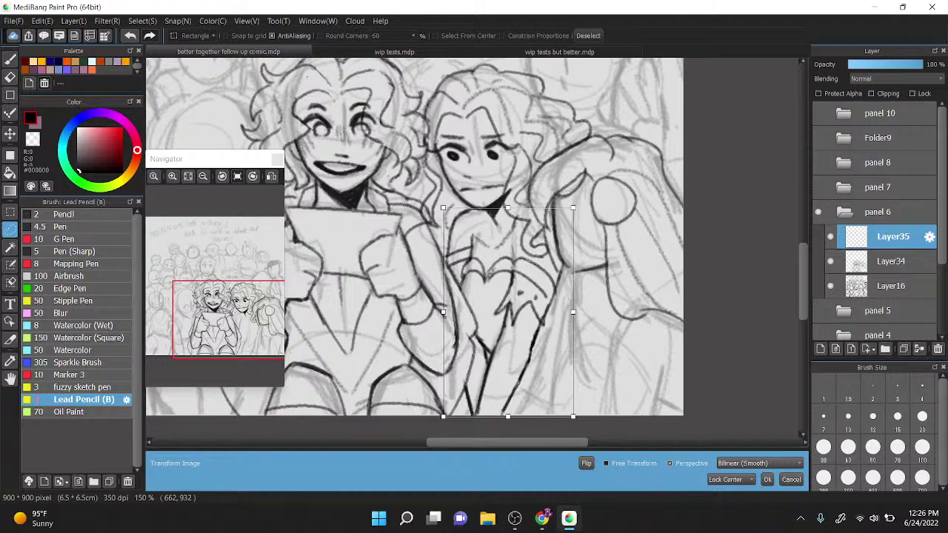
Step: Enlarge the pasted torso and arms slightly, move them lower under the second woman's head, and apply the transform
scroll(472, 246, "down", 1)
left_click_drag(598, 171, 605, 160)
left_click_drag(589, 202, 585, 237)
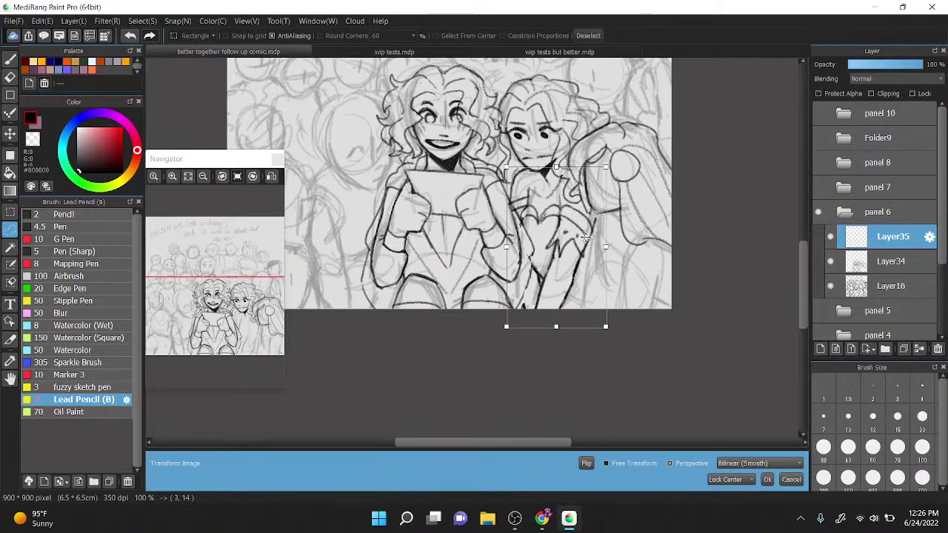
left_click(767, 479)
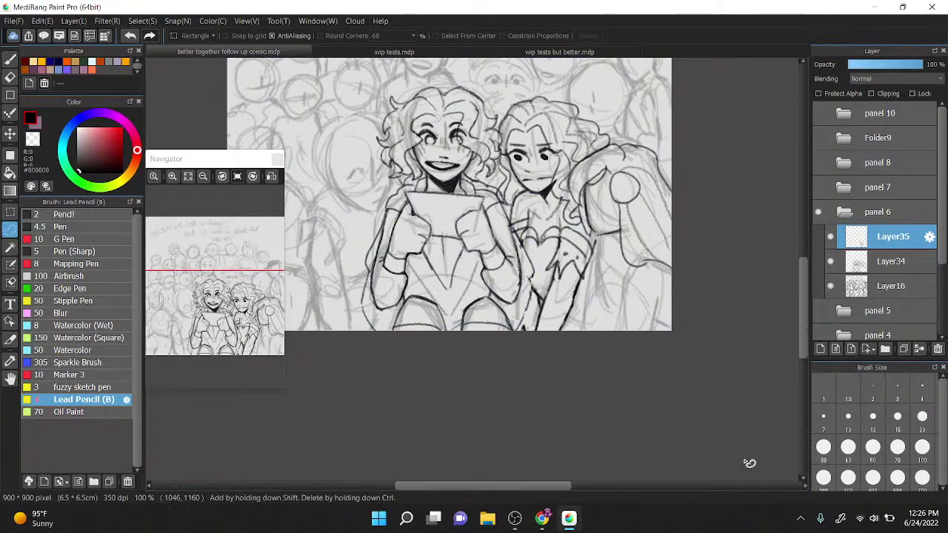
Step: Erase the parts of the second woman's torso lines on Layer35 that overlap the first woman's arm
scroll(570, 263, "up", 2)
left_click_drag(571, 255, 593, 235)
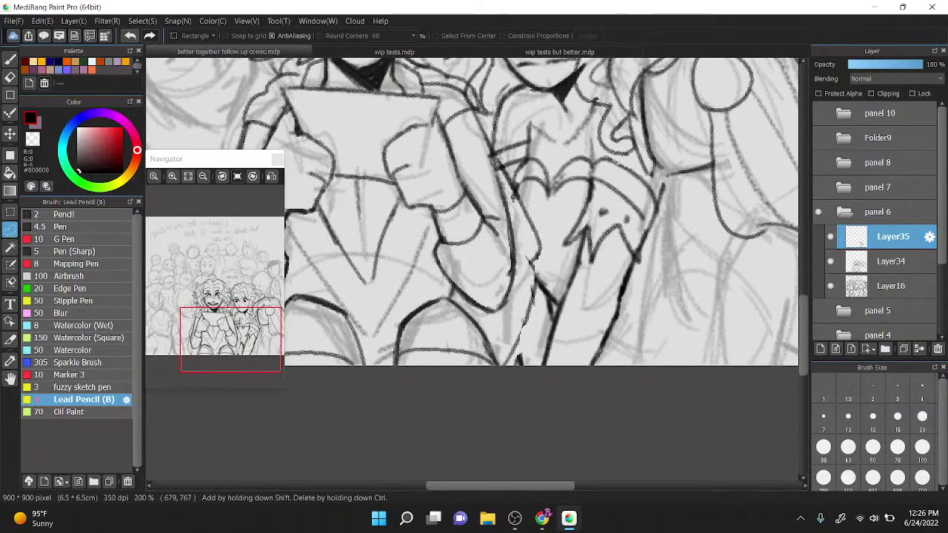
key("b")
left_click_drag(579, 179, 586, 185)
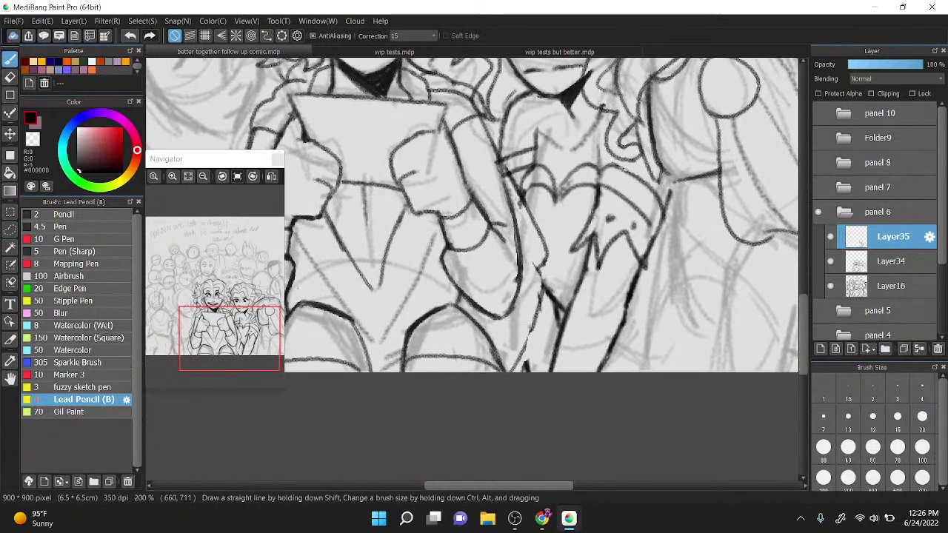
key("c")
left_click_drag(506, 187, 524, 211)
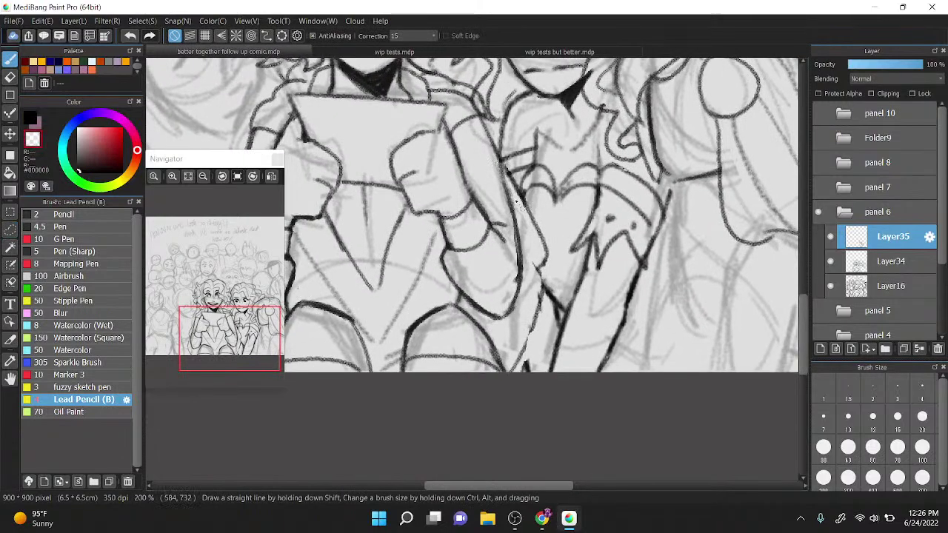
Step: Ink over the broken line from the second woman's waist to the canvas edge and merge Layer35 down into Layer34
key("c")
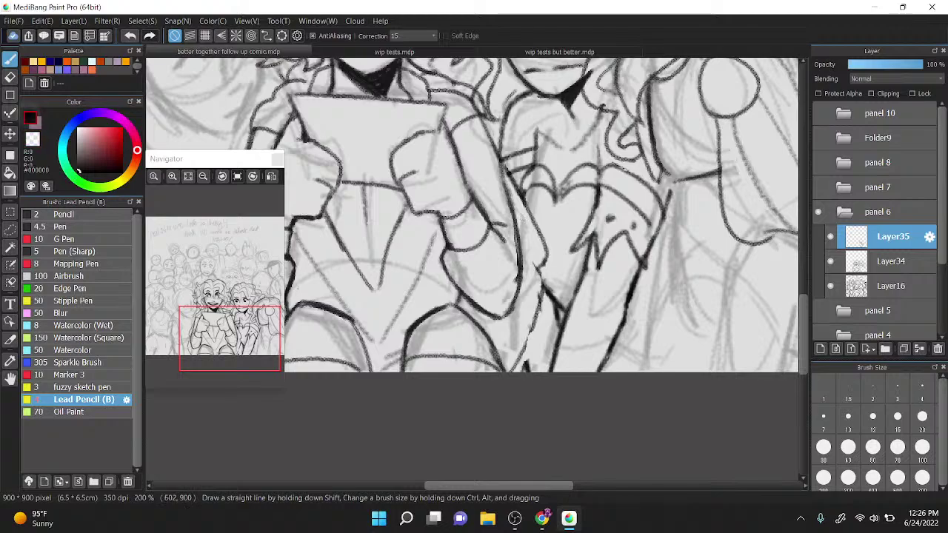
left_click_drag(527, 370, 544, 239)
scroll(596, 175, "up", 1)
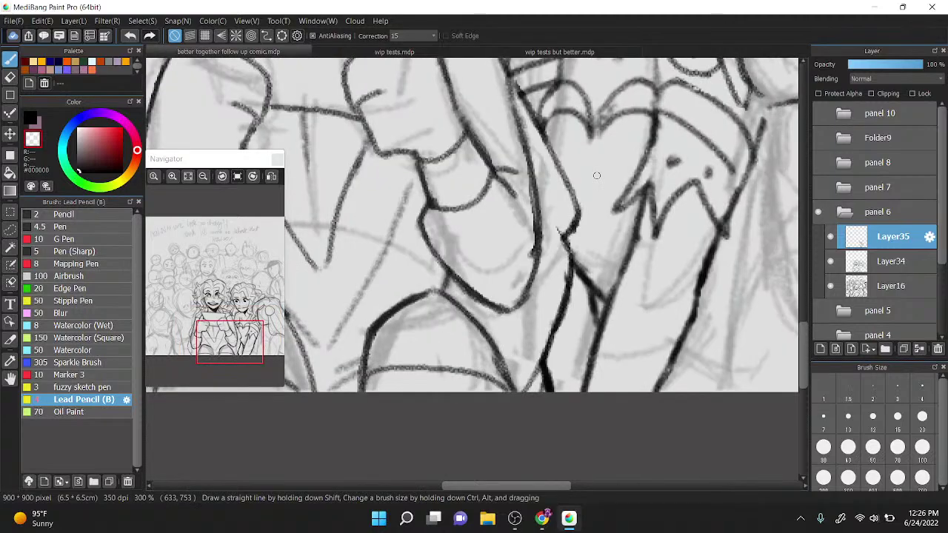
key("ctrl+z")
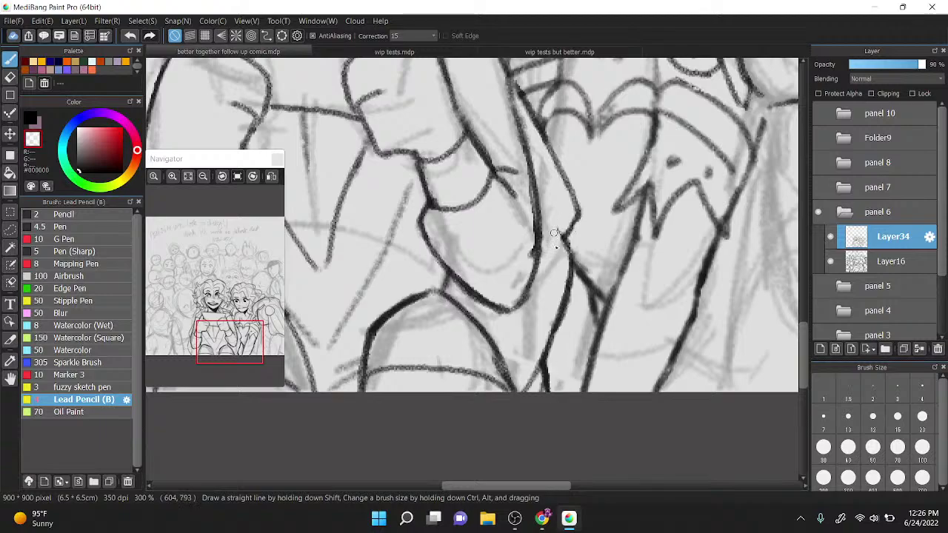
Step: Ink the missing piece of the second woman's waist line beside the first woman's forearm
key("x")
left_click_drag(571, 254, 539, 196)
scroll(528, 185, "down", 2)
scroll(541, 148, "up", 3)
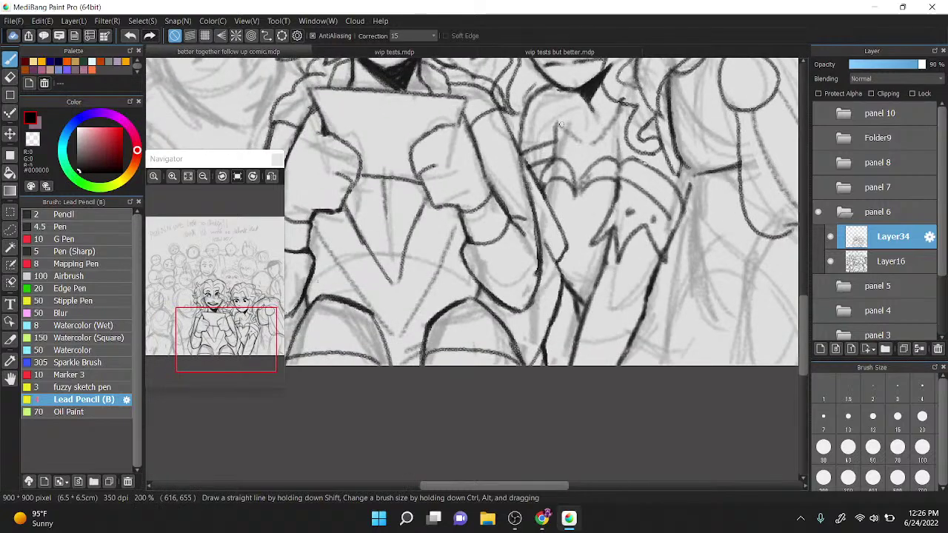
left_click_drag(487, 217, 531, 92)
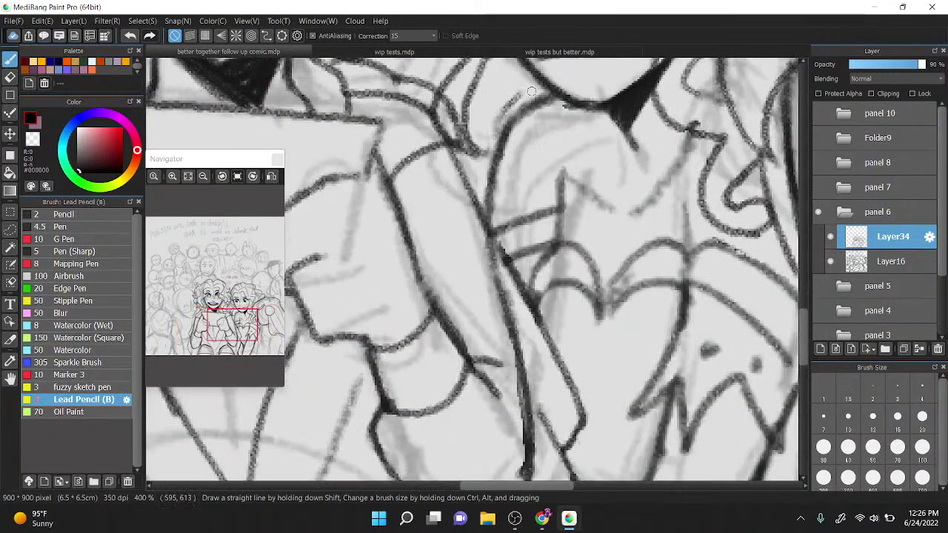
scroll(531, 91, "down", 2)
scroll(504, 182, "up", 2)
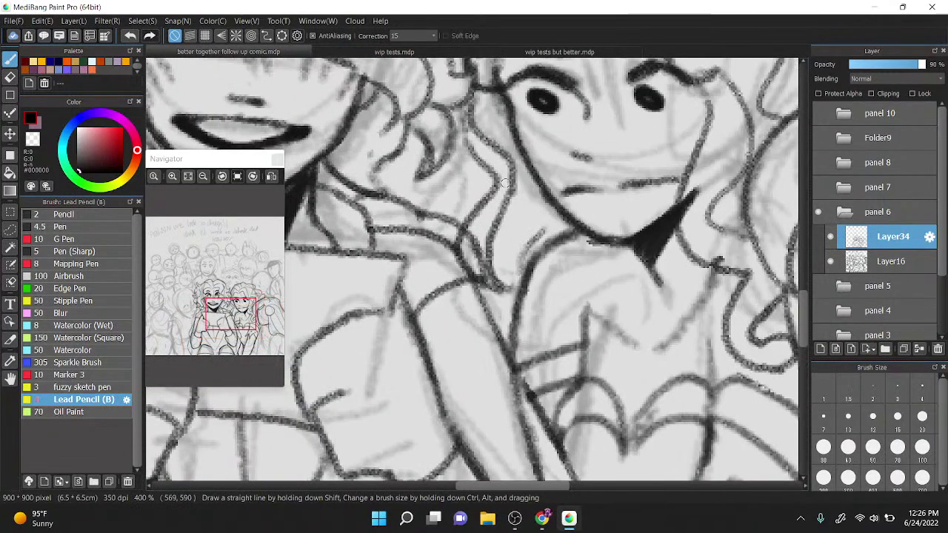
Step: Erase the tangled lines at the first woman's near shoulder and re-ink the shoulder curve and the second woman's hair strands beside it
left_click_drag(453, 234, 467, 262)
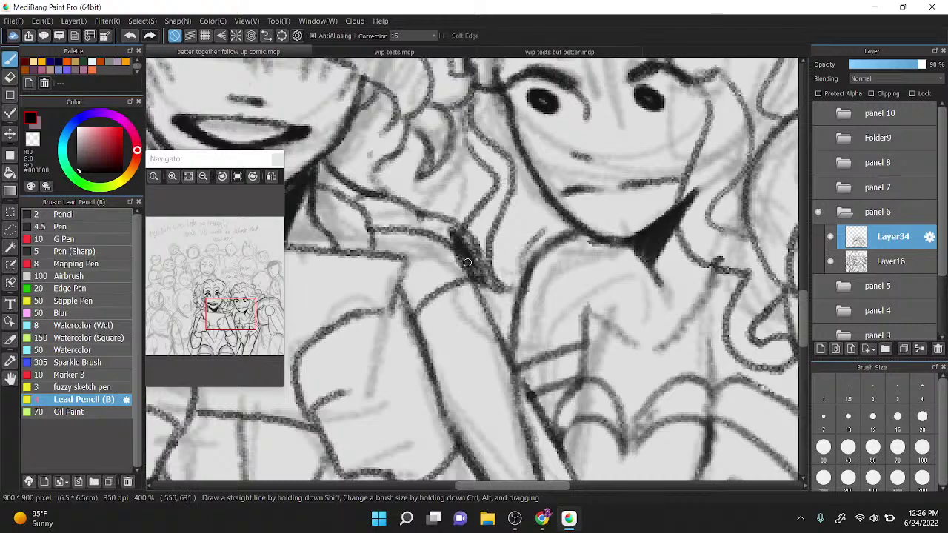
key("ctrl+z")
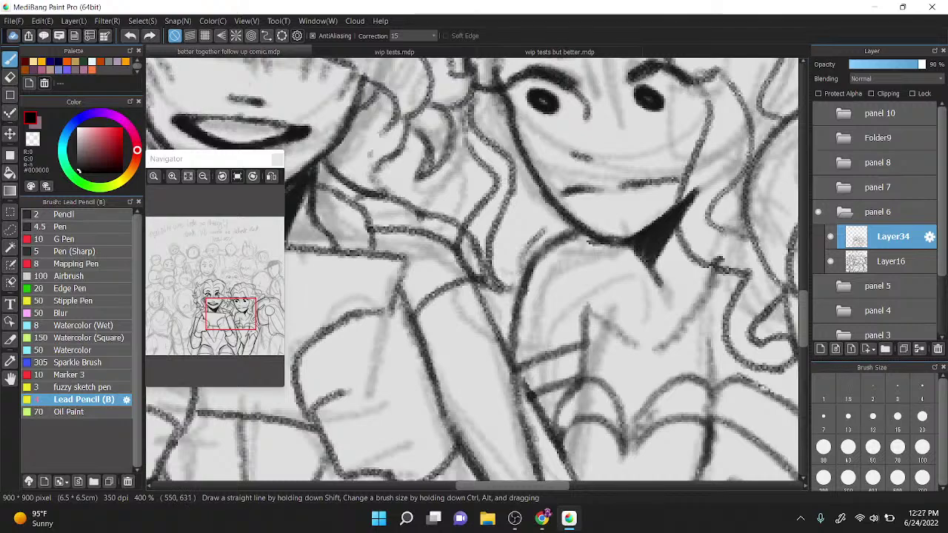
left_click(32, 138)
mouse_move(458, 234)
left_mouse_down()
mouse_move(496, 296)
mouse_move(488, 255)
mouse_move(499, 298)
mouse_move(463, 259)
mouse_move(379, 226)
mouse_move(445, 256)
mouse_move(428, 242)
mouse_move(452, 246)
left_mouse_up()
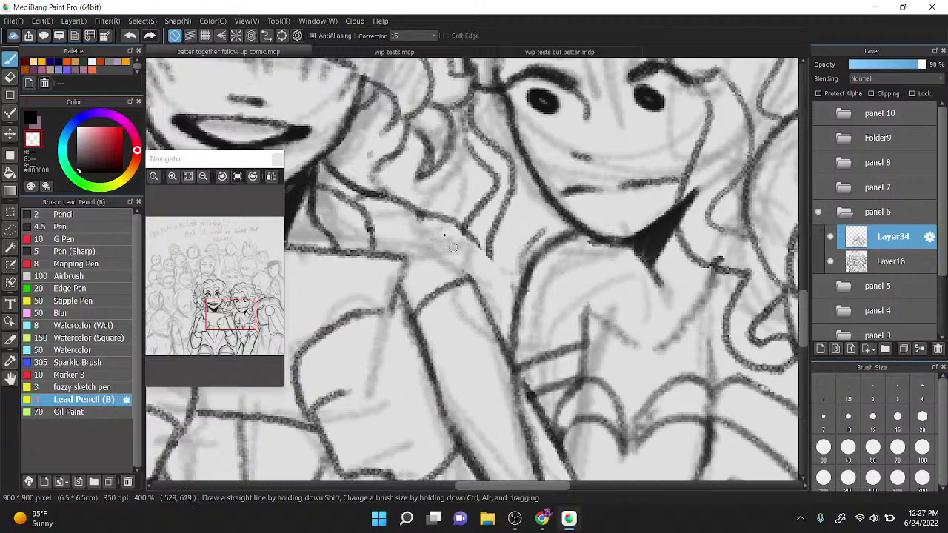
key("x")
mouse_move(422, 214)
left_mouse_down()
mouse_move(469, 235)
mouse_move(458, 234)
mouse_move(487, 278)
mouse_move(459, 234)
mouse_move(488, 324)
mouse_move(489, 232)
mouse_move(498, 275)
mouse_move(517, 303)
mouse_move(492, 316)
mouse_move(521, 306)
mouse_move(532, 241)
mouse_move(525, 149)
left_mouse_up()
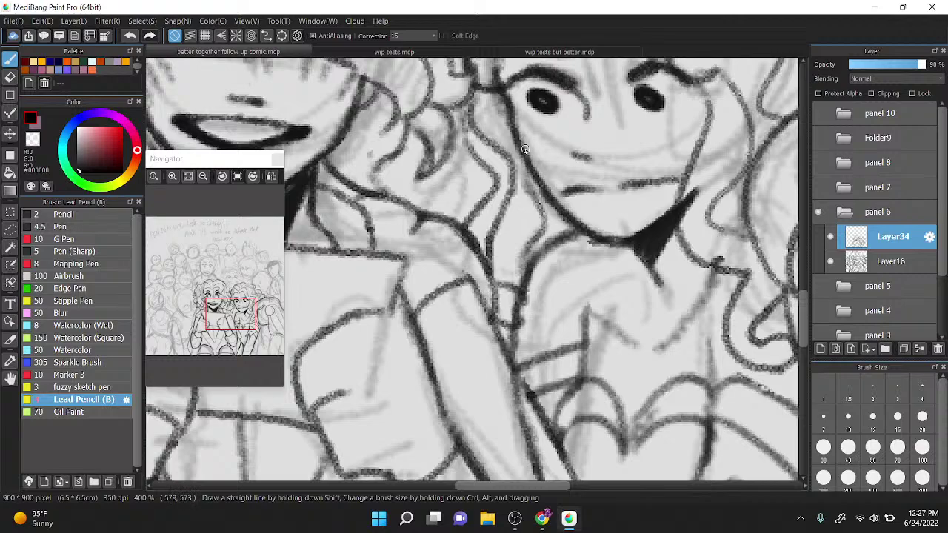
Step: Mirror the canvas view and strengthen the outline along the far side of the third woman's face
scroll(525, 149, "down", 5)
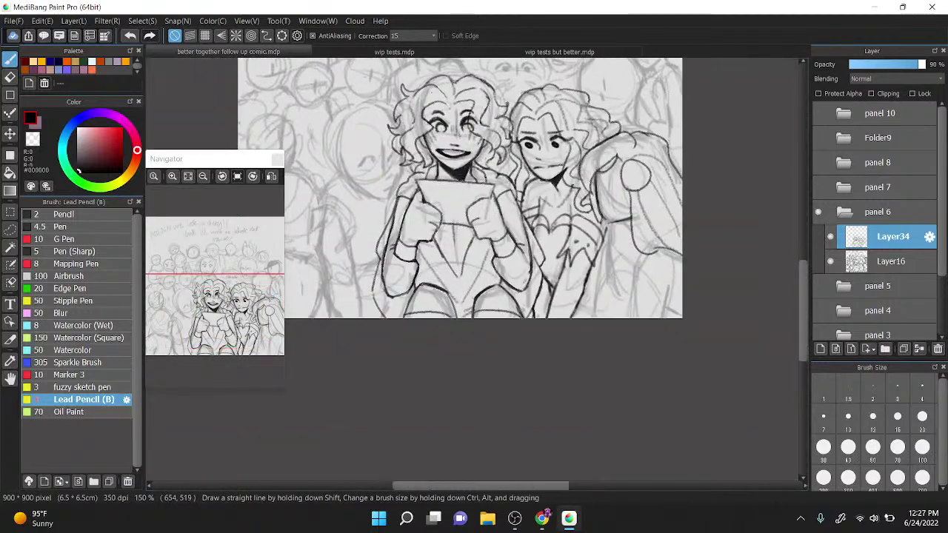
scroll(560, 130, "up", 2)
left_click_drag(607, 184, 614, 187)
left_click(271, 177)
scroll(374, 151, "up", 3)
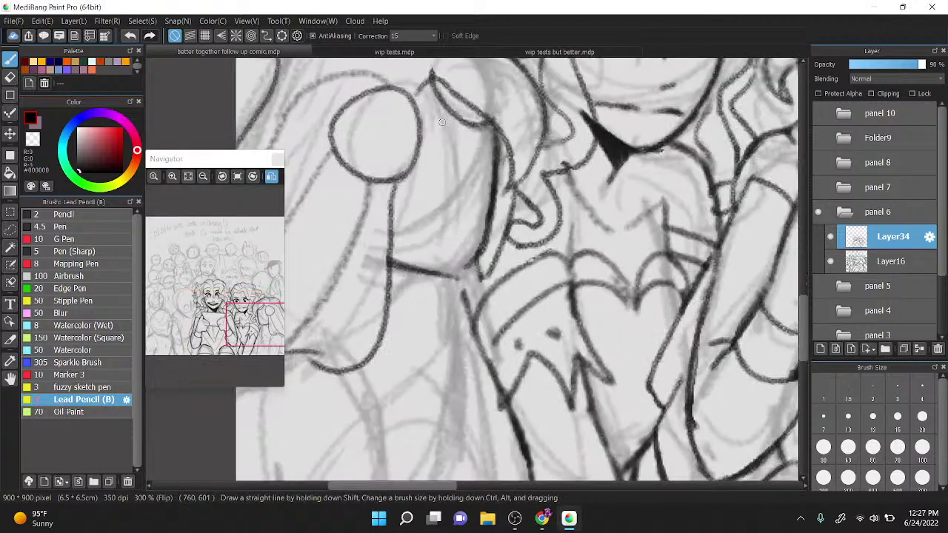
mouse_move(501, 185)
left_mouse_down()
mouse_move(503, 143)
mouse_move(513, 183)
mouse_move(506, 202)
mouse_move(505, 173)
mouse_move(511, 221)
left_mouse_up()
key("z")
key("x")
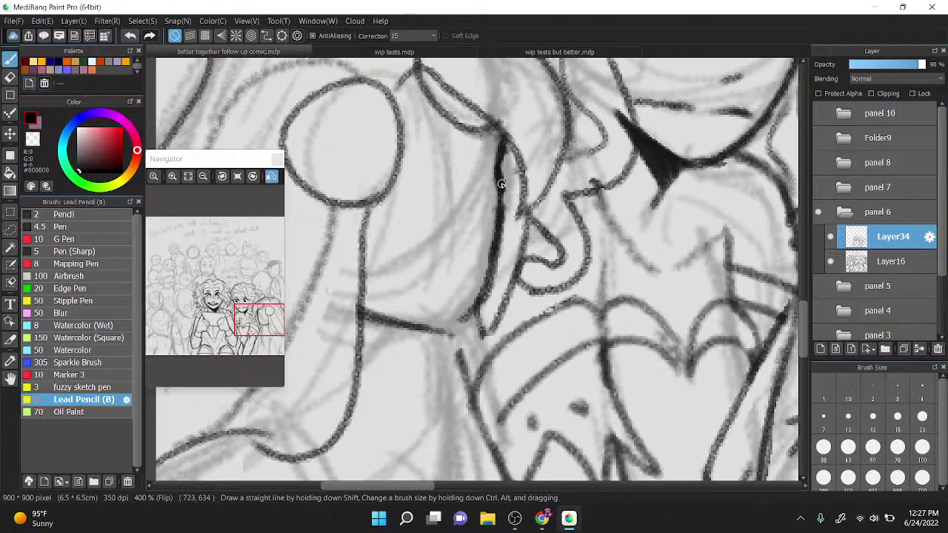
Step: Ink the third woman's upper eyelids and far pupil, plus the short headband lines between her round ornament and hair
left_click_drag(501, 183, 498, 230)
mouse_move(471, 169)
left_mouse_down()
mouse_move(460, 196)
mouse_move(490, 169)
mouse_move(483, 191)
mouse_move(488, 175)
left_mouse_up()
mouse_move(394, 200)
left_mouse_down()
mouse_move(381, 228)
mouse_move(406, 191)
mouse_move(421, 194)
left_mouse_up()
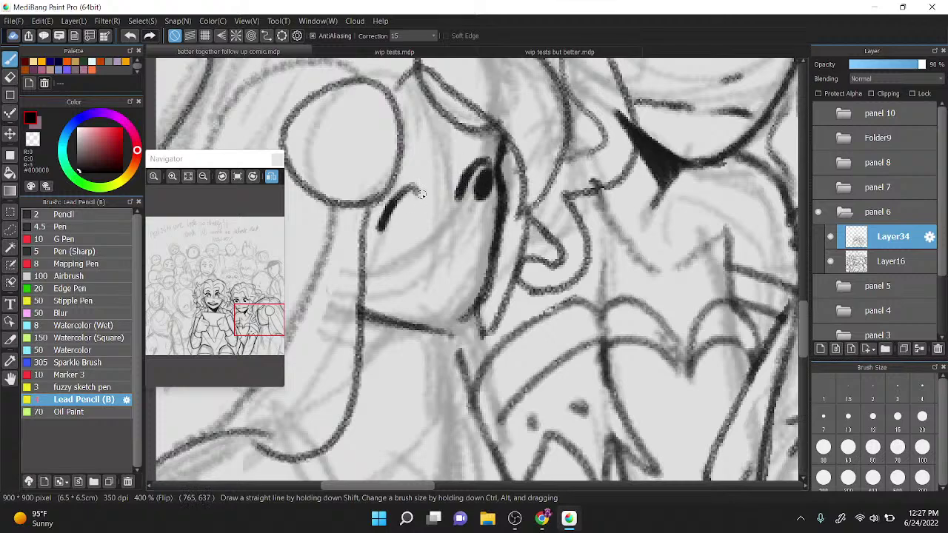
left_click_drag(390, 110, 420, 93)
left_click_drag(408, 103, 437, 90)
left_click_drag(404, 141, 441, 117)
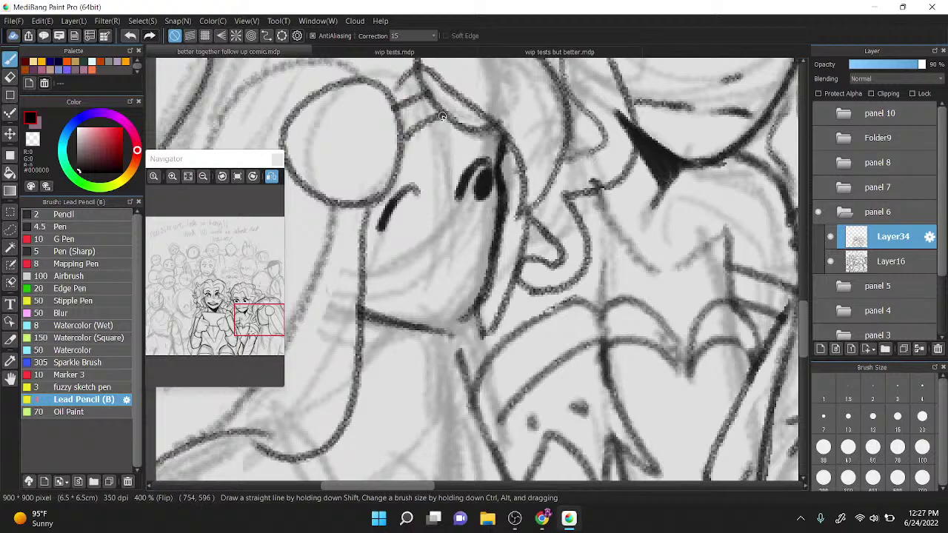
Step: Ink the third woman's near pupil, nose and jawline, and clean up the curve beneath her far eye
mouse_move(412, 197)
left_mouse_down()
mouse_move(406, 227)
mouse_move(417, 200)
mouse_move(461, 193)
mouse_move(478, 247)
left_mouse_up()
mouse_move(365, 303)
left_mouse_down()
mouse_move(456, 327)
mouse_move(483, 291)
left_mouse_up()
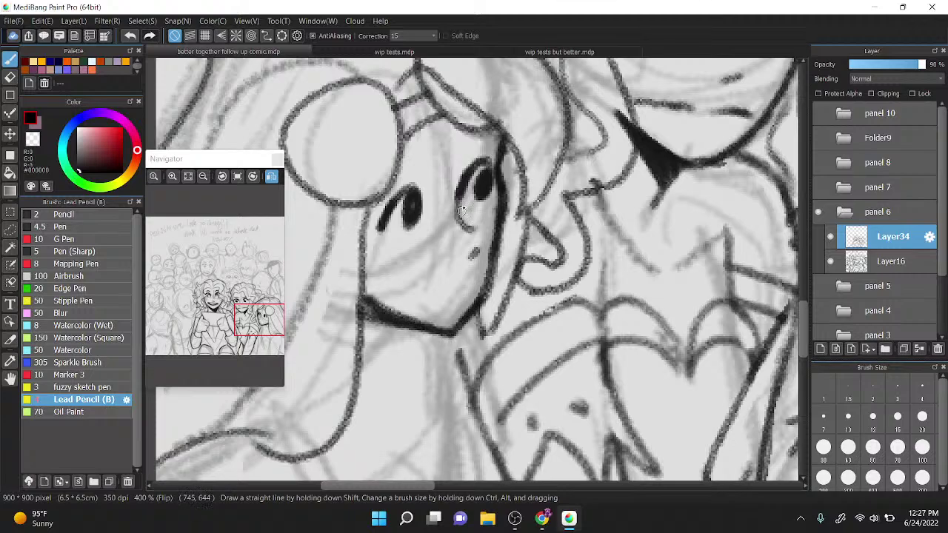
mouse_move(460, 207)
left_mouse_down()
mouse_move(479, 242)
mouse_move(473, 260)
mouse_move(488, 236)
left_mouse_up()
key("z")
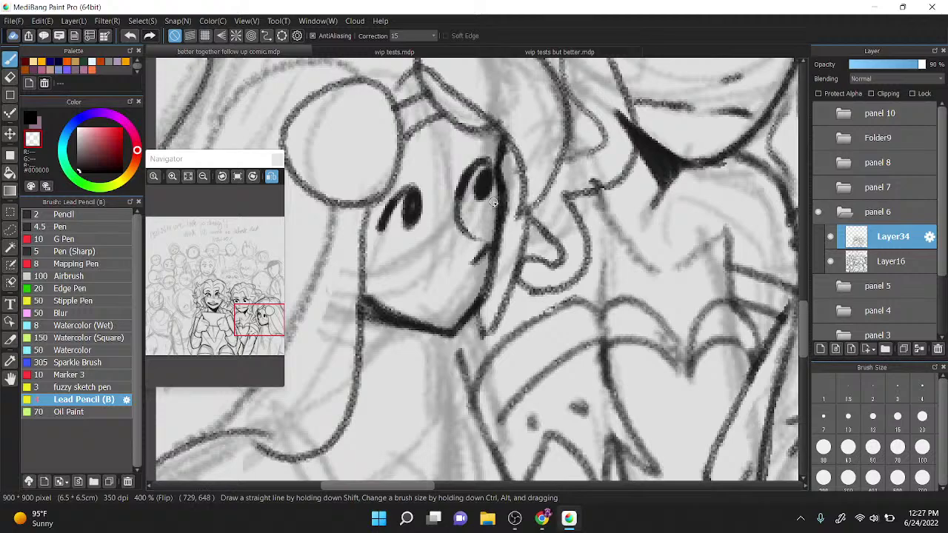
mouse_move(494, 203)
left_mouse_down()
mouse_move(495, 235)
mouse_move(478, 282)
mouse_move(494, 229)
left_mouse_up()
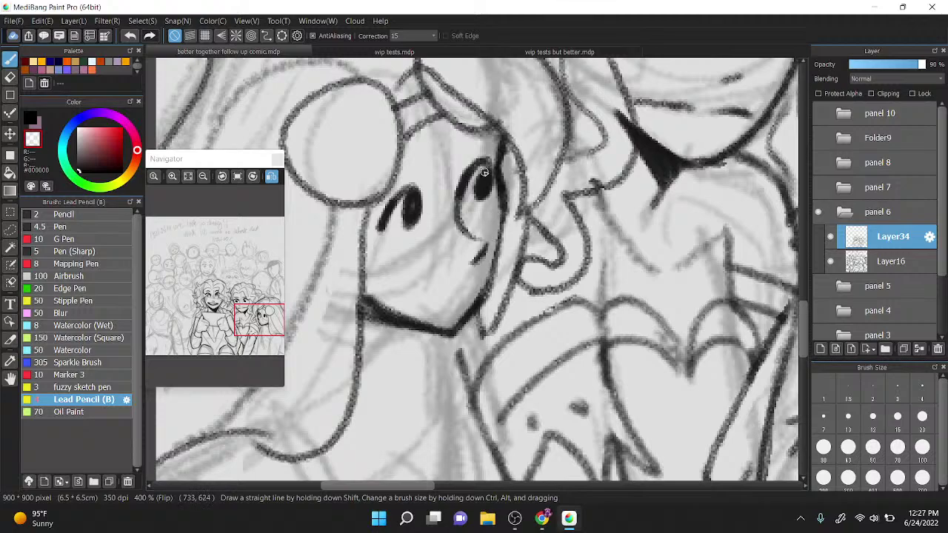
key("x")
left_click_drag(494, 191, 483, 256)
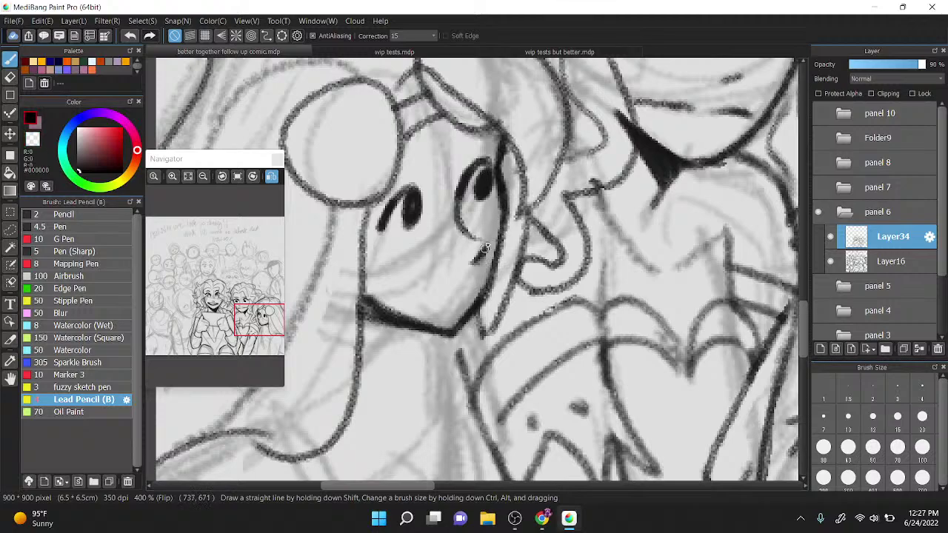
Step: Add eyelashes, eyebrows and a small frowning mouth to the third woman, and an inner ring inside her round ornament
left_click_drag(405, 194, 414, 199)
mouse_move(378, 231)
left_mouse_down()
mouse_move(356, 221)
mouse_move(373, 240)
mouse_move(351, 249)
left_mouse_up()
left_click_drag(494, 185, 524, 170)
left_click_drag(507, 194, 528, 171)
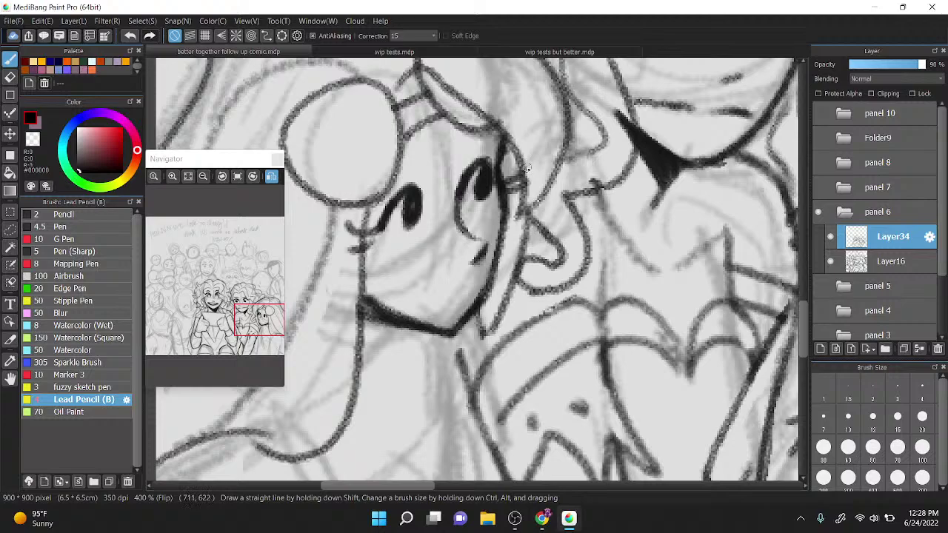
mouse_move(339, 182)
left_mouse_down()
mouse_move(343, 100)
mouse_move(335, 182)
mouse_move(479, 151)
left_mouse_up()
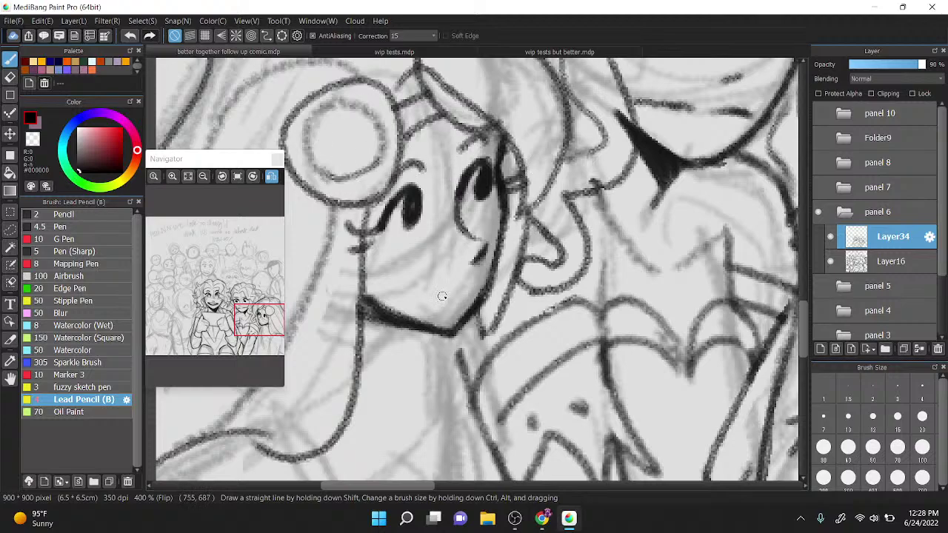
mouse_move(440, 308)
left_mouse_down()
mouse_move(472, 289)
mouse_move(438, 307)
mouse_move(465, 299)
left_mouse_up()
Step: Examine the third woman's face and the area below it against the other two women
scroll(476, 289, "down", 3)
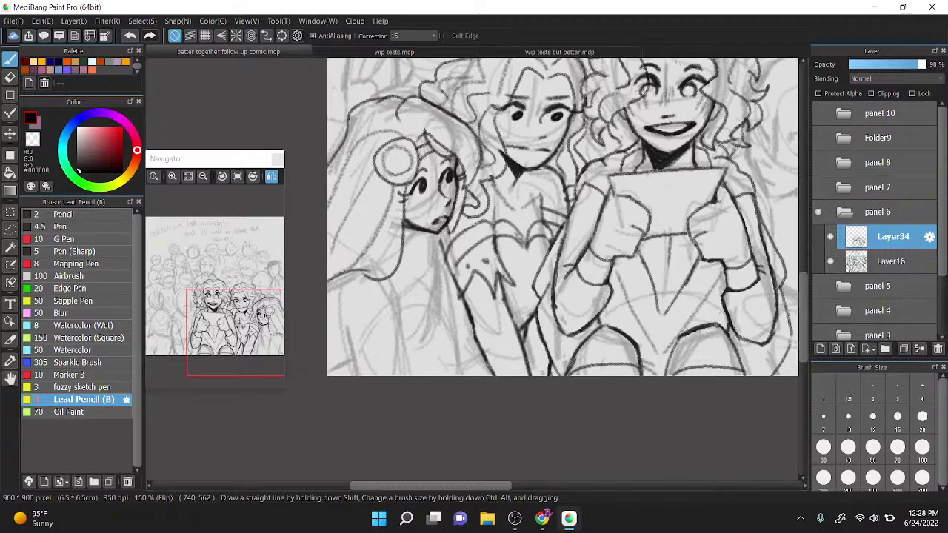
scroll(445, 138, "up", 3)
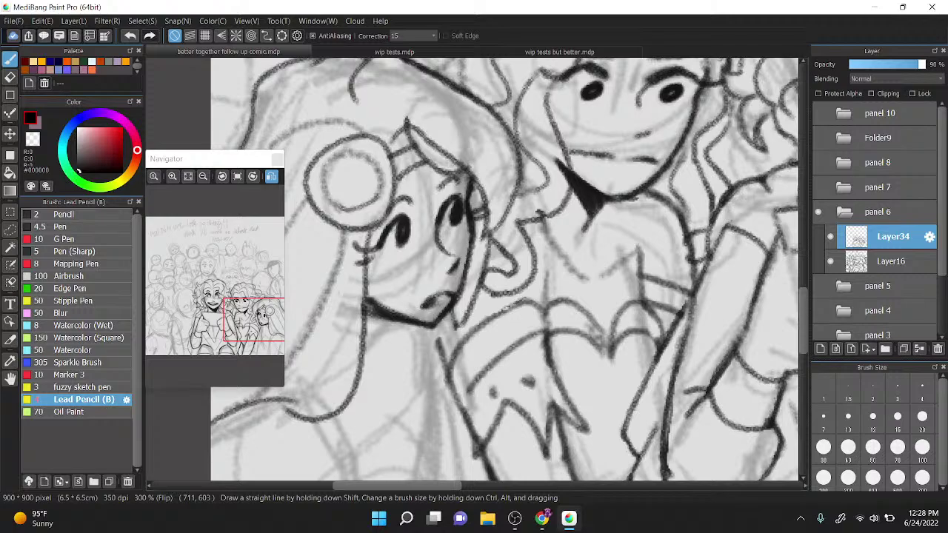
scroll(582, 207, "down", 2)
scroll(563, 259, "up", 1)
left_click_drag(612, 392, 616, 404)
scroll(582, 387, "up", 1)
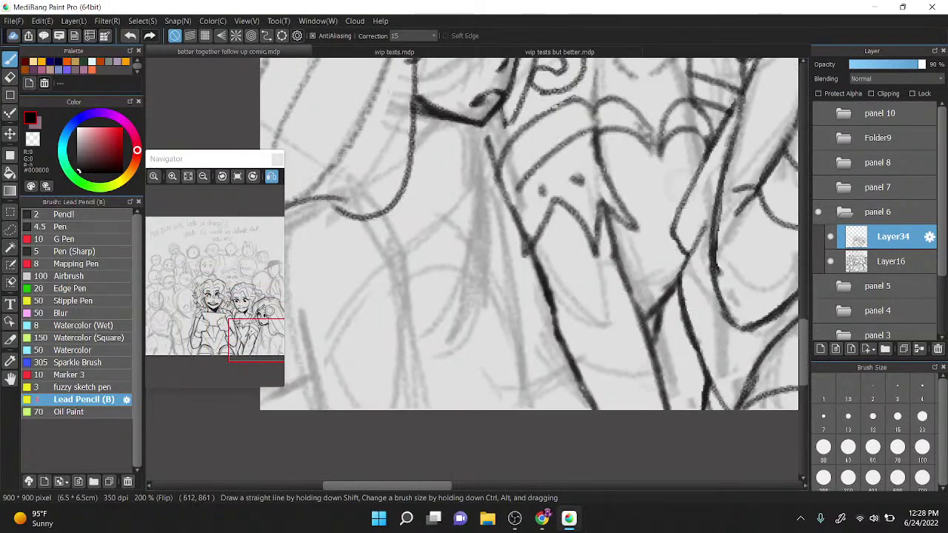
scroll(582, 387, "down", 2)
scroll(548, 235, "up", 3)
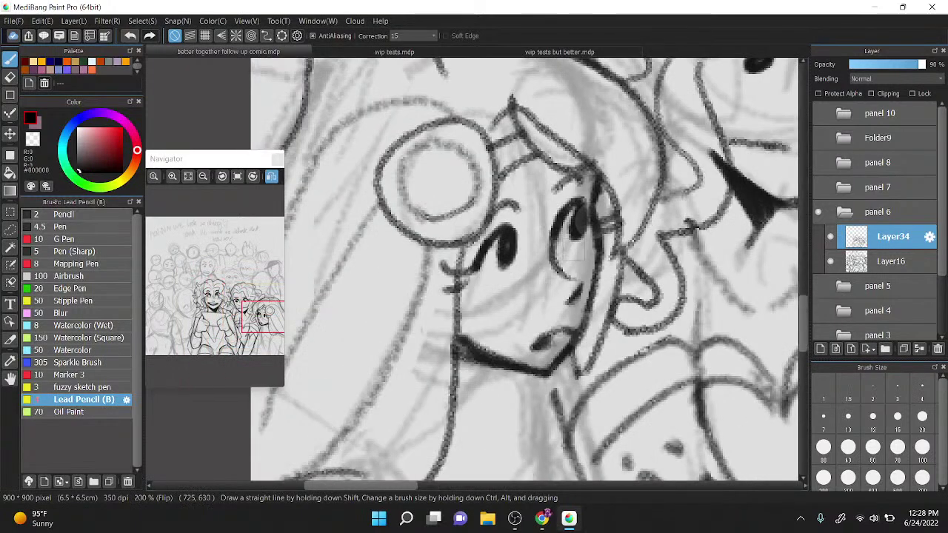
Step: Lasso the third woman's face, enlarge it slightly and tilt it a little counterclockwise with Transform, and apply the change
left_click_drag(458, 307, 474, 249)
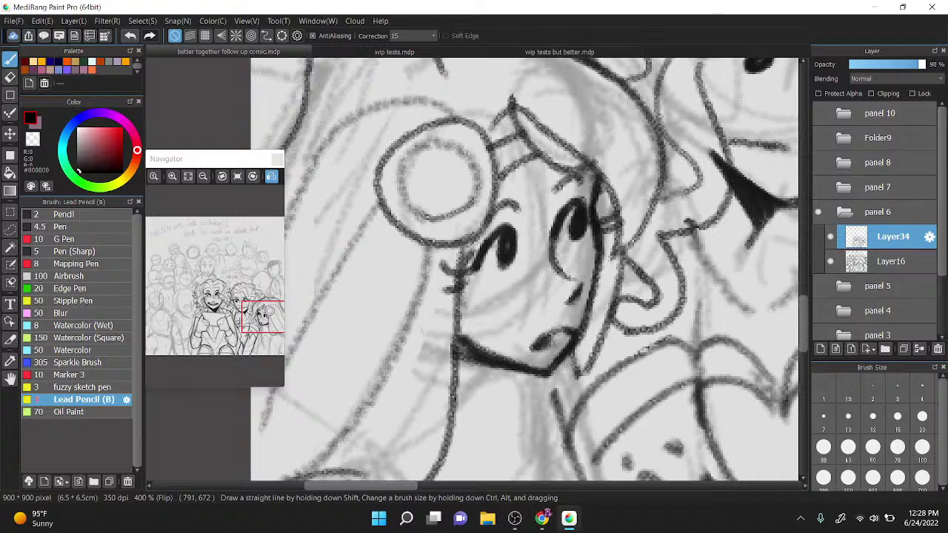
key("ctrl+z")
key("l")
mouse_move(462, 299)
left_mouse_down()
mouse_move(466, 269)
mouse_move(497, 220)
mouse_move(563, 182)
mouse_move(593, 189)
mouse_move(586, 326)
mouse_move(492, 348)
mouse_move(468, 296)
left_mouse_up()
key("ctrl+t")
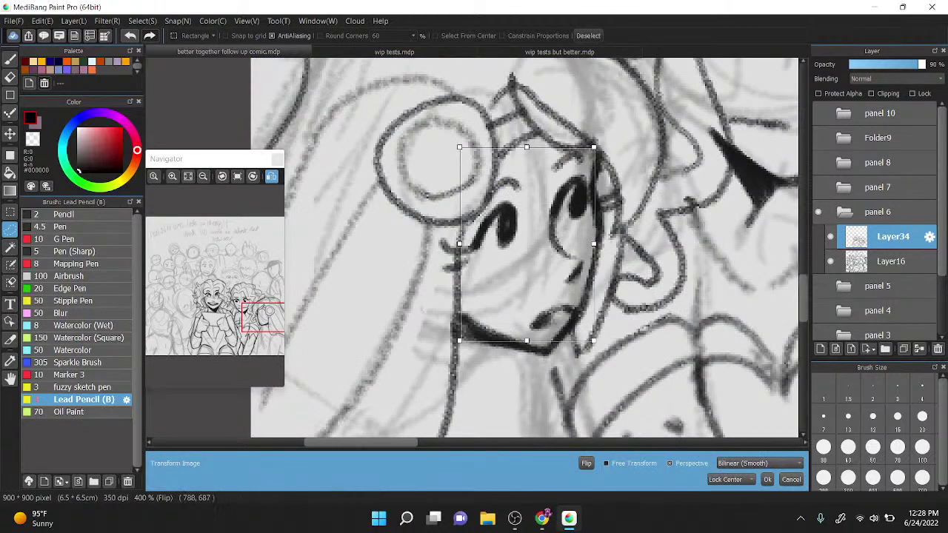
scroll(690, 194, "down", 1)
left_click(188, 177)
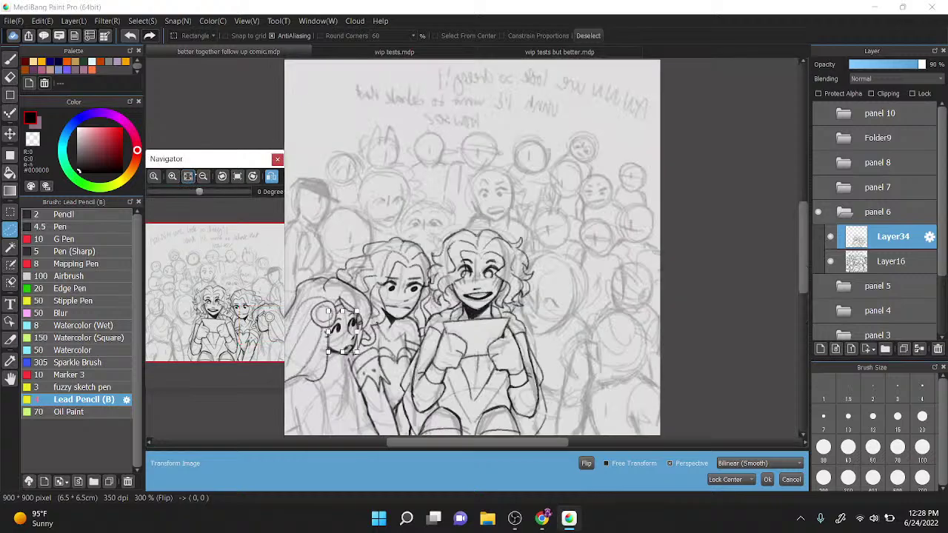
scroll(414, 295, "up", 2)
mouse_move(419, 299)
left_mouse_down()
mouse_move(412, 280)
mouse_move(421, 293)
left_mouse_up()
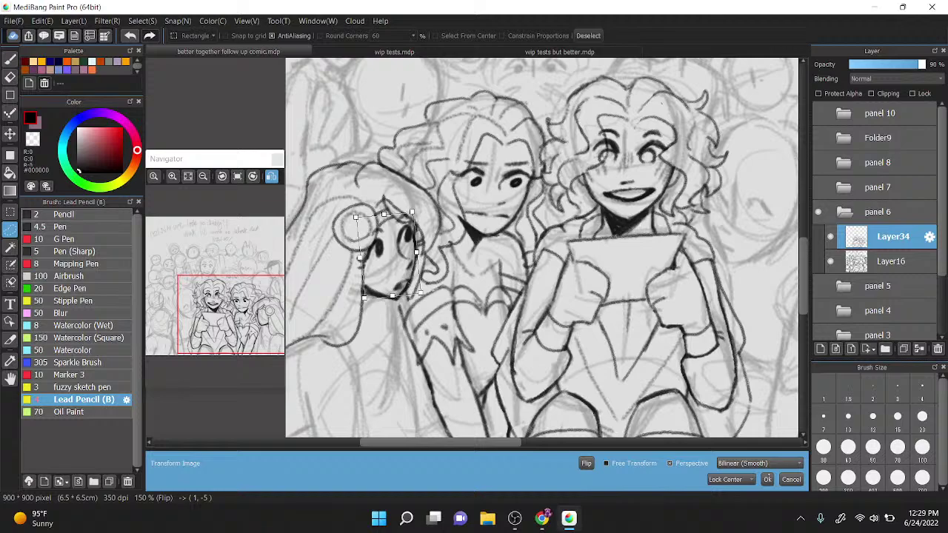
left_click(767, 479)
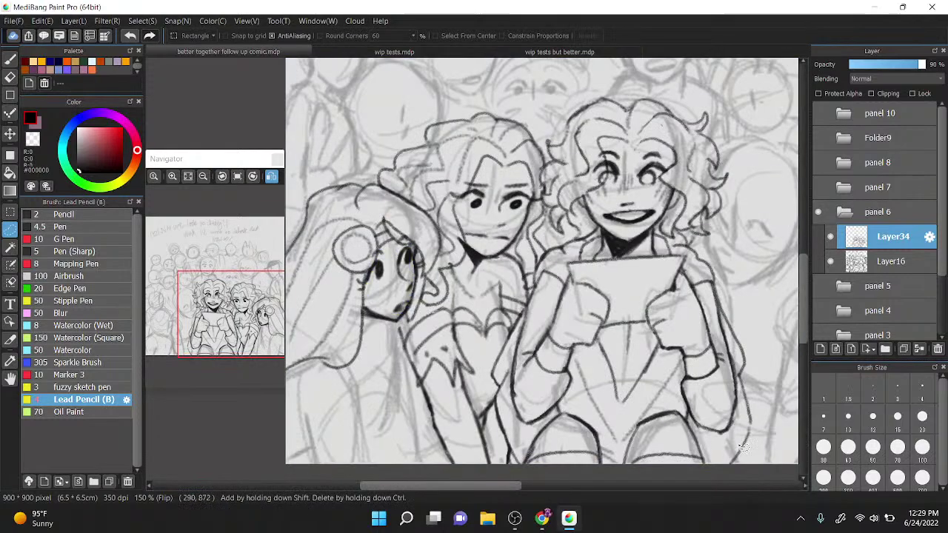
Step: Erase the leftover eyelash marks on both sides of the third woman's transformed face
left_click_drag(479, 234, 536, 192)
key("b")
key("z")
scroll(415, 351, "up", 2)
scroll(474, 291, "down", 1)
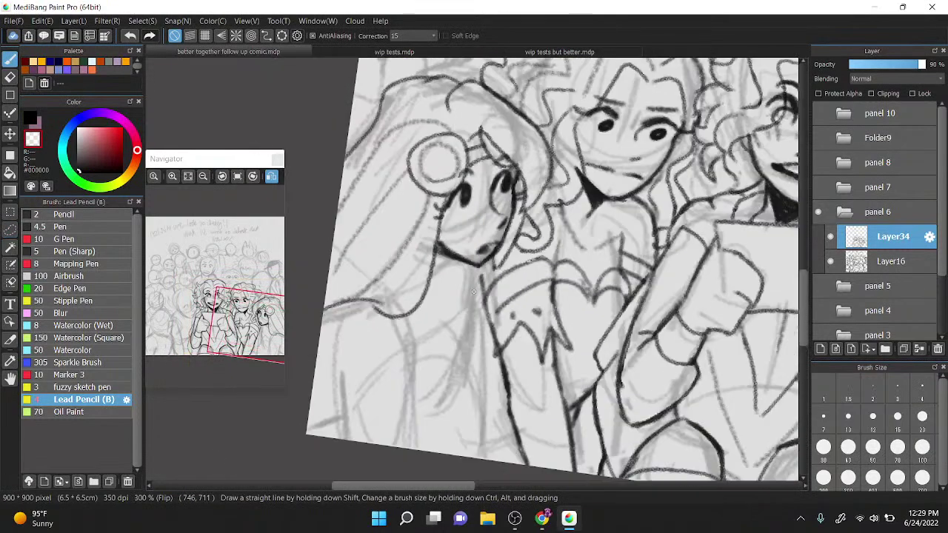
scroll(444, 200, "up", 2)
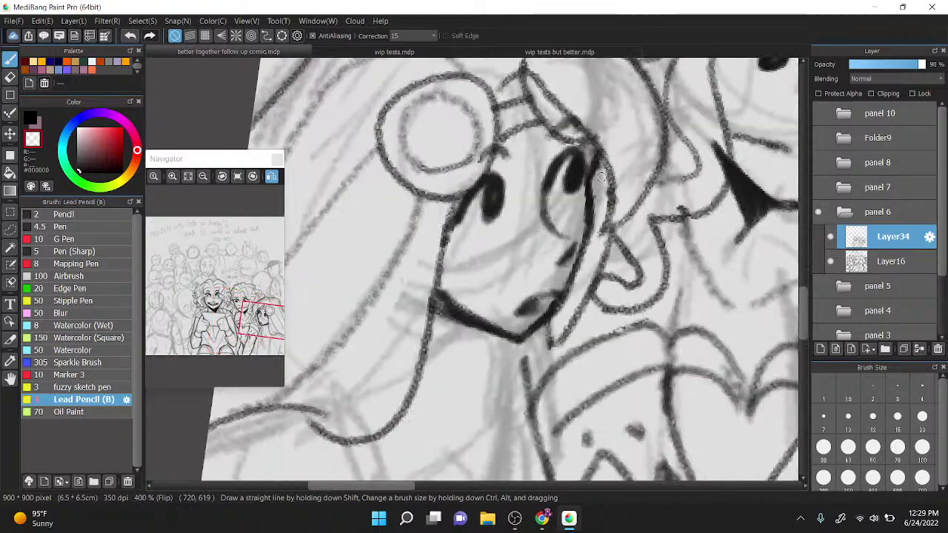
mouse_move(596, 127)
left_mouse_down()
mouse_move(611, 173)
mouse_move(601, 234)
left_mouse_up()
key("z")
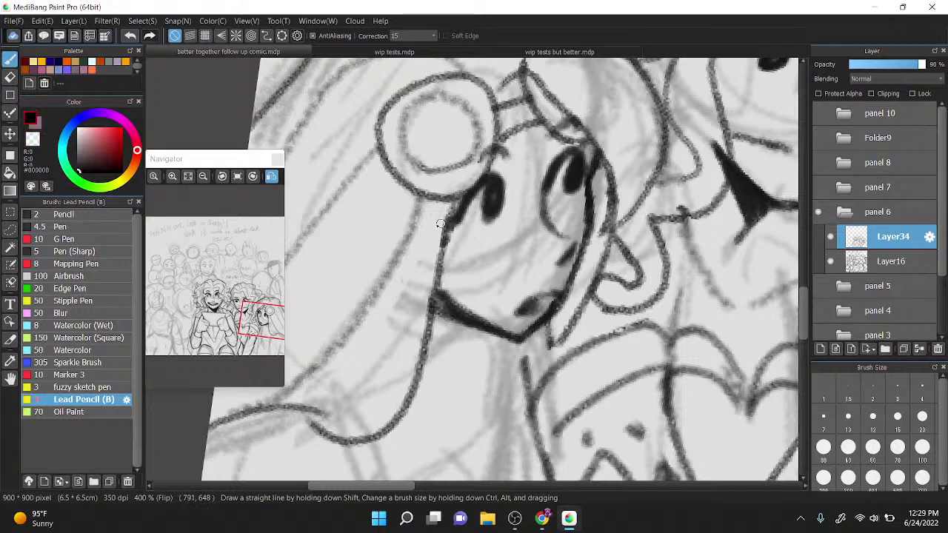
Step: Redraw the third woman's outer eyelashes on both eyes and touch up her mouth
left_click_drag(439, 223, 417, 247)
mouse_move(617, 155)
left_mouse_down()
mouse_move(592, 179)
mouse_move(616, 182)
left_mouse_up()
left_click_drag(525, 307, 565, 288)
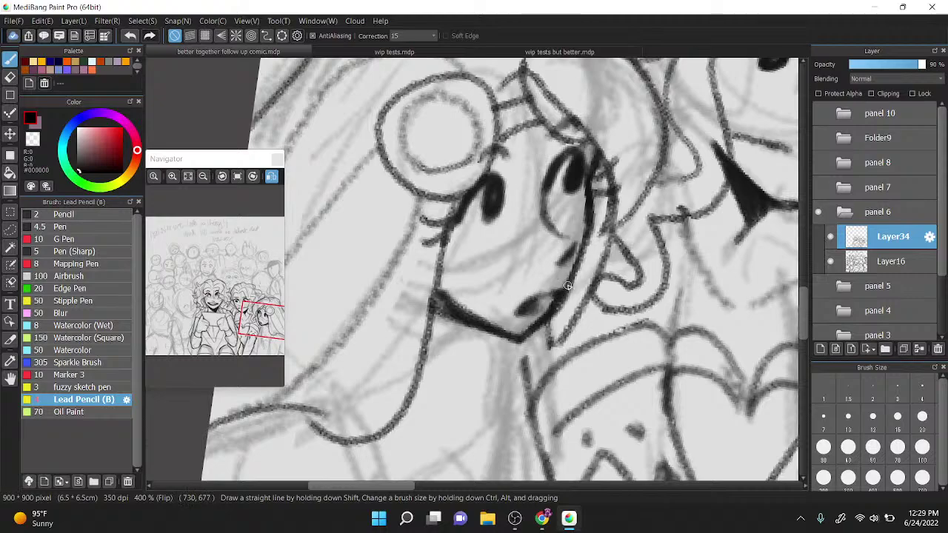
Step: Return the canvas view to unmirrored and upright, and ink the angled lines at the third woman's jaw and neck
left_click(268, 177)
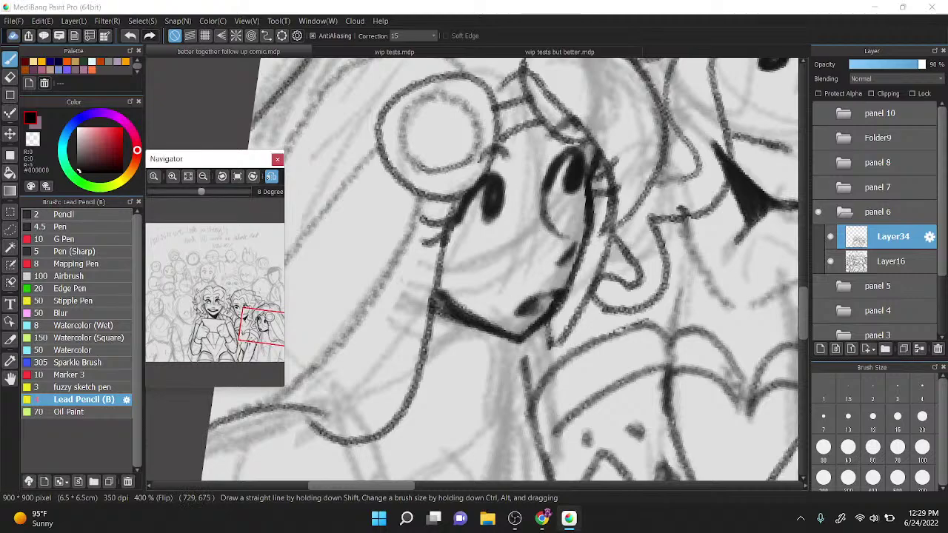
left_click(269, 177)
scroll(508, 138, "down", 3)
key("Up")
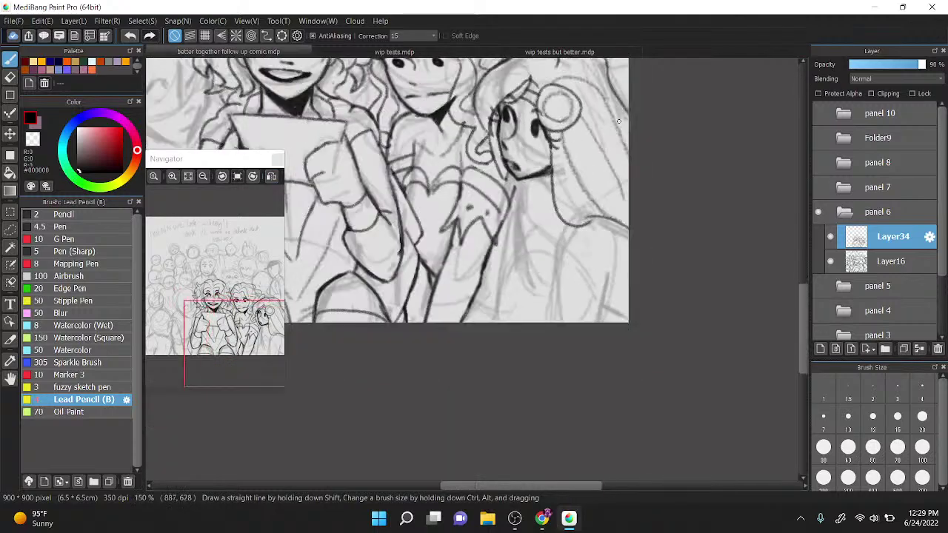
scroll(548, 229, "up", 2)
left_click_drag(549, 172, 521, 81)
left_click_drag(521, 81, 564, 89)
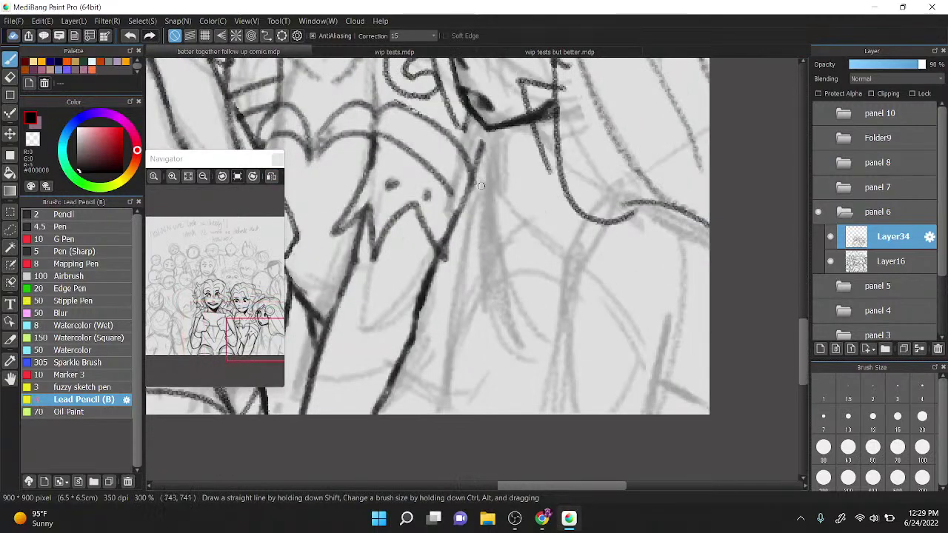
Step: Ink the shoulder line beneath the third woman's chin, erase the overshooting jaw line, and fill the shadow under her jaw
mouse_move(480, 185)
left_mouse_down()
mouse_move(434, 107)
mouse_move(464, 91)
left_mouse_up()
key("z")
mouse_move(429, 117)
left_mouse_down()
mouse_move(484, 154)
mouse_move(446, 113)
mouse_move(486, 143)
mouse_move(471, 125)
mouse_move(493, 157)
mouse_move(544, 121)
mouse_move(545, 137)
mouse_move(530, 115)
left_mouse_up()
key("x")
left_click_drag(416, 121, 466, 104)
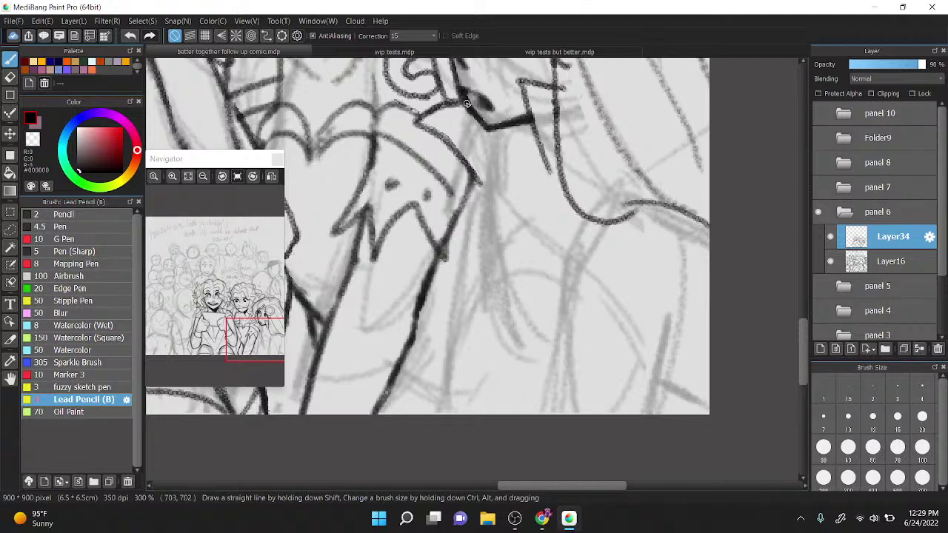
mouse_move(512, 127)
left_mouse_down()
mouse_move(528, 155)
mouse_move(521, 132)
left_mouse_up()
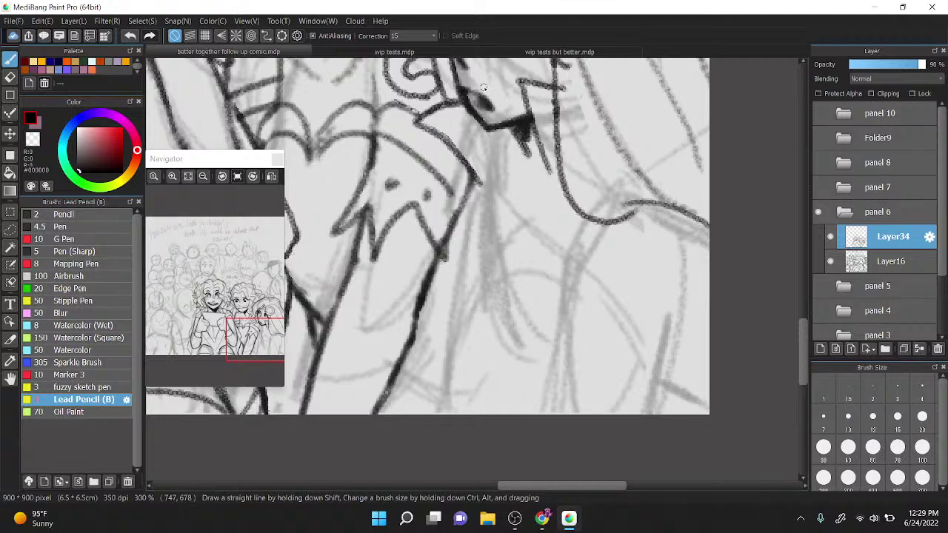
Step: Try a long line down from the third woman's shoulder and inner torso contours with short folds, and undo the torso lines
scroll(598, 200, "down", 1)
scroll(598, 200, "down", 1)
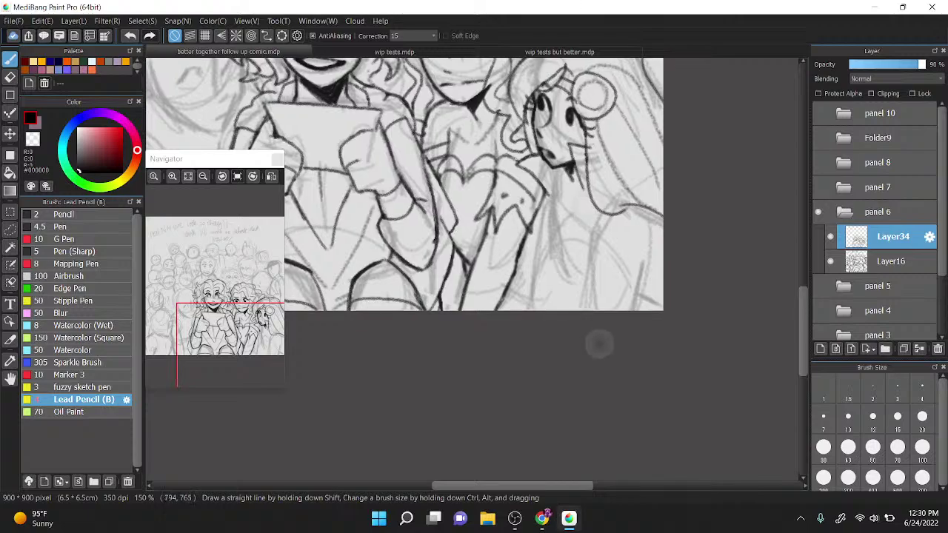
scroll(598, 344, "up", 1)
left_click_drag(509, 185, 483, 364)
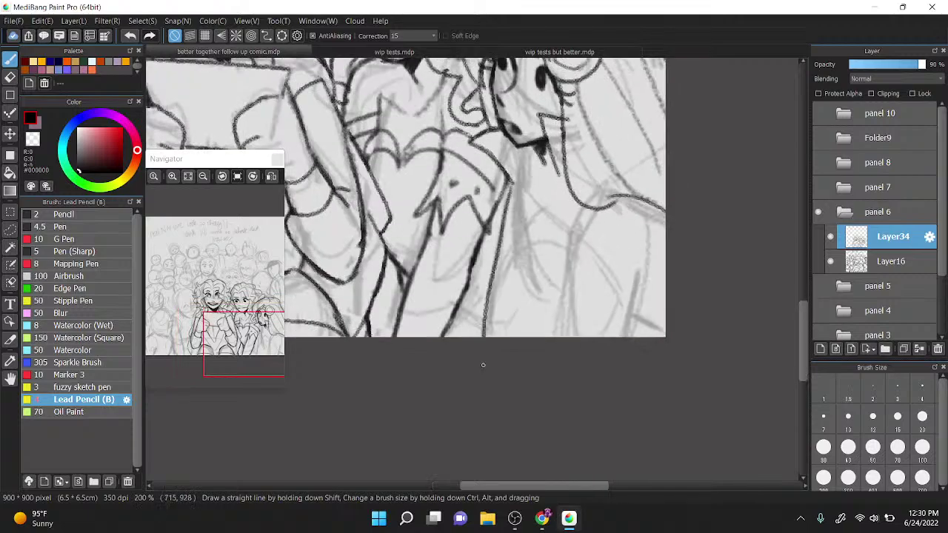
mouse_move(564, 243)
left_mouse_down()
mouse_move(570, 265)
mouse_move(556, 249)
left_mouse_up()
mouse_move(556, 254)
left_mouse_down()
mouse_move(568, 272)
mouse_move(549, 261)
left_mouse_up()
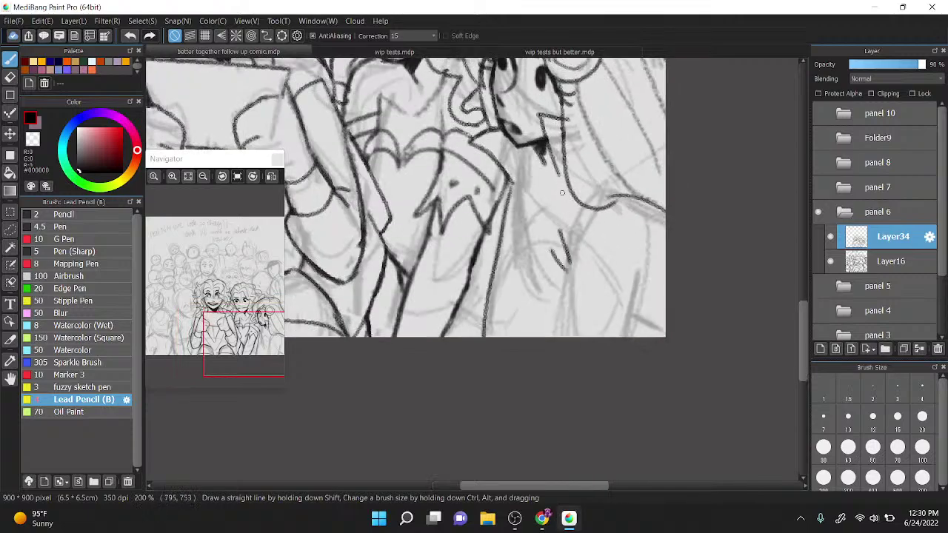
mouse_move(556, 174)
left_mouse_down()
mouse_move(537, 221)
mouse_move(536, 270)
mouse_move(566, 336)
left_mouse_up()
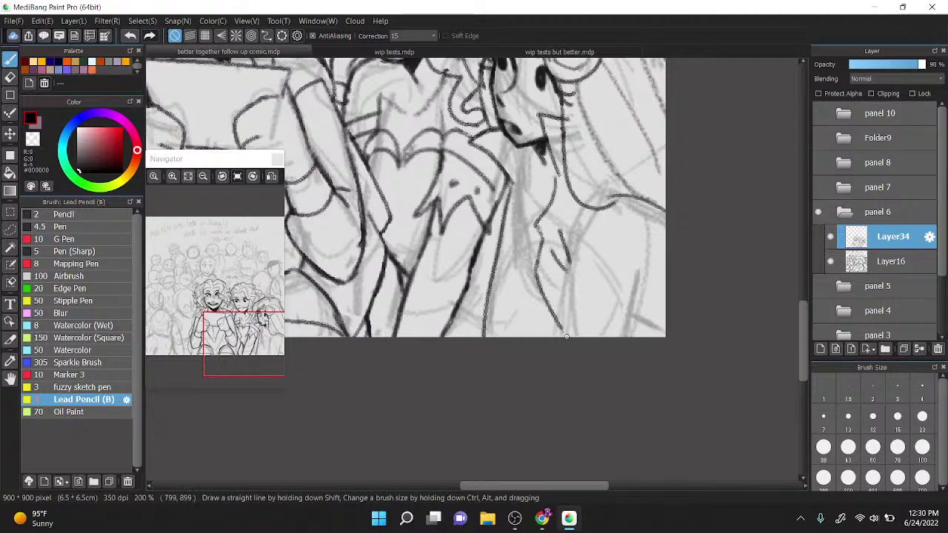
key("ctrl+z")
key("ctrl+z")
key("ctrl+z")
key("ctrl+z")
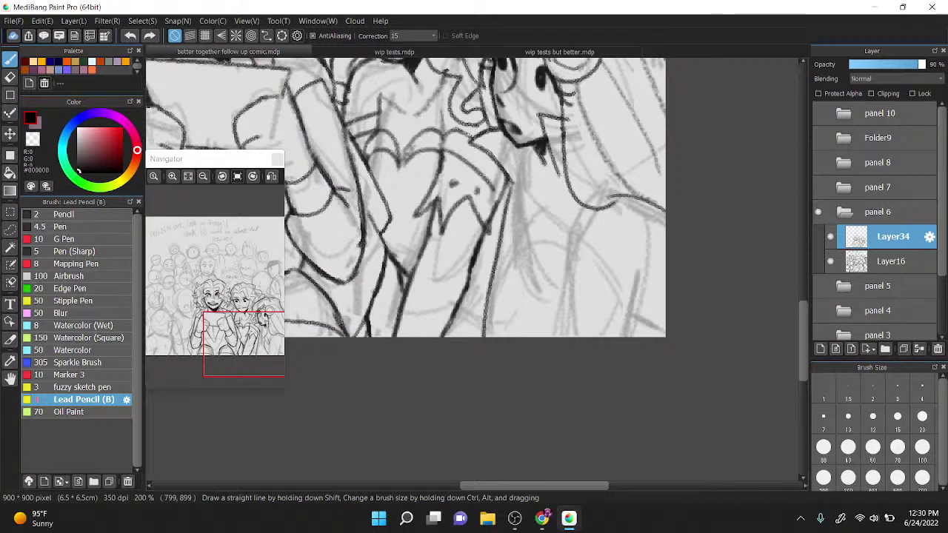
Step: Ink two long slanted lines for the third woman's far arm, and lasso and delete the long line below her near shoulder
left_click_drag(580, 214, 541, 337)
left_click_drag(644, 216, 595, 337)
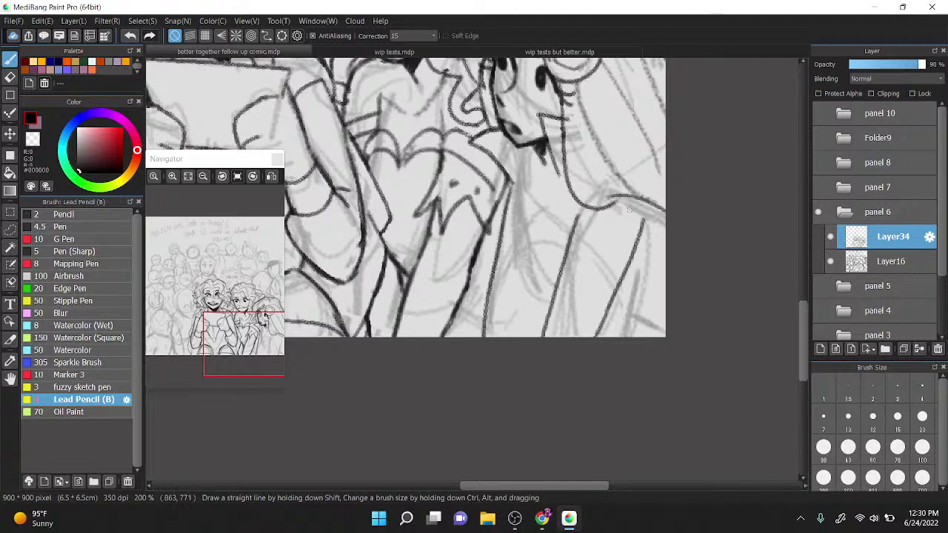
key("l")
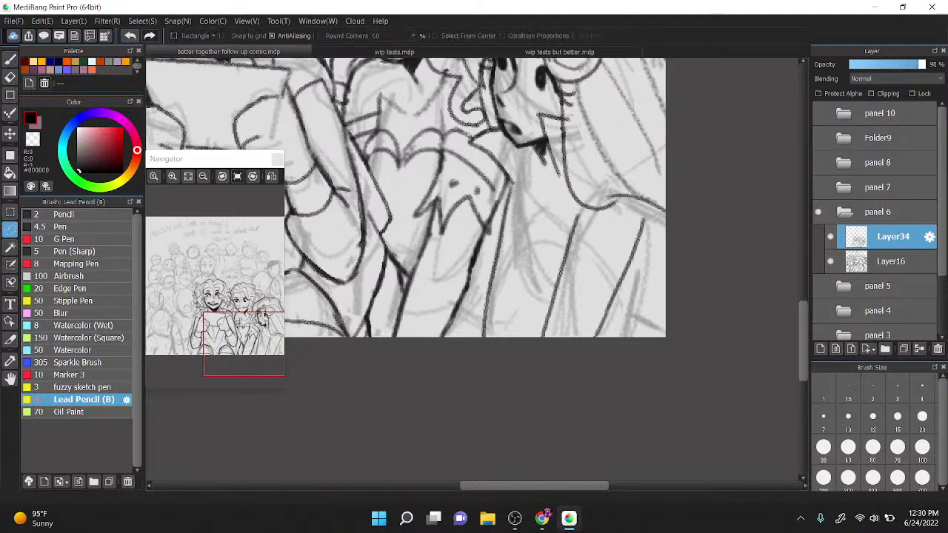
mouse_move(476, 353)
left_mouse_down()
mouse_move(498, 232)
mouse_move(509, 366)
left_mouse_up()
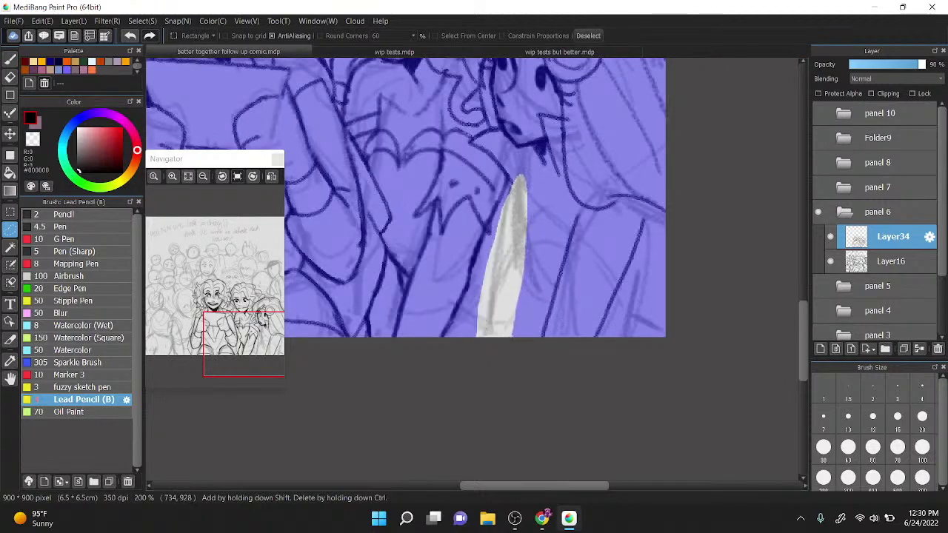
key("ctrl+d")
key("b")
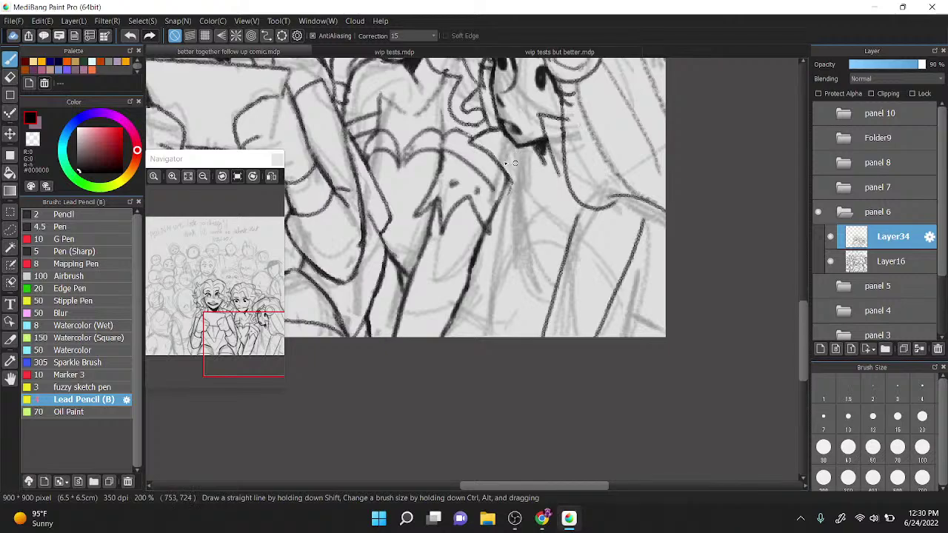
Step: Redraw the third woman's near shoulder line, erase stray marks along its underside, and thicken the shoulder and neck lines
mouse_move(474, 143)
left_mouse_down()
mouse_move(518, 182)
mouse_move(498, 222)
mouse_move(476, 203)
mouse_move(499, 261)
left_mouse_up()
key("ctrl+Up")
left_click(31, 139)
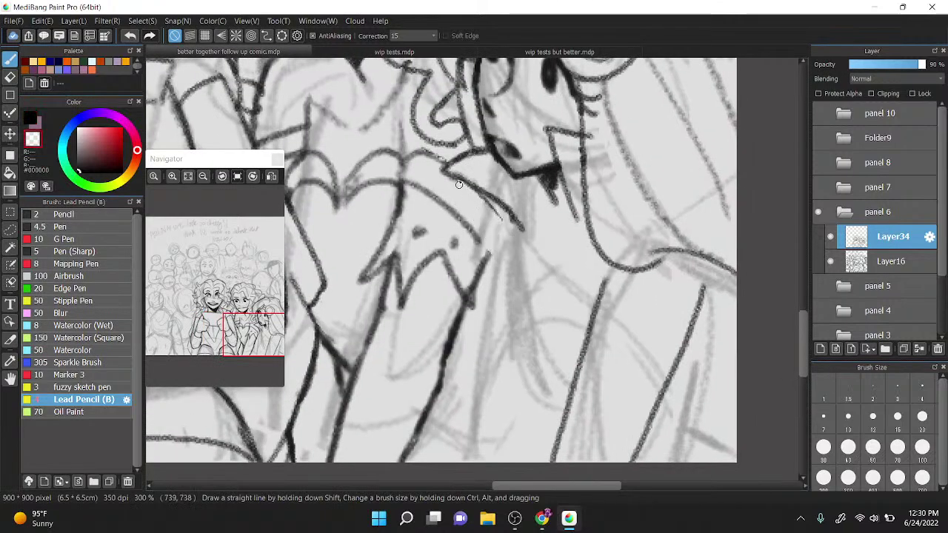
mouse_move(459, 185)
left_mouse_down()
mouse_move(486, 218)
mouse_move(459, 183)
mouse_move(518, 229)
left_mouse_up()
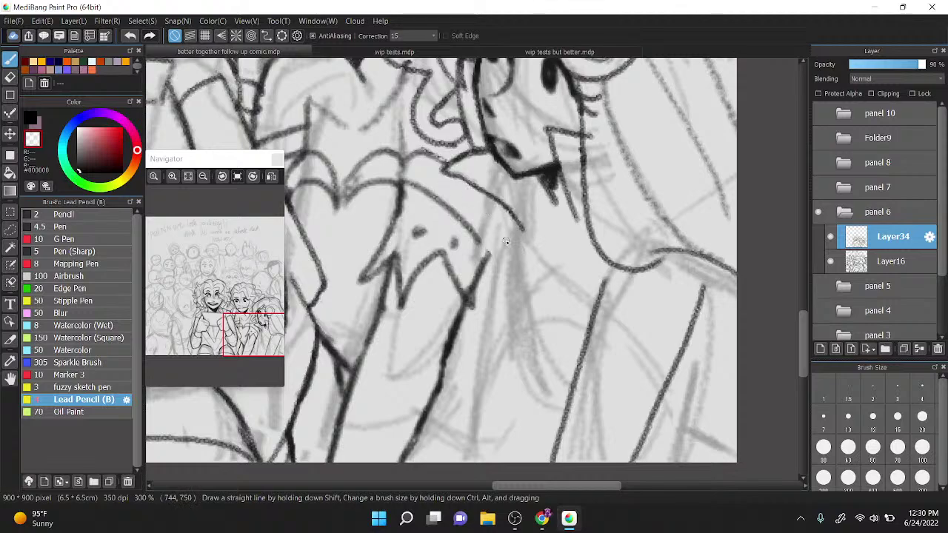
key("x")
left_click_drag(460, 179, 510, 217)
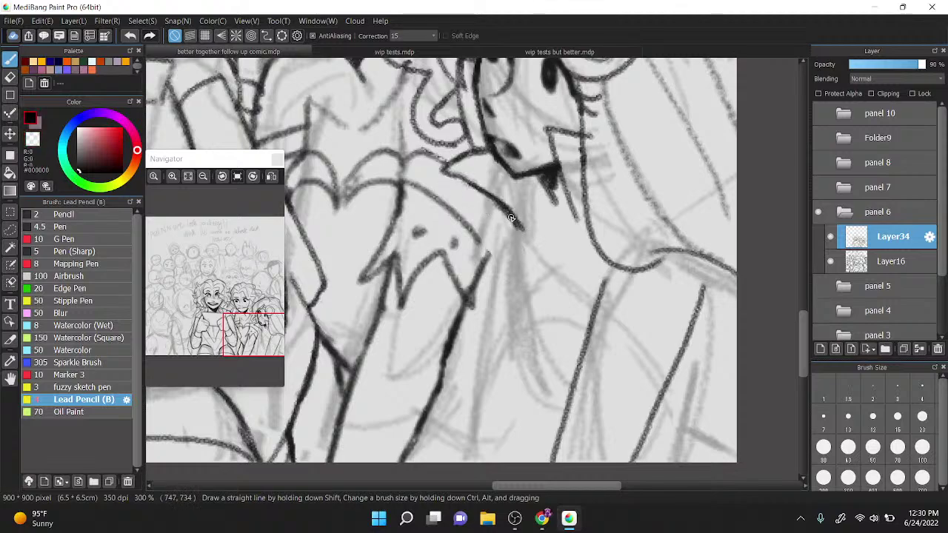
left_click_drag(576, 219, 555, 157)
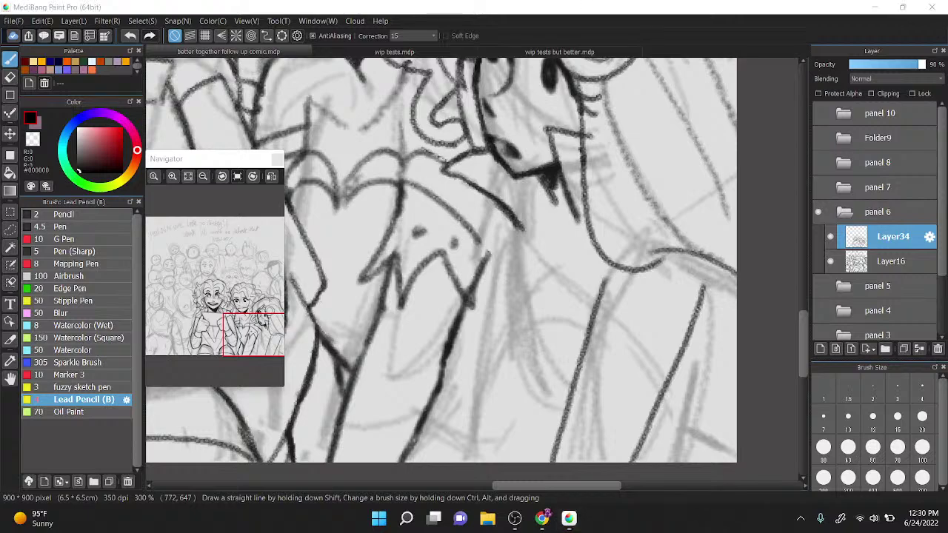
Step: Ink a long outer line down the third woman's near arm and short creases at the base of her far arm
scroll(525, 155, "down", 2)
scroll(533, 222, "up", 1)
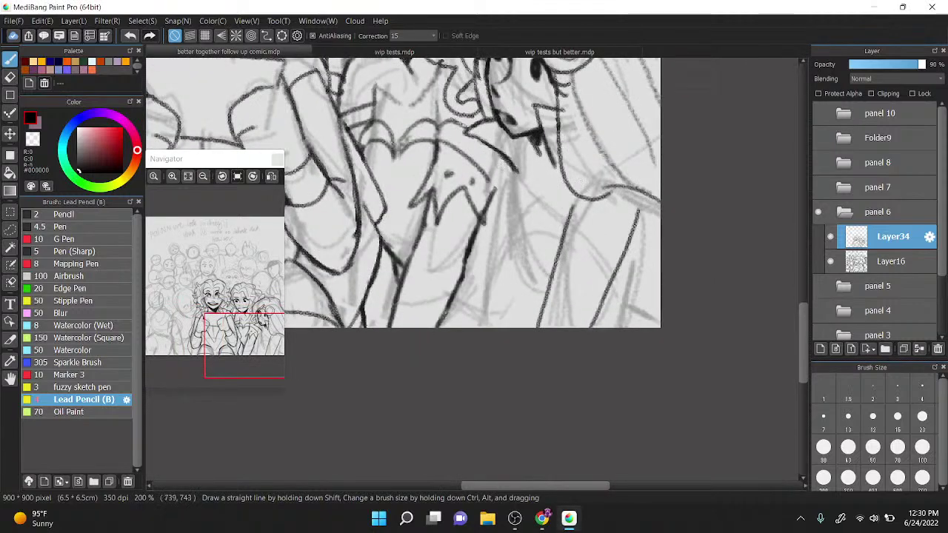
mouse_move(501, 155)
left_mouse_down()
mouse_move(487, 326)
mouse_move(495, 199)
mouse_move(491, 302)
mouse_move(549, 326)
left_mouse_up()
key("ctrl+z")
mouse_move(539, 324)
left_mouse_down()
mouse_move(531, 304)
mouse_move(549, 297)
left_mouse_up()
mouse_move(549, 281)
left_mouse_down()
mouse_move(583, 306)
mouse_move(583, 325)
left_mouse_up()
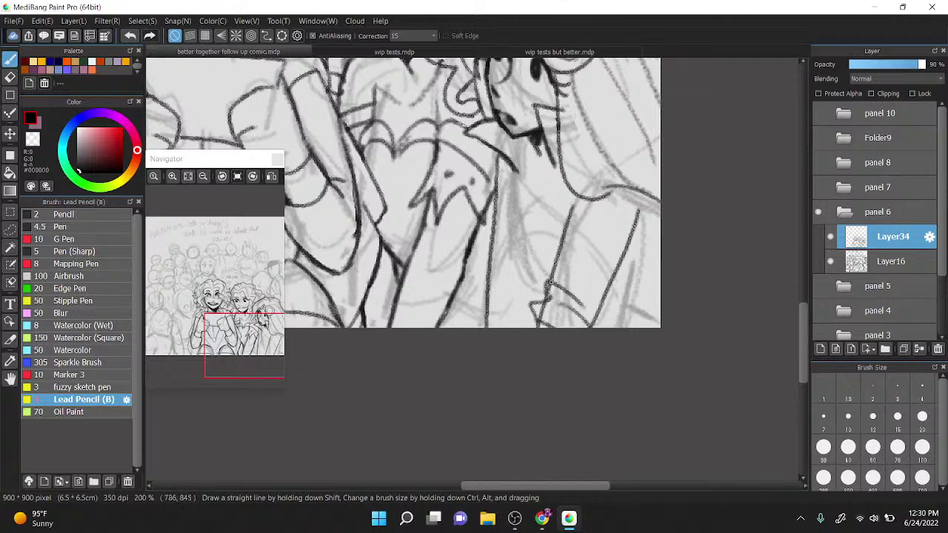
Step: Ink the branching fold lines on the third woman's chest and the short crease on her far arm
mouse_move(550, 282)
left_mouse_down()
mouse_move(559, 245)
mouse_move(586, 220)
left_mouse_up()
left_click_drag(619, 269, 607, 241)
mouse_move(568, 184)
left_mouse_down()
mouse_move(557, 226)
mouse_move(563, 215)
left_mouse_up()
left_click_drag(527, 287, 521, 273)
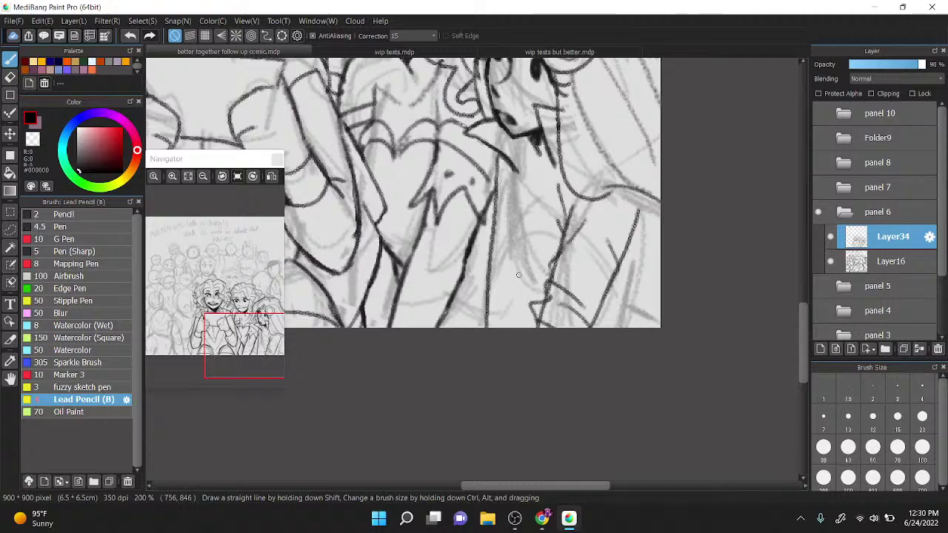
Step: Ink the inner contour of the third woman's near arm, the rounded shapes at its lower end, and the lines around her far arm
mouse_move(480, 317)
left_mouse_down()
mouse_move(493, 288)
mouse_move(527, 302)
mouse_move(541, 268)
mouse_move(546, 279)
mouse_move(526, 260)
mouse_move(516, 145)
left_mouse_up()
left_click_drag(608, 284, 631, 327)
left_click_drag(653, 284, 649, 231)
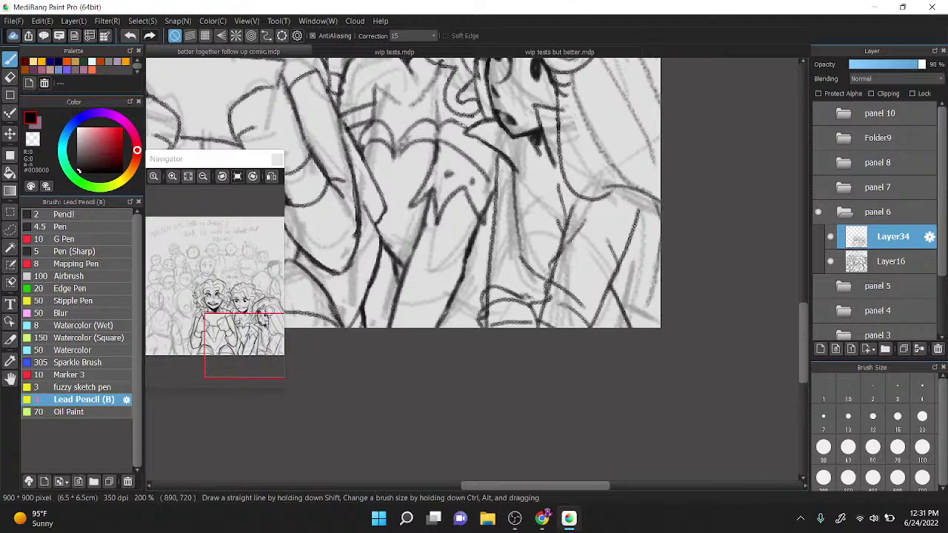
left_click_drag(603, 325, 619, 292)
scroll(556, 193, "up", 1)
left_click_drag(494, 358, 485, 240)
mouse_move(489, 324)
left_mouse_down()
mouse_move(483, 195)
mouse_move(471, 250)
mouse_move(486, 299)
mouse_move(469, 304)
mouse_move(490, 341)
left_mouse_up()
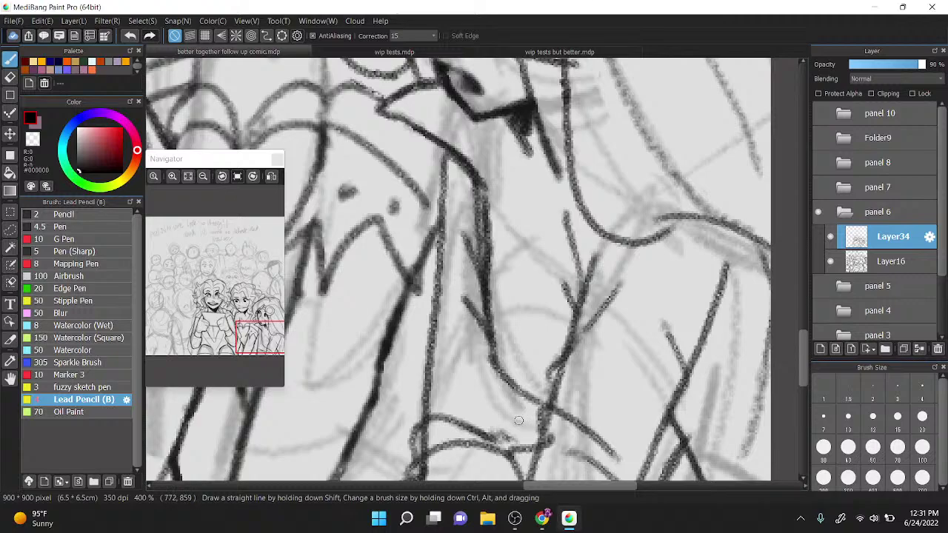
Step: Erase the overlapping lines where the third woman's forearm, torso and hand meet near the panel's lower edge using the transparent colour
left_click_drag(593, 291, 572, 258)
left_click(28, 135)
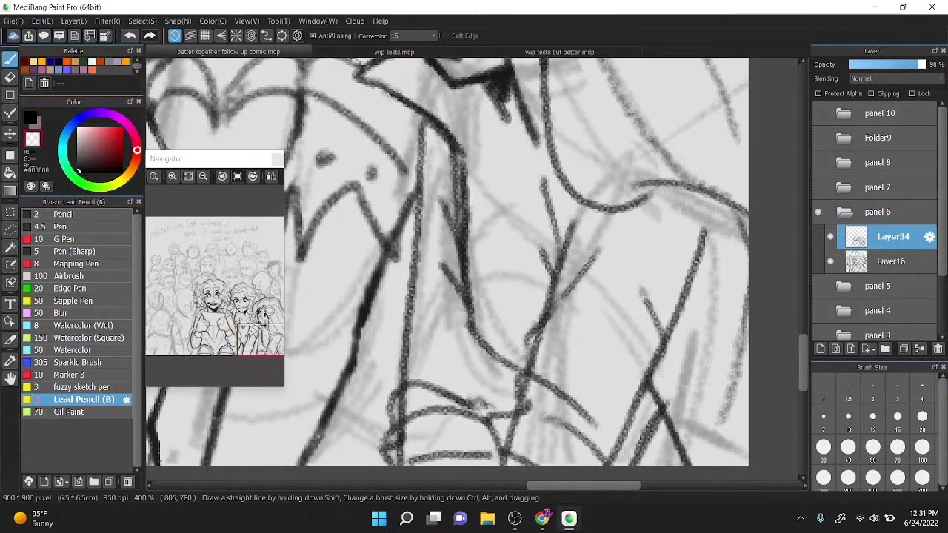
left_click_drag(536, 356, 550, 320)
left_click_drag(518, 215, 568, 135)
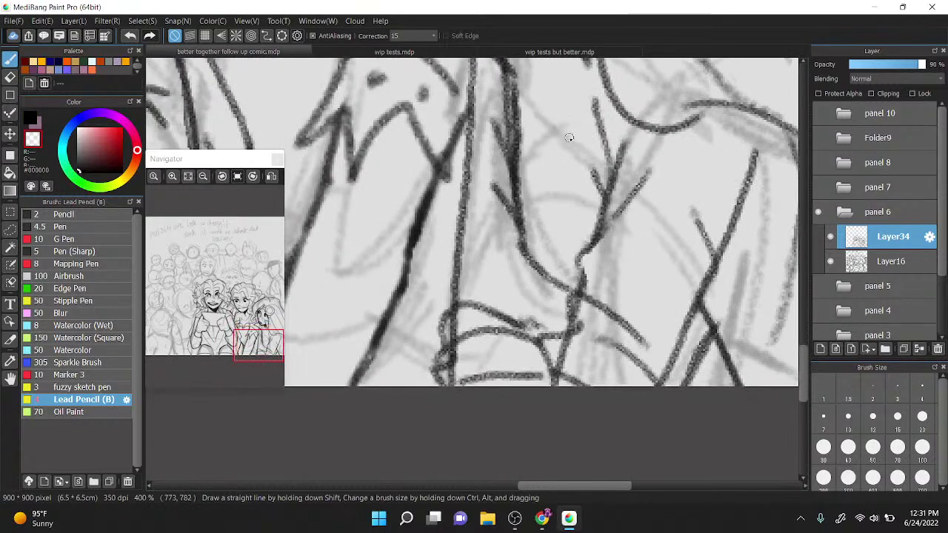
left_click_drag(452, 326, 460, 337)
mouse_move(451, 374)
left_mouse_down()
mouse_move(462, 354)
mouse_move(488, 347)
left_mouse_up()
mouse_move(579, 302)
left_mouse_down()
mouse_move(563, 355)
mouse_move(577, 348)
left_mouse_up()
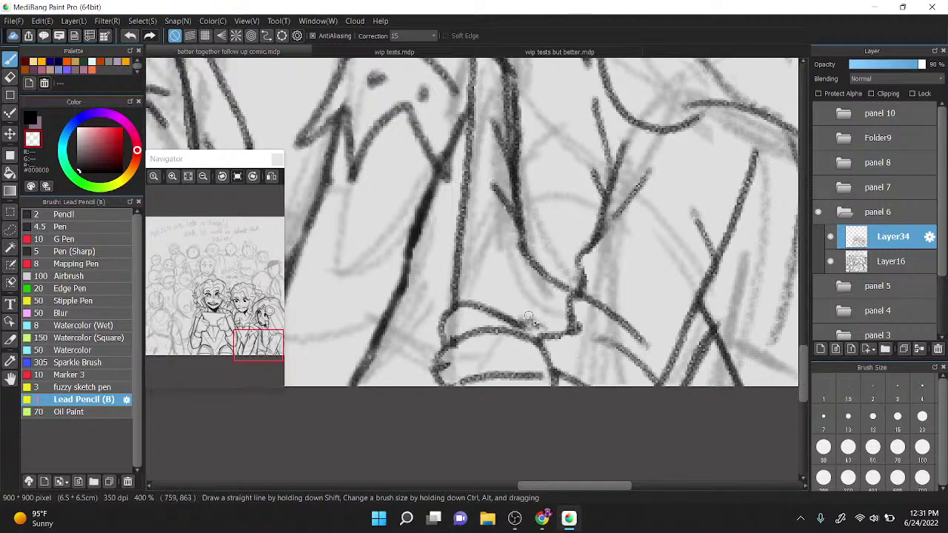
mouse_move(528, 317)
left_mouse_down()
mouse_move(539, 328)
mouse_move(490, 330)
left_mouse_up()
scroll(488, 203, "down", 3)
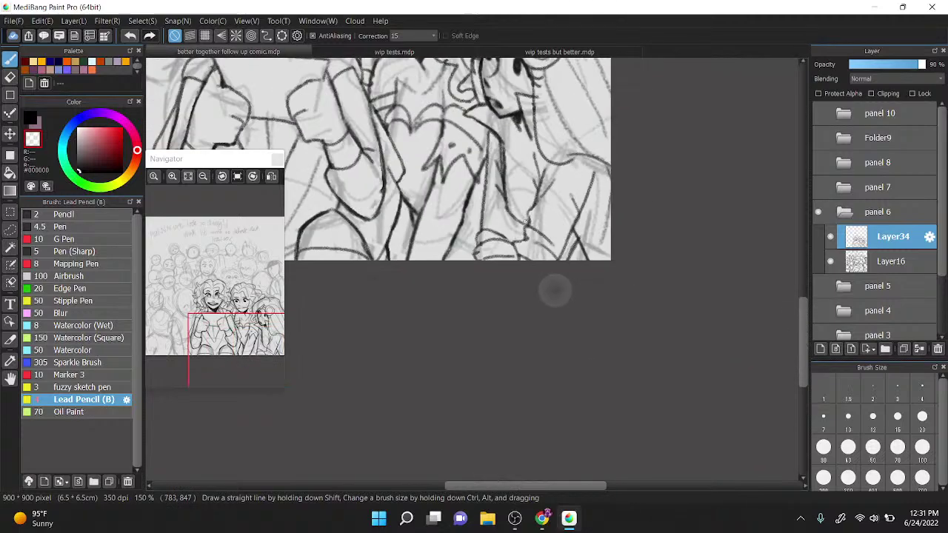
Step: Thicken the third woman's torso contour in black just above her forearm
scroll(575, 177, "up", 2)
left_click(29, 118)
scroll(518, 241, "up", 3)
mouse_move(423, 248)
left_mouse_down()
mouse_move(431, 291)
mouse_move(468, 195)
left_mouse_up()
scroll(474, 146, "down", 3)
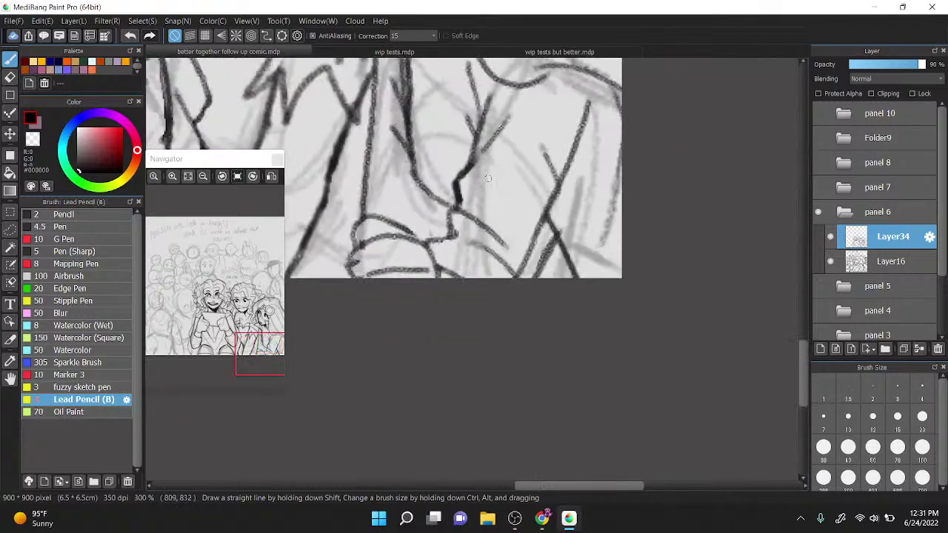
Step: Darken the crease on the third woman's far arm, erase the excess line there, and thin the near arm's inner contour
mouse_move(539, 231)
left_mouse_down()
mouse_move(558, 194)
mouse_move(543, 142)
left_mouse_up()
key("x")
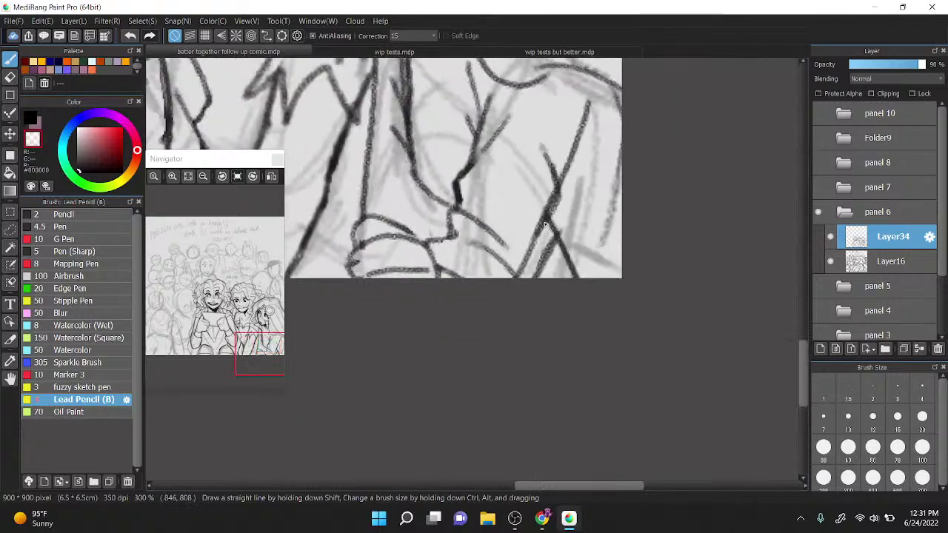
mouse_move(552, 201)
left_mouse_down()
mouse_move(531, 231)
mouse_move(556, 194)
mouse_move(542, 156)
left_mouse_up()
scroll(538, 191, "up", 2)
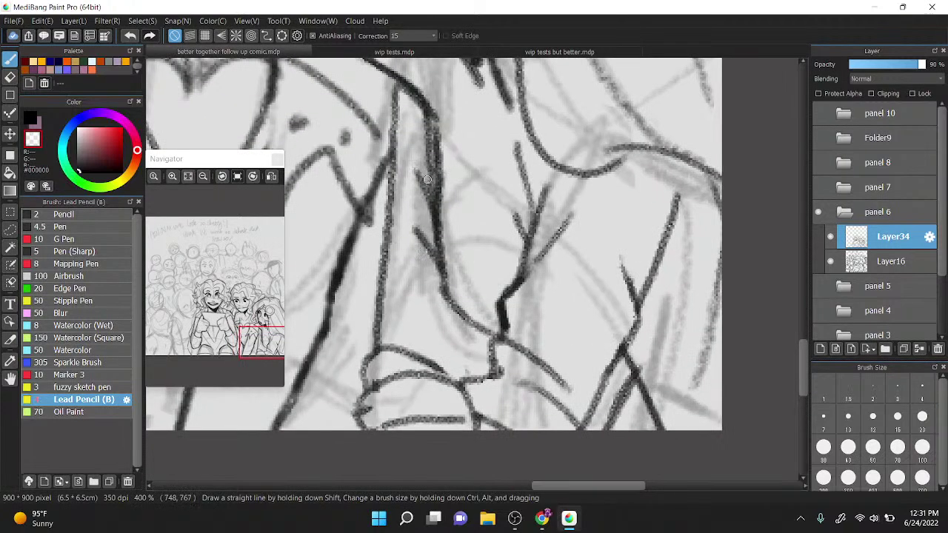
left_click_drag(427, 179, 424, 133)
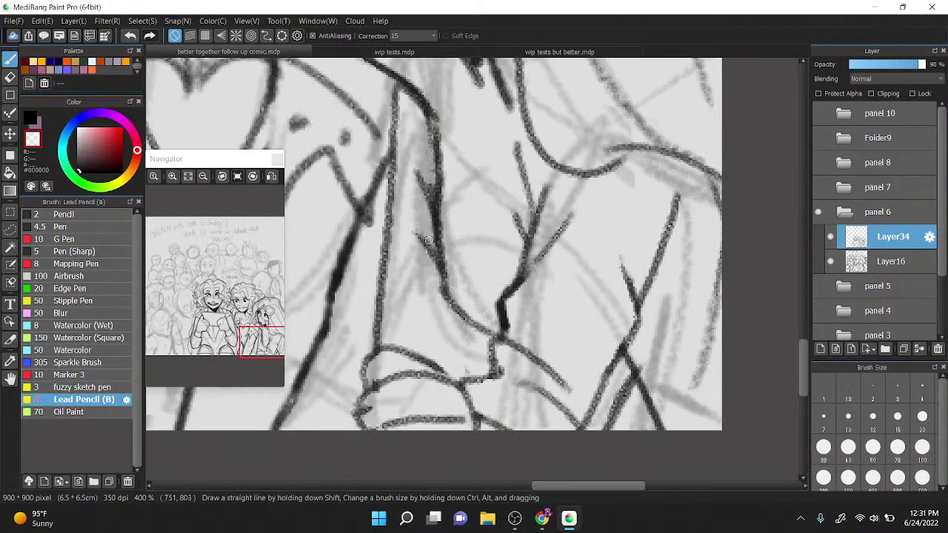
Step: Try a short line joining the third woman's inner arm contour to her hand
scroll(407, 211, "down", 1)
key("x")
left_click_drag(451, 316, 462, 285)
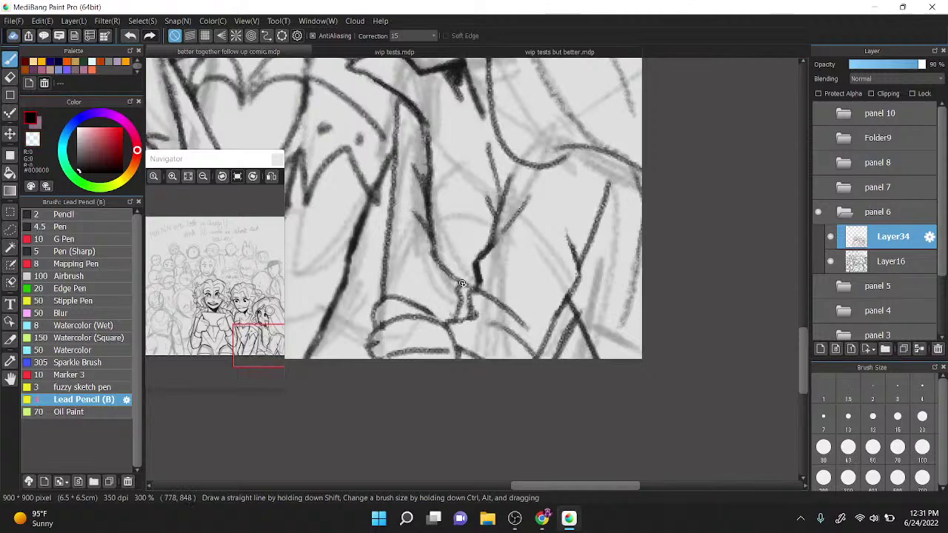
scroll(462, 283, "down", 2)
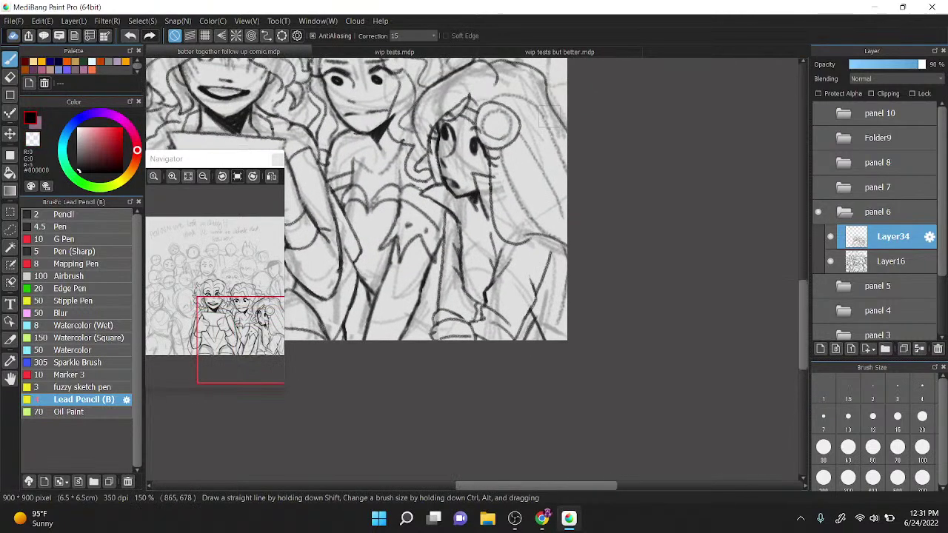
scroll(430, 318, "up", 1)
scroll(430, 318, "up", 1)
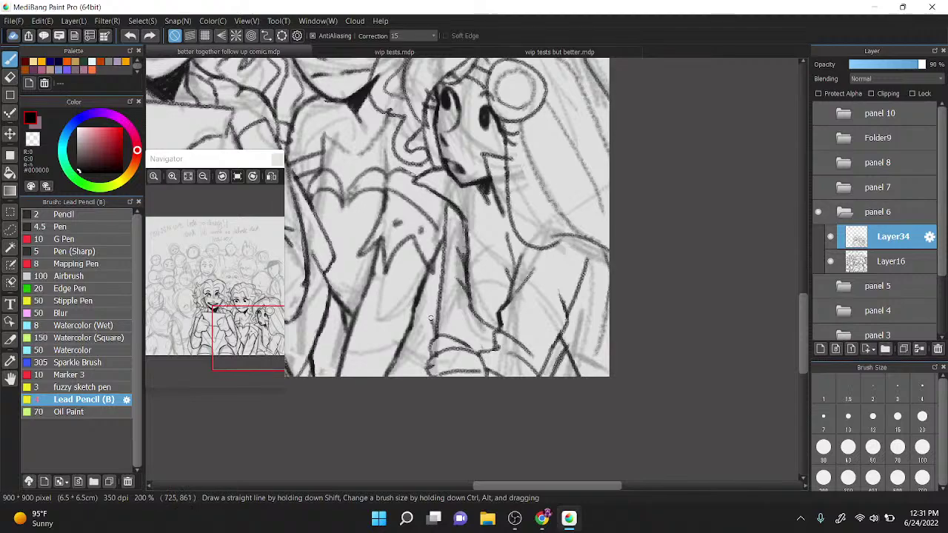
Step: Reshape the outer line of the third woman's near arm with a bend, erase the old line, and add a short line at her wrist
left_click_drag(430, 318, 442, 263)
scroll(444, 238, "up", 1)
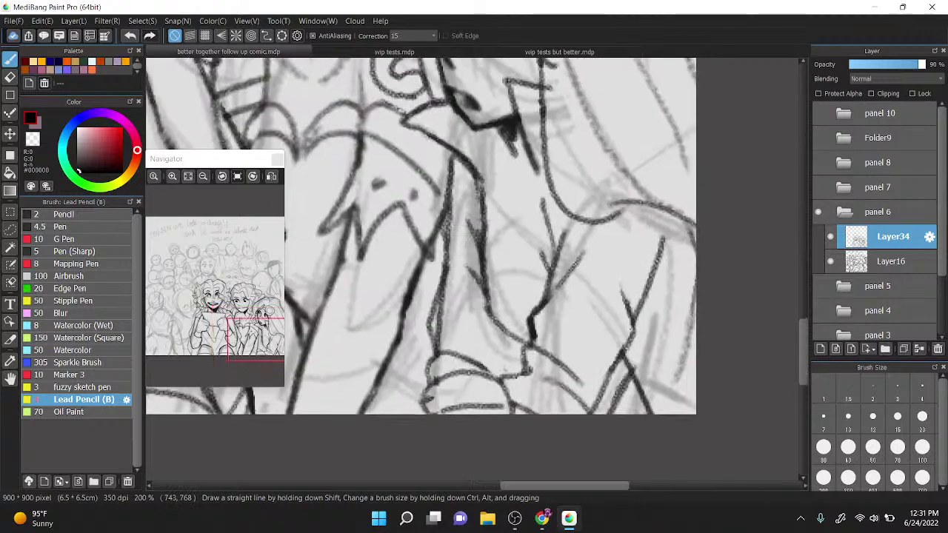
key("x")
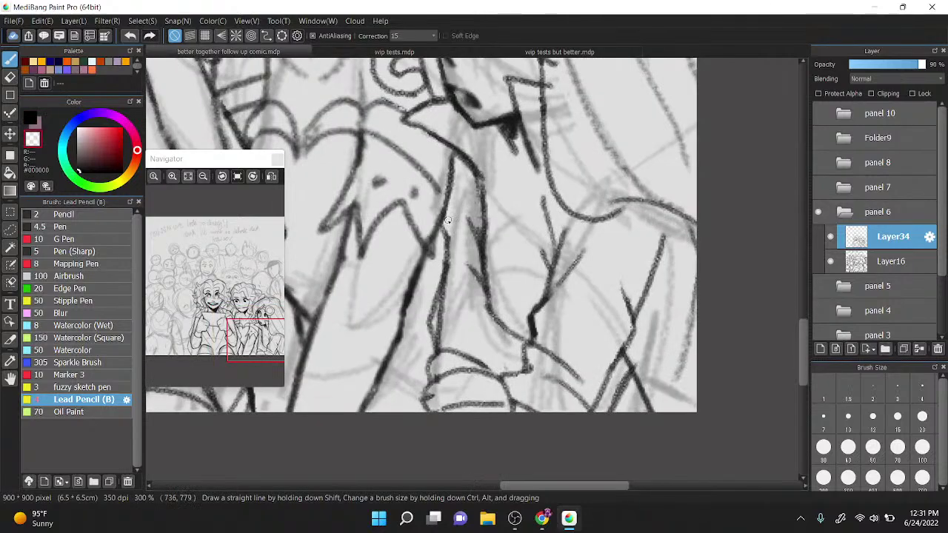
left_click_drag(442, 333, 449, 178)
left_click(29, 115)
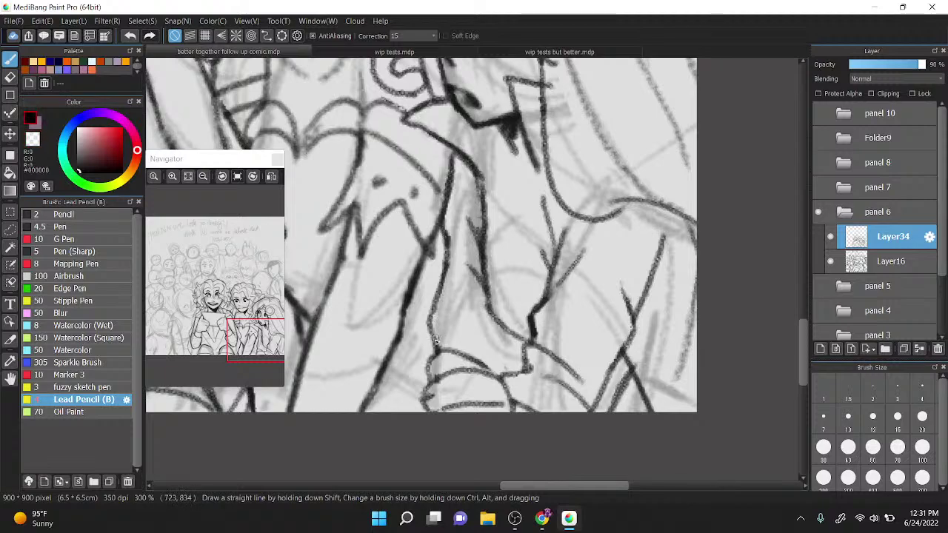
left_click_drag(435, 339, 446, 251)
left_click_drag(510, 363, 511, 324)
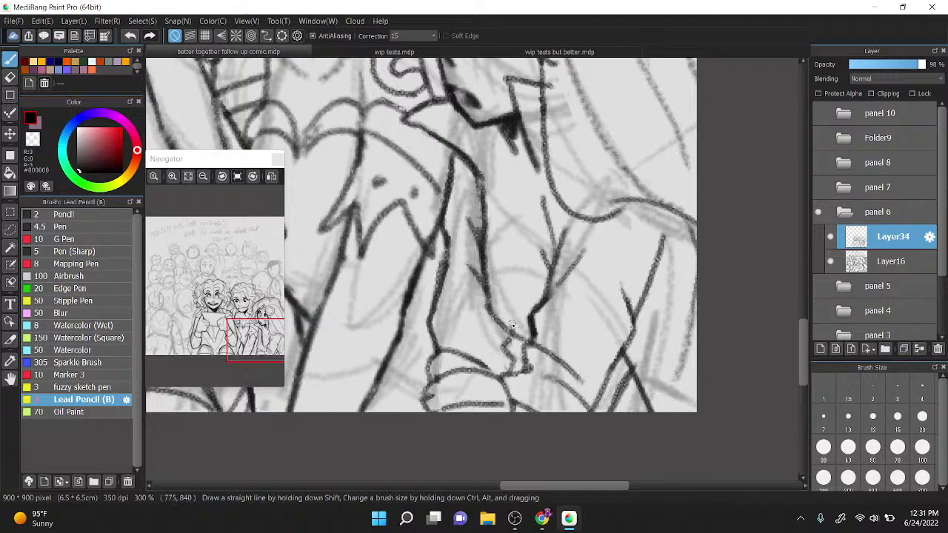
Step: Redraw the short line at the third woman's wrist, and ink her neck line and the front contour below her chin
key("ctrl+z")
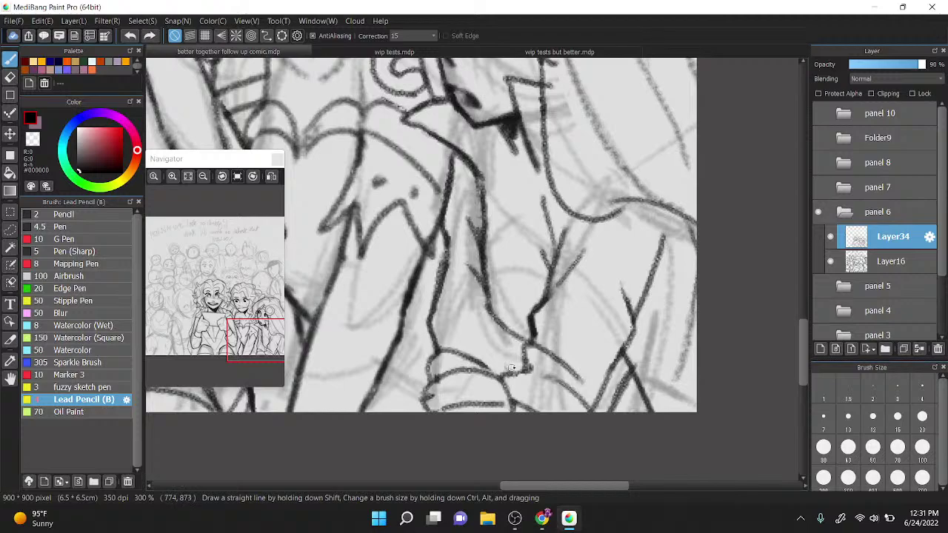
left_click_drag(512, 368, 515, 333)
left_click_drag(486, 190, 497, 128)
left_click_drag(537, 167, 544, 196)
left_click_drag(536, 159, 548, 225)
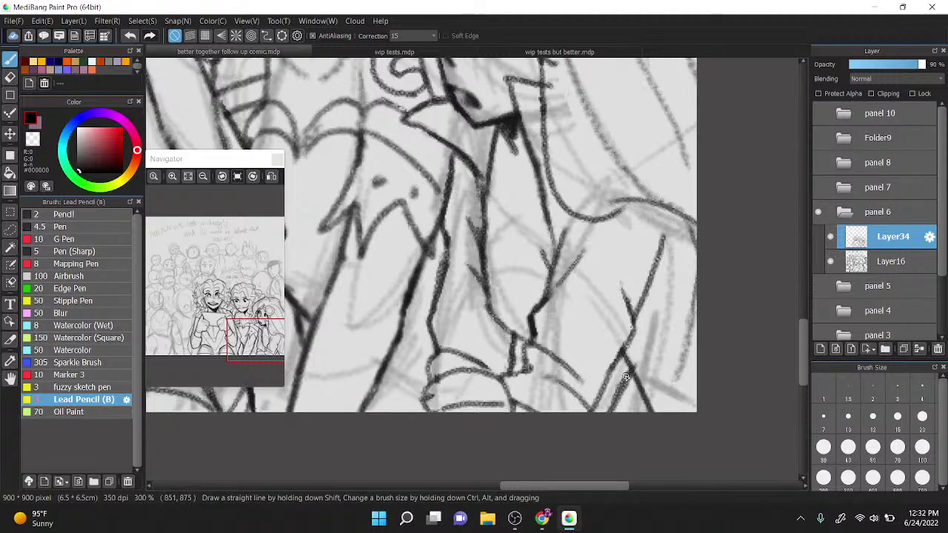
Step: Draw a rounded neckline between the third woman's inked neck and chest lines
mouse_move(482, 181)
left_mouse_down()
mouse_move(518, 218)
mouse_move(533, 178)
left_mouse_up()
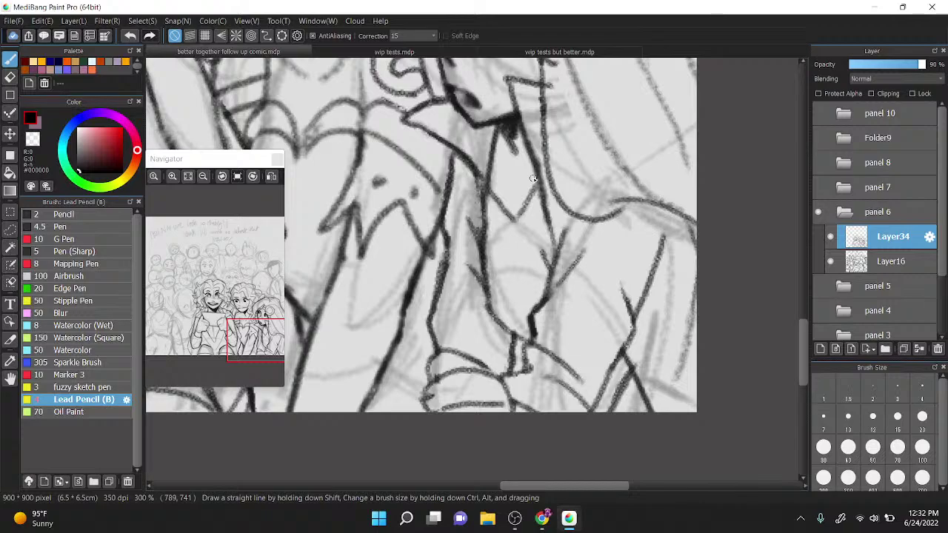
key("c")
mouse_move(518, 218)
left_mouse_down()
mouse_move(528, 179)
mouse_move(519, 215)
mouse_move(548, 182)
left_mouse_up()
key("c")
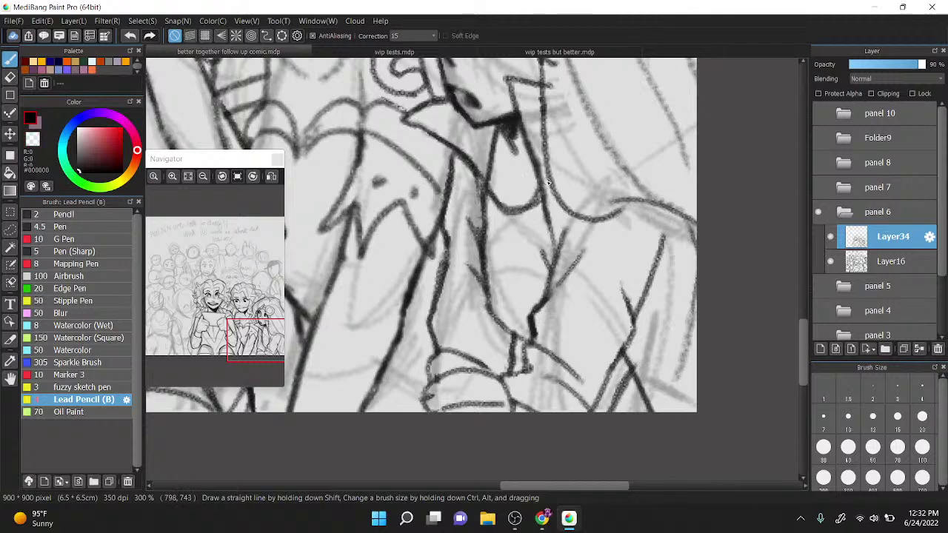
Step: Look over the three inked women and the rough crowd around them in panel 6
scroll(548, 182, "down", 3)
scroll(603, 299, "up", 2)
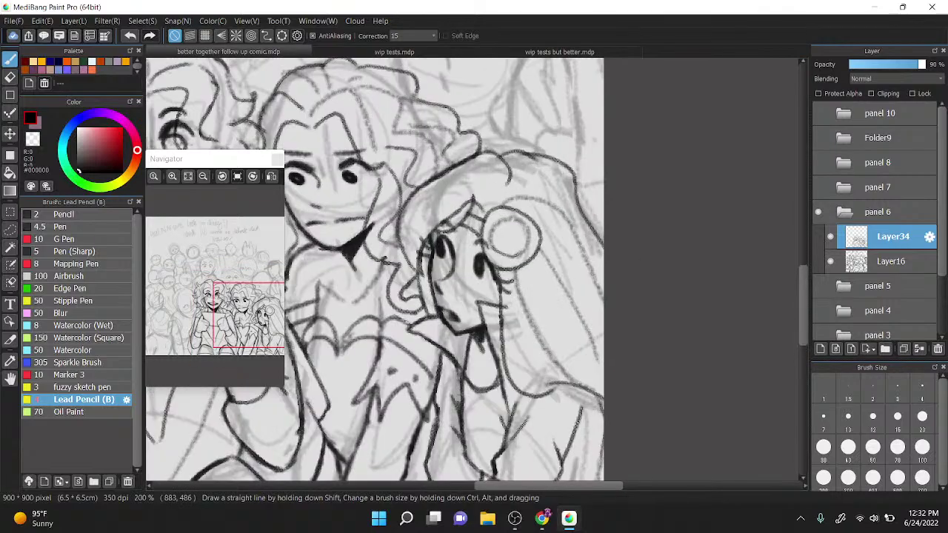
scroll(492, 191, "up", 2)
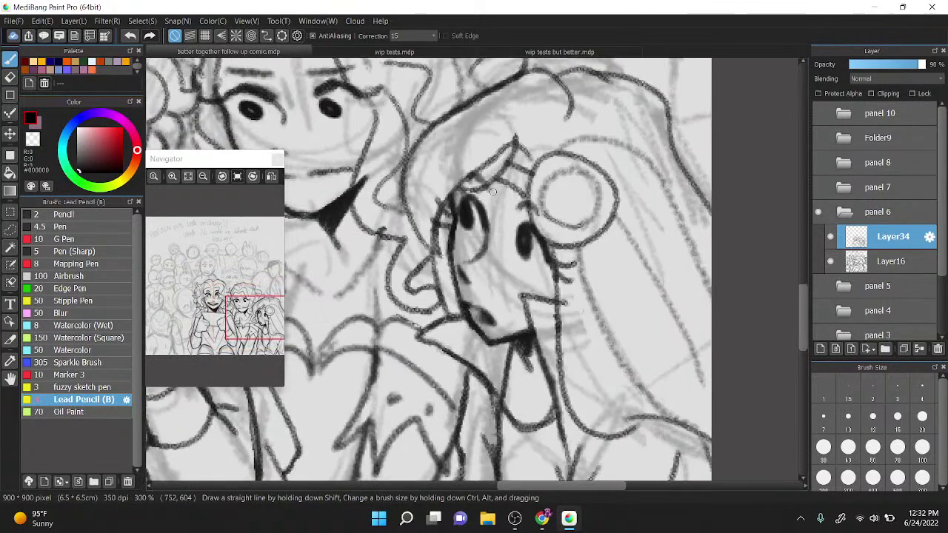
scroll(518, 178, "down", 2)
scroll(518, 167, "up", 2)
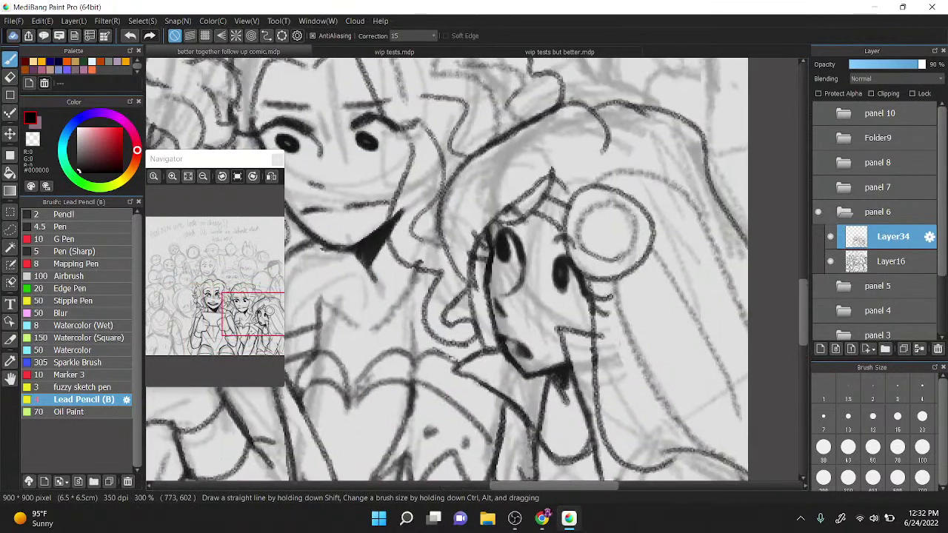
scroll(592, 200, "down", 1)
key("Right")
key("Right")
key("Right")
scroll(567, 194, "down", 1)
key("Right")
key("Left")
key("Left")
key("Left")
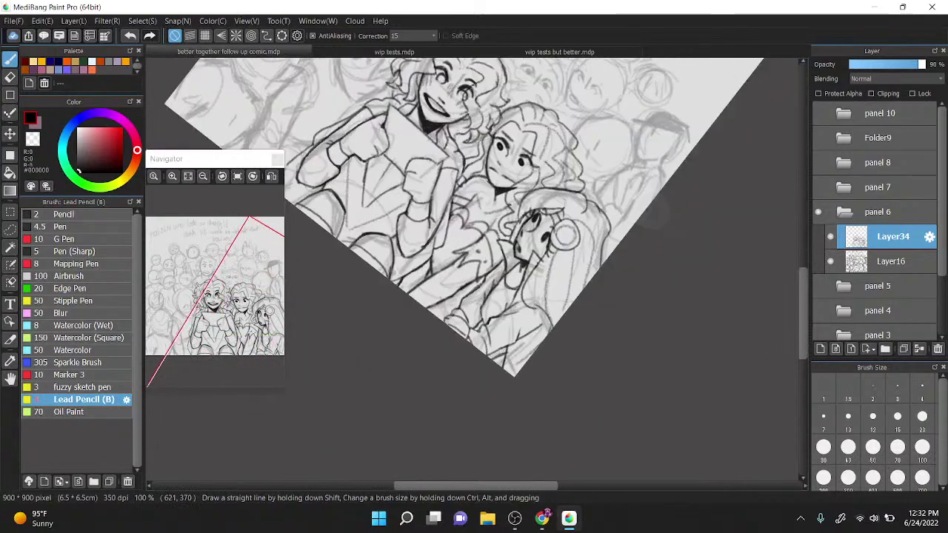
scroll(637, 215, "up", 3)
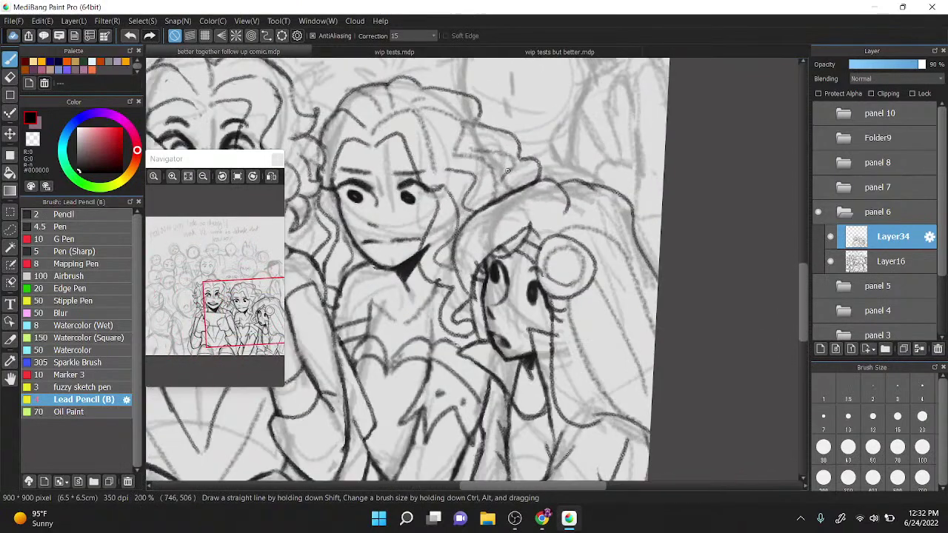
scroll(507, 170, "down", 2)
key("Left")
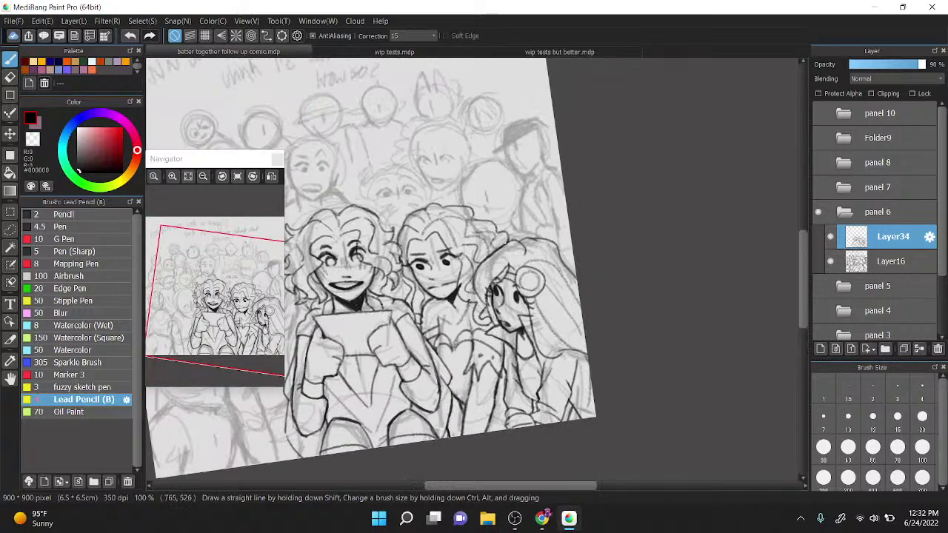
scroll(608, 139, "up", 2)
key("Right")
left_click_drag(607, 139, 624, 145)
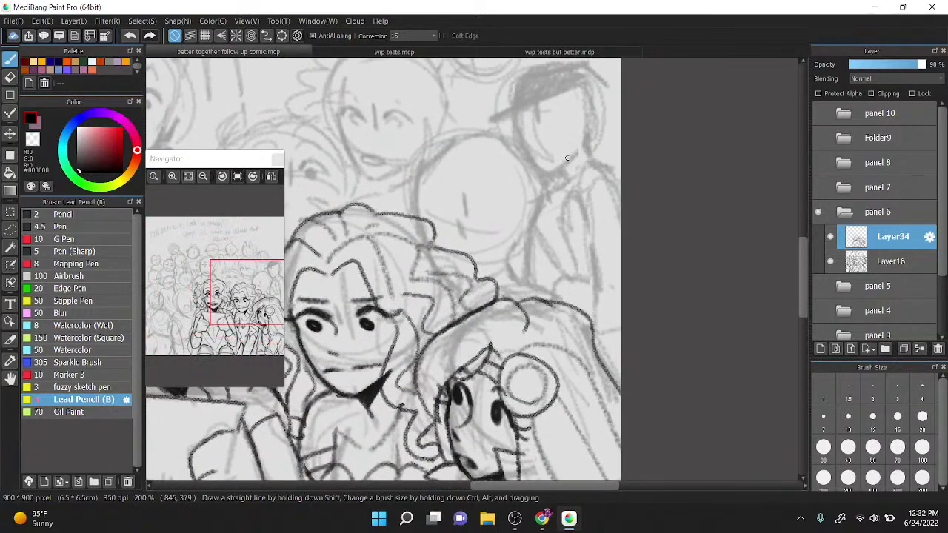
scroll(490, 242, "down", 1)
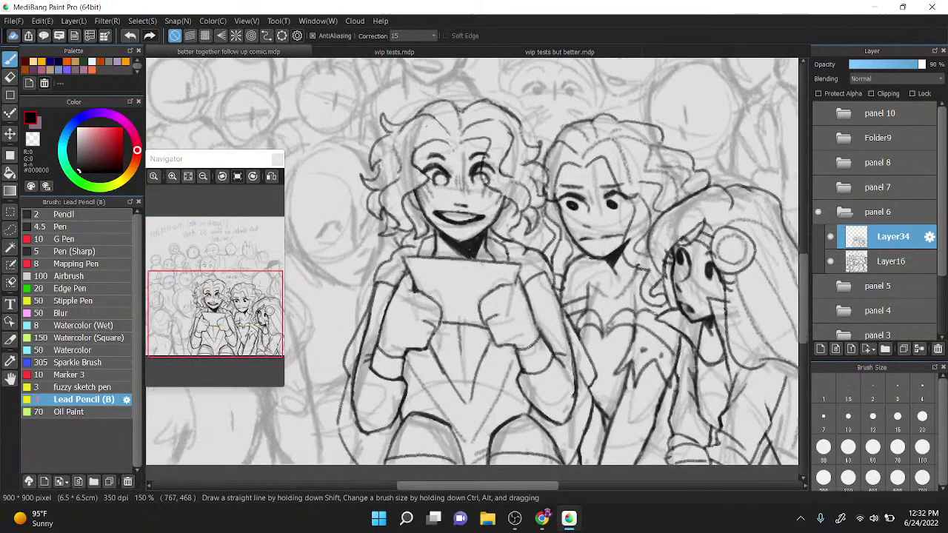
left_click_drag(610, 449, 716, 368)
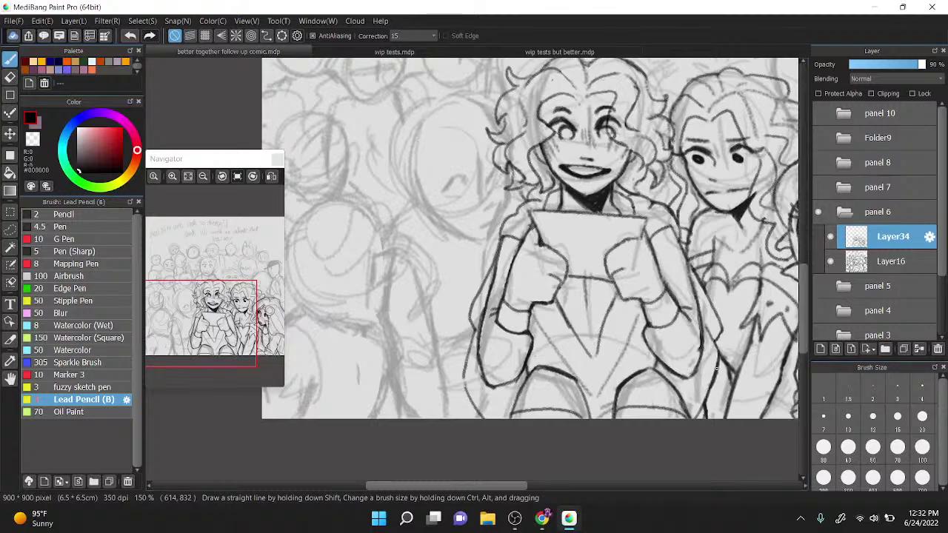
Step: Hide the rough sketch on Layer16 and fill the first woman's eyes with black
left_click(830, 236)
left_click(830, 236)
left_click(830, 261)
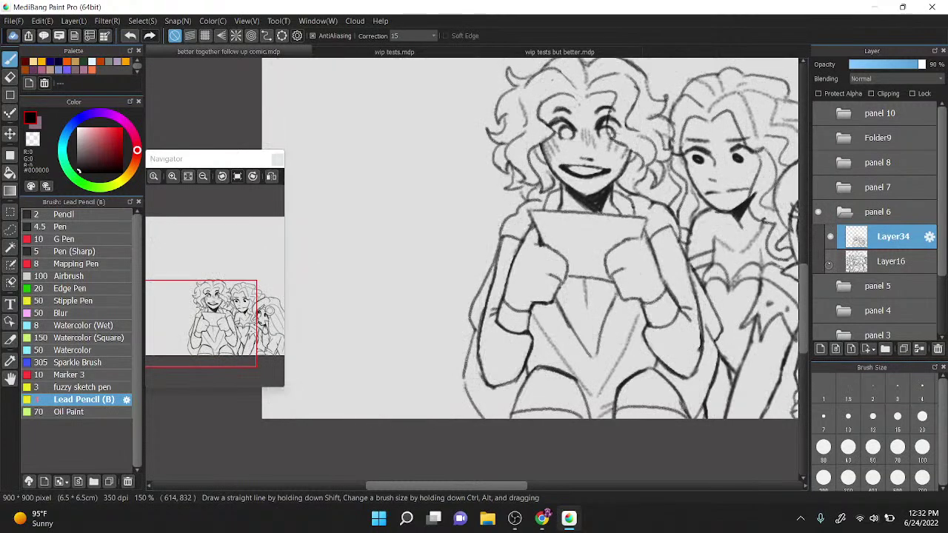
scroll(718, 200, "up", 3)
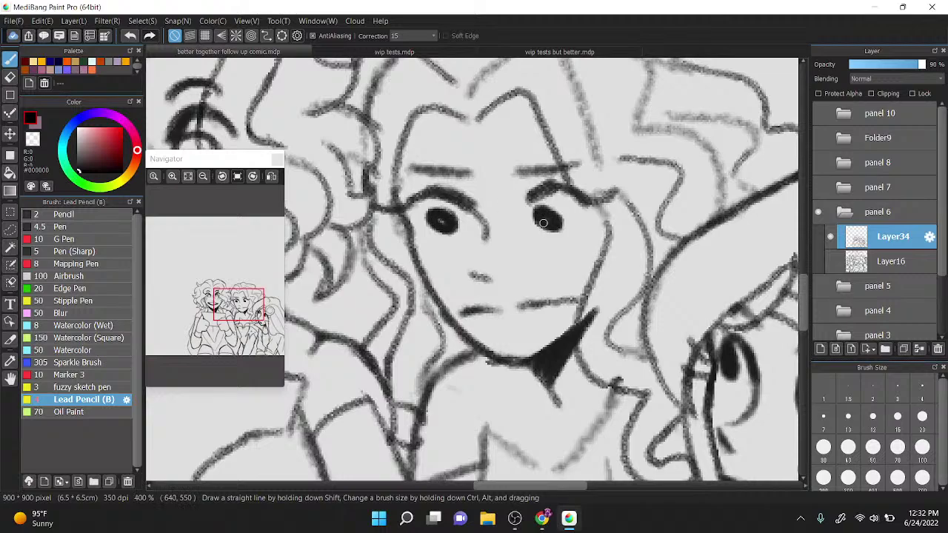
scroll(543, 223, "down", 3)
scroll(311, 222, "up", 2)
mouse_move(434, 221)
left_mouse_down()
mouse_move(427, 225)
mouse_move(442, 217)
mouse_move(430, 217)
left_mouse_up()
mouse_move(507, 223)
left_mouse_down()
mouse_move(518, 210)
mouse_move(510, 220)
left_mouse_up()
Step: Try lightening parts of the first woman's filled pupils with the transparent color
key("z")
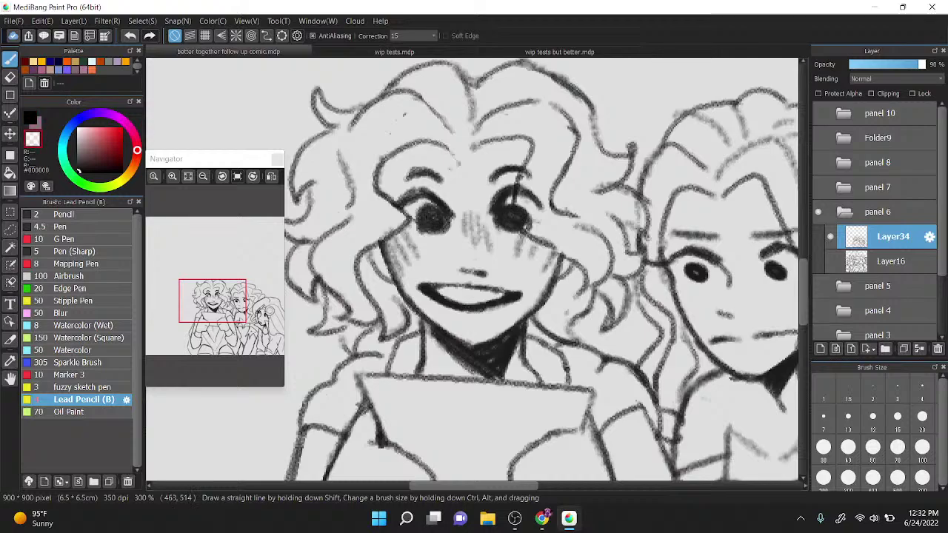
left_click_drag(428, 212, 444, 227)
left_click_drag(506, 218, 521, 231)
scroll(529, 278, "down", 2)
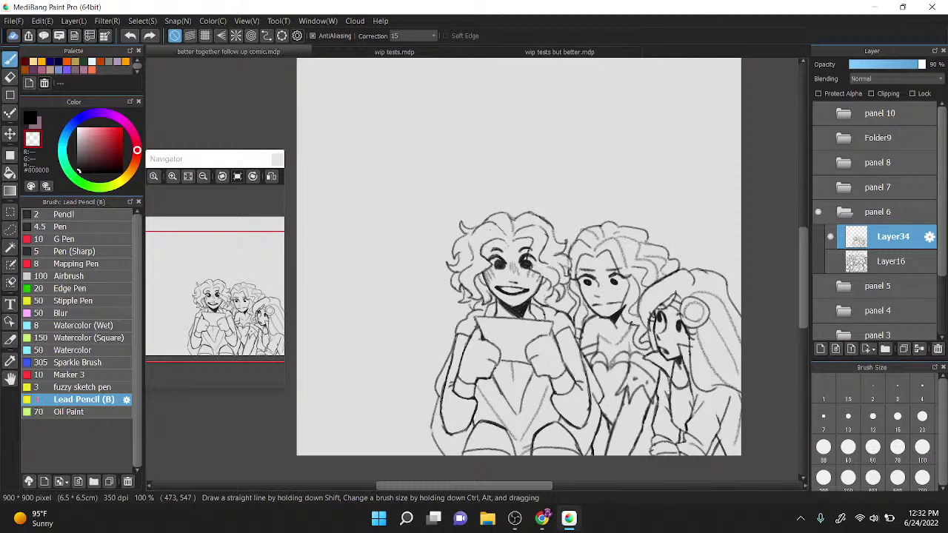
scroll(529, 329, "up", 5)
Step: Refill the first woman's pupils in solid black and show the rough sketch on Layer16 again
key("x")
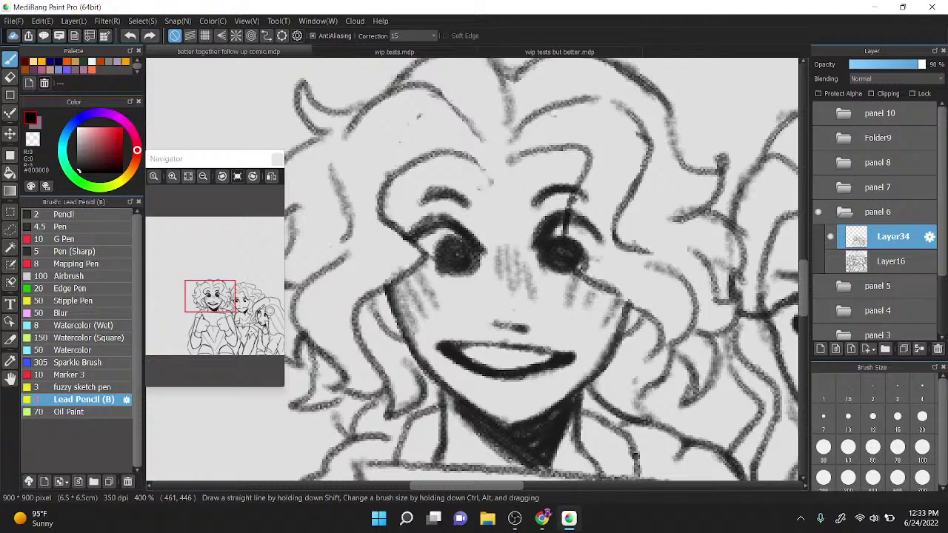
mouse_move(449, 250)
left_mouse_down()
mouse_move(450, 271)
mouse_move(453, 252)
left_mouse_up()
mouse_move(562, 260)
left_mouse_down()
mouse_move(553, 251)
mouse_move(566, 245)
mouse_move(562, 261)
left_mouse_up()
left_click(830, 261)
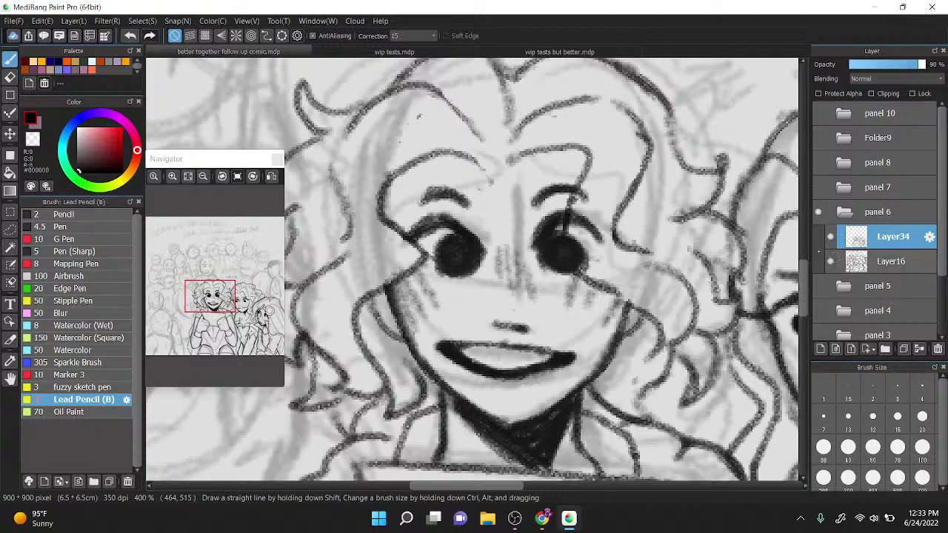
scroll(683, 303, "down", 5)
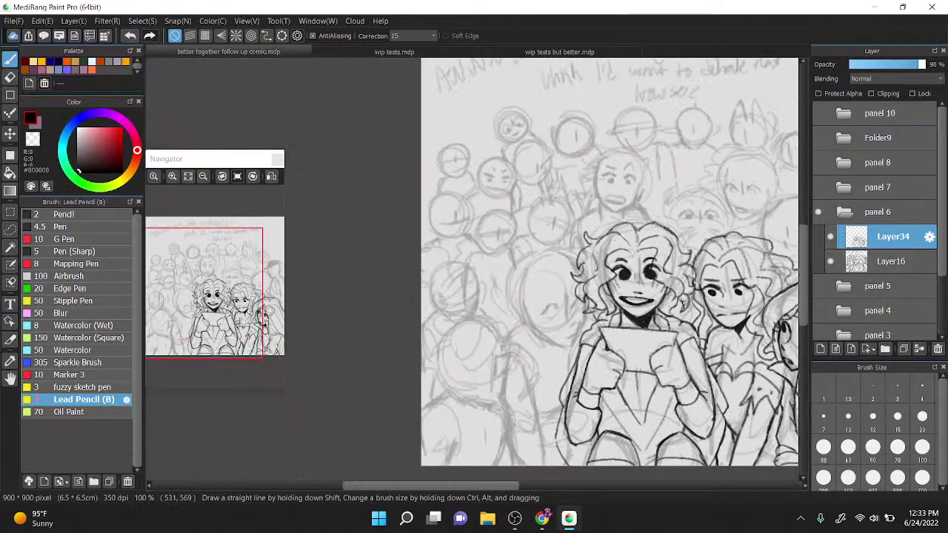
scroll(682, 304, "down", 2)
scroll(658, 304, "up", 4)
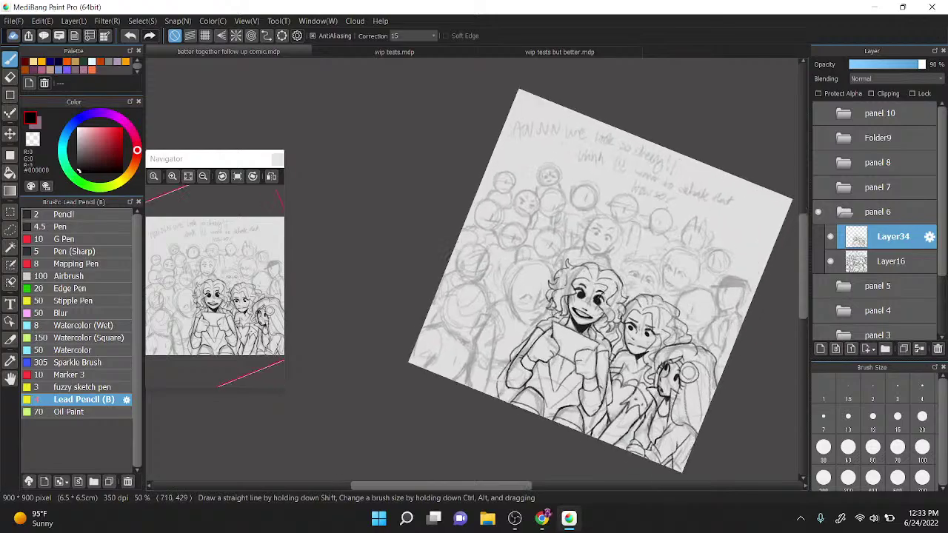
key("ctrl+Left")
key("ctrl+Left")
key("ctrl+Left")
scroll(677, 316, "down", 3)
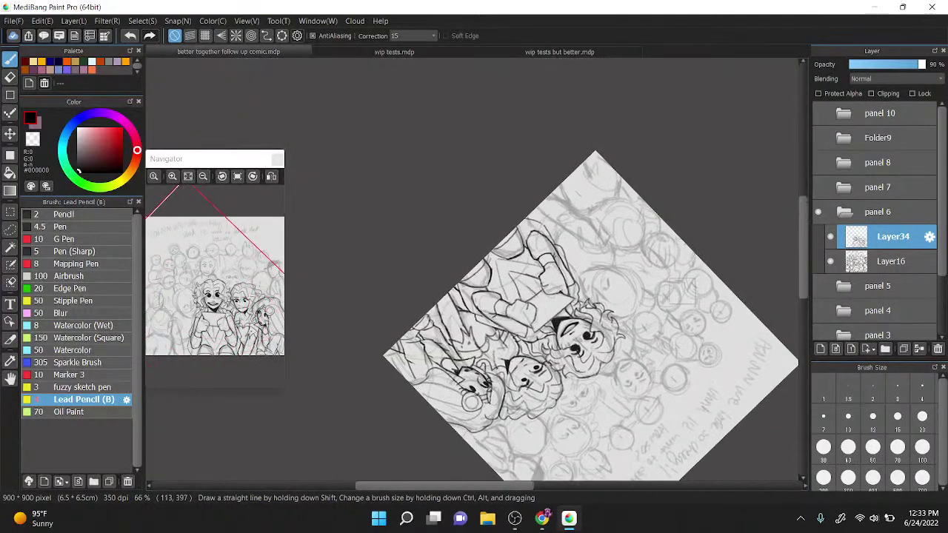
key("ctrl+Left")
key("ctrl+Left")
key("ctrl+Left")
key("ctrl+Left")
scroll(677, 316, "down", 2)
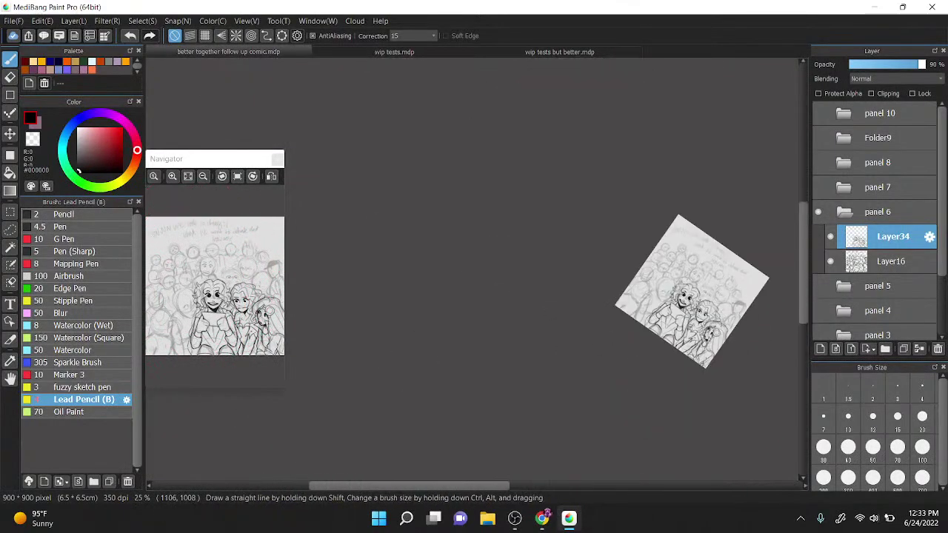
Step: Add a new layer above Layer34 and ink arched upper eyelids for the rough crowd figure beside the smiling first woman
left_click(820, 349)
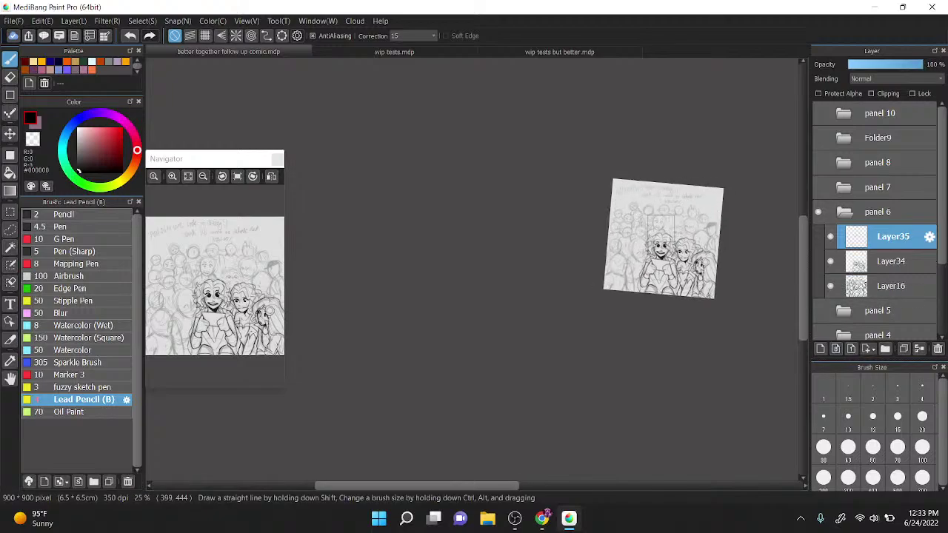
scroll(724, 382, "up", 4)
key("ctrl+Left")
left_click_drag(725, 381, 727, 407)
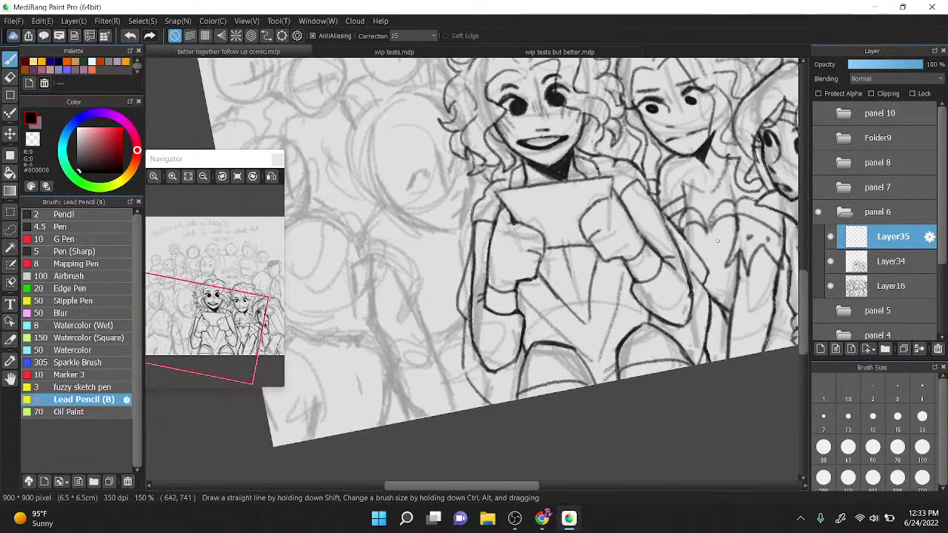
key("ctrl+Right")
scroll(716, 240, "up", 1)
left_click_drag(473, 272, 478, 302)
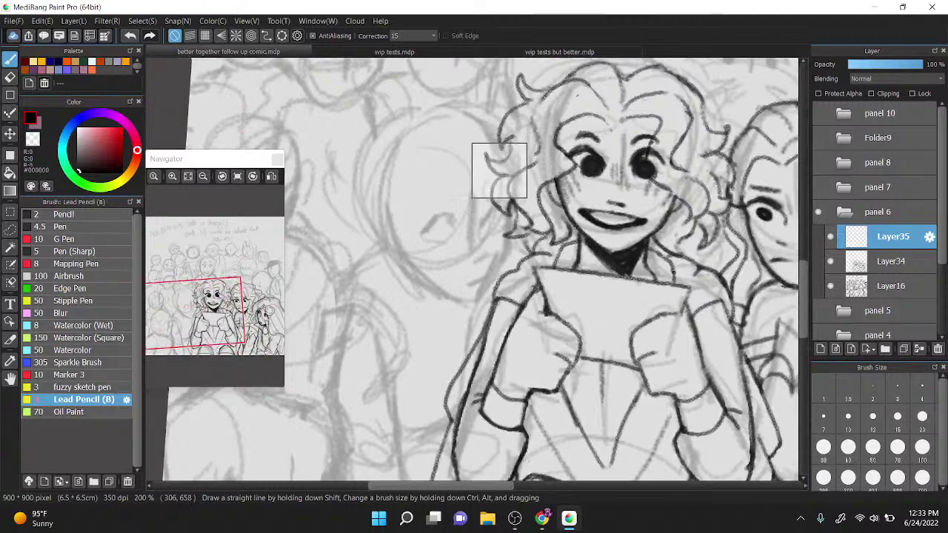
scroll(489, 159, "up", 1)
left_click_drag(490, 252, 518, 236)
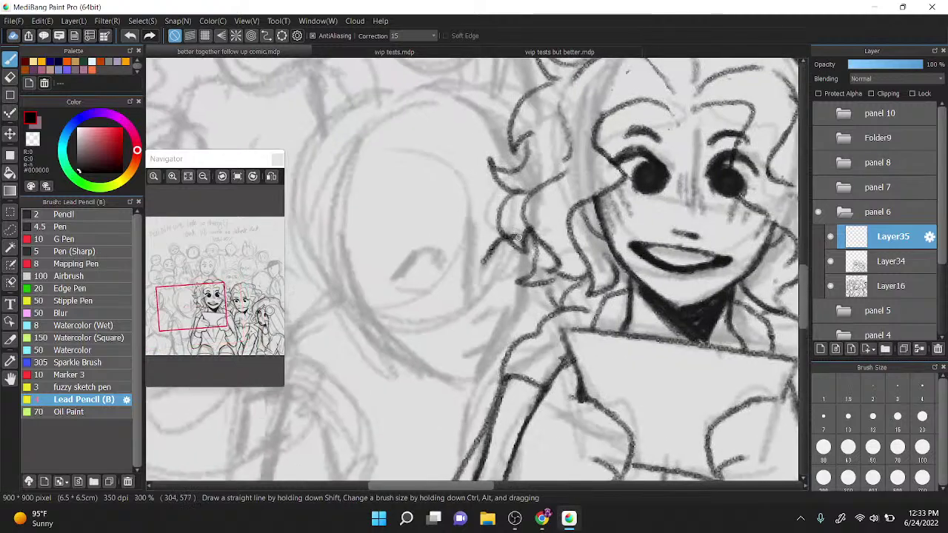
mouse_move(483, 268)
left_mouse_down()
mouse_move(519, 236)
mouse_move(520, 250)
left_mouse_up()
mouse_move(393, 280)
left_mouse_down()
mouse_move(411, 258)
mouse_move(442, 260)
left_mouse_up()
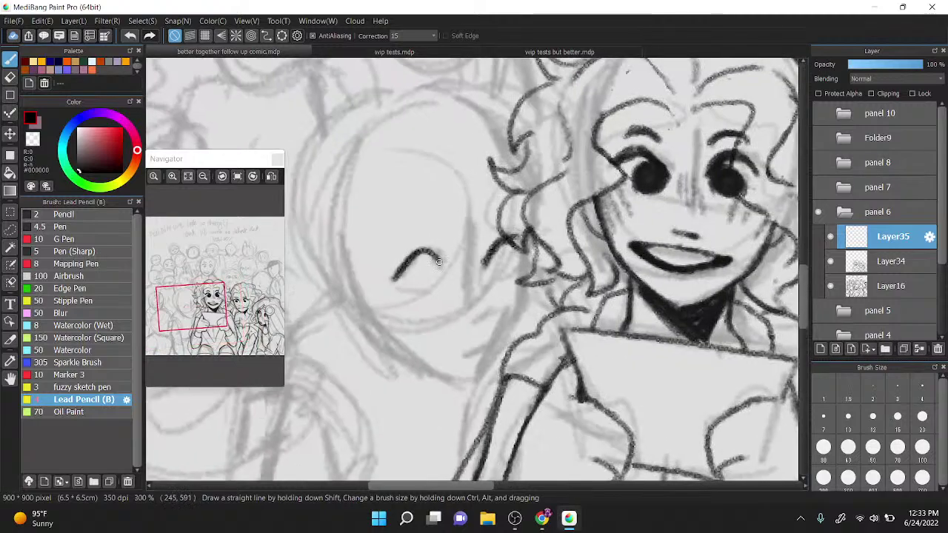
Step: Hide the inked women on Layer34 and make Layer35 the active layer
left_click(890, 260)
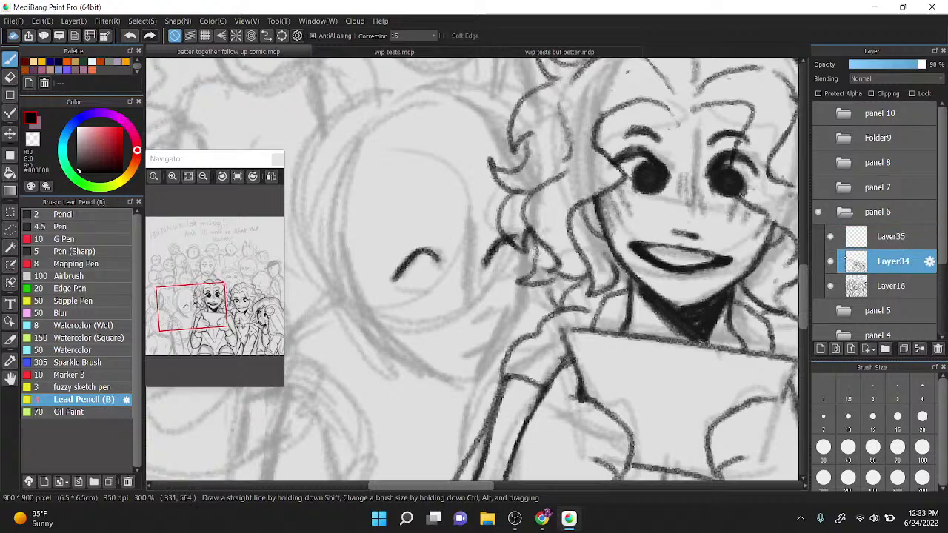
left_click(830, 260)
left_click(892, 236)
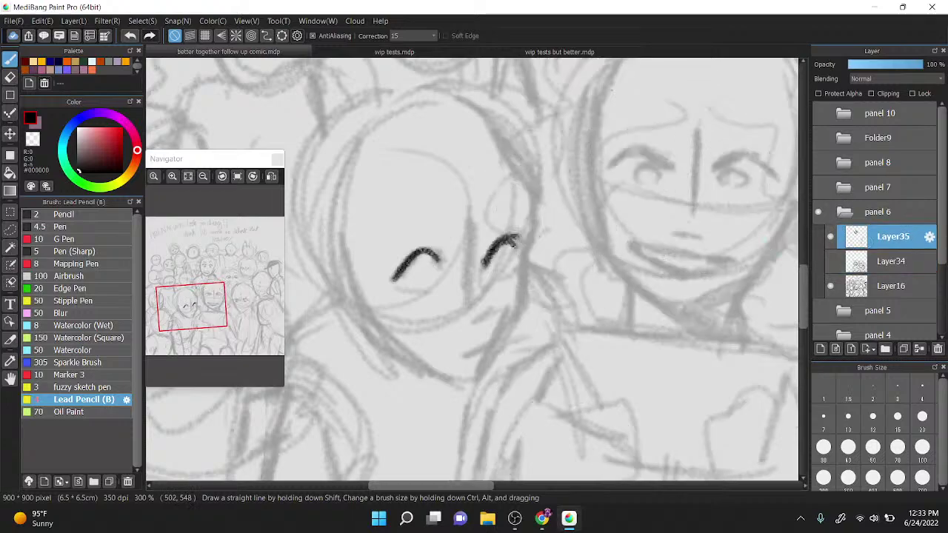
Step: Ink the crowd figure's face contour from the far brow to the chin, along the jaw and up into a pointed ear
mouse_move(507, 235)
left_mouse_down()
mouse_move(521, 252)
mouse_move(532, 222)
mouse_move(525, 183)
left_mouse_up()
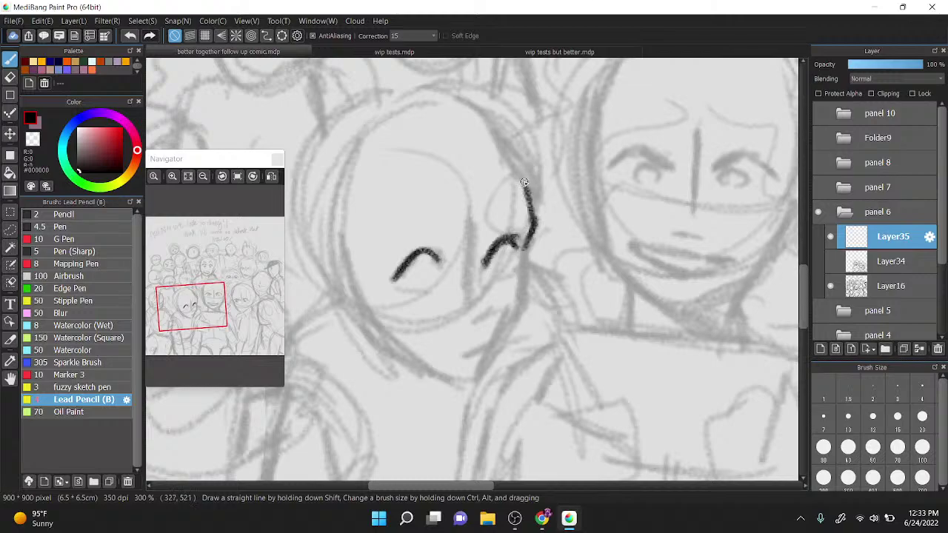
mouse_move(522, 254)
left_mouse_down()
mouse_move(518, 307)
mouse_move(480, 379)
mouse_move(513, 323)
left_mouse_up()
key("ctrl+z")
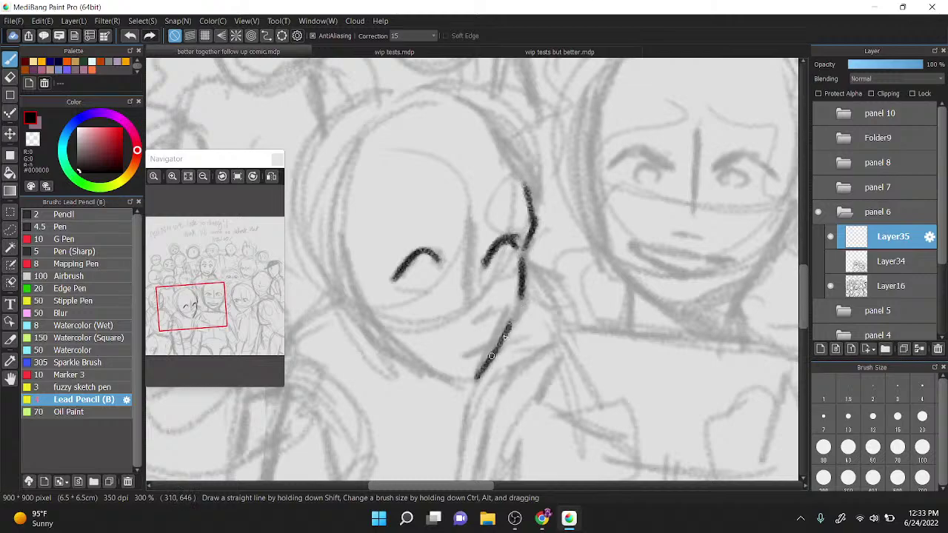
mouse_move(490, 358)
left_mouse_down()
mouse_move(518, 293)
mouse_move(521, 207)
left_mouse_up()
mouse_move(474, 378)
left_mouse_down()
mouse_move(398, 342)
mouse_move(357, 281)
mouse_move(336, 278)
mouse_move(307, 208)
left_mouse_up()
mouse_move(323, 241)
left_mouse_down()
mouse_move(309, 210)
mouse_move(359, 252)
left_mouse_up()
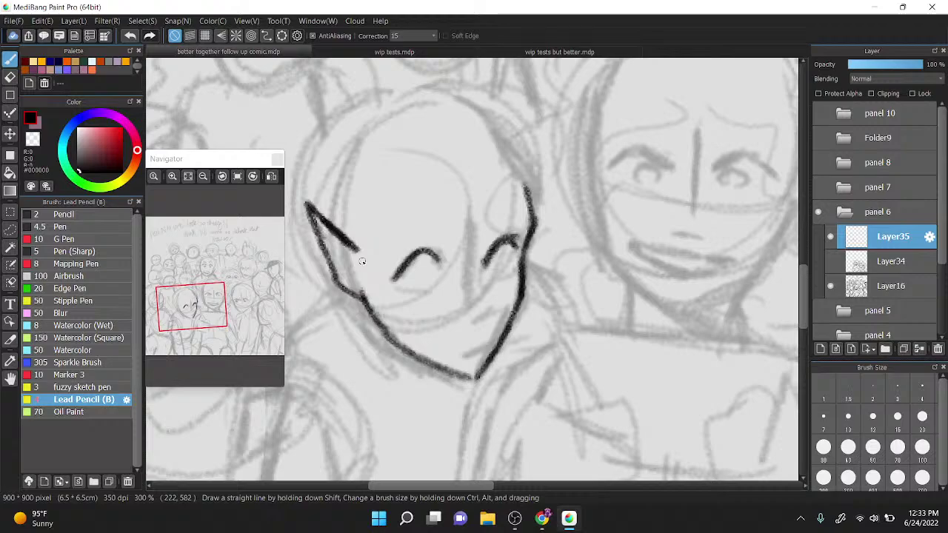
Step: Ink the lower eyelids and the curved inner side of the far eye, with a short nose mark beneath it
left_click_drag(392, 280, 424, 290)
mouse_move(492, 274)
left_mouse_down()
mouse_move(513, 262)
mouse_move(486, 268)
mouse_move(497, 288)
mouse_move(491, 281)
mouse_move(478, 317)
left_mouse_up()
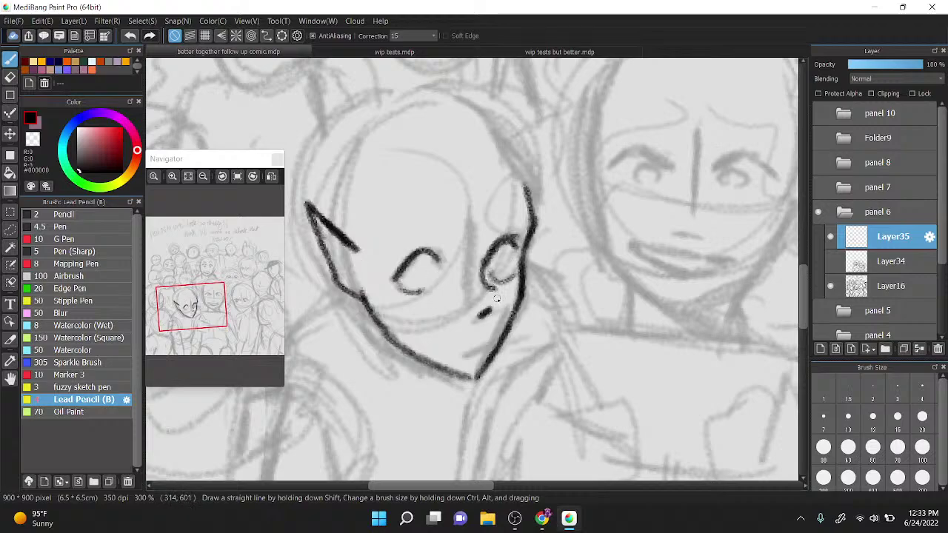
key("ctrl+z")
key("ctrl+z")
scroll(441, 361, "up", 1)
mouse_move(503, 225)
left_mouse_down()
mouse_move(484, 301)
mouse_move(508, 287)
mouse_move(485, 256)
left_mouse_up()
Step: Rework the nose under the far eye into a short slanted stroke, trimming the excess line
key("z")
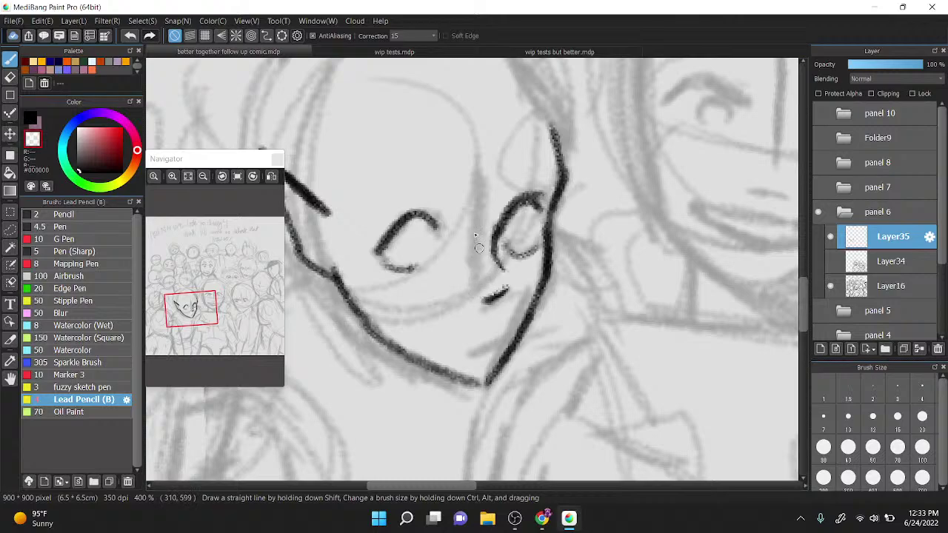
mouse_move(507, 289)
left_mouse_down()
mouse_move(478, 305)
mouse_move(508, 281)
left_mouse_up()
key("c")
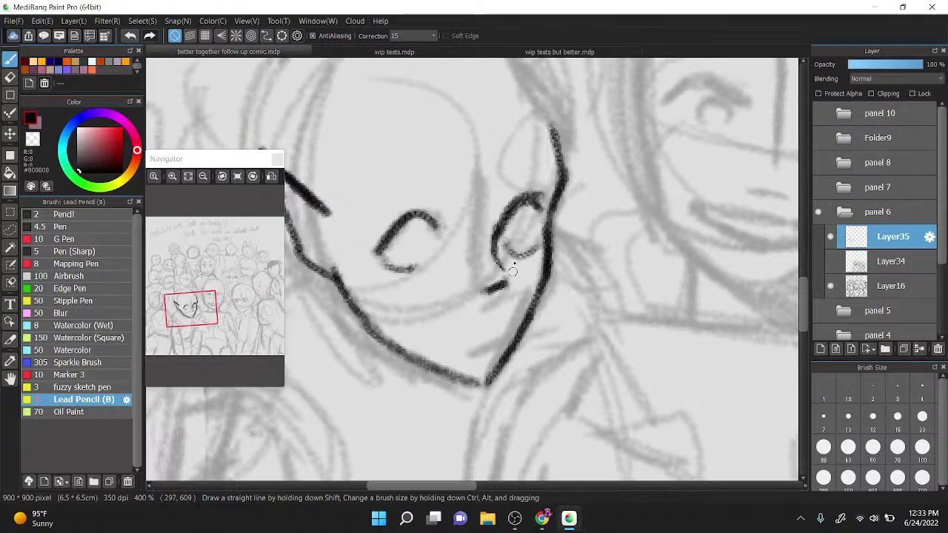
key("ctrl+z")
key("ctrl+z")
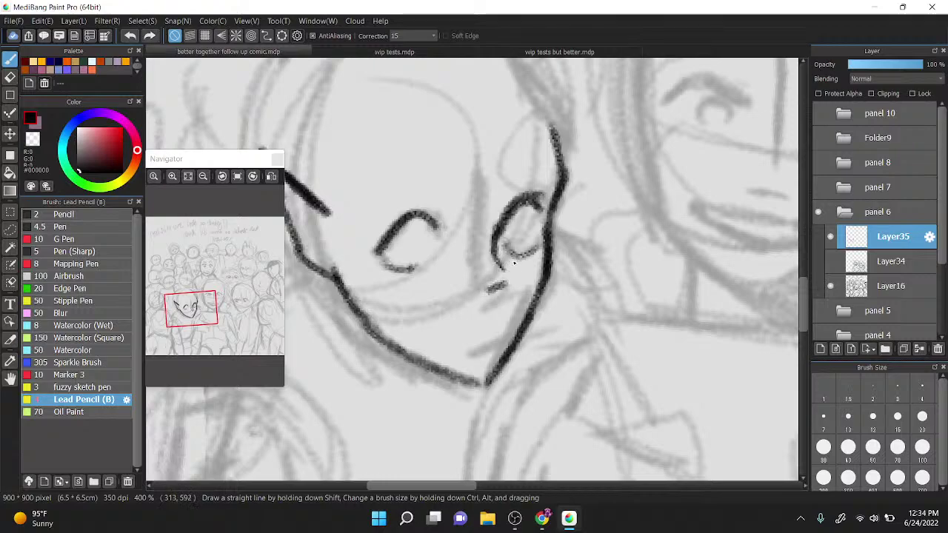
left_click_drag(486, 299, 512, 278)
key("z")
Step: Ink a short slanted mouth line just above the chin, redrawing it until it follows the sketched face
scroll(509, 263, "down", 1)
key("Left")
key("Left")
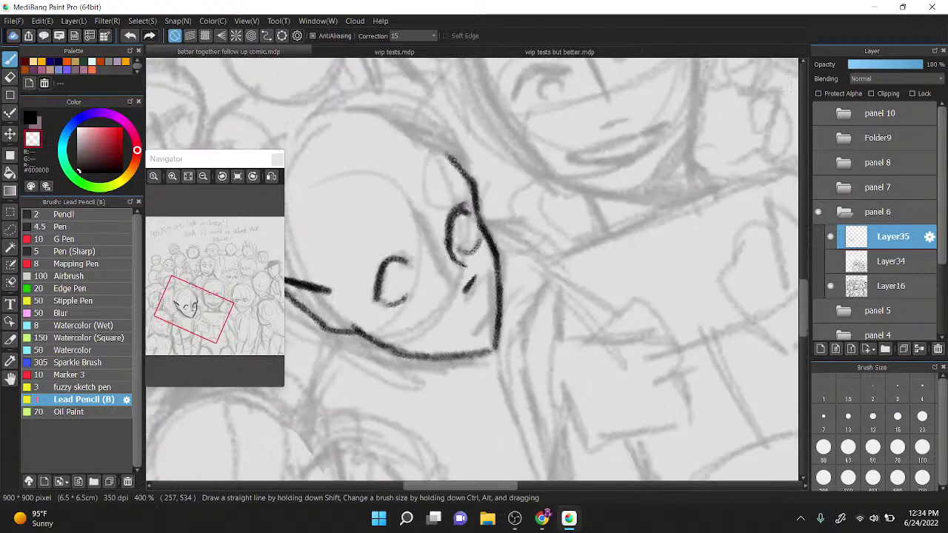
key("z")
key("Left")
scroll(503, 252, "down", 1)
left_click_drag(477, 248, 489, 213)
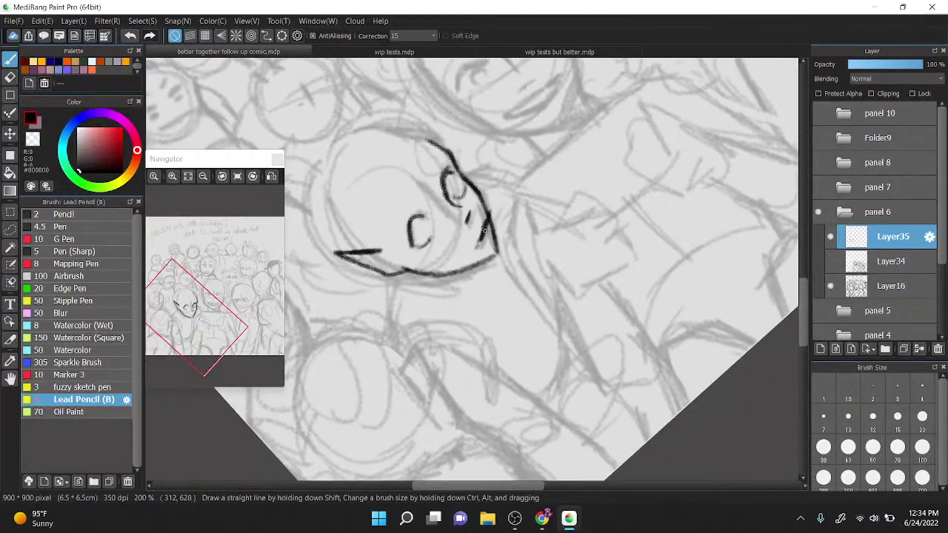
key("ctrl+z")
left_click_drag(476, 252, 488, 209)
scroll(455, 238, "up", 2)
key("ctrl+z")
left_click_drag(502, 261, 523, 210)
scroll(466, 199, "down", 3)
key("Right")
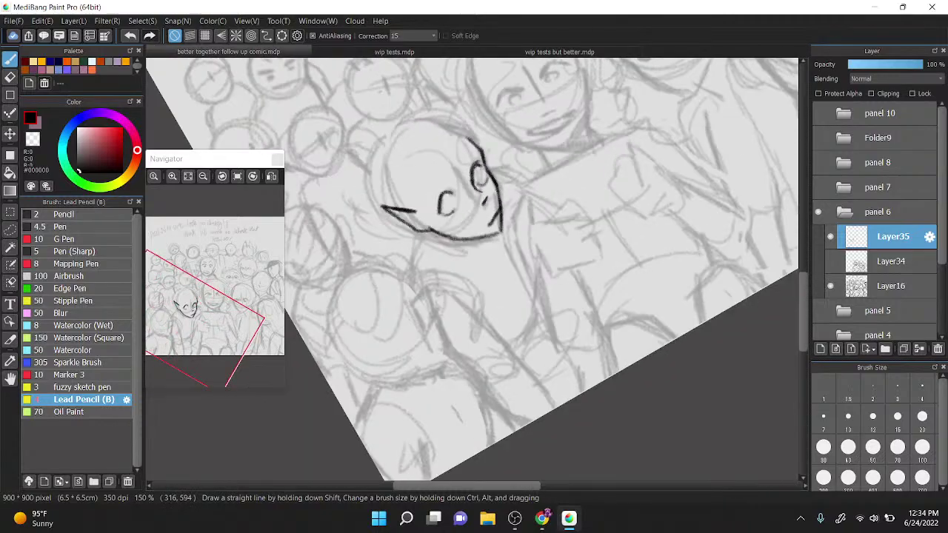
Step: Ink the hair contour behind the pointed ear, the long line over the head and the curled lock at the far brow
left_click(830, 261)
left_click(830, 260)
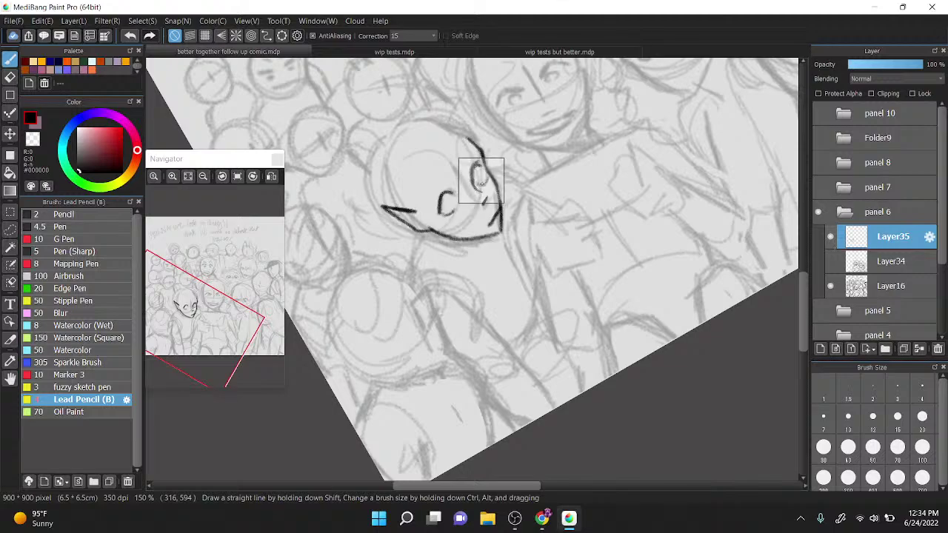
key("Down")
scroll(561, 211, "up", 3)
mouse_move(490, 182)
left_mouse_down()
mouse_move(550, 158)
mouse_move(500, 185)
left_mouse_up()
scroll(518, 149, "down", 1)
mouse_move(409, 303)
left_mouse_down()
mouse_move(331, 211)
mouse_move(332, 188)
mouse_move(364, 160)
left_mouse_up()
mouse_move(565, 168)
left_mouse_down()
mouse_move(567, 116)
mouse_move(423, 90)
mouse_move(380, 59)
left_mouse_up()
Step: Consult the character drawing in wip tests but better.mdp and ink jagged hair spikes at the back of the comic figure's head
left_click(394, 52)
left_click(536, 49)
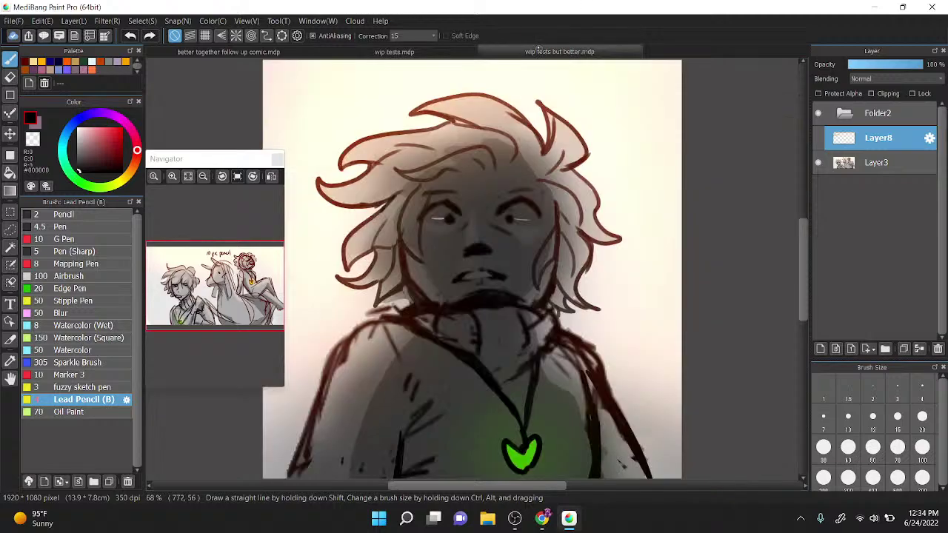
left_click(267, 51)
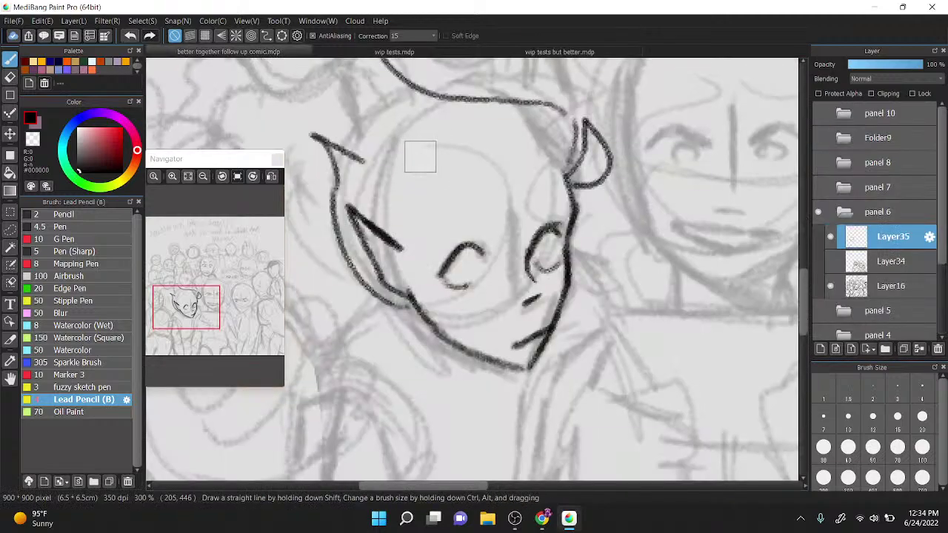
scroll(419, 152, "up", 5)
mouse_move(396, 71)
left_mouse_down()
mouse_move(424, 147)
mouse_move(347, 103)
mouse_move(356, 158)
mouse_move(382, 201)
left_mouse_up()
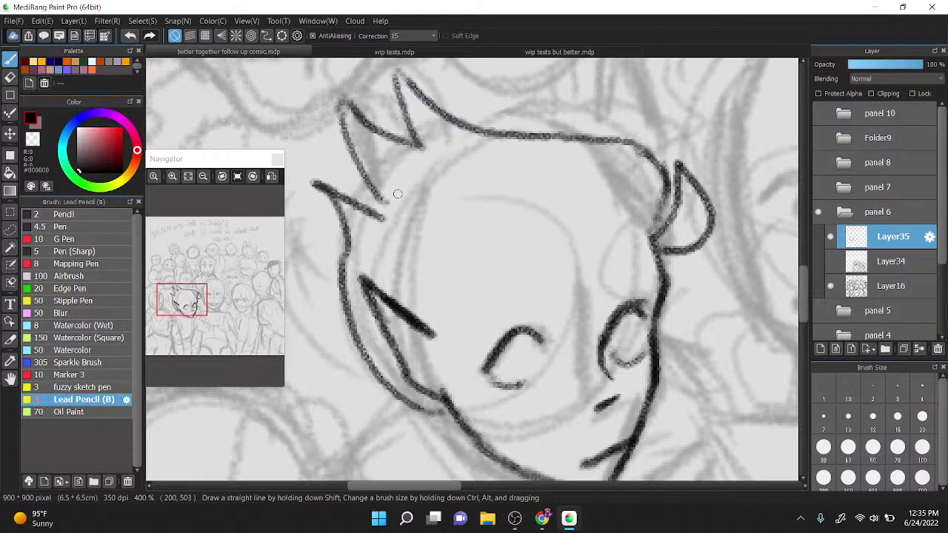
Step: Lasso and delete the back hair spikes and the hair contour behind the pointed ear
key("l")
left_click_drag(520, 166, 546, 155)
scroll(546, 156, "down", 1)
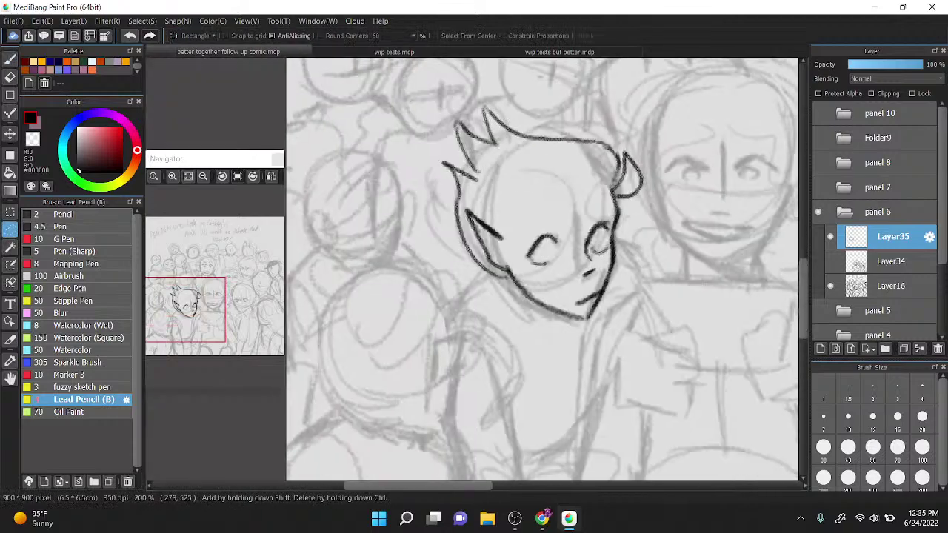
mouse_move(506, 289)
left_mouse_down()
mouse_move(486, 297)
mouse_move(539, 95)
mouse_move(535, 127)
mouse_move(476, 95)
mouse_move(511, 193)
mouse_move(471, 197)
mouse_move(465, 229)
left_mouse_up()
key("ctrl+d")
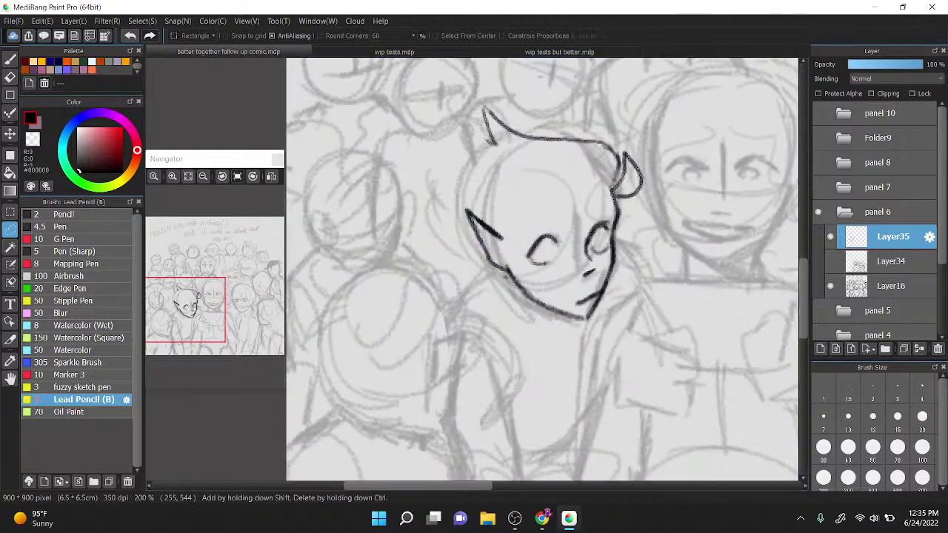
Step: Re-ink the hair behind the ear as a sweeping contour ending in longer swept-back spikes
key("p")
left_click_drag(501, 271, 443, 160)
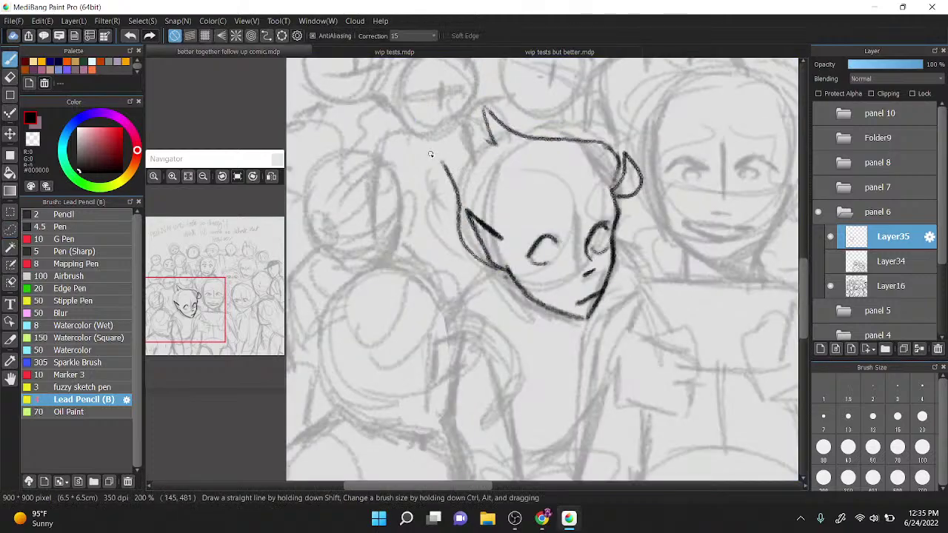
left_click_drag(525, 135, 466, 159)
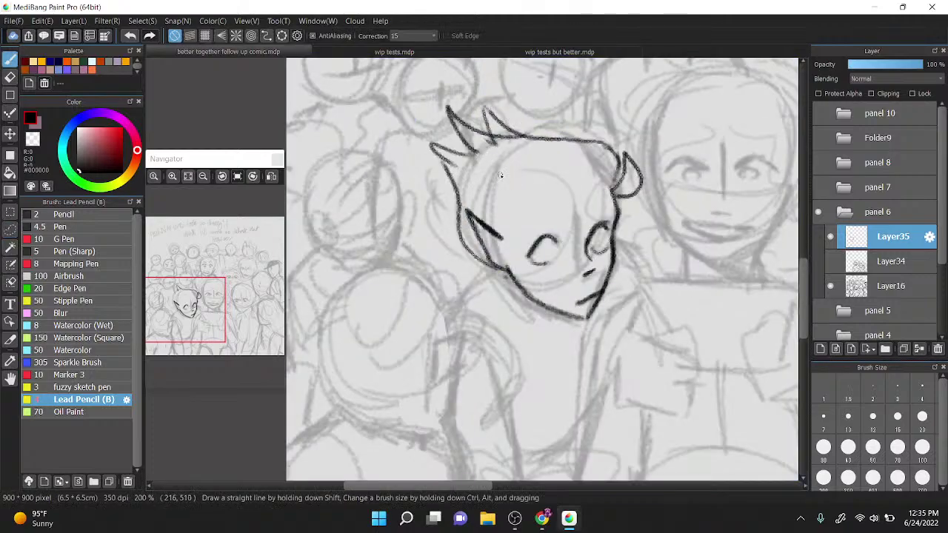
Step: Erase the leftover front hair spike above the new swept-back spikes
scroll(493, 136, "down", 2)
scroll(489, 142, "up", 3)
scroll(515, 107, "down", 1)
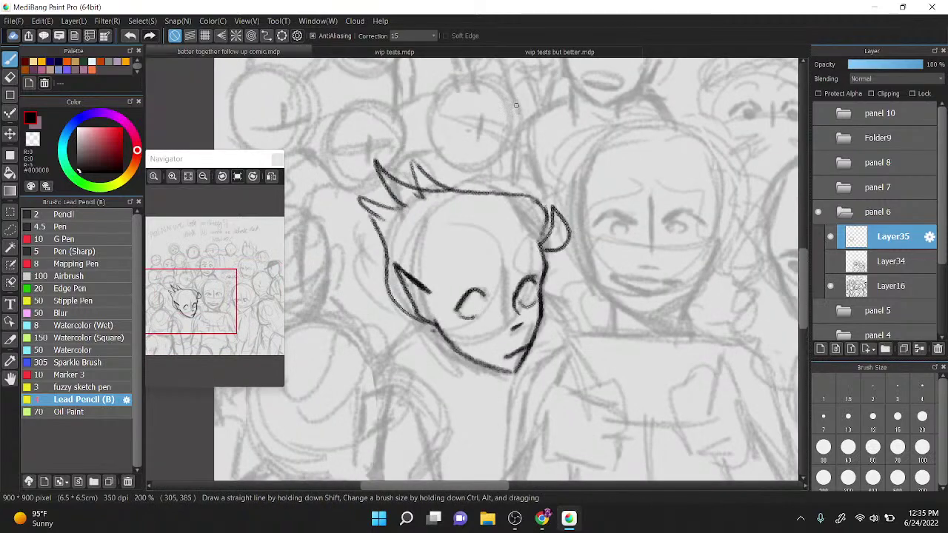
scroll(420, 165, "up", 2)
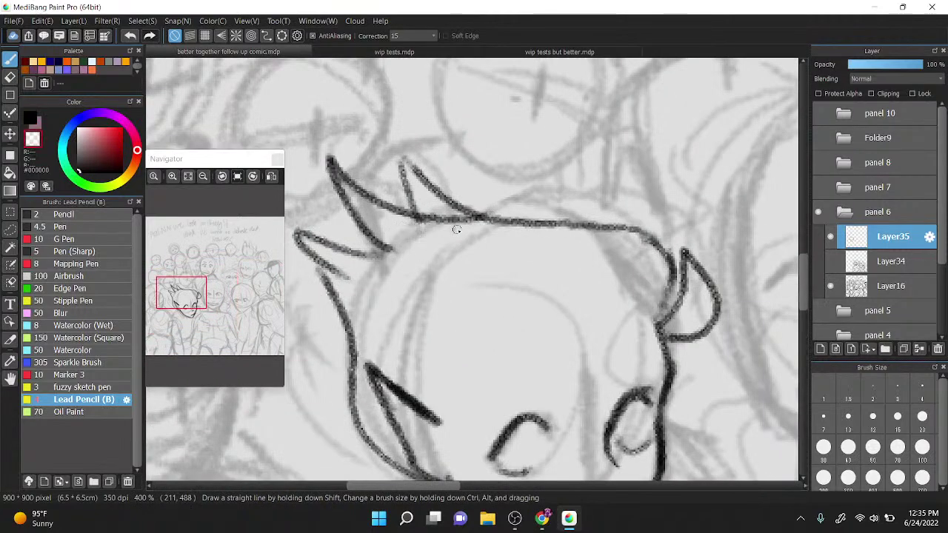
mouse_move(395, 191)
left_mouse_down()
mouse_move(412, 205)
mouse_move(402, 188)
mouse_move(463, 202)
mouse_move(398, 150)
left_mouse_up()
key("x")
Step: Ink inner hair strands running from the spikes toward the forehead, with small strands at the hairline and beside the far eye
mouse_move(504, 318)
left_mouse_down()
mouse_move(490, 281)
mouse_move(385, 250)
left_mouse_up()
left_click_drag(428, 345, 343, 284)
scroll(510, 141, "down", 2)
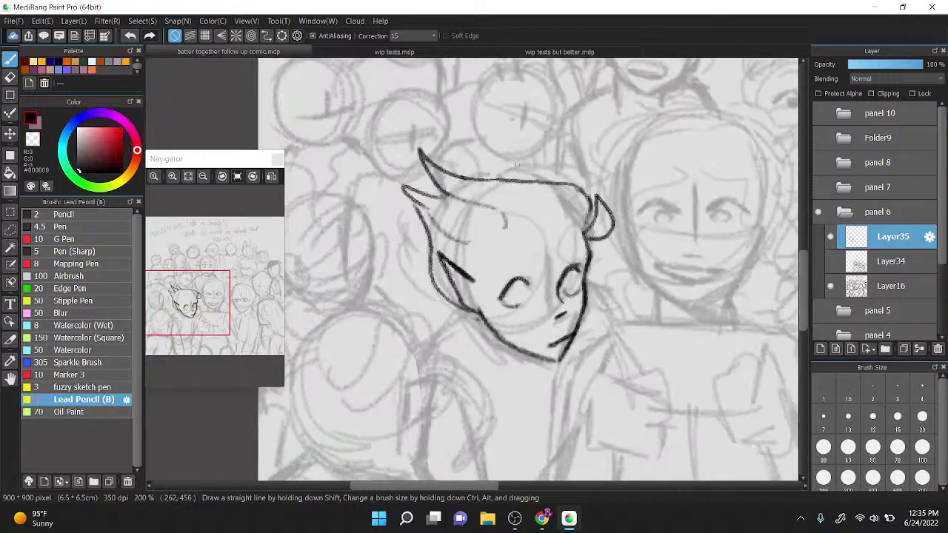
left_click_drag(543, 226, 554, 194)
mouse_move(589, 284)
left_mouse_down()
mouse_move(596, 260)
mouse_move(590, 237)
left_mouse_up()
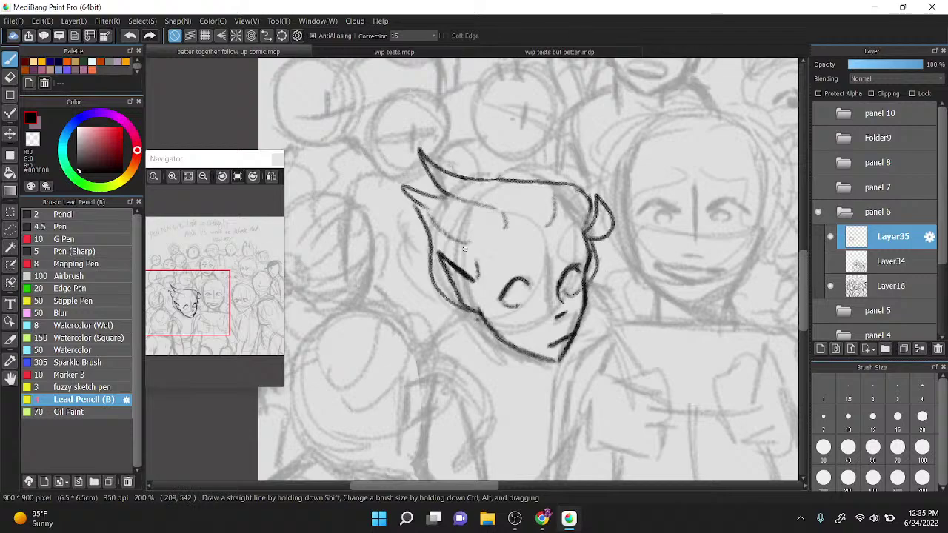
Step: Try inking the pointed-eared figure's lower body with lines to the panel's lower edge, a rounded form and a short curve above it
scroll(464, 249, "down", 4)
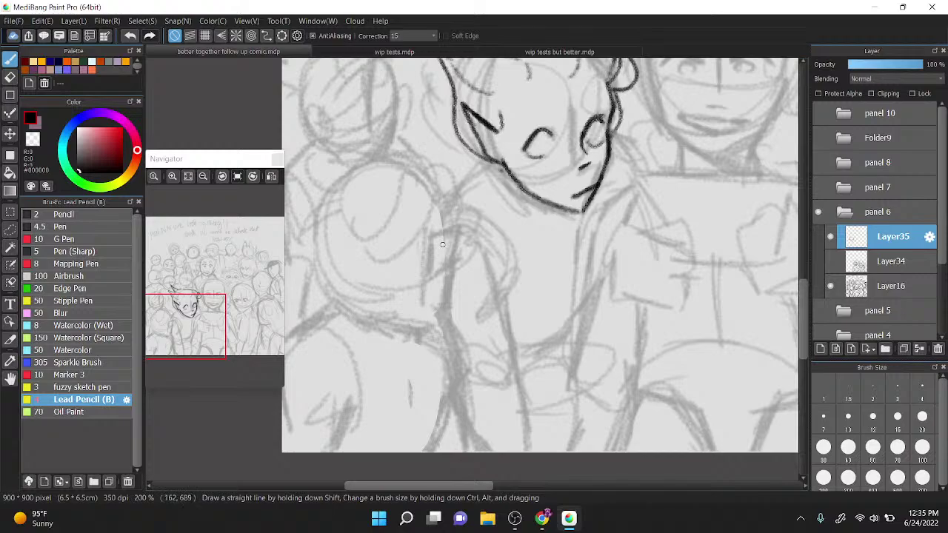
scroll(466, 178, "down", 3)
scroll(519, 178, "up", 3)
scroll(556, 92, "down", 2)
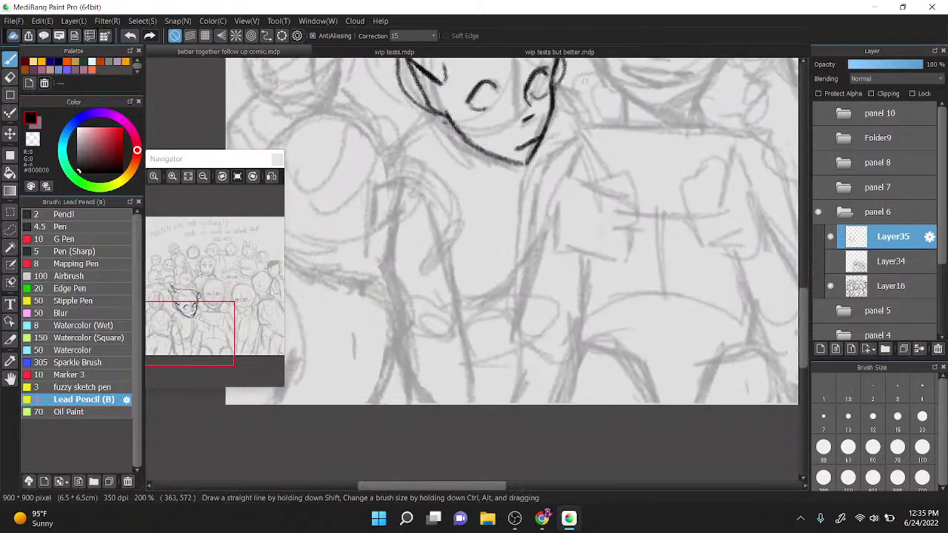
left_click_drag(399, 351, 424, 404)
left_click_drag(460, 335, 479, 404)
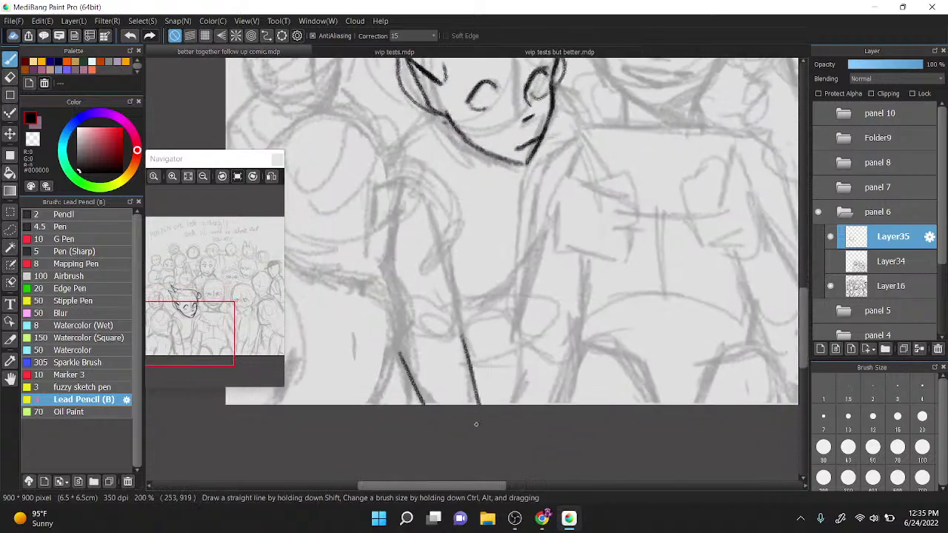
mouse_move(460, 318)
left_mouse_down()
mouse_move(519, 347)
mouse_move(522, 370)
left_mouse_up()
left_click_drag(505, 311, 528, 283)
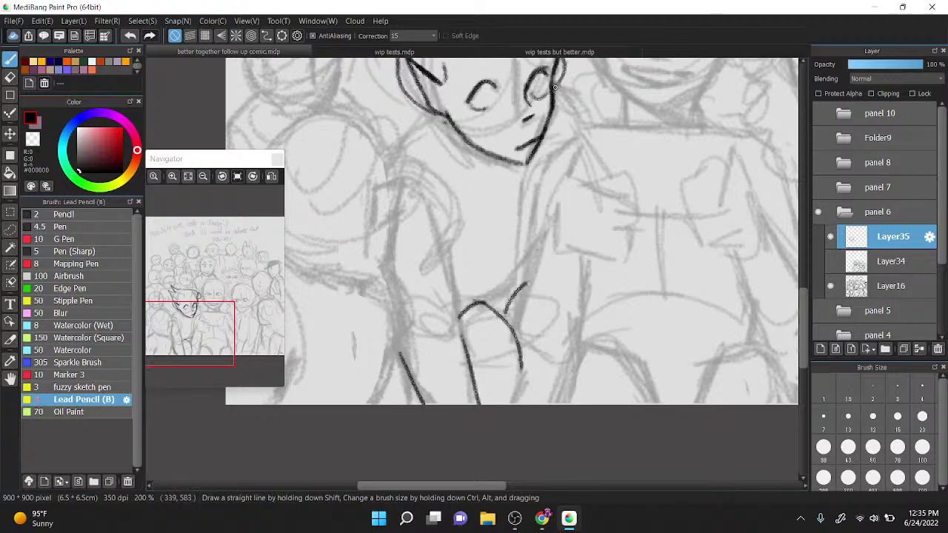
Step: Try inking the figure's hair ends beside the face, its shoulders and its sleeve
left_click_drag(555, 88, 581, 128)
key("ctrl+z")
left_click_drag(563, 72, 590, 95)
left_click_drag(550, 127, 560, 154)
mouse_move(364, 158)
left_mouse_down()
mouse_move(419, 134)
mouse_move(435, 140)
left_mouse_up()
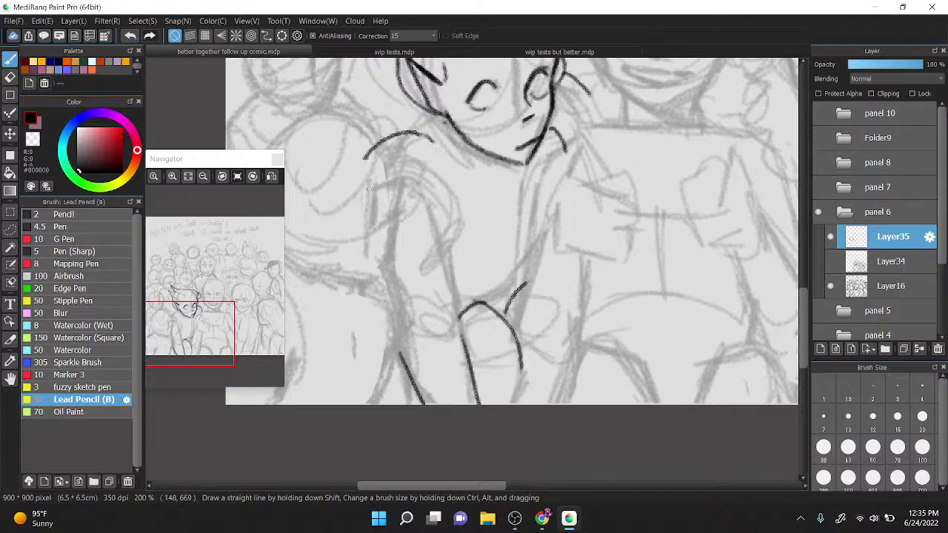
mouse_move(367, 219)
left_mouse_down()
mouse_move(422, 223)
mouse_move(449, 184)
mouse_move(443, 108)
mouse_move(417, 129)
mouse_move(445, 107)
left_mouse_up()
key("ctrl+z")
scroll(445, 104, "down", 2)
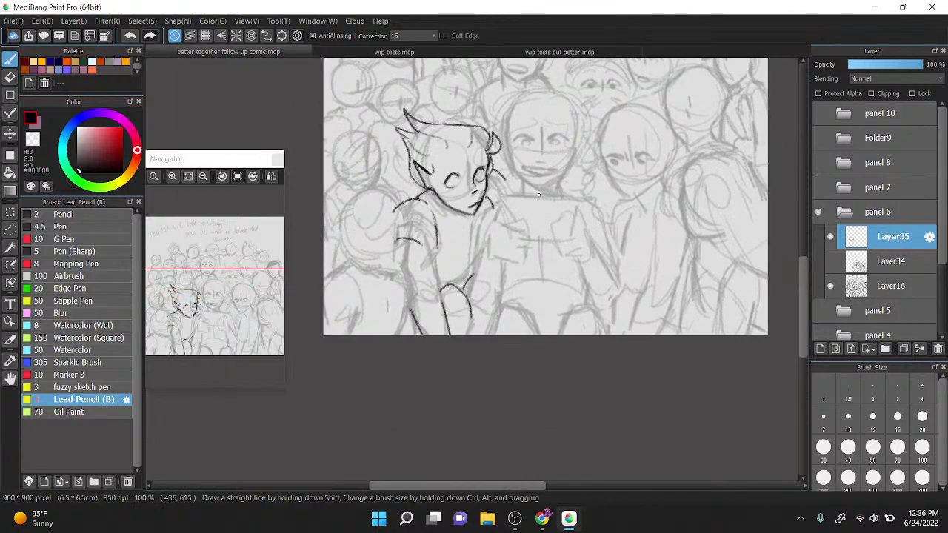
Step: Undo all the body and shoulder strokes so only the pointed-eared figure's inked head is left
key("ctrl+z")
key("ctrl+z")
key("ctrl+z")
key("ctrl+z")
key("ctrl+z")
key("ctrl+z")
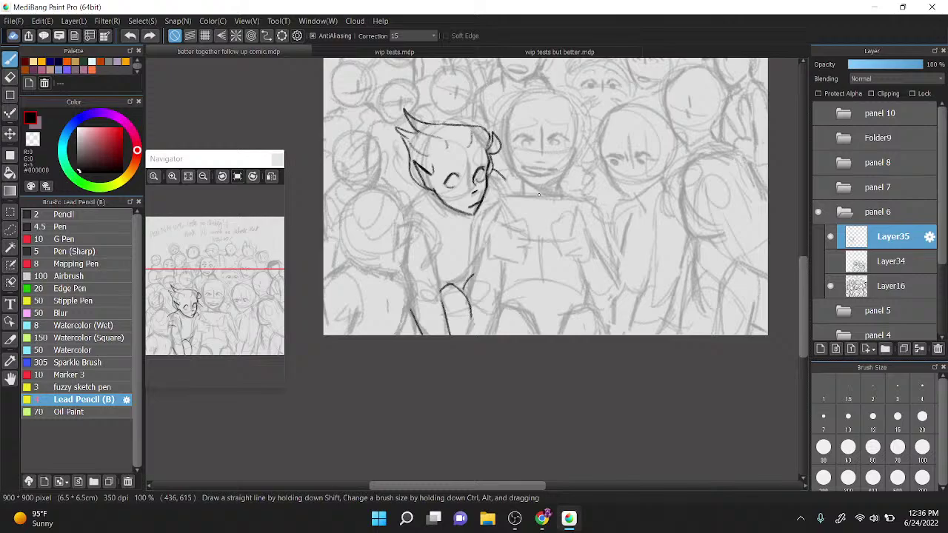
key("ctrl+z")
key("ctrl+z")
key("ctrl+z")
key("ctrl+z")
key("ctrl+z")
Step: Ink a slanted four-sided outline at the face edge of the round-headed crowd figure below the pointed-eared one
left_click_drag(410, 243, 476, 189)
scroll(463, 191, "up", 3)
left_click_drag(519, 168, 532, 172)
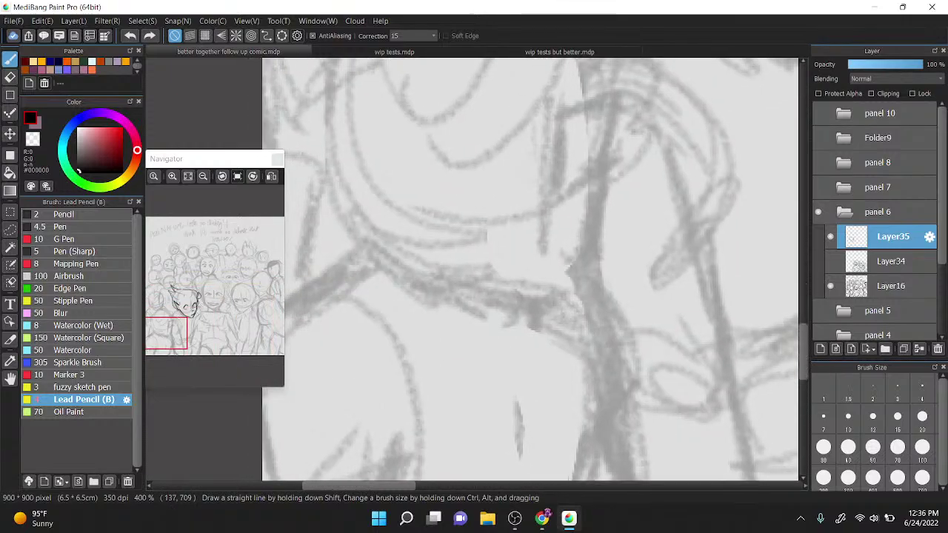
mouse_move(566, 119)
left_mouse_down()
mouse_move(557, 188)
mouse_move(567, 119)
mouse_move(610, 108)
left_mouse_up()
left_click_drag(555, 183, 608, 168)
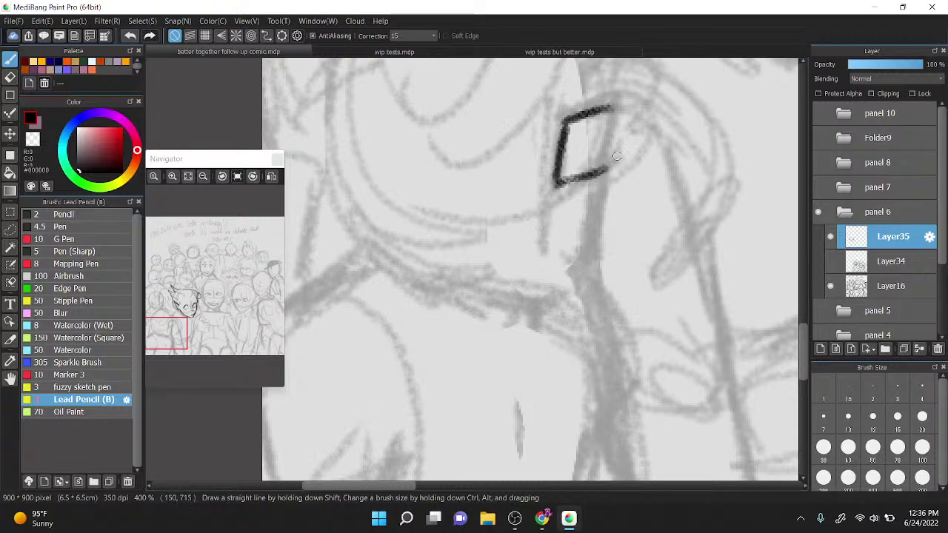
left_click_drag(618, 109, 610, 171)
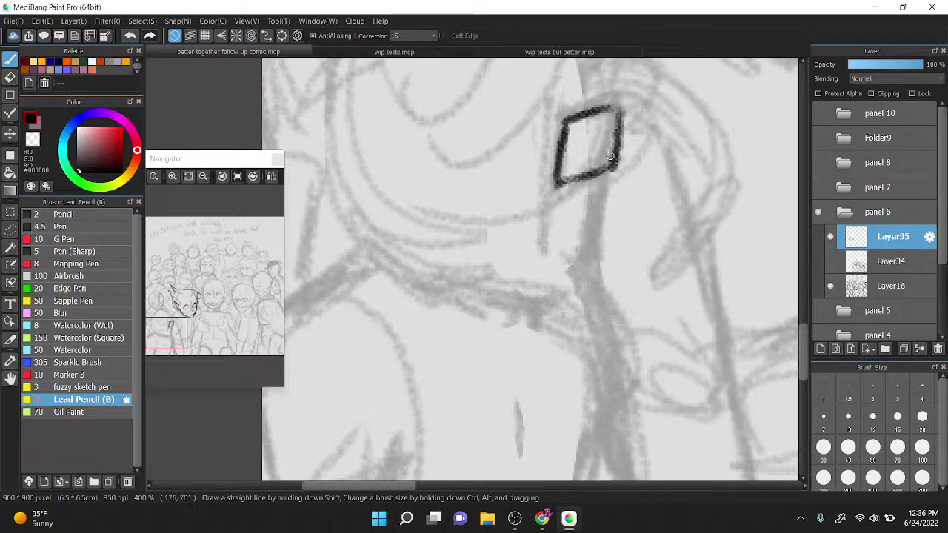
Step: Ink a small hook under the four-sided outline and a near eye with a slanted lid and solid black oval pupil
mouse_move(559, 152)
left_mouse_down()
mouse_move(559, 198)
mouse_move(572, 208)
left_mouse_up()
mouse_move(444, 180)
left_mouse_down()
mouse_move(485, 139)
mouse_move(502, 172)
mouse_move(488, 179)
mouse_move(491, 148)
mouse_move(493, 181)
mouse_move(497, 168)
left_mouse_up()
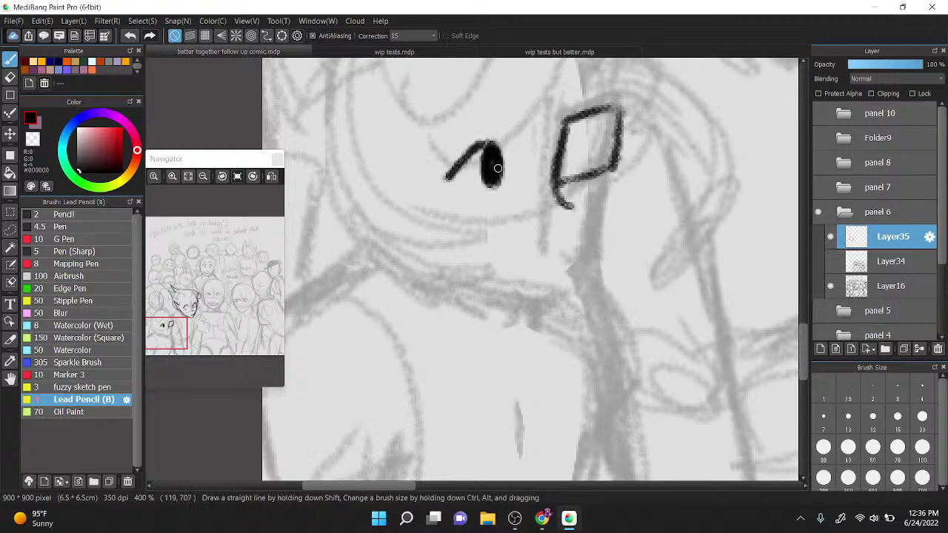
scroll(498, 168, "down", 5)
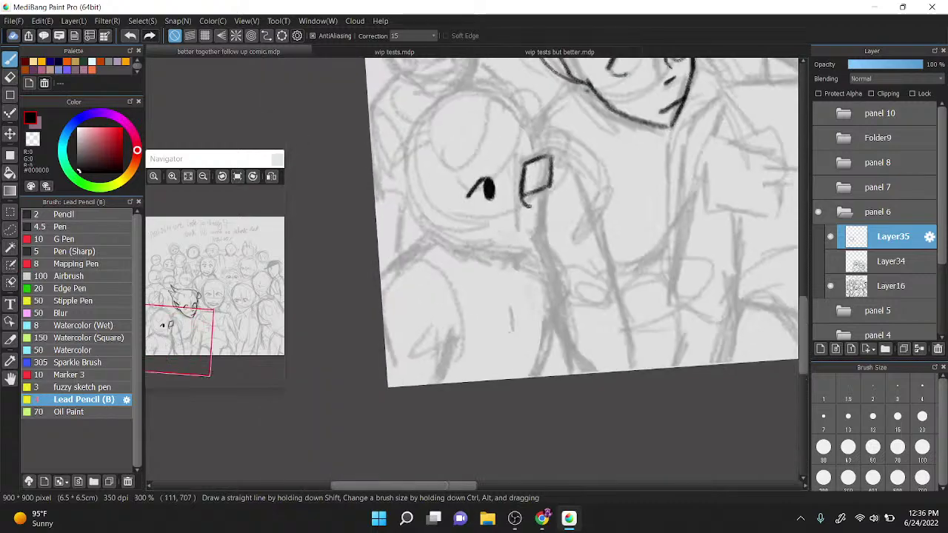
scroll(564, 147, "up", 3)
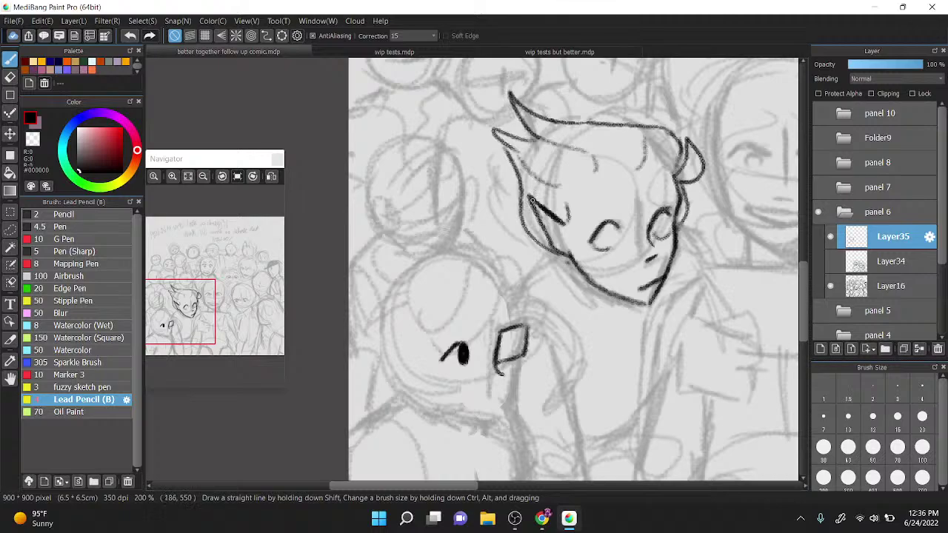
scroll(531, 200, "down", 3)
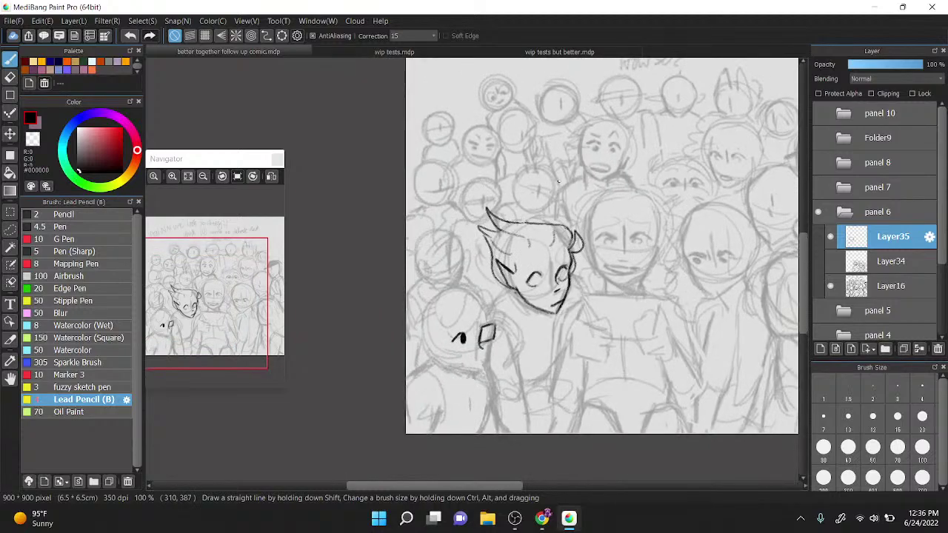
scroll(559, 181, "up", 2)
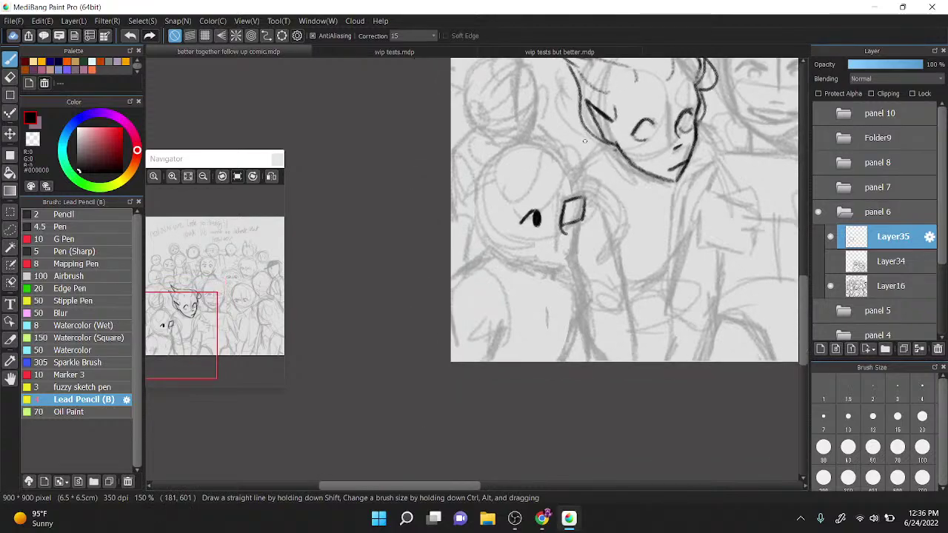
Step: Ink the round-headed figure's slanting fringe strand past the eye and its jawline running up to the four-sided outline
mouse_move(538, 157)
left_mouse_down()
mouse_move(523, 213)
mouse_move(550, 185)
mouse_move(515, 236)
left_mouse_up()
key("ctrl+z")
scroll(497, 225, "up", 2)
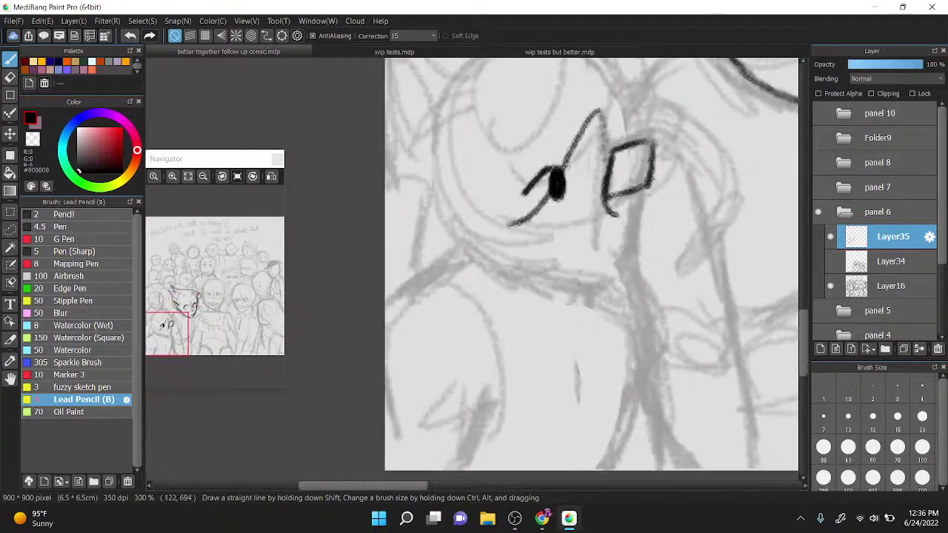
mouse_move(463, 211)
left_mouse_down()
mouse_move(493, 263)
mouse_move(592, 300)
mouse_move(627, 258)
mouse_move(639, 199)
left_mouse_up()
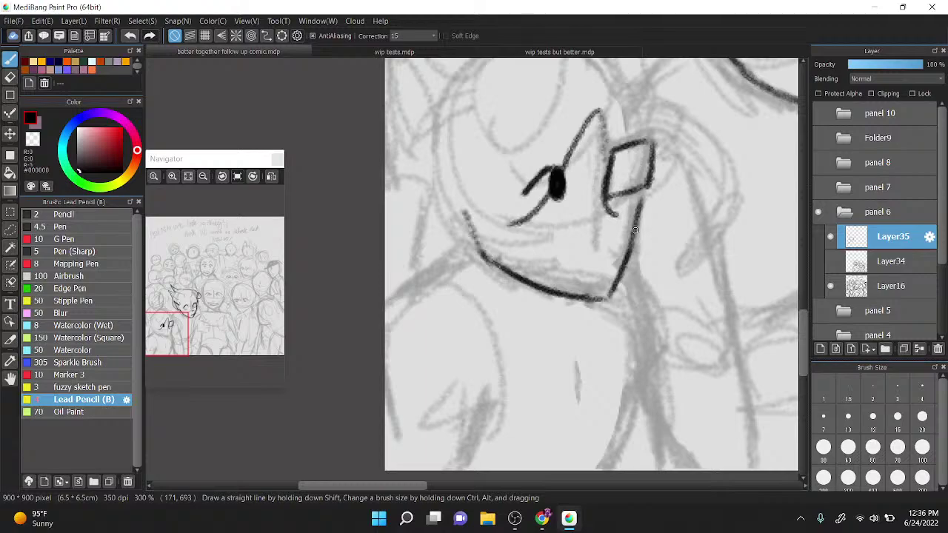
mouse_move(643, 197)
left_mouse_down()
mouse_move(609, 194)
mouse_move(637, 190)
mouse_move(603, 200)
mouse_move(647, 200)
mouse_move(618, 189)
mouse_move(645, 189)
mouse_move(635, 189)
mouse_move(640, 170)
mouse_move(612, 195)
mouse_move(644, 182)
left_mouse_up()
key("z")
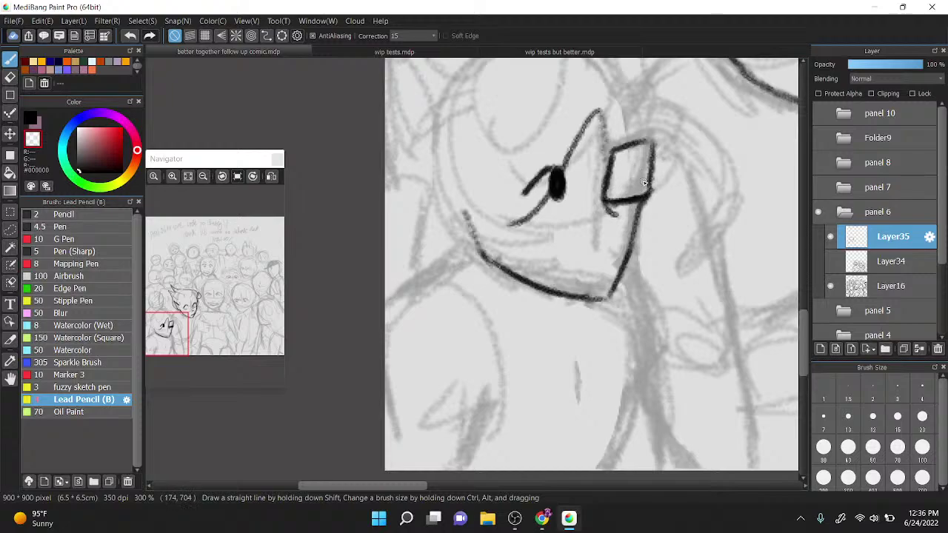
key("x")
Step: Extend the fringe into a curl behind the eye, and ink the inner hair arc and tufted top of the hair
mouse_move(510, 224)
left_mouse_down()
mouse_move(444, 190)
mouse_move(503, 176)
left_mouse_up()
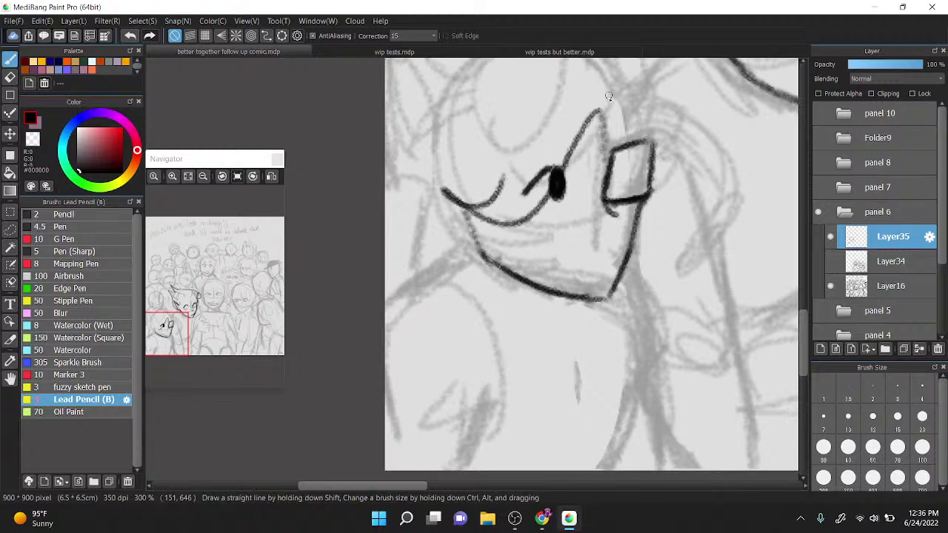
mouse_move(608, 103)
left_mouse_down()
mouse_move(543, 97)
mouse_move(514, 205)
left_mouse_up()
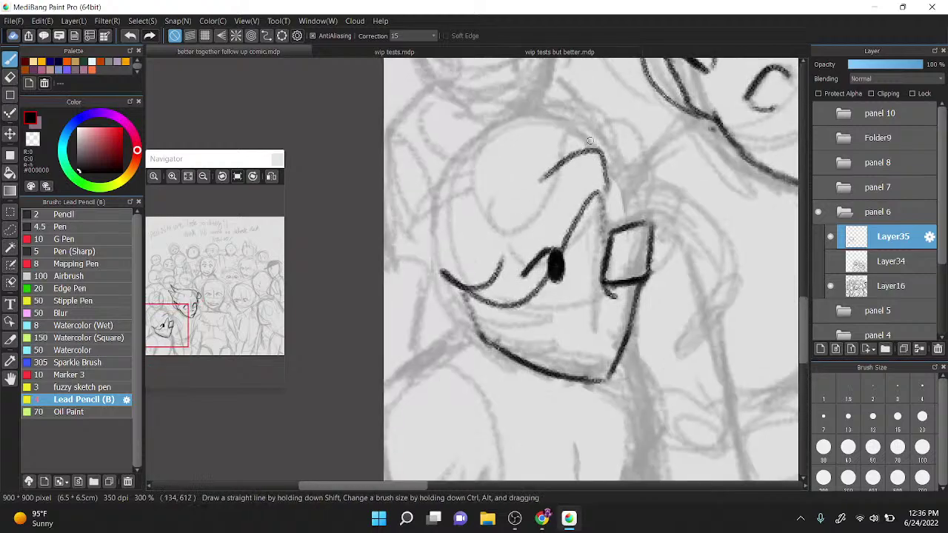
mouse_move(621, 183)
left_mouse_down()
mouse_move(552, 87)
mouse_move(559, 61)
mouse_move(564, 113)
mouse_move(532, 97)
mouse_move(539, 119)
mouse_move(463, 101)
mouse_move(476, 115)
mouse_move(425, 145)
mouse_move(418, 193)
left_mouse_up()
key("ctrl+z")
key("ctrl+z")
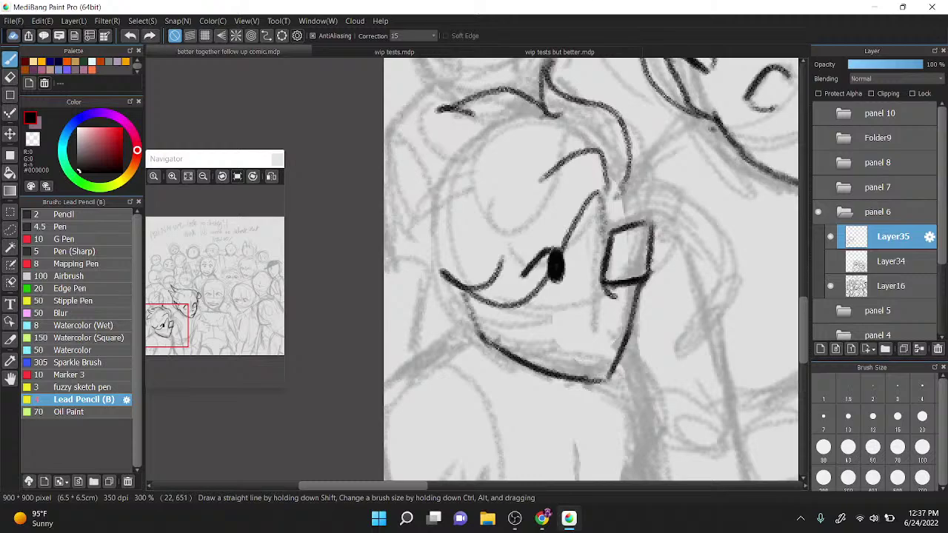
Step: Ink spiky hair tufts down the back of the head and in front of the forehead to the four-sided outline
mouse_move(466, 117)
left_mouse_down()
mouse_move(383, 117)
mouse_move(429, 146)
mouse_move(393, 133)
mouse_move(413, 169)
mouse_move(415, 207)
mouse_move(382, 234)
mouse_move(430, 234)
mouse_move(407, 285)
mouse_move(472, 273)
left_mouse_up()
key("ctrl+z")
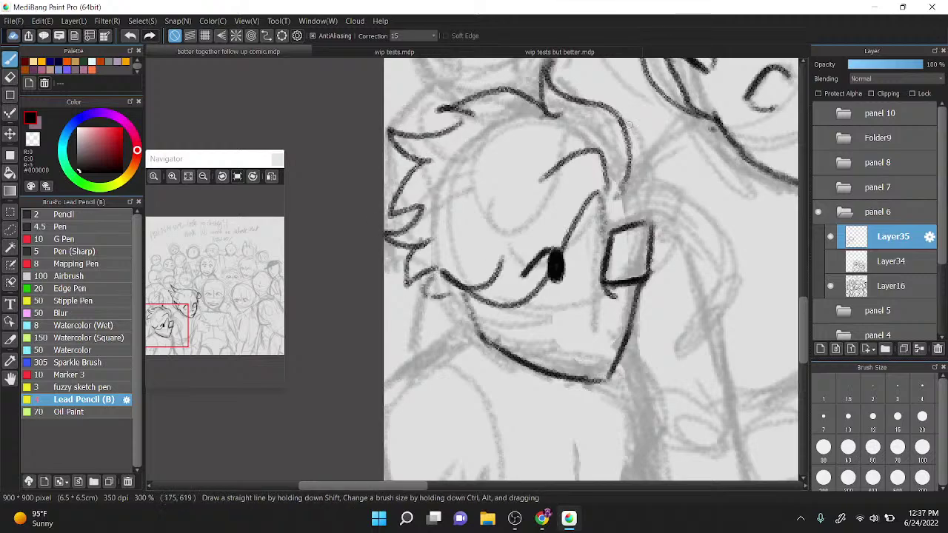
mouse_move(626, 119)
left_mouse_down()
mouse_move(673, 209)
mouse_move(666, 247)
mouse_move(678, 268)
mouse_move(636, 278)
left_mouse_up()
left_click_drag(622, 197, 645, 231)
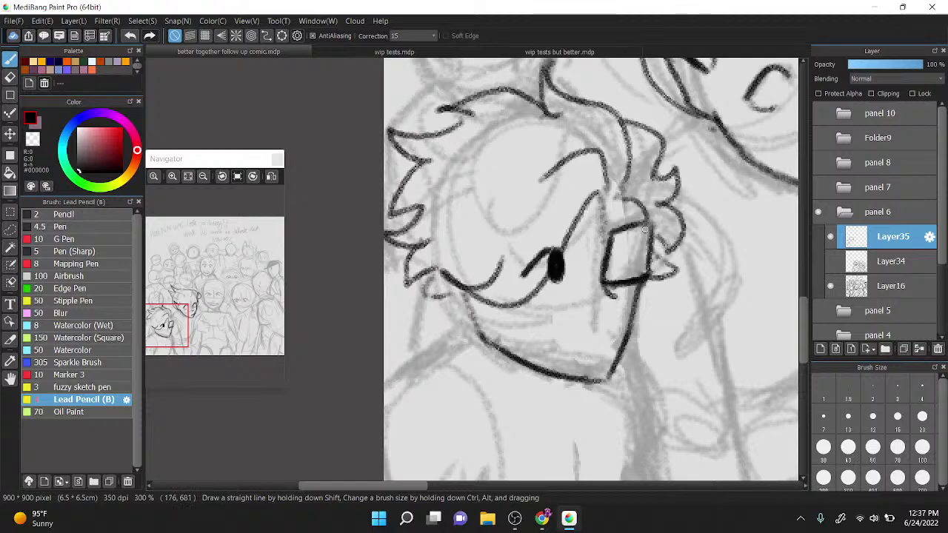
Step: Darken the jawline and replace the upper corner of the four-sided outline with a curved edge
left_click_drag(465, 294, 540, 360)
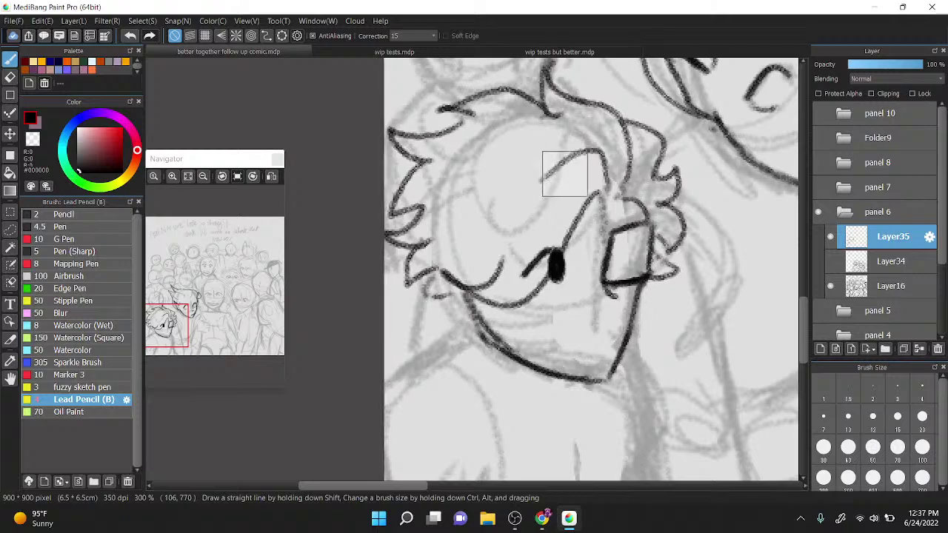
left_click_drag(573, 157, 581, 126)
mouse_move(612, 231)
left_mouse_down()
mouse_move(622, 203)
mouse_move(612, 228)
mouse_move(639, 193)
mouse_move(612, 236)
mouse_move(642, 189)
mouse_move(605, 235)
mouse_move(655, 185)
left_mouse_up()
key("x")
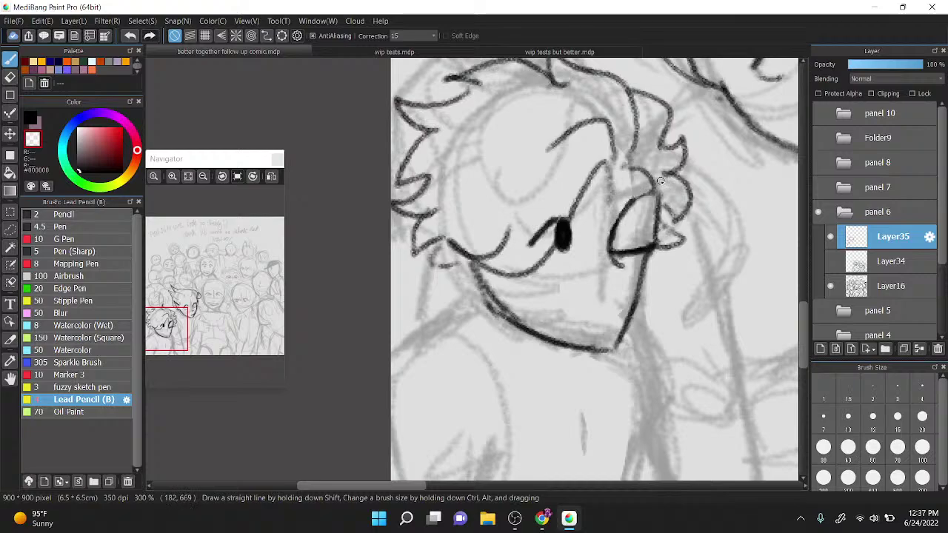
key("x")
left_click_drag(560, 222, 569, 235)
Step: Flip the canvas view horizontally and rework the front of the jawline into a clean, rounded chin
left_click(271, 176)
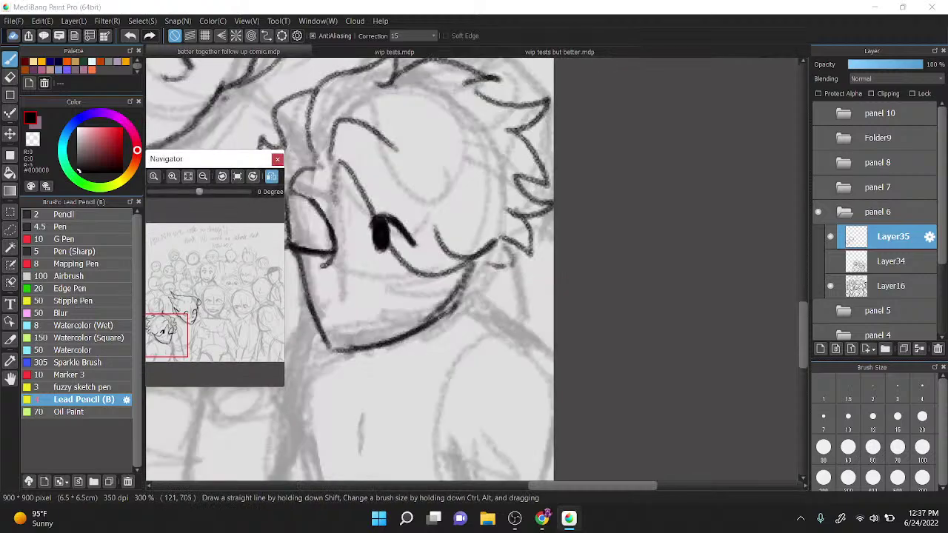
left_click_drag(426, 211, 561, 148)
left_click_drag(451, 255, 485, 295)
key("z")
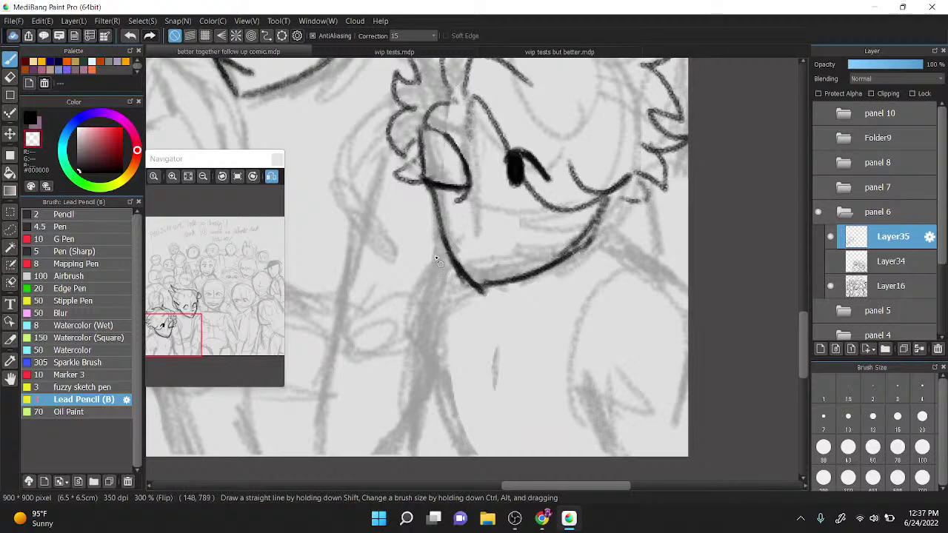
mouse_move(440, 262)
left_mouse_down()
mouse_move(477, 293)
mouse_move(565, 263)
mouse_move(552, 260)
mouse_move(584, 253)
mouse_move(606, 219)
left_mouse_up()
key("z")
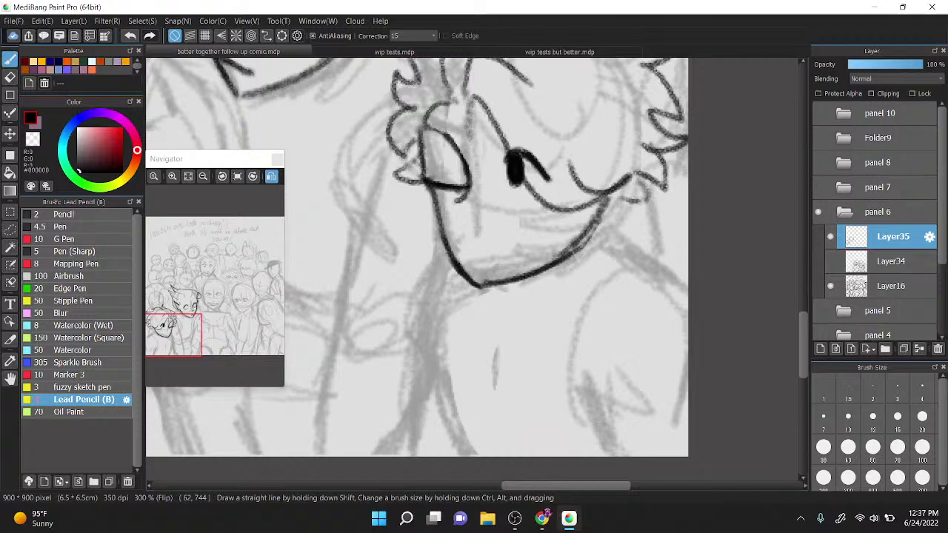
Step: Erase the curved edge of the face-side outline and redraw it as an upright rectangle with a small hook beneath
key("n")
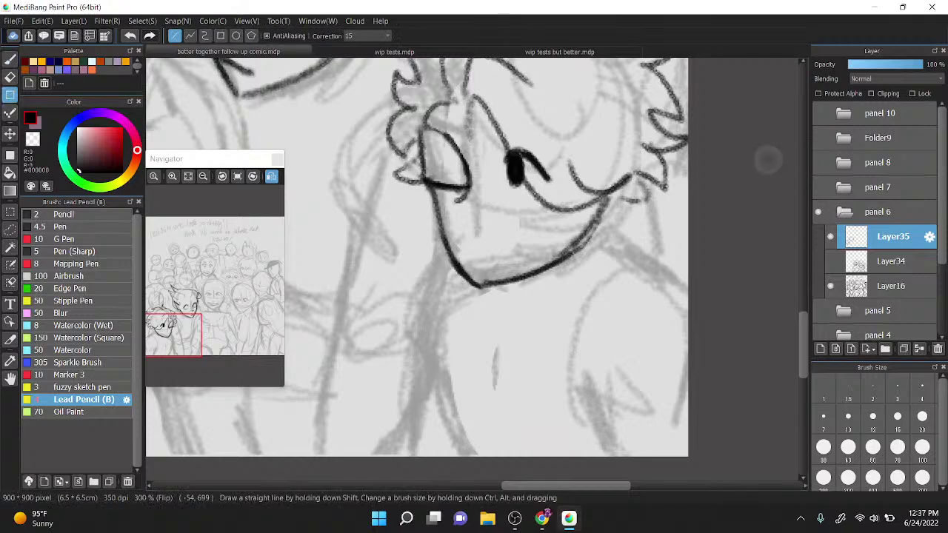
key("e")
mouse_move(456, 141)
left_mouse_down()
mouse_move(469, 156)
mouse_move(465, 186)
mouse_move(450, 197)
mouse_move(437, 177)
mouse_move(433, 196)
mouse_move(461, 198)
left_mouse_up()
key("b")
left_click_drag(423, 130, 462, 136)
left_click_drag(428, 197, 464, 199)
left_click_drag(423, 185, 461, 199)
mouse_move(462, 133)
left_mouse_down()
mouse_move(469, 214)
mouse_move(457, 219)
left_mouse_up()
key("ctrl+z")
mouse_move(468, 173)
left_mouse_down()
mouse_move(470, 197)
mouse_move(453, 211)
mouse_move(464, 236)
left_mouse_up()
key("ctrl+z")
key("ctrl+z")
Step: Ink short mouth marks at the front of the jaw and clean up the lower edge of the rectangular outline
mouse_move(448, 250)
left_mouse_down()
mouse_move(435, 262)
mouse_move(475, 268)
left_mouse_up()
left_click_drag(488, 249, 525, 262)
key("ctrl+z")
key("ctrl+z")
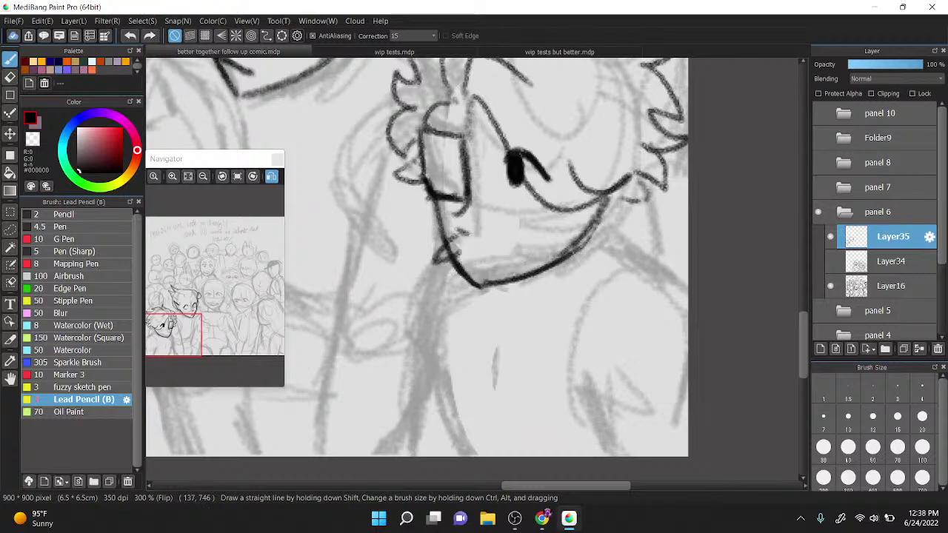
key("z")
mouse_move(435, 186)
left_mouse_down()
mouse_move(429, 178)
mouse_move(460, 190)
mouse_move(423, 194)
mouse_move(457, 198)
left_mouse_up()
key("x")
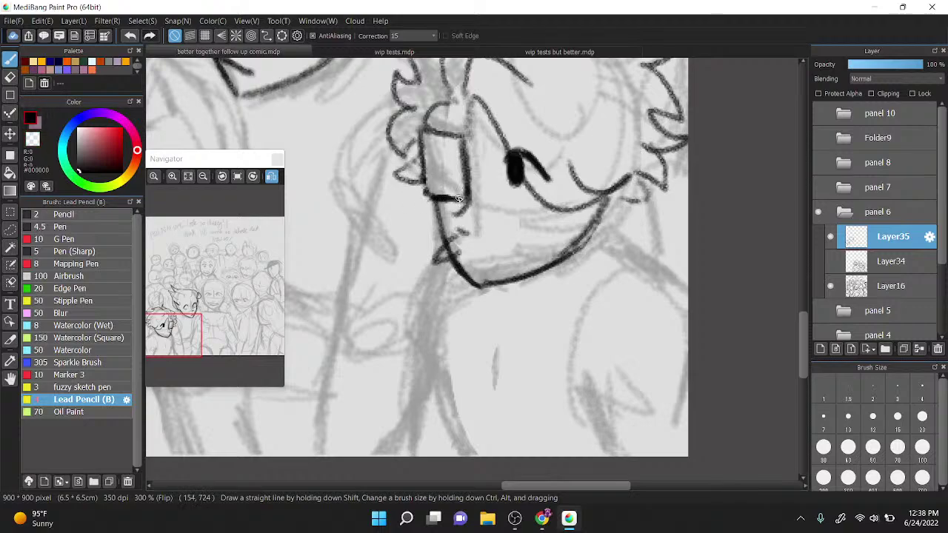
Step: Redraw the eye closer to the rectangular outline and widen its solid black pupil with the canvas flipped back
key("x")
mouse_move(511, 162)
left_mouse_down()
mouse_move(503, 148)
mouse_move(528, 175)
mouse_move(515, 145)
mouse_move(532, 152)
mouse_move(512, 151)
mouse_move(496, 175)
mouse_move(520, 153)
mouse_move(537, 170)
mouse_move(509, 183)
mouse_move(494, 162)
mouse_move(508, 174)
mouse_move(497, 162)
mouse_move(505, 174)
mouse_move(504, 156)
left_mouse_up()
key("x")
key("ctrl+z")
key("ctrl+z")
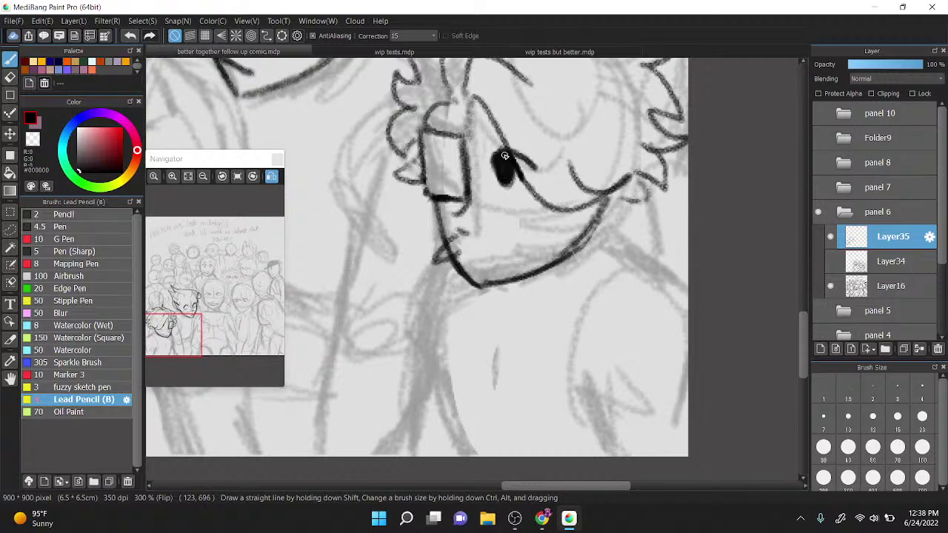
left_click(271, 176)
scroll(291, 225, "up", 1)
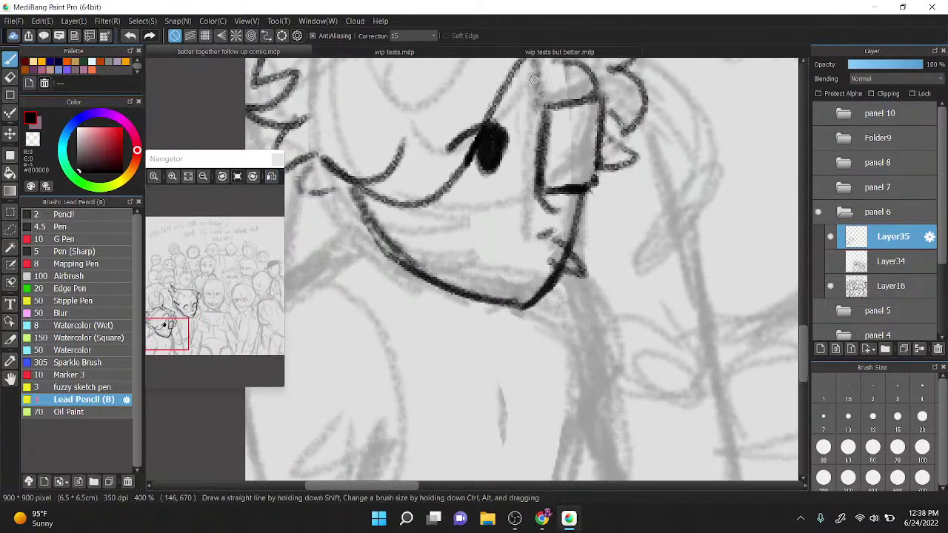
mouse_move(491, 124)
left_mouse_down()
mouse_move(500, 123)
mouse_move(504, 150)
left_mouse_up()
Step: Try erasing the jaw at the mouth corner and inking a longer mouth line across the lower face
left_click(9, 229)
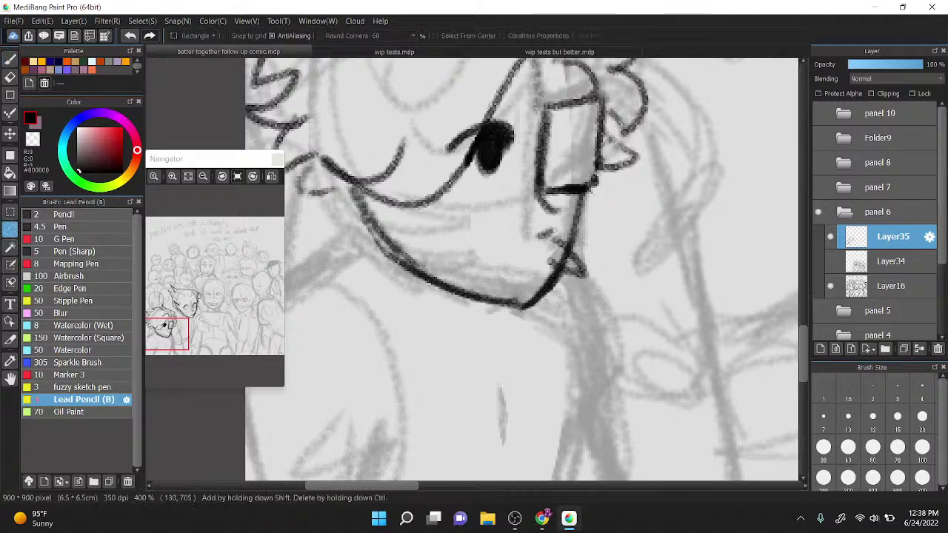
left_click(9, 60)
left_click(31, 138)
mouse_move(547, 250)
left_mouse_down()
mouse_move(570, 265)
mouse_move(559, 262)
left_mouse_up()
scroll(524, 98, "down", 1)
left_click(31, 116)
mouse_move(528, 199)
left_mouse_down()
mouse_move(487, 219)
mouse_move(530, 223)
left_mouse_up()
key("ctrl+z")
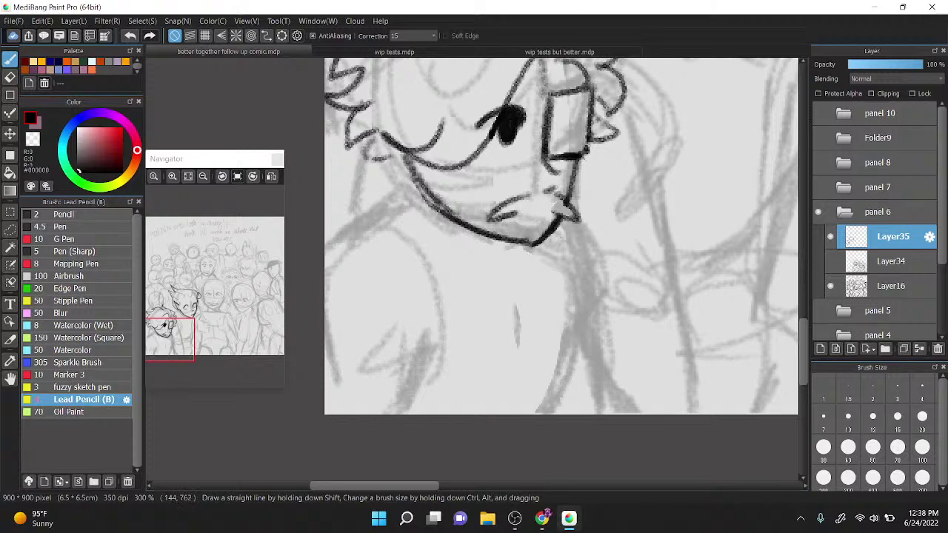
key("ctrl+z")
key("ctrl+z")
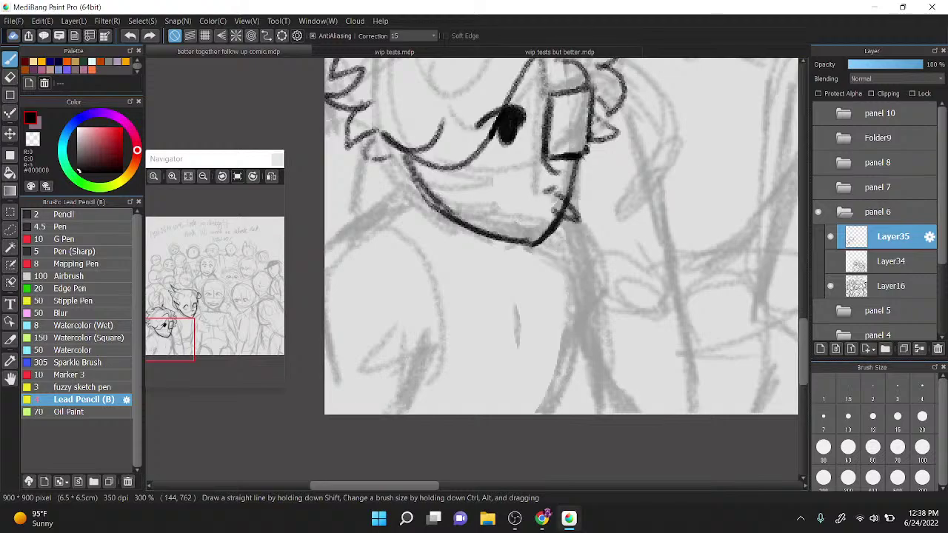
Step: Ink pointed hair tufts at the nape beside the jaw and erase the overlapping lines inside the hair
scroll(429, 168, "up", 1)
mouse_move(394, 223)
left_mouse_down()
mouse_move(377, 284)
mouse_move(427, 262)
left_mouse_up()
mouse_move(425, 265)
left_mouse_down()
mouse_move(416, 326)
mouse_move(465, 286)
left_mouse_up()
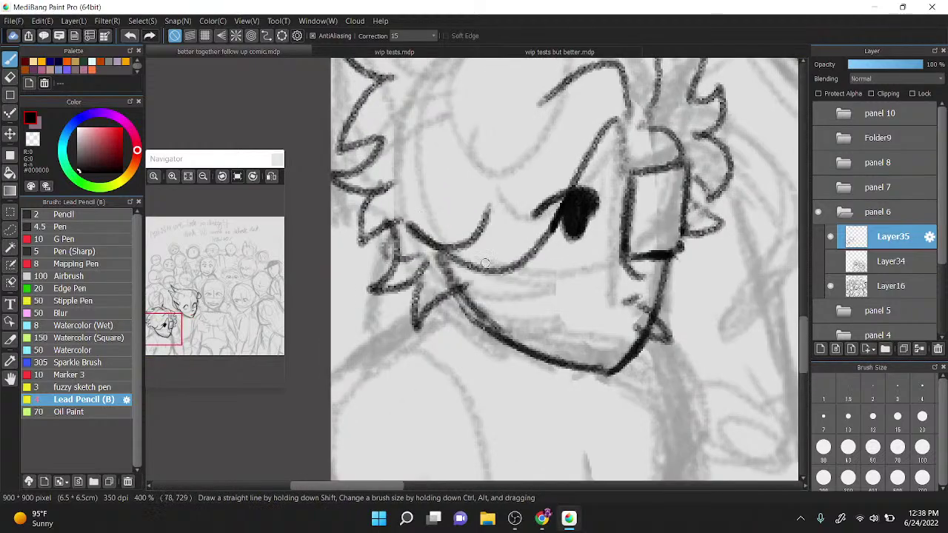
key("c")
mouse_move(404, 255)
left_mouse_down()
mouse_move(422, 252)
mouse_move(450, 268)
mouse_move(418, 230)
mouse_move(445, 215)
left_mouse_up()
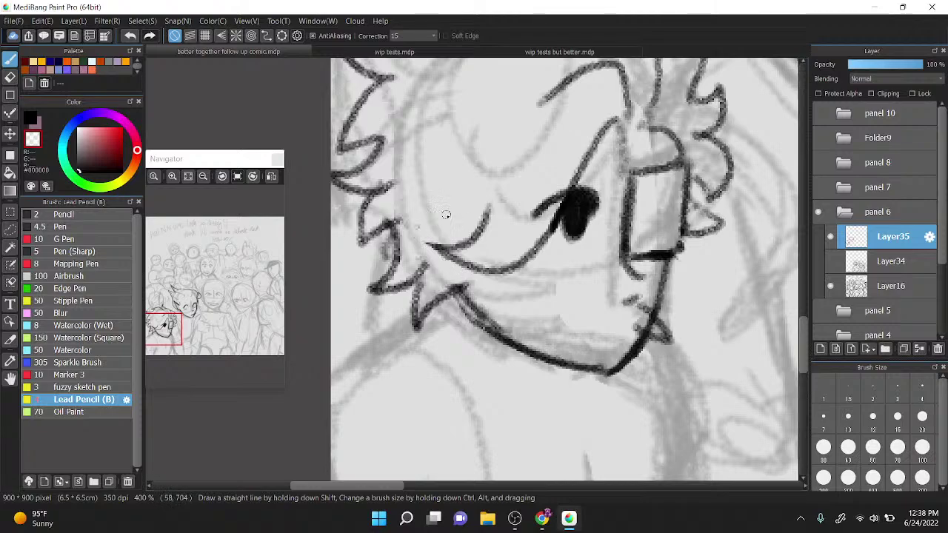
scroll(446, 215, "down", 1)
scroll(513, 230, "down", 1)
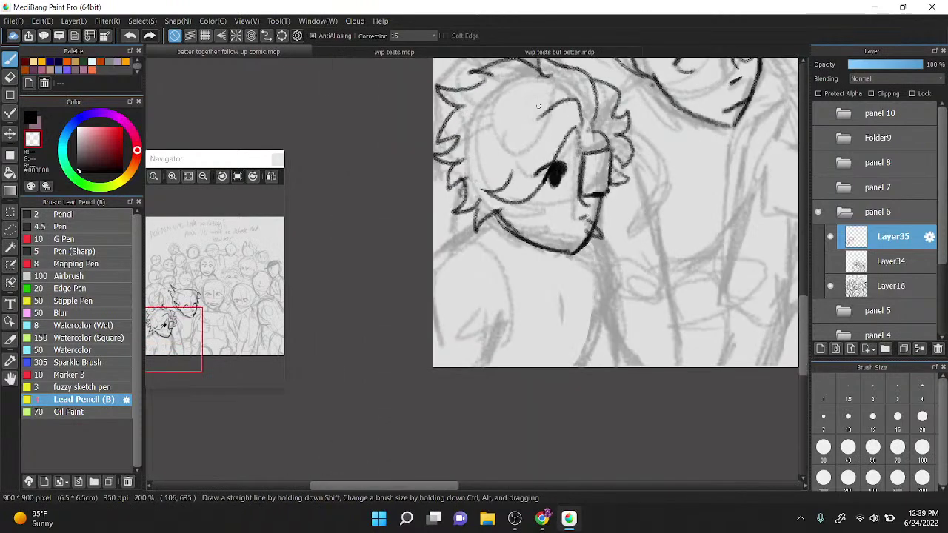
Step: Redraw the back of the jawline as one clean line from the nape tuft and remove the stray marks
scroll(491, 214, "up", 1)
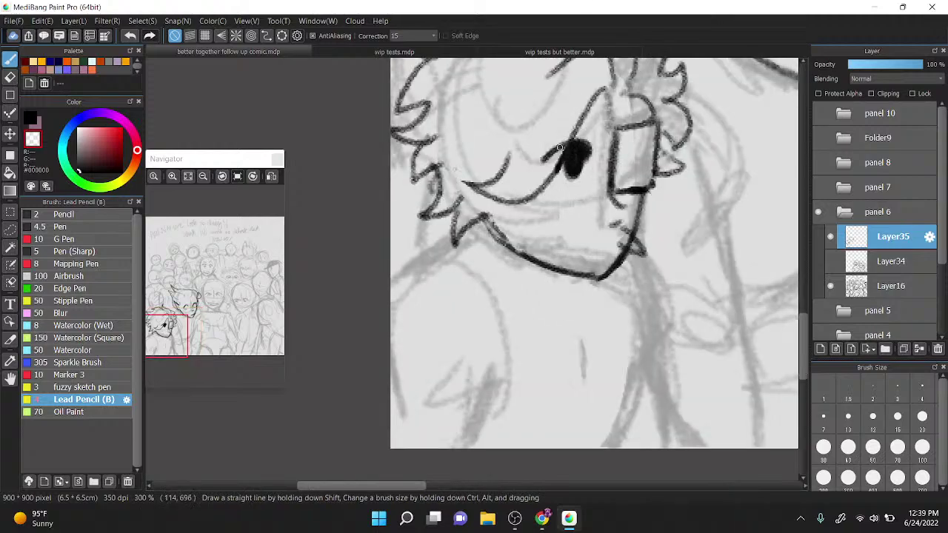
key("c")
mouse_move(491, 214)
left_mouse_down()
mouse_move(527, 259)
mouse_move(515, 258)
left_mouse_up()
key("c")
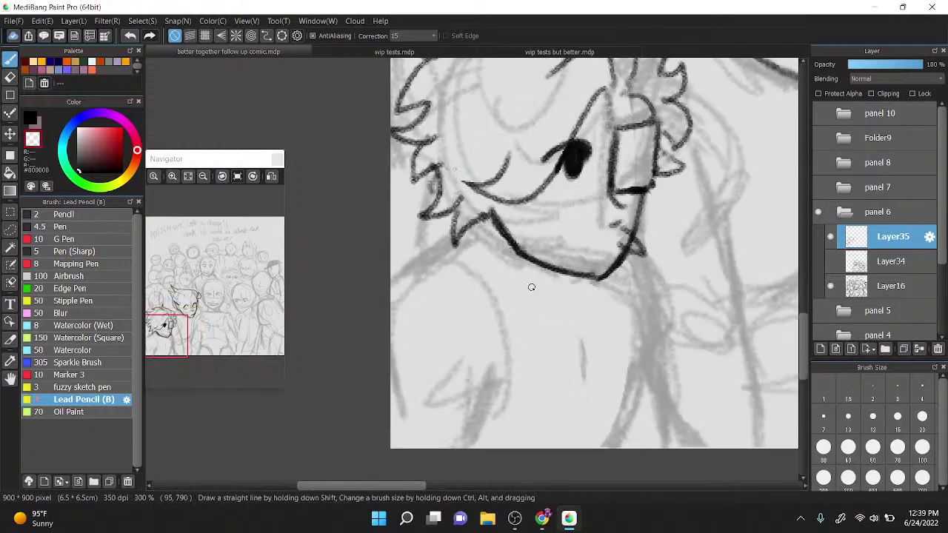
Step: Ink the shoulder line from the jaw to the canvas edge and try a chest line under the chin
scroll(461, 138, "down", 1)
scroll(481, 207, "up", 2)
scroll(594, 93, "down", 1)
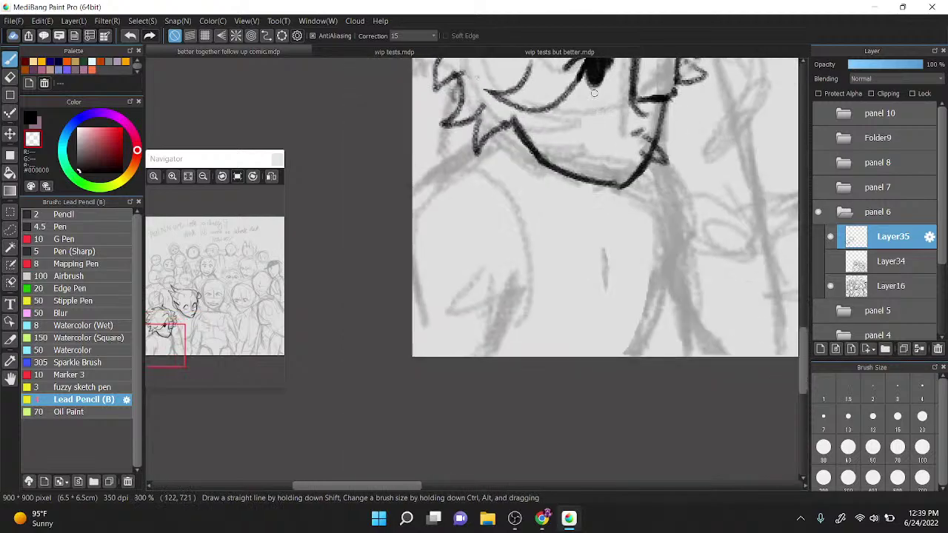
key("z")
mouse_move(412, 198)
left_mouse_down()
mouse_move(475, 146)
mouse_move(504, 128)
left_mouse_up()
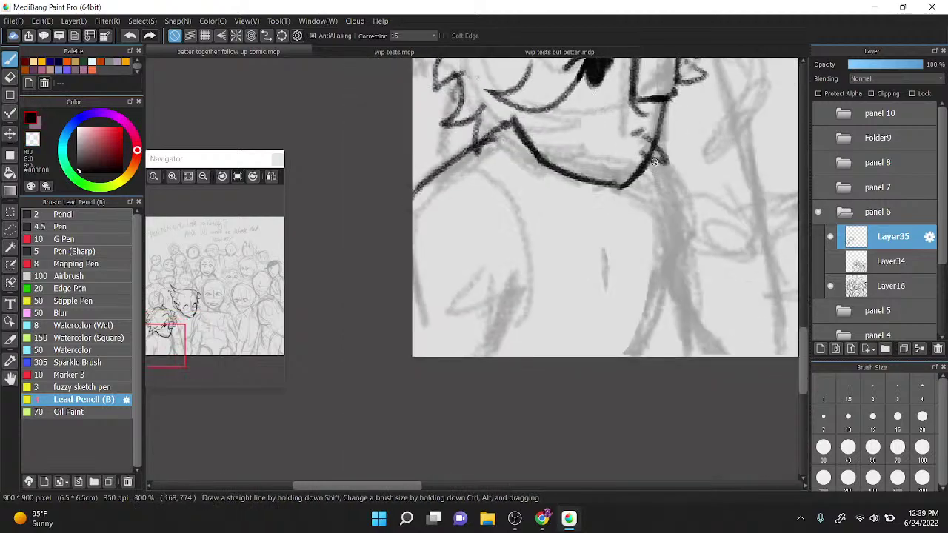
mouse_move(655, 161)
left_mouse_down()
mouse_move(658, 190)
mouse_move(629, 369)
left_mouse_up()
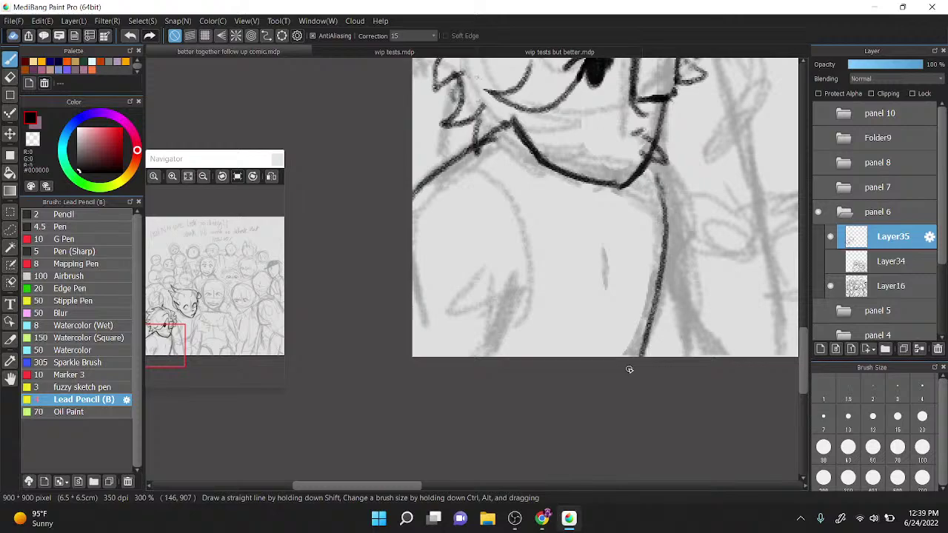
key("ctrl+z")
Step: Erase the mouth marks and the jaw section between the rectangular outline and the chin
scroll(553, 201, "down", 2)
left_click_drag(616, 167, 629, 159)
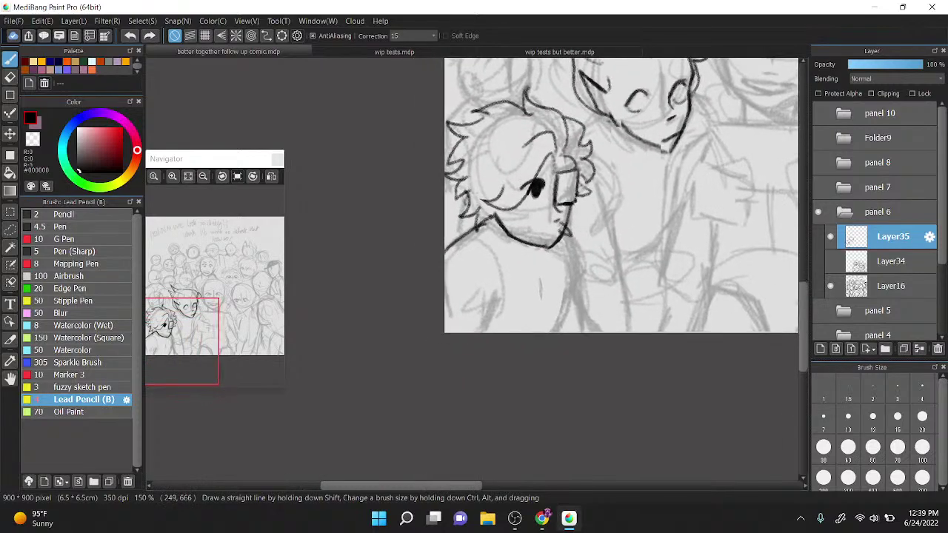
key("ctrl+plus")
key("ctrl+plus")
mouse_move(568, 211)
left_mouse_down()
mouse_move(576, 203)
mouse_move(581, 240)
mouse_move(580, 232)
left_mouse_up()
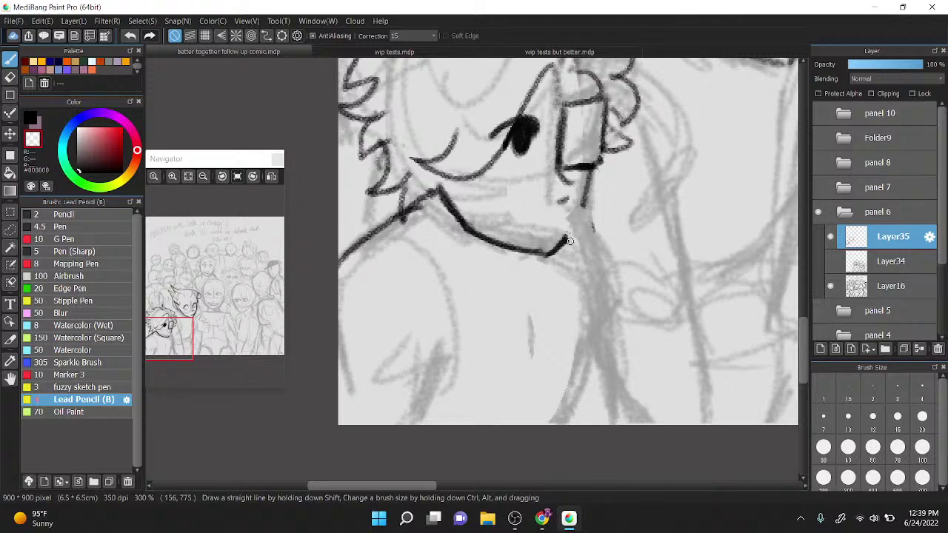
scroll(509, 167, "down", 2)
left_click_drag(593, 185, 510, 329)
Step: Thicken the pointed-eared figure's upper eyelids and mouth line, and ink a small ring above each eye
scroll(518, 220, "up", 4)
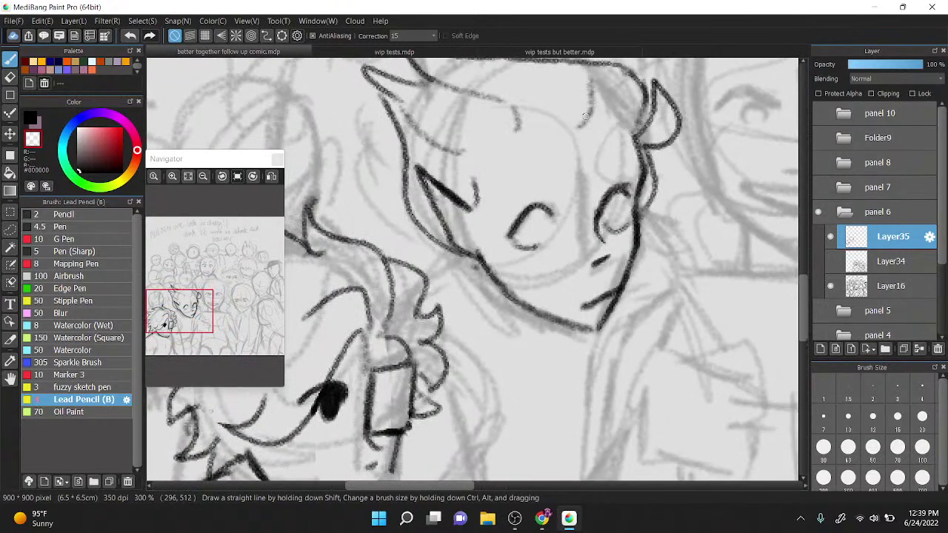
scroll(529, 185, "up", 1)
mouse_move(528, 236)
left_mouse_down()
mouse_move(566, 194)
mouse_move(583, 189)
mouse_move(585, 209)
left_mouse_up()
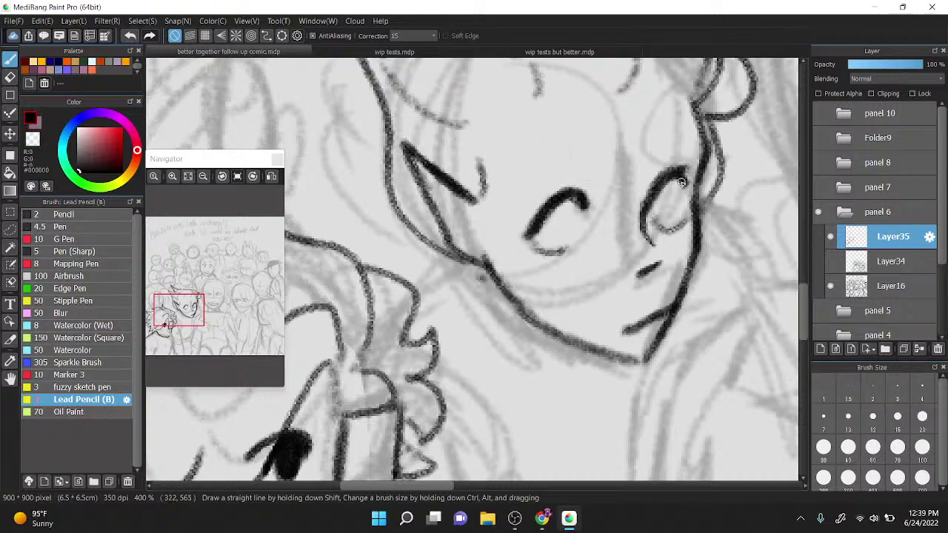
left_click_drag(556, 148, 569, 137)
left_click_drag(672, 128, 663, 154)
left_click_drag(627, 331, 670, 311)
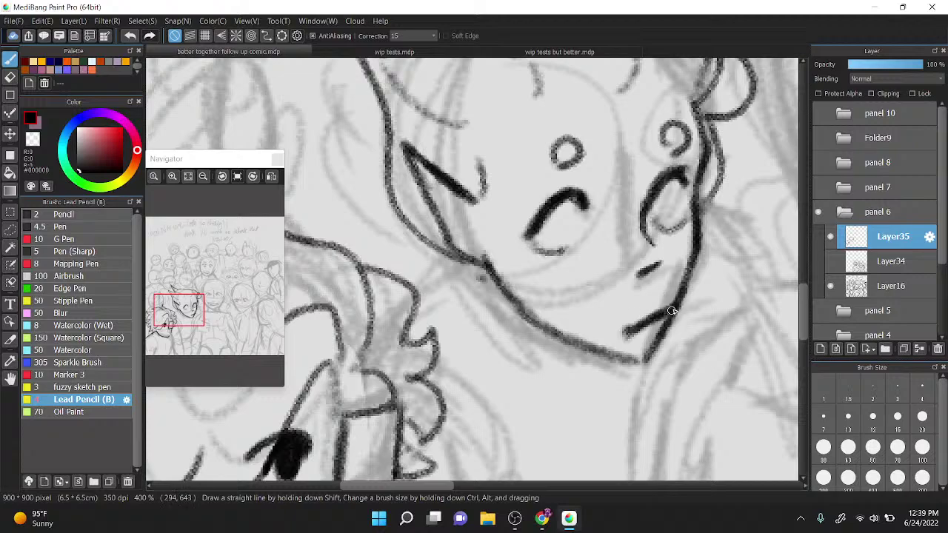
Step: Thin the pointed-eared figure's mouth line by erasing along its edge with the transparent colour
scroll(564, 172, "down", 1)
key("Left")
key("Left")
key("Left")
key("Left")
scroll(556, 183, "up", 1)
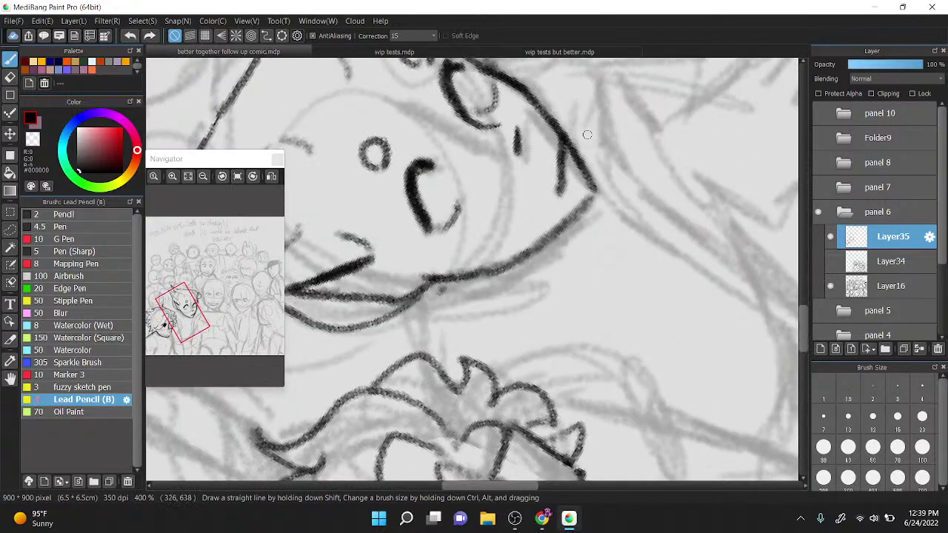
key("x")
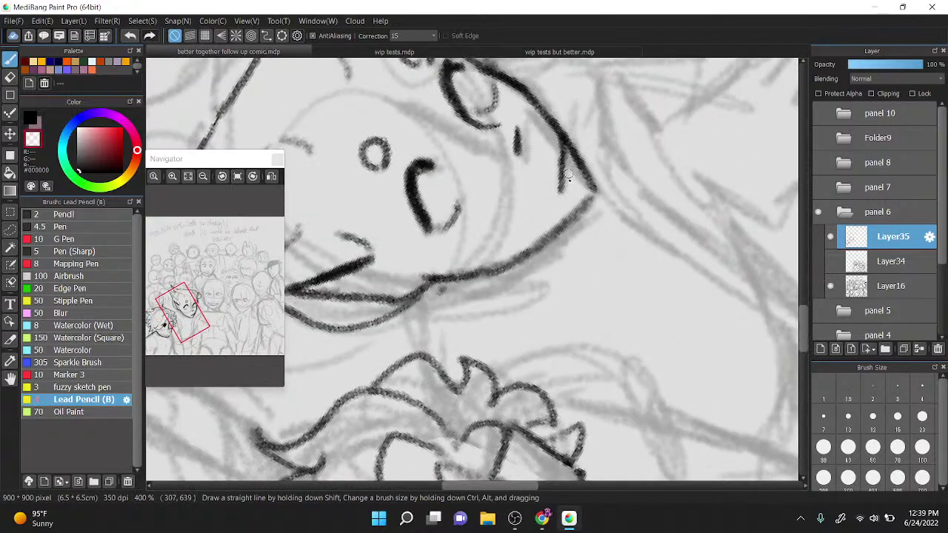
scroll(585, 212, "down", 3)
scroll(585, 213, "down", 3)
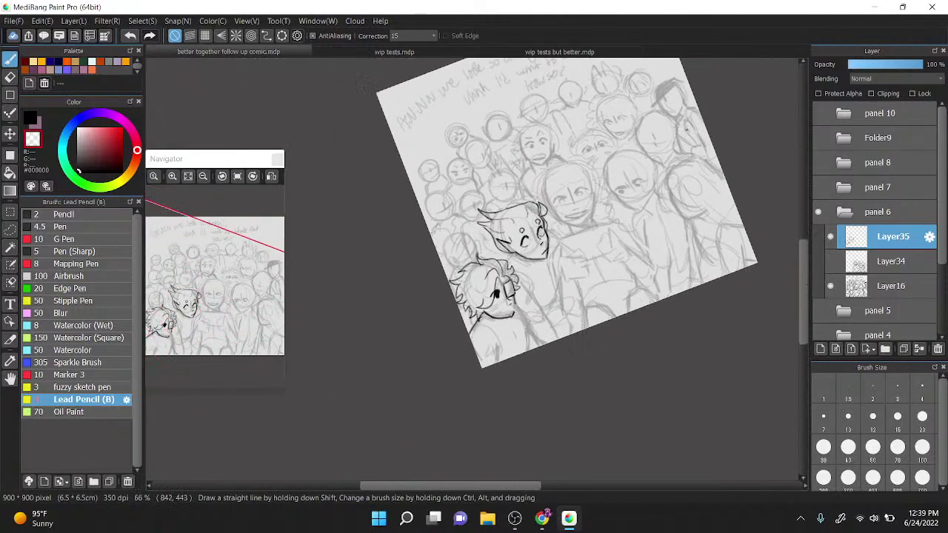
Step: Show Layer34 and draw over the mouth line of the frowning wavy-haired figure in black
left_click(830, 260)
scroll(658, 93, "up", 5)
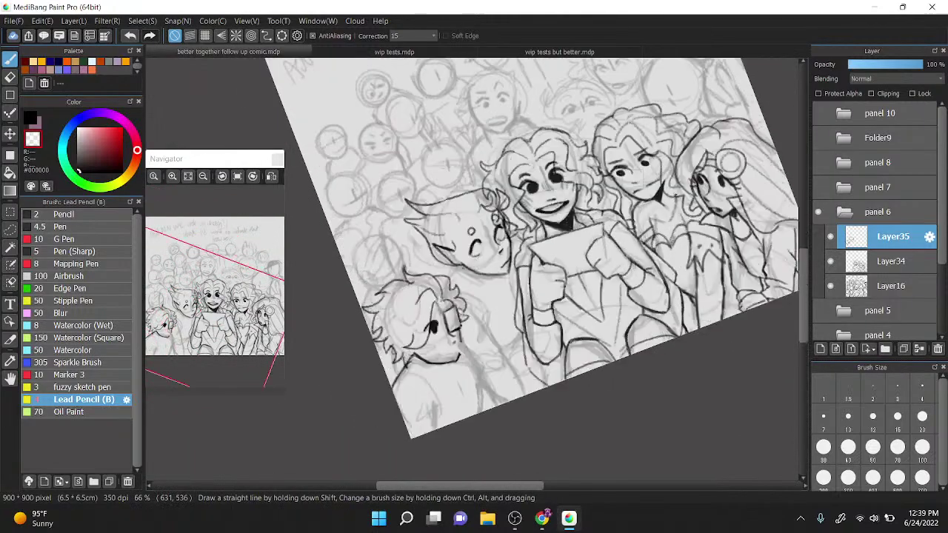
key("z")
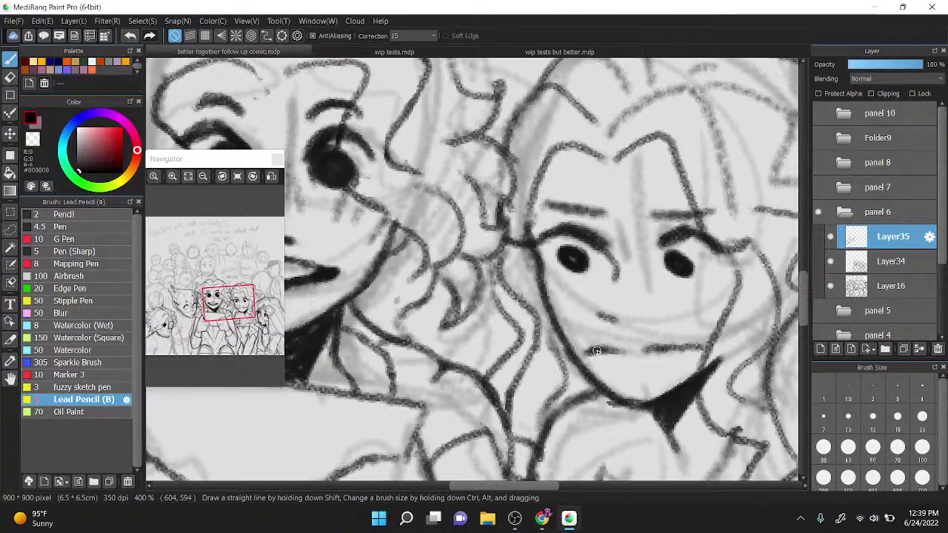
left_click_drag(592, 351, 708, 358)
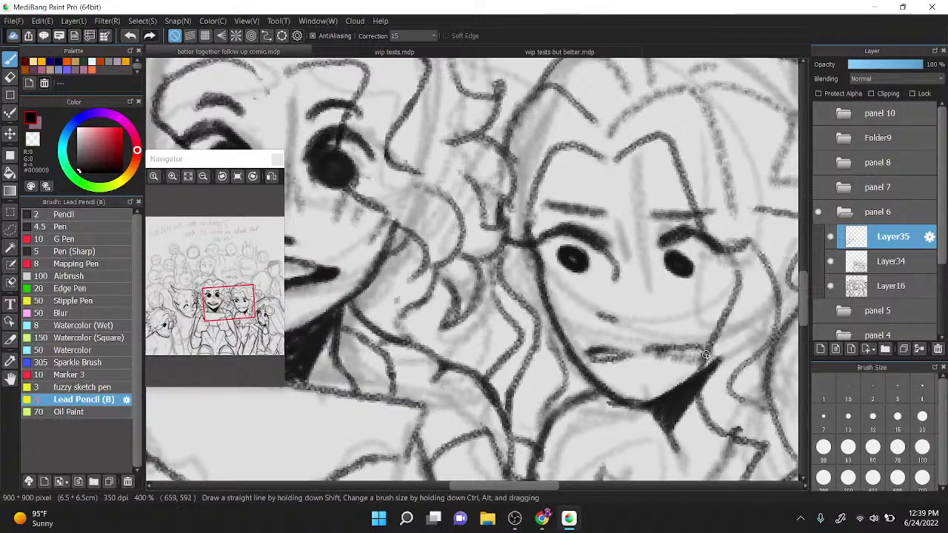
scroll(705, 354, "down", 2)
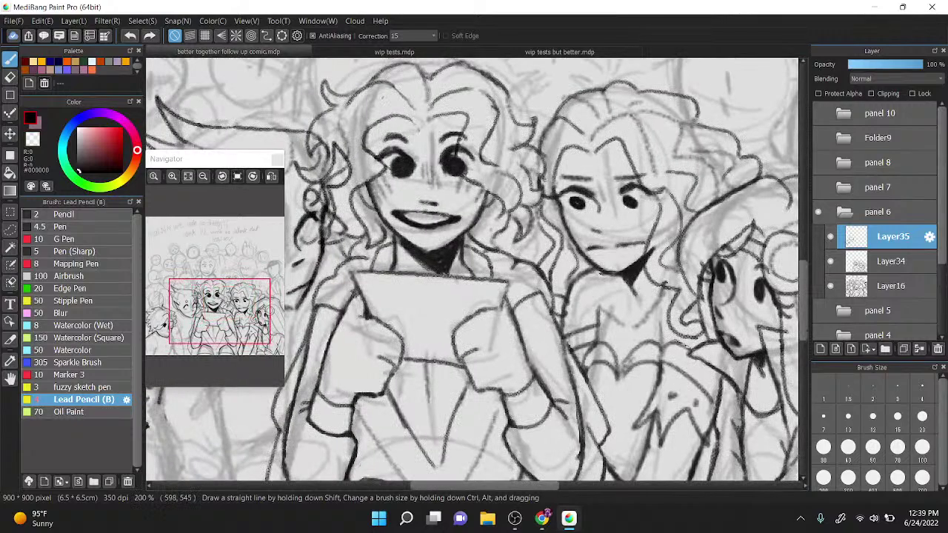
Step: Lower Layer34's opacity to 32% and hide the rough sketch on Layer16
left_click(830, 260)
left_click(830, 261)
left_click(892, 261)
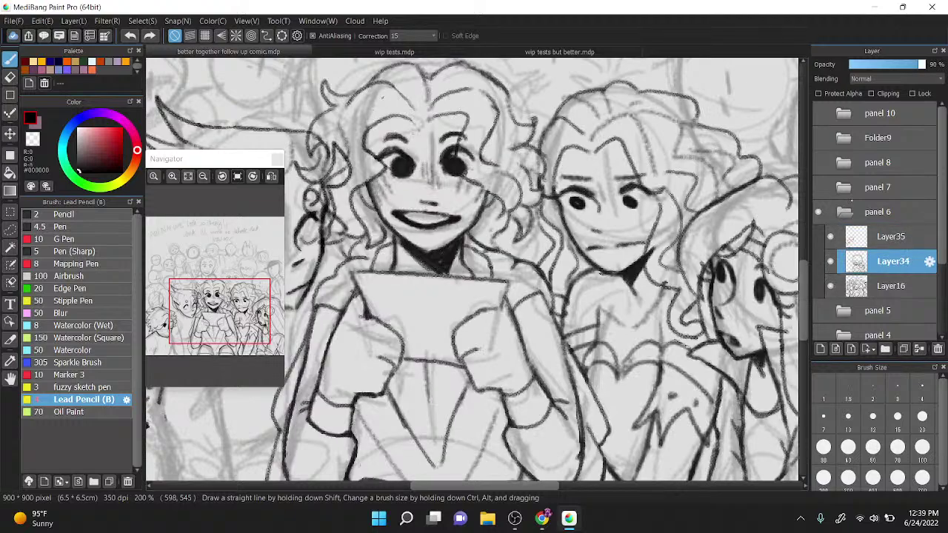
left_click(870, 65)
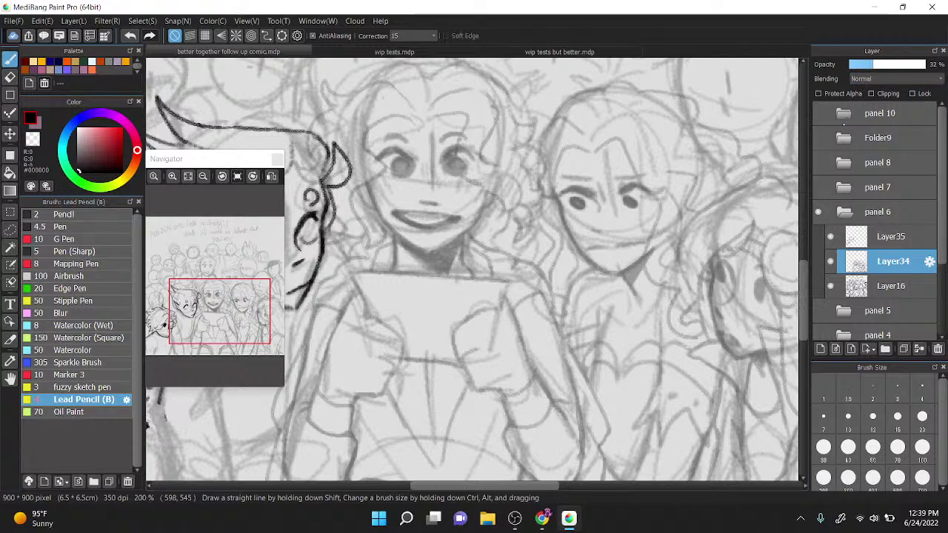
left_click(830, 286)
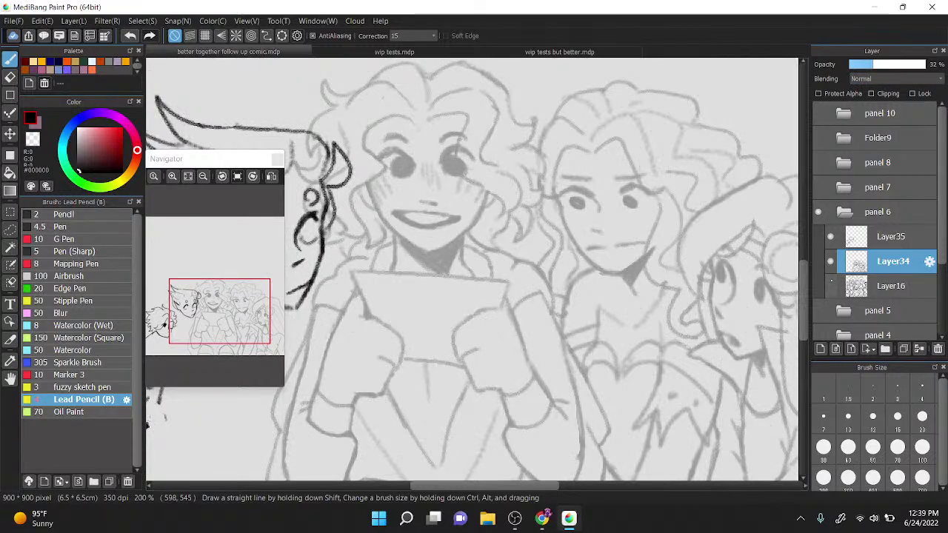
left_click_drag(298, 101, 542, 102)
Step: Restore Layer34 to 100% opacity and lower Layer35's opacity to 26%
scroll(543, 103, "up", 2)
left_click(922, 65)
left_click(877, 237)
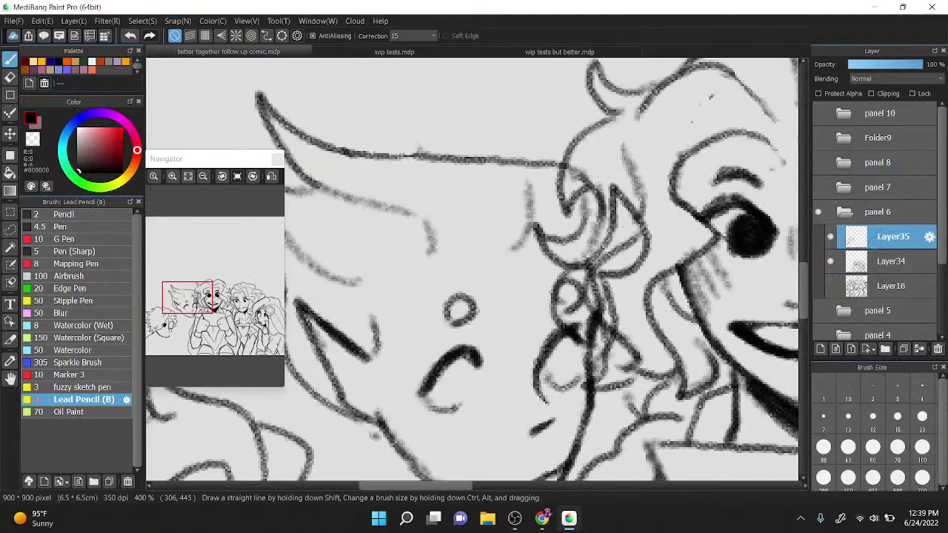
left_click(863, 65)
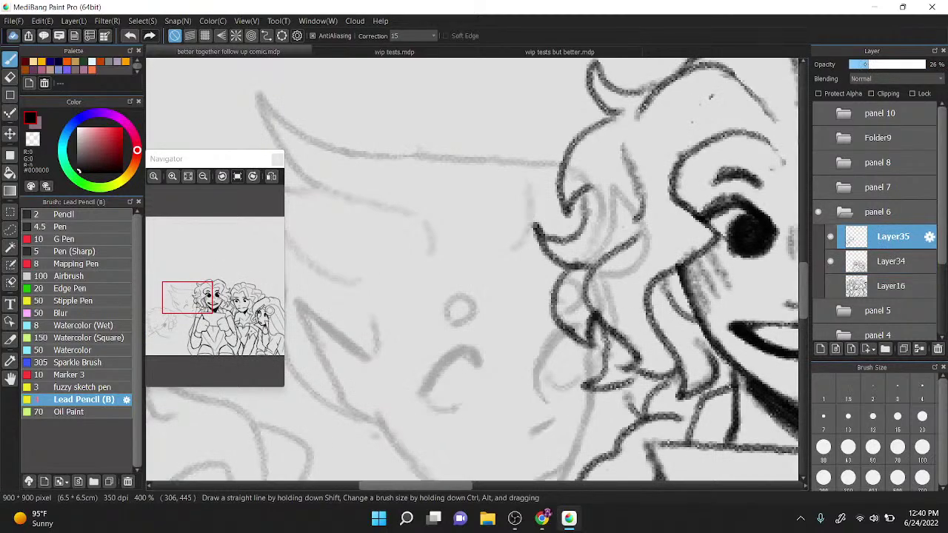
scroll(630, 164, "down", 2)
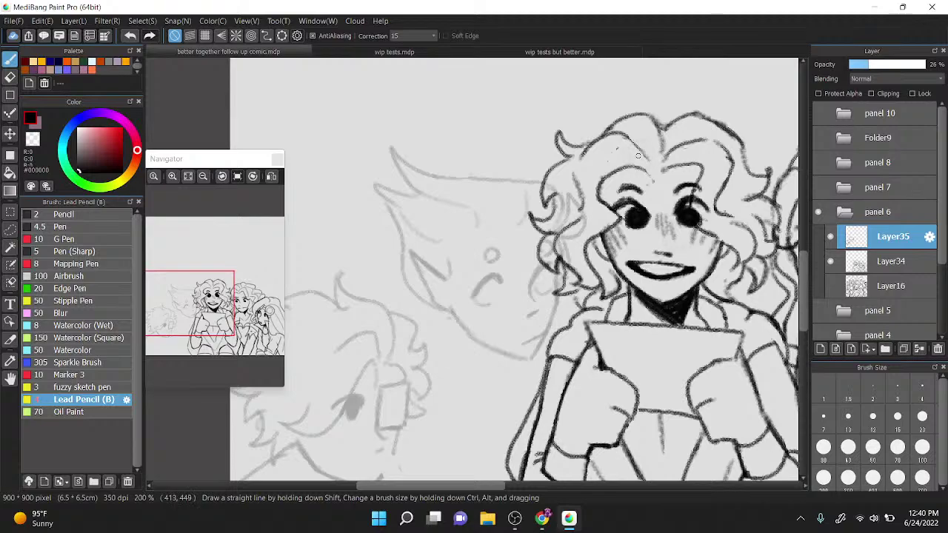
Step: Set Layer34's opacity to 49% and Layer35's opacity to 98%
left_click(877, 253)
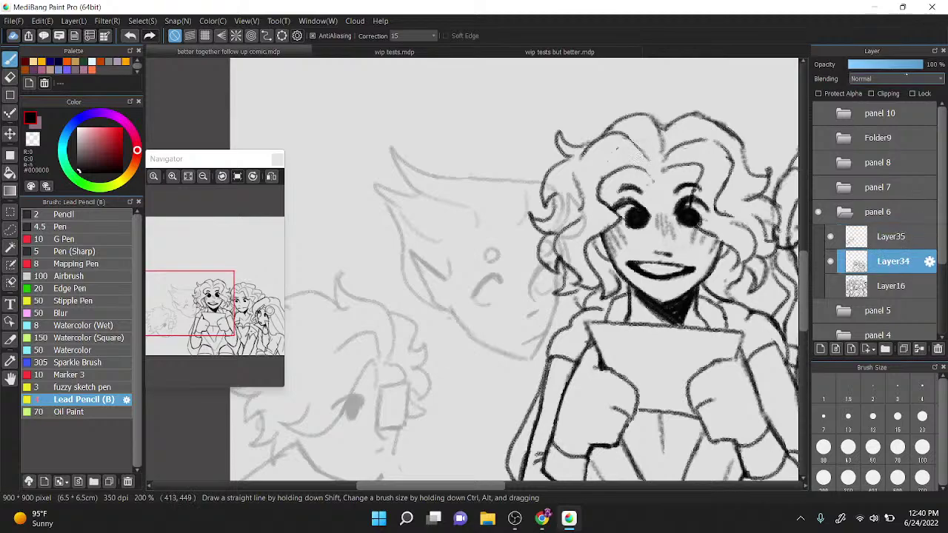
left_click(881, 65)
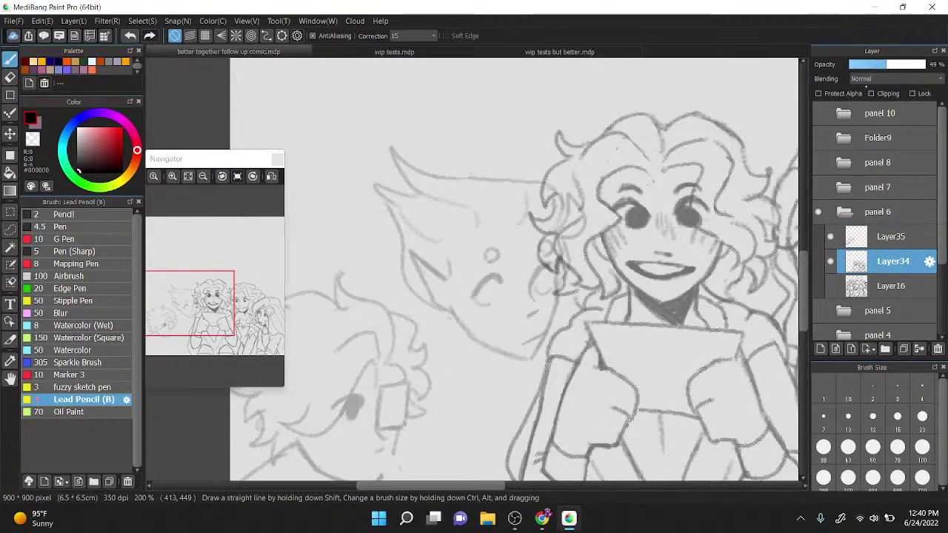
left_click(913, 236)
left_click(922, 63)
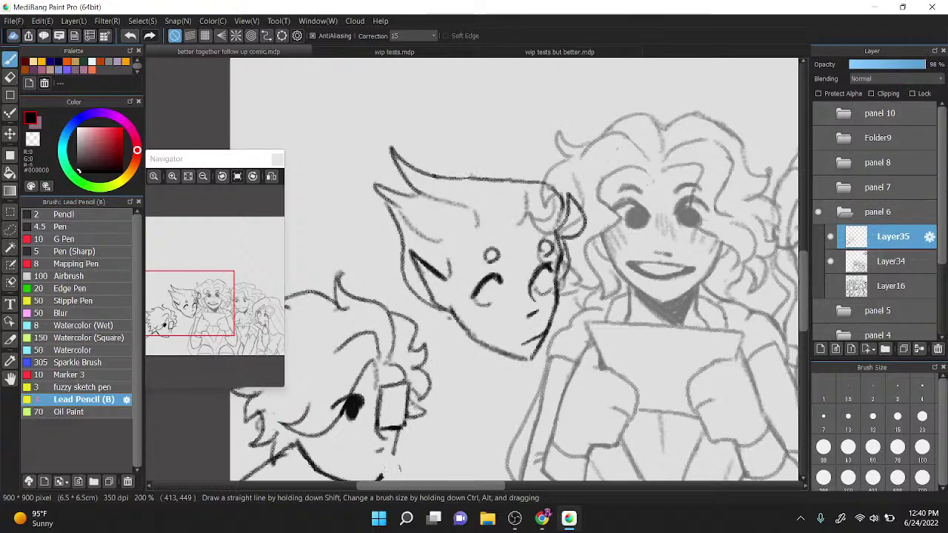
Step: Erase the curly-haired figure's strands on Layer34 where they overlap the pointed-eared figure's forehead and face
left_click(856, 262)
scroll(565, 217, "up", 2)
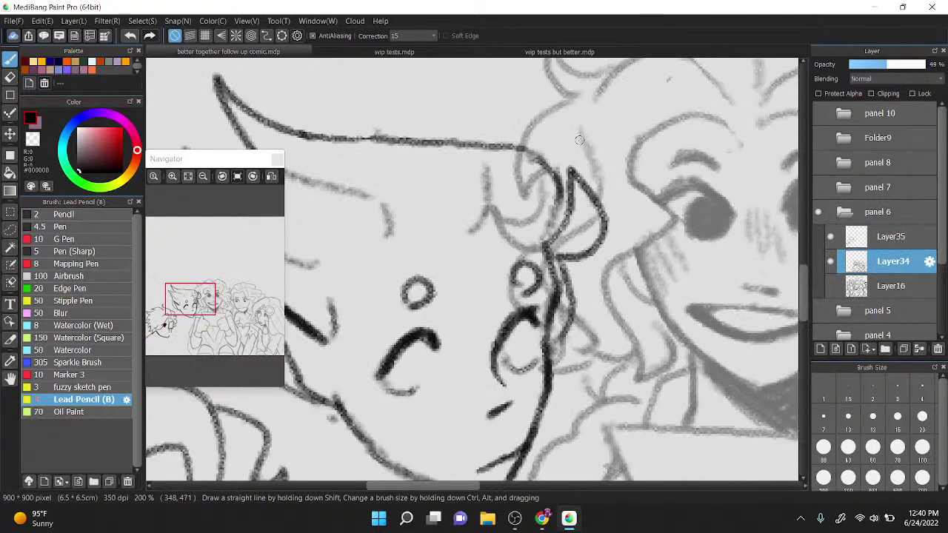
key("z")
left_click_drag(603, 120, 635, 64)
mouse_move(551, 260)
left_mouse_down()
mouse_move(545, 193)
mouse_move(572, 194)
left_mouse_up()
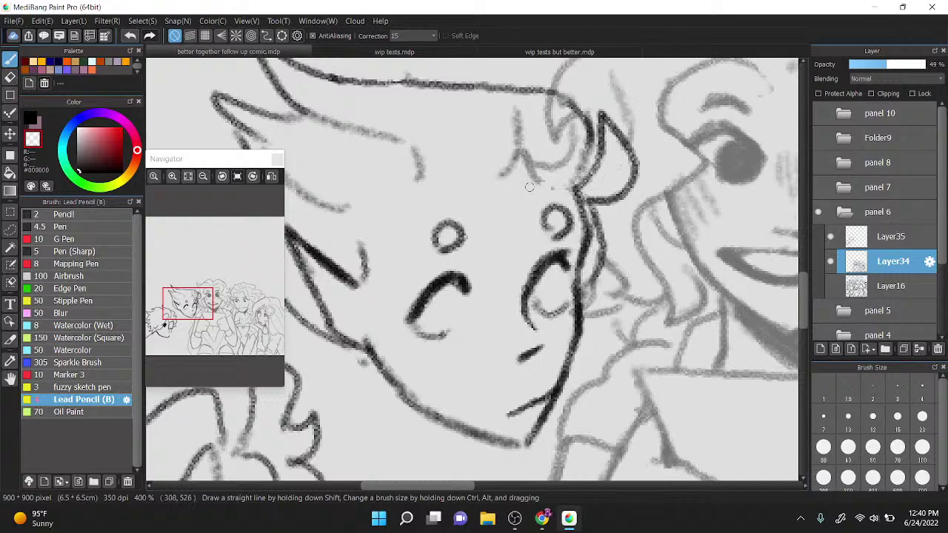
mouse_move(523, 153)
left_mouse_down()
mouse_move(550, 174)
mouse_move(542, 187)
mouse_move(526, 174)
mouse_move(539, 113)
mouse_move(551, 107)
mouse_move(578, 146)
left_mouse_up()
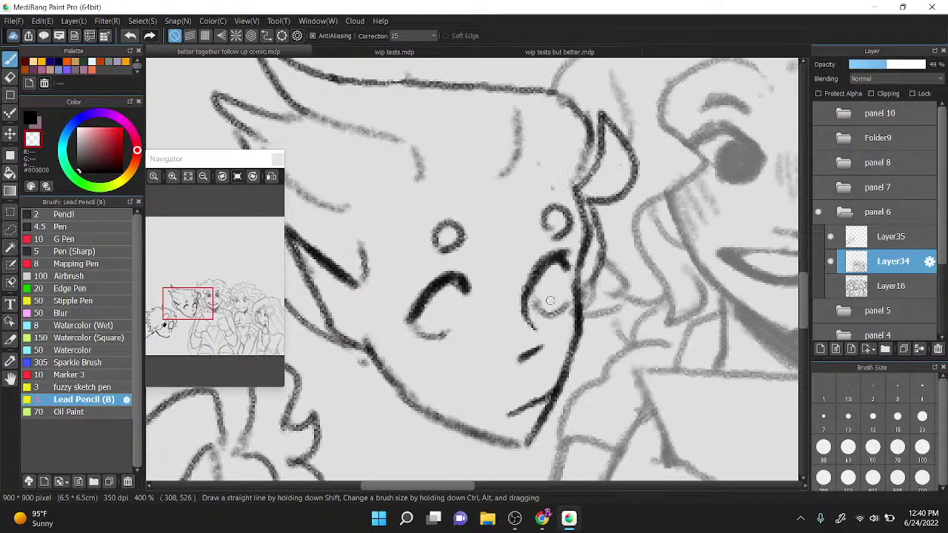
scroll(579, 240, "down", 2)
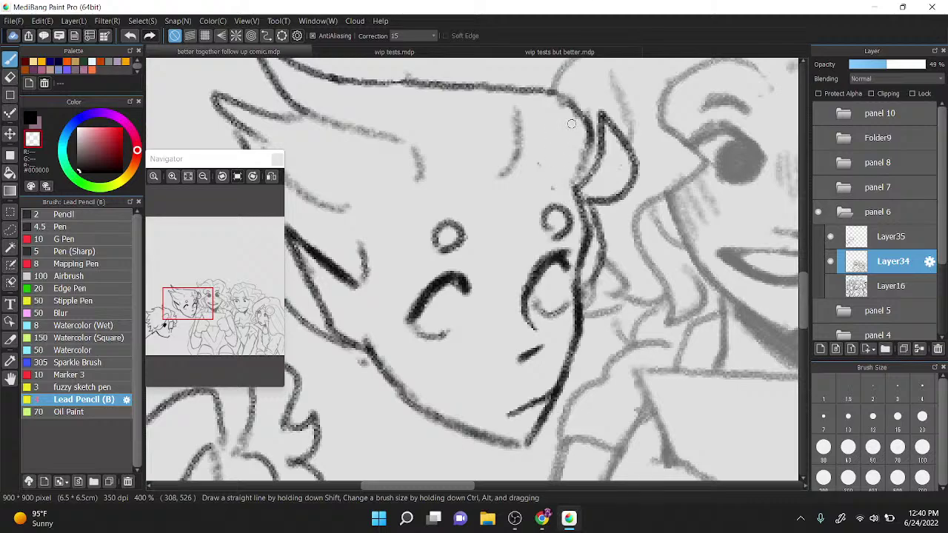
Step: Bring Layer34 back to strong opacity, make Layer35 active and show the Layer16 sketch again
scroll(573, 187, "down", 3)
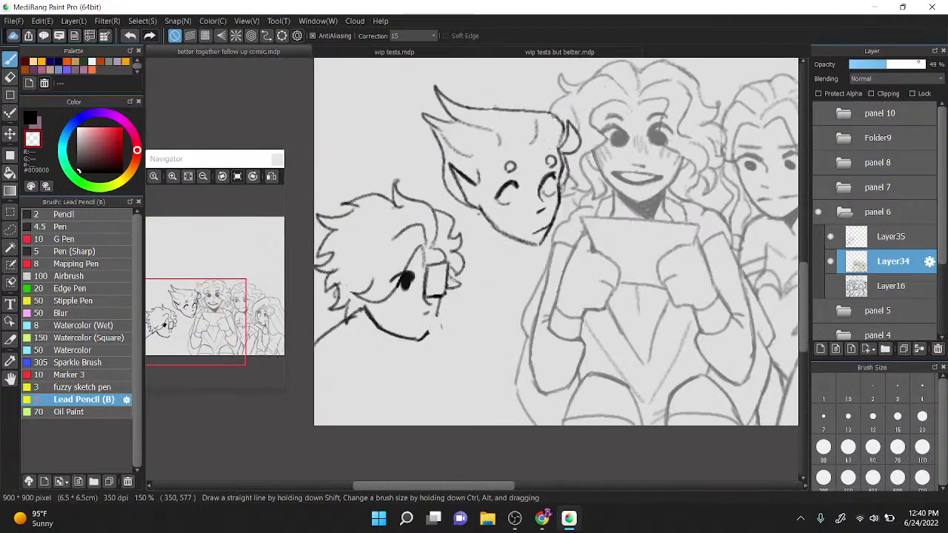
left_click(921, 64)
left_click(909, 232)
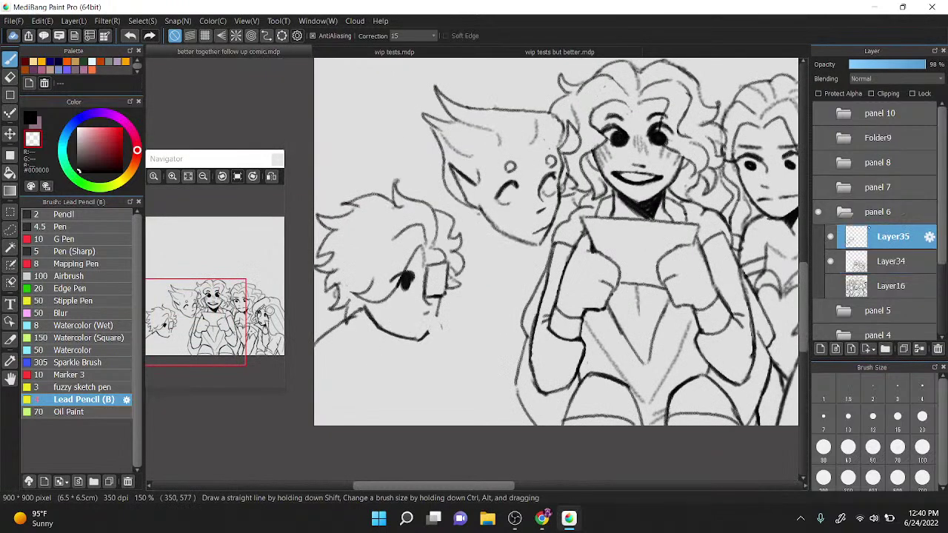
scroll(541, 132, "down", 2)
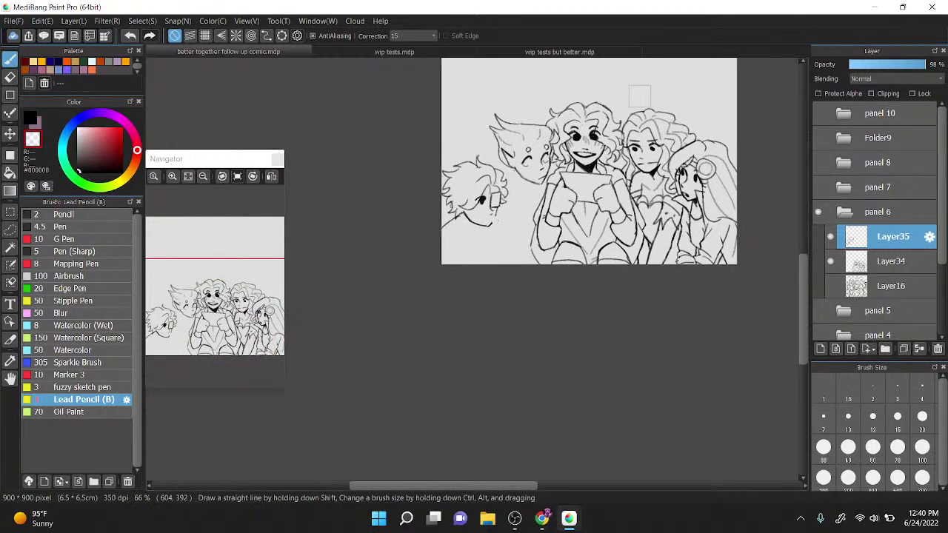
scroll(622, 102, "up", 2)
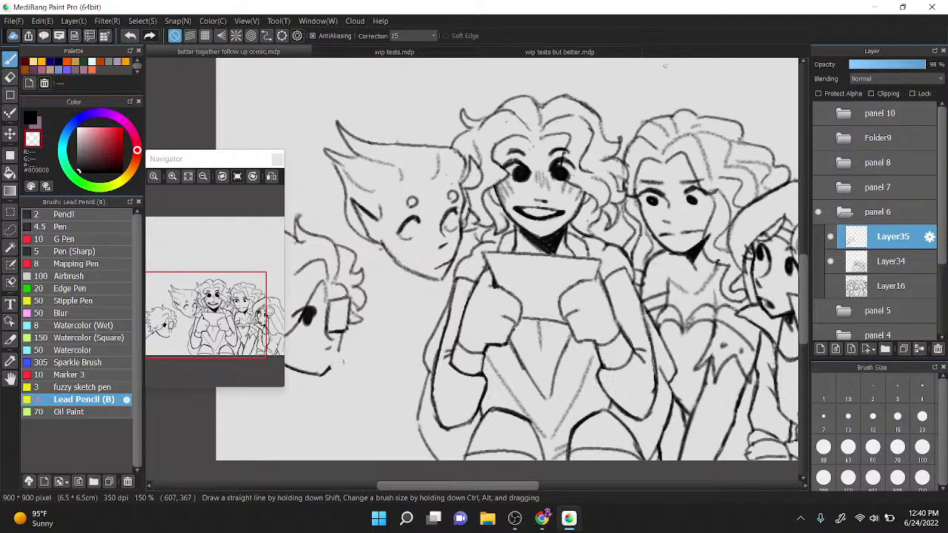
left_click(829, 286)
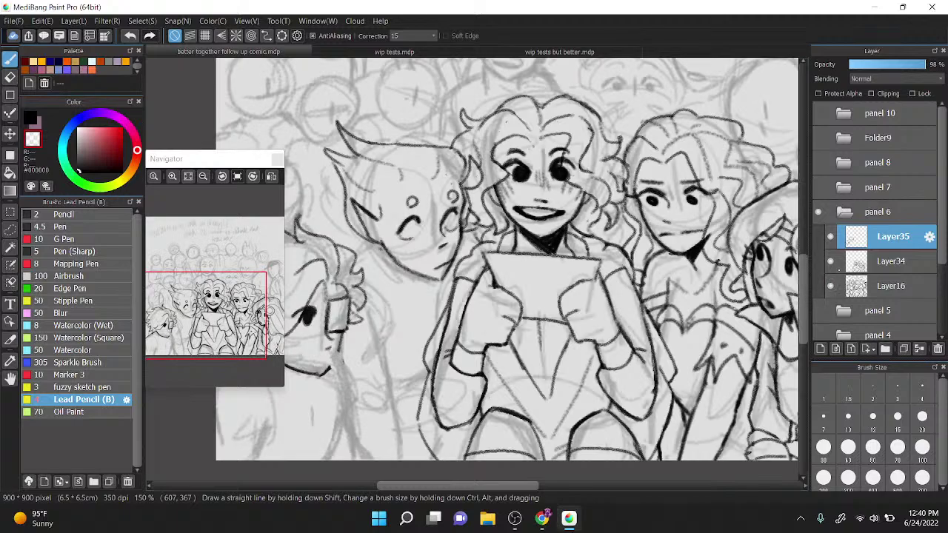
Step: Thicken the outer edge of the pointed ear and ink the shoulder line curving from behind it down past the jaw
scroll(490, 172, "up", 5)
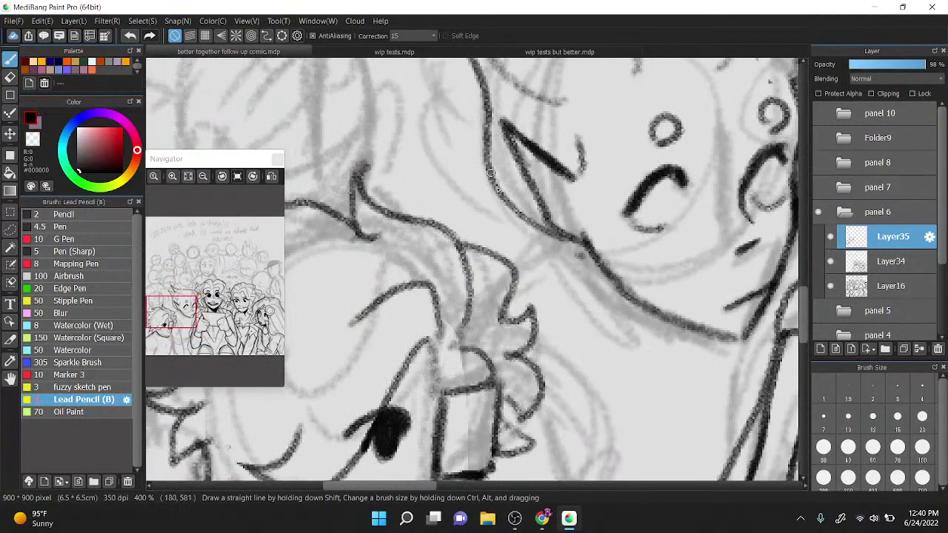
left_click_drag(490, 172, 548, 231)
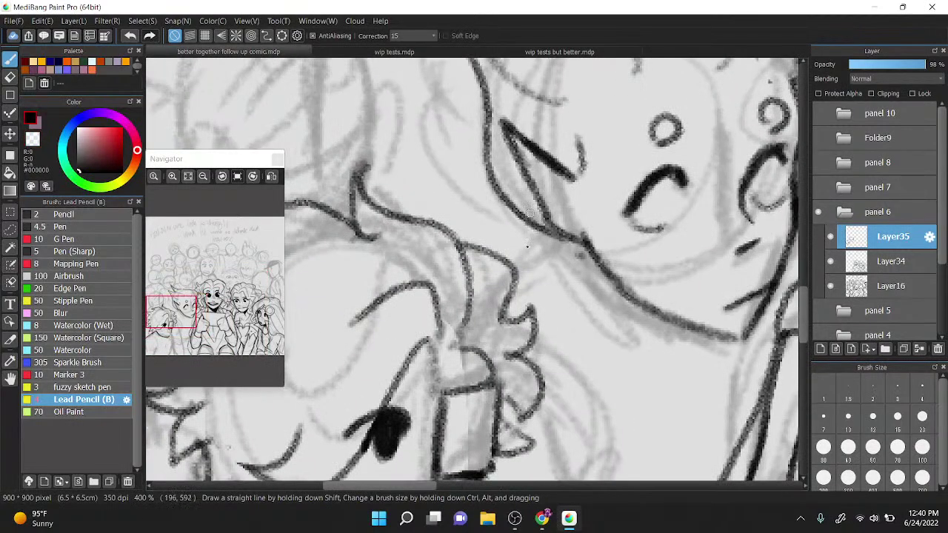
mouse_move(505, 260)
left_mouse_down()
mouse_move(576, 233)
mouse_move(582, 256)
mouse_move(599, 259)
mouse_move(630, 393)
left_mouse_up()
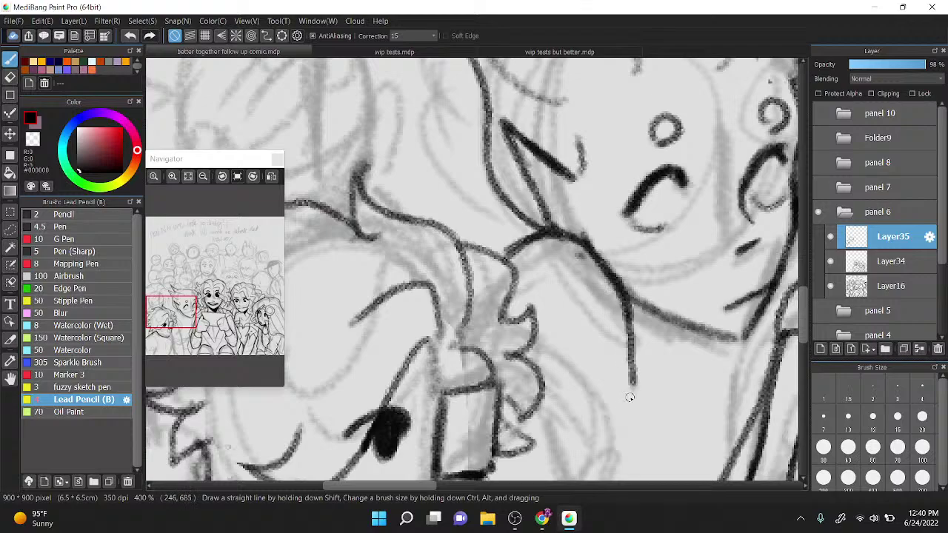
scroll(537, 192, "down", 3)
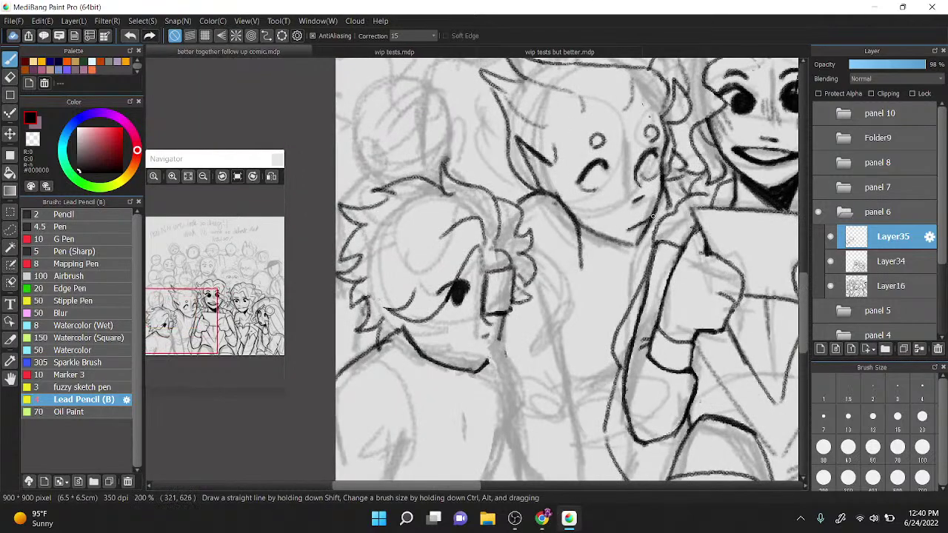
Step: Ink a small ring below the pointed-eared figure's shoulder line and the first arm lines beneath it
left_click_drag(573, 298, 554, 310)
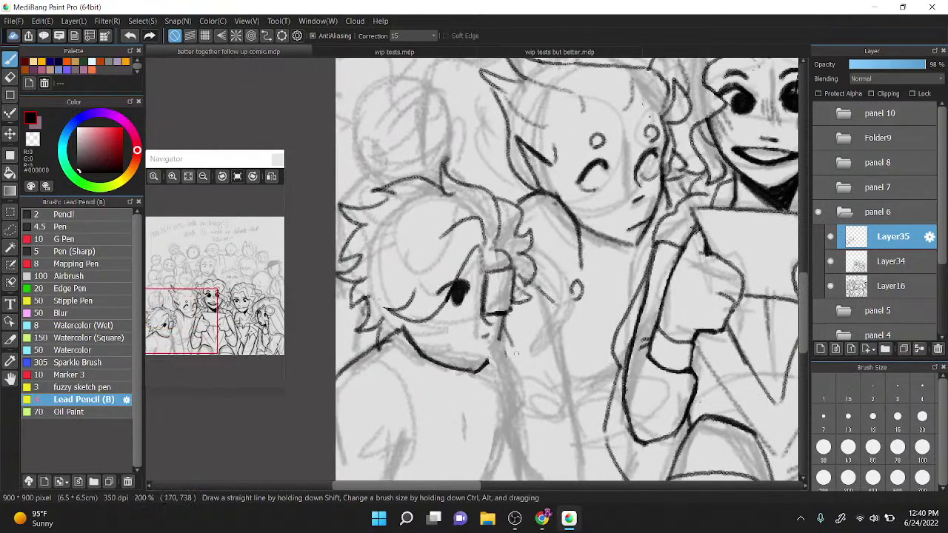
mouse_move(516, 353)
left_mouse_down()
mouse_move(538, 396)
mouse_move(552, 399)
left_mouse_up()
left_click_drag(560, 318, 572, 396)
scroll(589, 126, "down", 1)
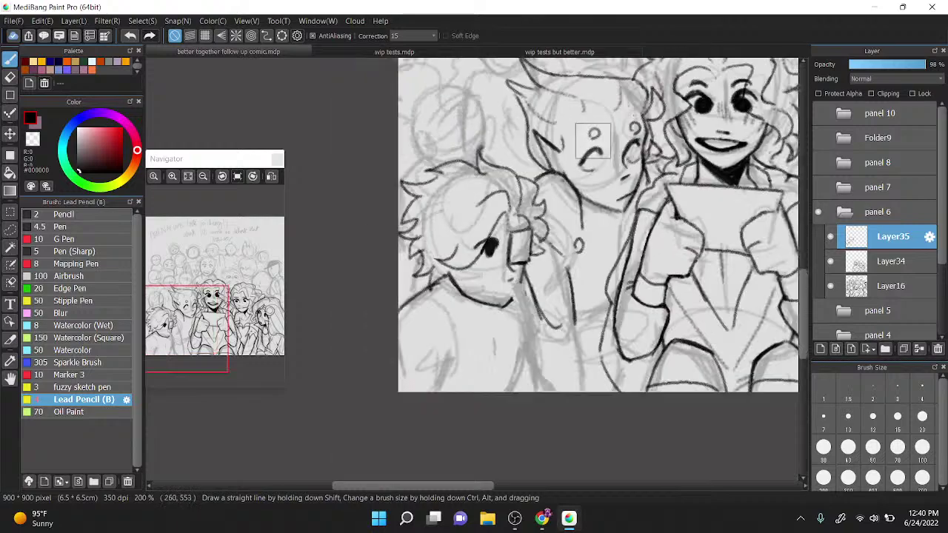
Step: Ink the pointed-eared figure's long arm and side lines down to the canvas edge, with a rounded curve beside the central figure's sleeve
scroll(592, 136, "down", 1)
left_click_drag(591, 163, 565, 186)
scroll(558, 268, "up", 2)
mouse_move(486, 230)
left_mouse_down()
mouse_move(517, 341)
mouse_move(542, 382)
left_mouse_up()
left_click_drag(538, 222, 576, 382)
mouse_move(541, 232)
left_mouse_down()
mouse_move(562, 336)
mouse_move(574, 347)
mouse_move(580, 382)
left_mouse_up()
left_click_drag(556, 295, 598, 265)
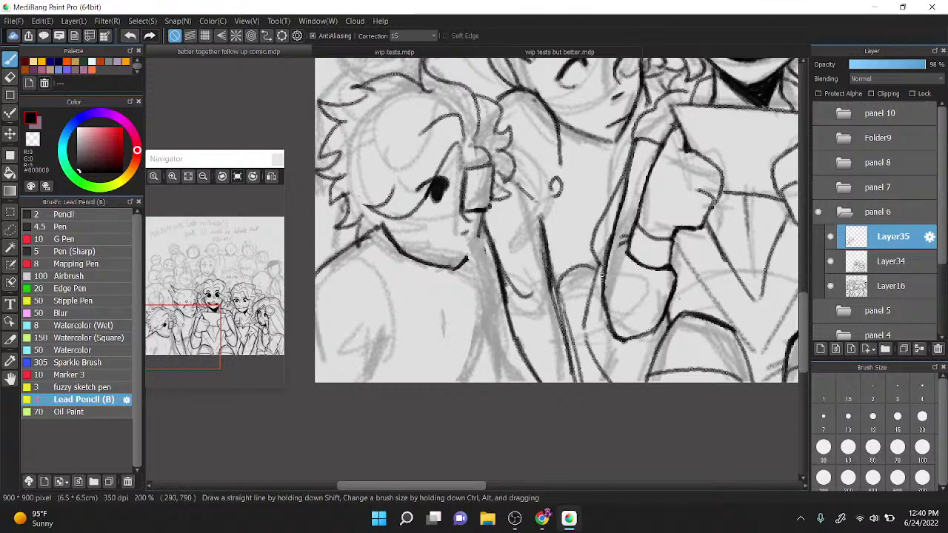
Step: Undo a trial line below the pointed-eared figure's jaw, then re-ink the jawline and add a short stroke at the face's front
mouse_move(543, 102)
left_mouse_down()
mouse_move(582, 122)
mouse_move(585, 149)
left_mouse_up()
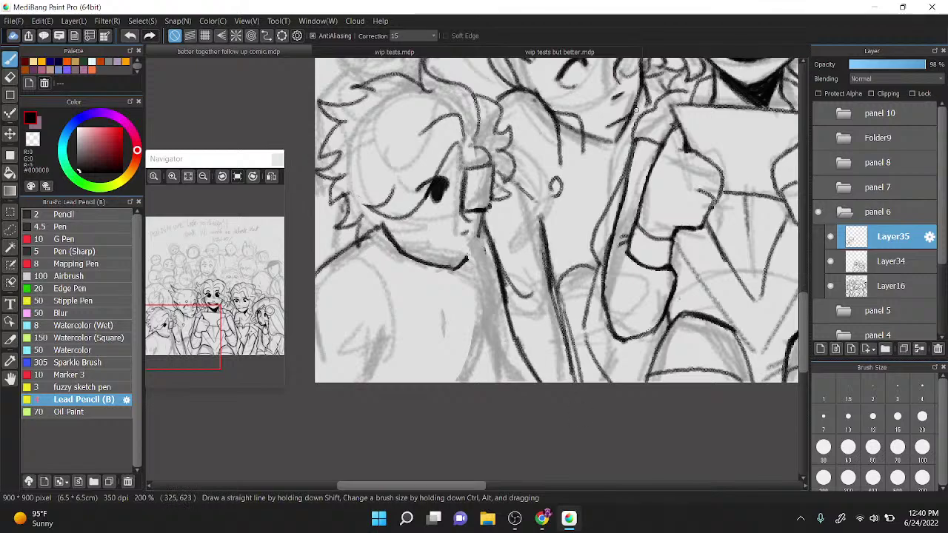
key("ctrl+z")
left_click_drag(548, 100, 599, 141)
mouse_move(638, 102)
left_mouse_down()
mouse_move(651, 78)
mouse_move(648, 104)
left_mouse_up()
scroll(647, 104, "down", 3)
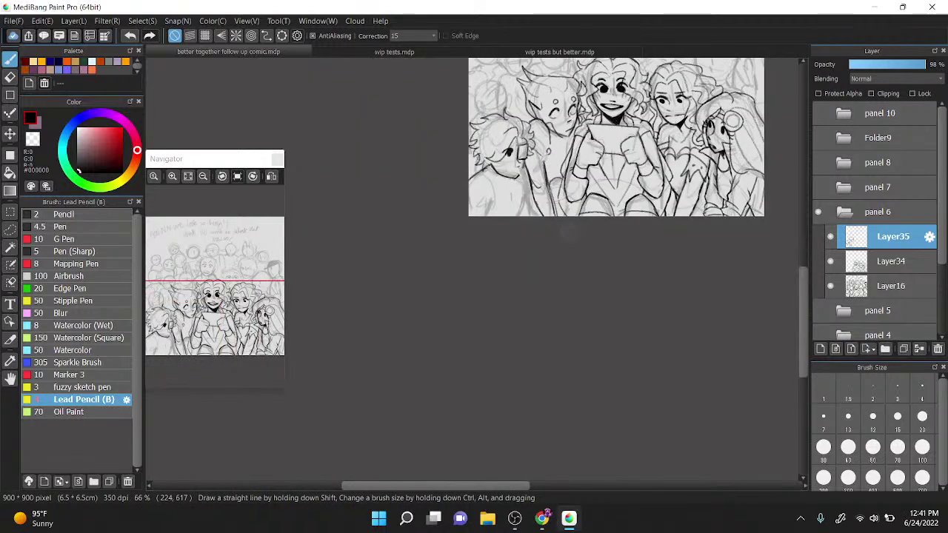
scroll(601, 87, "up", 3)
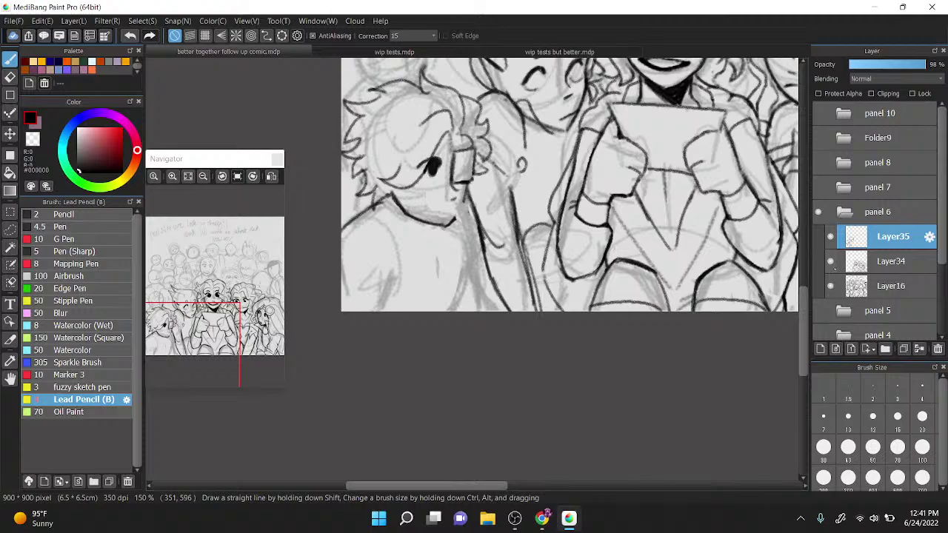
Step: Hide the rough sketch on Layer16 and re-ink the pointed-eared figure's arm line from below the small ring down to the canvas edge
left_click(830, 260)
left_click(830, 261)
left_click(830, 286)
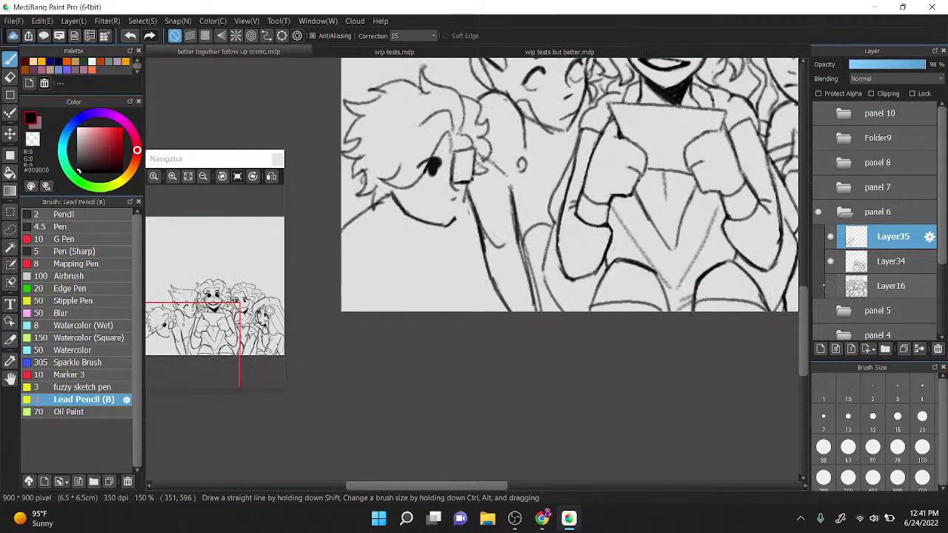
mouse_move(534, 172)
left_mouse_down()
mouse_move(546, 153)
mouse_move(522, 186)
mouse_move(544, 285)
mouse_move(520, 177)
mouse_move(556, 299)
mouse_move(528, 187)
mouse_move(542, 289)
left_mouse_up()
key("e")
key("b")
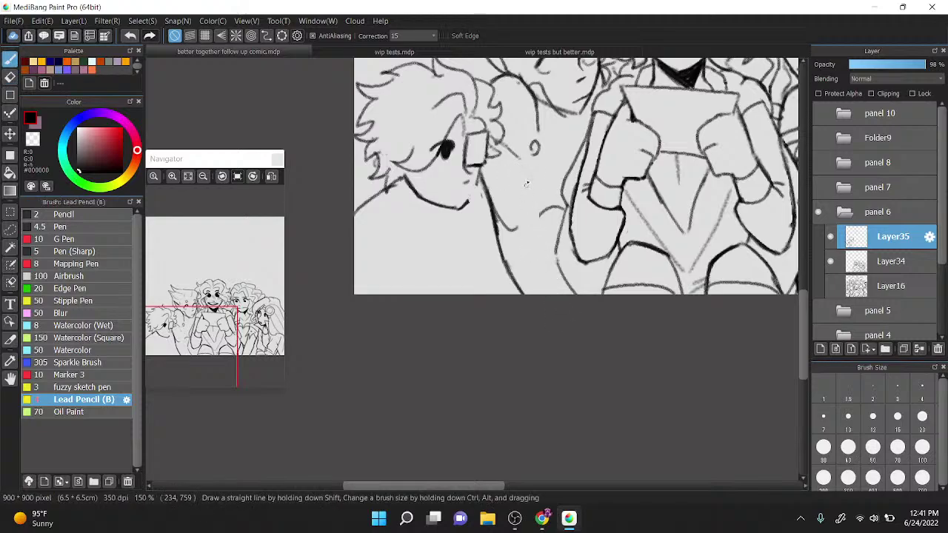
left_click_drag(525, 168, 566, 325)
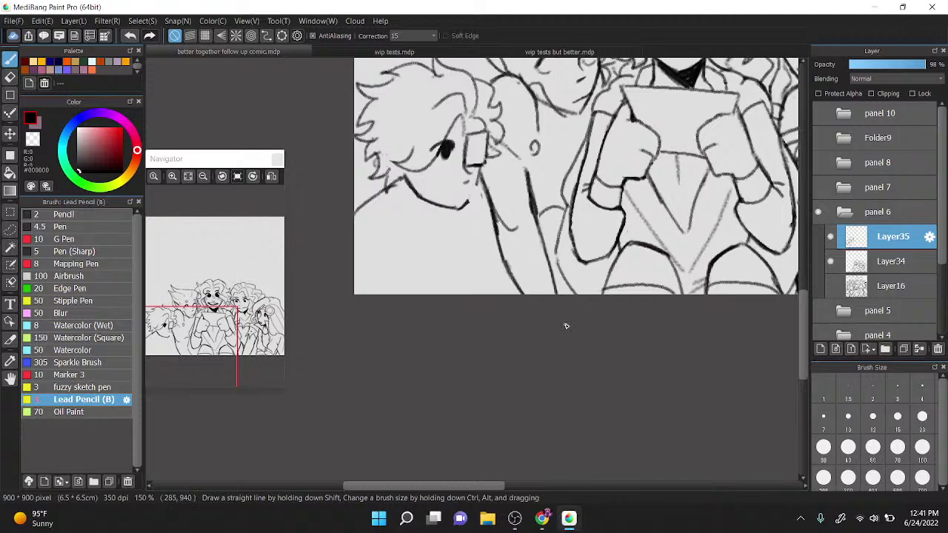
scroll(566, 325, "down", 4)
scroll(531, 297, "up", 4)
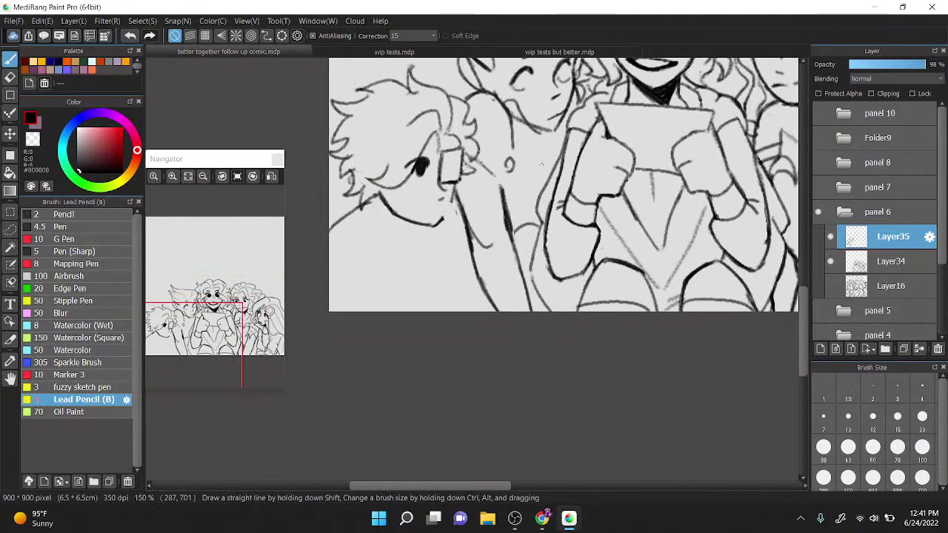
left_click_drag(524, 280, 539, 351)
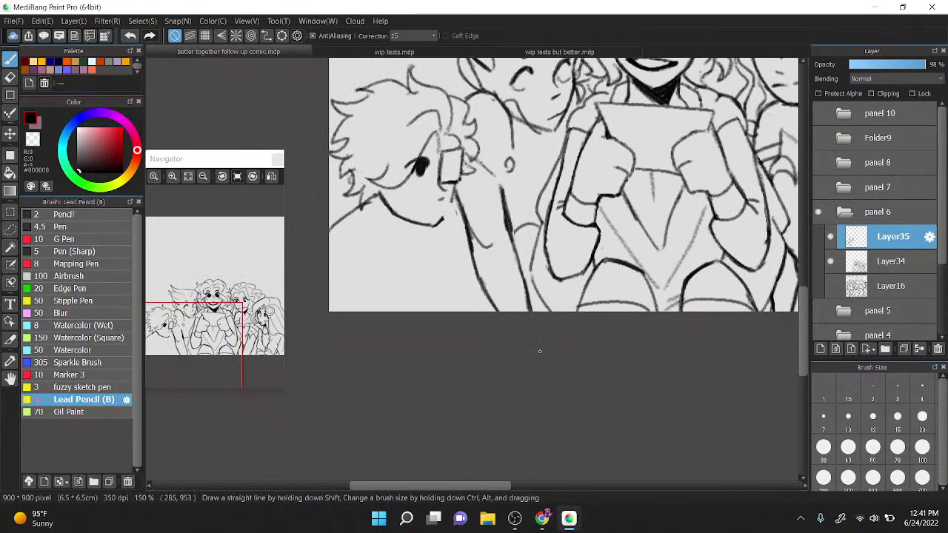
Step: Examine the inked linework of the characters without the rough sketch, from the curly-haired figure's face across the group
scroll(539, 351, "down", 3)
scroll(540, 351, "up", 5)
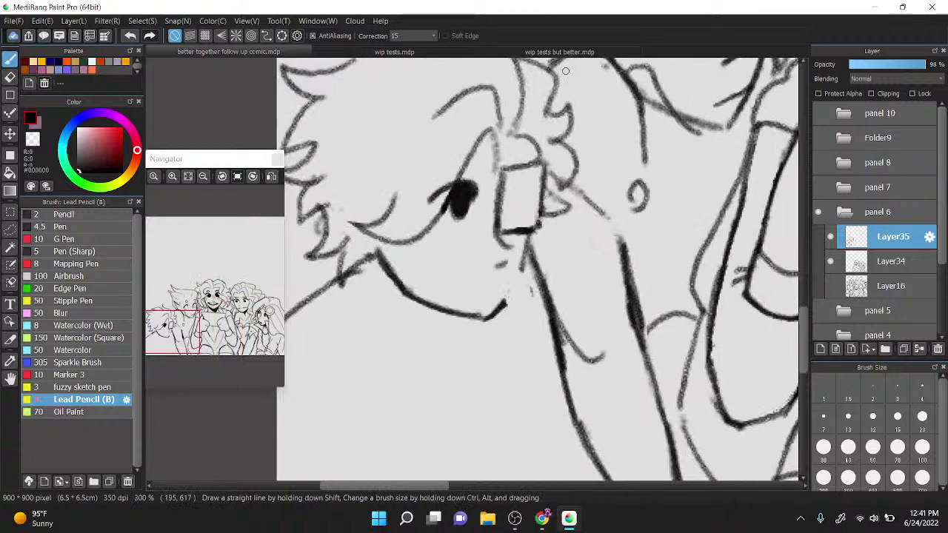
left_click_drag(553, 117, 592, 96)
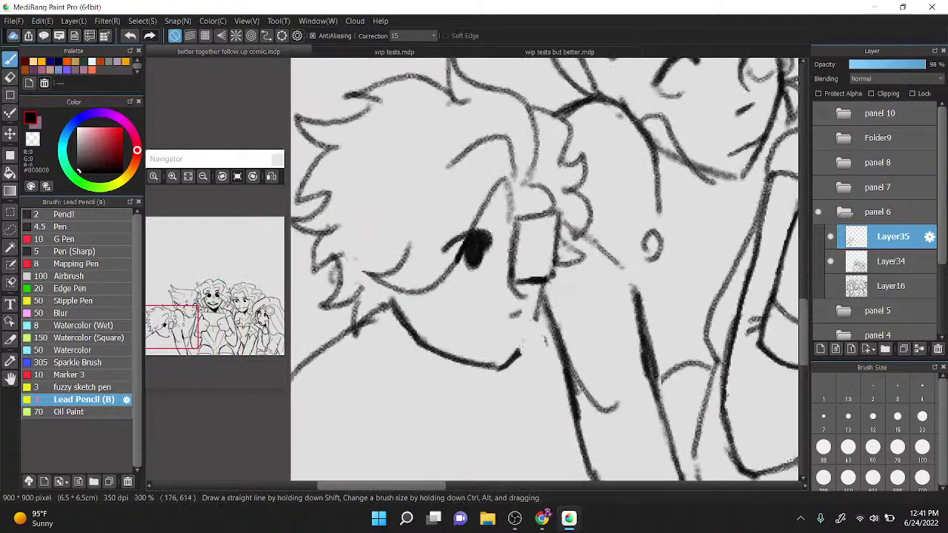
scroll(591, 131, "down", 1)
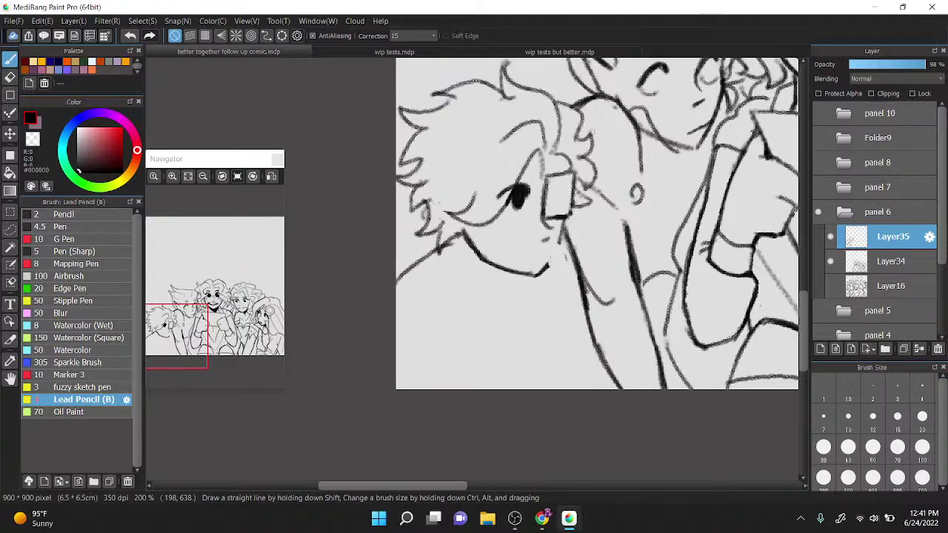
scroll(597, 166, "down", 1)
scroll(651, 148, "up", 1)
scroll(681, 152, "down", 1)
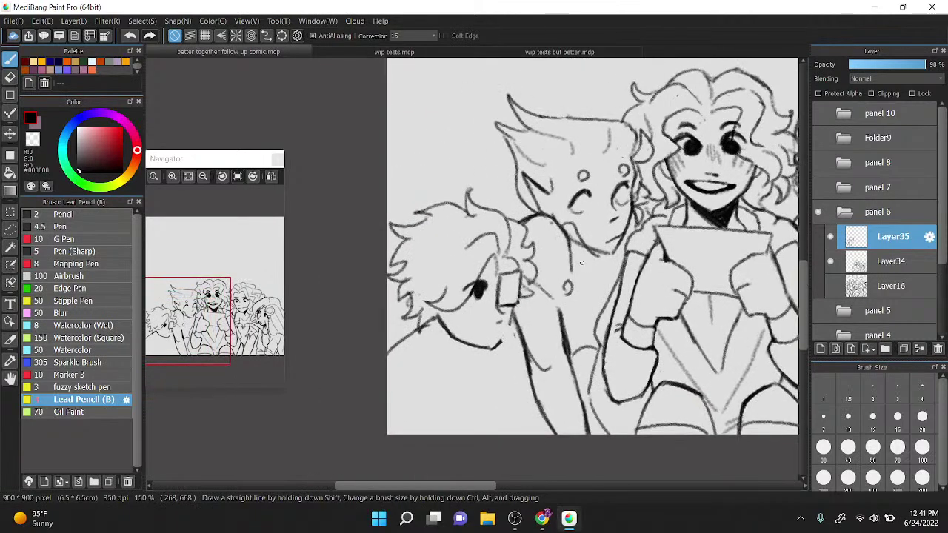
mouse_move(695, 143)
left_mouse_down()
mouse_move(621, 190)
mouse_move(591, 193)
left_mouse_up()
scroll(700, 111, "up", 1)
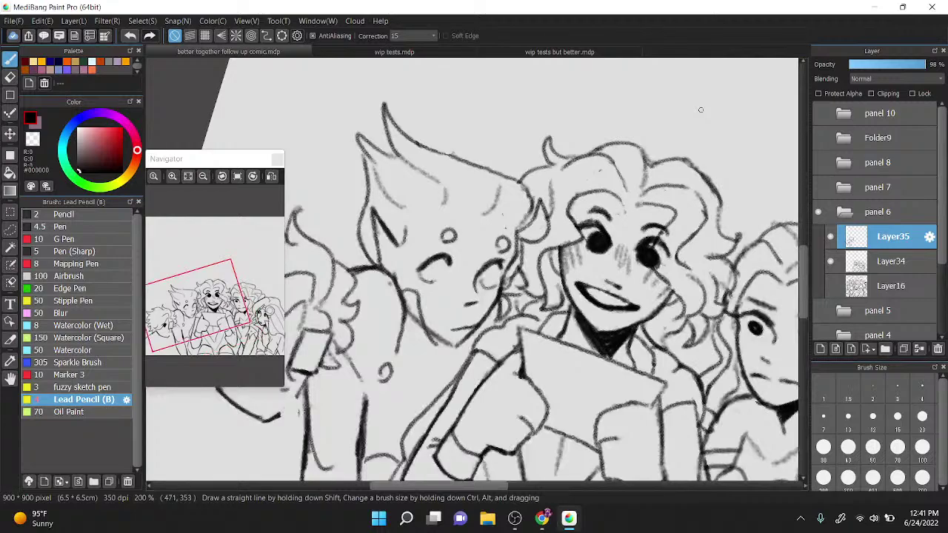
scroll(700, 111, "down", 1)
scroll(544, 252, "down", 2)
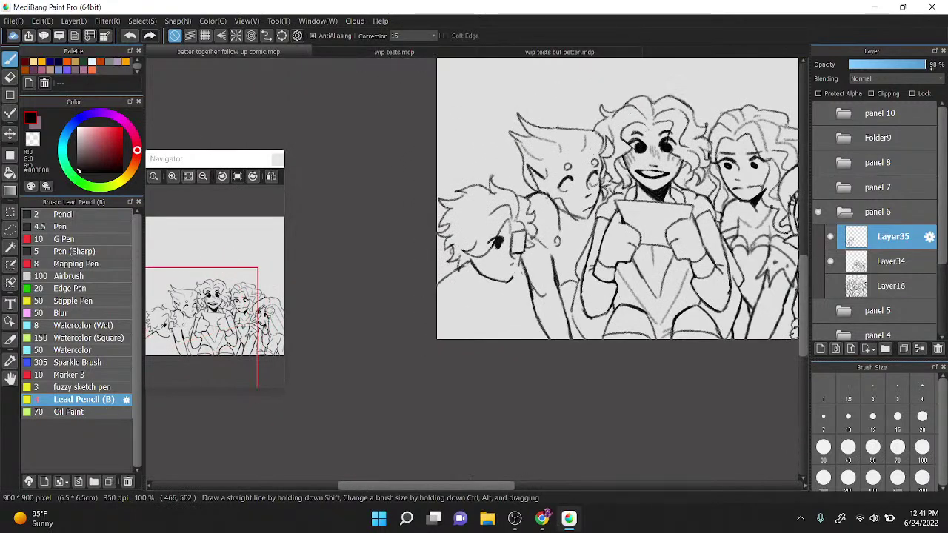
Step: Show the Layer16 sketch again, ink the curly-haired figure's arm and back lines near the canvas edge, and undo a trial collar curve below the jaw
scroll(618, 198, "up", 2)
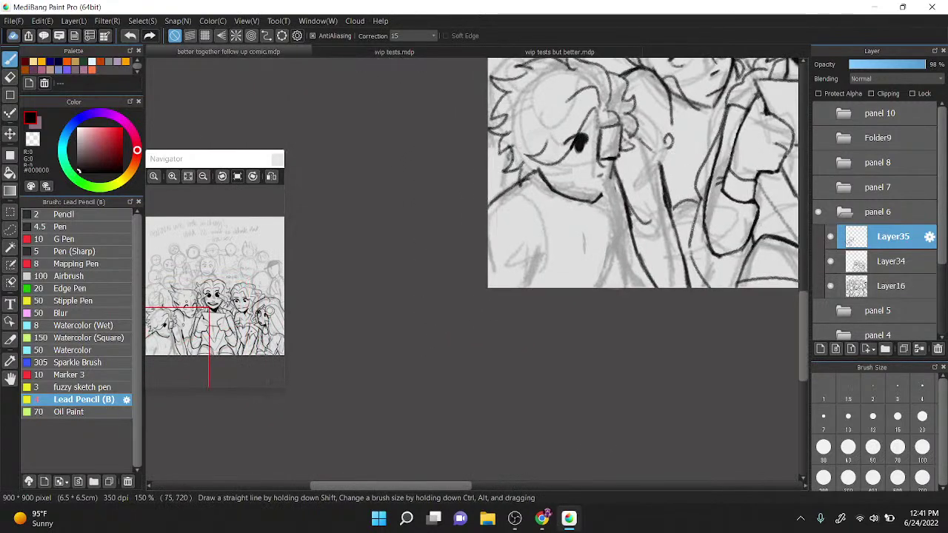
scroll(657, 142, "up", 1)
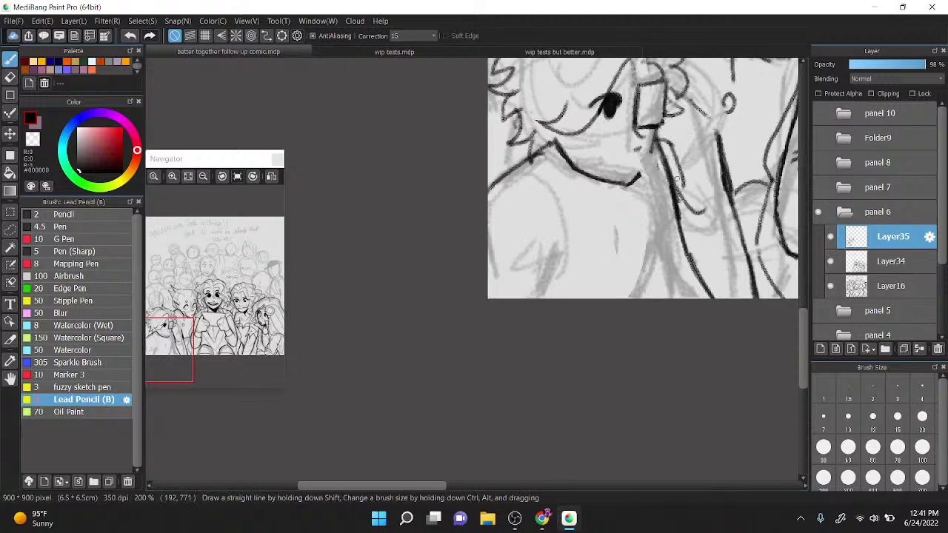
mouse_move(676, 179)
left_mouse_down()
mouse_move(681, 299)
mouse_move(667, 222)
left_mouse_up()
left_click_drag(628, 304, 676, 214)
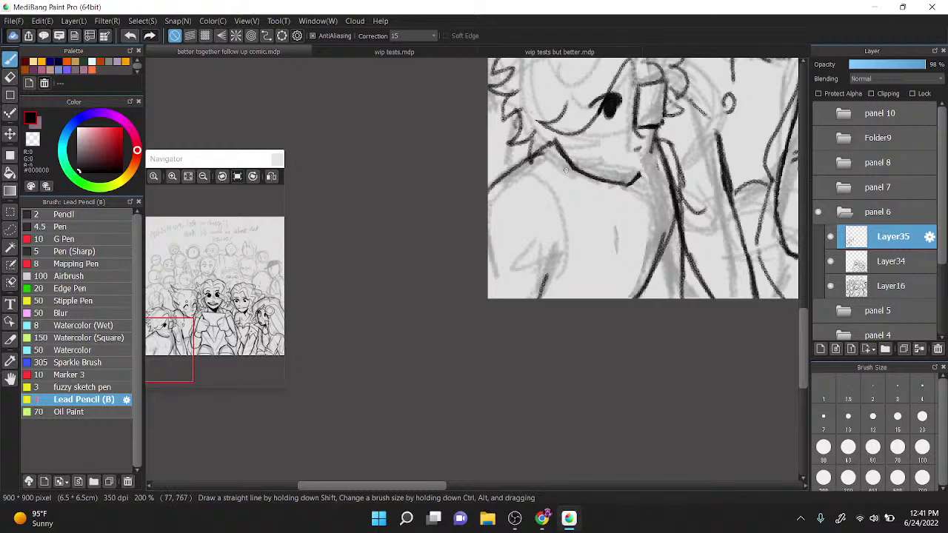
left_click_drag(565, 169, 635, 208)
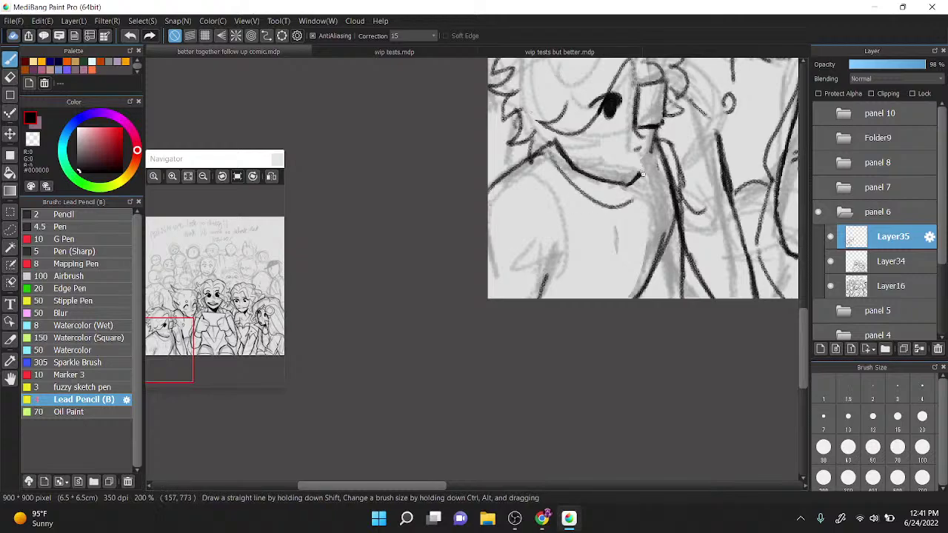
key("ctrl+z")
Step: Lasso the curly-haired figure's eye, raised rectangular object, jaw and shoulders on Layer35, delete the ink inside, and clear the selection
key("ctrl+minus")
key("l")
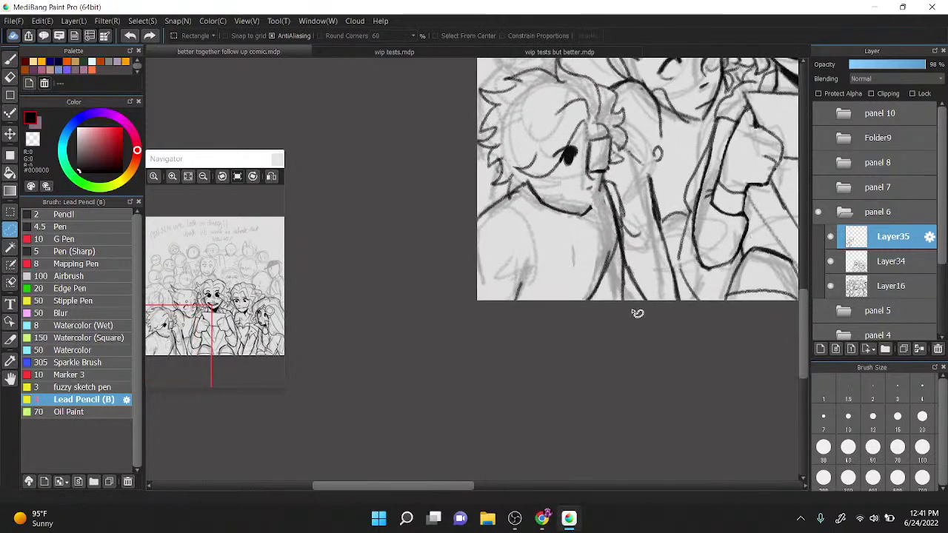
mouse_move(631, 304)
left_mouse_down()
mouse_move(626, 197)
mouse_move(612, 175)
mouse_move(632, 165)
mouse_move(602, 132)
mouse_move(584, 137)
mouse_move(544, 188)
mouse_move(426, 245)
left_mouse_up()
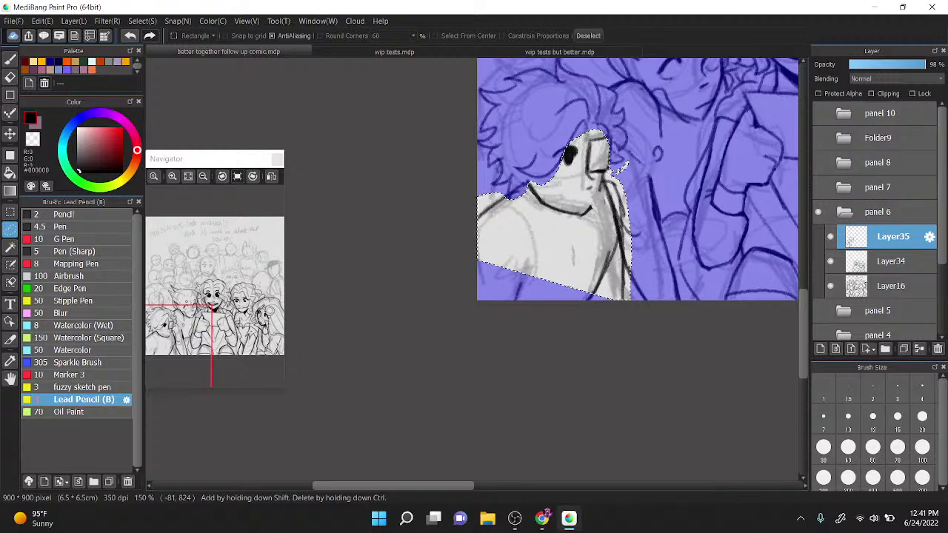
key("ctrl+d")
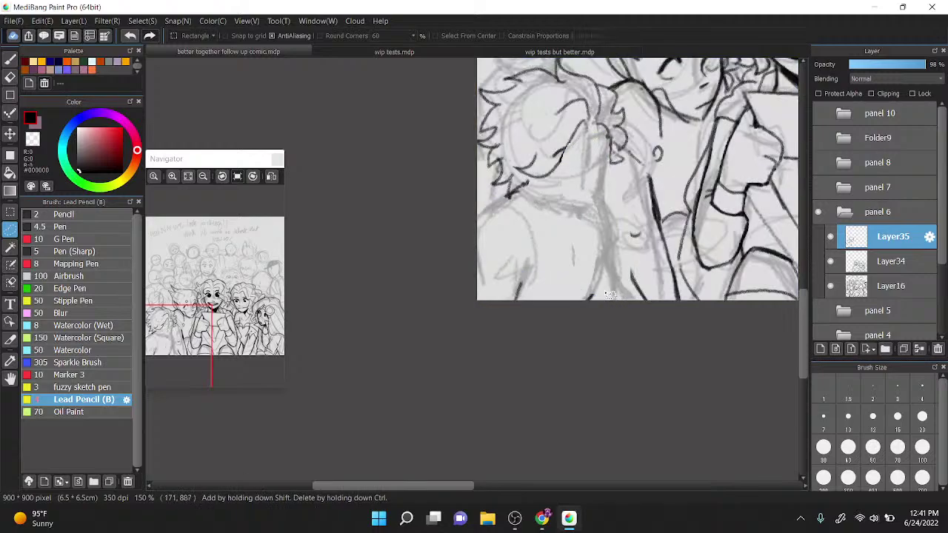
Step: Erase the leftover ink fragments around the curly-haired figure's cleared torso and along the canvas edge with the Lead Pencil in transparent colour
key("b")
scroll(545, 204, "up", 2)
mouse_move(580, 111)
left_mouse_down()
mouse_move(604, 60)
mouse_move(571, 121)
mouse_move(606, 59)
left_mouse_up()
key("z")
left_click_drag(558, 108, 590, 62)
scroll(561, 152, "down", 2)
scroll(655, 153, "up", 2)
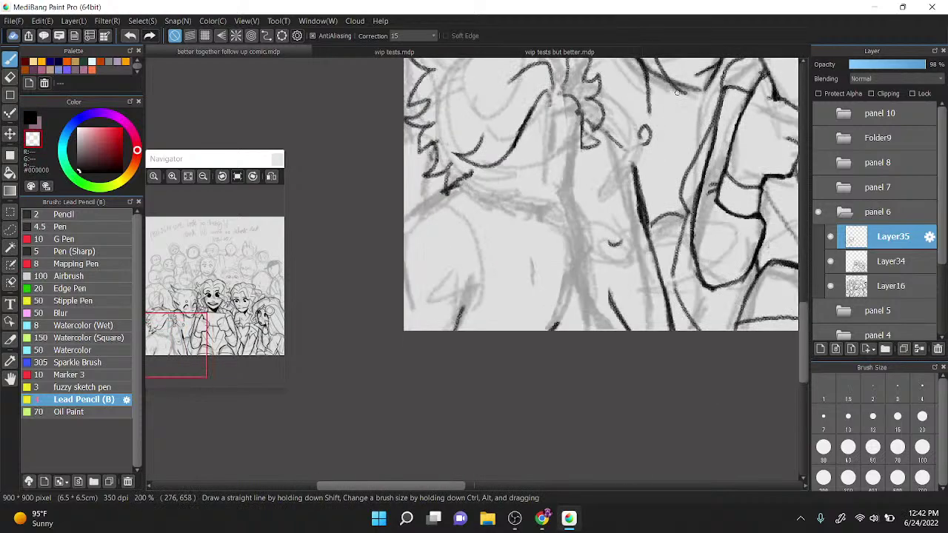
mouse_move(620, 270)
left_mouse_down()
mouse_move(620, 255)
mouse_move(645, 268)
left_mouse_up()
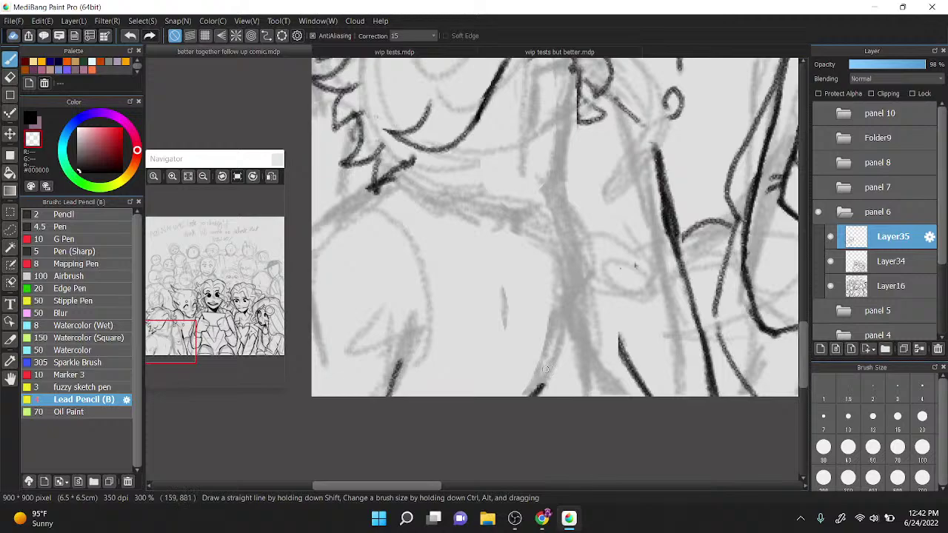
left_click_drag(545, 382, 529, 393)
left_click_drag(402, 361, 386, 406)
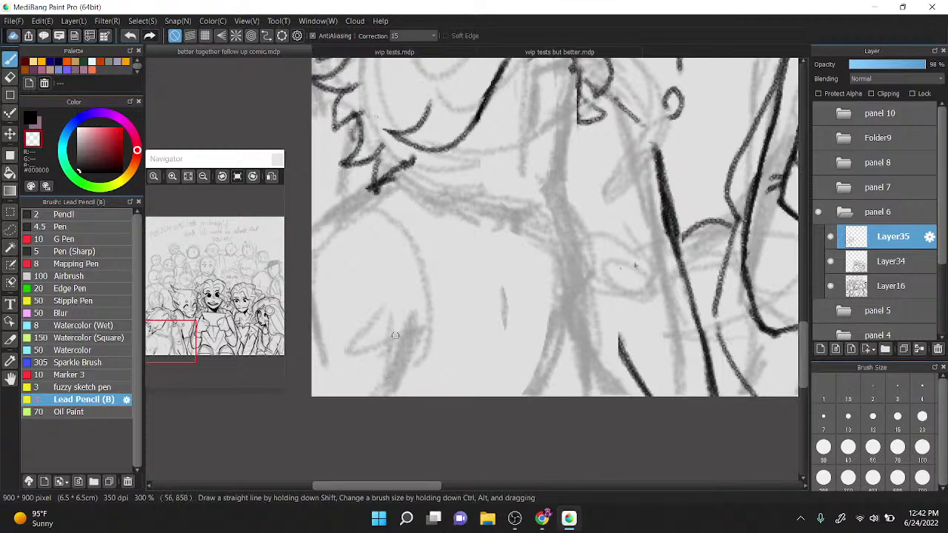
Step: Ink two curved hair strands and a short jaw stroke in black for the round-headed background figure behind the frowning woman's hair
scroll(619, 143, "down", 3)
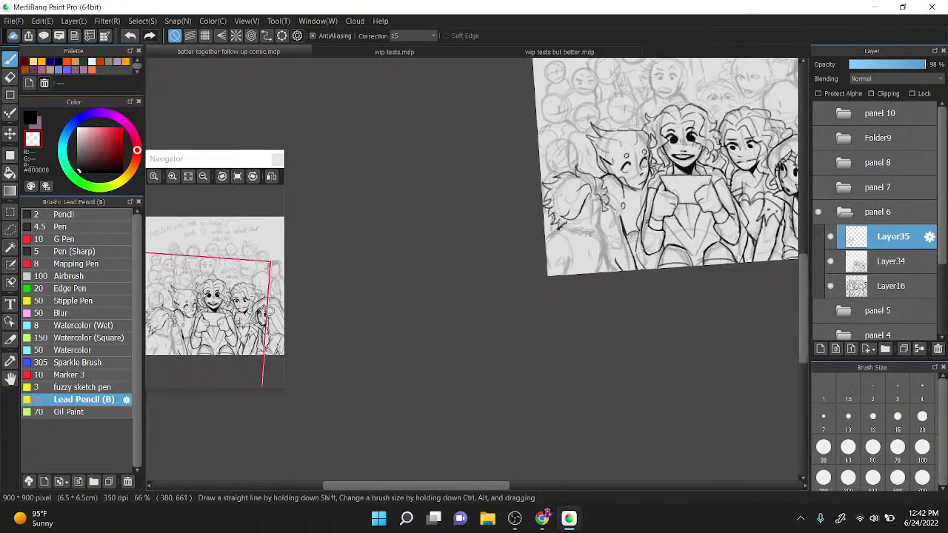
scroll(652, 91, "up", 6)
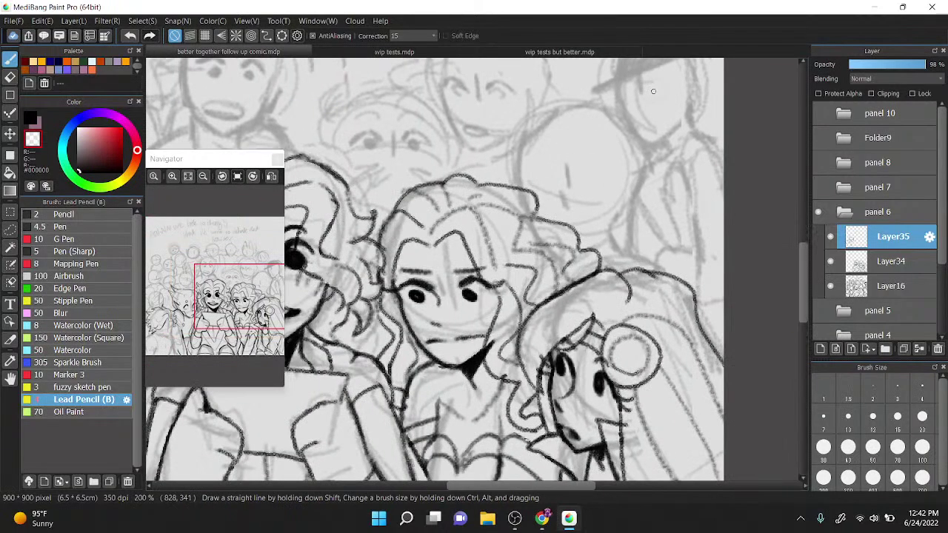
scroll(653, 91, "up", 3)
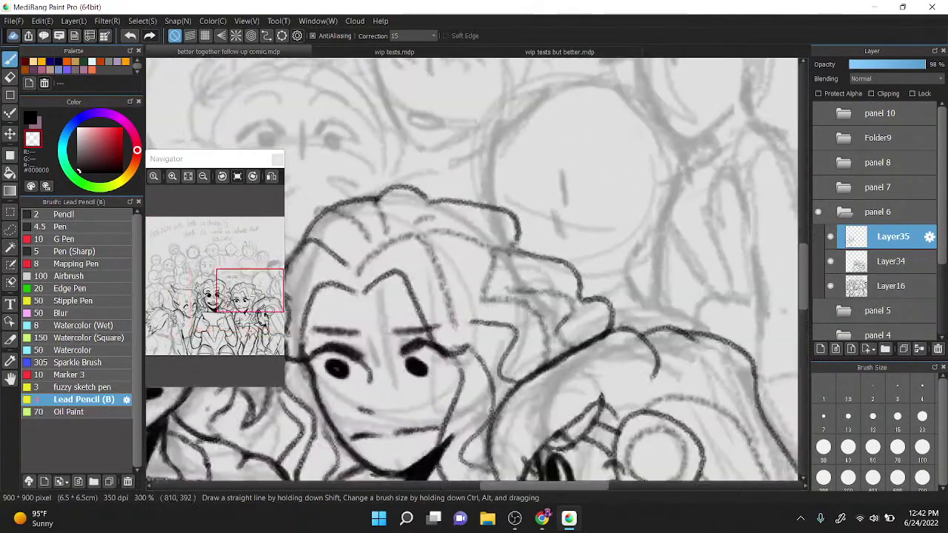
scroll(585, 177, "up", 1)
key("z")
mouse_move(527, 183)
left_mouse_down()
mouse_move(445, 219)
mouse_move(495, 131)
left_mouse_up()
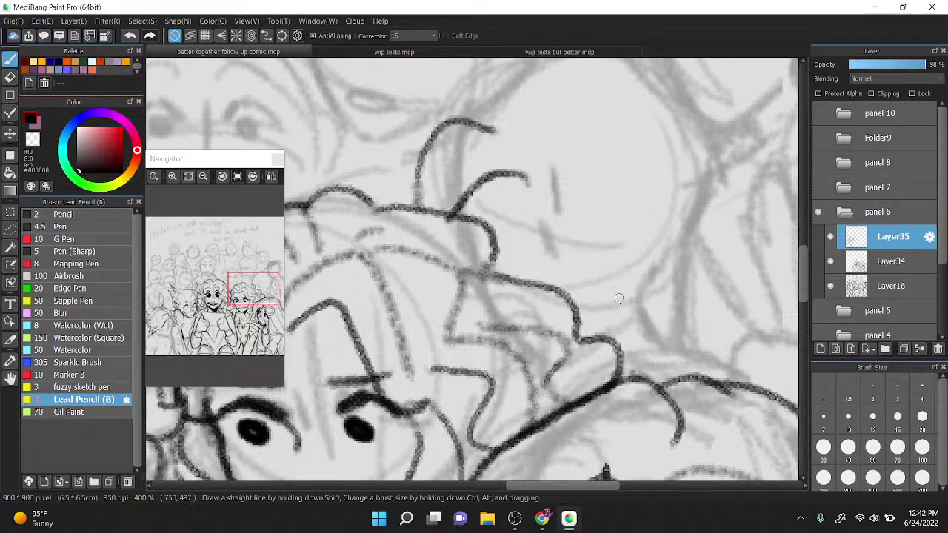
left_click_drag(585, 339, 641, 293)
mouse_move(549, 252)
left_mouse_down()
mouse_move(563, 225)
mouse_move(588, 233)
mouse_move(560, 249)
left_mouse_up()
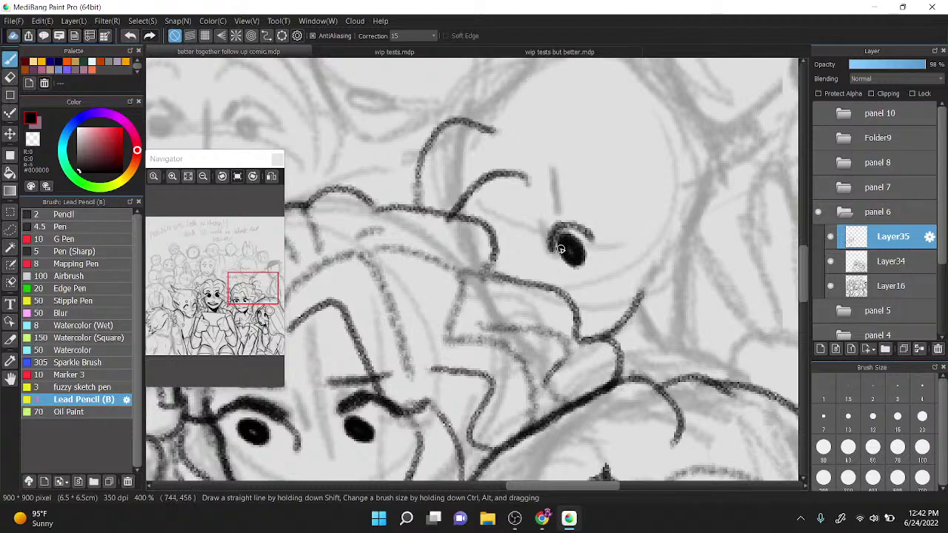
key("ctrl+z")
key("ctrl+z")
key("ctrl+z")
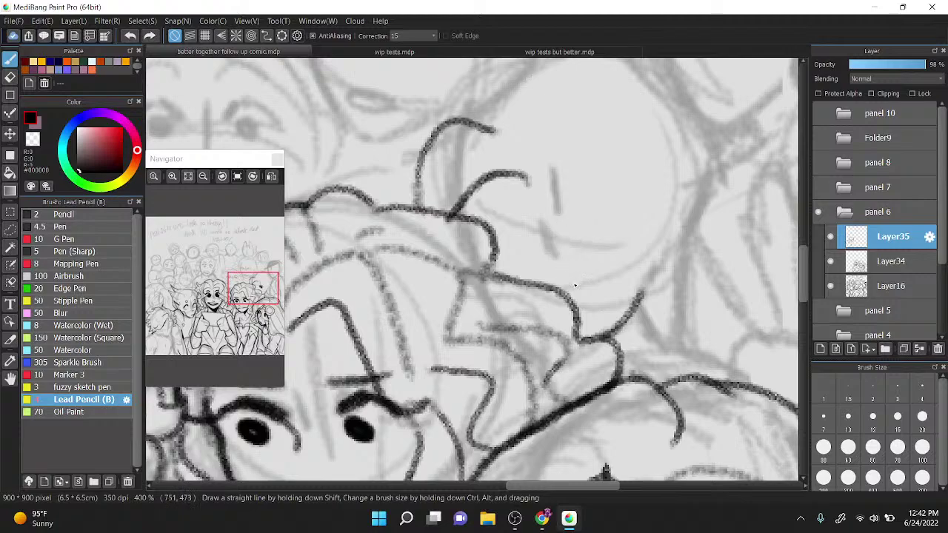
Step: Ink the round-headed background figure's two dark eyes with upper lash lines just above the frowning woman's hair, undoing one trial stroke
mouse_move(492, 226)
left_mouse_down()
mouse_move(534, 250)
mouse_move(573, 222)
mouse_move(609, 240)
mouse_move(580, 222)
mouse_move(618, 249)
mouse_move(582, 248)
mouse_move(584, 236)
mouse_move(585, 246)
left_mouse_up()
key("ctrl+z")
mouse_move(507, 245)
left_mouse_down()
mouse_move(511, 253)
mouse_move(520, 242)
mouse_move(497, 231)
mouse_move(526, 245)
mouse_move(585, 226)
mouse_move(593, 242)
left_mouse_up()
scroll(580, 230, "down", 4)
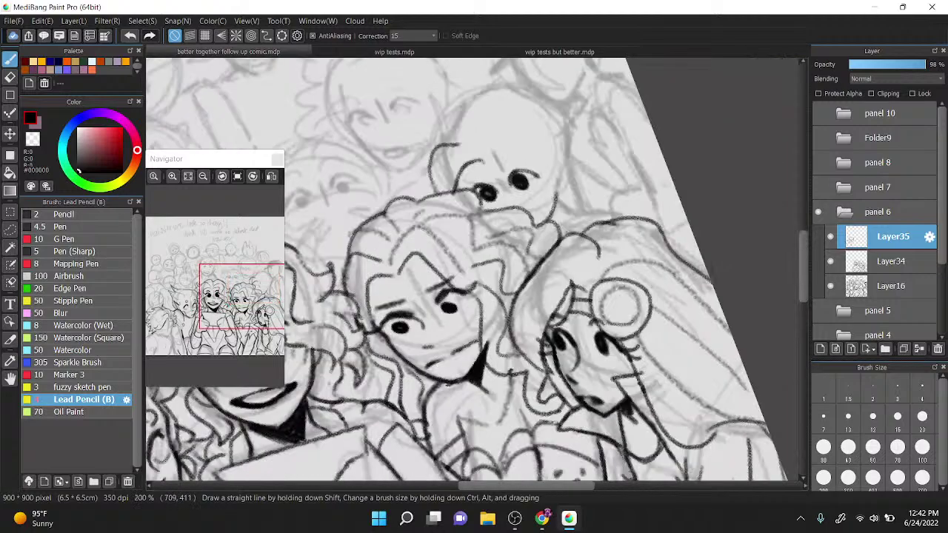
left_click_drag(579, 132, 613, 167)
scroll(580, 168, "up", 2)
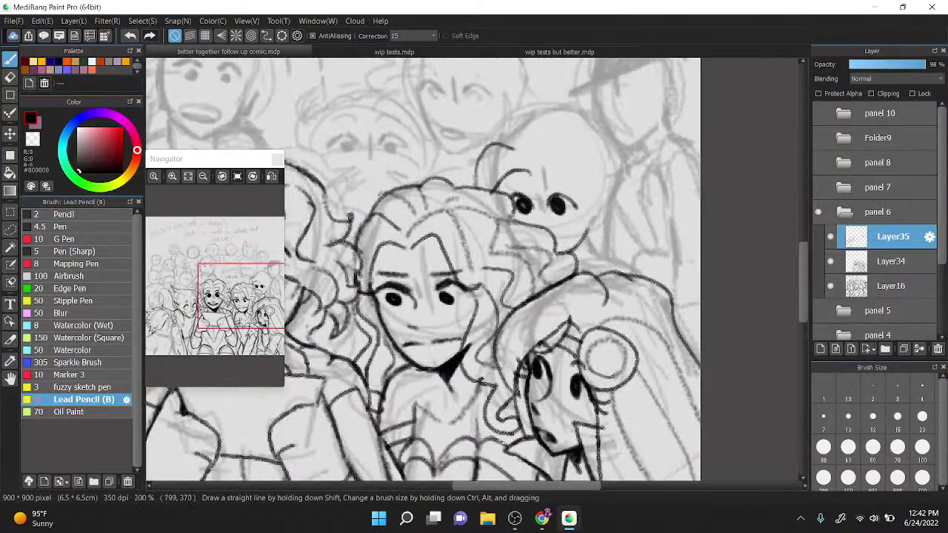
key("ctrl+u")
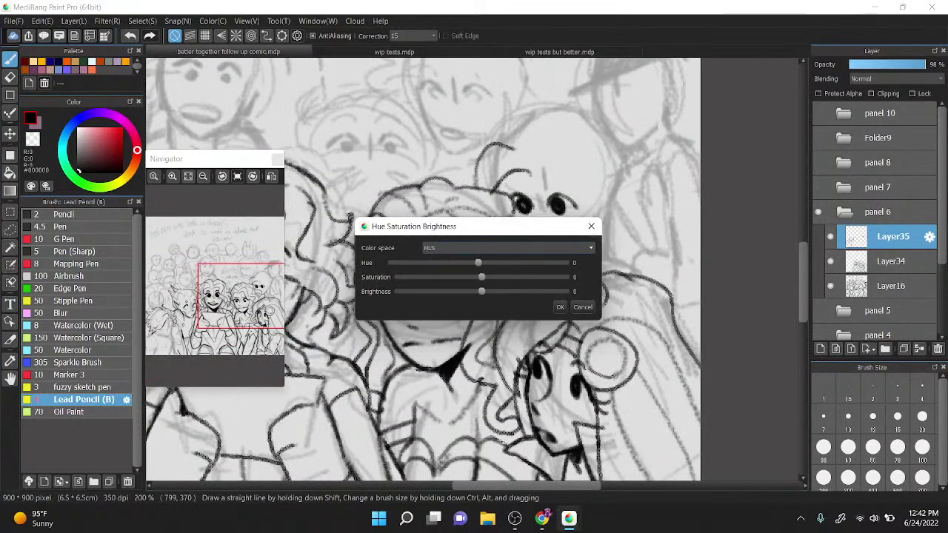
key("Escape")
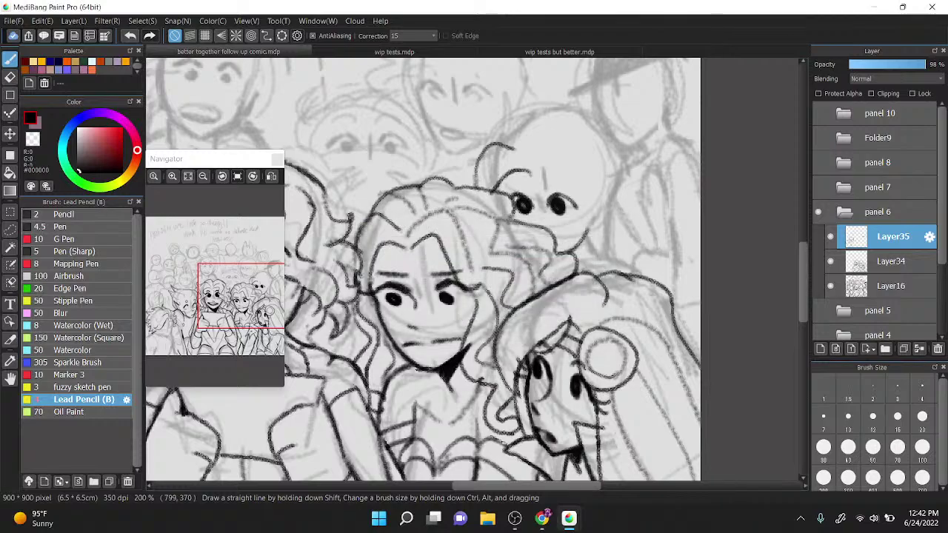
left_click_drag(564, 165, 567, 166)
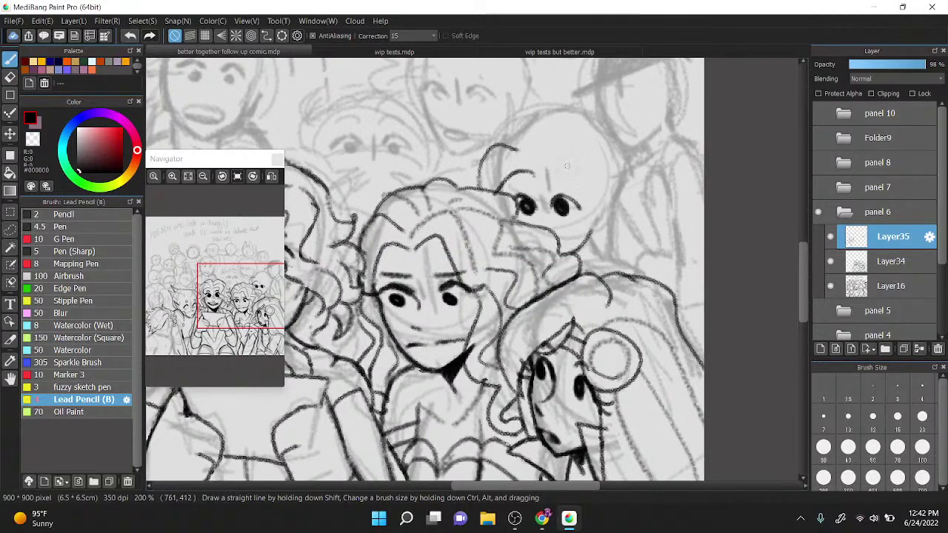
Step: Lasso the round-headed figure's outer eye and move it about 7 px away from the other eye and 1 px down with Transform
key("m")
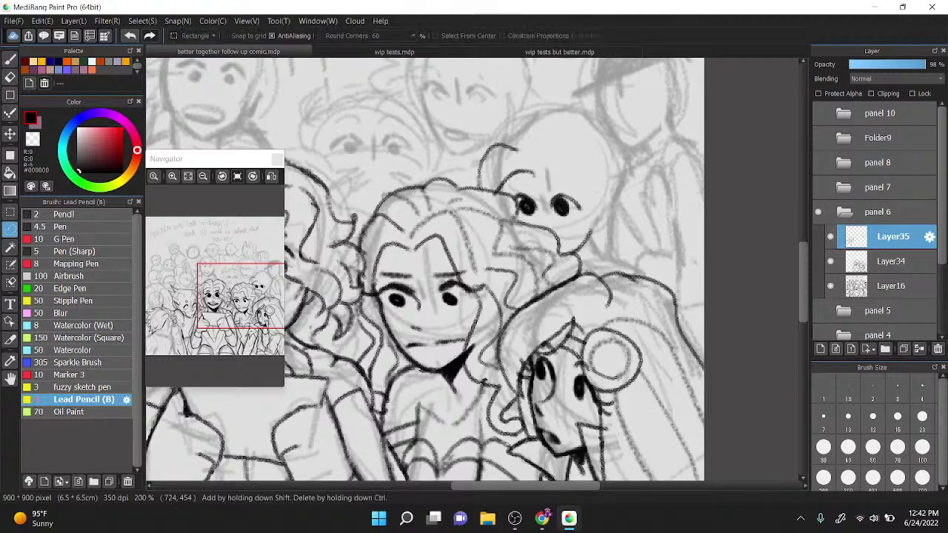
mouse_move(560, 222)
left_mouse_down()
mouse_move(550, 197)
mouse_move(594, 191)
left_mouse_up()
key("ctrl+t")
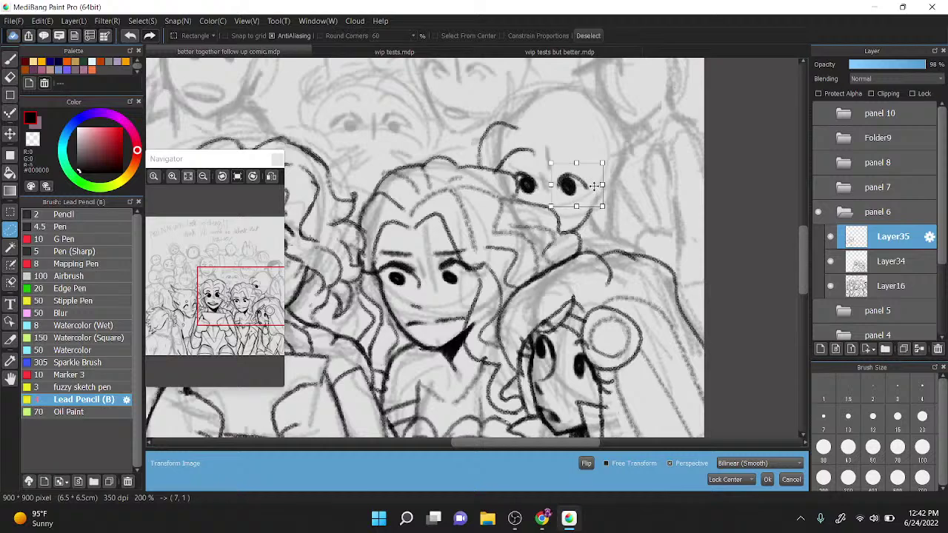
left_click(766, 479)
key("b")
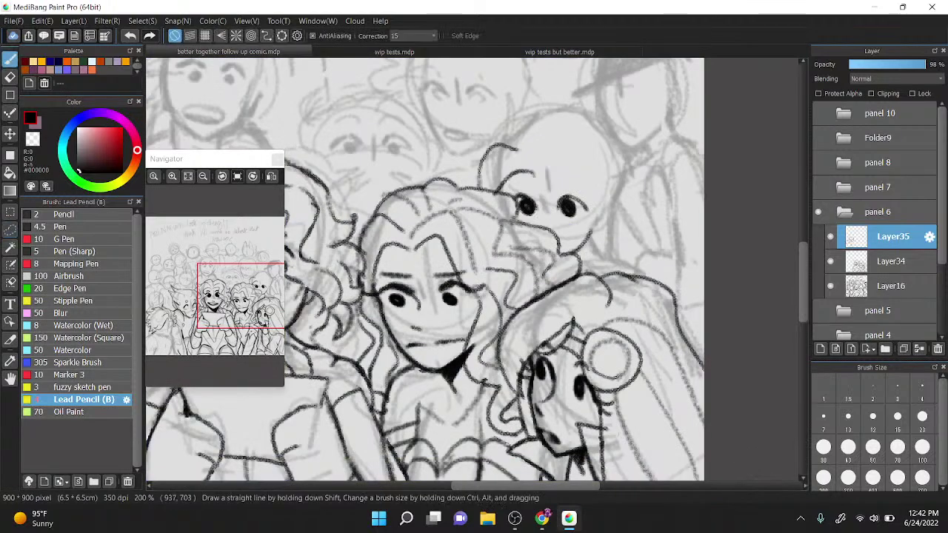
Step: Ink the curly hair outline, inner locks and hairline of the background figure behind the frowning woman
scroll(565, 183, "up", 3)
scroll(511, 177, "down", 3)
mouse_move(466, 198)
left_mouse_down()
mouse_move(507, 257)
mouse_move(583, 308)
left_mouse_up()
mouse_move(471, 179)
left_mouse_down()
mouse_move(555, 185)
mouse_move(581, 285)
mouse_move(613, 286)
mouse_move(565, 300)
left_mouse_up()
mouse_move(445, 151)
left_mouse_down()
mouse_move(551, 100)
mouse_move(549, 115)
mouse_move(596, 174)
mouse_move(595, 260)
left_mouse_up()
mouse_move(442, 101)
left_mouse_down()
mouse_move(392, 148)
mouse_move(374, 197)
left_mouse_up()
mouse_move(518, 141)
left_mouse_down()
mouse_move(468, 156)
mouse_move(529, 173)
mouse_move(576, 207)
mouse_move(544, 201)
mouse_move(576, 230)
left_mouse_up()
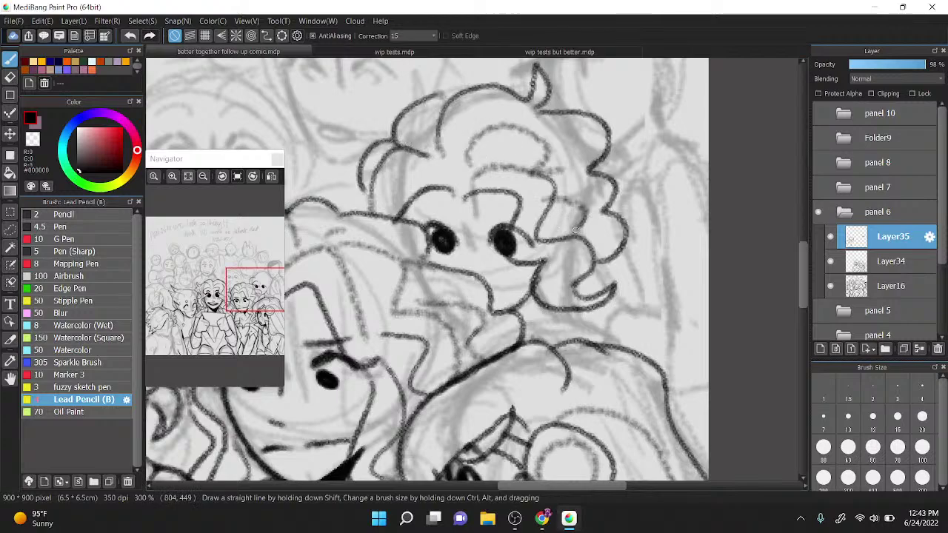
Step: Touch up the curly background figure's hair ends beside the face, undoing trial strokes, and ink a sloping shoulder line under the curls
mouse_move(527, 304)
left_mouse_down()
mouse_move(534, 286)
mouse_move(524, 307)
left_mouse_up()
mouse_move(424, 225)
left_mouse_down()
mouse_move(443, 224)
mouse_move(456, 239)
mouse_move(545, 232)
left_mouse_up()
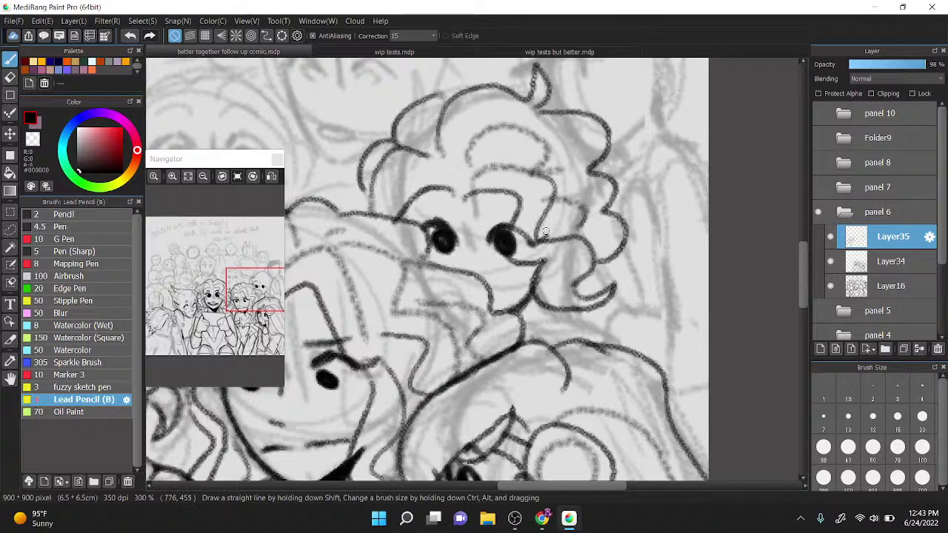
mouse_move(416, 236)
left_mouse_down()
mouse_move(399, 225)
mouse_move(414, 196)
mouse_move(406, 207)
left_mouse_up()
key("ctrl+z")
key("ctrl+z")
left_click_drag(578, 308, 630, 352)
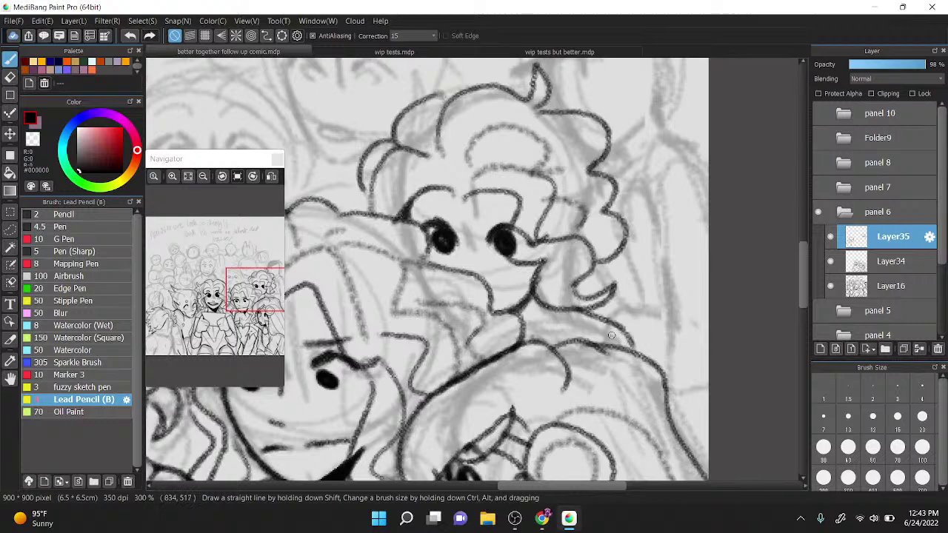
Step: Ink two short curved eyebrows and a small mouth on the curly background figure, redrawing the first pair of brows
left_click_drag(420, 215, 453, 207)
mouse_move(482, 204)
left_mouse_down()
mouse_move(490, 196)
mouse_move(516, 219)
left_mouse_up()
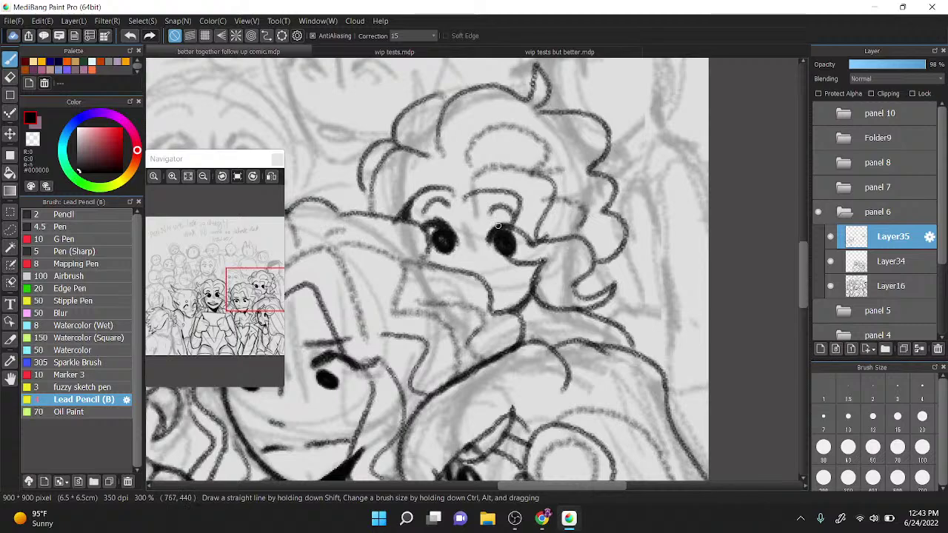
key("ctrl+z")
key("ctrl+z")
left_click_drag(423, 211, 450, 210)
left_click_drag(487, 216, 508, 219)
mouse_move(487, 285)
left_mouse_down()
mouse_move(507, 282)
mouse_move(508, 296)
mouse_move(489, 309)
left_mouse_up()
Step: Darken the curly background figure's hair where it meets the cheek and ink short neck lines below the jaw
scroll(504, 266, "down", 3)
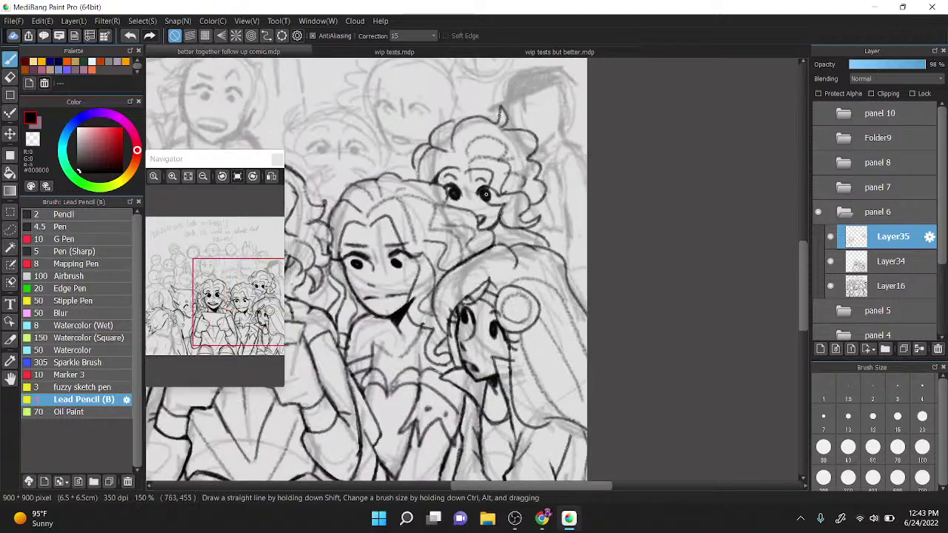
scroll(485, 194, "up", 3)
left_click_drag(500, 262, 523, 251)
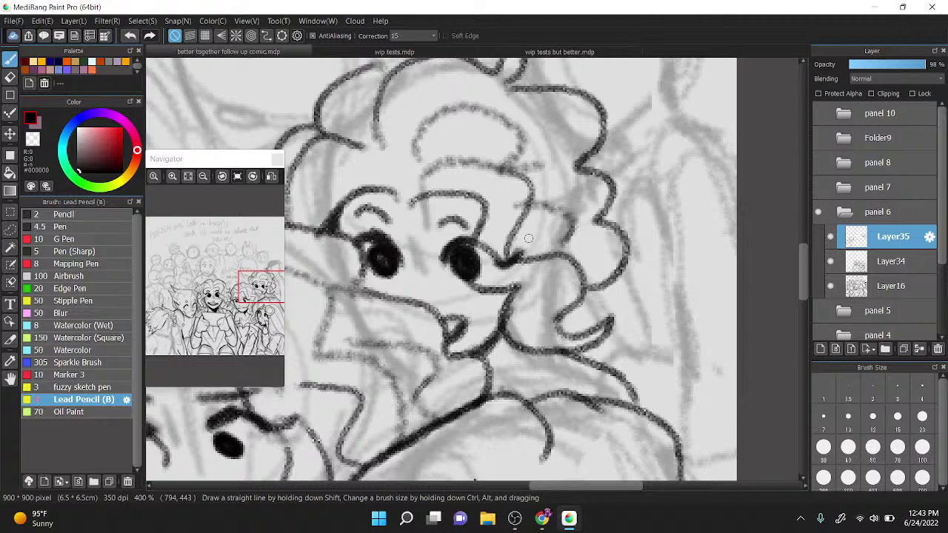
scroll(563, 170, "down", 2)
scroll(585, 188, "down", 1)
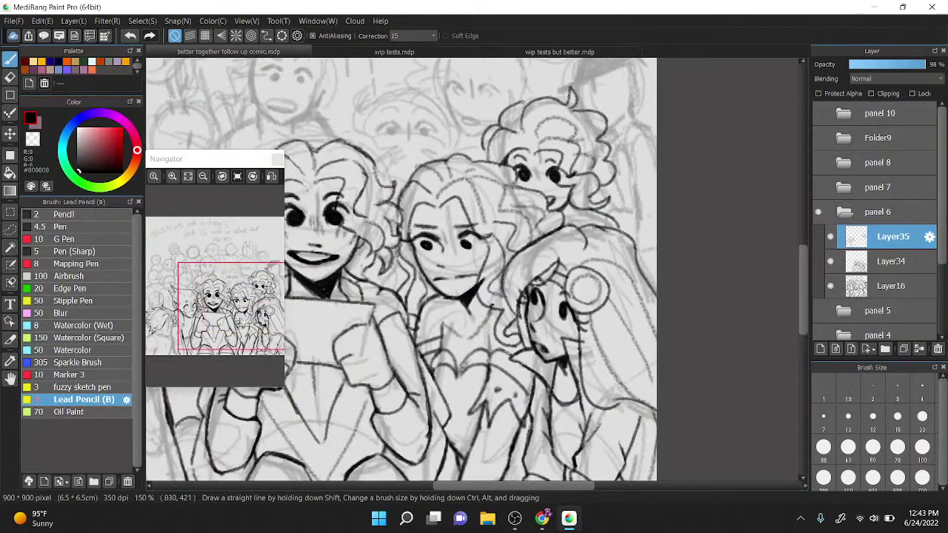
scroll(577, 208, "up", 2)
scroll(584, 175, "up", 1)
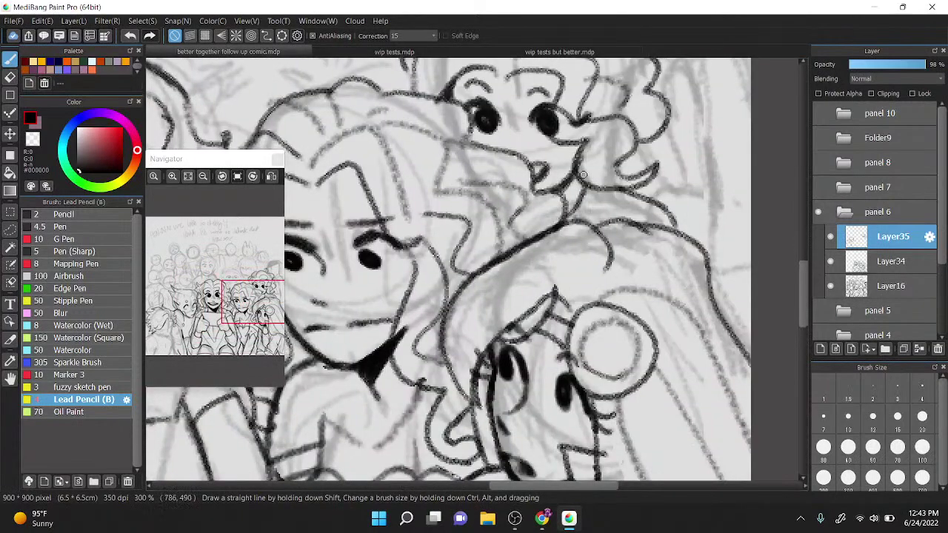
mouse_move(588, 221)
left_mouse_down()
mouse_move(593, 189)
mouse_move(607, 222)
left_mouse_up()
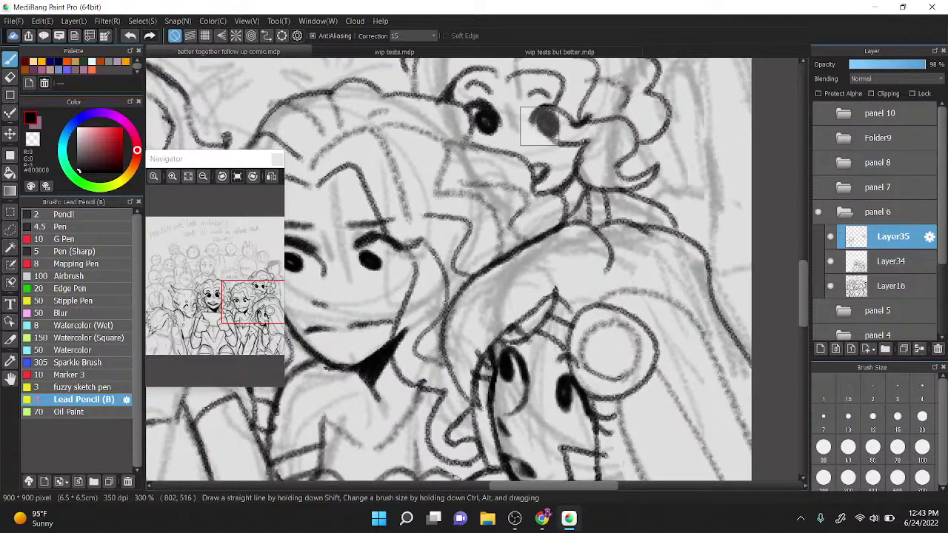
left_click_drag(564, 190, 569, 201)
scroll(577, 196, "down", 4)
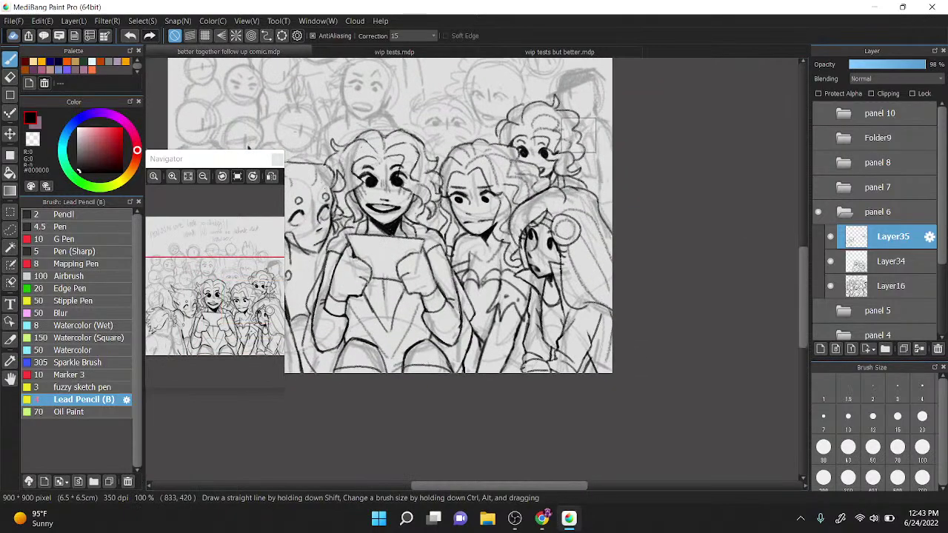
Step: Ink a horn-shaped tuft, the side of the head, two lashed eyes and a pointed moustache on the figure behind the two women
scroll(644, 110, "up", 1)
scroll(637, 110, "down", 1)
scroll(444, 130, "up", 3)
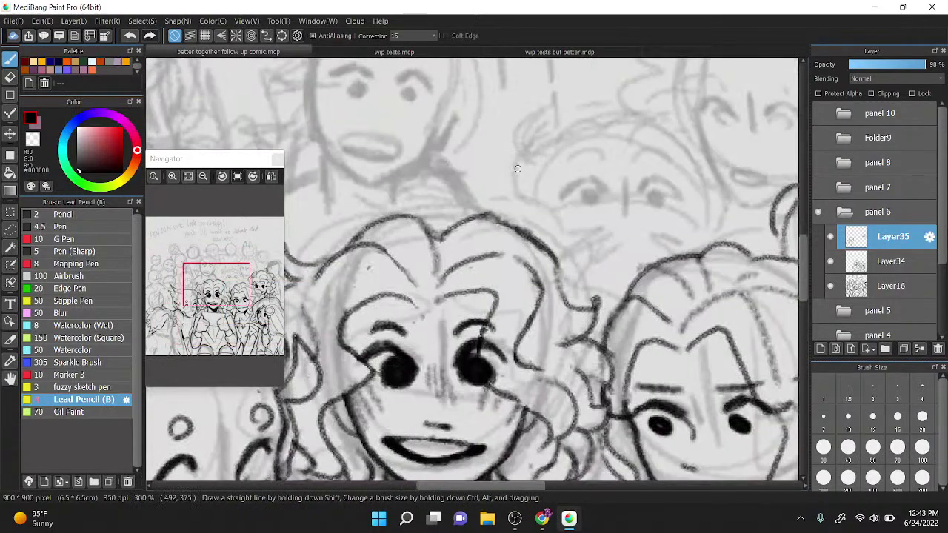
mouse_move(520, 117)
left_mouse_down()
mouse_move(527, 165)
mouse_move(534, 160)
mouse_move(487, 211)
mouse_move(490, 235)
left_mouse_up()
mouse_move(509, 210)
left_mouse_down()
mouse_move(514, 260)
mouse_move(549, 190)
mouse_move(570, 200)
left_mouse_up()
mouse_move(557, 204)
left_mouse_down()
mouse_move(617, 188)
mouse_move(647, 208)
mouse_move(559, 203)
mouse_move(553, 255)
mouse_move(591, 244)
mouse_move(657, 256)
left_mouse_up()
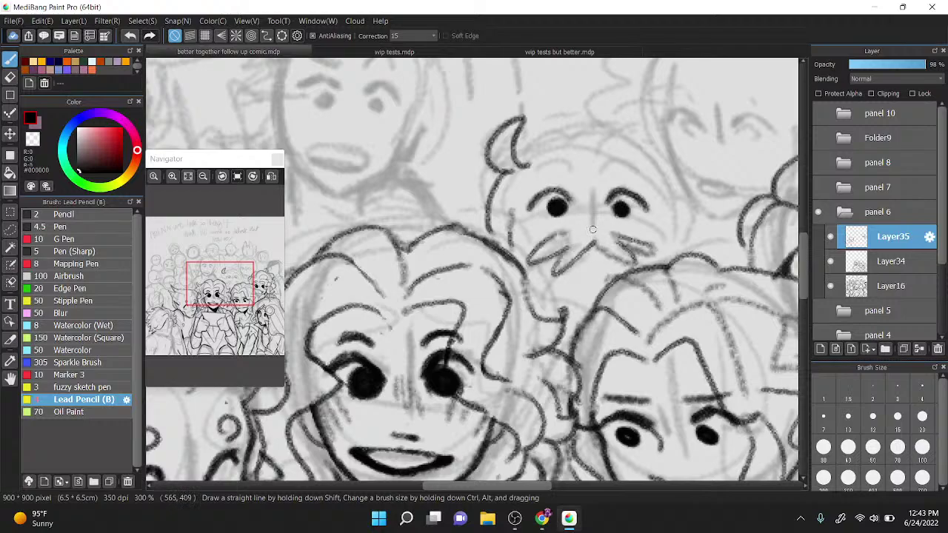
Step: Ink the moustached figure's curved eyebrows and the top of the hair with a small centre crease, undoing one trial stroke
left_click_drag(536, 176, 623, 179)
key("ctrl+z")
mouse_move(527, 152)
left_mouse_down()
mouse_move(539, 130)
mouse_move(613, 131)
mouse_move(582, 135)
mouse_move(642, 156)
mouse_move(629, 145)
mouse_move(653, 164)
left_mouse_up()
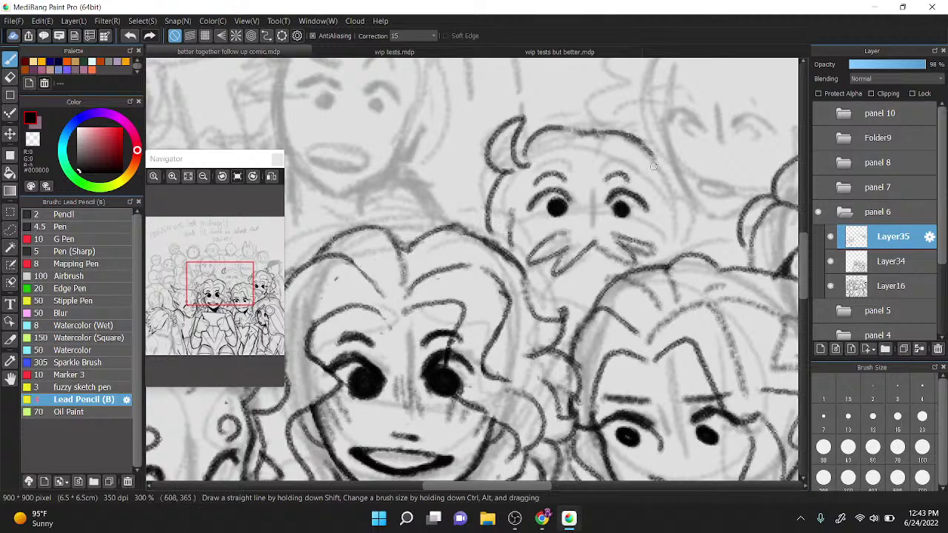
left_click_drag(578, 160, 594, 133)
left_click_drag(520, 194, 504, 172)
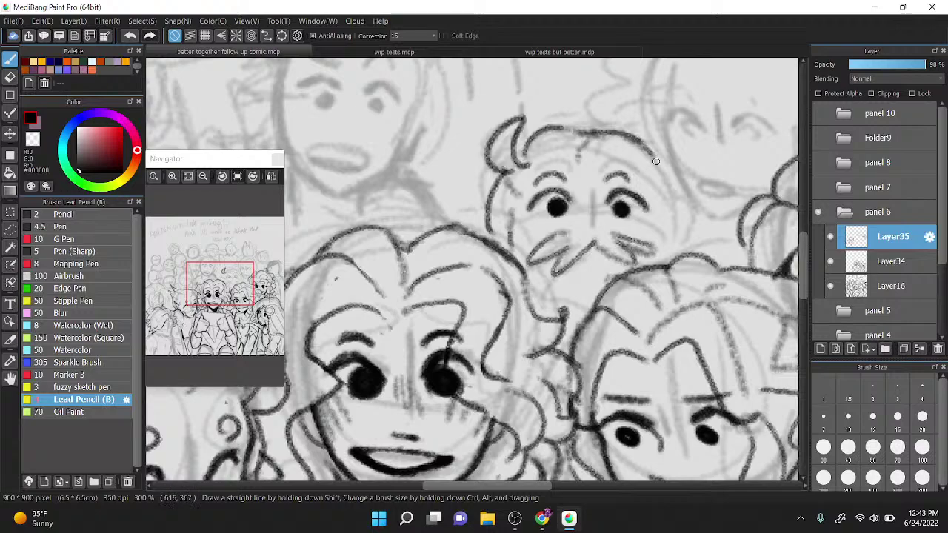
Step: Ink the far side of the moustached figure's hair and the cheek outlines joining the moustache, undoing and redrawing the outer cheek
mouse_move(652, 157)
left_mouse_down()
mouse_move(675, 179)
mouse_move(689, 222)
left_mouse_up()
left_click_drag(514, 253, 535, 247)
mouse_move(650, 248)
left_mouse_down()
mouse_move(679, 234)
mouse_move(672, 245)
mouse_move(678, 214)
mouse_move(687, 222)
mouse_move(681, 256)
left_mouse_up()
key("ctrl+z")
key("ctrl+z")
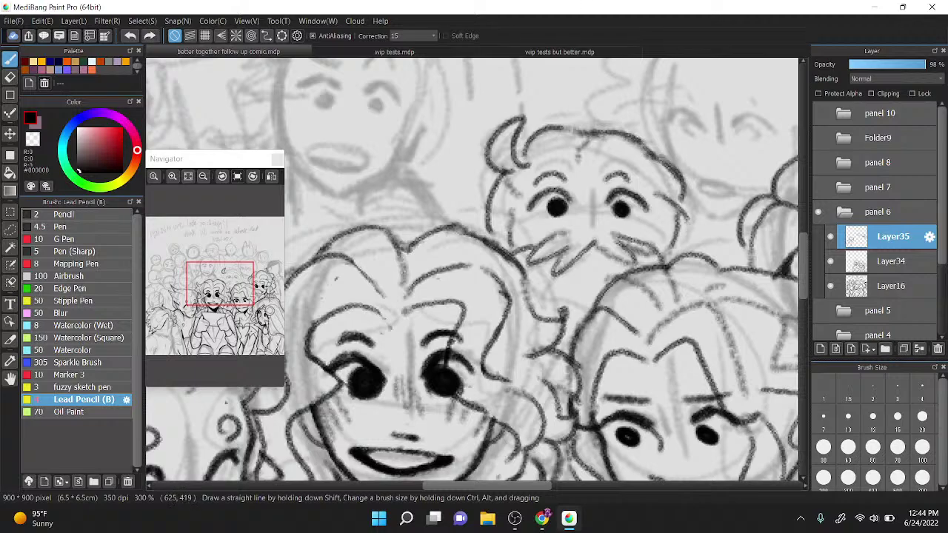
mouse_move(684, 218)
left_mouse_down()
mouse_move(688, 241)
mouse_move(656, 222)
mouse_move(656, 211)
left_mouse_up()
key("ctrl+z")
key("ctrl+z")
left_click_drag(659, 250, 661, 204)
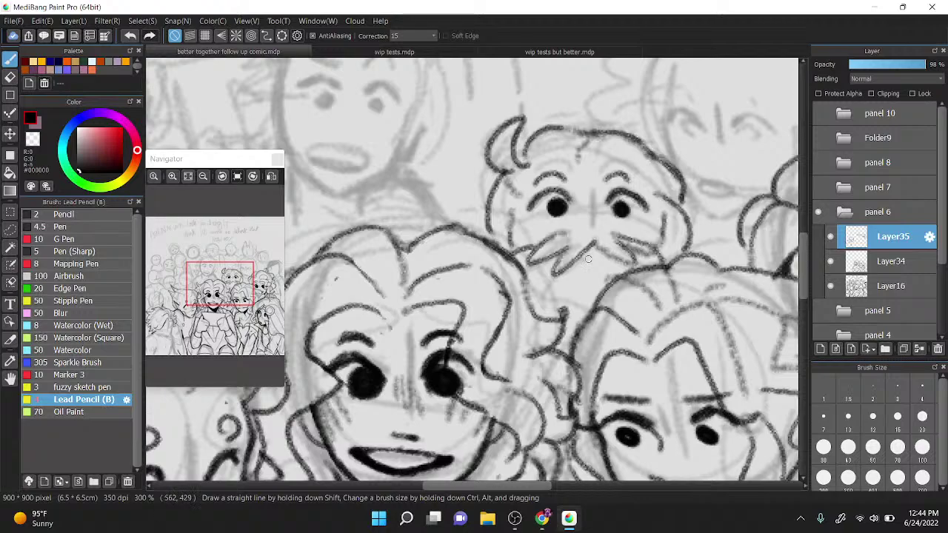
Step: Ink two lashed eyes on the bald sketch figure above the moustached one, and undo a trial mouth
left_click_drag(582, 111, 541, 175)
left_click_drag(658, 108, 578, 131)
mouse_move(547, 207)
left_mouse_down()
mouse_move(578, 215)
mouse_move(564, 214)
mouse_move(619, 205)
mouse_move(629, 225)
left_mouse_up()
mouse_move(578, 271)
left_mouse_down()
mouse_move(610, 282)
mouse_move(593, 271)
mouse_move(605, 276)
left_mouse_up()
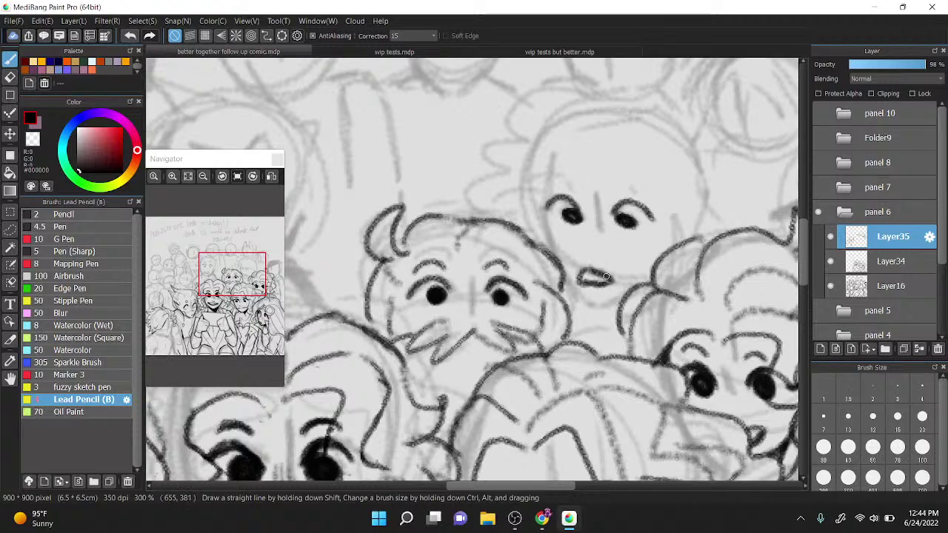
key("ctrl+z")
key("ctrl+z")
key("ctrl+z")
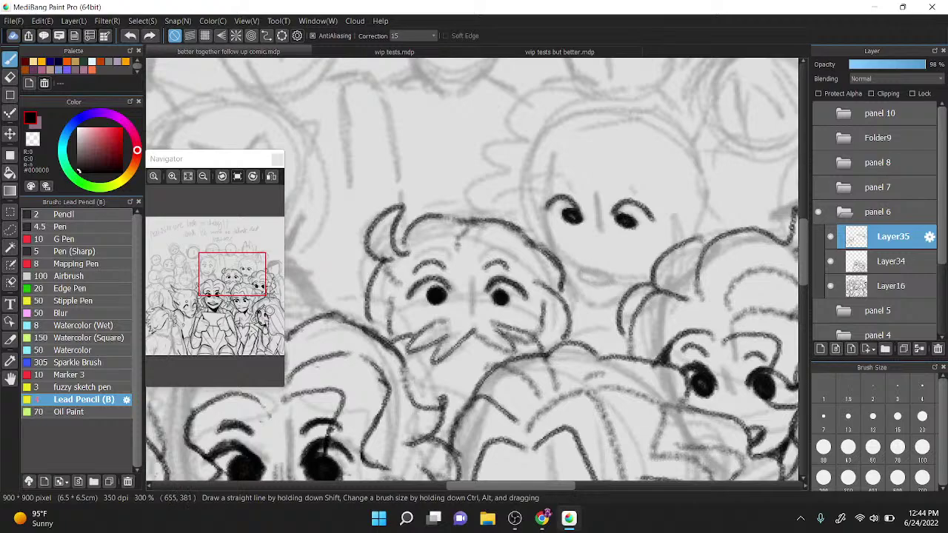
Step: Hide the rough sketch on Layer16 to examine the inked crowd alone, and show it again
scroll(549, 120, "down", 1)
left_click_drag(464, 293, 464, 308)
left_click_drag(491, 311, 490, 302)
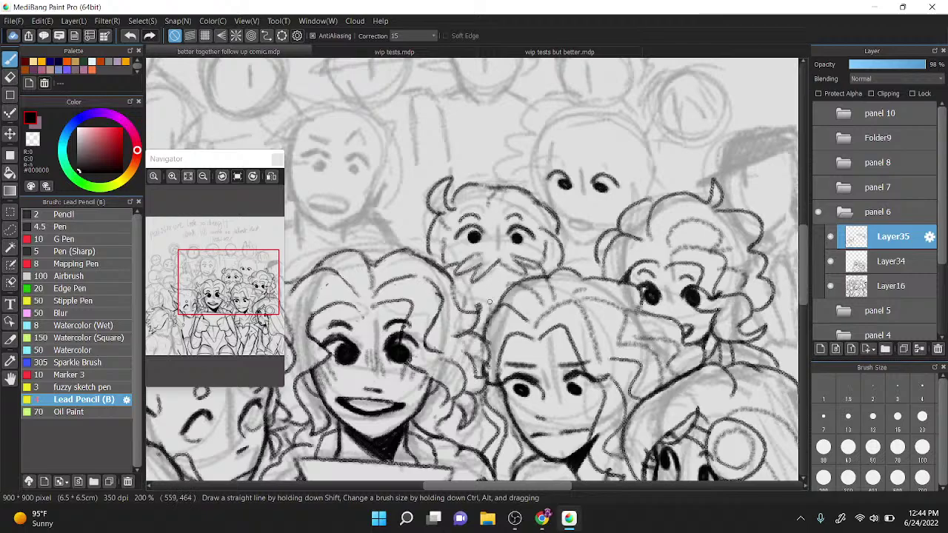
scroll(494, 160, "down", 2)
scroll(562, 135, "up", 1)
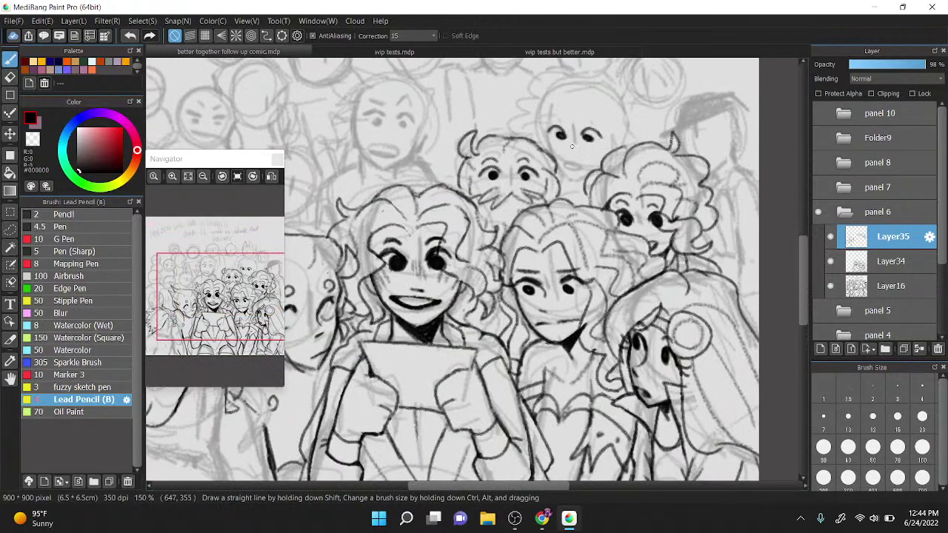
left_click_drag(562, 136, 608, 111)
scroll(611, 151, "down", 2)
left_click_drag(611, 151, 629, 155)
left_click(830, 286)
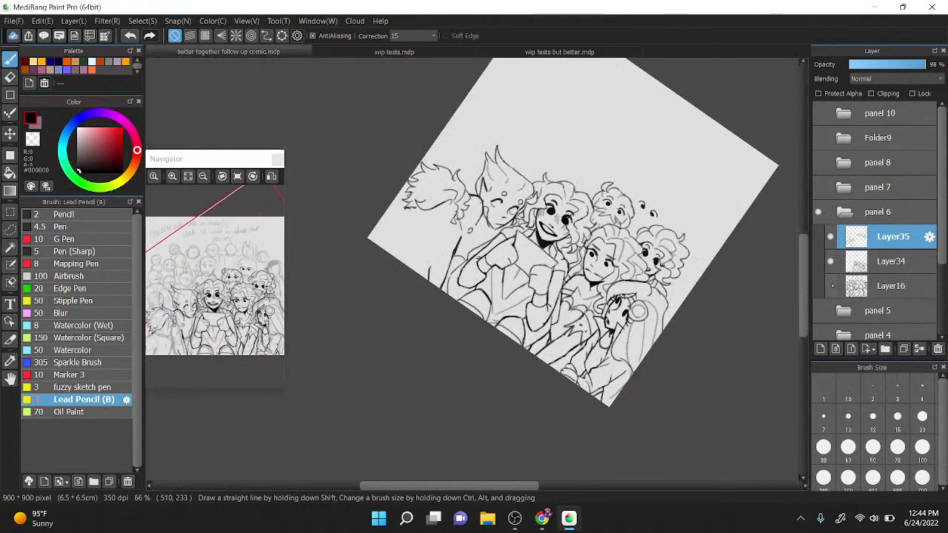
left_click(830, 285)
mouse_move(630, 154)
left_mouse_down()
mouse_move(582, 128)
mouse_move(512, 190)
left_mouse_up()
scroll(518, 130, "up", 4)
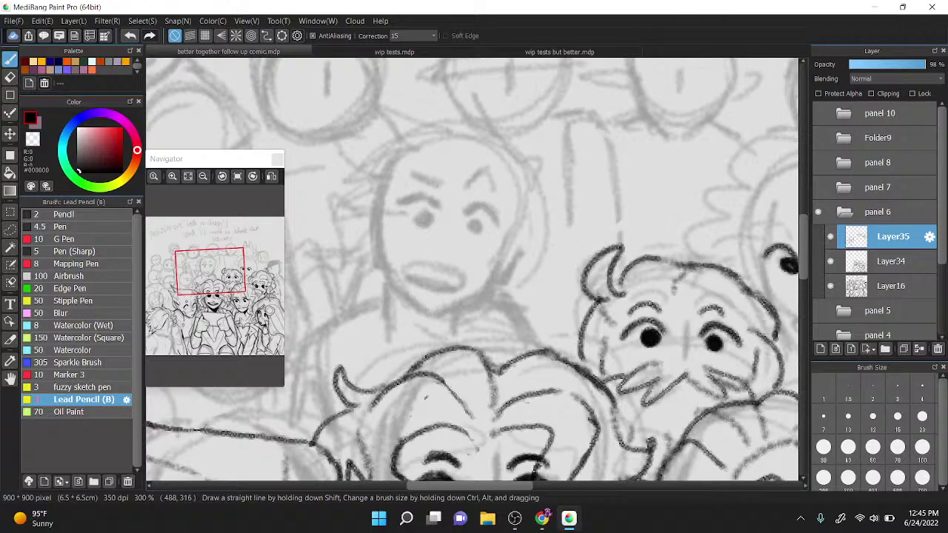
Step: Ink the wavy swept hair, front hairline and outer head outline of the figure above the moustached one
scroll(396, 194, "down", 2)
left_click_drag(400, 259, 591, 185)
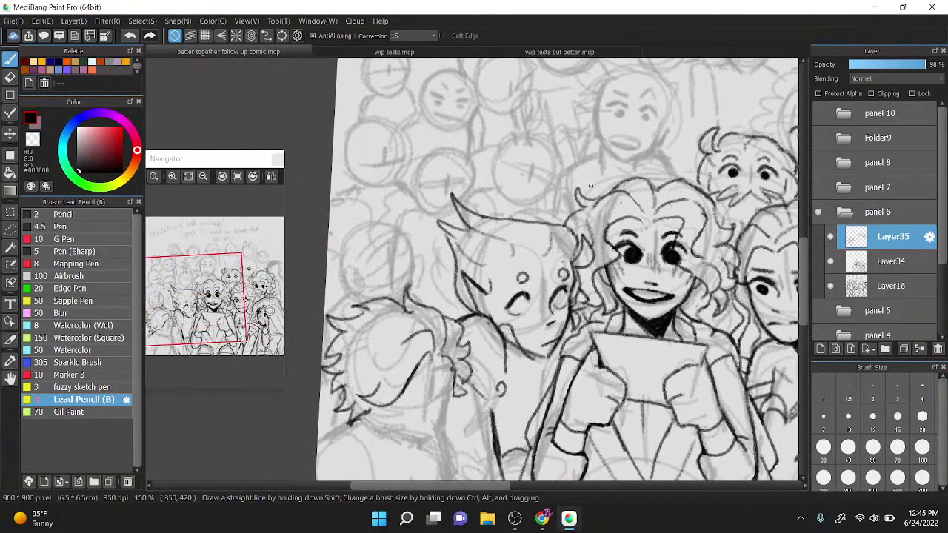
scroll(590, 186, "down", 3)
scroll(666, 178, "up", 4)
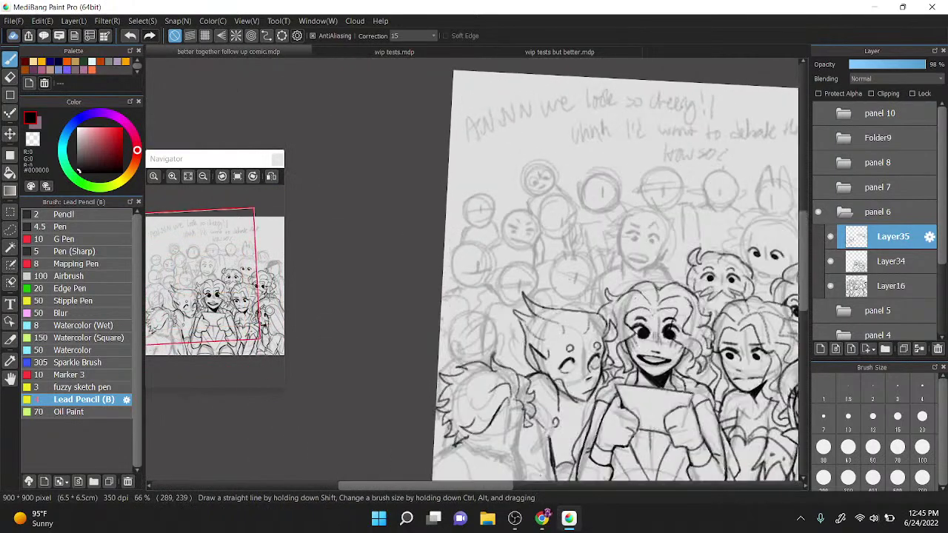
scroll(672, 176, "down", 3)
scroll(666, 178, "up", 5)
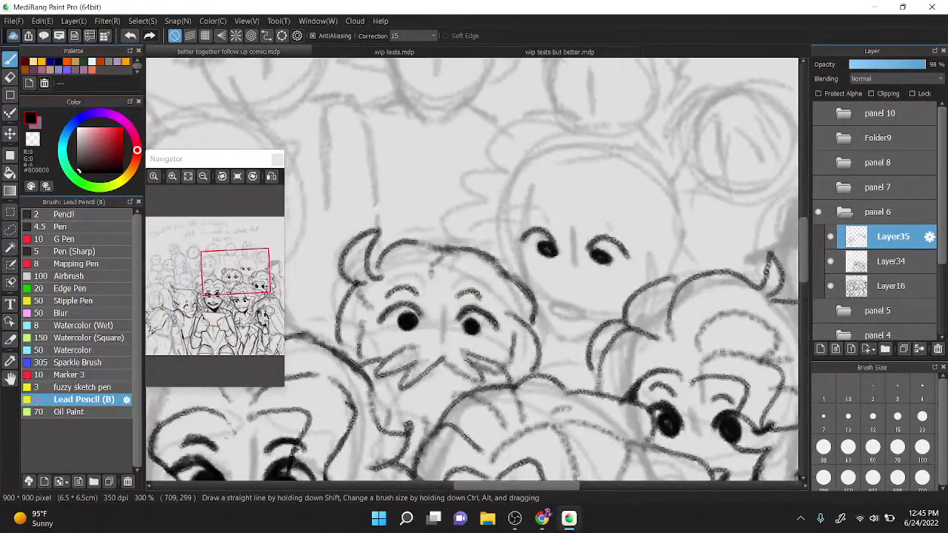
mouse_move(590, 139)
left_mouse_down()
mouse_move(504, 146)
mouse_move(500, 237)
mouse_move(489, 253)
mouse_move(555, 216)
mouse_move(559, 185)
mouse_move(595, 208)
left_mouse_up()
mouse_move(592, 135)
left_mouse_down()
mouse_move(656, 147)
mouse_move(694, 217)
left_mouse_up()
mouse_move(656, 148)
left_mouse_down()
mouse_move(681, 209)
mouse_move(683, 266)
left_mouse_up()
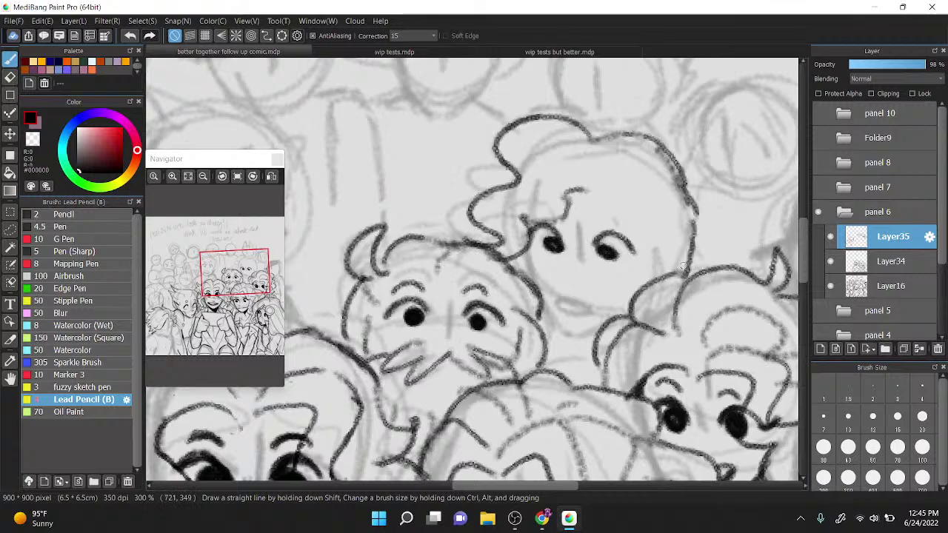
Step: Undo the swept-haired figure's outer head outline and redraw it from the hair puff down towards the curly neighbour
key("ctrl+z")
key("ctrl+z")
key("ctrl+z")
key("ctrl+z")
mouse_move(590, 137)
left_mouse_down()
mouse_move(629, 140)
mouse_move(661, 161)
mouse_move(692, 207)
mouse_move(671, 286)
left_mouse_up()
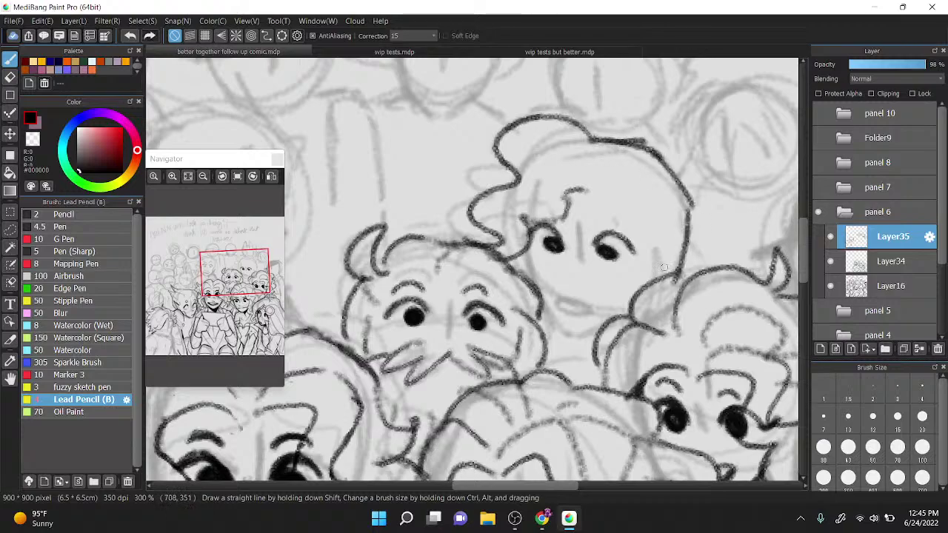
key("ctrl+z")
left_click_drag(690, 205, 674, 259)
Step: Ink the swept-haired figure's cheek, chin, moustache line and ear
left_click_drag(530, 279, 526, 240)
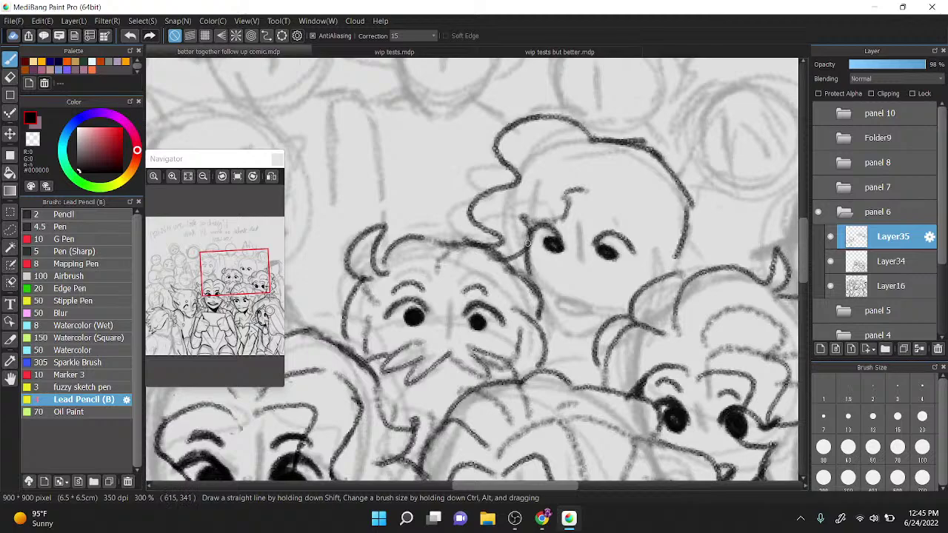
left_click_drag(539, 326, 592, 346)
left_click_drag(535, 270, 643, 286)
left_click_drag(682, 258, 670, 268)
Step: Ink a slanted brow line and short sideburn strokes on the swept-haired figure, undoing a first attempt
left_click_drag(595, 192, 638, 222)
left_click_drag(637, 228, 660, 267)
key("ctrl+z")
left_click_drag(599, 194, 642, 222)
left_click_drag(645, 225, 648, 249)
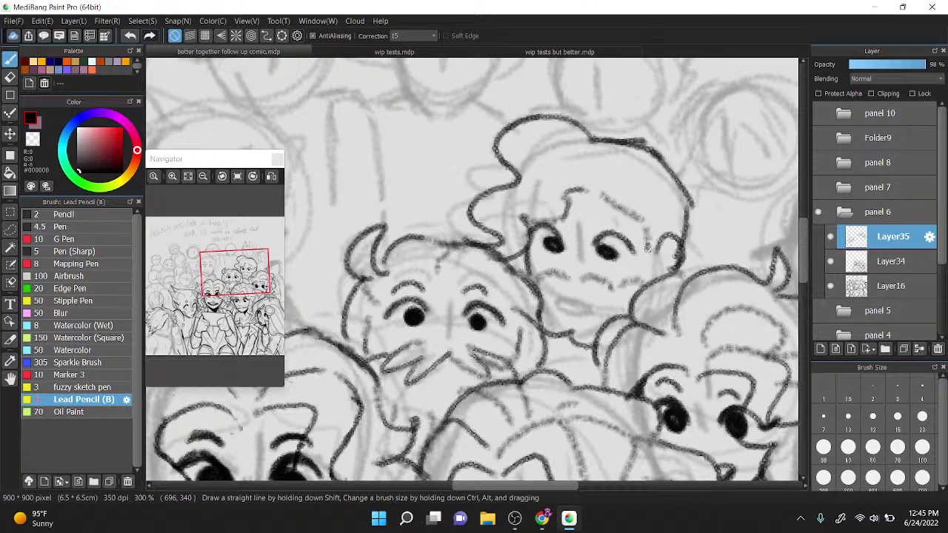
Step: Ink the swept-haired figure's small open mouth and the neck with a black shadow under the chin
left_click_drag(563, 301, 590, 314)
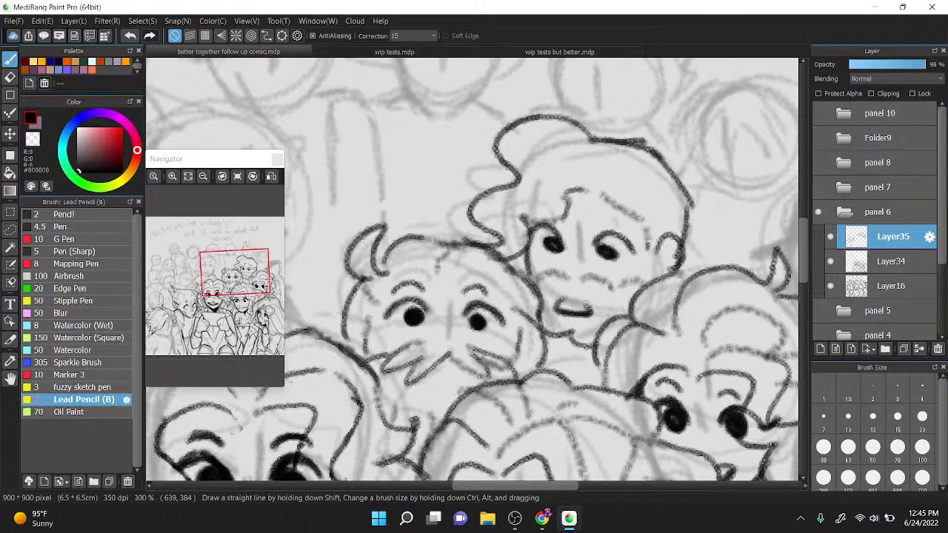
mouse_move(541, 353)
left_mouse_down()
mouse_move(574, 337)
mouse_move(581, 355)
mouse_move(595, 348)
left_mouse_up()
scroll(560, 151, "down", 3)
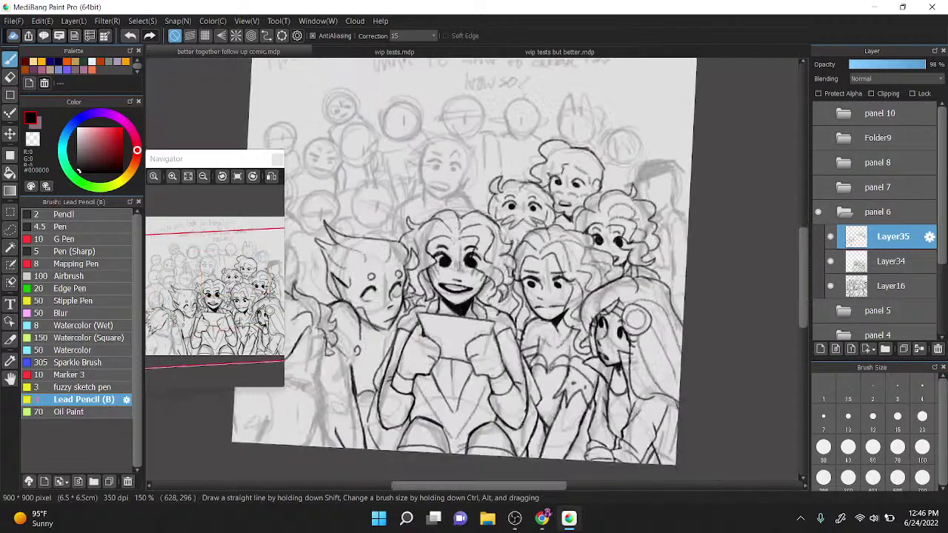
scroll(564, 152, "up", 4)
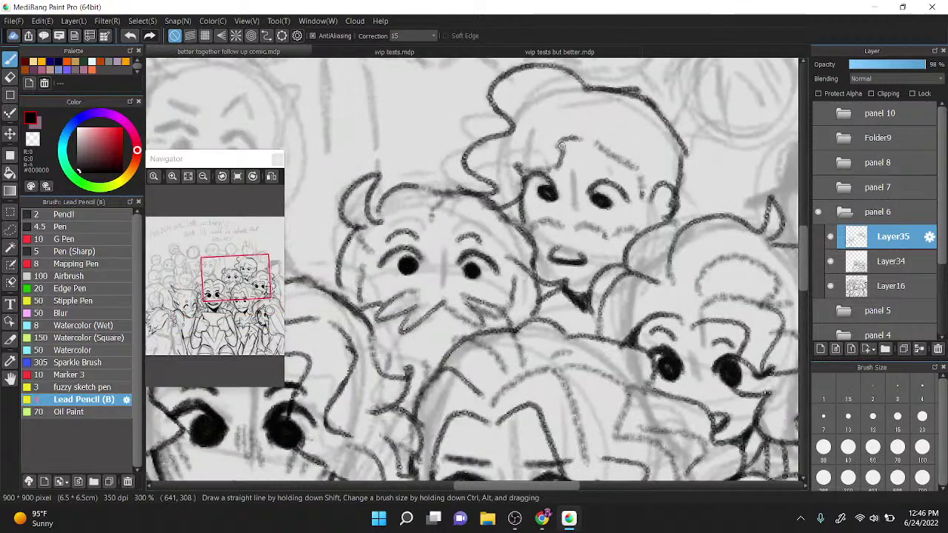
mouse_move(541, 170)
left_mouse_down()
mouse_move(559, 192)
mouse_move(615, 187)
left_mouse_up()
Step: Select Layer34 and hide Layer35 to examine the ink beneath, and restore Layer35 as the visible, active layer
left_click(892, 260)
left_click(830, 236)
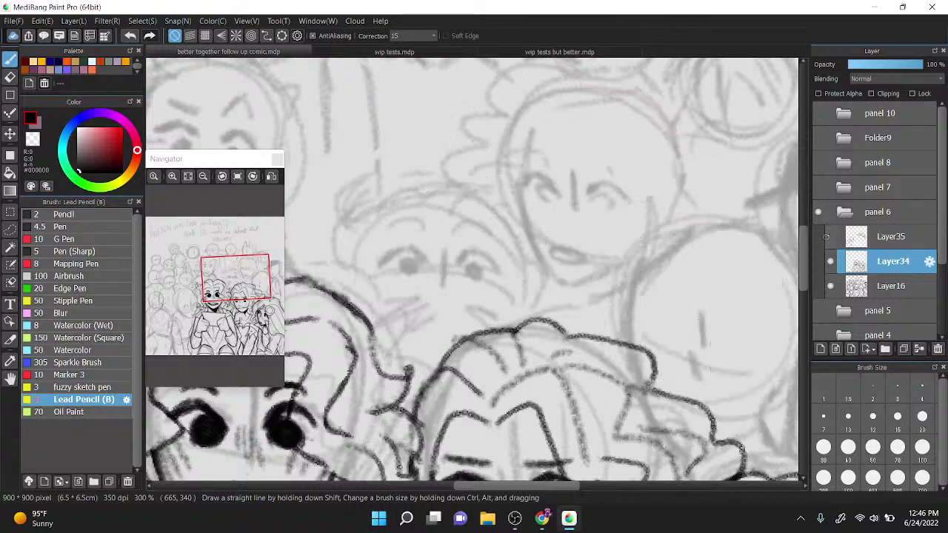
left_click(830, 236)
left_click(890, 236)
Step: Ink curved upper lash lines and angled eyebrows on the background face above the smiling woman
scroll(631, 162, "down", 2)
mouse_move(482, 137)
left_mouse_down()
mouse_move(571, 137)
mouse_move(577, 215)
left_mouse_up()
scroll(577, 185, "up", 3)
mouse_move(484, 212)
left_mouse_down()
mouse_move(509, 198)
mouse_move(535, 219)
mouse_move(602, 218)
mouse_move(622, 236)
left_mouse_up()
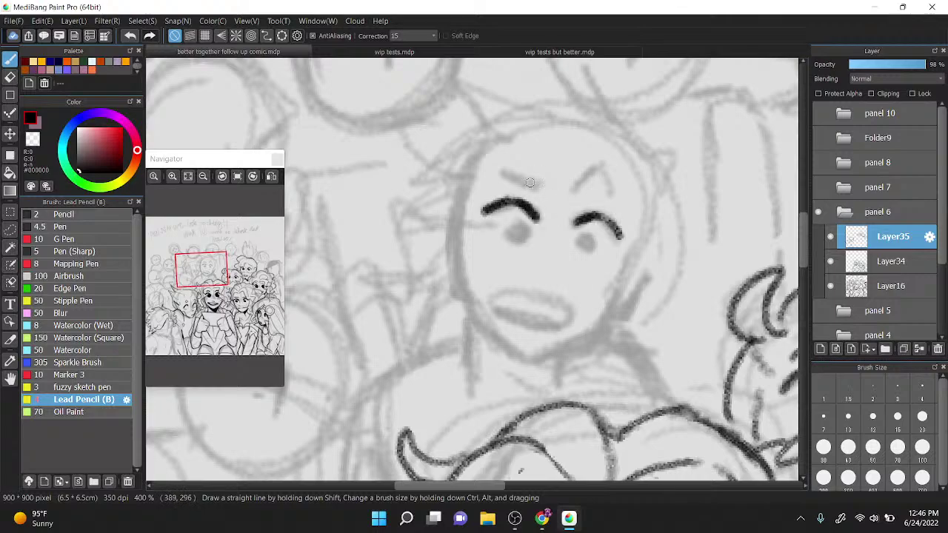
mouse_move(529, 184)
left_mouse_down()
mouse_move(518, 178)
mouse_move(618, 196)
left_mouse_up()
Step: Ink the open frowning mouth and two round black pupils on the background face above the smiling woman
mouse_move(495, 302)
left_mouse_down()
mouse_move(526, 287)
mouse_move(529, 327)
left_mouse_up()
mouse_move(512, 287)
left_mouse_down()
mouse_move(517, 316)
mouse_move(533, 324)
mouse_move(559, 317)
left_mouse_up()
left_click_drag(514, 231, 522, 235)
left_click_drag(587, 243, 590, 246)
scroll(562, 251, "down", 1)
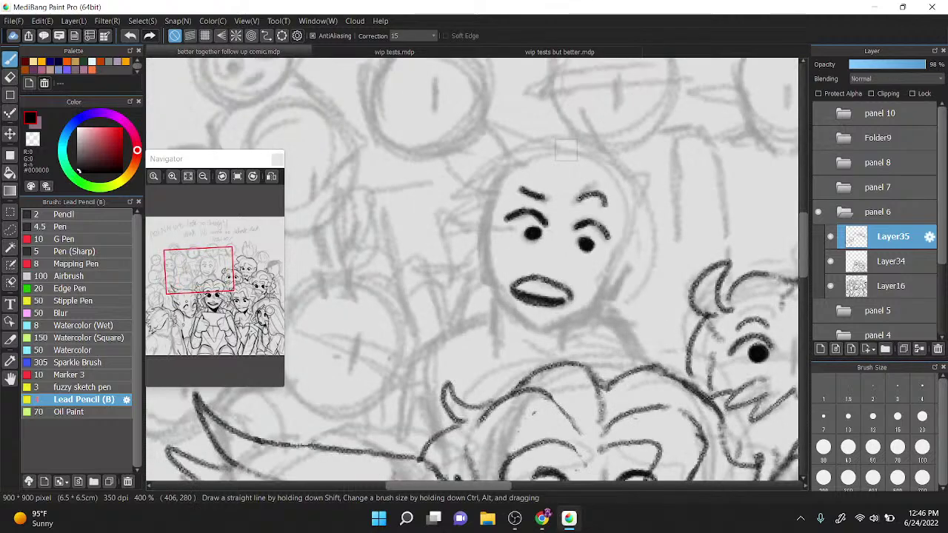
Step: Ink spiky hair across the top of the frowning background figure's head and the curved cheek and jaw outline
mouse_move(561, 154)
left_mouse_down()
mouse_move(615, 210)
mouse_move(569, 193)
mouse_move(510, 196)
mouse_move(448, 229)
mouse_move(466, 268)
mouse_move(574, 281)
left_mouse_up()
left_click_drag(623, 212, 641, 252)
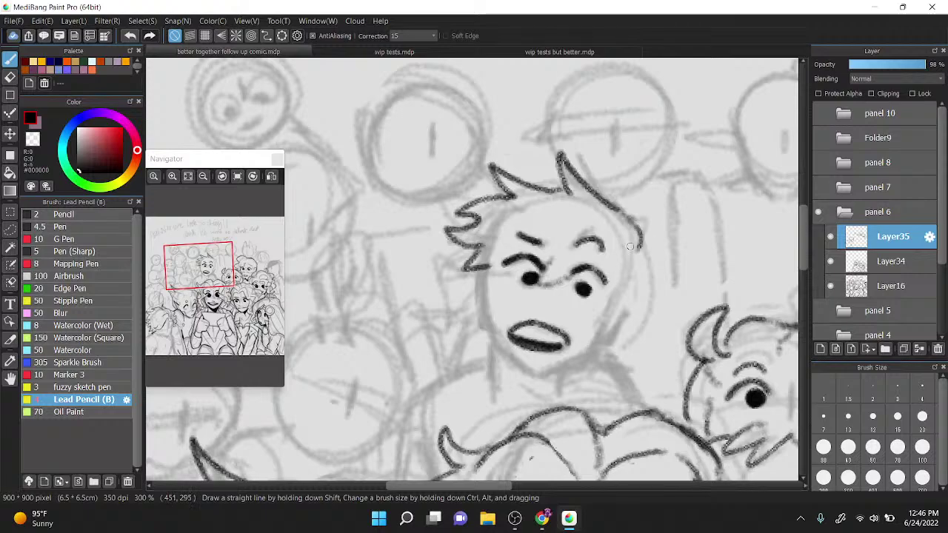
mouse_move(487, 268)
left_mouse_down()
mouse_move(490, 320)
mouse_move(520, 361)
left_mouse_up()
mouse_move(498, 329)
left_mouse_down()
mouse_move(530, 367)
mouse_move(548, 370)
mouse_move(588, 347)
left_mouse_up()
left_click_drag(581, 356, 607, 311)
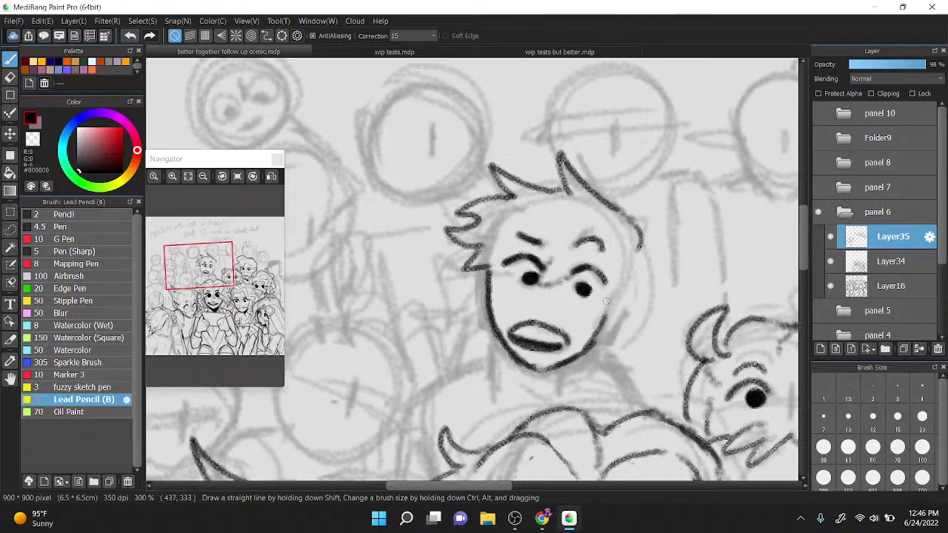
Step: Ink short jagged hair spikes down both sides of the frowning figure's face
mouse_move(601, 194)
left_mouse_down()
mouse_move(629, 218)
mouse_move(636, 230)
mouse_move(622, 230)
mouse_move(641, 258)
mouse_move(624, 273)
mouse_move(613, 314)
left_mouse_up()
mouse_move(467, 273)
left_mouse_down()
mouse_move(465, 301)
mouse_move(503, 325)
left_mouse_up()
left_click_drag(613, 310, 620, 336)
Step: Ink the frowning figure's neck lines and right shoulder curve, with a black shadow under the chin
left_click_drag(495, 327, 488, 381)
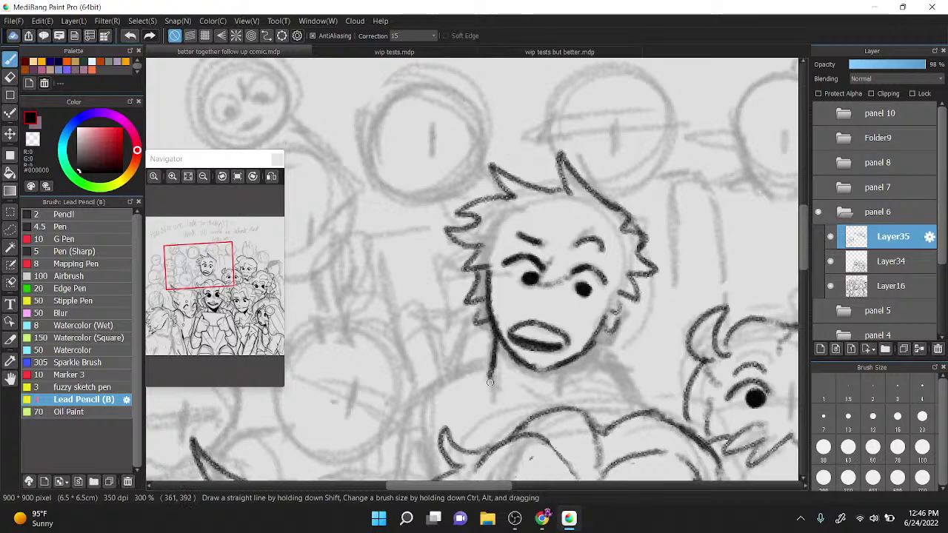
mouse_move(567, 365)
left_mouse_down()
mouse_move(585, 354)
mouse_move(622, 375)
mouse_move(626, 405)
mouse_move(560, 381)
left_mouse_up()
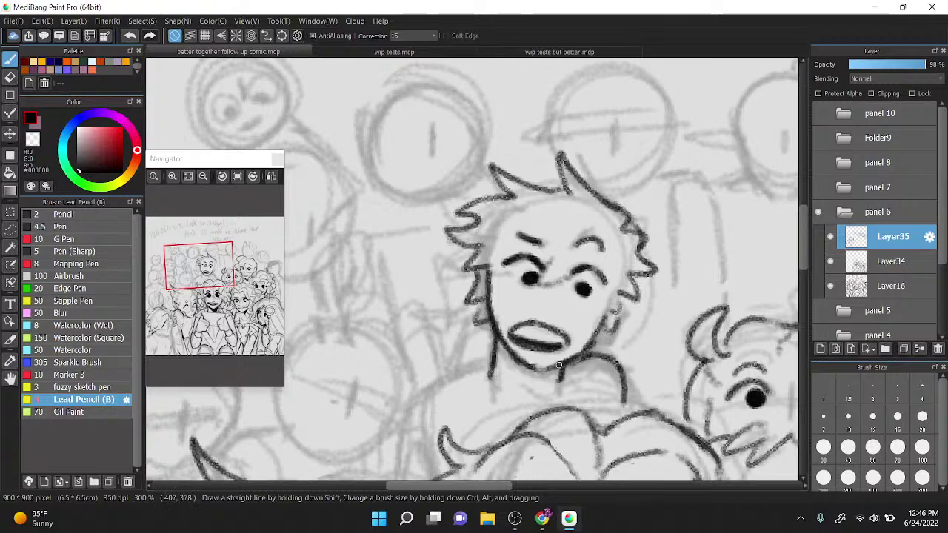
mouse_move(508, 349)
left_mouse_down()
mouse_move(549, 381)
mouse_move(539, 372)
mouse_move(567, 357)
mouse_move(549, 376)
mouse_move(615, 366)
mouse_move(616, 417)
left_mouse_up()
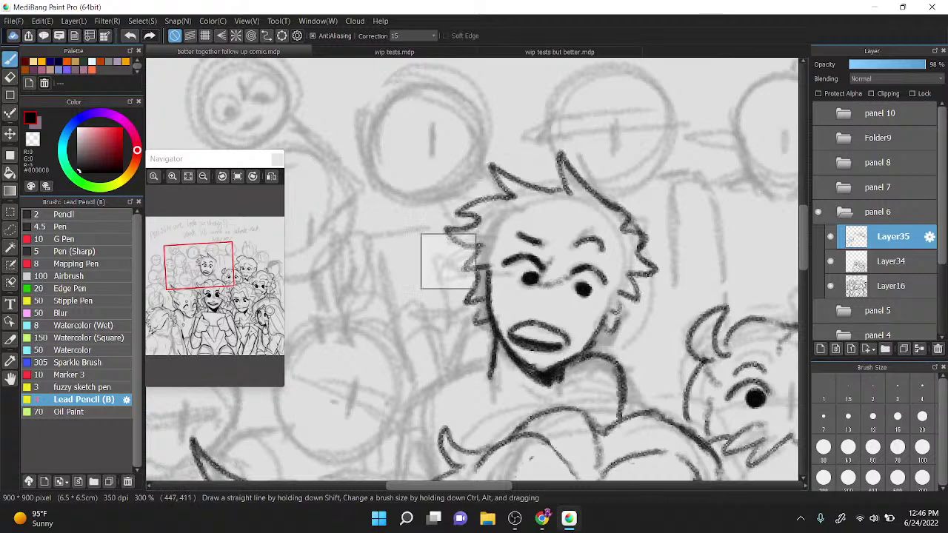
Step: Ink the frowning figure's left shoulder and upper arm plus a short armpit crease, and undo the last stray stroke
left_click_drag(466, 247, 553, 129)
mouse_move(501, 293)
left_mouse_down()
mouse_move(484, 381)
mouse_move(530, 257)
mouse_move(572, 242)
left_mouse_up()
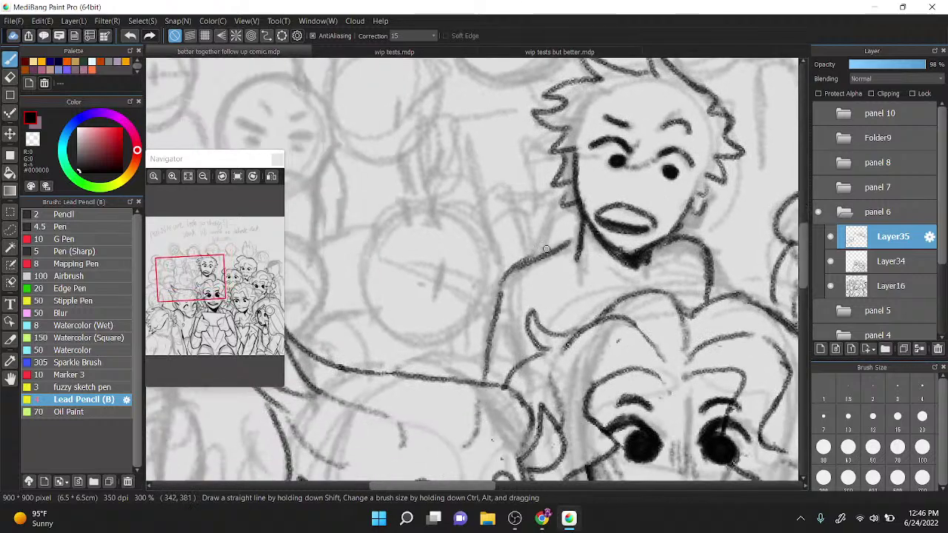
mouse_move(532, 268)
left_mouse_down()
mouse_move(660, 274)
mouse_move(670, 237)
mouse_move(715, 264)
mouse_move(721, 301)
left_mouse_up()
left_click_drag(558, 332, 569, 310)
key("ctrl+z")
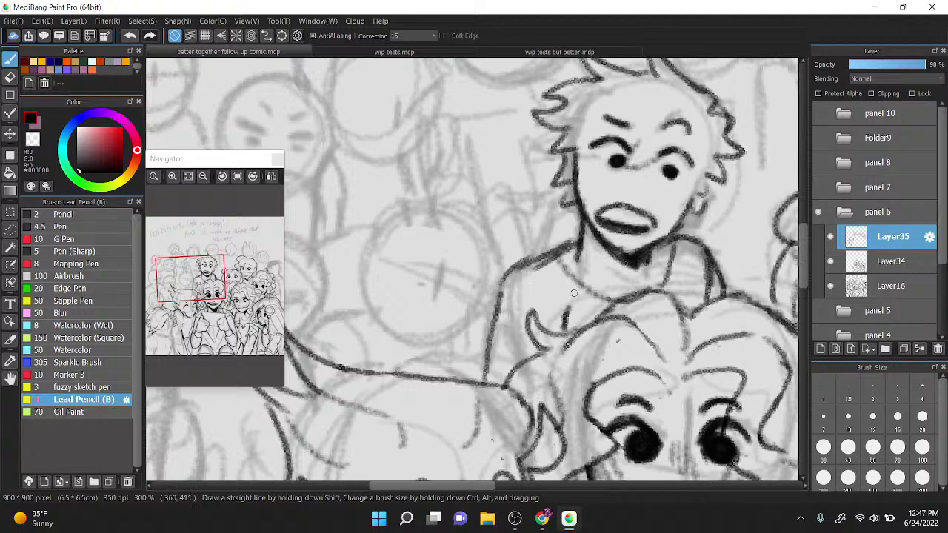
Step: Darken the inner edge of the figure's right shoulder line and clean up the left shoulder line with transparent colour
left_click_drag(700, 252, 710, 306)
left_click_drag(698, 253, 702, 299)
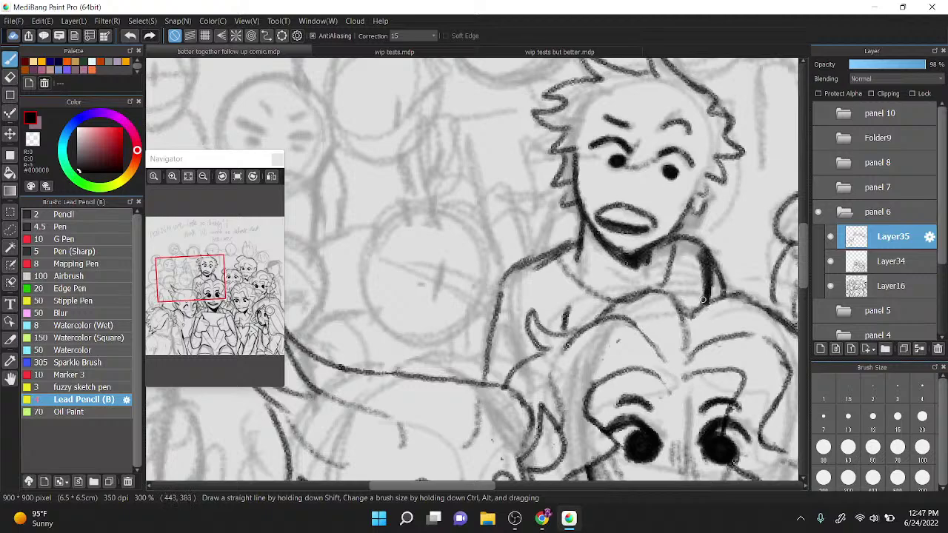
key("z")
mouse_move(693, 253)
left_mouse_down()
mouse_move(694, 279)
mouse_move(702, 264)
mouse_move(697, 294)
left_mouse_up()
left_click_drag(542, 268, 556, 260)
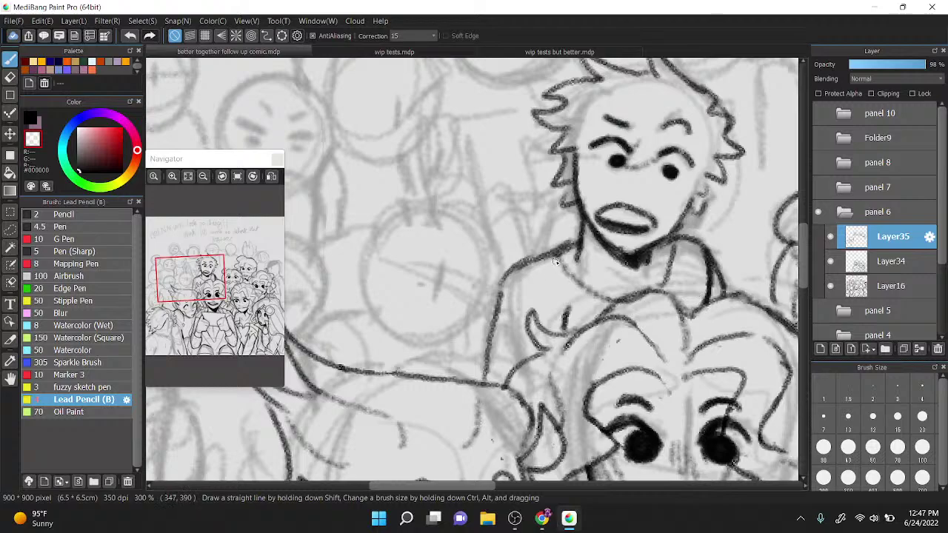
Step: Thicken the outline of the frowning figure's left shoulder and upper arm up to the neck
scroll(556, 260, "down", 2)
key("z")
scroll(519, 158, "up", 2)
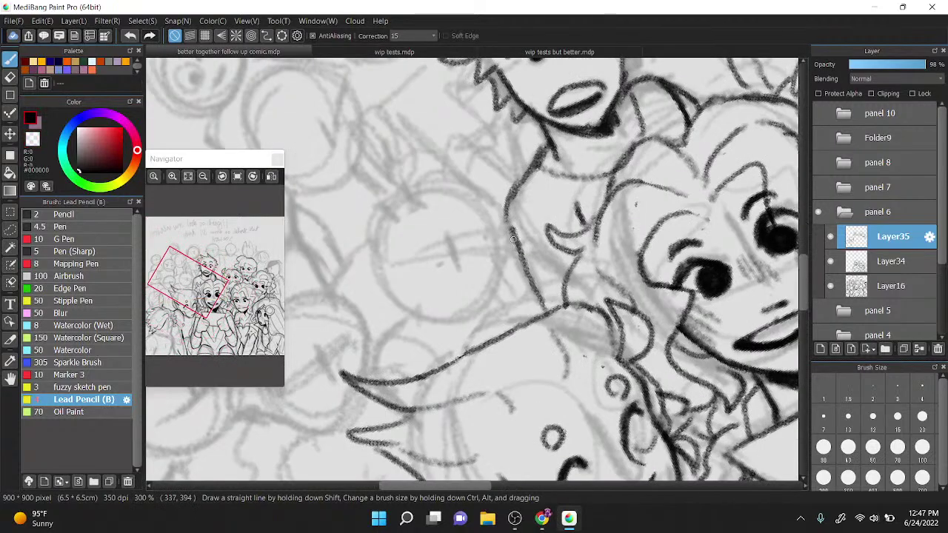
left_click_drag(508, 212, 542, 305)
mouse_move(546, 151)
left_mouse_down()
mouse_move(509, 208)
mouse_move(549, 128)
left_mouse_up()
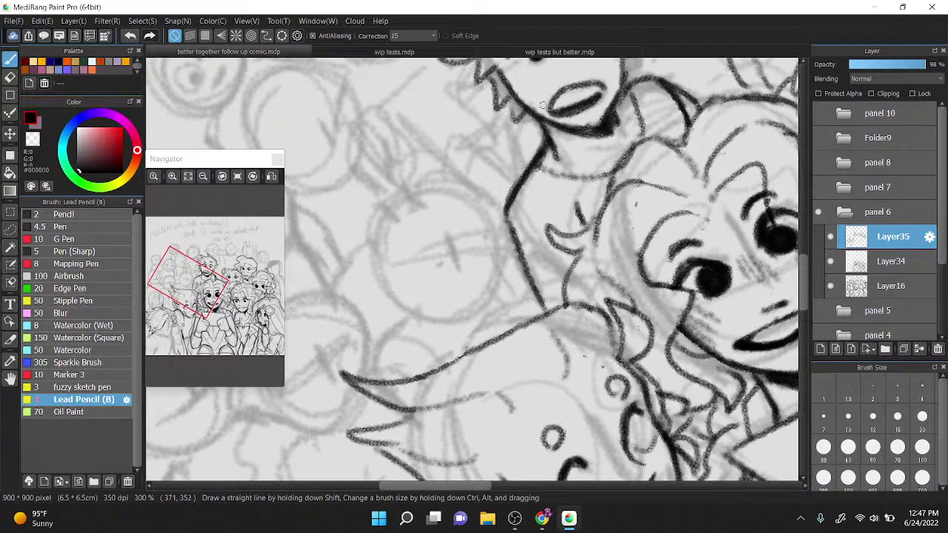
Step: Touch up the spiky-haired character's face on Layer35, erasing the stray pencil lines between the eyes with transparent colour
scroll(600, 107, "up", 1)
mouse_move(600, 107)
left_mouse_down()
mouse_move(549, 198)
mouse_move(566, 215)
mouse_move(564, 180)
left_mouse_up()
scroll(599, 148, "down", 1)
key("Right")
key("Right")
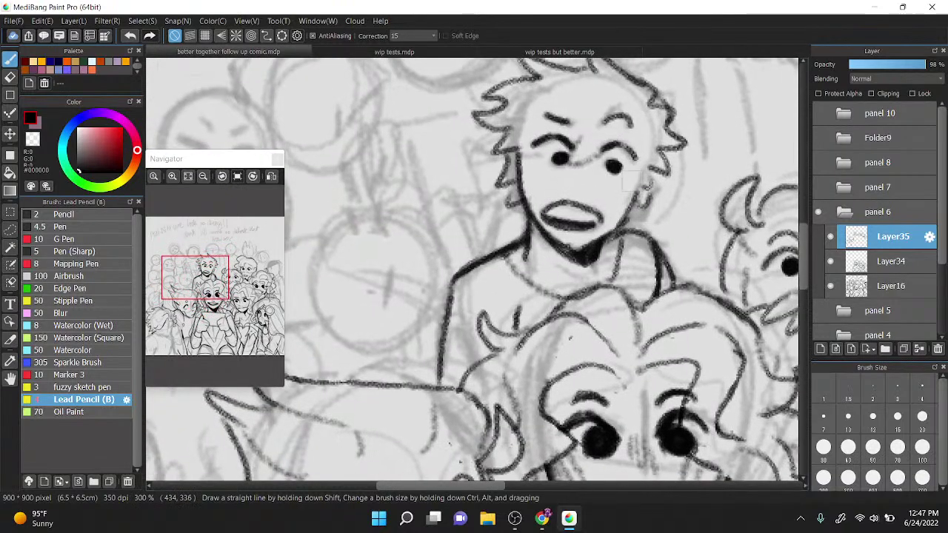
key("z")
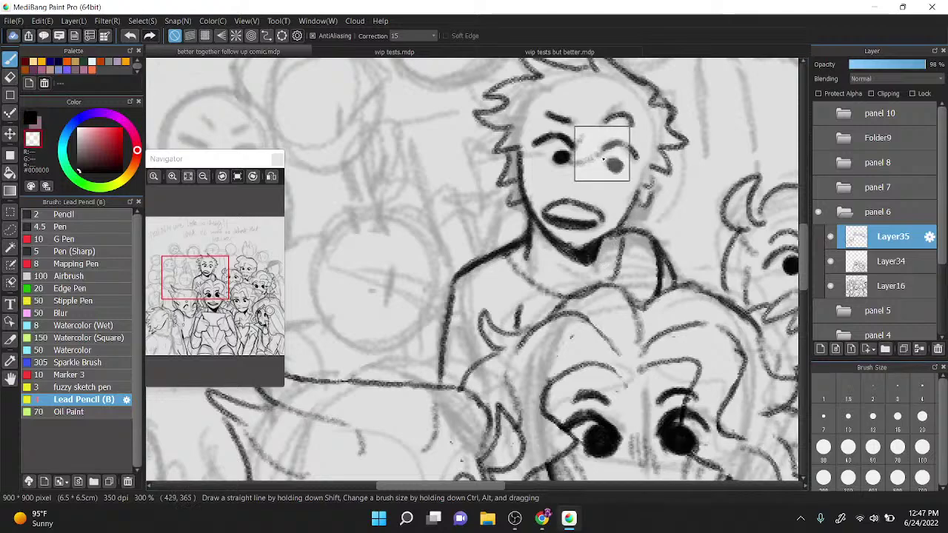
left_click_drag(602, 153, 590, 186)
key("z")
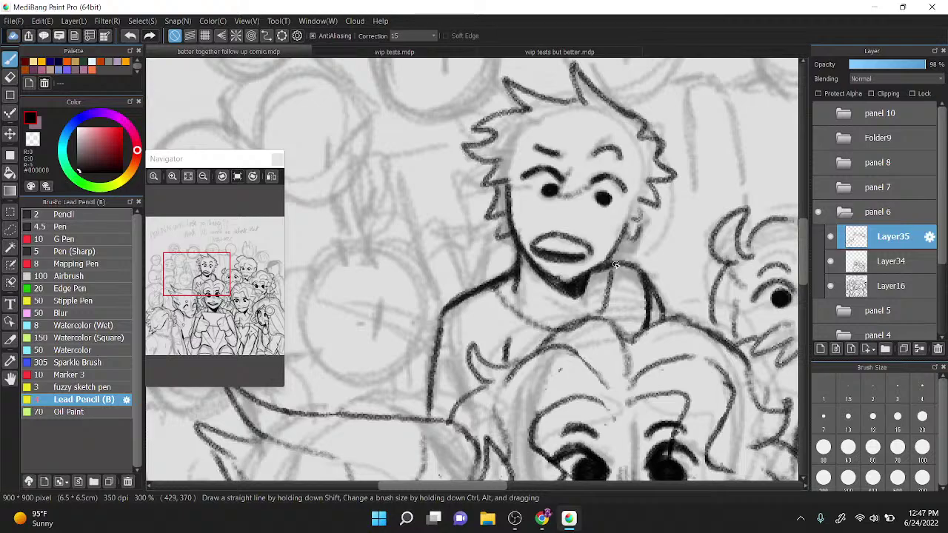
Step: Collapse the panel 6 folder and hide it from the canvas
scroll(614, 265, "down", 5)
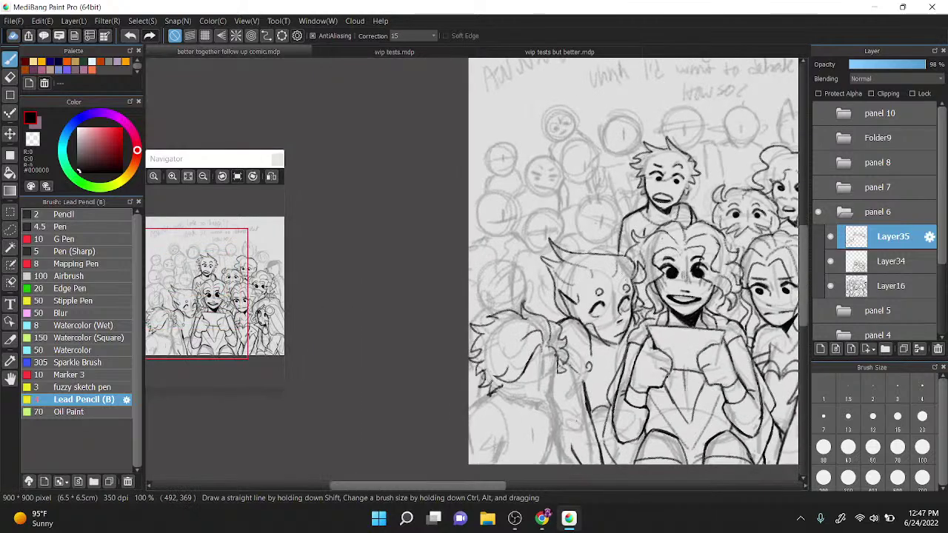
scroll(660, 242, "down", 2)
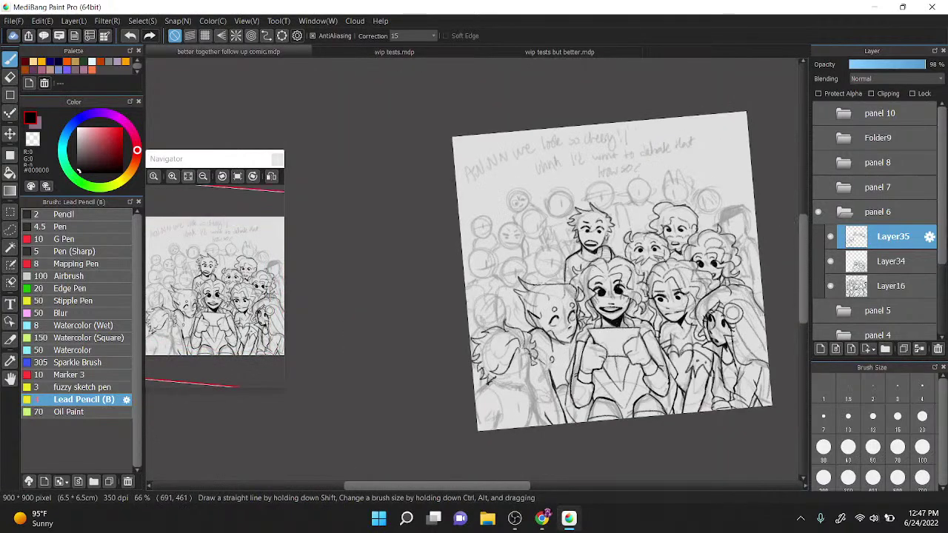
left_click(842, 212)
left_click(819, 212)
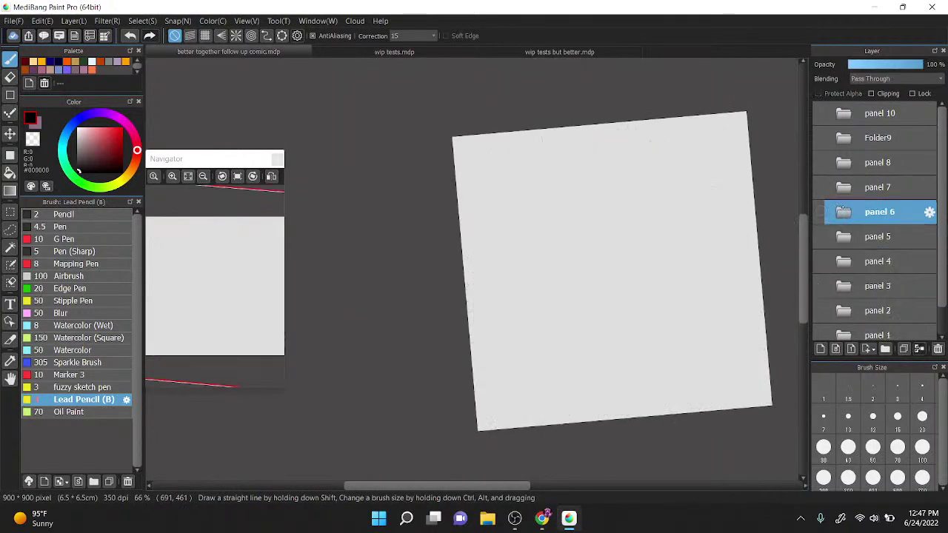
Step: Add three new layer folders above panel 10 and create a new layer inside the lowest one
left_click(884, 348)
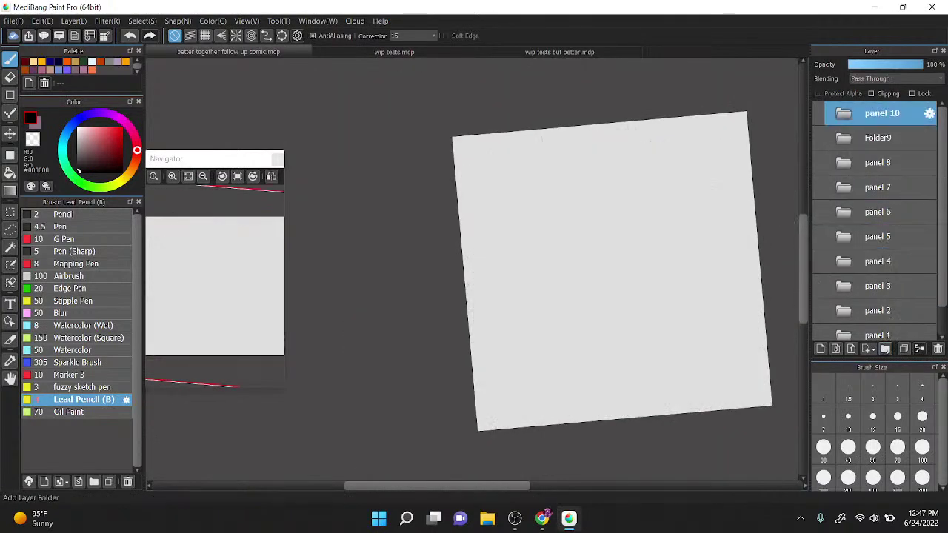
left_click(884, 349)
left_click(885, 349)
left_click(889, 162)
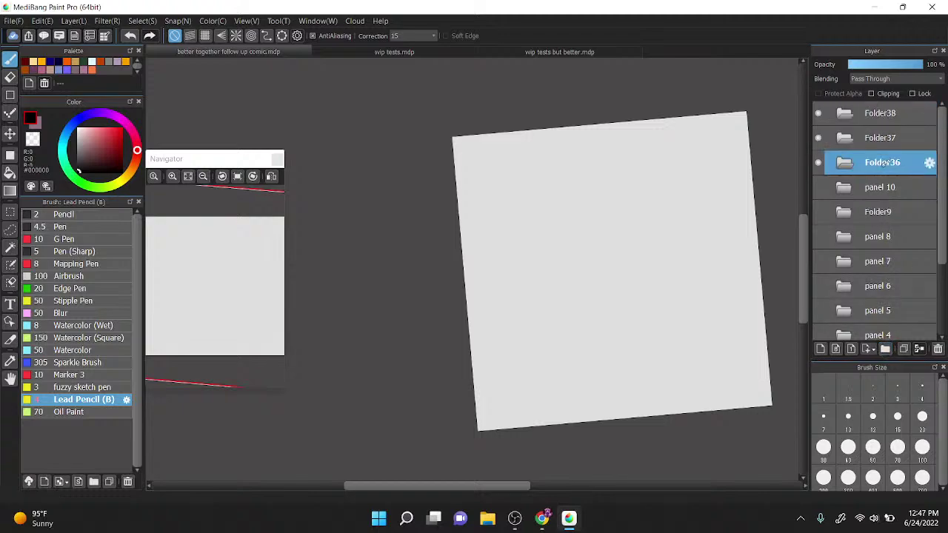
left_click(819, 349)
Step: Rough out a central figure with an overlapping-circle head, rounded shoulders, torso and arms using the Lead Pencil
scroll(648, 201, "up", 2)
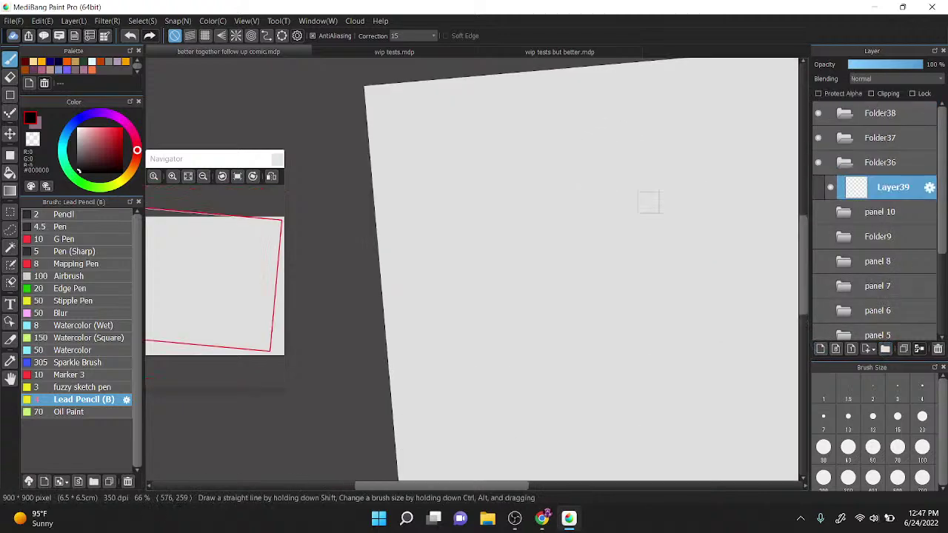
scroll(647, 200, "down", 3)
left_click_drag(735, 213, 706, 224)
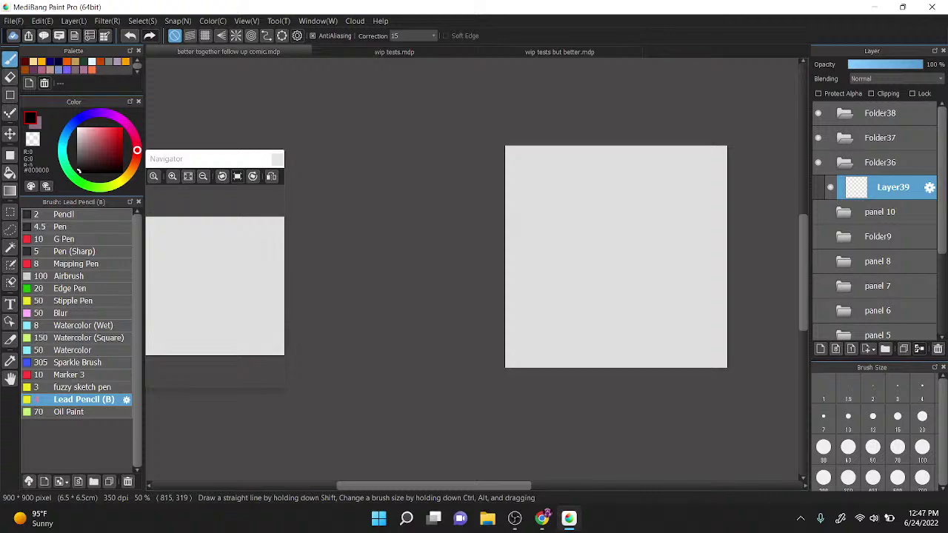
scroll(740, 233, "up", 1)
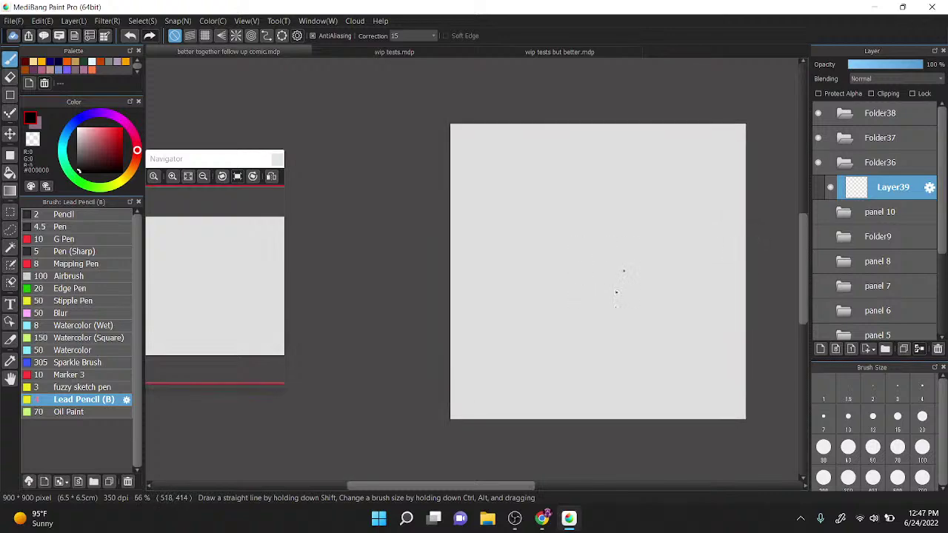
mouse_move(621, 245)
left_mouse_down()
mouse_move(574, 241)
mouse_move(573, 283)
mouse_move(604, 233)
mouse_move(592, 299)
mouse_move(576, 295)
mouse_move(553, 315)
mouse_move(553, 368)
left_mouse_up()
mouse_move(578, 298)
left_mouse_down()
mouse_move(572, 379)
mouse_move(626, 379)
left_mouse_up()
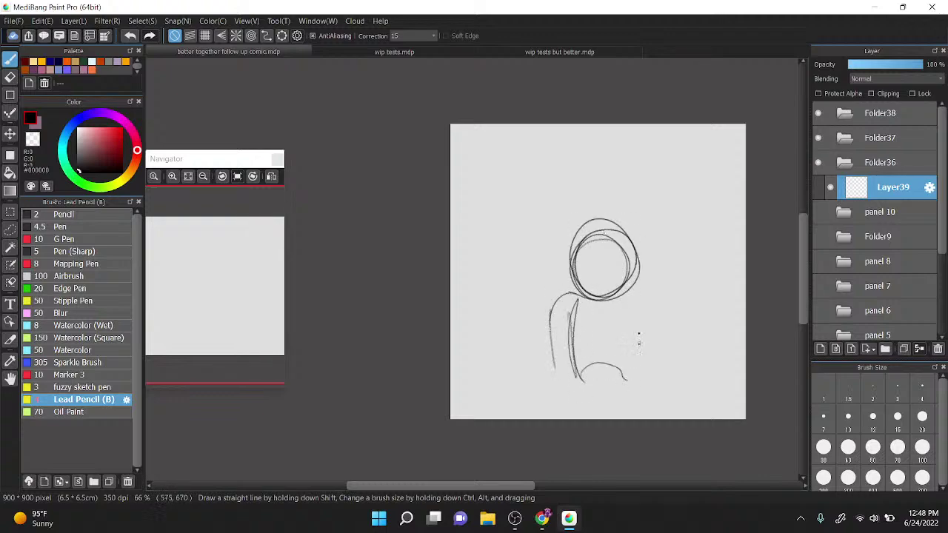
mouse_move(631, 287)
left_mouse_down()
mouse_move(661, 317)
mouse_move(644, 390)
left_mouse_up()
left_click_drag(660, 308, 660, 364)
left_click_drag(551, 331, 557, 416)
left_click_drag(554, 363, 553, 376)
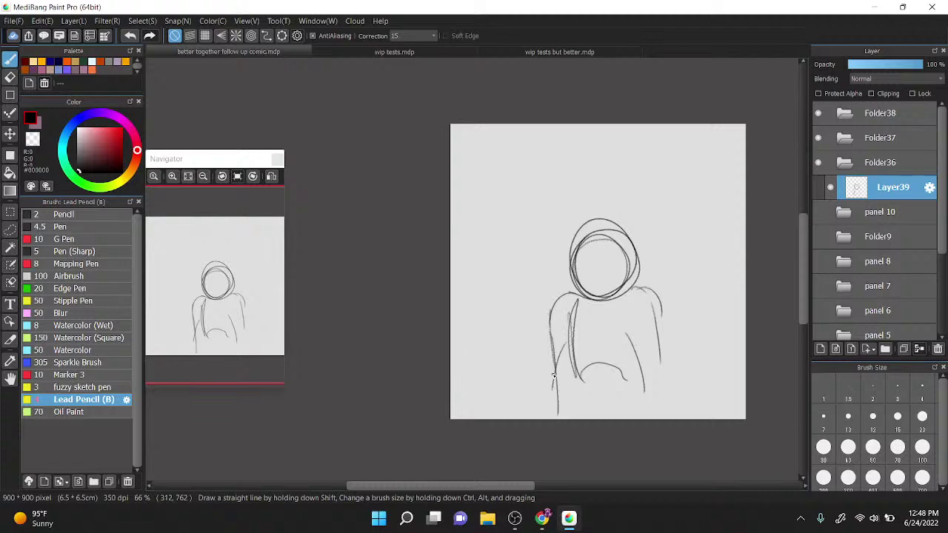
Step: Sketch a large head circle low on each side of the central figure and write a letter above each, P on the right
mouse_move(504, 318)
left_mouse_down()
mouse_move(473, 363)
mouse_move(521, 317)
mouse_move(504, 315)
left_mouse_up()
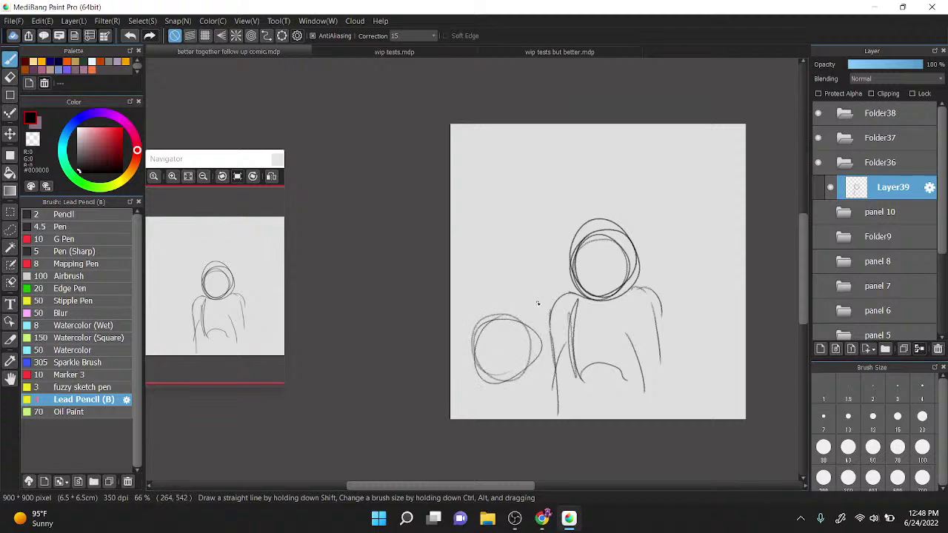
mouse_move(678, 382)
left_mouse_down()
mouse_move(726, 383)
mouse_move(725, 338)
mouse_move(666, 363)
mouse_move(679, 393)
left_mouse_up()
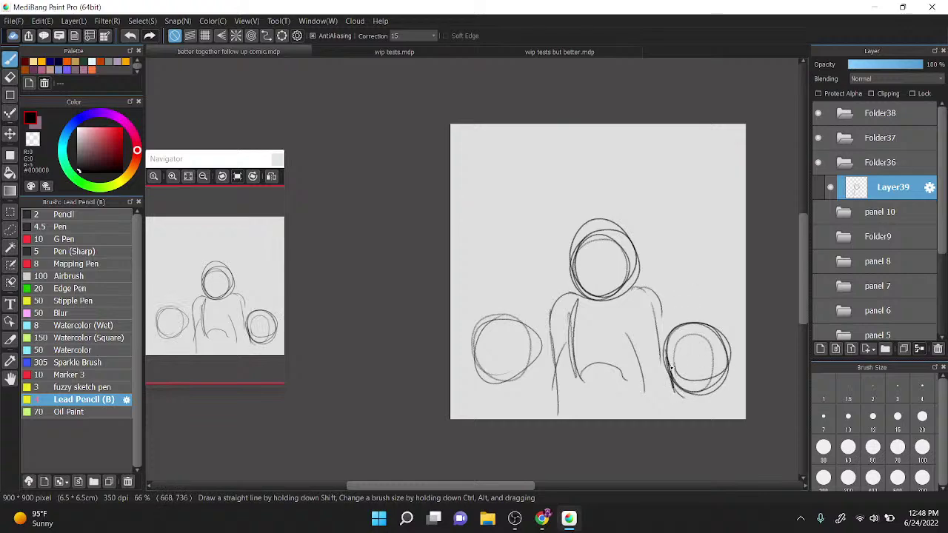
left_click_drag(684, 298, 691, 274)
mouse_move(493, 265)
left_mouse_down()
mouse_move(487, 299)
mouse_move(503, 277)
left_mouse_up()
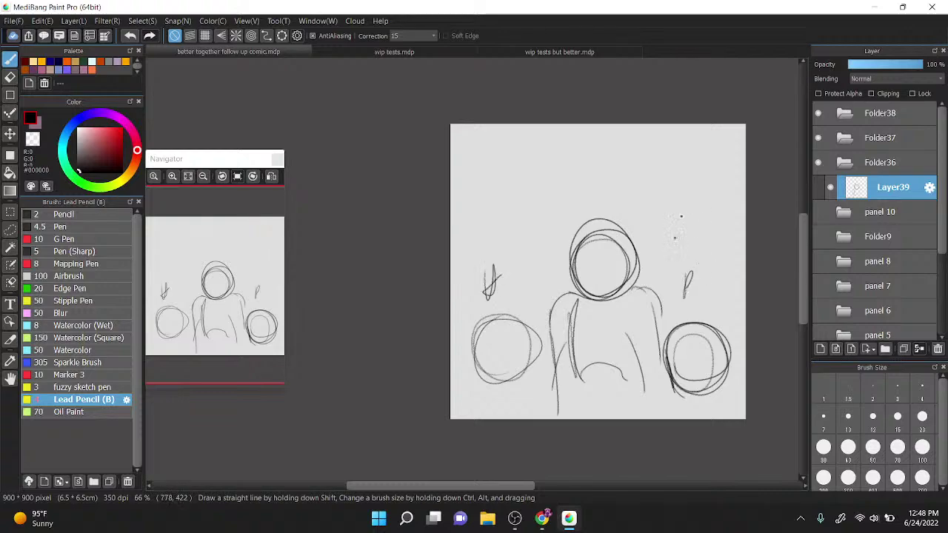
Step: Sketch a background head with shoulders and a partial figure at the upper right, and scribble a zigzag placeholder at the upper left
mouse_move(675, 185)
left_mouse_down()
mouse_move(695, 237)
mouse_move(651, 223)
mouse_move(670, 184)
left_mouse_up()
mouse_move(642, 156)
left_mouse_down()
mouse_move(646, 168)
mouse_move(655, 154)
mouse_move(656, 172)
left_mouse_up()
left_click_drag(662, 246, 645, 276)
left_click_drag(700, 239, 722, 264)
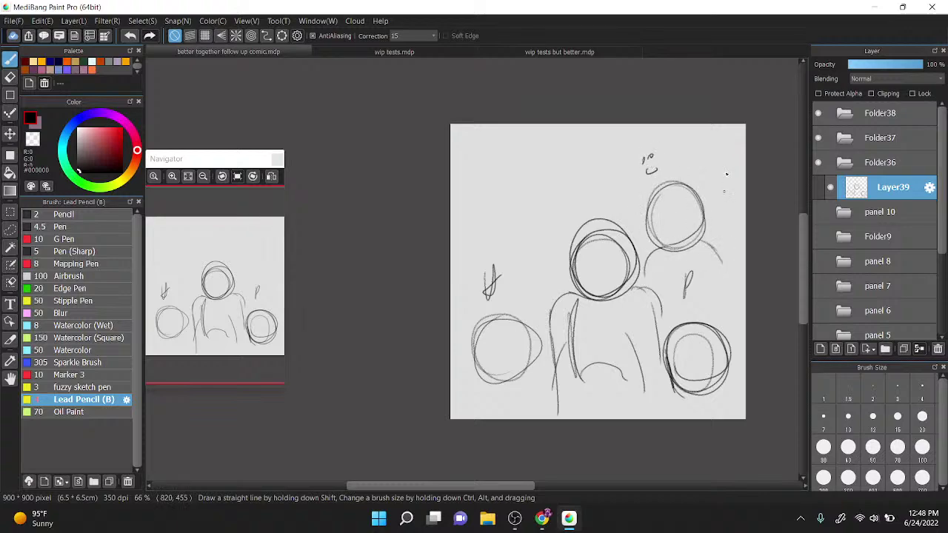
left_click_drag(739, 153, 737, 206)
left_click_drag(730, 238, 724, 293)
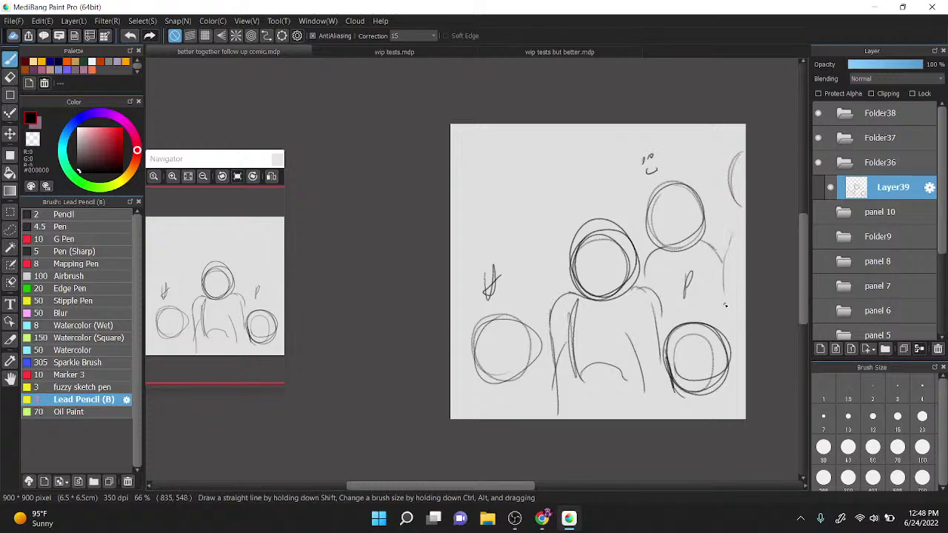
mouse_move(479, 230)
left_mouse_down()
mouse_move(498, 223)
mouse_move(555, 141)
mouse_move(583, 189)
left_mouse_up()
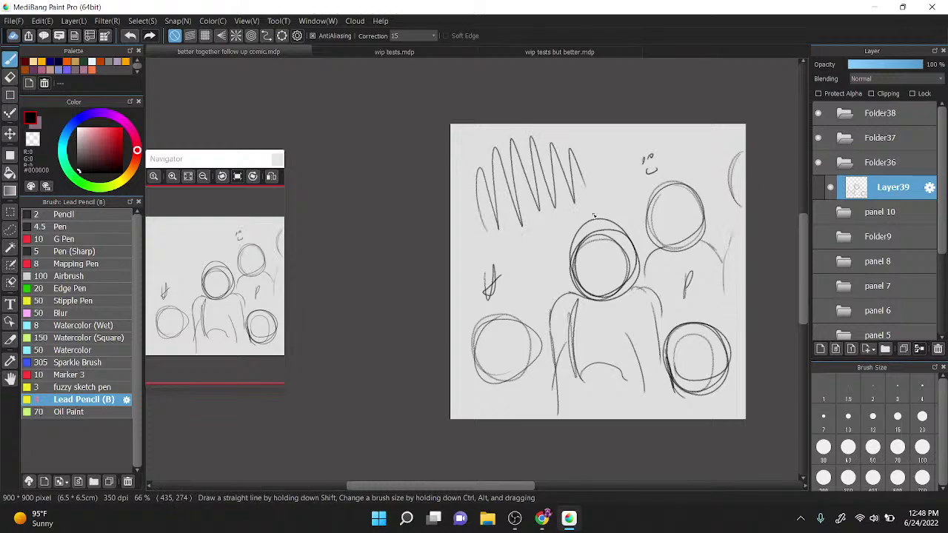
Step: Collapse and hide Folder36, and create a new layer inside Folder37
left_click(844, 162)
left_click(818, 162)
left_click(844, 137)
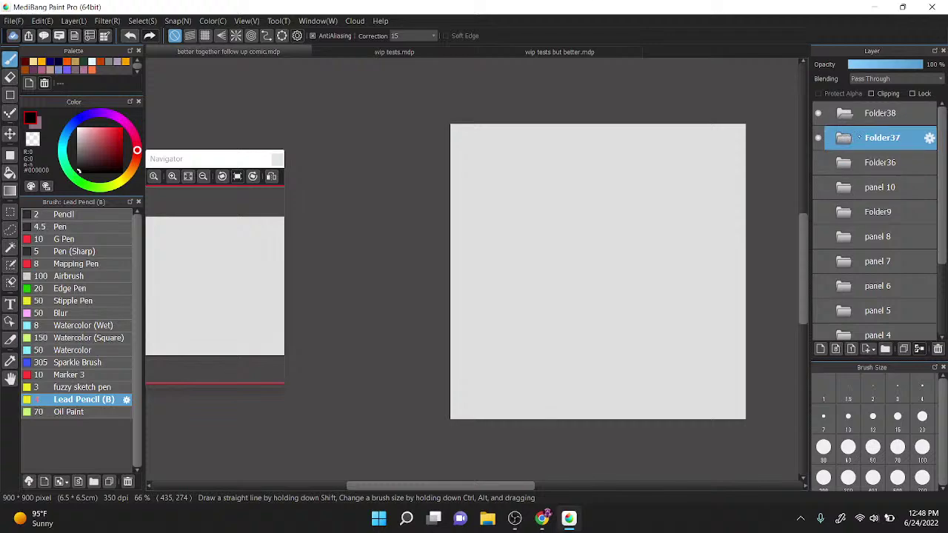
left_click(821, 348)
left_click_drag(881, 138, 880, 162)
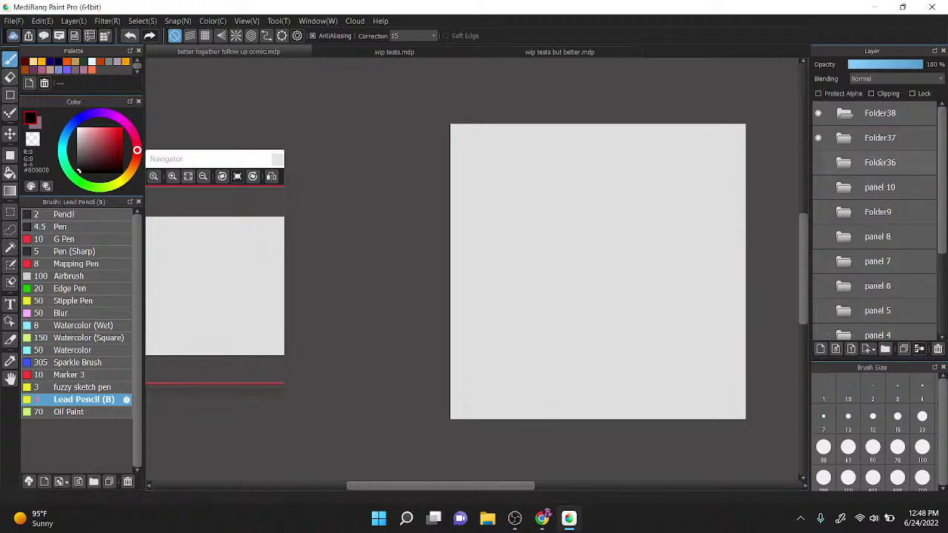
left_click(843, 137)
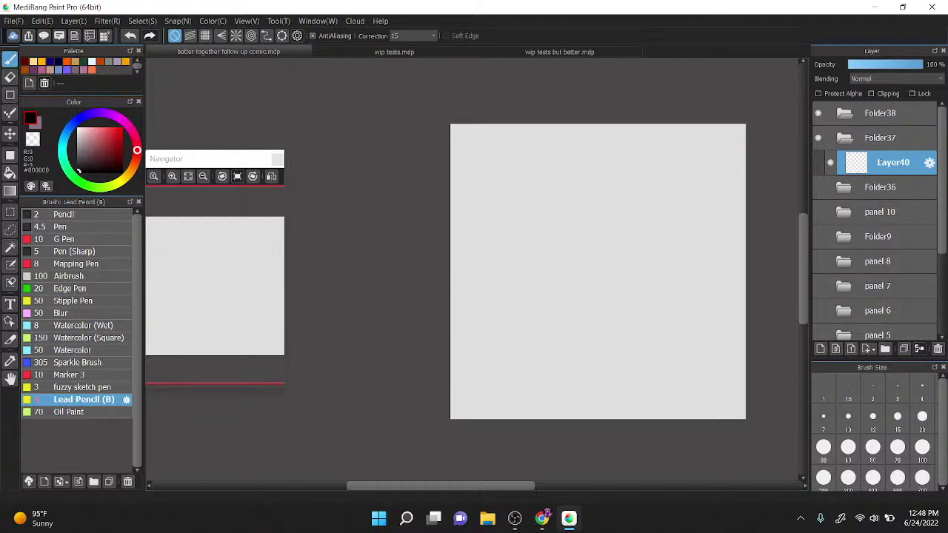
Step: Rough out a central figure with a circle head, boxy torso and one raised arm, and handwrite a short word above it
mouse_move(582, 247)
left_mouse_down()
mouse_move(582, 290)
mouse_move(567, 249)
left_mouse_up()
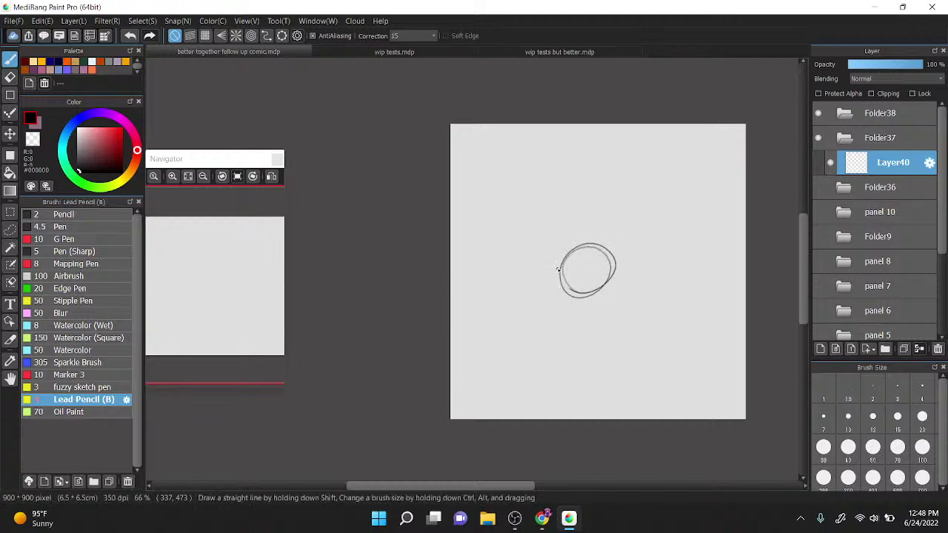
mouse_move(578, 311)
left_mouse_down()
mouse_move(554, 320)
mouse_move(609, 316)
mouse_move(620, 342)
left_mouse_up()
mouse_move(536, 323)
left_mouse_down()
mouse_move(550, 290)
mouse_move(555, 320)
mouse_move(539, 337)
mouse_move(557, 366)
left_mouse_up()
left_click_drag(614, 320, 620, 346)
mouse_move(542, 244)
left_mouse_down()
mouse_move(584, 219)
mouse_move(566, 237)
left_mouse_up()
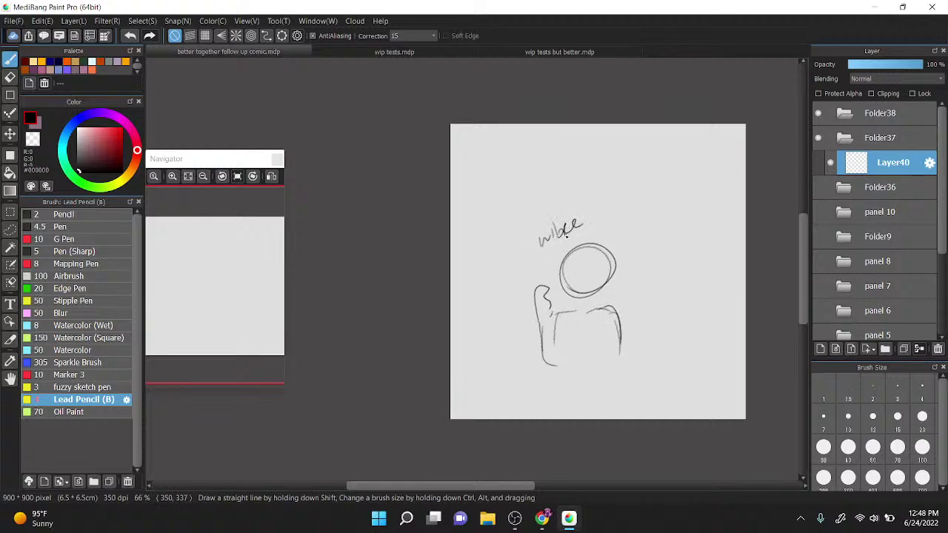
Step: Sketch two head circles along the left of the panel, marking the upper one X and the lower one G
mouse_move(450, 205)
left_mouse_down()
mouse_move(460, 231)
mouse_move(511, 206)
left_mouse_up()
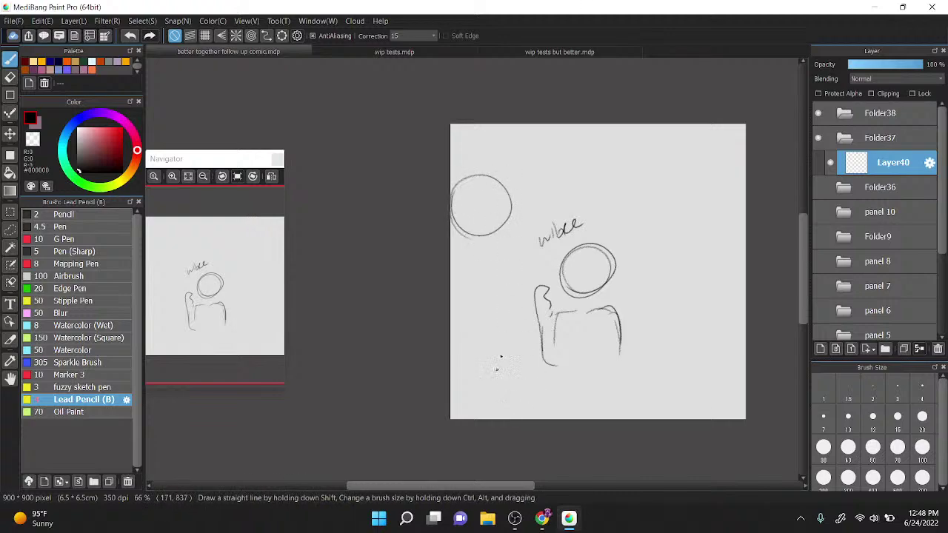
mouse_move(500, 357)
left_mouse_down()
mouse_move(505, 390)
mouse_move(524, 392)
mouse_move(533, 360)
left_mouse_up()
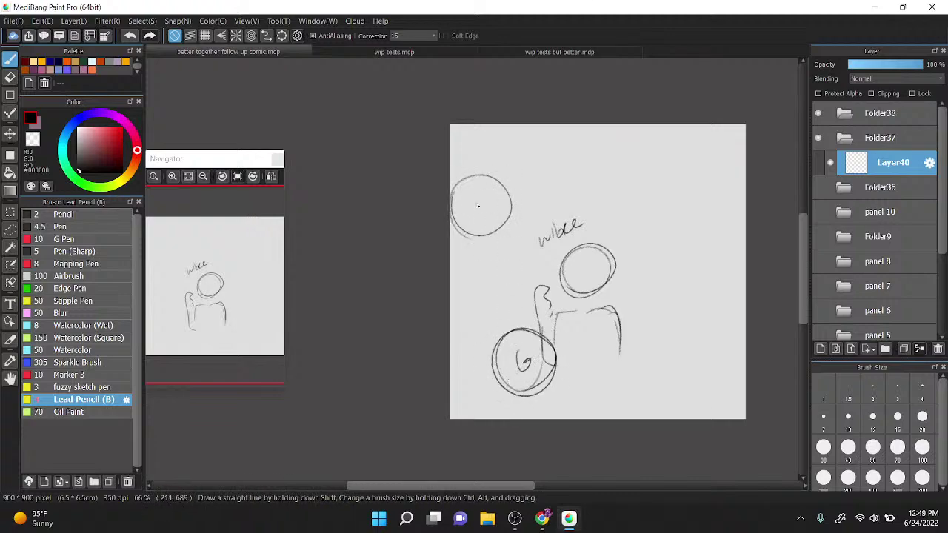
left_click_drag(478, 204, 489, 214)
left_click_drag(493, 196, 477, 218)
Step: Add a head marked D with a long arm beside the X head, and sketch body outlines for the left-hand figures
mouse_move(512, 176)
left_mouse_down()
mouse_move(549, 168)
mouse_move(522, 173)
mouse_move(552, 220)
mouse_move(522, 297)
left_mouse_up()
left_click_drag(505, 235, 533, 293)
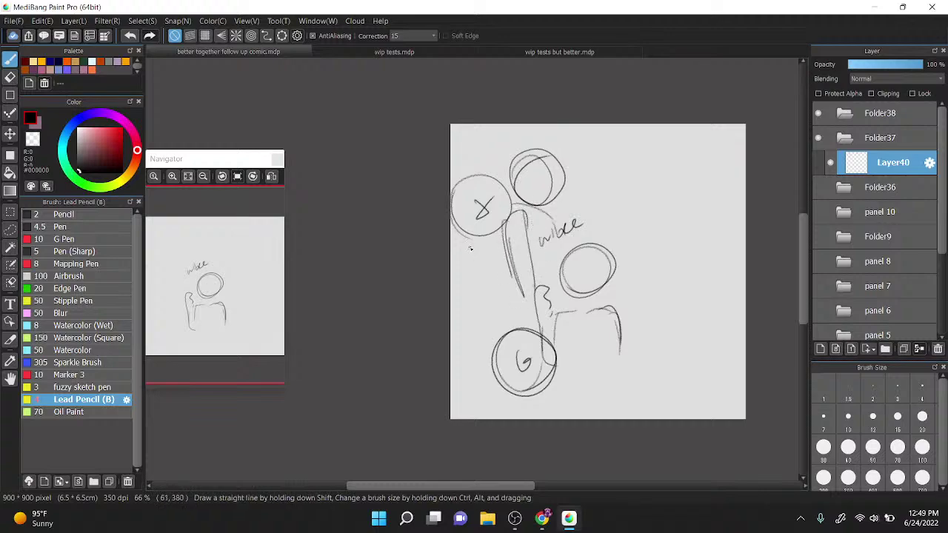
mouse_move(450, 247)
left_mouse_down()
mouse_move(485, 239)
mouse_move(521, 288)
left_mouse_up()
mouse_move(451, 276)
left_mouse_down()
mouse_move(475, 317)
mouse_move(509, 303)
left_mouse_up()
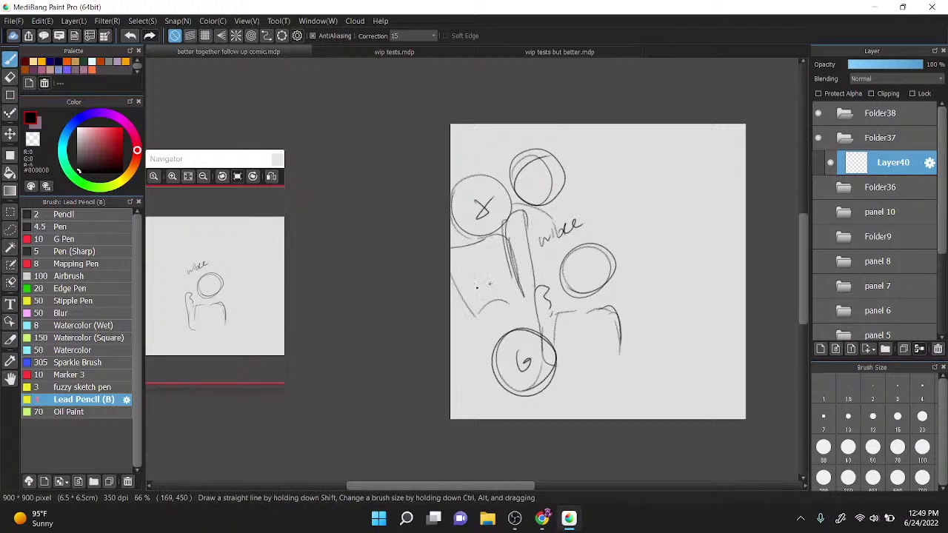
left_click_drag(452, 255, 455, 318)
left_click_drag(453, 267, 459, 301)
left_click_drag(465, 339, 511, 337)
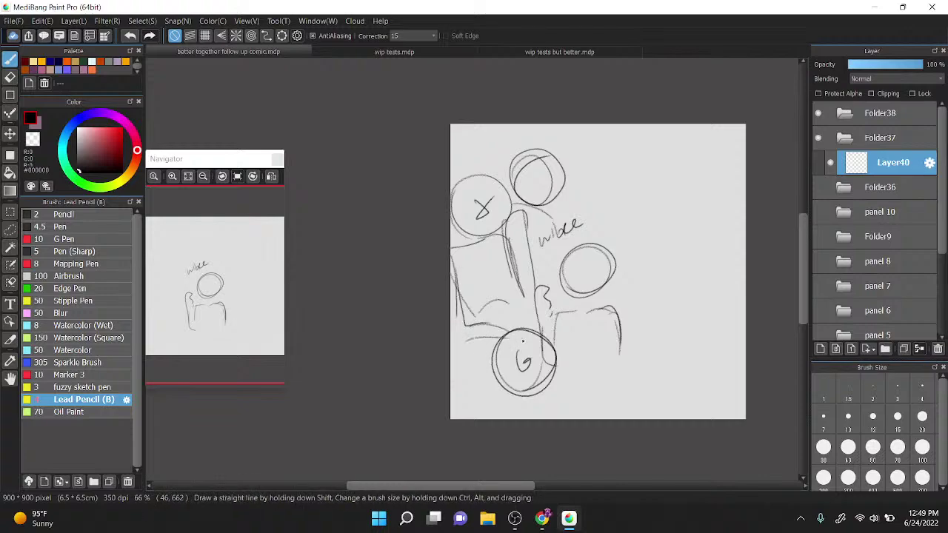
left_click_drag(539, 174, 538, 198)
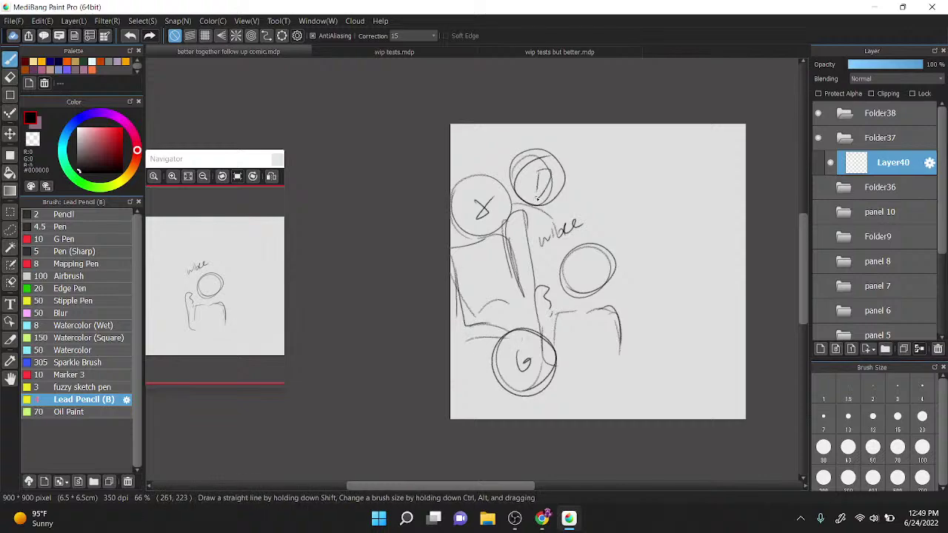
Step: Sketch a head circle cut off by the panel's lower edge and mark it P
left_click_drag(583, 418, 635, 380)
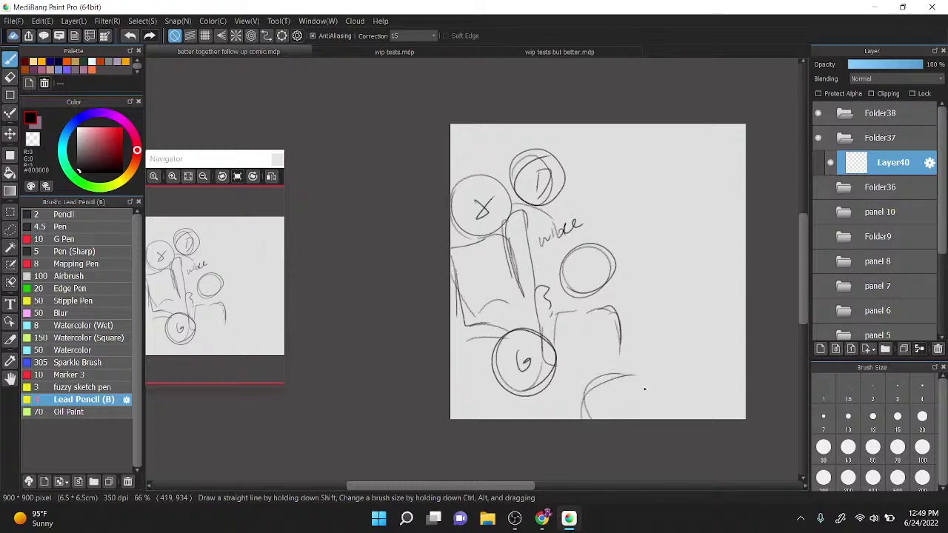
mouse_move(583, 400)
left_mouse_down()
mouse_move(650, 384)
mouse_move(644, 419)
mouse_move(605, 409)
left_mouse_up()
left_click_drag(603, 393, 606, 399)
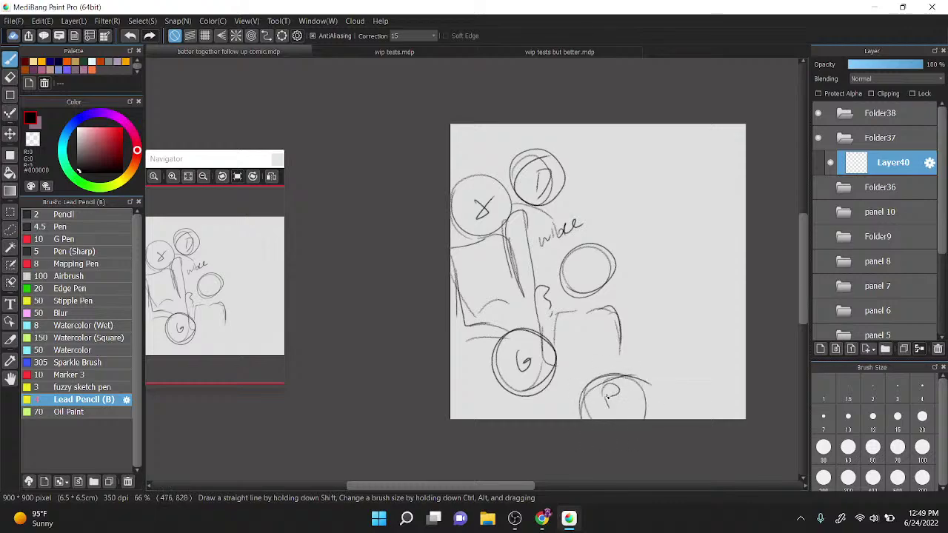
Step: Sketch a background head behind the central figure, cloud-like outlines across the right side and a tiny figure at the right edge
left_click_drag(585, 223, 592, 222)
left_click_drag(617, 252, 669, 261)
mouse_move(628, 330)
left_mouse_down()
mouse_move(648, 305)
mouse_move(700, 333)
left_mouse_up()
mouse_move(673, 281)
left_mouse_down()
mouse_move(704, 296)
mouse_move(717, 341)
mouse_move(745, 361)
left_mouse_up()
mouse_move(666, 356)
left_mouse_down()
mouse_move(713, 384)
mouse_move(718, 416)
mouse_move(741, 411)
left_mouse_up()
mouse_move(709, 306)
left_mouse_down()
mouse_move(744, 312)
mouse_move(728, 319)
mouse_move(739, 342)
mouse_move(738, 329)
left_mouse_up()
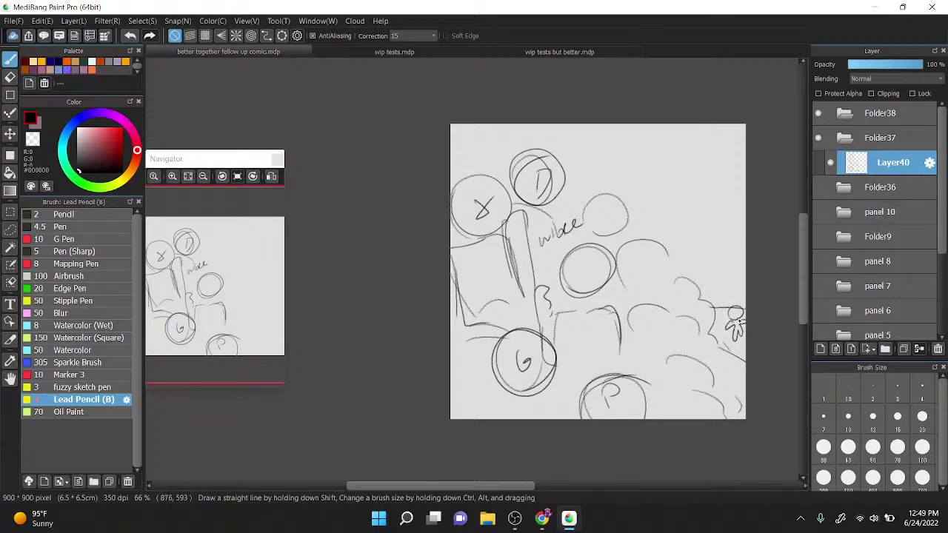
Step: Collapse and hide Folder37, and make Folder38 the active folder
left_click(843, 138)
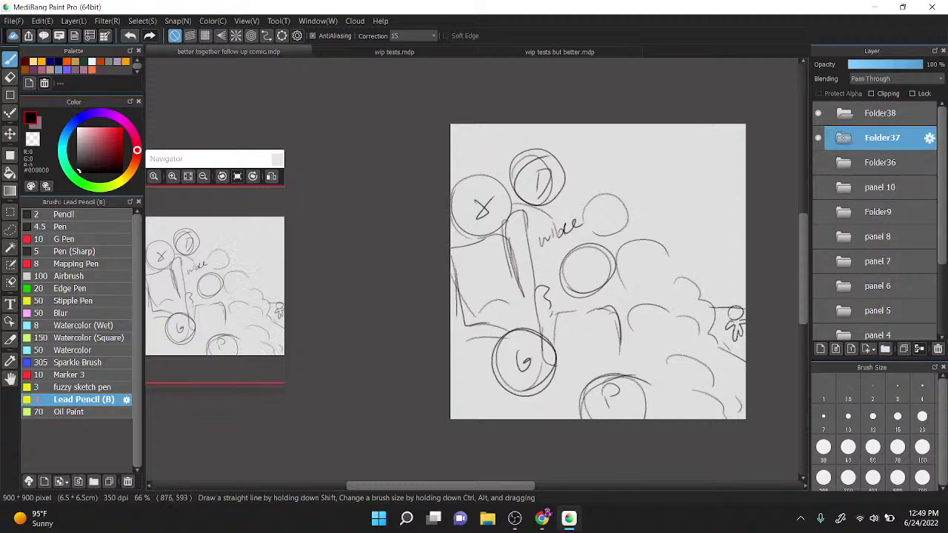
left_click(817, 138)
left_click(843, 113)
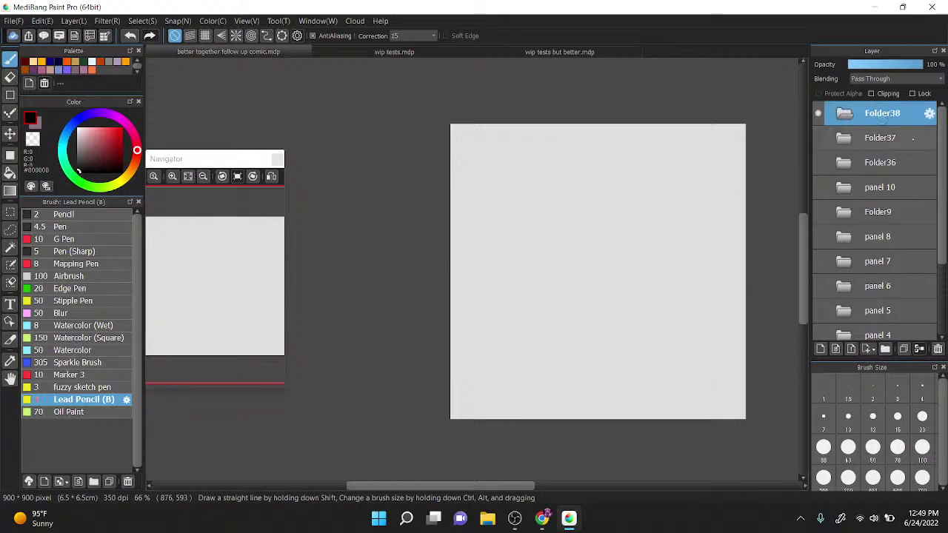
Step: Add a layer inside Folder38 and sketch a central head with closed eyes and an open mouth, plus a first hand stroke below
left_click(820, 349)
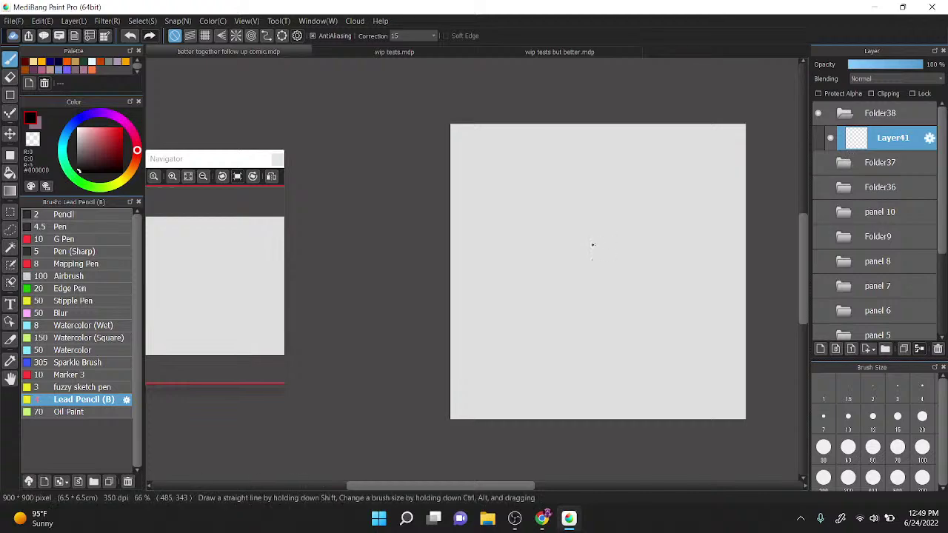
mouse_move(579, 234)
left_mouse_down()
mouse_move(617, 257)
mouse_move(586, 207)
left_mouse_up()
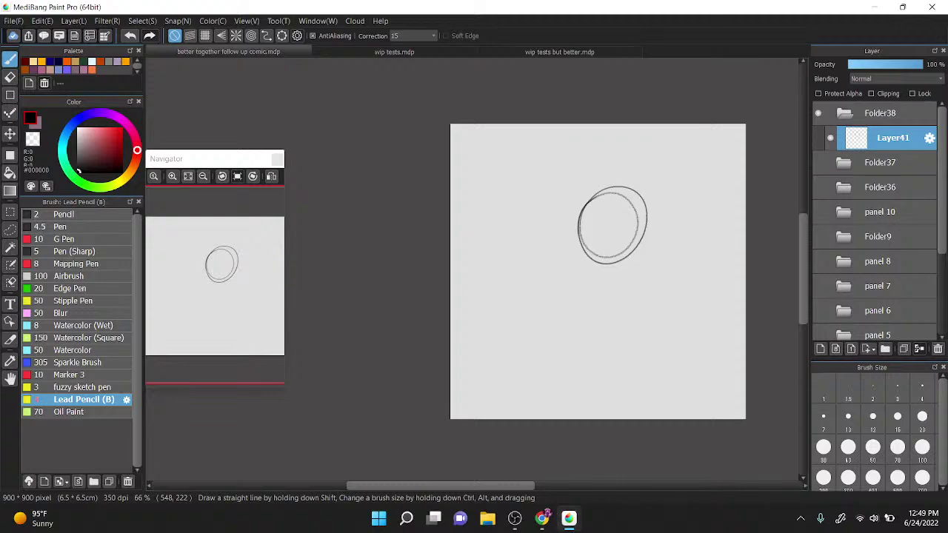
scroll(622, 215, "up", 4)
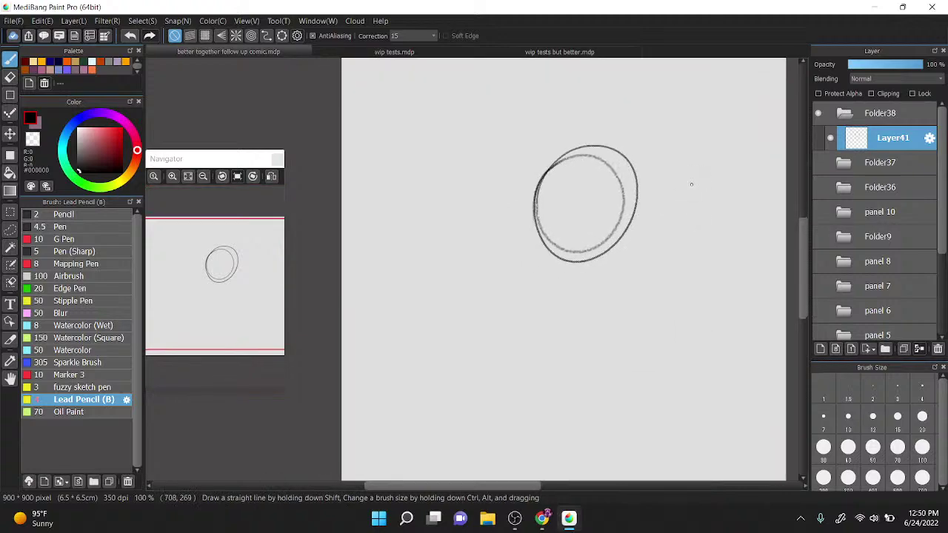
mouse_move(525, 317)
left_mouse_down()
mouse_move(560, 264)
mouse_move(564, 313)
left_mouse_up()
mouse_move(555, 185)
left_mouse_down()
mouse_move(563, 202)
mouse_move(583, 188)
left_mouse_up()
left_click_drag(623, 188, 603, 190)
mouse_move(576, 221)
left_mouse_down()
mouse_move(594, 218)
mouse_move(603, 233)
left_mouse_up()
left_click_drag(558, 176, 619, 173)
Step: Sketch the central figure's shoulders, torso and both arms, with one hand raised to the chest and the other hanging down
mouse_move(582, 239)
left_mouse_down()
mouse_move(548, 249)
mouse_move(519, 320)
left_mouse_up()
left_click_drag(536, 275, 524, 361)
left_click_drag(554, 374, 546, 388)
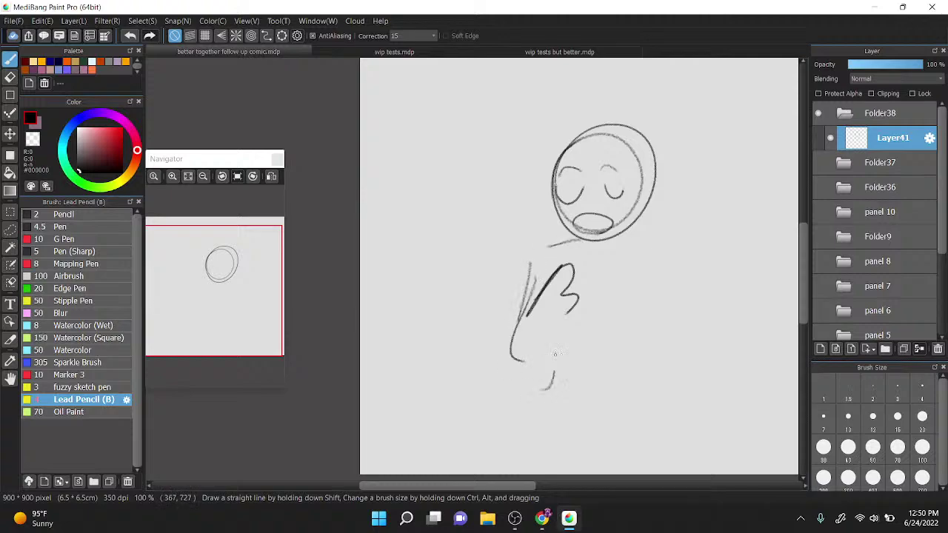
left_click_drag(551, 314, 550, 385)
left_click_drag(614, 295, 626, 375)
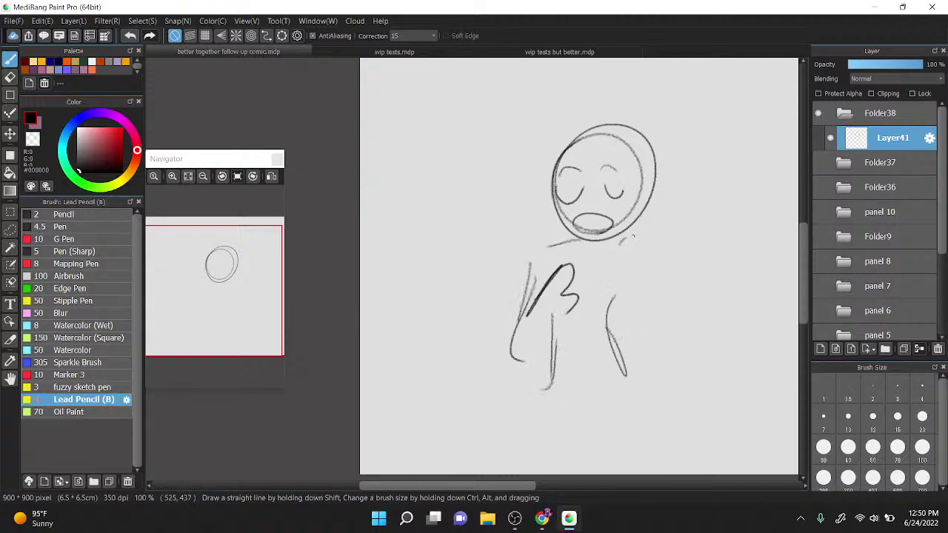
left_click_drag(622, 240, 661, 368)
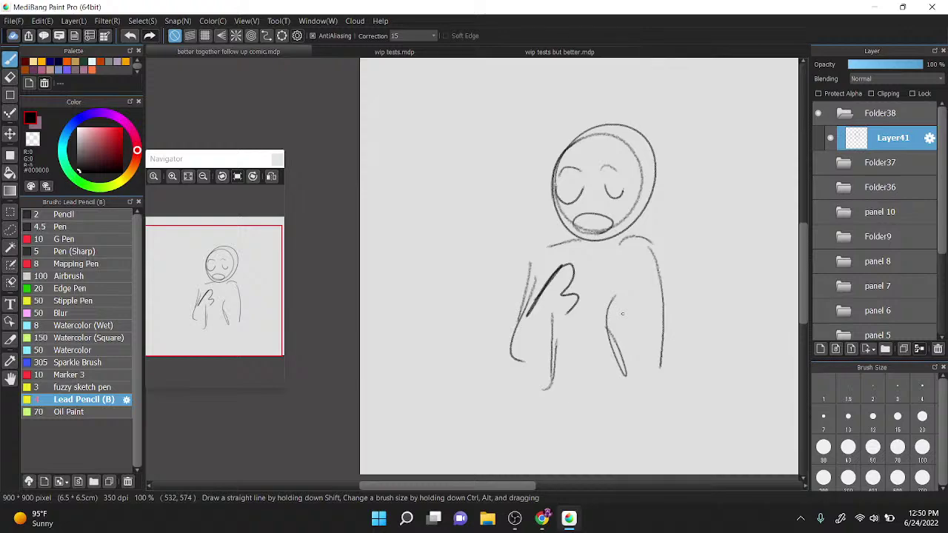
left_click_drag(619, 281, 638, 390)
left_click_drag(621, 348, 607, 420)
left_click_drag(615, 379, 643, 345)
left_click_drag(618, 434, 644, 388)
Step: Sketch three head circles around the central figure: a large one at lower left, one at upper right and a smaller one on the left
left_click_drag(489, 297, 414, 396)
mouse_move(444, 283)
left_mouse_down()
mouse_move(509, 348)
mouse_move(401, 334)
left_mouse_up()
left_click_drag(447, 354, 434, 325)
left_click_drag(700, 111, 744, 141)
left_click_drag(746, 190, 727, 172)
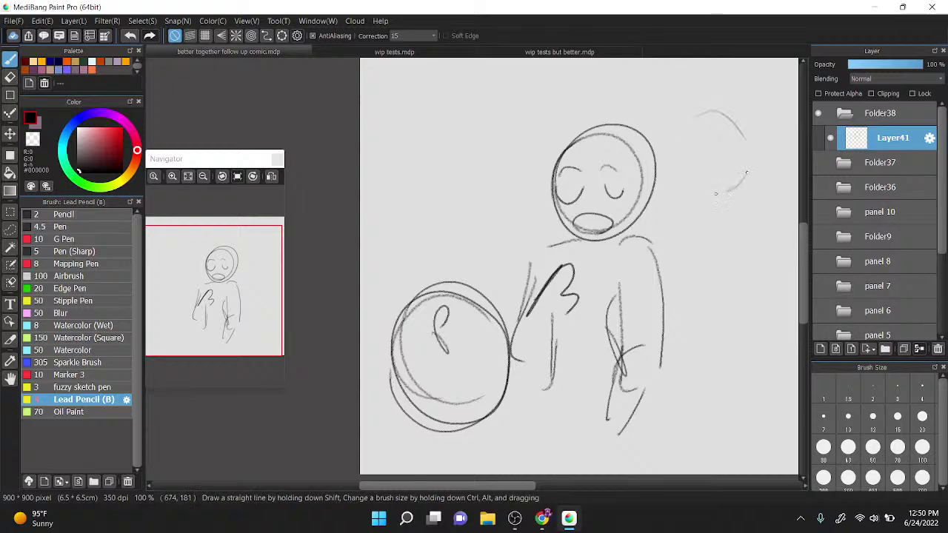
mouse_move(710, 89)
left_mouse_down()
mouse_move(777, 174)
mouse_move(785, 148)
left_mouse_up()
mouse_move(448, 234)
left_mouse_down()
mouse_move(515, 226)
mouse_move(444, 230)
left_mouse_up()
left_click_drag(496, 160, 524, 207)
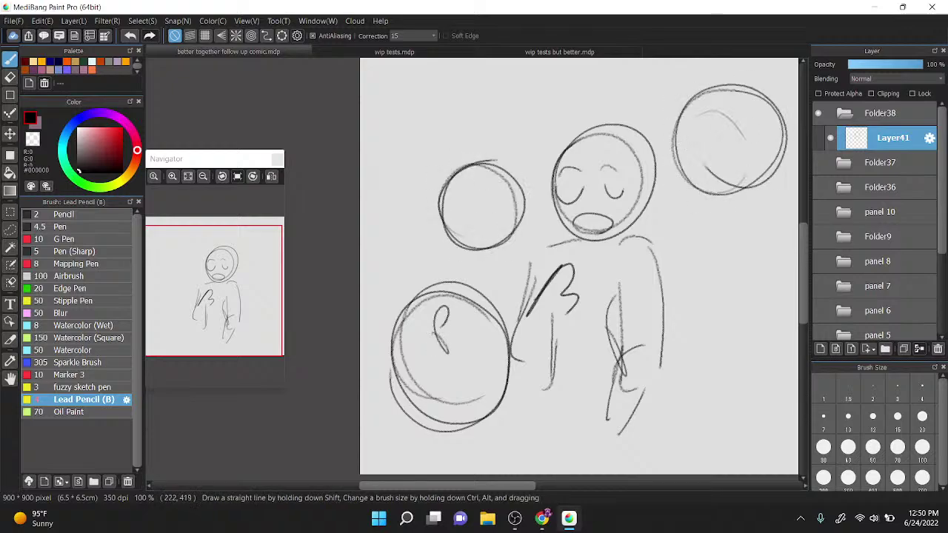
left_click_drag(530, 139, 523, 175)
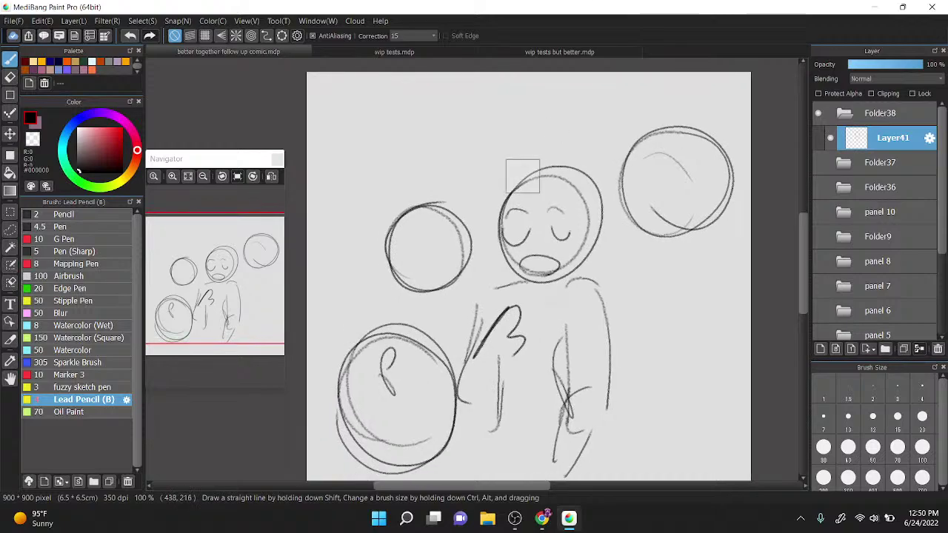
key("ctrl+minus")
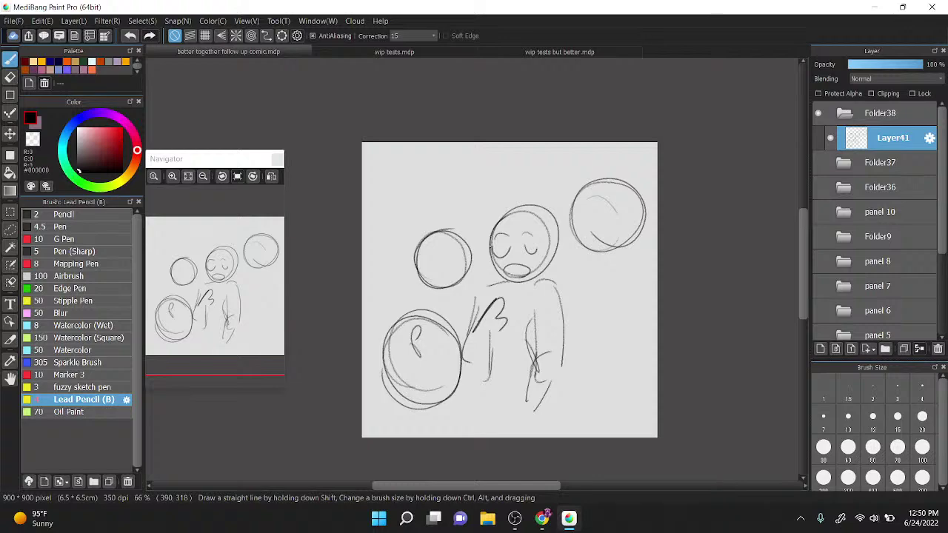
Step: Sketch the left figure's shoulder and partial figures cut off by the panel's left and right edges
left_click_drag(424, 284, 412, 312)
left_click_drag(339, 285, 372, 336)
mouse_move(650, 257)
left_mouse_down()
mouse_move(638, 225)
mouse_move(627, 348)
left_mouse_up()
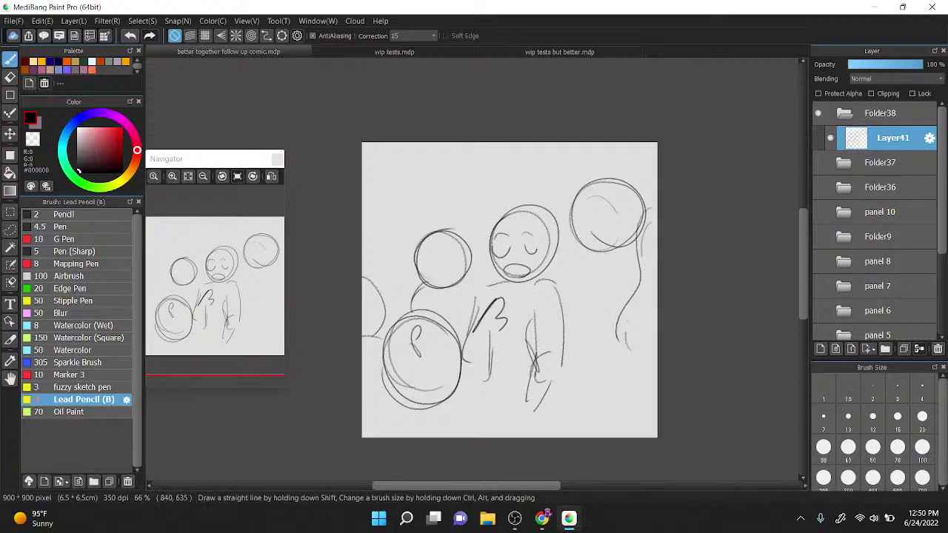
mouse_move(644, 296)
left_mouse_down()
mouse_move(635, 337)
mouse_move(644, 448)
left_mouse_up()
left_click_drag(641, 345, 658, 347)
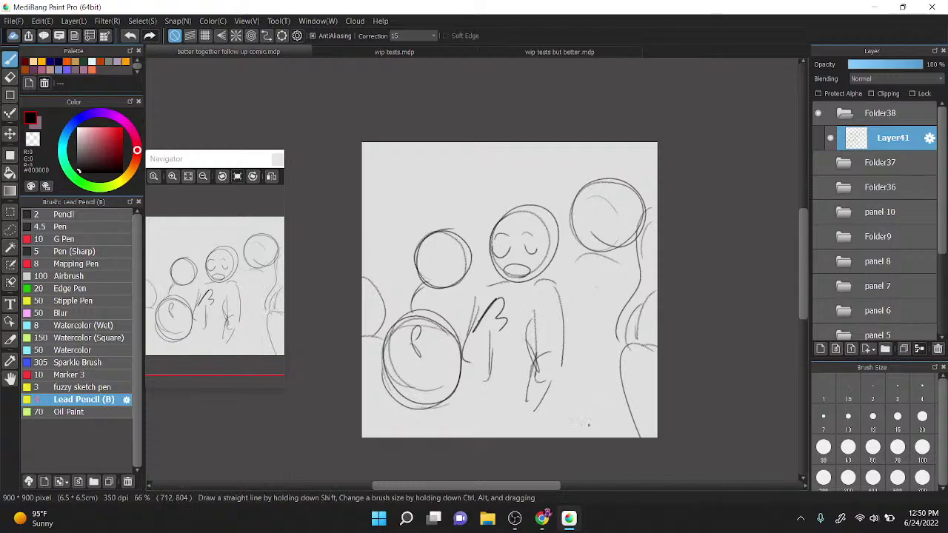
Step: Add wavy body and arm outlines for the right-hand figures and a face guideline on the large lower-left head
left_click_drag(555, 348, 570, 437)
mouse_move(579, 300)
left_mouse_down()
mouse_move(556, 358)
mouse_move(590, 436)
left_mouse_up()
left_click_drag(634, 379, 622, 432)
left_click_drag(628, 308, 615, 382)
left_click_drag(620, 314, 618, 424)
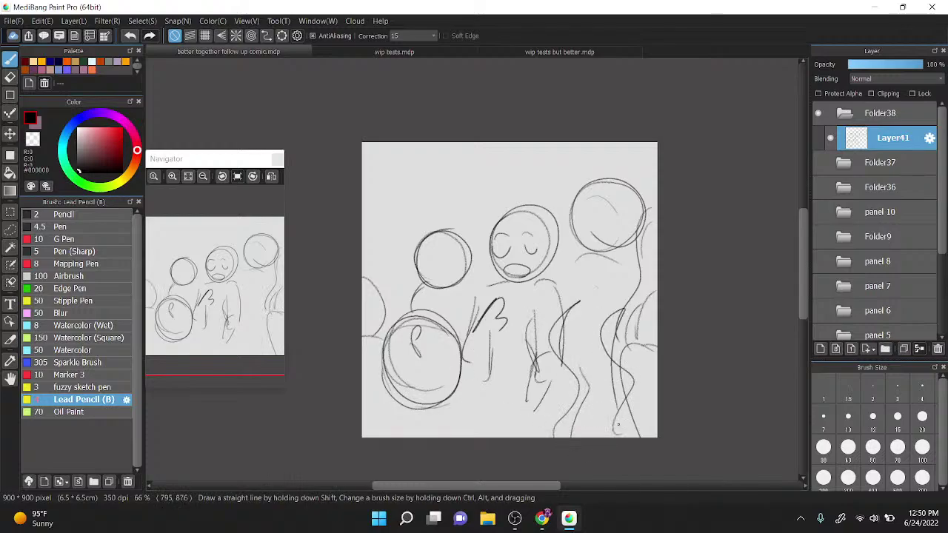
mouse_move(459, 343)
left_mouse_down()
mouse_move(465, 390)
mouse_move(418, 392)
mouse_move(446, 397)
left_mouse_up()
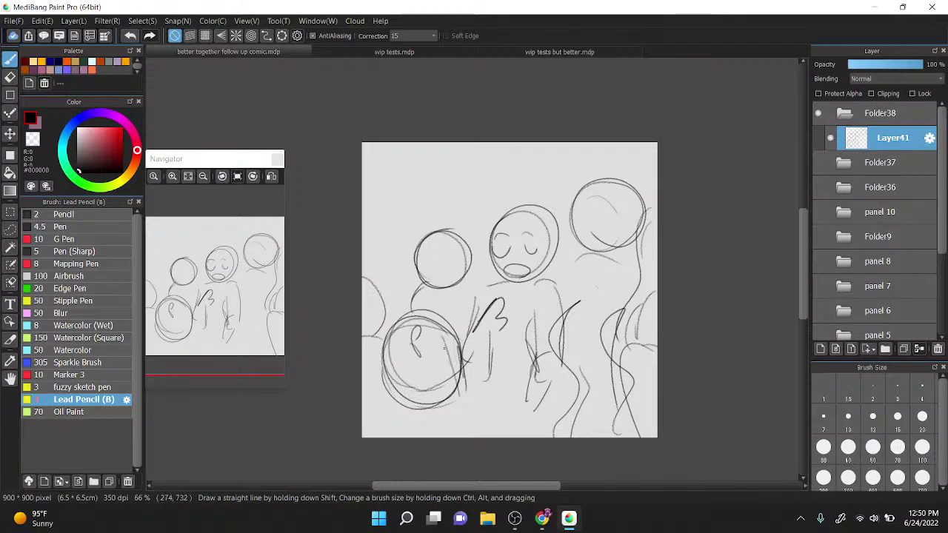
Step: Add face guidelines to the left and upper-right heads, and outline the shoulders below the upper-right head
mouse_move(448, 246)
left_mouse_down()
mouse_move(451, 271)
mouse_move(471, 256)
left_mouse_up()
mouse_move(594, 199)
left_mouse_down()
mouse_move(592, 245)
mouse_move(598, 237)
left_mouse_up()
left_click_drag(569, 271, 646, 261)
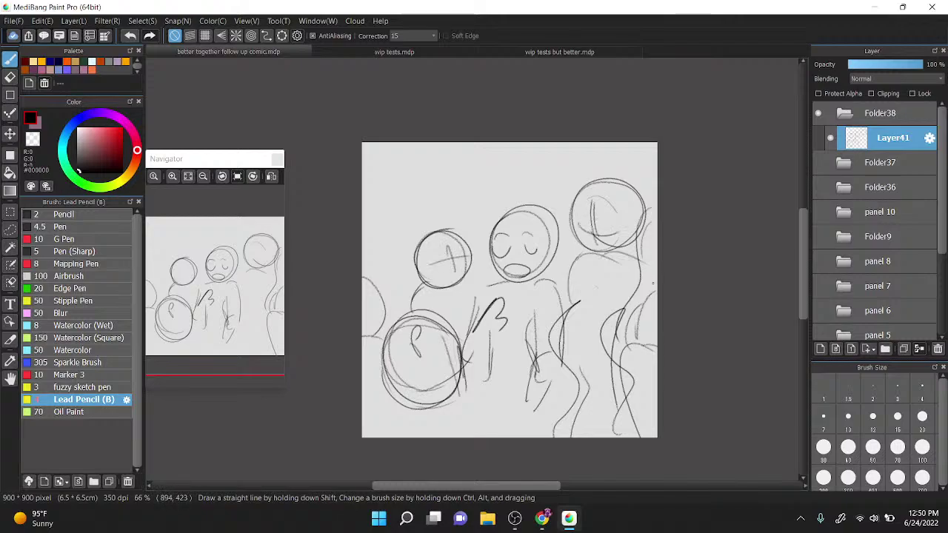
Step: Collapse and hide Folder38
left_click(844, 113)
left_click(817, 113)
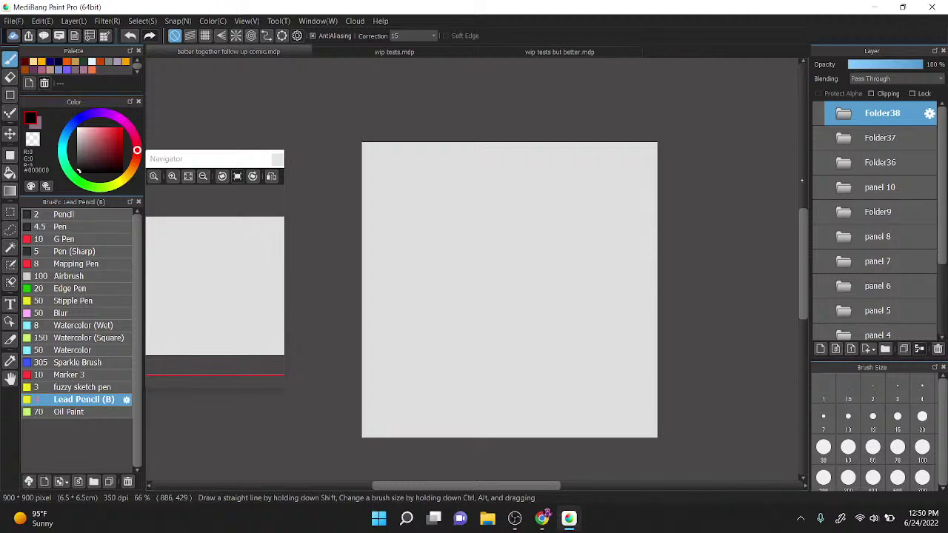
left_click(885, 348)
left_click(820, 348)
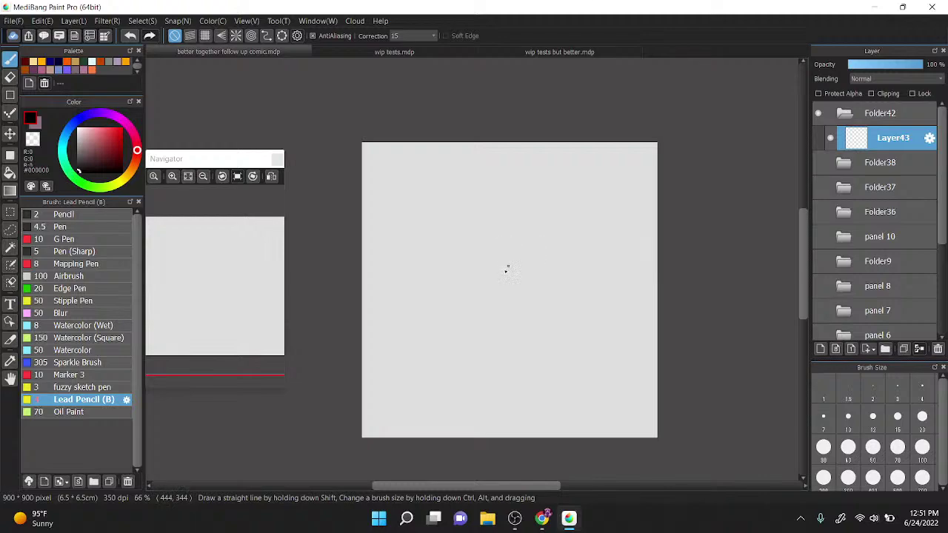
left_click_drag(501, 232, 506, 273)
key("ctrl+z")
key("ctrl+z")
key("ctrl+z")
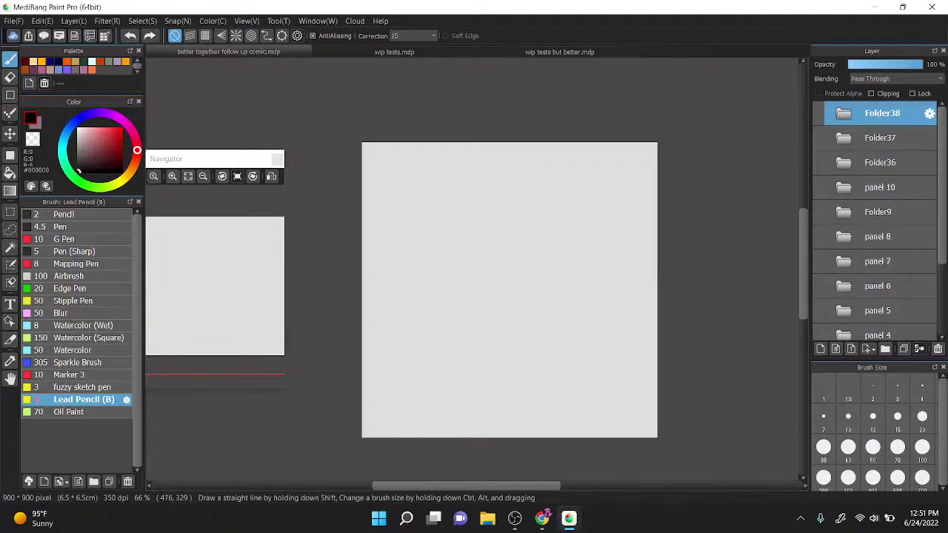
key("ctrl+z")
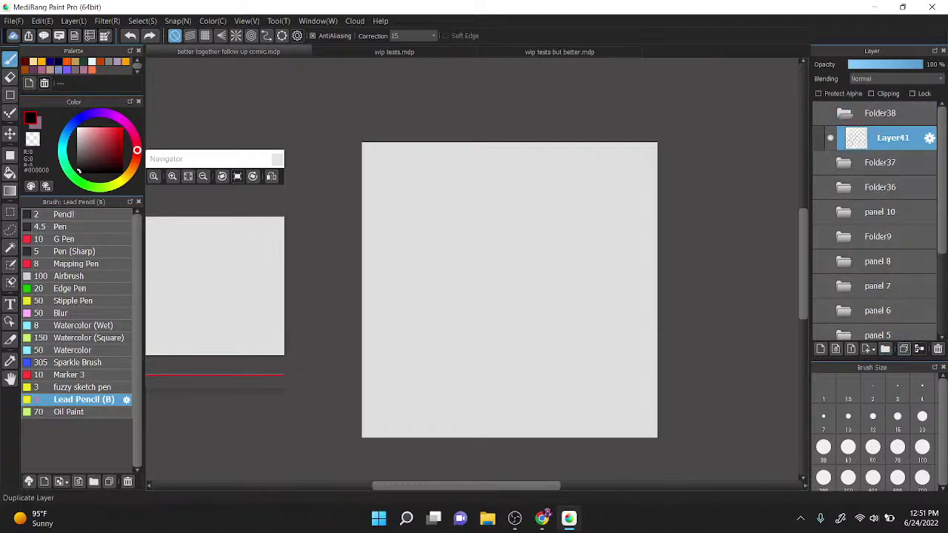
Step: Duplicate Layer41 from Folder38 and put the copy in a new folder directly above Folder38
left_click(903, 348)
left_click_drag(892, 138, 878, 108)
left_click(831, 139)
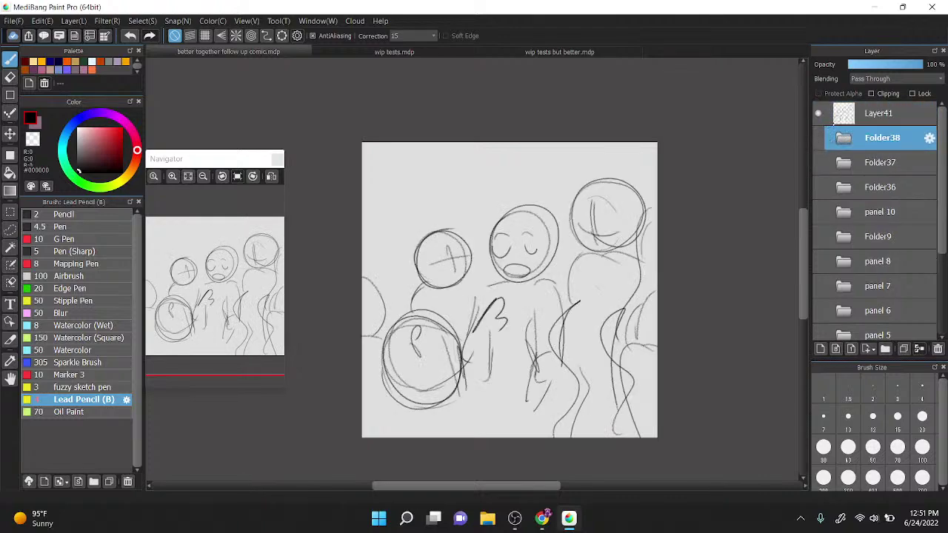
left_click(884, 348)
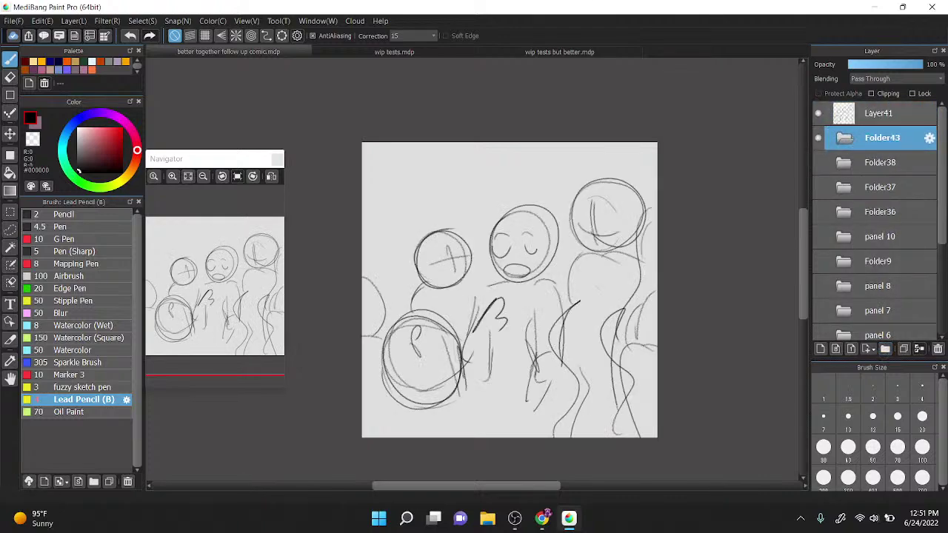
left_click_drag(878, 114, 875, 136)
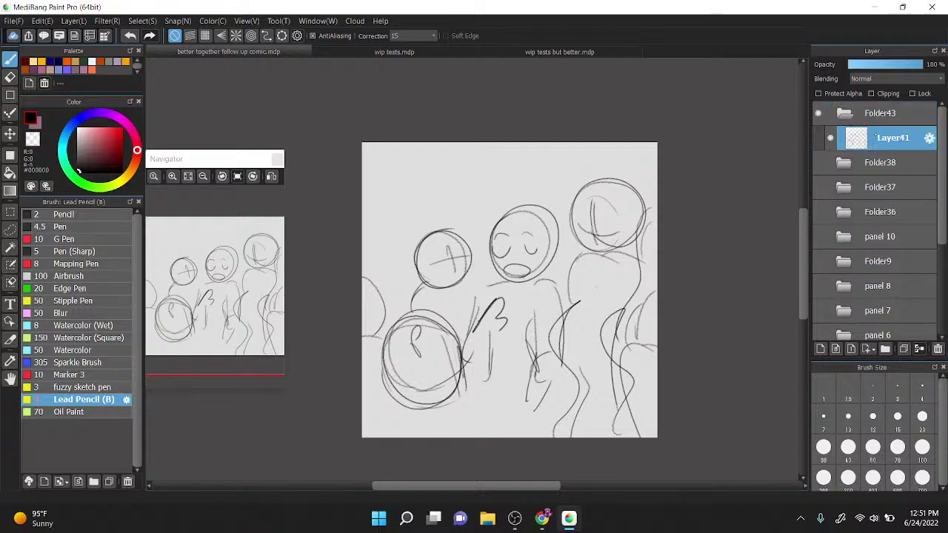
Step: Lasso the central figure on the copied crowd sketch, delete it and clear the selection
left_click(10, 229)
mouse_move(473, 407)
left_mouse_down()
mouse_move(465, 376)
mouse_move(474, 276)
mouse_move(574, 225)
mouse_move(533, 436)
left_mouse_up()
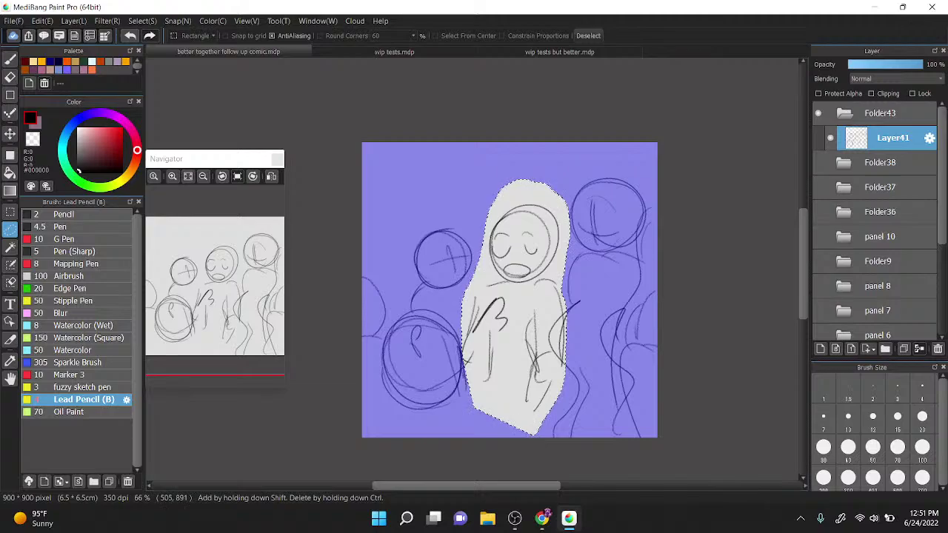
key("Delete")
key("ctrl+d")
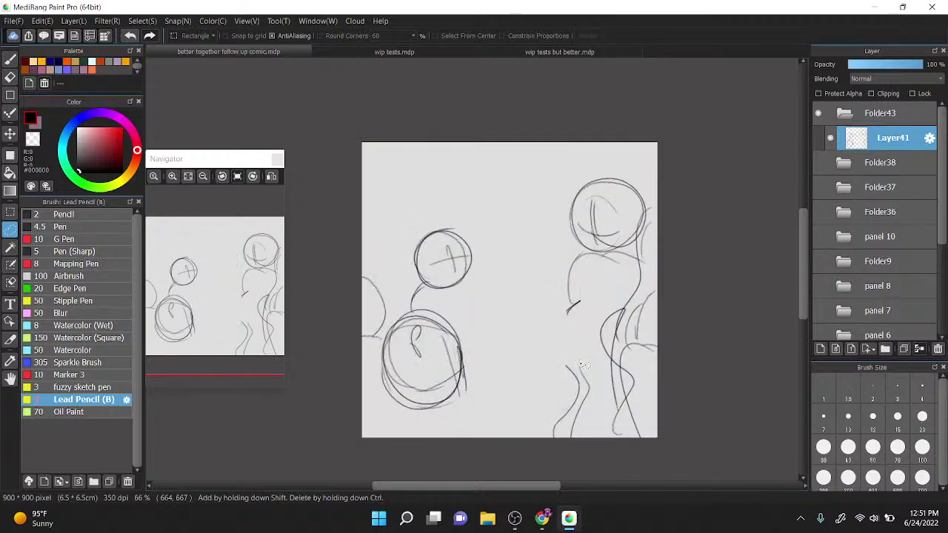
key("b")
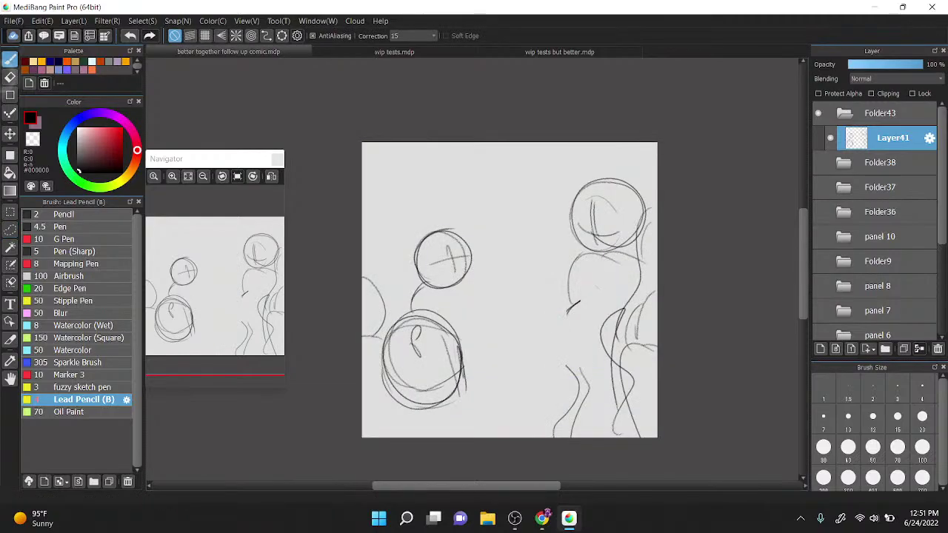
Step: Erase the face guidelines of the left and upper-right heads and redraw them nearer the sides facing the panel's centre
left_click(10, 77)
mouse_move(453, 259)
left_mouse_down()
mouse_move(450, 250)
mouse_move(449, 294)
mouse_move(428, 281)
mouse_move(470, 255)
left_mouse_up()
key("b")
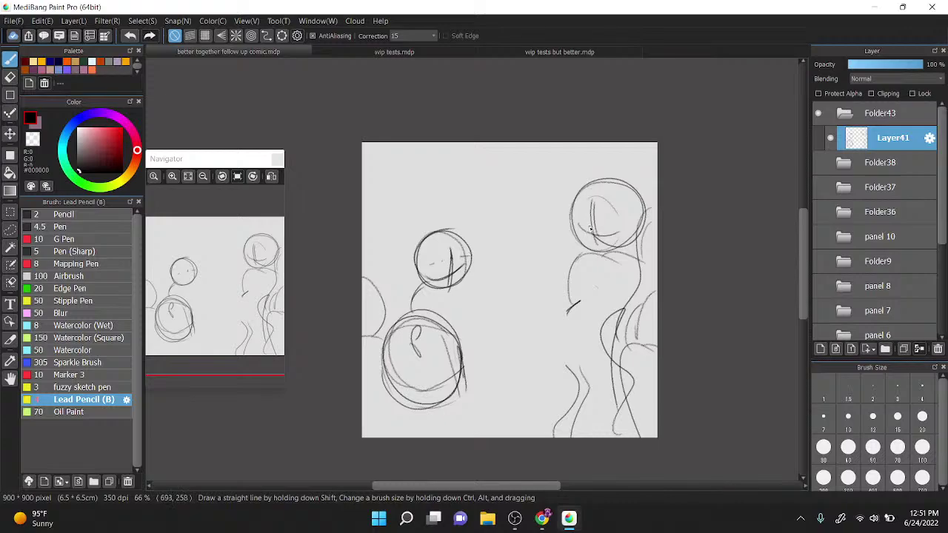
key("e")
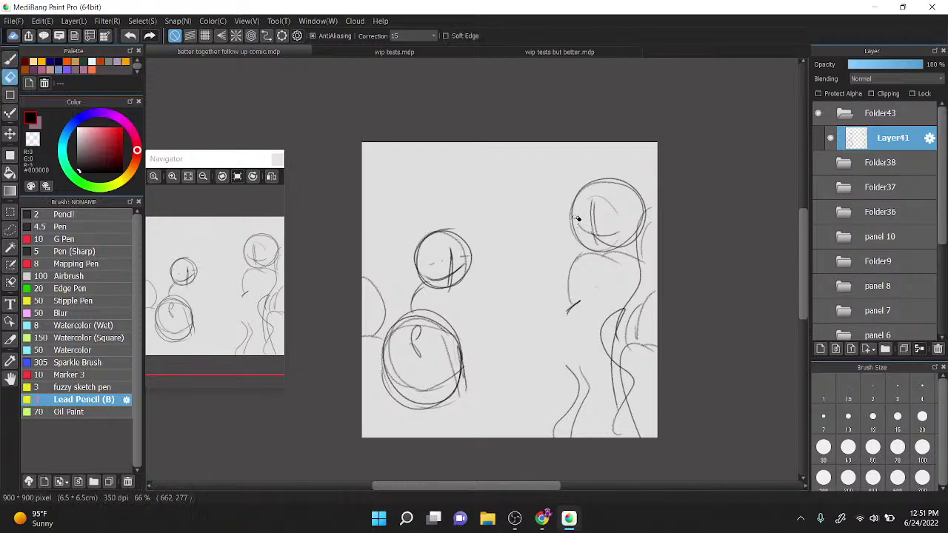
mouse_move(577, 214)
left_mouse_down()
mouse_move(603, 252)
mouse_move(589, 234)
mouse_move(592, 205)
mouse_move(612, 238)
mouse_move(578, 212)
mouse_move(580, 251)
left_mouse_up()
key("b")
mouse_move(580, 252)
left_mouse_down()
mouse_move(603, 254)
mouse_move(634, 231)
left_mouse_up()
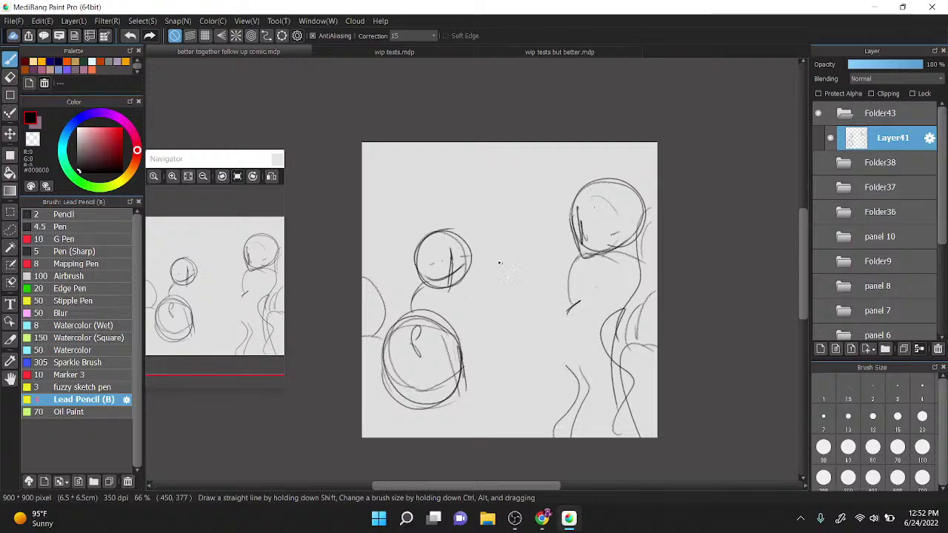
Step: Sketch a smaller central figure with a round head, torso, bent arms and rounded base, plus a shoulder curve below the lower-left head
mouse_move(492, 260)
left_mouse_down()
mouse_move(487, 289)
mouse_move(496, 244)
mouse_move(522, 236)
left_mouse_up()
mouse_move(541, 296)
left_mouse_down()
mouse_move(593, 326)
mouse_move(570, 352)
left_mouse_up()
left_click_drag(488, 295, 466, 363)
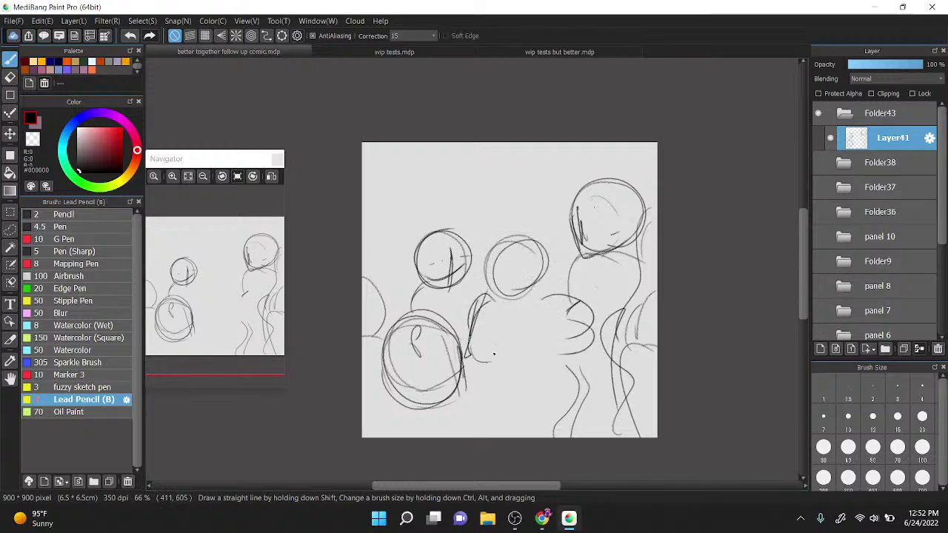
left_click_drag(493, 325, 489, 379)
mouse_move(530, 287)
left_mouse_down()
mouse_move(557, 315)
mouse_move(548, 374)
left_mouse_up()
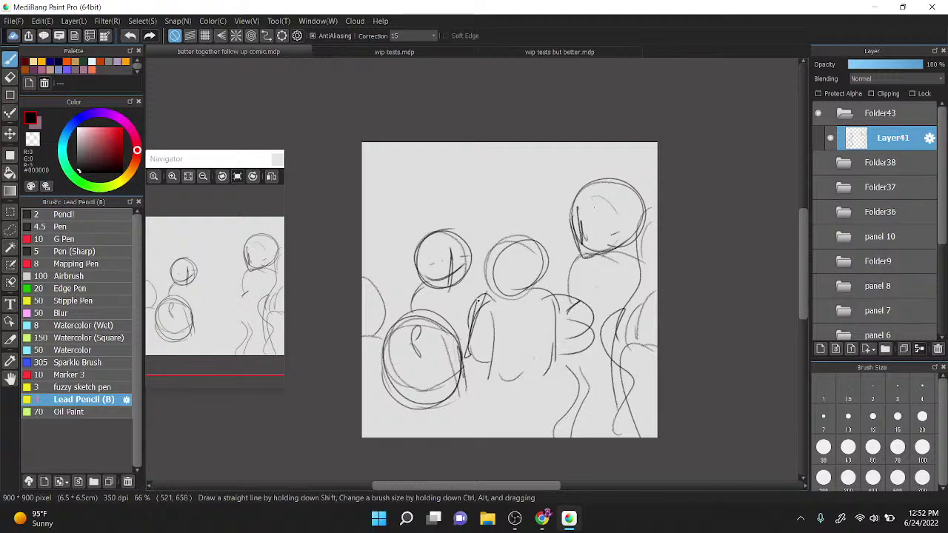
mouse_move(486, 364)
left_mouse_down()
mouse_move(486, 379)
mouse_move(507, 397)
mouse_move(539, 396)
left_mouse_up()
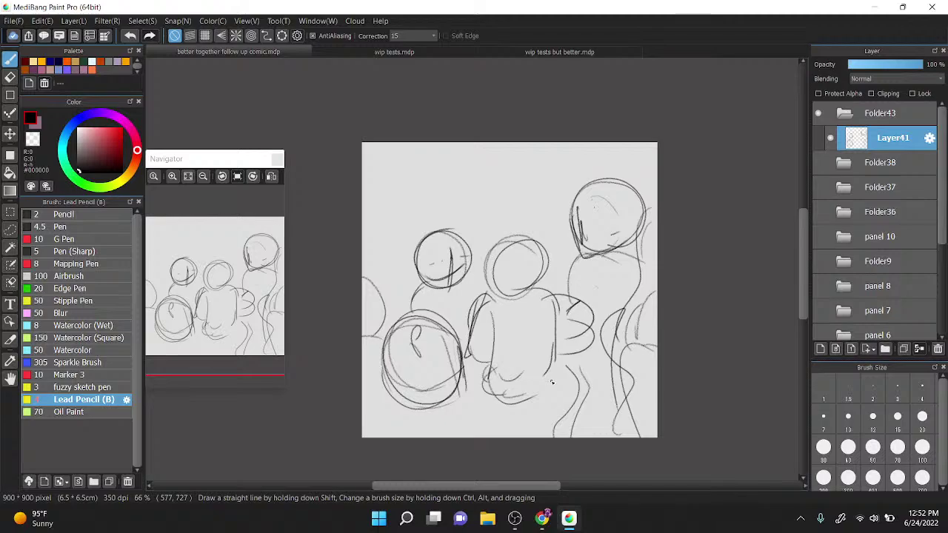
left_click_drag(439, 402, 489, 426)
Step: Collapse and hide Folder43
left_click(843, 114)
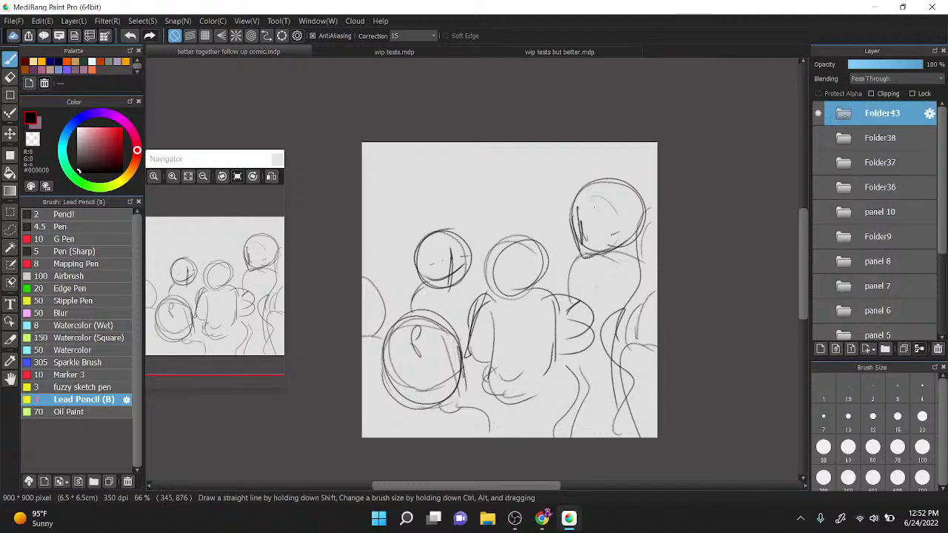
left_click(817, 113)
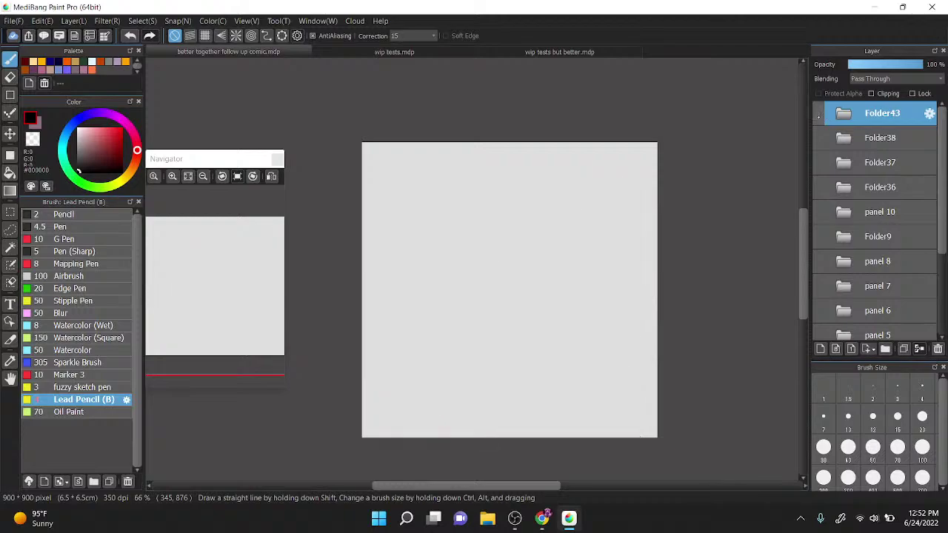
Step: Add a new layer folder containing a layer and sketch two head circles in the lower middle of the canvas
left_click(885, 348)
left_click(820, 349)
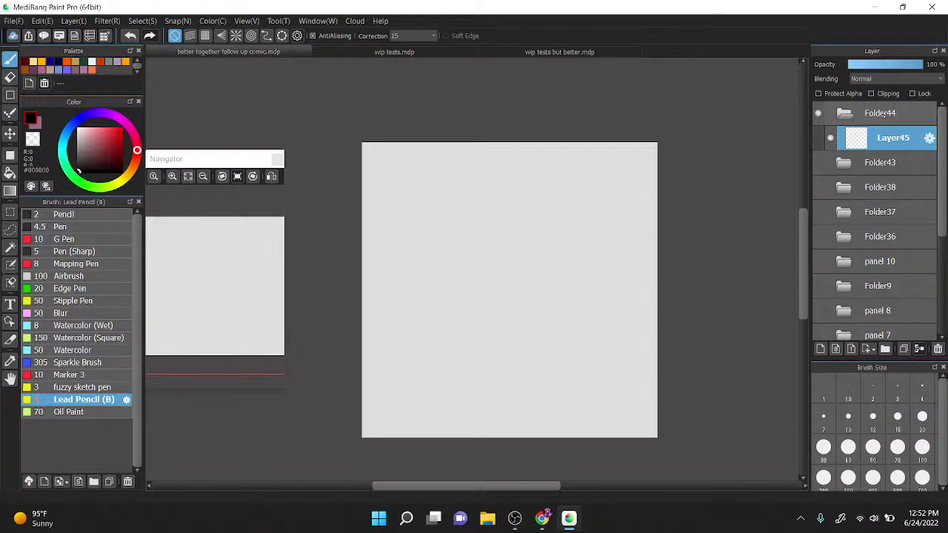
left_click_drag(502, 367, 523, 371)
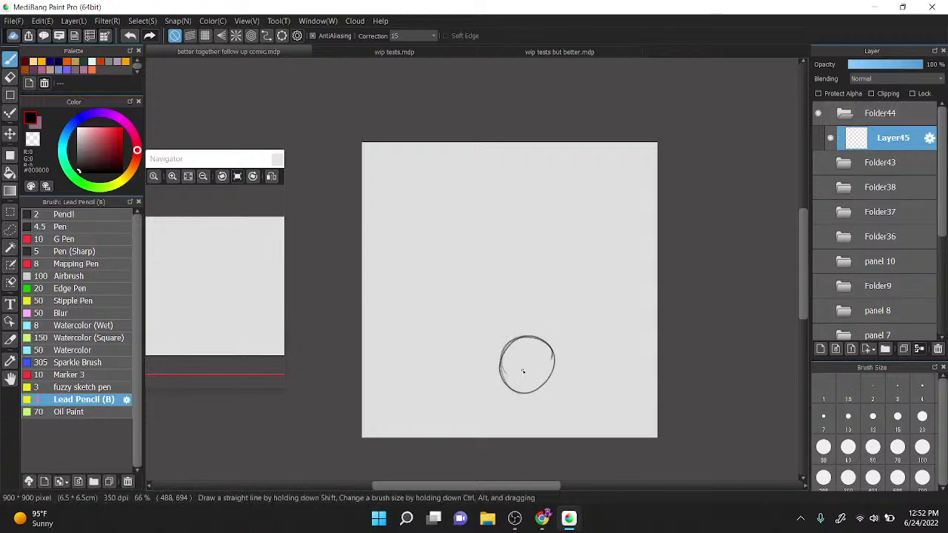
mouse_move(474, 318)
left_mouse_down()
mouse_move(518, 328)
mouse_move(501, 333)
mouse_move(475, 313)
left_mouse_up()
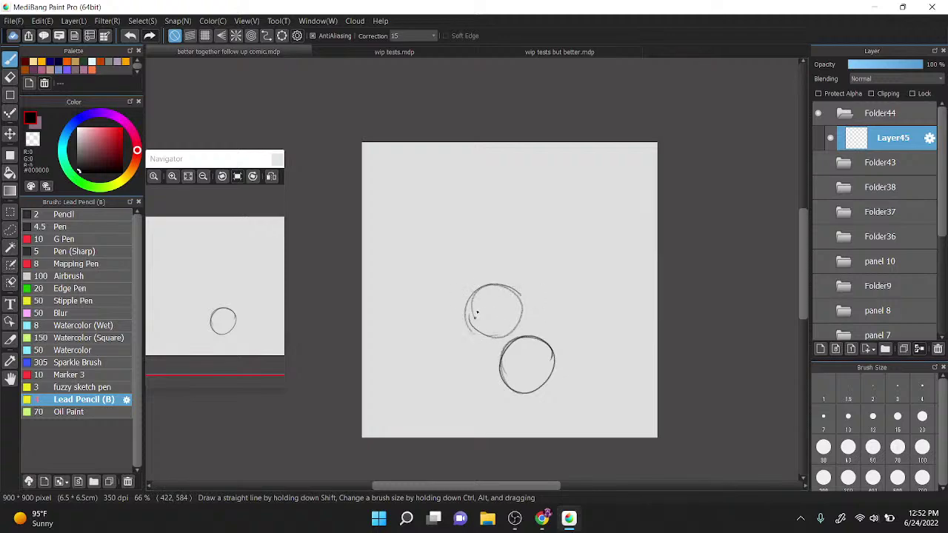
Step: Sketch a stack of head circles at the left edge and a row across the upper part, marking the first ones M, S and X
mouse_move(376, 251)
left_mouse_down()
mouse_move(367, 255)
mouse_move(399, 307)
left_mouse_up()
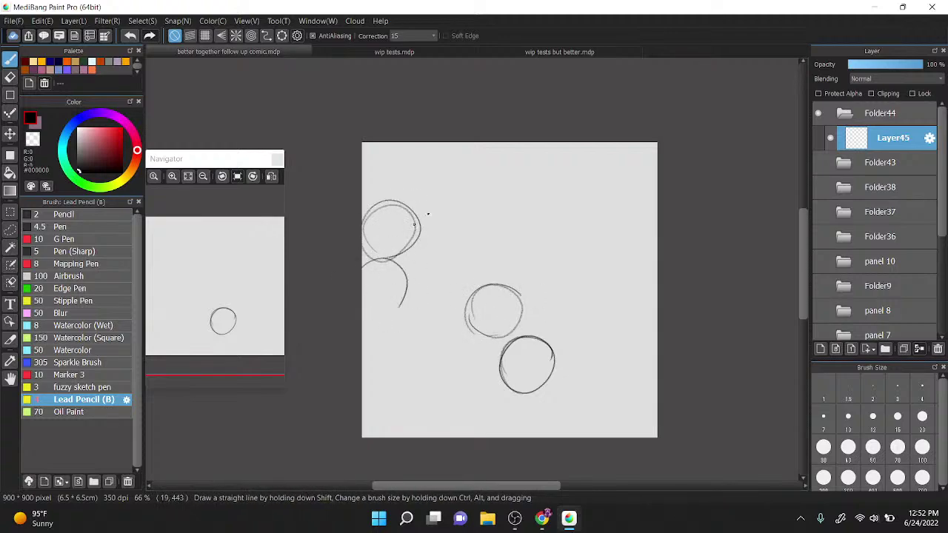
left_click_drag(355, 264, 377, 319)
left_click_drag(383, 274, 377, 295)
mouse_move(381, 244)
left_mouse_down()
mouse_move(396, 220)
mouse_move(426, 244)
mouse_move(450, 237)
left_mouse_up()
left_click_drag(448, 216, 435, 236)
left_click_drag(463, 195, 468, 235)
mouse_move(460, 197)
left_mouse_down()
mouse_move(471, 238)
mouse_move(533, 252)
mouse_move(518, 231)
mouse_move(529, 225)
left_mouse_up()
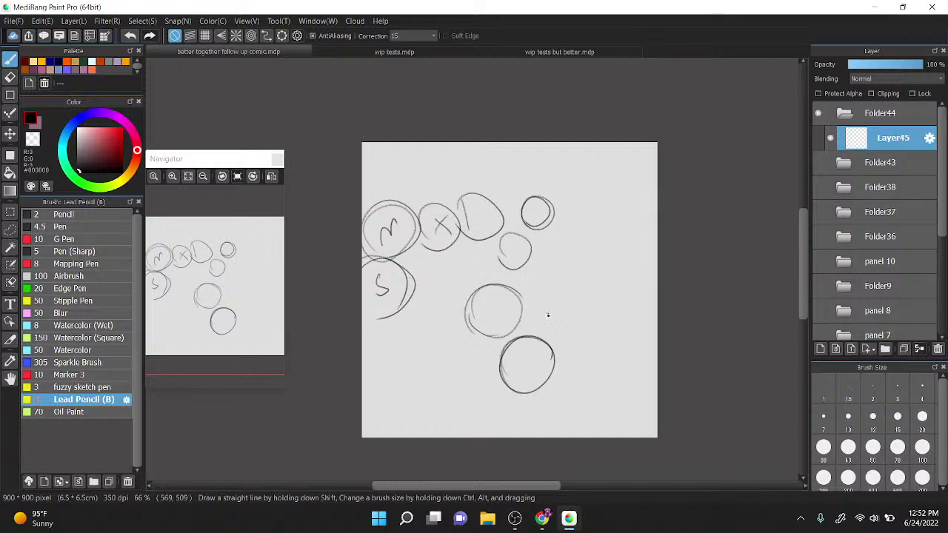
Step: Add two small head circles right of centre and letter the unmarked heads I, T, B, R, D and C
mouse_move(547, 315)
left_mouse_down()
mouse_move(532, 323)
mouse_move(548, 294)
left_mouse_up()
left_click_drag(551, 260, 552, 293)
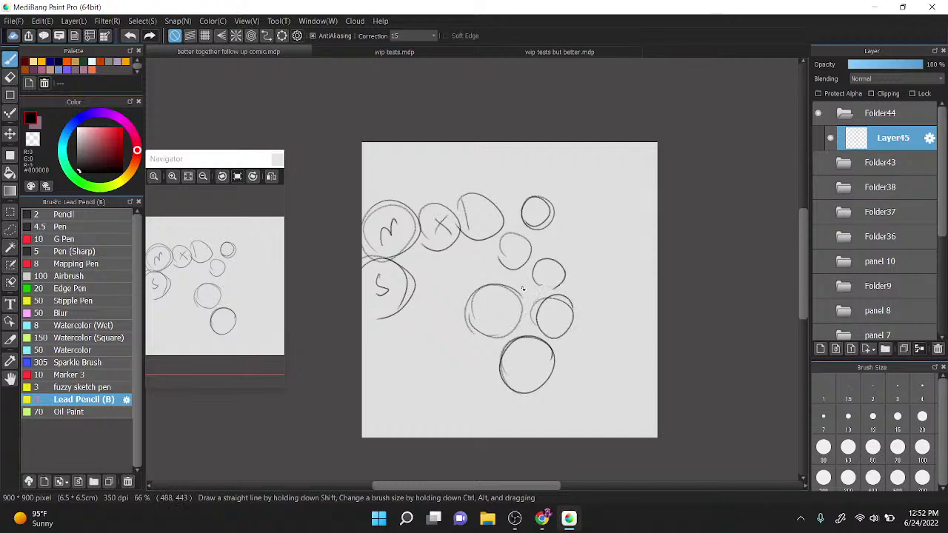
left_click_drag(487, 305, 492, 320)
left_click_drag(551, 314, 553, 330)
left_click_drag(541, 312, 559, 309)
left_click_drag(544, 268, 545, 282)
left_click_drag(545, 268, 546, 283)
left_click_drag(510, 242, 510, 259)
left_click_drag(510, 243, 526, 259)
left_click_drag(475, 211, 474, 226)
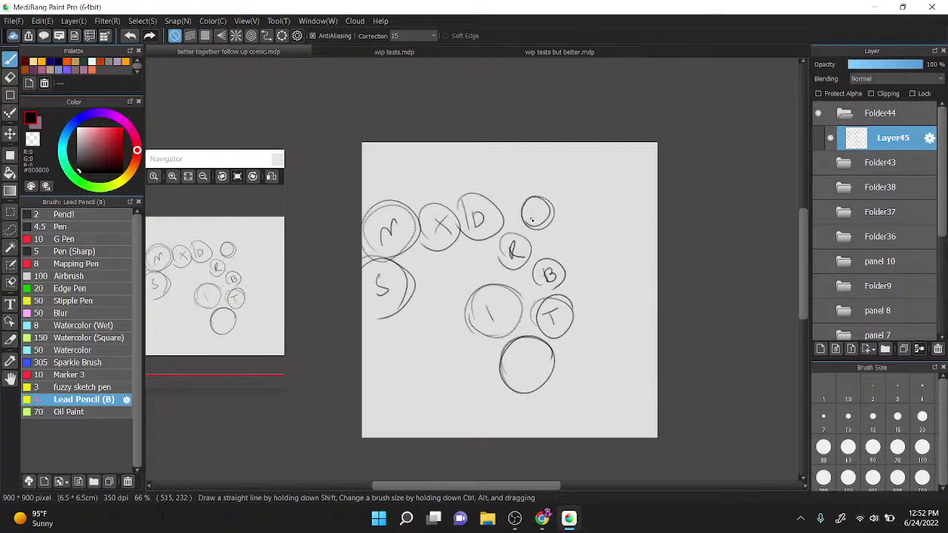
left_click_drag(540, 208, 545, 214)
Step: Sketch loose shoulder and body lines below the S, X, D and C heads
left_click_drag(392, 320, 384, 385)
mouse_move(421, 259)
left_mouse_down()
mouse_move(422, 305)
mouse_move(441, 339)
left_mouse_up()
mouse_move(424, 268)
left_mouse_down()
mouse_move(448, 320)
mouse_move(463, 264)
mouse_move(473, 300)
left_mouse_up()
mouse_move(459, 257)
left_mouse_down()
mouse_move(478, 241)
mouse_move(493, 273)
left_mouse_up()
left_click_drag(500, 272, 527, 226)
mouse_move(525, 236)
left_mouse_down()
mouse_move(545, 234)
mouse_move(546, 259)
left_mouse_up()
left_click_drag(522, 234, 530, 227)
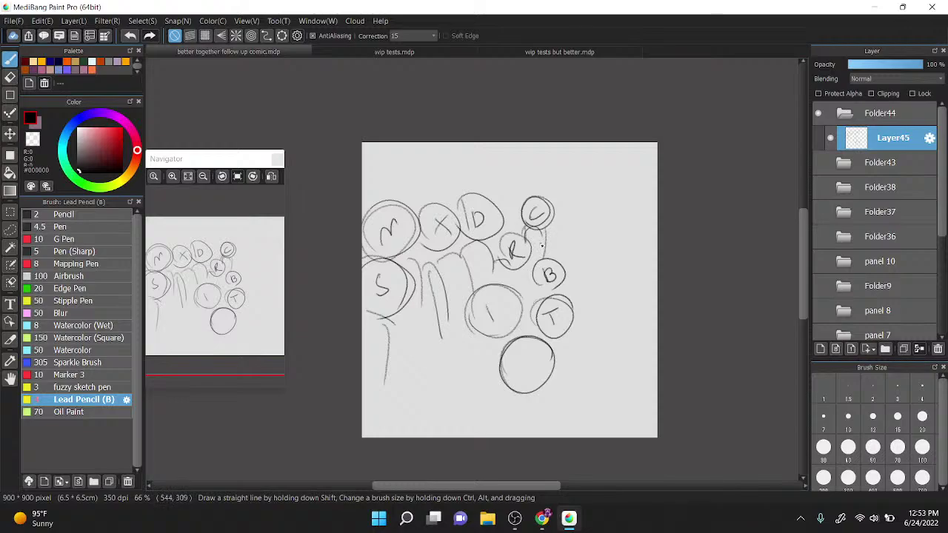
Step: Letter the lower middle head G and sketch a larger head near the lower-right corner lettered P
scroll(541, 245, "down", 2)
scroll(541, 246, "up", 4)
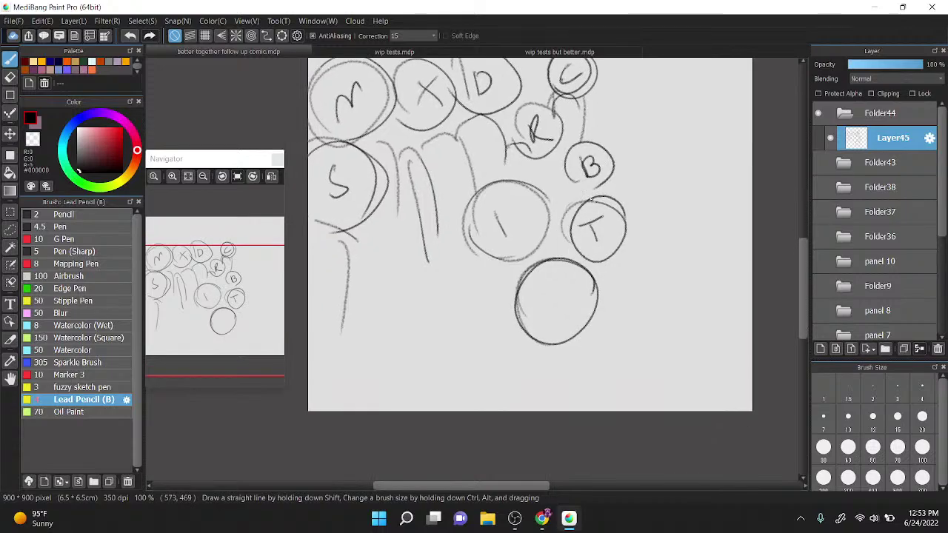
left_click_drag(549, 282, 563, 303)
left_click_drag(625, 215, 581, 204)
mouse_move(608, 377)
left_mouse_down()
mouse_move(590, 372)
mouse_move(625, 304)
left_mouse_up()
mouse_move(596, 378)
left_mouse_down()
mouse_move(641, 324)
mouse_move(640, 294)
mouse_move(633, 371)
left_mouse_up()
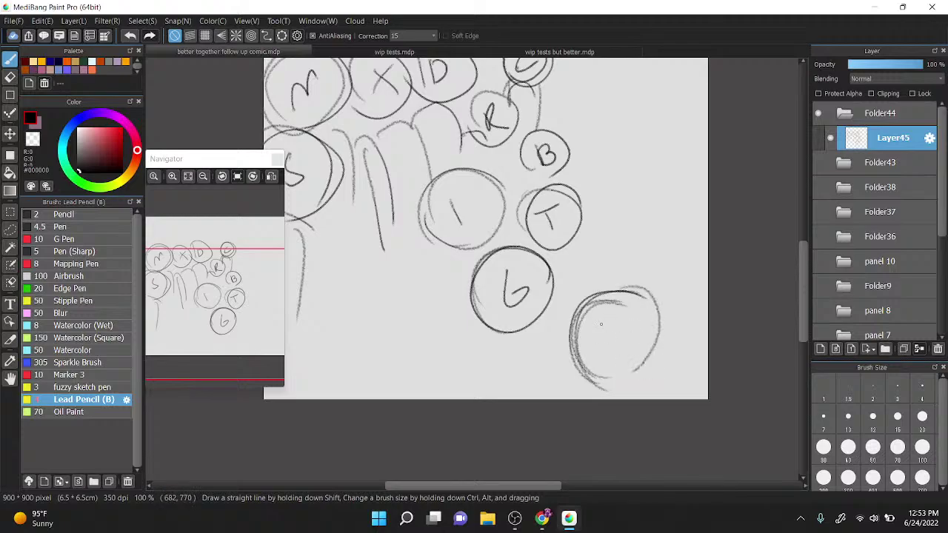
mouse_move(600, 324)
left_mouse_down()
mouse_move(604, 356)
mouse_move(601, 331)
left_mouse_up()
Step: Sketch a partial head in the lower-right corner and rows of simple arcs for the background crowd above head P
mouse_move(672, 396)
left_mouse_down()
mouse_move(682, 360)
mouse_move(707, 345)
left_mouse_up()
left_click_drag(574, 262, 694, 281)
left_click_drag(601, 220, 654, 219)
mouse_move(620, 176)
left_mouse_down()
mouse_move(662, 187)
mouse_move(700, 228)
left_mouse_up()
left_click_drag(584, 267, 558, 338)
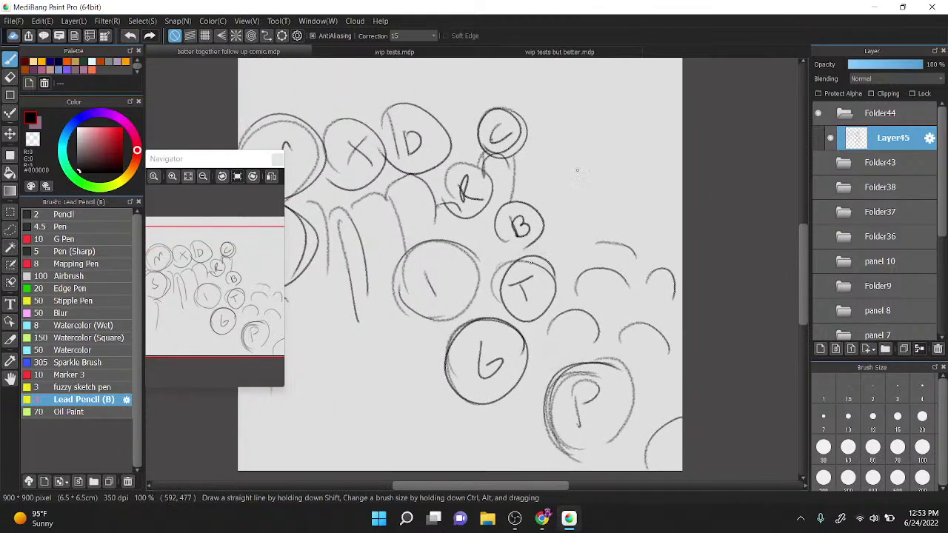
Step: Draw a pair of darkened eyes with straight upper lids and small curves beneath them in the upper-right area
left_click_drag(577, 172, 622, 171)
left_click_drag(575, 192, 601, 191)
left_click_drag(597, 191, 626, 191)
mouse_move(579, 172)
left_mouse_down()
mouse_move(626, 170)
mouse_move(590, 169)
mouse_move(635, 160)
left_mouse_up()
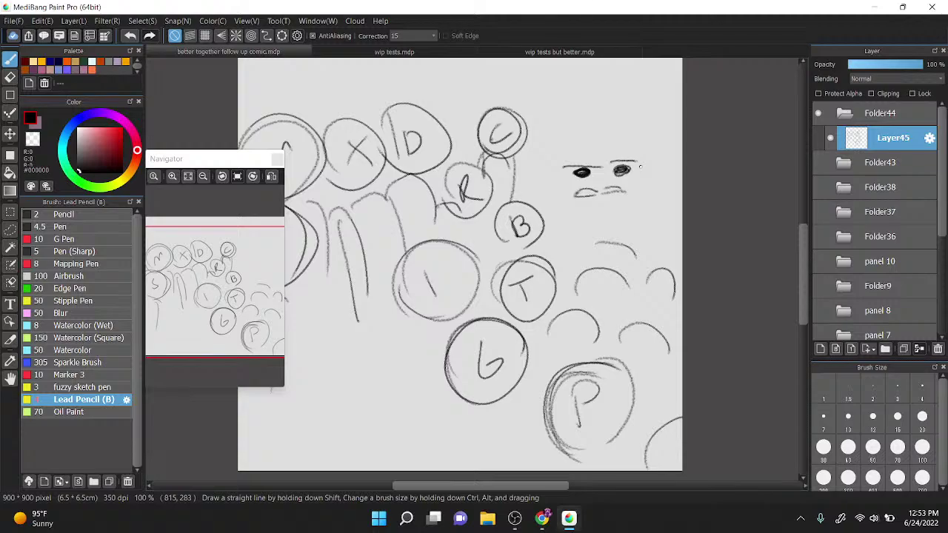
left_click(844, 113)
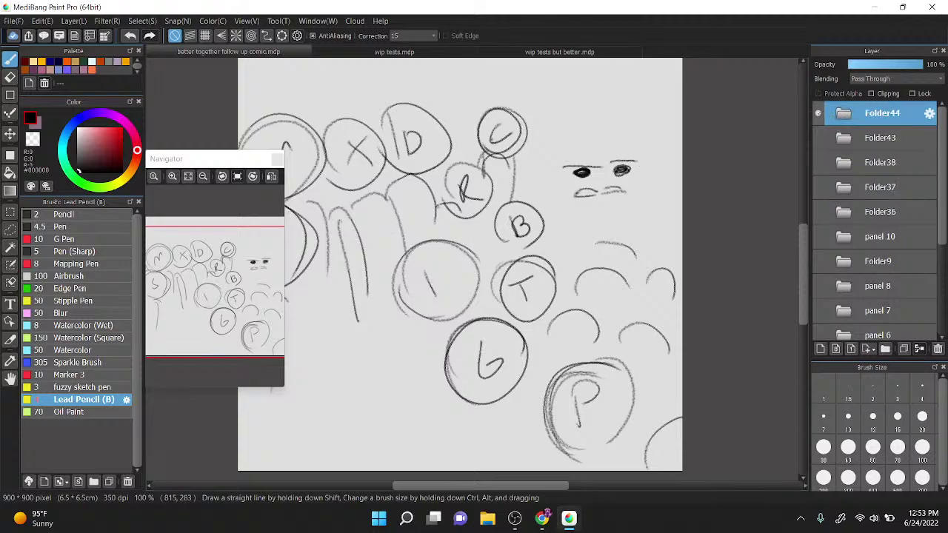
left_click(817, 113)
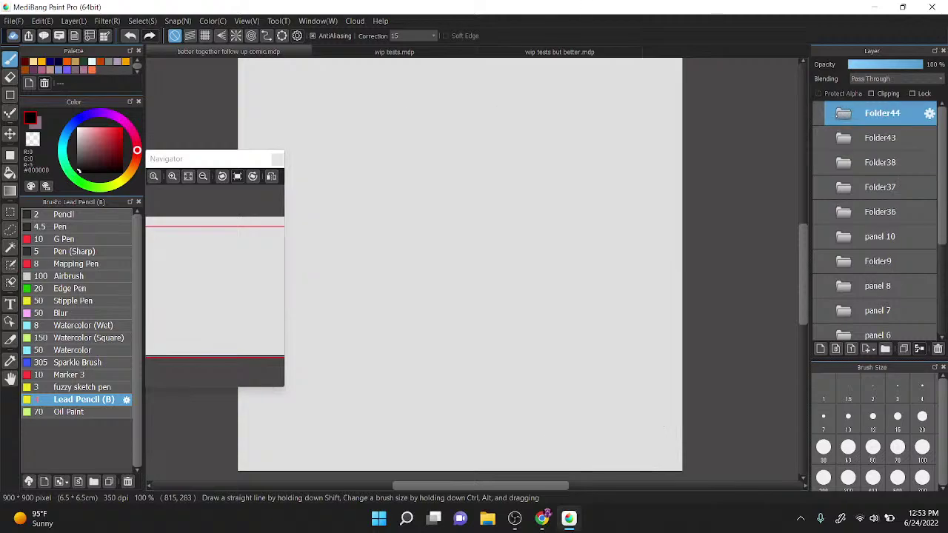
left_click(817, 112)
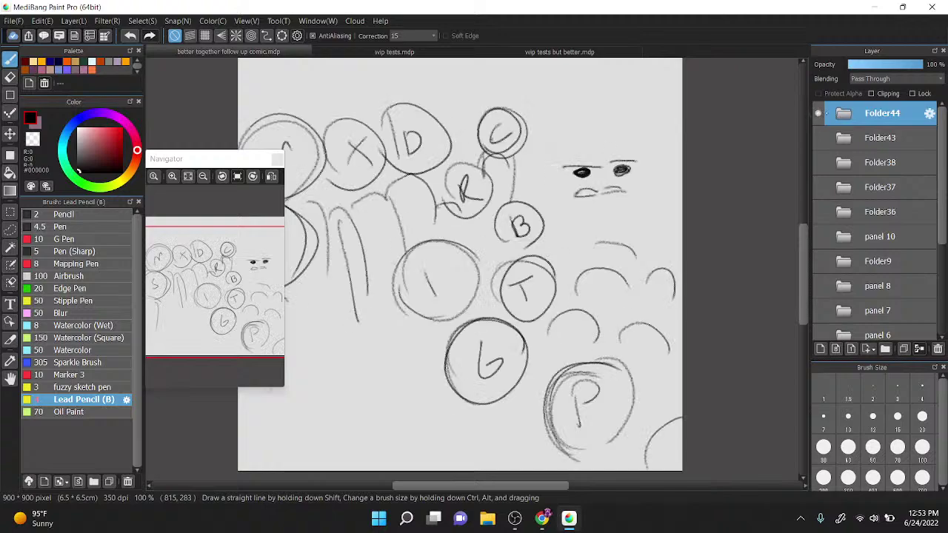
scroll(502, 198, "down", 1)
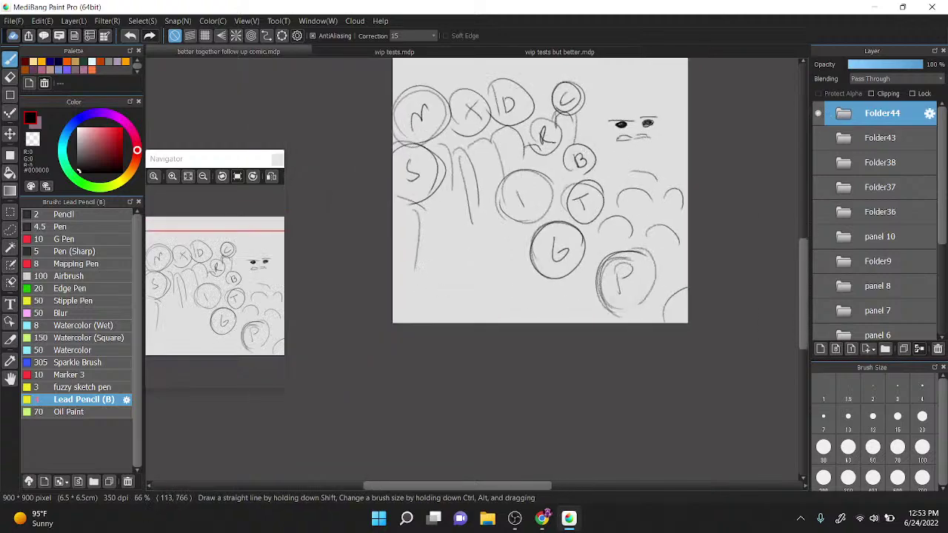
left_click(842, 113)
Step: Scribble zigzag strokes on Layer45 across the lower-left area, below the S head and beside the G head
left_click(893, 138)
left_click_drag(425, 312, 486, 257)
left_click_drag(489, 303, 510, 274)
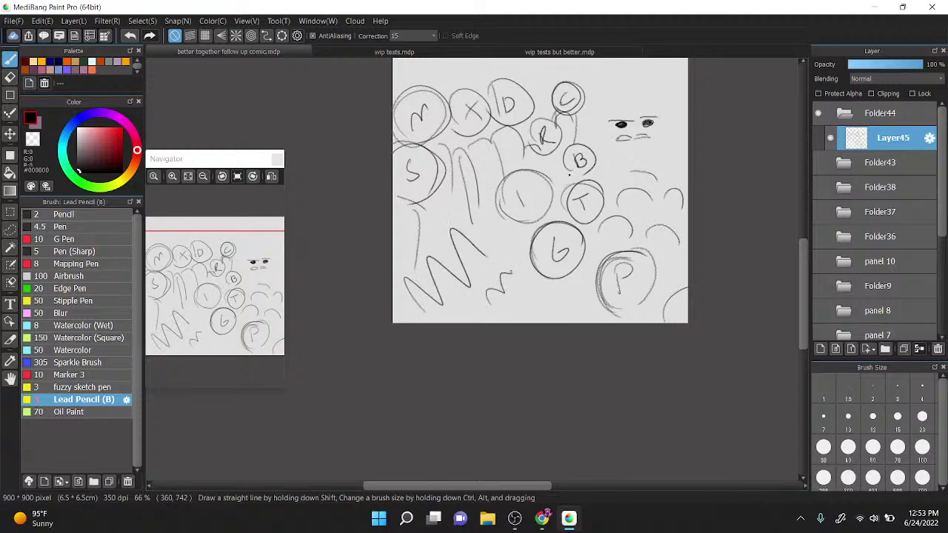
left_click_drag(565, 170, 530, 236)
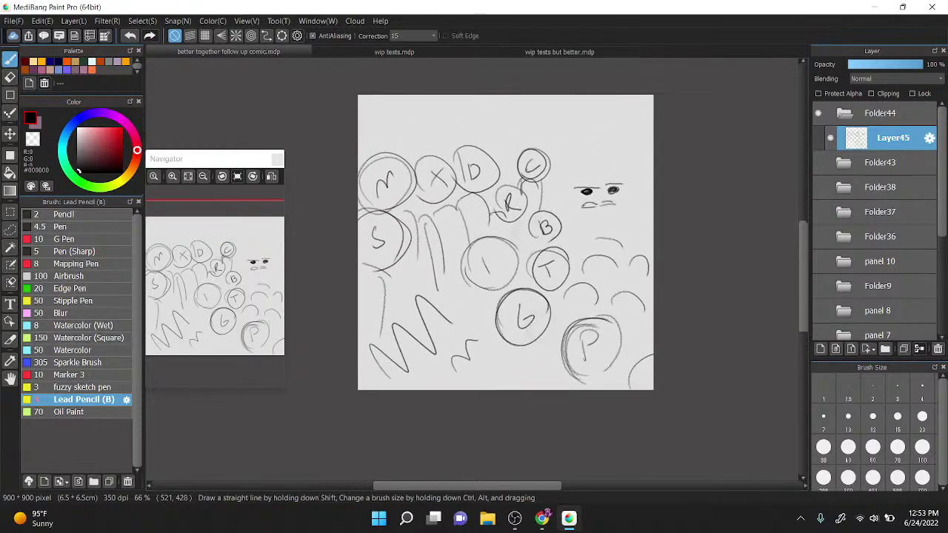
Step: Collapse and hide Folder44 and add a new layer folder above it
left_click(841, 113)
left_click(818, 113)
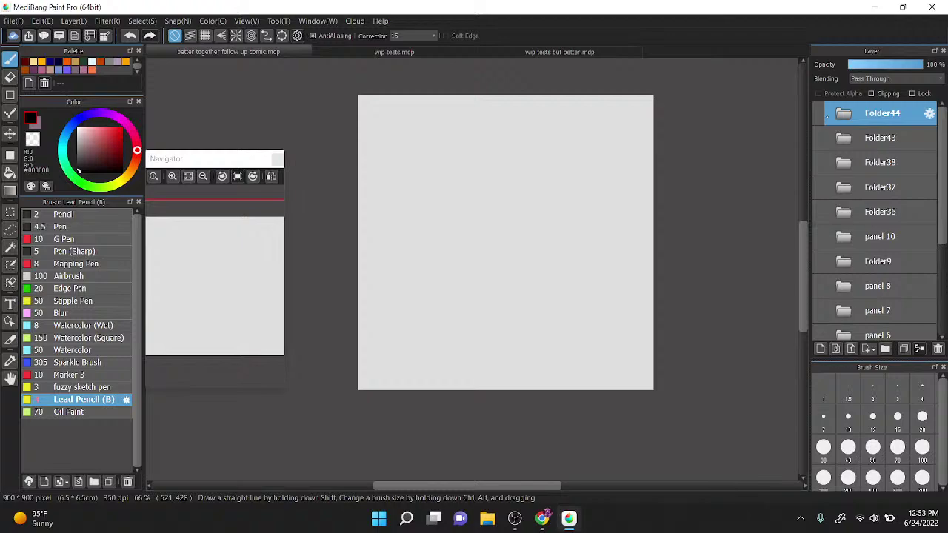
left_click(885, 349)
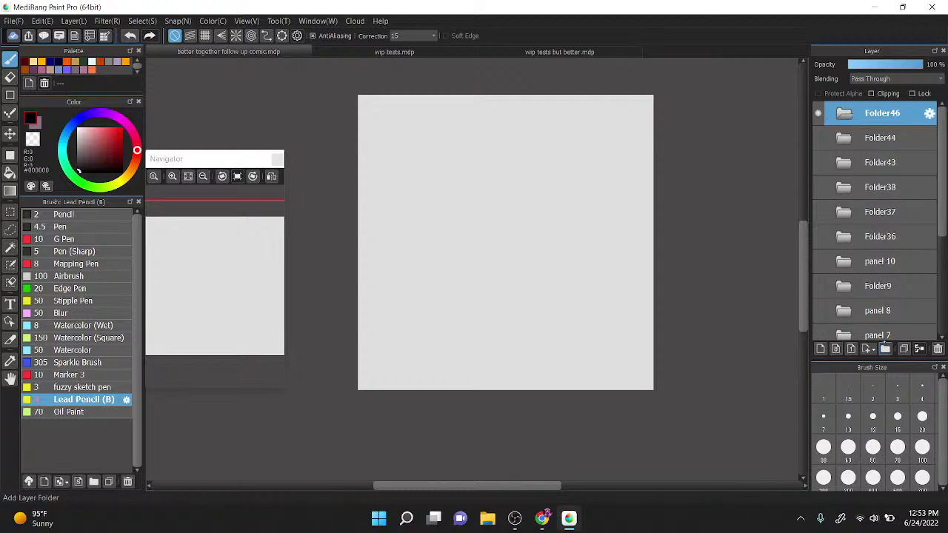
left_click(881, 237)
left_click(881, 211)
left_click(882, 186)
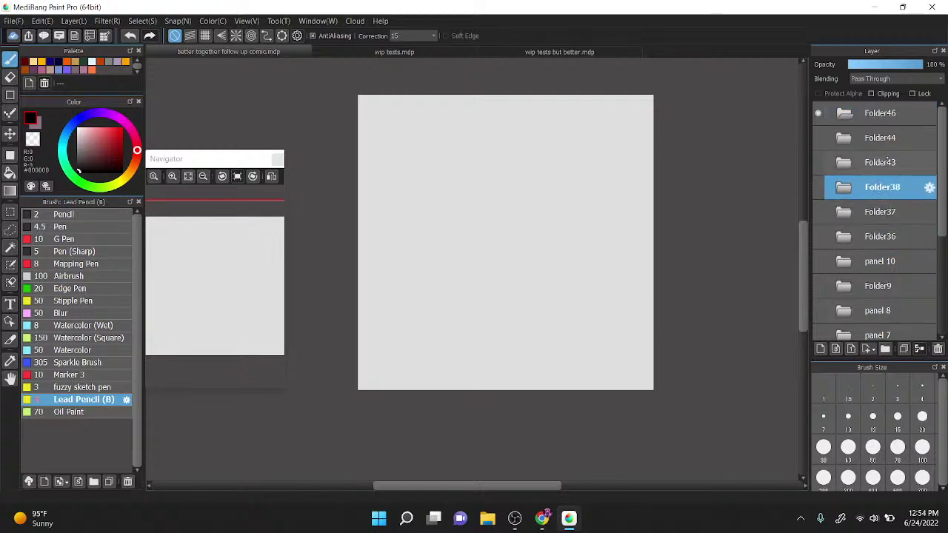
left_click(885, 162)
left_click(885, 137)
left_click(882, 116)
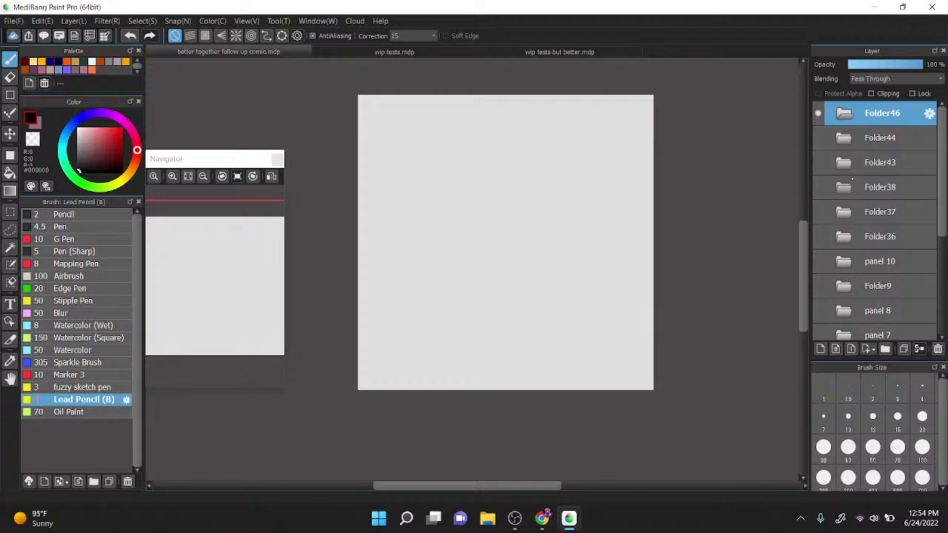
Step: Add a layer in the new folder and sketch a large round head, a raised hand and a tilted block-like outline beside it
left_click(820, 348)
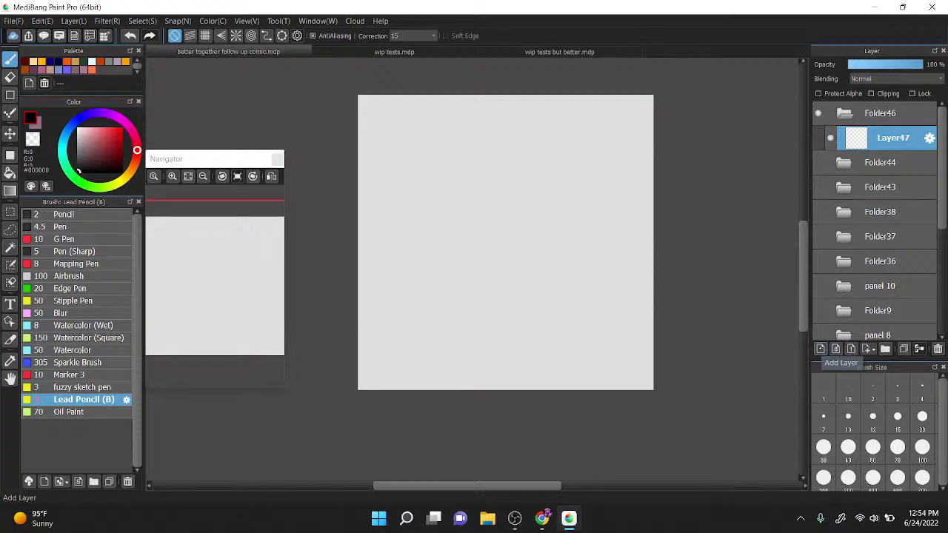
mouse_move(449, 208)
left_mouse_down()
mouse_move(423, 148)
mouse_move(417, 241)
mouse_move(404, 181)
left_mouse_up()
mouse_move(450, 295)
left_mouse_down()
mouse_move(491, 244)
mouse_move(507, 268)
mouse_move(505, 293)
left_mouse_up()
left_click_drag(494, 244, 524, 196)
left_click_drag(489, 245, 539, 171)
left_click_drag(505, 264, 544, 198)
left_click_drag(542, 174, 602, 181)
left_click_drag(548, 196, 627, 204)
left_click_drag(582, 175, 633, 212)
left_click_drag(521, 289, 601, 283)
Step: Sketch curved shapes at the left edge and handwrite a short note in the upper-left corner and "SLAB HIMSEF" along the bottom
mouse_move(394, 264)
left_mouse_down()
mouse_move(370, 292)
mouse_move(411, 317)
left_mouse_up()
mouse_move(364, 140)
left_mouse_down()
mouse_move(388, 117)
mouse_move(392, 137)
mouse_move(410, 104)
mouse_move(442, 117)
left_mouse_up()
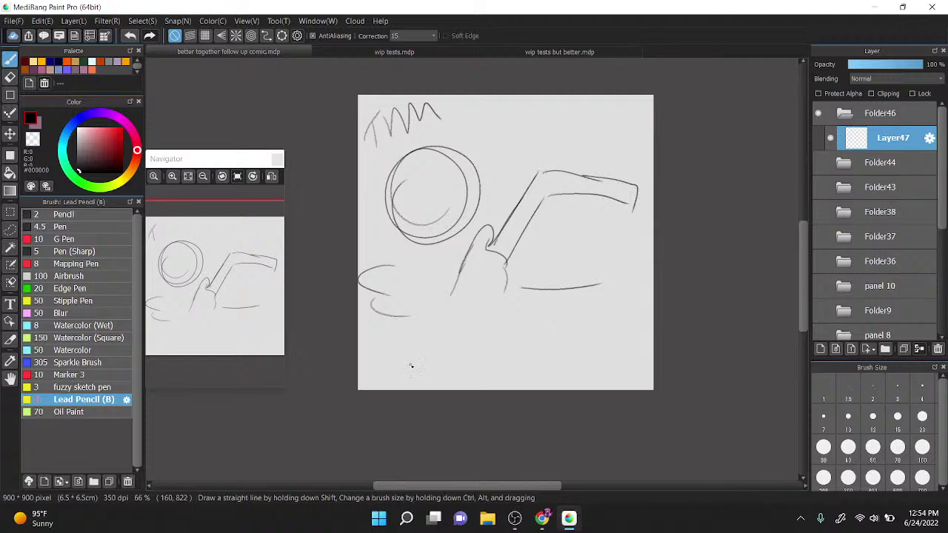
mouse_move(410, 360)
left_mouse_down()
mouse_move(399, 374)
mouse_move(412, 367)
left_mouse_up()
mouse_move(416, 379)
left_mouse_down()
mouse_move(434, 345)
mouse_move(440, 364)
mouse_move(459, 357)
mouse_move(477, 384)
mouse_move(486, 361)
left_mouse_up()
mouse_move(489, 362)
left_mouse_down()
mouse_move(506, 342)
mouse_move(485, 379)
left_mouse_up()
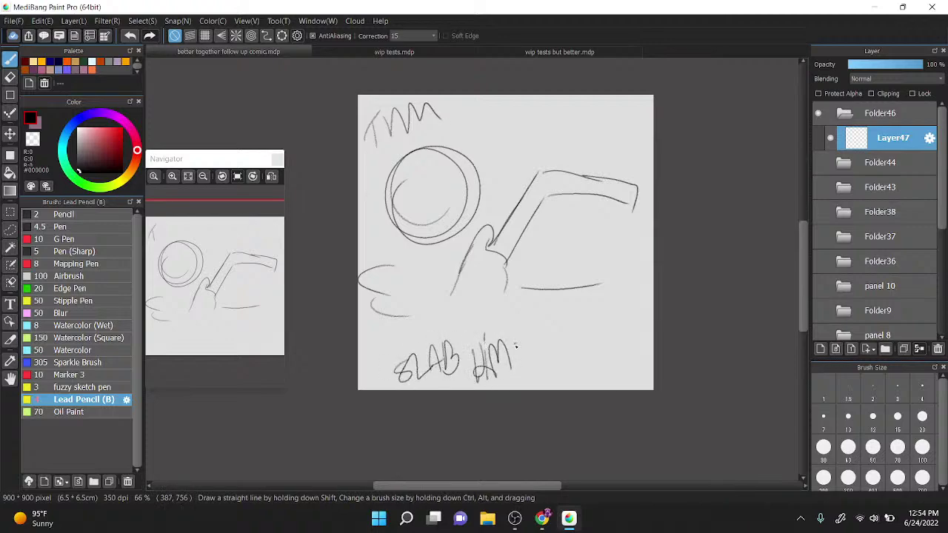
mouse_move(518, 344)
left_mouse_down()
mouse_move(506, 370)
mouse_move(541, 370)
left_mouse_up()
left_click_drag(541, 326, 550, 350)
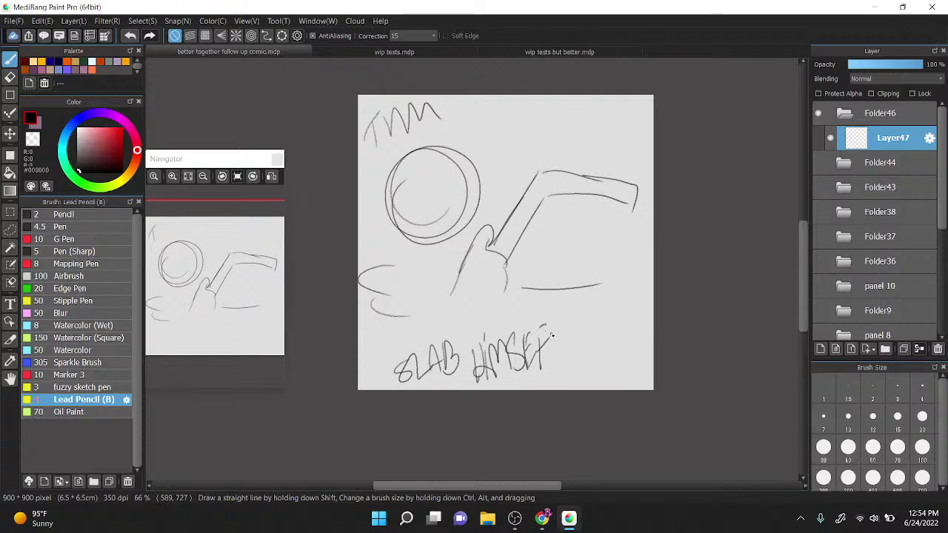
Step: Draw the large figure's forearm and torso, and give its face eyes and an open mouth
left_click_drag(455, 287, 409, 365)
left_click_drag(450, 361, 480, 295)
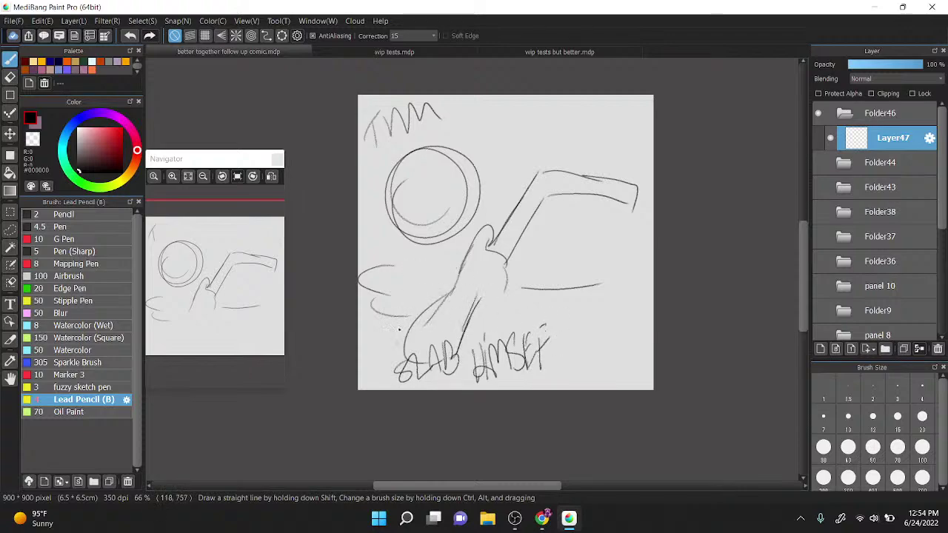
mouse_move(400, 259)
left_mouse_down()
mouse_move(399, 350)
mouse_move(463, 243)
left_mouse_up()
mouse_move(454, 177)
left_mouse_down()
mouse_move(456, 205)
mouse_move(428, 210)
mouse_move(449, 225)
mouse_move(470, 220)
left_mouse_up()
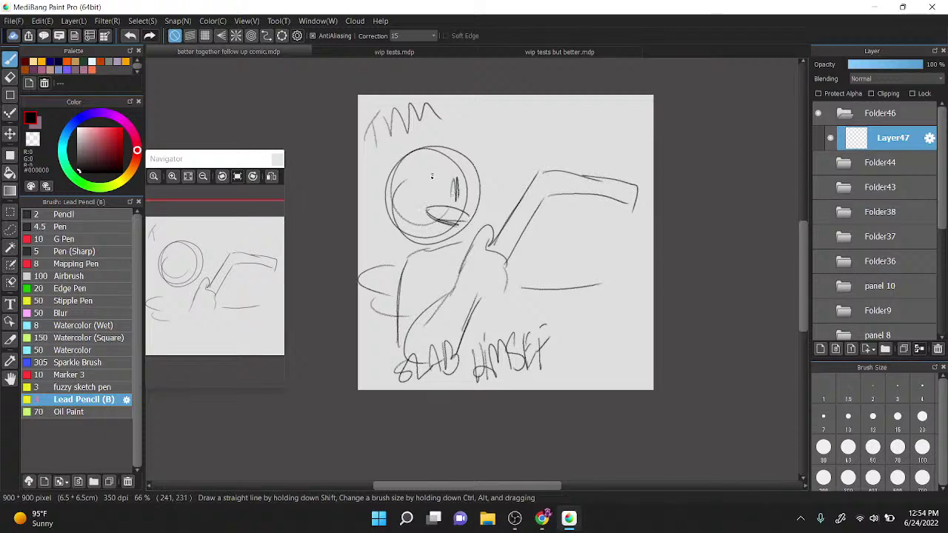
left_click_drag(416, 185, 444, 183)
Step: Sketch a second hand gripping the tilted shape's far side and add an inner line along its upper edge
mouse_move(609, 263)
left_mouse_down()
mouse_move(614, 225)
mouse_move(628, 218)
mouse_move(630, 242)
left_mouse_up()
left_click_drag(622, 261, 610, 276)
left_click_drag(628, 241, 593, 292)
left_click_drag(549, 200, 607, 195)
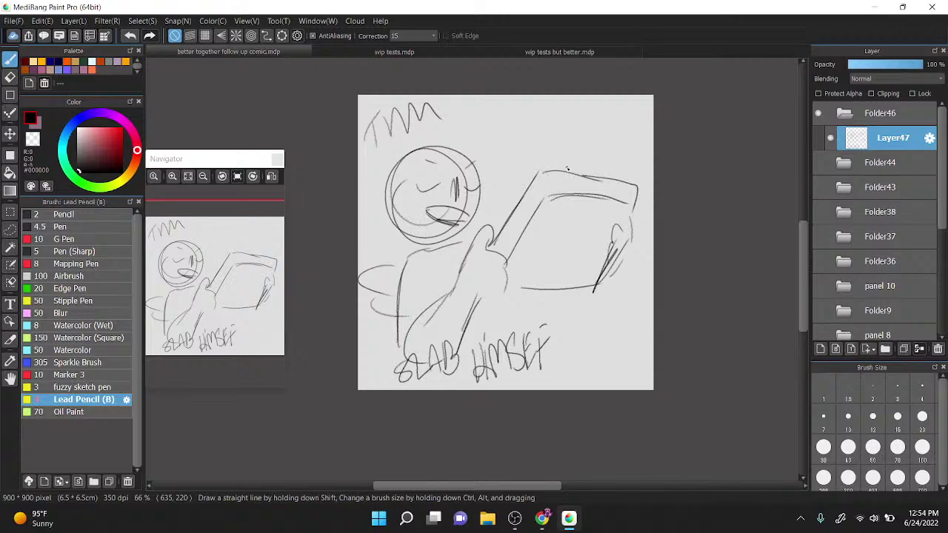
Step: Fill in the tilted shape with slanted bands, two small oval eyes, a lower curve and shaded side corners
mouse_move(527, 206)
left_mouse_down()
mouse_move(614, 223)
mouse_move(546, 217)
mouse_move(538, 247)
mouse_move(546, 244)
left_mouse_up()
left_click_drag(604, 251, 602, 254)
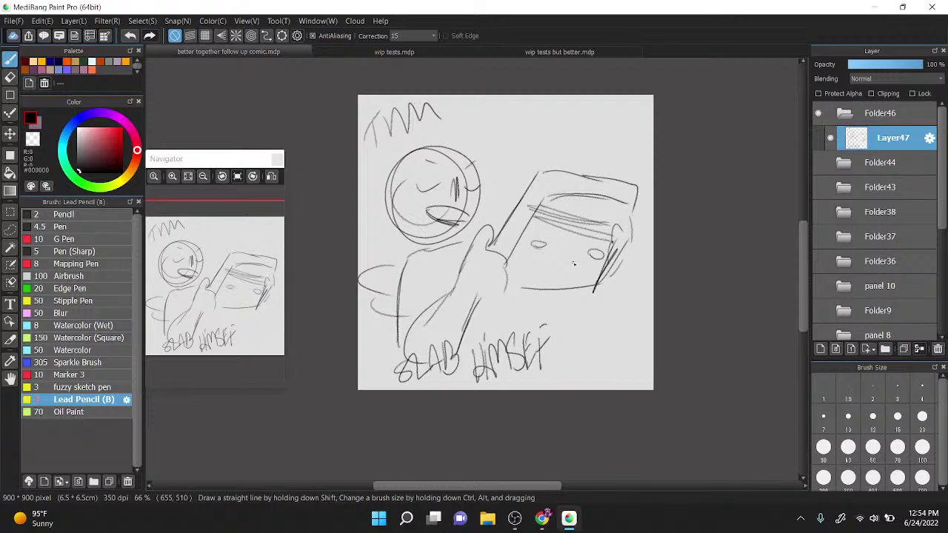
mouse_move(510, 262)
left_mouse_down()
mouse_move(593, 260)
mouse_move(579, 279)
left_mouse_up()
left_click_drag(581, 232, 588, 266)
left_click_drag(590, 231, 594, 255)
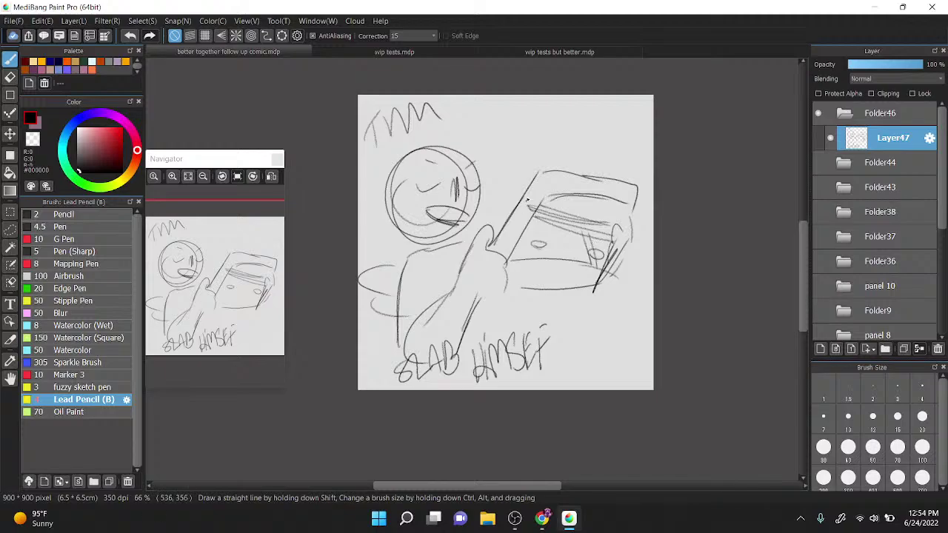
left_click_drag(526, 197, 542, 208)
Step: Sketch short body strokes below the tilted shape, between the raised arm and the handwritten note
mouse_move(548, 289)
left_mouse_down()
mouse_move(532, 315)
mouse_move(550, 343)
left_mouse_up()
left_click_drag(574, 343, 577, 315)
mouse_move(510, 286)
left_mouse_down()
mouse_move(533, 308)
mouse_move(508, 318)
left_mouse_up()
left_click_drag(583, 302, 571, 344)
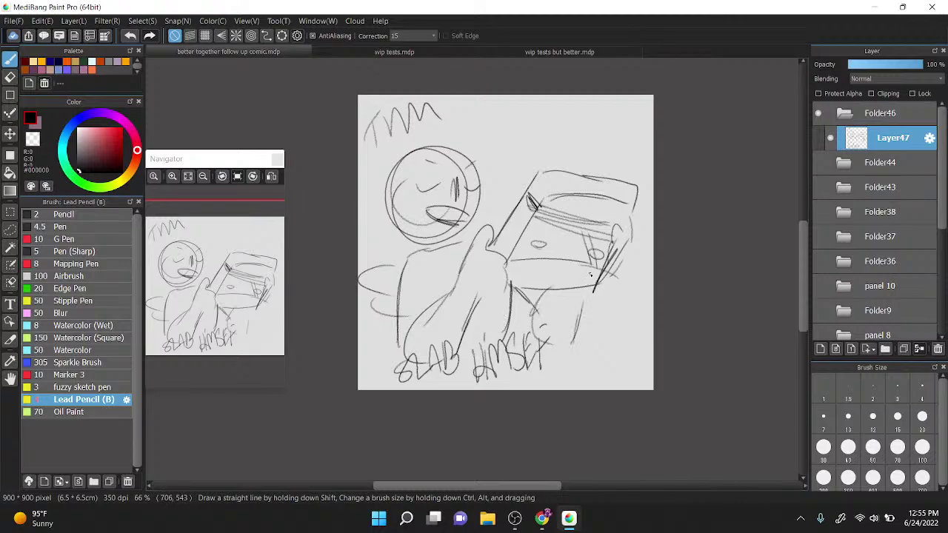
Step: Surround the tilted shape with rounded and spiky background strokes, adding a swirl above it and a partial circle in the upper-right corner
left_click_drag(529, 169, 596, 140)
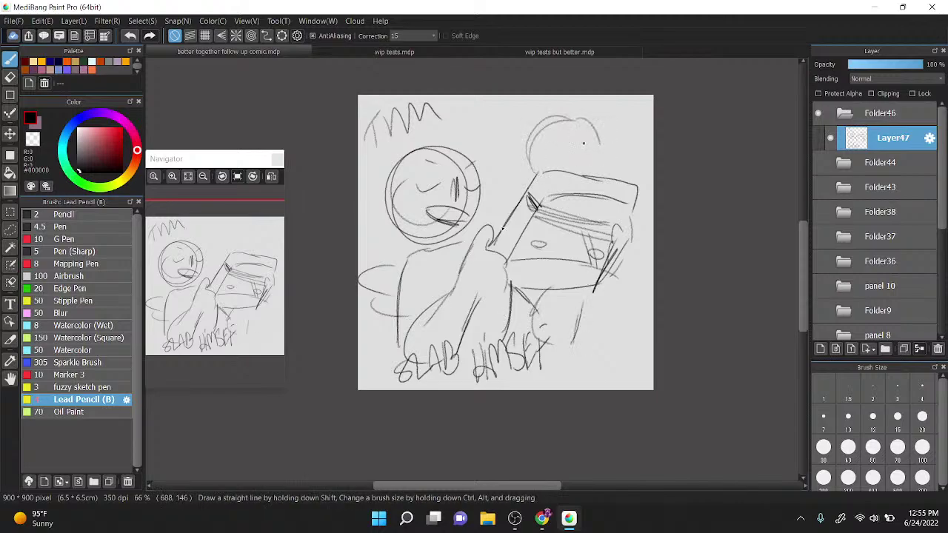
left_click_drag(489, 128, 499, 231)
mouse_move(488, 120)
left_mouse_down()
mouse_move(517, 171)
mouse_move(548, 135)
left_mouse_up()
mouse_move(588, 164)
left_mouse_down()
mouse_move(614, 98)
mouse_move(618, 146)
left_mouse_up()
left_click_drag(642, 153, 653, 179)
mouse_move(583, 311)
left_mouse_down()
mouse_move(607, 335)
mouse_move(615, 301)
left_mouse_up()
left_click_drag(626, 306, 645, 259)
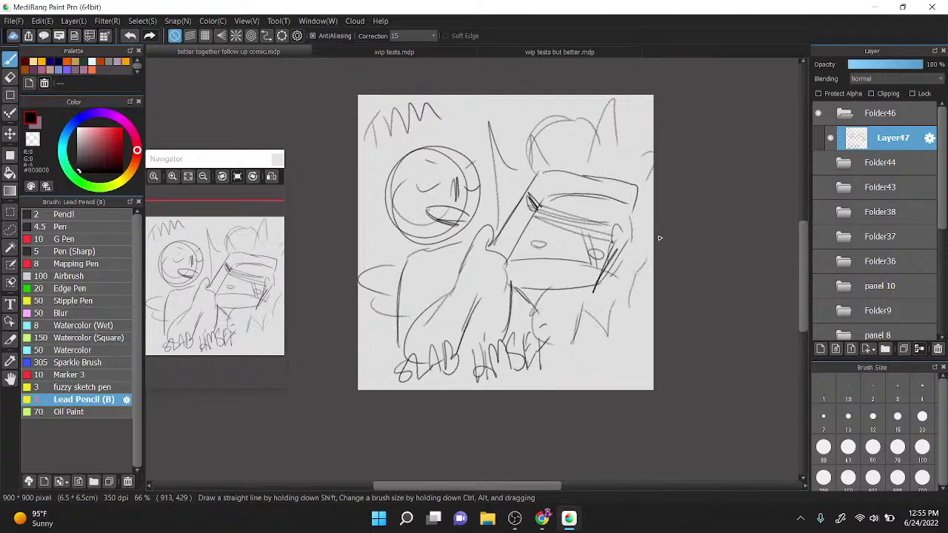
left_click_drag(567, 136, 569, 144)
left_click_drag(641, 142, 651, 105)
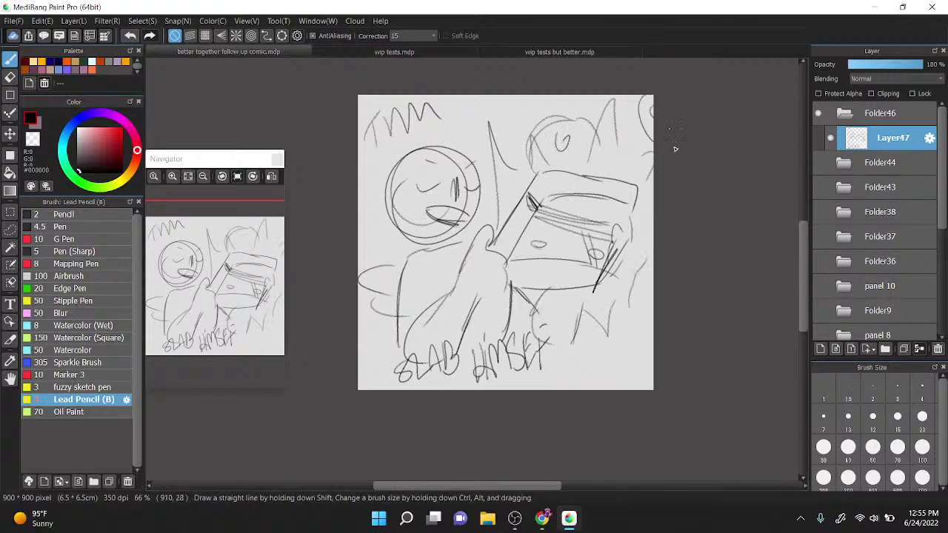
Step: Sketch overlapping curved outlines in the canvas's lower-right corner, and collapse and hide Folder46
left_click_drag(638, 325, 584, 390)
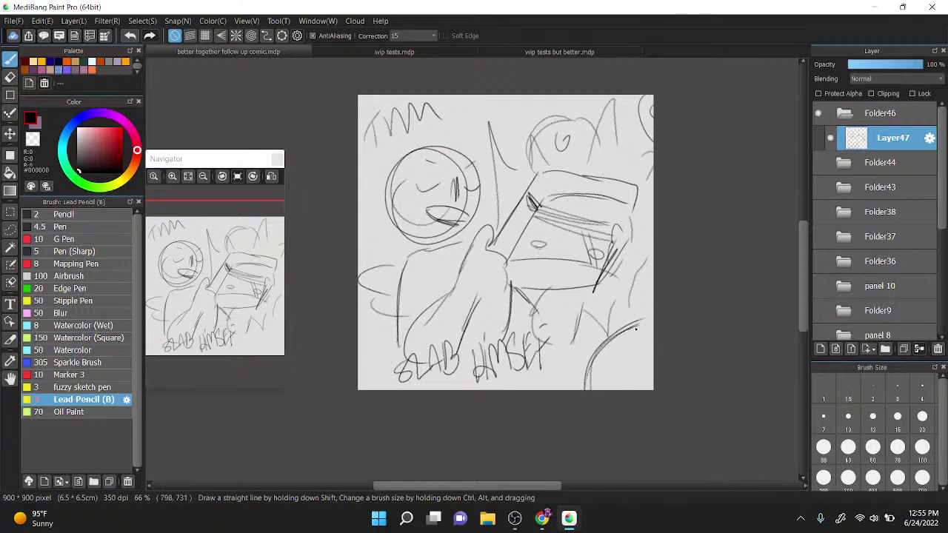
left_click_drag(639, 323, 564, 391)
left_click_drag(626, 319, 653, 310)
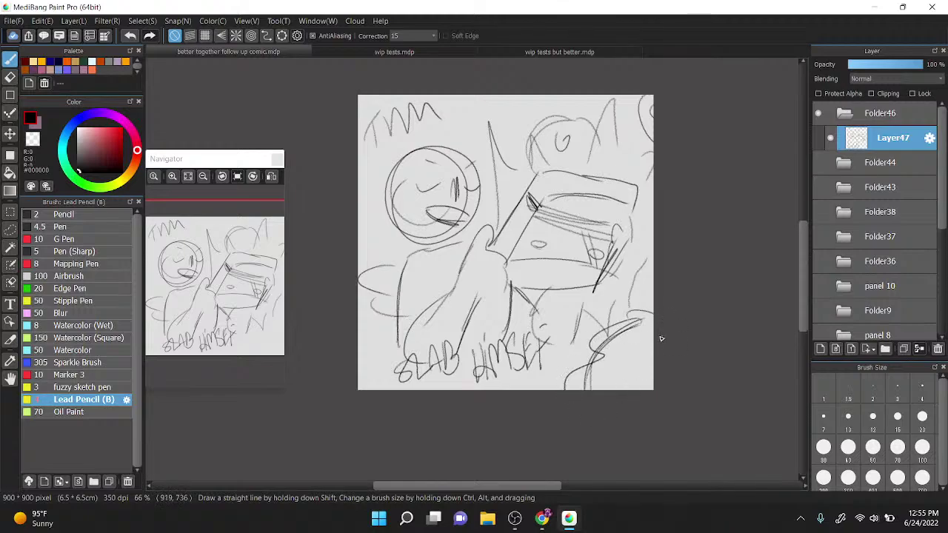
left_click(843, 114)
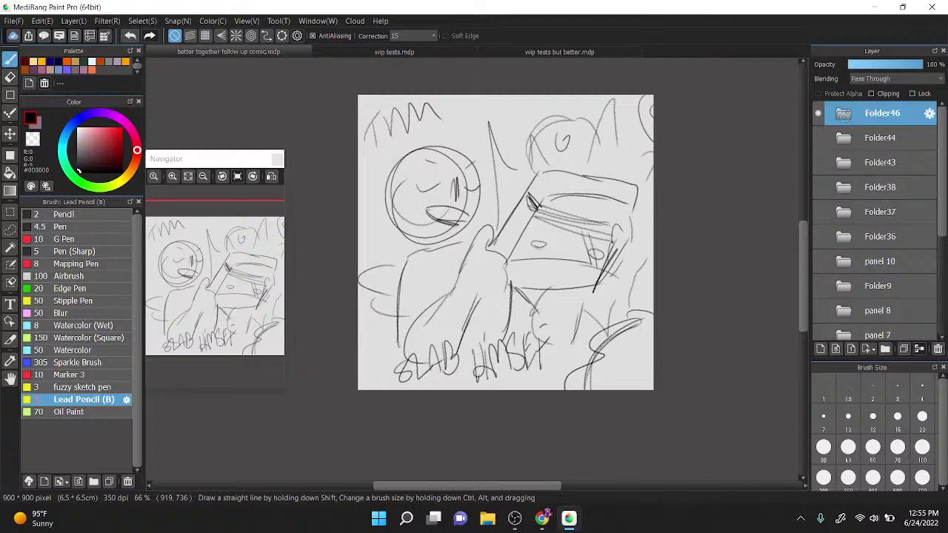
left_click(818, 113)
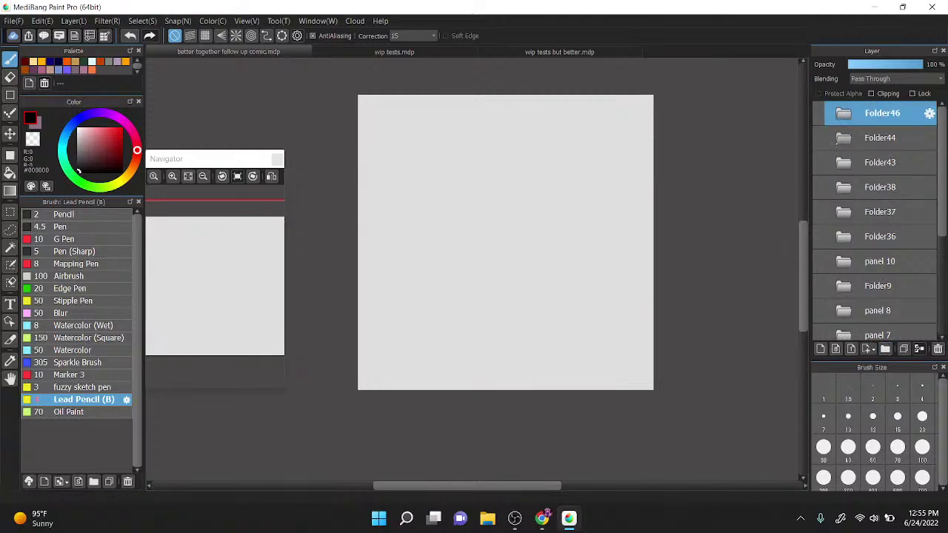
Step: Duplicate Layer45 from Folder44 twice and move both copies out of the folder, above Folder46
left_click(818, 138)
left_click(818, 138)
left_click(841, 138)
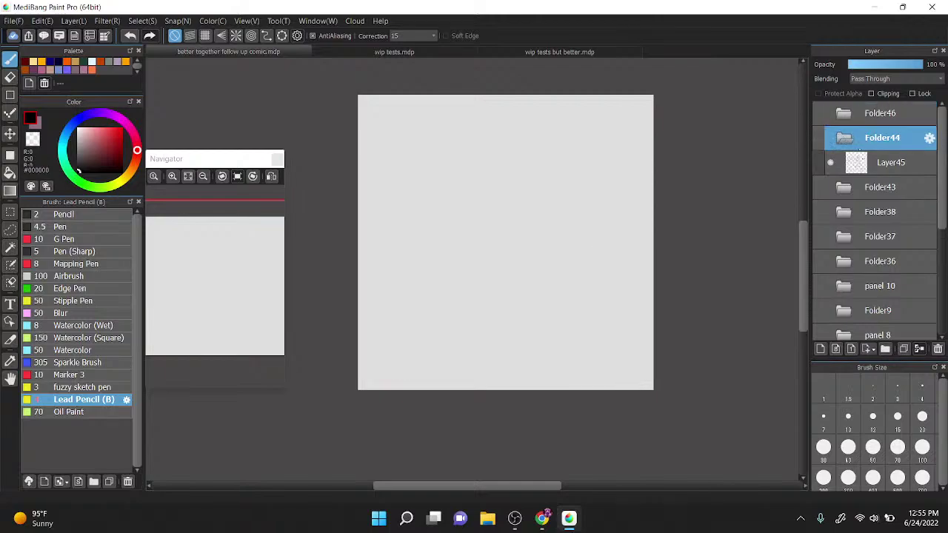
left_click(874, 162)
left_click(903, 348)
left_click(903, 349)
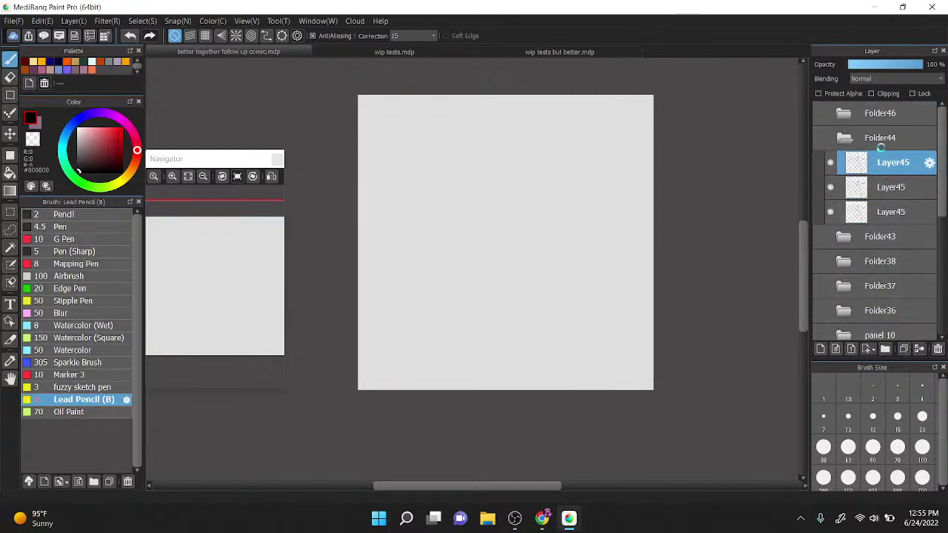
left_click_drag(881, 159, 878, 106)
left_click_drag(884, 182, 877, 127)
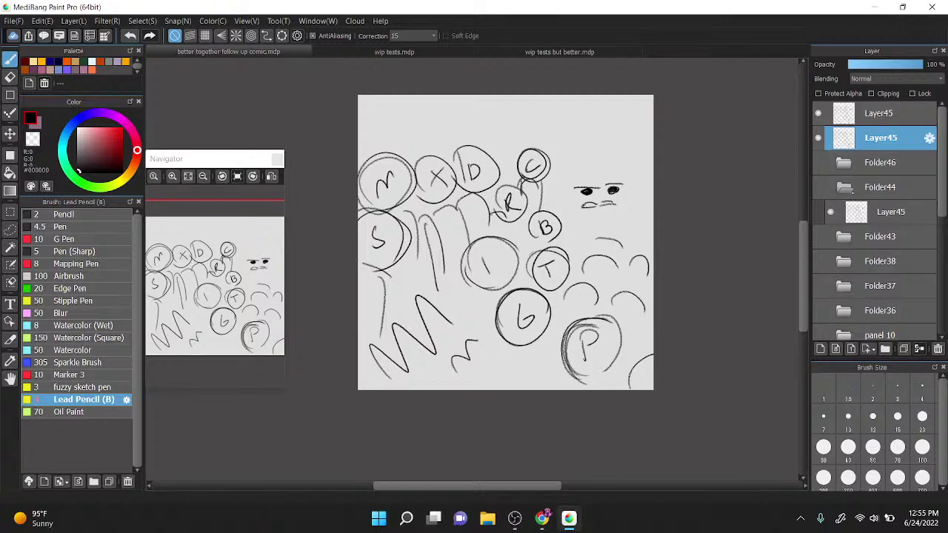
Step: Collapse Folder44 and place the lower Layer45 copy in a new collapsed folder above Folder46
left_click(881, 187)
left_click(856, 139)
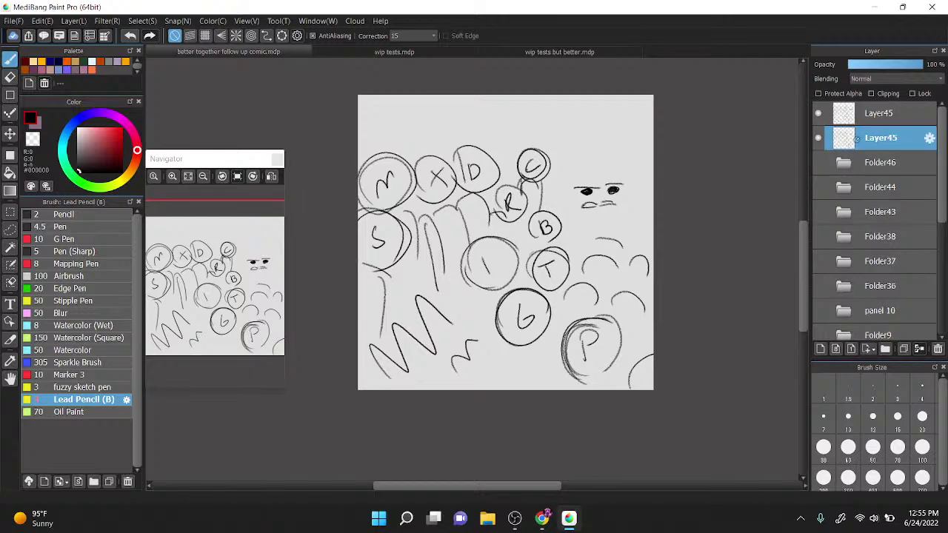
left_click(884, 348)
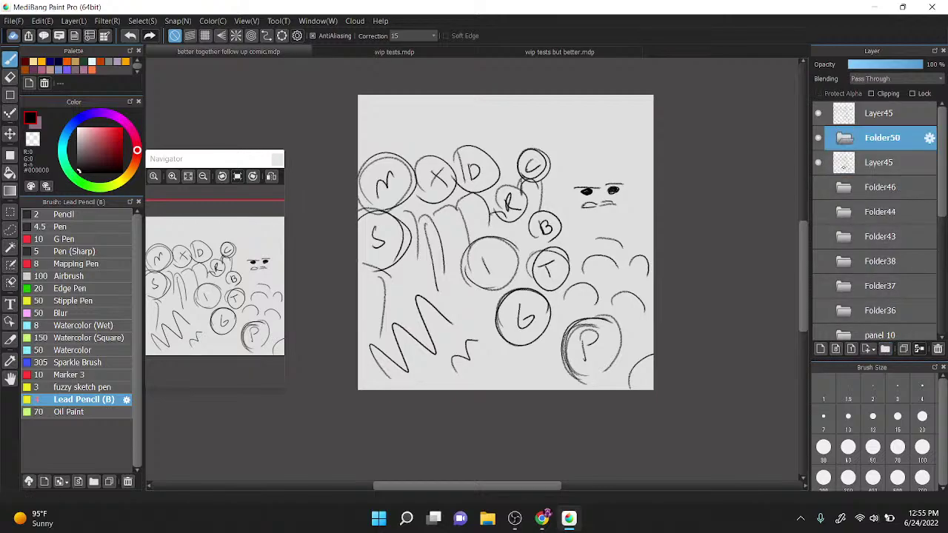
left_click_drag(876, 162, 859, 140)
left_click(843, 138)
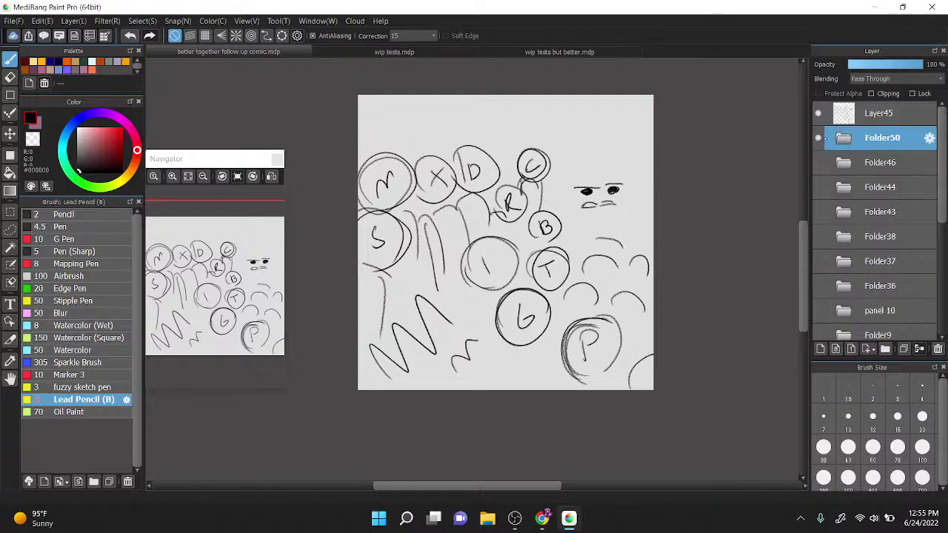
Step: Hide Folder50 and erase the scowling face beside the lettered crowd on the top Layer45 copy
left_click(849, 113)
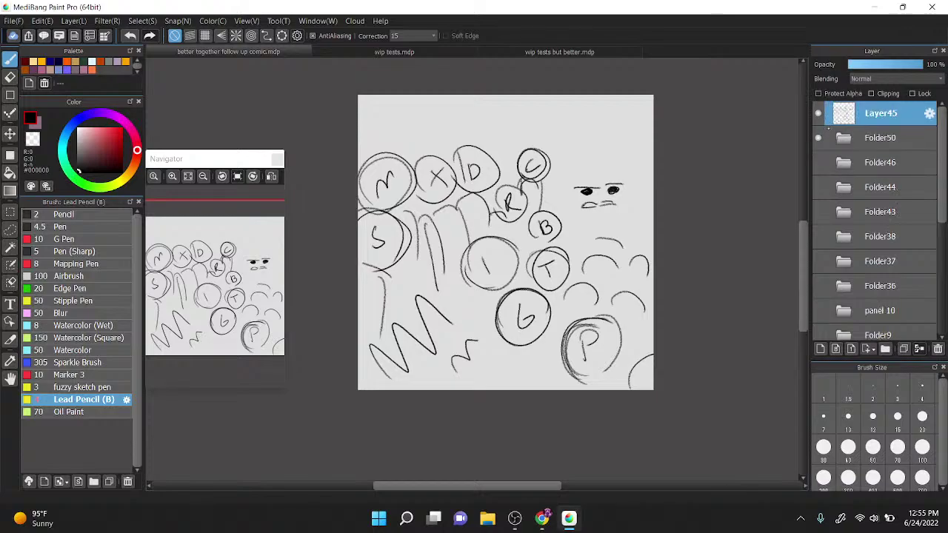
key("e")
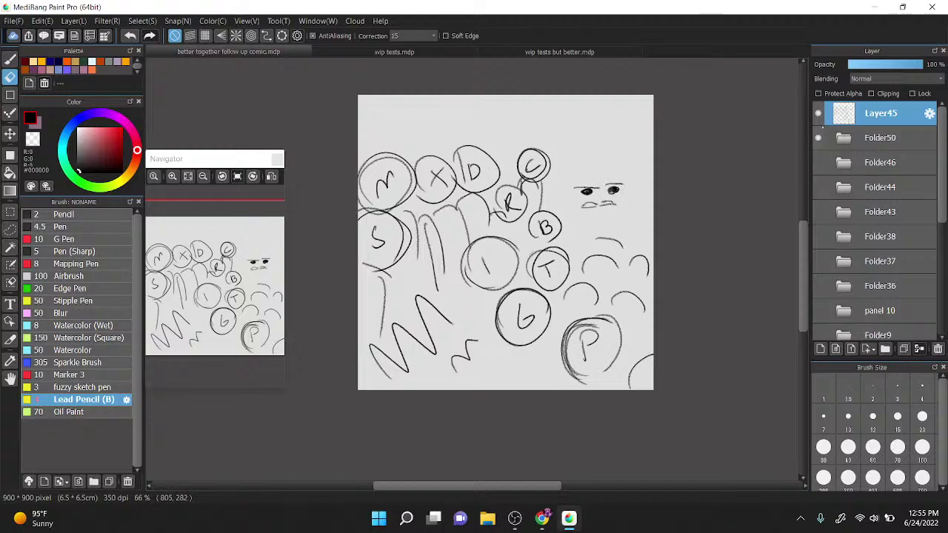
left_click(818, 138)
left_click_drag(603, 195, 578, 180)
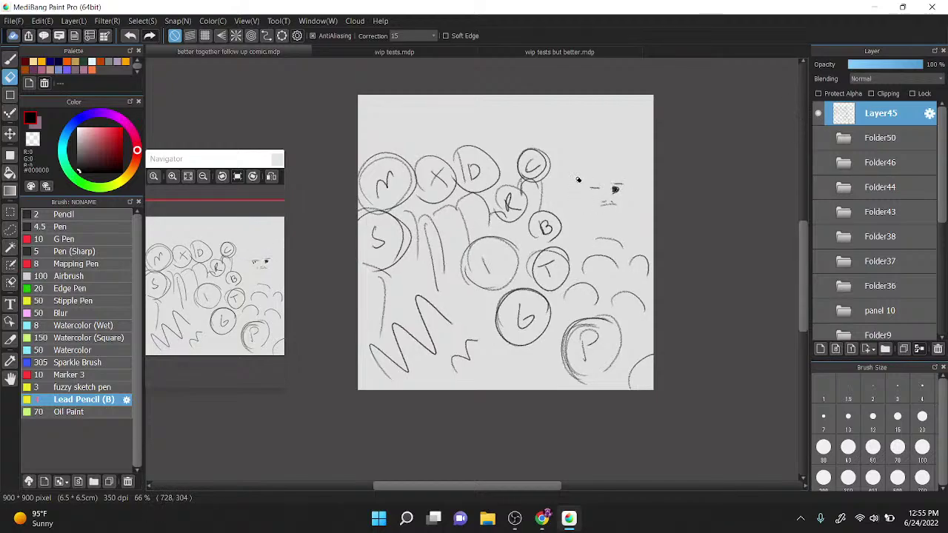
mouse_move(609, 215)
left_mouse_down()
mouse_move(614, 186)
mouse_move(619, 217)
left_mouse_up()
Step: Darken the letter I with the Lead Pencil and sketch short body curves below its circle
key("b")
scroll(454, 263, "up", 3)
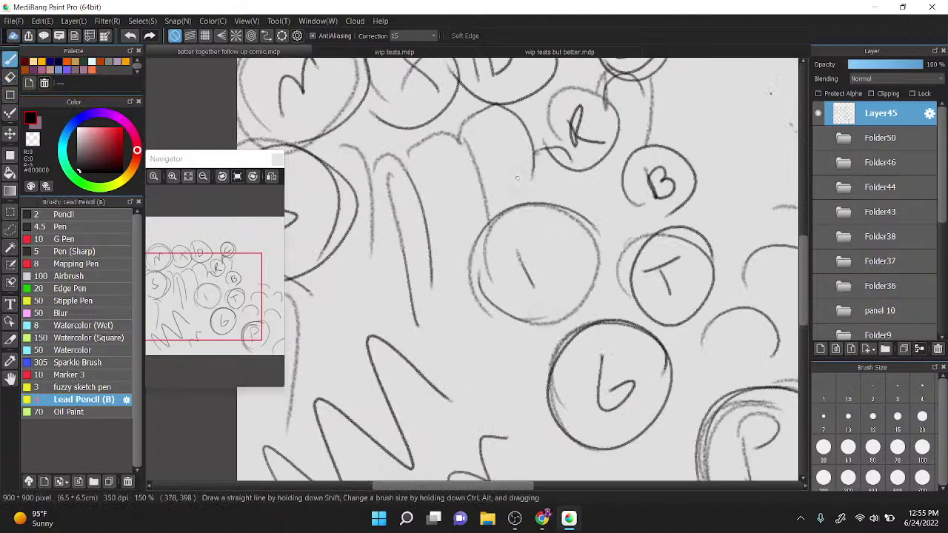
left_click_drag(525, 243, 527, 282)
mouse_move(504, 320)
left_mouse_down()
mouse_move(448, 333)
mouse_move(444, 410)
left_mouse_up()
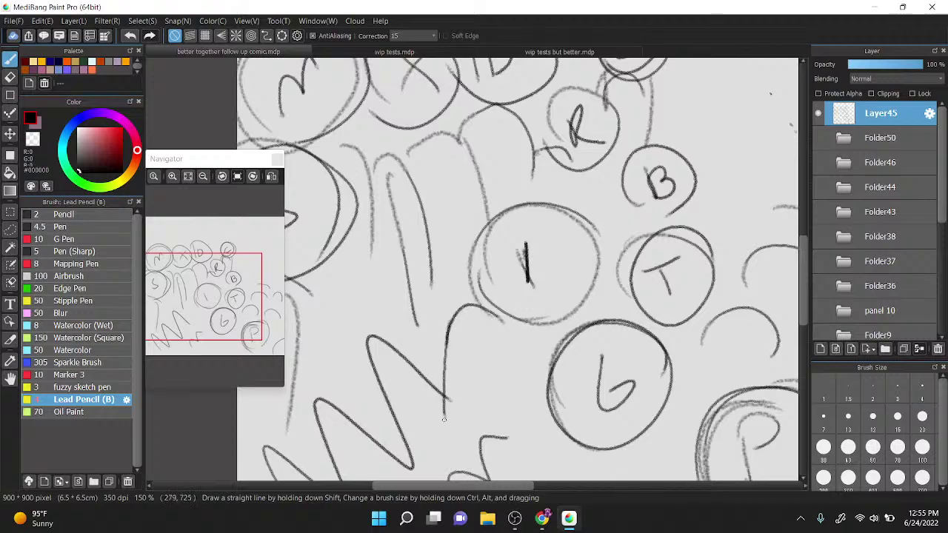
left_click_drag(555, 326, 596, 328)
Step: Handwrite a short one-word note between the R, B and I circles
scroll(591, 338, "down", 3)
scroll(512, 194, "up", 3)
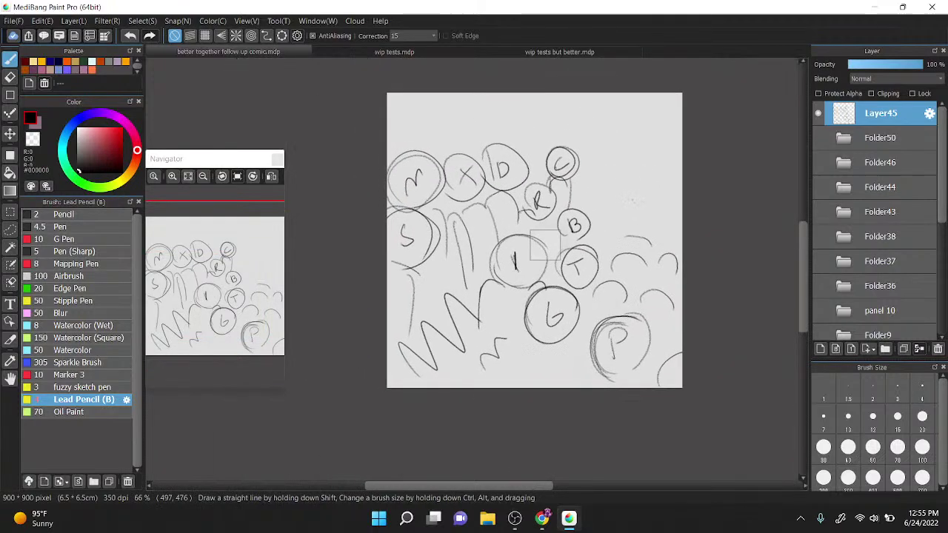
left_click_drag(522, 187, 511, 220)
mouse_move(526, 185)
left_mouse_down()
mouse_move(543, 219)
mouse_move(569, 211)
mouse_move(582, 229)
left_mouse_up()
Step: Handwrite a three-line note in the cleared area beside the C and B circles
scroll(576, 219, "down", 3)
scroll(497, 249, "up", 3)
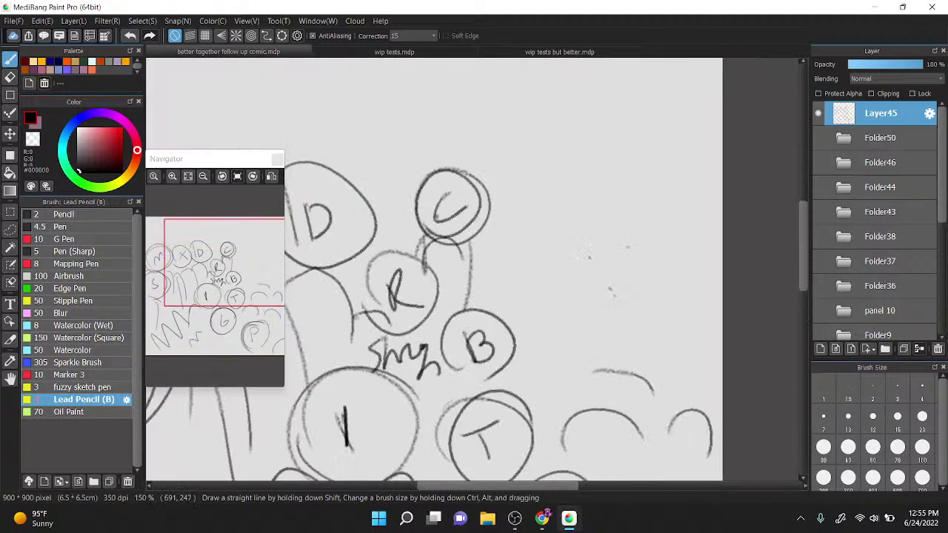
mouse_move(497, 249)
left_mouse_down()
mouse_move(547, 244)
mouse_move(569, 222)
mouse_move(569, 241)
left_mouse_up()
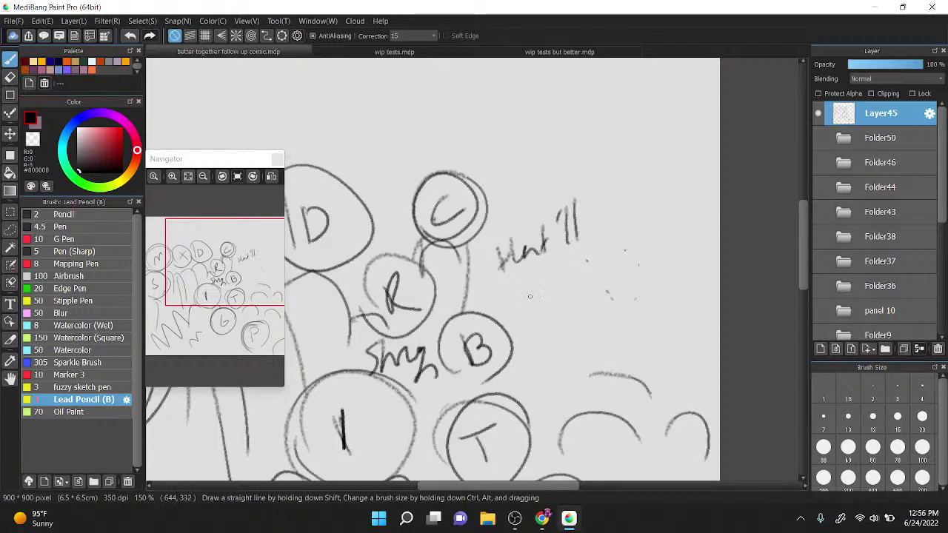
left_click_drag(524, 295, 578, 294)
mouse_move(586, 256)
left_mouse_down()
mouse_move(598, 280)
mouse_move(606, 276)
left_mouse_up()
left_click_drag(610, 241, 611, 275)
mouse_move(556, 315)
left_mouse_down()
mouse_move(638, 304)
mouse_move(661, 287)
left_mouse_up()
scroll(644, 144, "down", 3)
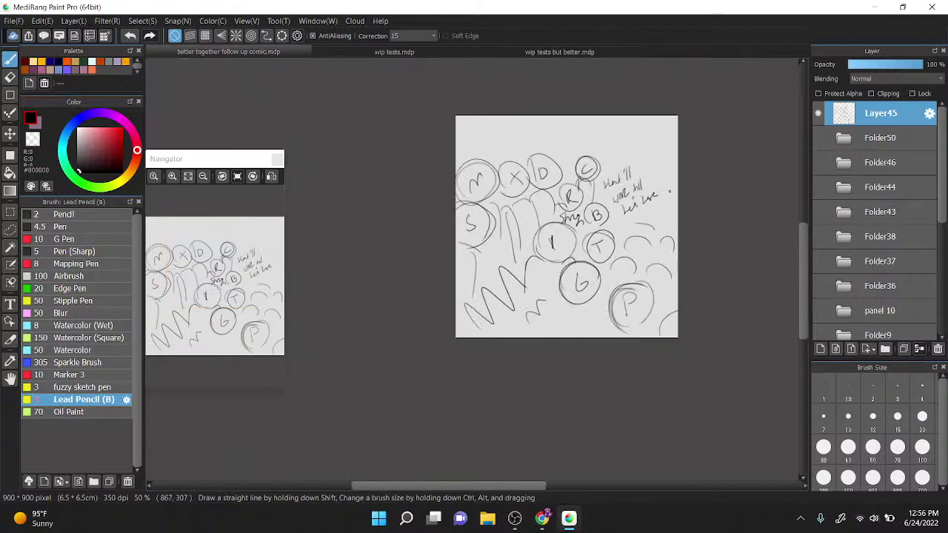
Step: Put the top Layer45 copy in a new folder above Folder50, and collapse and hide that folder
left_click(885, 349)
left_click(818, 113)
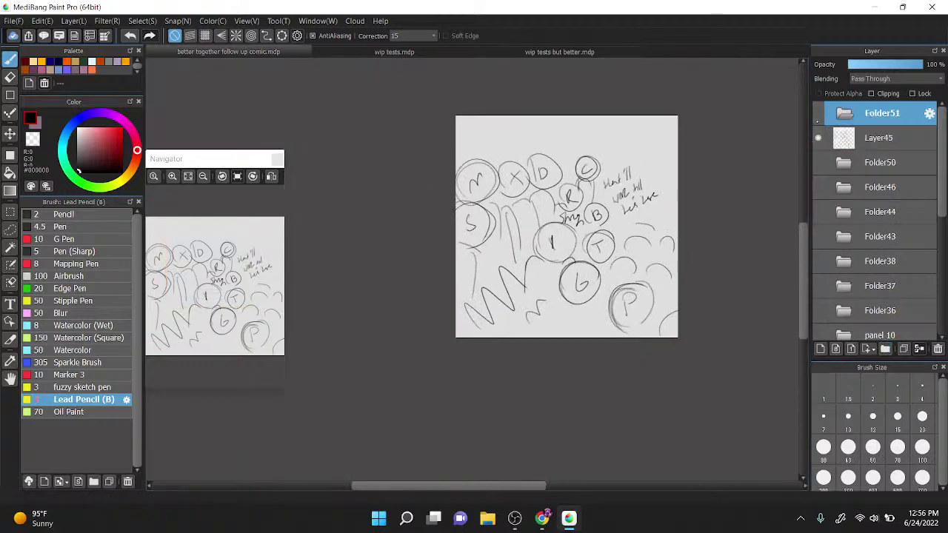
left_click(817, 116)
left_click_drag(880, 141, 860, 114)
left_click(844, 113)
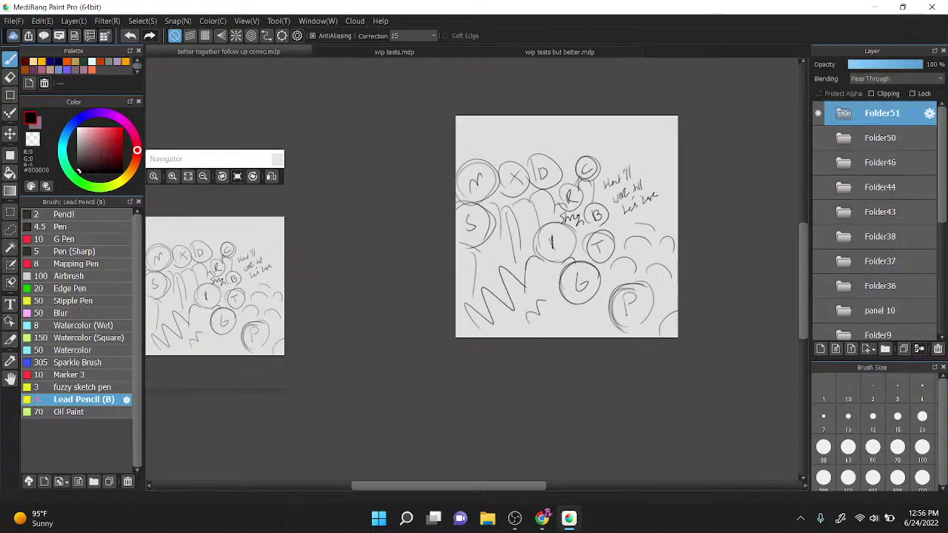
left_click(817, 113)
Step: Add an empty layer for the next panel and place it inside a new folder above Folder51
left_click(820, 349)
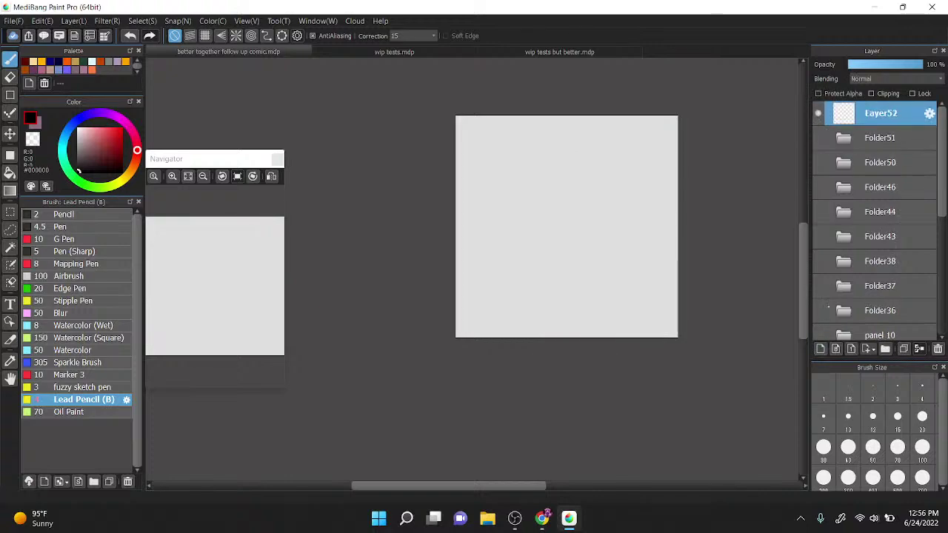
left_click(884, 348)
left_click_drag(869, 137, 881, 118)
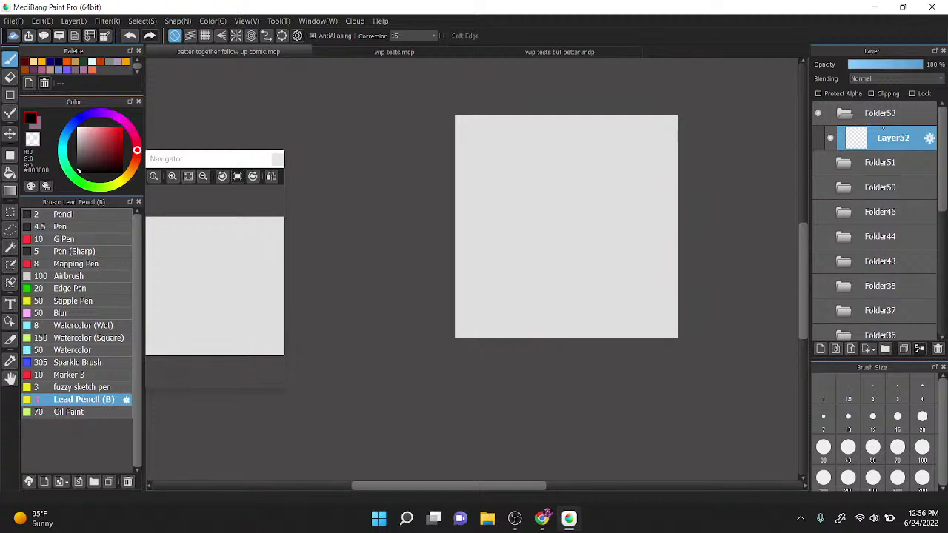
Step: Go through the panel folders one by one from Folder36 up to the empty Layer52
left_click(881, 333)
scroll(942, 217, "down", 1)
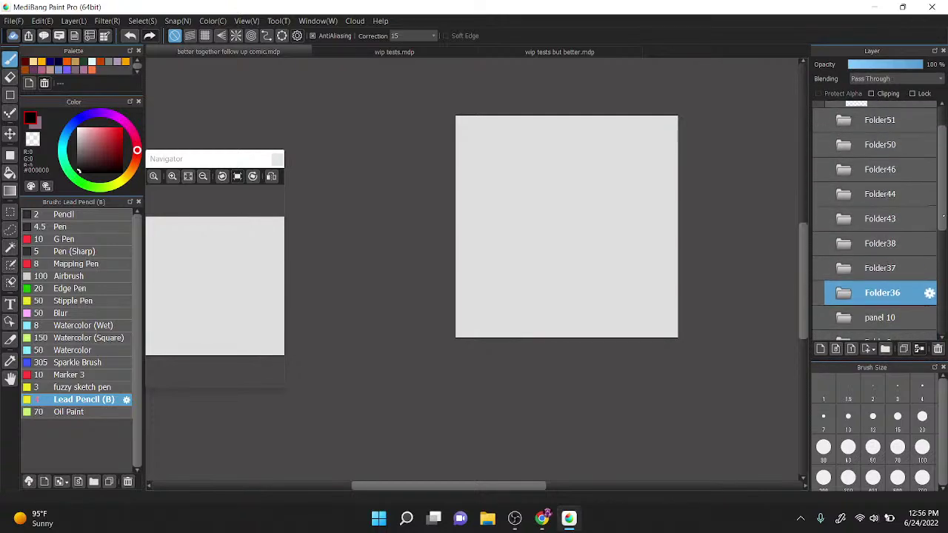
left_click_drag(942, 215, 942, 205)
left_click(874, 291)
left_click(880, 267)
left_click(880, 242)
left_click(882, 218)
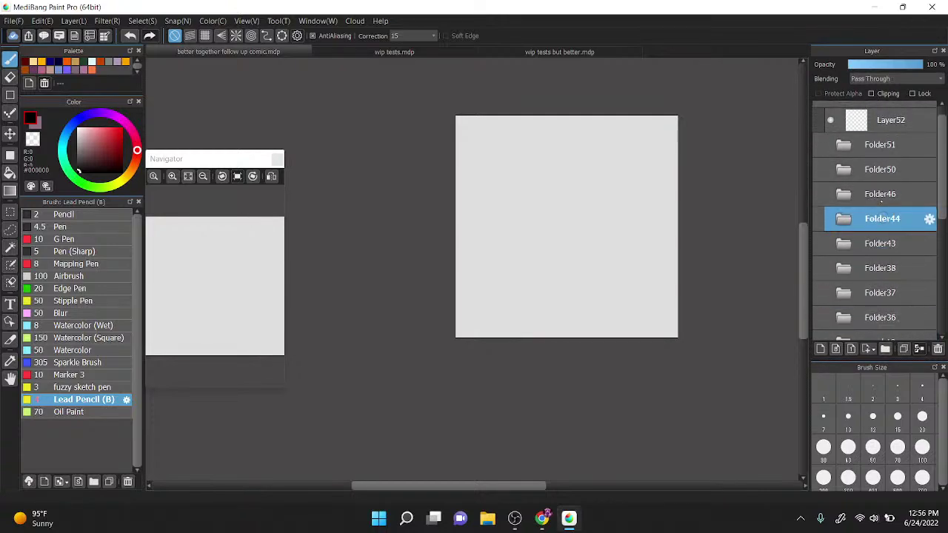
left_click(880, 194)
left_click(879, 168)
left_click(879, 145)
left_click(881, 120)
scroll(941, 138, "up", 1)
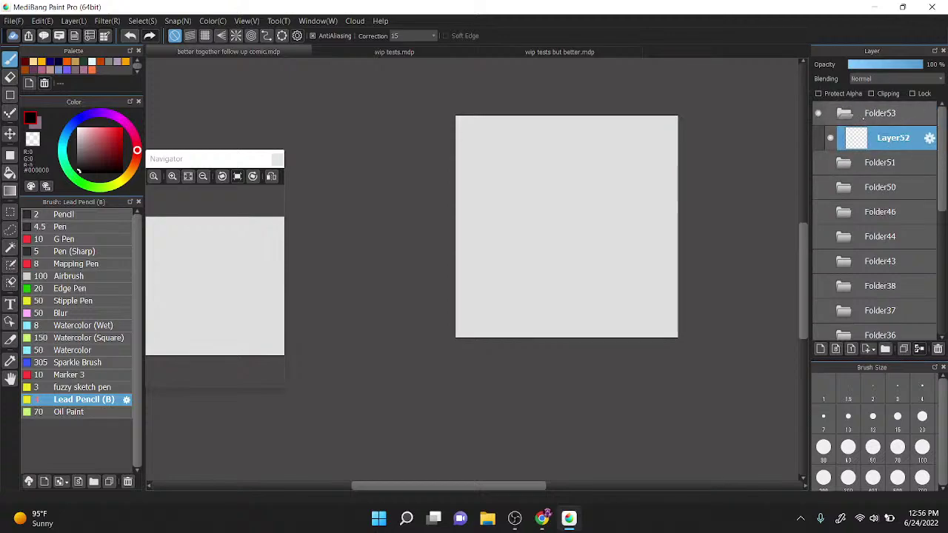
Step: Sketch a large curved sheet across the canvas with a smaller rectangular shape behind its lower-right side
mouse_move(469, 262)
left_mouse_down()
mouse_move(537, 162)
mouse_move(590, 281)
left_mouse_up()
left_click_drag(540, 162, 630, 163)
mouse_move(643, 177)
left_mouse_down()
mouse_move(614, 266)
mouse_move(550, 328)
mouse_move(654, 311)
left_mouse_up()
mouse_move(630, 235)
left_mouse_down()
mouse_move(655, 228)
mouse_move(669, 293)
left_mouse_up()
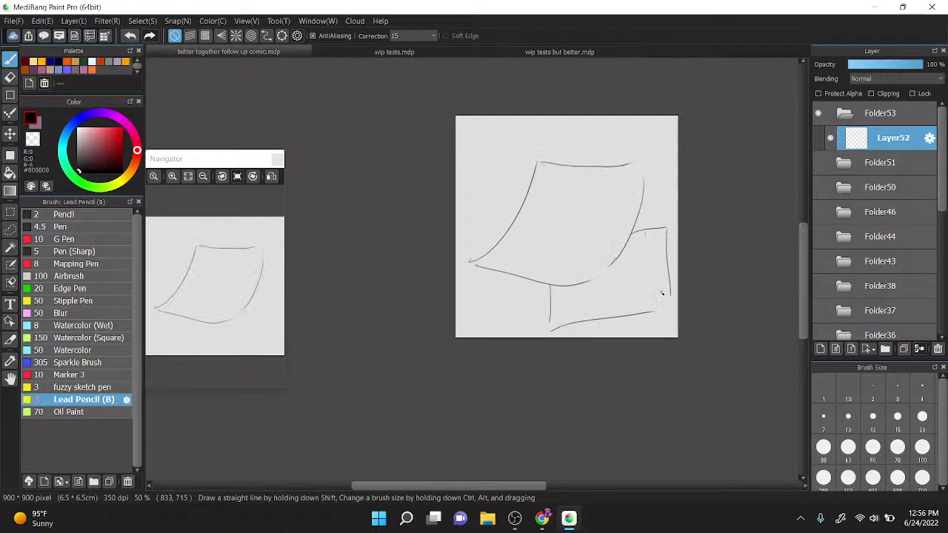
Step: Letter "SLAB inno" inside the smaller shape and shift the sketch slightly up and to the left
mouse_move(600, 285)
left_mouse_down()
mouse_move(585, 304)
mouse_move(622, 299)
mouse_move(641, 283)
mouse_move(626, 307)
mouse_move(650, 295)
mouse_move(640, 286)
left_mouse_up()
key("v")
key("b")
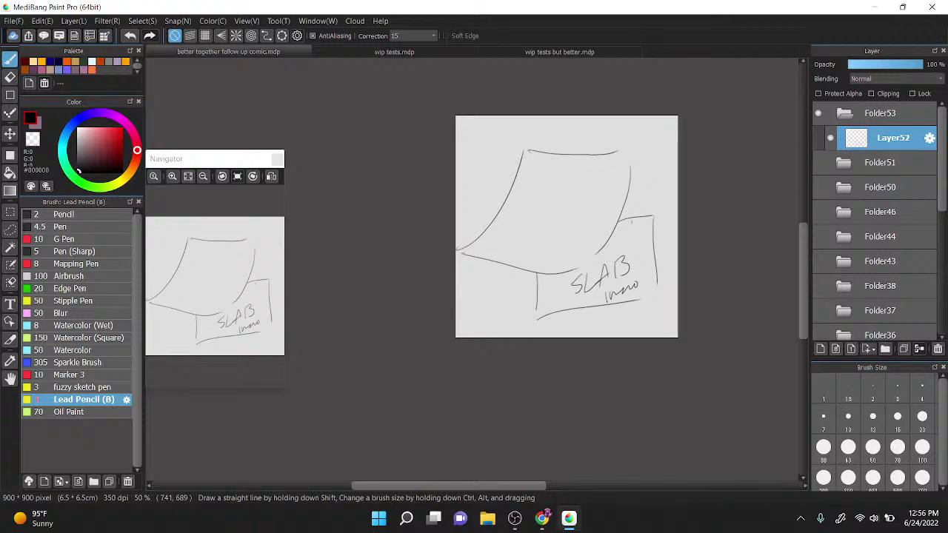
Step: Collapse and hide Folder53, and show and expand the panel 6 folder with Layer35 selected
left_click(843, 114)
left_click(818, 113)
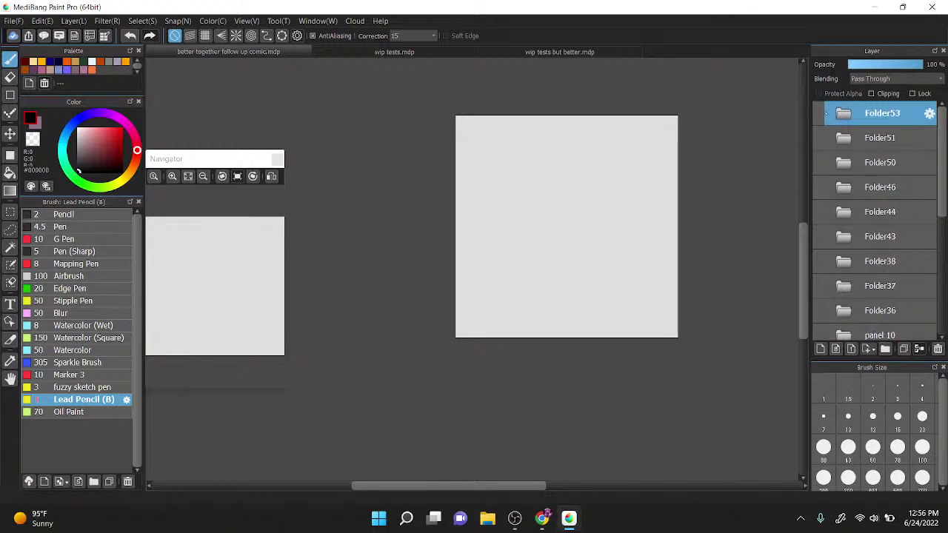
left_click_drag(940, 152, 940, 184)
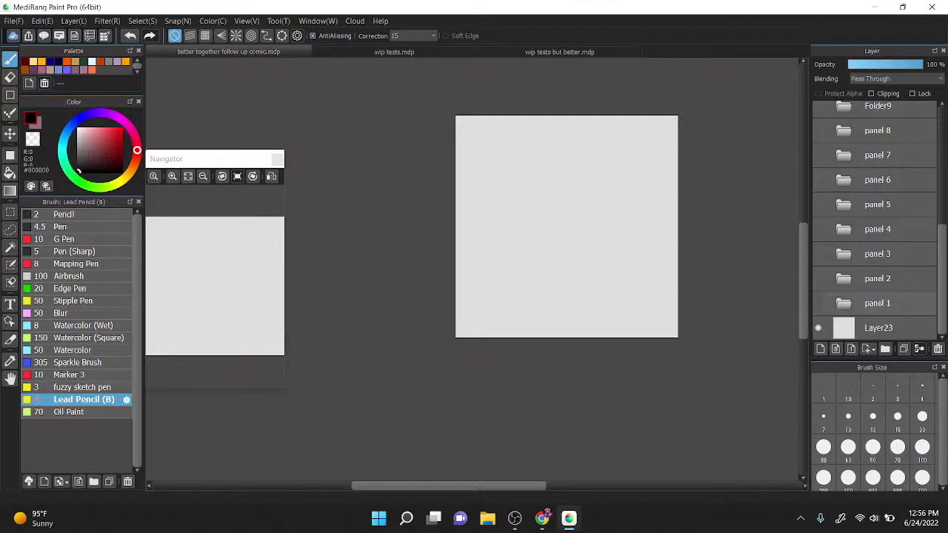
left_click(817, 179)
left_click(817, 179)
left_click(818, 180)
left_click(843, 179)
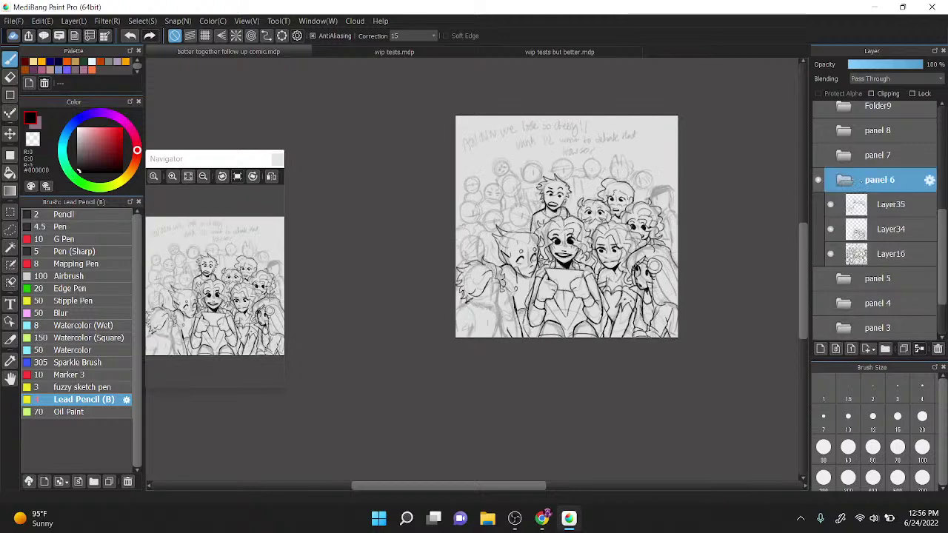
left_click(880, 205)
left_click(830, 204)
left_click(830, 204)
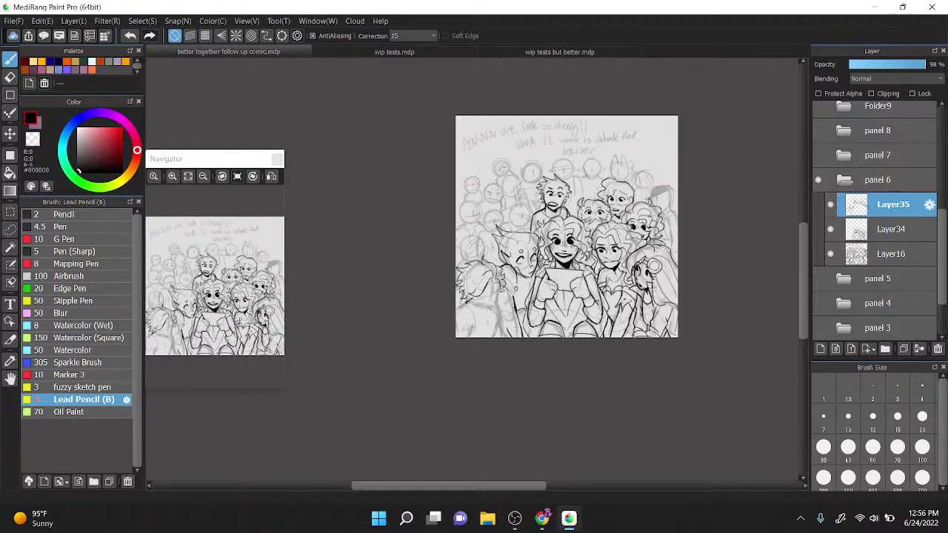
Step: Outline the jaw and shoulders of the crowd figure directly left of the spiky-haired man, following the rough circle
scroll(611, 239, "up", 6)
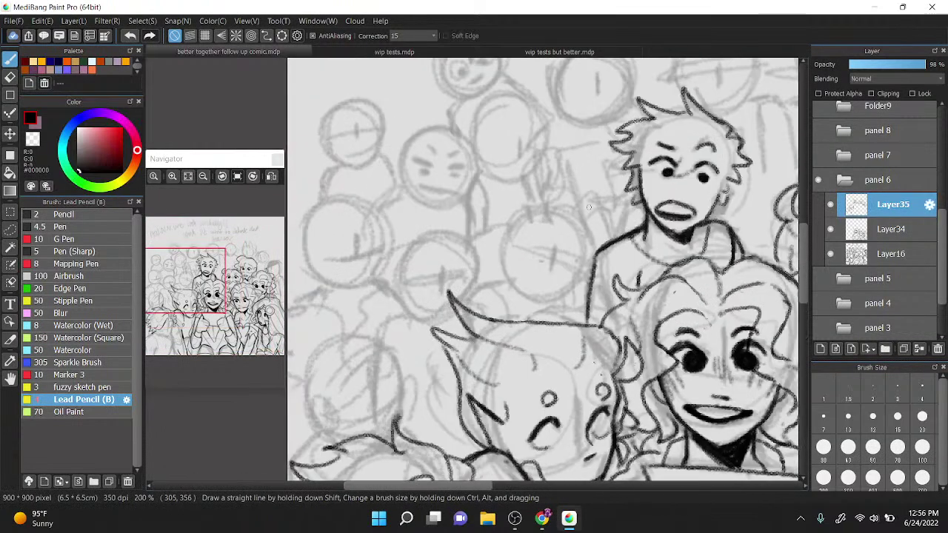
scroll(610, 239, "up", 2)
left_click_drag(509, 235, 502, 278)
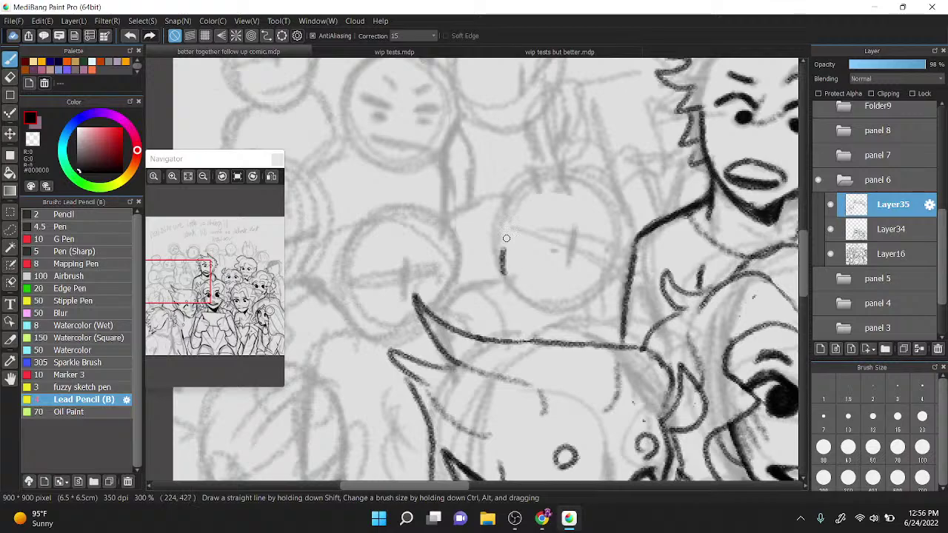
mouse_move(513, 215)
left_mouse_down()
mouse_move(511, 282)
mouse_move(552, 311)
mouse_move(585, 295)
left_mouse_up()
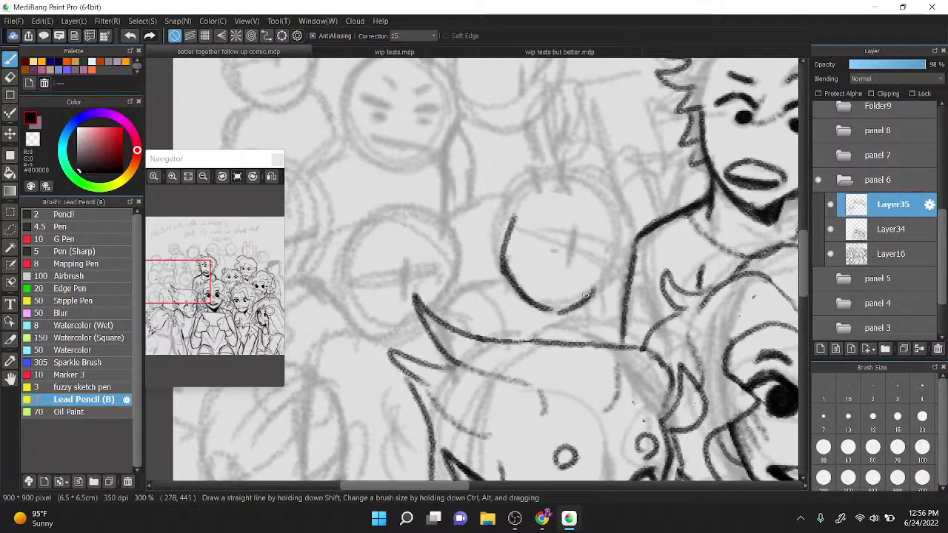
mouse_move(445, 326)
left_mouse_down()
mouse_move(475, 282)
mouse_move(508, 278)
left_mouse_up()
left_click_drag(590, 292, 611, 352)
left_click_drag(556, 202, 506, 232)
left_click_drag(508, 236, 628, 243)
left_click_drag(576, 179, 624, 242)
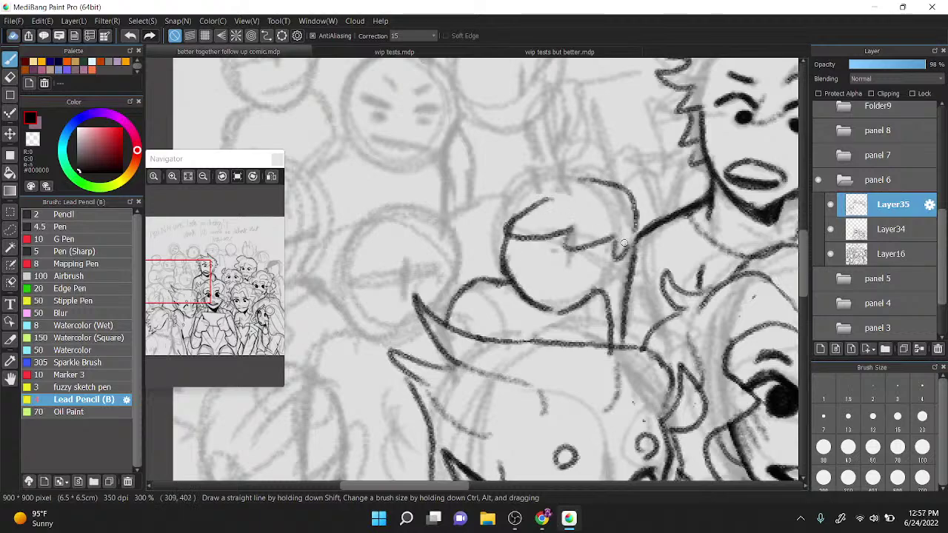
mouse_move(568, 178)
left_mouse_down()
mouse_move(463, 252)
mouse_move(466, 282)
left_mouse_up()
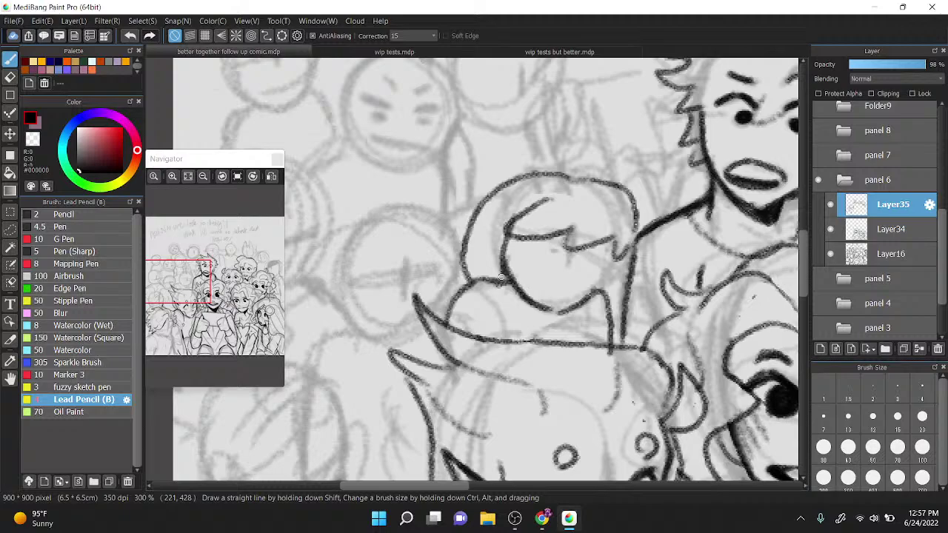
key("ctrl+z")
key("ctrl+z")
key("ctrl+z")
key("ctrl+z")
key("ctrl+z")
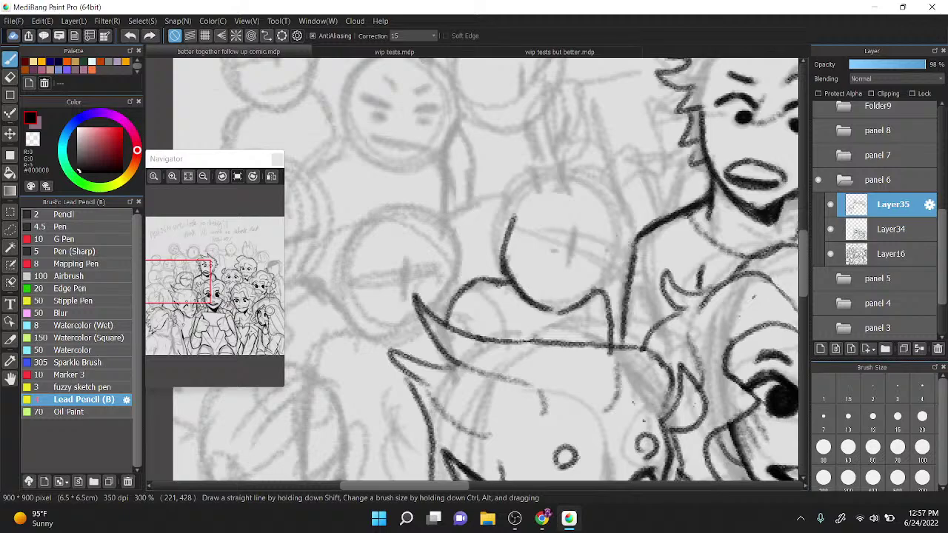
Step: Add drooping pointed ears to both sides of the face and sketch the clothing lines below the chin
mouse_move(511, 230)
left_mouse_down()
mouse_move(463, 255)
mouse_move(502, 264)
left_mouse_up()
mouse_move(601, 290)
left_mouse_down()
mouse_move(617, 266)
mouse_move(624, 305)
left_mouse_up()
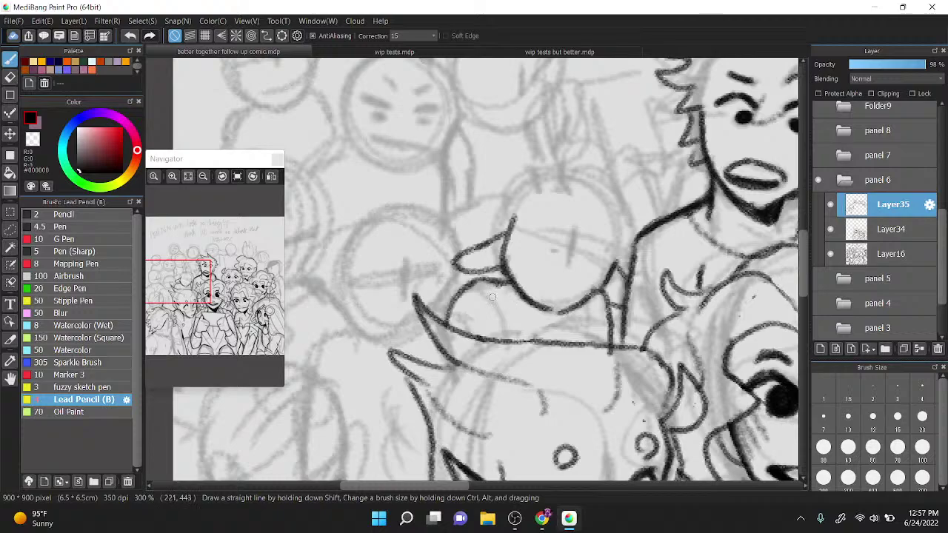
mouse_move(511, 337)
left_mouse_down()
mouse_move(495, 291)
mouse_move(511, 341)
left_mouse_up()
left_click_drag(519, 286, 529, 342)
mouse_move(573, 302)
left_mouse_down()
mouse_move(576, 342)
mouse_move(587, 341)
left_mouse_up()
Step: Draw two wide dark eyes with arched brow lines and tidy the lines where the left ear meets the face
mouse_move(539, 222)
left_mouse_down()
mouse_move(522, 237)
mouse_move(549, 247)
mouse_move(543, 240)
mouse_move(594, 231)
mouse_move(604, 249)
mouse_move(586, 257)
mouse_move(584, 246)
left_mouse_up()
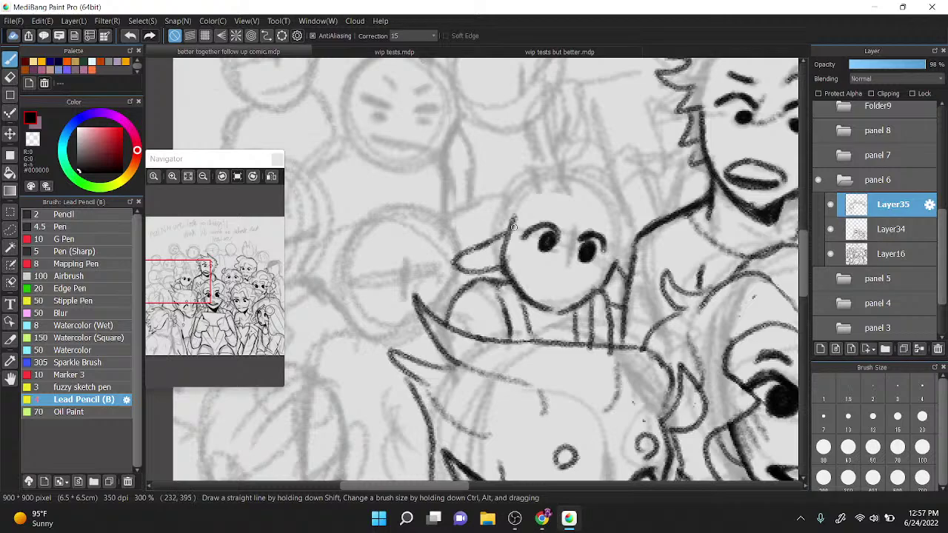
left_click_drag(602, 245, 626, 252)
mouse_move(514, 225)
left_mouse_down()
mouse_move(507, 283)
mouse_move(505, 250)
mouse_move(500, 261)
mouse_move(508, 274)
mouse_move(513, 268)
left_mouse_up()
key("z")
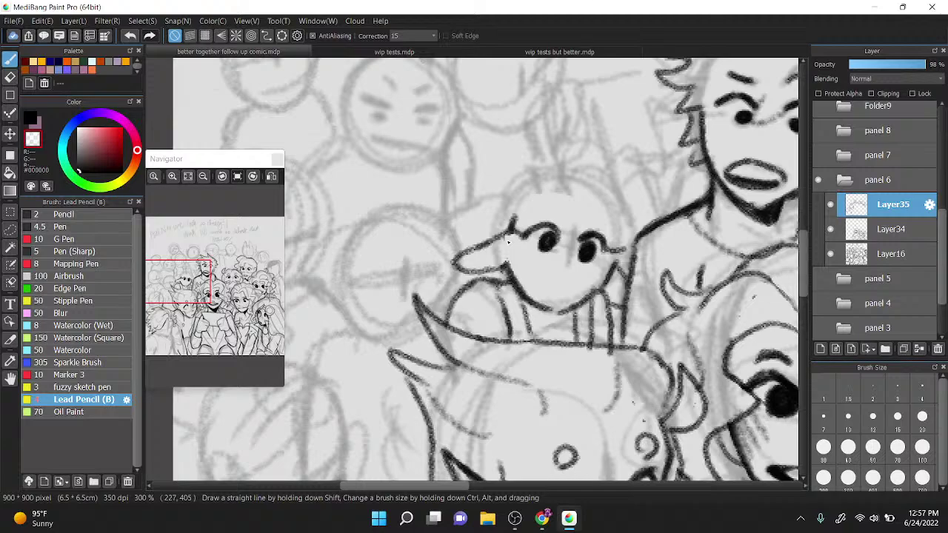
key("x")
mouse_move(506, 254)
left_mouse_down()
mouse_move(513, 249)
mouse_move(498, 277)
left_mouse_up()
left_click_drag(500, 271, 523, 235)
scroll(610, 222, "up", 1)
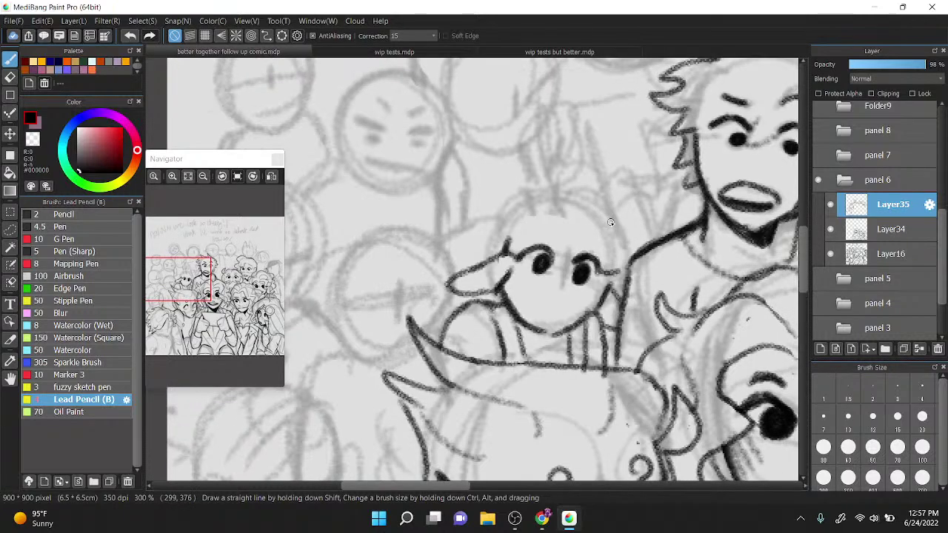
key("x")
key("x")
mouse_move(556, 247)
left_mouse_down()
mouse_move(577, 263)
mouse_move(584, 249)
mouse_move(599, 260)
mouse_move(597, 225)
left_mouse_up()
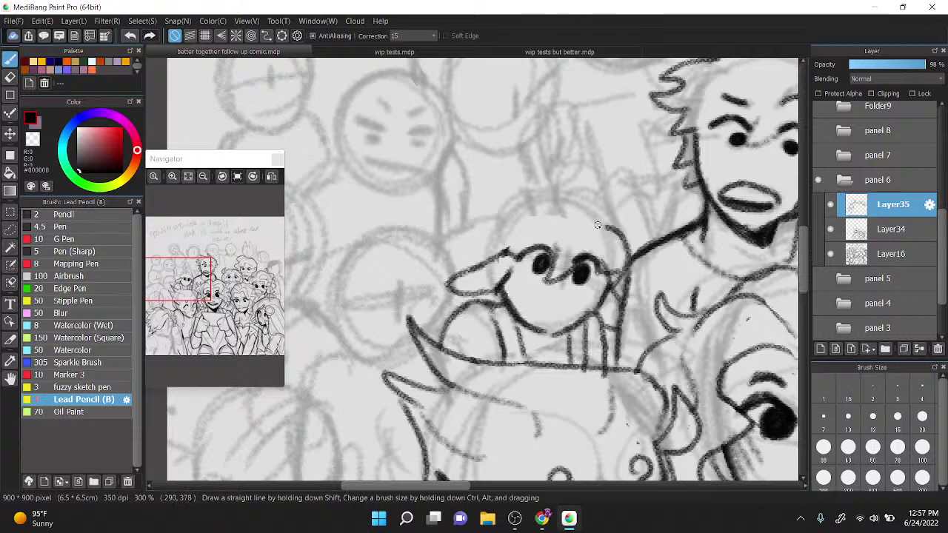
key("ctrl+z")
key("ctrl+z")
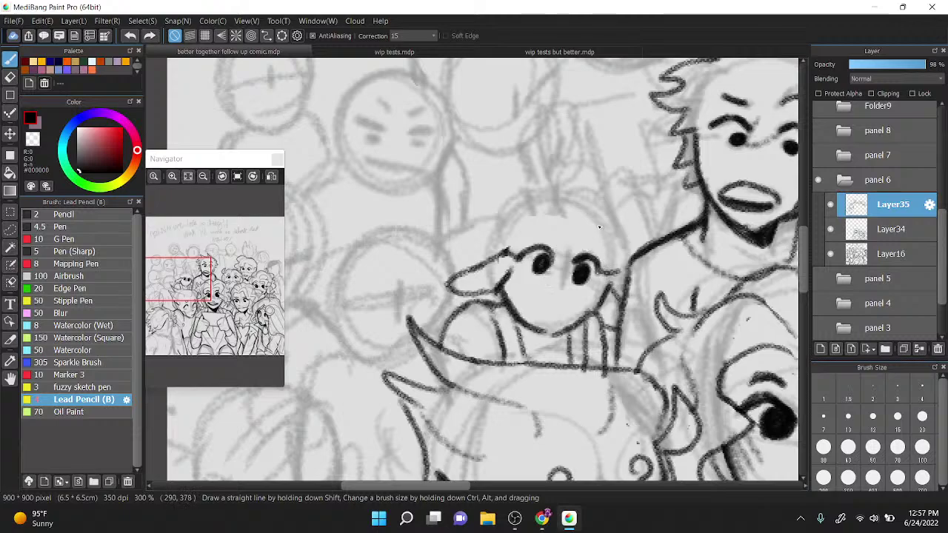
Step: Redraw the eared figure's chin slightly lower with a darker line and add a small open mouth
mouse_move(520, 323)
left_mouse_down()
mouse_move(557, 345)
mouse_move(572, 342)
left_mouse_up()
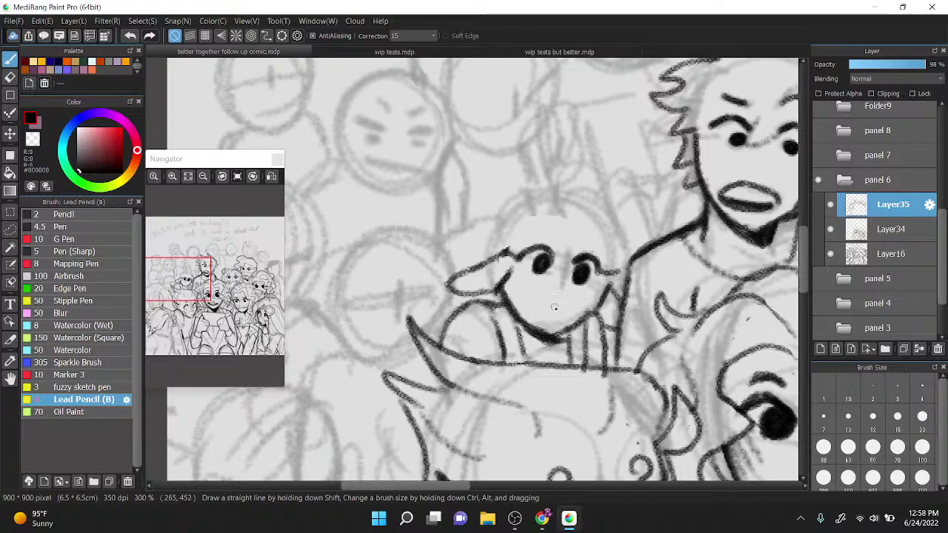
left_click_drag(542, 309, 563, 319)
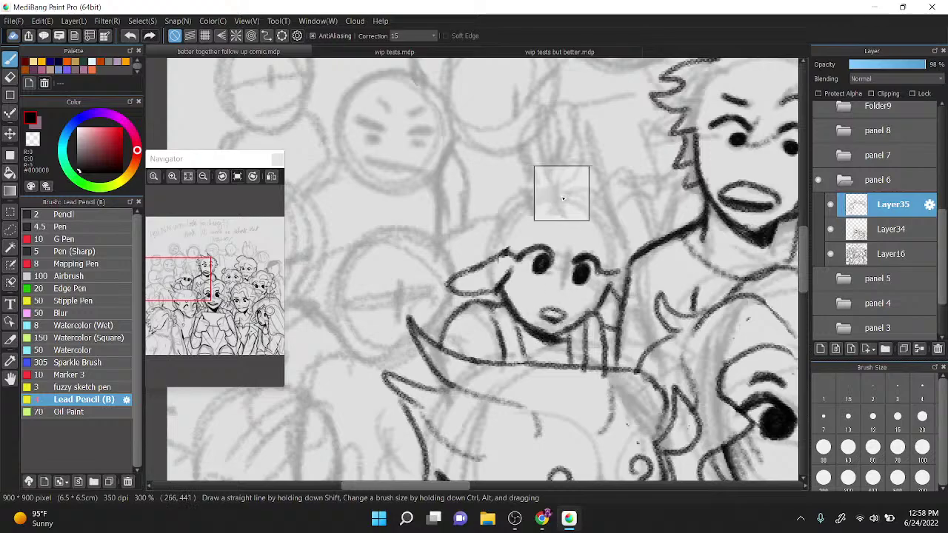
scroll(563, 193, "down", 3)
Step: Draw two tall wavy horns rising from the eared figure's head
scroll(577, 207, "up", 3)
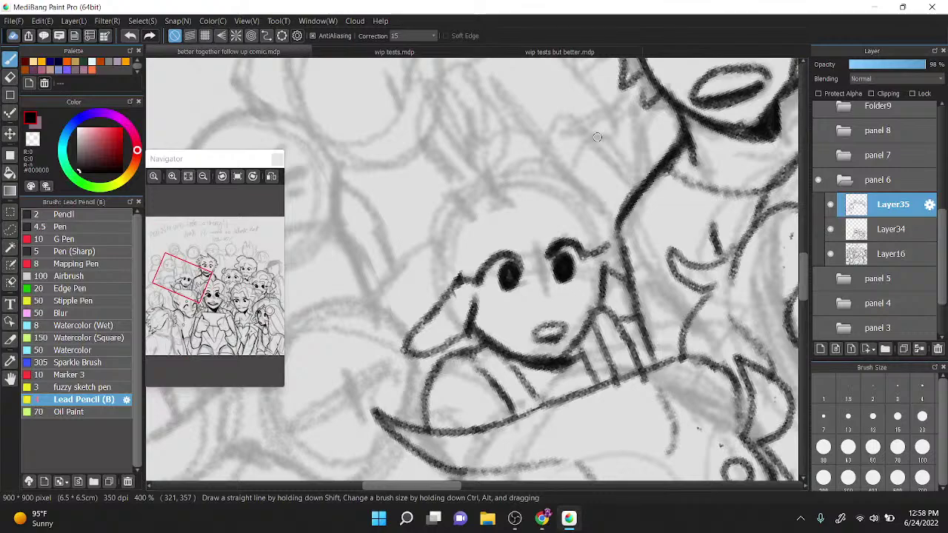
mouse_move(446, 229)
left_mouse_down()
mouse_move(408, 89)
mouse_move(431, 62)
mouse_move(458, 126)
mouse_move(479, 262)
left_mouse_up()
mouse_move(582, 253)
left_mouse_down()
mouse_move(556, 119)
mouse_move(592, 140)
mouse_move(628, 245)
mouse_move(608, 262)
left_mouse_up()
left_click_drag(483, 252, 556, 213)
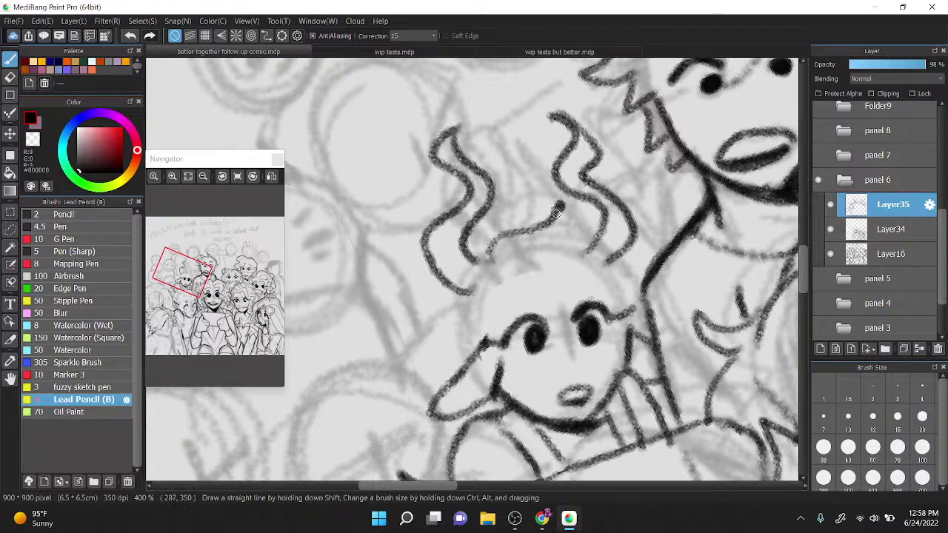
key("ctrl+z")
Step: Sketch the horned figure's hair down the left side of the head and add fringe strands over the forehead
left_click_drag(464, 293, 456, 375)
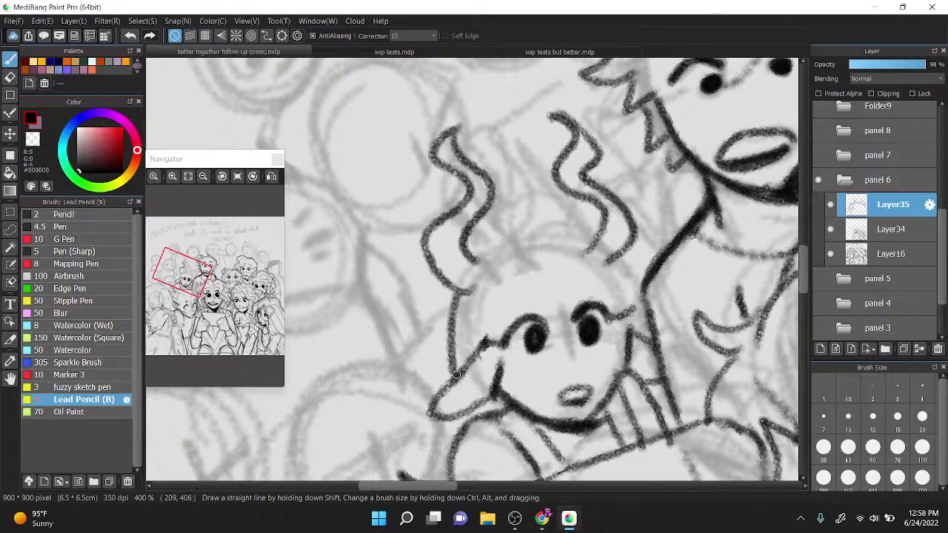
left_click_drag(490, 348, 500, 314)
mouse_move(503, 362)
left_mouse_down()
mouse_move(512, 381)
mouse_move(561, 332)
left_mouse_up()
left_click_drag(555, 357, 577, 330)
key("ctrl+z")
key("ctrl+z")
mouse_move(514, 290)
left_mouse_down()
mouse_move(555, 315)
mouse_move(584, 285)
left_mouse_up()
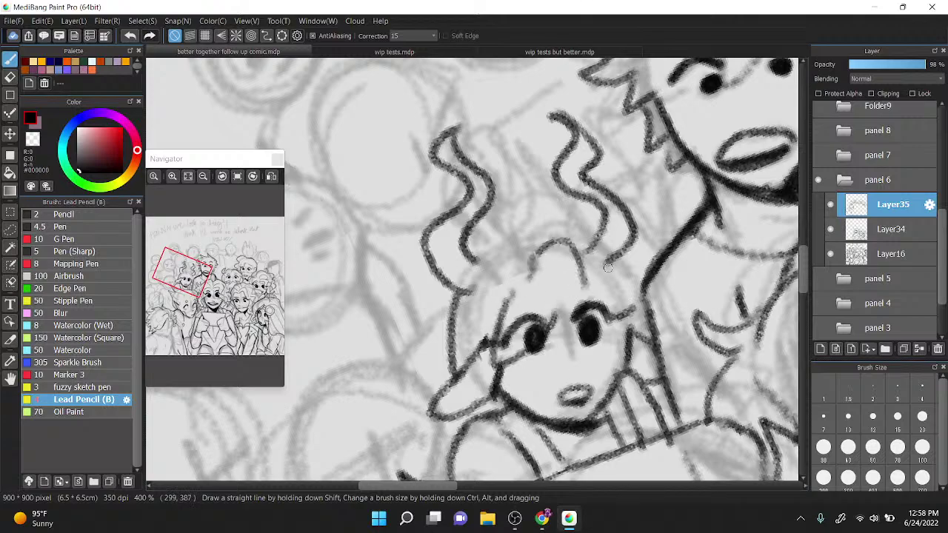
Step: Complete the horned figure's hair outline between the horns and down the right side, and add a pointed nose
left_click_drag(592, 251, 629, 322)
left_click_drag(554, 317, 631, 345)
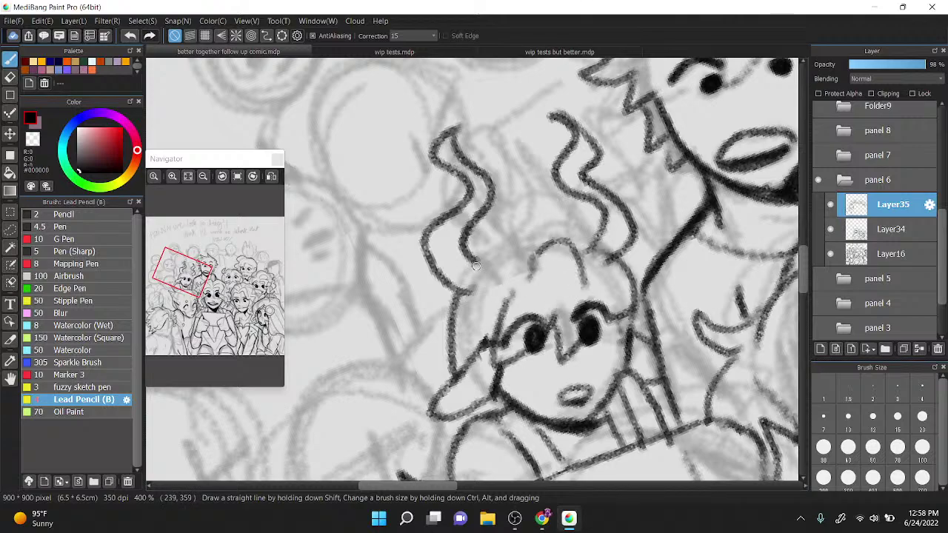
mouse_move(475, 266)
left_mouse_down()
mouse_move(532, 238)
mouse_move(595, 249)
left_mouse_up()
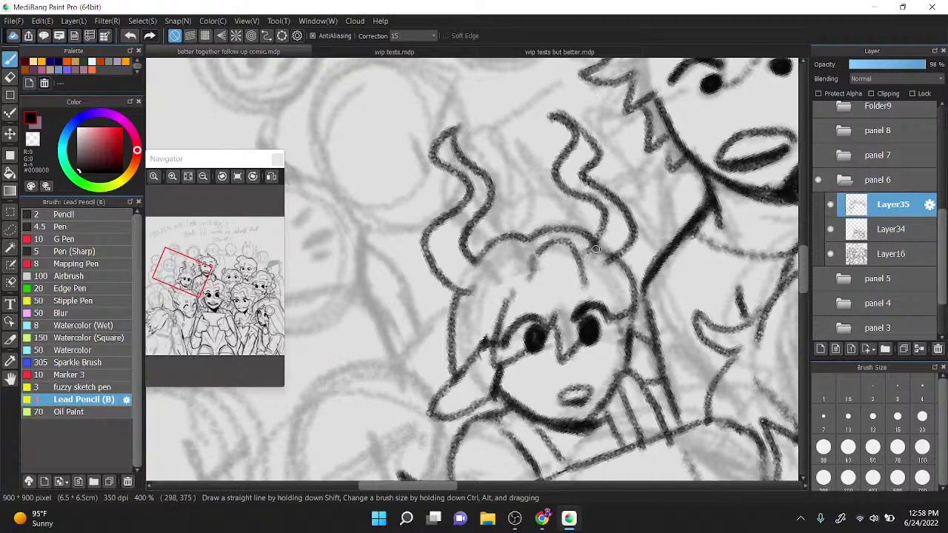
left_click_drag(461, 410, 482, 418)
left_click_drag(614, 248, 645, 290)
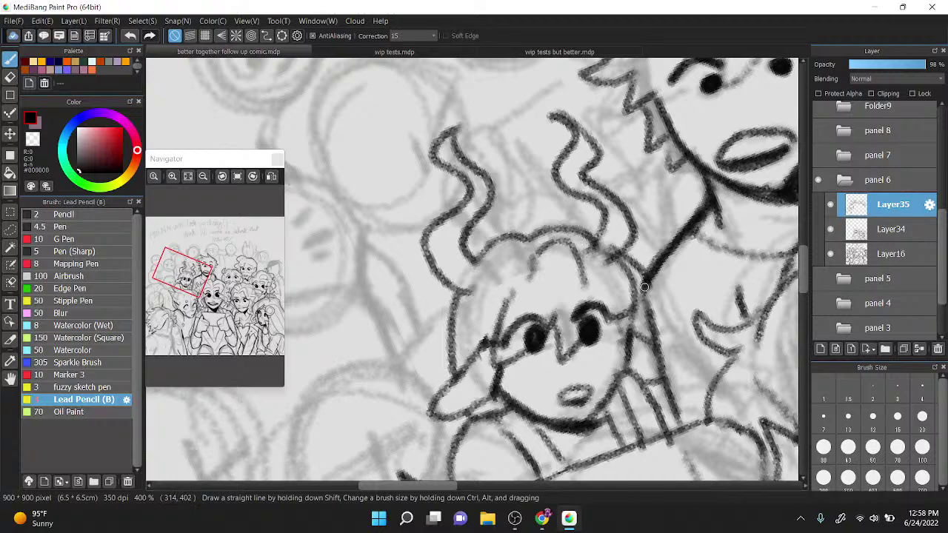
key("ctrl+z")
left_click_drag(620, 260, 644, 275)
scroll(527, 176, "down", 3)
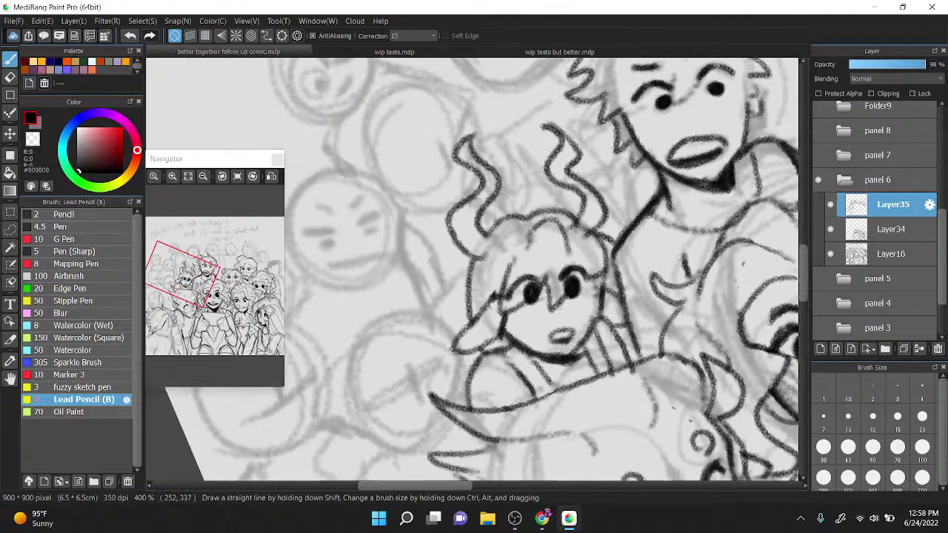
Step: Outline the lower face and curved headband edge of the figure at the crowd's far left
scroll(494, 195, "up", 3)
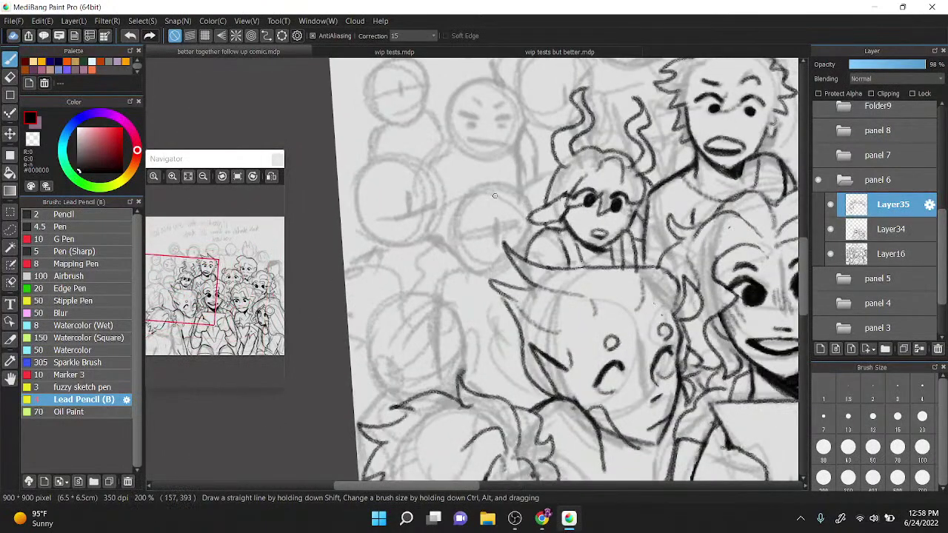
left_click_drag(495, 195, 465, 251)
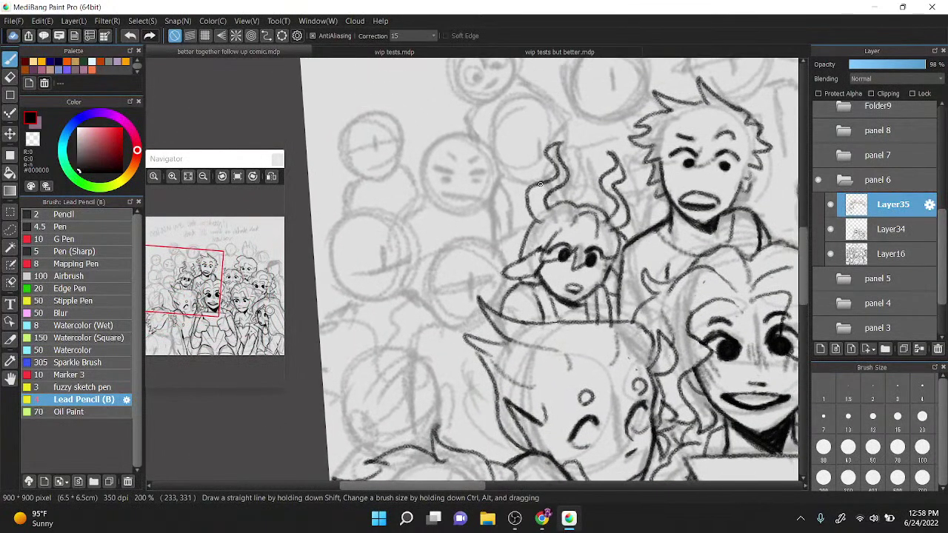
scroll(540, 183, "up", 1)
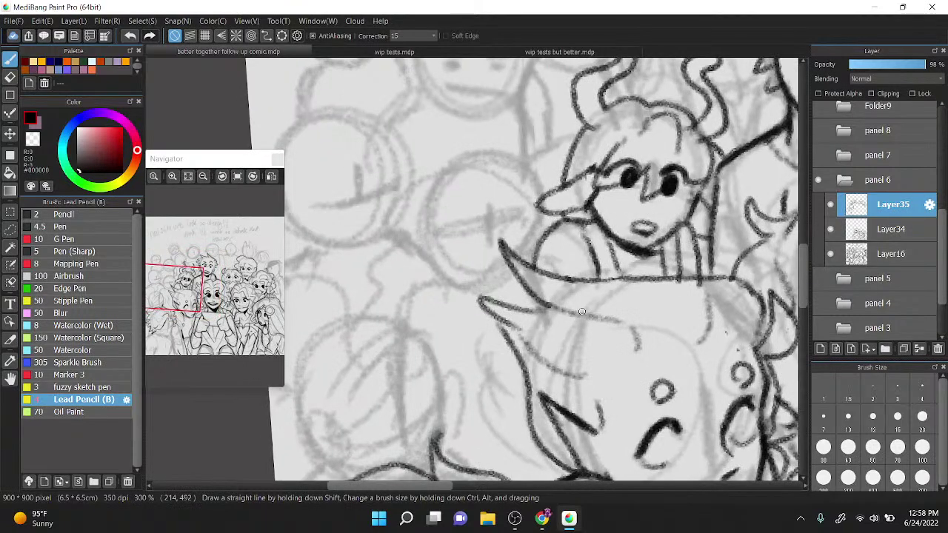
left_click_drag(522, 169, 555, 194)
mouse_move(332, 215)
left_mouse_down()
mouse_move(442, 191)
mouse_move(385, 277)
mouse_move(434, 250)
mouse_move(437, 185)
left_mouse_up()
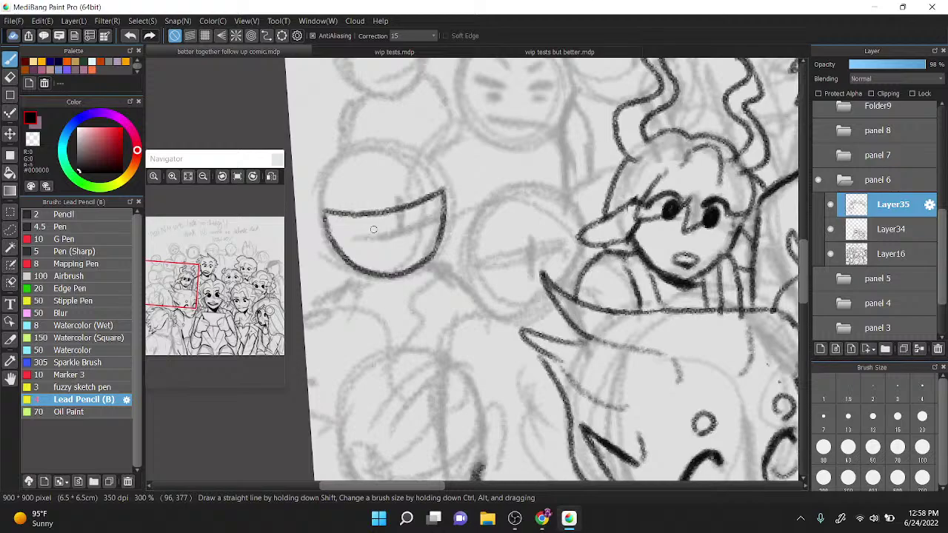
mouse_move(373, 230)
left_mouse_down()
mouse_move(417, 225)
mouse_move(412, 217)
left_mouse_up()
key("ctrl+z")
key("ctrl+z")
Step: Add a hair strand below the headband and spiky tufts of hair on both sides of the face
left_click_drag(383, 215, 401, 216)
mouse_move(324, 215)
left_mouse_down()
mouse_move(310, 249)
mouse_move(349, 259)
left_mouse_up()
mouse_move(442, 189)
left_mouse_down()
mouse_move(460, 206)
mouse_move(422, 238)
left_mouse_up()
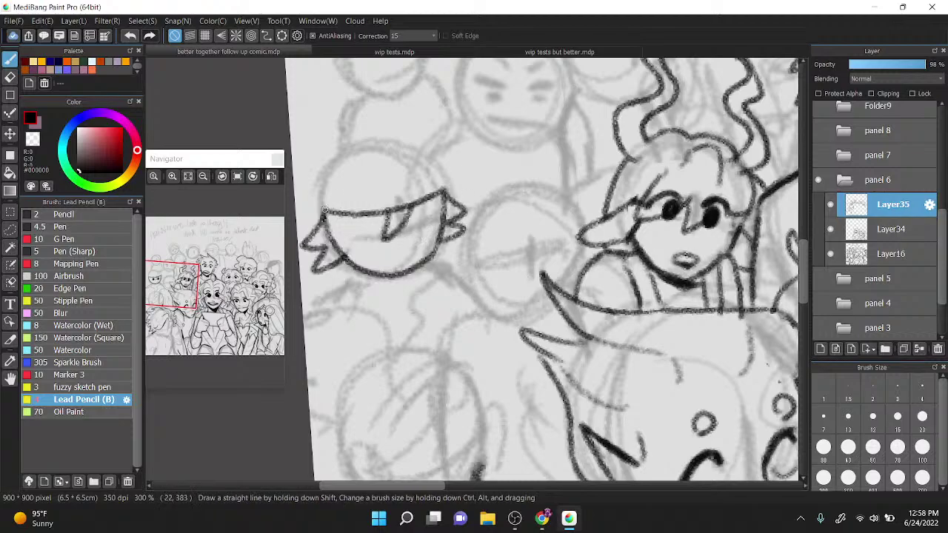
Step: Draw the bandana's rounded top with knotted tails on its left side and clean up the side hair tufts
mouse_move(324, 210)
left_mouse_down()
mouse_move(363, 145)
mouse_move(414, 150)
mouse_move(433, 186)
mouse_move(451, 183)
mouse_move(414, 191)
mouse_move(449, 192)
mouse_move(324, 209)
mouse_move(352, 155)
left_mouse_up()
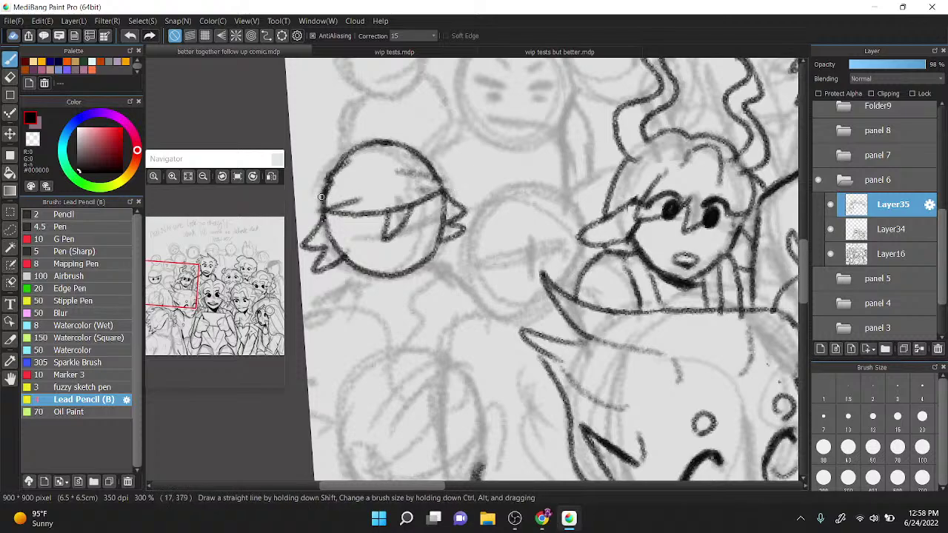
mouse_move(321, 196)
left_mouse_down()
mouse_move(304, 147)
mouse_move(318, 200)
mouse_move(288, 209)
mouse_move(324, 210)
left_mouse_up()
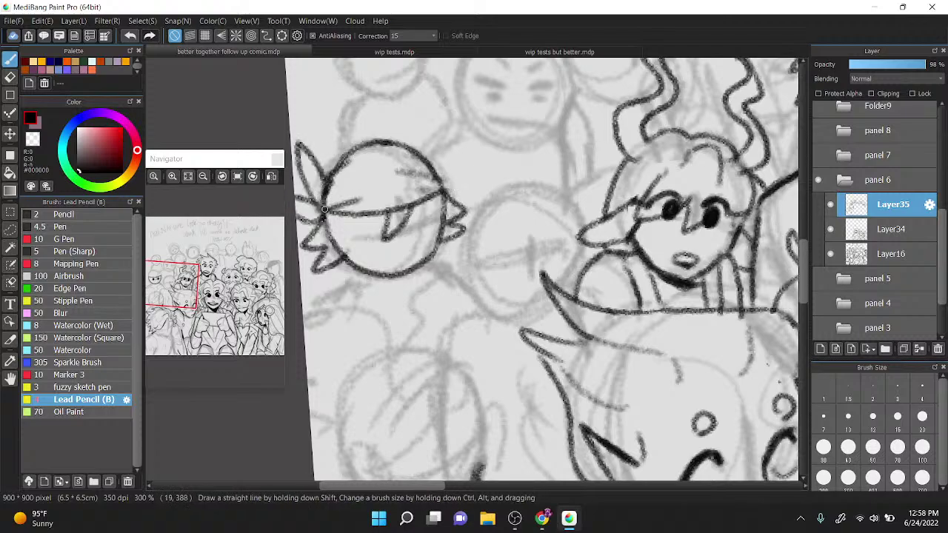
left_click_drag(345, 258, 352, 231)
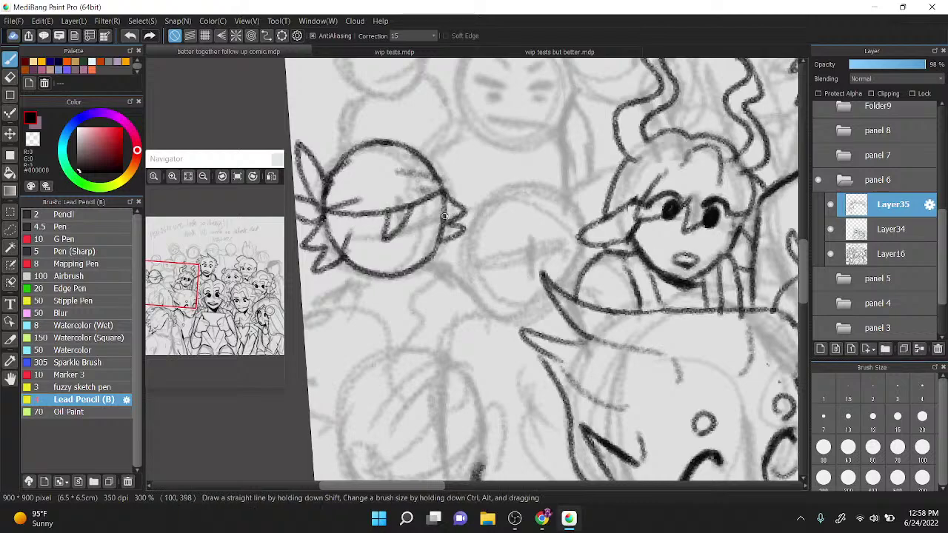
left_click_drag(443, 218, 460, 221)
key("z")
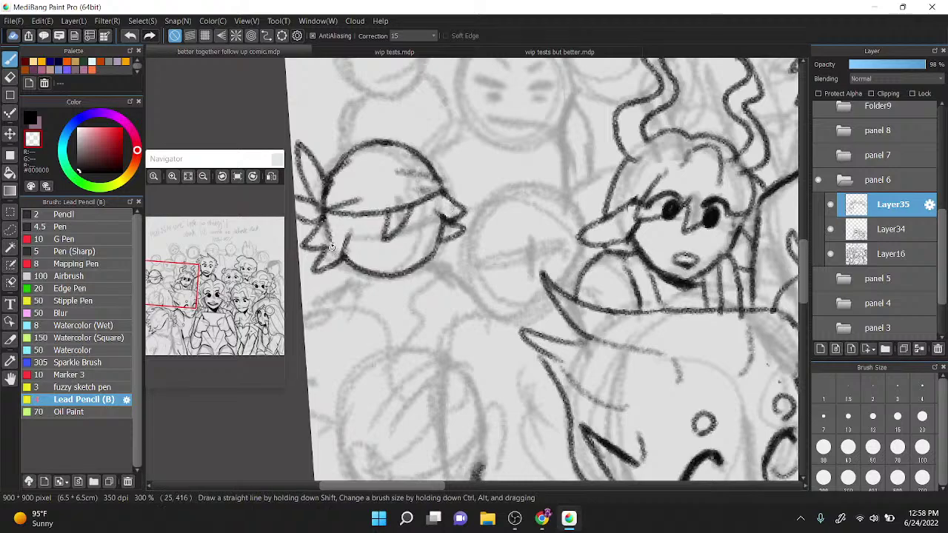
key("z")
Step: Draw the bandana figure's dark eyes beneath the headband and touch up the hair beside the face
scroll(296, 284, "up", 1)
mouse_move(373, 224)
left_mouse_down()
mouse_move(393, 206)
mouse_move(404, 215)
left_mouse_up()
left_click_drag(399, 228, 400, 223)
mouse_move(449, 194)
left_mouse_down()
mouse_move(451, 220)
mouse_move(449, 211)
left_mouse_up()
Step: Sketch the bandana figure's shoulders and thicken the line under the chin
left_click_drag(330, 314, 373, 265)
left_click_drag(470, 252, 500, 260)
scroll(484, 215, "down", 3)
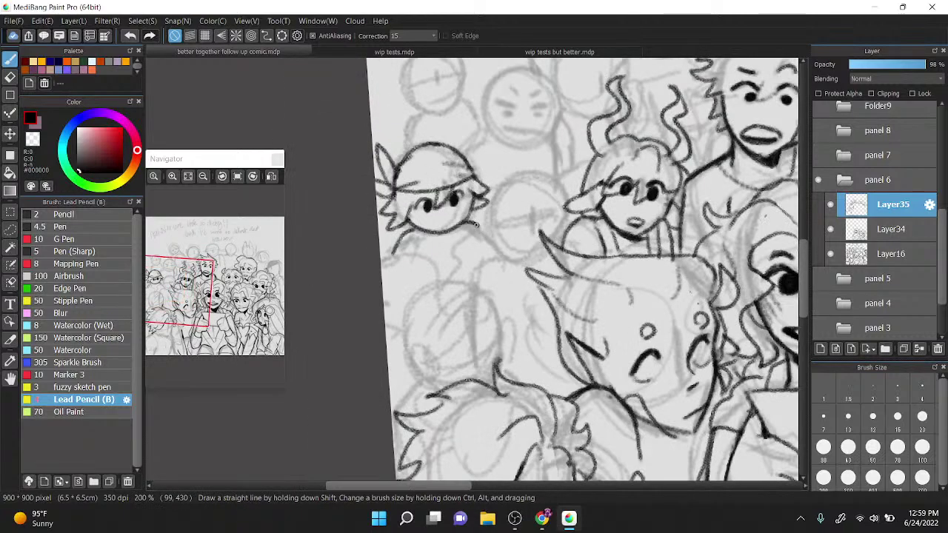
scroll(561, 164, "up", 2)
mouse_move(396, 231)
left_mouse_down()
mouse_move(444, 234)
mouse_move(465, 218)
left_mouse_up()
left_click(452, 165)
scroll(453, 165, "down", 4)
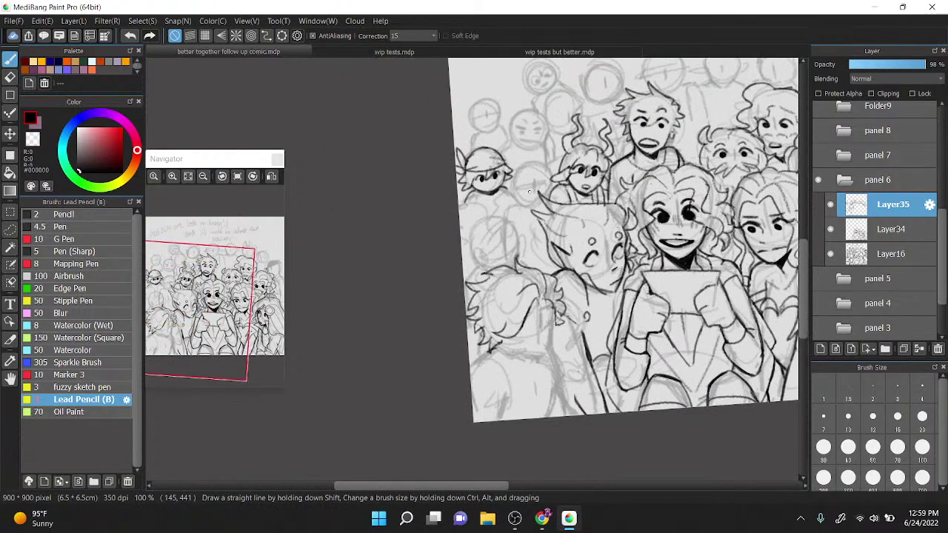
Step: Draw dark eyes and a nose on the small head above the bandana figure and outline its spiky hair along the left and crown
scroll(528, 191, "up", 2)
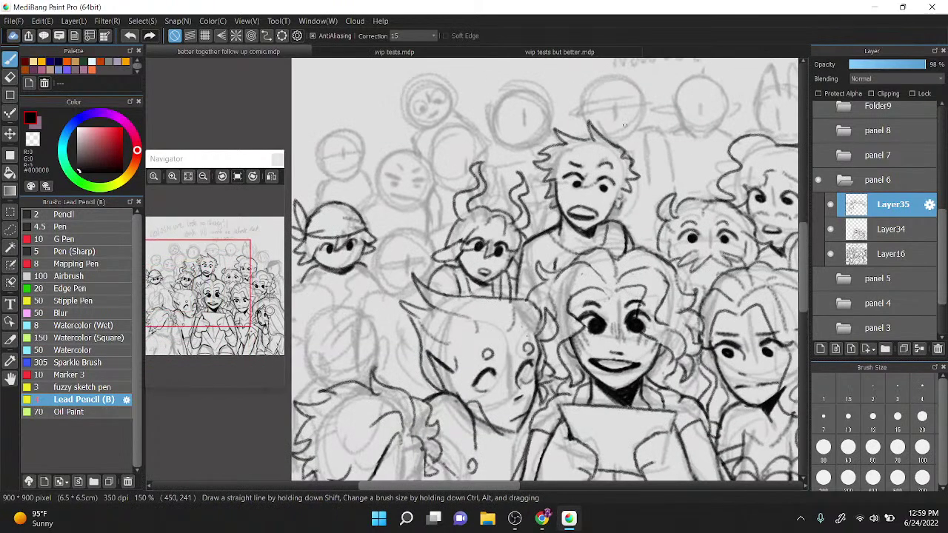
scroll(473, 211, "up", 3)
mouse_move(436, 181)
left_mouse_down()
mouse_move(433, 198)
mouse_move(478, 186)
left_mouse_up()
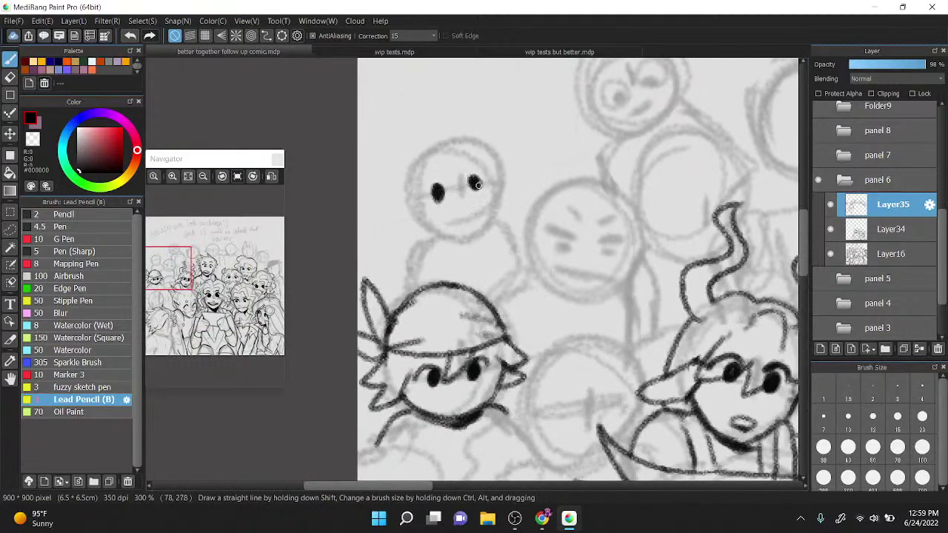
mouse_move(470, 140)
left_mouse_down()
mouse_move(433, 132)
mouse_move(385, 181)
mouse_move(408, 206)
mouse_move(476, 181)
left_mouse_up()
left_click_drag(473, 136, 500, 152)
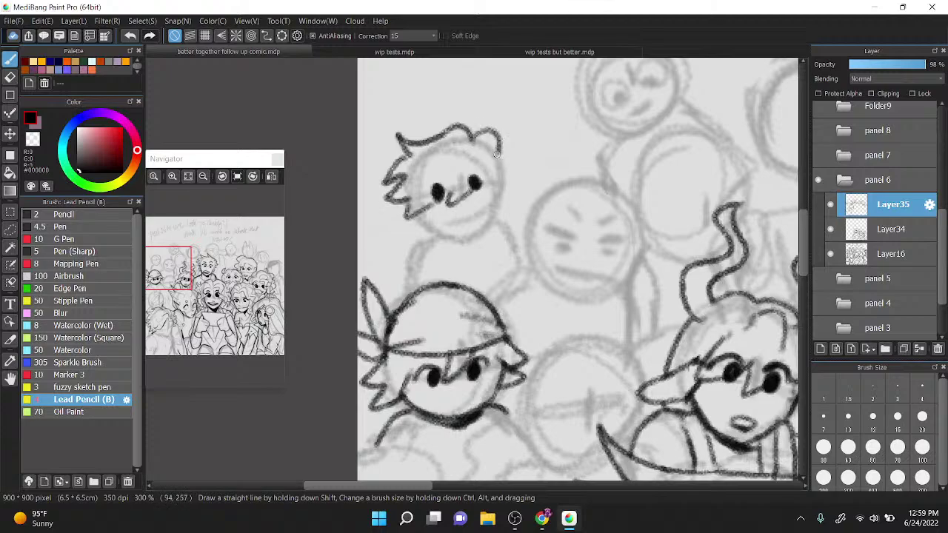
mouse_move(420, 205)
left_mouse_down()
mouse_move(430, 228)
mouse_move(492, 213)
left_mouse_up()
key("ctrl+z")
mouse_move(422, 211)
left_mouse_down()
mouse_move(475, 233)
mouse_move(498, 200)
left_mouse_up()
key("ctrl+z")
key("ctrl+z")
key("ctrl+z")
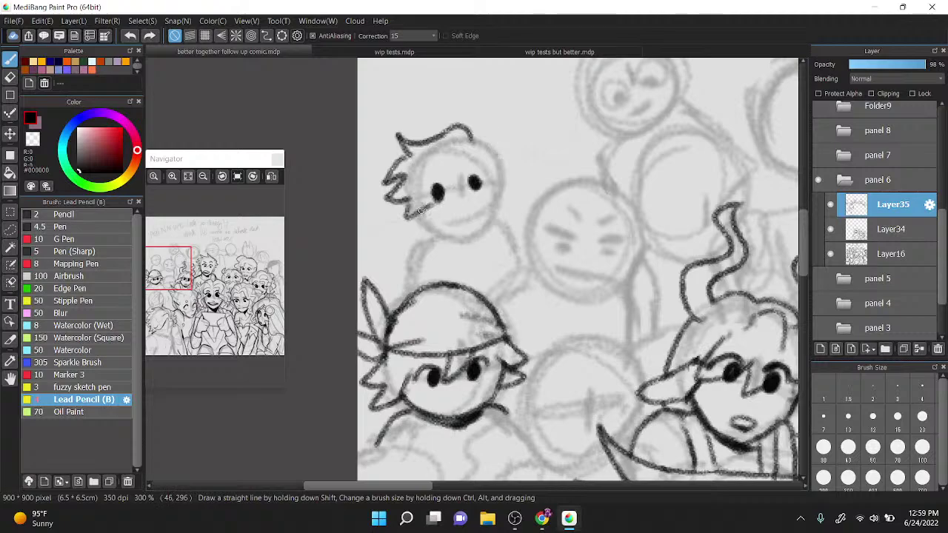
Step: Draw the small spiky-haired figure's jawline and rounded shoulders, try a short mouth line and undo it
left_click_drag(421, 211, 495, 204)
mouse_move(421, 281)
left_mouse_down()
mouse_move(453, 235)
mouse_move(525, 259)
left_mouse_up()
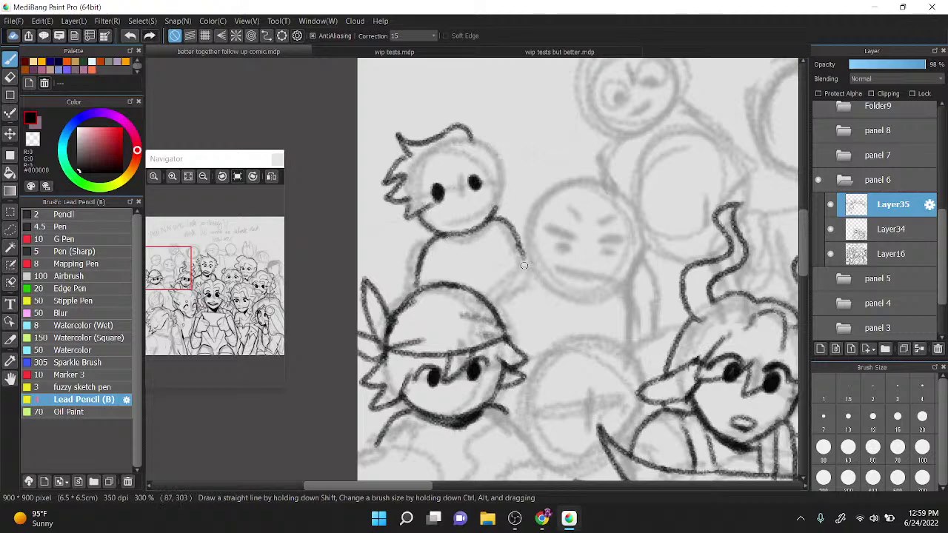
left_click_drag(448, 214, 484, 211)
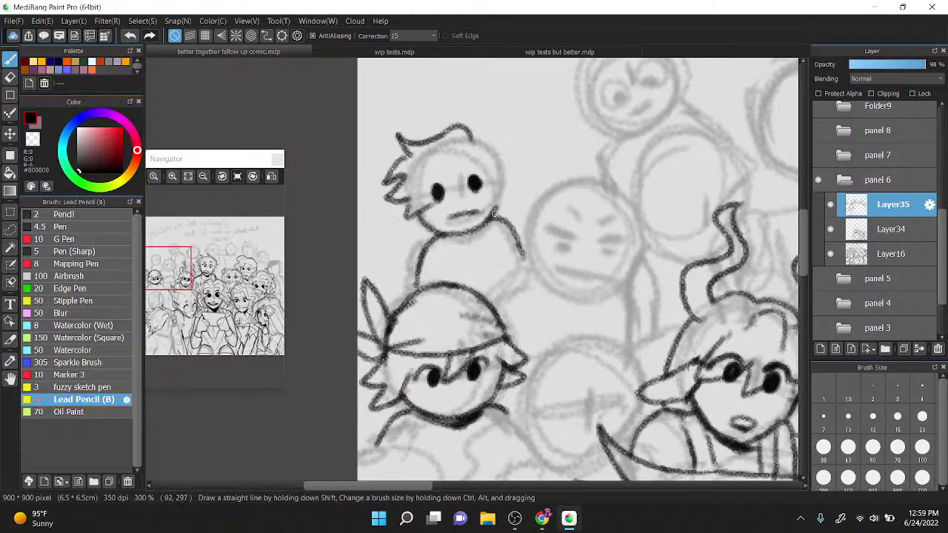
key("ctrl+z")
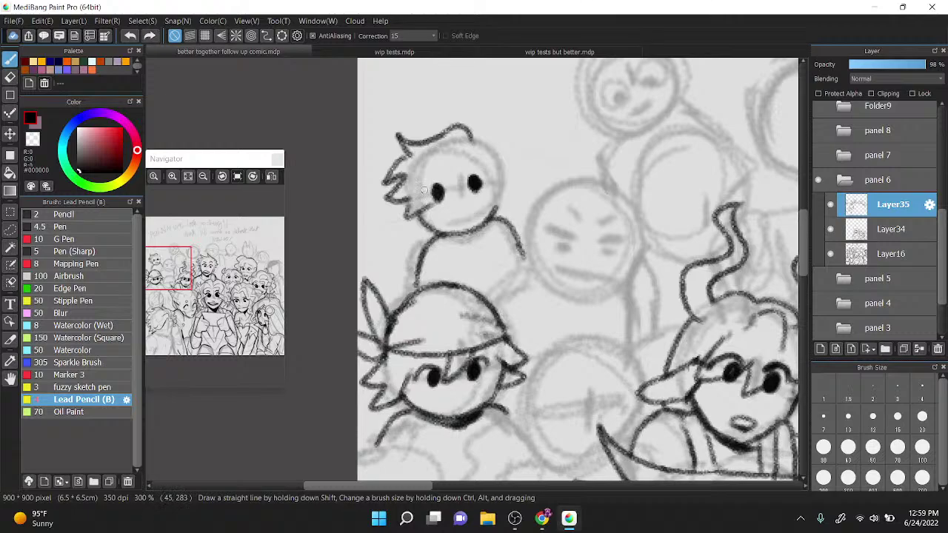
Step: Undo the small spiky-haired figure's eyes to clear its face
mouse_move(421, 198)
left_mouse_down()
mouse_move(480, 169)
mouse_move(486, 178)
mouse_move(422, 195)
mouse_move(430, 200)
left_mouse_up()
key("ctrl+z")
key("ctrl+z")
key("ctrl+z")
key("e")
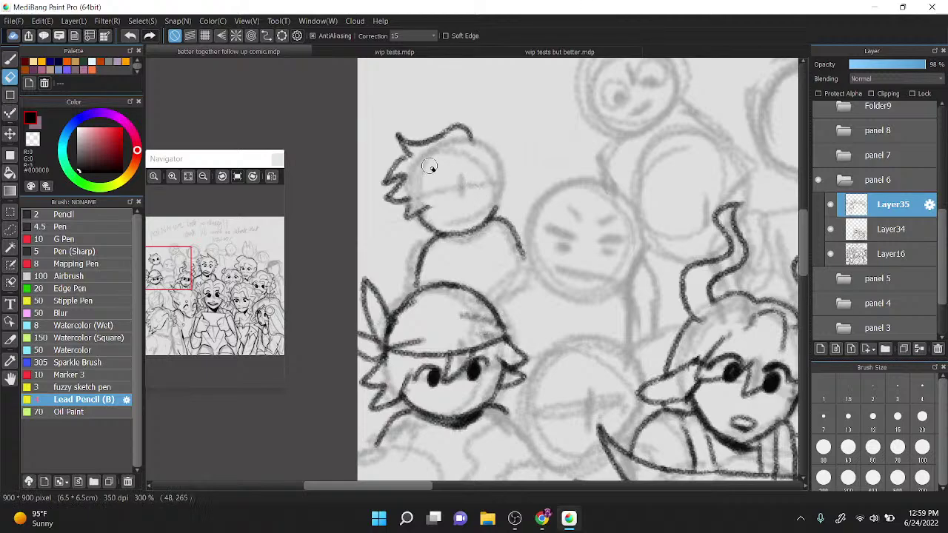
Step: Complete the spiky hair down the right side of the small head and draw wide dark eyes with upper lids
key("b")
mouse_move(479, 139)
left_mouse_down()
mouse_move(522, 179)
mouse_move(496, 194)
left_mouse_up()
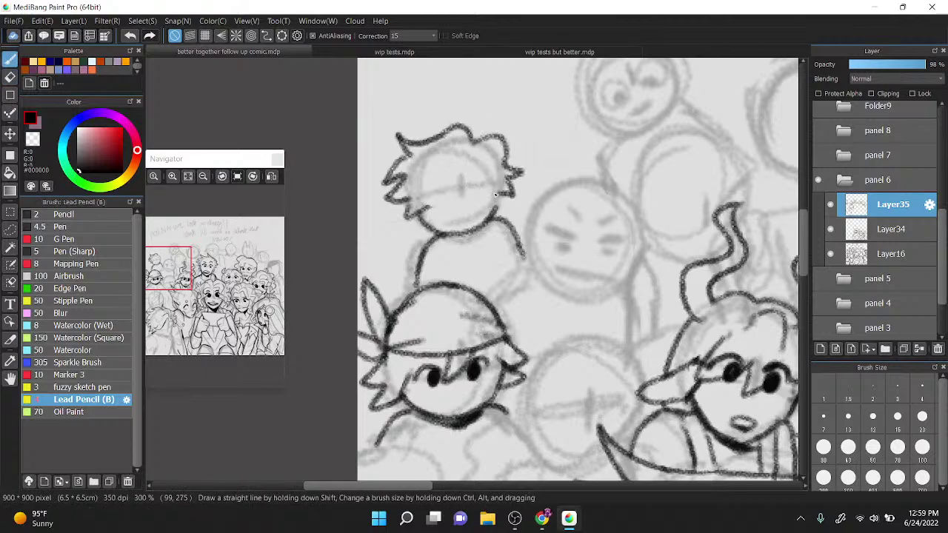
mouse_move(437, 191)
left_mouse_down()
mouse_move(485, 179)
mouse_move(470, 183)
left_mouse_up()
key("ctrl+z")
key("ctrl+z")
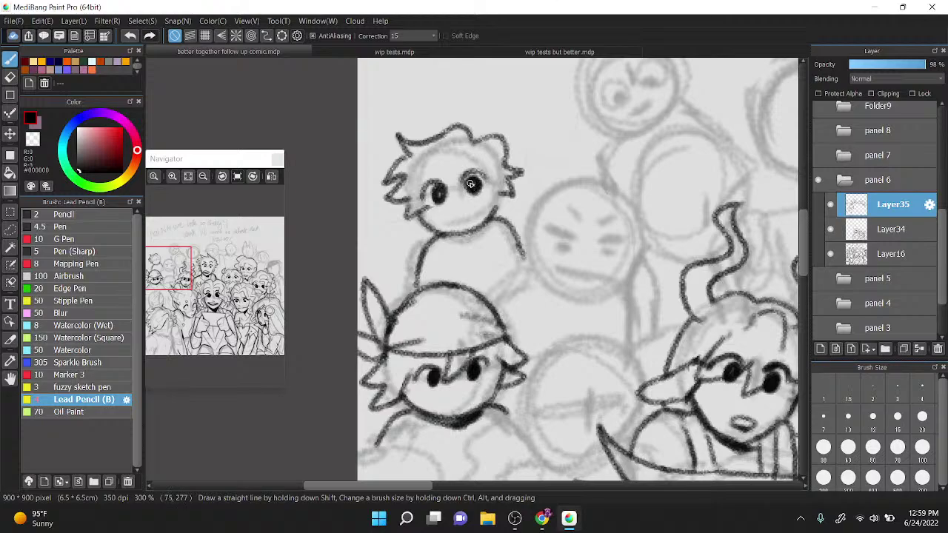
Step: Outline a pointed helmet visor with round side hinges on the rough head below the bandana figure
scroll(508, 335, "down", 2)
left_click_drag(537, 195, 537, 157)
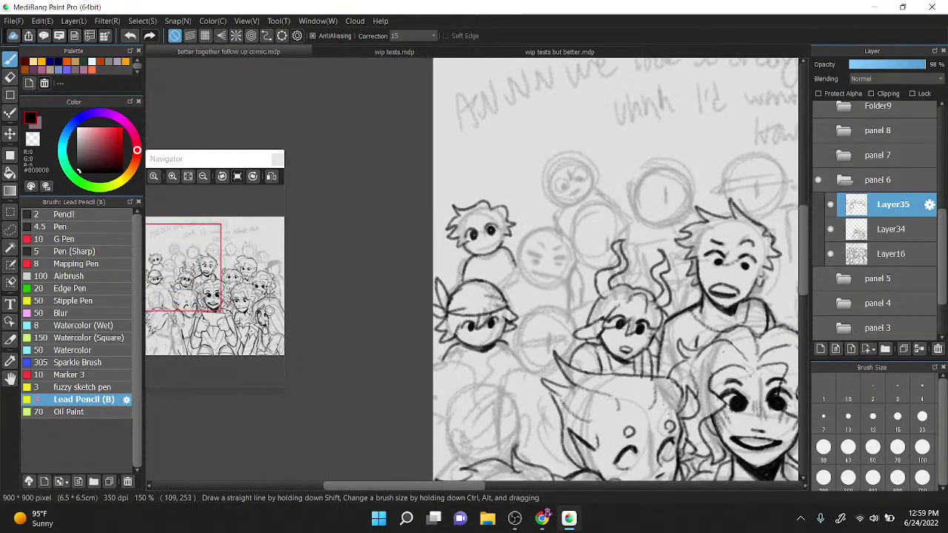
scroll(521, 192, "up", 1)
scroll(520, 192, "up", 1)
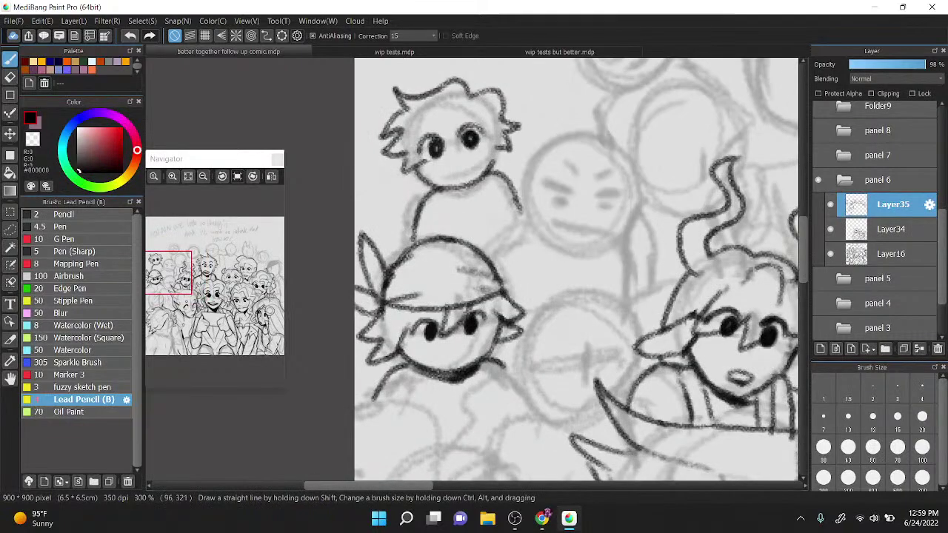
scroll(529, 193, "down", 2)
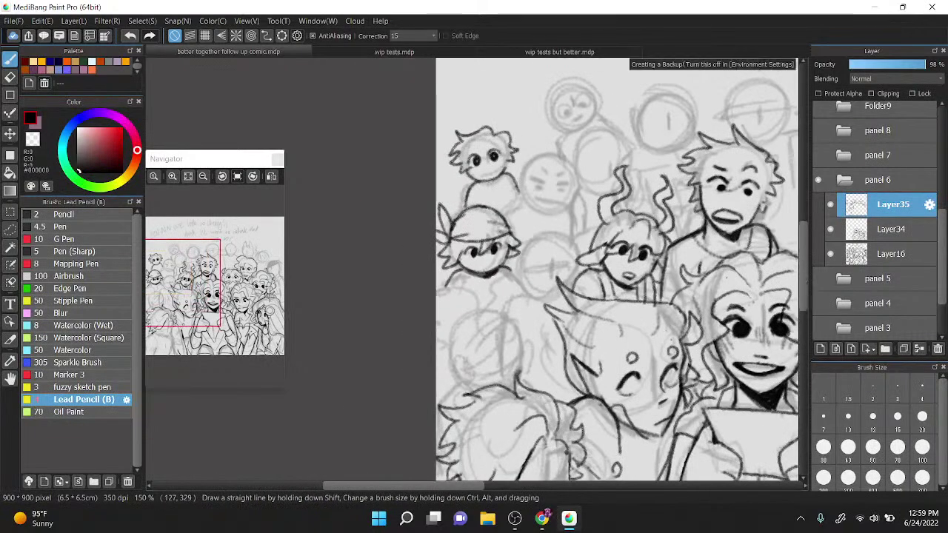
scroll(504, 236, "up", 1)
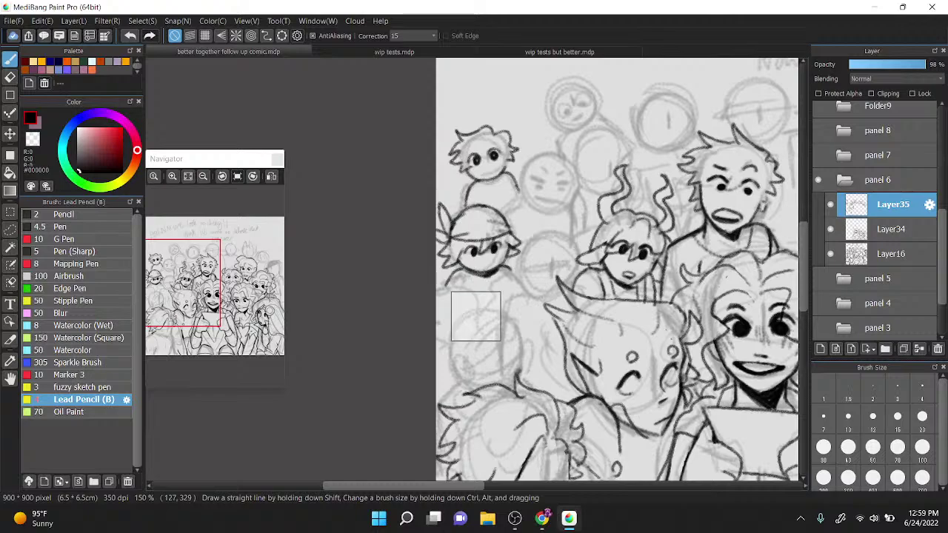
mouse_move(484, 288)
left_mouse_down()
mouse_move(486, 311)
mouse_move(488, 292)
mouse_move(517, 325)
left_mouse_up()
left_click_drag(568, 295, 566, 278)
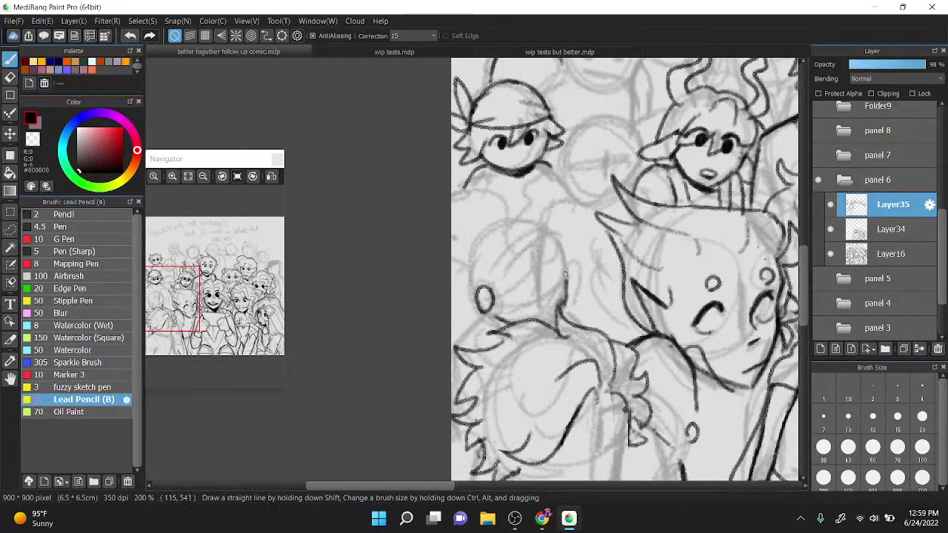
mouse_move(483, 287)
left_mouse_down()
mouse_move(527, 222)
mouse_move(508, 242)
mouse_move(565, 247)
mouse_move(570, 293)
left_mouse_up()
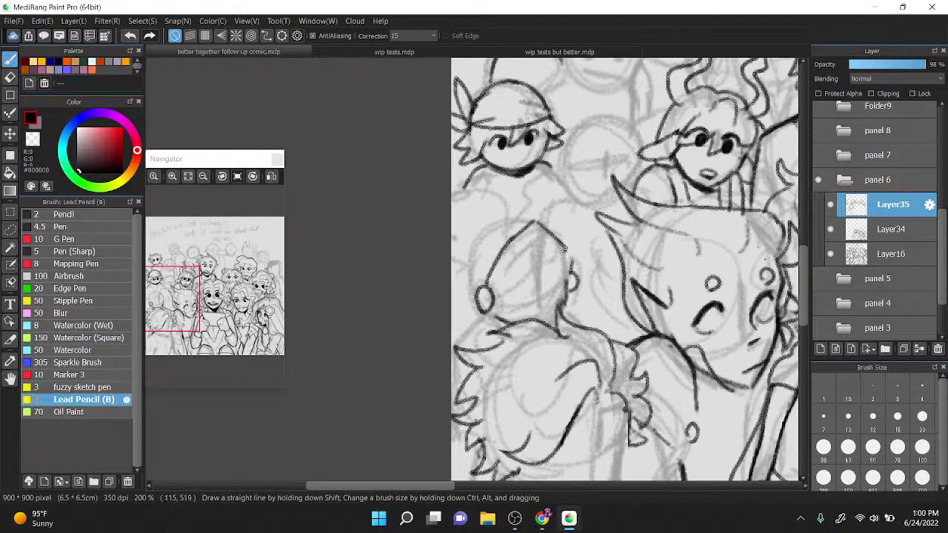
Step: Draw the helmet's arched face opening, visor slits and rounded dome
left_click_drag(497, 294, 535, 259)
left_click_drag(516, 245, 522, 260)
mouse_move(530, 239)
left_mouse_down()
mouse_move(550, 256)
mouse_move(511, 273)
mouse_move(466, 320)
mouse_move(502, 309)
mouse_move(492, 308)
left_mouse_up()
mouse_move(478, 234)
left_mouse_down()
mouse_move(463, 274)
mouse_move(519, 219)
mouse_move(527, 223)
mouse_move(489, 227)
mouse_move(523, 221)
mouse_move(563, 248)
left_mouse_up()
key("ctrl+z")
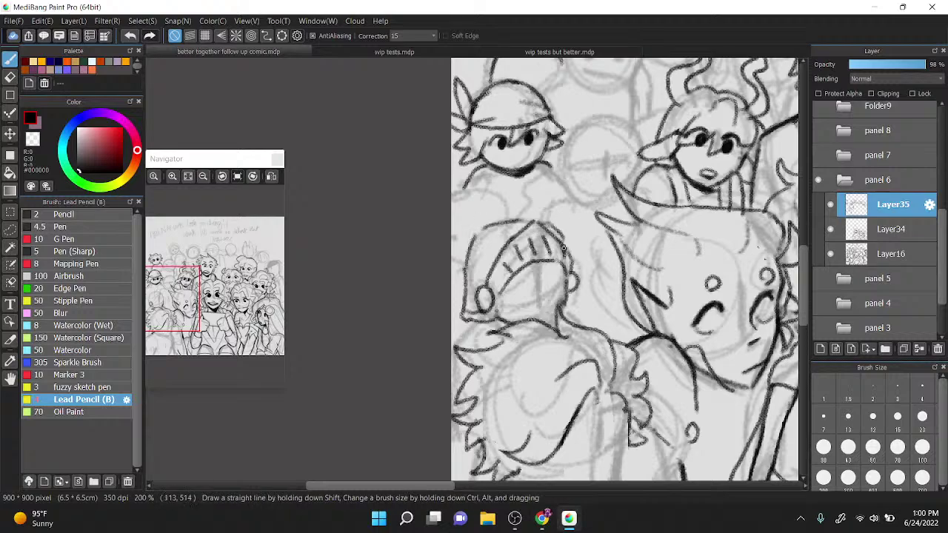
Step: Add a scalloped plume behind the helmet and collar shapes beneath both sides of it
mouse_move(471, 242)
left_mouse_down()
mouse_move(497, 223)
mouse_move(489, 195)
mouse_move(448, 179)
mouse_move(457, 203)
mouse_move(448, 251)
mouse_move(463, 284)
left_mouse_up()
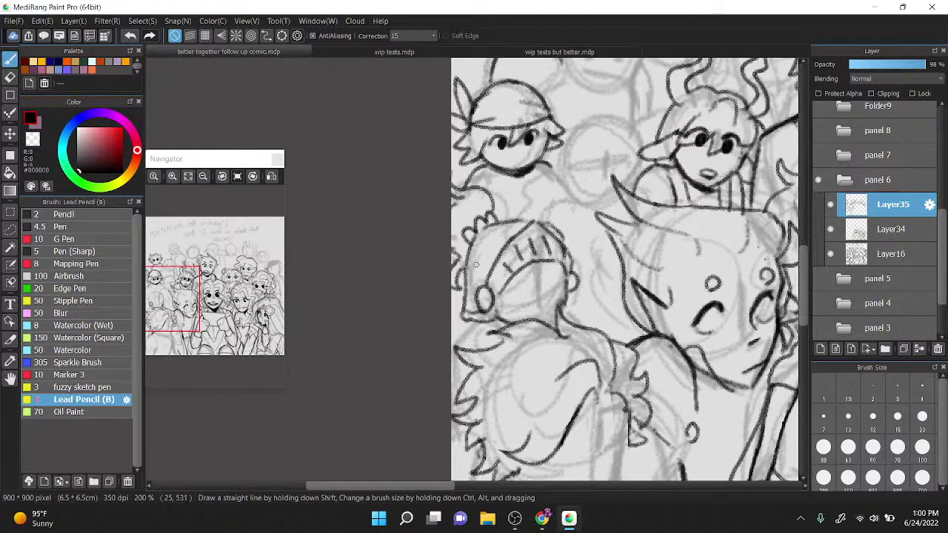
mouse_move(500, 198)
left_mouse_down()
mouse_move(504, 219)
mouse_move(452, 210)
left_mouse_up()
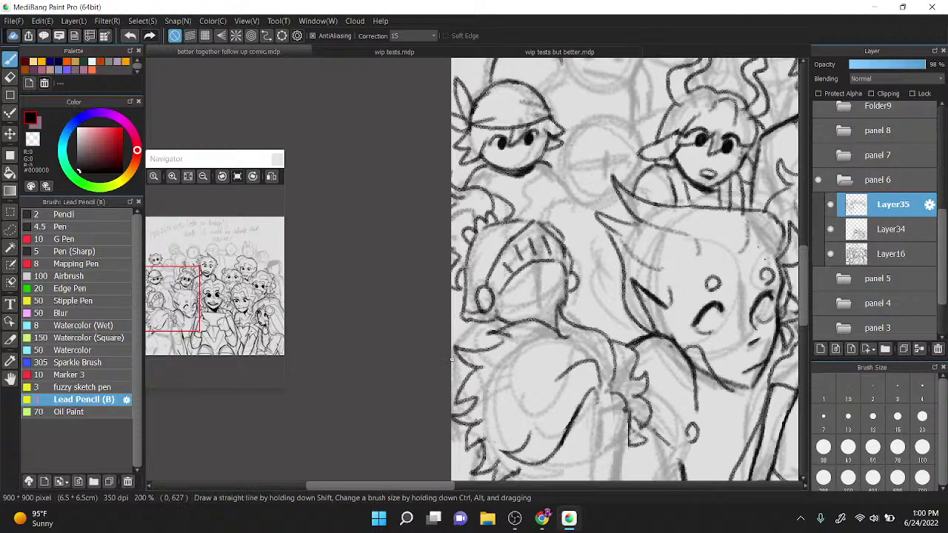
left_click_drag(460, 341, 494, 319)
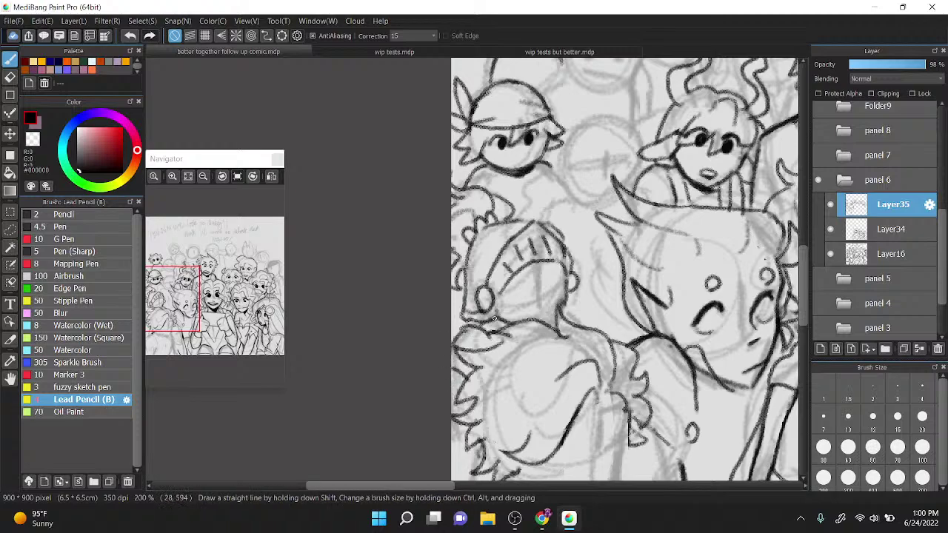
mouse_move(561, 320)
left_mouse_down()
mouse_move(573, 305)
mouse_move(589, 329)
left_mouse_up()
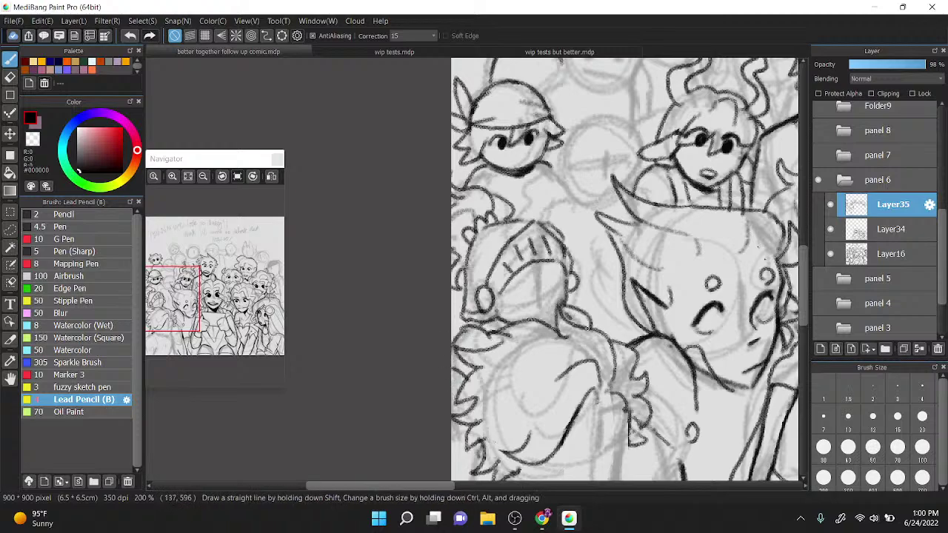
Step: Draw hair tufts inside the helmet's opening and sticking out past its right side
left_click_drag(518, 275, 504, 304)
left_click_drag(520, 299, 490, 324)
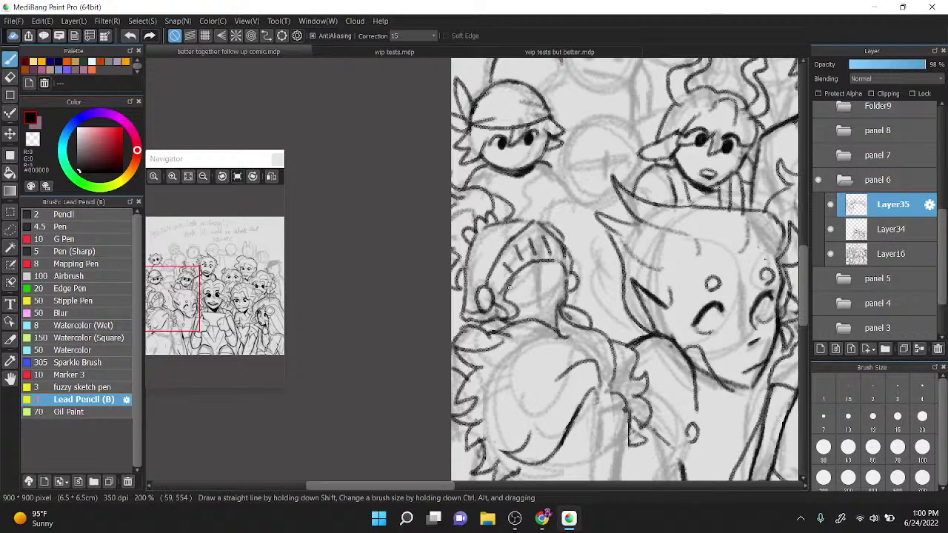
left_click_drag(570, 289, 588, 306)
Step: Draw the helmeted figure's dark eyes with upper lids, reworking them, and add eyebrows and a lower face line
mouse_move(528, 280)
left_mouse_down()
mouse_move(511, 297)
mouse_move(521, 302)
mouse_move(548, 282)
left_mouse_up()
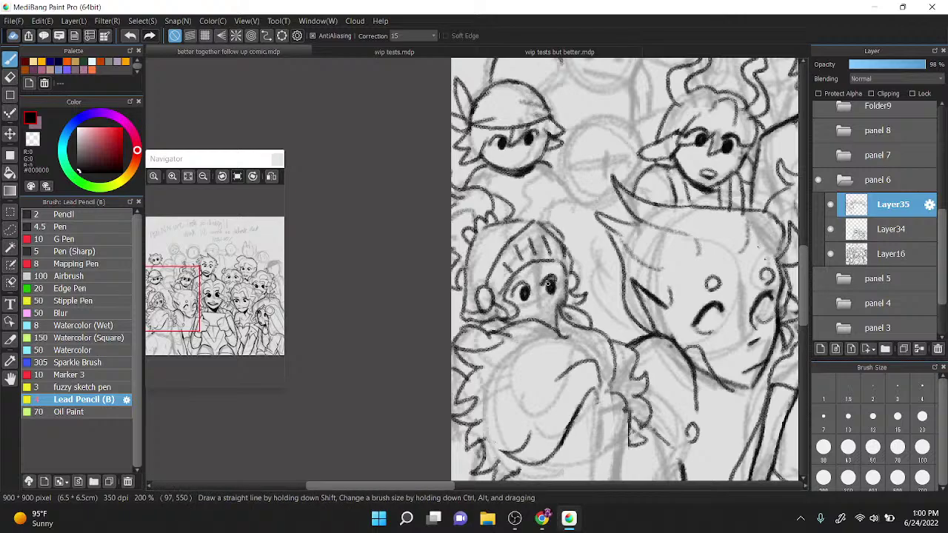
key("ctrl+z")
key("ctrl+z")
key("ctrl+z")
mouse_move(543, 281)
left_mouse_down()
mouse_move(558, 276)
mouse_move(550, 284)
mouse_move(558, 285)
left_mouse_up()
key("ctrl+z")
scroll(551, 278, "up", 1)
key("ctrl+z")
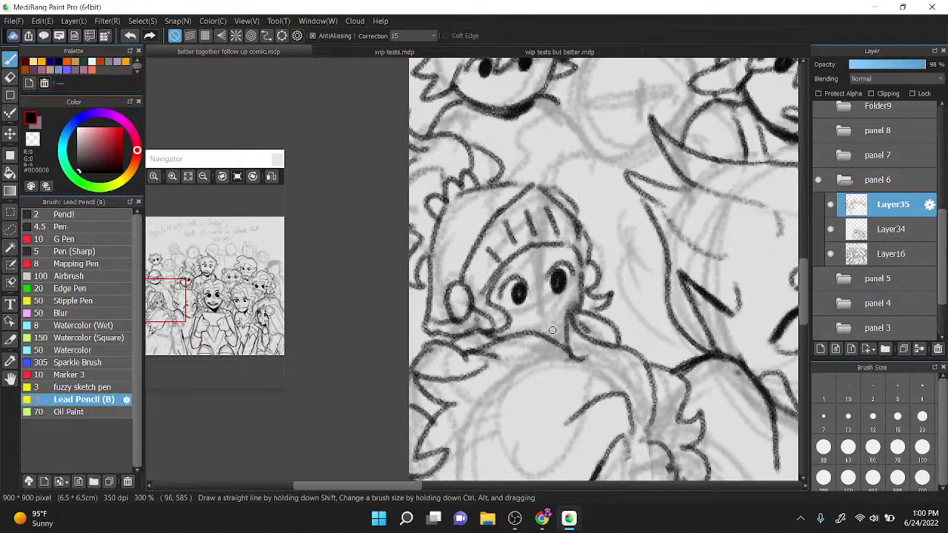
left_click_drag(502, 272, 563, 251)
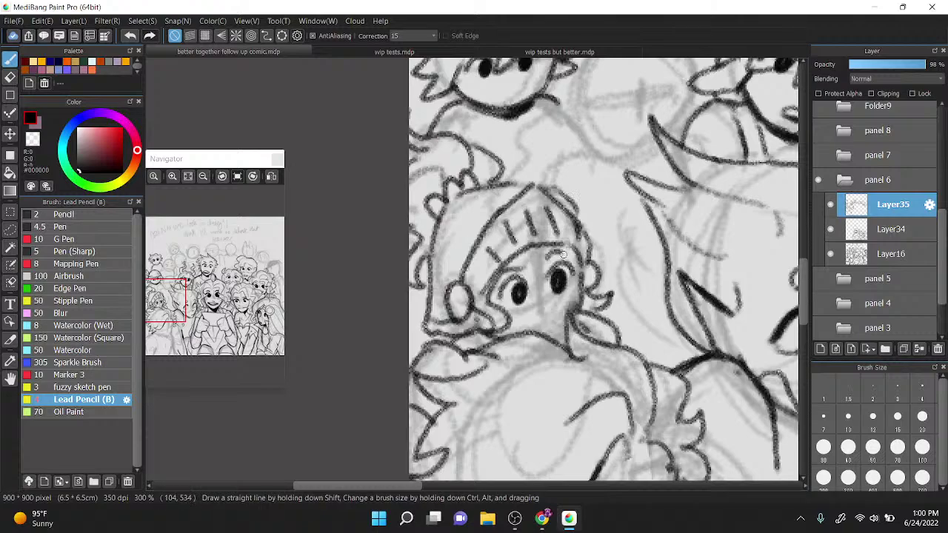
left_click_drag(558, 322, 527, 334)
Step: Sketch the bandana figure's torso lines running down from below the chin and shoulders
scroll(531, 198, "down", 3)
scroll(606, 190, "up", 3)
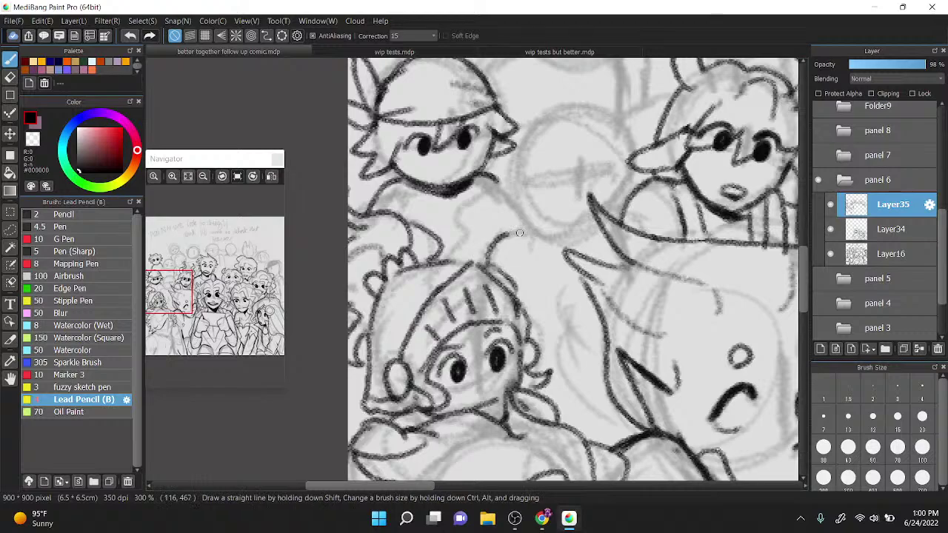
left_click_drag(474, 187, 478, 221)
left_click_drag(404, 222, 413, 185)
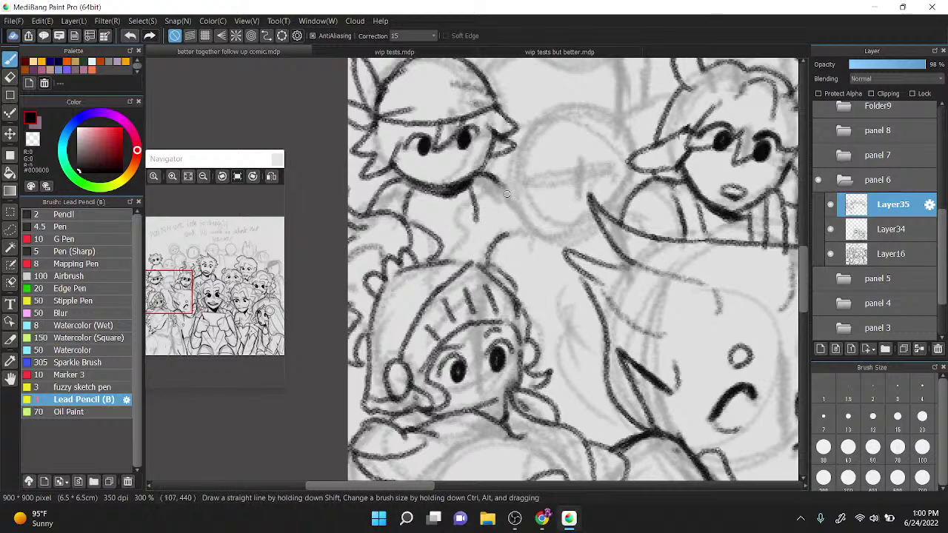
Step: Check the whole crowd composition, toggling the visibility of the rough sketch on Layer16 off and back on
scroll(506, 194, "down", 3)
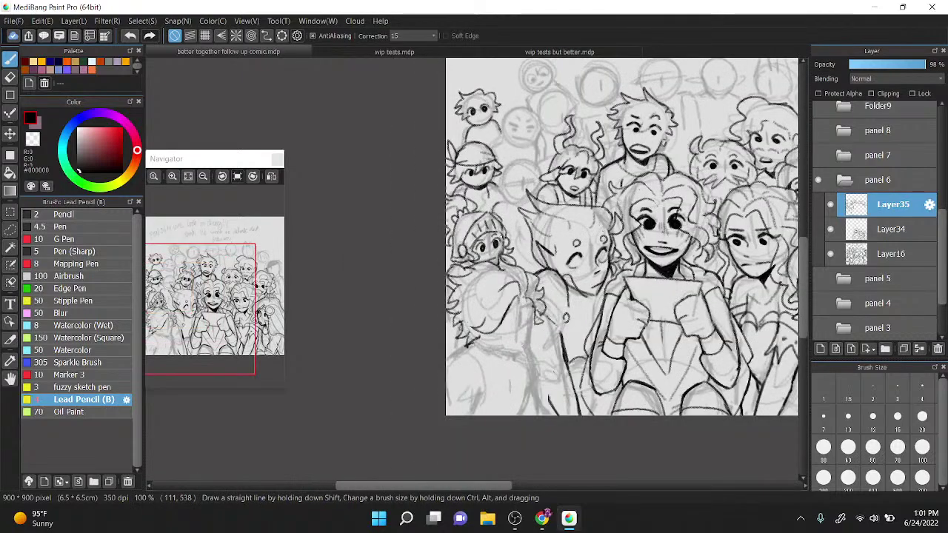
scroll(501, 237, "down", 2)
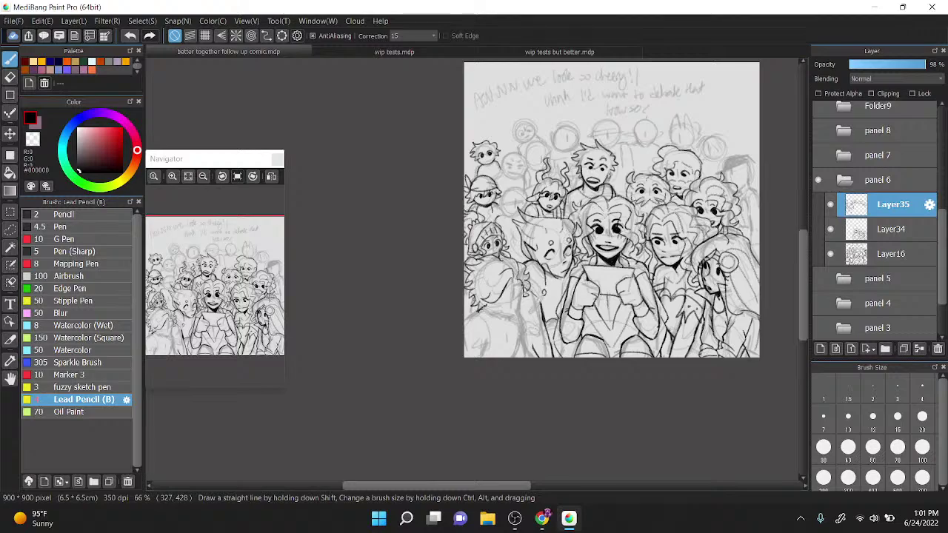
left_click(830, 253)
left_click(830, 254)
Step: Add a small angular nose between the spiky-haired figure's eyes
scroll(492, 192, "up", 2)
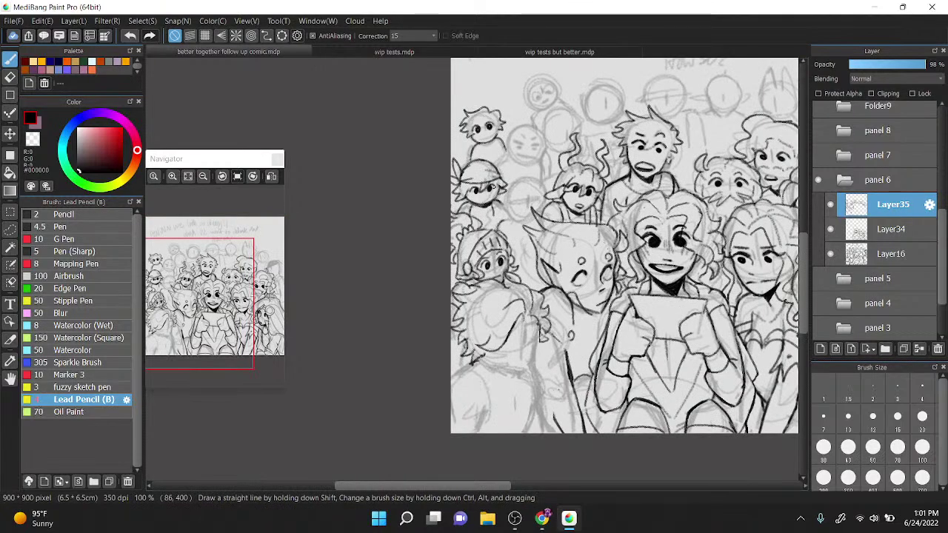
scroll(490, 187, "up", 3)
mouse_move(495, 270)
left_mouse_down()
mouse_move(527, 270)
mouse_move(501, 288)
mouse_move(566, 272)
mouse_move(563, 263)
left_mouse_up()
key("ctrl+z")
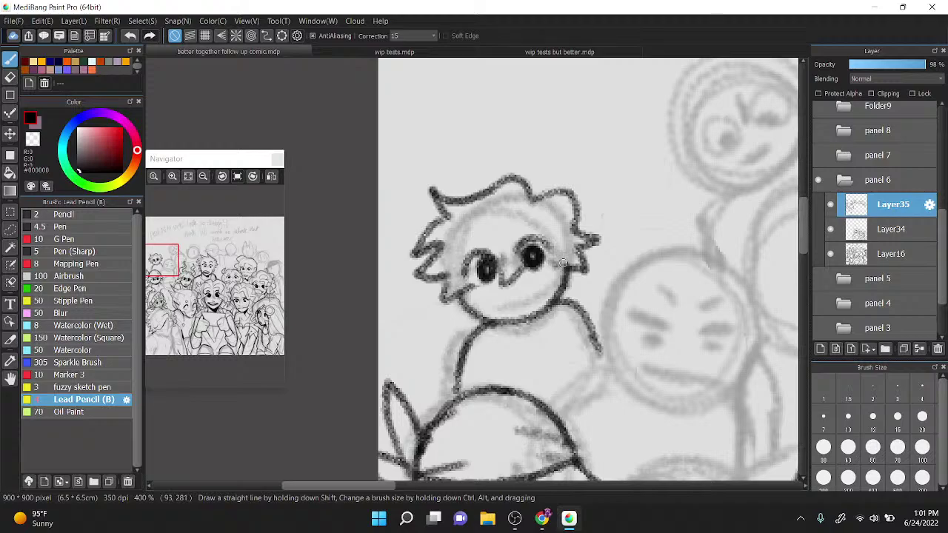
Step: Draw a thick slanted eyebrow over the left eye of the angry-faced rough head
scroll(563, 262, "down", 2)
scroll(577, 244, "up", 3)
scroll(607, 222, "down", 3)
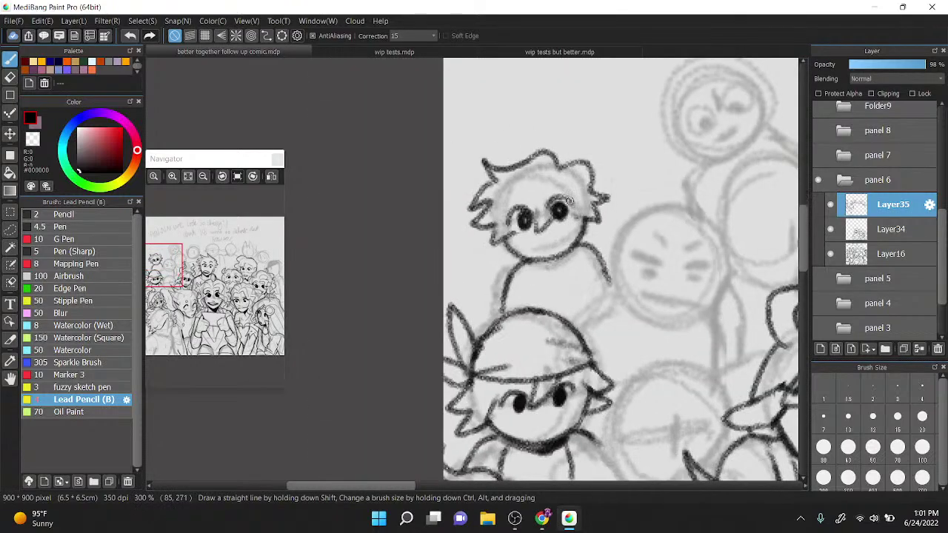
scroll(633, 194, "up", 2)
mouse_move(585, 242)
left_mouse_down()
mouse_move(627, 262)
mouse_move(623, 152)
left_mouse_up()
Step: Draw the left eye, raised eyebrow and smiling mouth on the rough head between the bandana and horned figures
left_click_drag(634, 208, 632, 135)
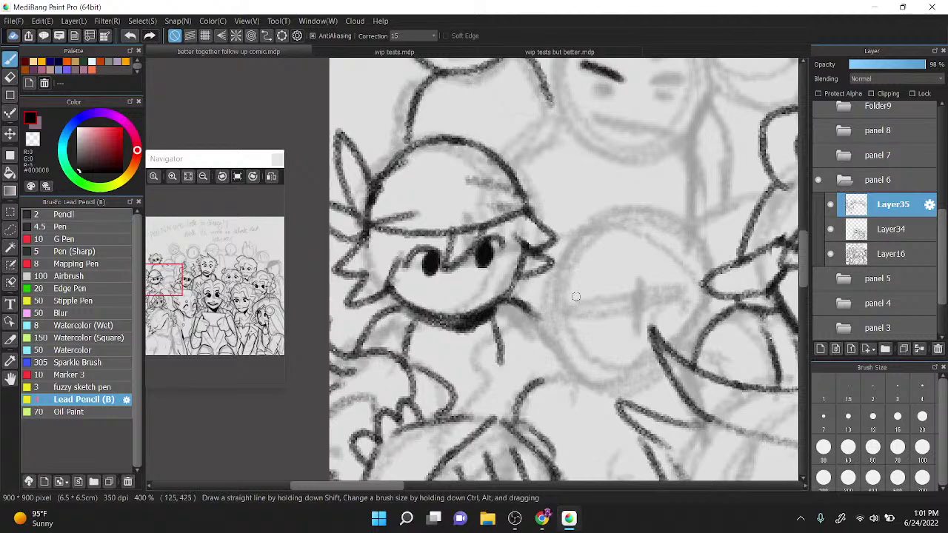
mouse_move(568, 303)
left_mouse_down()
mouse_move(603, 283)
mouse_move(612, 287)
mouse_move(601, 304)
left_mouse_up()
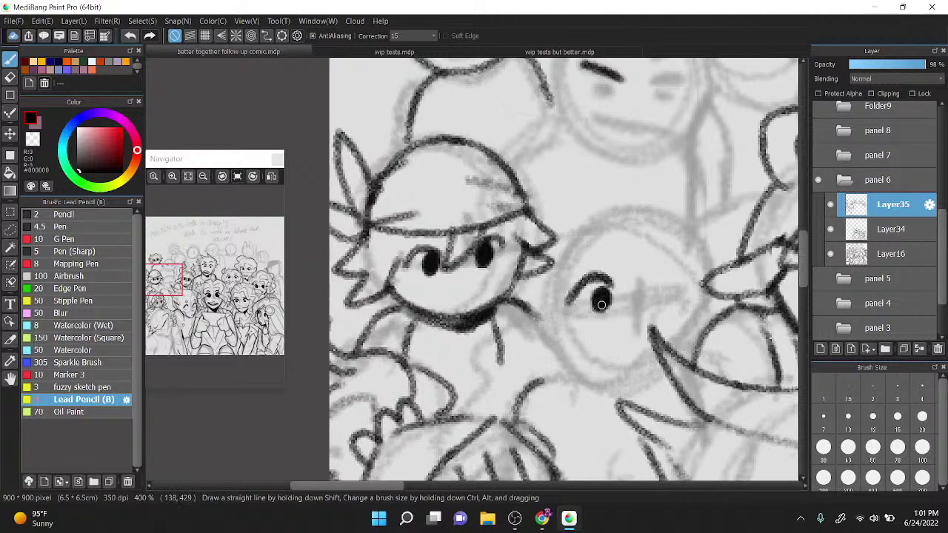
left_click_drag(581, 260, 609, 256)
mouse_move(597, 343)
left_mouse_down()
mouse_move(626, 360)
mouse_move(653, 348)
left_mouse_up()
Step: Draw the smiling head's right eye with a curved upper lid, undoing the first attempts and redrawing it
mouse_move(642, 286)
left_mouse_down()
mouse_move(652, 271)
mouse_move(679, 285)
left_mouse_up()
mouse_move(653, 295)
left_mouse_down()
mouse_move(659, 274)
mouse_move(682, 279)
left_mouse_up()
key("ctrl+z")
key("ctrl+z")
key("ctrl+z")
mouse_move(660, 296)
left_mouse_down()
mouse_move(681, 271)
mouse_move(702, 282)
left_mouse_up()
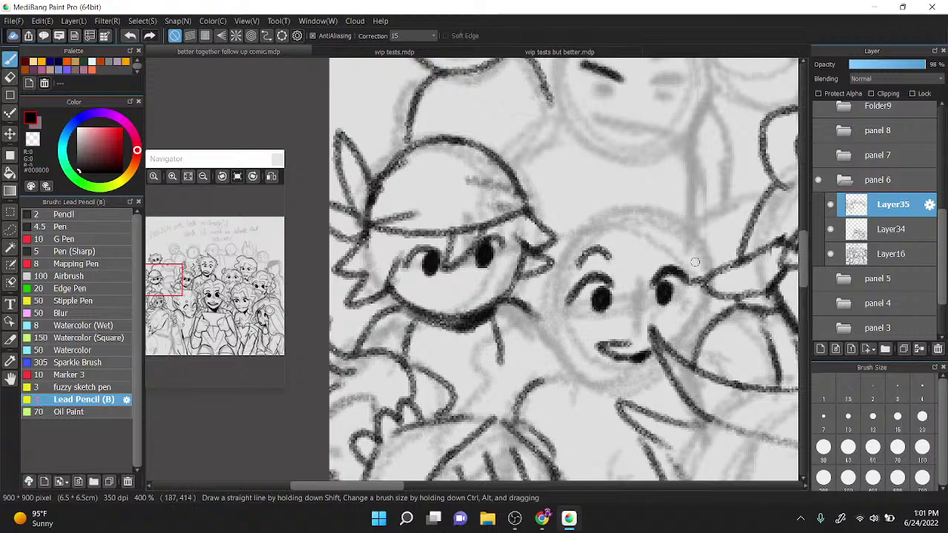
mouse_move(568, 296)
left_mouse_down()
mouse_move(562, 324)
mouse_move(595, 370)
left_mouse_up()
key("ctrl+z")
mouse_move(556, 317)
left_mouse_down()
mouse_move(639, 378)
mouse_move(592, 365)
mouse_move(634, 379)
left_mouse_up()
left_click_drag(677, 352, 700, 323)
key("ctrl+z")
key("ctrl+z")
key("ctrl+z")
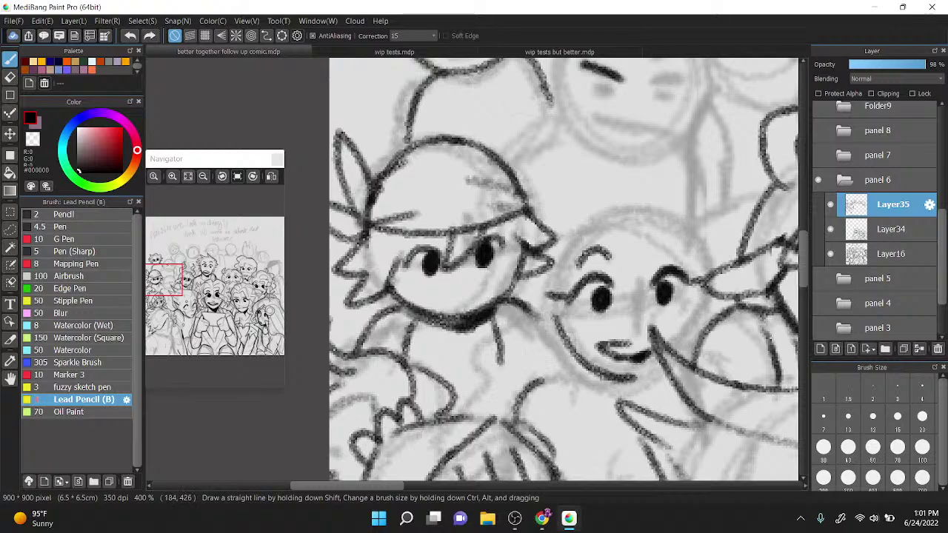
Step: Undo the eyes, raised eyebrow and smiling mouth on the rough head between the bandana and horned figures
key("ctrl+z")
key("ctrl+z")
key("ctrl+z")
key("ctrl+z")
key("ctrl+z")
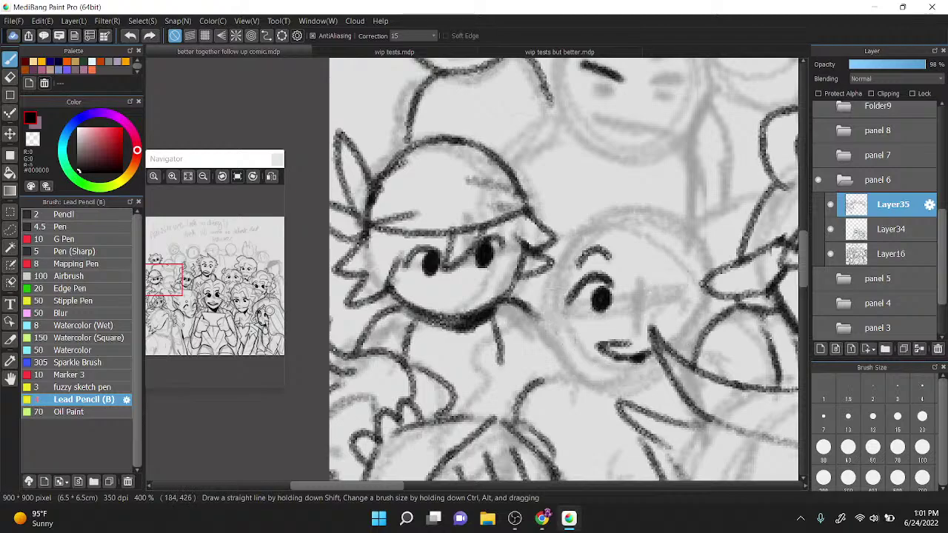
key("ctrl+z")
key("ctrl+z")
key("ctrl+z")
key("ctrl+z")
key("ctrl+z")
key("ctrl+z")
key("ctrl+z")
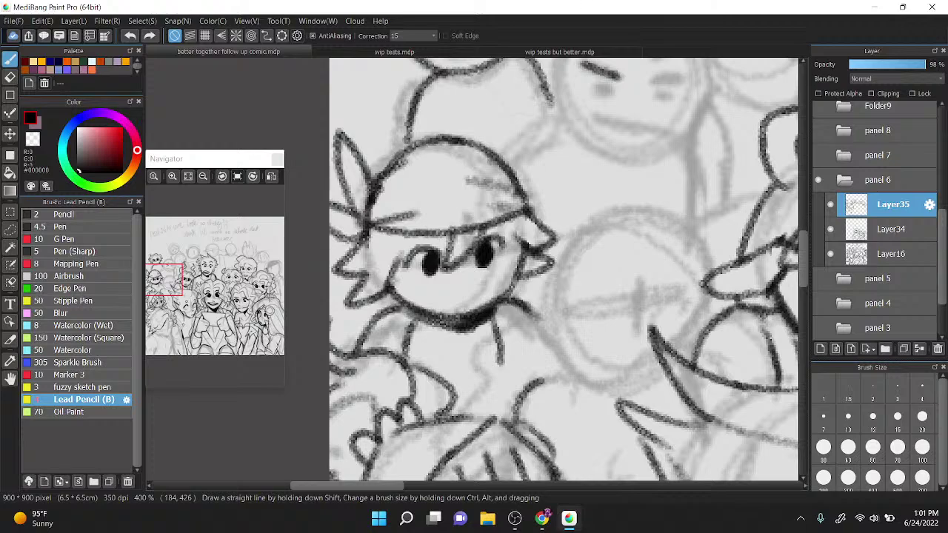
Step: Redraw the rough head's face with a thick curved jaw and two oval eyes with curved, flicked lashes
mouse_move(552, 298)
left_mouse_down()
mouse_move(592, 374)
mouse_move(638, 390)
mouse_move(673, 362)
mouse_move(697, 305)
mouse_move(683, 354)
mouse_move(688, 282)
left_mouse_up()
mouse_move(580, 325)
left_mouse_down()
mouse_move(603, 303)
mouse_move(609, 326)
mouse_move(672, 288)
mouse_move(651, 311)
mouse_move(660, 319)
mouse_move(653, 302)
mouse_move(654, 315)
mouse_move(675, 291)
left_mouse_up()
key("ctrl+z")
mouse_move(568, 317)
left_mouse_down()
mouse_move(602, 298)
mouse_move(610, 312)
left_mouse_up()
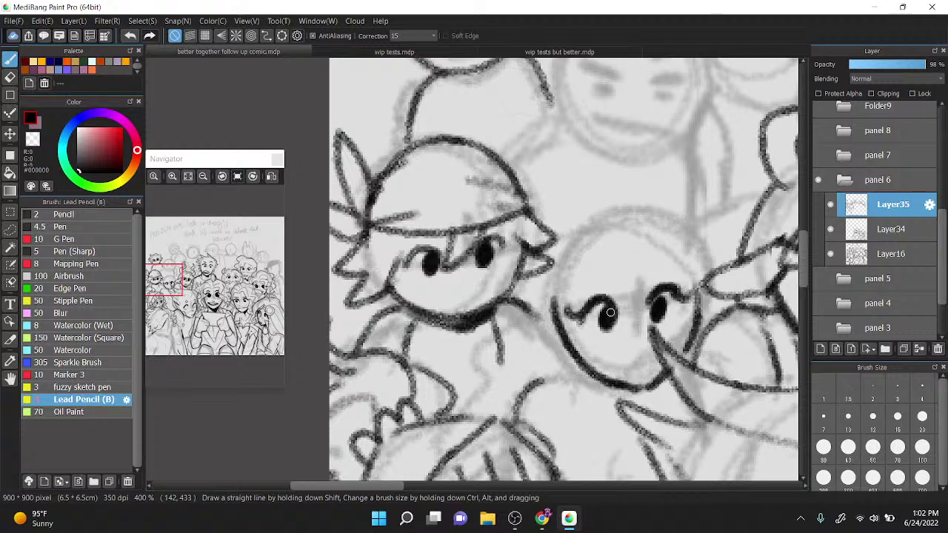
Step: Draw a slanted nose bridge, a curved hairline and wavy locks hanging beside the left cheek of the lashed head
mouse_move(612, 312)
left_mouse_down()
mouse_move(648, 275)
mouse_move(552, 299)
mouse_move(566, 434)
mouse_move(581, 438)
left_mouse_up()
key("z")
key("x")
left_click_drag(544, 425, 560, 304)
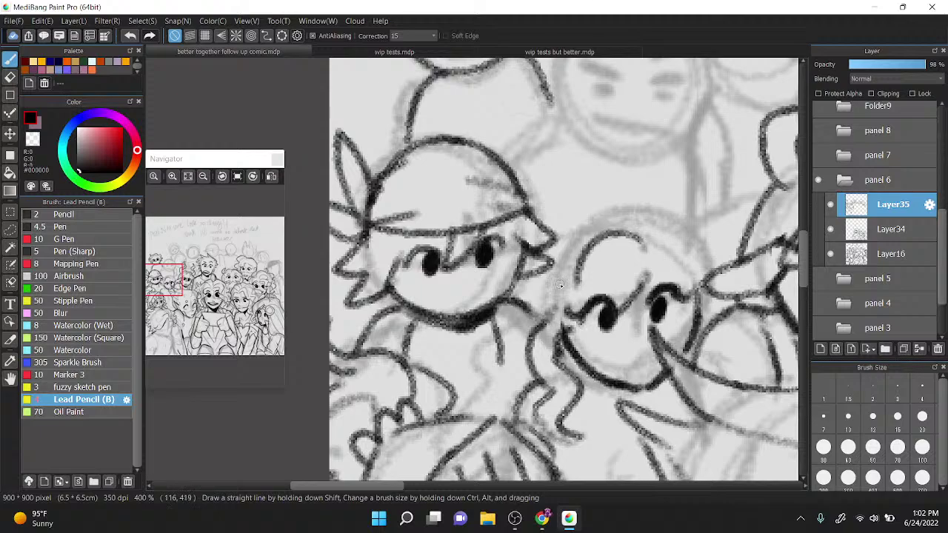
Step: Outline the outer left side of the wavy hair, clean up its lower end and darken the line beside the jaw
mouse_move(631, 235)
left_mouse_down()
mouse_move(567, 255)
mouse_move(551, 285)
mouse_move(551, 260)
mouse_move(554, 315)
left_mouse_up()
key("ctrl+z")
key("ctrl+z")
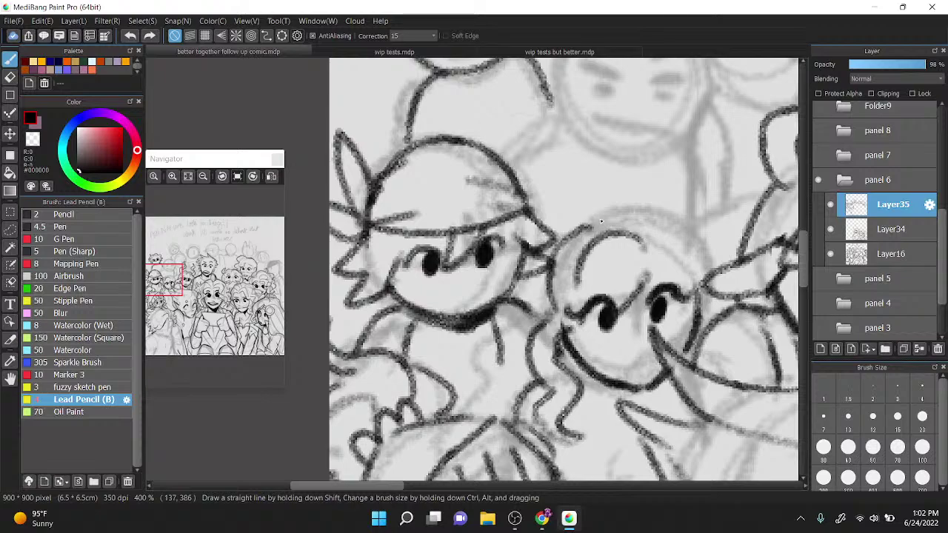
key("z")
mouse_move(559, 309)
left_mouse_down()
mouse_move(553, 269)
mouse_move(552, 335)
mouse_move(559, 325)
left_mouse_up()
key("x")
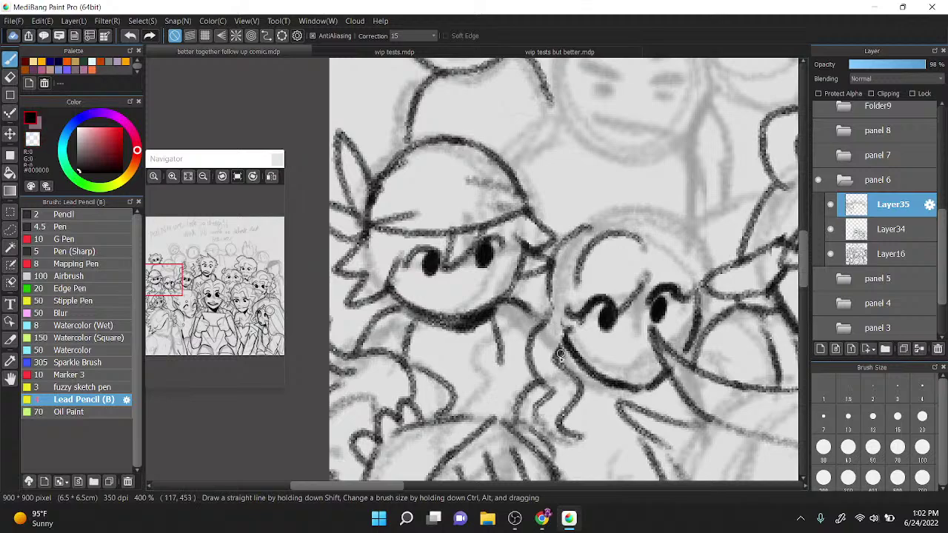
mouse_move(554, 362)
left_mouse_down()
mouse_move(569, 327)
mouse_move(567, 364)
left_mouse_up()
key("x")
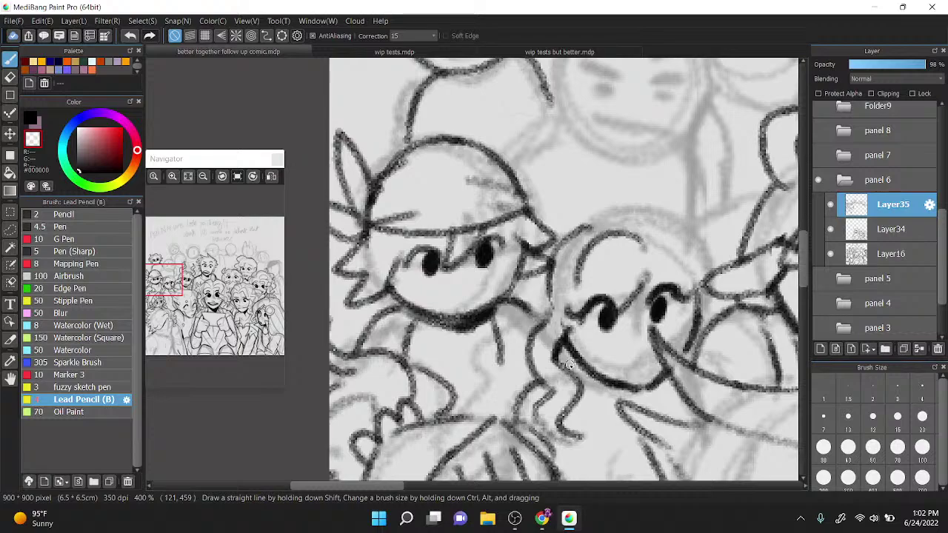
Step: Hide Layer34 and complete the wavy hair outline over the crown and down to the horned figure's ear
mouse_move(657, 287)
left_mouse_down()
mouse_move(562, 278)
mouse_move(602, 303)
left_mouse_up()
key("z")
mouse_move(490, 220)
left_mouse_down()
mouse_move(593, 226)
mouse_move(627, 264)
left_mouse_up()
left_click(830, 228)
key("ctrl+z")
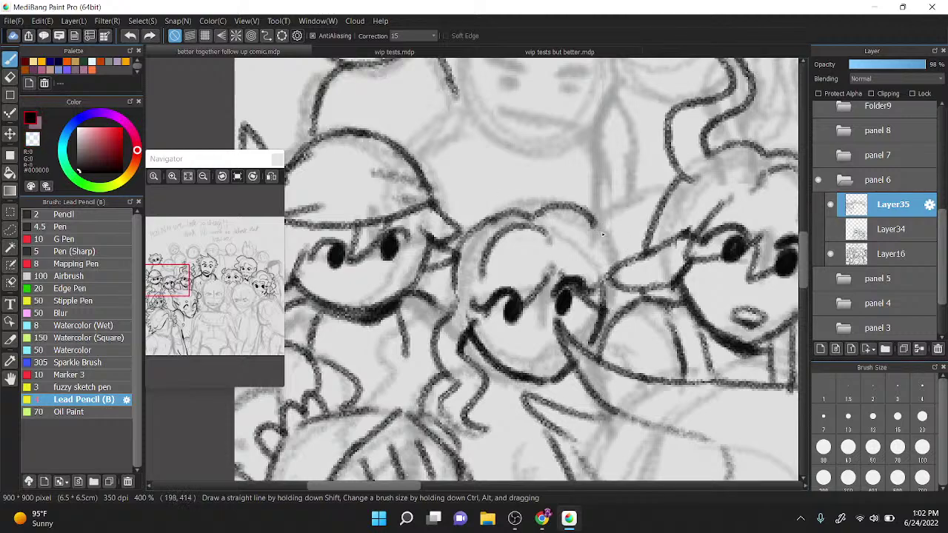
mouse_move(593, 221)
left_mouse_down()
mouse_move(622, 259)
mouse_move(614, 274)
left_mouse_up()
left_click_drag(436, 325, 457, 285)
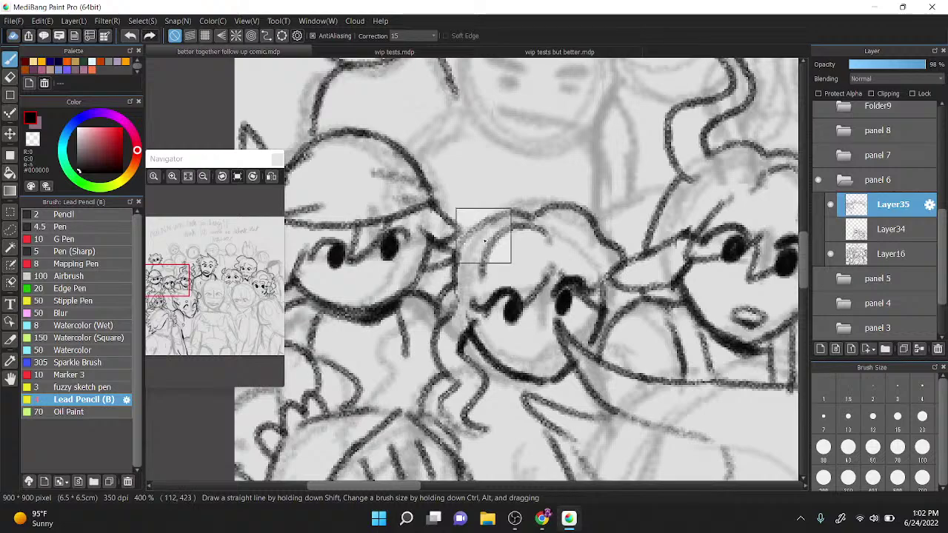
Step: Add a short slanted neck line below the wavy-haired figure's jaw, beside the hanging locks
scroll(484, 233, "down", 1)
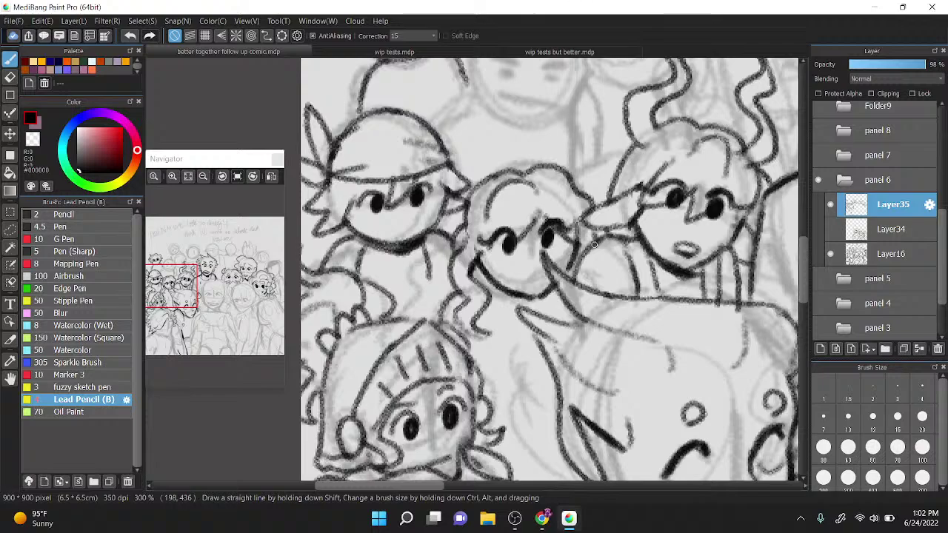
left_click_drag(633, 225, 682, 150)
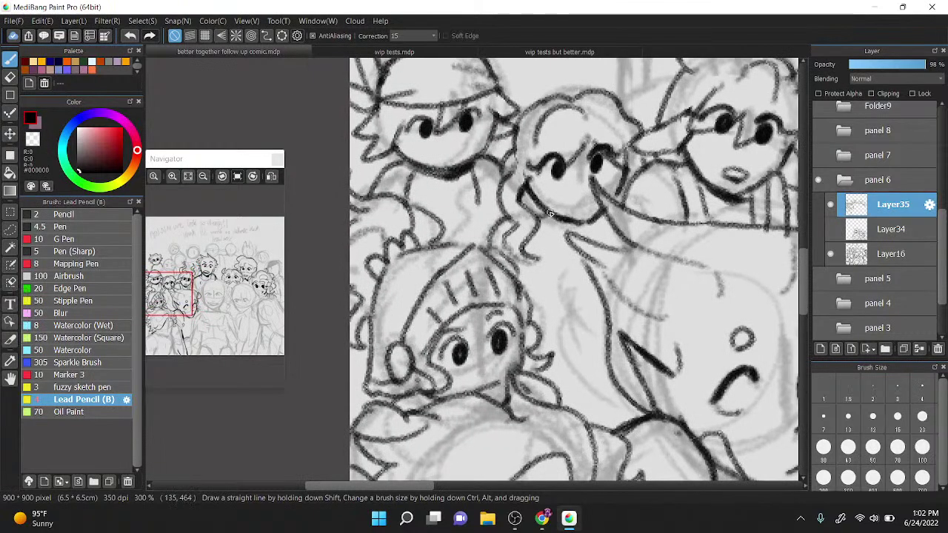
mouse_move(541, 227)
left_mouse_down()
mouse_move(563, 248)
mouse_move(559, 259)
left_mouse_up()
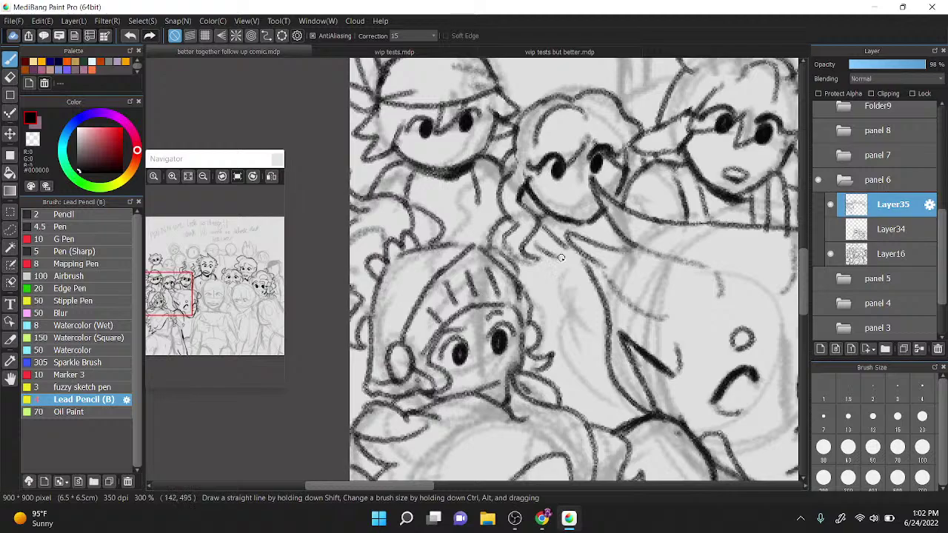
Step: Draw the wavy-haired figure's sleeve and torso lines between the knit-hat figure and the large pointed-ear head
scroll(530, 209, "down", 5)
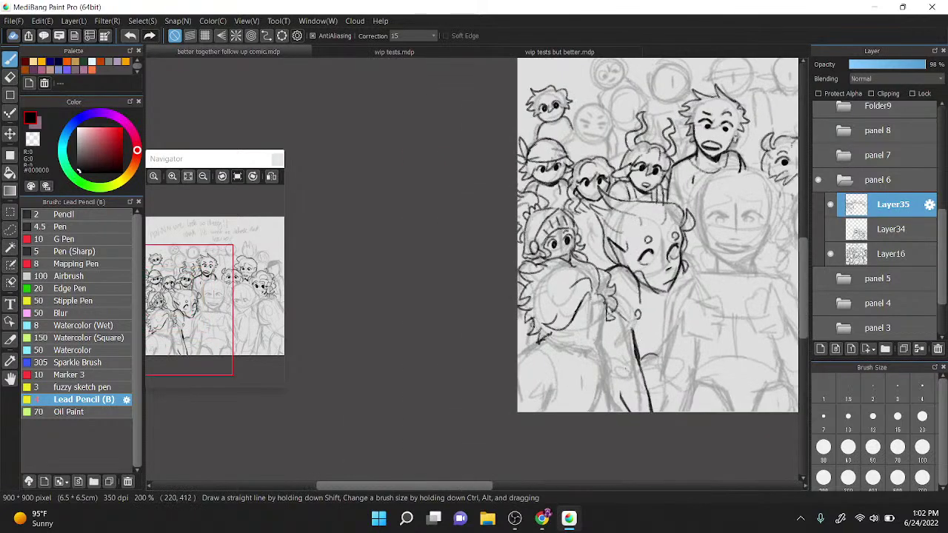
scroll(638, 185, "down", 2)
scroll(638, 185, "up", 2)
left_click_drag(653, 179, 667, 169)
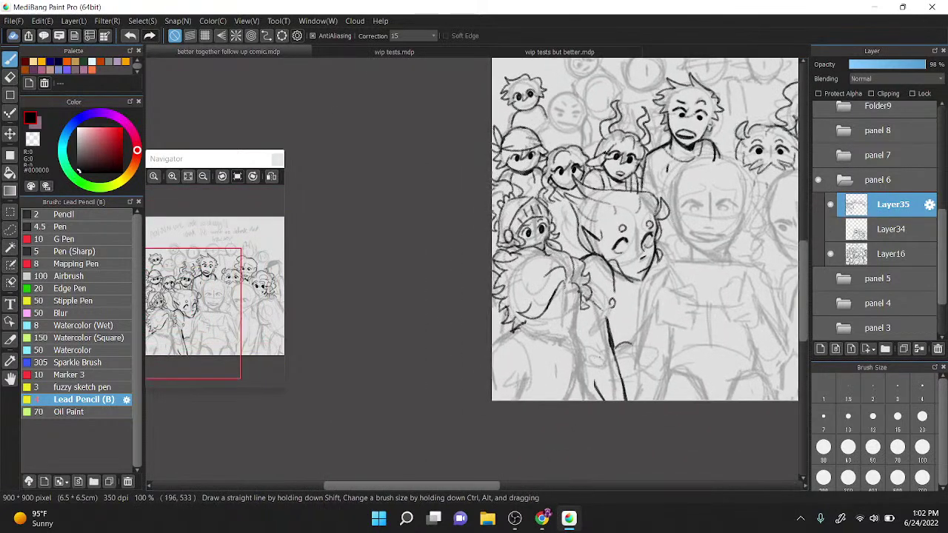
scroll(596, 240, "up", 1)
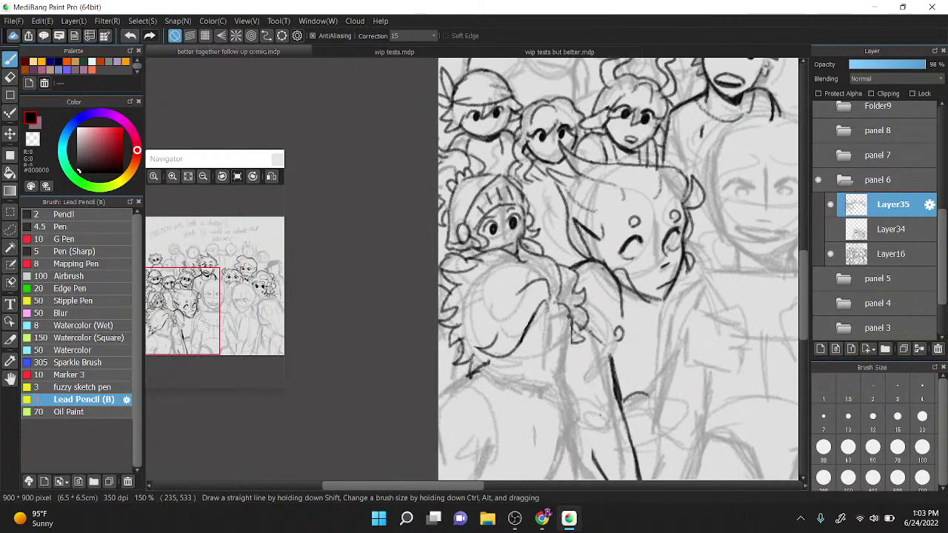
scroll(615, 215, "up", 2)
left_click_drag(592, 222, 628, 206)
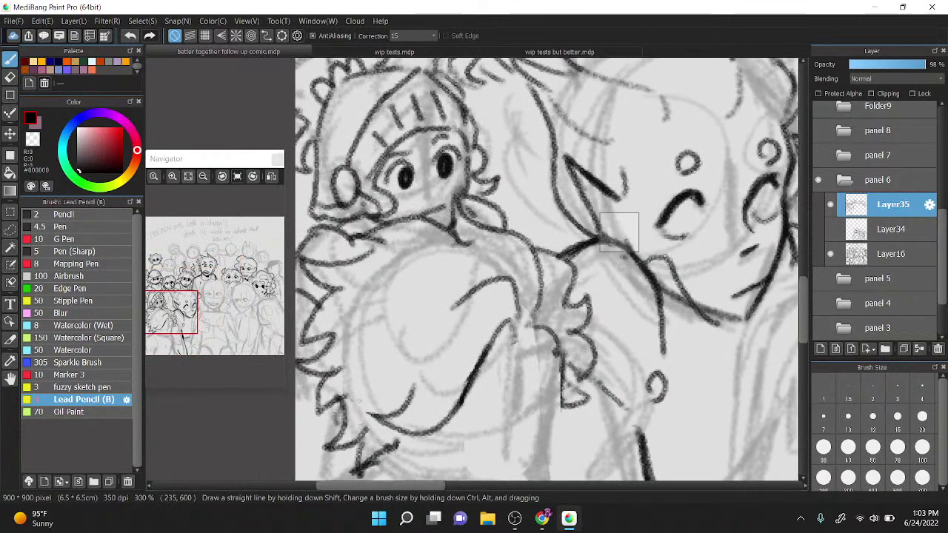
scroll(621, 211, "down", 2)
scroll(556, 199, "up", 2)
left_click_drag(548, 256, 571, 267)
mouse_move(565, 255)
left_mouse_down()
mouse_move(587, 325)
mouse_move(576, 337)
left_mouse_up()
mouse_move(587, 311)
left_mouse_down()
mouse_move(592, 318)
mouse_move(597, 269)
mouse_move(622, 261)
left_mouse_up()
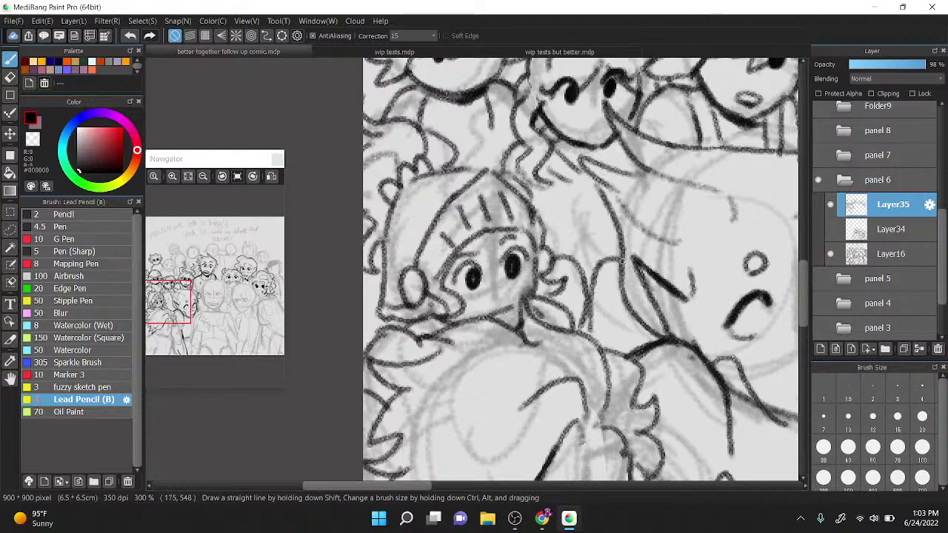
left_click_drag(569, 191, 559, 250)
left_click_drag(600, 207, 621, 262)
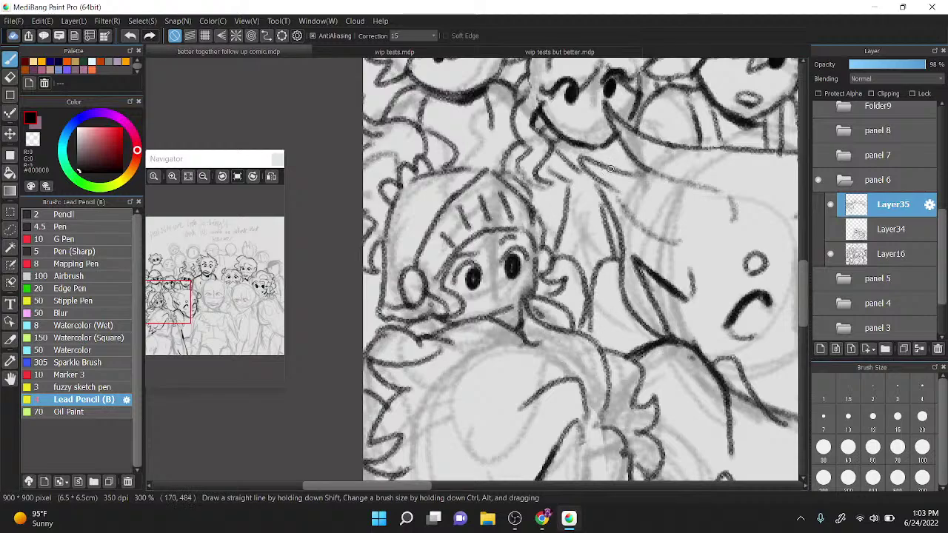
Step: Shade under the wavy-haired figure's chin and give the face full lips and two raised, arched eyebrows
mouse_move(610, 169)
left_mouse_down()
mouse_move(622, 142)
mouse_move(576, 148)
mouse_move(615, 162)
mouse_move(612, 143)
mouse_move(616, 154)
left_mouse_up()
scroll(515, 174, "up", 2)
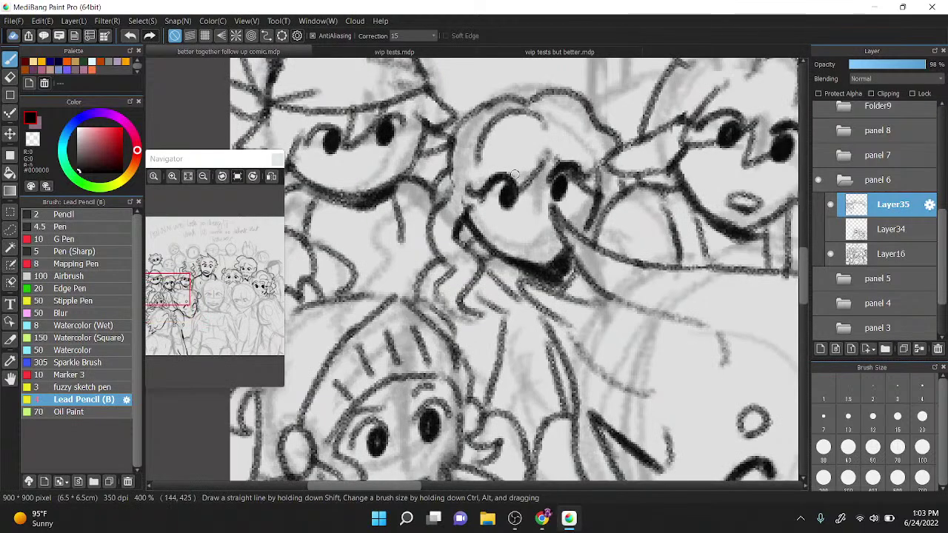
left_click_drag(515, 238, 550, 248)
left_click_drag(489, 162, 521, 153)
left_click_drag(553, 156, 576, 152)
mouse_move(550, 220)
left_mouse_down()
mouse_move(551, 237)
mouse_move(561, 234)
left_mouse_up()
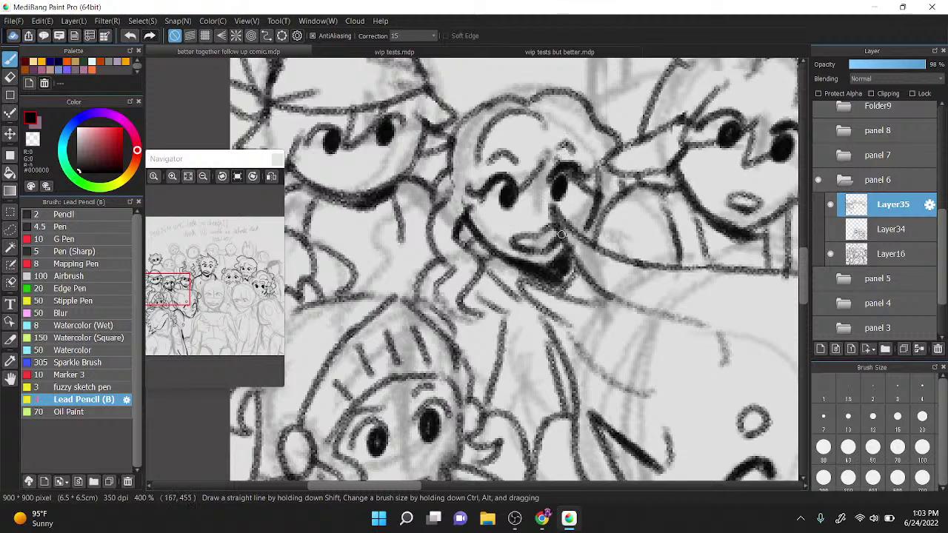
scroll(561, 234, "down", 2)
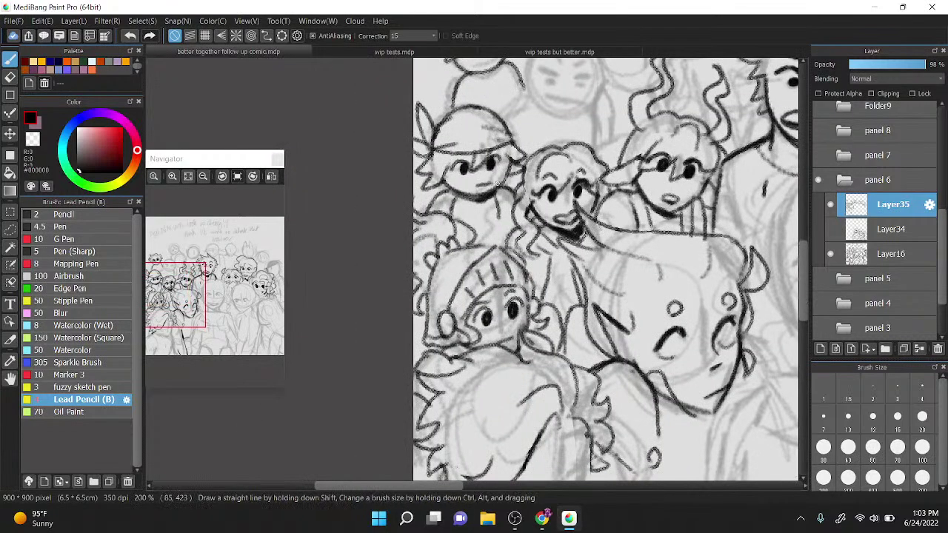
Step: Draw a tiny mouth below the eyes of the bandana figure
left_click_drag(506, 103, 481, 156)
left_click_drag(488, 122, 514, 140)
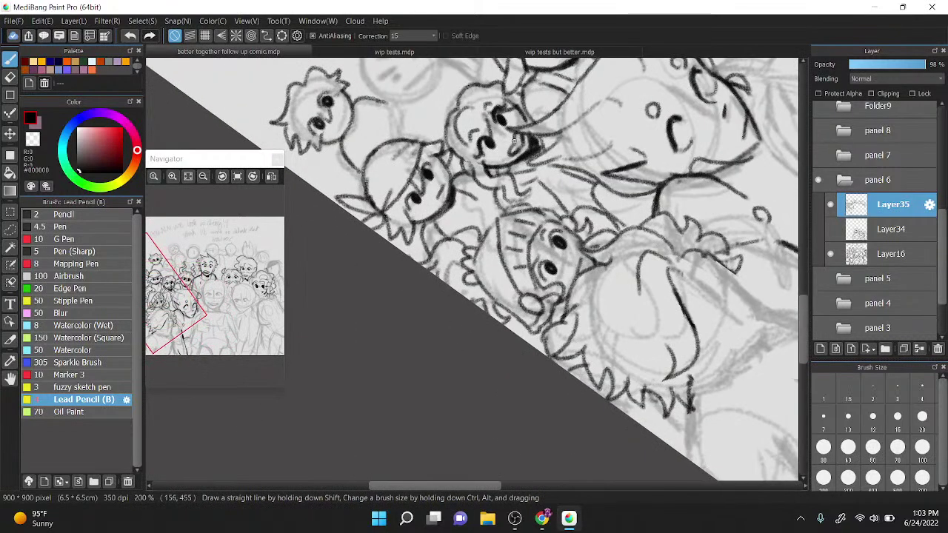
key("ctrl+z")
left_click_drag(437, 200, 441, 194)
scroll(442, 188, "up", 2)
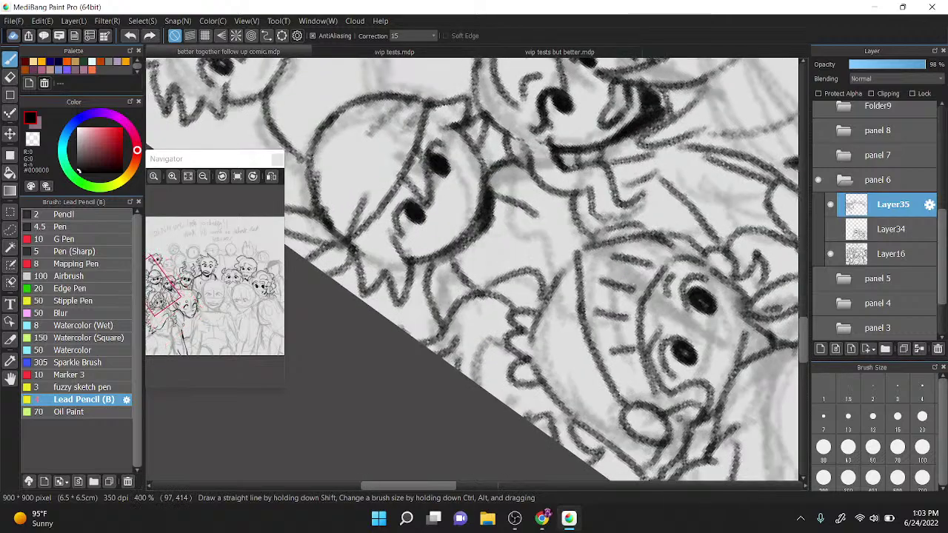
left_click_drag(466, 204, 462, 209)
scroll(465, 204, "down", 2)
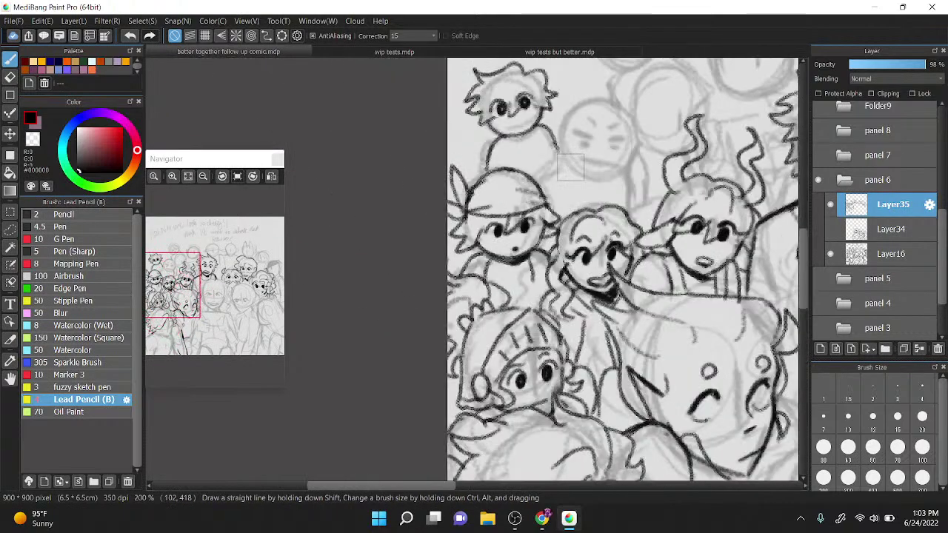
Step: Show Layer34 again to bring back the front-row figures
scroll(538, 162, "up", 1)
scroll(539, 161, "down", 2)
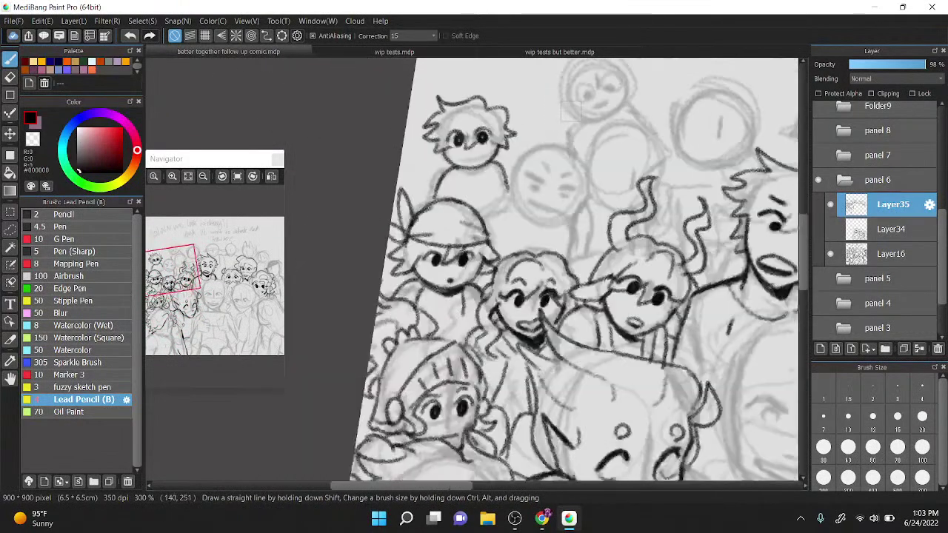
scroll(476, 172, "right", 3)
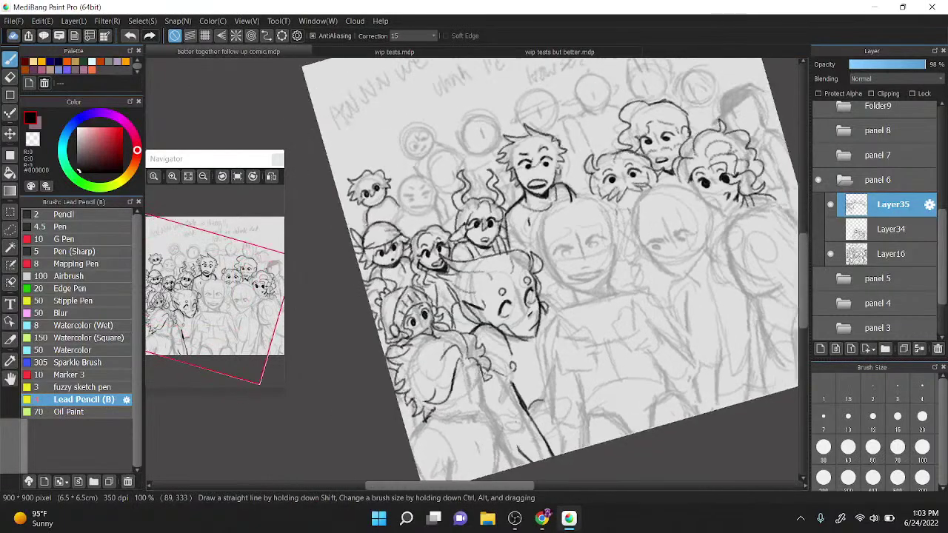
scroll(476, 173, "up", 1)
scroll(477, 172, "down", 2)
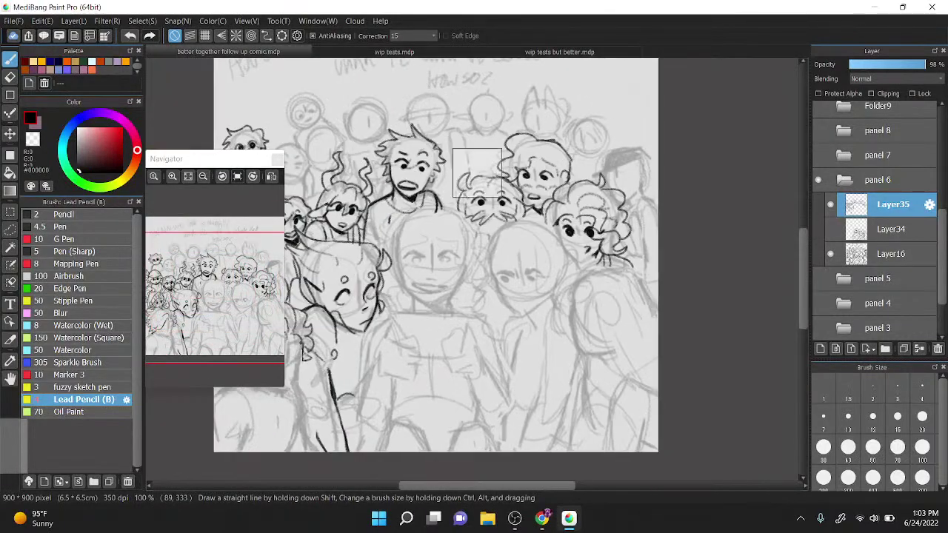
scroll(477, 173, "right", 1)
left_click(829, 229)
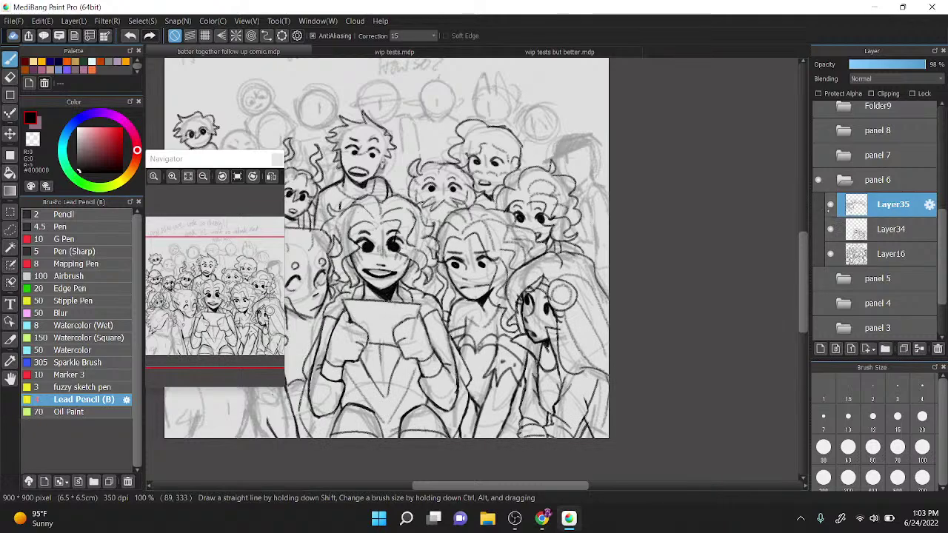
Step: Erase the horned figure's clothing lines that overlap the top edge of the large pointed-ear head
scroll(297, 206, "up", 1)
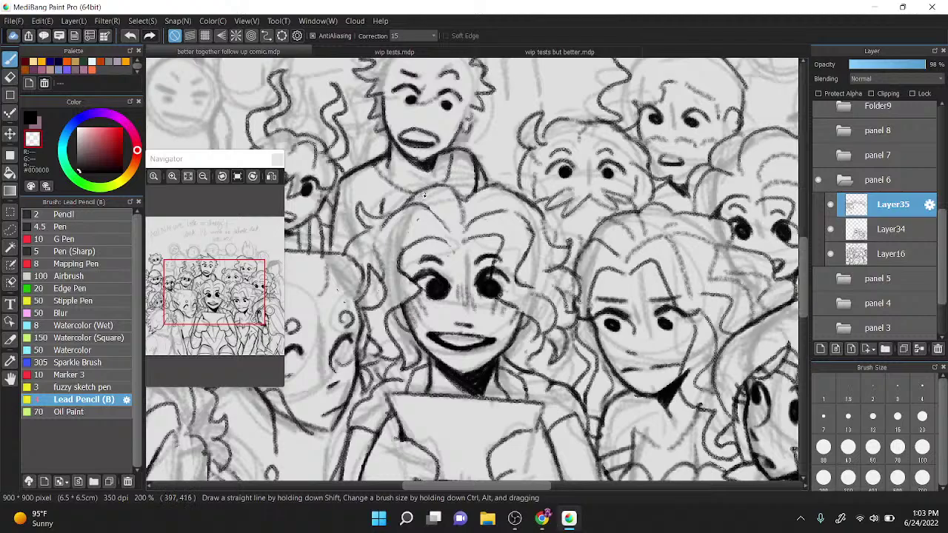
left_click_drag(424, 195, 519, 152)
scroll(366, 207, "up", 2)
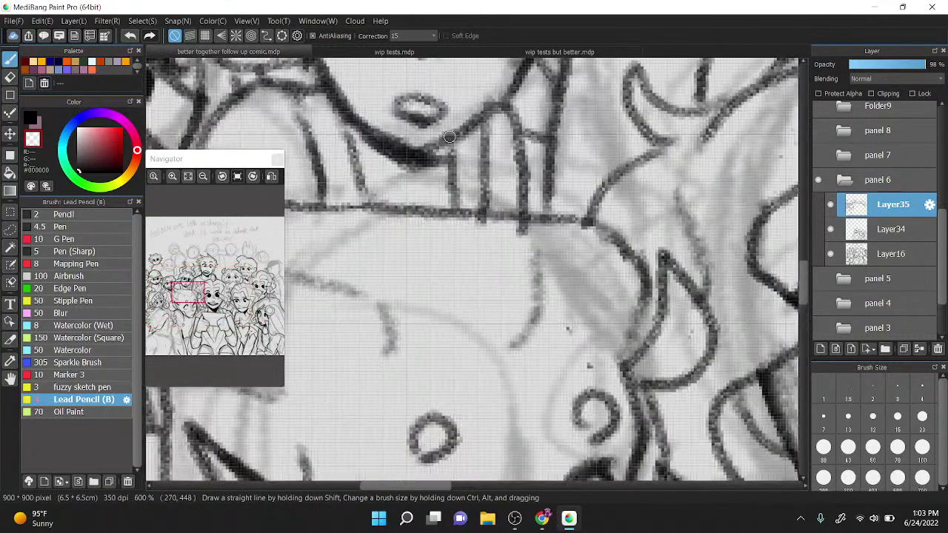
left_click_drag(477, 224, 538, 233)
scroll(530, 250, "down", 2)
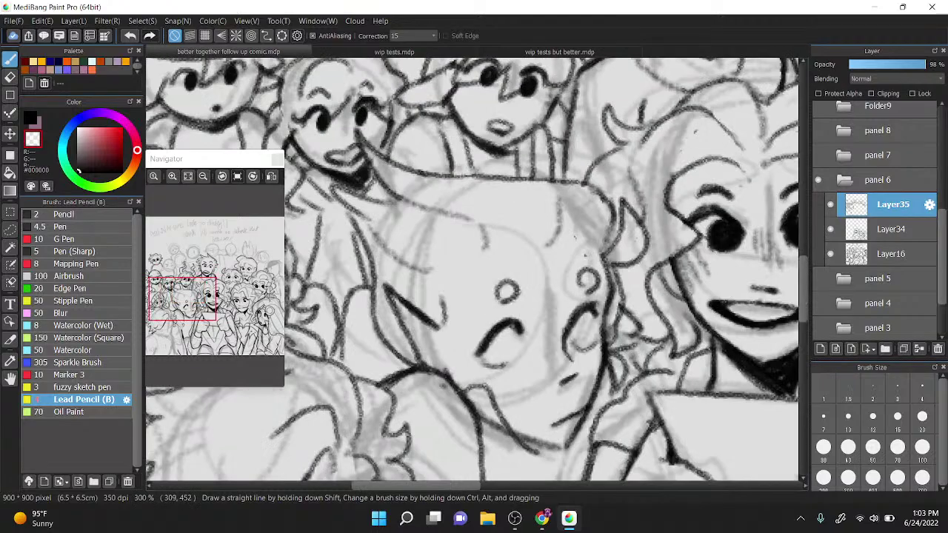
Step: Thicken the top edge of the large pointed-ear head, undoing the first stroke and redrawing it on the rotated canvas
key("z")
left_click_drag(434, 177, 532, 180)
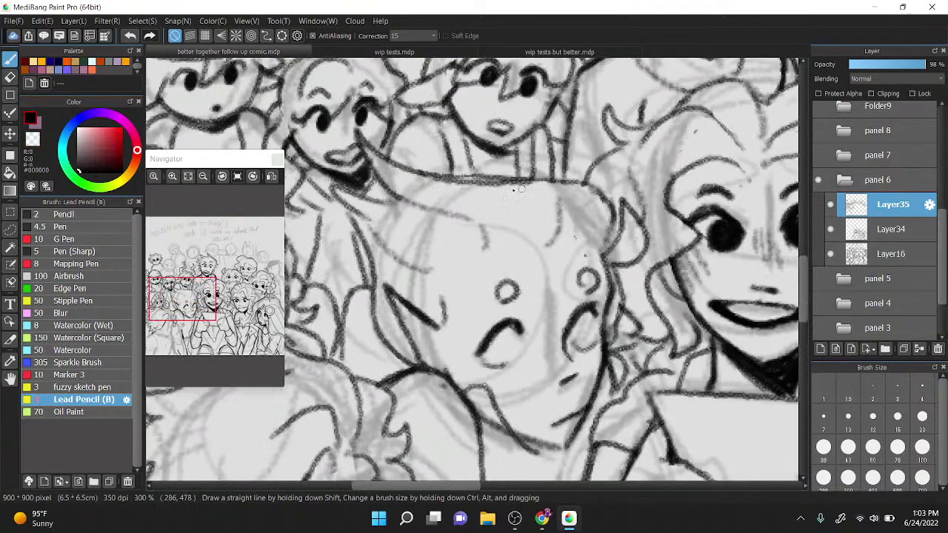
key("ctrl+z")
scroll(465, 180, "down", 2)
scroll(466, 180, "up", 2)
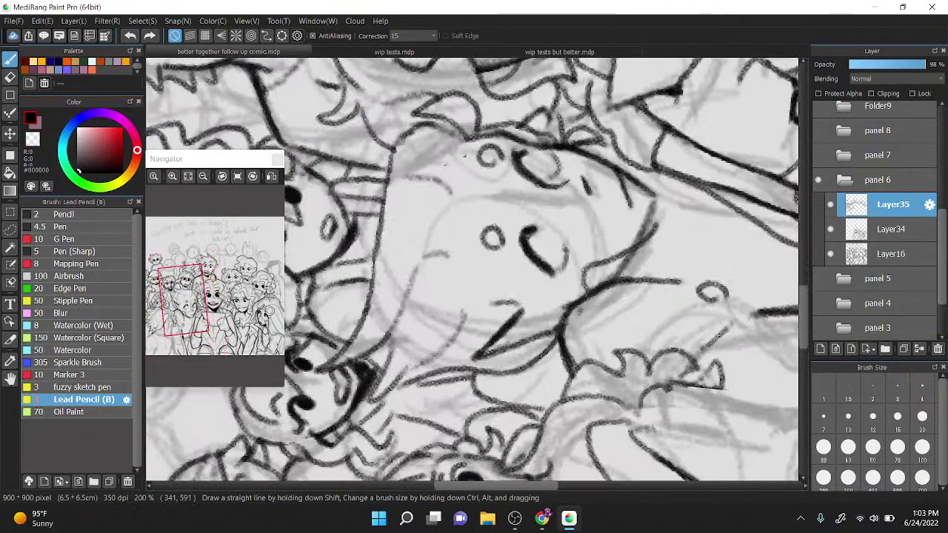
left_click_drag(362, 315, 377, 234)
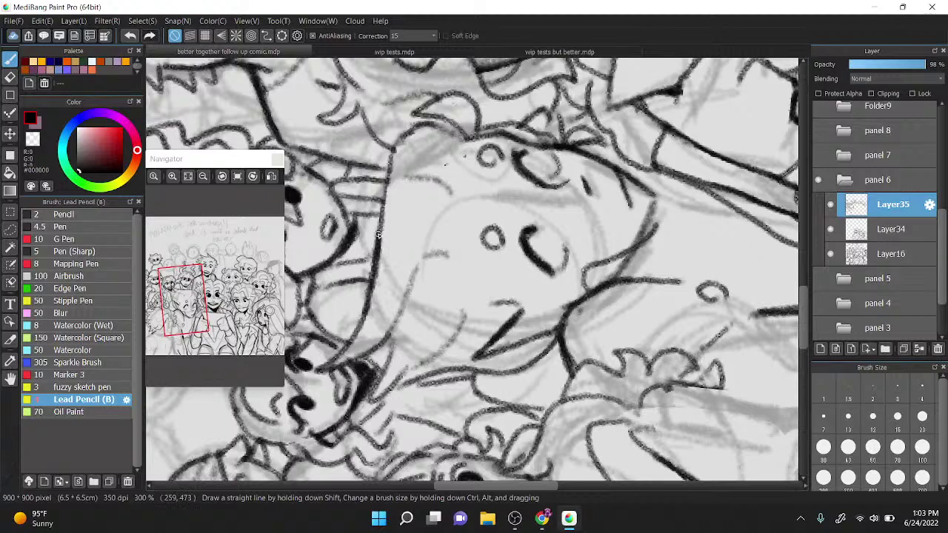
Step: Continue the thick outline of the large pointed-ear head along its top edge and around the upper corner
mouse_move(377, 237)
left_mouse_down()
mouse_move(390, 158)
mouse_move(419, 116)
left_mouse_up()
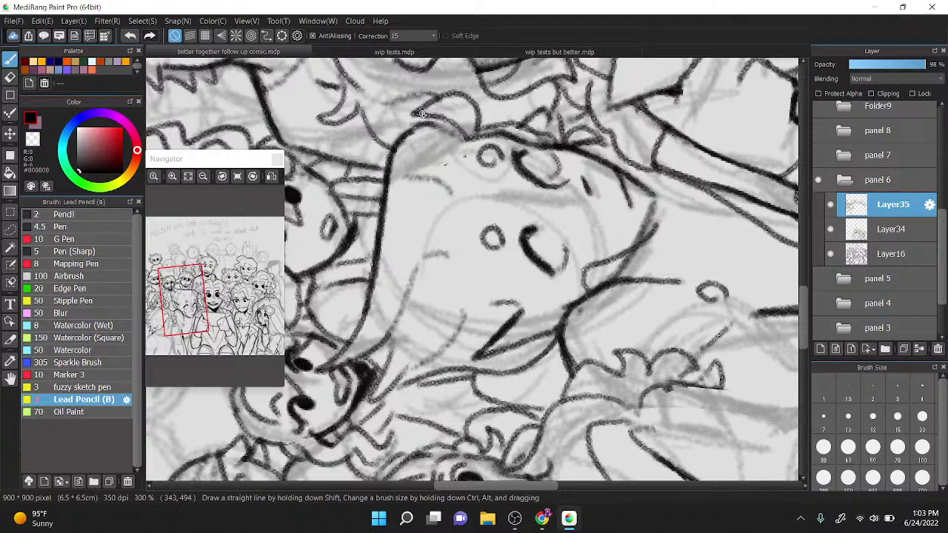
mouse_move(641, 241)
left_mouse_down()
mouse_move(654, 194)
mouse_move(642, 326)
mouse_move(696, 297)
left_mouse_up()
key("z")
left_click_drag(614, 338, 580, 92)
scroll(543, 253, "up", 2)
mouse_move(566, 204)
left_mouse_down()
mouse_move(558, 172)
mouse_move(563, 180)
left_mouse_up()
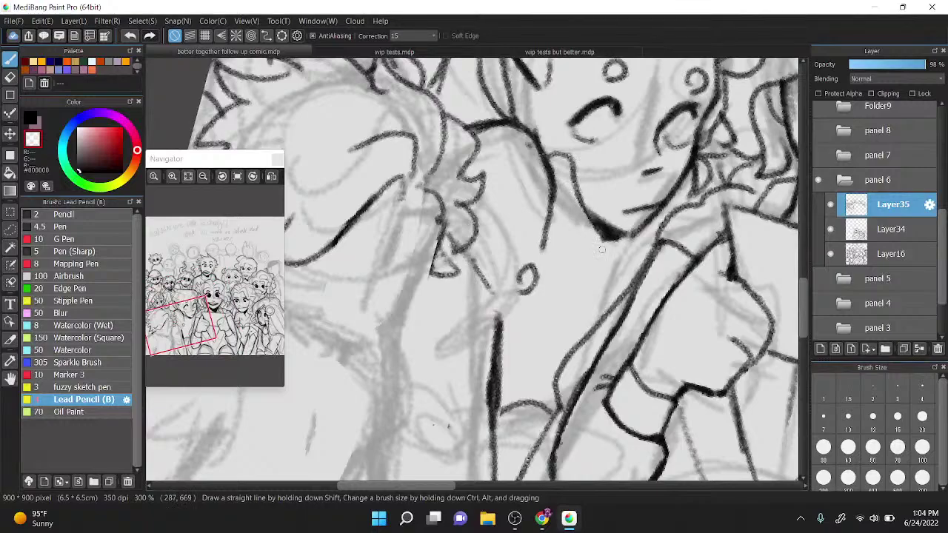
Step: Look over the large pointed-ear figure, its front-row neighbours and the characters behind them
scroll(602, 249, "down", 2)
mouse_move(514, 271)
left_mouse_down()
mouse_move(412, 201)
mouse_move(402, 286)
mouse_move(478, 320)
left_mouse_up()
scroll(594, 222, "down", 1)
left_click_drag(579, 320, 628, 288)
scroll(607, 302, "up", 1)
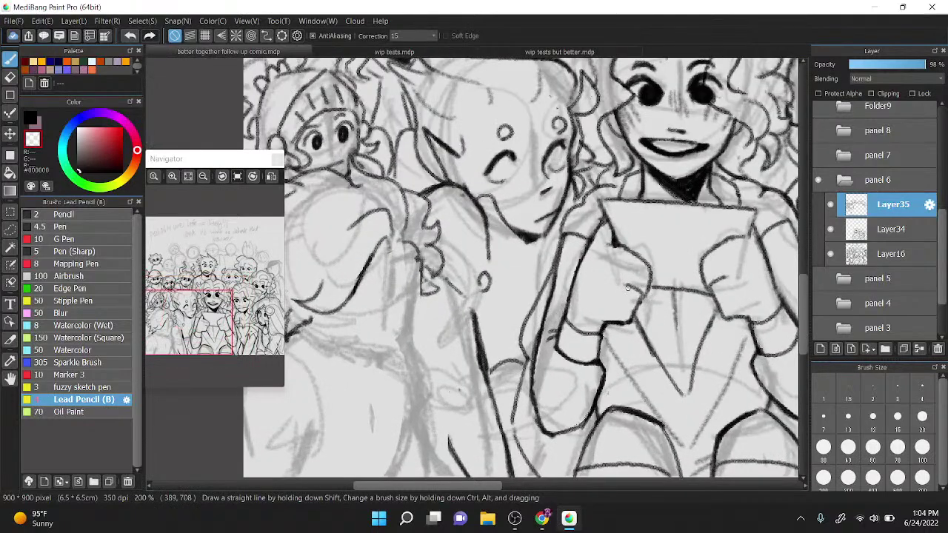
scroll(627, 287, "up", 3)
scroll(635, 193, "down", 3)
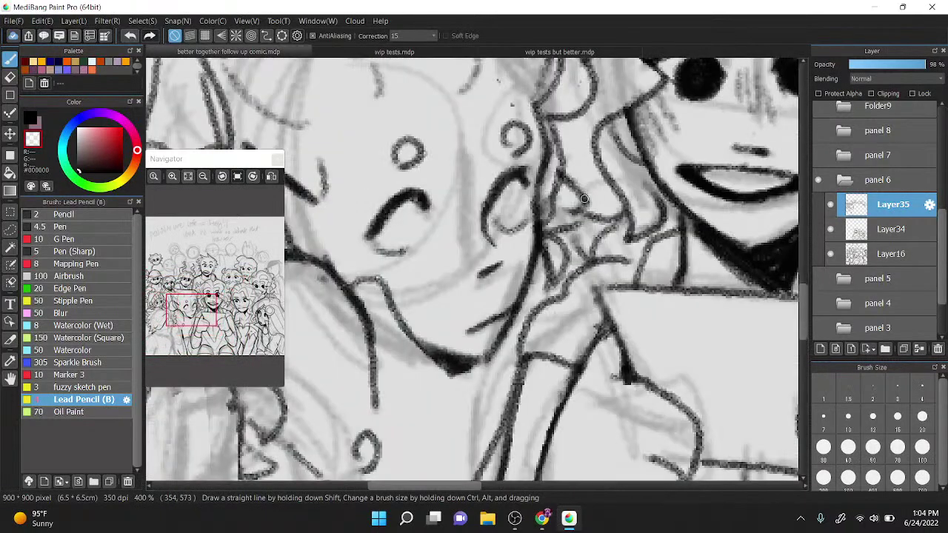
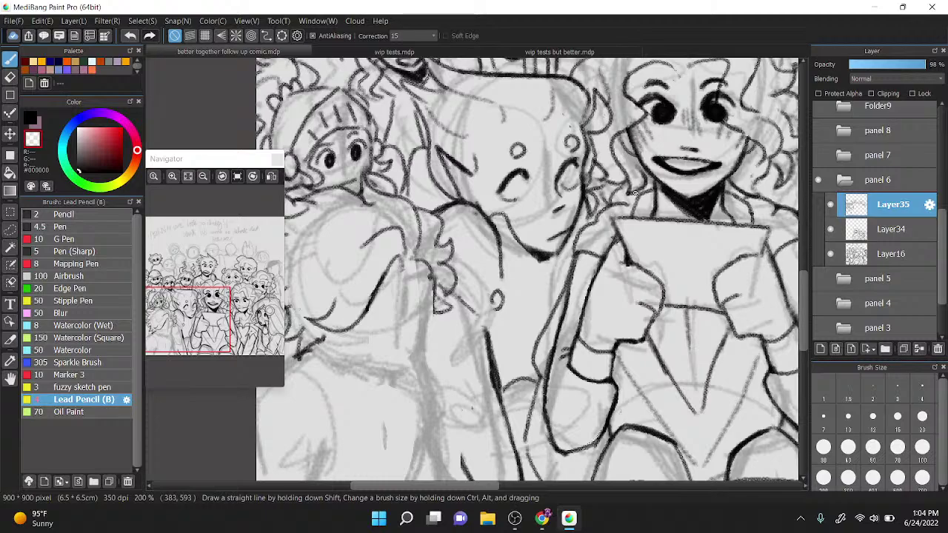
scroll(634, 193, "down", 1)
scroll(472, 269, "up", 2)
scroll(472, 268, "down", 1)
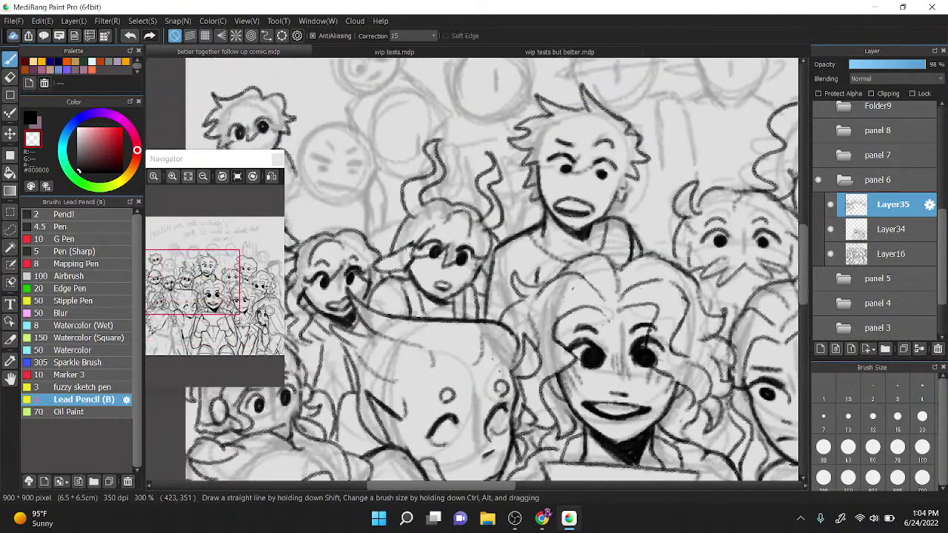
Step: Draw round glasses with black pupils, side hair, the jaw and a dark shape at the throat on the far-right hatted figure
scroll(629, 191, "down", 2)
scroll(639, 196, "right", 5)
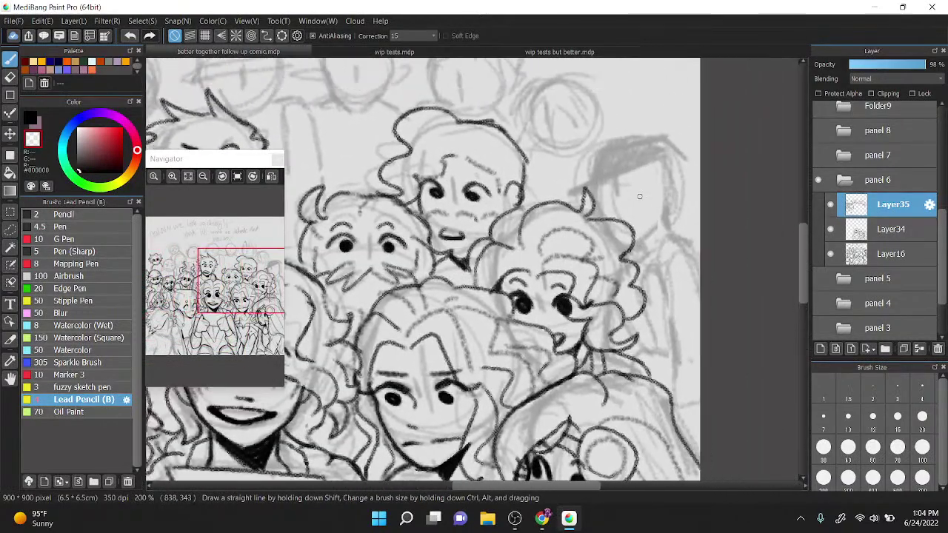
scroll(639, 196, "up", 2)
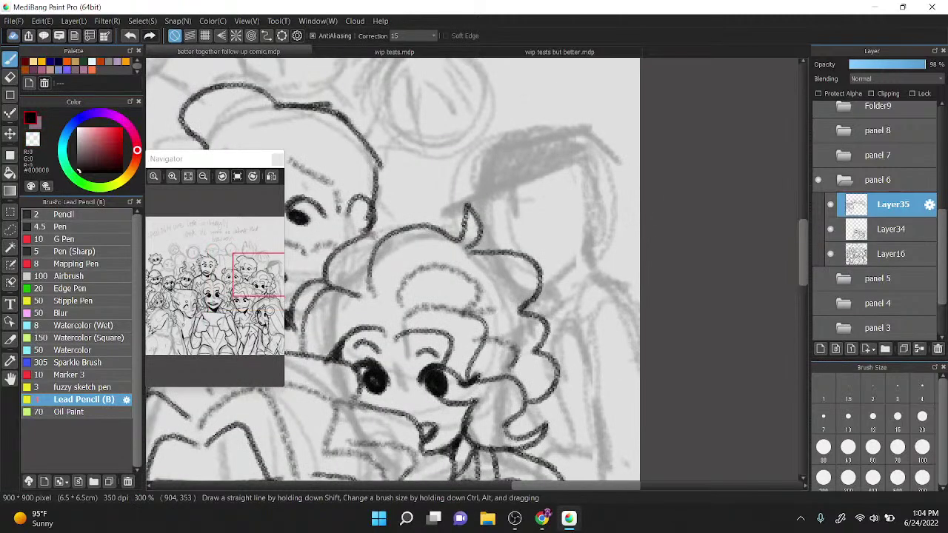
mouse_move(541, 193)
left_mouse_down()
mouse_move(552, 191)
mouse_move(547, 219)
mouse_move(491, 225)
mouse_move(497, 233)
left_mouse_up()
left_click_drag(546, 286, 567, 260)
mouse_move(512, 232)
left_mouse_down()
mouse_move(516, 191)
mouse_move(489, 196)
left_mouse_up()
mouse_move(566, 222)
left_mouse_down()
mouse_move(570, 231)
mouse_move(591, 206)
left_mouse_up()
mouse_move(593, 169)
left_mouse_down()
mouse_move(618, 204)
mouse_move(573, 226)
mouse_move(552, 295)
mouse_move(527, 307)
left_mouse_up()
mouse_move(567, 281)
left_mouse_down()
mouse_move(544, 296)
mouse_move(554, 290)
mouse_move(543, 281)
left_mouse_up()
Step: Draw the hatted figure's neck, shoulder, arm and torso down along the right edge of the canvas
mouse_move(582, 255)
left_mouse_down()
mouse_move(609, 271)
mouse_move(637, 336)
left_mouse_up()
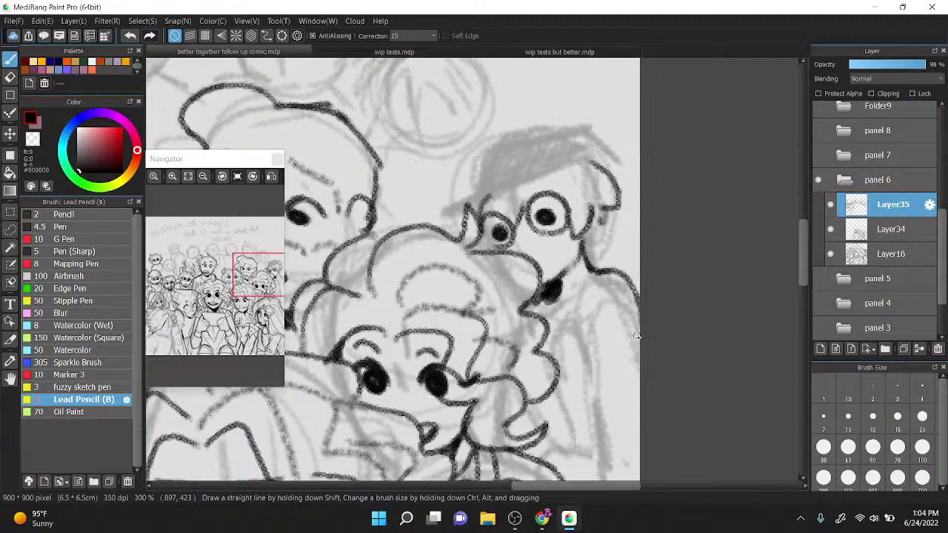
left_click_drag(560, 227, 586, 177)
mouse_move(560, 261)
left_mouse_down()
mouse_move(606, 275)
mouse_move(626, 221)
mouse_move(616, 342)
mouse_move(666, 345)
left_mouse_up()
scroll(596, 89, "down", 1)
left_click_drag(582, 295, 614, 304)
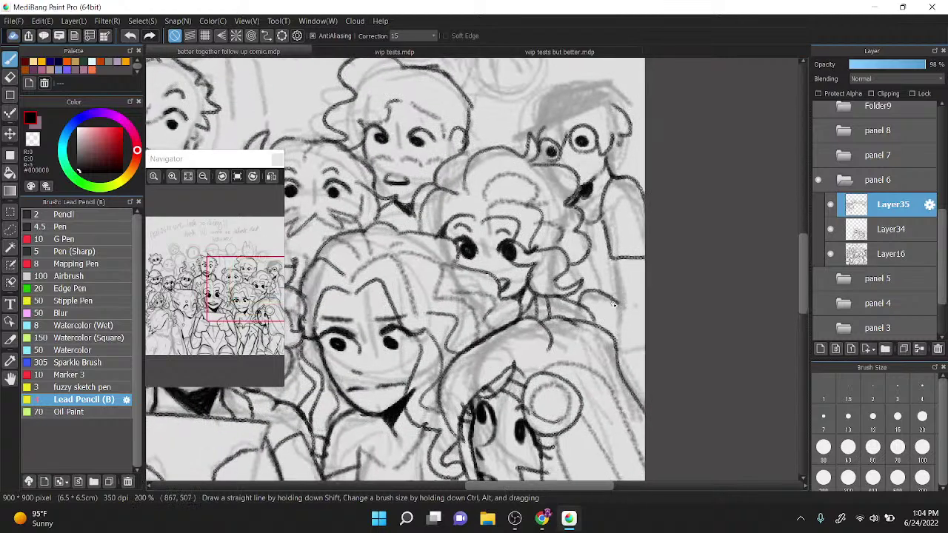
mouse_move(614, 263)
left_mouse_down()
mouse_move(628, 365)
mouse_move(648, 362)
mouse_move(620, 369)
mouse_move(650, 370)
left_mouse_up()
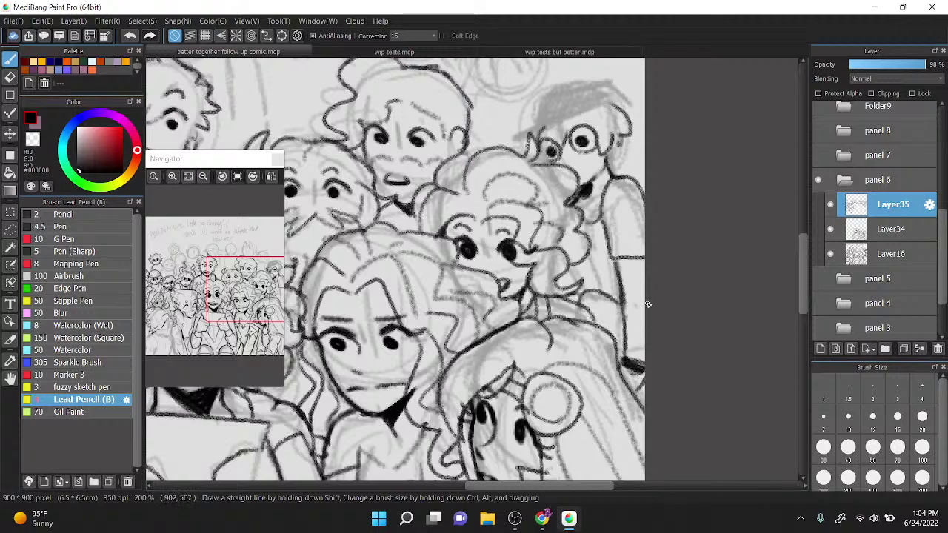
Step: Outline the hat over the rough shading and give it a thick black slanted brim
scroll(581, 94, "up", 2)
left_click_drag(451, 181, 651, 99)
mouse_move(497, 155)
left_mouse_down()
mouse_move(496, 133)
mouse_move(527, 89)
mouse_move(626, 68)
mouse_move(649, 96)
mouse_move(638, 109)
left_mouse_up()
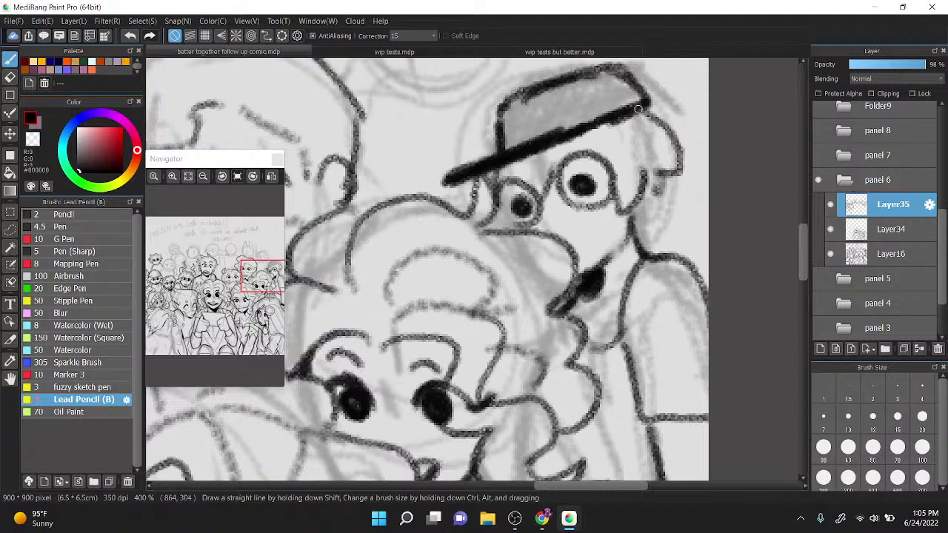
Step: Erase the hair behind the hatted figure's face and redraw it as longer jagged locks below the hat
left_click_drag(644, 173, 669, 162)
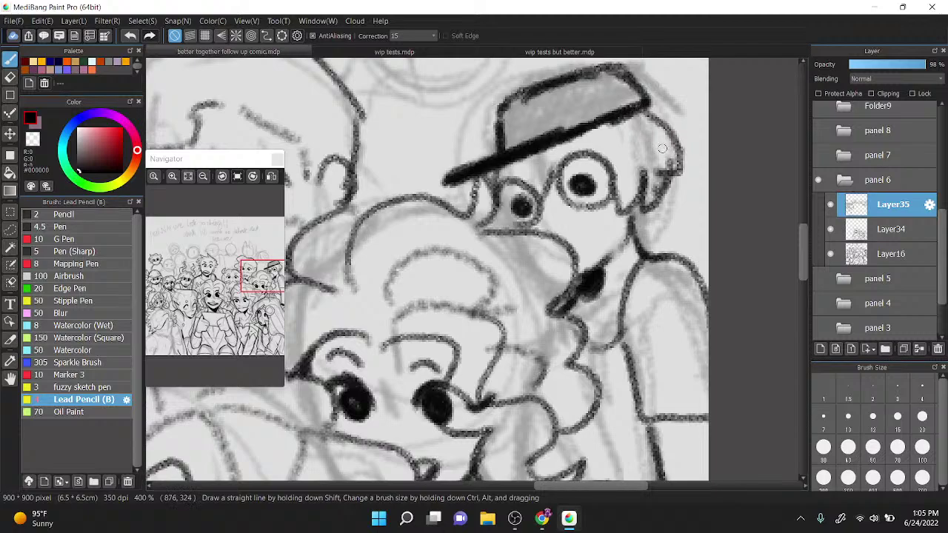
left_click_drag(661, 148, 619, 178)
mouse_move(607, 142)
left_mouse_down()
mouse_move(633, 194)
mouse_move(618, 154)
mouse_move(619, 216)
mouse_move(607, 219)
mouse_move(615, 169)
mouse_move(623, 199)
left_mouse_up()
key("z")
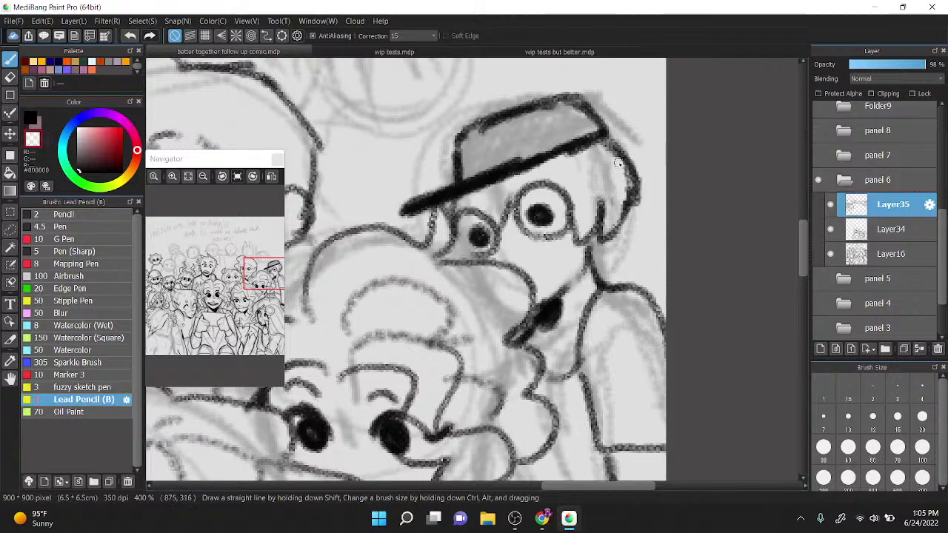
mouse_move(617, 162)
left_mouse_down()
mouse_move(630, 221)
mouse_move(612, 240)
mouse_move(604, 225)
mouse_move(606, 248)
mouse_move(632, 207)
mouse_move(608, 244)
mouse_move(603, 212)
left_mouse_up()
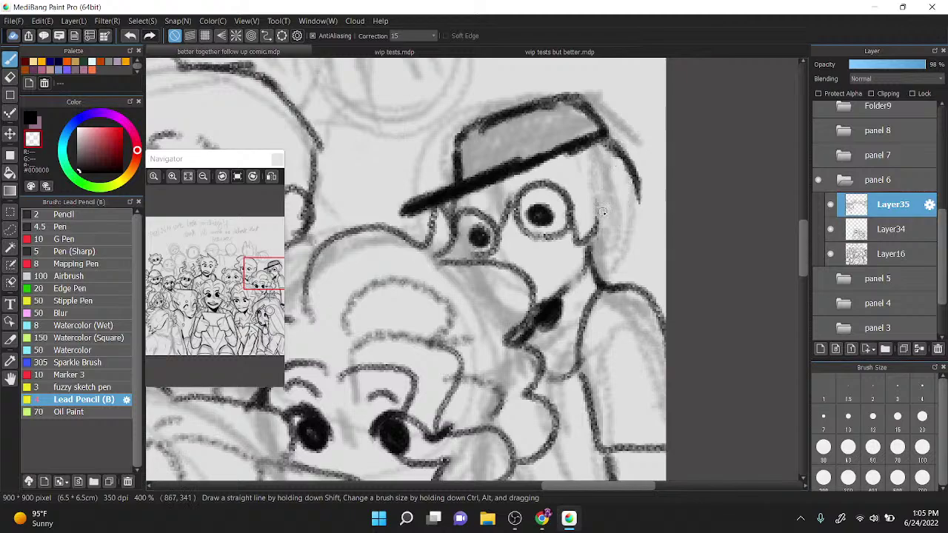
key("x")
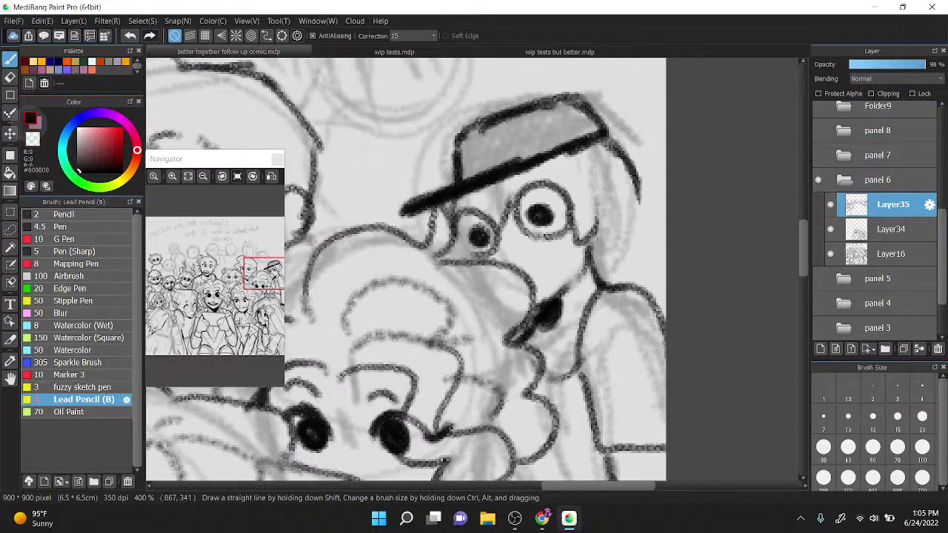
mouse_move(597, 247)
left_mouse_down()
mouse_move(618, 233)
mouse_move(611, 239)
mouse_move(616, 211)
mouse_move(636, 236)
mouse_move(637, 176)
left_mouse_up()
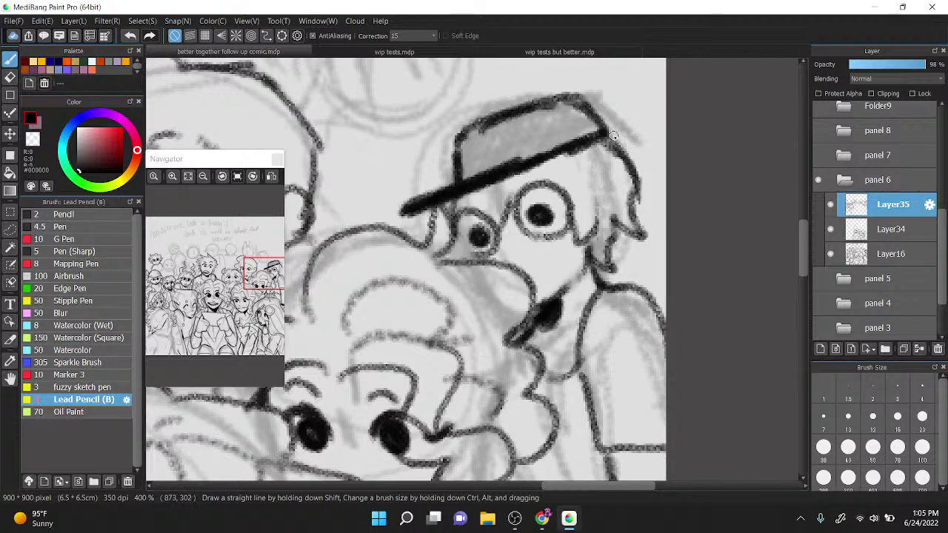
Step: Fill the hat's crown solid black and touch up its edges and the tuft under the brim
mouse_move(461, 173)
left_mouse_down()
mouse_move(477, 133)
mouse_move(480, 165)
mouse_move(468, 184)
mouse_move(500, 169)
mouse_move(502, 157)
mouse_move(490, 161)
mouse_move(552, 116)
mouse_move(537, 135)
mouse_move(494, 140)
mouse_move(550, 117)
mouse_move(586, 134)
mouse_move(564, 134)
mouse_move(554, 115)
mouse_move(567, 108)
mouse_move(546, 114)
mouse_move(562, 108)
mouse_move(550, 112)
mouse_move(581, 126)
mouse_move(575, 137)
mouse_move(565, 104)
left_mouse_up()
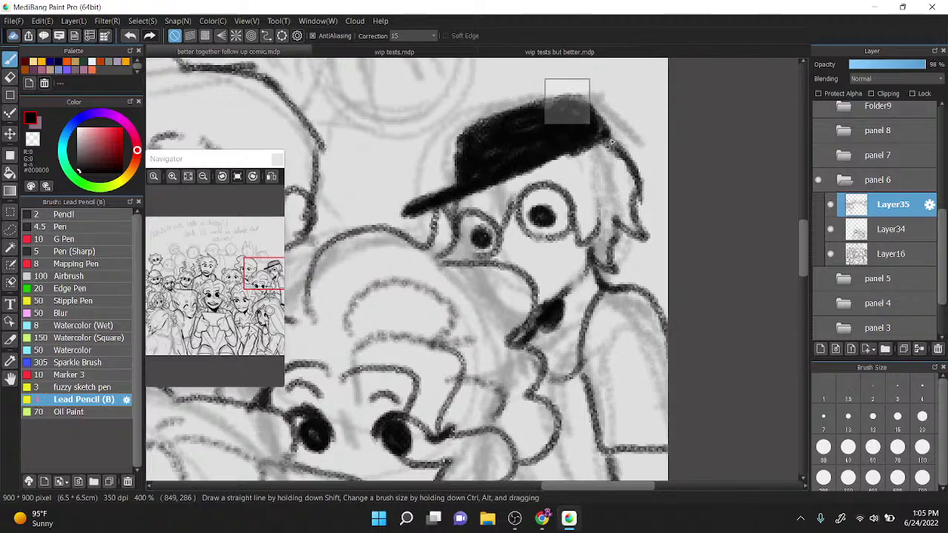
scroll(567, 102, "down", 2)
scroll(692, 101, "up", 2)
mouse_move(549, 164)
left_mouse_down()
mouse_move(536, 187)
mouse_move(566, 192)
left_mouse_up()
mouse_move(713, 100)
left_mouse_down()
mouse_move(610, 145)
mouse_move(573, 95)
mouse_move(601, 84)
left_mouse_up()
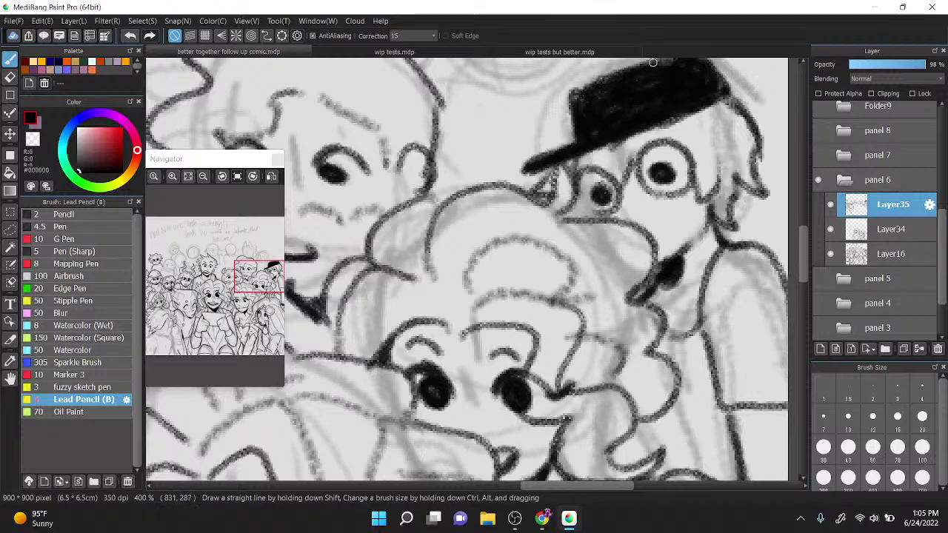
left_click_drag(653, 64, 592, 106)
scroll(591, 106, "down", 2)
scroll(518, 140, "up", 2)
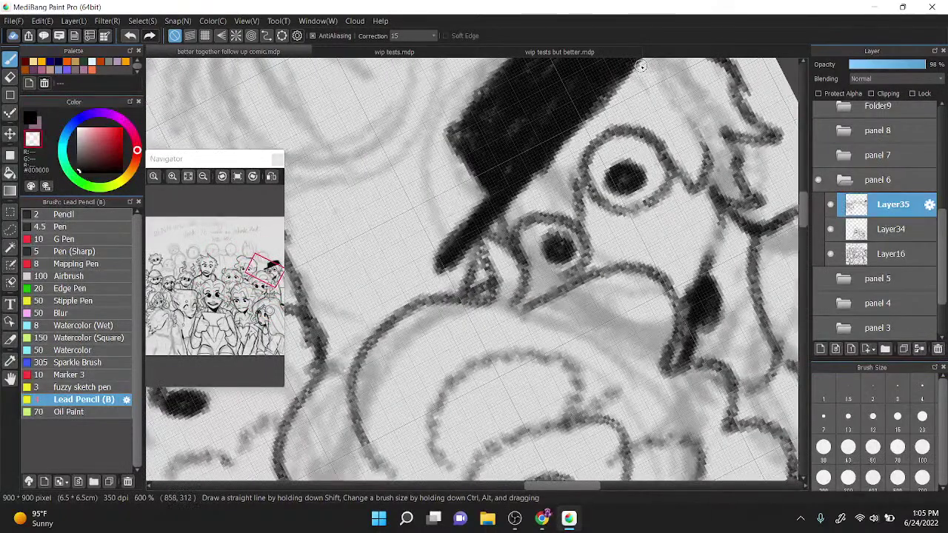
scroll(708, 143, "down", 2)
Step: Draw the hatted figure's small open mouth in black and add a dark dot inside the curly-haired figure's lowest curl
left_click(31, 115)
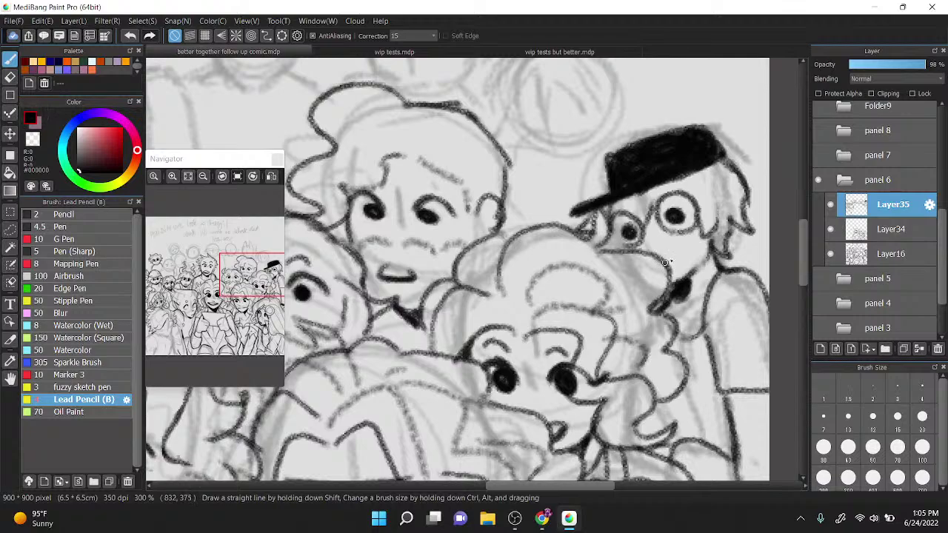
left_click_drag(665, 262, 678, 267)
scroll(678, 265, "down", 2)
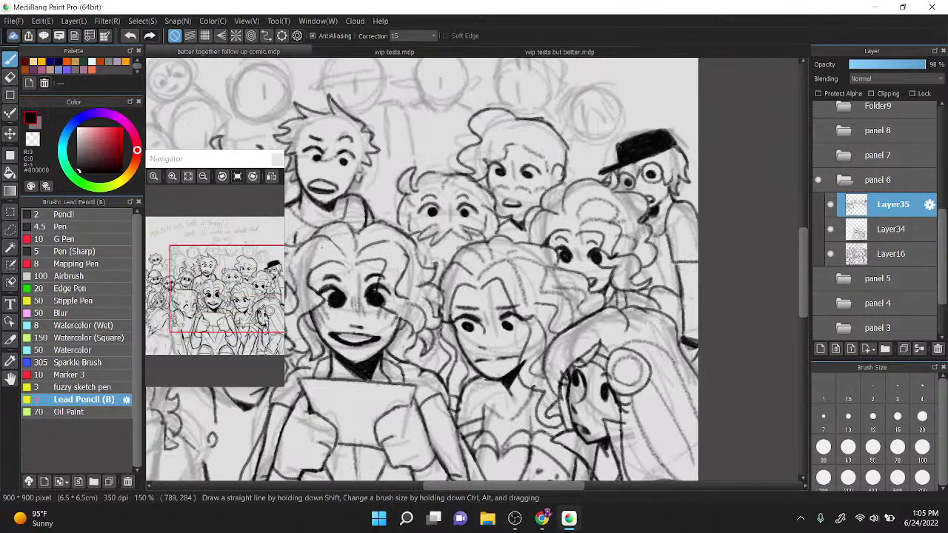
scroll(657, 153, "up", 1)
left_click_drag(735, 261, 716, 244)
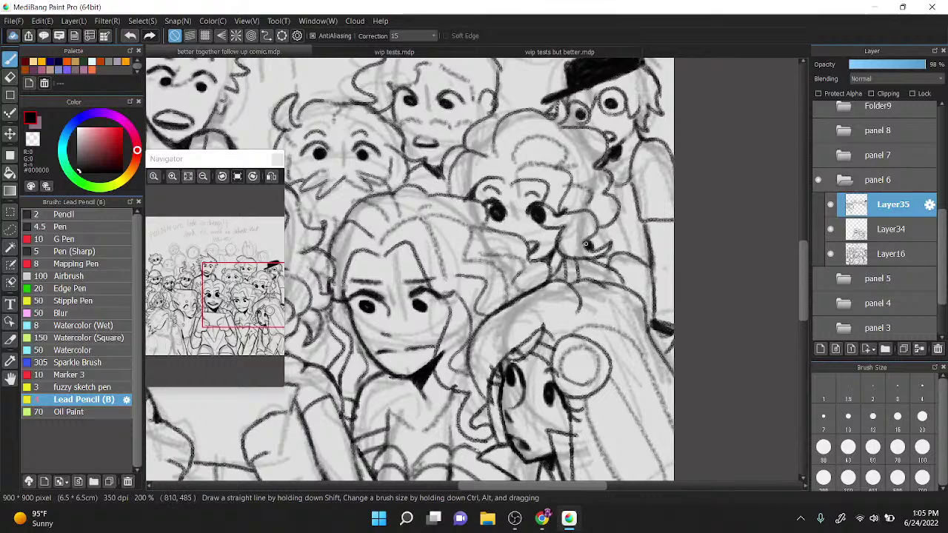
left_click_drag(581, 143, 589, 206)
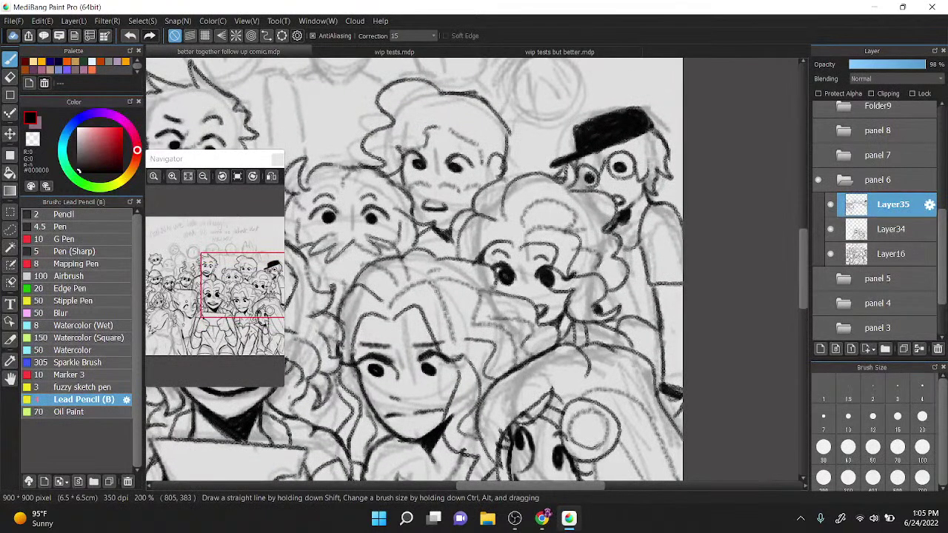
left_click_drag(623, 137, 626, 195)
left_click_drag(499, 221, 514, 247)
key("ctrl+Up")
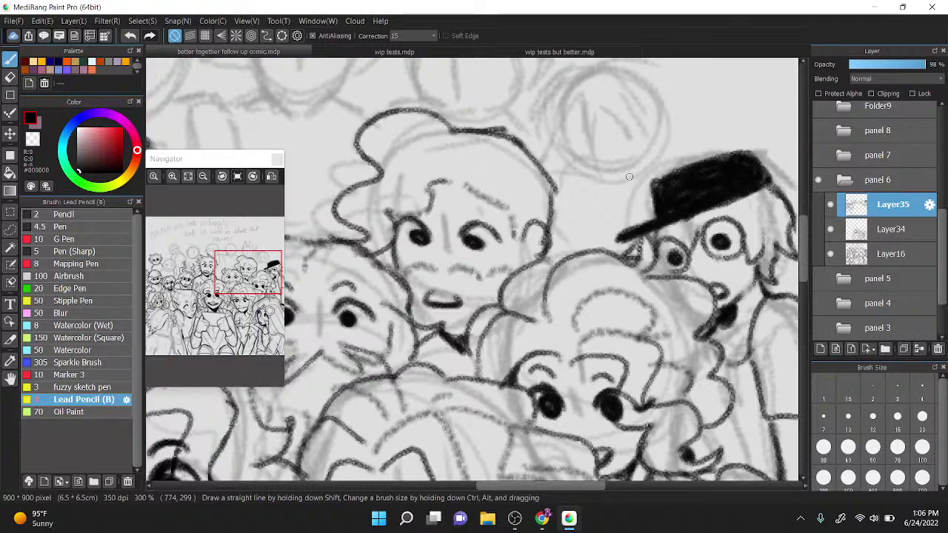
Step: Look over the whole panel 6 crowd and the rough heads remaining in the back row
scroll(628, 177, "up", 2)
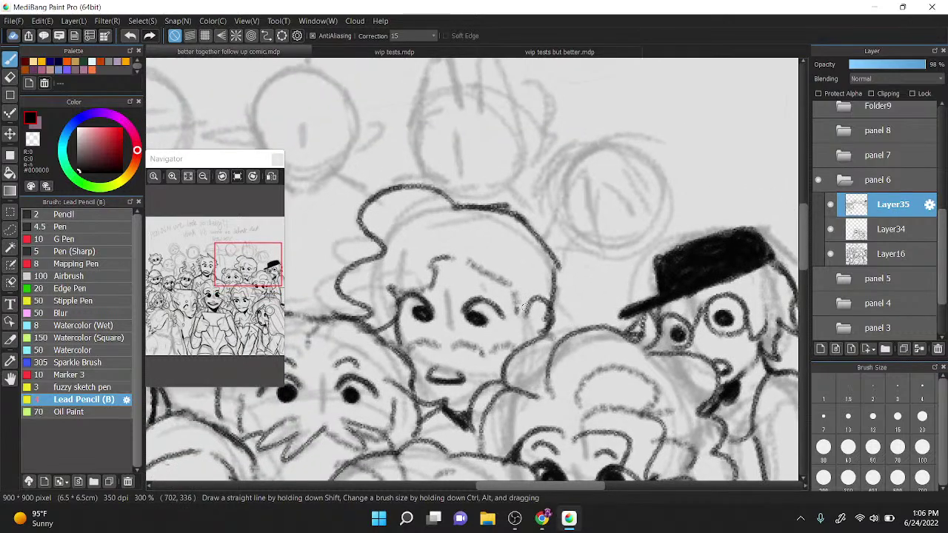
scroll(664, 154, "down", 2)
scroll(633, 182, "up", 1)
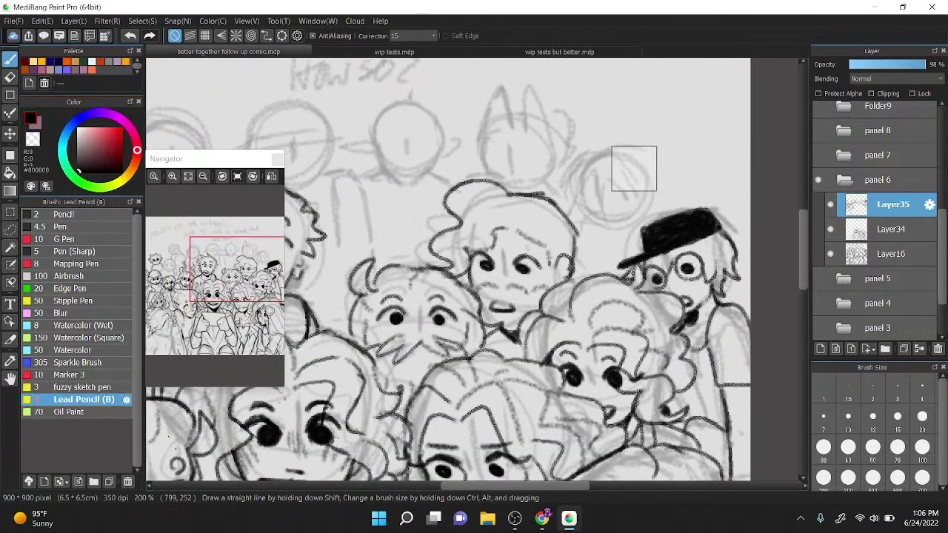
scroll(651, 160, "down", 1)
scroll(659, 156, "down", 2)
scroll(630, 156, "up", 1)
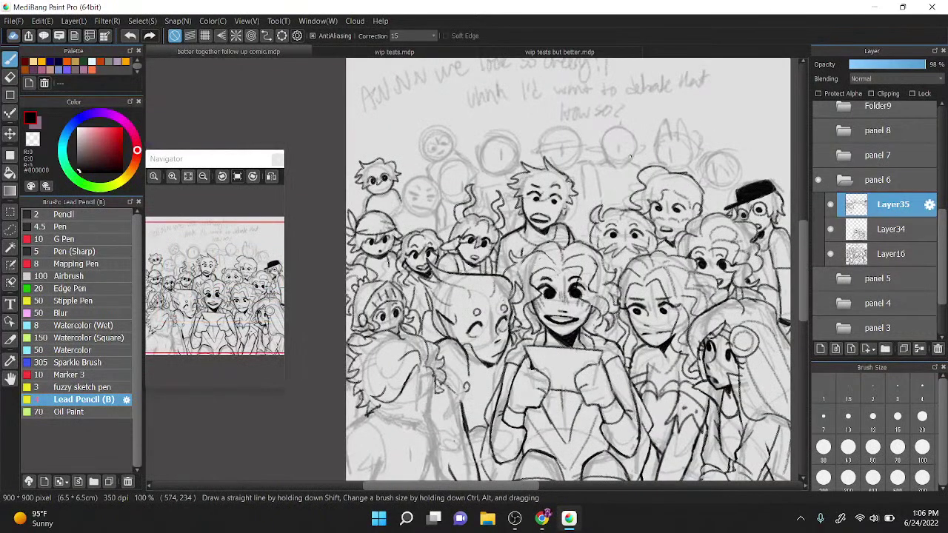
scroll(630, 156, "down", 1)
scroll(629, 156, "up", 2)
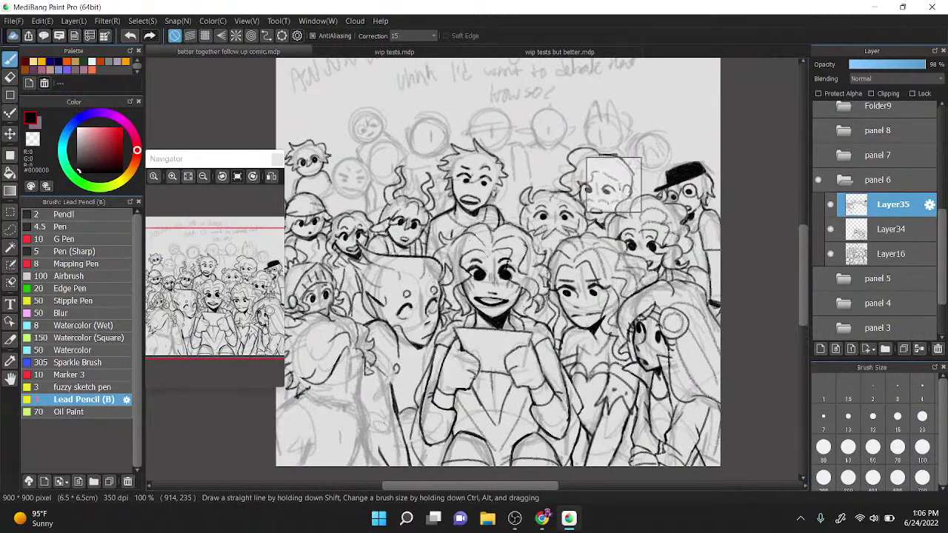
scroll(616, 226, "up", 1)
scroll(616, 226, "up", 1)
scroll(616, 226, "down", 1)
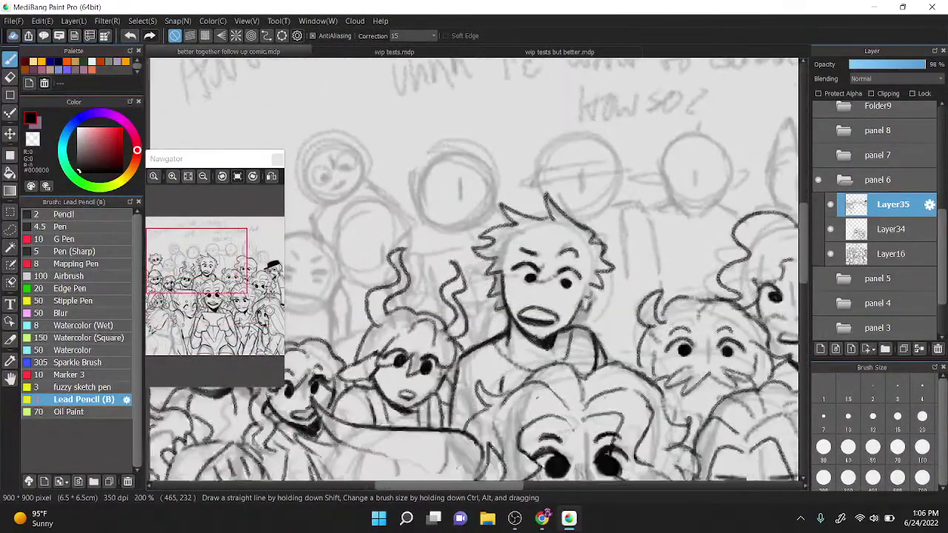
scroll(616, 226, "down", 1)
scroll(616, 226, "up", 5)
mouse_move(570, 326)
left_mouse_down()
mouse_move(582, 371)
mouse_move(596, 350)
mouse_move(605, 256)
left_mouse_up()
scroll(605, 256, "down", 8)
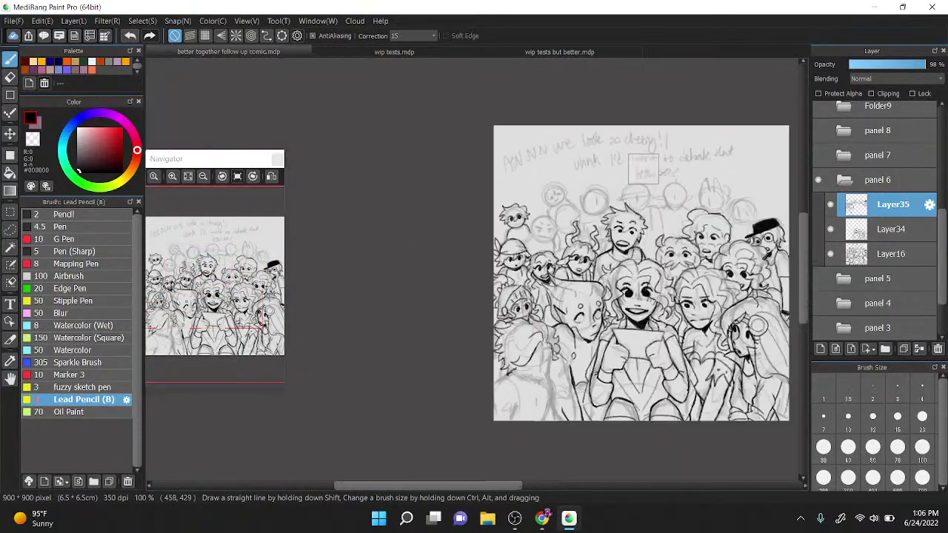
scroll(646, 203, "up", 3)
scroll(646, 203, "down", 1)
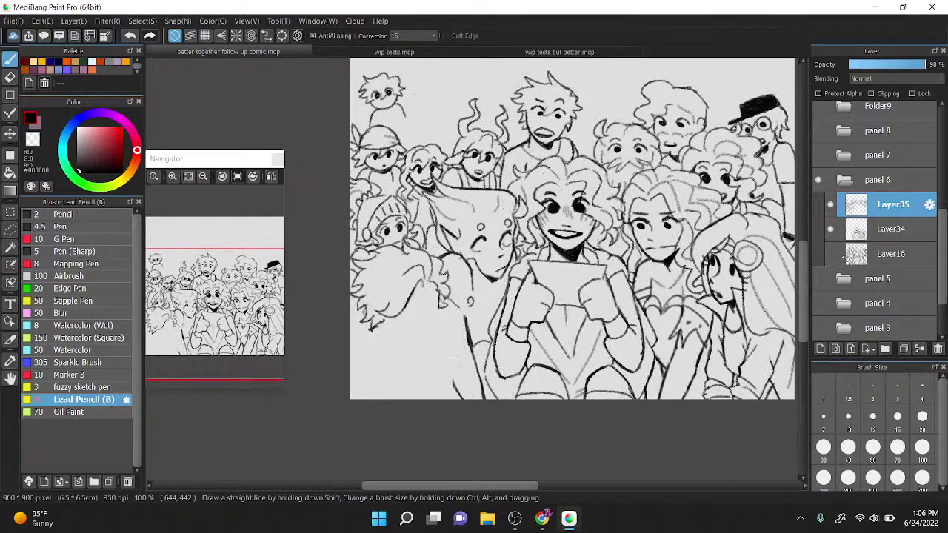
Step: Show Layer16 again to bring back the rough sketch beneath the finished figures
left_click(830, 253)
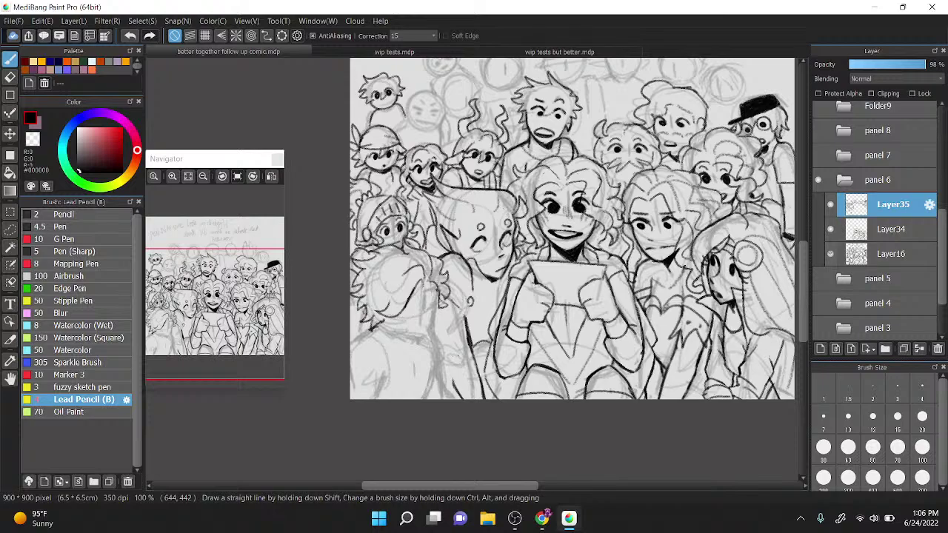
mouse_move(395, 126)
left_mouse_down()
mouse_move(372, 187)
mouse_move(392, 211)
left_mouse_up()
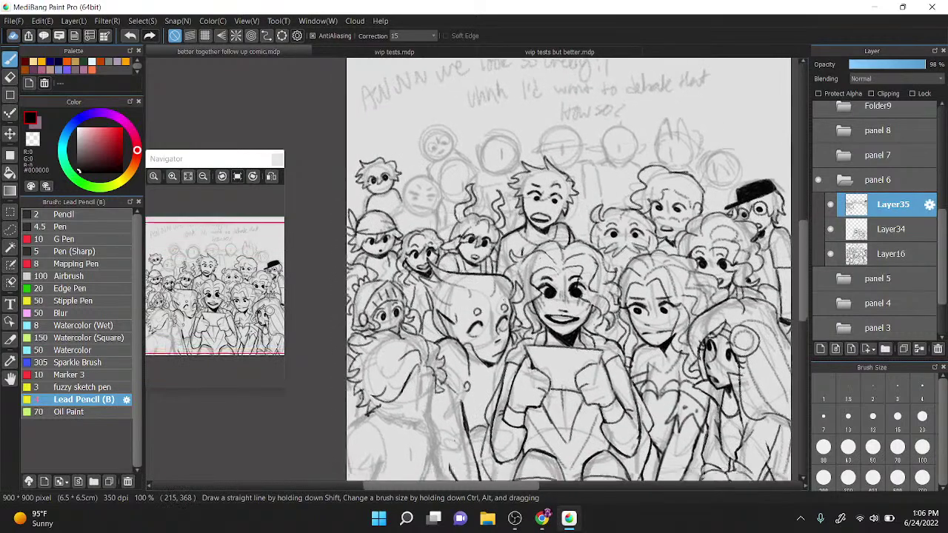
scroll(393, 211, "up", 4)
scroll(479, 150, "down", 2)
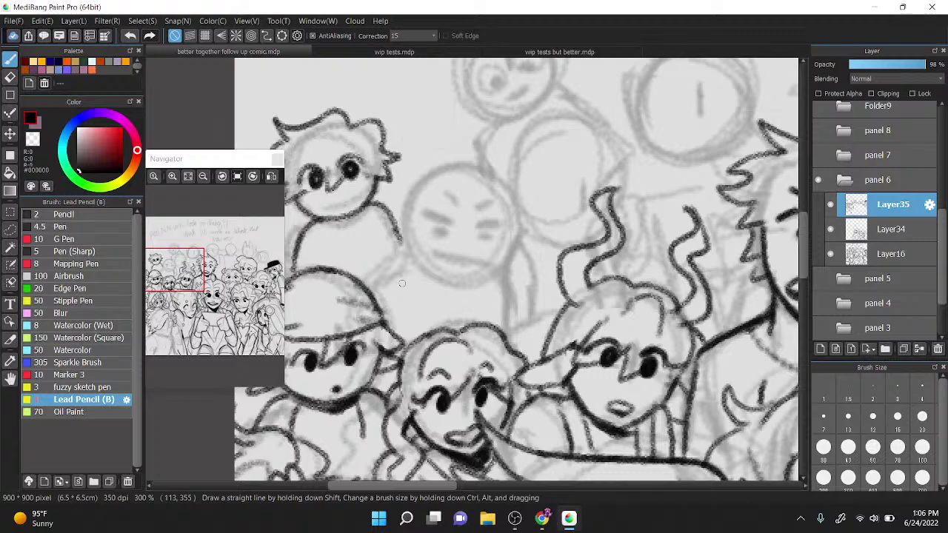
Step: Draw the jaw line and two dot eyes on the small rough head above the black hat
left_click_drag(402, 284, 414, 280)
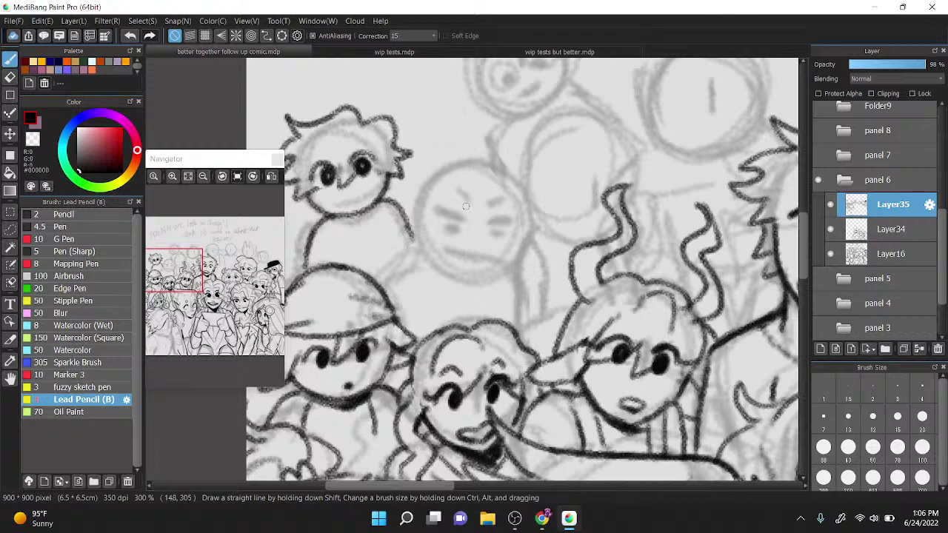
scroll(465, 200, "down", 1)
left_click_drag(681, 87, 533, 124)
left_click_drag(661, 199, 506, 207)
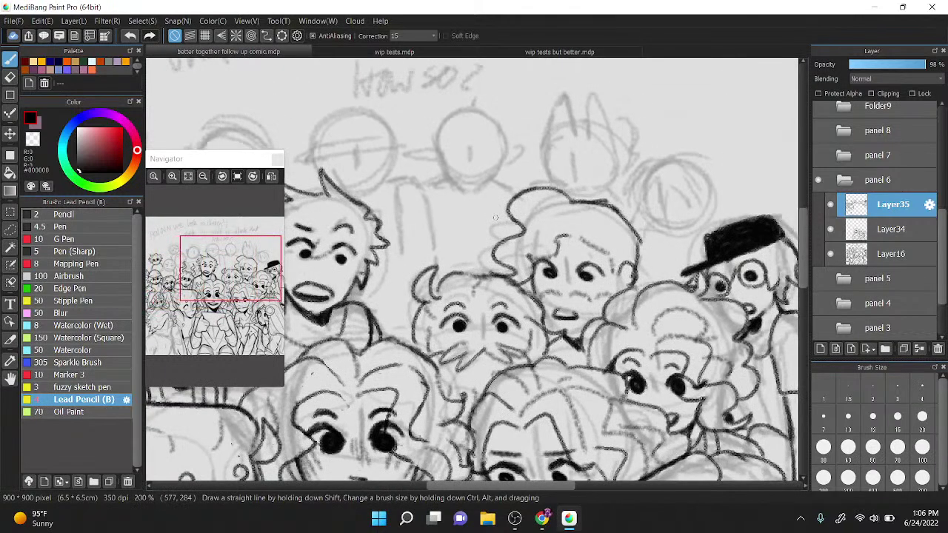
left_click_drag(737, 170, 676, 180)
scroll(692, 179, "up", 1)
mouse_move(564, 194)
left_mouse_down()
mouse_move(555, 214)
mouse_move(630, 259)
mouse_move(594, 264)
mouse_move(635, 248)
left_mouse_up()
left_click_drag(567, 225, 571, 227)
left_click_drag(602, 222, 607, 226)
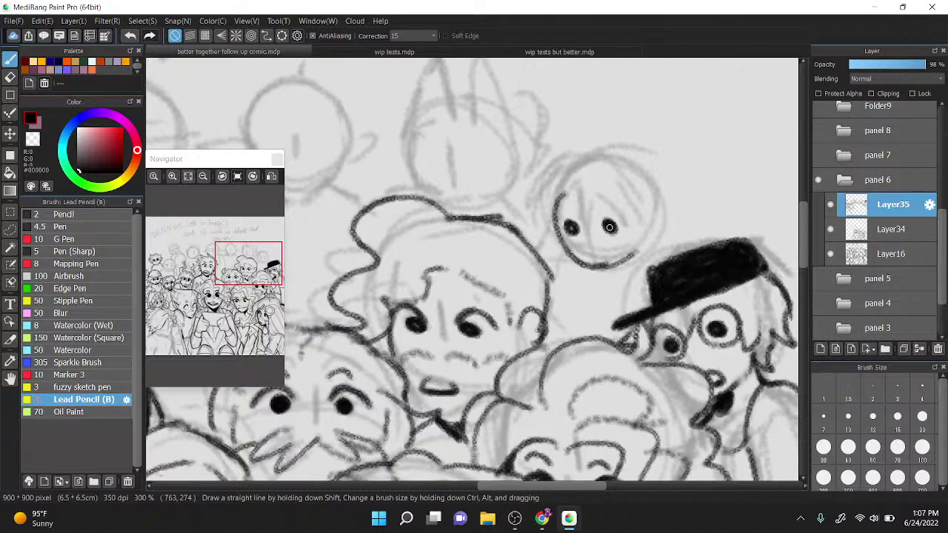
Step: Undo the two dot eyes and redraw them closer together with curved upper lash lines
key("ctrl+z")
key("ctrl+z")
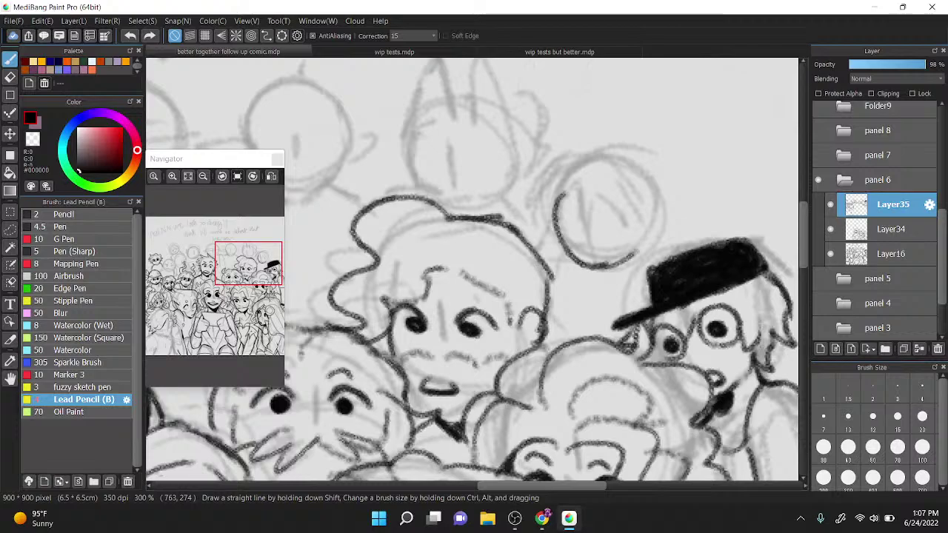
mouse_move(563, 227)
left_mouse_down()
mouse_move(578, 235)
mouse_move(619, 224)
mouse_move(603, 226)
left_mouse_up()
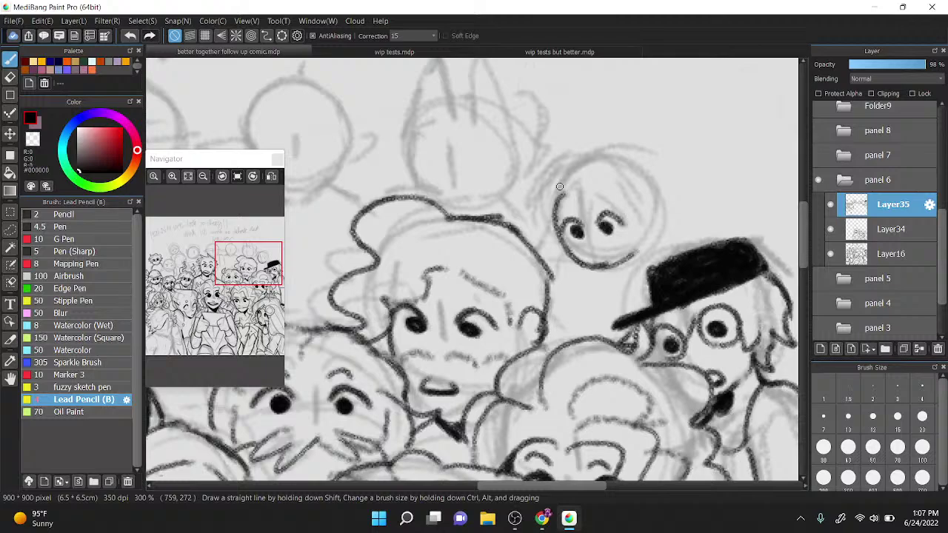
Step: Draw messy spiky hair with a parted fringe around the small head above the hat, undoing the last strokes
mouse_move(578, 177)
left_mouse_down()
mouse_move(518, 192)
mouse_move(553, 223)
mouse_move(570, 178)
mouse_move(622, 184)
mouse_move(659, 209)
mouse_move(622, 182)
left_mouse_up()
key("z")
key("x")
mouse_move(559, 215)
left_mouse_down()
mouse_move(599, 195)
mouse_move(589, 202)
mouse_move(640, 144)
mouse_move(672, 176)
mouse_move(670, 198)
mouse_move(620, 175)
mouse_move(583, 194)
left_mouse_up()
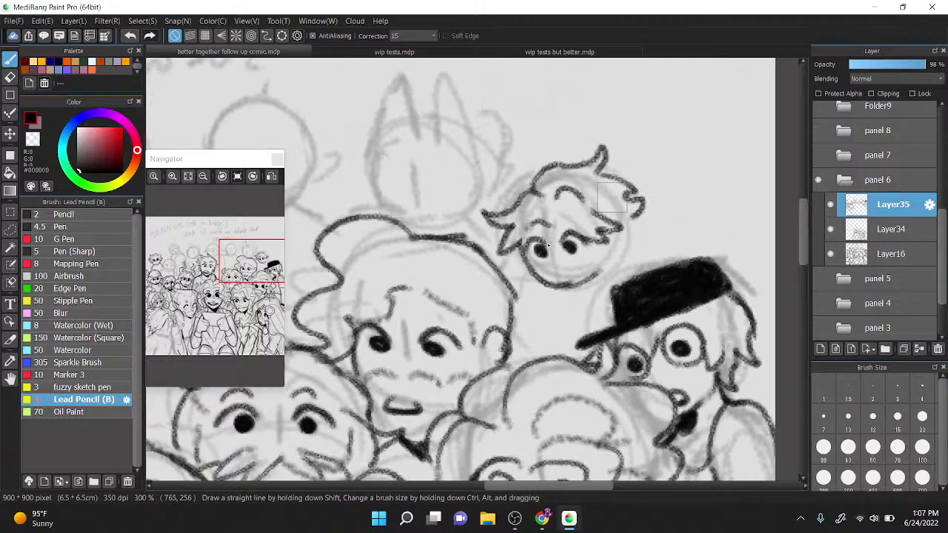
key("ctrl+minus")
key("ctrl+z")
key("ctrl+z")
Step: Draw the messy-haired figure's shoulders down to the hat and neighbouring head, thickening the left body line
mouse_move(494, 224)
left_mouse_down()
mouse_move(519, 207)
mouse_move(558, 207)
mouse_move(578, 239)
mouse_move(491, 335)
left_mouse_up()
mouse_move(499, 281)
left_mouse_down()
mouse_move(551, 268)
mouse_move(557, 291)
left_mouse_up()
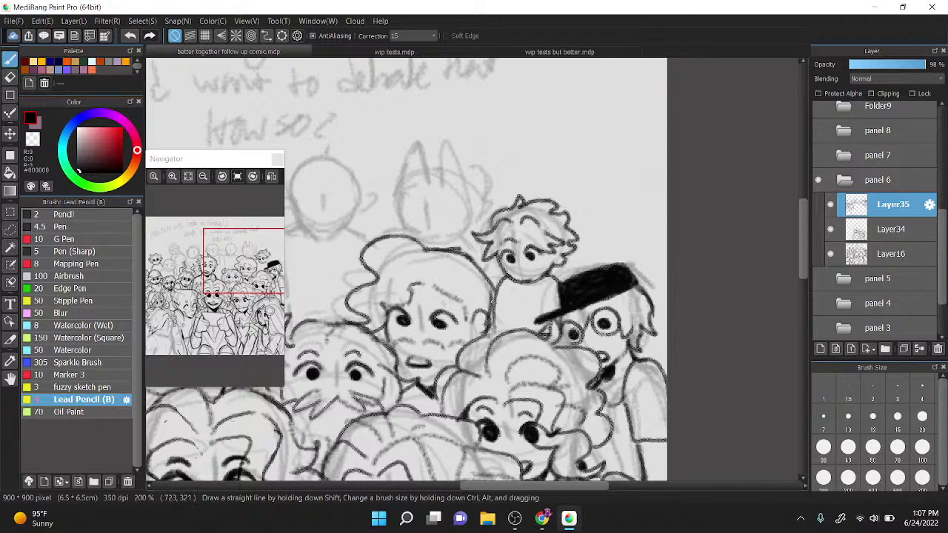
mouse_move(492, 302)
left_mouse_down()
mouse_move(489, 336)
mouse_move(494, 291)
left_mouse_up()
scroll(456, 186, "down", 2)
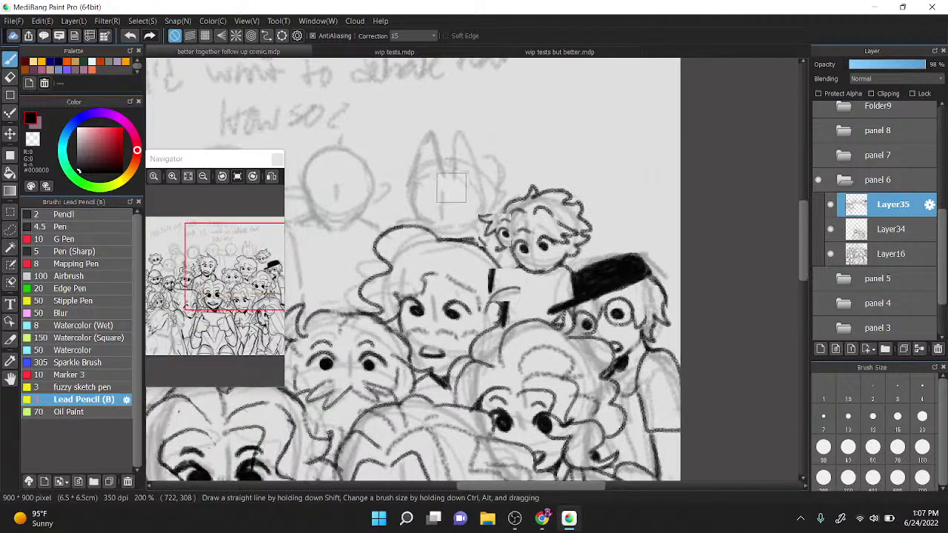
scroll(493, 230, "up", 3)
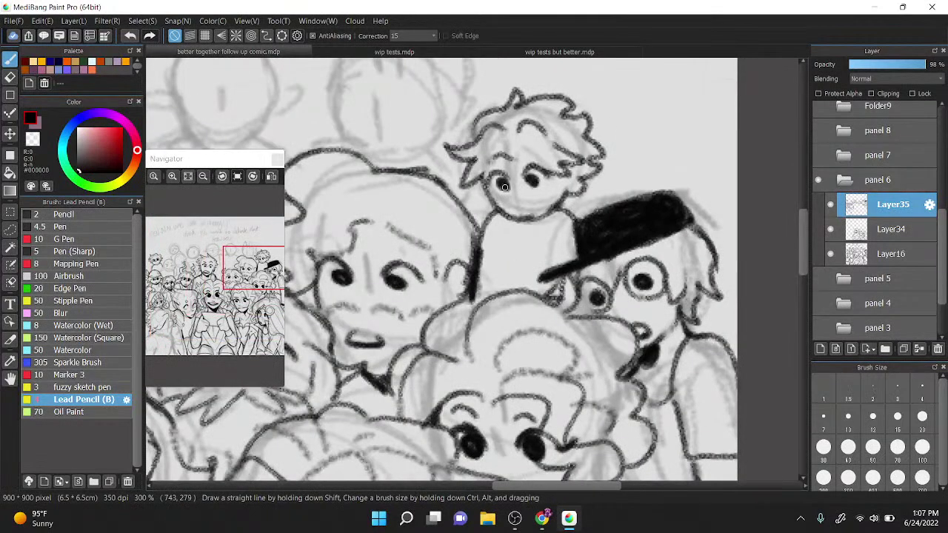
left_click_drag(481, 231, 468, 285)
left_click_drag(467, 165, 482, 161)
key("z")
mouse_move(482, 231)
left_mouse_down()
mouse_move(473, 288)
mouse_move(484, 259)
mouse_move(496, 283)
mouse_move(510, 221)
left_mouse_up()
scroll(510, 221, "down", 2)
key("z")
scroll(496, 245, "up", 2)
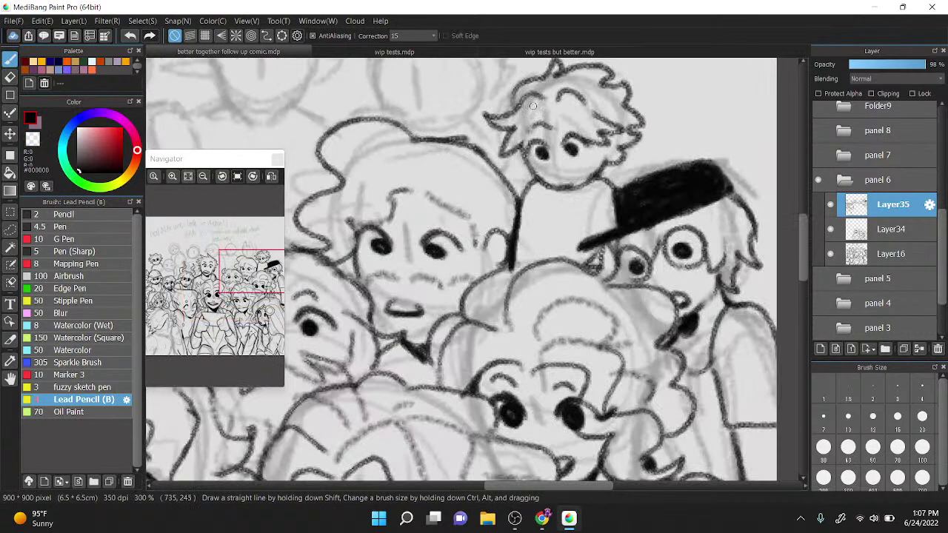
Step: Draw the eyes, rounded jaw and two tall pointed ears of the rough head above the worried man
mouse_move(474, 106)
left_mouse_down()
mouse_move(499, 176)
mouse_move(499, 148)
mouse_move(535, 197)
left_mouse_up()
scroll(482, 134, "up", 1)
mouse_move(434, 257)
left_mouse_down()
mouse_move(453, 245)
mouse_move(457, 263)
mouse_move(453, 247)
mouse_move(505, 235)
mouse_move(523, 258)
mouse_move(500, 256)
mouse_move(512, 252)
left_mouse_up()
mouse_move(428, 219)
left_mouse_down()
mouse_move(429, 274)
mouse_move(467, 302)
mouse_move(507, 301)
mouse_move(544, 273)
left_mouse_up()
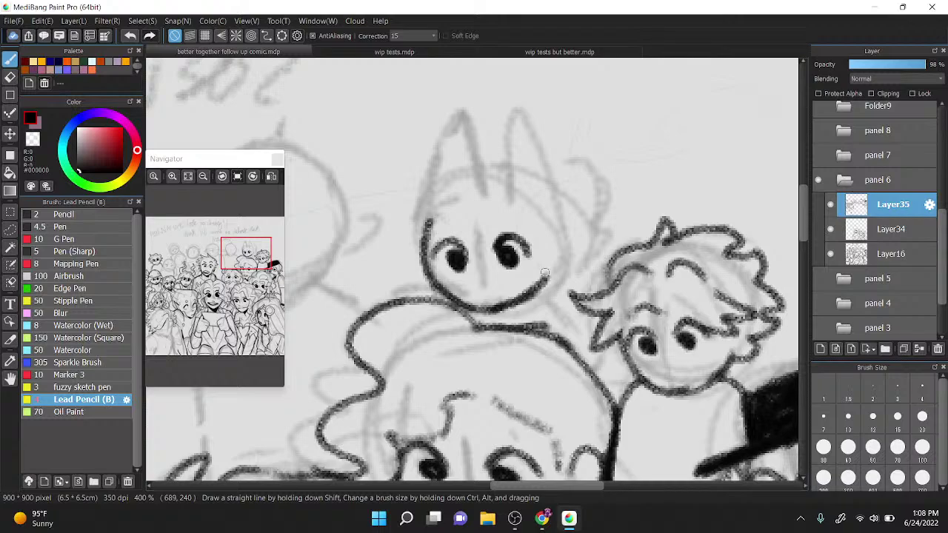
mouse_move(426, 220)
left_mouse_down()
mouse_move(454, 130)
mouse_move(476, 181)
mouse_move(511, 177)
mouse_move(516, 118)
mouse_move(557, 191)
mouse_move(546, 281)
left_mouse_up()
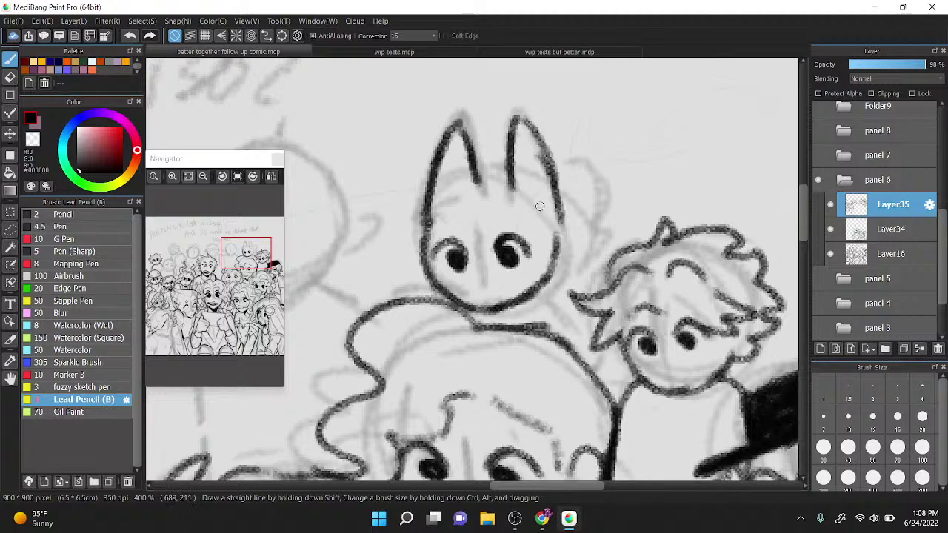
Step: Join the pointed ears across the head and add a parted fringe, curled side tufts and a shoulder line
left_click_drag(475, 182, 512, 176)
mouse_move(423, 229)
left_mouse_down()
mouse_move(402, 205)
mouse_move(425, 248)
left_mouse_up()
mouse_move(435, 212)
left_mouse_down()
mouse_move(474, 182)
mouse_move(505, 192)
left_mouse_up()
left_click_drag(542, 233, 563, 228)
mouse_move(549, 161)
left_mouse_down()
mouse_move(626, 170)
mouse_move(591, 210)
mouse_move(557, 218)
left_mouse_up()
scroll(599, 188, "down", 3)
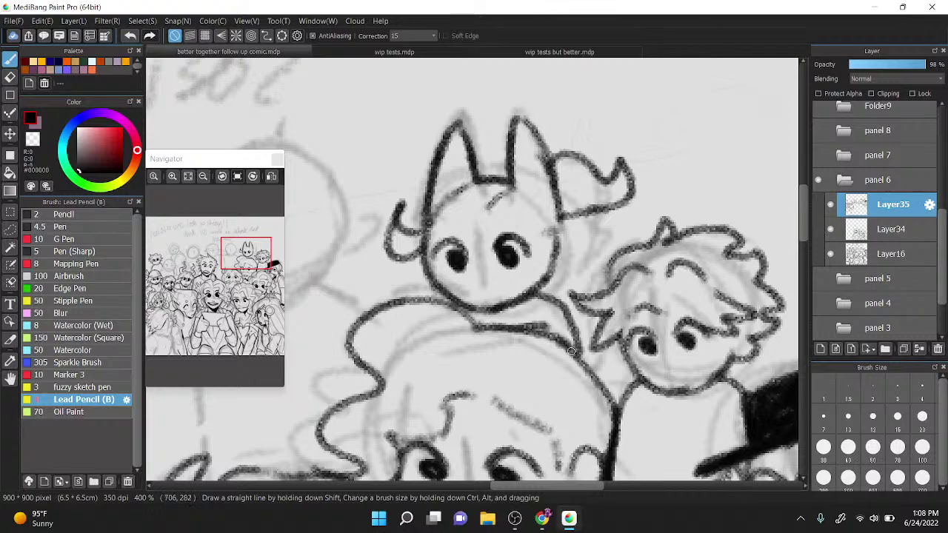
scroll(505, 210, "down", 2)
scroll(505, 210, "up", 2)
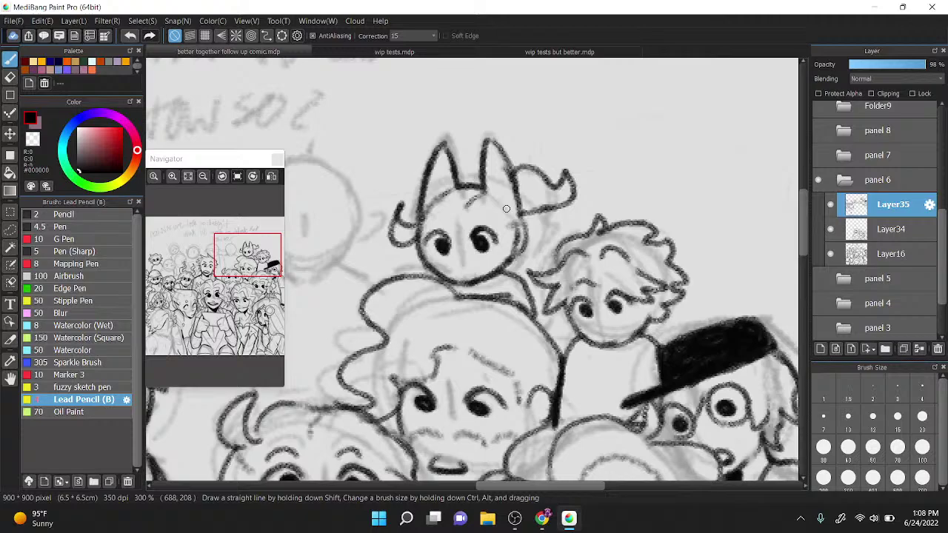
Step: Erase the stray line where the side tuft meets the pointed-ear head and redraw the ear's outer edge darker
mouse_move(507, 268)
left_mouse_down()
mouse_move(524, 211)
mouse_move(549, 215)
mouse_move(535, 207)
mouse_move(570, 171)
mouse_move(525, 209)
left_mouse_up()
key("z")
left_click_drag(508, 177, 517, 209)
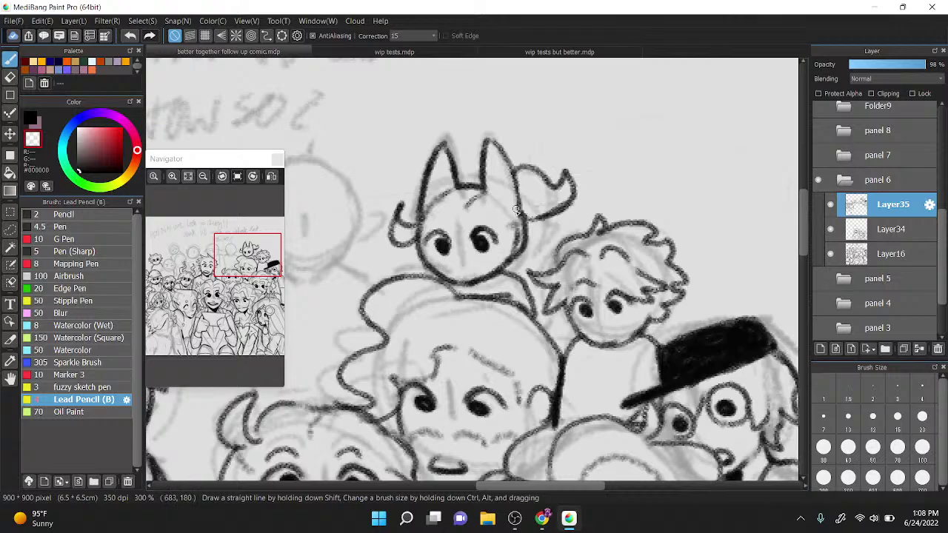
key("x")
left_click_drag(510, 174, 521, 215)
left_click_drag(504, 156, 523, 213)
left_click_drag(491, 141, 522, 215)
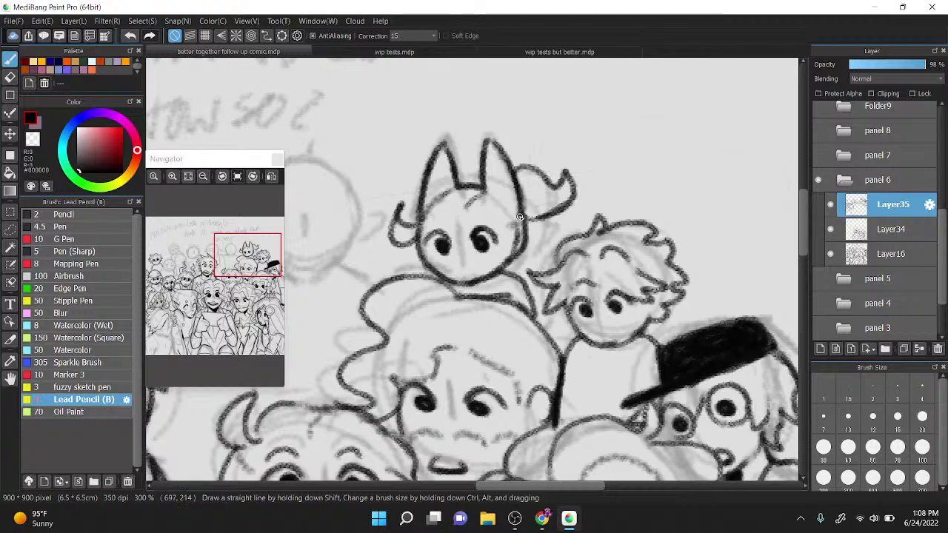
Step: Draw the jaw and two long sideways ears of the rough head left of the pointed-ear figure
key("ctrl+Down")
key("ctrl+Left")
key("ctrl+Left")
mouse_move(520, 217)
left_mouse_down()
mouse_move(570, 140)
mouse_move(587, 134)
left_mouse_up()
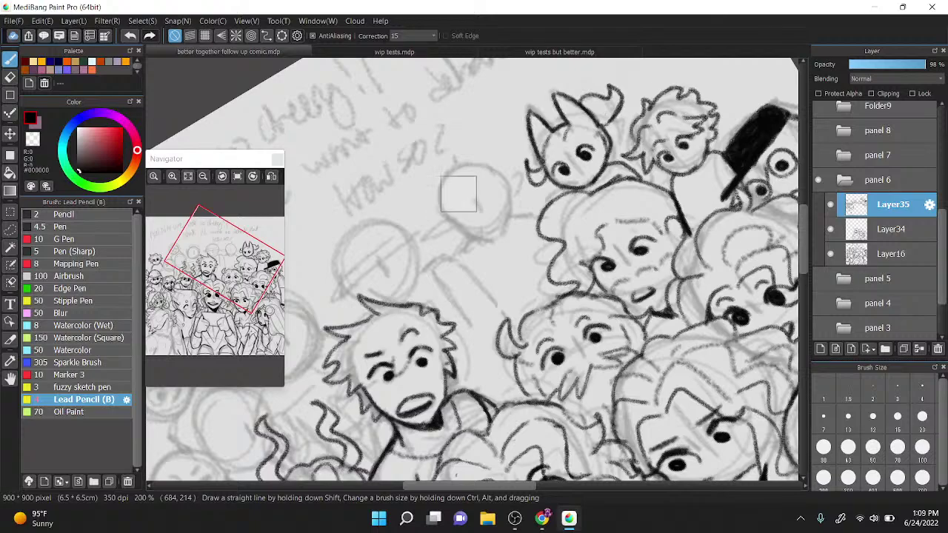
scroll(587, 134, "up", 3)
left_click_drag(474, 236, 463, 213)
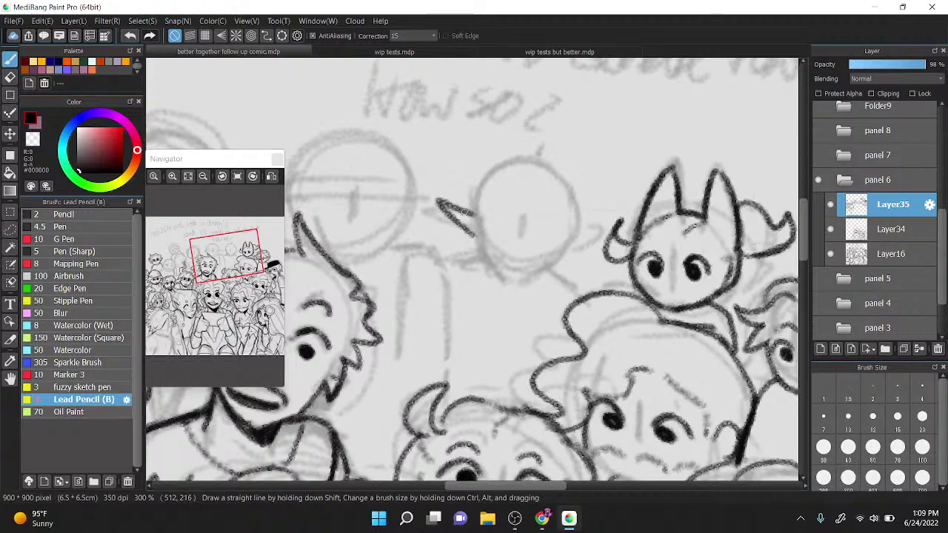
key("ctrl+z")
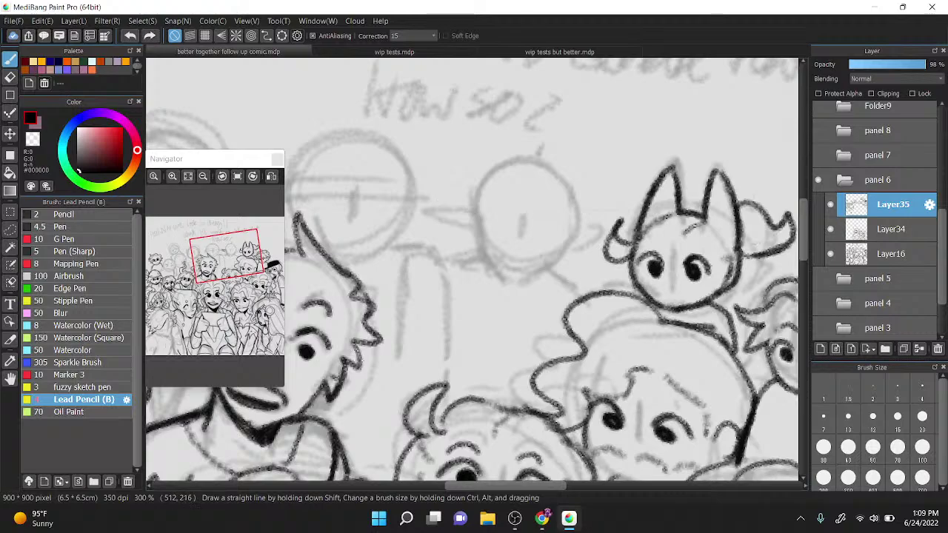
mouse_move(470, 219)
left_mouse_down()
mouse_move(470, 246)
mouse_move(498, 270)
mouse_move(557, 258)
mouse_move(546, 269)
mouse_move(607, 238)
left_mouse_up()
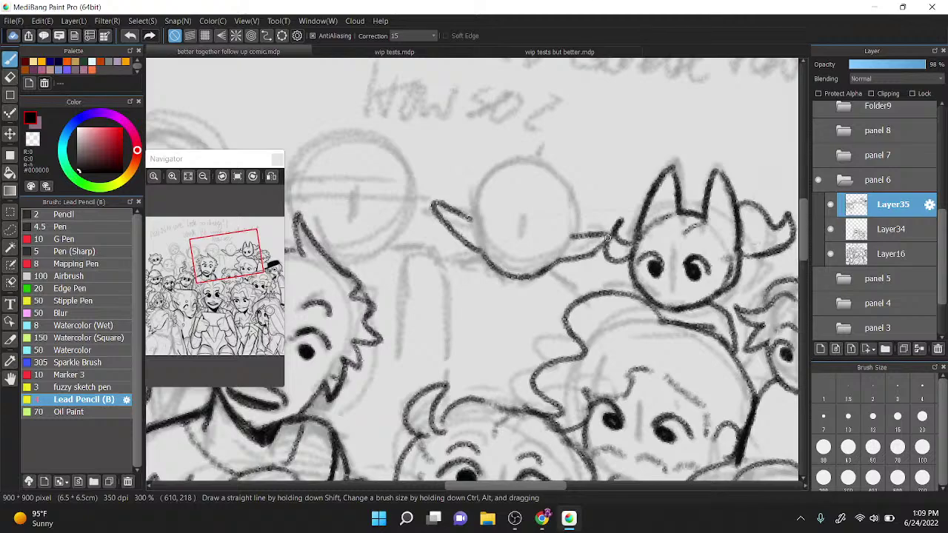
Step: Give the long-eared head one large black eye with a small highlight and one open ring eye
mouse_move(501, 221)
left_mouse_down()
mouse_move(487, 234)
mouse_move(504, 222)
mouse_move(499, 237)
mouse_move(492, 226)
mouse_move(502, 222)
mouse_move(494, 230)
mouse_move(538, 236)
mouse_move(495, 226)
mouse_move(500, 233)
left_mouse_up()
key("x")
key("x")
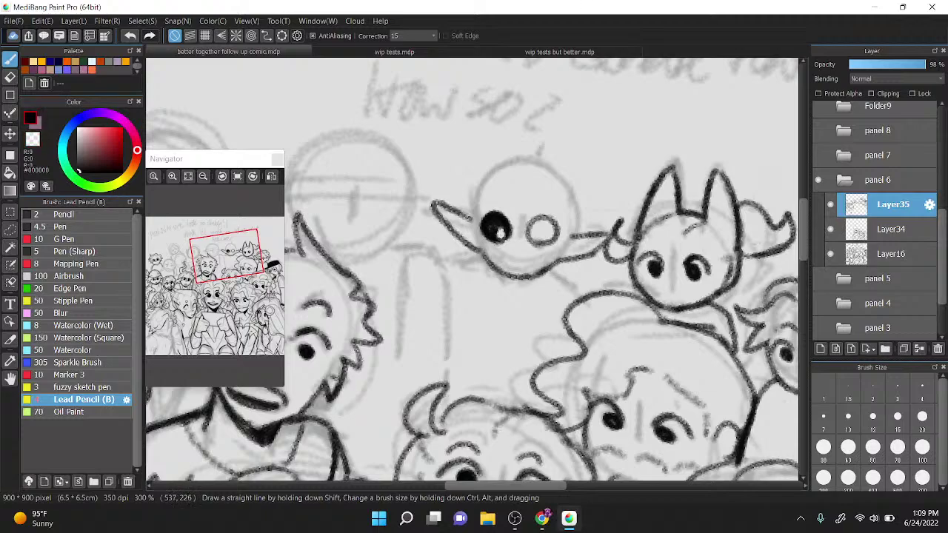
Step: Draw the long-eared figure's hair with its dividing line over the face, plus the shoulders below
mouse_move(538, 163)
left_mouse_down()
mouse_move(486, 141)
mouse_move(495, 171)
mouse_move(450, 179)
mouse_move(467, 187)
mouse_move(448, 200)
mouse_move(473, 217)
mouse_move(476, 232)
mouse_move(511, 222)
mouse_move(528, 211)
mouse_move(537, 167)
mouse_move(577, 197)
mouse_move(572, 232)
left_mouse_up()
left_click_drag(444, 290, 481, 257)
left_click_drag(543, 270, 577, 301)
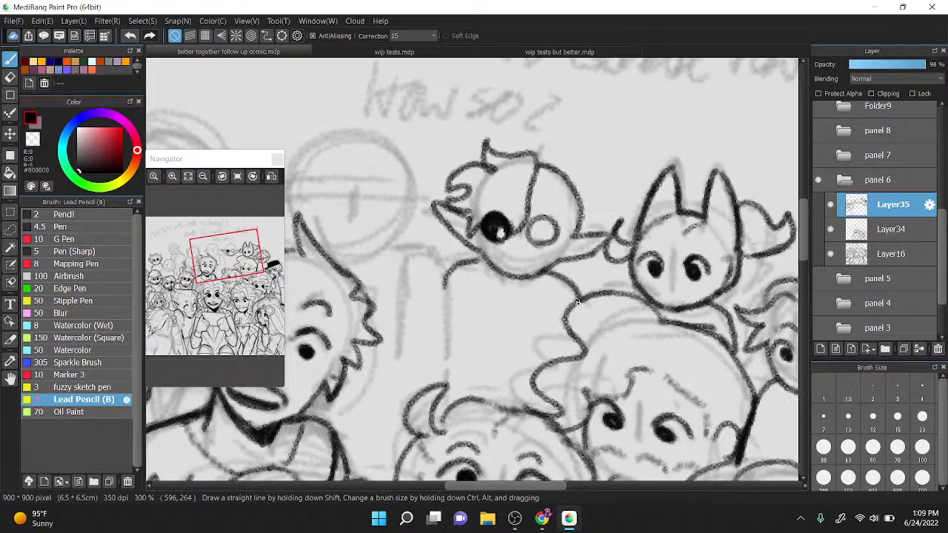
Step: Draw a helmeted head behind the spiky-haired man, with a domed top, brim, barred mouth guard and side curl
scroll(577, 201, "down", 2)
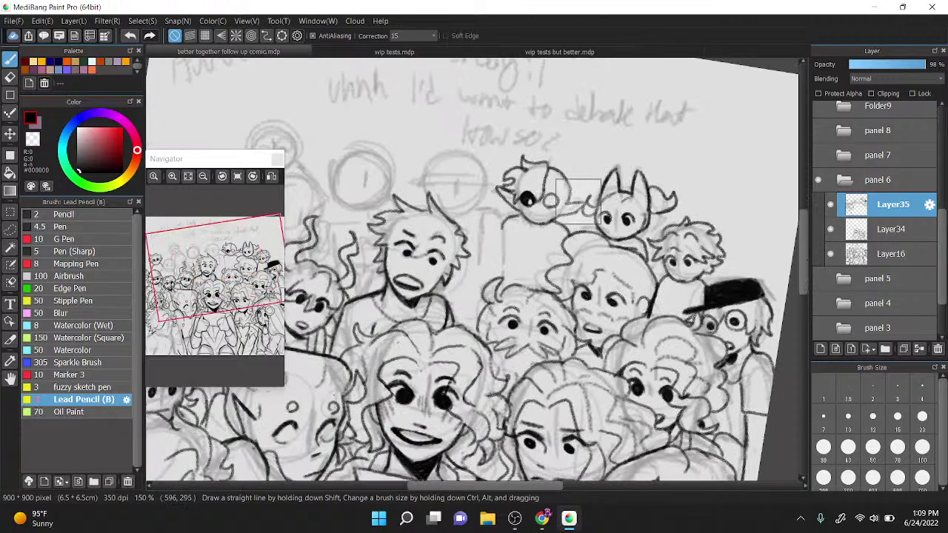
scroll(577, 201, "down", 3)
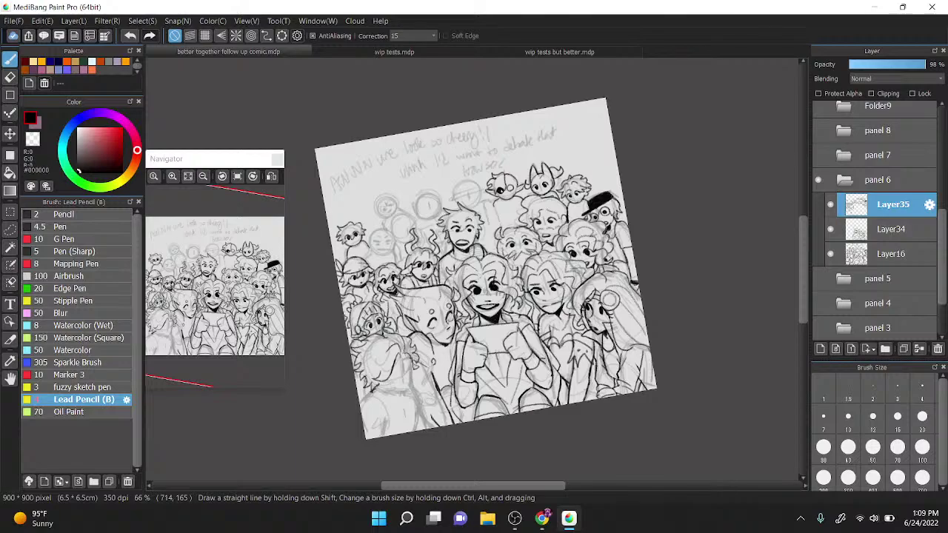
key("Right")
scroll(441, 200, "up", 3)
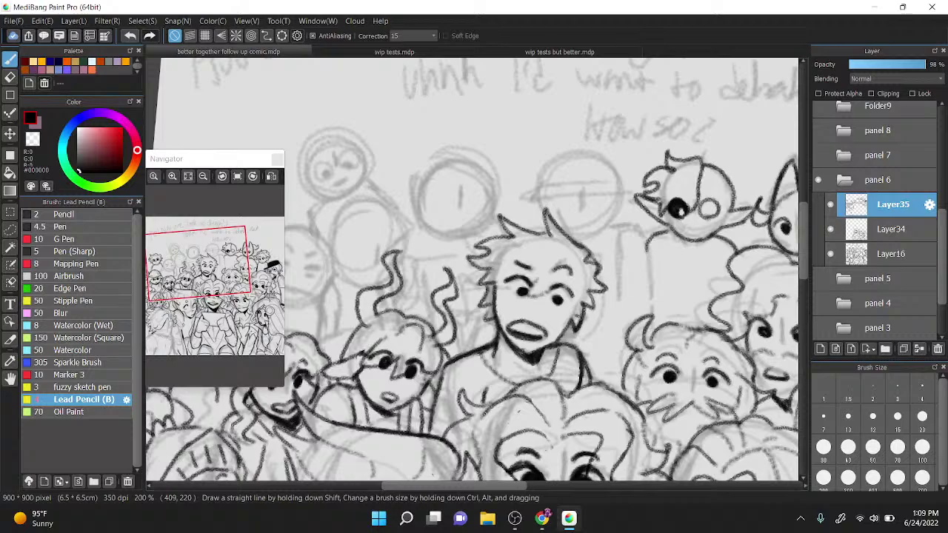
mouse_move(544, 228)
left_mouse_down()
mouse_move(554, 216)
mouse_move(622, 216)
left_mouse_up()
mouse_move(552, 211)
left_mouse_down()
mouse_move(557, 226)
mouse_move(584, 159)
mouse_move(607, 157)
mouse_move(620, 194)
mouse_move(616, 216)
left_mouse_up()
mouse_move(564, 232)
left_mouse_down()
mouse_move(558, 215)
mouse_move(583, 208)
mouse_move(587, 231)
left_mouse_up()
mouse_move(583, 208)
left_mouse_down()
mouse_move(589, 233)
mouse_move(568, 228)
left_mouse_up()
left_click_drag(574, 217, 575, 219)
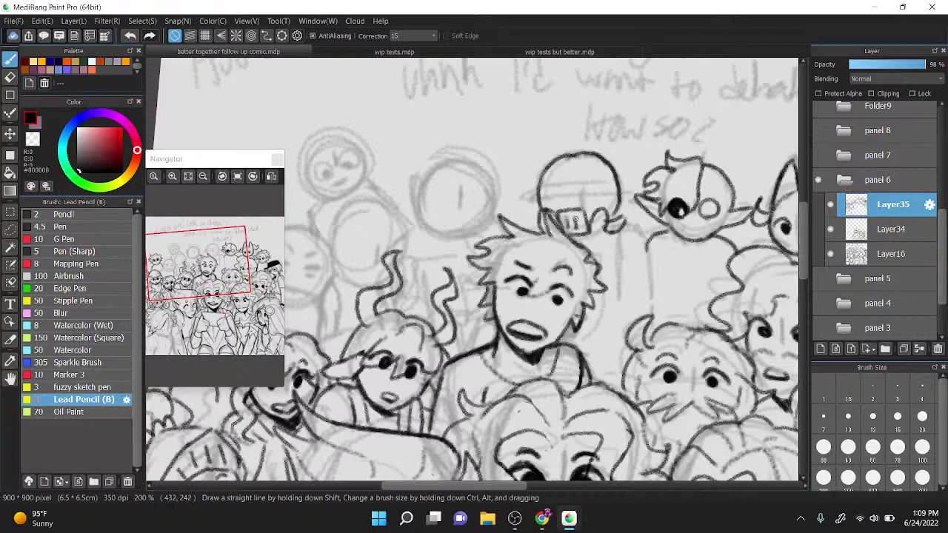
left_click_drag(527, 196, 608, 186)
Step: Touch up the helmet's brim and add the vertical face lines between the brim and mouth guard
key("ctrl+minus")
key("ctrl+minus")
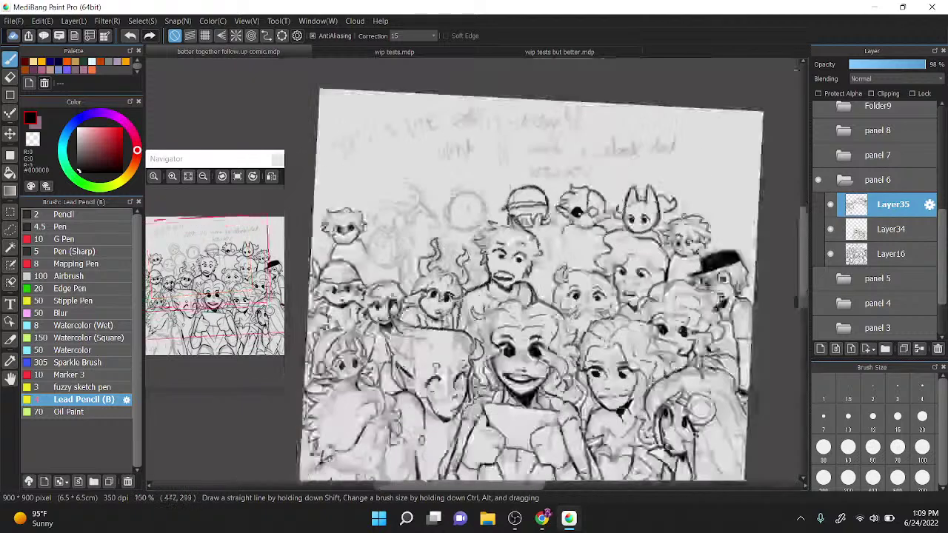
key("ctrl+minus")
key("Left")
key("Left")
key("Left")
key("Left")
key("Left")
scroll(443, 245, "up", 3)
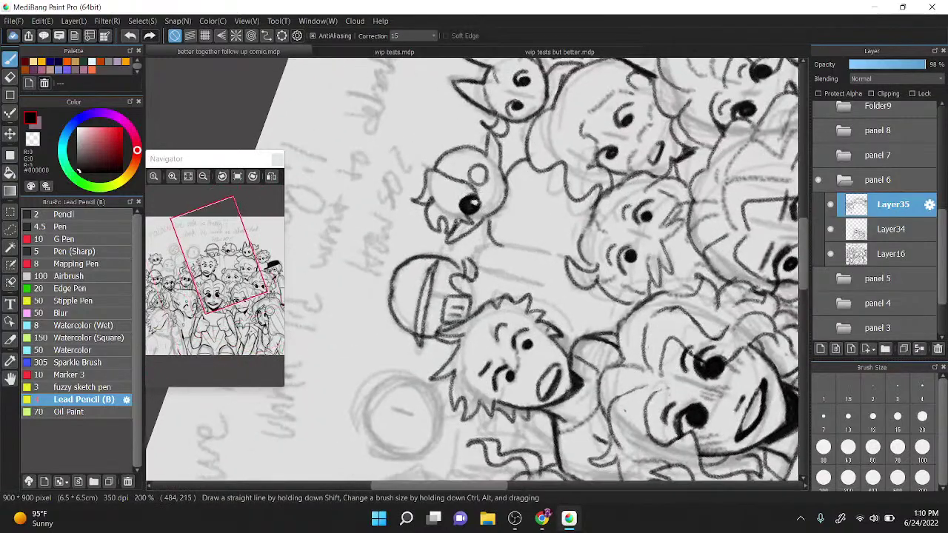
scroll(431, 261, "up", 1)
mouse_move(412, 361)
left_mouse_down()
mouse_move(412, 378)
mouse_move(414, 356)
left_mouse_up()
key("x")
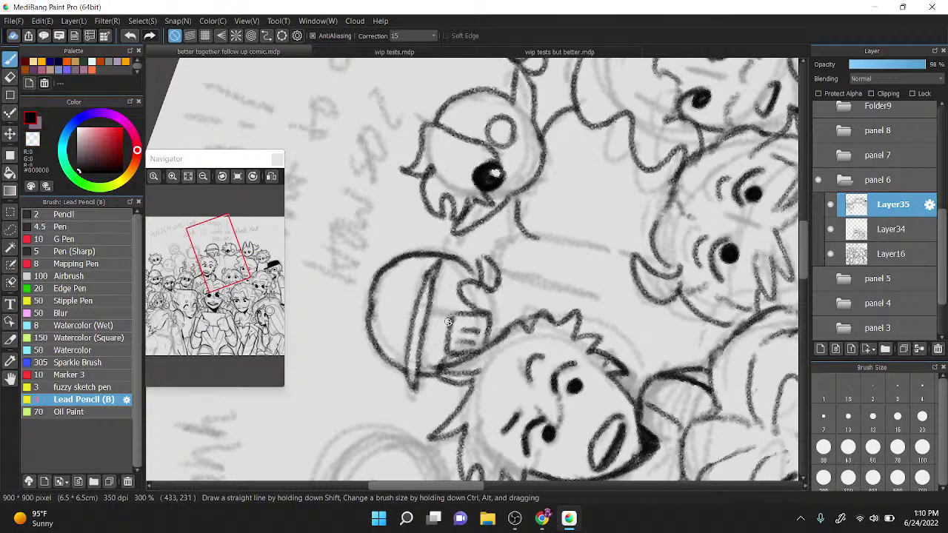
scroll(450, 322, "up", 4)
scroll(428, 245, "down", 2)
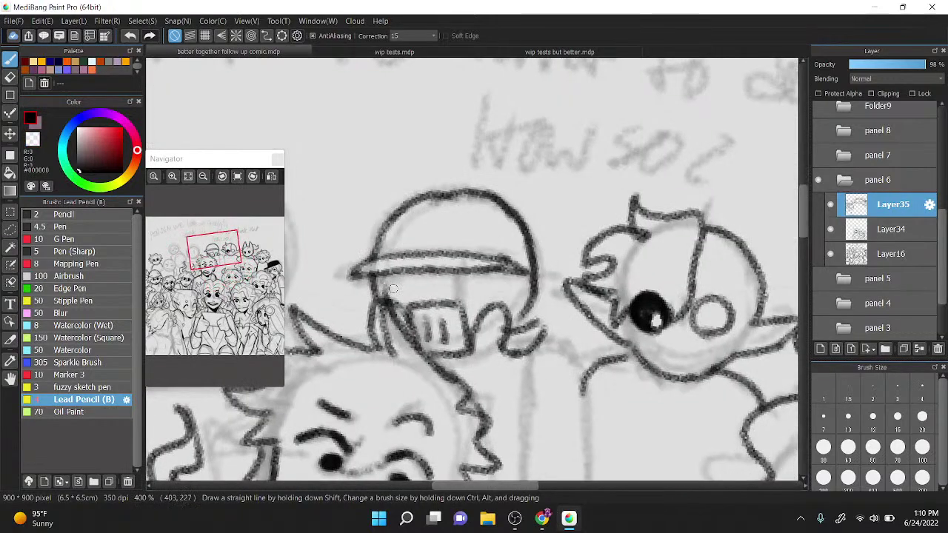
mouse_move(384, 277)
left_mouse_down()
mouse_move(388, 299)
mouse_move(416, 308)
mouse_move(475, 307)
mouse_move(485, 270)
left_mouse_up()
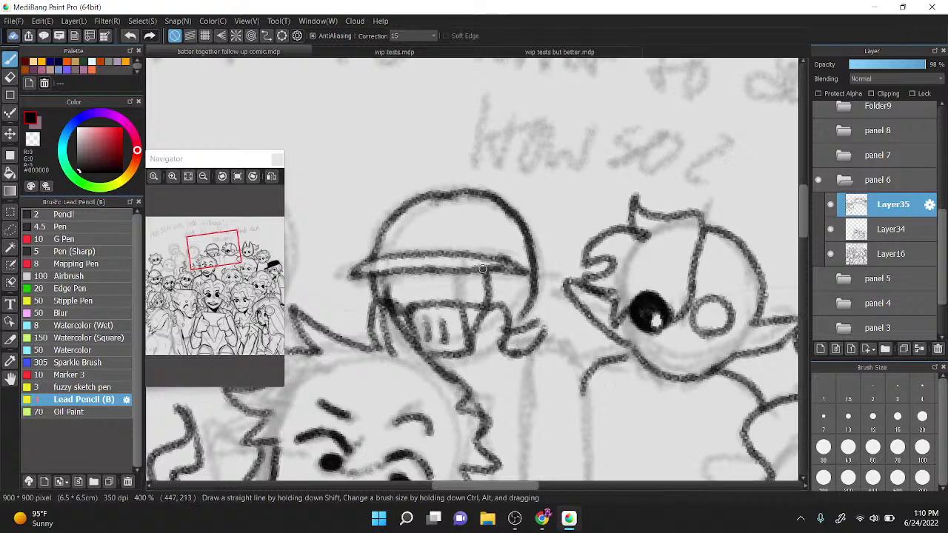
left_click_drag(384, 271, 386, 299)
Step: Clean up the curl beside the mouth guard and redraw its outer end to meet the helmet's side
left_click_drag(610, 385, 673, 250)
key("ctrl+minus")
key("ctrl+plus")
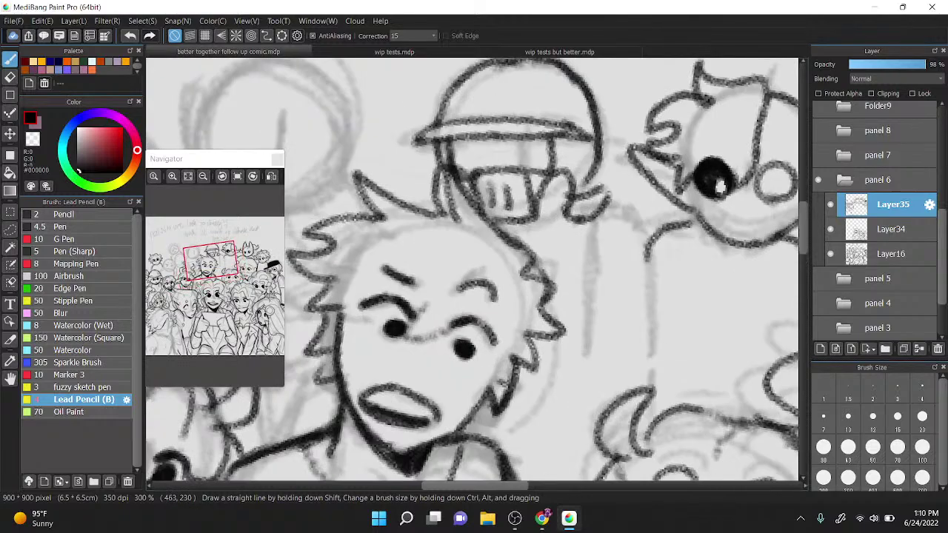
left_click_drag(562, 194, 577, 210)
key("x")
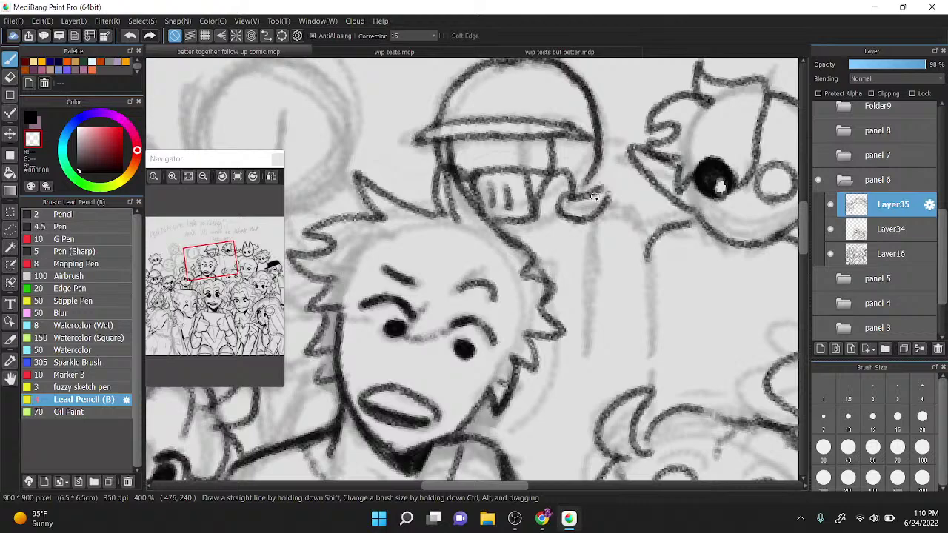
left_click(30, 119)
mouse_move(586, 193)
left_mouse_down()
mouse_move(599, 165)
mouse_move(598, 216)
left_mouse_up()
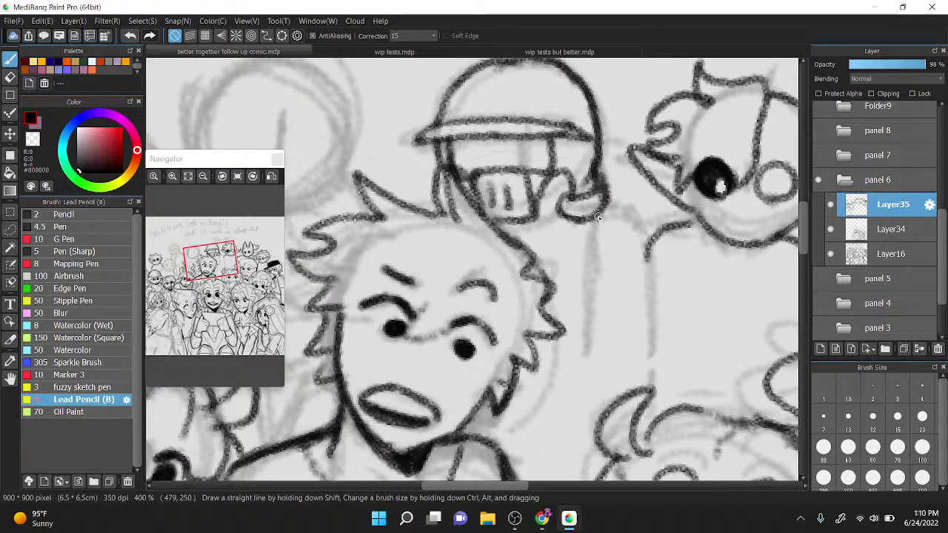
Step: Draw the helmeted figure's shoulder and the line of its arm, joining the arm to the neighbouring long-eared figure's shoulder
scroll(598, 216, "down", 2)
mouse_move(529, 186)
left_mouse_down()
mouse_move(550, 169)
mouse_move(537, 181)
mouse_move(594, 177)
mouse_move(571, 187)
mouse_move(596, 199)
mouse_move(582, 188)
mouse_move(594, 348)
left_mouse_up()
key("ctrl+z")
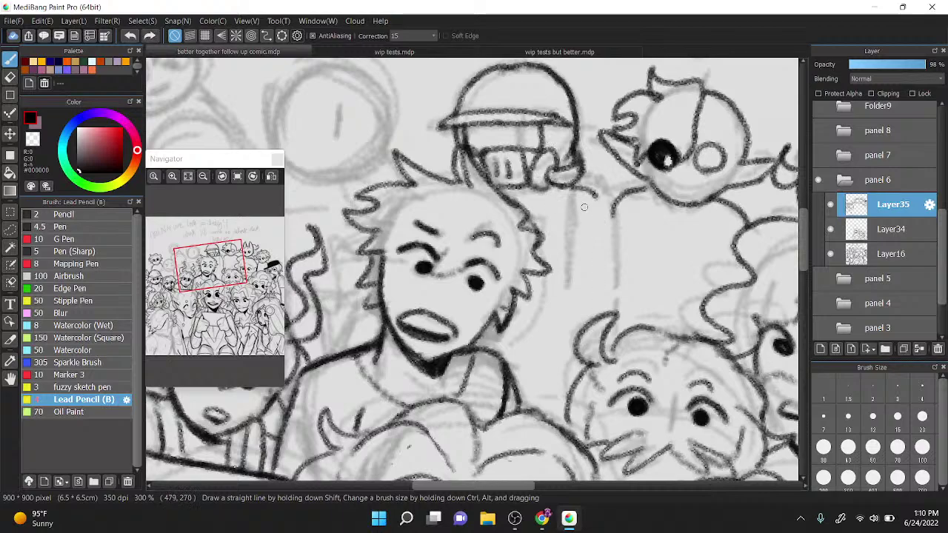
mouse_move(582, 190)
left_mouse_down()
mouse_move(608, 270)
mouse_move(607, 322)
left_mouse_up()
key("ctrl+z")
left_click_drag(591, 195, 609, 323)
left_click_drag(606, 240, 620, 196)
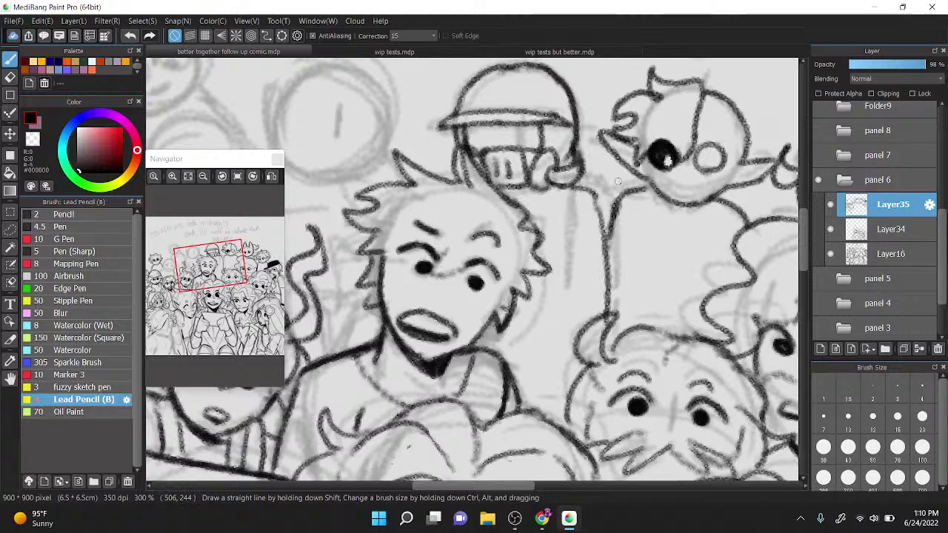
Step: Draw the helmeted figure's lower body contours between the spiky-haired man and the moustached head, including the inner arm line
mouse_move(523, 405)
left_mouse_down()
mouse_move(556, 307)
mouse_move(584, 371)
left_mouse_up()
left_click_drag(490, 334, 517, 384)
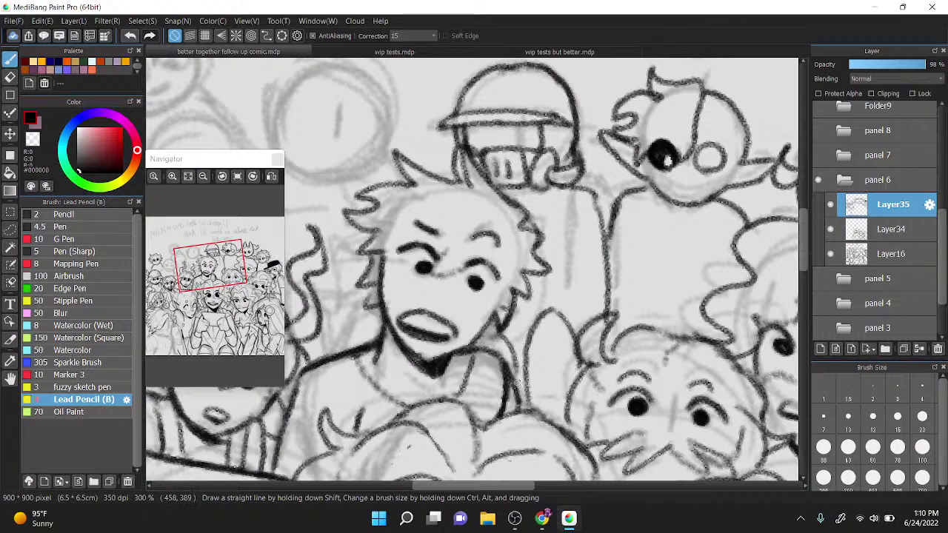
mouse_move(547, 314)
left_mouse_down()
mouse_move(591, 299)
mouse_move(571, 295)
mouse_move(566, 238)
left_mouse_up()
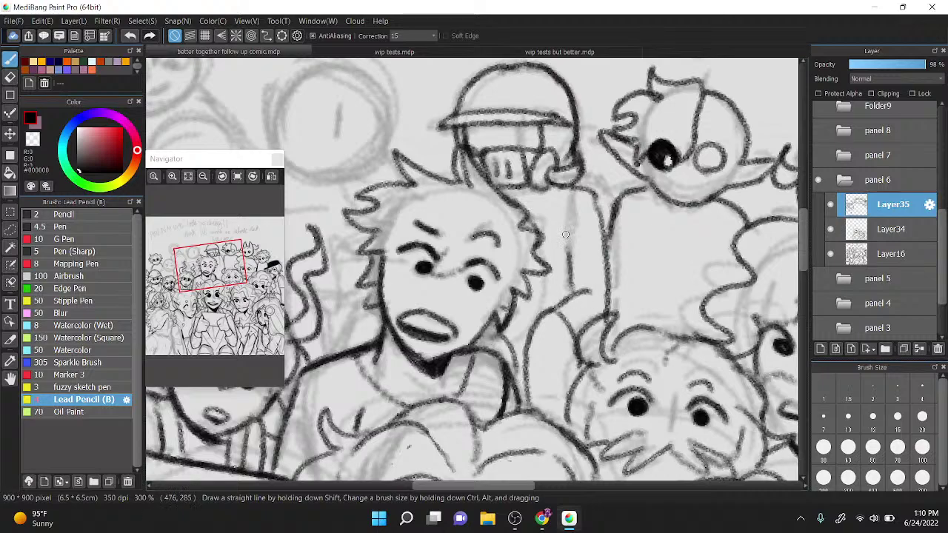
Step: Draw wavy hair locks framing both sides of the rough round head beside the helmeted figure
scroll(565, 234, "down", 5)
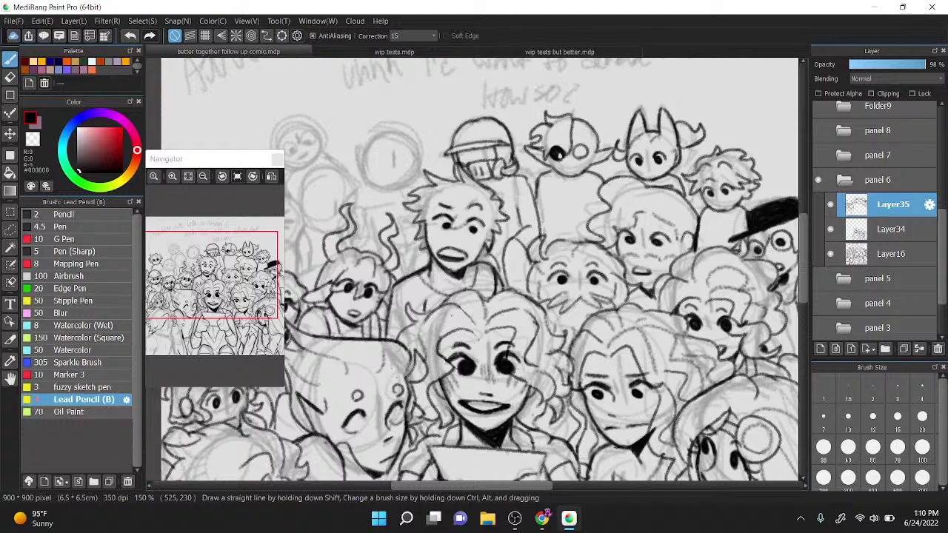
left_click_drag(501, 297, 486, 311)
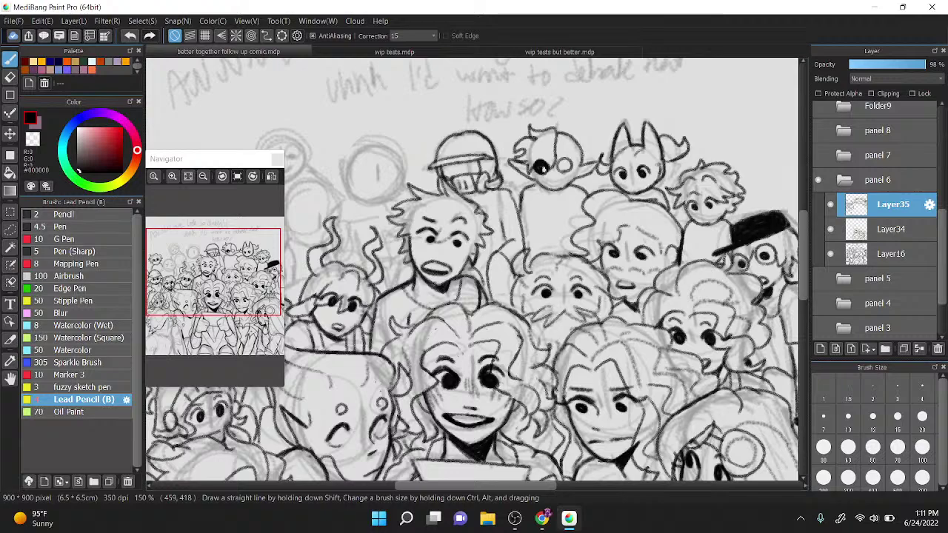
scroll(484, 311, "up", 2)
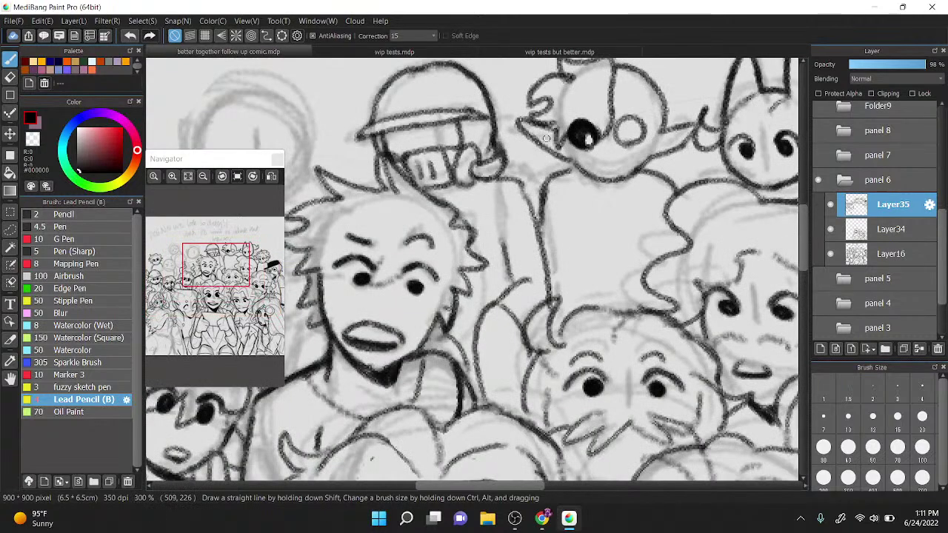
scroll(535, 229, "left", 5)
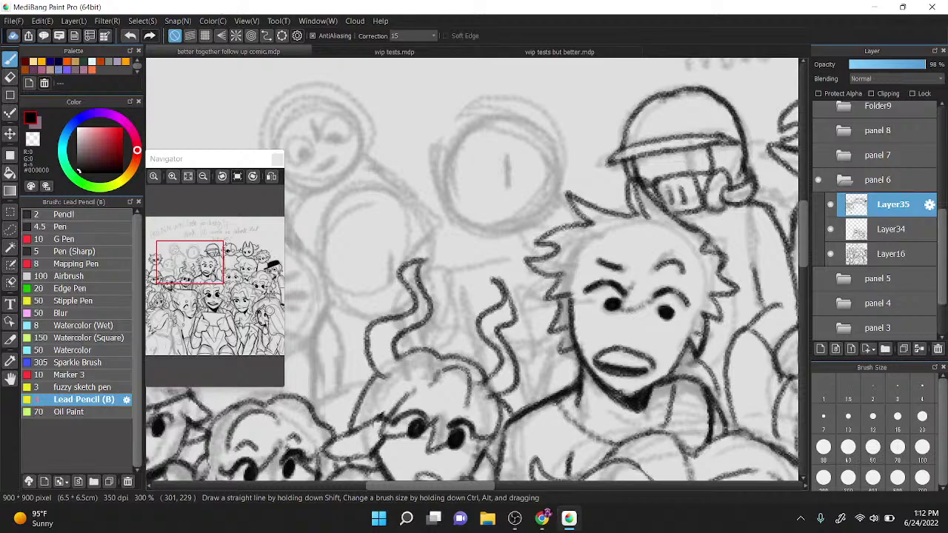
left_click_drag(503, 200, 514, 205)
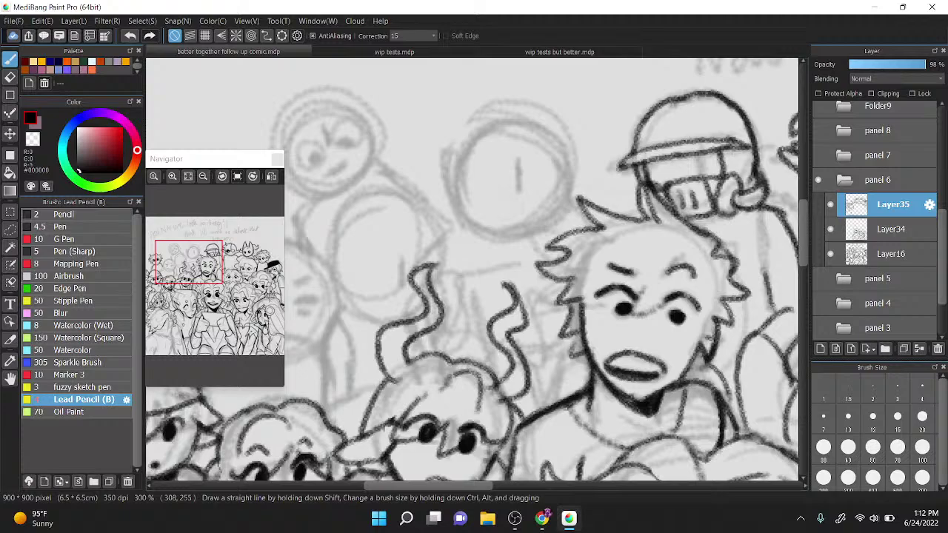
scroll(626, 374, "up", 2)
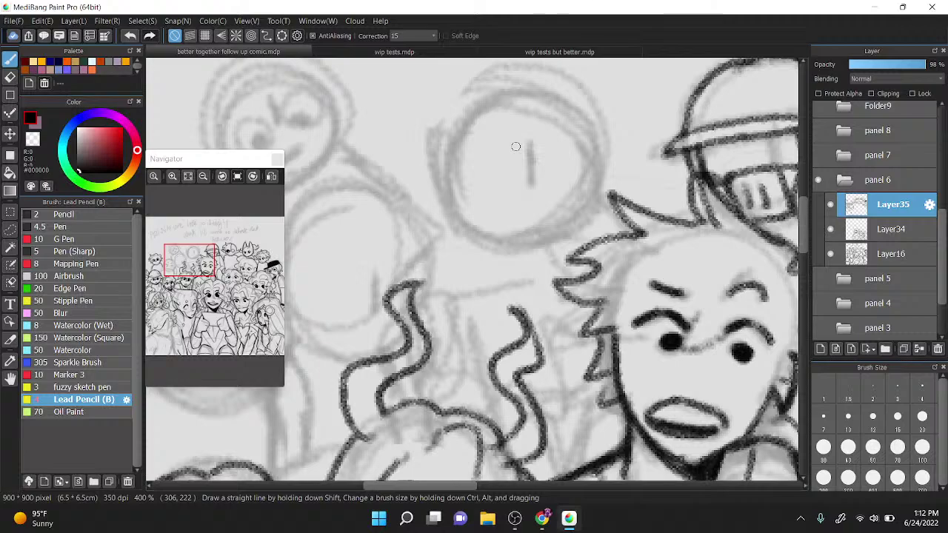
mouse_move(515, 146)
left_mouse_down()
mouse_move(481, 215)
mouse_move(437, 312)
mouse_move(423, 259)
mouse_move(460, 179)
mouse_move(490, 194)
mouse_move(567, 200)
mouse_move(581, 260)
left_mouse_up()
mouse_move(509, 217)
left_mouse_down()
mouse_move(551, 228)
mouse_move(577, 277)
left_mouse_up()
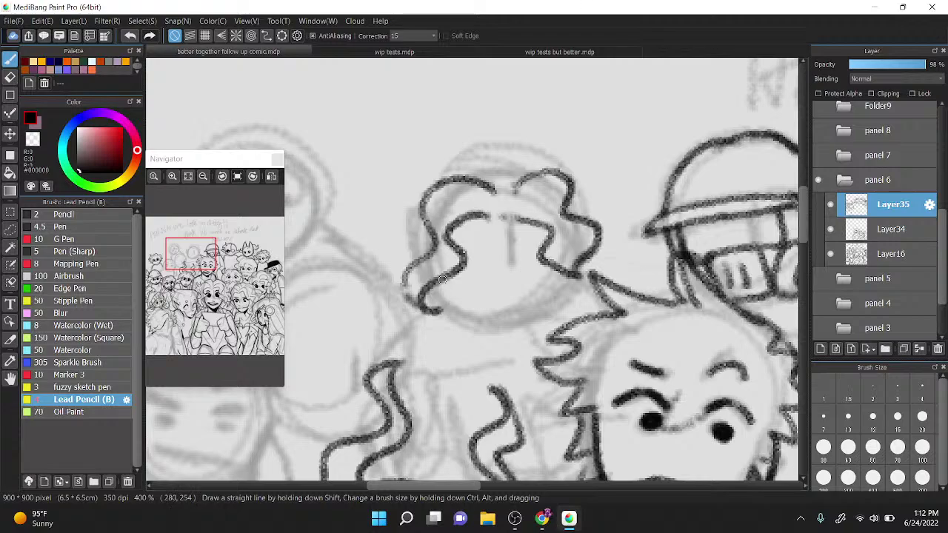
Step: Draw the rounded jaw line of the wavy-haired head, redoing the stroke until it joins both side locks
mouse_move(442, 281)
left_mouse_down()
mouse_move(507, 319)
mouse_move(565, 291)
left_mouse_up()
key("ctrl+z")
mouse_move(442, 283)
left_mouse_down()
mouse_move(460, 302)
mouse_move(571, 275)
left_mouse_up()
key("ctrl+z")
mouse_move(439, 285)
left_mouse_down()
mouse_move(568, 283)
mouse_move(527, 325)
mouse_move(570, 285)
mouse_move(447, 295)
mouse_move(576, 275)
left_mouse_up()
key("ctrl+z")
key("ctrl+z")
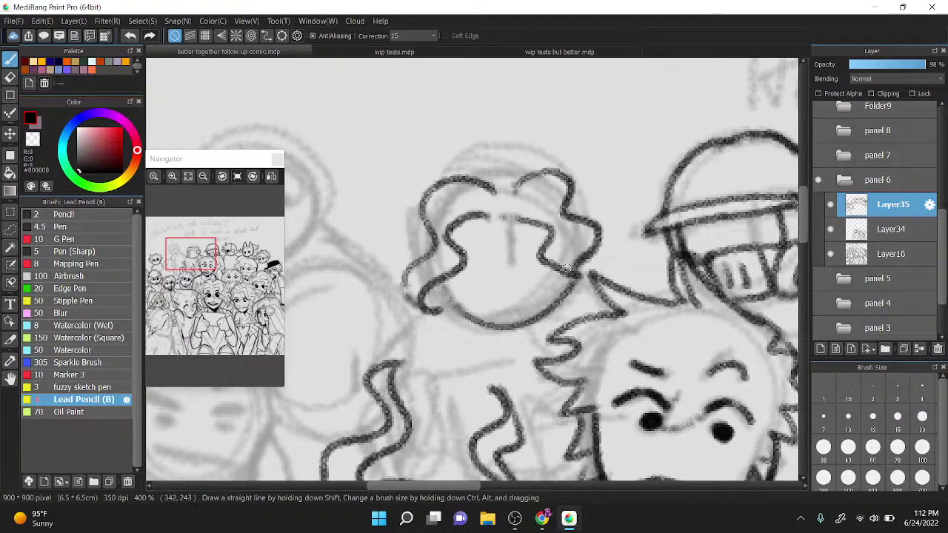
left_click_drag(438, 281, 493, 338)
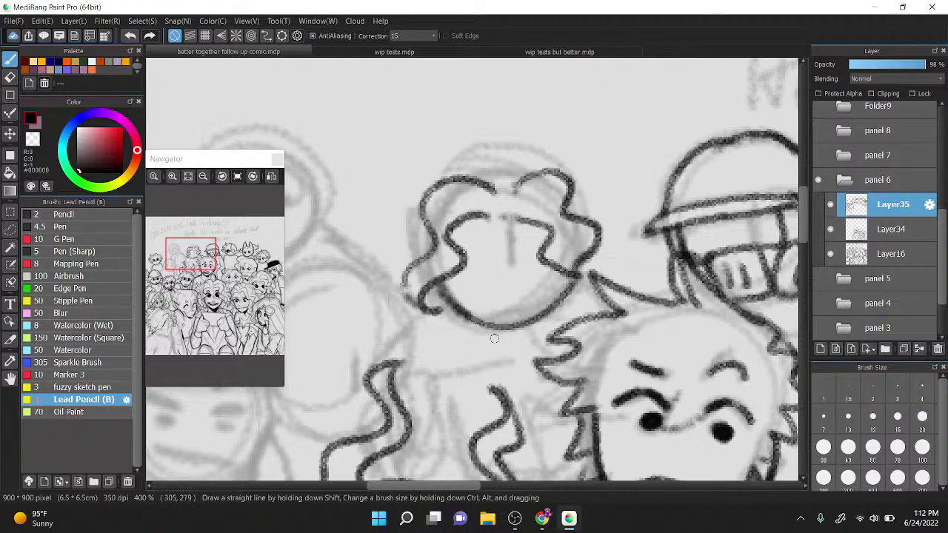
Step: Try out eyes with lids and a curled moustache on the wavy-haired face
left_click_drag(456, 256, 486, 242)
mouse_move(479, 245)
left_mouse_down()
mouse_move(483, 278)
mouse_move(501, 288)
mouse_move(519, 263)
mouse_move(556, 279)
left_mouse_up()
left_click_drag(517, 243, 534, 243)
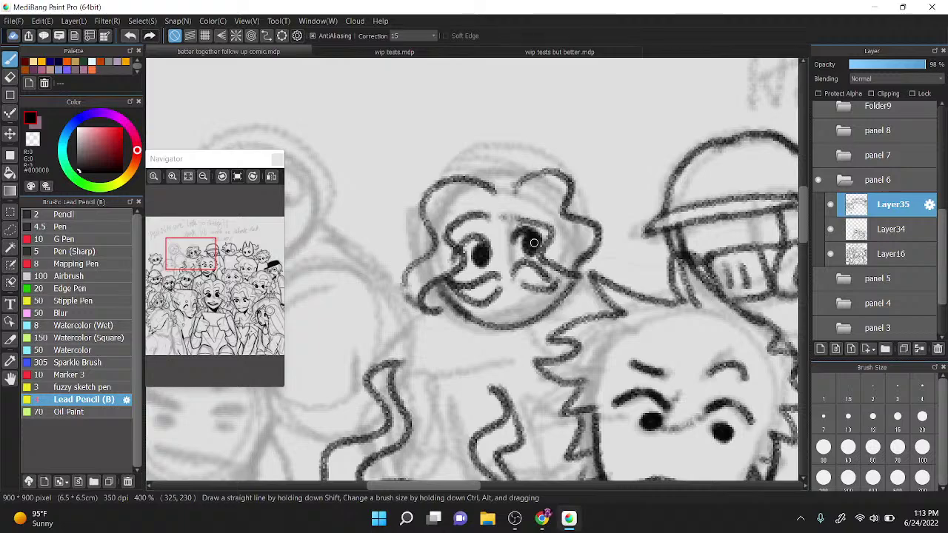
key("ctrl+z")
key("ctrl+z")
key("ctrl+z")
key("ctrl+z")
key("ctrl+z")
key("ctrl+z")
key("ctrl+z")
key("ctrl+z")
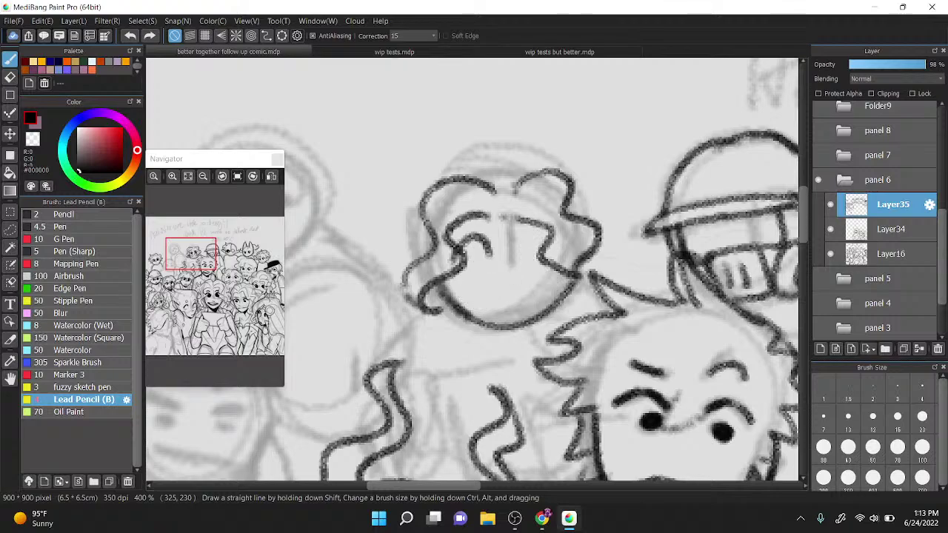
Step: Add a spiky outer hair outline with upturned tufts around the crown and sides of the wavy-haired head
mouse_move(505, 175)
left_mouse_down()
mouse_move(423, 160)
mouse_move(437, 177)
mouse_move(420, 183)
mouse_move(408, 215)
mouse_move(378, 224)
mouse_move(414, 235)
mouse_move(410, 274)
left_mouse_up()
key("ctrl+z")
key("ctrl+z")
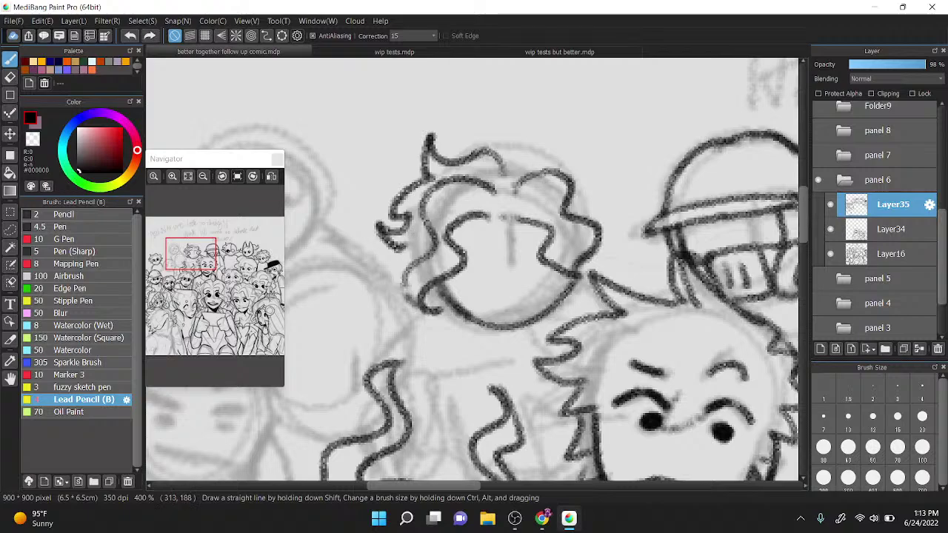
mouse_move(430, 178)
left_mouse_down()
mouse_move(390, 182)
mouse_move(418, 202)
mouse_move(400, 219)
mouse_move(406, 261)
left_mouse_up()
mouse_move(499, 159)
left_mouse_down()
mouse_move(586, 166)
mouse_move(583, 186)
mouse_move(601, 217)
mouse_move(587, 216)
mouse_move(581, 243)
left_mouse_up()
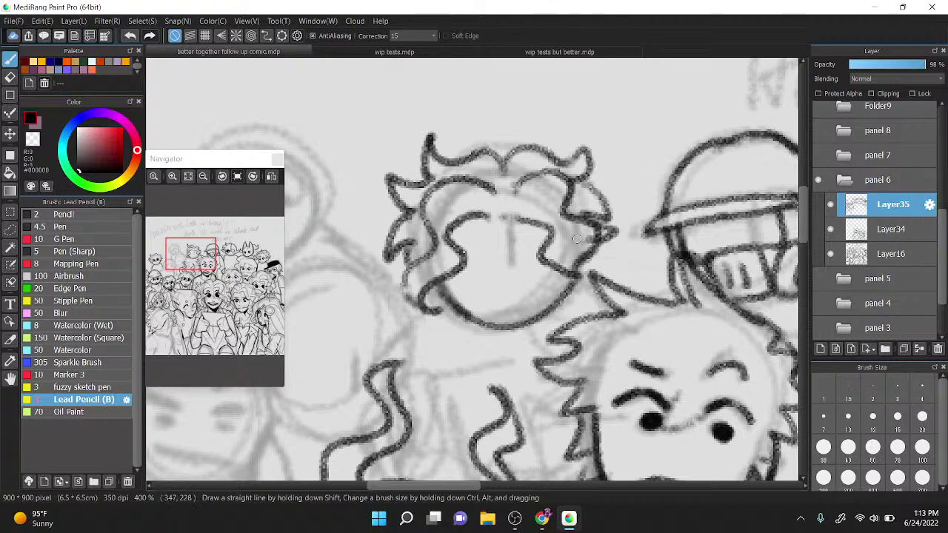
Step: Draw the spiky-tufted head's lidded dark eyes and the first half of its curled moustache
left_click_drag(444, 238, 476, 263)
mouse_move(502, 251)
left_mouse_down()
mouse_move(534, 245)
mouse_move(522, 236)
mouse_move(533, 243)
left_mouse_up()
key("ctrl+z")
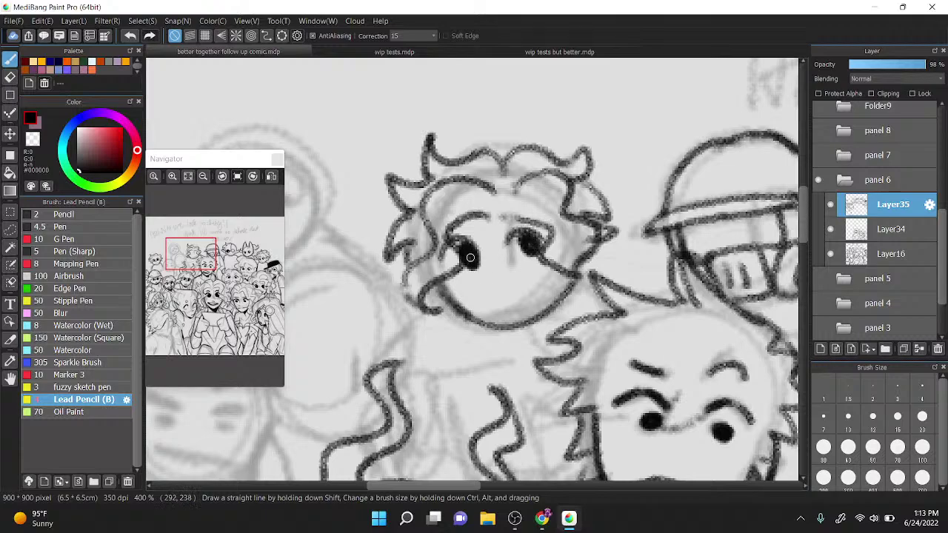
mouse_move(495, 281)
left_mouse_down()
mouse_move(444, 279)
mouse_move(499, 300)
left_mouse_up()
mouse_move(498, 282)
left_mouse_down()
mouse_move(560, 284)
mouse_move(541, 290)
mouse_move(567, 275)
left_mouse_up()
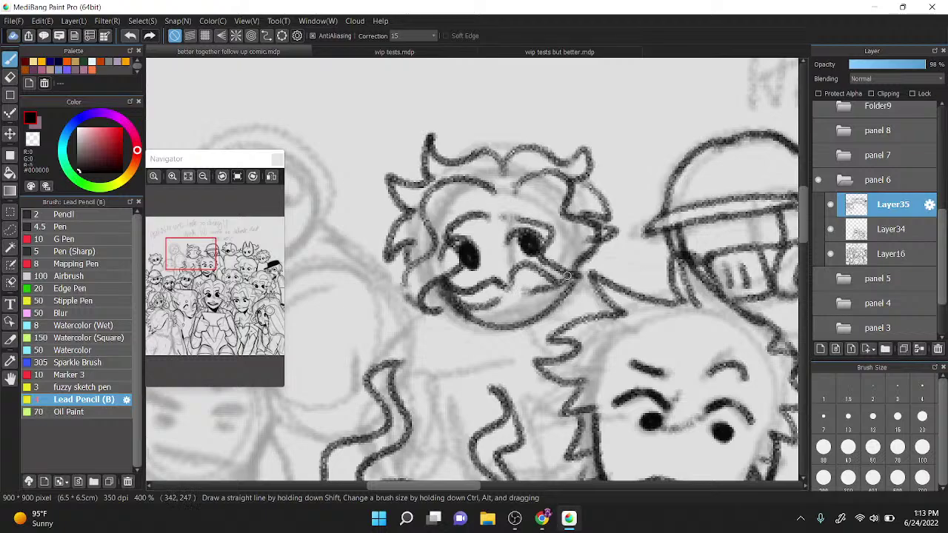
key("ctrl+z")
key("ctrl+z")
key("ctrl+z")
key("ctrl+z")
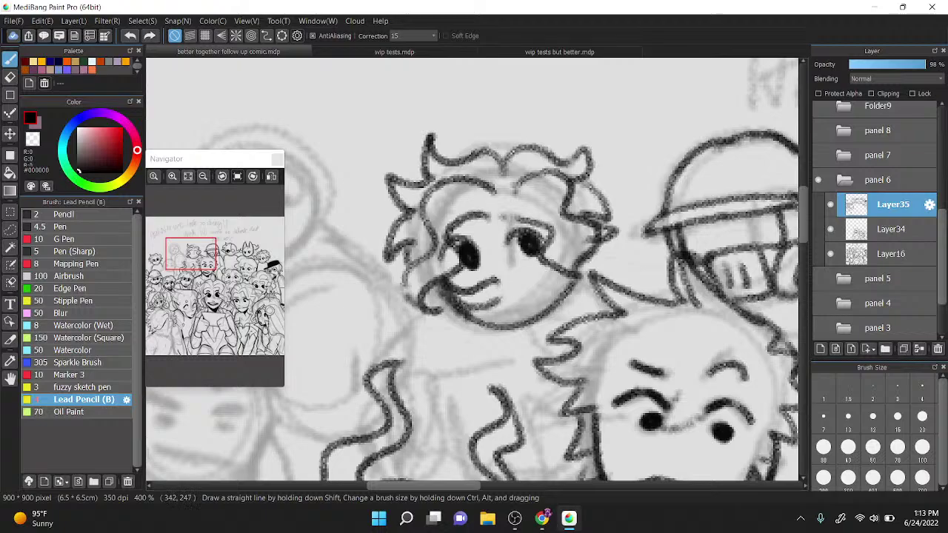
Step: Draw the second half of the moustache, then clean up its edges and darken the jaw line below
mouse_move(493, 285)
left_mouse_down()
mouse_move(480, 309)
mouse_move(502, 281)
mouse_move(543, 277)
left_mouse_up()
mouse_move(518, 288)
left_mouse_down()
mouse_move(539, 271)
mouse_move(559, 285)
left_mouse_up()
key("z")
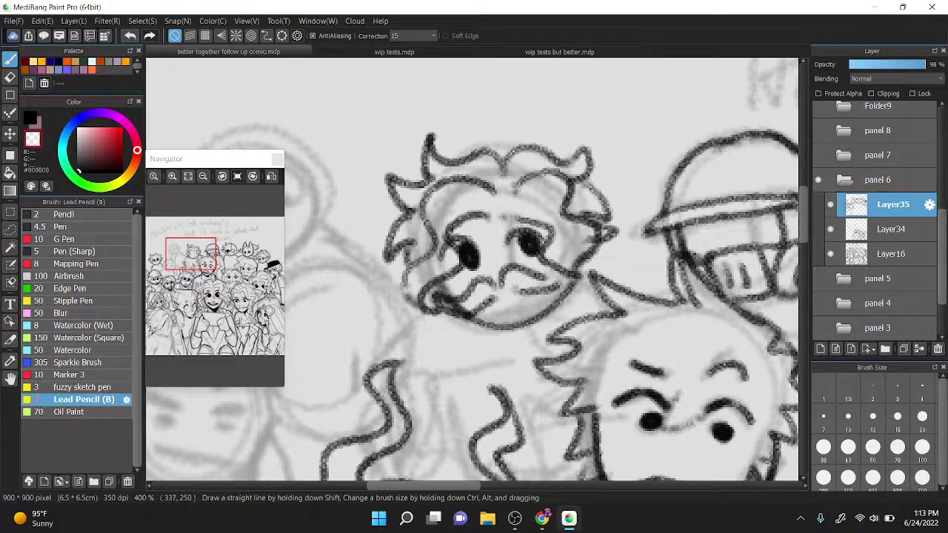
mouse_move(451, 303)
left_mouse_down()
mouse_move(481, 301)
mouse_move(522, 328)
mouse_move(561, 279)
left_mouse_up()
key("x")
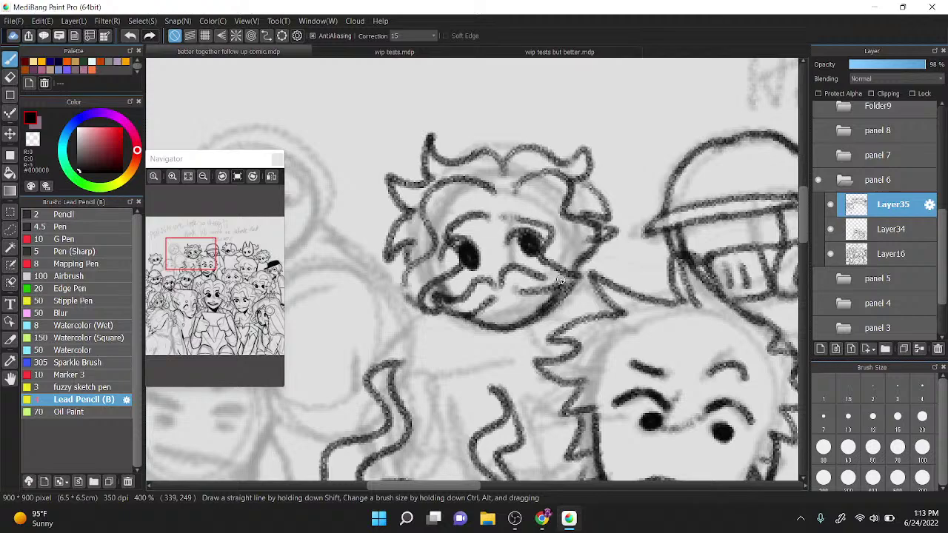
Step: Draw the moustached back-row figure's shoulders, outer arm and inner sleeve line down to the crowd in front
scroll(561, 279, "up", 1)
scroll(540, 171, "down", 2)
scroll(520, 195, "up", 1)
scroll(520, 195, "down", 1)
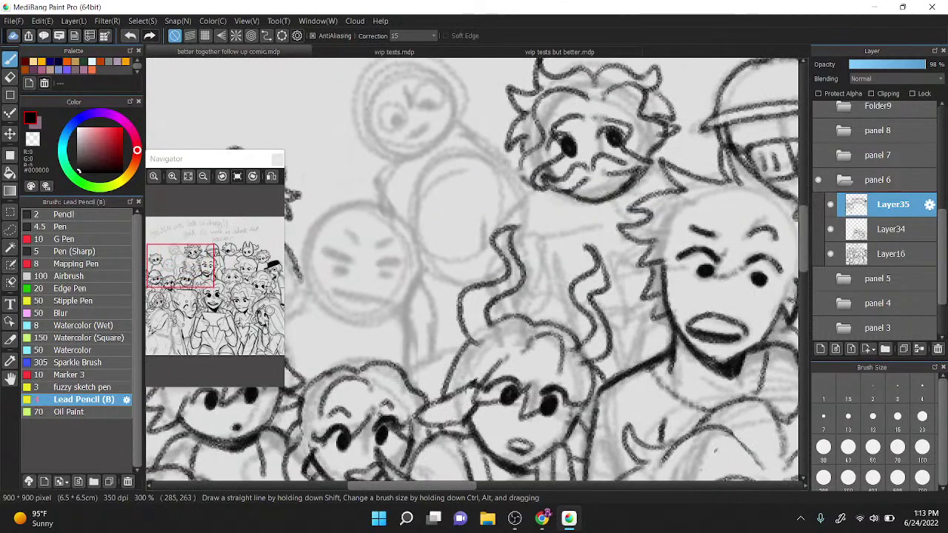
mouse_move(539, 317)
left_mouse_down()
mouse_move(535, 268)
mouse_move(561, 190)
left_mouse_up()
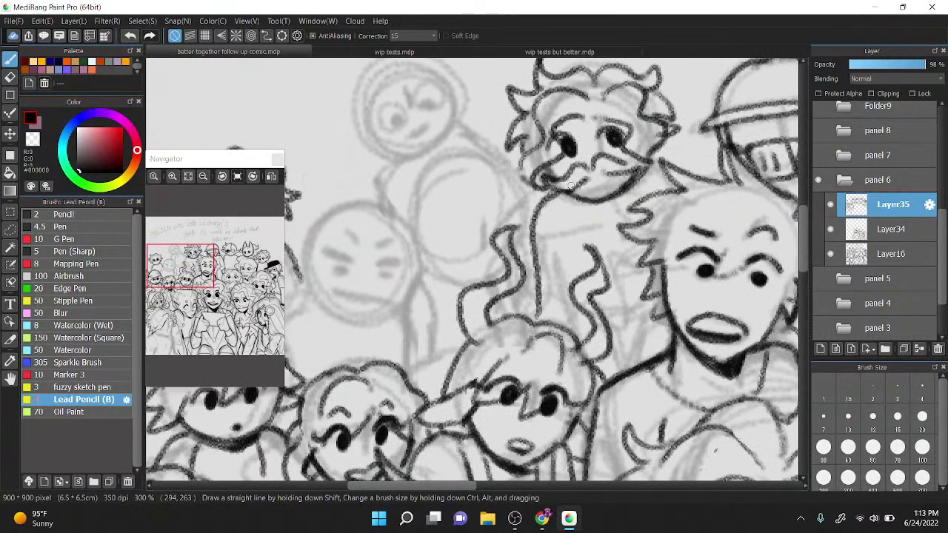
left_click_drag(641, 174, 670, 192)
mouse_move(618, 374)
left_mouse_down()
mouse_move(627, 331)
mouse_move(664, 319)
left_mouse_up()
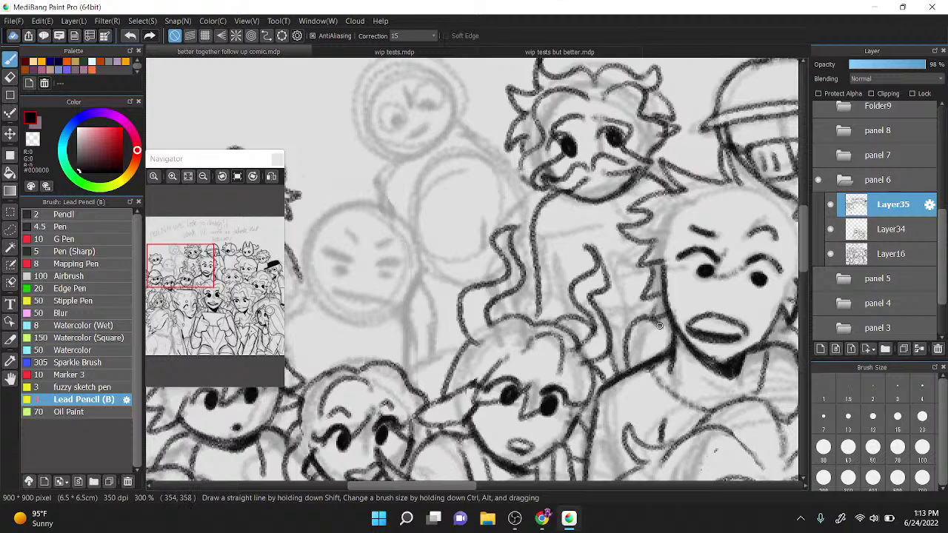
left_click_drag(564, 317, 551, 209)
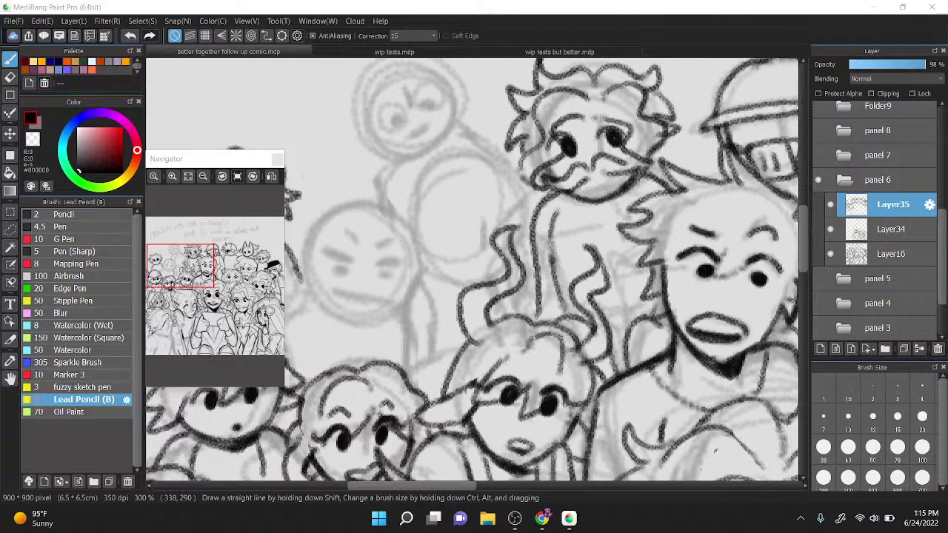
Step: Draw the jaw line and lidded dark eyes on the rough head between the angry face and the moustached figure
left_click_drag(639, 223, 727, 218)
scroll(709, 223, "down", 2)
scroll(635, 250, "up", 5)
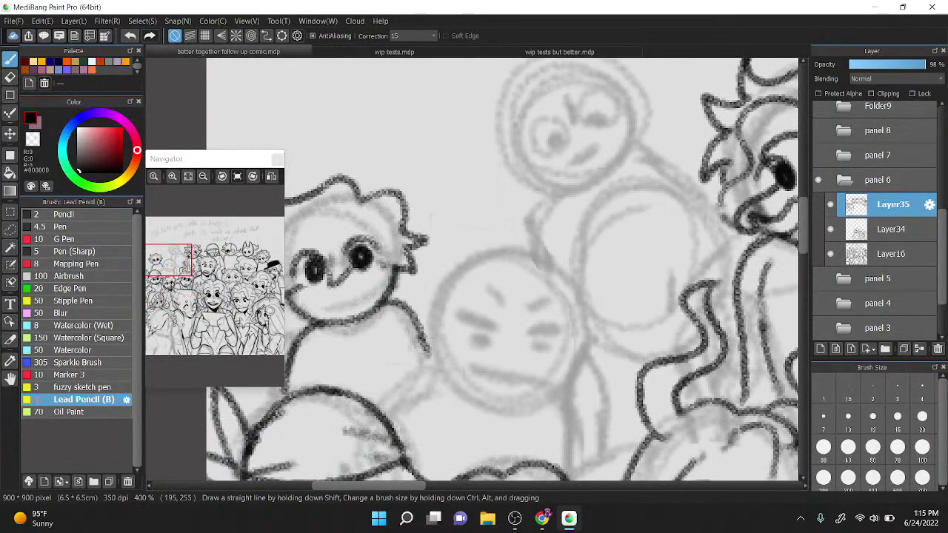
scroll(630, 244, "down", 1)
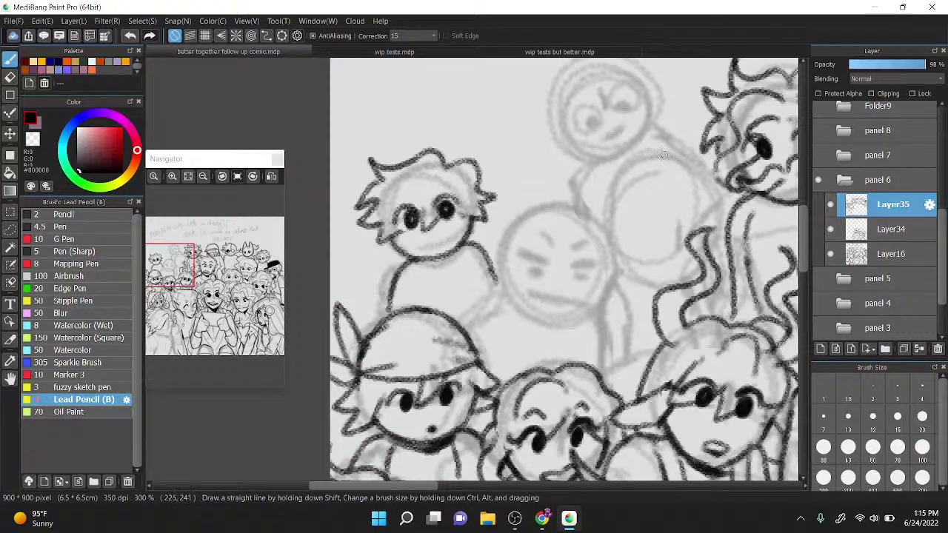
scroll(878, 222, "down", 3)
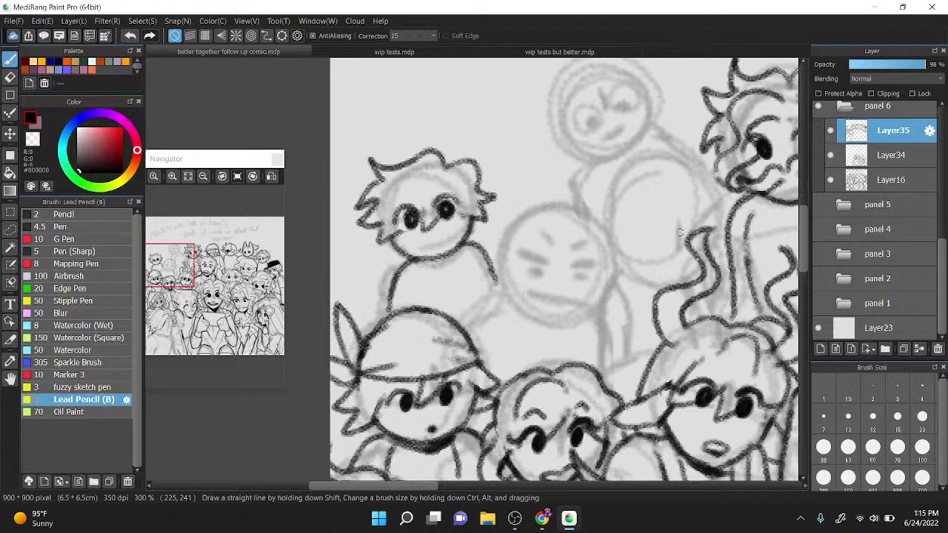
scroll(679, 233, "up", 1)
mouse_move(560, 231)
left_mouse_down()
mouse_move(600, 221)
mouse_move(600, 285)
mouse_move(651, 271)
mouse_move(668, 243)
mouse_move(671, 175)
left_mouse_up()
mouse_move(593, 216)
left_mouse_down()
mouse_move(590, 231)
mouse_move(641, 194)
mouse_move(650, 202)
mouse_move(635, 215)
mouse_move(641, 222)
mouse_move(638, 211)
left_mouse_up()
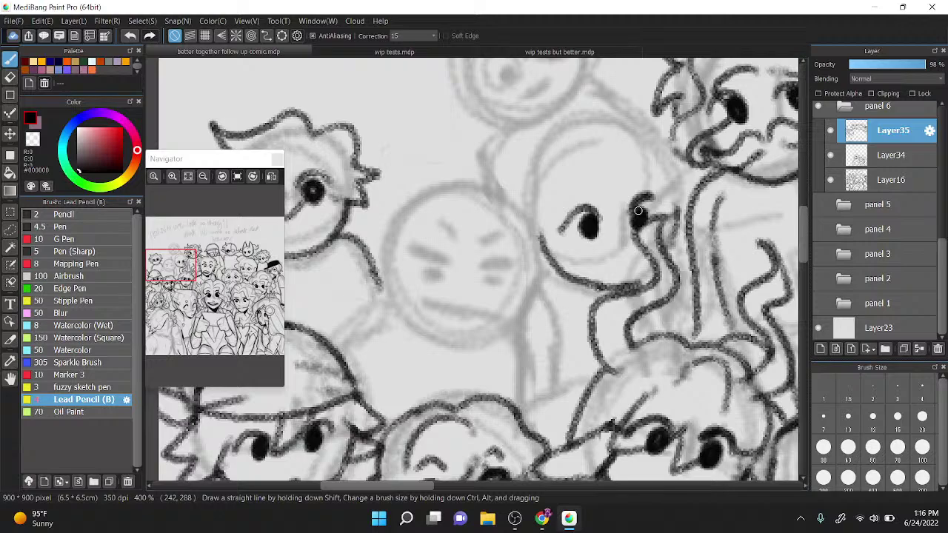
left_click_drag(638, 210, 658, 202)
mouse_move(566, 220)
left_mouse_down()
mouse_move(583, 209)
mouse_move(594, 223)
left_mouse_up()
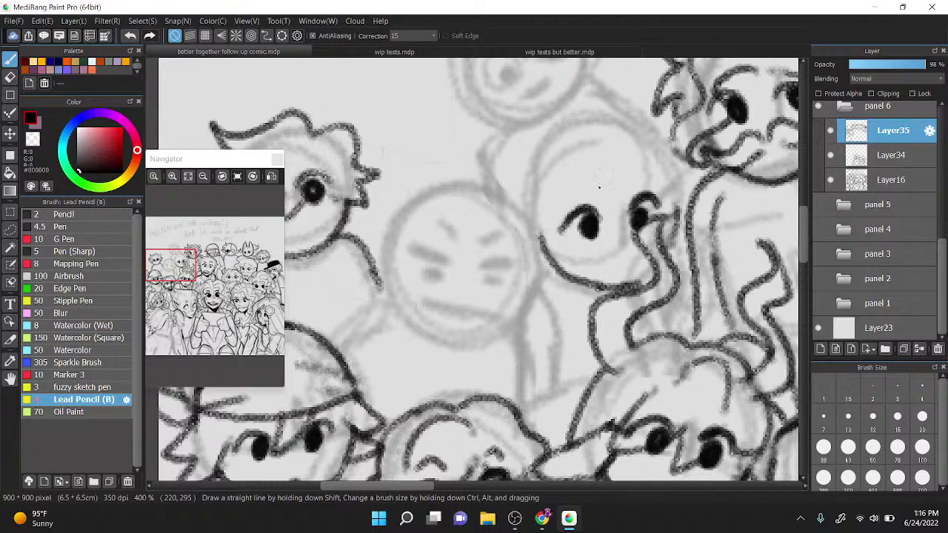
Step: Draw long wavy hair on the new smiling face, with parted bangs, a hanging side lock and a rounded crown
left_click_drag(618, 186, 592, 213)
mouse_move(610, 168)
left_mouse_down()
mouse_move(527, 222)
mouse_move(541, 348)
mouse_move(560, 360)
left_mouse_up()
mouse_move(567, 354)
left_mouse_down()
mouse_move(545, 272)
mouse_move(554, 213)
mouse_move(545, 262)
left_mouse_up()
key("z")
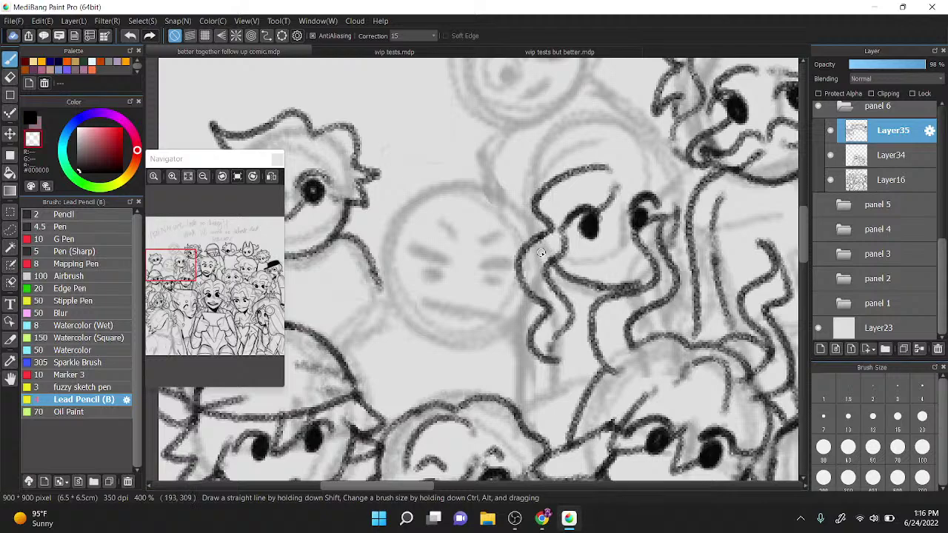
key("x")
mouse_move(617, 164)
left_mouse_down()
mouse_move(551, 143)
mouse_move(536, 204)
mouse_move(564, 171)
left_mouse_up()
mouse_move(609, 124)
left_mouse_down()
mouse_move(638, 123)
mouse_move(680, 195)
left_mouse_up()
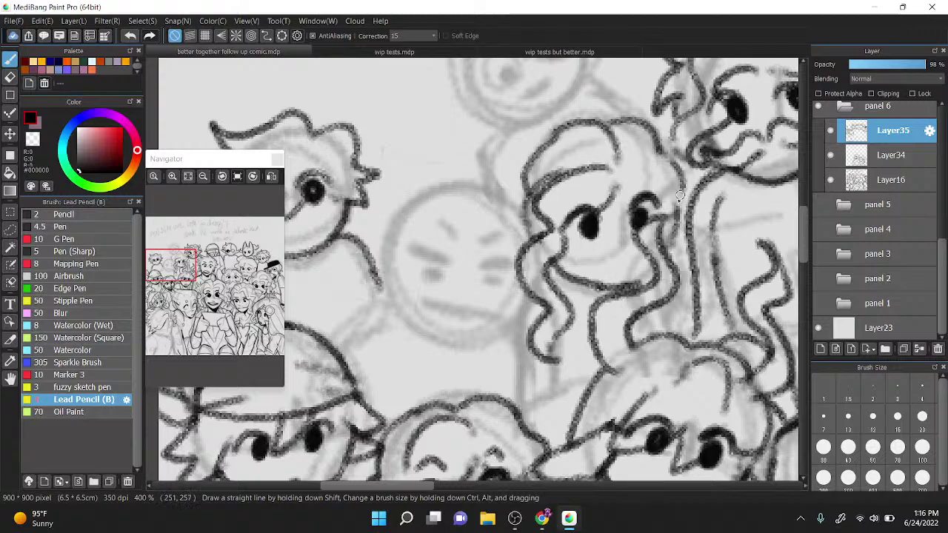
Step: Thicken the long-haired figure's chin line and trim its lower edge
mouse_move(628, 284)
left_mouse_down()
mouse_move(651, 272)
mouse_move(649, 259)
left_mouse_up()
mouse_move(556, 263)
left_mouse_down()
mouse_move(606, 289)
mouse_move(621, 280)
left_mouse_up()
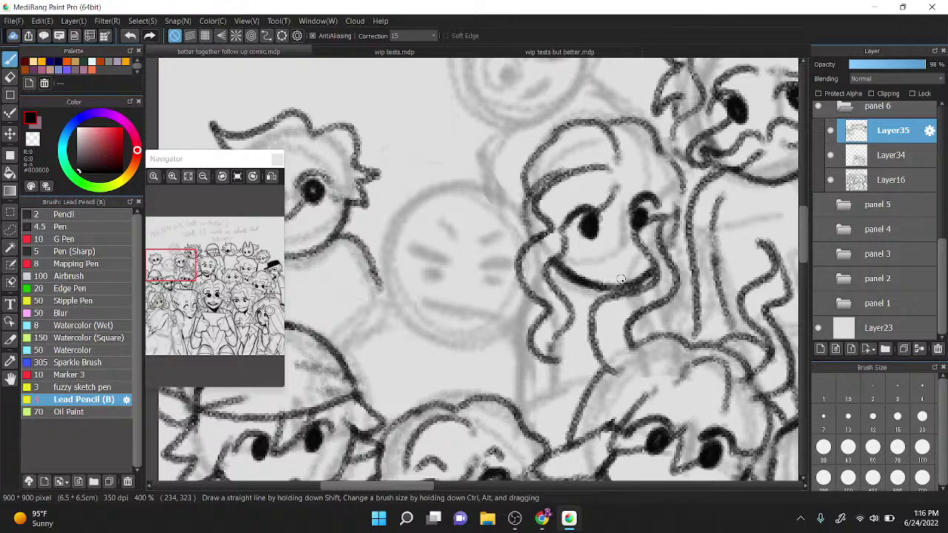
key("x")
left_click_drag(556, 275, 598, 290)
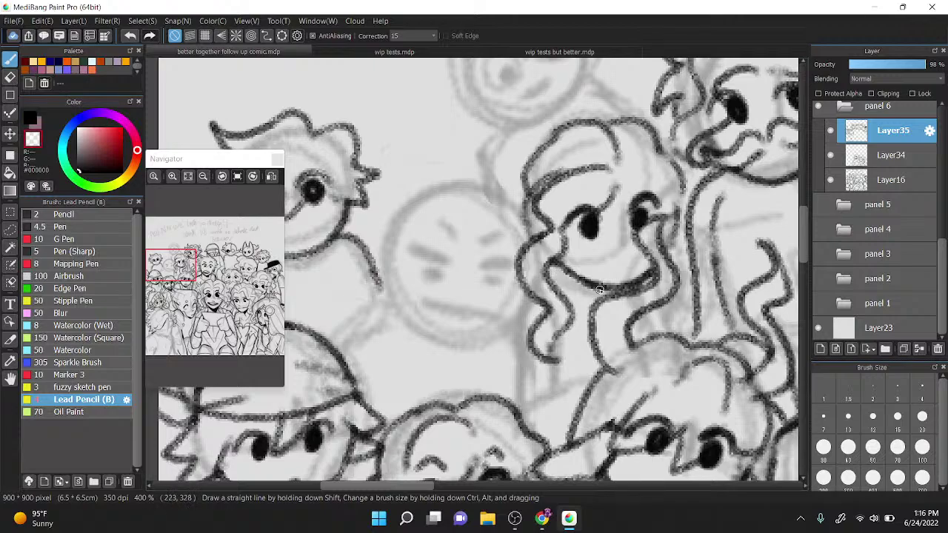
Step: Draw the long-haired figure's outer body line down to the crowd in front and add another hanging strand on the opposite side
scroll(665, 236, "down", 2)
scroll(675, 273, "up", 3)
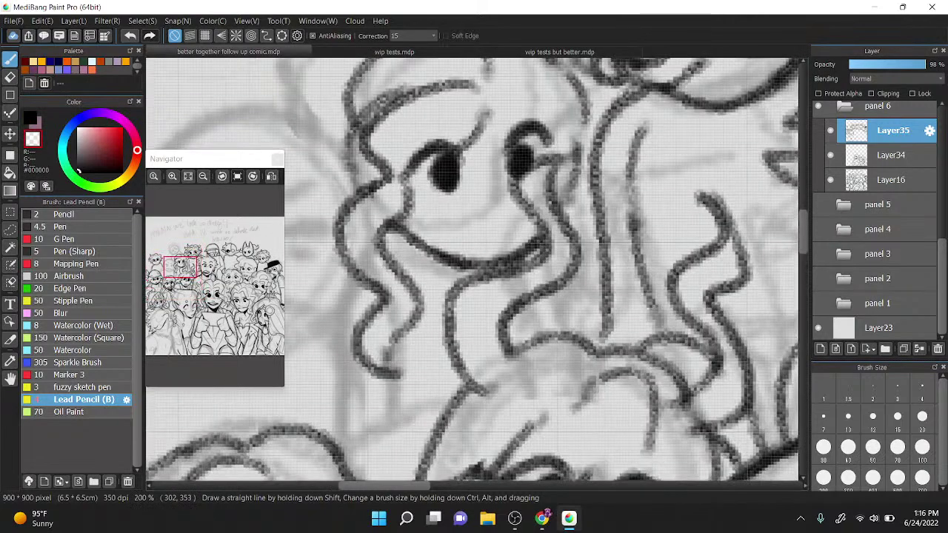
key("x")
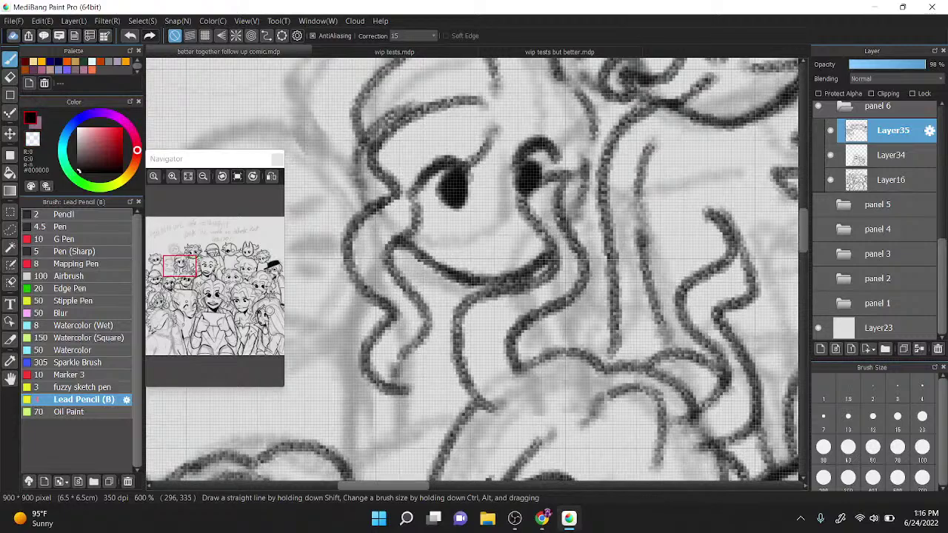
scroll(471, 268, "down", 3)
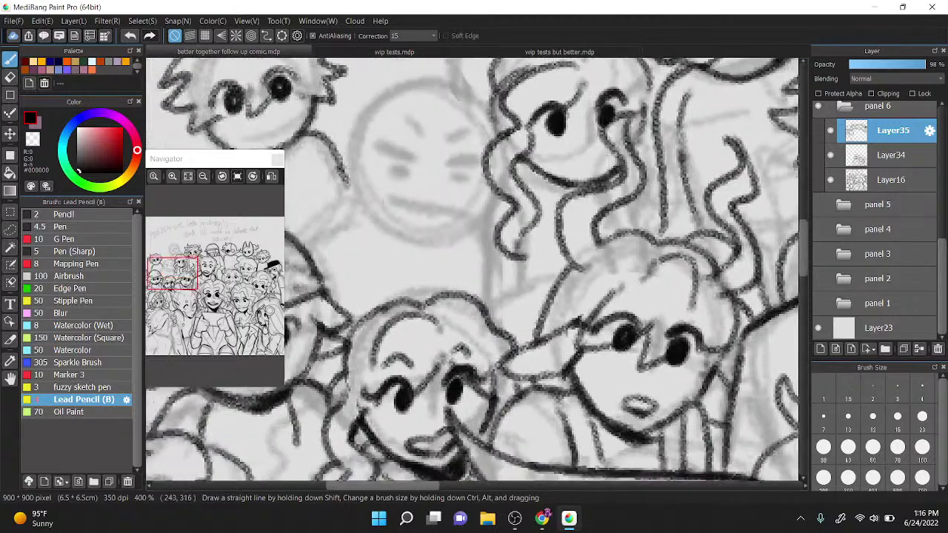
mouse_move(526, 270)
left_mouse_down()
mouse_move(524, 189)
mouse_move(567, 165)
left_mouse_up()
mouse_move(636, 149)
left_mouse_down()
mouse_move(664, 184)
mouse_move(650, 204)
left_mouse_up()
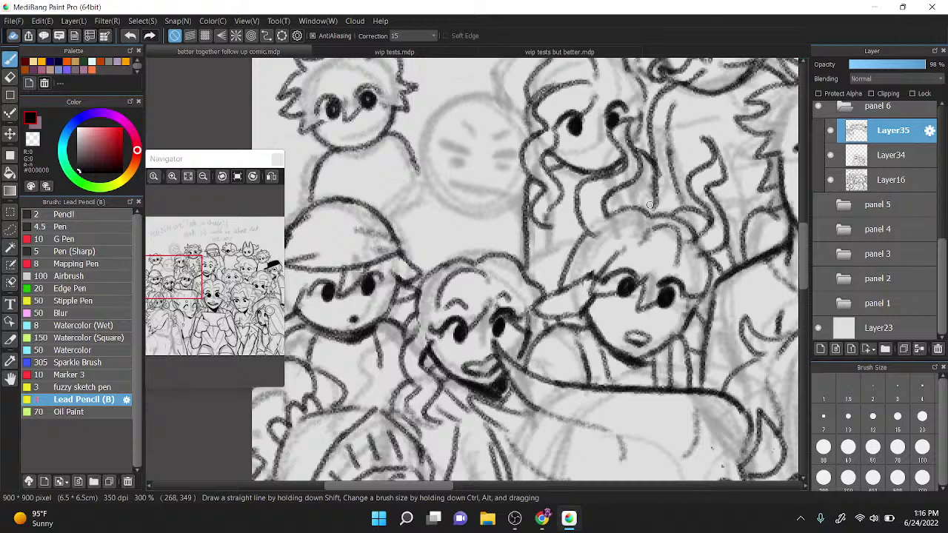
scroll(650, 205, "down", 1)
scroll(638, 236, "up", 1)
left_click_drag(639, 235, 660, 228)
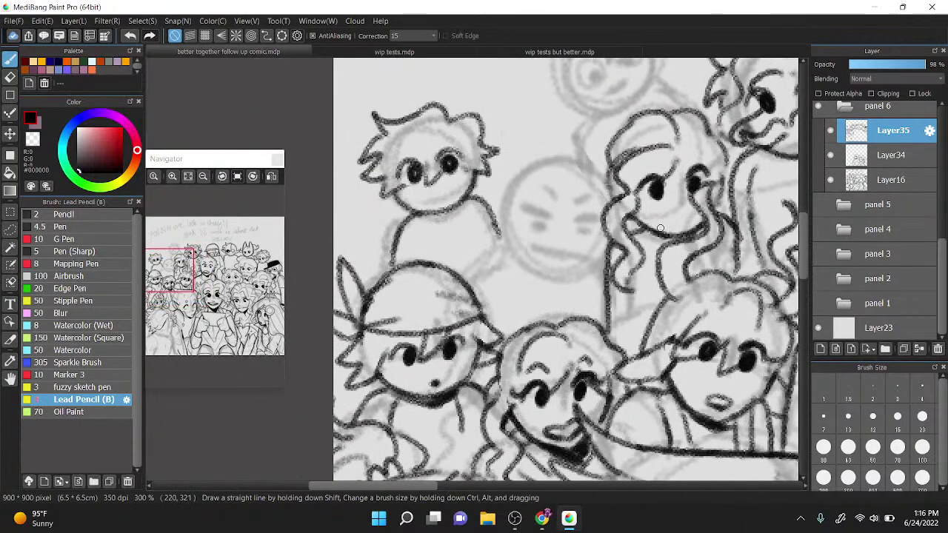
Step: Draw the scowling face over the rough angry head, with a rounded jaw, slanted thick brows, dark eyes and a straight mouth
left_click_drag(531, 200, 613, 215)
mouse_move(548, 218)
left_mouse_down()
mouse_move(560, 240)
mouse_move(604, 252)
left_mouse_up()
left_click_drag(591, 220, 595, 222)
left_click_drag(555, 179, 567, 193)
left_click_drag(591, 195, 606, 190)
mouse_move(529, 193)
left_mouse_down()
mouse_move(525, 205)
mouse_move(591, 265)
mouse_move(619, 238)
left_mouse_up()
Step: Thicken the scowling face's jaw beside the wavy hair and trim the edges of the heavy line
scroll(618, 238, "up", 4)
mouse_move(586, 305)
left_mouse_down()
mouse_move(652, 243)
mouse_move(641, 211)
left_mouse_up()
scroll(639, 215, "down", 2)
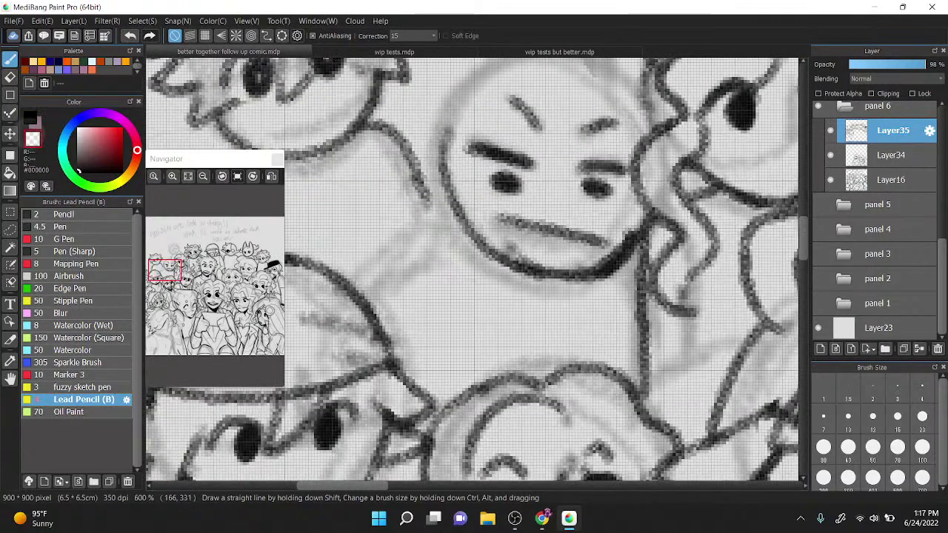
mouse_move(507, 253)
left_mouse_down()
mouse_move(574, 264)
mouse_move(630, 229)
left_mouse_up()
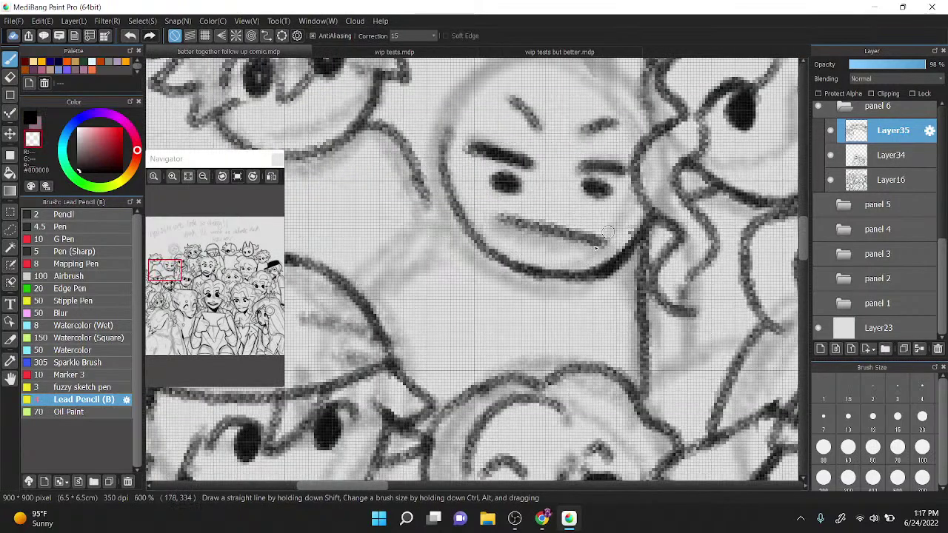
left_click_drag(597, 259, 627, 231)
scroll(625, 231, "down", 2)
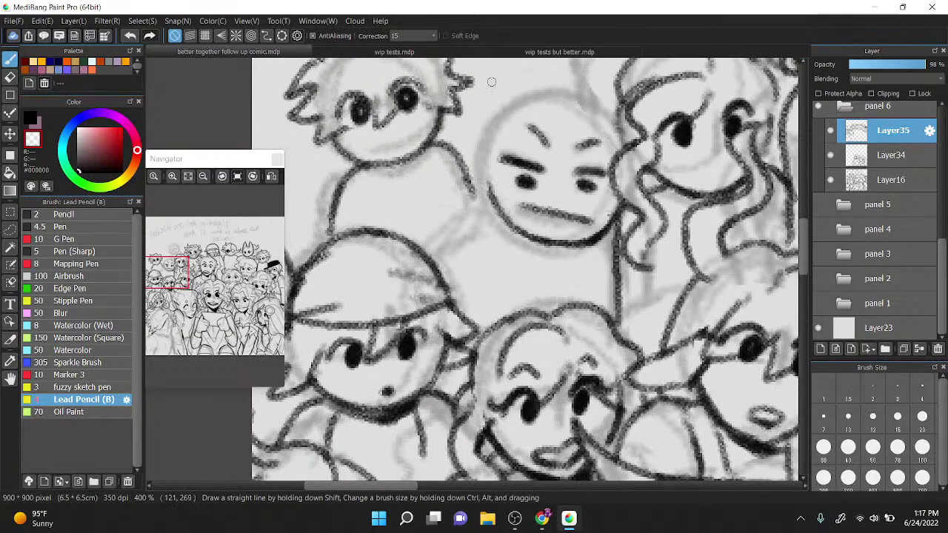
Step: Draw short spiky hair around the scowling head and a curved shoulder line down to the capped figure in front
mouse_move(474, 148)
left_mouse_down()
mouse_move(494, 99)
mouse_move(572, 72)
mouse_move(566, 92)
mouse_move(603, 78)
mouse_move(625, 115)
left_mouse_up()
left_click_drag(478, 148, 488, 193)
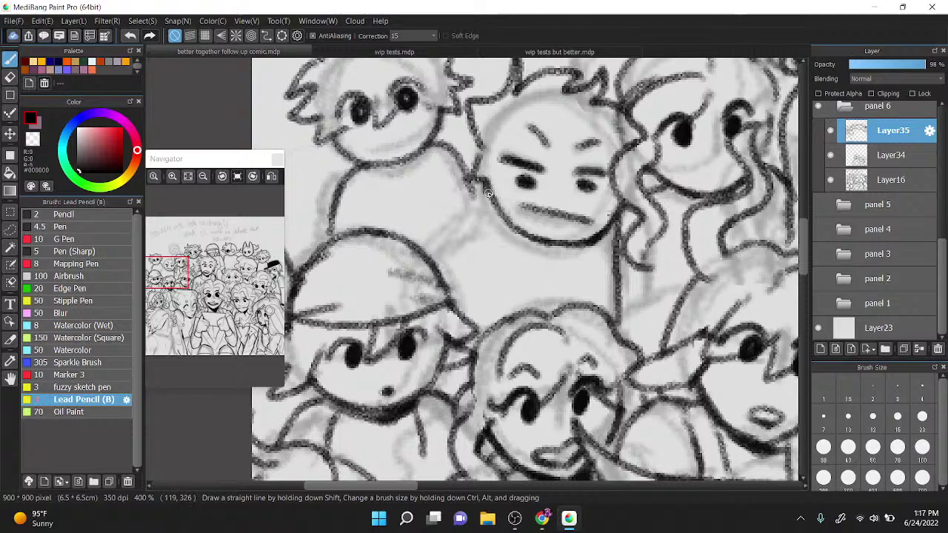
left_click_drag(621, 150, 638, 124)
left_click_drag(544, 146, 534, 160)
key("z")
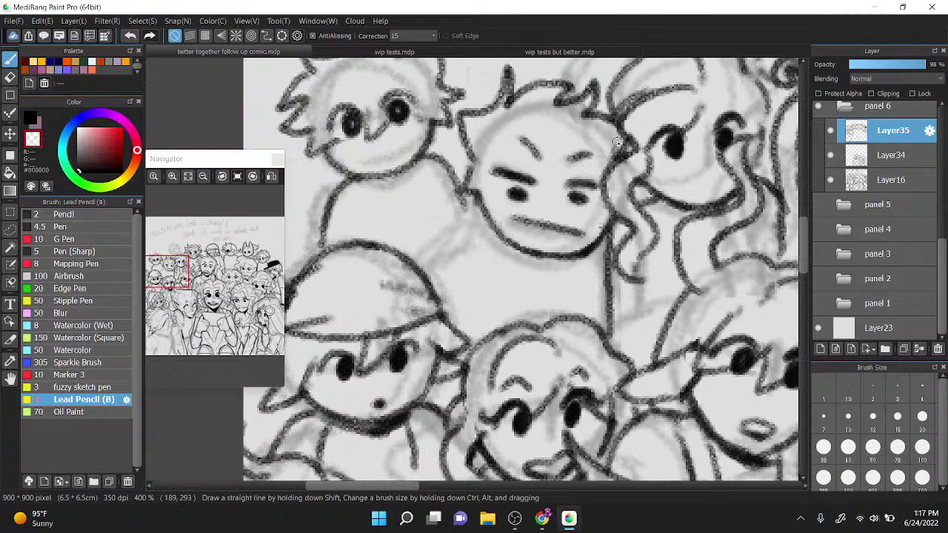
mouse_move(438, 296)
left_mouse_down()
mouse_move(445, 249)
mouse_move(488, 212)
left_mouse_up()
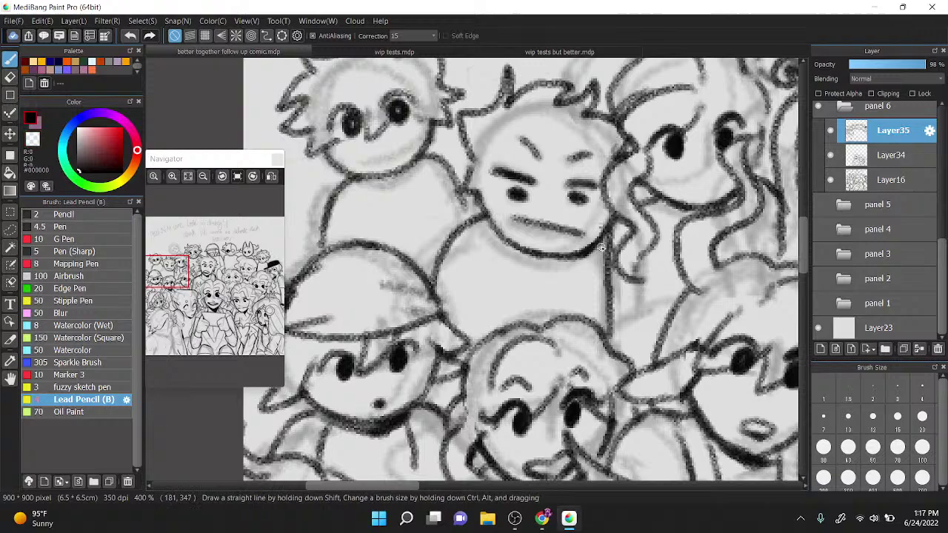
scroll(601, 247, "down", 5)
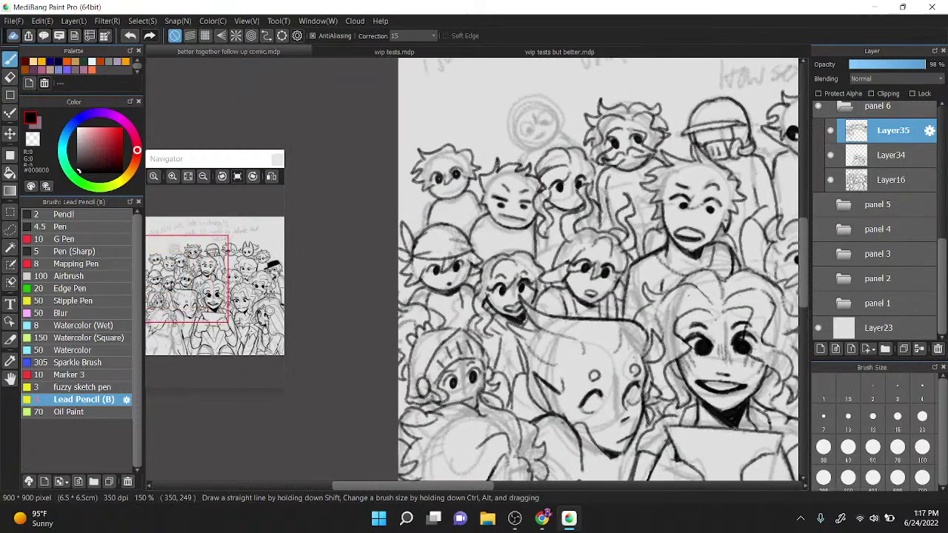
Step: Hide and reshow Layer35 to compare the drawn crowd with the rough heads underneath
left_click_drag(657, 153, 635, 164)
left_click(830, 130)
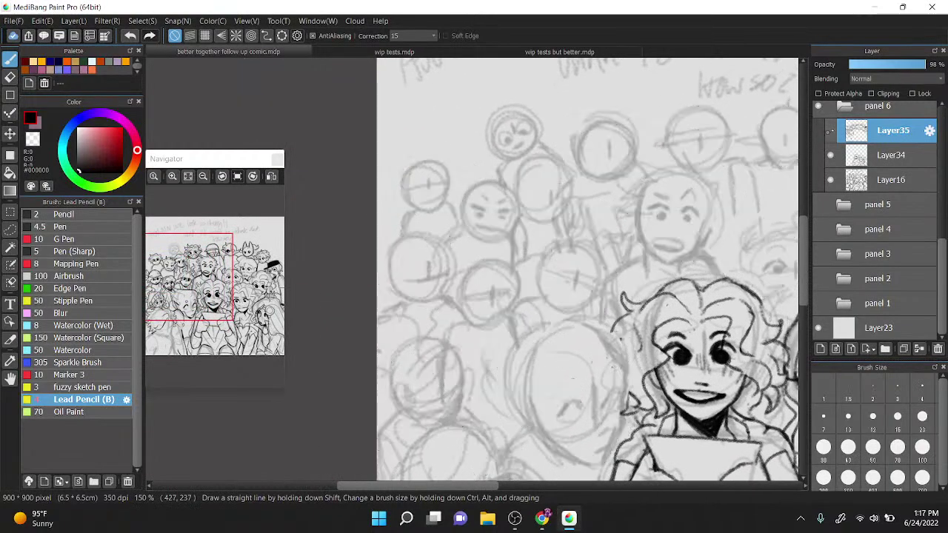
left_click(830, 130)
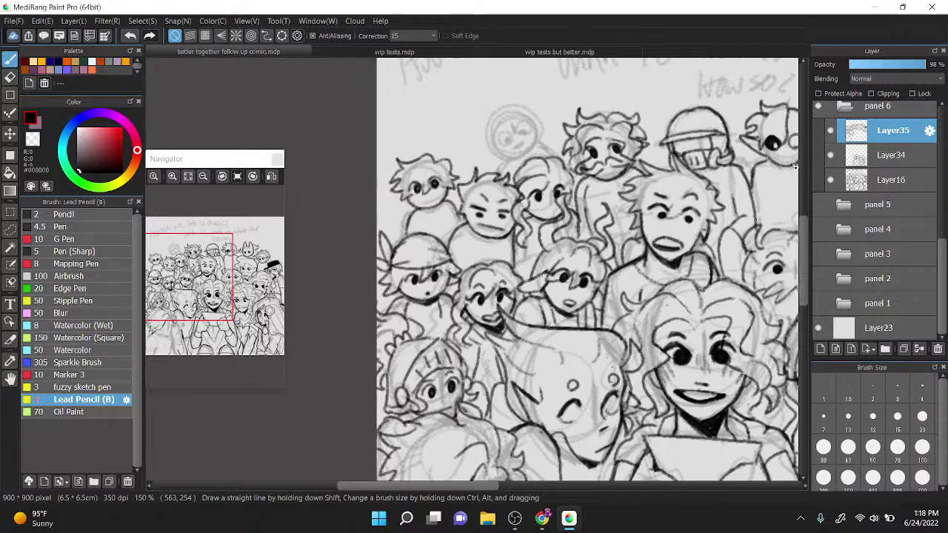
Step: Ink the torso and shoulder lines below the moustached character in the back row
scroll(485, 192, "down", 2)
left_click_drag(530, 230, 552, 217)
scroll(539, 217, "up", 1)
scroll(543, 216, "up", 1)
left_click_drag(579, 121, 570, 154)
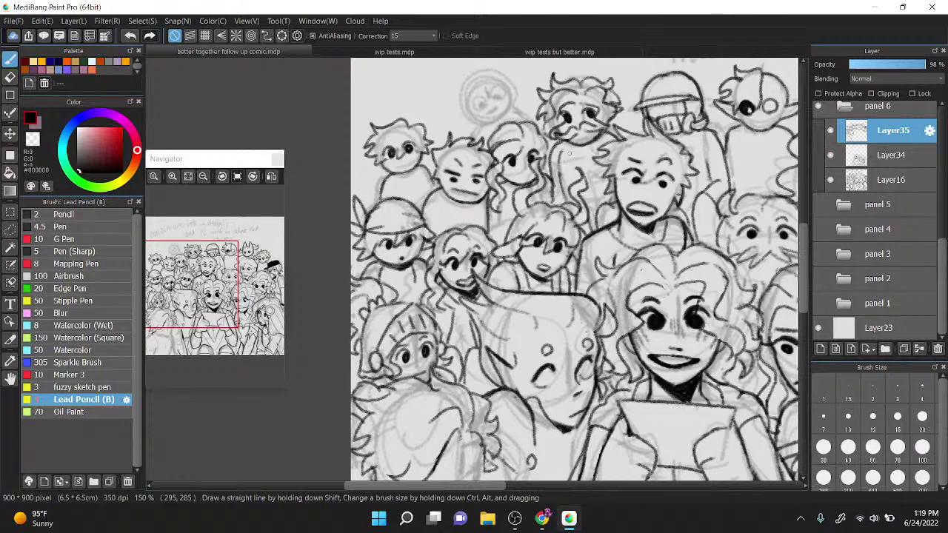
left_click_drag(569, 153, 563, 216)
scroll(564, 217, "up", 2)
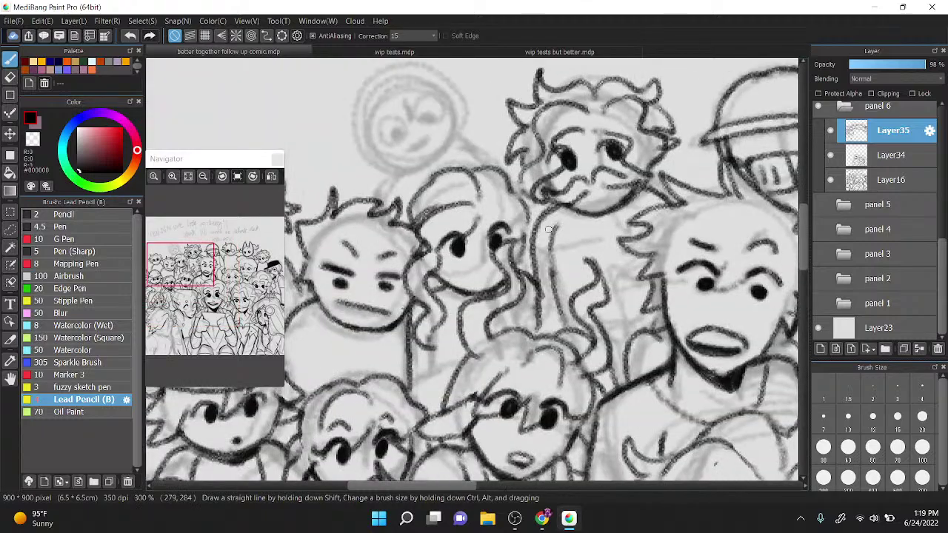
scroll(567, 225, "down", 2)
scroll(568, 224, "up", 1)
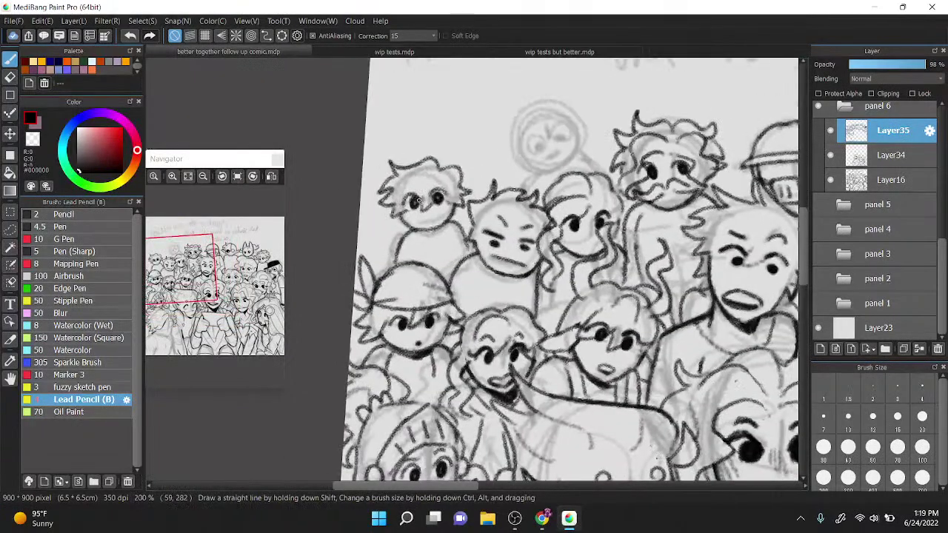
Step: Lasso the spiky-haired character at the far left and move it onto the sketched round head between the back-row figures, clearing the selection
left_click(9, 229)
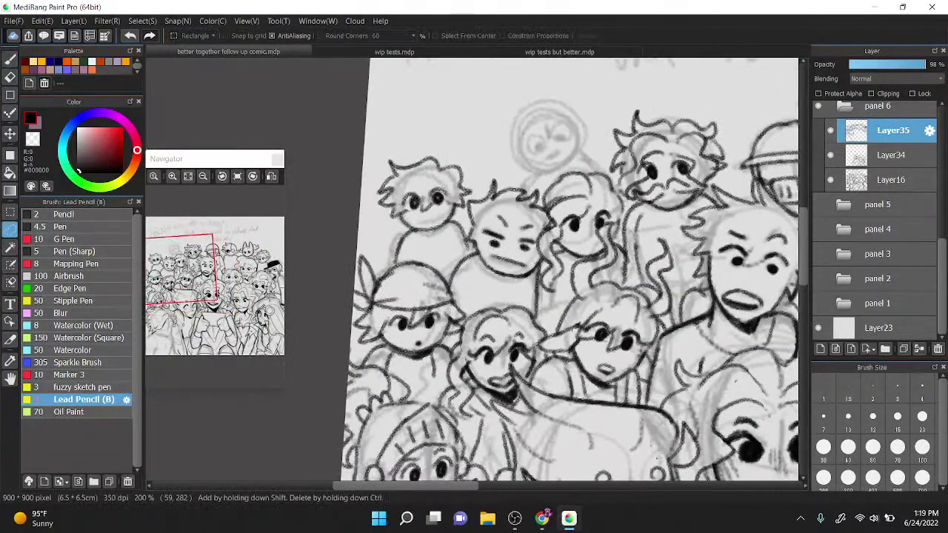
mouse_move(411, 262)
left_mouse_down()
mouse_move(366, 202)
mouse_move(460, 144)
mouse_move(482, 196)
mouse_move(448, 248)
left_mouse_up()
key("ctrl+t")
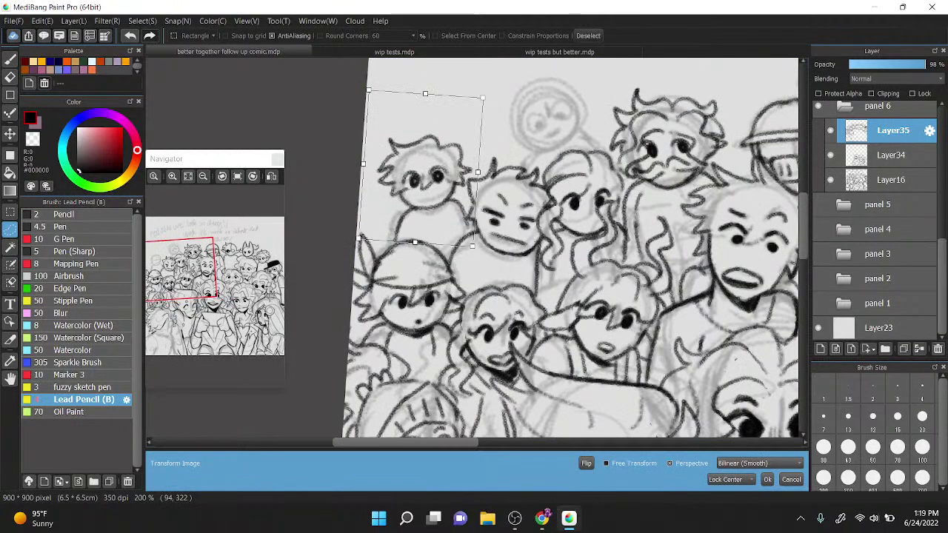
left_click_drag(422, 177, 545, 106)
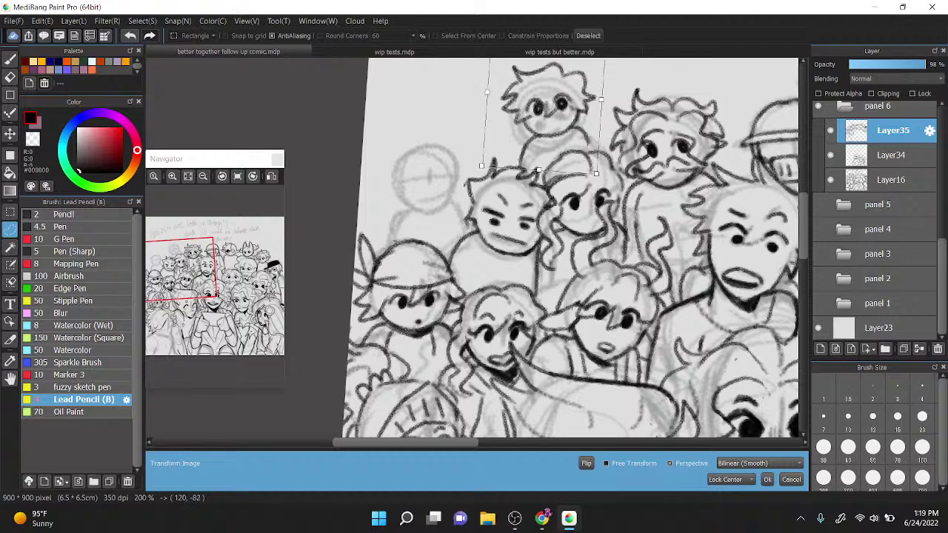
left_click(763, 478)
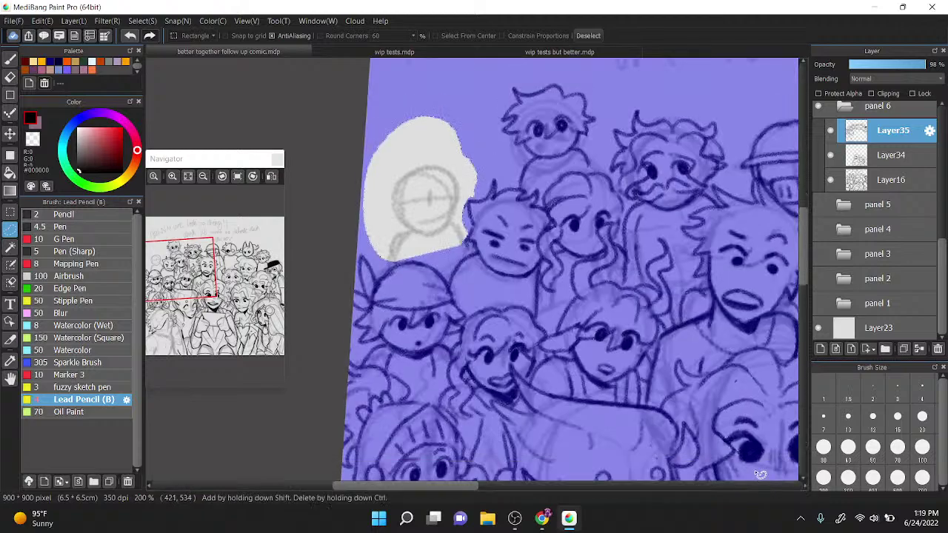
key("ctrl+d")
left_click(598, 170)
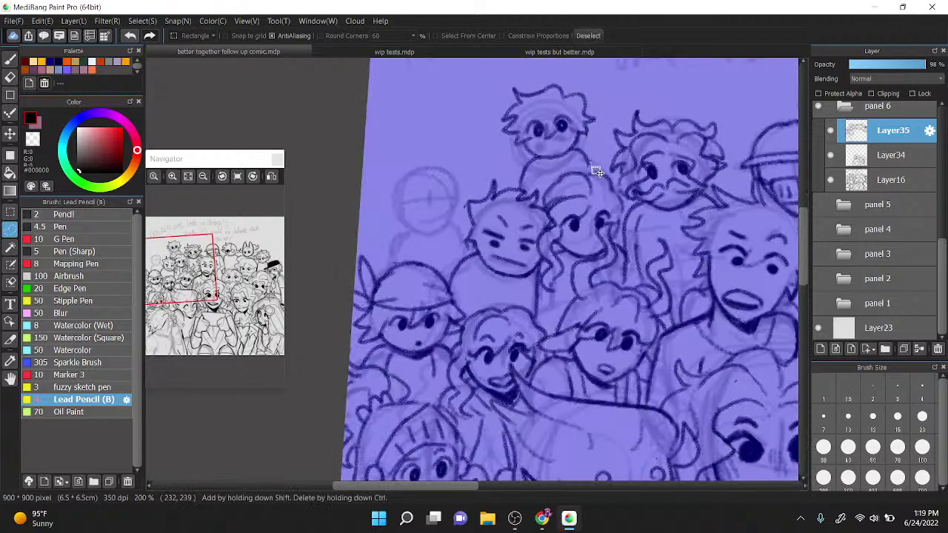
key("ctrl+d")
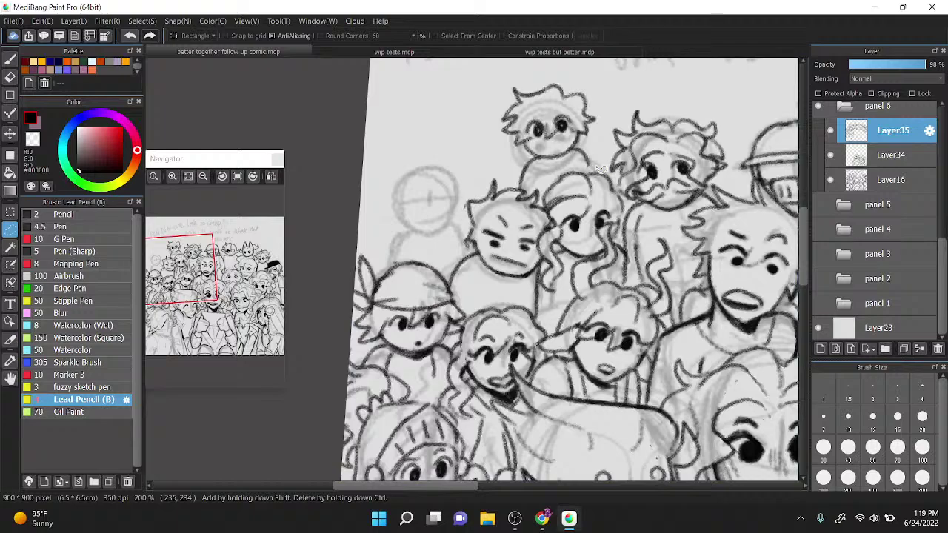
Step: Draw two dark eyes with curved upper lines on the empty sketched head at the far left with the Lead Pencil
key("b")
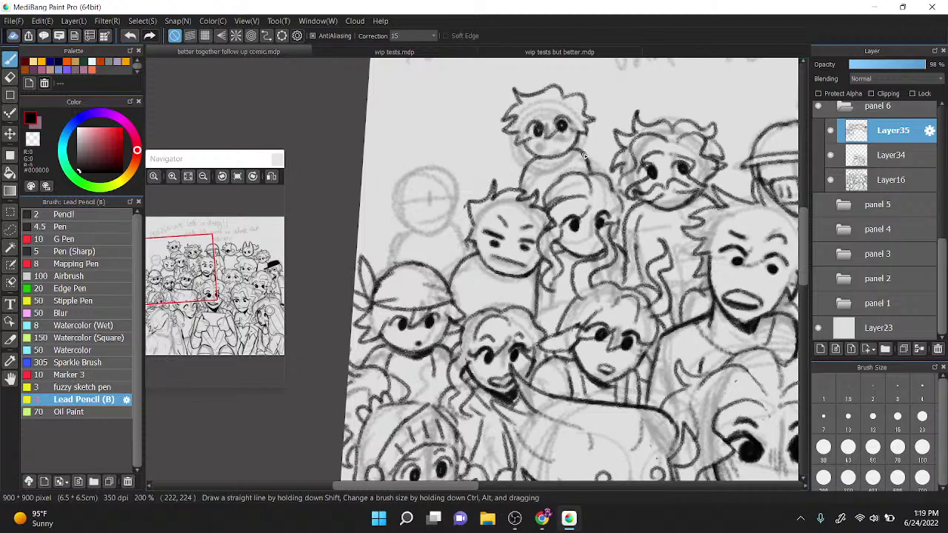
scroll(367, 164, "up", 2)
scroll(449, 164, "down", 2)
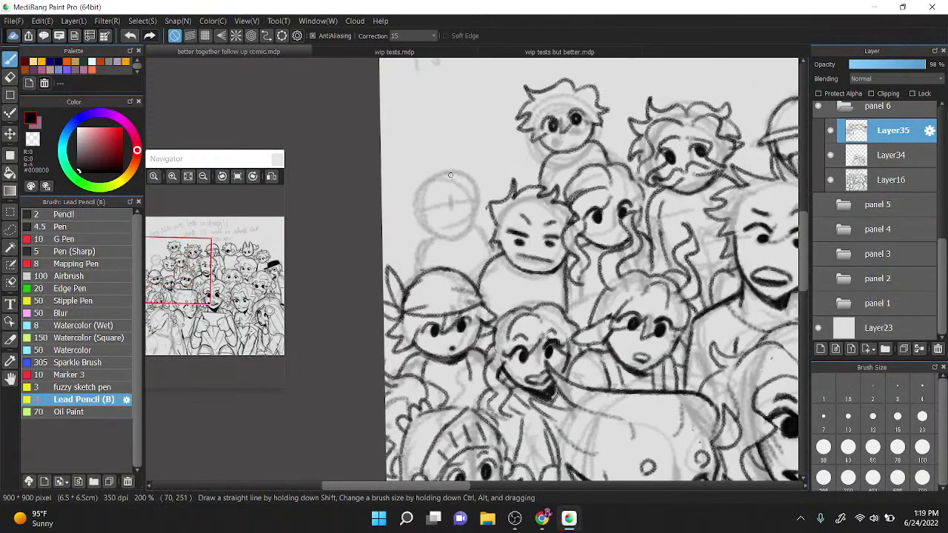
scroll(449, 175, "up", 4)
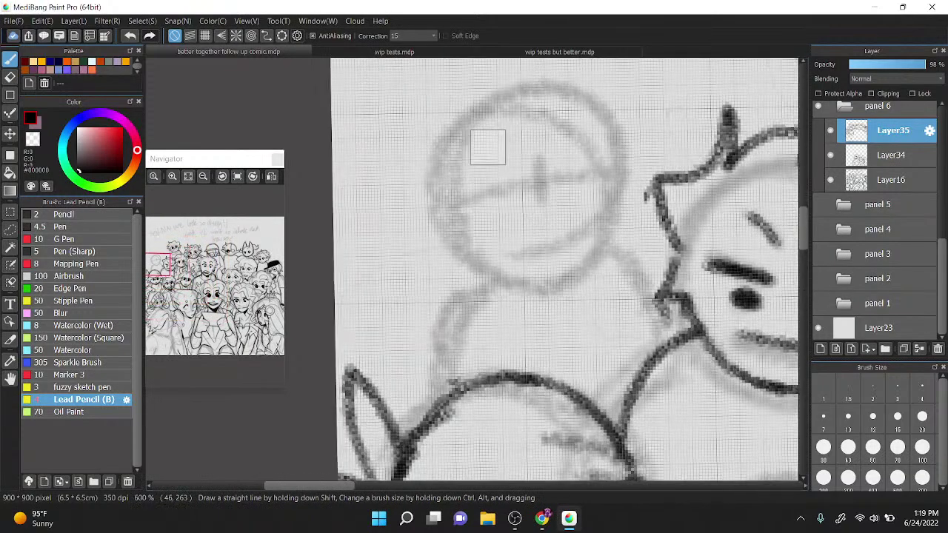
scroll(487, 147, "down", 1)
mouse_move(452, 194)
left_mouse_down()
mouse_move(465, 171)
mouse_move(477, 191)
left_mouse_up()
mouse_move(517, 172)
left_mouse_down()
mouse_move(537, 176)
mouse_move(527, 184)
mouse_move(519, 163)
mouse_move(533, 166)
mouse_move(523, 182)
left_mouse_up()
key("ctrl+z")
key("ctrl+z")
key("ctrl+z")
key("ctrl+z")
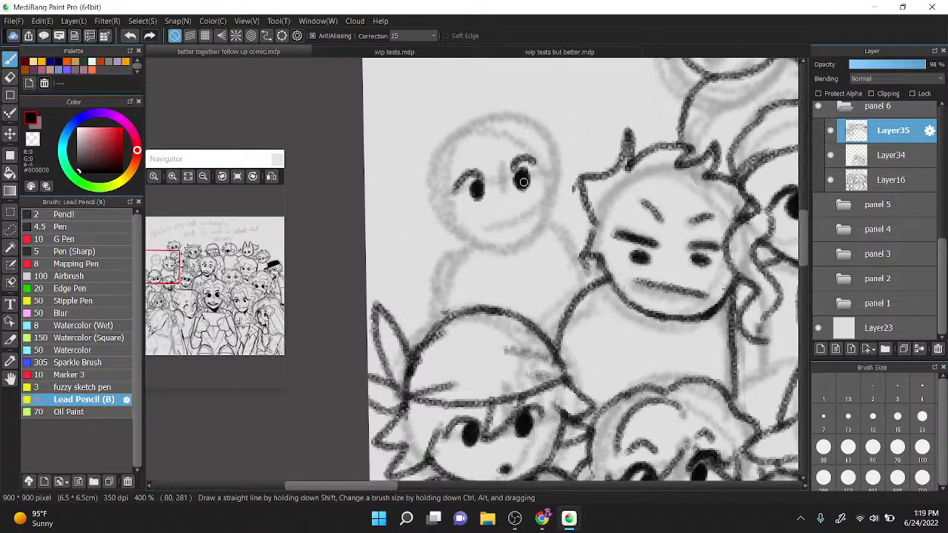
Step: Draw a wavy moustache, scruffy beard, tufted hair and shoulder line for the far-left character, following the sketch
mouse_move(463, 221)
left_mouse_down()
mouse_move(478, 251)
mouse_move(517, 251)
mouse_move(524, 208)
mouse_move(547, 209)
mouse_move(527, 197)
left_mouse_up()
mouse_move(448, 137)
left_mouse_down()
mouse_move(532, 109)
mouse_move(574, 118)
mouse_move(561, 162)
mouse_move(418, 158)
mouse_move(420, 194)
mouse_move(436, 200)
mouse_move(433, 221)
mouse_move(478, 216)
left_mouse_up()
left_click_drag(552, 209, 550, 163)
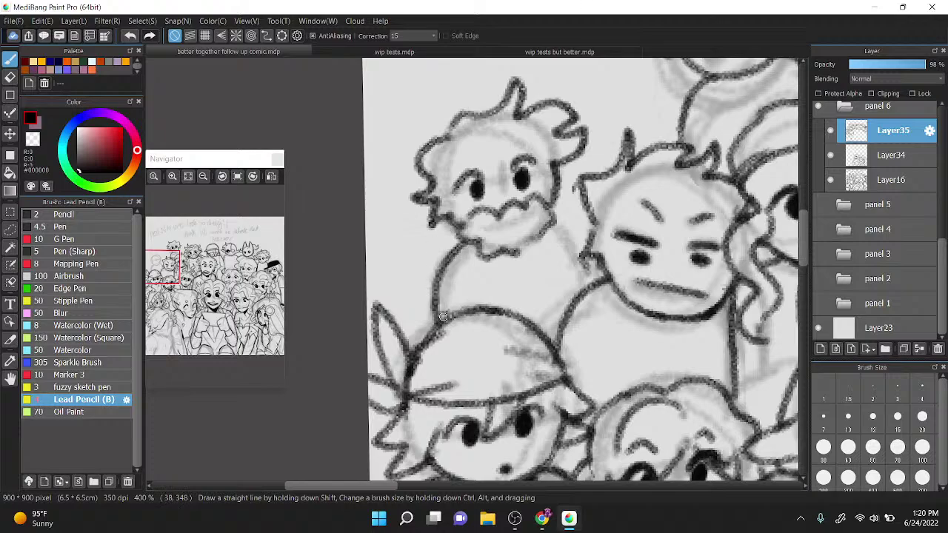
scroll(505, 260, "down", 3)
scroll(505, 260, "down", 2)
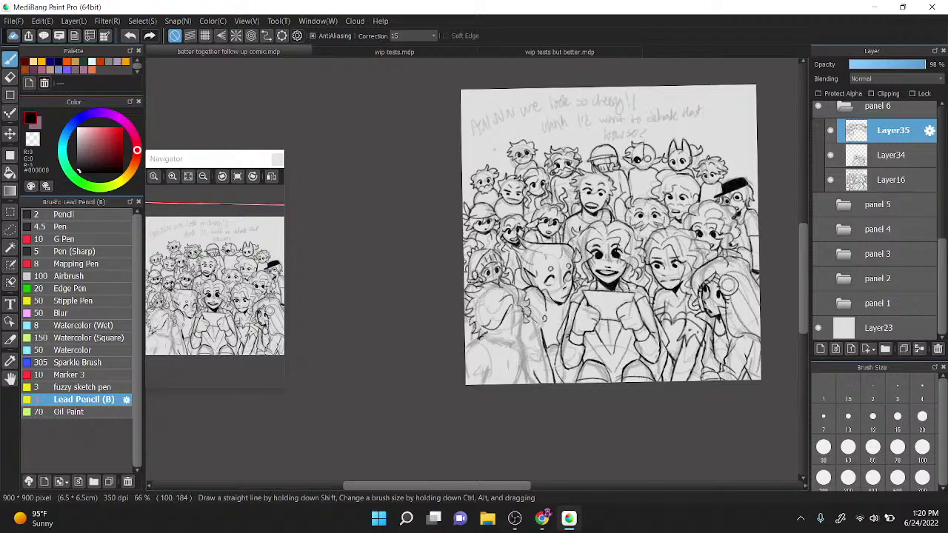
Step: Refine the jagged hair tips beneath the front-left character's head, cleaning up the strokes and darkening the lock edge
scroll(631, 342, "up", 3)
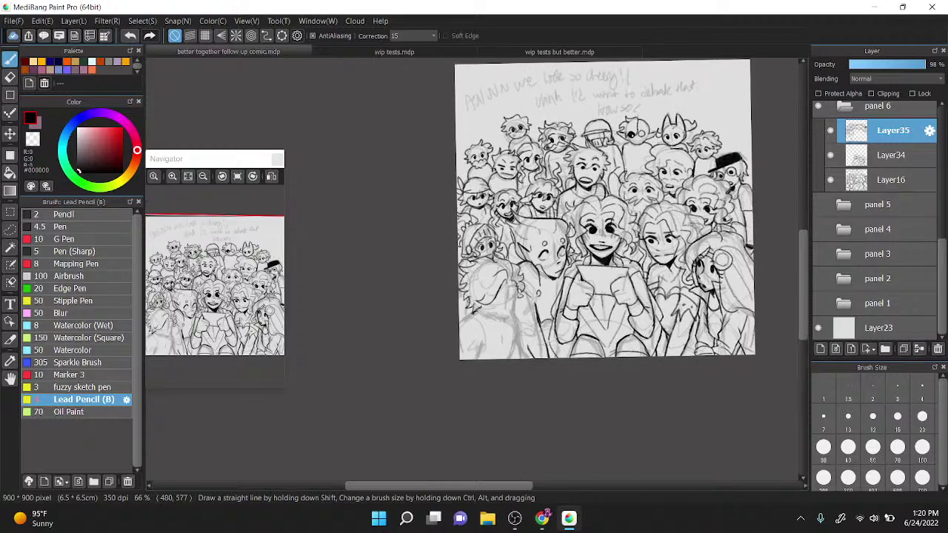
scroll(437, 219, "up", 3)
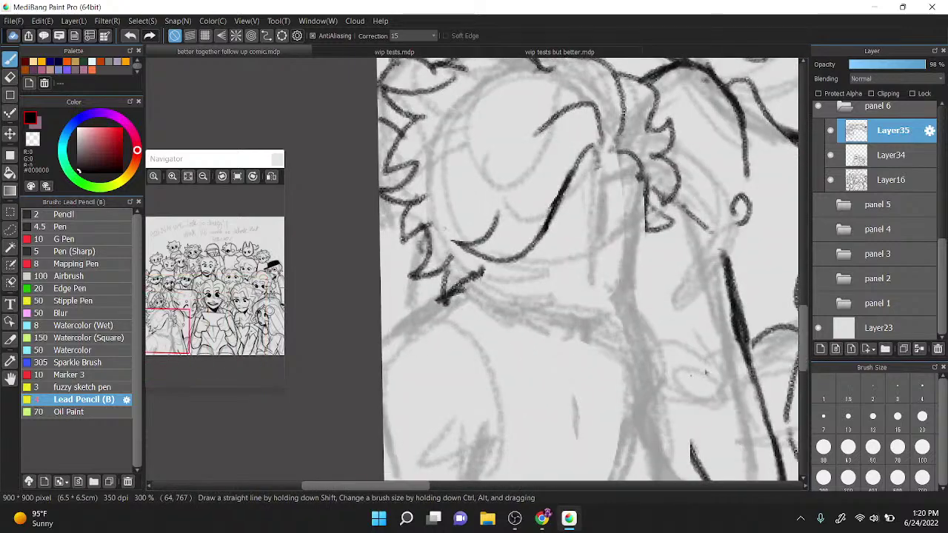
left_click_drag(469, 308, 490, 267)
left_click_drag(427, 354, 490, 363)
key("z")
scroll(495, 197, "up", 3)
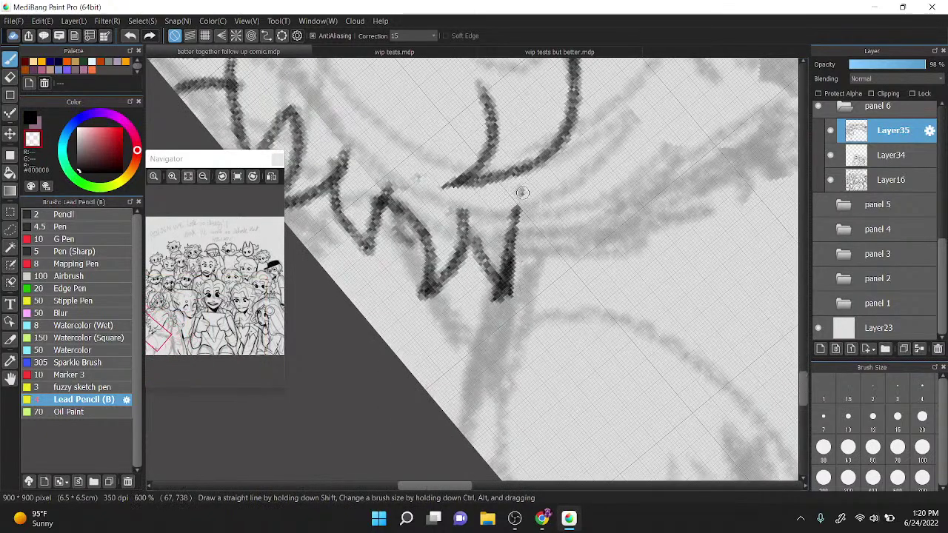
key("F4")
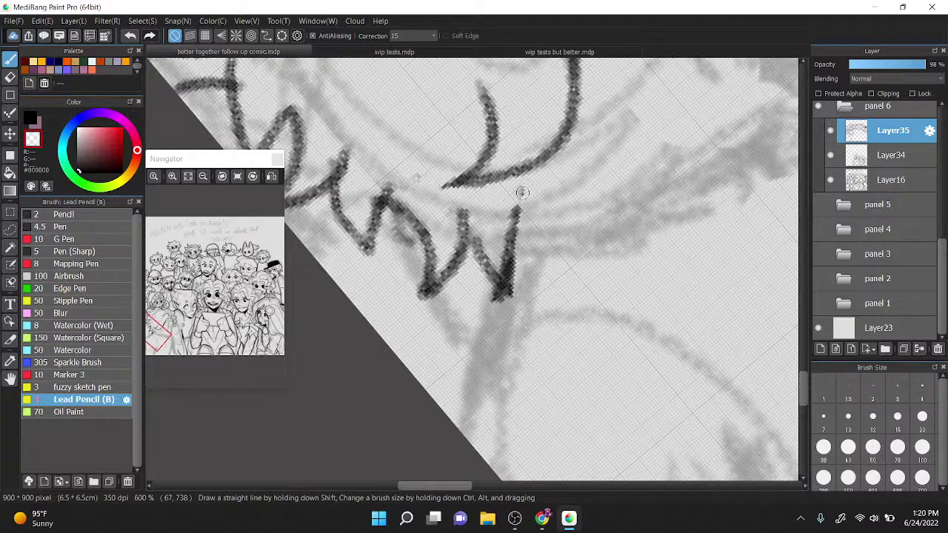
key("F4")
scroll(522, 193, "down", 2)
scroll(527, 181, "up", 2)
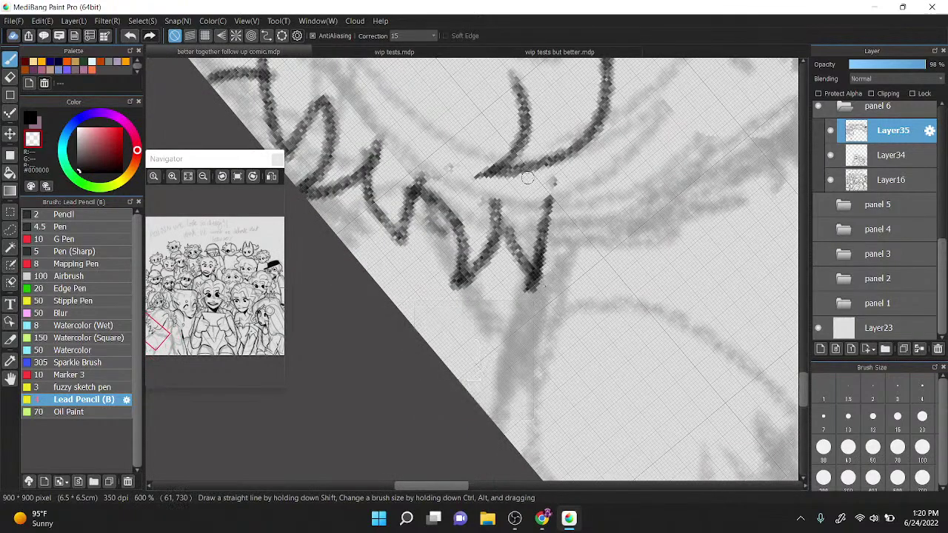
key("z")
left_click_drag(419, 191, 461, 239)
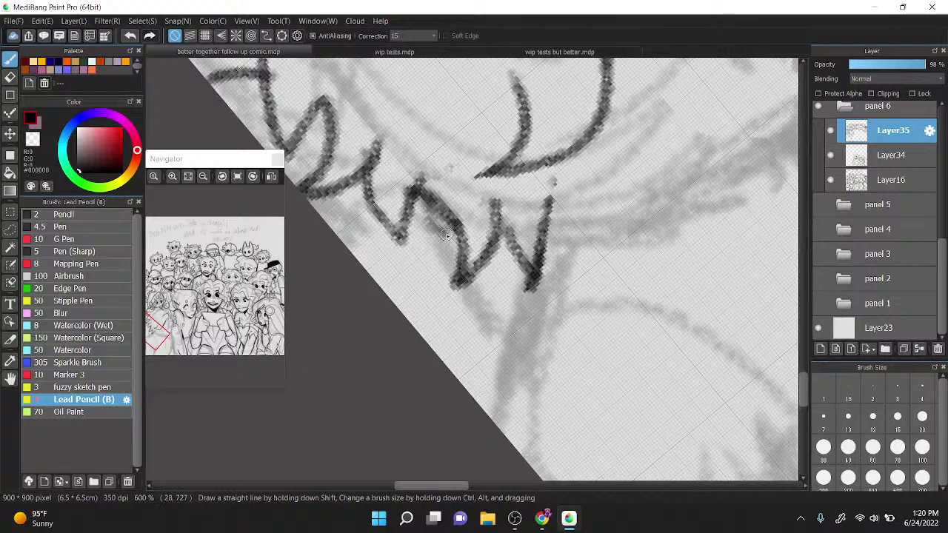
Step: Ink a heavy jawline for the front-left character, running from the jagged hair tips up to the ear, and trim its inner edge
scroll(445, 235, "down", 4)
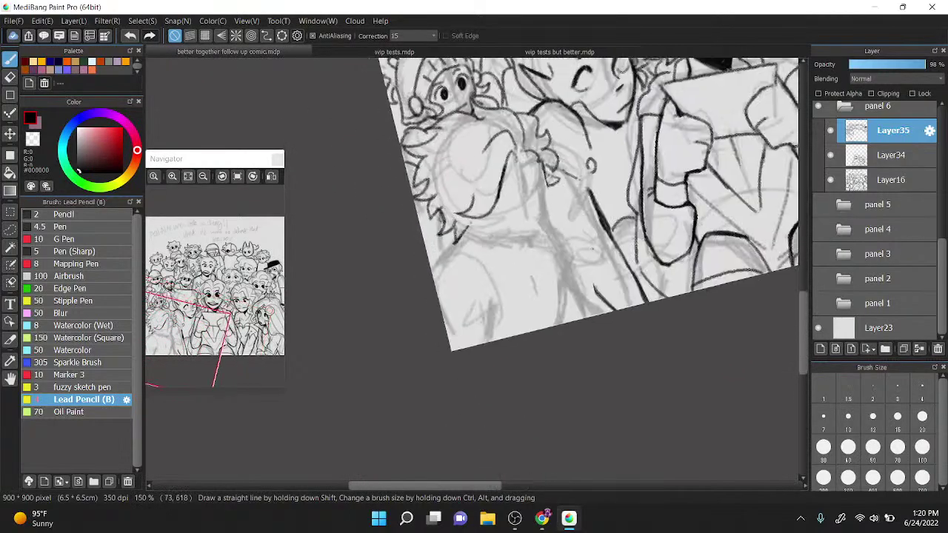
scroll(495, 127, "up", 4)
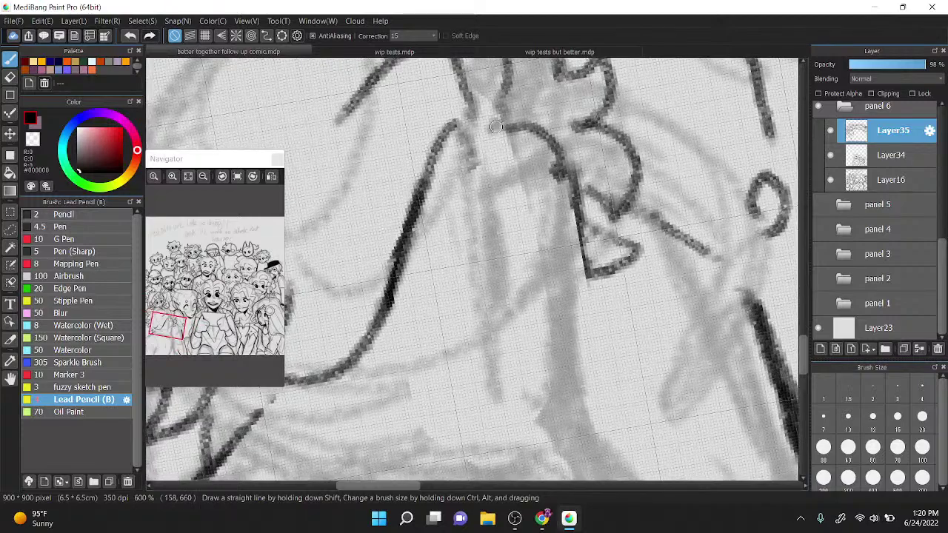
scroll(495, 127, "down", 2)
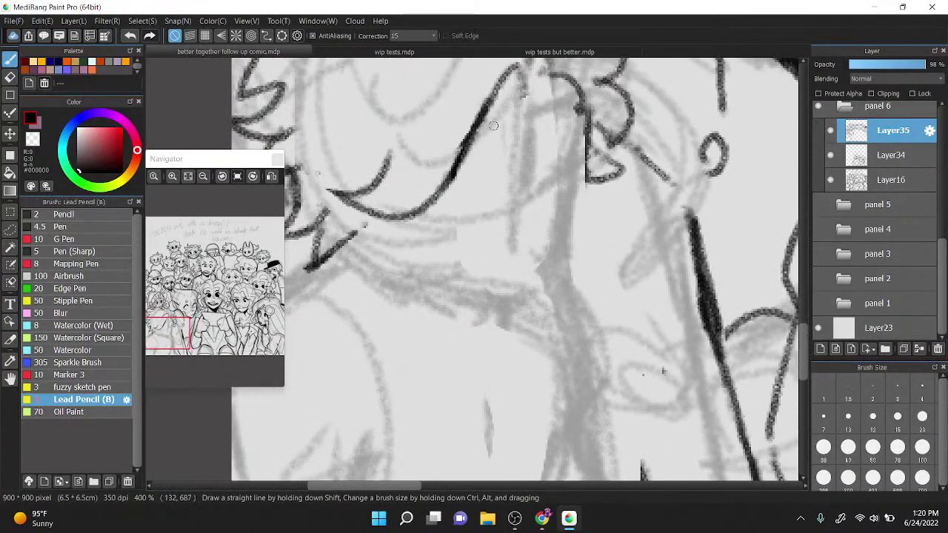
mouse_move(355, 234)
left_mouse_down()
mouse_move(369, 212)
mouse_move(372, 254)
mouse_move(387, 270)
mouse_move(455, 295)
mouse_move(509, 299)
left_mouse_up()
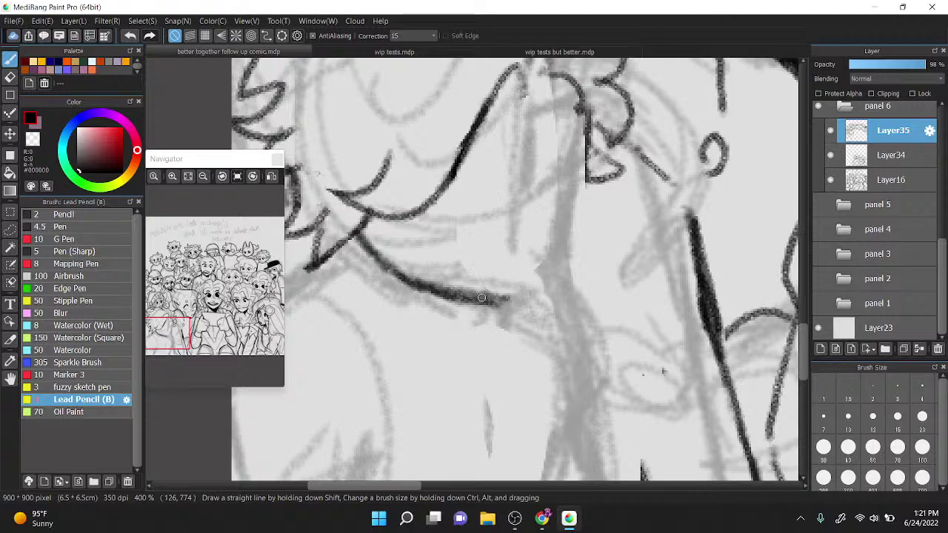
mouse_move(481, 297)
left_mouse_down()
mouse_move(525, 296)
mouse_move(494, 300)
mouse_move(498, 289)
mouse_move(546, 274)
mouse_move(528, 295)
mouse_move(554, 249)
mouse_move(553, 264)
mouse_move(551, 240)
mouse_move(570, 211)
mouse_move(568, 167)
mouse_move(587, 138)
mouse_move(561, 233)
mouse_move(548, 260)
left_mouse_up()
key("z")
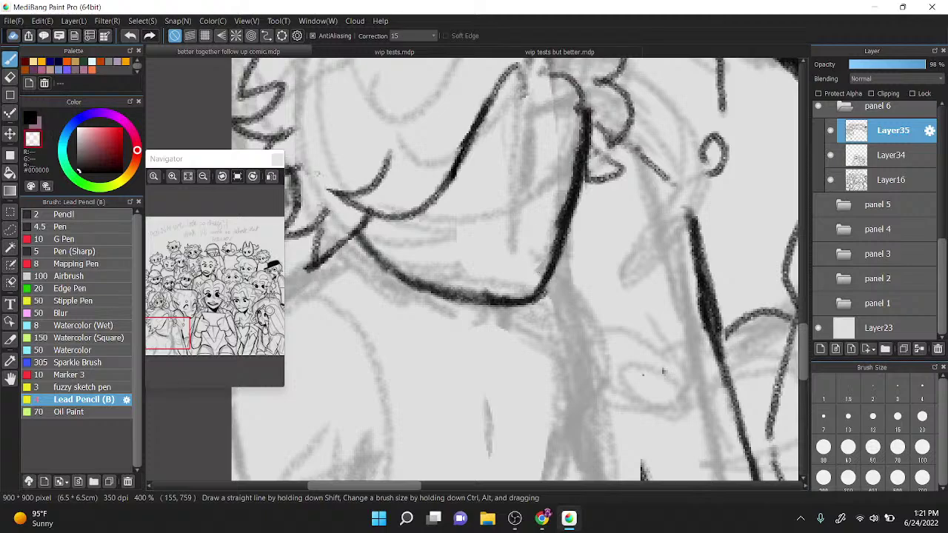
left_click_drag(562, 204, 543, 246)
scroll(534, 259, "down", 4)
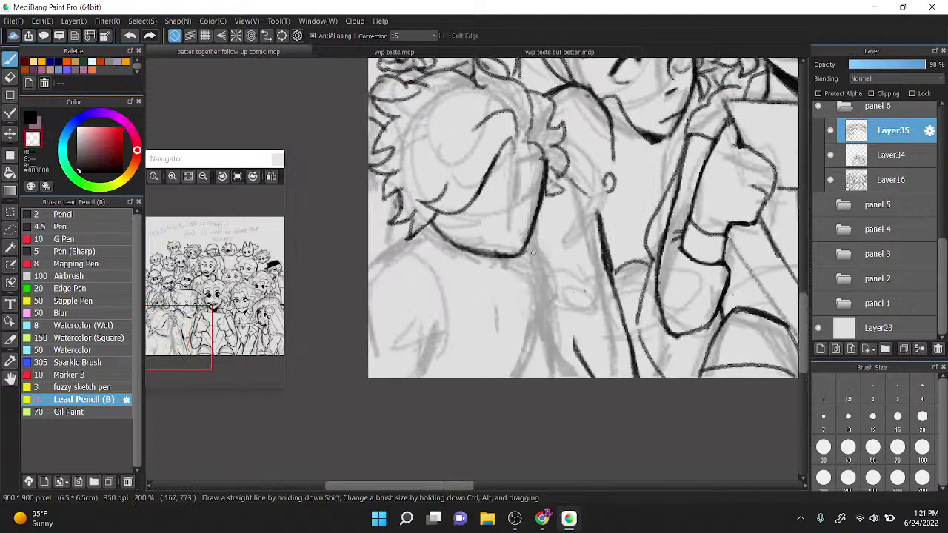
scroll(522, 259, "up", 2)
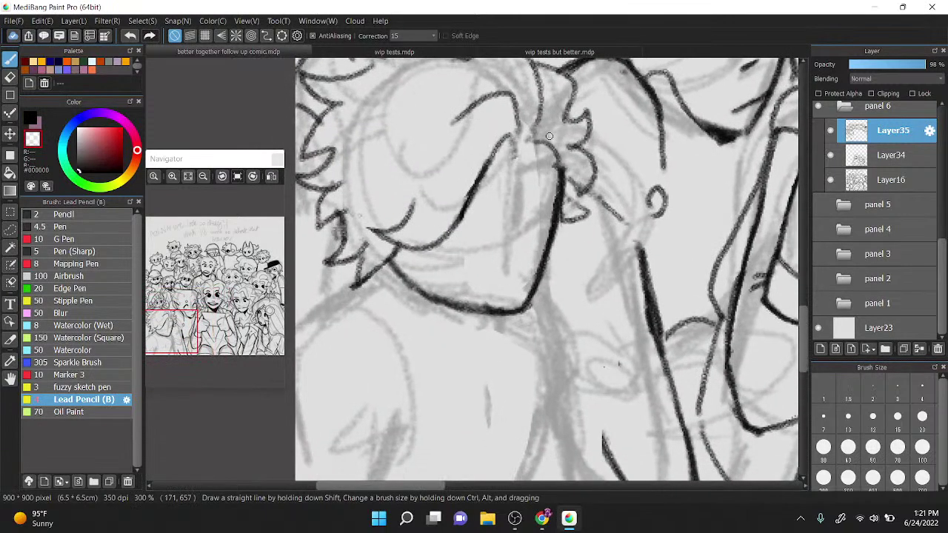
Step: Try a short curved line inside the front-left character's face, beside the long hair strand
key("x")
mouse_move(509, 188)
left_mouse_down()
mouse_move(507, 216)
mouse_move(526, 246)
left_mouse_up()
left_click(32, 142)
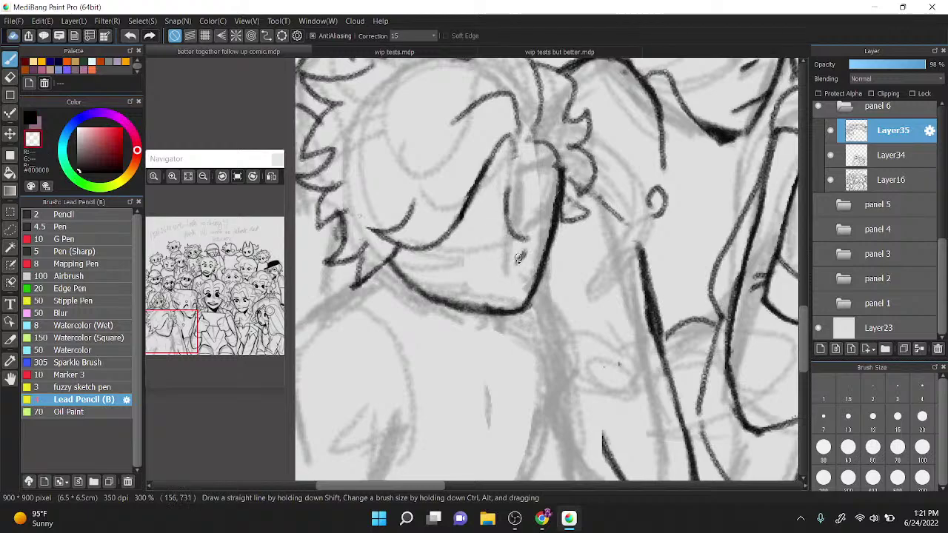
mouse_move(509, 188)
left_mouse_down()
mouse_move(523, 256)
mouse_move(527, 238)
left_mouse_up()
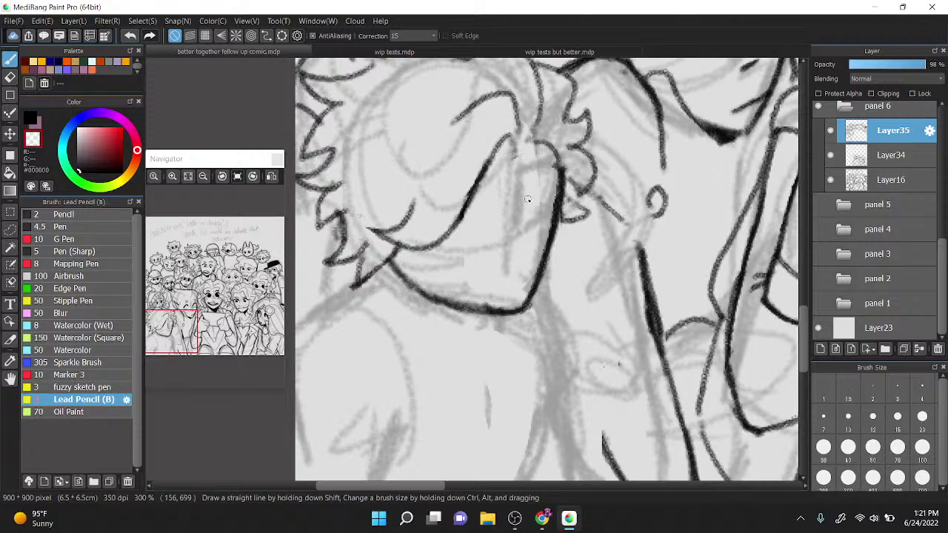
Step: Lasso the inked jawline of the front-left character, delete it and clear the selection
left_click(10, 228)
mouse_move(392, 281)
left_mouse_down()
mouse_move(406, 263)
mouse_move(543, 216)
mouse_move(563, 194)
mouse_move(461, 360)
mouse_move(373, 339)
left_mouse_up()
key("Delete")
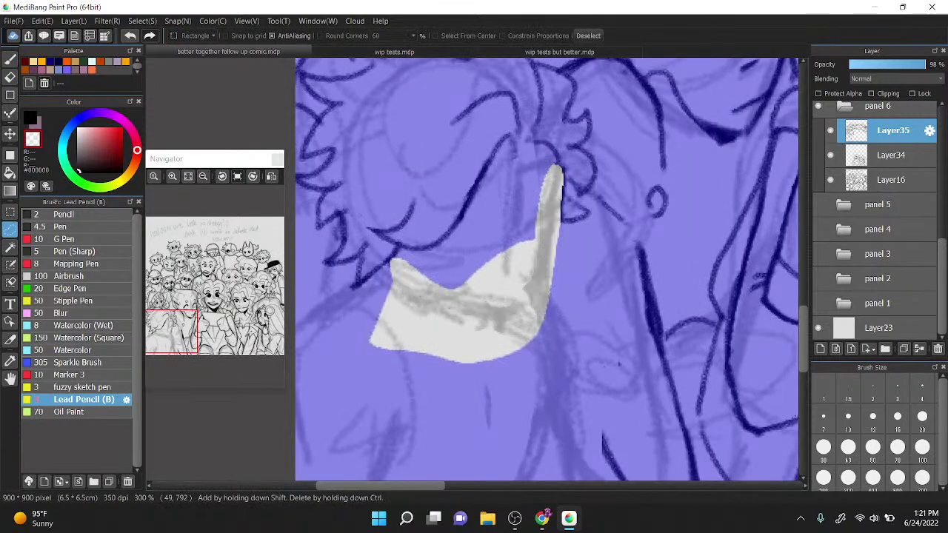
key("ctrl+d")
Step: Ink the front-left figure's shoulder, torso side, arm edges and sleeve creases down to the canvas edge, erasing the doubled line along the side
key("b")
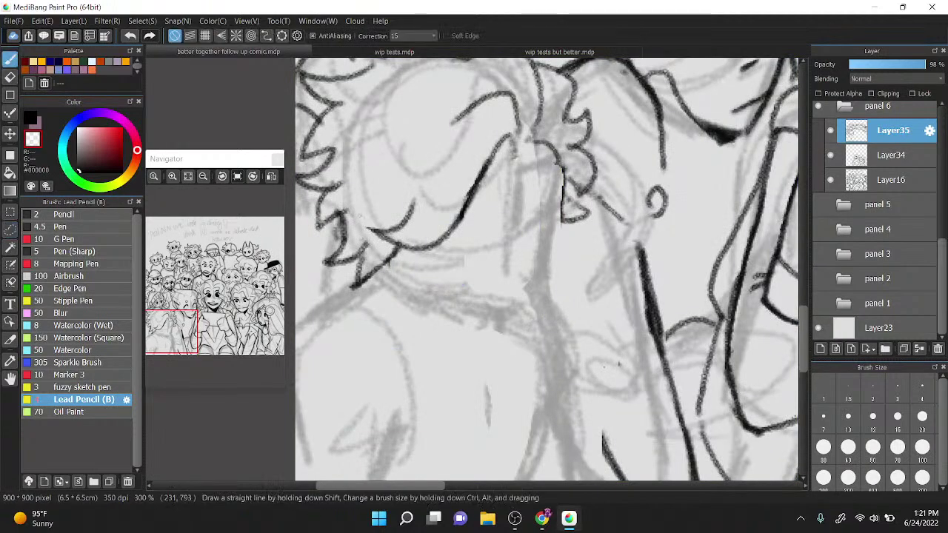
left_click_drag(468, 207, 555, 100)
left_click_drag(381, 243, 444, 174)
mouse_move(622, 187)
left_mouse_down()
mouse_move(654, 326)
mouse_move(652, 395)
left_mouse_up()
left_click_drag(590, 399, 644, 294)
left_click_drag(459, 397, 484, 300)
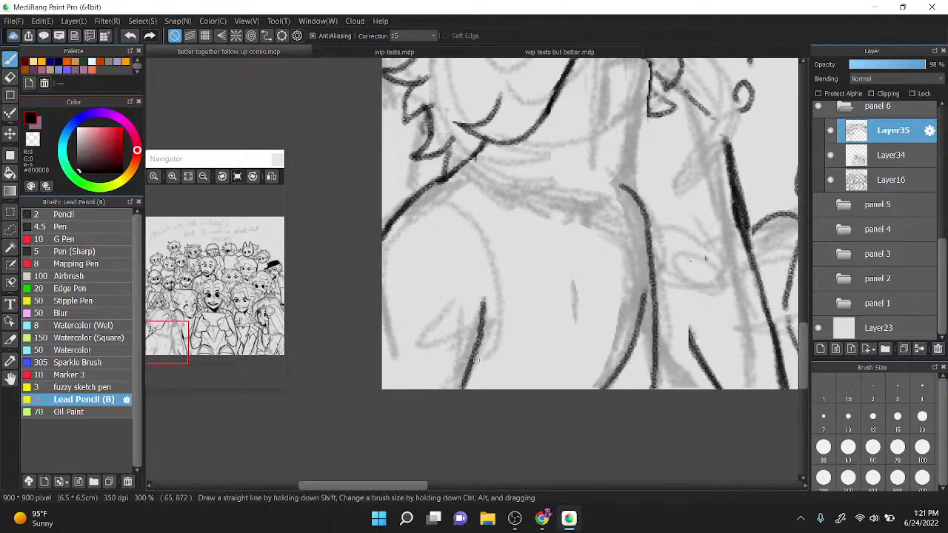
left_click_drag(475, 360, 497, 332)
mouse_move(639, 392)
left_mouse_down()
mouse_move(656, 370)
mouse_move(660, 293)
left_mouse_up()
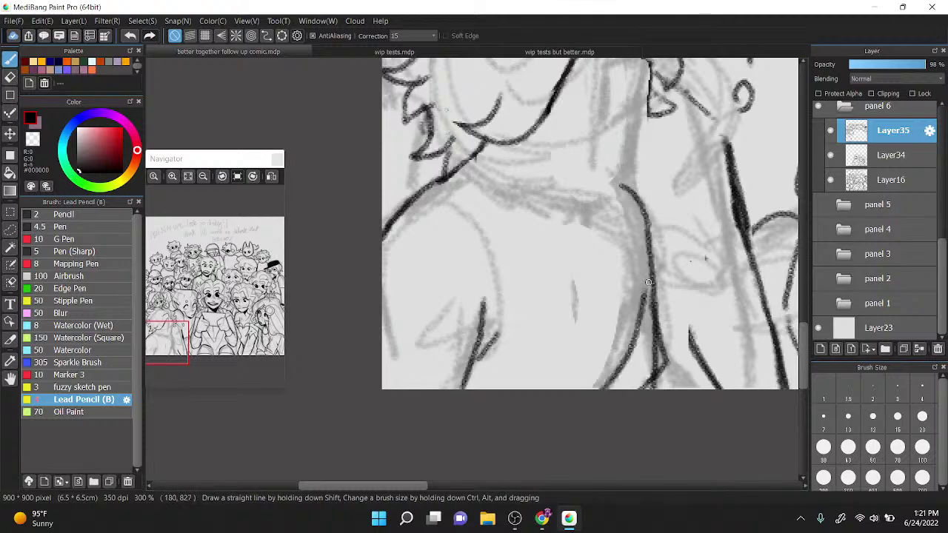
mouse_move(648, 372)
left_mouse_down()
mouse_move(652, 334)
mouse_move(638, 277)
left_mouse_up()
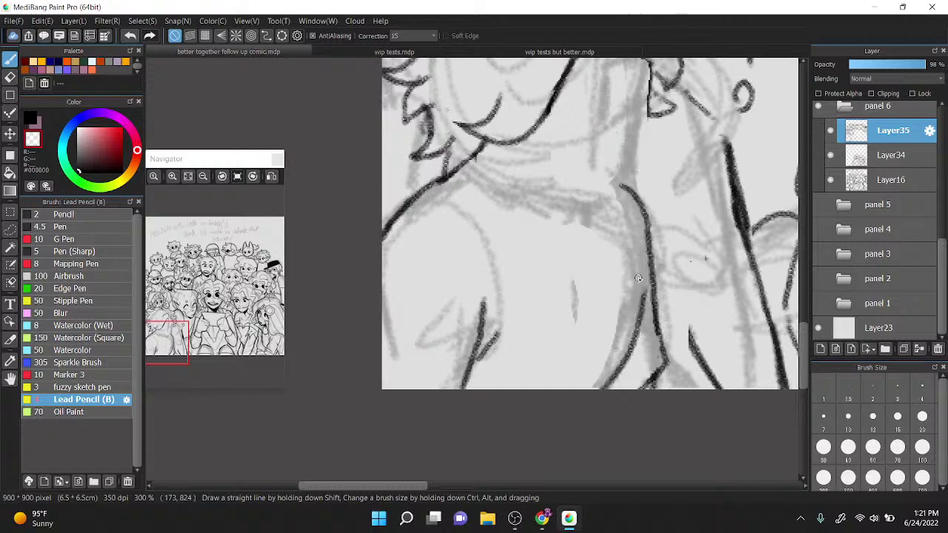
Step: Thicken the front-left figure's torso-side line where it meets the inner arm edge, adding a tapering stroke from the upper chest down
key("c")
left_click_drag(651, 246, 644, 294)
left_click_drag(631, 222, 645, 279)
left_click_drag(633, 232, 642, 290)
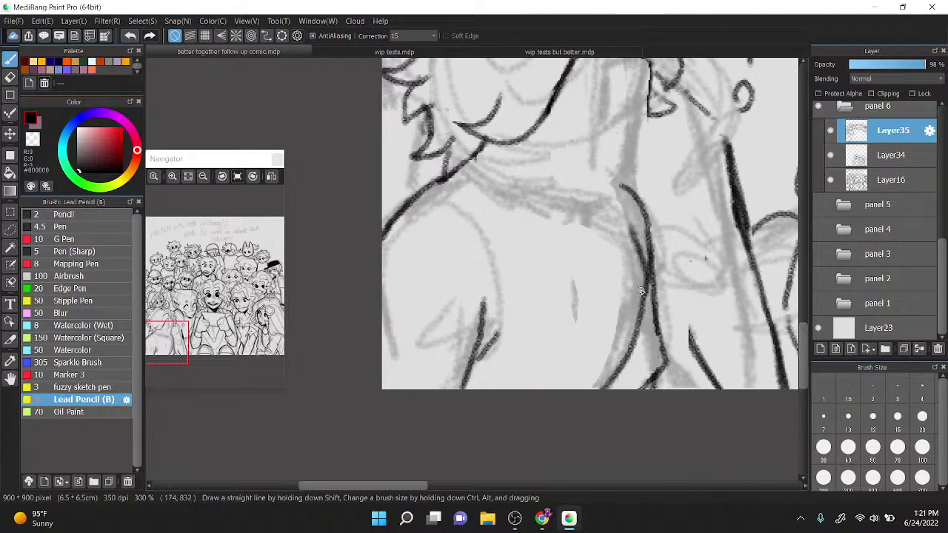
left_click_drag(638, 235, 648, 279)
mouse_move(662, 360)
left_mouse_down()
mouse_move(655, 370)
mouse_move(648, 320)
left_mouse_up()
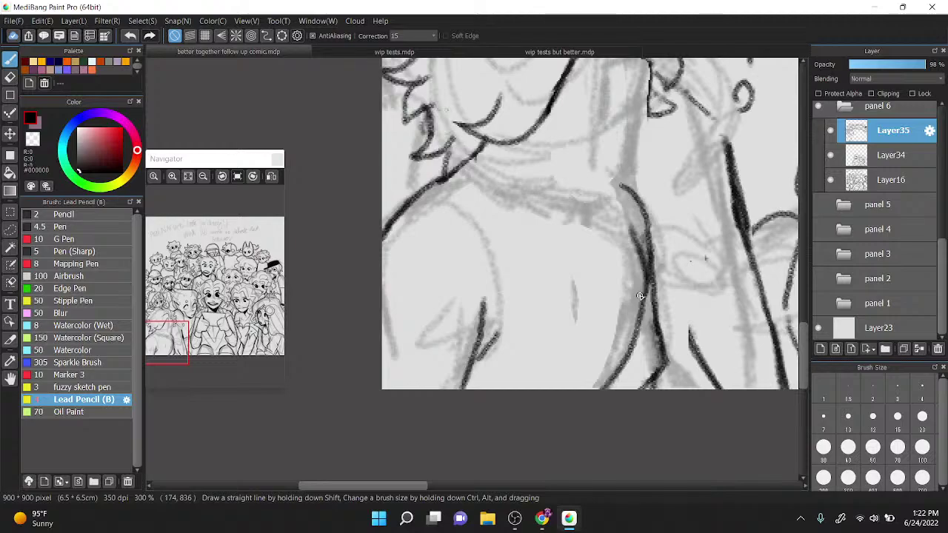
Step: Ink the front-left figure's lower face contour as a heavy V shape and surround the neck with a scalloped, fluffy collar
left_click_drag(639, 297, 634, 415)
scroll(583, 260, "down", 1)
left_click_drag(642, 198, 645, 206)
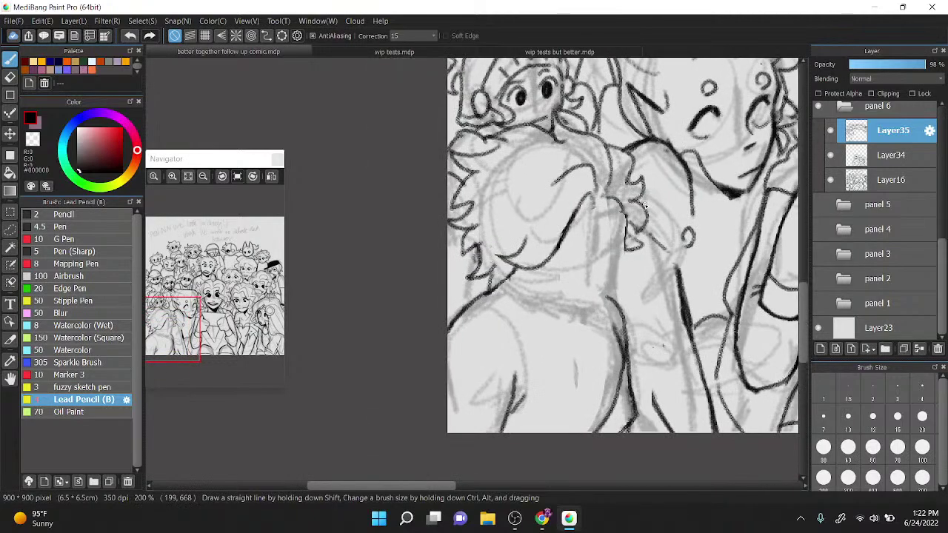
scroll(644, 205, "up", 2)
mouse_move(463, 274)
left_mouse_down()
mouse_move(496, 321)
mouse_move(528, 346)
mouse_move(542, 348)
mouse_move(497, 319)
mouse_move(623, 360)
mouse_move(613, 354)
mouse_move(643, 284)
mouse_move(639, 324)
mouse_move(679, 191)
left_mouse_up()
mouse_move(453, 283)
left_mouse_down()
mouse_move(496, 345)
mouse_move(632, 359)
mouse_move(662, 283)
left_mouse_up()
mouse_move(518, 280)
left_mouse_down()
mouse_move(557, 290)
mouse_move(653, 272)
left_mouse_up()
Step: Lasso the heavy V-shaped line inside the scalloped collar, delete it and clear the selection
key("m")
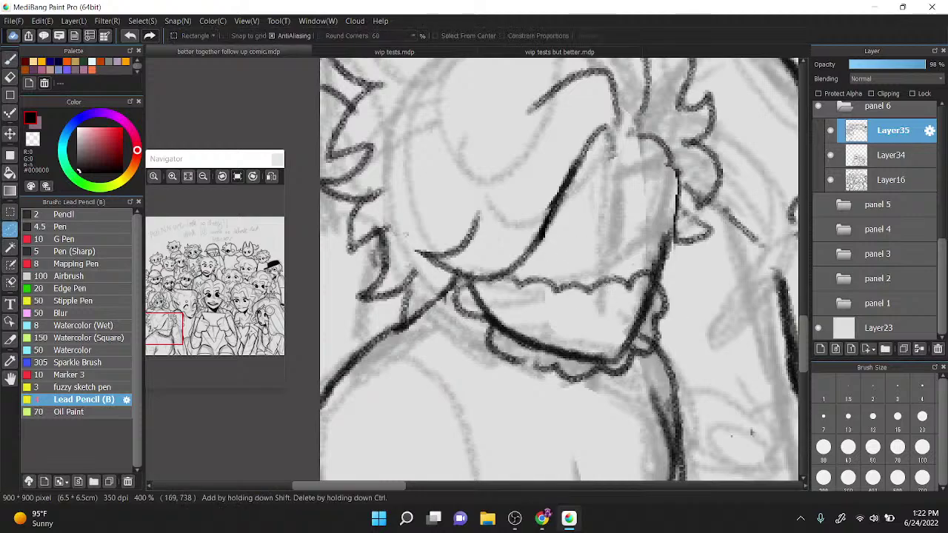
mouse_move(490, 313)
left_mouse_down()
mouse_move(631, 311)
mouse_move(657, 294)
mouse_move(662, 310)
mouse_move(649, 348)
mouse_move(619, 368)
mouse_move(599, 359)
mouse_move(567, 368)
mouse_move(506, 349)
mouse_move(494, 314)
left_mouse_up()
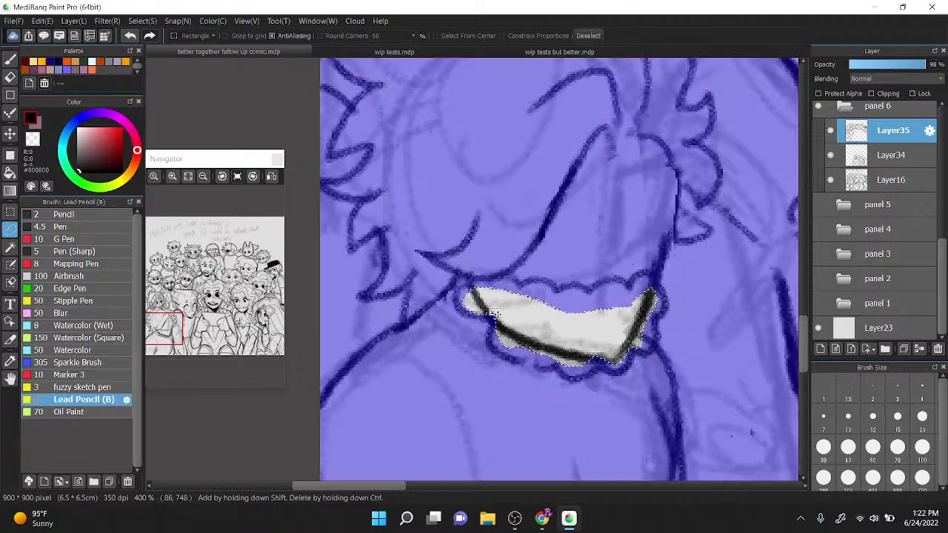
key("Delete")
key("ctrl+d")
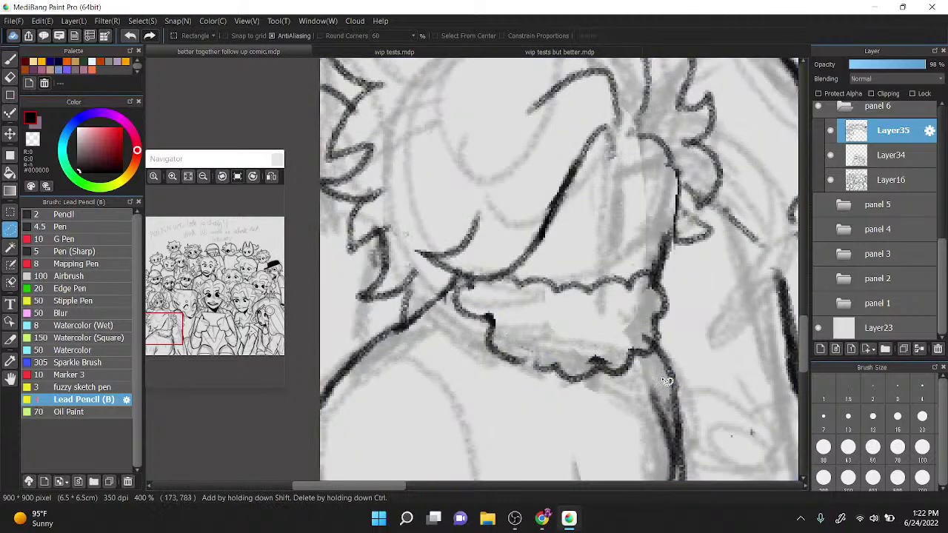
Step: Erase the leftover dark bits inside the collar and re-ink its scalloped lower edge in black
key("p")
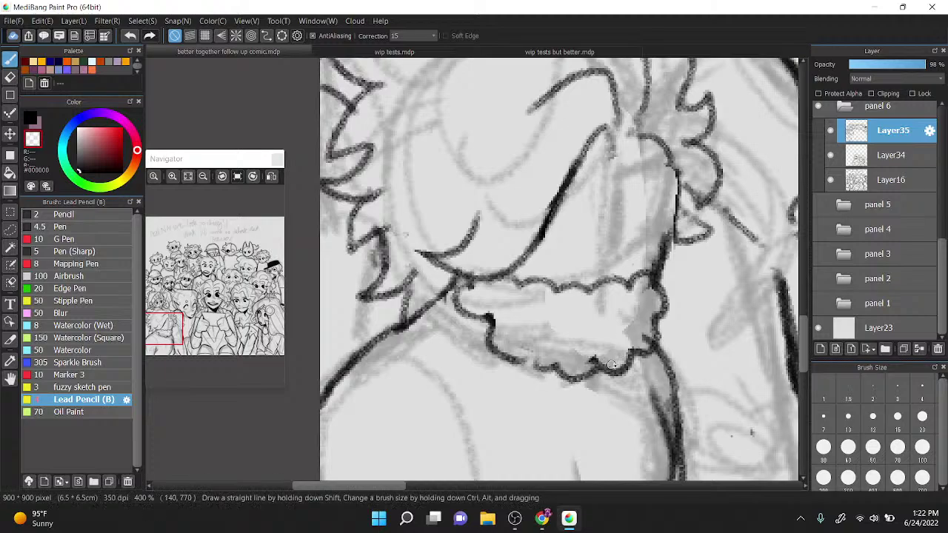
left_click_drag(645, 331, 639, 316)
left_click(31, 118)
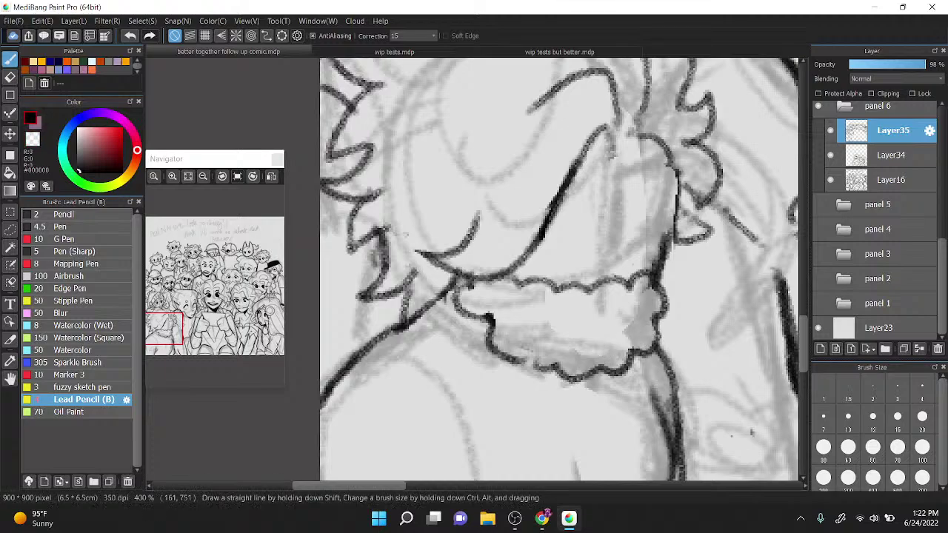
left_click_drag(490, 325, 543, 367)
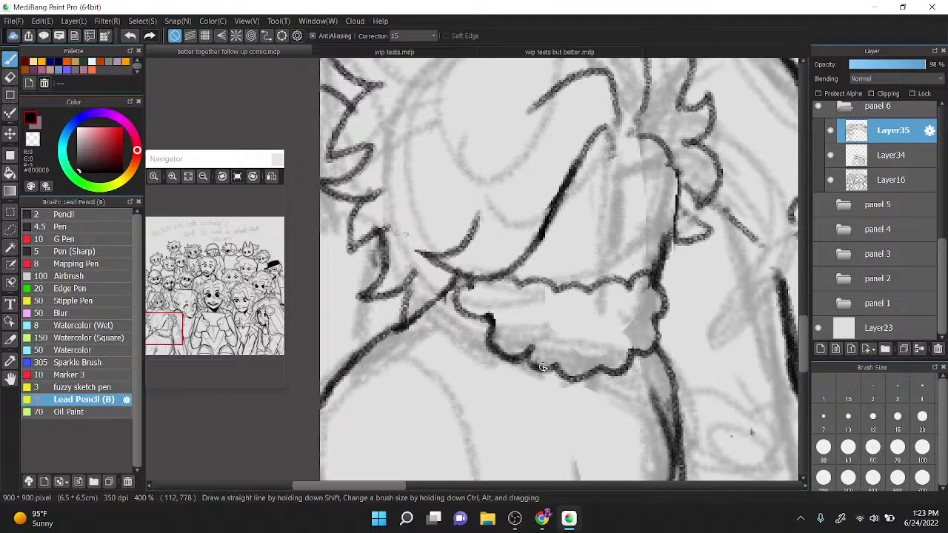
Step: Trim the front-left character's far face contour above the collar, then re-ink it as one heavier continuous line
key("z")
left_click_drag(648, 255, 661, 215)
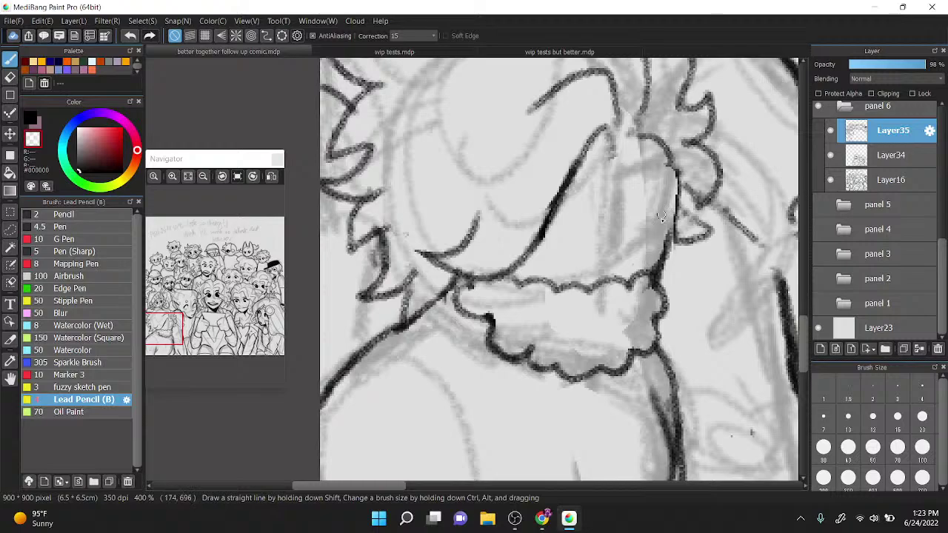
left_click_drag(652, 271, 659, 208)
key("x")
left_click_drag(652, 277, 670, 207)
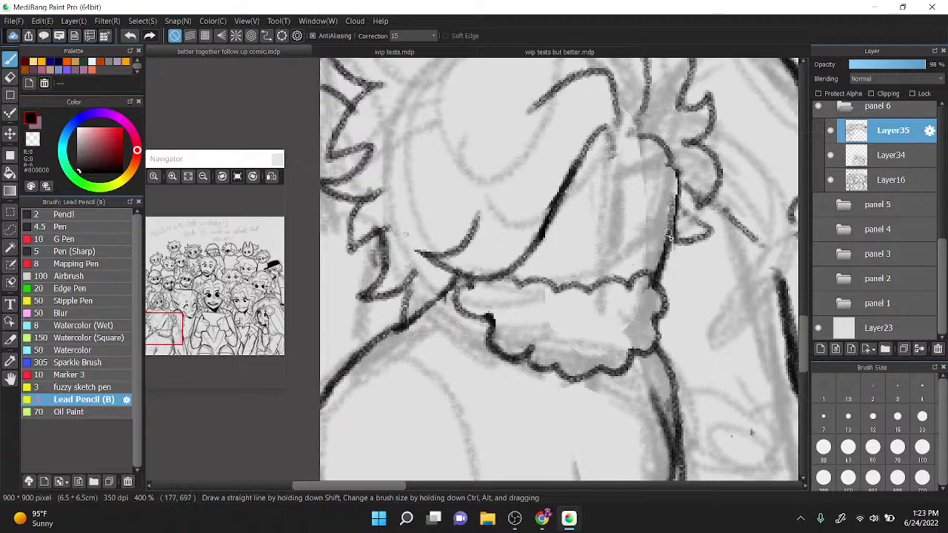
mouse_move(673, 241)
left_mouse_down()
mouse_move(671, 151)
mouse_move(670, 231)
left_mouse_up()
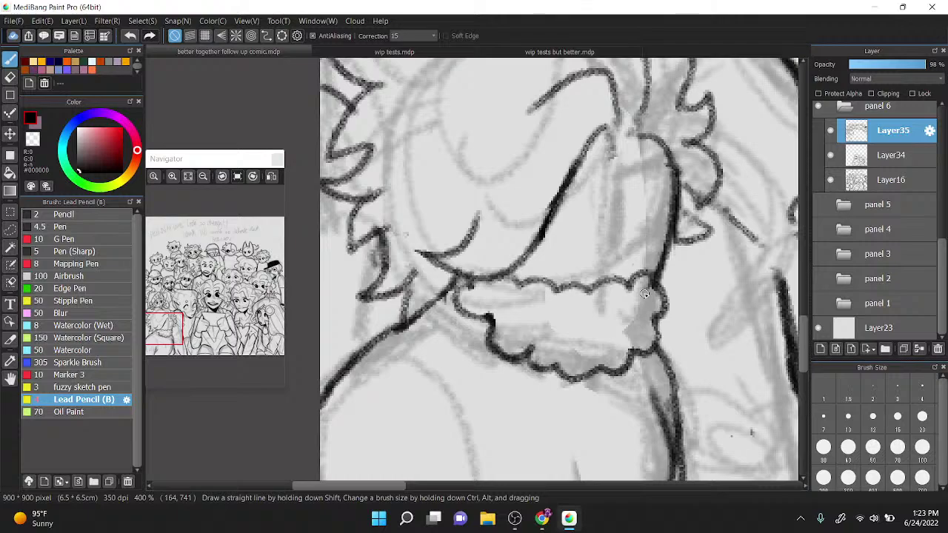
Step: Clean up the collar's dark lower corner and ink its side edge down into the front-left figure's shoulder line
key("x")
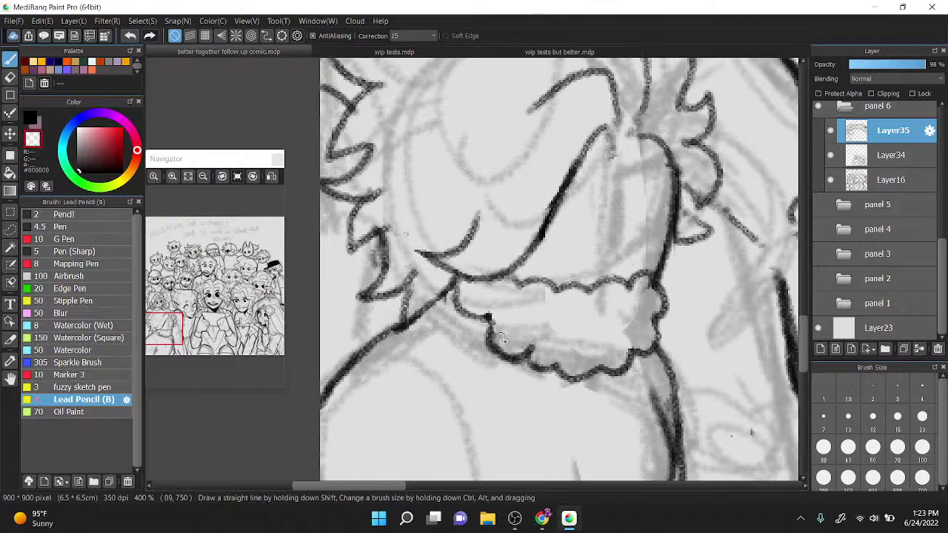
key("z")
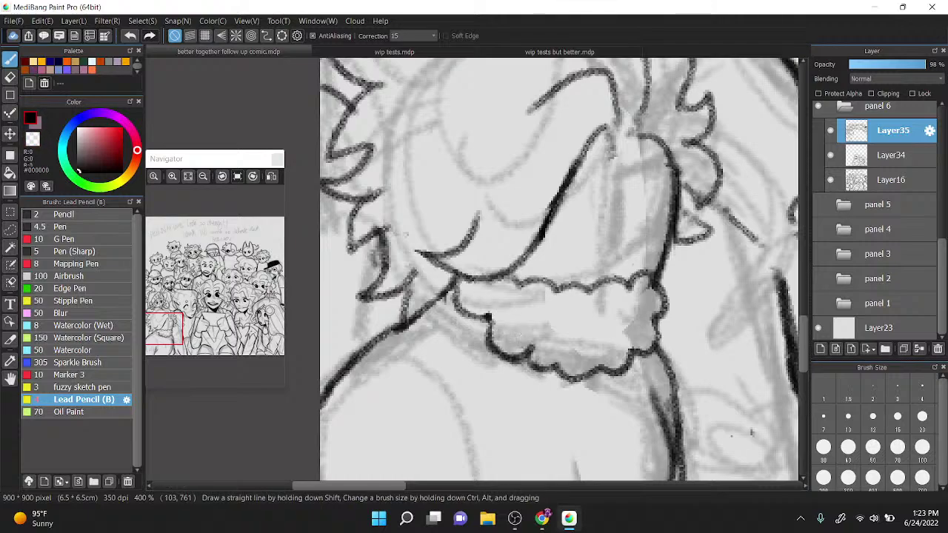
left_click_drag(485, 323, 497, 350)
mouse_move(480, 314)
left_mouse_down()
mouse_move(457, 287)
mouse_move(492, 254)
left_mouse_up()
left_click_drag(438, 296, 497, 275)
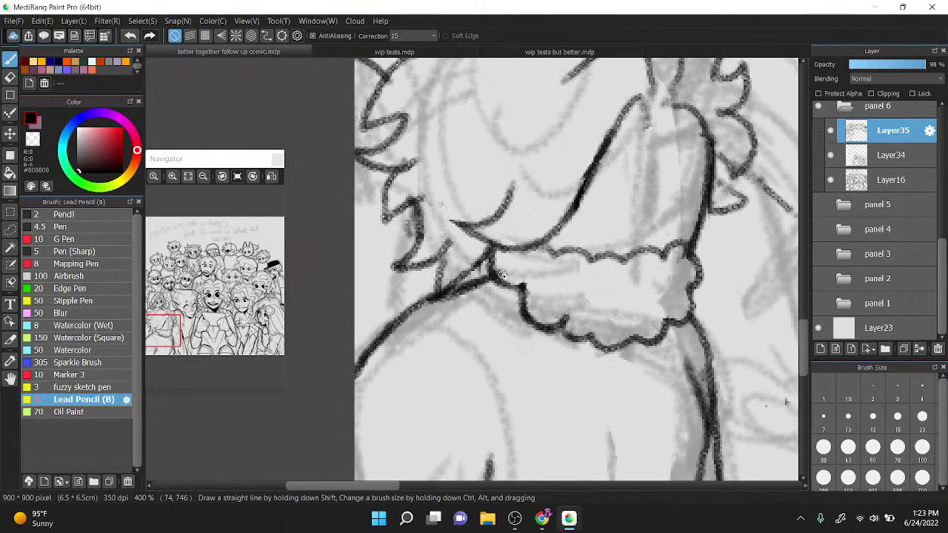
Step: Ink a curved neckline beneath the scalloped collar and fill a small black shadow at its lowest point
left_click_drag(654, 400, 618, 394)
scroll(627, 274, "down", 1)
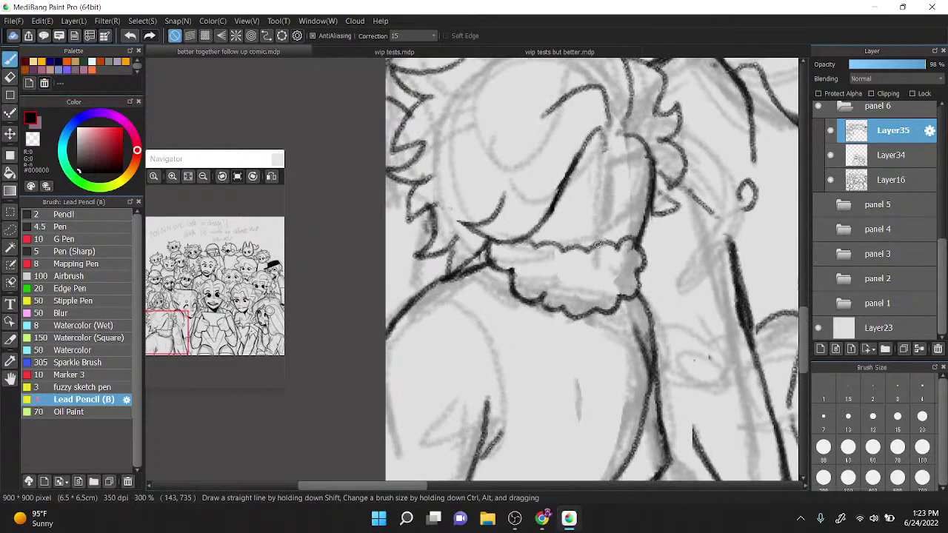
mouse_move(474, 276)
left_mouse_down()
mouse_move(590, 327)
mouse_move(594, 315)
mouse_move(563, 323)
mouse_move(593, 316)
mouse_move(590, 306)
left_mouse_up()
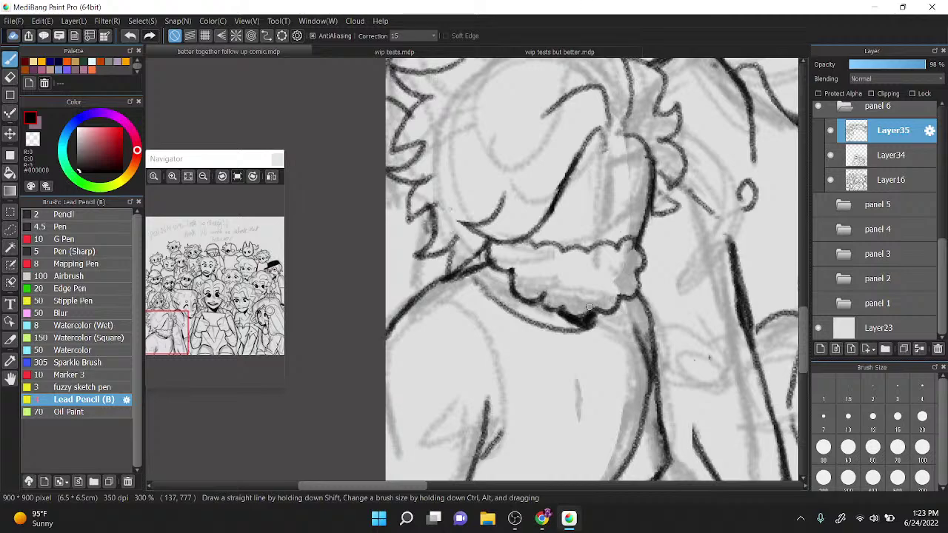
Step: Erase the far face contour above the collar together with the small hair tuft beside it
left_click_drag(638, 234, 638, 247)
key("x")
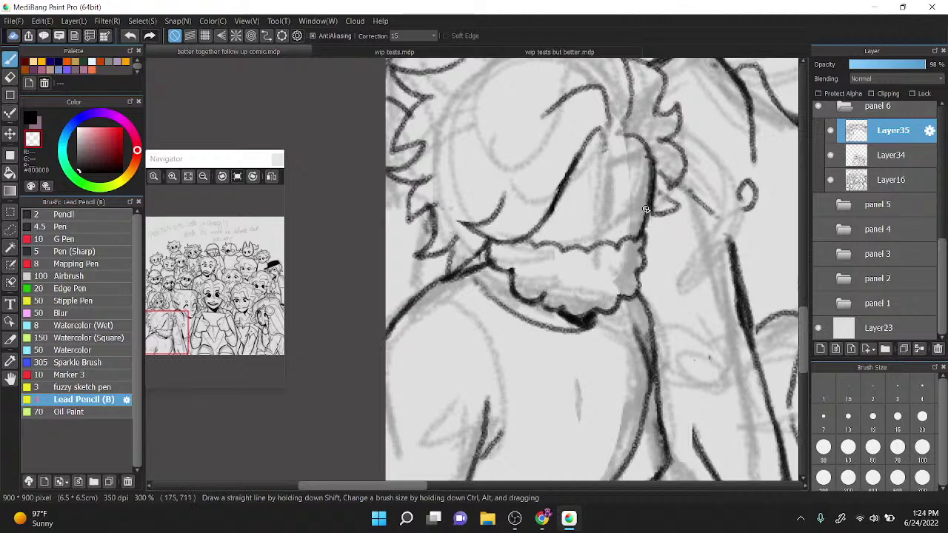
mouse_move(646, 209)
left_mouse_down()
mouse_move(652, 194)
mouse_move(668, 212)
mouse_move(664, 156)
mouse_move(666, 177)
left_mouse_up()
mouse_move(670, 222)
left_mouse_down()
mouse_move(676, 208)
mouse_move(642, 224)
mouse_move(648, 203)
left_mouse_up()
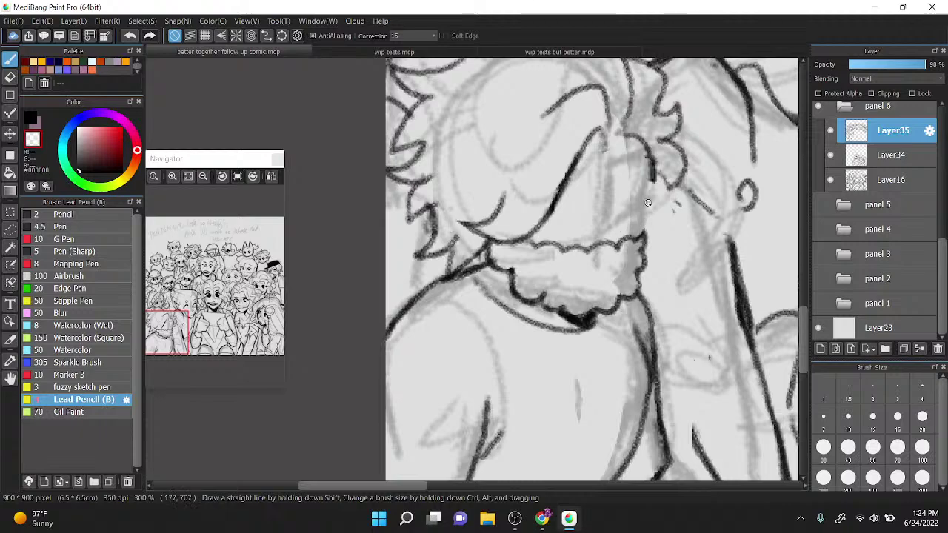
Step: Redraw the far face contour down to the collar and ink a new pointed hair tuft beside it
key("x")
mouse_move(642, 238)
left_mouse_down()
mouse_move(642, 143)
mouse_move(614, 164)
left_mouse_up()
scroll(615, 163, "up", 1)
mouse_move(628, 198)
left_mouse_down()
mouse_move(650, 234)
mouse_move(649, 224)
left_mouse_up()
mouse_move(619, 271)
left_mouse_down()
mouse_move(638, 250)
mouse_move(628, 225)
left_mouse_up()
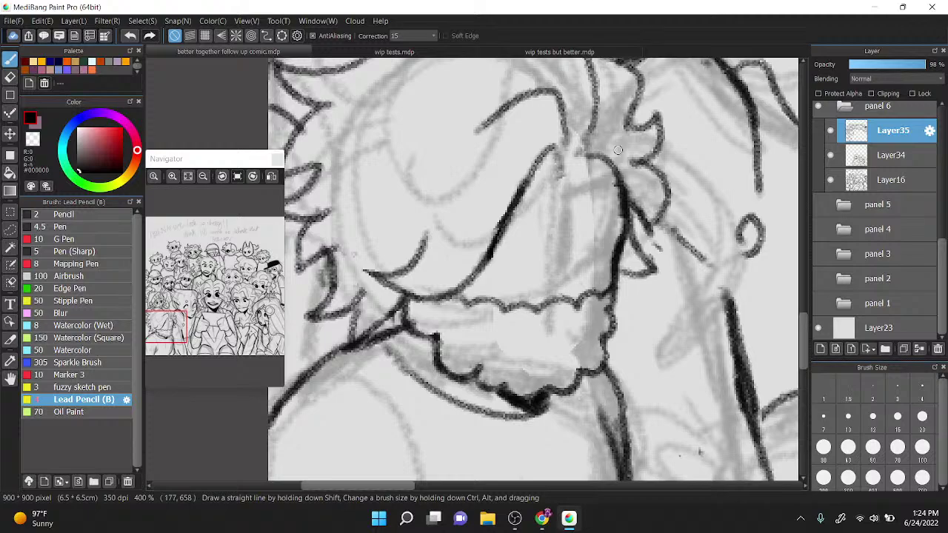
Step: Ink a square patch outline on the far side of the front-left character's face, against the face contour
mouse_move(566, 220)
left_mouse_down()
mouse_move(563, 277)
mouse_move(613, 266)
mouse_move(569, 223)
mouse_move(622, 216)
left_mouse_up()
left_click_drag(574, 275, 620, 270)
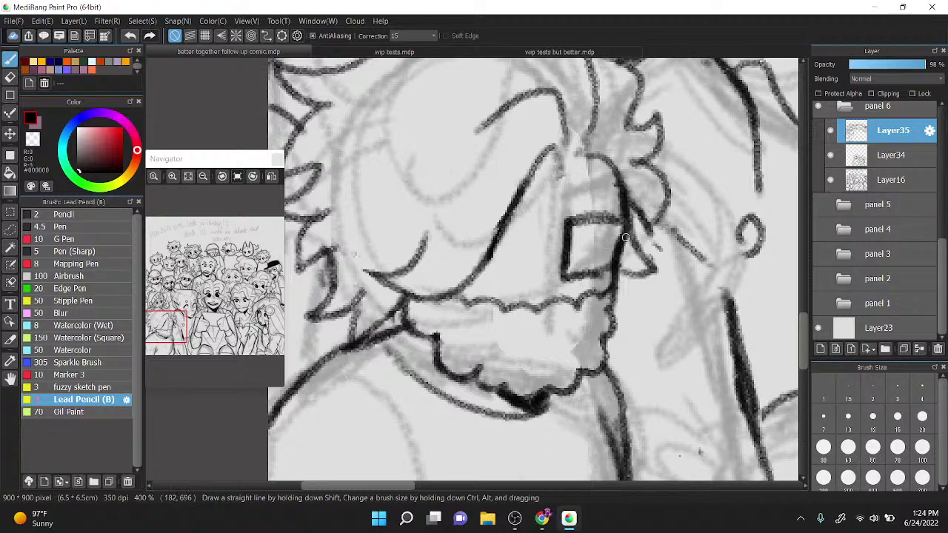
left_click_drag(625, 237, 621, 274)
left_click_drag(571, 278, 620, 277)
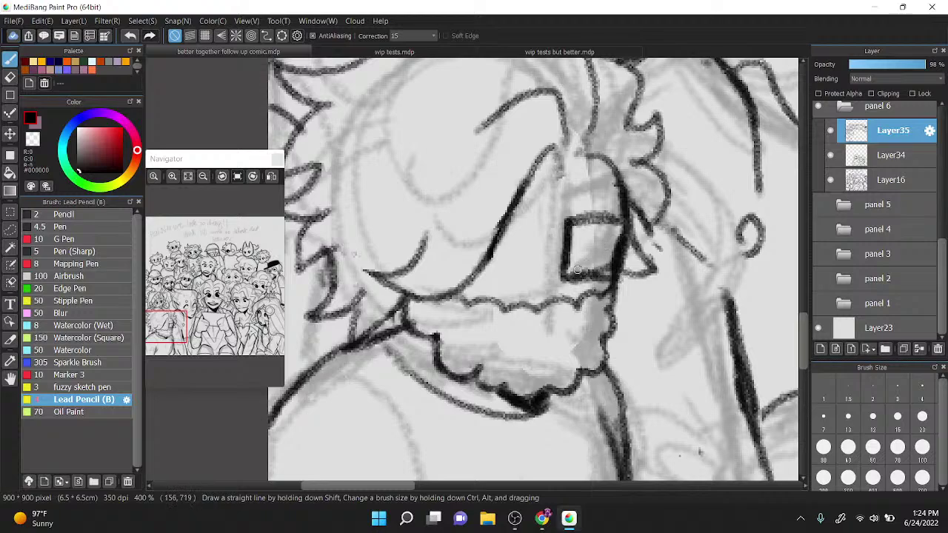
Step: Ink a slanted brow and a filled black oval eye beside the front-left character's long hair strand
mouse_move(467, 246)
left_mouse_down()
mouse_move(503, 218)
mouse_move(518, 231)
mouse_move(508, 255)
mouse_move(505, 219)
left_mouse_up()
key("ctrl+z")
mouse_move(510, 219)
left_mouse_down()
mouse_move(505, 251)
mouse_move(515, 256)
mouse_move(514, 241)
mouse_move(511, 252)
mouse_move(570, 296)
mouse_move(552, 326)
mouse_move(524, 305)
mouse_move(554, 320)
mouse_move(547, 296)
mouse_move(559, 252)
mouse_move(558, 278)
mouse_move(592, 280)
mouse_move(622, 234)
left_mouse_up()
Step: Erase the middle of the collar's upper edge and redraw it dipping below the square patch, with a short fold line
key("x")
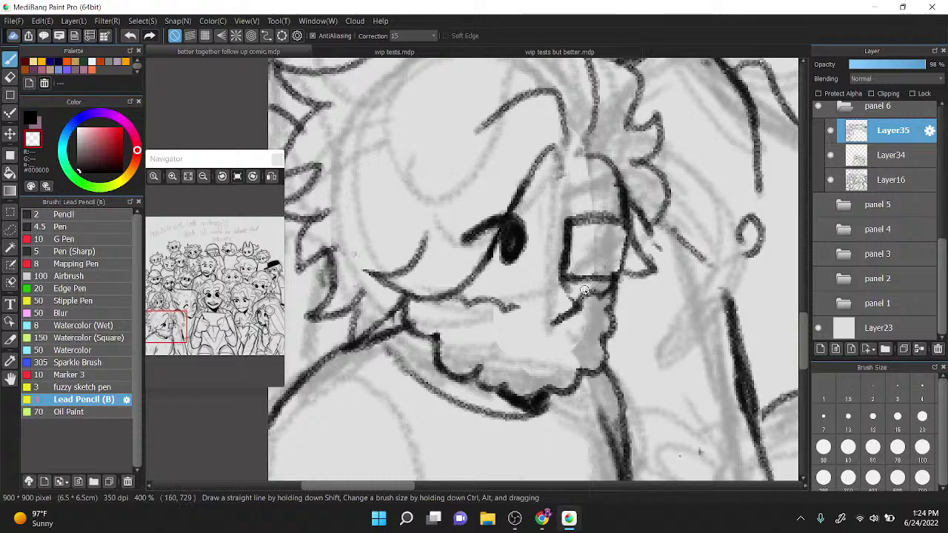
key("x")
left_click_drag(564, 279, 619, 277)
mouse_move(619, 277)
left_mouse_down()
mouse_move(630, 223)
mouse_move(620, 275)
mouse_move(561, 296)
mouse_move(585, 303)
mouse_move(519, 327)
mouse_move(529, 330)
mouse_move(569, 286)
left_mouse_up()
Step: Thicken the square patch's outline on the front-left character's face and add a short slanted stroke above its upper corner
key("Down")
key("Left")
key("Left")
key("Left")
key("Down")
key("Right")
key("Right")
key("Up")
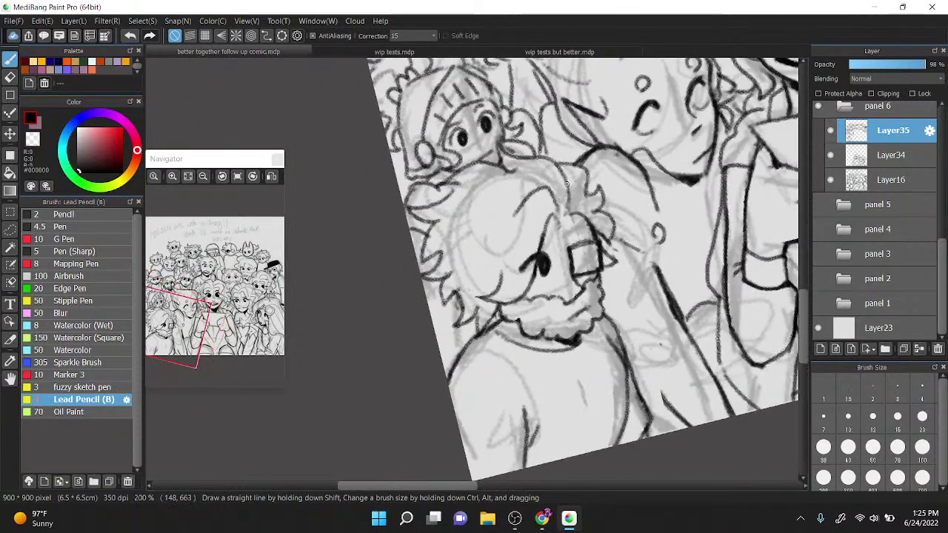
key("Up")
key("Right")
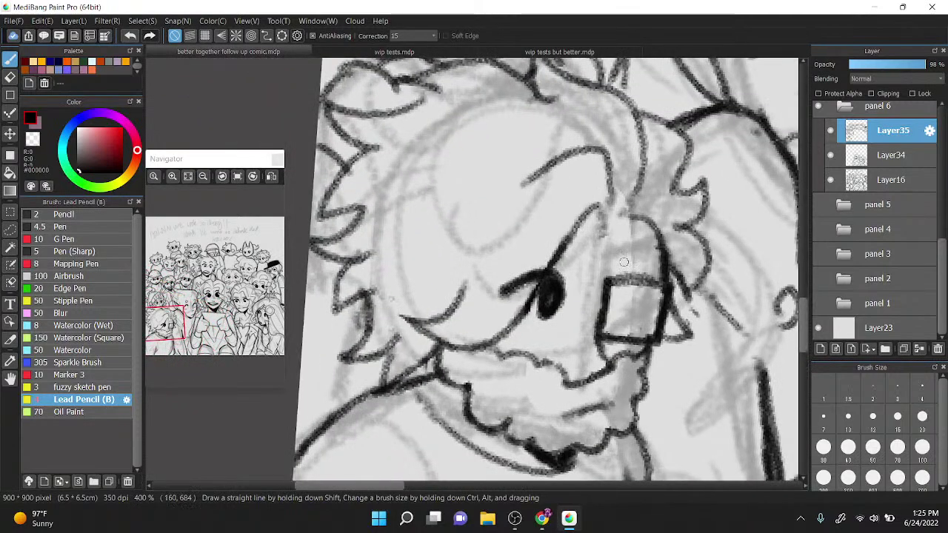
left_click_drag(605, 295, 634, 261)
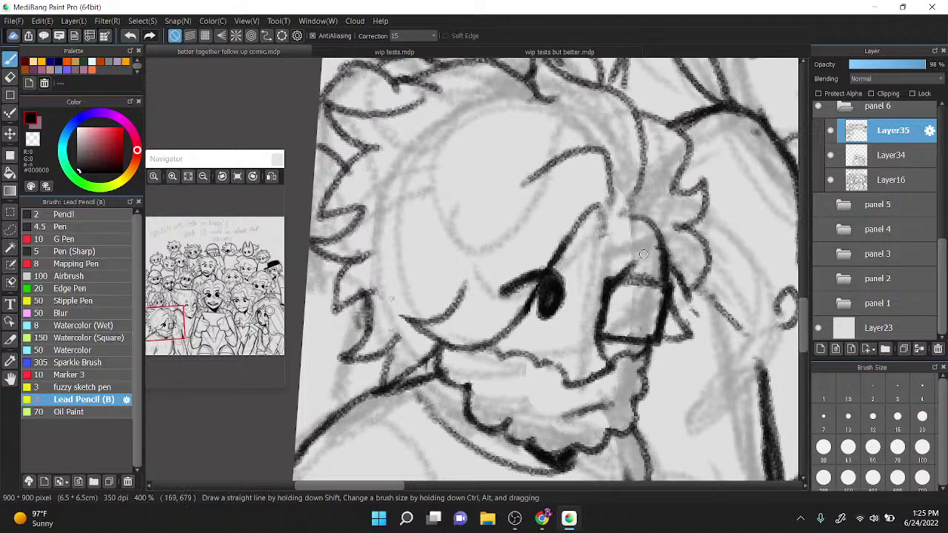
mouse_move(607, 339)
left_mouse_down()
mouse_move(657, 333)
mouse_move(611, 331)
left_mouse_up()
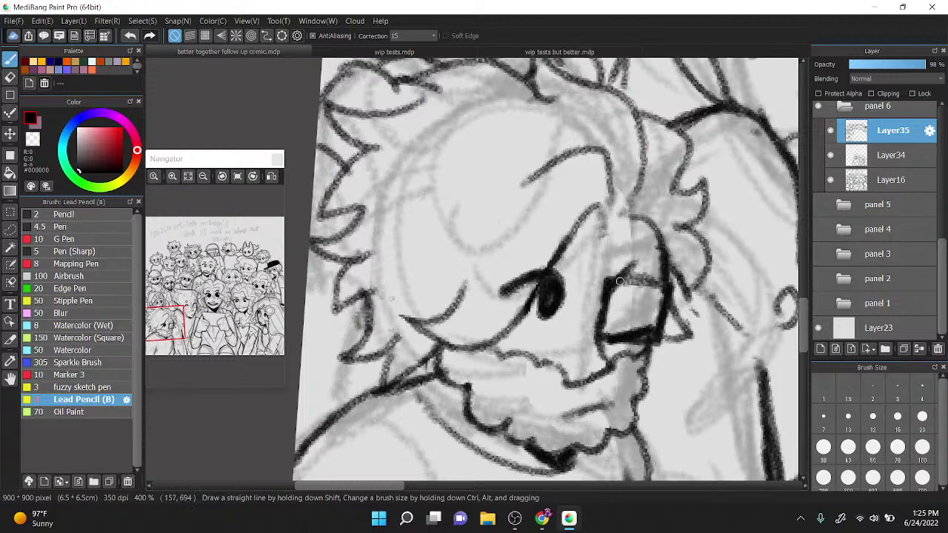
mouse_move(664, 274)
left_mouse_down()
mouse_move(616, 284)
mouse_move(663, 325)
left_mouse_up()
Step: Erase the excess ink along the lower outer edge of the square patch, between the hair tuft and the collar
key("Down")
key("Left")
key("Left")
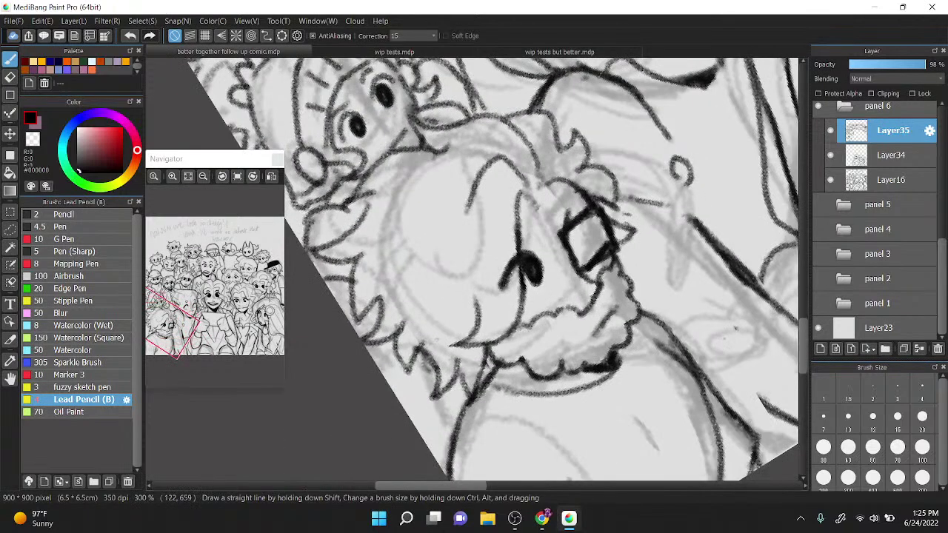
key("z")
left_click_drag(608, 254, 588, 272)
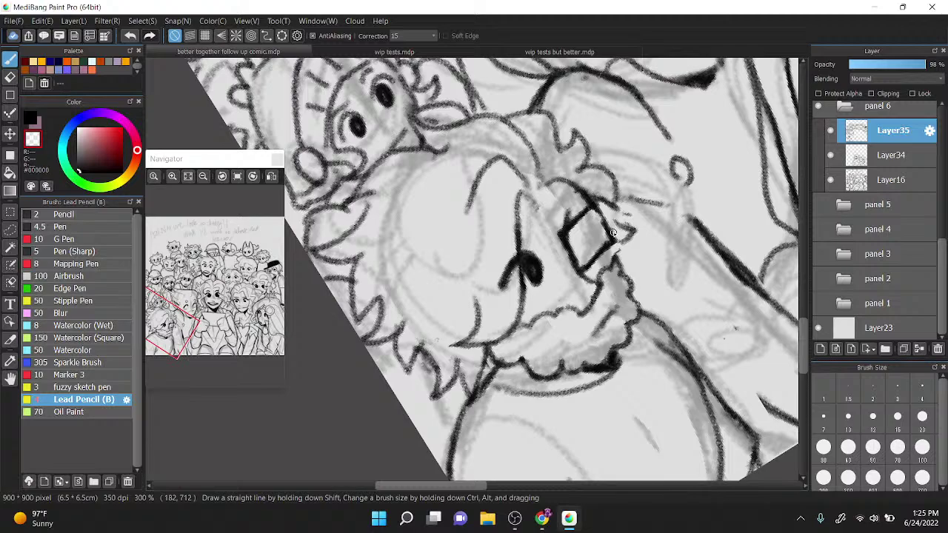
Step: Thin the square patch's edges, round its inner corner into a curve and ink the face contour beneath it to the collar
key("XF86AudioLowerVolume")
key("Up")
scroll(524, 359, "down", 1)
scroll(565, 336, "up", 3)
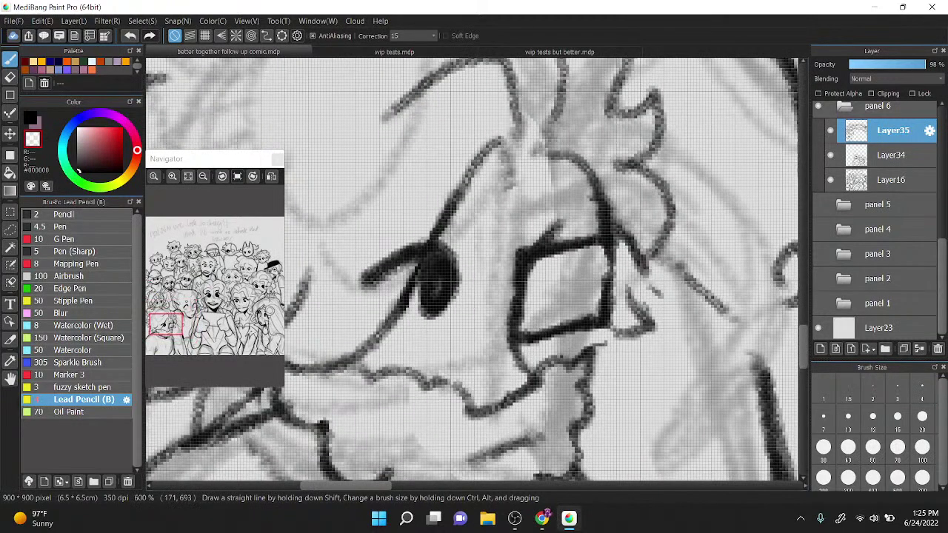
mouse_move(595, 305)
left_mouse_down()
mouse_move(610, 255)
mouse_move(607, 299)
left_mouse_up()
key("x")
key("x")
mouse_move(521, 270)
left_mouse_down()
mouse_move(536, 234)
mouse_move(520, 294)
mouse_move(536, 280)
left_mouse_up()
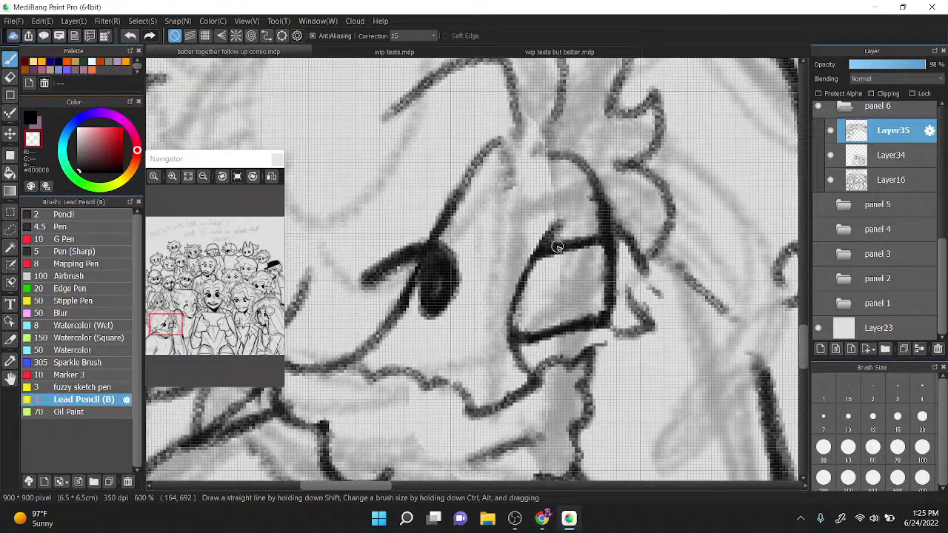
key("x")
left_click_drag(593, 352, 592, 316)
Step: Hide the rough sketch layer Layer16 and check the inked linework across the crowd
scroll(592, 316, "down", 4)
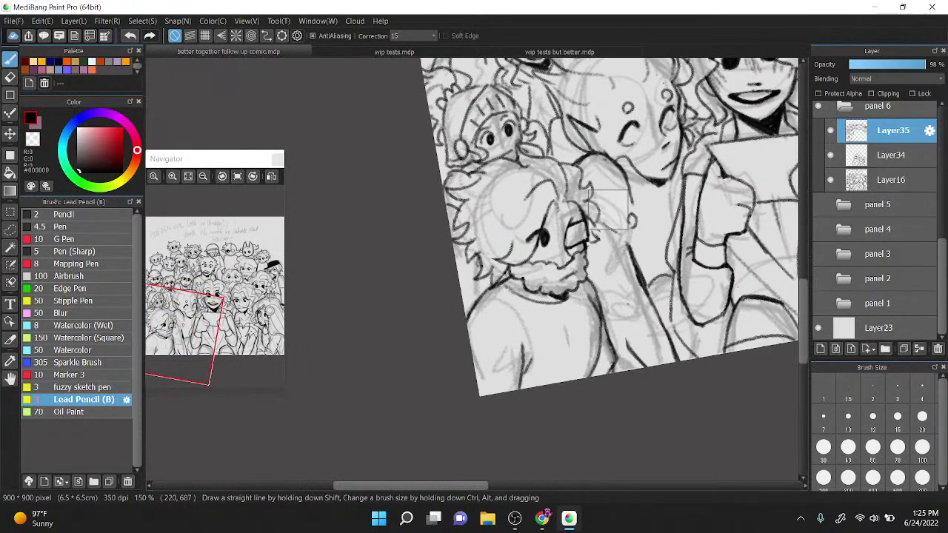
scroll(590, 252, "up", 3)
scroll(590, 251, "down", 2)
scroll(592, 244, "down", 2)
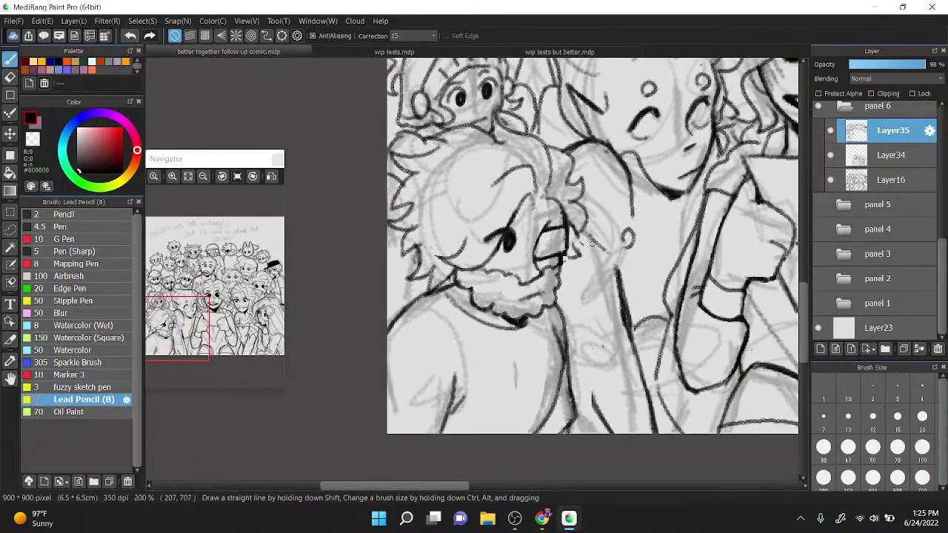
left_click(830, 179)
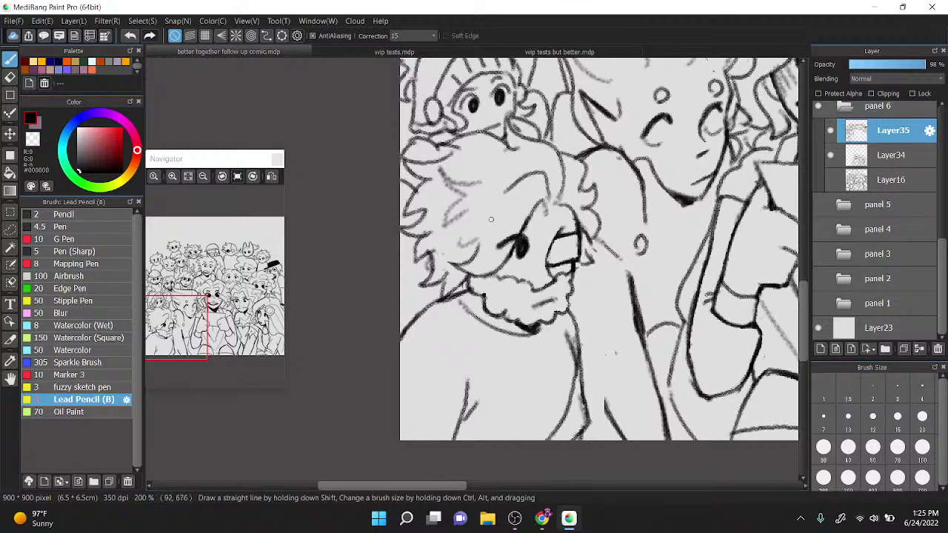
scroll(491, 222, "down", 2)
left_click_drag(626, 190, 573, 201)
scroll(709, 176, "up", 1)
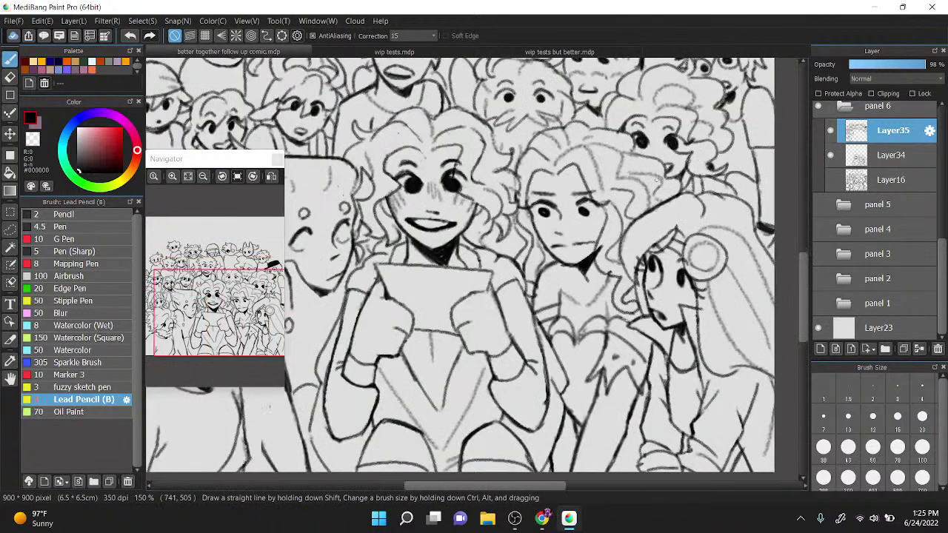
Step: Add inner arm lines to the torso of the ringed-eye back-row figure and a curved hair strand on the neighbouring moustached figure
left_click_drag(753, 174, 672, 177)
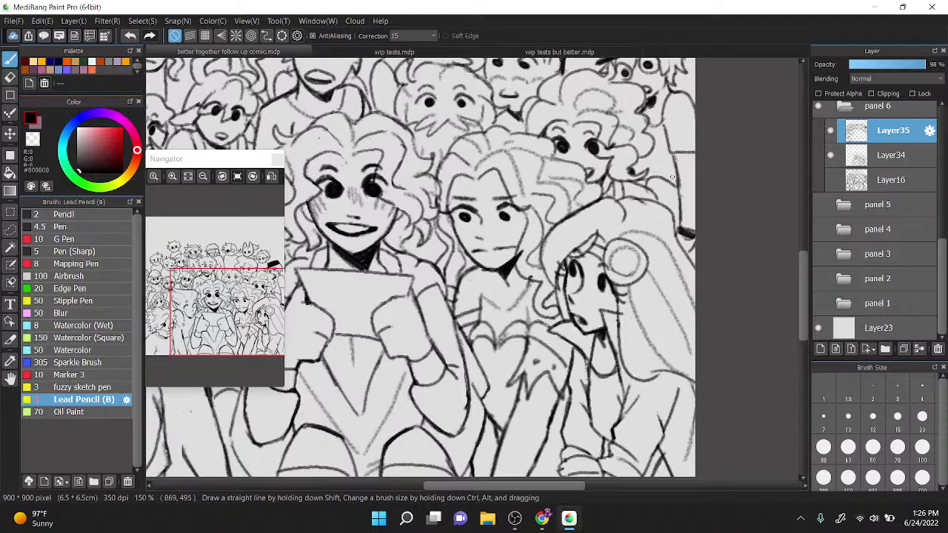
scroll(672, 177, "down", 1)
left_click_drag(564, 123, 619, 153)
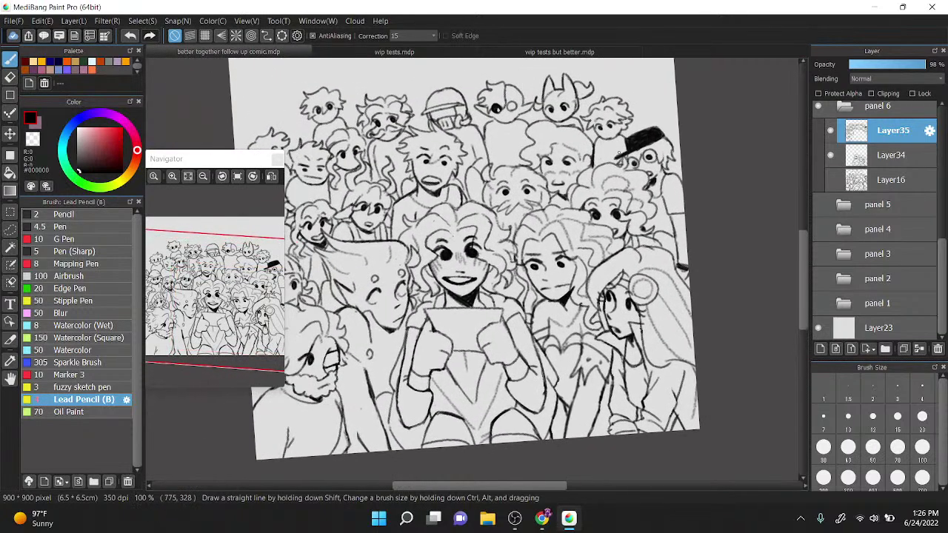
scroll(619, 154, "up", 5)
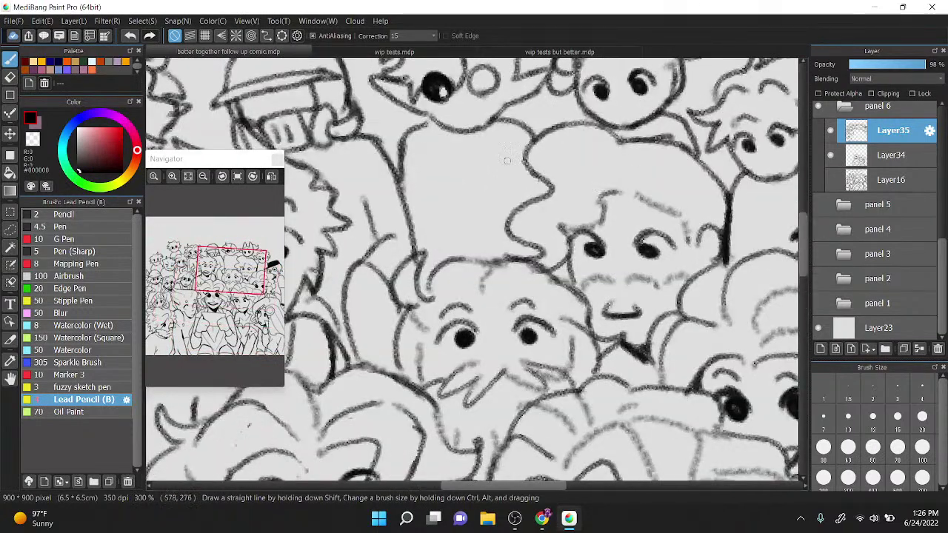
left_click_drag(507, 160, 521, 210)
left_click_drag(419, 222, 425, 146)
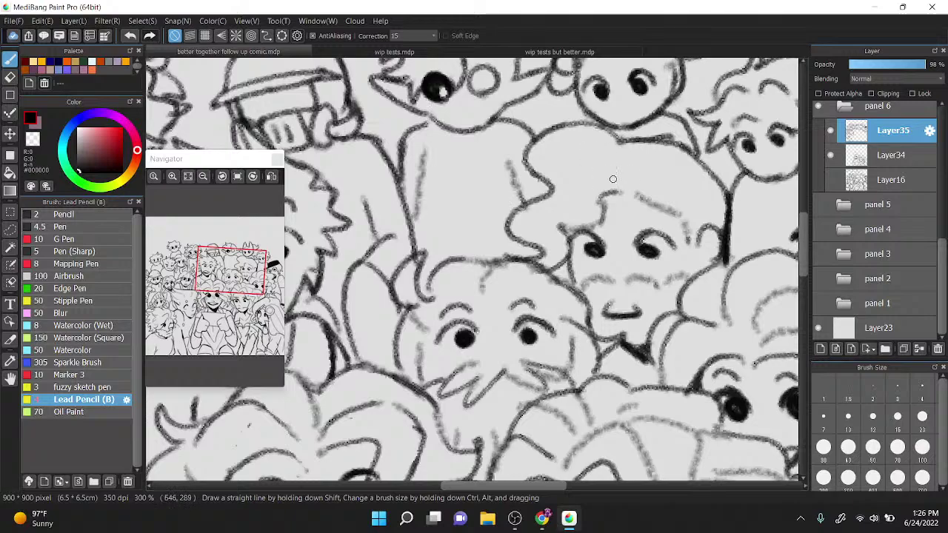
mouse_move(619, 188)
left_mouse_down()
mouse_move(615, 178)
mouse_move(566, 170)
left_mouse_up()
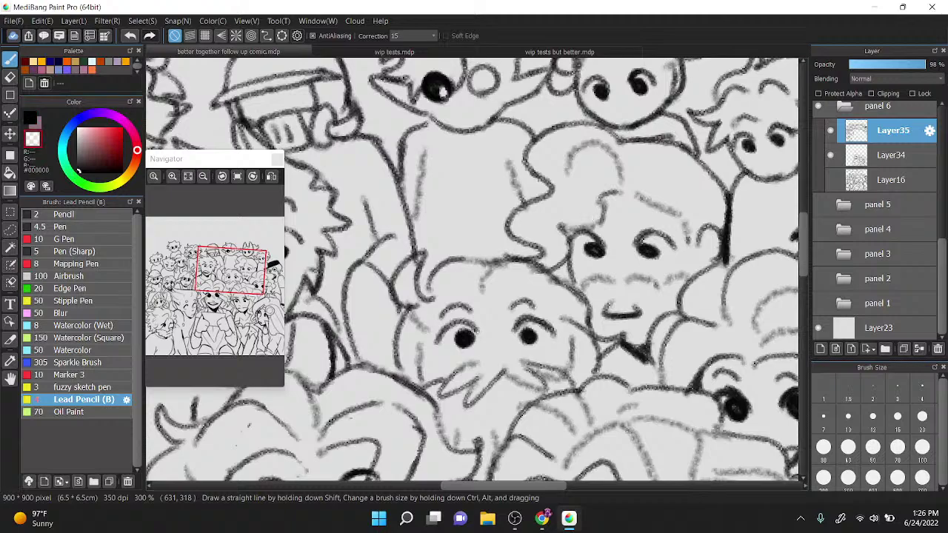
Step: Ink two short arm lines on the torso of the small curly-haired figure beside the black hat
key("x")
scroll(591, 157, "down", 3)
scroll(679, 187, "up", 1)
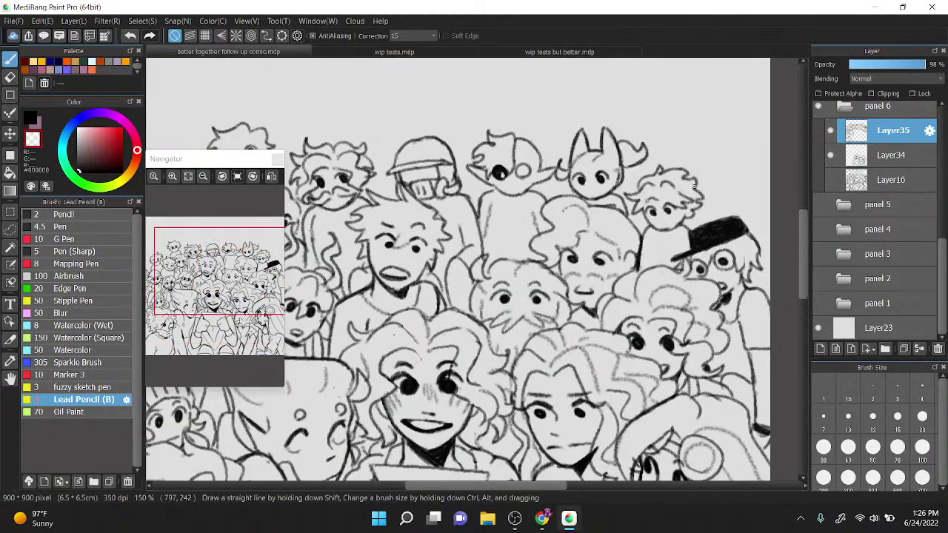
scroll(695, 208, "up", 3)
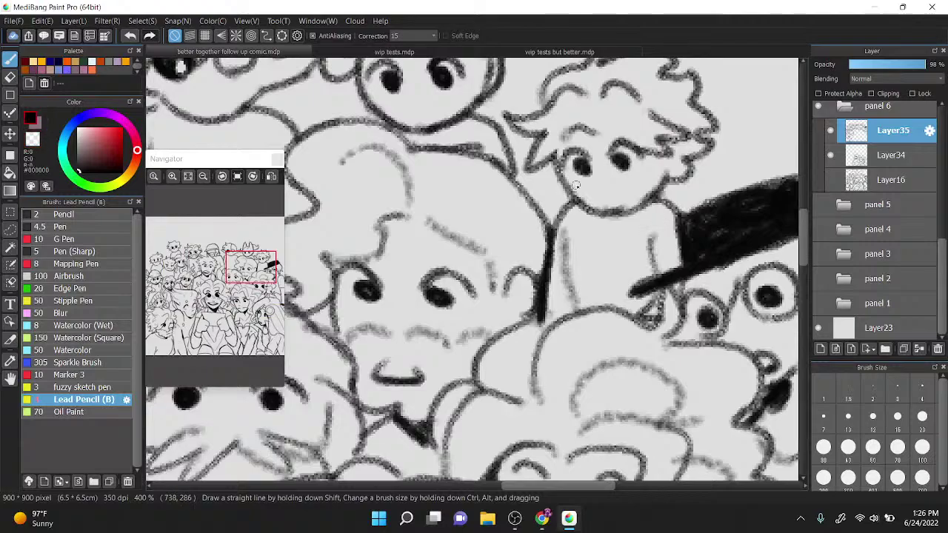
scroll(563, 178, "down", 2)
scroll(482, 151, "up", 2)
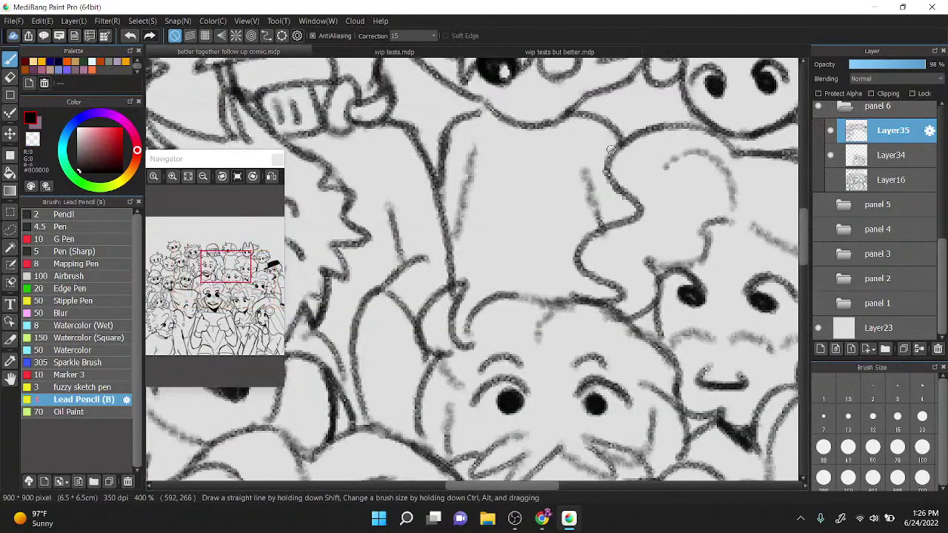
Step: Extend one inner arm line further down the ringed-eye figure's torso and tidy its edge with transparent colour
left_click_drag(458, 281, 465, 194)
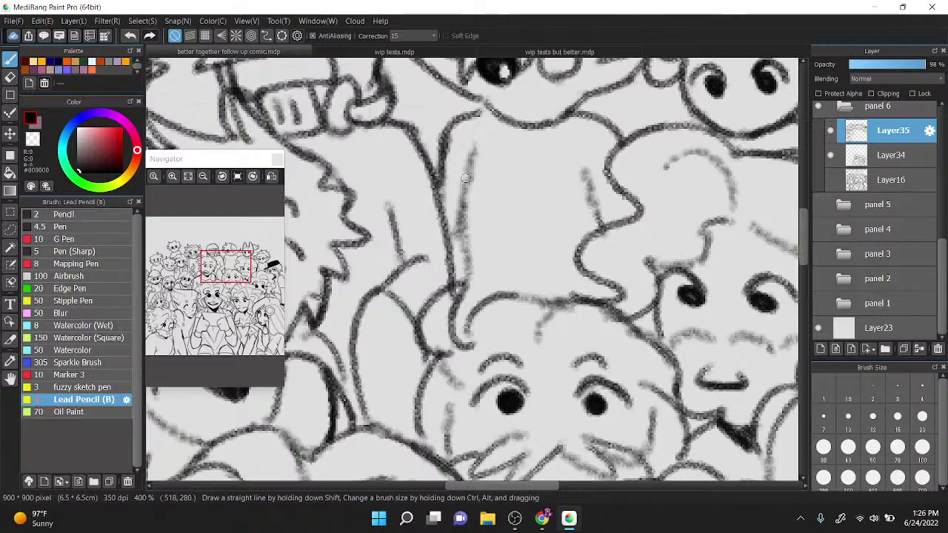
key("z")
left_click_drag(454, 255, 467, 139)
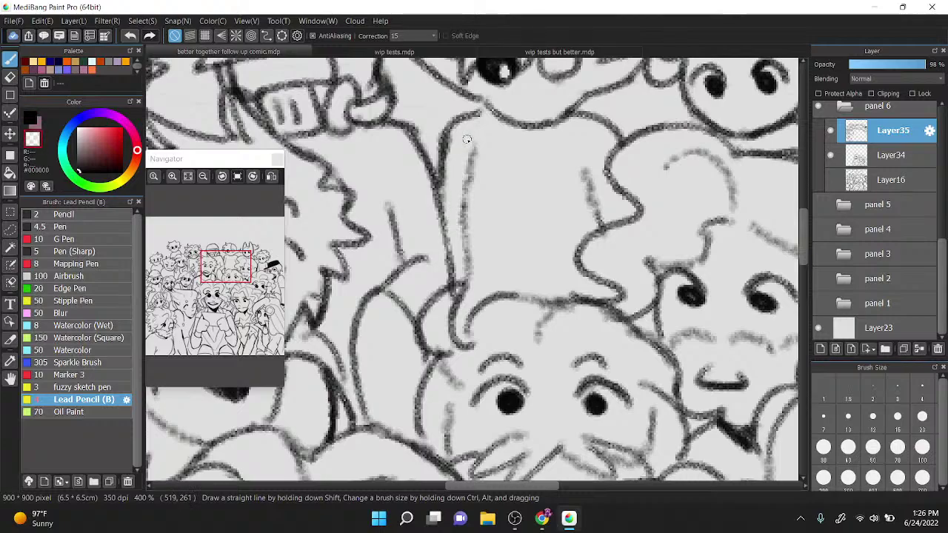
scroll(574, 144, "down", 1)
key("Right")
scroll(574, 145, "down", 2)
key("d")
scroll(578, 148, "down", 2)
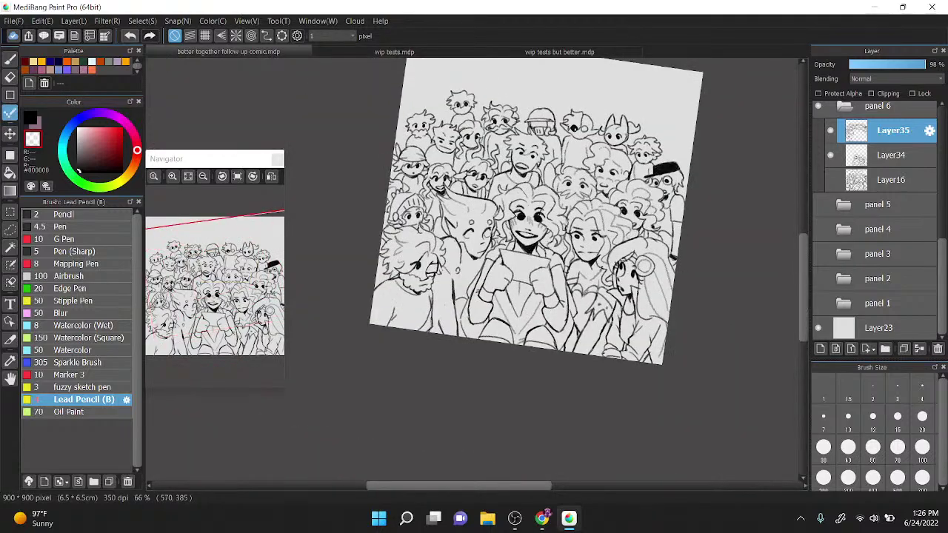
Step: Ink inner arm lines in black on the torsos of the frowning spiky-haired figure and the bearded figure beside it
left_click(11, 60)
key("Left")
key("Up")
scroll(447, 194, "up", 2)
left_click(32, 117)
scroll(455, 193, "up", 1)
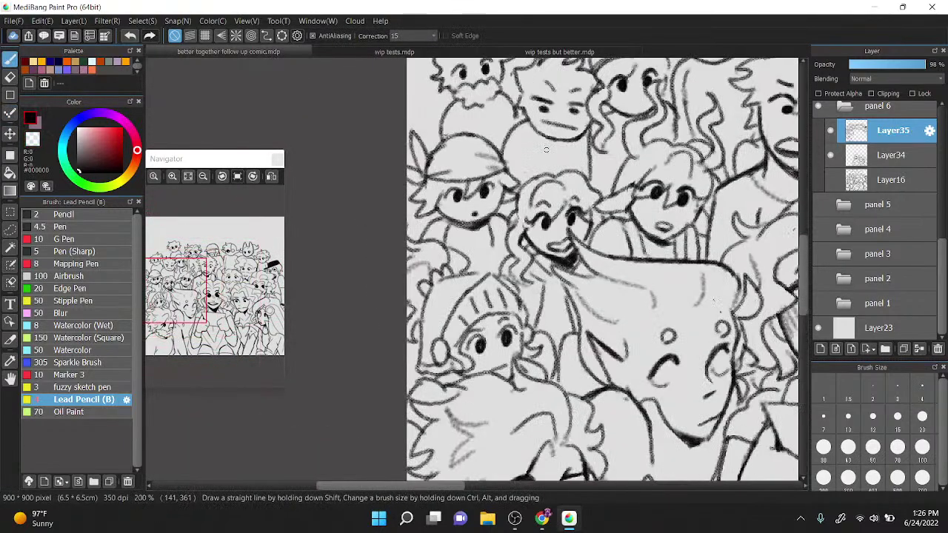
left_click_drag(533, 147, 524, 186)
mouse_move(572, 154)
left_mouse_down()
mouse_move(572, 169)
mouse_move(601, 195)
left_mouse_up()
scroll(467, 233, "up", 1)
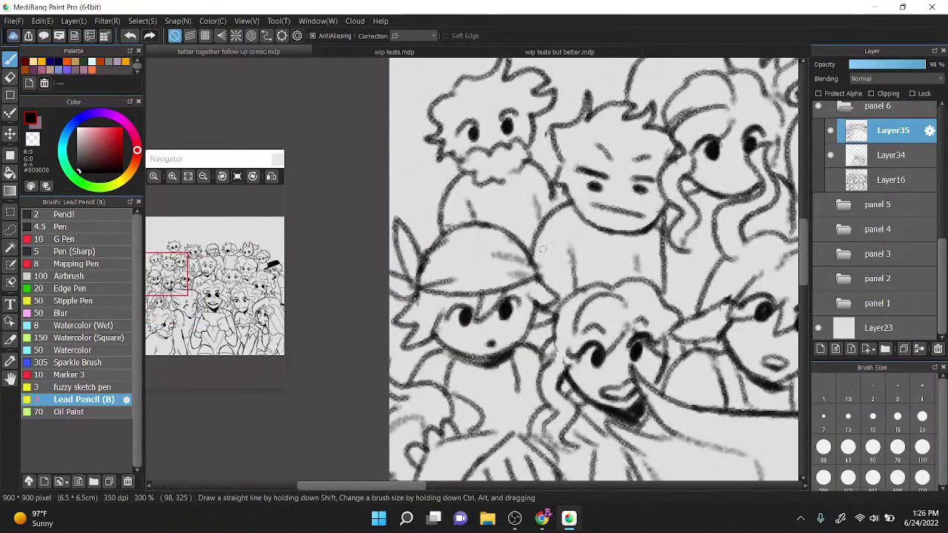
Step: Examine the inked linework across the whole crowd and around the front-left characters
scroll(542, 249, "down", 3)
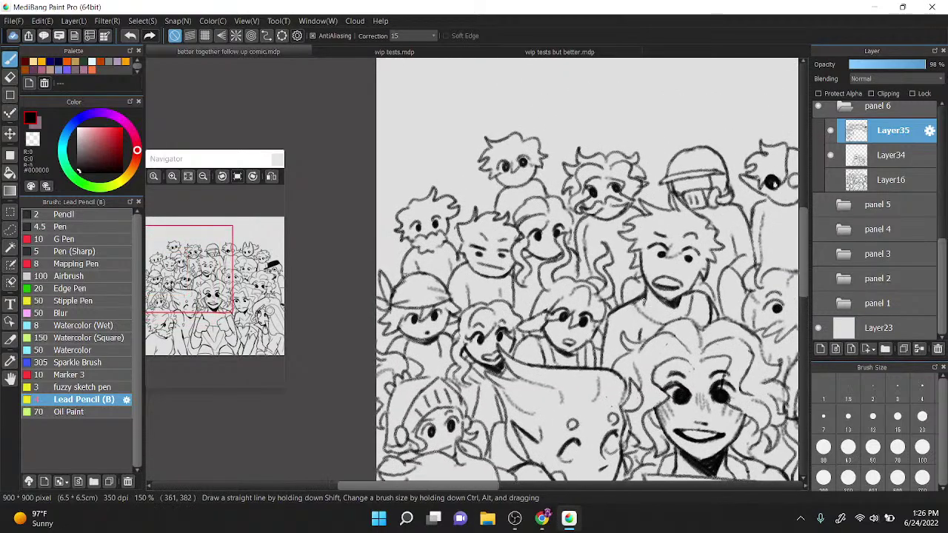
scroll(570, 274, "down", 3)
scroll(570, 274, "up", 1)
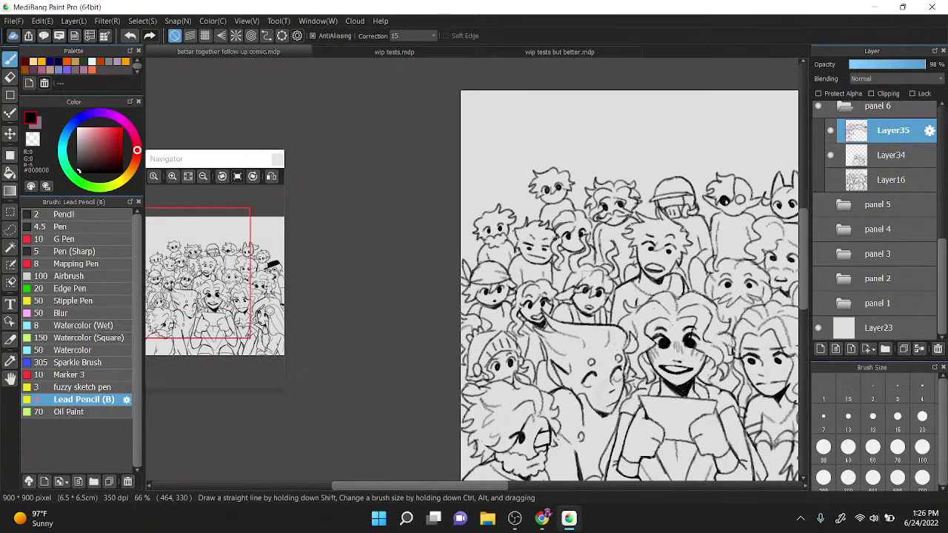
scroll(629, 285, "up", 1)
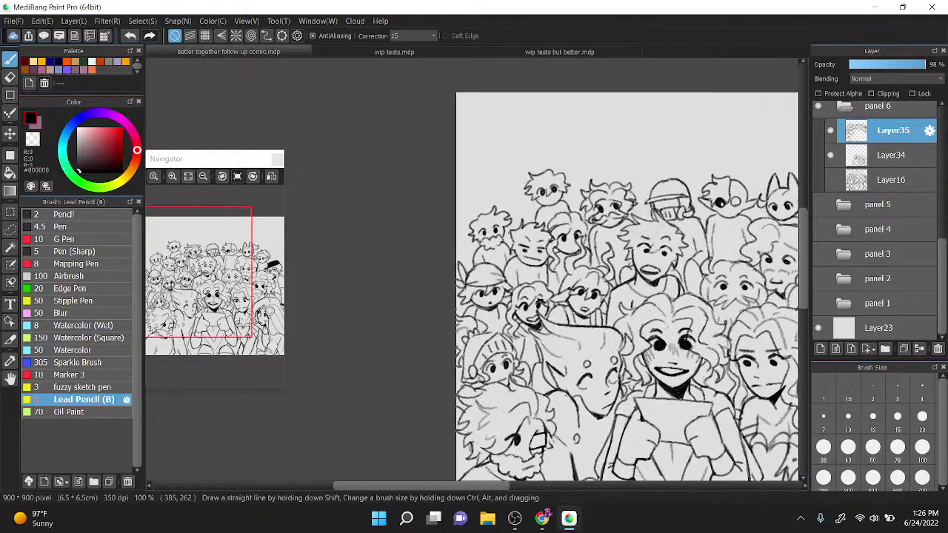
left_click_drag(646, 222, 637, 228)
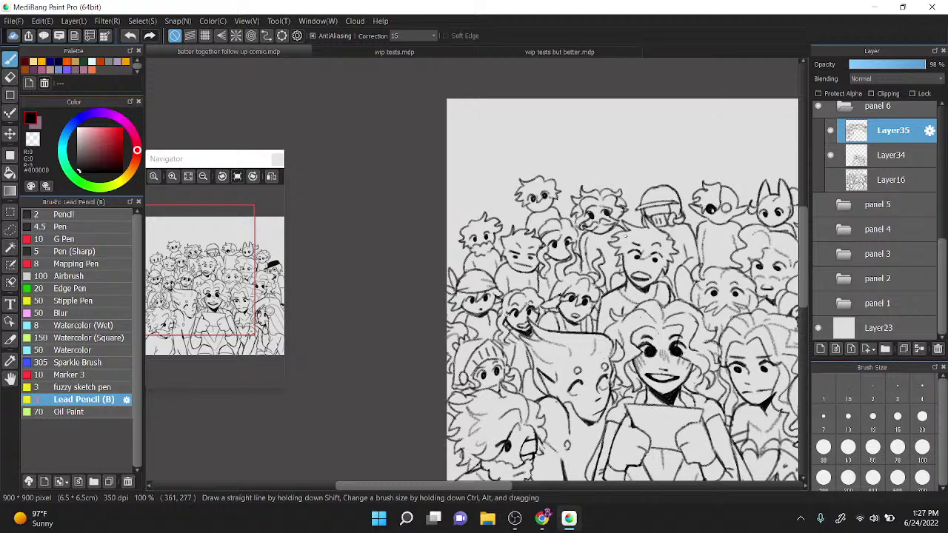
scroll(626, 237, "down", 2)
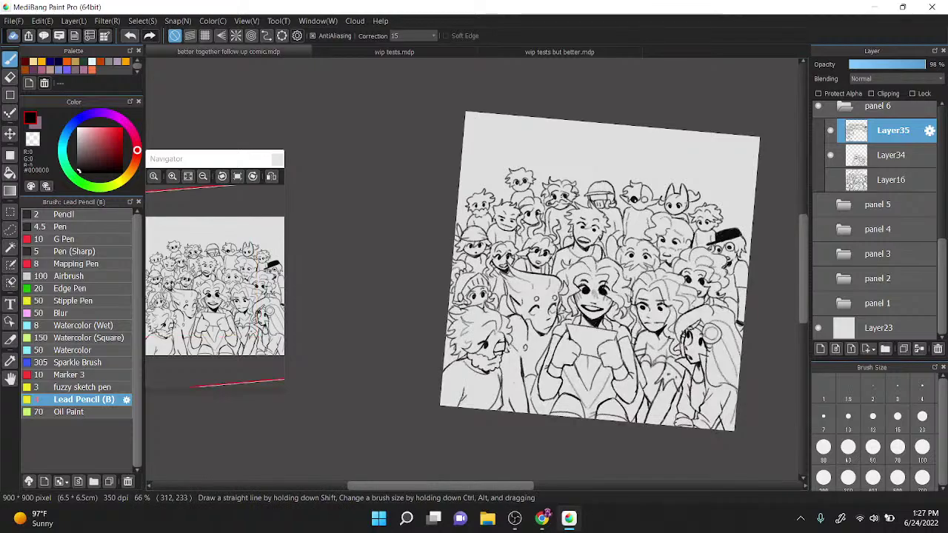
scroll(562, 259, "up", 4)
scroll(563, 259, "down", 2)
scroll(562, 259, "up", 1)
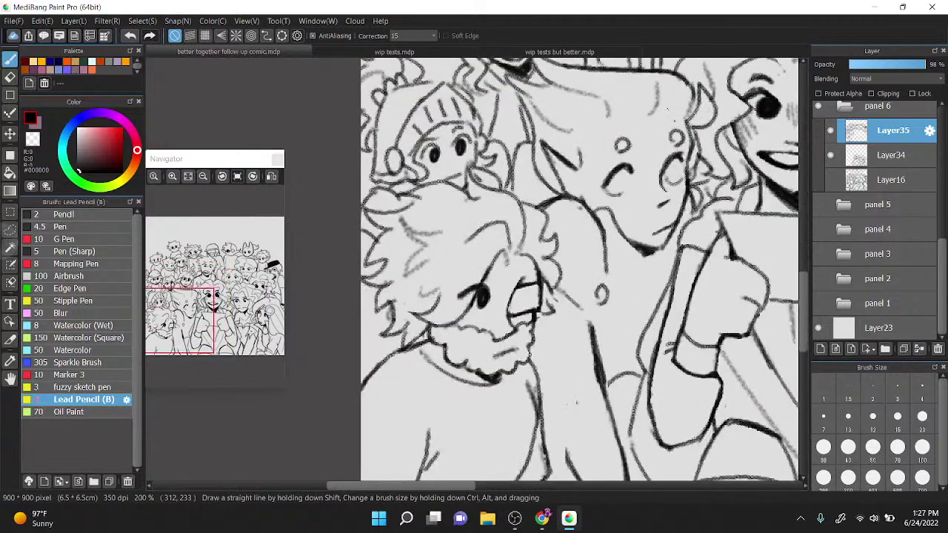
Step: Show the rough sketch layer Layer16 and ink the pointed-eared figure's arm edge, neck stroke and neckline
scroll(585, 273, "down", 1)
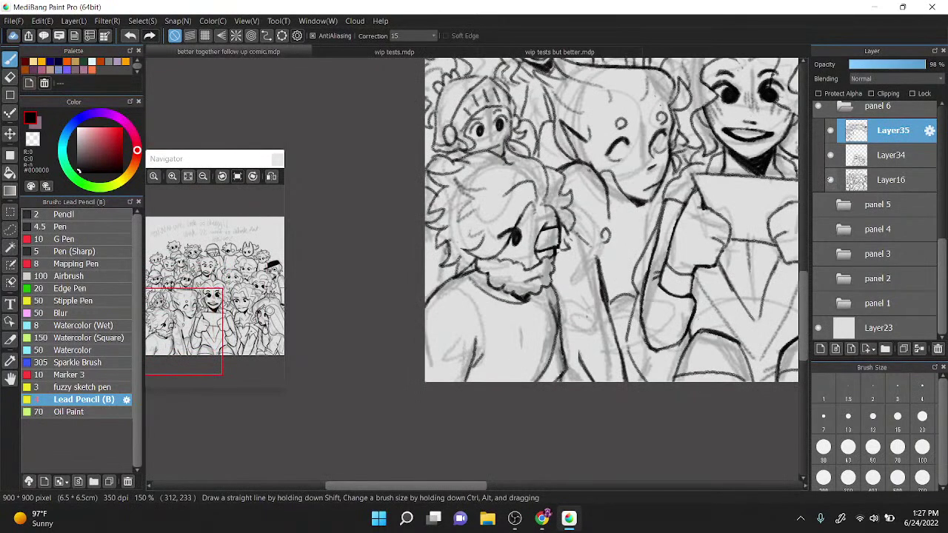
left_click_drag(555, 272, 588, 374)
left_click_drag(570, 323, 599, 393)
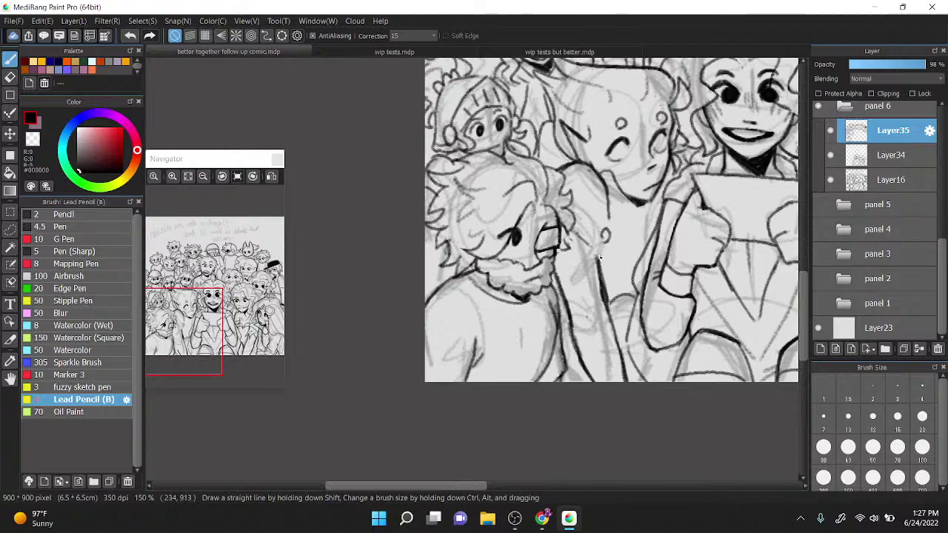
left_click_drag(599, 264, 603, 239)
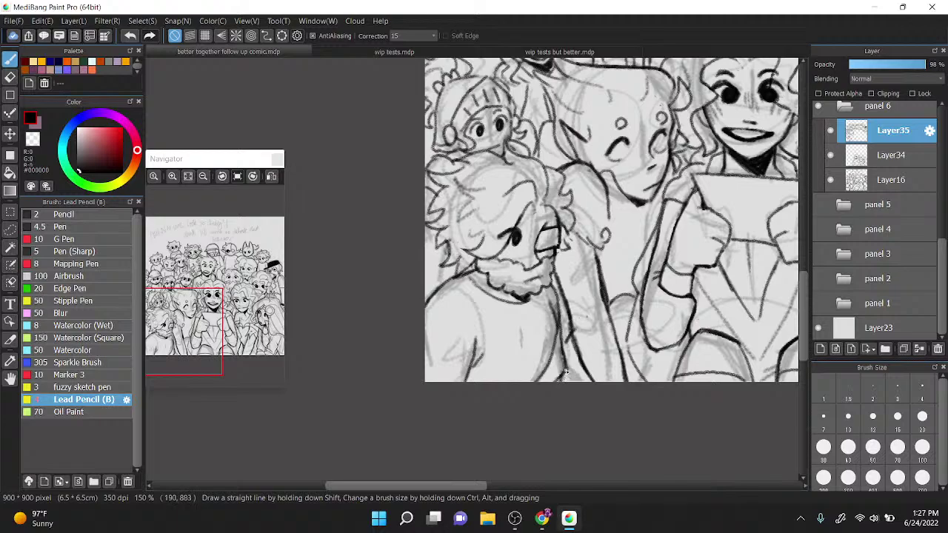
mouse_move(604, 238)
left_mouse_down()
mouse_move(635, 259)
mouse_move(634, 272)
left_mouse_up()
left_click_drag(644, 224, 642, 206)
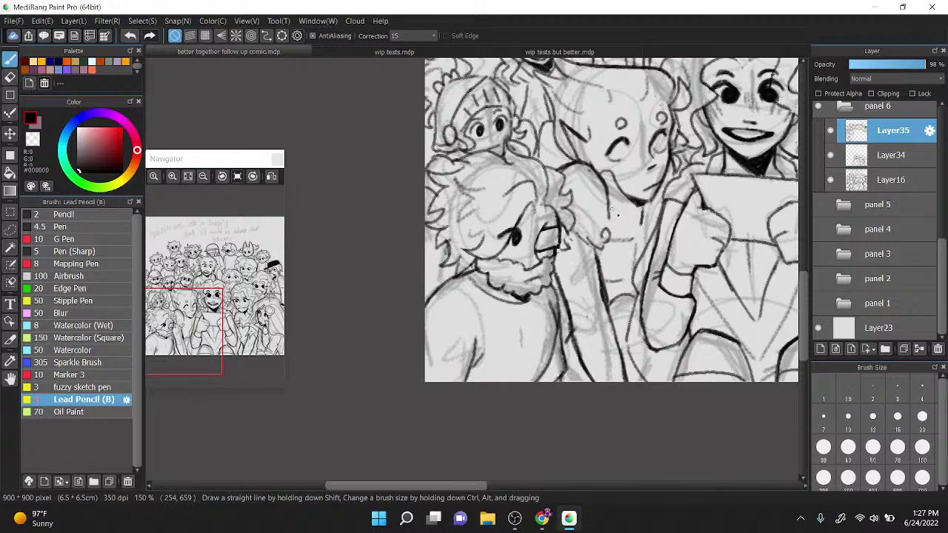
Step: Hide the rough sketch layer Layer16 and ink two curved cross lines on the pointed-eared figure's arm
left_click(829, 179)
left_click_drag(572, 309, 602, 300)
left_click_drag(593, 371, 615, 364)
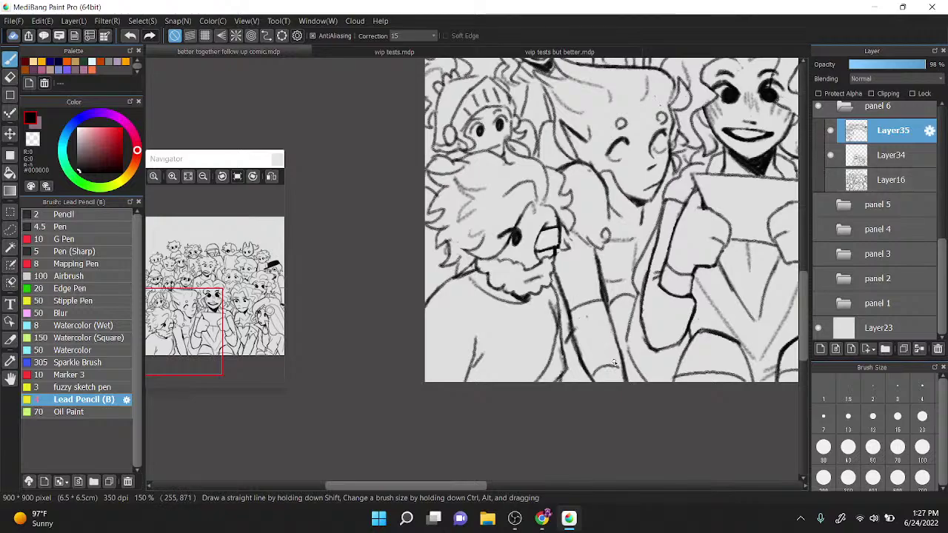
scroll(614, 362, "down", 3)
scroll(588, 205, "up", 4)
scroll(588, 204, "down", 2)
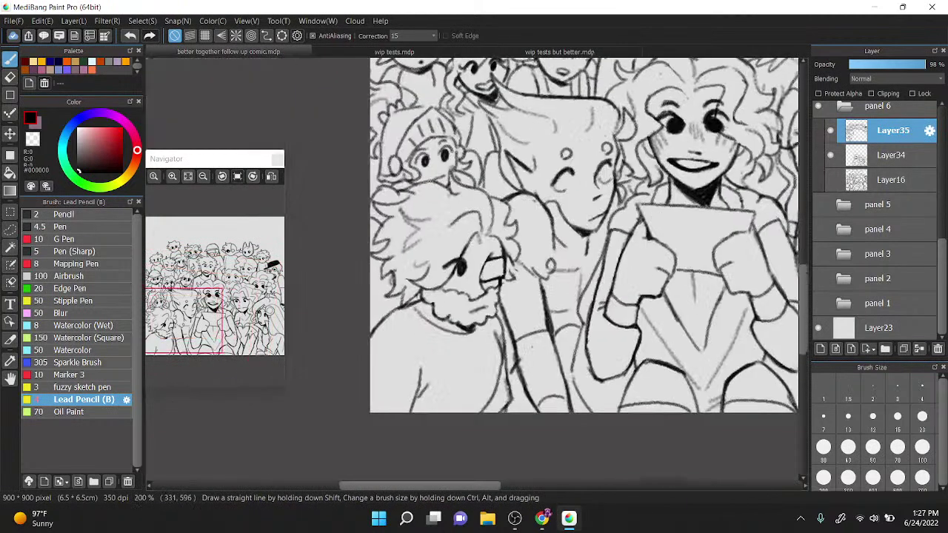
Step: Thicken the arcs of both closed eyes on the pointed-eared figure
left_click_drag(689, 96, 708, 117)
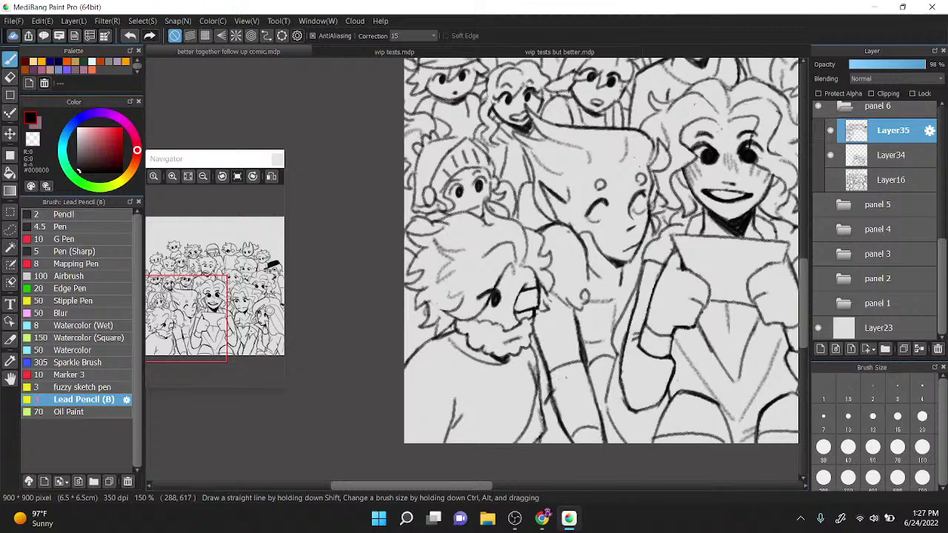
scroll(633, 326, "up", 5)
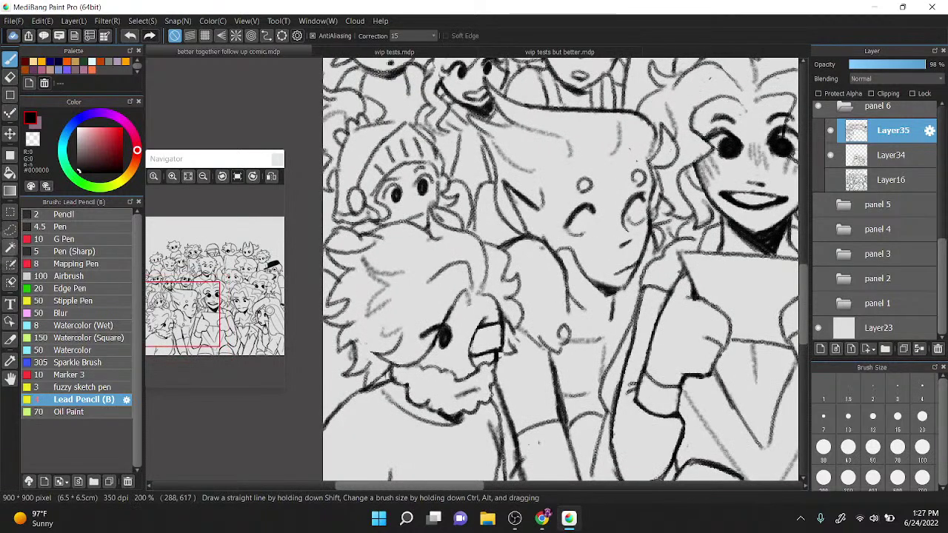
scroll(633, 325, "down", 1)
scroll(535, 180, "up", 1)
left_click_drag(542, 171, 605, 125)
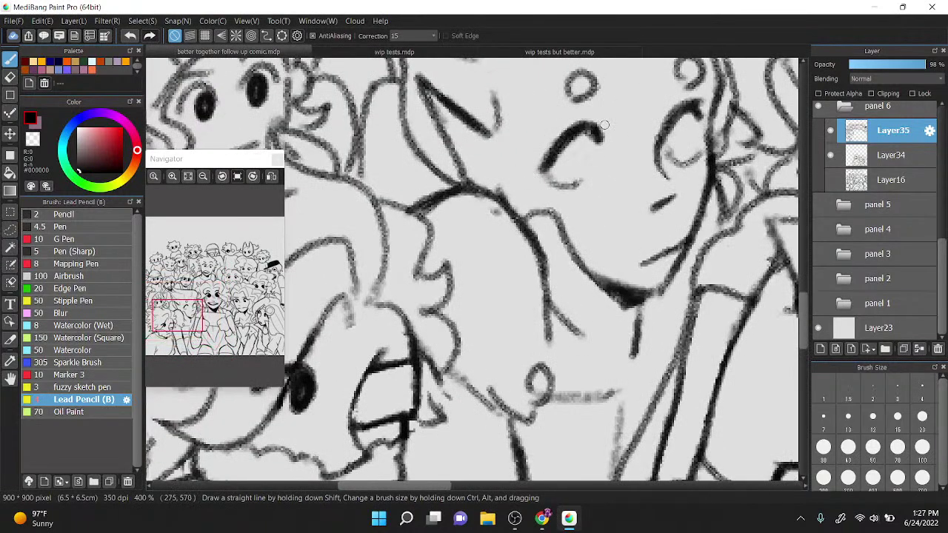
left_click_drag(705, 102, 695, 119)
scroll(705, 143, "down", 3)
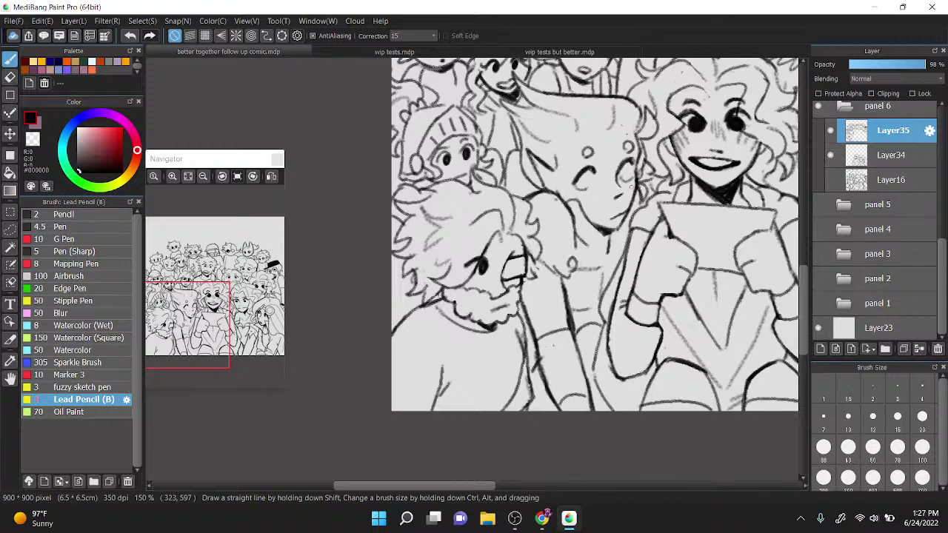
scroll(645, 264, "down", 3)
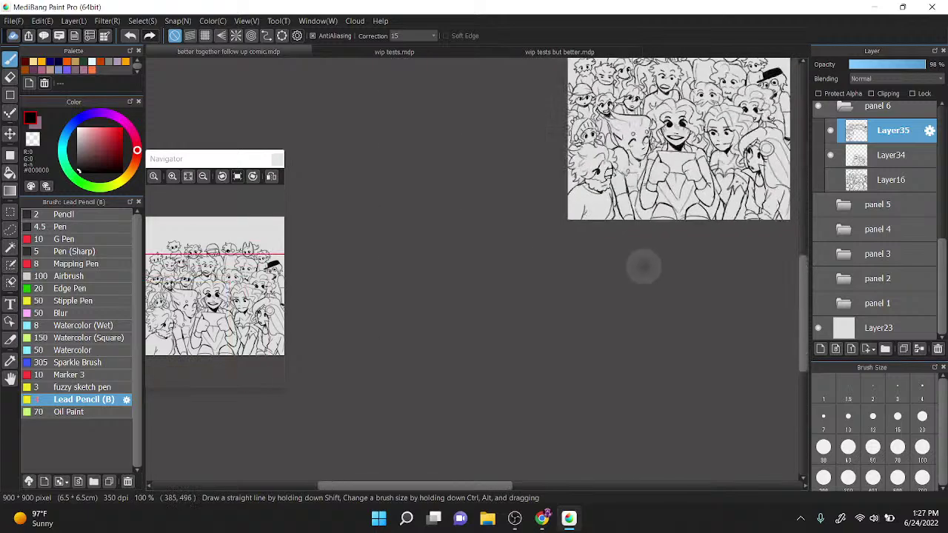
scroll(557, 248, "up", 2)
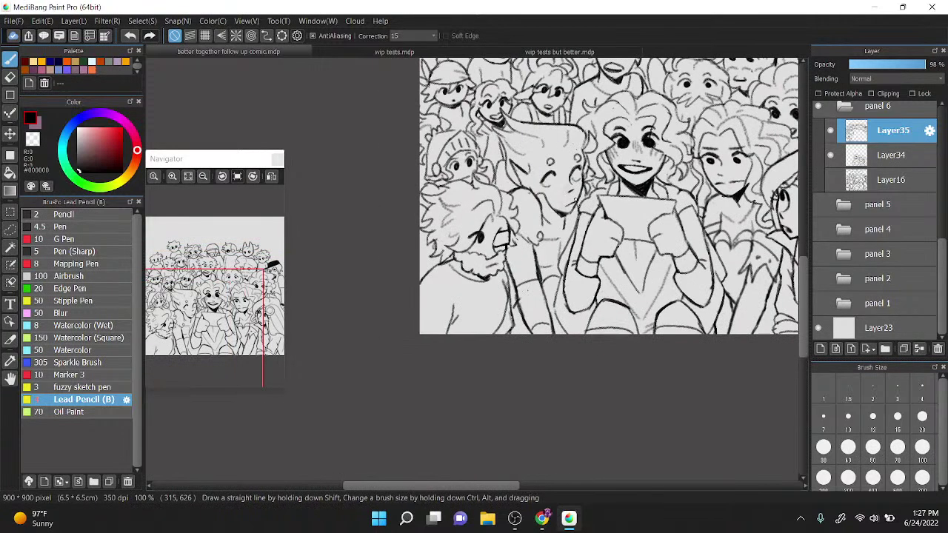
scroll(549, 191, "up", 3)
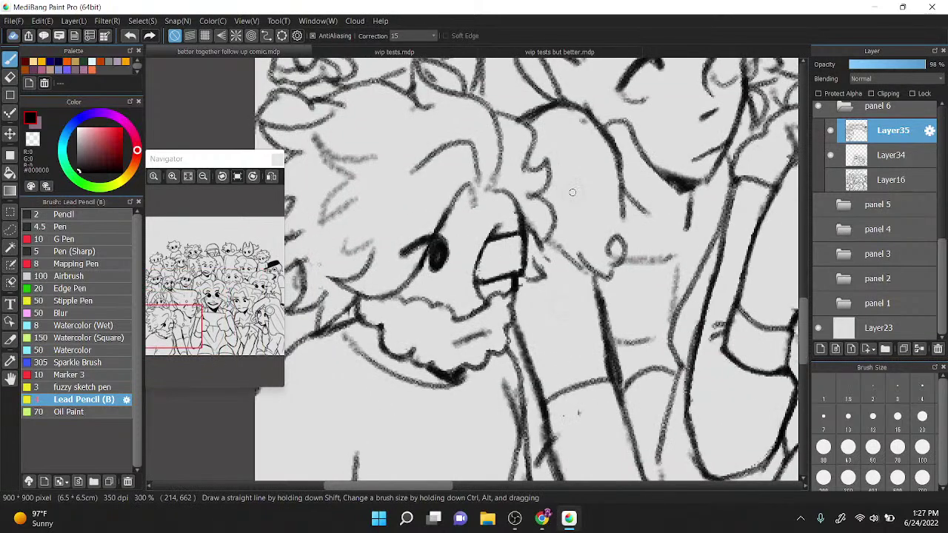
mouse_move(505, 253)
left_mouse_down()
mouse_move(497, 248)
mouse_move(496, 263)
mouse_move(524, 255)
mouse_move(497, 264)
mouse_move(504, 245)
mouse_move(501, 274)
left_mouse_up()
key("ctrl+z")
key("ctrl+z")
key("ctrl+z")
key("ctrl+z")
key("ctrl+z")
Step: Add light crossing strokes inside the square patch on the front-left character's face
left_click_drag(479, 268, 520, 253)
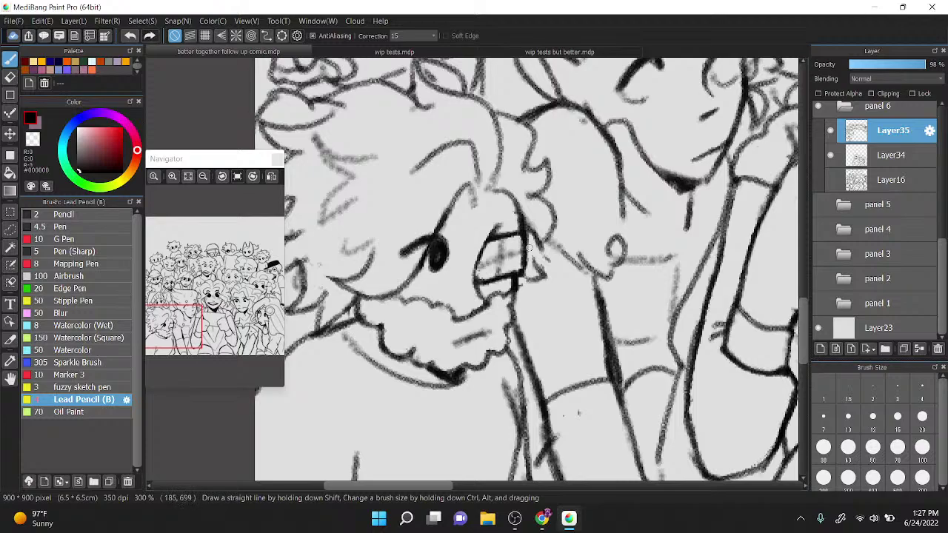
scroll(529, 247, "down", 4)
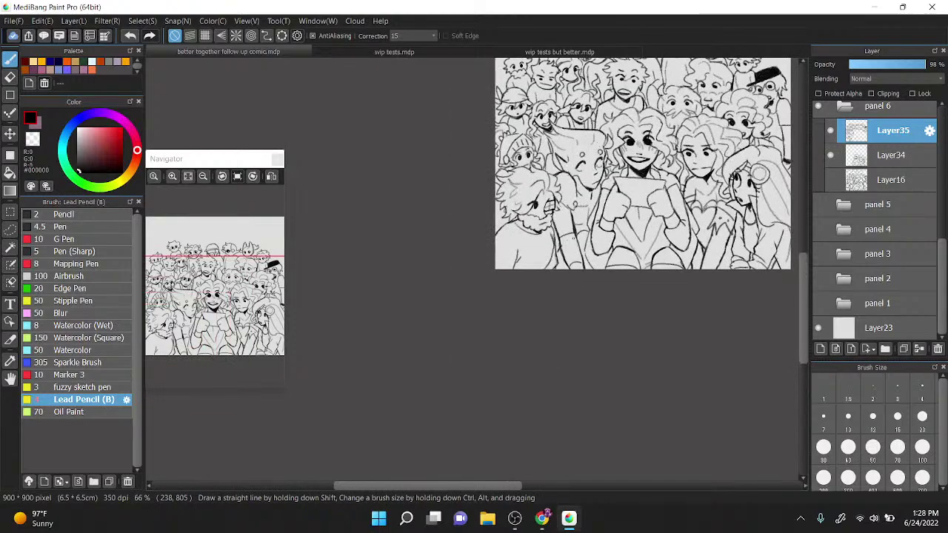
left_click_drag(673, 209, 585, 268)
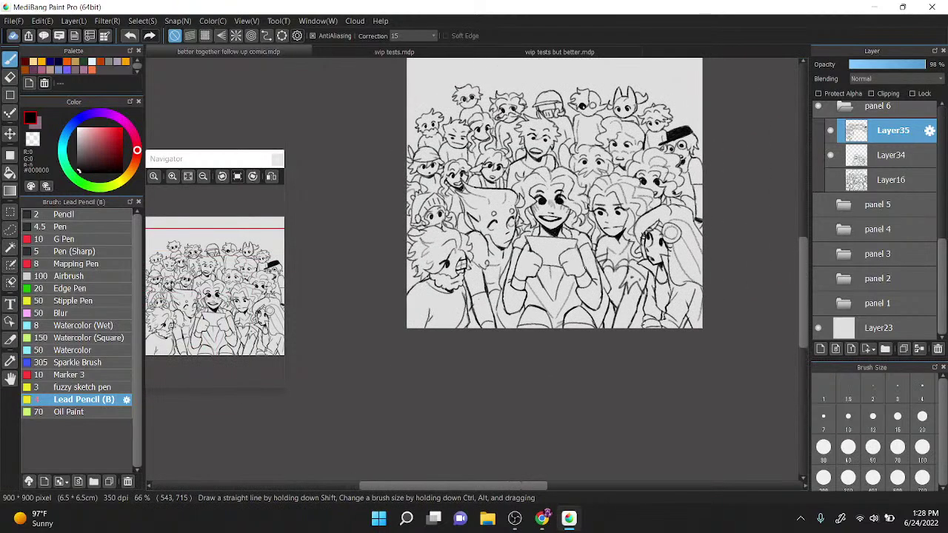
Step: Review the inked crowd in panel 6, toggling the visibility of Layer34 to compare the line art
scroll(585, 294, "up", 2)
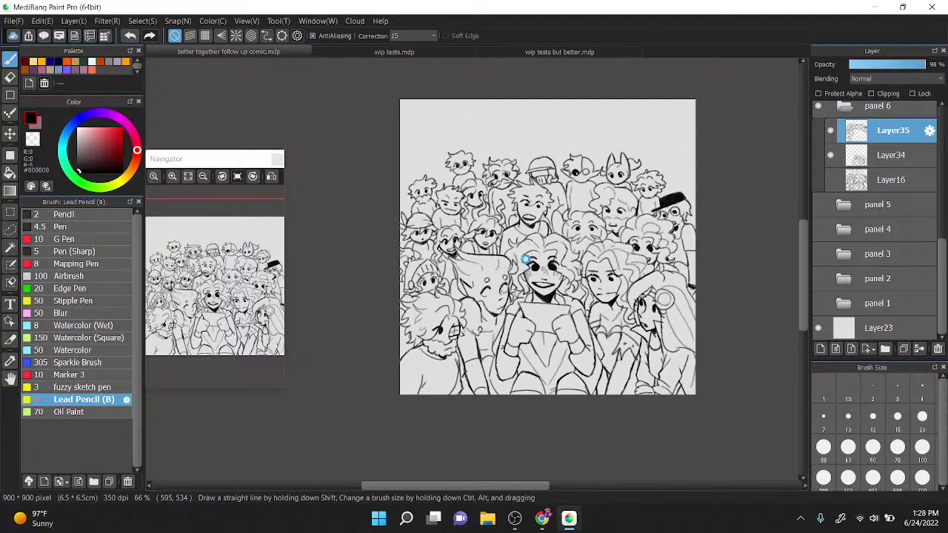
left_click_drag(610, 268, 627, 263)
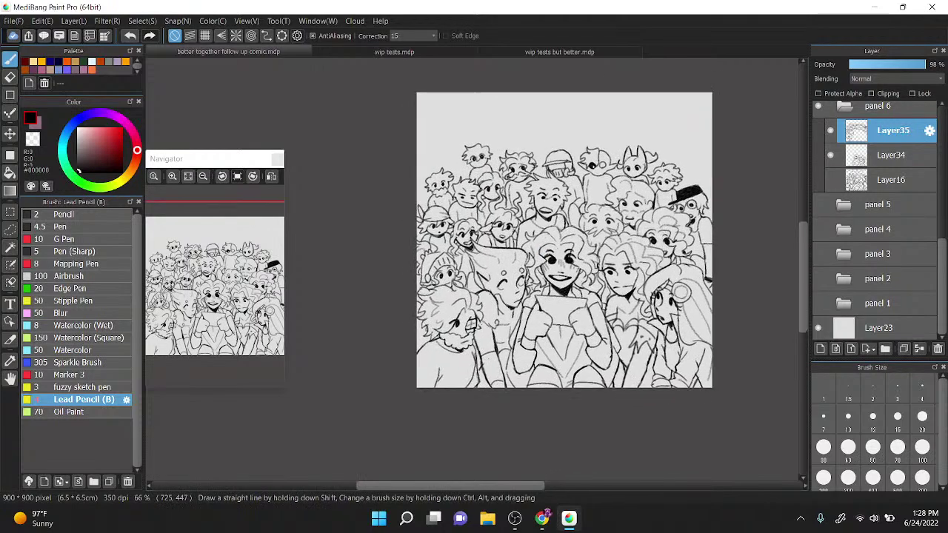
scroll(627, 263, "up", 1)
scroll(533, 256, "up", 1)
scroll(533, 256, "down", 2)
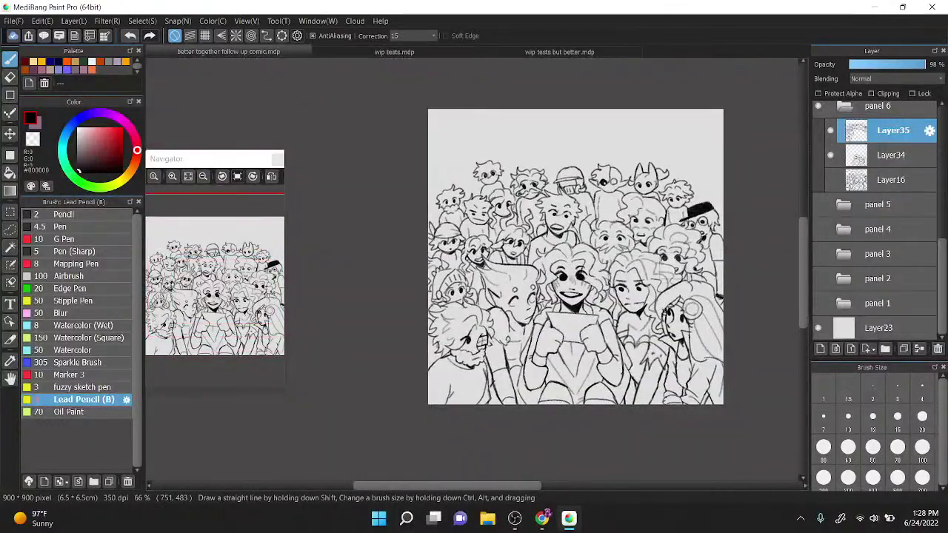
left_click(831, 154)
left_click(830, 154)
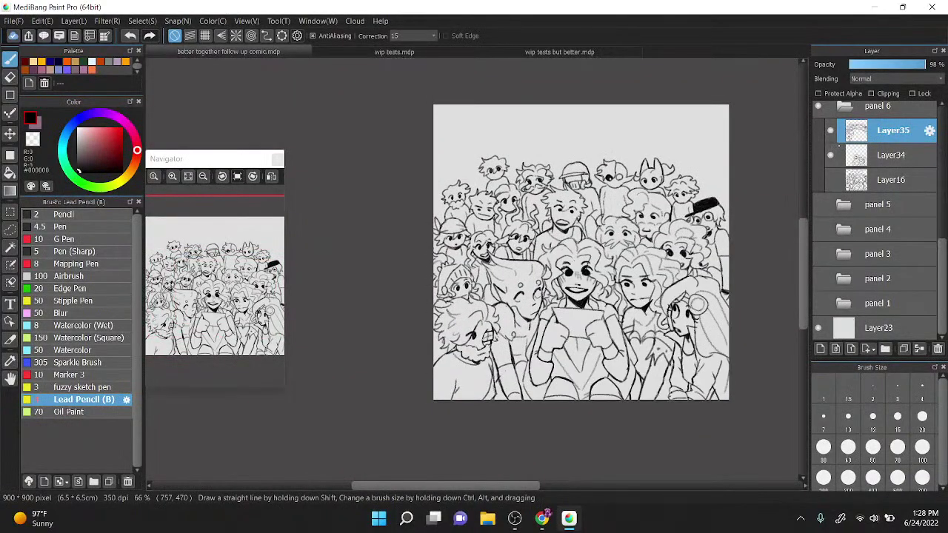
left_click(831, 154)
left_click(829, 155)
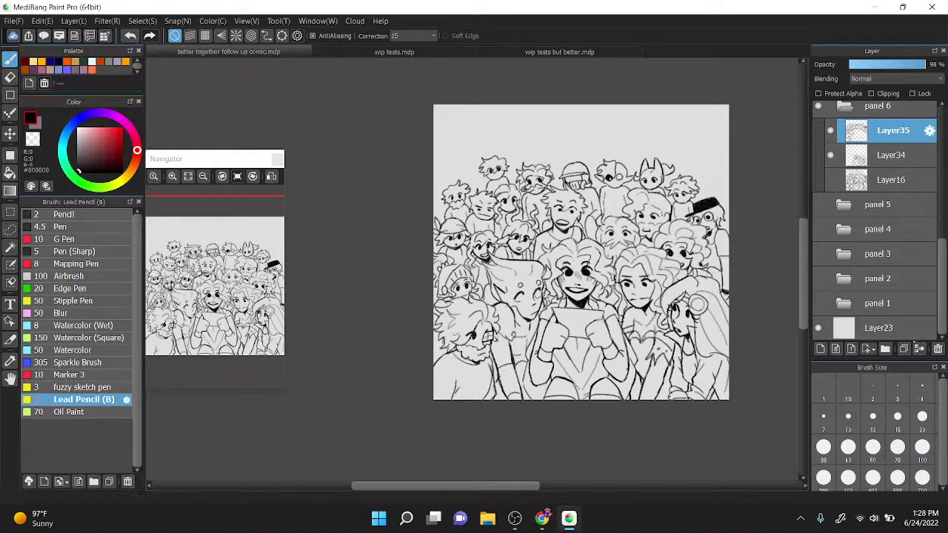
Step: Merge Layer35 into Layer34, collapse the panel 6 folder and switch the visible artwork from panel 6 to panel 7
left_click(919, 348)
left_click(846, 127)
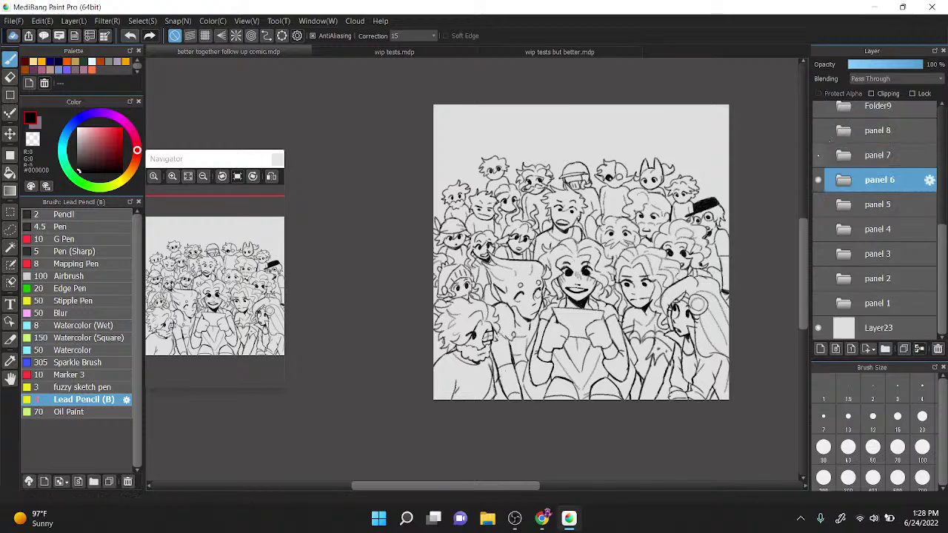
left_click(817, 155)
left_click(817, 180)
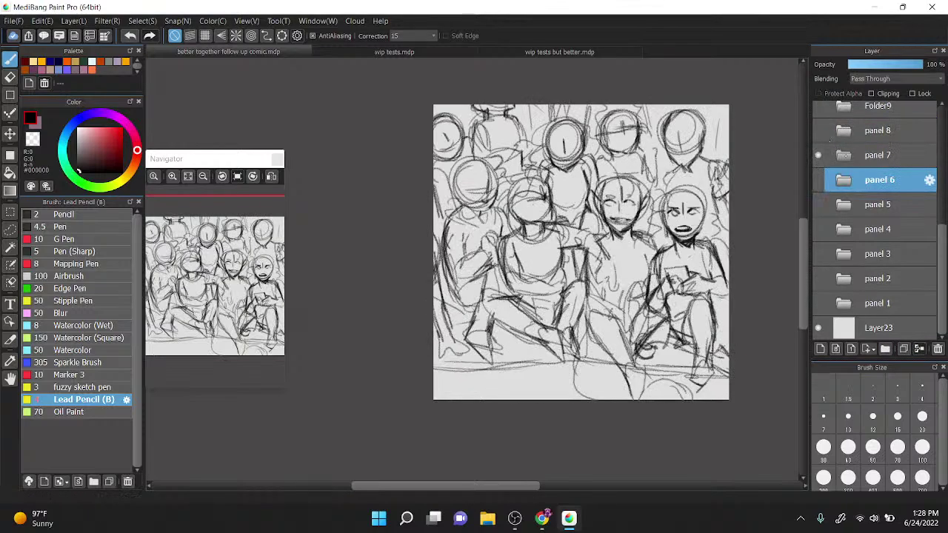
Step: Add a new layer above sketch Layer17 in panel 7, lower Layer17's opacity to 30% and make the new layer active
left_click(843, 154)
left_click(862, 180)
left_click(819, 349)
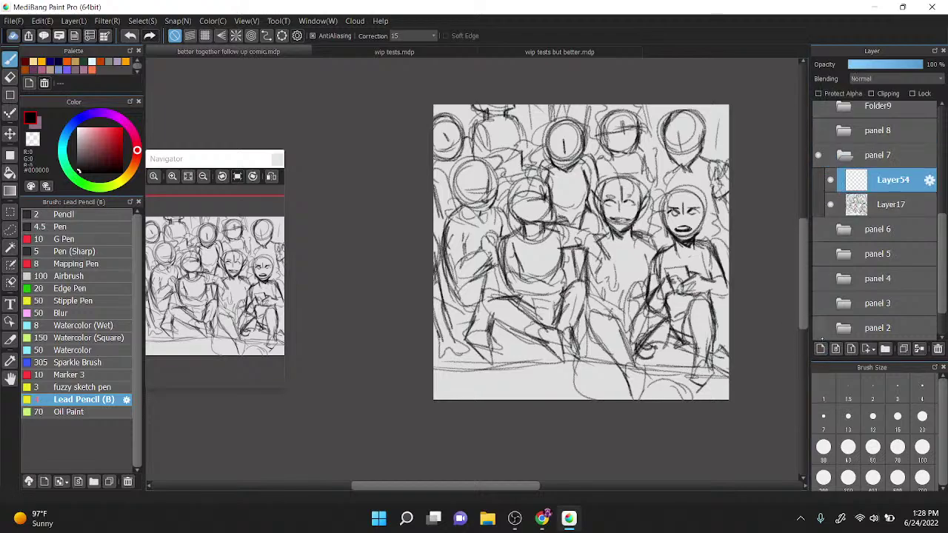
left_click(861, 205)
left_click_drag(918, 65, 878, 64)
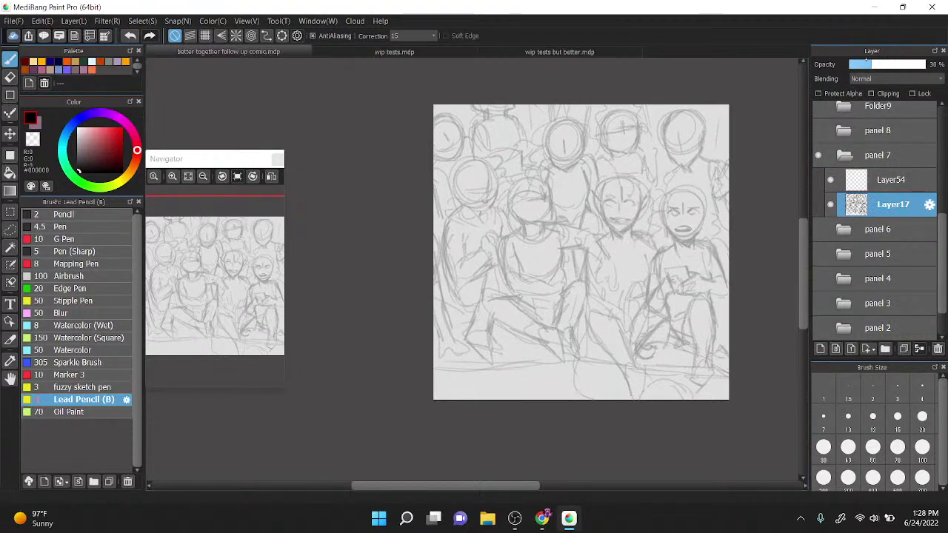
left_click(881, 180)
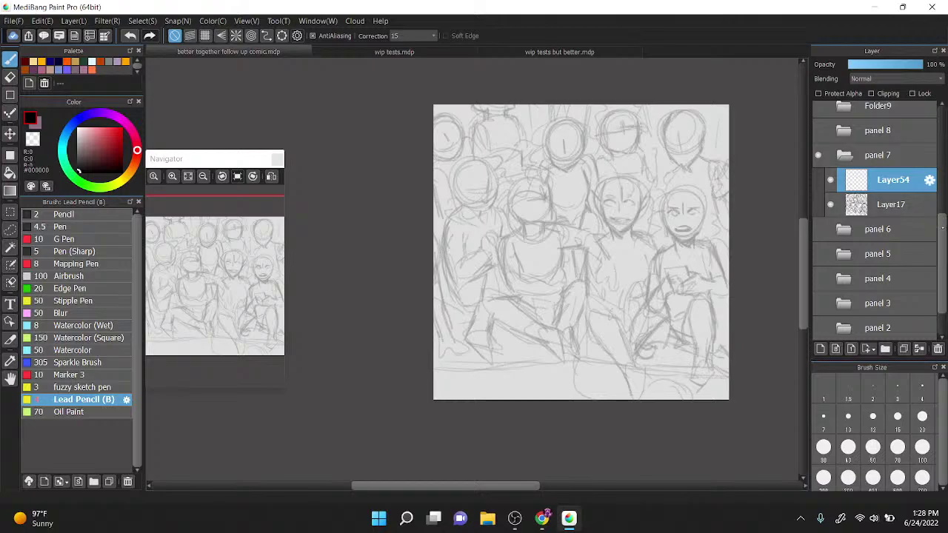
Step: Check the sketches in neighbouring folders such as panel 8 and Folder9 by showing and hiding them over panel 7
left_click_drag(942, 228, 945, 113)
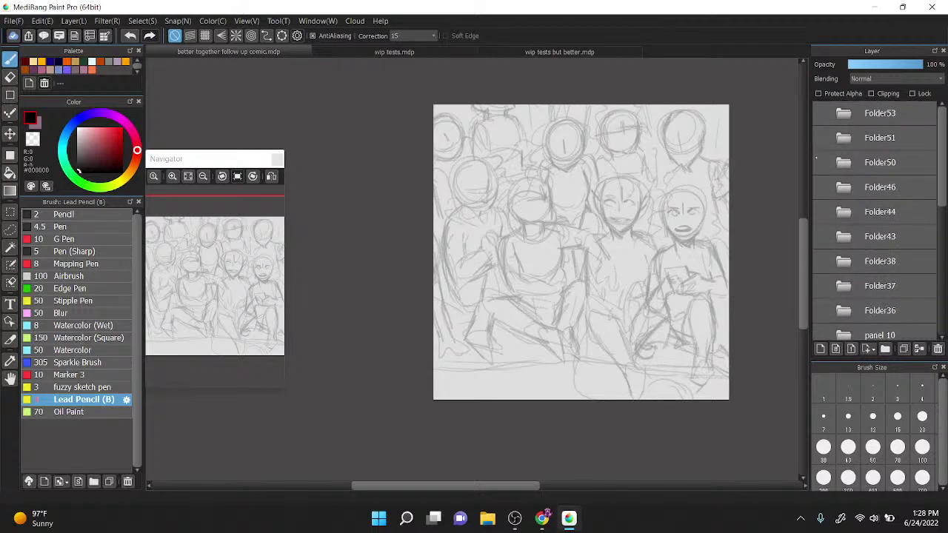
left_click(816, 162)
left_click(816, 164)
left_click_drag(942, 180, 943, 227)
left_click(819, 276)
left_click(819, 276)
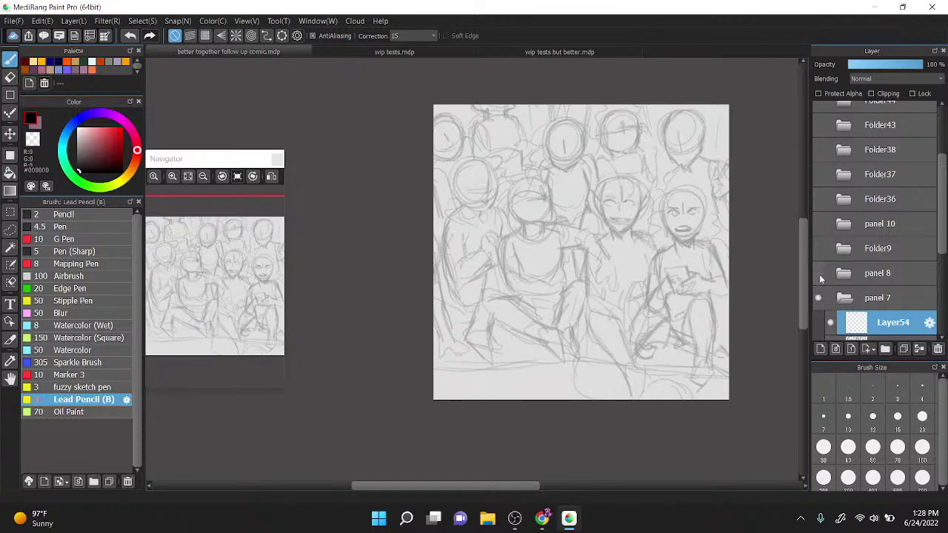
left_click(818, 273)
left_click(818, 273)
left_click(818, 249)
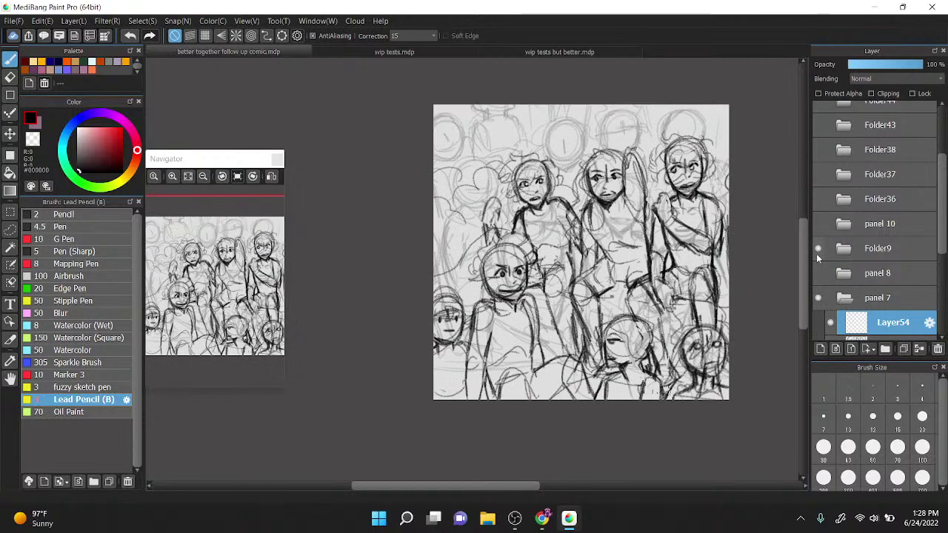
left_click(817, 249)
left_click_drag(944, 246, 945, 272)
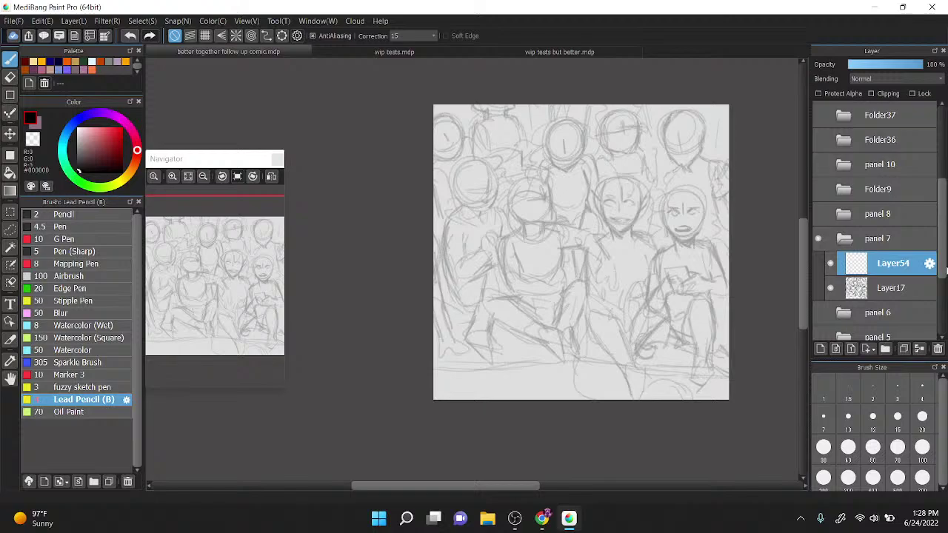
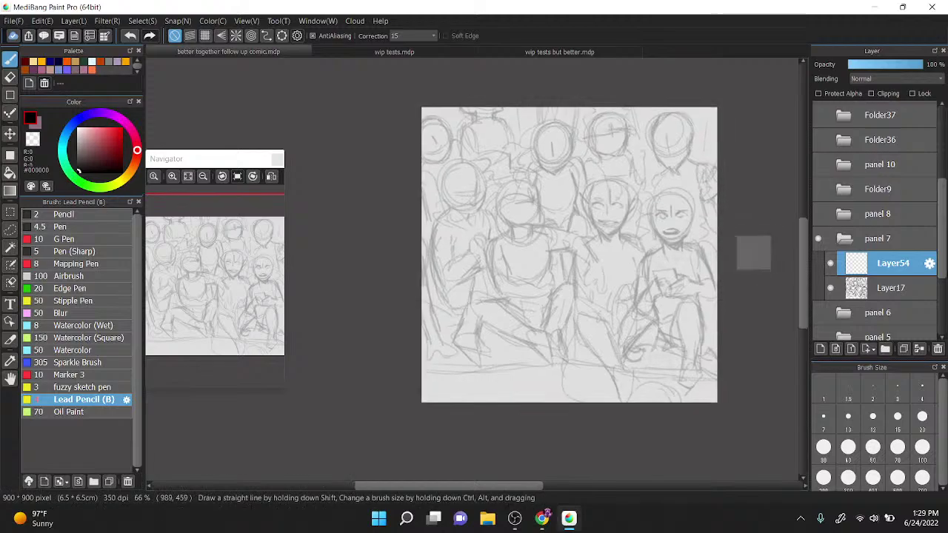
Step: Ink both eyes of the angry front-right character with curved upper lash lines and solid black irises
scroll(696, 252, "up", 5)
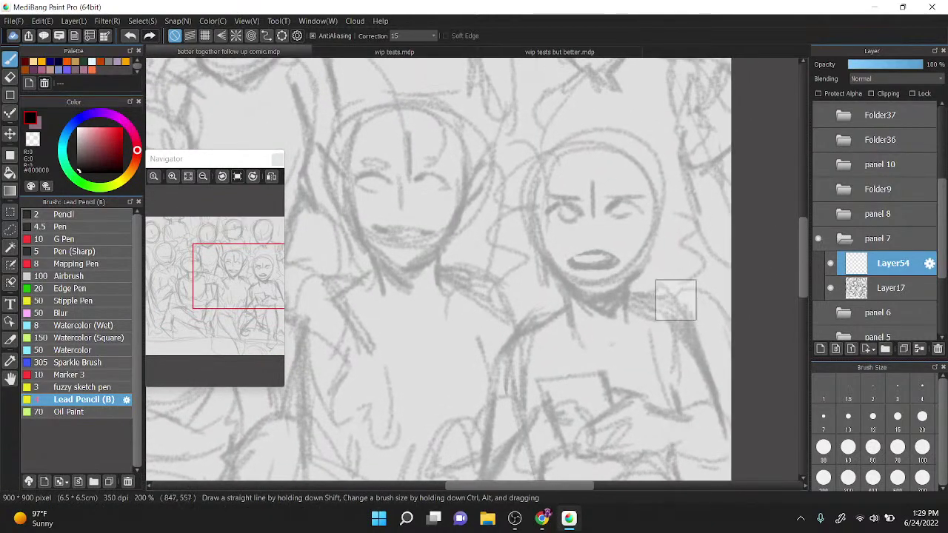
scroll(693, 314, "down", 3)
scroll(701, 331, "up", 2)
left_click_drag(701, 332, 685, 342)
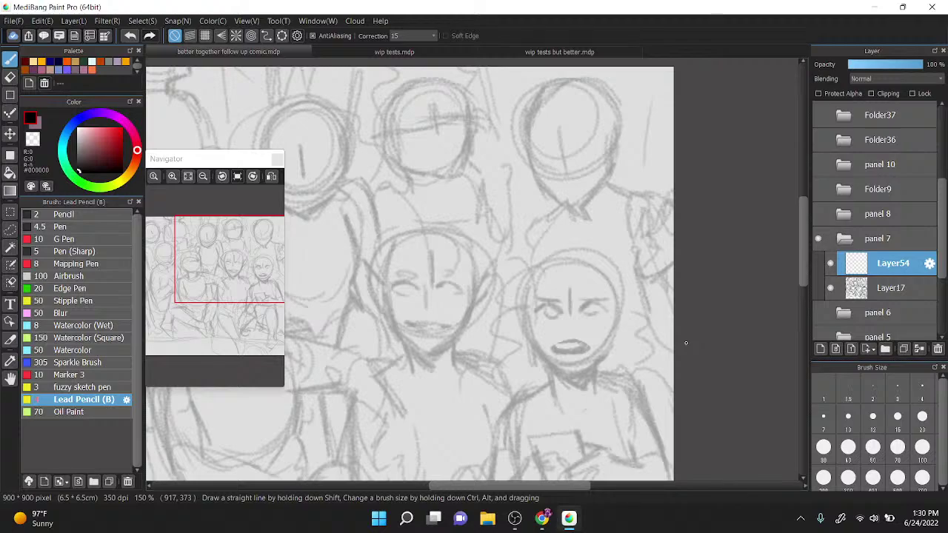
scroll(685, 343, "up", 2)
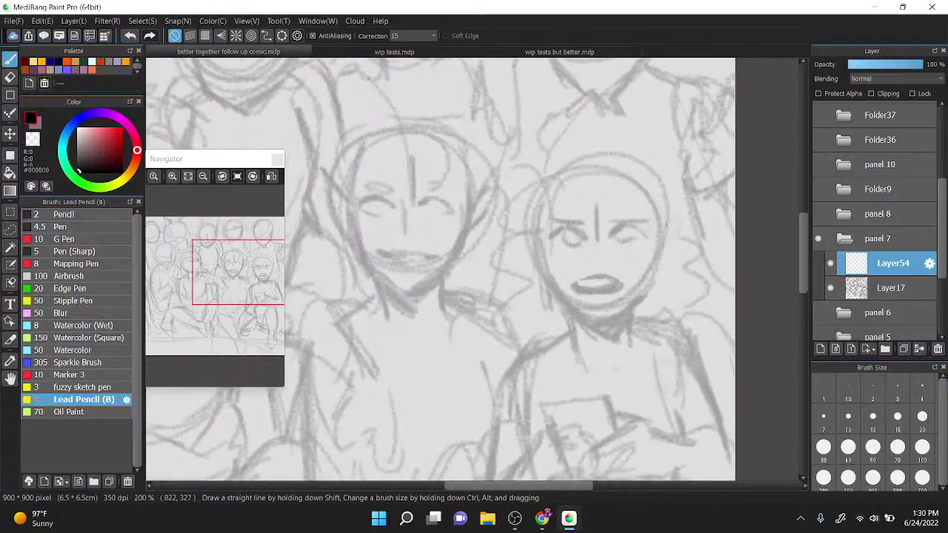
scroll(665, 226, "up", 3)
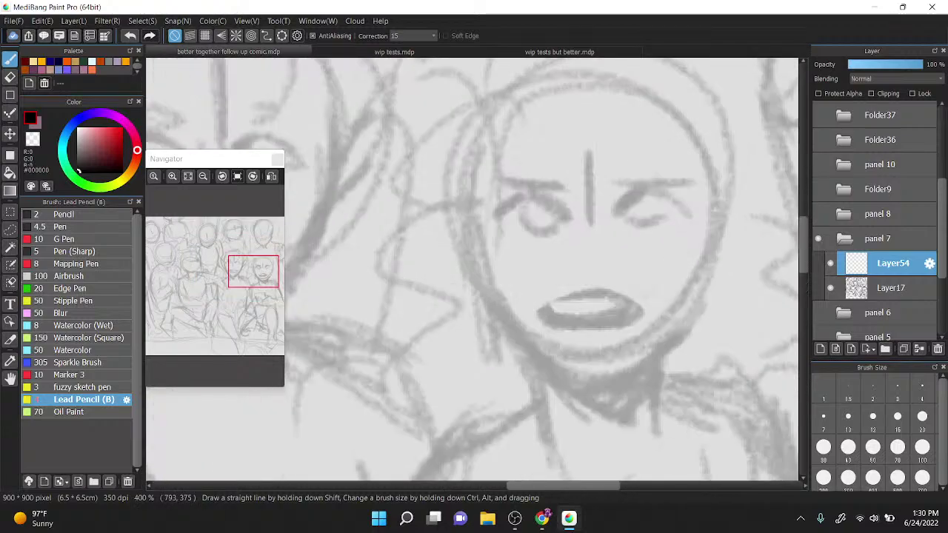
mouse_move(495, 214)
left_mouse_down()
mouse_move(537, 193)
mouse_move(564, 212)
mouse_move(641, 191)
mouse_move(633, 194)
mouse_move(668, 196)
mouse_move(684, 215)
left_mouse_up()
mouse_move(525, 202)
left_mouse_down()
mouse_move(546, 225)
mouse_move(566, 207)
left_mouse_up()
mouse_move(631, 202)
left_mouse_down()
mouse_move(622, 214)
mouse_move(650, 197)
left_mouse_up()
mouse_move(524, 206)
left_mouse_down()
mouse_move(534, 215)
mouse_move(560, 207)
left_mouse_up()
mouse_move(626, 207)
left_mouse_down()
mouse_move(630, 218)
mouse_move(641, 200)
mouse_move(686, 218)
left_mouse_up()
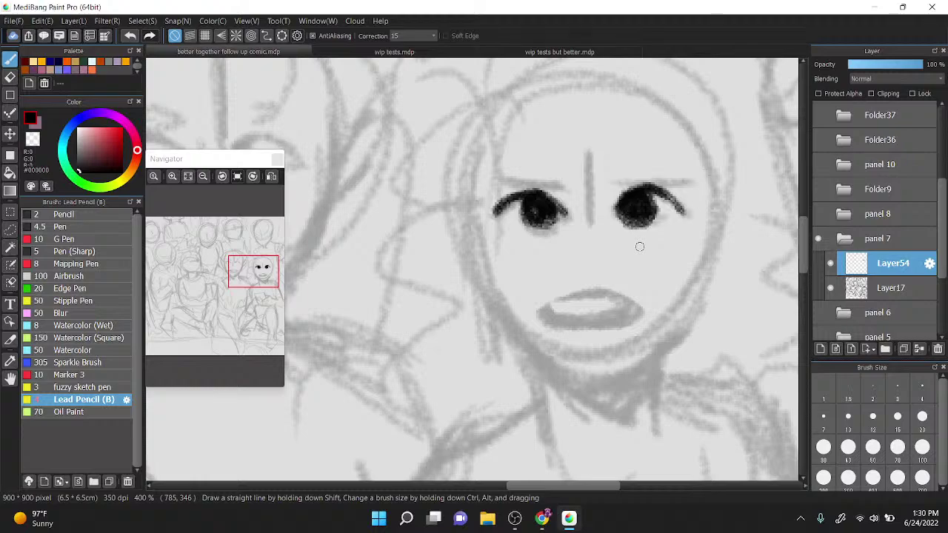
left_click_drag(495, 210, 533, 193)
Step: Ink a short nose mark and the curved jawline down to the chin on the front-right character
left_click_drag(574, 269, 591, 272)
scroll(591, 273, "up", 1)
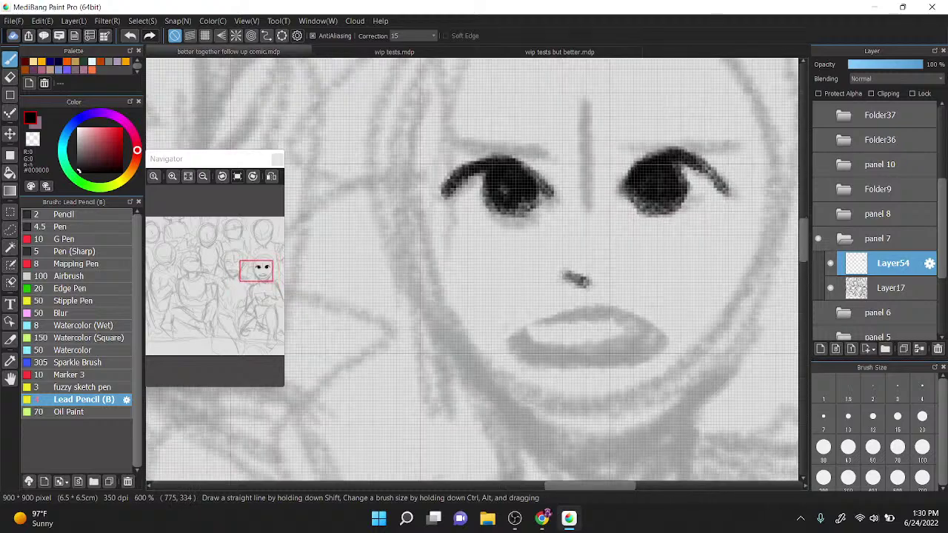
scroll(606, 195, "down", 1)
mouse_move(480, 194)
left_mouse_down()
mouse_move(509, 276)
mouse_move(545, 328)
mouse_move(596, 351)
mouse_move(574, 339)
mouse_move(611, 346)
mouse_move(673, 305)
mouse_move(649, 322)
mouse_move(688, 274)
mouse_move(711, 221)
left_mouse_up()
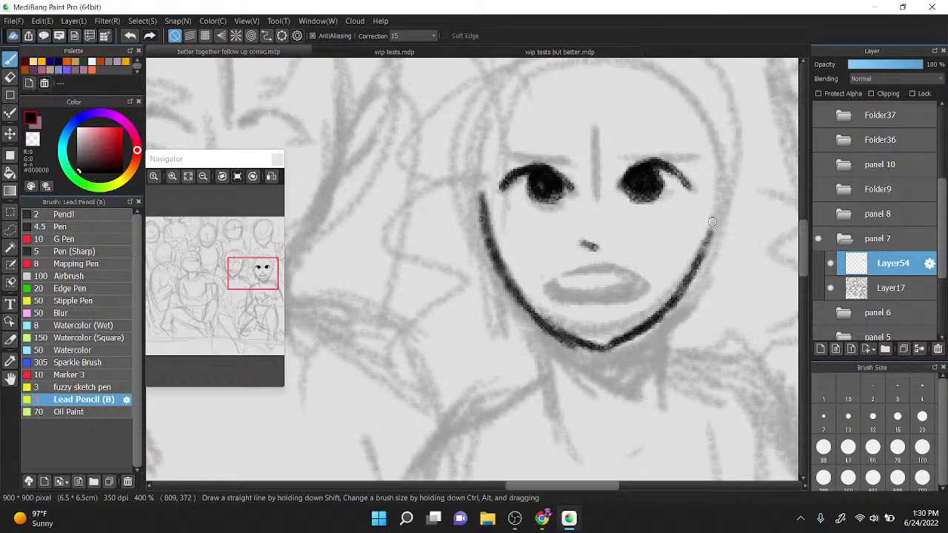
Step: Ink the front-right character's neck sides and start of the shoulder, and fill the shadow under the chin solid black
mouse_move(536, 314)
left_mouse_down()
mouse_move(556, 382)
mouse_move(641, 392)
left_mouse_up()
mouse_move(661, 329)
left_mouse_down()
mouse_move(661, 355)
mouse_move(662, 311)
mouse_move(668, 361)
mouse_move(734, 362)
left_mouse_up()
mouse_move(638, 392)
left_mouse_down()
mouse_move(660, 318)
mouse_move(626, 352)
mouse_move(574, 348)
mouse_move(622, 340)
mouse_move(611, 367)
mouse_move(595, 360)
mouse_move(640, 363)
left_mouse_up()
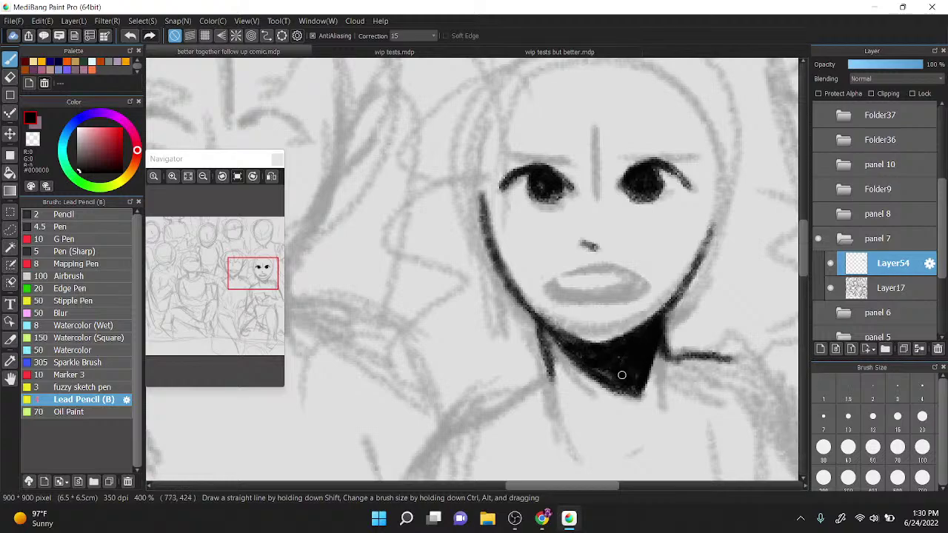
Step: Ink the front-right character's open, scowling mouth and fill its lower part black, leaving the upper teeth area clear
left_click_drag(566, 302, 553, 289)
scroll(622, 222, "down", 1)
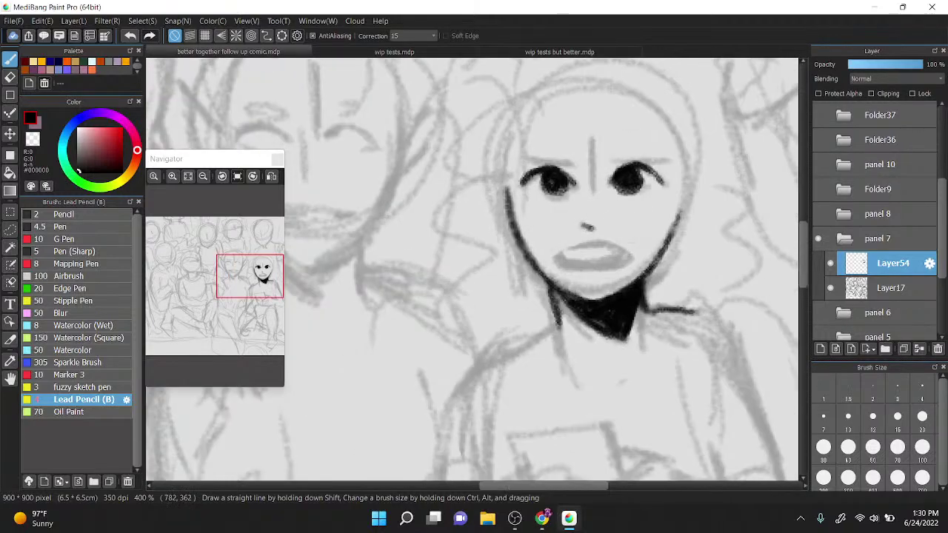
left_click_drag(654, 174, 522, 154)
scroll(665, 203, "up", 1)
scroll(521, 154, "down", 2)
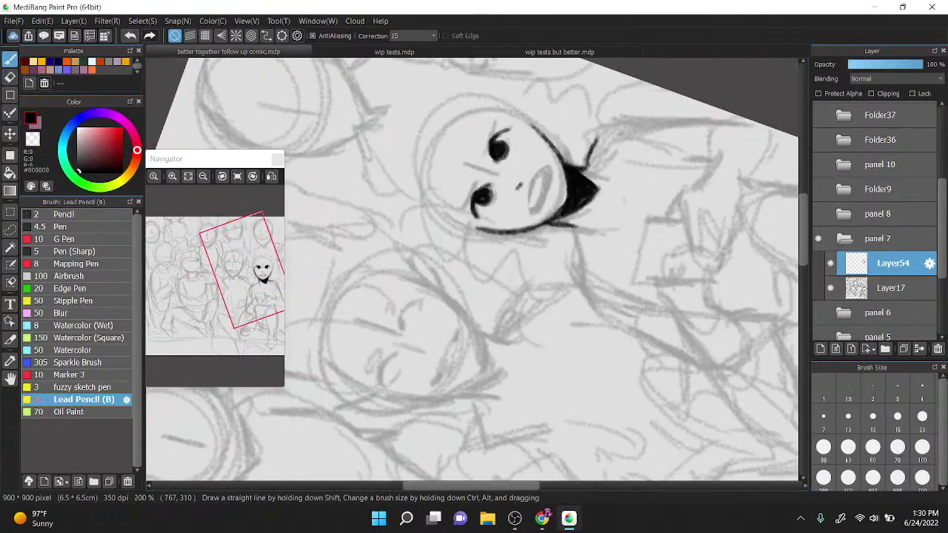
scroll(583, 165, "up", 3)
mouse_move(494, 278)
left_mouse_down()
mouse_move(522, 155)
mouse_move(551, 174)
mouse_move(544, 211)
left_mouse_up()
left_click_drag(504, 289, 540, 171)
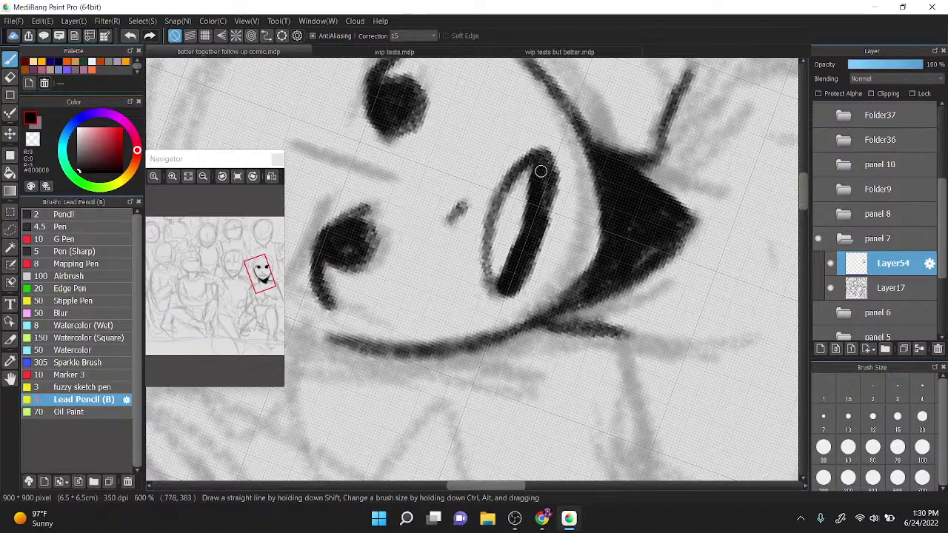
scroll(541, 171, "down", 2)
scroll(567, 197, "up", 2)
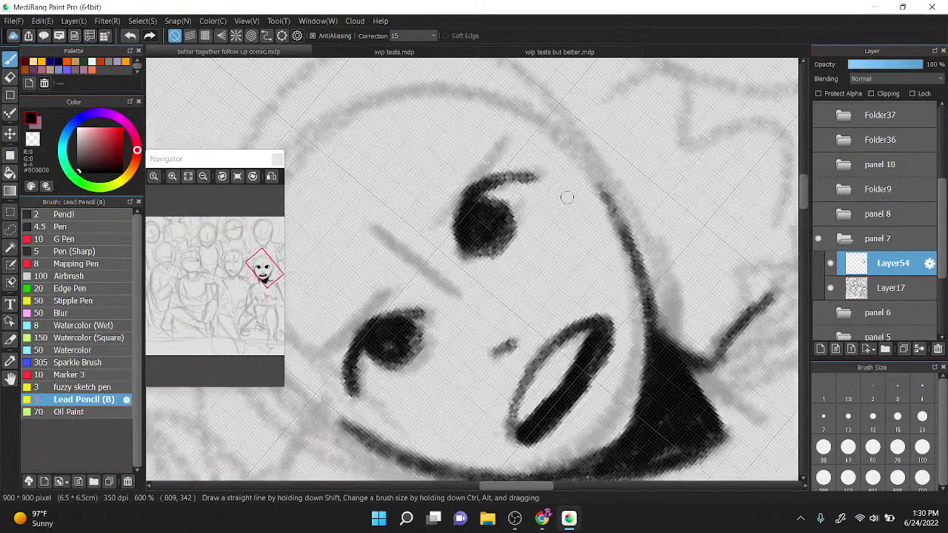
mouse_move(522, 392)
left_mouse_down()
mouse_move(518, 439)
mouse_move(532, 374)
left_mouse_up()
Step: Ink two straight eyebrows slanting down toward the nose above the front-right character's eyes
scroll(535, 354, "down", 2)
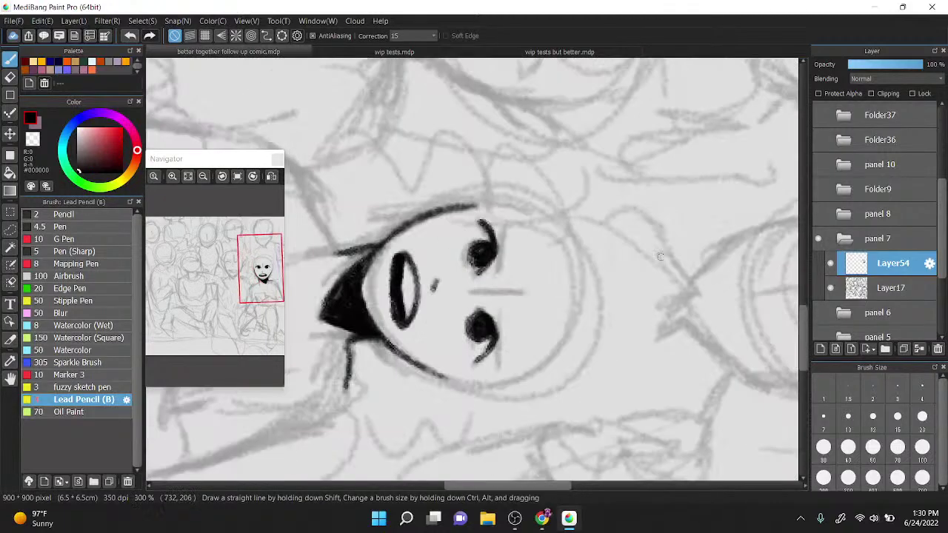
scroll(652, 175, "up", 1)
left_click_drag(492, 276, 503, 222)
left_click_drag(503, 222, 493, 279)
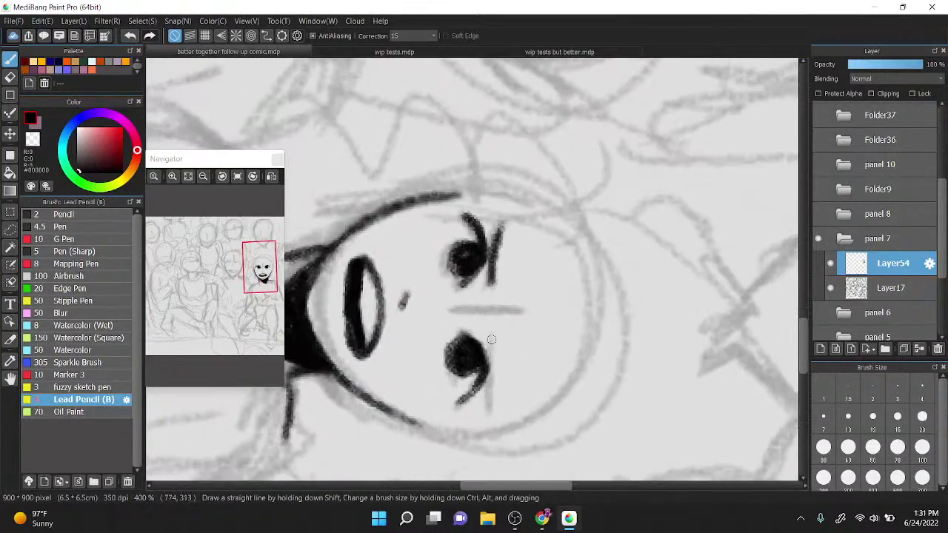
left_click_drag(491, 339, 489, 409)
scroll(599, 226, "down", 5)
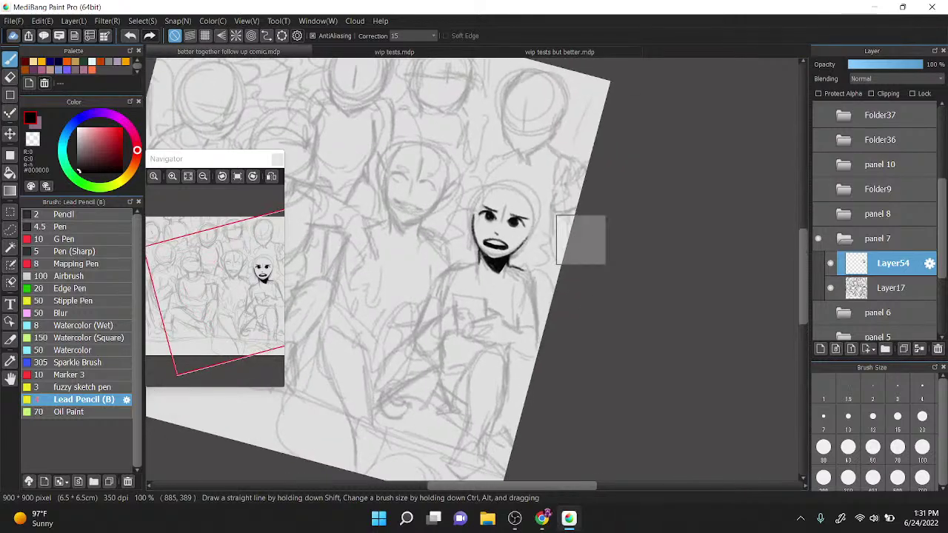
Step: Erase the black irises of both eyes on the front-right character with transparent colour, keeping the lash lines
scroll(558, 233, "up", 2)
scroll(612, 191, "up", 2)
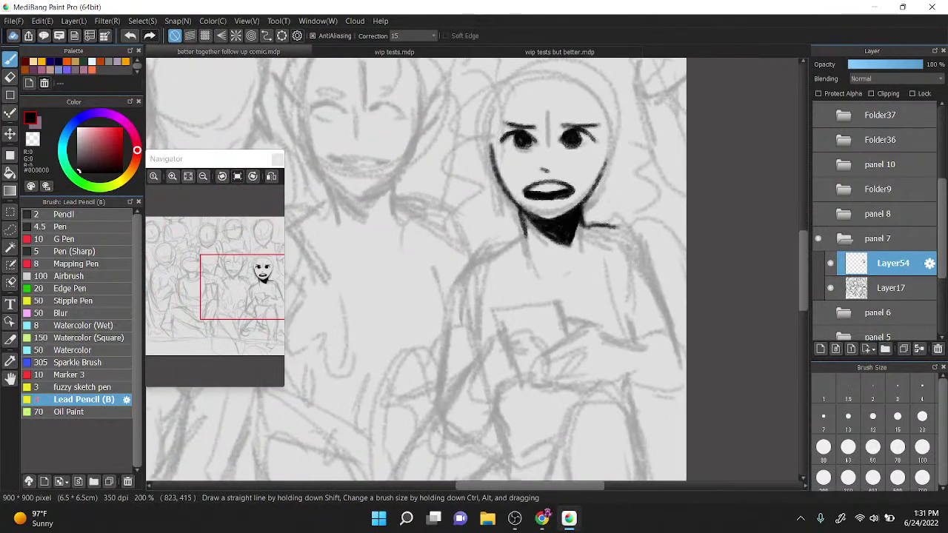
scroll(431, 191, "up", 4)
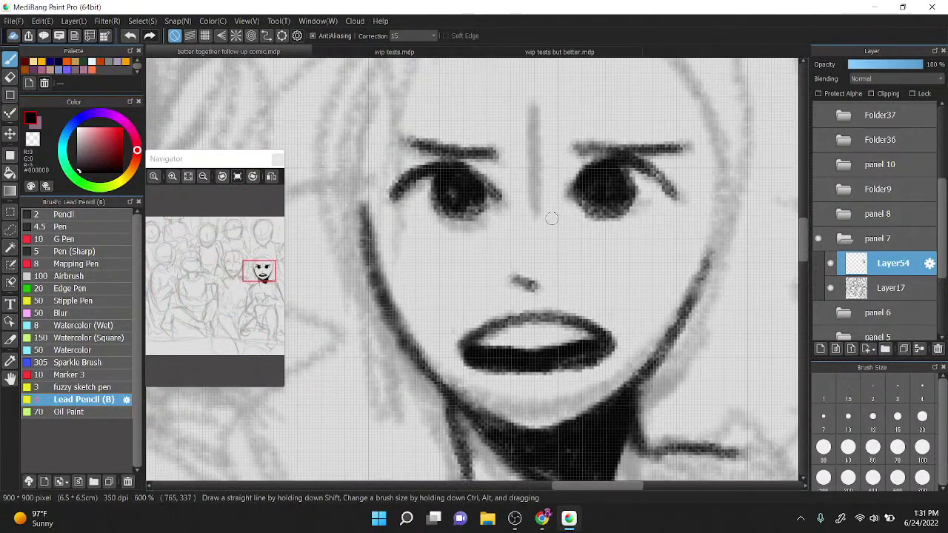
mouse_move(431, 191)
left_mouse_down()
mouse_move(453, 219)
mouse_move(437, 190)
mouse_move(479, 207)
mouse_move(437, 204)
mouse_move(473, 205)
left_mouse_up()
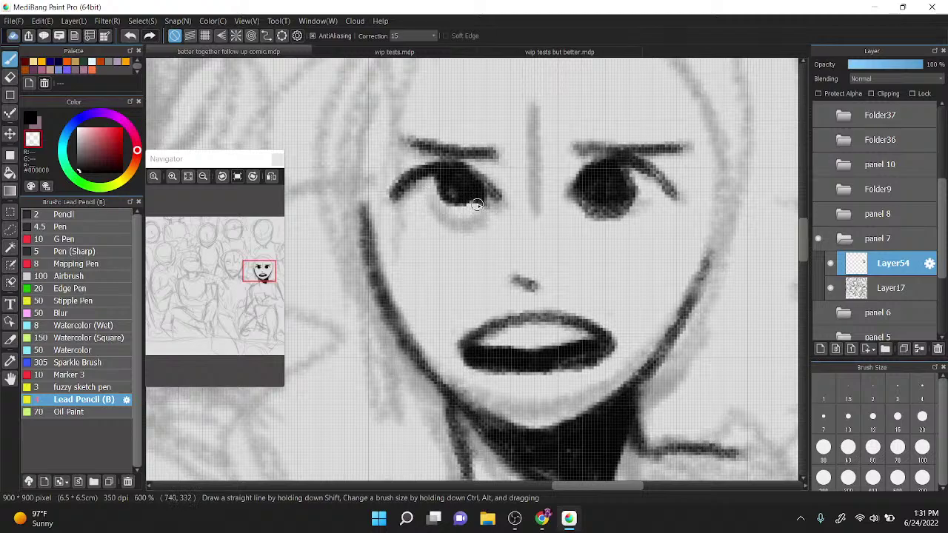
mouse_move(585, 207)
left_mouse_down()
mouse_move(616, 180)
mouse_move(614, 219)
mouse_move(587, 214)
mouse_move(628, 190)
mouse_move(601, 171)
left_mouse_up()
mouse_move(445, 206)
left_mouse_down()
mouse_move(466, 189)
mouse_move(482, 218)
left_mouse_up()
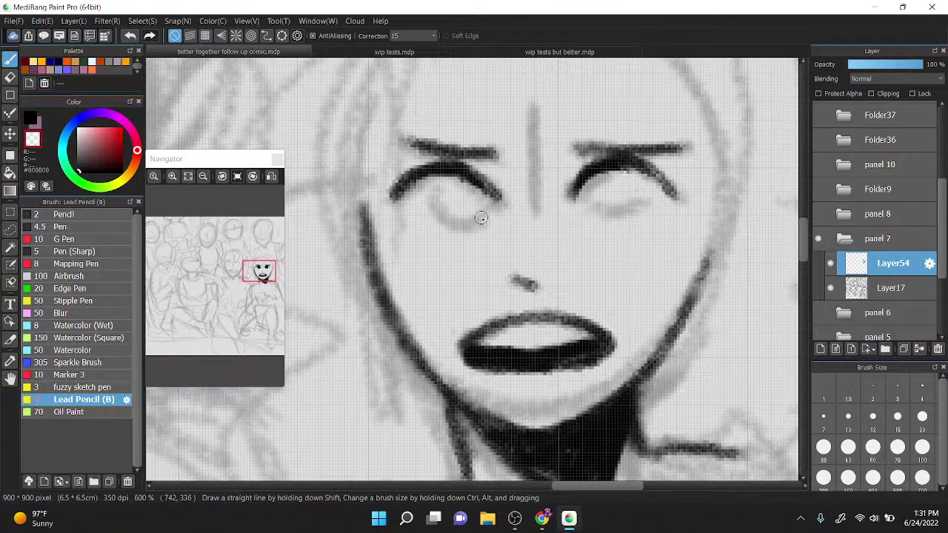
Step: Redraw both irises smaller in black beneath the lash lines and thicken the inner part of the right-hand eyebrow
key("x")
mouse_move(444, 182)
left_mouse_down()
mouse_move(474, 177)
mouse_move(468, 189)
mouse_move(478, 191)
mouse_move(453, 200)
left_mouse_up()
mouse_move(589, 179)
left_mouse_down()
mouse_move(625, 185)
mouse_move(604, 180)
left_mouse_up()
left_click_drag(573, 149, 635, 147)
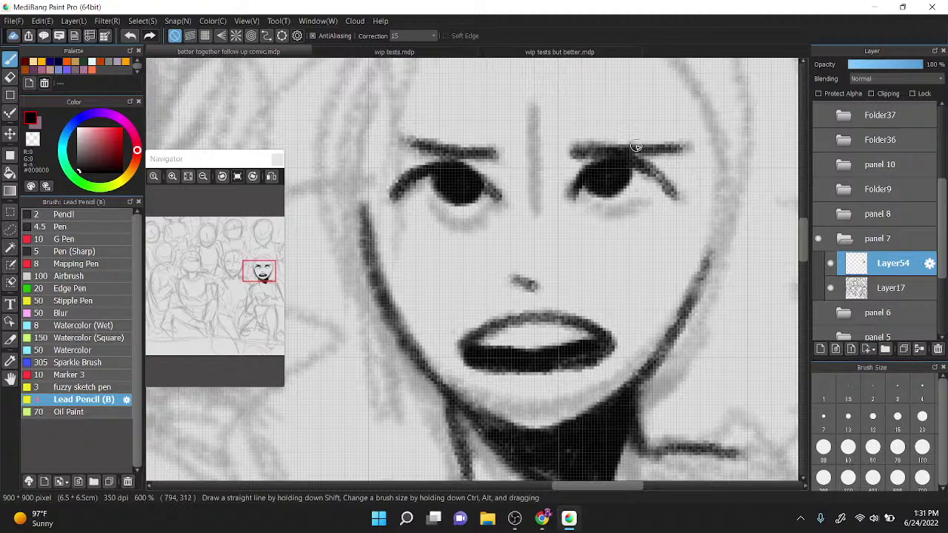
Step: Hide the rough sketch on Layer17 to check the inked face on its own, and show it again
scroll(549, 128, "down", 2)
left_click(830, 288)
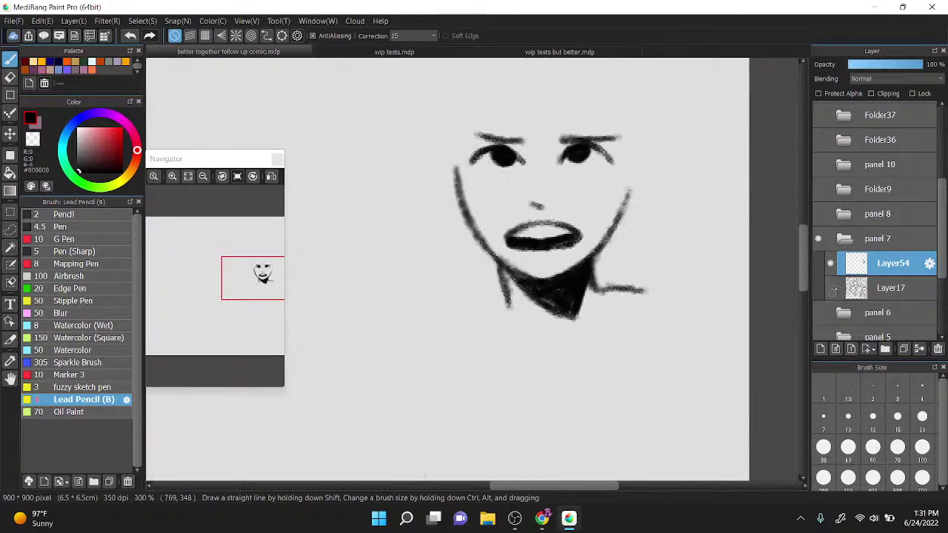
left_click(830, 288)
Step: Ink both pointed shirt collar flaps around the front-right character's neck and the V-shaped shirt opening below them
left_click_drag(259, 267, 259, 274)
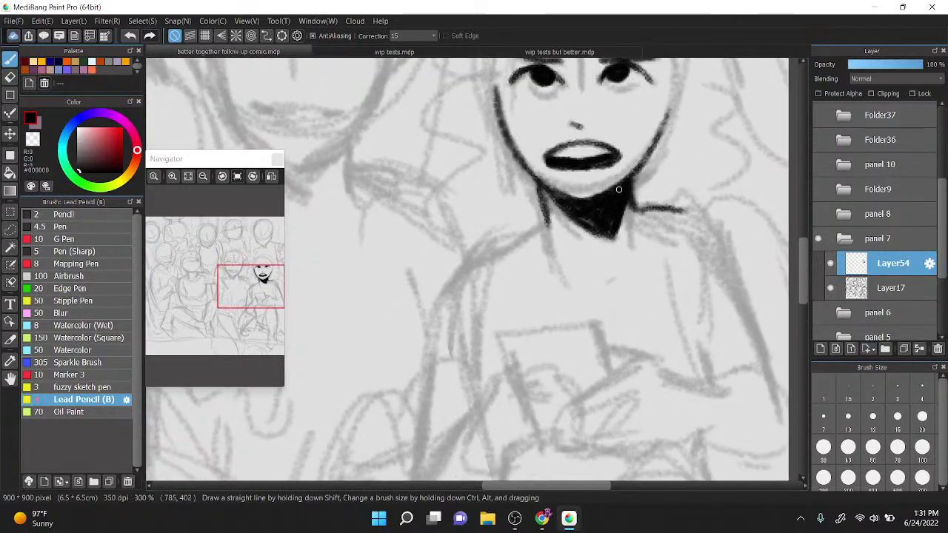
mouse_move(541, 281)
left_mouse_down()
mouse_move(518, 241)
mouse_move(545, 212)
mouse_move(560, 331)
mouse_move(634, 259)
left_mouse_up()
mouse_move(633, 261)
left_mouse_down()
mouse_move(658, 279)
mouse_move(634, 194)
mouse_move(659, 221)
mouse_move(657, 273)
left_mouse_up()
left_click_drag(544, 258, 552, 204)
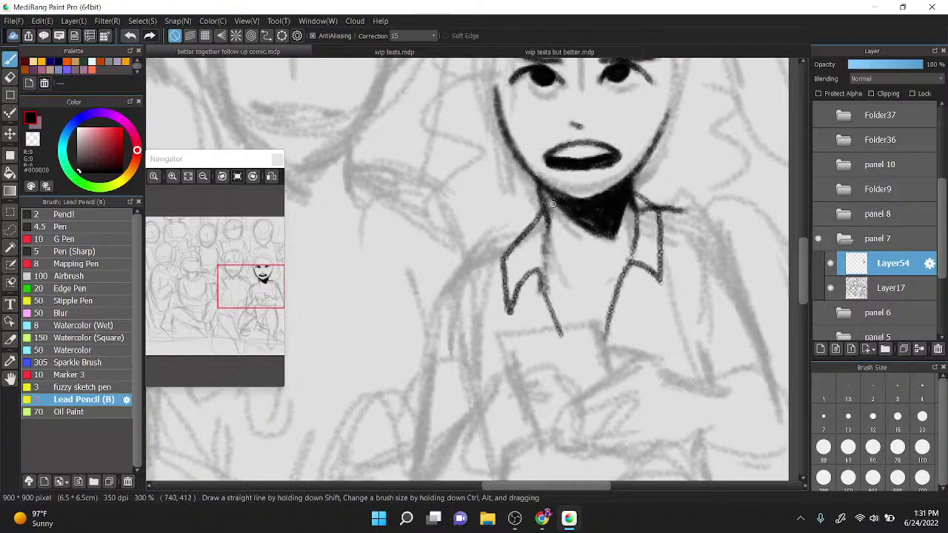
left_click_drag(551, 299, 544, 243)
Step: Thicken the left-hand edge of the shirt opening and trim the lower ends of both opening lines with transparent colour
key("x")
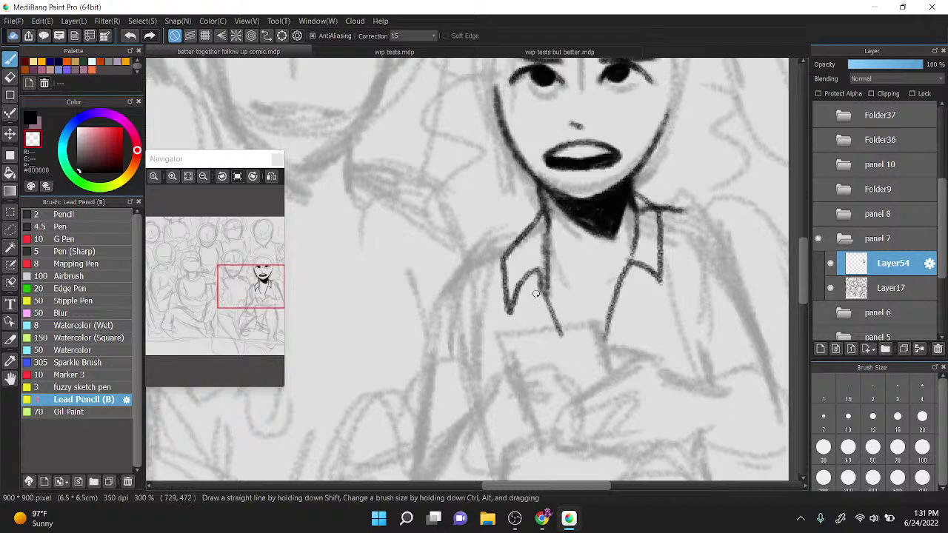
left_click_drag(643, 210, 644, 210)
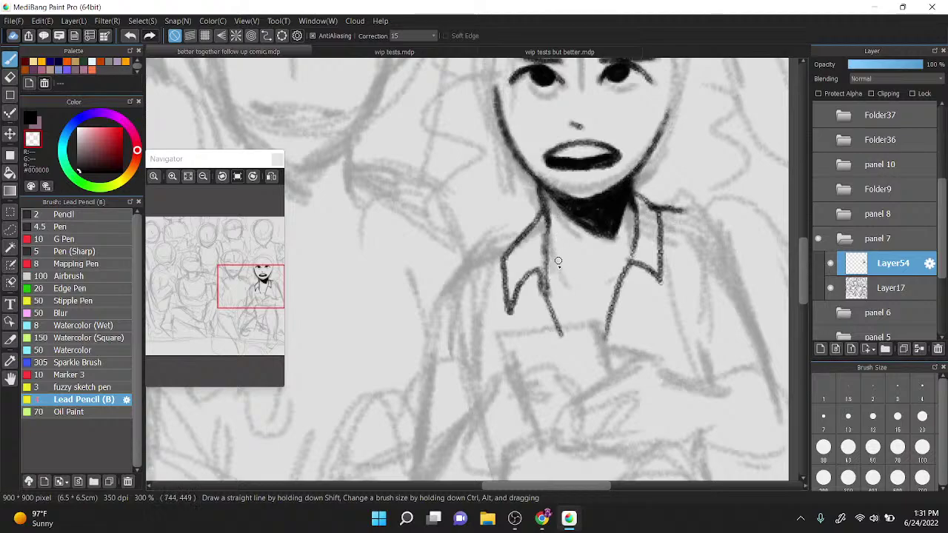
key("z")
left_click_drag(546, 231, 561, 334)
key("z")
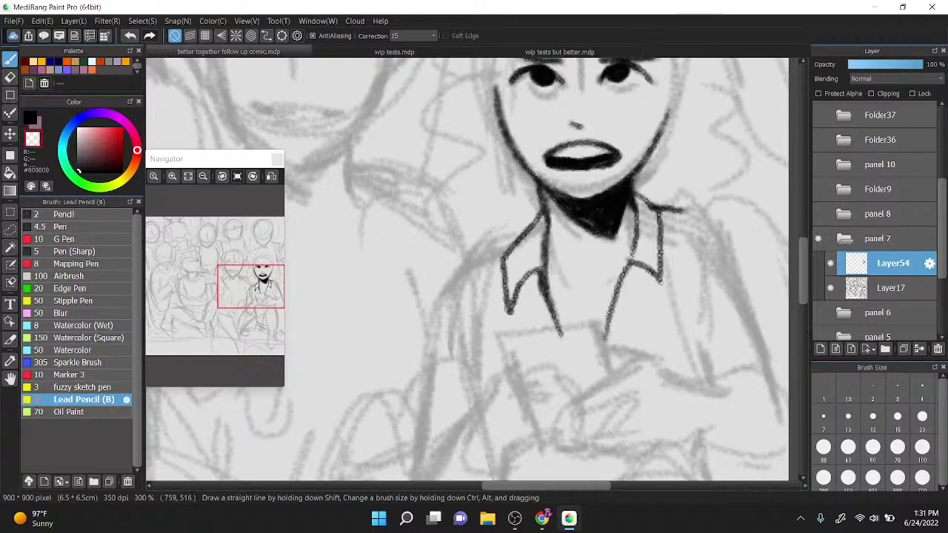
mouse_move(539, 288)
left_mouse_down()
mouse_move(554, 334)
mouse_move(566, 333)
left_mouse_up()
left_click_drag(616, 313, 624, 301)
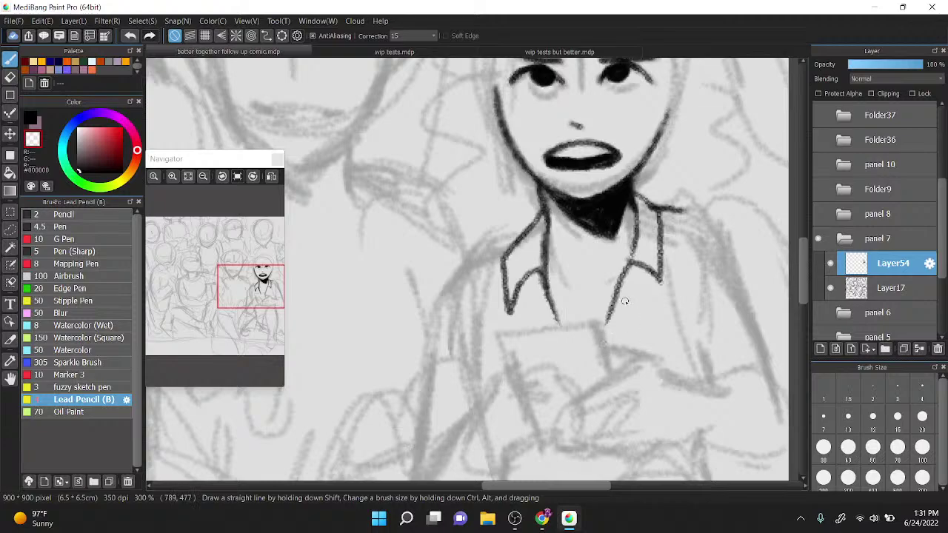
Step: Touch up the collar edges around the neck shadow and ink a short neck line inside the left-hand collar flap
left_click_drag(603, 257, 517, 296)
scroll(517, 296, "up", 1)
left_click_drag(555, 213, 589, 238)
key("x")
mouse_move(555, 203)
left_mouse_down()
mouse_move(576, 225)
mouse_move(553, 191)
left_mouse_up()
mouse_move(584, 229)
left_mouse_down()
mouse_move(591, 271)
mouse_move(607, 264)
left_mouse_up()
left_click_drag(450, 213, 487, 299)
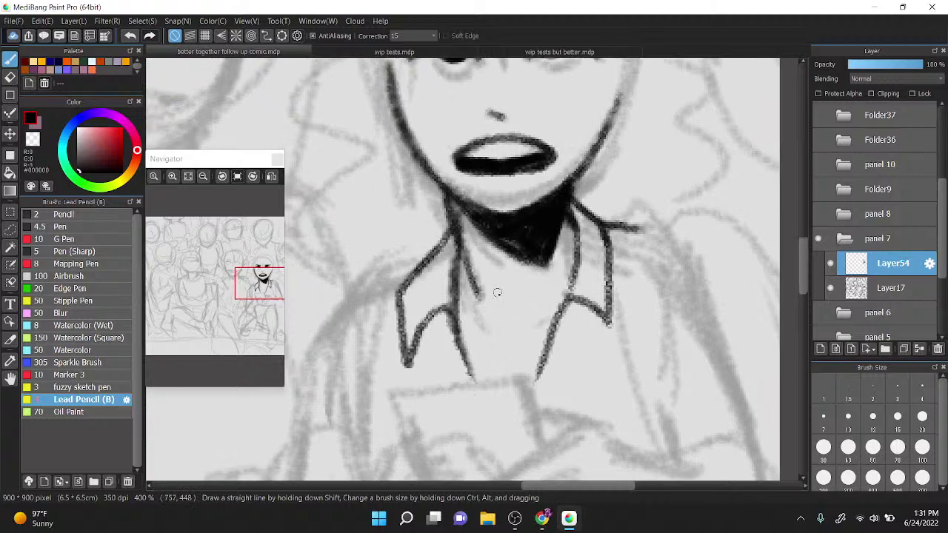
Step: Ink the rolled cuff and rounded elbow of the front-right character's left-hand sleeve
scroll(629, 252, "down", 3)
scroll(642, 198, "up", 2)
left_click_drag(664, 237, 647, 226)
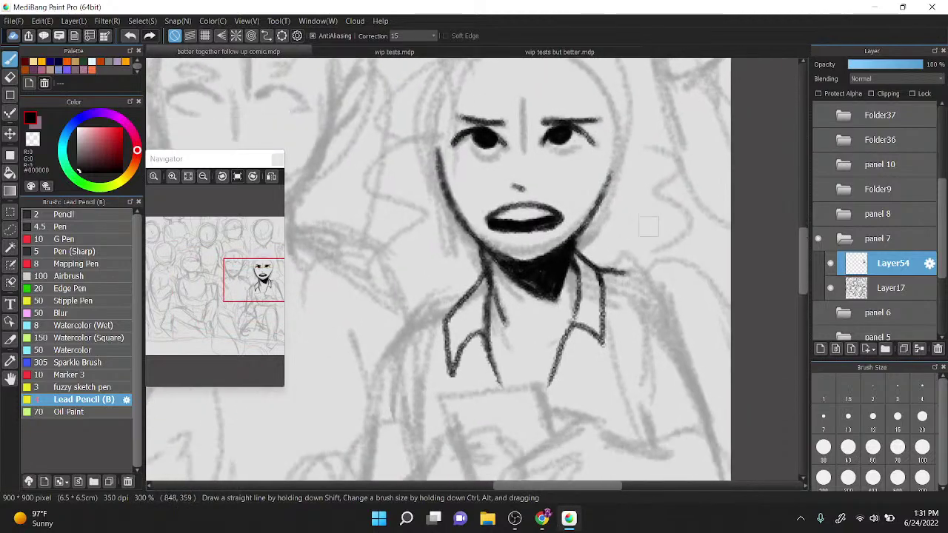
left_click_drag(580, 294, 604, 217)
left_click_drag(556, 284, 655, 185)
left_click_drag(627, 253, 648, 204)
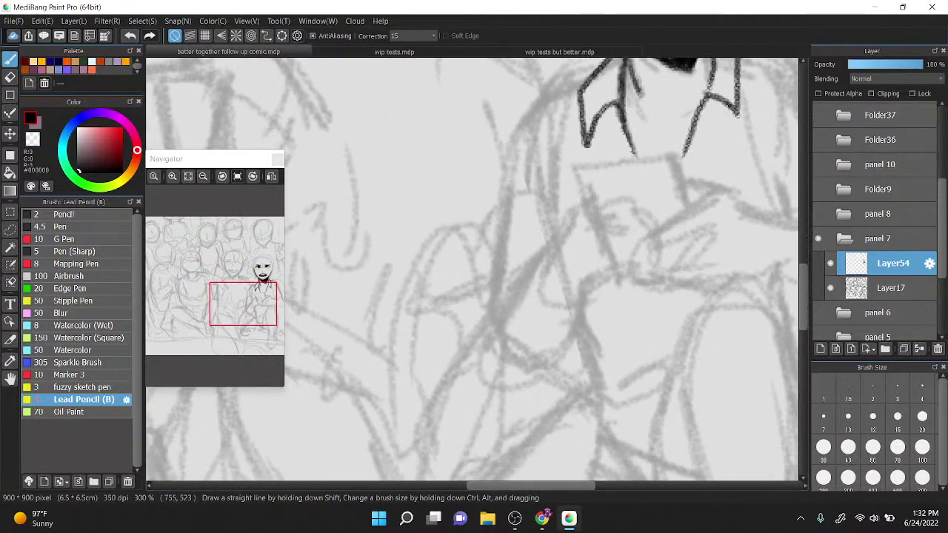
mouse_move(539, 252)
left_mouse_down()
mouse_move(506, 362)
mouse_move(522, 370)
mouse_move(579, 302)
mouse_move(557, 236)
mouse_move(592, 288)
left_mouse_up()
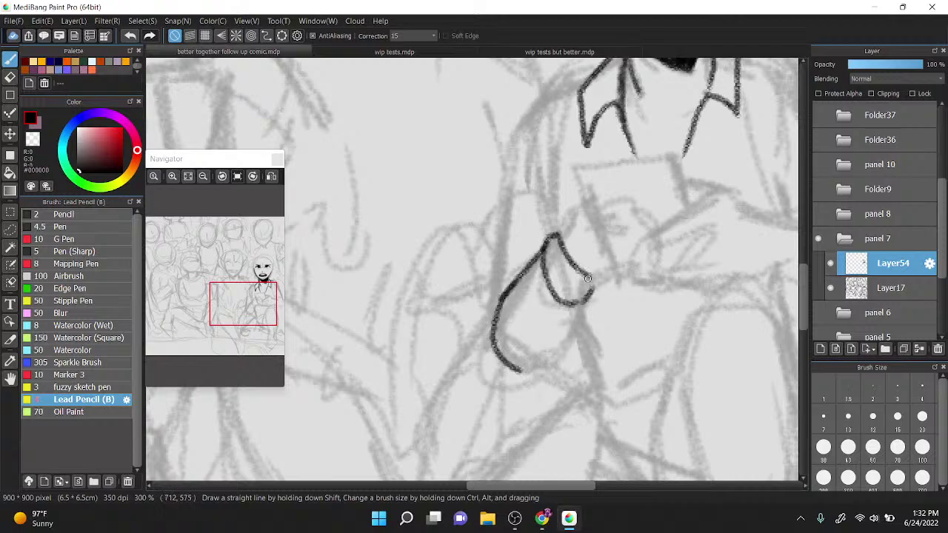
left_click_drag(533, 372, 588, 345)
left_click_drag(591, 337, 589, 297)
Step: Erase the elbow line's upper stretch, add fold strokes beside the cuff, and ink the outer sleeve line up to the collar
key("x")
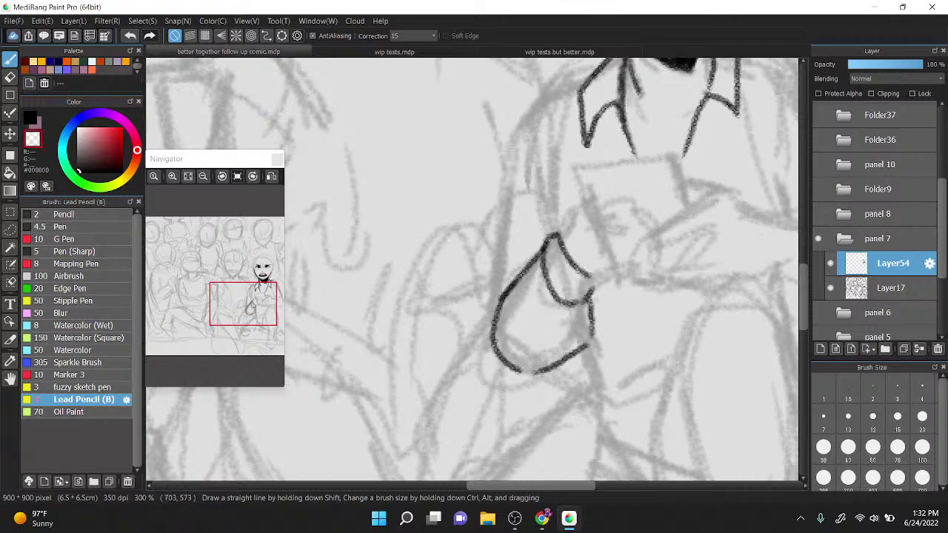
mouse_move(518, 260)
left_mouse_down()
mouse_move(506, 296)
mouse_move(525, 229)
left_mouse_up()
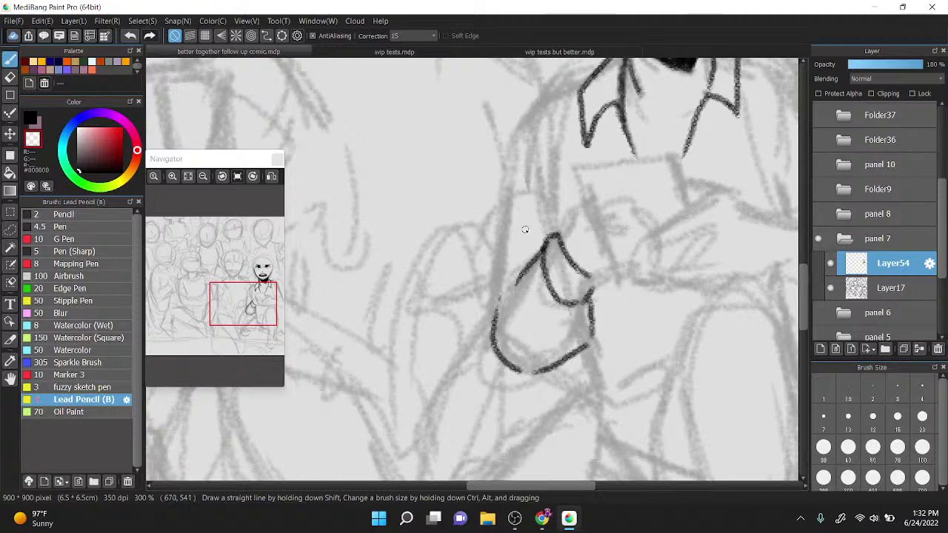
key("x")
left_click_drag(517, 267, 544, 248)
mouse_move(496, 303)
left_mouse_down()
mouse_move(525, 115)
mouse_move(603, 61)
left_mouse_up()
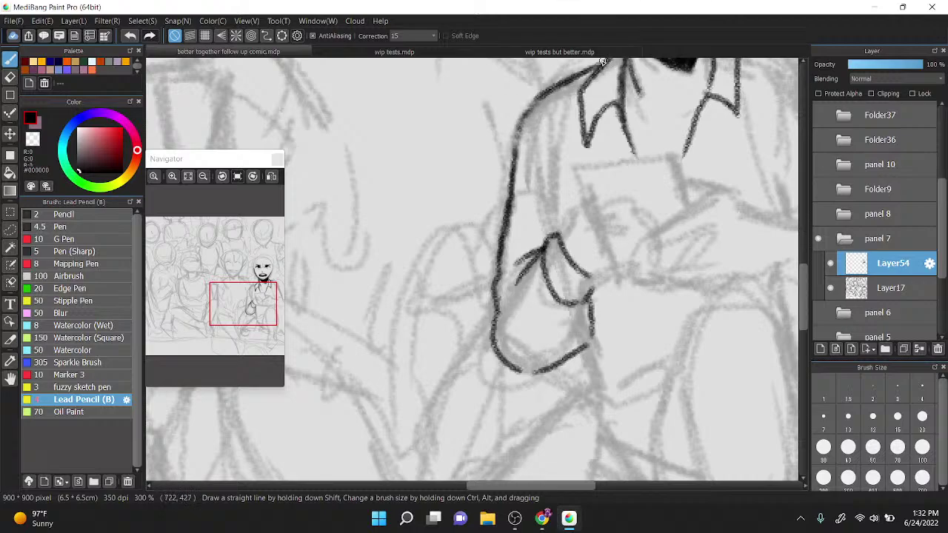
Step: Ink the left-hand puffed shoulder and inner sleeve line, replacing the old shoulder line inside the puff with a seam up to the collar
mouse_move(556, 230)
left_mouse_down()
mouse_move(552, 134)
mouse_move(522, 119)
mouse_move(545, 83)
mouse_move(587, 63)
mouse_move(572, 109)
mouse_move(521, 185)
left_mouse_up()
scroll(555, 126, "up", 1)
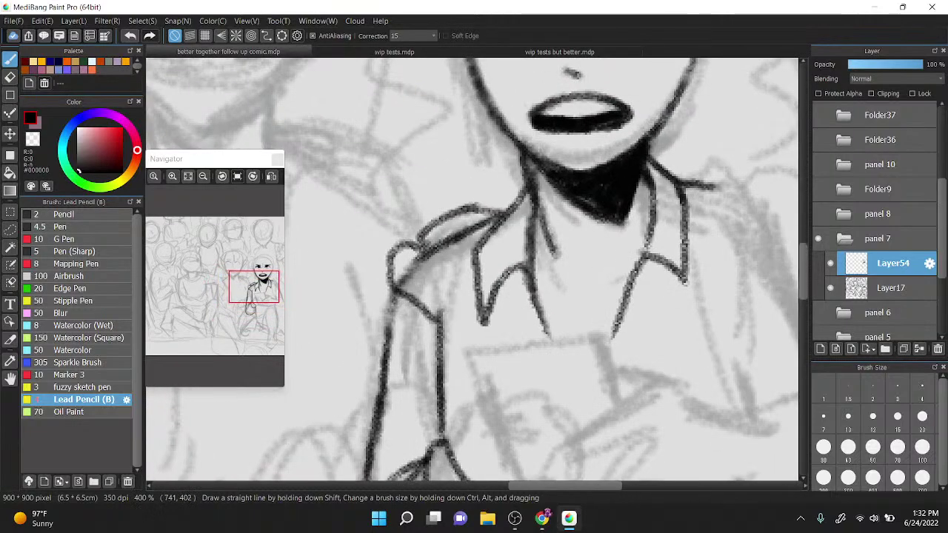
key("z")
mouse_move(441, 258)
left_mouse_down()
mouse_move(428, 250)
mouse_move(483, 222)
mouse_move(411, 274)
mouse_move(432, 253)
left_mouse_up()
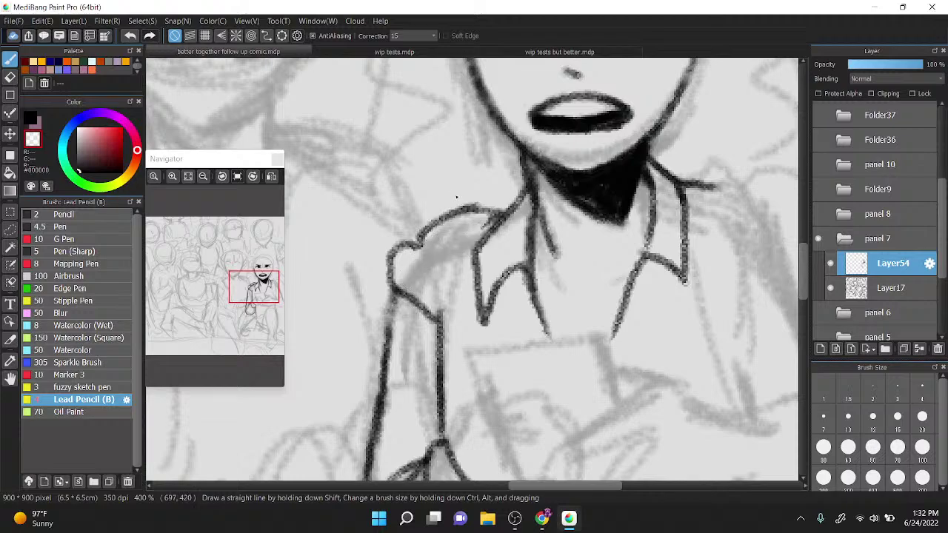
key("z")
mouse_move(442, 323)
left_mouse_down()
mouse_move(496, 222)
mouse_move(516, 207)
left_mouse_up()
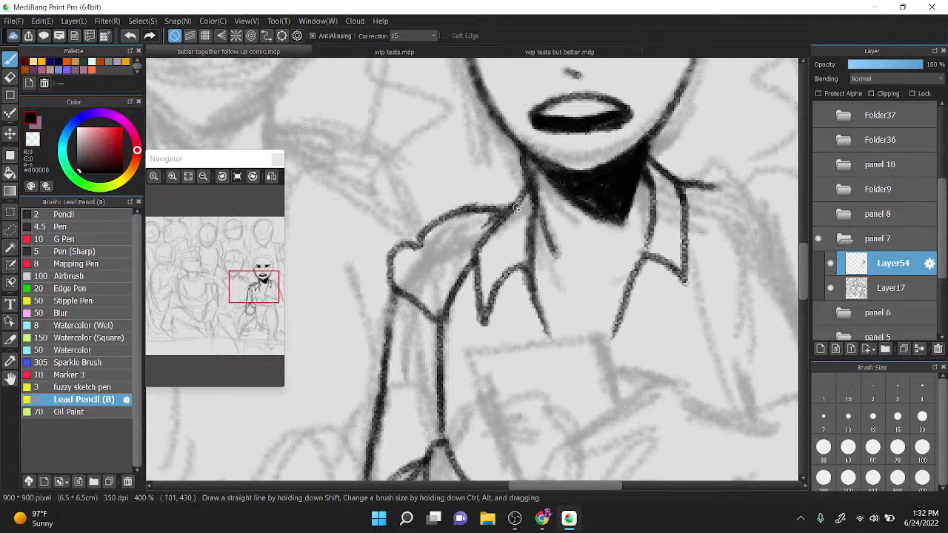
Step: Erase the stray line stub inside the left-hand puffed shoulder and ink a small fold at its notch
key("z")
key("ctrl+Right")
key("ctrl+Left")
key("ctrl+Down")
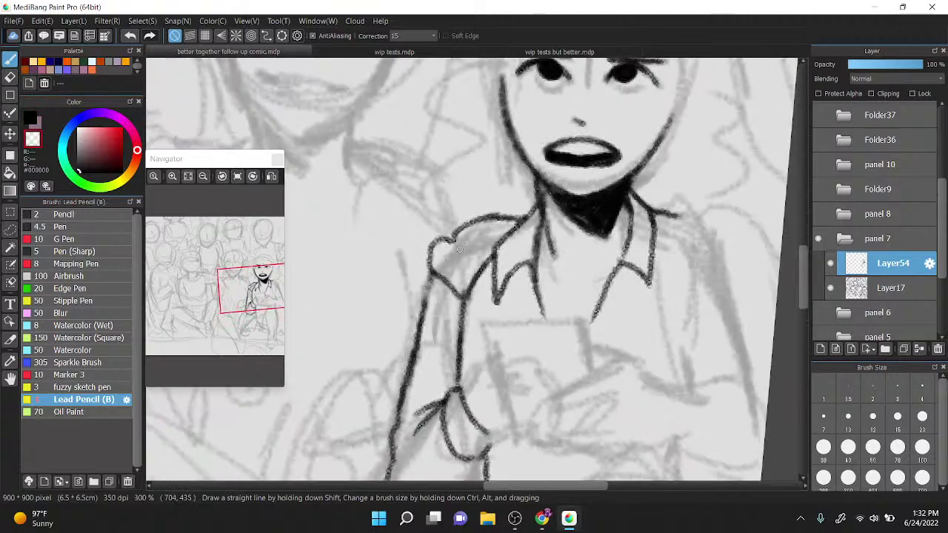
key("c")
mouse_move(448, 239)
left_mouse_down()
mouse_move(471, 221)
mouse_move(450, 280)
mouse_move(421, 288)
left_mouse_up()
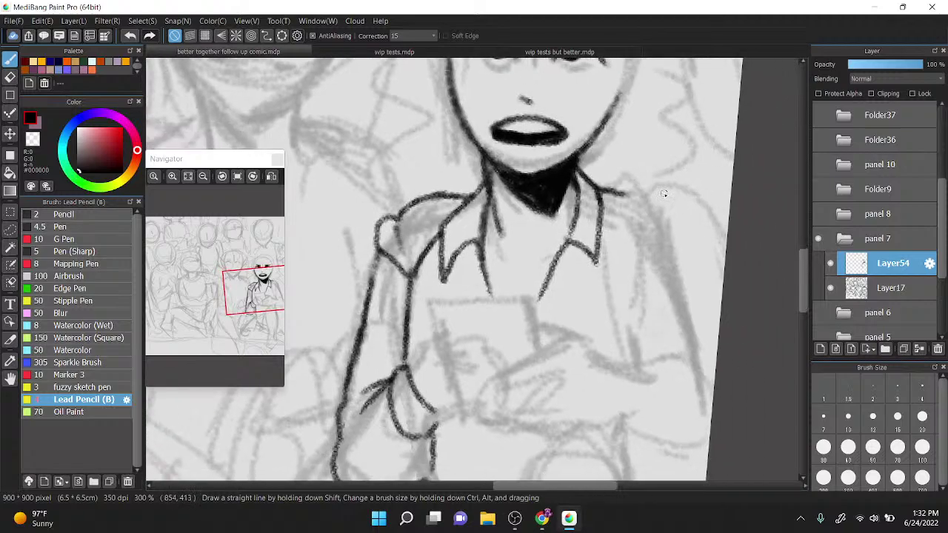
Step: Ink the right-hand puffed shoulder with its pointed lower seam and a short fold line inside it
left_click_drag(602, 192, 670, 245)
mouse_move(601, 246)
left_mouse_down()
mouse_move(607, 293)
mouse_move(666, 238)
left_mouse_up()
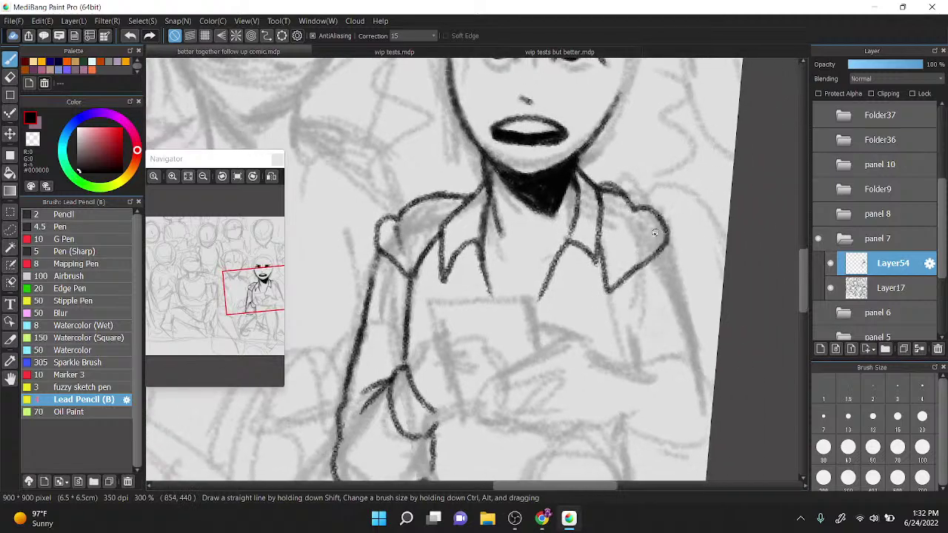
left_click_drag(609, 293, 628, 233)
scroll(630, 173, "down", 1)
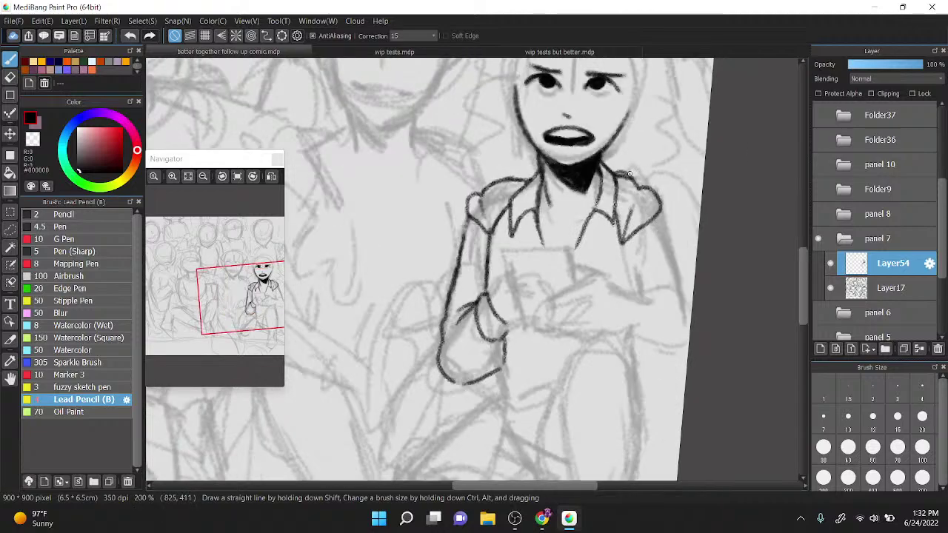
scroll(527, 306, "up", 2)
left_click_drag(618, 188, 643, 157)
Step: Ink the left-hand hand gripping a rectangular card, the card's outline, and the upper edge of the other hand
scroll(647, 146, "down", 1)
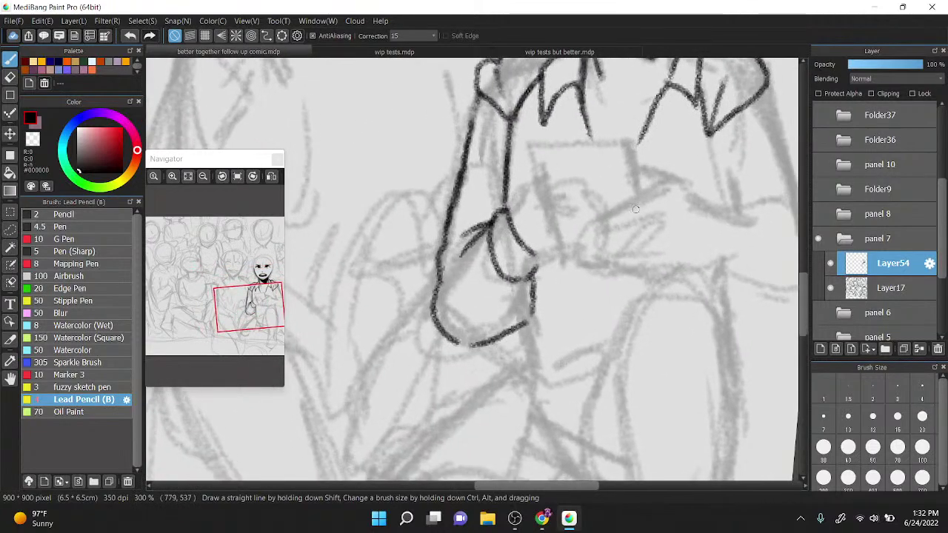
left_click_drag(639, 200, 592, 222)
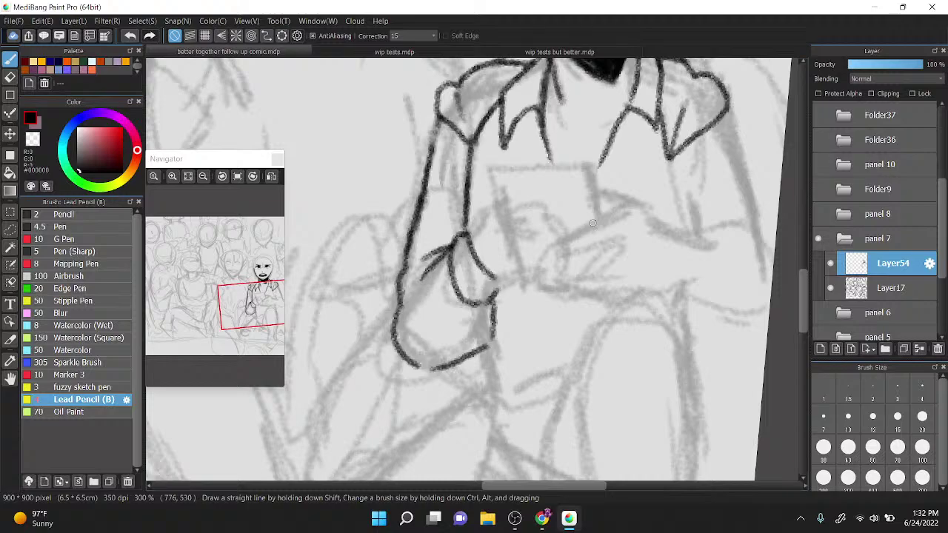
mouse_move(463, 236)
left_mouse_down()
mouse_move(508, 200)
mouse_move(557, 229)
left_mouse_up()
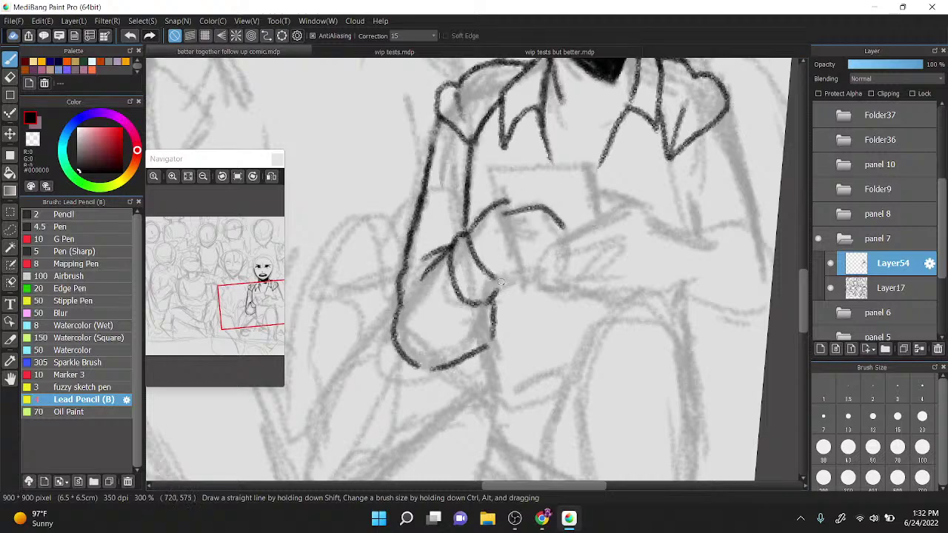
left_click_drag(501, 282, 539, 277)
mouse_move(507, 203)
left_mouse_down()
mouse_move(497, 166)
mouse_move(603, 169)
mouse_move(598, 209)
mouse_move(750, 244)
left_mouse_up()
left_click_drag(682, 288, 764, 316)
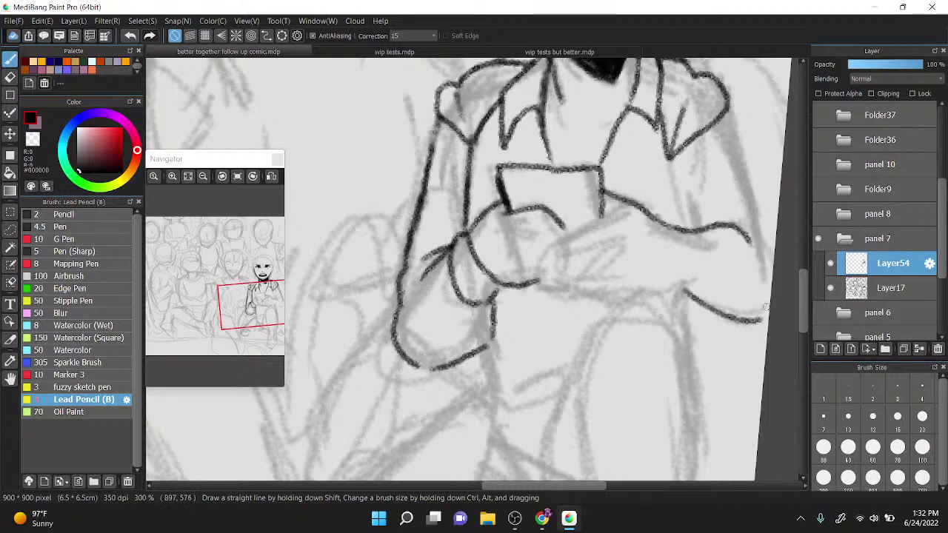
key("ctrl+z")
key("ctrl+z")
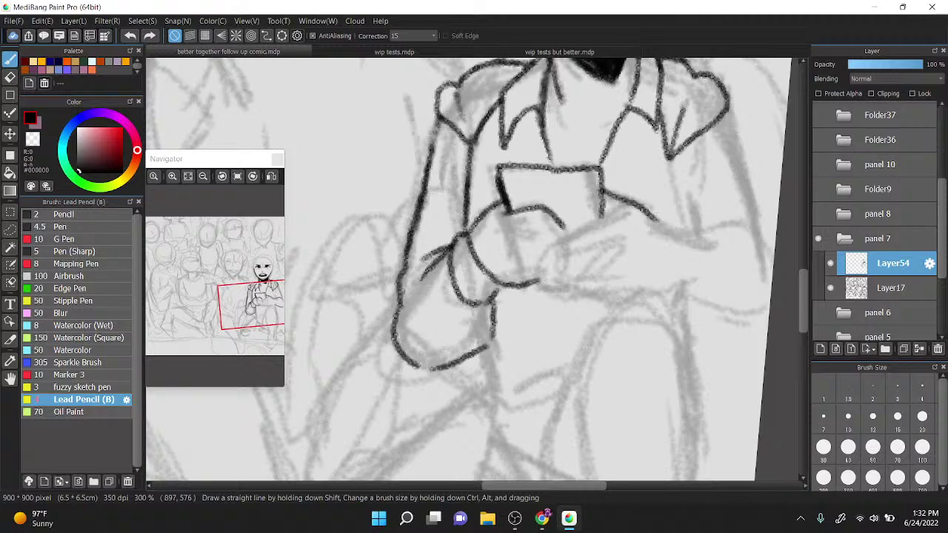
Step: Ink the right-hand arm with its rolled cuff, sleeve folds and elbow, and outline the hand in front of the card
left_click_drag(681, 229, 687, 298)
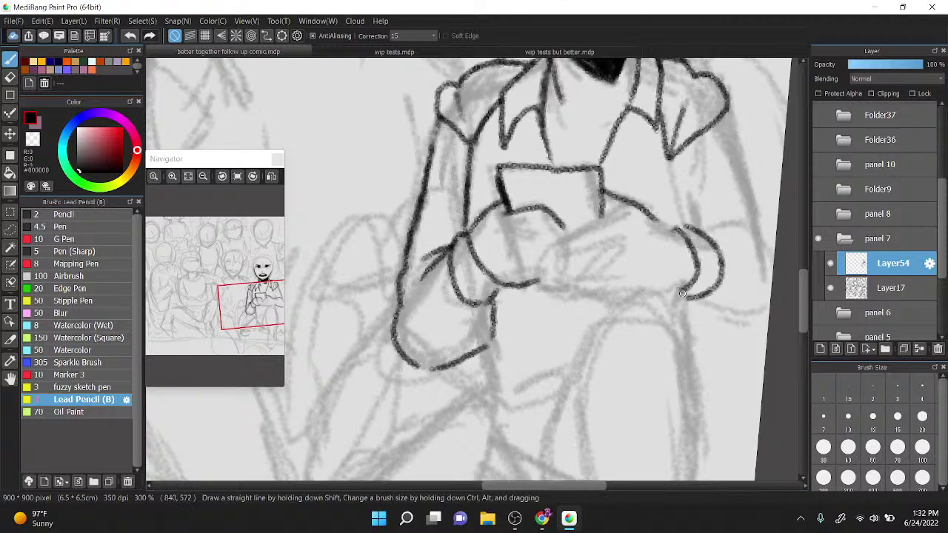
mouse_move(654, 220)
left_mouse_down()
mouse_move(674, 229)
mouse_move(707, 224)
mouse_move(736, 214)
mouse_move(727, 200)
left_mouse_up()
left_click_drag(669, 155, 692, 230)
left_click_drag(725, 111, 768, 256)
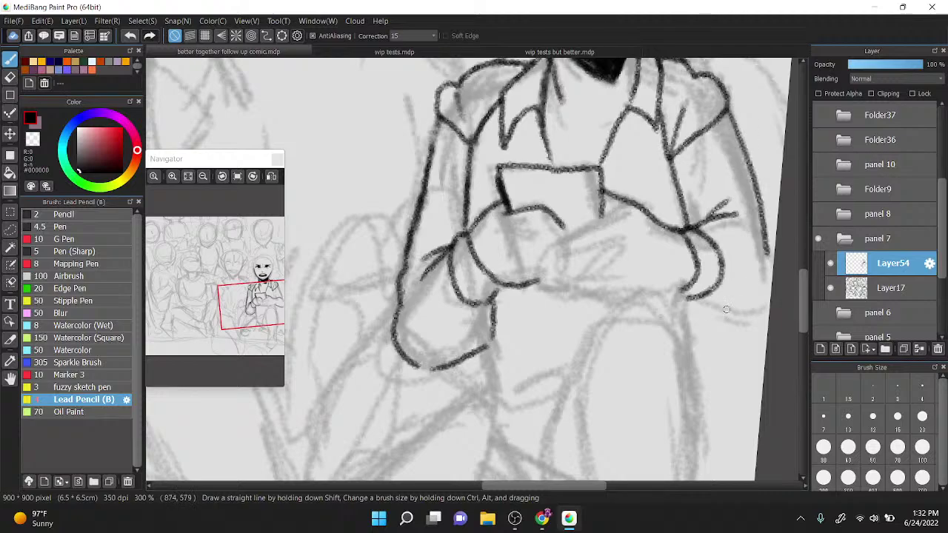
mouse_move(684, 296)
left_mouse_down()
mouse_move(729, 326)
mouse_move(770, 304)
left_mouse_up()
left_click_drag(767, 242, 761, 306)
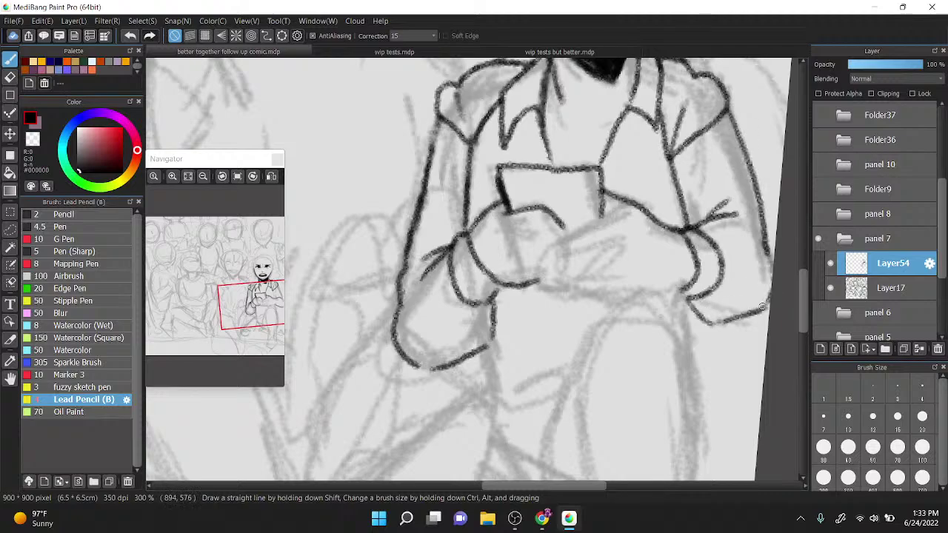
mouse_move(605, 216)
left_mouse_down()
mouse_move(545, 274)
mouse_move(588, 296)
mouse_move(668, 282)
mouse_move(690, 291)
left_mouse_up()
scroll(696, 237, "down", 3)
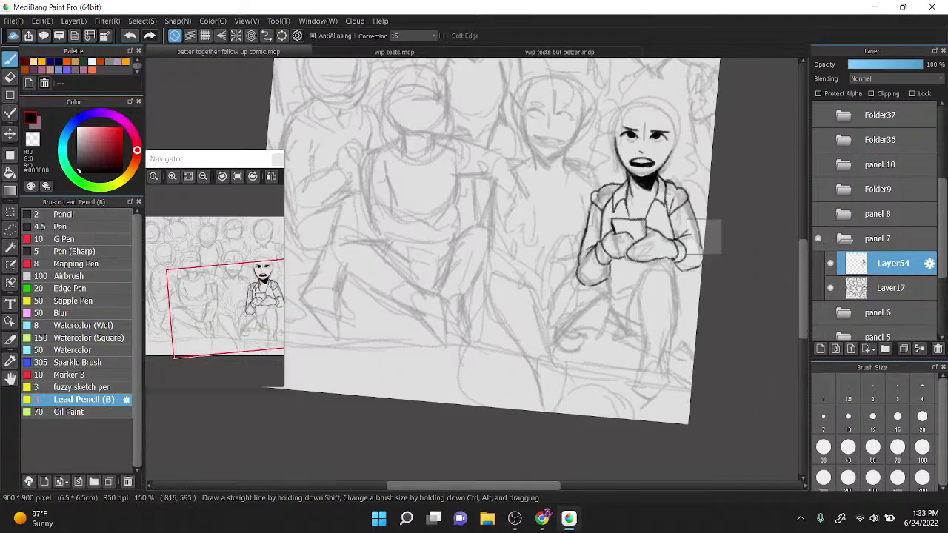
Step: Ink the waist line below the left-hand elbow and the contours of the folded leg with its rounded knee
scroll(704, 222, "up", 3)
left_click_drag(502, 311, 515, 353)
scroll(537, 257, "down", 2)
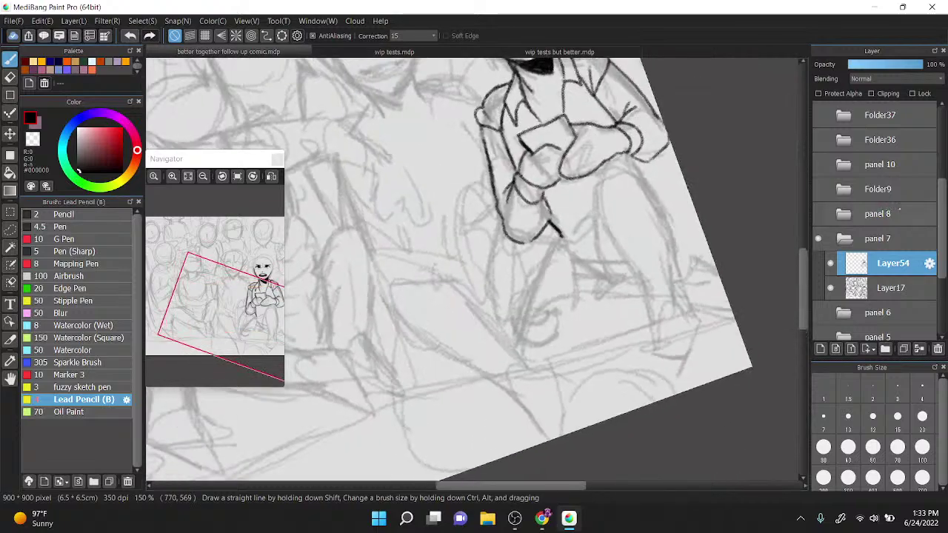
mouse_move(554, 237)
left_mouse_down()
mouse_move(513, 314)
mouse_move(556, 341)
left_mouse_up()
left_click_drag(532, 299, 633, 292)
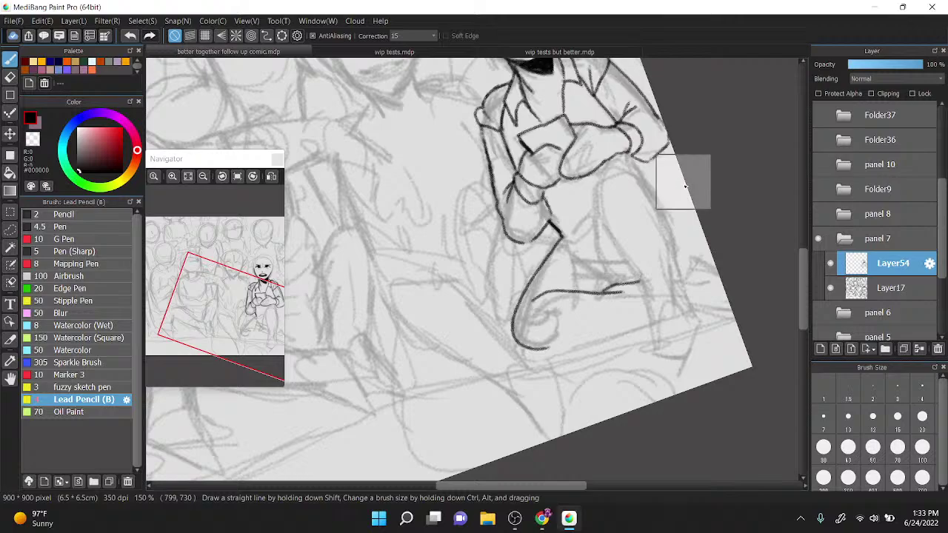
Step: Ink the outer contours of the upright leg's shin from the knee down to the foot, with the sole line
key("Up")
mouse_move(648, 230)
left_mouse_down()
mouse_move(657, 289)
mouse_move(644, 344)
left_mouse_up()
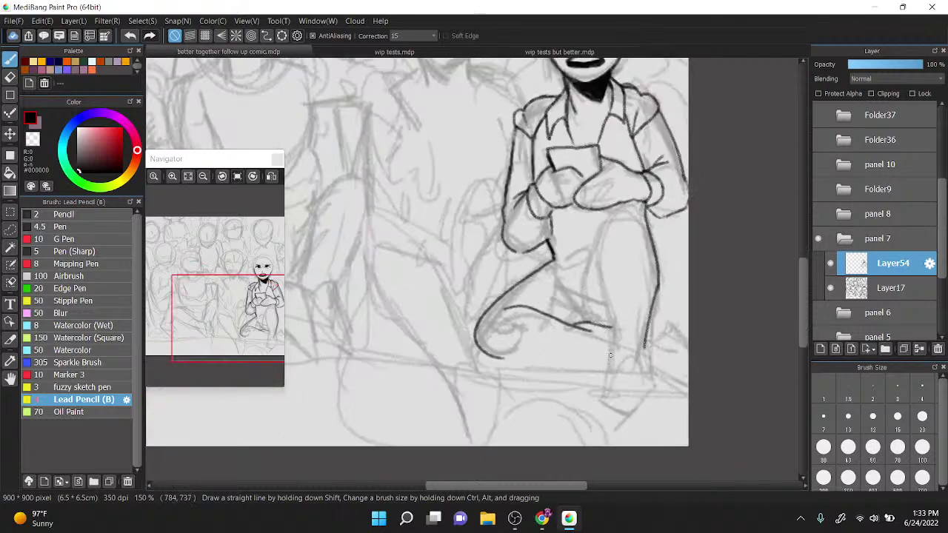
mouse_move(604, 395)
left_mouse_down()
mouse_move(648, 396)
mouse_move(644, 348)
mouse_move(611, 320)
left_mouse_up()
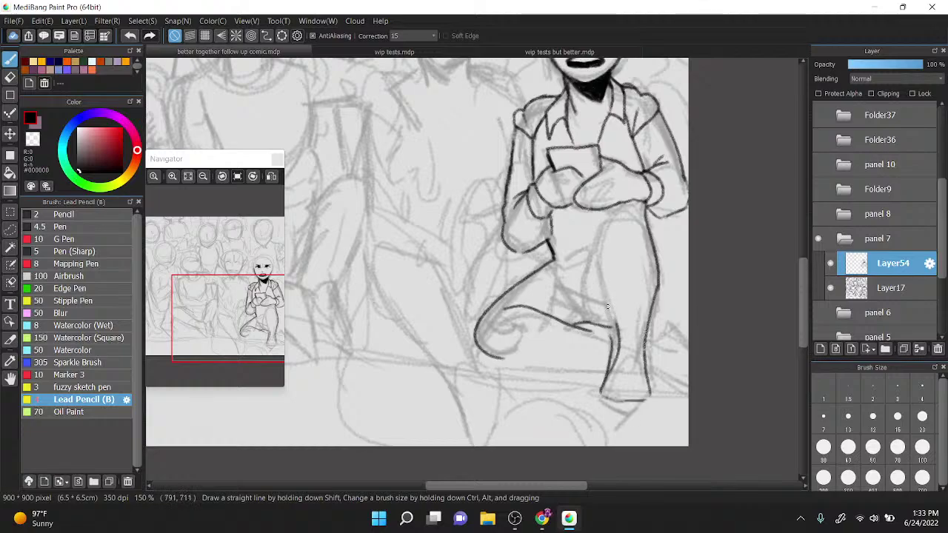
key("ctrl+z")
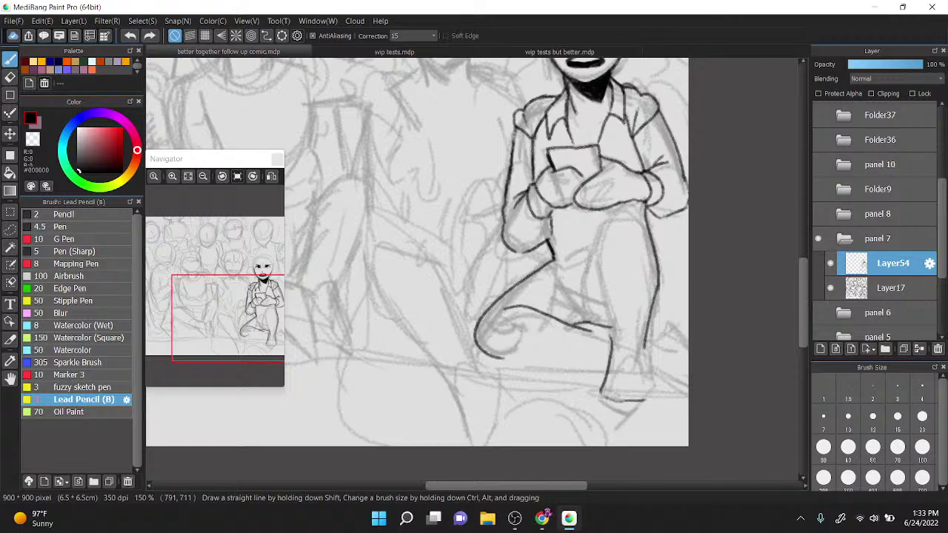
key("ctrl+y")
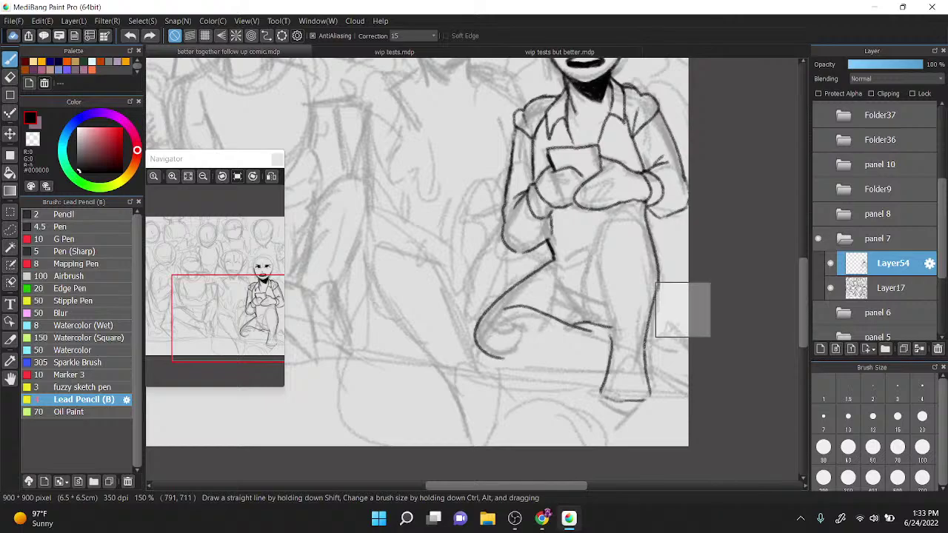
Step: Ink the upright leg's inner contour up to the knee, a crease at the hip, and a fold line on the folded thigh
scroll(662, 341, "up", 1)
mouse_move(583, 415)
left_mouse_down()
mouse_move(602, 339)
mouse_move(581, 235)
mouse_move(588, 192)
mouse_move(616, 163)
mouse_move(629, 166)
mouse_move(644, 185)
mouse_move(638, 204)
left_mouse_up()
left_click_drag(585, 190, 563, 249)
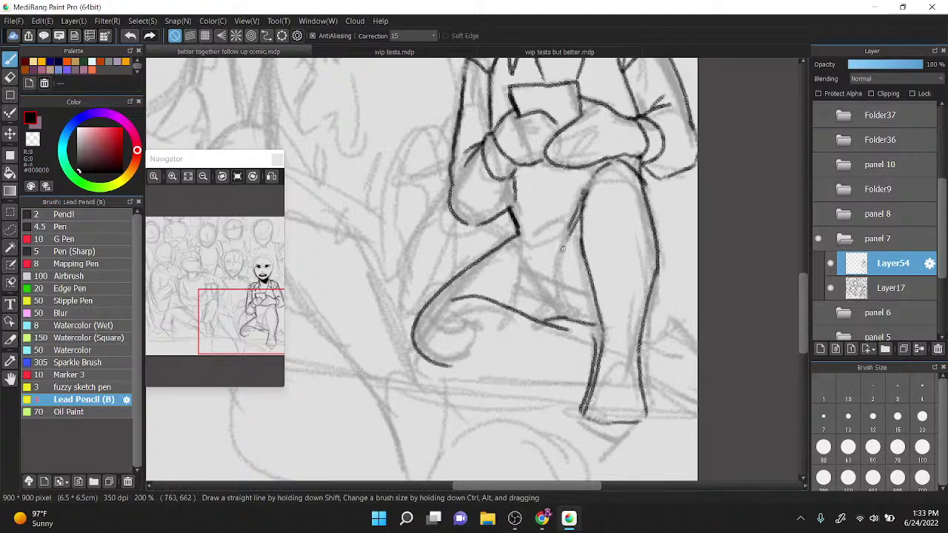
left_click_drag(515, 289, 576, 323)
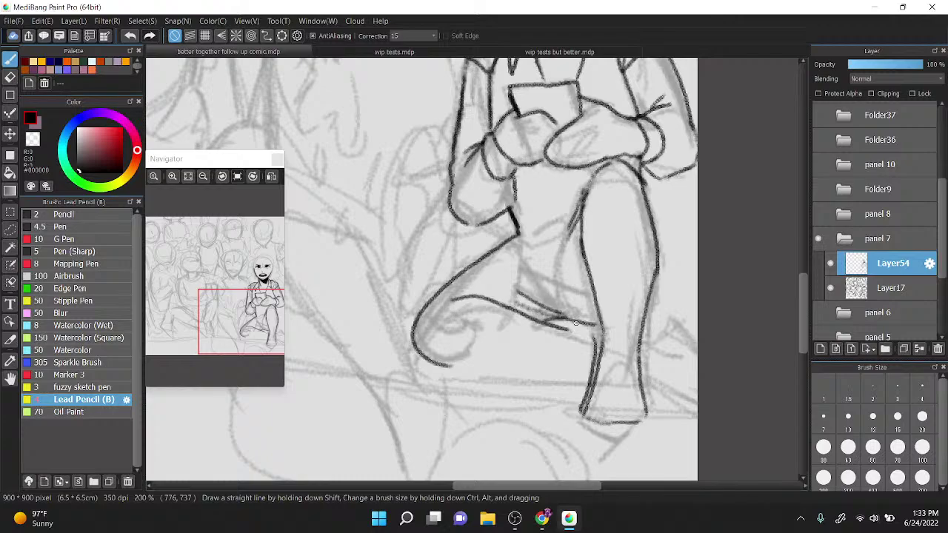
Step: Ink the waistband as two slightly curved lines between the left-hand waist edge and the raised knee, redrawing the first attempt
left_click_drag(516, 222, 578, 207)
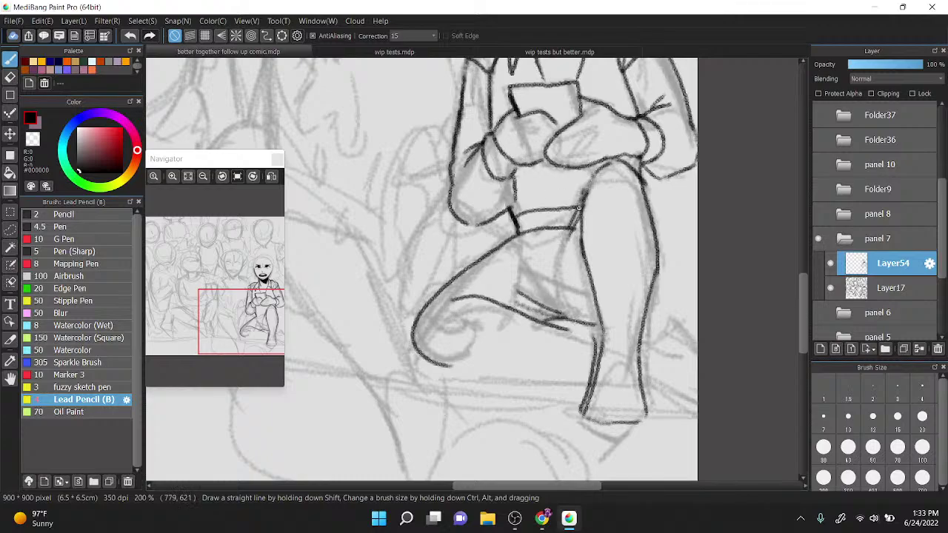
key("ctrl+z")
key("ctrl+z")
left_click_drag(519, 236, 582, 221)
left_click_drag(516, 215, 583, 197)
Step: Ink the garment's slanted front edges on both sides of the card and the V-shaped point below the hands
key("ctrl+plus")
left_click_drag(475, 256, 508, 289)
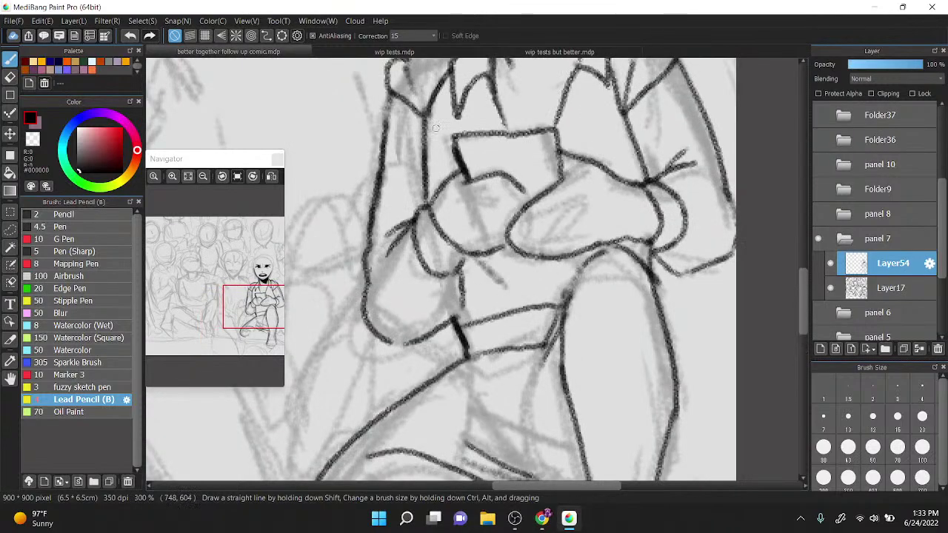
left_click_drag(429, 103, 455, 177)
left_click_drag(593, 158, 619, 102)
left_click_drag(502, 276, 549, 261)
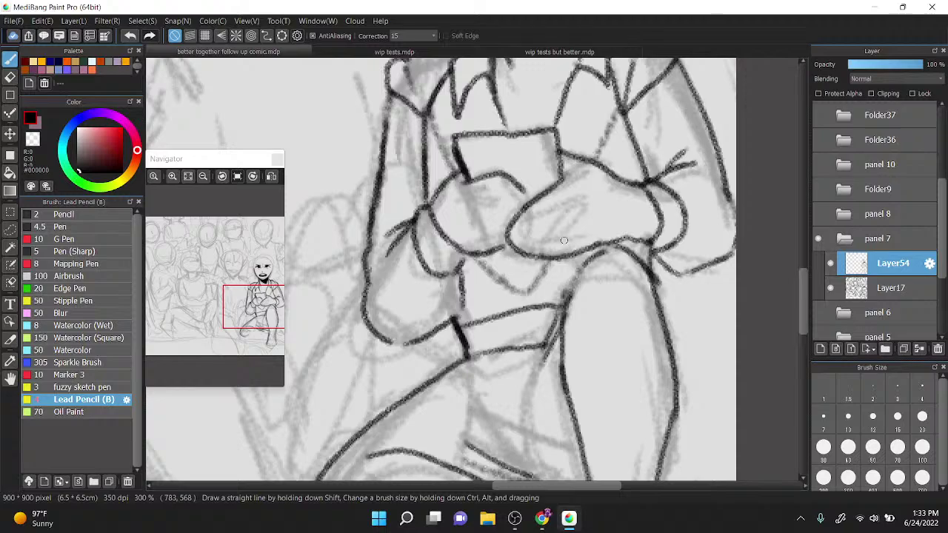
Step: Clean up the line junction at the upright leg's ankle, and ink the shoe's arched opening and lower edge
scroll(564, 241, "down", 1)
left_click_drag(583, 474, 565, 291)
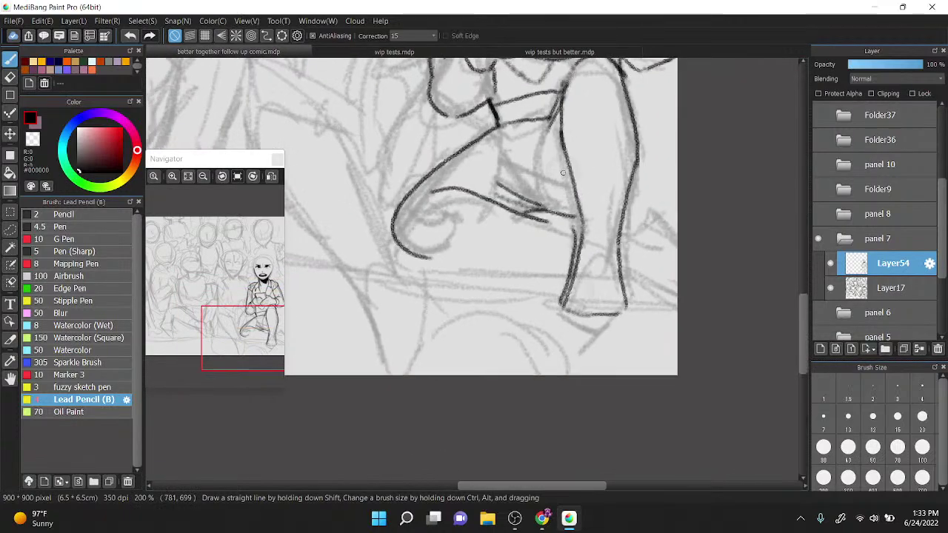
left_click_drag(573, 218, 581, 205)
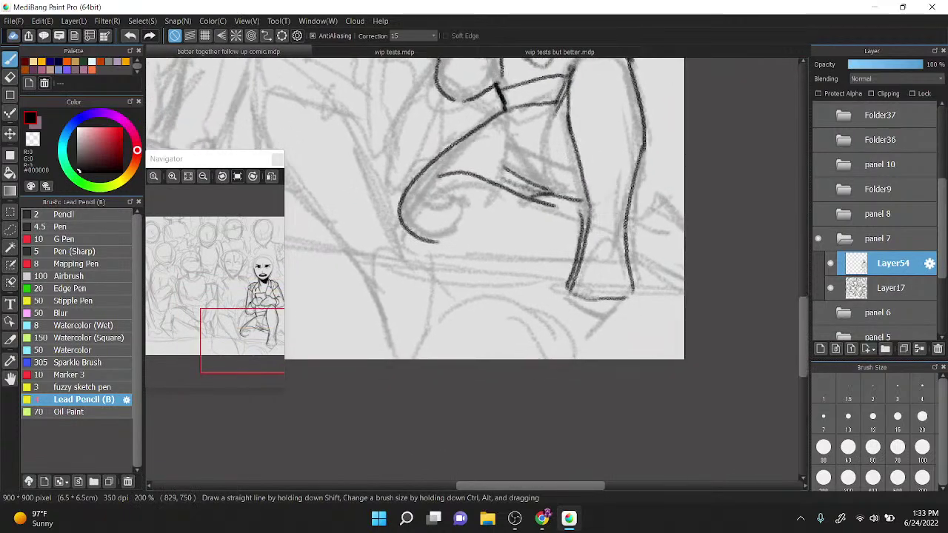
key("z")
scroll(592, 215, "up", 2)
mouse_move(590, 143)
left_mouse_down()
mouse_move(592, 214)
mouse_move(564, 292)
mouse_move(599, 160)
mouse_move(581, 280)
mouse_move(617, 161)
mouse_move(618, 122)
left_mouse_up()
key("x")
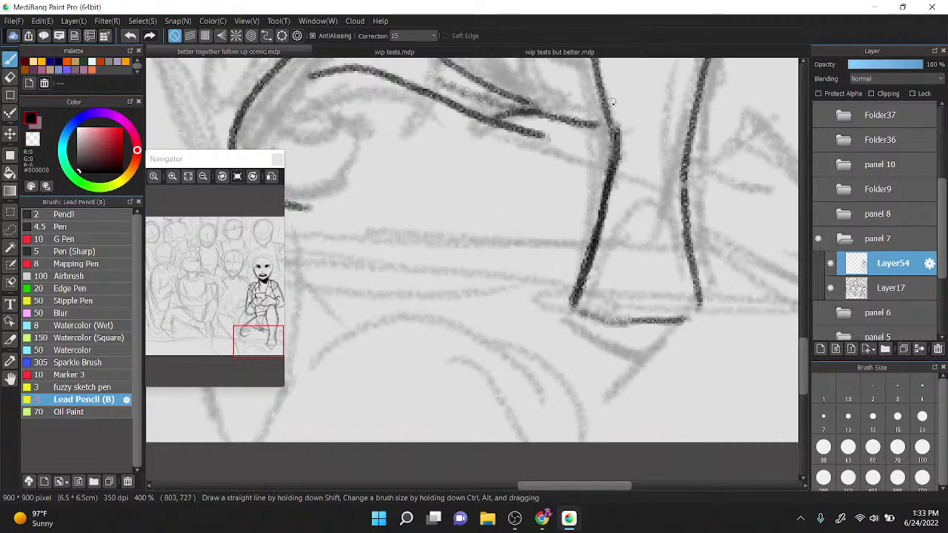
left_click_drag(574, 307, 661, 319)
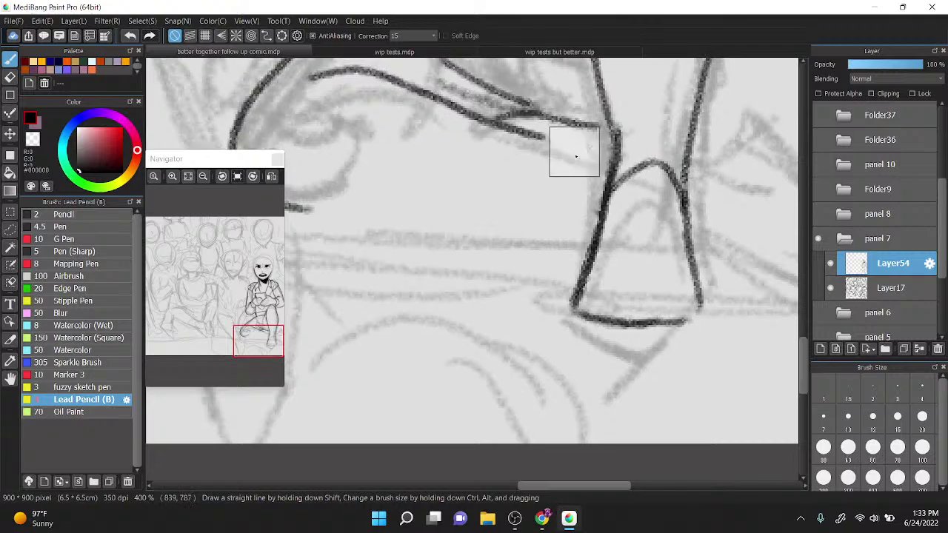
Step: Ink the underside of the folded leg, close its fold near the ankle, and outline the other foot behind the shoe
scroll(589, 191, "down", 2)
left_click_drag(434, 189, 571, 193)
mouse_move(561, 151)
left_mouse_down()
mouse_move(585, 149)
mouse_move(603, 164)
left_mouse_up()
left_click_drag(567, 193, 592, 195)
left_click_drag(641, 211, 664, 220)
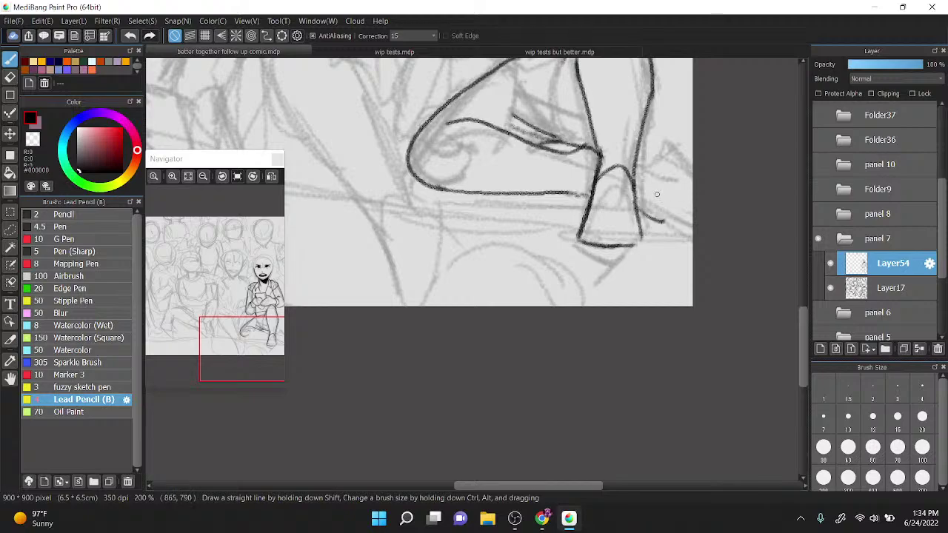
mouse_move(633, 169)
left_mouse_down()
mouse_move(662, 209)
mouse_move(607, 129)
mouse_move(644, 255)
mouse_move(633, 301)
left_mouse_up()
scroll(633, 301, "down", 1)
scroll(602, 274, "up", 2)
left_click(817, 239)
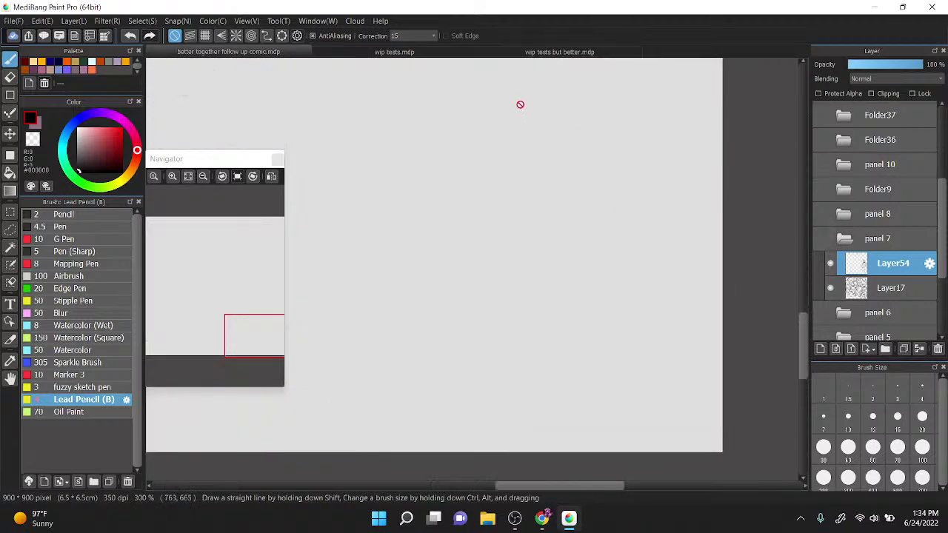
left_click(819, 238)
scroll(630, 216, "down", 2)
scroll(648, 121, "up", 2)
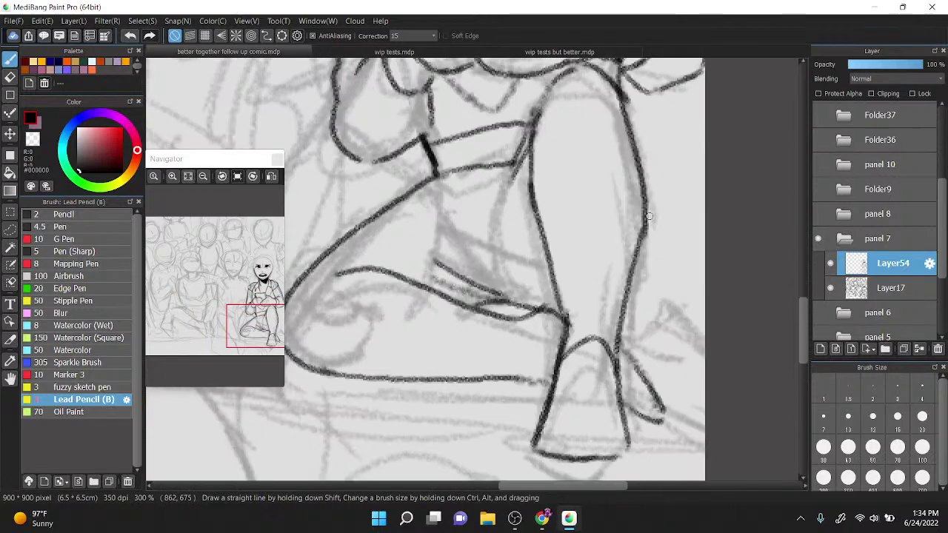
Step: Ink short crease lines fanning out below the waistband where the thigh meets the raised knee
left_click_drag(493, 218, 524, 157)
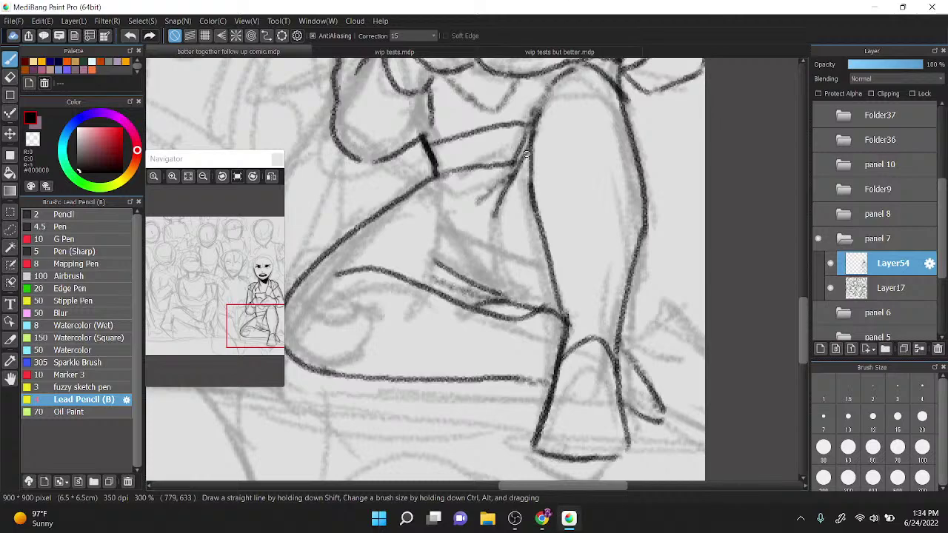
scroll(570, 259, "down", 4)
scroll(570, 148, "up", 4)
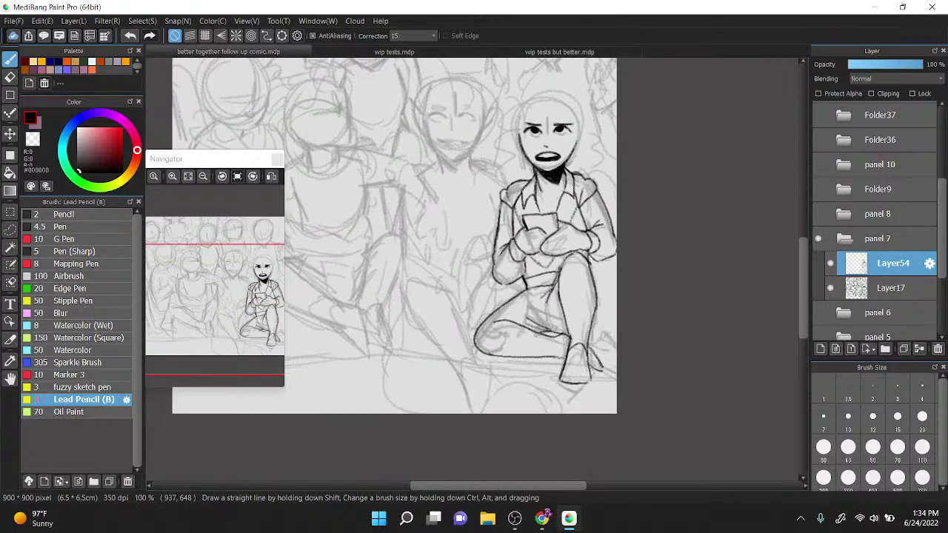
scroll(668, 145, "down", 1)
scroll(668, 145, "down", 2)
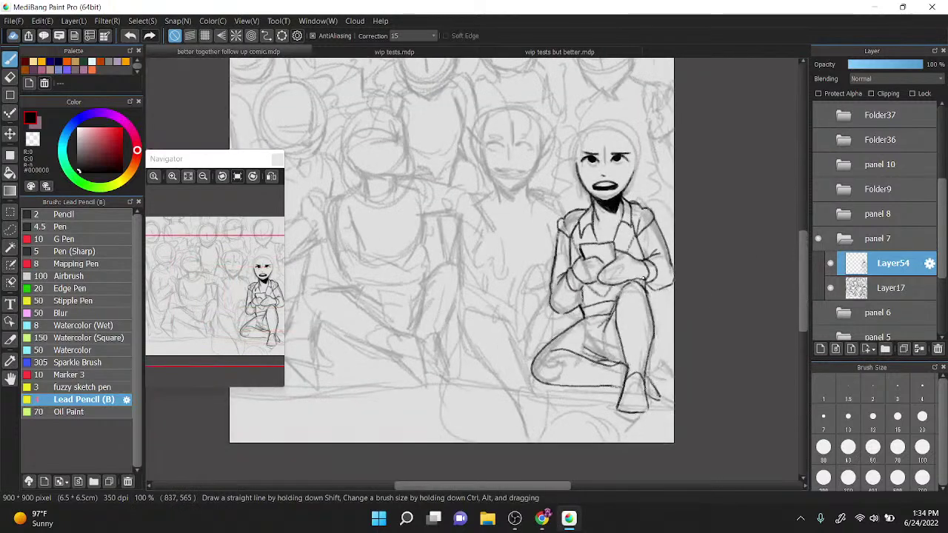
Step: Hide the rough sketch layer Layer17 and ink curved bands across both knees
left_click(830, 287)
scroll(632, 370, "up", 2)
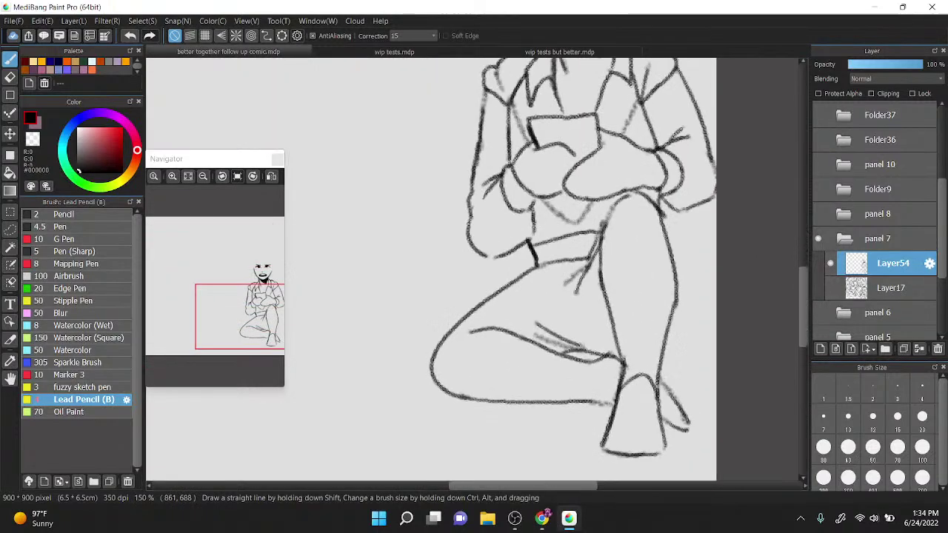
mouse_move(465, 397)
left_mouse_down()
mouse_move(462, 365)
mouse_move(487, 328)
left_mouse_up()
mouse_move(607, 220)
left_mouse_down()
mouse_move(663, 221)
mouse_move(617, 201)
mouse_move(664, 222)
left_mouse_up()
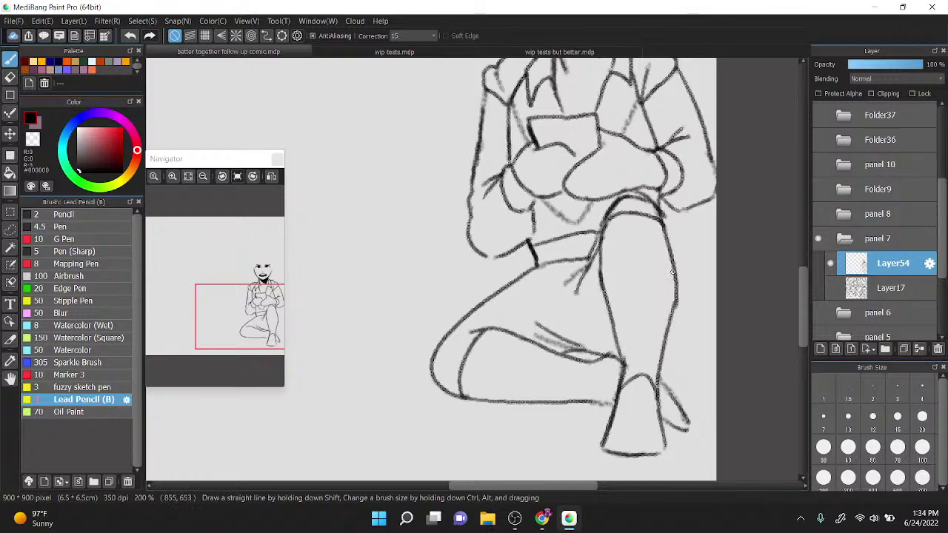
Step: Thicken the contours of the calf, waist edge, right-hand elbow, rear foot and folded leg's underside, adding small creases below the waist
mouse_move(594, 351)
left_mouse_down()
mouse_move(660, 362)
mouse_move(673, 293)
left_mouse_up()
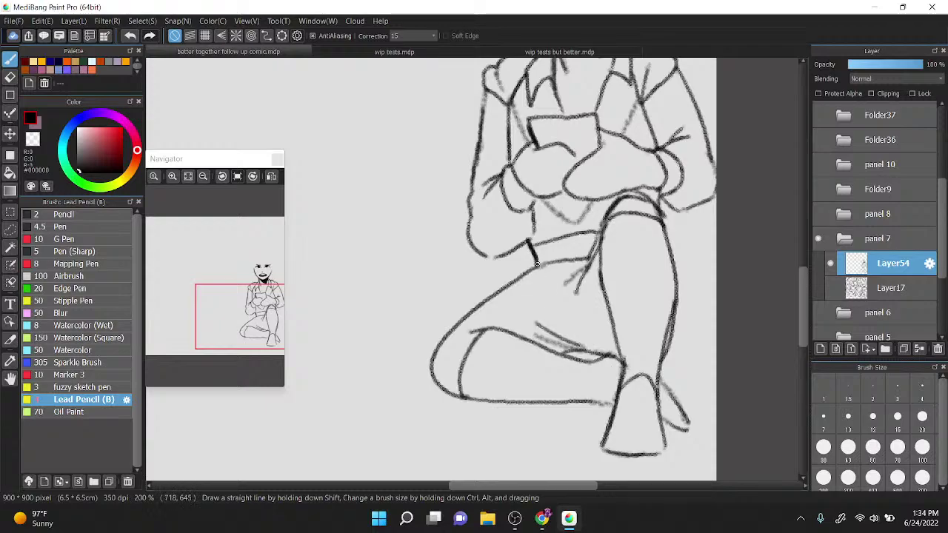
mouse_move(538, 264)
left_mouse_down()
mouse_move(546, 285)
mouse_move(528, 237)
mouse_move(513, 248)
left_mouse_up()
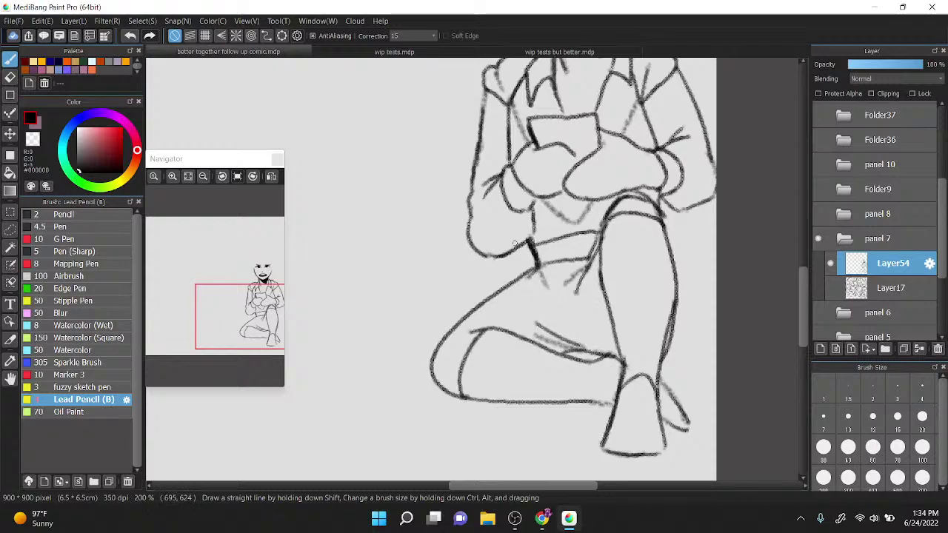
mouse_move(658, 212)
left_mouse_down()
mouse_move(663, 197)
mouse_move(715, 190)
left_mouse_up()
left_click_drag(654, 357, 683, 422)
left_click_drag(574, 399, 607, 406)
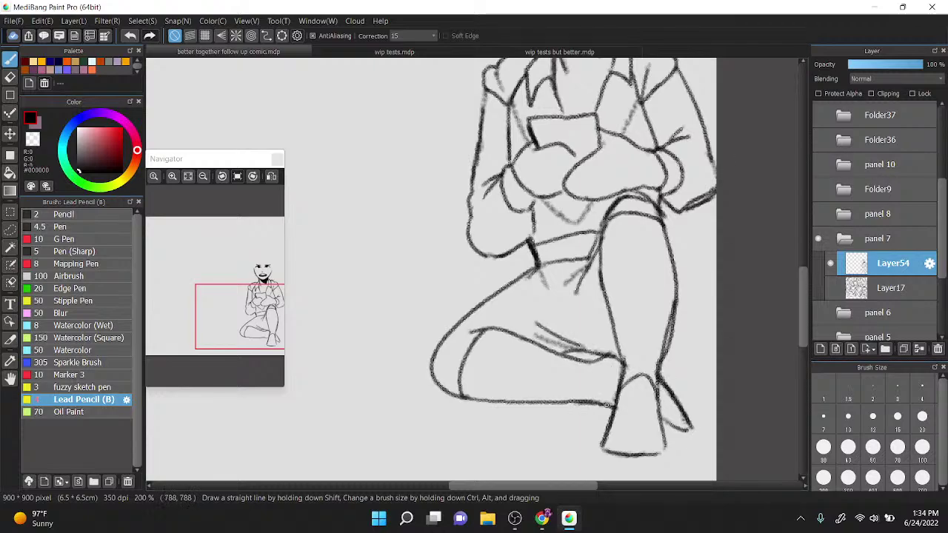
left_click_drag(456, 396, 569, 405)
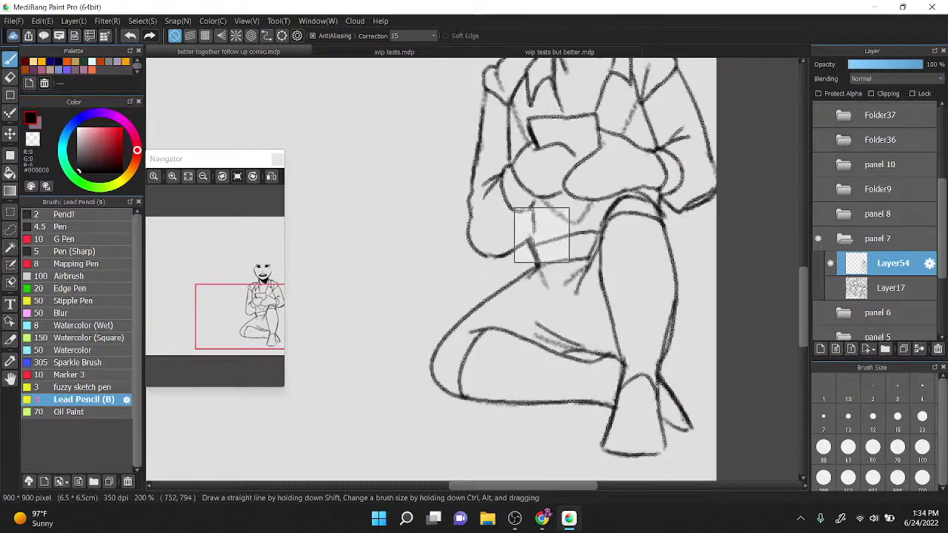
Step: Add a short fold stroke along the folded thigh near its knee and touch up the raised knee area
left_click_drag(542, 235, 573, 219)
mouse_move(464, 354)
left_mouse_down()
mouse_move(477, 378)
mouse_move(497, 309)
left_mouse_up()
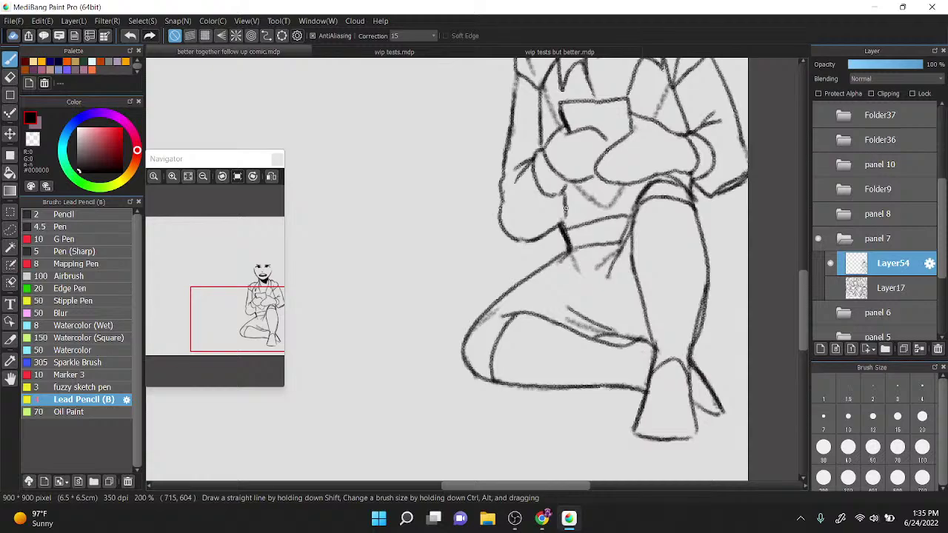
scroll(565, 209, "up", 2)
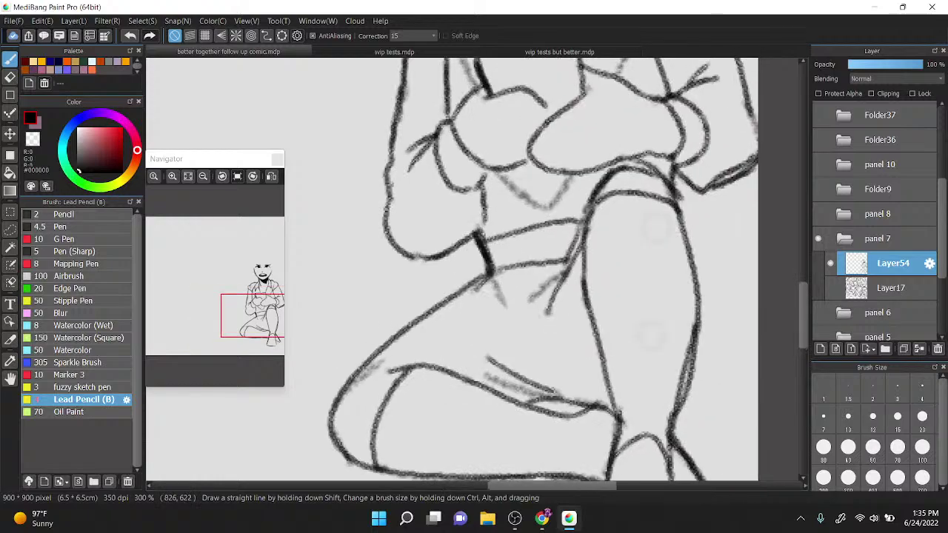
mouse_move(607, 224)
left_mouse_down()
mouse_move(624, 178)
mouse_move(607, 211)
mouse_move(616, 182)
mouse_move(632, 173)
mouse_move(618, 192)
mouse_move(601, 190)
mouse_move(621, 175)
left_mouse_up()
key("z")
key("z")
mouse_move(527, 140)
left_mouse_down()
mouse_move(571, 180)
mouse_move(603, 136)
left_mouse_up()
scroll(623, 105, "up", 1)
left_click_drag(684, 166, 578, 246)
scroll(607, 222, "down", 4)
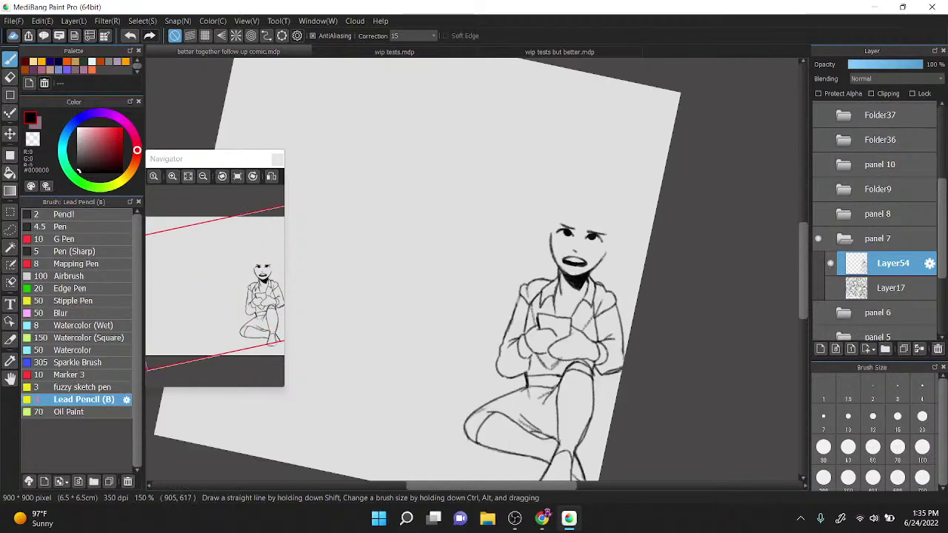
Step: Thicken the jaw contours on both sides of the face
left_click_drag(626, 223, 598, 244)
scroll(607, 244, "up", 1)
scroll(638, 188, "up", 1)
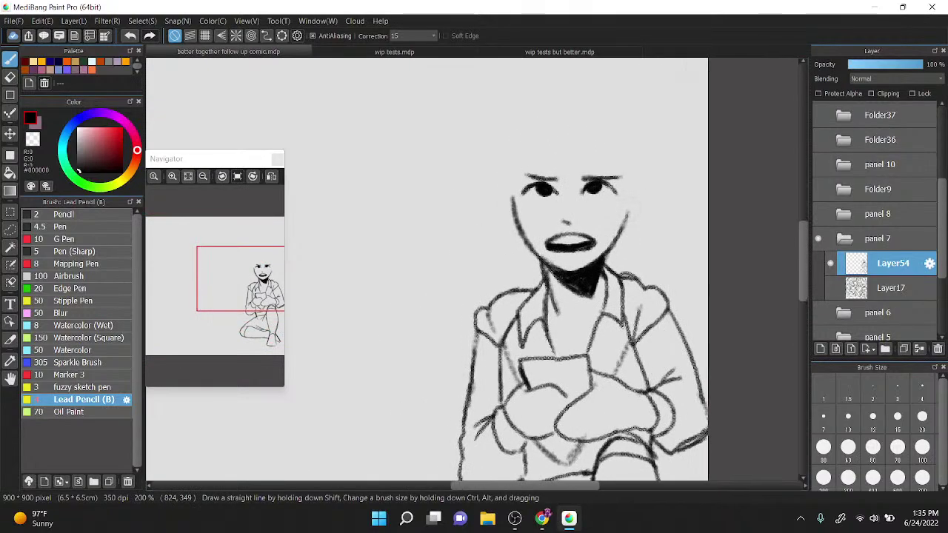
mouse_move(513, 199)
left_mouse_down()
mouse_move(546, 263)
mouse_move(628, 210)
left_mouse_up()
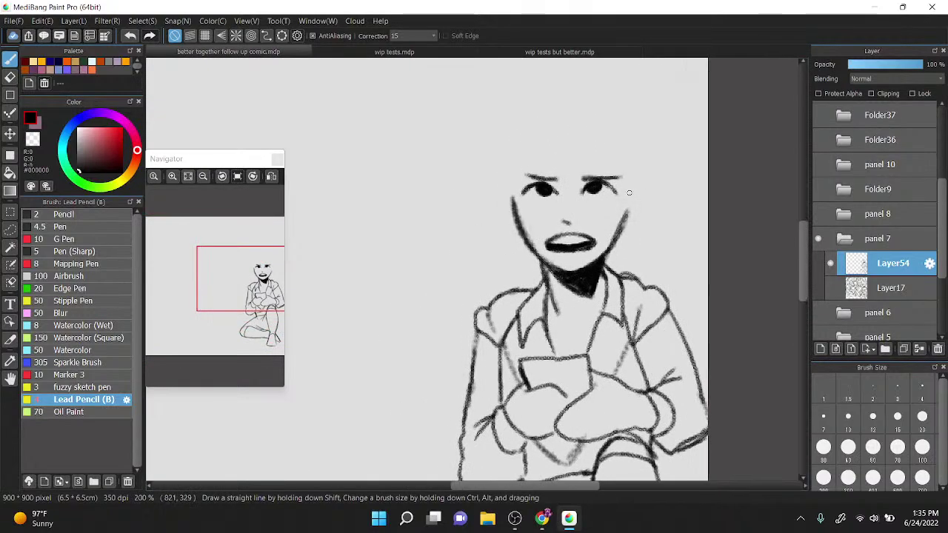
left_click_drag(606, 248, 628, 210)
Step: Thin both jaw contours by painting along their outer and inner edges with the transparent colour
key("z")
scroll(571, 217, "up", 1)
scroll(607, 189, "up", 1)
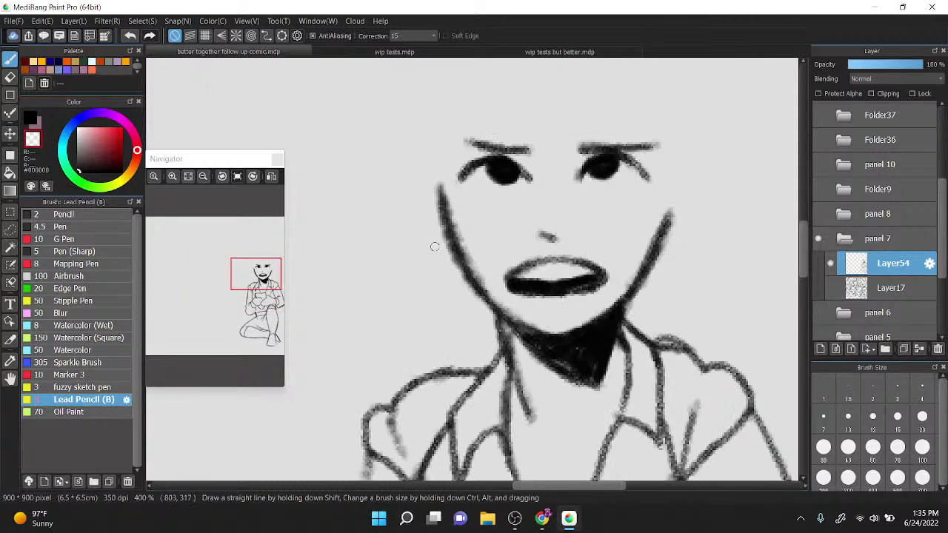
left_click_drag(437, 198, 471, 291)
left_click_drag(442, 219, 480, 304)
left_click_drag(676, 205, 635, 297)
mouse_move(671, 211)
left_mouse_down()
mouse_move(659, 257)
mouse_move(624, 291)
left_mouse_up()
left_click_drag(439, 194, 450, 248)
mouse_move(438, 190)
left_mouse_down()
mouse_move(451, 249)
mouse_move(485, 317)
left_mouse_up()
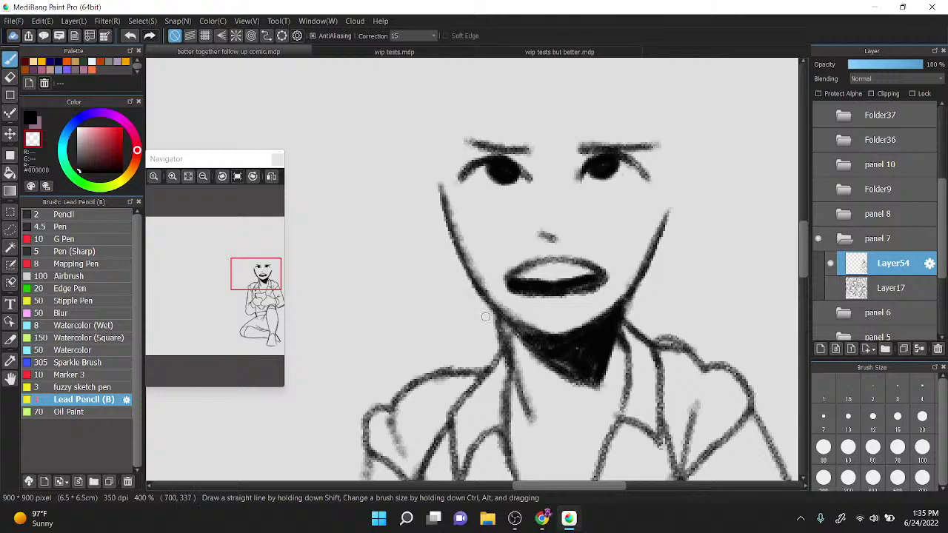
Step: Switch back to black and ink two short collarbone lines inside the open collar
scroll(616, 243, "down", 2)
scroll(620, 285, "down", 1)
left_click_drag(620, 285, 641, 216)
scroll(635, 251, "up", 2)
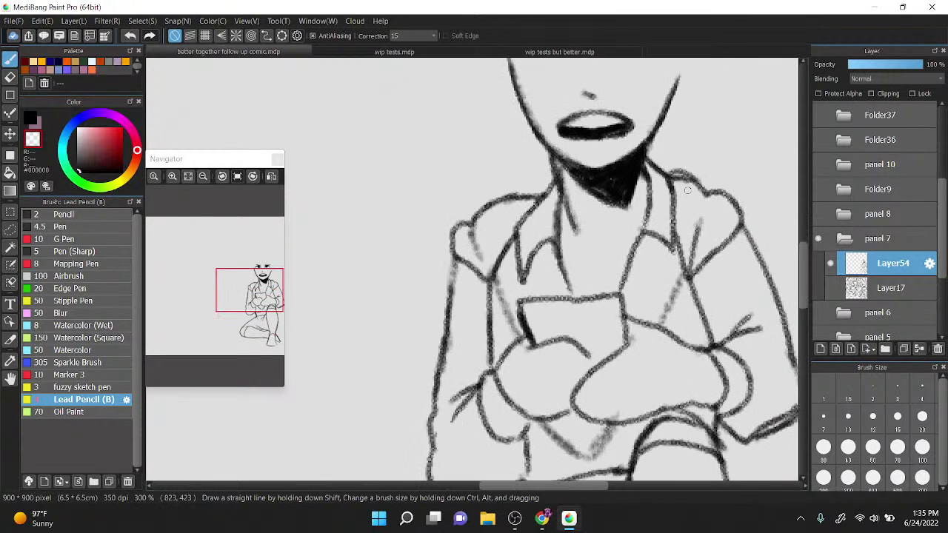
key("z")
left_click_drag(554, 245, 578, 259)
left_click_drag(626, 246, 633, 249)
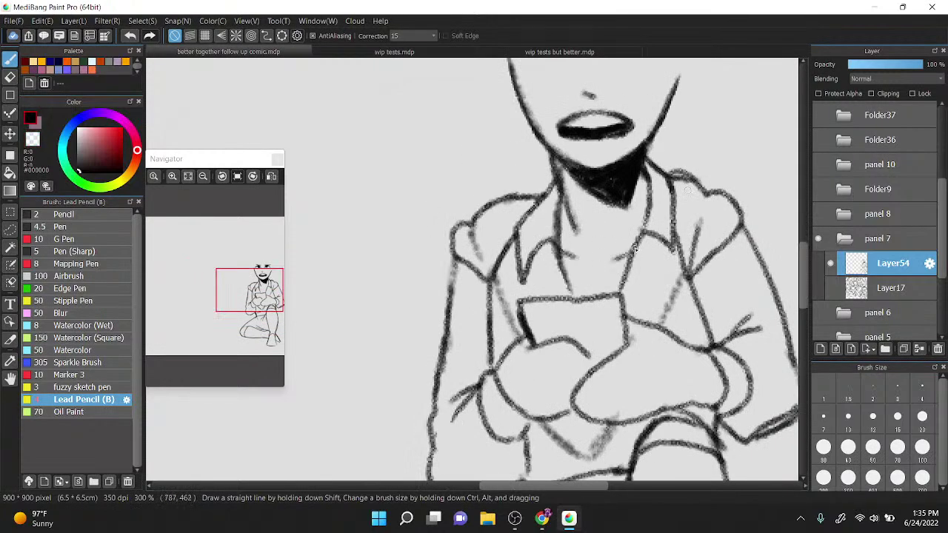
scroll(634, 249, "down", 1)
scroll(694, 161, "up", 2)
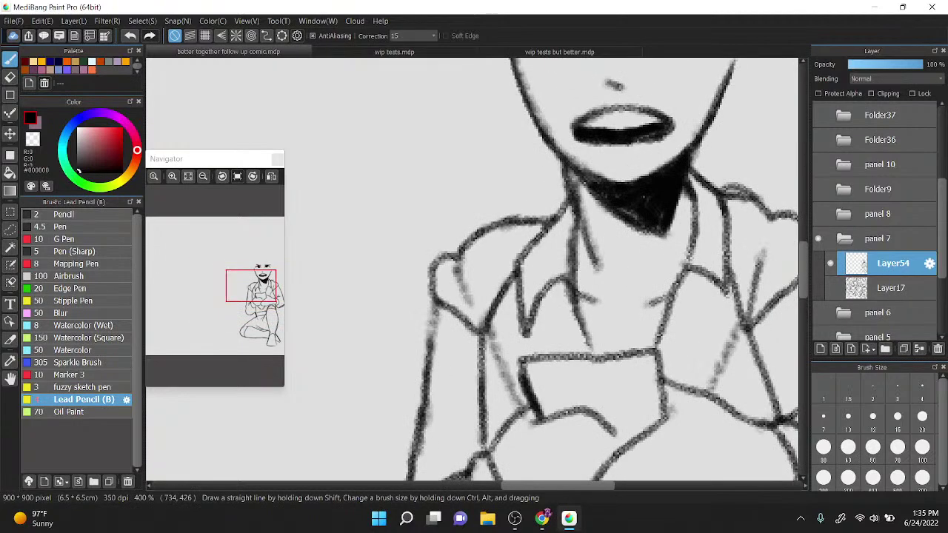
Step: Trim the outer edges of the jaw and neck contours on both sides with the transparent colour
key("x")
left_click_drag(694, 160, 714, 134)
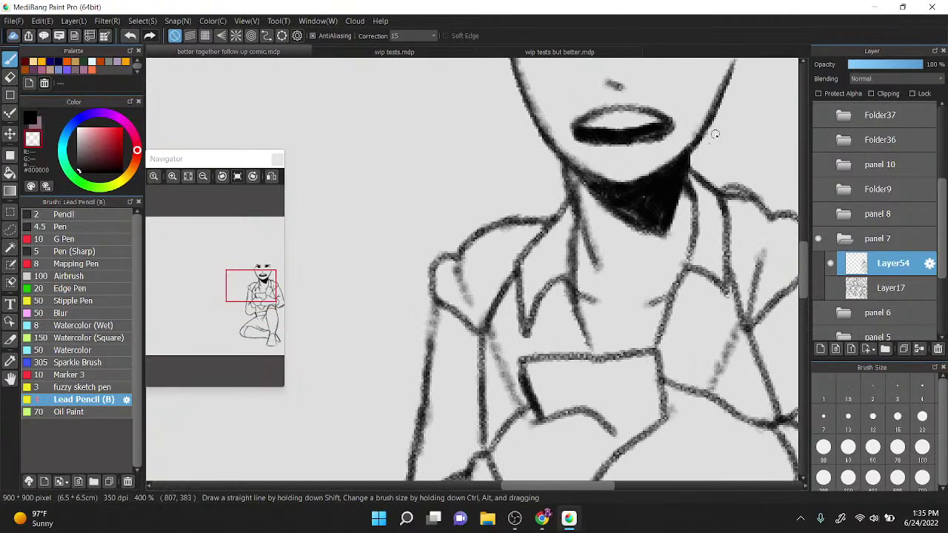
left_click_drag(559, 167, 562, 193)
scroll(715, 217, "down", 5)
scroll(720, 222, "up", 1)
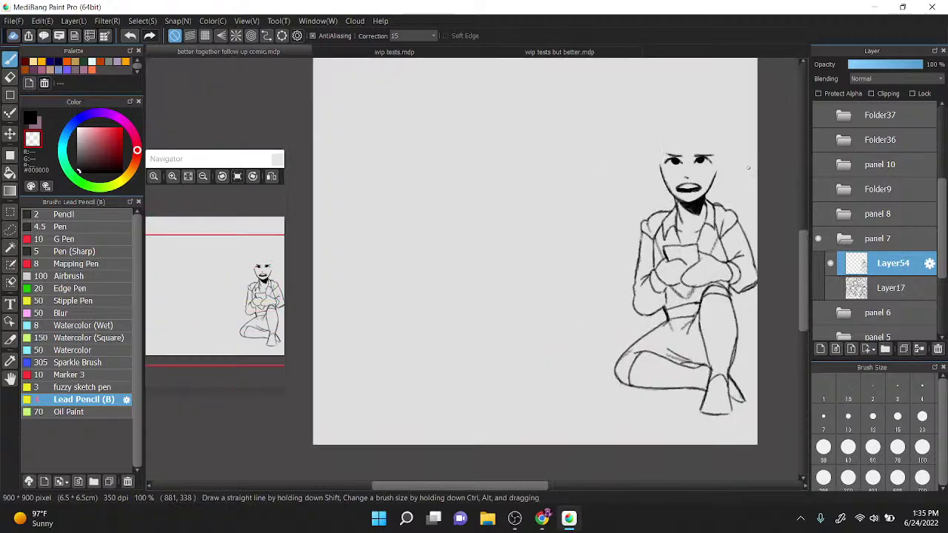
Step: Switch back to black and ink loose outer jacket contours along the outside of both arms
key("x")
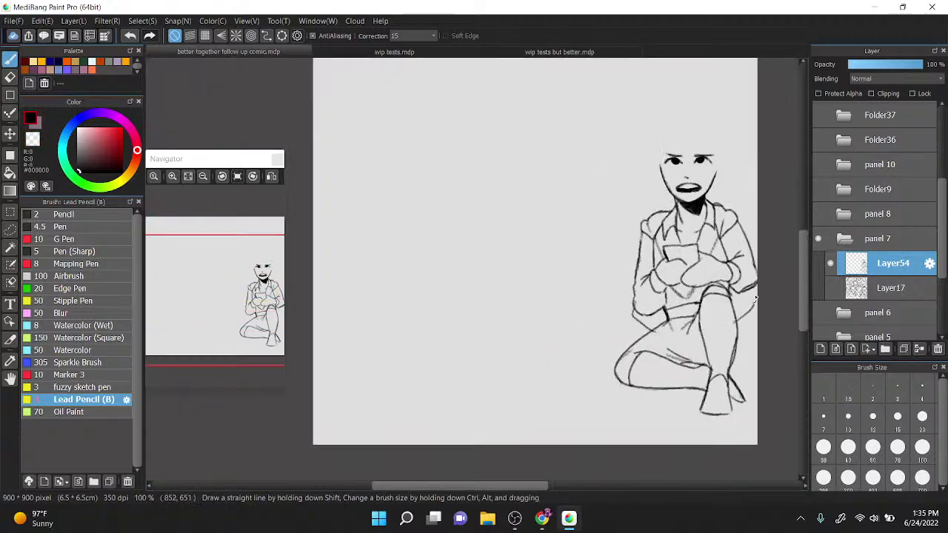
scroll(625, 259, "up", 4)
left_click_drag(642, 370, 613, 265)
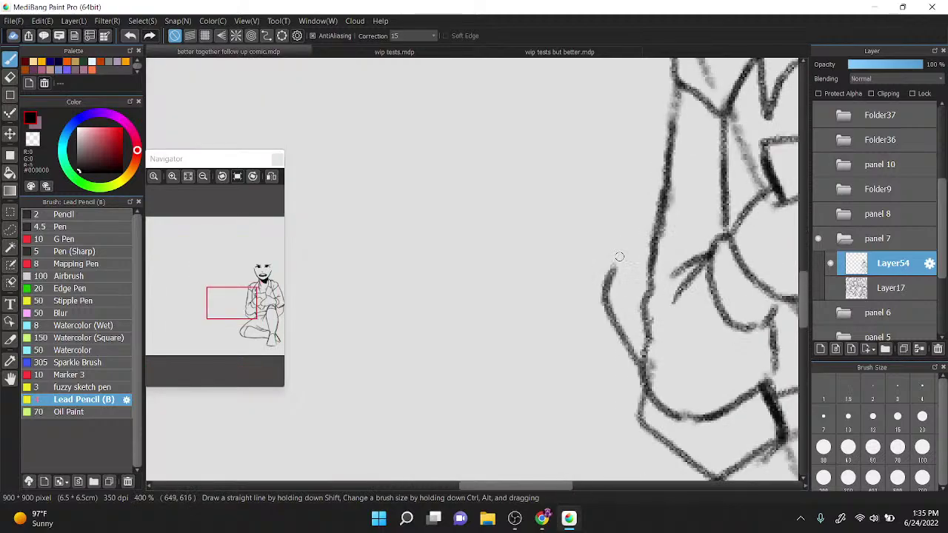
scroll(619, 257, "down", 3)
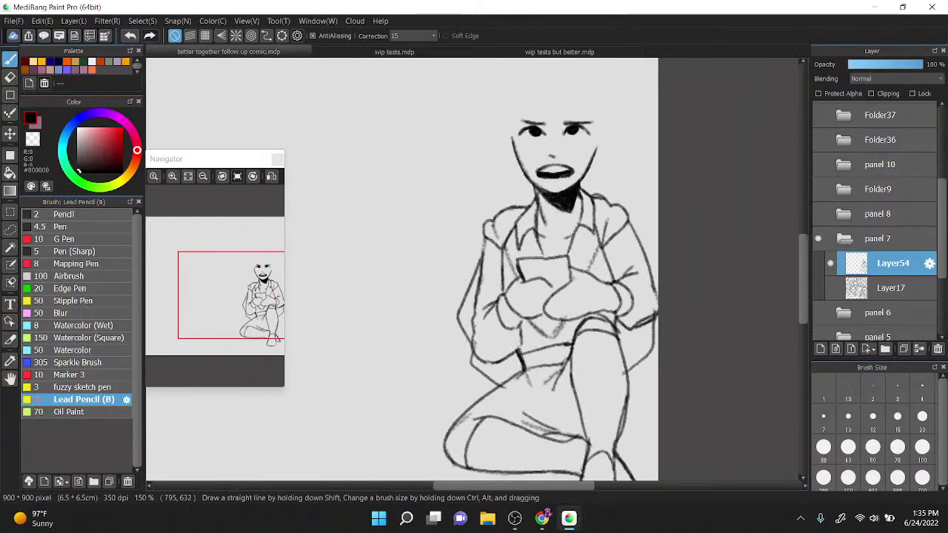
left_click_drag(631, 228, 659, 297)
Step: Show the rough sketch layer and free-transform the inked figure, pulling its upper-left corner slightly inward
left_click(830, 287)
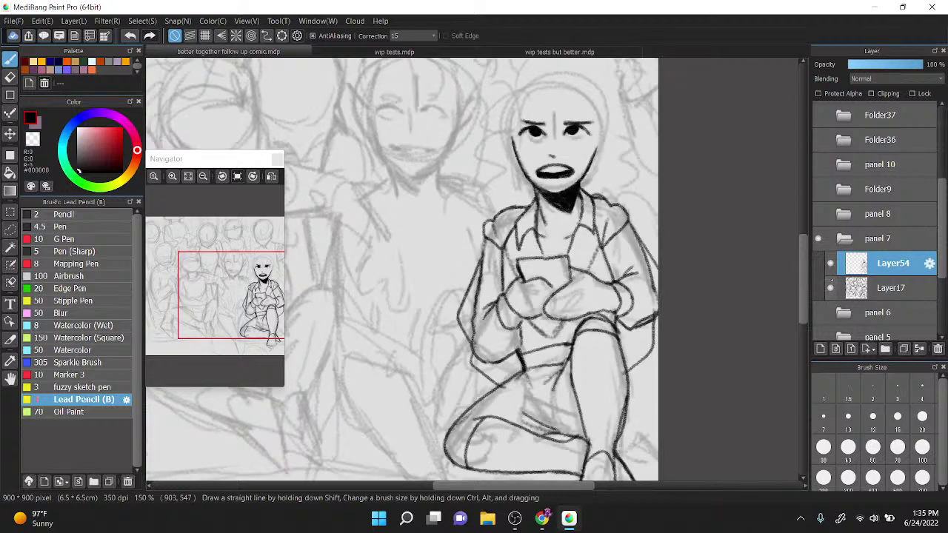
scroll(625, 228, "down", 1)
key("t")
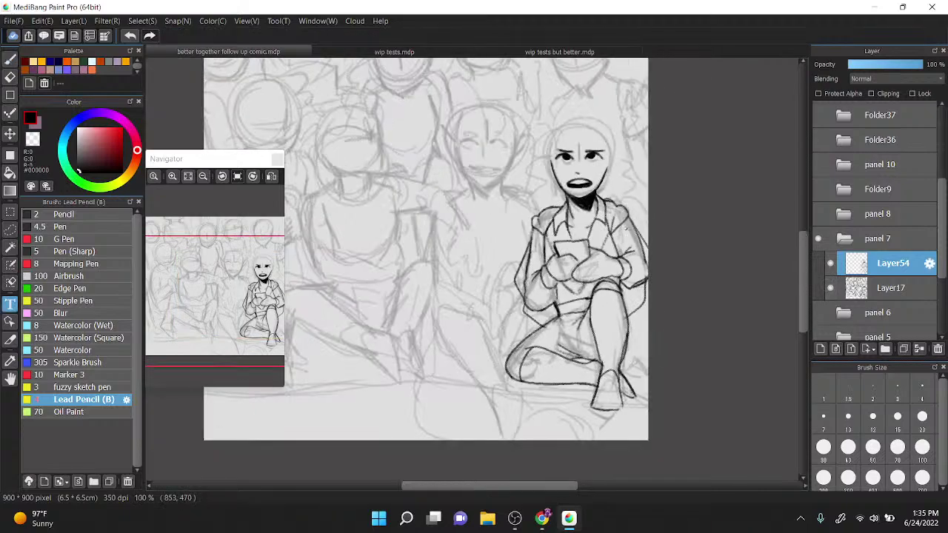
key("ctrl+t")
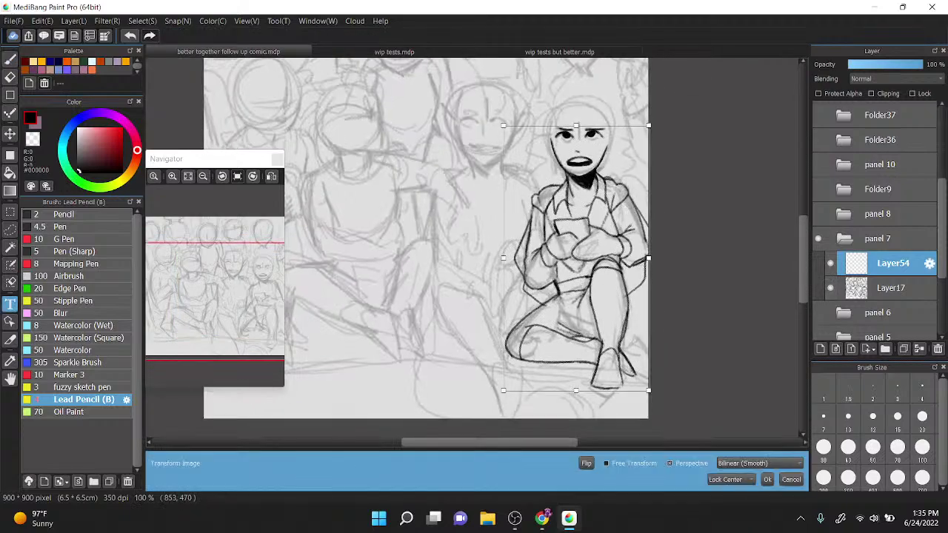
left_click(620, 465)
left_click_drag(503, 126, 506, 126)
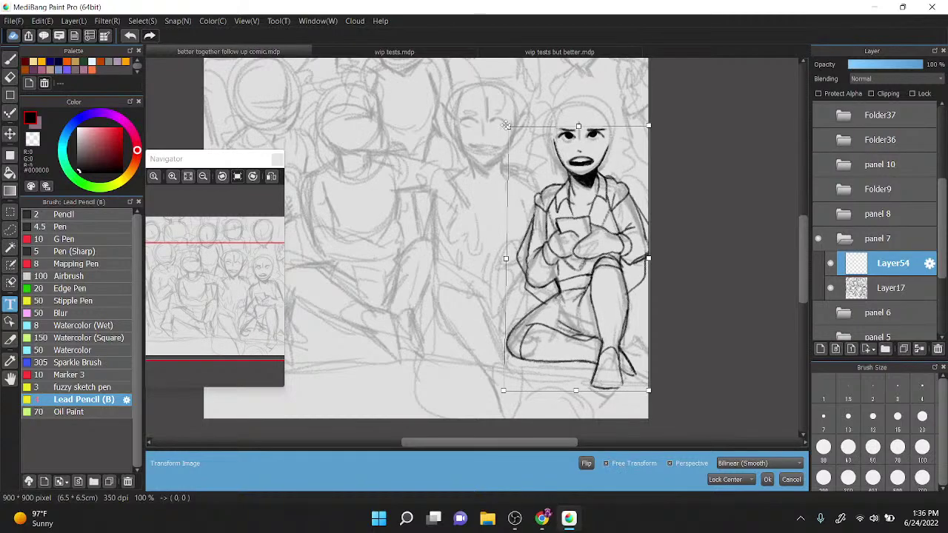
left_click(767, 479)
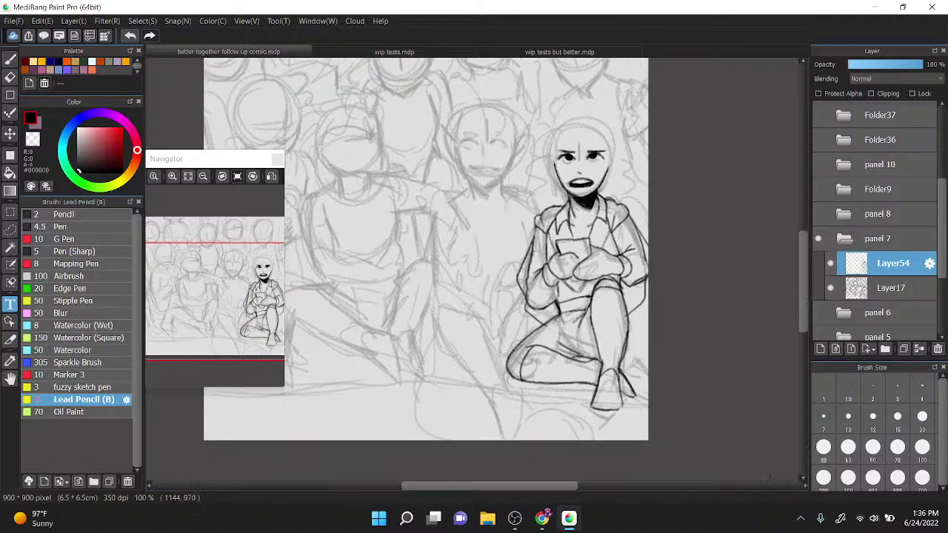
Step: Return to the brush, check panel 6 for reference, and ink the wavy front lock and hairline on the left side of the woman's face
left_click(10, 60)
scroll(602, 153, "up", 3)
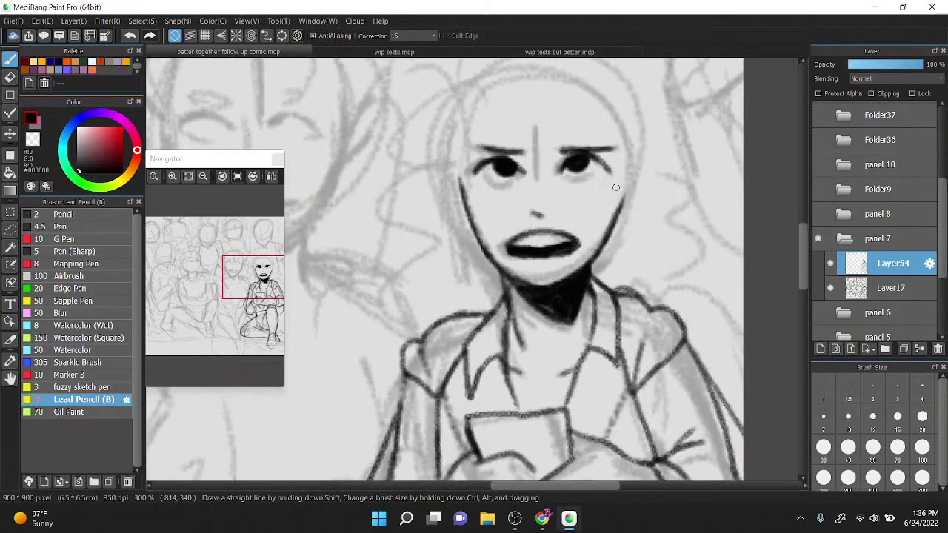
left_click(818, 312)
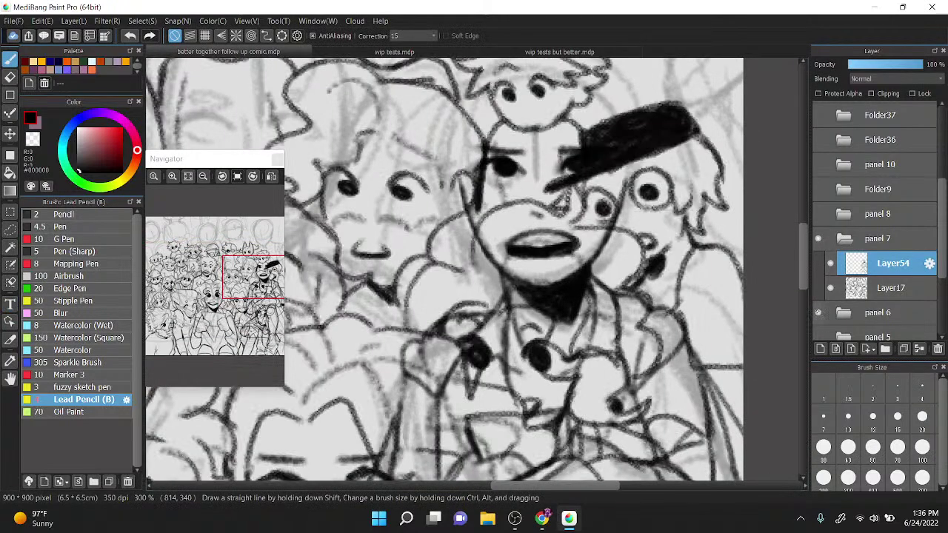
left_click(818, 313)
mouse_move(523, 107)
left_mouse_down()
mouse_move(453, 86)
mouse_move(414, 246)
mouse_move(453, 273)
mouse_move(438, 284)
mouse_move(480, 170)
mouse_move(530, 155)
left_mouse_up()
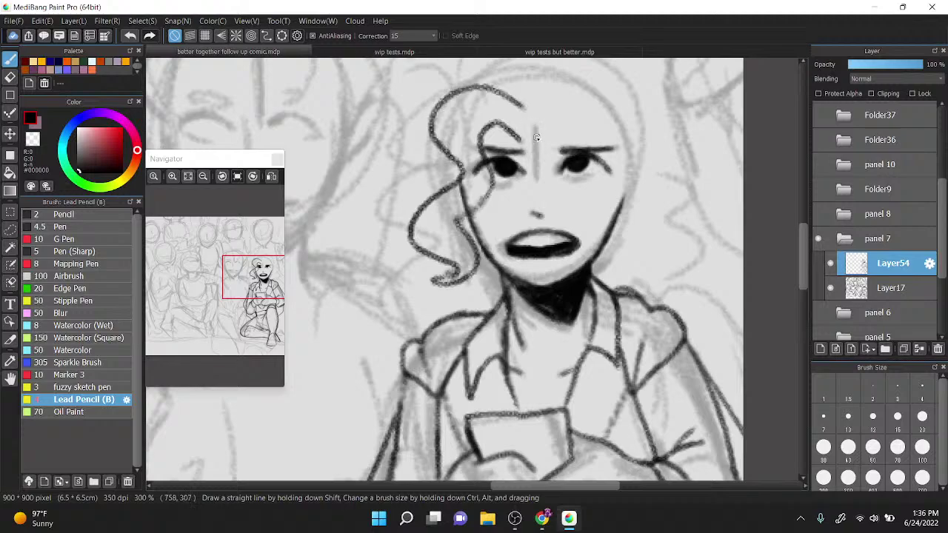
Step: Ink the hairline and matching wavy front lock on the right side of the face, redoing unsatisfactory strokes
mouse_move(536, 136)
left_mouse_down()
mouse_move(579, 126)
mouse_move(631, 239)
left_mouse_up()
key("ctrl+z")
mouse_move(536, 105)
left_mouse_down()
mouse_move(613, 111)
mouse_move(640, 195)
left_mouse_up()
key("ctrl+z")
key("ctrl+z")
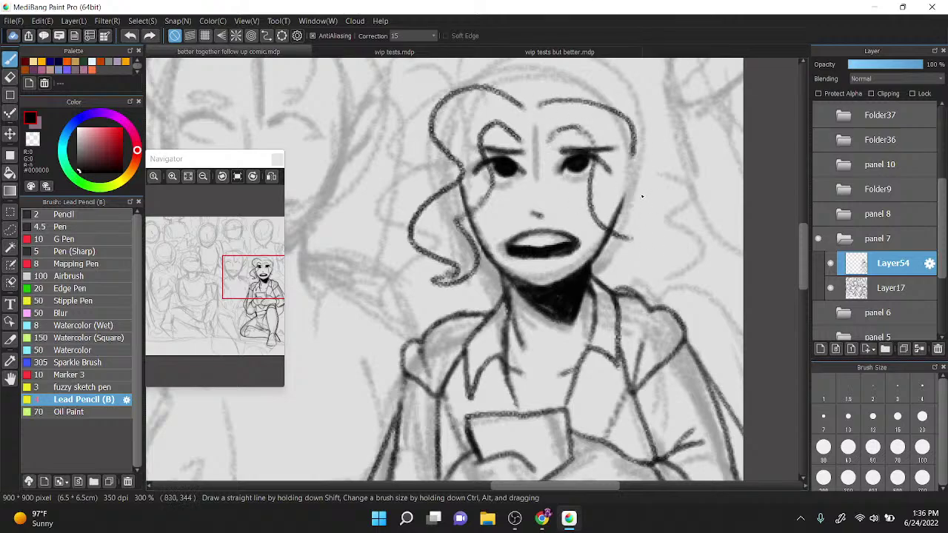
mouse_move(552, 118)
left_mouse_down()
mouse_move(560, 100)
mouse_move(633, 152)
mouse_move(659, 235)
mouse_move(653, 260)
mouse_move(635, 265)
left_mouse_up()
Step: Clean up the jaw lines overlapping the hair and the left hairline curve with the transparent colour, then restore black
key("x")
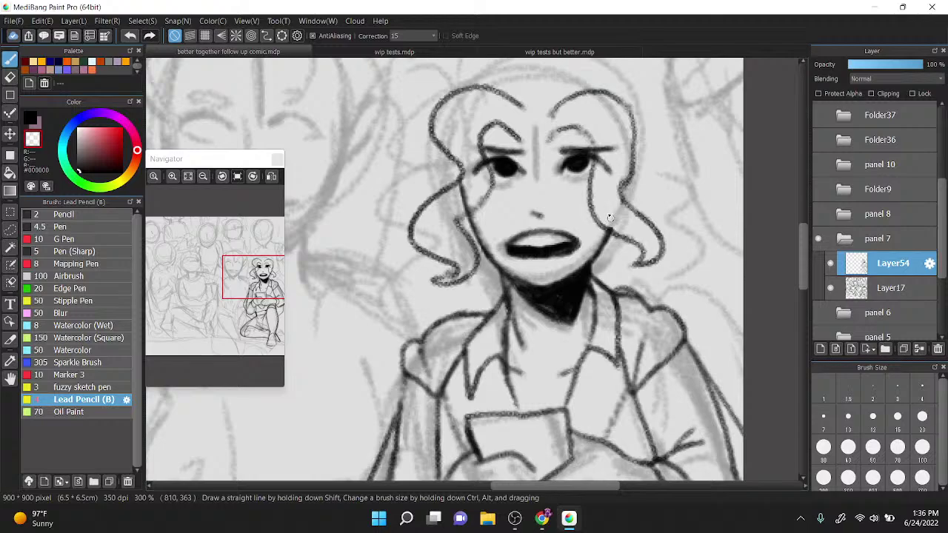
left_click_drag(612, 218, 609, 207)
left_click_drag(467, 210, 466, 182)
left_click_drag(493, 131, 523, 147)
key("z")
Step: Ink the wavy crown of the hair and the curly outer locks down both sides to the shoulders
scroll(523, 146, "up", 2)
scroll(516, 208, "down", 2)
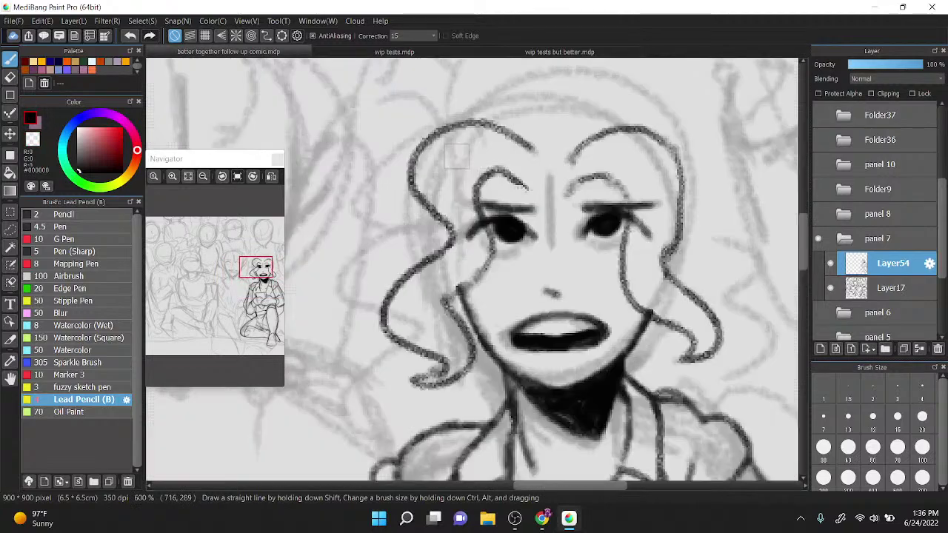
mouse_move(451, 135)
left_mouse_down()
mouse_move(561, 101)
mouse_move(631, 167)
left_mouse_up()
left_click_drag(637, 149, 633, 185)
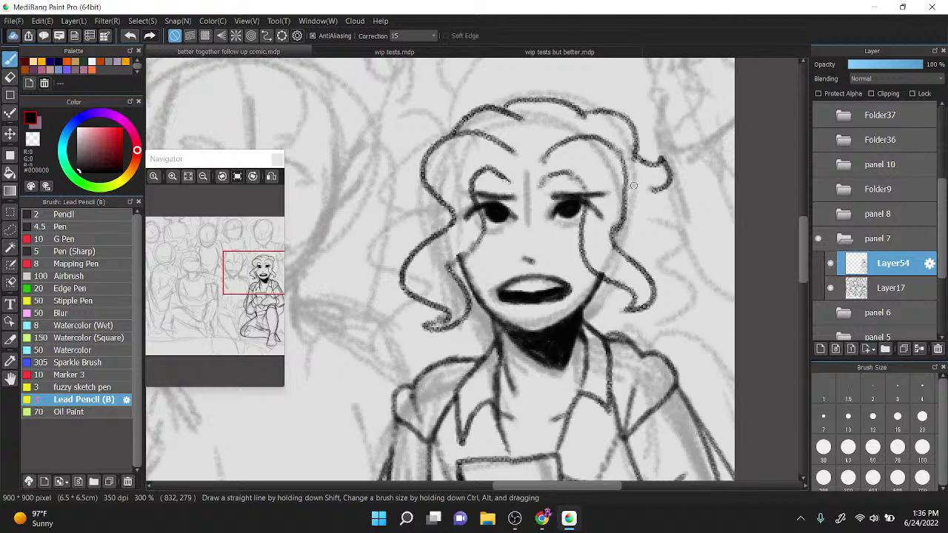
mouse_move(425, 180)
left_mouse_down()
mouse_move(403, 218)
mouse_move(395, 313)
mouse_move(461, 345)
mouse_move(493, 334)
left_mouse_up()
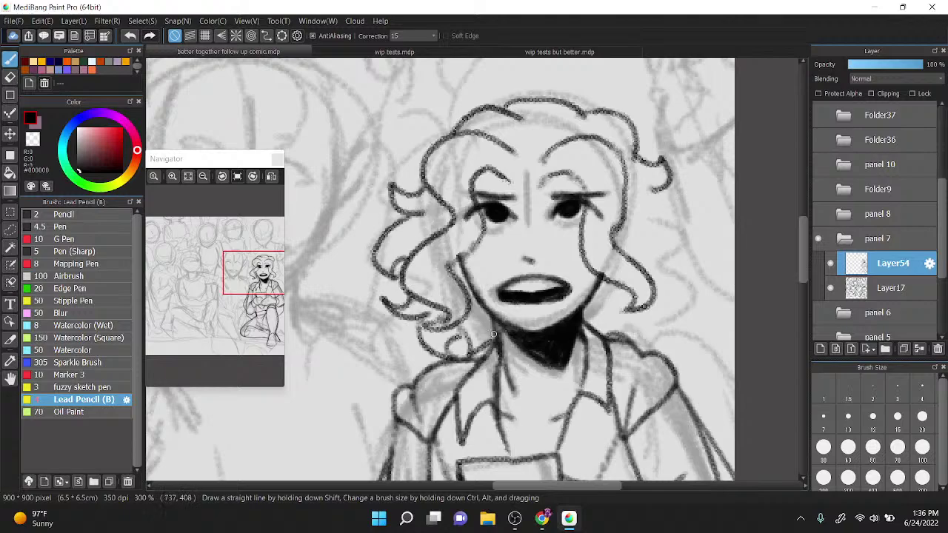
mouse_move(649, 190)
left_mouse_down()
mouse_move(684, 223)
mouse_move(661, 243)
mouse_move(646, 230)
mouse_move(686, 264)
mouse_move(666, 270)
mouse_move(670, 311)
mouse_move(637, 337)
left_mouse_up()
Step: Hide the rough sketch and add short blush hatching strokes on both cheeks and the nose bridge
scroll(636, 337, "down", 5)
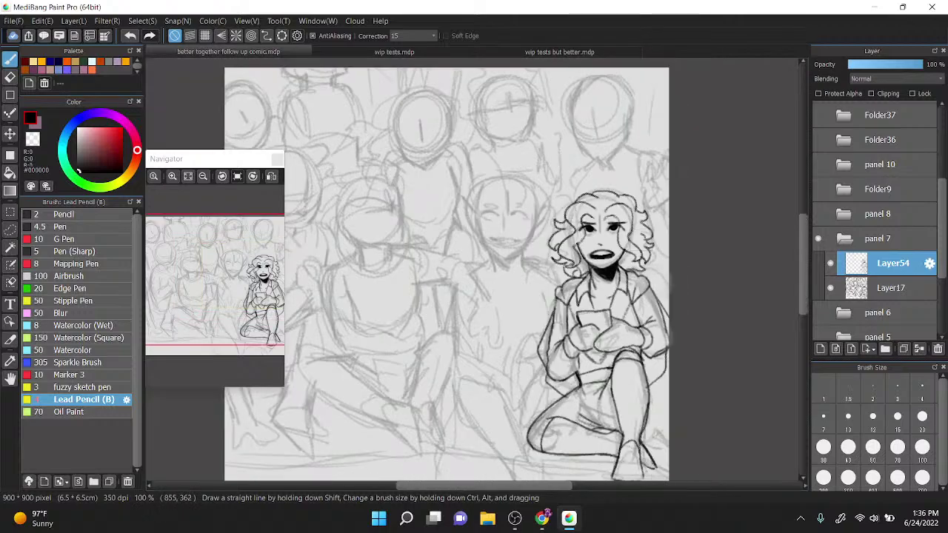
left_click(830, 288)
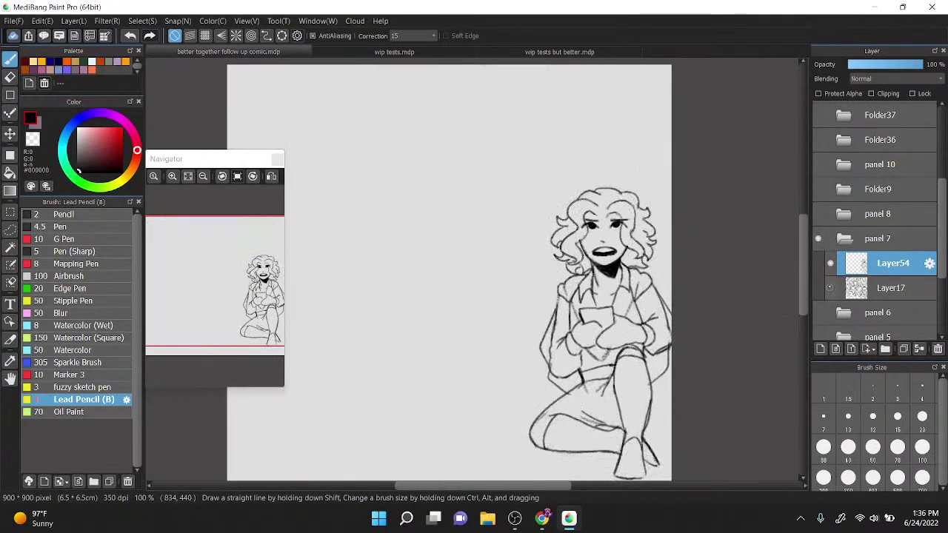
scroll(610, 223, "up", 6)
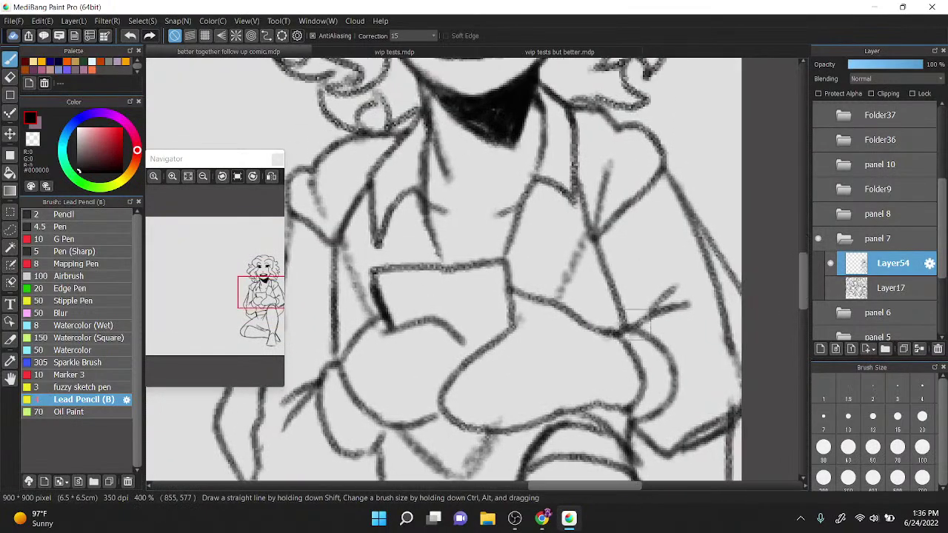
left_click_drag(471, 319, 482, 363)
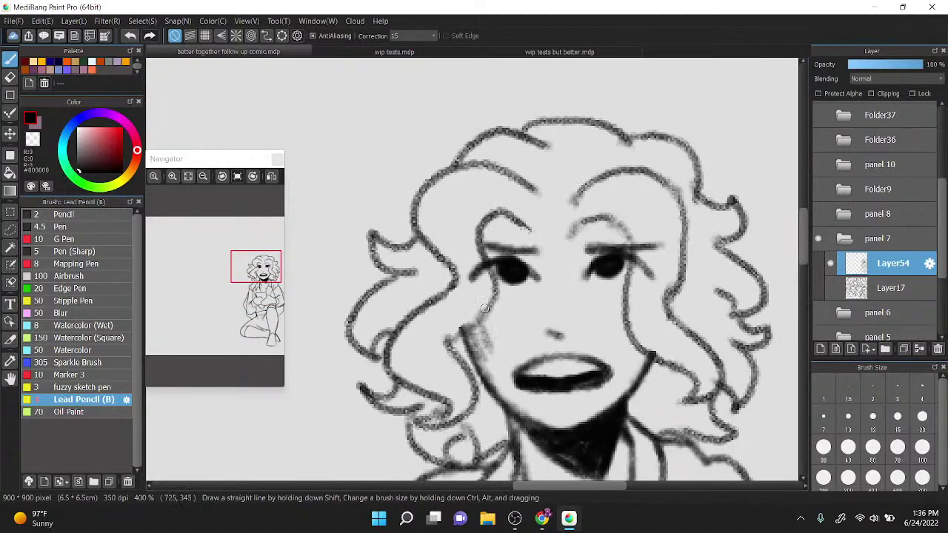
left_click_drag(483, 305, 496, 341)
left_click_drag(549, 265, 560, 305)
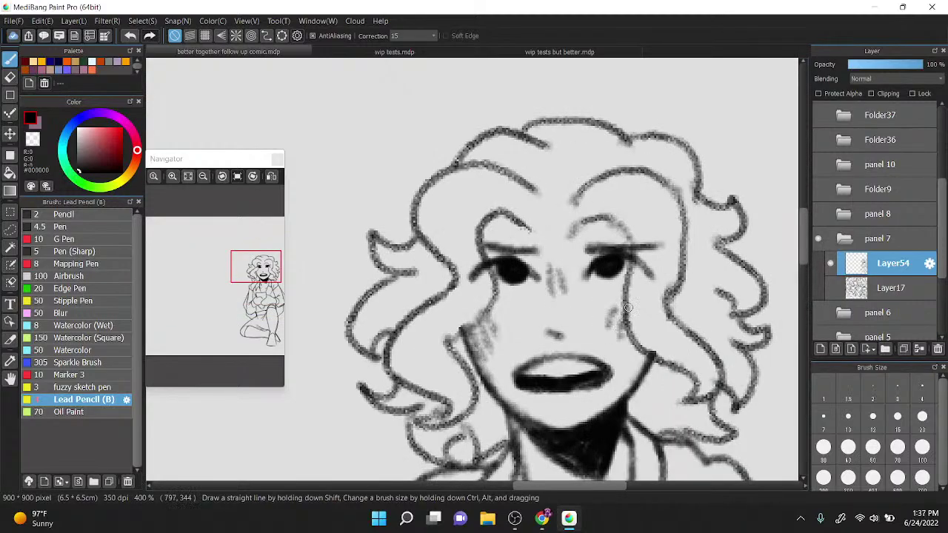
scroll(621, 318, "down", 8)
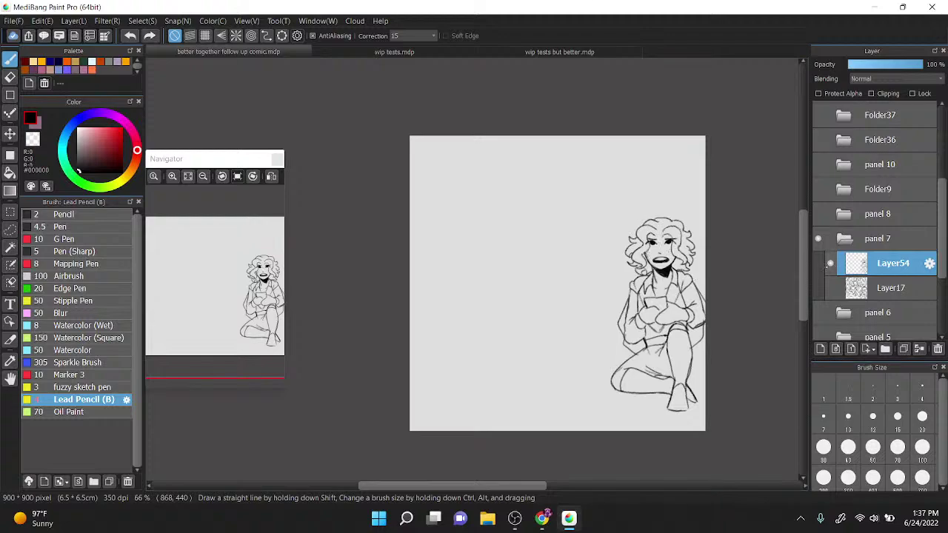
Step: Show the rough sketch, straighten the canvas, and ink the curved upper eyelids of the neighbouring smiling character
left_click(830, 287)
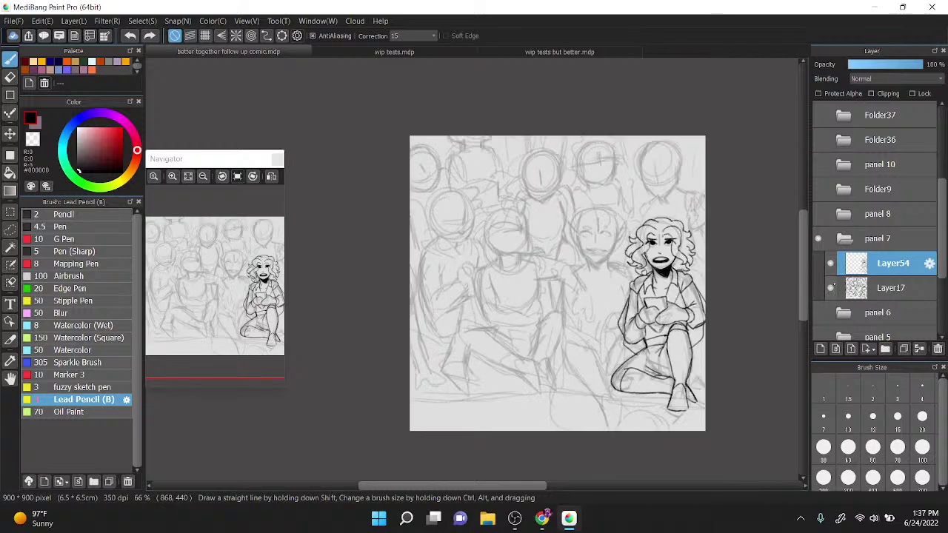
scroll(556, 283, "down", 2)
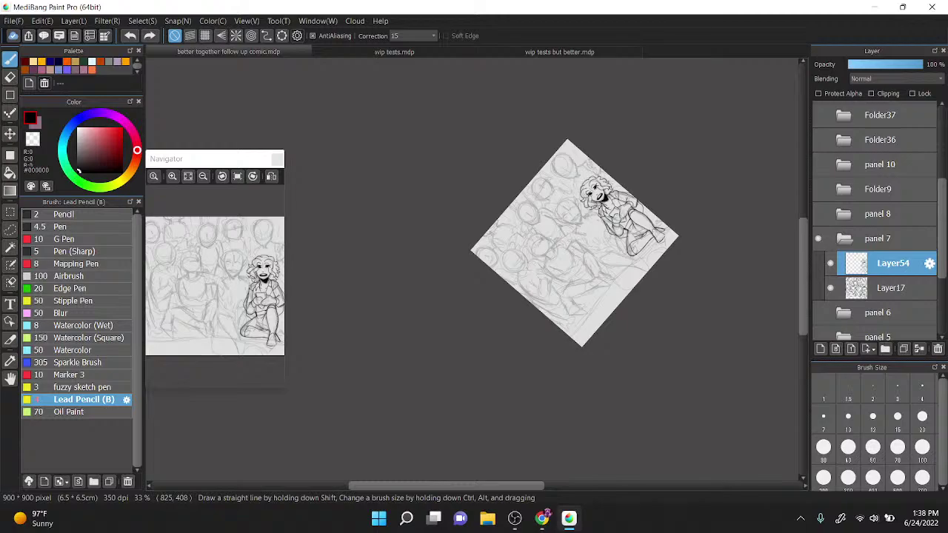
key("Right")
key("Right")
key("Right")
scroll(610, 192, "up", 4)
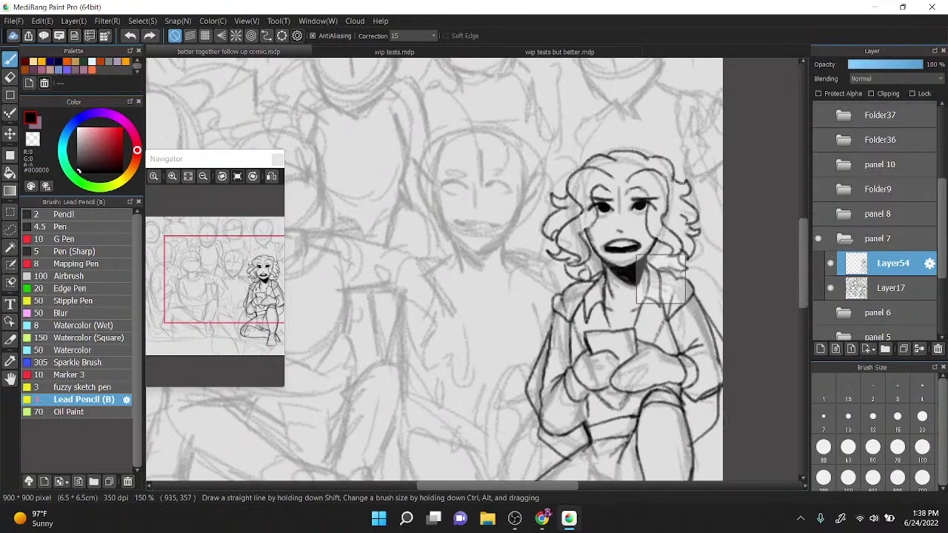
scroll(681, 249, "down", 1)
scroll(572, 248, "up", 3)
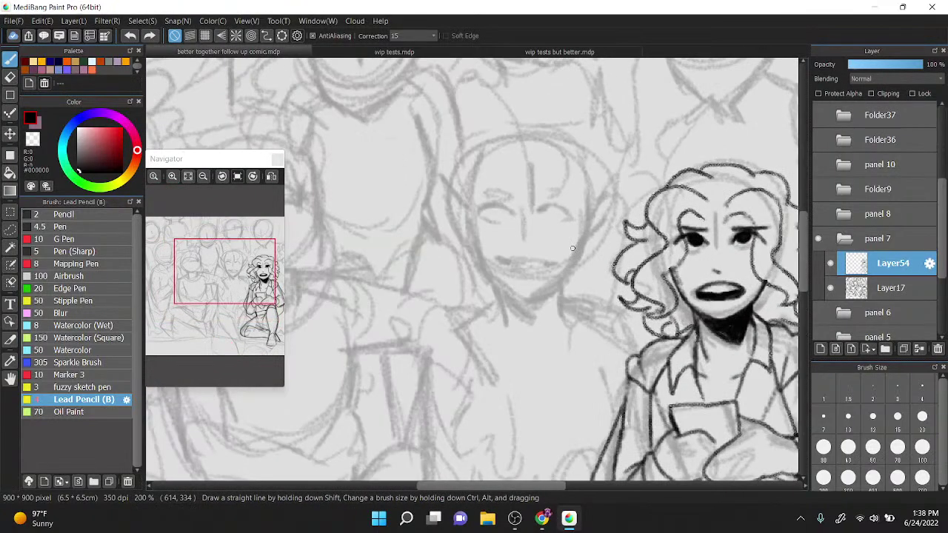
scroll(572, 248, "up", 3)
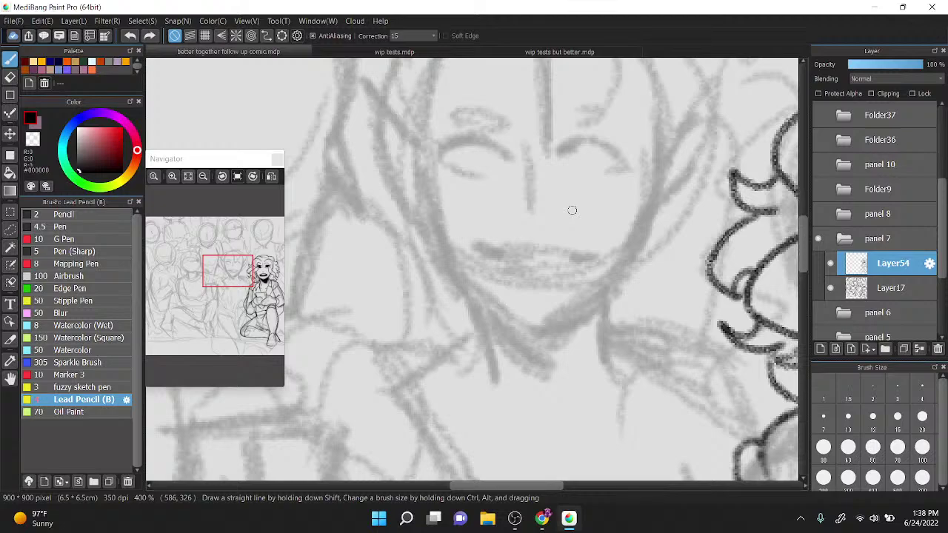
mouse_move(433, 154)
left_mouse_down()
mouse_move(462, 139)
mouse_move(496, 147)
mouse_move(476, 145)
left_mouse_up()
mouse_move(555, 156)
left_mouse_down()
mouse_move(581, 138)
mouse_move(624, 157)
left_mouse_up()
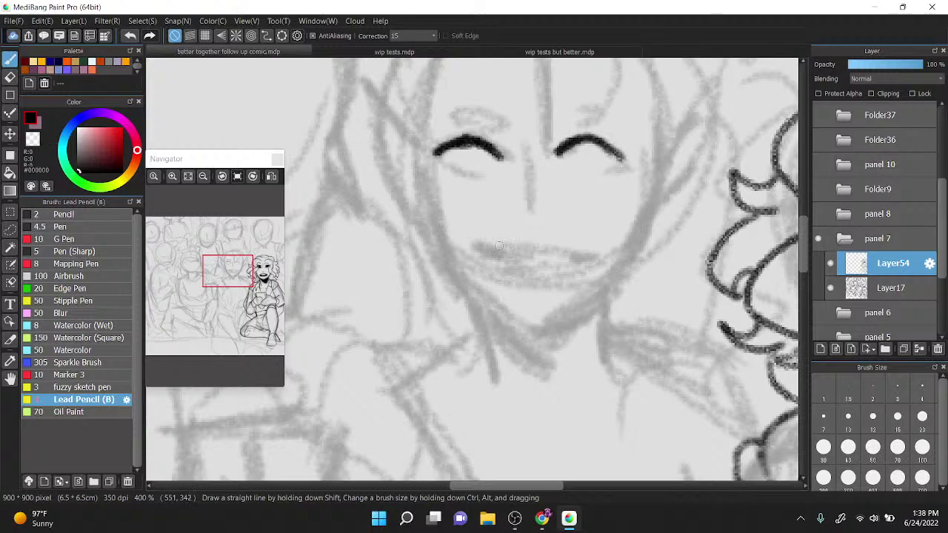
Step: Ink the neighbouring character's mouth, lower eyelid lines and two short rounded eyebrows over the sketch
mouse_move(492, 245)
left_mouse_down()
mouse_move(574, 254)
mouse_move(471, 239)
mouse_move(511, 258)
mouse_move(585, 257)
mouse_move(591, 246)
left_mouse_up()
left_click_drag(435, 155, 496, 175)
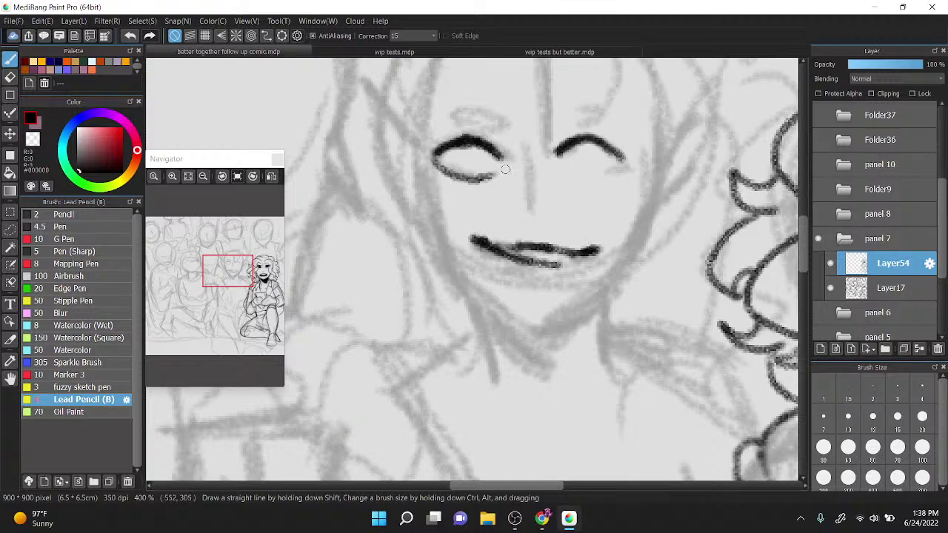
left_click_drag(564, 173, 609, 170)
left_click_drag(467, 117, 475, 126)
mouse_move(552, 120)
left_mouse_down()
mouse_move(556, 114)
mouse_move(542, 128)
left_mouse_up()
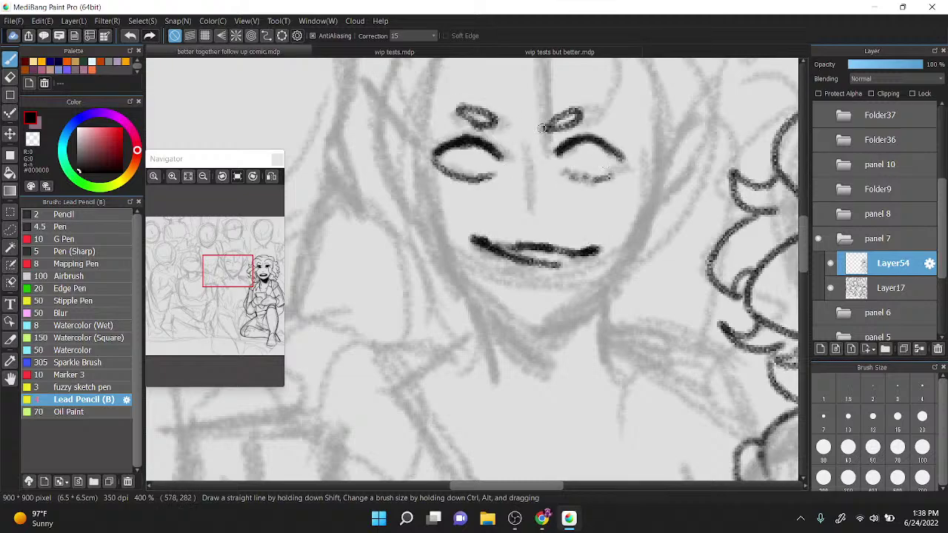
Step: Erase the neighbouring character's inked mouth and switch back to the brush
scroll(538, 164, "down", 3)
scroll(577, 193, "up", 1)
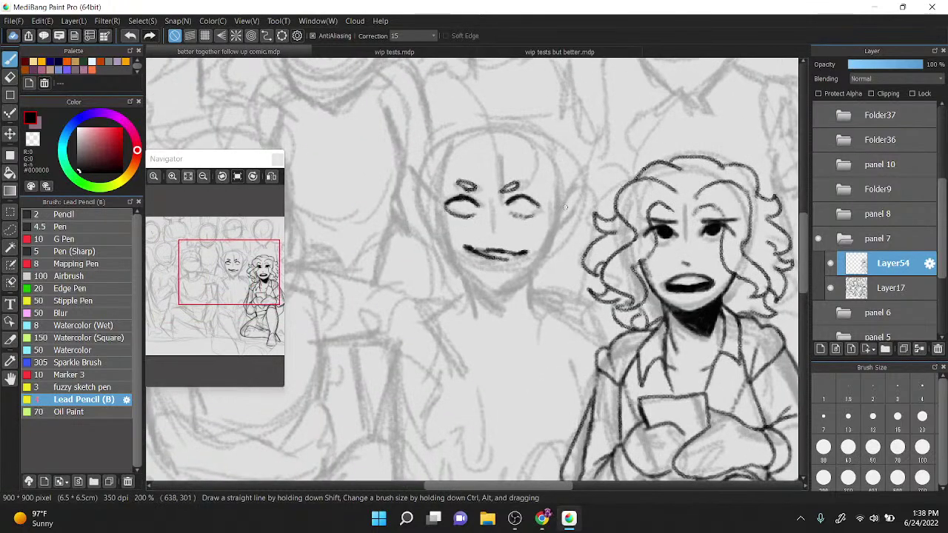
key("e")
left_click_drag(463, 250, 525, 258)
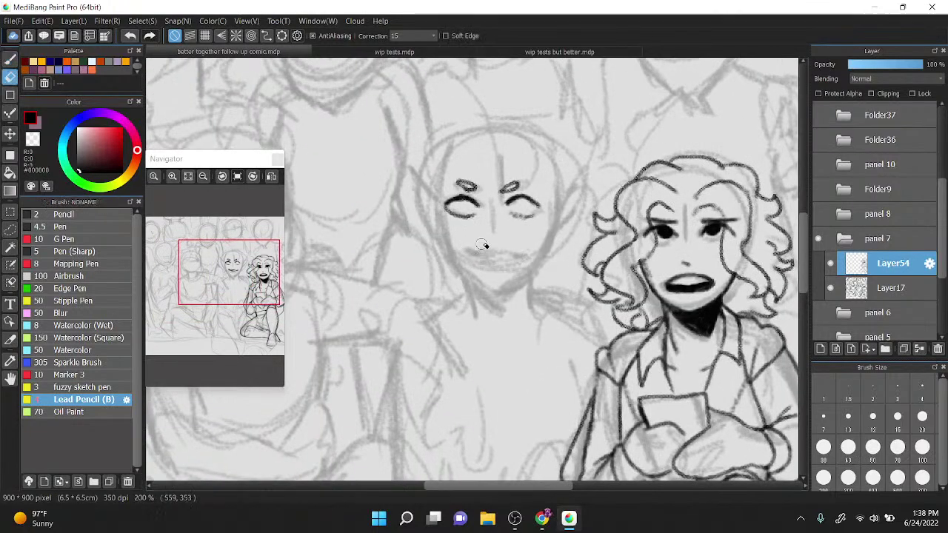
scroll(504, 254, "up", 1)
key("b")
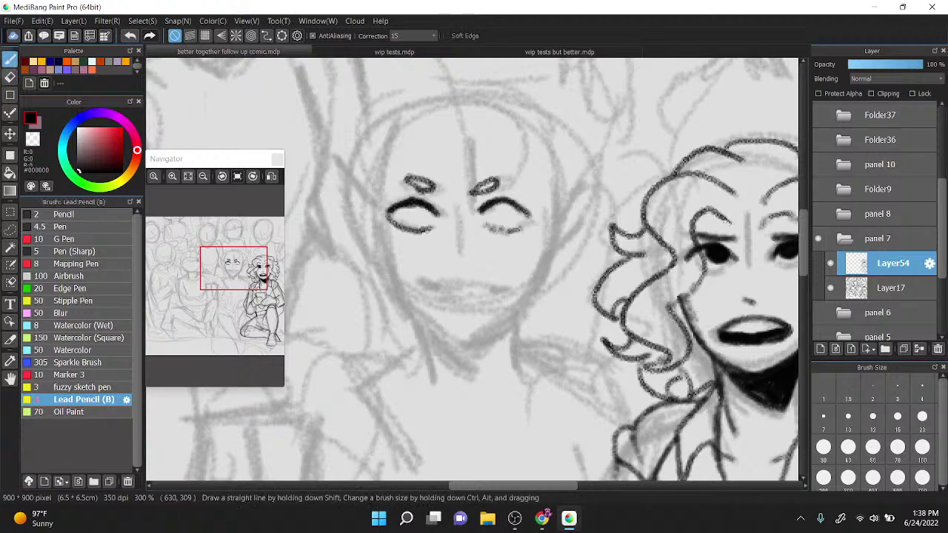
Step: Ink the smiling character's tapered jawline and pointed chin, and redraw the mouth over the sketch
mouse_move(380, 208)
left_mouse_down()
mouse_move(403, 295)
mouse_move(434, 328)
mouse_move(407, 296)
mouse_move(439, 329)
mouse_move(474, 343)
mouse_move(523, 305)
left_mouse_up()
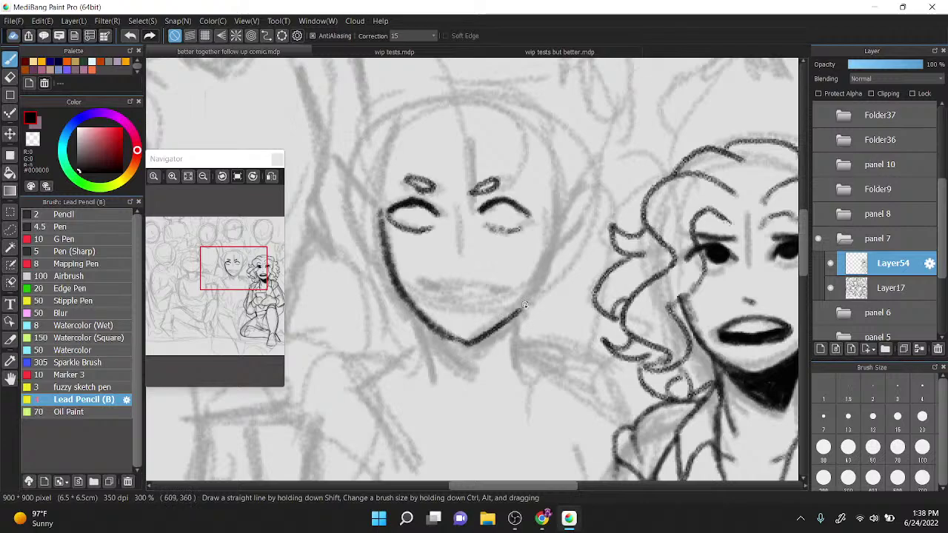
mouse_move(477, 338)
left_mouse_down()
mouse_move(531, 287)
mouse_move(543, 226)
left_mouse_up()
left_click_drag(421, 281, 505, 288)
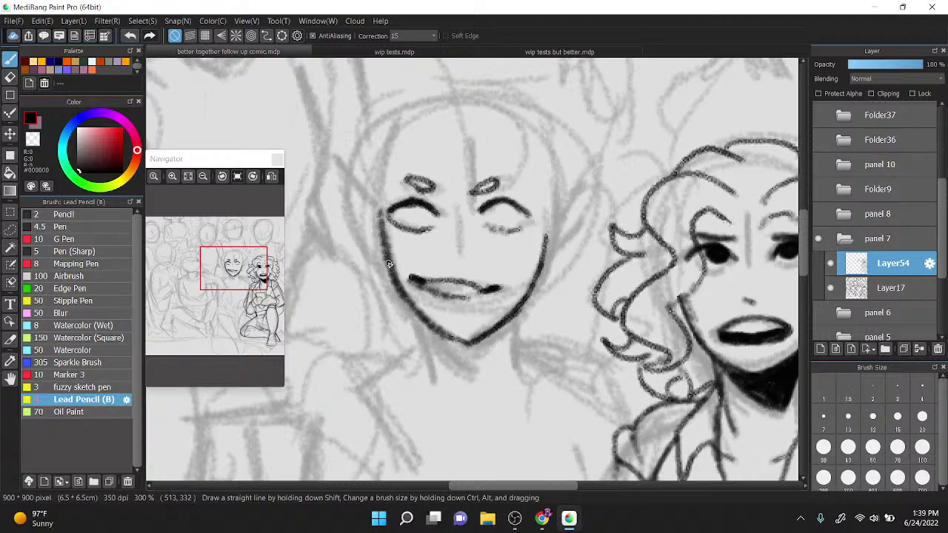
Step: Ink a long pointed ear on each side of the smiling character's head
mouse_move(391, 265)
left_mouse_down()
mouse_move(356, 227)
mouse_move(359, 238)
mouse_move(340, 164)
mouse_move(374, 211)
left_mouse_up()
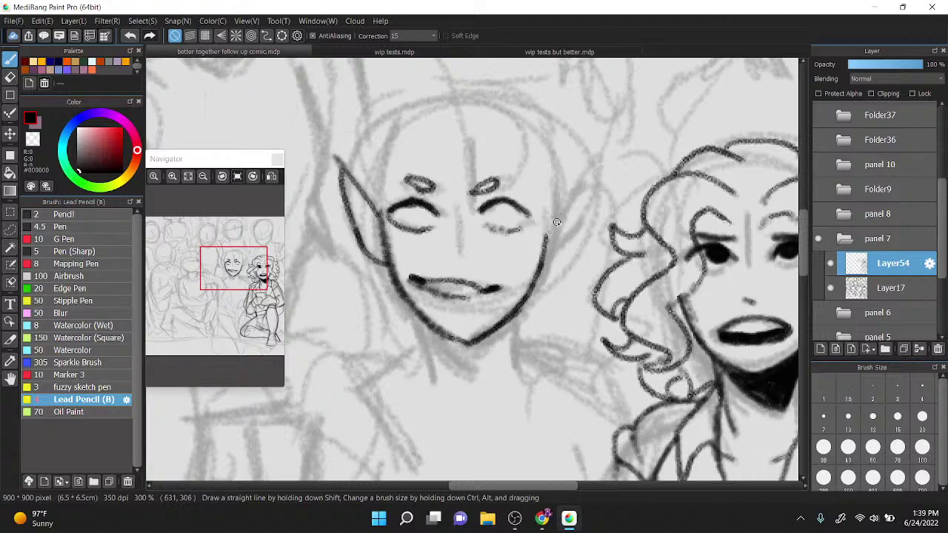
left_click_drag(544, 237, 590, 172)
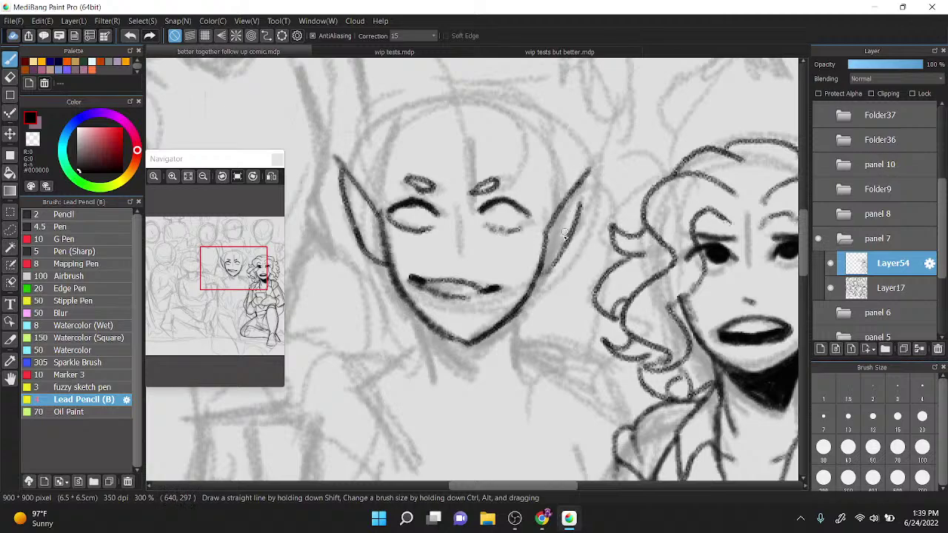
left_click_drag(542, 267, 584, 164)
scroll(581, 158, "down", 1)
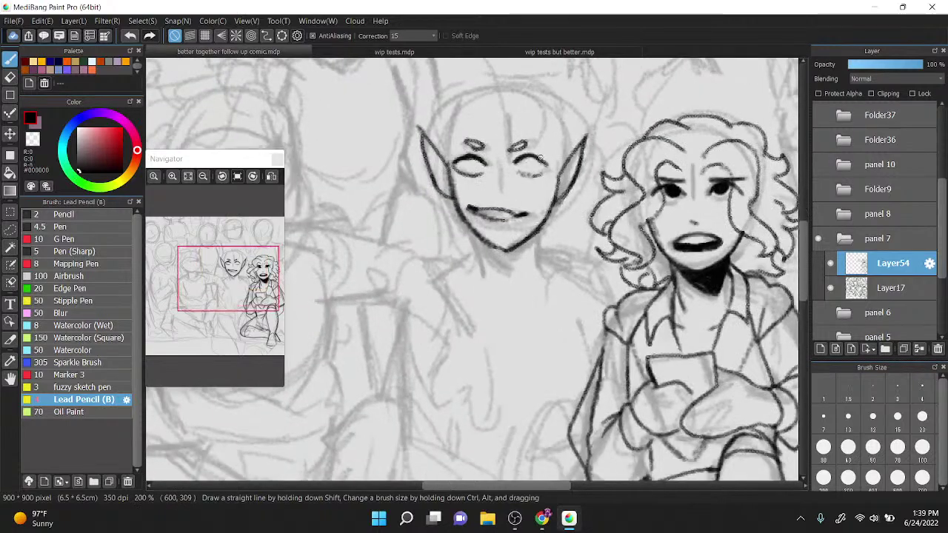
Step: Ink the smiling character's upright collar, rounded neckline and shoulder lines, with the neighbour-side sleeve cuff ending in a small circle
scroll(535, 267, "up", 1)
mouse_move(441, 240)
left_mouse_down()
mouse_move(456, 182)
mouse_move(486, 262)
mouse_move(519, 281)
mouse_move(567, 192)
mouse_move(600, 189)
mouse_move(579, 264)
mouse_move(620, 284)
mouse_move(599, 242)
mouse_move(604, 205)
mouse_move(631, 199)
mouse_move(667, 216)
left_mouse_up()
mouse_move(626, 290)
left_mouse_down()
mouse_move(658, 288)
mouse_move(676, 221)
left_mouse_up()
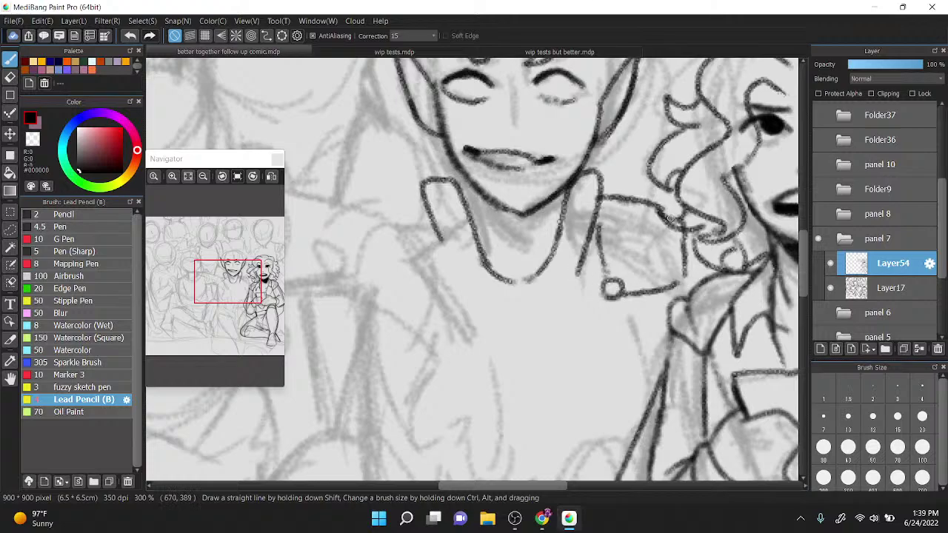
left_click_drag(436, 279, 437, 219)
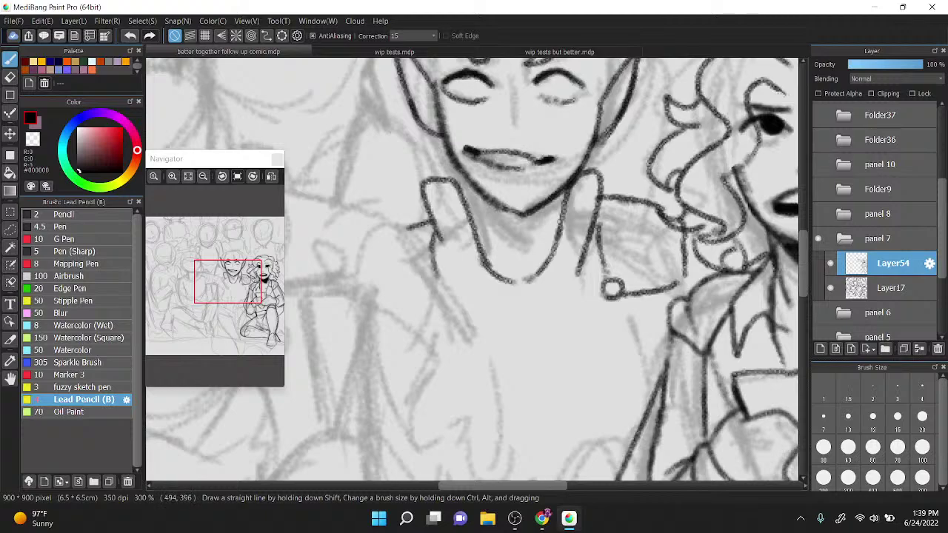
Step: Thicken the smiling character's neck lines and fill the shadow under the chin with solid black
left_click_drag(470, 182, 481, 255)
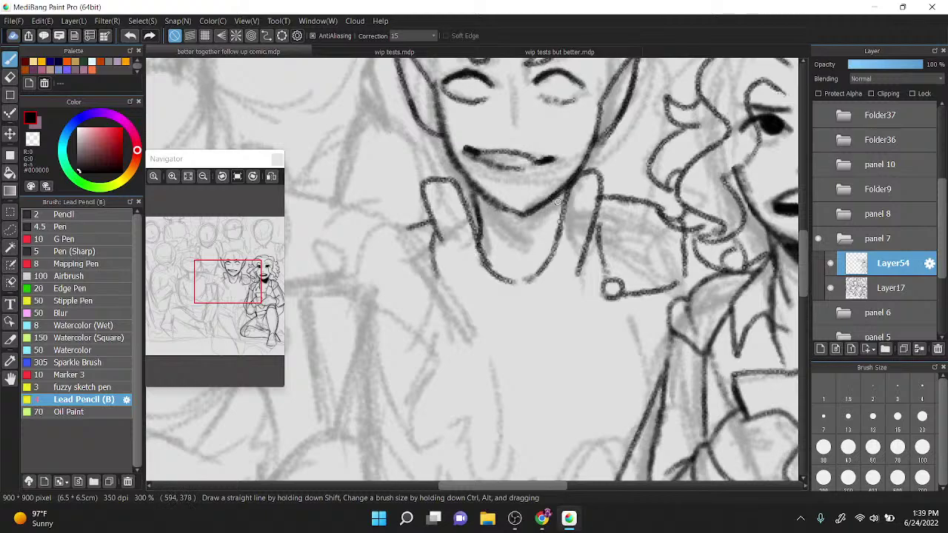
mouse_move(563, 191)
left_mouse_down()
mouse_move(555, 220)
mouse_move(566, 181)
left_mouse_up()
mouse_move(475, 199)
left_mouse_down()
mouse_move(468, 180)
mouse_move(444, 180)
mouse_move(486, 229)
mouse_move(478, 195)
mouse_move(483, 228)
mouse_move(530, 217)
mouse_move(496, 218)
mouse_move(491, 193)
mouse_move(486, 209)
mouse_move(519, 213)
left_mouse_up()
scroll(469, 216, "up", 1)
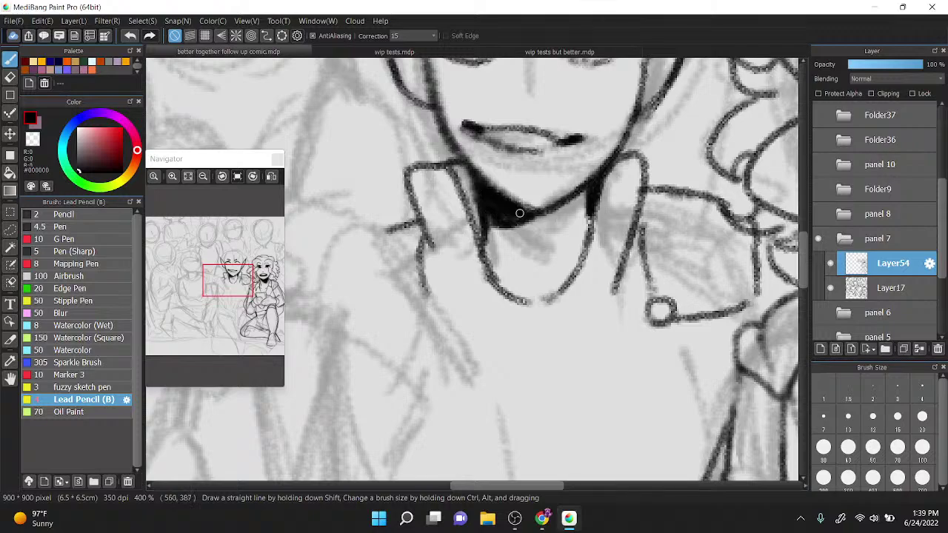
scroll(601, 208, "down", 2)
Step: Ink a short vertical crease below the smiling character's neckline and the curved sleeve edge on the far arm
scroll(592, 266, "up", 2)
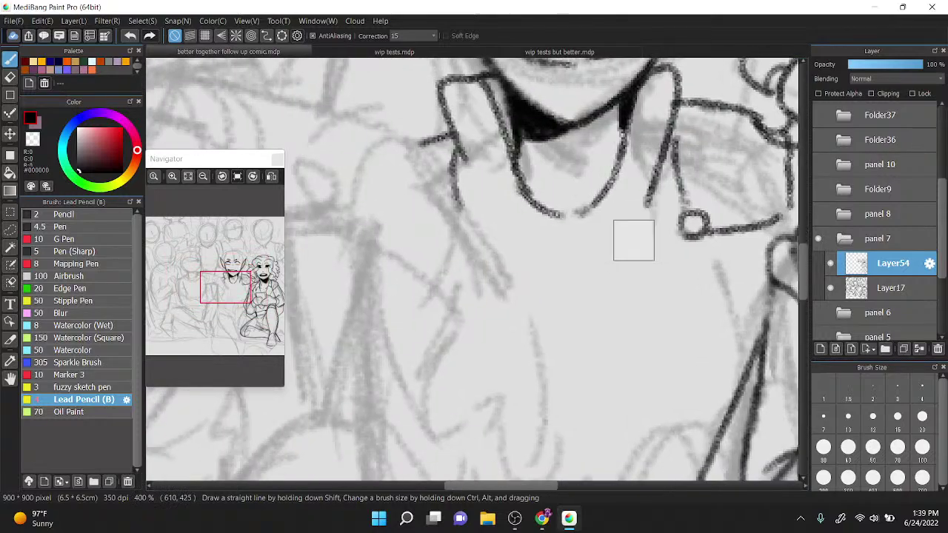
scroll(652, 186, "down", 3)
left_click_drag(614, 190, 618, 237)
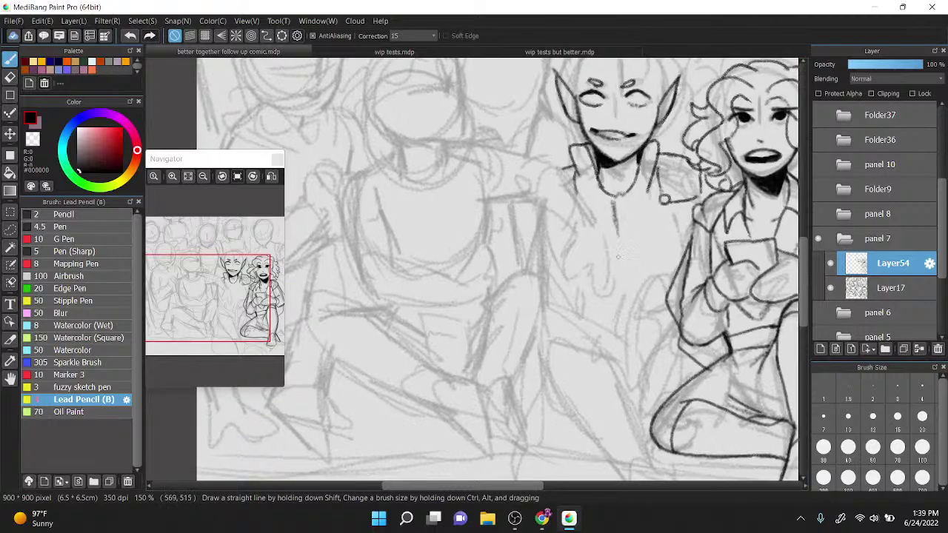
left_click_drag(663, 214, 594, 234)
scroll(593, 232, "up", 1)
mouse_move(482, 209)
left_mouse_down()
mouse_move(502, 241)
mouse_move(532, 235)
left_mouse_up()
key("ctrl+z")
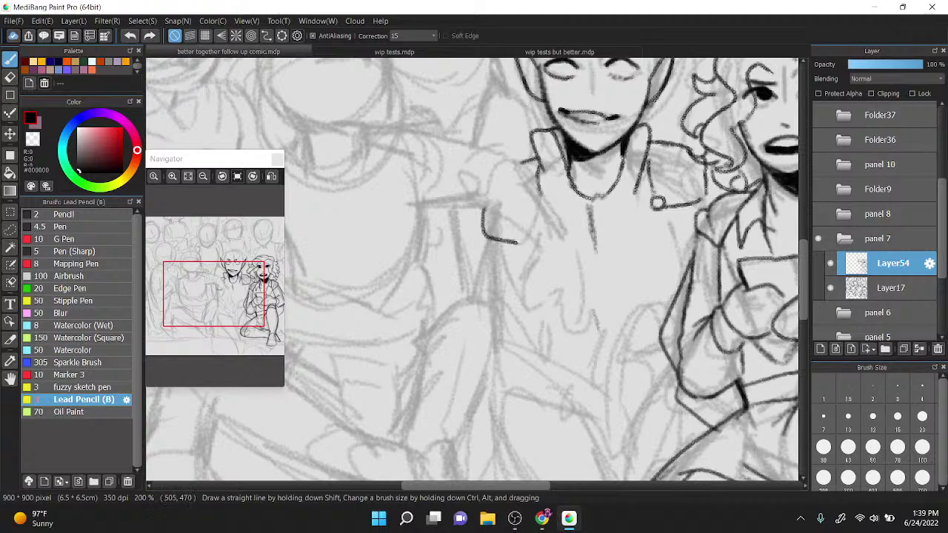
Step: Ink both edges of the smiling character's lowered arm and the torso side beside the curly-haired woman
left_click_drag(495, 251, 508, 356)
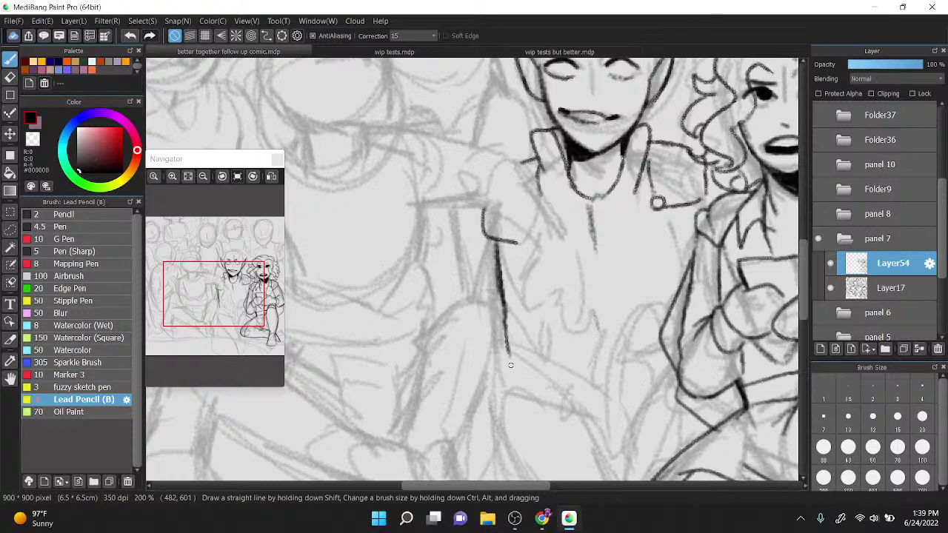
left_click_drag(530, 256, 549, 363)
left_click_drag(664, 221, 690, 305)
left_click_drag(710, 179, 718, 208)
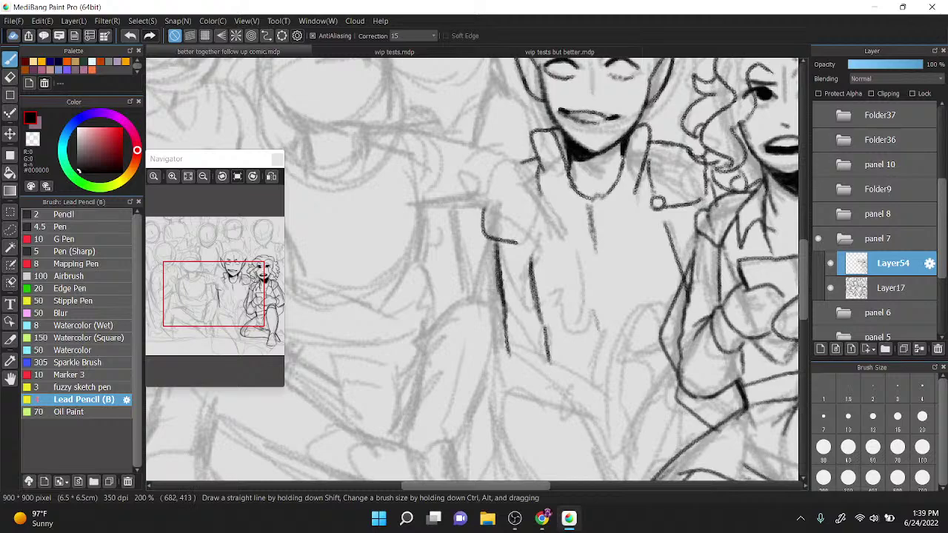
mouse_move(682, 147)
left_mouse_down()
mouse_move(707, 163)
mouse_move(708, 177)
mouse_move(508, 375)
mouse_move(493, 342)
mouse_move(515, 332)
left_mouse_up()
Step: Use the transparent colour to erase the smiling character's inked mouth and thin the lower eyelid lines
scroll(508, 375, "up", 2)
key("z")
scroll(516, 333, "down", 4)
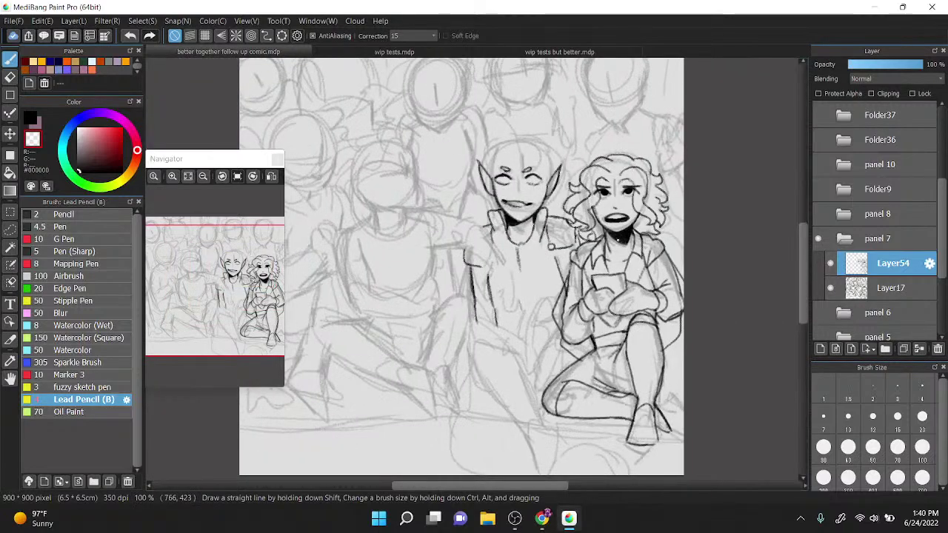
scroll(522, 187, "up", 3)
key("z")
left_click_drag(522, 186, 527, 199)
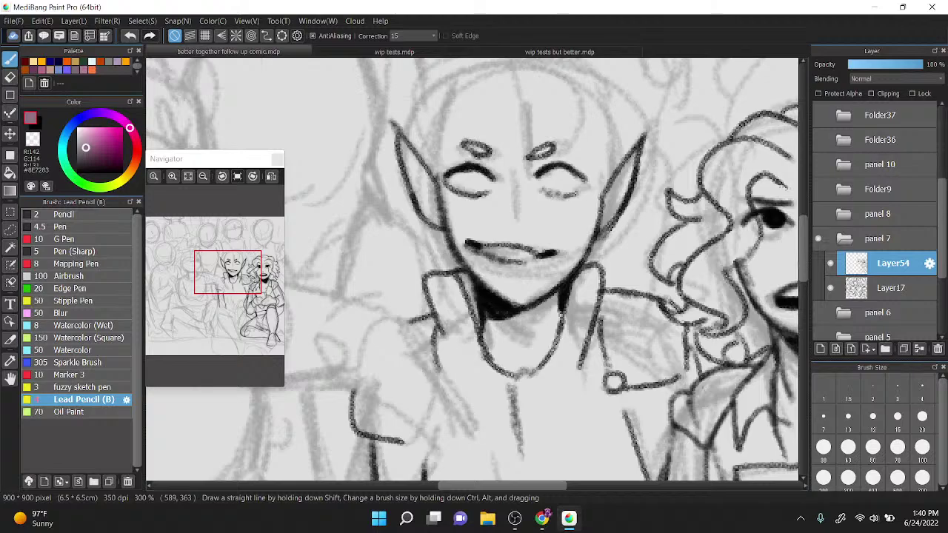
key("x")
key("z")
mouse_move(469, 244)
left_mouse_down()
mouse_move(527, 271)
mouse_move(488, 242)
mouse_move(548, 247)
left_mouse_up()
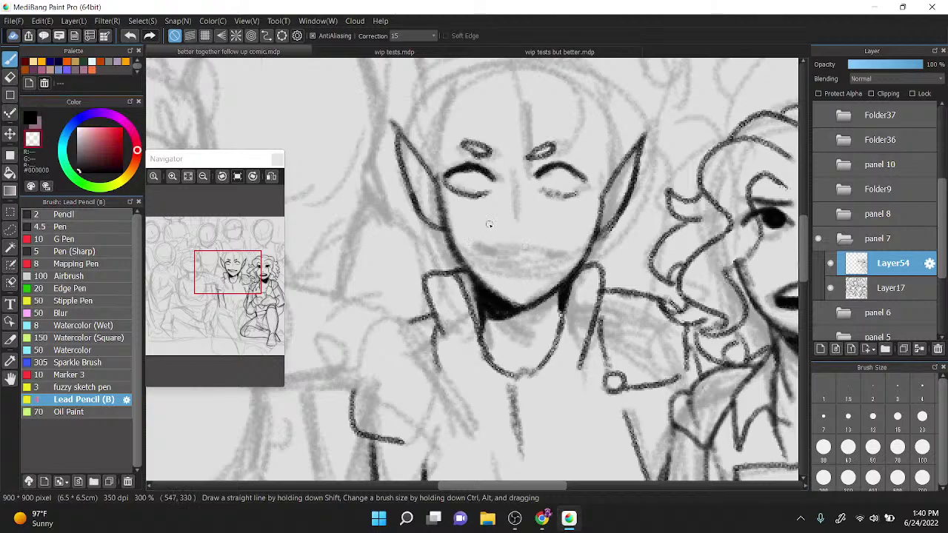
mouse_move(468, 198)
left_mouse_down()
mouse_move(584, 199)
mouse_move(543, 202)
mouse_move(575, 205)
left_mouse_up()
Step: Switch back to black, ink a new open smile with an upturned corner, and reinforce the jawline near the chin
left_click(32, 114)
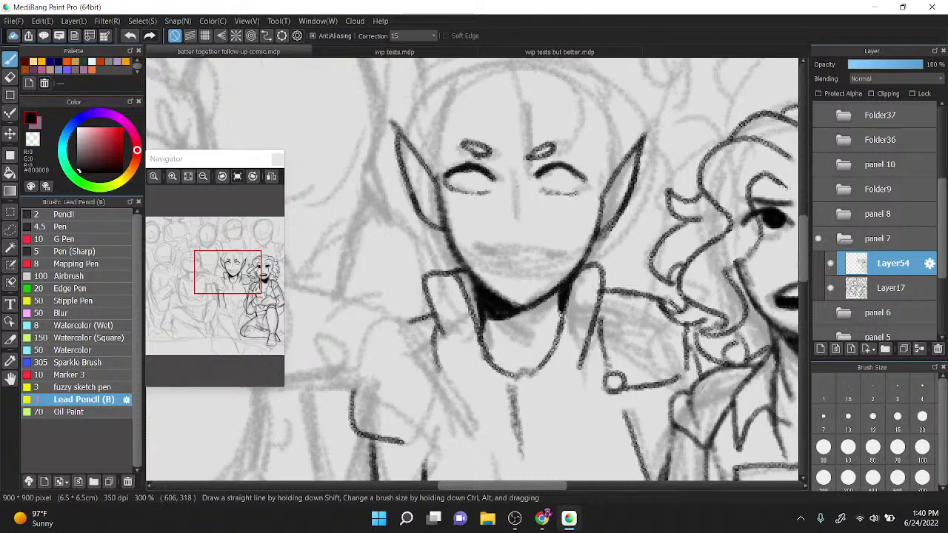
mouse_move(480, 242)
left_mouse_down()
mouse_move(541, 253)
mouse_move(502, 263)
mouse_move(550, 249)
left_mouse_up()
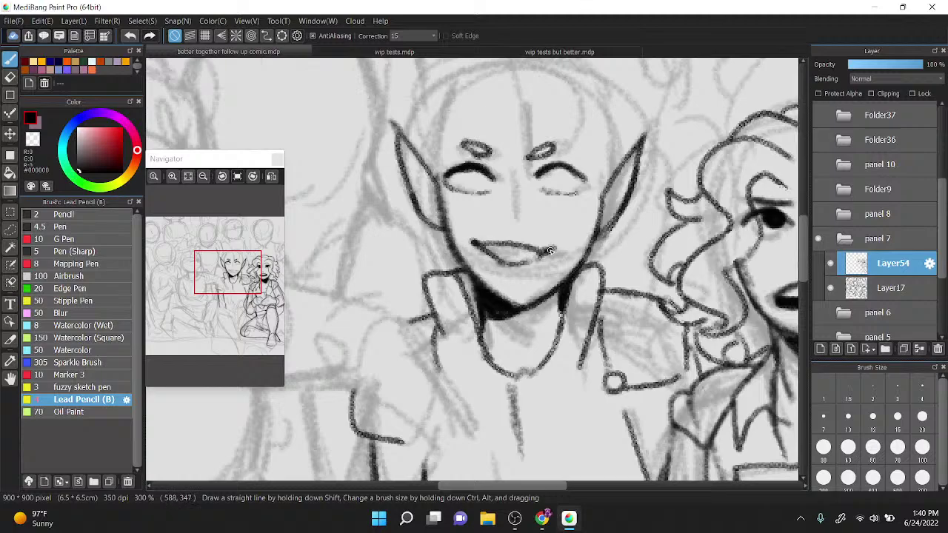
mouse_move(525, 304)
left_mouse_down()
mouse_move(557, 291)
mouse_move(580, 259)
left_mouse_up()
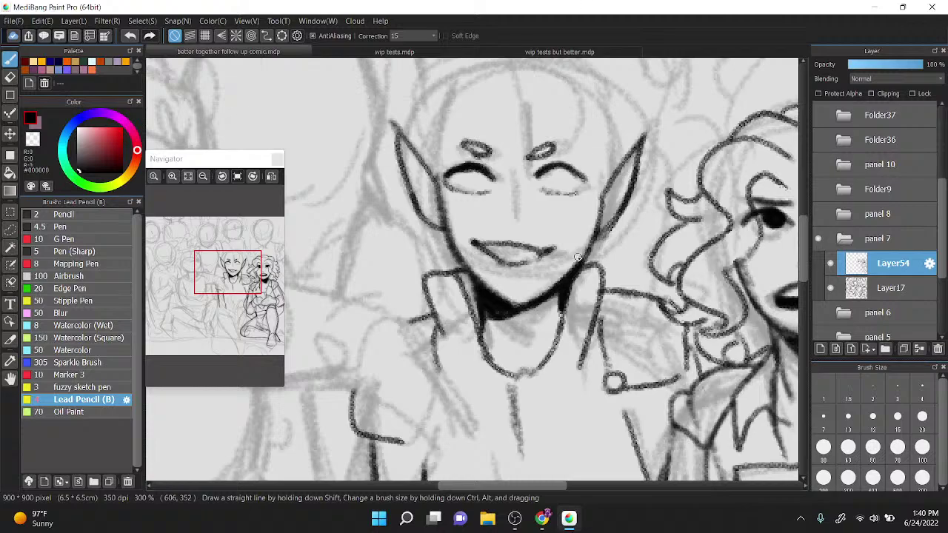
Step: Ink the smiling character's swept-back hair outline with pointed tufts on both sides and hair edges behind the ears
scroll(577, 257, "up", 2)
left_click_drag(435, 185, 405, 120)
left_click_drag(405, 121, 445, 175)
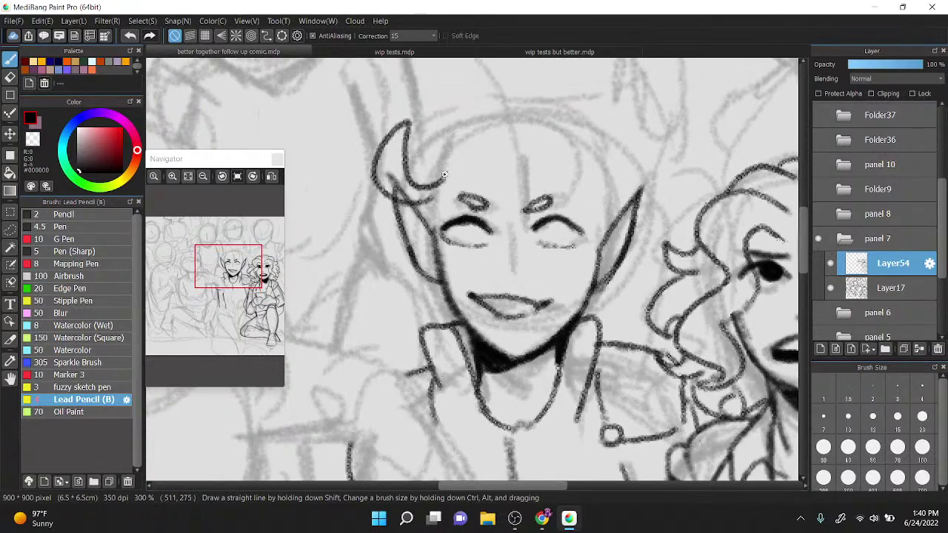
left_click_drag(429, 279, 445, 297)
mouse_move(427, 208)
left_mouse_down()
mouse_move(418, 159)
mouse_move(439, 134)
mouse_move(552, 114)
mouse_move(565, 129)
mouse_move(532, 97)
mouse_move(629, 114)
mouse_move(642, 151)
mouse_move(622, 162)
left_mouse_up()
mouse_move(624, 161)
left_mouse_down()
mouse_move(658, 135)
mouse_move(634, 196)
mouse_move(650, 178)
mouse_move(633, 240)
left_mouse_up()
mouse_move(586, 309)
left_mouse_down()
mouse_move(626, 260)
mouse_move(637, 213)
left_mouse_up()
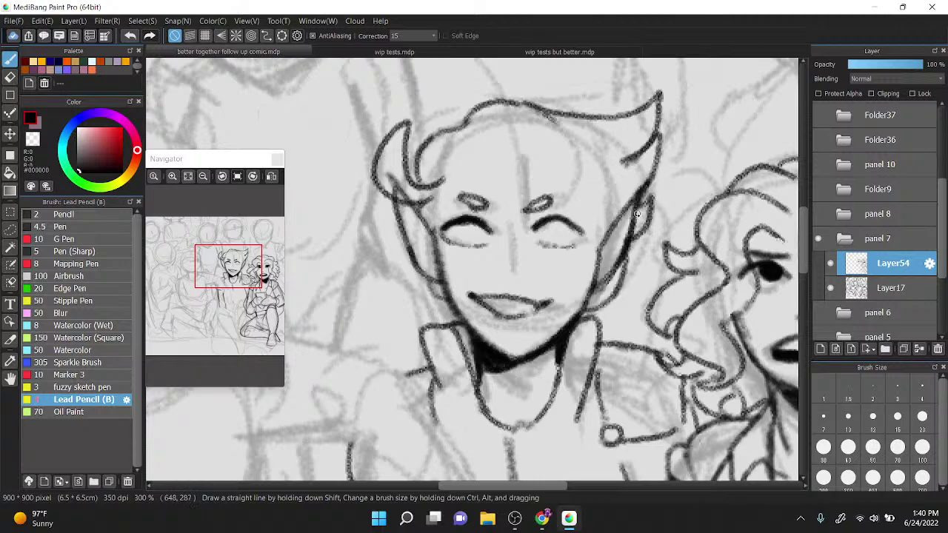
Step: Add curved inner hair strands across the smiling character's forehead and temple, and ink the small nose
left_click_drag(471, 175, 478, 109)
left_click_drag(535, 176, 591, 127)
left_click_drag(574, 200, 629, 207)
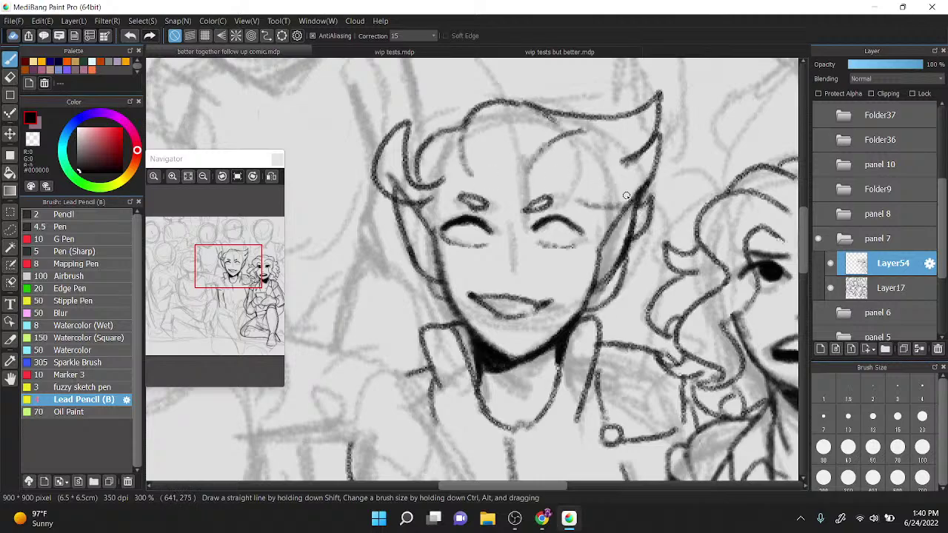
left_click_drag(490, 277, 500, 282)
left_click_drag(480, 222, 500, 258)
scroll(518, 233, "down", 3)
scroll(561, 290, "up", 3)
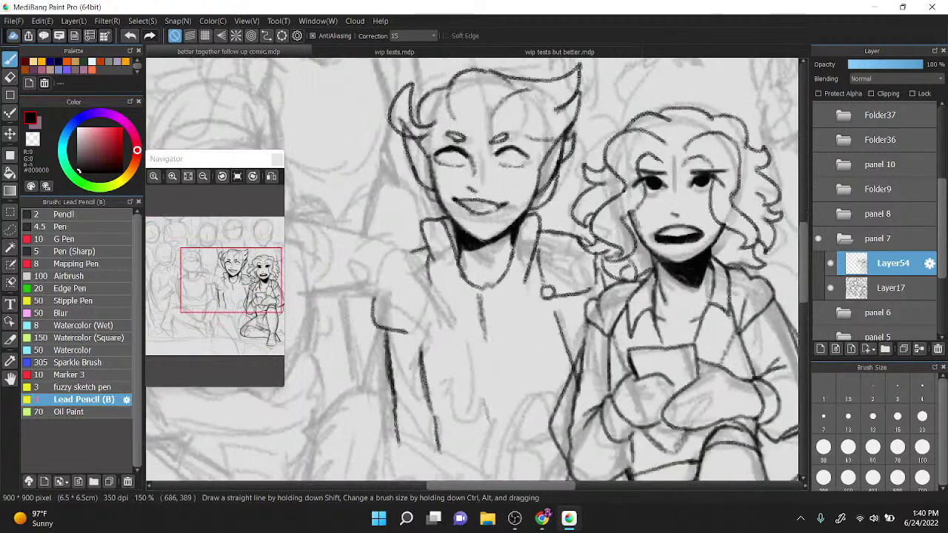
mouse_move(467, 220)
left_mouse_down()
mouse_move(497, 169)
mouse_move(494, 199)
mouse_move(517, 182)
left_mouse_up()
key("z")
key("z")
Step: Ink the smiling character's curved hip and thigh lines, the top of the crossed leg and the raised knee
scroll(510, 185, "down", 2)
scroll(503, 191, "down", 3)
scroll(492, 197, "up", 3)
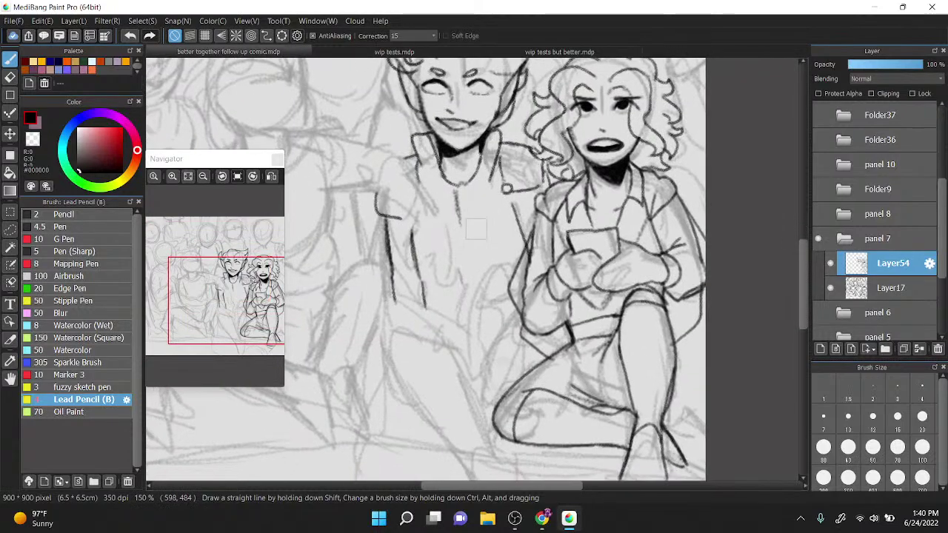
scroll(405, 274, "down", 3)
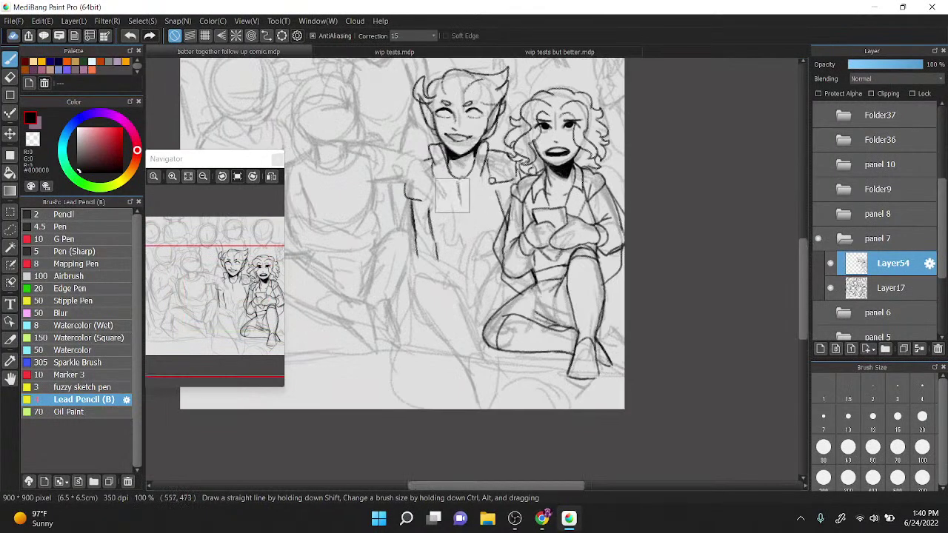
scroll(404, 275, "up", 2)
scroll(456, 274, "down", 3)
scroll(456, 273, "up", 3)
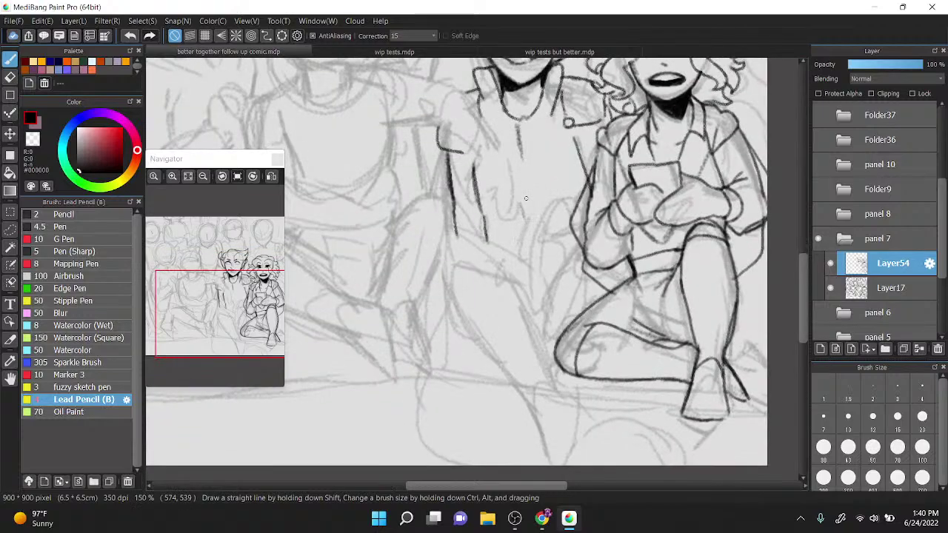
mouse_move(456, 235)
left_mouse_down()
mouse_move(492, 226)
mouse_move(511, 245)
left_mouse_up()
left_click_drag(456, 258, 523, 284)
left_click_drag(498, 229, 539, 290)
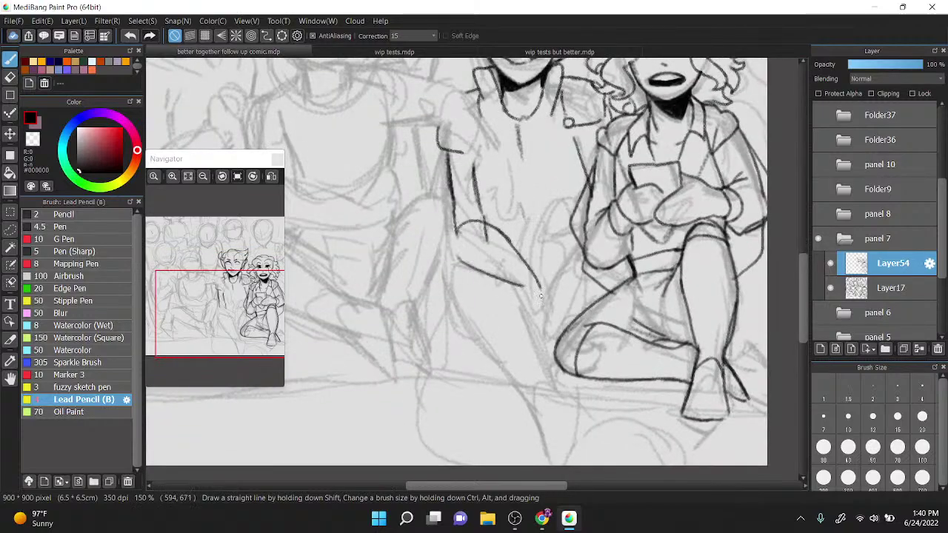
mouse_move(534, 325)
left_mouse_down()
mouse_move(547, 193)
mouse_move(579, 183)
left_mouse_up()
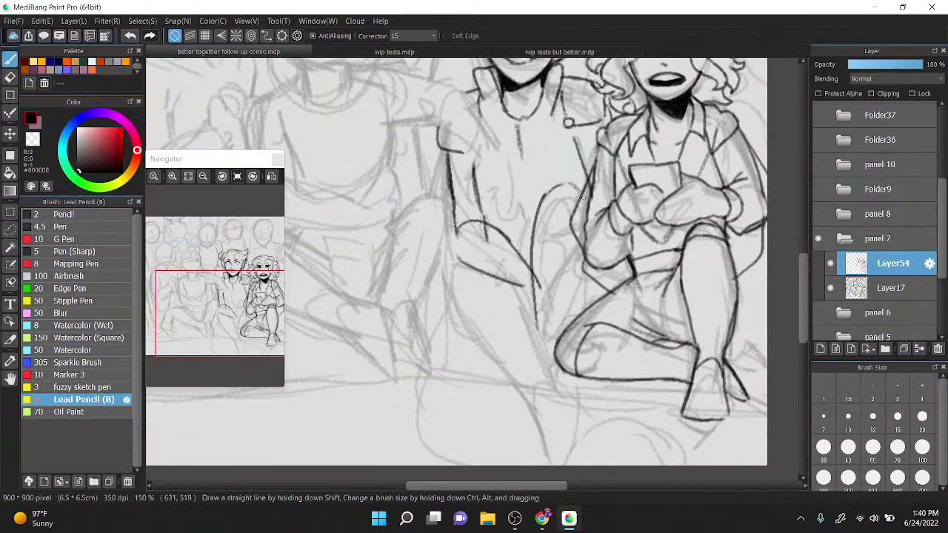
Step: Ink the smiling character's front lower leg from the knee down to the pointed foot at the canvas edge
mouse_move(463, 260)
left_mouse_down()
mouse_move(460, 309)
mouse_move(512, 385)
left_mouse_up()
left_click_drag(462, 325, 531, 399)
mouse_move(513, 288)
left_mouse_down()
mouse_move(546, 372)
mouse_move(551, 465)
left_mouse_up()
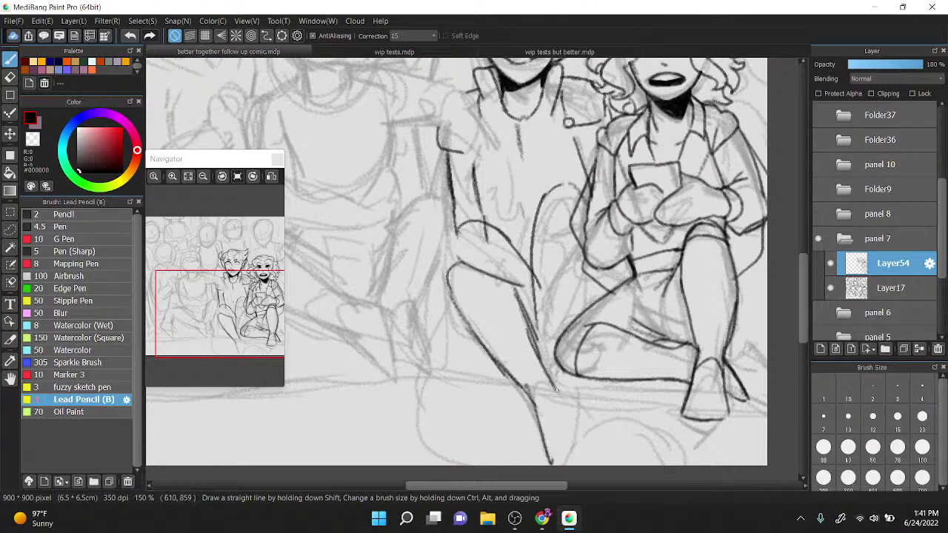
mouse_move(548, 371)
left_mouse_down()
mouse_move(576, 395)
mouse_move(563, 460)
left_mouse_up()
Step: Finish the smiling character's ankle and ink the rear leg's short contour lines between the two seated figures
mouse_move(531, 345)
left_mouse_down()
mouse_move(557, 358)
mouse_move(570, 348)
mouse_move(578, 272)
left_mouse_up()
left_click_drag(552, 374, 569, 371)
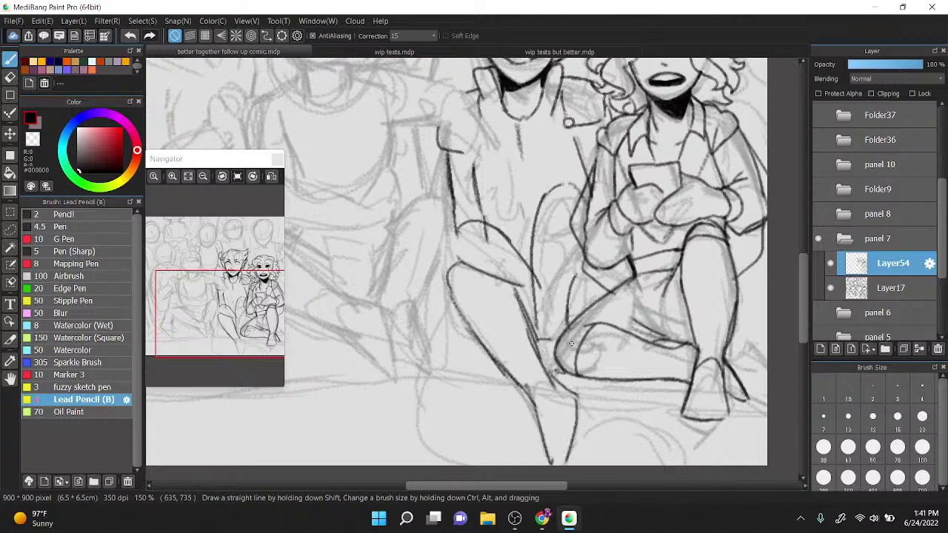
left_click_drag(571, 294, 580, 267)
mouse_move(573, 319)
left_mouse_down()
mouse_move(598, 289)
mouse_move(596, 274)
left_mouse_up()
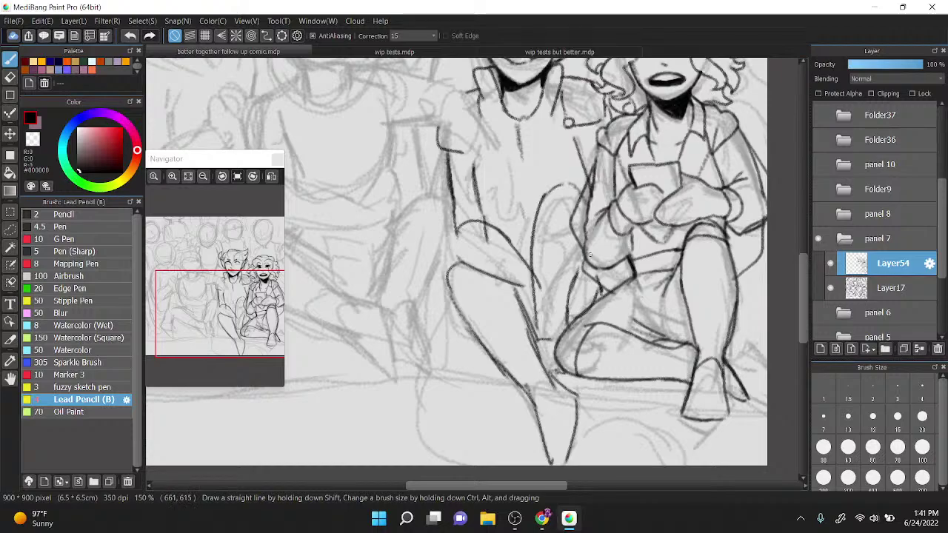
left_click_drag(518, 285, 516, 304)
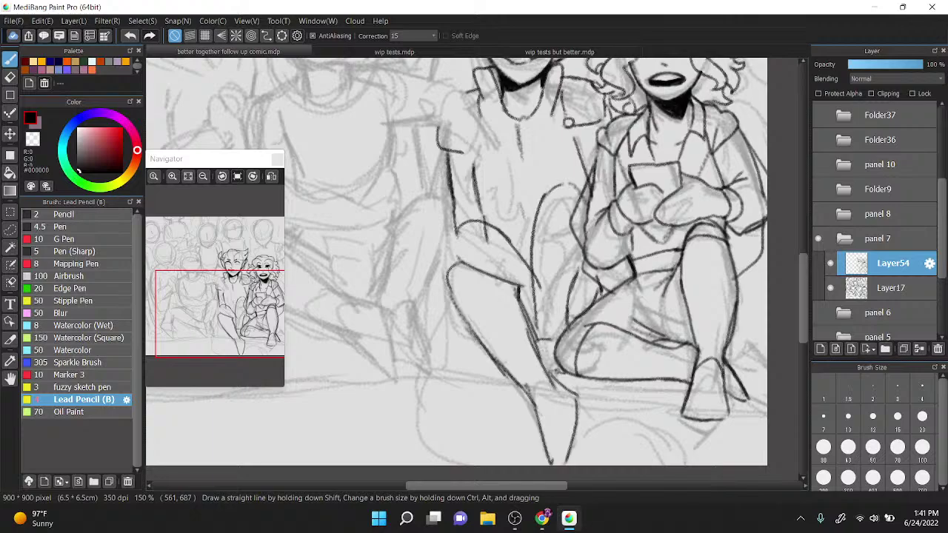
scroll(519, 308, "down", 3)
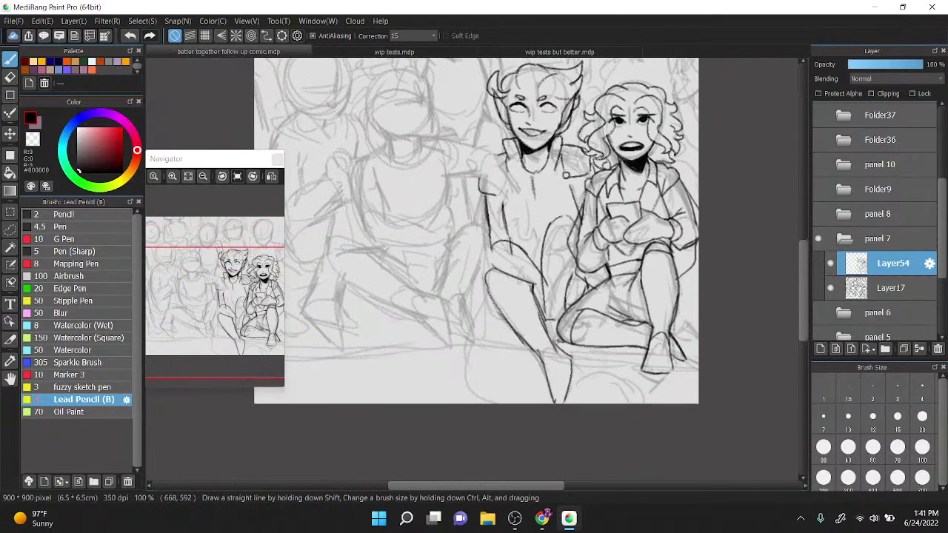
scroll(564, 236, "up", 5)
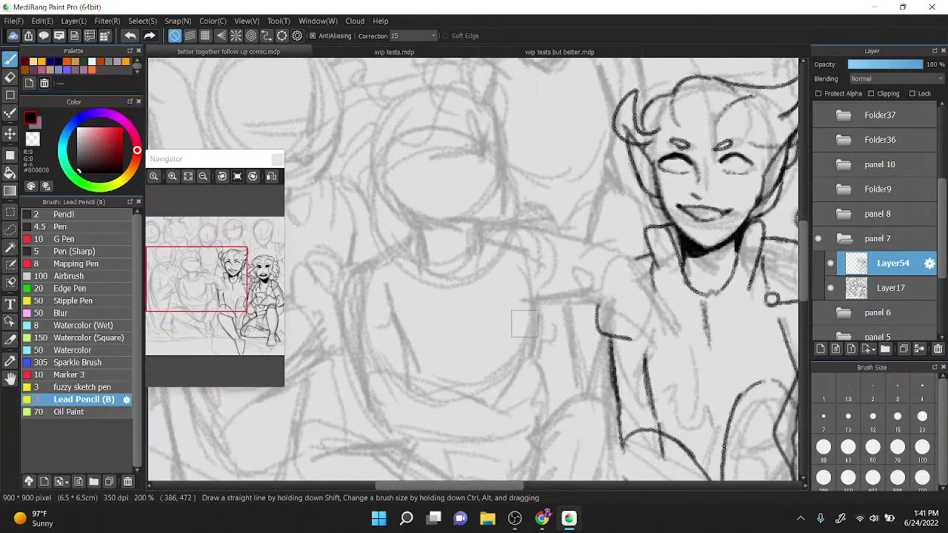
Step: Ink the seated bearded character's mouth outline and the small rectangular eyepiece at the edge of the face
left_click_drag(587, 211, 603, 279)
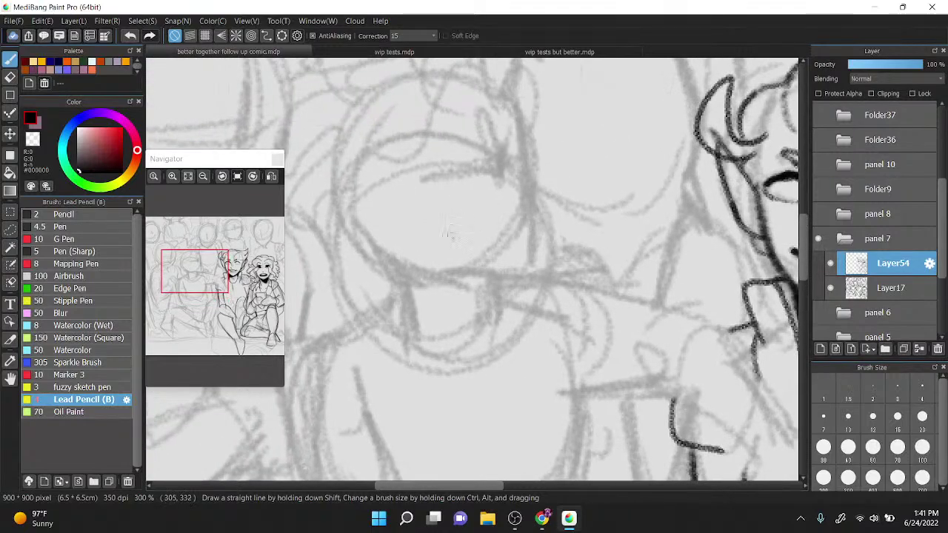
mouse_move(451, 235)
left_mouse_down()
mouse_move(523, 239)
mouse_move(448, 249)
mouse_move(516, 254)
mouse_move(516, 237)
left_mouse_up()
mouse_move(503, 146)
left_mouse_down()
mouse_move(502, 181)
mouse_move(530, 145)
left_mouse_up()
left_click_drag(502, 181, 530, 180)
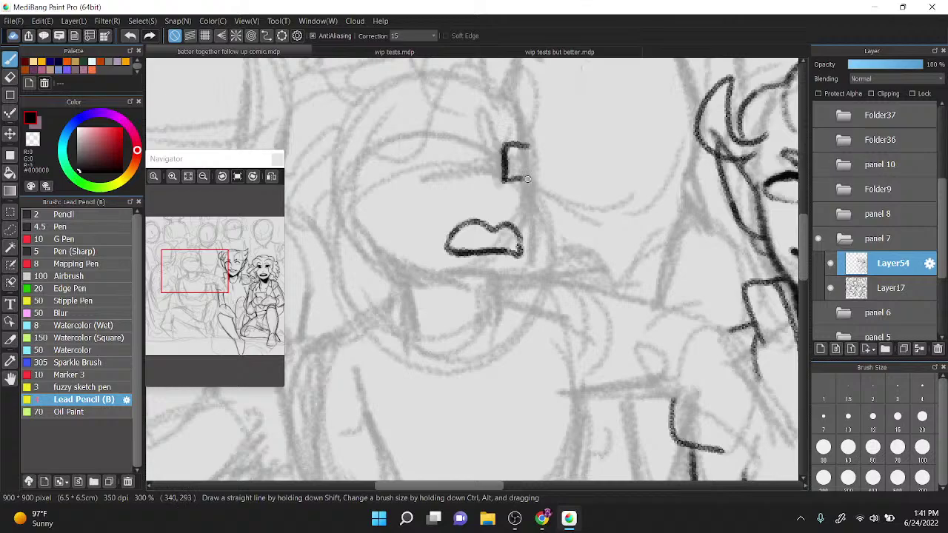
left_click_drag(530, 147, 532, 181)
Step: Ink the bearded character's eye, nose, scalloped beard outline, wavy moustache edge and short straight eyebrow
mouse_move(430, 163)
left_mouse_down()
mouse_move(466, 146)
mouse_move(455, 169)
mouse_move(462, 149)
left_mouse_up()
left_click_drag(509, 207, 516, 197)
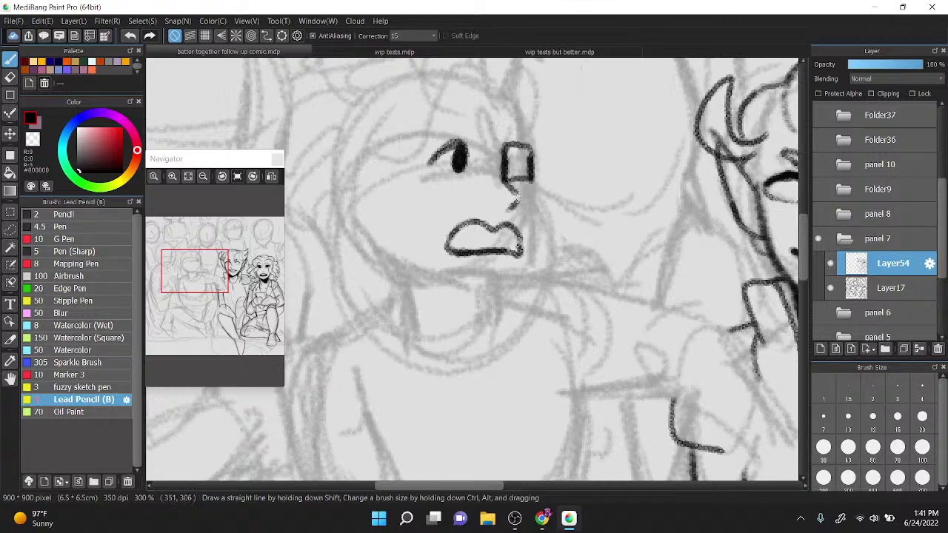
mouse_move(412, 268)
left_mouse_down()
mouse_move(400, 232)
mouse_move(430, 200)
mouse_move(416, 273)
mouse_move(489, 286)
mouse_move(529, 275)
mouse_move(523, 194)
left_mouse_up()
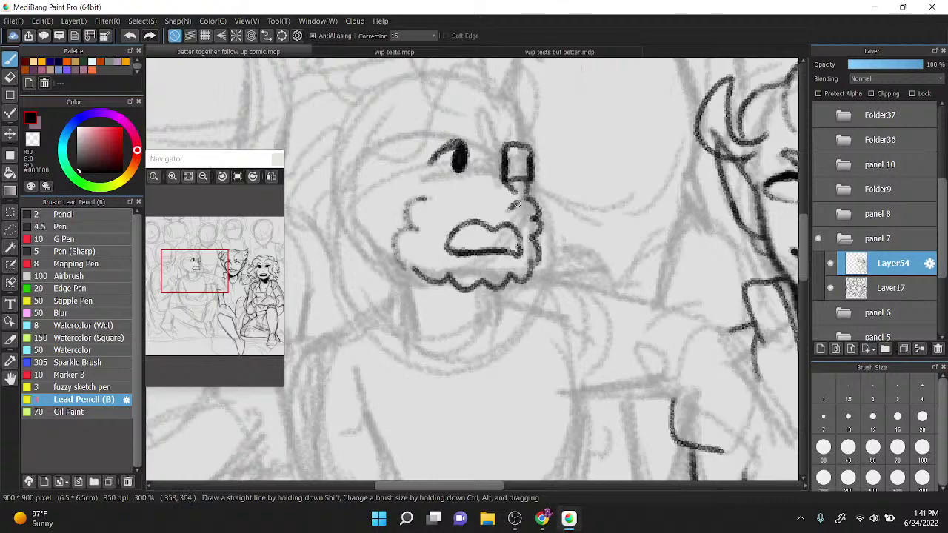
left_click_drag(453, 143, 463, 149)
left_click_drag(435, 199, 494, 209)
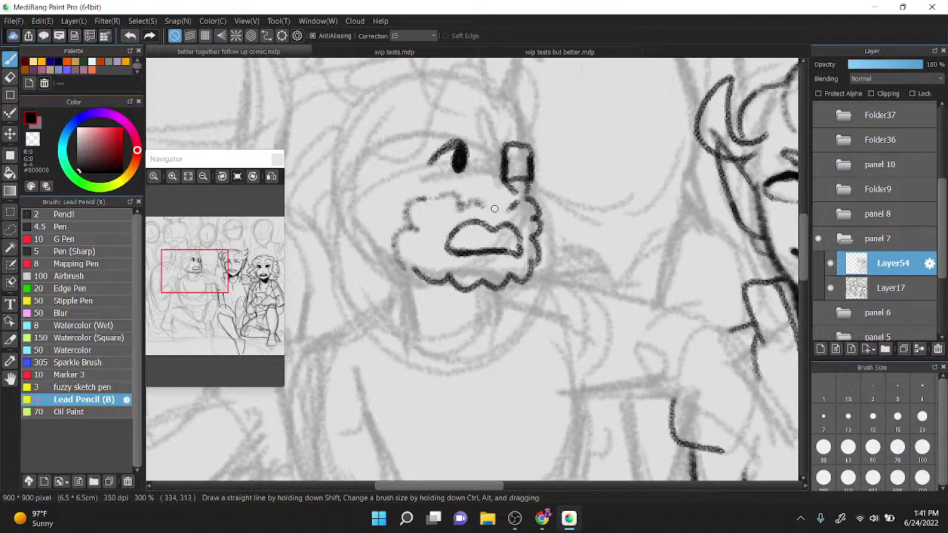
left_click_drag(441, 123, 481, 130)
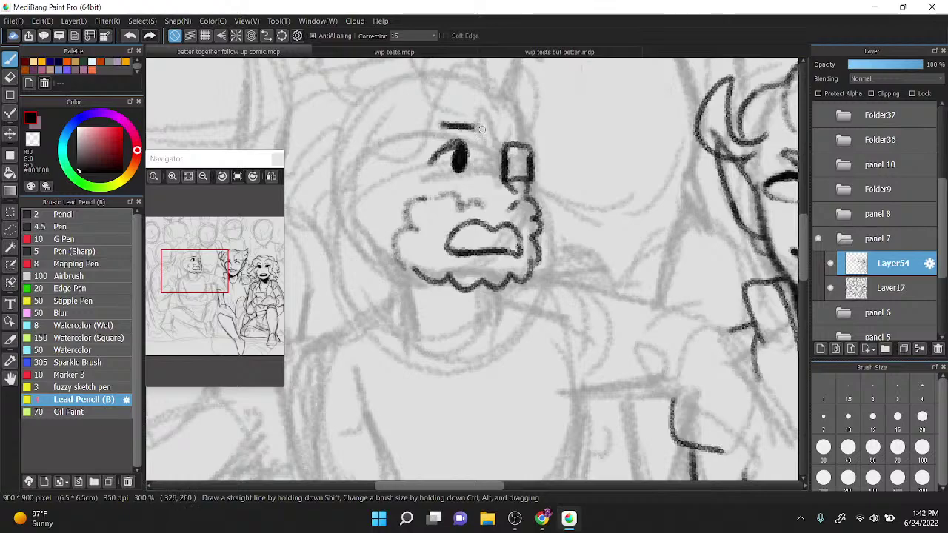
Step: Fill the corner and lower part of the bearded character's mouth with solid black
scroll(473, 141, "down", 3)
scroll(444, 182, "up", 3)
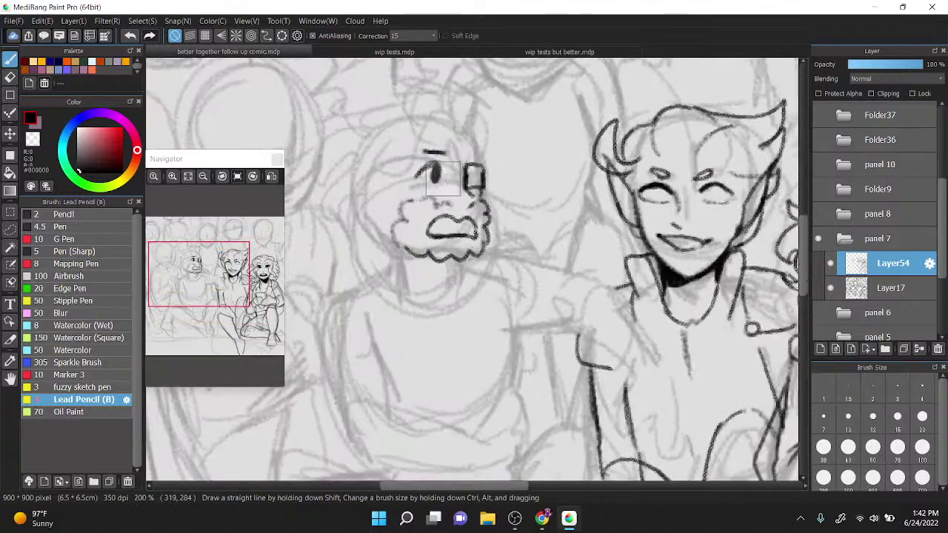
scroll(442, 178, "up", 3)
mouse_move(448, 273)
left_mouse_down()
mouse_move(535, 311)
mouse_move(453, 265)
mouse_move(516, 300)
mouse_move(565, 315)
mouse_move(468, 275)
mouse_move(574, 315)
left_mouse_up()
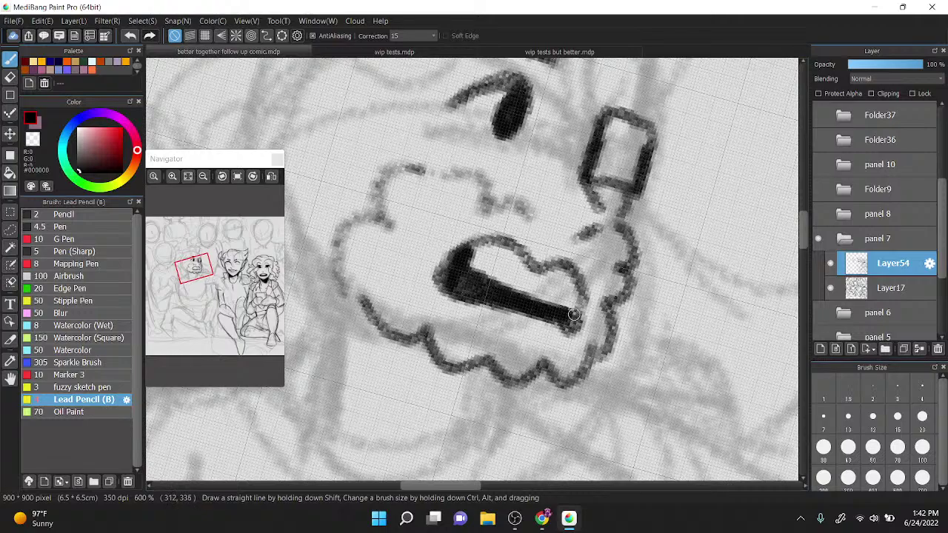
scroll(562, 282, "down", 3)
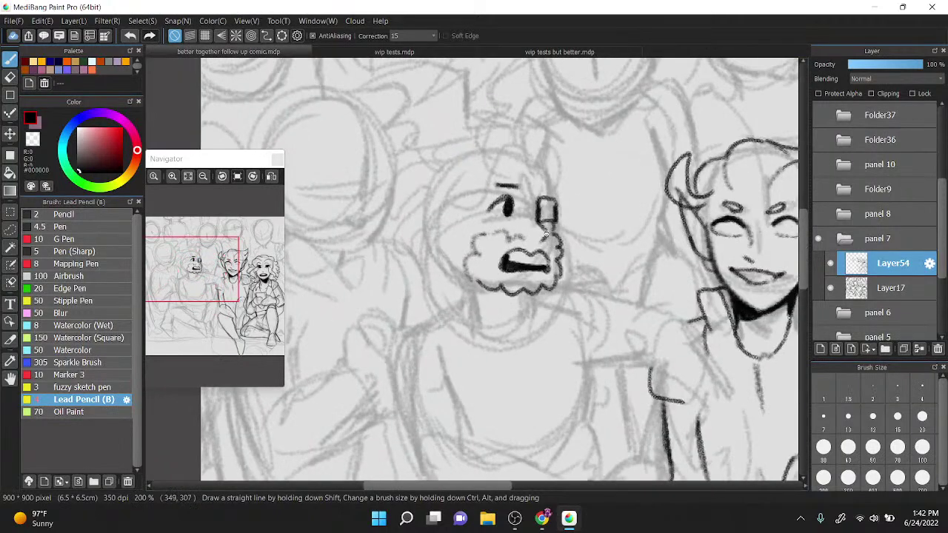
Step: Ink the bearded character's tousled spiky hair around the face, the neck line and the dark shadow under the beard
mouse_move(531, 185)
left_mouse_down()
mouse_move(448, 190)
mouse_move(505, 140)
mouse_move(538, 146)
mouse_move(536, 162)
mouse_move(444, 135)
mouse_move(449, 149)
mouse_move(394, 191)
mouse_move(421, 200)
mouse_move(399, 254)
mouse_move(431, 246)
mouse_move(420, 276)
mouse_move(453, 259)
mouse_move(470, 225)
left_mouse_up()
left_click_drag(539, 178, 555, 180)
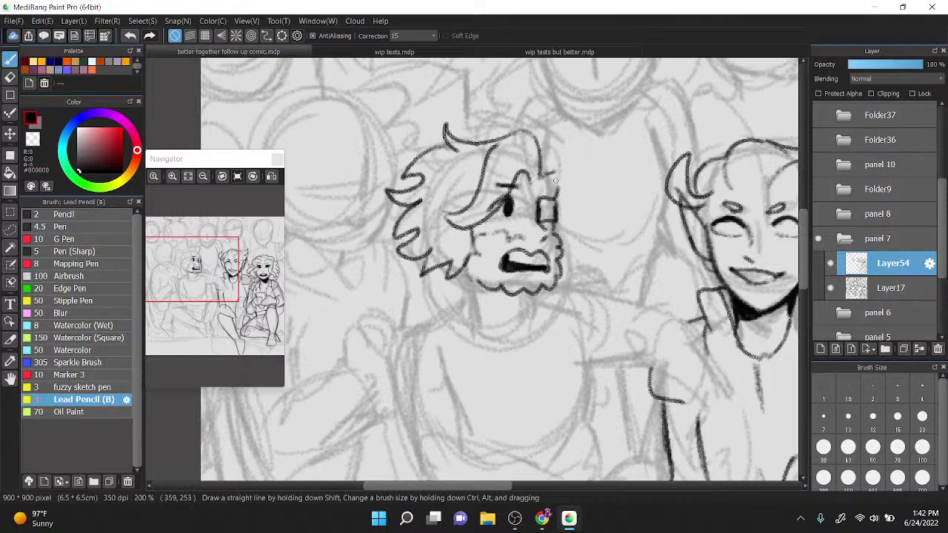
mouse_move(536, 145)
left_mouse_down()
mouse_move(561, 156)
mouse_move(575, 177)
mouse_move(579, 211)
mouse_move(564, 228)
left_mouse_up()
left_click_drag(460, 270, 469, 305)
mouse_move(528, 291)
left_mouse_down()
mouse_move(533, 303)
mouse_move(503, 293)
mouse_move(527, 292)
left_mouse_up()
left_click_drag(509, 226, 475, 158)
Step: Ink the bearded character's outstretched arm from the shoulder onto the smiling character's shoulder, and the torso side line
key("ctrl+minus")
mouse_move(508, 226)
left_mouse_down()
mouse_move(585, 246)
mouse_move(587, 291)
left_mouse_up()
mouse_move(607, 256)
left_mouse_down()
mouse_move(641, 309)
mouse_move(633, 334)
mouse_move(650, 342)
left_mouse_up()
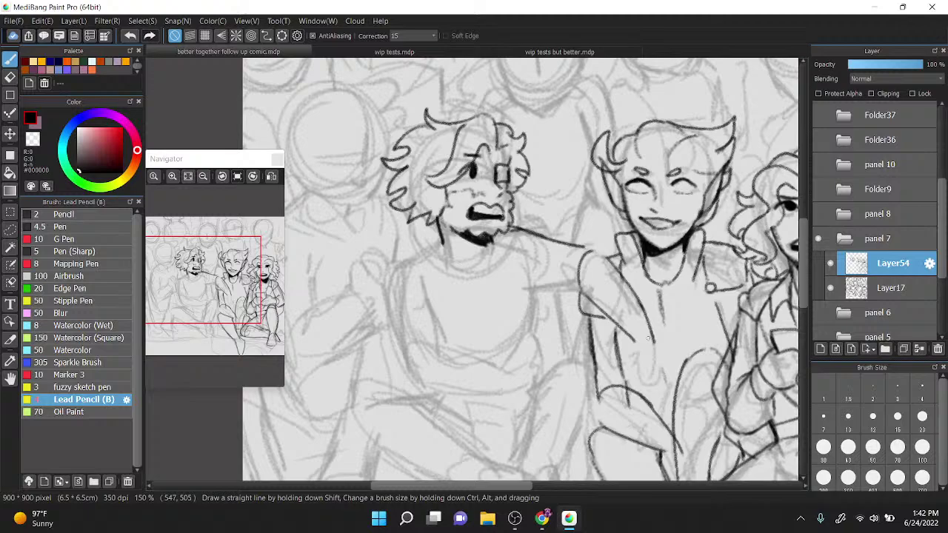
left_click_drag(525, 260, 539, 294)
Step: Ink the bearded character's forearm and hand across the waist, the upper arm up to the shoulder, and the inner arm fold
mouse_move(409, 344)
left_mouse_down()
mouse_move(515, 369)
mouse_move(533, 336)
mouse_move(547, 391)
left_mouse_up()
left_click_drag(425, 394, 537, 385)
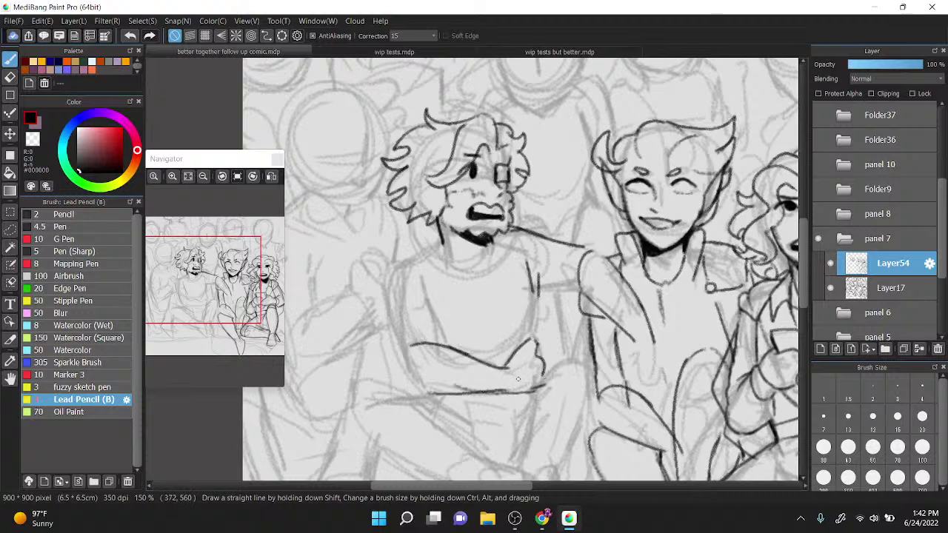
mouse_move(434, 394)
left_mouse_down()
mouse_move(413, 367)
mouse_move(415, 253)
mouse_move(441, 235)
left_mouse_up()
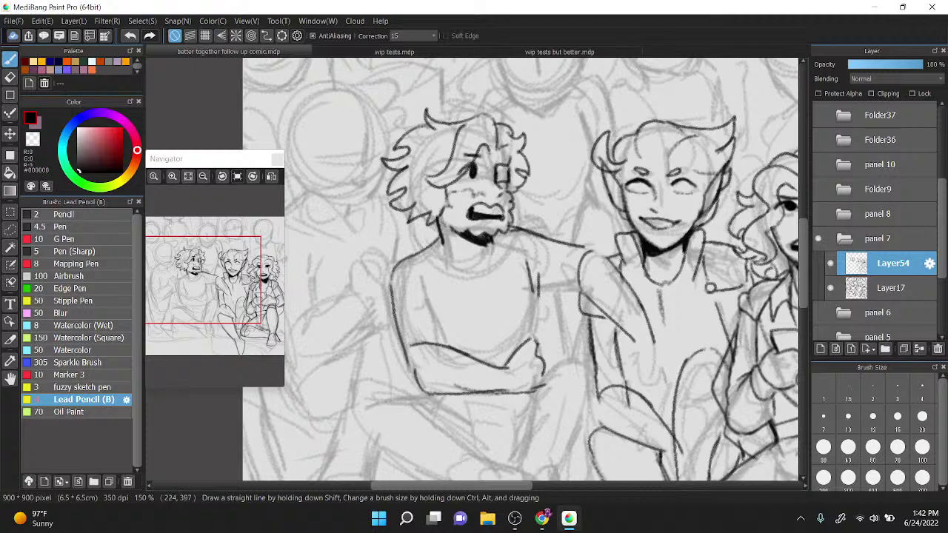
mouse_move(414, 376)
left_mouse_down()
mouse_move(393, 363)
mouse_move(387, 296)
left_mouse_up()
left_click_drag(407, 352, 441, 343)
left_click_drag(416, 286, 439, 324)
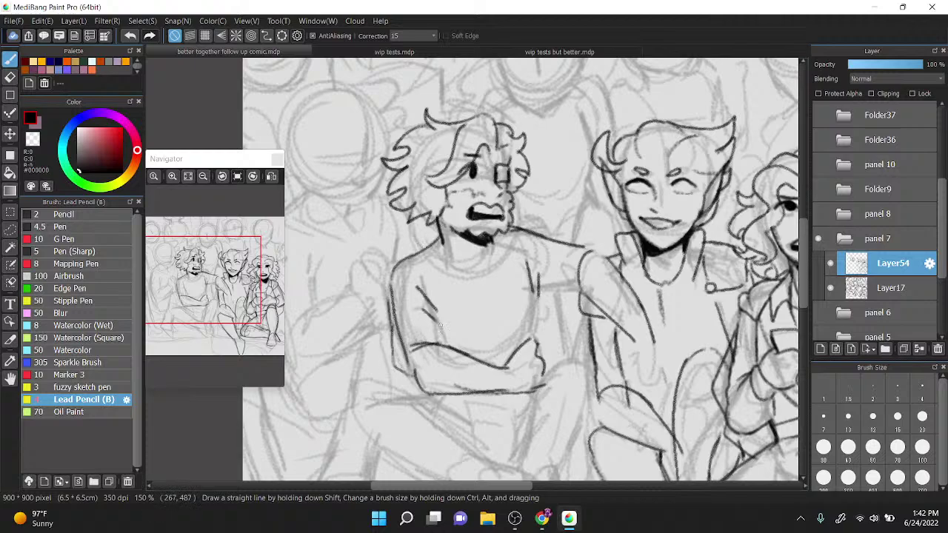
Step: Ink the bearded character's torso side down to the hand and the sleeve edges of the outstretched arm
mouse_move(533, 339)
left_mouse_down()
mouse_move(535, 295)
mouse_move(561, 306)
left_mouse_up()
left_click_drag(567, 308, 565, 244)
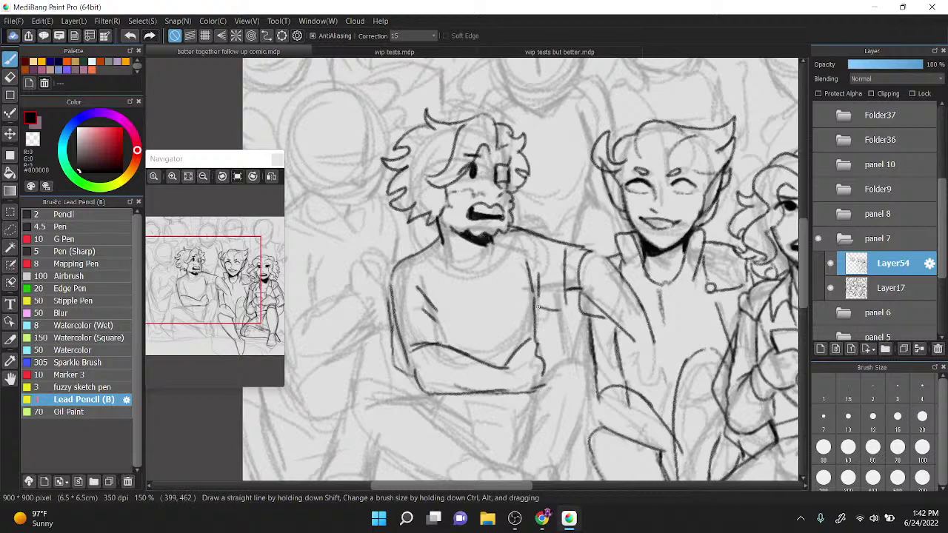
mouse_move(537, 306)
left_mouse_down()
mouse_move(569, 303)
mouse_move(556, 304)
left_mouse_up()
Step: Thicken the bent arm's elbow crease in black and clean up the outer contour of the upper arm
scroll(558, 334, "up", 1)
key("z")
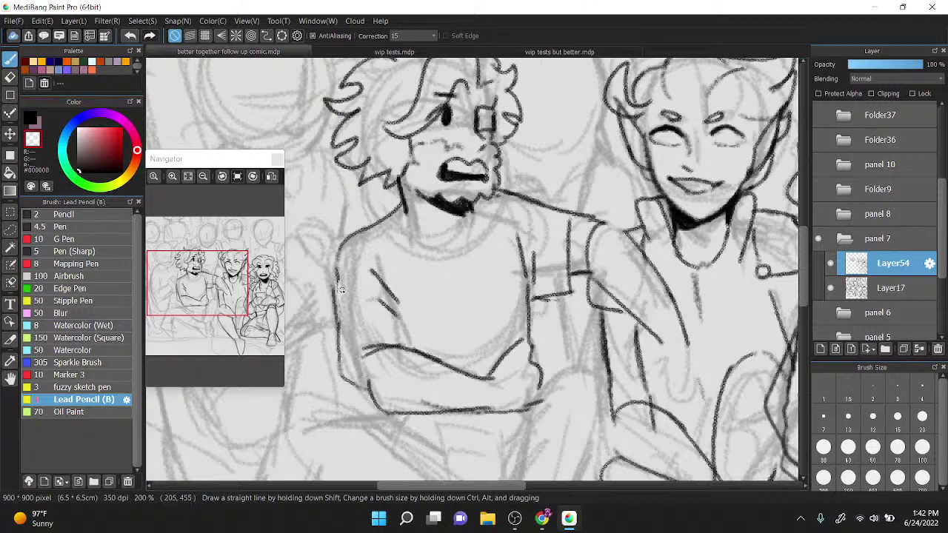
key("z")
mouse_move(338, 367)
left_mouse_down()
mouse_move(338, 248)
mouse_move(339, 298)
mouse_move(374, 391)
mouse_move(378, 345)
mouse_move(362, 382)
mouse_move(356, 345)
left_mouse_up()
key("x")
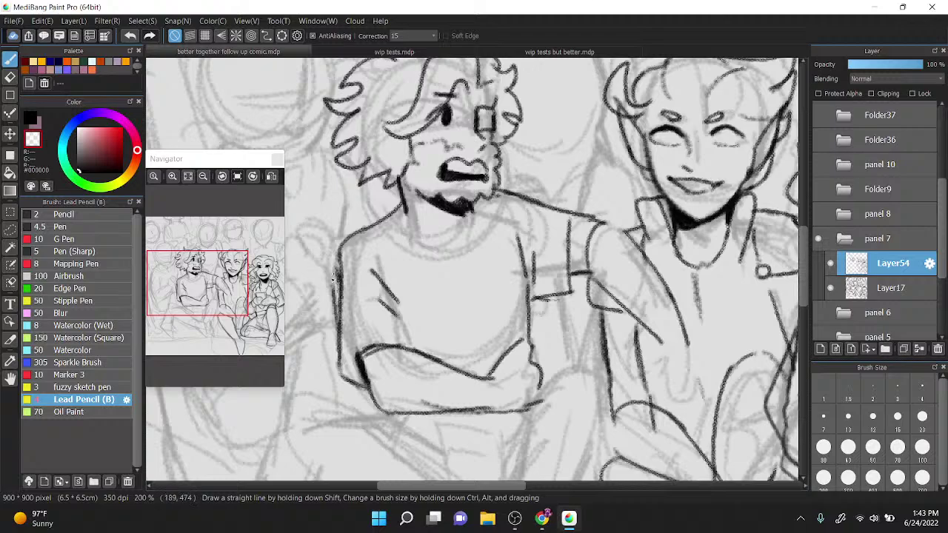
mouse_move(332, 279)
left_mouse_down()
mouse_move(334, 315)
mouse_move(337, 208)
left_mouse_up()
left_click_drag(475, 269, 478, 251)
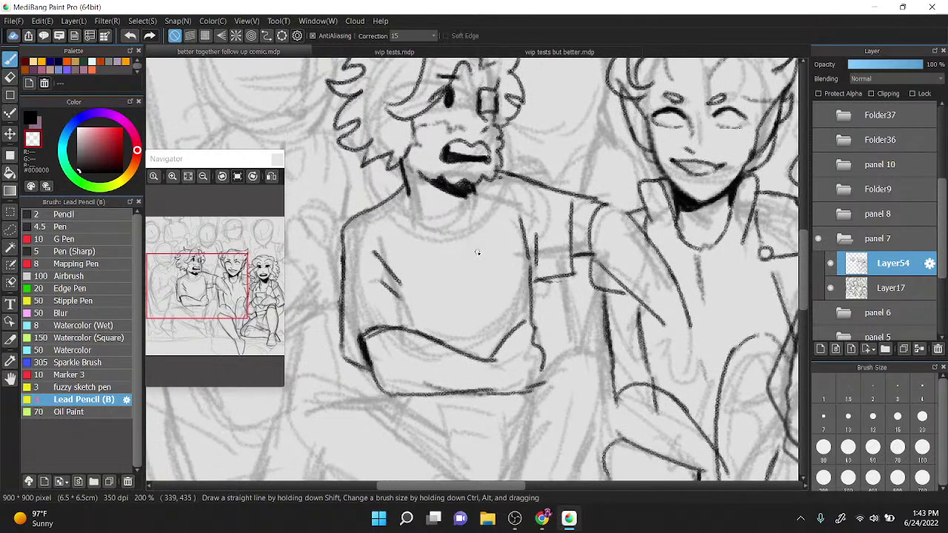
Step: Ink the bearded character's curved shirt neckline and neck, and extend the inner arm fold down to the forearm
left_click(29, 118)
left_click_drag(396, 297, 406, 325)
left_click_drag(382, 210, 493, 197)
left_click_drag(383, 211, 432, 225)
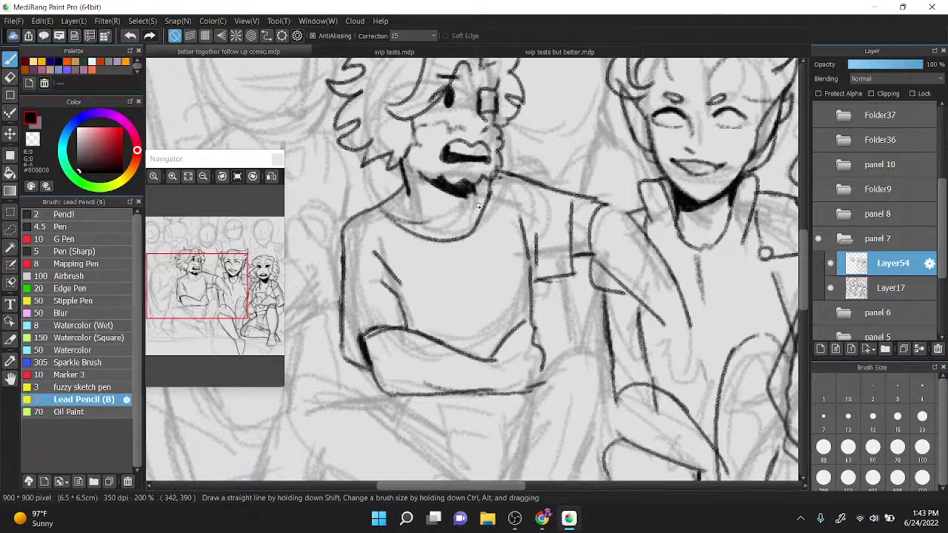
left_click_drag(475, 198, 490, 186)
left_click_drag(424, 179, 405, 153)
Step: Ink the bearded character's crossed front leg, including the bent knee, trouser cuff, shin and pointed foot
scroll(406, 154, "down", 5)
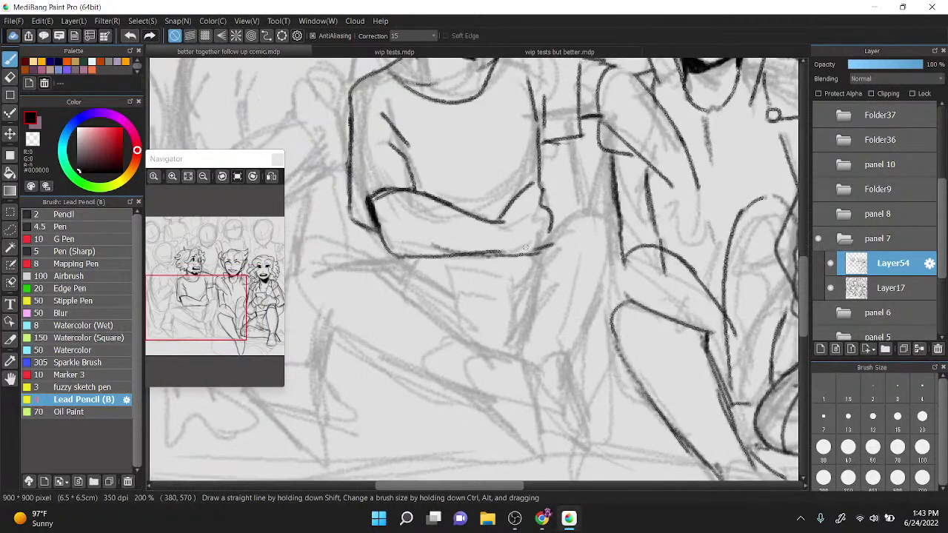
scroll(525, 247, "down", 1)
scroll(535, 235, "left", 1)
mouse_move(410, 216)
left_mouse_down()
mouse_move(333, 248)
mouse_move(408, 335)
mouse_move(453, 276)
mouse_move(524, 330)
left_mouse_up()
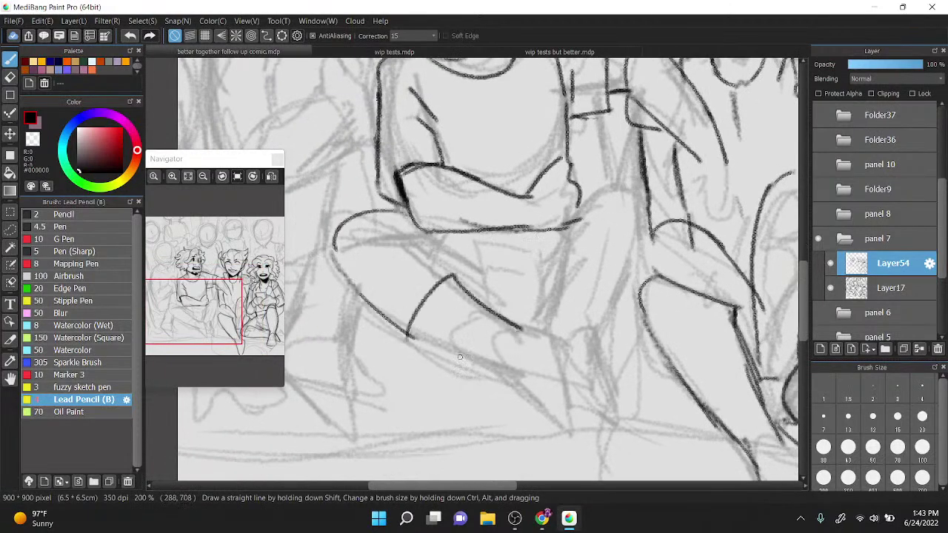
mouse_move(411, 331)
left_mouse_down()
mouse_move(511, 376)
mouse_move(563, 450)
mouse_move(575, 408)
left_mouse_up()
mouse_move(518, 328)
left_mouse_down()
mouse_move(554, 334)
mouse_move(573, 434)
left_mouse_up()
Step: Ink the bearded character's rear leg with its trouser cuff, lower leg, pointed foot and the top of the raised knee
mouse_move(550, 333)
left_mouse_down()
mouse_move(567, 264)
mouse_move(611, 290)
left_mouse_up()
left_click_drag(598, 346, 617, 434)
left_click_drag(595, 361, 619, 434)
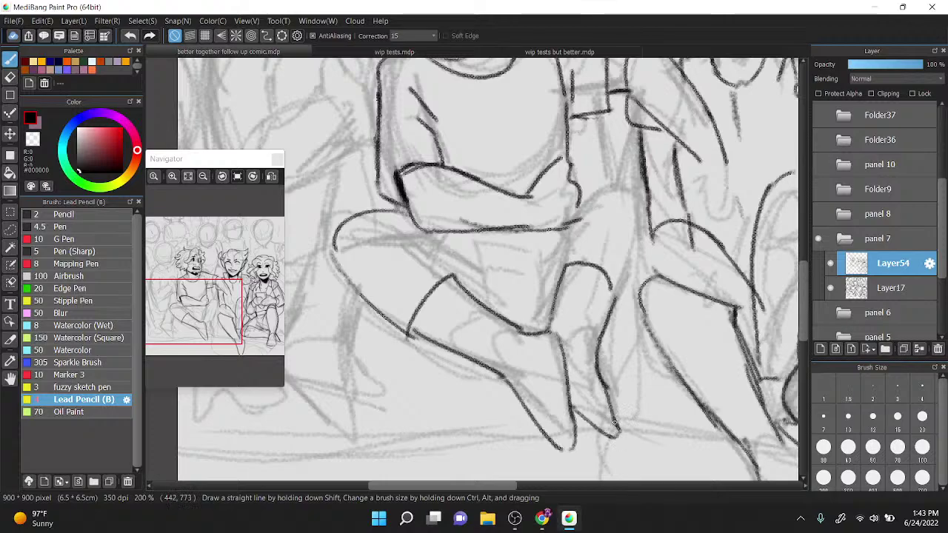
mouse_move(556, 274)
left_mouse_down()
mouse_move(583, 192)
mouse_move(634, 182)
left_mouse_up()
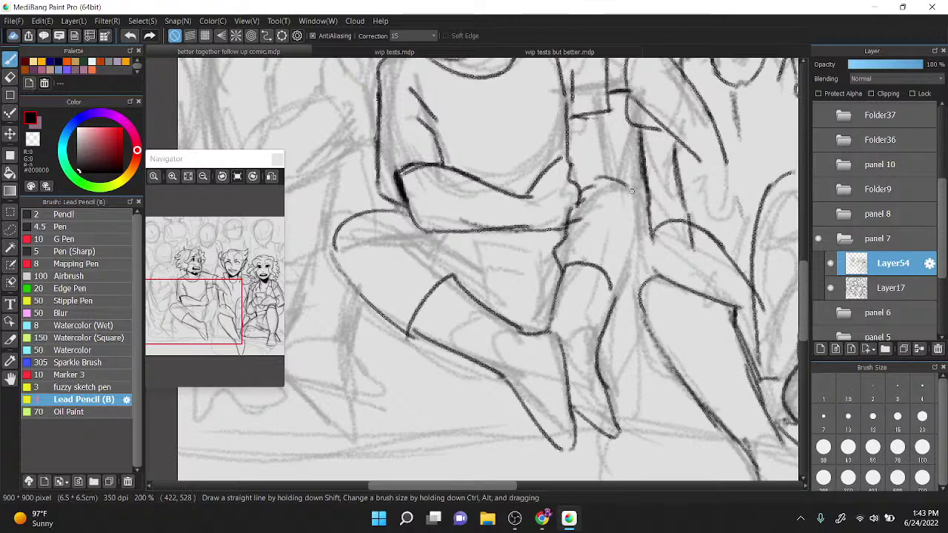
Step: Ink the curved shirt hem and fold lines below the bearded character's forearm
left_click_drag(517, 240, 557, 220)
left_click_drag(451, 234, 538, 251)
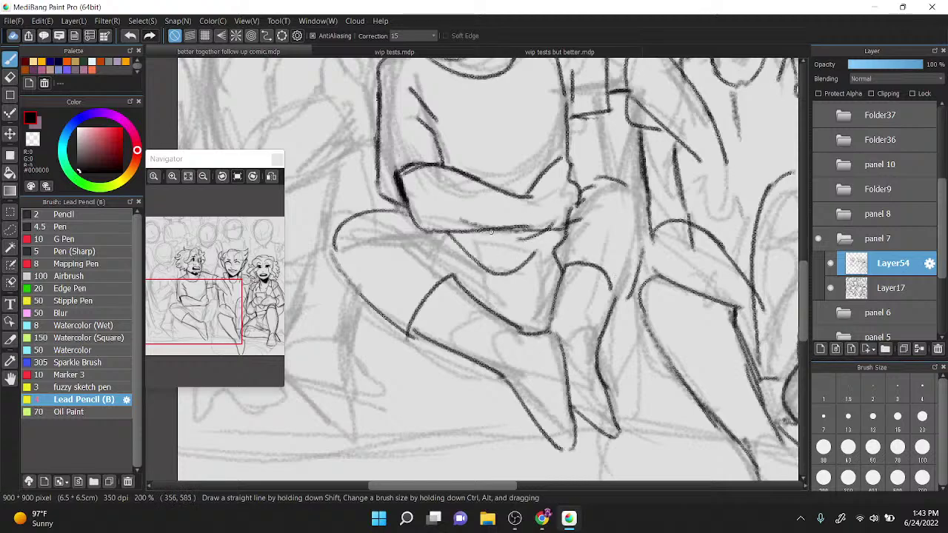
left_click_drag(481, 237, 533, 228)
left_click_drag(502, 189, 553, 161)
left_click_drag(467, 237, 528, 251)
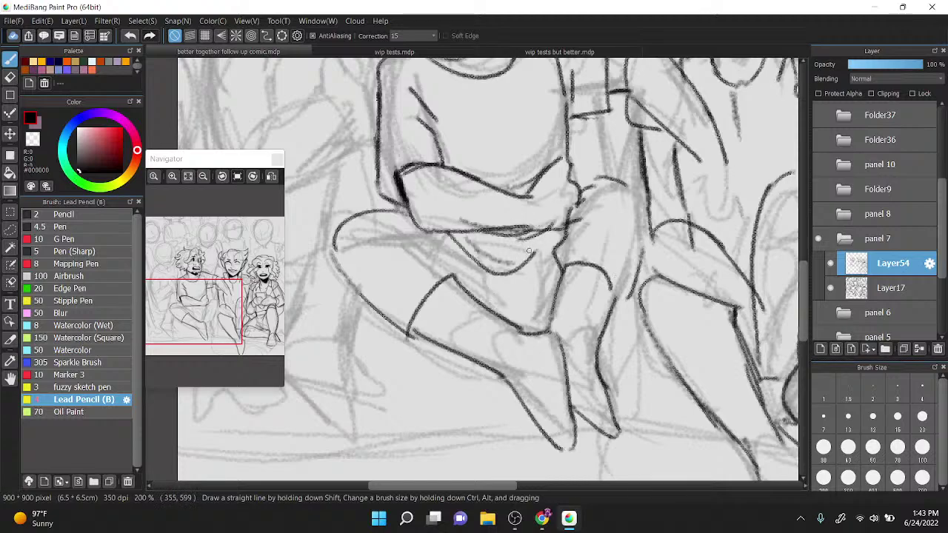
Step: Ink the crease where the front thigh meets the shirt, and erase the forearm line overlapping the raised knee
mouse_move(456, 264)
left_mouse_down()
mouse_move(447, 275)
mouse_move(386, 219)
mouse_move(397, 226)
left_mouse_up()
mouse_move(405, 225)
left_mouse_down()
mouse_move(432, 241)
mouse_move(417, 242)
mouse_move(423, 250)
left_mouse_up()
key("z")
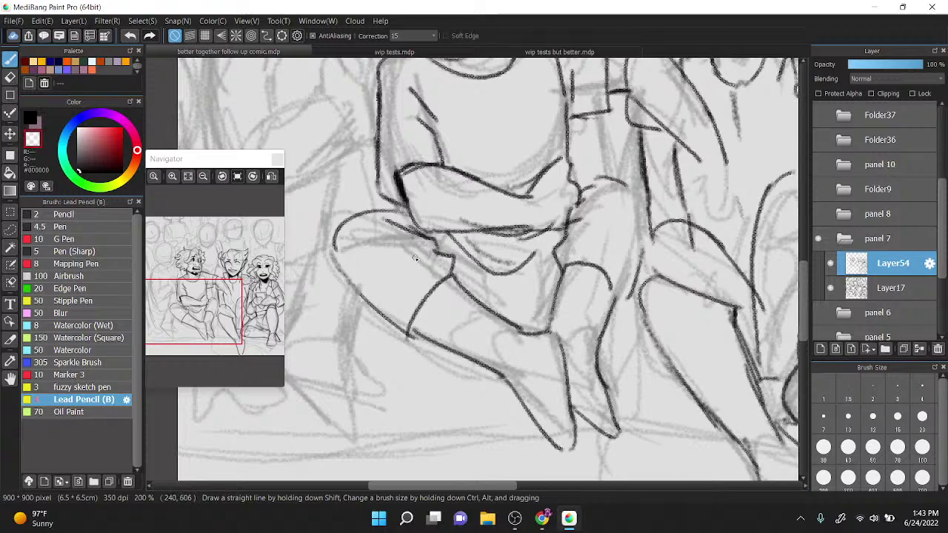
mouse_move(581, 231)
left_mouse_down()
mouse_move(573, 222)
mouse_move(587, 207)
mouse_move(566, 215)
mouse_move(585, 199)
mouse_move(607, 221)
left_mouse_up()
key("x")
Step: Ink the raised knee's outer contour and cuff edge, and thicken the lines where it meets the smiling character's leg
left_click_drag(641, 255, 631, 222)
left_click_drag(626, 187, 648, 219)
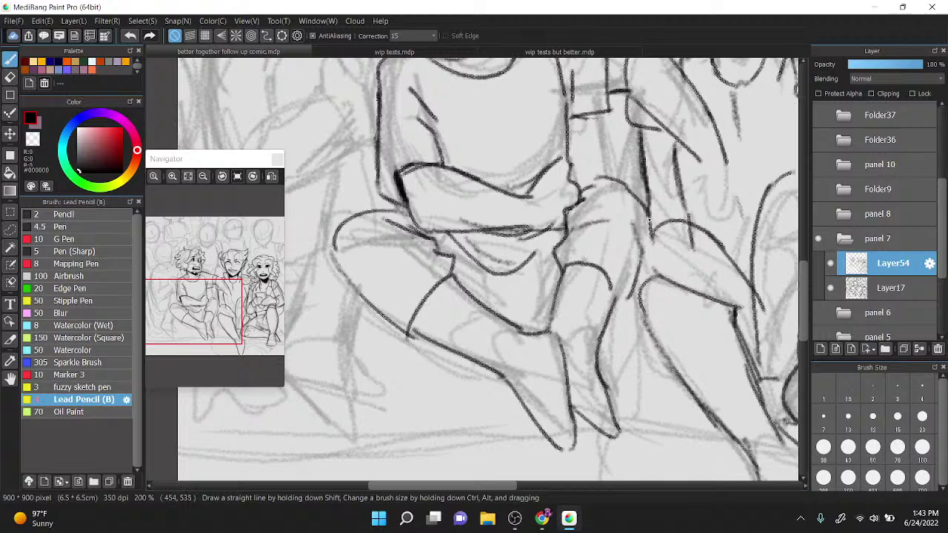
left_click_drag(617, 182, 649, 222)
mouse_move(618, 301)
left_mouse_down()
mouse_move(630, 296)
mouse_move(616, 298)
left_mouse_up()
left_click_drag(650, 235, 659, 271)
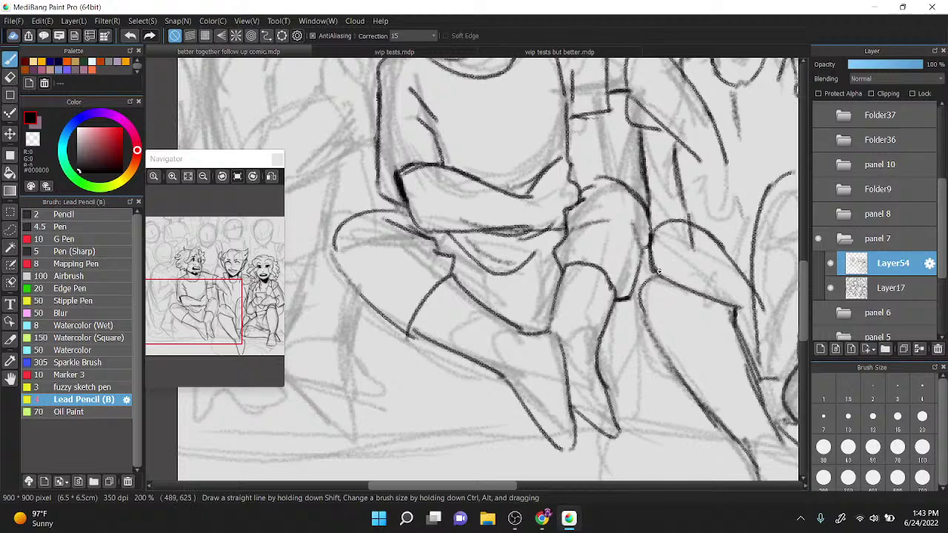
left_click_drag(583, 193, 612, 181)
Step: Reinforce the front knee's lower outline, add short fabric folds on the thigh, and clean up the knee's outer edge
mouse_move(333, 252)
left_mouse_down()
mouse_move(382, 319)
mouse_move(419, 339)
left_mouse_up()
left_click_drag(361, 294, 434, 250)
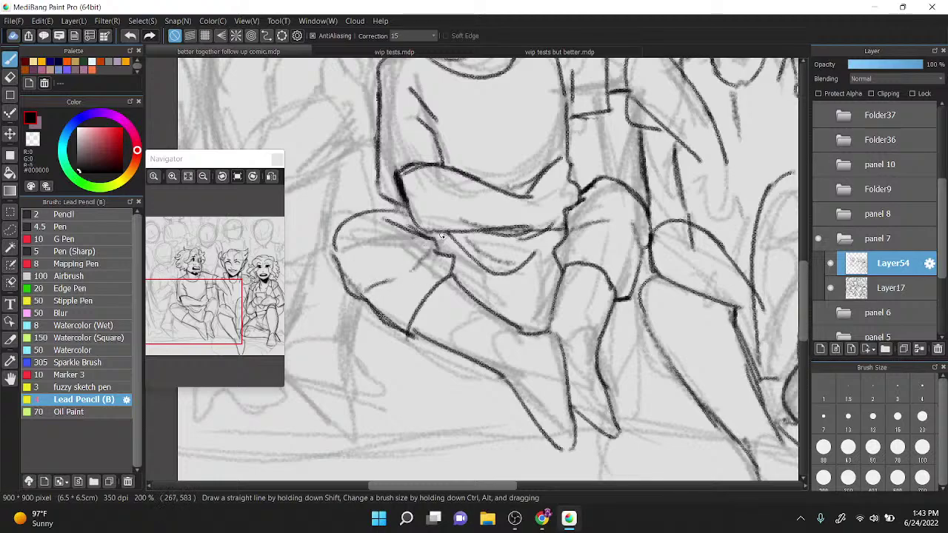
key("z")
mouse_move(348, 277)
left_mouse_down()
mouse_move(360, 289)
mouse_move(351, 285)
mouse_move(384, 283)
mouse_move(333, 244)
mouse_move(334, 230)
left_mouse_up()
key("x")
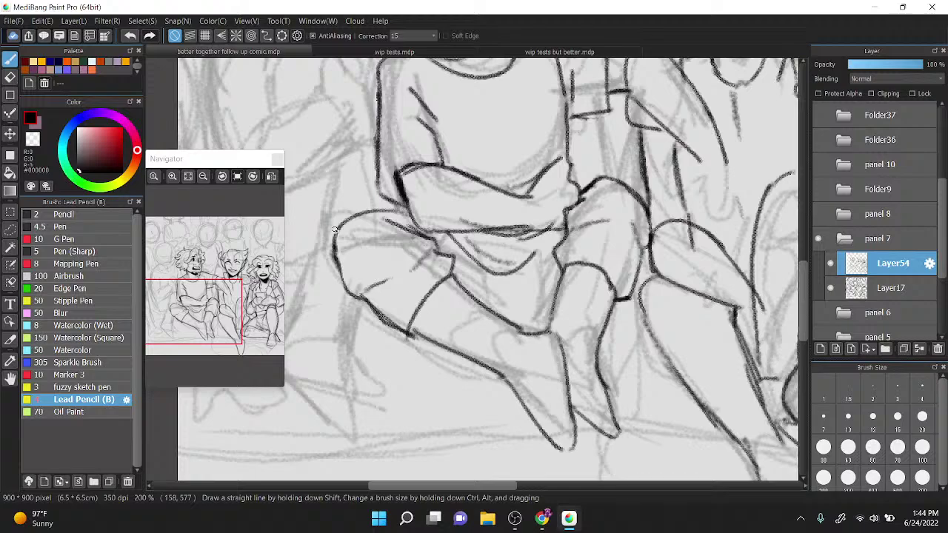
Step: Ink the curved line between the bearded character's legs below the shirt hem, and erase its overlap with the rear leg
left_click_drag(335, 230, 363, 166)
left_click_drag(508, 247, 593, 231)
left_click_drag(565, 185, 583, 161)
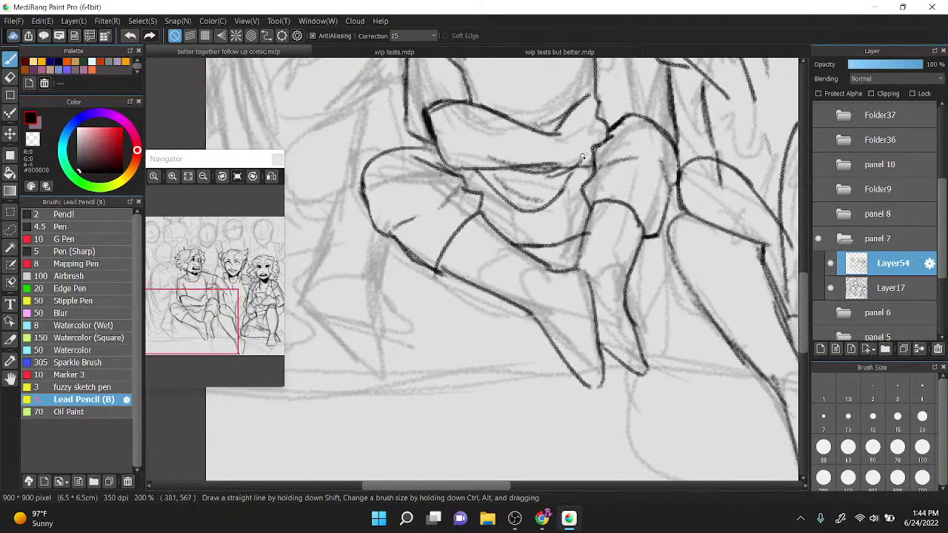
scroll(568, 288, "down", 2)
left_click_drag(626, 225, 557, 245)
scroll(485, 209, "up", 2)
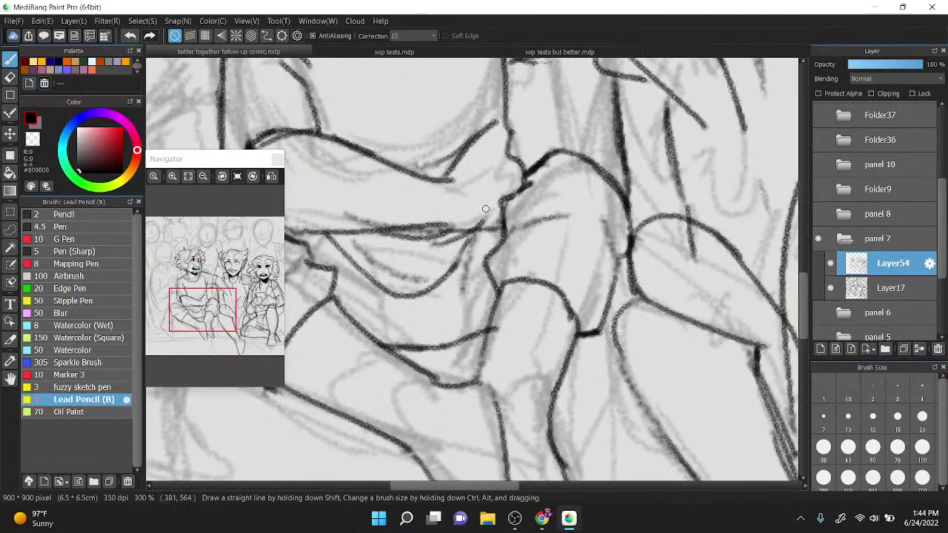
scroll(485, 209, "down", 1)
key("x")
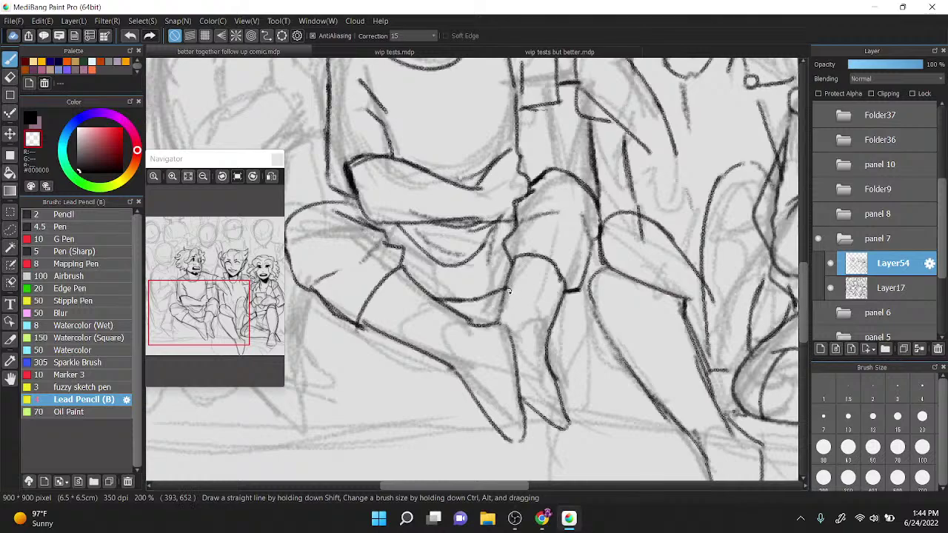
left_click_drag(509, 291, 511, 279)
left_click_drag(443, 245, 486, 197)
key("z")
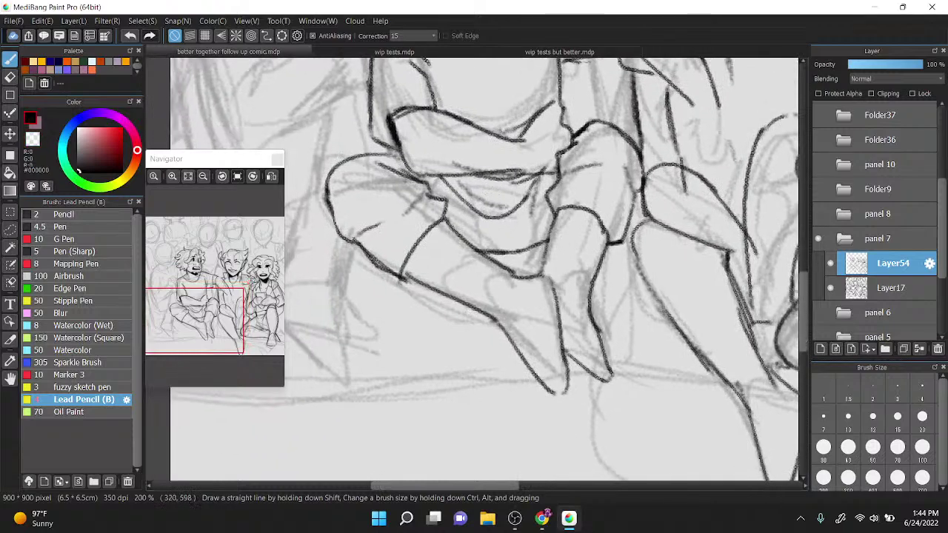
Step: Ink two small X-shaped marks on each of the bearded character's shins
mouse_move(419, 275)
left_mouse_down()
mouse_move(461, 278)
mouse_move(433, 291)
mouse_move(493, 304)
left_mouse_up()
left_click_drag(479, 311, 481, 279)
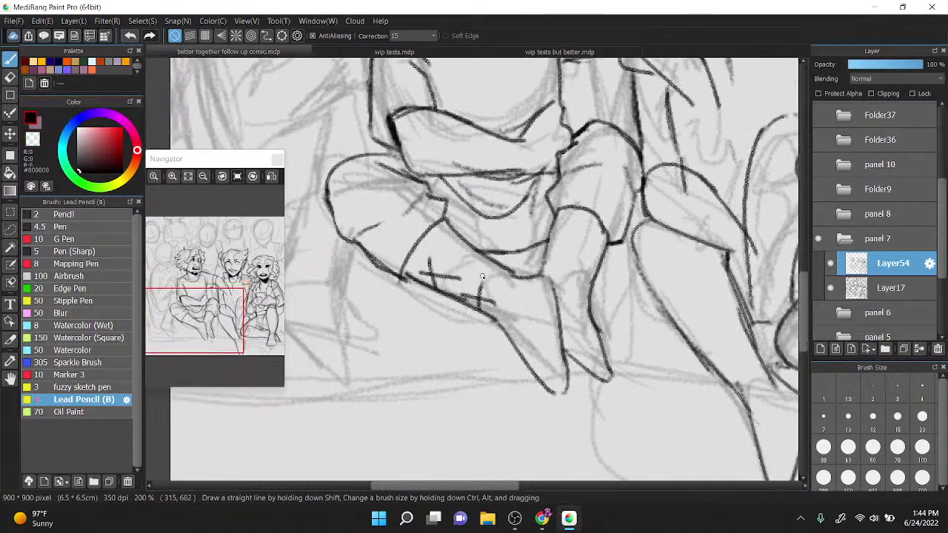
mouse_move(585, 230)
left_mouse_down()
mouse_move(600, 250)
mouse_move(582, 259)
mouse_move(586, 292)
left_mouse_up()
left_click_drag(570, 288, 587, 260)
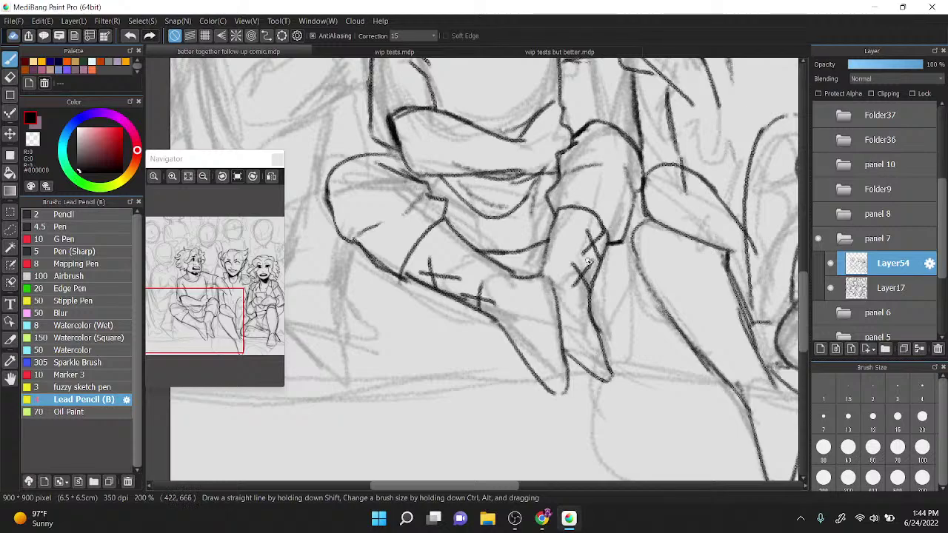
Step: Thicken the raised leg's inner edge, the crease beside it, the front thigh's top line and the raised knee's cuff edge
mouse_move(556, 222)
left_mouse_down()
mouse_move(544, 276)
mouse_move(554, 235)
left_mouse_up()
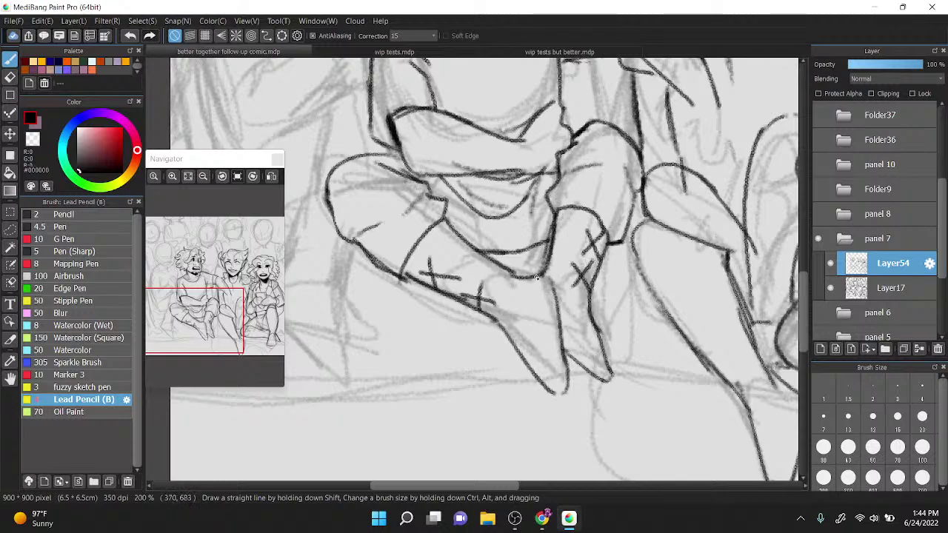
left_click_drag(536, 271, 548, 296)
mouse_move(369, 161)
left_mouse_down()
mouse_move(410, 155)
mouse_move(372, 152)
left_mouse_up()
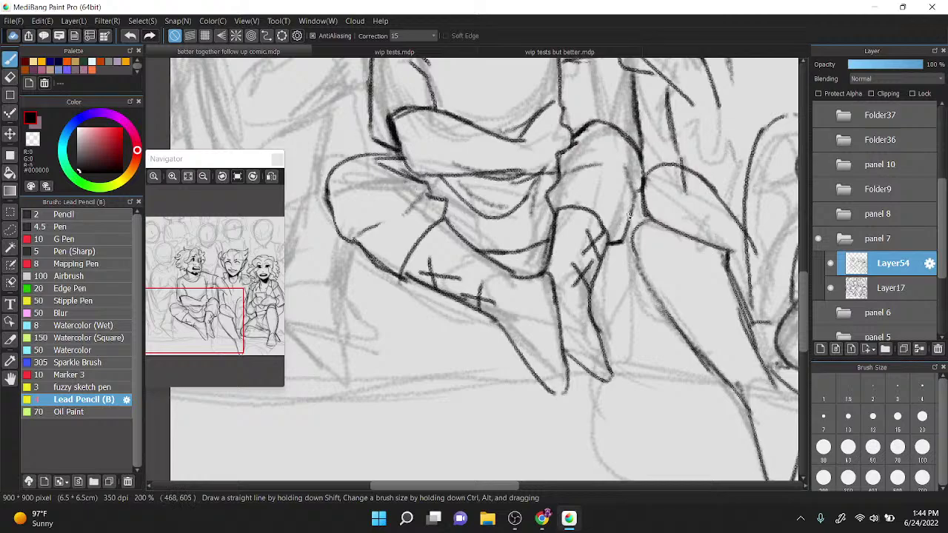
left_click_drag(619, 242, 634, 203)
Step: Ink small ovals beside the bearded character's shoulder, on his upper arm and on the ground below his legs
scroll(607, 241, "down", 2)
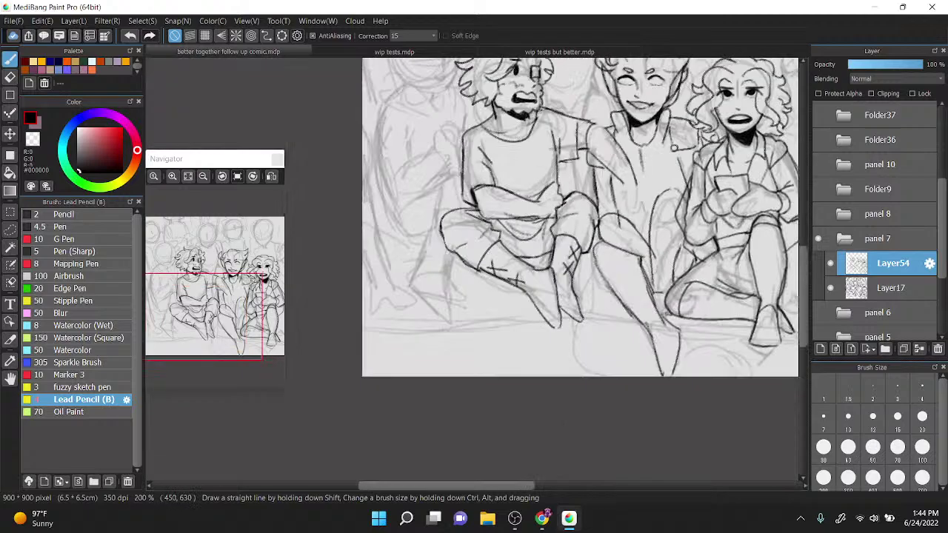
left_click_drag(620, 244, 543, 381)
scroll(542, 381, "up", 1)
left_click_drag(658, 233, 723, 222)
scroll(439, 211, "up", 1)
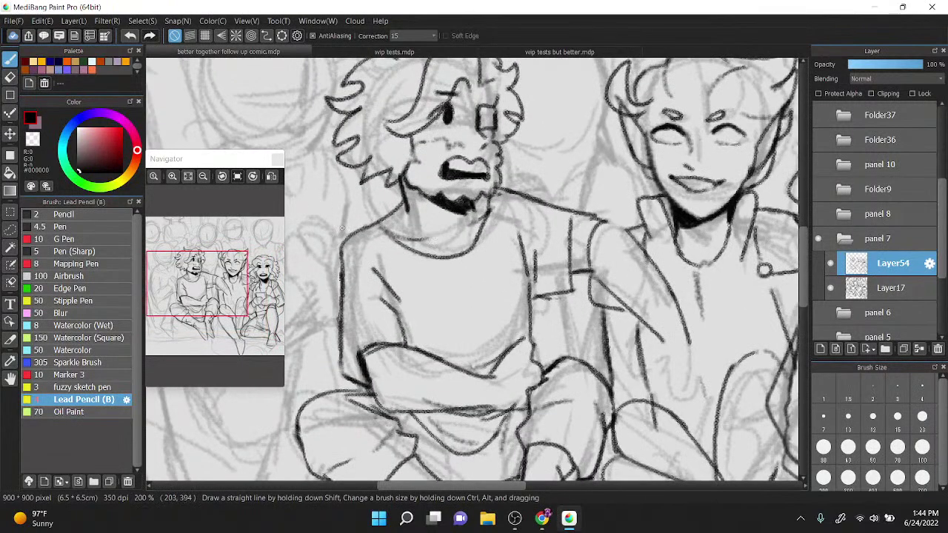
scroll(467, 261, "down", 1)
left_click_drag(467, 261, 502, 254)
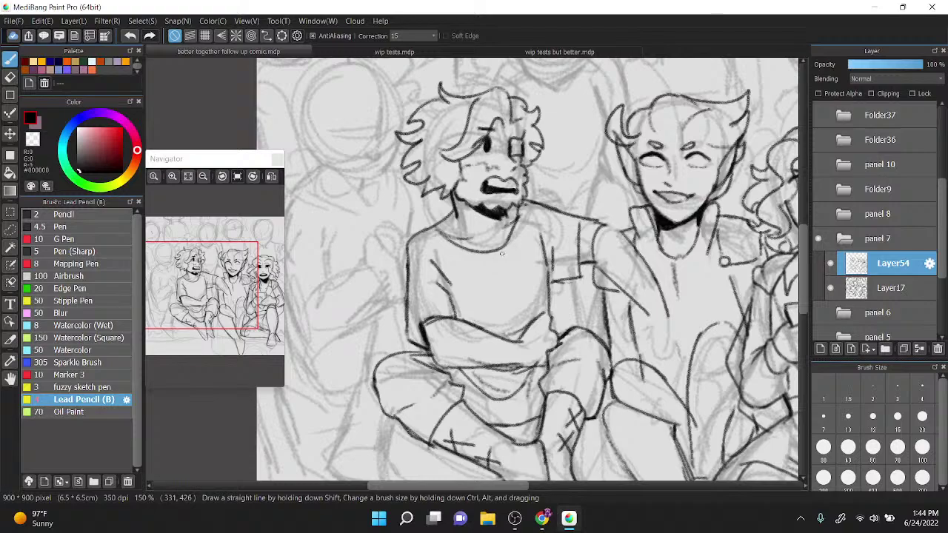
mouse_move(403, 220)
left_mouse_down()
mouse_move(388, 282)
mouse_move(406, 273)
left_mouse_up()
mouse_move(419, 292)
left_mouse_down()
mouse_move(411, 299)
mouse_move(468, 304)
left_mouse_up()
scroll(521, 237, "down", 1)
scroll(459, 318, "up", 1)
left_click_drag(517, 325, 413, 445)
Step: Ink the hand of the bent arm between the bearded and smiling characters, and delete the stray lines inside it using a freehand selection
mouse_move(577, 247)
left_mouse_down()
mouse_move(561, 281)
mouse_move(573, 283)
mouse_move(591, 305)
left_mouse_up()
left_click_drag(604, 278, 595, 300)
left_click_drag(605, 252, 593, 300)
scroll(514, 252, "up", 1)
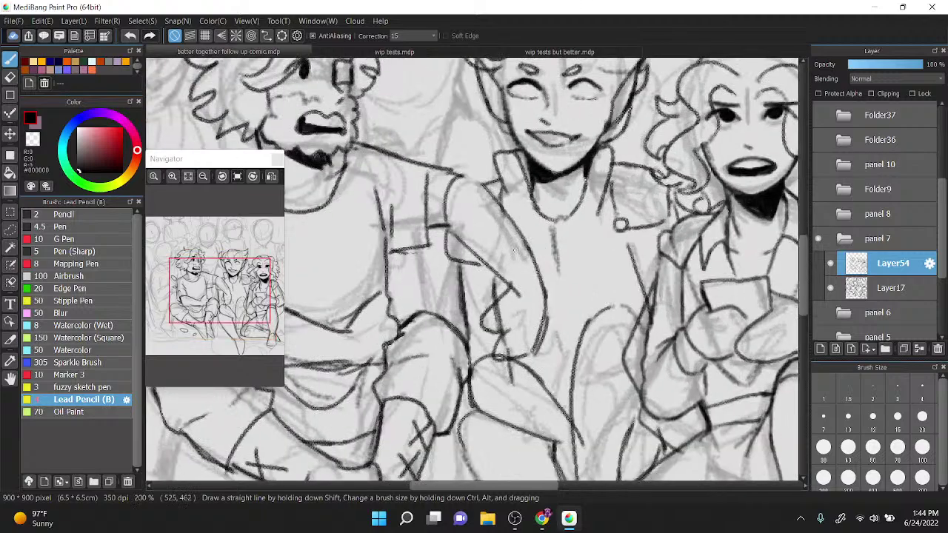
key("m")
mouse_move(519, 349)
left_mouse_down()
mouse_move(506, 356)
mouse_move(494, 319)
mouse_move(530, 305)
left_mouse_up()
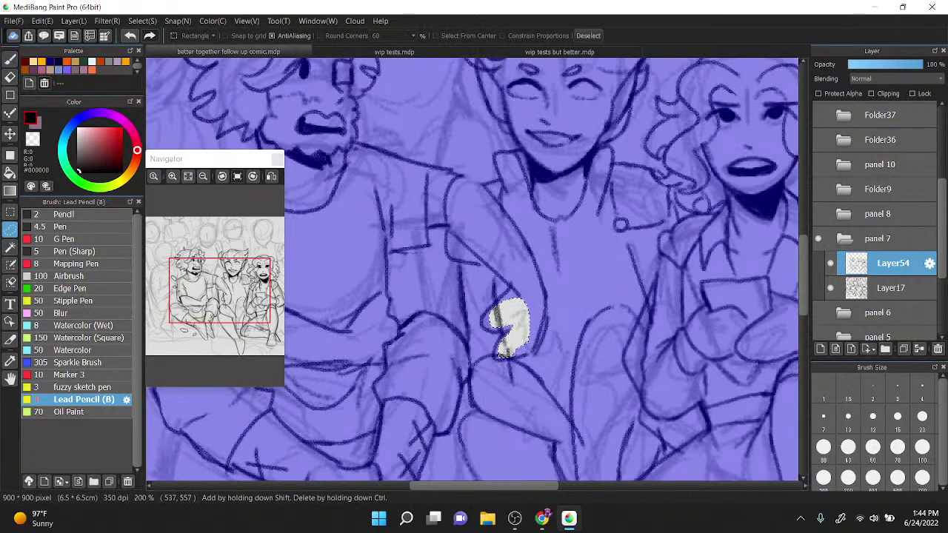
key("Delete")
left_click(592, 325)
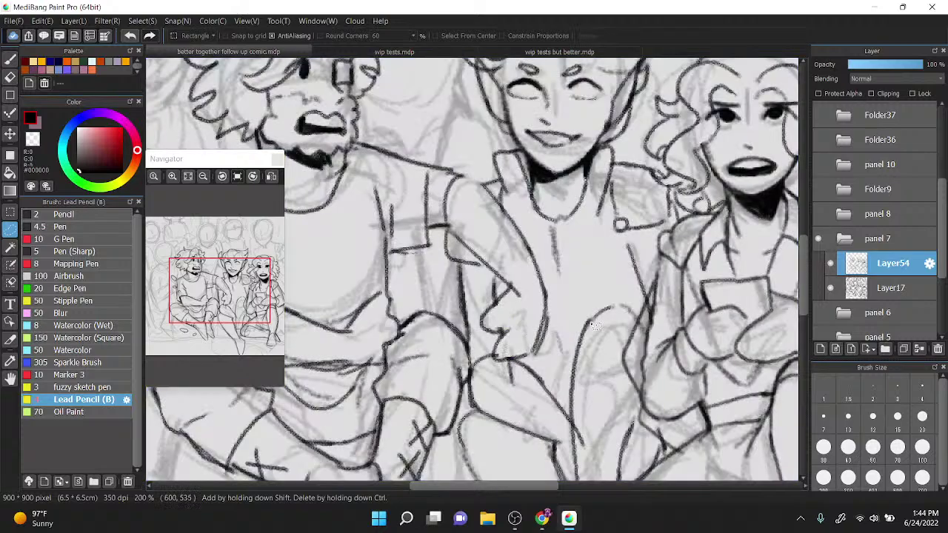
key("b")
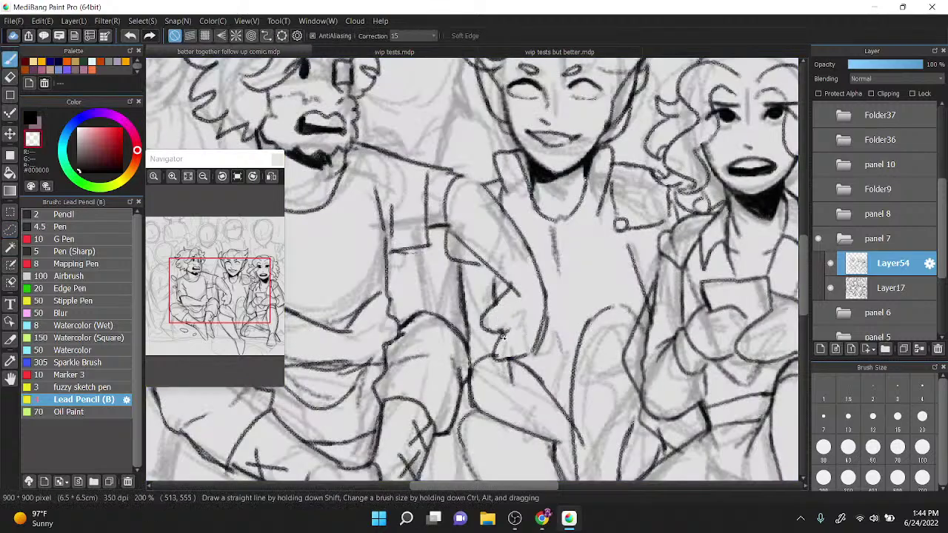
Step: Thicken the bent arm, shoulder, sleeve and shirt side outlines, and erase the overlapping line at the top of the bent arm
left_click_drag(449, 229, 512, 295)
mouse_move(453, 175)
left_mouse_down()
mouse_move(489, 191)
mouse_move(529, 249)
left_mouse_up()
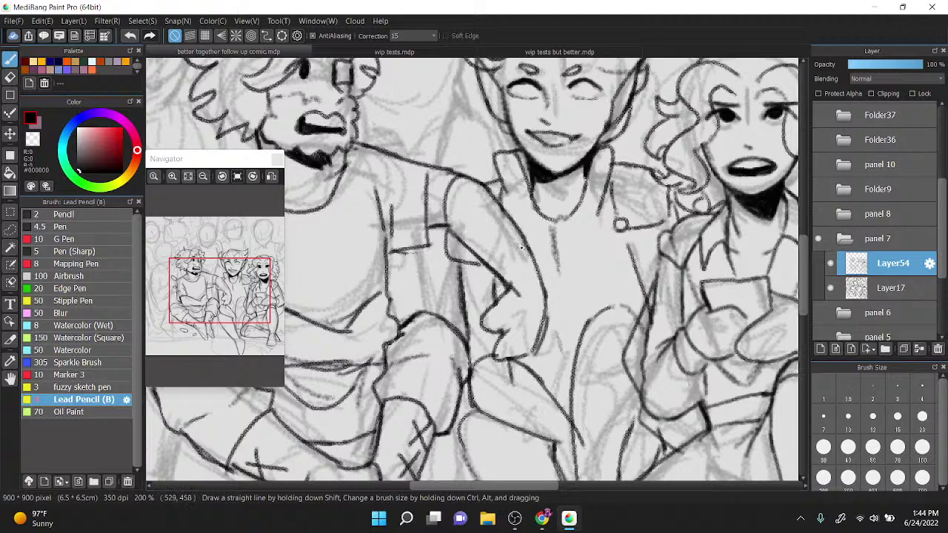
key("z")
mouse_move(453, 185)
left_mouse_down()
mouse_move(449, 210)
mouse_move(443, 185)
mouse_move(474, 180)
mouse_move(467, 197)
left_mouse_up()
key("x")
left_click_drag(416, 160, 430, 188)
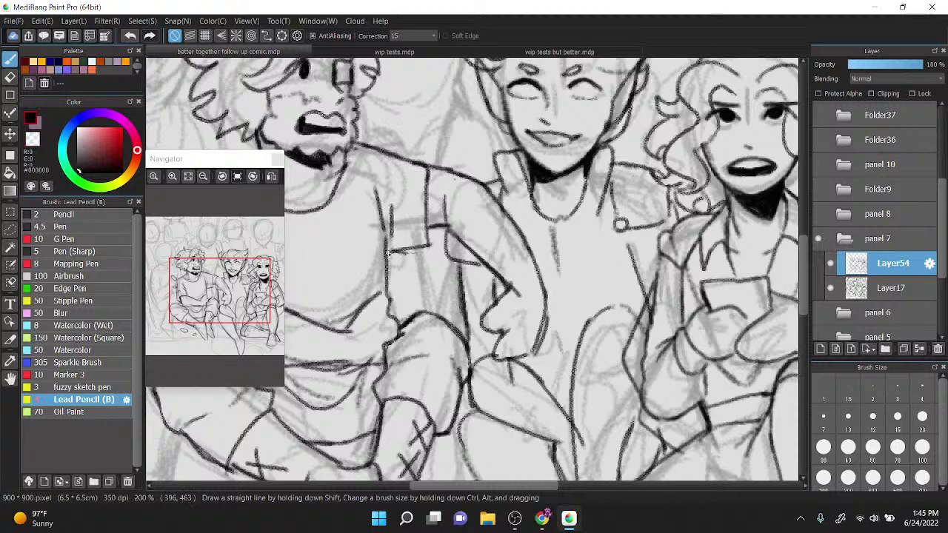
mouse_move(385, 253)
left_mouse_down()
mouse_move(409, 250)
mouse_move(386, 290)
mouse_move(402, 321)
left_mouse_up()
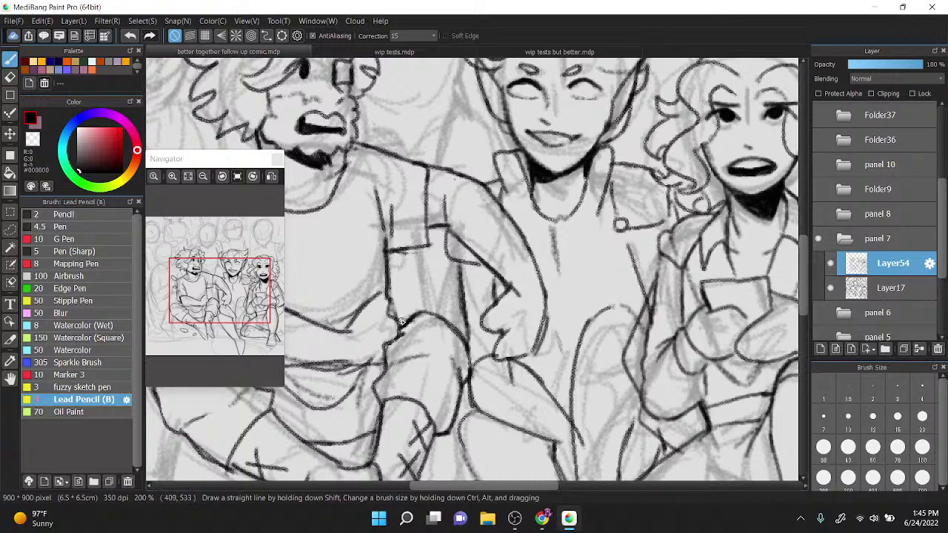
Step: Thicken the hand's lower outline, erase the line crossing the wrist of the bent arm, and restore black as the drawing colour
mouse_move(493, 353)
left_mouse_down()
mouse_move(542, 343)
mouse_move(545, 315)
left_mouse_up()
key("x")
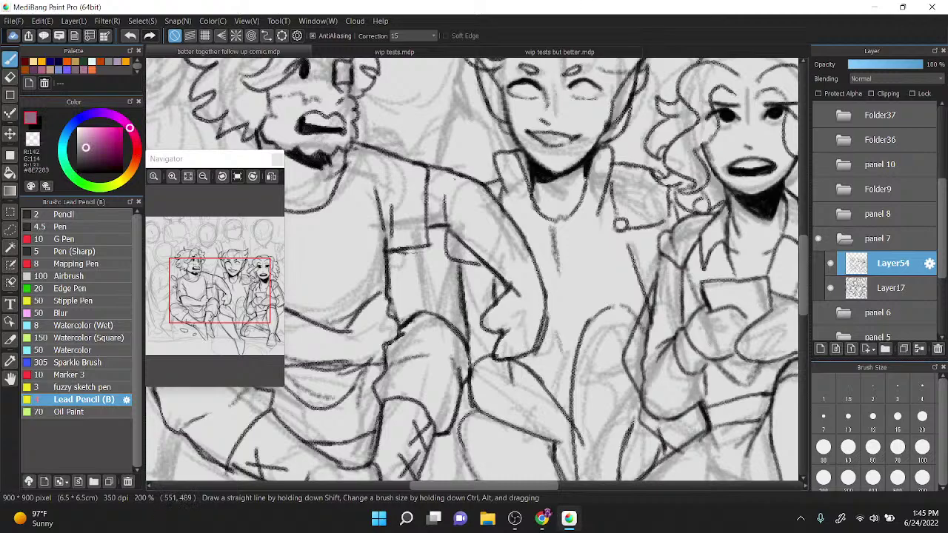
left_click_drag(505, 274, 527, 306)
key("ctrl+z")
key("z")
left_click_drag(505, 276, 520, 302)
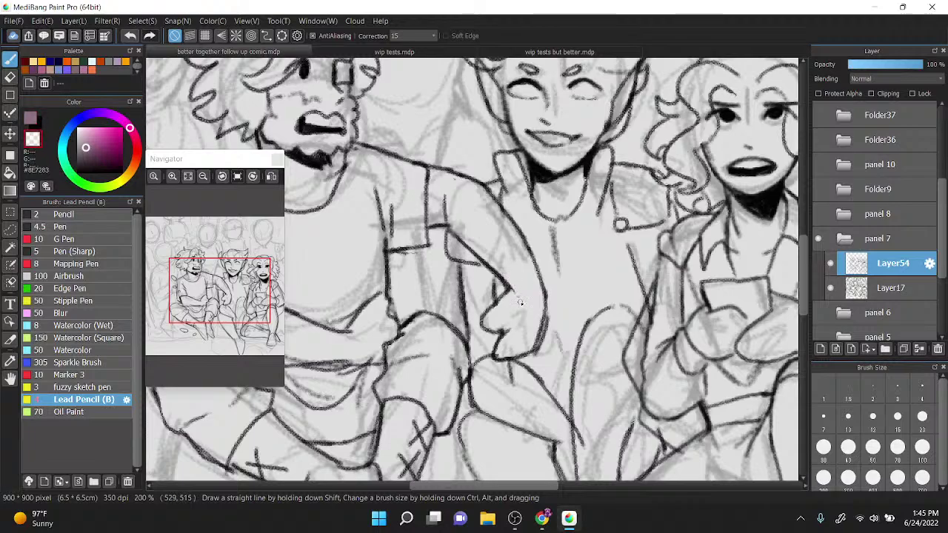
key("ctrl+minus")
left_click_drag(467, 284, 495, 246)
left_click(27, 115)
key("x")
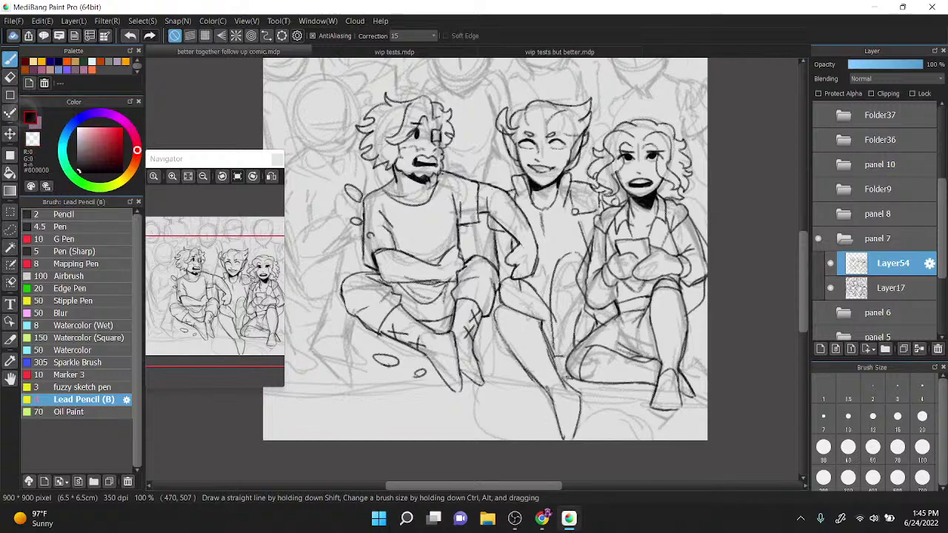
Step: Hide the Layer17 sketch to check the inked line art on its own, and show it again
left_click_drag(506, 213, 509, 217)
left_click(830, 287)
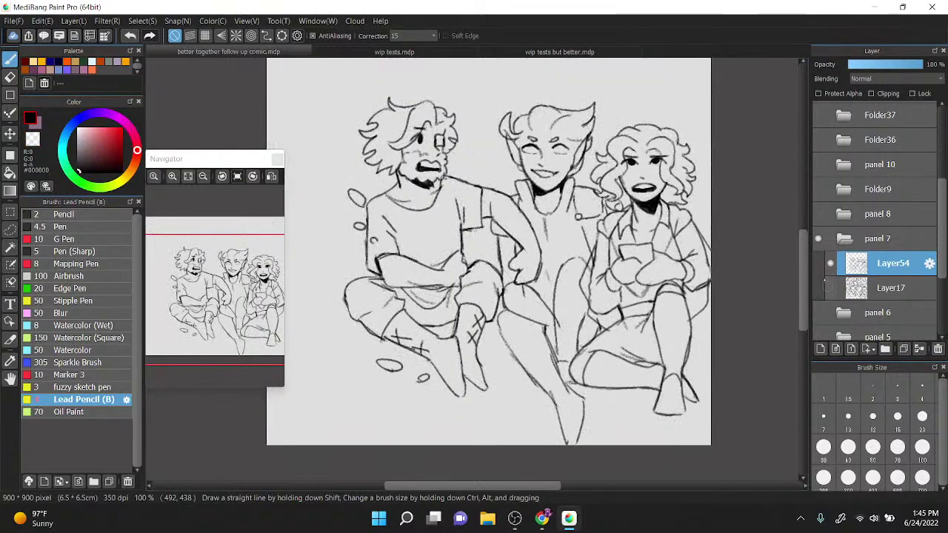
left_click(830, 287)
left_click_drag(463, 192, 505, 153)
key("ctrl+plus")
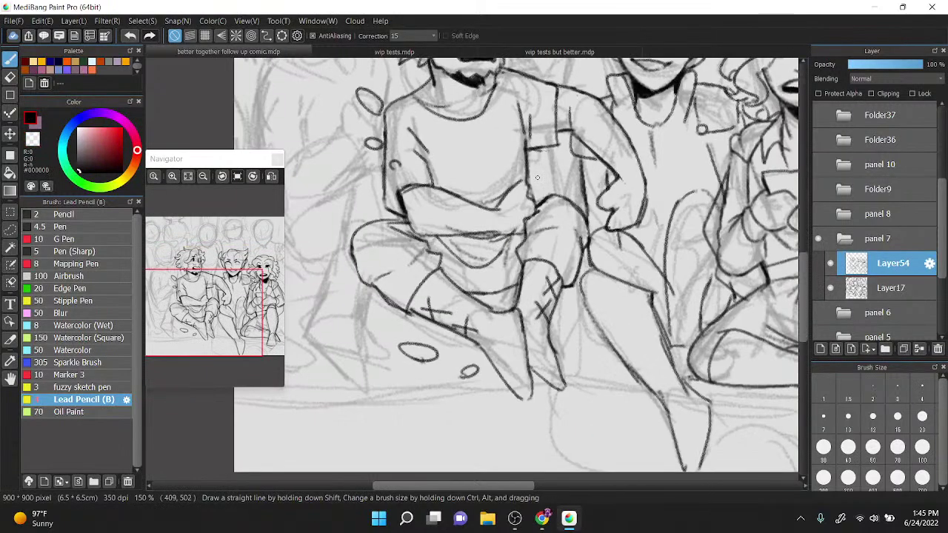
left_click_drag(560, 224, 535, 289)
key("ctrl+minus")
left_click_drag(485, 251, 509, 240)
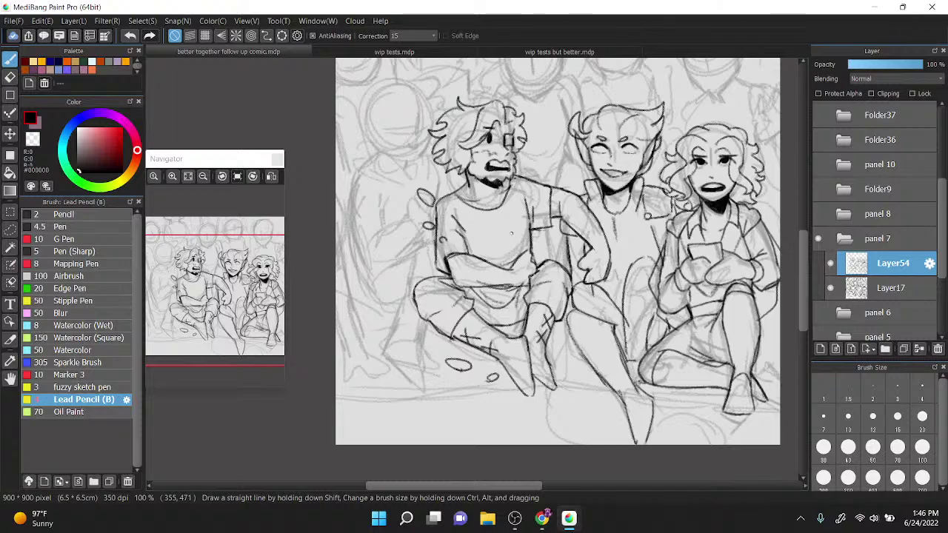
Step: Ink extra hair strands and small ear lines beside the bearded character's face
scroll(507, 170, "up", 4)
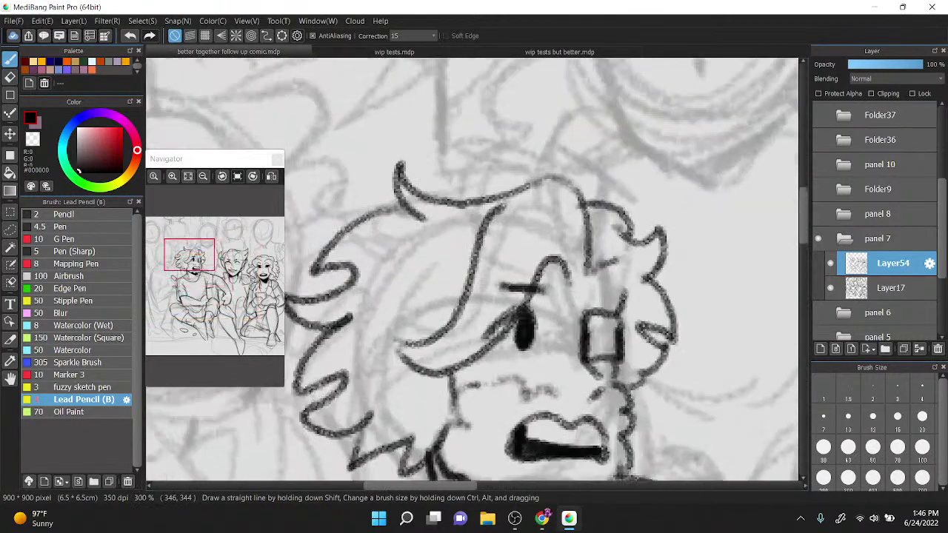
mouse_move(518, 192)
left_mouse_down()
mouse_move(551, 177)
mouse_move(589, 224)
mouse_move(583, 219)
left_mouse_up()
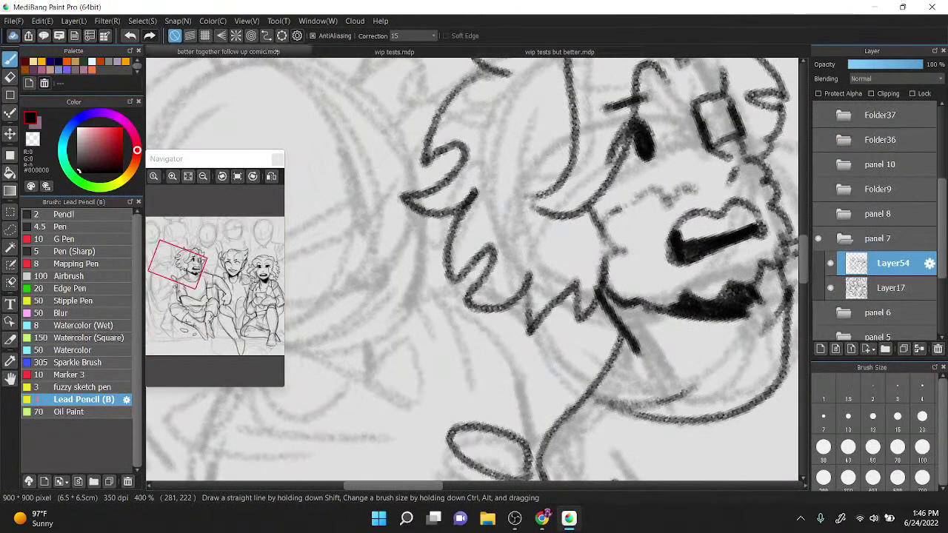
mouse_move(561, 83)
left_mouse_down()
mouse_move(505, 115)
mouse_move(545, 140)
mouse_move(502, 197)
mouse_move(518, 242)
left_mouse_up()
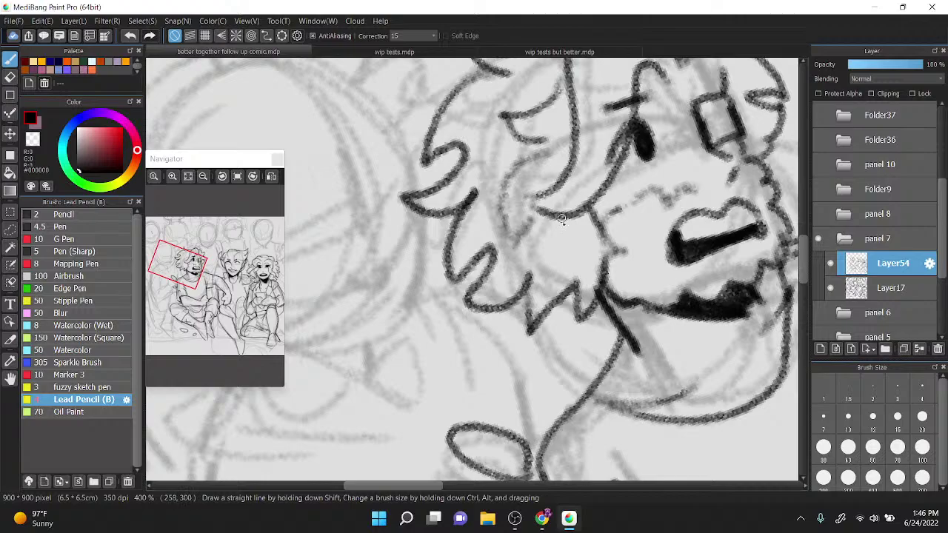
left_click_drag(585, 226, 550, 265)
scroll(541, 126, "down", 2)
scroll(539, 122, "up", 2)
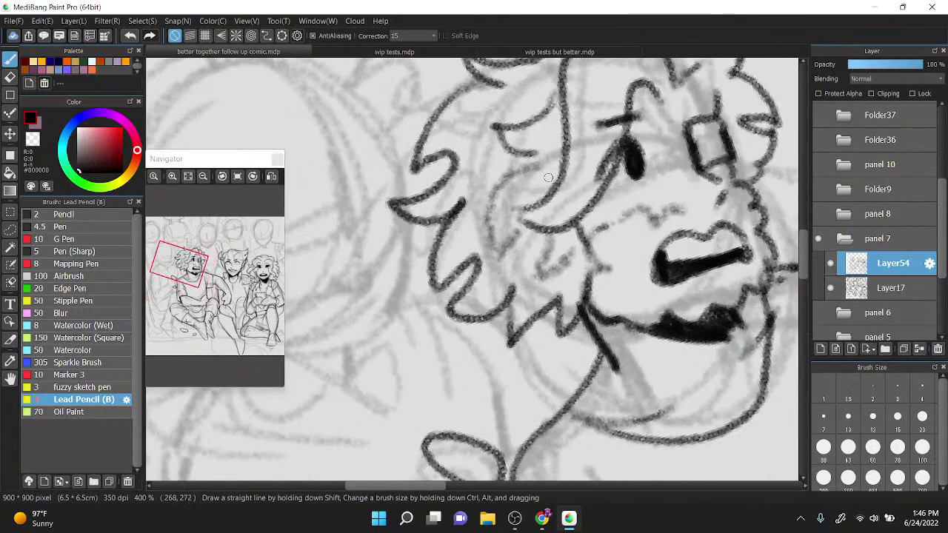
scroll(539, 118, "down", 2)
key("Right")
key("Right")
key("Right")
key("Right")
Step: Inspect the inked faces, arms and legs of all three seated characters for remaining flaws
scroll(640, 148, "up", 1)
scroll(614, 164, "up", 4)
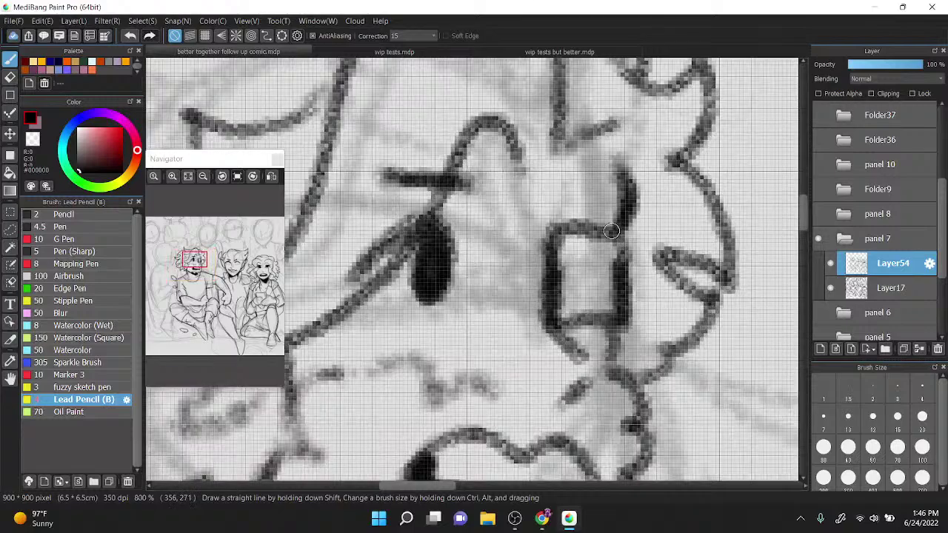
scroll(610, 231, "down", 5)
left_click_drag(604, 182, 540, 150)
scroll(679, 245, "up", 1)
left_click_drag(678, 245, 554, 290)
scroll(641, 141, "up", 2)
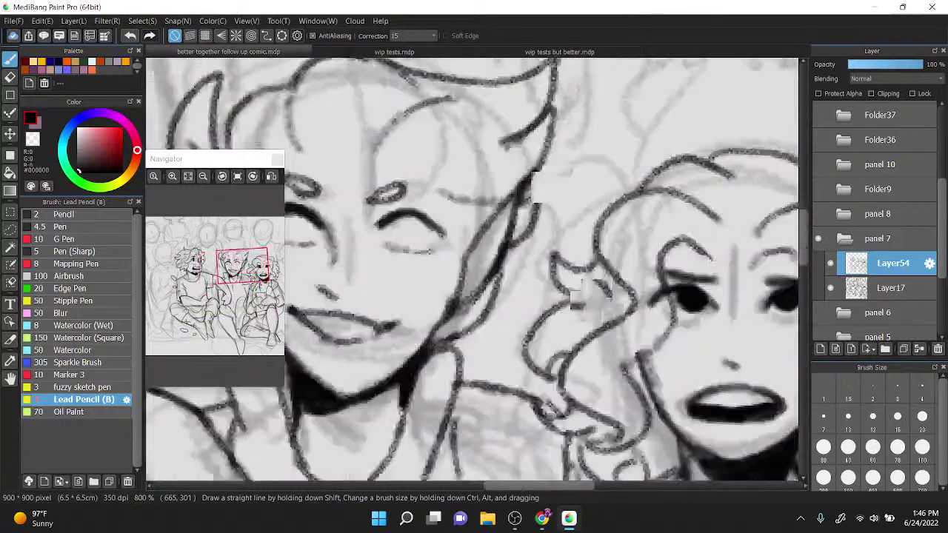
scroll(641, 142, "down", 5)
left_click_drag(473, 207, 435, 230)
scroll(572, 213, "up", 1)
left_click_drag(572, 213, 582, 239)
scroll(583, 238, "up", 1)
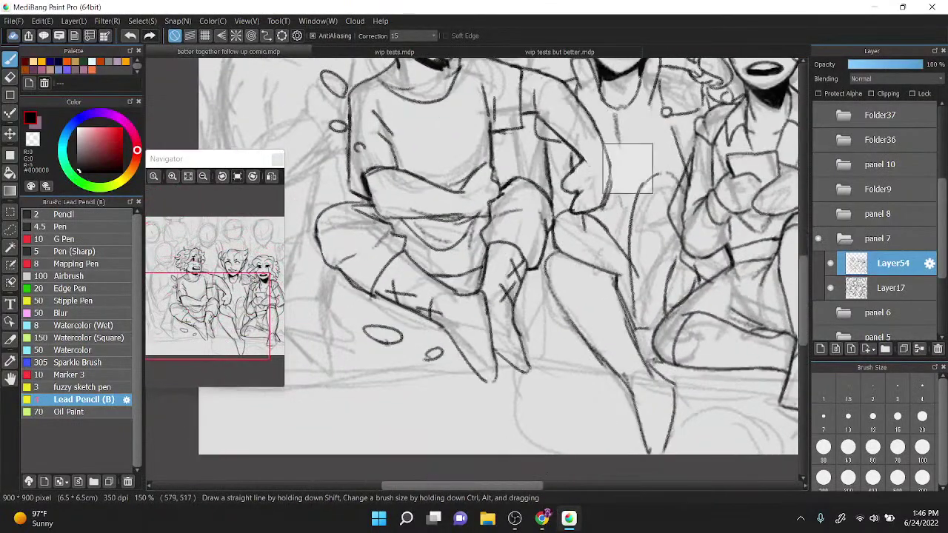
left_click_drag(636, 167, 622, 176)
left_click_drag(729, 60, 600, 160)
scroll(599, 166, "up", 3)
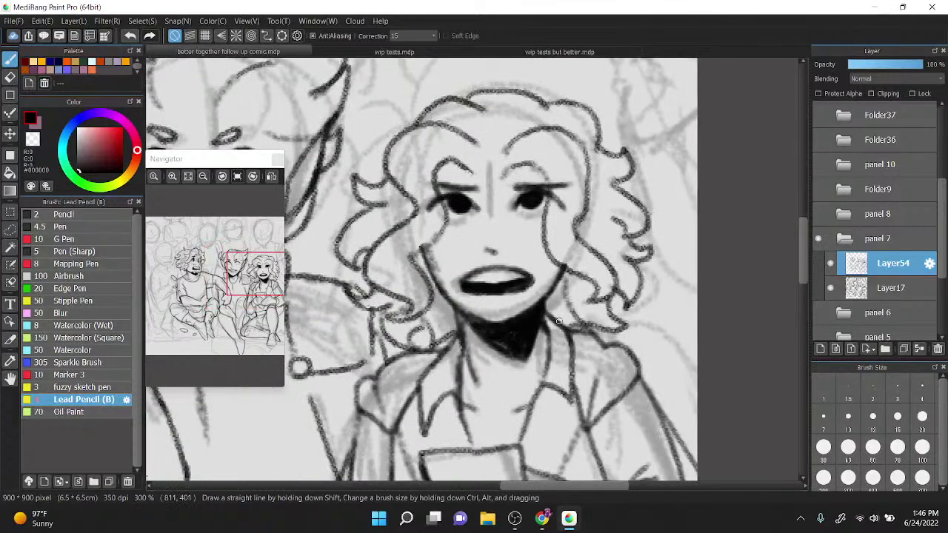
scroll(587, 324, "down", 5)
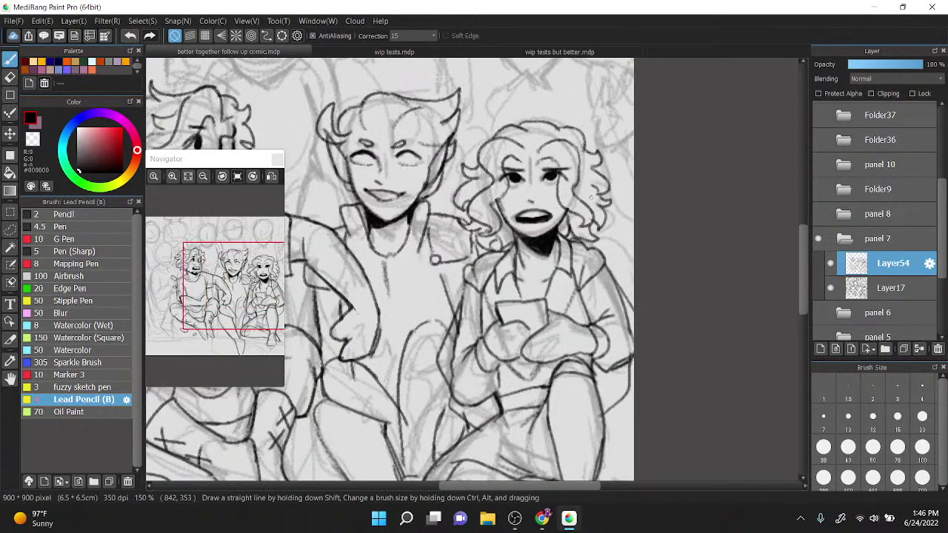
left_click_drag(379, 271, 482, 307)
key("ctrl+Up")
key("ctrl+Down")
left_click_drag(523, 345, 514, 209)
key("ctrl+Down")
scroll(578, 219, "down", 2)
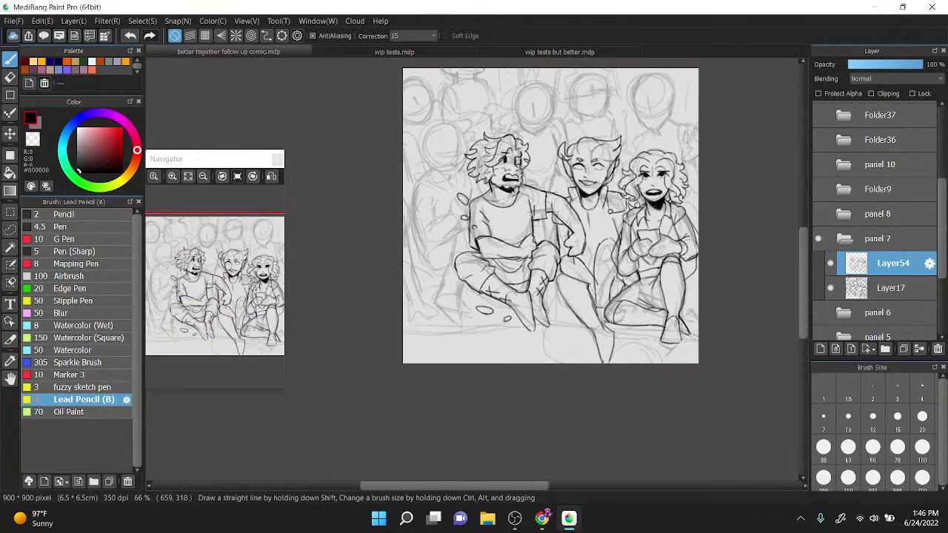
scroll(538, 248, "up", 3)
scroll(539, 247, "up", 1)
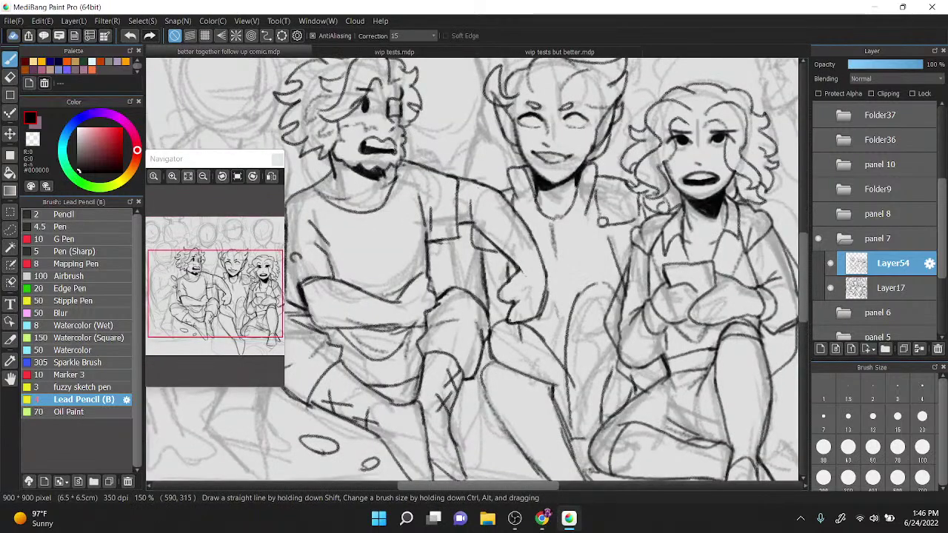
Step: Erase the ear line that overlaps the side hair lock of the smiling character
scroll(527, 193, "up", 3)
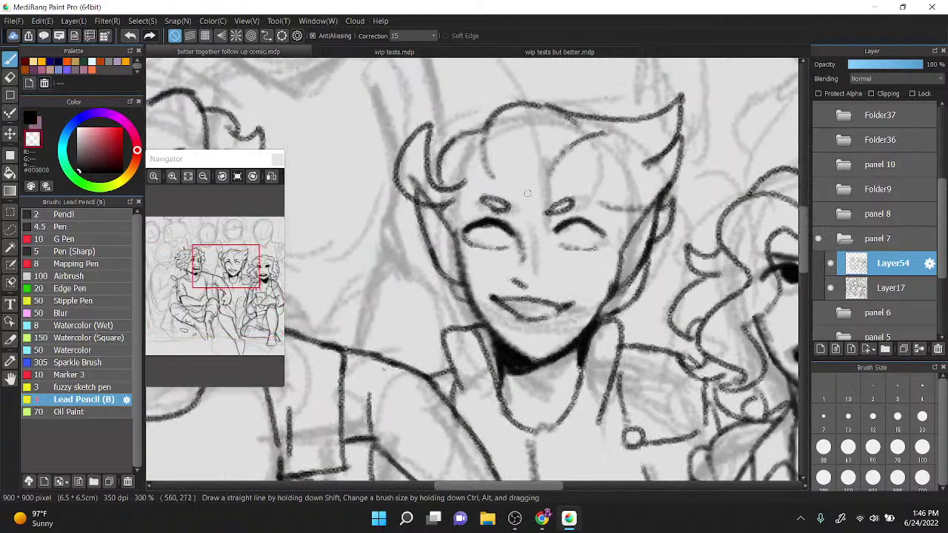
mouse_move(412, 178)
left_mouse_down()
mouse_move(433, 201)
mouse_move(414, 180)
mouse_move(460, 194)
mouse_move(450, 191)
left_mouse_up()
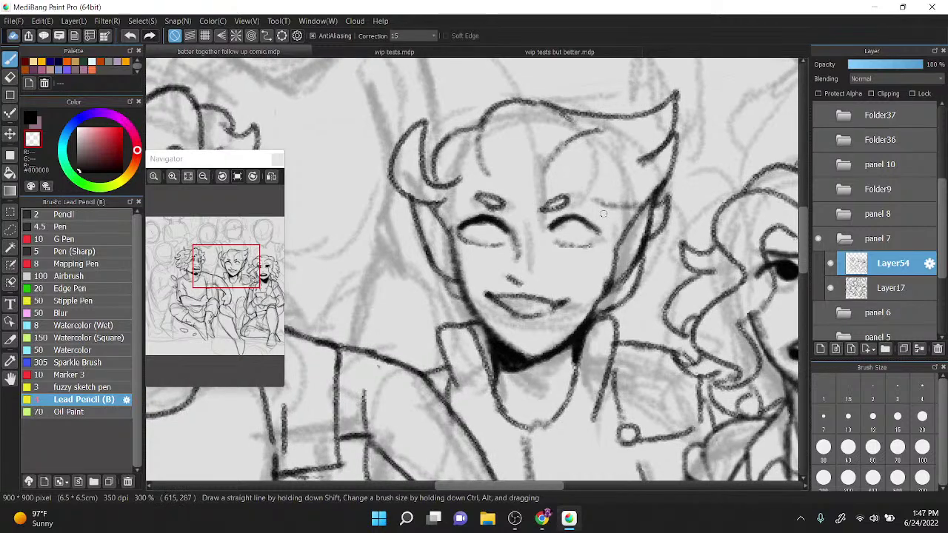
key("x")
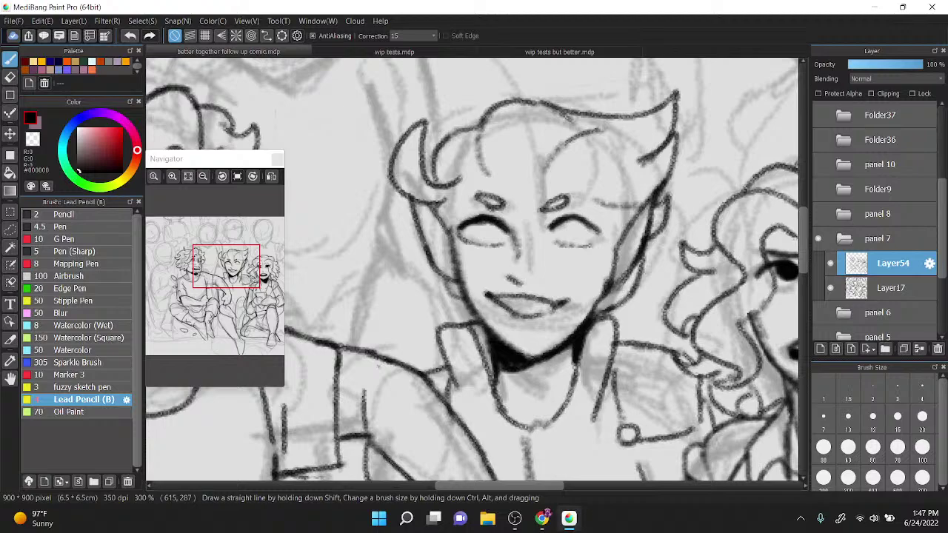
scroll(607, 220, "down", 4)
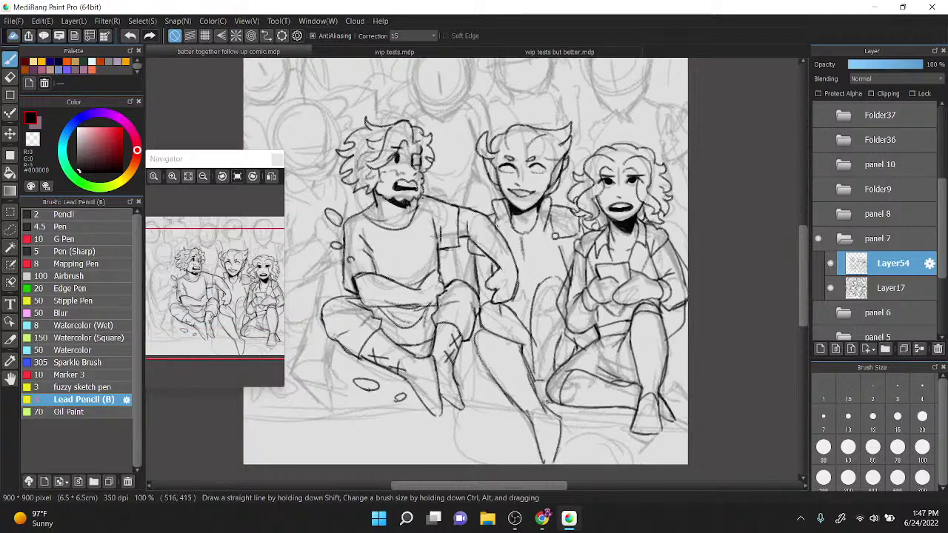
Step: Hide the Layer17 sketch and clean up the inked lines where the smiling character's side meets the curly-haired character's arm
left_click(829, 292)
scroll(638, 216, "down", 1)
scroll(635, 275, "up", 1)
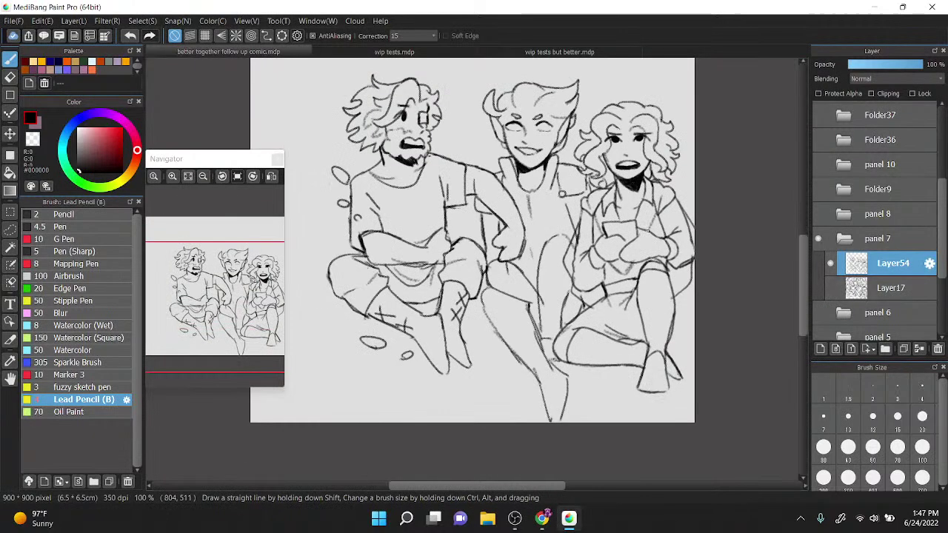
scroll(647, 230, "up", 4)
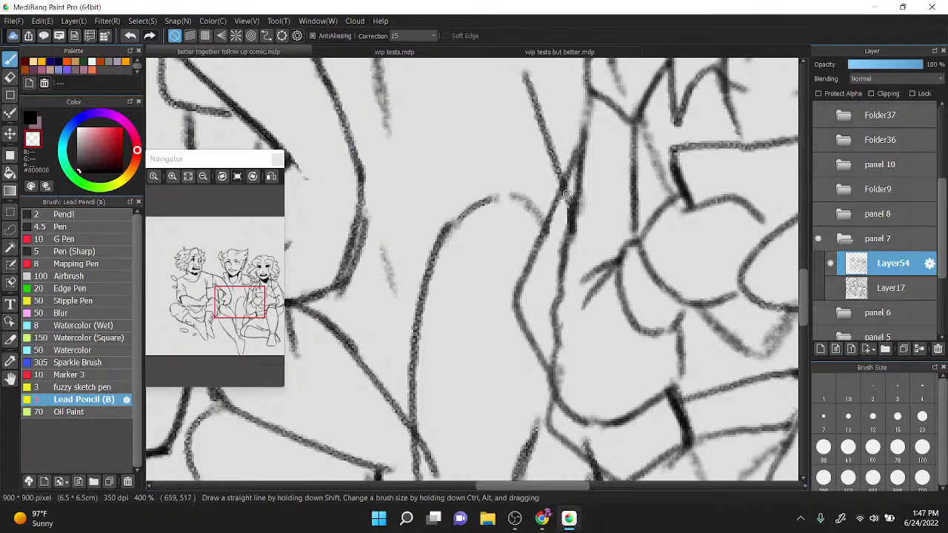
scroll(561, 378, "down", 4)
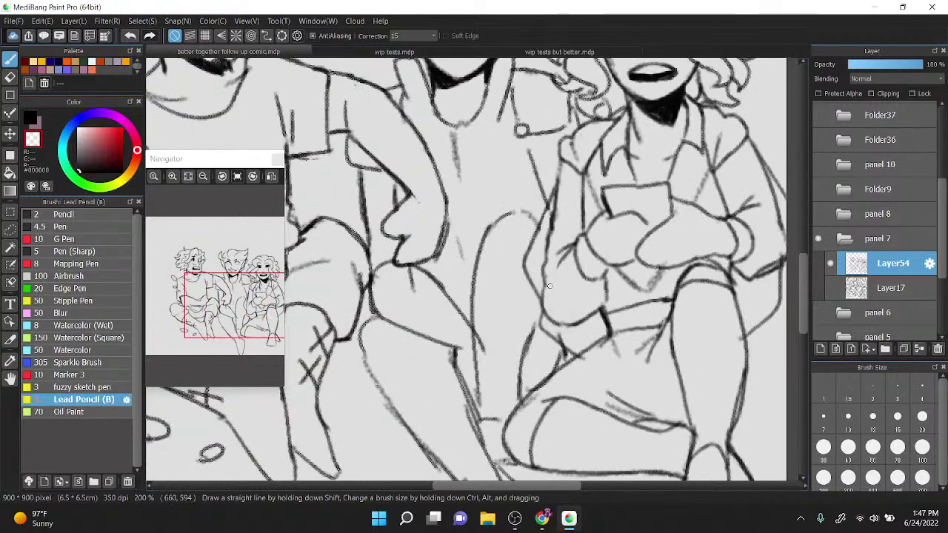
left_click_drag(569, 236, 577, 252)
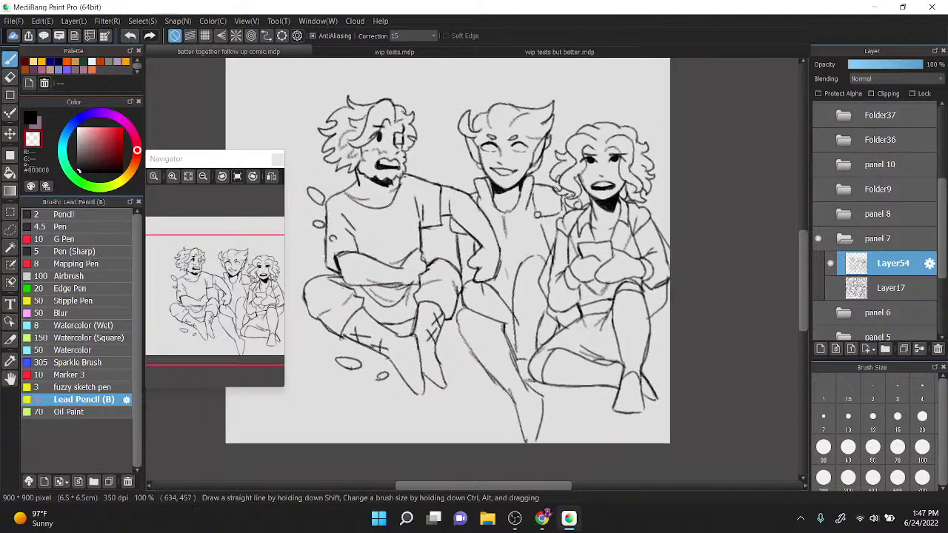
scroll(528, 244, "up", 1)
scroll(527, 244, "down", 1)
left_click_drag(496, 265, 527, 244)
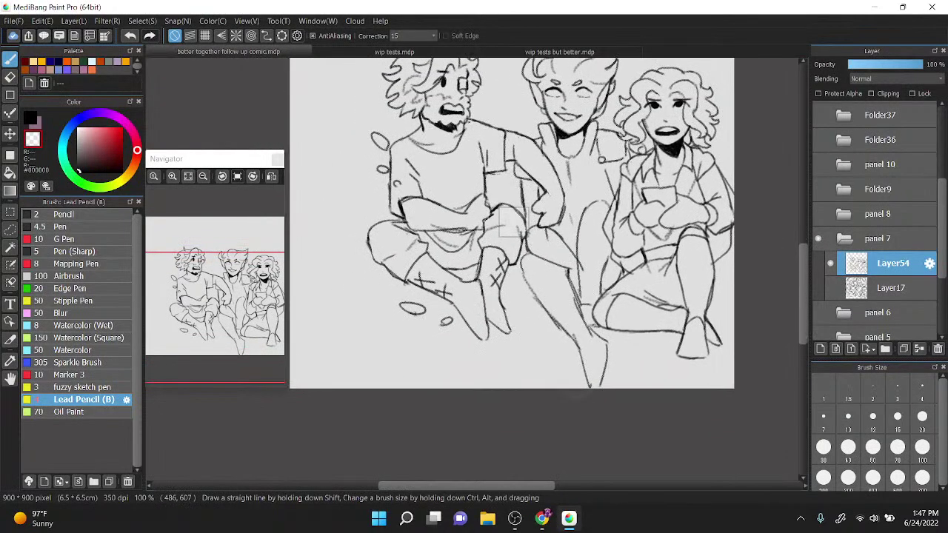
Step: Strengthen the outline of the bearded character's raised knee and erase the stray line beside it
scroll(537, 197, "up", 2)
key("z")
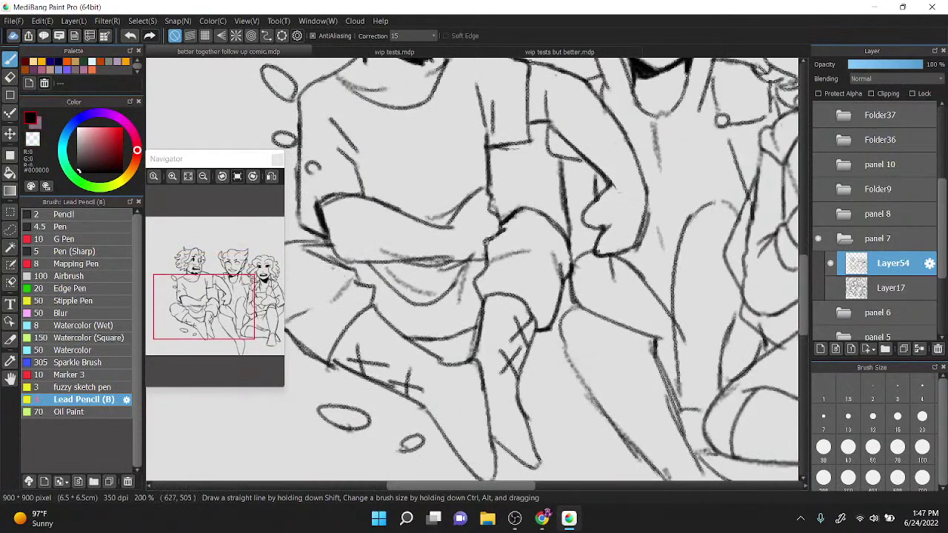
mouse_move(502, 216)
left_mouse_down()
mouse_move(538, 212)
mouse_move(512, 210)
mouse_move(551, 222)
mouse_move(568, 246)
left_mouse_up()
key("x")
mouse_move(527, 219)
left_mouse_down()
mouse_move(562, 235)
mouse_move(553, 223)
mouse_move(565, 249)
left_mouse_up()
scroll(566, 250, "down", 3)
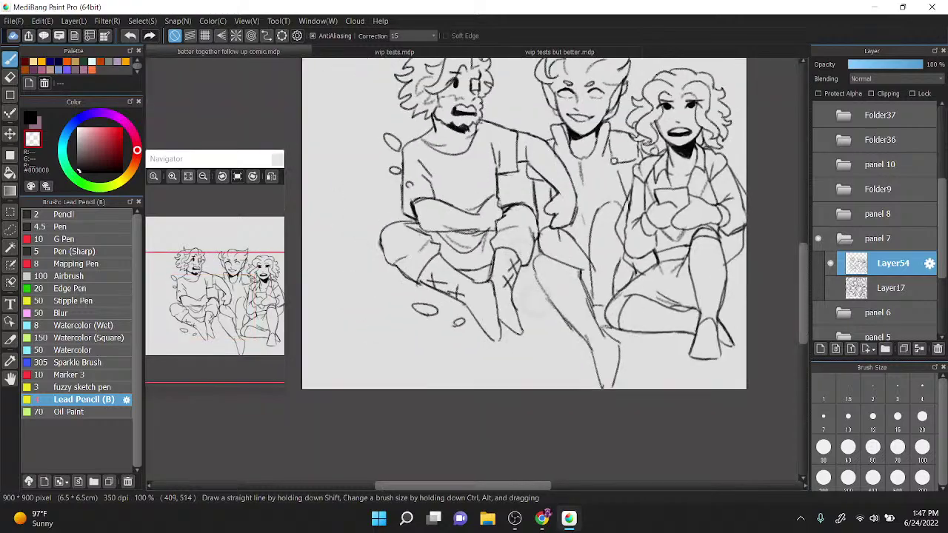
scroll(549, 210, "up", 1)
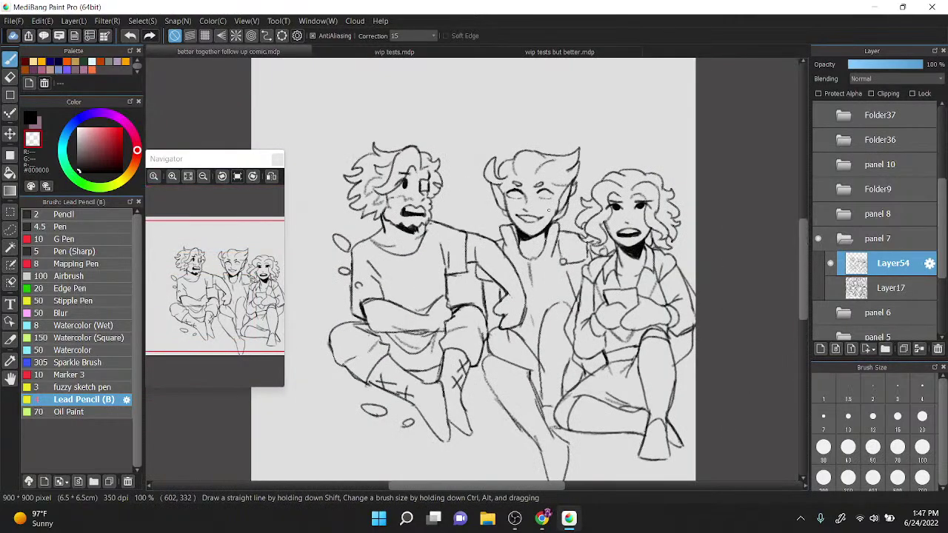
key("super+shift+s")
key("Escape")
key("XF86AudioMicMute")
key("F4")
left_click_drag(541, 184, 541, 186)
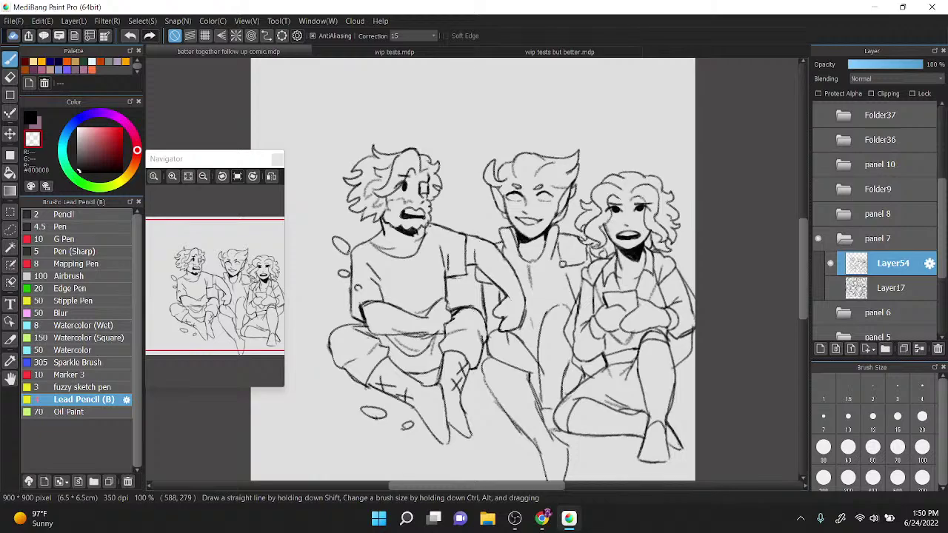
Step: Switch to OBS Studio to reach the streaming controls
left_click(515, 517)
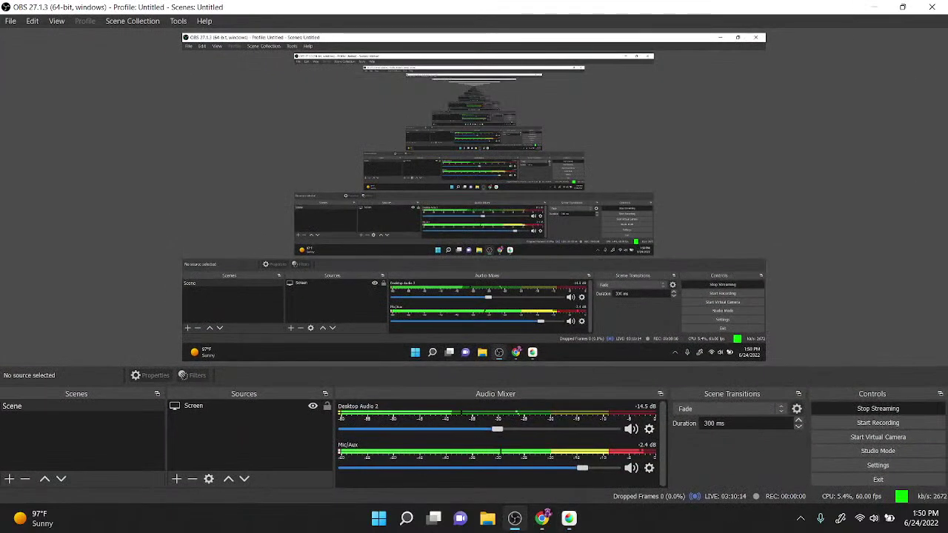